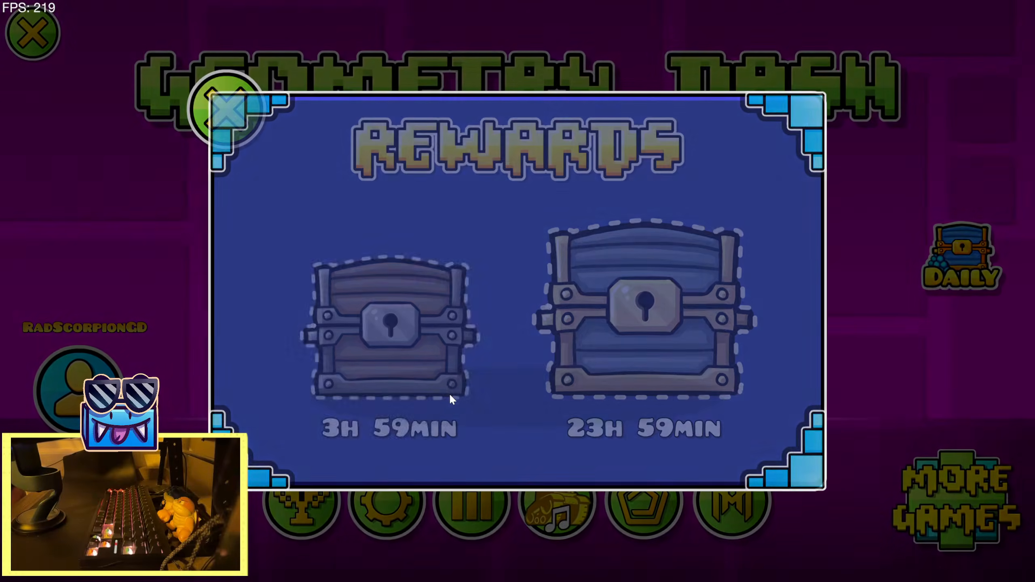
# Collect the reward from the treasure chest and close the Rewards window
pyautogui.click(448, 390)
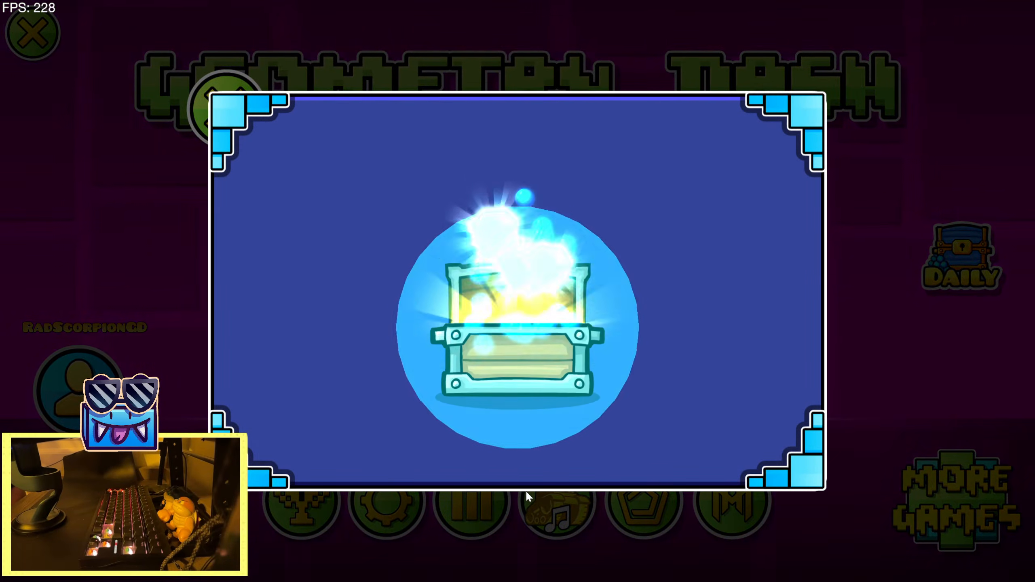
pyautogui.click(526, 472)
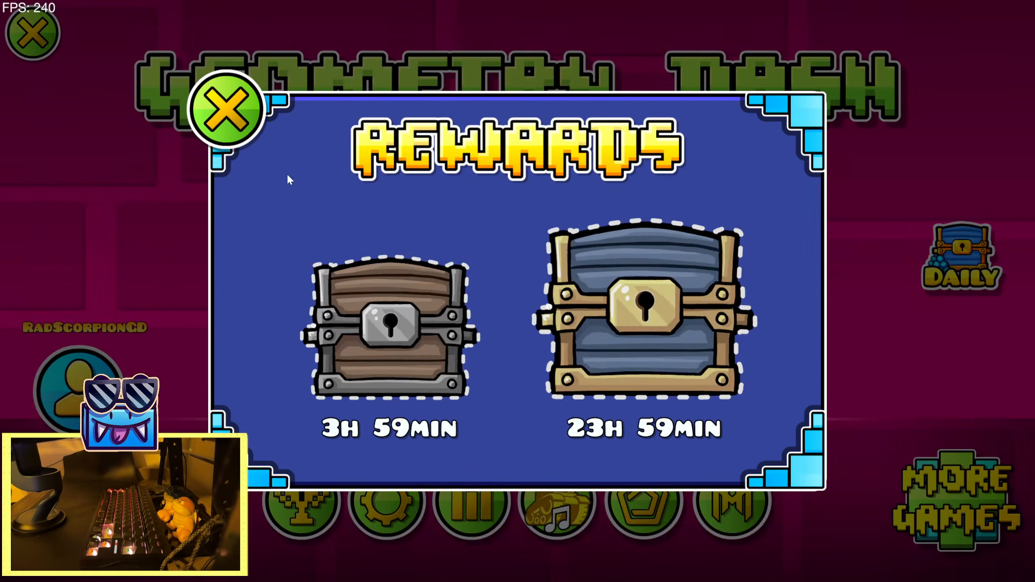
pyautogui.click(224, 107)
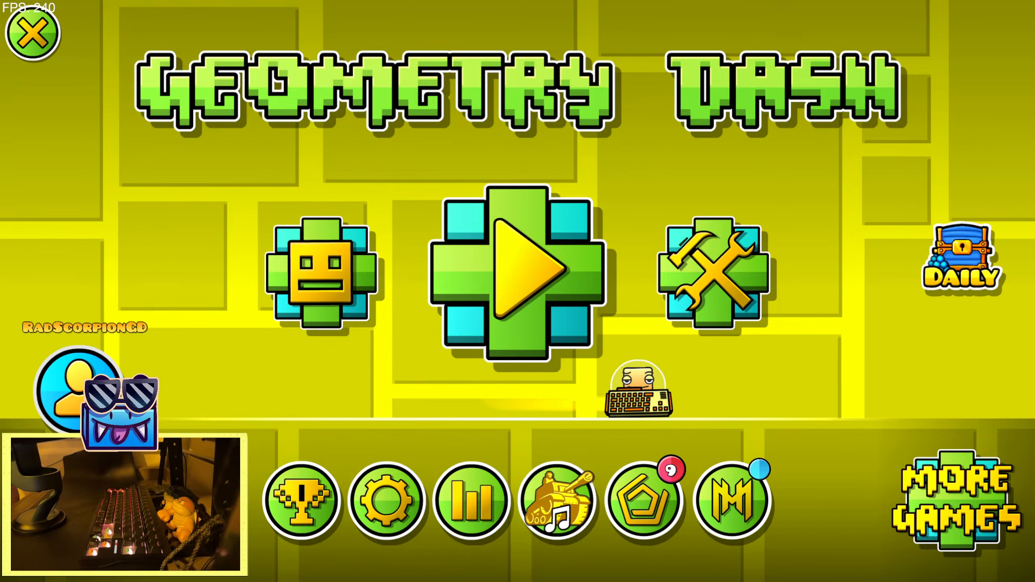
# Open the Koopa Troopa Beach level from the created levels and start playing it
pyautogui.click(730, 261)
pyautogui.click(194, 164)
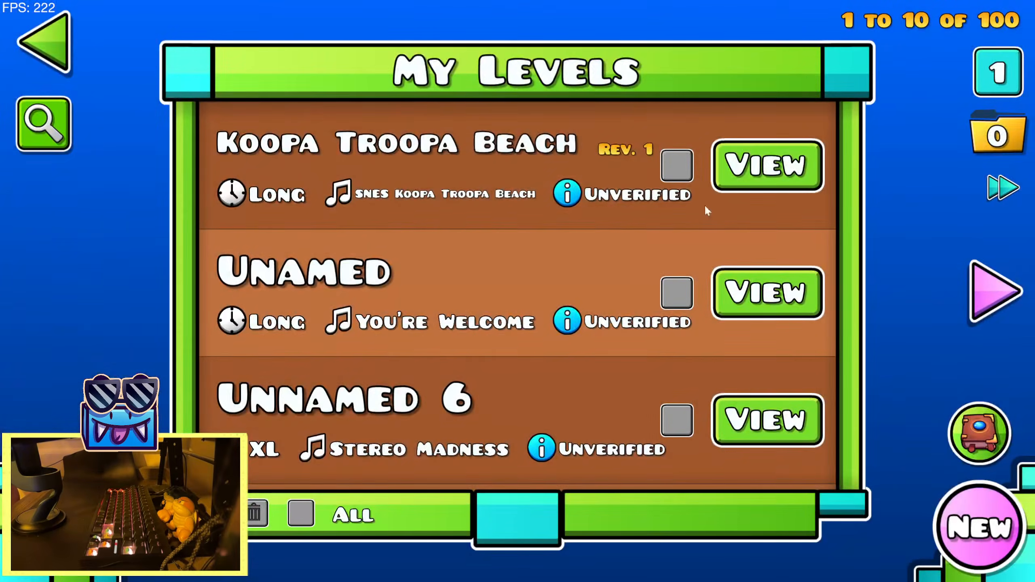
pyautogui.click(767, 165)
pyautogui.click(518, 336)
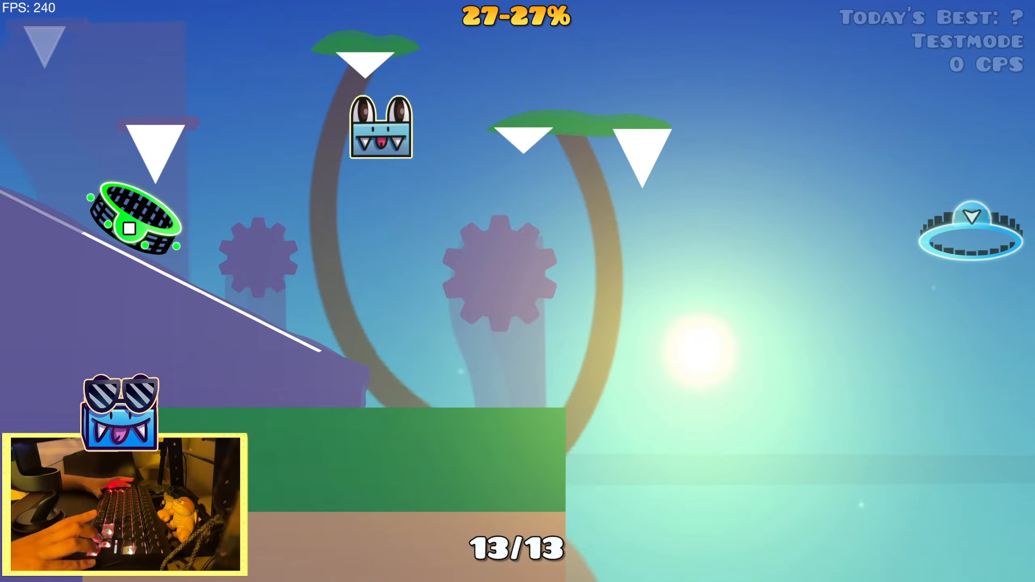
# Playtest the cube and ship section from the 27% start position through the yellow gravity portal and sawblades
pyautogui.press('Up')
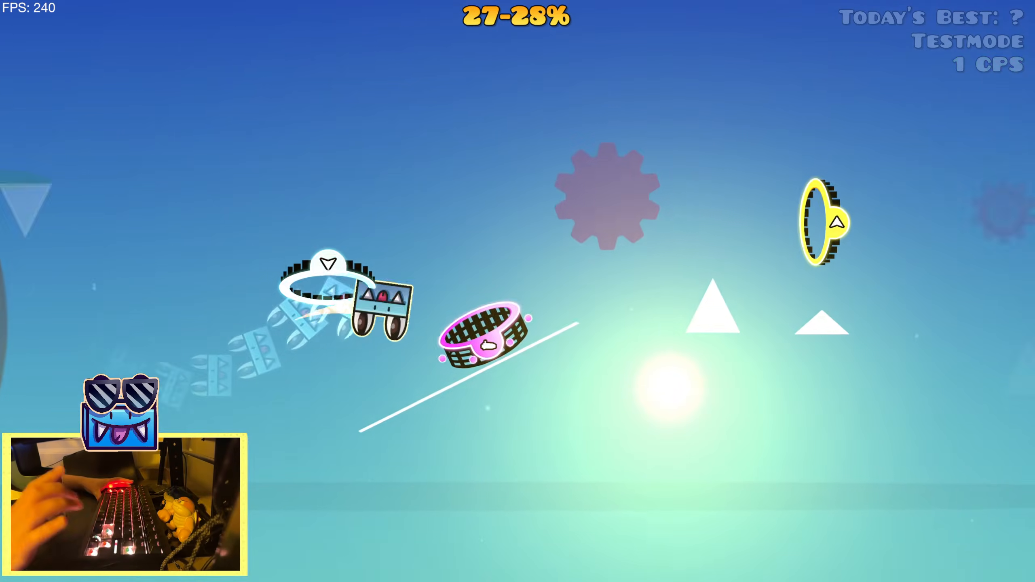
pyautogui.press('Up')
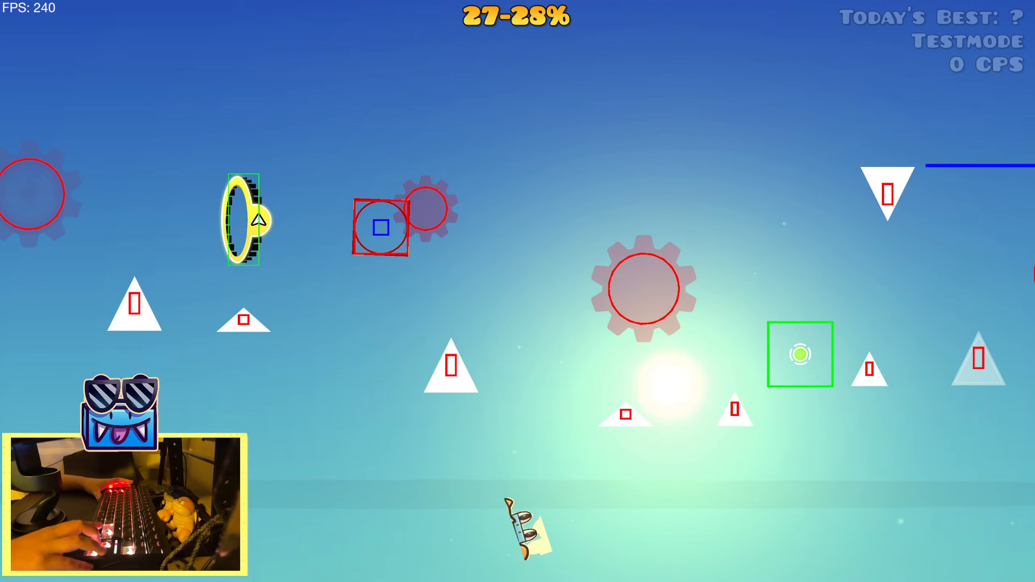
pyautogui.press('Up')
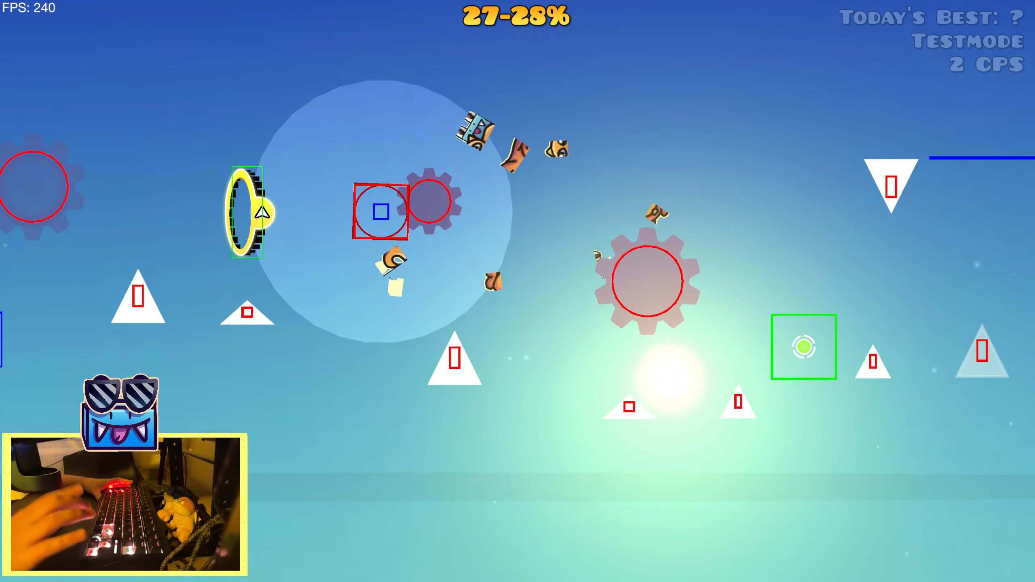
pyautogui.press('Up')
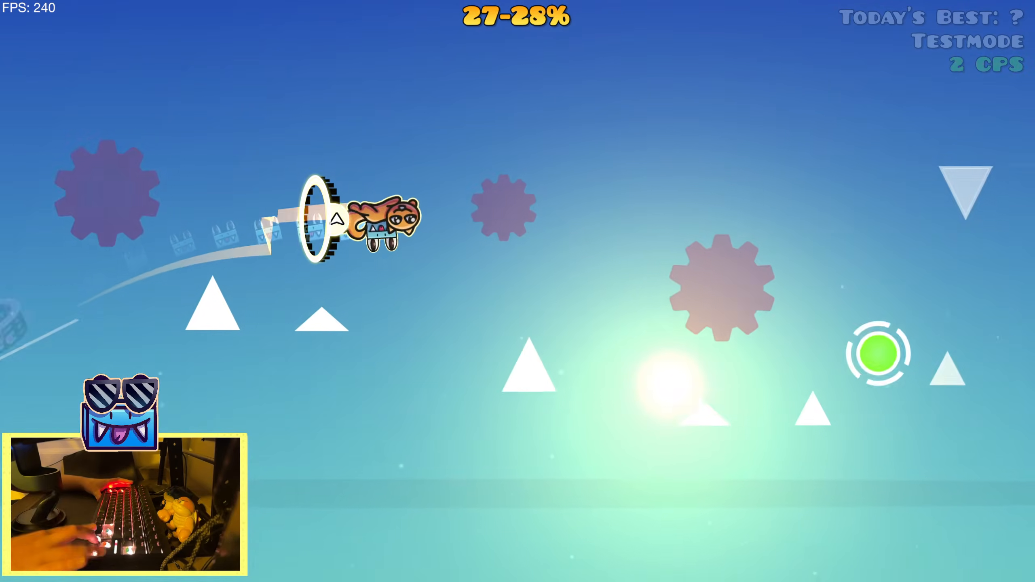
pyautogui.press('Up')
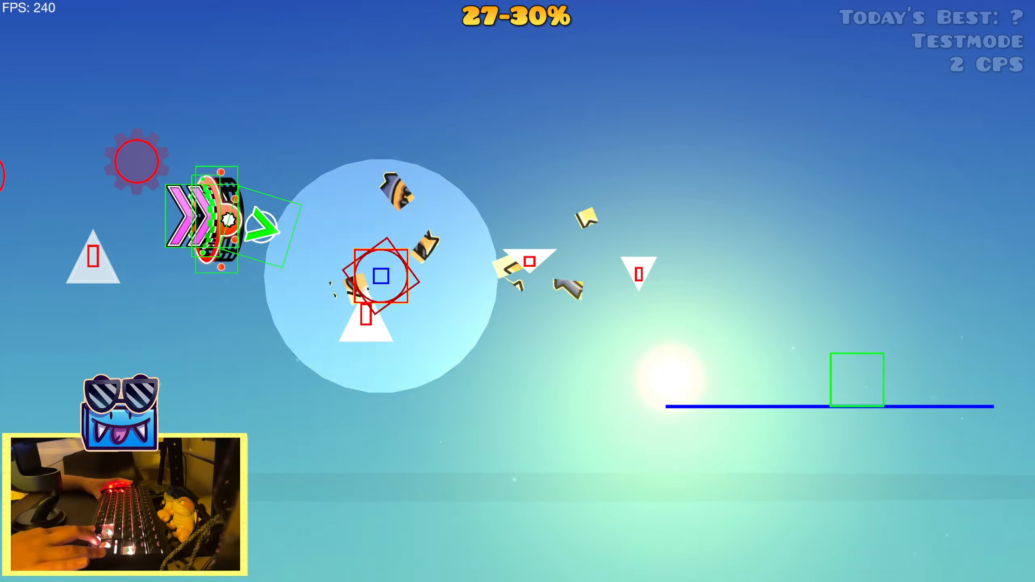
pyautogui.press('Up')
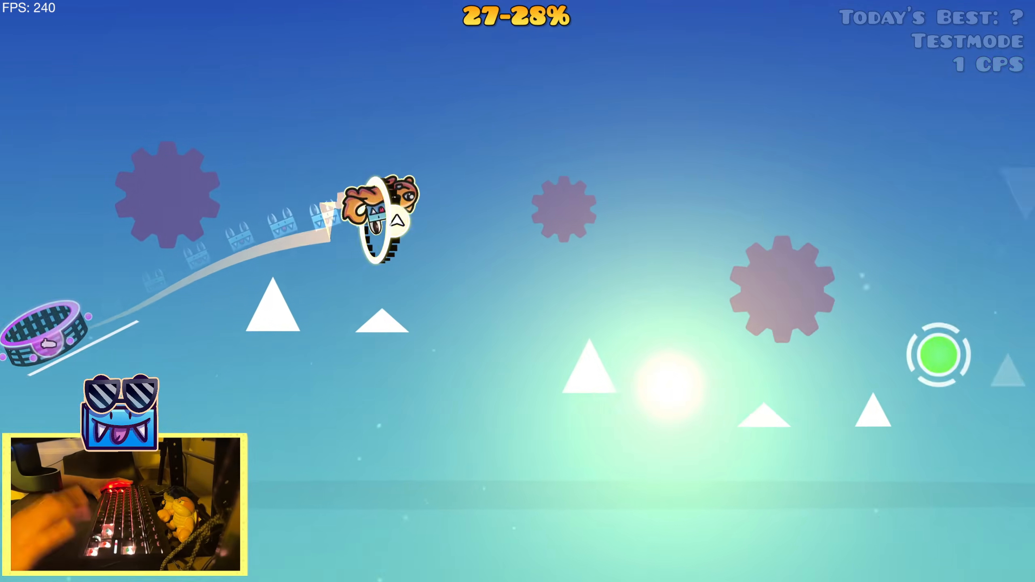
# Leave the playtest for the level editor and look over the sawblade, spike and green orb section
pyautogui.press('Escape')
pyautogui.click(246, 345)
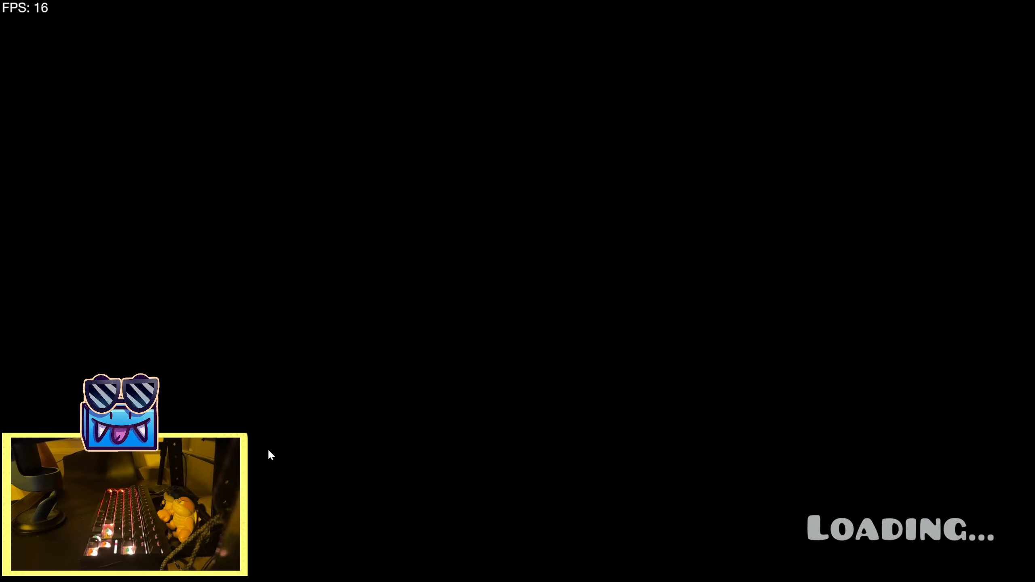
pyautogui.click(46, 358)
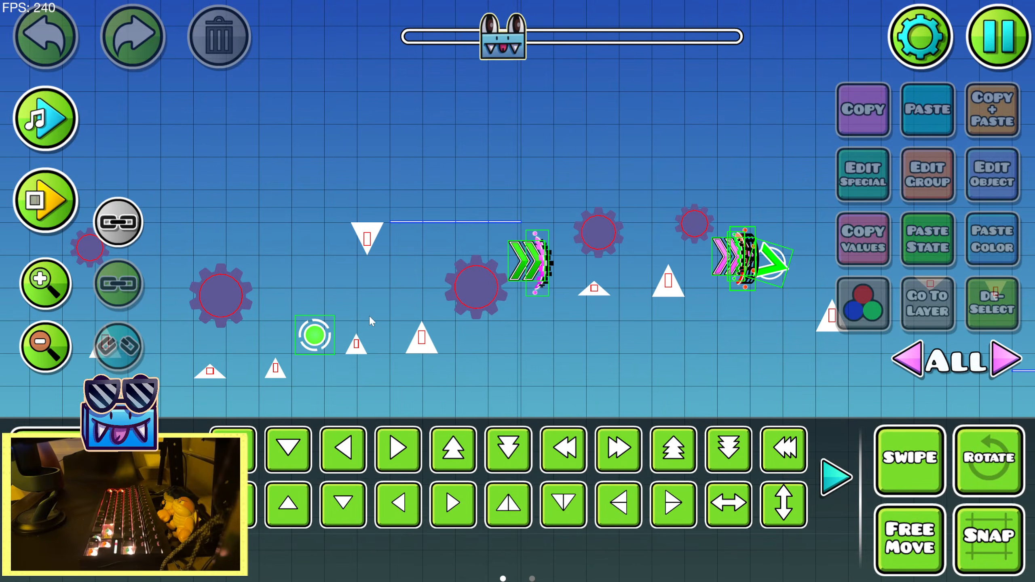
pyautogui.moveTo(370, 317); pyautogui.dragTo(673, 286)
pyautogui.moveTo(368, 321); pyautogui.dragTo(941, 273)
pyautogui.moveTo(737, 319); pyautogui.dragTo(37, 367)
pyautogui.moveTo(829, 299); pyautogui.dragTo(200, 308)
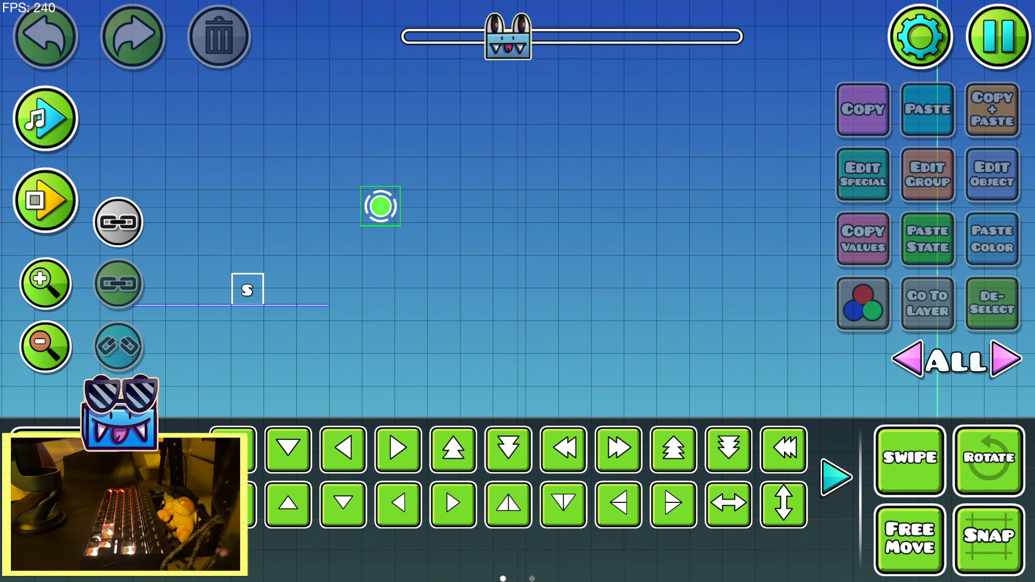
# Save the level and playtest the section from the 27% start position repeatedly, steering through the portals and past the sawblades
pyautogui.click(1002, 41)
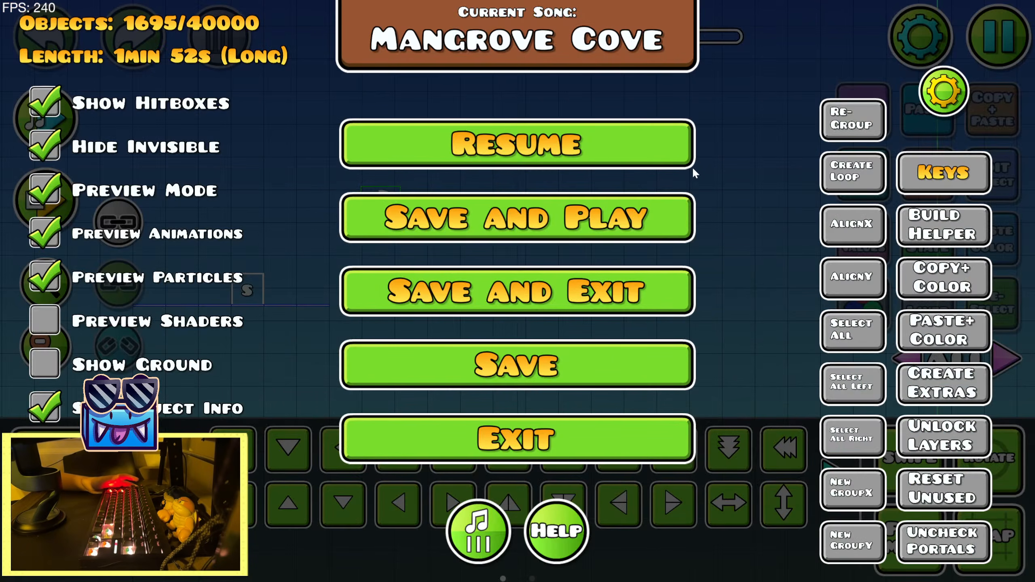
pyautogui.click(638, 216)
pyautogui.press('space')
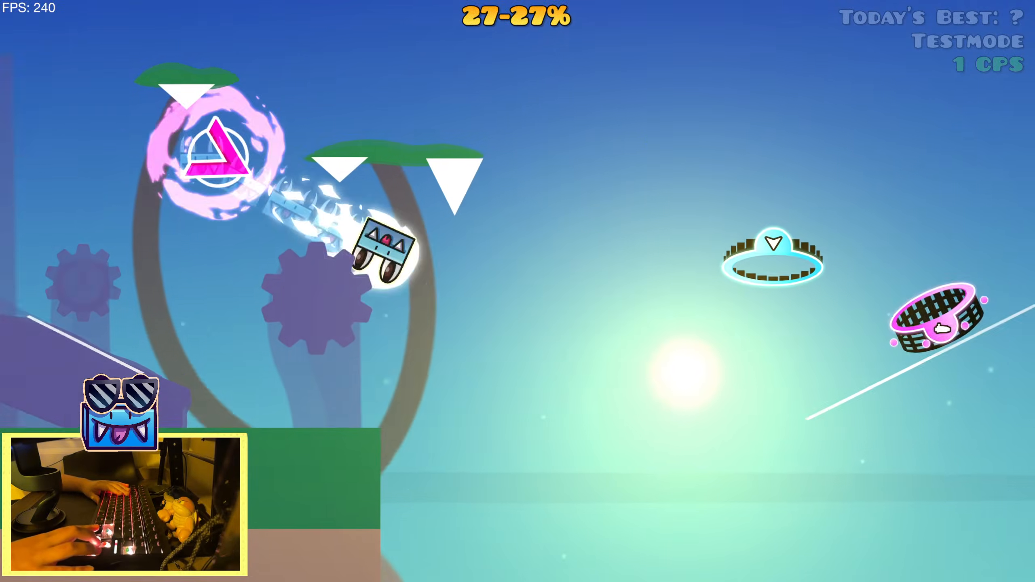
pyautogui.press('space')
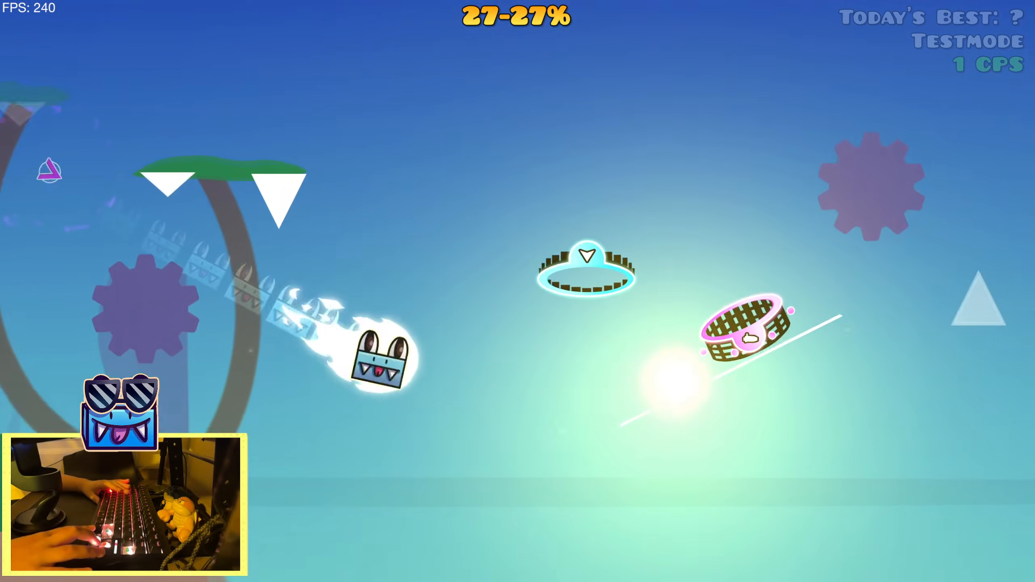
pyautogui.press('space')
pyautogui.press('space')
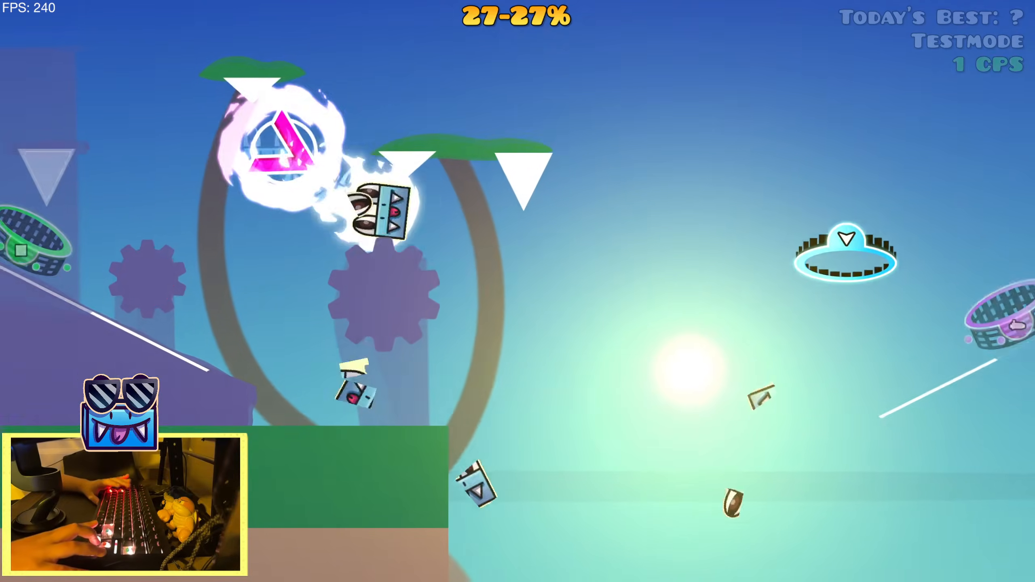
pyautogui.press('space')
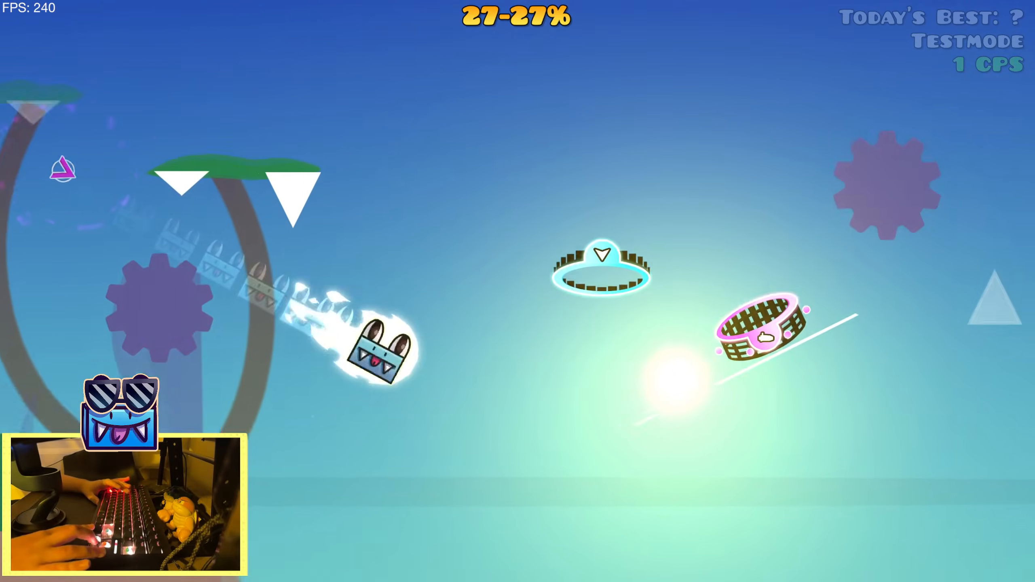
pyautogui.press('space')
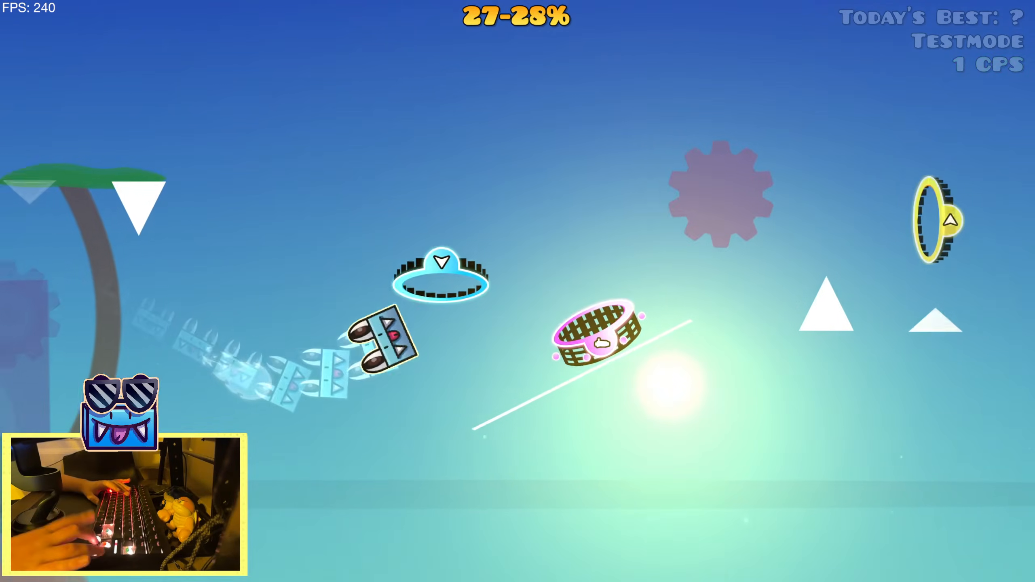
pyautogui.press('space')
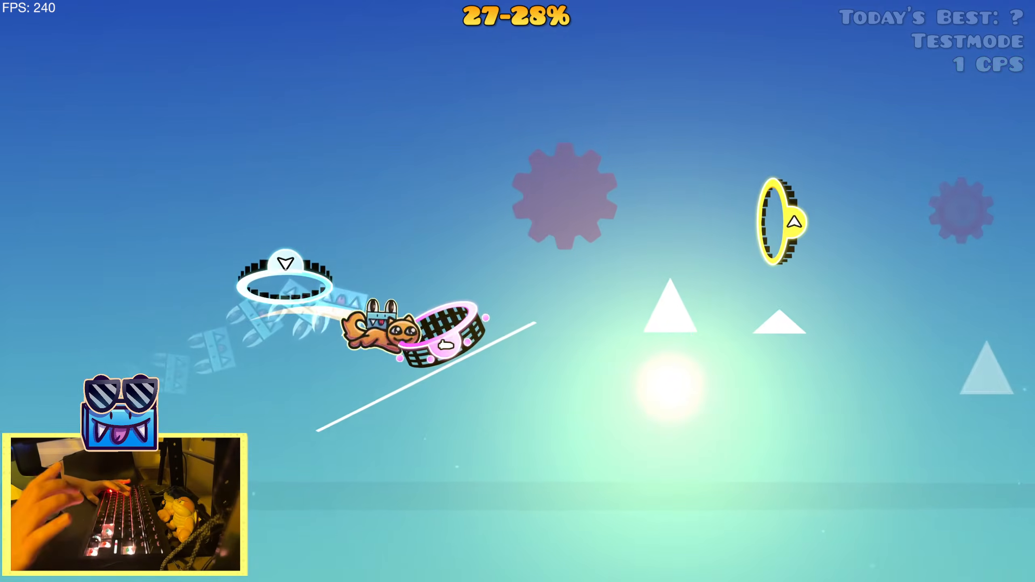
pyautogui.press('space')
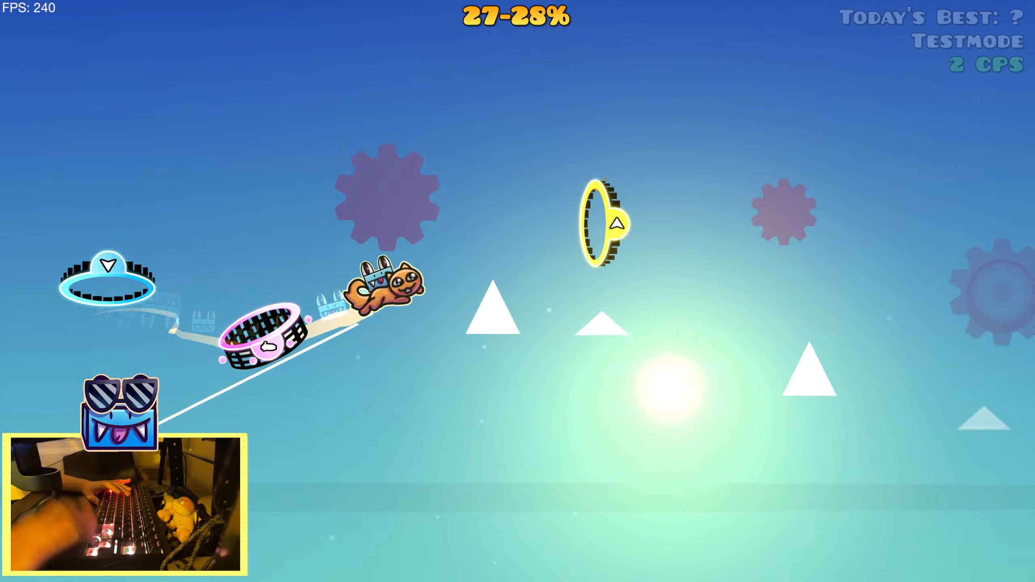
pyautogui.press('space')
pyautogui.press('space')
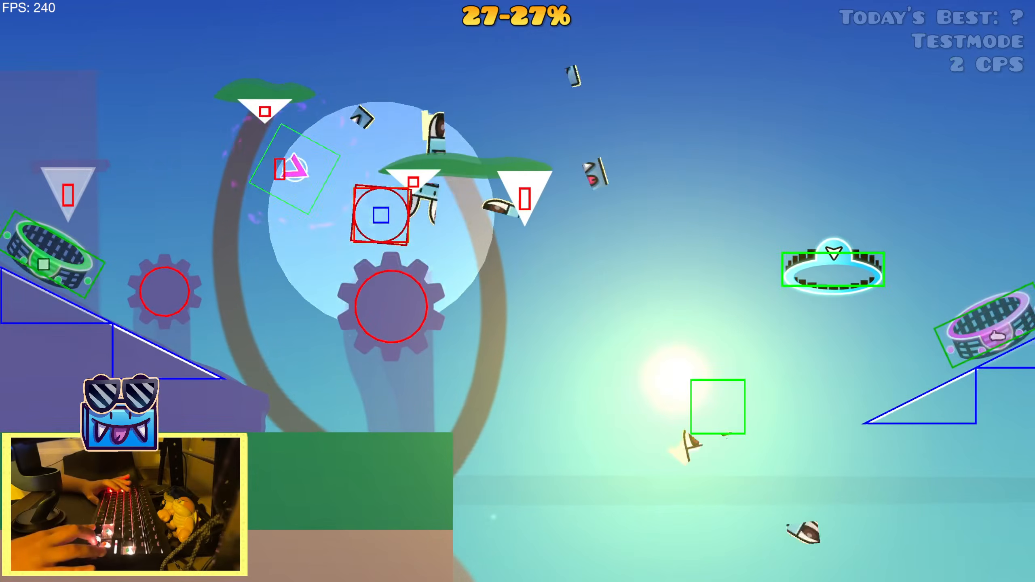
pyautogui.press('space')
pyautogui.press('space')
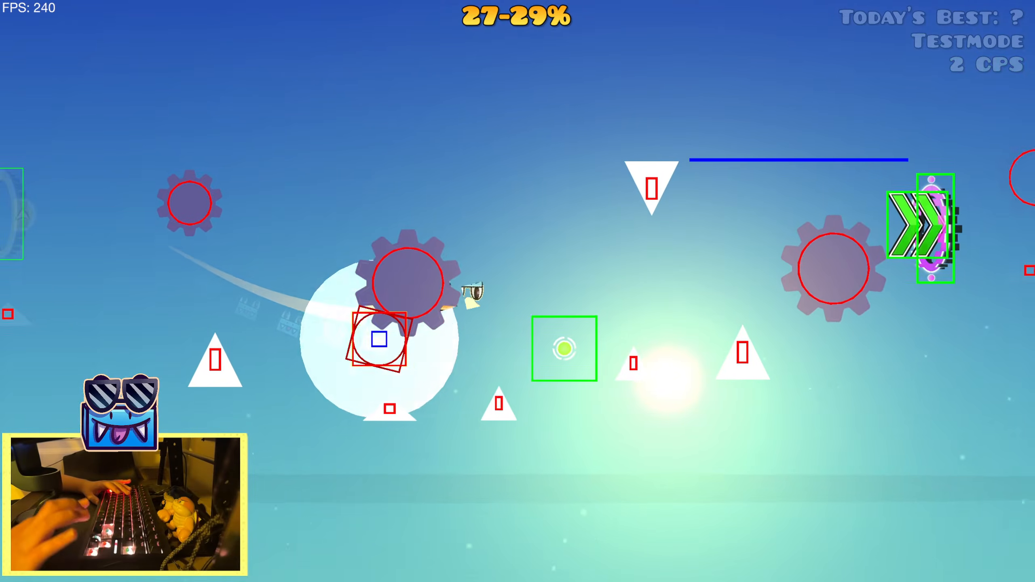
pyautogui.press('space')
pyautogui.press('space')
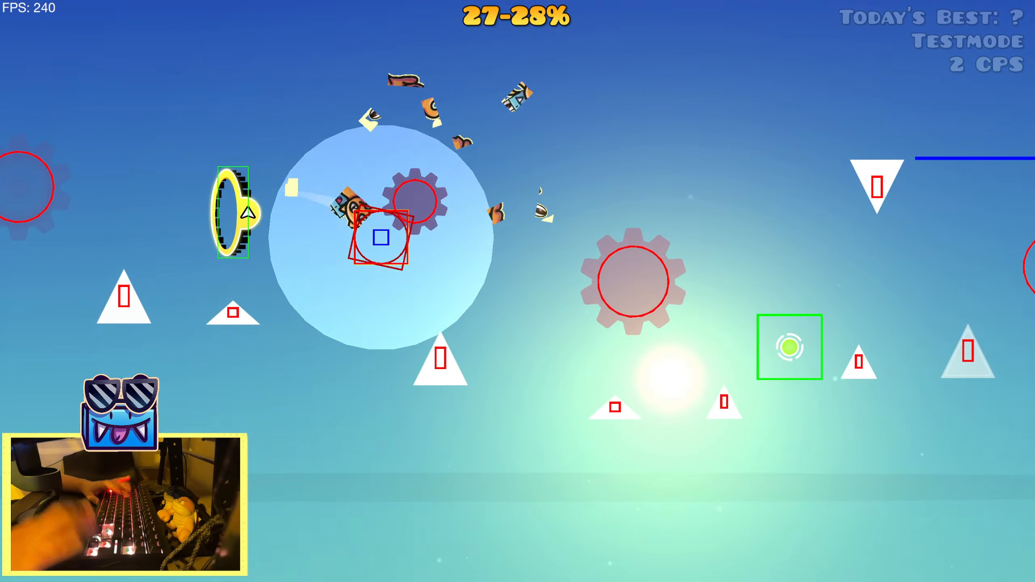
pyautogui.press('space')
pyautogui.press('space')
pyautogui.press('space')
pyautogui.press('space')
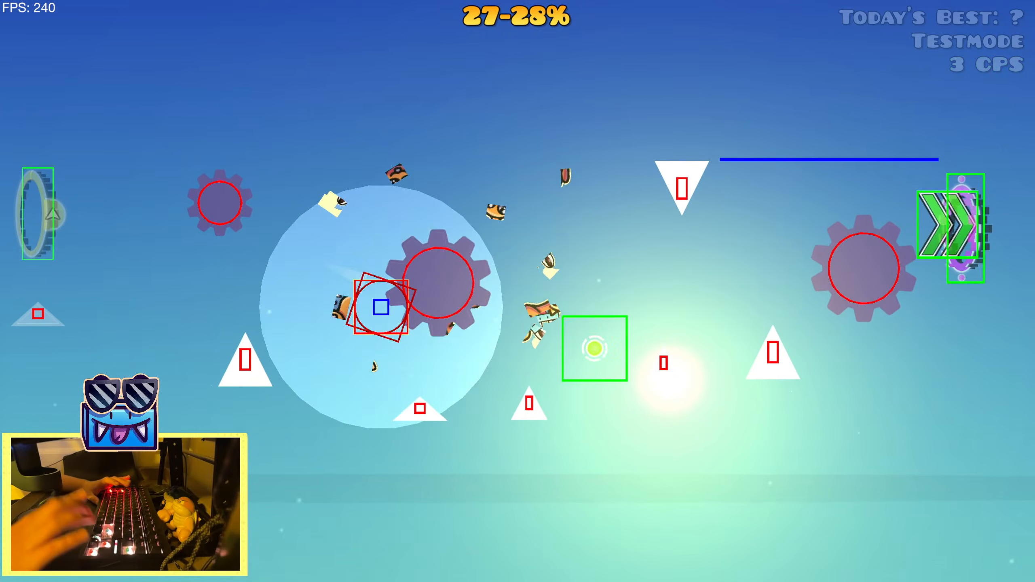
pyautogui.press('space')
pyautogui.press('space')
pyautogui.press('space')
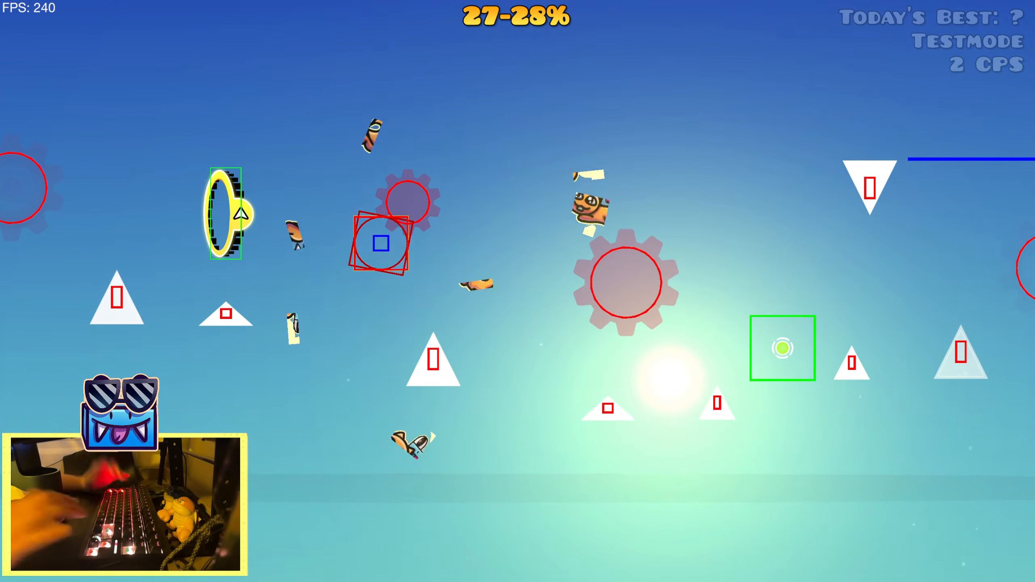
# Return to the level editor and run a short playtest inside it from the start position
pyautogui.press('Escape')
pyautogui.click(281, 356)
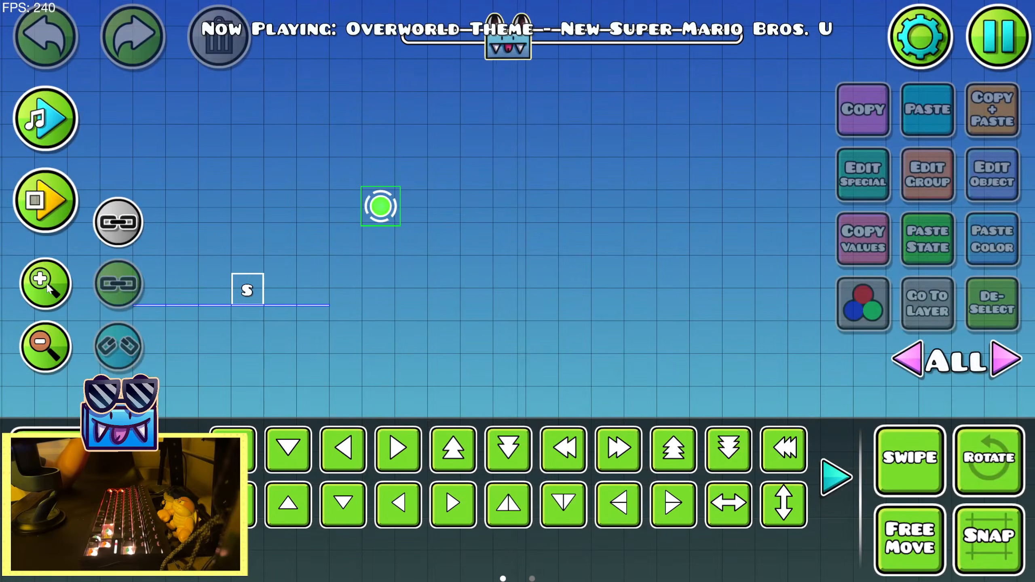
pyautogui.click(46, 201)
pyautogui.click(124, 201)
pyautogui.moveTo(485, 280); pyautogui.dragTo(338, 292)
# Turn on Show Hitboxes Trail in the Mega Hack level options
pyautogui.press('Tab')
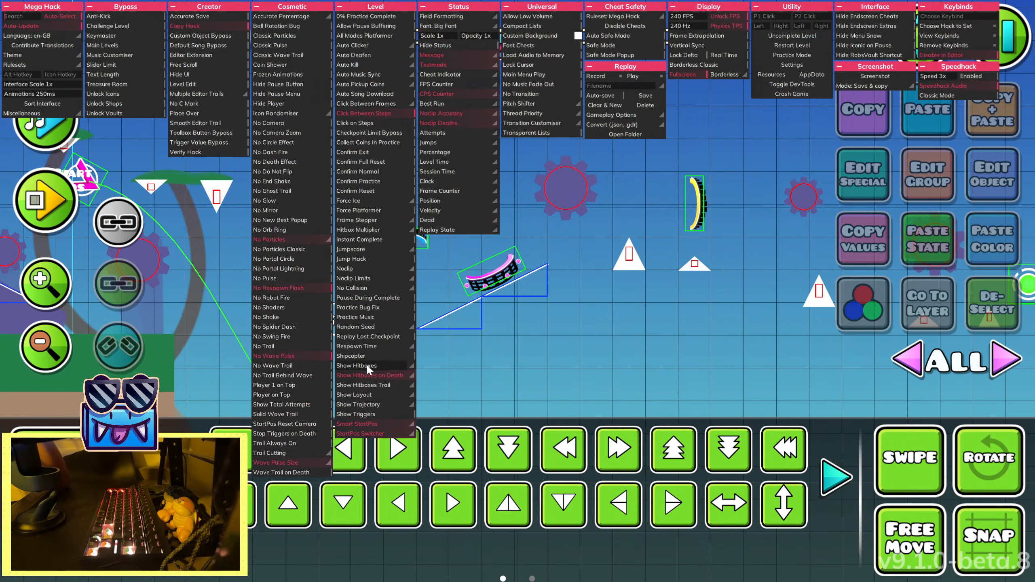
pyautogui.click(370, 386)
pyautogui.press('Tab')
# Nudge the small sawblade after the yellow portal slightly right and the next large sawblade slightly up, then deselect
pyautogui.moveTo(623, 300); pyautogui.dragTo(343, 304)
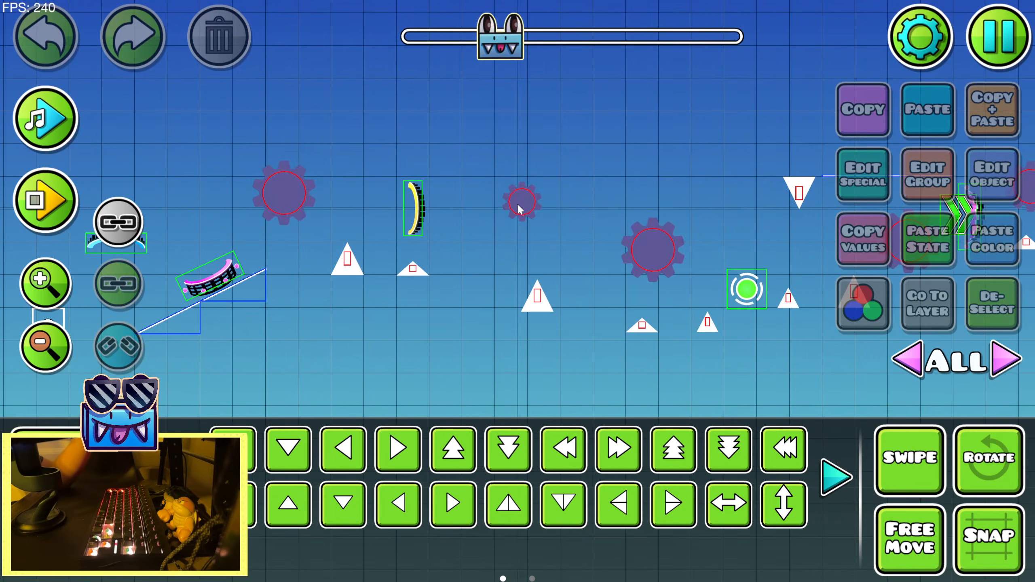
pyautogui.click(518, 206)
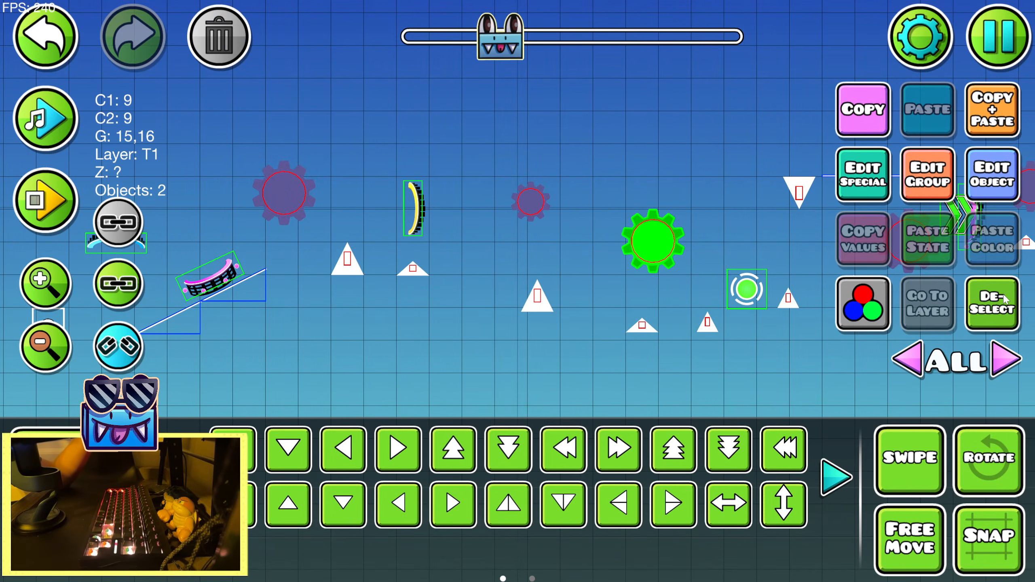
pyautogui.click(1001, 303)
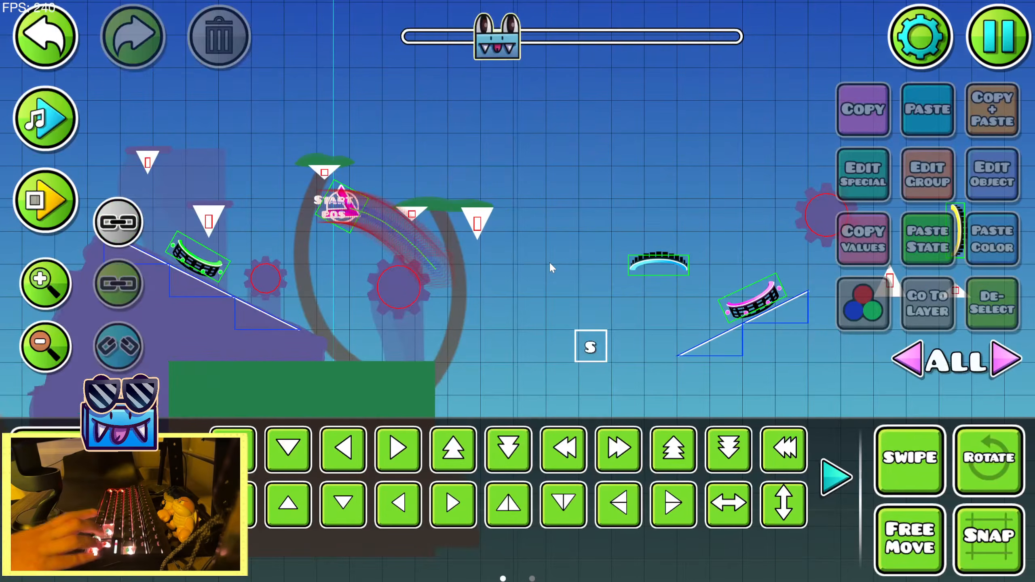
# Save the level and repeatedly play from the 27% start position, testing the adjusted sawblades between the yellow portal and the green orb
pyautogui.click(993, 41)
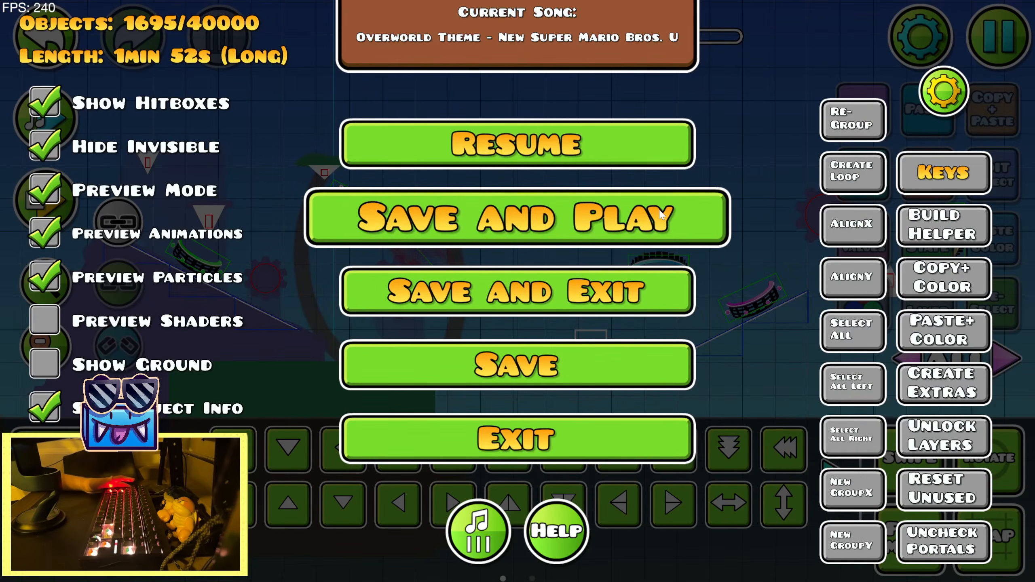
pyautogui.click(661, 215)
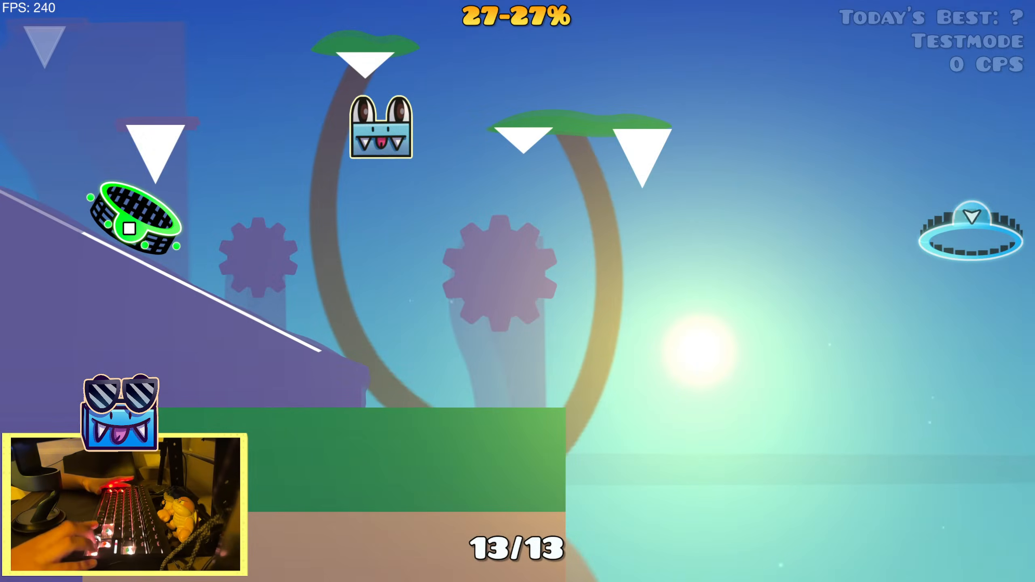
pyautogui.click(659, 213)
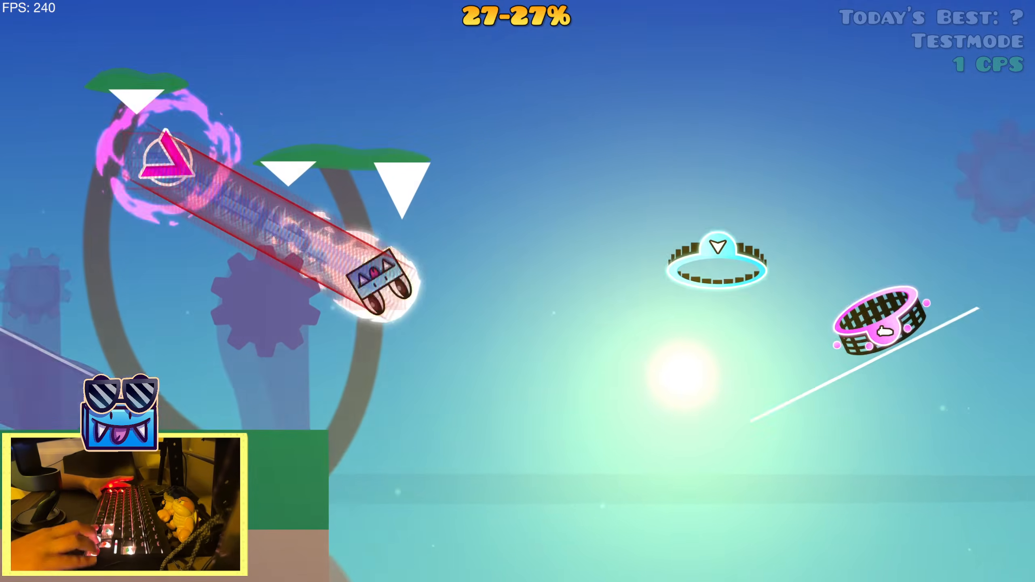
pyautogui.press('Up')
pyautogui.press('Up')
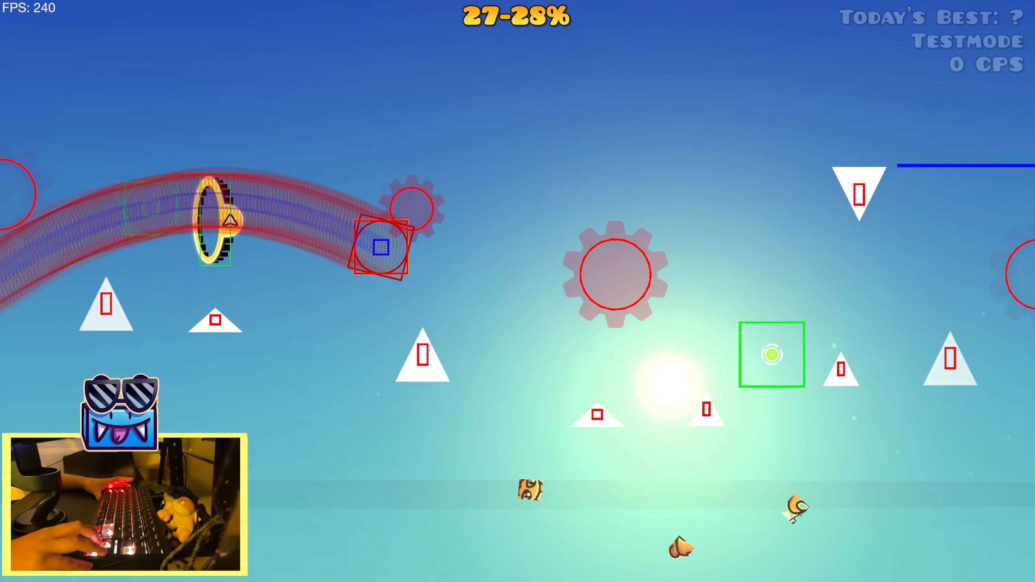
pyautogui.press('Up')
pyautogui.press('Up')
pyautogui.press('Up')
pyautogui.press('Up')
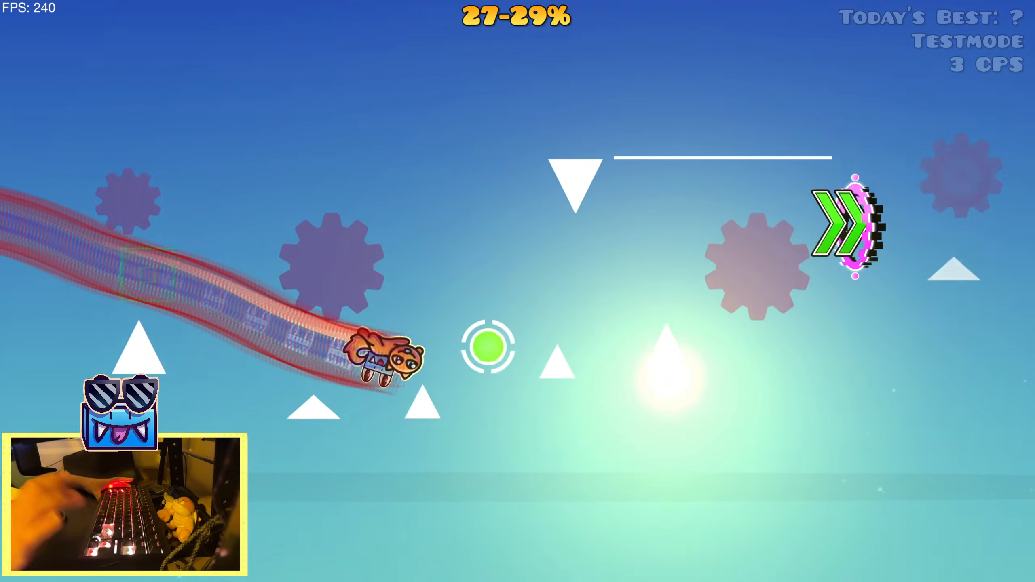
pyautogui.press('Up')
pyautogui.press('Up')
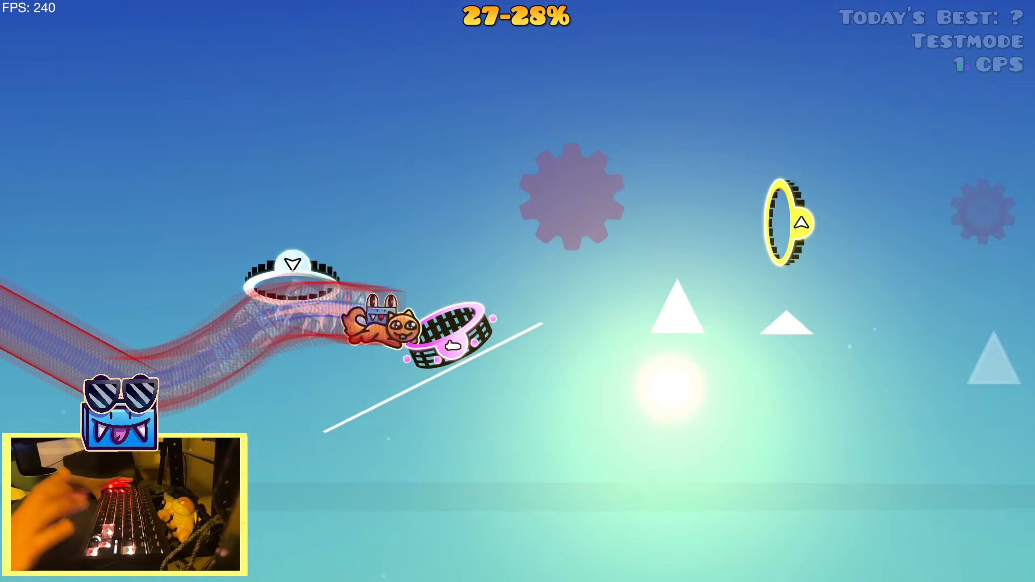
pyautogui.press('Up')
pyautogui.press('Up')
pyautogui.press('Up')
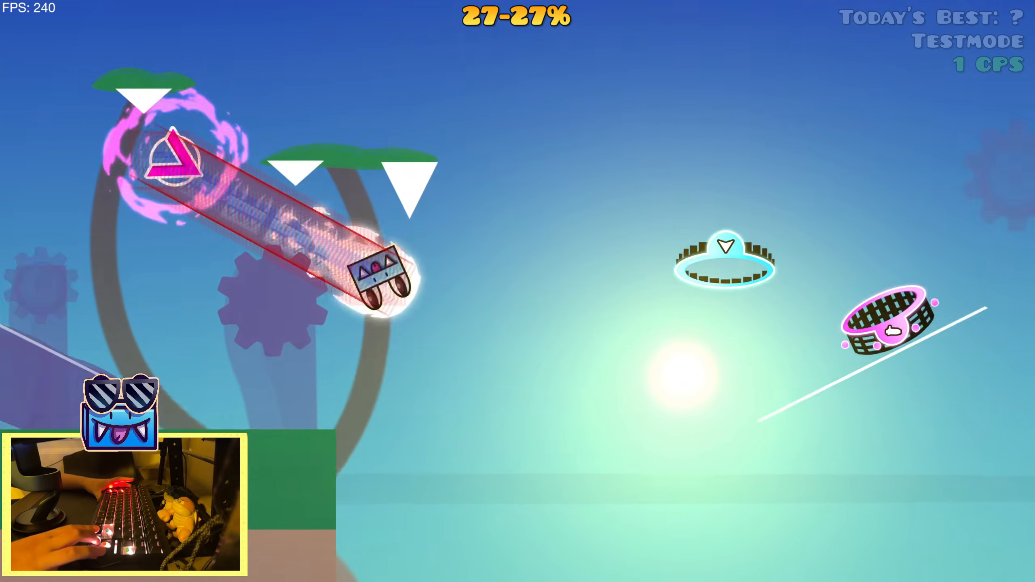
pyautogui.press('Up')
pyautogui.press('Up')
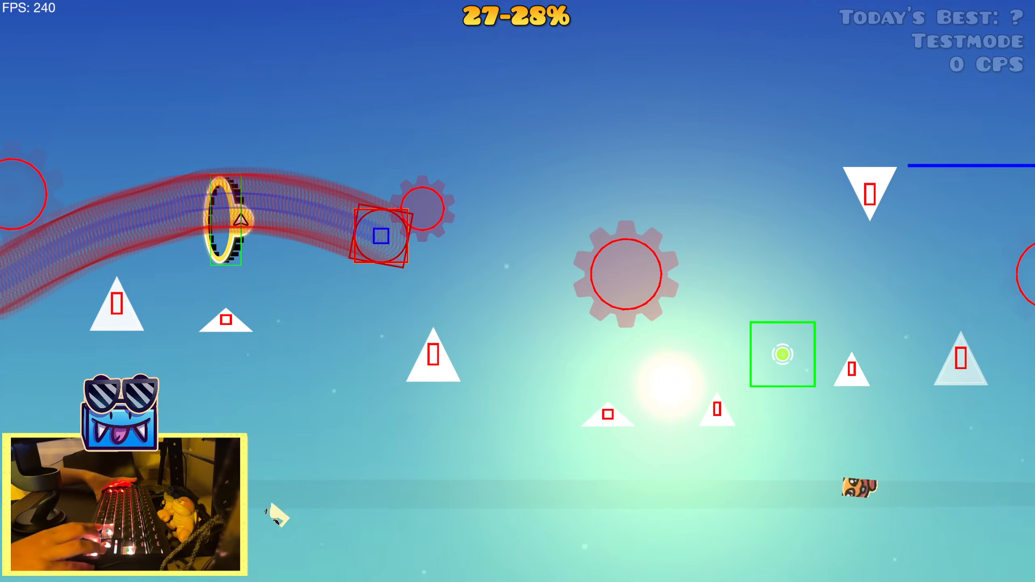
pyautogui.press('Up')
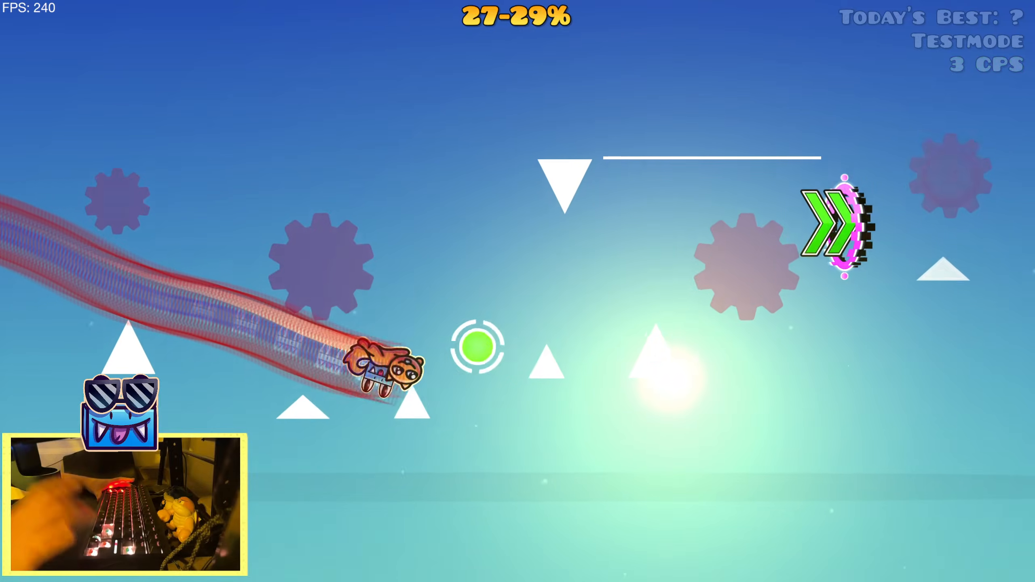
pyautogui.press('Up')
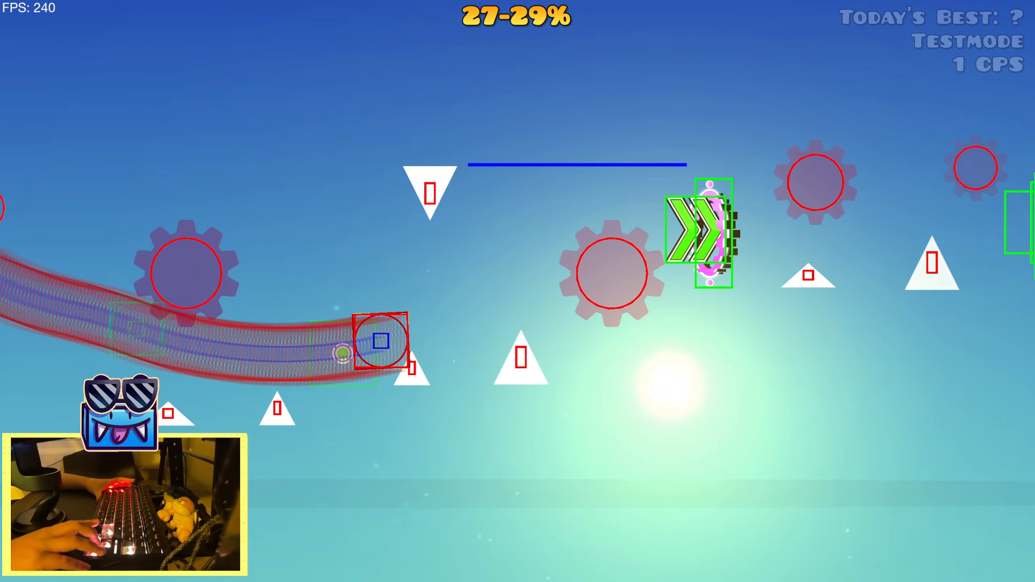
pyautogui.press('Up')
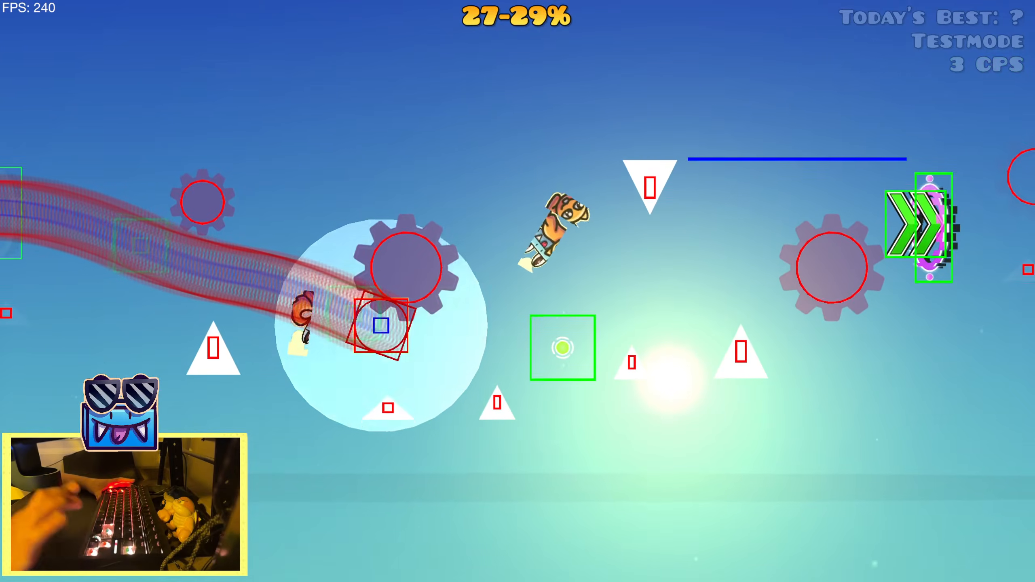
pyautogui.press('Up')
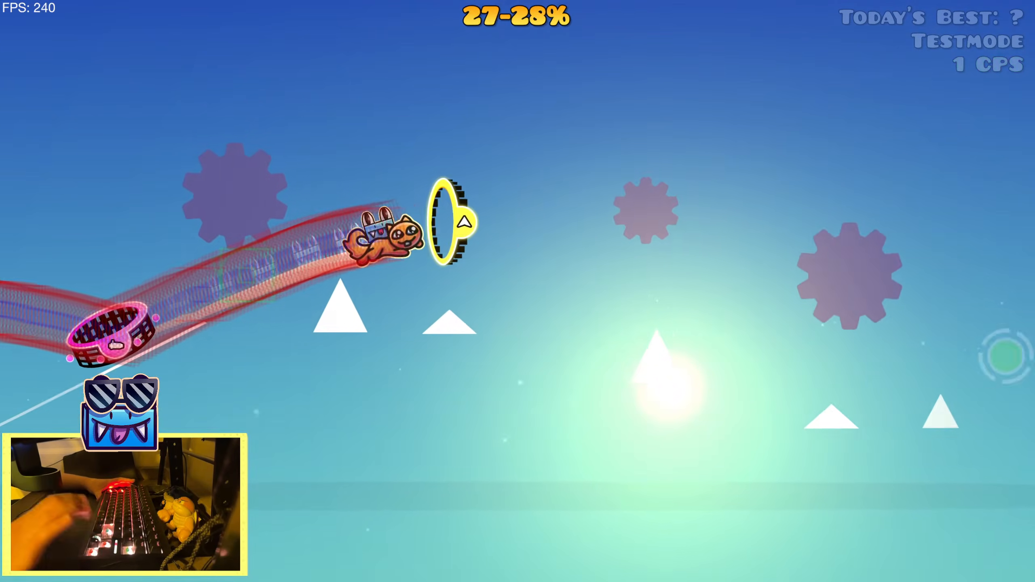
pyautogui.press('Up')
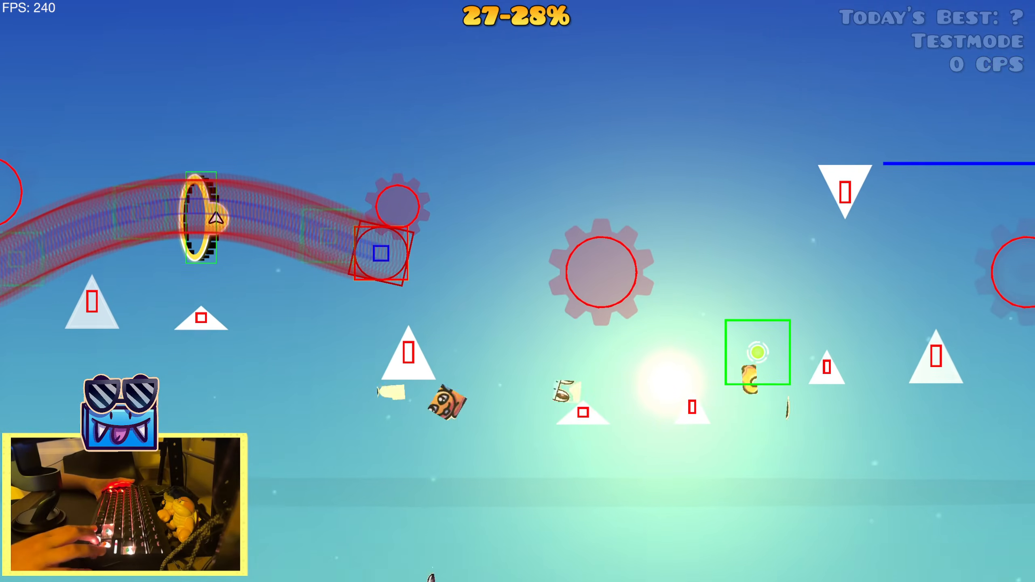
pyautogui.press('Up')
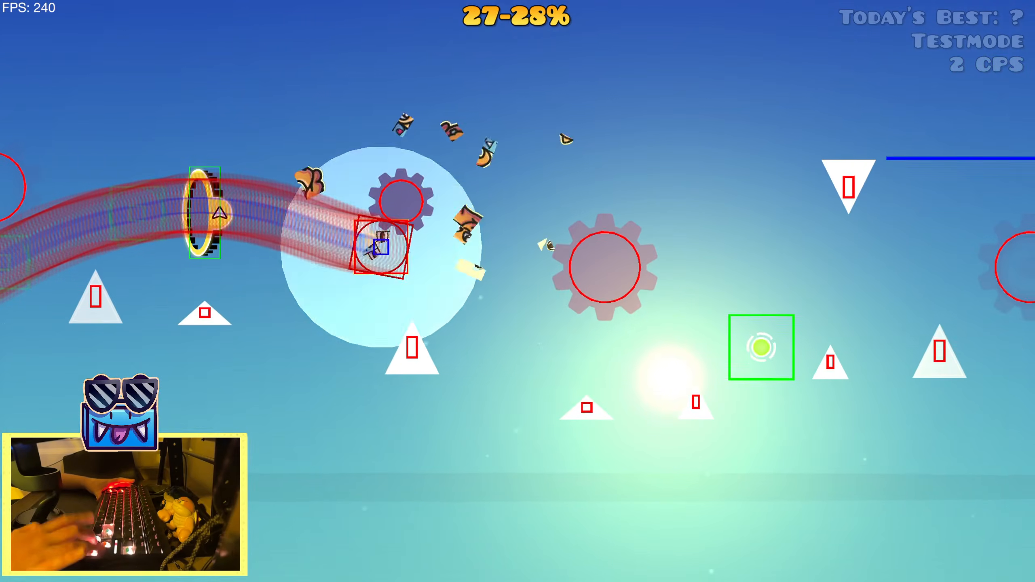
pyautogui.press('Up')
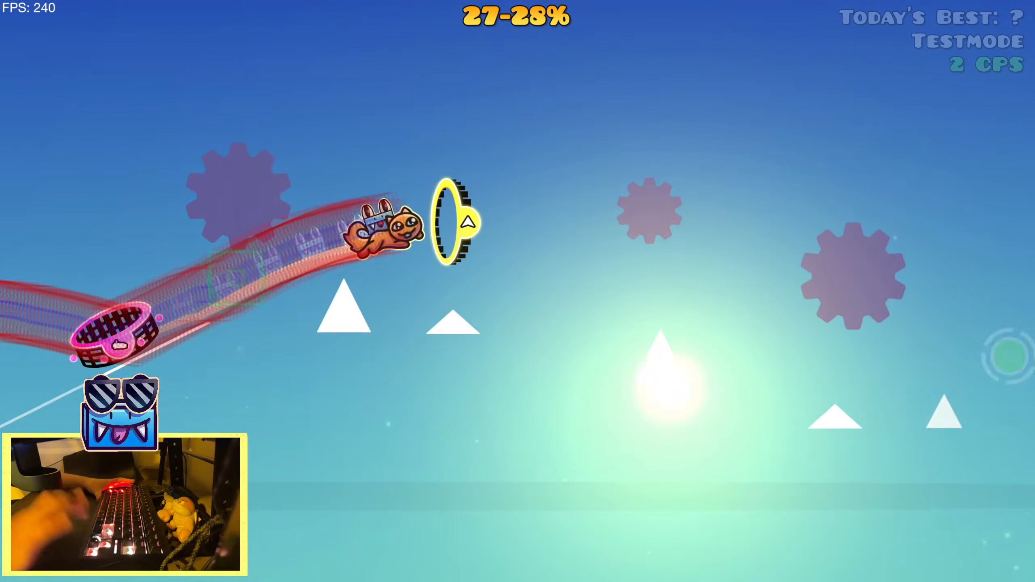
pyautogui.press('Up')
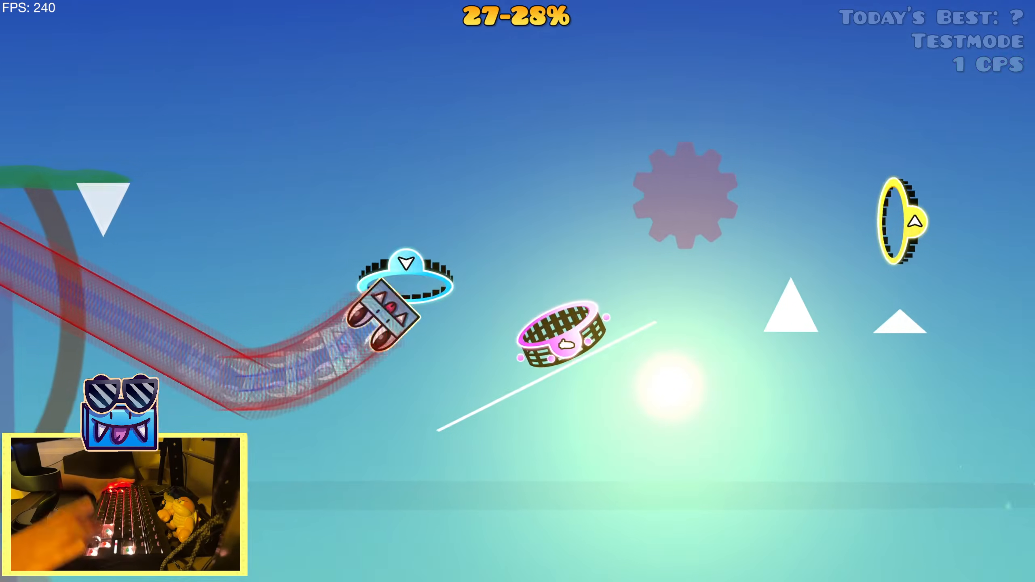
pyautogui.press('Up')
pyautogui.press('Up')
pyautogui.press('Up')
pyautogui.press('Up')
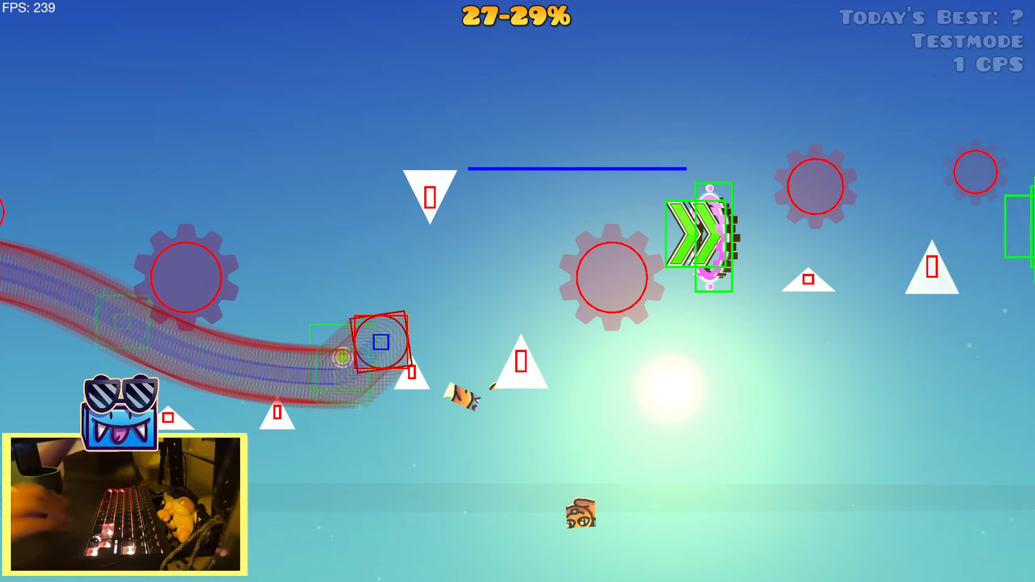
# Return to the level editor and examine the layout from the start position to the second speed portal, then preview the song from there
pyautogui.press('Escape')
pyautogui.click(278, 324)
pyautogui.press('2')
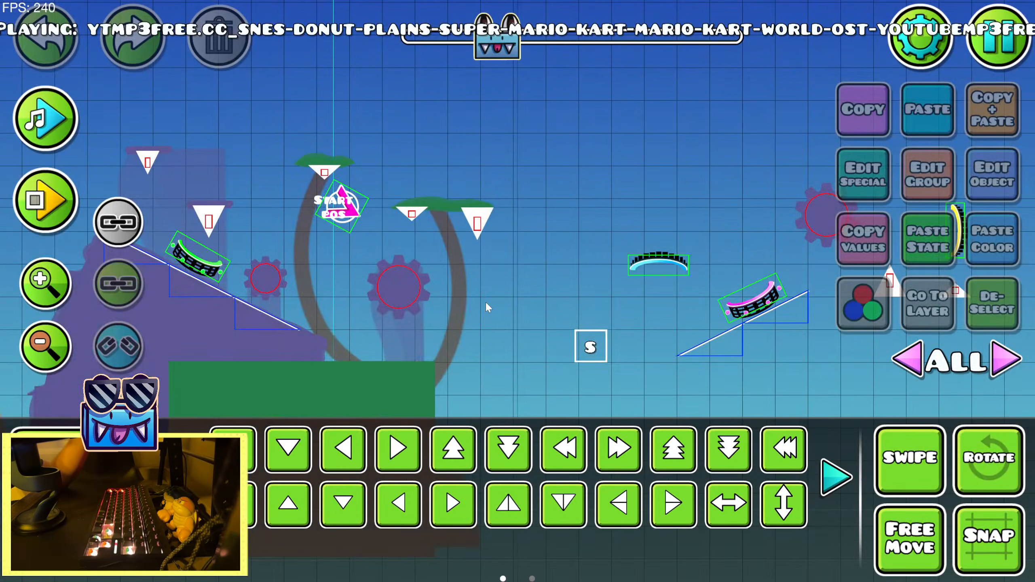
pyautogui.moveTo(737, 292); pyautogui.dragTo(224, 314)
pyautogui.click(562, 338)
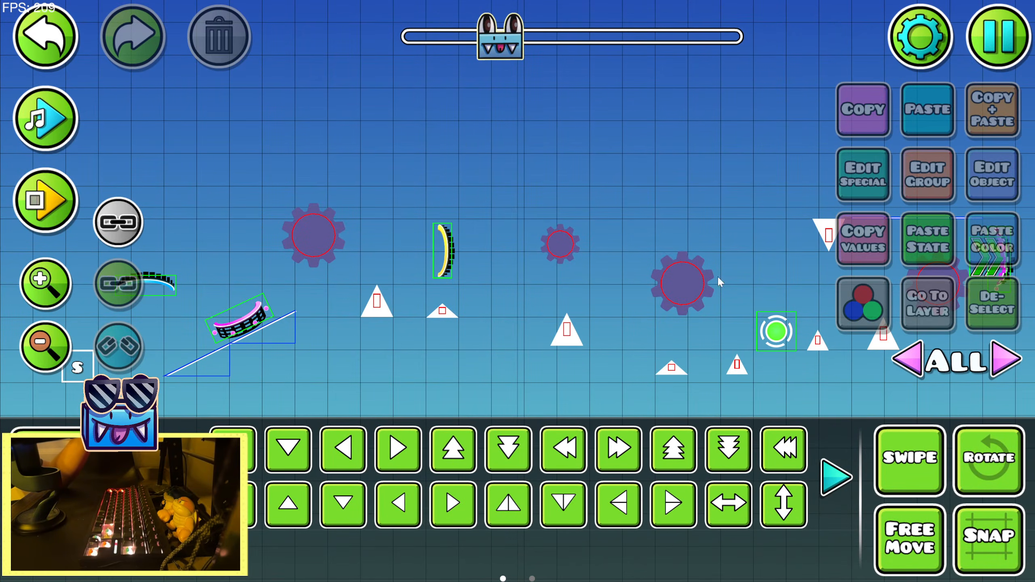
pyautogui.click(315, 239)
pyautogui.moveTo(584, 265); pyautogui.dragTo(346, 262)
pyautogui.click(992, 304)
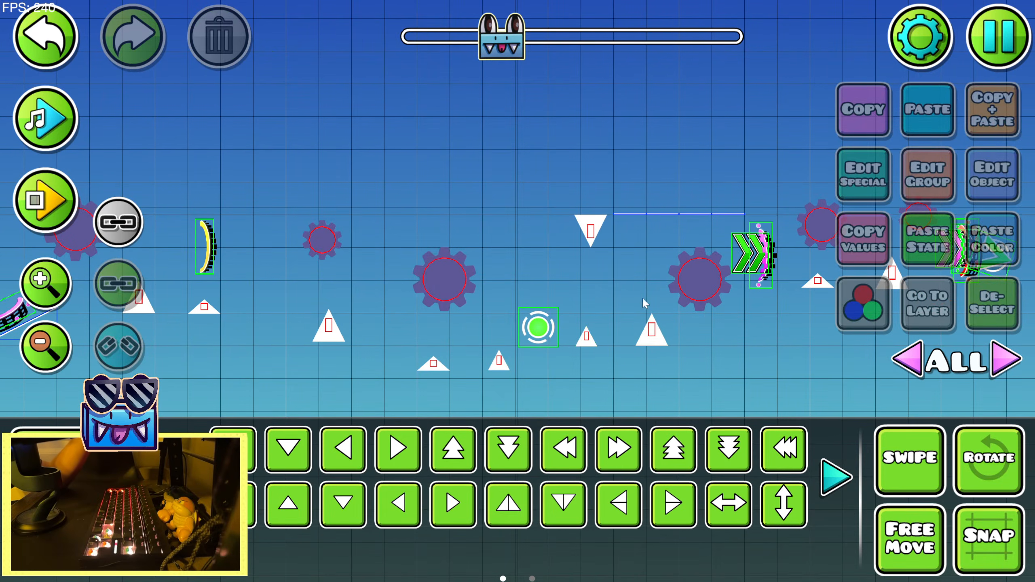
pyautogui.click(494, 290)
pyautogui.click(980, 299)
pyautogui.moveTo(601, 260); pyautogui.dragTo(283, 235)
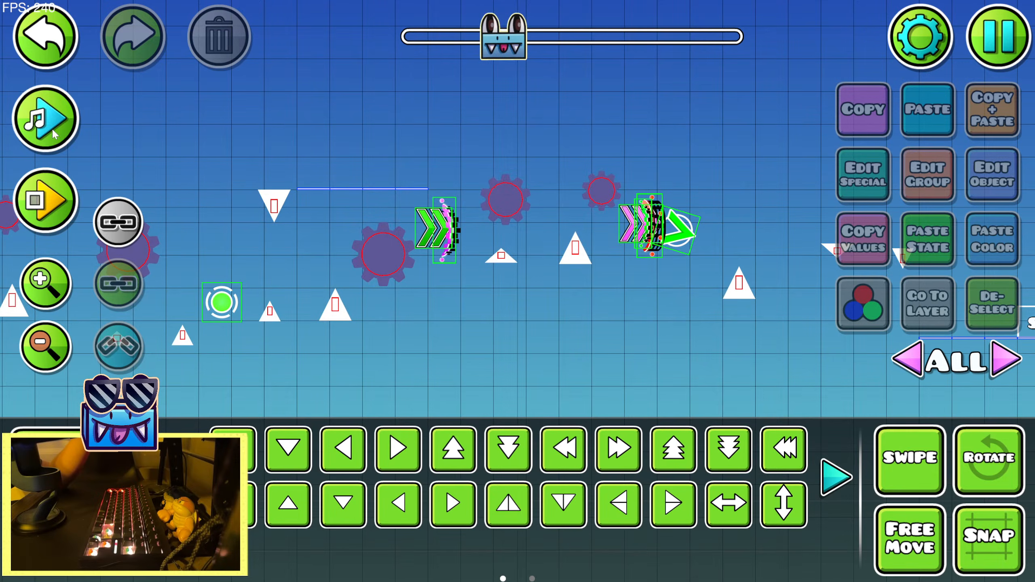
pyautogui.click(43, 120)
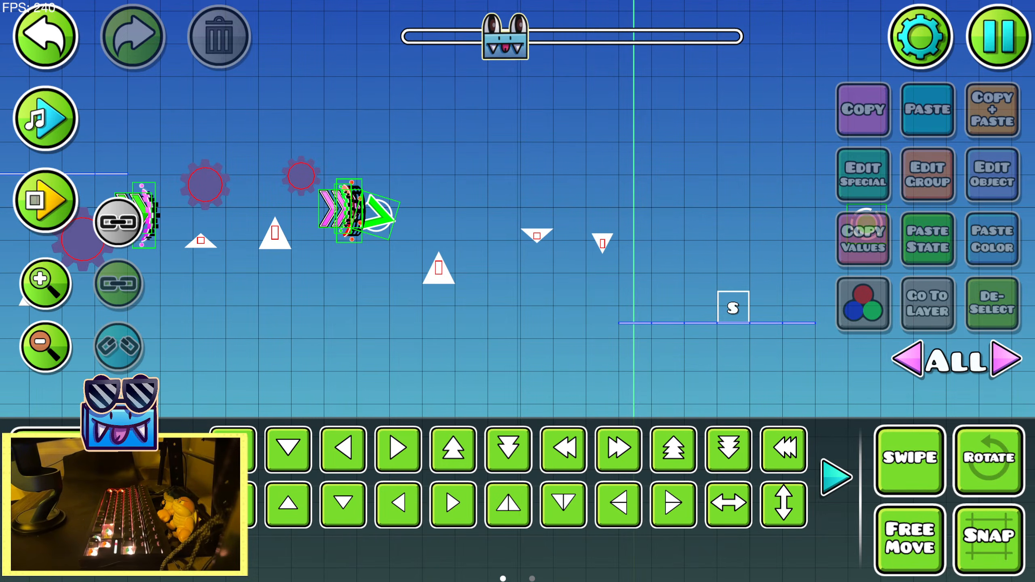
# Playtest inside the editor from the start position past the landing platform and its following green orb, then stop the run
pyautogui.press('Return')
pyautogui.press('Return')
pyautogui.press('Return')
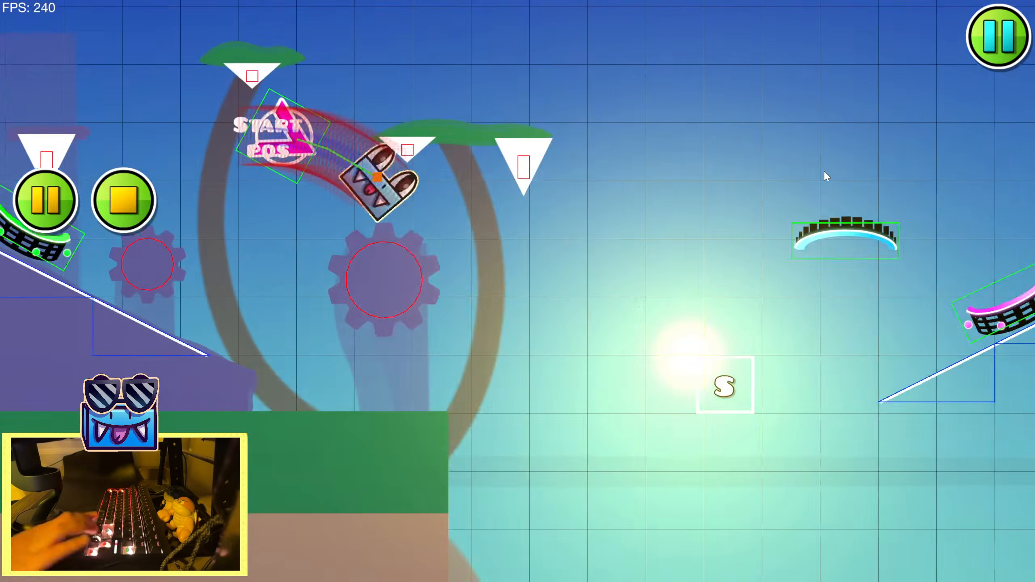
pyautogui.press('Return')
pyautogui.press('Return')
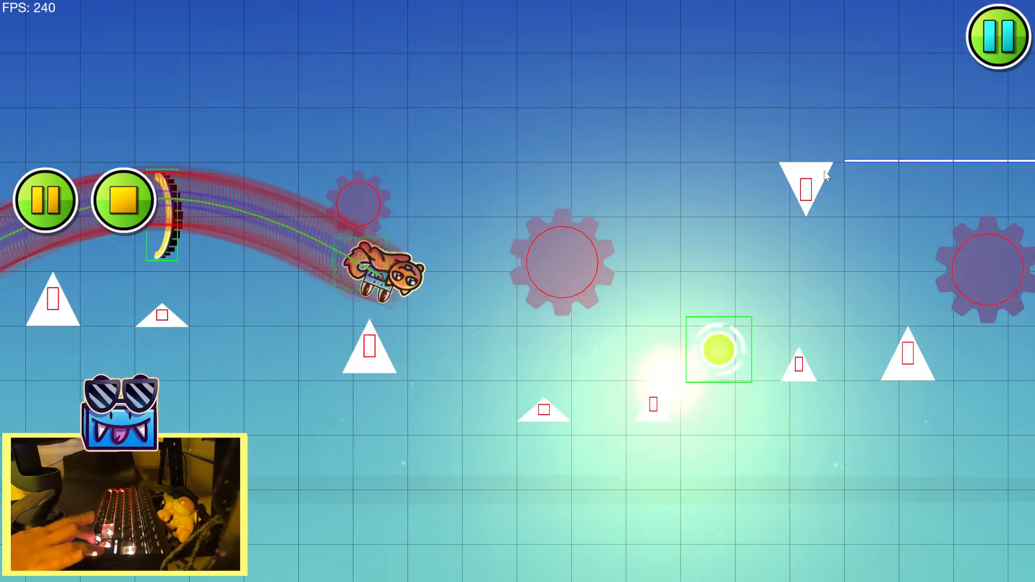
pyautogui.press('Up')
pyautogui.press('Up')
pyautogui.press('Up')
pyautogui.press('Up')
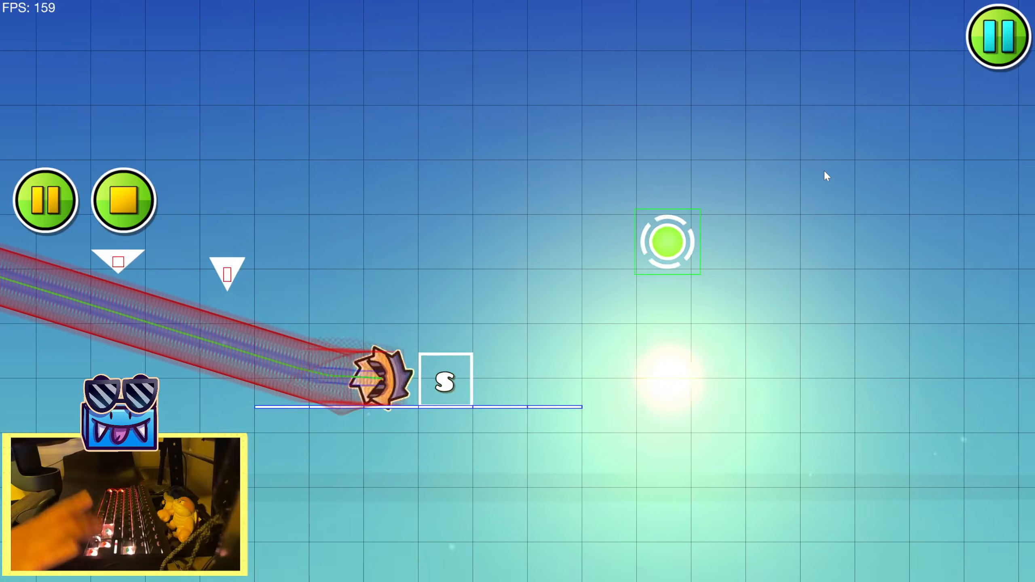
pyautogui.press('Return')
# Preview the song near the landing platform and place a green double-arrow speed portal on the green orb after it
pyautogui.moveTo(418, 298); pyautogui.dragTo(617, 318)
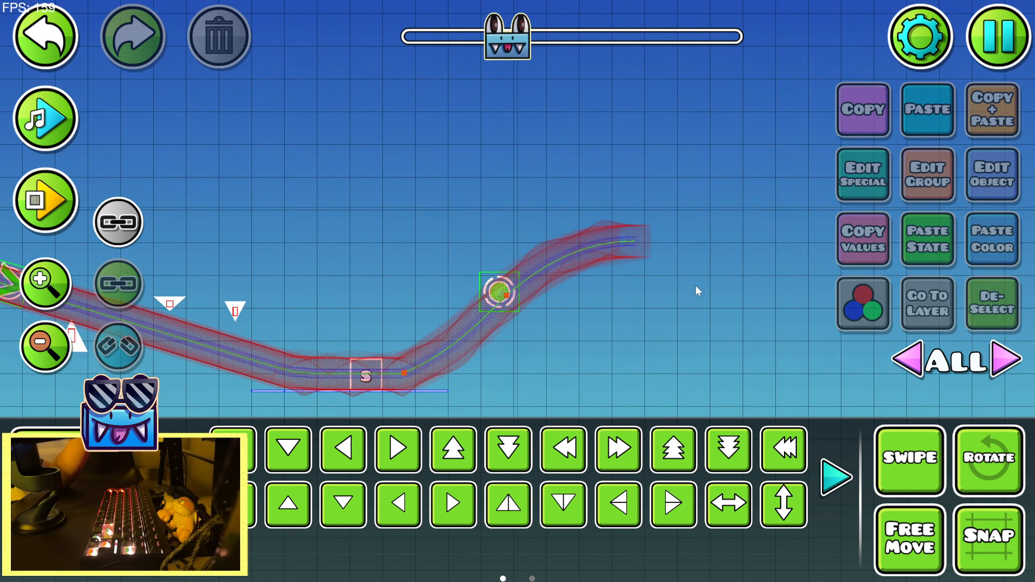
pyautogui.moveTo(447, 305); pyautogui.dragTo(626, 273)
pyautogui.click(41, 107)
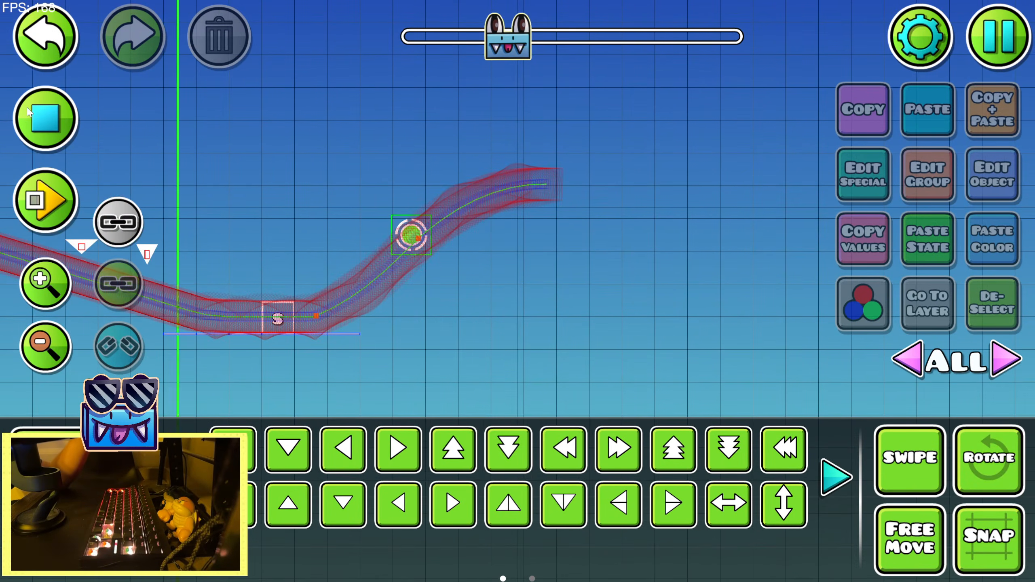
pyautogui.click(61, 449)
pyautogui.click(46, 284)
pyautogui.click(415, 402)
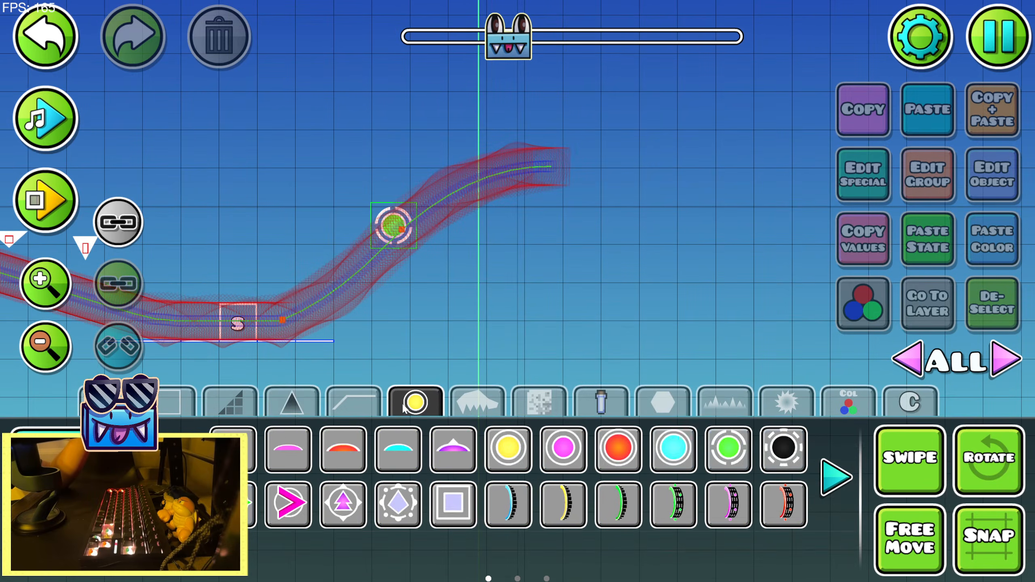
pyautogui.moveTo(497, 335); pyautogui.dragTo(685, 382)
pyautogui.click(850, 482)
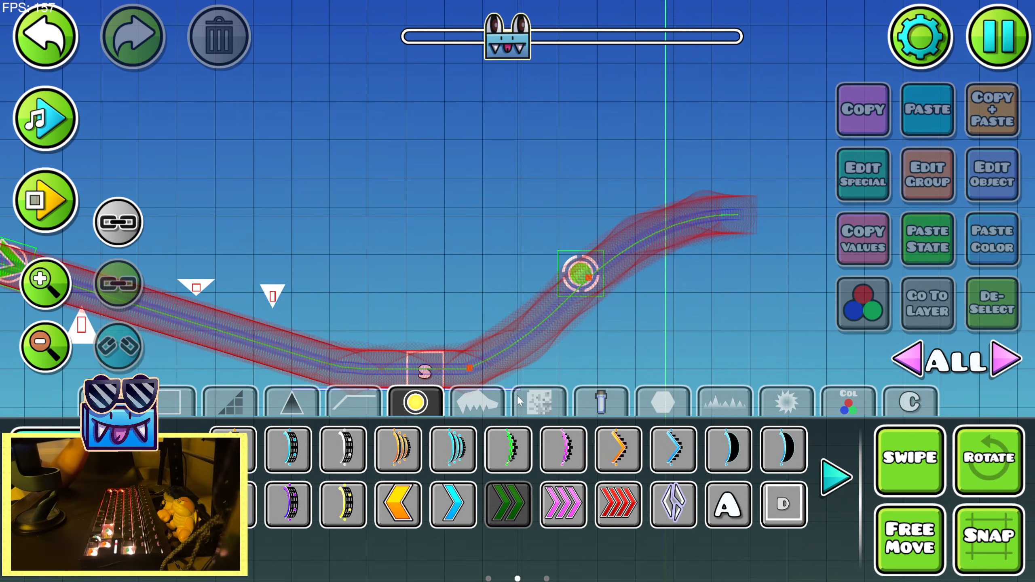
pyautogui.click(563, 267)
# Scale the new green speed portal down to 0.50
pyautogui.click(61, 500)
pyautogui.click(180, 478)
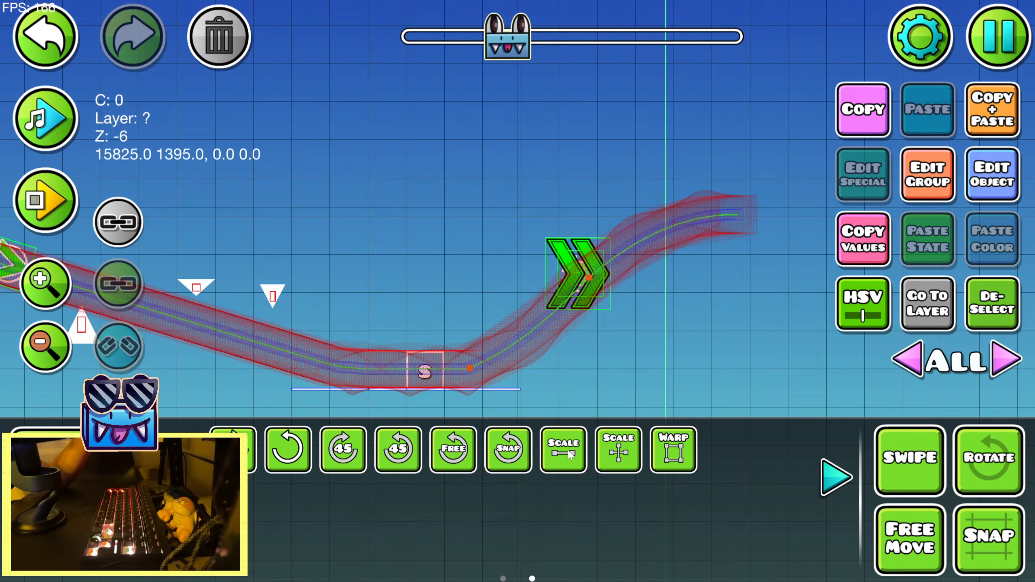
pyautogui.click(569, 451)
pyautogui.moveTo(520, 229); pyautogui.dragTo(393, 235)
pyautogui.click(832, 483)
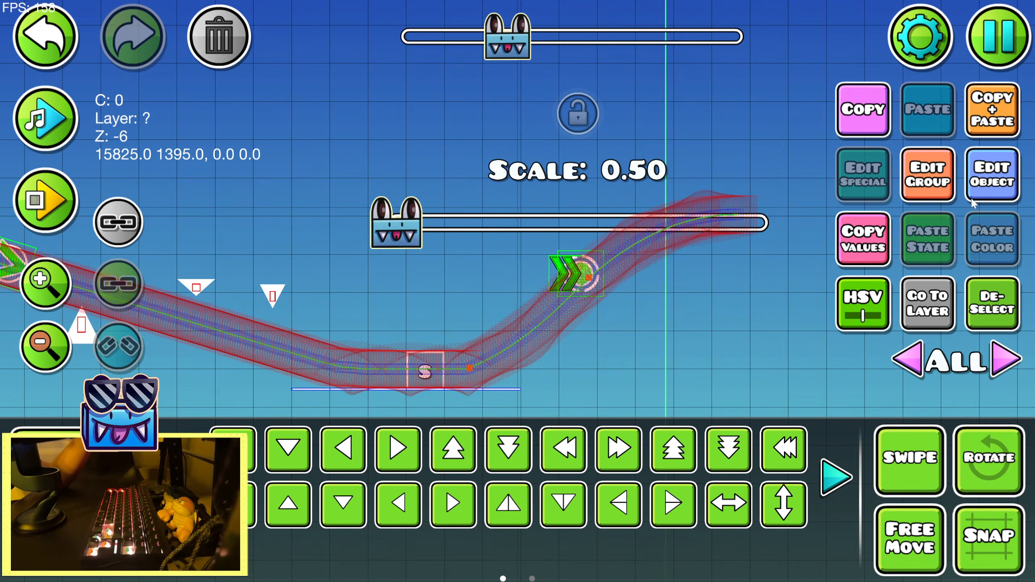
# Duplicate the scaled speed portal, shift the copy slightly left and warp it into a tall vertical strip spanning above and below the orb
pyautogui.click(989, 123)
pyautogui.click(836, 478)
pyautogui.click(673, 451)
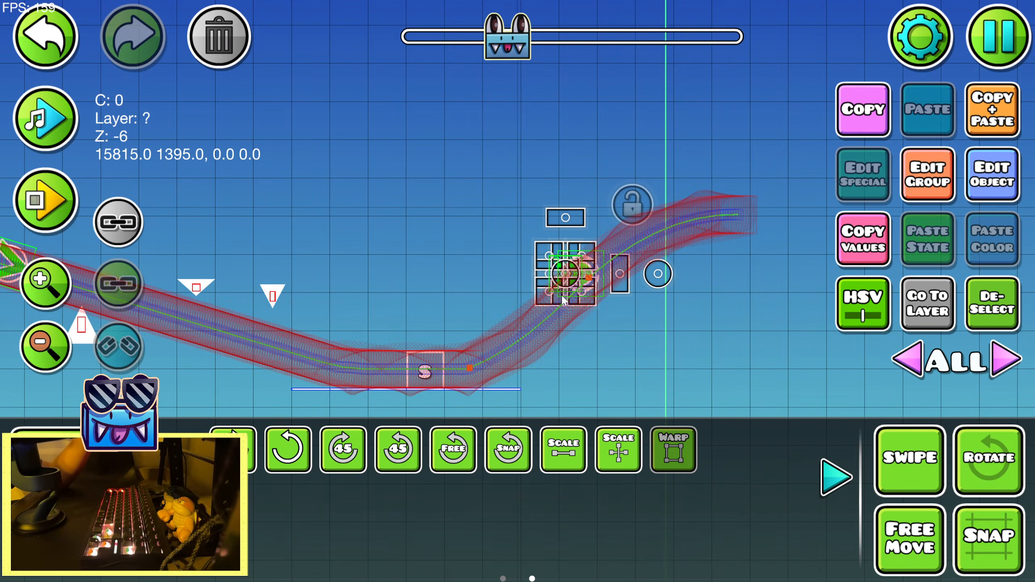
pyautogui.click(44, 35)
pyautogui.click(44, 35)
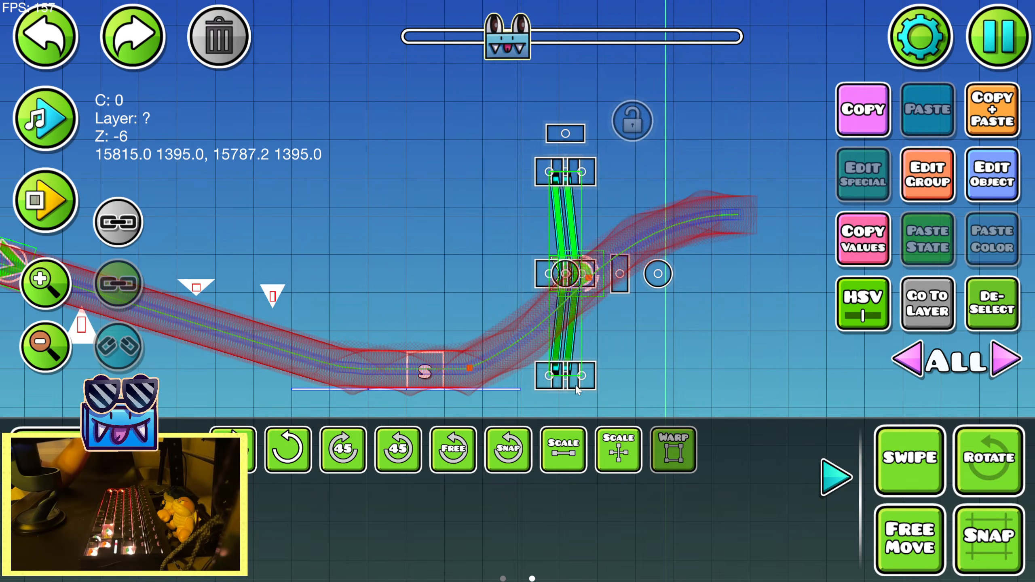
pyautogui.click(43, 34)
# Enable Hide in the tall speed portal's extra object options and deselect it
pyautogui.click(930, 179)
pyautogui.click(914, 150)
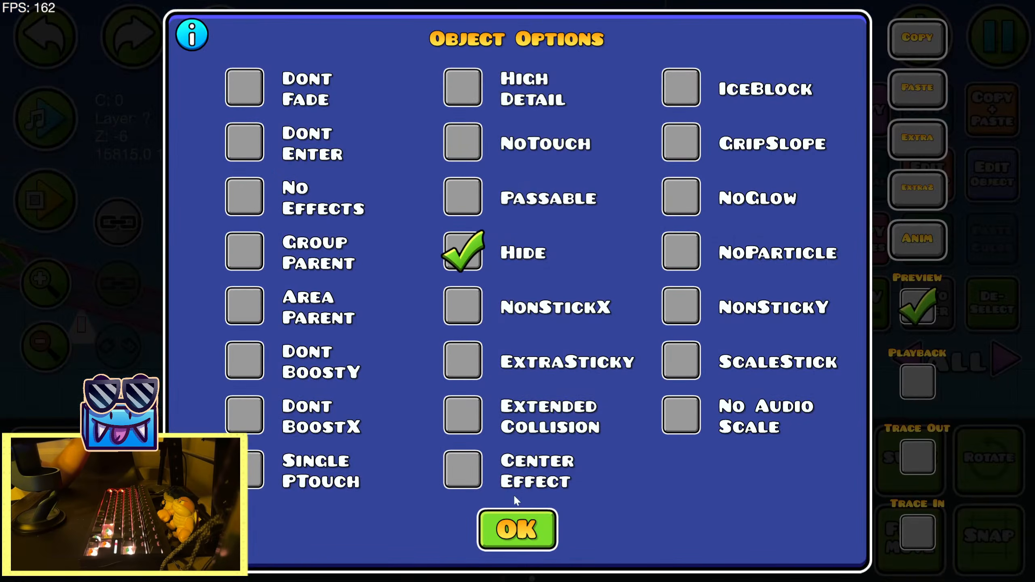
pyautogui.click(517, 528)
pyautogui.click(833, 479)
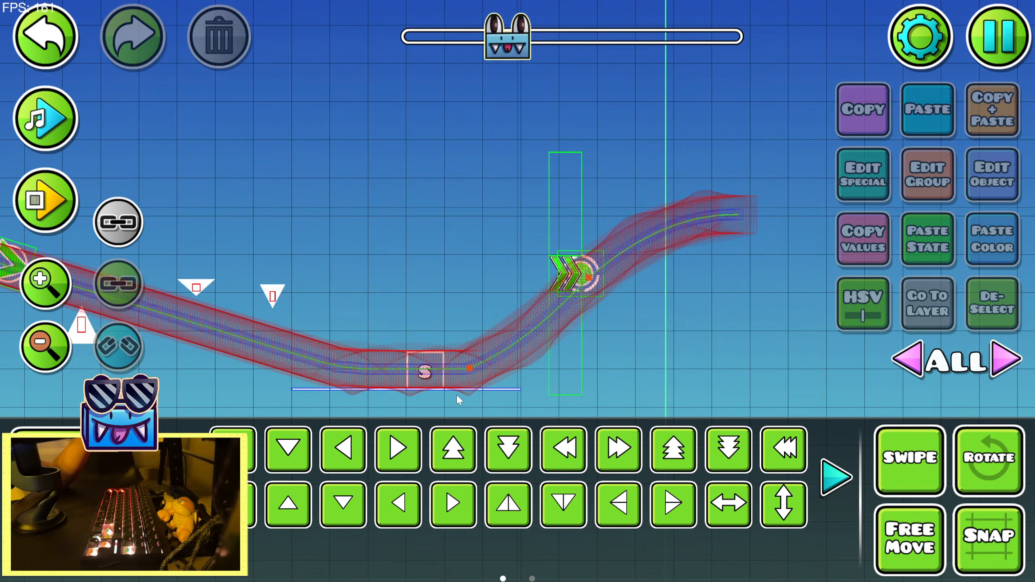
# Save the level and launch a playtest from its 27% start position
pyautogui.moveTo(457, 394); pyautogui.dragTo(864, 347)
pyautogui.moveTo(556, 336); pyautogui.dragTo(842, 325)
pyautogui.moveTo(455, 309); pyautogui.dragTo(828, 314)
pyautogui.moveTo(556, 304); pyautogui.dragTo(815, 303)
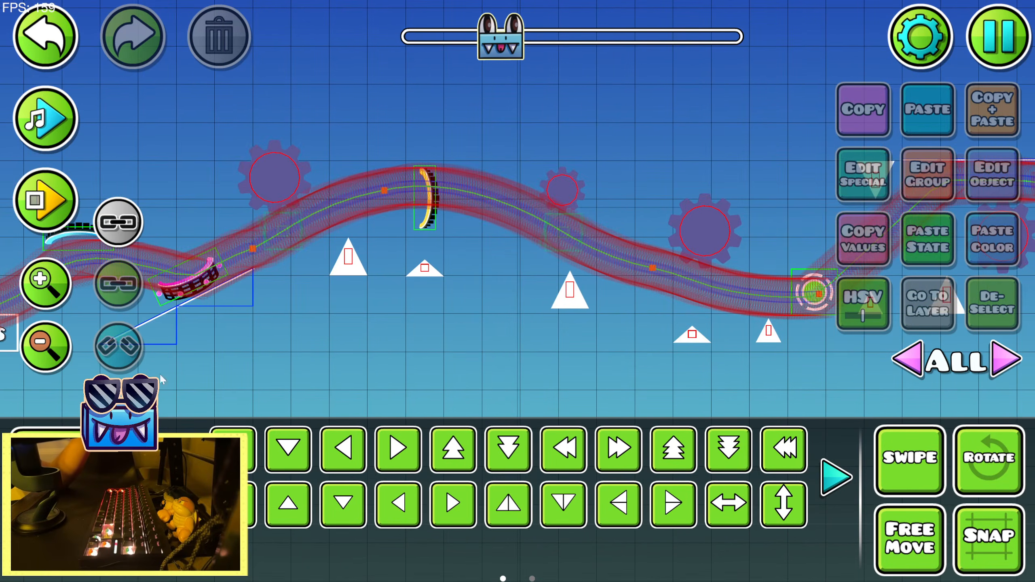
pyautogui.click(38, 356)
pyautogui.click(992, 59)
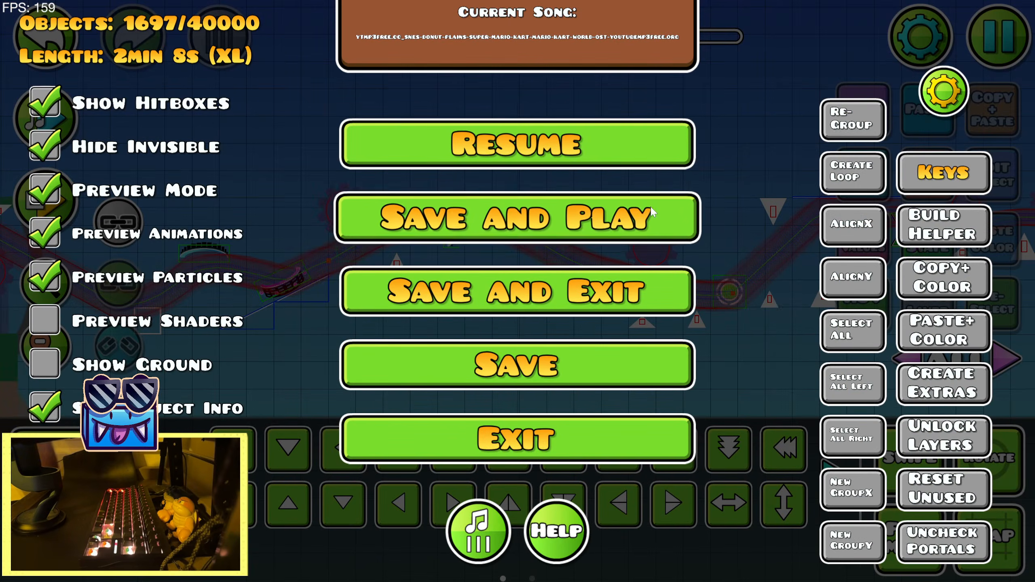
pyautogui.click(517, 215)
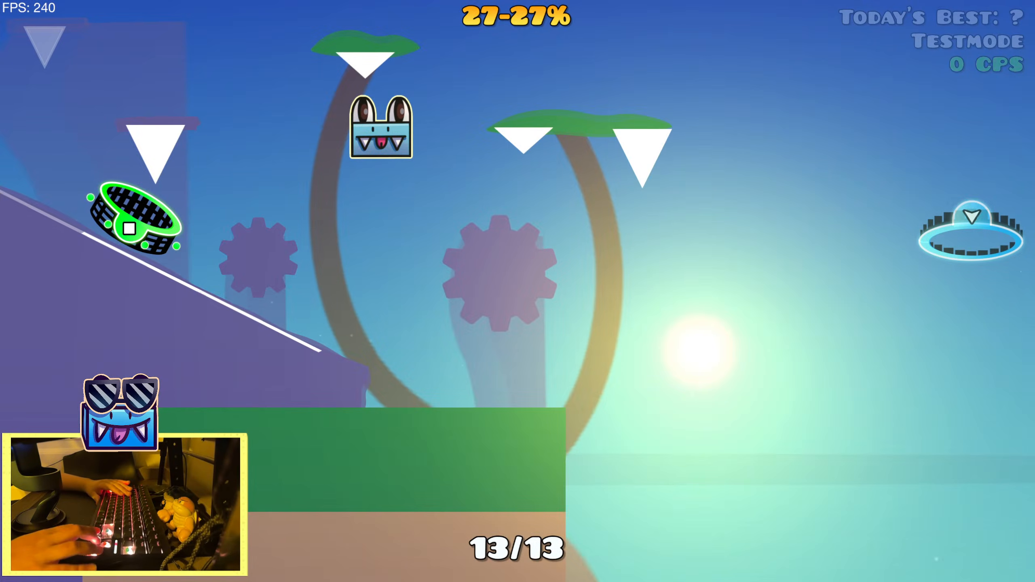
# Play through the pad, sawblade and speed portal section in repeated attempts from the start position, and return to the editor
pyautogui.press('Up')
pyautogui.press('Up')
pyautogui.press('Up')
pyautogui.press('Up')
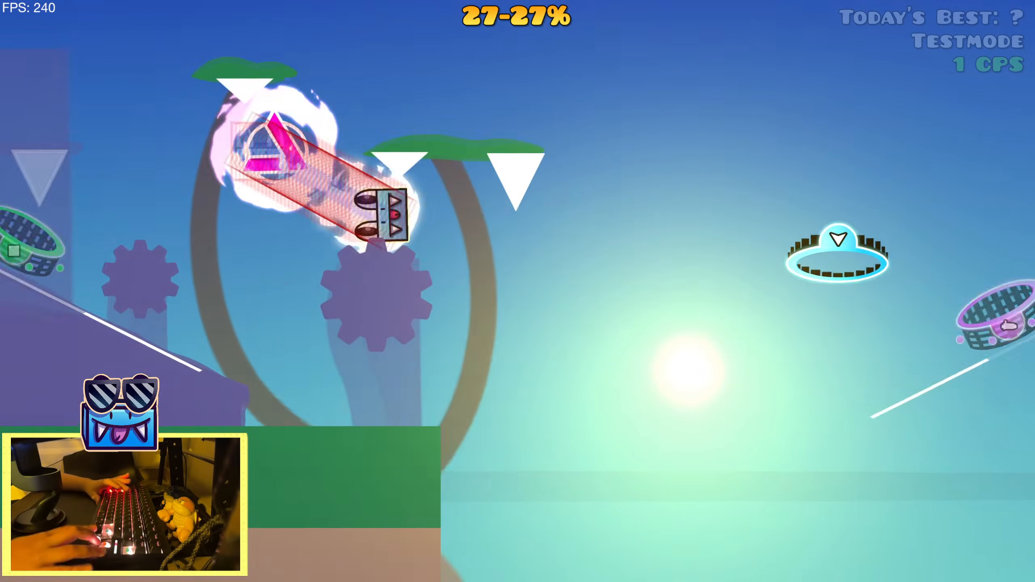
pyautogui.press('Up')
pyautogui.press('Up')
pyautogui.press('Up')
pyautogui.press('Up')
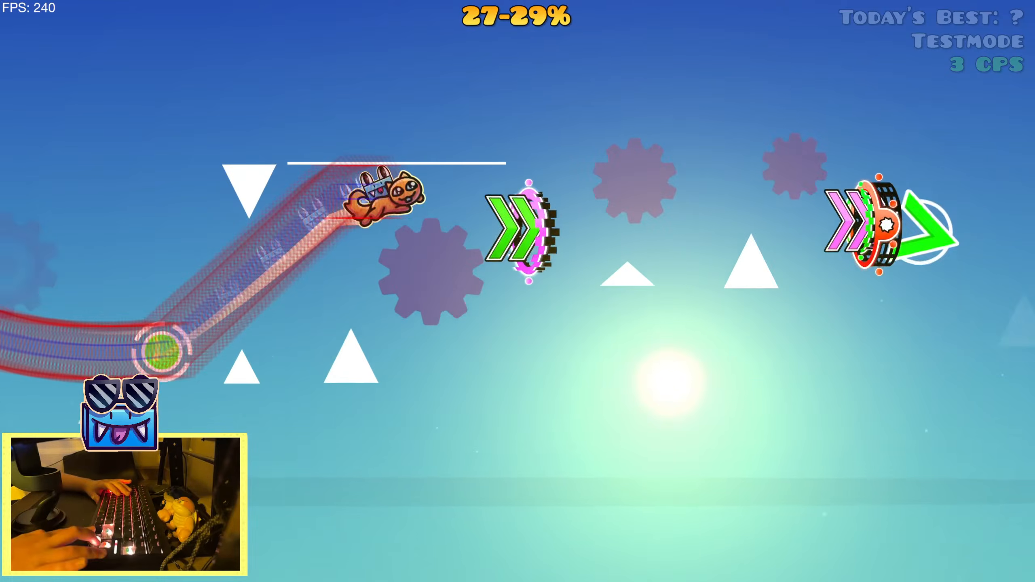
pyautogui.press('Up')
pyautogui.press('Up')
pyautogui.press('Up')
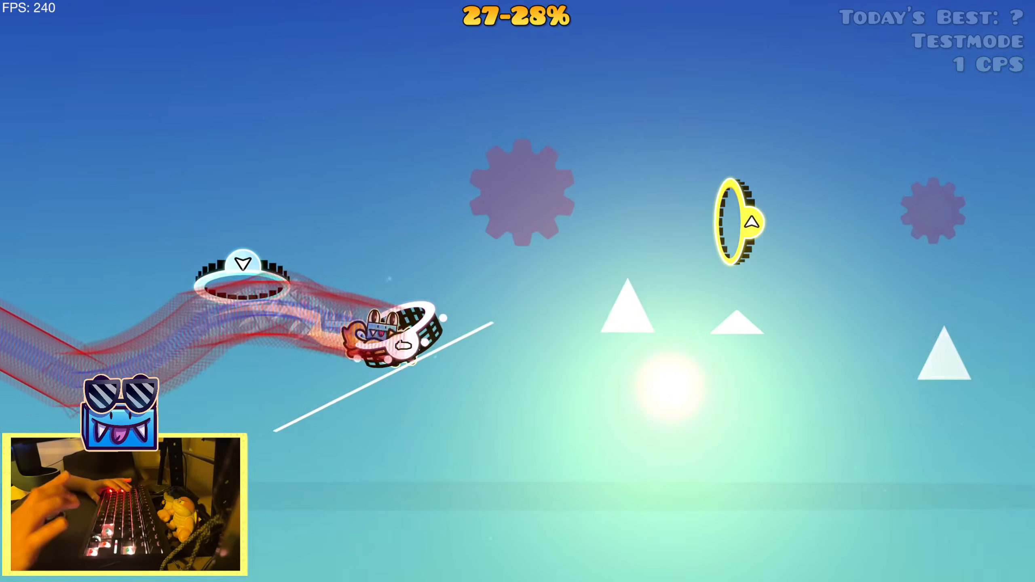
pyautogui.press('Up')
pyautogui.press('Up')
pyautogui.press('Up')
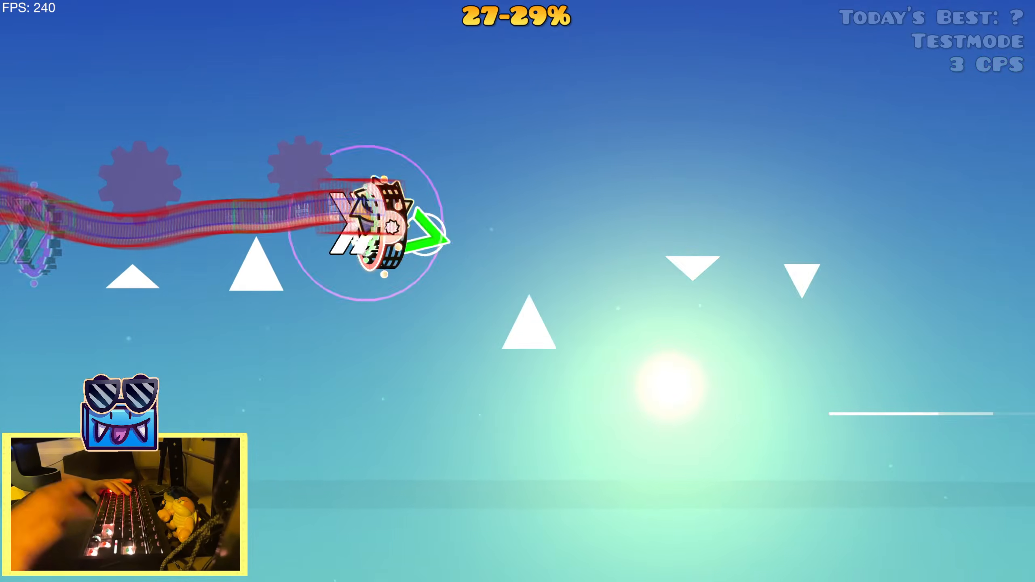
pyautogui.press('Up')
pyautogui.press('Up')
pyautogui.press('Up')
pyautogui.press('Up')
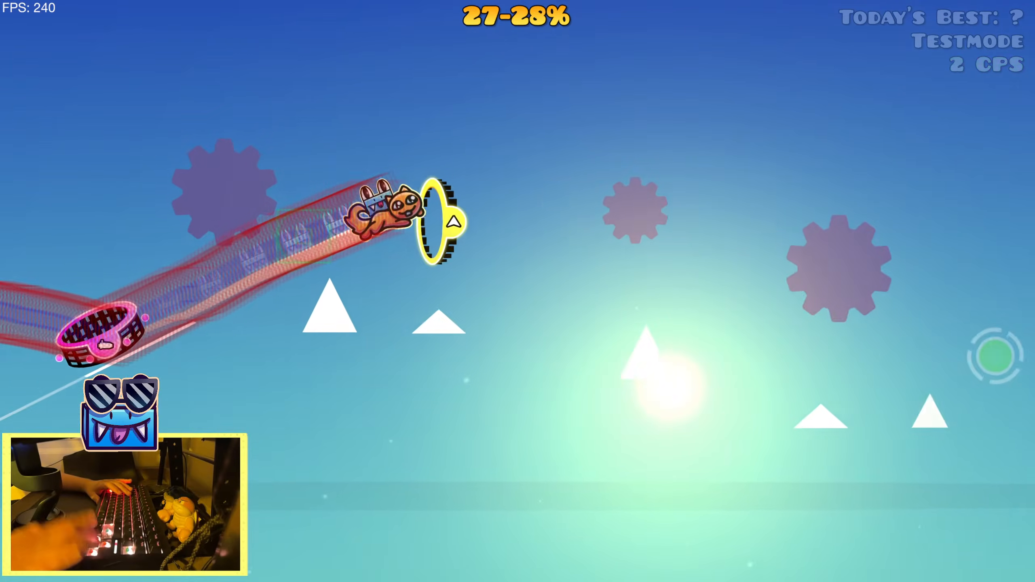
pyautogui.press('Up')
pyautogui.press('Up')
pyautogui.press('Up')
pyautogui.press('Up')
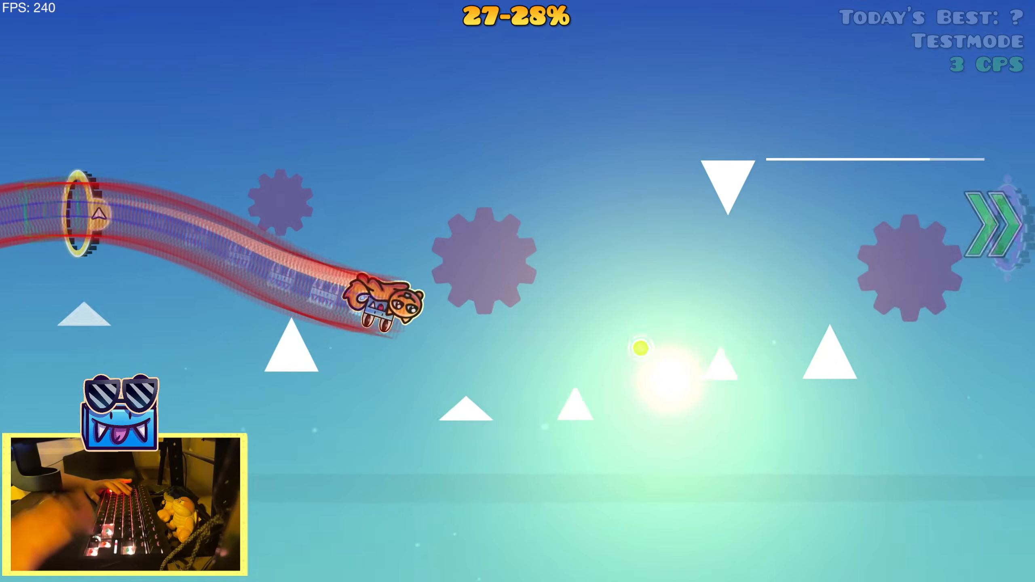
pyautogui.press('Up')
pyautogui.press('Up')
pyautogui.press('Up')
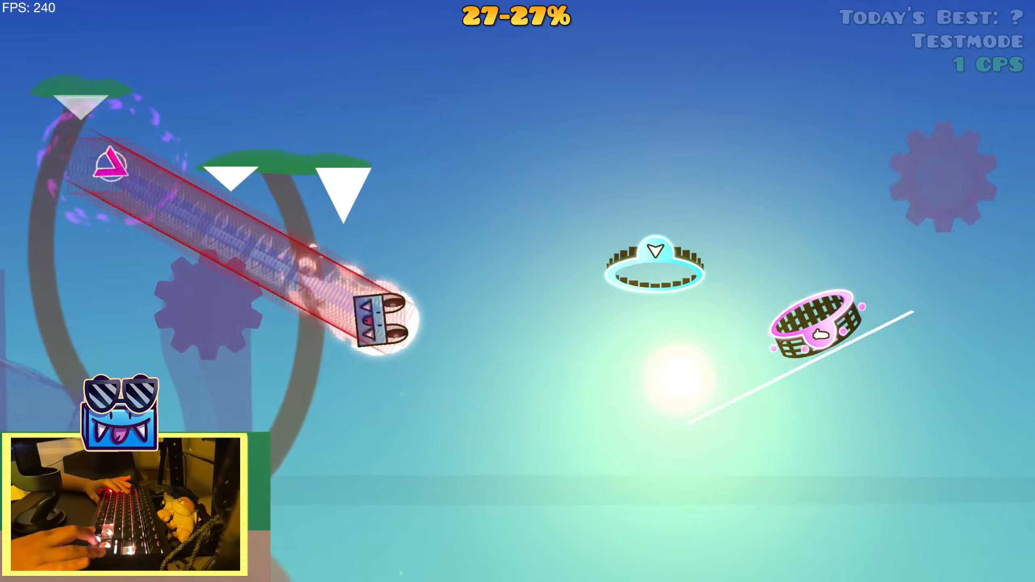
pyautogui.press('Up')
pyautogui.press('Up')
pyautogui.press('Up')
pyautogui.press('Up')
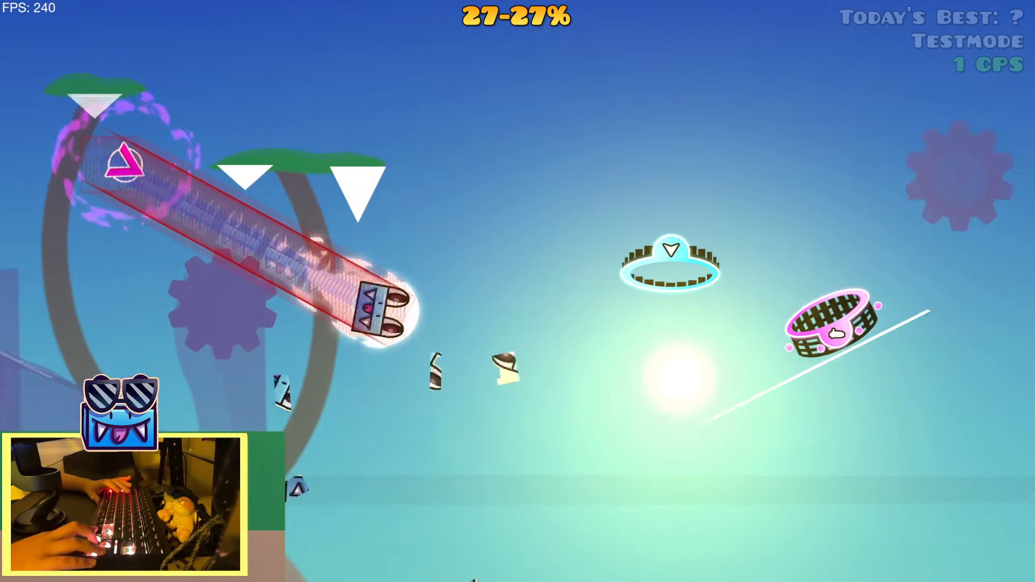
pyautogui.press('Up')
pyautogui.press('Up')
pyautogui.press('Up')
pyautogui.press('Up')
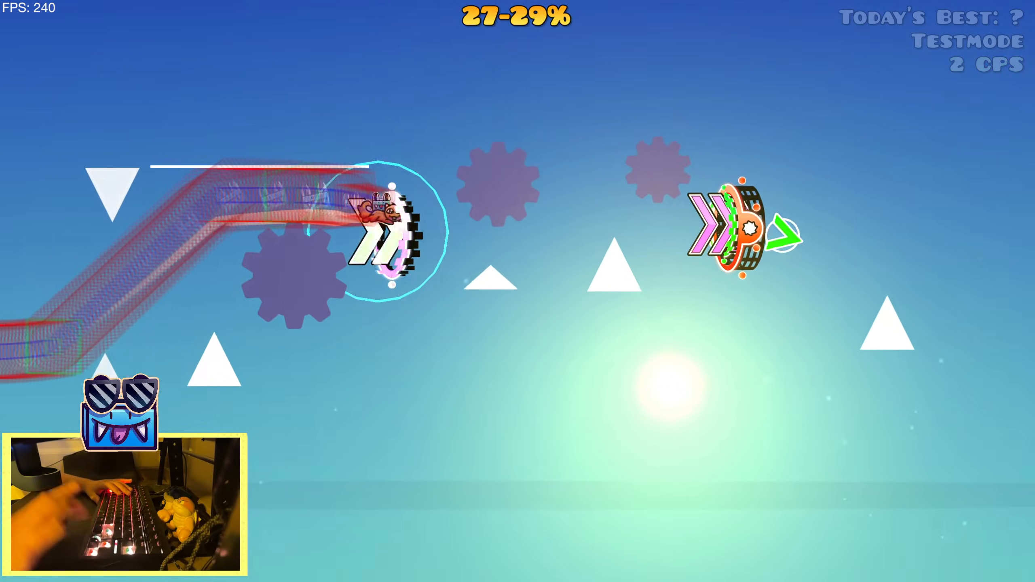
pyautogui.press('Up')
pyautogui.press('Escape')
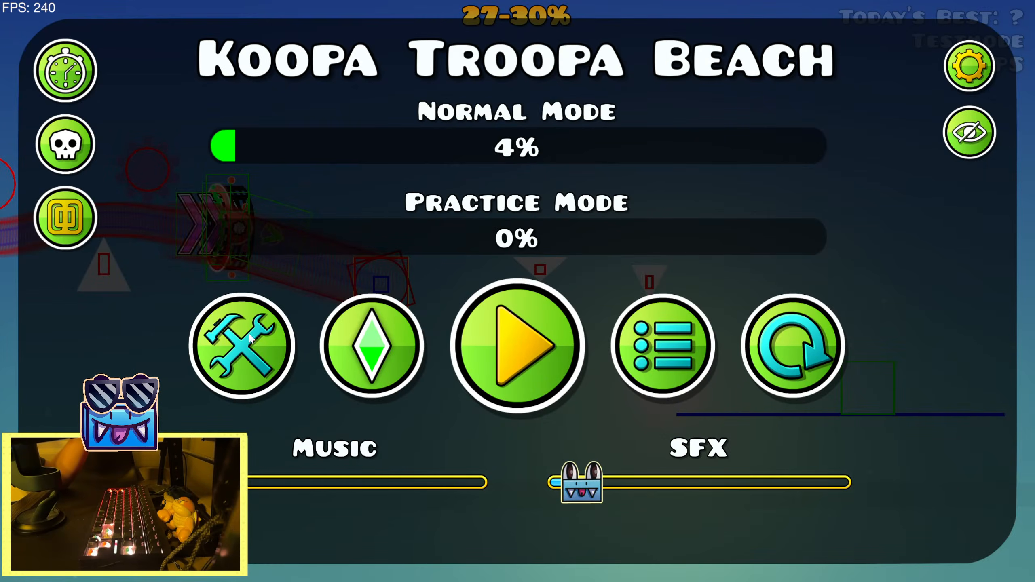
pyautogui.click(250, 338)
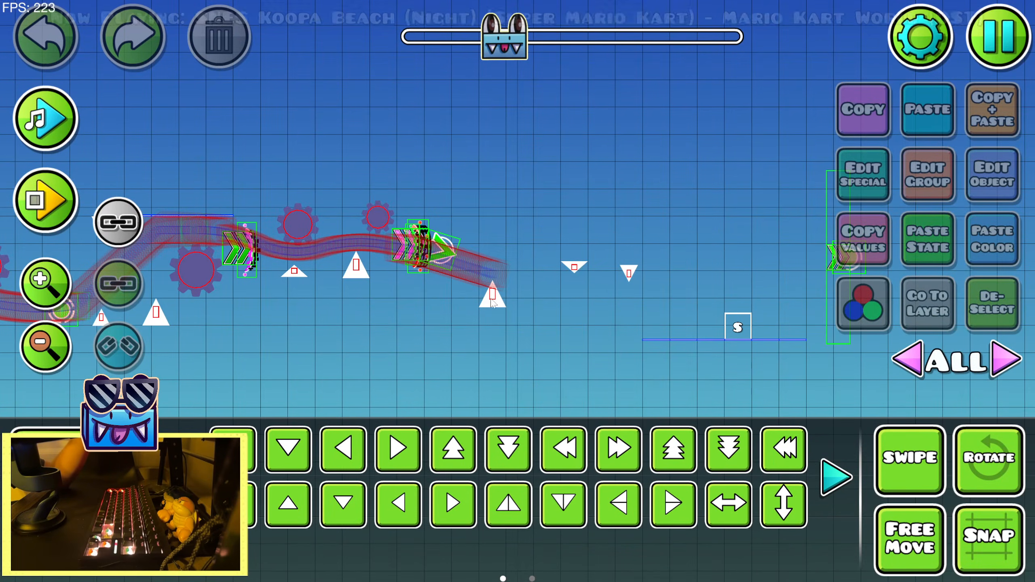
# Shift the three spikes after the pink double-arrow speed portal about one grid cell left and deselect them
pyautogui.moveTo(493, 304); pyautogui.dragTo(638, 267)
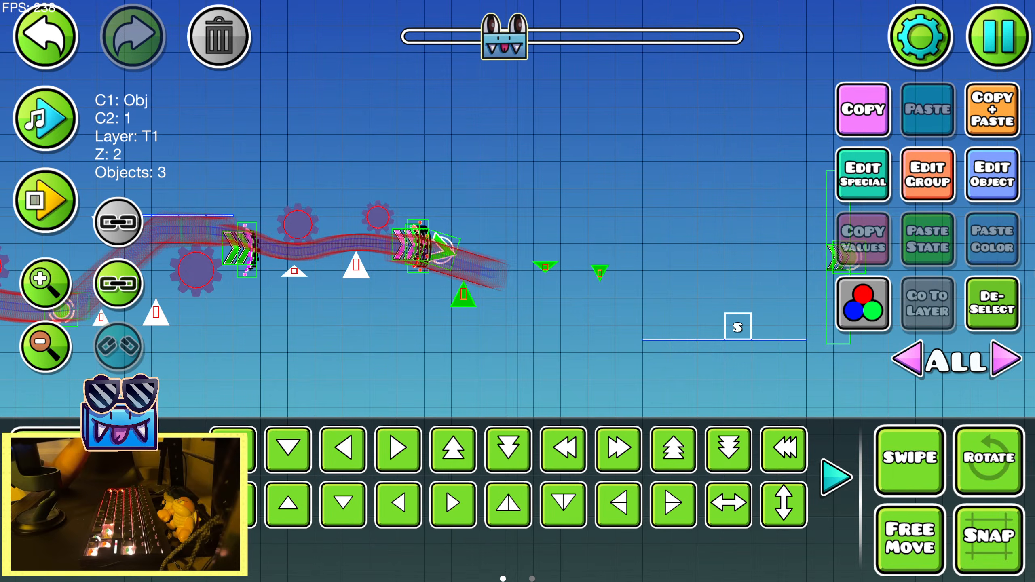
pyautogui.click(1005, 297)
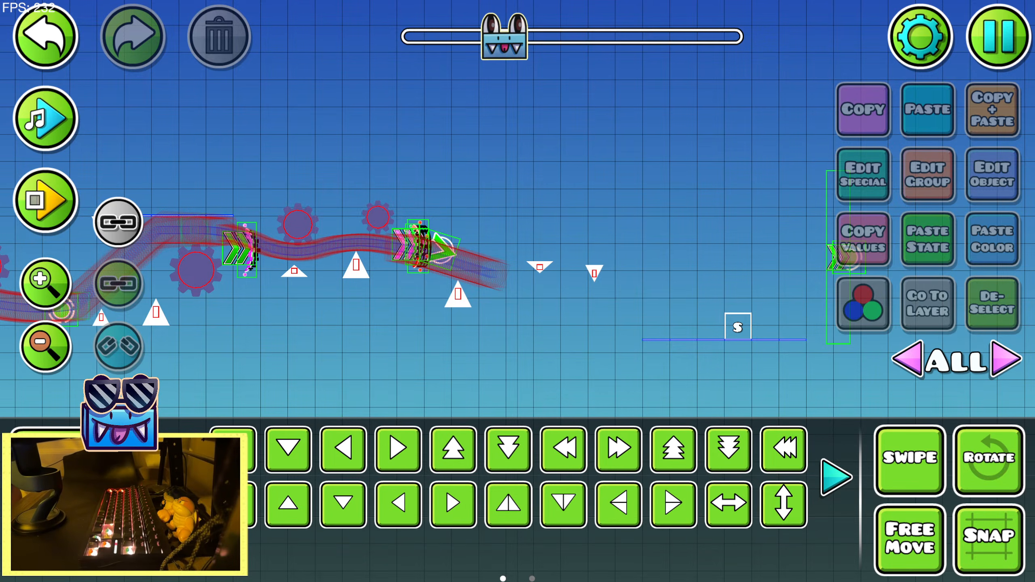
# Playtest repeatedly inside the editor from the start position through the green orb with the tall speed portal
pyautogui.press('Return')
pyautogui.press('Return')
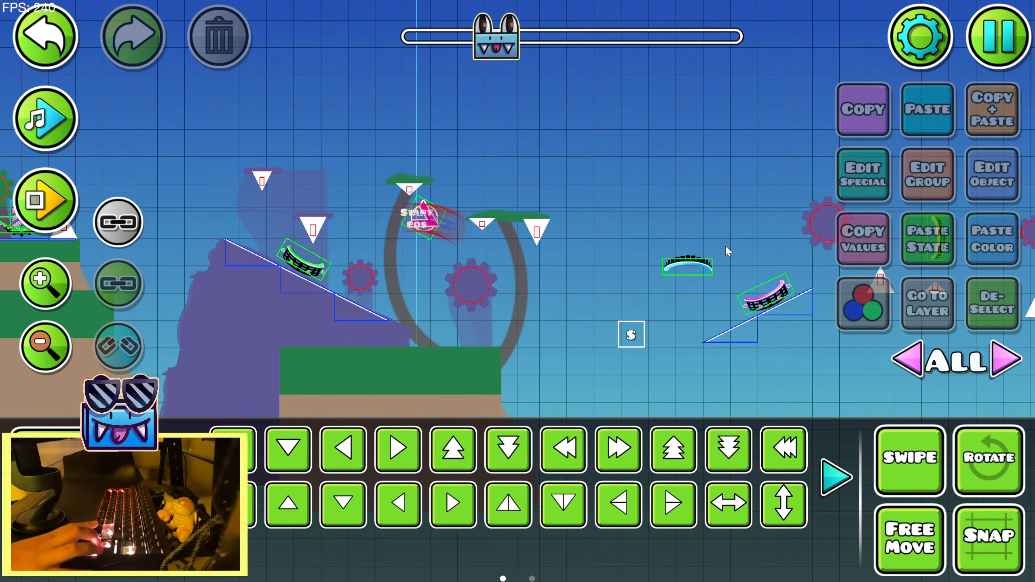
pyautogui.press('Return')
pyautogui.press('Return')
pyautogui.press('Return')
pyautogui.press('Up')
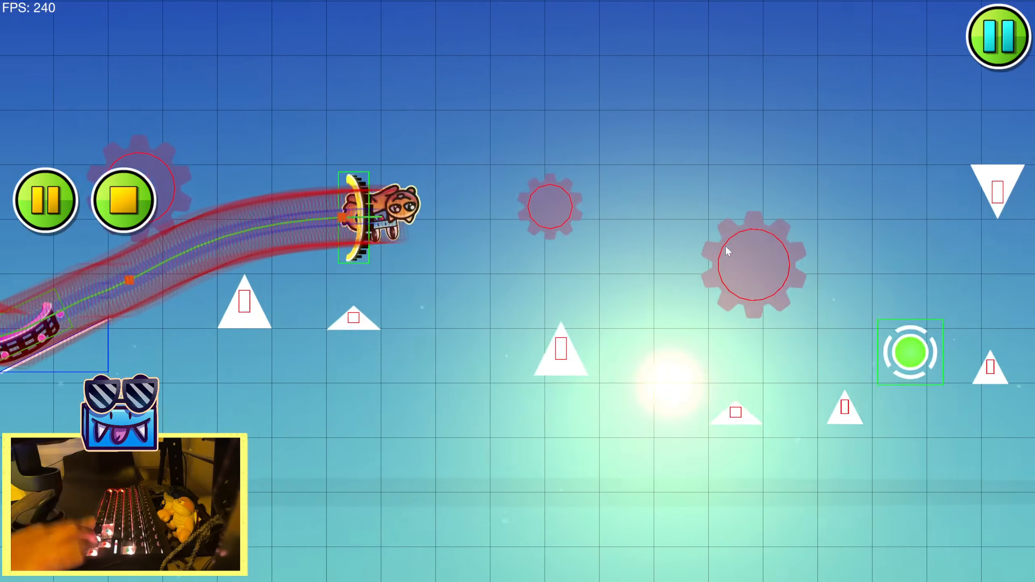
pyautogui.press('Up')
pyautogui.press('Up')
pyautogui.press('Up')
pyautogui.press('Up')
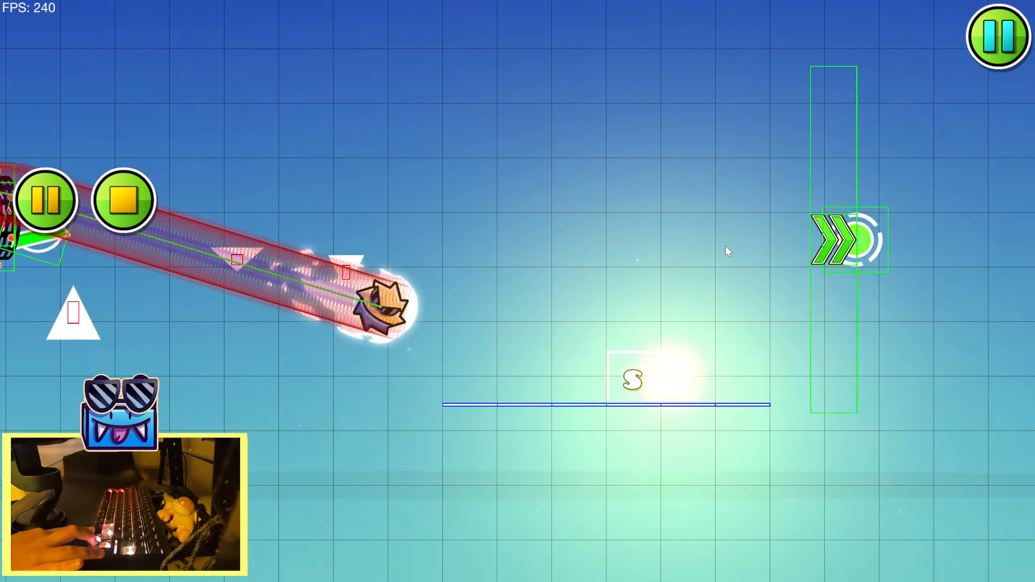
pyautogui.press('Up')
pyautogui.press('Return')
pyautogui.press('Return')
pyautogui.press('Return')
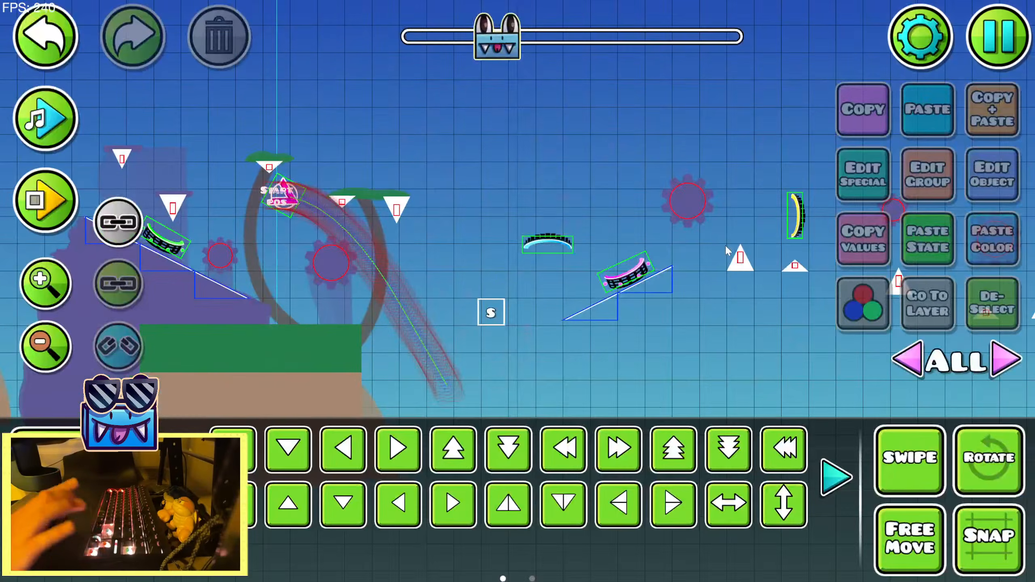
pyautogui.press('Return')
pyautogui.press('Up')
pyautogui.press('Up')
pyautogui.press('Up')
pyautogui.press('Up')
pyautogui.press('Up')
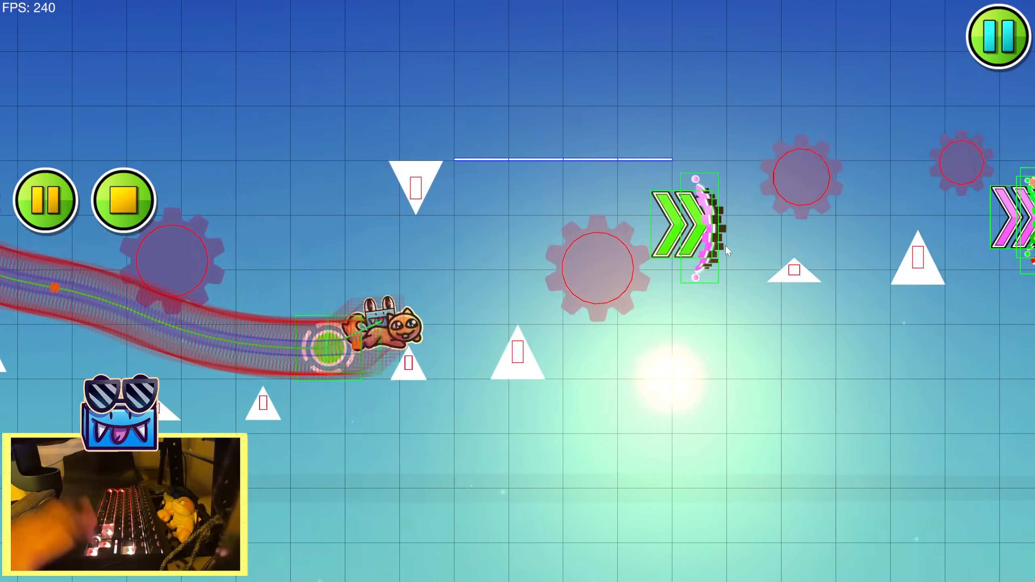
pyautogui.press('Up')
pyautogui.press('Up')
pyautogui.press('Up')
pyautogui.press('Up')
pyautogui.press('Return')
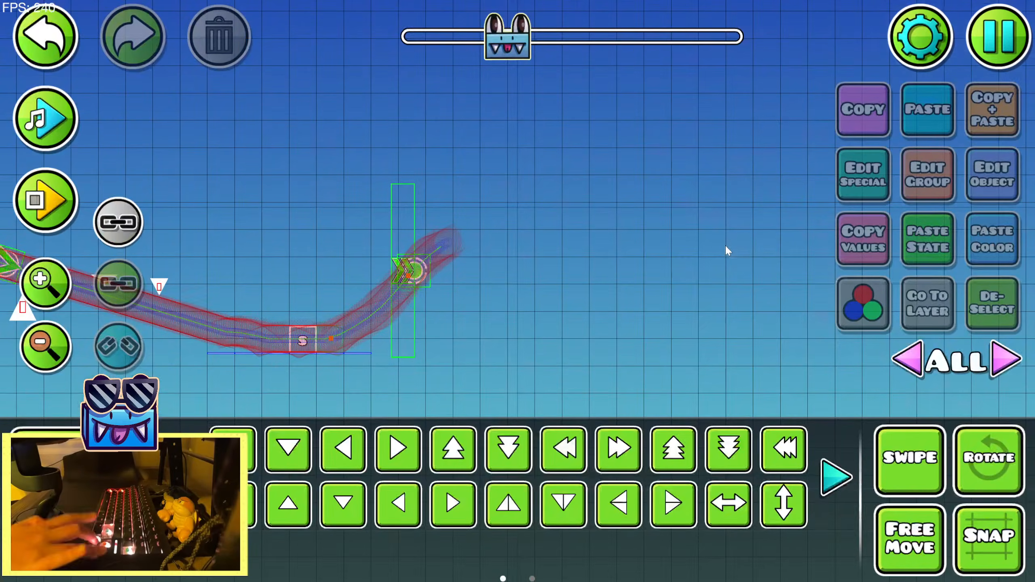
# Shift the three spikes after the pink double-arrow speed portal slightly right and deselect them
pyautogui.moveTo(138, 306); pyautogui.dragTo(469, 281)
pyautogui.moveTo(320, 303); pyautogui.dragTo(546, 239)
pyautogui.click(985, 307)
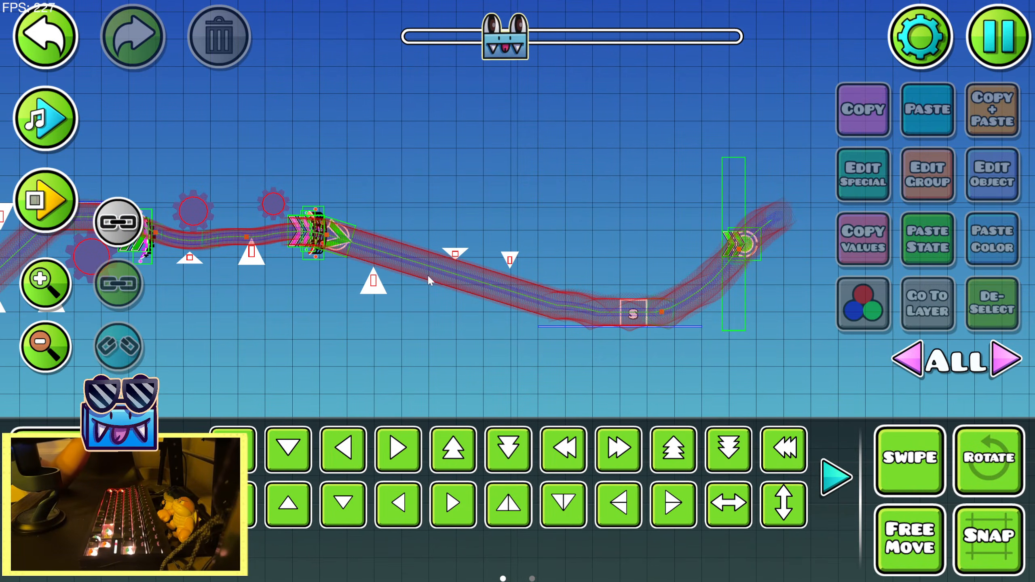
# Nudge the two upside-down spikes slightly up and the upright spike before them slightly down, widening the gap around the player's path
pyautogui.moveTo(429, 279); pyautogui.dragTo(534, 243)
pyautogui.hotkey('shift', 'w')
pyautogui.hotkey('shift', 'w')
pyautogui.hotkey('shift', 'w')
pyautogui.click(984, 304)
pyautogui.click(373, 283)
pyautogui.hotkey('shift', 's')
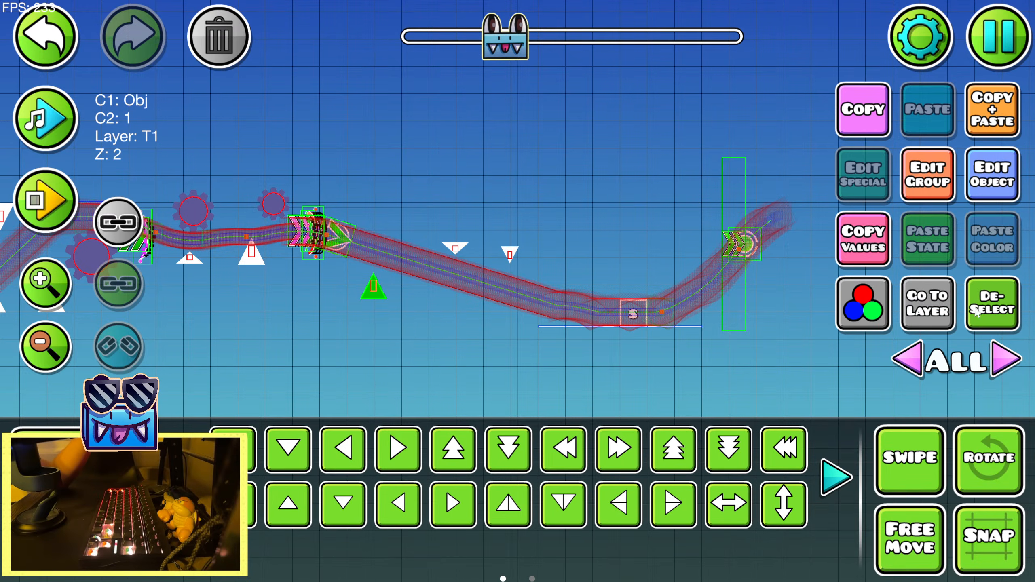
pyautogui.click(975, 308)
# Duplicate the grass-topped ground platform near the start position, flip the copy horizontally and move it right, beneath the pink pad's slope
pyautogui.moveTo(187, 343); pyautogui.dragTo(741, 333)
pyautogui.moveTo(176, 343); pyautogui.dragTo(729, 341)
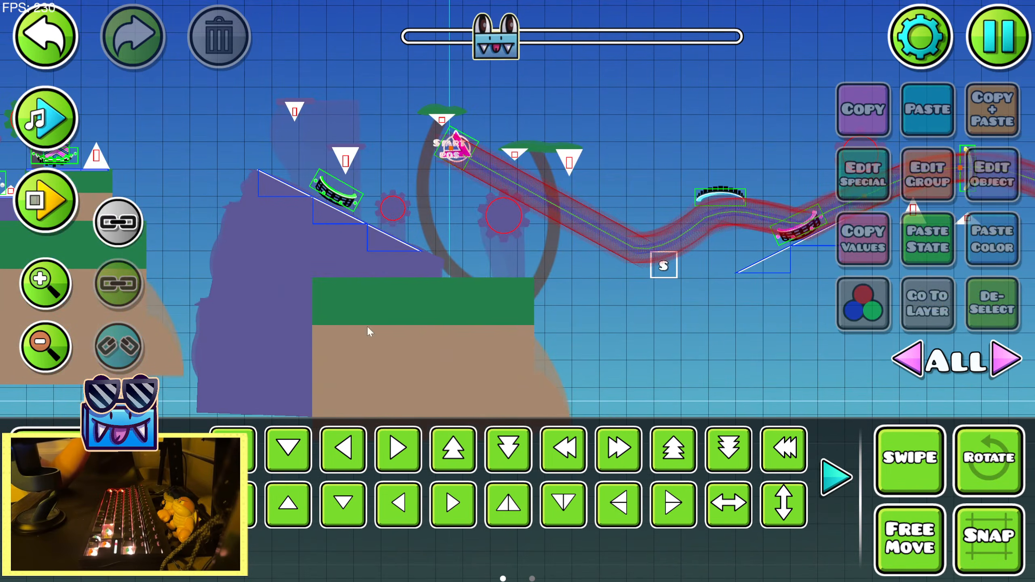
pyautogui.click(45, 358)
pyautogui.click(46, 302)
pyautogui.moveTo(408, 326); pyautogui.dragTo(265, 284)
pyautogui.click(264, 284)
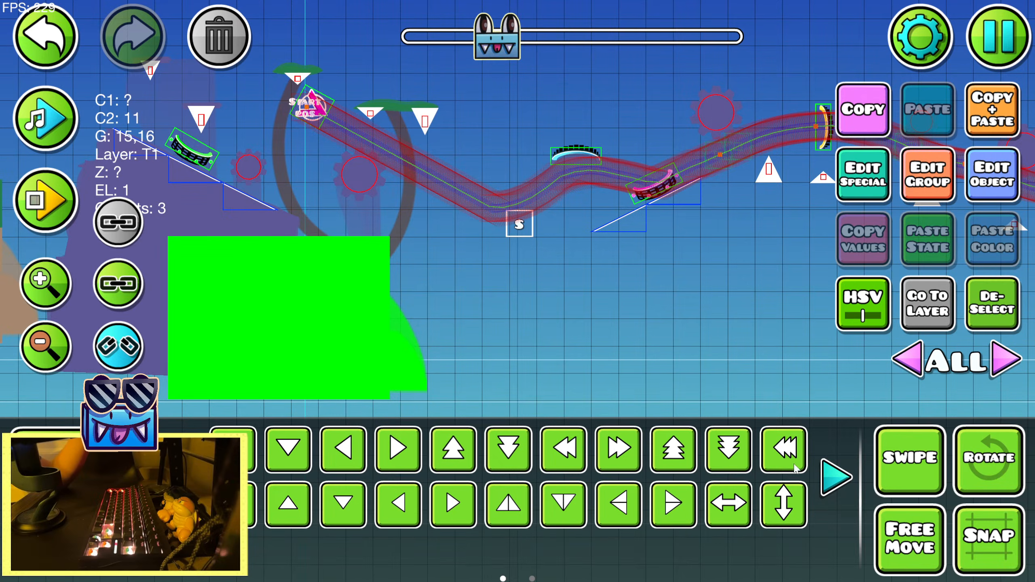
pyautogui.click(974, 105)
pyautogui.click(710, 518)
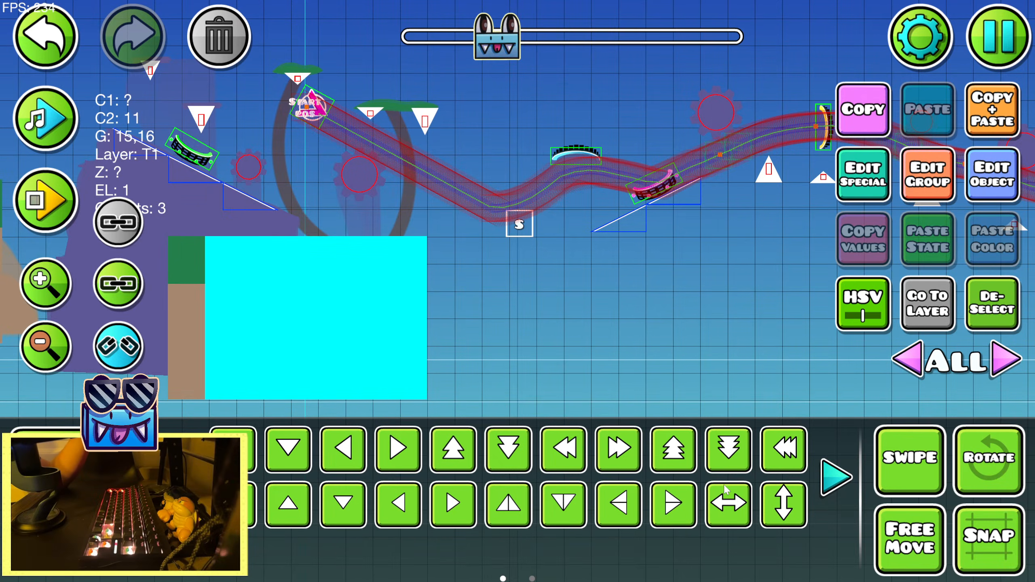
pyautogui.click(619, 450)
pyautogui.click(619, 449)
pyautogui.click(619, 450)
pyautogui.moveTo(456, 378); pyautogui.dragTo(309, 387)
pyautogui.press('a')
pyautogui.press('a')
pyautogui.press('a')
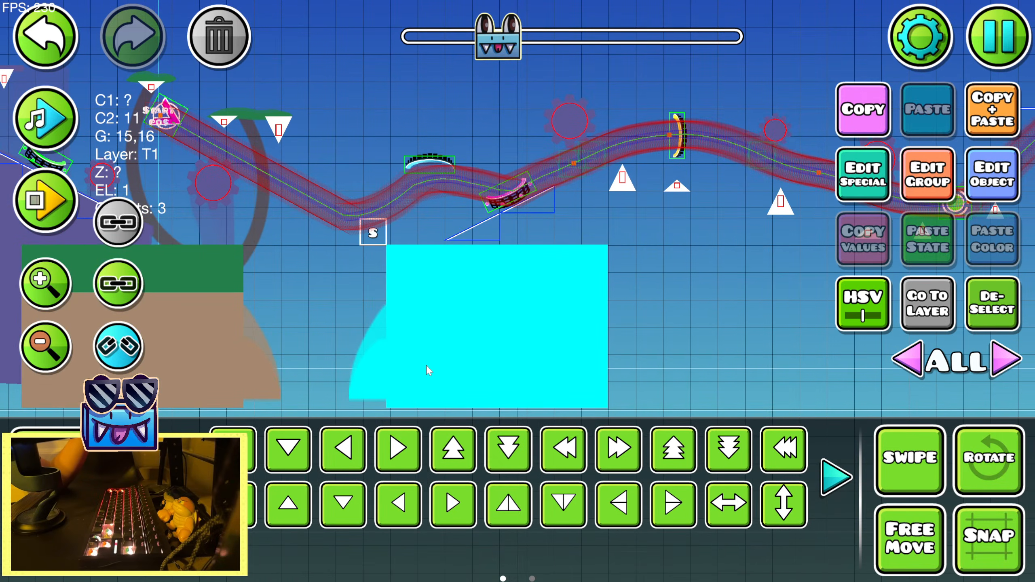
# Move the flipped platform copy one grid cell right and slightly down beneath the slope, and deselect it
pyautogui.press('s')
pyautogui.press('d')
pyautogui.hotkey('shift', 'w')
pyautogui.hotkey('shift', 'w')
pyautogui.hotkey('shift', 'w')
pyautogui.hotkey('shift', 'w')
pyautogui.hotkey('shift', 'w')
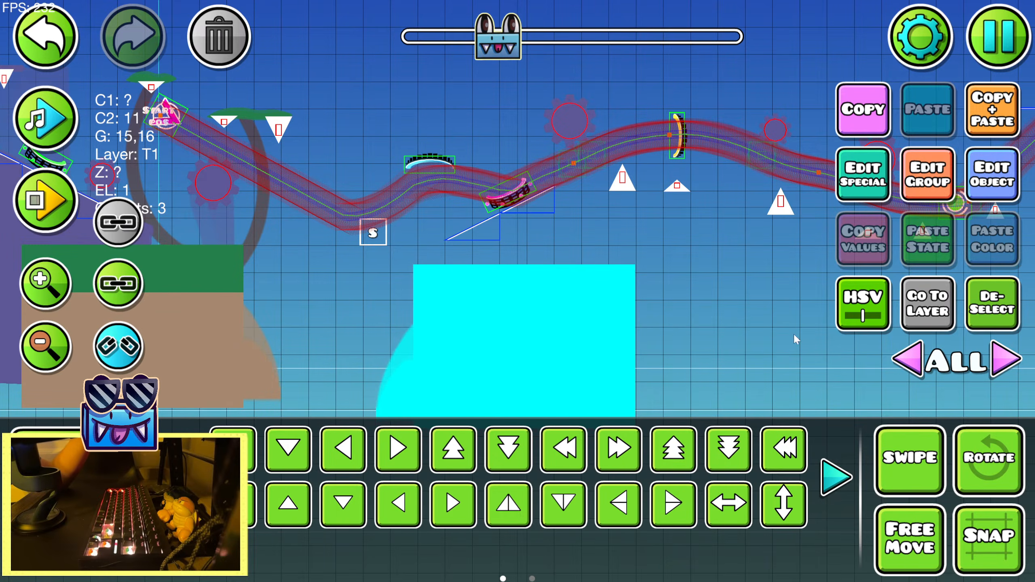
pyautogui.hotkey('alt', 'd')
# Duplicate the purple hill beneath the green pad's slope, flip the copy horizontally and move it onto the new platform
pyautogui.hscroll(-10, 577, 290)
pyautogui.click(408, 228)
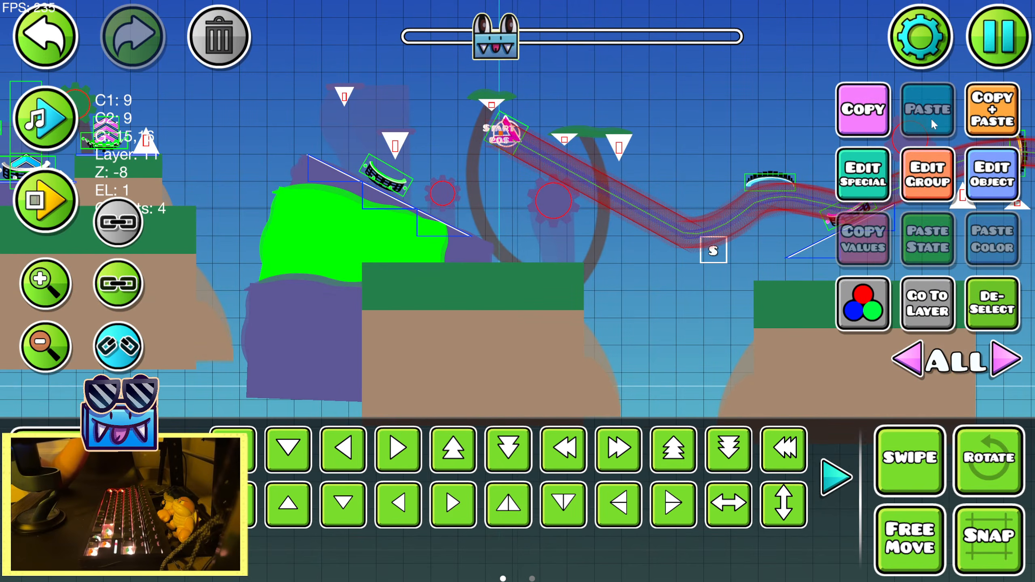
pyautogui.click(988, 104)
pyautogui.click(253, 514)
pyautogui.click(253, 513)
pyautogui.moveTo(725, 326); pyautogui.dragTo(342, 370)
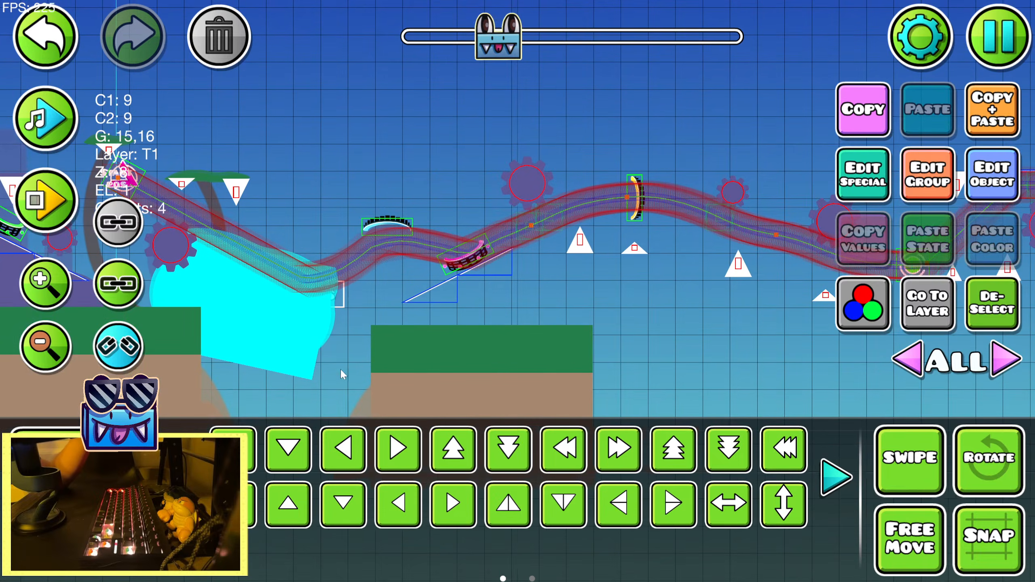
pyautogui.click(243, 507)
pyautogui.click(243, 508)
pyautogui.click(710, 498)
# Nudge the hill copy down and left and rotate it slightly to match the pink pad's slope
pyautogui.press('s')
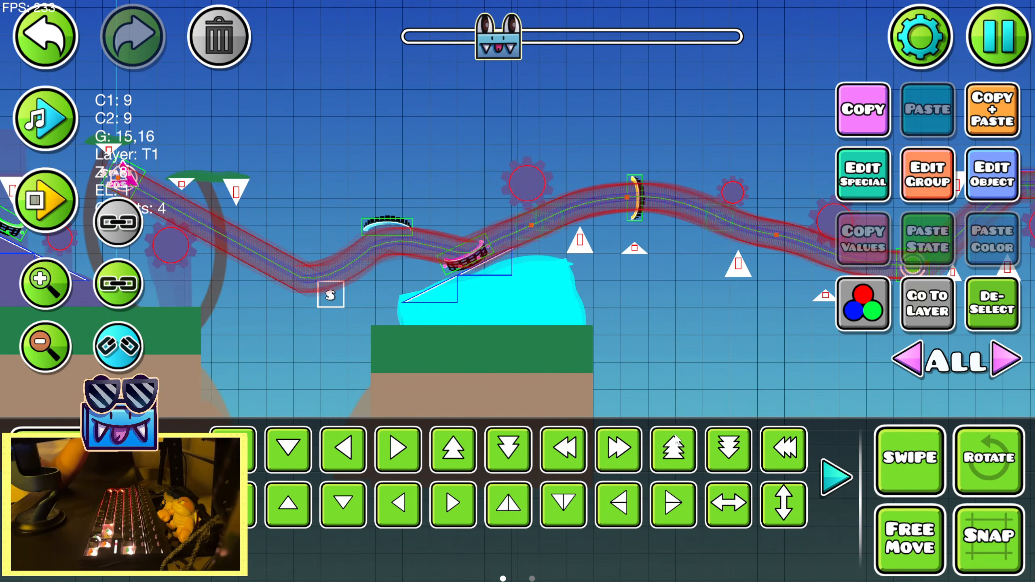
pyautogui.press('a')
pyautogui.press('r')
pyautogui.moveTo(566, 332); pyautogui.dragTo(550, 347)
# Warp the hill copy to a narrower base that fits within the new platform, and nudge it up
pyautogui.click(50, 287)
pyautogui.click(50, 286)
pyautogui.click(50, 287)
pyautogui.click(181, 477)
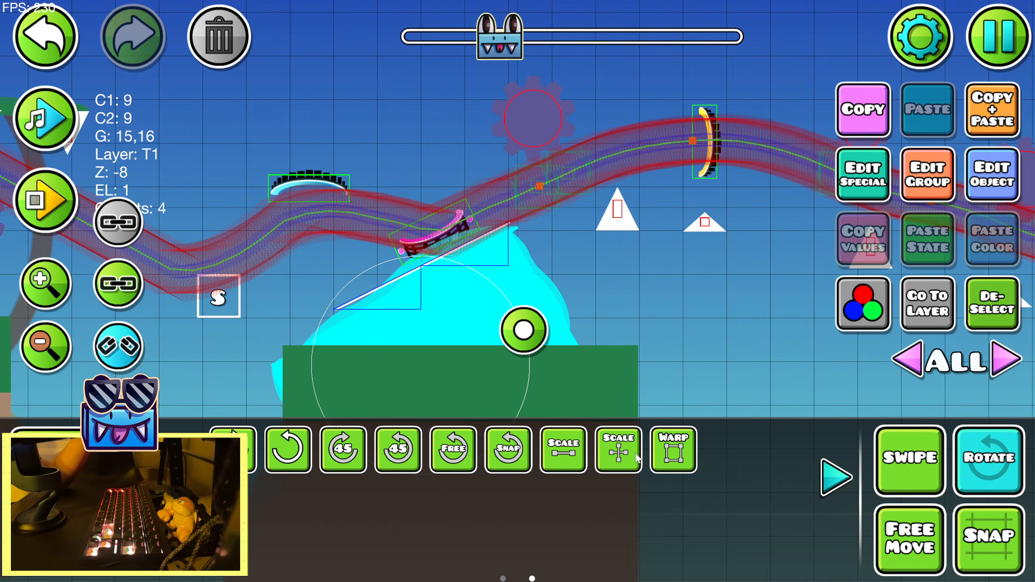
pyautogui.click(681, 449)
pyautogui.moveTo(562, 280); pyautogui.dragTo(555, 306)
pyautogui.hotkey('shift', 'w')
pyautogui.hotkey('shift', 'w')
# Refine the hill copy's warp so its upper edge follows the white slope line and its peak meets the slope's end
pyautogui.hotkey('shift', 'w')
pyautogui.click(674, 449)
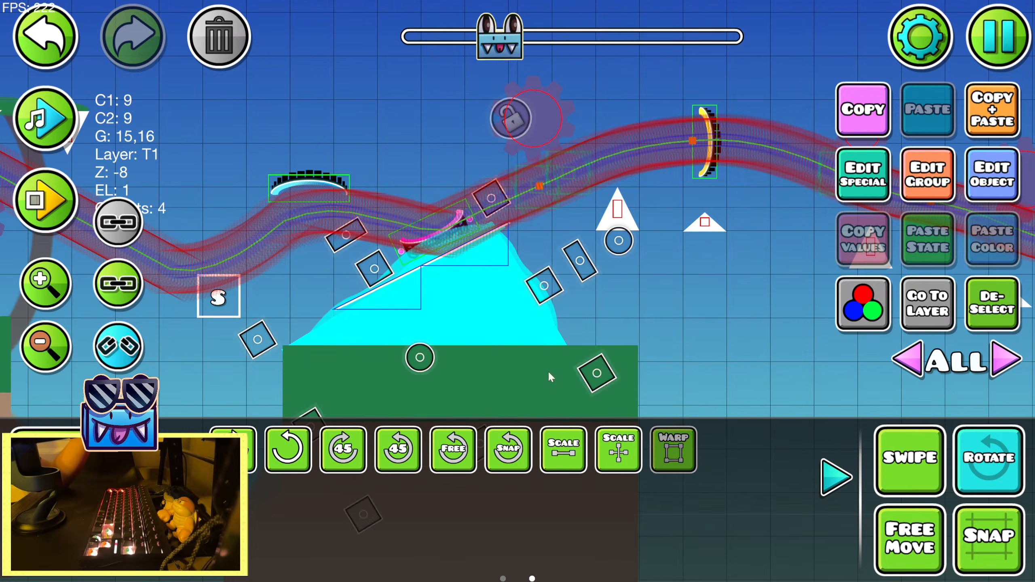
pyautogui.moveTo(377, 284); pyautogui.dragTo(393, 300)
pyautogui.hotkey('shift', 'w')
pyautogui.hotkey('shift', 'w')
pyautogui.hotkey('shift', 'w')
pyautogui.hotkey('shift', 'w')
pyautogui.hotkey('shift', 'w')
pyautogui.moveTo(536, 293)
pyautogui.mouseDown()
pyautogui.moveTo(541, 307)
pyautogui.moveTo(539, 296)
pyautogui.mouseUp()
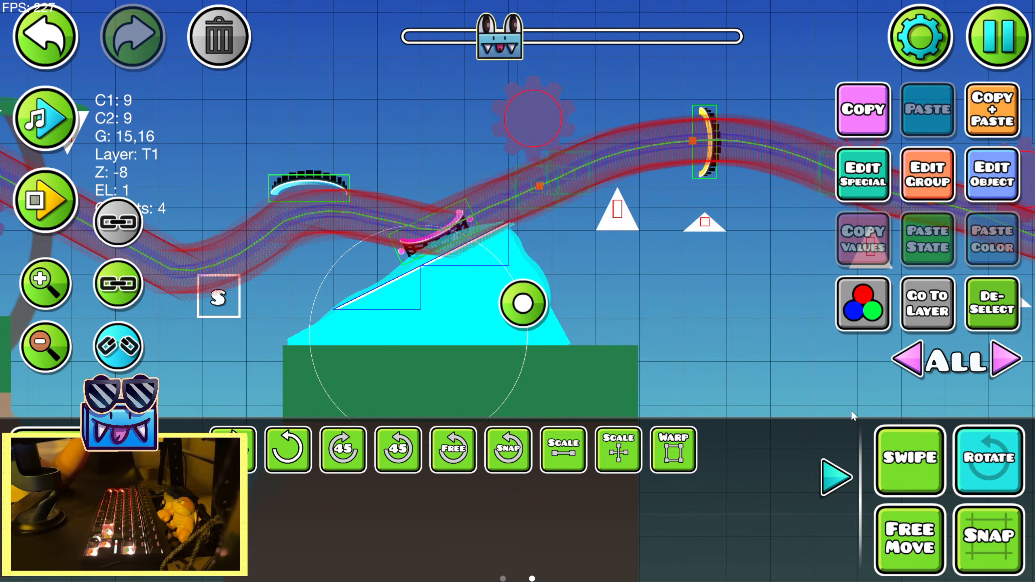
# Duplicate the green-and-brown ground platform beneath the new hill and move the copy right and up as a raised platform
pyautogui.click(993, 304)
pyautogui.click(836, 478)
pyautogui.moveTo(732, 364); pyautogui.dragTo(535, 313)
pyautogui.click(354, 337)
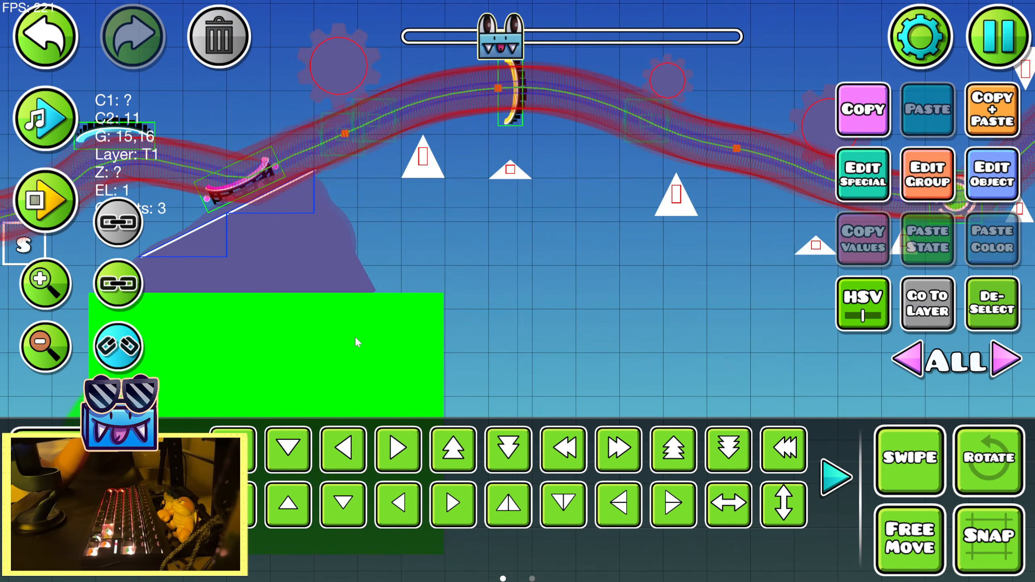
pyautogui.moveTo(490, 268); pyautogui.dragTo(608, 238)
pyautogui.press('a')
pyautogui.click(983, 126)
pyautogui.press('d')
pyautogui.press('d')
pyautogui.press('d')
pyautogui.press('d')
pyautogui.press('d')
pyautogui.press('d')
pyautogui.press('d')
pyautogui.press('d')
pyautogui.press('d')
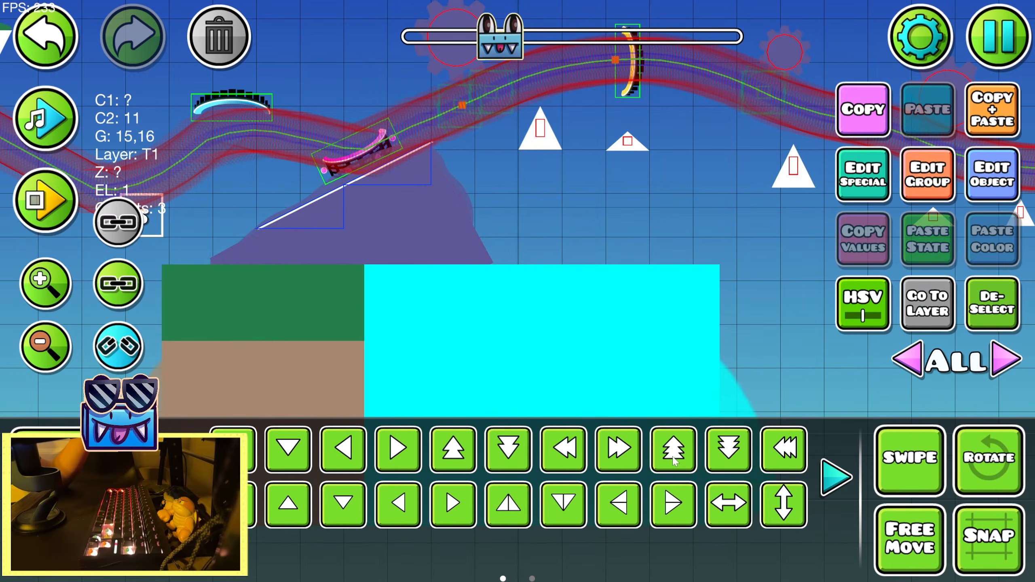
pyautogui.press('w')
pyautogui.press('a')
pyautogui.press('w')
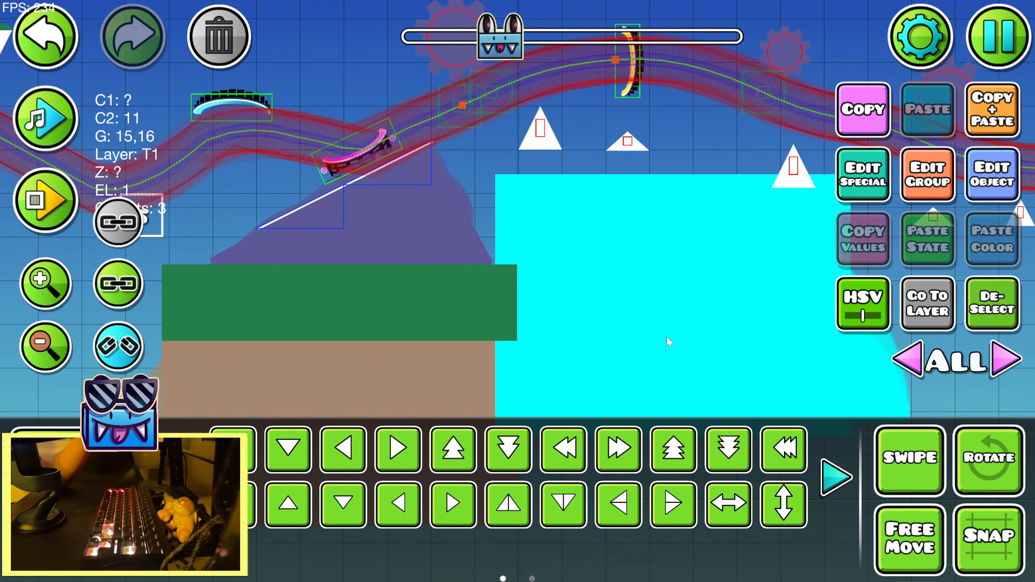
# Nudge the raised platform down and slightly right so its top edge meets the base of the large spike
pyautogui.moveTo(642, 285); pyautogui.dragTo(532, 291)
pyautogui.press('s')
pyautogui.hotkey('shift', 'w')
pyautogui.hotkey('shift', 'w')
pyautogui.hotkey('shift', 'w')
pyautogui.hotkey('shift', 'w')
pyautogui.hotkey('shift', 'w')
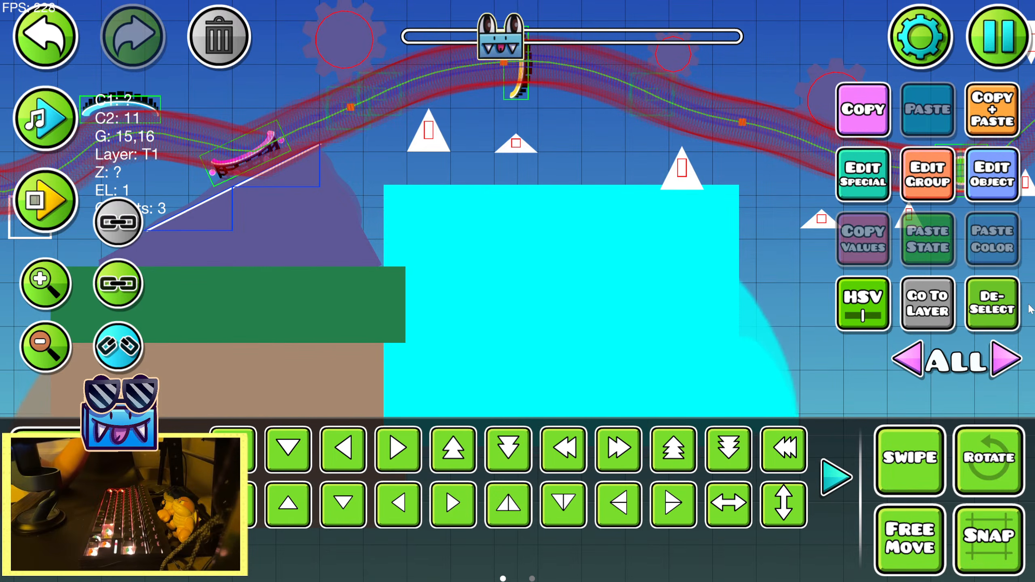
pyautogui.click(996, 314)
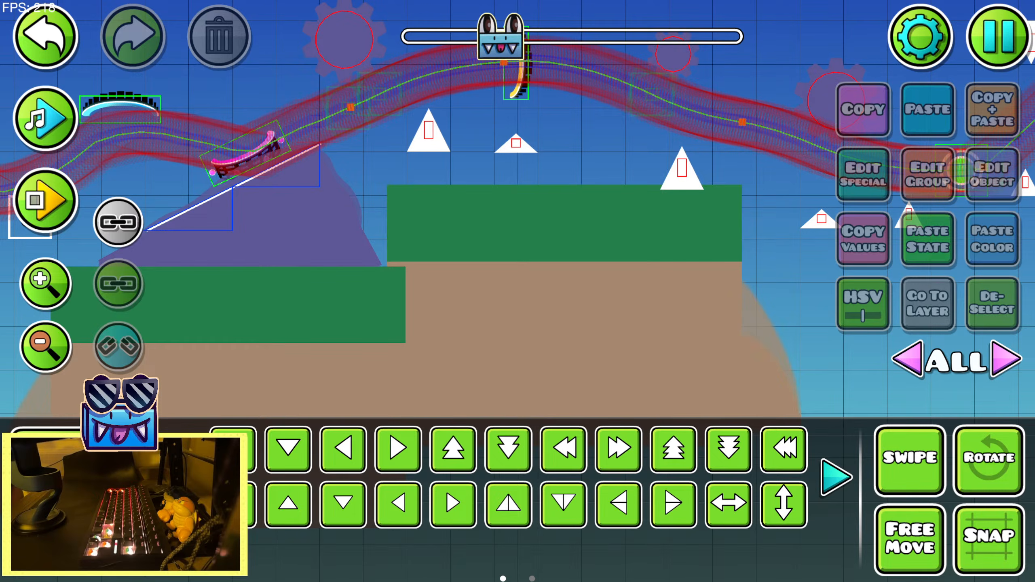
pyautogui.moveTo(604, 191); pyautogui.dragTo(657, 271)
pyautogui.click(37, 47)
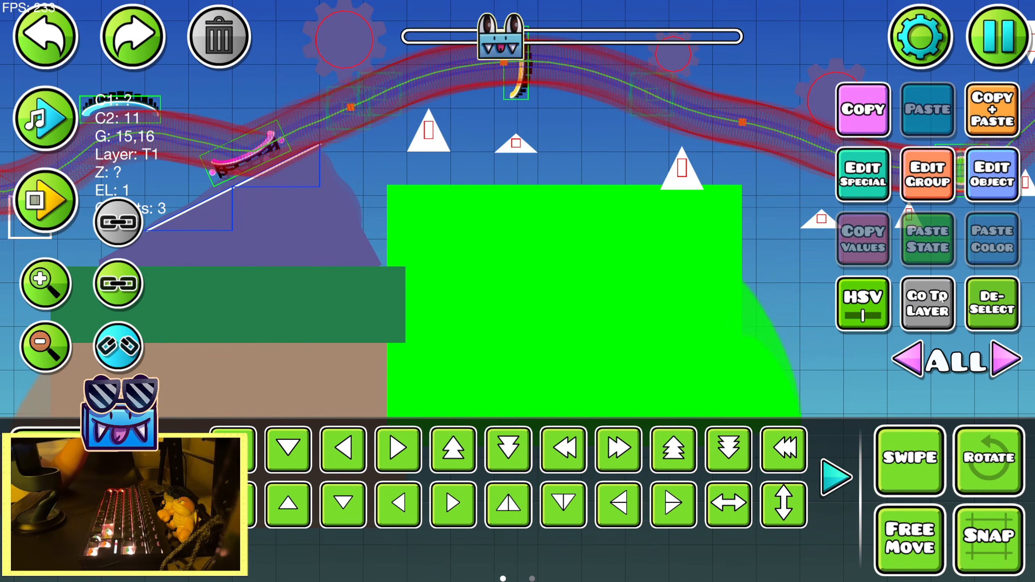
pyautogui.click(37, 47)
# Copy the small purple block beneath the blue-arrow pad on the earlier platform and paste it near the raised platform's top
pyautogui.click(57, 346)
pyautogui.moveTo(316, 131); pyautogui.dragTo(649, 166)
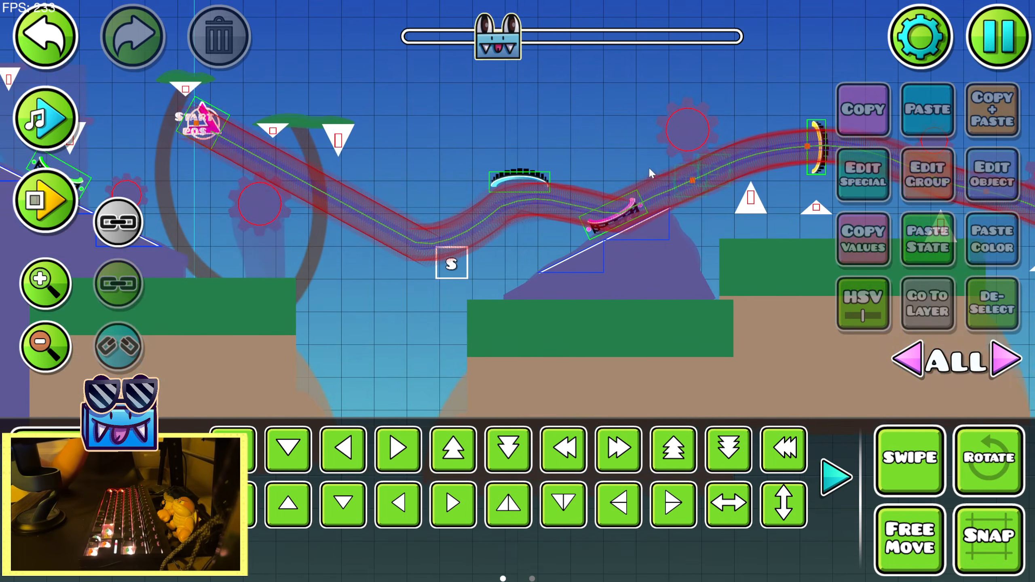
pyautogui.moveTo(204, 241); pyautogui.dragTo(449, 248)
pyautogui.click(23, 30)
pyautogui.moveTo(432, 133); pyautogui.dragTo(859, 176)
pyautogui.moveTo(270, 197); pyautogui.dragTo(535, 199)
pyautogui.click(292, 246)
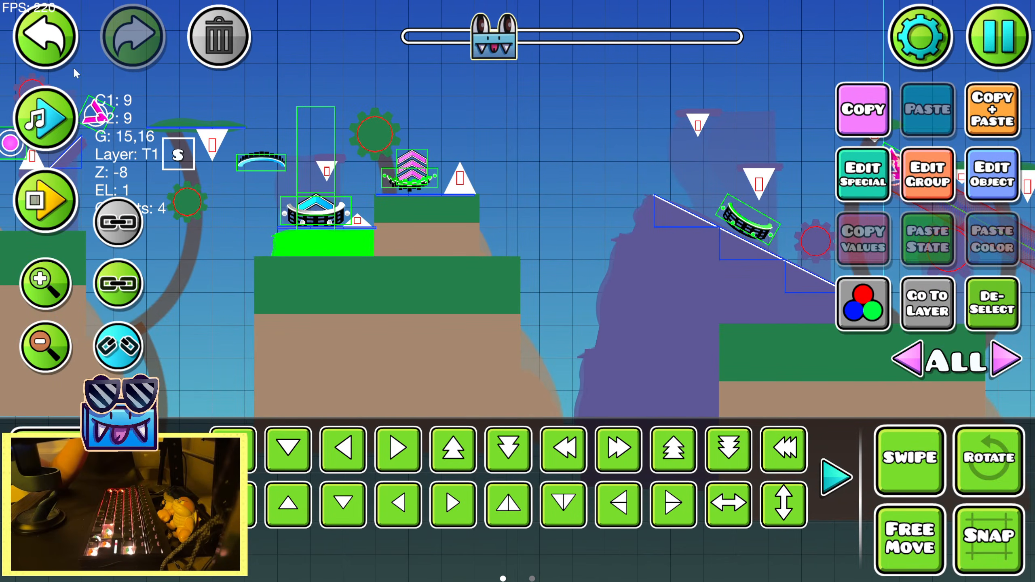
pyautogui.click(59, 59)
pyautogui.moveTo(796, 102); pyautogui.dragTo(449, 150)
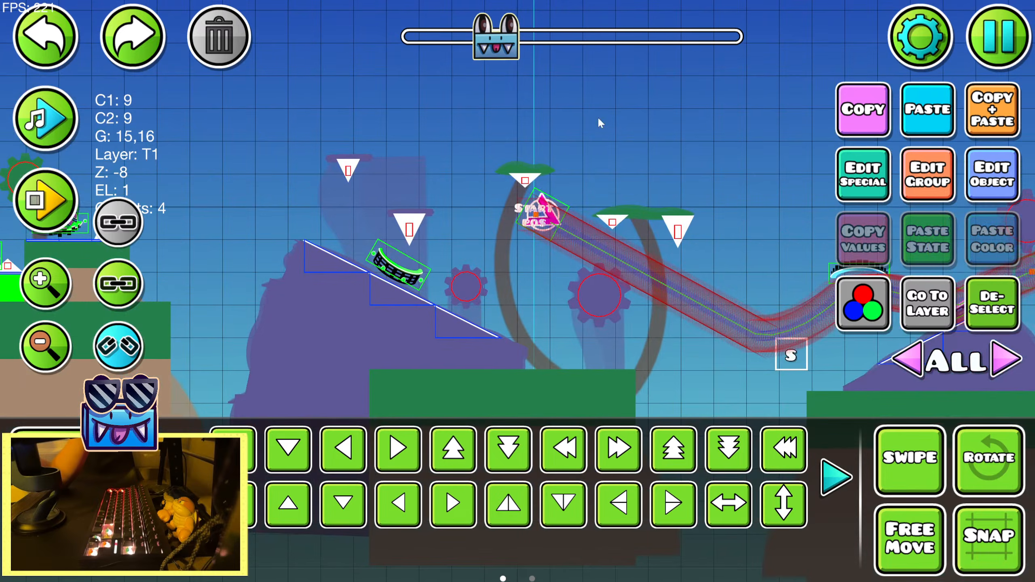
pyautogui.moveTo(759, 127); pyautogui.dragTo(118, 90)
pyautogui.click(918, 129)
pyautogui.press('s')
pyautogui.press('s')
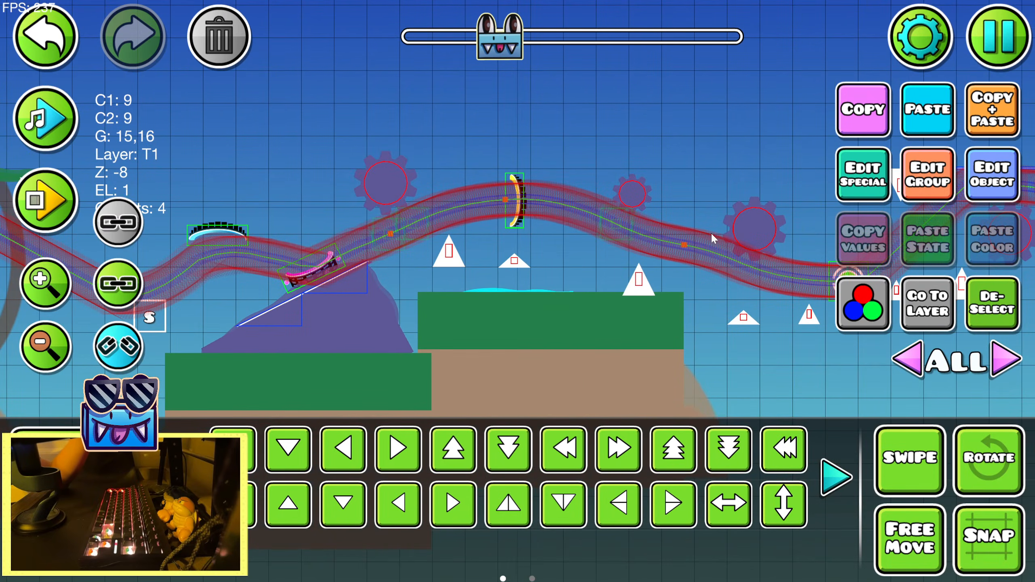
# Raise the pasted purple block to the first two spikes' bases, warp it narrower and nudge it left
pyautogui.click(56, 292)
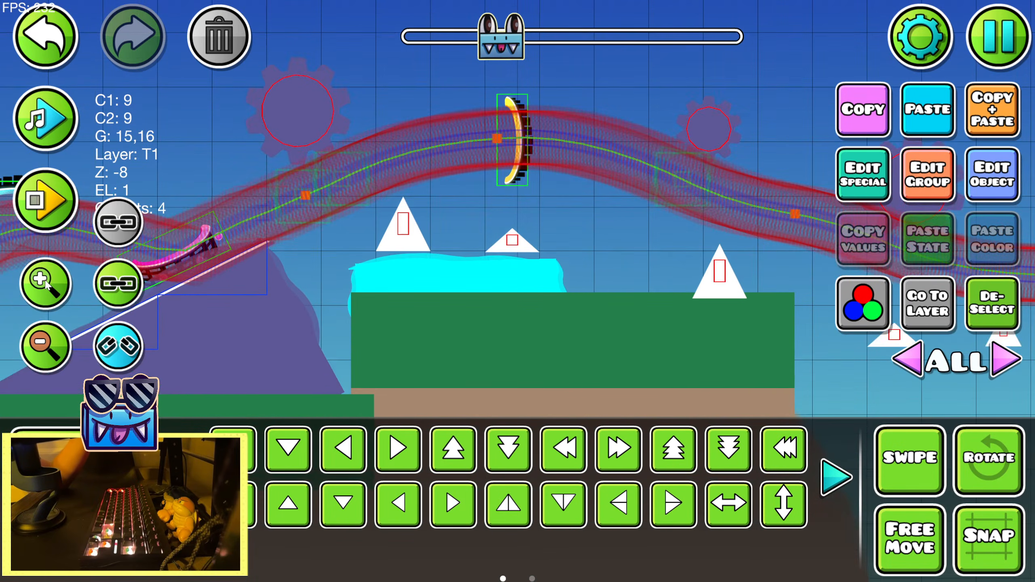
pyautogui.click(199, 477)
pyautogui.click(657, 455)
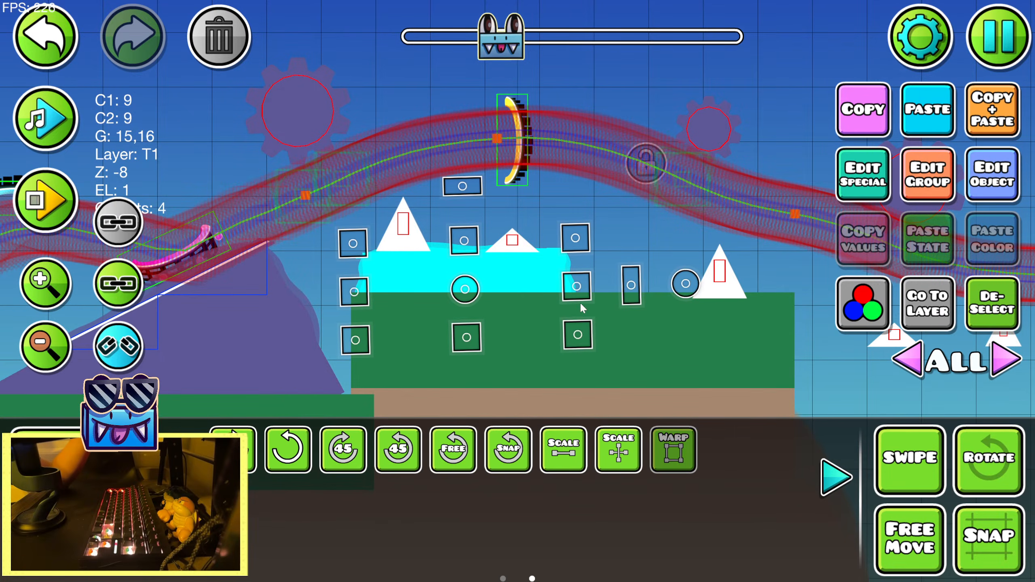
pyautogui.moveTo(579, 294); pyautogui.dragTo(560, 294)
pyautogui.hotkey('shift', 'a')
pyautogui.hotkey('shift', 'a')
pyautogui.click(836, 475)
pyautogui.click(975, 323)
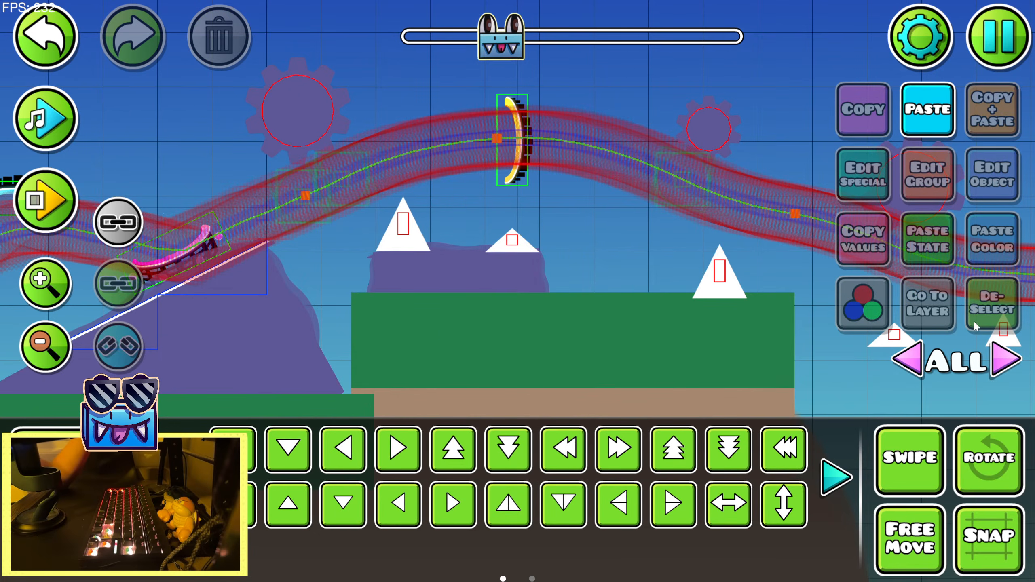
# Set the base and detail colours of the three purple gears around the raised platform to channel 10
pyautogui.click(39, 360)
pyautogui.hscroll(3, 289, 180)
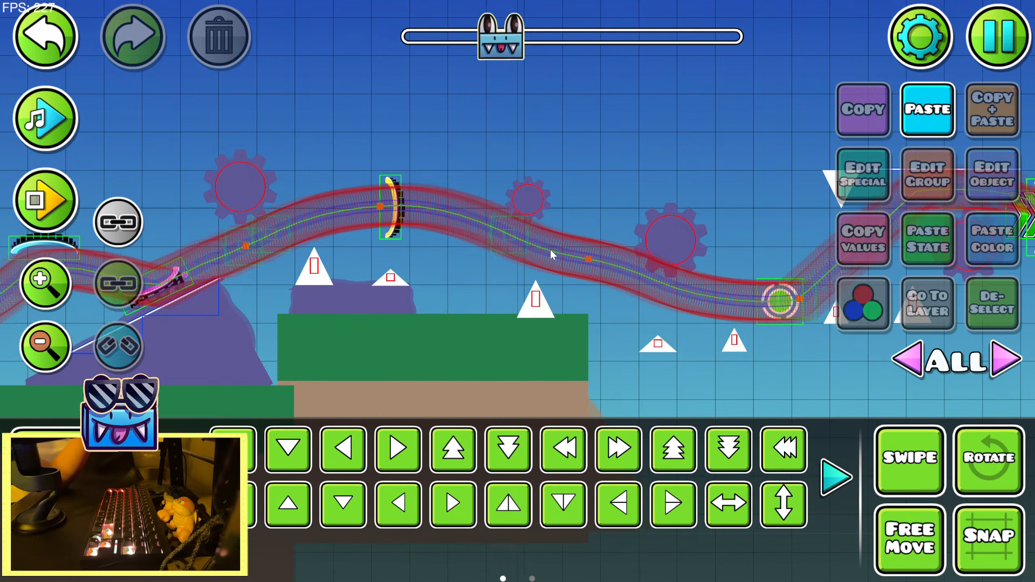
pyautogui.hscroll(5, 381, 201)
pyautogui.moveTo(341, 213); pyautogui.dragTo(657, 237)
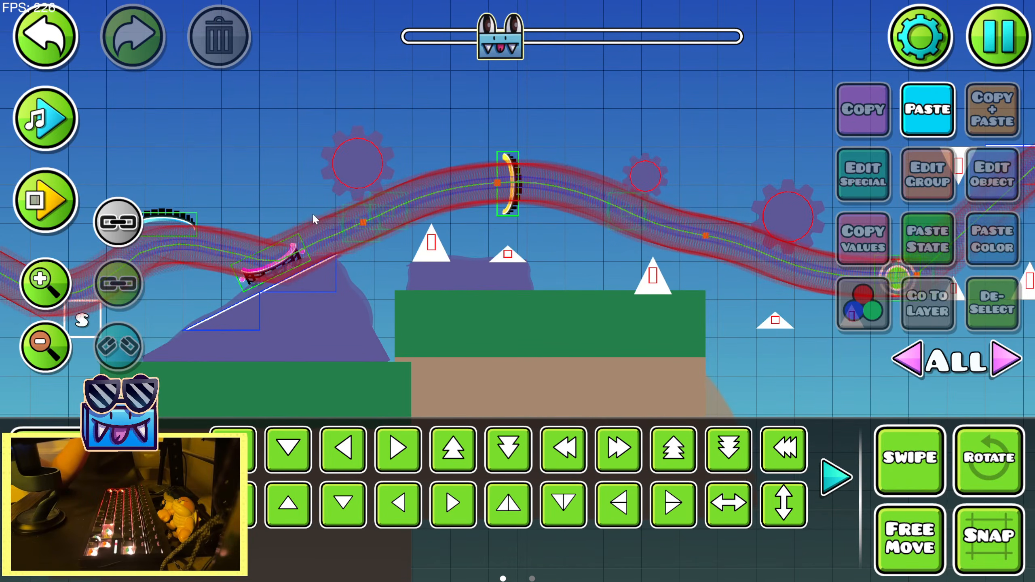
pyautogui.moveTo(279, 195); pyautogui.dragTo(404, 232)
pyautogui.click(483, 198)
pyautogui.moveTo(690, 195); pyautogui.dragTo(523, 199)
pyautogui.click(604, 204)
pyautogui.click(746, 249)
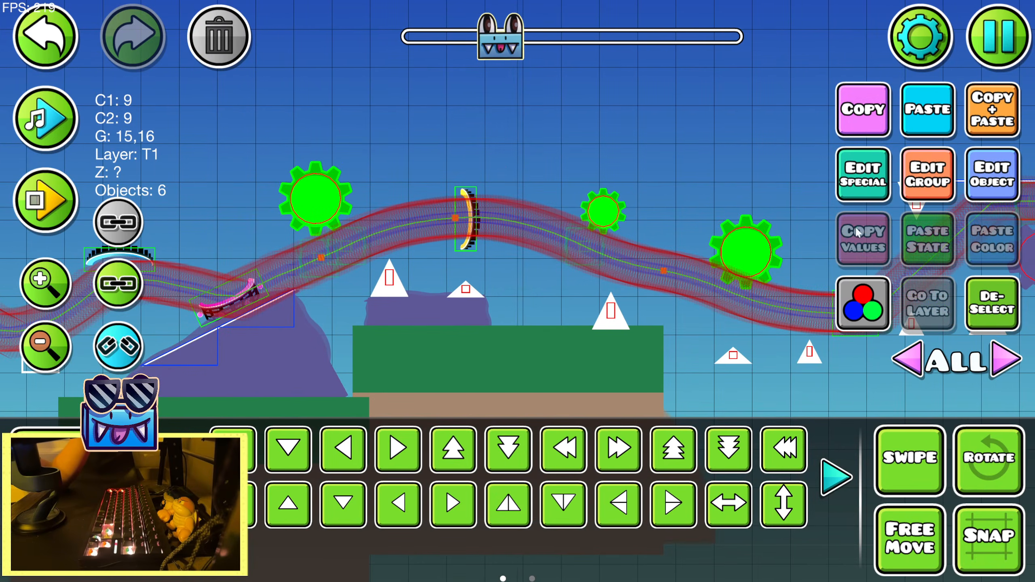
pyautogui.click(986, 186)
pyautogui.click(738, 387)
pyautogui.click(424, 84)
pyautogui.click(745, 392)
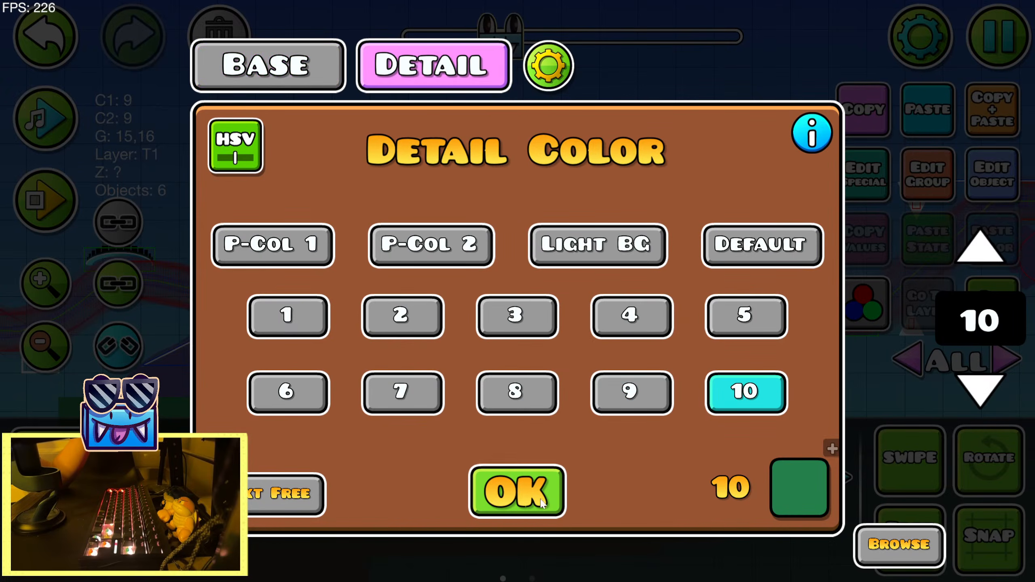
pyautogui.click(517, 492)
# Duplicate the curved brown trunk near the start position and move the copy beneath the first green gear
pyautogui.moveTo(623, 254); pyautogui.dragTo(932, 215)
pyautogui.click(453, 306)
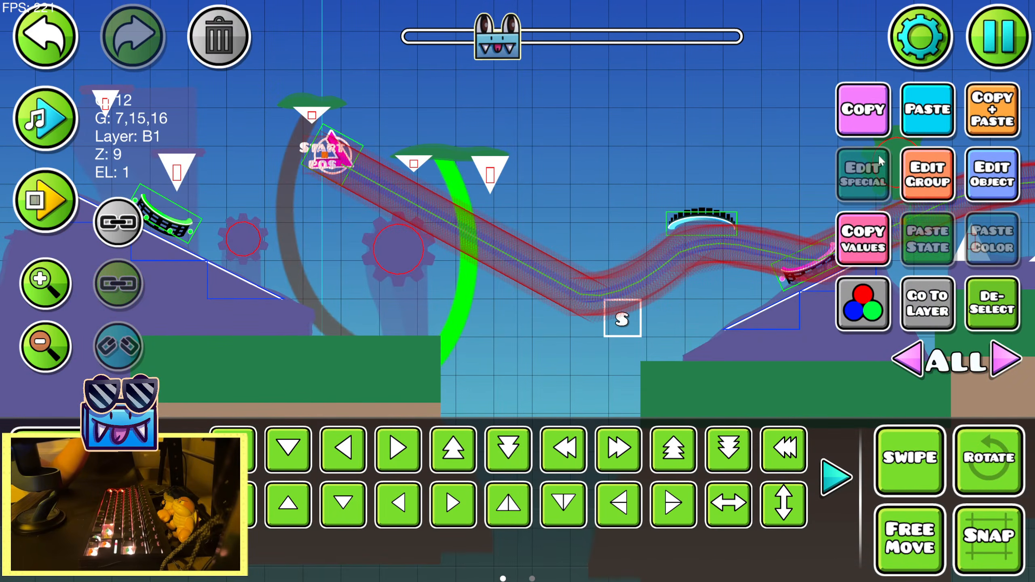
pyautogui.click(940, 126)
pyautogui.click(60, 39)
pyautogui.click(945, 133)
pyautogui.click(618, 450)
pyautogui.click(619, 450)
pyautogui.moveTo(508, 265); pyautogui.dragTo(296, 280)
pyautogui.press('d')
pyautogui.press('d')
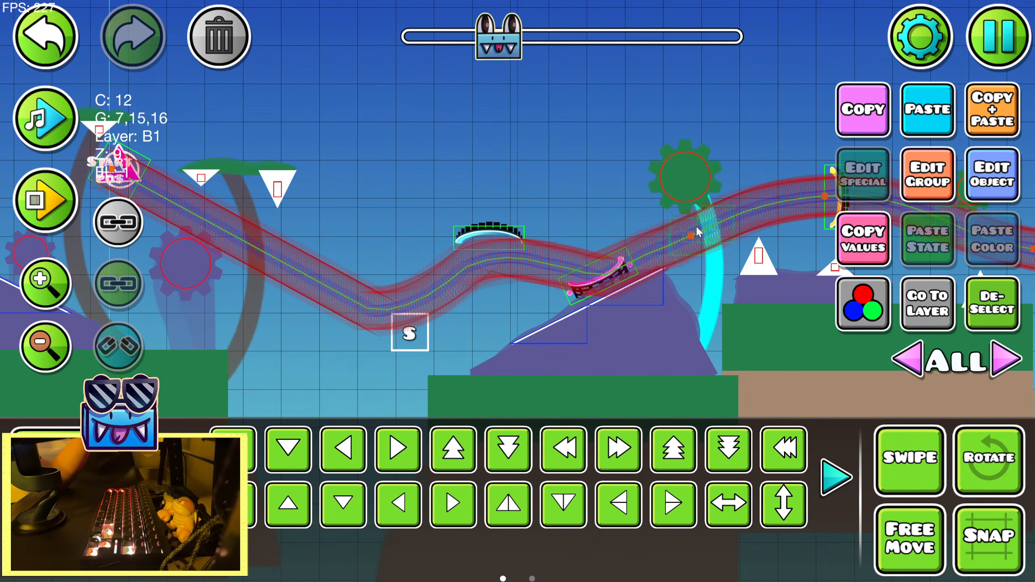
# Duplicate the curved trunk again and move the copy beneath the small green gear
pyautogui.click(996, 100)
pyautogui.moveTo(811, 261); pyautogui.dragTo(539, 240)
pyautogui.press('d')
pyautogui.press('d')
pyautogui.press('d')
pyautogui.press('d')
pyautogui.press('d')
pyautogui.press('d')
pyautogui.press('d')
pyautogui.moveTo(722, 141); pyautogui.dragTo(619, 153)
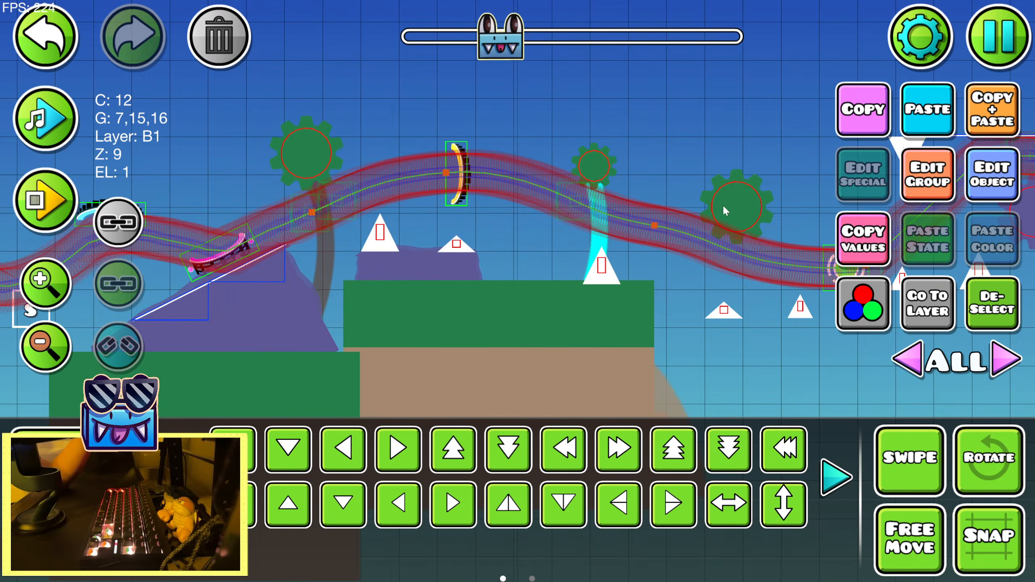
# Place another copy of the curved trunk beneath the third green gear, nudging it down and left into line
pyautogui.moveTo(724, 205); pyautogui.dragTo(633, 193)
pyautogui.press('d')
pyautogui.press('d')
pyautogui.press('d')
pyautogui.press('d')
pyautogui.press('s')
pyautogui.hotkey('shift', 'a')
pyautogui.hotkey('shift', 'a')
pyautogui.hotkey('shift', 'a')
pyautogui.click(992, 304)
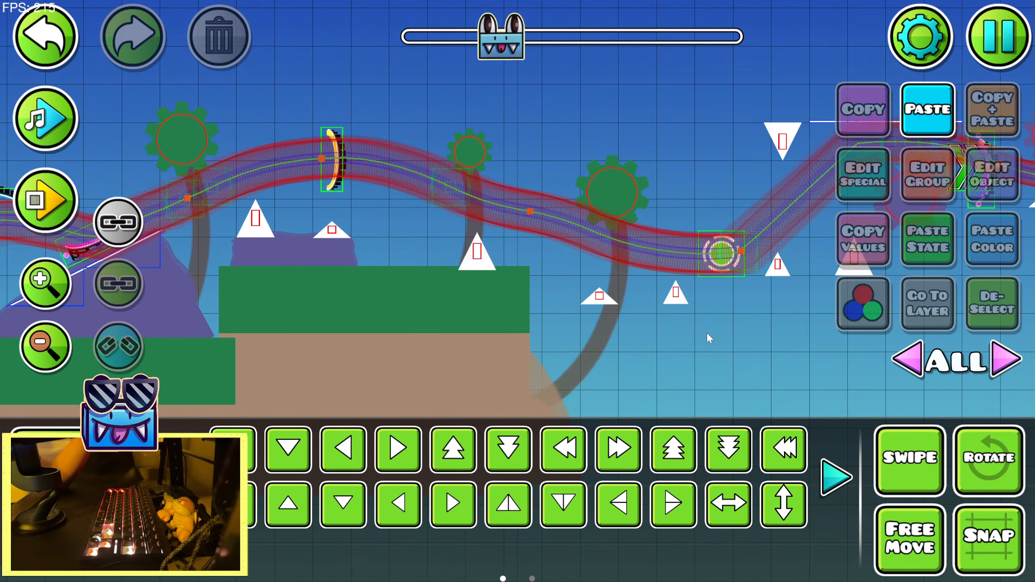
# Duplicate the small purple block on the earlier platform and start moving the copy right toward the new section
pyautogui.moveTo(602, 322); pyautogui.dragTo(754, 257)
pyautogui.moveTo(412, 278); pyautogui.dragTo(853, 290)
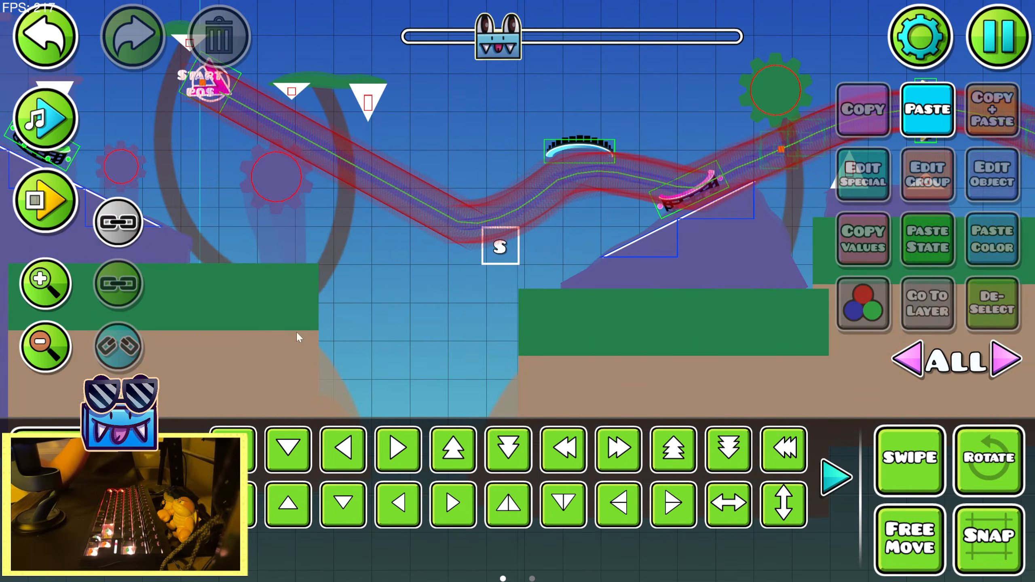
pyautogui.click(43, 351)
pyautogui.click(43, 351)
pyautogui.moveTo(265, 293); pyautogui.dragTo(744, 265)
pyautogui.moveTo(200, 271); pyautogui.dragTo(324, 285)
pyautogui.click(429, 200)
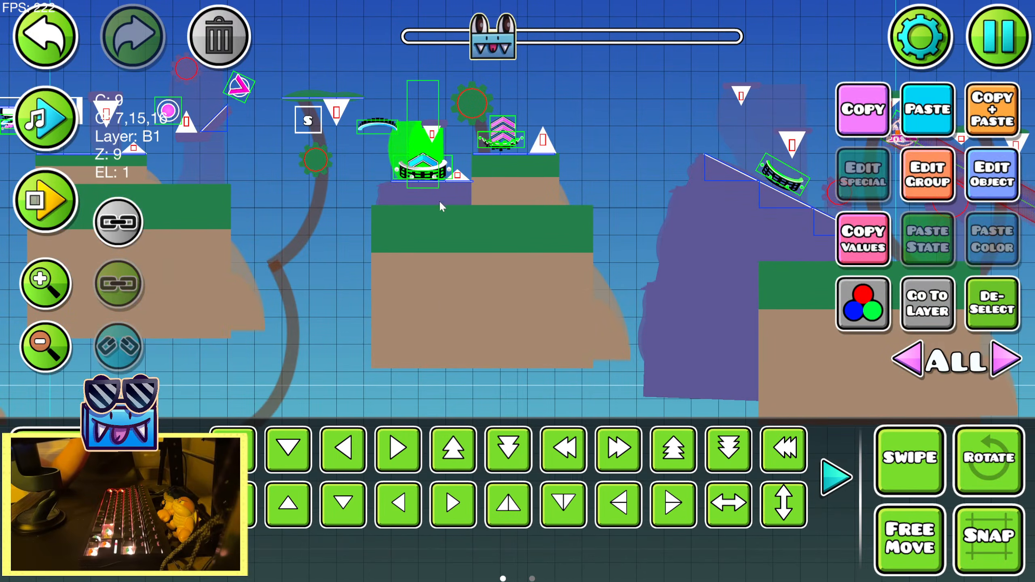
pyautogui.hotkey('shift', 'd')
pyautogui.hotkey('shift', 'd')
pyautogui.hotkey('shift', 'd')
pyautogui.hotkey('shift', 'd')
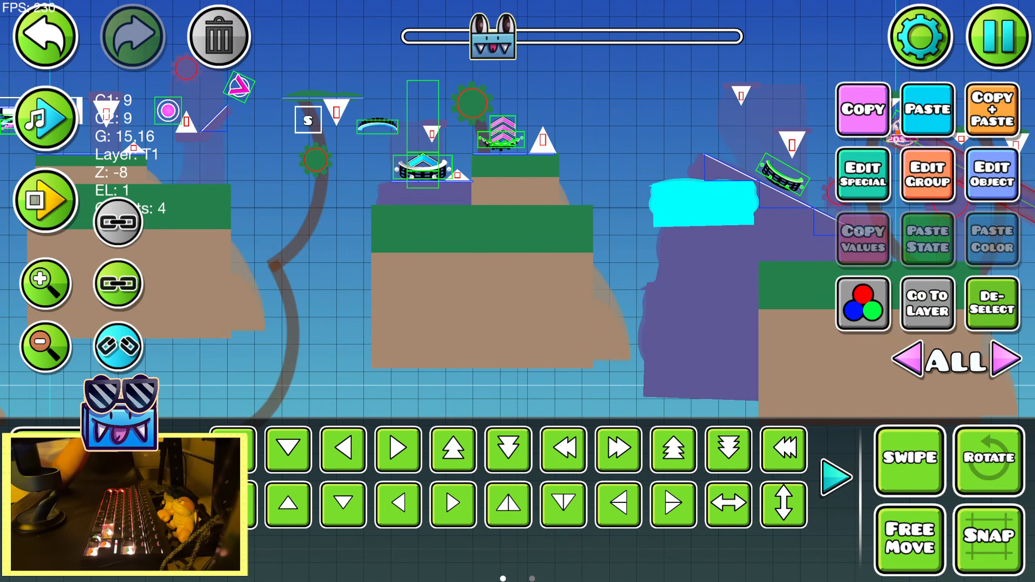
pyautogui.moveTo(623, 281); pyautogui.dragTo(310, 312)
pyautogui.press('d')
pyautogui.press('d')
# Move the purple block copy directly beneath the two small spikes past the raised platform, lowering it to their bases
pyautogui.moveTo(774, 316); pyautogui.dragTo(94, 291)
pyautogui.hotkey('shift', 'd')
pyautogui.hotkey('shift', 'd')
pyautogui.hotkey('shift', 'd')
pyautogui.hotkey('shift', 'd')
pyautogui.moveTo(622, 287); pyautogui.dragTo(421, 304)
pyautogui.press('s')
pyautogui.press('s')
pyautogui.press('s')
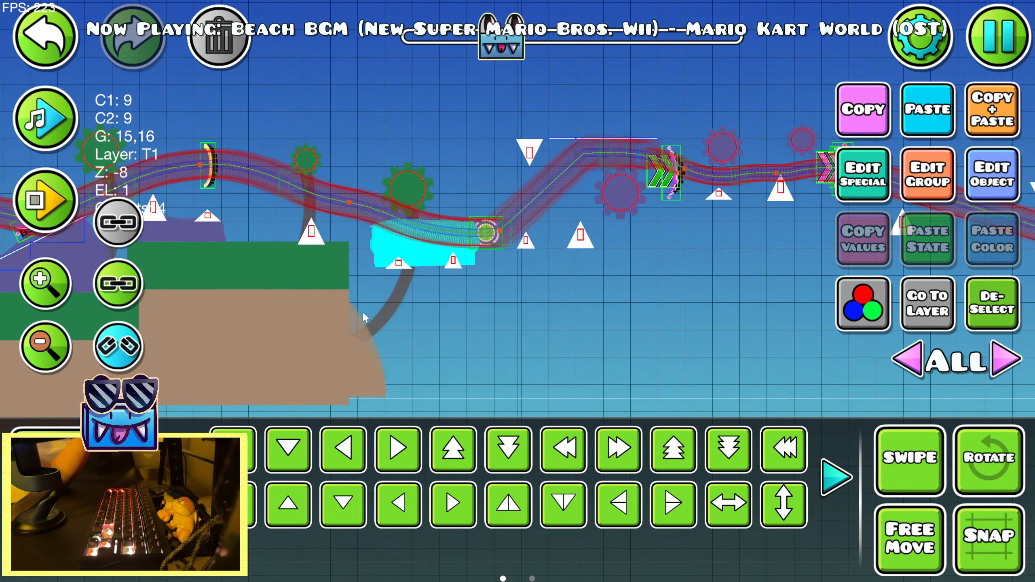
pyautogui.click(37, 288)
pyautogui.click(37, 289)
pyautogui.press('w')
pyautogui.hotkey('shift', 's')
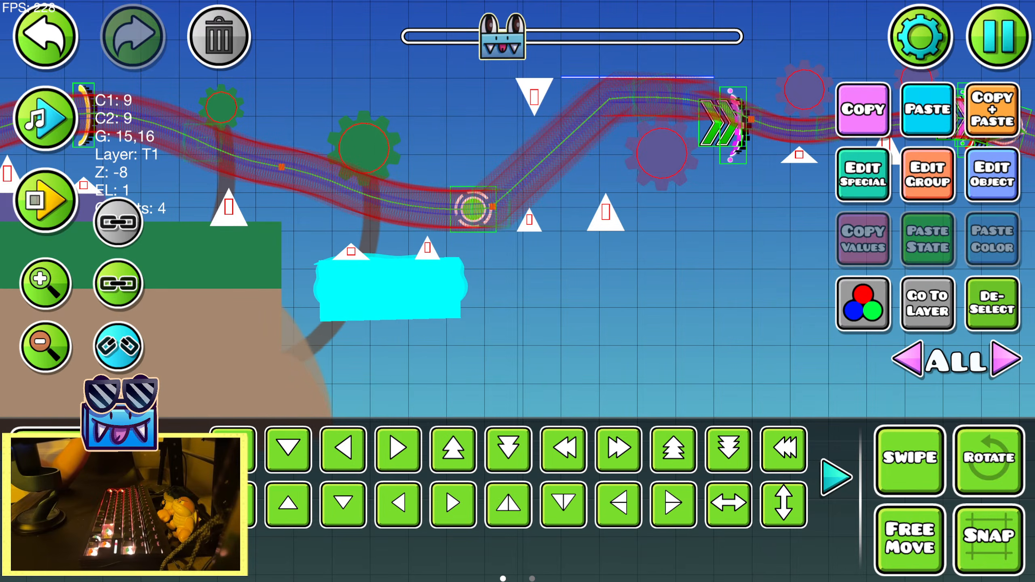
# Warp the purple block downward into a tall column and shift it down
pyautogui.click(835, 477)
pyautogui.click(663, 458)
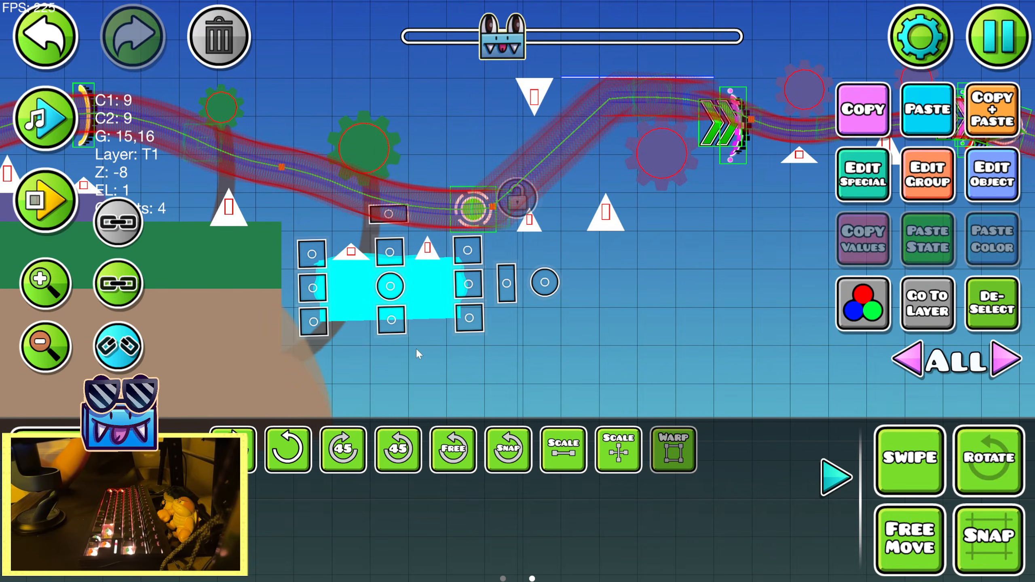
pyautogui.moveTo(392, 319); pyautogui.dragTo(371, 397)
pyautogui.press('w')
pyautogui.press('s')
pyautogui.press('s')
pyautogui.press('s')
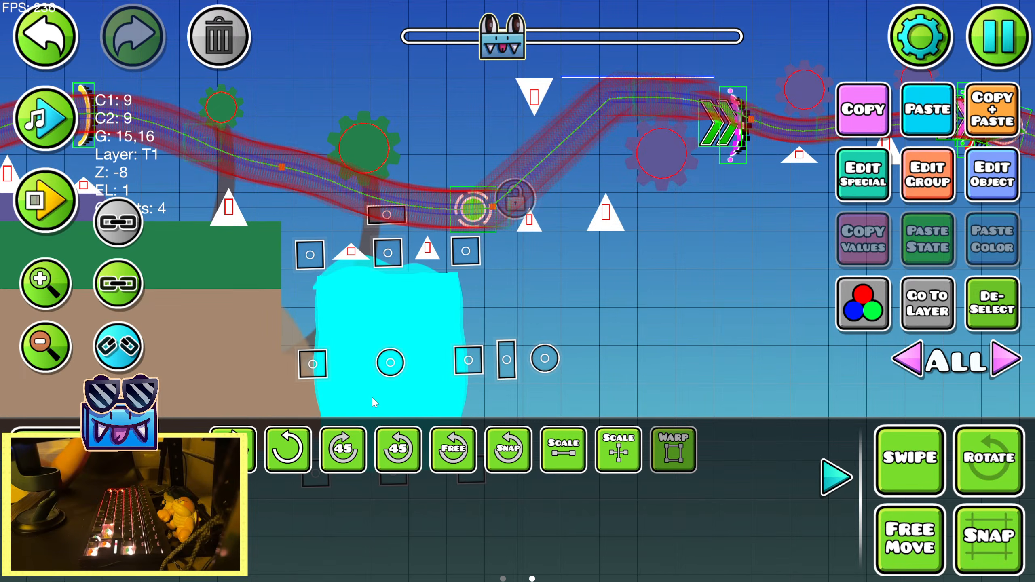
# Nudge the purple column up and adjust its top edge so it meets the bases of the two small spikes
pyautogui.hotkey('shift', 'w')
pyautogui.hotkey('shift', 'w')
pyautogui.hotkey('shift', 'w')
pyautogui.hotkey('shift', 'w')
pyautogui.hotkey('shift', 'w')
pyautogui.moveTo(385, 240); pyautogui.dragTo(379, 255)
pyautogui.hotkey('shift', 'w')
pyautogui.hotkey('shift', 'w')
pyautogui.hotkey('shift', 'w')
pyautogui.hotkey('shift', 'w')
pyautogui.hotkey('shift', 'w')
pyautogui.hotkey('shift', 'w')
pyautogui.hotkey('shift', 'w')
pyautogui.hotkey('shift', 'w')
pyautogui.hotkey('shift', 'w')
pyautogui.hotkey('shift', 'w')
pyautogui.click(835, 477)
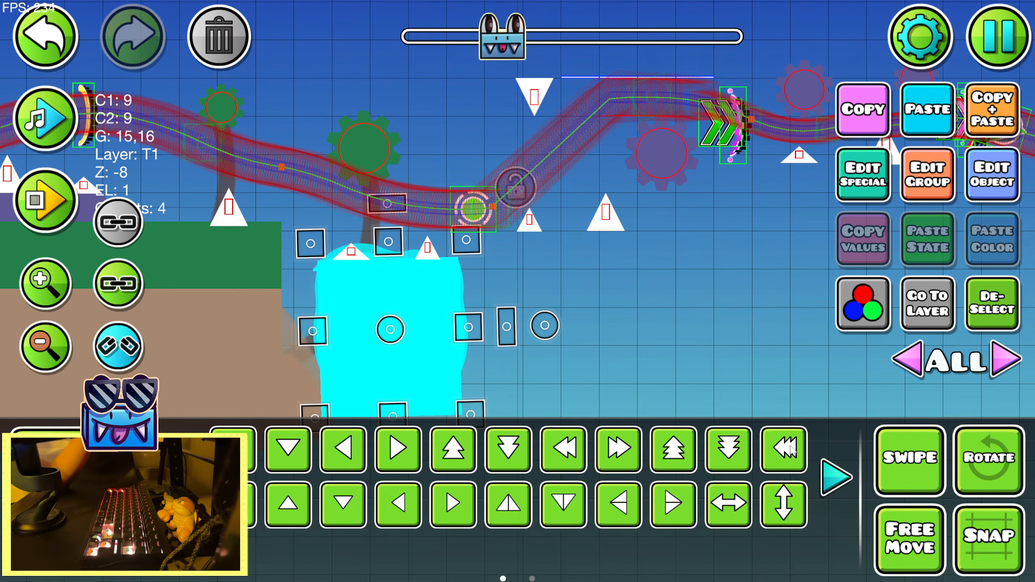
pyautogui.moveTo(660, 356); pyautogui.dragTo(805, 347)
pyautogui.click(990, 308)
pyautogui.click(422, 344)
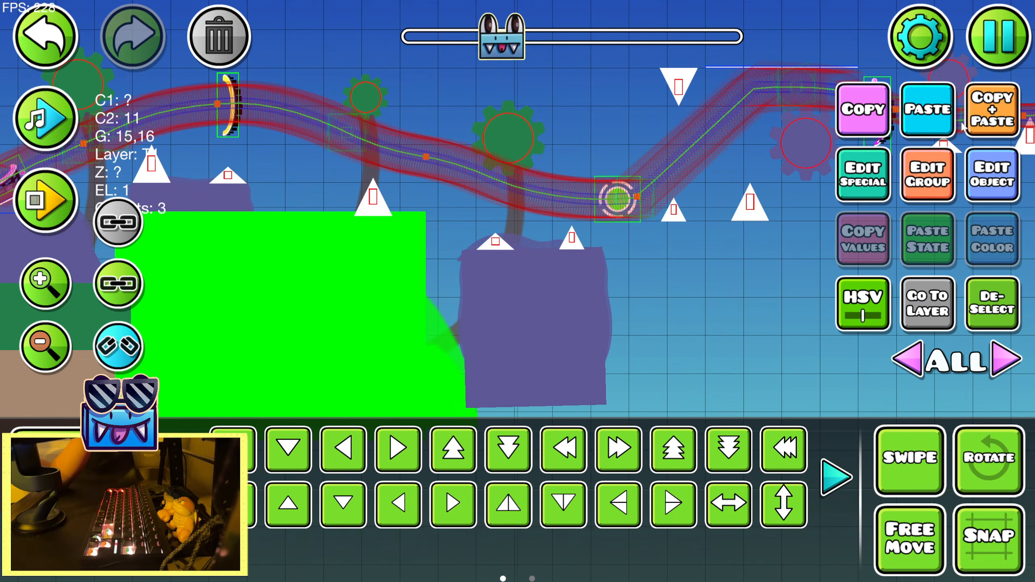
pyautogui.click(944, 120)
pyautogui.click(58, 34)
pyautogui.click(941, 129)
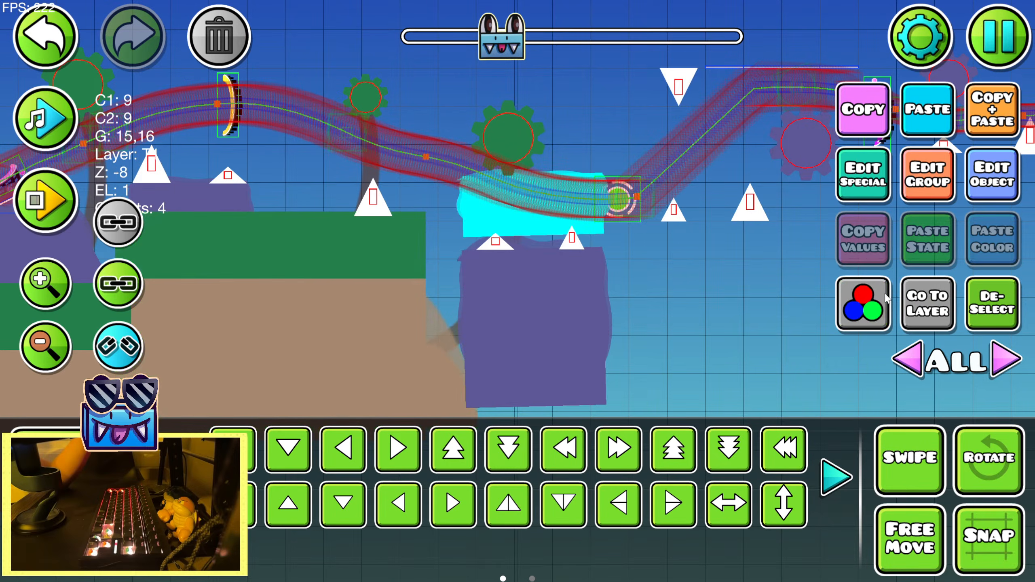
pyautogui.click(41, 35)
# Duplicate the raised ground platform, flip the copy horizontally and move it right and down past the purple column
pyautogui.click(279, 338)
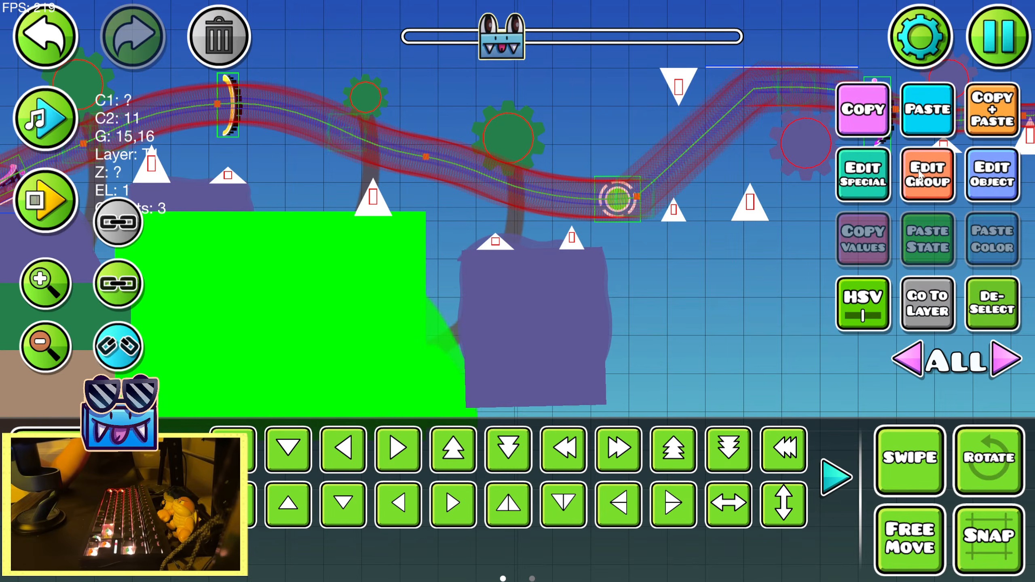
pyautogui.click(988, 119)
pyautogui.click(739, 503)
pyautogui.press('d')
pyautogui.press('d')
pyautogui.press('d')
pyautogui.press('d')
pyautogui.press('d')
pyautogui.press('d')
pyautogui.press('d')
pyautogui.press('d')
pyautogui.press('d')
pyautogui.press('d')
pyautogui.press('d')
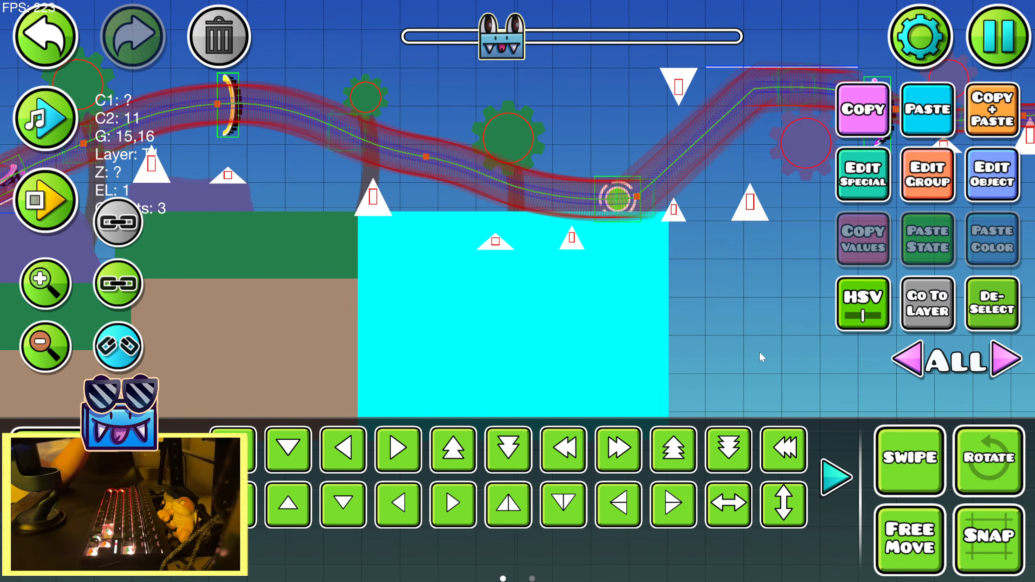
pyautogui.press('s')
pyautogui.moveTo(639, 288); pyautogui.dragTo(463, 253)
pyautogui.press('s')
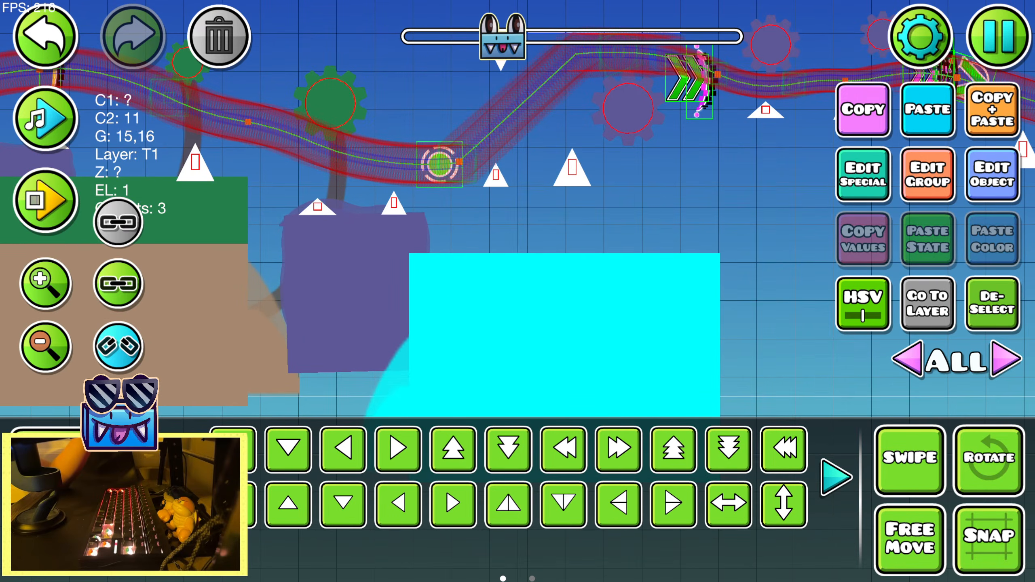
# Lower the top edge of the copied ground platform with Warp and move the platform left and up, overlapping the purple column
pyautogui.click(836, 477)
pyautogui.click(670, 453)
pyautogui.moveTo(538, 254); pyautogui.dragTo(539, 281)
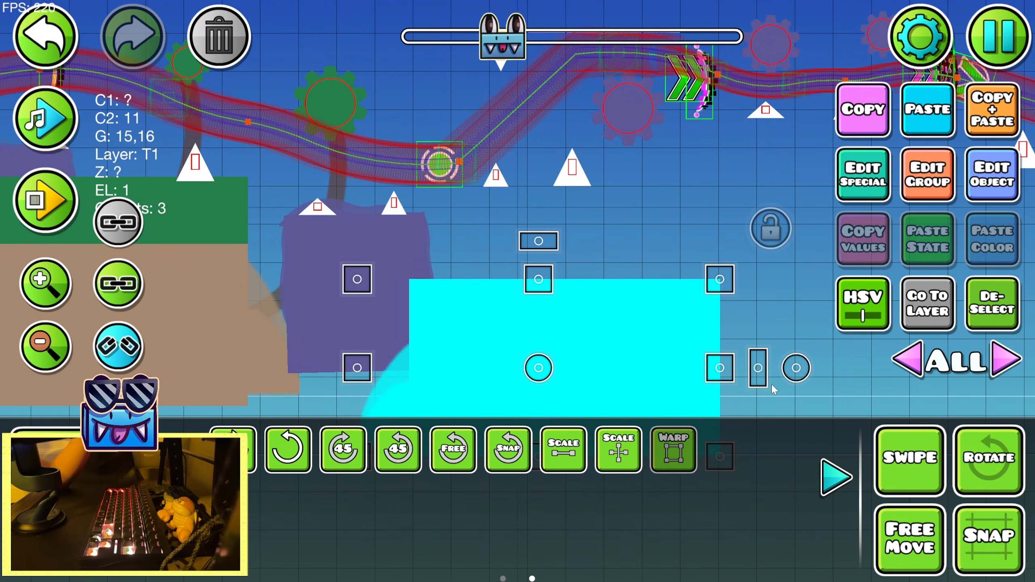
pyautogui.press('w')
pyautogui.press('a')
pyautogui.hotkey('shift', 'a')
pyautogui.hotkey('shift', 'a')
pyautogui.hotkey('shift', 'a')
pyautogui.hotkey('shift', 'a')
pyautogui.hotkey('shift', 'a')
pyautogui.click(848, 488)
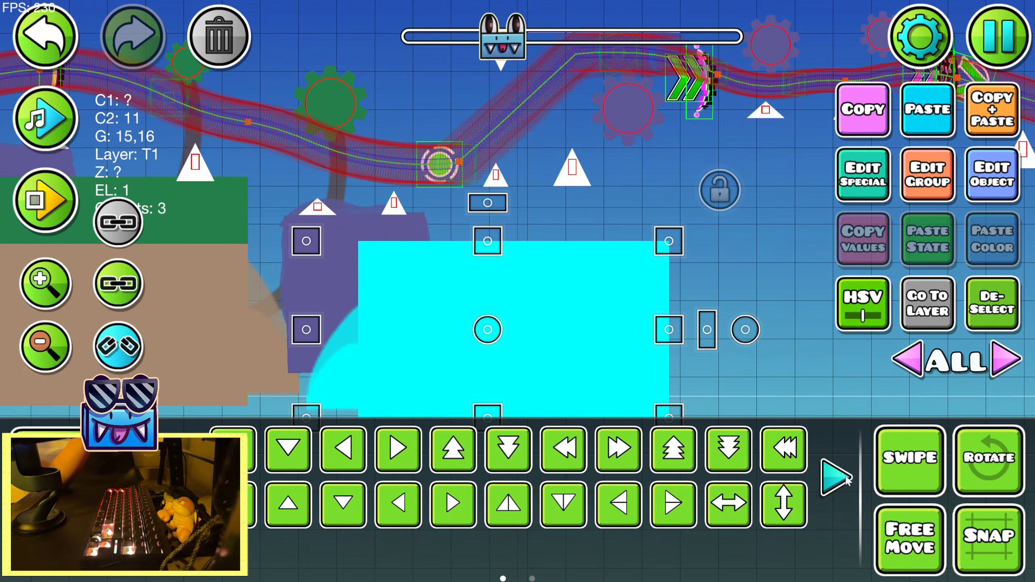
pyautogui.hotkey('shift', 'a')
pyautogui.hotkey('shift', 'w')
pyautogui.hotkey('shift', 'w')
pyautogui.click(1008, 288)
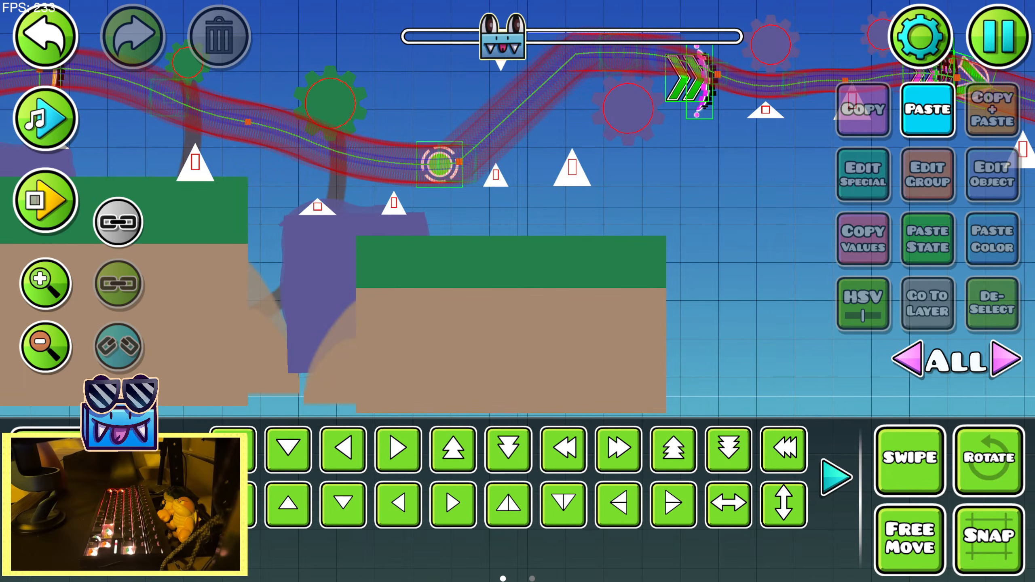
# Warp the copied ground platform to stretch its height downward and shift its grass top slightly lower
pyautogui.click(583, 340)
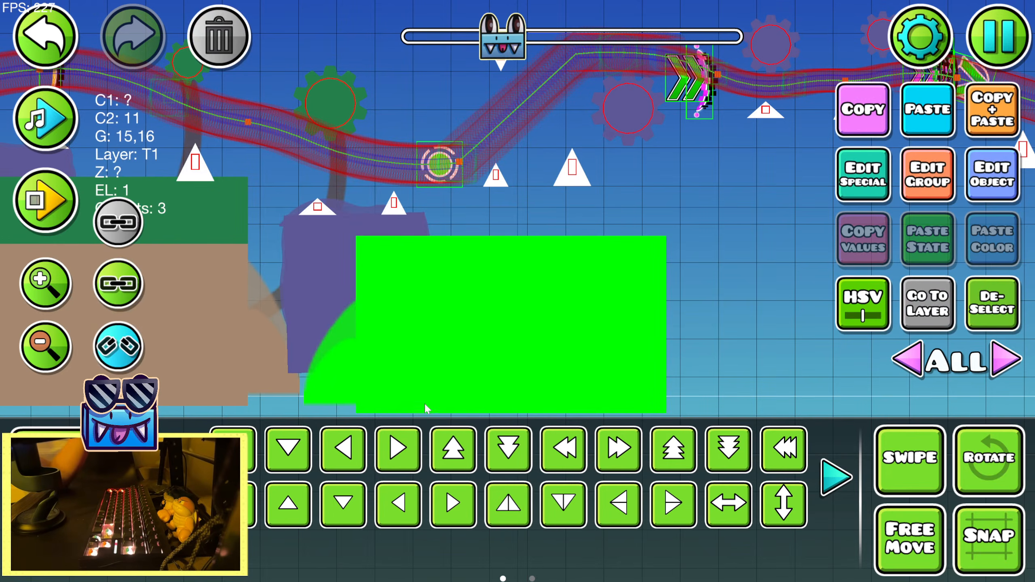
pyautogui.click(185, 477)
pyautogui.click(657, 458)
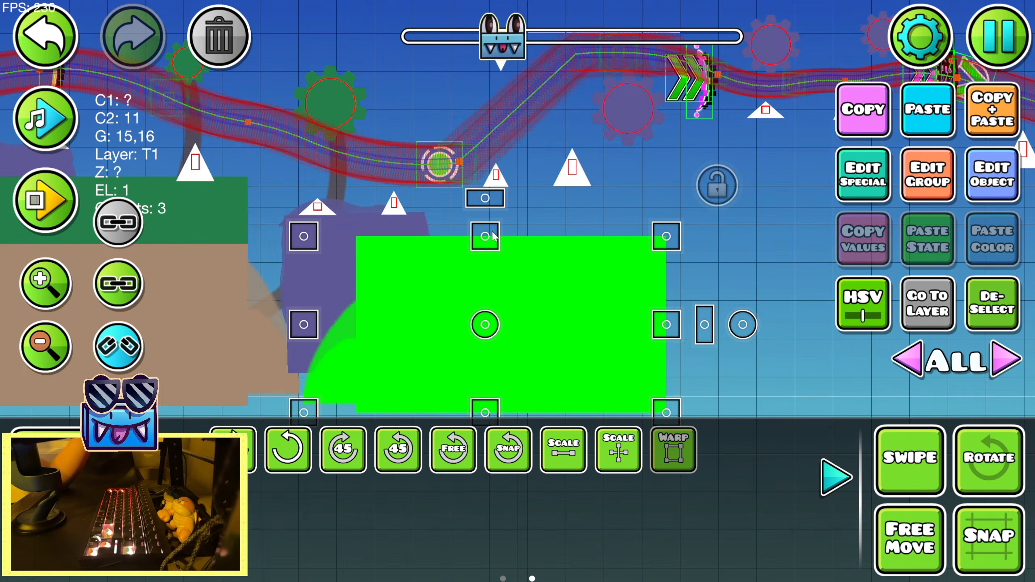
pyautogui.hotkey('shift', 's')
pyautogui.hotkey('shift', 's')
pyautogui.click(837, 477)
pyautogui.click(993, 305)
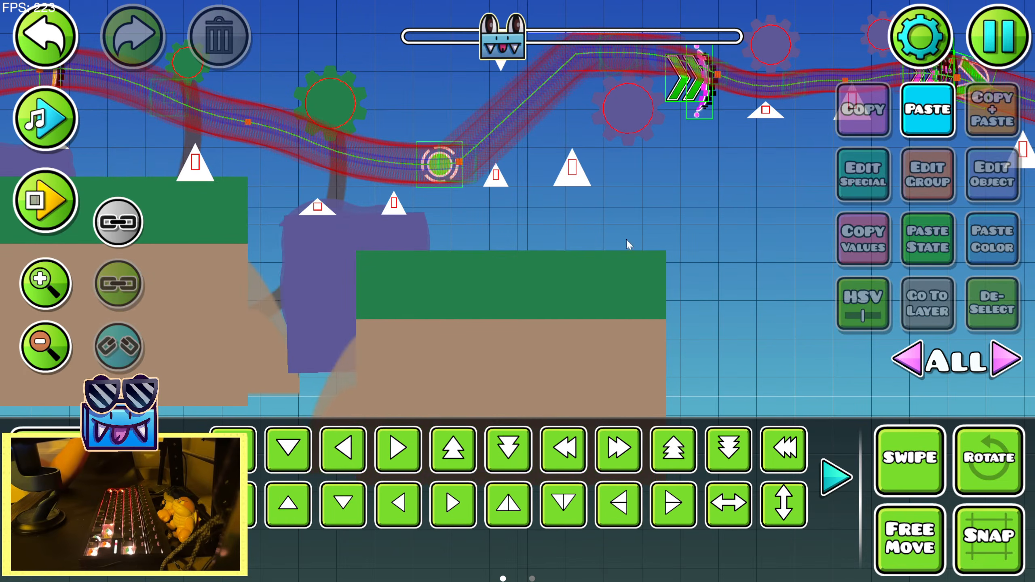
# Duplicate the purple block and place the copy on the new platform, raised to the bases of the next two spikes
pyautogui.moveTo(435, 247); pyautogui.dragTo(505, 270)
pyautogui.click(487, 261)
pyautogui.click(992, 109)
pyautogui.press('d')
pyautogui.press('d')
pyautogui.press('d')
pyautogui.press('d')
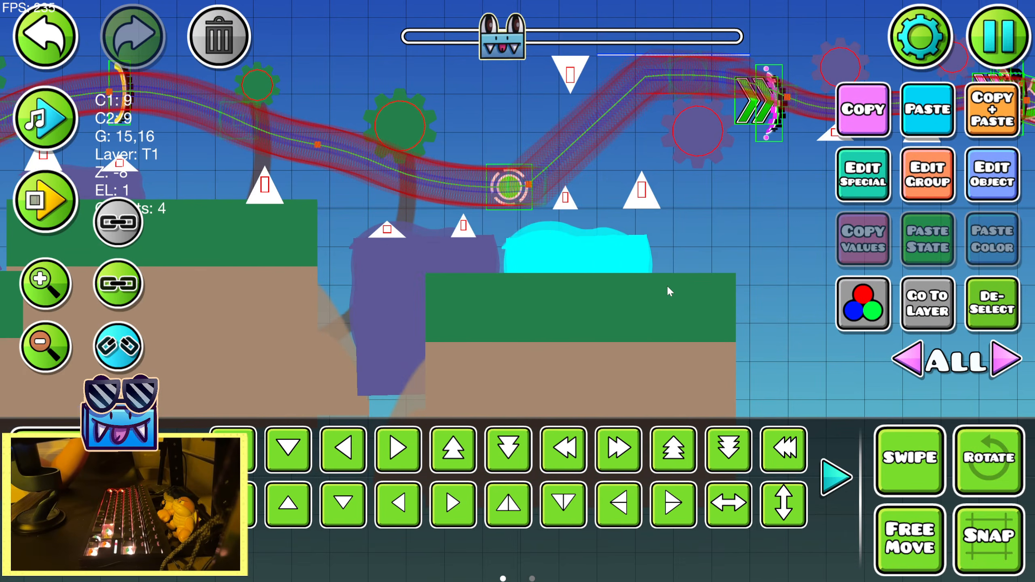
pyautogui.press('w')
pyautogui.hotkey('shift', 's')
pyautogui.hotkey('shift', 's')
pyautogui.press('d')
pyautogui.press('a')
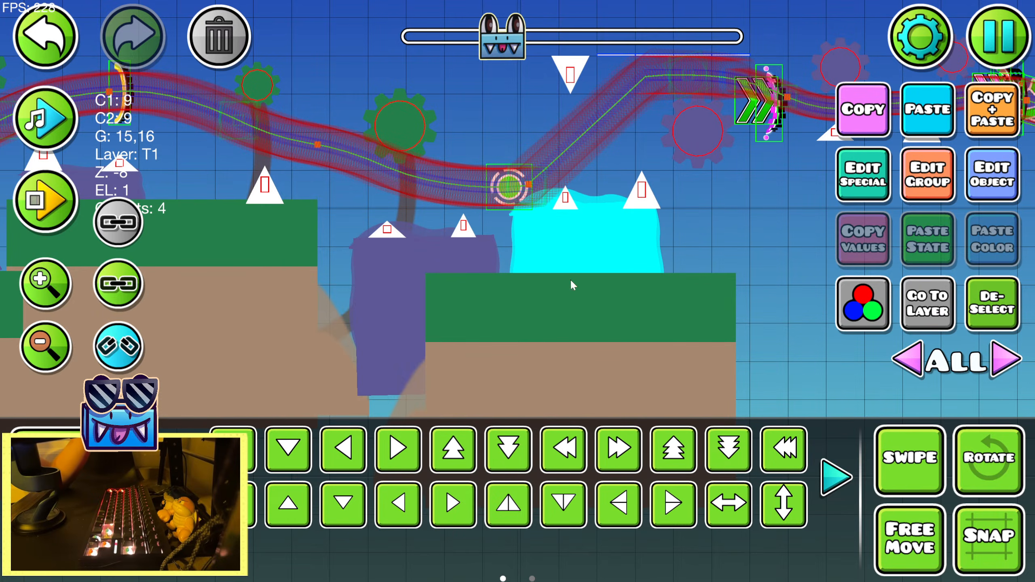
# Nudge the purple copy right and slightly down to centre it under its two spikes, checking its warp shape
pyautogui.hotkey('shift', 'd')
pyautogui.hotkey('shift', 'd')
pyautogui.hotkey('shift', 's')
pyautogui.click(182, 477)
pyautogui.click(675, 452)
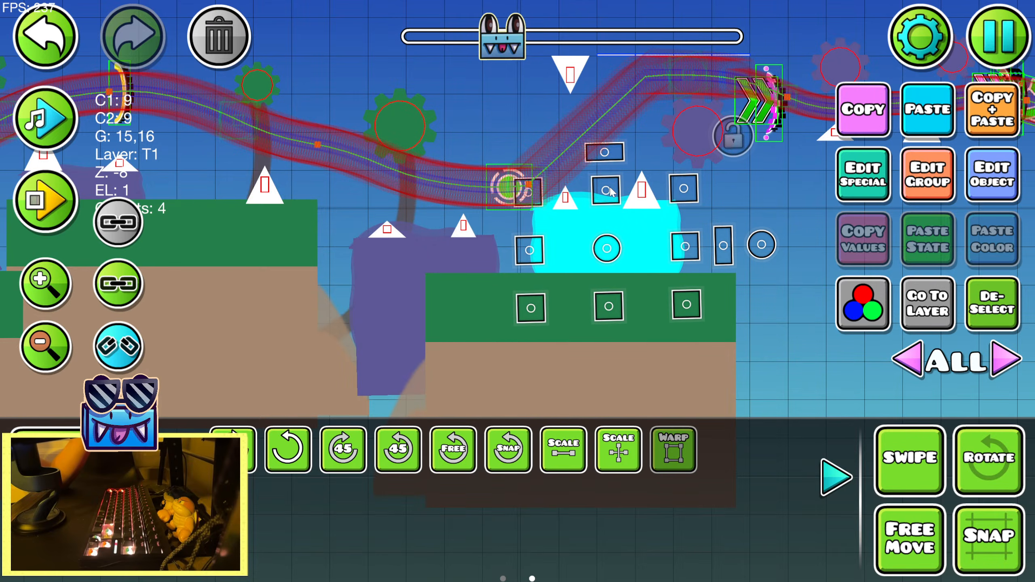
pyautogui.click(984, 315)
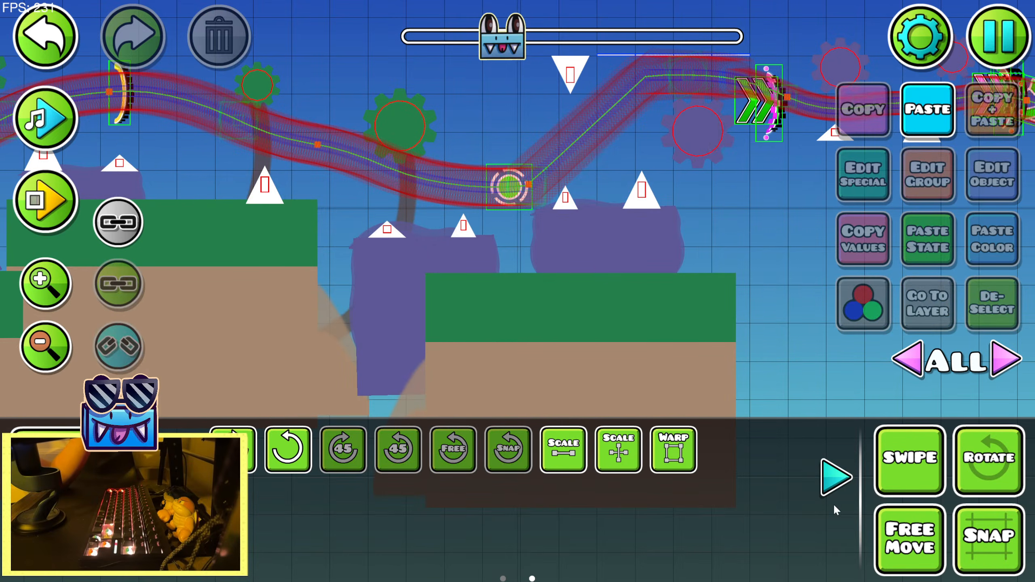
# Try to stretch the purple column between the two platforms further down with Warp
pyautogui.click(835, 481)
pyautogui.scroll(3, 791, 381)
pyautogui.hscroll(-1, 790, 382)
pyautogui.moveTo(776, 392); pyautogui.dragTo(802, 156)
pyautogui.click(475, 210)
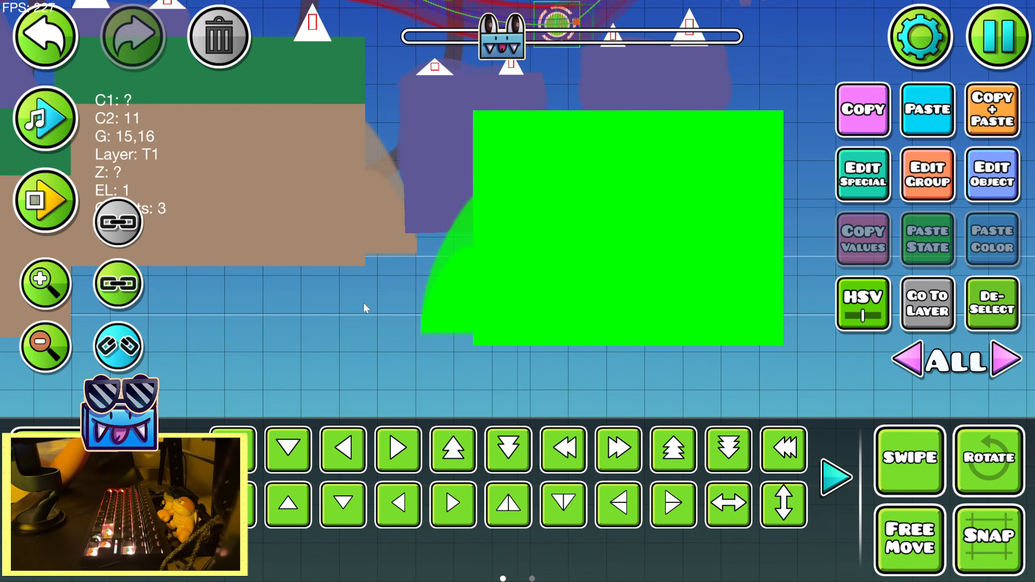
pyautogui.click(423, 200)
pyautogui.press('s')
pyautogui.click(182, 478)
pyautogui.click(673, 451)
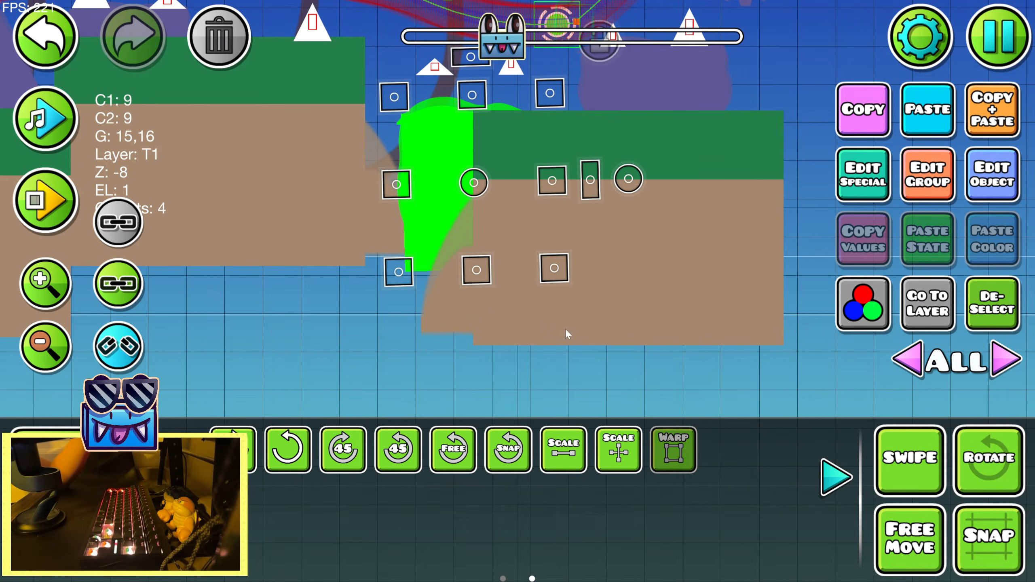
pyautogui.hotkey('shift', 'w')
pyautogui.hotkey('shift', 'w')
pyautogui.hotkey('shift', 'w')
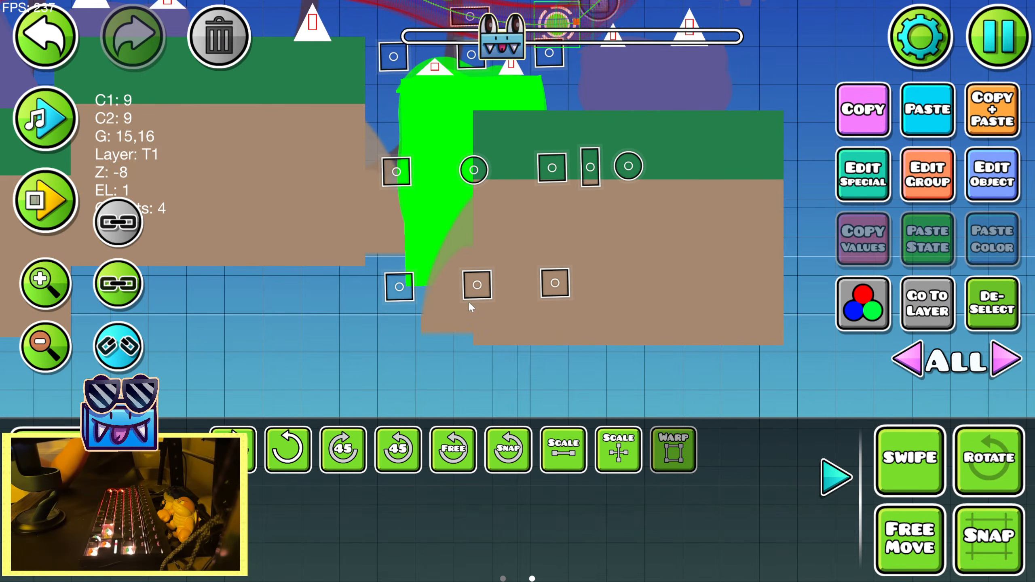
pyautogui.click(989, 325)
pyautogui.click(838, 477)
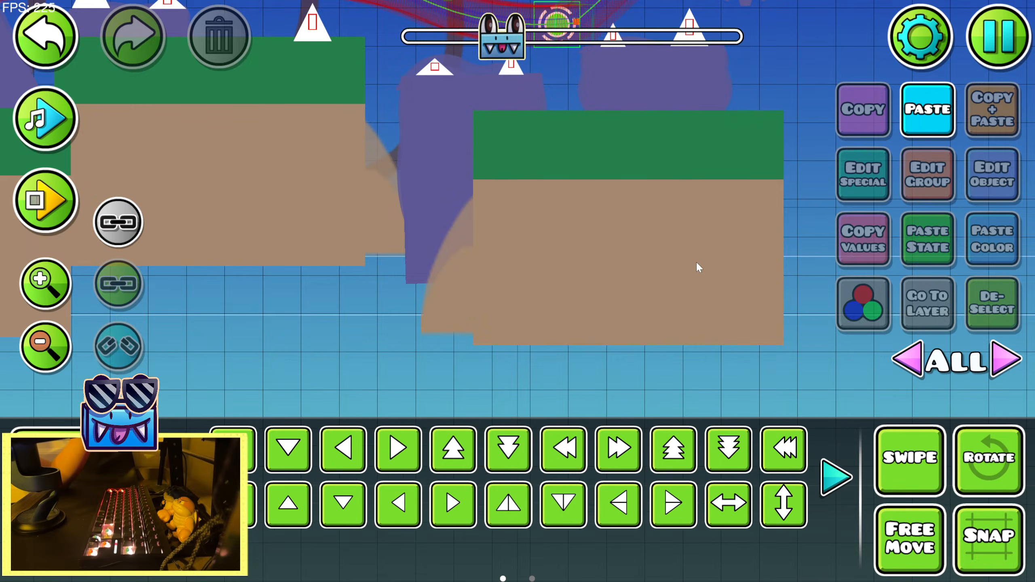
# Undo the stretching of the purple column between the two platforms
pyautogui.moveTo(696, 260); pyautogui.dragTo(630, 382)
pyautogui.click(46, 54)
pyautogui.click(24, 39)
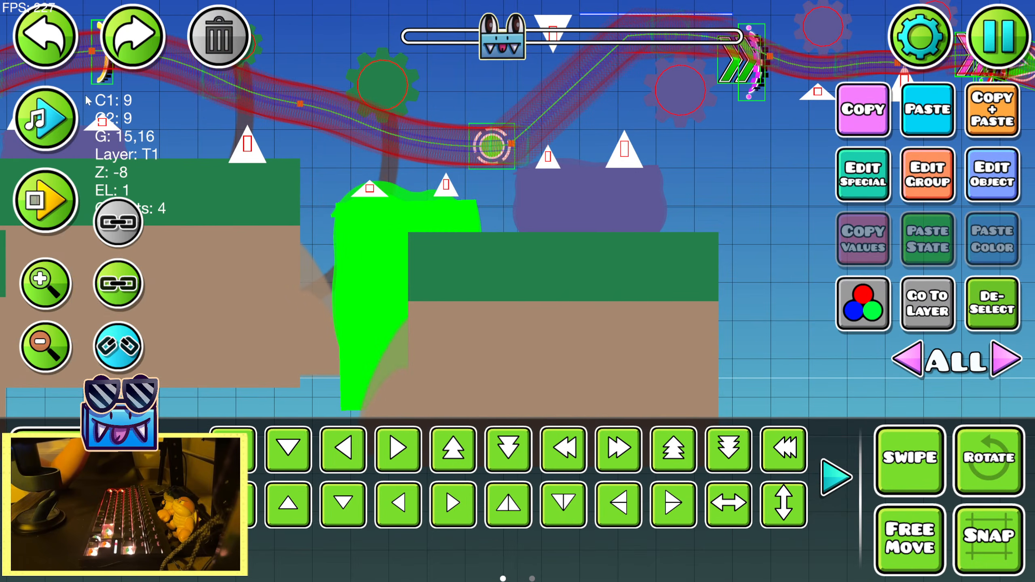
pyautogui.click(24, 39)
pyautogui.click(23, 38)
pyautogui.click(23, 38)
pyautogui.click(24, 37)
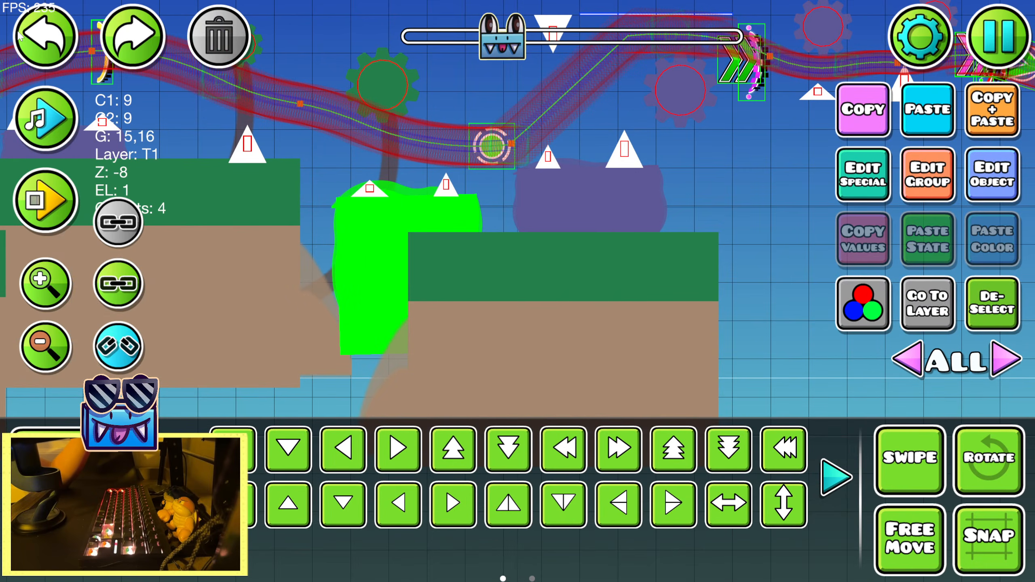
# Reshape the purple column with Warp, keeping its top at the two spikes and extending its bottom down behind the platform
pyautogui.hotkey('shift', 'w')
pyautogui.hotkey('shift', 'w')
pyautogui.click(837, 478)
pyautogui.click(673, 449)
pyautogui.moveTo(404, 174); pyautogui.dragTo(405, 195)
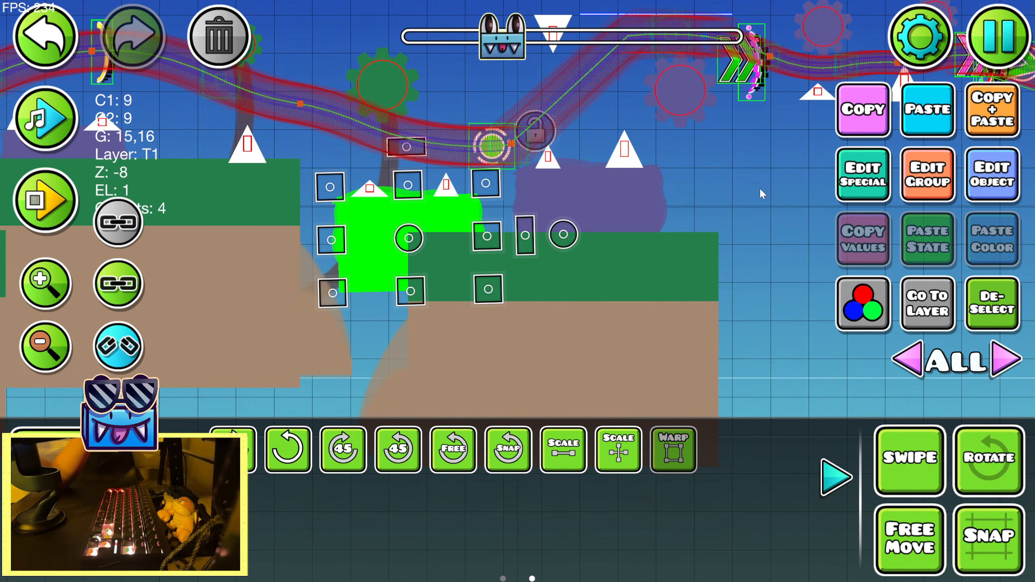
pyautogui.click(679, 450)
pyautogui.click(684, 450)
pyautogui.press('s')
pyautogui.moveTo(411, 304); pyautogui.dragTo(446, 254)
pyautogui.click(988, 308)
pyautogui.click(842, 483)
# Set the detail color of the purple gear beside the green arrows to color channel 10
pyautogui.moveTo(679, 296); pyautogui.dragTo(571, 399)
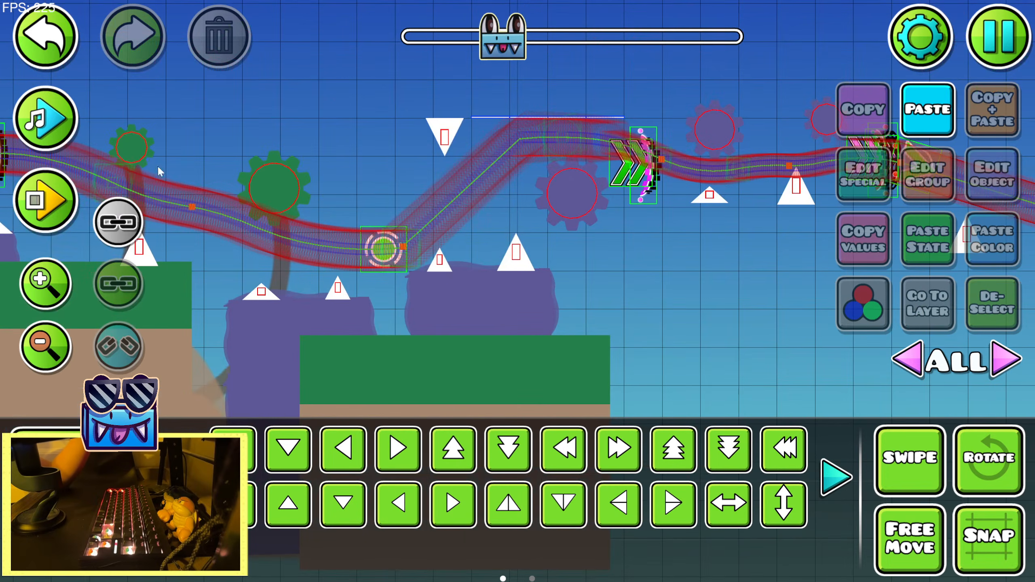
pyautogui.click(49, 122)
pyautogui.moveTo(420, 266); pyautogui.dragTo(204, 275)
pyautogui.click(47, 119)
pyautogui.moveTo(293, 251); pyautogui.dragTo(576, 228)
pyautogui.click(640, 177)
pyautogui.click(965, 166)
pyautogui.click(432, 66)
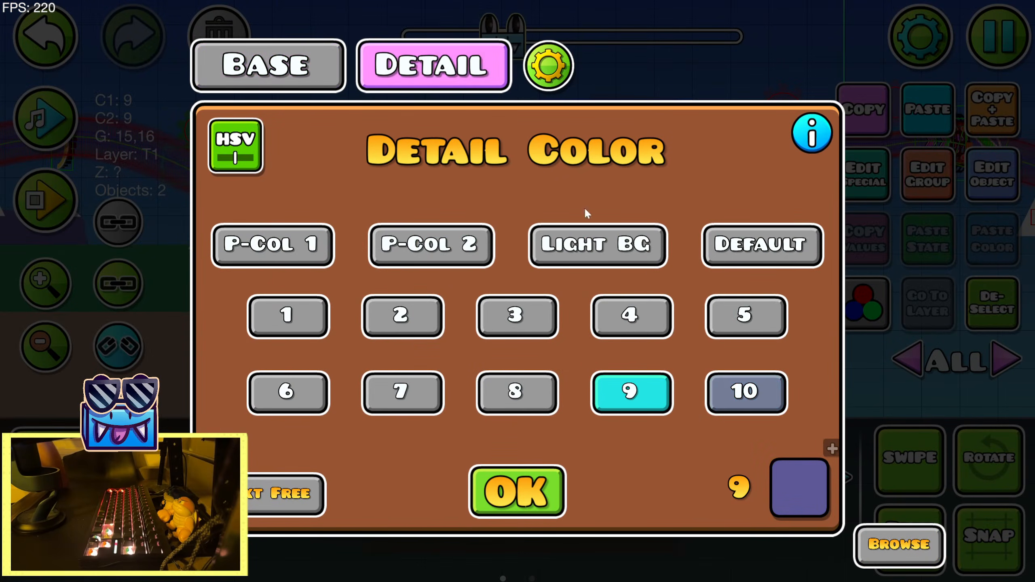
pyautogui.click(746, 393)
pyautogui.click(547, 485)
pyautogui.click(990, 313)
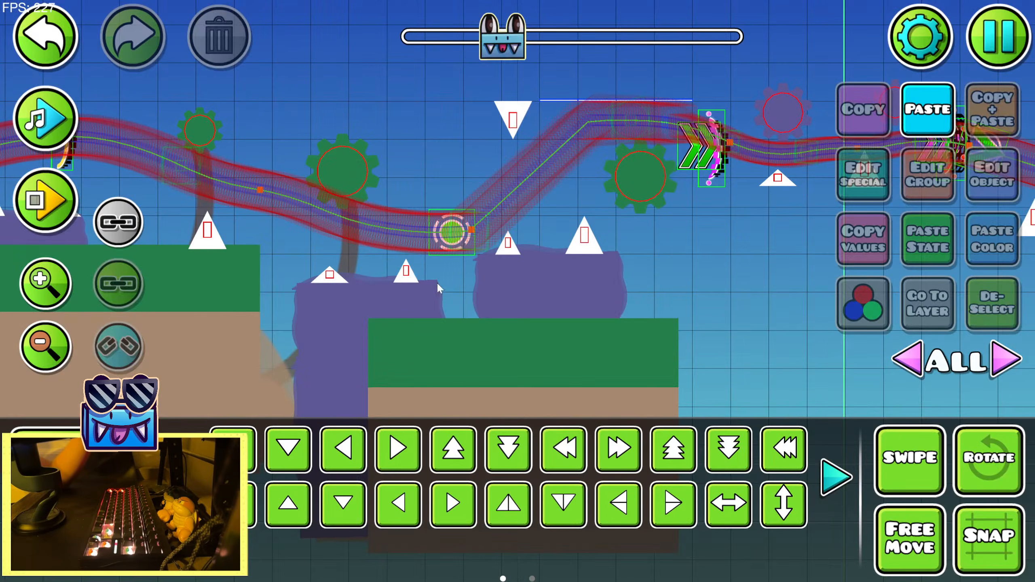
# Copy the neighbouring gear tree's trunk and place the copy beneath the recoloured gear, reaching down to the platform
pyautogui.click(352, 247)
pyautogui.click(945, 125)
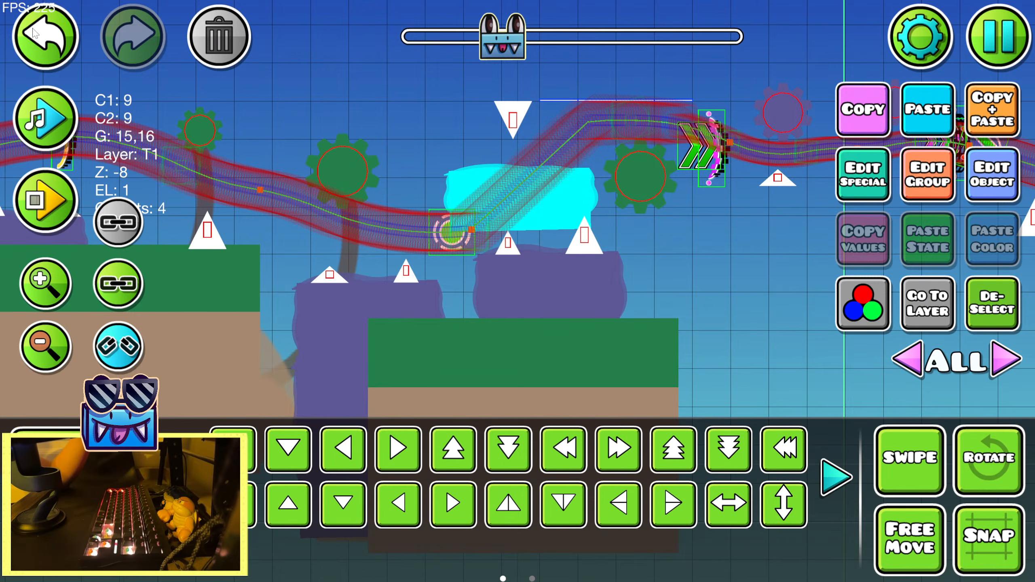
pyautogui.click(45, 36)
pyautogui.click(863, 109)
pyautogui.moveTo(743, 281); pyautogui.dragTo(572, 325)
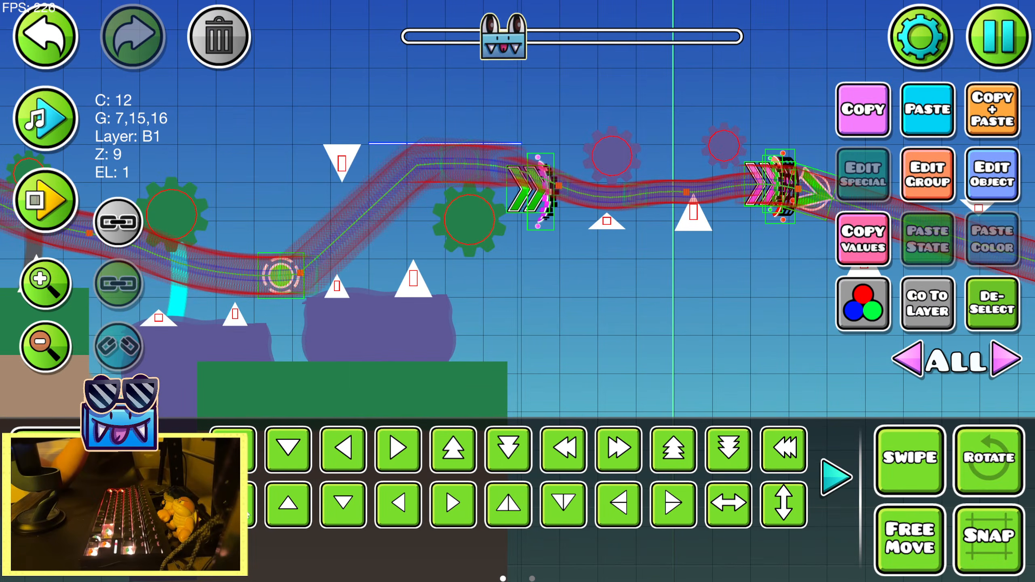
pyautogui.click(618, 449)
pyautogui.click(618, 450)
pyautogui.click(343, 450)
pyautogui.click(344, 450)
pyautogui.click(344, 450)
pyautogui.click(399, 449)
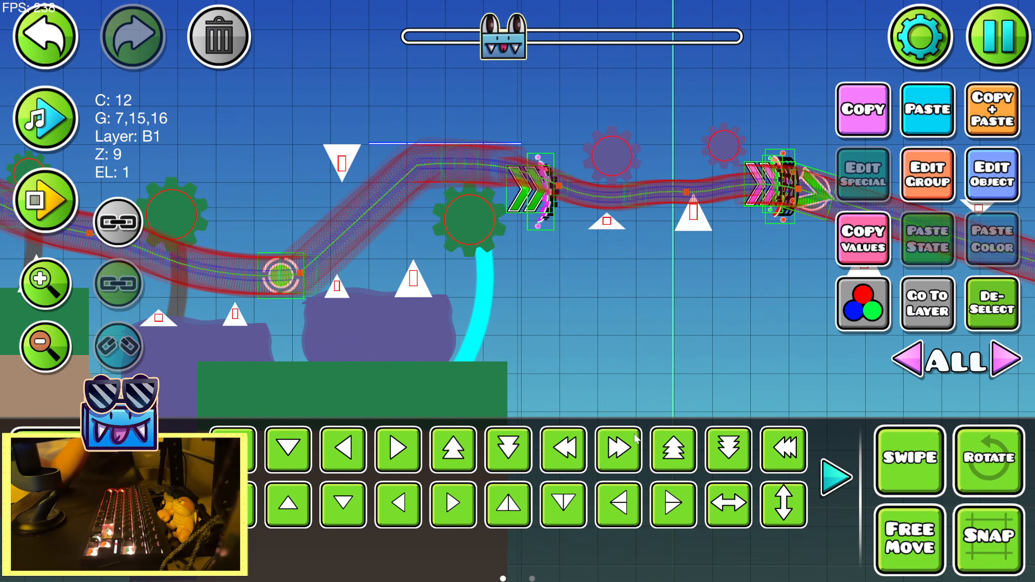
pyautogui.click(1001, 318)
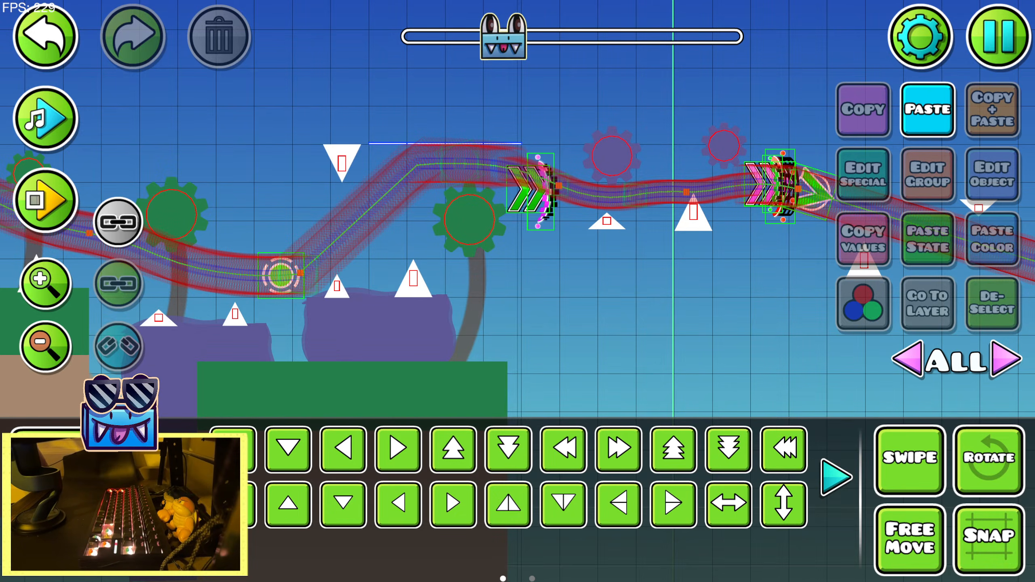
# Try to move the purple block from beneath the two spikes up behind the recoloured gear
pyautogui.moveTo(553, 260); pyautogui.dragTo(423, 269)
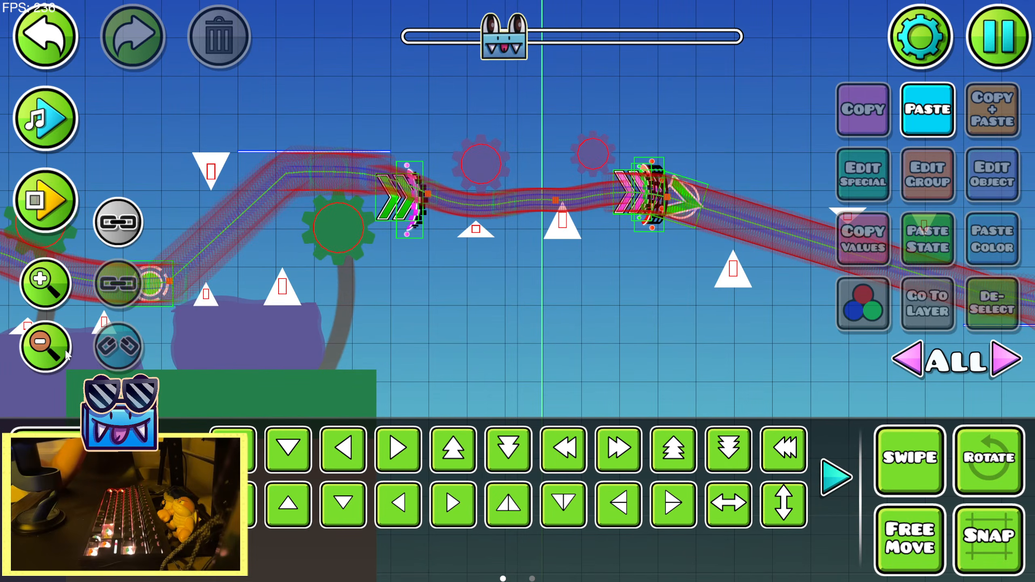
pyautogui.click(46, 346)
pyautogui.moveTo(458, 319); pyautogui.dragTo(540, 311)
pyautogui.click(392, 320)
pyautogui.moveTo(391, 320); pyautogui.dragTo(504, 204)
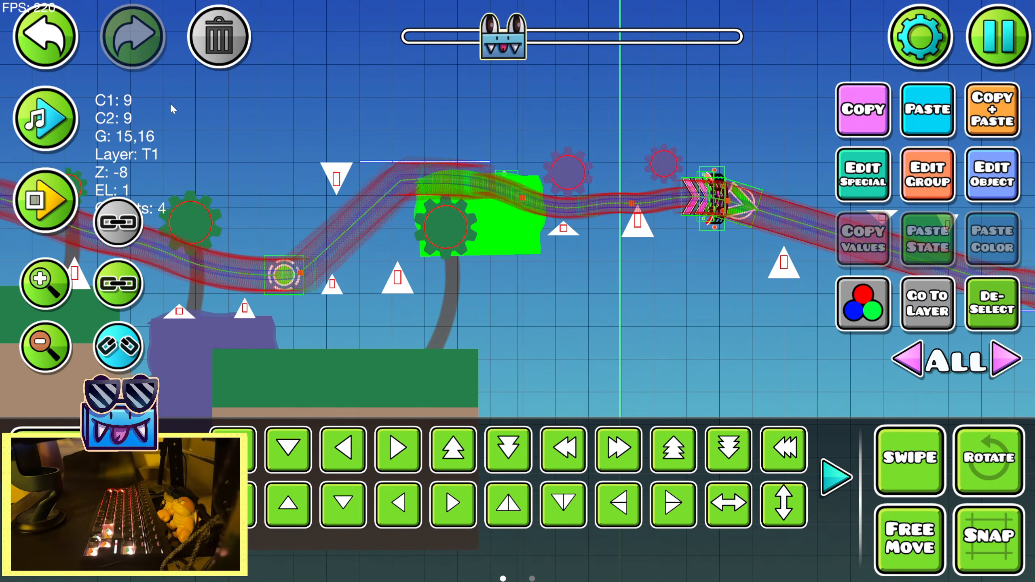
pyautogui.click(40, 50)
pyautogui.click(1006, 301)
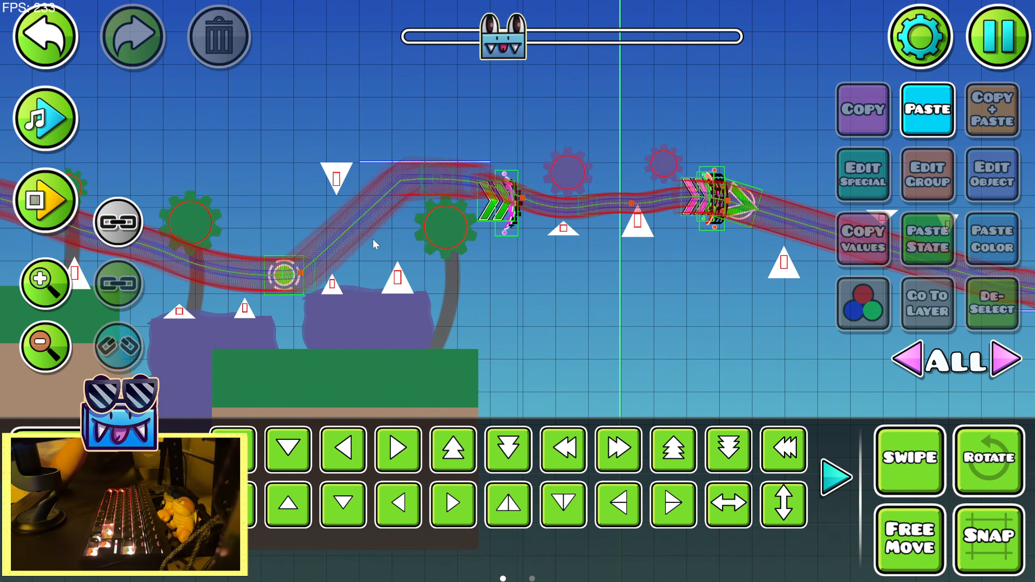
# Try to move the purple hill on the preceding raised platform over to the single spike at the platform's end
pyautogui.moveTo(374, 241); pyautogui.dragTo(489, 253)
pyautogui.hscroll(-10, 483, 223)
pyautogui.click(659, 257)
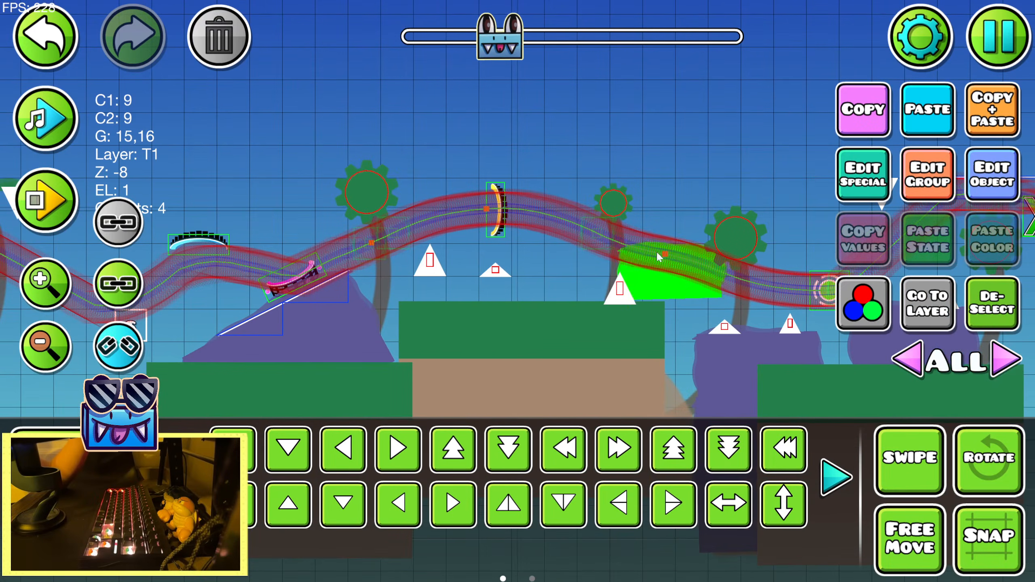
pyautogui.click(59, 40)
# Copy the leaf strip above the hanging spikes near the start position and paste it above the hanging spike before the green arrows
pyautogui.moveTo(246, 175); pyautogui.dragTo(555, 174)
pyautogui.click(279, 180)
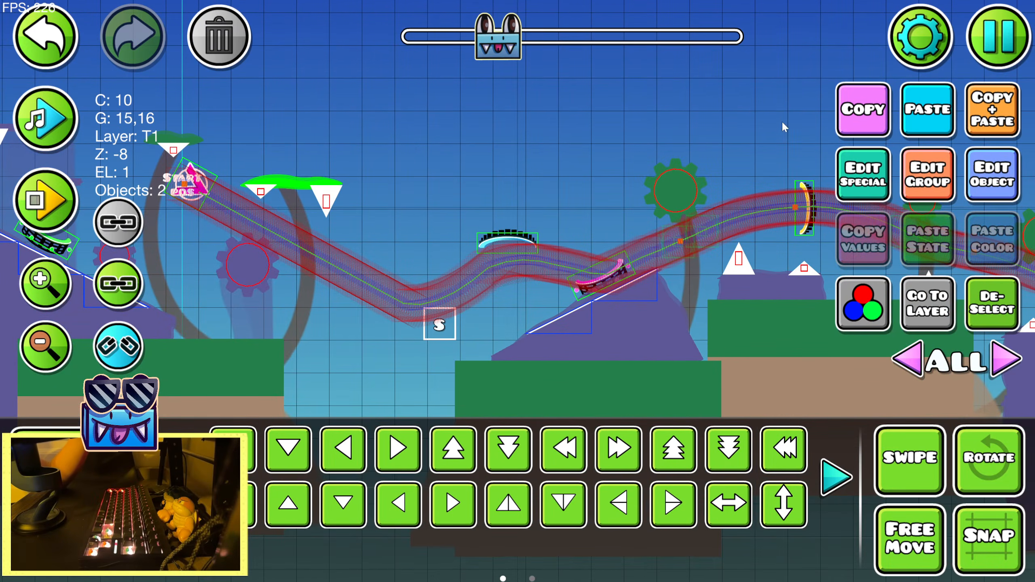
pyautogui.moveTo(803, 134); pyautogui.dragTo(246, 196)
pyautogui.moveTo(455, 248); pyautogui.dragTo(328, 271)
pyautogui.click(45, 285)
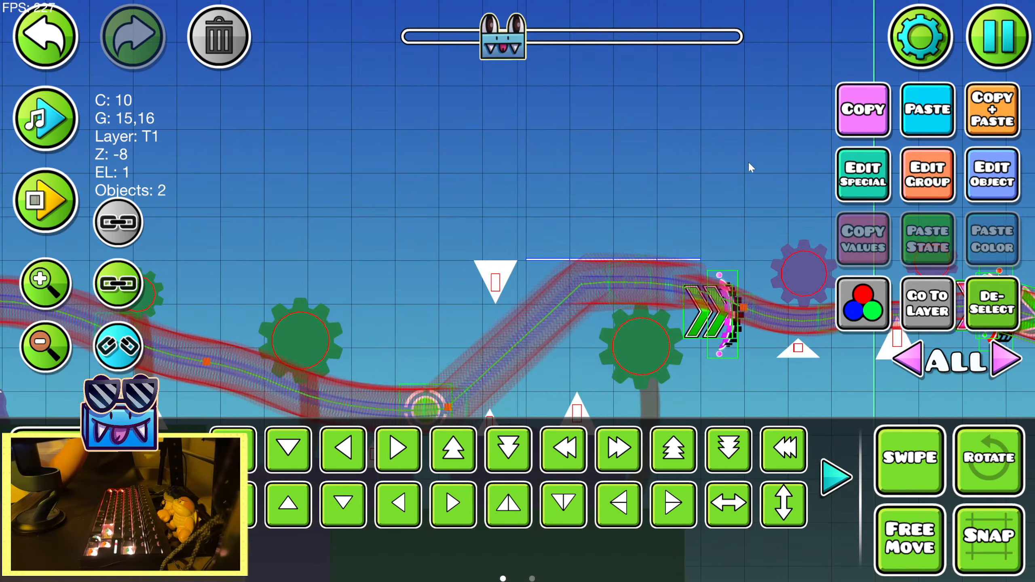
pyautogui.click(912, 109)
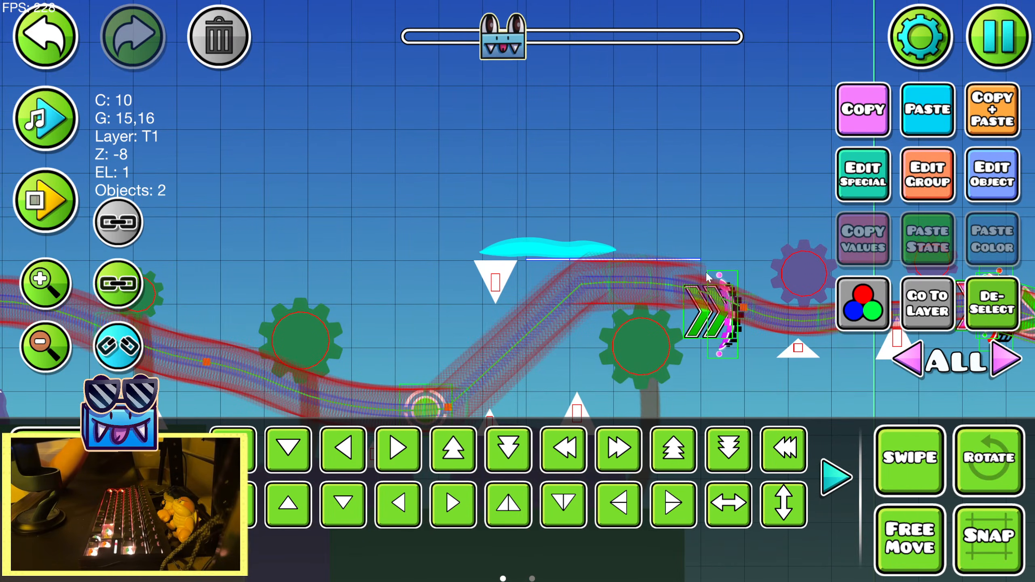
# Widen the pasted leaf strip with Warp and duplicate it to the right to cover the rest of the flat ceiling line
pyautogui.click(836, 477)
pyautogui.click(674, 448)
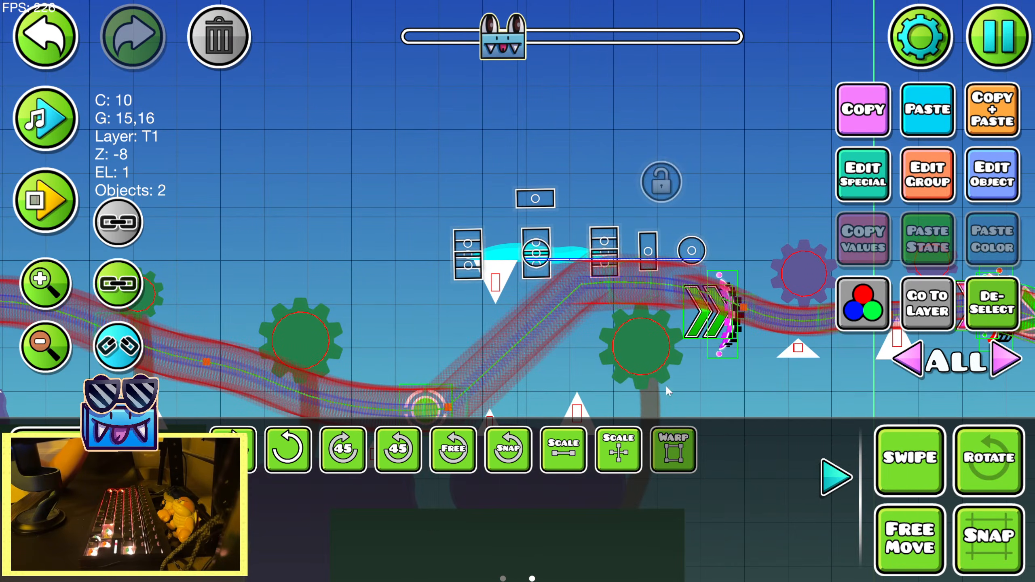
pyautogui.hotkey('shift', 'd')
pyautogui.hotkey('shift', 'd')
pyautogui.hotkey('shift', 'd')
pyautogui.click(835, 477)
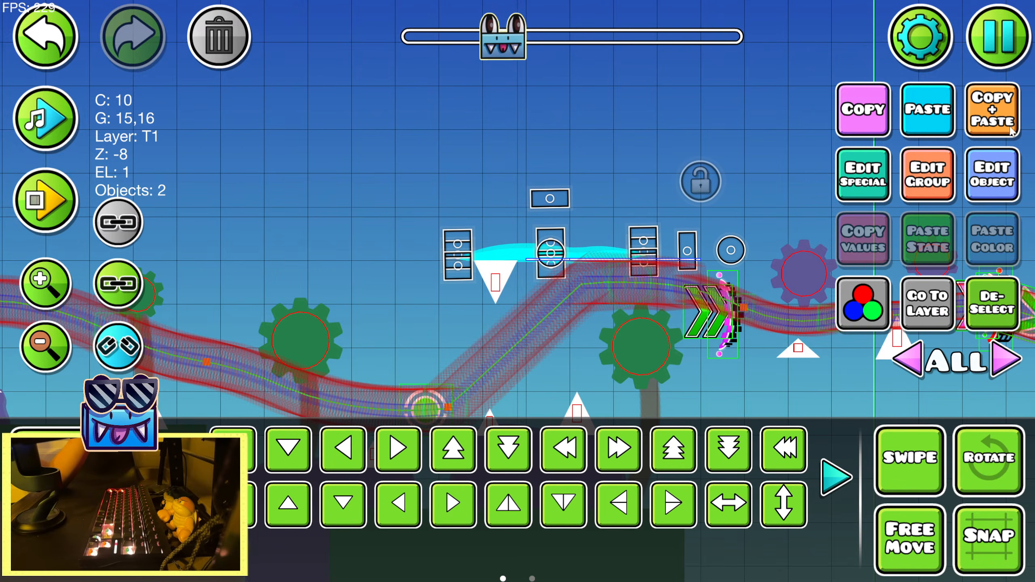
pyautogui.click(975, 127)
pyautogui.click(989, 305)
# Rotate the trunk of the gear tree by the green arrows so its upper end reaches the leaf canopy
pyautogui.moveTo(691, 407); pyautogui.dragTo(544, 260)
pyautogui.click(522, 355)
pyautogui.press('r')
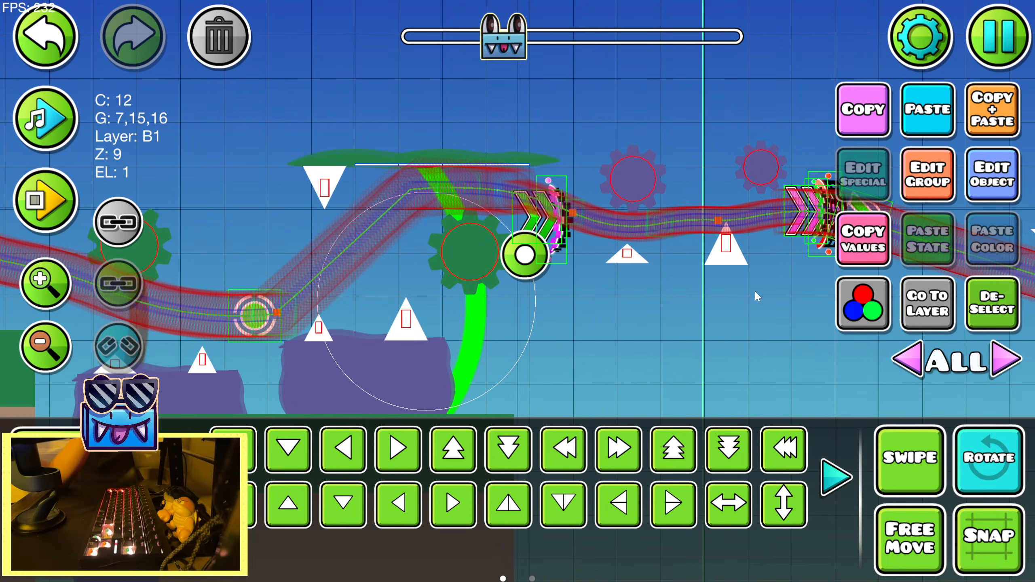
pyautogui.press('r')
pyautogui.click(1010, 325)
pyautogui.click(52, 345)
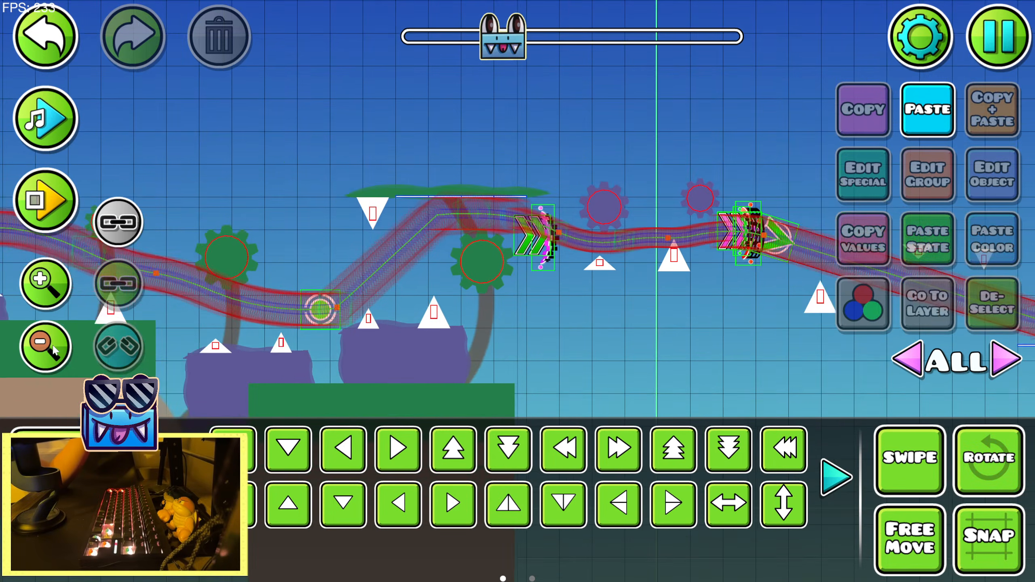
# Duplicate the purple hill on the platform before the first green arrows and place the copy directly beneath the next two ground spikes
pyautogui.moveTo(690, 357); pyautogui.dragTo(614, 306)
pyautogui.click(367, 299)
pyautogui.click(982, 128)
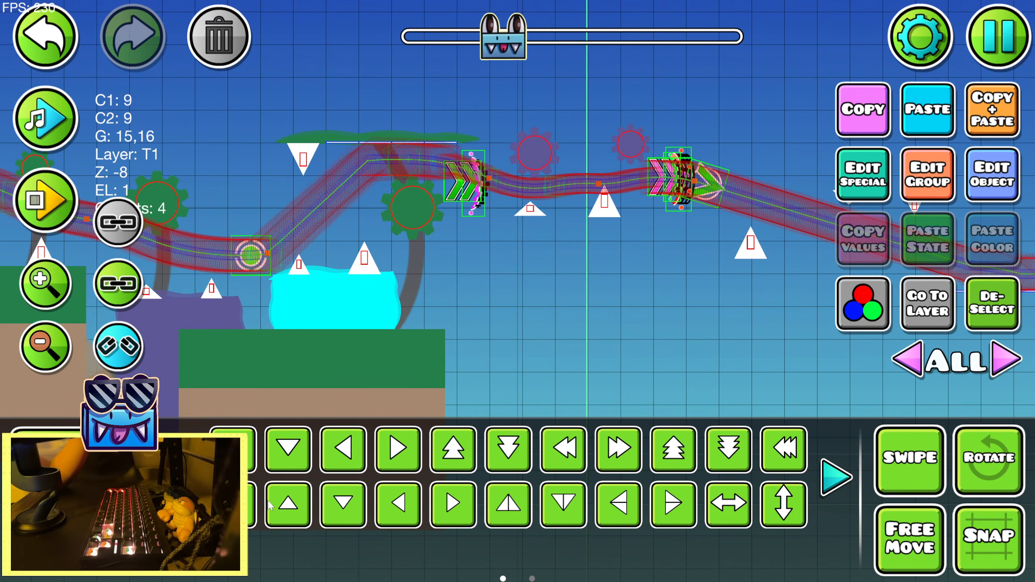
pyautogui.click(251, 505)
pyautogui.click(241, 506)
pyautogui.press('w')
pyautogui.press('w')
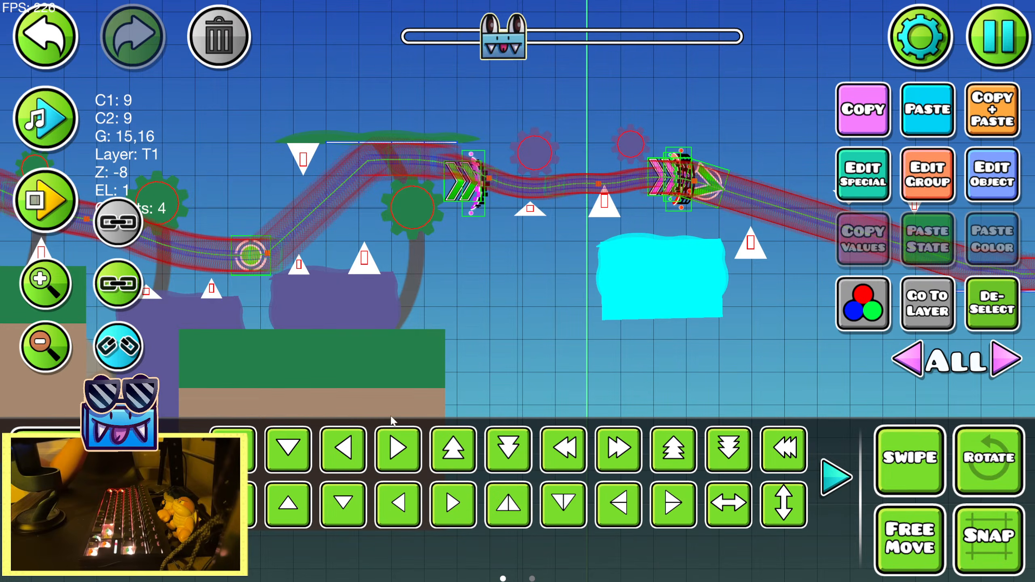
pyautogui.press('a')
pyautogui.press('a')
pyautogui.press('a')
pyautogui.hotkey('shift', 's')
pyautogui.hotkey('shift', 's')
pyautogui.hotkey('shift', 's')
pyautogui.hotkey('shift', 's')
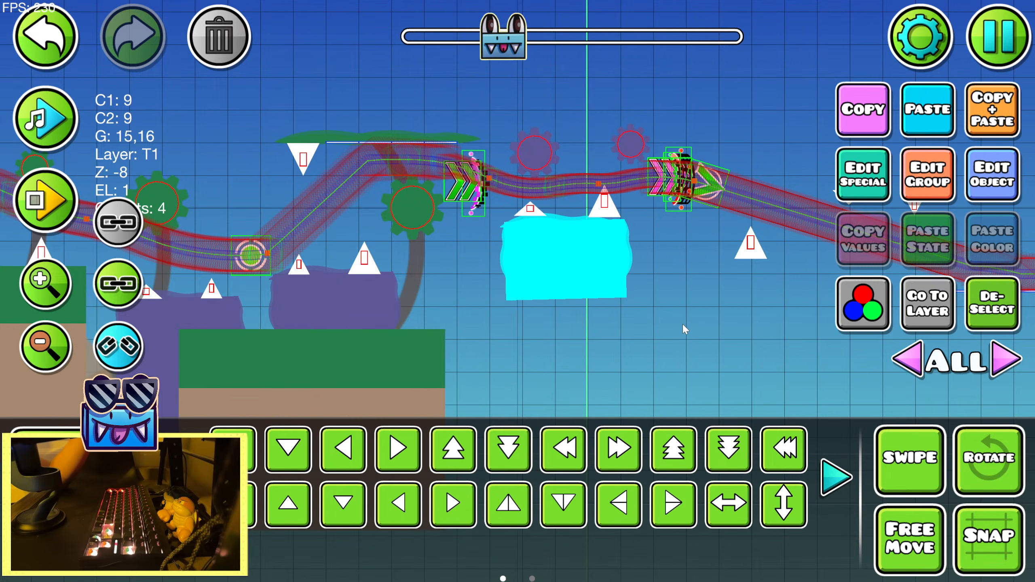
pyautogui.moveTo(749, 320); pyautogui.dragTo(628, 294)
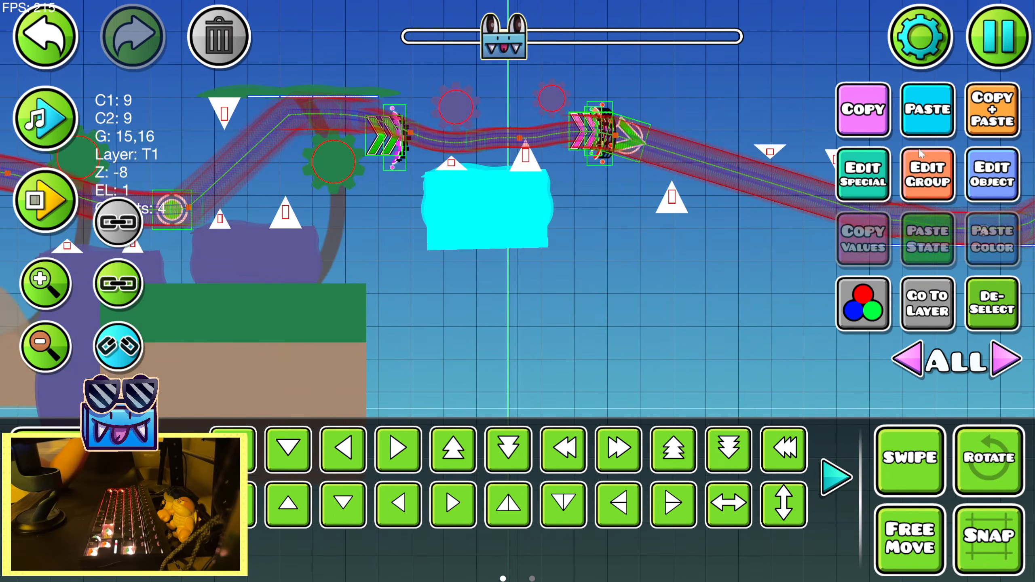
pyautogui.click(989, 111)
pyautogui.press('s')
pyautogui.press('s')
pyautogui.press('s')
pyautogui.click(98, 548)
pyautogui.click(296, 470)
pyautogui.click(98, 501)
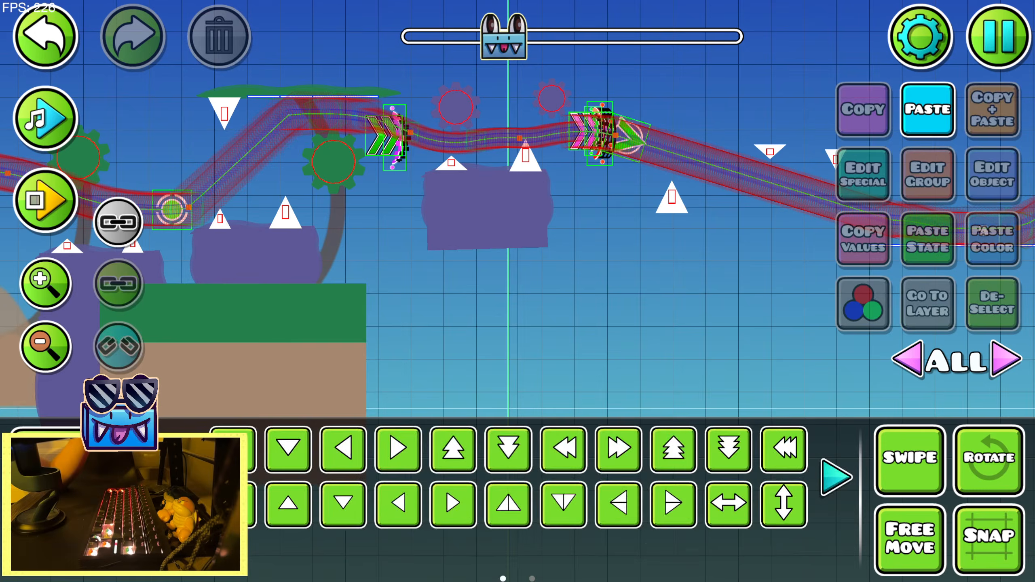
pyautogui.click(261, 358)
pyautogui.click(926, 122)
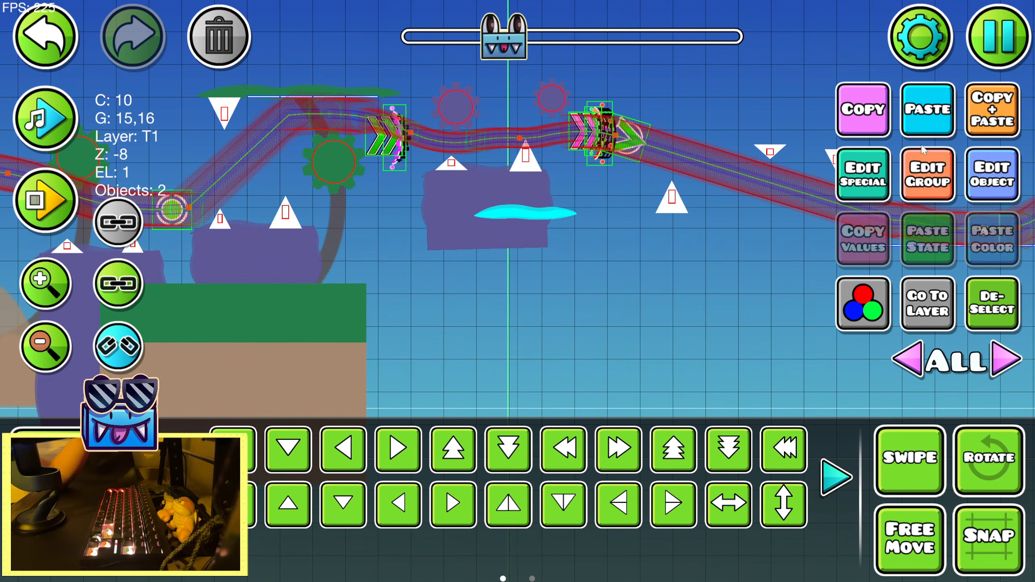
pyautogui.click(26, 20)
# Duplicate the preceding ground platform and place the copy with its surface under the single spike beyond the second set of arrows
pyautogui.click(252, 324)
pyautogui.click(979, 119)
pyautogui.click(619, 450)
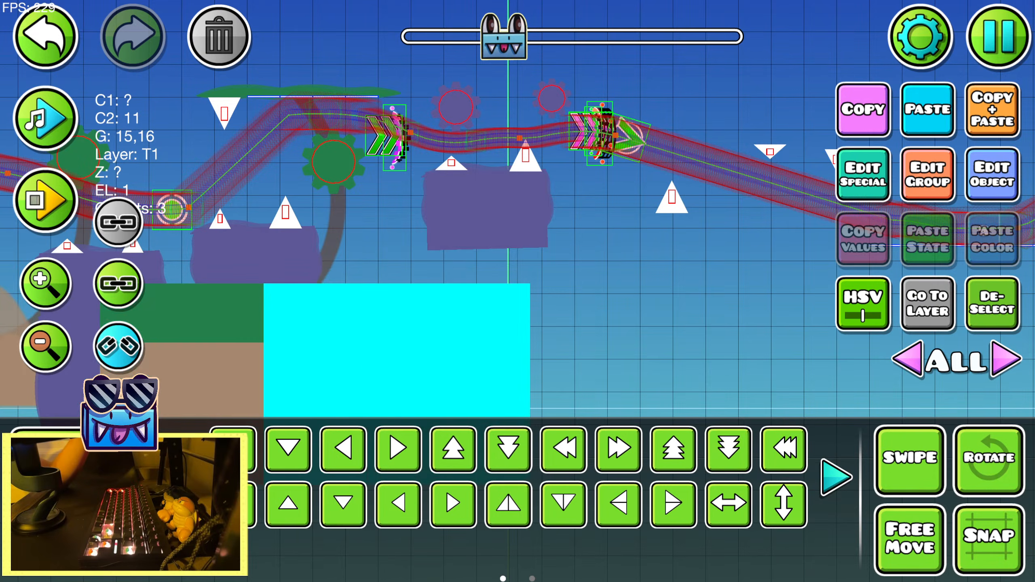
pyautogui.click(618, 450)
pyautogui.moveTo(570, 337); pyautogui.dragTo(377, 307)
pyautogui.press('d')
pyautogui.press('d')
pyautogui.press('w')
pyautogui.press('w')
pyautogui.hotkey('shift', 'w')
pyautogui.hotkey('shift', 'w')
pyautogui.hotkey('shift', 'w')
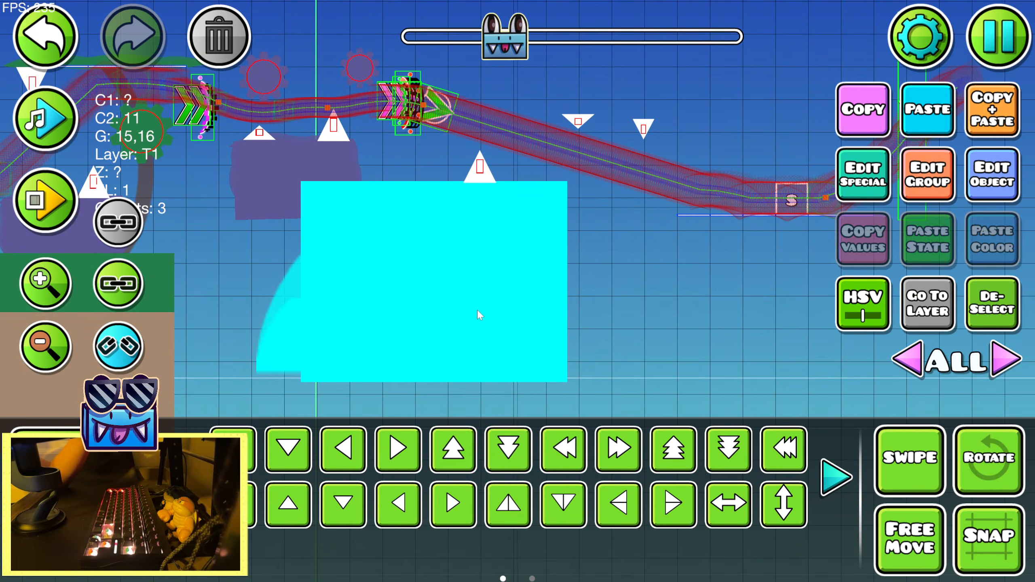
# Flip the new ground platform horizontally and reduce its height with Warp, keeping its surface under the single spike
pyautogui.click(744, 508)
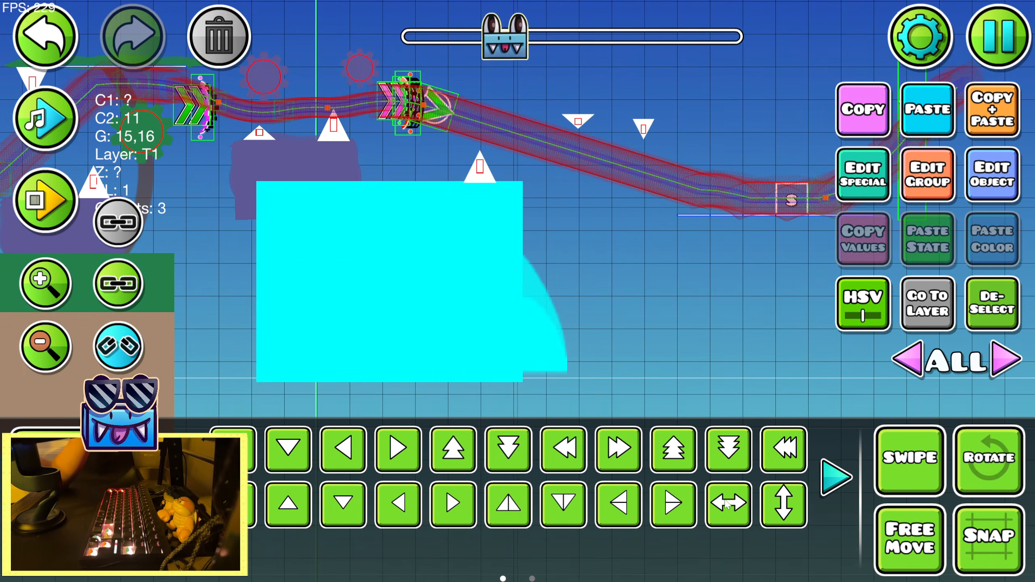
pyautogui.press('d')
pyautogui.scroll(-1, 644, 476)
pyautogui.click(674, 449)
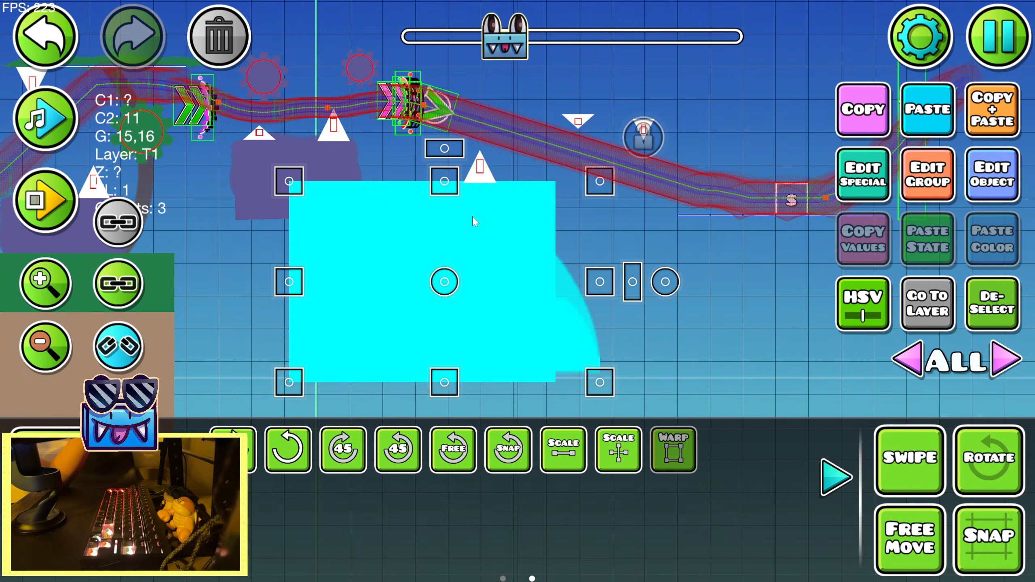
pyautogui.hotkey('shift', 'w')
pyautogui.hotkey('shift', 'w')
pyautogui.hotkey('shift', 'w')
pyautogui.hotkey('shift', 'w')
pyautogui.click(840, 491)
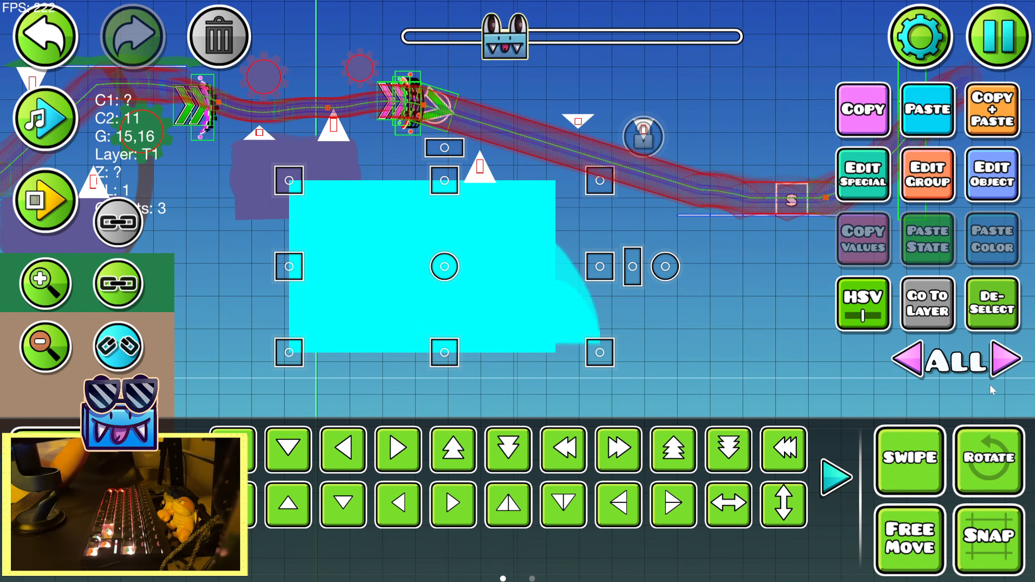
pyautogui.press('a')
pyautogui.click(998, 323)
# Duplicate the new purple hill downward and stretch the copy with Warp into a continuous column behind the ground platform
pyautogui.moveTo(596, 292); pyautogui.dragTo(789, 292)
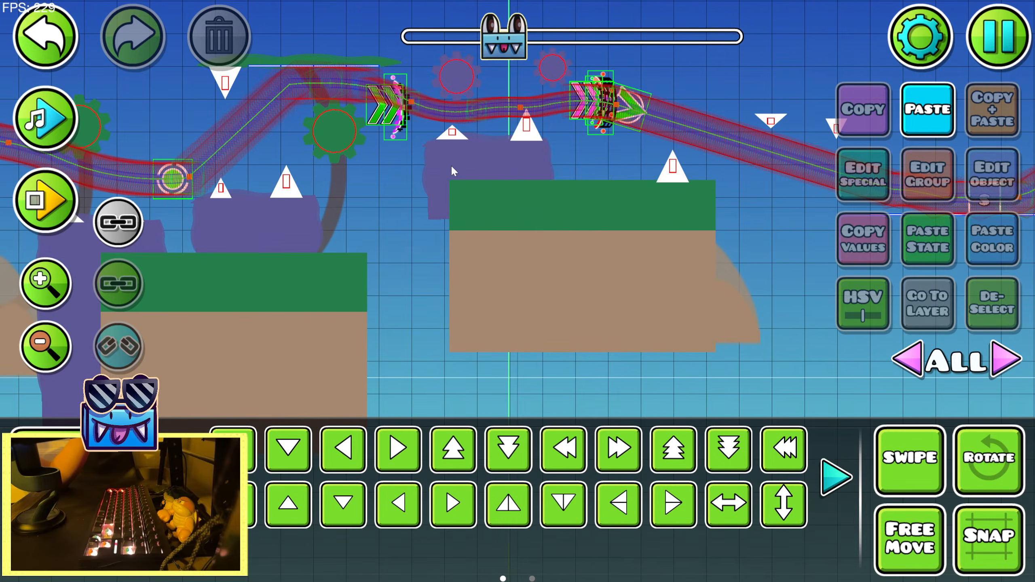
pyautogui.click(453, 166)
pyautogui.click(991, 109)
pyautogui.press('s')
pyautogui.press('s')
pyautogui.click(179, 478)
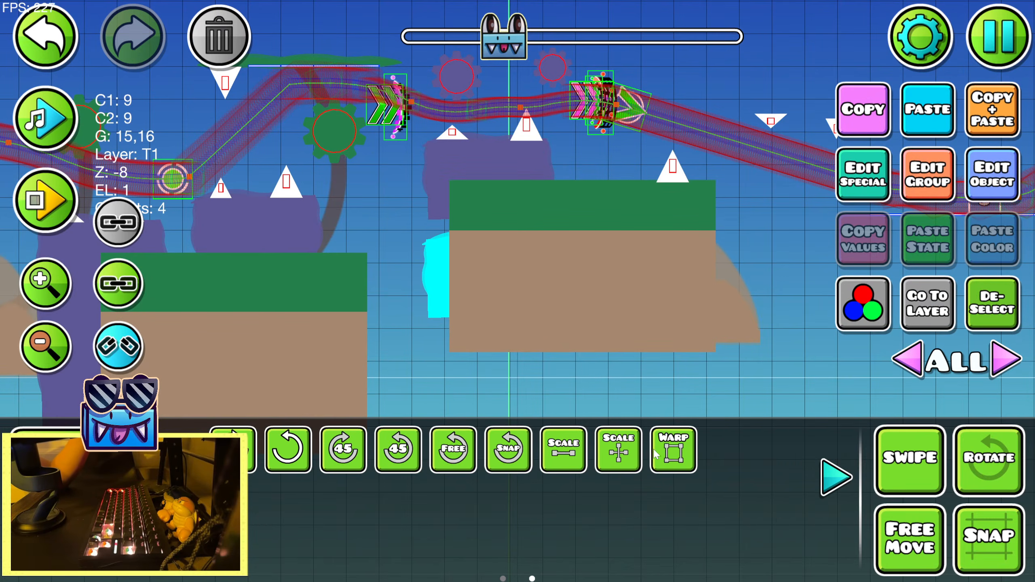
pyautogui.click(663, 449)
pyautogui.moveTo(490, 234); pyautogui.dragTo(491, 190)
pyautogui.click(979, 325)
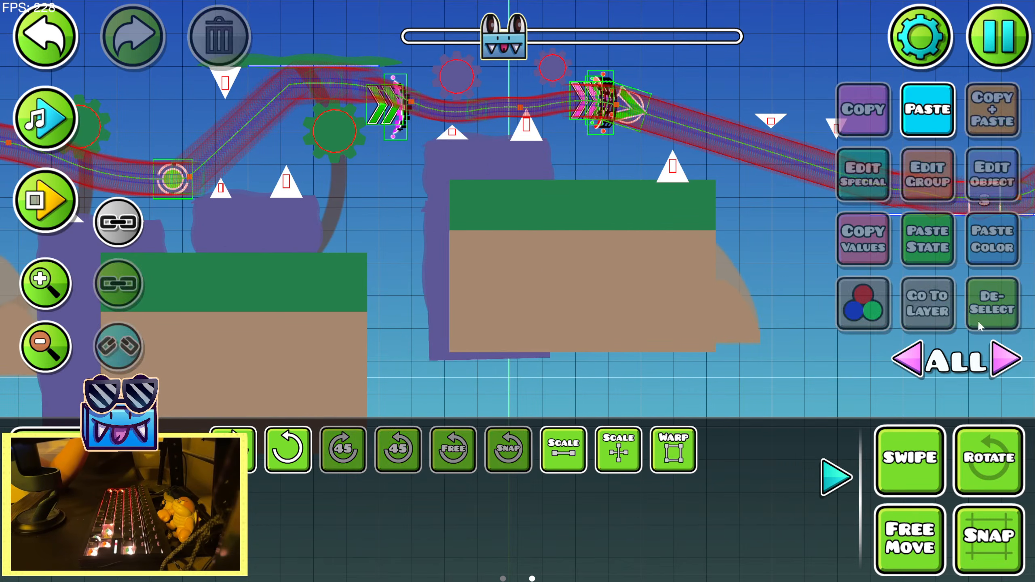
pyautogui.click(852, 492)
# Shift the ground platform under the single spike to the right and shrink its width and height slightly with Warp
pyautogui.click(680, 340)
pyautogui.hotkey('shift', 'd')
pyautogui.hotkey('shift', 'd')
pyautogui.click(180, 478)
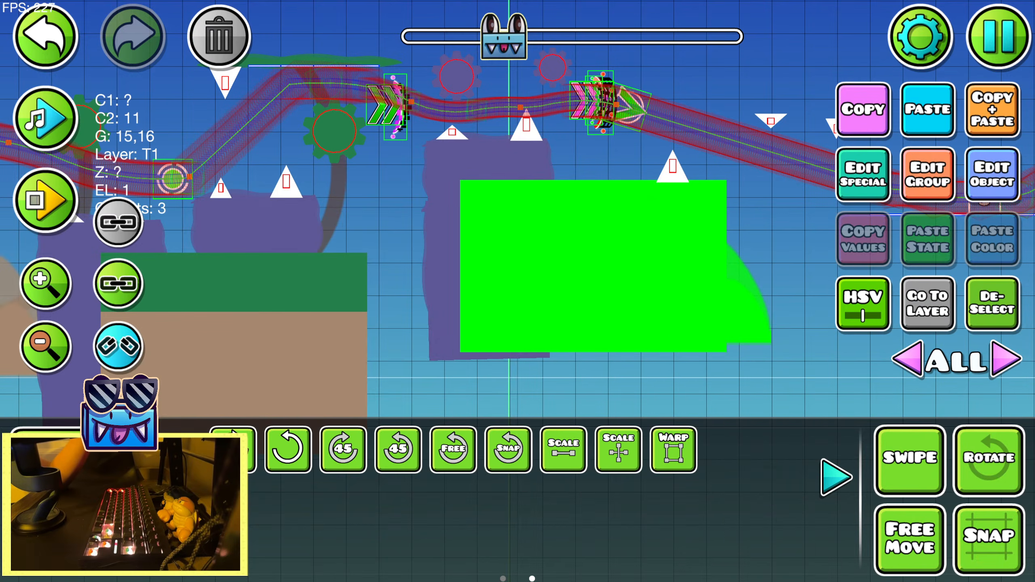
pyautogui.click(658, 445)
pyautogui.moveTo(762, 273); pyautogui.dragTo(737, 273)
pyautogui.moveTo(611, 188); pyautogui.dragTo(611, 197)
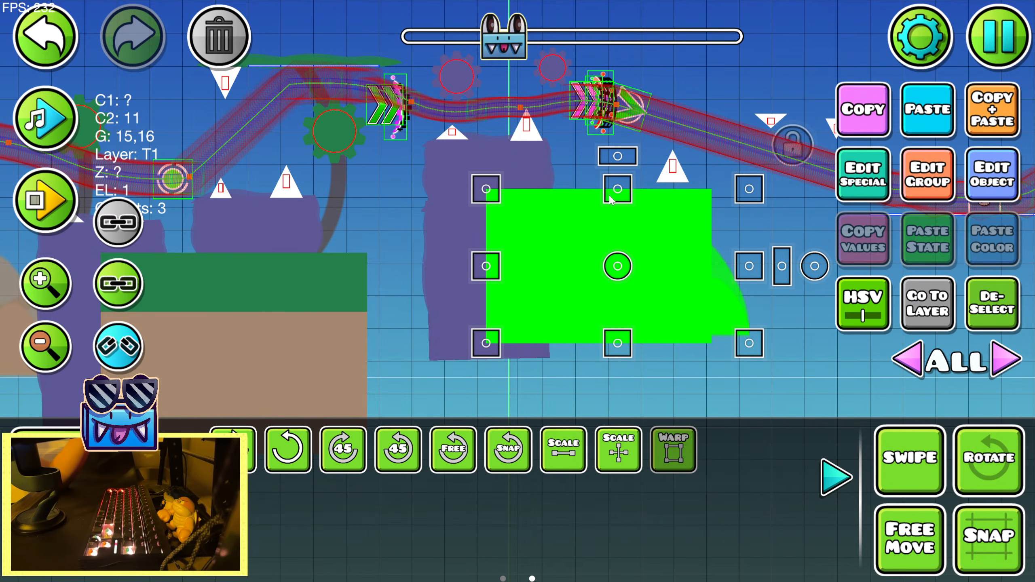
pyautogui.hotkey('shift', 'w')
pyautogui.hotkey('shift', 'w')
pyautogui.click(837, 493)
pyautogui.click(961, 128)
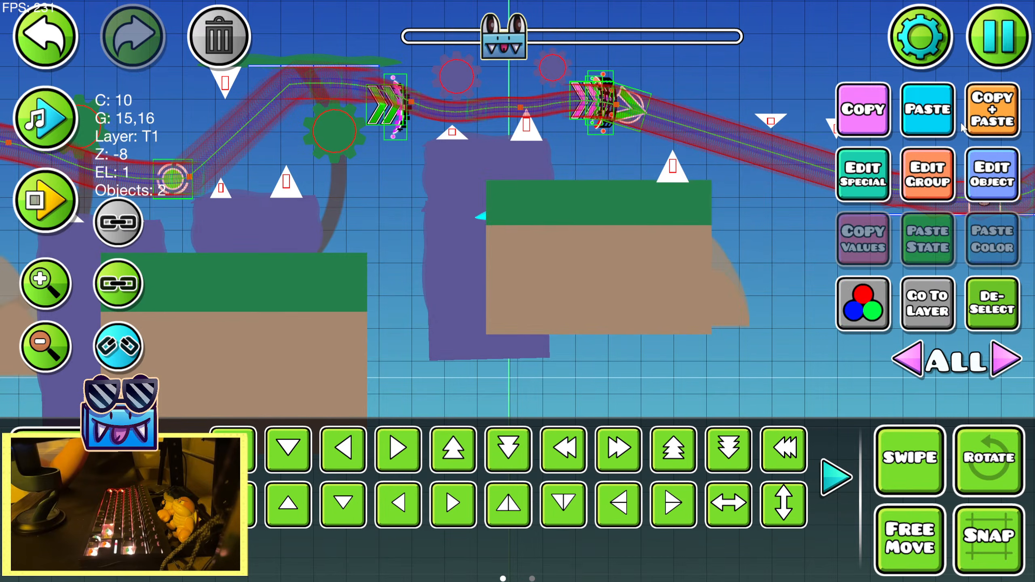
pyautogui.click(46, 55)
pyautogui.click(47, 57)
pyautogui.click(47, 59)
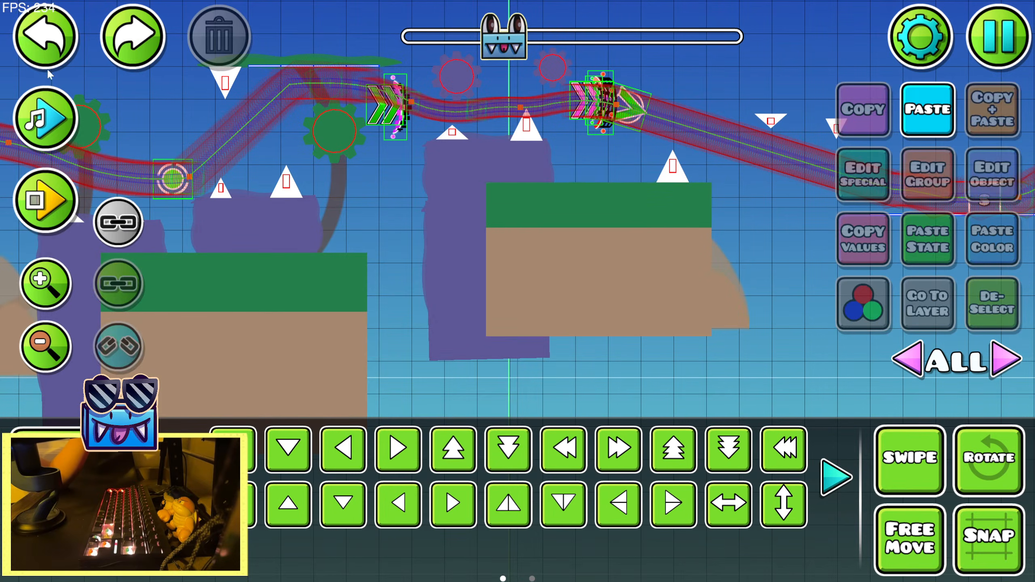
# Duplicate the ground platform under the single spike and place the copy one tier lower, offset slightly to the left
pyautogui.moveTo(432, 246); pyautogui.dragTo(287, 190)
pyautogui.click(467, 265)
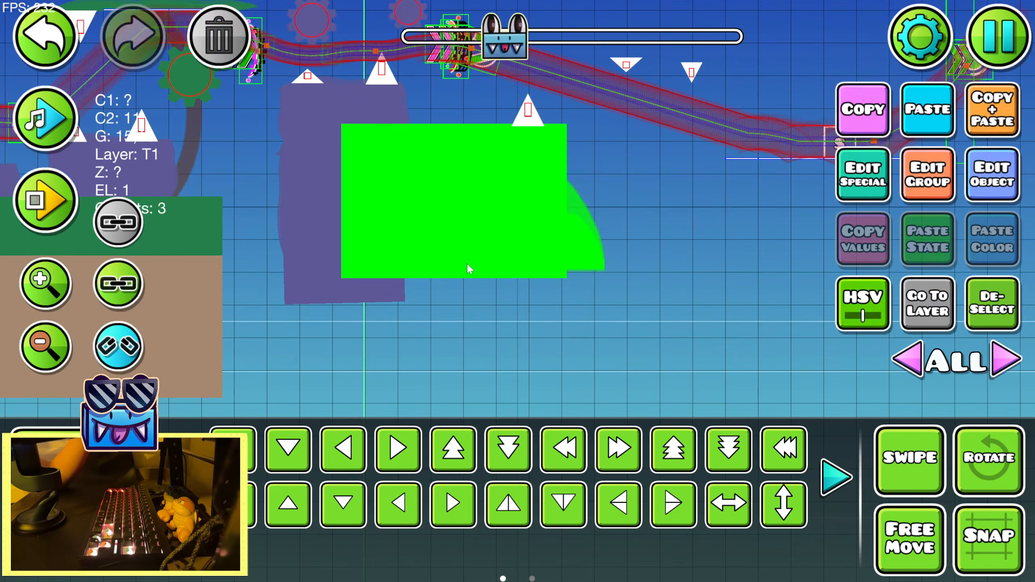
pyautogui.click(976, 104)
pyautogui.press('s')
pyautogui.press('s')
pyautogui.press('s')
pyautogui.press('s')
pyautogui.press('a')
# Widen the lower ground tier with Warp so it extends past both sides of the platform above it
pyautogui.click(836, 479)
pyautogui.click(674, 455)
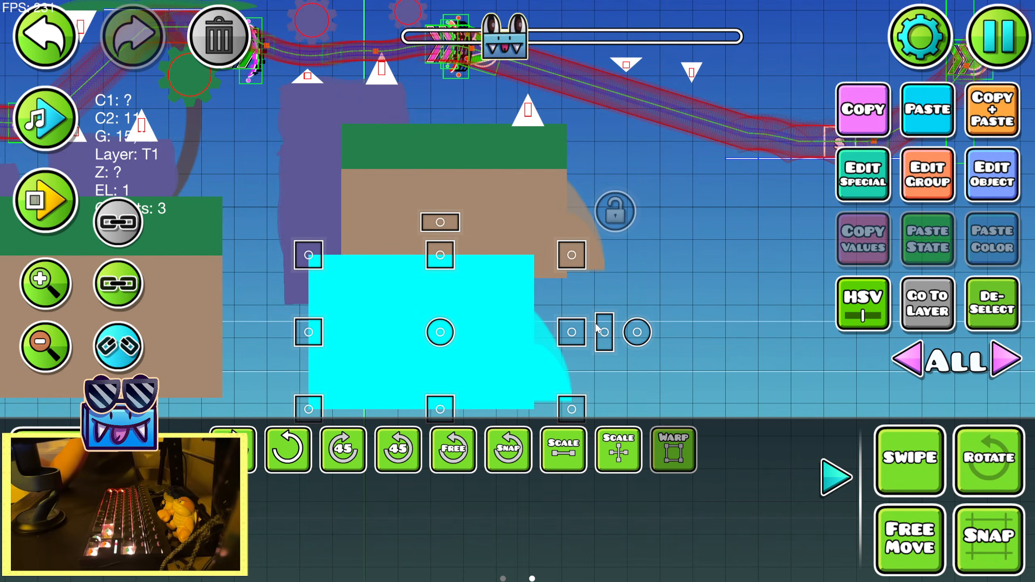
pyautogui.moveTo(575, 339); pyautogui.dragTo(783, 342)
pyautogui.click(992, 303)
pyautogui.click(836, 479)
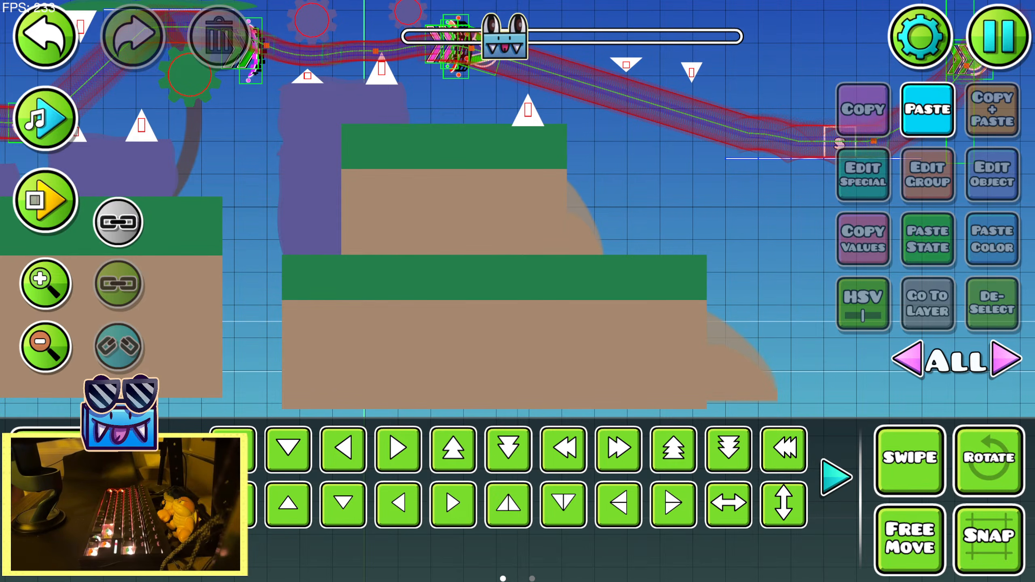
pyautogui.moveTo(605, 175); pyautogui.dragTo(802, 305)
pyautogui.click(695, 201)
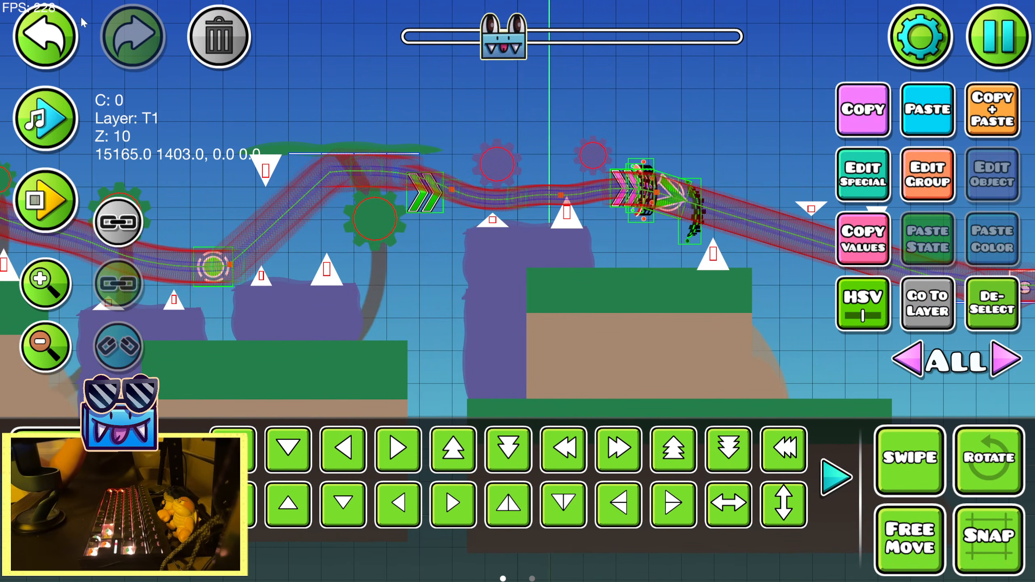
pyautogui.click(59, 30)
# Copy the faint purple gear trunk from earlier in the level and paste it between the two purple gears above the hill column
pyautogui.moveTo(98, 145); pyautogui.dragTo(683, 155)
pyautogui.moveTo(85, 200); pyautogui.dragTo(599, 209)
pyautogui.click(422, 311)
pyautogui.click(856, 116)
pyautogui.moveTo(708, 152); pyautogui.dragTo(375, 168)
pyautogui.moveTo(659, 167); pyautogui.dragTo(81, 198)
pyautogui.moveTo(548, 196); pyautogui.dragTo(304, 169)
pyautogui.click(948, 123)
pyautogui.press('s')
pyautogui.press('s')
pyautogui.press('s')
pyautogui.press('s')
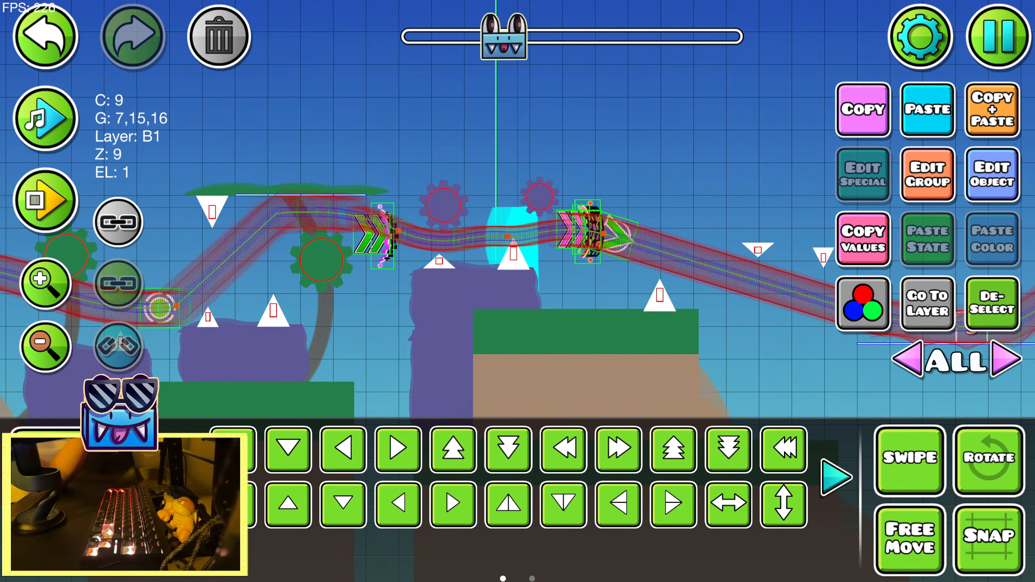
pyautogui.press('a')
# Widen the pasted purple trunk with Warp so it spans the space between the two purple gears
pyautogui.click(182, 477)
pyautogui.click(673, 450)
pyautogui.moveTo(515, 342); pyautogui.dragTo(551, 324)
pyautogui.hotkey('shift', 'd')
pyautogui.hotkey('shift', 'd')
pyautogui.hotkey('shift', 'd')
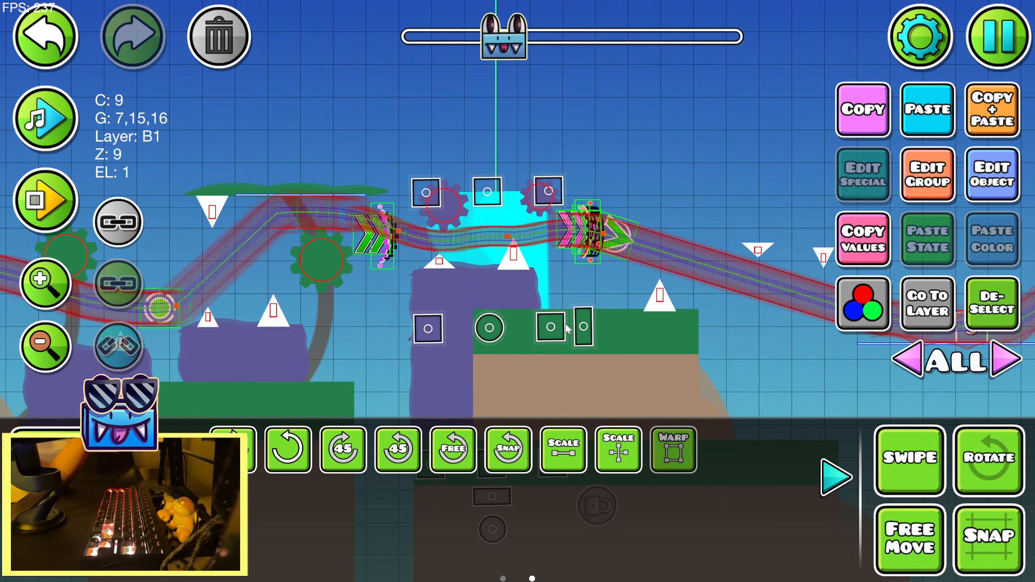
pyautogui.click(839, 469)
pyautogui.click(1014, 286)
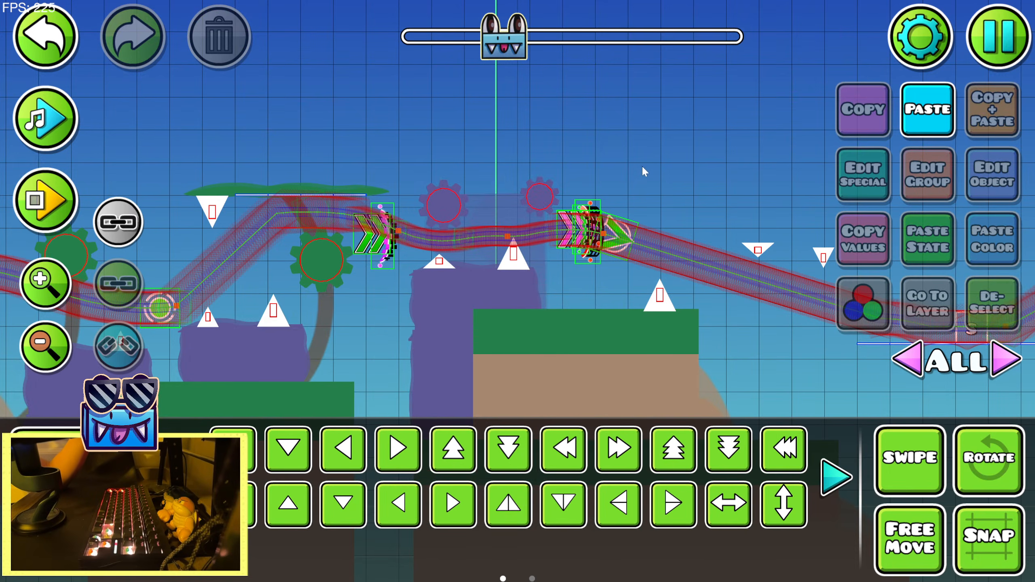
# Duplicate the leaf strip over the flat ceiling line and place the copy above the two hanging spikes on the downward slope
pyautogui.moveTo(642, 167); pyautogui.dragTo(520, 160)
pyautogui.moveTo(595, 178); pyautogui.dragTo(599, 116)
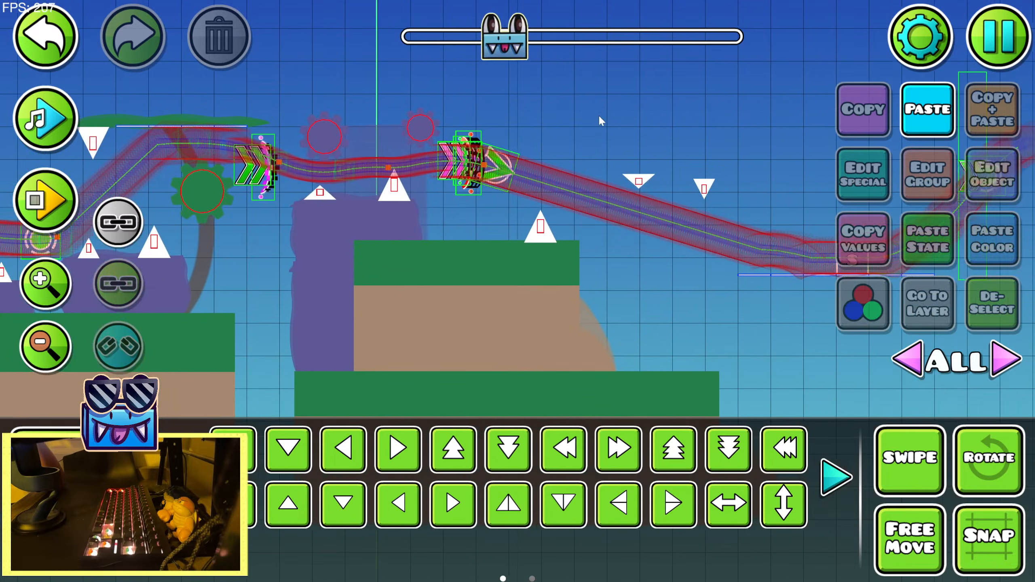
pyautogui.moveTo(315, 160); pyautogui.dragTo(466, 209)
pyautogui.click(372, 176)
pyautogui.click(971, 112)
pyautogui.moveTo(555, 358); pyautogui.dragTo(349, 400)
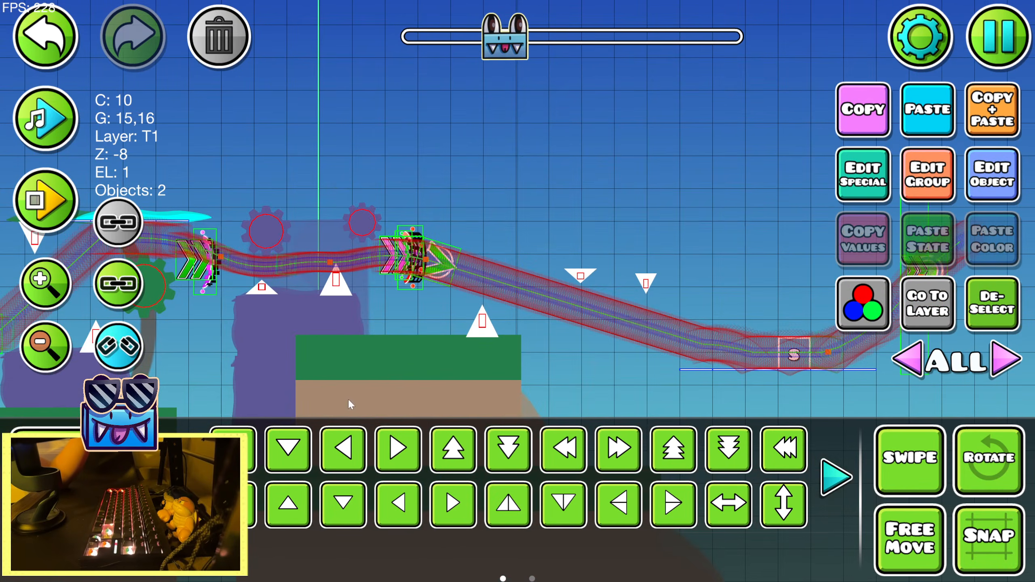
pyautogui.click(247, 519)
pyautogui.click(247, 519)
pyautogui.click(247, 519)
pyautogui.click(289, 449)
pyautogui.moveTo(501, 305); pyautogui.dragTo(429, 301)
pyautogui.moveTo(504, 215); pyautogui.dragTo(441, 199)
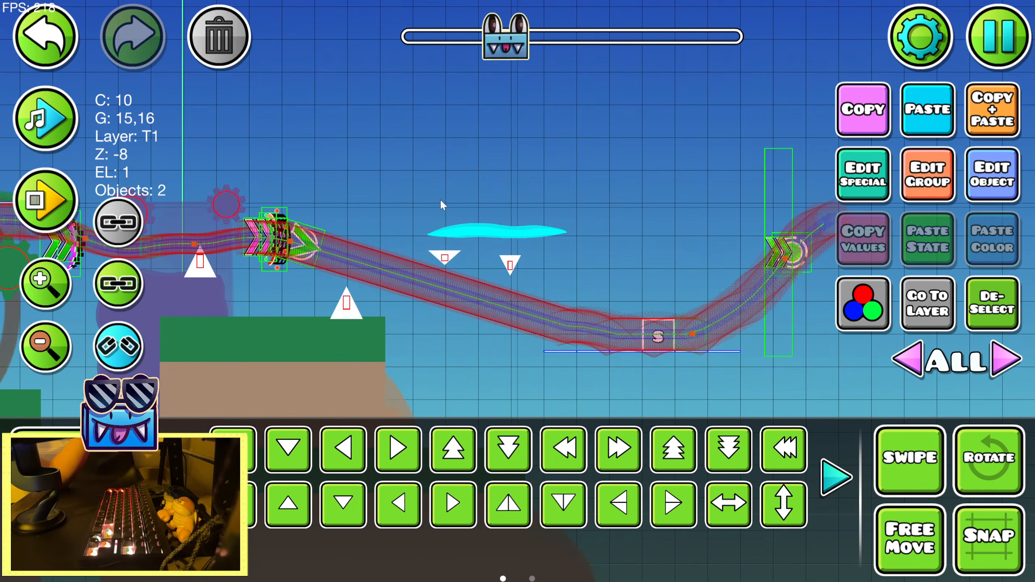
# Rotate the leaf strip above the two hanging spikes slightly clockwise to follow their downward slope
pyautogui.click(36, 288)
pyautogui.press('r')
pyautogui.moveTo(564, 177); pyautogui.dragTo(567, 192)
pyautogui.click(182, 477)
pyautogui.click(989, 460)
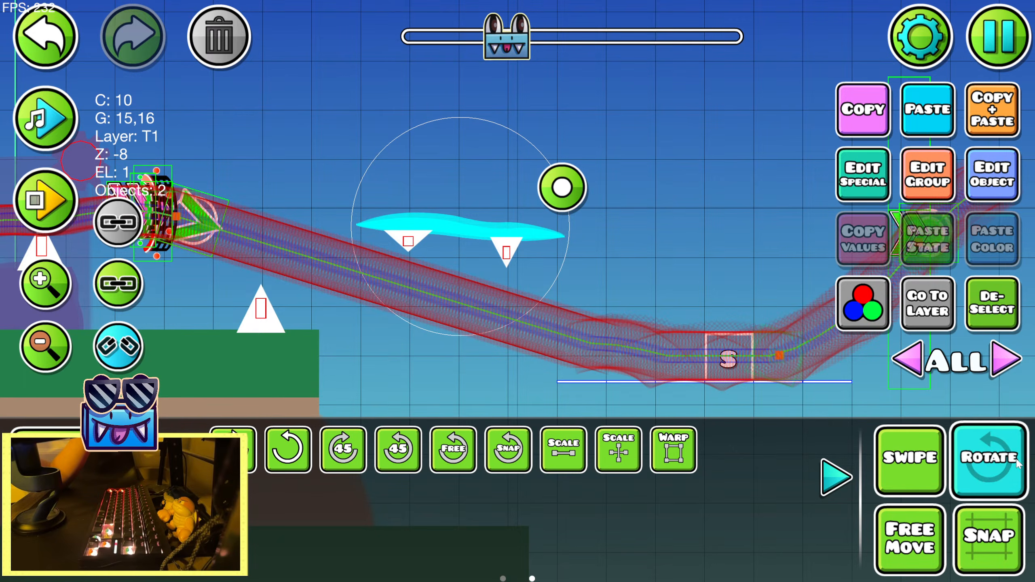
pyautogui.click(989, 310)
pyautogui.click(830, 483)
pyautogui.click(47, 352)
pyautogui.click(48, 353)
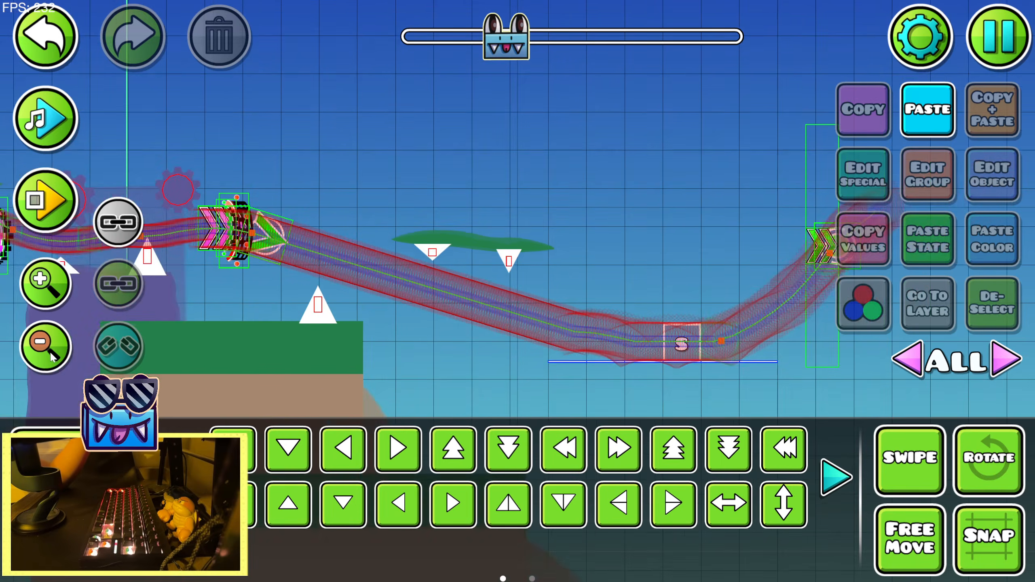
pyautogui.click(48, 352)
# Duplicate the curved brown tree trunk and place the copy between the sloped leaf strip and the lower ground tier
pyautogui.moveTo(402, 231); pyautogui.dragTo(743, 210)
pyautogui.click(350, 307)
pyautogui.click(971, 134)
pyautogui.moveTo(702, 265); pyautogui.dragTo(393, 194)
pyautogui.click(619, 450)
pyautogui.click(619, 450)
pyautogui.click(619, 450)
pyautogui.click(288, 449)
pyautogui.click(289, 450)
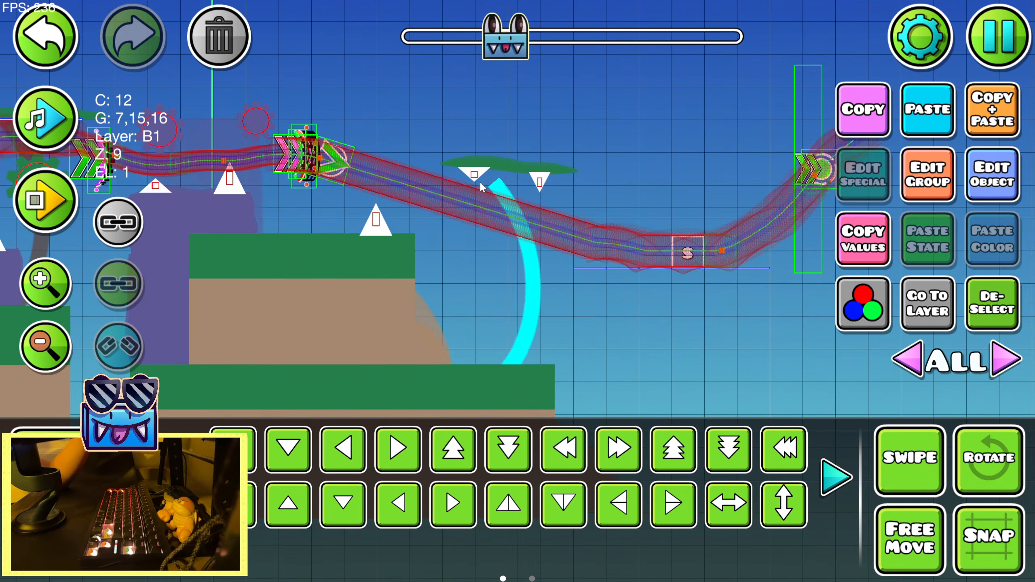
# Rotate the new curved trunk so it connects the sloped leaf canopy to the lower ground tier
pyautogui.click(989, 458)
pyautogui.moveTo(601, 290); pyautogui.dragTo(596, 256)
pyautogui.click(989, 458)
pyautogui.click(1004, 322)
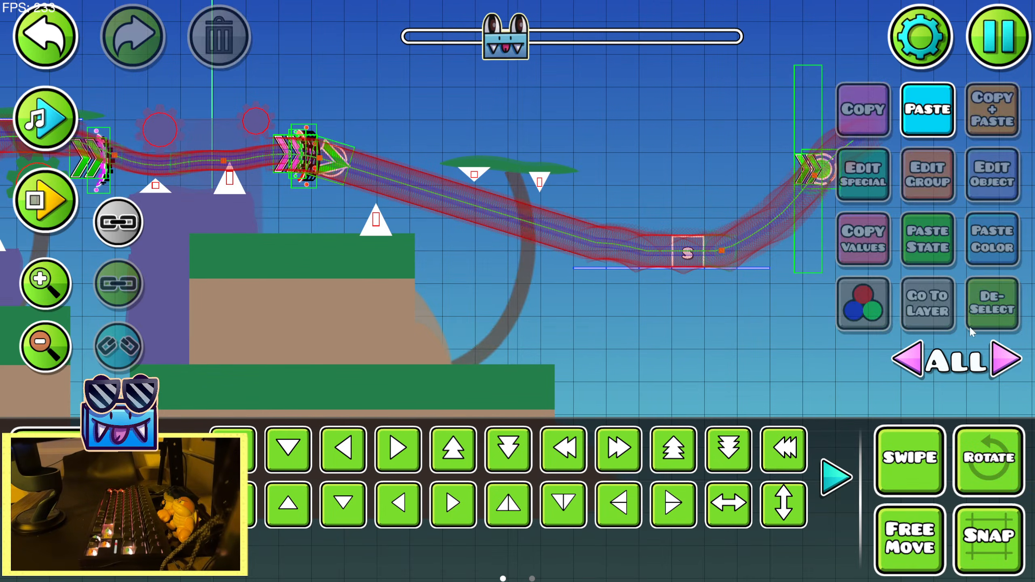
# Save the level and playtest it from the 27% start position
pyautogui.moveTo(702, 322); pyautogui.dragTo(884, 269)
pyautogui.click(999, 37)
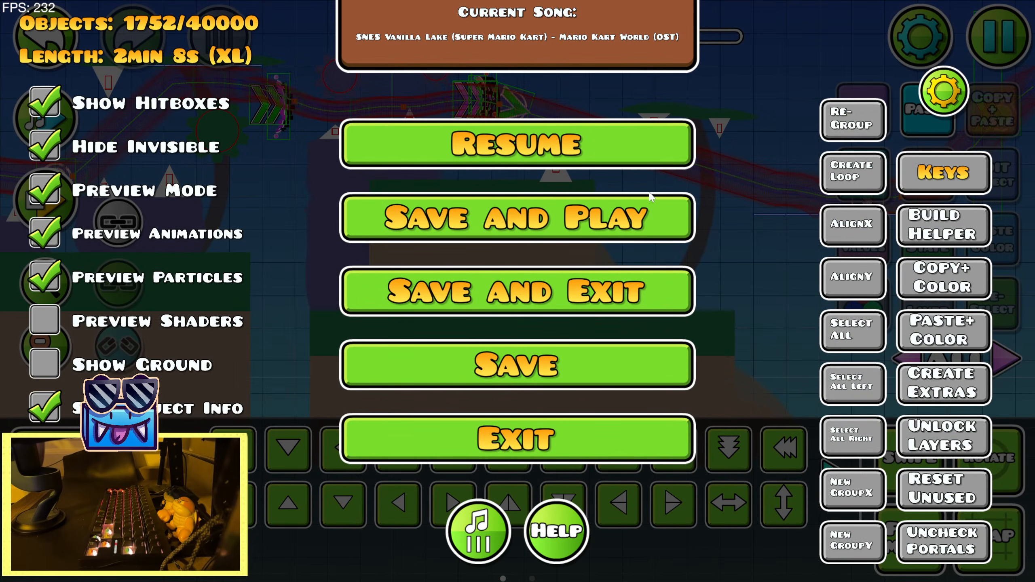
pyautogui.click(593, 218)
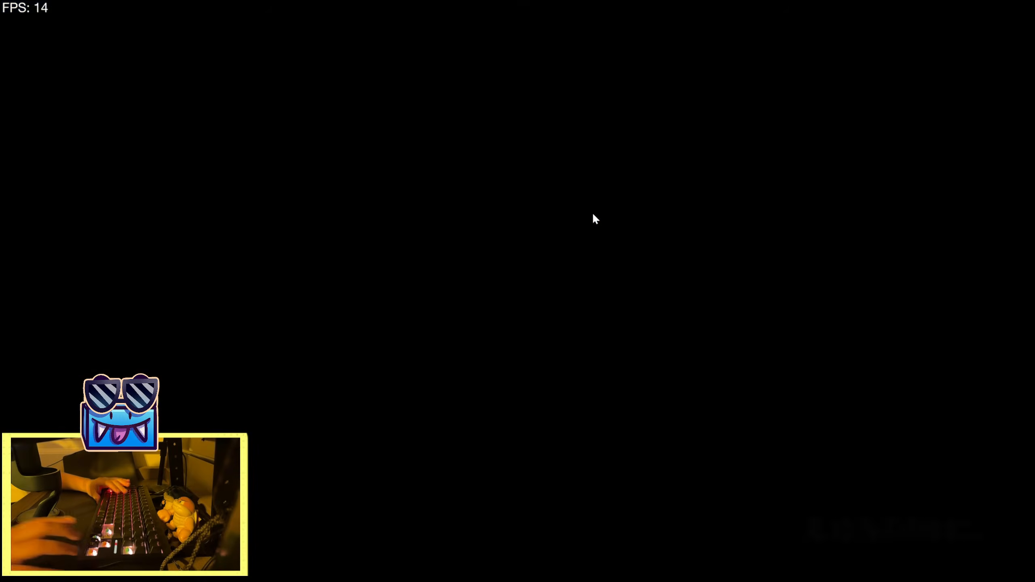
pyautogui.press('Up')
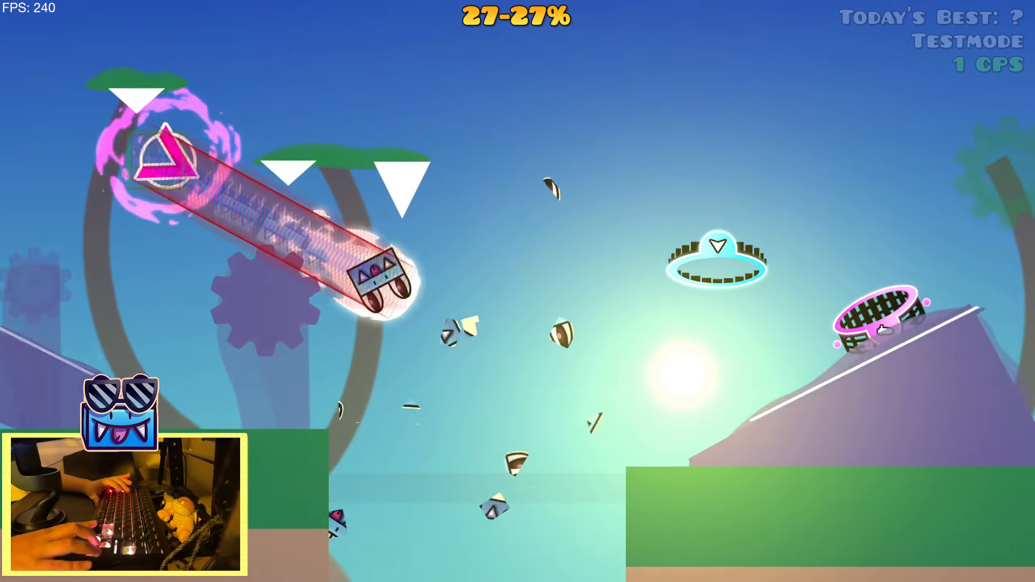
# Playtest the level from its 27% start position, through the rings, slope and spikes to the section past the orange portal
pyautogui.press('Up')
pyautogui.press('Up')
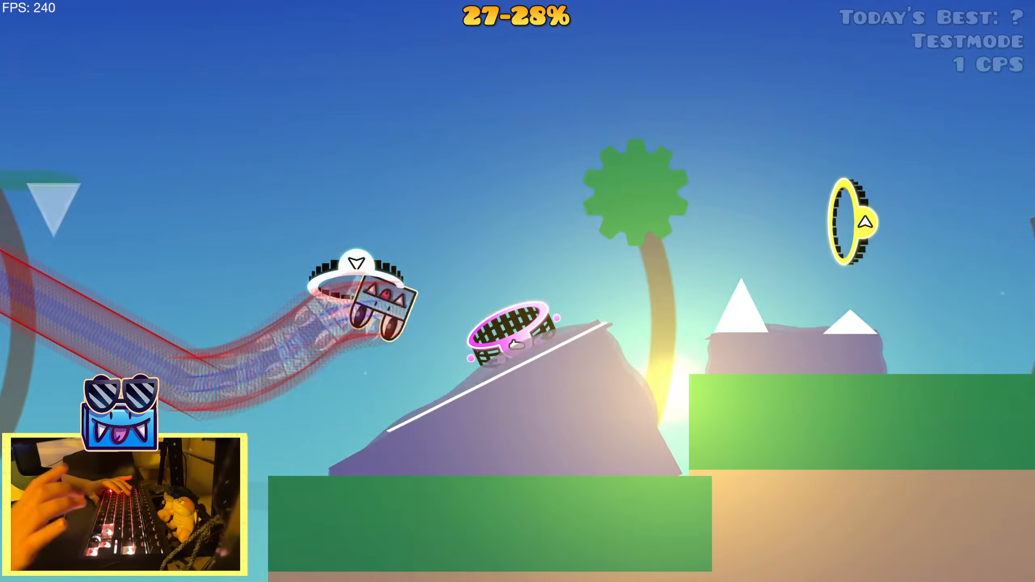
pyautogui.press('Up')
pyautogui.press('Up')
pyautogui.press('Up')
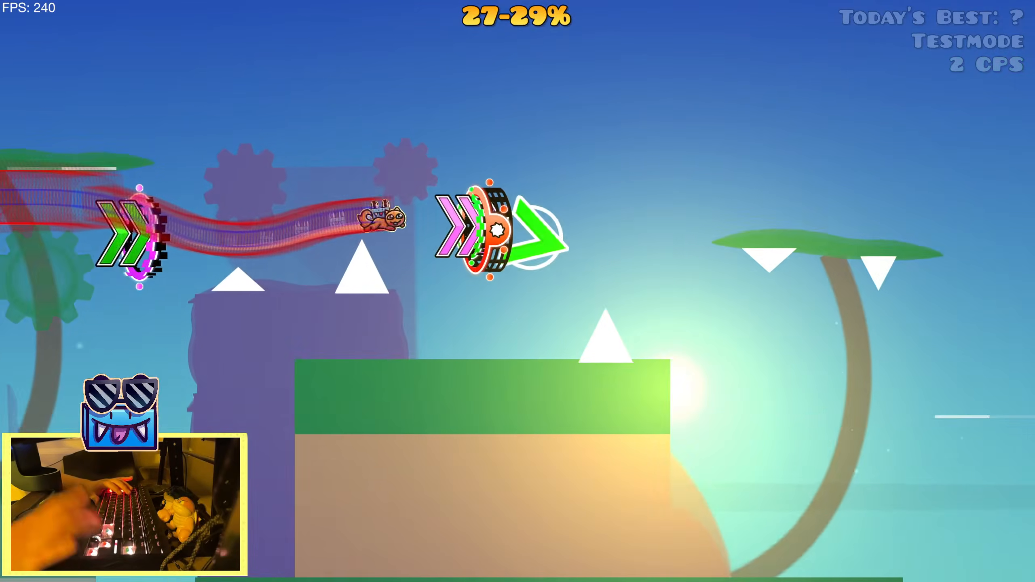
pyautogui.press('Up')
pyautogui.press('Up')
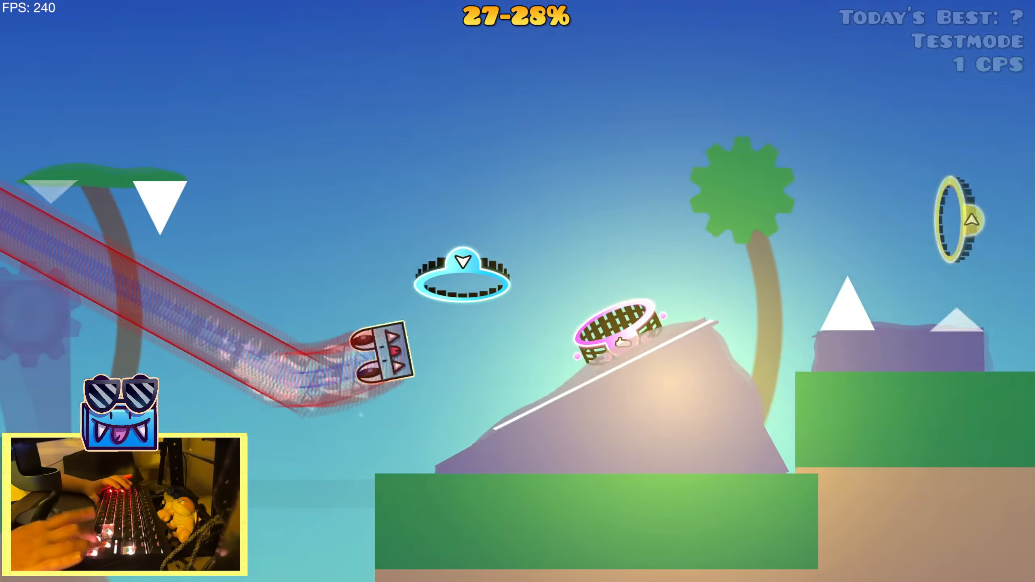
pyautogui.press('Up')
pyautogui.press('Up')
pyautogui.press('Up')
pyautogui.press('Up')
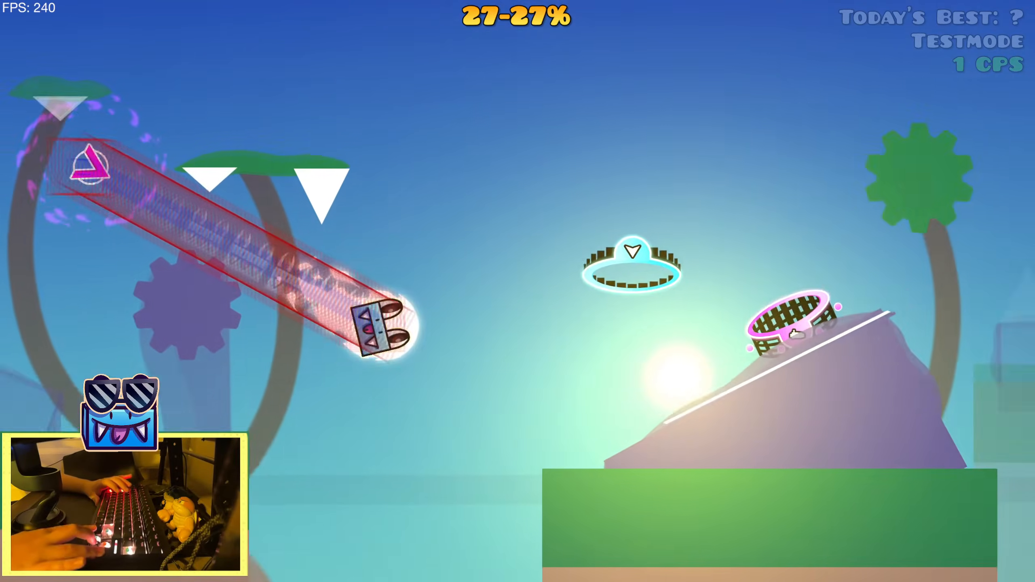
pyautogui.press('Up')
pyautogui.press('Up')
pyautogui.press('Up')
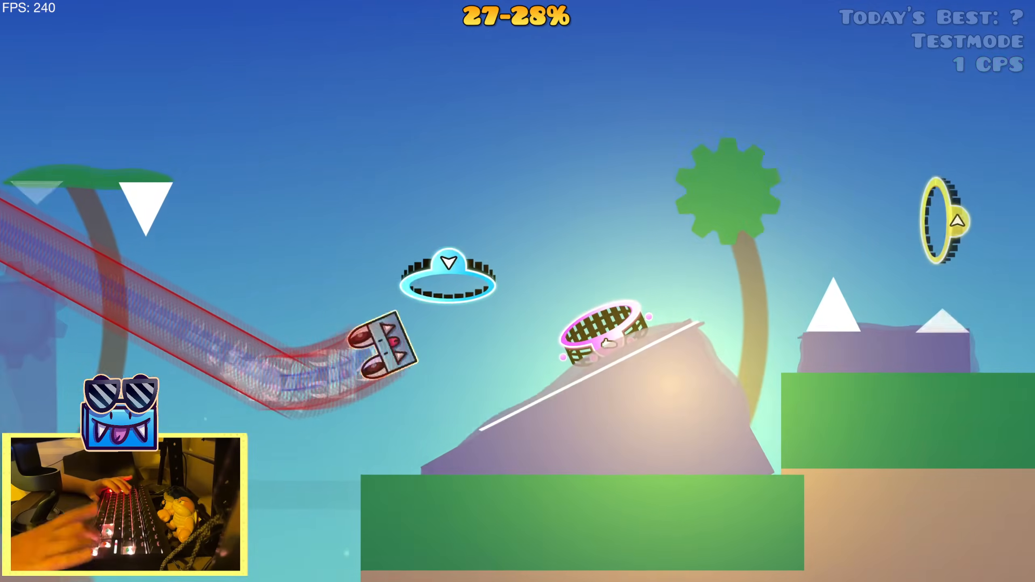
pyautogui.press('Up')
pyautogui.press('Up')
pyautogui.press('Up')
pyautogui.press('Up')
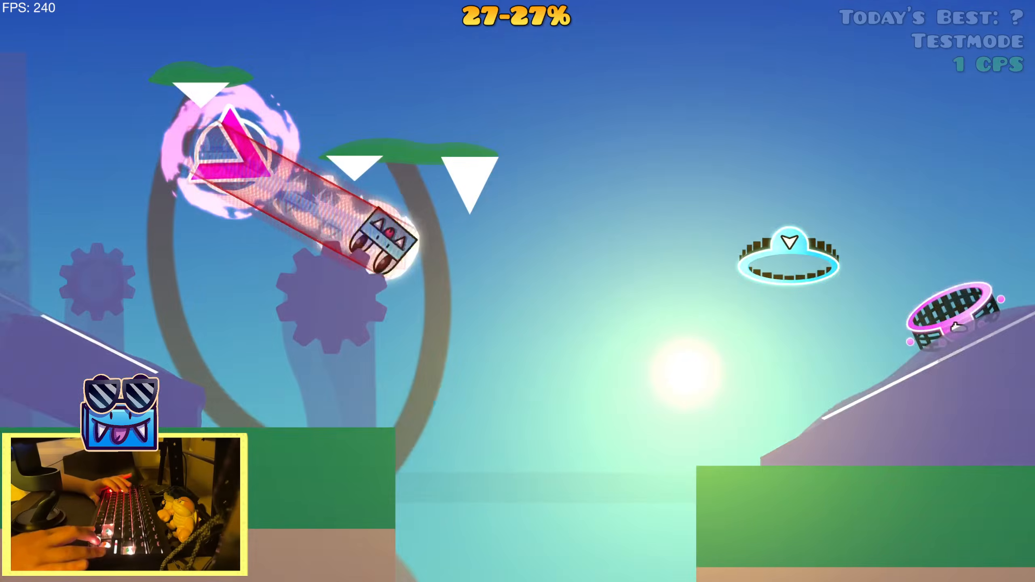
pyautogui.press('Up')
pyautogui.press('Up')
pyautogui.press('Up')
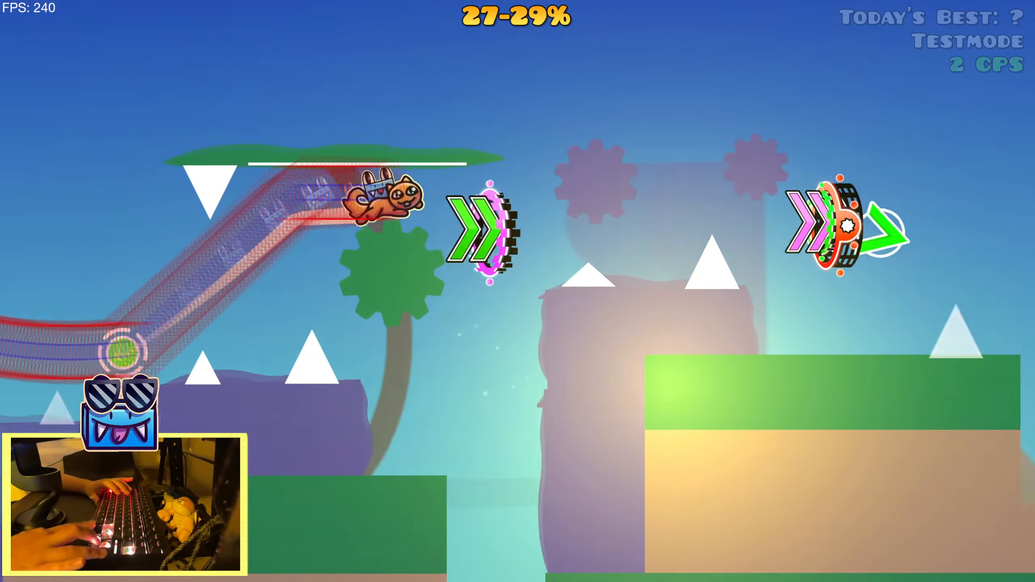
pyautogui.press('Up')
pyautogui.press('Up')
pyautogui.press('Up')
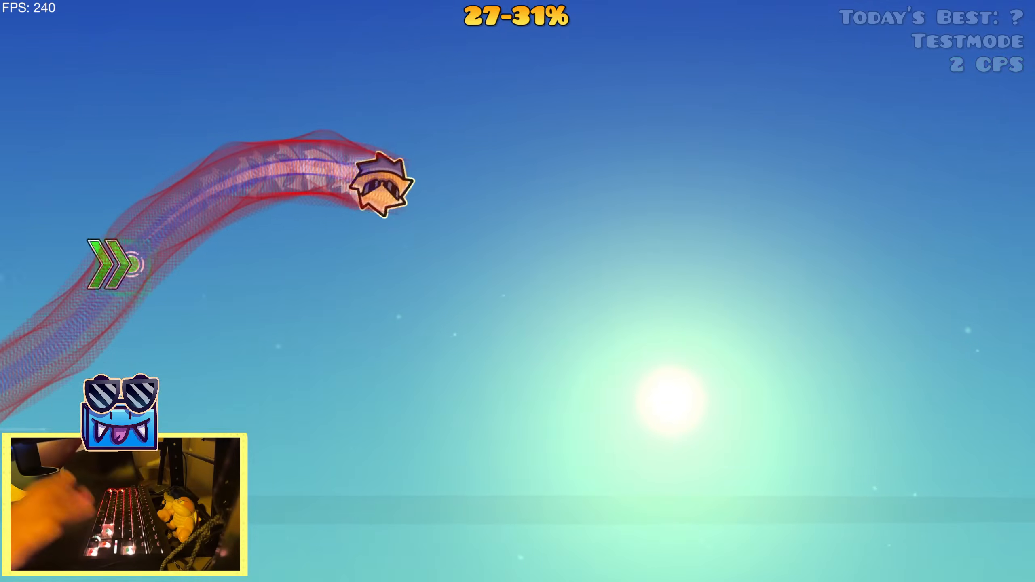
# Pause and restart the attempt, and play the decorated section again past the curved trunk under the sloped leaf canopy
pyautogui.press('Escape')
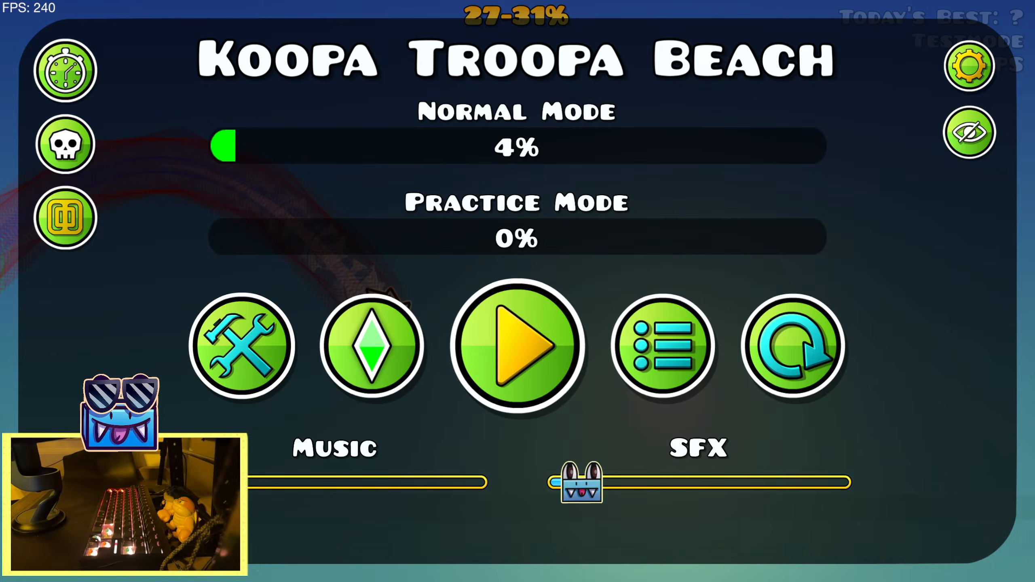
pyautogui.click(772, 347)
pyautogui.press('space')
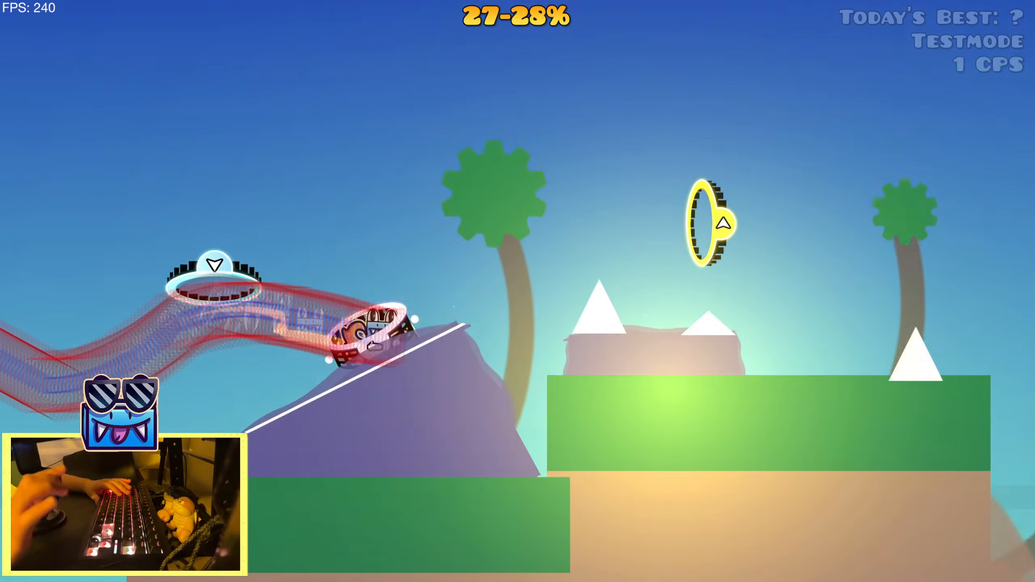
pyautogui.press('space')
pyautogui.press('space')
pyautogui.press('space')
pyautogui.press('space')
pyautogui.press('space')
pyautogui.press('space')
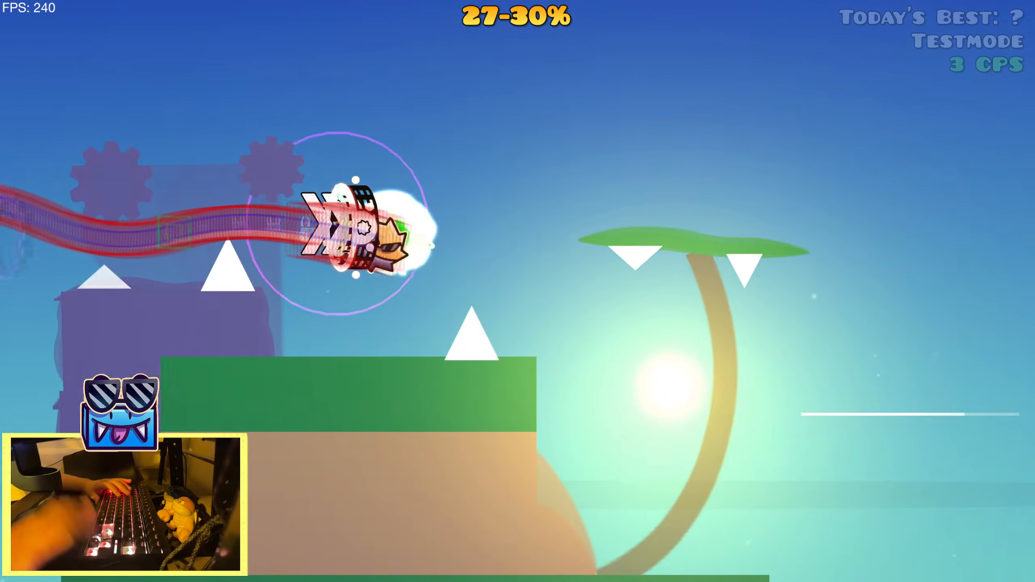
pyautogui.press('space')
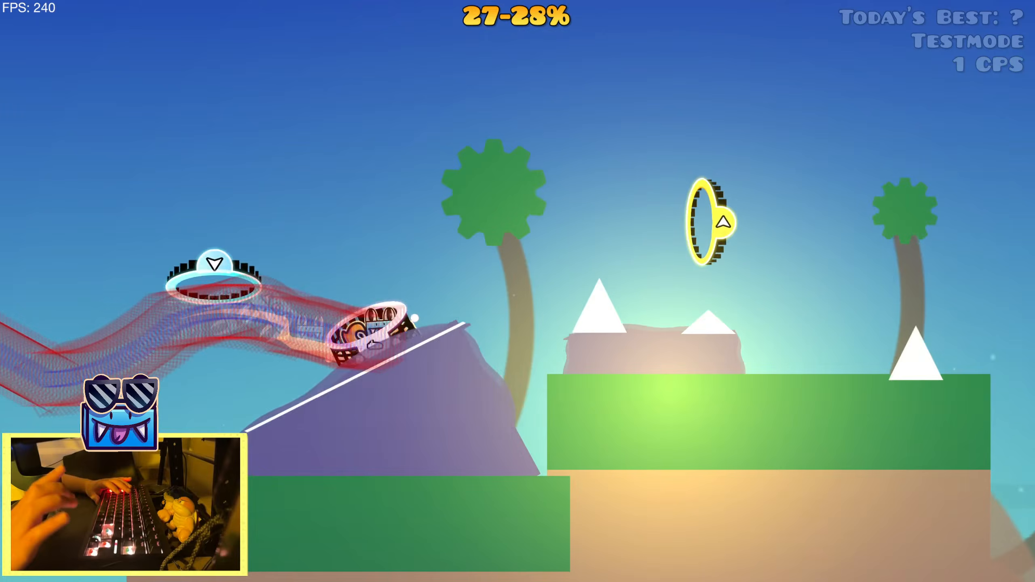
pyautogui.press('space')
pyautogui.press('space')
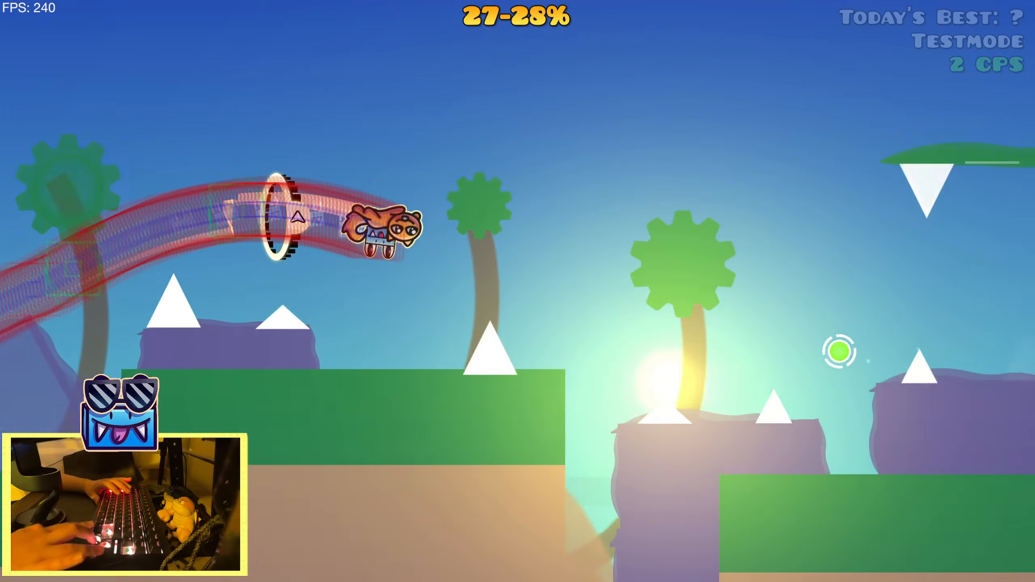
pyautogui.press('space')
pyautogui.press('space')
pyautogui.press('space')
pyautogui.press('space')
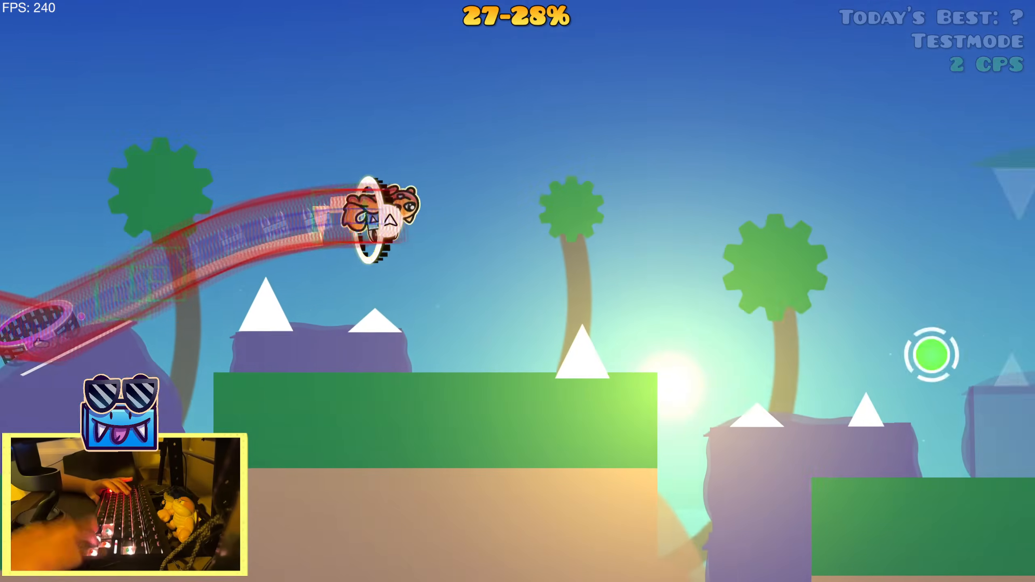
pyautogui.press('space')
pyautogui.press('space')
pyautogui.press('space')
pyautogui.press('space')
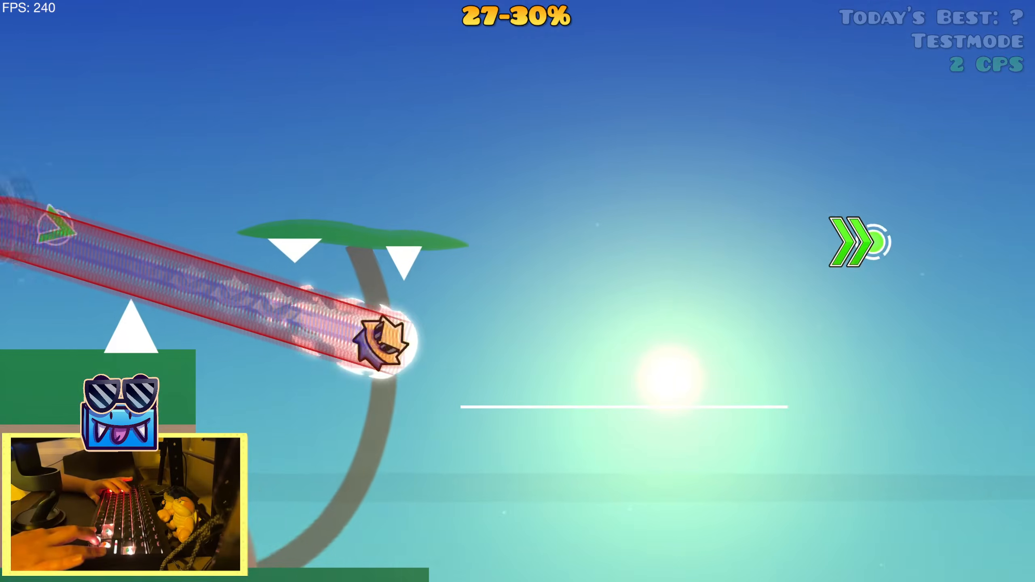
pyautogui.press('space')
pyautogui.press('space')
# Return to the level editor and place a copied start position at the orange portal above the green-topped ground block
pyautogui.press('Escape')
pyautogui.click(277, 370)
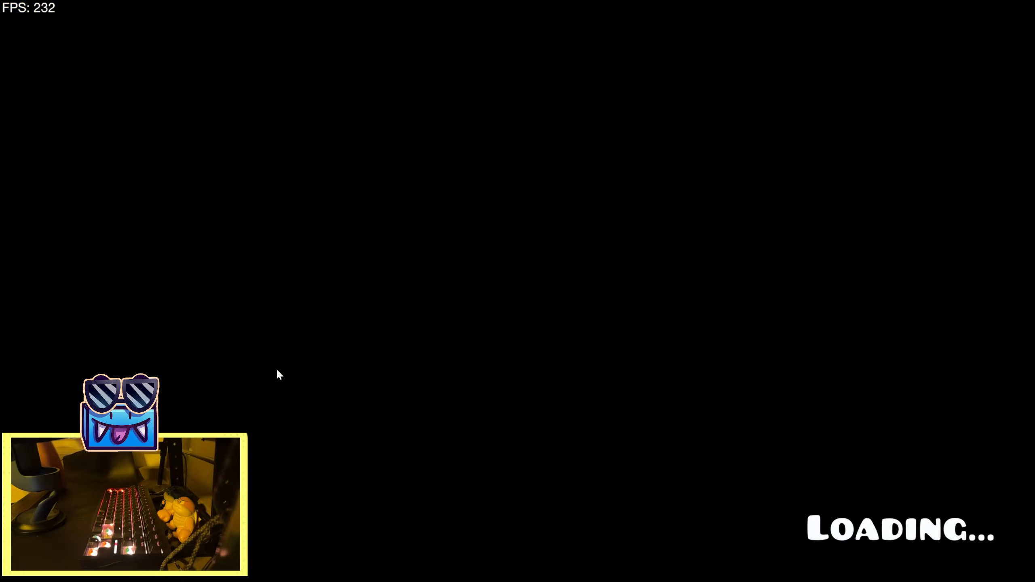
pyautogui.press('2')
pyautogui.moveTo(553, 300); pyautogui.dragTo(222, 374)
pyautogui.press('1')
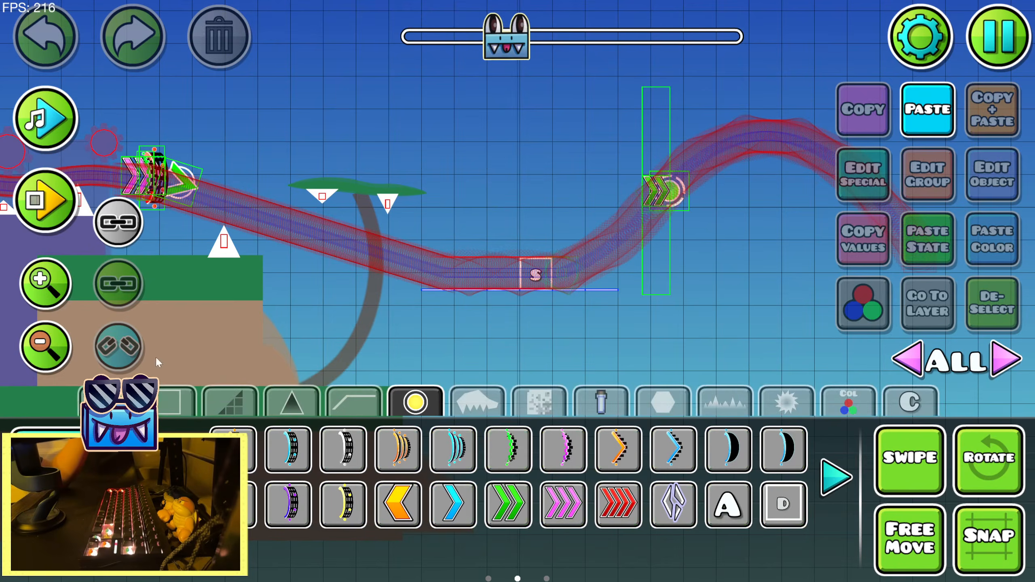
pyautogui.moveTo(157, 361); pyautogui.dragTo(492, 375)
pyautogui.click(848, 401)
pyautogui.hotkey('ctrl', 'v')
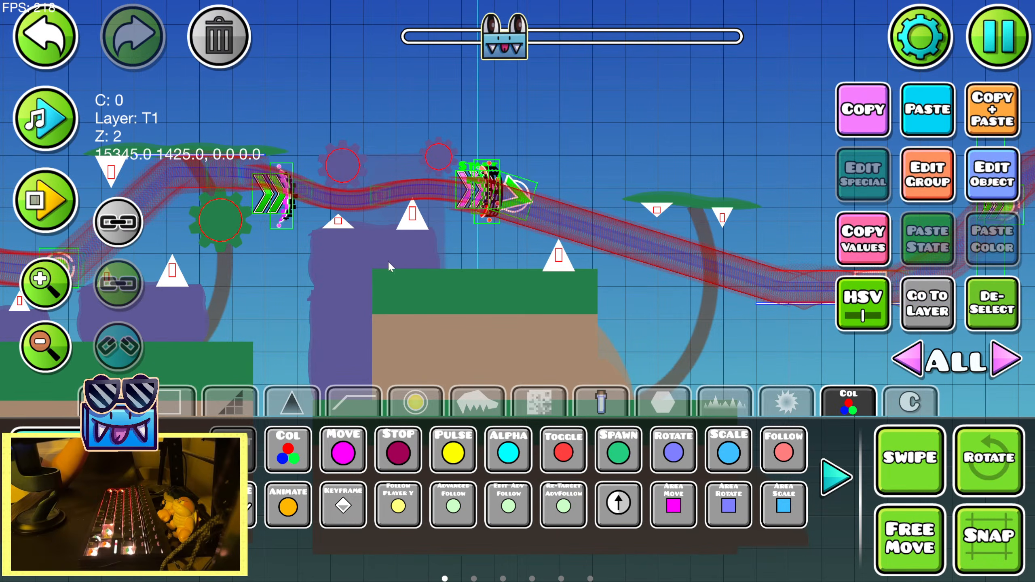
pyautogui.press('2')
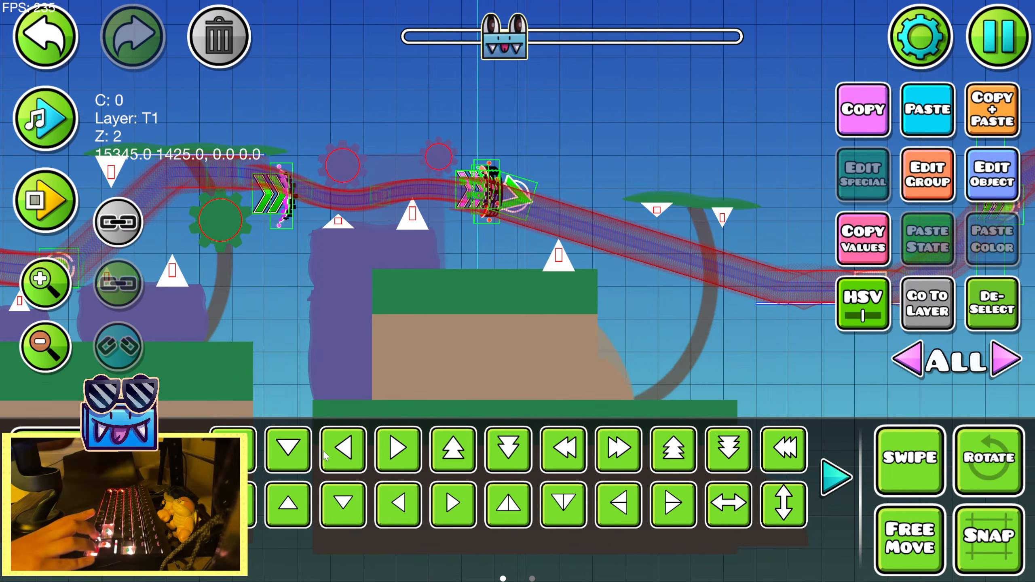
# Playtest inside the editor from the new start position to trace the player's path past the green speed arrows
pyautogui.press('Return')
pyautogui.press('Return')
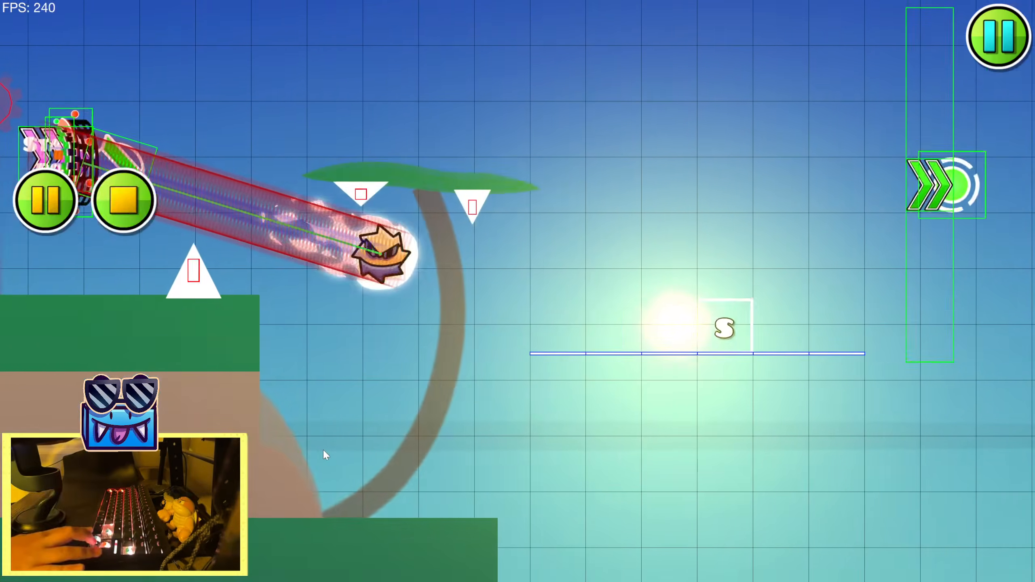
pyautogui.press('Return')
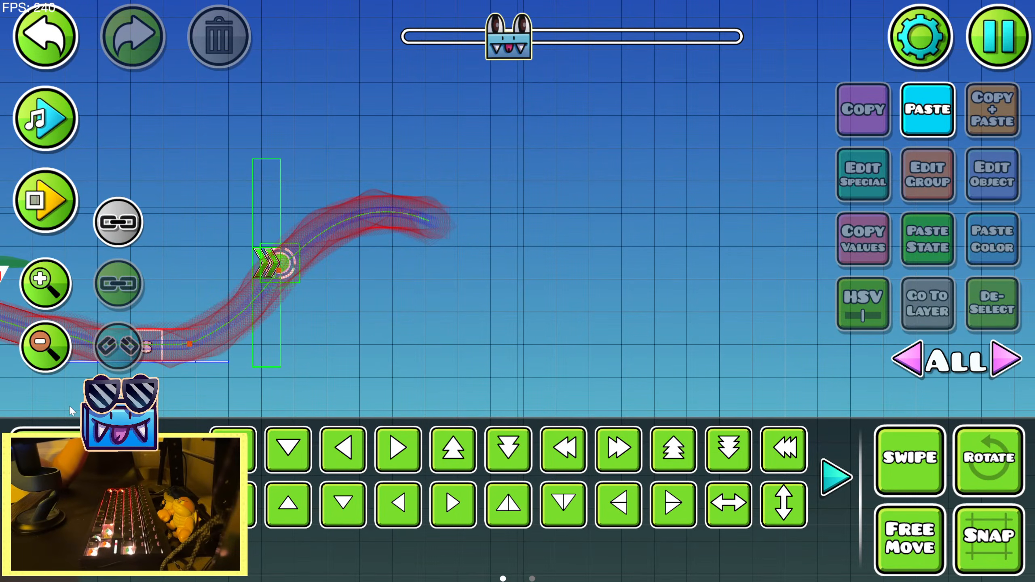
# Place a thin line platform above the peak of the player's path after the green speed arrows and duplicate it to three blocks wide
pyautogui.click(45, 283)
pyautogui.click(46, 284)
pyautogui.press('1')
pyautogui.click(179, 401)
pyautogui.moveTo(228, 402); pyautogui.dragTo(325, 442)
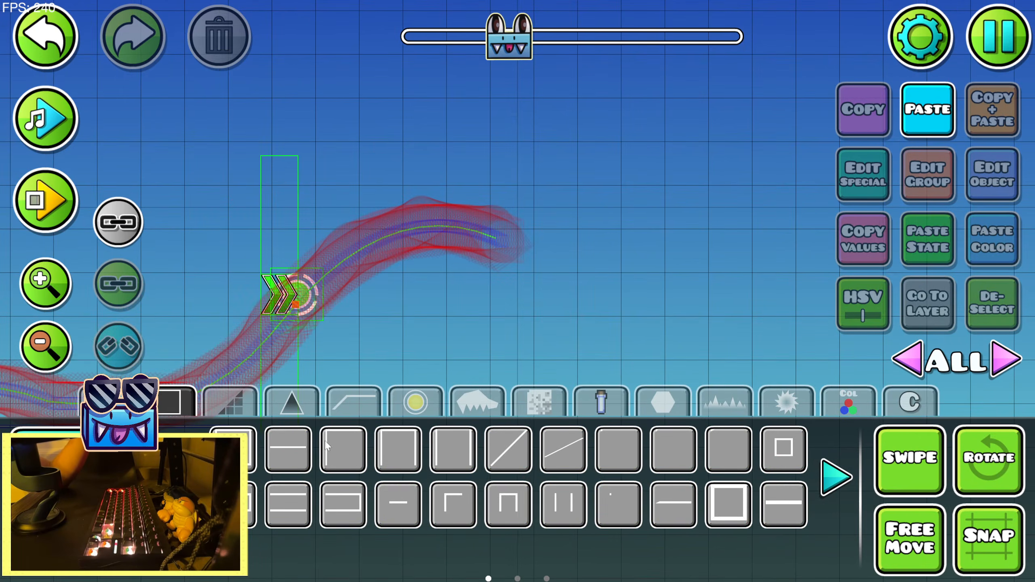
pyautogui.click(347, 215)
pyautogui.press('2')
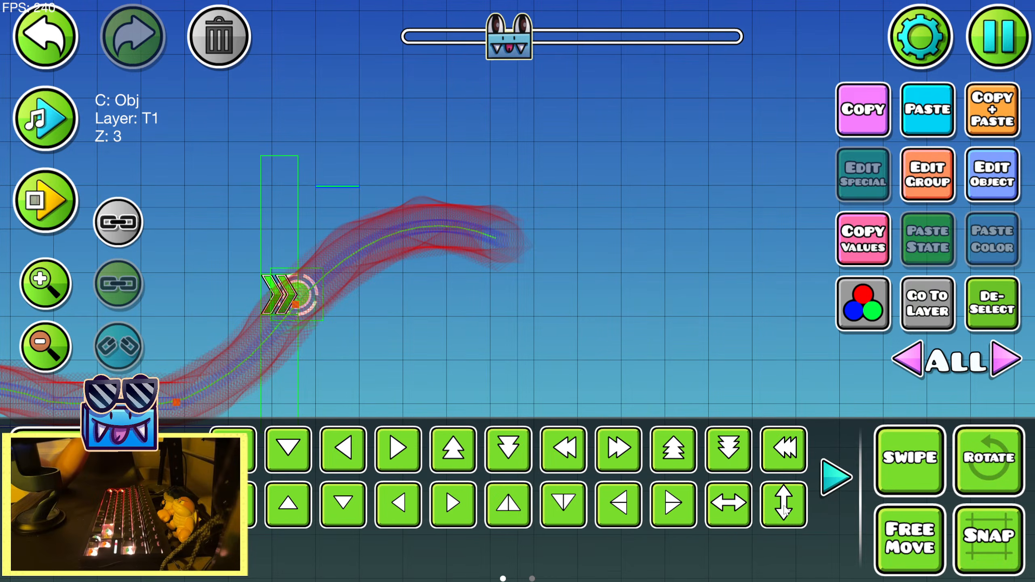
pyautogui.click(994, 112)
# Playtest from the orange portal's start position to try the jump up to the new thin platform
pyautogui.press('Return')
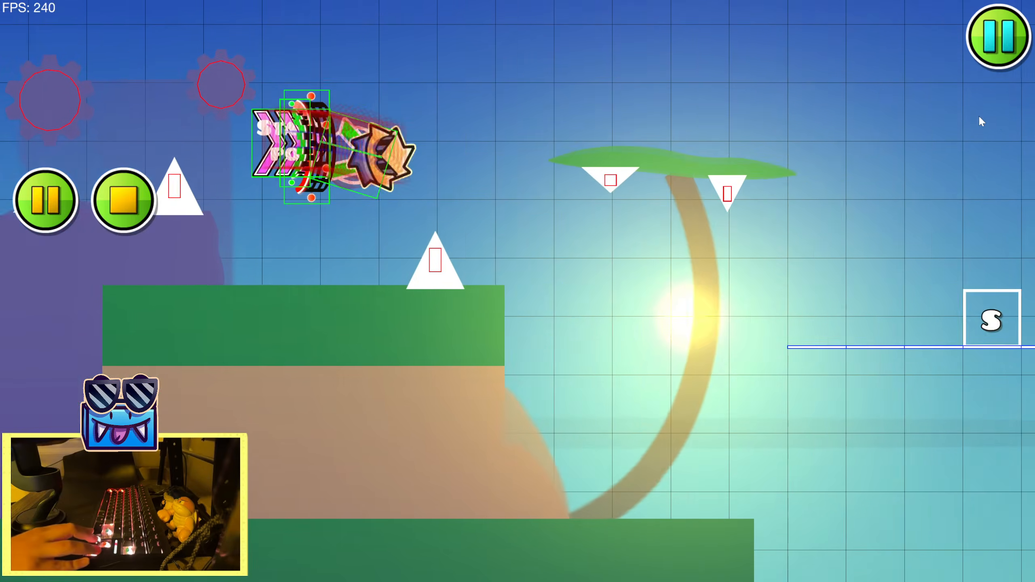
pyautogui.press('Return')
pyautogui.press('Return')
pyautogui.press('Return')
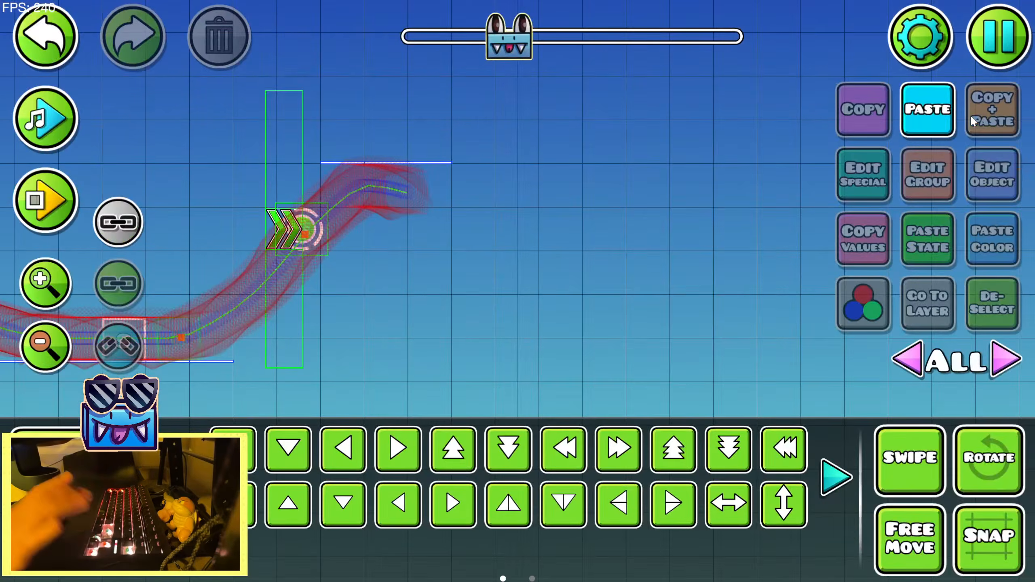
pyautogui.press('Return')
pyautogui.press('Return')
pyautogui.press('Return')
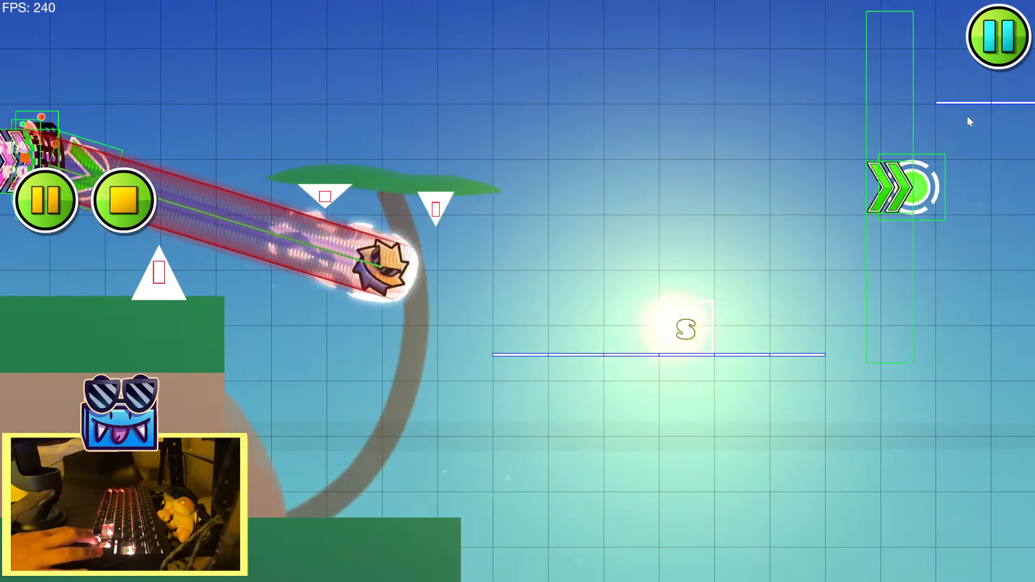
pyautogui.press('Return')
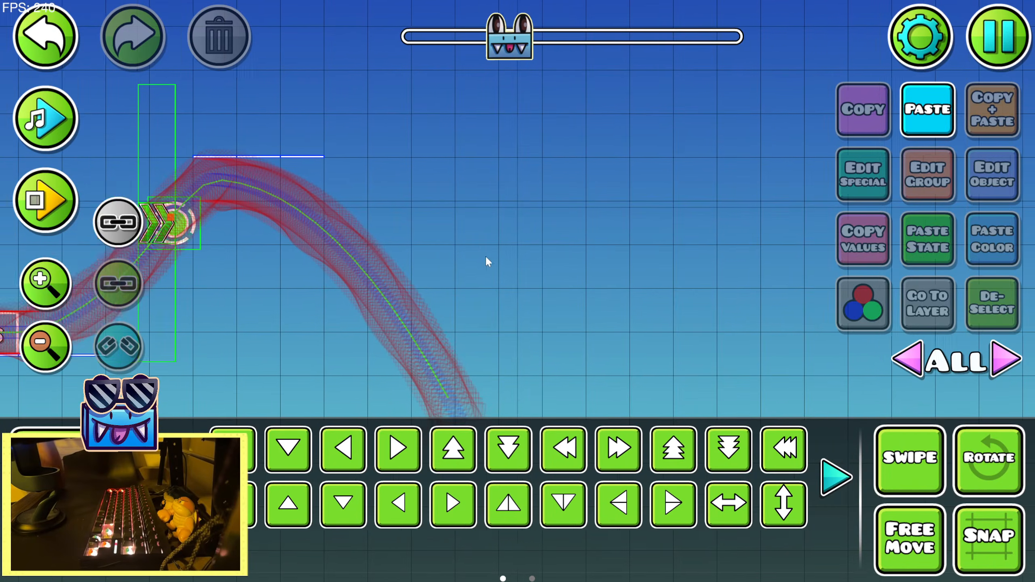
# Undo and redo the last thin platform block, and playtest the section from the orange portal again
pyautogui.click(28, 67)
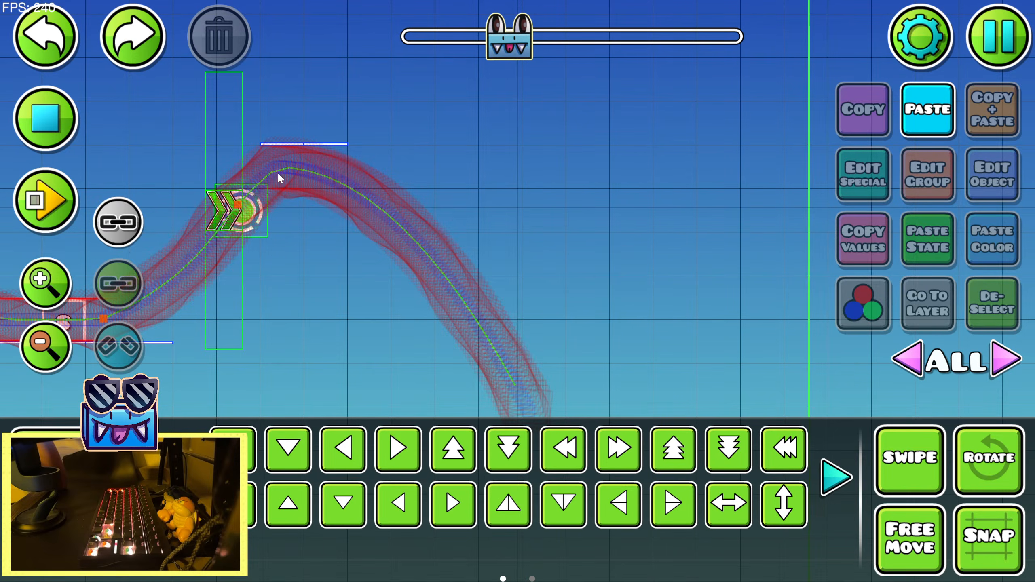
pyautogui.press('Return')
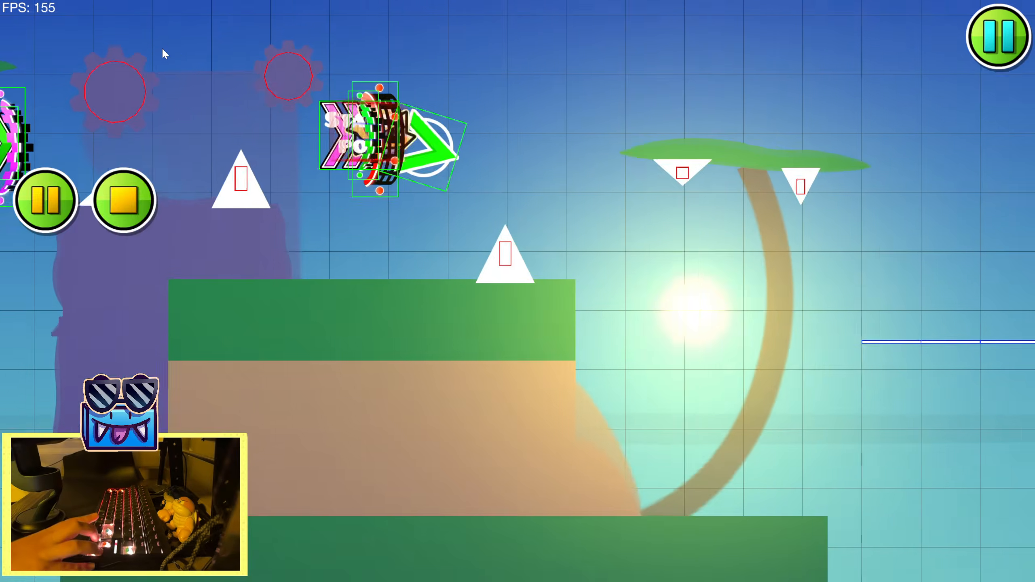
pyautogui.press('Return')
pyautogui.press('Return')
pyautogui.press('space')
pyautogui.press('Return')
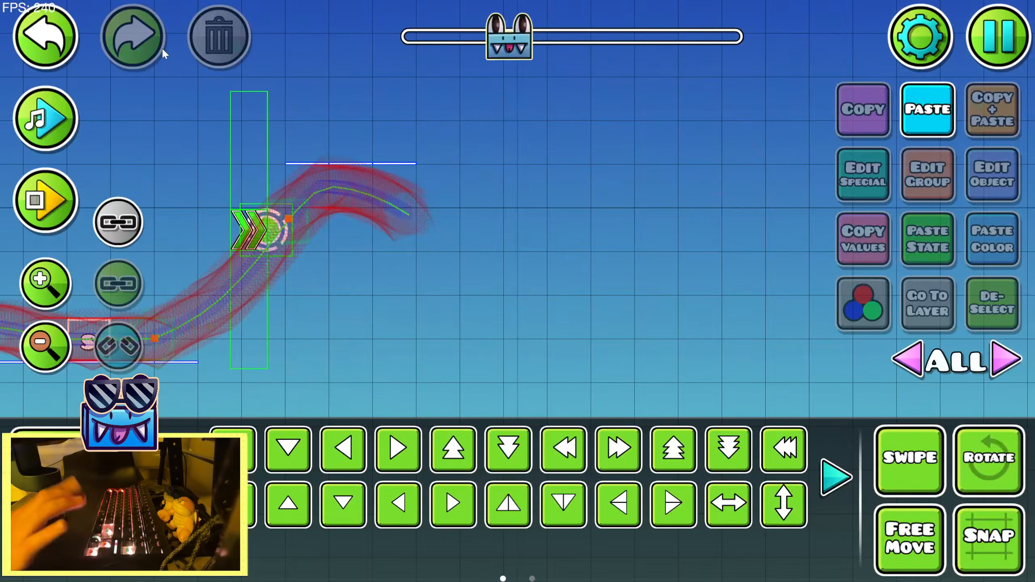
pyautogui.press('Return')
pyautogui.press('Return')
pyautogui.press('Return')
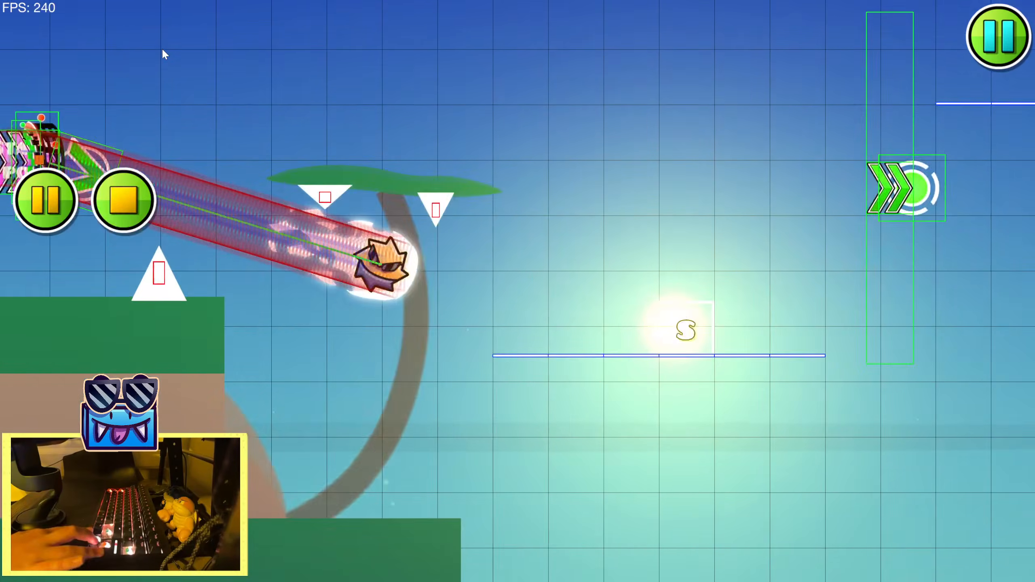
pyautogui.press('Return')
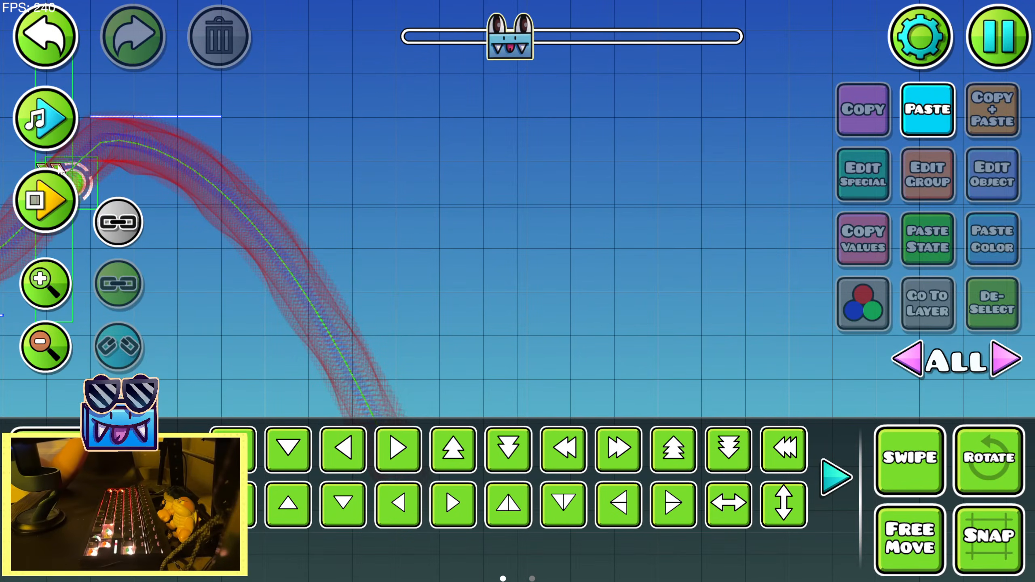
# Preview the song over the traced path from the S block to the thin platform to check the gameplay's sync
pyautogui.click(39, 114)
pyautogui.click(39, 114)
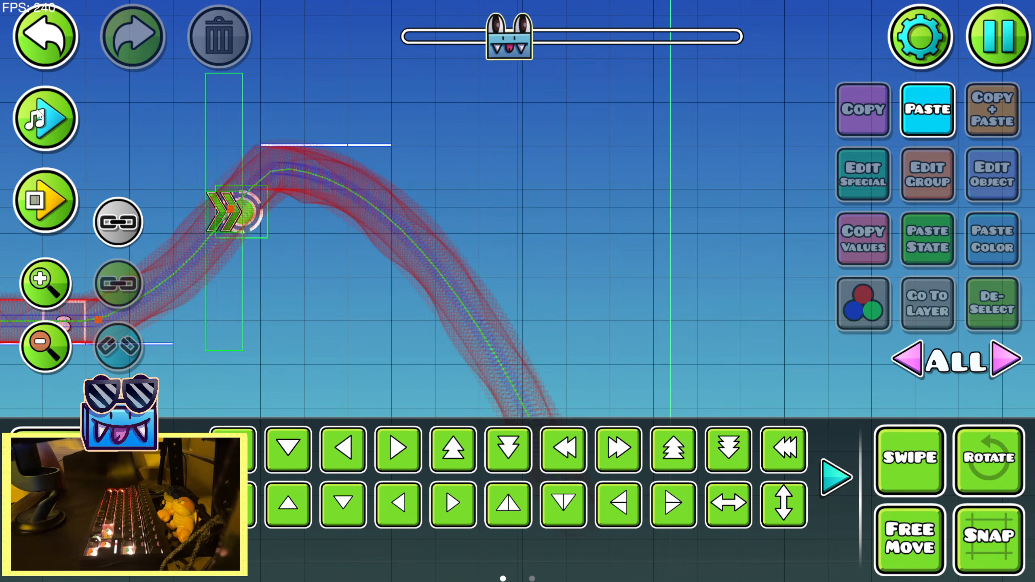
pyautogui.moveTo(134, 183); pyautogui.dragTo(334, 186)
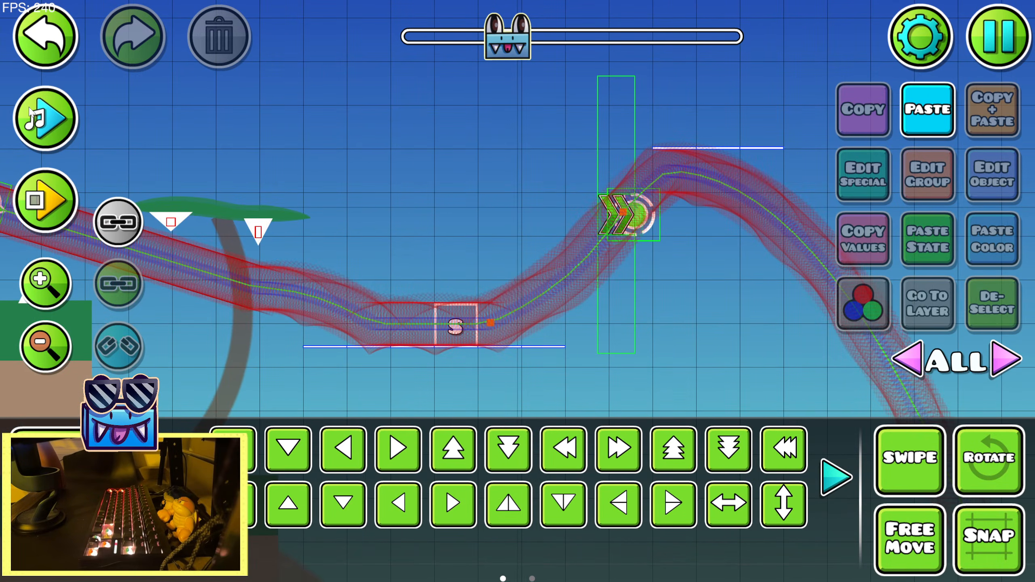
pyautogui.click(52, 370)
pyautogui.click(45, 118)
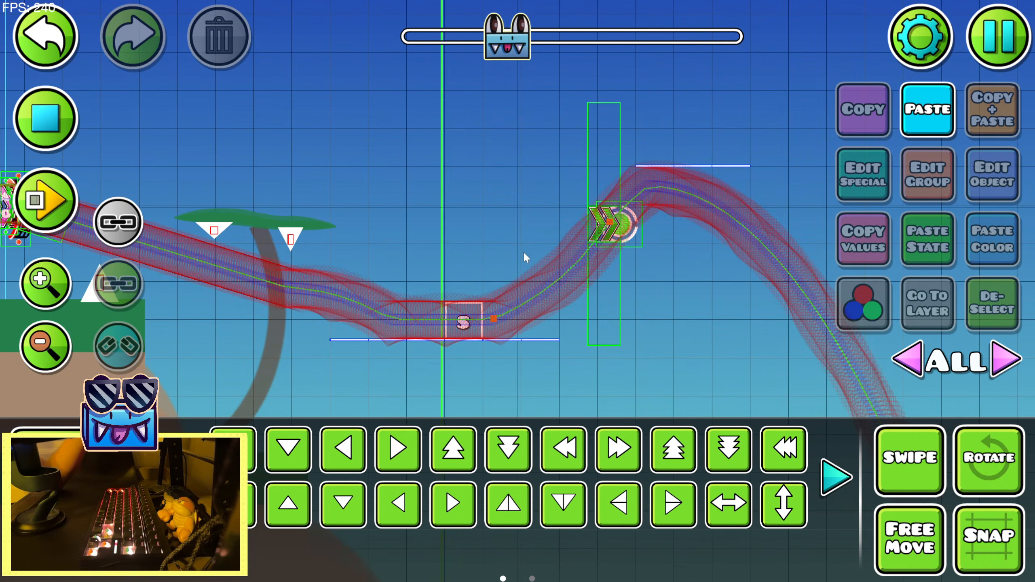
pyautogui.moveTo(598, 271); pyautogui.dragTo(458, 273)
pyautogui.doubleClick(66, 124)
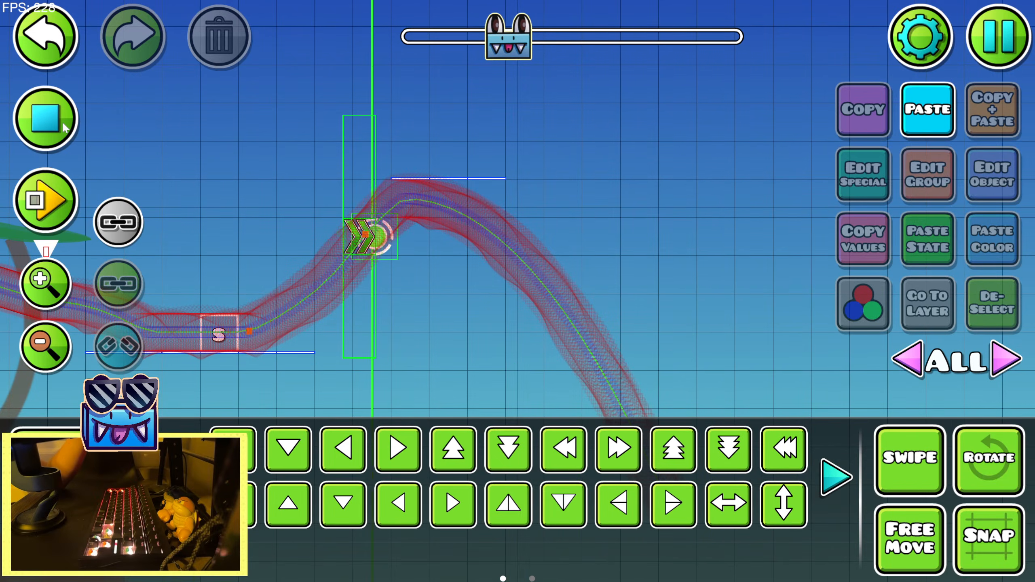
# Preview the song repeatedly over the traced path from the green speed arrows to the drop to find the next sync point
pyautogui.doubleClick(61, 124)
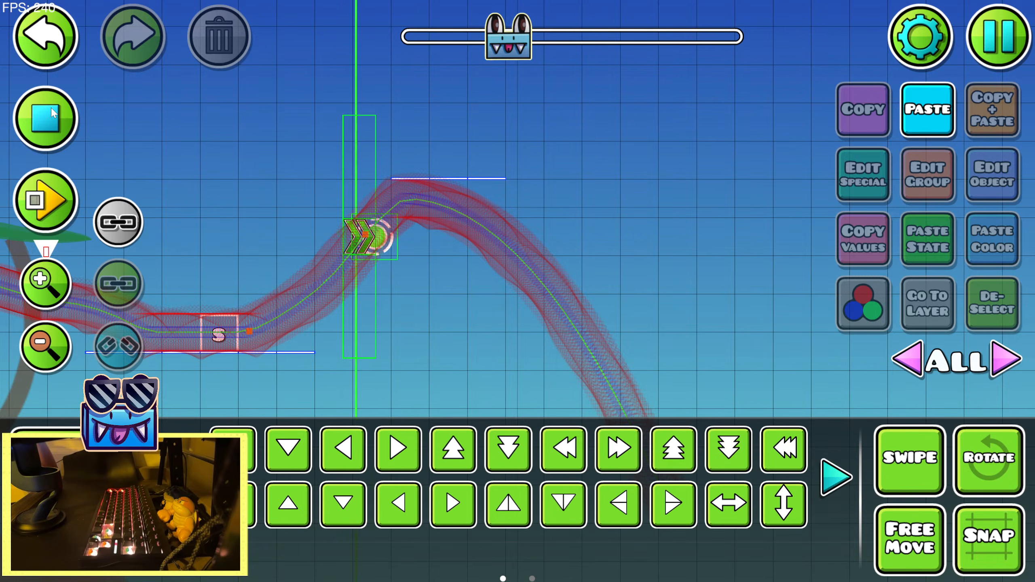
pyautogui.click(53, 114)
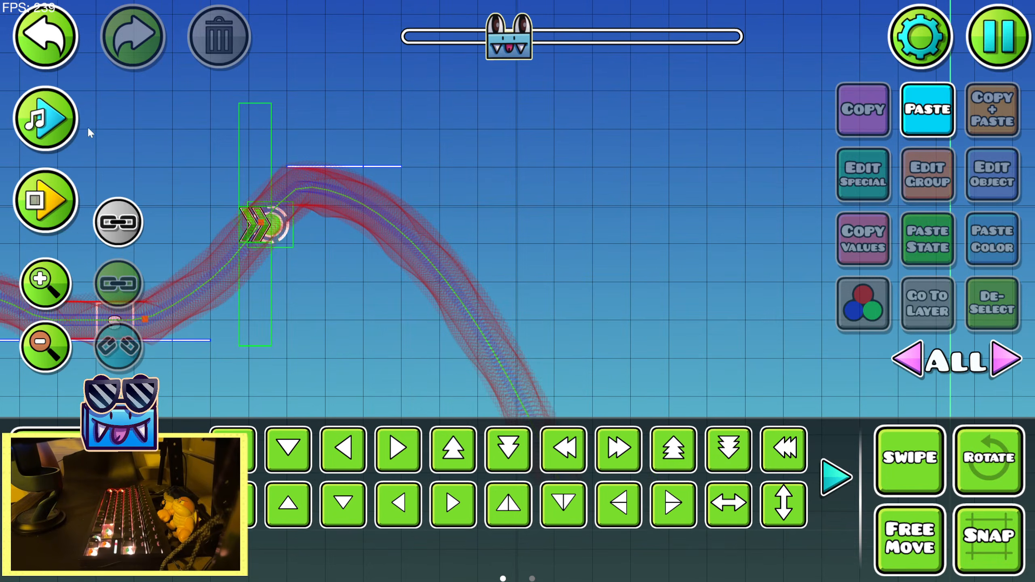
pyautogui.click(61, 118)
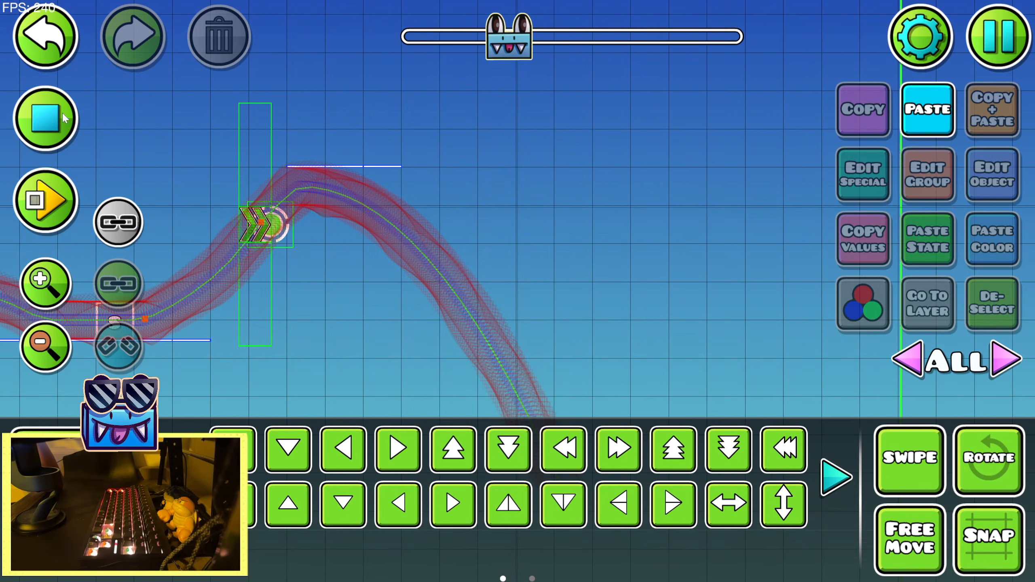
pyautogui.click(64, 118)
pyautogui.click(64, 117)
pyautogui.click(63, 118)
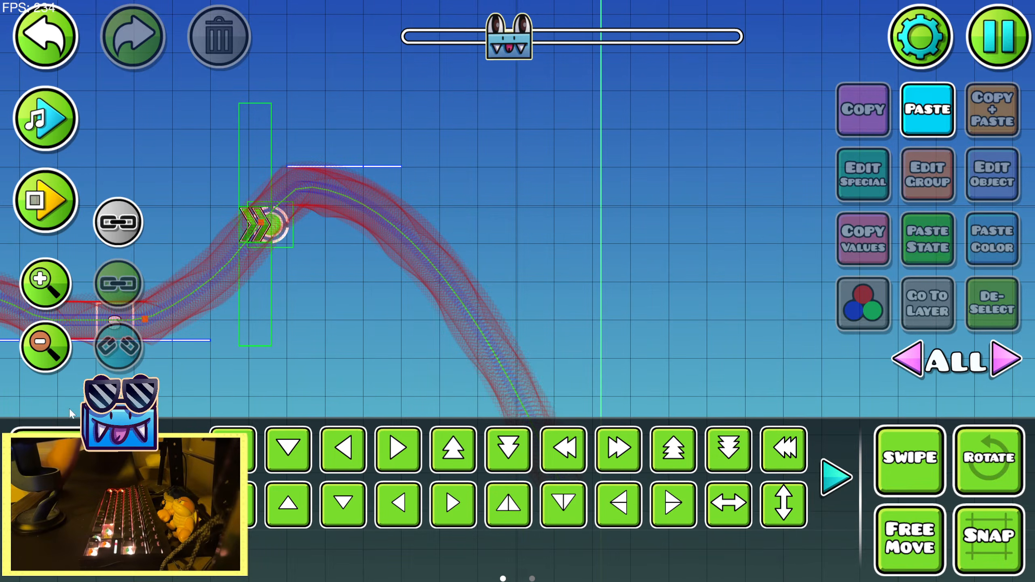
# Place a green cube portal on the descending part of the path after the thin upper platform
pyautogui.press('1')
pyautogui.scroll(1, 419, 424)
pyautogui.click(419, 395)
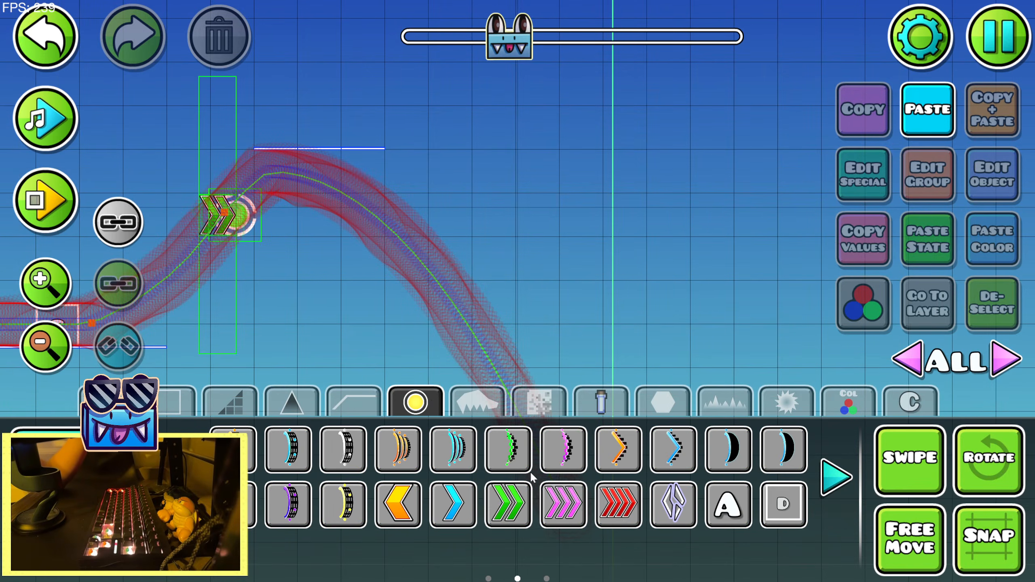
pyautogui.click(199, 478)
pyautogui.click(38, 107)
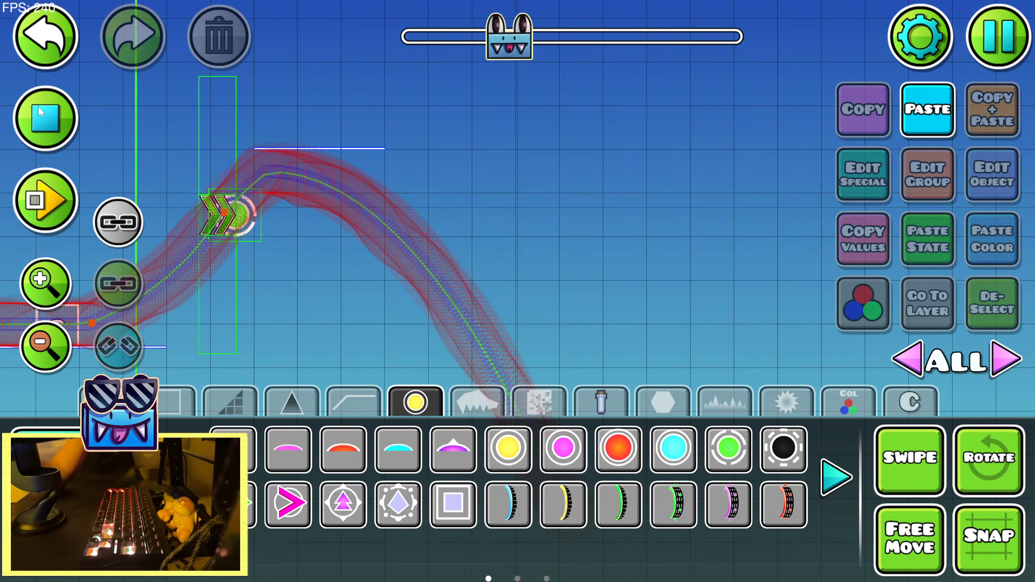
pyautogui.click(38, 107)
pyautogui.click(674, 503)
pyautogui.click(451, 302)
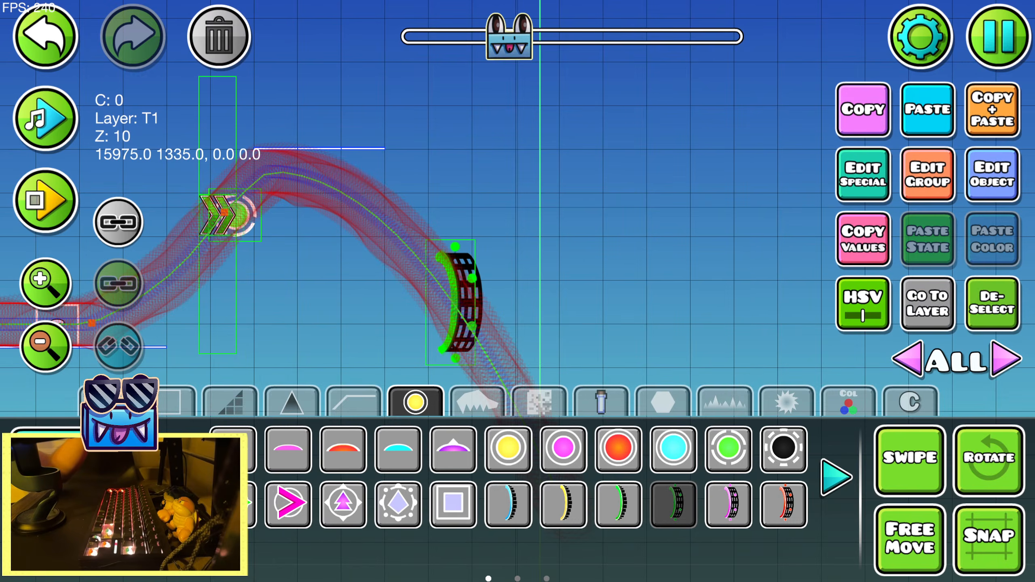
# Rotate the green portal to face across the descending path and move it up and back onto the curve
pyautogui.click(91, 501)
pyautogui.press('q')
pyautogui.press('q')
pyautogui.press('q')
pyautogui.press('r')
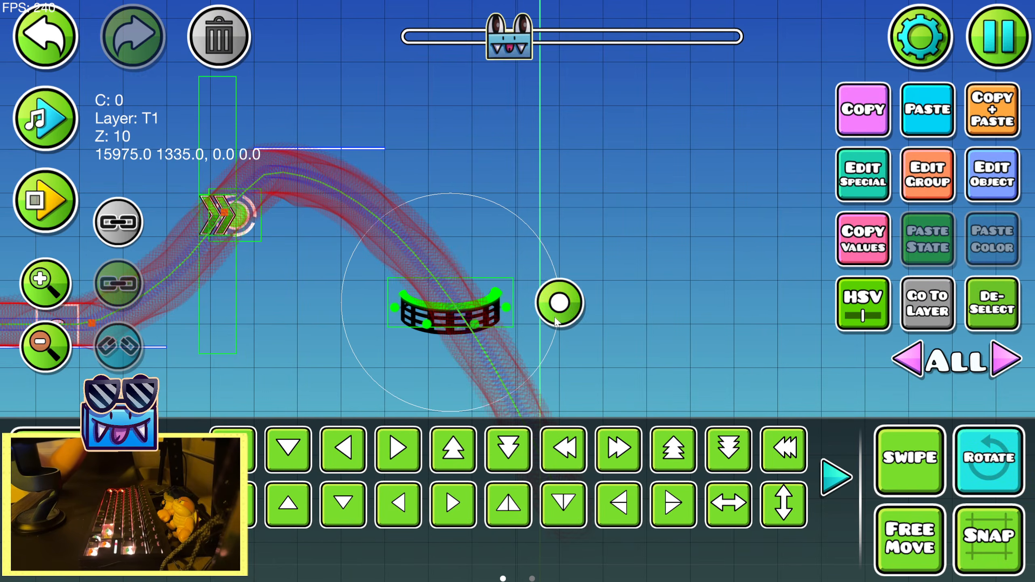
pyautogui.moveTo(562, 303); pyautogui.dragTo(500, 189)
pyautogui.hotkey('shift', 'w')
pyautogui.hotkey('shift', 'w')
pyautogui.hotkey('shift', 'w')
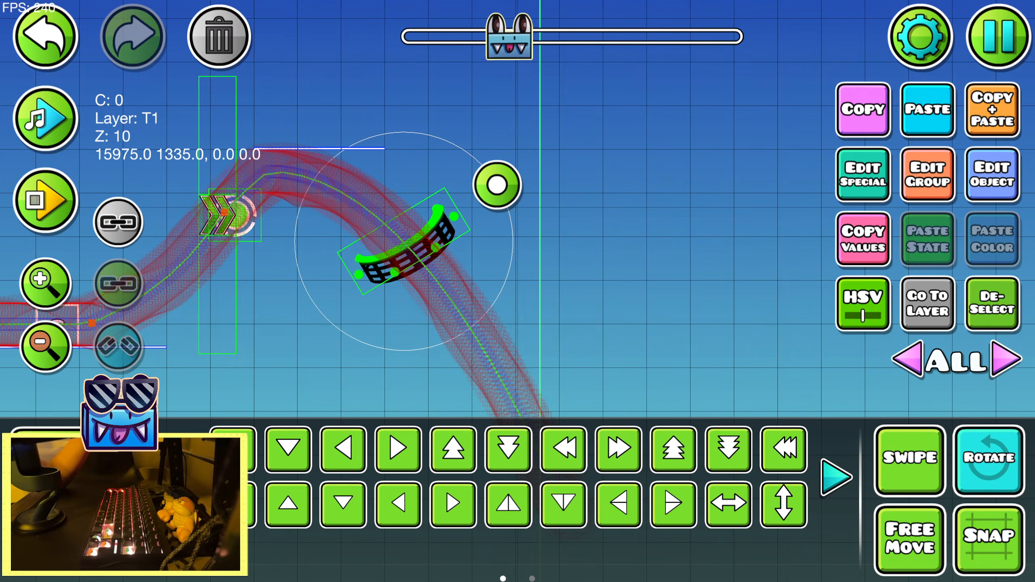
pyautogui.hotkey('shift', 'a')
pyautogui.hotkey('shift', 'a')
pyautogui.hotkey('shift', 'a')
# Scale the green portal to 0.58 and nudge it into the path
pyautogui.click(836, 477)
pyautogui.click(564, 449)
pyautogui.hotkey('shift', 'd')
pyautogui.moveTo(346, 198); pyautogui.dragTo(250, 212)
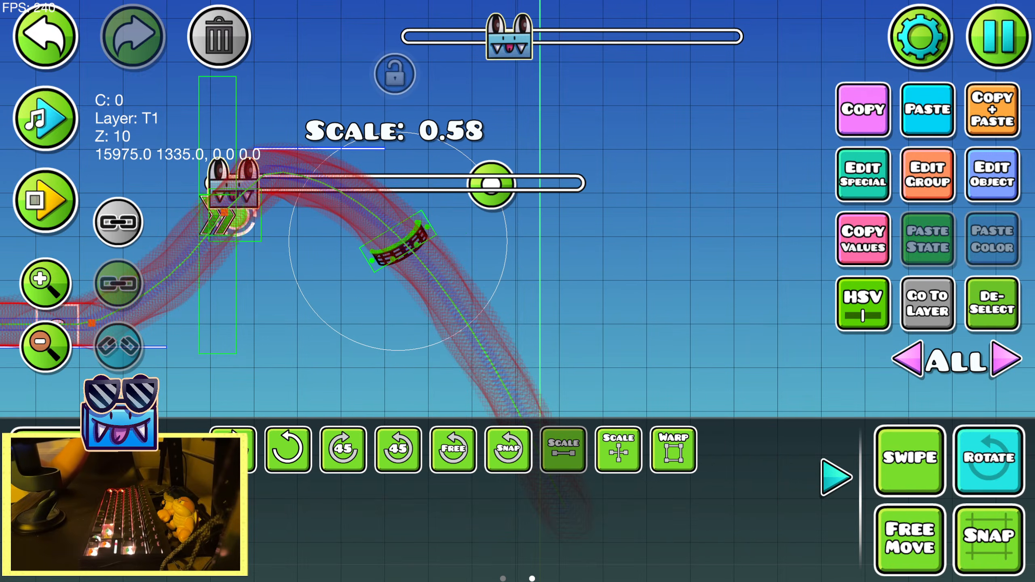
# Place a two-block diagonal thin line crossing the path just below the green portal
pyautogui.press('1')
pyautogui.click(497, 455)
pyautogui.click(393, 312)
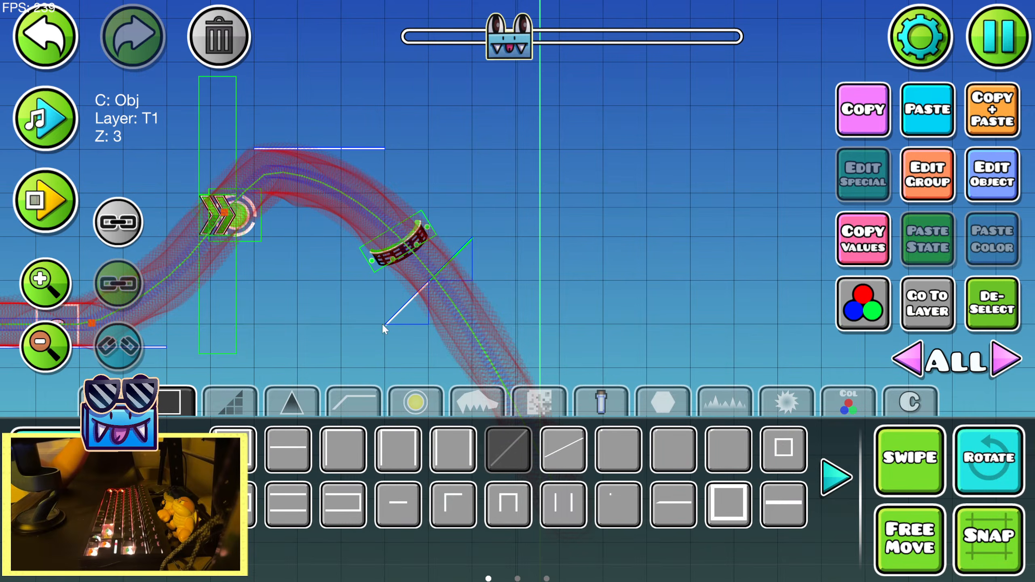
pyautogui.click(82, 501)
pyautogui.click(82, 452)
# Place a large spike beneath the path's peak, just after the green speed arrows
pyautogui.click(292, 403)
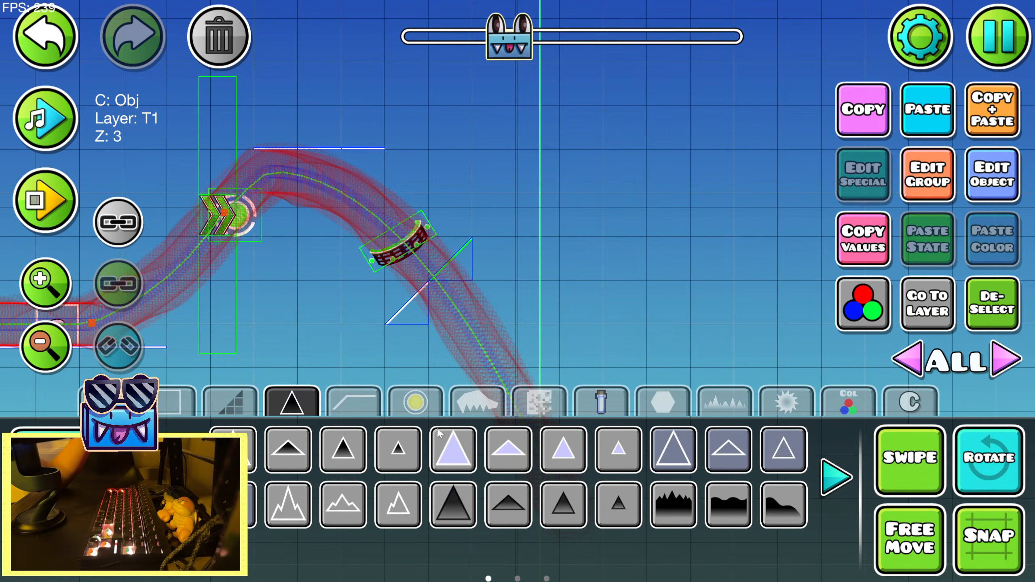
pyautogui.click(461, 467)
pyautogui.moveTo(327, 310); pyautogui.dragTo(487, 323)
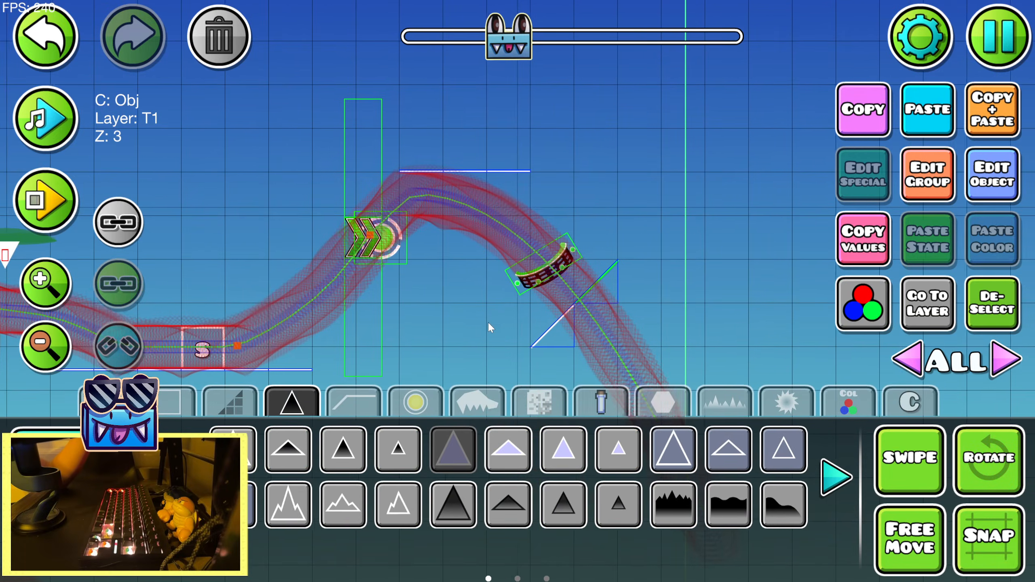
pyautogui.hotkey('shift', 's')
pyautogui.hotkey('shift', 's')
pyautogui.click(82, 501)
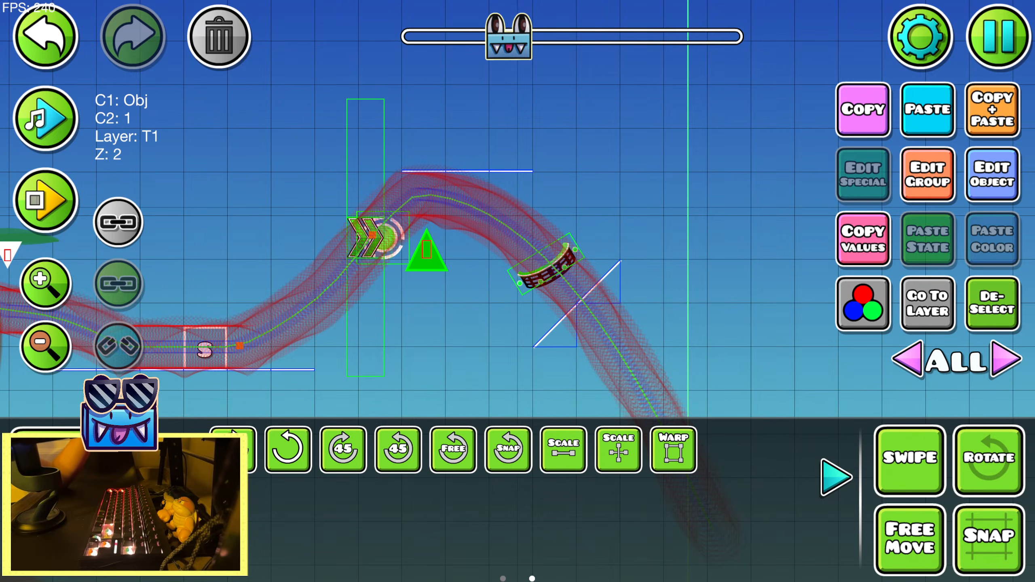
# Copy the sawblade before the orange portal, paste it past the S block and position it above the rising path
pyautogui.click(835, 478)
pyautogui.moveTo(533, 361); pyautogui.dragTo(876, 363)
pyautogui.moveTo(208, 312); pyautogui.dragTo(633, 285)
pyautogui.click(362, 146)
pyautogui.click(364, 149)
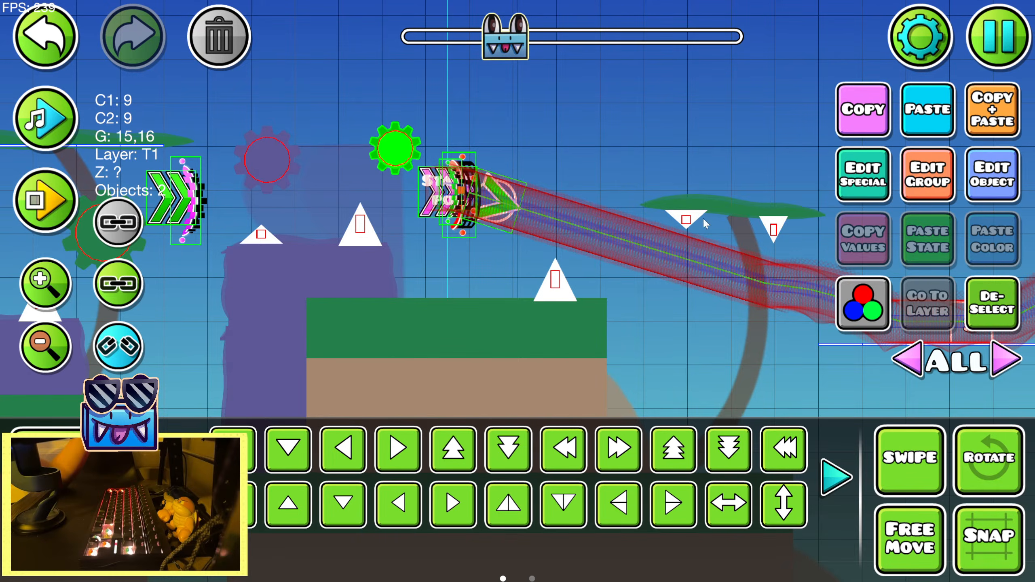
pyautogui.moveTo(896, 291); pyautogui.dragTo(368, 265)
pyautogui.click(937, 123)
pyautogui.press('a')
pyautogui.press('d')
pyautogui.hotkey('shift', 'w')
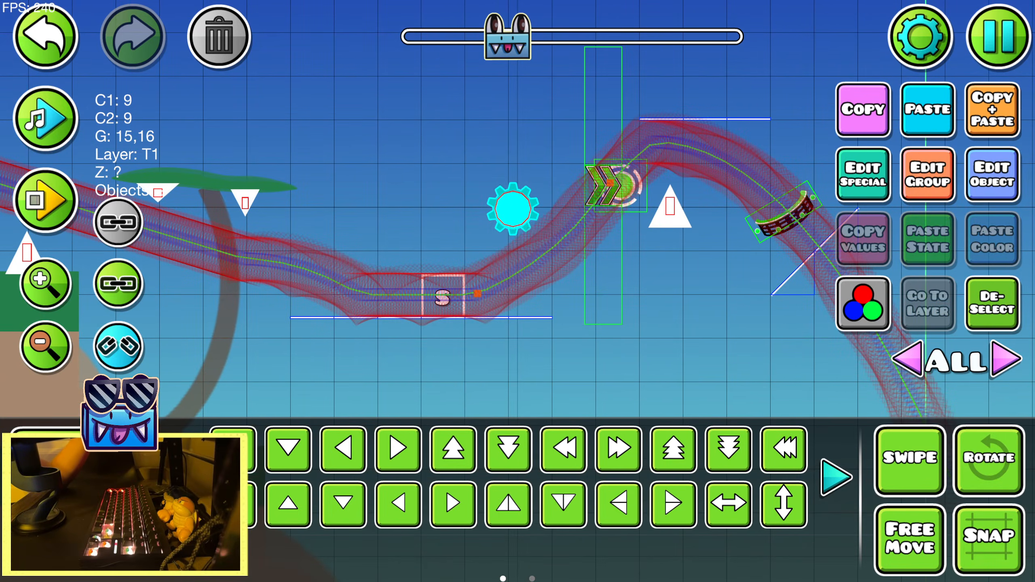
pyautogui.press('a')
pyautogui.press('1')
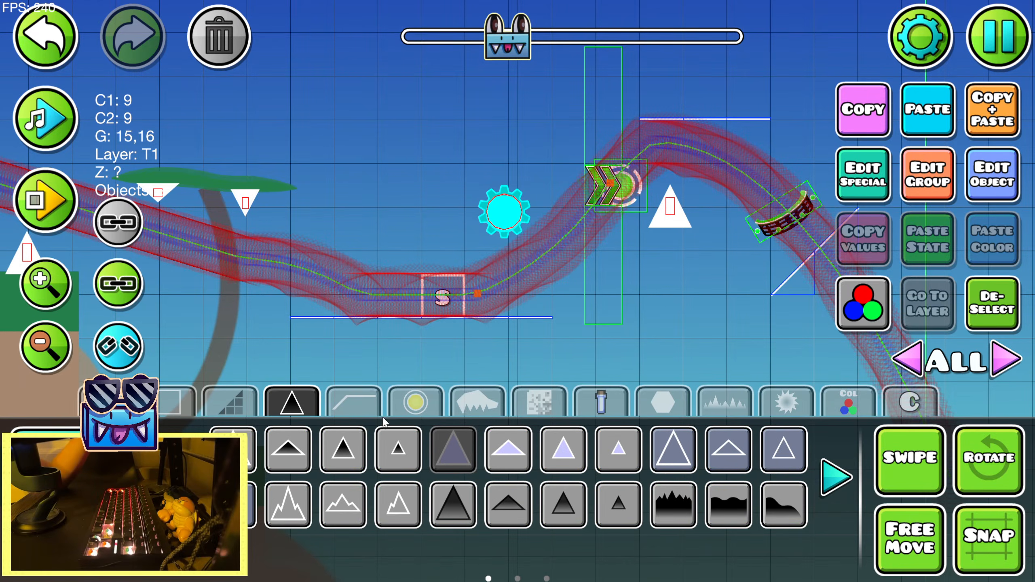
pyautogui.click(570, 443)
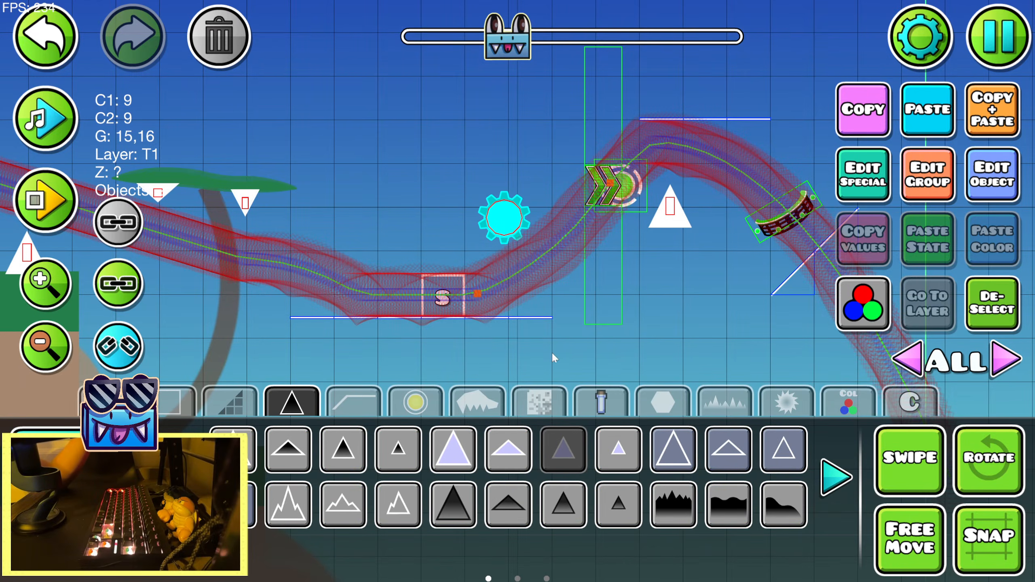
pyautogui.click(530, 329)
pyautogui.press('3')
pyautogui.click(530, 324)
# Place a short, flat spike at the far end of the thin platform under the S block
pyautogui.press('1')
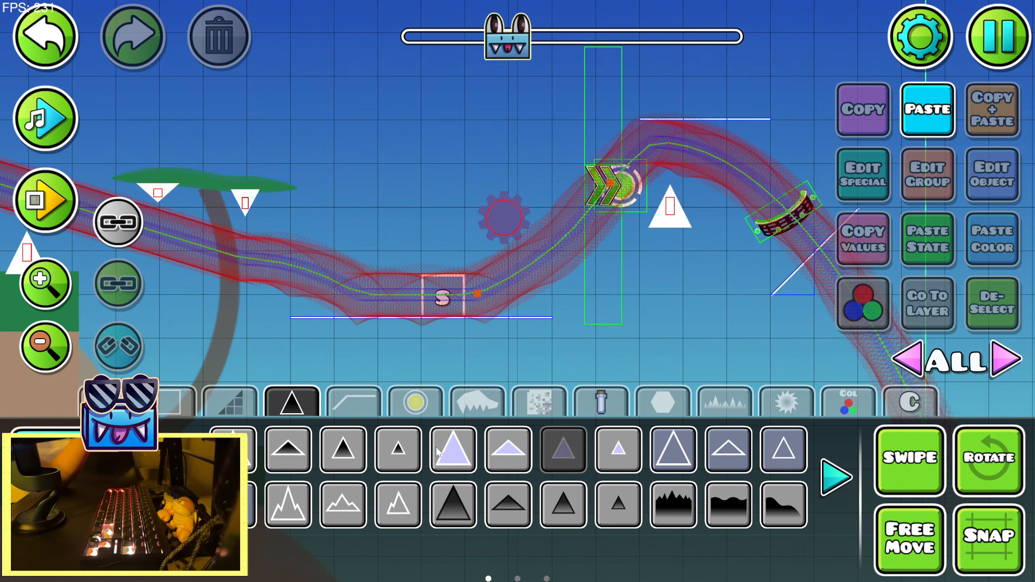
pyautogui.click(509, 450)
pyautogui.click(530, 328)
pyautogui.press('w')
pyautogui.press('2')
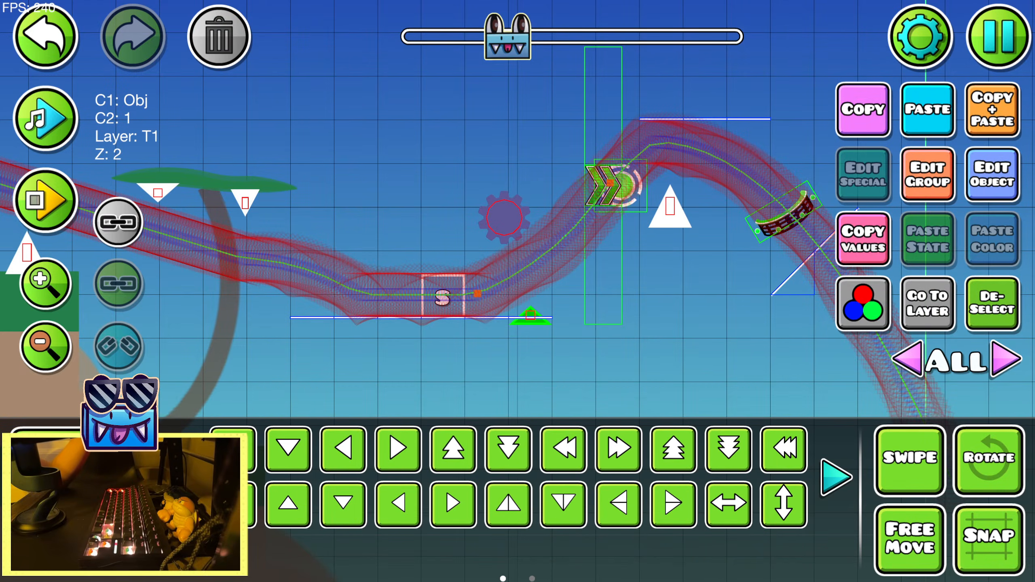
pyautogui.click(986, 325)
# Paste another sawblade and move it above the green speed arrows
pyautogui.moveTo(563, 248); pyautogui.dragTo(429, 290)
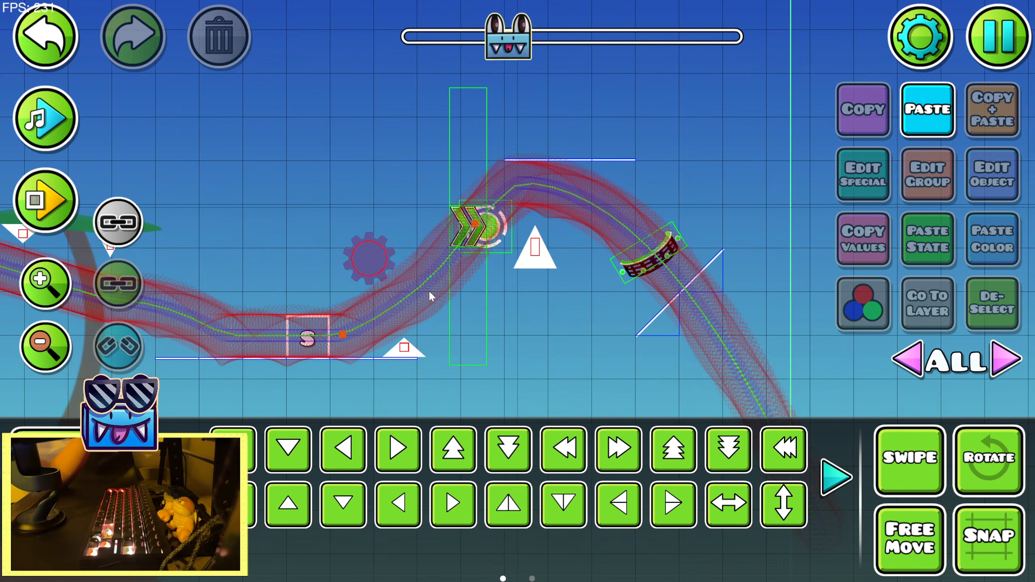
pyautogui.click(928, 118)
pyautogui.press('a')
pyautogui.press('a')
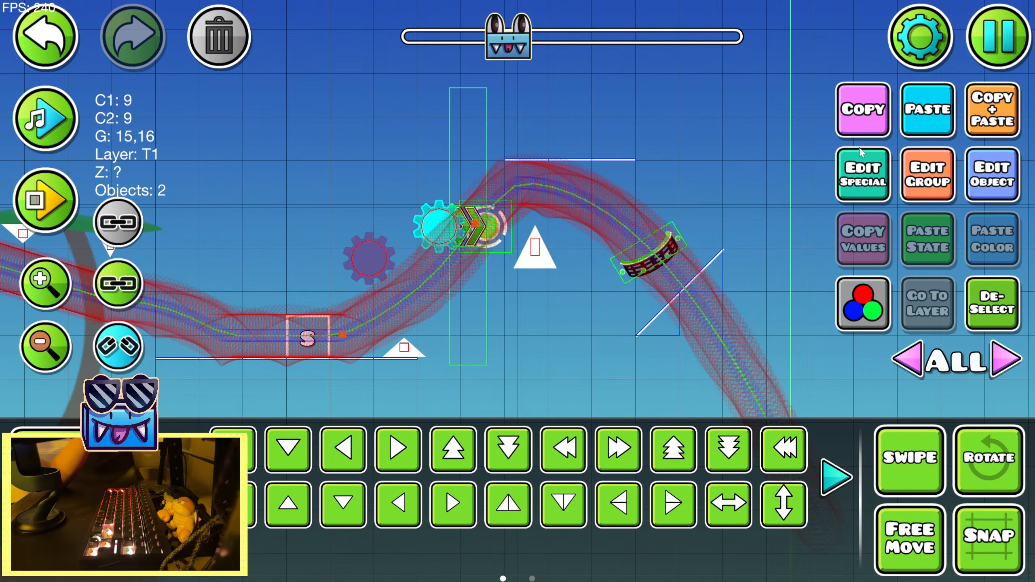
pyautogui.press('w')
pyautogui.hotkey('shift', 'w')
pyautogui.hotkey('shift', 'w')
pyautogui.hotkey('shift', 'w')
# Enlarge the pasted sawblade slightly and set it close above the path, just before the thin upper platform
pyautogui.click(836, 477)
pyautogui.hotkey('shift', 'd')
pyautogui.hotkey('shift', 'd')
pyautogui.hotkey('shift', 'd')
pyautogui.click(564, 450)
pyautogui.moveTo(384, 117); pyautogui.dragTo(457, 127)
pyautogui.moveTo(384, 117); pyautogui.dragTo(361, 118)
pyautogui.click(856, 477)
pyautogui.click(991, 307)
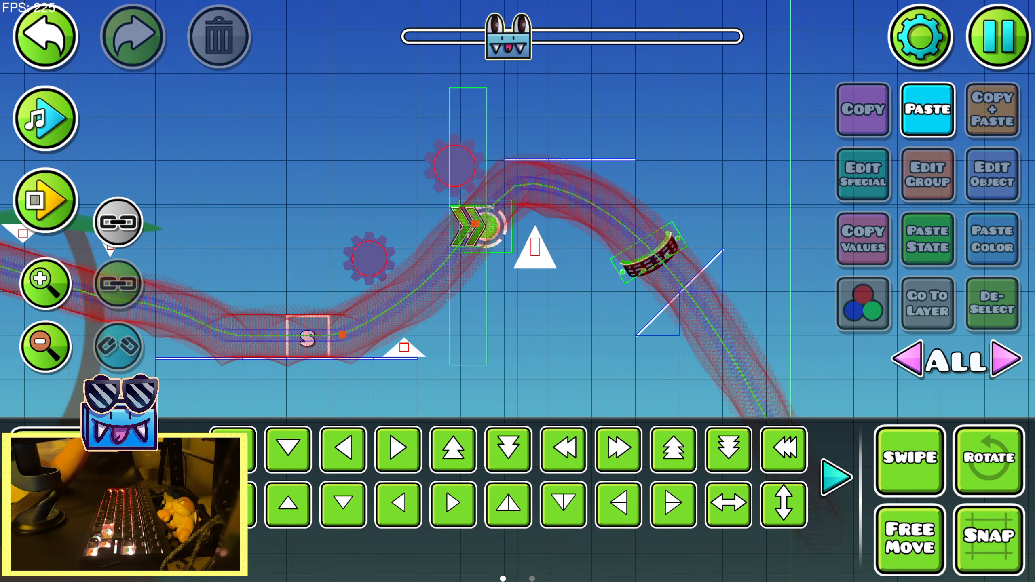
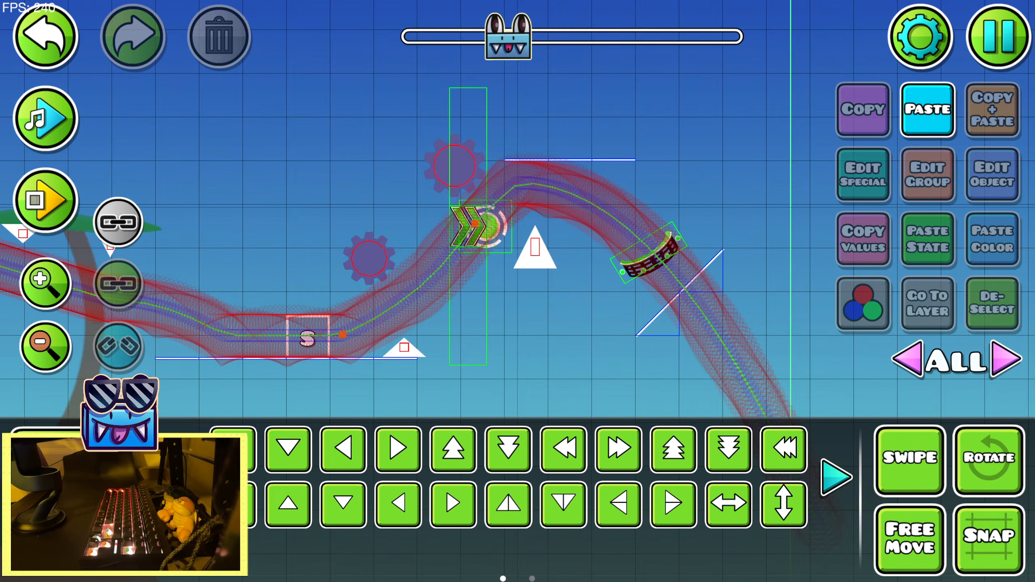
pyautogui.moveTo(702, 282); pyautogui.dragTo(561, 282)
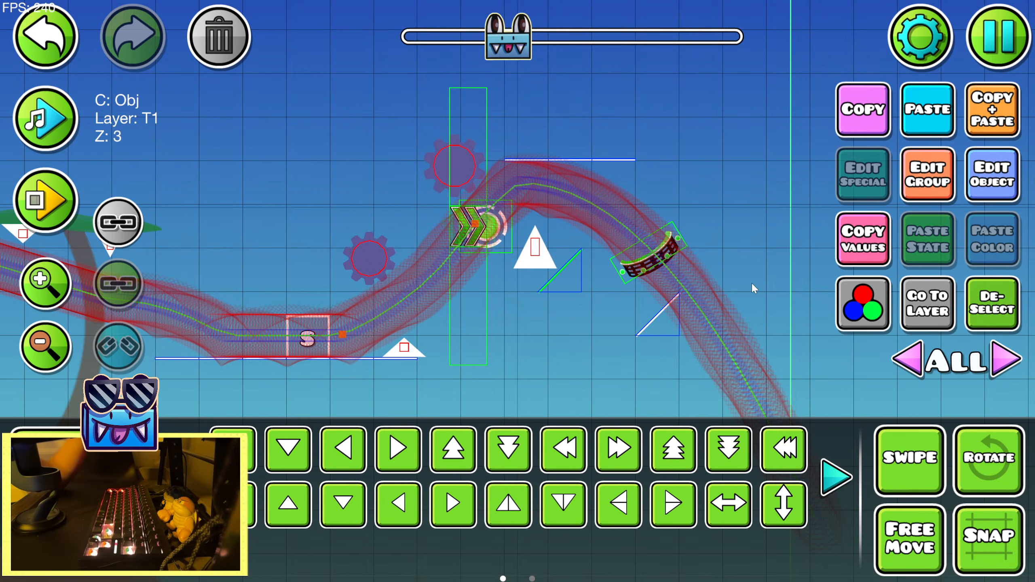
pyautogui.hotkey('ctrl', 'z')
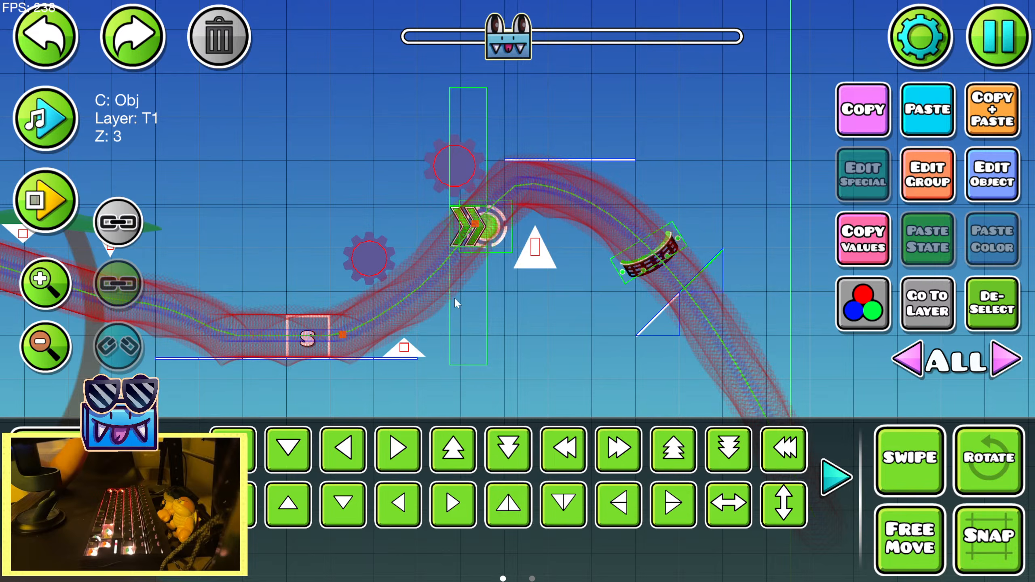
pyautogui.click(1006, 295)
# Rotate the green cube portal slightly to match the diagonal slope and nudge it right and down until it sits against the slope
pyautogui.click(658, 252)
pyautogui.press('r')
pyautogui.moveTo(748, 214); pyautogui.dragTo(744, 192)
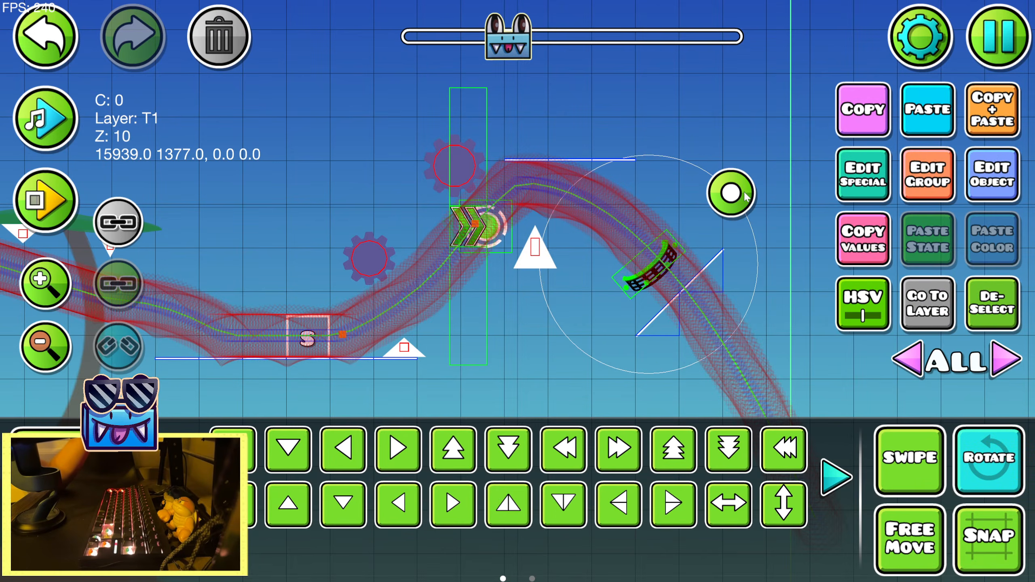
pyautogui.press('s')
pyautogui.press('w')
pyautogui.hotkey('shift', 'd')
pyautogui.hotkey('shift', 'd')
pyautogui.hotkey('shift', 'd')
pyautogui.hotkey('shift', 'd')
pyautogui.hotkey('shift', 's')
pyautogui.hotkey('shift', 's')
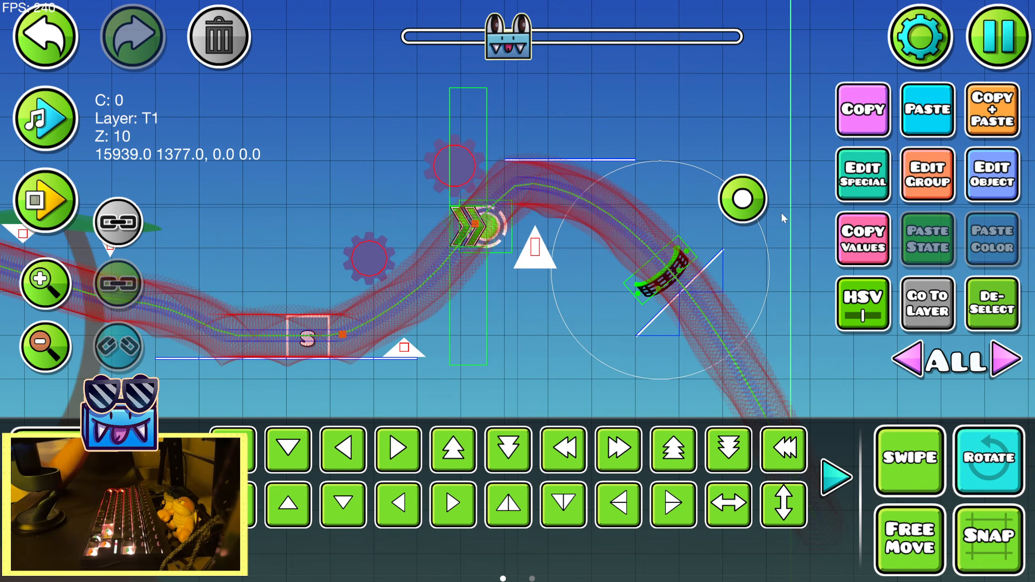
pyautogui.hotkey('shift', 'd')
pyautogui.hotkey('shift', 'd')
pyautogui.hotkey('shift', 's')
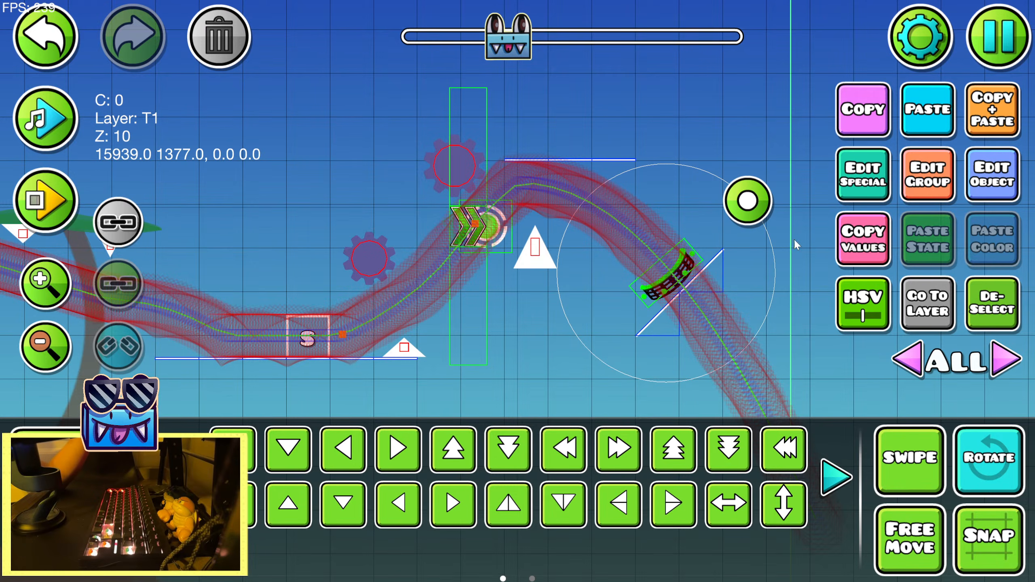
pyautogui.click(993, 305)
pyautogui.click(980, 465)
# Save the level and playtest the section from the orange portal through the green speed arrows, then return to the editor
pyautogui.click(454, 172)
pyautogui.press('Escape')
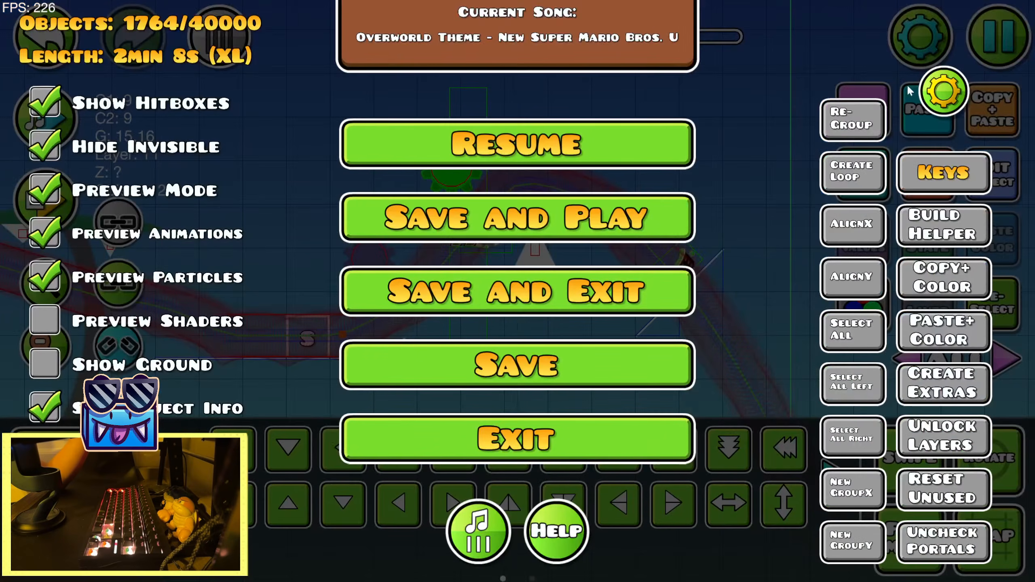
pyautogui.click(515, 215)
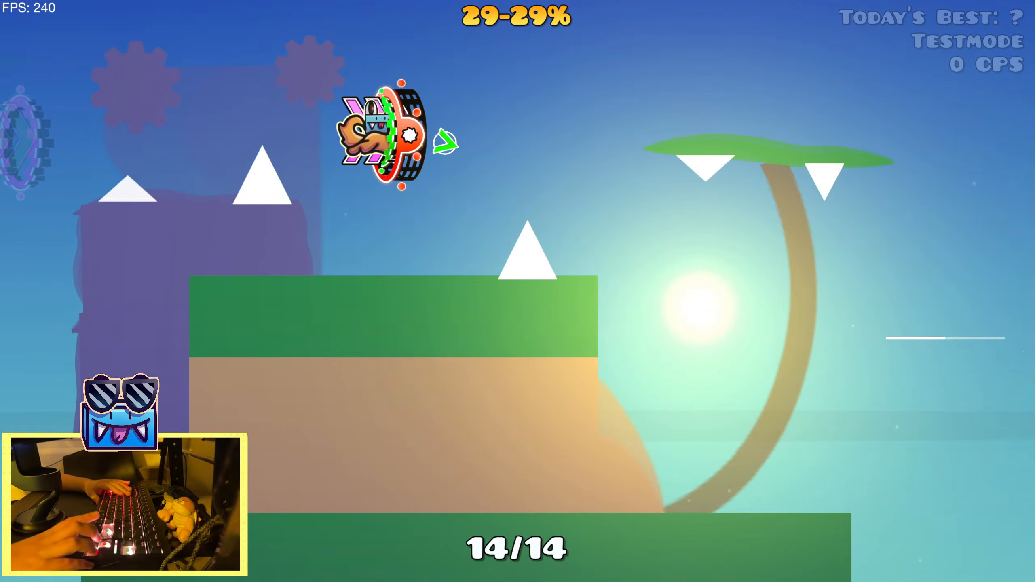
pyautogui.press('Up')
pyautogui.press('Up')
pyautogui.press('Up')
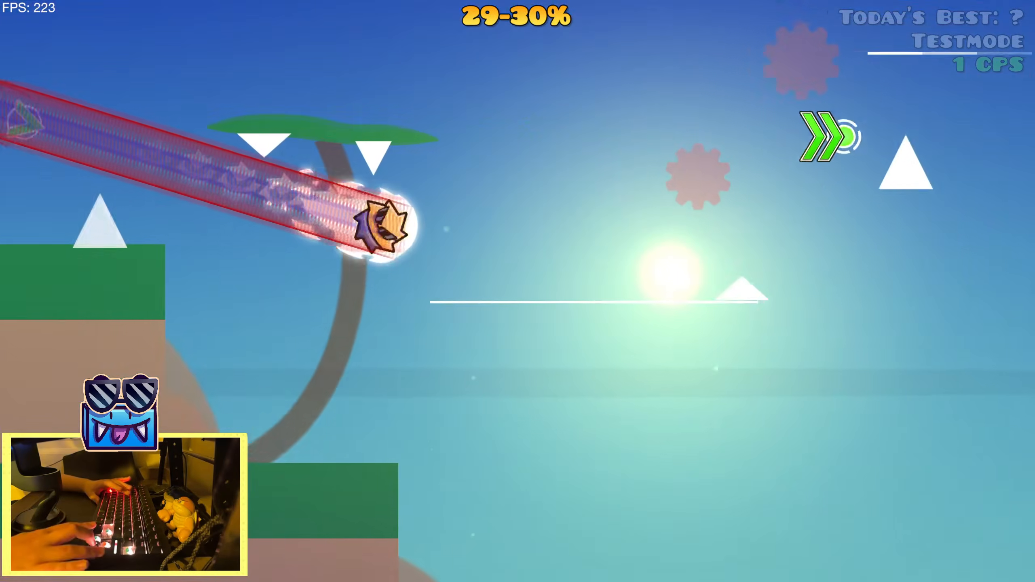
pyautogui.press('Up')
pyautogui.press('Up')
pyautogui.press('Up')
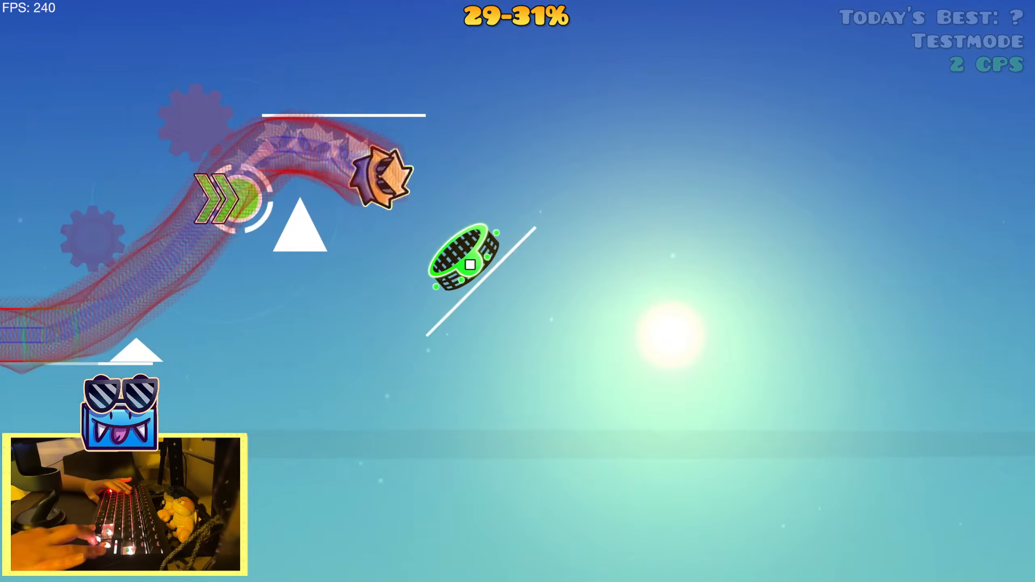
pyautogui.press('Up')
pyautogui.press('Up')
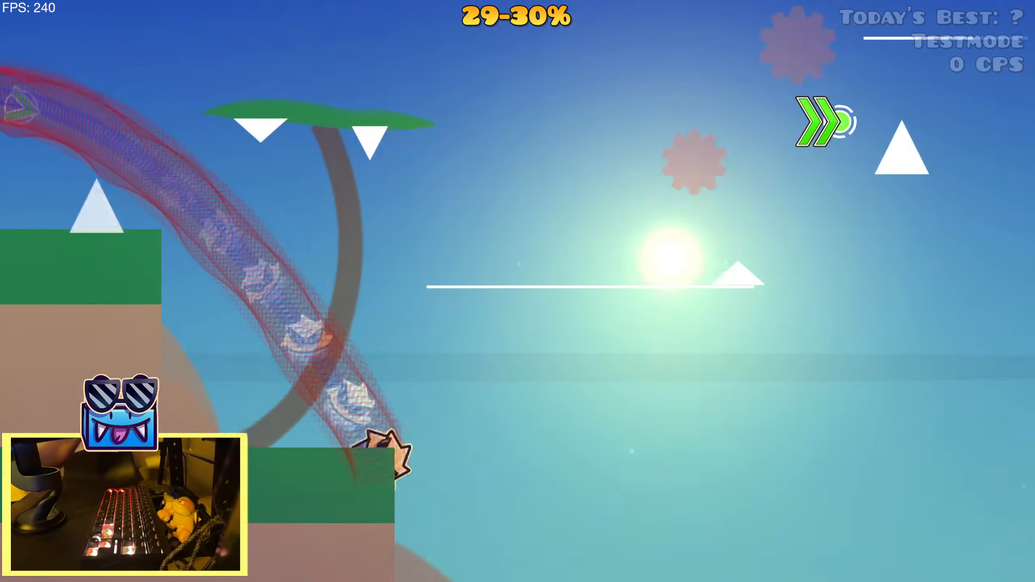
pyautogui.press('Escape')
pyautogui.click(238, 348)
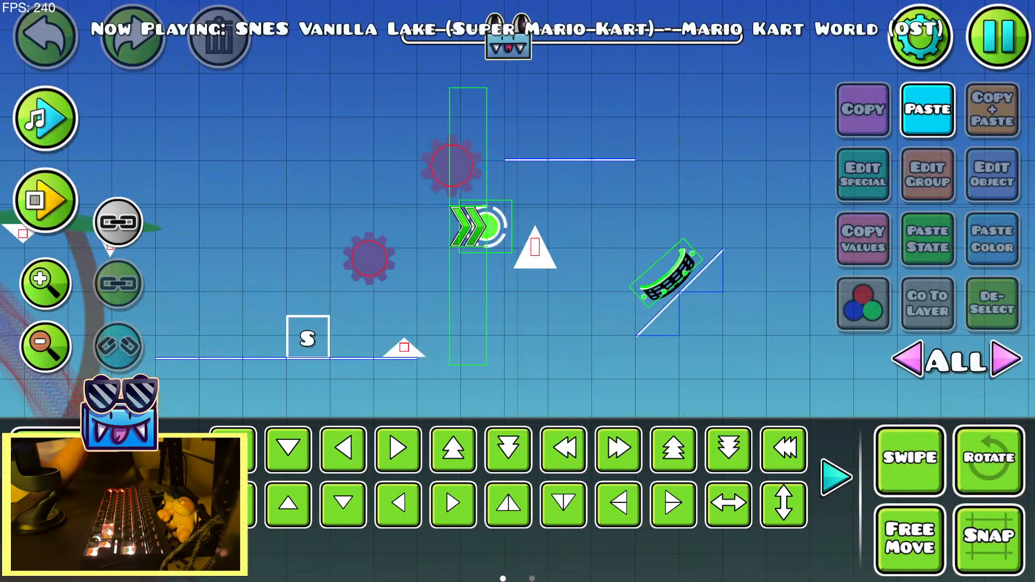
# Nudge the sawblade above the green speed arrows right and slightly up, and the lower sawblade slightly left
pyautogui.click(448, 175)
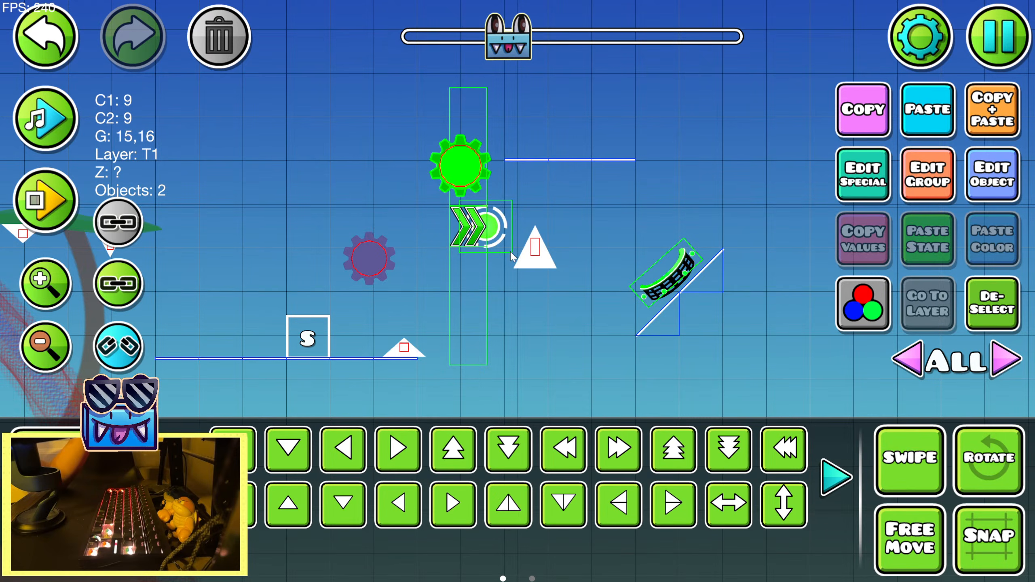
pyautogui.click(530, 260)
pyautogui.click(995, 309)
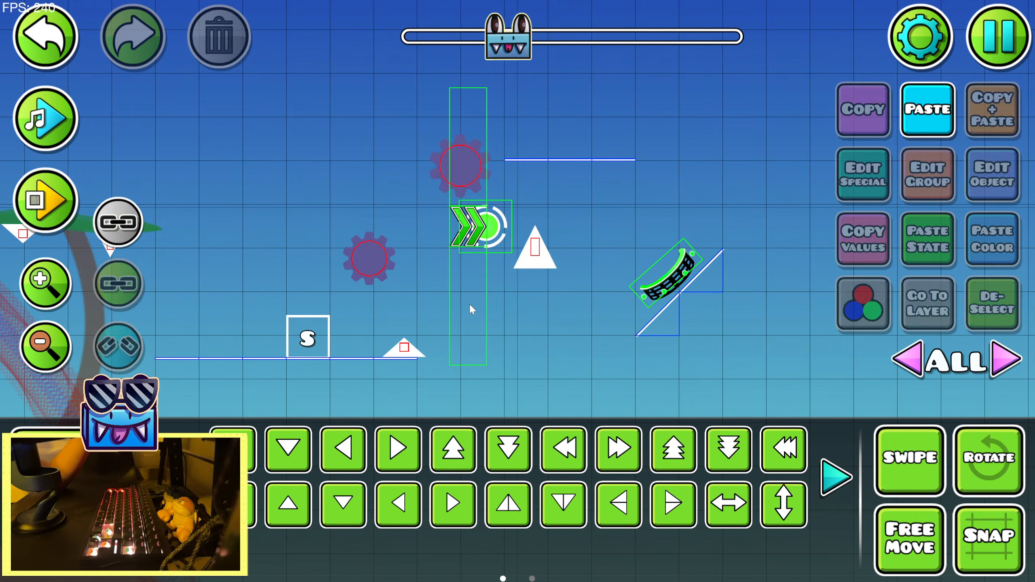
pyautogui.click(375, 265)
pyautogui.click(1014, 304)
pyautogui.click(471, 175)
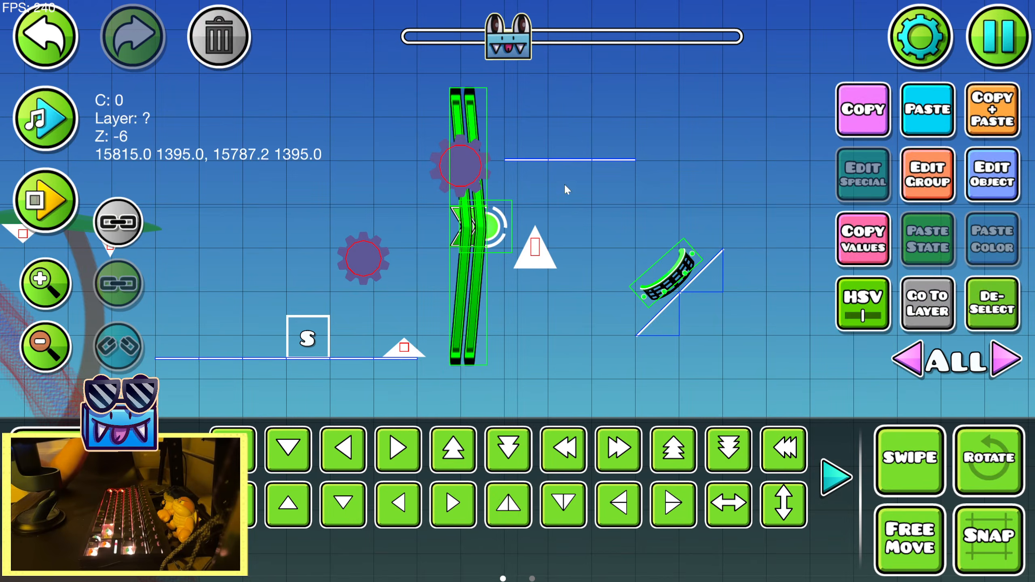
pyautogui.click(467, 176)
pyautogui.click(997, 303)
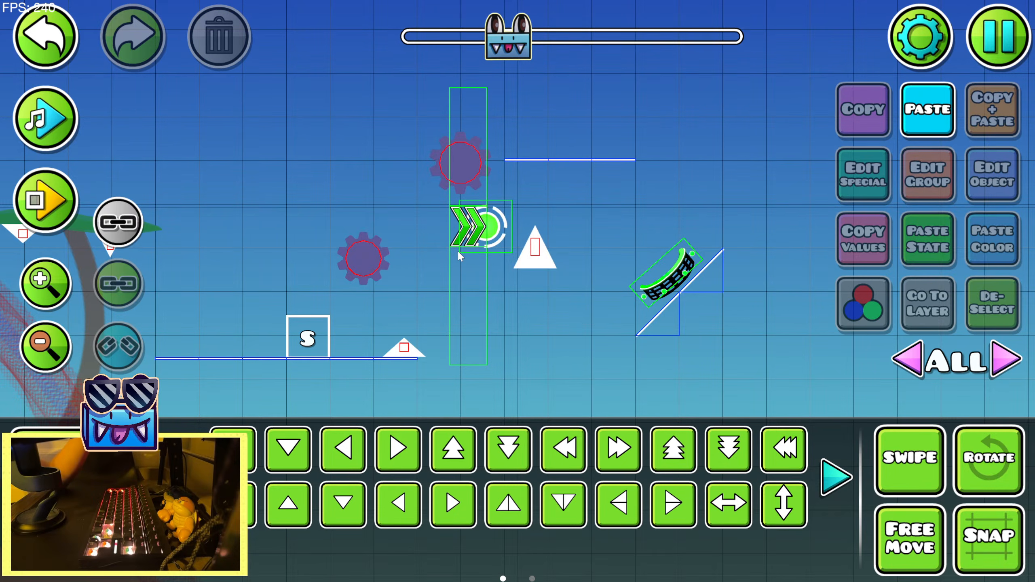
# Playtest in the editor from the orange portal over the S block and onto the diagonal slope under the cube portal
pyautogui.press('Return')
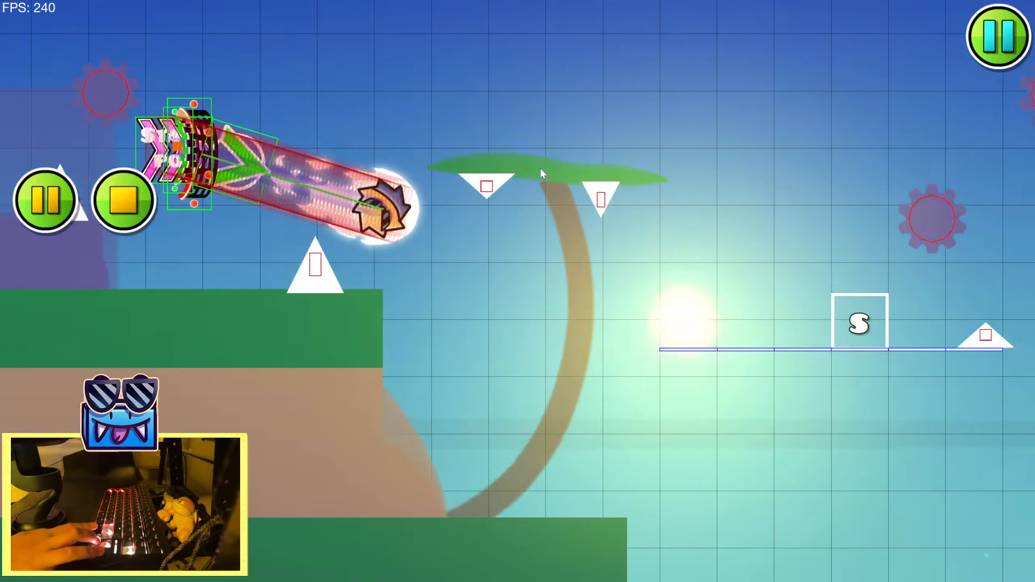
pyautogui.press('Up')
pyautogui.press('Up')
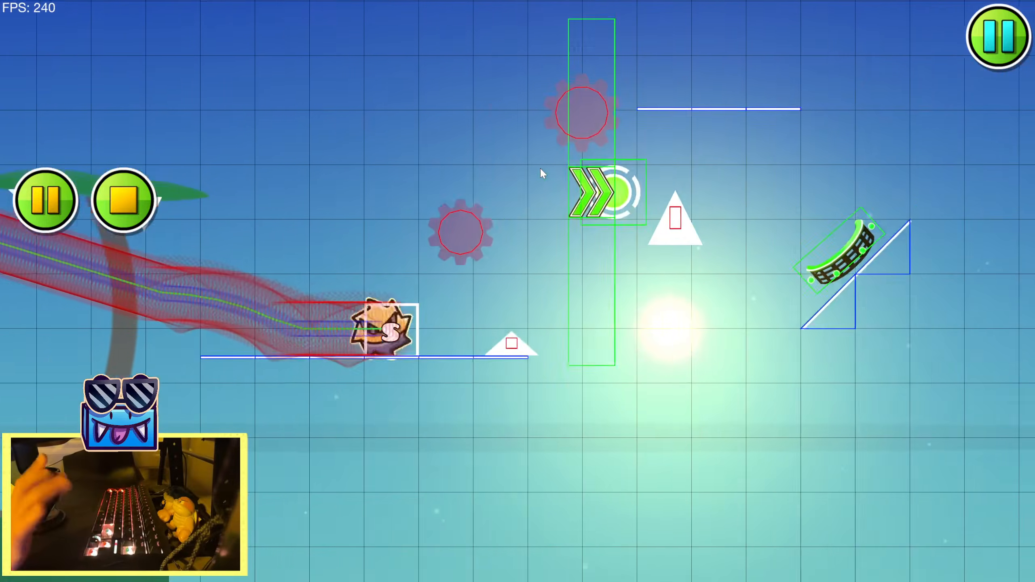
pyautogui.press('Up')
pyautogui.press('Up')
pyautogui.press('Return')
pyautogui.press('Return')
pyautogui.press('Up')
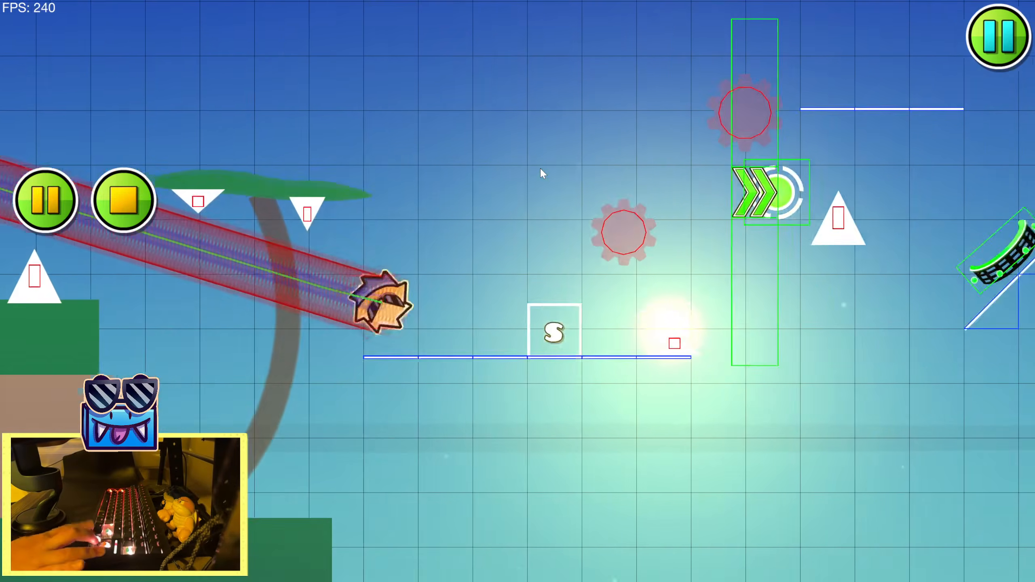
pyautogui.press('Up')
pyautogui.press('Up')
pyautogui.press('Return')
pyautogui.moveTo(95, 202); pyautogui.dragTo(307, 262)
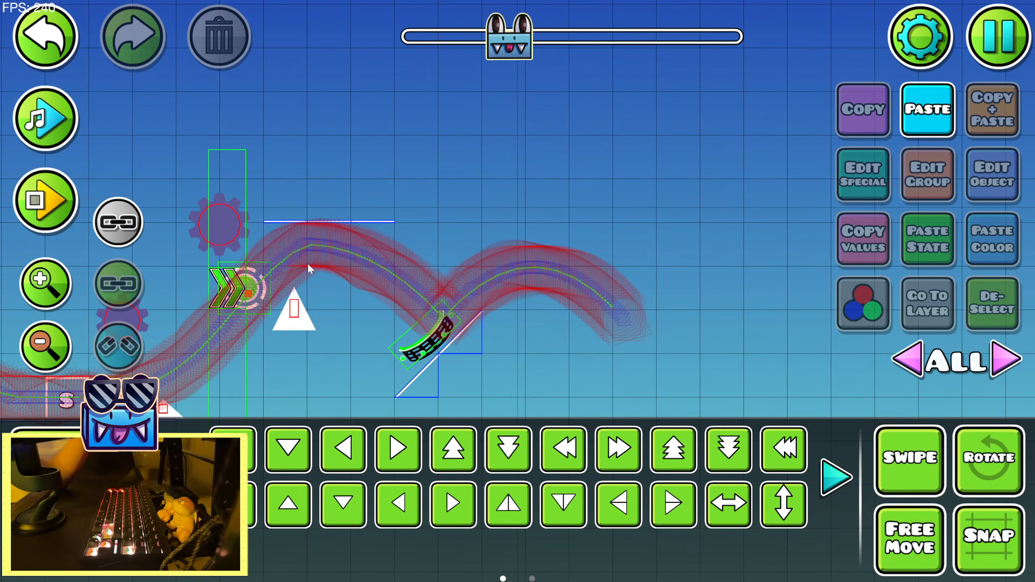
# Preview the song to mark the beat after the cube portal and delete the two-piece diagonal slope beneath that portal
pyautogui.click(41, 122)
pyautogui.moveTo(403, 254); pyautogui.dragTo(367, 203)
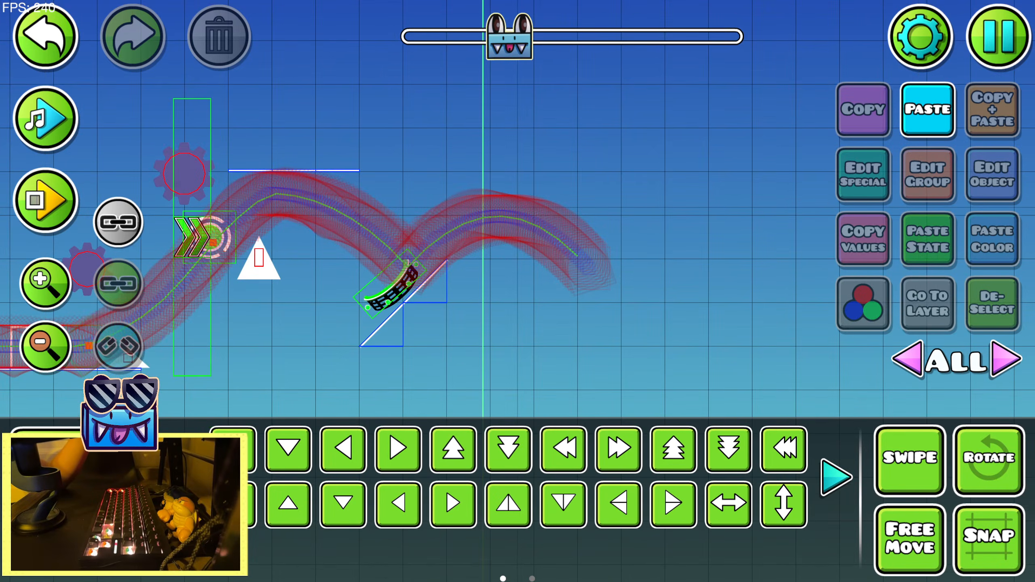
pyautogui.click(76, 549)
pyautogui.click(76, 500)
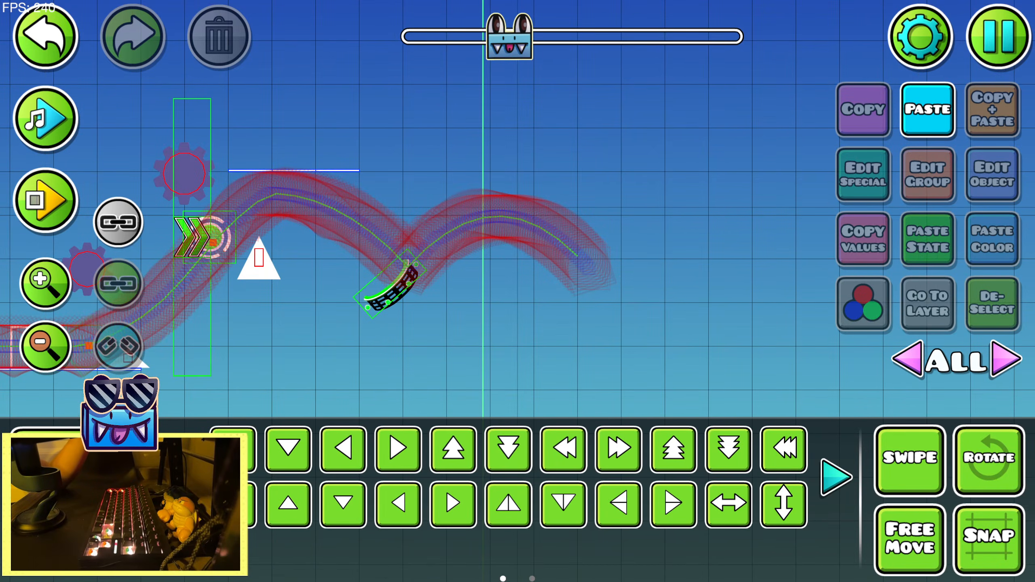
# Playtest the jump past the green speed arrows and through the cube portal without the slope
pyautogui.click(76, 452)
pyautogui.click(405, 409)
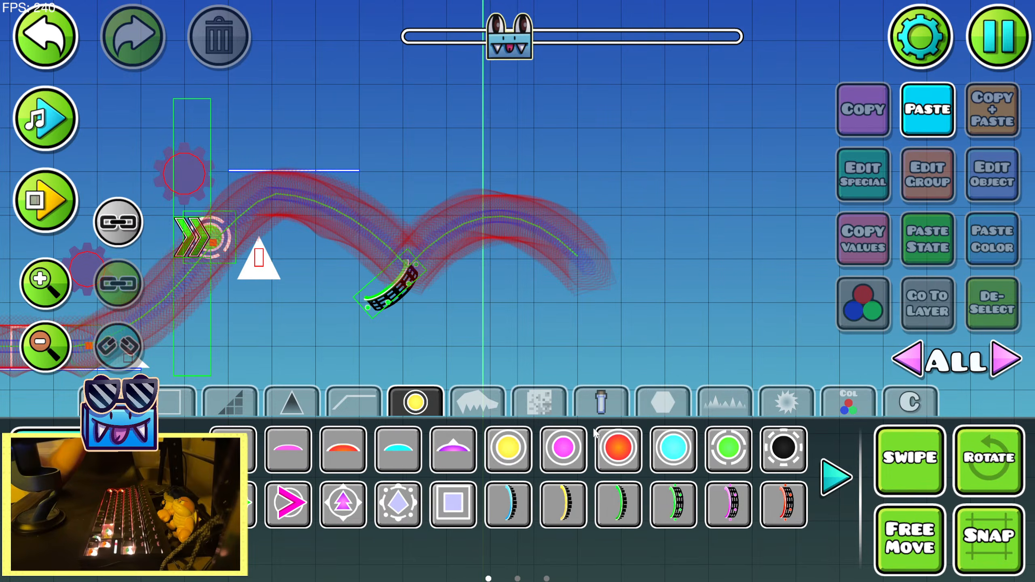
pyautogui.press('Return')
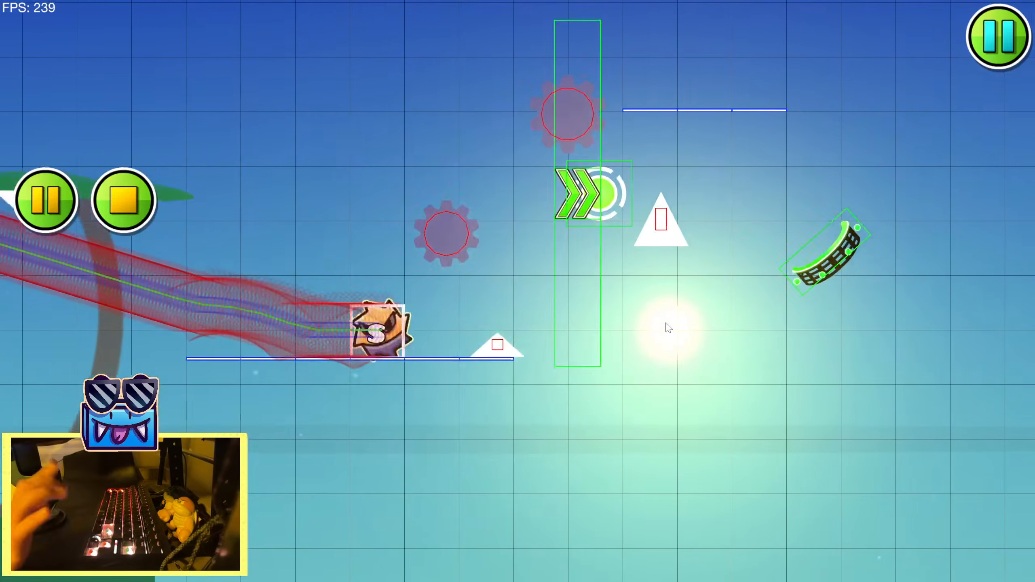
pyautogui.press('Up')
pyautogui.press('Up')
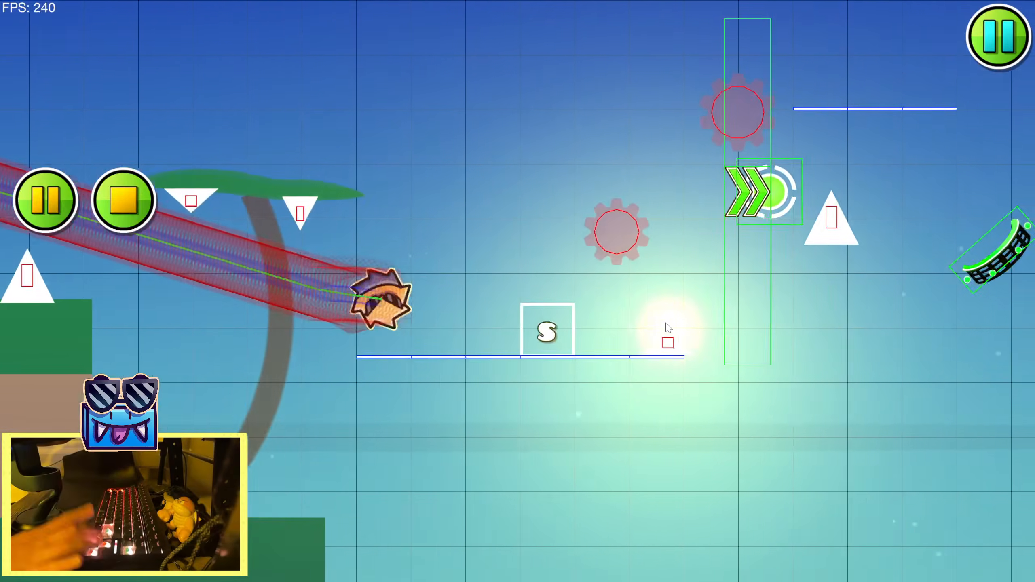
pyautogui.press('Up')
pyautogui.press('Up')
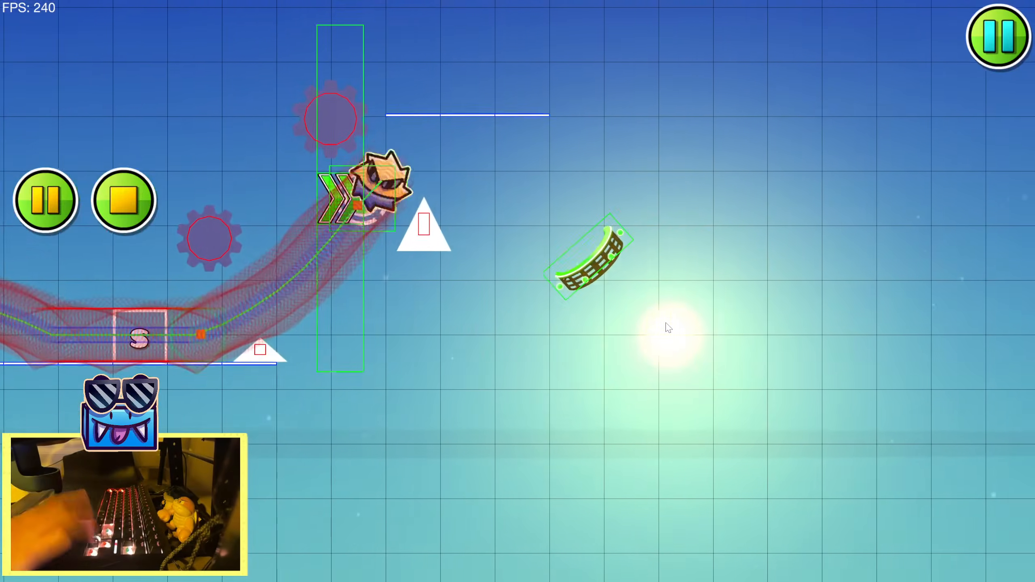
pyautogui.press('Return')
pyautogui.moveTo(469, 300); pyautogui.dragTo(556, 317)
# Place a yellow gravity portal over the green cube portal and rotate it to the same tilt
pyautogui.click(78, 450)
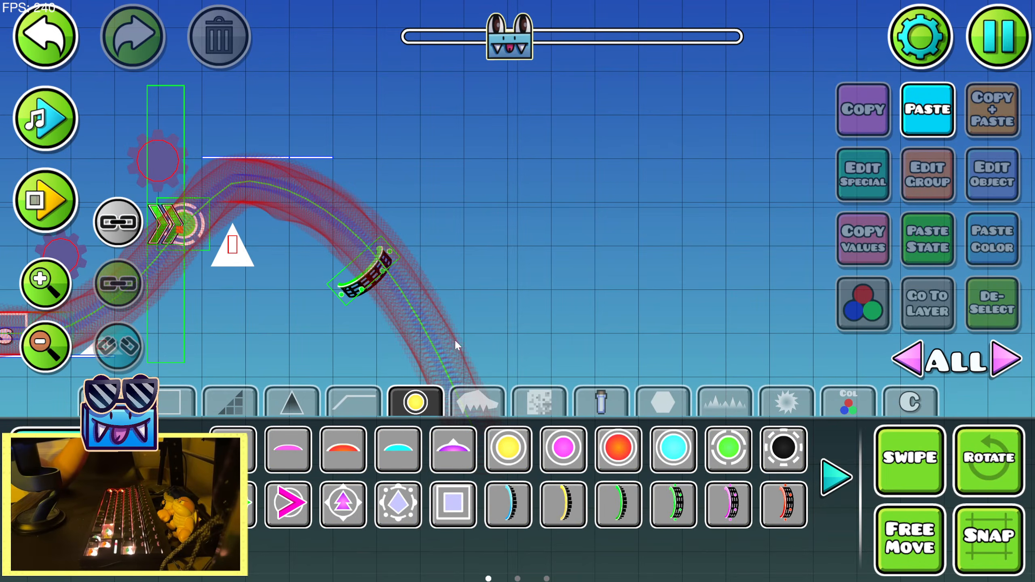
pyautogui.moveTo(456, 341); pyautogui.dragTo(545, 402)
pyautogui.click(564, 505)
pyautogui.click(447, 326)
pyautogui.press('2')
pyautogui.press('r')
pyautogui.moveTo(554, 334); pyautogui.dragTo(504, 418)
pyautogui.hotkey('shift', 'w')
# Scale the yellow gravity portal down to 0.50 so it fits the cube portal
pyautogui.click(182, 477)
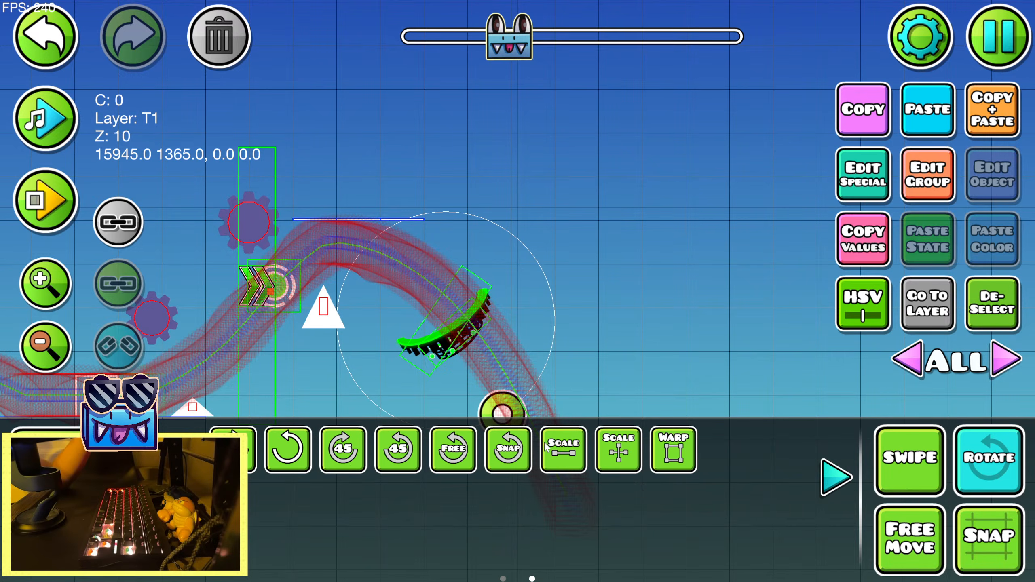
pyautogui.click(546, 447)
pyautogui.moveTo(381, 261); pyautogui.dragTo(265, 262)
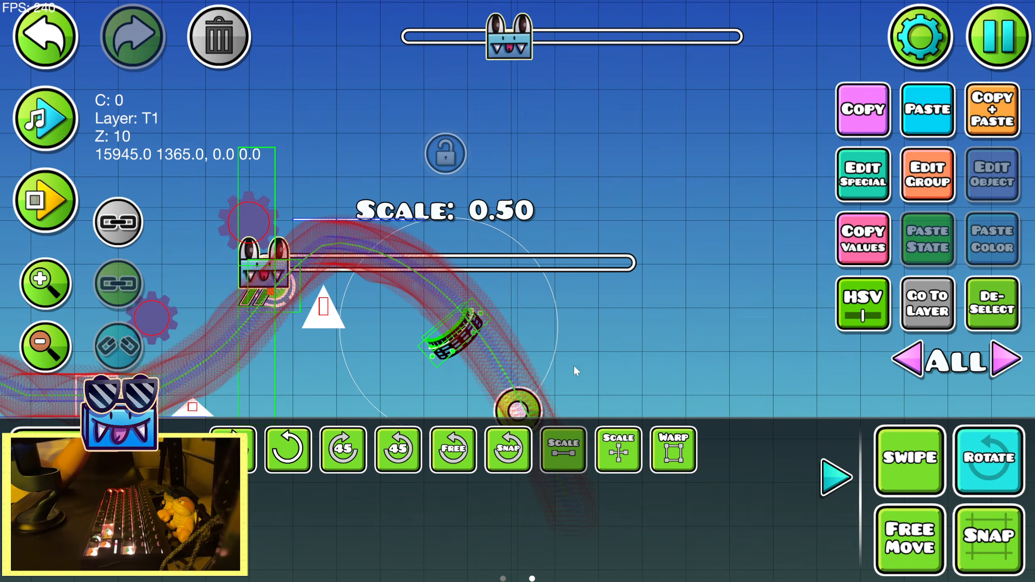
# Playtest through the yellow gravity portal and preview the song to compare the beat with the traced path
pyautogui.press('Return')
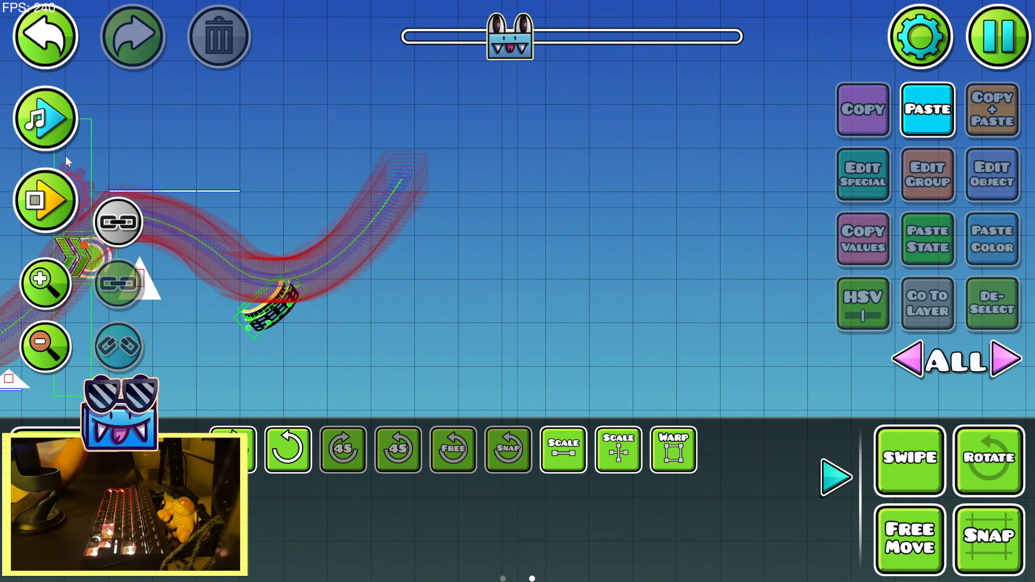
pyautogui.click(51, 123)
pyautogui.click(51, 123)
# Place a thin wide slope on the rising path past the yellow portal, turn it to descend, and duplicate it to continue the slope downward
pyautogui.click(88, 451)
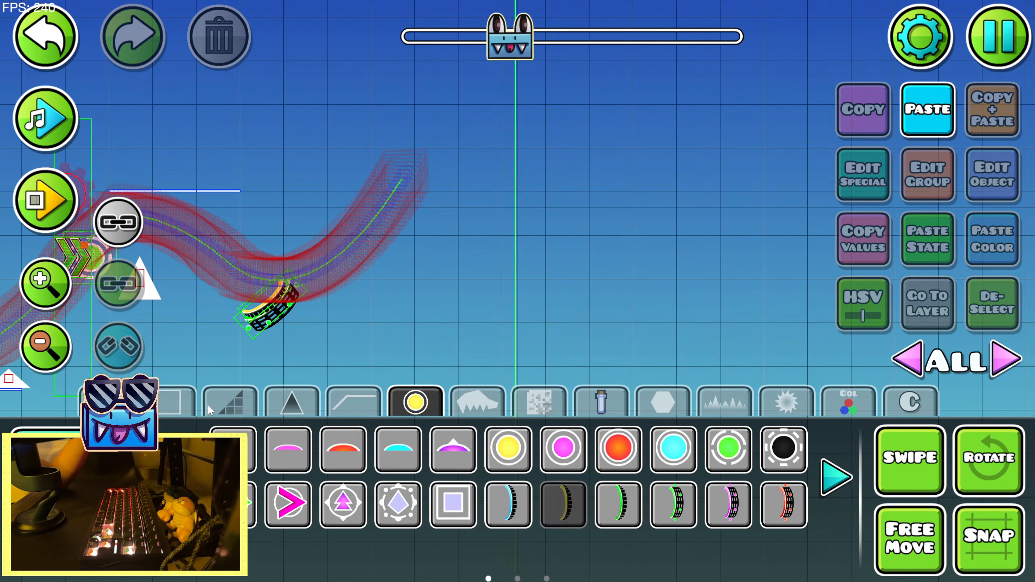
pyautogui.click(175, 401)
pyautogui.click(562, 449)
pyautogui.click(416, 258)
pyautogui.click(88, 499)
pyautogui.click(288, 450)
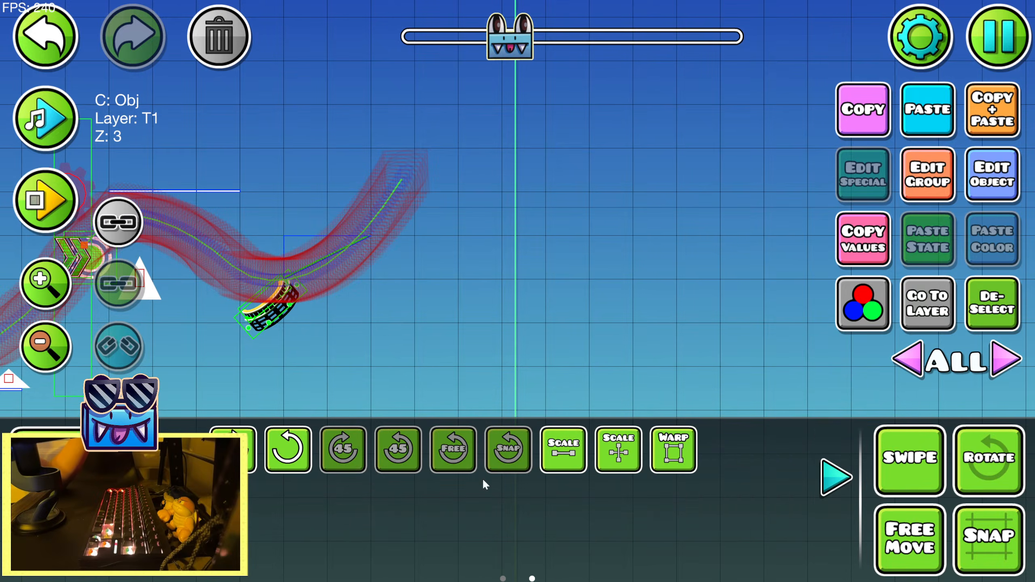
pyautogui.click(830, 478)
pyautogui.press('e')
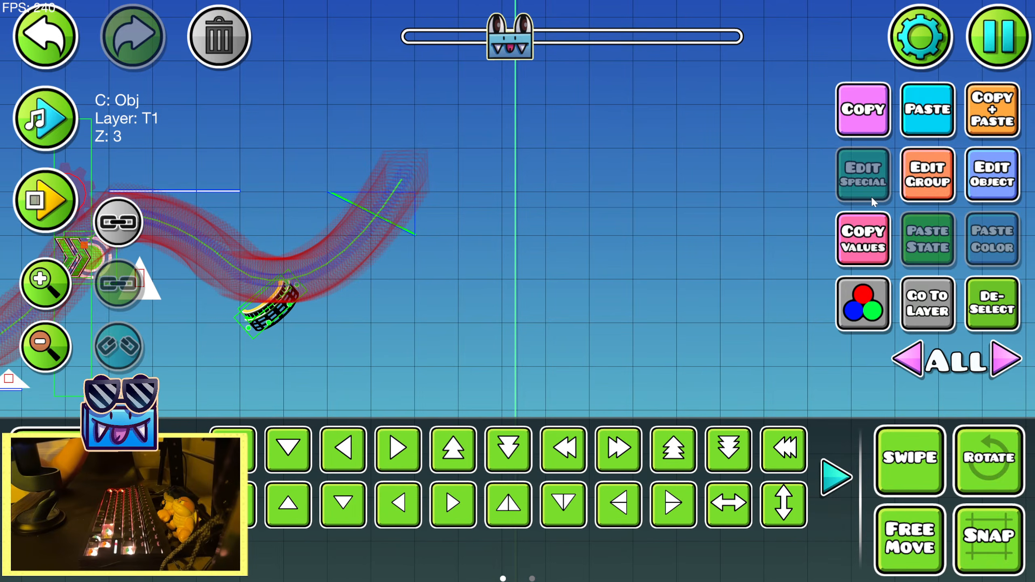
pyautogui.click(973, 123)
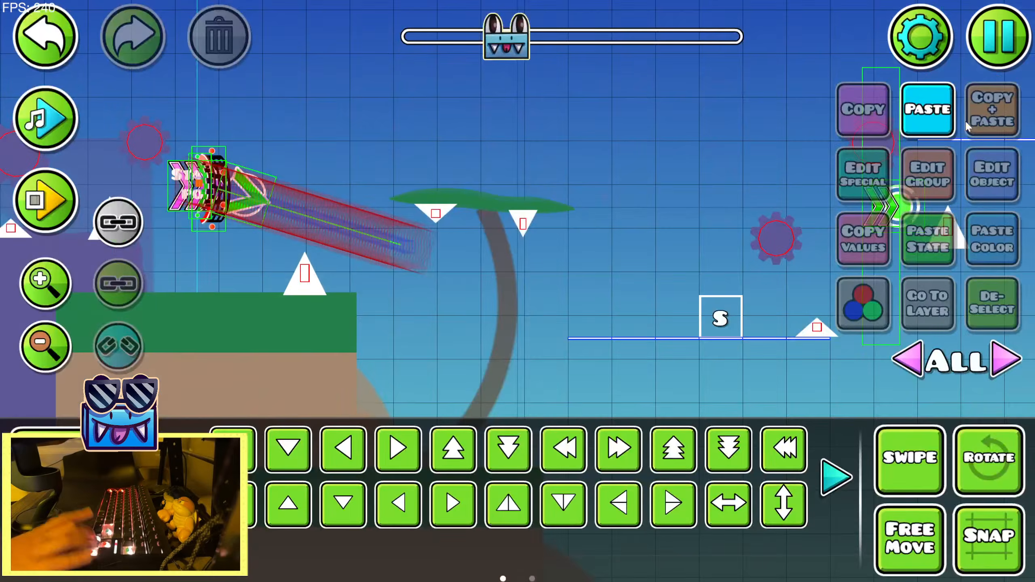
# Playtest the run through the gravity portal and along the new descending slope, and inspect the traced path beyond it
pyautogui.press('Return')
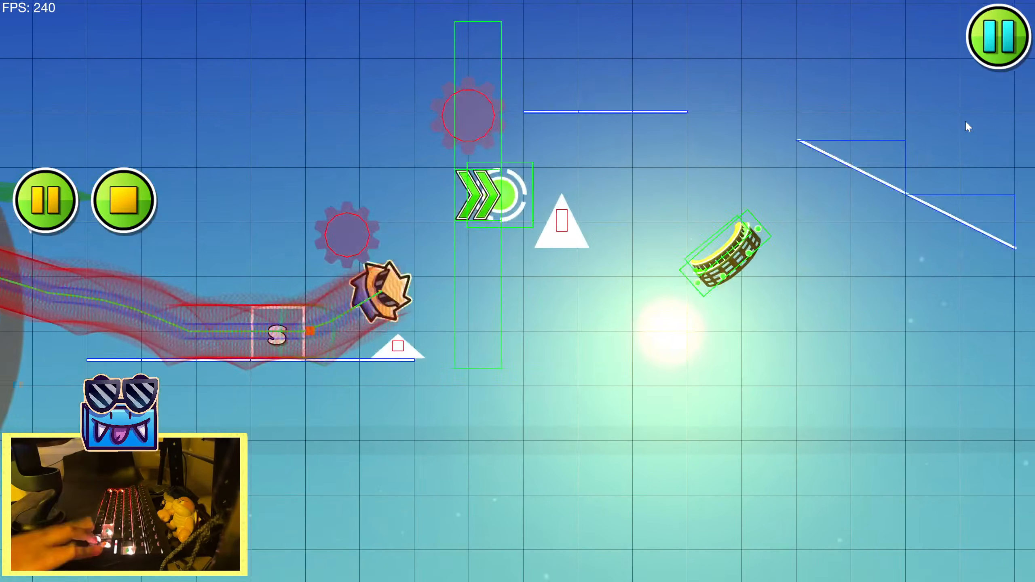
pyautogui.press('Return')
pyautogui.press('Return')
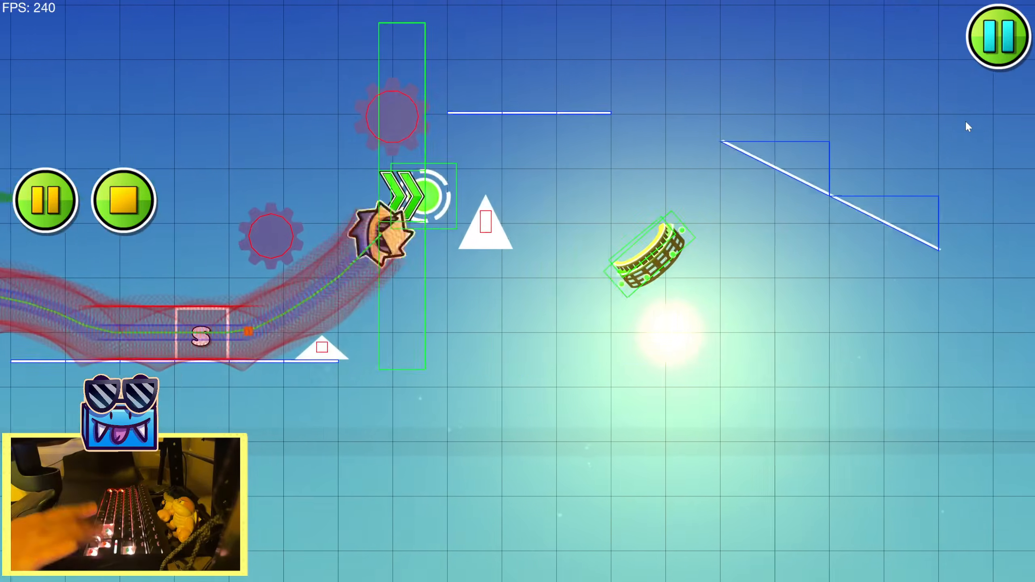
pyautogui.press('Return')
pyautogui.moveTo(403, 265); pyautogui.dragTo(952, 216)
pyautogui.moveTo(309, 176); pyautogui.dragTo(3, 171)
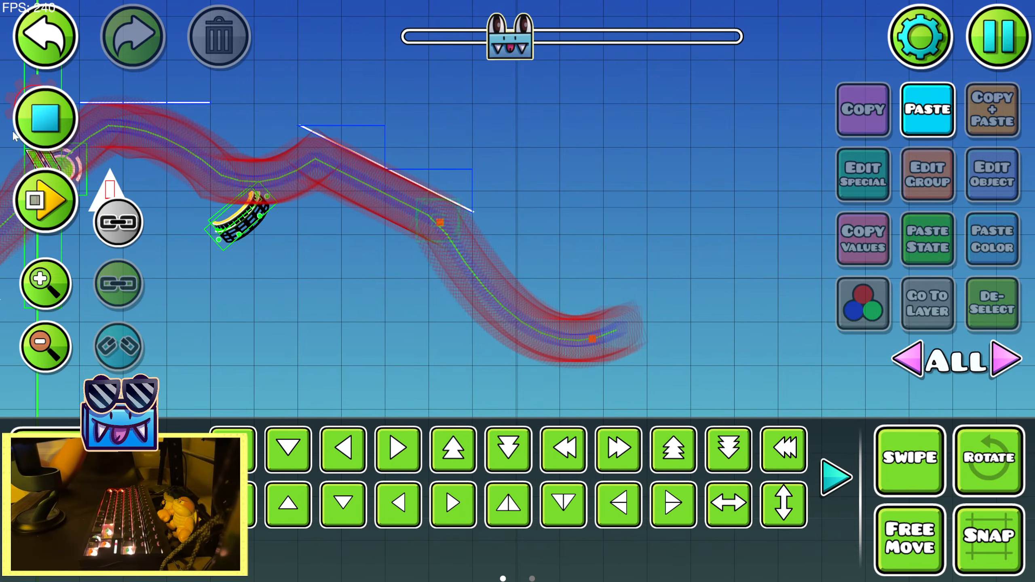
# Place a blue normal-speed portal on the traced path where the second descending slope ends
pyautogui.click(50, 125)
pyautogui.click(61, 447)
pyautogui.click(50, 297)
pyautogui.click(416, 403)
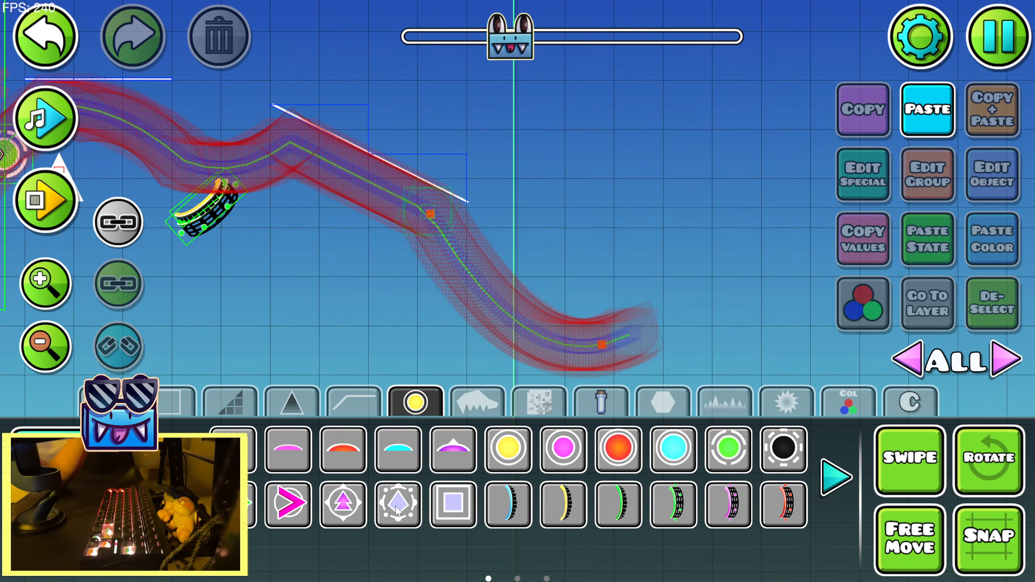
pyautogui.click(182, 477)
pyautogui.click(183, 477)
pyautogui.click(456, 505)
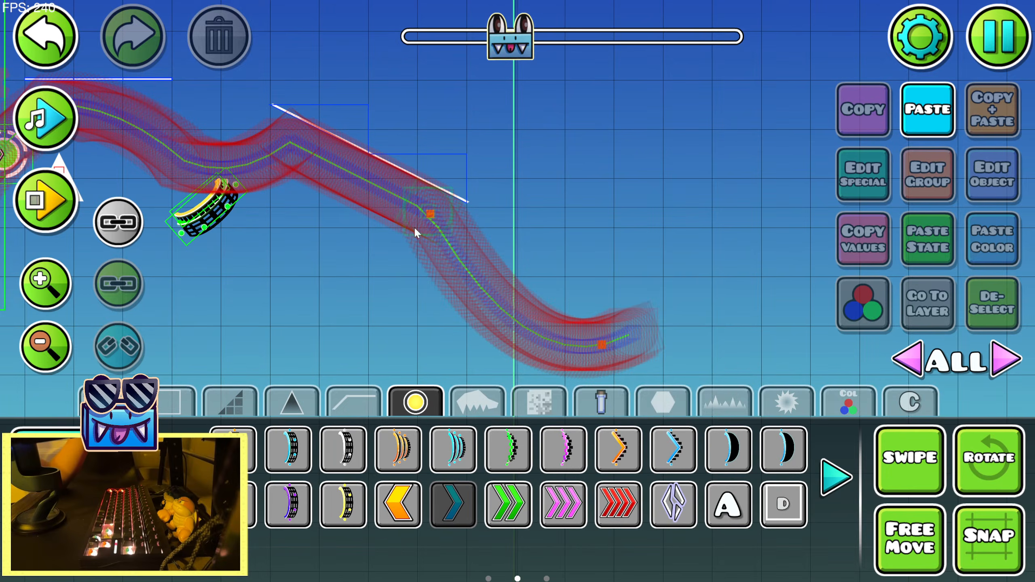
pyautogui.click(428, 218)
pyautogui.press('s')
pyautogui.press('r')
pyautogui.press('2')
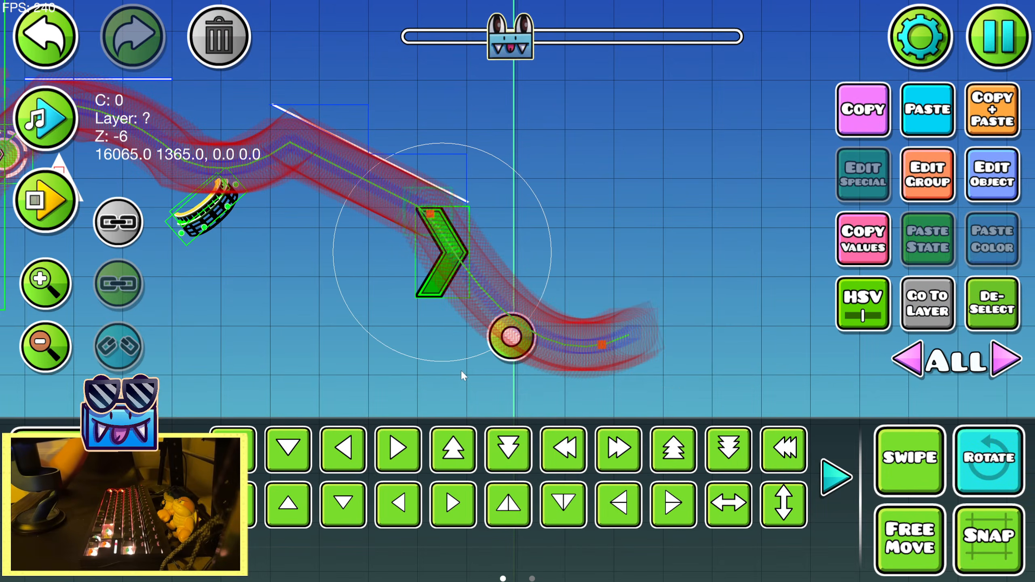
# Rotate the blue speed portal freely so its arrow aims diagonally down with the descending path
pyautogui.moveTo(511, 335); pyautogui.dragTo(260, 270)
pyautogui.moveTo(333, 249); pyautogui.dragTo(375, 156)
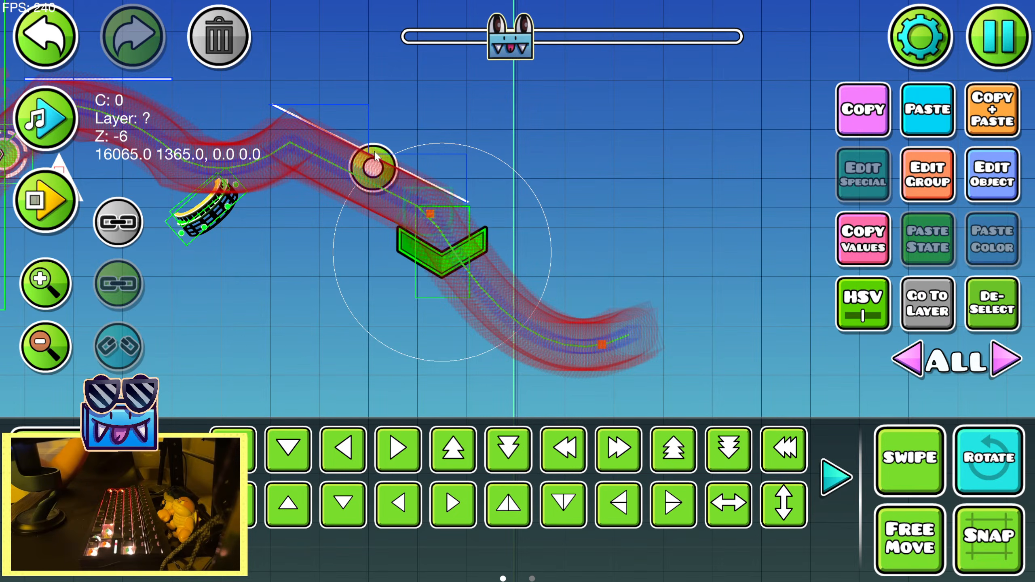
pyautogui.press('q')
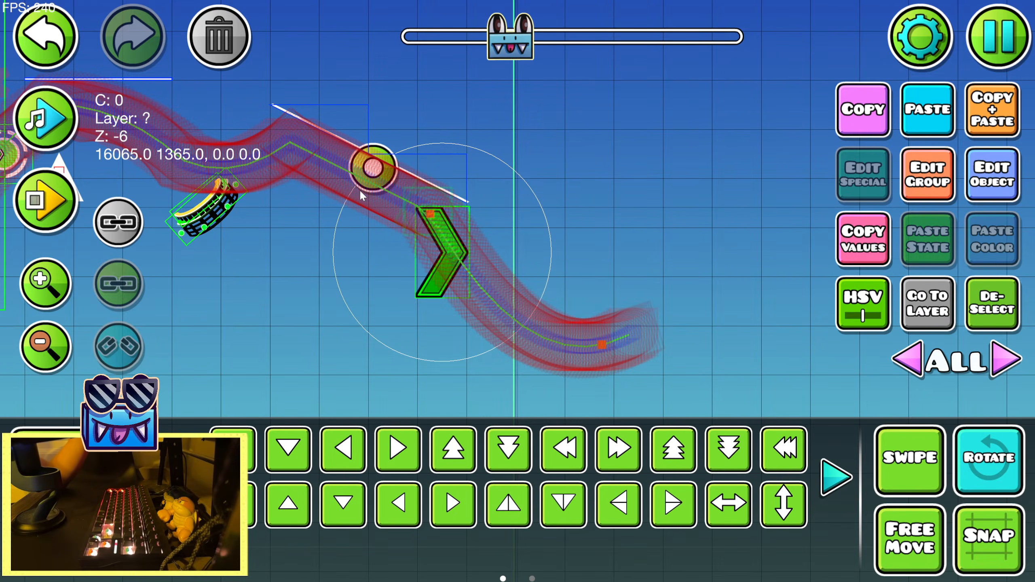
pyautogui.press('q')
pyautogui.press('q')
pyautogui.moveTo(373, 174); pyautogui.dragTo(356, 247)
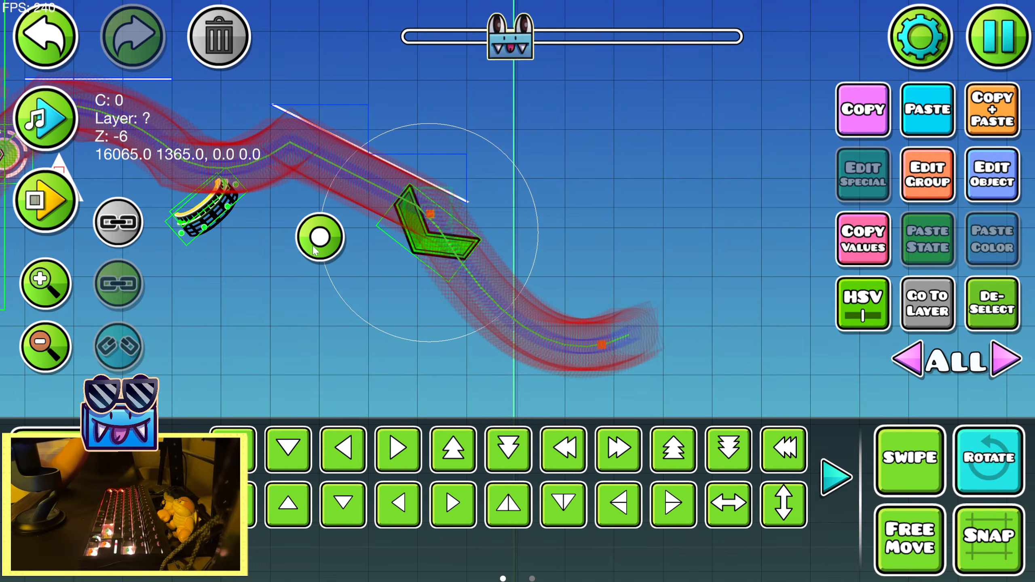
# Scale the rotated speed portal down to 0.56 and nudge it up and forward onto the path
pyautogui.click(184, 477)
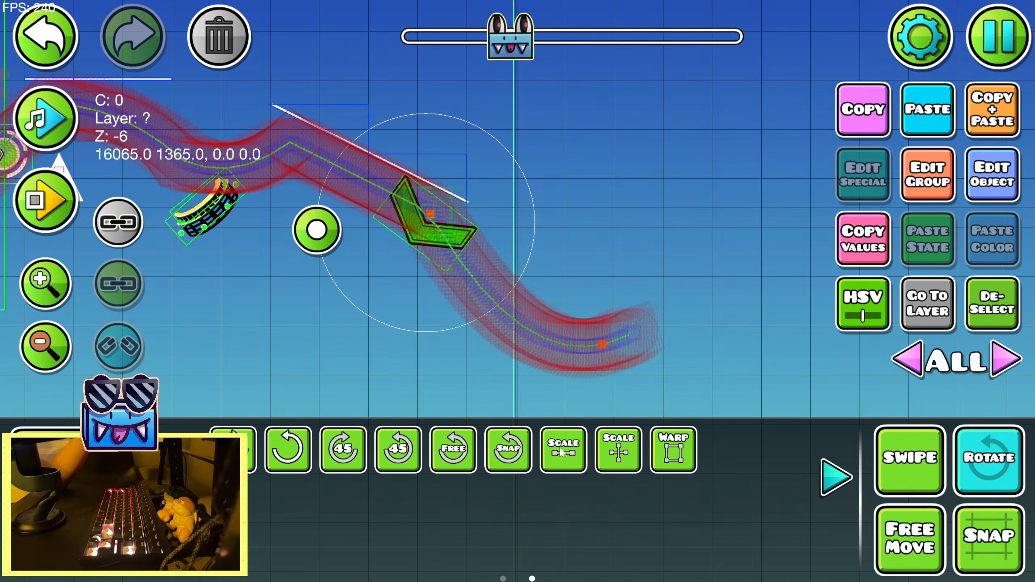
pyautogui.click(564, 450)
pyautogui.moveTo(369, 156); pyautogui.dragTo(276, 164)
pyautogui.hotkey('shift', 'w')
pyautogui.hotkey('shift', 'd')
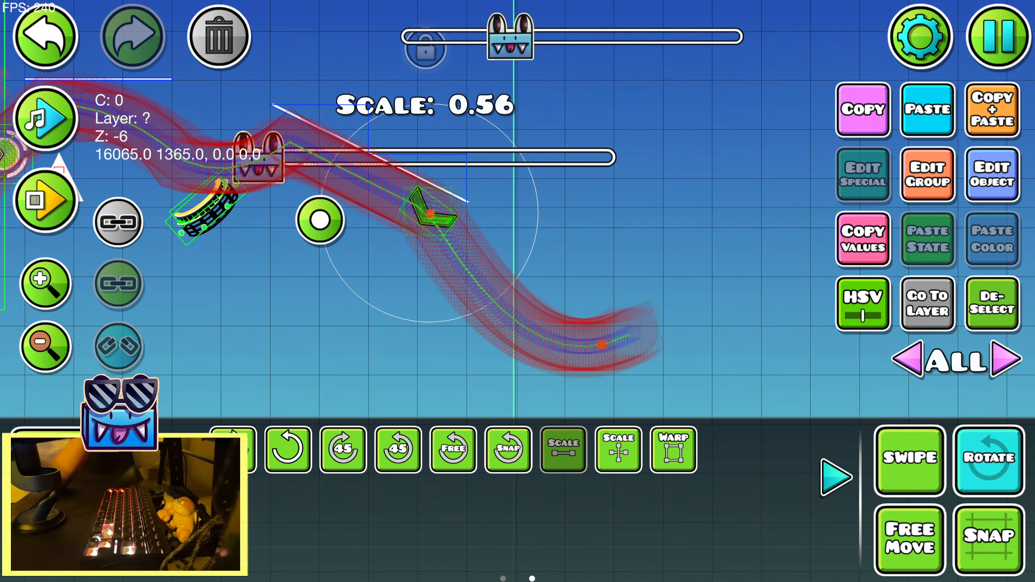
# Place a second, upright blue speed portal at the end of the slope and nudge it up and forward towards the small one
pyautogui.click(55, 449)
pyautogui.click(986, 455)
pyautogui.click(993, 305)
pyautogui.click(416, 252)
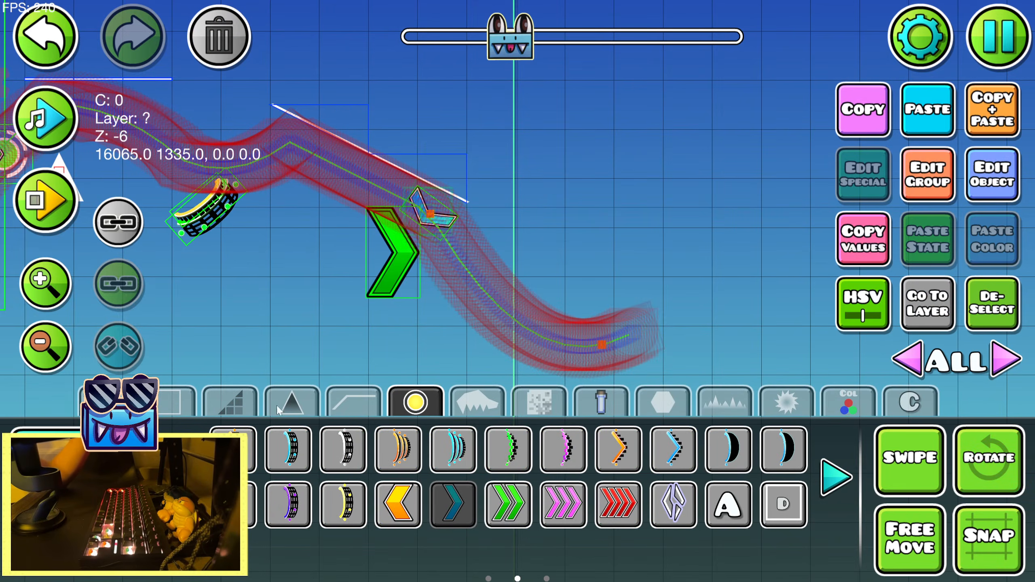
pyautogui.click(55, 504)
pyautogui.hotkey('shift', 'w')
pyautogui.hotkey('shift', 'w')
pyautogui.hotkey('shift', 'w')
pyautogui.hotkey('shift', 'w')
pyautogui.hotkey('shift', 'w')
pyautogui.hotkey('shift', 'd')
pyautogui.hotkey('shift', 'd')
pyautogui.hotkey('shift', 'd')
pyautogui.hotkey('shift', 'd')
pyautogui.hotkey('shift', 'd')
pyautogui.hotkey('shift', 'd')
pyautogui.hotkey('shift', 'd')
pyautogui.hotkey('shift', 'd')
pyautogui.hotkey('shift', 'd')
pyautogui.hotkey('shift', 'd')
pyautogui.hotkey('shift', 'd')
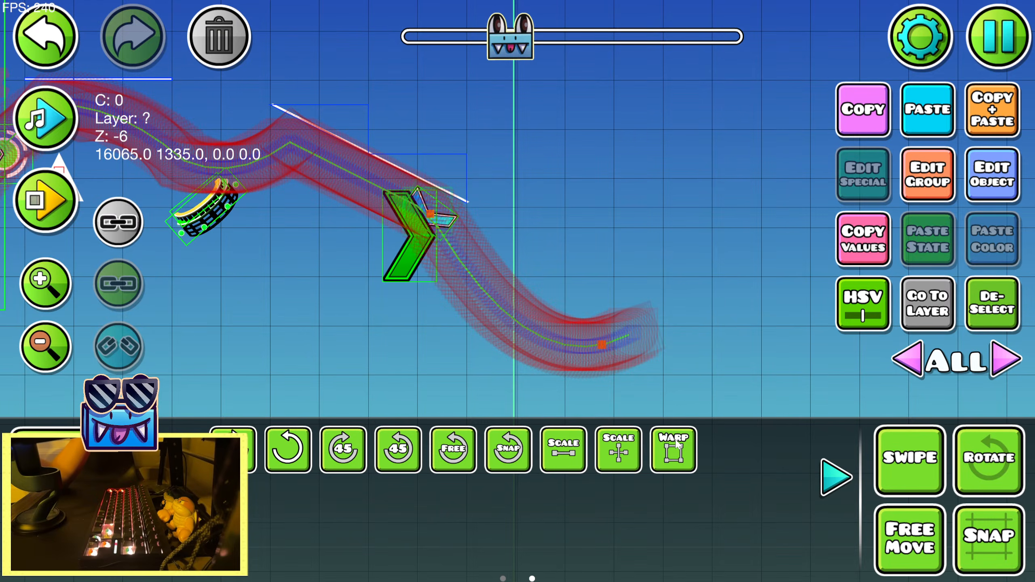
# Warp the second speed portal taller so it spans the path, and hide it in its extra group options
pyautogui.click(671, 459)
pyautogui.moveTo(427, 283); pyautogui.dragTo(427, 337)
pyautogui.click(907, 182)
pyautogui.click(904, 143)
pyautogui.click(466, 245)
pyautogui.click(518, 530)
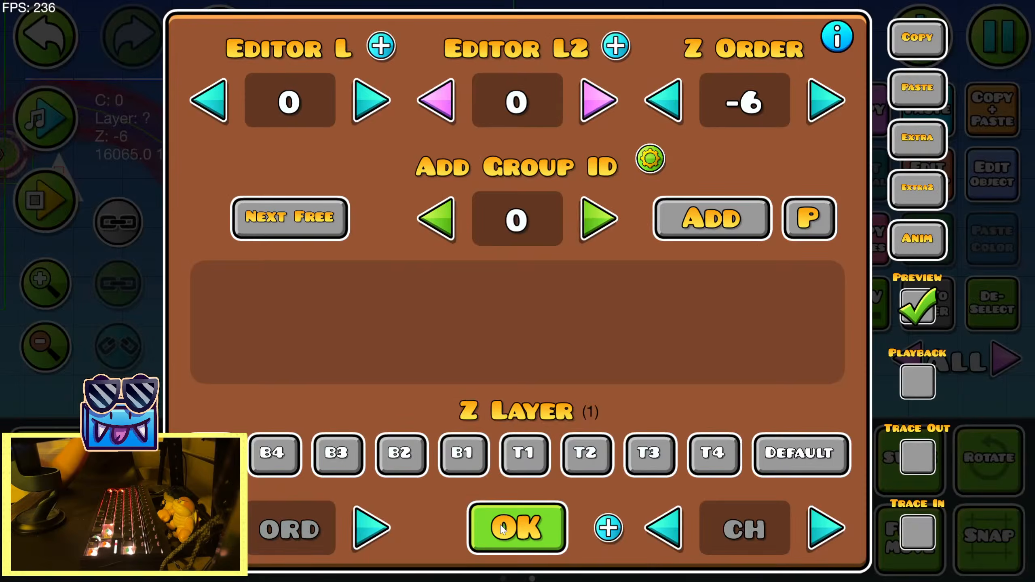
pyautogui.click(518, 531)
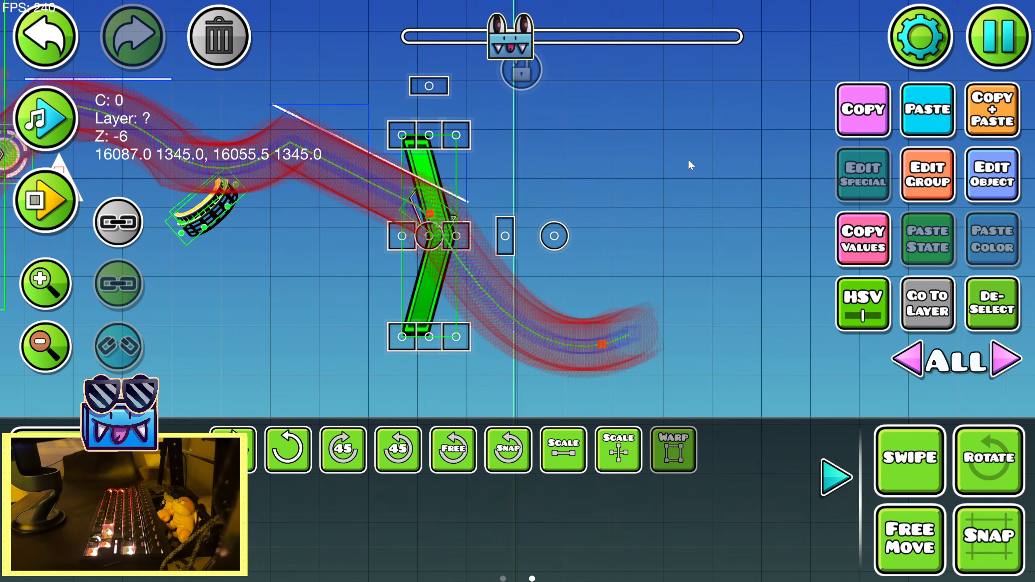
# Playtest the run through the new speed portals and preview the song against the path traced beyond them
pyautogui.press('Return')
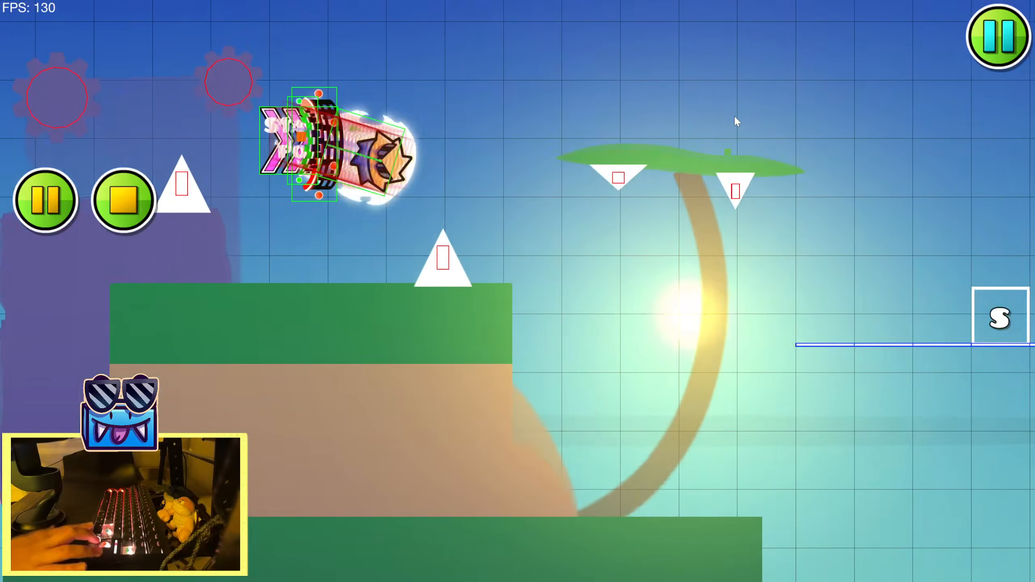
pyautogui.press('Up')
pyautogui.press('Up')
pyautogui.press('Up')
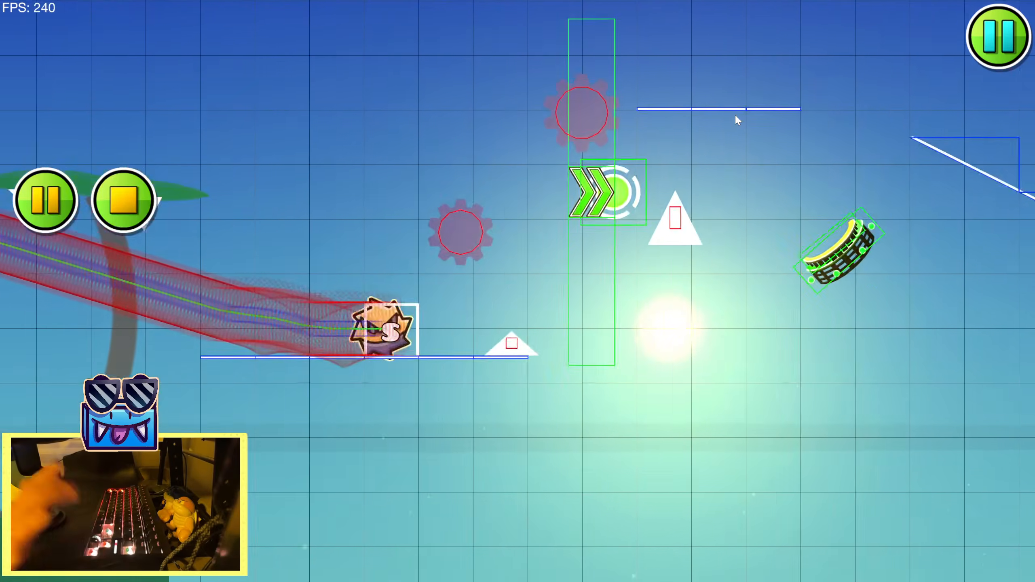
pyautogui.press('Up')
pyautogui.press('Up')
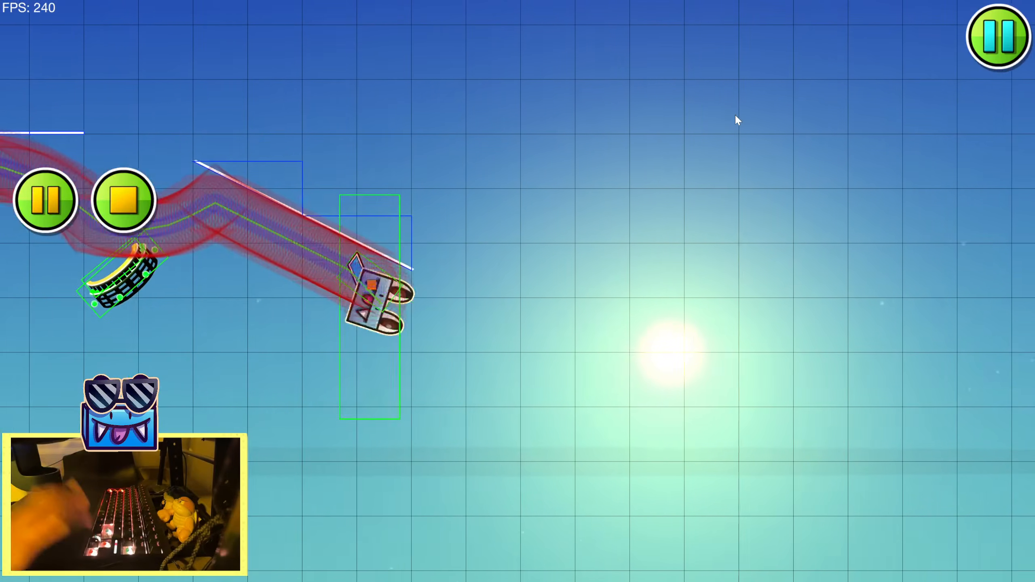
pyautogui.press('Return')
pyautogui.moveTo(390, 259); pyautogui.dragTo(452, 208)
pyautogui.click(45, 280)
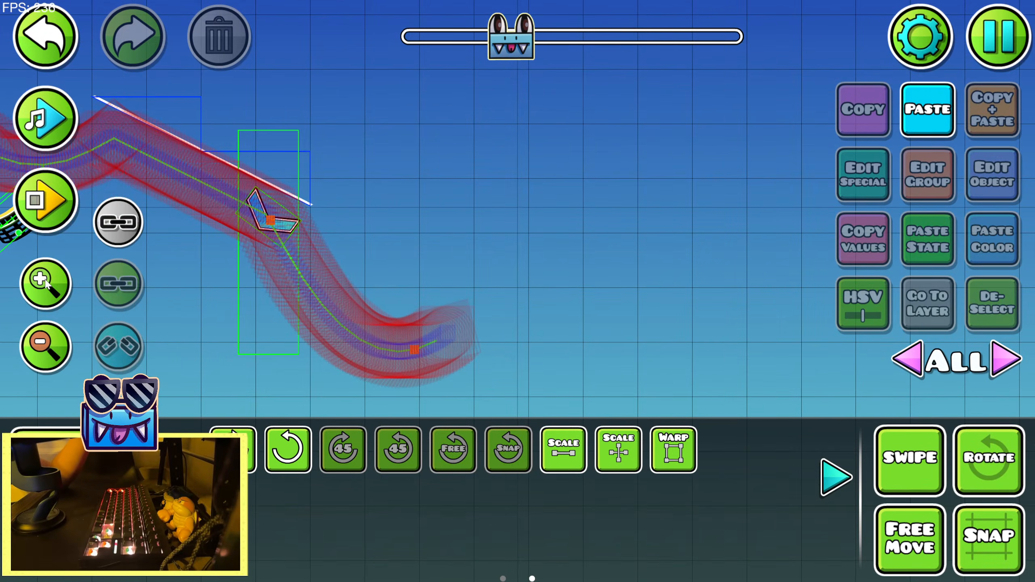
pyautogui.click(52, 121)
pyautogui.click(49, 119)
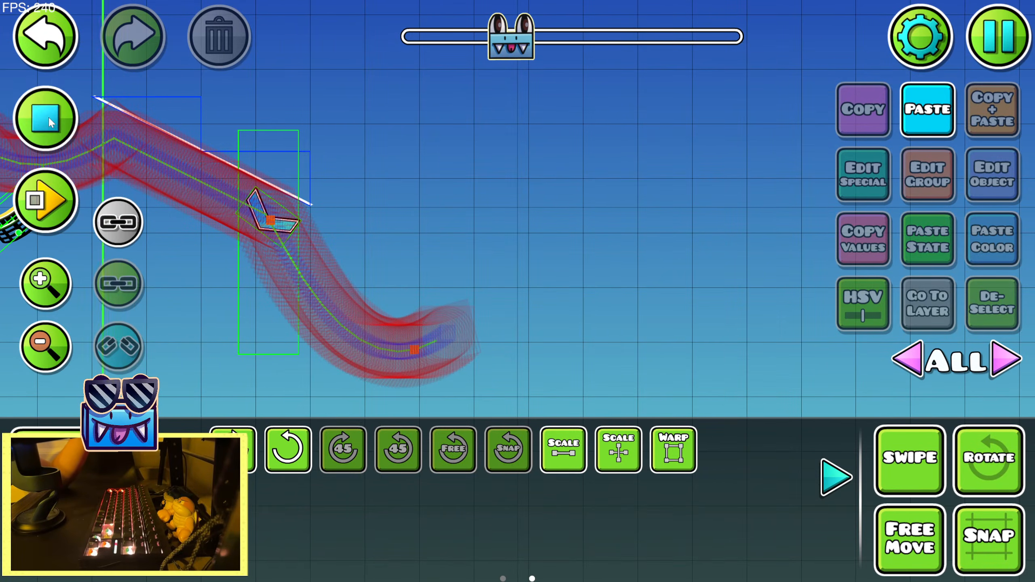
# Place a blue gravity portal across the end of the traced curve and scale it to 0.76
pyautogui.click(85, 449)
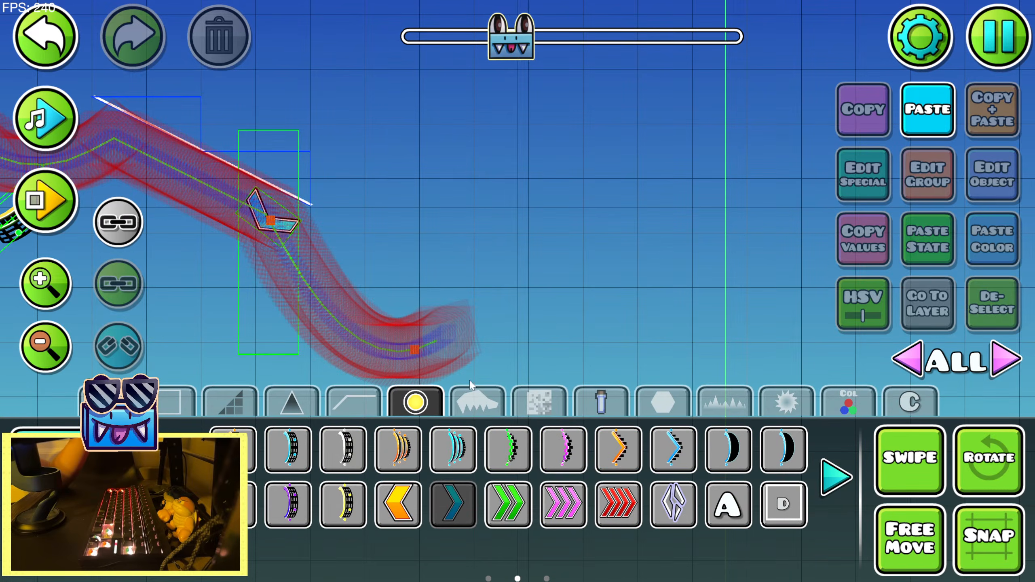
pyautogui.moveTo(470, 381); pyautogui.dragTo(531, 361)
pyautogui.click(836, 477)
pyautogui.click(835, 477)
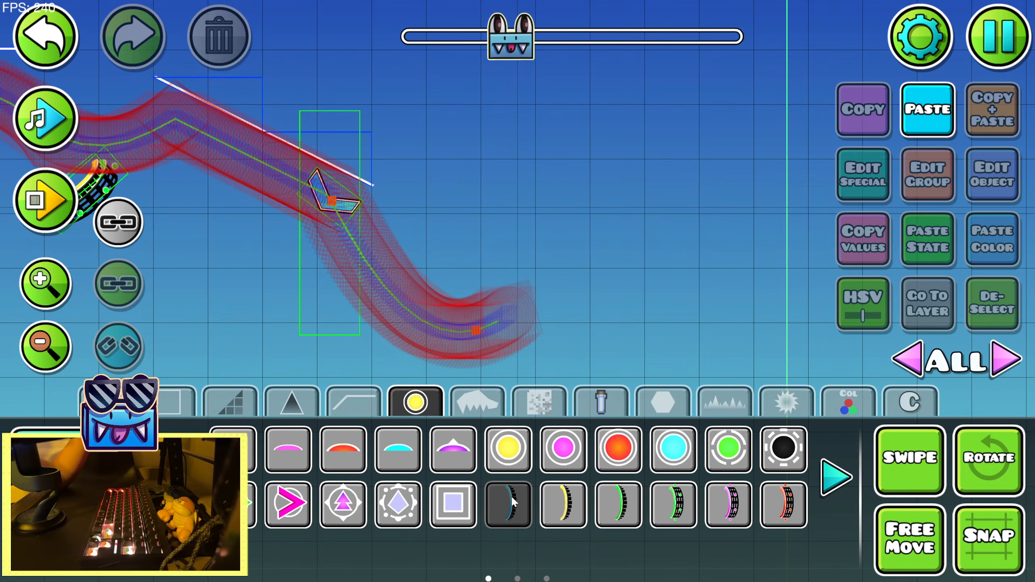
pyautogui.click(493, 336)
pyautogui.press('2')
pyautogui.click(563, 449)
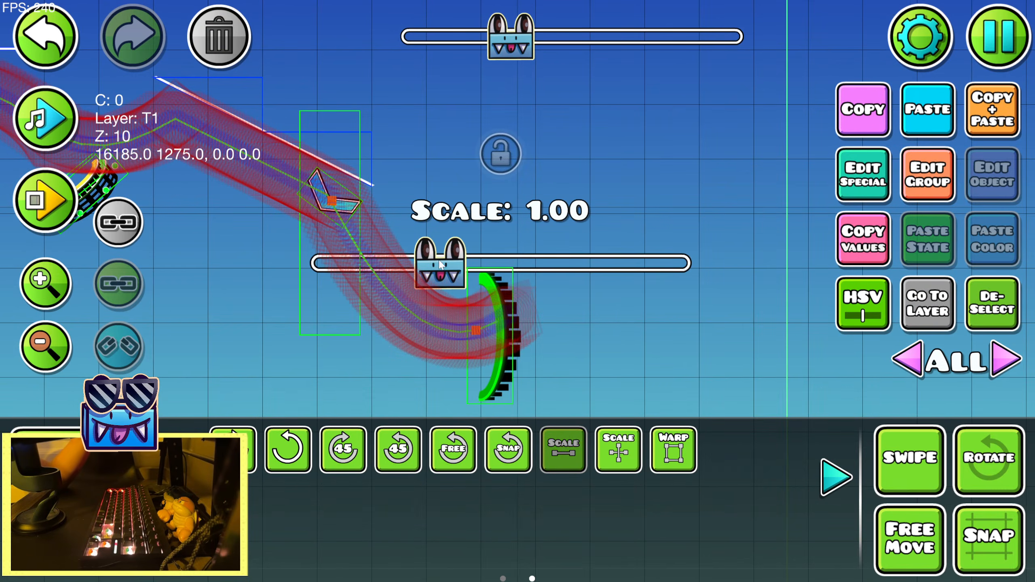
pyautogui.moveTo(440, 265); pyautogui.dragTo(382, 266)
pyautogui.press('1')
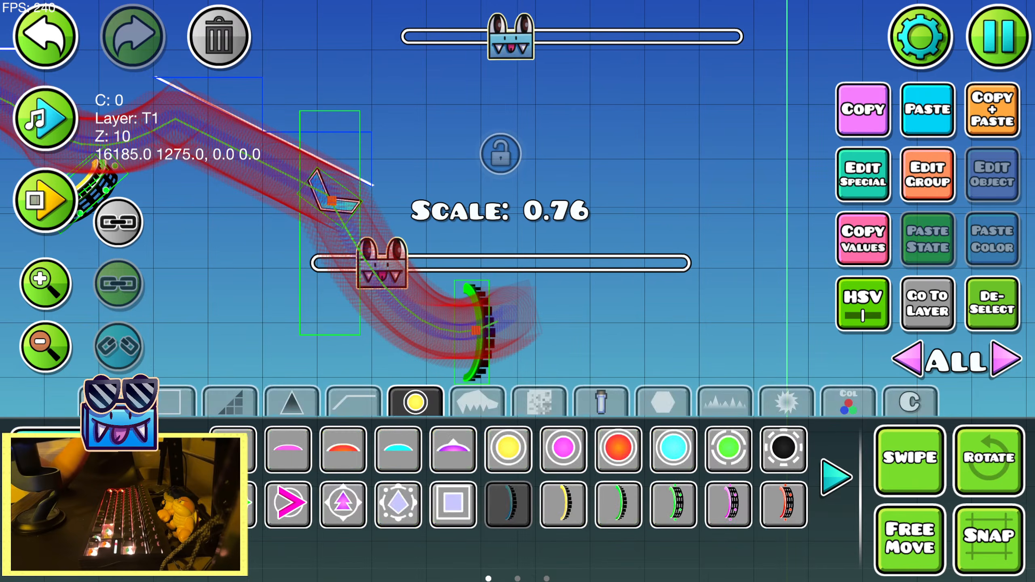
# Place a yellow jump orb directly before the blue gravity portal and scale it to 0.69
pyautogui.click(516, 448)
pyautogui.click(456, 333)
pyautogui.press('2')
pyautogui.click(563, 448)
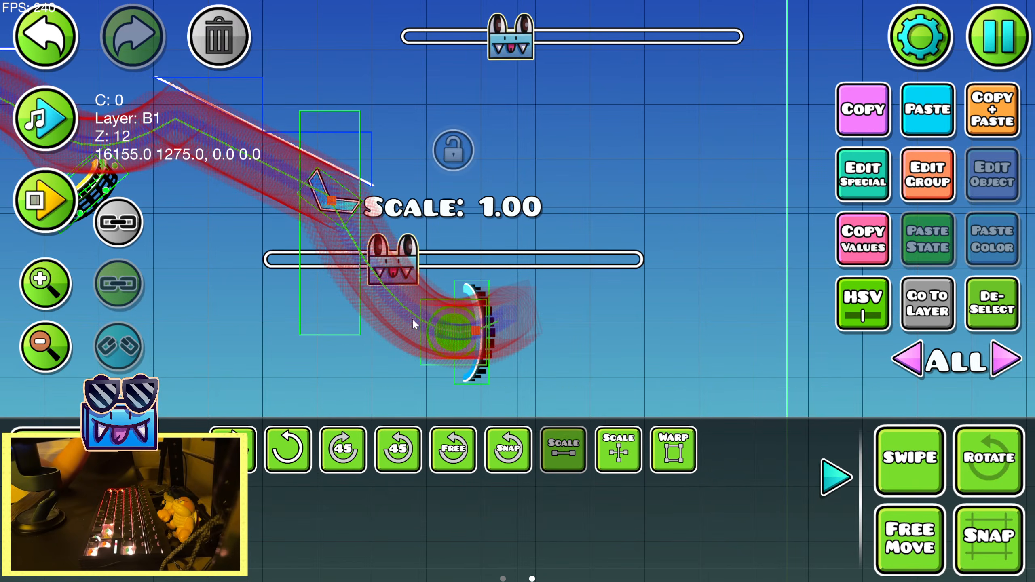
pyautogui.moveTo(455, 265); pyautogui.dragTo(321, 269)
# Place a half-height spike at the lower end of the descending slope and turn it upside down
pyautogui.press('1')
pyautogui.click(295, 402)
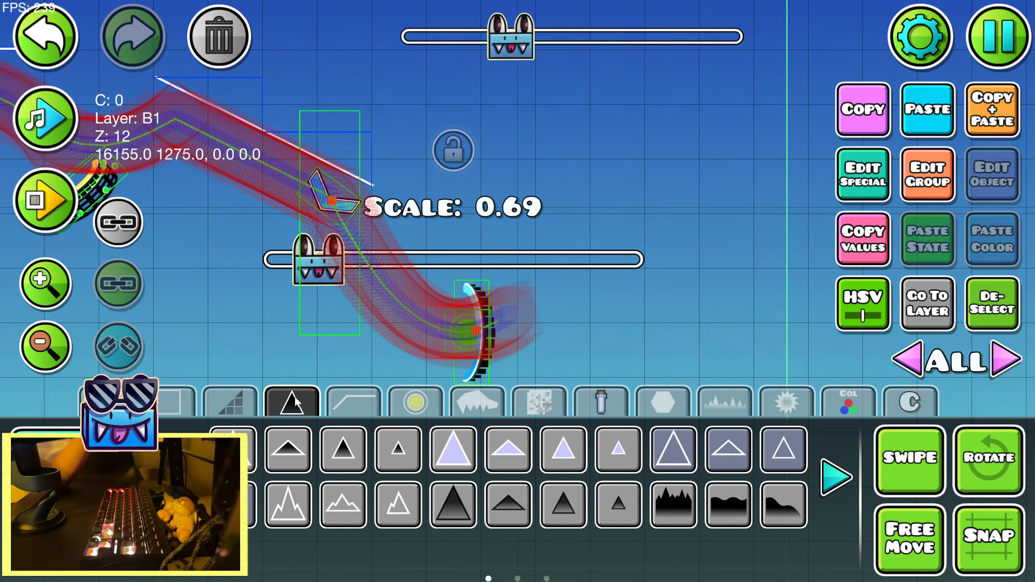
pyautogui.click(508, 448)
pyautogui.click(397, 222)
pyautogui.press('2')
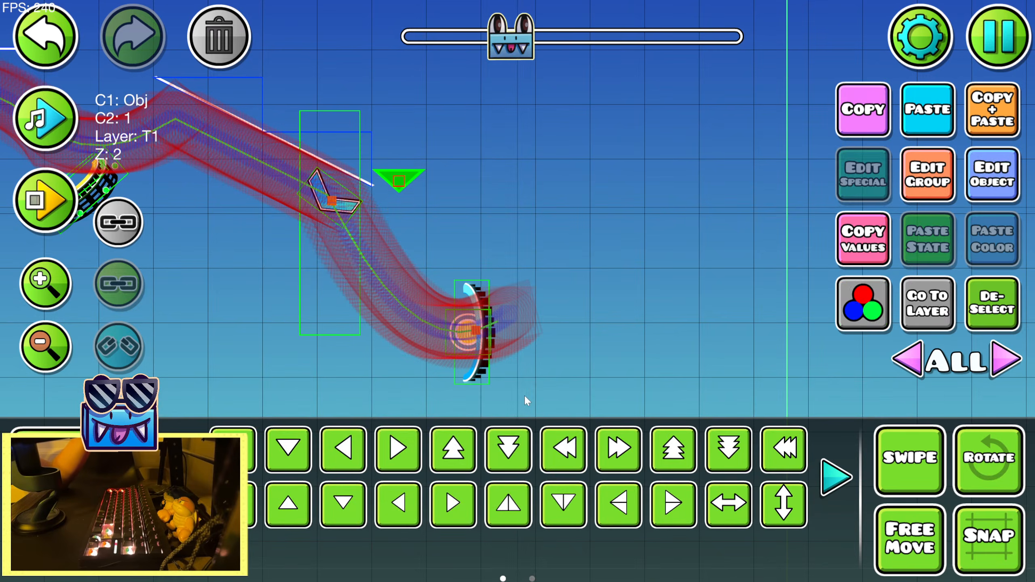
pyautogui.moveTo(309, 369); pyautogui.dragTo(385, 347)
# Place an upright full-size spike beneath the path, below the small speed portal
pyautogui.press('1')
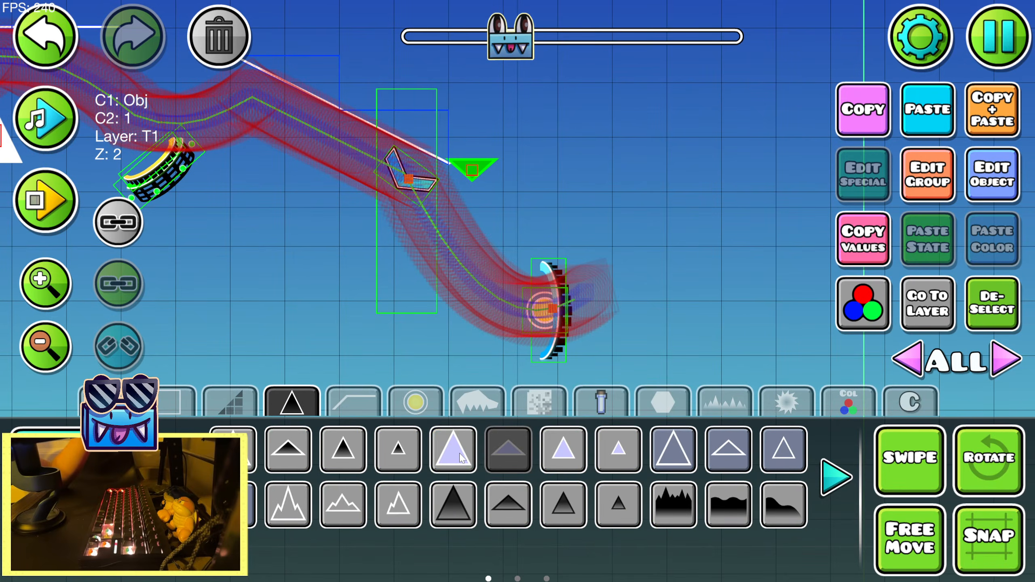
pyautogui.click(460, 454)
pyautogui.click(375, 286)
pyautogui.press('2')
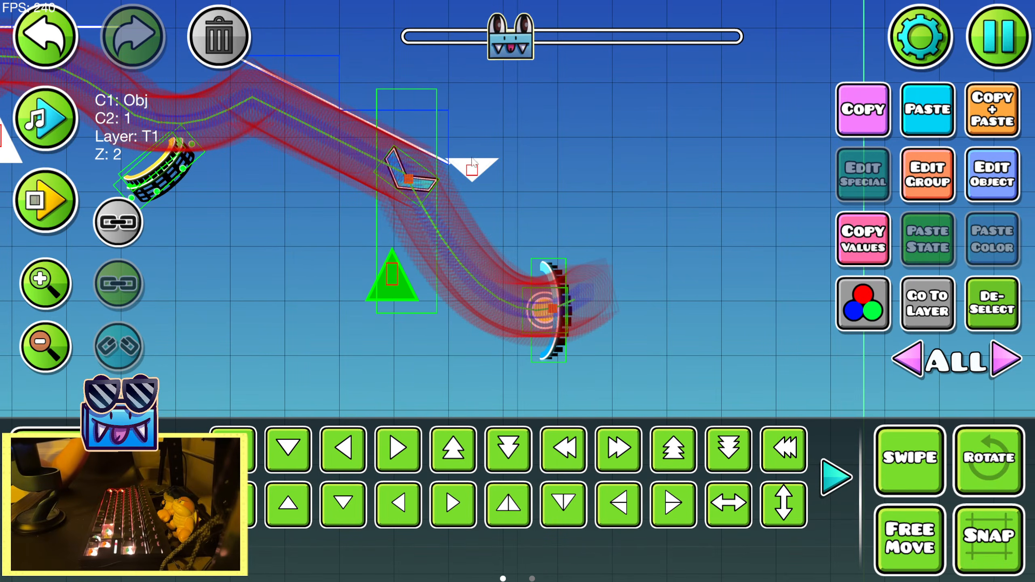
# Preview the song over the slope section and playtest through the blue gravity portal and yellow orb
pyautogui.click(473, 169)
pyautogui.hscroll(-10, 469, 286)
pyautogui.scroll(3, 468, 286)
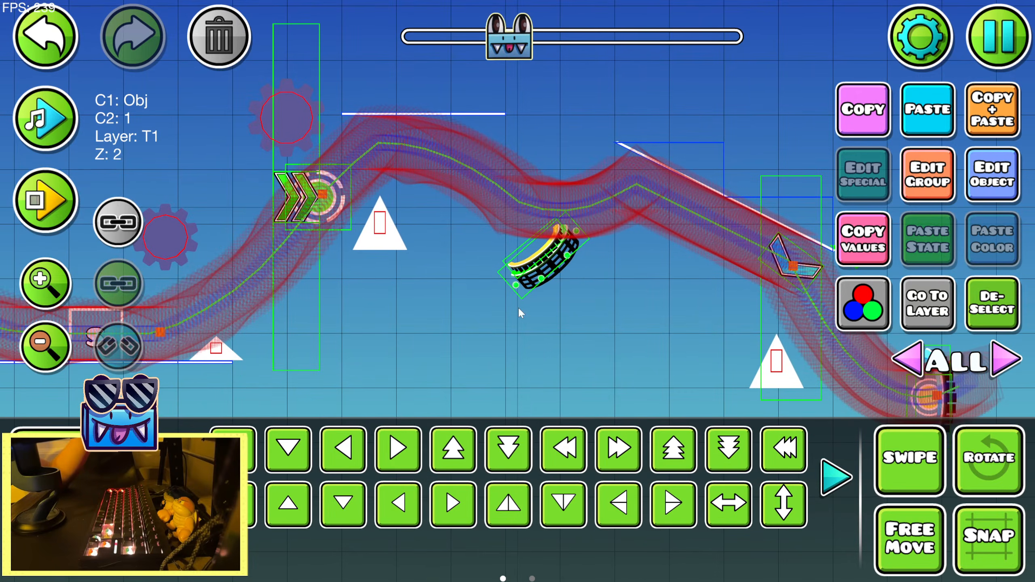
pyautogui.click(36, 120)
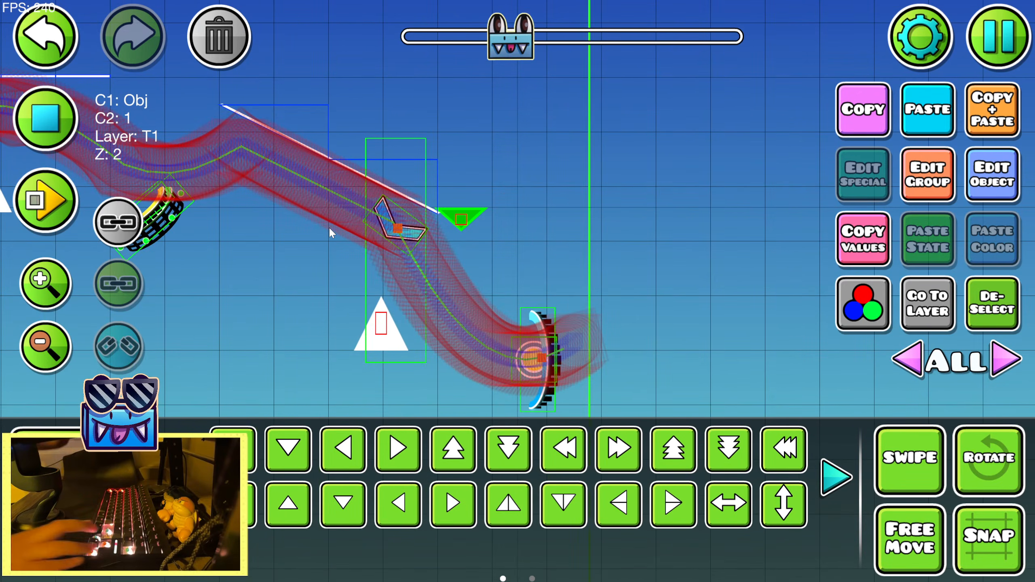
pyautogui.press('Return')
pyautogui.press('Up')
pyautogui.press('Up')
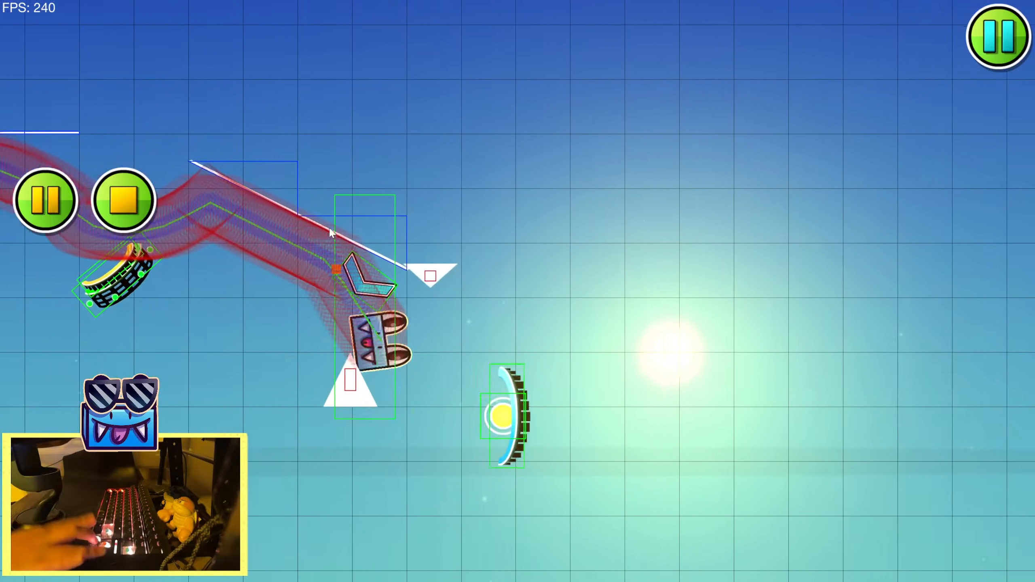
pyautogui.press('Up')
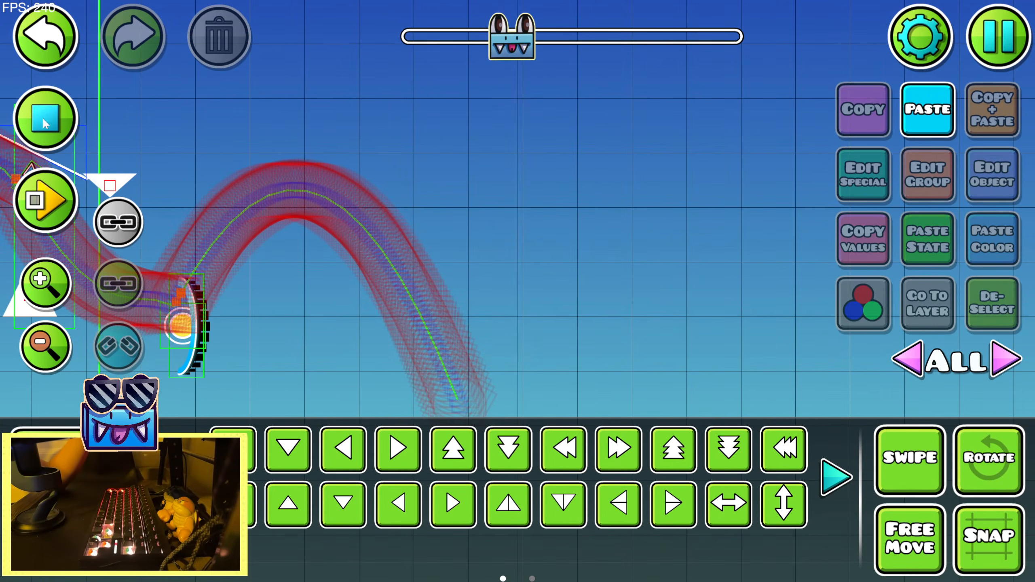
# Replay the song preview to compare the beat with the new arc traced past the gravity portal
pyautogui.click(42, 116)
pyautogui.click(41, 114)
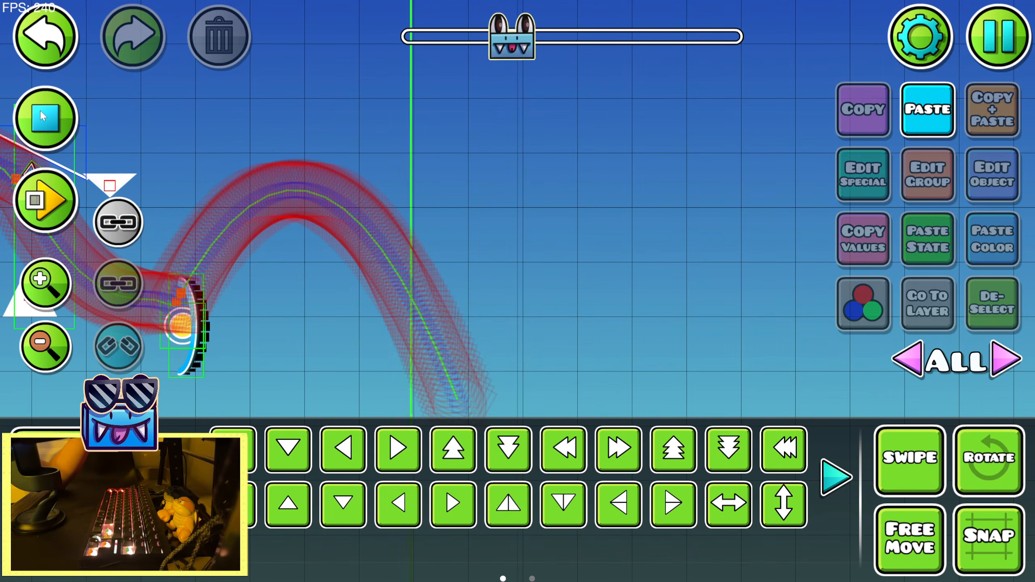
pyautogui.click(40, 111)
pyautogui.click(40, 112)
pyautogui.click(40, 112)
# Place a Disable trigger from the trigger objects below the blue gravity portal
pyautogui.moveTo(112, 378); pyautogui.dragTo(220, 311)
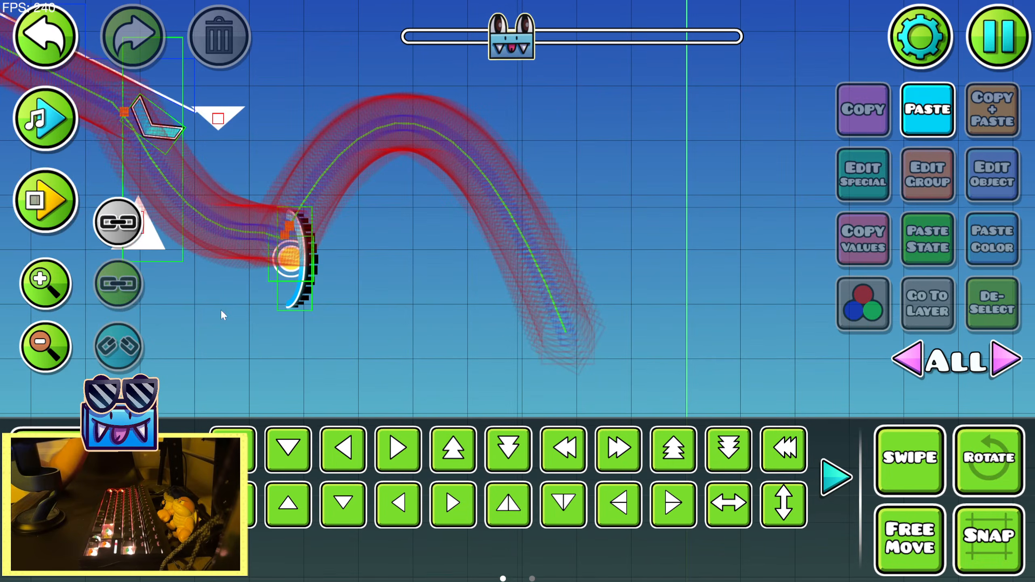
pyautogui.press('1')
pyautogui.click(848, 408)
pyautogui.click(834, 489)
pyautogui.click(834, 489)
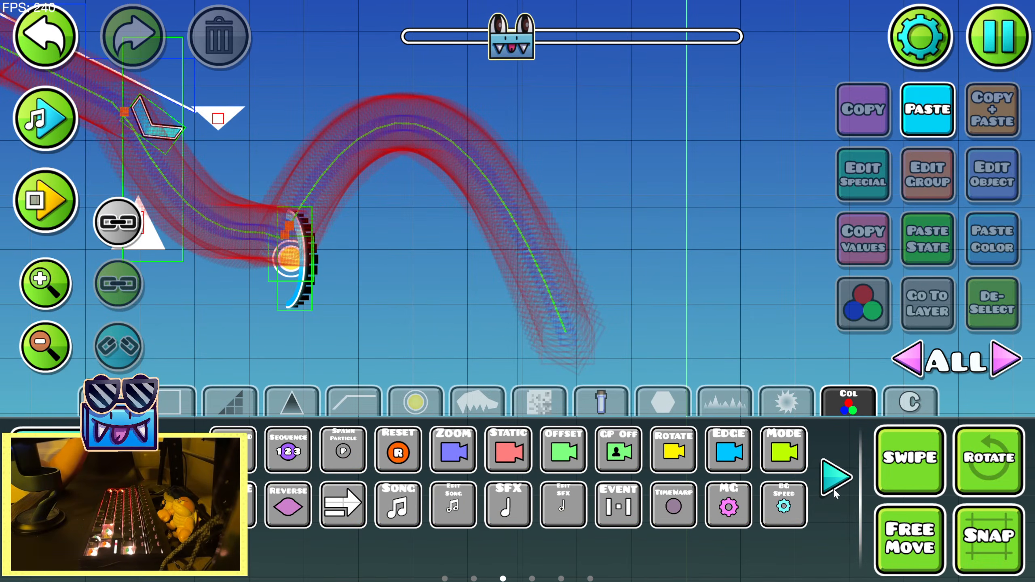
pyautogui.click(834, 489)
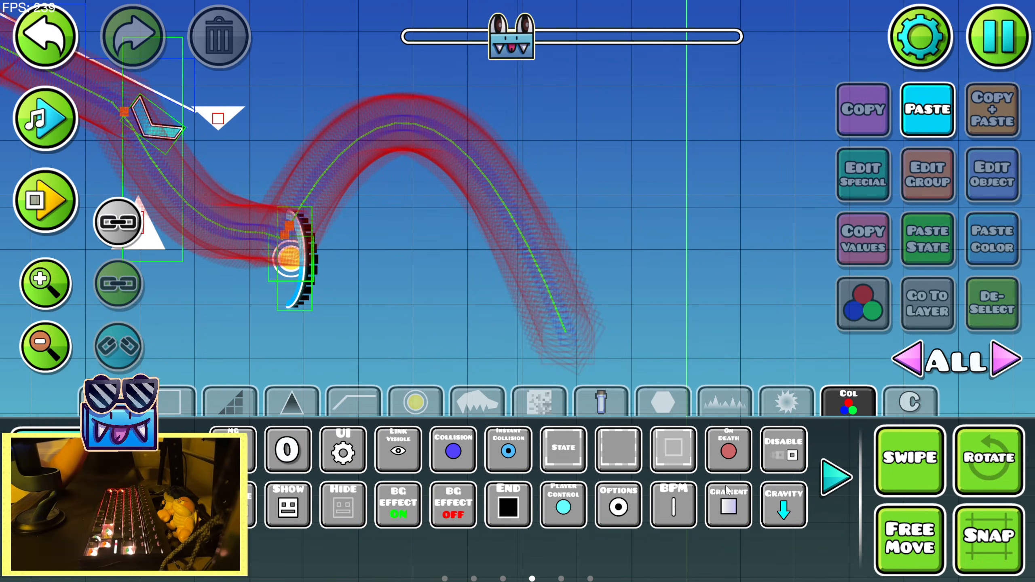
pyautogui.click(764, 468)
pyautogui.press('2')
# Place three gentle descending slope pieces in a line where the arc lands, checking the landing point against the song preview
pyautogui.click(44, 118)
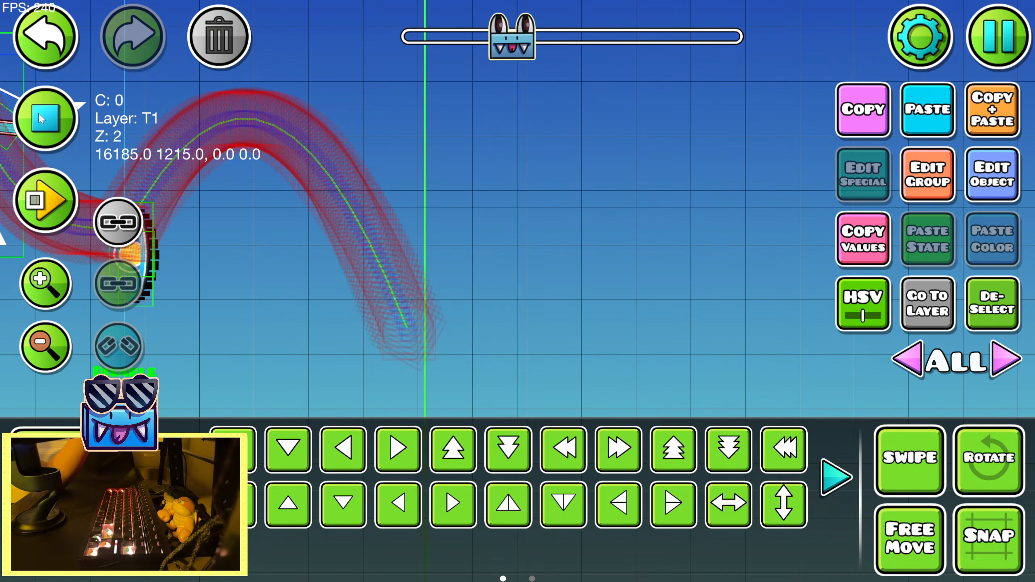
pyautogui.click(40, 117)
pyautogui.click(40, 117)
pyautogui.click(40, 118)
pyautogui.press('1')
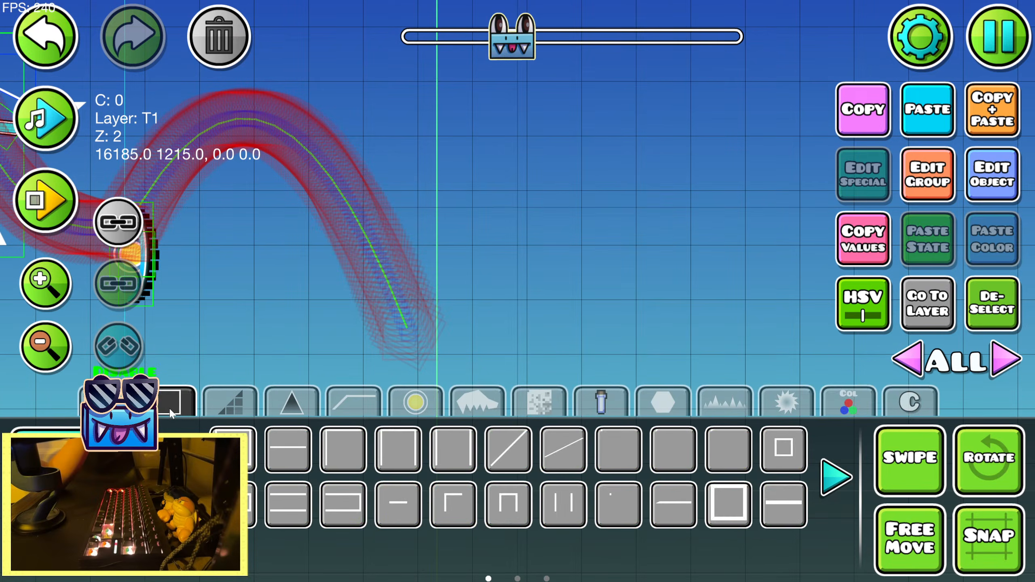
pyautogui.click(355, 312)
pyautogui.press('2')
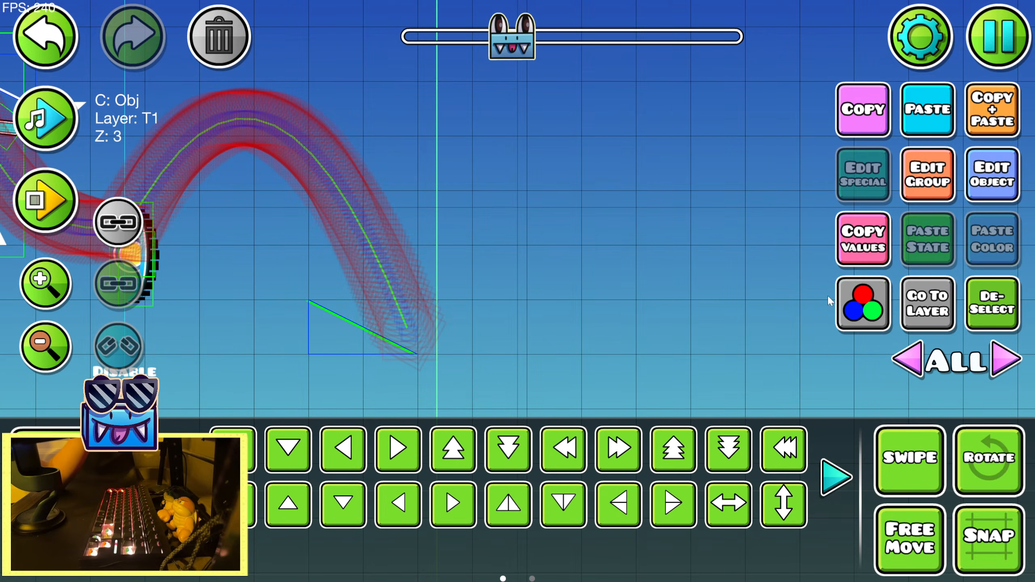
pyautogui.click(987, 144)
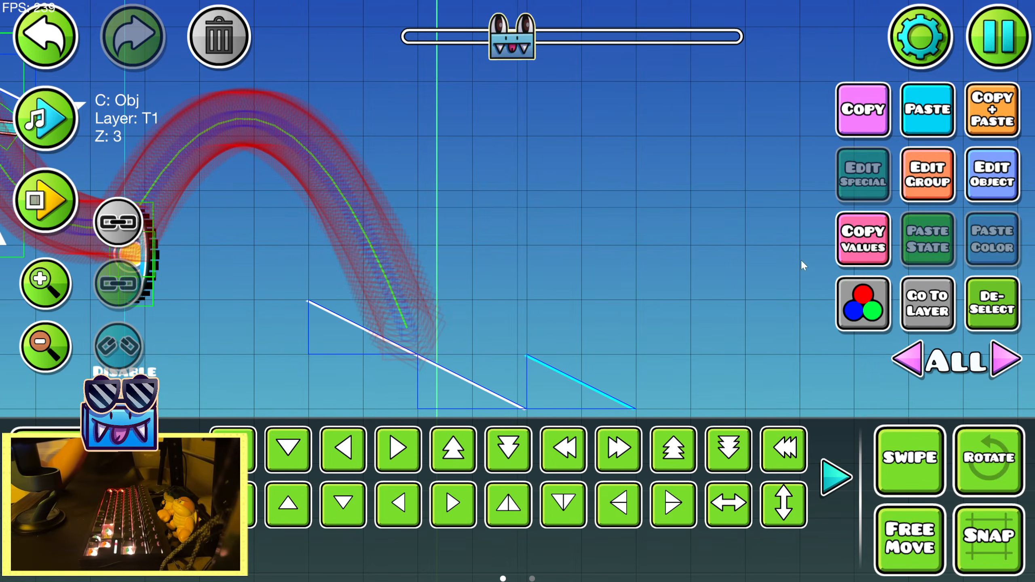
pyautogui.click(52, 145)
pyautogui.click(52, 145)
# Paste the copied sawblade and move it into the space beneath the arc past the gravity portal
pyautogui.press('1')
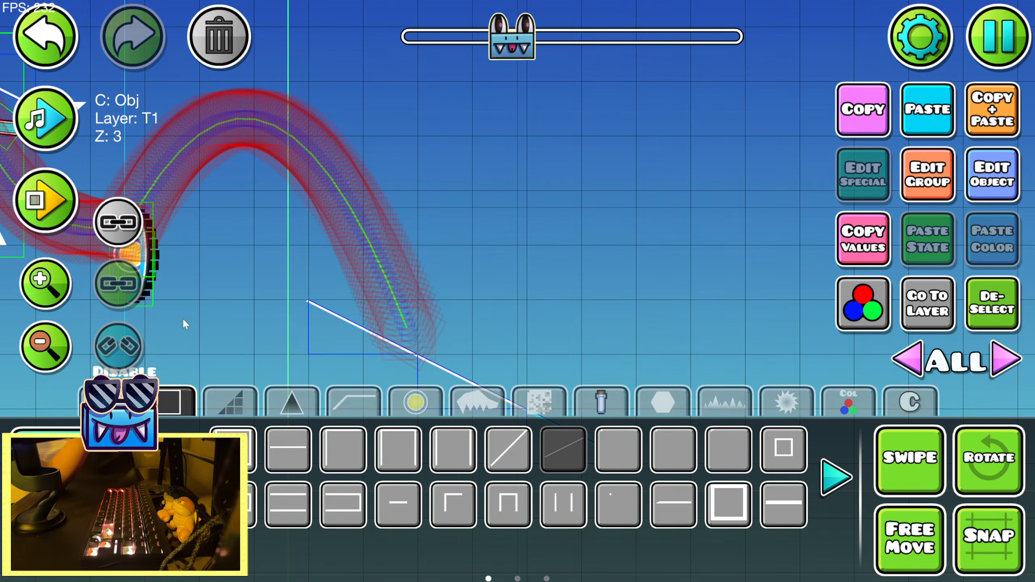
pyautogui.moveTo(184, 321); pyautogui.dragTo(354, 359)
pyautogui.press('2')
pyautogui.click(926, 99)
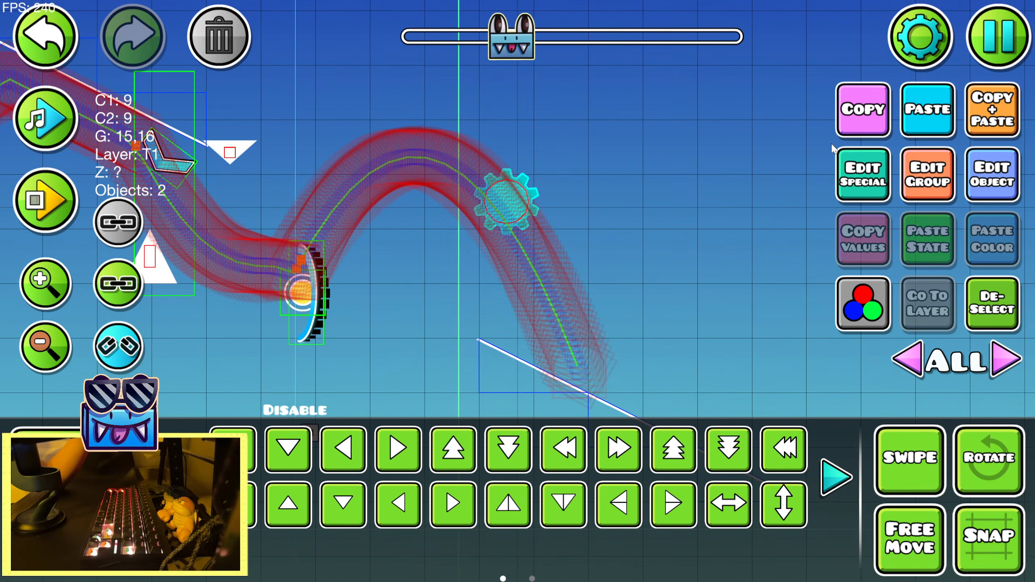
pyautogui.press('a')
pyautogui.press('s')
pyautogui.press('w')
pyautogui.hotkey('shift', 'w')
pyautogui.press('s')
# Nudge the pasted sawblade beneath the arc's peak and set its scale to 0.87
pyautogui.click(835, 477)
pyautogui.press('a')
pyautogui.hotkey('shift', 'w')
pyautogui.click(557, 457)
pyautogui.hotkey('shift', 'w')
pyautogui.hotkey('shift', 'd')
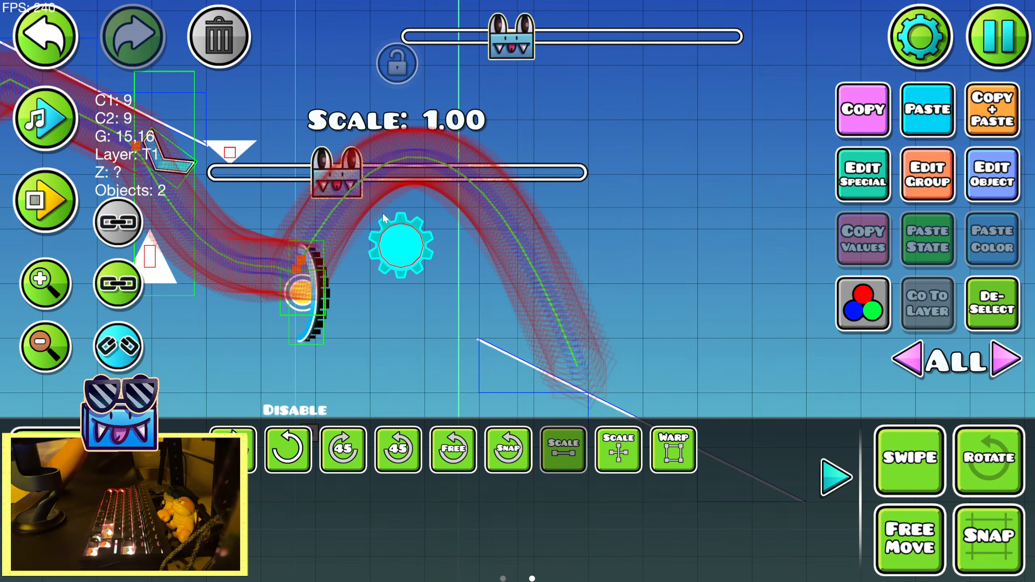
pyautogui.moveTo(337, 172); pyautogui.dragTo(314, 180)
# Place a narrow spike above the rising part of the arc and turn it upside down
pyautogui.press('1')
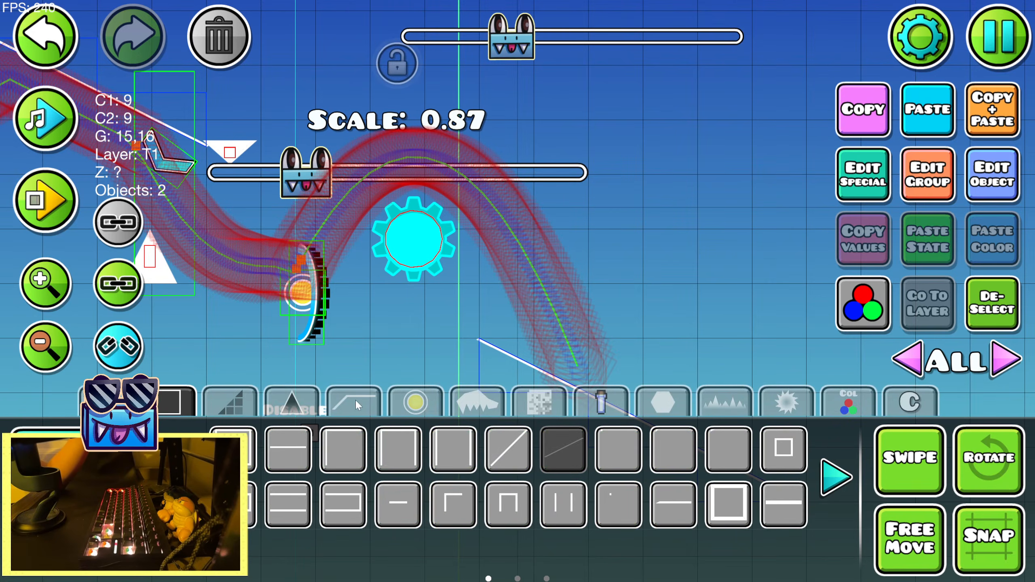
pyautogui.click(292, 402)
pyautogui.click(564, 449)
pyautogui.click(344, 159)
pyautogui.press('2')
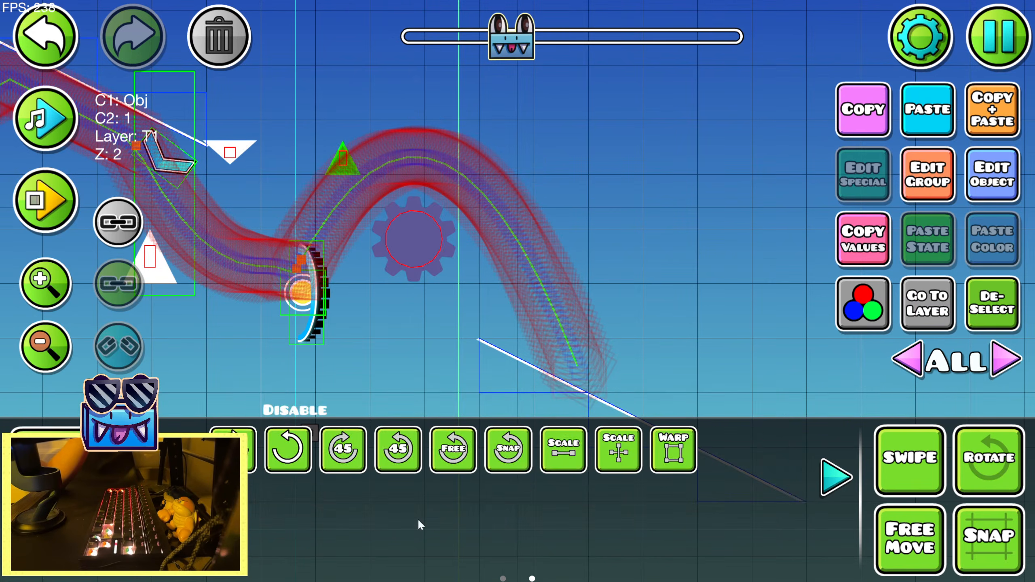
pyautogui.click(834, 483)
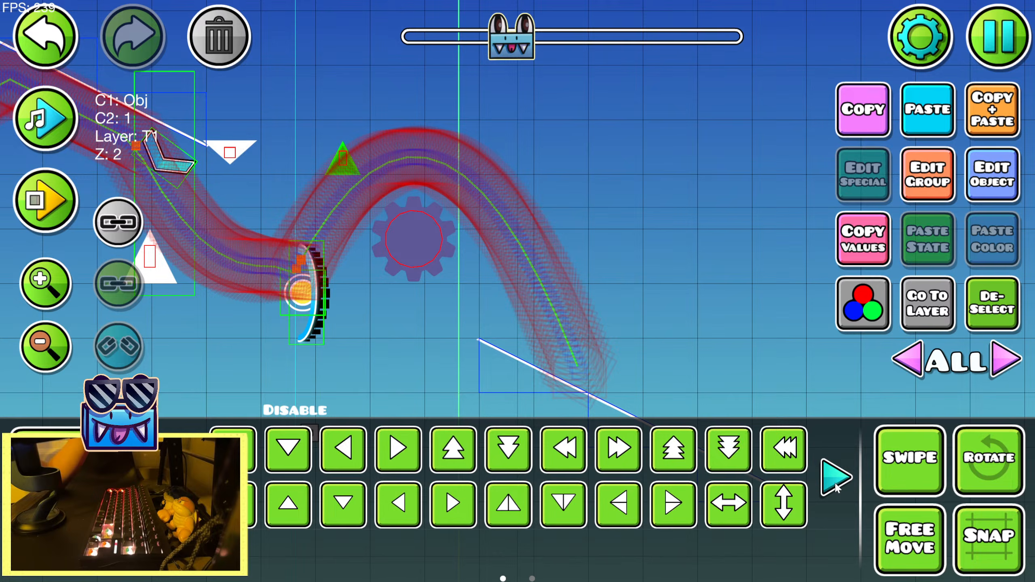
# Preview the song over the arc and the new slope to check the timing of the landing
pyautogui.click(413, 237)
pyautogui.click(47, 117)
pyautogui.click(993, 303)
pyautogui.moveTo(362, 261); pyautogui.dragTo(98, 170)
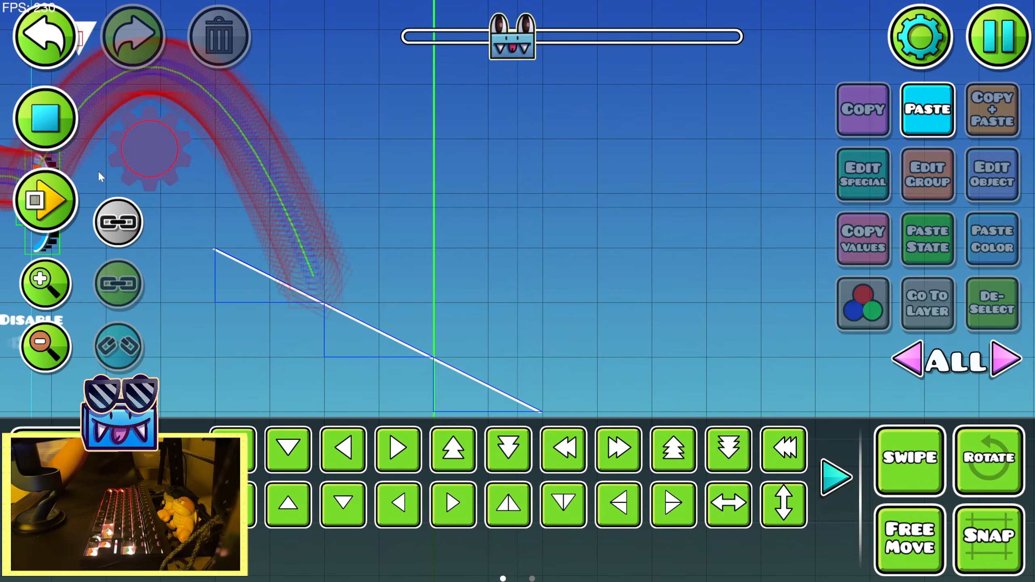
pyautogui.click(48, 118)
pyautogui.click(43, 114)
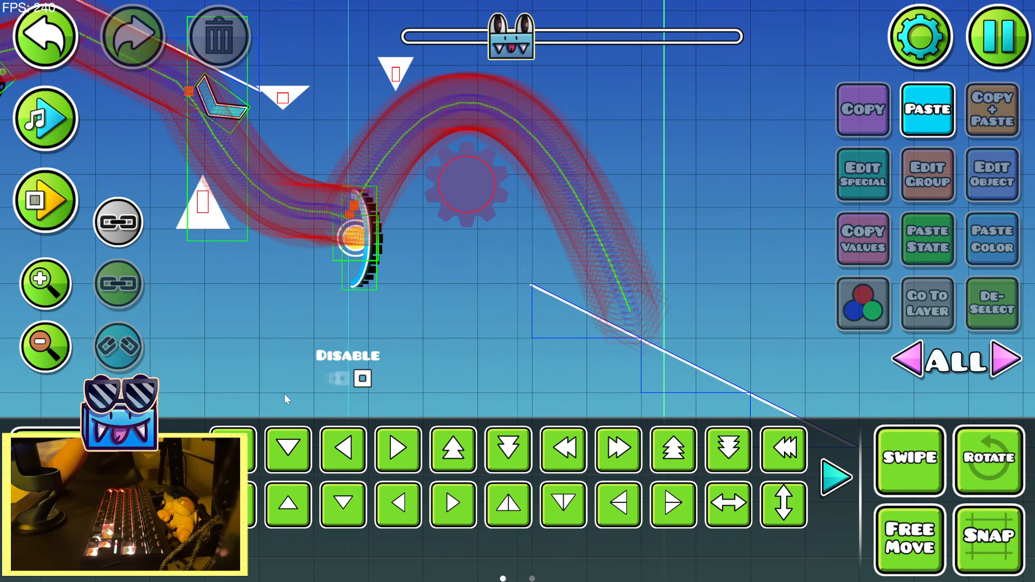
pyautogui.click(77, 448)
pyautogui.click(46, 118)
pyautogui.click(46, 119)
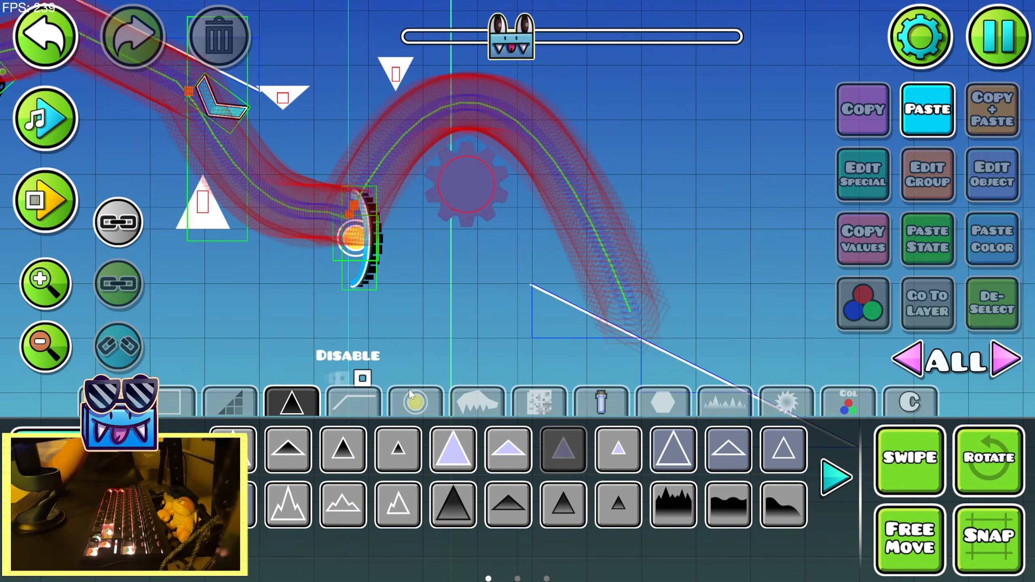
# Place an orange slow-speed portal over the yellow orb at scale 0.52 and playtest the jump
pyautogui.click(412, 395)
pyautogui.moveTo(385, 302); pyautogui.dragTo(477, 373)
pyautogui.click(826, 483)
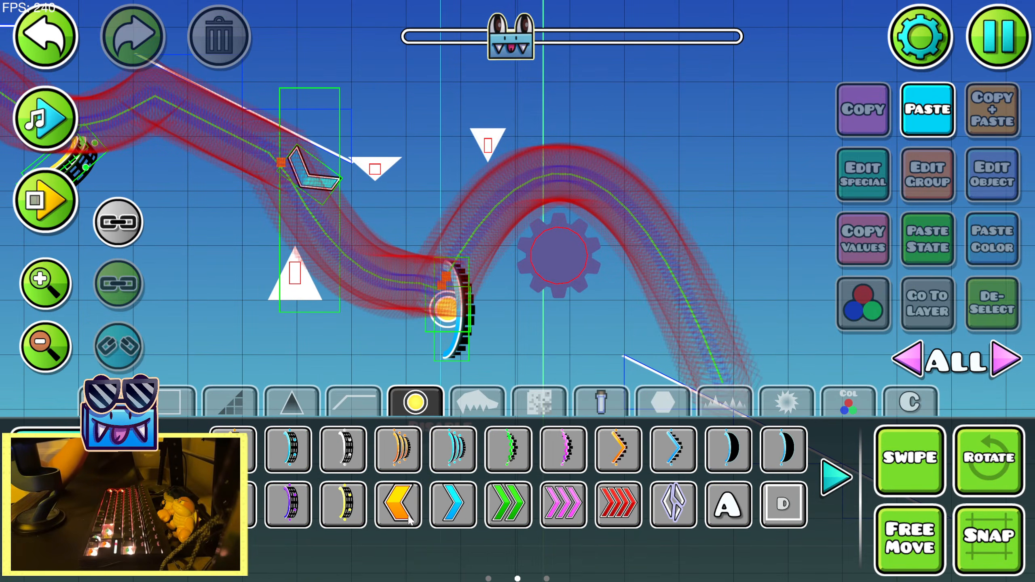
pyautogui.click(414, 304)
pyautogui.press('2')
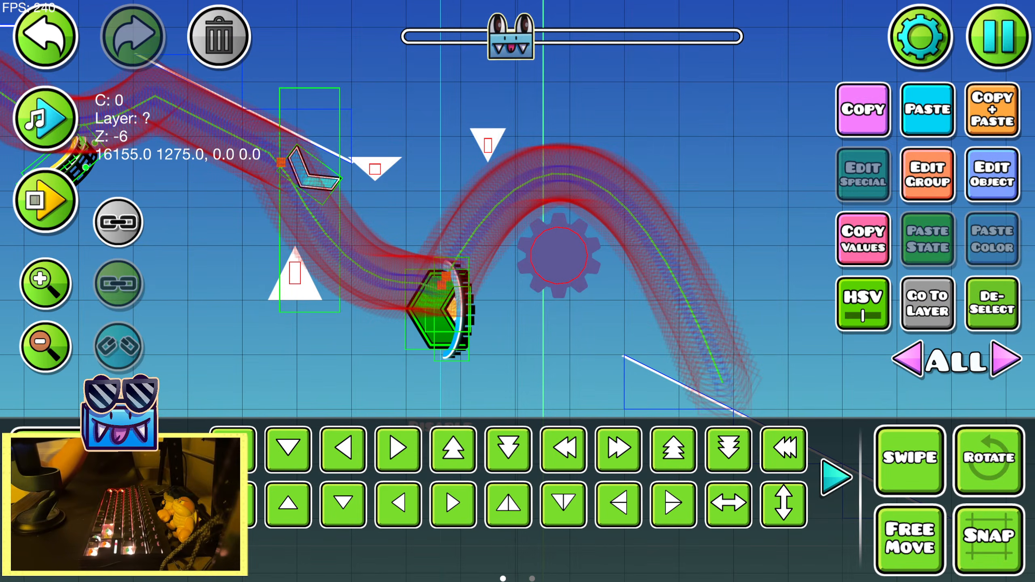
pyautogui.click(182, 477)
pyautogui.click(563, 449)
pyautogui.moveTo(375, 237); pyautogui.dragTo(260, 238)
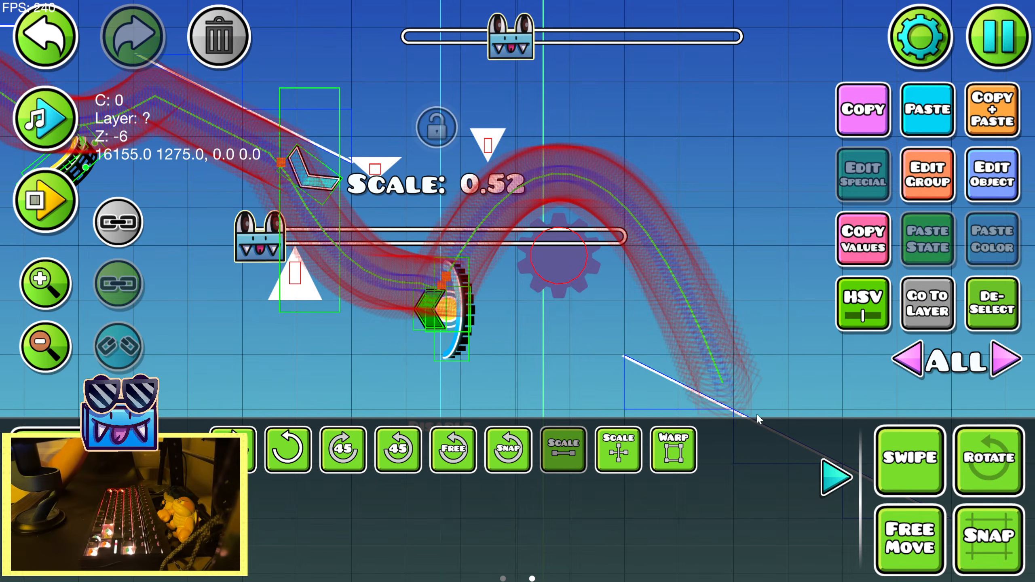
pyautogui.click(836, 477)
pyautogui.press('Return')
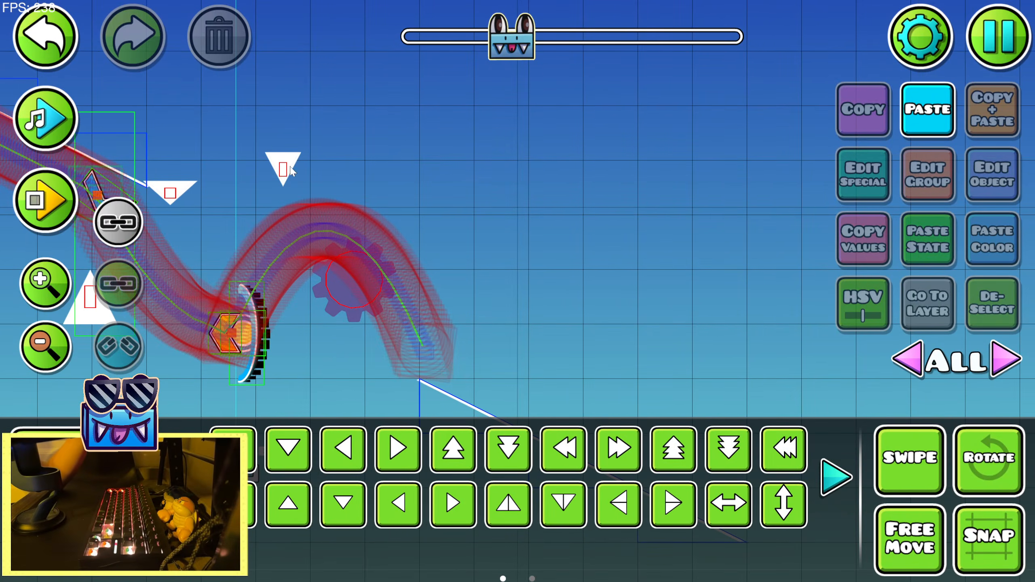
# Shift the upside-down spike and the sawblade down and left to fit the shorter arc
pyautogui.click(290, 174)
pyautogui.keyDown('shift'); pyautogui.click(348, 270); pyautogui.keyUp('shift')
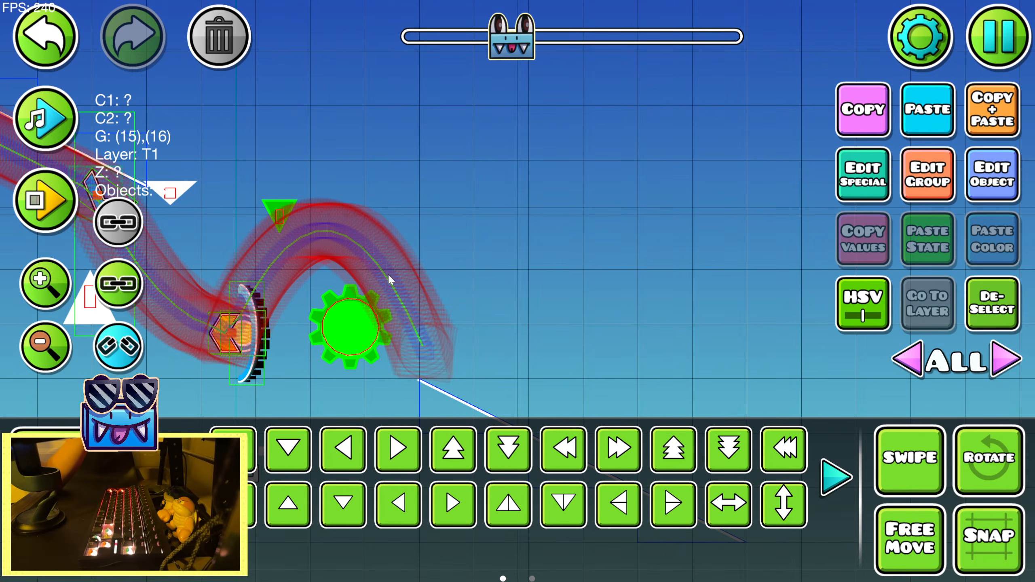
pyautogui.hotkey('shift', 'a')
pyautogui.hotkey('shift', 'a')
pyautogui.hotkey('shift', 'a')
pyautogui.hotkey('shift', 'a')
pyautogui.hotkey('shift', 'a')
pyautogui.hotkey('shift', 'a')
pyautogui.hotkey('shift', 'w')
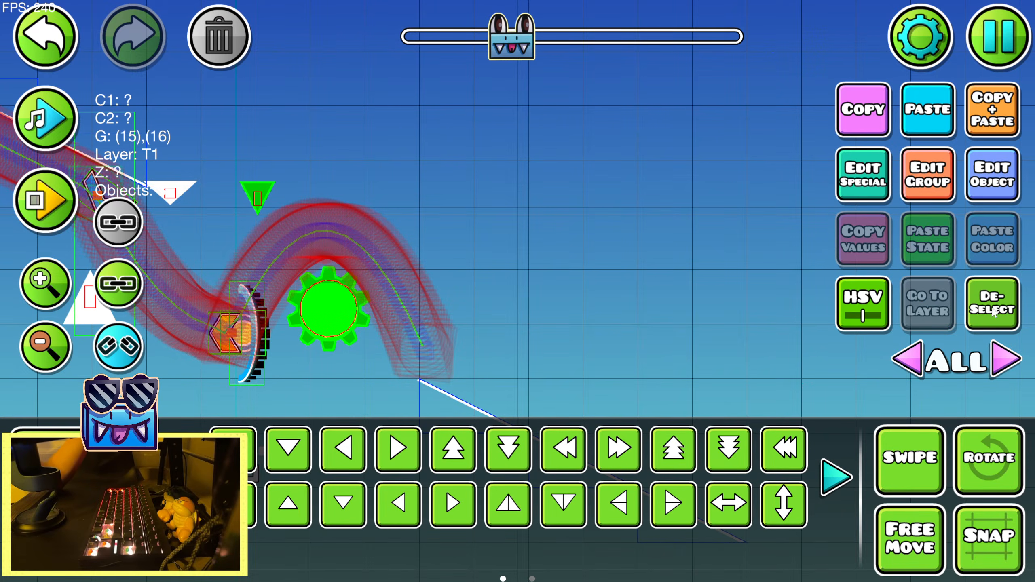
pyautogui.click(992, 308)
pyautogui.click(256, 196)
pyautogui.click(992, 304)
# Move the descending slope pieces one grid block left to sit beneath the new landing point
pyautogui.moveTo(598, 303); pyautogui.dragTo(461, 176)
pyautogui.moveTo(345, 360); pyautogui.dragTo(660, 385)
pyautogui.press('a')
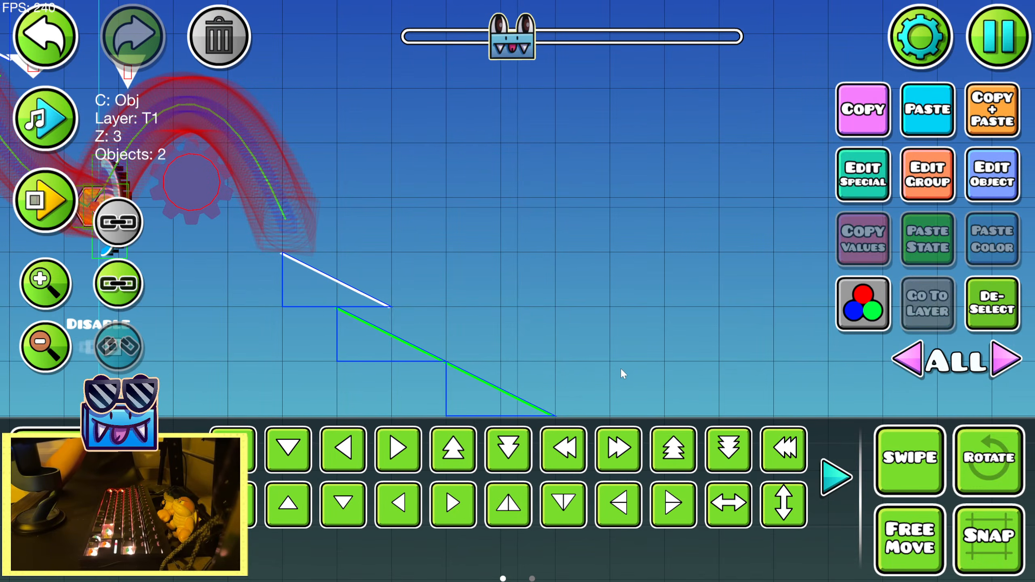
# Playtest through the orb jump and make another jump off the descending slope
pyautogui.press('Return')
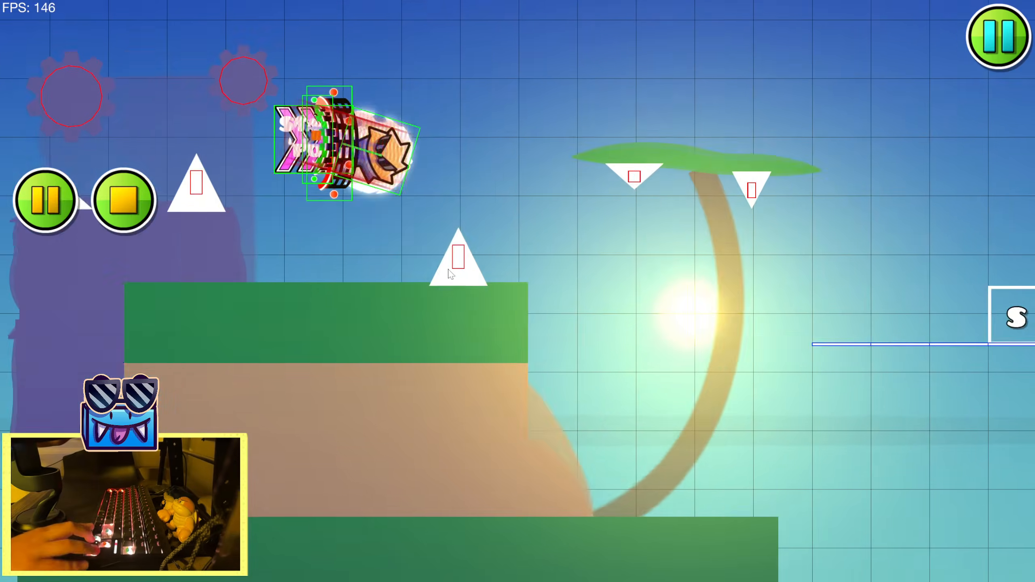
pyautogui.press('Up')
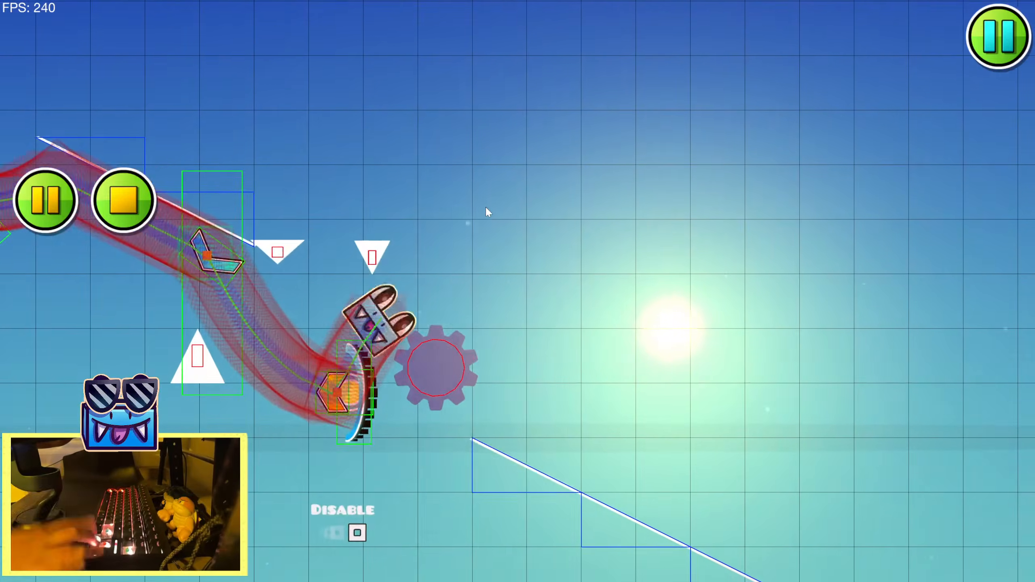
pyautogui.press('Up')
pyautogui.press('Return')
# Replay the song preview over the slope landing and the following jump to compare the beats
pyautogui.click(44, 116)
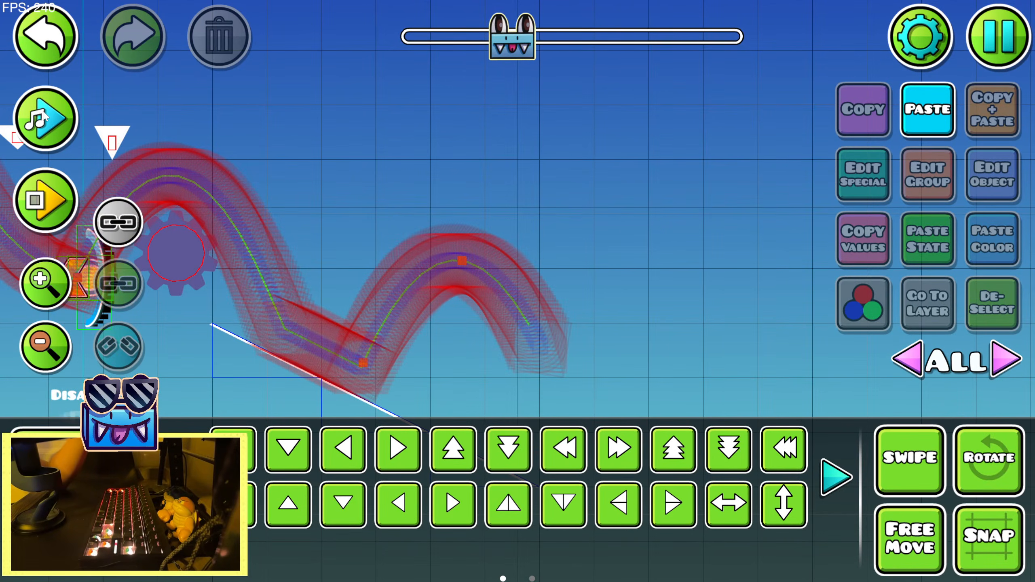
pyautogui.click(43, 110)
pyautogui.click(44, 110)
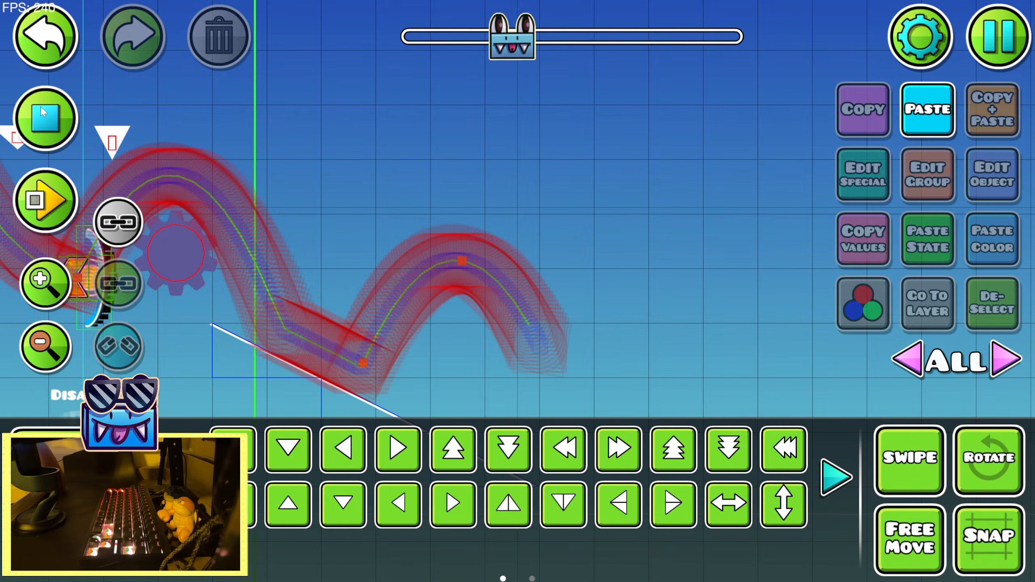
pyautogui.click(43, 110)
pyautogui.click(61, 448)
pyautogui.click(51, 119)
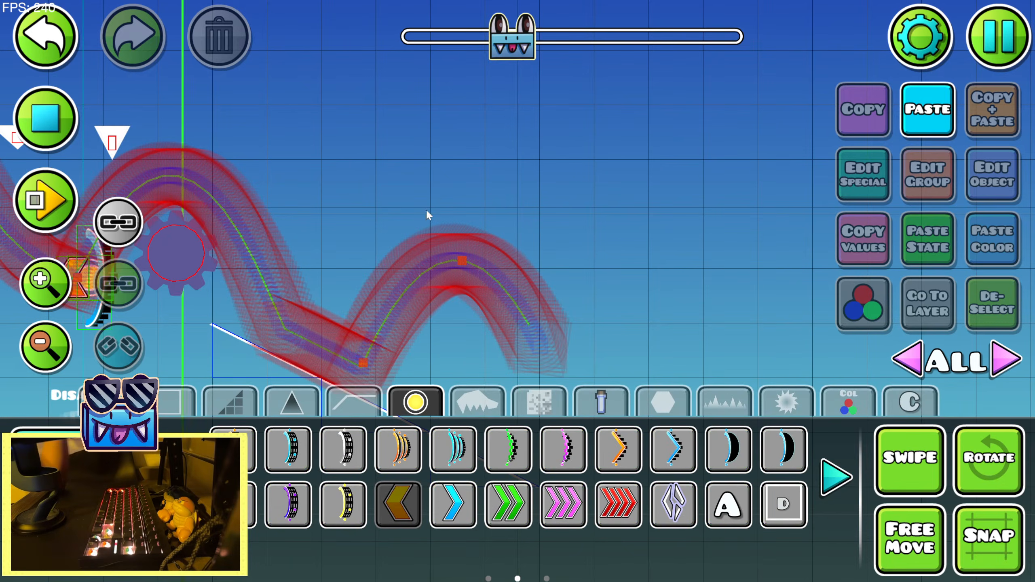
pyautogui.moveTo(435, 227); pyautogui.dragTo(457, 156)
pyautogui.click(66, 123)
# Place a pink mini-size portal at the jump point on the slope and rotate it to follow the incline
pyautogui.click(563, 448)
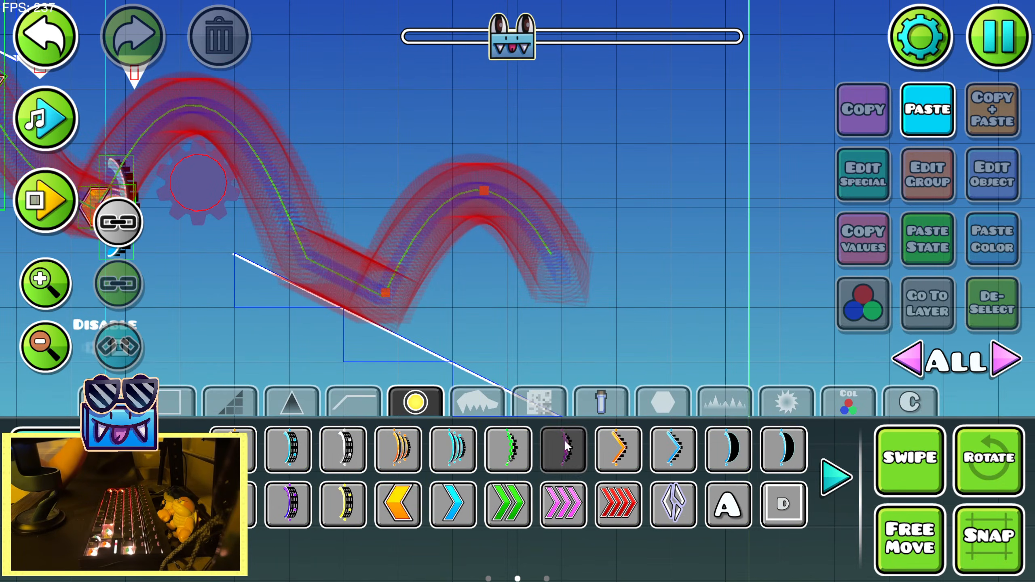
pyautogui.click(371, 281)
pyautogui.press('2')
pyautogui.press('r')
pyautogui.moveTo(256, 278); pyautogui.dragTo(306, 368)
pyautogui.hotkey('shift', 'd')
pyautogui.hotkey('shift', 'd')
pyautogui.hotkey('shift', 'd')
pyautogui.hotkey('shift', 'd')
pyautogui.hotkey('shift', 'd')
pyautogui.hotkey('shift', 'd')
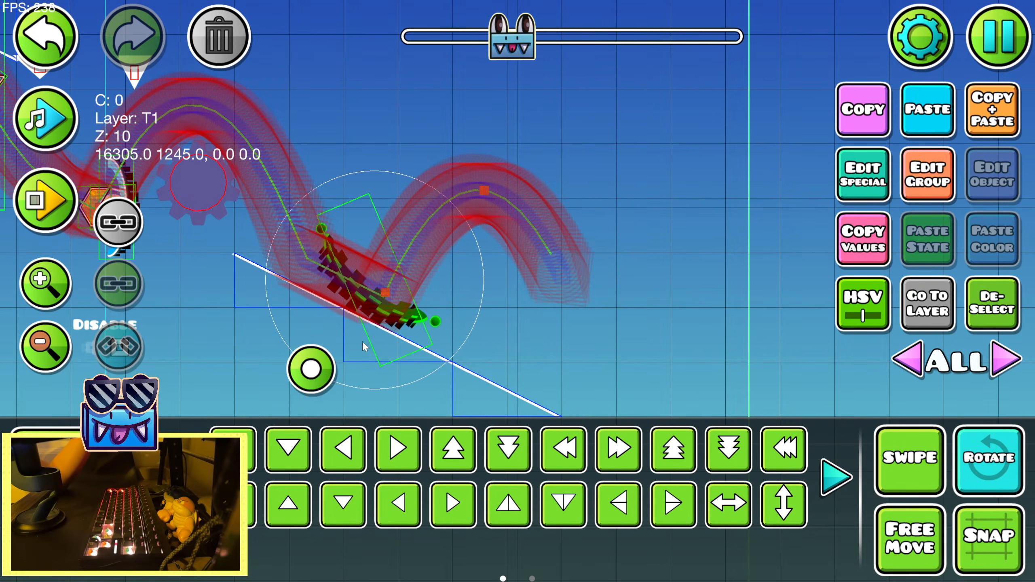
# Fine-tune the pink portal's position and rotation so it lies parallel to the slope under the jump point
pyautogui.click(46, 109)
pyautogui.hotkey('shift', 'd')
pyautogui.hotkey('shift', 'd')
pyautogui.hotkey('shift', 's')
pyautogui.click(58, 128)
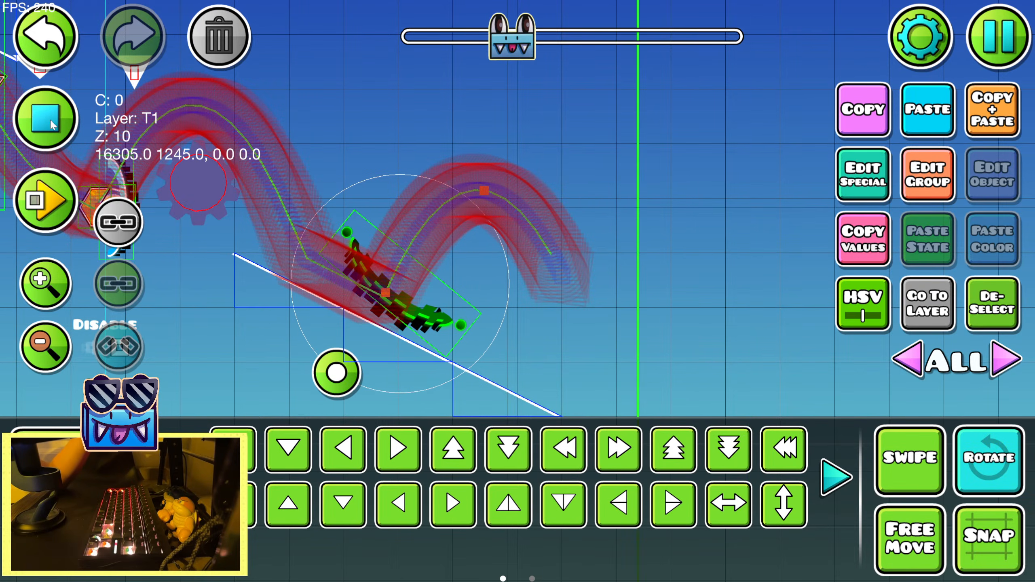
pyautogui.moveTo(324, 357); pyautogui.dragTo(331, 363)
pyautogui.hotkey('shift', 's')
pyautogui.hotkey('shift', 's')
pyautogui.moveTo(334, 383); pyautogui.dragTo(363, 396)
# Scale the pink portal down to 0.56 and deselect it
pyautogui.scroll(-1, 539, 462)
pyautogui.click(550, 456)
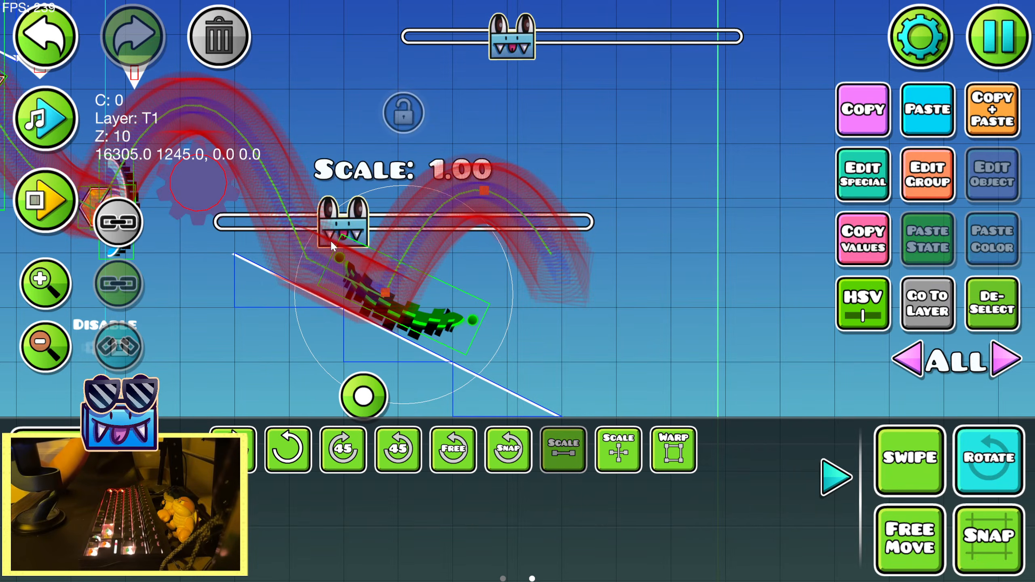
pyautogui.moveTo(330, 239); pyautogui.dragTo(222, 249)
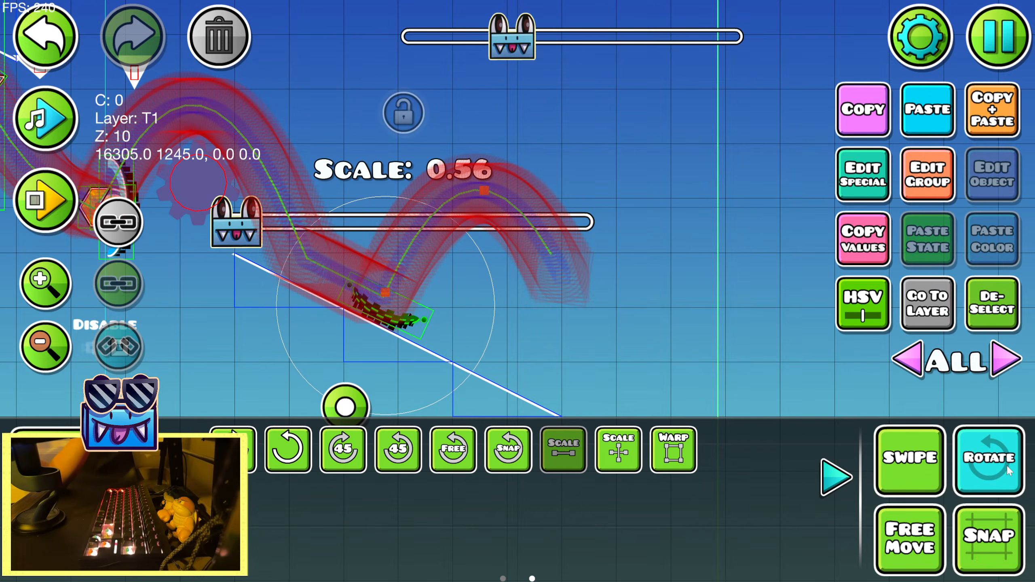
pyautogui.click(992, 303)
# Preview the song again over the slope with the pink portal and return to choosing objects to place
pyautogui.scroll(1, 746, 449)
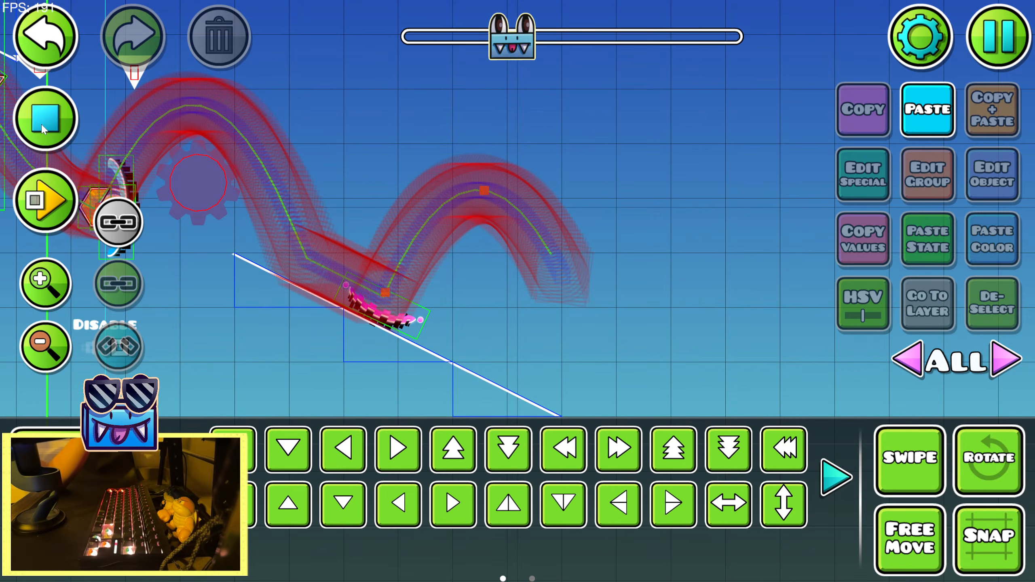
pyautogui.click(66, 143)
pyautogui.click(66, 143)
pyautogui.press('1')
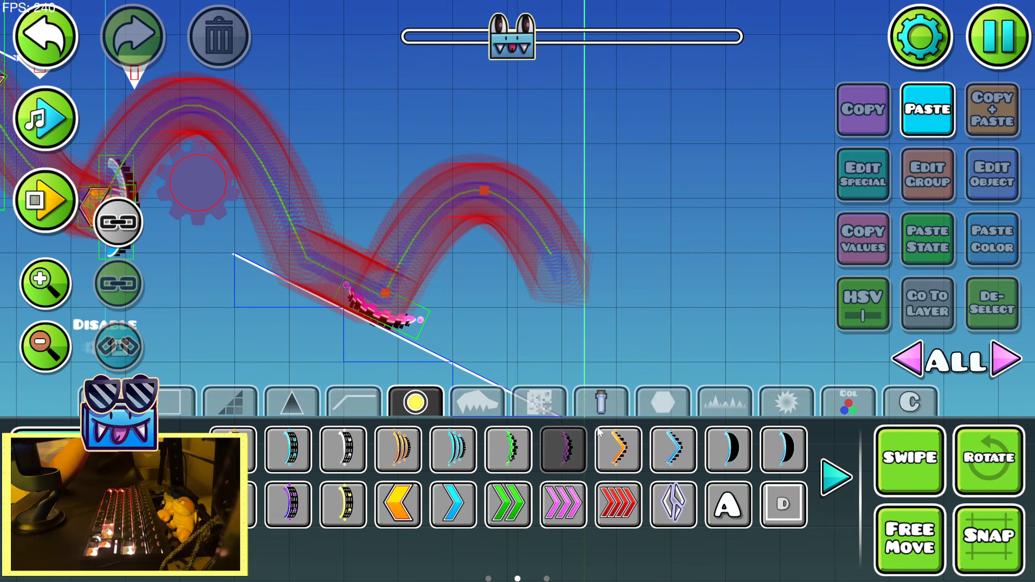
# Place a pink jump orb at the peak of the jump arc and scale it down to 0.79
pyautogui.click(839, 481)
pyautogui.click(564, 449)
pyautogui.click(480, 214)
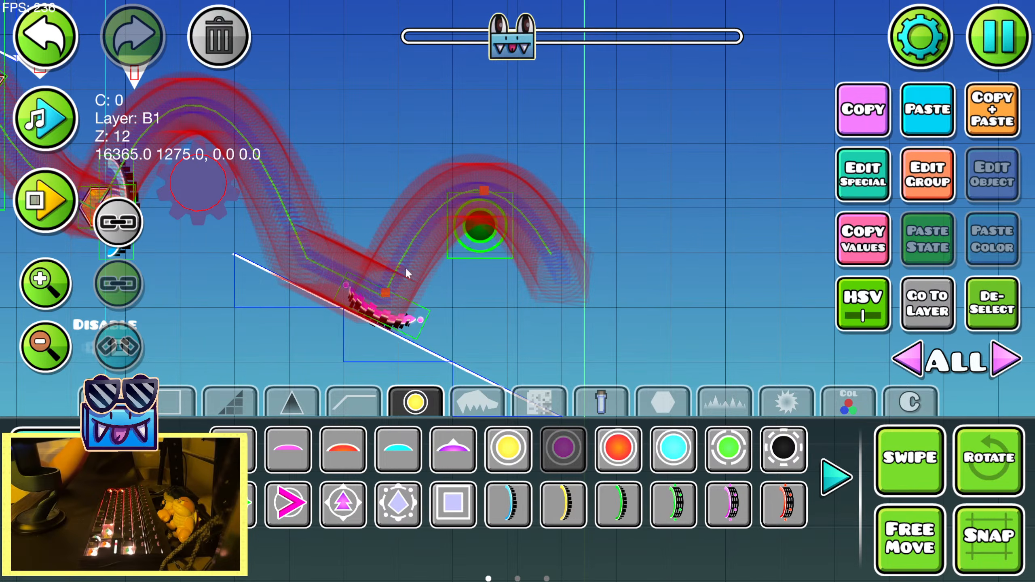
pyautogui.press('2')
pyautogui.click(836, 477)
pyautogui.click(564, 448)
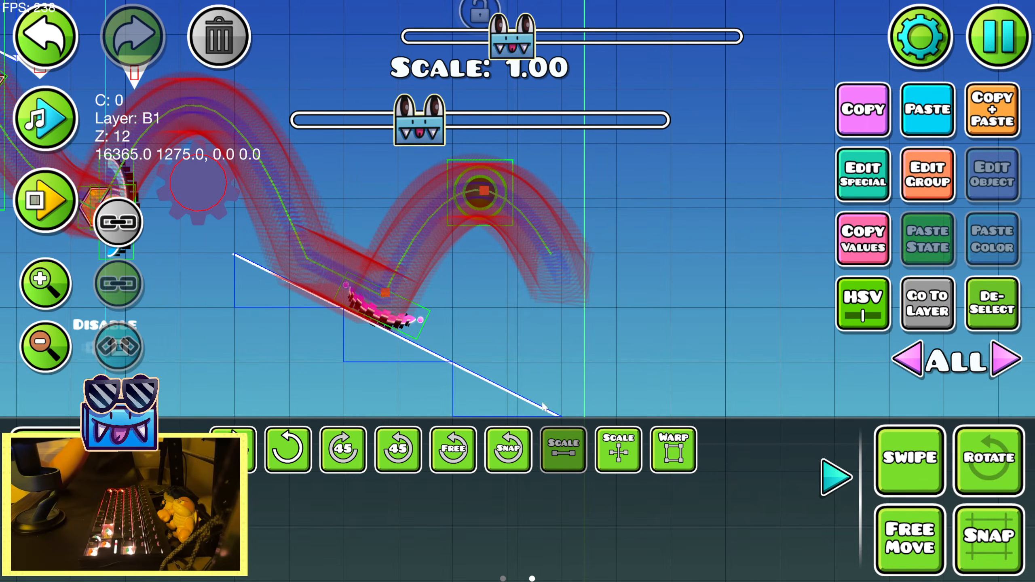
pyautogui.moveTo(416, 139); pyautogui.dragTo(367, 158)
pyautogui.press('1')
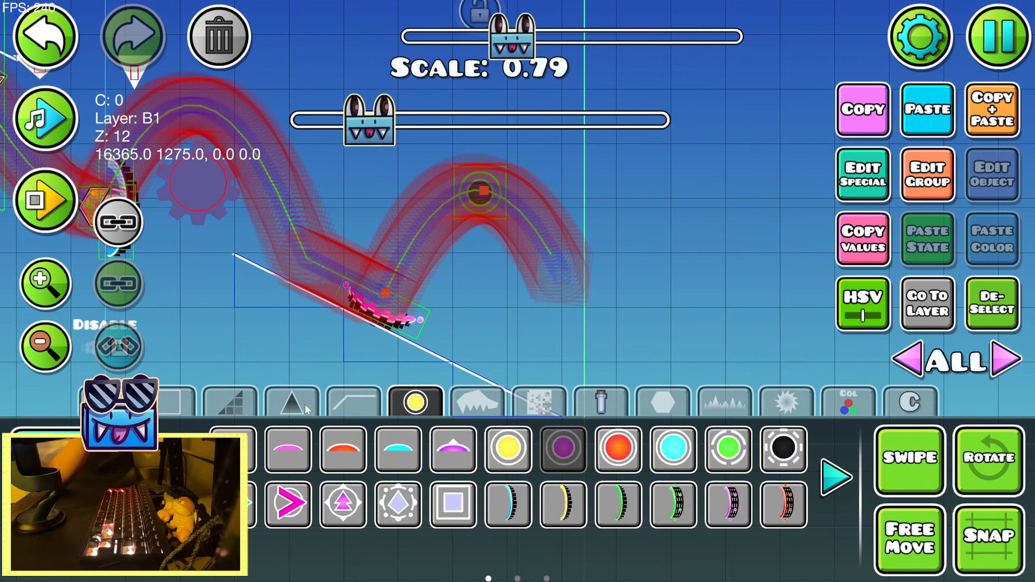
# Place a large spike on the slope just past the pink portal, rotate it to match the incline, and deselect it
pyautogui.click(291, 402)
pyautogui.click(456, 450)
pyautogui.click(457, 337)
pyautogui.press('2')
pyautogui.press('r')
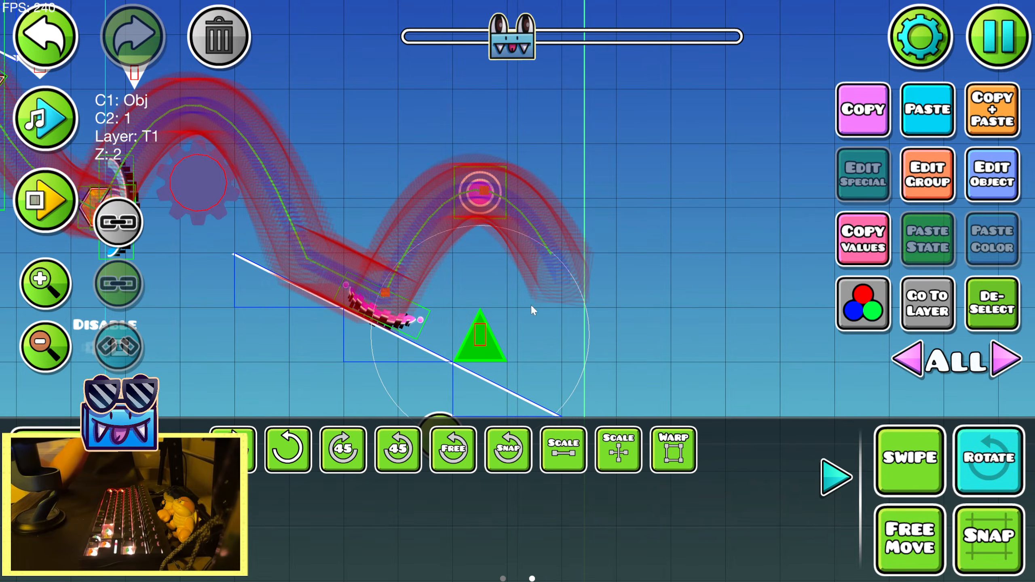
pyautogui.moveTo(433, 426); pyautogui.dragTo(369, 399)
pyautogui.click(847, 473)
pyautogui.press('1')
pyautogui.click(997, 323)
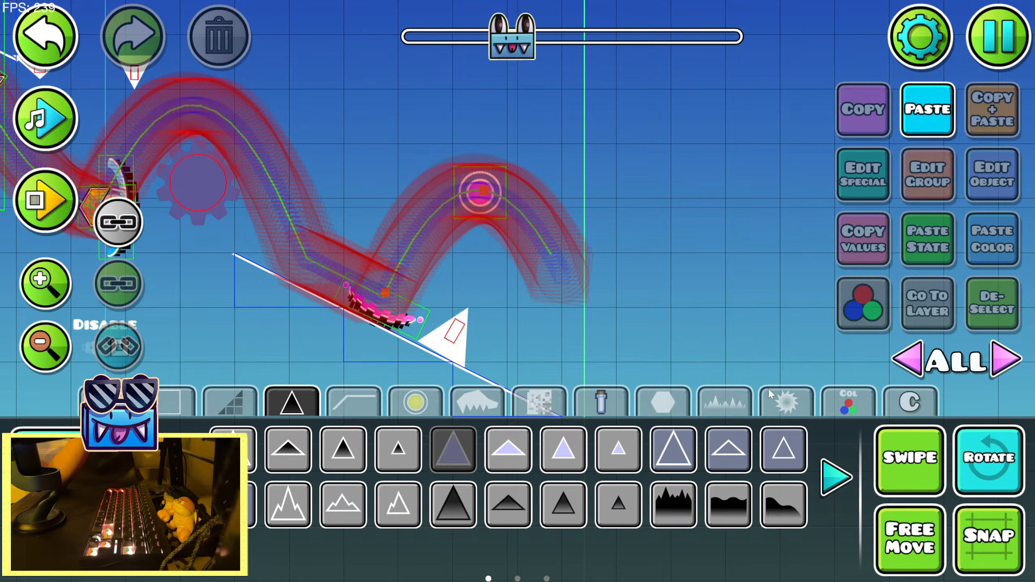
# Place a smaller spike above the rising arc before the pink orb, flip it upside down, and nudge its position
pyautogui.click(564, 463)
pyautogui.click(416, 177)
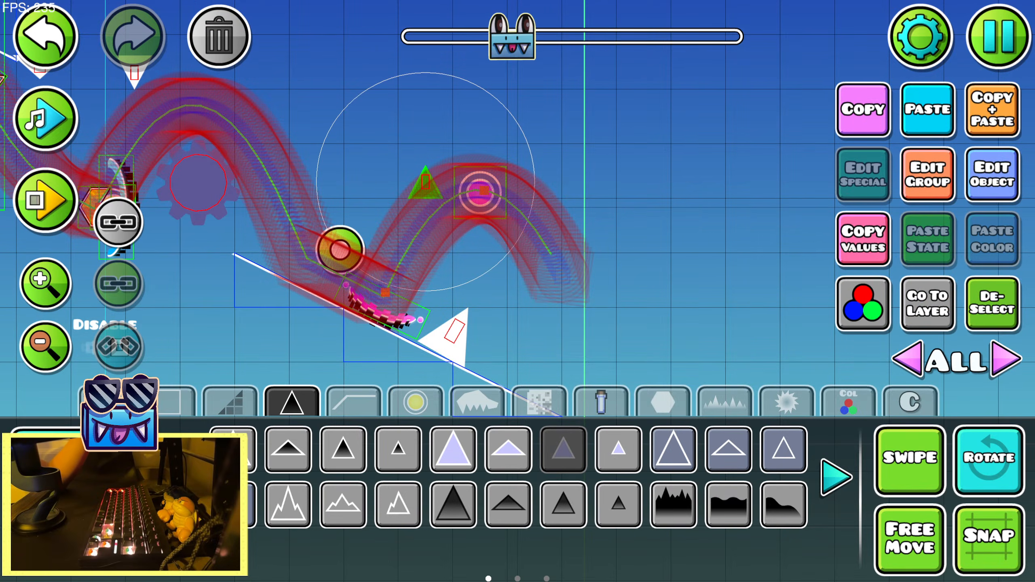
pyautogui.click(80, 501)
pyautogui.click(782, 507)
pyautogui.click(399, 503)
pyautogui.click(398, 503)
pyautogui.click(288, 504)
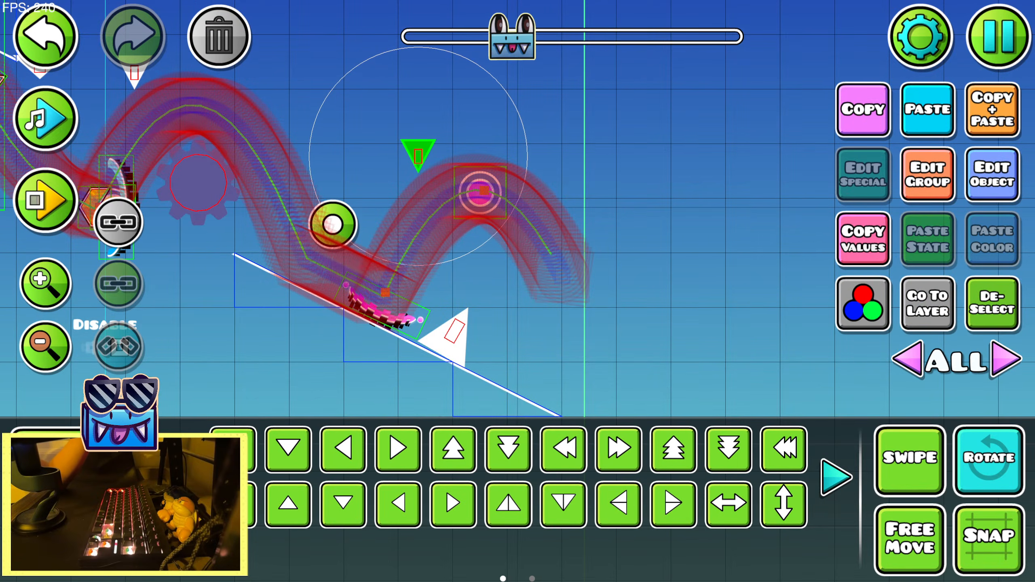
pyautogui.click(80, 451)
pyautogui.hotkey('shift', 'd')
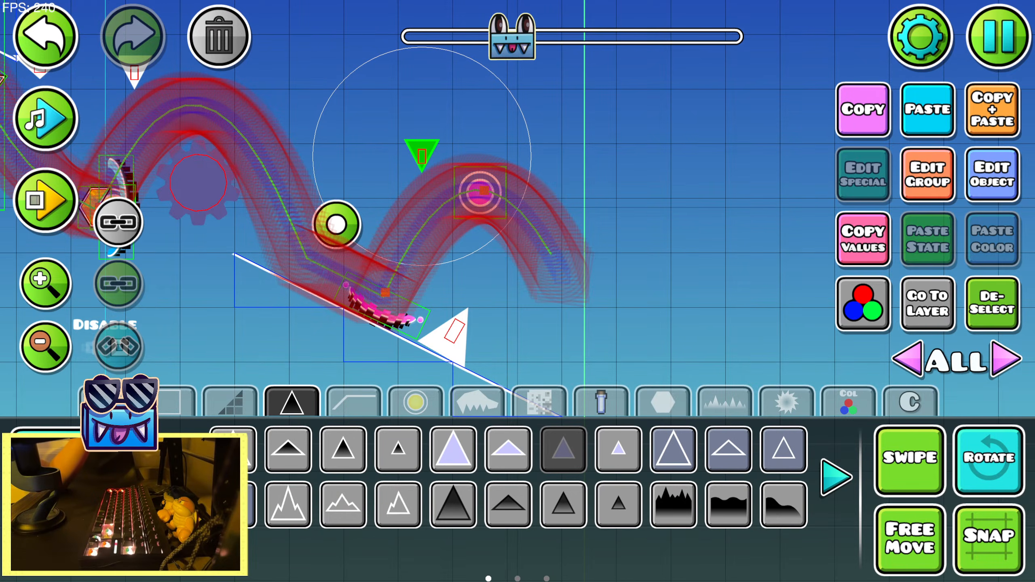
pyautogui.click(79, 501)
# Playtest the level through the new portal, orb and spikes to record the mini player's path
pyautogui.press('Return')
pyautogui.press('space')
pyautogui.press('space')
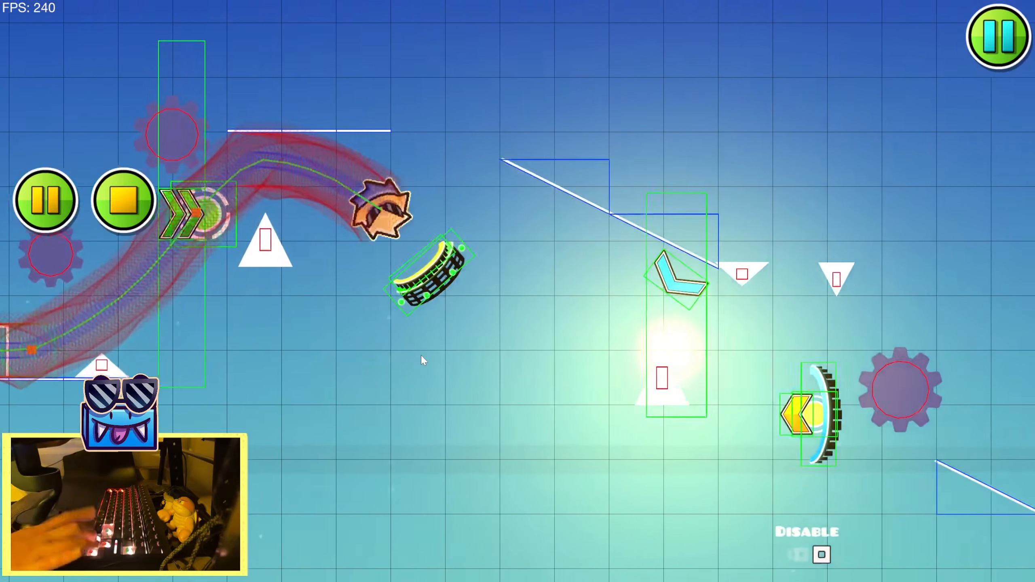
pyautogui.press('space')
pyautogui.press('space')
pyautogui.press('space')
pyautogui.press('space')
pyautogui.press('Return')
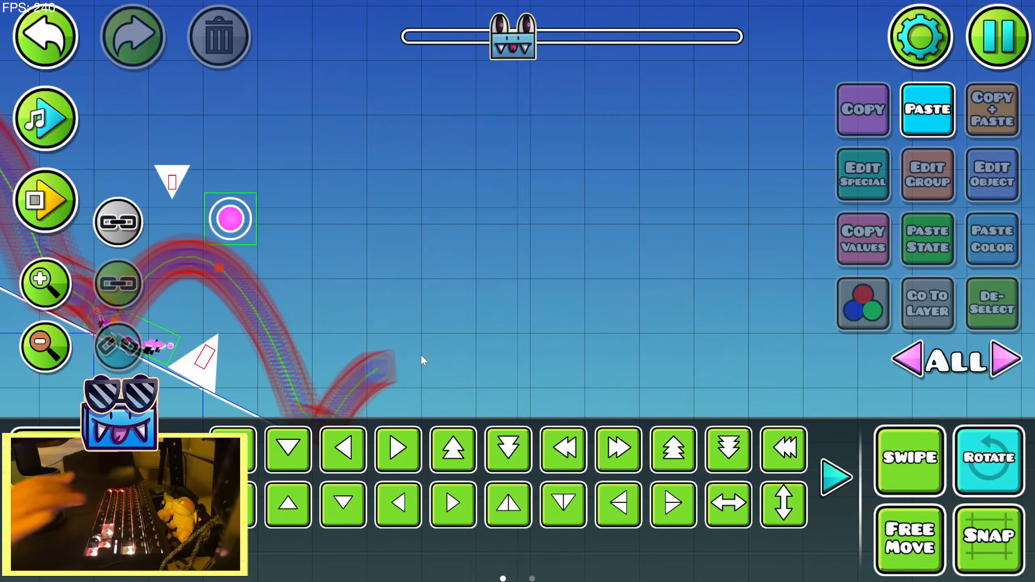
# Turn off rotation and move the pink orb down onto the newly recorded jump path
pyautogui.click(989, 461)
pyautogui.moveTo(252, 276); pyautogui.dragTo(564, 263)
pyautogui.click(553, 204)
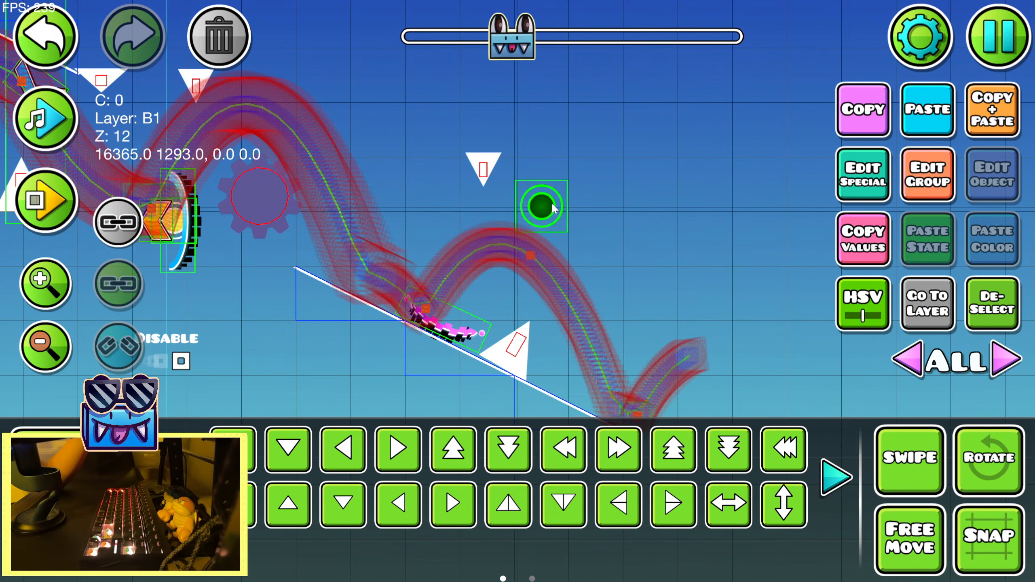
pyautogui.press('s')
pyautogui.hotkey('shift', 's')
pyautogui.hotkey('shift', 'a')
pyautogui.hotkey('shift', 'a')
pyautogui.hotkey('shift', 'w')
pyautogui.hotkey('alt', 'd')
# Adjust the slope spike slightly, lower the upside-down spike to just above the new jump arc, and deselect it
pyautogui.click(514, 347)
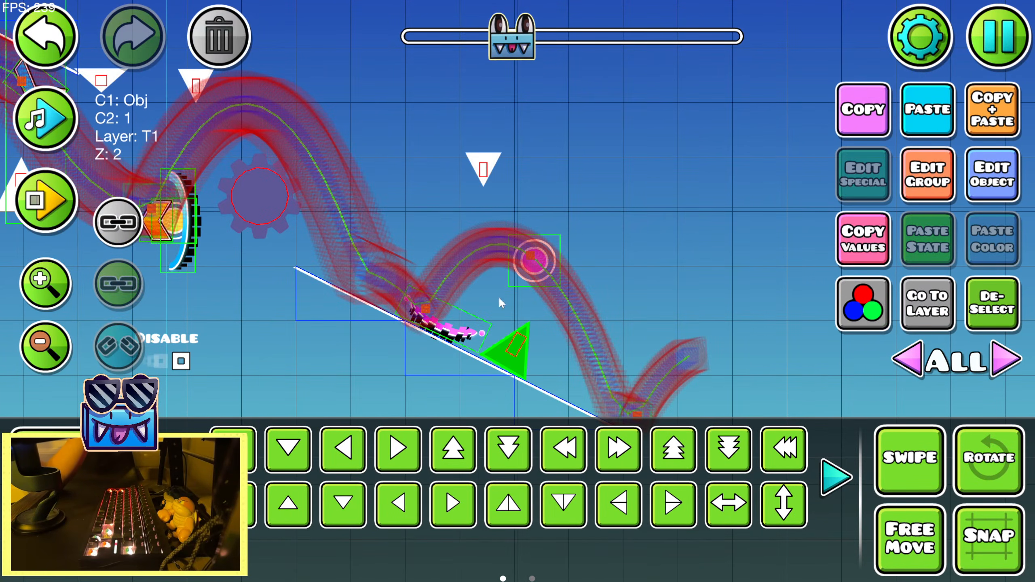
pyautogui.click(484, 171)
pyautogui.press('s')
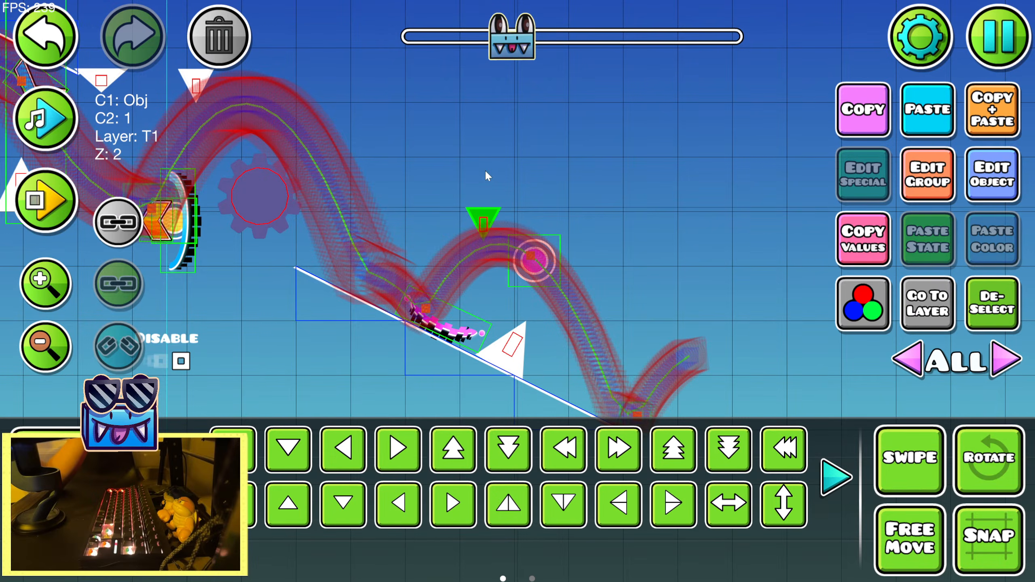
pyautogui.click(992, 304)
# Reposition the pink portal slightly back up the slope so it sits beneath the new jump point
pyautogui.click(463, 324)
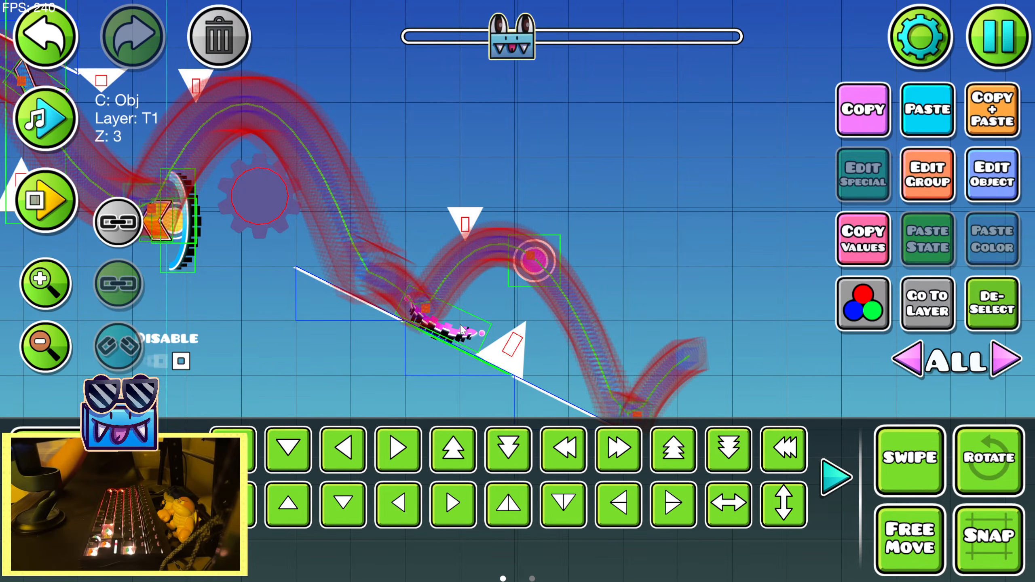
pyautogui.press('a')
pyautogui.press('d')
pyautogui.click(456, 327)
pyautogui.press('a')
pyautogui.press('w')
pyautogui.hotkey('shift', 'd')
pyautogui.hotkey('shift', 'd')
pyautogui.hotkey('shift', 'd')
pyautogui.hotkey('shift', 's')
pyautogui.hotkey('shift', 's')
pyautogui.hotkey('shift', 's')
pyautogui.hotkey('shift', 's')
pyautogui.hotkey('shift', 's')
pyautogui.hotkey('shift', 's')
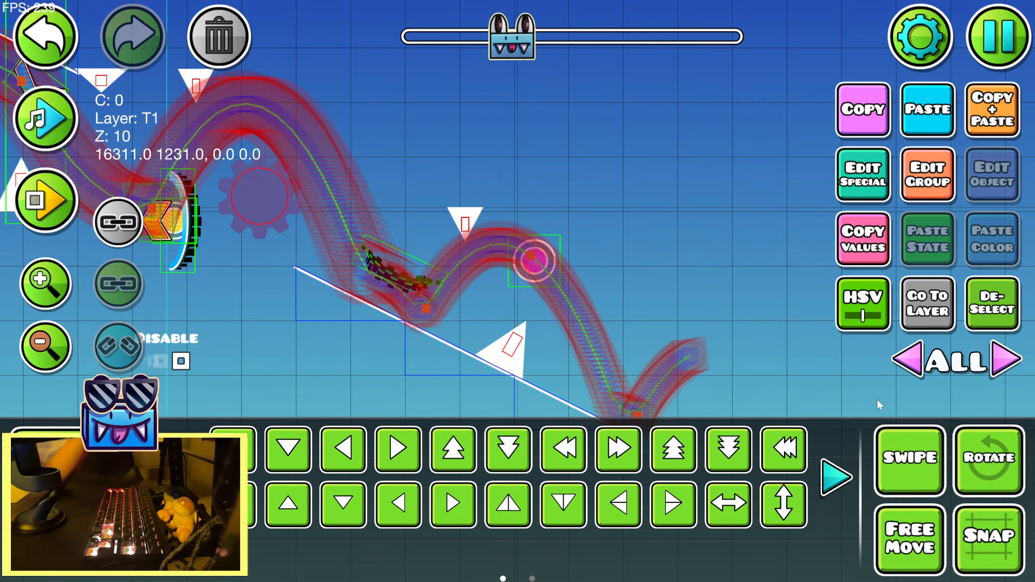
pyautogui.hotkey('shift', 'd')
pyautogui.hotkey('shift', 'd')
pyautogui.hotkey('shift', 'd')
pyautogui.hotkey('shift', 'd')
pyautogui.hotkey('shift', 'd')
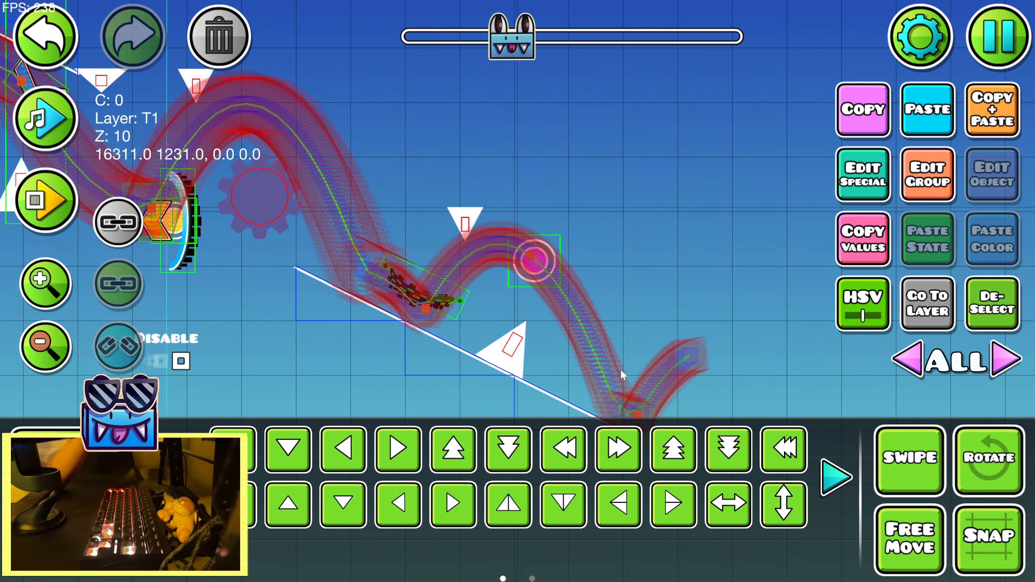
pyautogui.hotkey('shift', 's')
pyautogui.hotkey('shift', 's')
pyautogui.hotkey('shift', 's')
pyautogui.hotkey('shift', 's')
pyautogui.hotkey('shift', 's')
# Shift the large slope spike back along the incline so it sits close behind the pink portal
pyautogui.click(509, 358)
pyautogui.press('w')
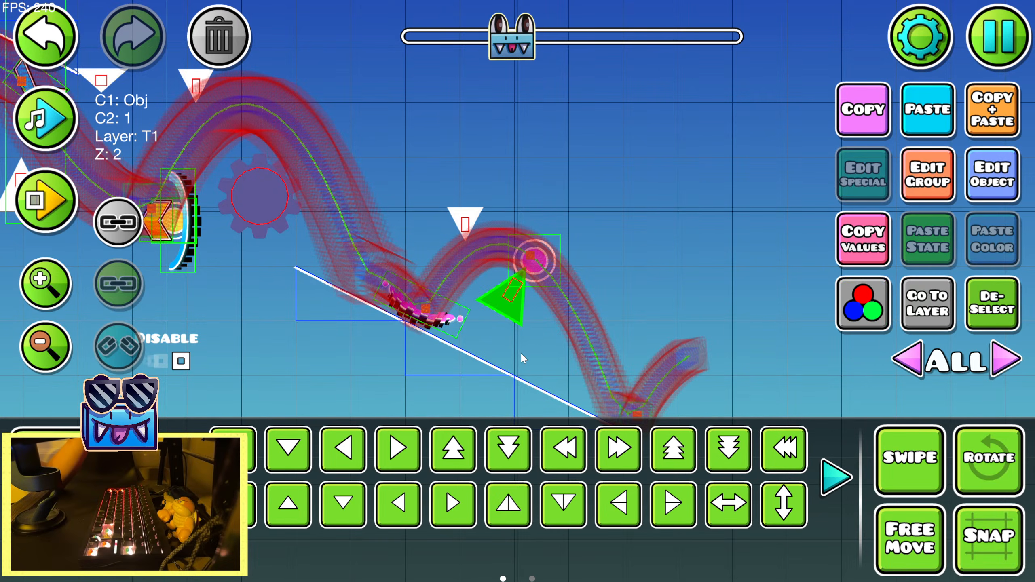
pyautogui.press('s')
pyautogui.hotkey('shift', 'a')
pyautogui.hotkey('shift', 'a')
pyautogui.hotkey('shift', 'a')
pyautogui.hotkey('shift', 'a')
# Nudge the pink portal against the slope and scale it down slightly
pyautogui.hotkey('shift', 'a')
pyautogui.hotkey('shift', 'a')
pyautogui.hotkey('shift', 'a')
pyautogui.hotkey('shift', 'w')
pyautogui.hotkey('shift', 'w')
pyautogui.hotkey('shift', 'w')
pyautogui.hotkey('shift', 'w')
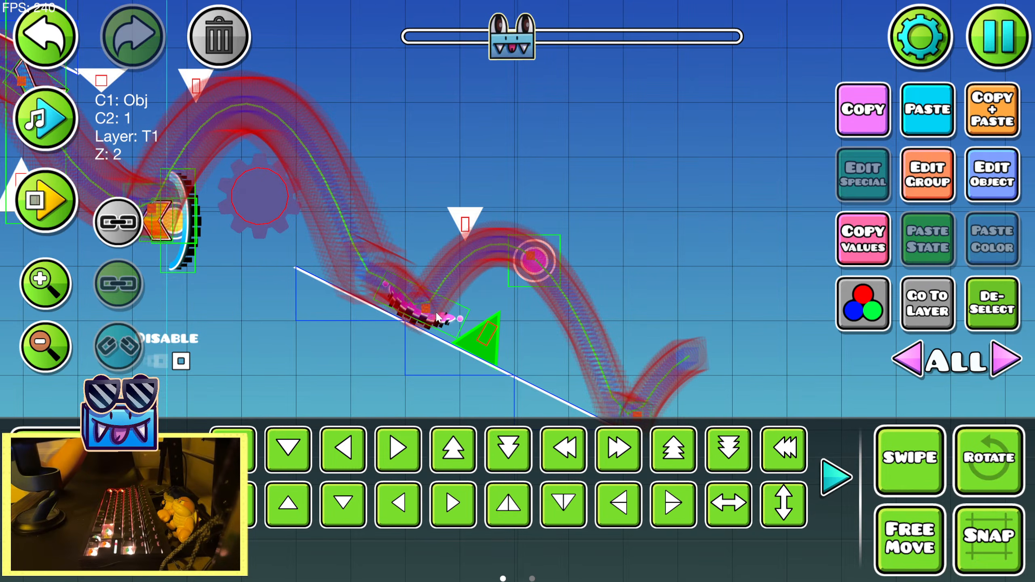
pyautogui.click(433, 316)
pyautogui.hotkey('shift', 'a')
pyautogui.hotkey('shift', 'w')
pyautogui.click(183, 477)
pyautogui.click(574, 454)
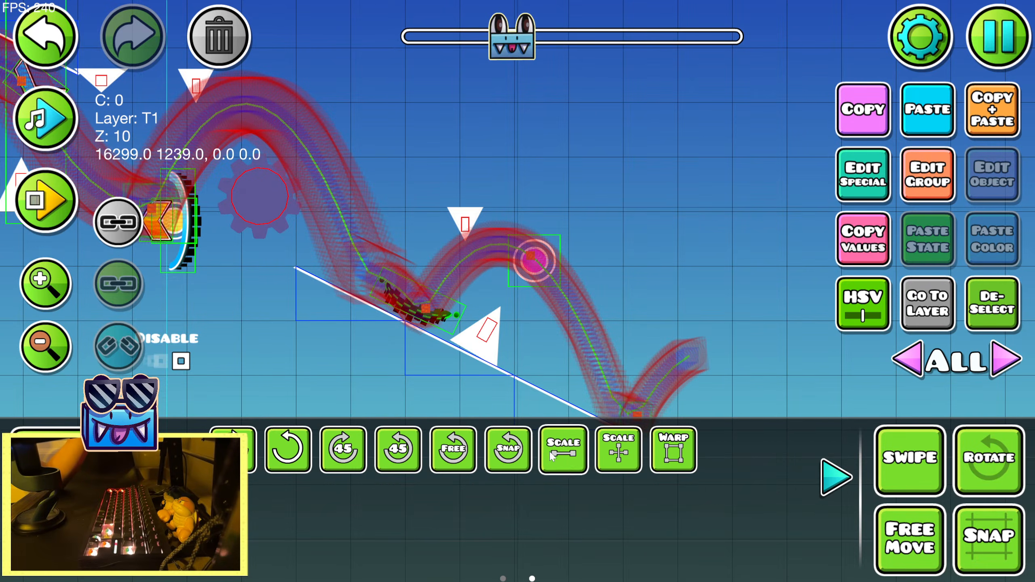
pyautogui.moveTo(248, 245); pyautogui.dragTo(224, 246)
pyautogui.click(852, 486)
# Fine-tune the large slope spike and the upside-down spike slightly backward around the jump arc, and deselect them
pyautogui.click(486, 332)
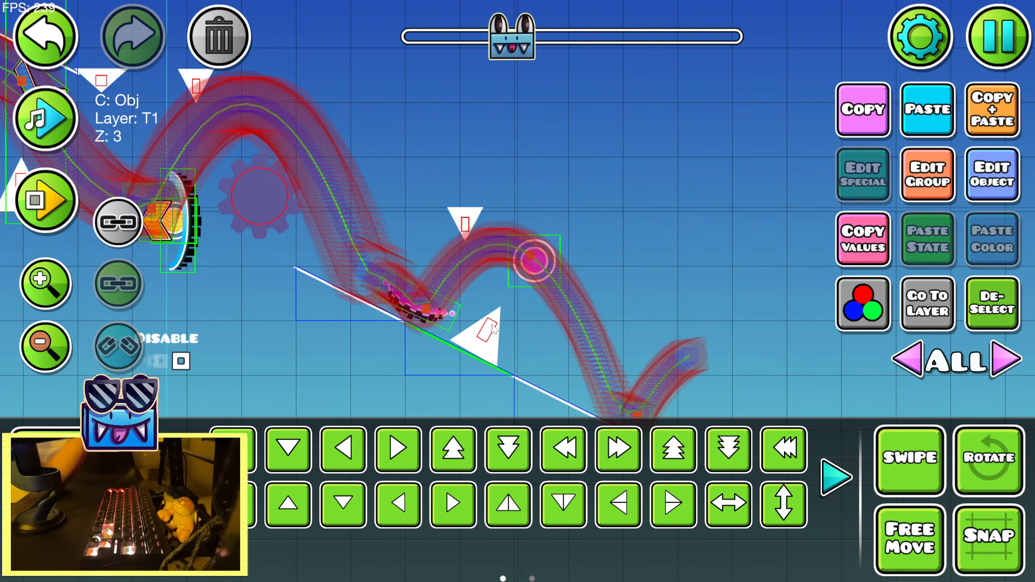
pyautogui.click(489, 331)
pyautogui.click(491, 234)
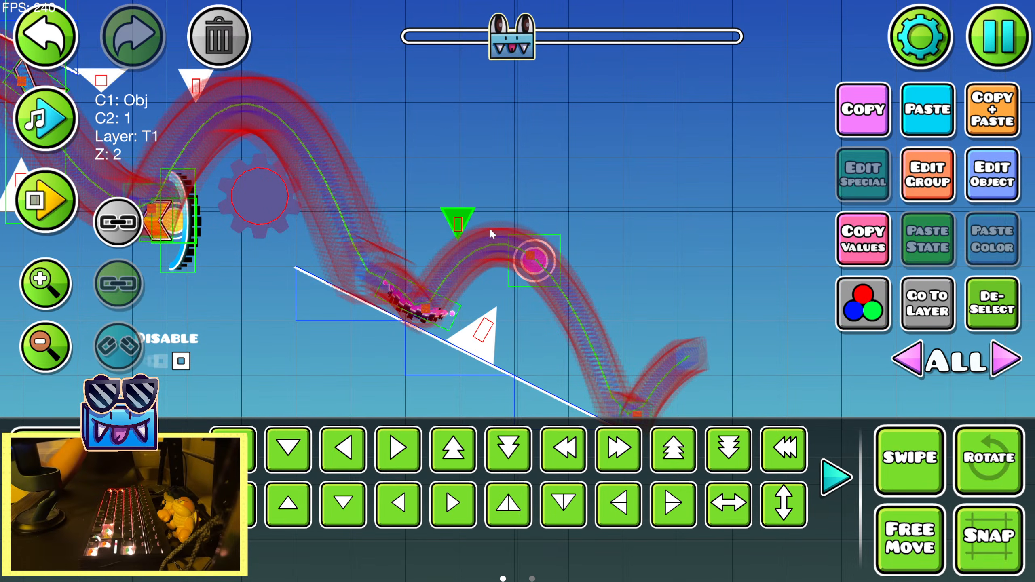
pyautogui.hotkey('shift', 'w')
pyautogui.hotkey('shift', 'w')
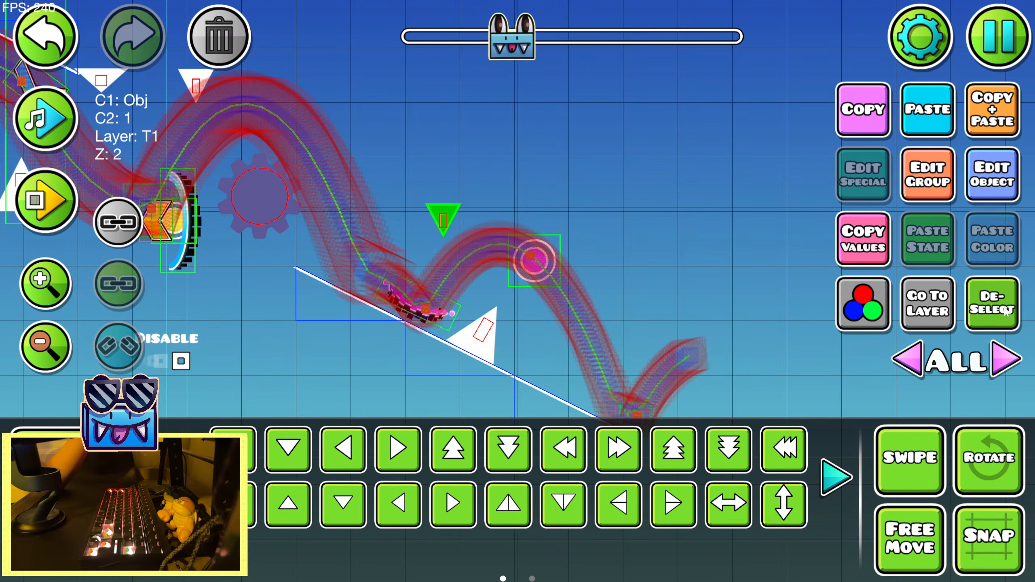
pyautogui.click(1006, 312)
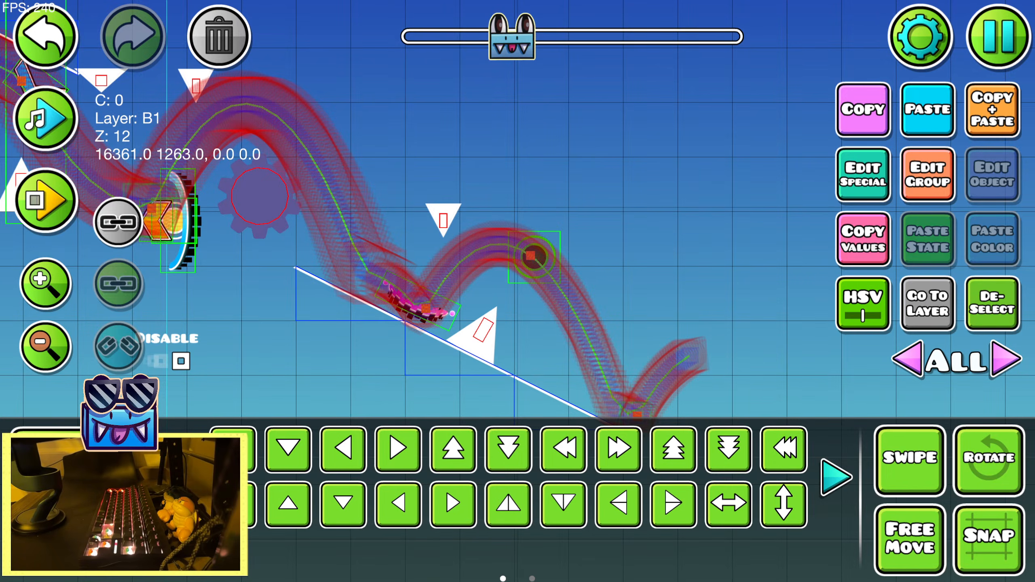
# Playtest the level through the pink orb and preview the song over the newly recorded path
pyautogui.press('Return')
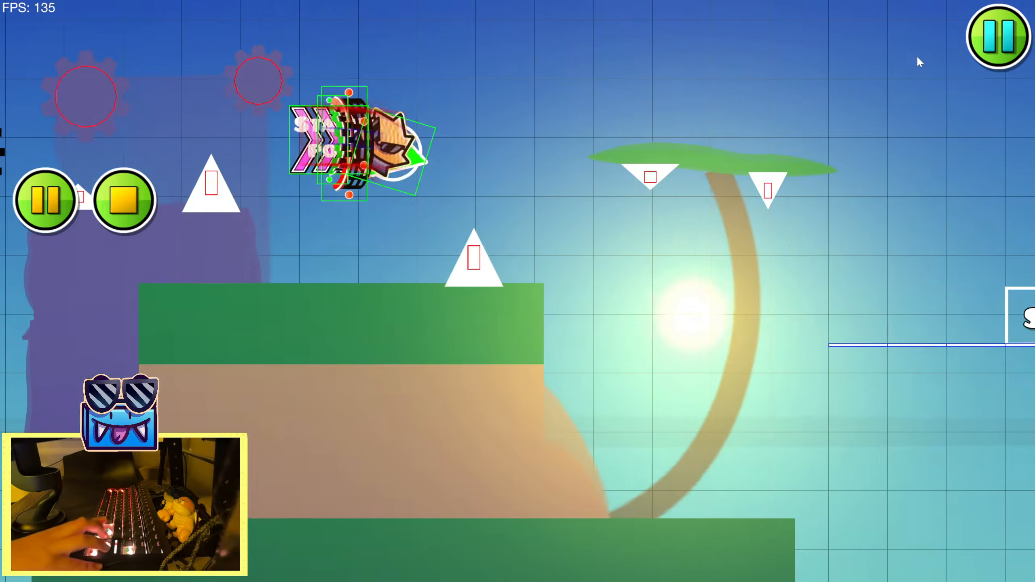
pyautogui.press('space')
pyautogui.press('space')
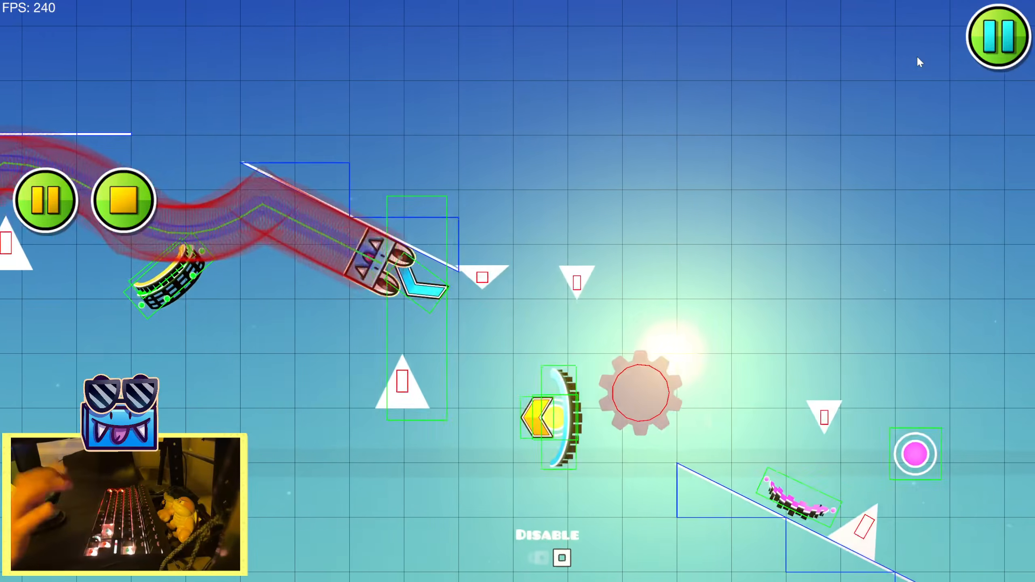
pyautogui.press('space')
pyautogui.press('space')
pyautogui.press('space')
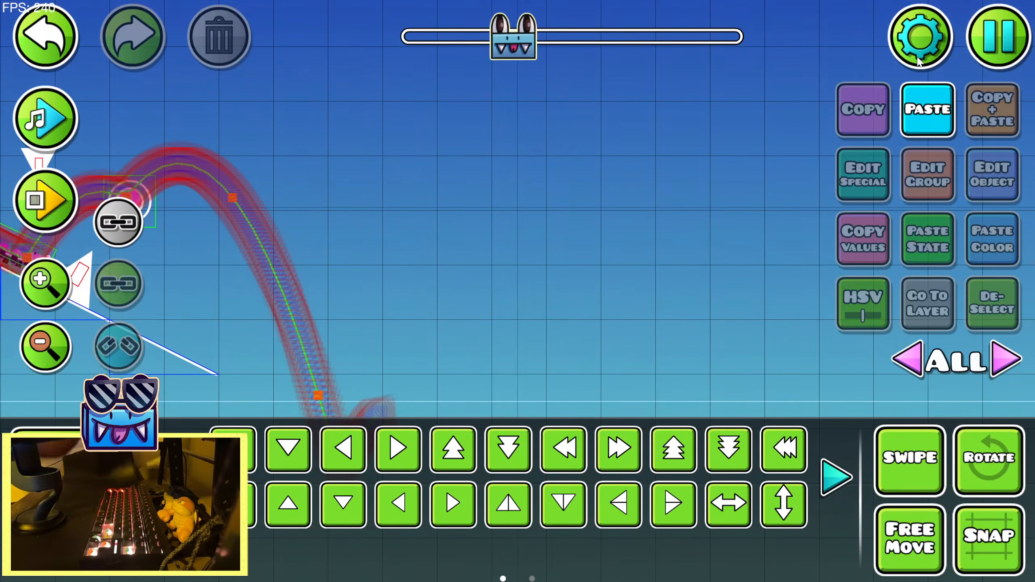
pyautogui.click(65, 134)
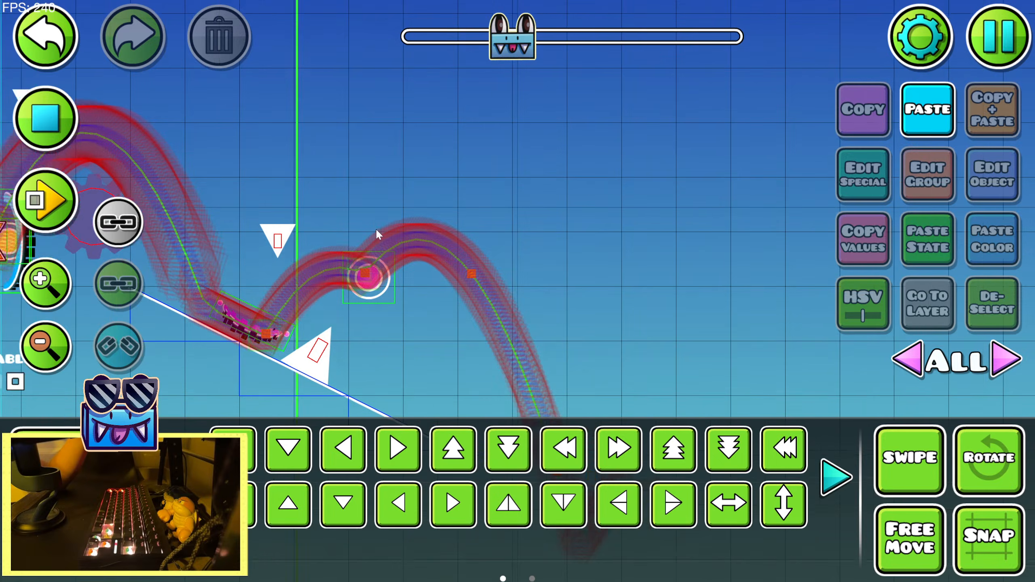
pyautogui.click(65, 135)
# Place a green dash orb where the path descends after the pink orb, angle it upward, and nudge it onto the click point
pyautogui.press('1')
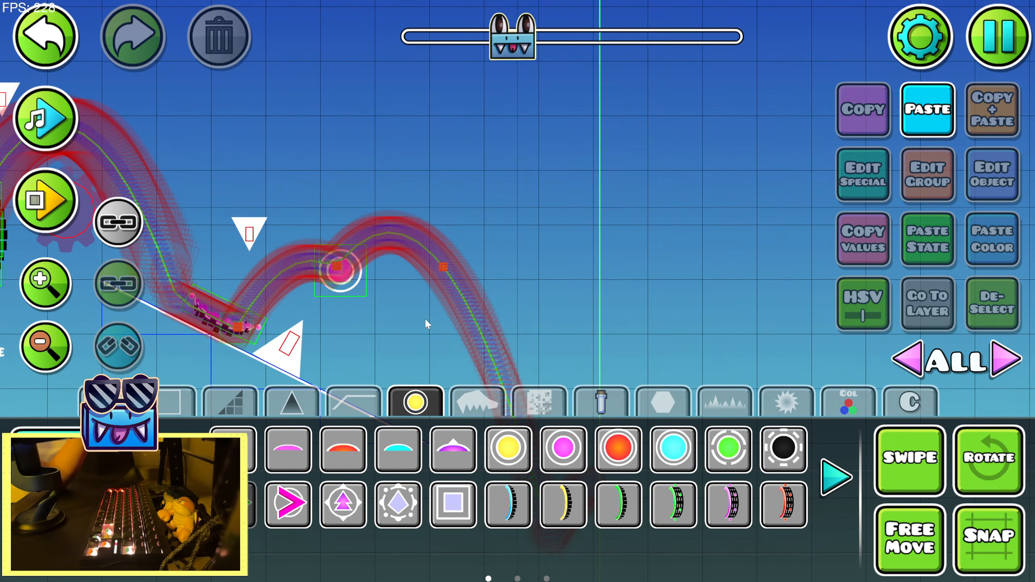
pyautogui.click(456, 258)
pyautogui.press('2')
pyautogui.press('r')
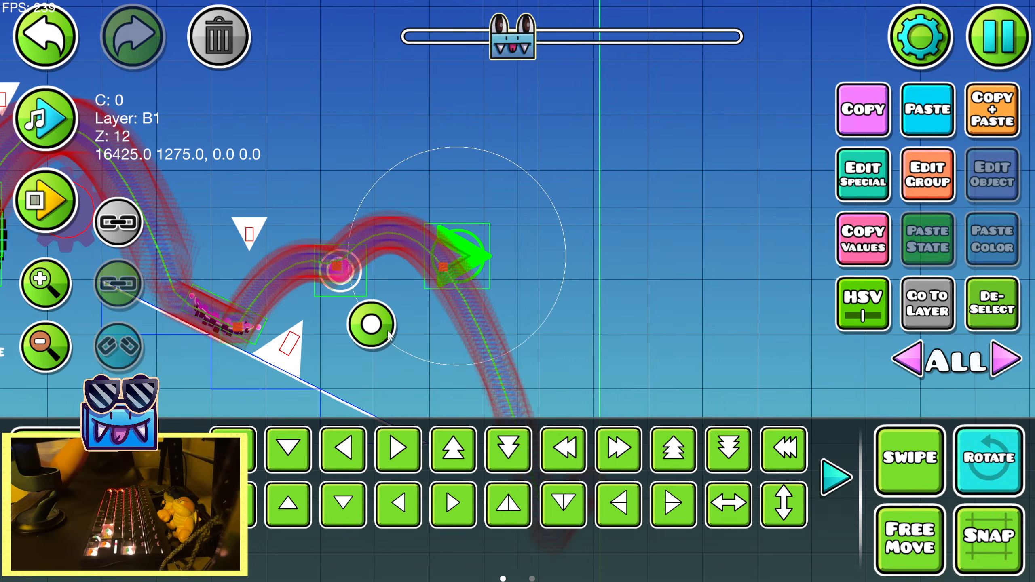
pyautogui.hotkey('shift', 's')
pyautogui.hotkey('shift', 's')
pyautogui.hotkey('shift', 's')
pyautogui.moveTo(372, 334); pyautogui.dragTo(408, 370)
pyautogui.hotkey('shift', 'a')
pyautogui.hotkey('shift', 'a')
pyautogui.hotkey('shift', 'a')
# Scale the green dash orb down to 0.73, preview the song over it, and turn off rotation
pyautogui.click(182, 477)
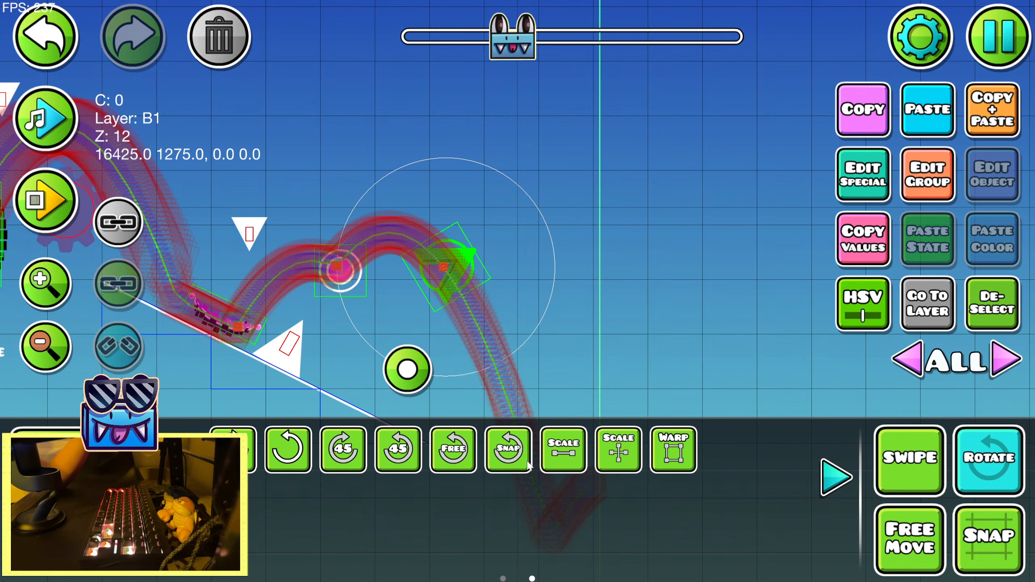
pyautogui.click(561, 453)
pyautogui.moveTo(386, 197); pyautogui.dragTo(320, 197)
pyautogui.click(51, 125)
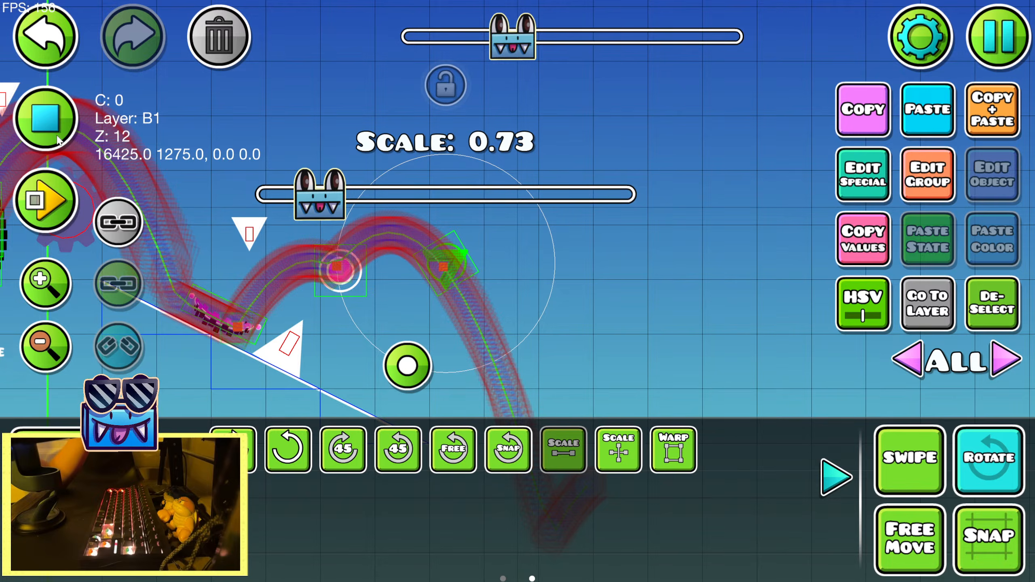
pyautogui.click(51, 125)
pyautogui.click(1000, 459)
# Place a large spike below the arc between the pink orb and the green dash orb and nudge it close to the path
pyautogui.press('1')
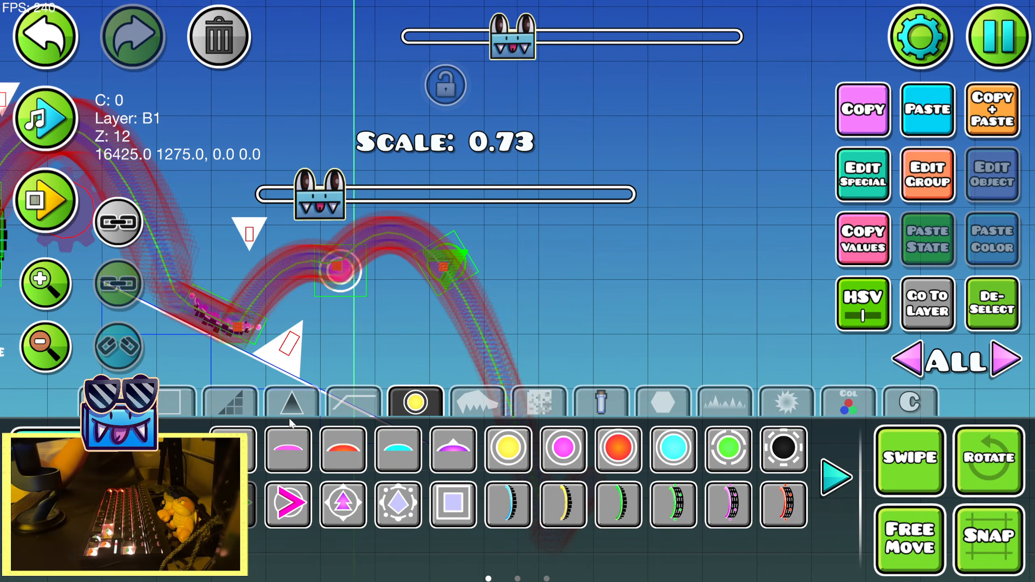
pyautogui.click(291, 402)
pyautogui.click(454, 450)
pyautogui.click(403, 298)
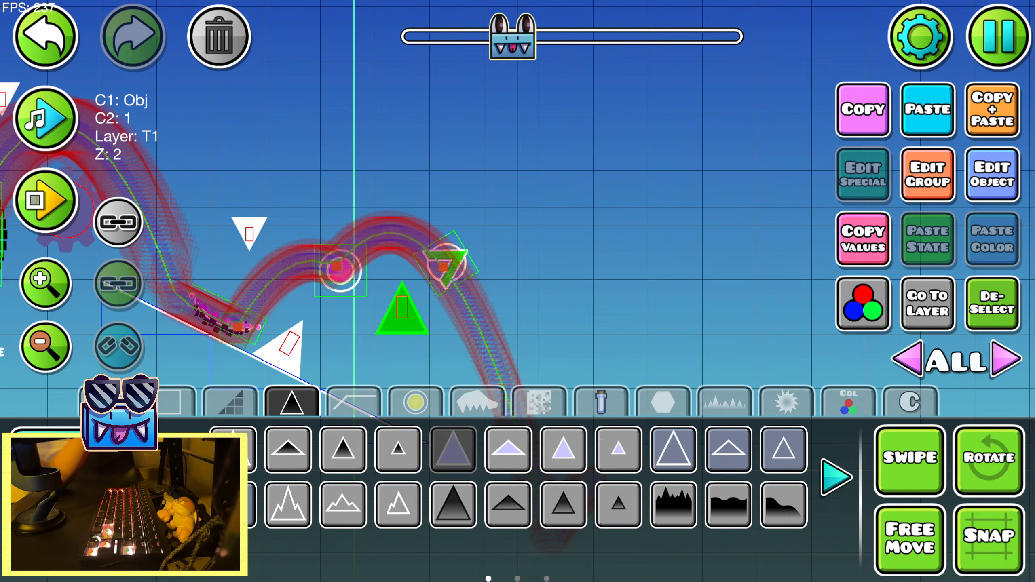
pyautogui.press('2')
pyautogui.hotkey('shift', 'w')
pyautogui.hotkey('shift', 'a')
pyautogui.hotkey('shift', 'a')
pyautogui.click(834, 482)
pyautogui.hotkey('shift', 'a')
pyautogui.hotkey('shift', 'a')
pyautogui.hotkey('shift', 'w')
pyautogui.hotkey('shift', 'd')
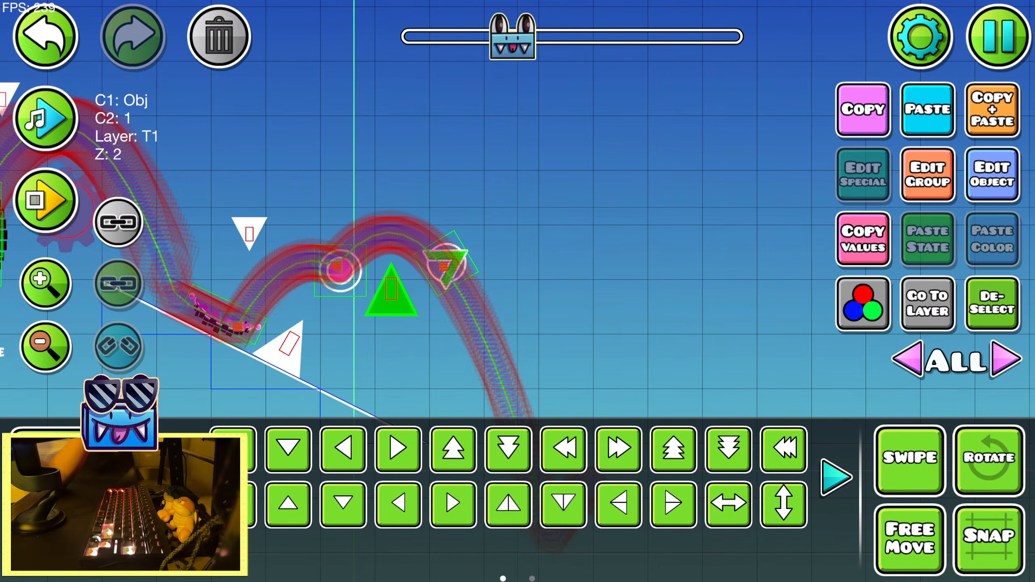
# Place a medium spike above the green dash orb, flip it upside down, and nudge it down toward the path
pyautogui.press('1')
pyautogui.click(580, 453)
pyautogui.click(448, 189)
pyautogui.press('2')
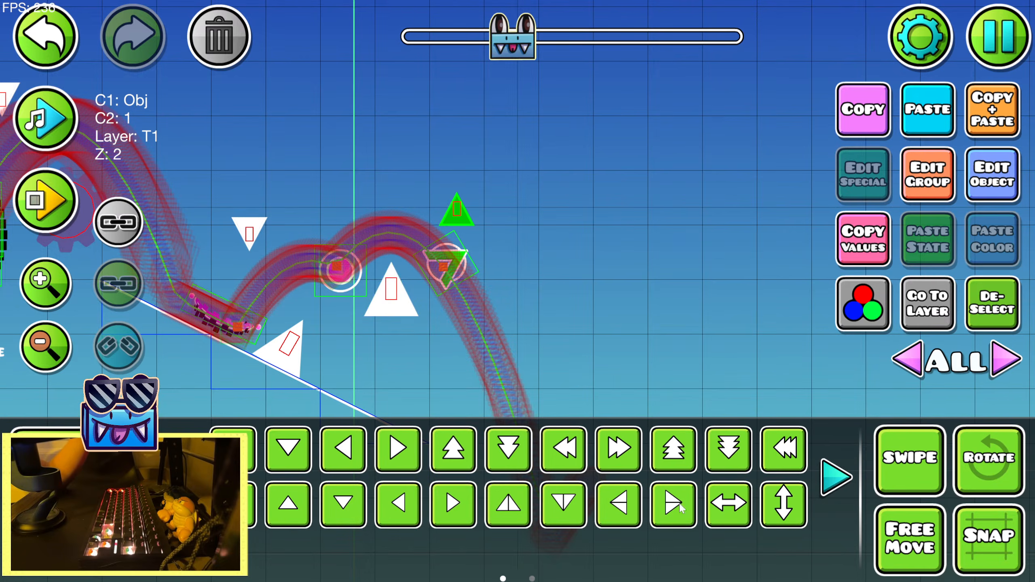
pyautogui.click(790, 504)
pyautogui.hotkey('shift', 's')
pyautogui.hotkey('shift', 's')
pyautogui.hotkey('shift', 's')
pyautogui.hotkey('shift', 's')
pyautogui.hotkey('shift', 's')
pyautogui.hotkey('shift', 's')
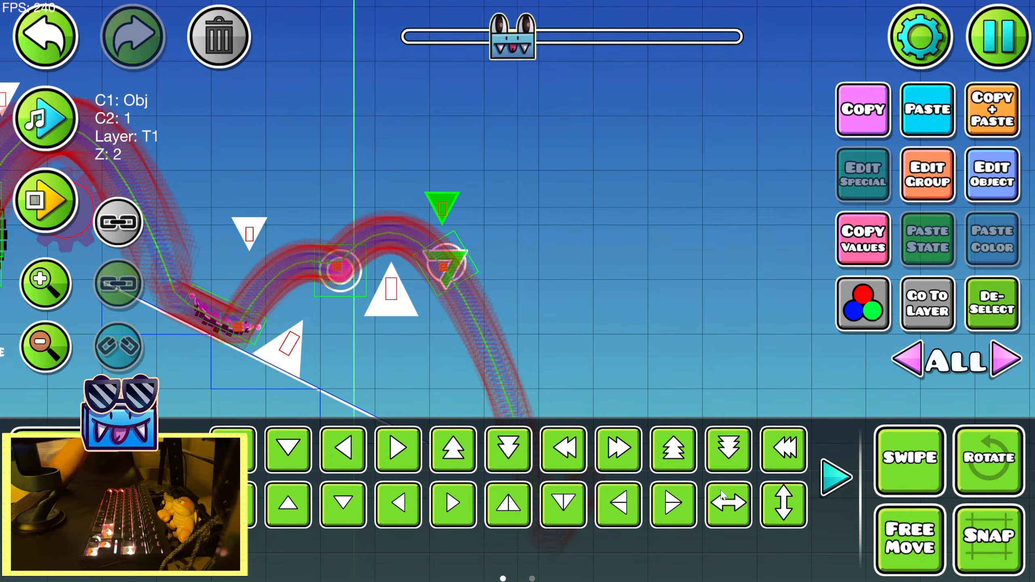
pyautogui.click(982, 308)
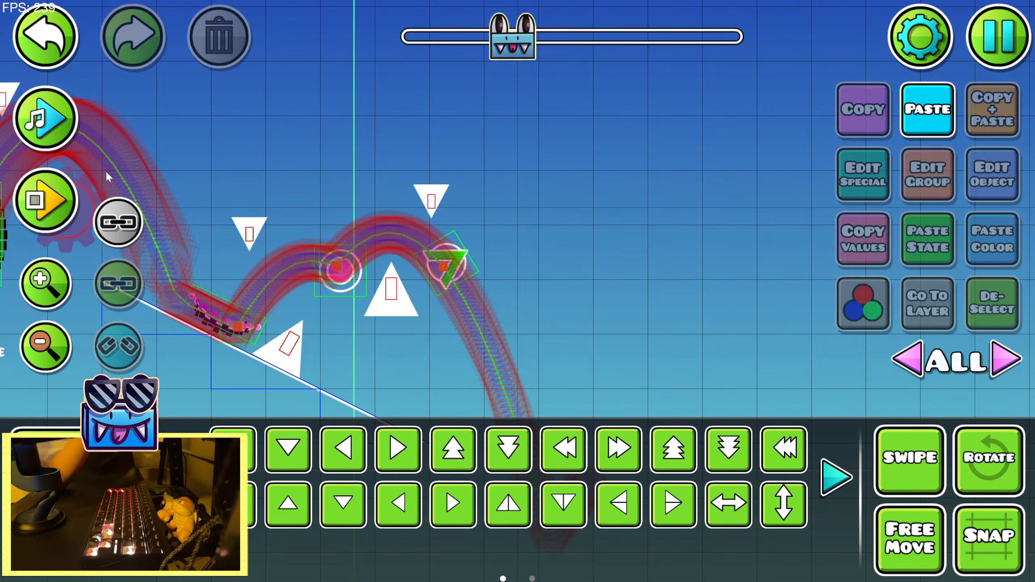
# Preview the song, then nudge the upside-down spikes before the pink orb and above the green dash orb closer to the path
pyautogui.click(46, 118)
pyautogui.click(46, 118)
pyautogui.click(251, 239)
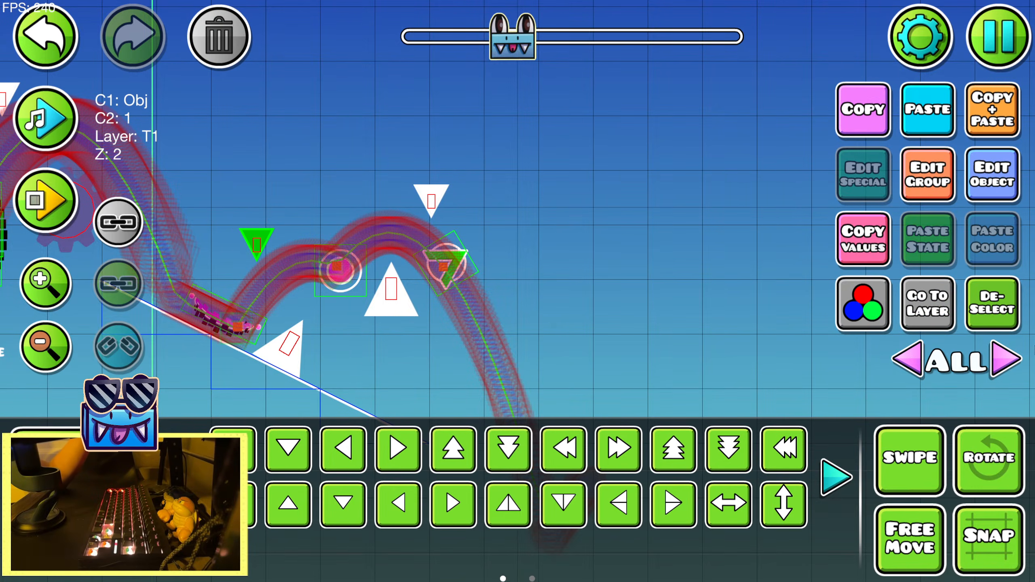
pyautogui.click(1003, 311)
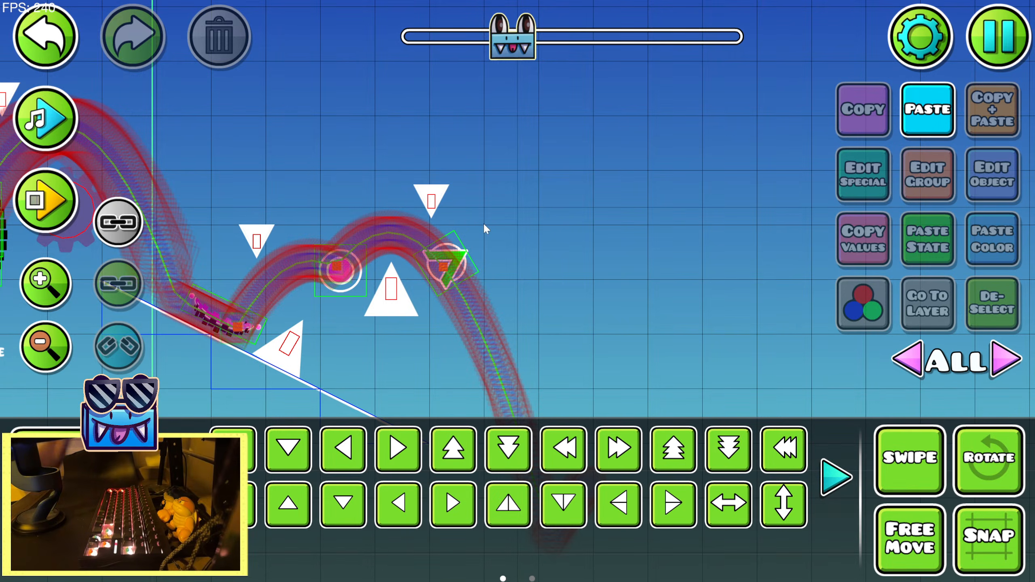
pyautogui.click(428, 207)
pyautogui.click(1011, 308)
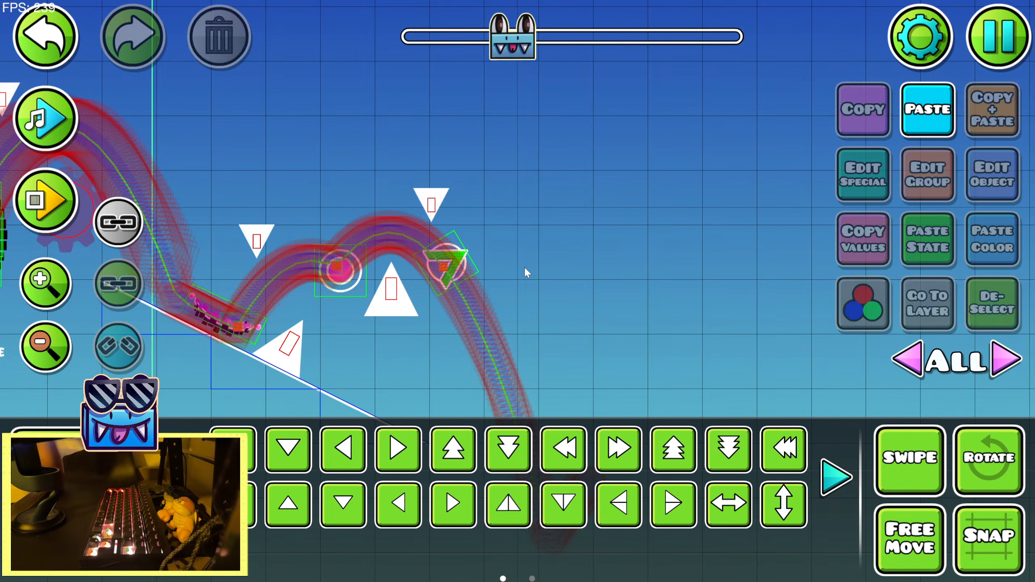
# Playtest the level through the green dash orb to record the dash path
pyautogui.moveTo(256, 195); pyautogui.dragTo(517, 214)
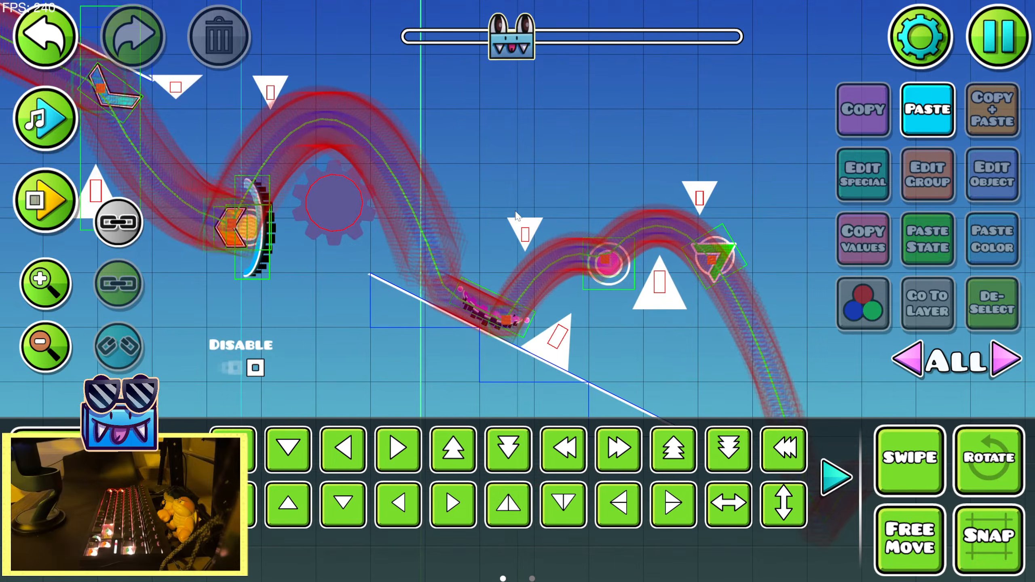
pyautogui.press('Return')
pyautogui.press('Return')
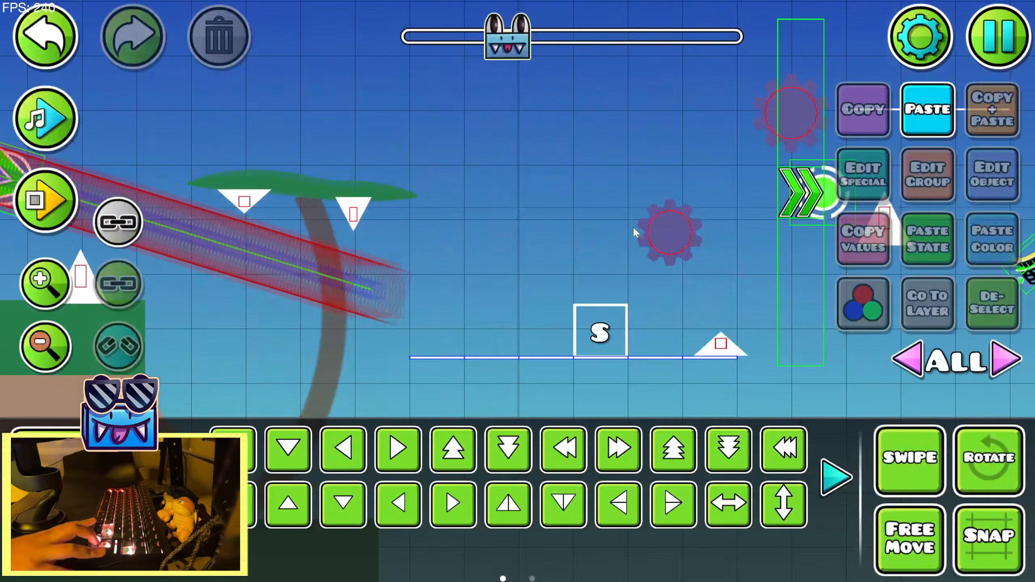
pyautogui.press('Return')
pyautogui.press('Up')
pyautogui.press('Up')
pyautogui.press('Up')
pyautogui.press('Up')
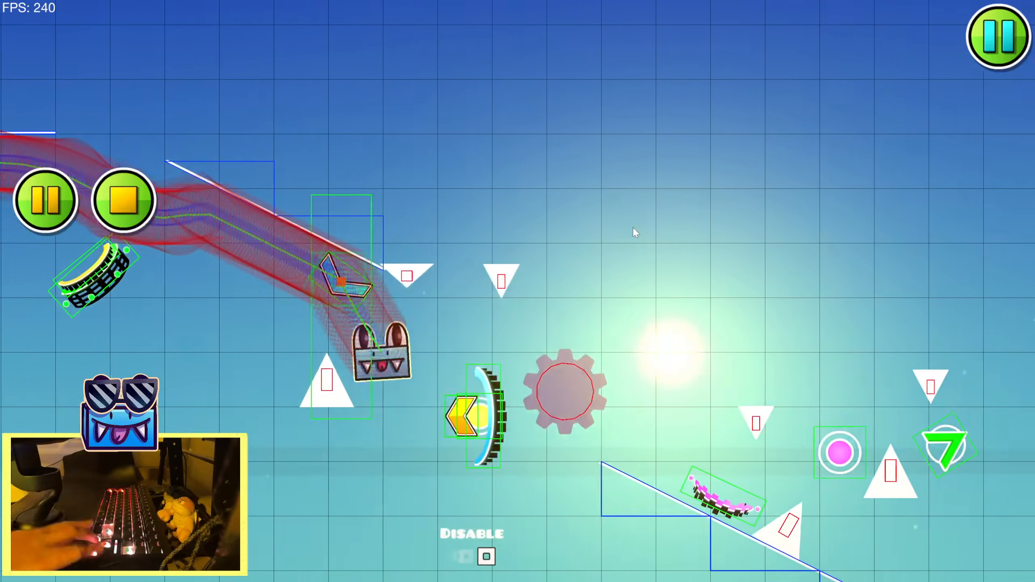
pyautogui.press('Up')
pyautogui.press('Up')
pyautogui.press('Return')
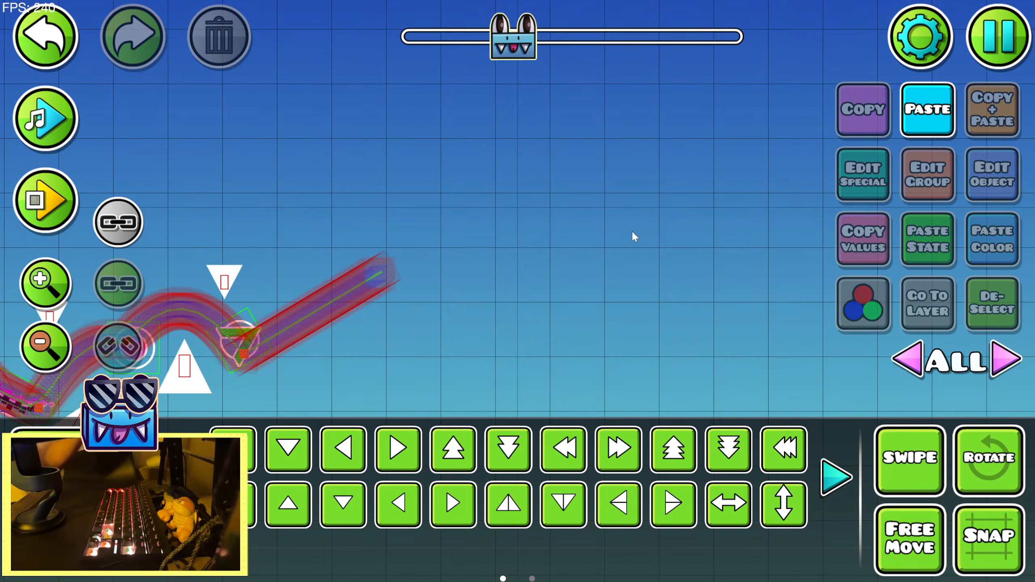
# Nudge the upside-down spike above the green dash orb slightly upward
pyautogui.click(371, 248)
pyautogui.hotkey('shift', 'w')
pyautogui.press('1')
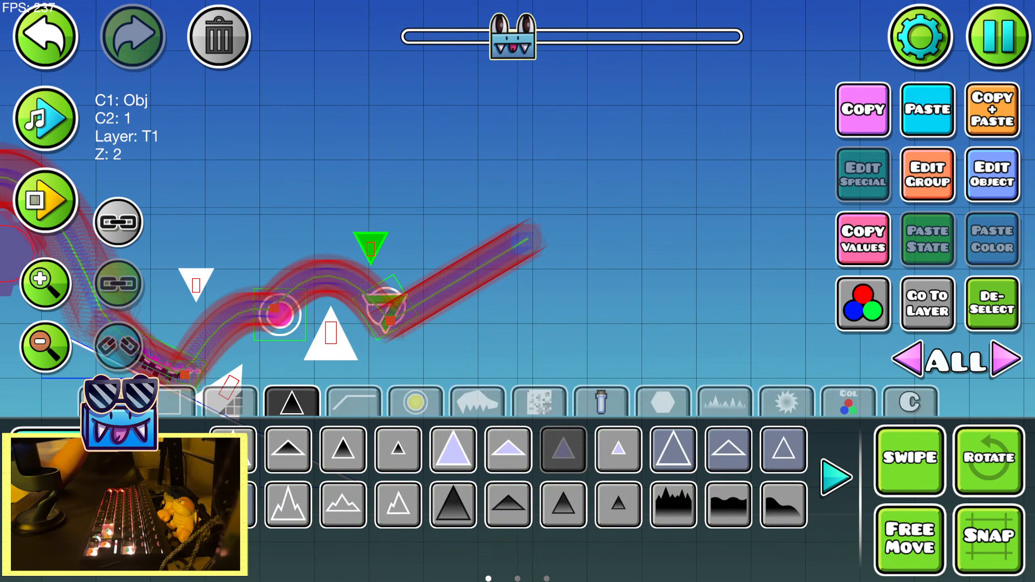
pyautogui.click(465, 451)
pyautogui.click(452, 301)
pyautogui.click(92, 500)
pyautogui.hotkey('shift', 's')
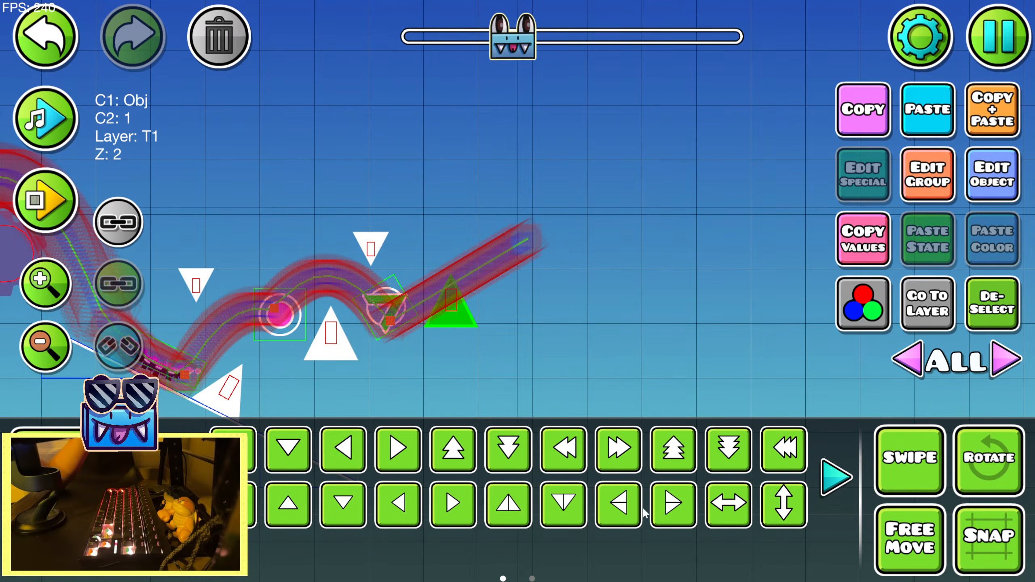
pyautogui.hotkey('shift', 'd')
pyautogui.hotkey('shift', 'w')
pyautogui.click(605, 501)
pyautogui.click(566, 510)
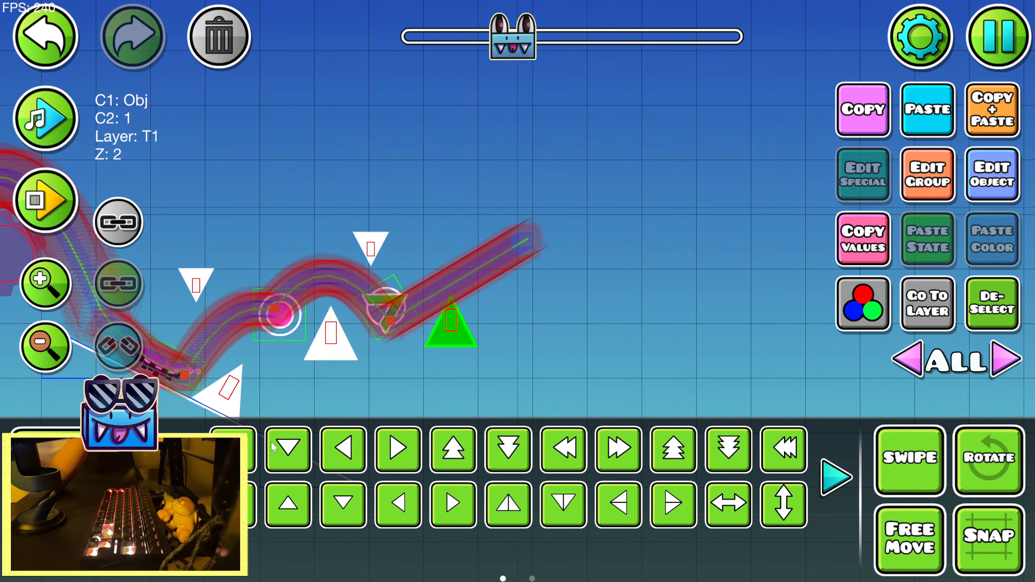
pyautogui.click(91, 548)
pyautogui.click(276, 459)
pyautogui.click(92, 501)
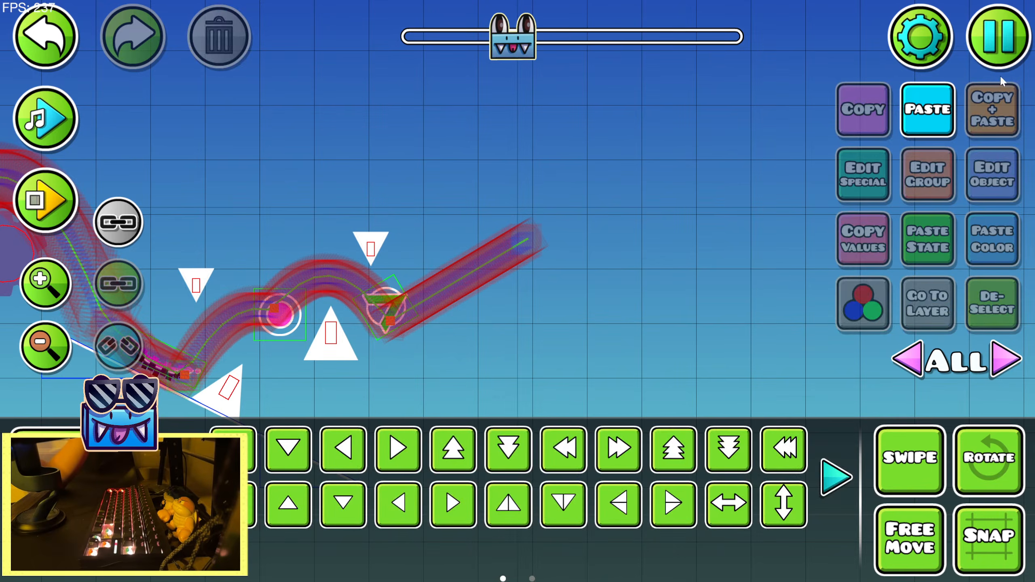
# Paste a copy of the sawblade below the rising dash path after the green dash orb and nudge it into place
pyautogui.click(944, 116)
pyautogui.press('s')
pyautogui.hotkey('shift', 's')
pyautogui.hotkey('shift', 's')
pyautogui.hotkey('shift', 's')
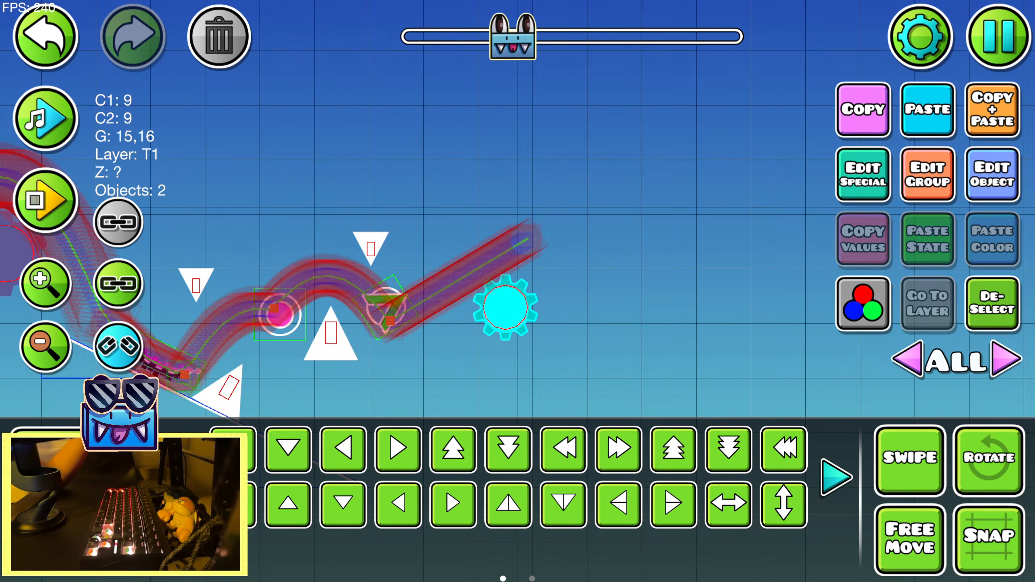
# Place a medium spike above the dash path over the new sawblade, flip it upside down, and nudge it close to the path
pyautogui.click(92, 453)
pyautogui.click(559, 453)
pyautogui.click(484, 208)
pyautogui.press('2')
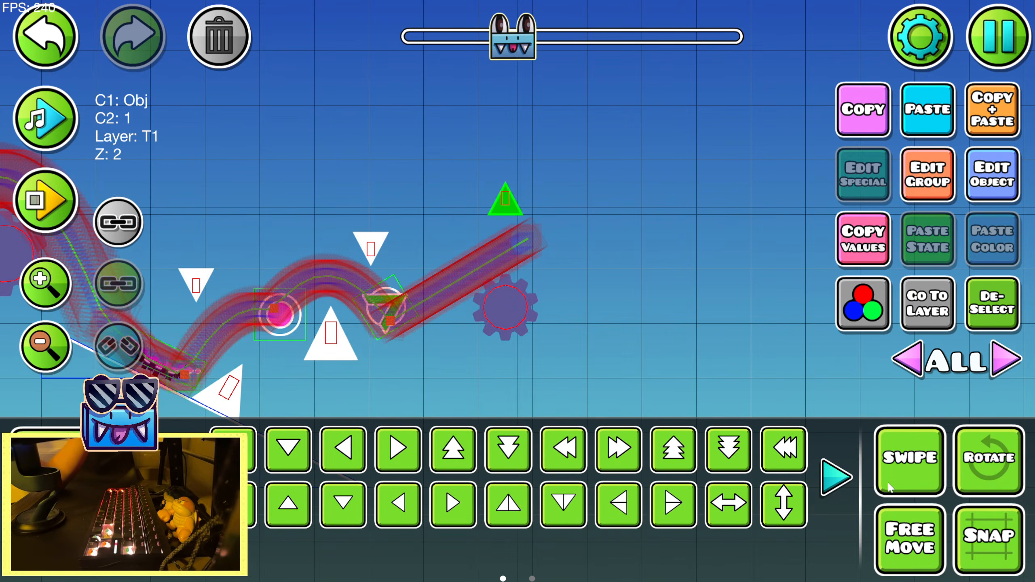
pyautogui.click(778, 506)
pyautogui.press('s')
pyautogui.hotkey('shift', 'a')
pyautogui.hotkey('shift', 'w')
pyautogui.hotkey('shift', 'w')
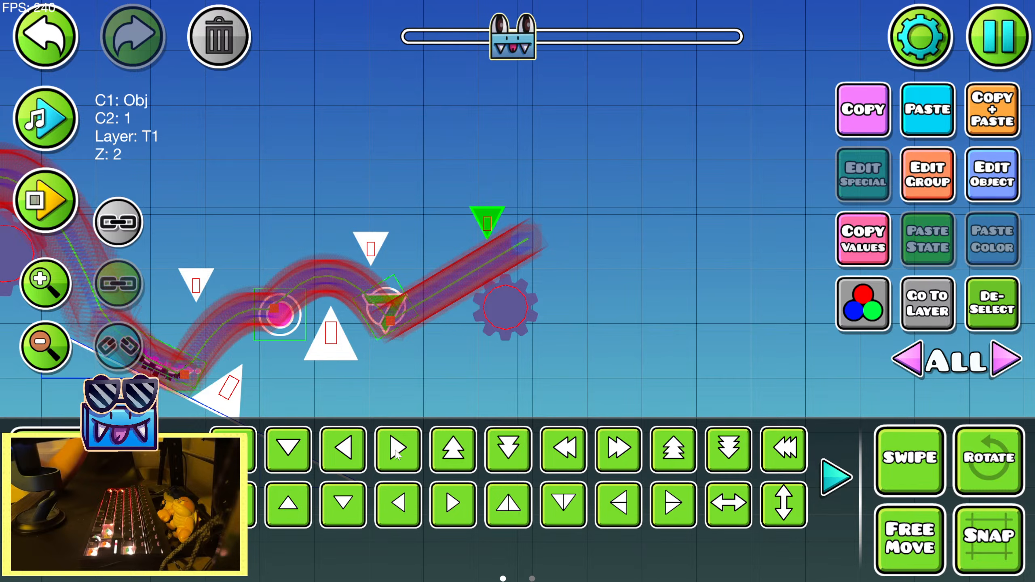
pyautogui.click(991, 297)
# Nudge the sawblade below the dash path slightly down and preview the song over the new obstacles
pyautogui.click(504, 319)
pyautogui.hotkey('shift', 's')
pyautogui.click(990, 316)
pyautogui.click(53, 117)
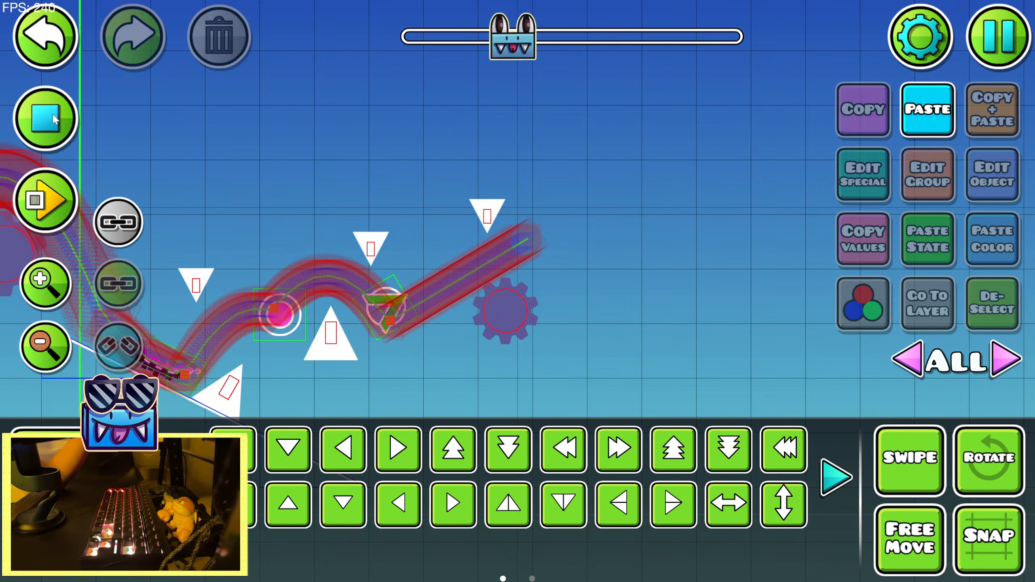
pyautogui.click(54, 116)
pyautogui.click(371, 249)
pyautogui.click(993, 308)
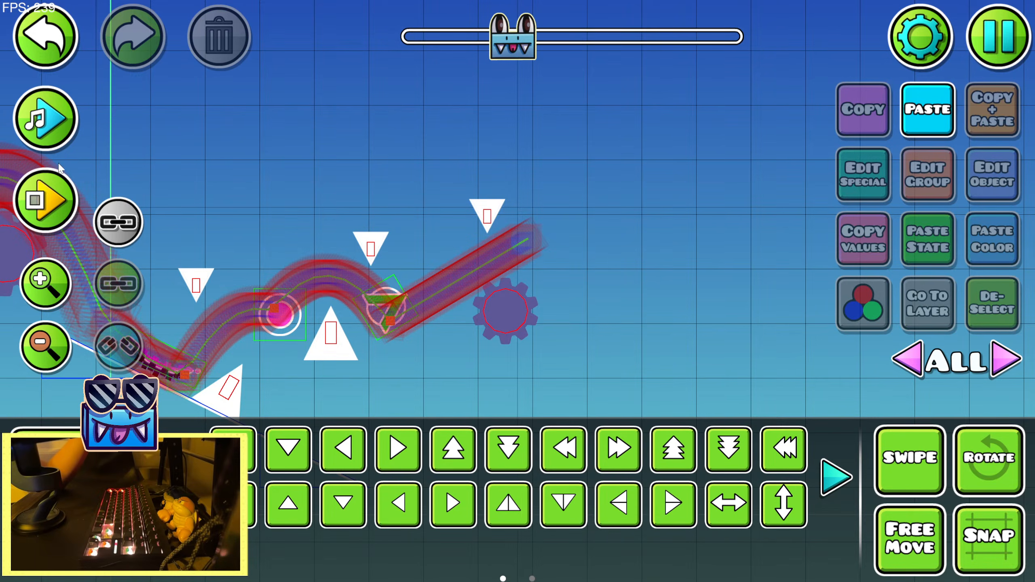
pyautogui.click(53, 116)
pyautogui.click(54, 116)
# Save and playtest the level until past the green dash orb, releasing the dash above the sawblade, and return to the editor
pyautogui.press('Escape')
pyautogui.click(616, 220)
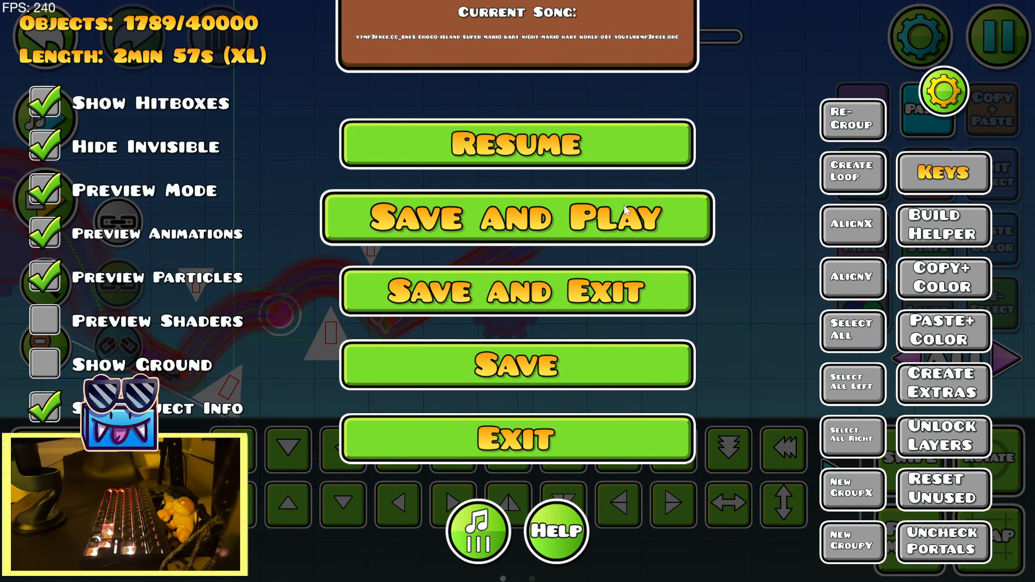
pyautogui.press('Up')
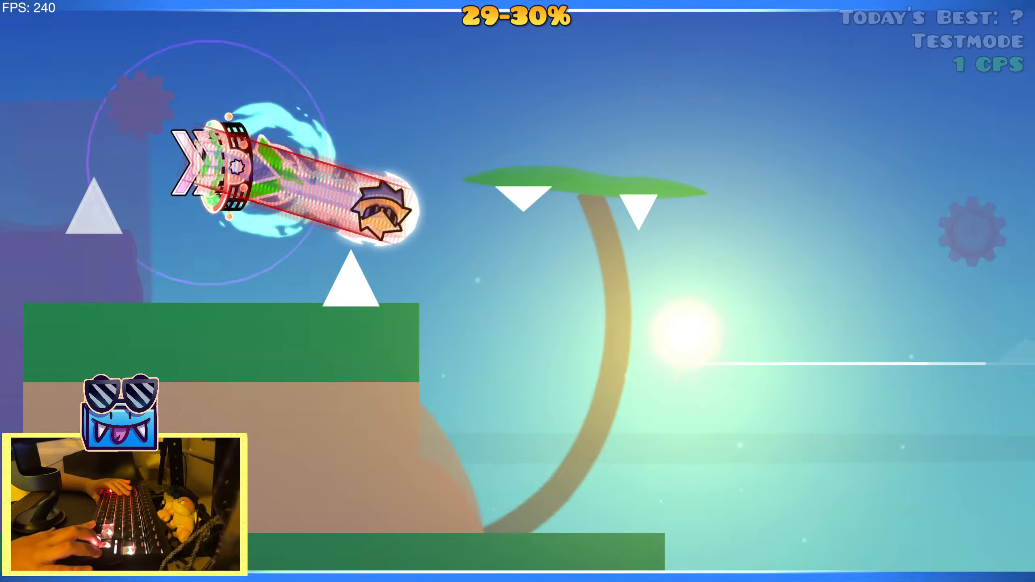
pyautogui.press('Up')
pyautogui.press('Up')
pyautogui.press('Up')
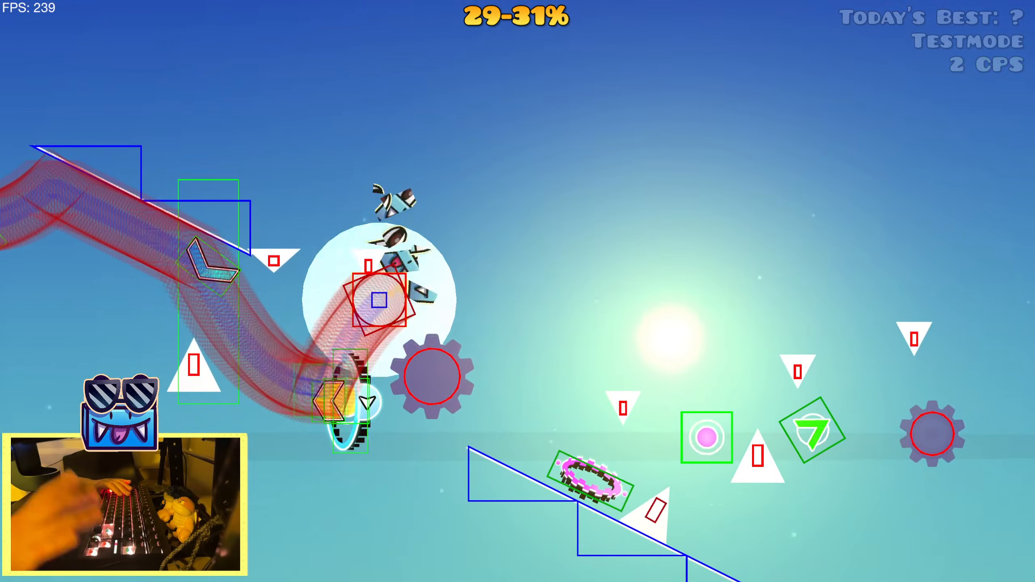
pyautogui.press('Up')
pyautogui.press('Up')
pyautogui.press('Up')
pyautogui.press('Up')
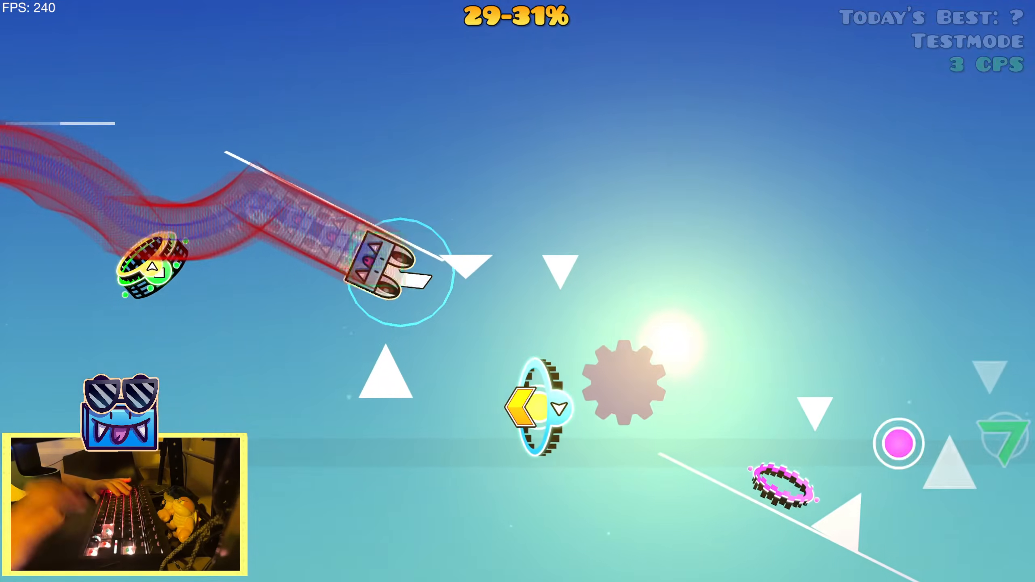
pyautogui.press('Up')
pyautogui.press('Up')
pyautogui.press('Up')
pyautogui.press('Up')
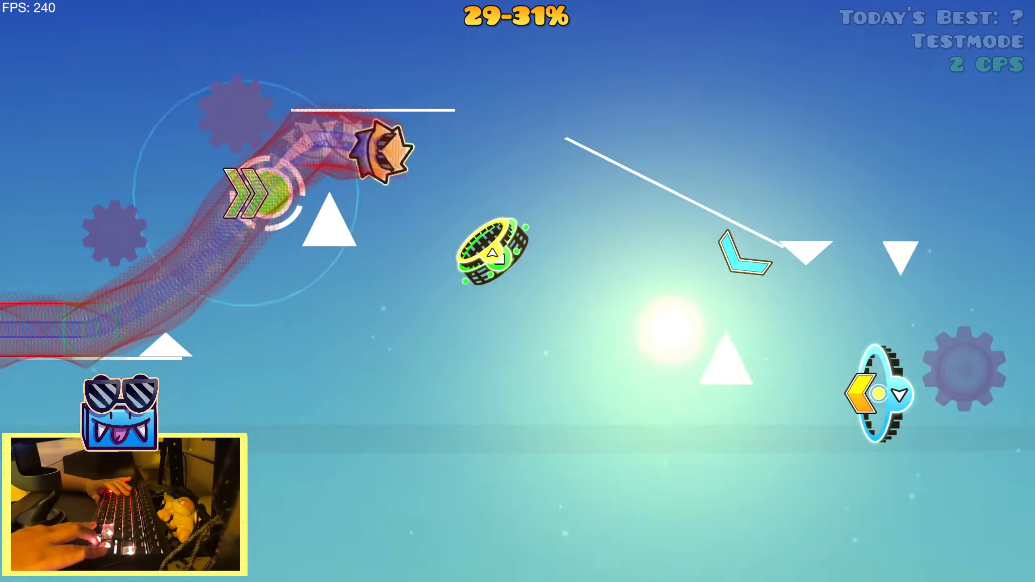
pyautogui.press('Up')
pyautogui.press('Up')
pyautogui.press('Up')
pyautogui.press('Up')
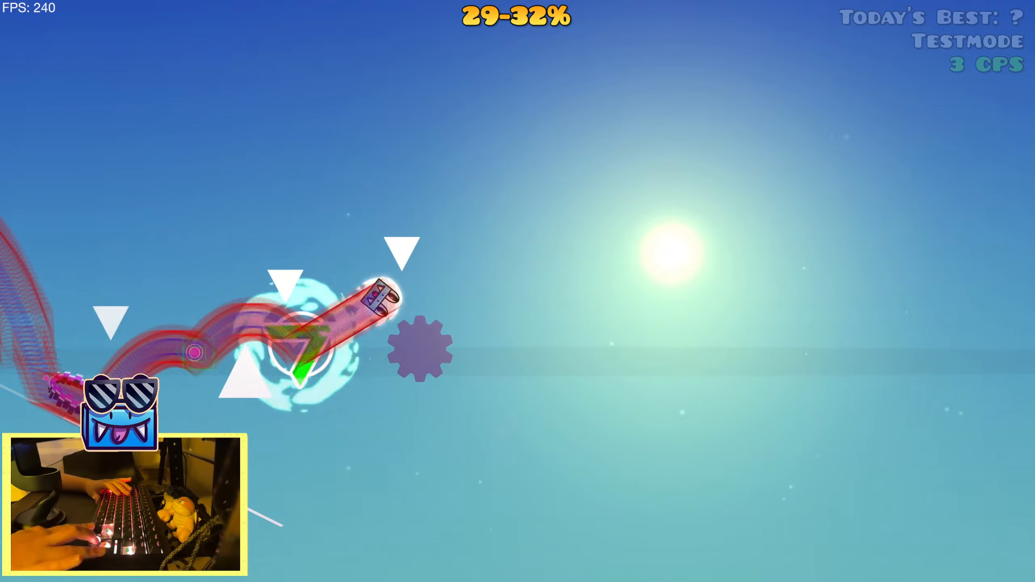
pyautogui.press('Escape')
pyautogui.click(249, 353)
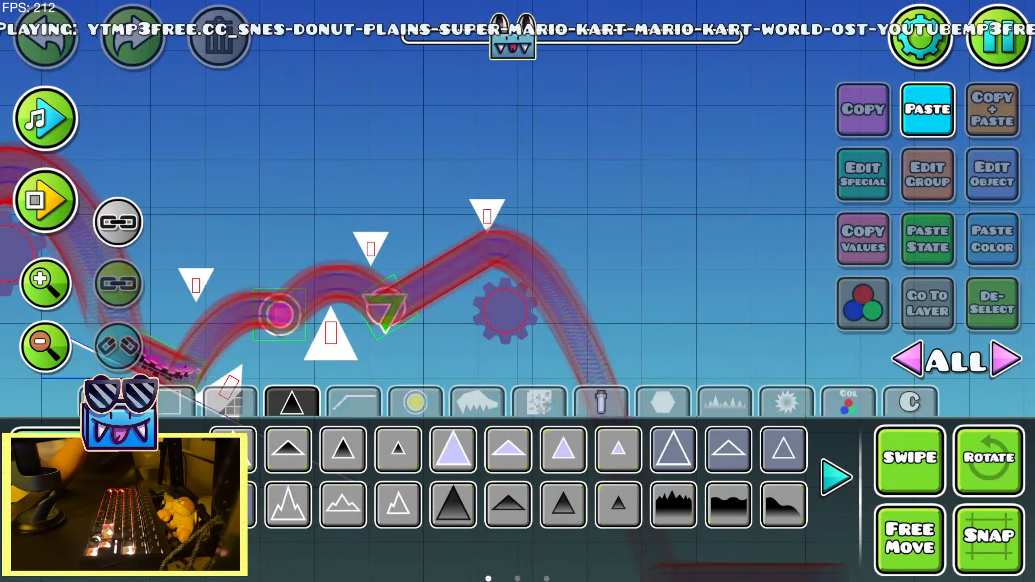
# Nudge the sawblade after the green dash orb back toward the orb, below the rising dash path
pyautogui.press('2')
pyautogui.click(497, 314)
pyautogui.hotkey('shift', 'a')
pyautogui.hotkey('shift', 'a')
pyautogui.hotkey('shift', 'a')
pyautogui.hotkey('shift', 'a')
pyautogui.hotkey('shift', 'a')
pyautogui.hotkey('shift', 'a')
pyautogui.hotkey('shift', 'a')
pyautogui.hotkey('shift', 'a')
pyautogui.hotkey('shift', 'a')
pyautogui.hotkey('shift', 'a')
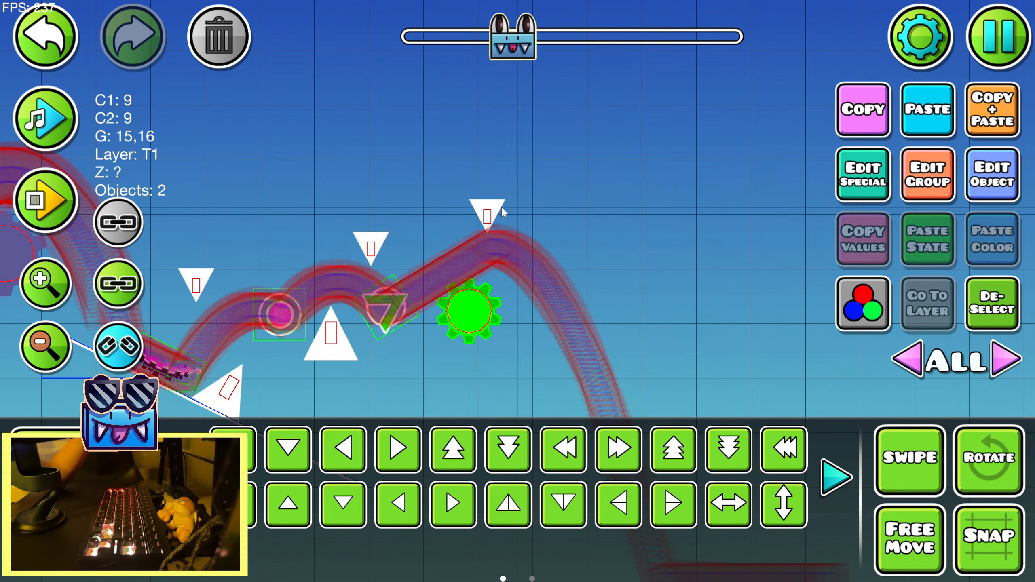
# Nudge the upside-down spike above the end of the dash path slightly left and preview the song
pyautogui.click(488, 212)
pyautogui.press('1')
pyautogui.click(49, 99)
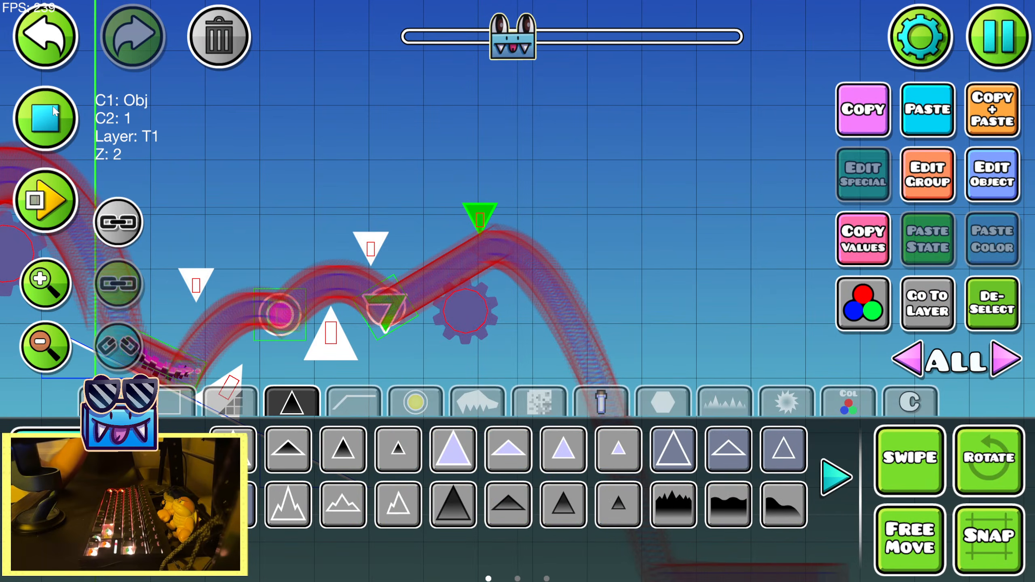
pyautogui.click(48, 99)
# Place a black orb at the peak of the path after the dash and scale it to 0.57
pyautogui.click(415, 402)
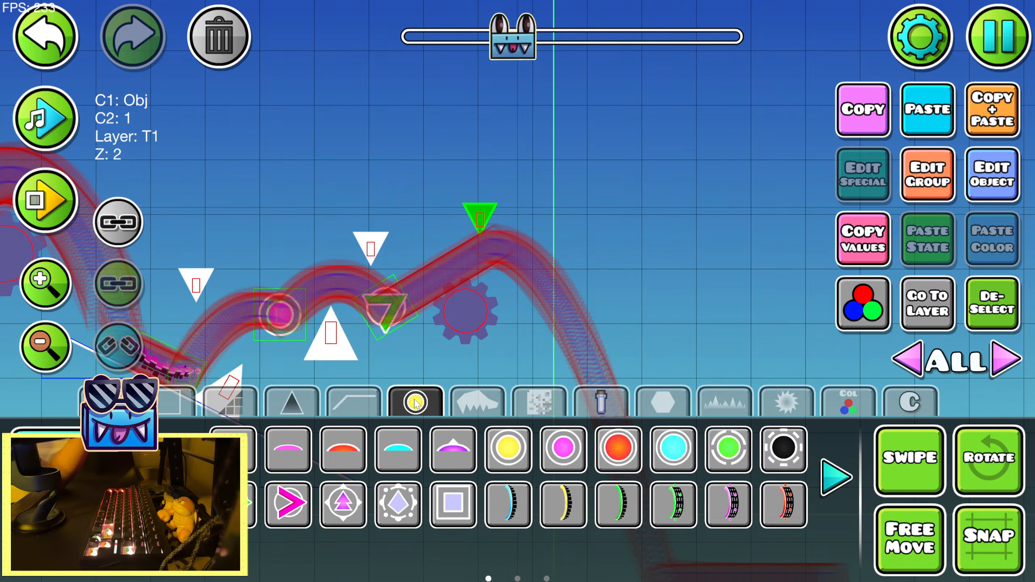
pyautogui.click(800, 450)
pyautogui.click(502, 250)
pyautogui.press('2')
pyautogui.click(553, 444)
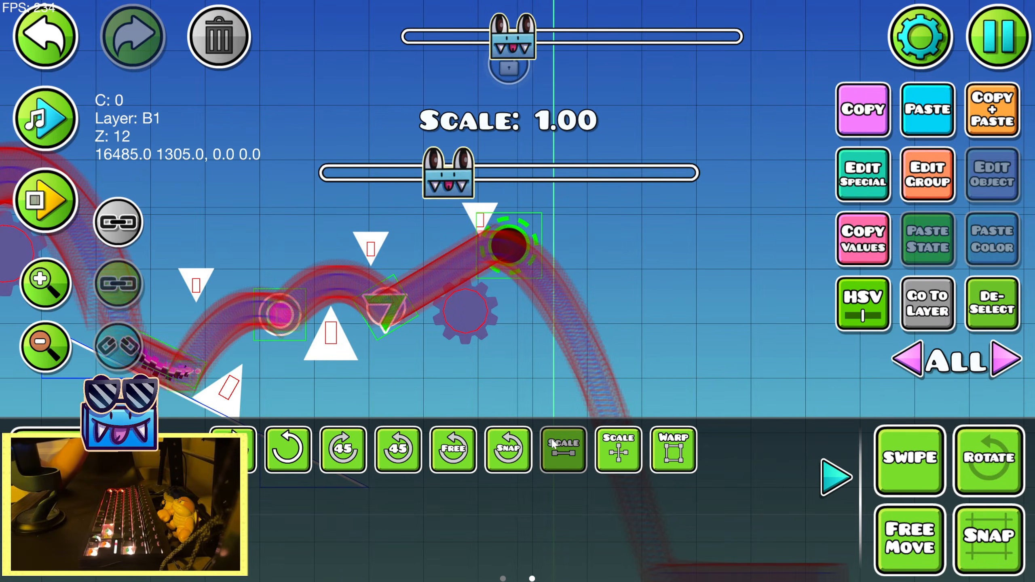
pyautogui.moveTo(448, 174); pyautogui.dragTo(345, 174)
# Place three thin platform blocks in a row below the black orb, across the falling path, shifted half a block left and down
pyautogui.press('1')
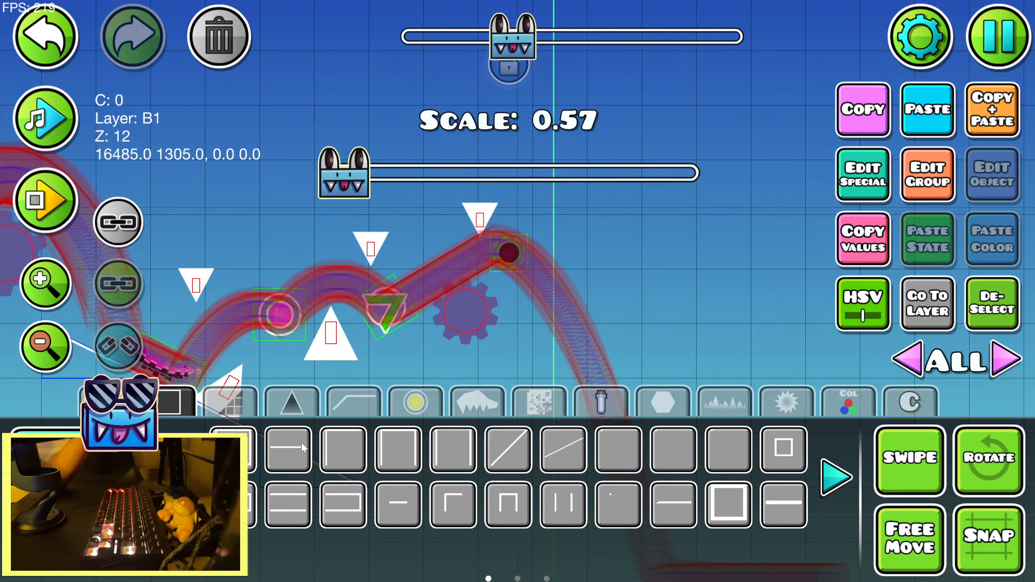
pyautogui.click(301, 444)
pyautogui.moveTo(468, 325); pyautogui.dragTo(341, 237)
pyautogui.click(487, 264)
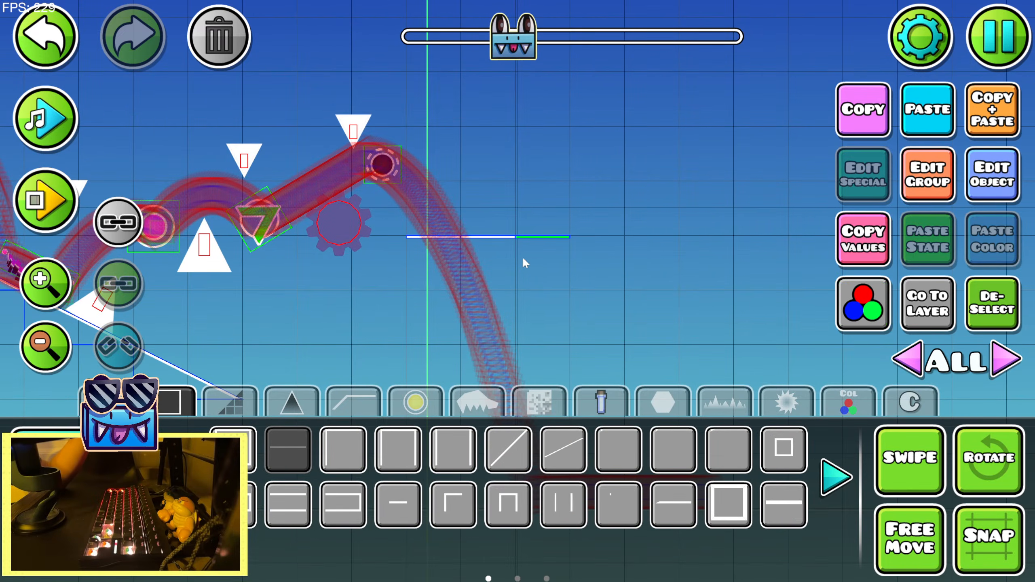
pyautogui.press('2')
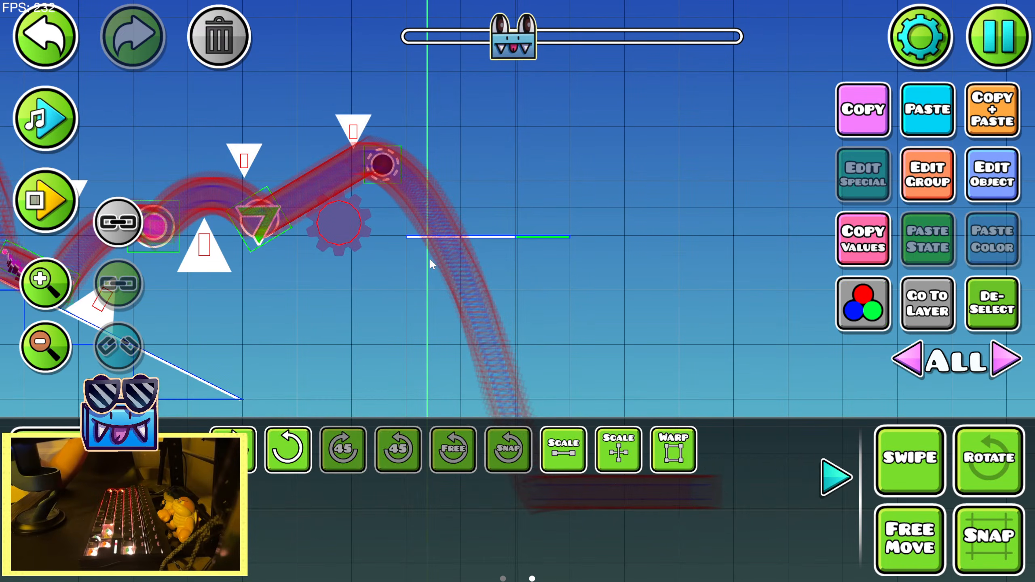
pyautogui.click(831, 480)
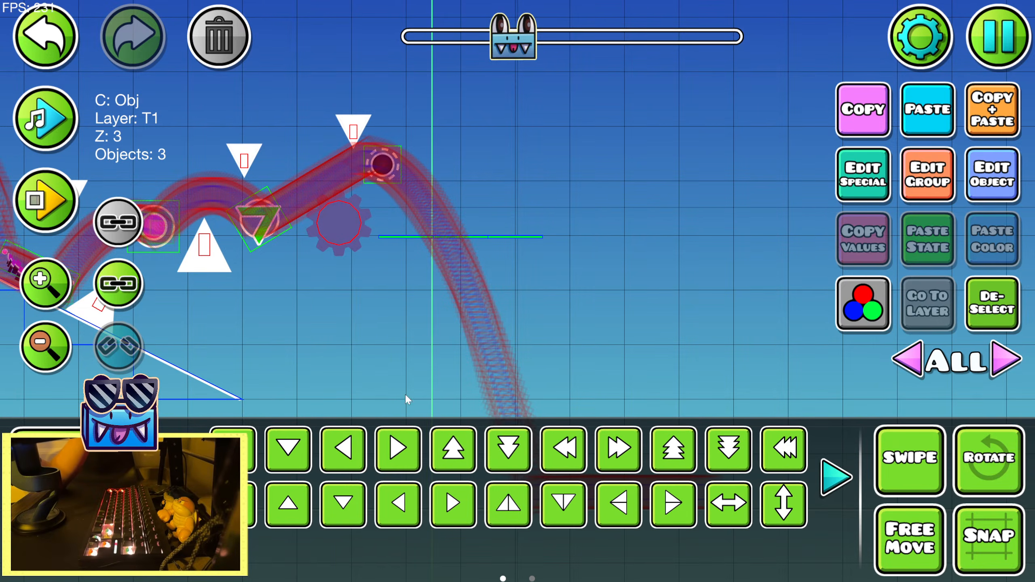
# Place a J block at the left end of the new platform and warp it horizontally to span the whole platform
pyautogui.press('1')
pyautogui.click(412, 406)
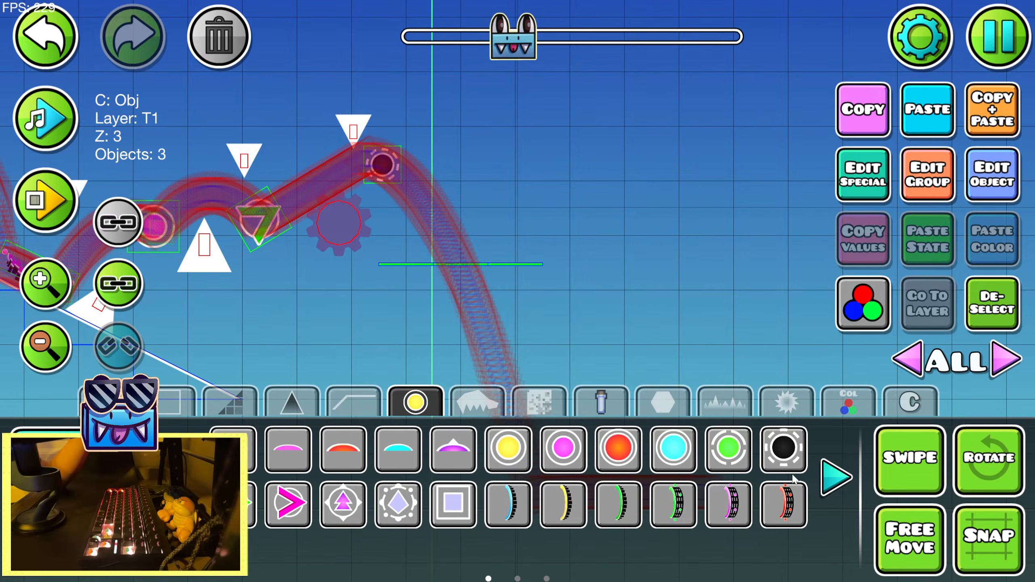
pyautogui.click(827, 478)
pyautogui.click(828, 478)
pyautogui.click(232, 449)
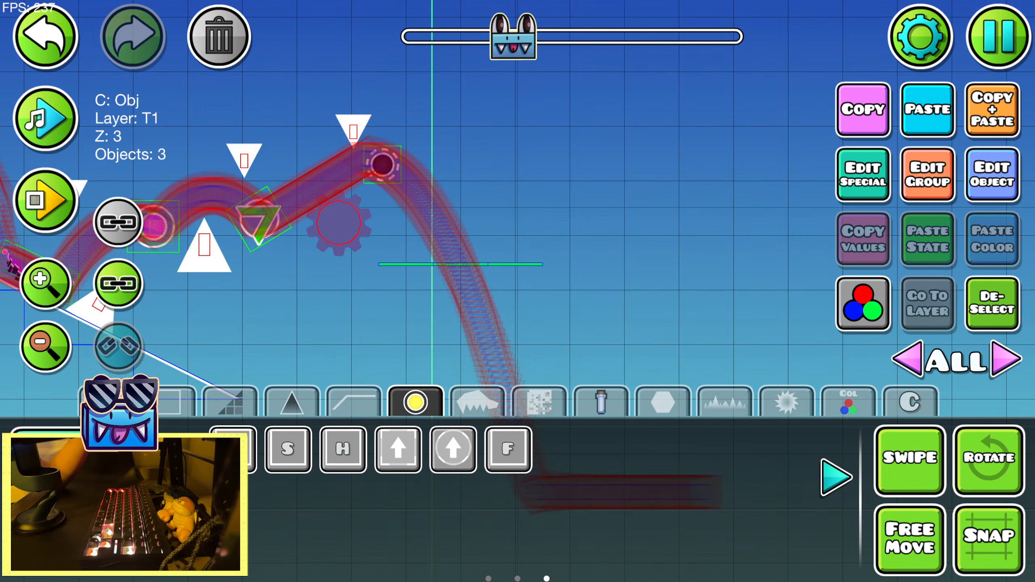
pyautogui.click(382, 284)
pyautogui.press('2')
pyautogui.click(836, 477)
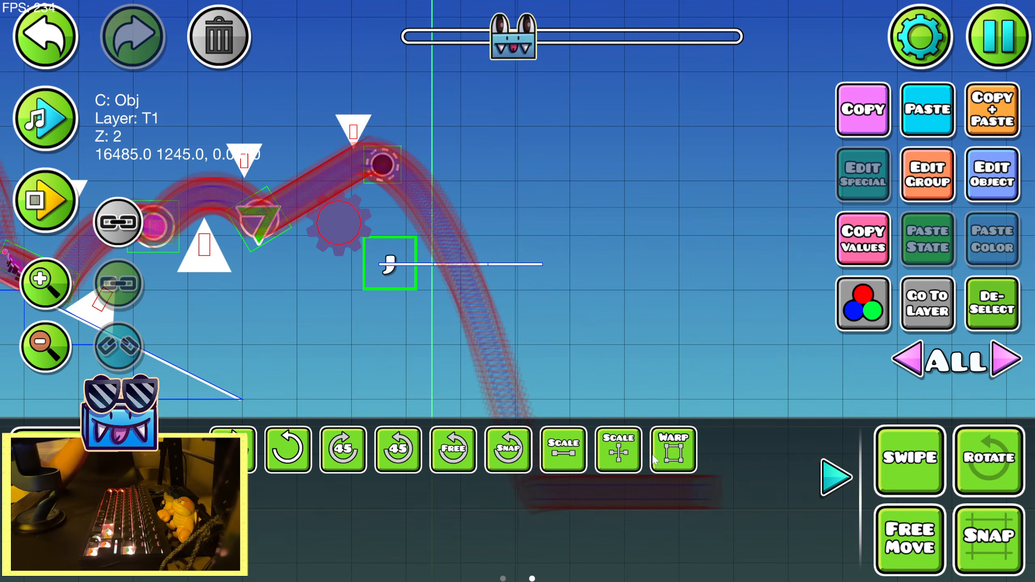
pyautogui.click(674, 449)
# Hide the stretched J block through its extra group options and deselect it
pyautogui.click(928, 175)
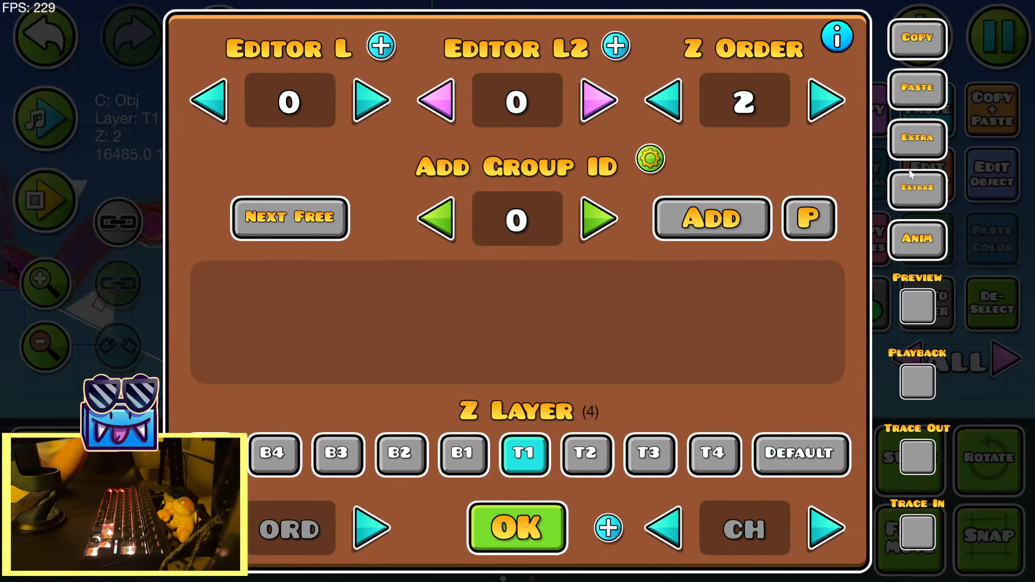
pyautogui.click(917, 137)
pyautogui.click(463, 251)
pyautogui.doubleClick(520, 515)
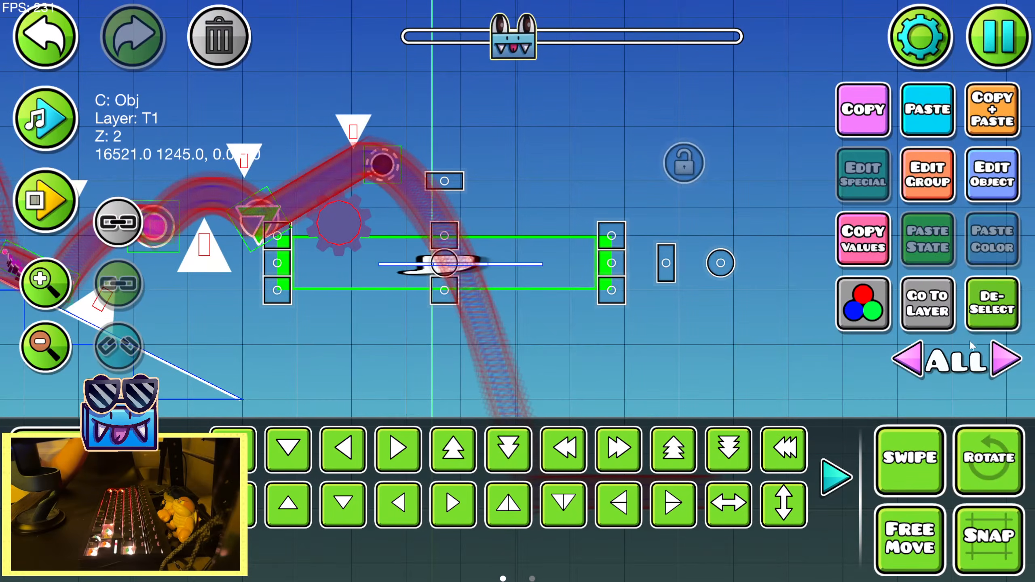
pyautogui.click(977, 307)
# Duplicate the upside-down spike before the black orb and position the copy just after the orb, above the path
pyautogui.moveTo(347, 167); pyautogui.dragTo(435, 220)
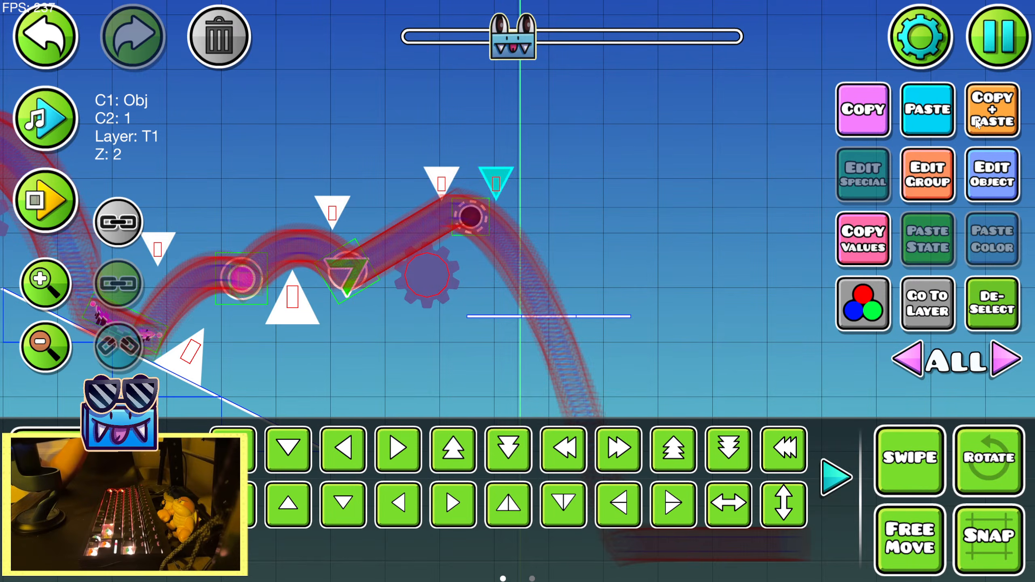
pyautogui.press('d')
pyautogui.press('a')
pyautogui.hotkey('shift', 'a')
# Nudge the sawblade below the black orb to the right and slightly up, toward the end of the dash path
pyautogui.click(439, 266)
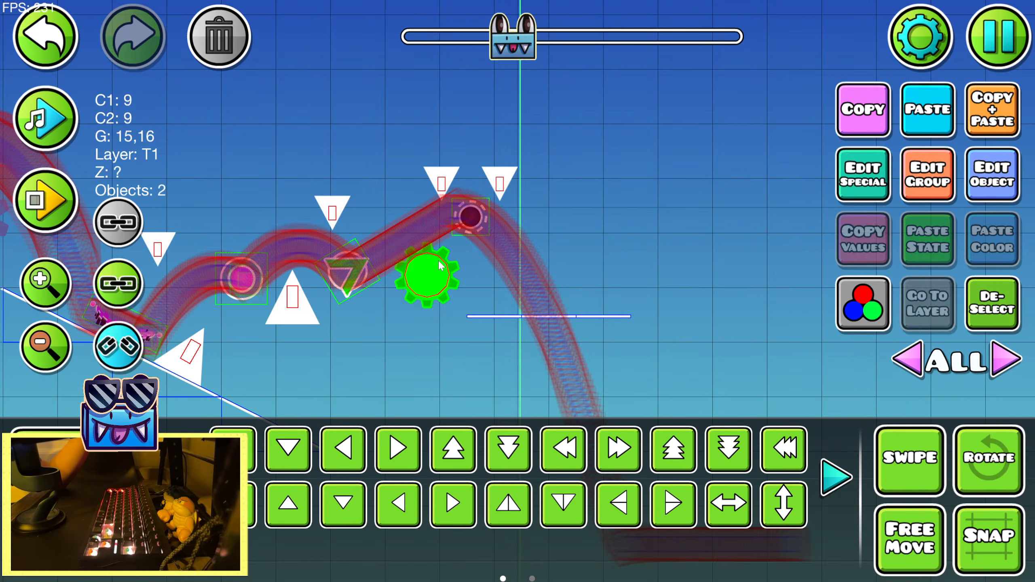
pyautogui.hotkey('shift', 'd')
pyautogui.hotkey('shift', 'd')
pyautogui.hotkey('shift', 'd')
pyautogui.hotkey('shift', 'd')
pyautogui.hotkey('shift', 'd')
pyautogui.hotkey('shift', 'd')
pyautogui.hotkey('shift', 'w')
pyautogui.hotkey('shift', 'w')
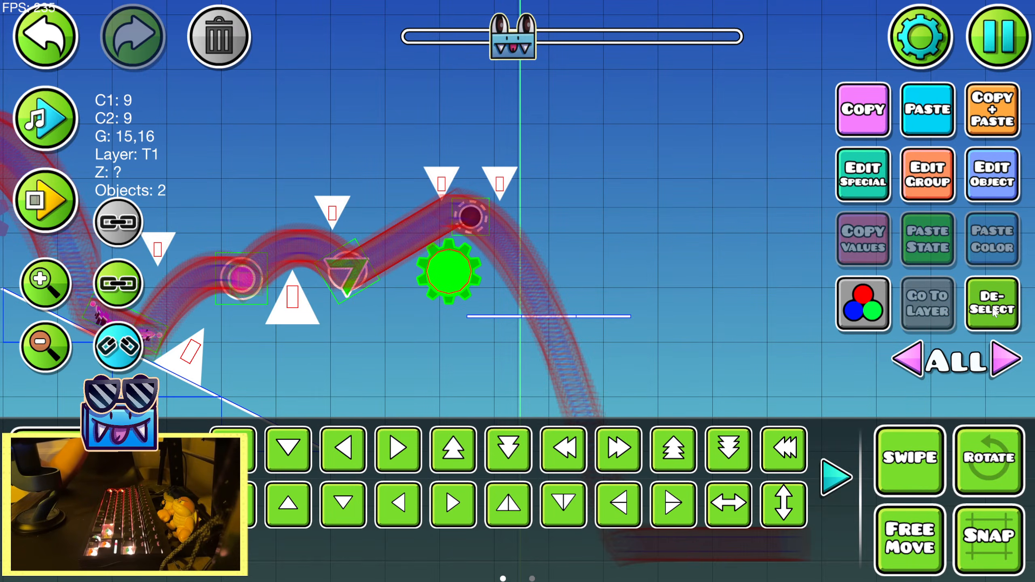
pyautogui.click(993, 312)
# Nudge the duplicated upside-down spike after the black orb slightly right and delete it
pyautogui.click(501, 183)
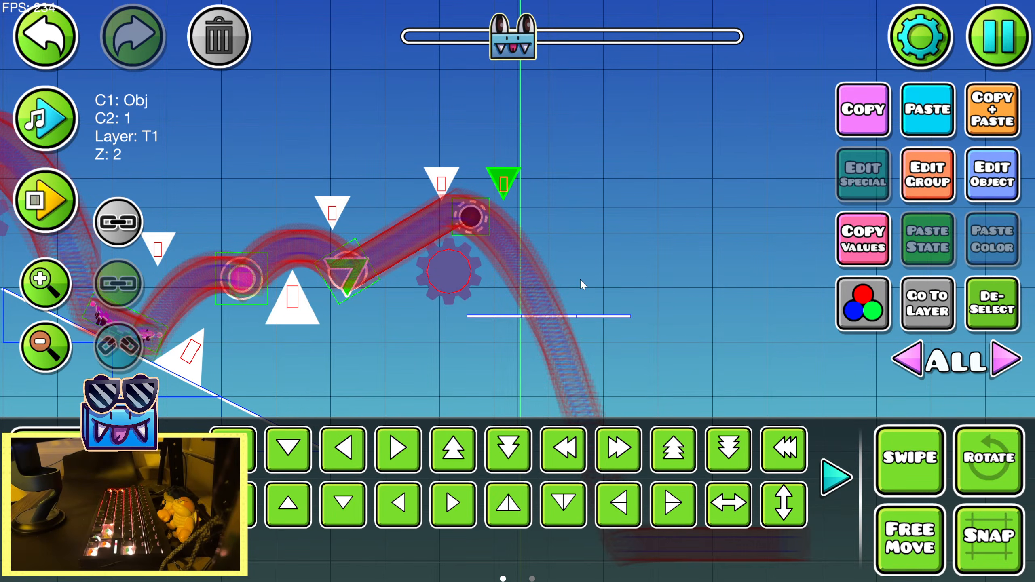
pyautogui.press('3')
pyautogui.press('1')
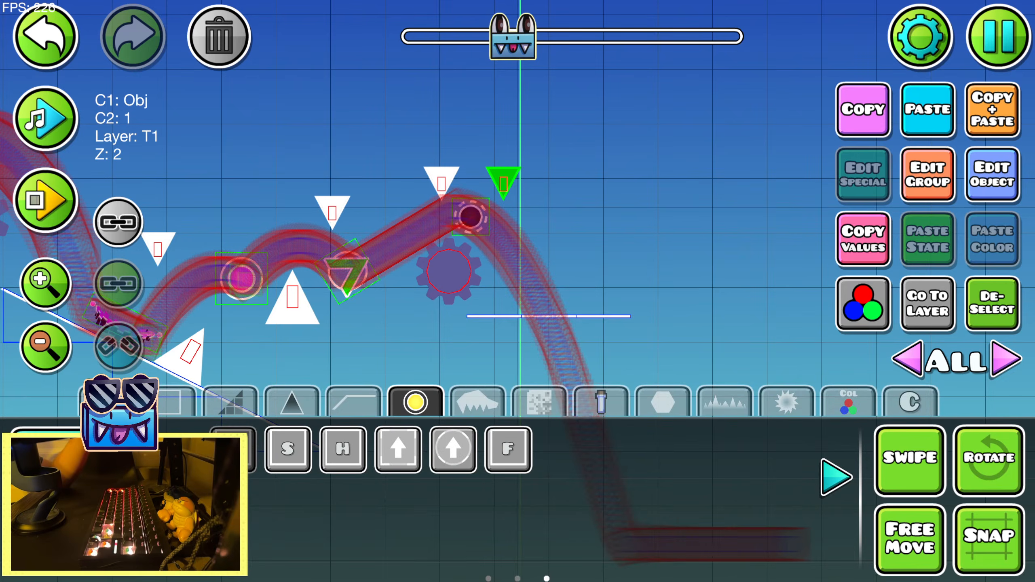
pyautogui.press('3')
pyautogui.press('Delete')
# Place a short, wide spike above the path just after the black orb and flip it upside down
pyautogui.press('1')
pyautogui.click(840, 481)
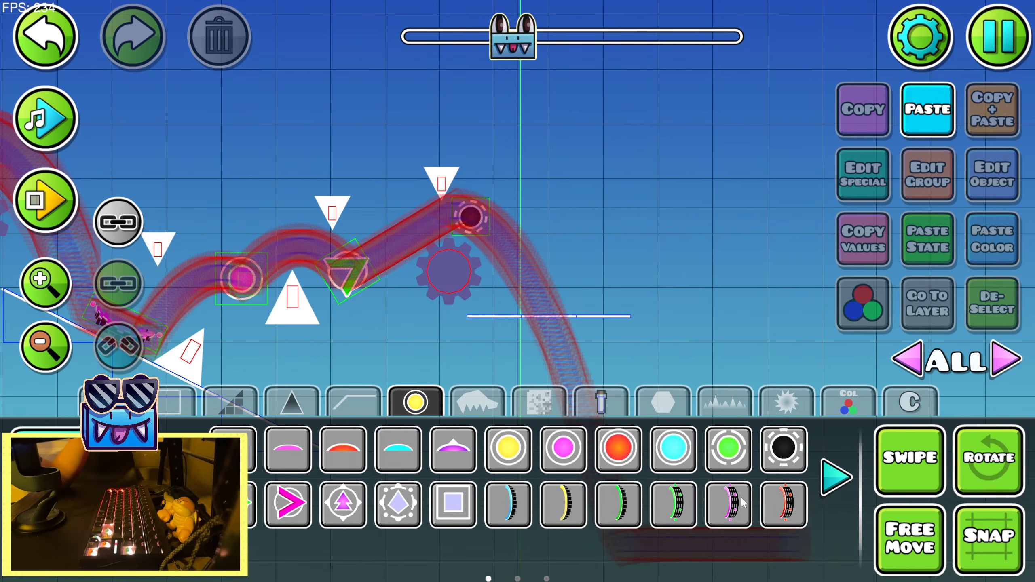
pyautogui.click(312, 403)
pyautogui.click(519, 440)
pyautogui.click(499, 154)
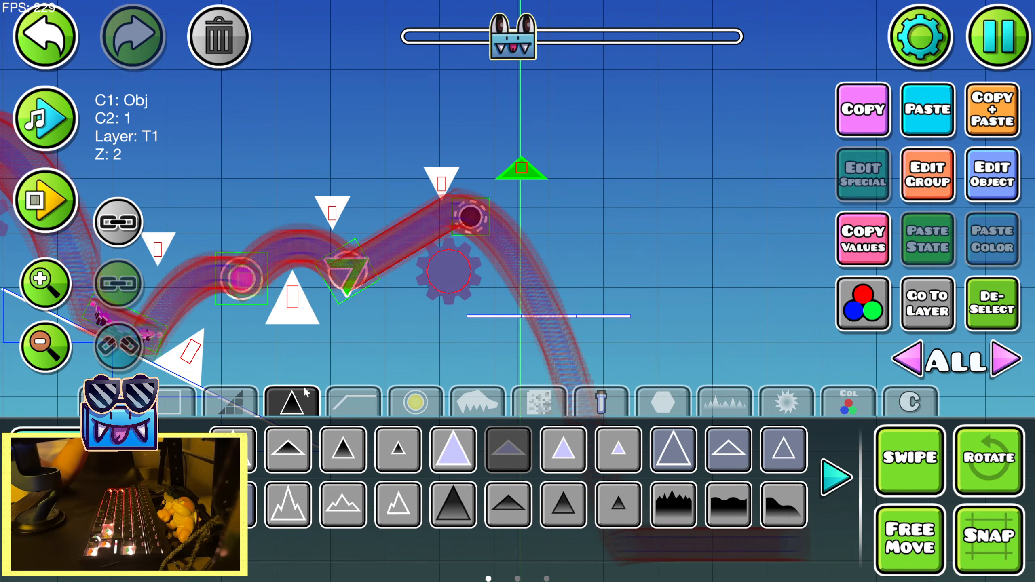
pyautogui.press('2')
pyautogui.click(783, 501)
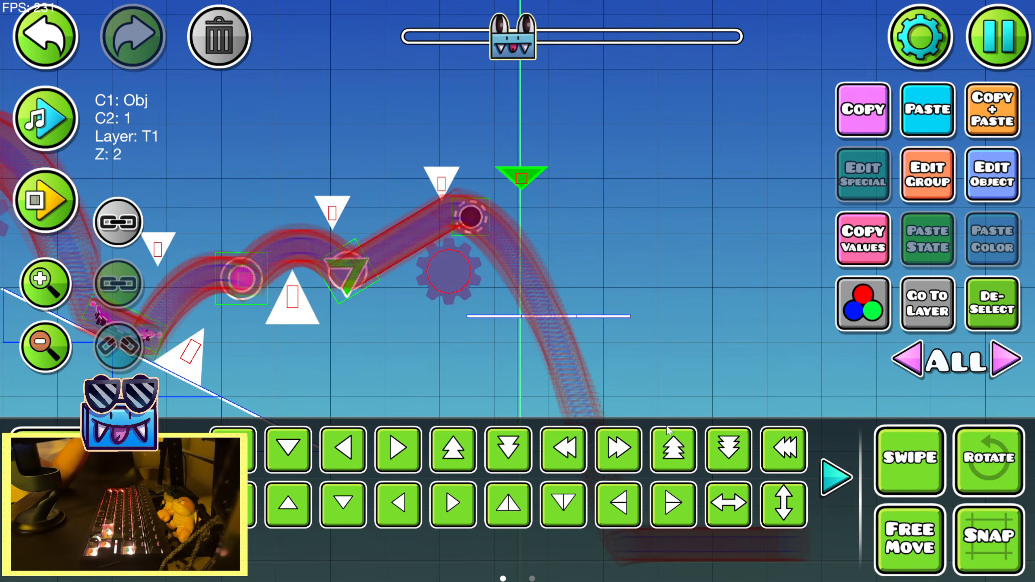
# Swap the short, wide spike with the narrow spike before the black orb and nudge the wide one left above the dash path
pyautogui.keyDown('shift'); pyautogui.click(438, 185); pyautogui.keyUp('shift')
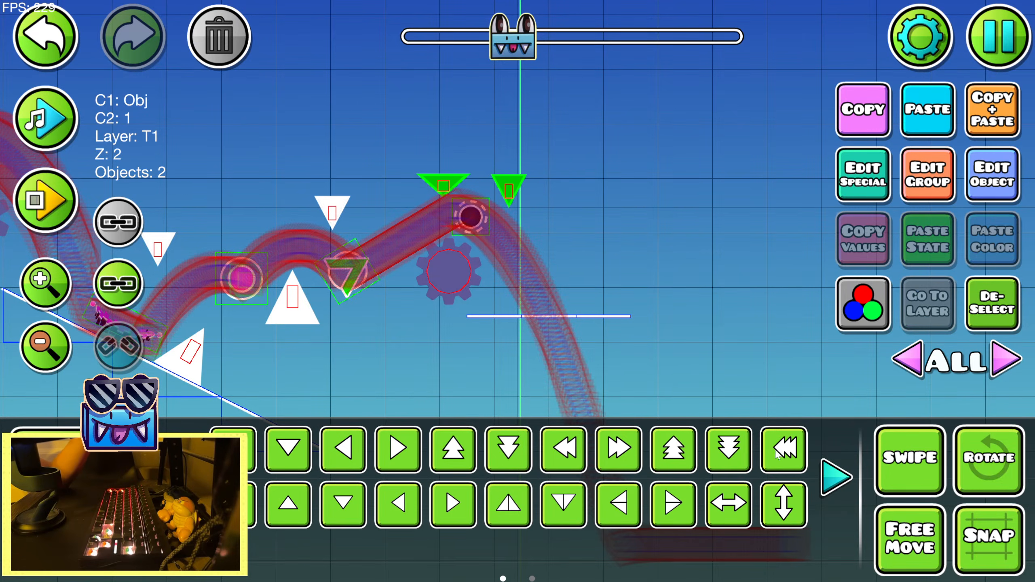
pyautogui.click(975, 311)
pyautogui.click(503, 194)
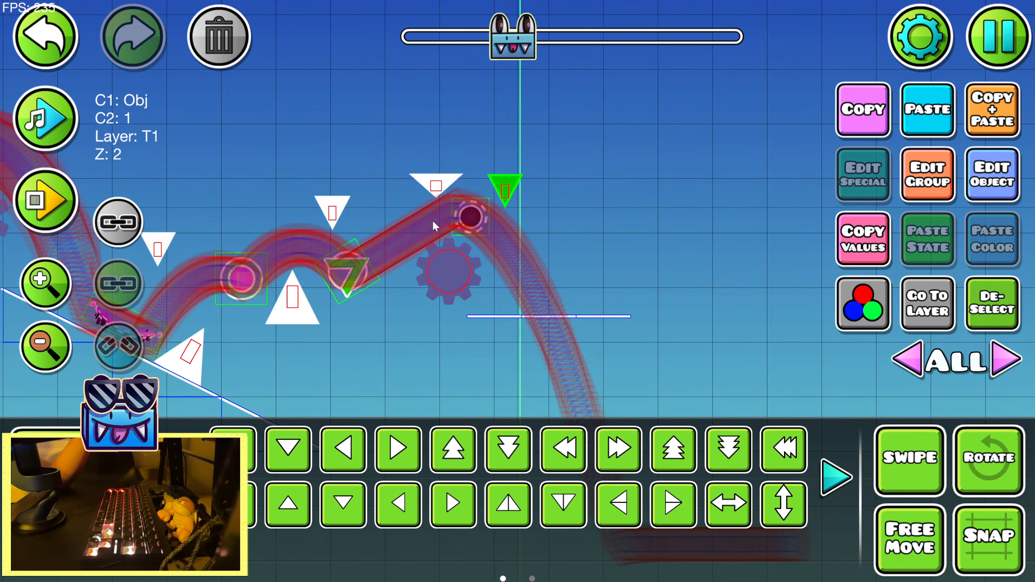
pyautogui.click(440, 189)
# Replace the narrow spike after the black orb with a full-size spike flipped upside down above the falling path
pyautogui.click(505, 187)
pyautogui.press('3')
pyautogui.click(506, 188)
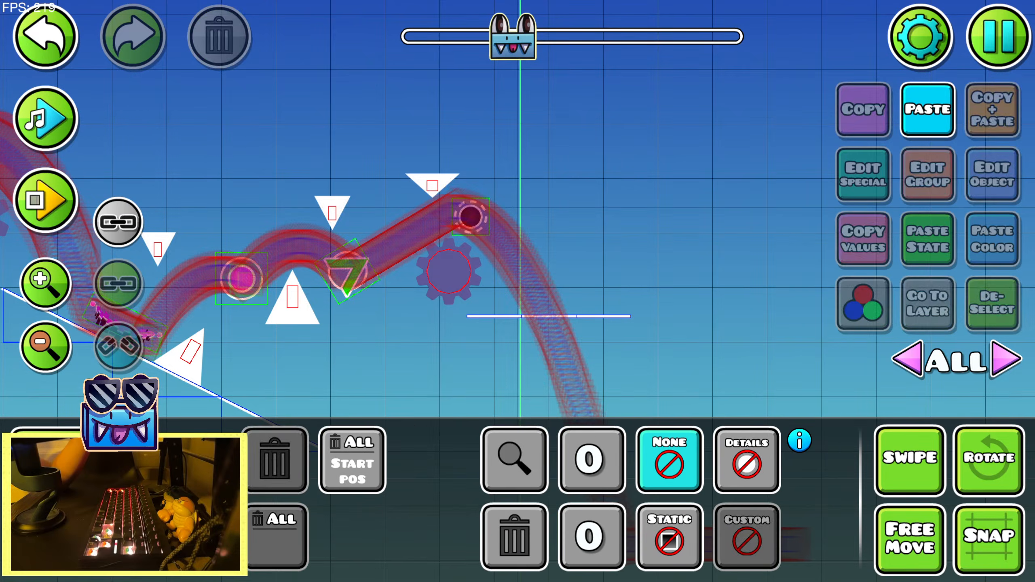
pyautogui.press('1')
pyautogui.click(459, 449)
pyautogui.click(515, 211)
pyautogui.press('2')
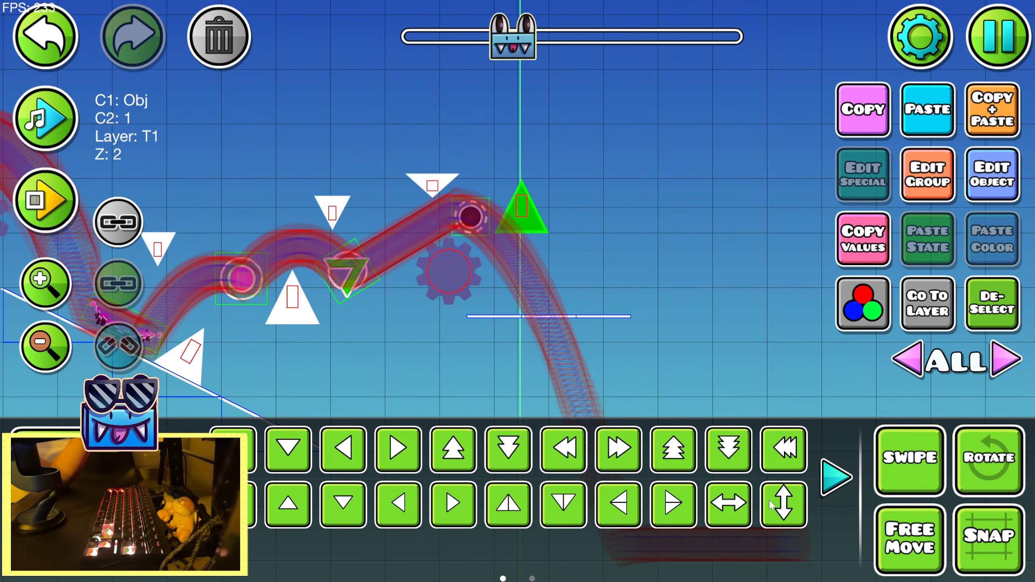
pyautogui.click(775, 506)
pyautogui.click(985, 326)
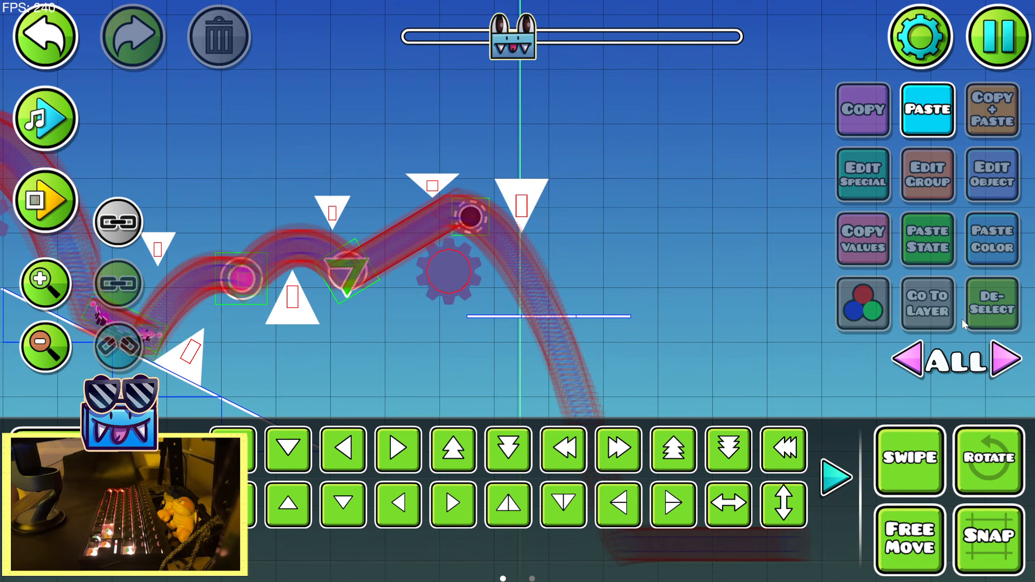
# Playtest the level through the black orb and onto the new platform, jump off it, and return to the editor
pyautogui.moveTo(310, 326); pyautogui.dragTo(685, 302)
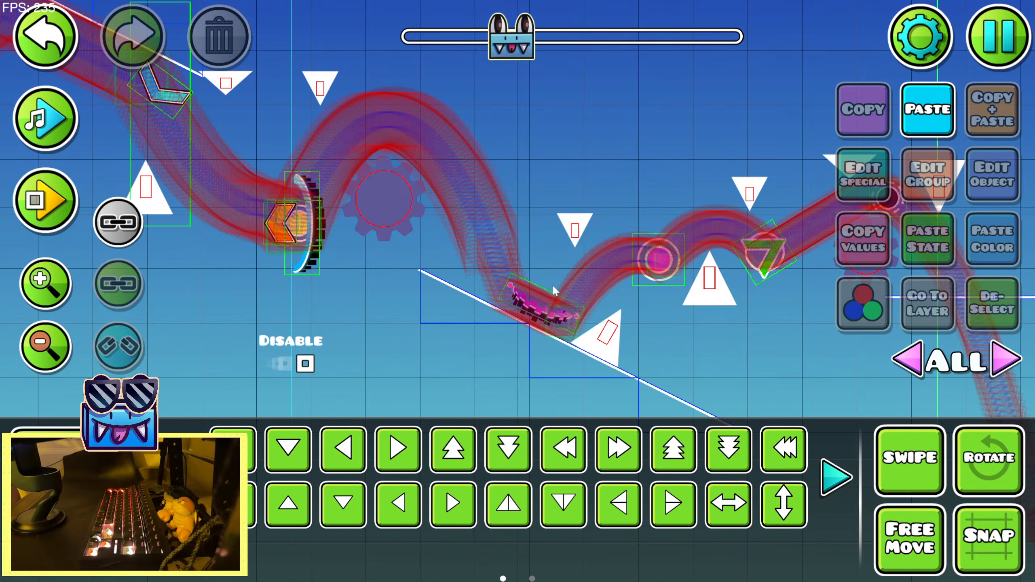
pyautogui.moveTo(755, 241); pyautogui.dragTo(714, 213)
pyautogui.press('Return')
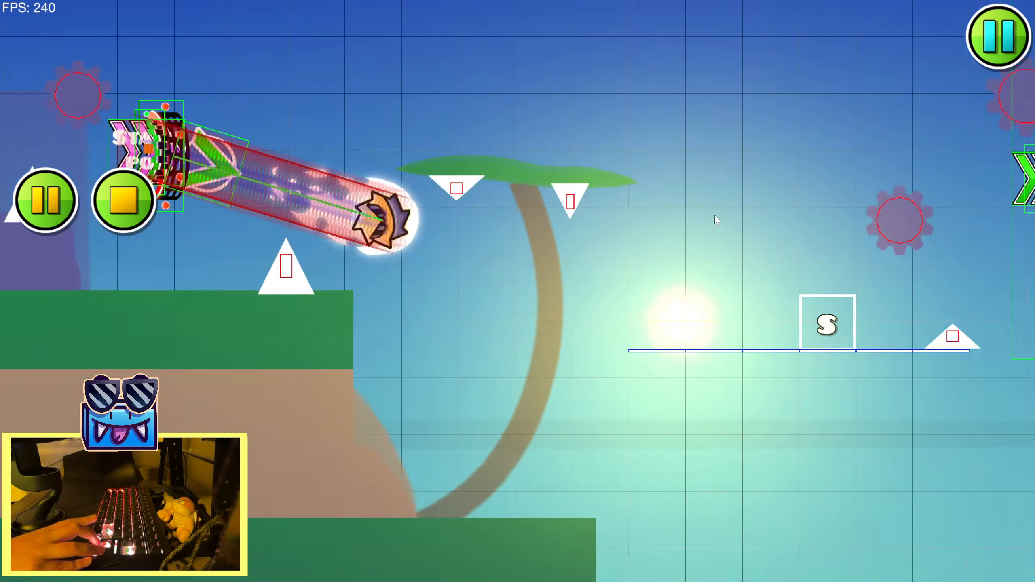
pyautogui.press('Up')
pyautogui.press('Up')
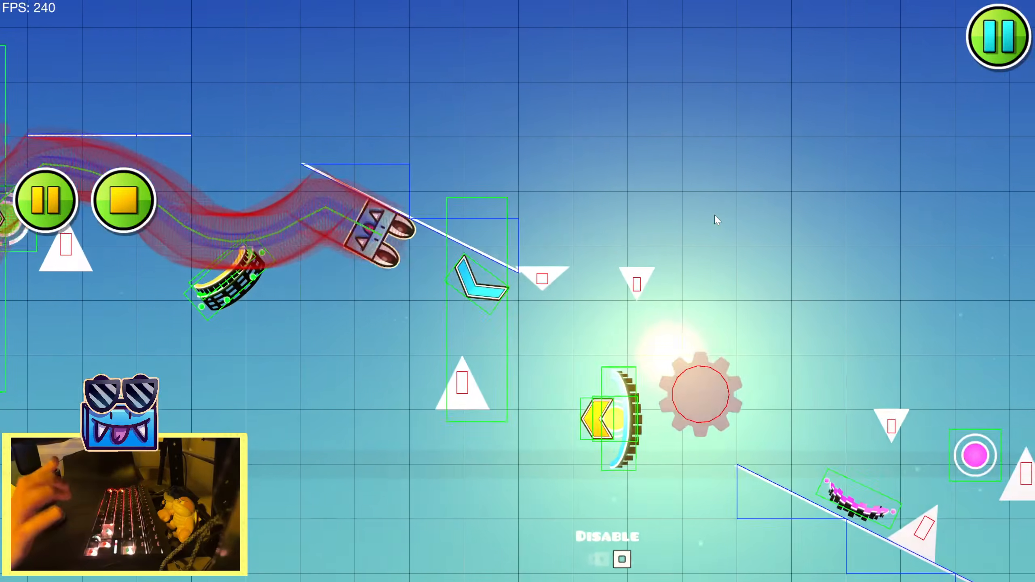
pyautogui.press('Up')
pyautogui.press('Up')
pyautogui.press('Up')
pyautogui.press('Up')
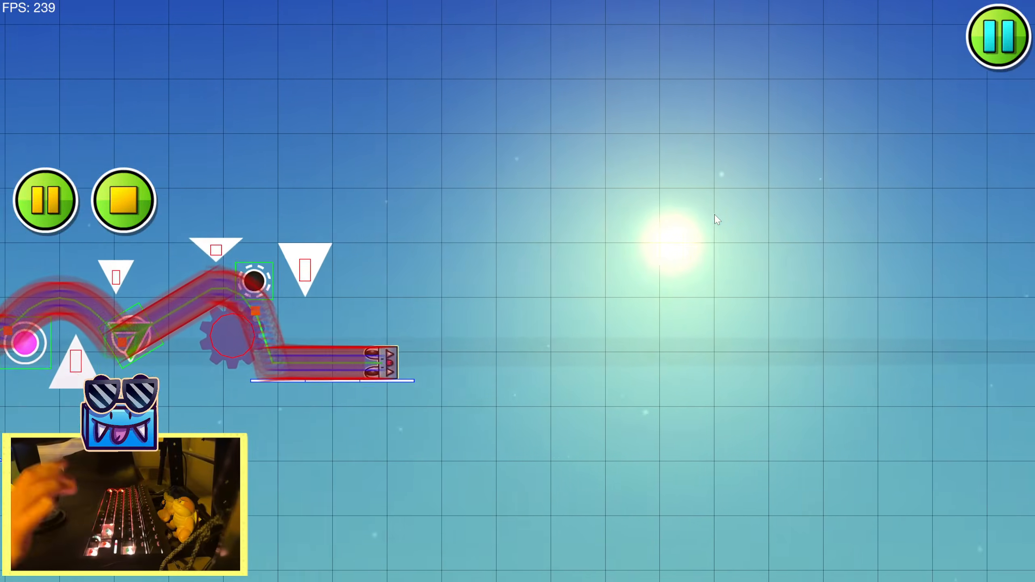
pyautogui.press('Up')
pyautogui.press('Up')
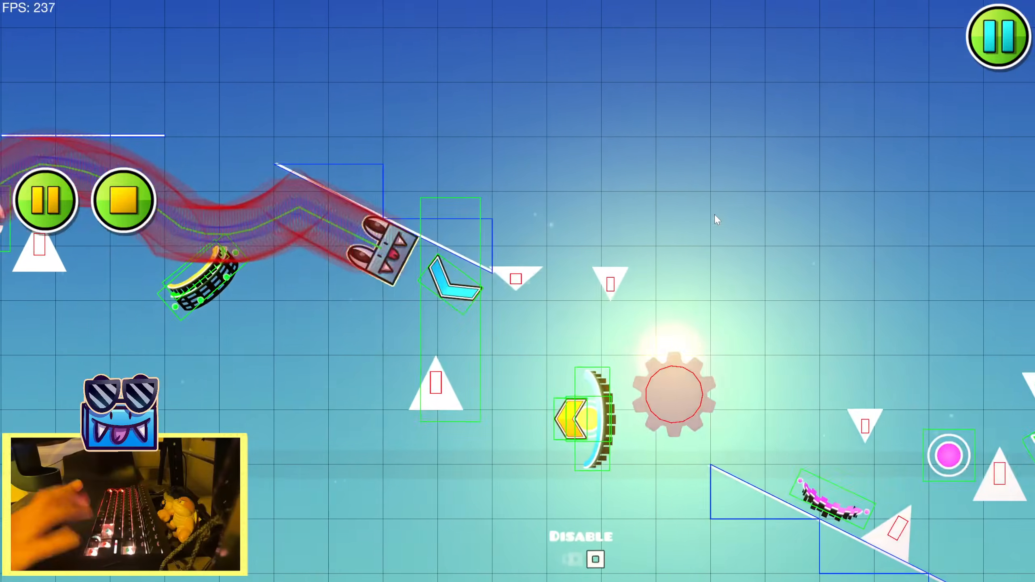
pyautogui.press('Up')
pyautogui.press('Up')
pyautogui.press('Up')
pyautogui.press('Up')
pyautogui.press('Up')
pyautogui.press('Up')
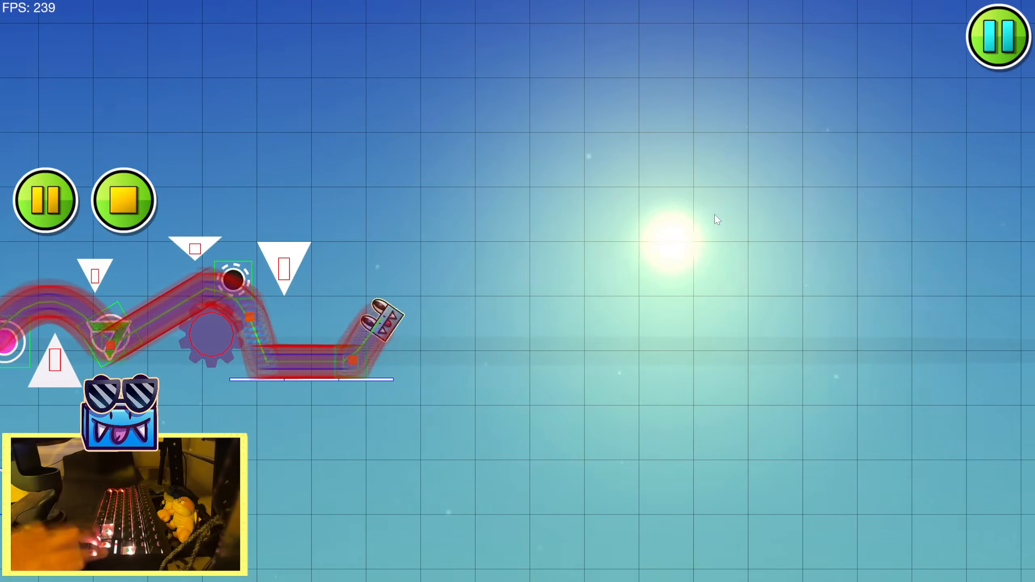
pyautogui.press('Return')
# Nudge the sawblade below the black orb slightly left and down, away from the recorded path
pyautogui.moveTo(358, 287); pyautogui.dragTo(627, 212)
pyautogui.click(443, 271)
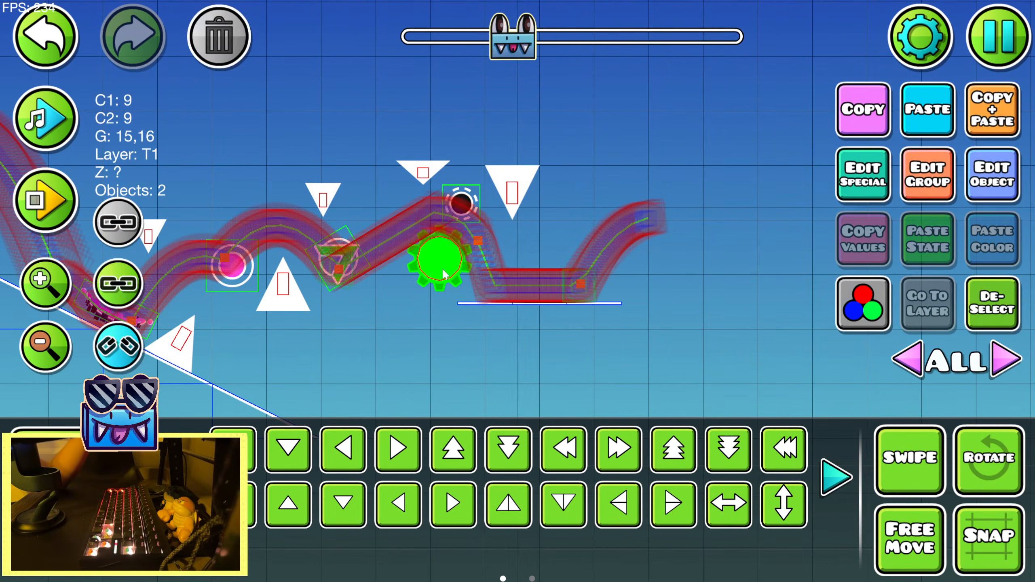
pyautogui.click(870, 334)
# Nudge the upside-down spike before the pink orb and the tilted spike on the slope closer to the recorded path
pyautogui.moveTo(241, 301); pyautogui.dragTo(595, 309)
pyautogui.moveTo(244, 247); pyautogui.dragTo(322, 235)
pyautogui.click(594, 278)
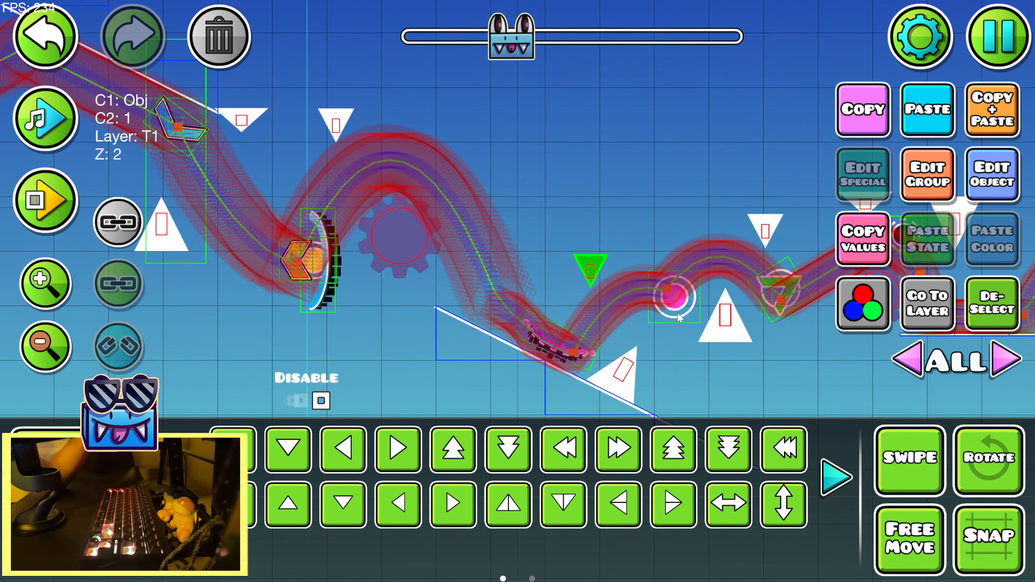
pyautogui.click(1030, 336)
pyautogui.click(631, 385)
pyautogui.click(626, 372)
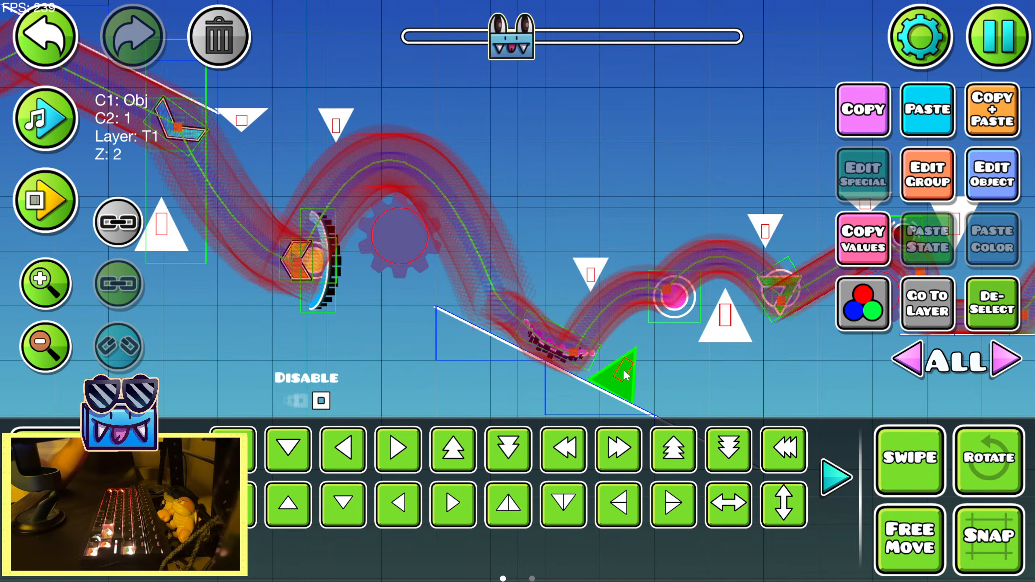
pyautogui.click(1011, 324)
# Nudge the full-size upside-down spike after the black orb slightly down toward the recorded path
pyautogui.moveTo(694, 330); pyautogui.dragTo(363, 331)
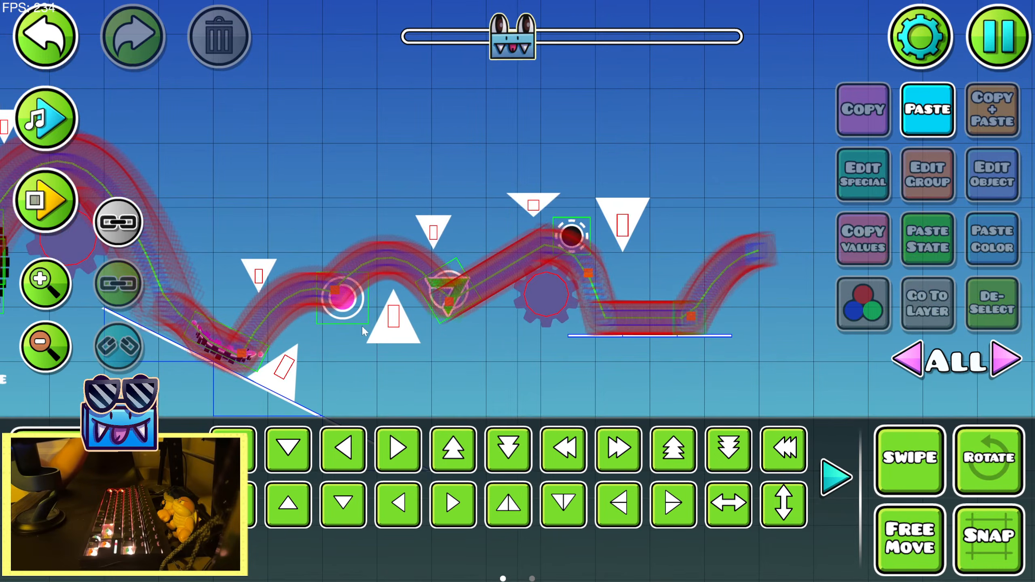
pyautogui.click(436, 240)
pyautogui.click(1008, 291)
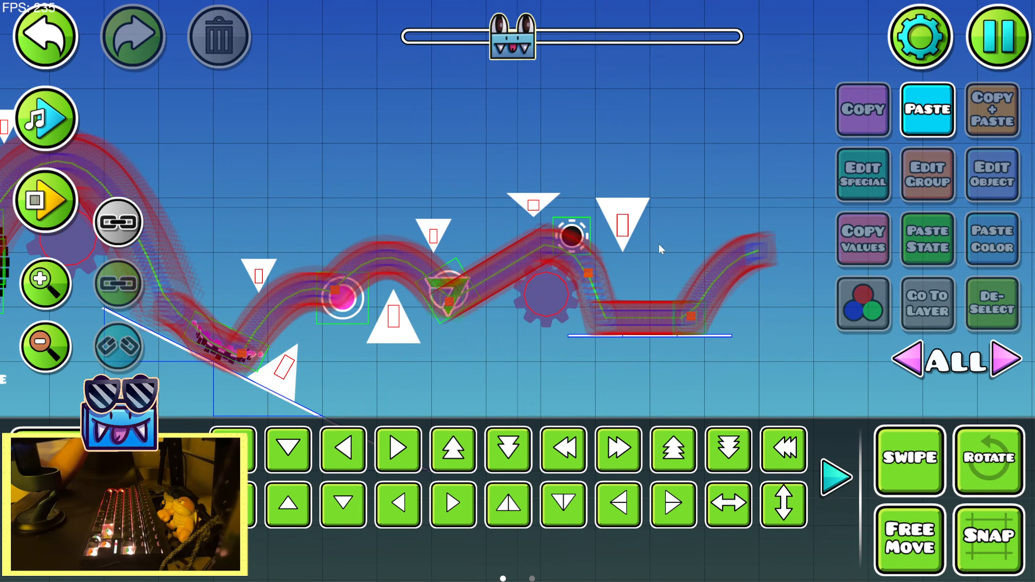
pyautogui.click(535, 207)
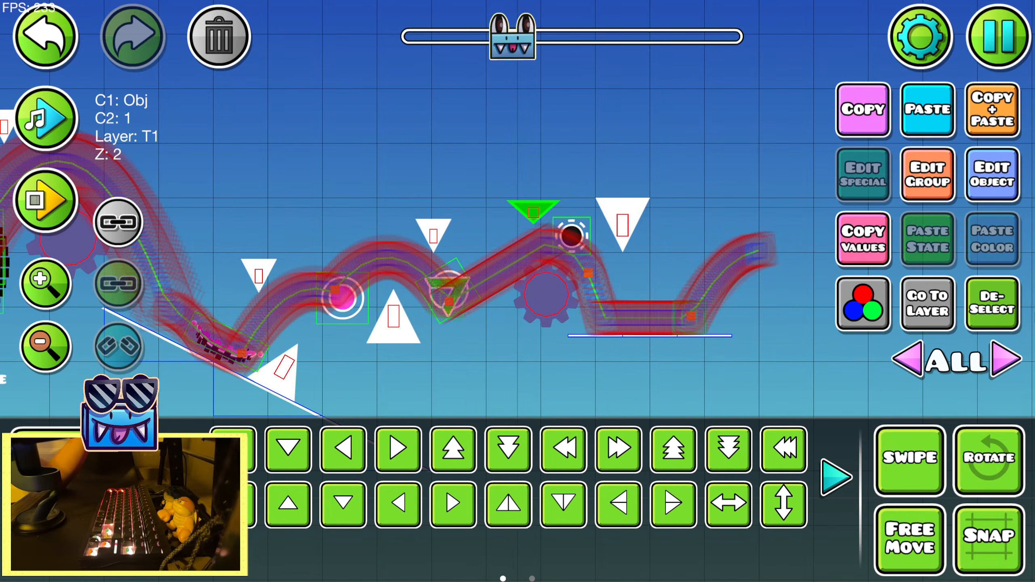
pyautogui.click(993, 303)
pyautogui.click(623, 224)
pyautogui.click(533, 209)
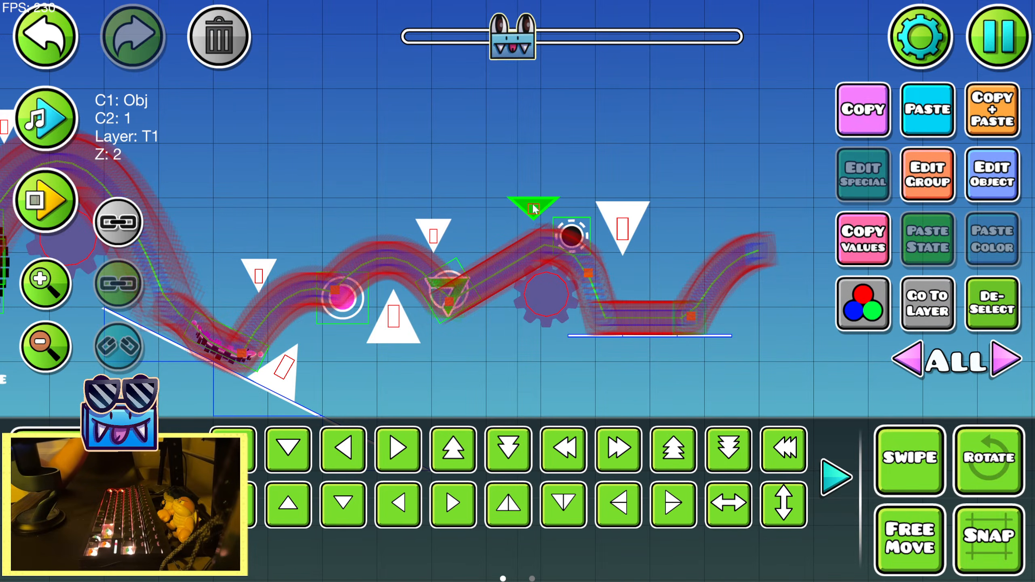
pyautogui.click(974, 310)
pyautogui.click(547, 295)
# Save and playtest the level repeatedly through the orbs and slopes up to the black orb and platform, then return to the editor
pyautogui.press('Escape')
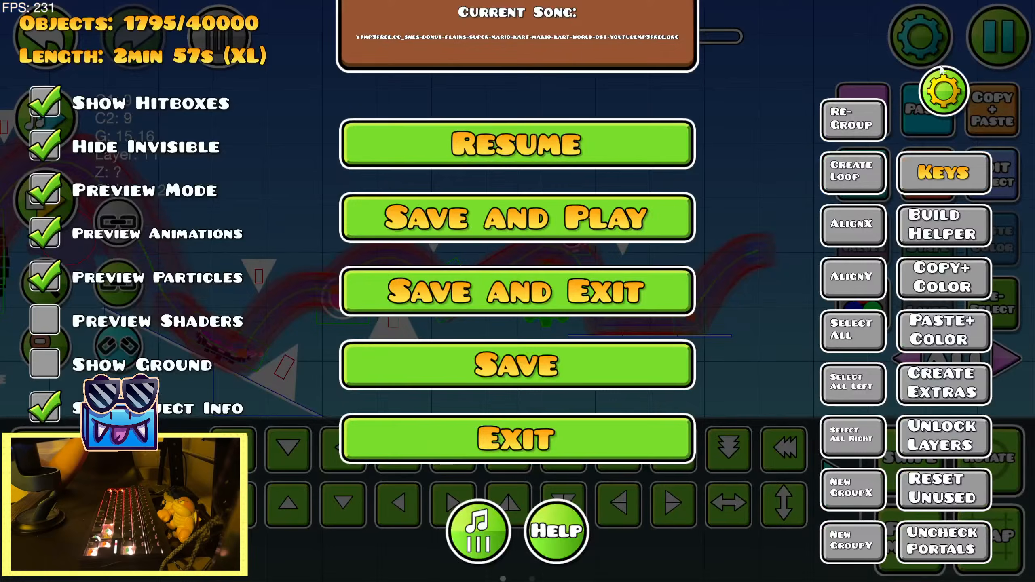
pyautogui.click(642, 215)
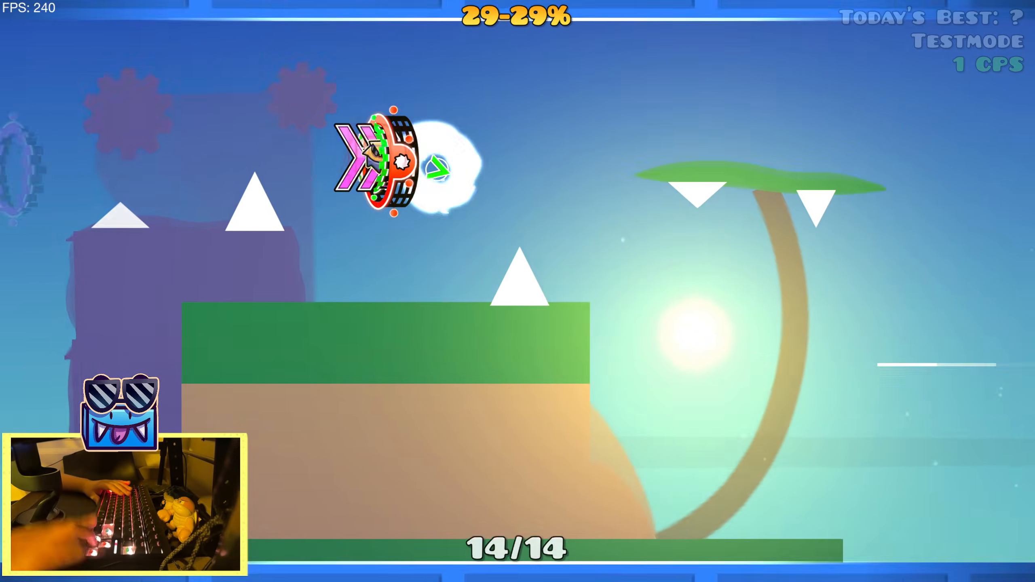
pyautogui.press('Up')
pyautogui.press('Up')
pyautogui.press('Up')
pyautogui.press('Up')
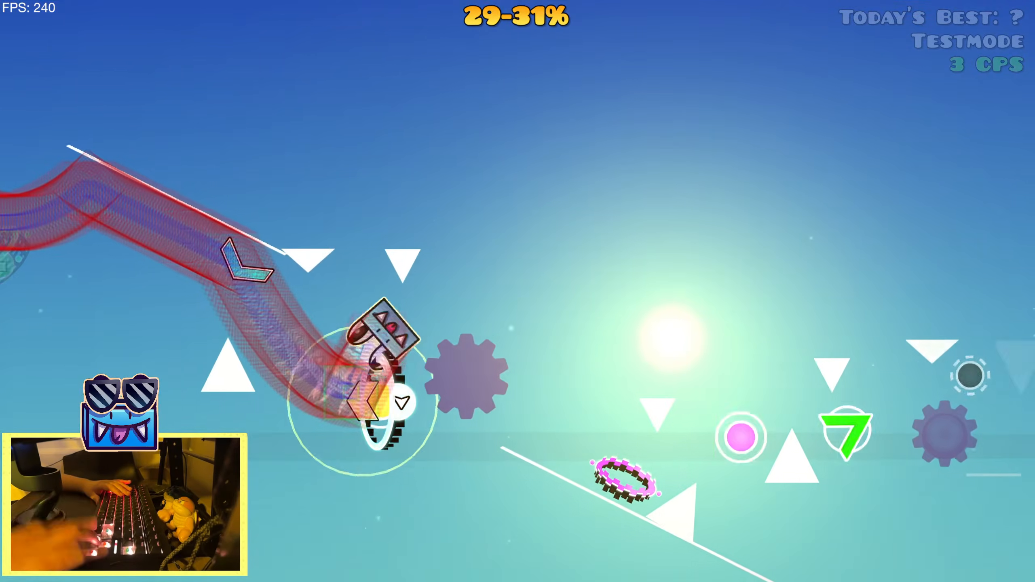
pyautogui.press('Up')
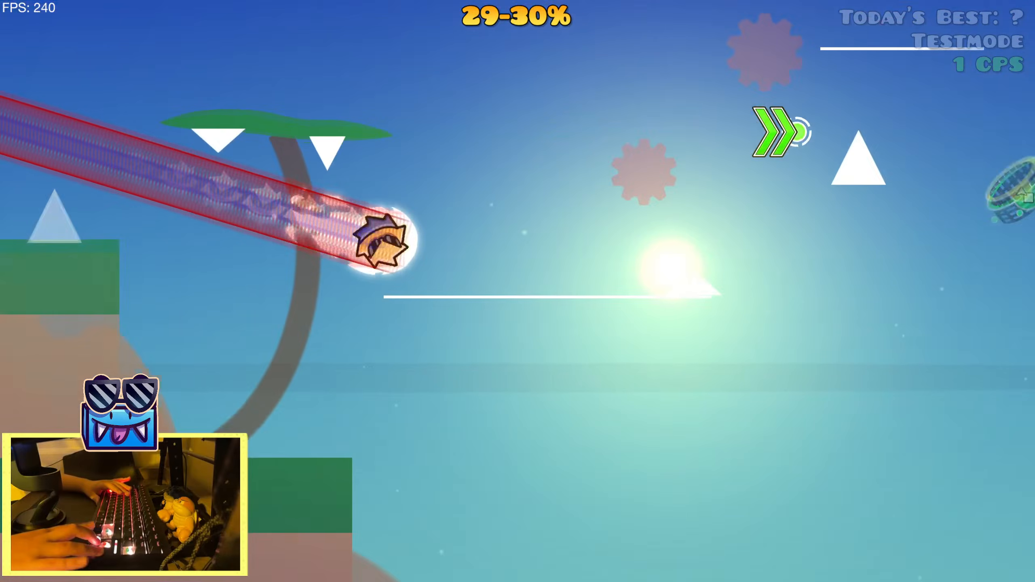
pyautogui.press('Up')
pyautogui.press('Up')
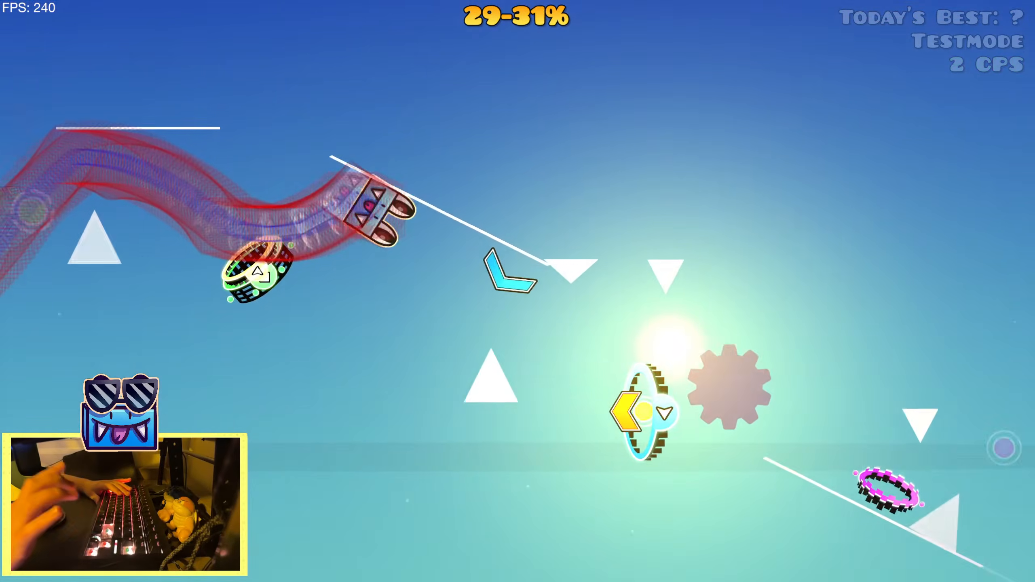
pyautogui.press('Up')
pyautogui.press('Up')
pyautogui.press('Up')
pyautogui.press('Up')
pyautogui.press('Up')
pyautogui.press('Up')
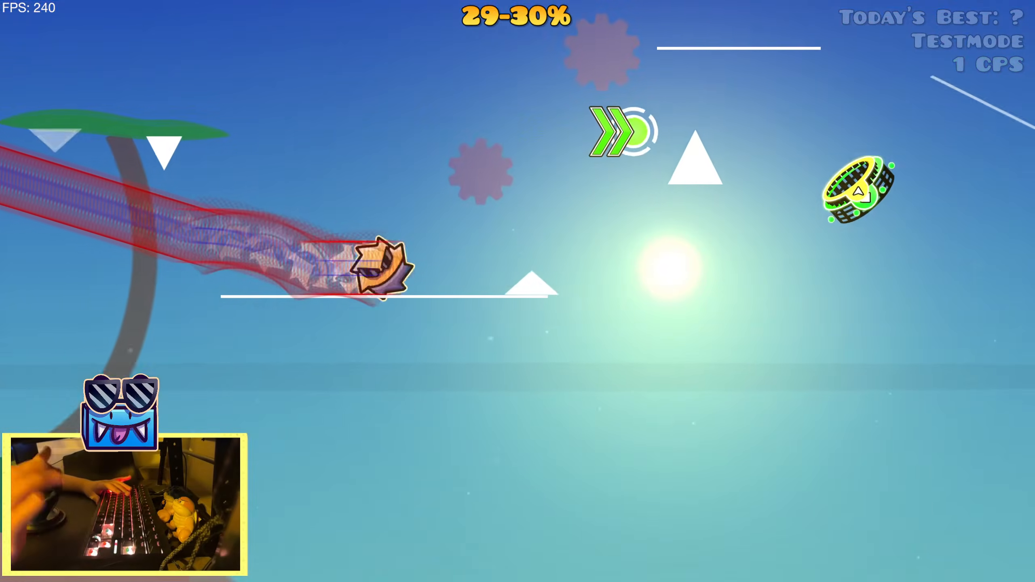
pyautogui.press('Up')
pyautogui.press('Up')
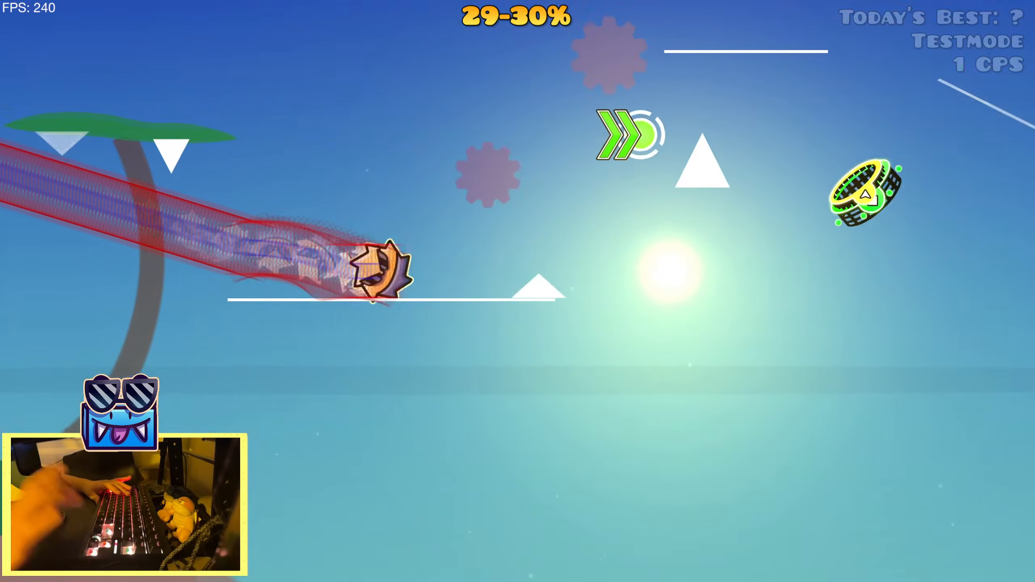
pyautogui.press('Up')
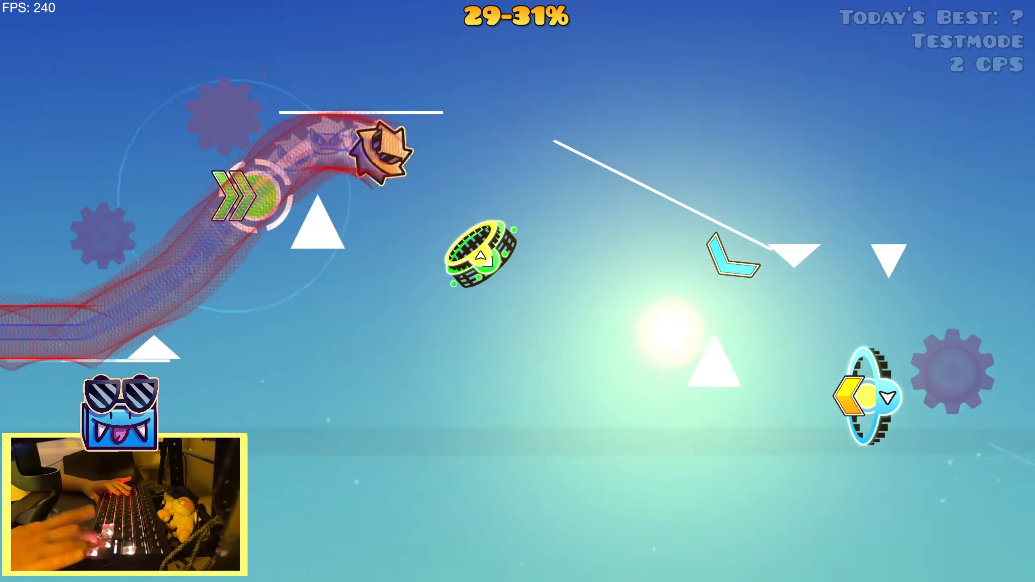
pyautogui.press('Up')
pyautogui.press('Up')
pyautogui.press('Up')
pyautogui.press('Up')
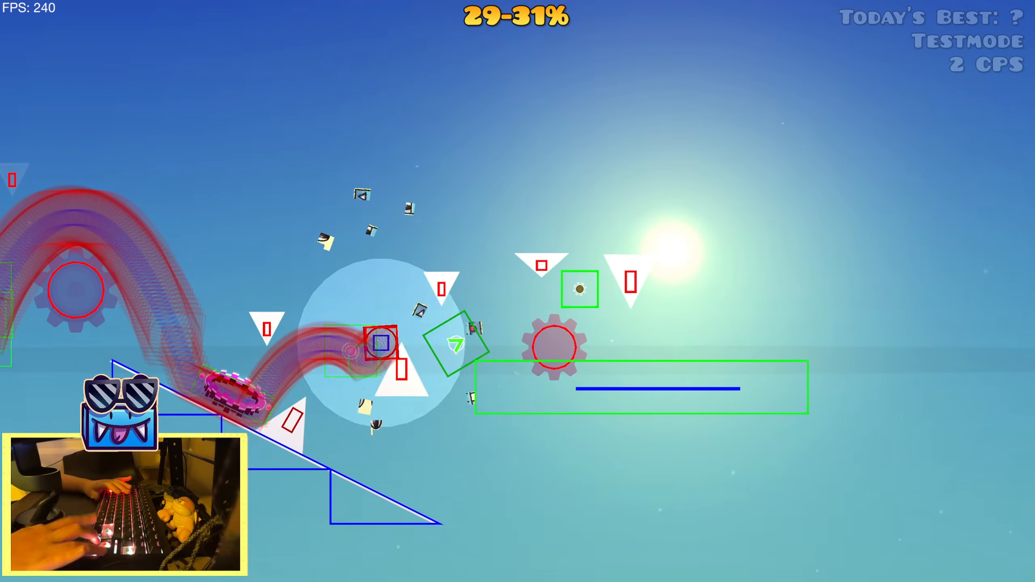
pyautogui.press('Up')
pyautogui.press('Up')
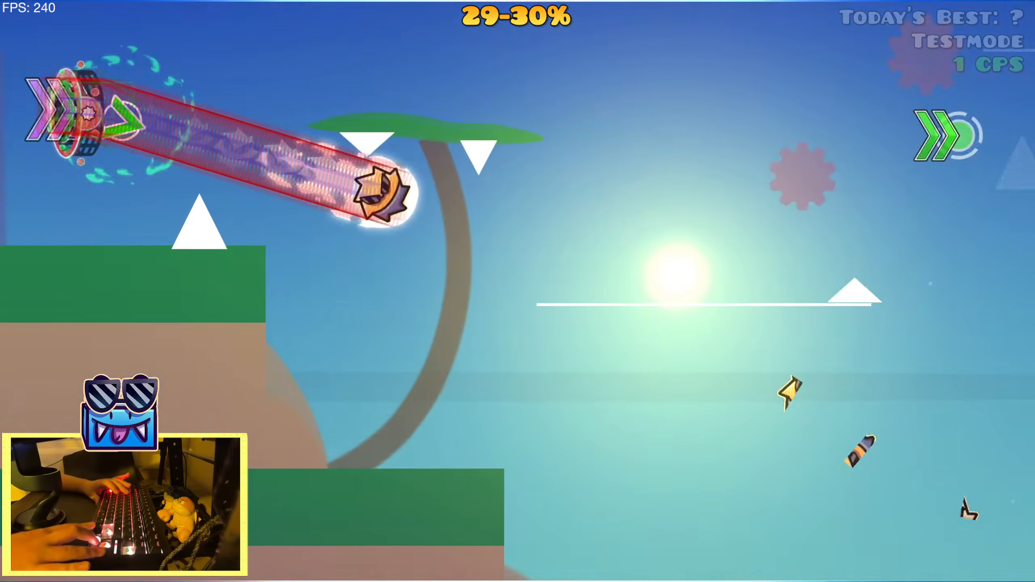
pyautogui.press('Up')
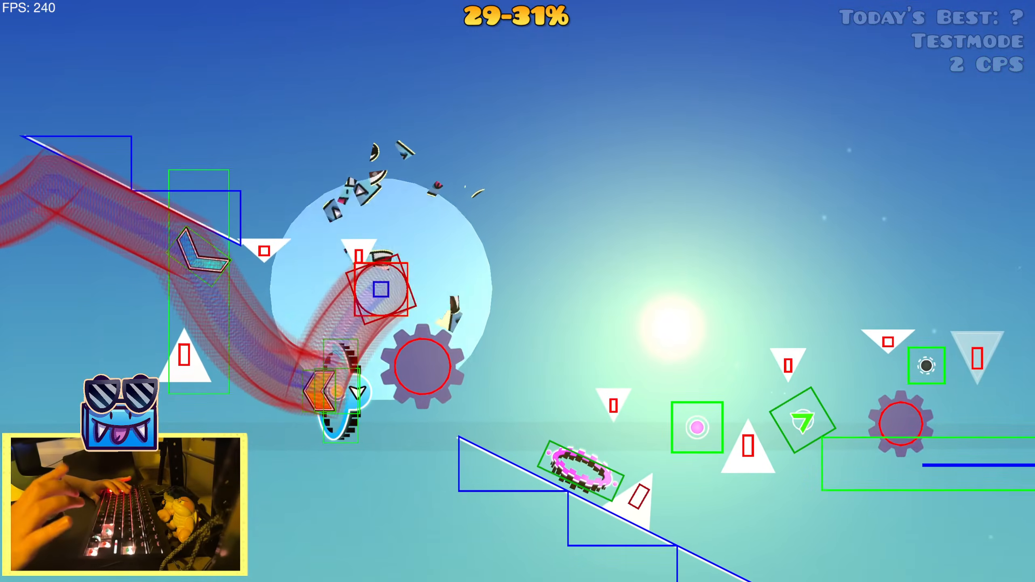
pyautogui.press('Up')
pyautogui.press('Up')
pyautogui.press('Up')
pyautogui.press('Up')
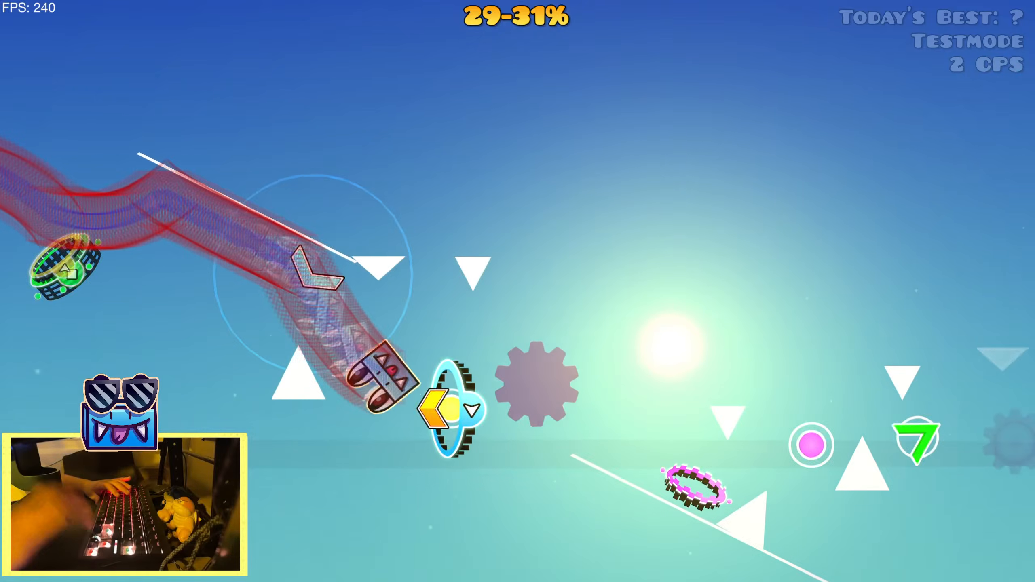
pyautogui.press('Up')
pyautogui.press('Up')
pyautogui.press('Up')
pyautogui.press('Up')
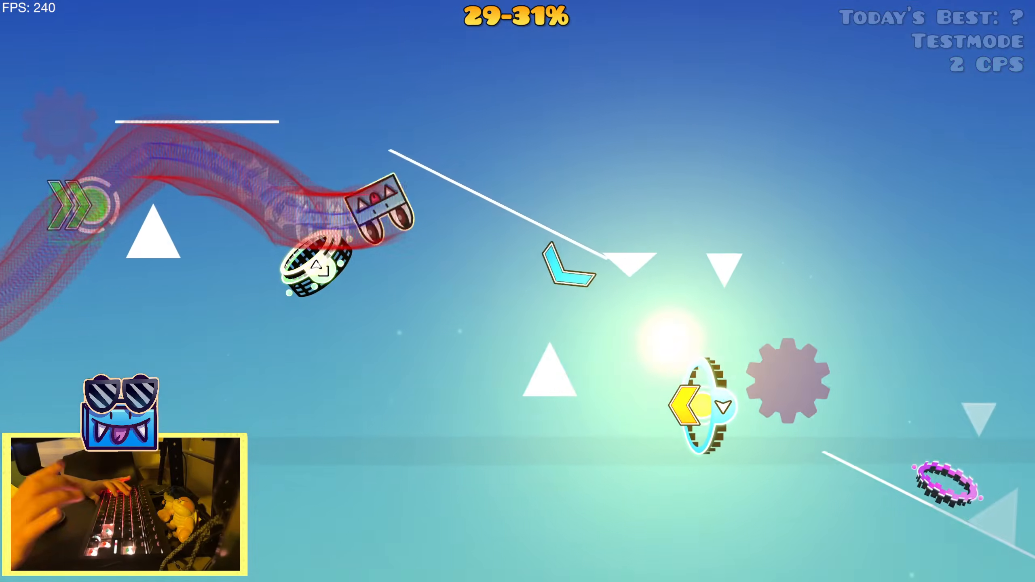
pyautogui.press('Up')
pyautogui.press('Up')
pyautogui.press('Up')
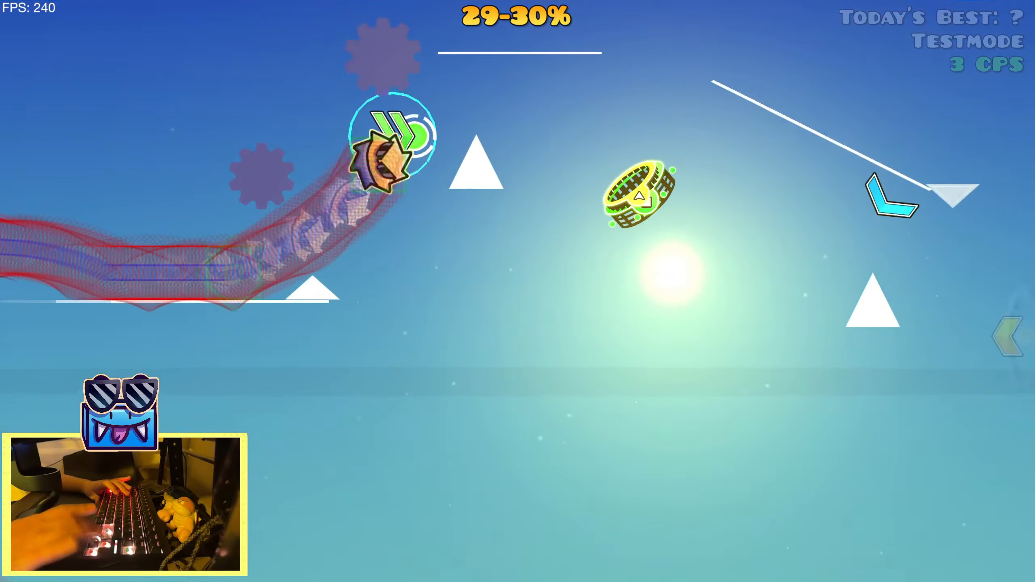
pyautogui.press('Up')
pyautogui.press('Up')
pyautogui.press('Up')
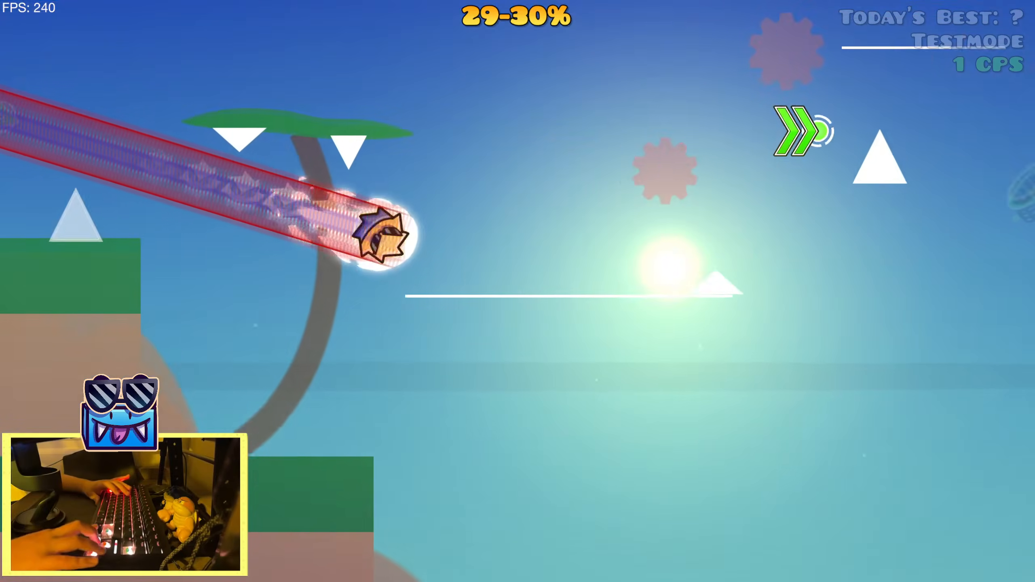
pyautogui.press('Up')
pyautogui.press('Up')
pyautogui.press('Up')
pyautogui.press('Up')
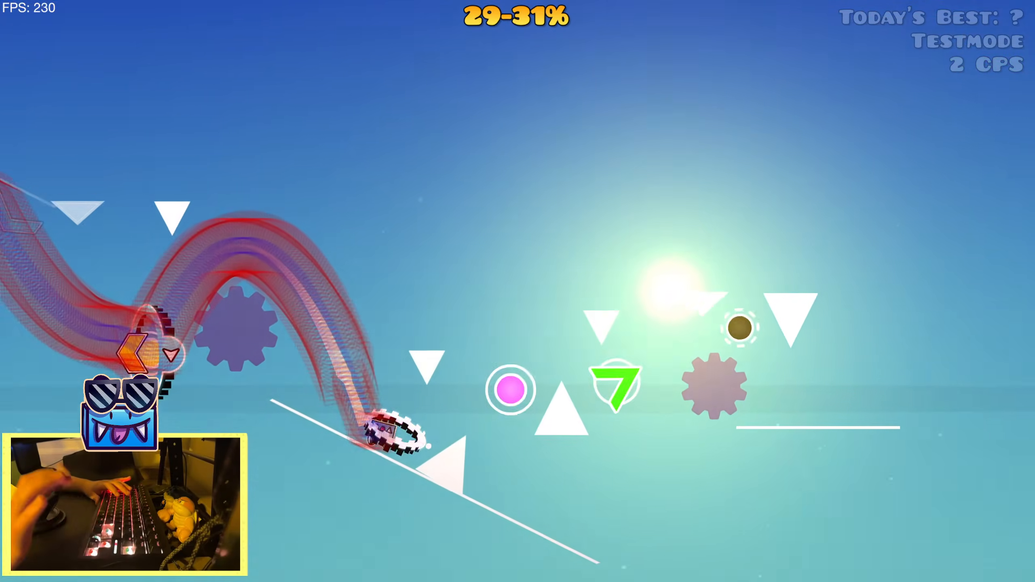
pyautogui.press('Up')
pyautogui.press('Up')
pyautogui.press('Up')
pyautogui.press('Escape')
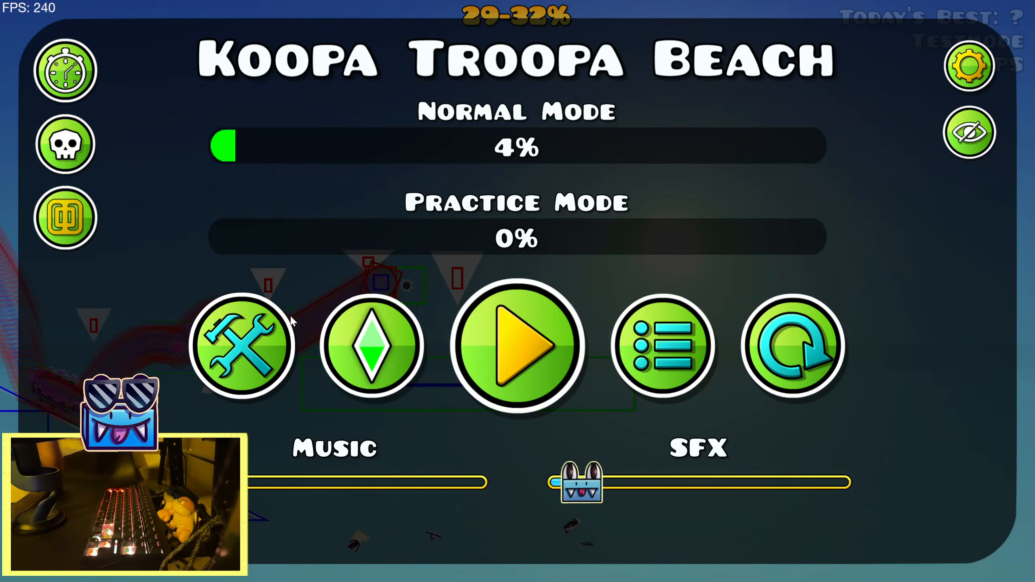
pyautogui.click(270, 356)
# Nudge the flattened upside-down spike before the black orb and the full-size spike after it slightly up
pyautogui.click(538, 212)
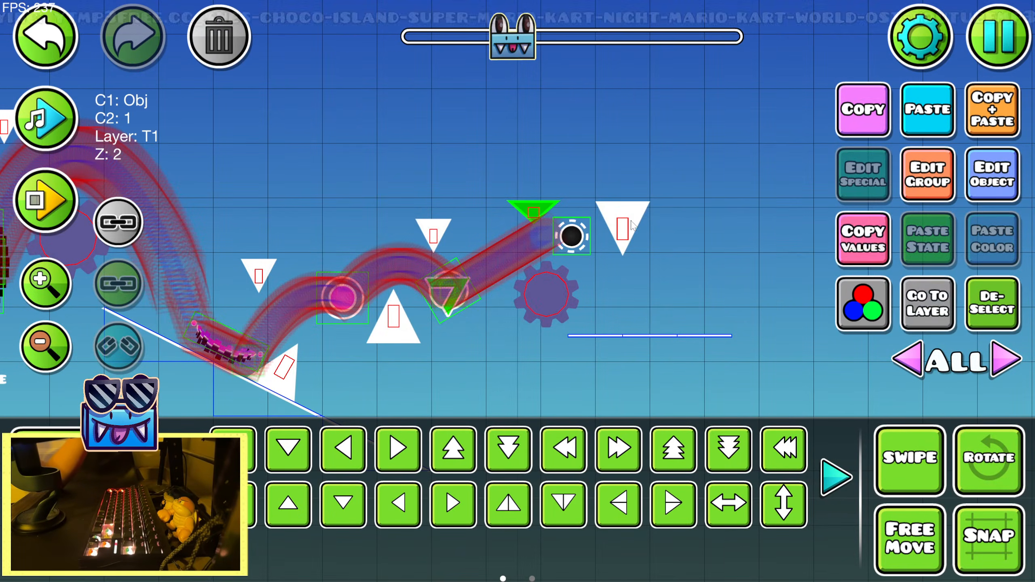
pyautogui.keyDown('shift'); pyautogui.click(623, 227); pyautogui.keyUp('shift')
pyautogui.hotkey('shift', 'w')
pyautogui.hotkey('shift', 'w')
pyautogui.click(992, 303)
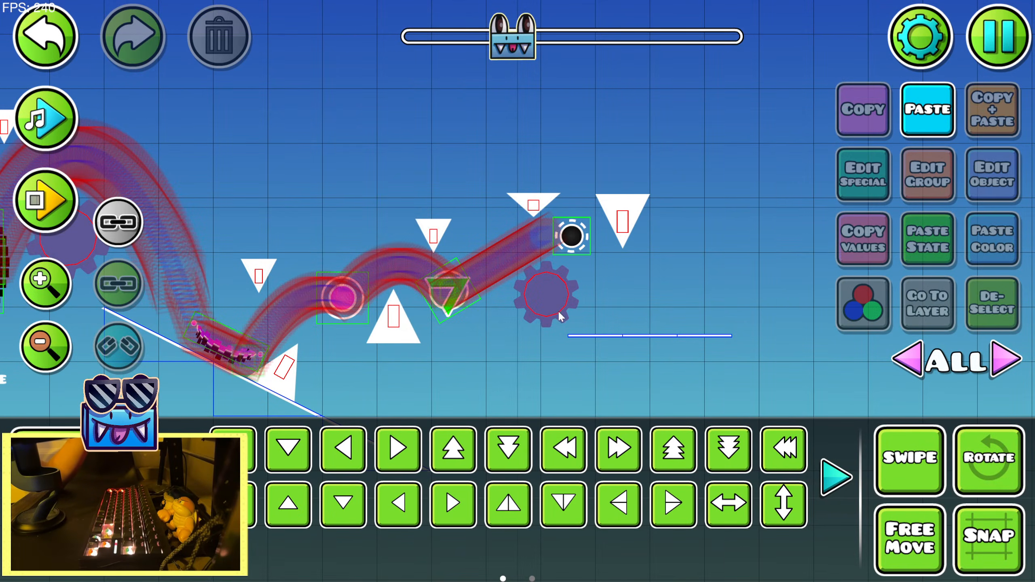
pyautogui.click(536, 200)
pyautogui.keyDown('shift'); pyautogui.click(623, 222); pyautogui.keyUp('shift')
pyautogui.hotkey('shift', 'w')
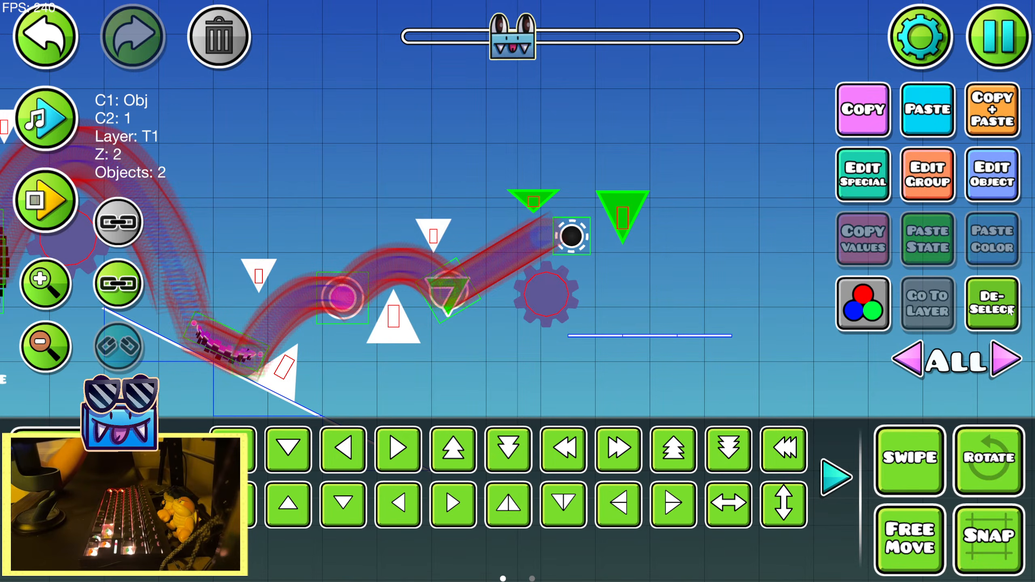
# Nudge the sawblade below the black orb slightly up toward the recorded path
pyautogui.click(541, 296)
pyautogui.click(541, 296)
pyautogui.hotkey('shift', 'w')
pyautogui.click(1003, 306)
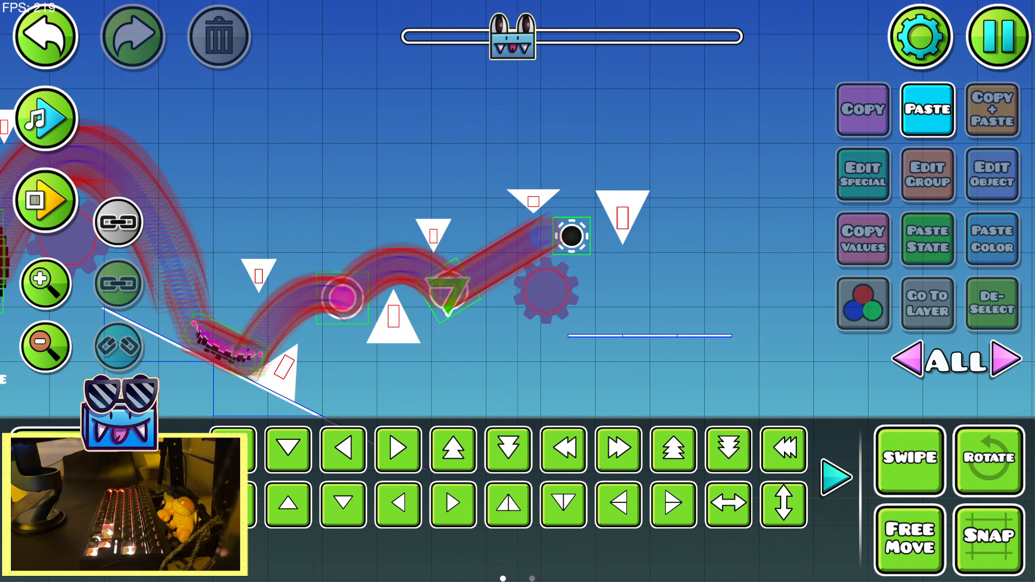
# Save and playtest the adjusted spikes and sawblade, jump off the platform after the black orb, and return to the editor
pyautogui.press('Escape')
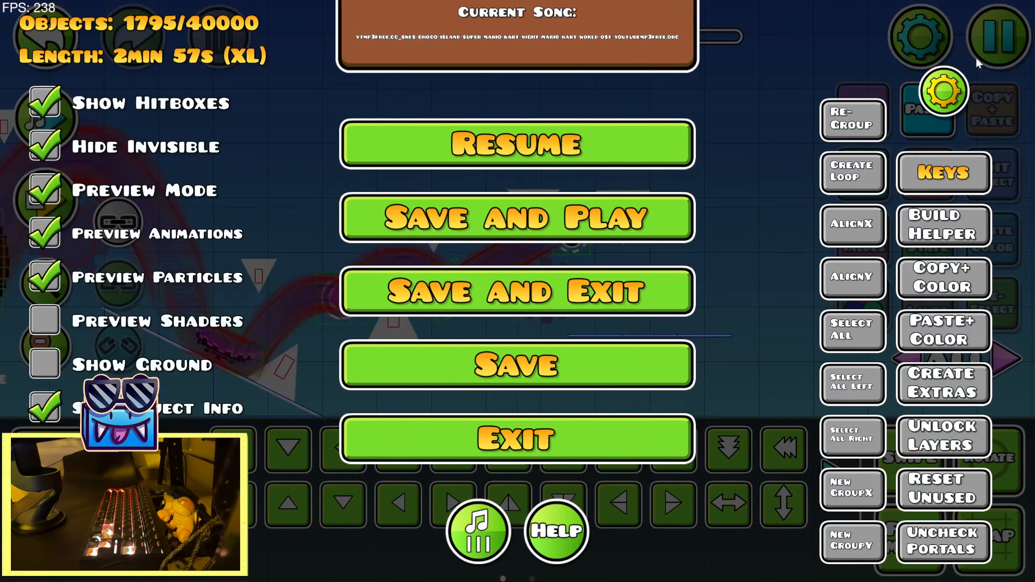
pyautogui.click(650, 217)
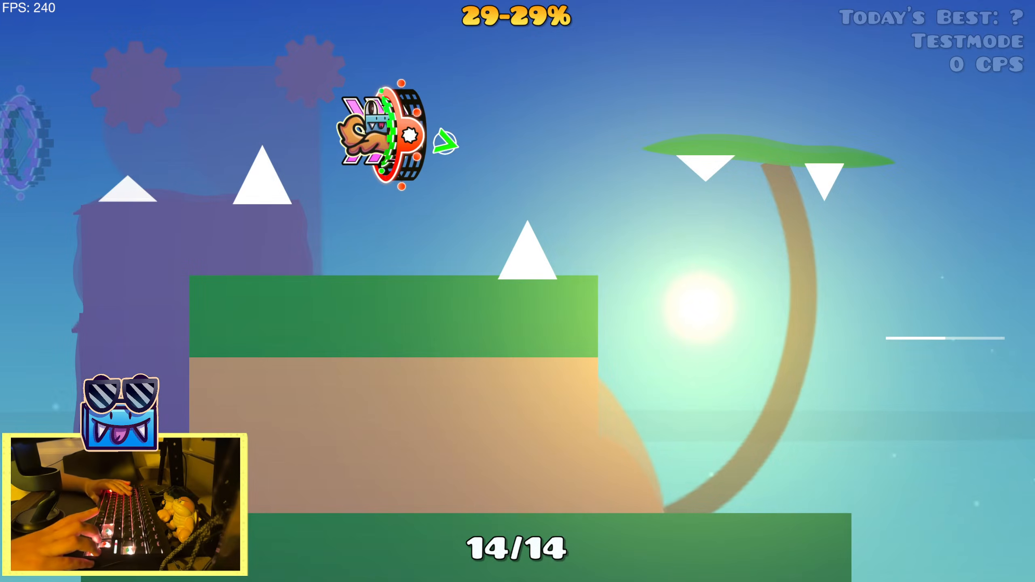
pyautogui.press('space')
pyautogui.press('space')
pyautogui.press('space')
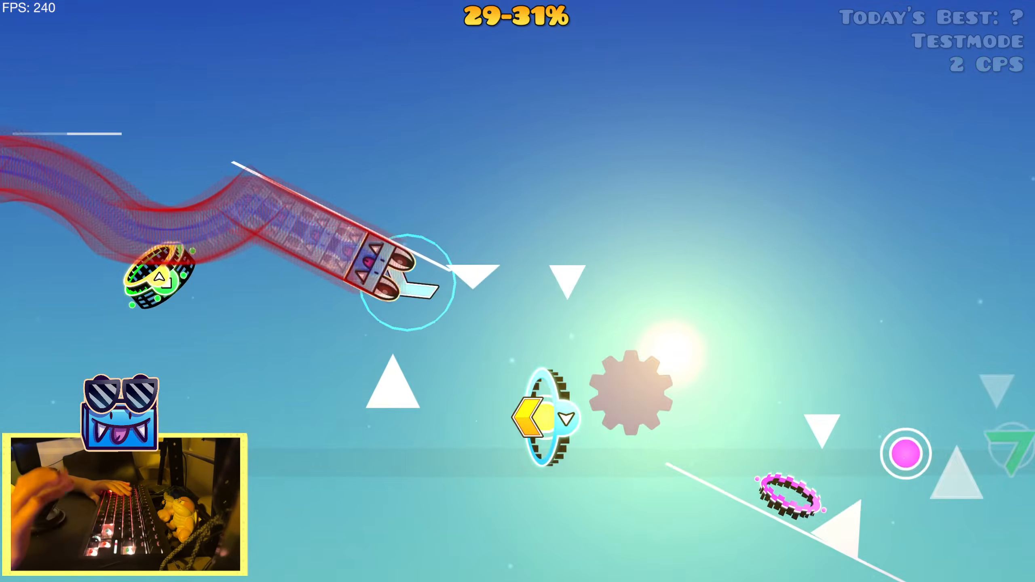
pyautogui.press('space')
pyautogui.press('space')
pyautogui.press('space')
pyautogui.press('space')
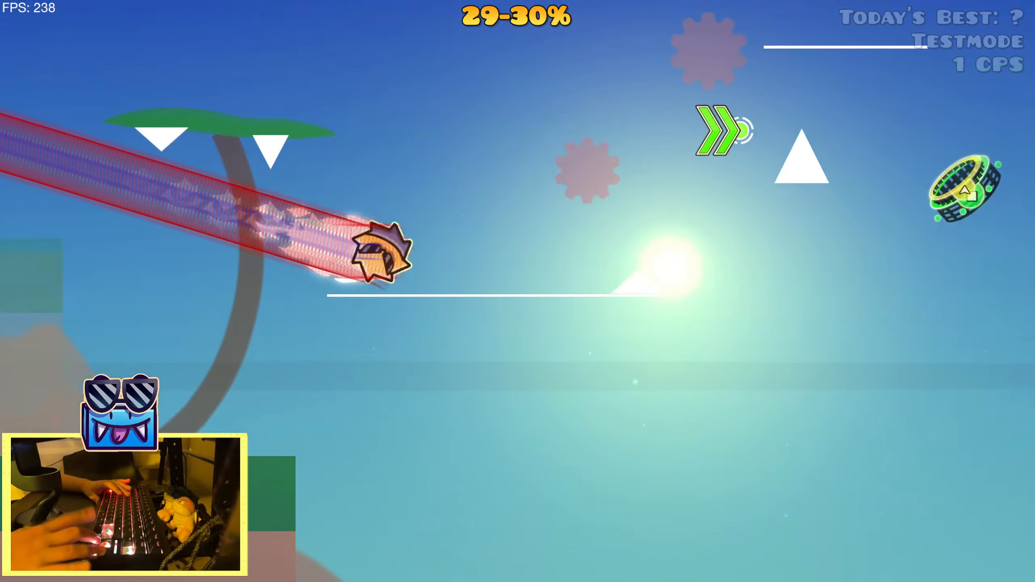
pyautogui.press('space')
pyautogui.press('space')
pyautogui.press('space')
pyautogui.press('space')
pyautogui.press('space')
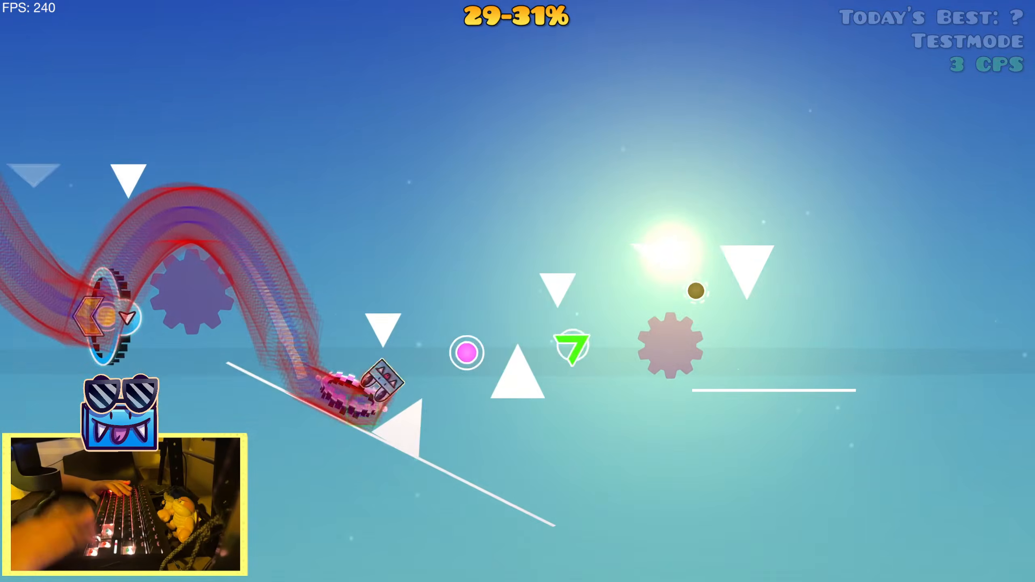
pyautogui.press('space')
pyautogui.press('space')
pyautogui.press('space')
pyautogui.press('space')
pyautogui.press('Escape')
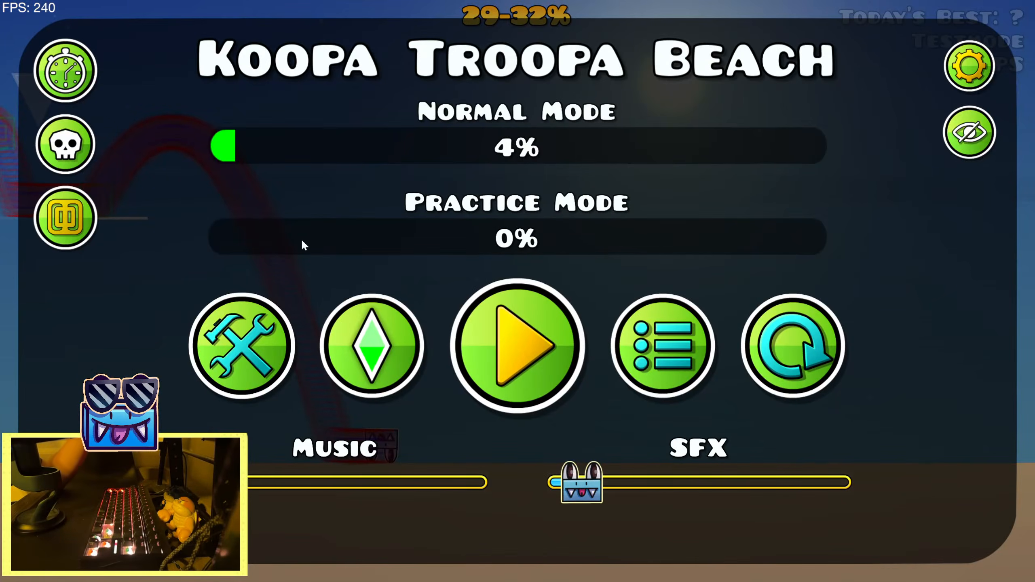
pyautogui.click(267, 350)
# Nudge the full-size upside-down spike after the black orb slightly left, closer to the falling path
pyautogui.click(623, 210)
pyautogui.hotkey('shift', 'a')
pyautogui.hotkey('shift', 'a')
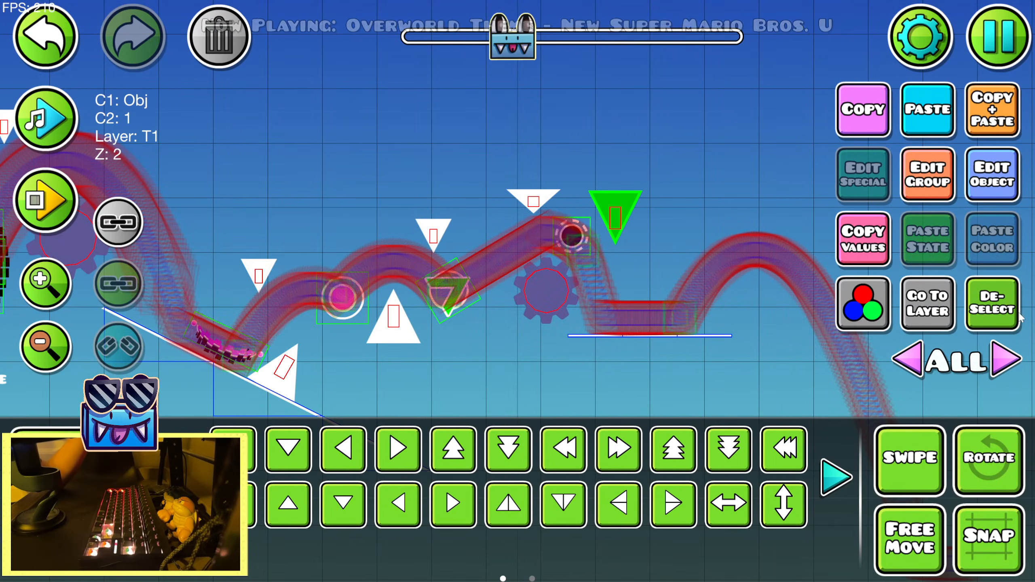
pyautogui.click(1004, 311)
# Preview the music in the editor along the path past the black orb and the platform jump
pyautogui.click(46, 116)
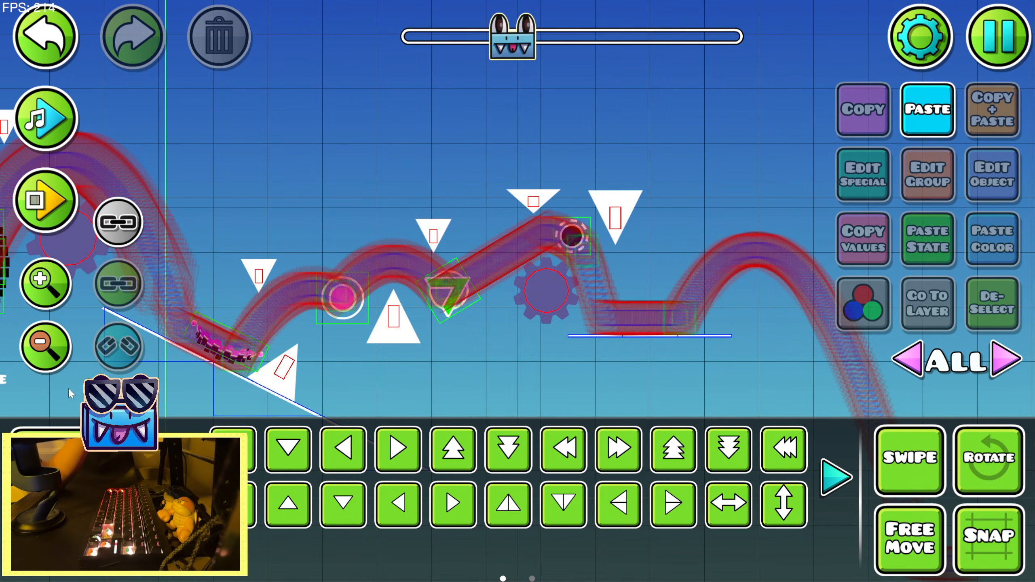
pyautogui.click(47, 109)
pyautogui.click(47, 109)
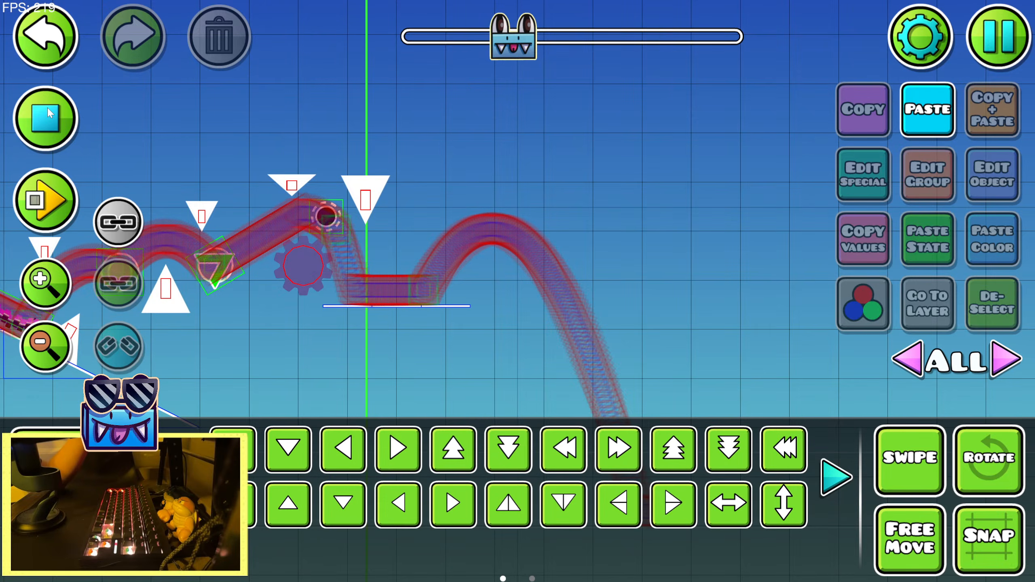
pyautogui.click(47, 109)
# Place a start position trigger and move it left along the recorded path to the green dash orb
pyautogui.press('1')
pyautogui.click(839, 403)
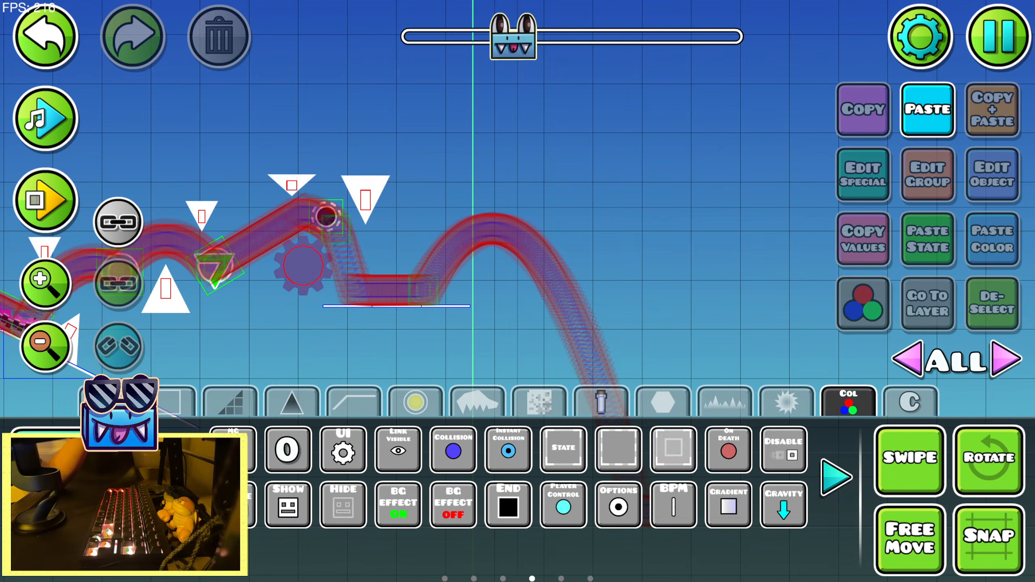
pyautogui.scroll(3, 405, 473)
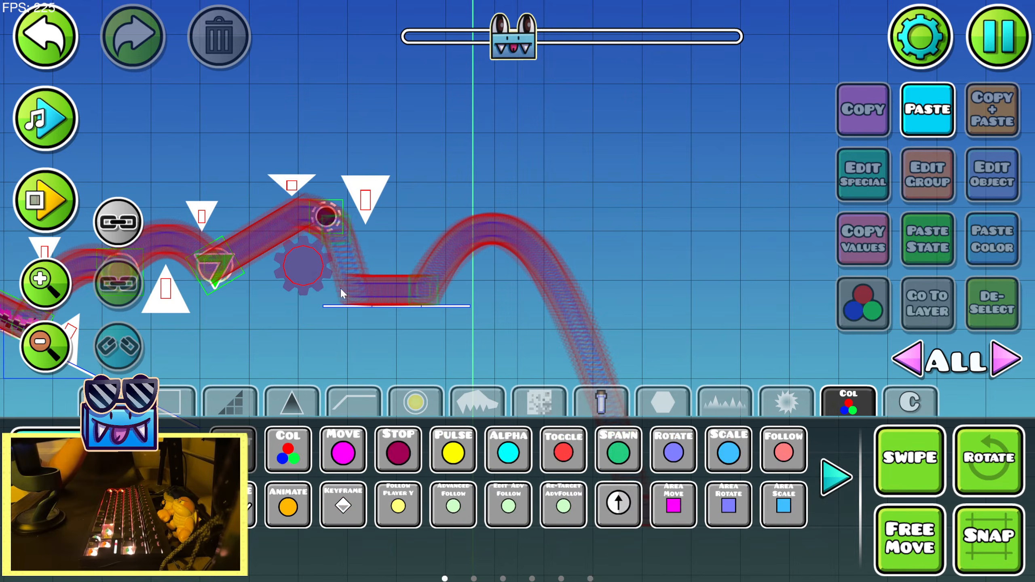
pyautogui.click(363, 268)
pyautogui.press('2')
pyautogui.press('a')
pyautogui.press('a')
pyautogui.press('a')
pyautogui.moveTo(222, 355); pyautogui.dragTo(497, 324)
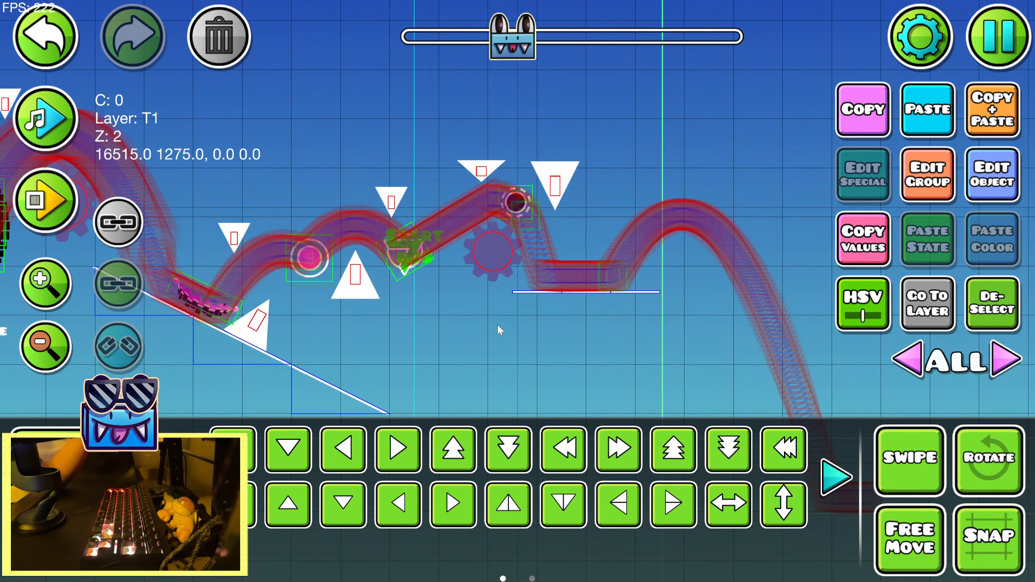
# Set the start position's speed and enable Mini Mode in its options
pyautogui.moveTo(341, 340); pyautogui.dragTo(675, 350)
pyautogui.click(992, 175)
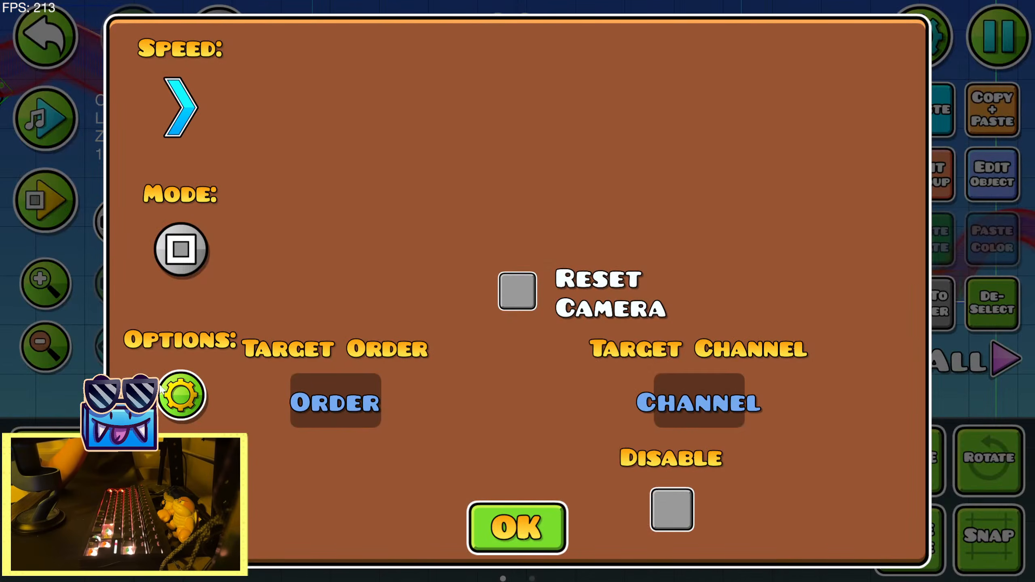
pyautogui.click(177, 102)
pyautogui.click(302, 282)
pyautogui.click(515, 391)
pyautogui.click(187, 405)
pyautogui.click(226, 145)
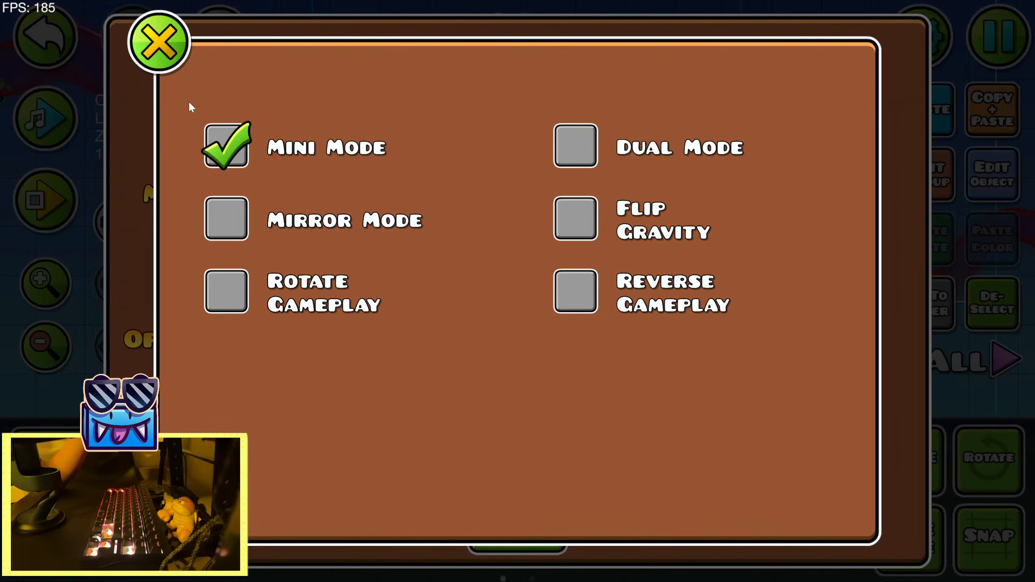
pyautogui.click(158, 42)
pyautogui.click(506, 511)
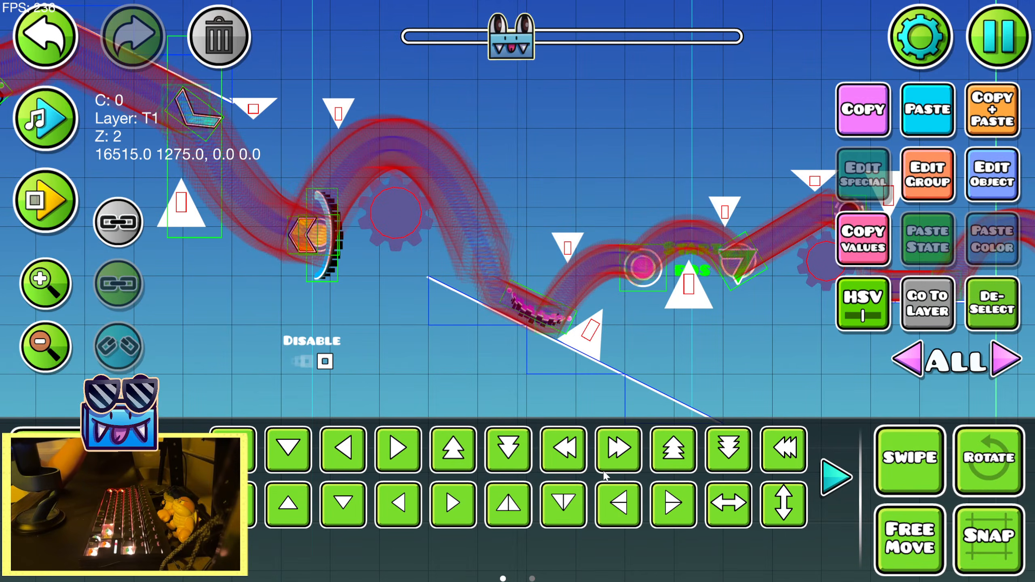
# Move the start position left and fine-tune its height on the falling path above the pink pad on the slope
pyautogui.press('a')
pyautogui.hotkey('shift', 's')
pyautogui.hotkey('shift', 's')
pyautogui.hotkey('shift', 's')
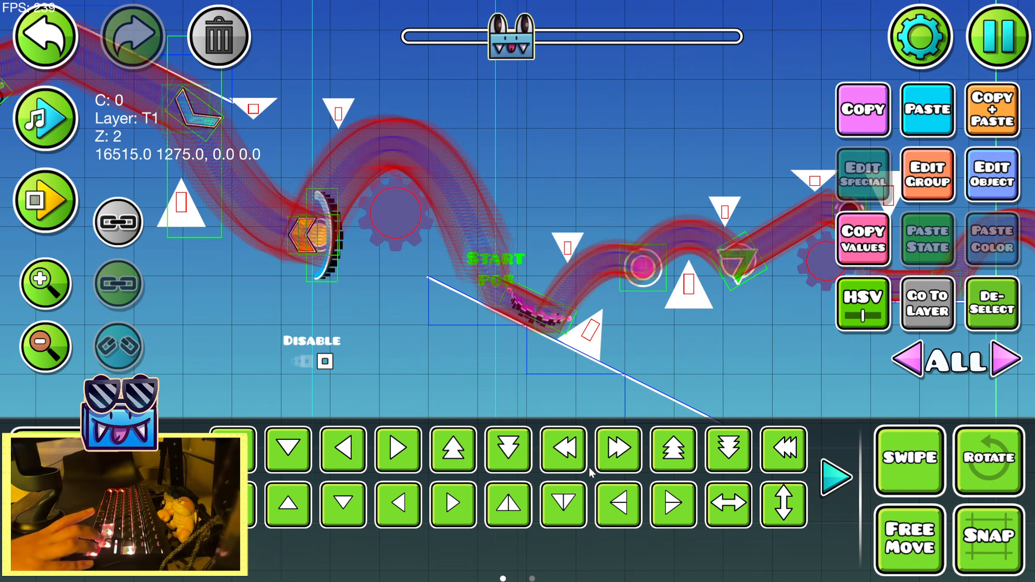
# Playtest from the moved start position through the black orb, and preview the music along that path in the editor
pyautogui.press('Return')
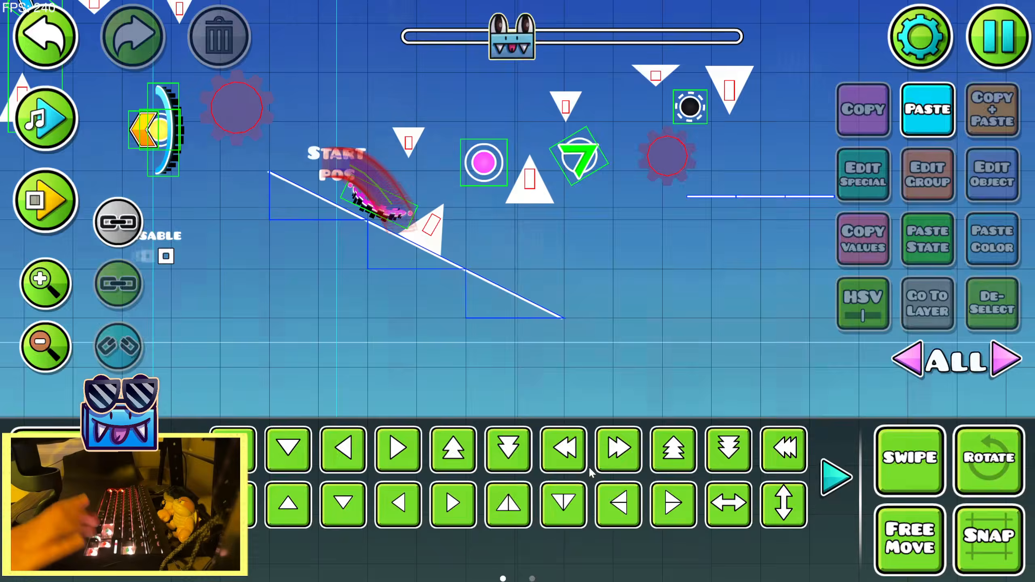
pyautogui.press('Return')
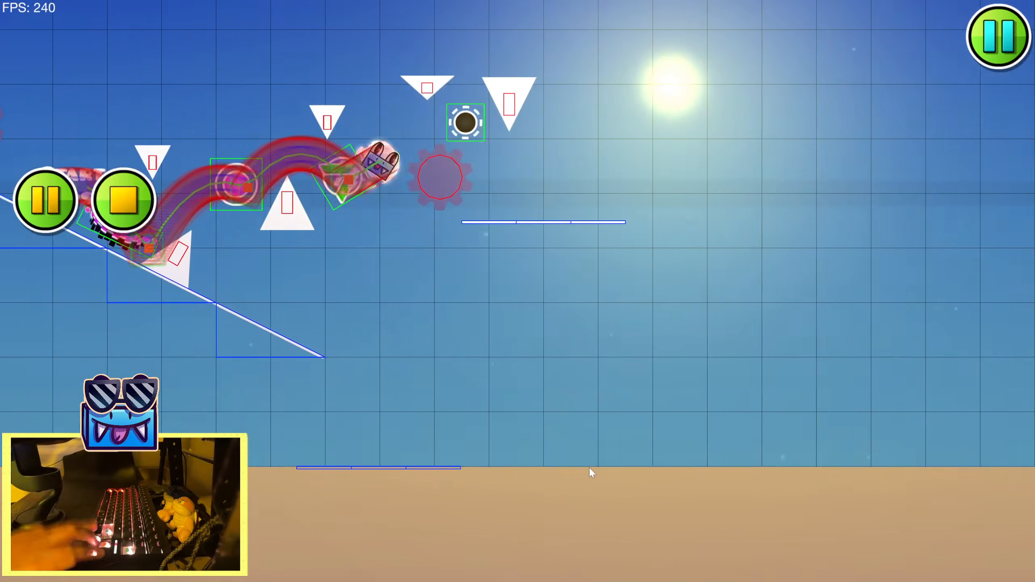
pyautogui.press('Return')
pyautogui.press('Return')
pyautogui.press('Return')
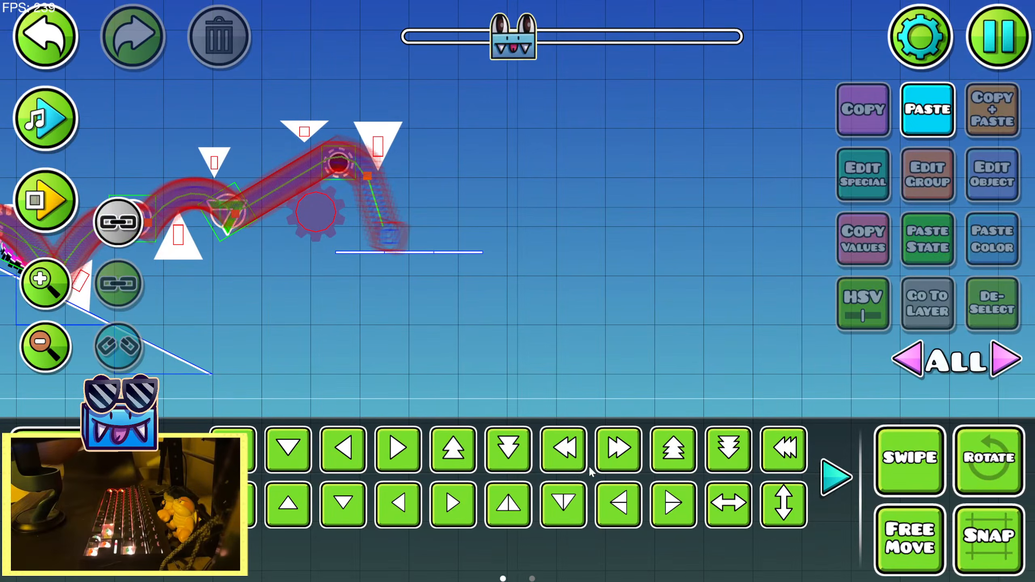
pyautogui.click(638, 448)
pyautogui.click(45, 123)
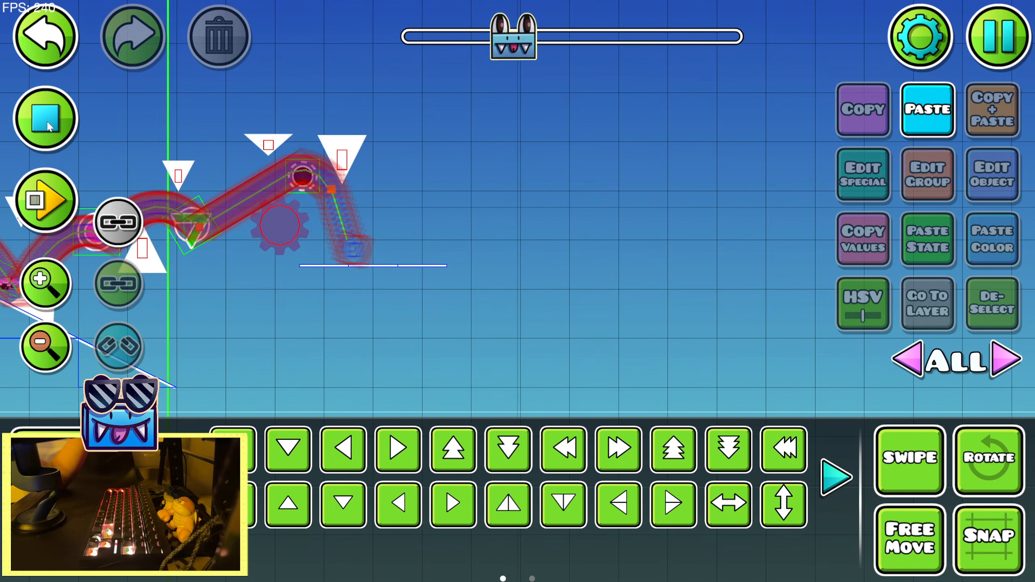
# Place a blue normal-speed portal at the black orb and scale it to 0.50
pyautogui.moveTo(370, 292); pyautogui.dragTo(506, 383)
pyautogui.press('1')
pyautogui.scroll(1, 469, 379)
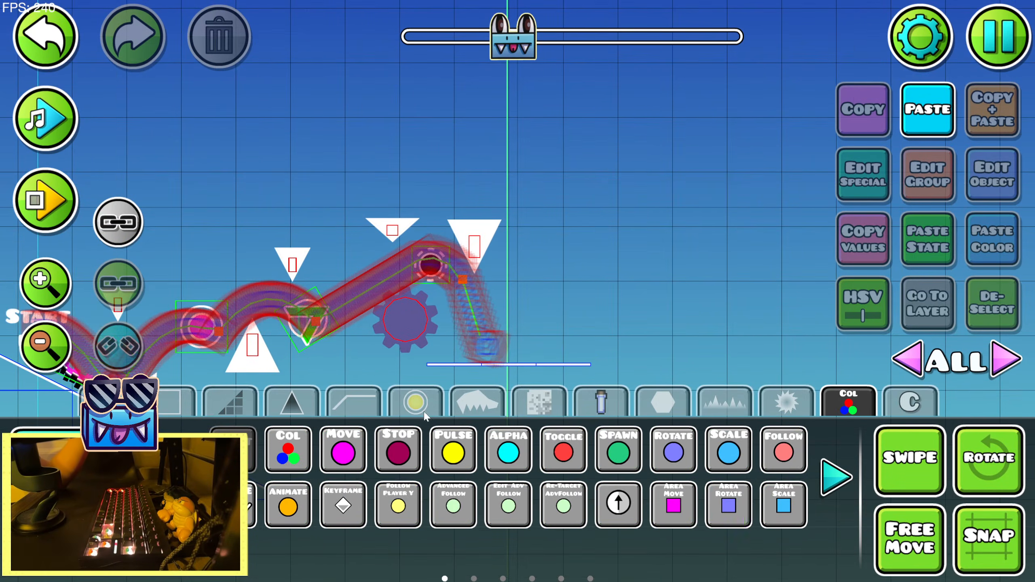
pyautogui.click(417, 403)
pyautogui.click(825, 480)
pyautogui.click(454, 506)
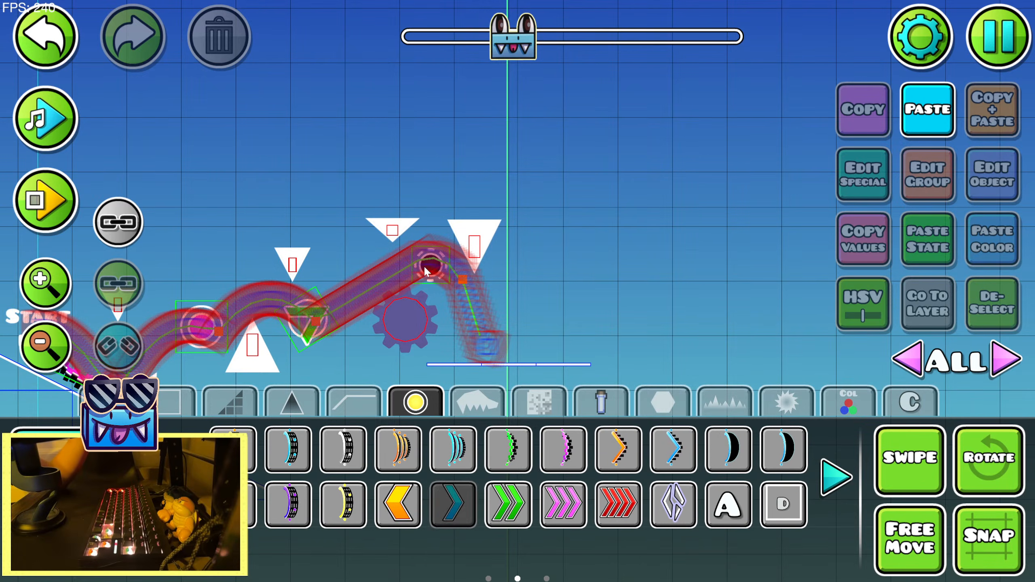
pyautogui.click(427, 253)
pyautogui.press('2')
pyautogui.click(546, 436)
pyautogui.moveTo(367, 179); pyautogui.dragTo(177, 254)
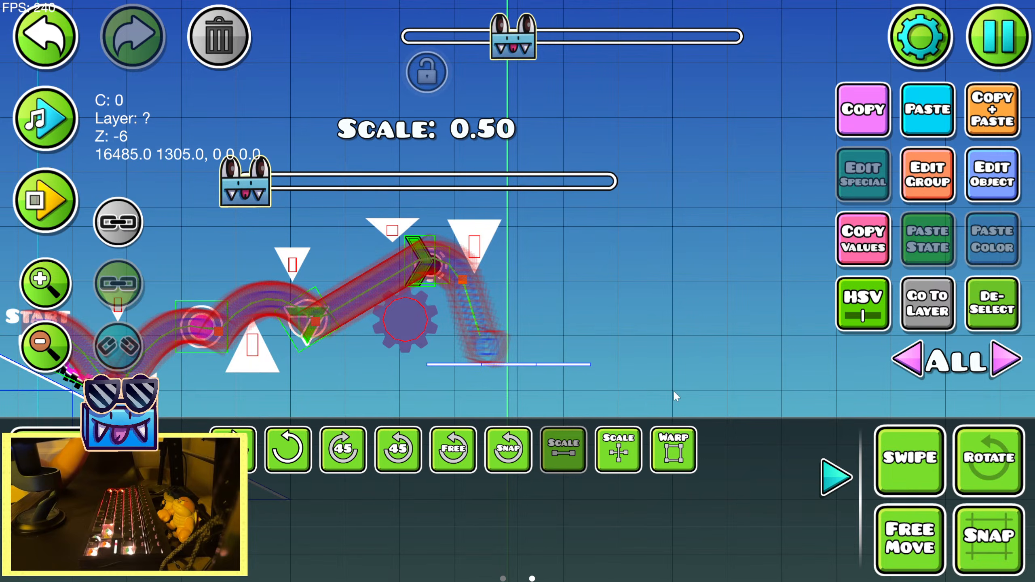
pyautogui.click(986, 293)
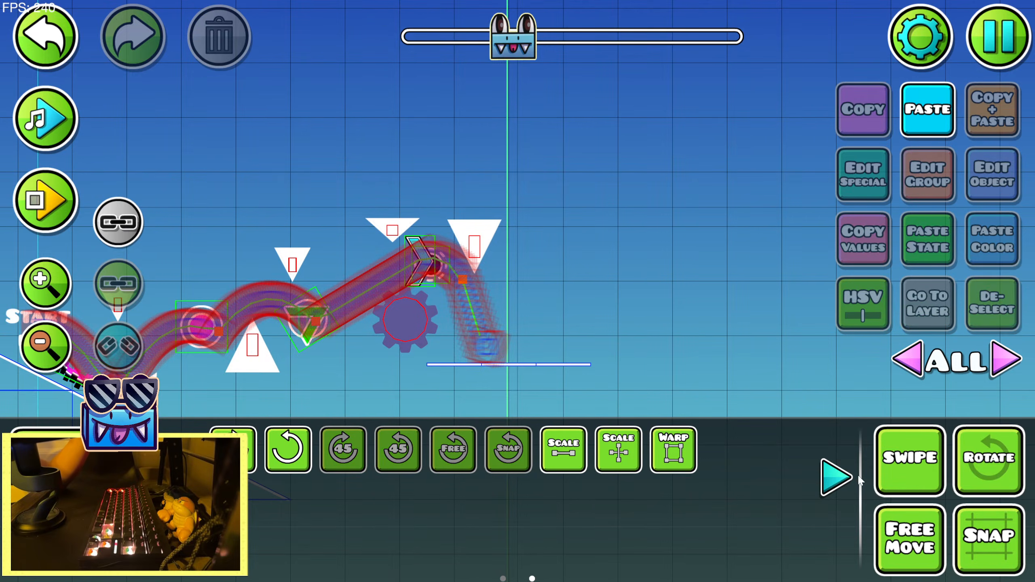
# Nudge the two upside-down spikes around the black orb slightly up
pyautogui.click(836, 478)
pyautogui.click(393, 229)
pyautogui.click(489, 245)
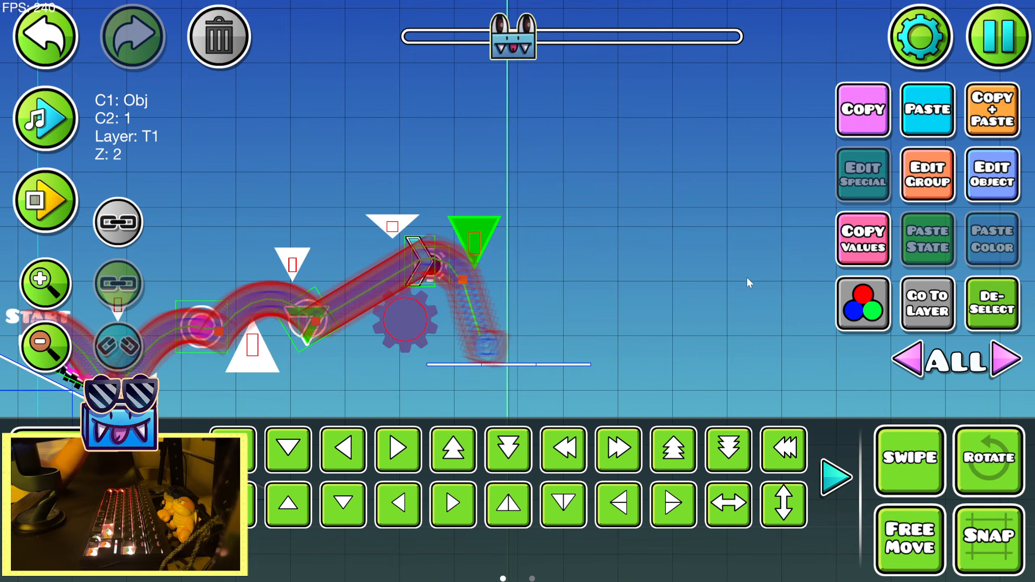
# Playtest the speed portal and adjusted spikes, landing on the platform below the black orb, and return to the editor
pyautogui.press('Return')
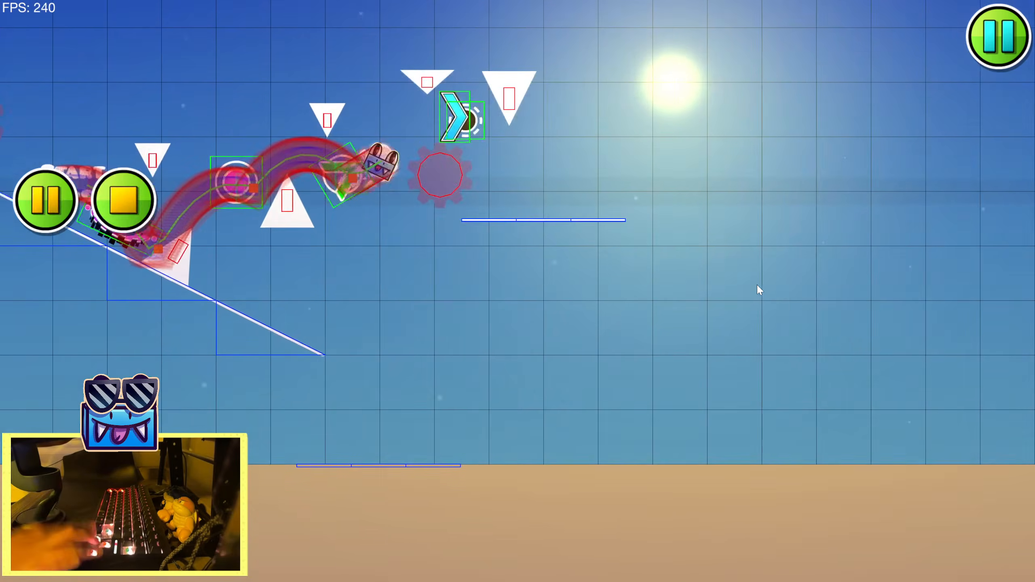
pyautogui.press('Return')
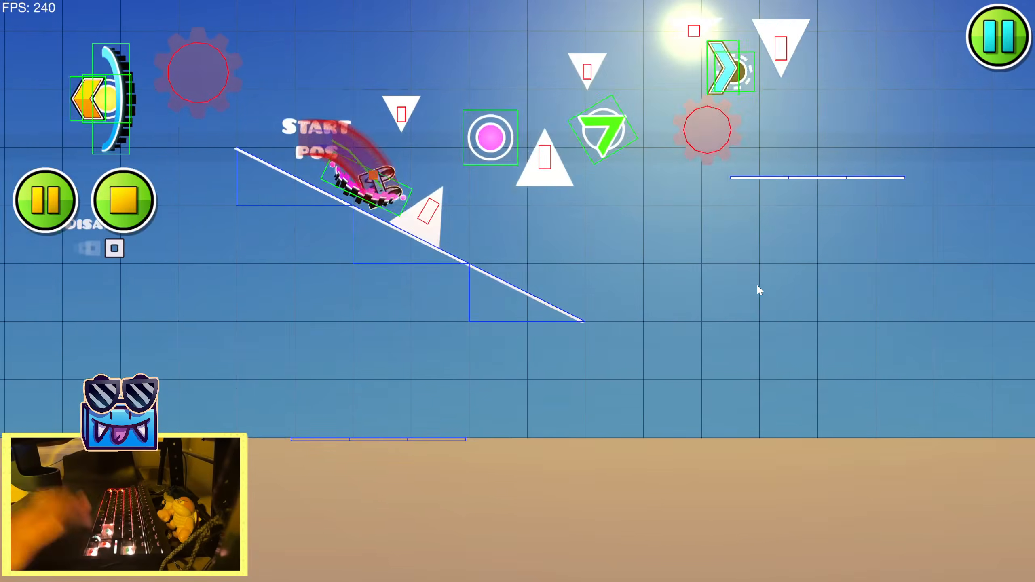
pyautogui.press('Return')
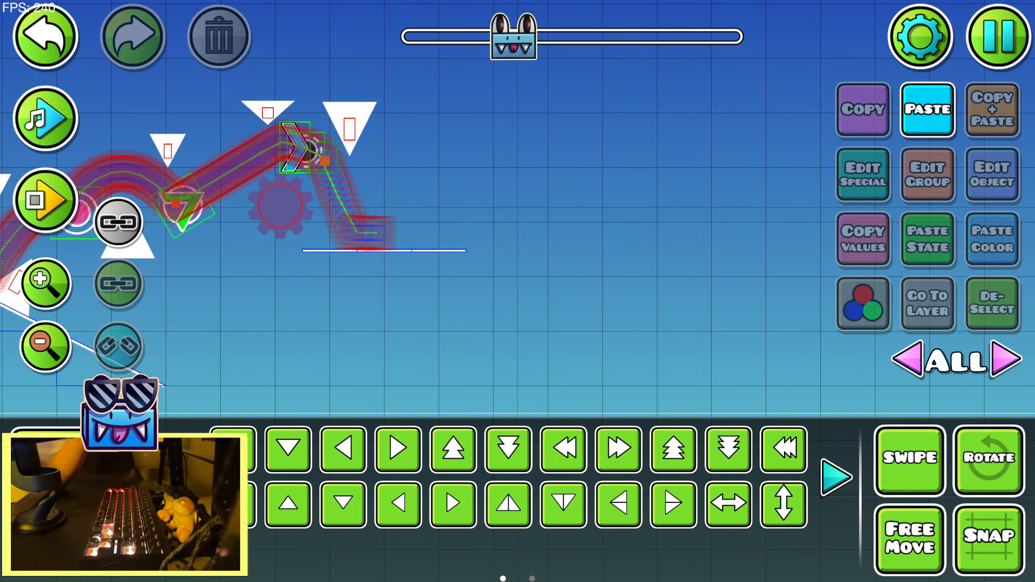
# Add a shallow upward slope on the platform after the black orb and raise it until its lower end meets the platform
pyautogui.press('3')
pyautogui.press('1')
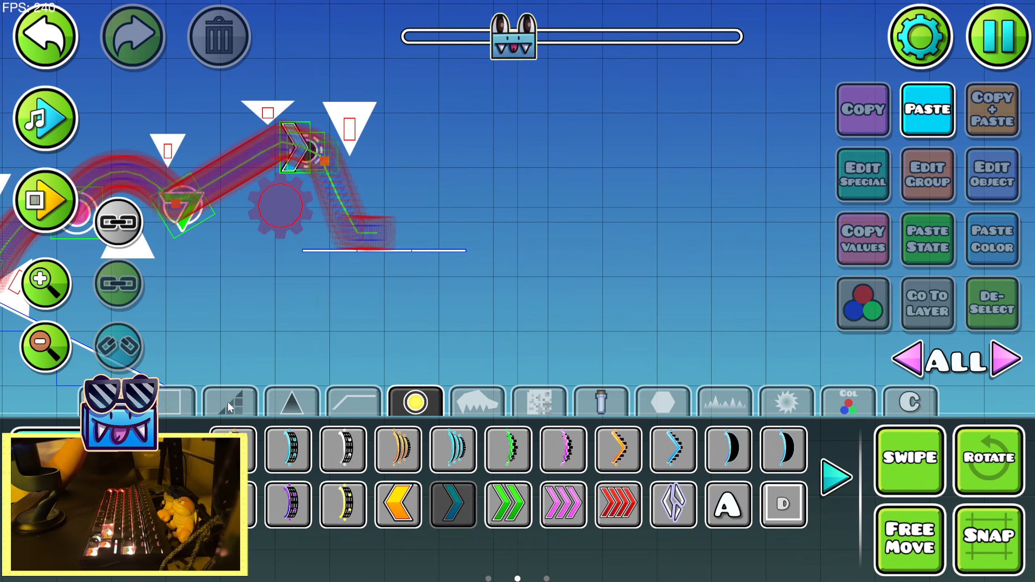
pyautogui.click(175, 402)
pyautogui.click(563, 449)
pyautogui.click(439, 249)
pyautogui.press('2')
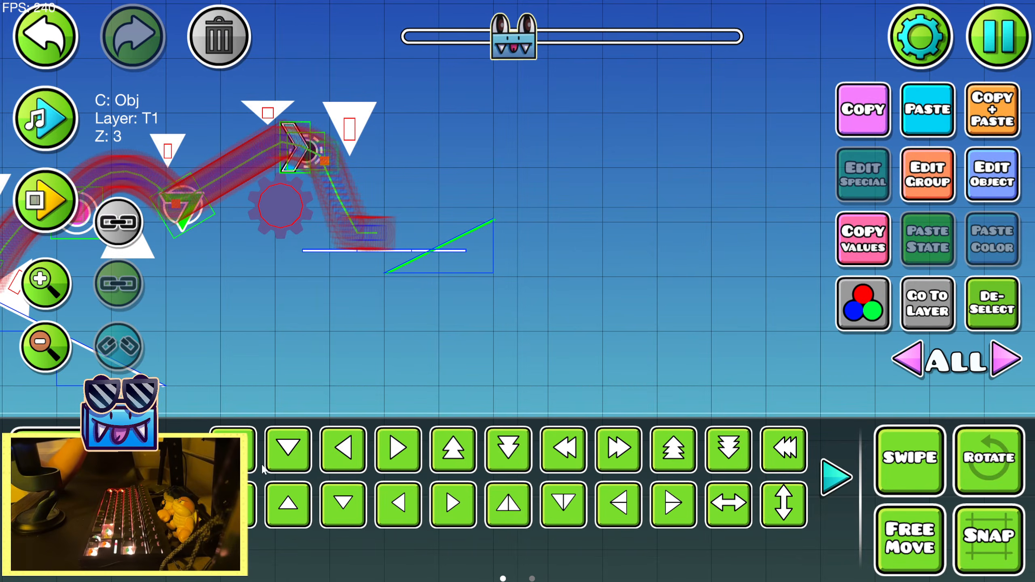
pyautogui.press('w')
pyautogui.press('w')
pyautogui.press('w')
pyautogui.press('w')
pyautogui.press('w')
pyautogui.press('w')
pyautogui.press('w')
pyautogui.click(972, 325)
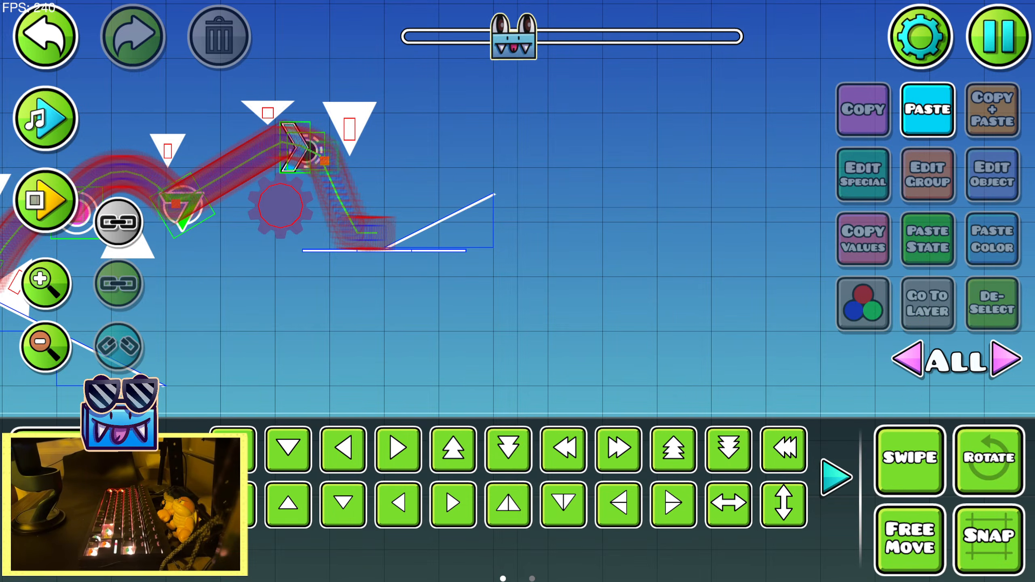
# Playtest repeatedly from the start position through the orbs and up the new slope, and return to the editor
pyautogui.press('Return')
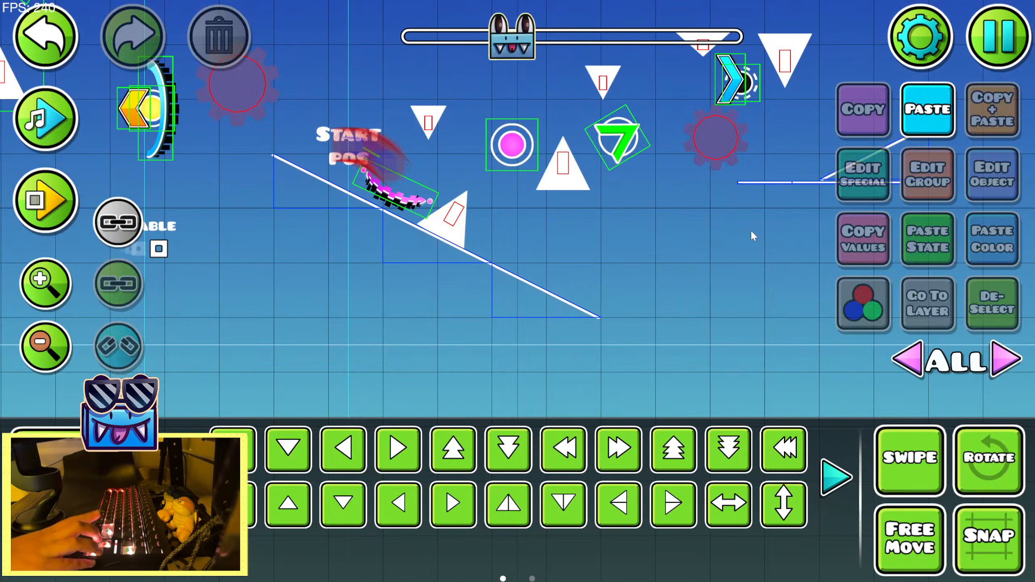
pyautogui.press('Up')
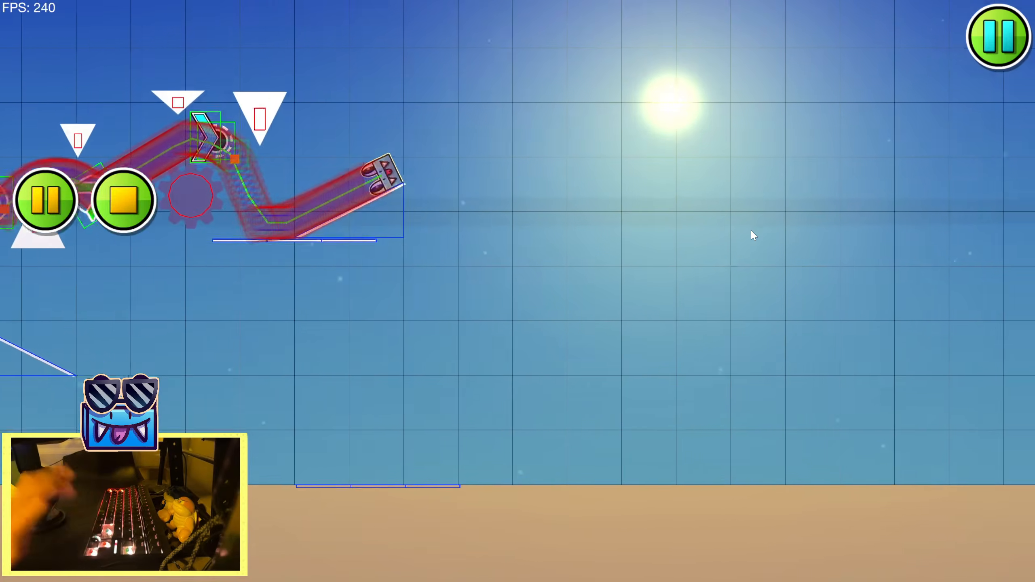
pyautogui.press('Return')
pyautogui.press('Return')
pyautogui.press('Up')
pyautogui.press('Up')
pyautogui.press('Up')
pyautogui.press('Up')
pyautogui.press('Up')
pyautogui.press('Return')
pyautogui.press('Return')
pyautogui.press('Up')
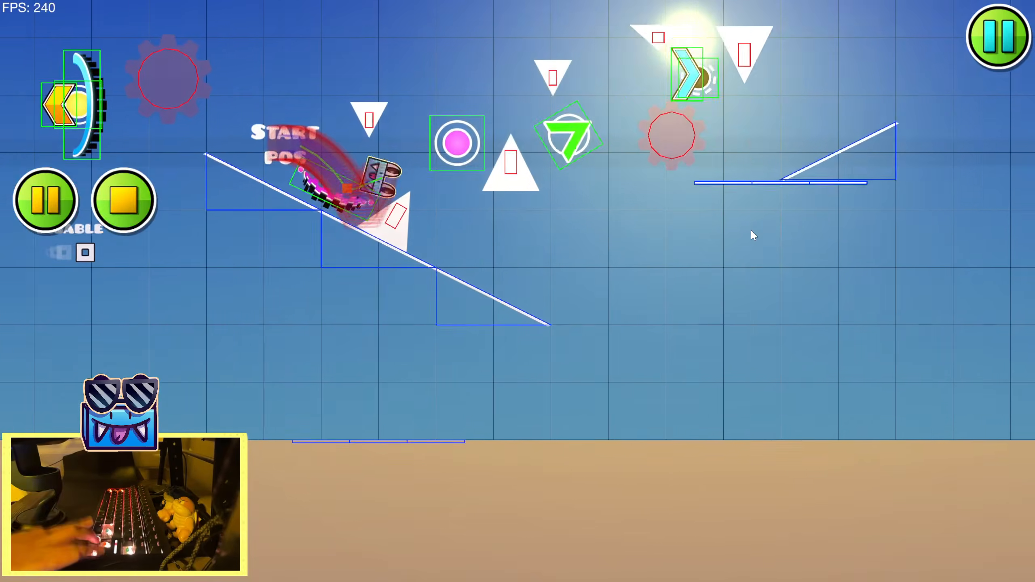
pyautogui.press('Up')
pyautogui.press('Up')
pyautogui.press('Up')
pyautogui.press('Up')
pyautogui.press('Return')
pyautogui.press('Return')
pyautogui.press('Up')
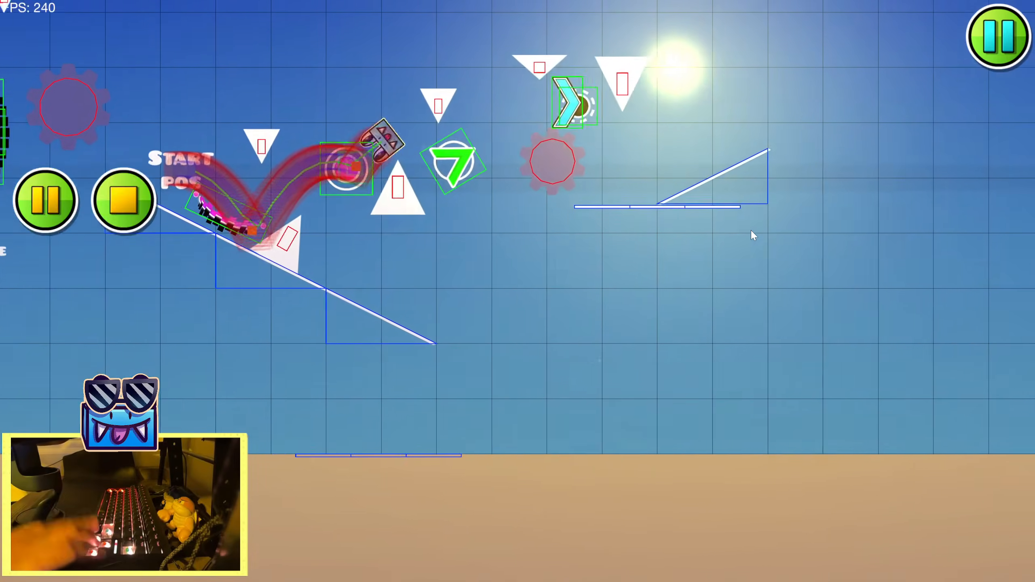
pyautogui.press('Up')
pyautogui.press('Up')
pyautogui.press('Up')
pyautogui.press('Up')
pyautogui.press('Up')
pyautogui.press('Return')
pyautogui.press('Return')
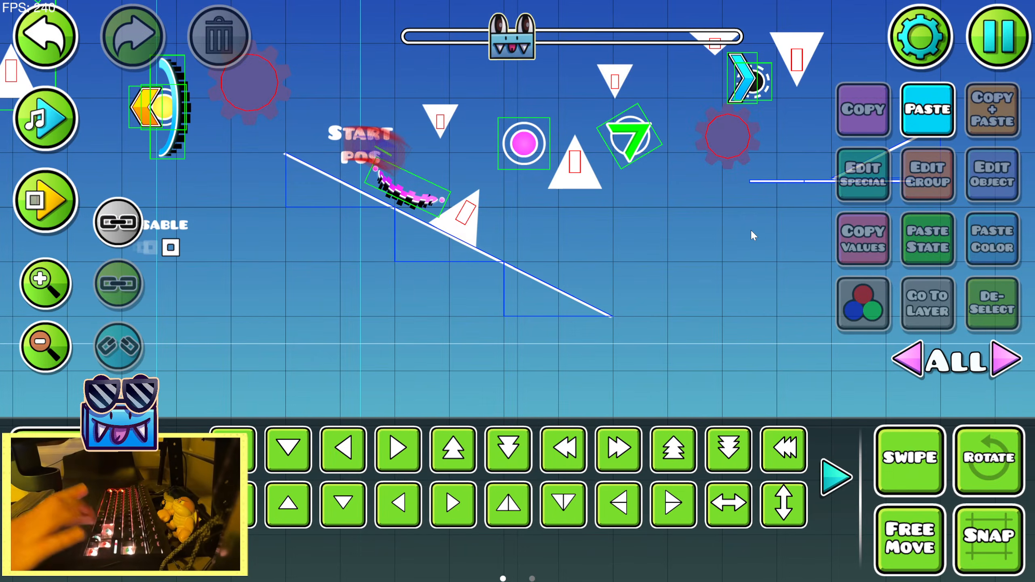
pyautogui.press('Up')
pyautogui.press('Up')
pyautogui.press('Up')
pyautogui.press('Up')
pyautogui.press('Return')
pyautogui.press('Return')
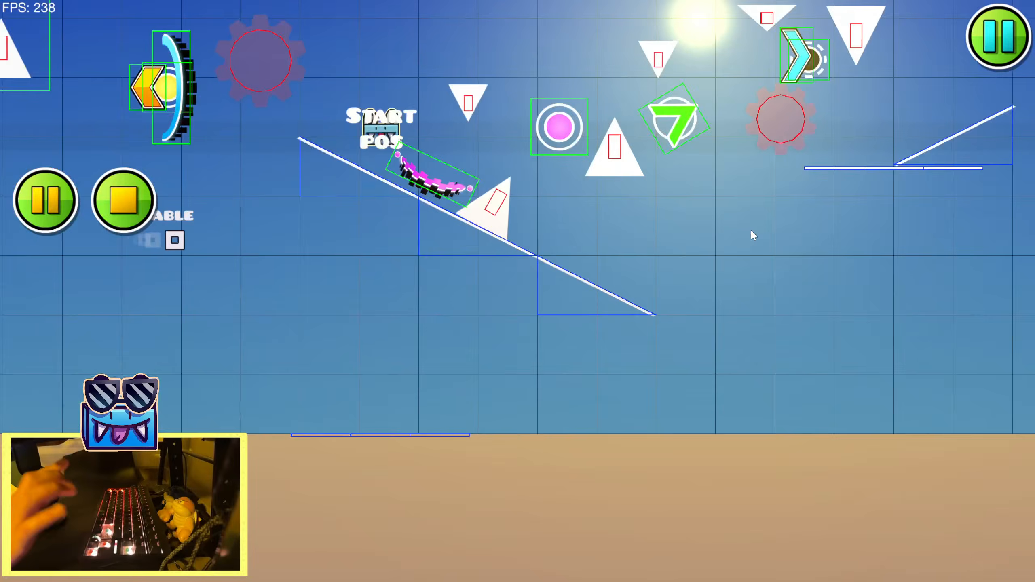
pyautogui.press('Up')
pyautogui.press('Up')
pyautogui.press('Up')
pyautogui.press('Up')
pyautogui.press('Up')
pyautogui.press('Return')
pyautogui.press('Return')
pyautogui.press('Up')
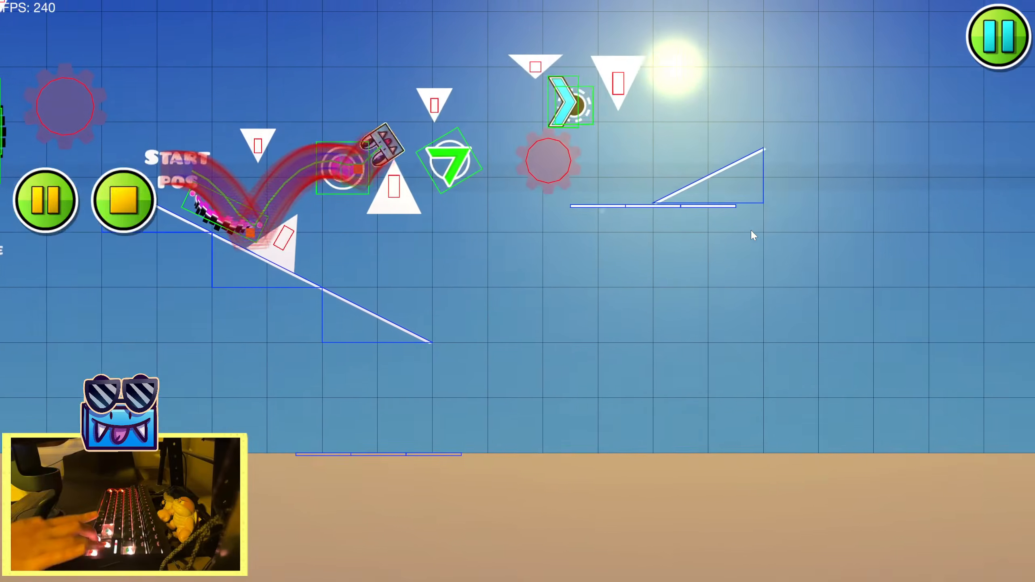
pyautogui.press('Up')
pyautogui.press('Up')
# Replay the section, riding up the slope and falling off its far end to record the full path
pyautogui.press('Return')
pyautogui.click(225, 241)
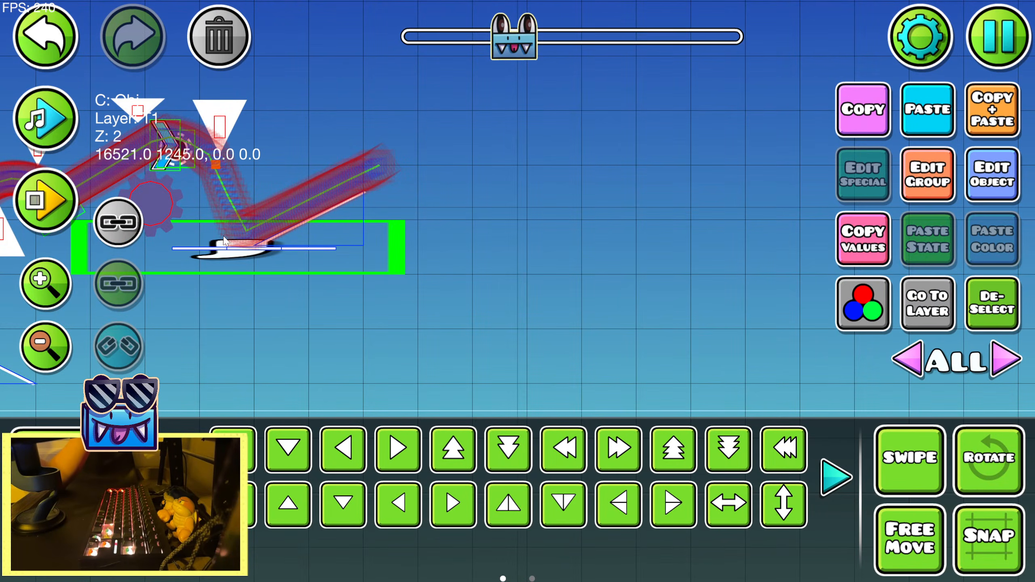
pyautogui.press('Return')
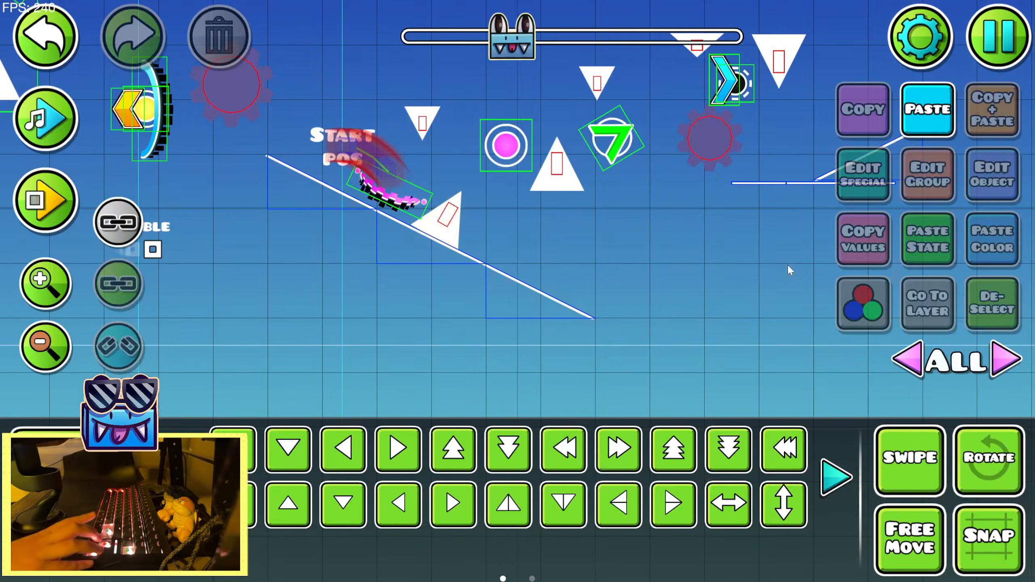
pyautogui.press('Return')
pyautogui.press('Return')
pyautogui.press('Up')
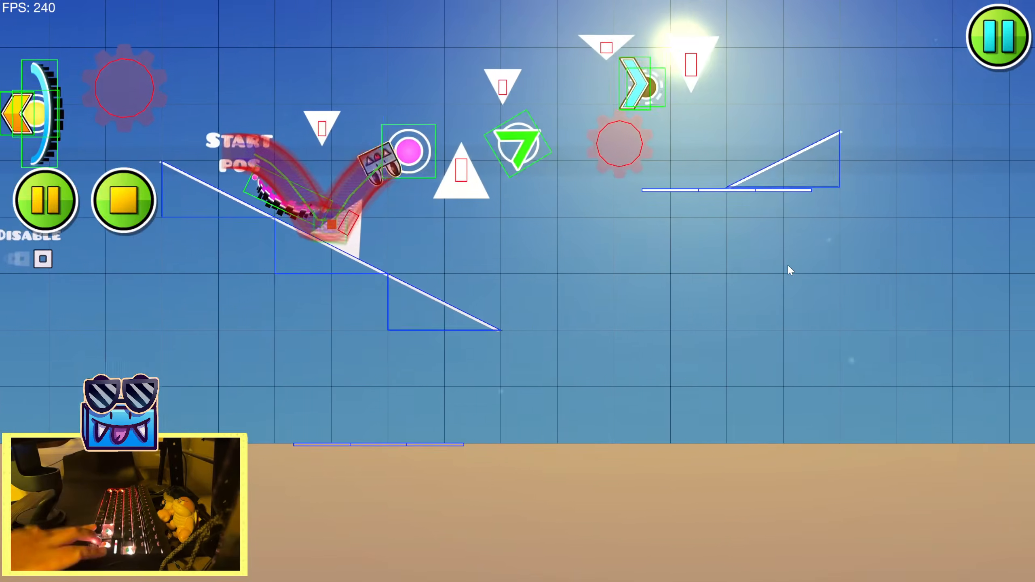
pyautogui.press('Up')
pyautogui.press('Up')
pyautogui.press('Up')
pyautogui.press('Return')
pyautogui.press('Return')
pyautogui.press('Up')
pyautogui.press('Up')
pyautogui.press('Up')
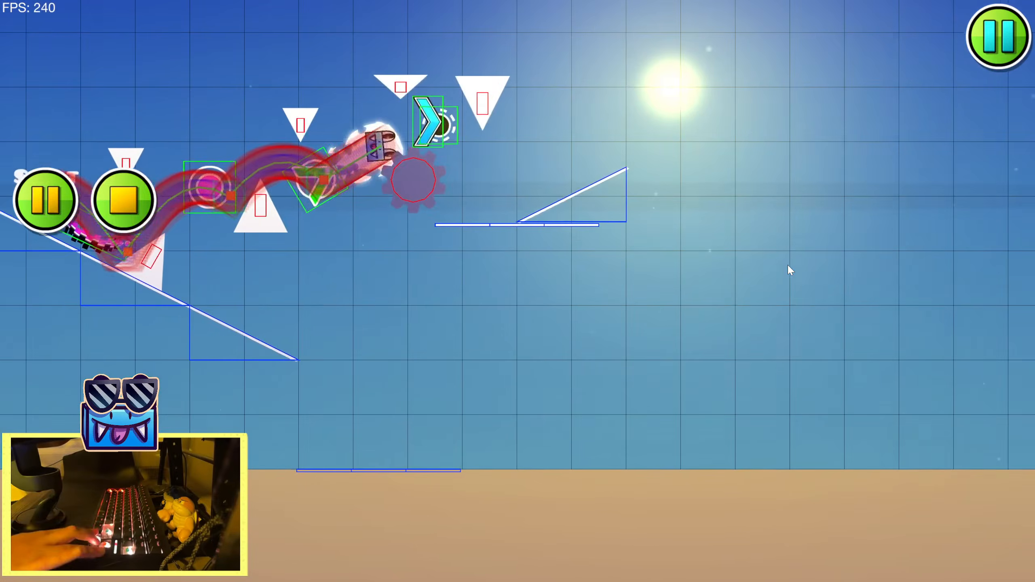
pyautogui.press('Up')
pyautogui.press('Up')
pyautogui.press('Return')
# Preview the music in the editor along the path up the slope
pyautogui.moveTo(410, 247); pyautogui.dragTo(674, 316)
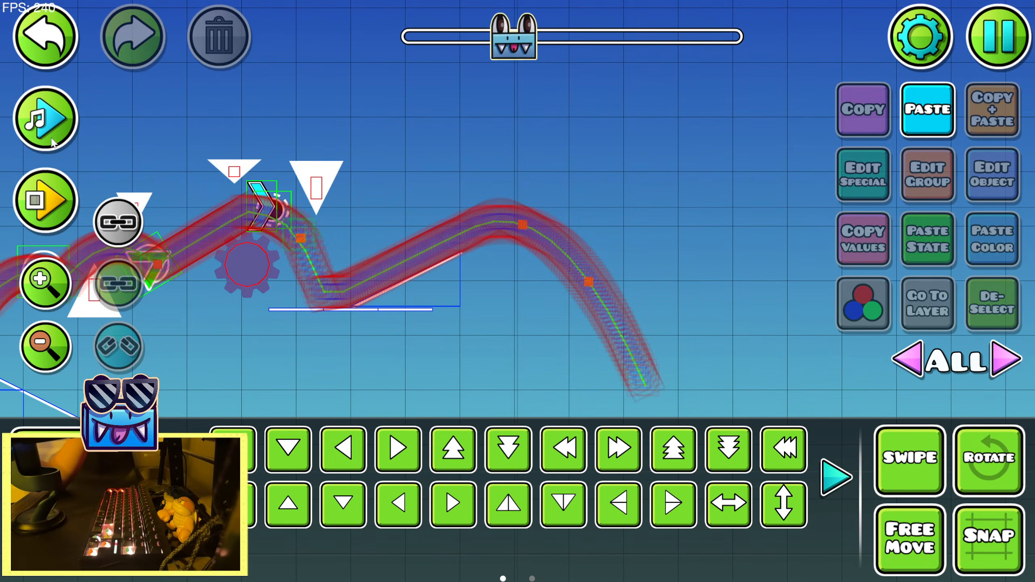
pyautogui.click(34, 119)
pyautogui.click(24, 115)
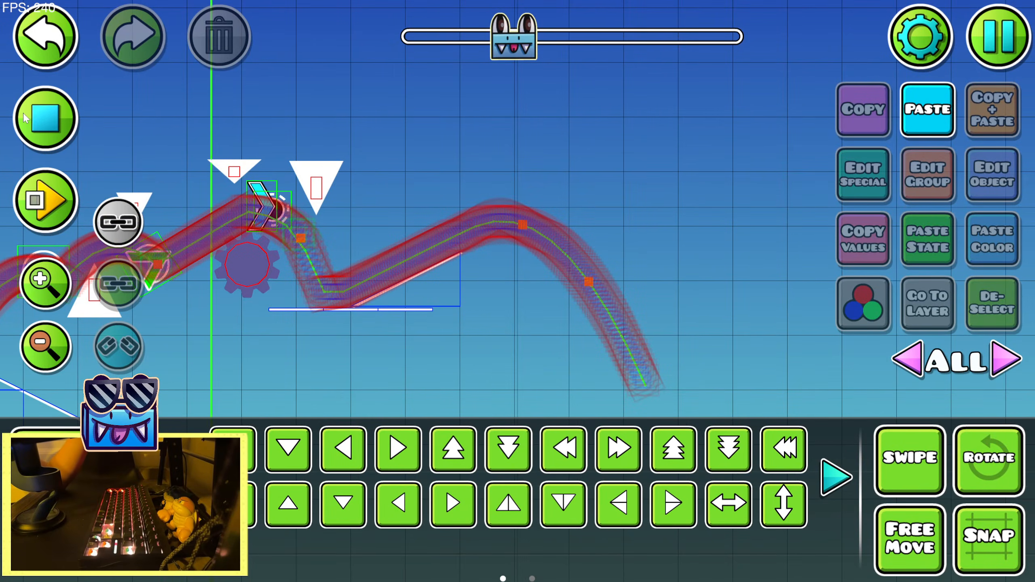
pyautogui.click(22, 113)
# Place a green size portal on the shallow upward slope in time with the music and rotate it parallel to the slope
pyautogui.press('1')
pyautogui.click(412, 404)
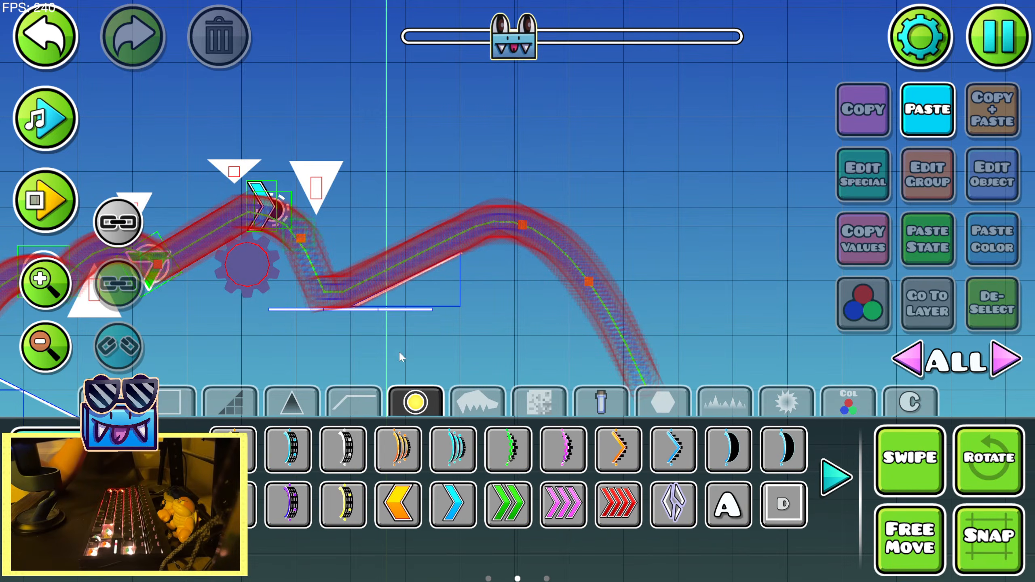
pyautogui.click(64, 123)
pyautogui.click(61, 122)
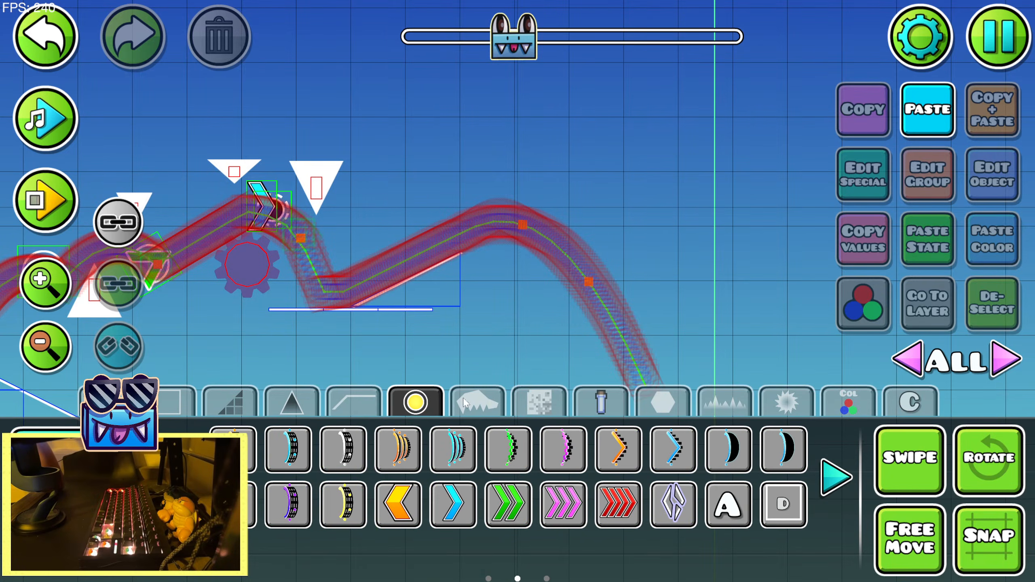
pyautogui.click(509, 450)
pyautogui.click(393, 256)
pyautogui.press('2')
pyautogui.press('r')
pyautogui.moveTo(488, 254); pyautogui.dragTo(443, 373)
# Adjust the rotated green size portal over the slope and scale it down
pyautogui.hotkey('shift', 'd')
pyautogui.hotkey('shift', 's')
pyautogui.click(200, 478)
pyautogui.click(563, 450)
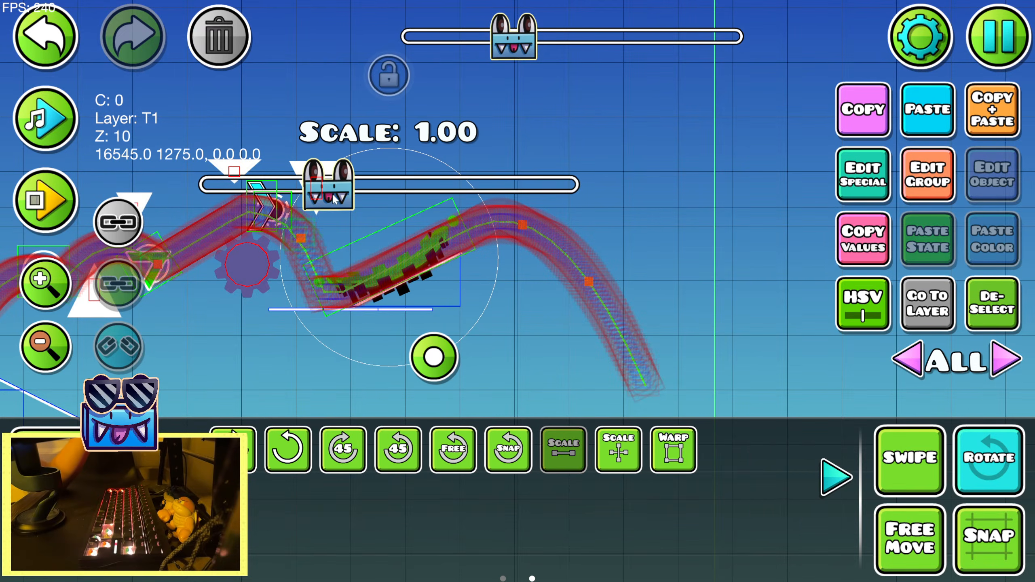
pyautogui.moveTo(330, 185); pyautogui.dragTo(226, 184)
# Playtest from the start position through the new size portal, and preview the music along the arc beyond the slope
pyautogui.press('Return')
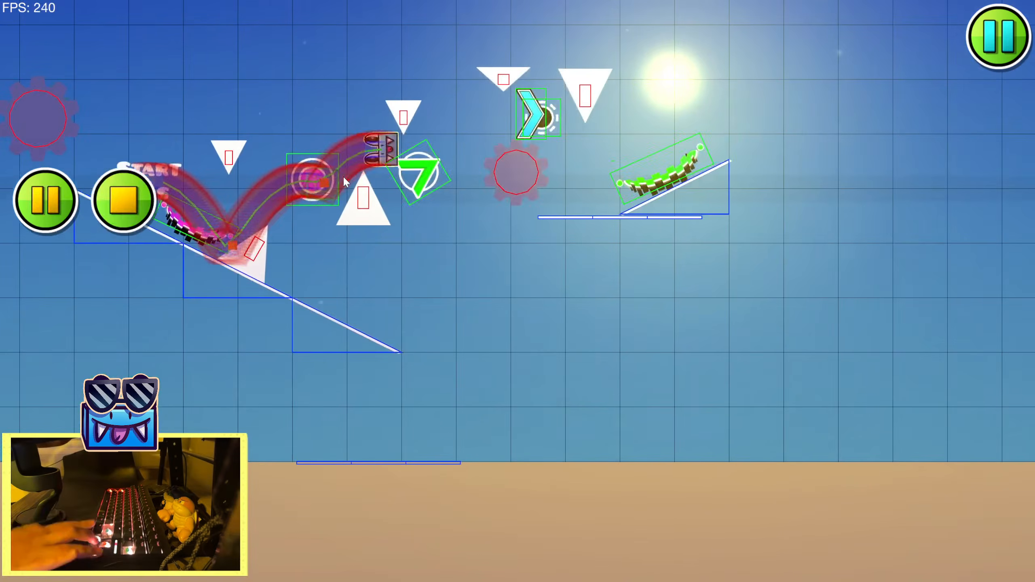
pyautogui.press('Return')
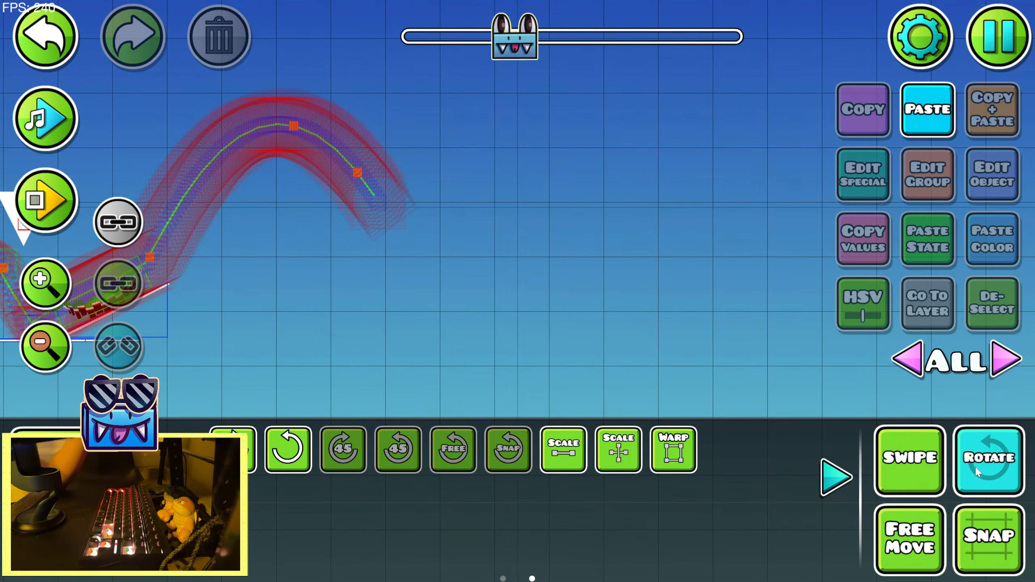
pyautogui.click(978, 472)
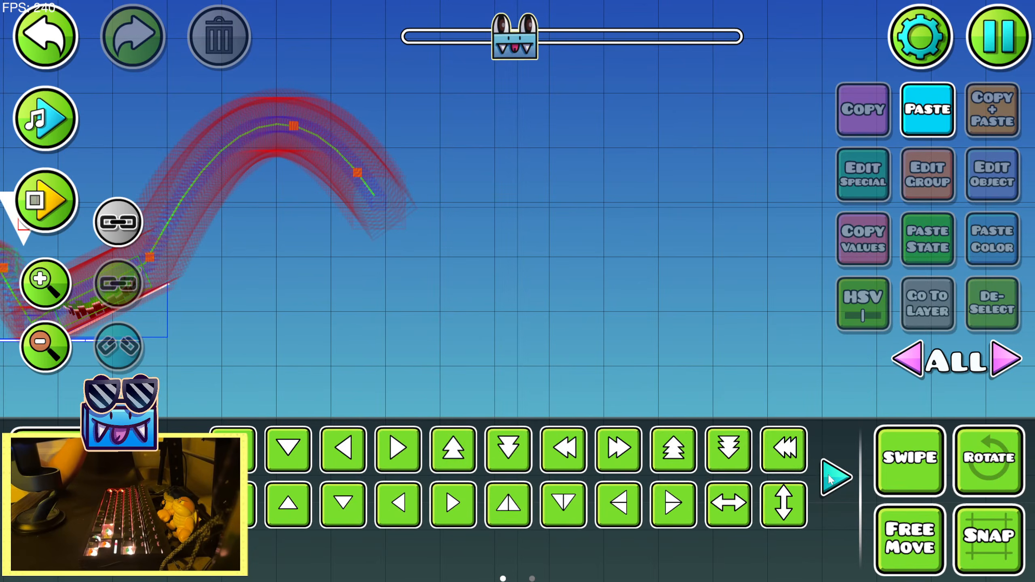
pyautogui.click(50, 97)
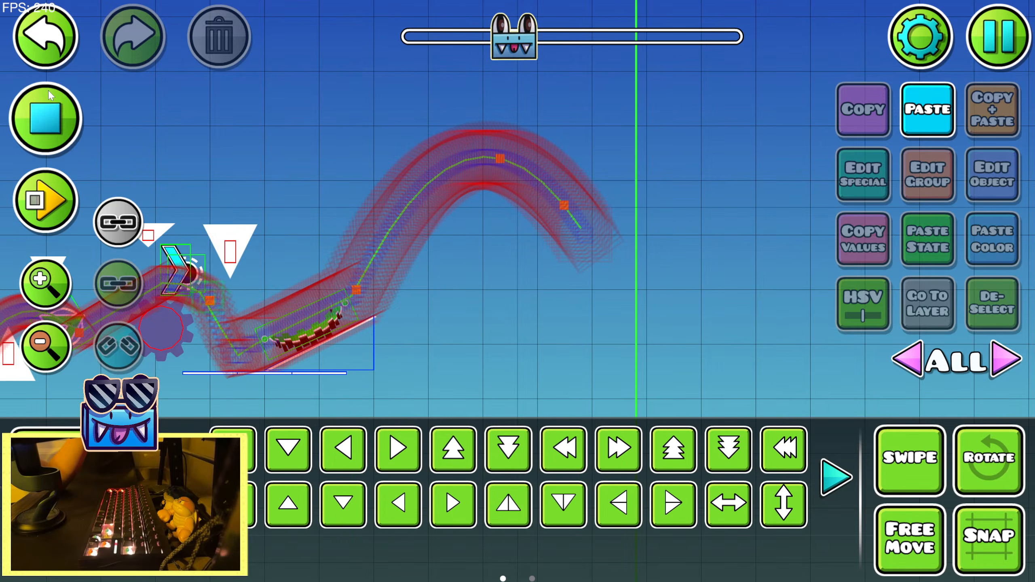
pyautogui.click(48, 92)
pyautogui.click(36, 114)
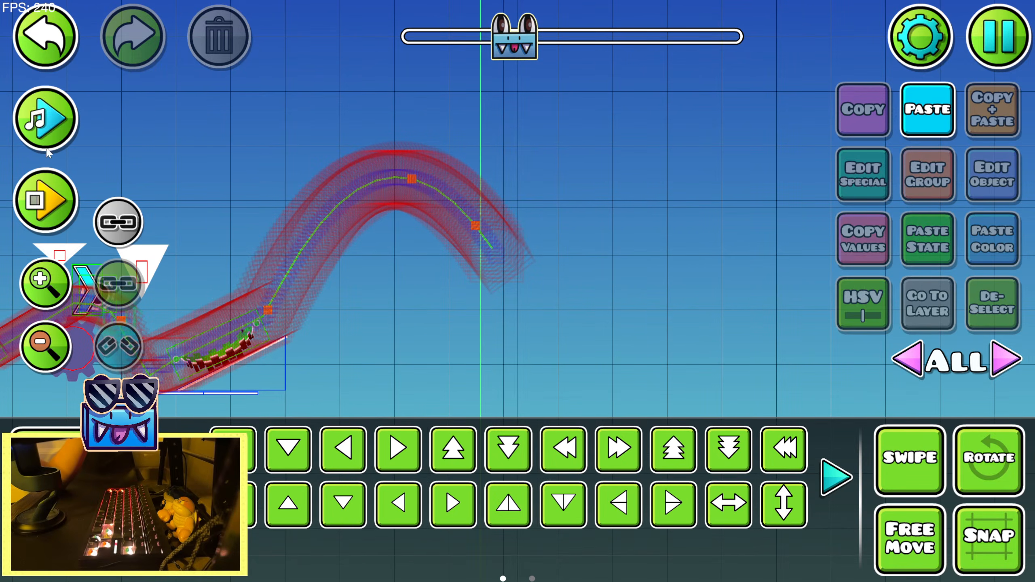
# Place a yellow gravity portal just past the peak of the arc and scale it to 0.74
pyautogui.click(48, 451)
pyautogui.moveTo(440, 330); pyautogui.dragTo(503, 370)
pyautogui.click(845, 478)
pyautogui.click(840, 478)
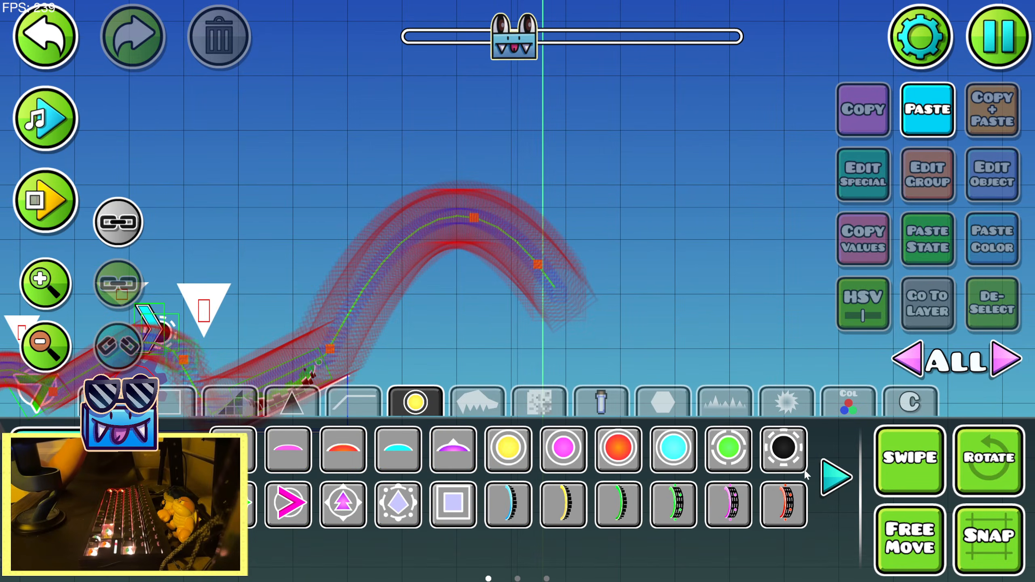
pyautogui.click(477, 223)
pyautogui.press('2')
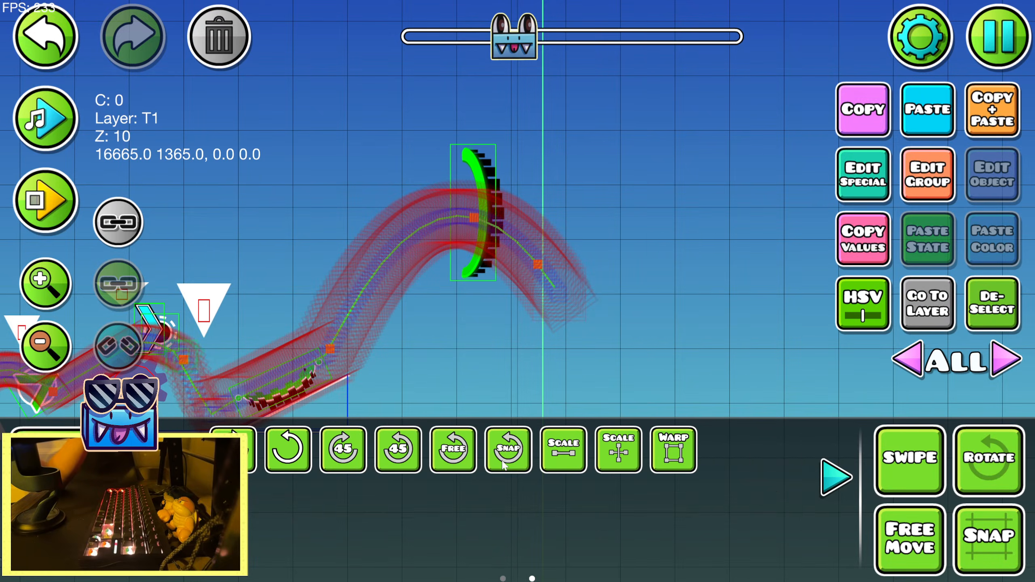
pyautogui.click(563, 449)
pyautogui.moveTo(416, 151); pyautogui.dragTo(355, 155)
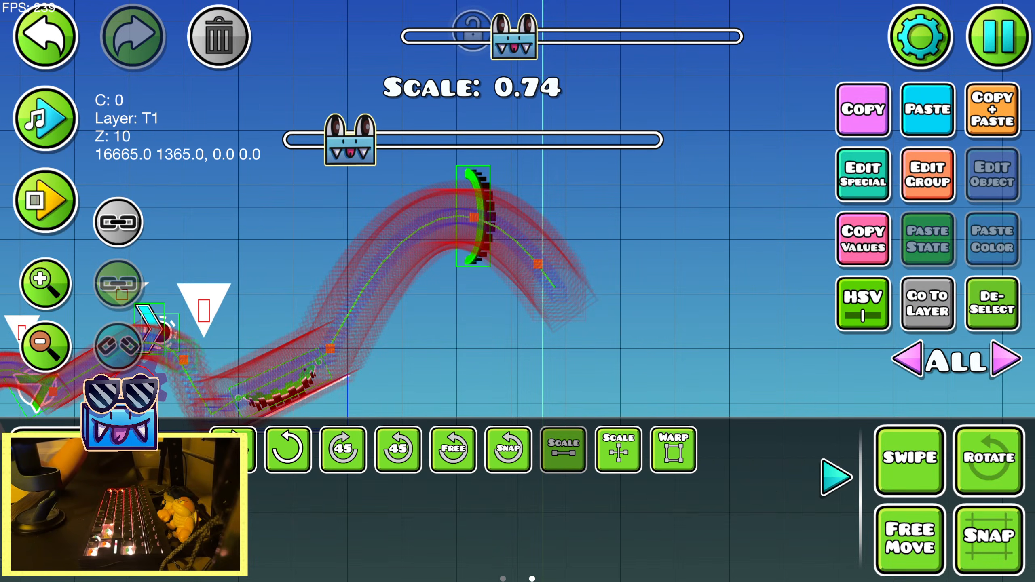
# Add a pink orb at the arc's peak, scale it to 0.81 and position it against the yellow gravity portal
pyautogui.press('1')
pyautogui.click(465, 215)
pyautogui.press('2')
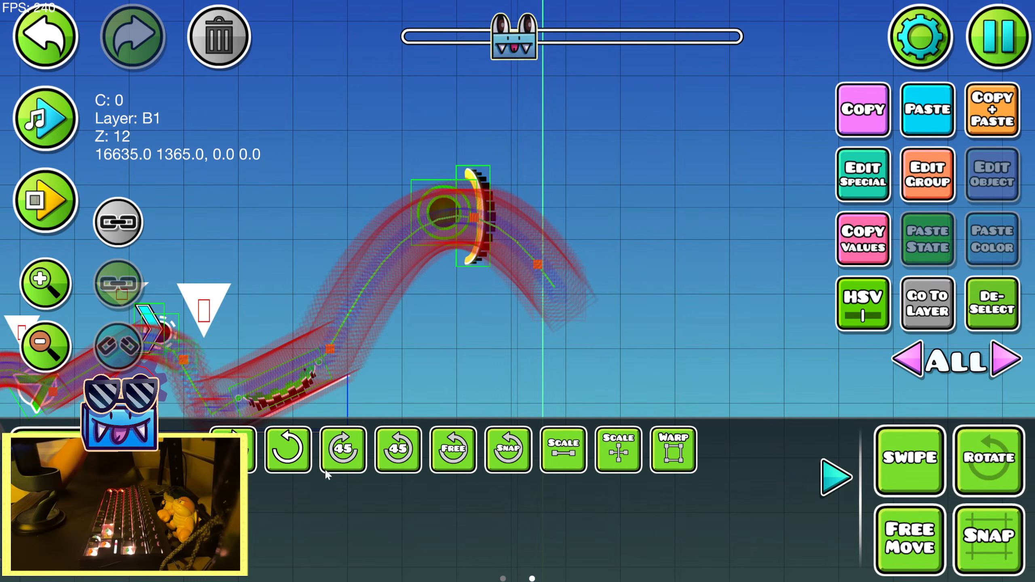
pyautogui.click(564, 448)
pyautogui.moveTo(405, 155); pyautogui.dragTo(360, 156)
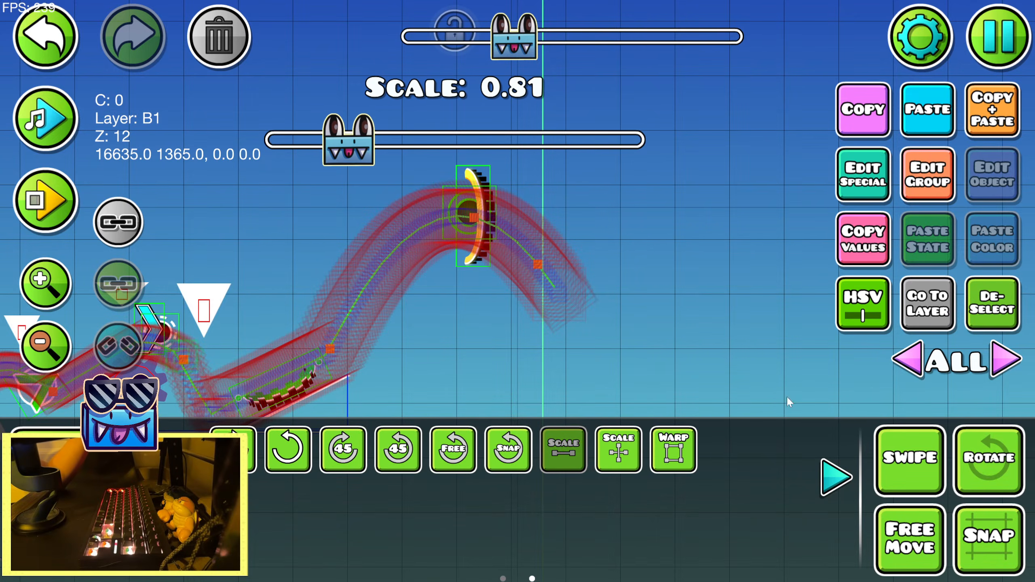
pyautogui.click(842, 482)
pyautogui.hotkey('alt', 'd')
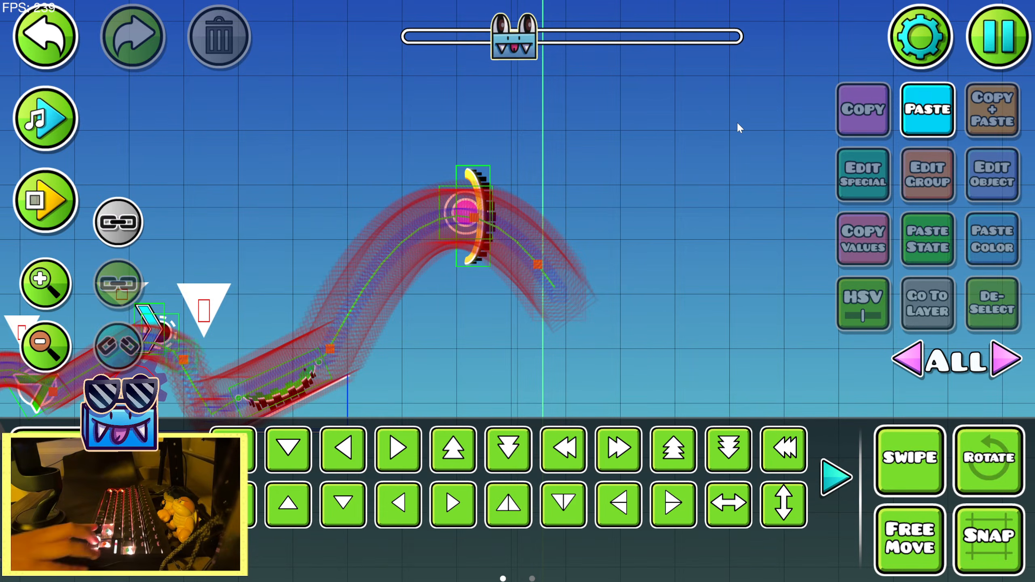
# Playtest through the pink orb and yellow gravity portal, and preview the music along the flipped-gravity path
pyautogui.press('Return')
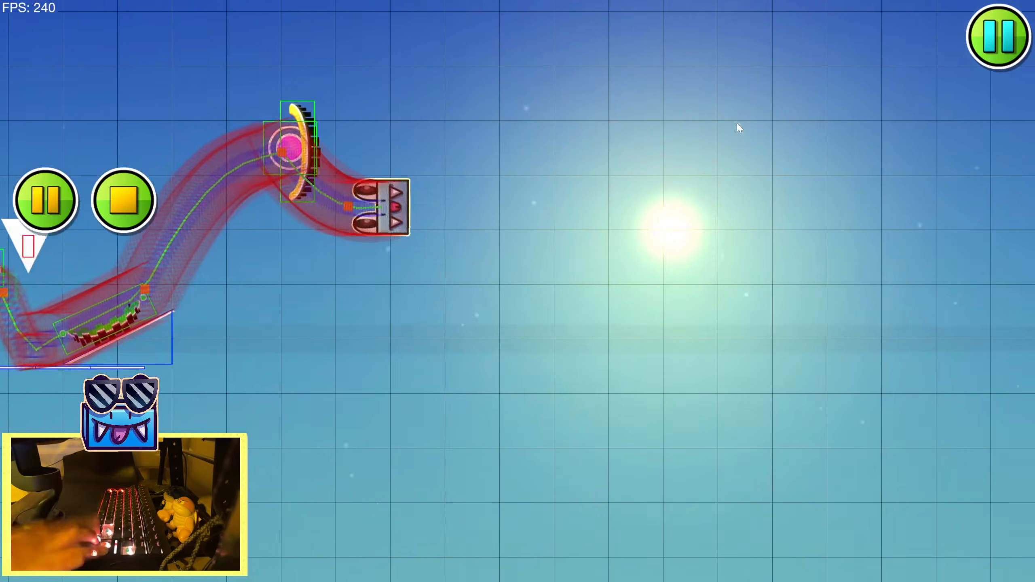
pyautogui.press('Return')
pyautogui.click(342, 195)
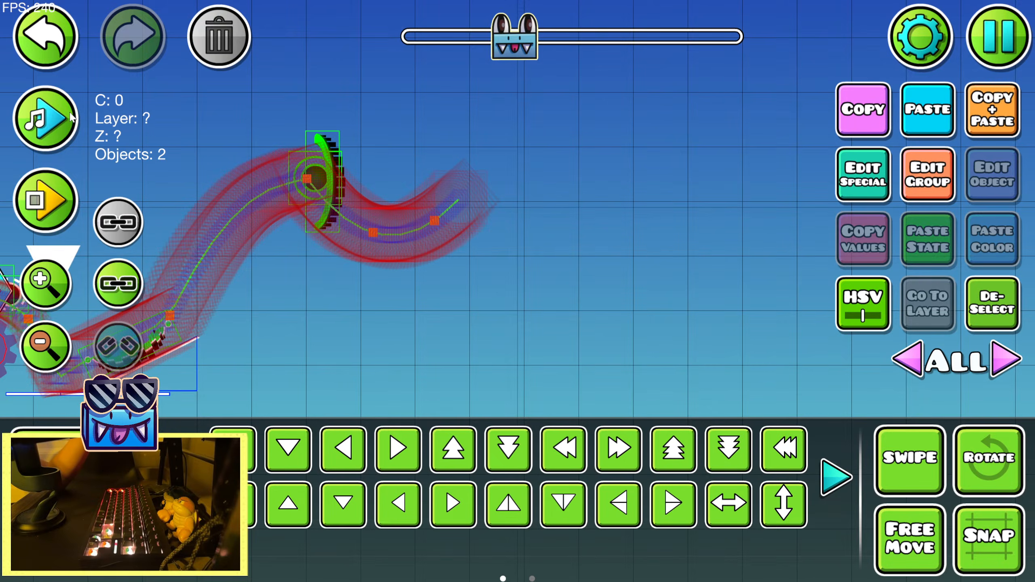
pyautogui.click(45, 117)
# Place a blue orb in the dip of the path after the yellow gravity portal and scale it down
pyautogui.press('1')
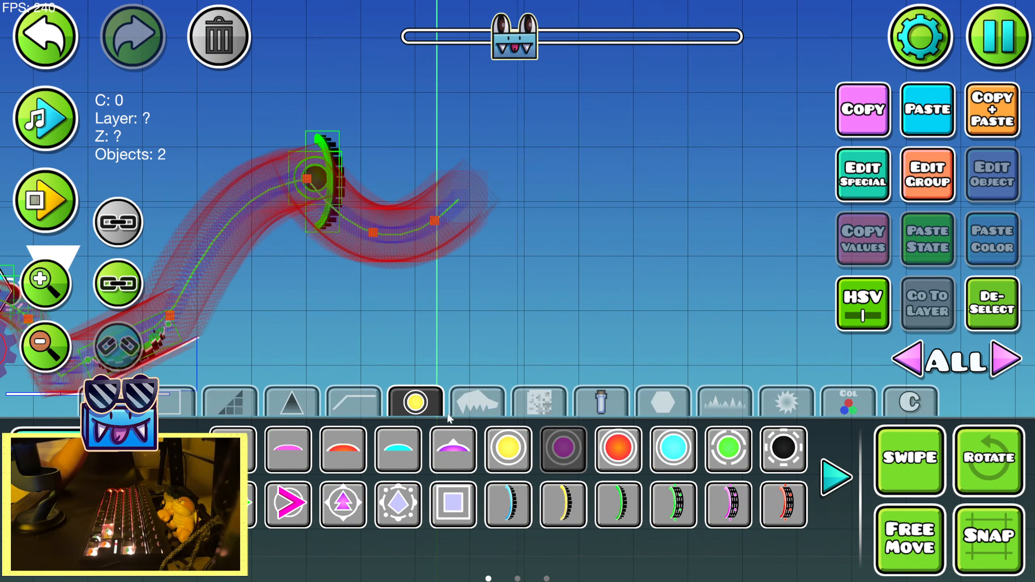
pyautogui.click(666, 448)
pyautogui.click(381, 239)
pyautogui.press('2')
pyautogui.click(836, 477)
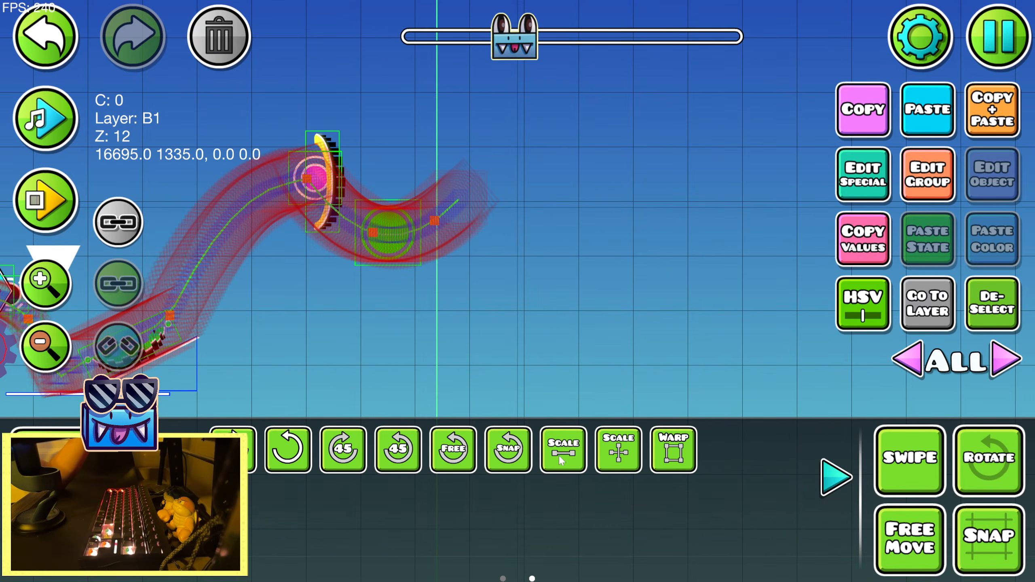
pyautogui.click(564, 449)
pyautogui.moveTo(347, 171); pyautogui.dragTo(286, 191)
# Scale the yellow gravity portal down below 0.74 and start another playtest from the start position
pyautogui.click(323, 208)
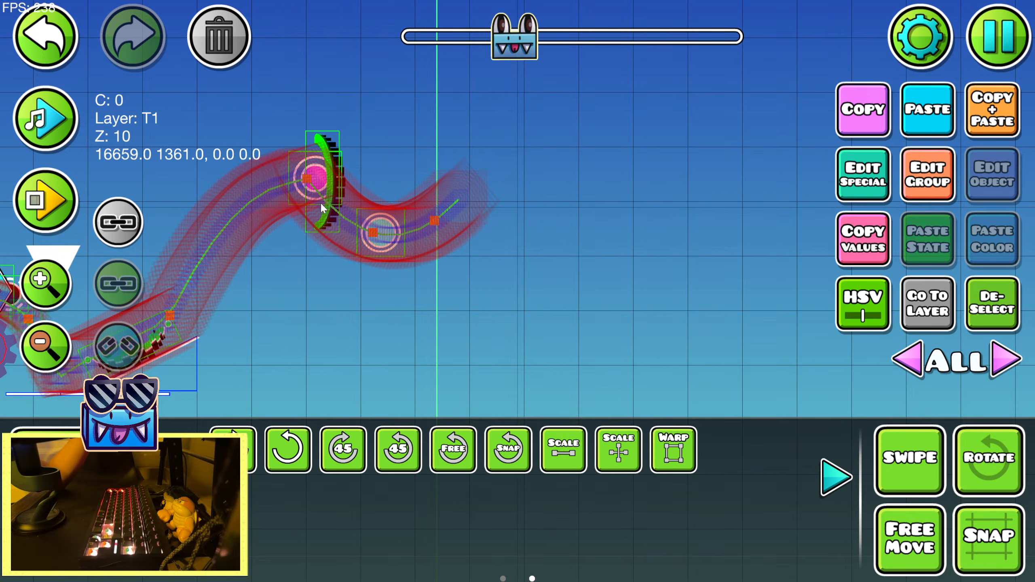
pyautogui.click(572, 457)
pyautogui.hotkey('shift', 'a')
pyautogui.hotkey('shift', 'a')
pyautogui.moveTo(200, 108); pyautogui.dragTo(178, 109)
pyautogui.press('Return')
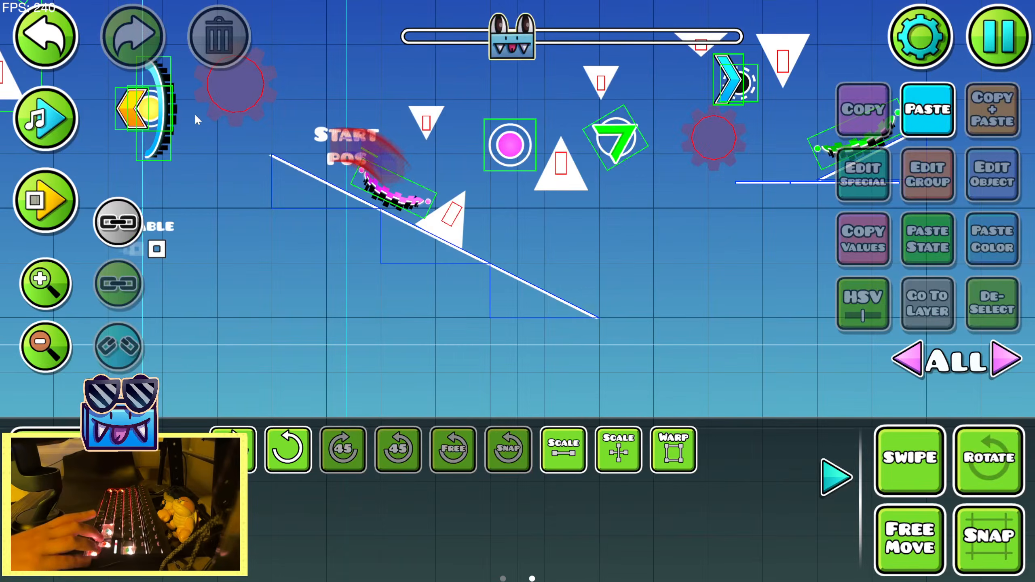
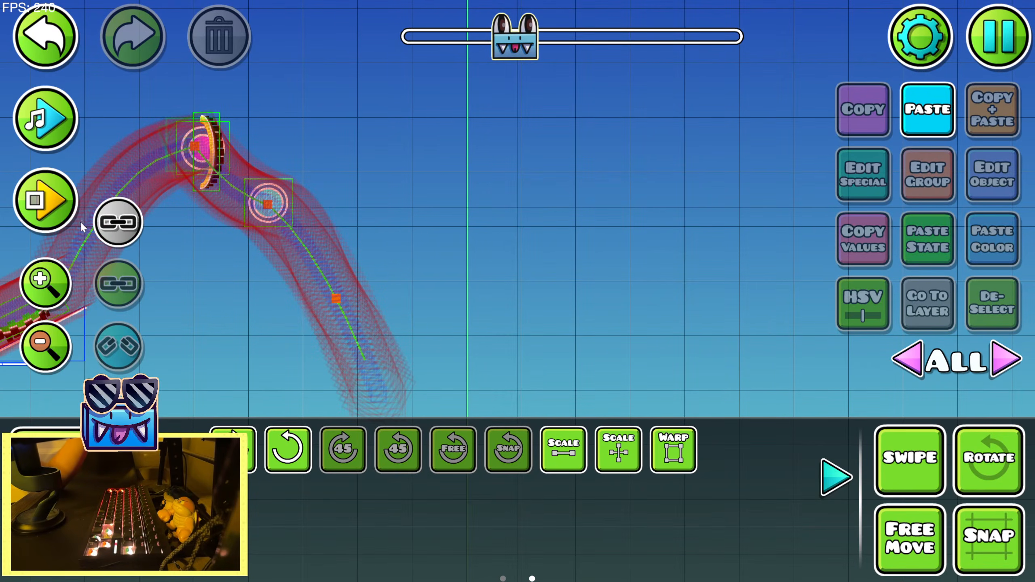
# Place a yellow orb on the descending path after the blue orb
pyautogui.press('1')
pyautogui.click(520, 452)
pyautogui.click(333, 306)
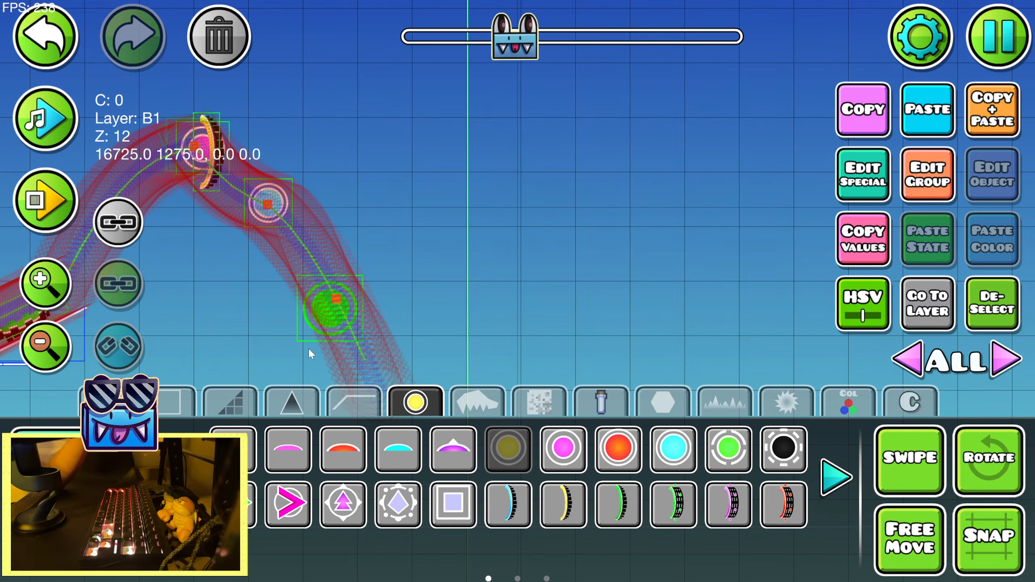
pyautogui.press('2')
# Playtest from the start position, restarting as needed, and bounce off the new yellow orb
pyautogui.press('Return')
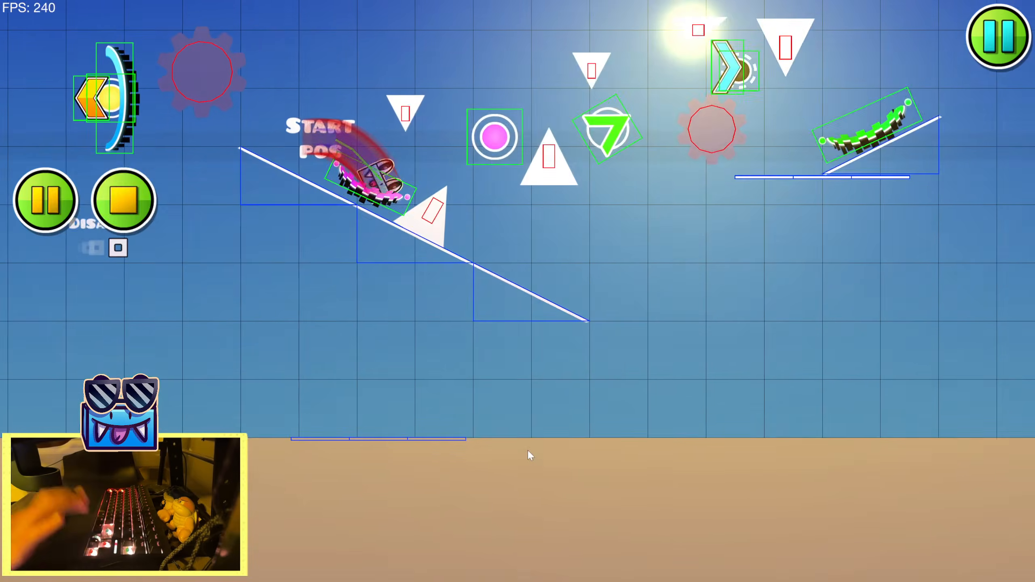
pyautogui.press('space')
pyautogui.press('space')
pyautogui.press('Return')
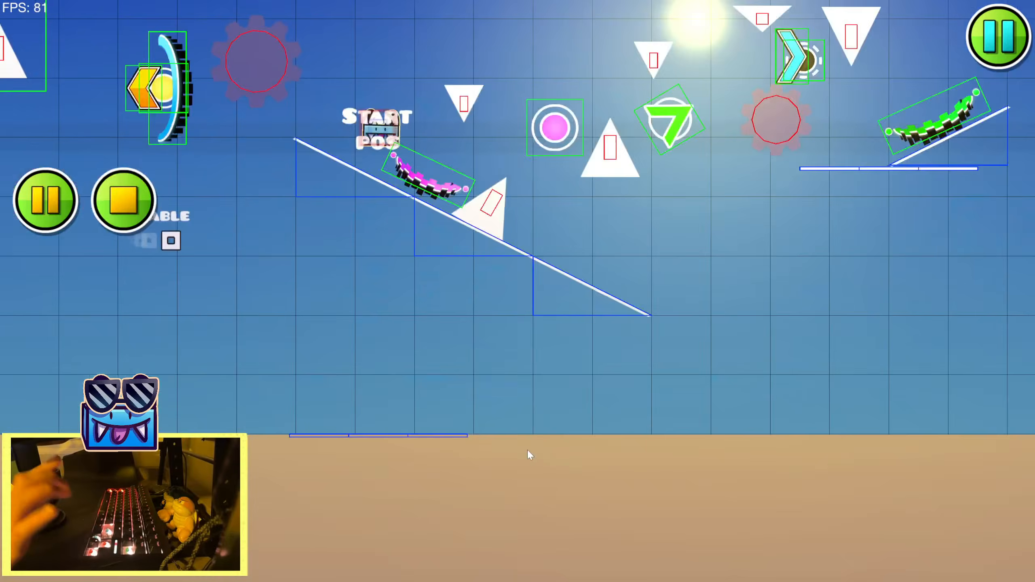
pyautogui.press('space')
pyautogui.press('space')
pyautogui.press('space')
pyautogui.press('Return')
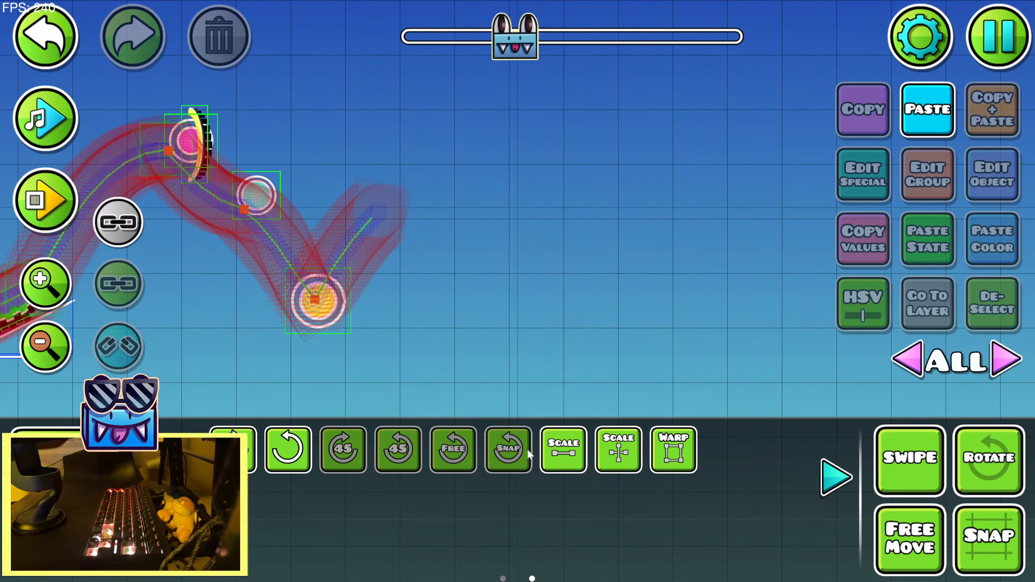
# Preview the music along the path from the pink orb to the yellow orb
pyautogui.click(35, 112)
pyautogui.click(54, 125)
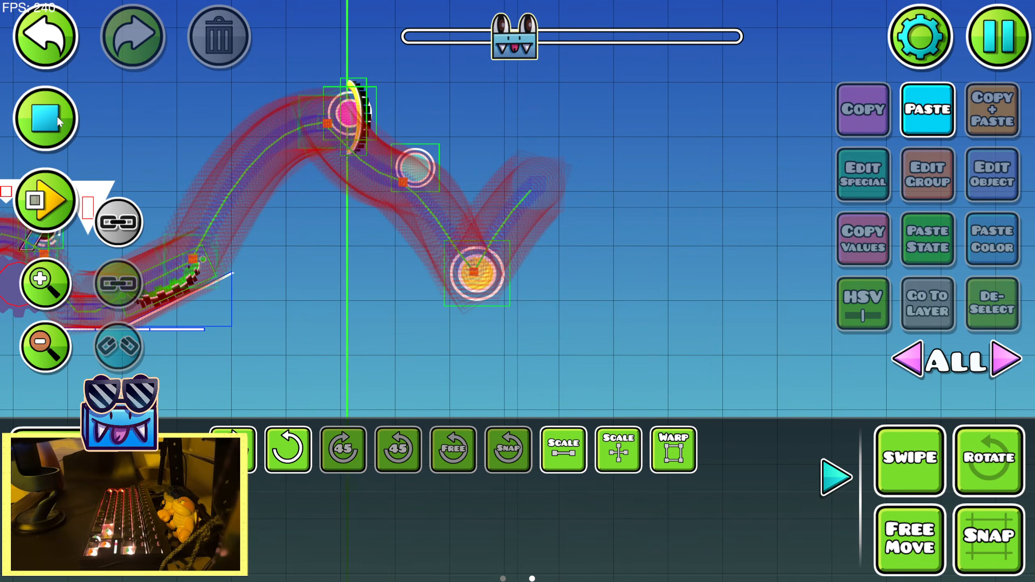
pyautogui.click(59, 121)
# Add a pink triple-arrow speed portal at the yellow orb, scale it to 0.60 and offset it to the orb's right side
pyautogui.press('1')
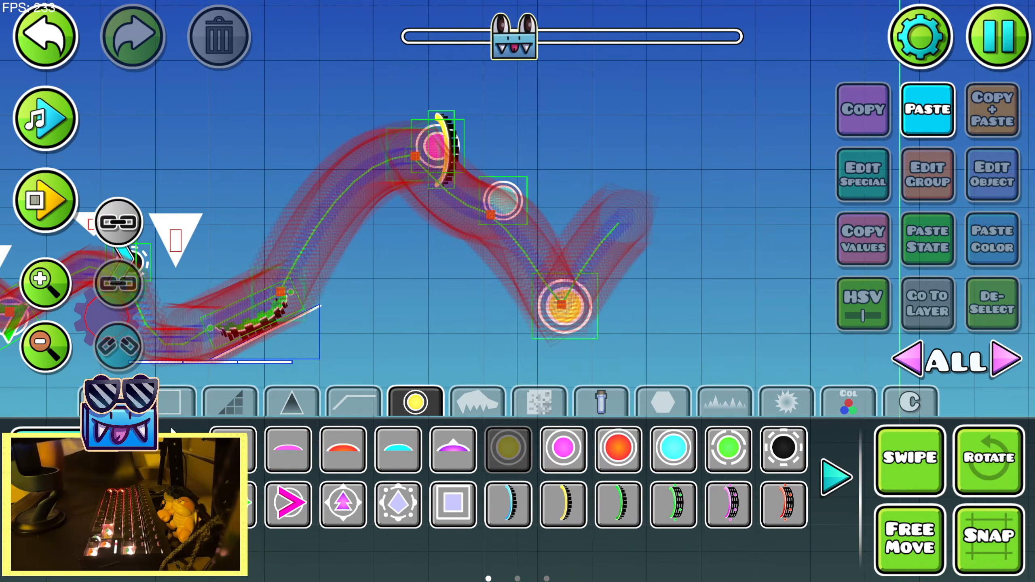
pyautogui.click(836, 477)
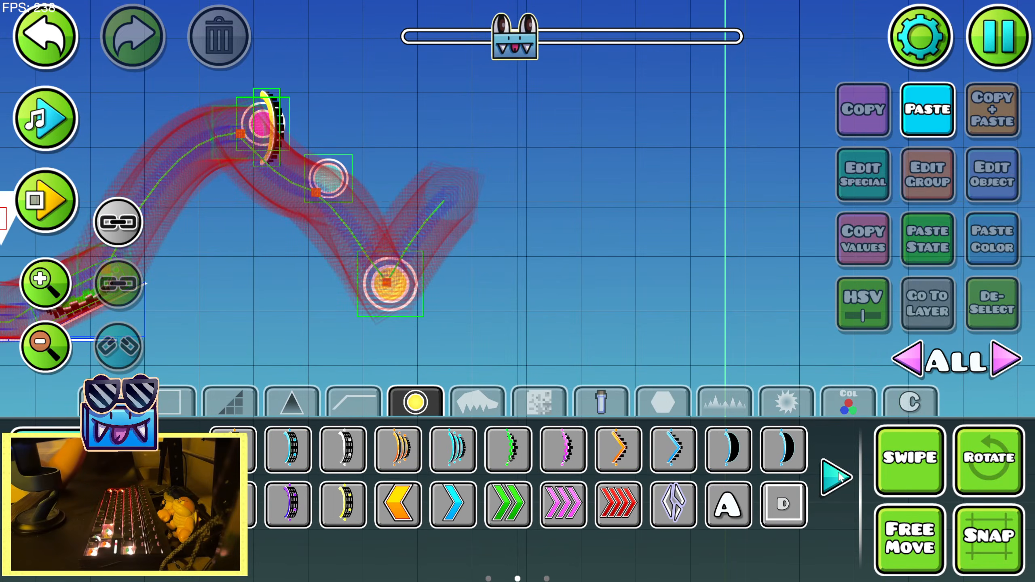
pyautogui.click(405, 283)
pyautogui.press('2')
pyautogui.click(563, 449)
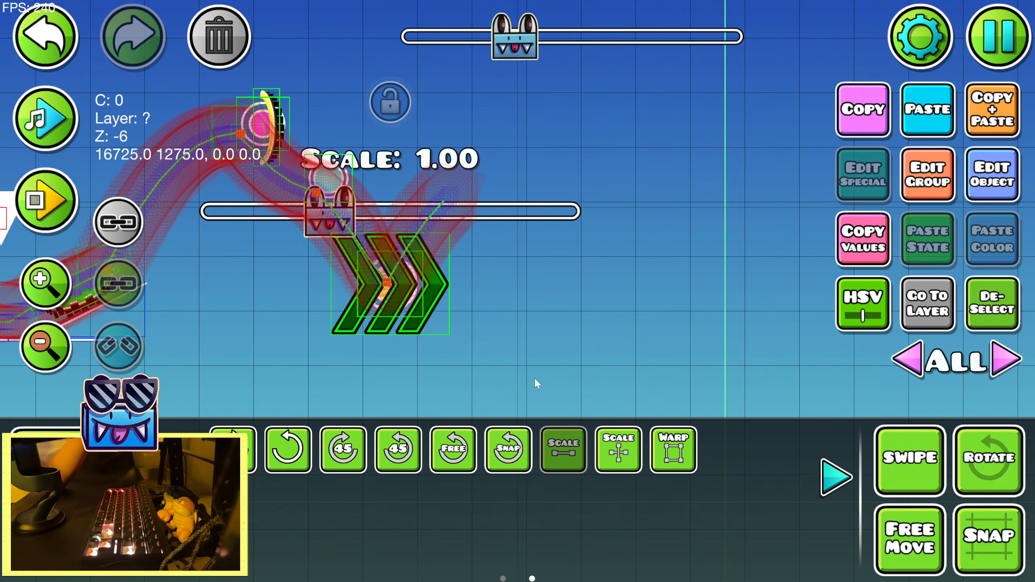
pyautogui.moveTo(344, 197); pyautogui.dragTo(225, 236)
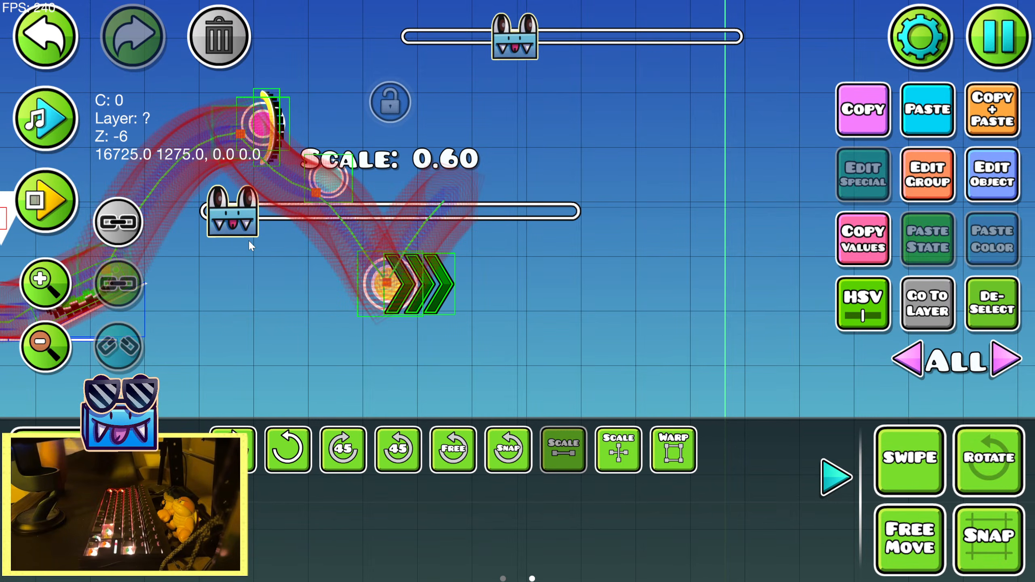
# Preview the music again from the approach through the new pink speed portal
pyautogui.moveTo(277, 367); pyautogui.dragTo(628, 357)
pyautogui.click(45, 119)
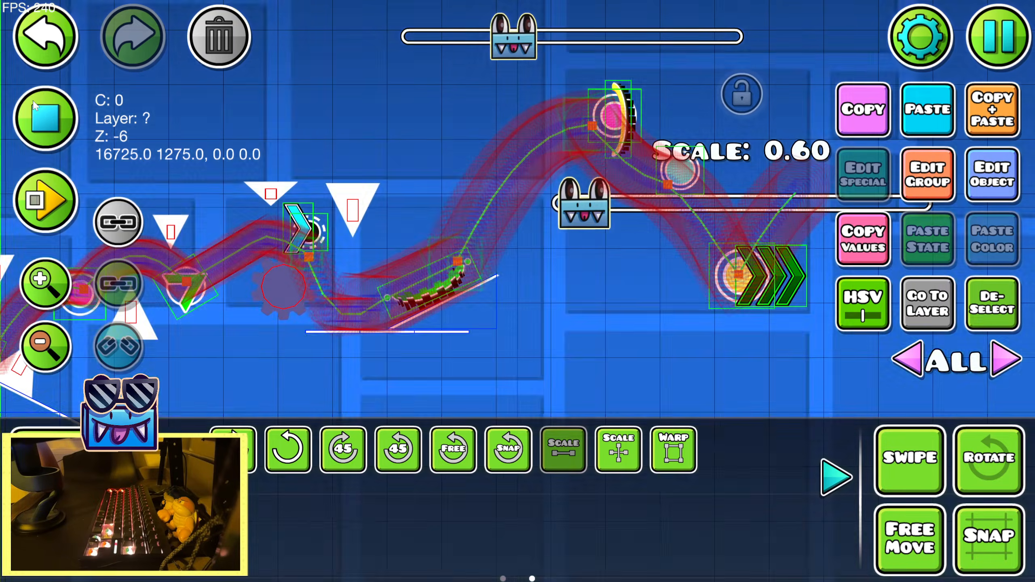
pyautogui.moveTo(522, 263); pyautogui.dragTo(279, 274)
pyautogui.click(42, 132)
pyautogui.click(42, 133)
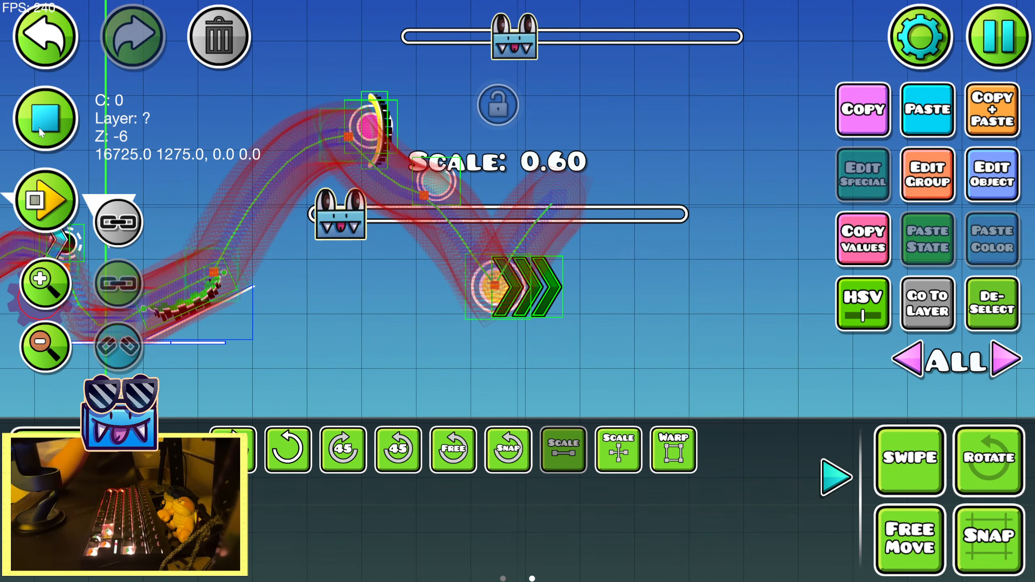
pyautogui.click(40, 132)
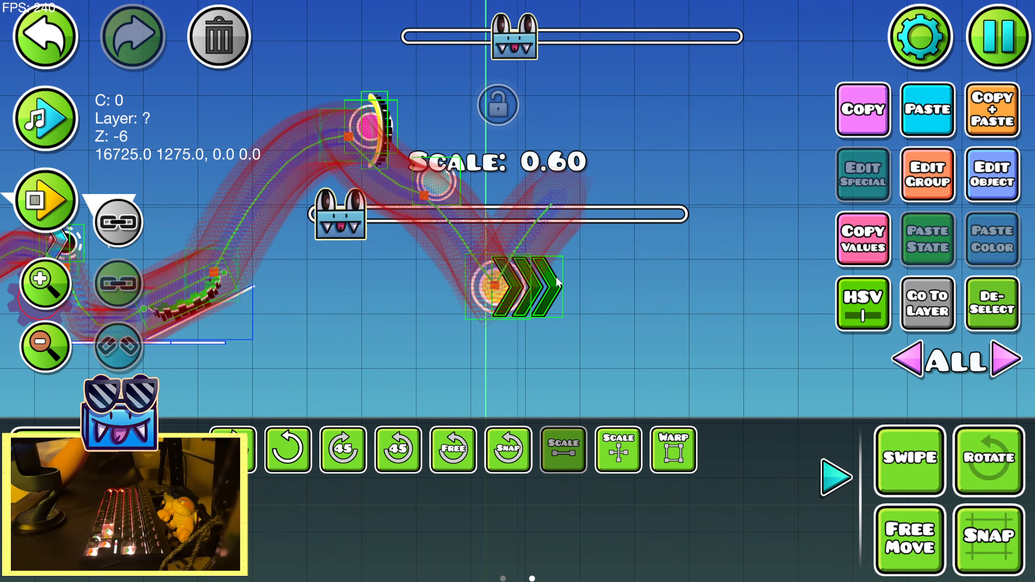
# Duplicate the pink speed portal in place and stretch the copy vertically with Warp
pyautogui.click(852, 477)
pyautogui.click(994, 109)
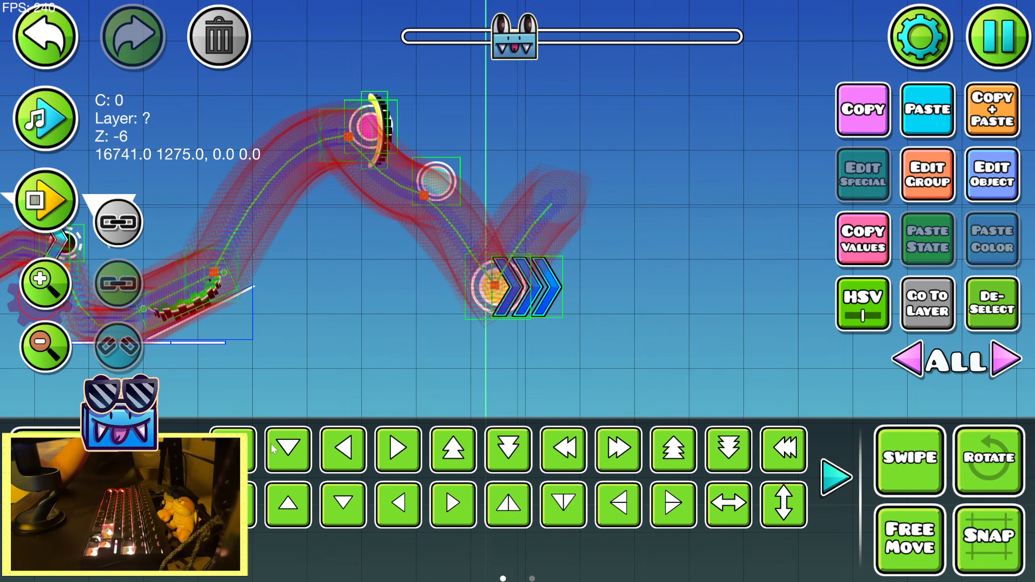
pyautogui.click(836, 477)
pyautogui.click(673, 449)
pyautogui.moveTo(528, 317); pyautogui.dragTo(529, 413)
# Hide the stretched portal copy through its extra options and warp it even taller
pyautogui.click(928, 174)
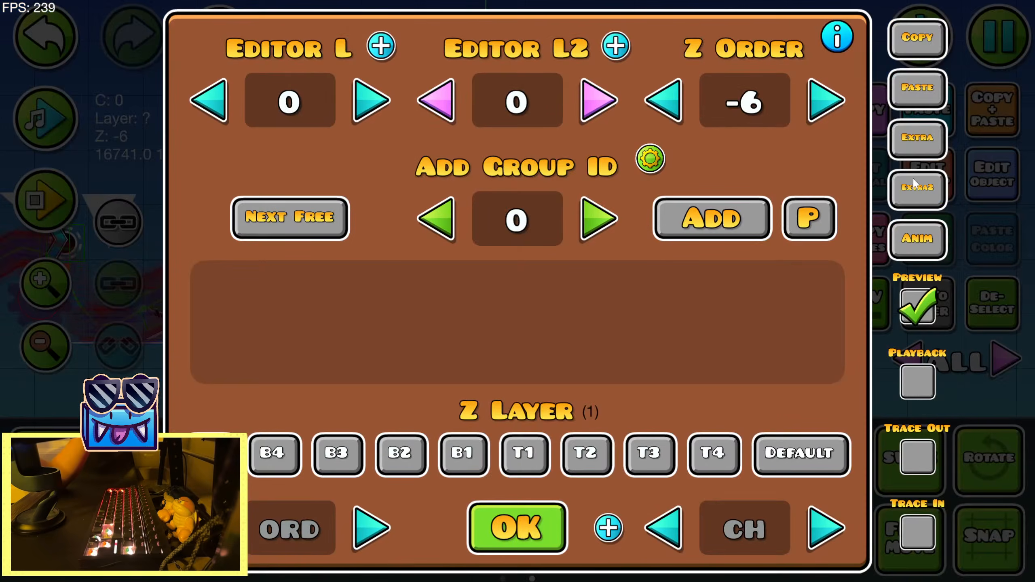
pyautogui.click(917, 137)
pyautogui.click(530, 543)
pyautogui.click(524, 531)
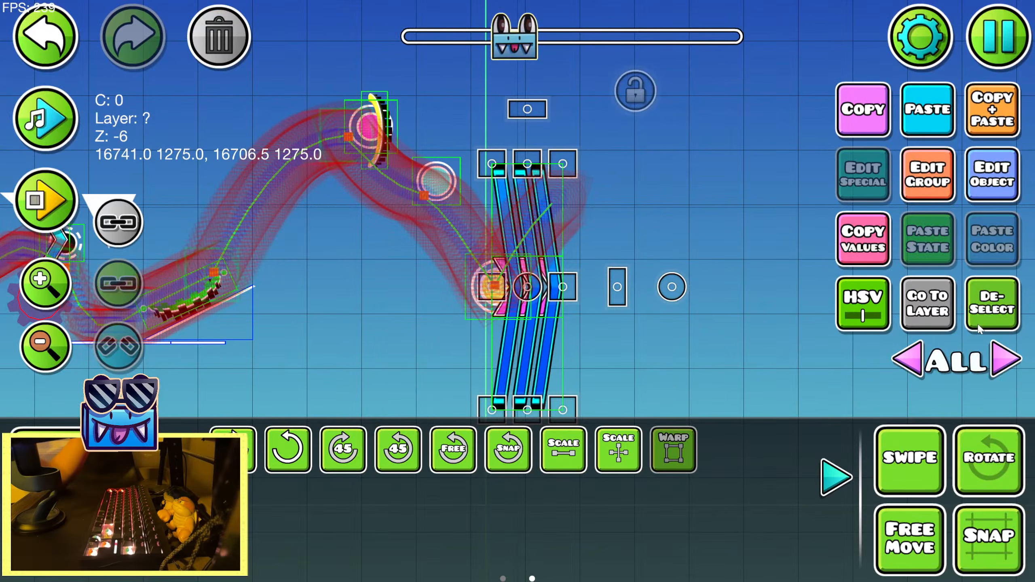
pyautogui.moveTo(528, 410); pyautogui.dragTo(528, 445)
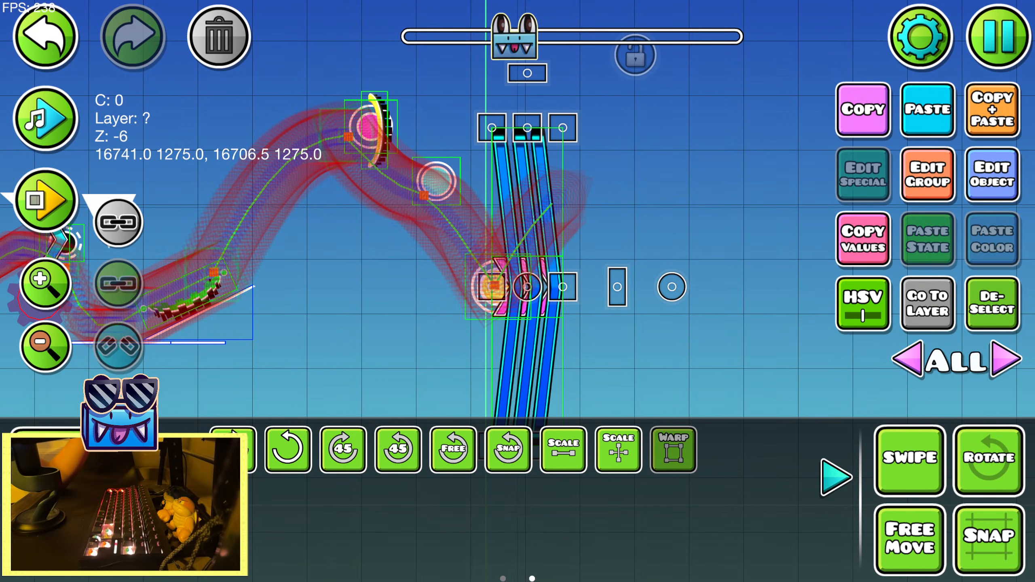
# Playtest repeatedly from the start position, through the yellow orb and the pink speed portal
pyautogui.press('Return')
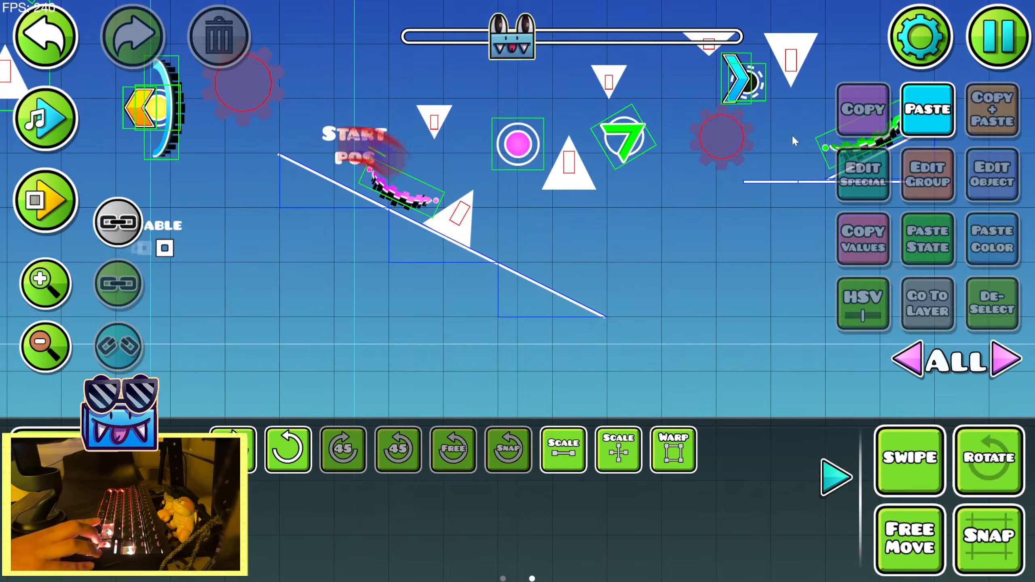
pyautogui.press('Return')
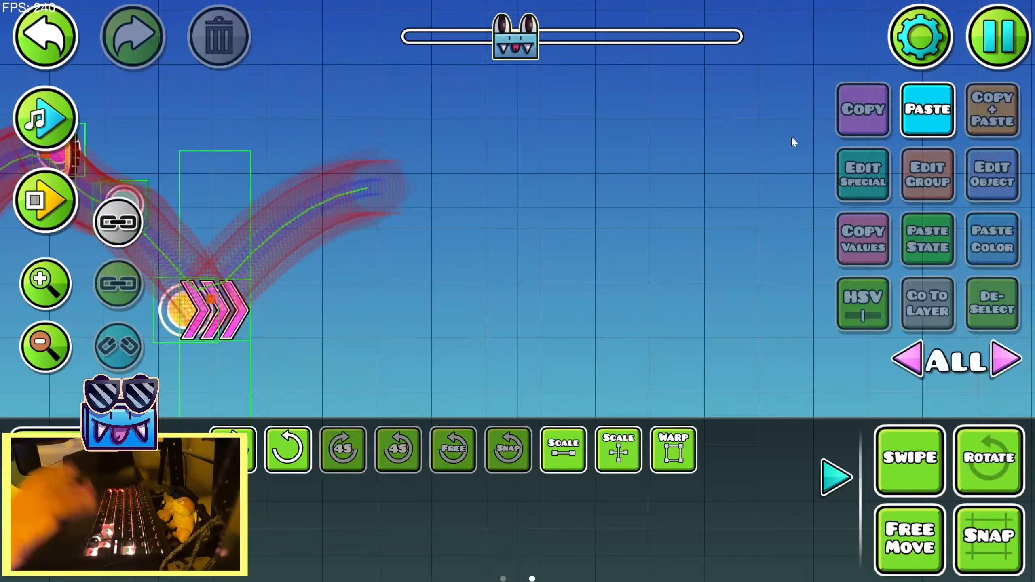
pyautogui.press('Return')
pyautogui.press('Up')
pyautogui.press('Return')
pyautogui.press('Return')
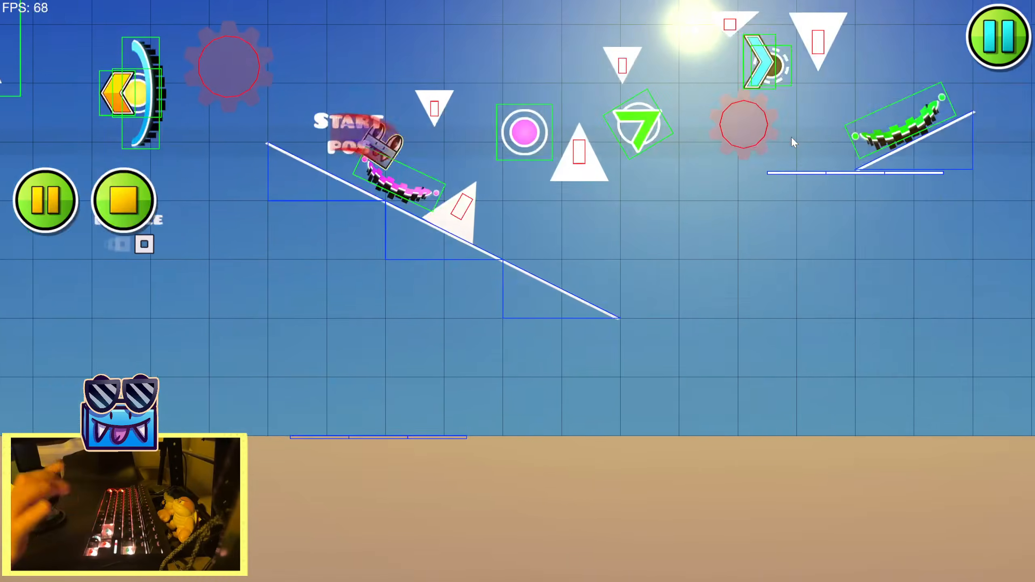
pyautogui.press('Up')
pyautogui.press('Up')
pyautogui.press('Up')
pyautogui.press('Up')
pyautogui.press('Return')
pyautogui.press('Return')
pyautogui.press('Up')
pyautogui.press('Up')
pyautogui.press('Up')
pyautogui.press('Up')
pyautogui.press('Up')
pyautogui.press('Up')
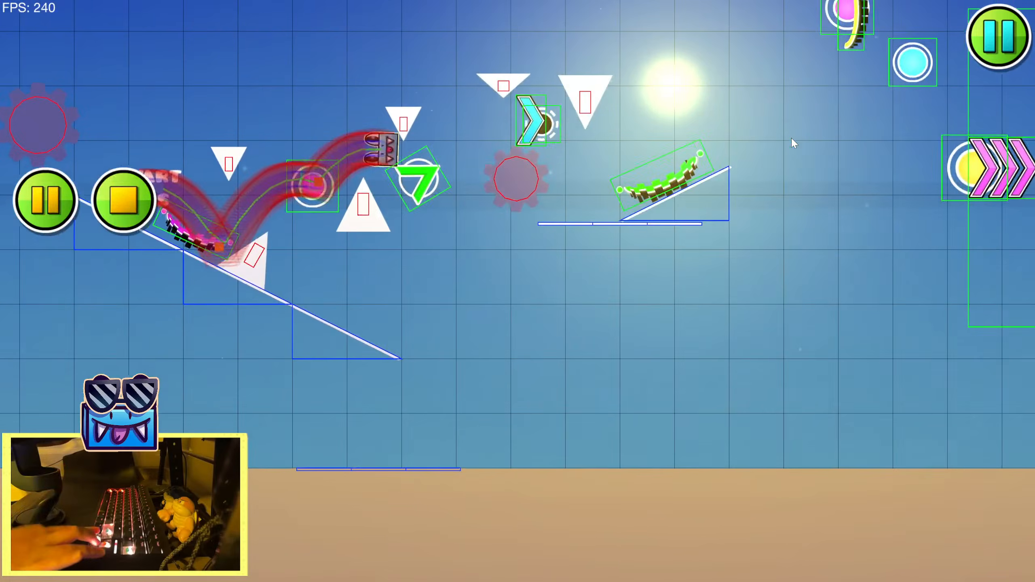
pyautogui.press('Return')
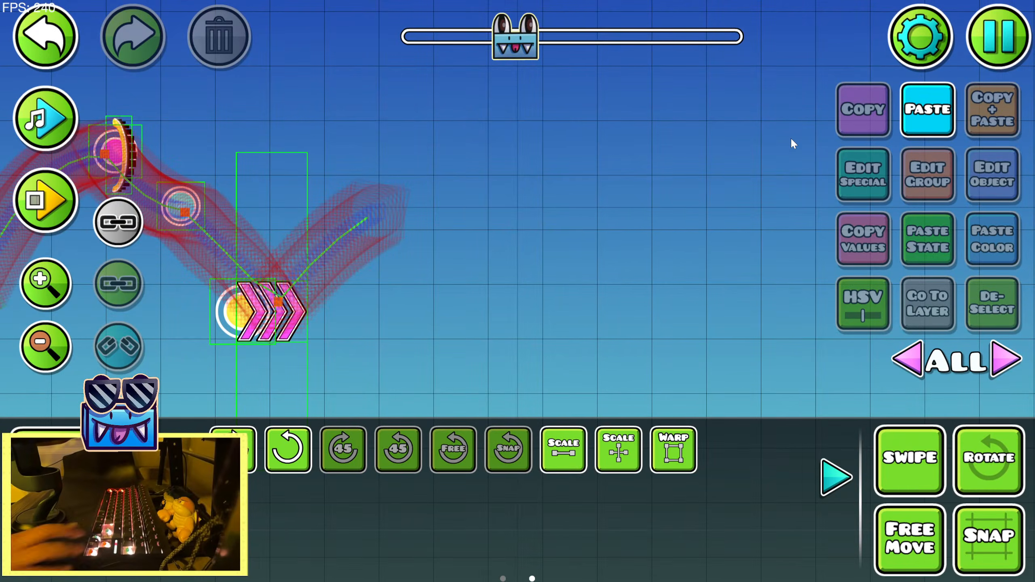
# Playtest once more, letting the path arc over and start falling after the pink speed portal
pyautogui.press('Return')
pyautogui.press('Up')
pyautogui.press('Up')
pyautogui.press('Up')
pyautogui.press('Up')
pyautogui.press('Up')
pyautogui.press('Up')
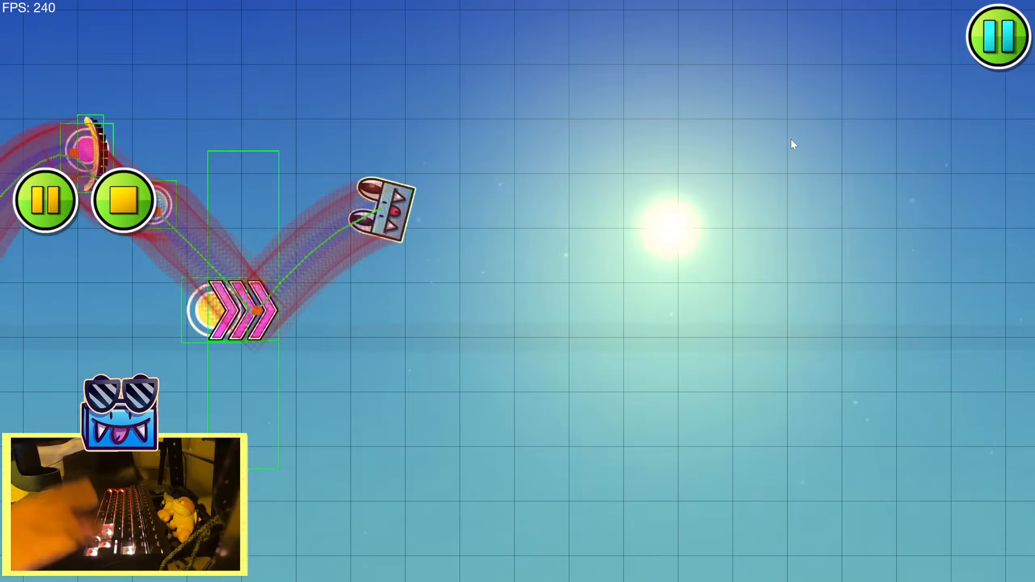
pyautogui.press('Return')
# Preview the music along the new arc after the pink speed portal
pyautogui.moveTo(475, 288); pyautogui.dragTo(686, 256)
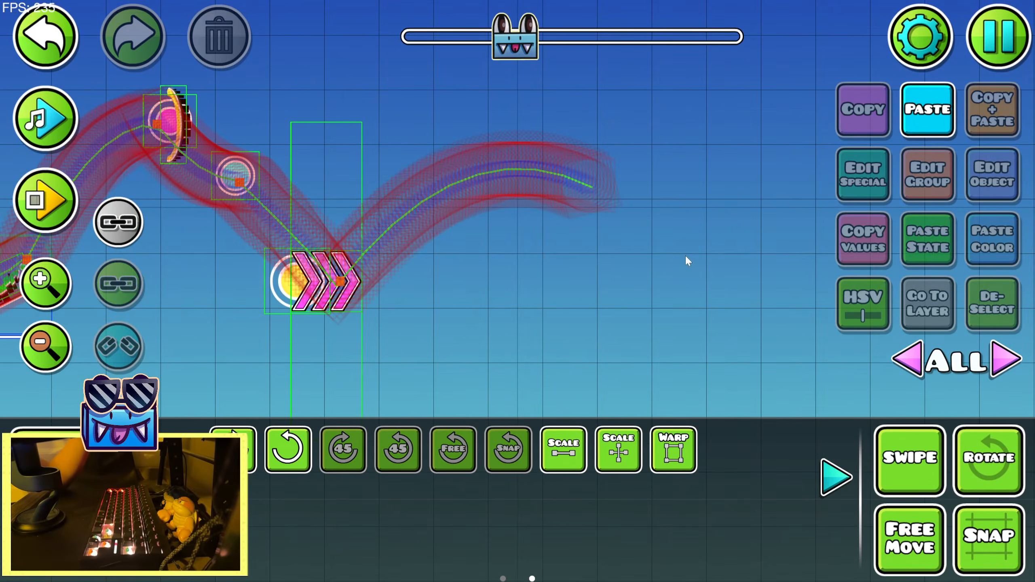
pyautogui.click(43, 107)
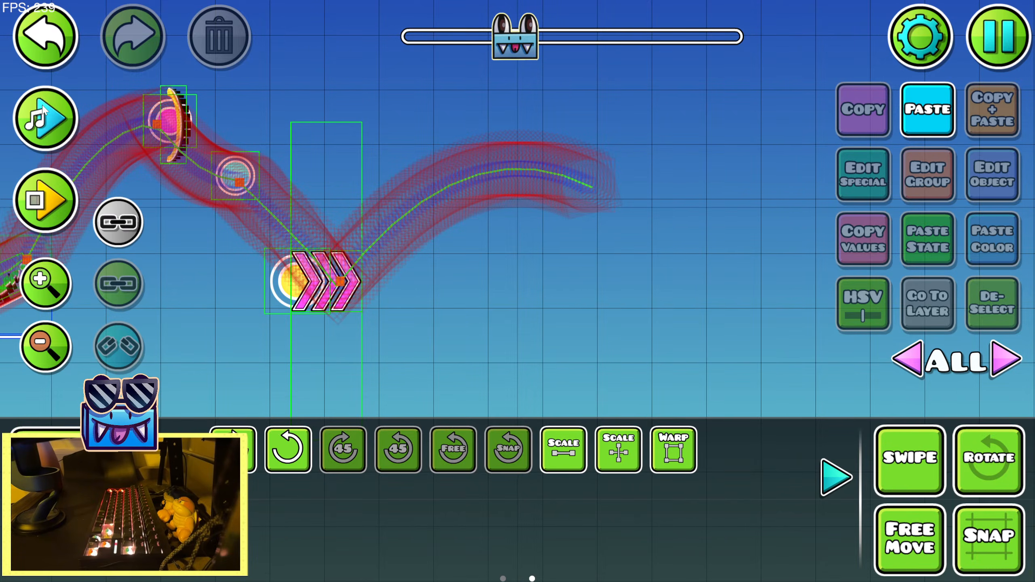
pyautogui.click(37, 115)
pyautogui.click(43, 116)
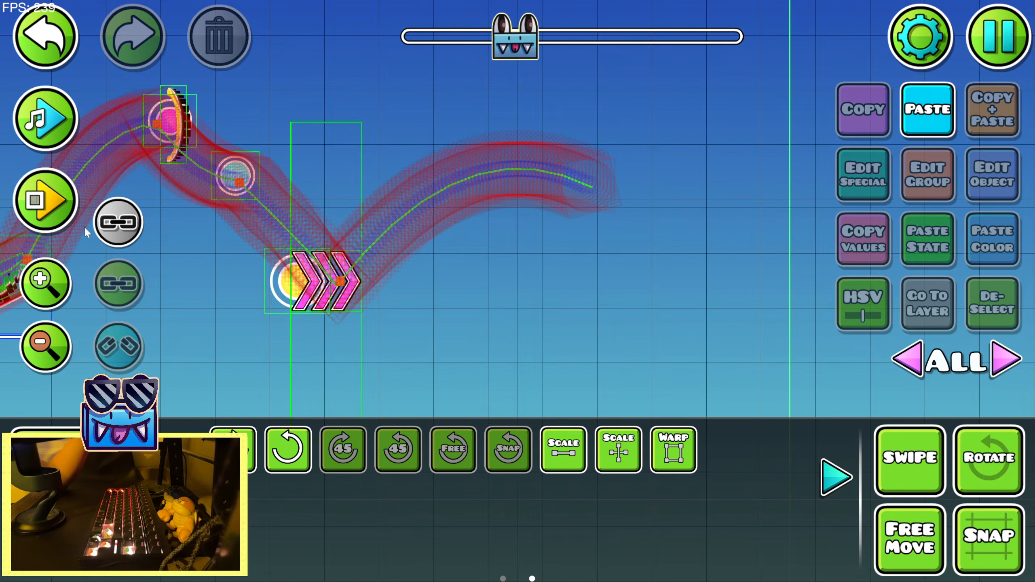
# Place two 45-degree outline slopes in a rising diagonal where the arc after the speed portal comes down
pyautogui.click(84, 450)
pyautogui.click(209, 409)
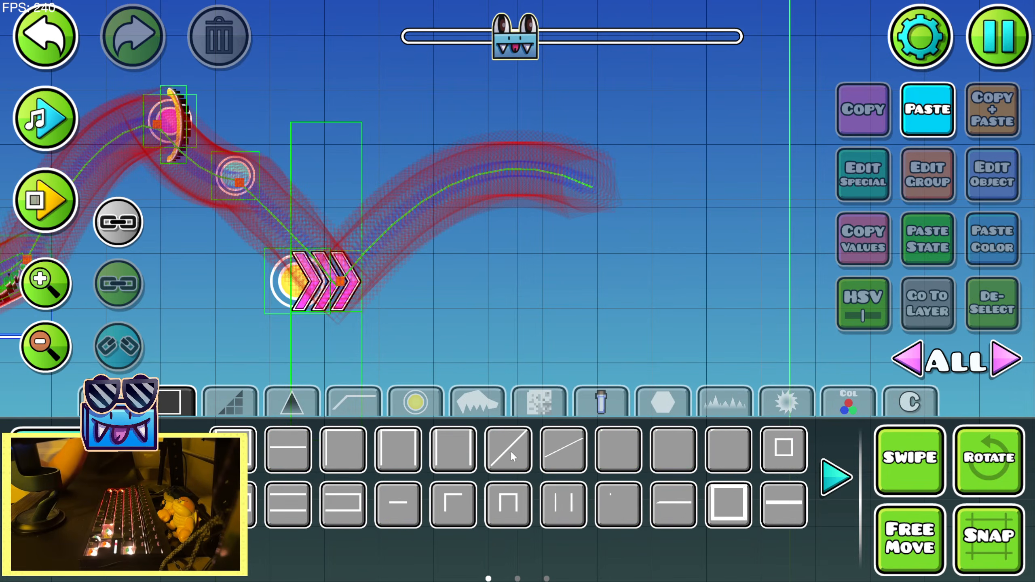
pyautogui.click(618, 283)
pyautogui.click(674, 231)
pyautogui.click(83, 498)
pyautogui.click(38, 94)
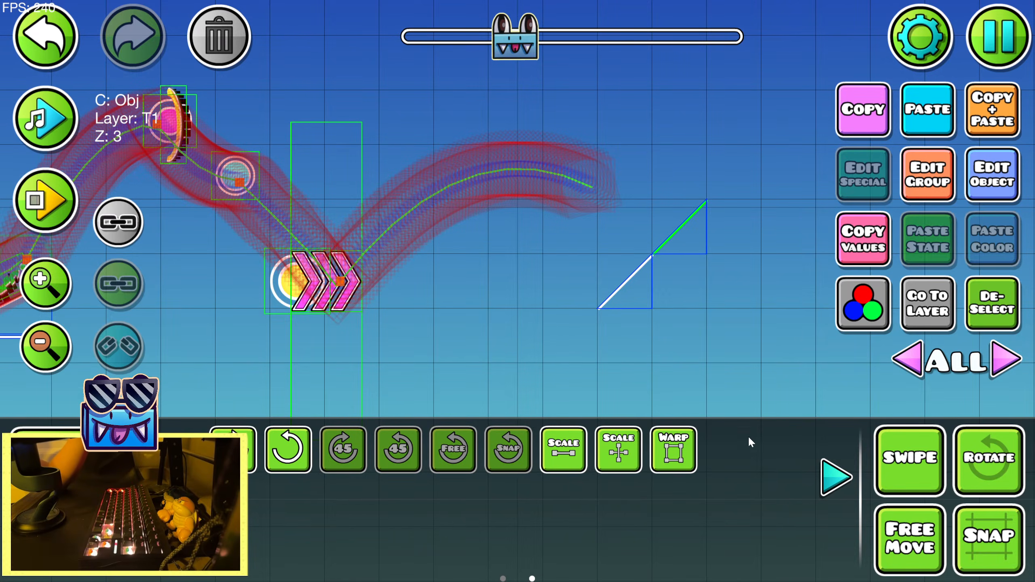
# Paste a sawblade and move it down beneath the arc leading to the pink orb
pyautogui.click(831, 466)
pyautogui.moveTo(569, 359); pyautogui.dragTo(847, 359)
pyautogui.moveTo(515, 320); pyautogui.dragTo(625, 336)
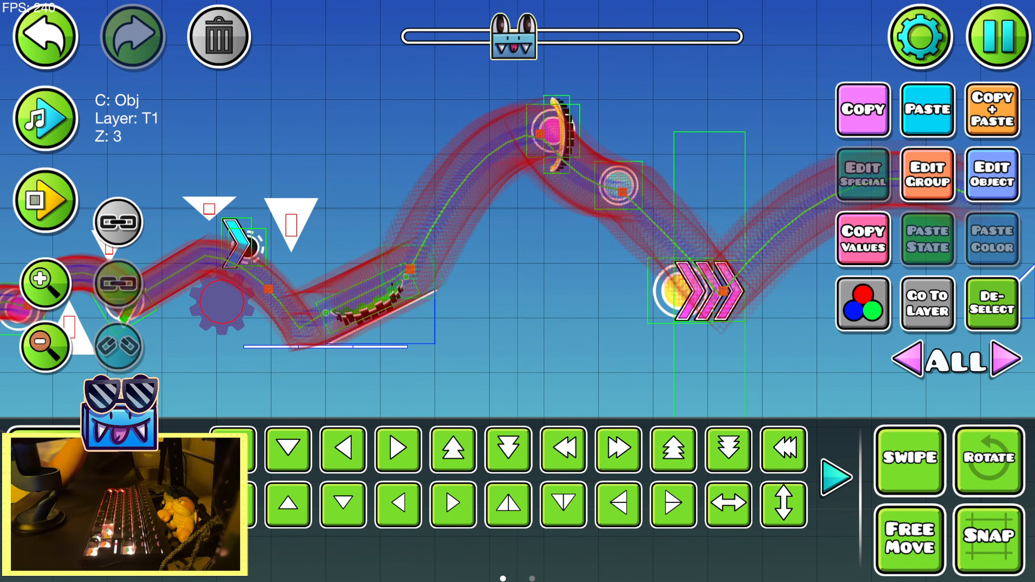
pyautogui.click(84, 452)
pyautogui.click(294, 403)
pyautogui.click(84, 498)
pyautogui.click(919, 121)
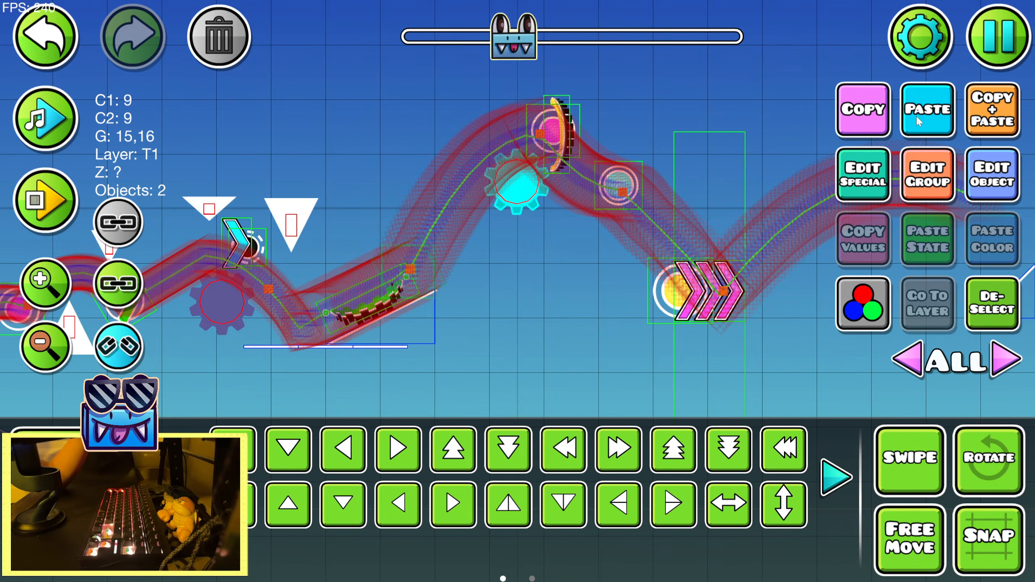
pyautogui.press('s')
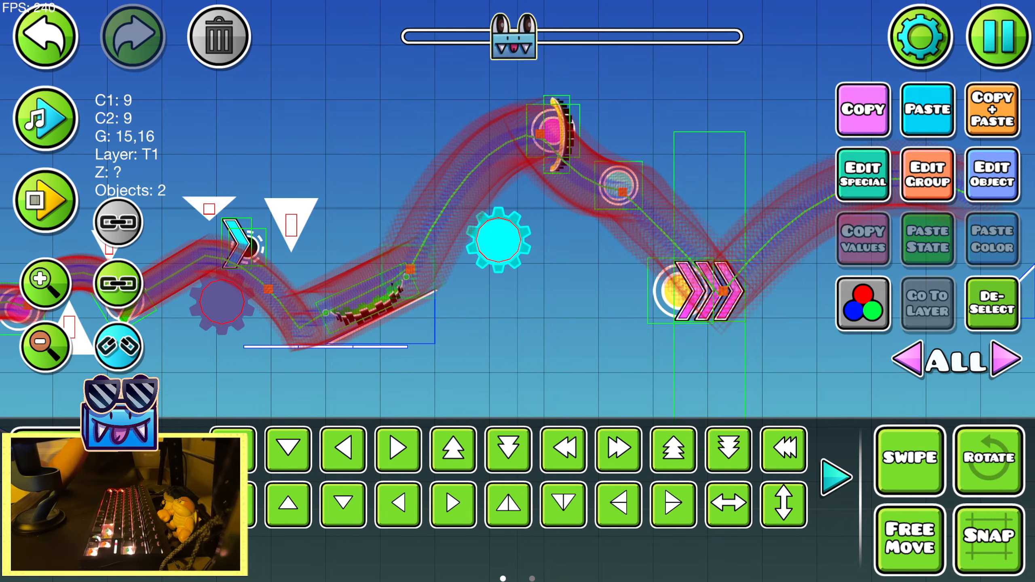
# Place a short, wide spike above the climb to the pink orb and flip it upside down
pyautogui.click(84, 451)
pyautogui.click(509, 449)
pyautogui.click(462, 144)
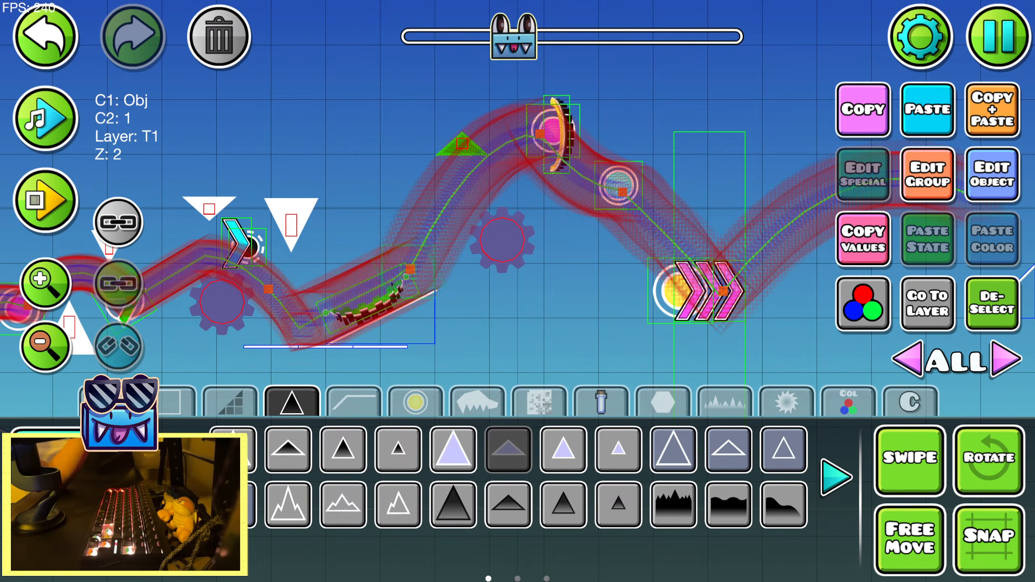
pyautogui.click(84, 498)
pyautogui.click(784, 503)
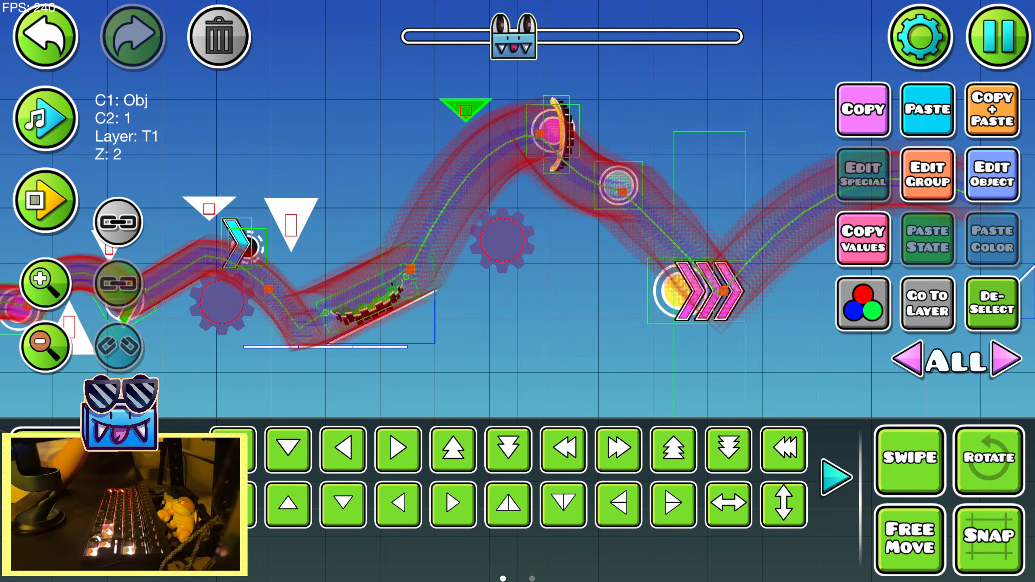
# Place a full-size spike above the blue orb and flip it upside down
pyautogui.click(84, 451)
pyautogui.click(626, 131)
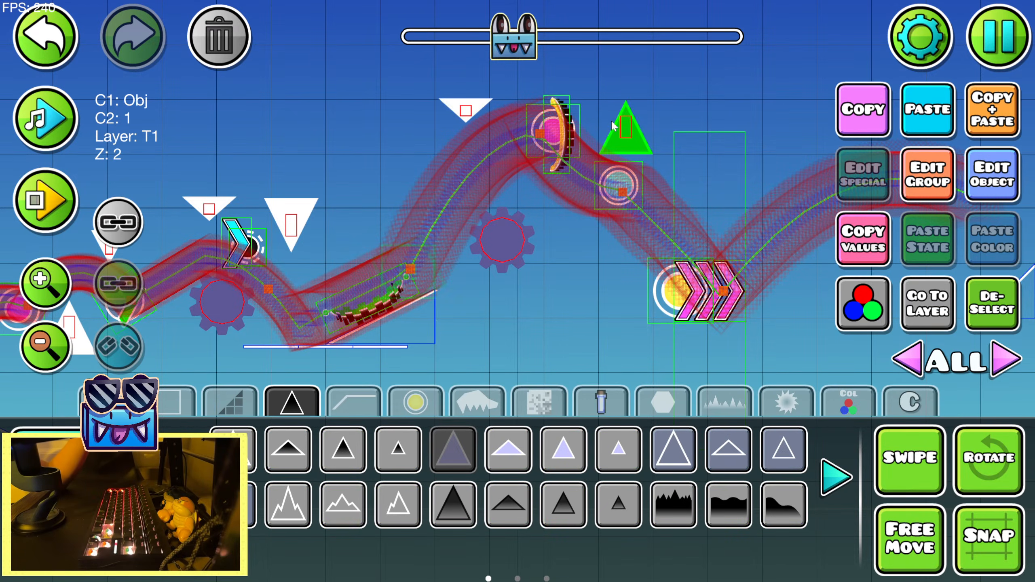
pyautogui.click(84, 499)
pyautogui.click(768, 500)
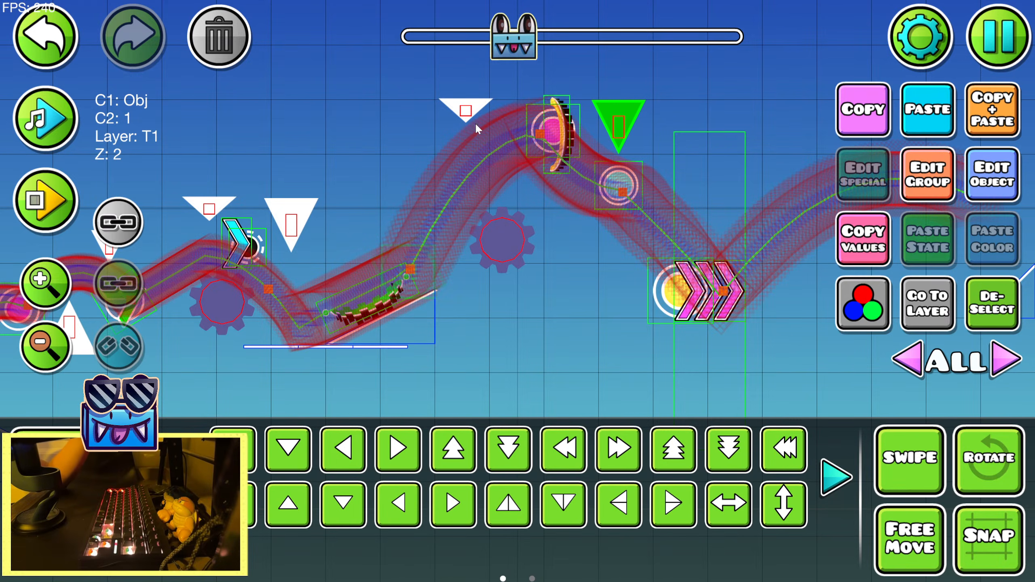
# Move the inverted short spike one grid unit left and one down, beside the climbing path
pyautogui.press('a')
pyautogui.press('s')
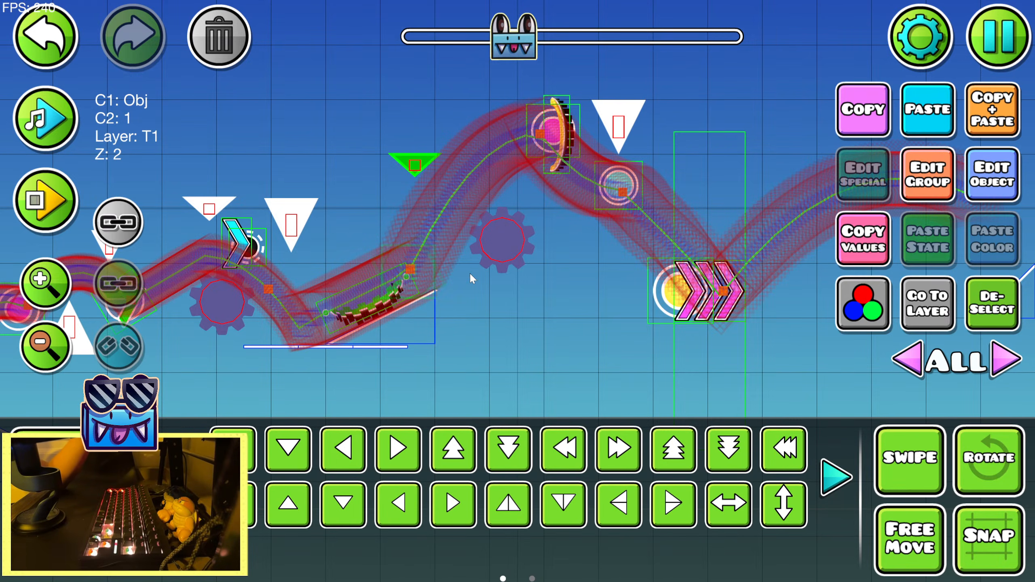
# Try a short, wide spike beneath the descent beside the yellow orb, and delete it
pyautogui.click(505, 247)
pyautogui.click(982, 303)
pyautogui.moveTo(636, 346); pyautogui.dragTo(448, 363)
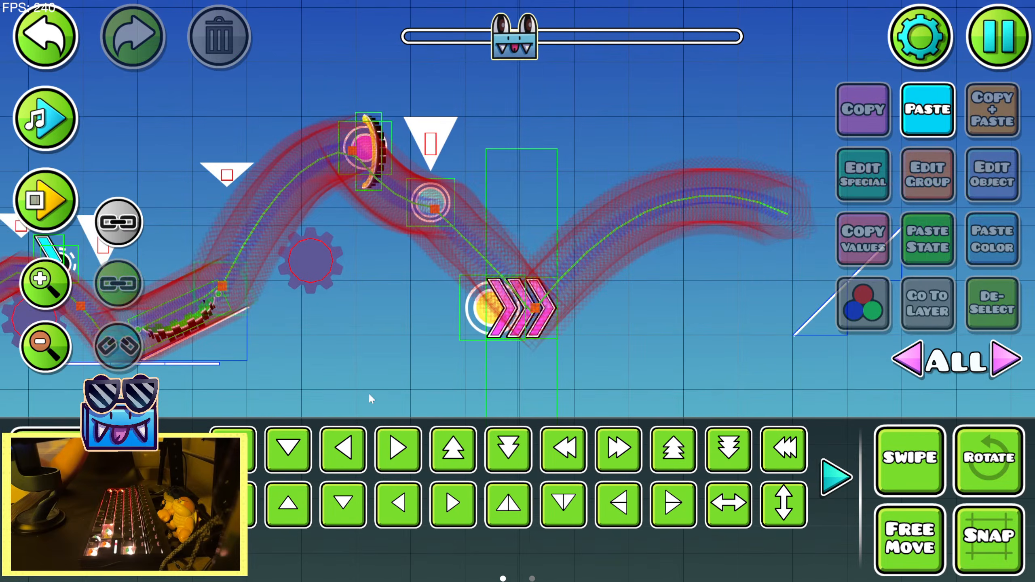
pyautogui.click(84, 444)
pyautogui.click(530, 455)
pyautogui.click(439, 322)
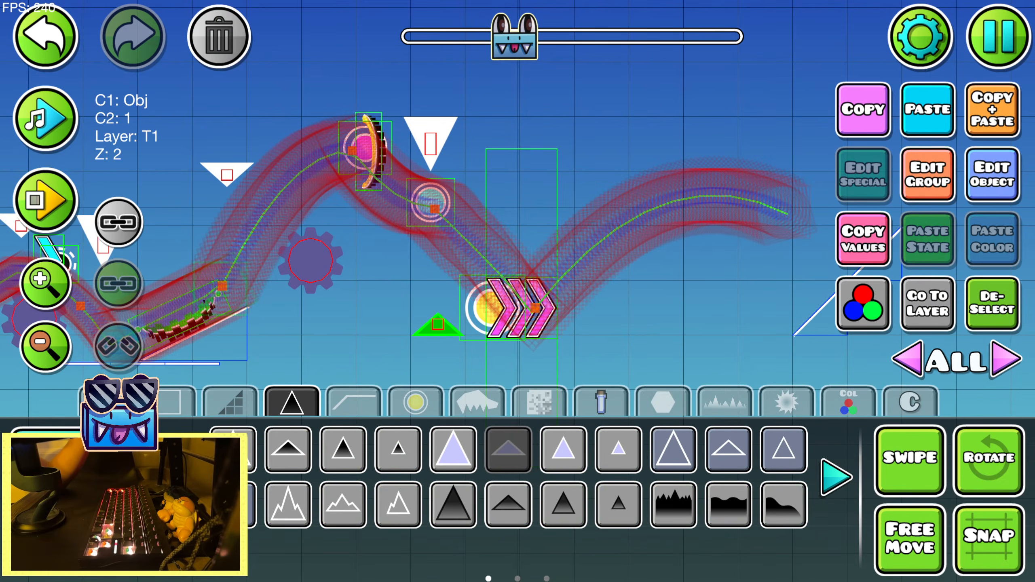
pyautogui.press('2')
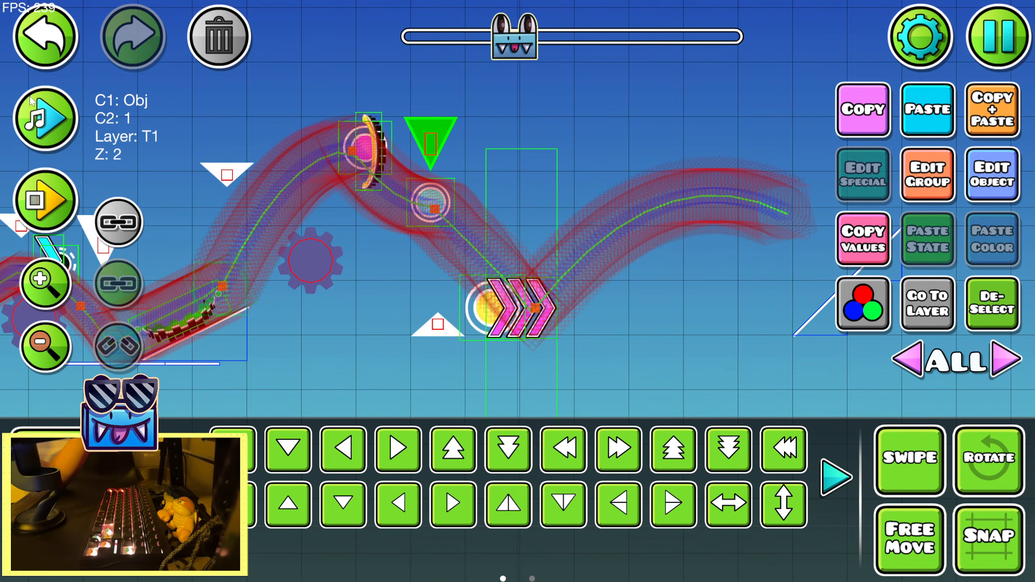
pyautogui.press('w')
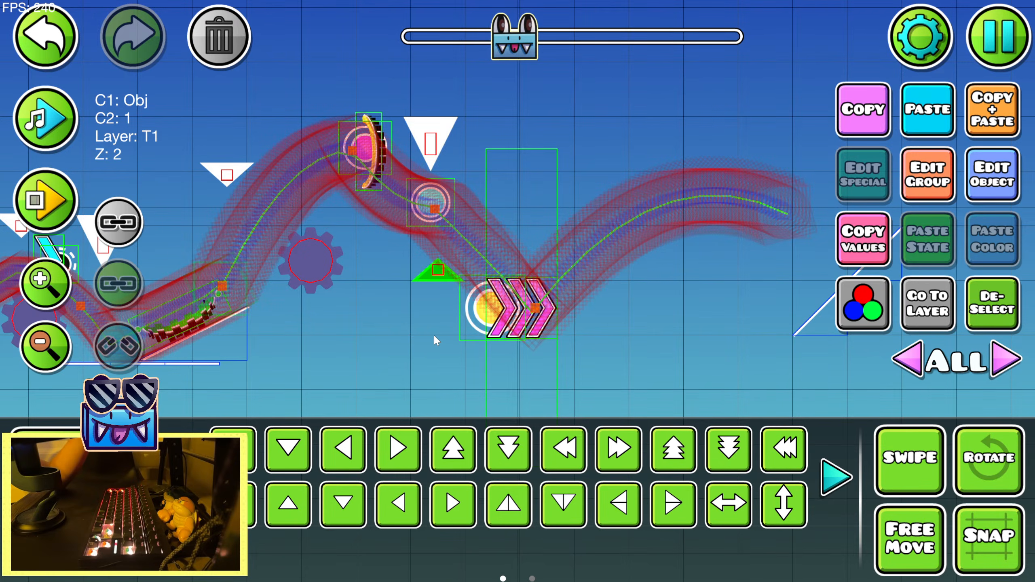
pyautogui.press('a')
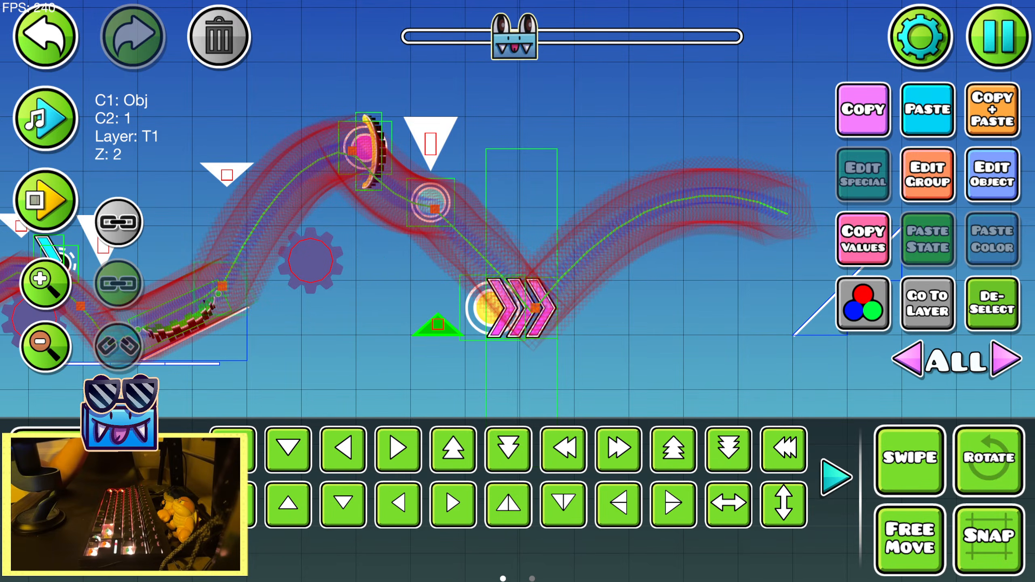
pyautogui.click(84, 550)
pyautogui.click(273, 456)
# Place an upright full-size spike directly before the yellow orb, beneath the descending path
pyautogui.click(84, 445)
pyautogui.click(453, 450)
pyautogui.click(443, 315)
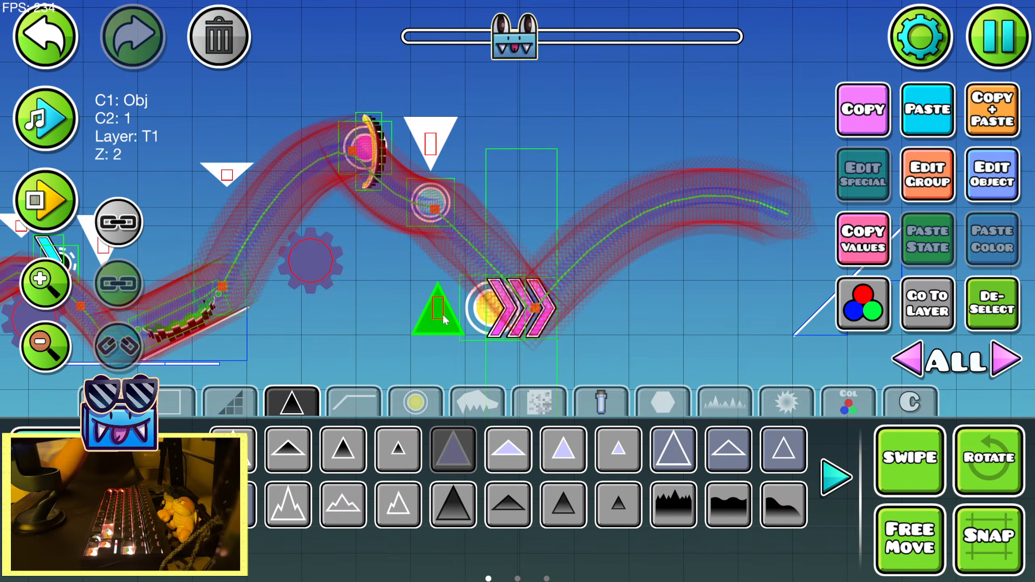
# Paste a sawblade and move it down two grid units, beneath the arc following the pink speed portal
pyautogui.hscroll(4, 564, 363)
pyautogui.click(908, 125)
pyautogui.press('s')
pyautogui.press('s')
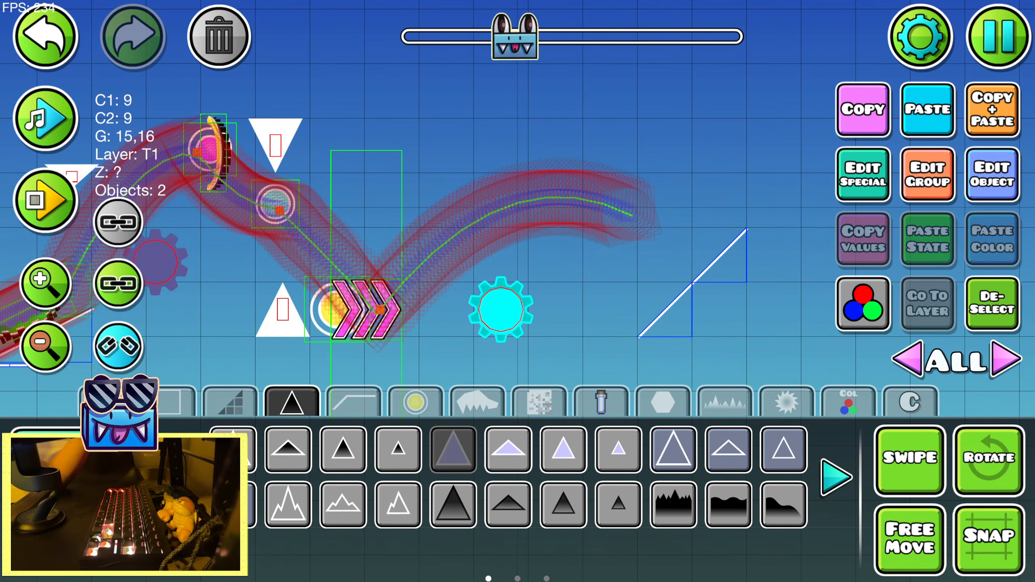
# Scale the pasted sawblade to 1.00 and nudge it slightly up beneath the arc
pyautogui.click(84, 498)
pyautogui.click(182, 477)
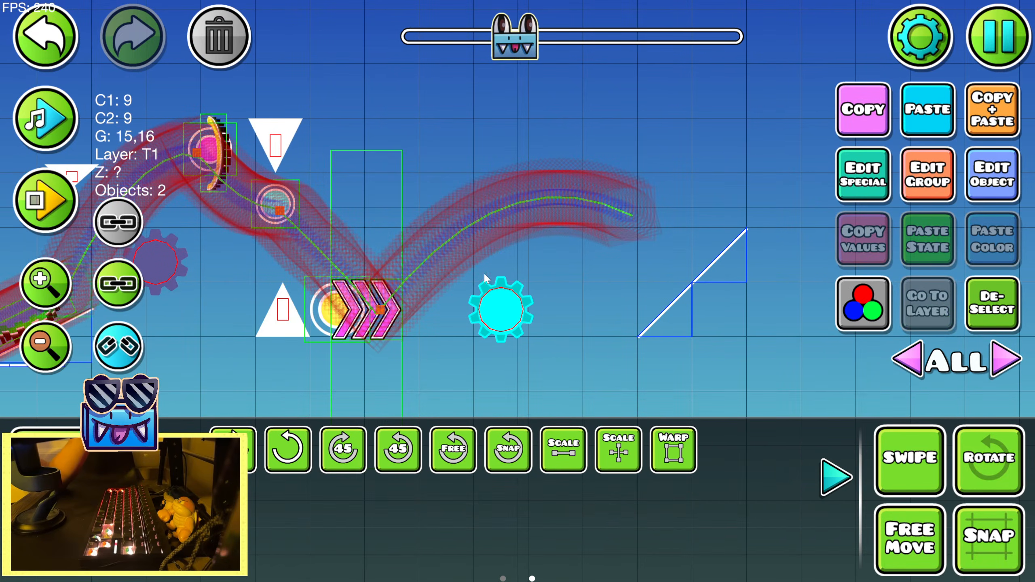
pyautogui.click(564, 449)
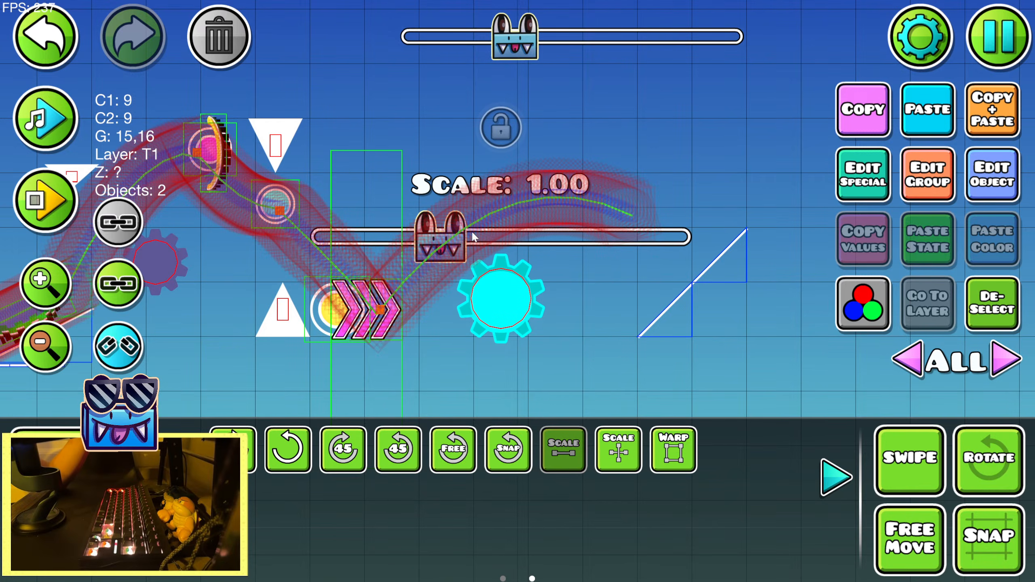
pyautogui.hotkey('shift', 'w')
pyautogui.hotkey('shift', 'w')
pyautogui.hotkey('shift', 'w')
pyautogui.click(846, 467)
pyautogui.click(775, 366)
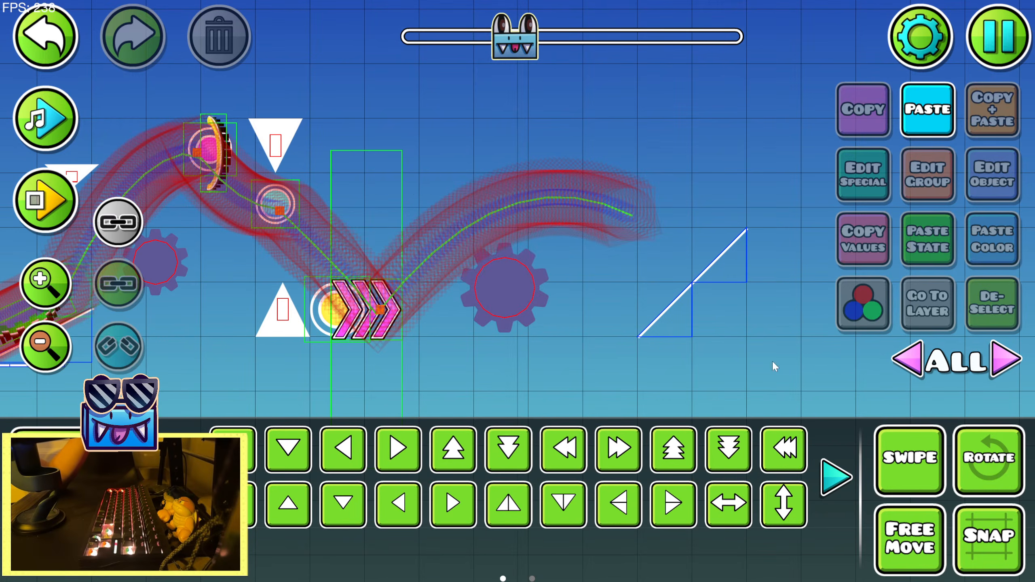
# Place a medium-size spike upside down above the start of the arc after the pink speed portal, and nudge it slightly left
pyautogui.press('1')
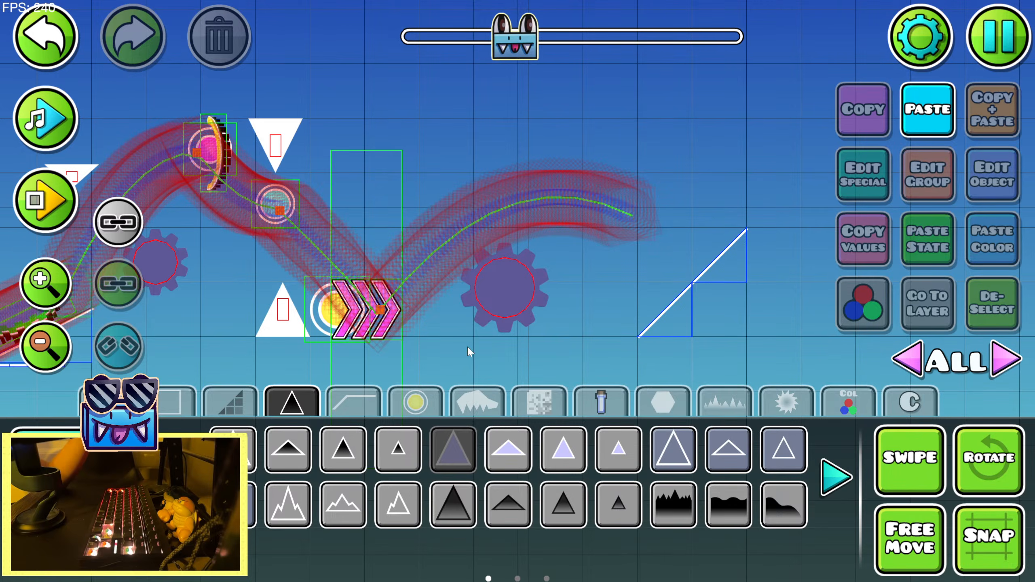
pyautogui.click(553, 456)
pyautogui.click(422, 209)
pyautogui.press('2')
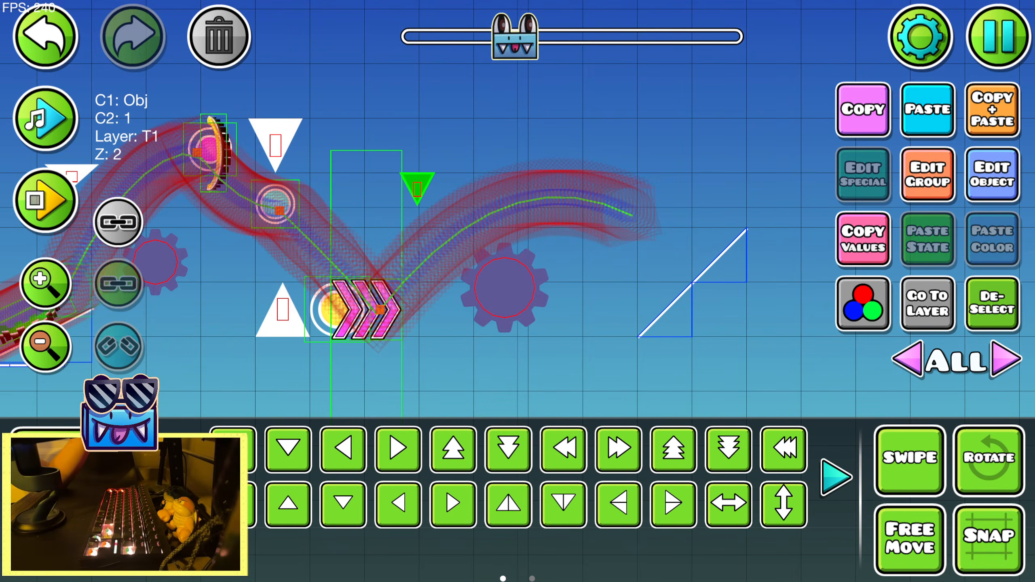
pyautogui.press('1')
pyautogui.hotkey('shift', 'a')
pyautogui.press('2')
# Preview the song over the new section, save and playtest it from the start position, and return to editing
pyautogui.click(50, 129)
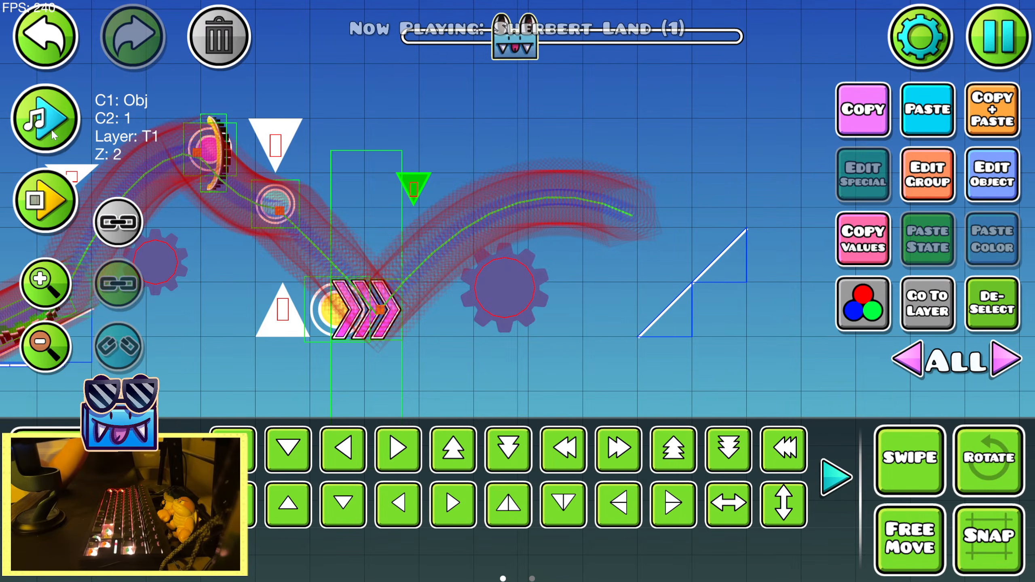
pyautogui.doubleClick(48, 131)
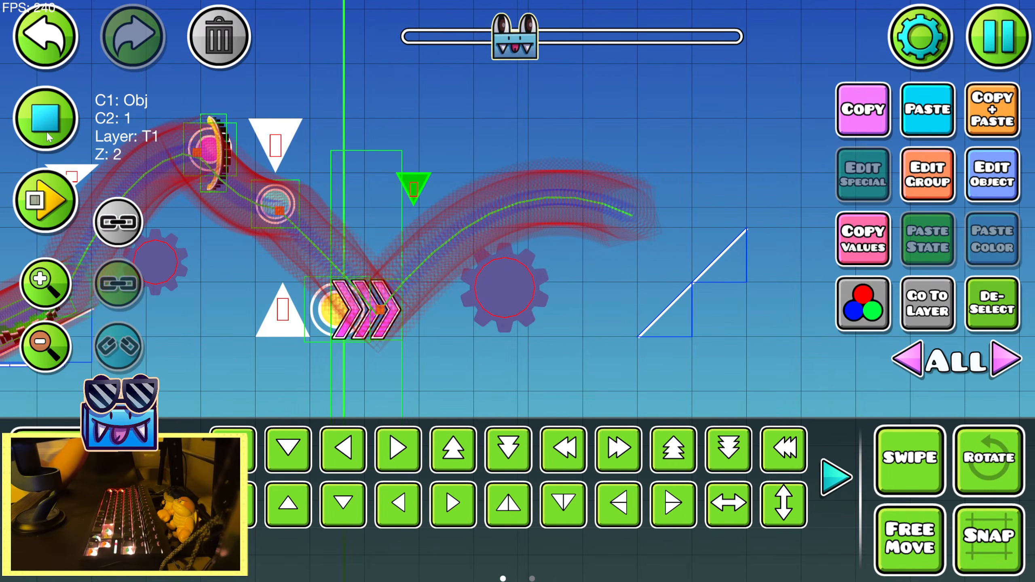
pyautogui.click(995, 51)
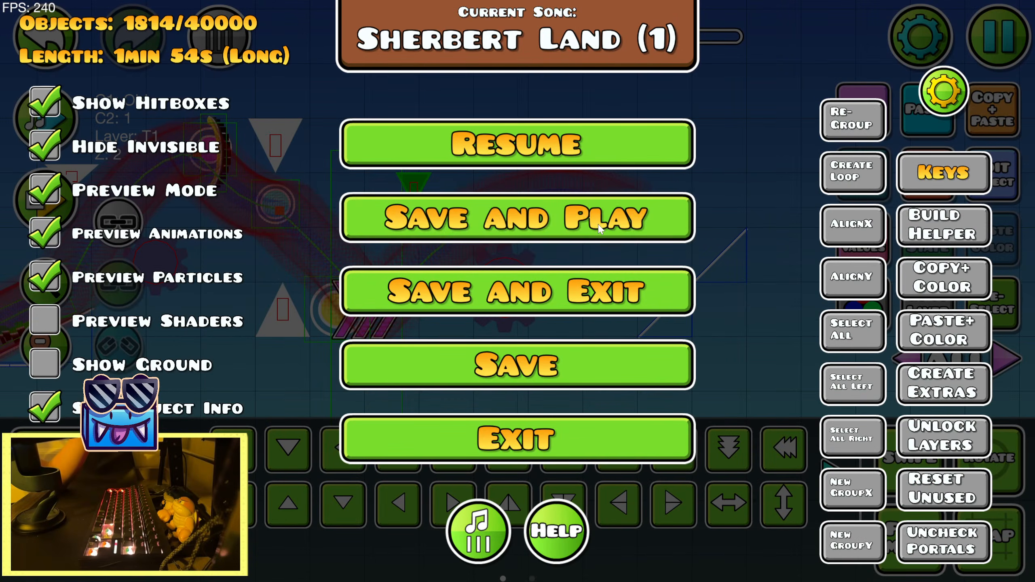
pyautogui.click(516, 217)
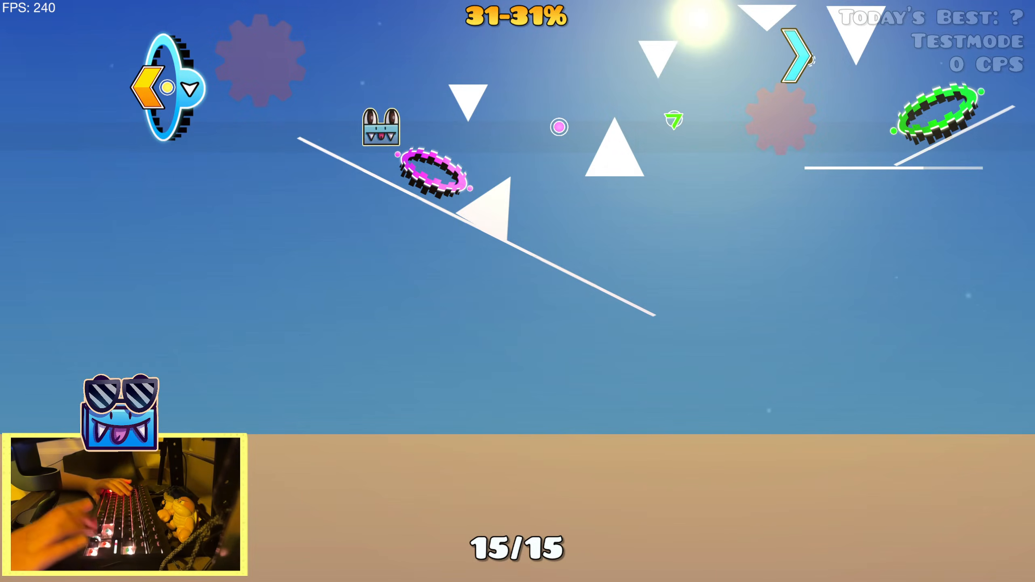
pyautogui.press('Up')
pyautogui.press('Up')
pyautogui.press('Up')
pyautogui.press('Up')
pyautogui.press('Up')
pyautogui.press('Up')
pyautogui.press('Up')
pyautogui.press('Up')
pyautogui.press('Up')
pyautogui.press('Up')
pyautogui.press('Up')
pyautogui.press('Up')
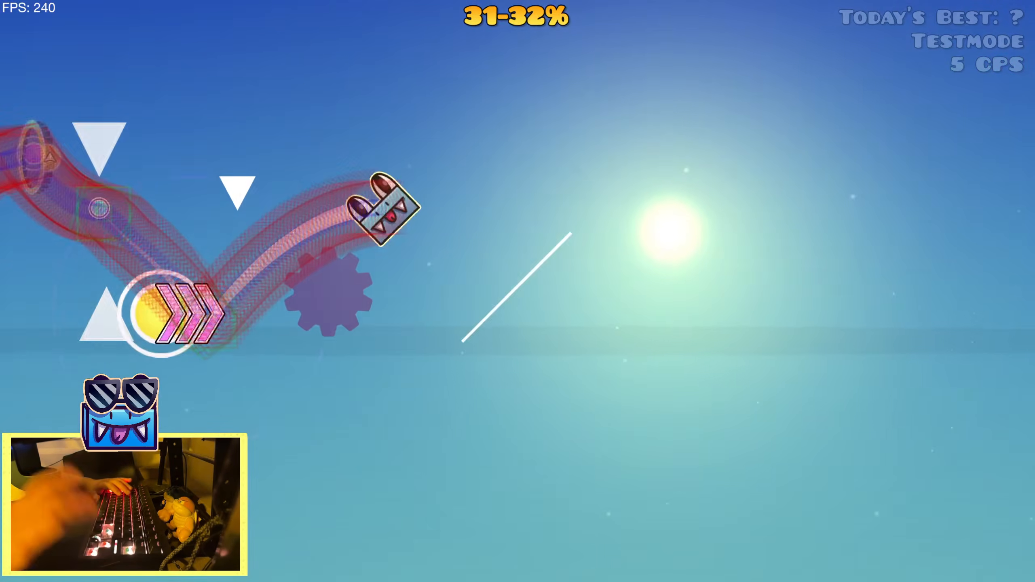
pyautogui.press('Up')
pyautogui.press('Up')
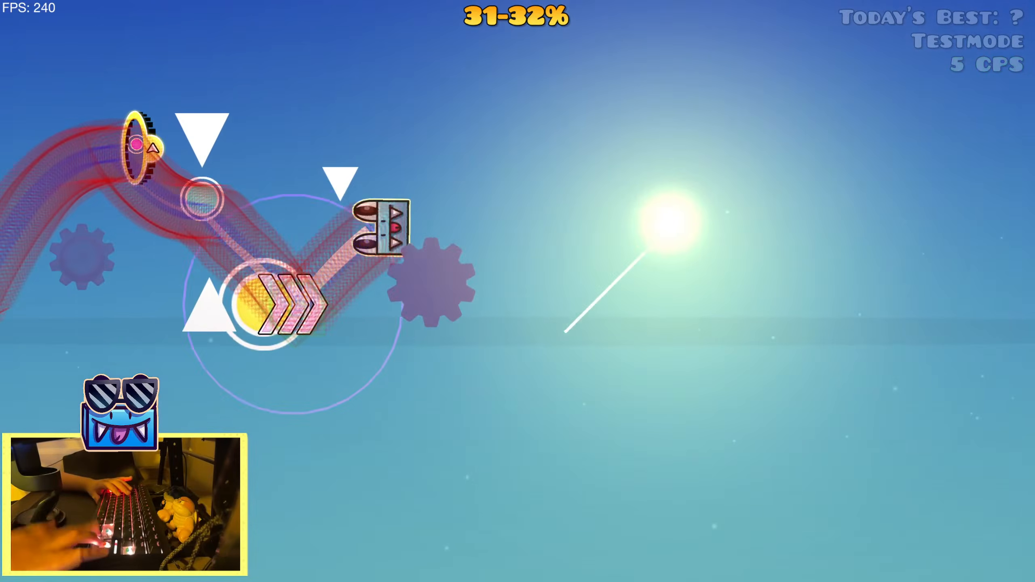
pyautogui.press('Up')
pyautogui.press('Up')
pyautogui.press('Up')
pyautogui.press('Up')
pyautogui.press('Up')
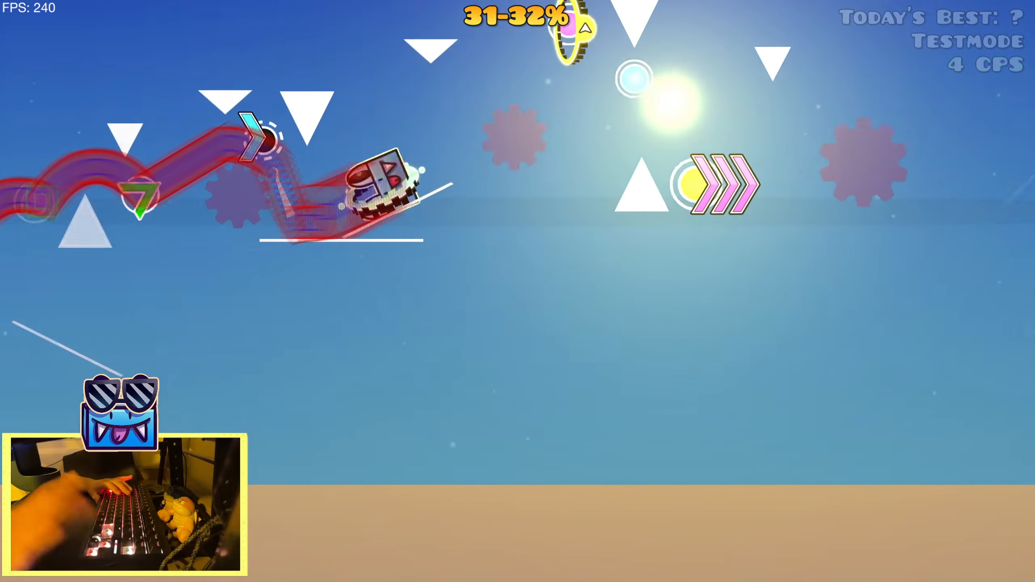
pyautogui.press('Up')
pyautogui.press('Up')
pyautogui.press('Up')
pyautogui.press('Up')
pyautogui.press('Up')
pyautogui.press('Up')
pyautogui.press('Up')
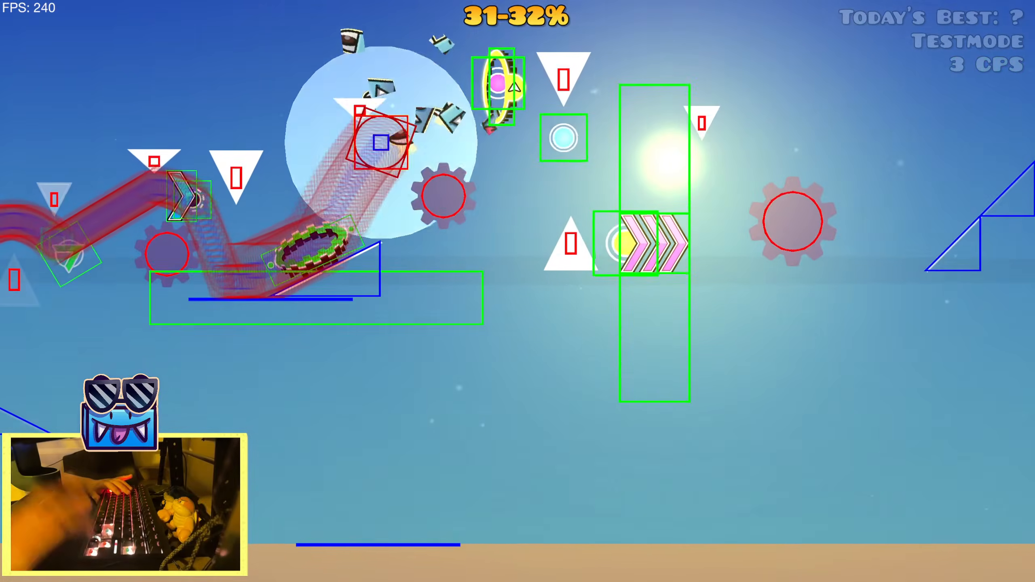
pyautogui.press('Up')
pyautogui.press('Up')
pyautogui.press('Up')
pyautogui.press('Up')
pyautogui.press('Up')
pyautogui.press('Up')
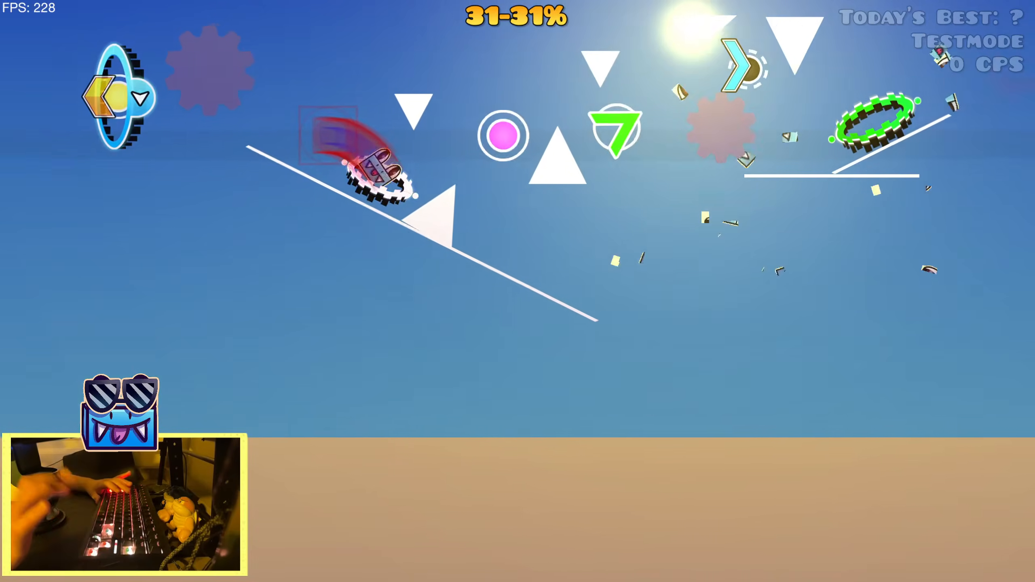
pyautogui.press('Up')
pyautogui.press('Up')
pyautogui.press('Up')
pyautogui.press('Up')
pyautogui.press('Up')
pyautogui.press('Up')
pyautogui.press('Up')
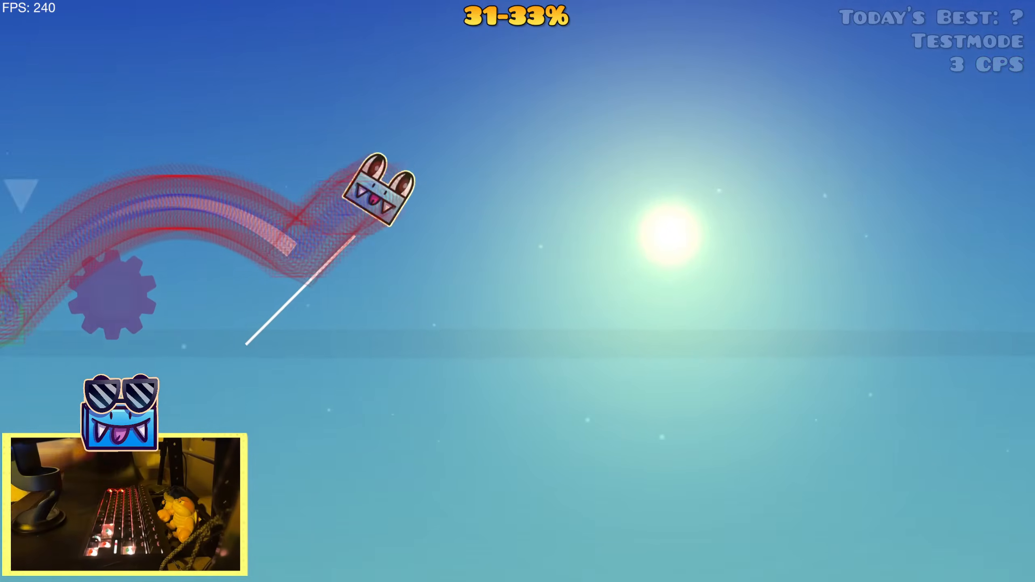
pyautogui.press('Escape')
pyautogui.click(271, 359)
# Nudge the inverted medium spike above the pink speed portal slightly right
pyautogui.press('2')
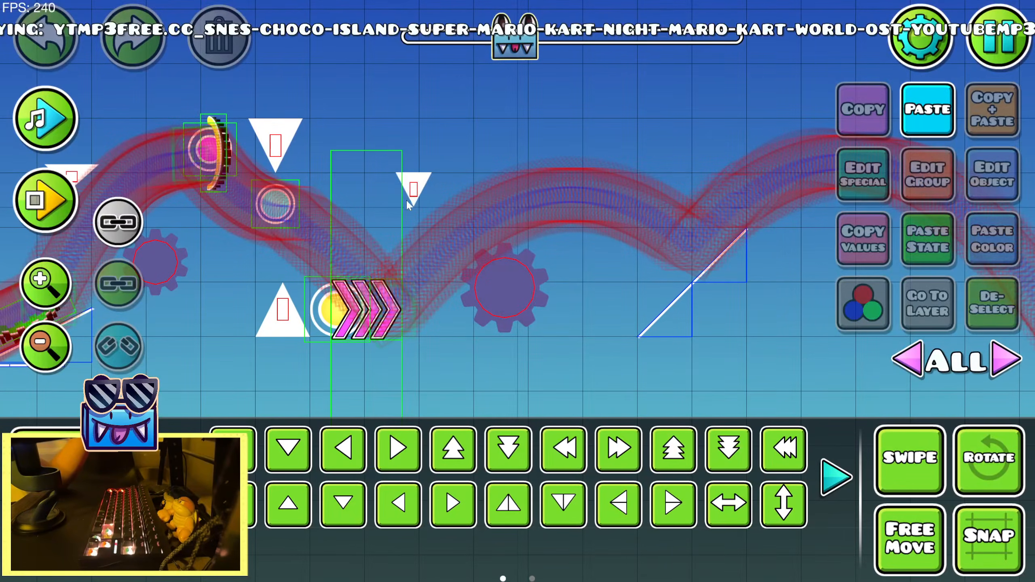
pyautogui.click(411, 194)
pyautogui.hotkey('shift', 'd')
pyautogui.hotkey('shift', 'd')
pyautogui.click(1008, 301)
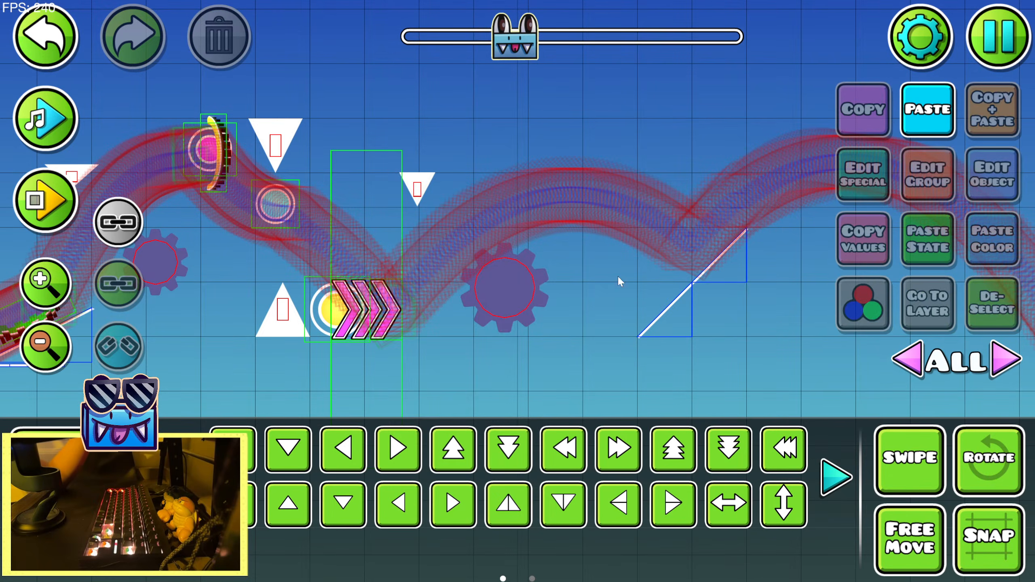
pyautogui.click(418, 191)
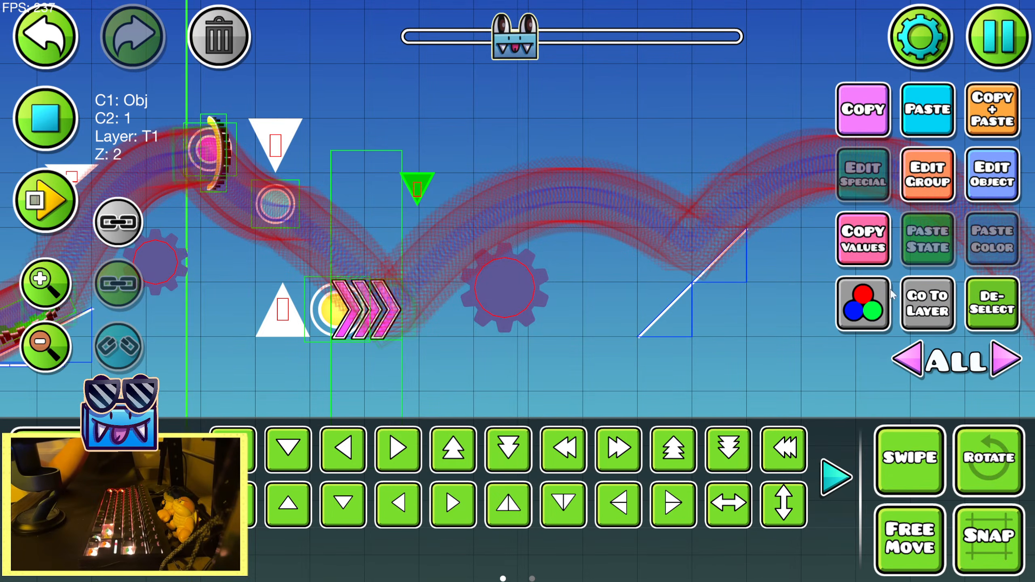
pyautogui.click(988, 302)
# Disable the start position at the beginning of the current section in its settings
pyautogui.moveTo(692, 249); pyautogui.dragTo(462, 245)
pyautogui.click(54, 127)
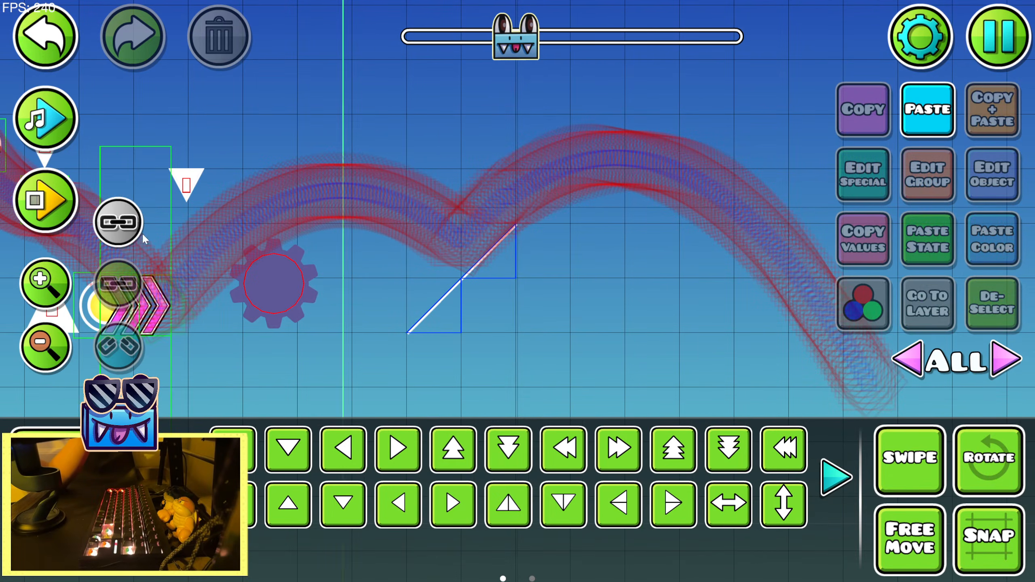
pyautogui.moveTo(159, 245); pyautogui.dragTo(541, 278)
pyautogui.click(46, 346)
pyautogui.click(45, 346)
pyautogui.click(46, 347)
pyautogui.moveTo(432, 297); pyautogui.dragTo(587, 264)
pyautogui.moveTo(369, 350); pyautogui.dragTo(566, 341)
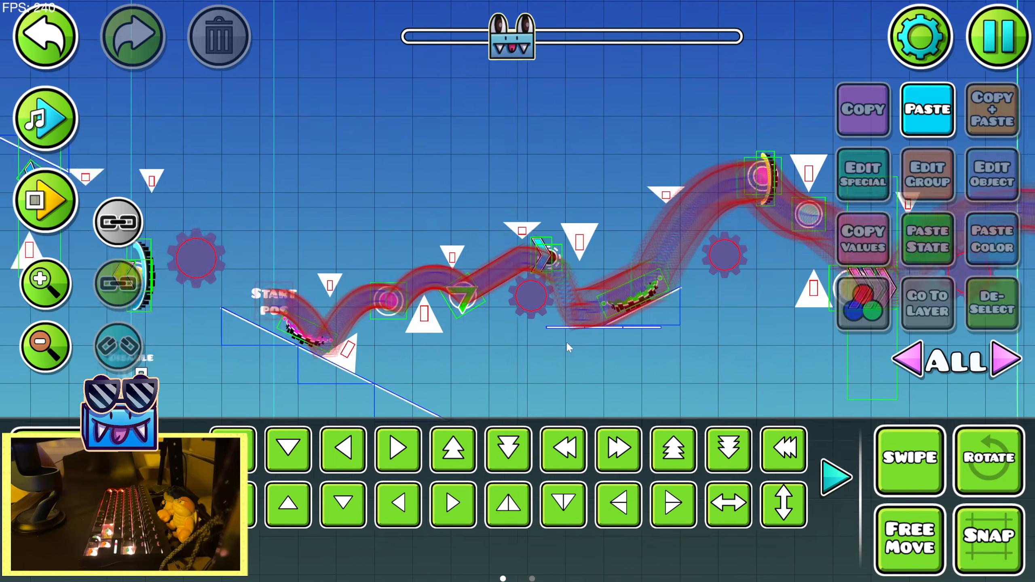
pyautogui.moveTo(178, 392); pyautogui.dragTo(507, 334)
pyautogui.click(599, 242)
pyautogui.click(969, 174)
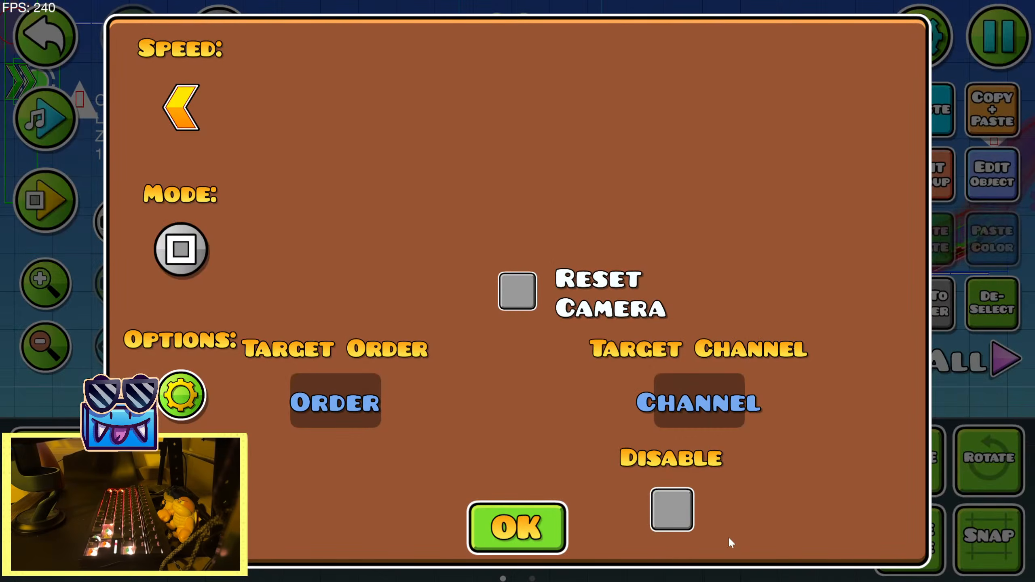
pyautogui.click(517, 528)
# Duplicate the lower grass-topped ground block, flip the copy horizontally and move it right to extend the ground
pyautogui.scroll(5, 159, 208)
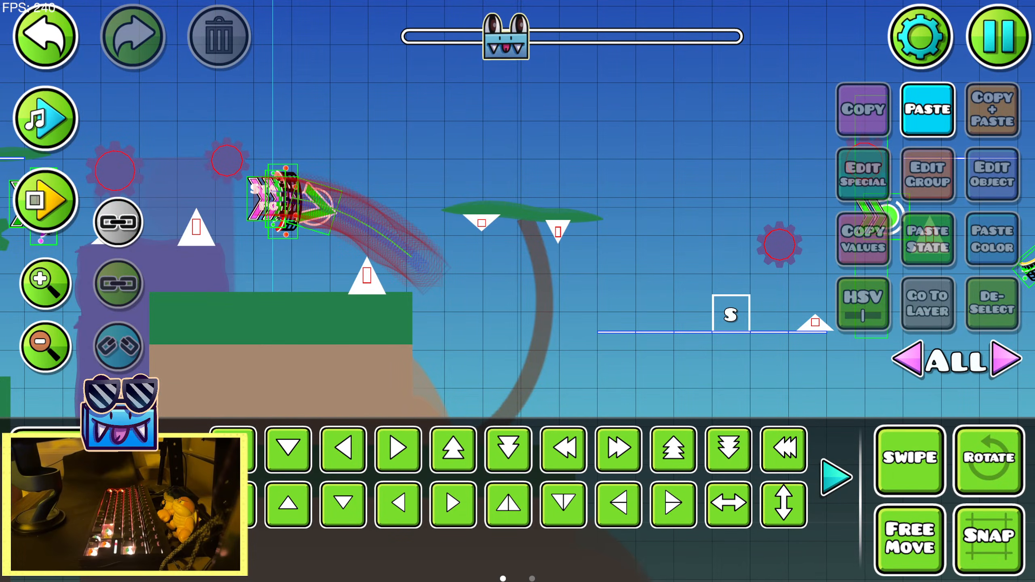
pyautogui.moveTo(592, 315); pyautogui.dragTo(404, 271)
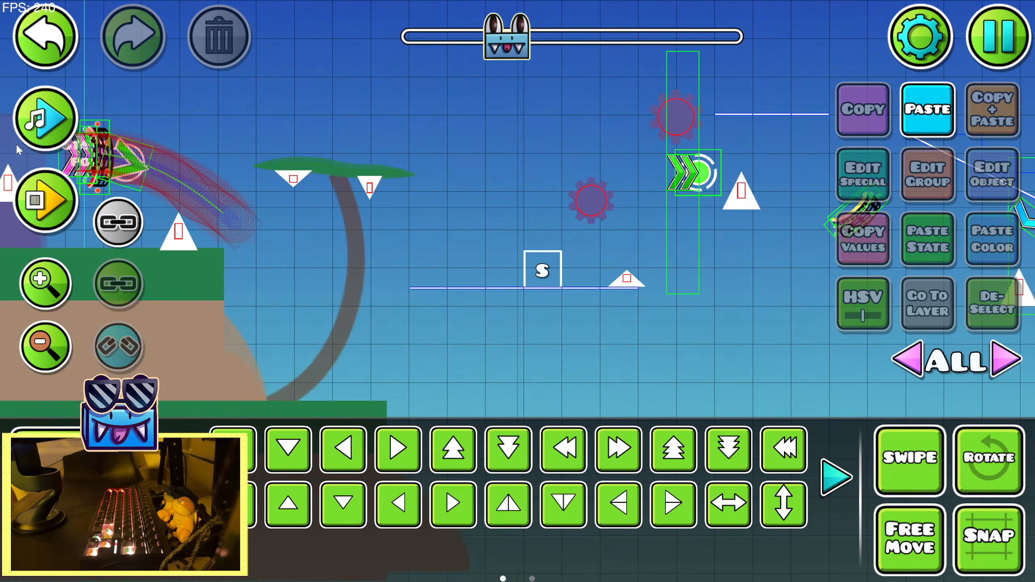
pyautogui.click(32, 106)
pyautogui.click(35, 53)
pyautogui.moveTo(363, 379); pyautogui.dragTo(481, 214)
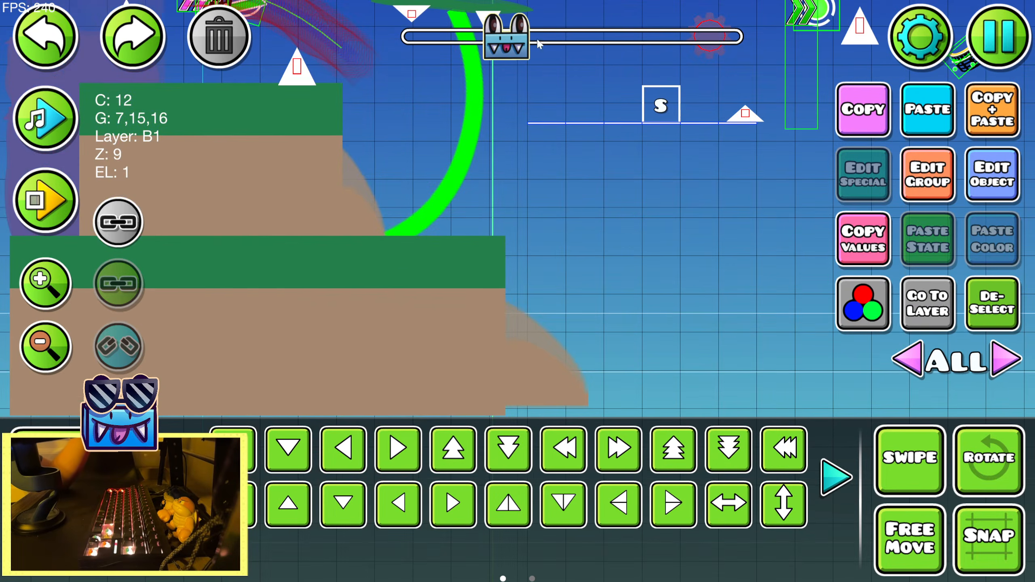
pyautogui.click(481, 298)
pyautogui.click(992, 114)
pyautogui.click(735, 503)
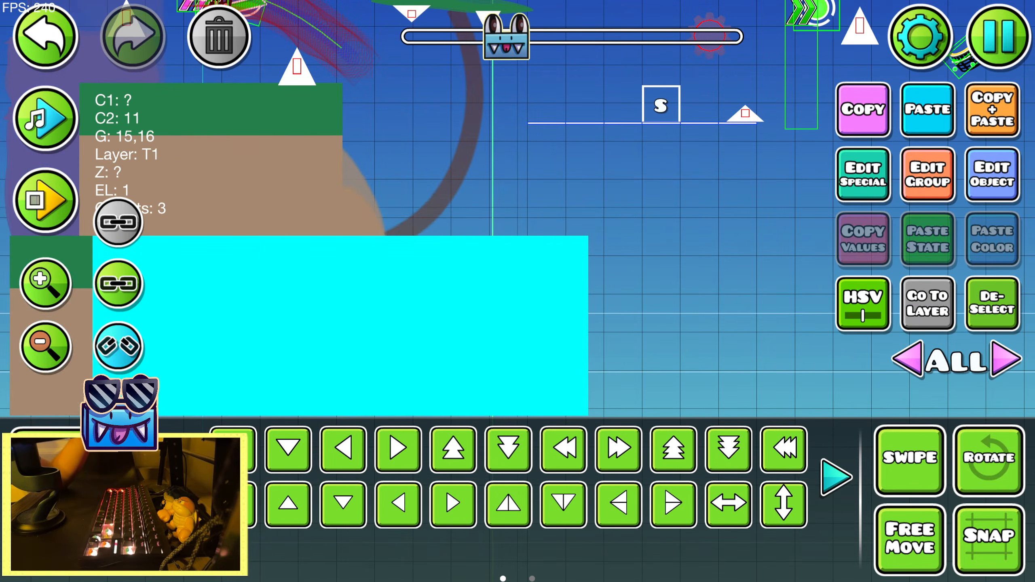
pyautogui.click(619, 450)
pyautogui.click(619, 450)
pyautogui.press('d')
pyautogui.press('a')
pyautogui.hotkey('shift', 'd')
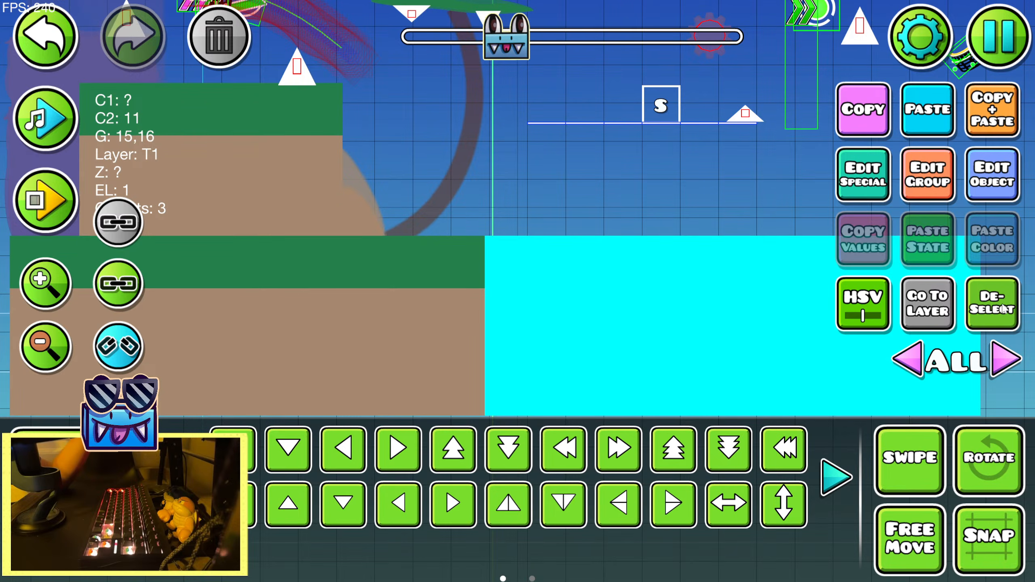
pyautogui.click(1002, 309)
# Duplicate the flipped ground block and raise the copy three grid units
pyautogui.moveTo(627, 290); pyautogui.dragTo(484, 305)
pyautogui.click(531, 323)
pyautogui.moveTo(469, 245); pyautogui.dragTo(631, 264)
pyautogui.moveTo(510, 258); pyautogui.dragTo(460, 270)
pyautogui.click(983, 114)
pyautogui.moveTo(581, 265); pyautogui.dragTo(427, 240)
pyautogui.press('w')
pyautogui.press('w')
pyautogui.press('w')
# Shrink the raised ground copy with the Warp tool to about two grid units tall and position it on top of the extended ground
pyautogui.click(836, 478)
pyautogui.click(674, 450)
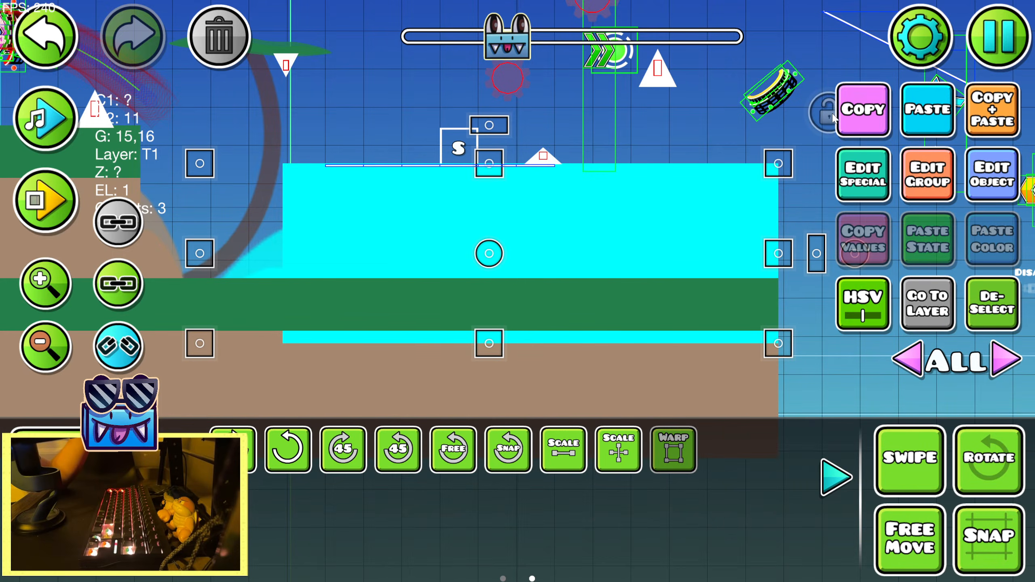
pyautogui.moveTo(769, 180); pyautogui.dragTo(616, 200)
pyautogui.press('d')
pyautogui.hotkey('shift', 'd')
pyautogui.click(837, 477)
pyautogui.hotkey('shift', 'a')
pyautogui.click(992, 305)
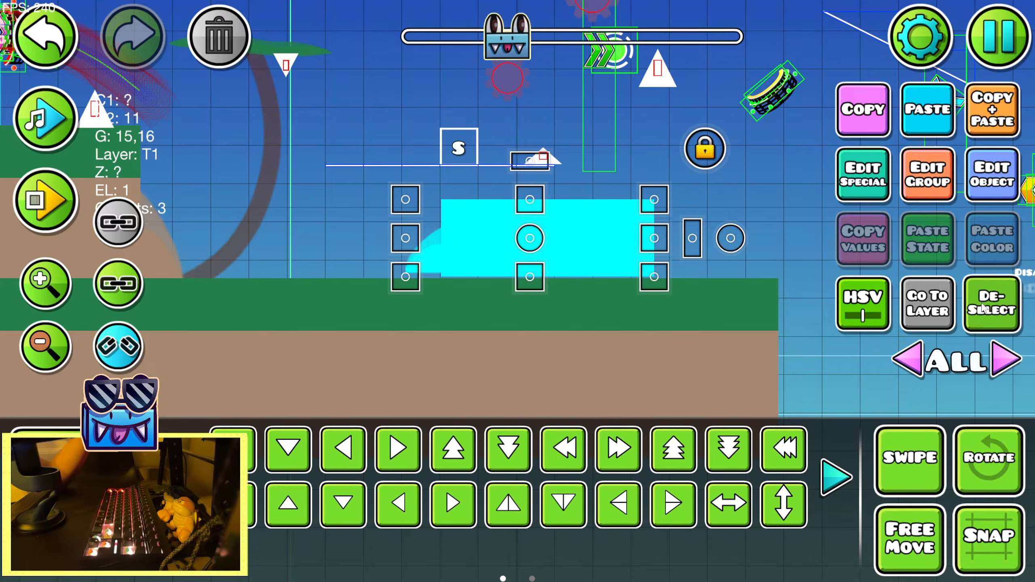
# Flip the raised ground copy horizontally and nudge it down onto the extended ground
pyautogui.moveTo(470, 260); pyautogui.dragTo(618, 303)
pyautogui.click(617, 303)
pyautogui.hotkey('shift', 's')
pyautogui.click(739, 509)
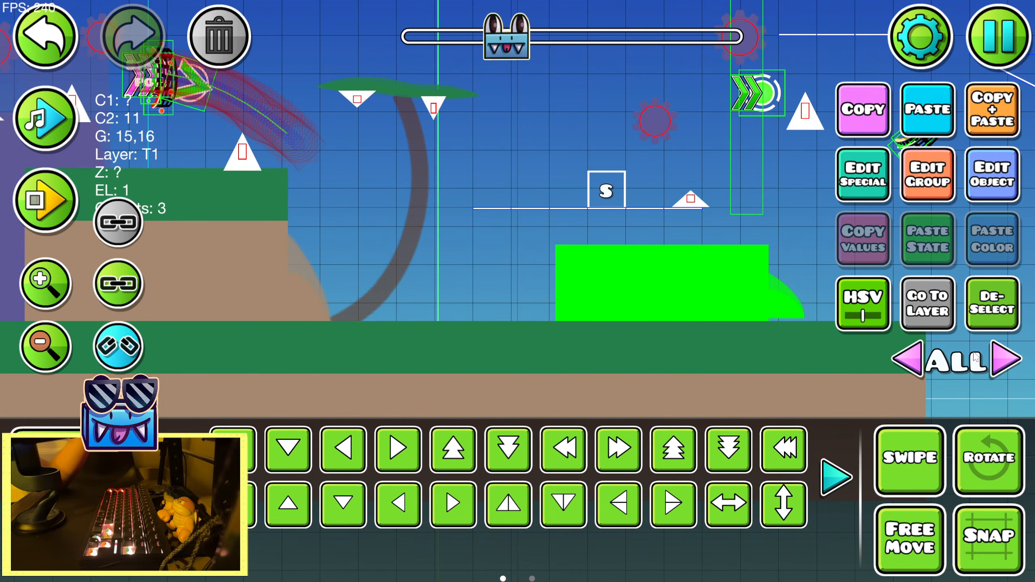
pyautogui.click(995, 296)
# Copy the purple rock cap beside the previous ground block and paste it beside the new small ground block
pyautogui.moveTo(509, 286); pyautogui.dragTo(913, 320)
pyautogui.click(402, 239)
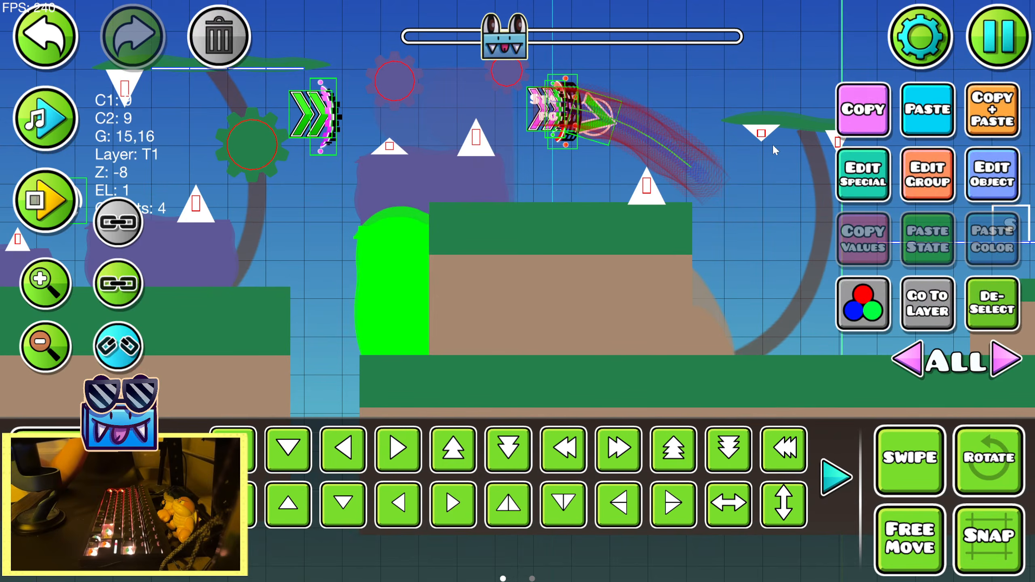
pyautogui.moveTo(507, 187); pyautogui.dragTo(452, 201)
pyautogui.click(407, 183)
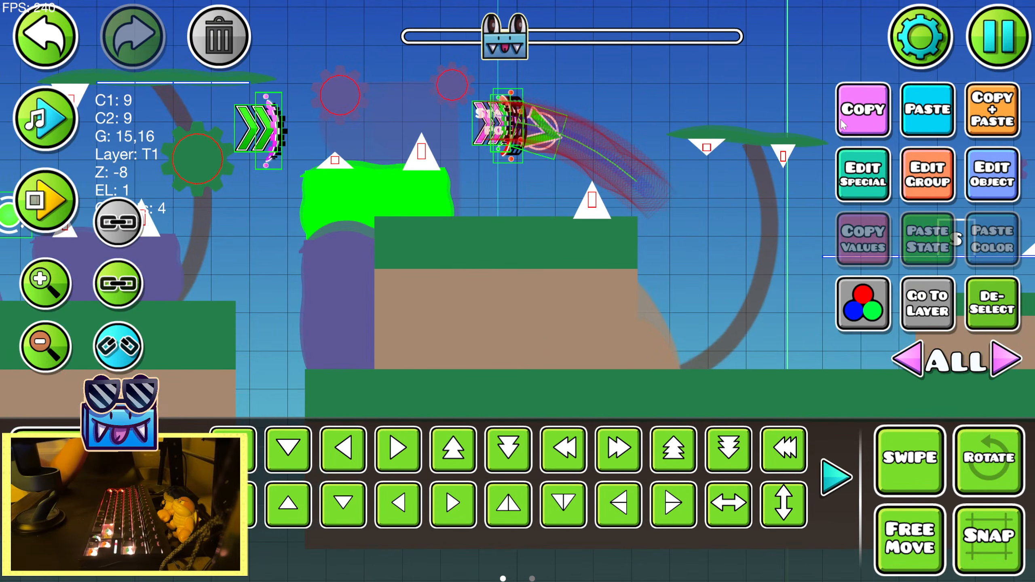
pyautogui.moveTo(730, 166); pyautogui.dragTo(394, 170)
pyautogui.click(929, 117)
pyautogui.press('s')
pyautogui.press('d')
pyautogui.press('d')
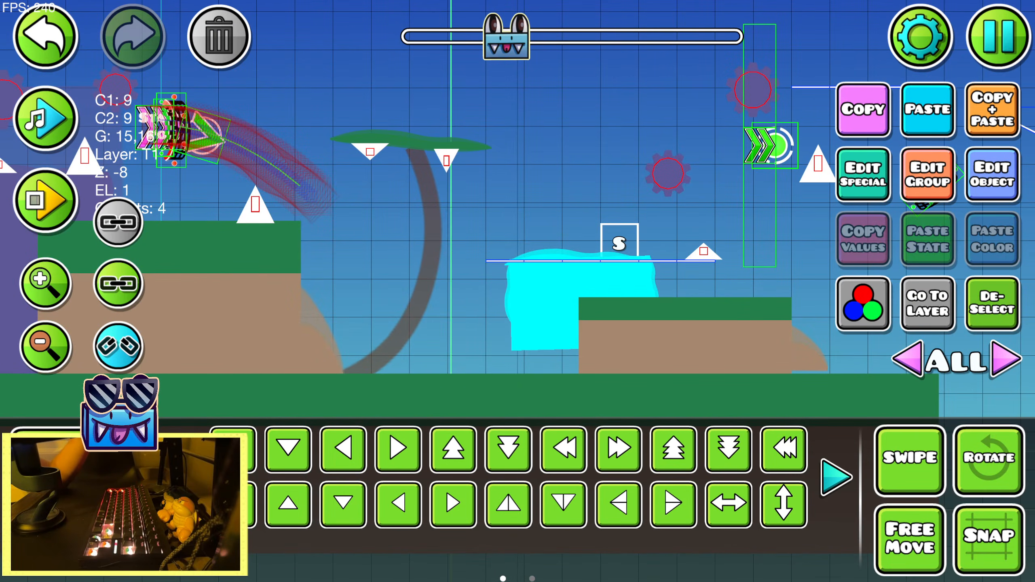
# Flatten and widen the pasted purple rock with the Warp tool so it reaches over the small ground block
pyautogui.click(836, 477)
pyautogui.click(674, 450)
pyautogui.moveTo(585, 209); pyautogui.dragTo(585, 223)
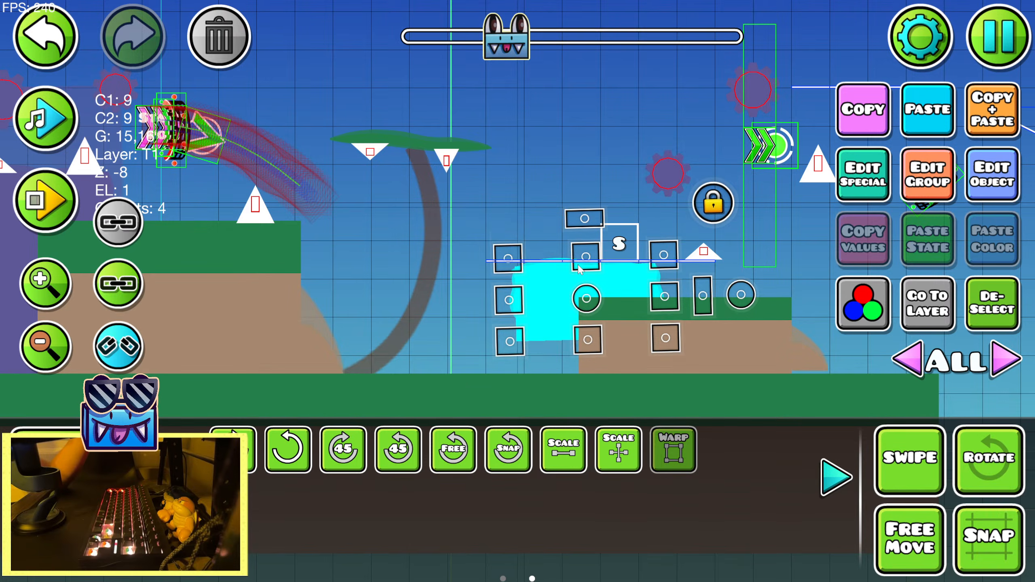
pyautogui.moveTo(587, 299); pyautogui.dragTo(587, 289)
pyautogui.moveTo(704, 287); pyautogui.dragTo(735, 286)
# Shift the warped rock and stretch its sides until it spans the full platform line under the S block
pyautogui.press('d')
pyautogui.hotkey('shift', 'a')
pyautogui.hotkey('shift', 'a')
pyautogui.hotkey('shift', 'a')
pyautogui.hotkey('shift', 'a')
pyautogui.hotkey('shift', 'a')
pyautogui.hotkey('shift', 'a')
pyautogui.hotkey('shift', 'a')
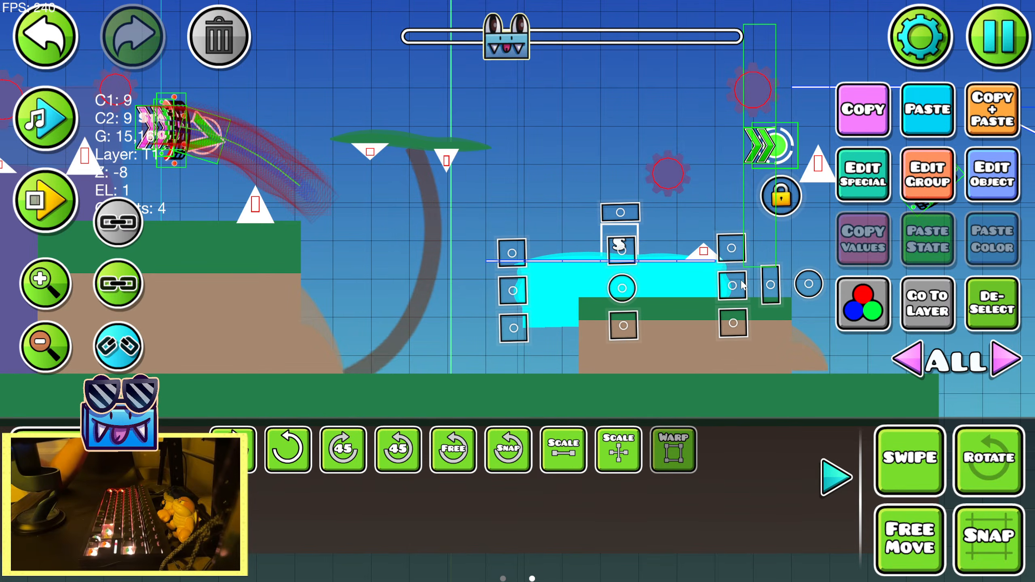
pyautogui.hotkey('shift', 'a')
pyautogui.hotkey('shift', 'a')
pyautogui.hotkey('shift', 'a')
pyautogui.hotkey('shift', 'a')
pyautogui.hotkey('shift', 'a')
pyautogui.moveTo(489, 285); pyautogui.dragTo(483, 285)
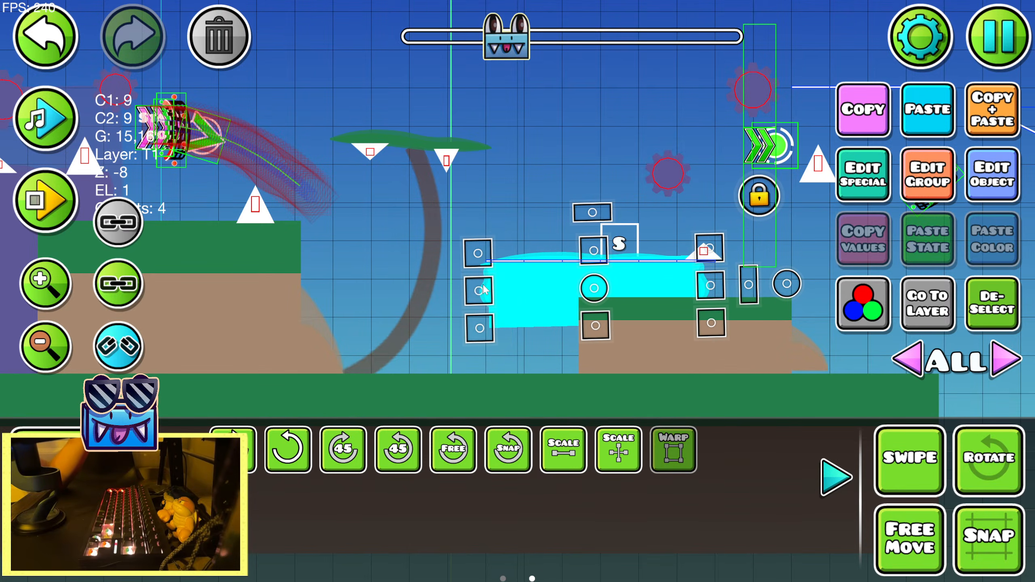
pyautogui.hotkey('shift', 'd')
pyautogui.hotkey('shift', 'd')
pyautogui.moveTo(722, 276); pyautogui.dragTo(740, 278)
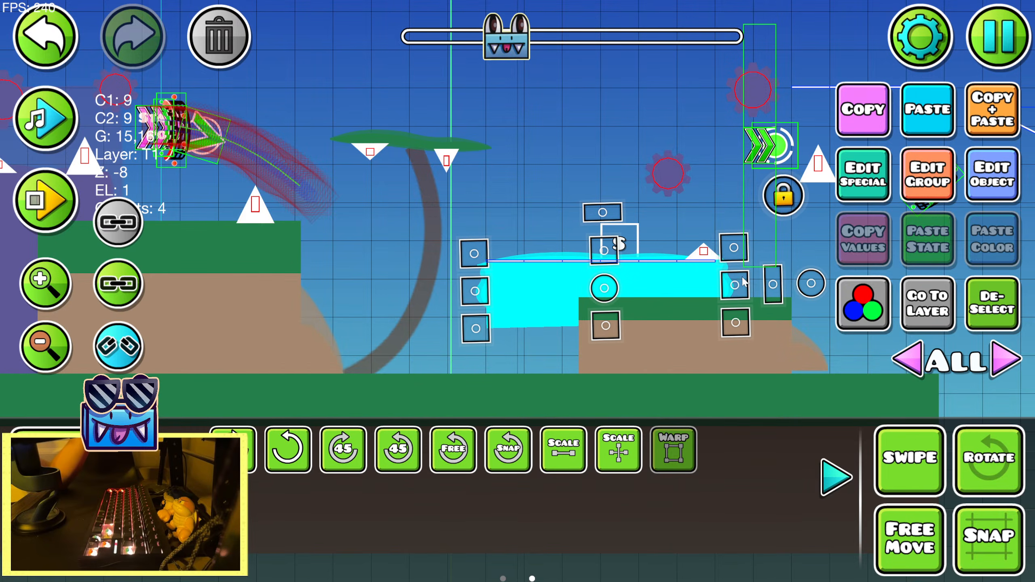
# Duplicate the purple rock below itself and warp the lower copy to fill the gap down to the grass
pyautogui.click(826, 483)
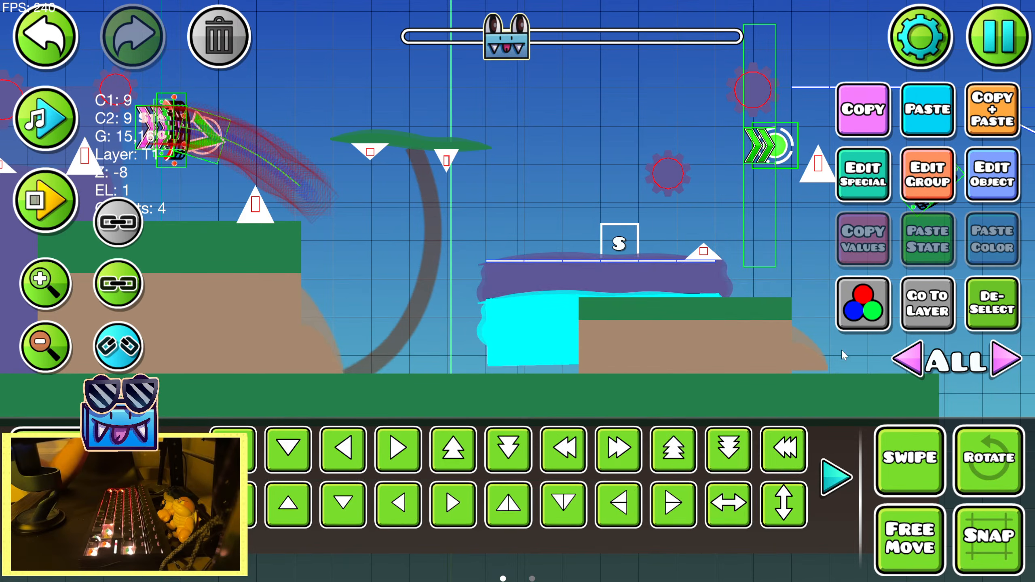
pyautogui.hotkey('shift', 's')
pyautogui.hotkey('shift', 's')
pyautogui.hotkey('shift', 's')
pyautogui.click(833, 478)
pyautogui.click(684, 454)
pyautogui.moveTo(603, 302); pyautogui.dragTo(604, 292)
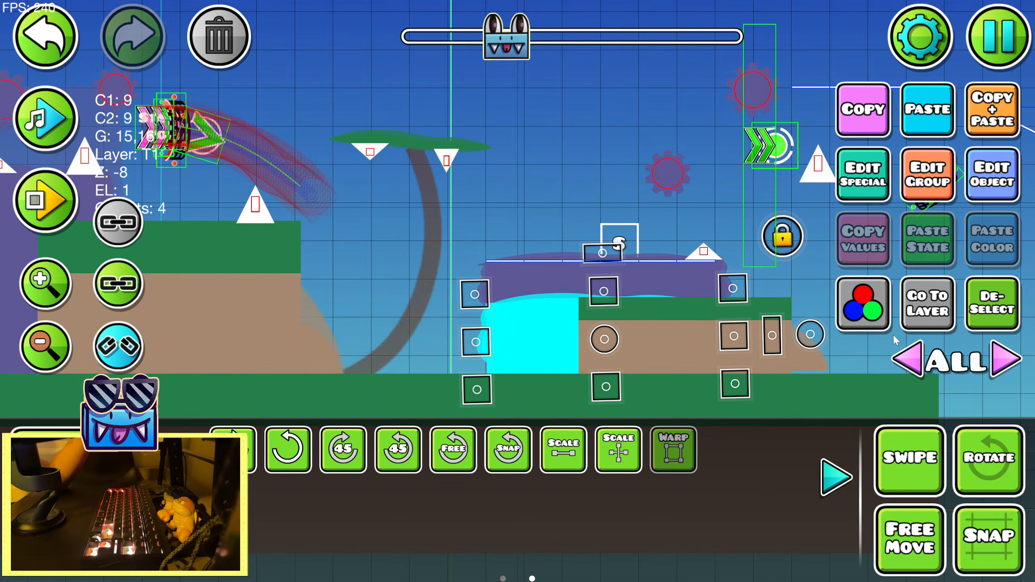
pyautogui.click(992, 318)
pyautogui.click(841, 481)
# Nudge the small grass-topped ground block slightly right and down in front of the purple rock
pyautogui.moveTo(712, 196); pyautogui.dragTo(588, 200)
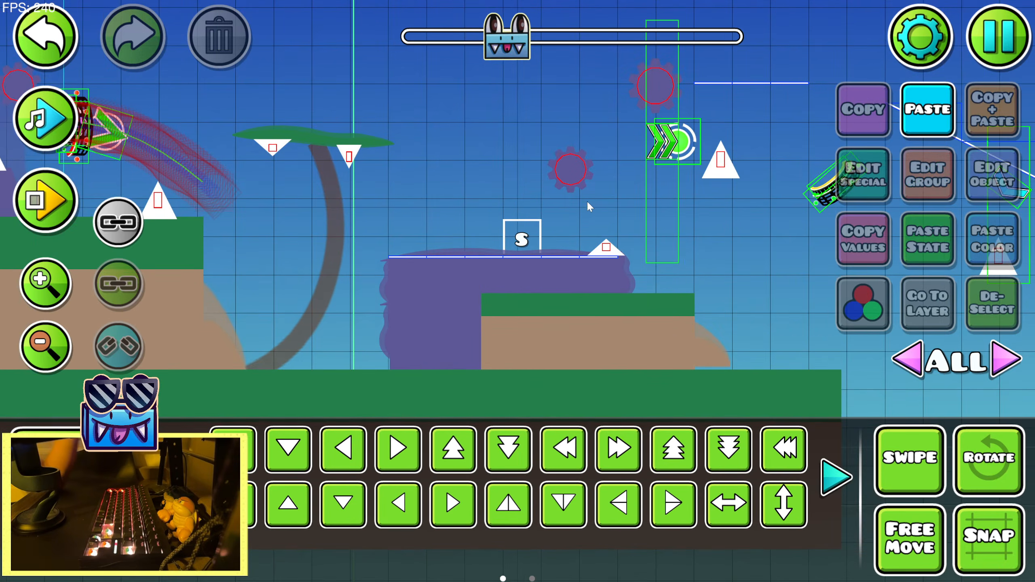
pyautogui.click(620, 331)
pyautogui.click(672, 357)
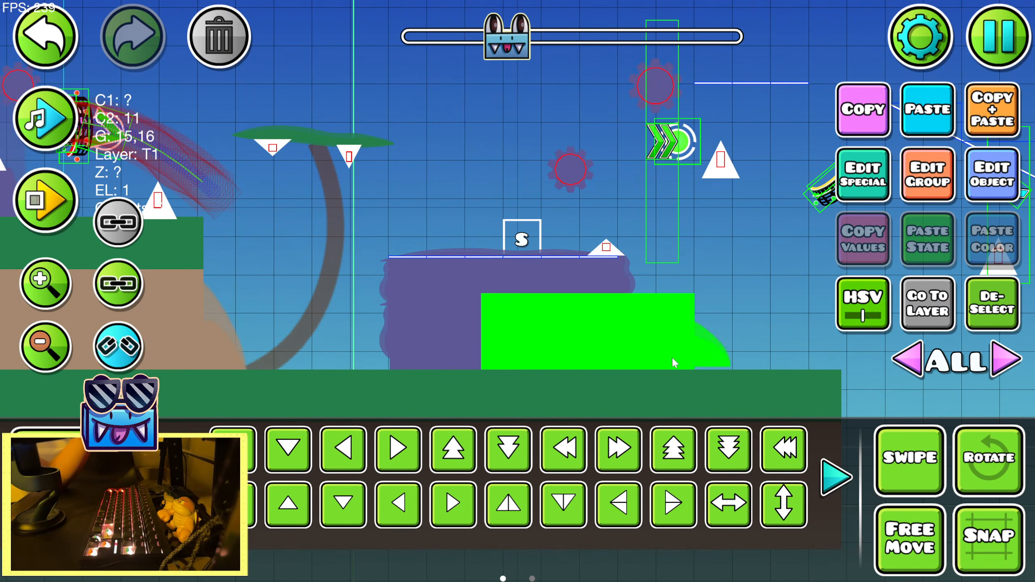
pyautogui.click(997, 325)
# Duplicate the translucent purple rock column behind the spikes of the previous section
pyautogui.moveTo(674, 203); pyautogui.dragTo(515, 173)
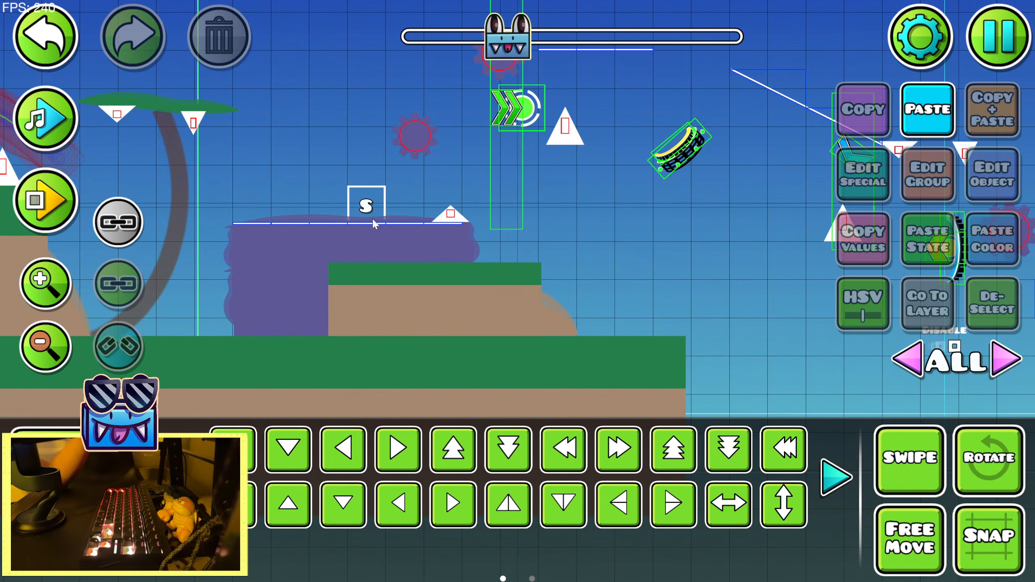
pyautogui.moveTo(372, 223); pyautogui.dragTo(591, 228)
pyautogui.moveTo(479, 187); pyautogui.dragTo(804, 227)
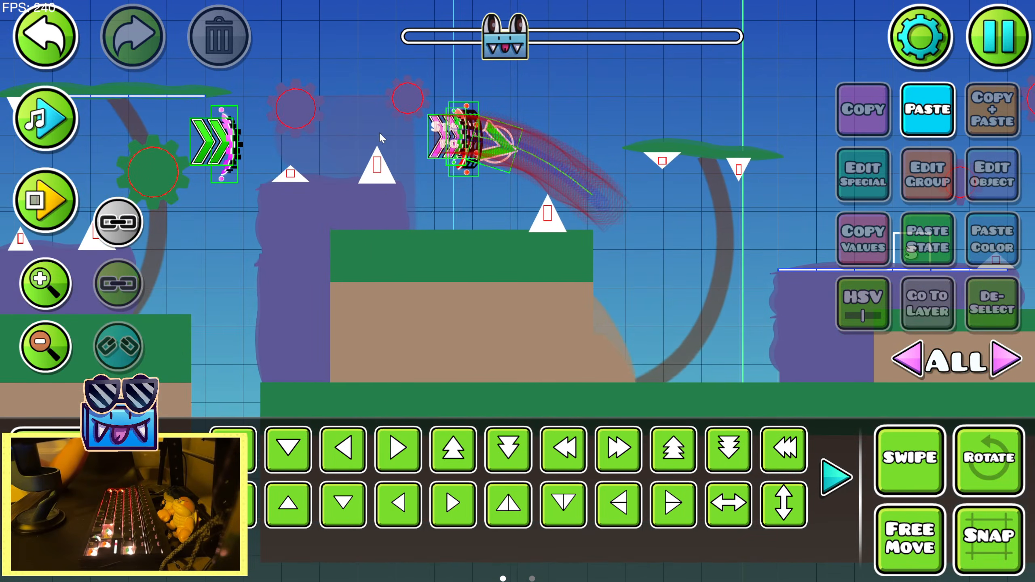
pyautogui.click(379, 134)
pyautogui.click(970, 111)
pyautogui.moveTo(625, 329); pyautogui.dragTo(282, 385)
# Move the translucent column copy right and down, behind the lower sawblade above the new rock
pyautogui.press('d')
pyautogui.press('d')
pyautogui.press('d')
pyautogui.press('d')
pyautogui.press('d')
pyautogui.press('d')
pyautogui.press('d')
pyautogui.press('d')
pyautogui.press('d')
pyautogui.press('d')
pyautogui.press('d')
pyautogui.moveTo(578, 222); pyautogui.dragTo(458, 191)
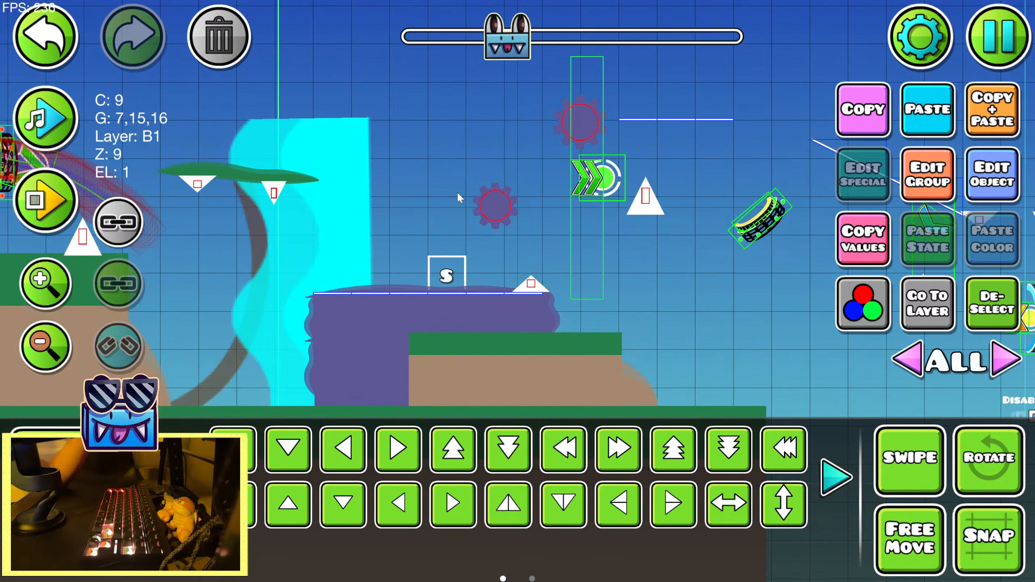
pyautogui.press('d')
pyautogui.press('d')
pyautogui.press('d')
pyautogui.press('d')
pyautogui.press('d')
pyautogui.press('s')
# Narrow and shorten the translucent column with the Warp tool so it stands directly beneath the lower sawblade
pyautogui.press('Right')
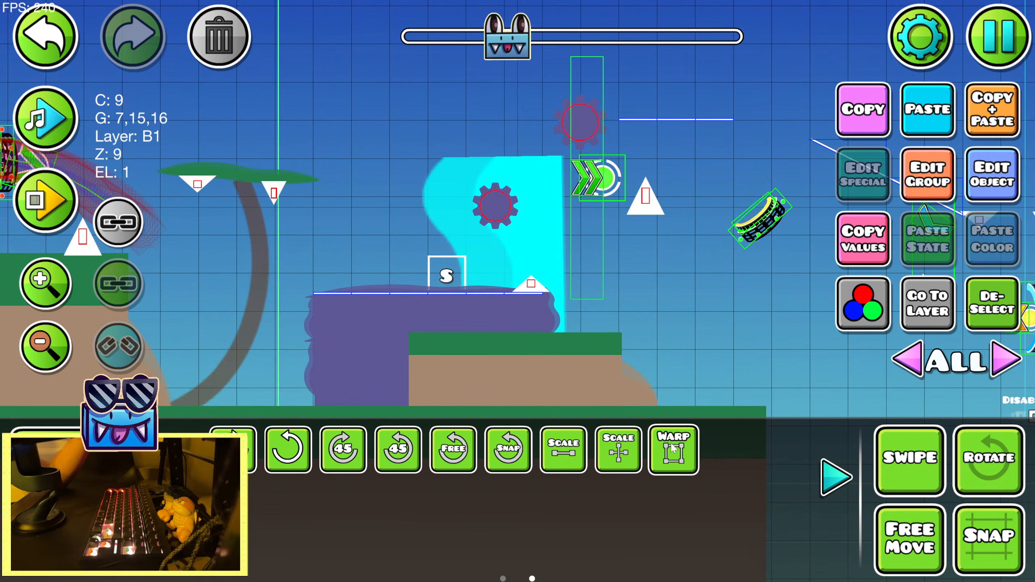
pyautogui.click(671, 446)
pyautogui.moveTo(564, 322); pyautogui.dragTo(515, 322)
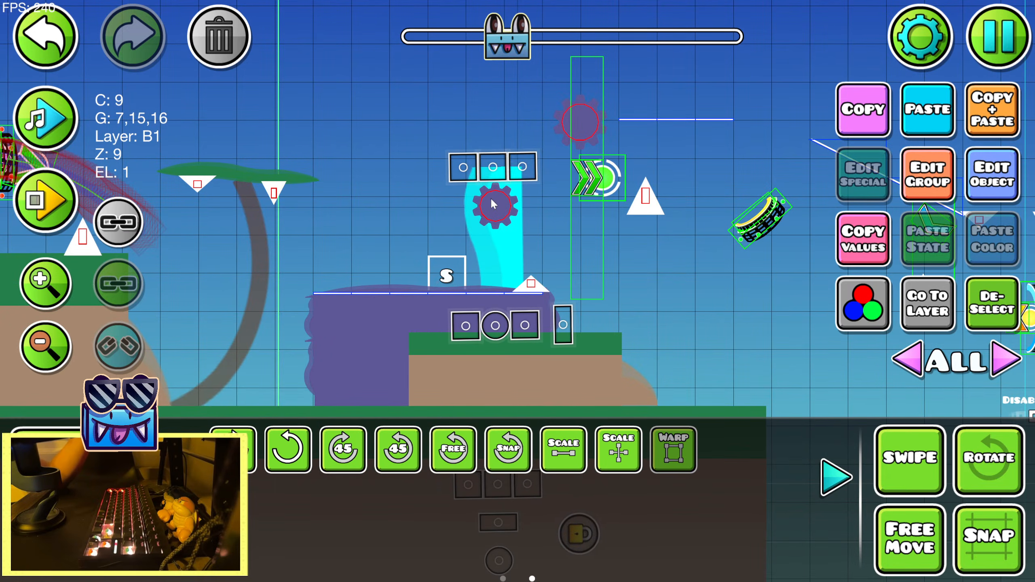
pyautogui.moveTo(493, 168); pyautogui.dragTo(494, 193)
pyautogui.moveTo(531, 331); pyautogui.dragTo(524, 332)
pyautogui.click(1002, 296)
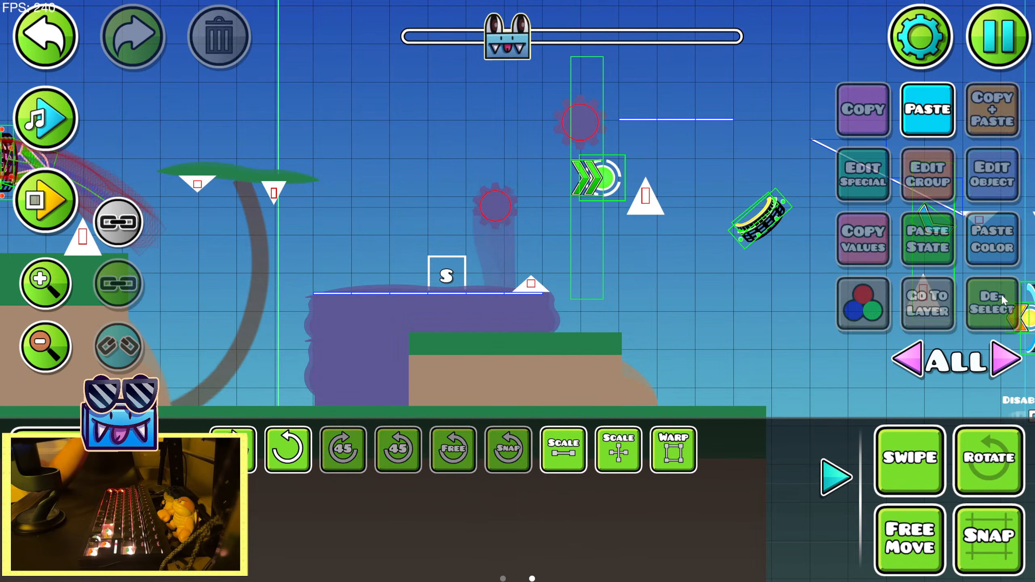
pyautogui.click(855, 498)
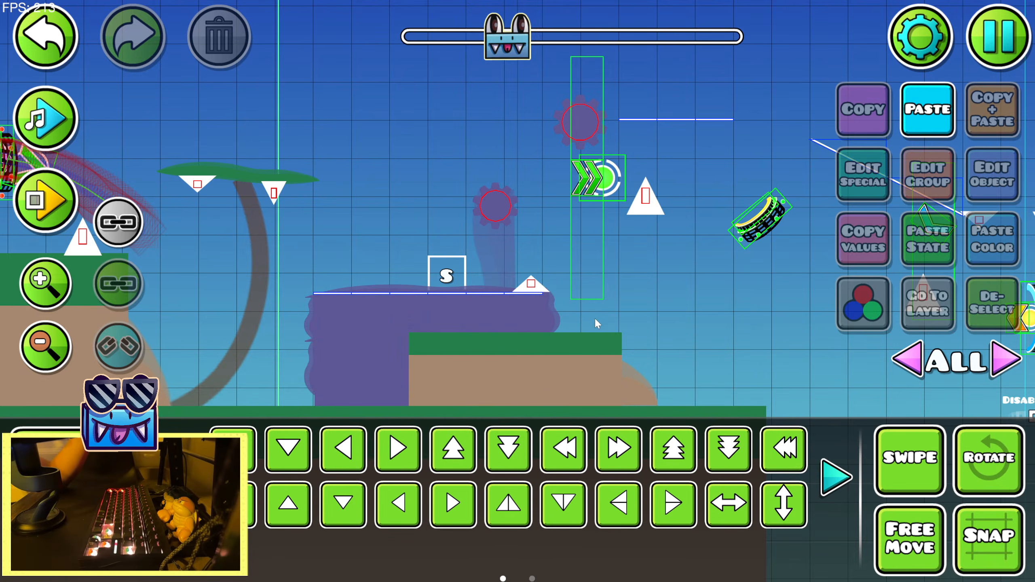
# Duplicate the narrow translucent column and move the copy two grid units right and two up
pyautogui.moveTo(689, 149); pyautogui.dragTo(607, 156)
pyautogui.click(410, 270)
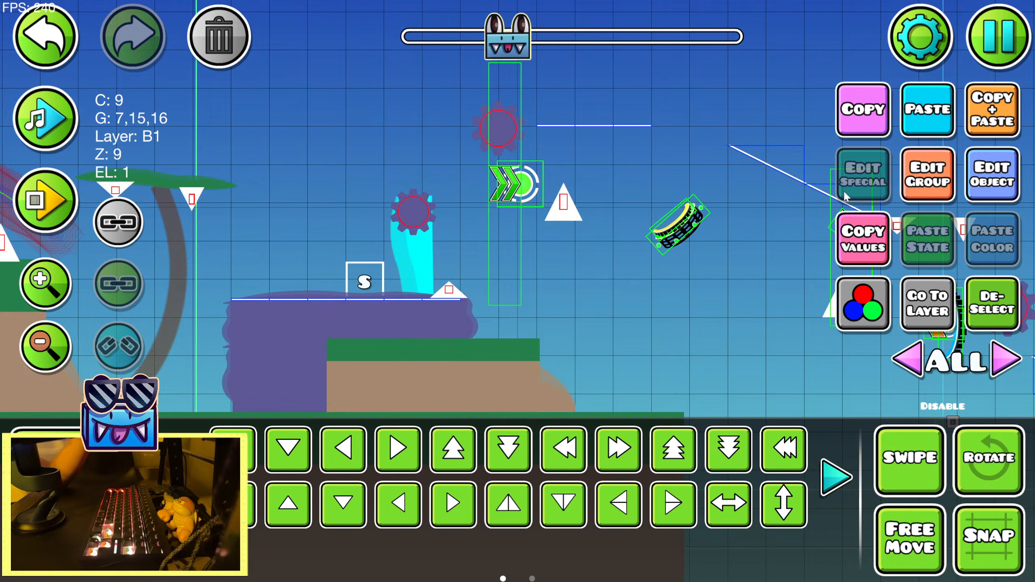
pyautogui.press('d')
pyautogui.press('d')
pyautogui.press('w')
pyautogui.press('w')
# Nudge the column copy left and widen it with the Warp tool to support the upper sawblade
pyautogui.click(836, 477)
pyautogui.hotkey('shift', 'a')
pyautogui.hotkey('shift', 'a')
pyautogui.hotkey('shift', 'a')
pyautogui.hotkey('shift', 'a')
pyautogui.click(674, 449)
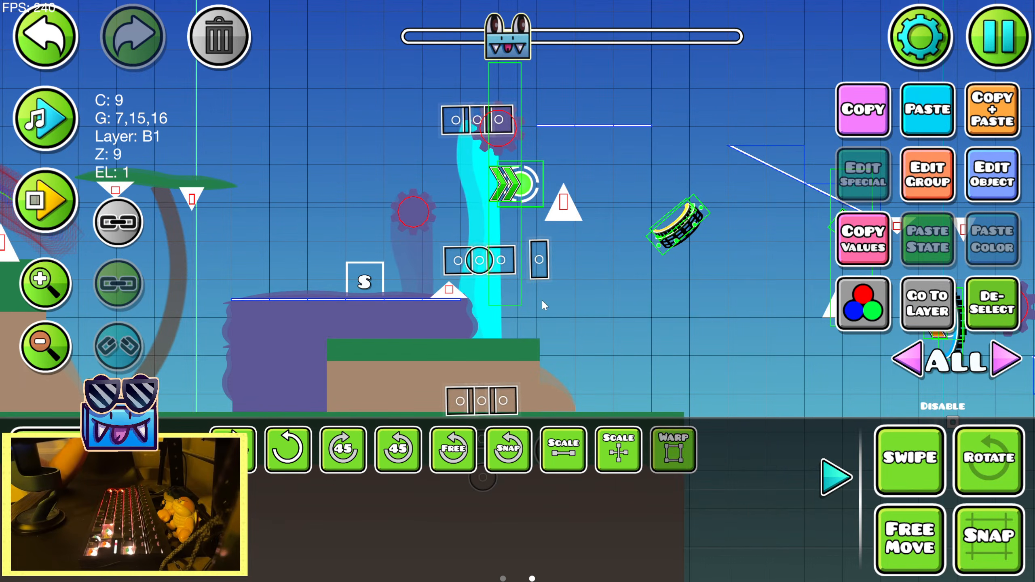
pyautogui.moveTo(499, 261)
pyautogui.mouseDown()
pyautogui.moveTo(534, 262)
pyautogui.moveTo(512, 261)
pyautogui.mouseUp()
pyautogui.click(989, 300)
pyautogui.click(841, 477)
pyautogui.moveTo(645, 349); pyautogui.dragTo(749, 325)
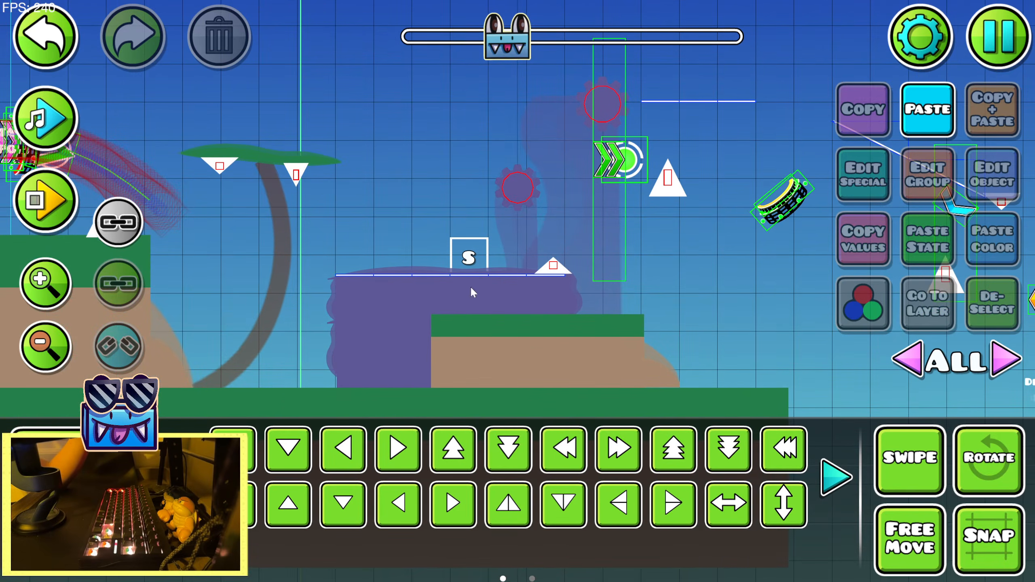
# Play the music preview over the new rock section, stop it and review the surrounding layout
pyautogui.moveTo(631, 276); pyautogui.dragTo(505, 303)
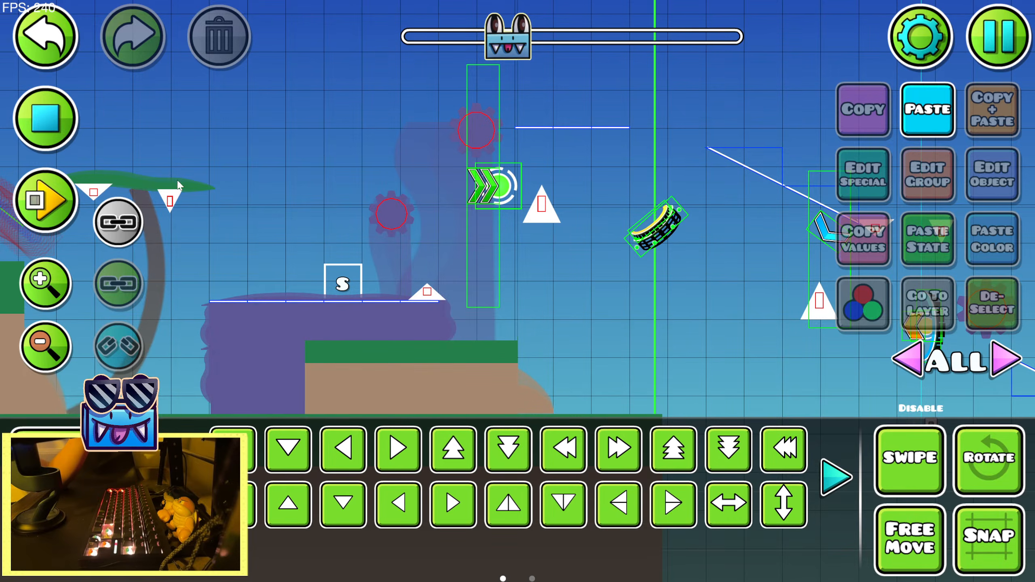
pyautogui.click(49, 122)
pyautogui.moveTo(347, 232); pyautogui.dragTo(482, 199)
pyautogui.moveTo(615, 234); pyautogui.dragTo(520, 265)
# Duplicate the curved brown tree trunk of the previous section and flip the copy horizontally
pyautogui.moveTo(208, 249); pyautogui.dragTo(470, 238)
pyautogui.click(465, 238)
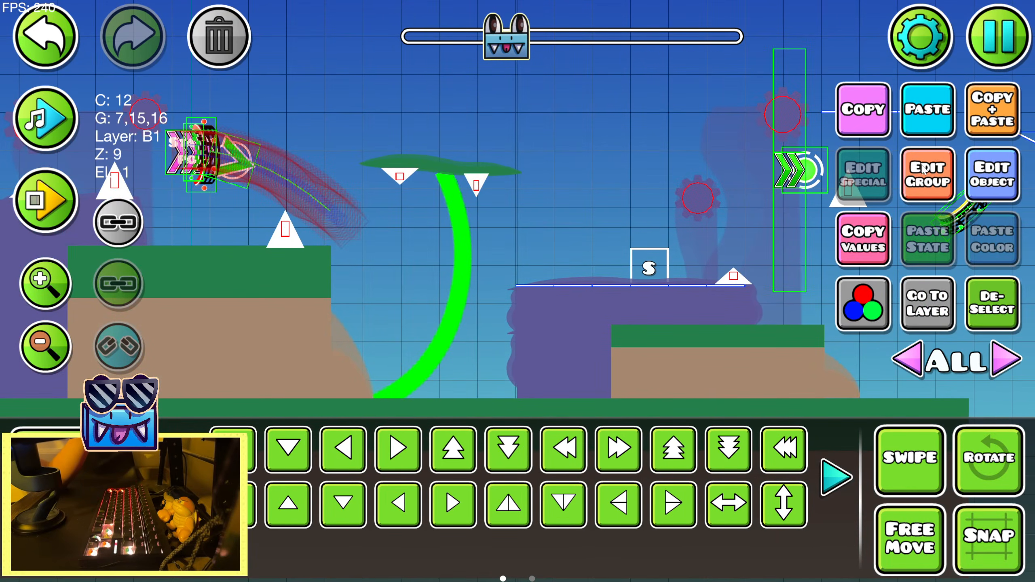
pyautogui.click(993, 109)
pyautogui.moveTo(799, 204); pyautogui.dragTo(536, 226)
pyautogui.click(729, 499)
# Move the flipped trunk right past the small ground block and stand its base on the grass
pyautogui.press('d')
pyautogui.press('d')
pyautogui.press('d')
pyautogui.press('d')
pyautogui.press('d')
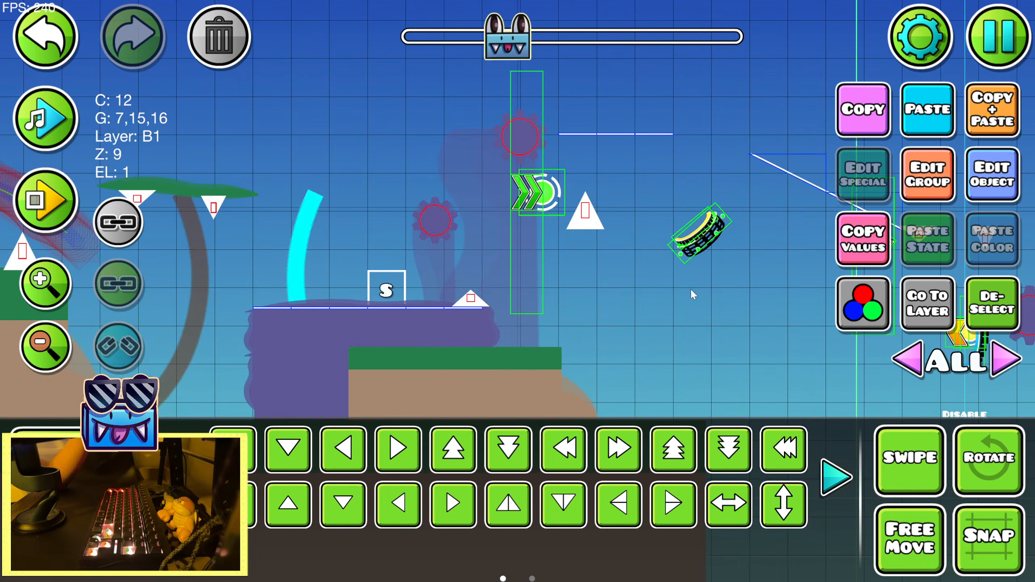
pyautogui.press('d')
pyautogui.press('d')
pyautogui.press('d')
pyautogui.press('d')
pyautogui.press('d')
pyautogui.press('d')
pyautogui.press('d')
pyautogui.moveTo(584, 312); pyautogui.dragTo(458, 255)
pyautogui.press('w')
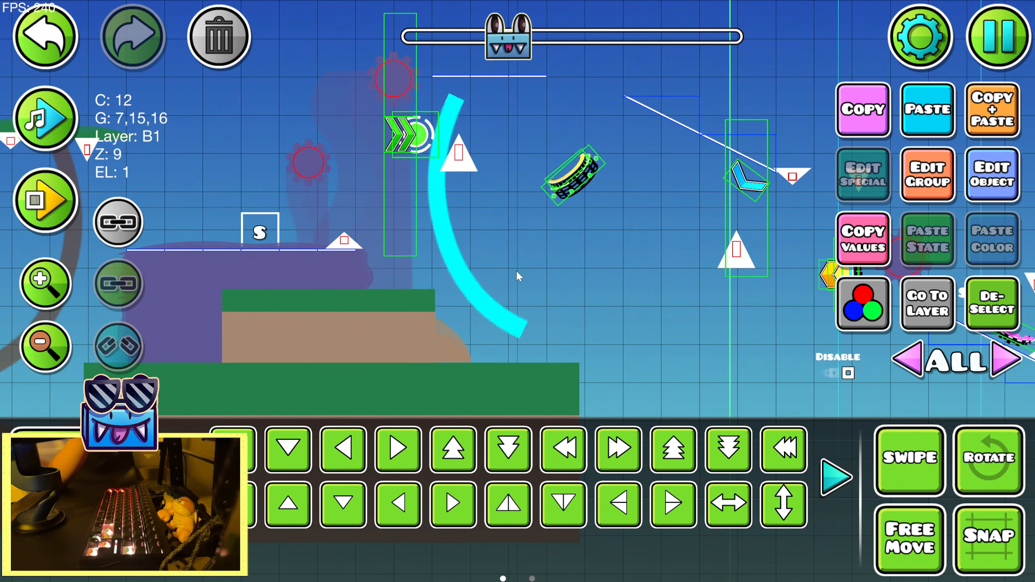
pyautogui.moveTo(516, 276); pyautogui.dragTo(530, 299)
pyautogui.press('s')
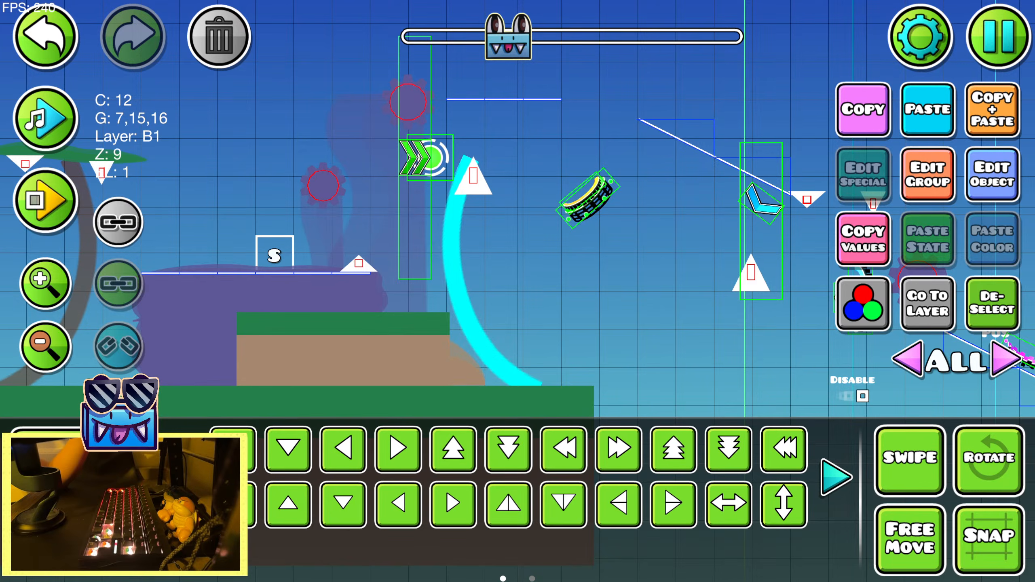
# Lengthen the flipped tree trunk with the Warp tool
pyautogui.click(184, 478)
pyautogui.scroll(-1, 298, 410)
pyautogui.click(668, 440)
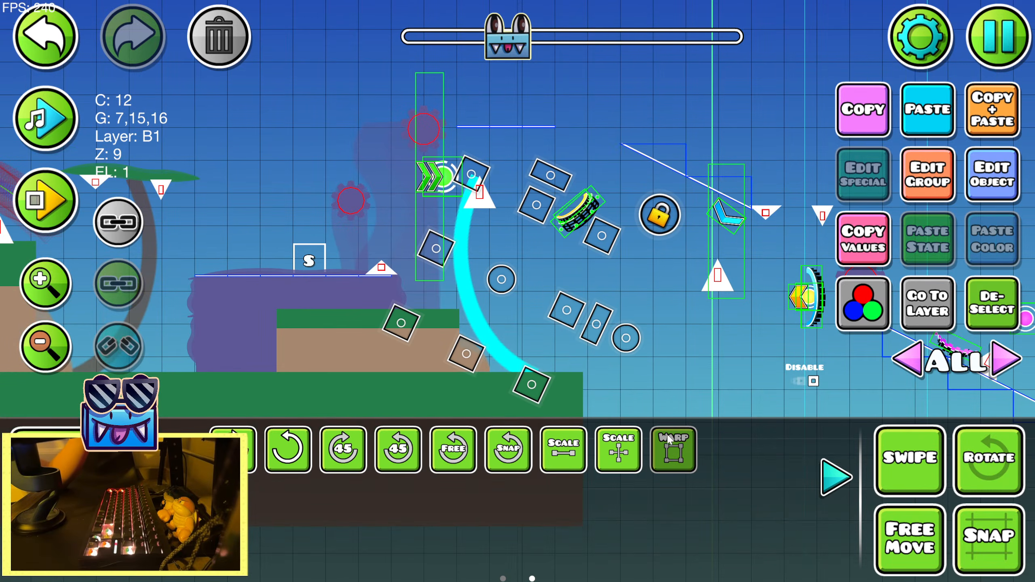
pyautogui.moveTo(614, 235); pyautogui.dragTo(646, 230)
# Rotate the trunk clockwise and nudge it right so its top meets the high horizontal platform line
pyautogui.press('r')
pyautogui.moveTo(613, 278); pyautogui.dragTo(624, 297)
pyautogui.hotkey('shift', 'd')
pyautogui.hotkey('shift', 'd')
pyautogui.hotkey('shift', 'd')
pyautogui.hotkey('shift', 'd')
pyautogui.hotkey('shift', 'd')
pyautogui.hotkey('shift', 'd')
pyautogui.hotkey('shift', 'd')
pyautogui.hotkey('shift', 'd')
pyautogui.hotkey('shift', 'd')
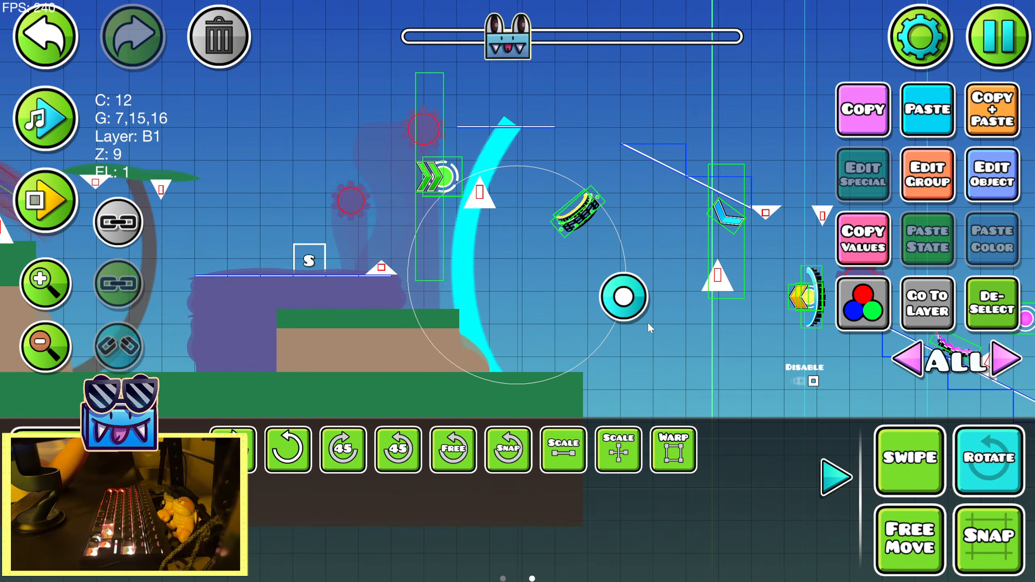
pyautogui.hotkey('shift', 'd')
pyautogui.click(995, 470)
pyautogui.click(841, 486)
pyautogui.click(993, 313)
pyautogui.moveTo(413, 257); pyautogui.dragTo(468, 260)
pyautogui.click(315, 170)
pyautogui.click(951, 121)
pyautogui.click(46, 38)
# Copy both parts of the green canopy on the previous tree and paste them near the new trunk
pyautogui.click(197, 208)
pyautogui.click(198, 193)
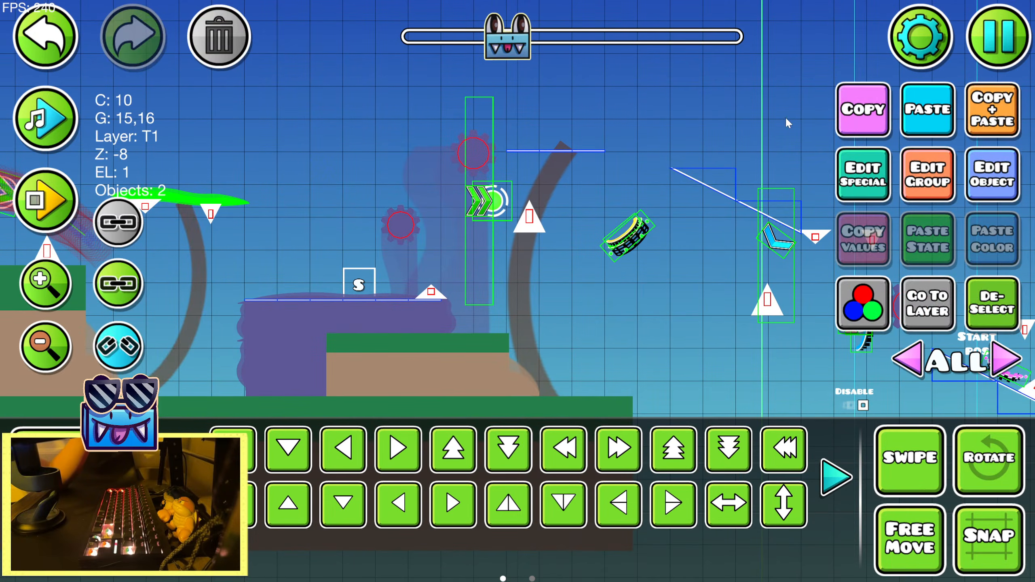
pyautogui.click(862, 112)
pyautogui.moveTo(582, 217); pyautogui.dragTo(385, 263)
pyautogui.click(46, 284)
pyautogui.click(46, 284)
pyautogui.click(45, 284)
pyautogui.moveTo(445, 282); pyautogui.dragTo(795, 277)
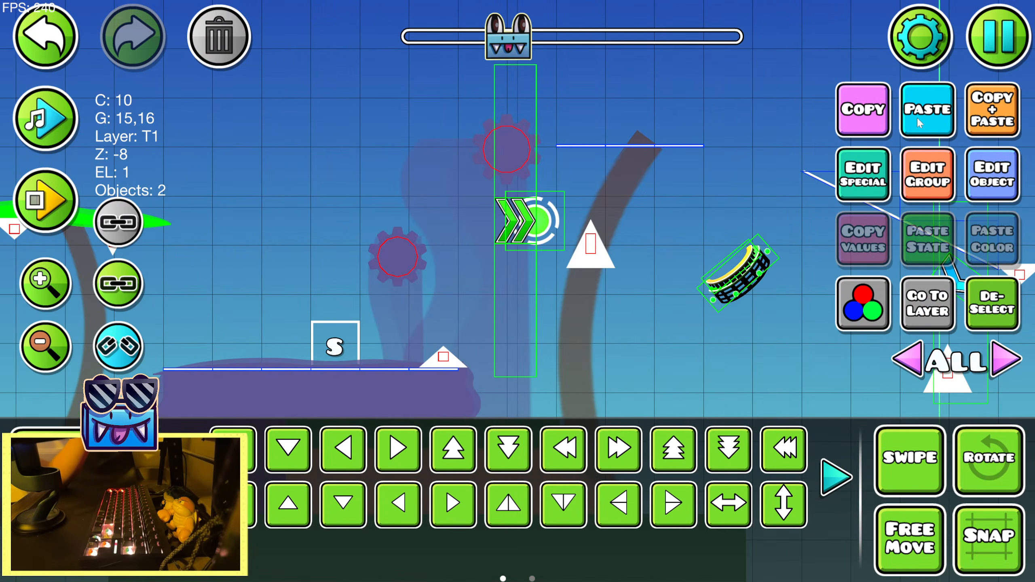
pyautogui.click(918, 118)
# Move the pasted canopy on top of the new trunk and warp it to fit the horizontal platform line
pyautogui.moveTo(638, 195); pyautogui.dragTo(501, 201)
pyautogui.press('d')
pyautogui.press('d')
pyautogui.press('w')
pyautogui.moveTo(617, 196); pyautogui.dragTo(588, 148)
pyautogui.scroll(-1, 603, 443)
pyautogui.click(674, 451)
pyautogui.click(674, 452)
pyautogui.click(983, 467)
pyautogui.click(834, 485)
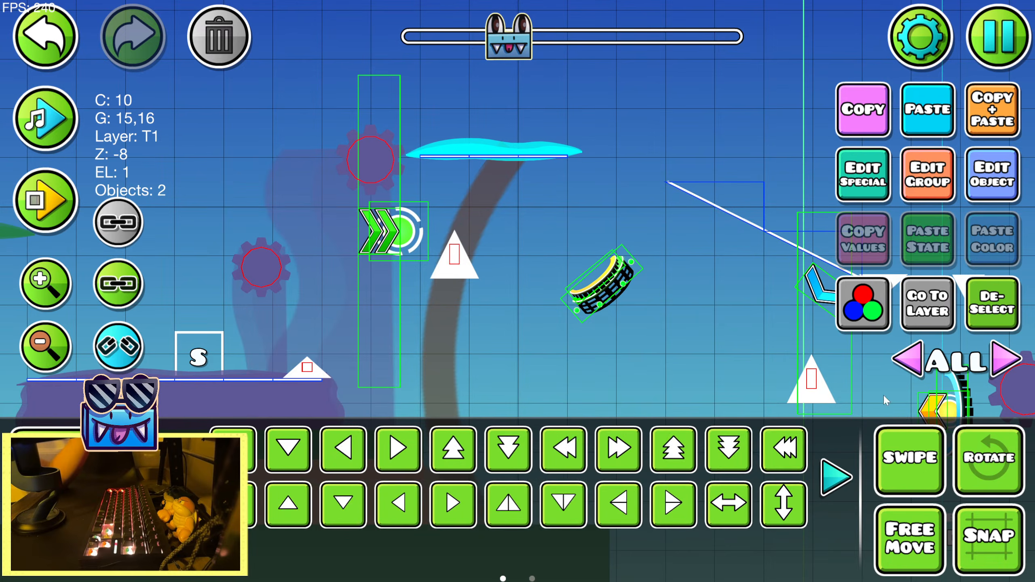
# Duplicate the new tree's canopy and lower the copy three grid units
pyautogui.click(985, 122)
pyautogui.press('s')
pyautogui.press('s')
pyautogui.press('s')
# Shrink the lower canopy with the Warp tool to about 2.5 grid units wide and nudge it under the spike
pyautogui.scroll(-1, 619, 449)
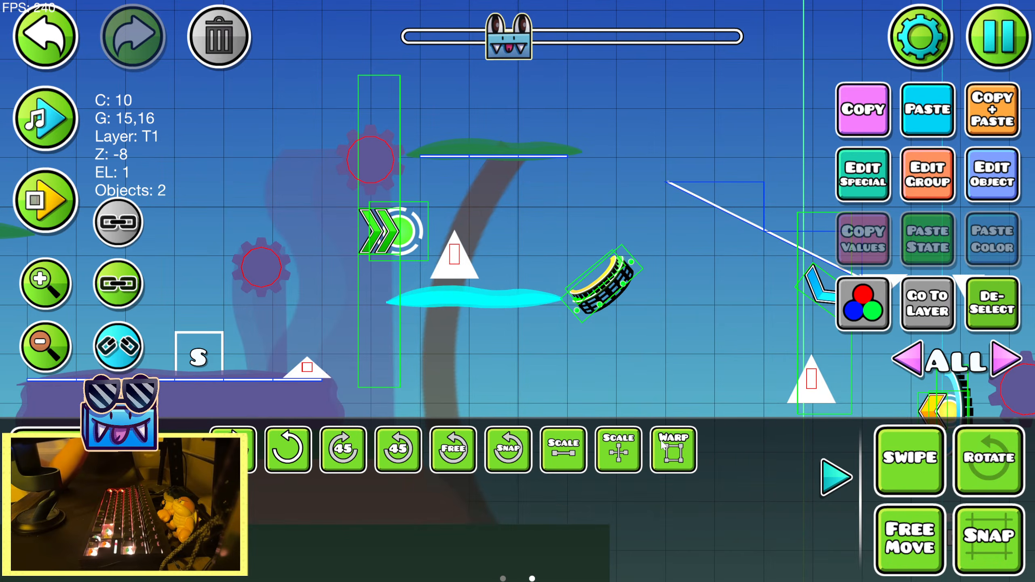
pyautogui.click(674, 450)
pyautogui.hotkey('shift', 'a')
pyautogui.hotkey('shift', 'a')
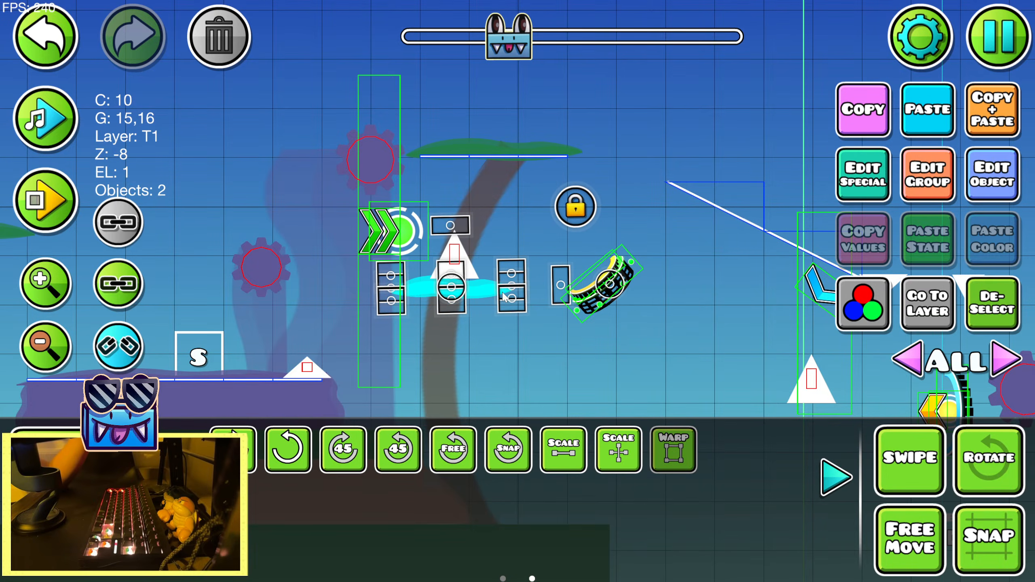
pyautogui.hotkey('shift', 'w')
pyautogui.hotkey('shift', 'w')
pyautogui.hotkey('shift', 'd')
pyautogui.click(993, 304)
pyautogui.scroll(1, 730, 515)
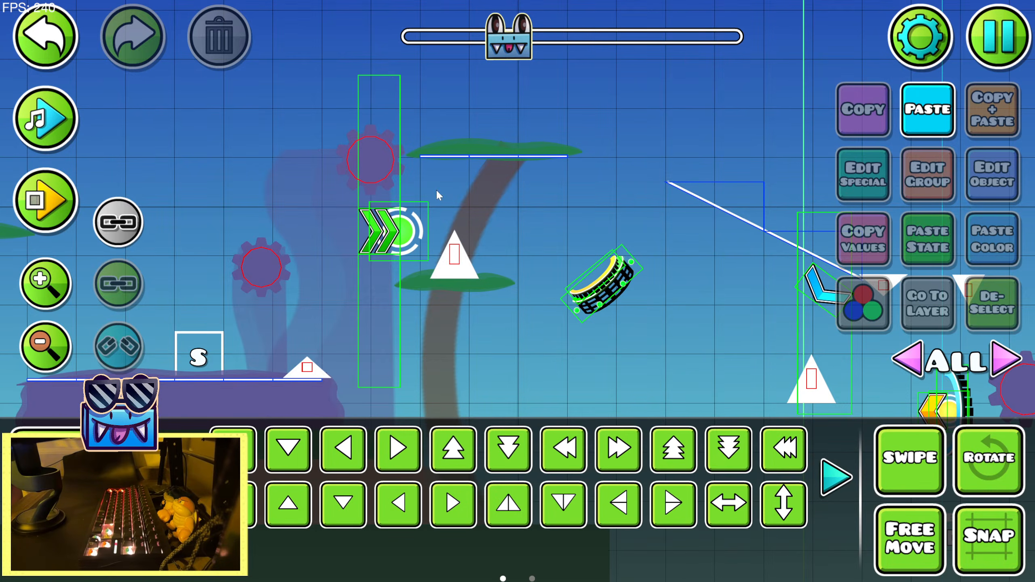
pyautogui.moveTo(483, 204); pyautogui.dragTo(313, 141)
pyautogui.hotkey('ctrl', 'z')
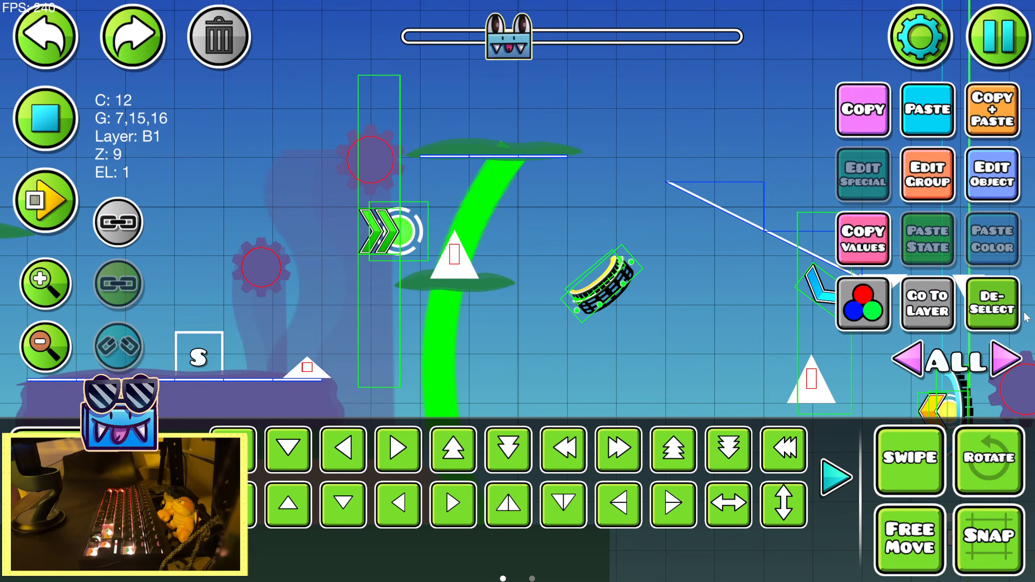
pyautogui.click(691, 330)
pyautogui.moveTo(472, 245); pyautogui.dragTo(354, 157)
pyautogui.hotkey('ctrl', 'z')
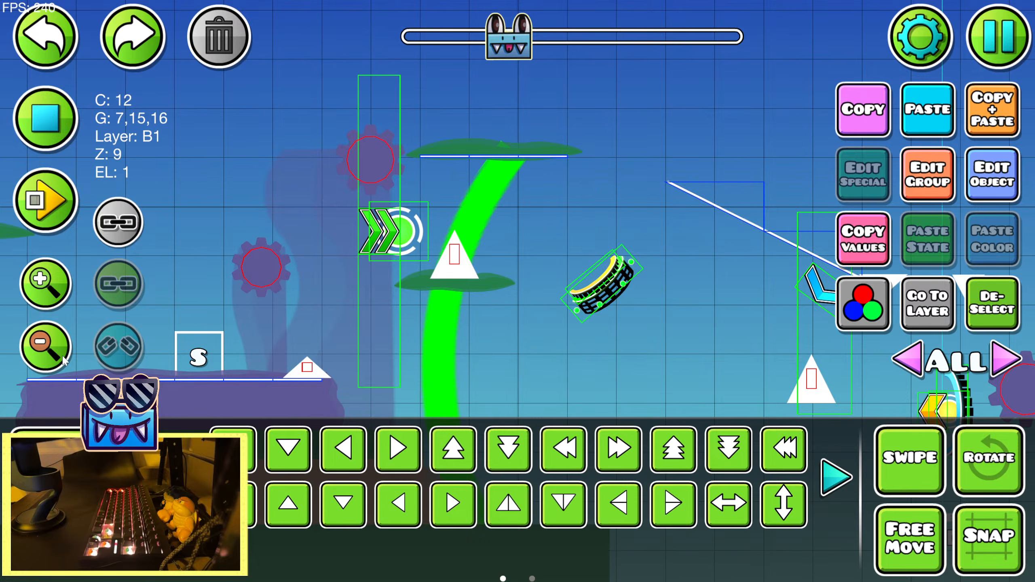
# Duplicate the two-part canopy on top of the tree and move the copy over to the descending slope line
pyautogui.scroll(-2, 469, 253)
pyautogui.click(807, 214)
pyautogui.moveTo(620, 160); pyautogui.dragTo(499, 138)
pyautogui.click(383, 158)
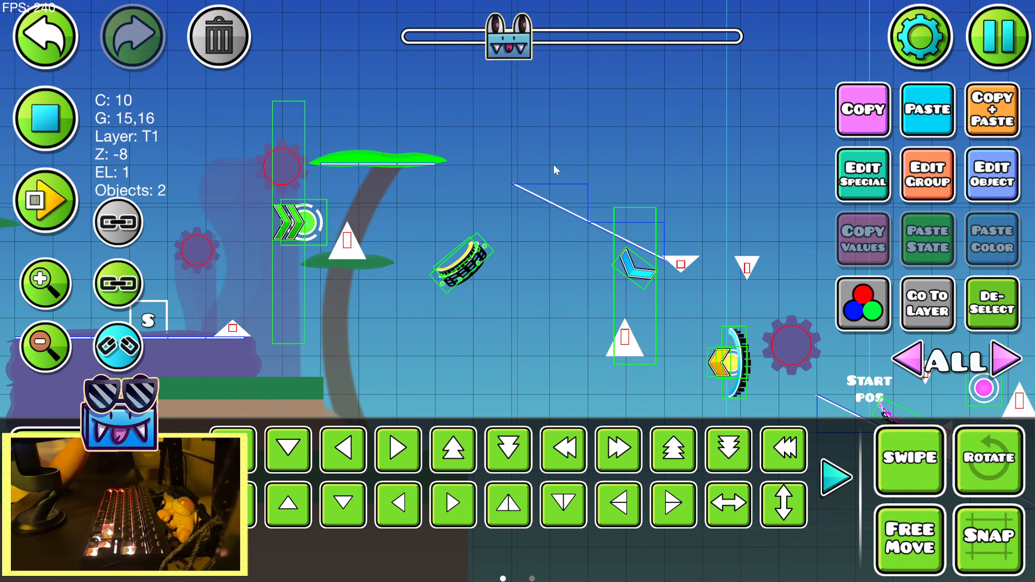
pyautogui.hotkey('ctrl', 'd')
pyautogui.press('d')
pyautogui.press('d')
pyautogui.press('d')
pyautogui.press('d')
pyautogui.press('d')
pyautogui.press('d')
pyautogui.press('s')
pyautogui.moveTo(695, 174); pyautogui.dragTo(531, 274)
# Rotate the copied canopy to the angle of the slope line and nudge it onto the line
pyautogui.click(46, 118)
pyautogui.press('r')
pyautogui.click(40, 290)
pyautogui.hotkey('shift', 's')
pyautogui.hotkey('shift', 's')
pyautogui.hotkey('shift', 's')
pyautogui.hotkey('shift', 's')
pyautogui.hotkey('shift', 's')
pyautogui.hotkey('shift', 's')
pyautogui.hotkey('shift', 'w')
pyautogui.click(184, 478)
pyautogui.click(673, 450)
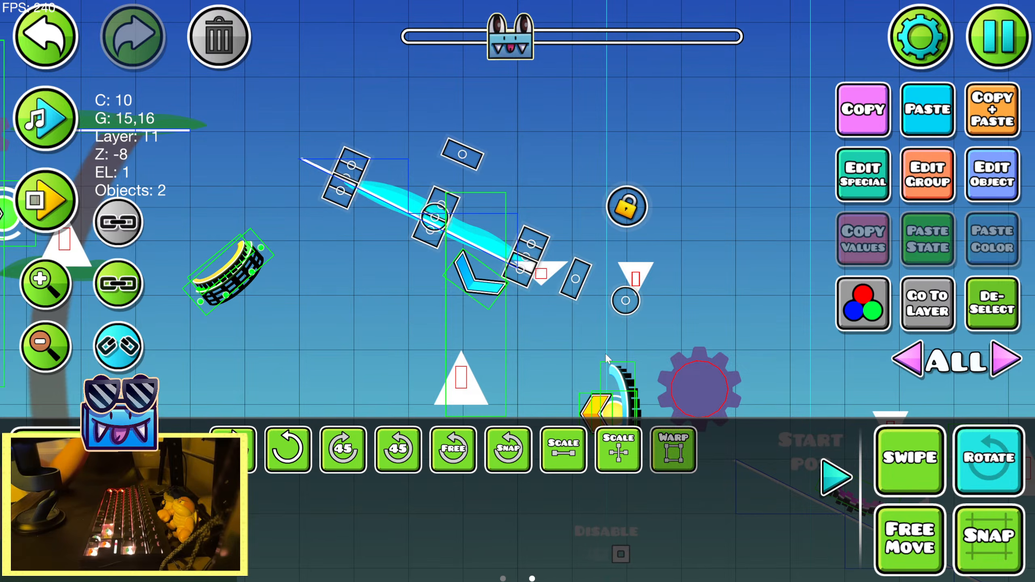
pyautogui.click(524, 258)
pyautogui.click(40, 37)
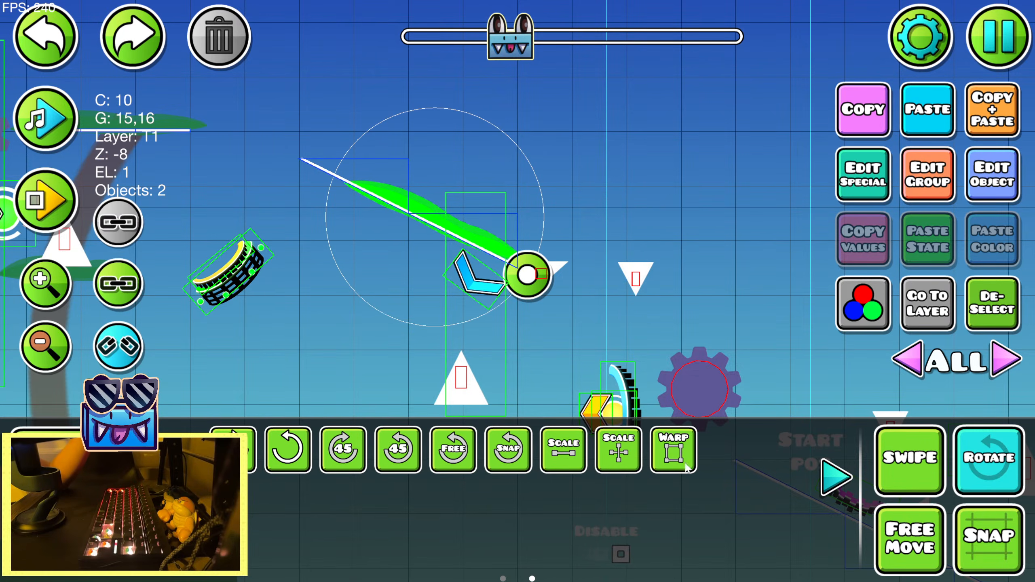
# Lengthen the angled canopy with the Warp tool and nudge it into line with the slope
pyautogui.hotkey('shift', 'w')
pyautogui.hotkey('shift', 'w')
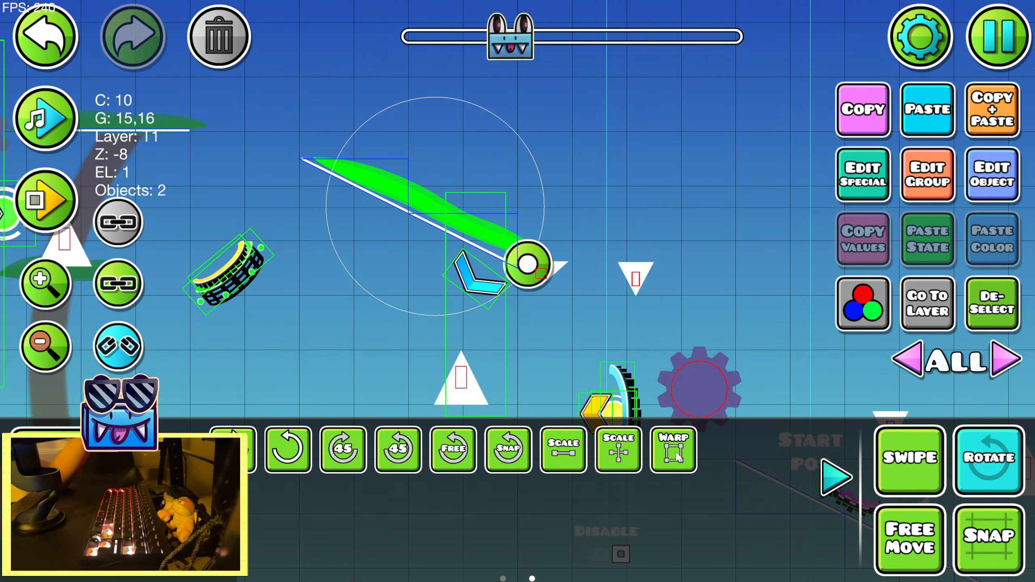
pyautogui.hotkey('shift', 's')
pyautogui.hotkey('shift', 's')
pyautogui.hotkey('shift', 's')
pyautogui.click(673, 450)
pyautogui.moveTo(549, 266); pyautogui.dragTo(567, 275)
pyautogui.click(671, 457)
pyautogui.hotkey('shift', 'a')
pyautogui.hotkey('shift', 'a')
pyautogui.hotkey('shift', 'w')
# Shorten the angled canopy with the Warp tool so it ends near the foot of the slope line
pyautogui.click(669, 458)
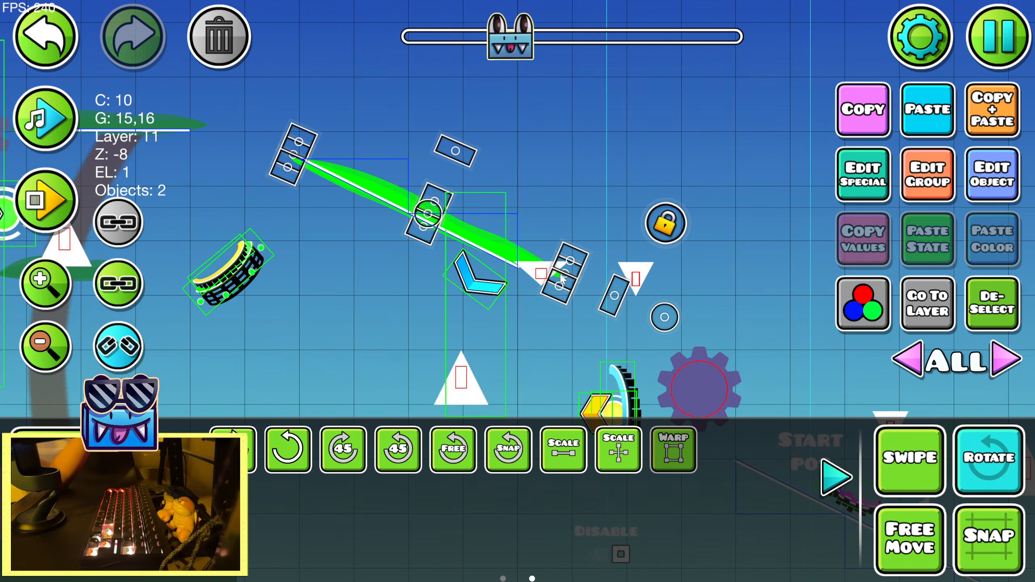
pyautogui.click(946, 316)
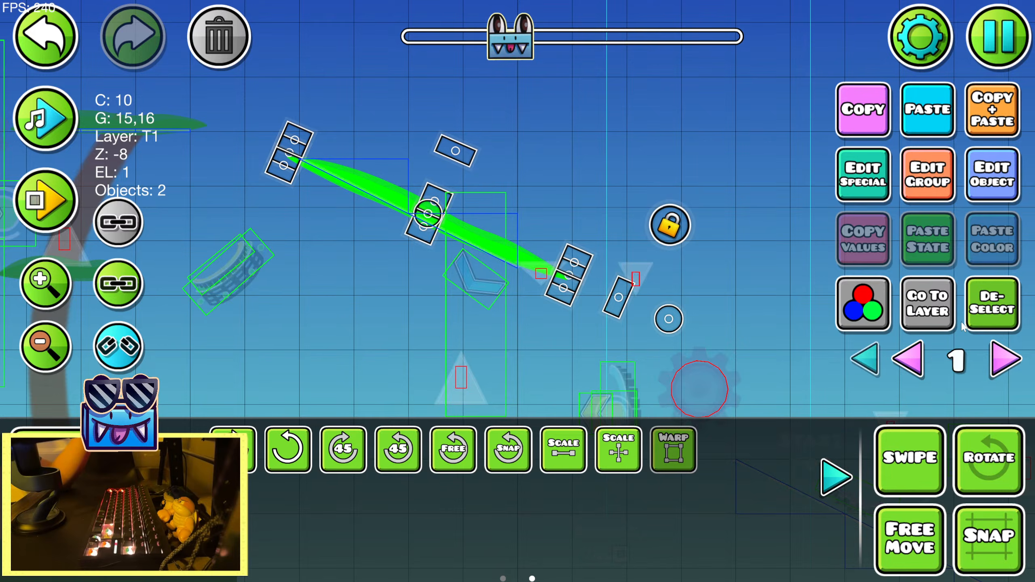
pyautogui.click(834, 478)
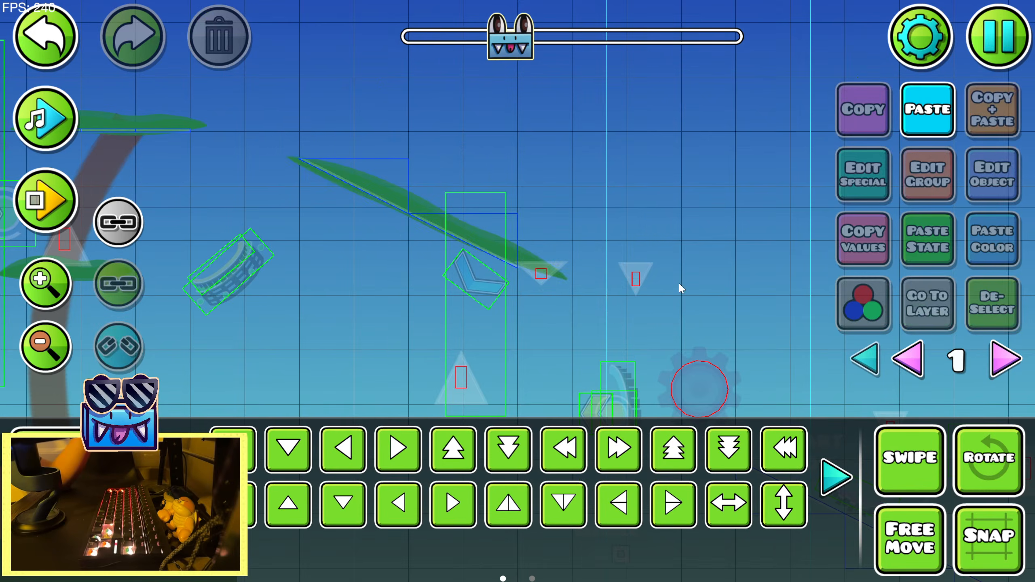
pyautogui.click(861, 358)
pyautogui.press('r')
pyautogui.click(957, 460)
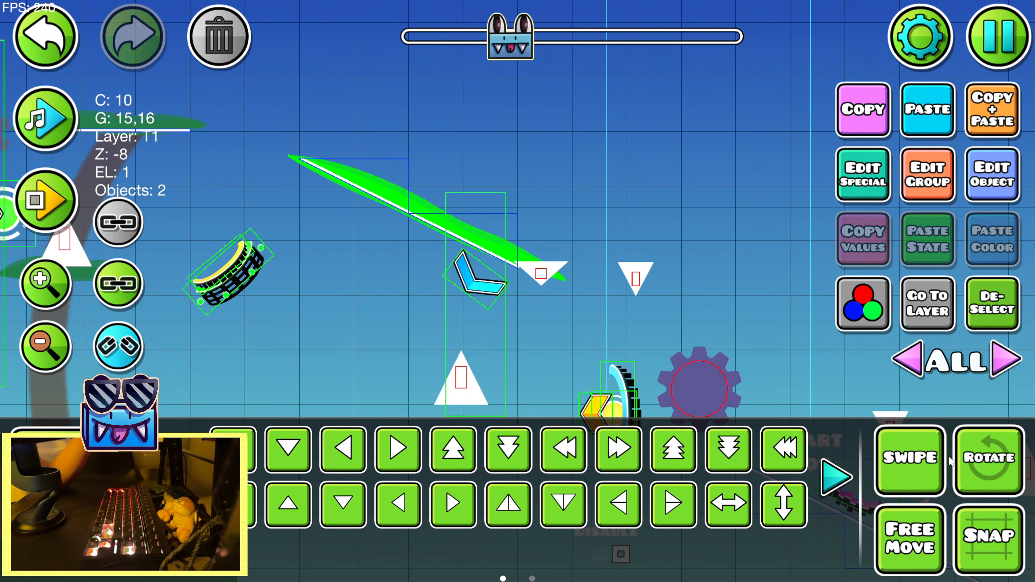
pyautogui.click(834, 478)
pyautogui.click(669, 463)
pyautogui.moveTo(569, 277); pyautogui.dragTo(540, 268)
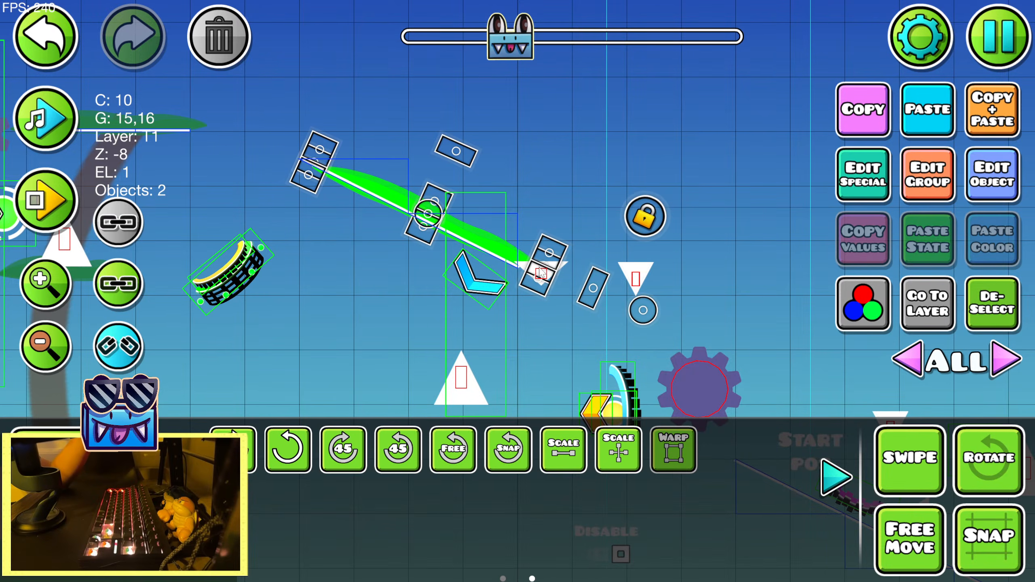
pyautogui.click(835, 489)
# Duplicate the slope's canopy and move the copy two small steps to the right
pyautogui.click(986, 126)
pyautogui.moveTo(681, 247); pyautogui.dragTo(630, 247)
pyautogui.press('d')
pyautogui.press('d')
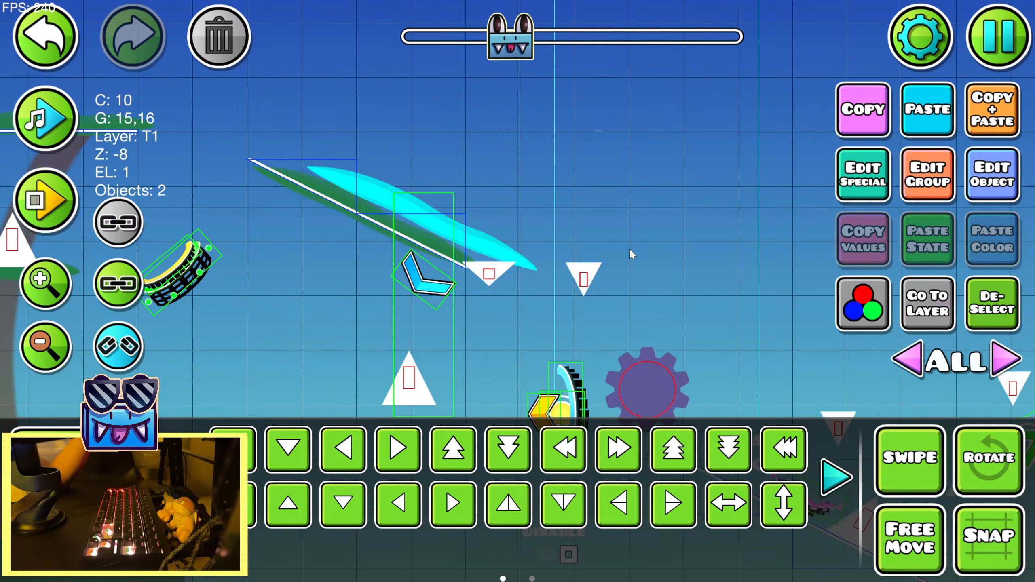
# Rotate the copied canopy to horizontal and nudge it over the two downward spikes beside the slope
pyautogui.press('r')
pyautogui.moveTo(575, 282); pyautogui.dragTo(648, 306)
pyautogui.hotkey('shift', 'w')
pyautogui.hotkey('shift', 'w')
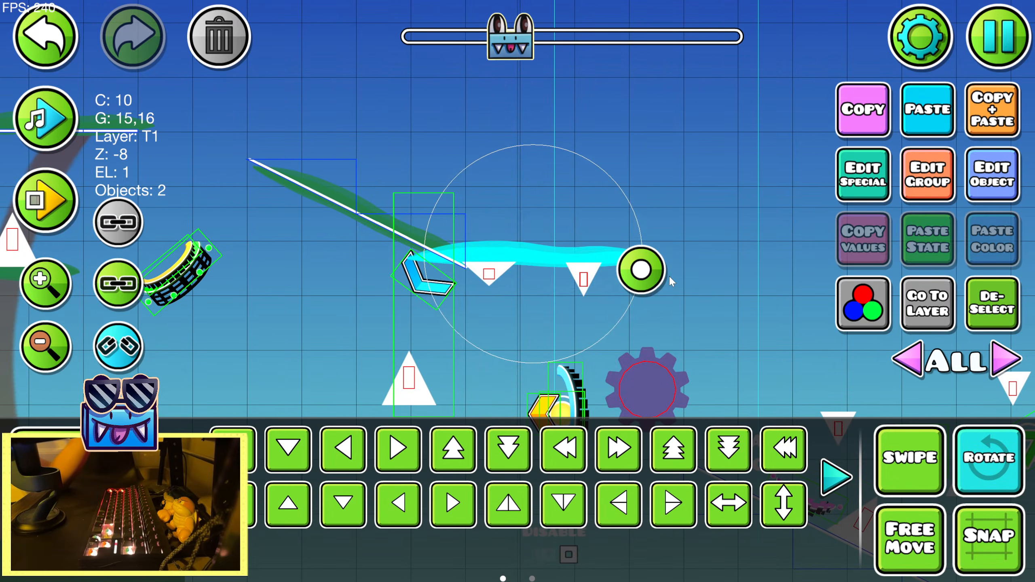
pyautogui.hotkey('shift', 's')
pyautogui.hotkey('shift', 'w')
# Shorten the horizontal canopy with the Warp tool, align it with the slope canopy's lower end and deselect it
pyautogui.click(835, 478)
pyautogui.click(665, 458)
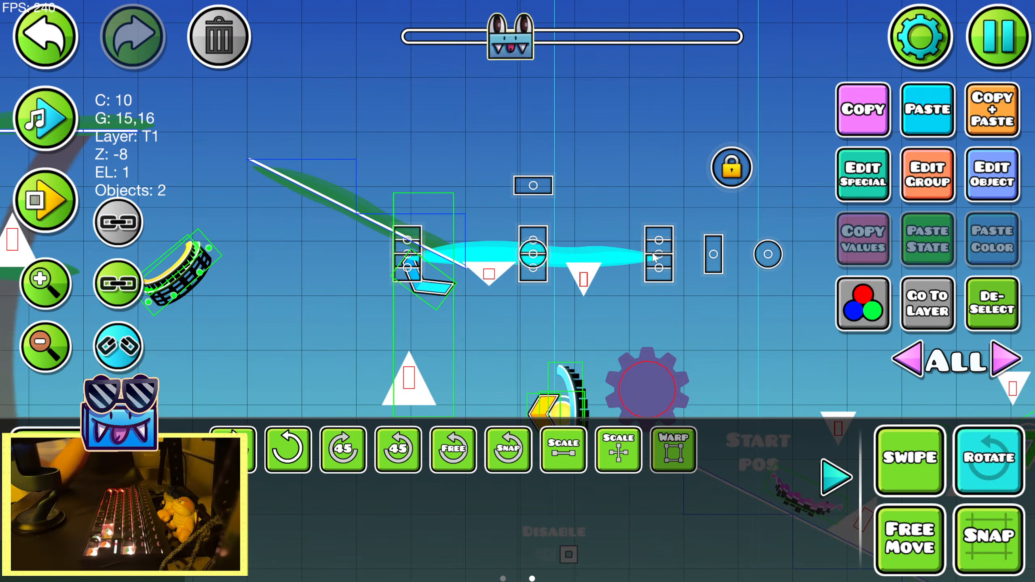
pyautogui.moveTo(653, 254); pyautogui.dragTo(611, 255)
pyautogui.click(666, 441)
pyautogui.hotkey('shift', 'a')
pyautogui.hotkey('shift', 'a')
pyautogui.hotkey('shift', 'a')
pyautogui.hotkey('shift', 'd')
pyautogui.hotkey('shift', 'd')
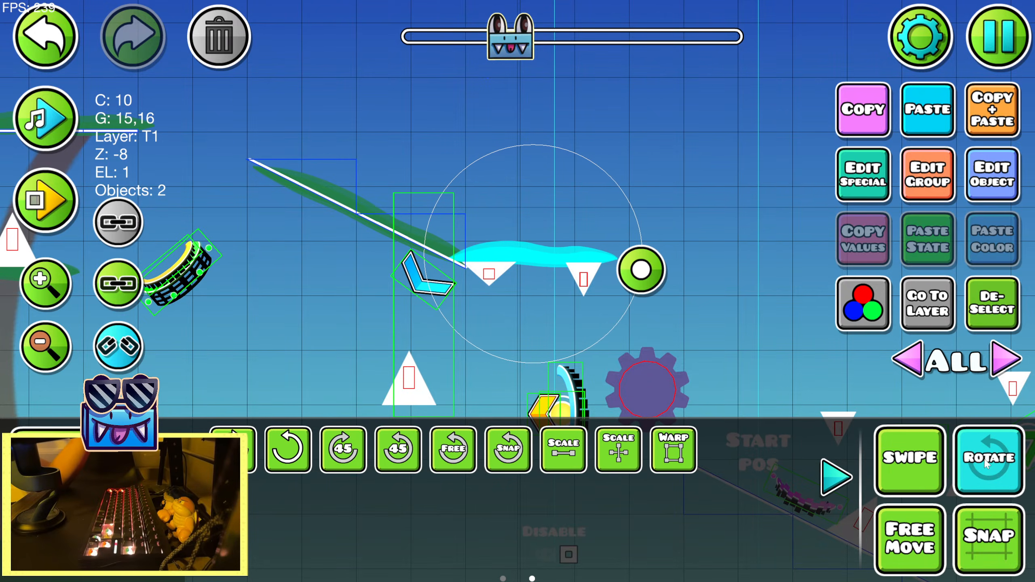
pyautogui.press('Delete')
pyautogui.click(837, 480)
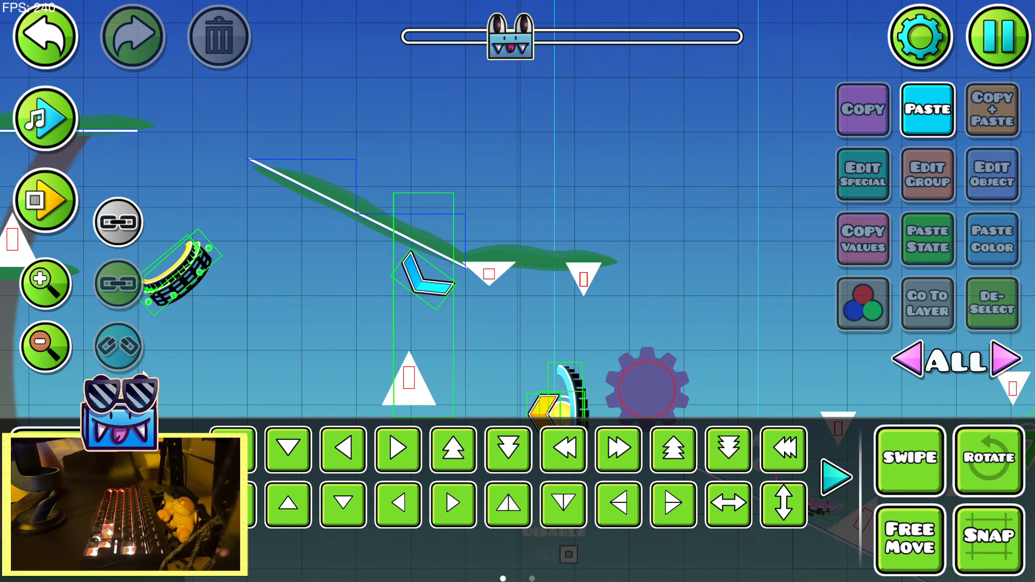
# Duplicate the curved tree trunk and move the copy under the junction of the sloped and horizontal canopies
pyautogui.click(38, 353)
pyautogui.moveTo(468, 202); pyautogui.dragTo(609, 190)
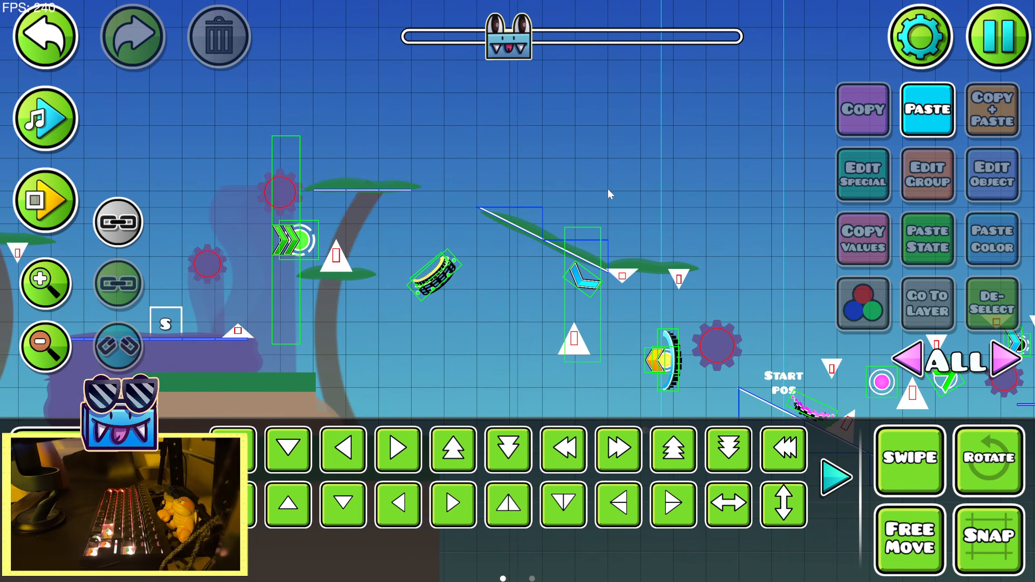
pyautogui.moveTo(575, 228); pyautogui.dragTo(726, 224)
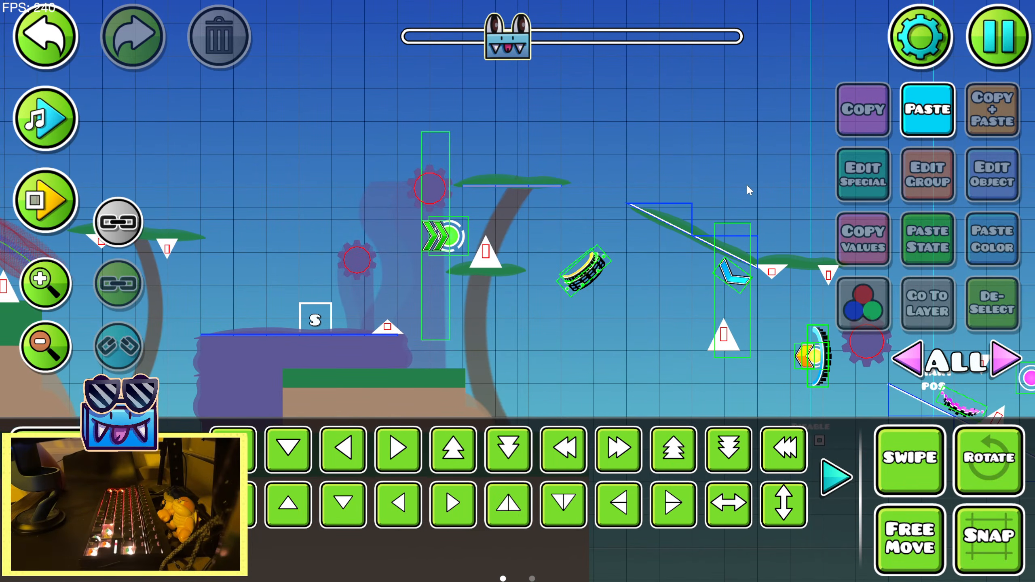
pyautogui.moveTo(703, 174); pyautogui.dragTo(487, 129)
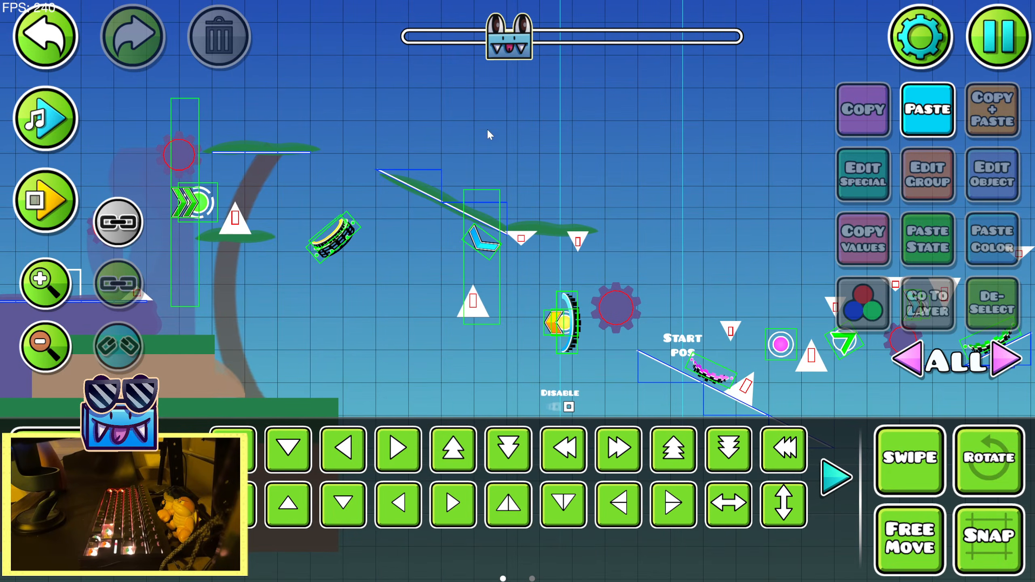
pyautogui.click(226, 324)
pyautogui.click(984, 116)
pyautogui.press('d')
pyautogui.press('d')
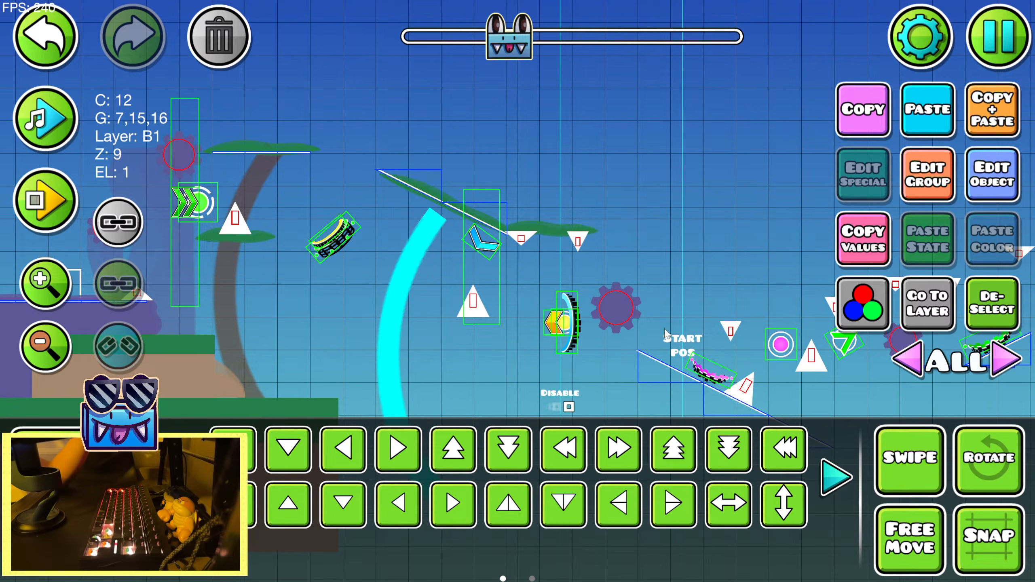
pyautogui.click(1012, 305)
# Place a canopy copy under the upright spike on the new trunk and narrow it with the Warp tool
pyautogui.click(556, 236)
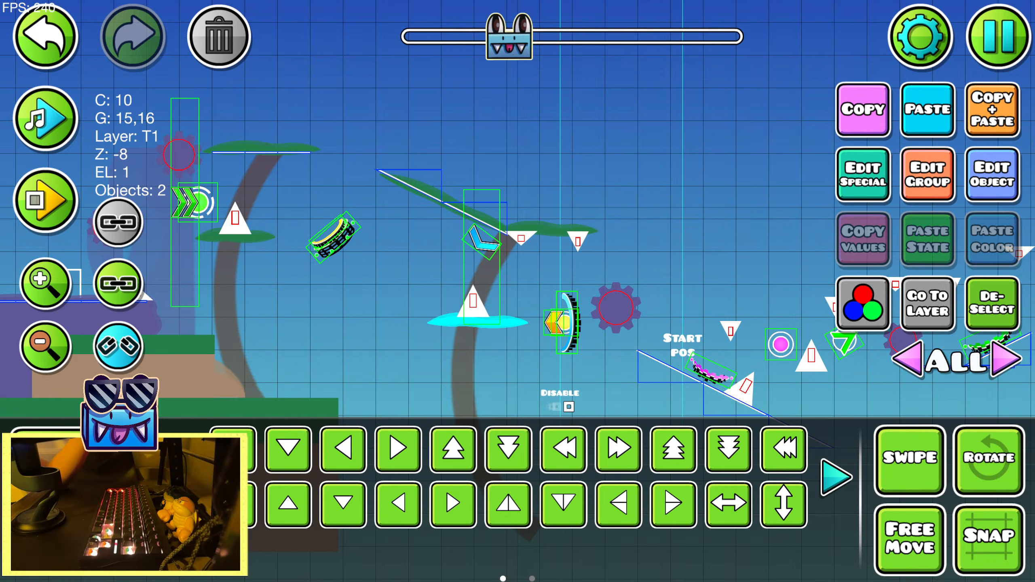
pyautogui.moveTo(330, 494); pyautogui.dragTo(254, 479)
pyautogui.click(679, 445)
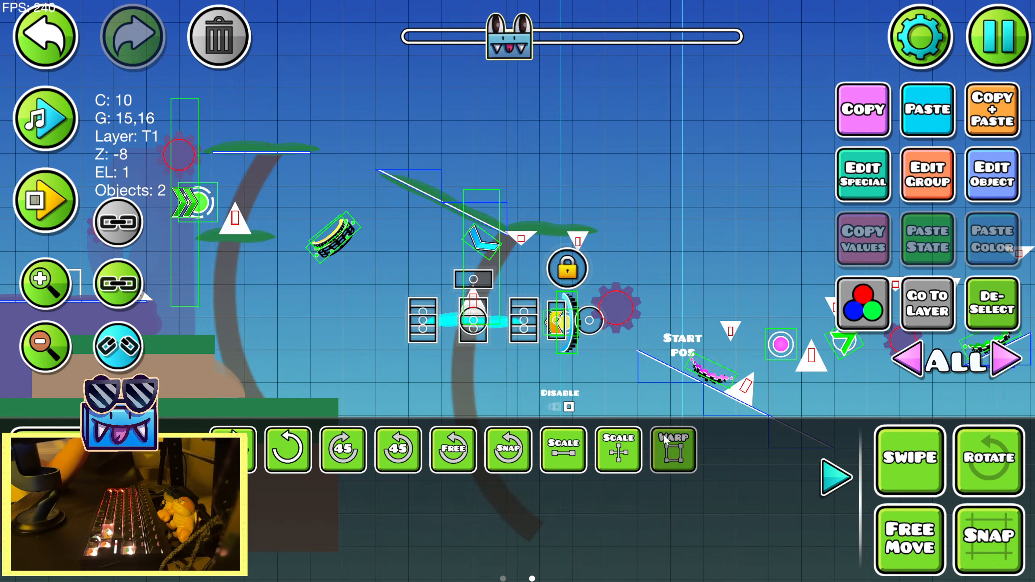
pyautogui.click(954, 348)
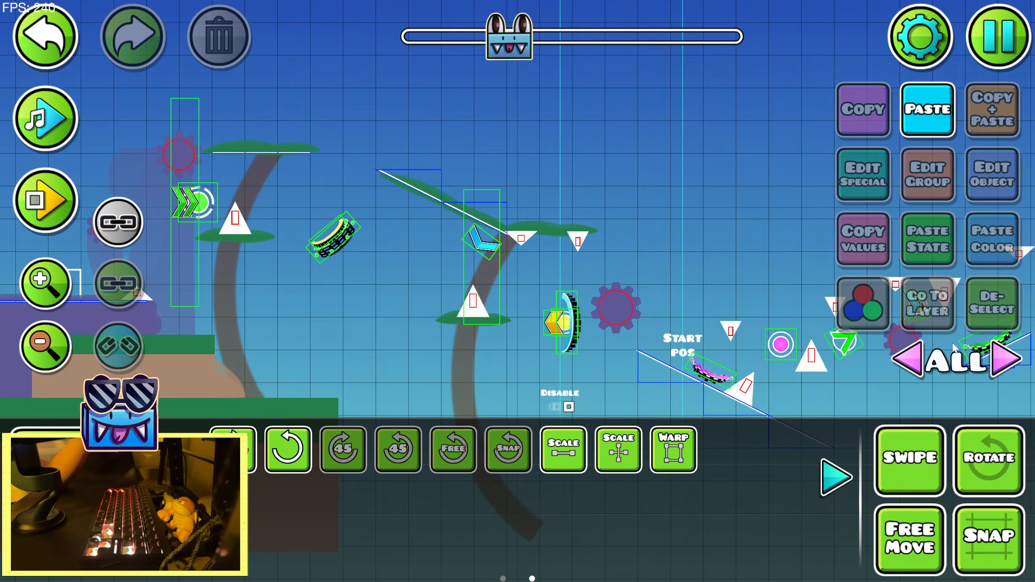
pyautogui.click(835, 477)
# Duplicate the top section of the purple rock platform and shift the copy to the right of the original
pyautogui.scroll(2, 485, 306)
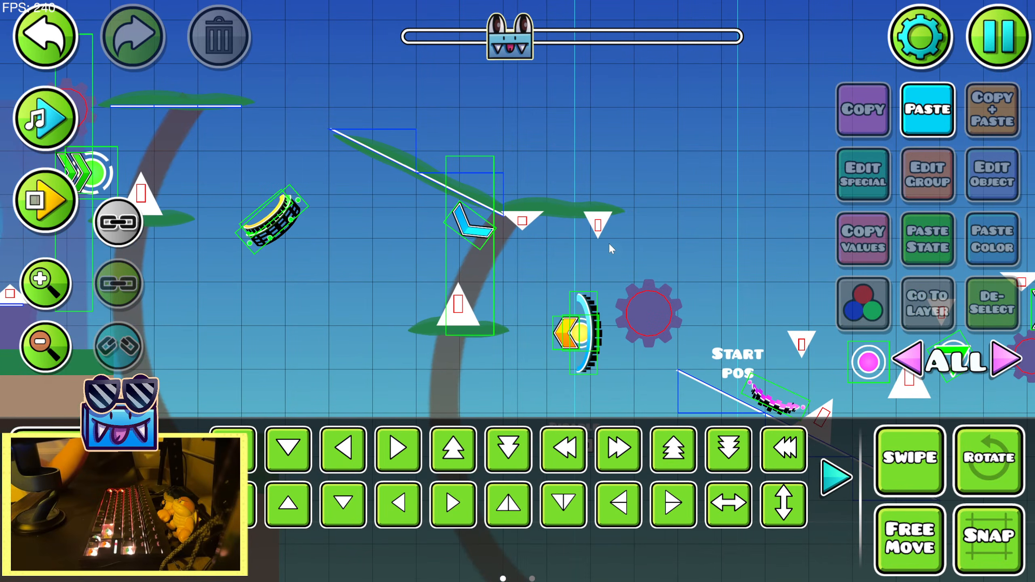
pyautogui.moveTo(715, 216); pyautogui.dragTo(554, 183)
pyautogui.moveTo(511, 209); pyautogui.dragTo(678, 141)
pyautogui.click(45, 343)
pyautogui.click(44, 343)
pyautogui.moveTo(523, 293); pyautogui.dragTo(599, 241)
pyautogui.moveTo(220, 235); pyautogui.dragTo(471, 234)
pyautogui.click(367, 232)
pyautogui.click(993, 108)
pyautogui.hotkey('shift', 'd')
pyautogui.hotkey('shift', 'd')
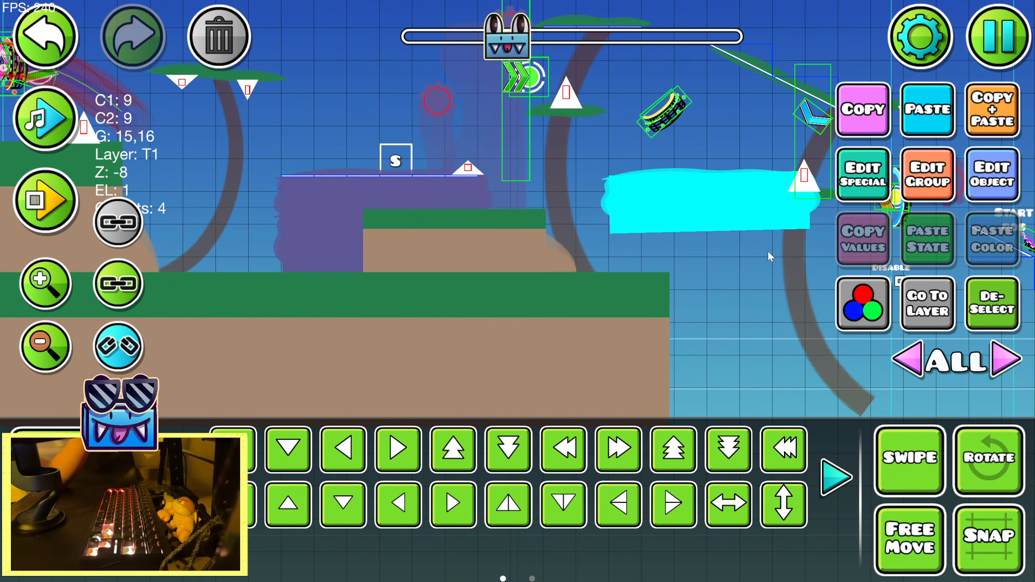
# Move the copied rock section right and down under the descending slope line at the start position
pyautogui.moveTo(768, 251); pyautogui.dragTo(405, 257)
pyautogui.press('d')
pyautogui.press('d')
pyautogui.press('d')
pyautogui.moveTo(717, 336); pyautogui.dragTo(565, 306)
pyautogui.press('d')
pyautogui.press('d')
pyautogui.press('d')
pyautogui.press('d')
pyautogui.press('d')
pyautogui.press('d')
pyautogui.press('d')
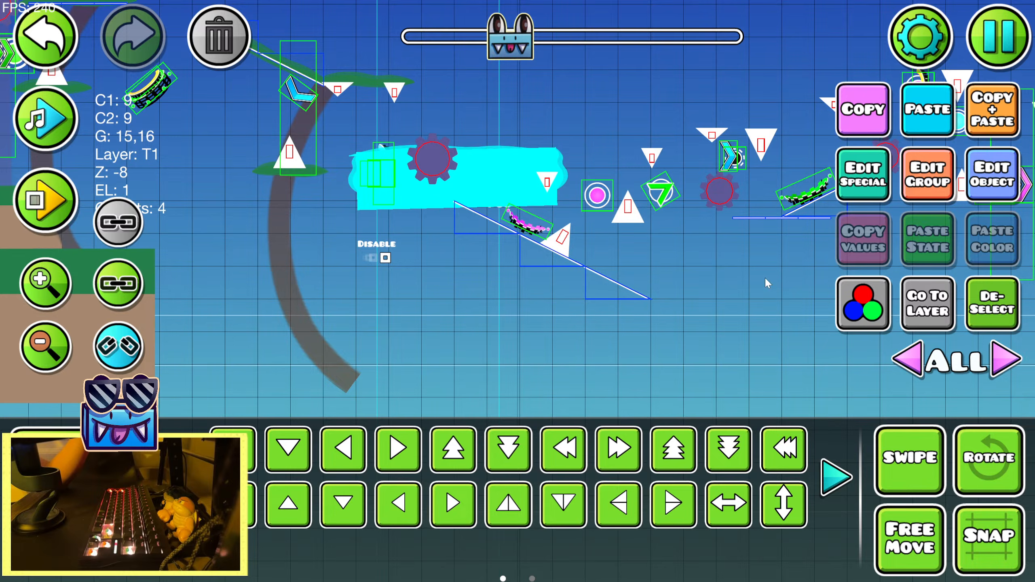
pyautogui.moveTo(692, 279); pyautogui.dragTo(577, 367)
pyautogui.press('s')
pyautogui.press('s')
# Rotate the rock section to match the descending line and nudge it directly beneath the line
pyautogui.press('r')
pyautogui.hotkey('shift', 'a')
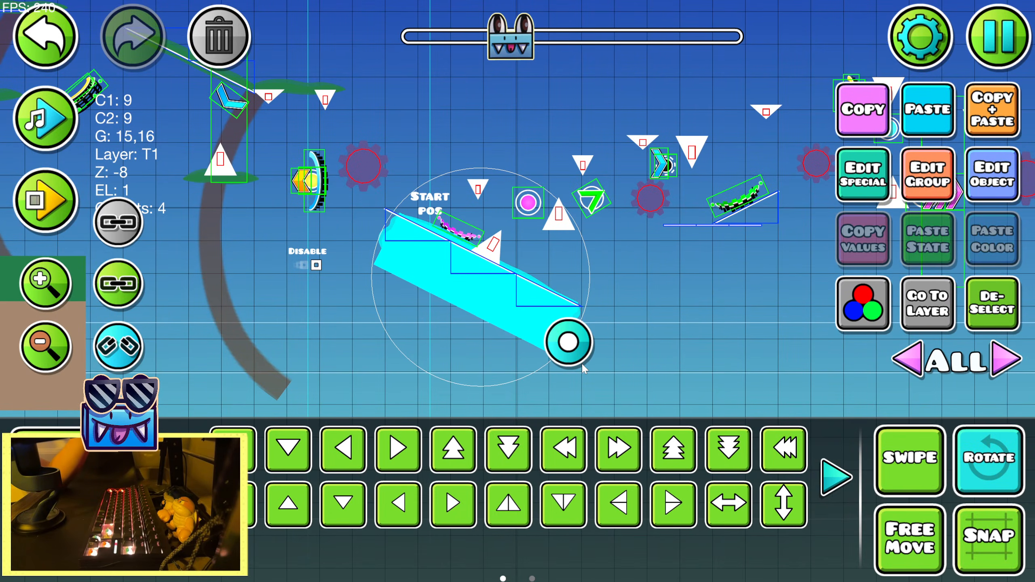
pyautogui.hotkey('shift', 's')
pyautogui.hotkey('shift', 's')
pyautogui.moveTo(582, 367); pyautogui.dragTo(578, 362)
# Duplicate the sloped rock section, lower the copy beneath it and turn it to a shallower angle
pyautogui.click(995, 123)
pyautogui.press('s')
pyautogui.hotkey('shift', 'a')
pyautogui.hotkey('shift', 'a')
pyautogui.hotkey('shift', 'a')
pyautogui.hotkey('shift', 'a')
pyautogui.hotkey('shift', 'a')
pyautogui.click(836, 477)
pyautogui.hotkey('shift', 's')
pyautogui.hotkey('shift', 's')
pyautogui.hotkey('shift', 's')
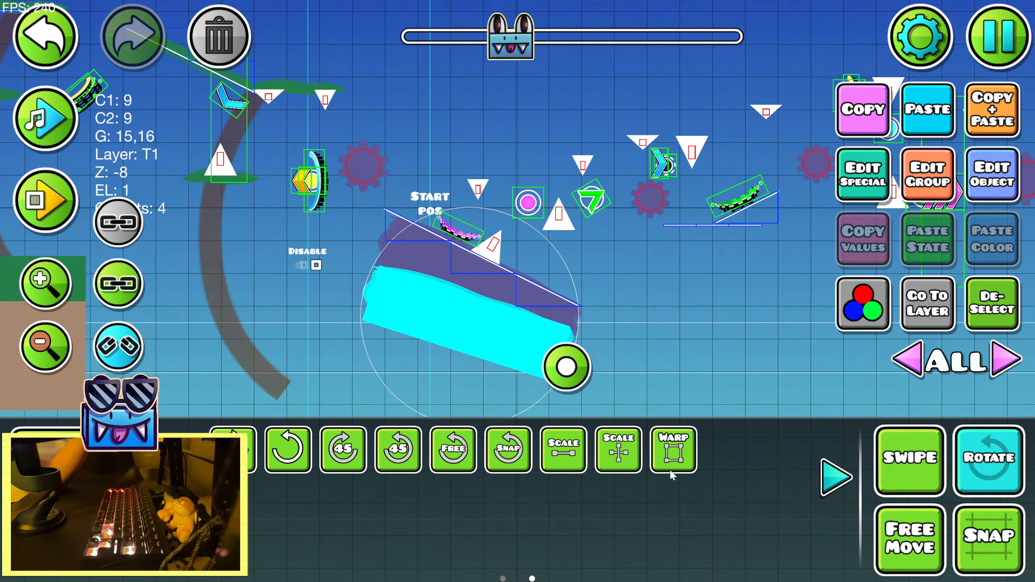
# Stretch the lower rock copy taller with the Warp tool and nudge it down
pyautogui.click(673, 454)
pyautogui.moveTo(487, 292); pyautogui.dragTo(494, 272)
pyautogui.hotkey('shift', 's')
pyautogui.hotkey('shift', 's')
pyautogui.hotkey('shift', 's')
pyautogui.hotkey('shift', 's')
pyautogui.hotkey('shift', 's')
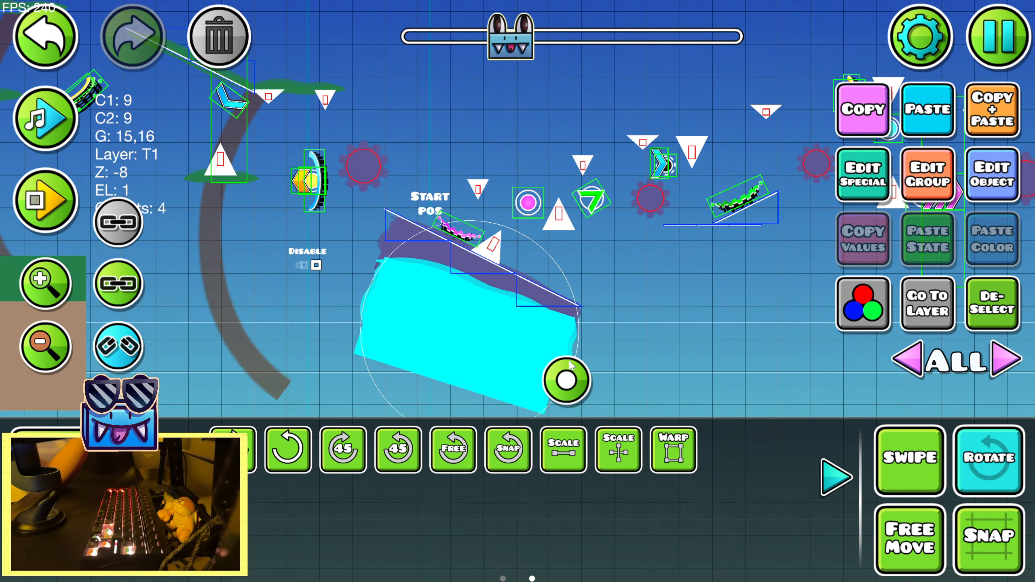
# Rotate the lower rock copy to nearly horizontal and nudge it left and down under the sloped rock
pyautogui.hotkey('shift', 'a')
pyautogui.hotkey('shift', 'a')
pyautogui.moveTo(572, 384); pyautogui.dragTo(578, 370)
pyautogui.hotkey('shift', 's')
pyautogui.hotkey('shift', 's')
pyautogui.hotkey('shift', 's')
pyautogui.hotkey('shift', 's')
pyautogui.hotkey('shift', 's')
# Enlarge the lower rock copy's height slightly with the Warp tool to join the sloped rock, then deselect it
pyautogui.click(672, 466)
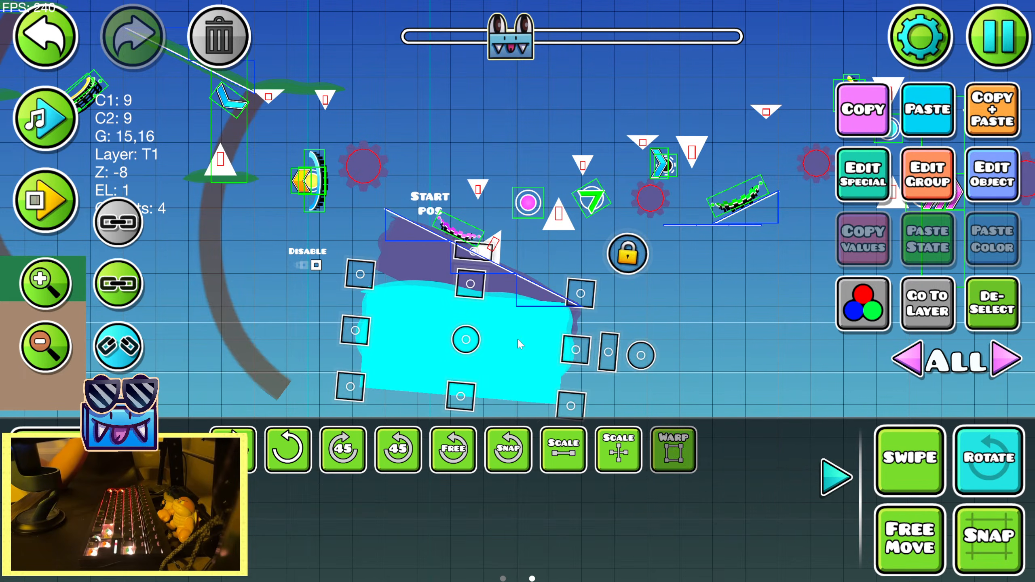
pyautogui.hotkey('shift', 'w')
pyautogui.hotkey('shift', 'w')
pyautogui.hotkey('shift', 'w')
pyautogui.hotkey('shift', 'w')
pyautogui.hotkey('shift', 'w')
pyautogui.click(992, 302)
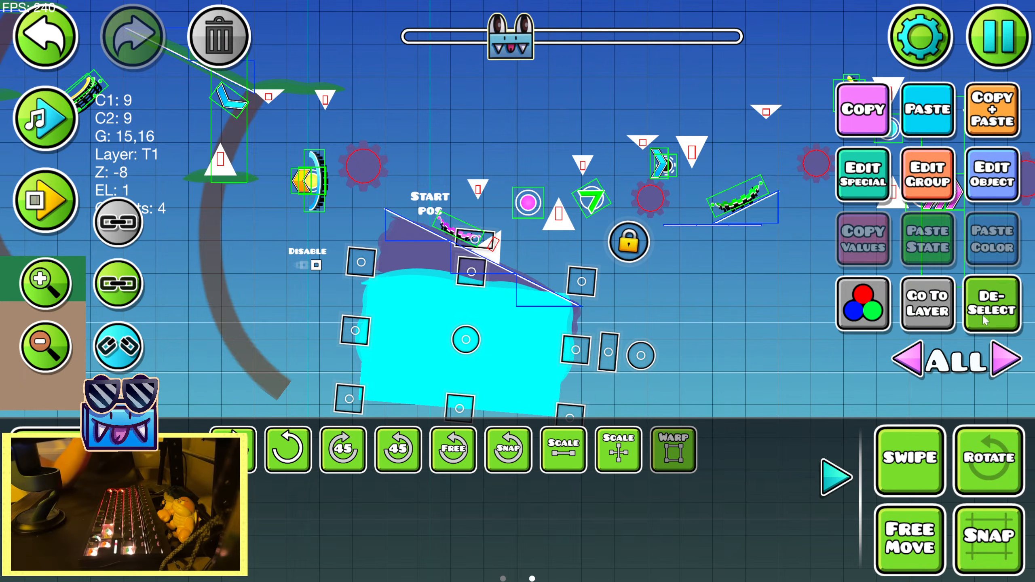
pyautogui.click(836, 478)
# Duplicate the lower rock section, place the copy below it and nudge it up and left to extend the cliff downward
pyautogui.click(536, 396)
pyautogui.moveTo(586, 346); pyautogui.dragTo(574, 418)
pyautogui.click(975, 118)
pyautogui.moveTo(726, 376); pyautogui.dragTo(622, 245)
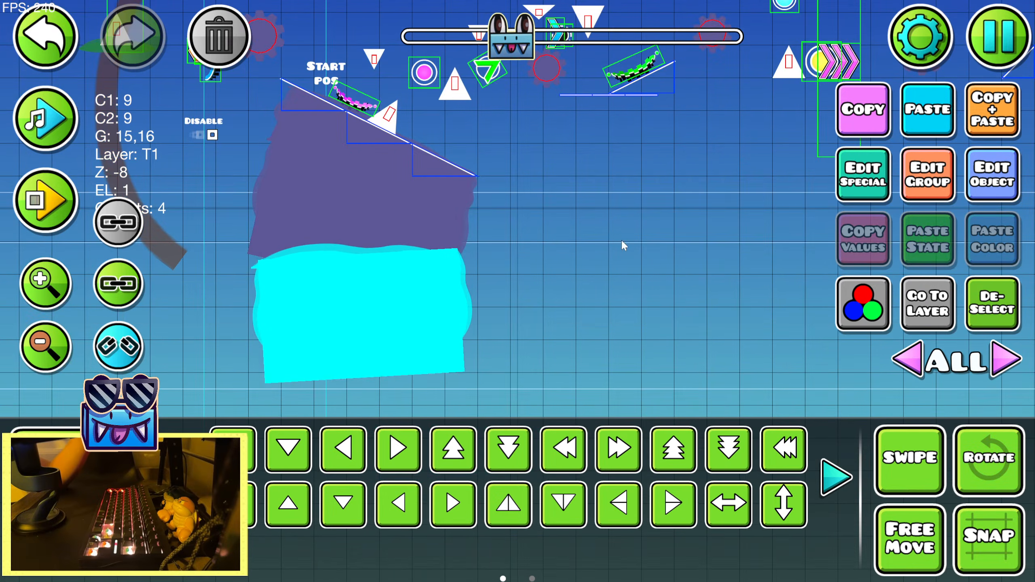
pyautogui.click(274, 494)
pyautogui.hotkey('shift', 'w')
pyautogui.hotkey('shift', 'w')
pyautogui.hotkey('shift', 'a')
pyautogui.hotkey('shift', 'a')
pyautogui.click(992, 307)
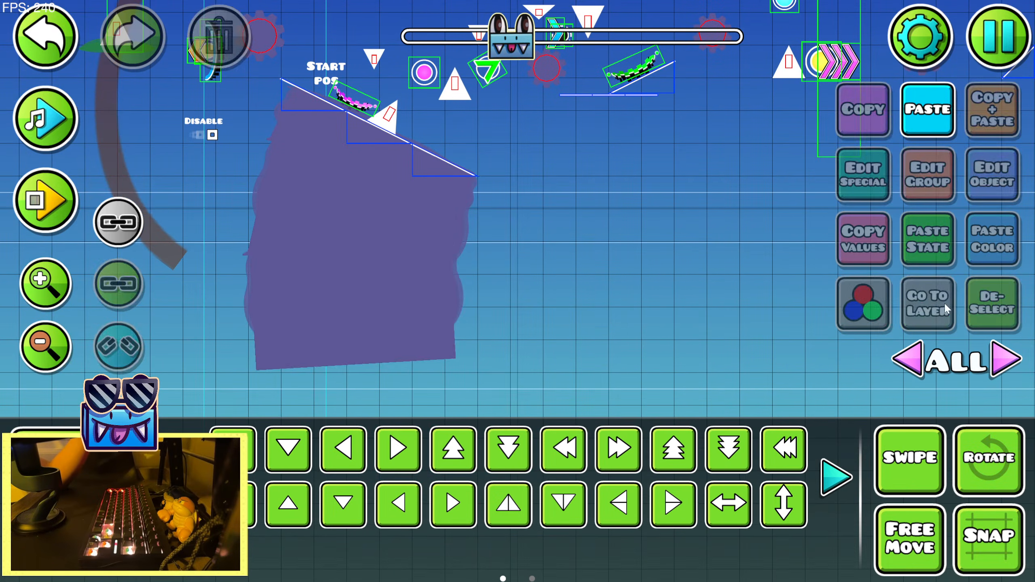
# Duplicate the wavy rock column near the purple platform and move the copy beneath the sawblade left of the sloped cliff
pyautogui.moveTo(649, 278); pyautogui.dragTo(726, 396)
pyautogui.moveTo(524, 248); pyautogui.dragTo(714, 305)
pyautogui.moveTo(369, 329); pyautogui.dragTo(644, 300)
pyautogui.moveTo(438, 275); pyautogui.dragTo(563, 261)
pyautogui.click(490, 131)
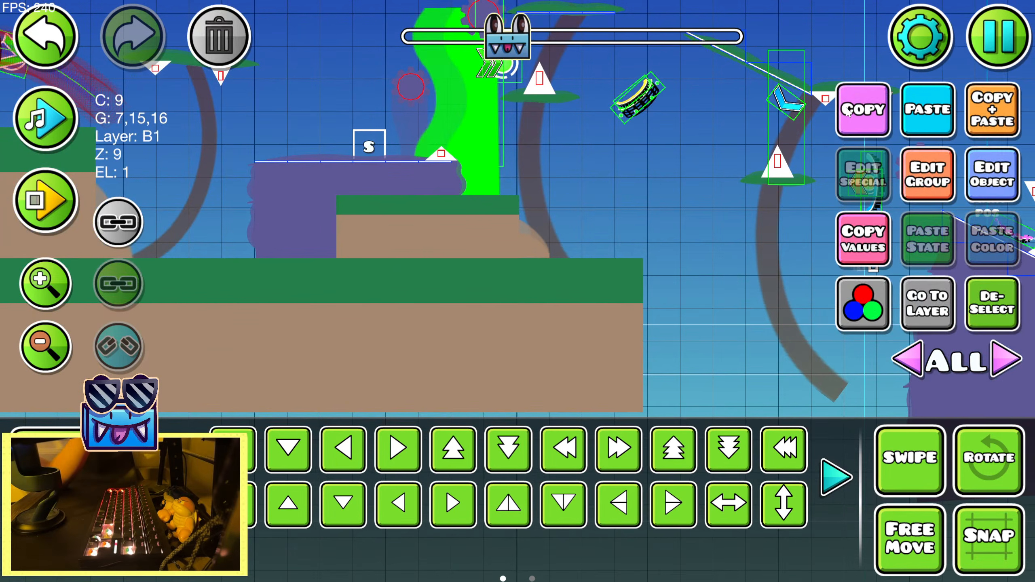
pyautogui.moveTo(698, 142); pyautogui.dragTo(484, 163)
pyautogui.click(930, 123)
pyautogui.moveTo(591, 253); pyautogui.dragTo(436, 257)
pyautogui.press('s')
pyautogui.press('s')
pyautogui.press('d')
pyautogui.press('d')
pyautogui.press('d')
pyautogui.press('d')
pyautogui.press('d')
pyautogui.press('d')
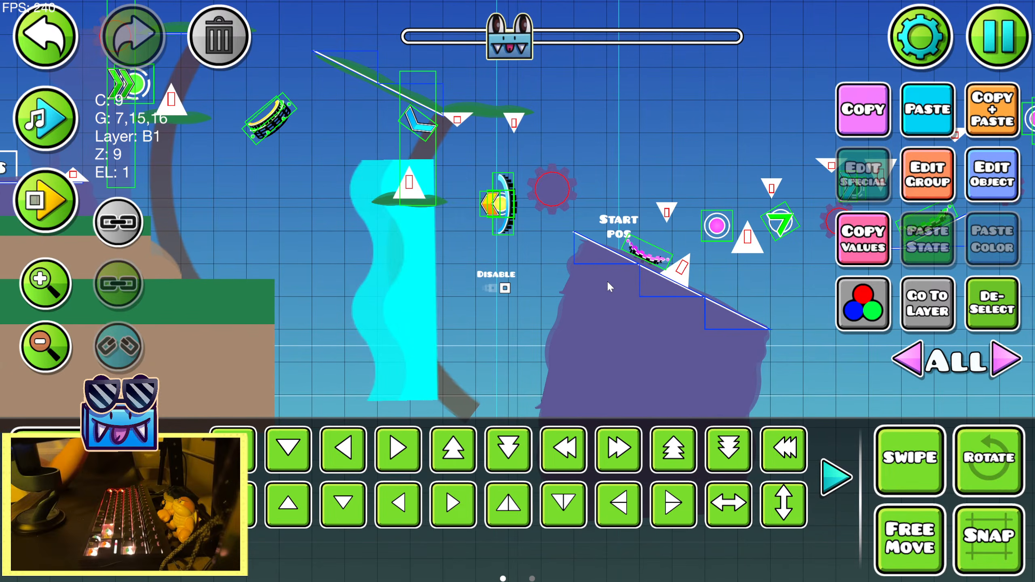
pyautogui.press('s')
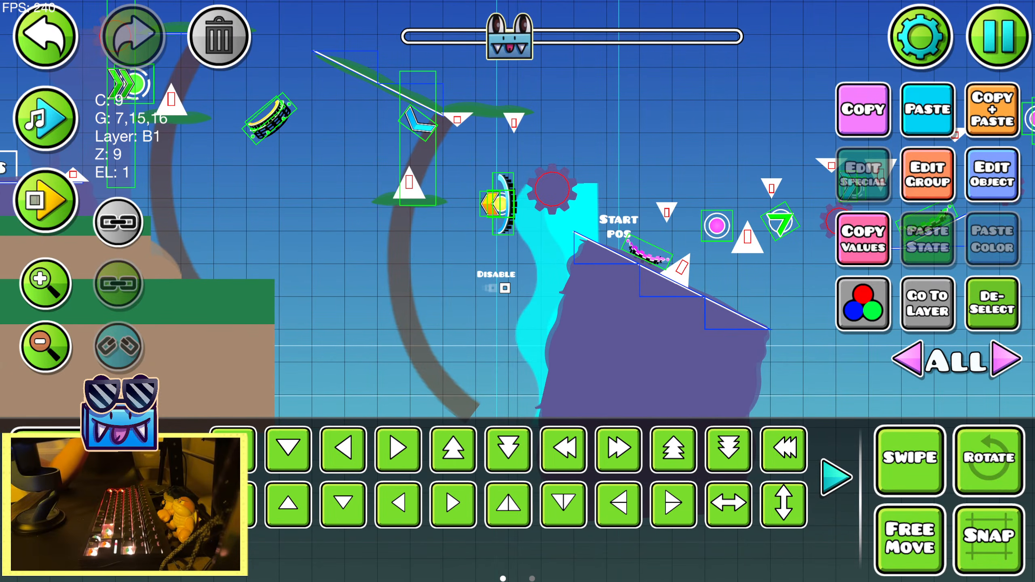
# Narrow the column copy with the Warp tool to fit beneath the sawblade, then deselect it
pyautogui.click(836, 477)
pyautogui.click(664, 450)
pyautogui.moveTo(608, 307); pyautogui.dragTo(586, 306)
pyautogui.click(992, 303)
pyautogui.click(836, 478)
# Duplicate the wide ground block below the purple platform and move the copy to the area right of the sloped cliff
pyautogui.moveTo(791, 335); pyautogui.dragTo(571, 337)
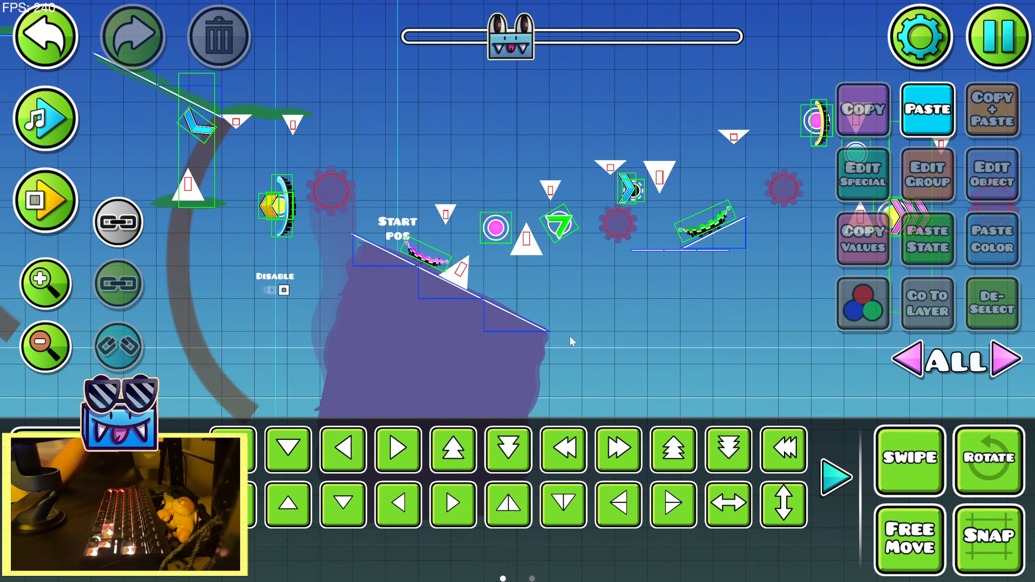
pyautogui.moveTo(512, 290)
pyautogui.mouseDown()
pyautogui.moveTo(651, 316)
pyautogui.moveTo(486, 314)
pyautogui.moveTo(524, 307)
pyautogui.moveTo(506, 294)
pyautogui.moveTo(490, 249)
pyautogui.moveTo(704, 282)
pyautogui.mouseUp()
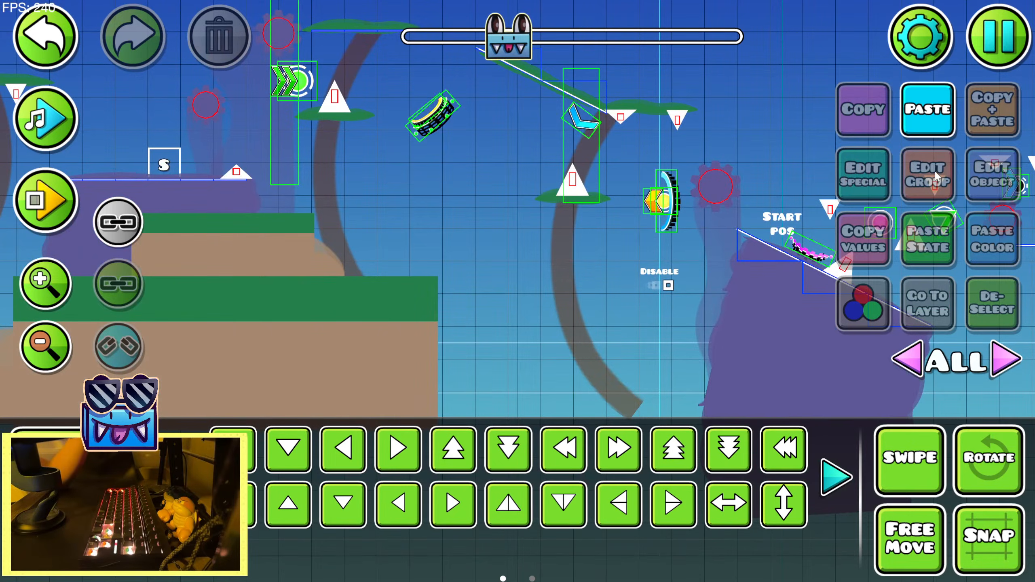
pyautogui.click(306, 352)
pyautogui.click(525, 228)
pyautogui.click(45, 37)
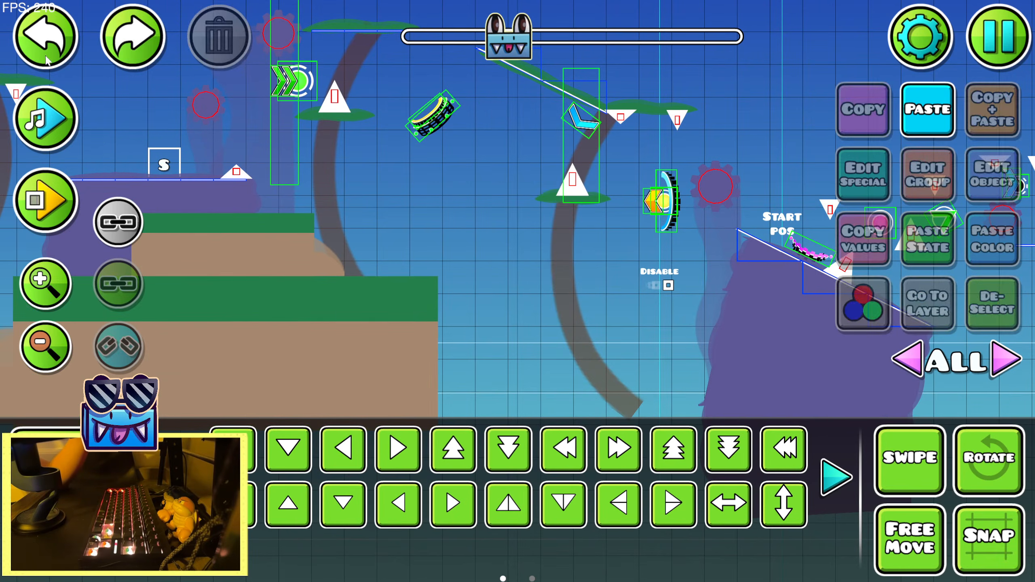
pyautogui.click(310, 346)
pyautogui.click(994, 103)
pyautogui.moveTo(675, 319); pyautogui.dragTo(320, 302)
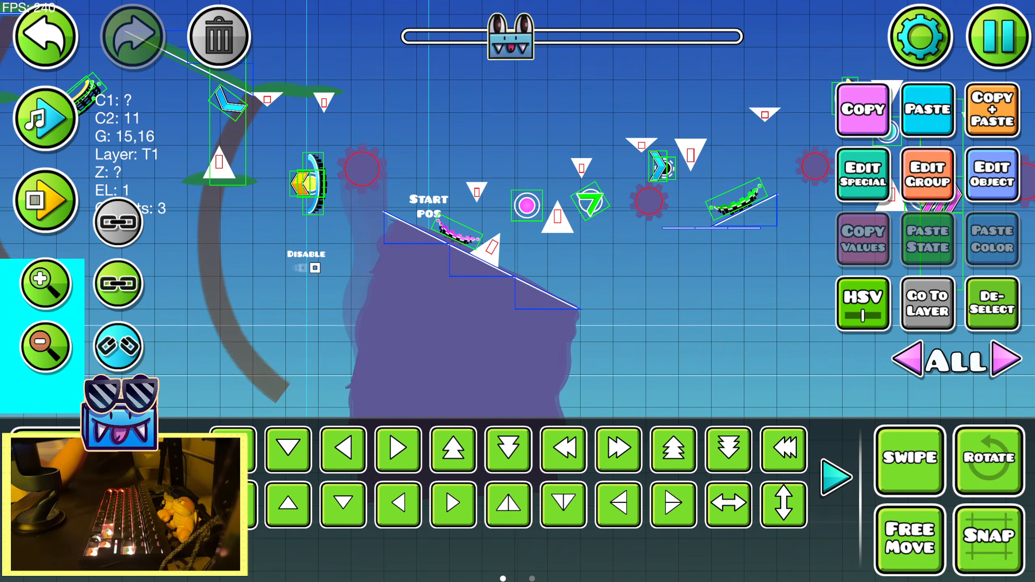
pyautogui.click(236, 505)
pyautogui.click(235, 505)
pyautogui.click(236, 505)
pyautogui.click(236, 505)
pyautogui.click(236, 505)
pyautogui.click(236, 505)
pyautogui.moveTo(648, 306); pyautogui.dragTo(383, 298)
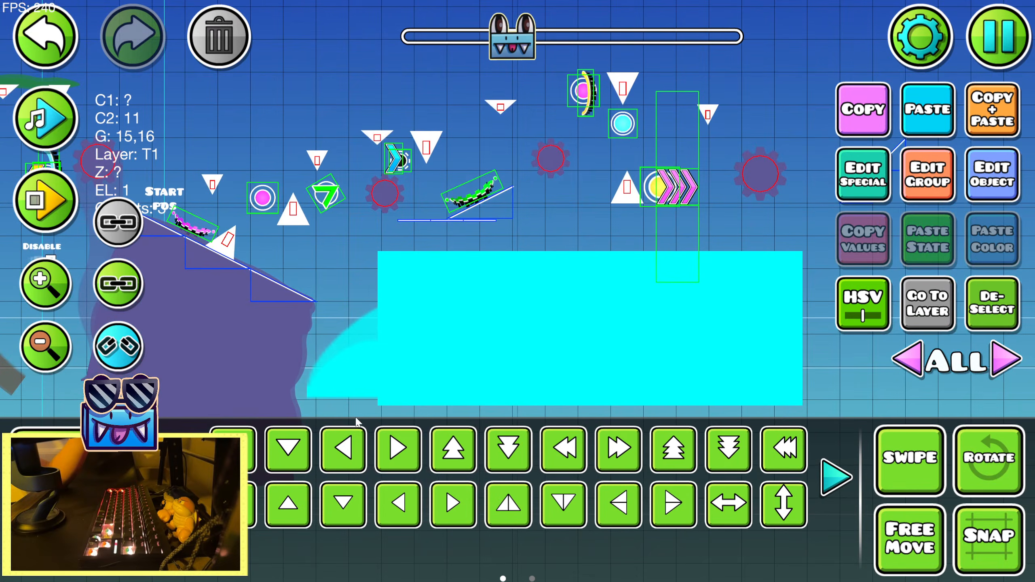
pyautogui.click(398, 503)
# Shrink the ground copy's width to roughly half with the Warp tool and shift it left
pyautogui.click(180, 477)
pyautogui.click(674, 449)
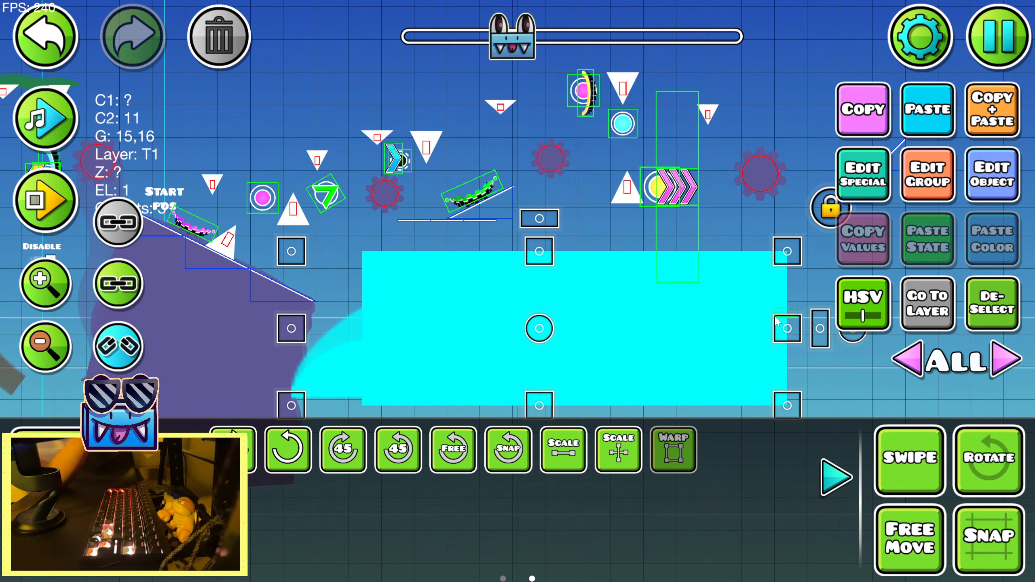
pyautogui.moveTo(794, 328); pyautogui.dragTo(610, 326)
pyautogui.press('a')
pyautogui.press('a')
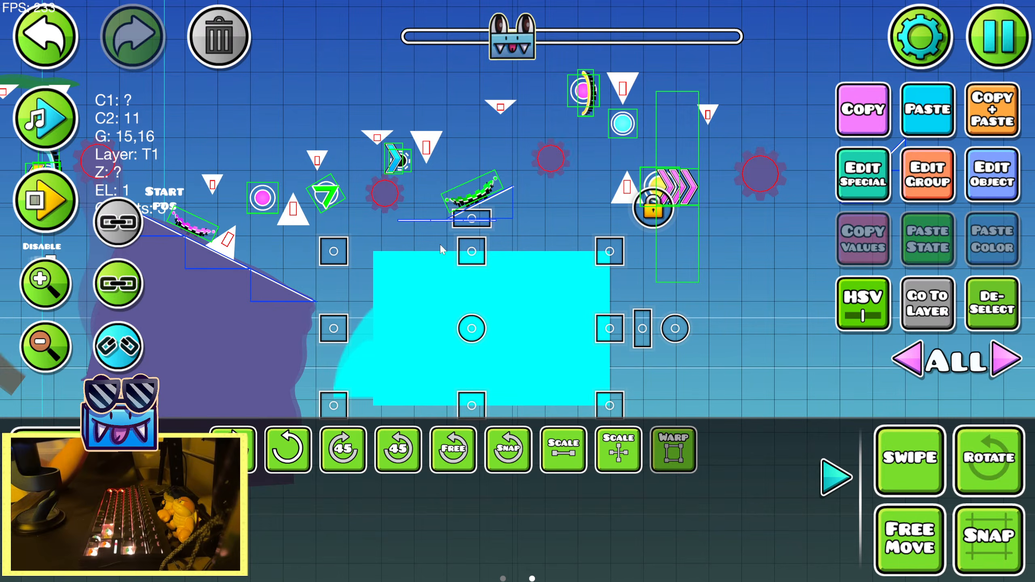
# Raise the ground copy to the flat line under the small ramp, align its left edge and narrow it further
pyautogui.press('w')
pyautogui.hotkey('shift', 'd')
pyautogui.hotkey('shift', 'd')
pyautogui.hotkey('shift', 'd')
pyautogui.hotkey('shift', 'd')
pyautogui.hotkey('shift', 'd')
pyautogui.hotkey('shift', 'd')
pyautogui.hotkey('shift', 'd')
pyautogui.hotkey('shift', 'd')
pyautogui.hotkey('shift', 'd')
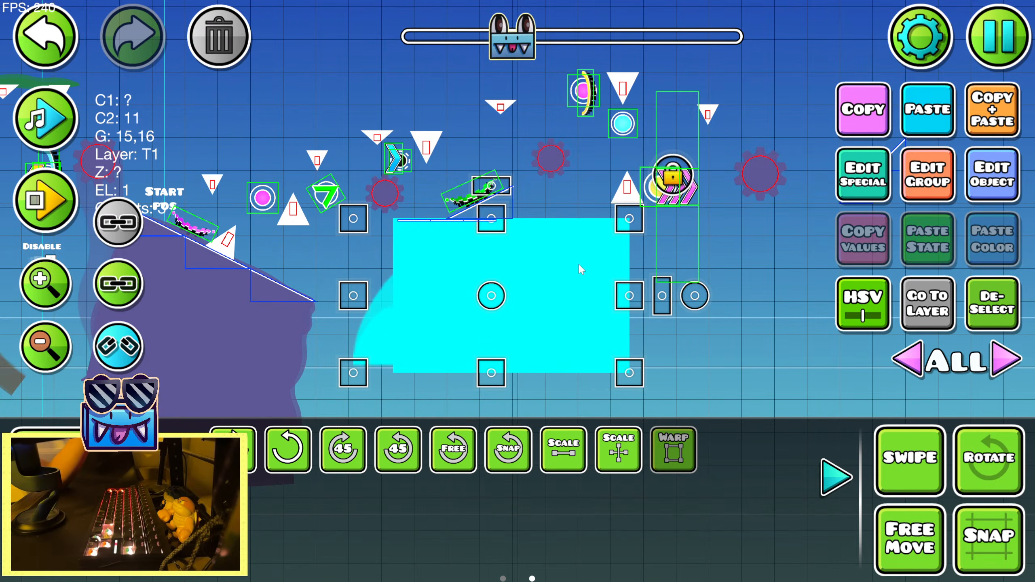
pyautogui.moveTo(634, 290); pyautogui.dragTo(558, 289)
pyautogui.press('a')
pyautogui.click(825, 479)
# Duplicate the narrowed ground block, flip the copy horizontally and move it right and slightly down
pyautogui.click(991, 118)
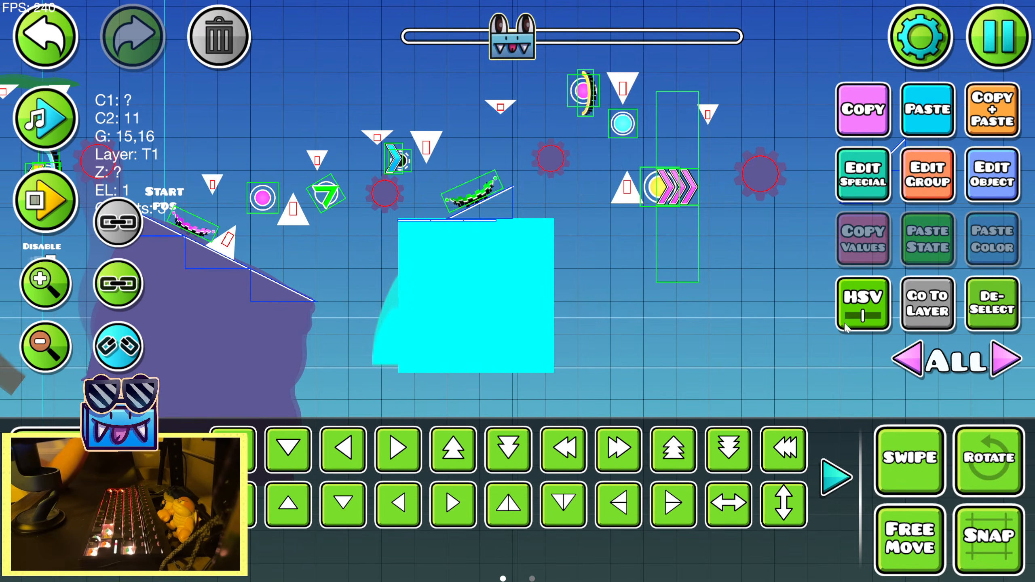
pyautogui.moveTo(795, 339); pyautogui.dragTo(612, 321)
pyautogui.press('d')
pyautogui.press('d')
pyautogui.press('d')
pyautogui.press('d')
pyautogui.click(734, 506)
pyautogui.press('d')
pyautogui.press('d')
pyautogui.press('s')
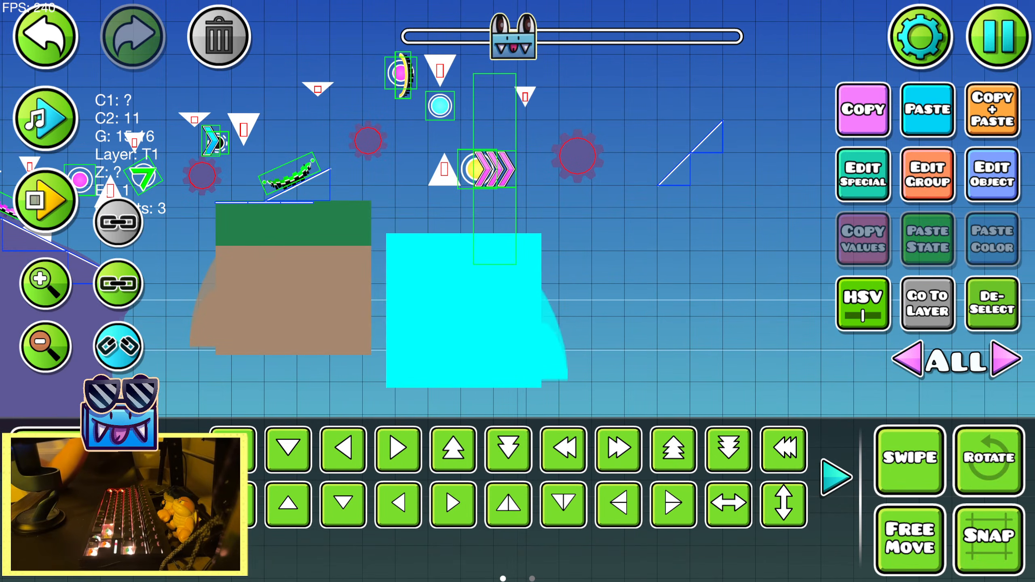
# Widen the flipped ground copy with the Warp tool and move it right so it meets the first block
pyautogui.click(836, 477)
pyautogui.click(674, 449)
pyautogui.moveTo(568, 312); pyautogui.dragTo(626, 325)
pyautogui.press('d')
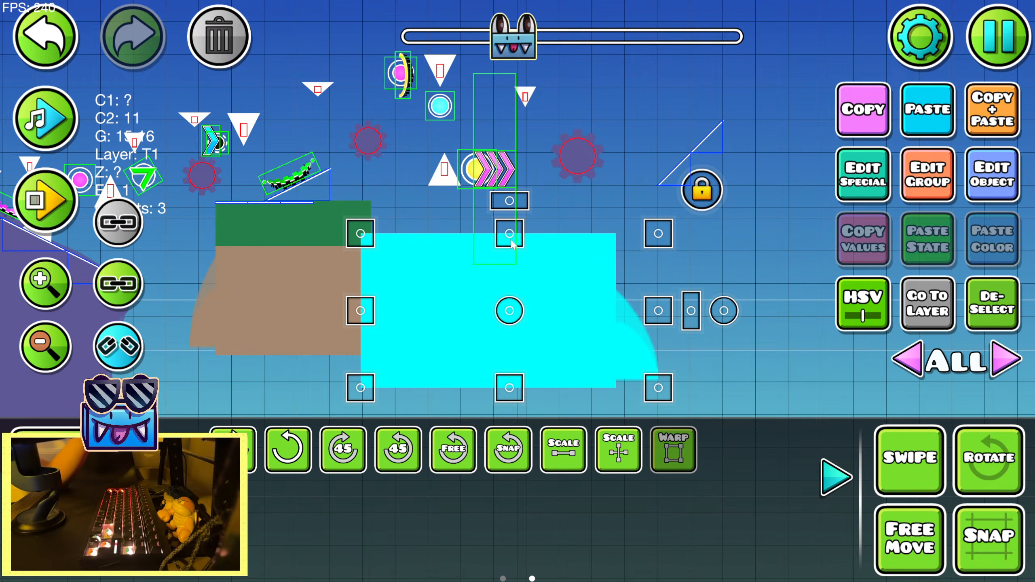
# Reduce the flipped ground copy's height, widen it a little more and nudge it right
pyautogui.moveTo(509, 239); pyautogui.dragTo(510, 257)
pyautogui.hotkey('shift', 's')
pyautogui.hotkey('shift', 'd')
pyautogui.hotkey('shift', 'd')
pyautogui.moveTo(661, 318); pyautogui.dragTo(684, 322)
pyautogui.hotkey('shift', 'd')
pyautogui.hotkey('shift', 'd')
pyautogui.hotkey('shift', 'd')
pyautogui.hotkey('shift', 'd')
pyautogui.hotkey('shift', 'd')
pyautogui.hotkey('shift', 'd')
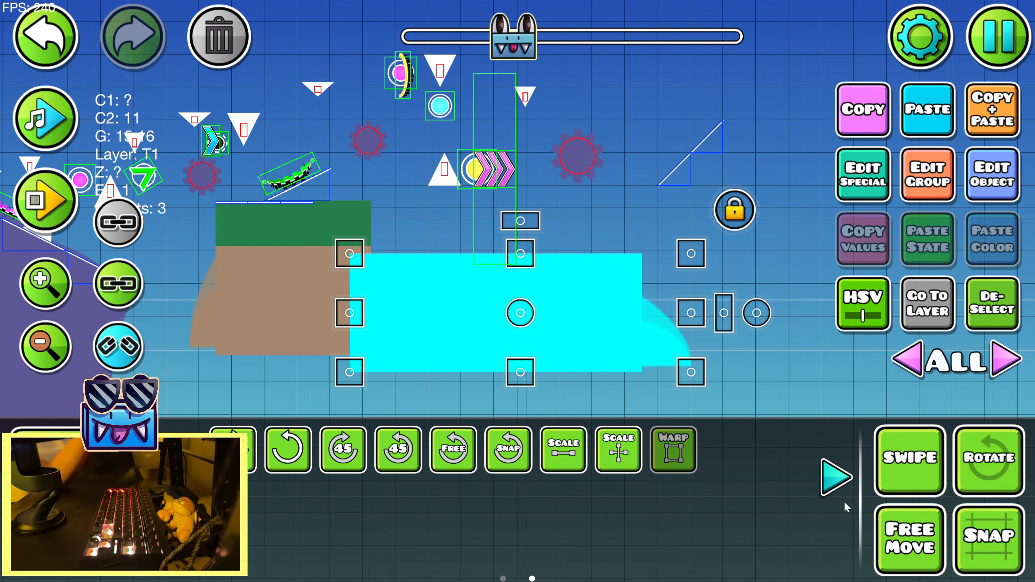
pyautogui.click(839, 485)
# Duplicate the long ground block, flip the copy horizontally and move it left and down below the other two blocks
pyautogui.click(984, 115)
pyautogui.press('s')
pyautogui.moveTo(754, 285); pyautogui.dragTo(806, 209)
pyautogui.click(729, 504)
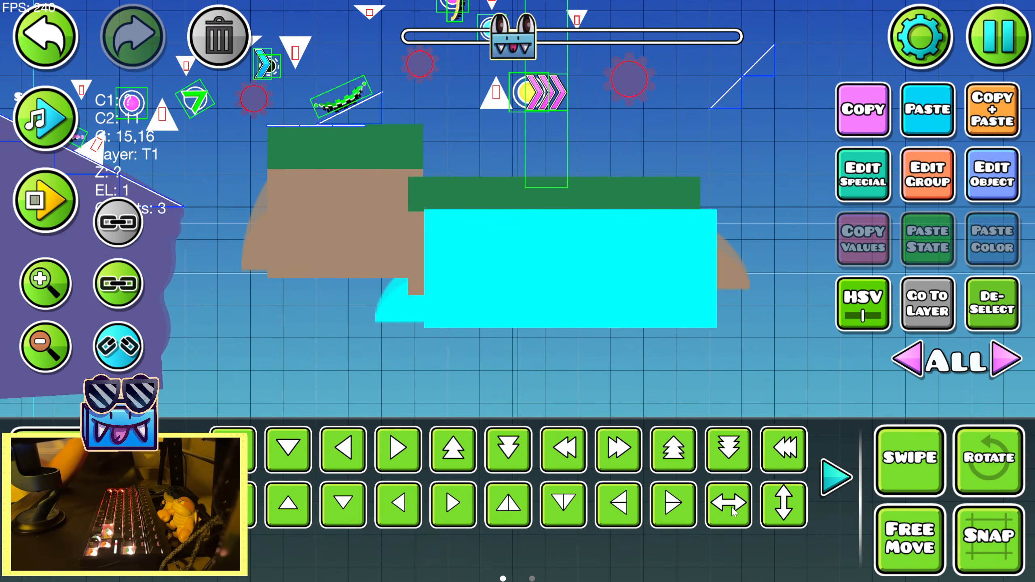
pyautogui.press('a')
pyautogui.press('a')
pyautogui.press('a')
pyautogui.press('s')
pyautogui.click(835, 478)
pyautogui.press('a')
pyautogui.press('a')
pyautogui.press('d')
# Enlarge the lowest ground copy in width and height with the Warp tool, nudge it into place as the base and deselect it
pyautogui.click(673, 450)
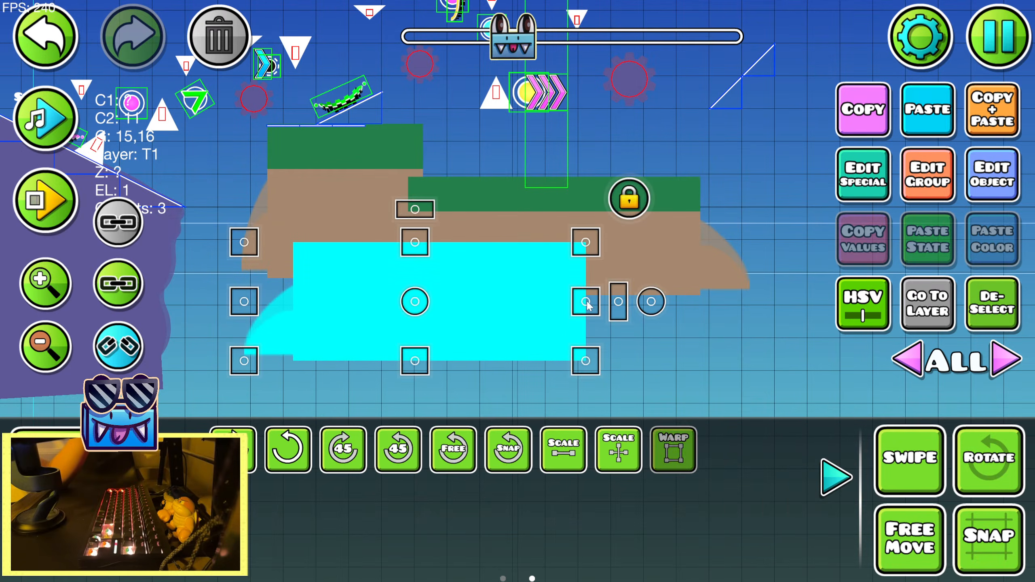
pyautogui.moveTo(585, 301); pyautogui.dragTo(635, 302)
pyautogui.moveTo(415, 239); pyautogui.dragTo(417, 218)
pyautogui.press('s')
pyautogui.press('a')
pyautogui.hotkey('shift', 'w')
pyautogui.hotkey('shift', 'd')
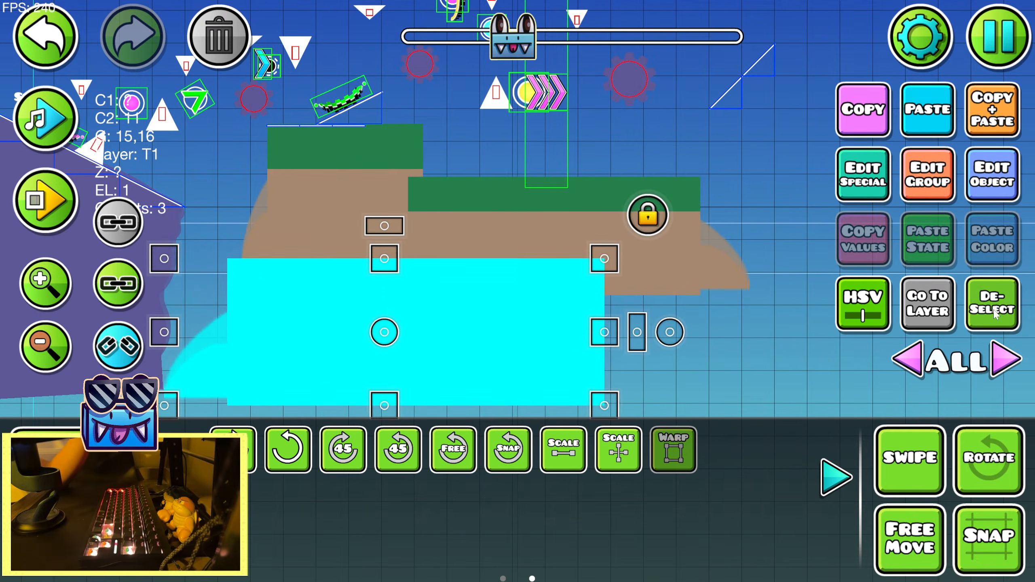
pyautogui.hotkey('alt', 'd')
pyautogui.click(843, 479)
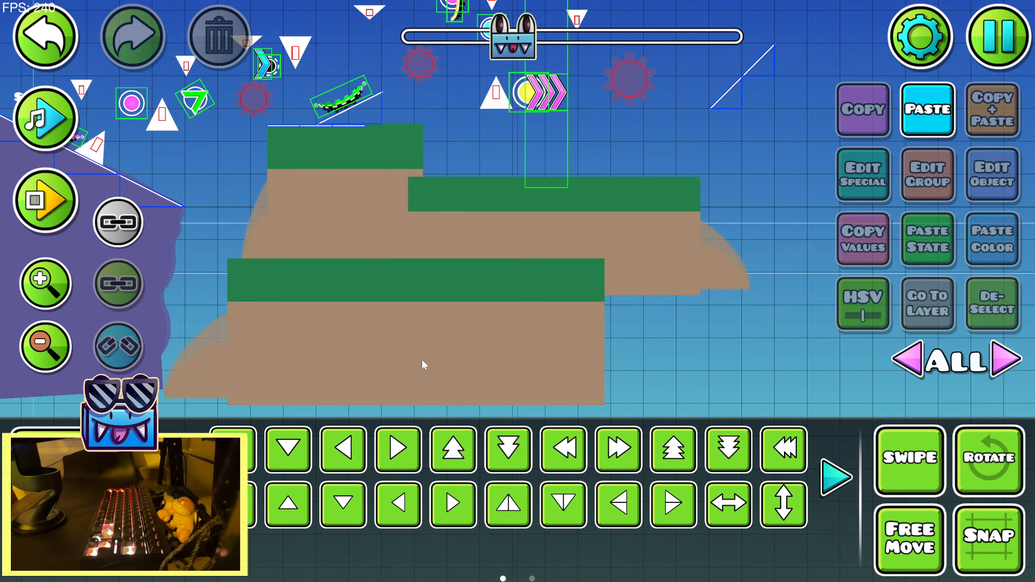
# Duplicate the green foliage patch on top of the curved tree and move the copy right, above the sawblades
pyautogui.click(518, 279)
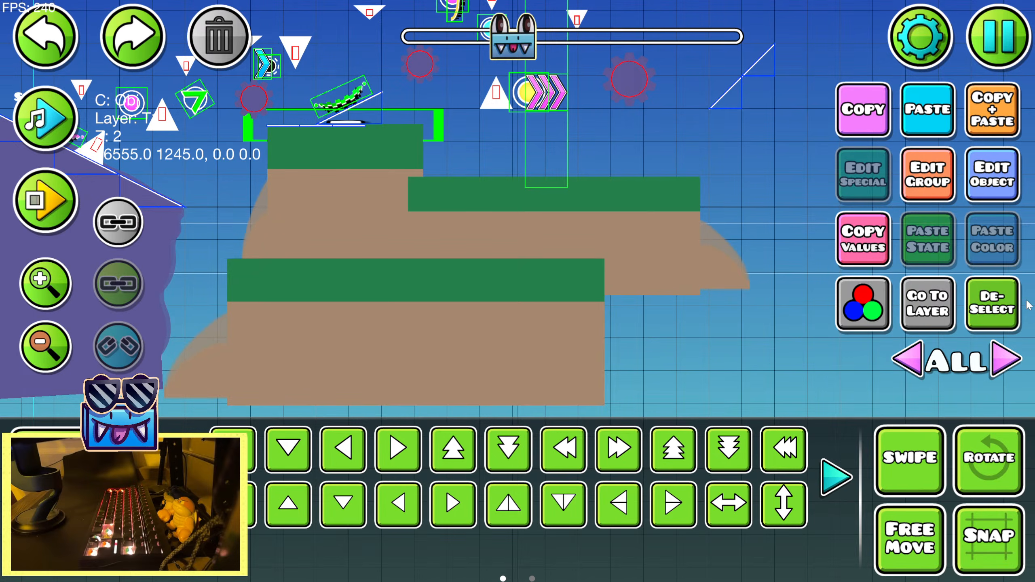
pyautogui.click(670, 103)
pyautogui.moveTo(670, 104); pyautogui.dragTo(878, 231)
pyautogui.moveTo(388, 130); pyautogui.dragTo(523, 181)
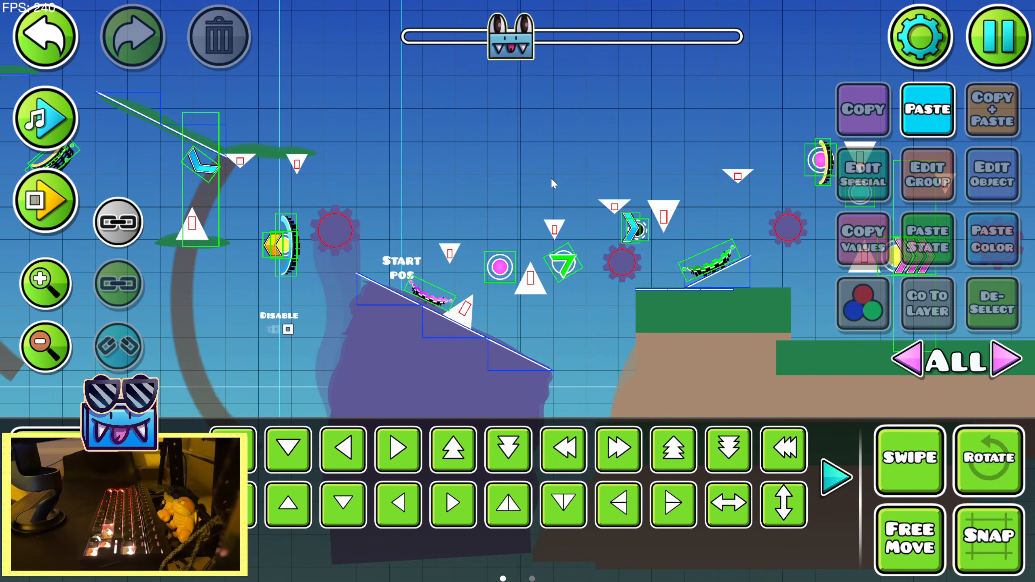
pyautogui.click(260, 151)
pyautogui.click(618, 450)
pyautogui.click(619, 450)
pyautogui.click(618, 450)
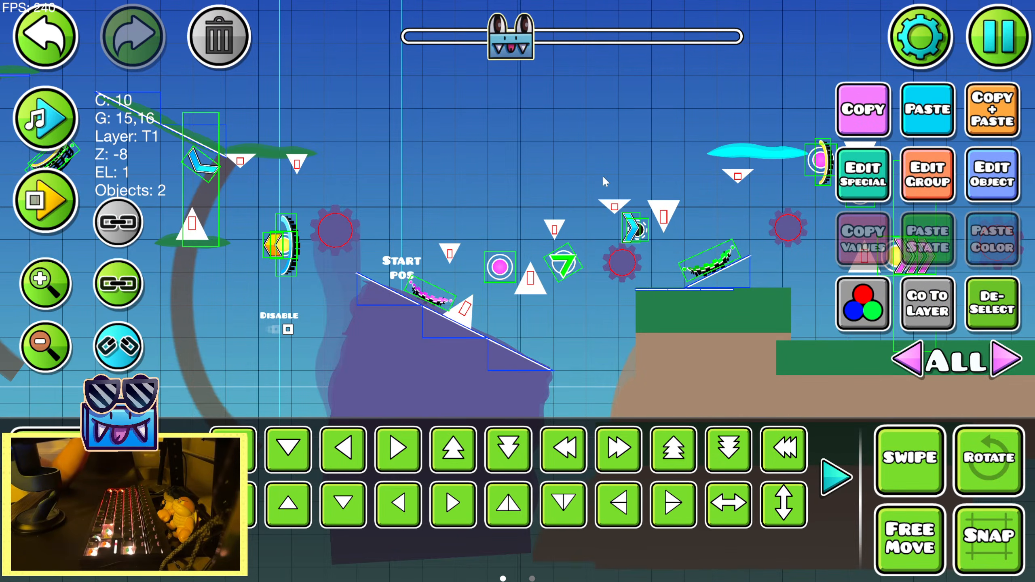
# Move the foliage copy down and left onto the two hanging spikes above the blue arrow portal, then deselect it
pyautogui.moveTo(606, 181); pyautogui.dragTo(490, 211)
pyautogui.click(57, 285)
pyautogui.click(57, 285)
pyautogui.click(56, 282)
pyautogui.press('s')
pyautogui.press('a')
pyautogui.press('a')
pyautogui.press('a')
pyautogui.press('a')
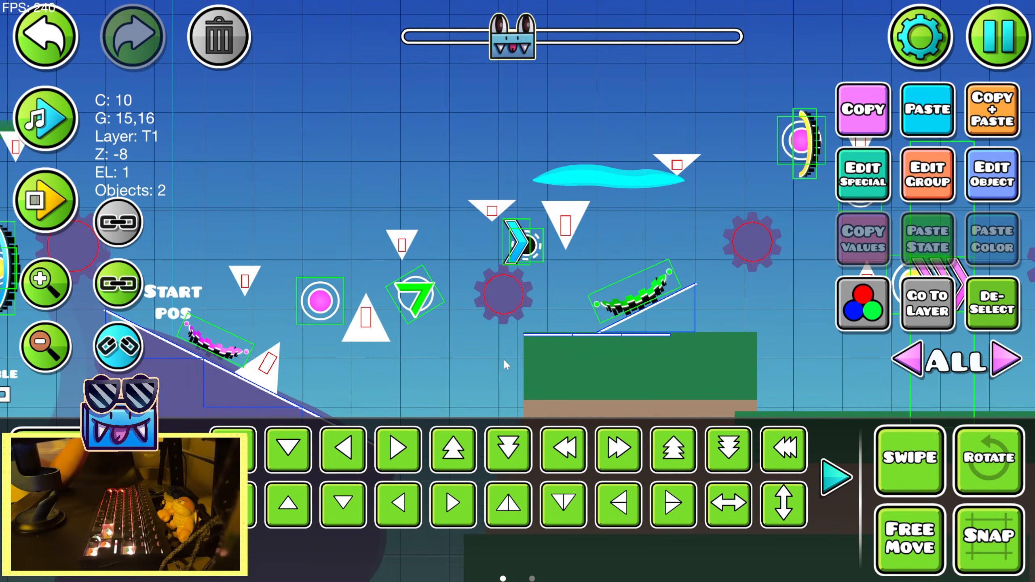
pyautogui.hotkey('shift', 's')
pyautogui.hotkey('shift', 's')
pyautogui.hotkey('shift', 's')
pyautogui.hotkey('shift', 's')
pyautogui.hotkey('shift', 's')
pyautogui.hotkey('shift', 'd')
pyautogui.hotkey('shift', 'd')
pyautogui.hotkey('shift', 'd')
pyautogui.hotkey('shift', 'd')
pyautogui.hotkey('shift', 'd')
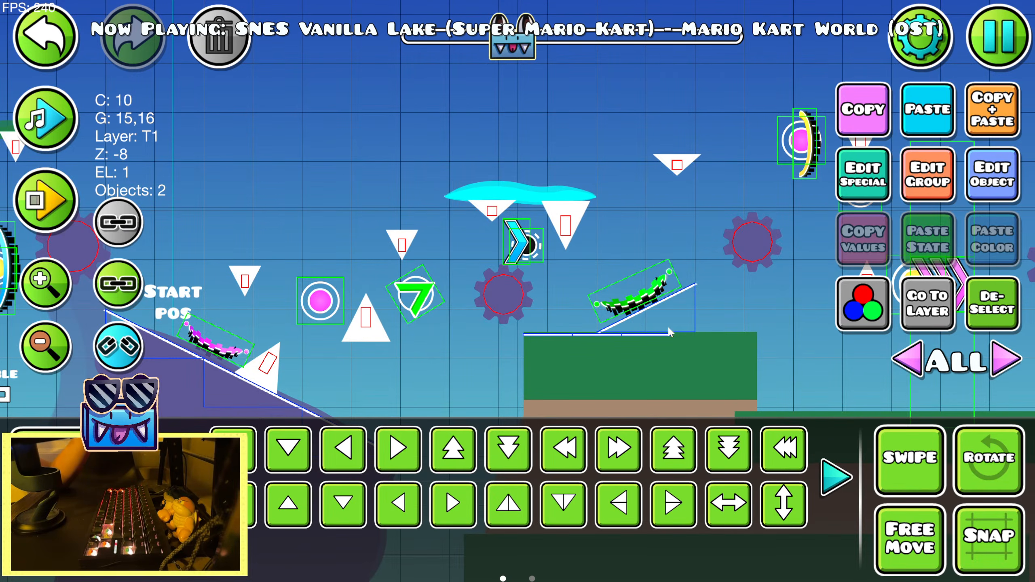
pyautogui.click(1004, 314)
# Duplicate the foliage above the two hanging spikes and place the copy on the next single spike up and right
pyautogui.click(548, 200)
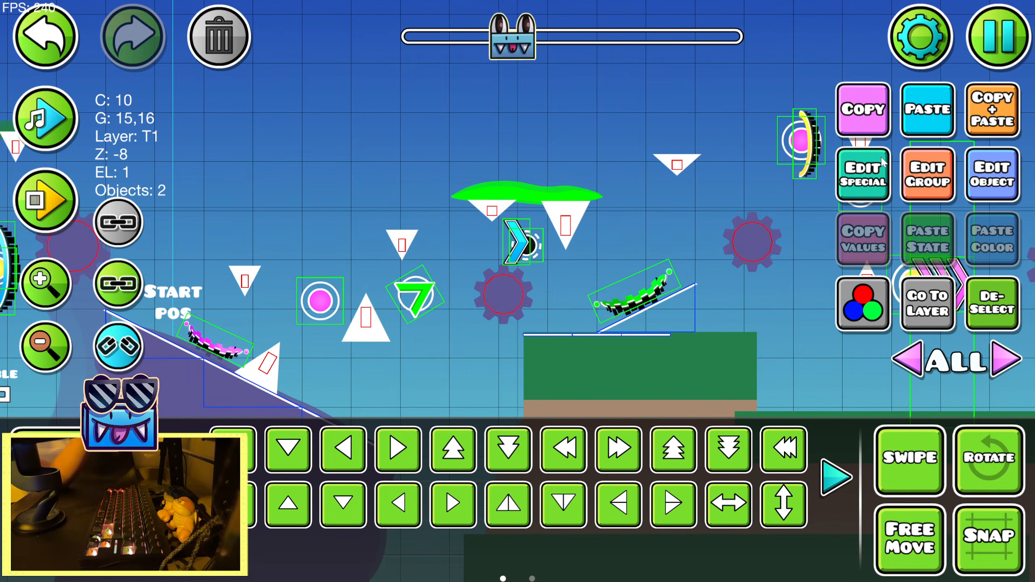
pyautogui.click(1007, 117)
pyautogui.press('d')
pyautogui.moveTo(701, 249); pyautogui.dragTo(597, 258)
pyautogui.press('d')
pyautogui.press('d')
pyautogui.press('w')
pyautogui.hotkey('shift', 's')
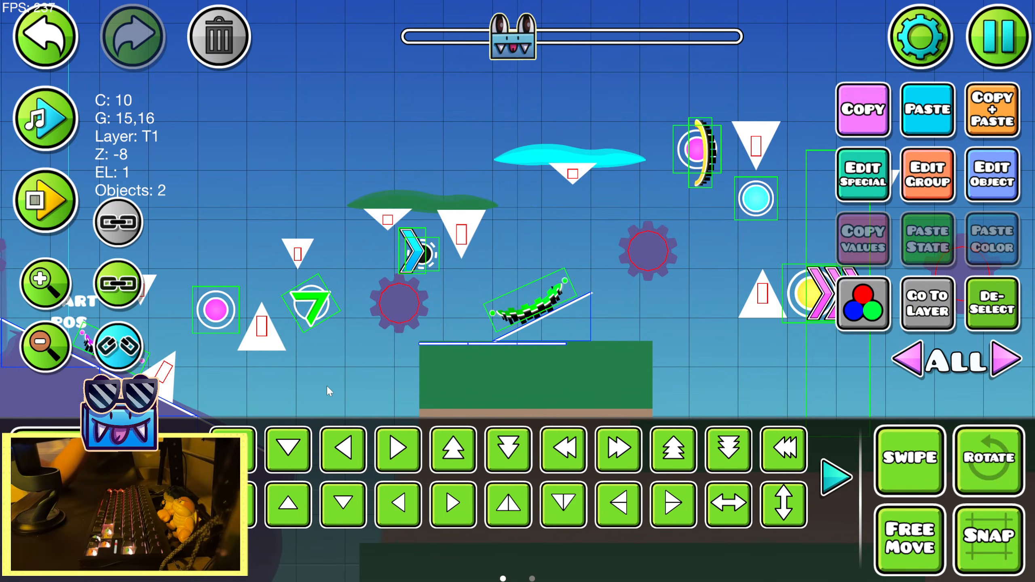
pyautogui.hotkey('shift', 'd')
pyautogui.hotkey('shift', 'd')
# Narrow the new foliage copy around its hanging spike with the Warp tool and deselect it
pyautogui.click(182, 476)
pyautogui.click(667, 436)
pyautogui.moveTo(656, 157); pyautogui.dragTo(628, 158)
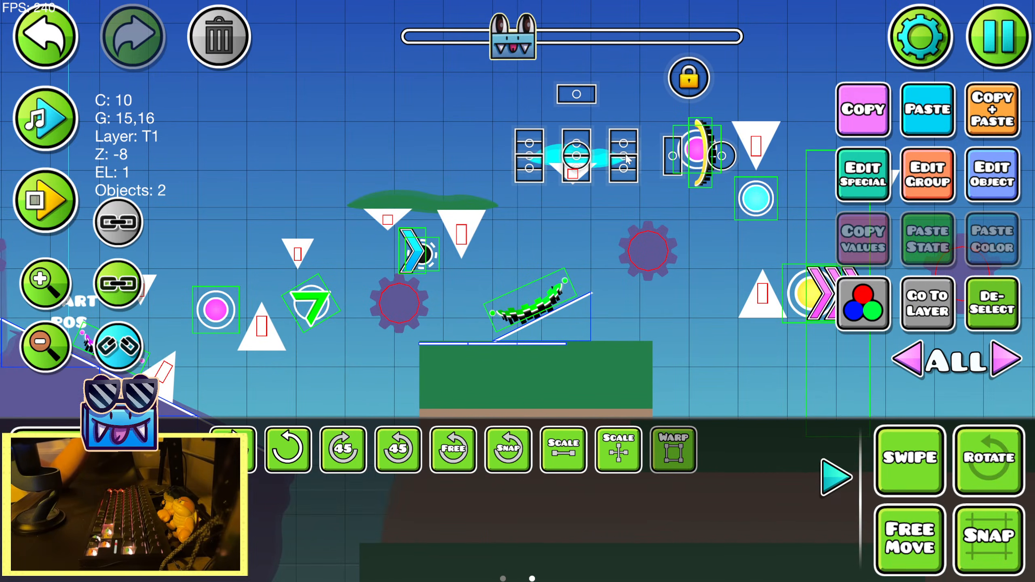
pyautogui.click(835, 478)
pyautogui.click(1004, 308)
# Duplicate the narrow foliage patch and position the copy on top of the large hanging spike above the cyan orb
pyautogui.moveTo(646, 237); pyautogui.dragTo(466, 271)
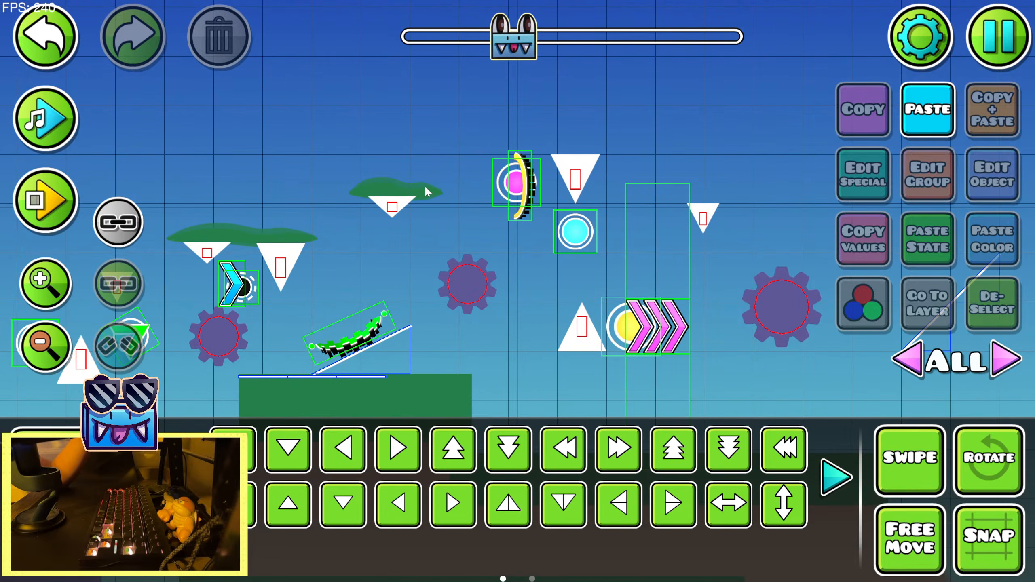
pyautogui.click(425, 186)
pyautogui.moveTo(661, 211); pyautogui.dragTo(604, 215)
pyautogui.press('d')
pyautogui.press('d')
pyautogui.press('d')
pyautogui.press('d')
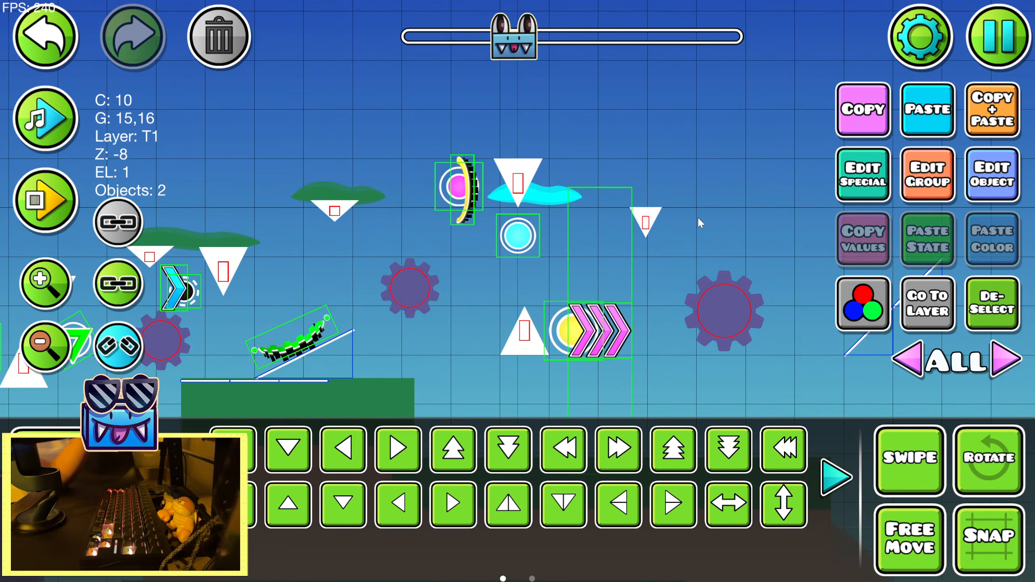
pyautogui.press('w')
pyautogui.hotkey('shift', 's')
pyautogui.hotkey('shift', 's')
pyautogui.hotkey('shift', 's')
# Duplicate the foliage patch again and place the copy on the small hanging spike above the pink arrow portal
pyautogui.hotkey('ctrl', 'd')
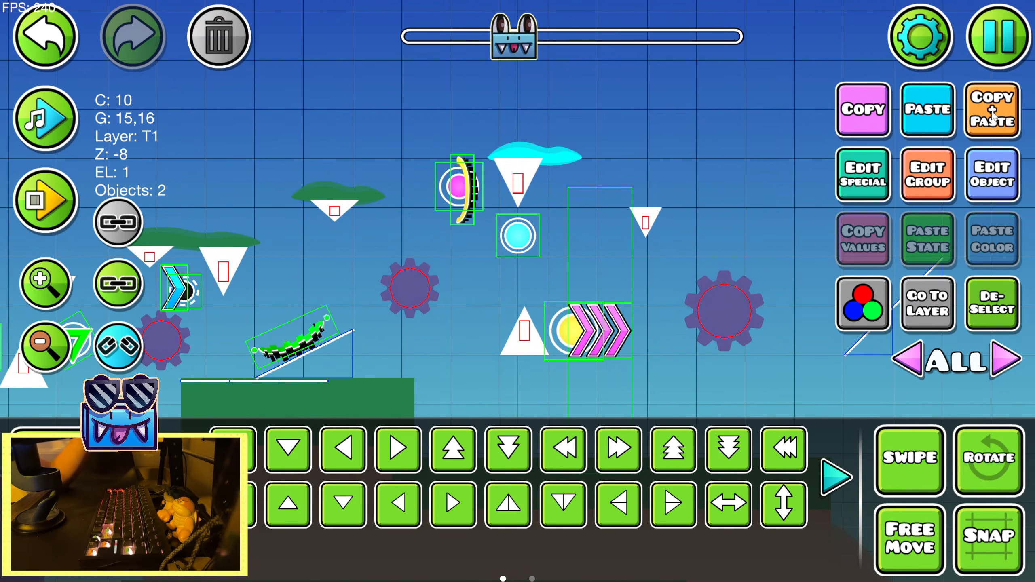
pyautogui.moveTo(691, 212); pyautogui.dragTo(598, 200)
pyautogui.press('d')
pyautogui.press('d')
pyautogui.press('d')
pyautogui.press('s')
pyautogui.hotkey('shift', 'a')
pyautogui.hotkey('shift', 'a')
pyautogui.hotkey('shift', 'a')
# Widen the last foliage copy symmetrically over its small spike with the Warp tool and deselect it
pyautogui.click(182, 478)
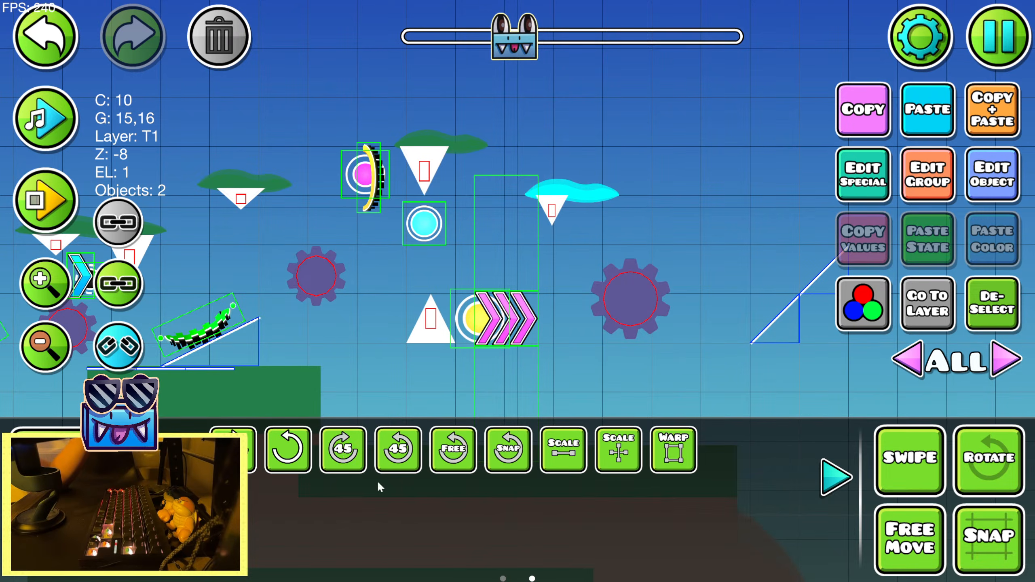
pyautogui.click(672, 453)
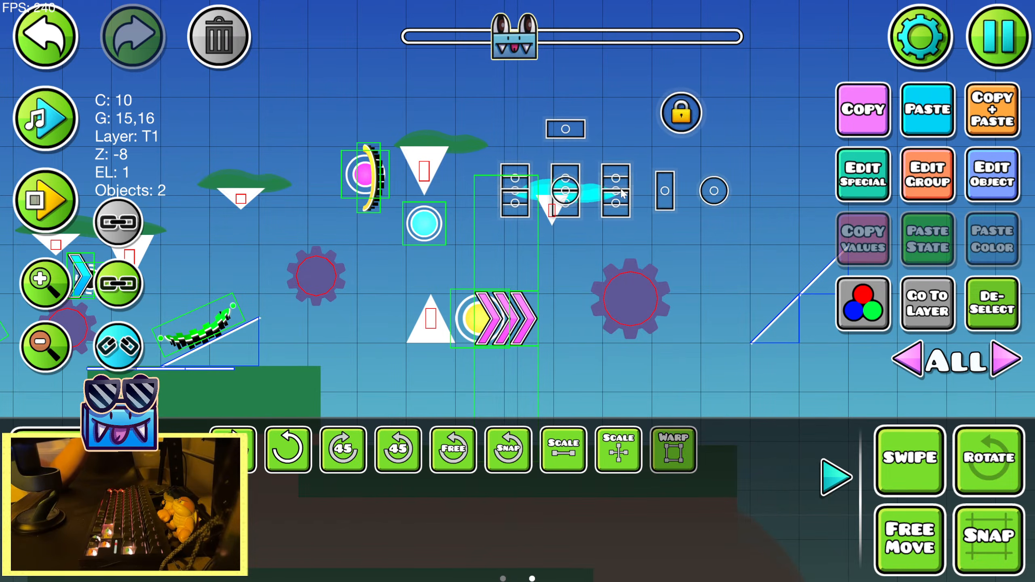
pyautogui.click(835, 477)
pyautogui.click(1025, 309)
# Copy the purple rock beneath the S block and paste it onto the lower green ground under the yellow orb
pyautogui.click(46, 347)
pyautogui.click(46, 346)
pyautogui.click(46, 347)
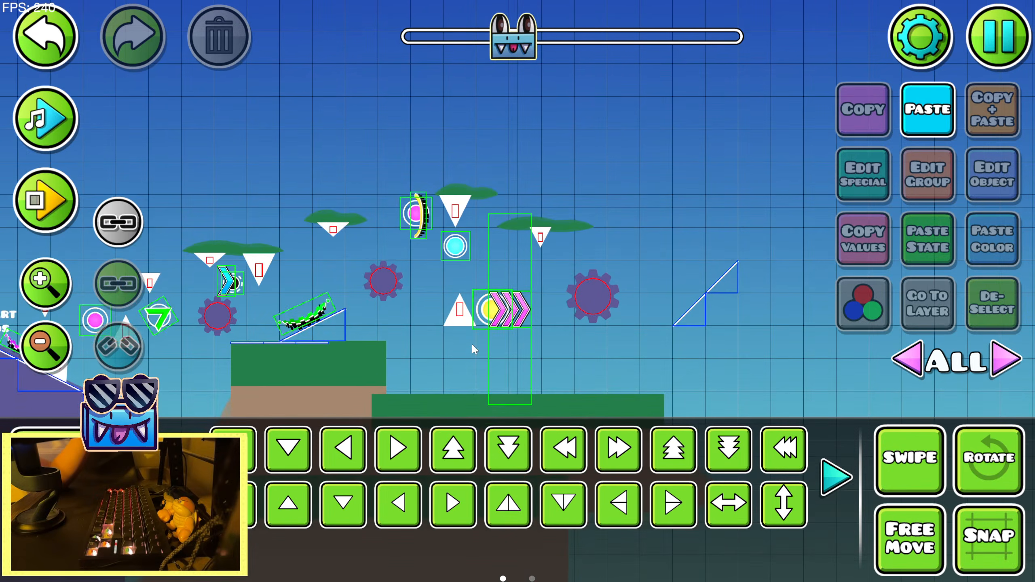
pyautogui.moveTo(472, 343); pyautogui.dragTo(592, 252)
pyautogui.hscroll(-15, 592, 252)
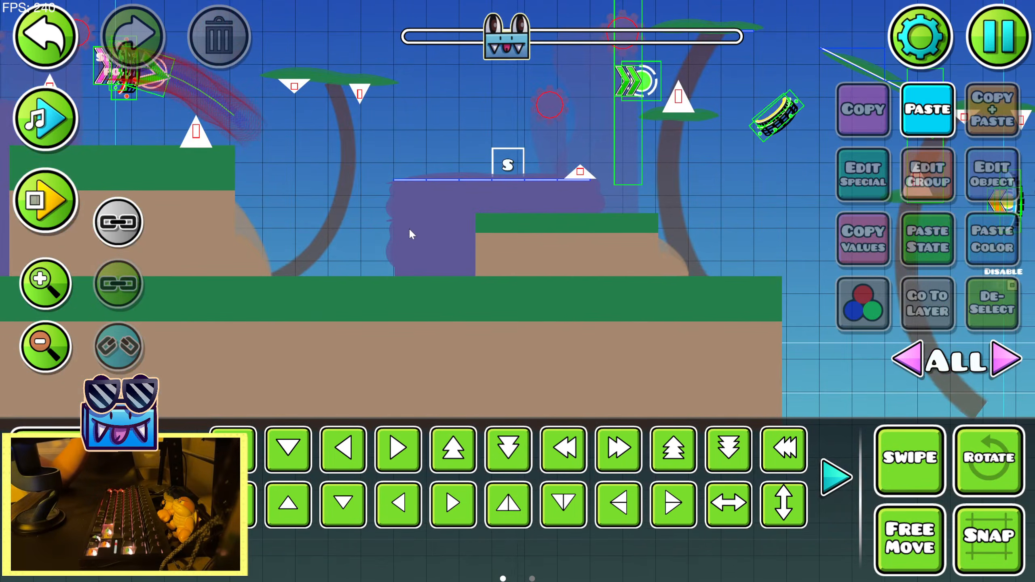
pyautogui.click(409, 228)
pyautogui.click(845, 119)
pyautogui.moveTo(787, 182); pyautogui.dragTo(63, 204)
pyautogui.moveTo(505, 288); pyautogui.dragTo(126, 262)
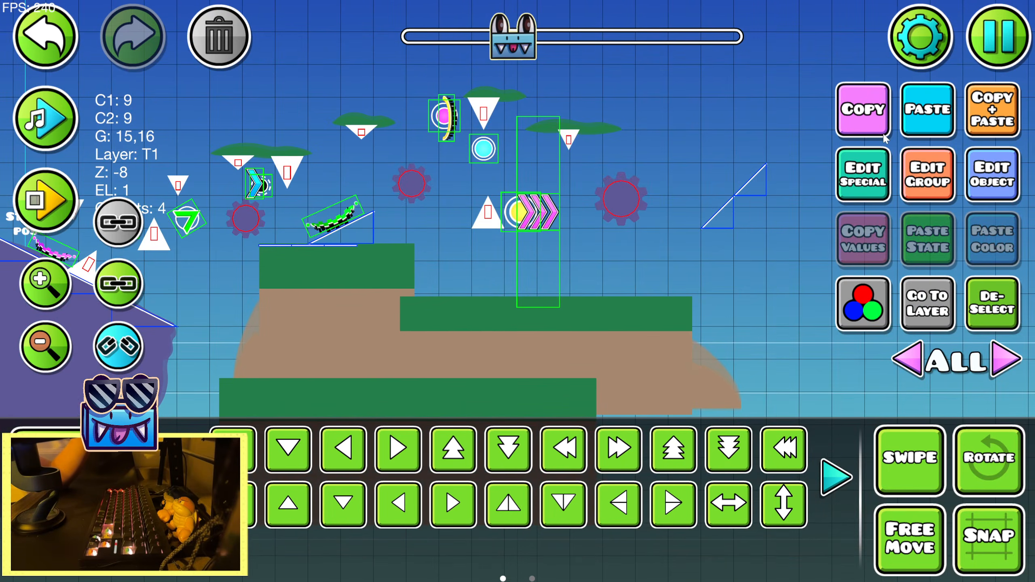
pyautogui.click(912, 119)
pyautogui.click(288, 449)
pyautogui.click(289, 450)
pyautogui.click(31, 288)
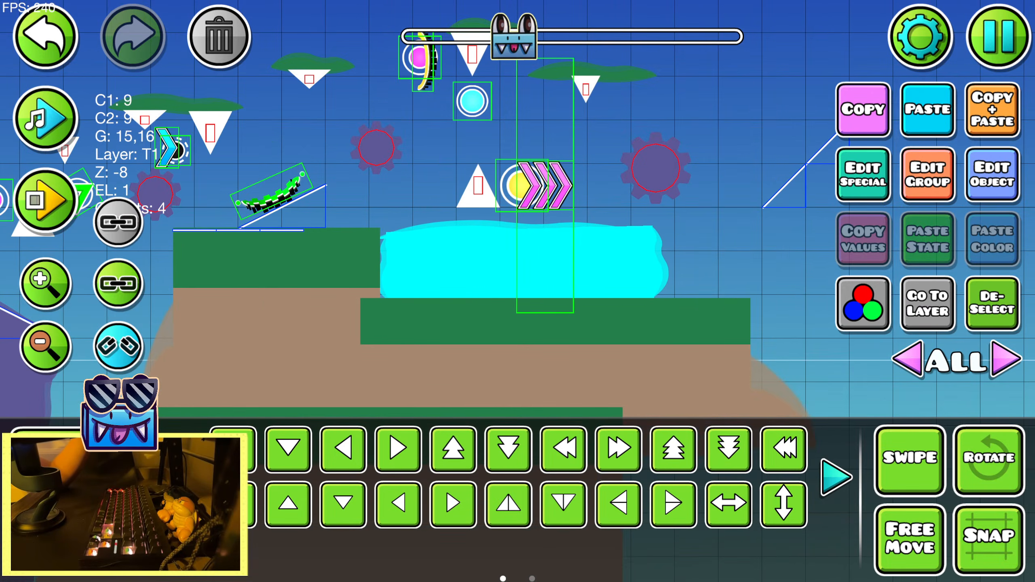
# Narrow the pasted purple rock and raise its top edge to the orb's spike with the Warp tool, and deselect it
pyautogui.scroll(-1, 611, 461)
pyautogui.click(674, 448)
pyautogui.moveTo(608, 273); pyautogui.dragTo(593, 272)
pyautogui.moveTo(521, 219); pyautogui.dragTo(521, 200)
pyautogui.moveTo(521, 273); pyautogui.dragTo(510, 273)
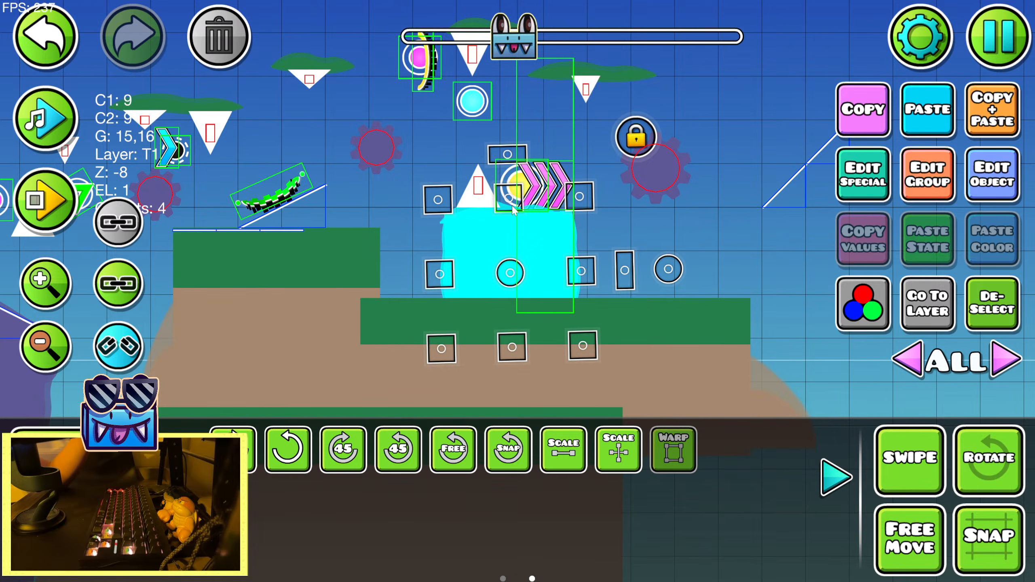
pyautogui.click(850, 487)
pyautogui.click(983, 328)
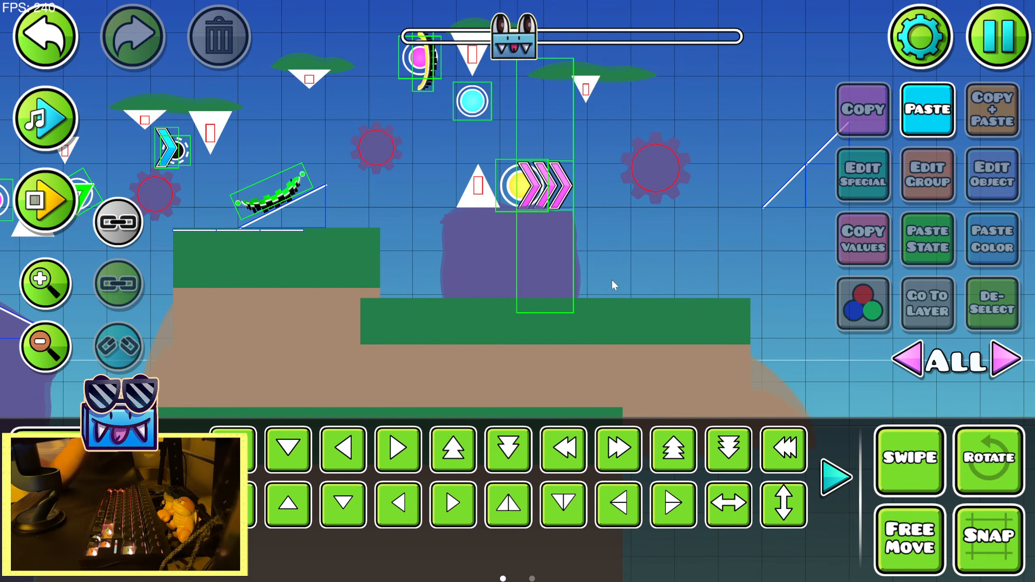
# Shift the purple rock against the side of the higher green ledge, beneath the upright spike, and deselect it
pyautogui.click(493, 273)
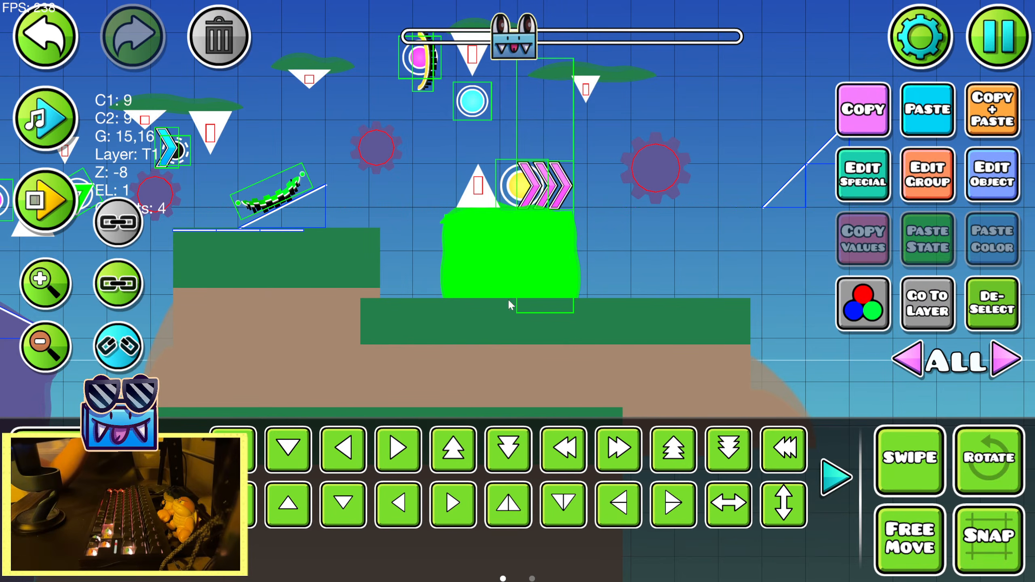
pyautogui.click(632, 488)
pyautogui.click(631, 489)
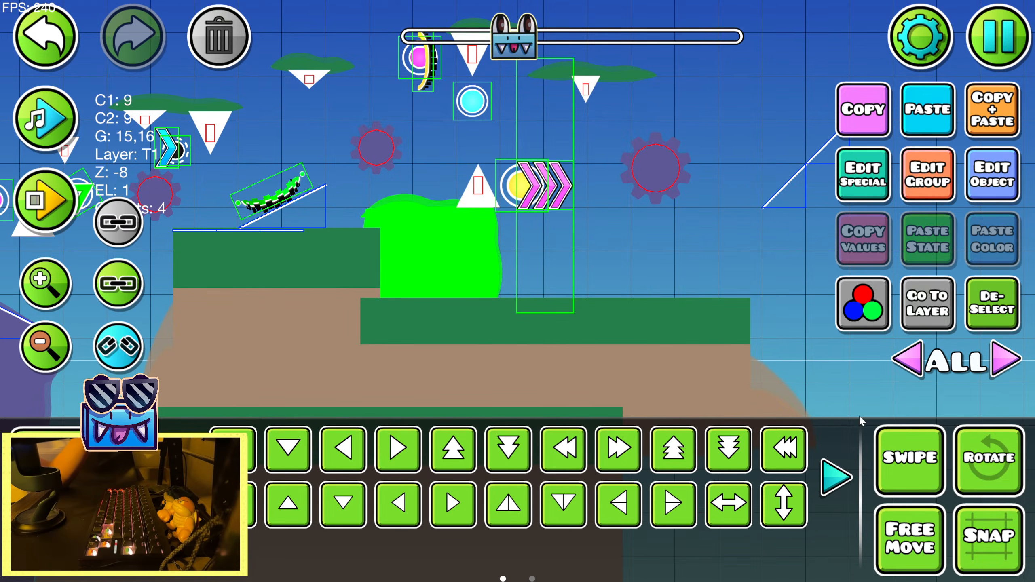
pyautogui.click(996, 320)
# Duplicate the purple rock and place the copy lower and further right on the green ground
pyautogui.moveTo(611, 303); pyautogui.dragTo(563, 334)
pyautogui.click(425, 297)
pyautogui.click(967, 135)
pyautogui.press('s')
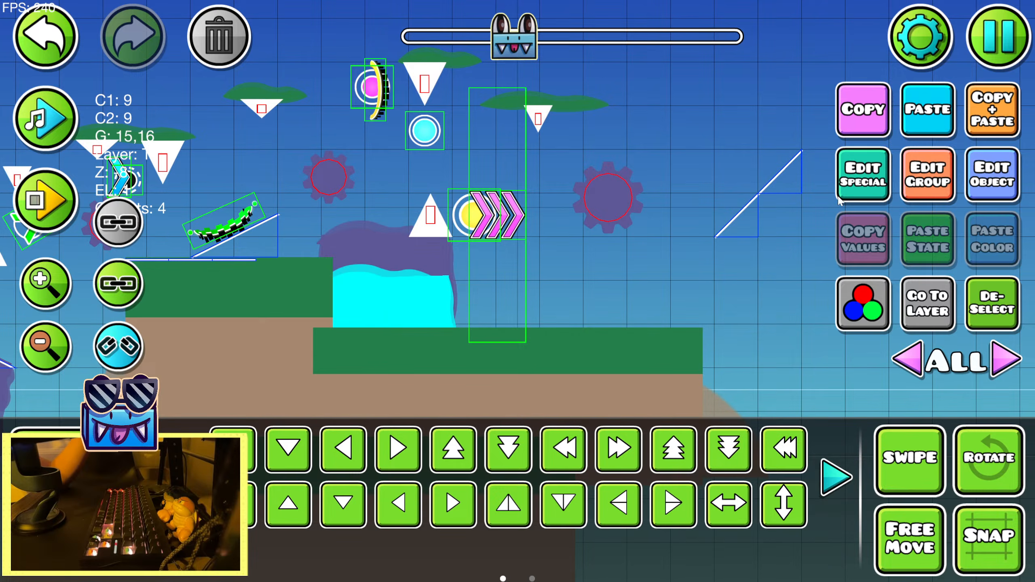
pyautogui.press('d')
pyautogui.press('d')
pyautogui.click(835, 478)
pyautogui.hotkey('shift', 'd')
pyautogui.hotkey('shift', 'd')
pyautogui.hotkey('shift', 'd')
# Widen the lower rock copy with the Warp tool, nudge it flush against the taller rock and deselect it
pyautogui.click(677, 456)
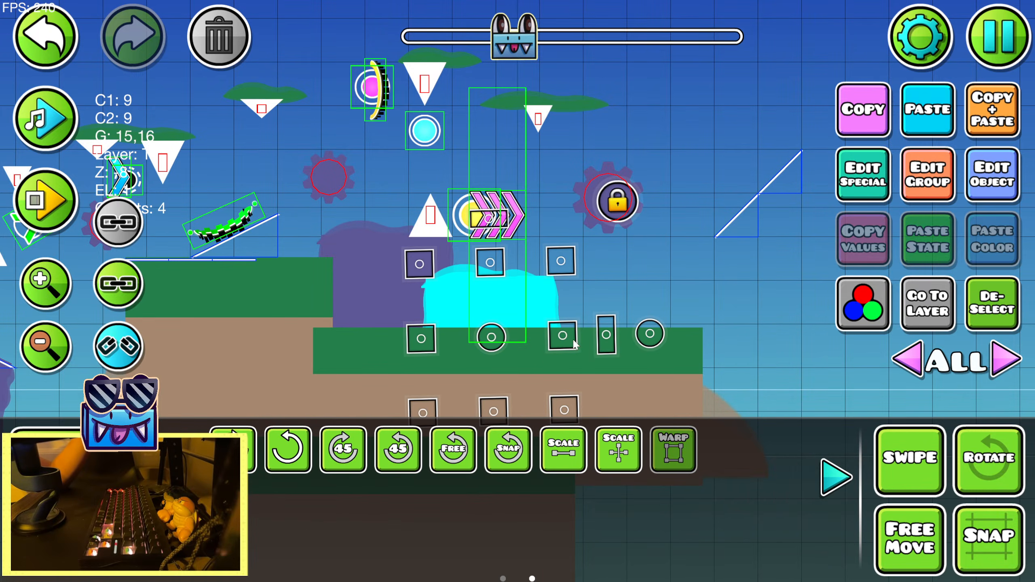
pyautogui.moveTo(571, 343); pyautogui.dragTo(608, 343)
pyautogui.hotkey('shift', 'd')
pyautogui.hotkey('shift', 'd')
pyautogui.hotkey('shift', 'd')
pyautogui.hotkey('shift', 's')
pyautogui.click(1007, 311)
pyautogui.click(837, 476)
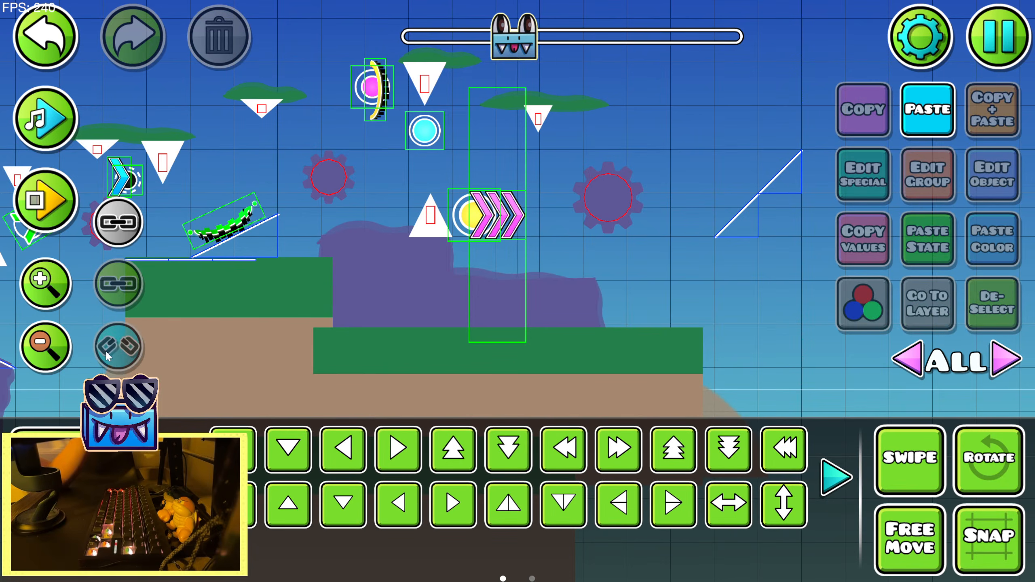
# Copy the purple column under the sawblade by the start position and paste it beneath the large sawblade after the pink arrow portal
pyautogui.click(65, 354)
pyautogui.click(65, 354)
pyautogui.click(67, 355)
pyautogui.moveTo(170, 248); pyautogui.dragTo(457, 233)
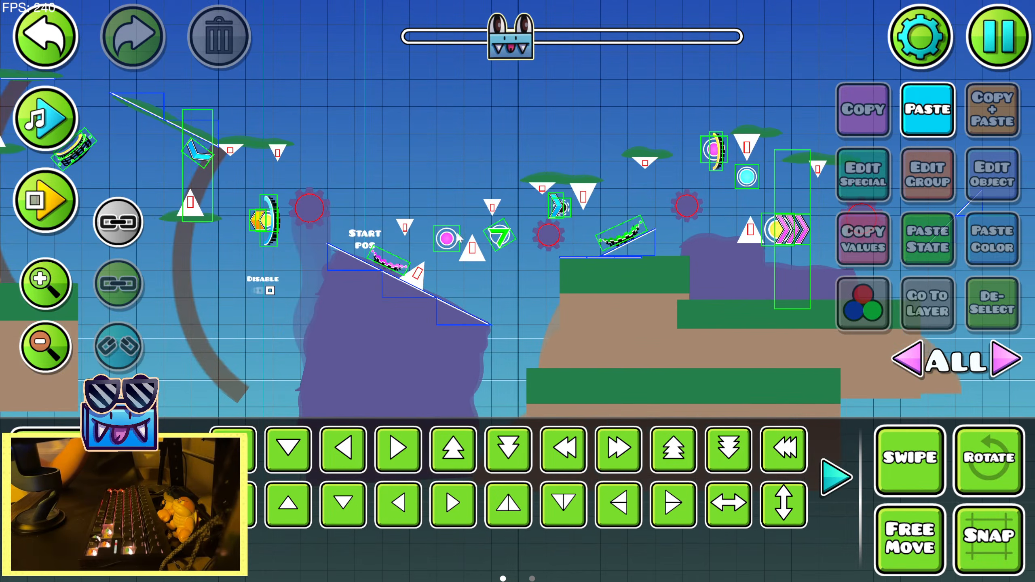
pyautogui.click(182, 249)
pyautogui.click(326, 250)
pyautogui.moveTo(728, 172); pyautogui.dragTo(404, 212)
pyautogui.click(48, 286)
pyautogui.click(48, 285)
pyautogui.click(950, 125)
pyautogui.press('s')
pyautogui.press('s')
pyautogui.press('s')
pyautogui.press('d')
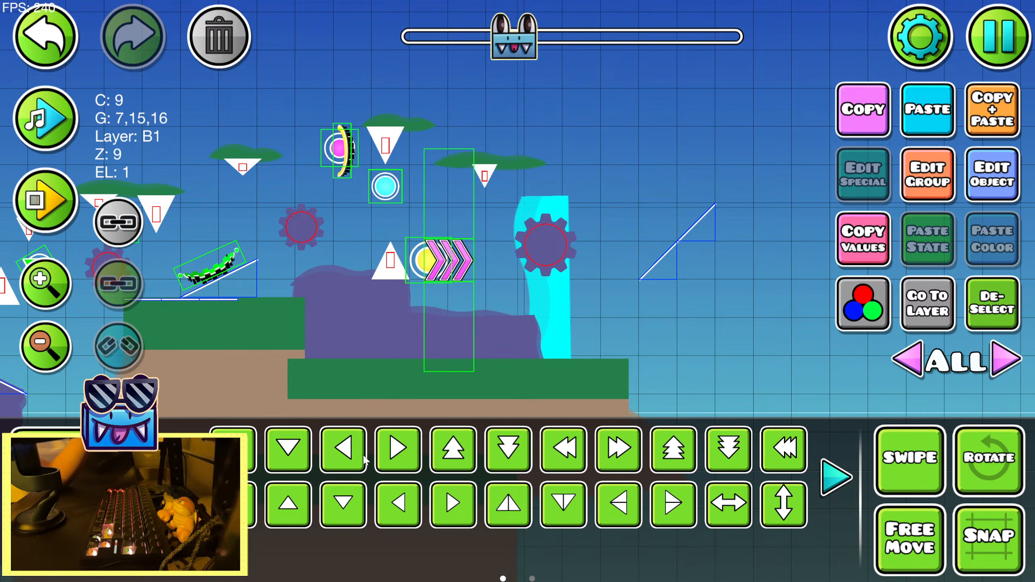
# Shorten the column copy with the Warp tool so it fits between the sawblade and the rock, and deselect it
pyautogui.click(836, 477)
pyautogui.hotkey('shift', 's')
pyautogui.hotkey('shift', 's')
pyautogui.hotkey('shift', 's')
pyautogui.hotkey('shift', 's')
pyautogui.hotkey('shift', 's')
pyautogui.hotkey('shift', 's')
pyautogui.hotkey('shift', 's')
pyautogui.click(674, 449)
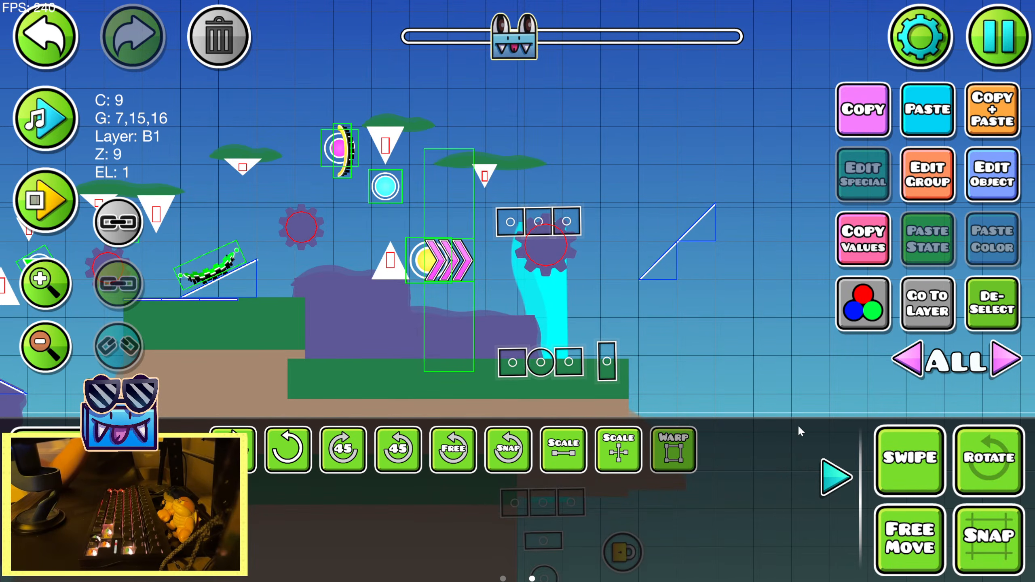
pyautogui.hotkey('shift', 's')
pyautogui.click(836, 491)
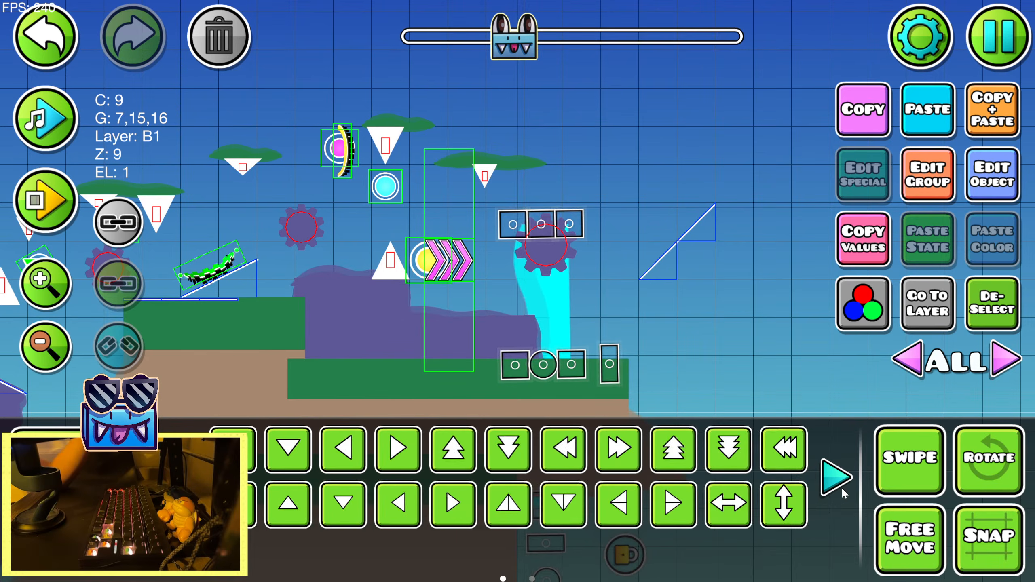
pyautogui.click(992, 304)
# Copy the curved tree trunk before the start position and paste it beneath the wide foliage above the cyan arrow portal
pyautogui.hscroll(-5, 748, 338)
pyautogui.moveTo(299, 191); pyautogui.dragTo(734, 192)
pyautogui.hscroll(-5, 364, 186)
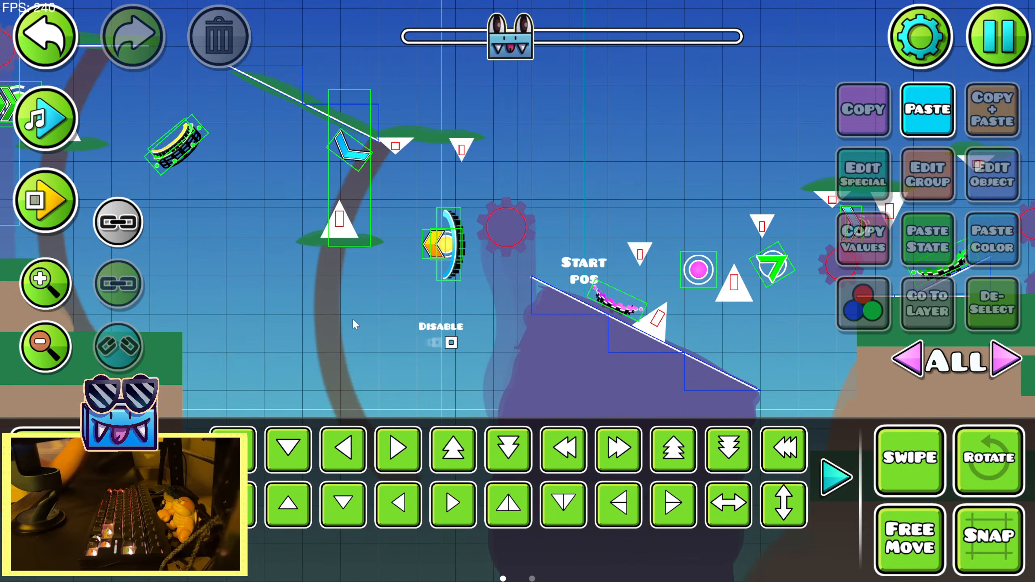
pyautogui.click(352, 321)
pyautogui.moveTo(853, 195); pyautogui.dragTo(550, 203)
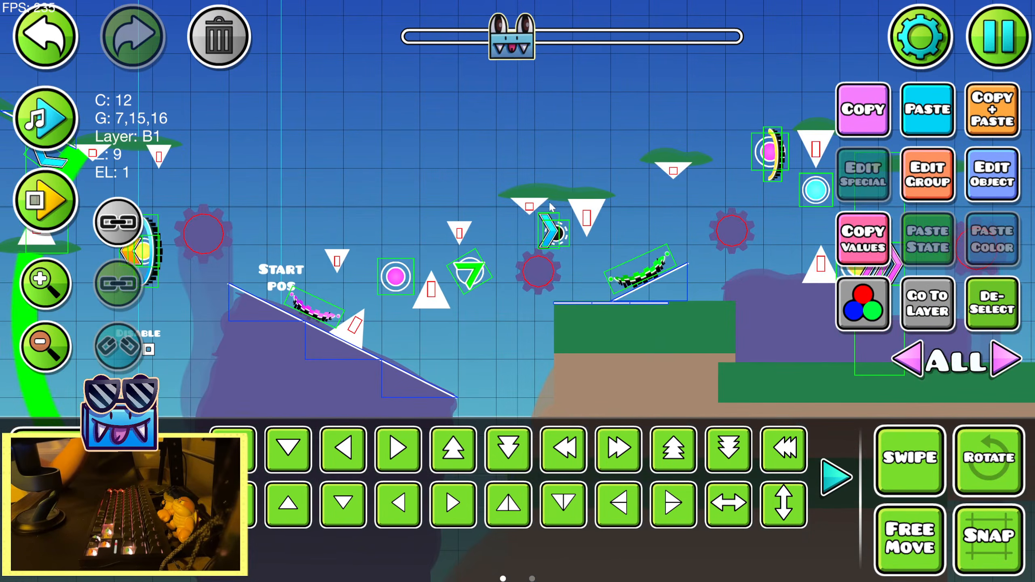
pyautogui.click(918, 121)
pyautogui.press('s')
pyautogui.press('s')
pyautogui.press('d')
pyautogui.press('d')
# Shrink the trunk copy with the Warp tool and rotate it to fit between the foliage and the ledge
pyautogui.click(199, 477)
pyautogui.click(680, 450)
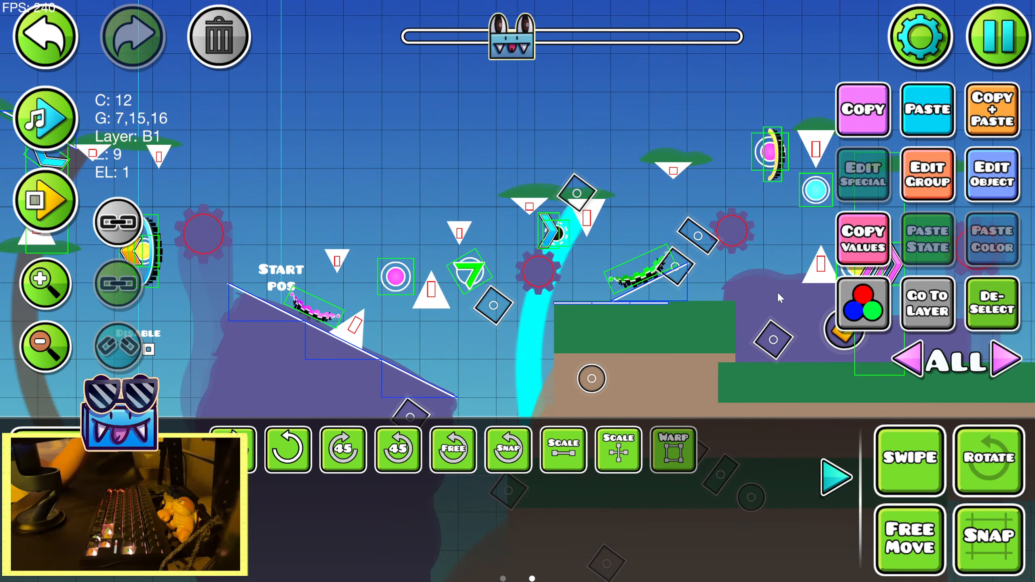
pyautogui.moveTo(776, 338); pyautogui.dragTo(737, 347)
pyautogui.press('w')
pyautogui.moveTo(730, 310)
pyautogui.mouseDown()
pyautogui.moveTo(721, 313)
pyautogui.moveTo(728, 305)
pyautogui.mouseUp()
pyautogui.press('w')
pyautogui.press('r')
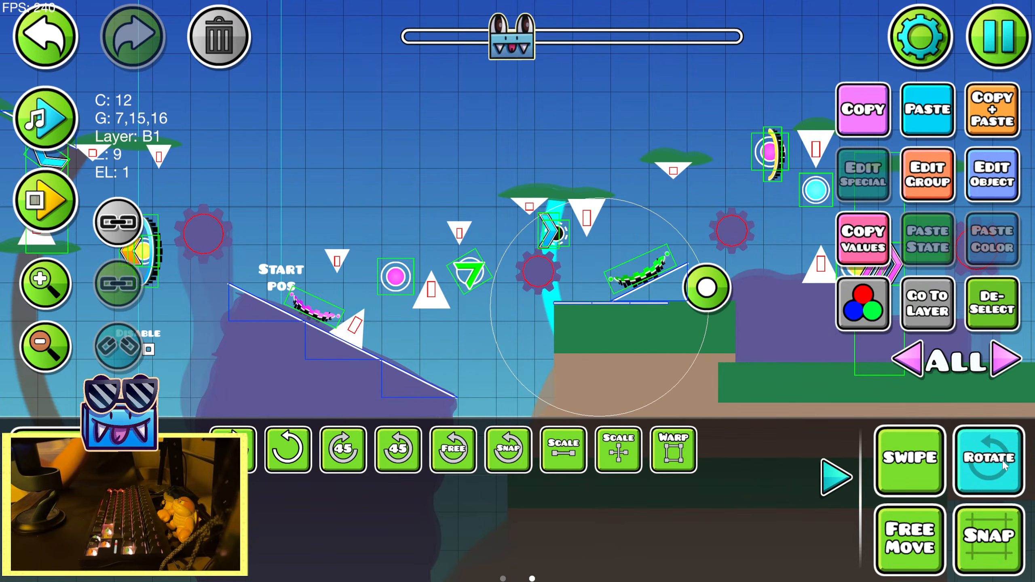
pyautogui.press('r')
pyautogui.click(847, 488)
# Duplicate the trunk beneath the foliage above the cyan orb and, mirrored, beneath the last foliage patch, and deselect it
pyautogui.moveTo(680, 189); pyautogui.dragTo(478, 193)
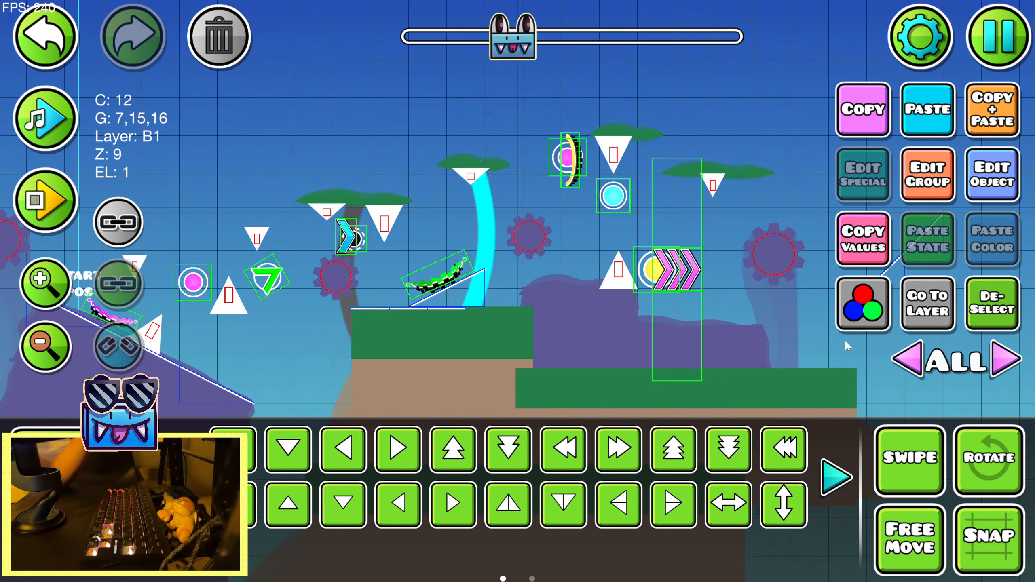
pyautogui.click(987, 114)
pyautogui.press('d')
pyautogui.press('d')
pyautogui.press('d')
pyautogui.press('d')
pyautogui.press('w')
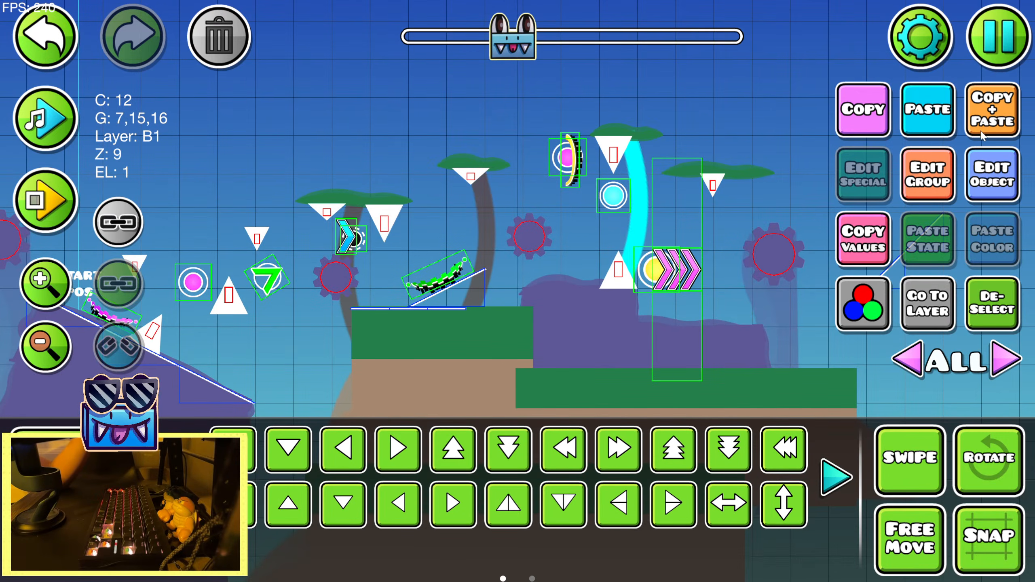
pyautogui.moveTo(728, 223); pyautogui.dragTo(598, 214)
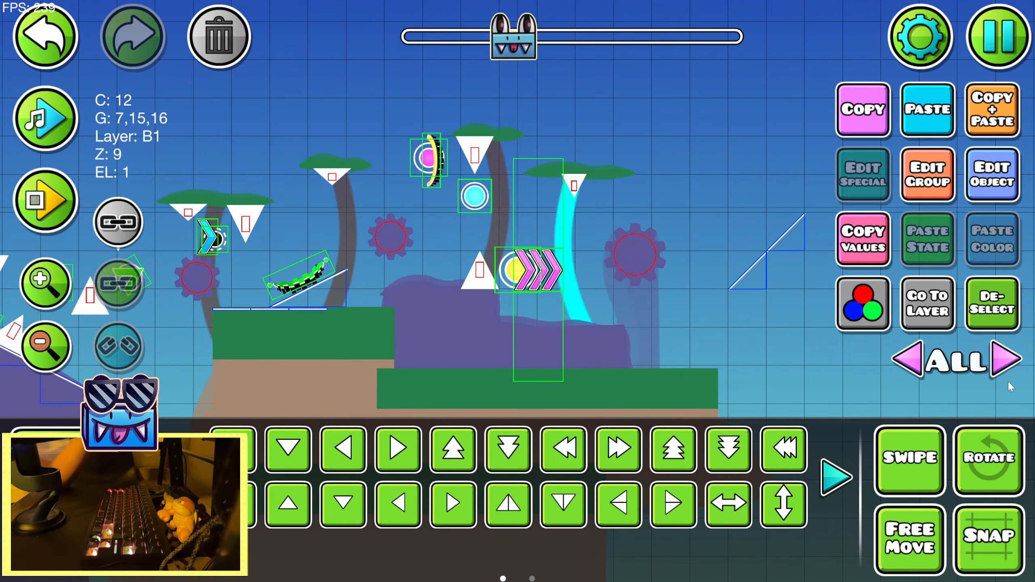
pyautogui.click(999, 313)
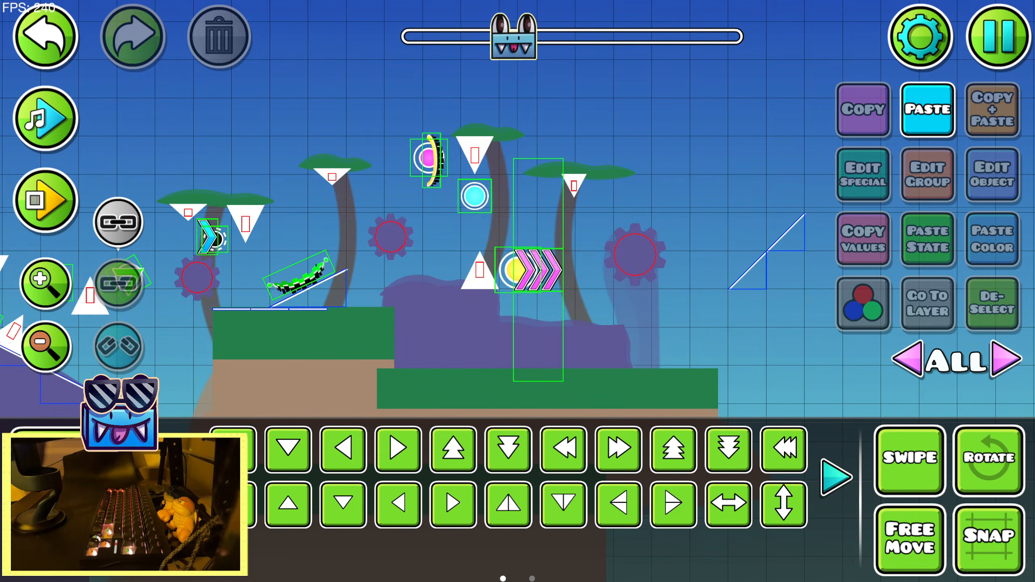
pyautogui.hotkey('ctrl', 'z')
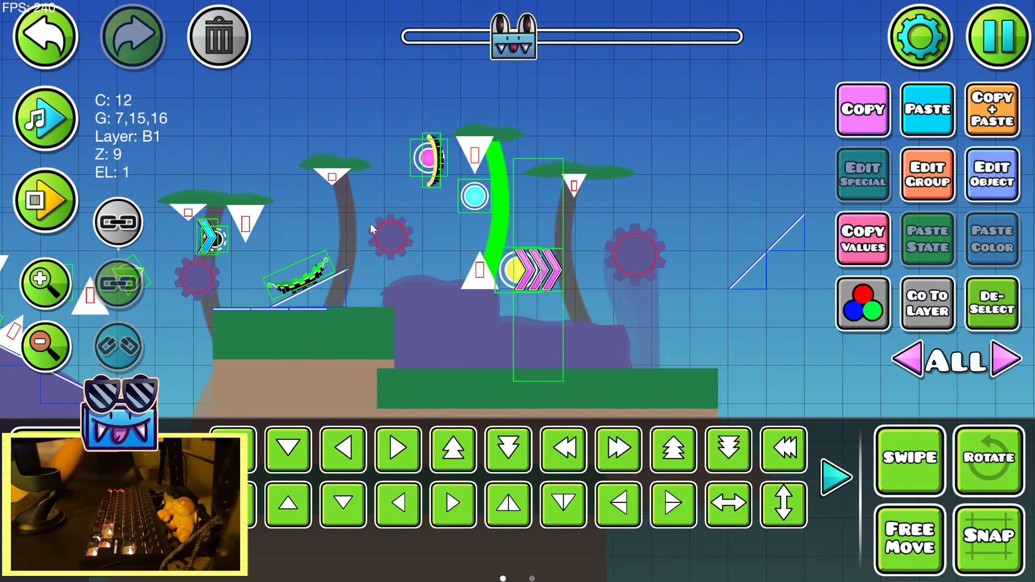
pyautogui.click(981, 304)
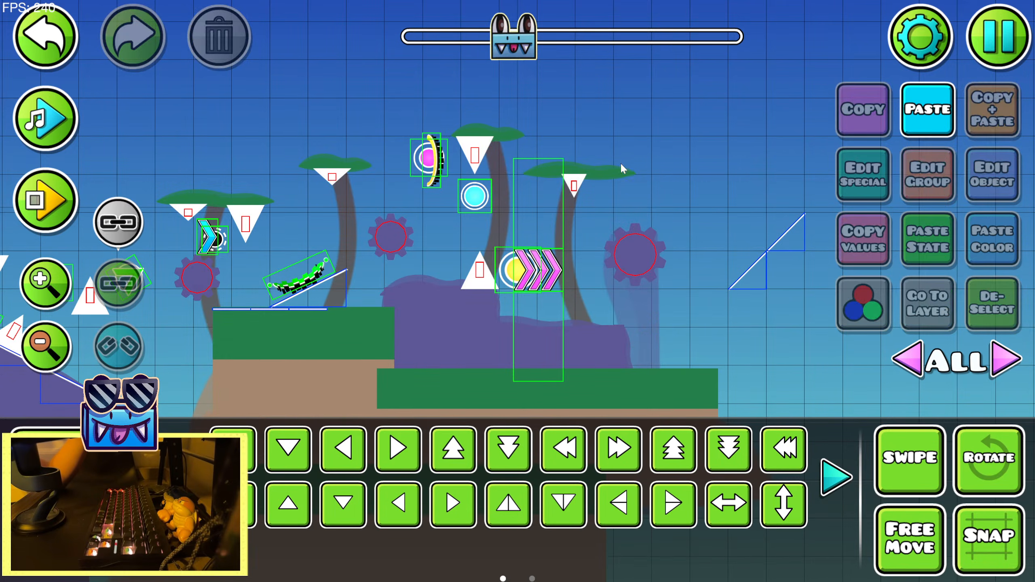
pyautogui.click(617, 171)
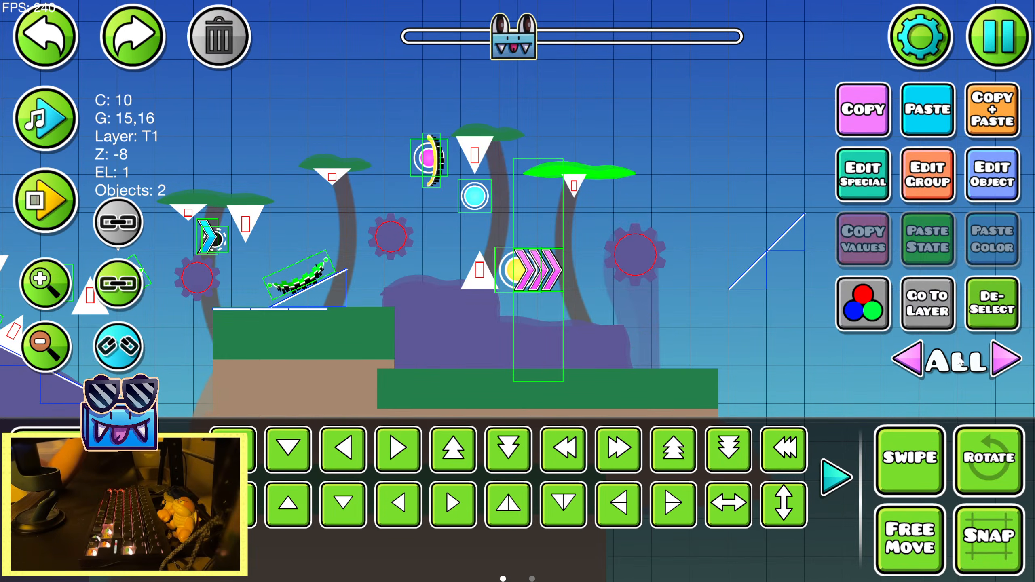
pyautogui.click(992, 288)
pyautogui.moveTo(676, 108); pyautogui.dragTo(732, 101)
pyautogui.moveTo(467, 130); pyautogui.dragTo(505, 125)
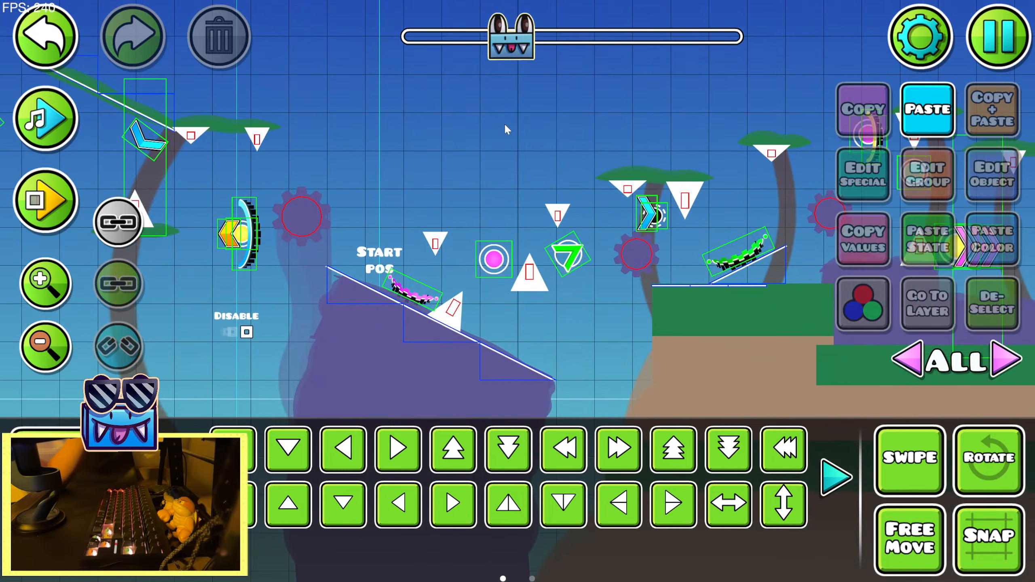
pyautogui.click(47, 287)
pyautogui.moveTo(387, 151); pyautogui.dragTo(663, 182)
# Step through the edit history and undo the shift of the tree trunk beneath the flat platform's foliage
pyautogui.click(46, 38)
pyautogui.click(45, 37)
pyautogui.click(46, 37)
pyautogui.click(58, 342)
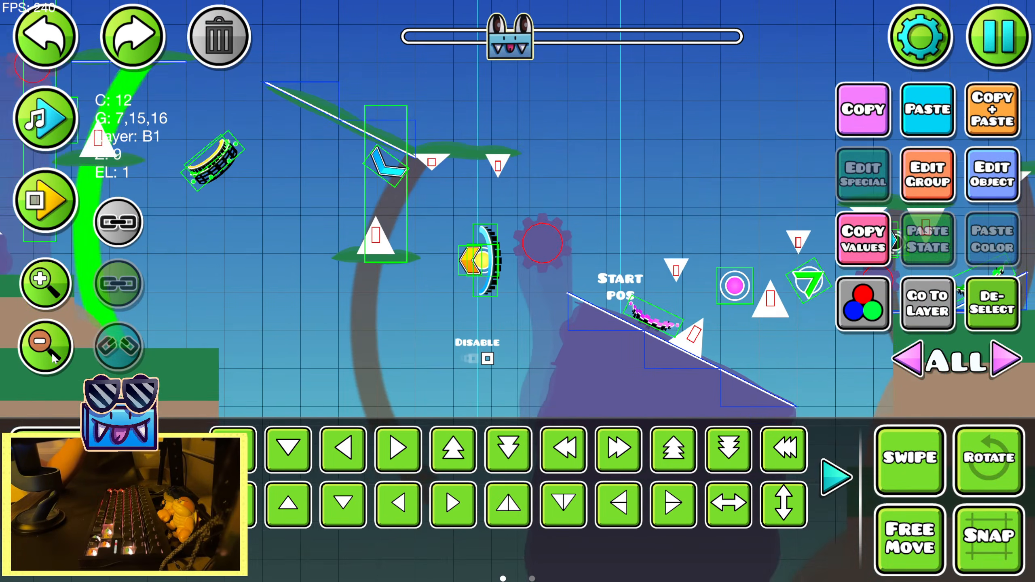
pyautogui.click(58, 342)
pyautogui.click(131, 40)
pyautogui.click(132, 40)
pyautogui.click(28, 41)
pyautogui.click(28, 40)
pyautogui.moveTo(238, 261); pyautogui.dragTo(288, 247)
pyautogui.click(49, 41)
pyautogui.click(972, 303)
pyautogui.moveTo(143, 244); pyautogui.dragTo(301, 242)
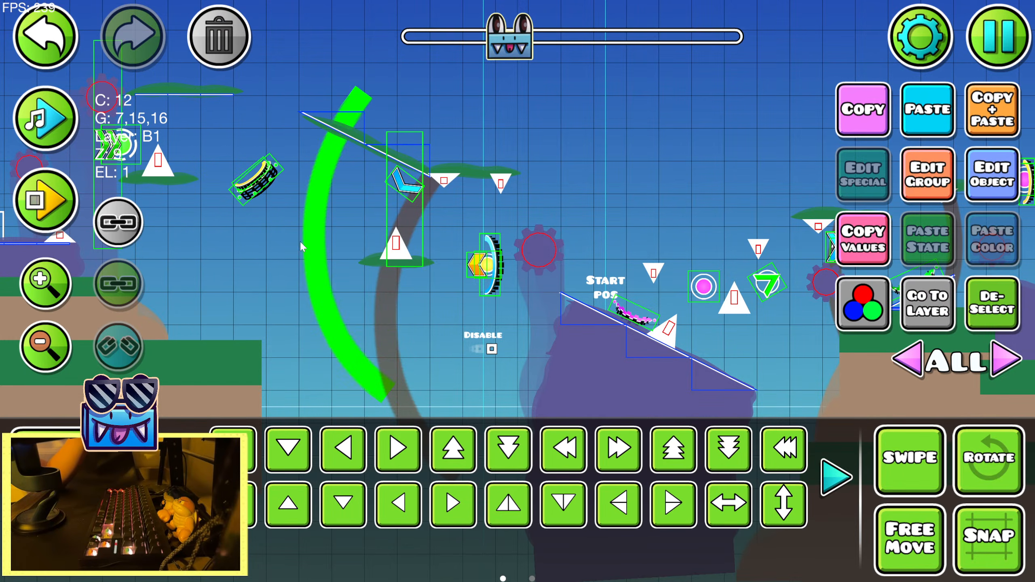
pyautogui.click(46, 26)
pyautogui.click(970, 293)
pyautogui.moveTo(332, 202); pyautogui.dragTo(593, 225)
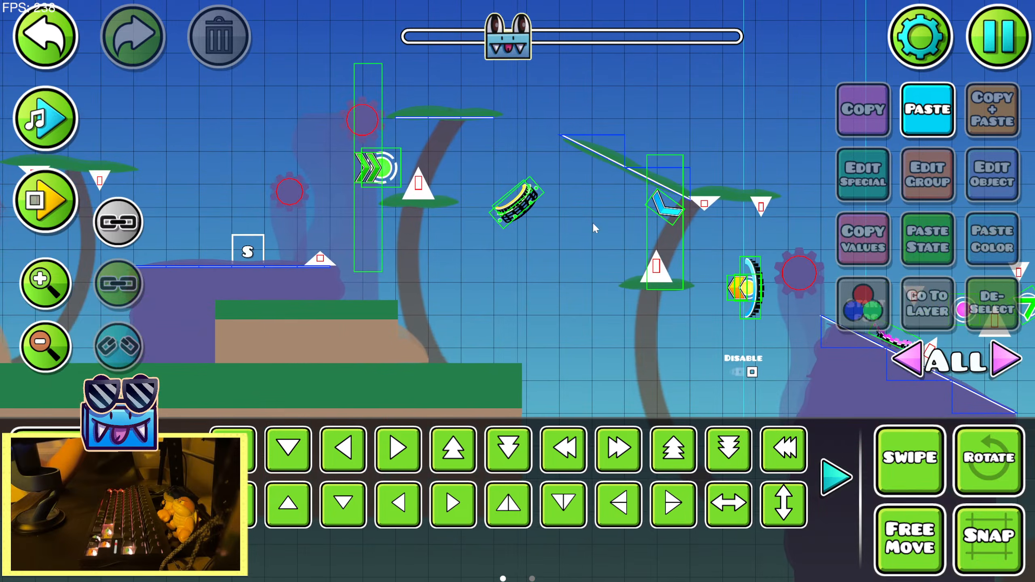
# Copy the purple rock beneath the S block into the gap between the descending slope and the green ledge
pyautogui.click(280, 288)
pyautogui.moveTo(680, 129); pyautogui.dragTo(289, 134)
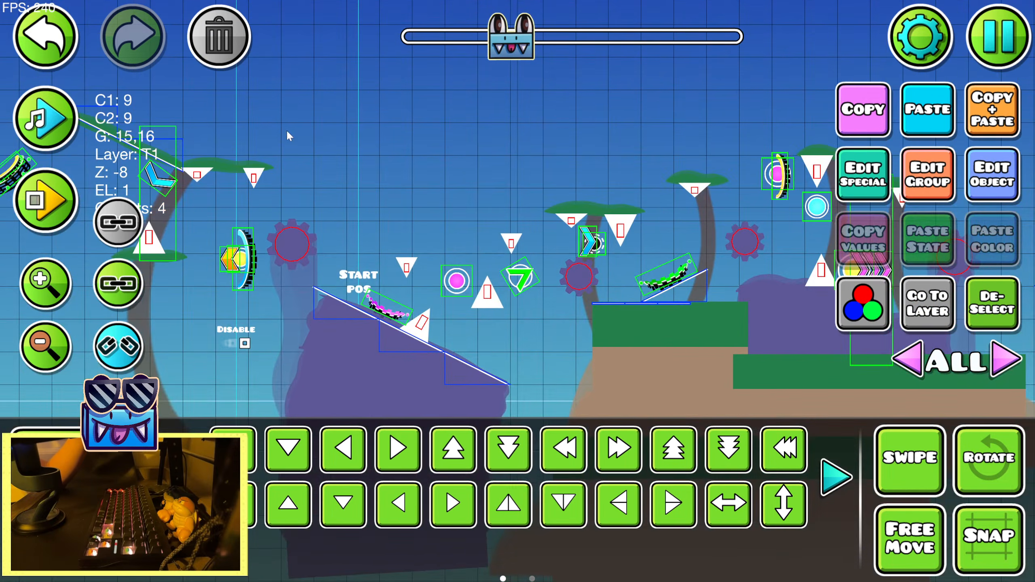
pyautogui.click(48, 291)
pyautogui.click(49, 292)
pyautogui.click(49, 292)
pyautogui.click(924, 131)
pyautogui.press('s')
pyautogui.press('s')
pyautogui.press('s')
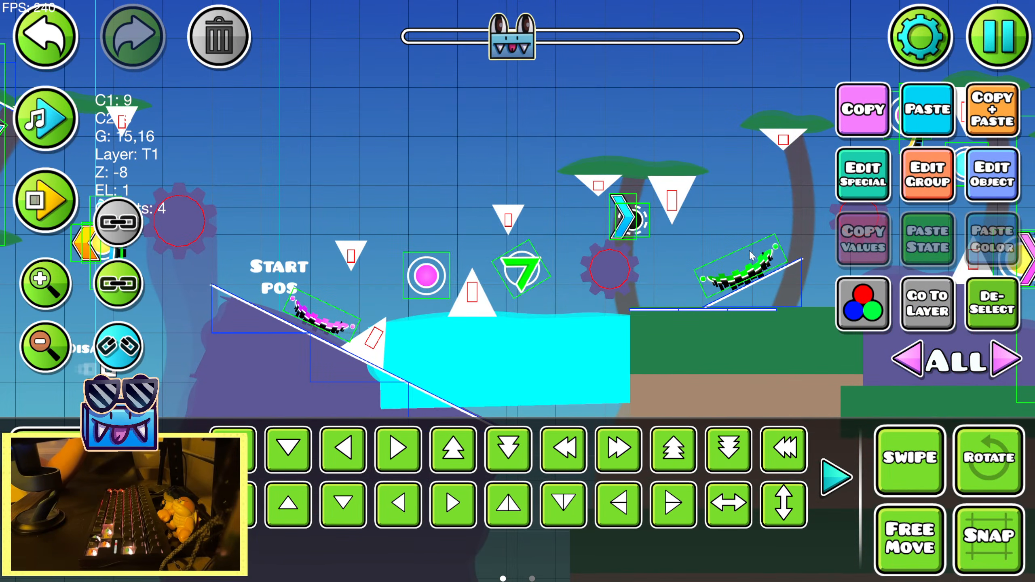
# Warp the new rock copy into a thin floating slab and nudge it beneath the upright spike and green arrow orb
pyautogui.click(835, 478)
pyautogui.click(674, 450)
pyautogui.moveTo(698, 345); pyautogui.dragTo(616, 346)
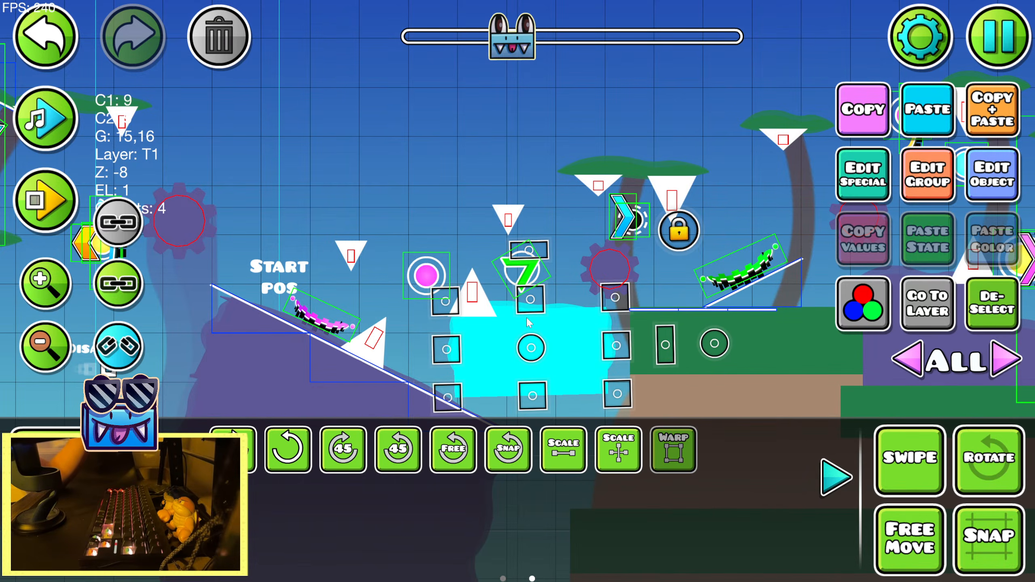
pyautogui.moveTo(531, 300); pyautogui.dragTo(534, 333)
pyautogui.hotkey('shift', 'w')
pyautogui.hotkey('shift', 'w')
pyautogui.hotkey('shift', 'w')
pyautogui.hotkey('shift', 'w')
pyautogui.hotkey('shift', 'w')
pyautogui.hotkey('shift', 'w')
pyautogui.hotkey('shift', 'a')
pyautogui.hotkey('shift', 'a')
pyautogui.hotkey('shift', 'a')
pyautogui.hotkey('shift', 'a')
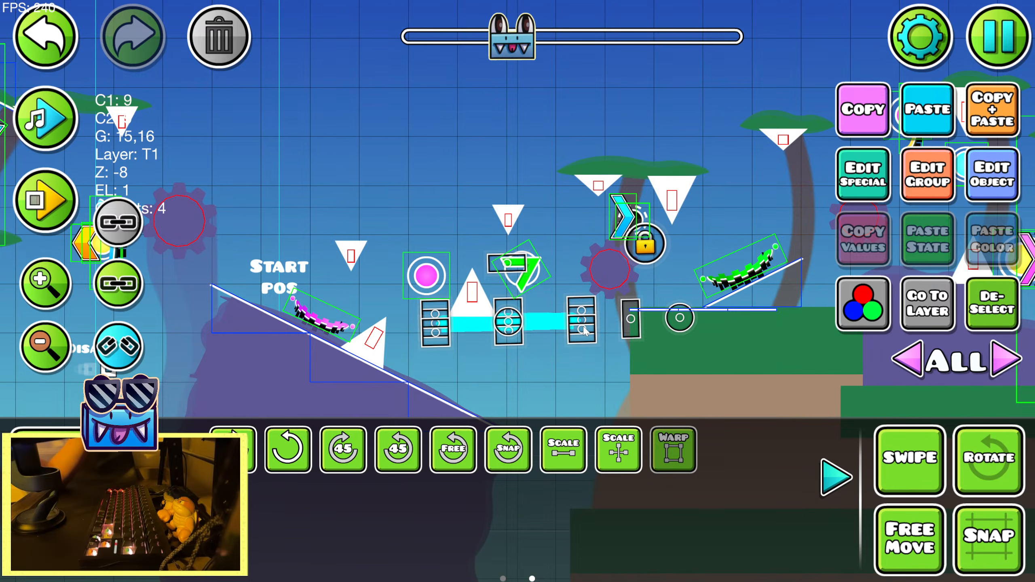
pyautogui.hotkey('shift', 'a')
pyautogui.hotkey('shift', 'd')
pyautogui.click(836, 477)
pyautogui.hotkey('shift', 'd')
# Duplicate the thin purple slab and raise the copy to the small hanging spike above it
pyautogui.click(992, 109)
pyautogui.press('w')
pyautogui.press('w')
pyautogui.press('w')
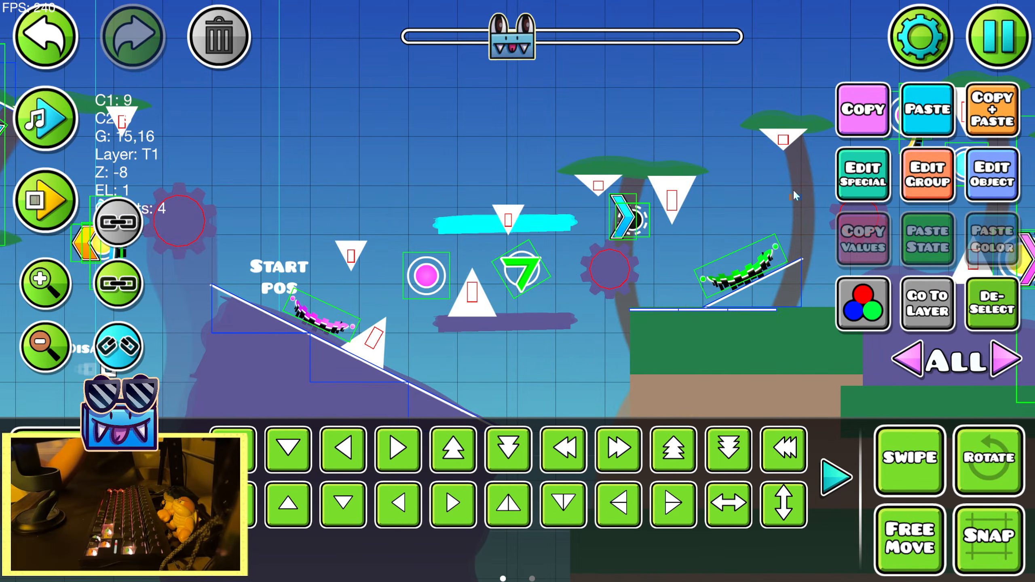
# Raise the upper purple slab onto the hanging spike above the upright spike and warp it narrower
pyautogui.hotkey('shift', 's')
pyautogui.hotkey('shift', 's')
pyautogui.hotkey('shift', 's')
pyautogui.hotkey('shift', 's')
pyautogui.click(200, 477)
pyautogui.hotkey('shift', 's')
pyautogui.hotkey('shift', 's')
pyautogui.hotkey('shift', 's')
pyautogui.click(680, 446)
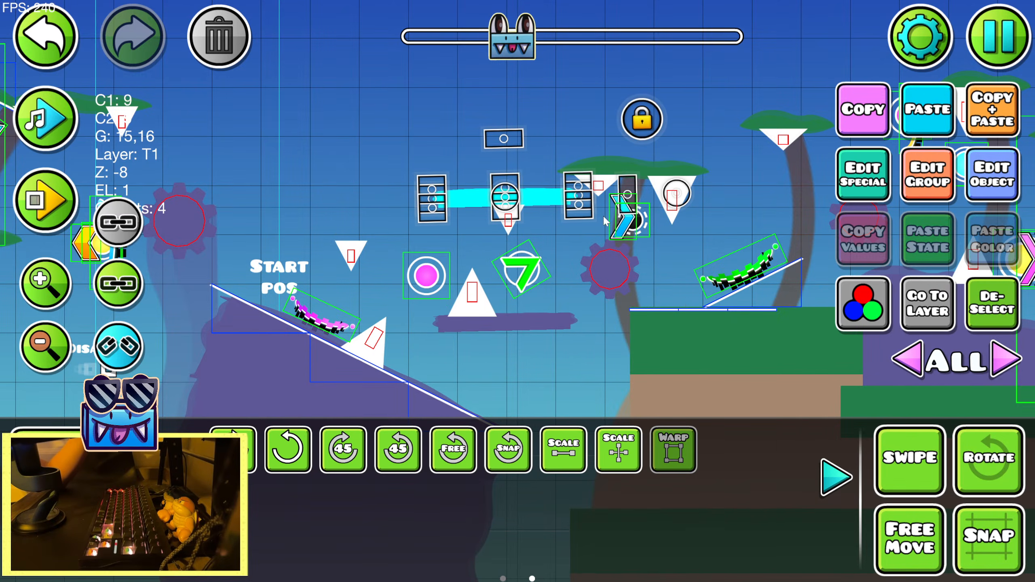
pyautogui.moveTo(582, 195); pyautogui.dragTo(546, 193)
# Copy the shortened purple slab onto the small hanging spike near the start position, above the descending slope
pyautogui.click(833, 475)
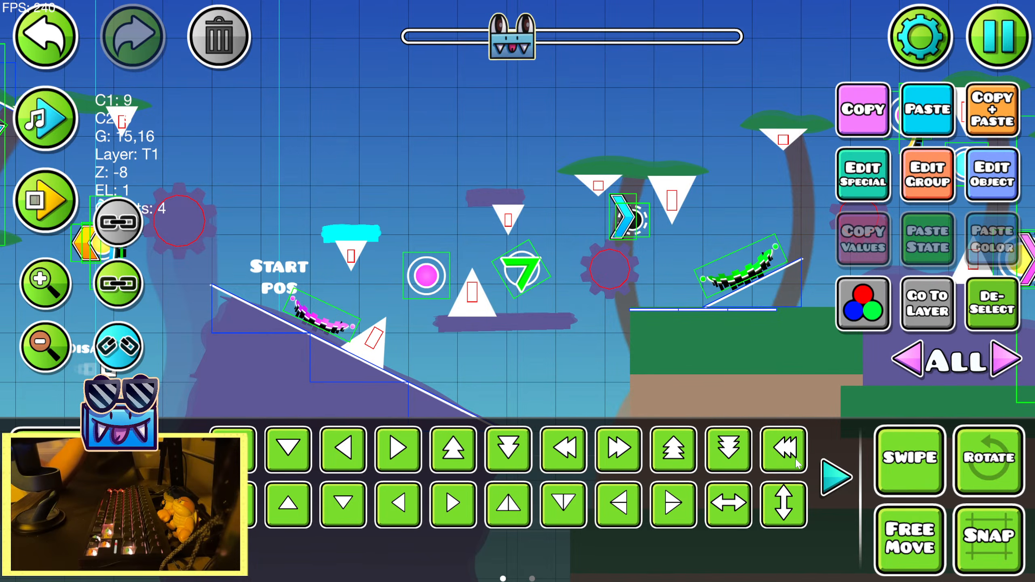
pyautogui.click(991, 310)
pyautogui.click(51, 361)
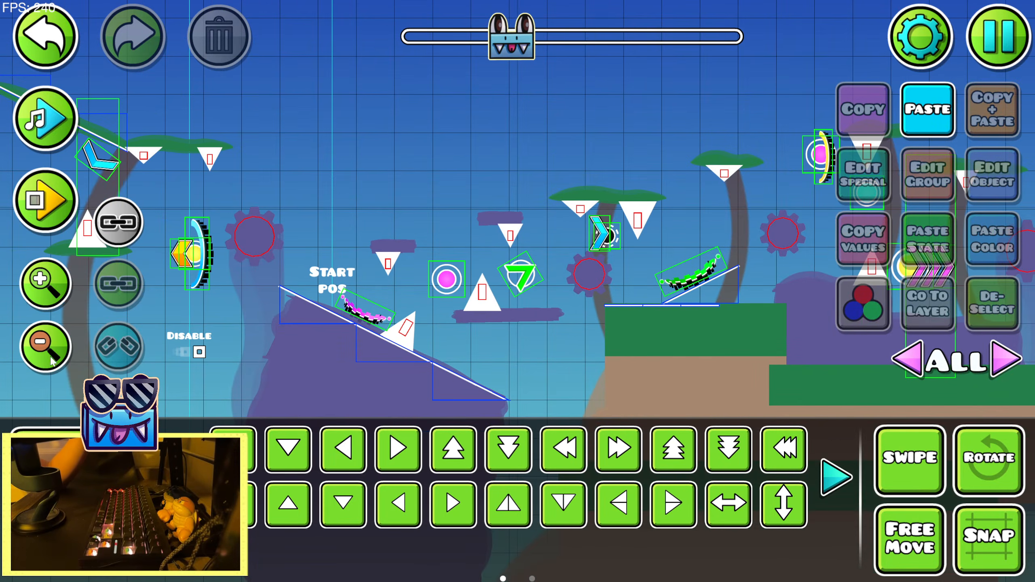
# Copy the faded purple rock column beneath the sawblade and shift the copy behind the two floating slabs
pyautogui.click(270, 308)
pyautogui.click(1014, 117)
pyautogui.press('d')
pyautogui.press('d')
pyautogui.press('d')
pyautogui.press('d')
pyautogui.press('d')
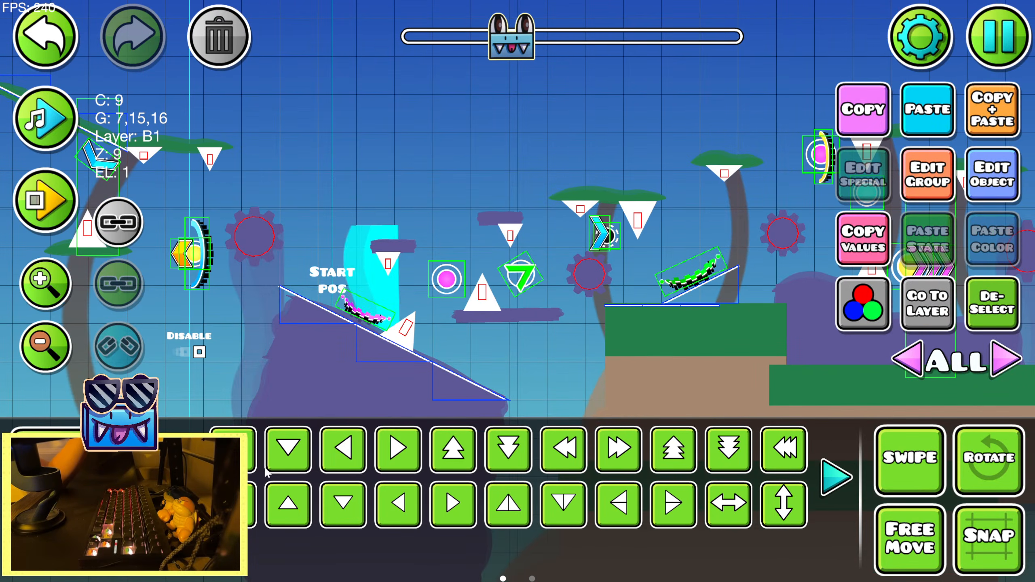
pyautogui.click(182, 477)
pyautogui.press('d')
# Warp the copied column wider and taller so it backs the stacked slabs around the upright spike
pyautogui.click(680, 460)
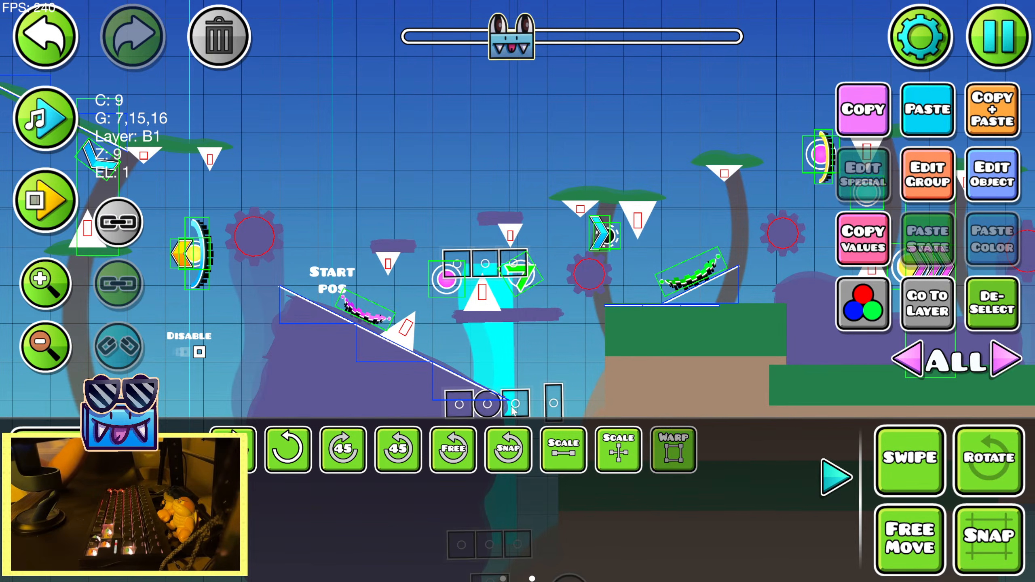
pyautogui.moveTo(512, 407)
pyautogui.mouseDown()
pyautogui.moveTo(565, 407)
pyautogui.moveTo(518, 404)
pyautogui.mouseUp()
pyautogui.moveTo(517, 262); pyautogui.dragTo(517, 233)
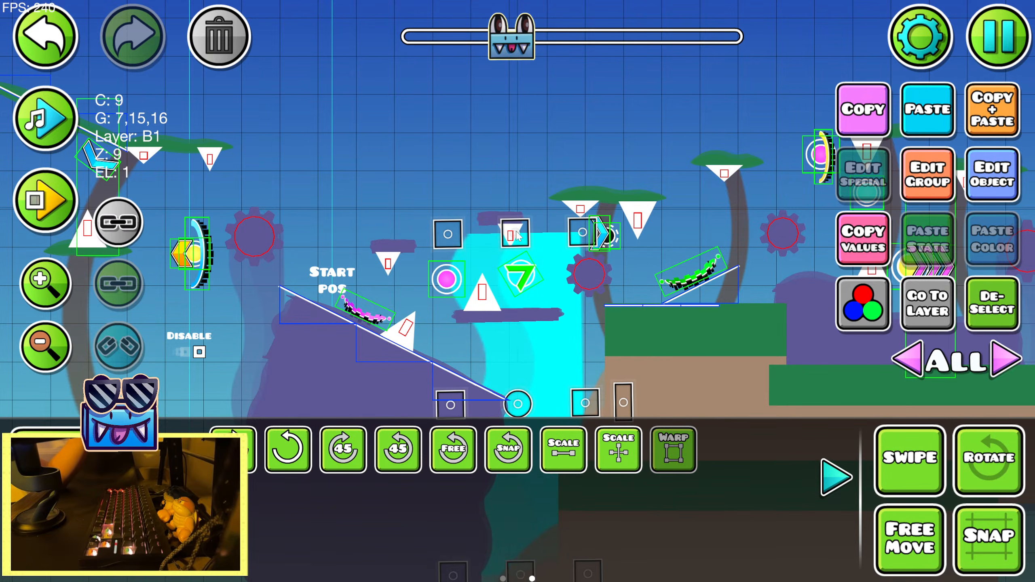
pyautogui.moveTo(518, 404); pyautogui.dragTo(508, 395)
pyautogui.moveTo(575, 395); pyautogui.dragTo(543, 397)
pyautogui.hotkey('shift', 'w')
pyautogui.hotkey('shift', 'w')
pyautogui.hotkey('shift', 'w')
# Duplicate the warped rock column and move the copy behind the small slab above the descending slope
pyautogui.click(972, 124)
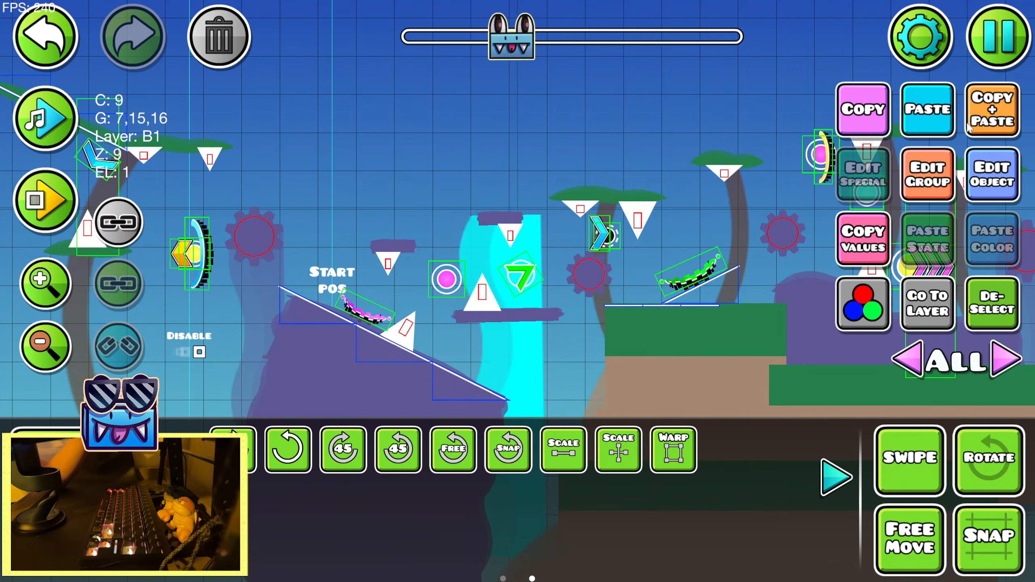
pyautogui.press('a')
pyautogui.press('a')
pyautogui.press('a')
pyautogui.hotkey('shift', 's')
pyautogui.hotkey('shift', 's')
pyautogui.hotkey('shift', 's')
pyautogui.hotkey('shift', 's')
# Warp the second column narrower, raise it behind the small slab and deselect it
pyautogui.click(673, 450)
pyautogui.moveTo(432, 402); pyautogui.dragTo(426, 402)
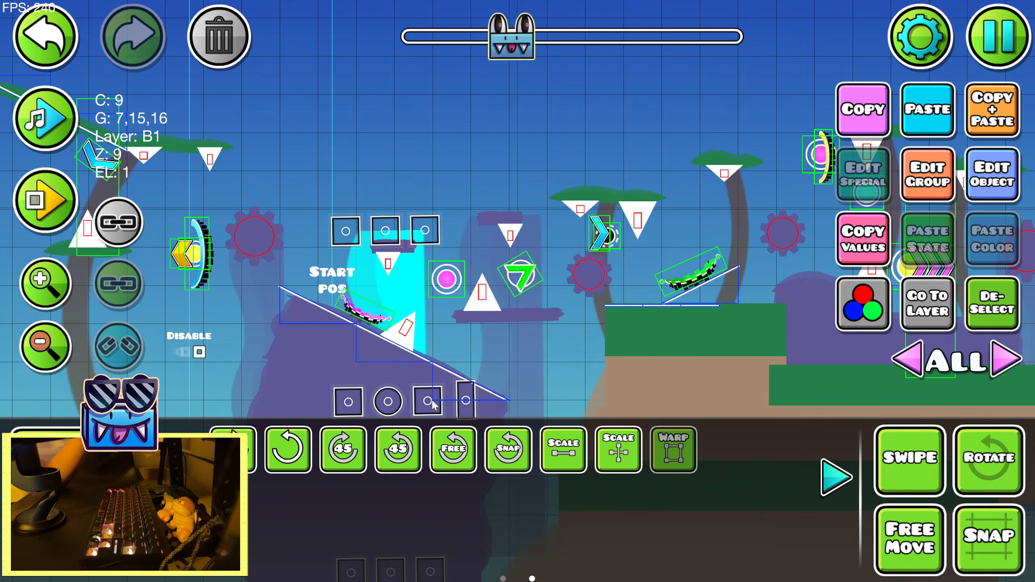
pyautogui.moveTo(349, 402); pyautogui.dragTo(359, 402)
pyautogui.moveTo(426, 402); pyautogui.dragTo(421, 402)
pyautogui.moveTo(359, 402); pyautogui.dragTo(414, 403)
pyautogui.hotkey('shift', 'w')
pyautogui.hotkey('shift', 'w')
pyautogui.hotkey('shift', 'w')
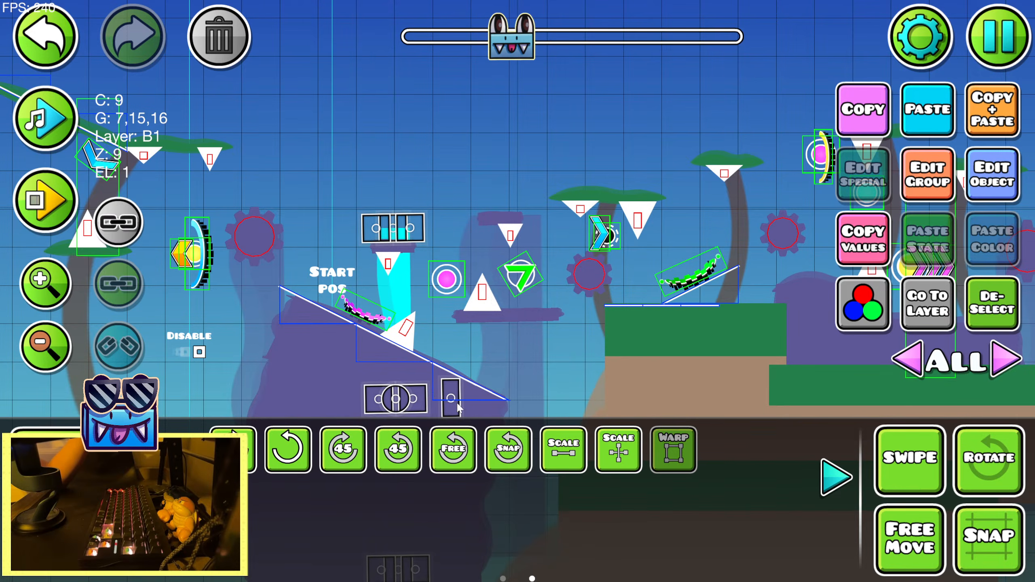
pyautogui.click(837, 479)
pyautogui.click(999, 333)
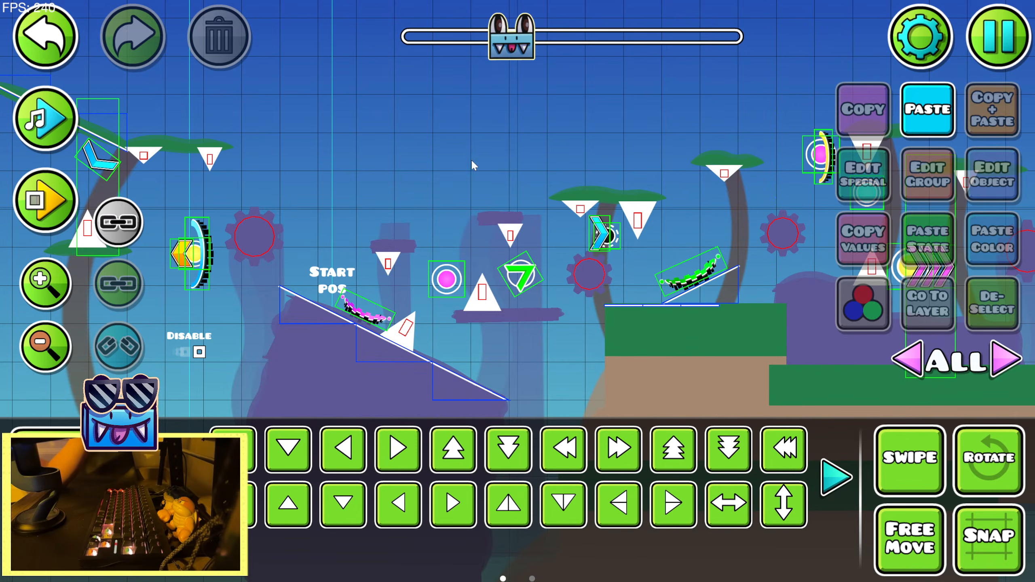
pyautogui.moveTo(472, 160); pyautogui.dragTo(468, 142)
pyautogui.click(471, 241)
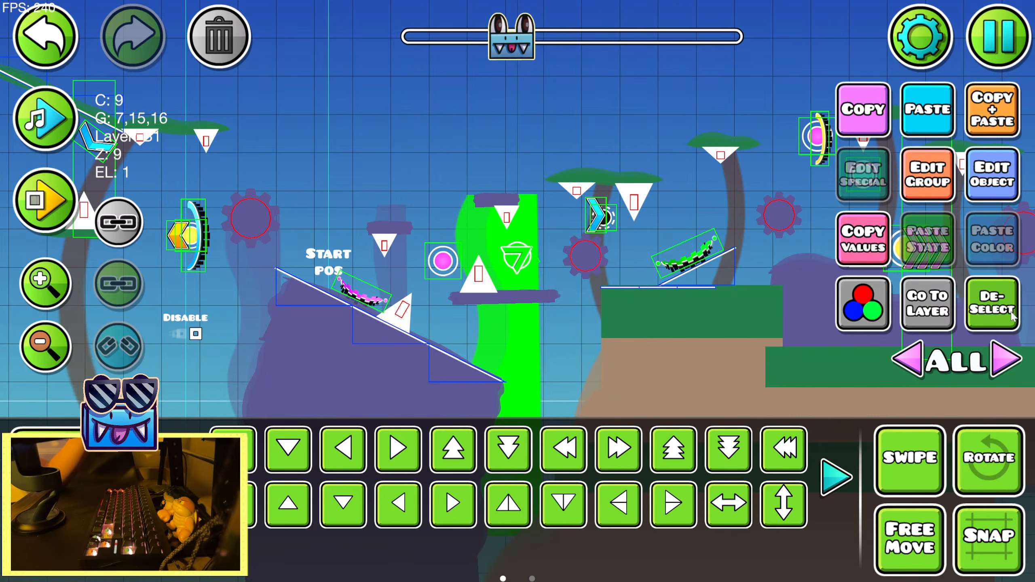
pyautogui.click(992, 304)
pyautogui.moveTo(521, 161); pyautogui.dragTo(504, 150)
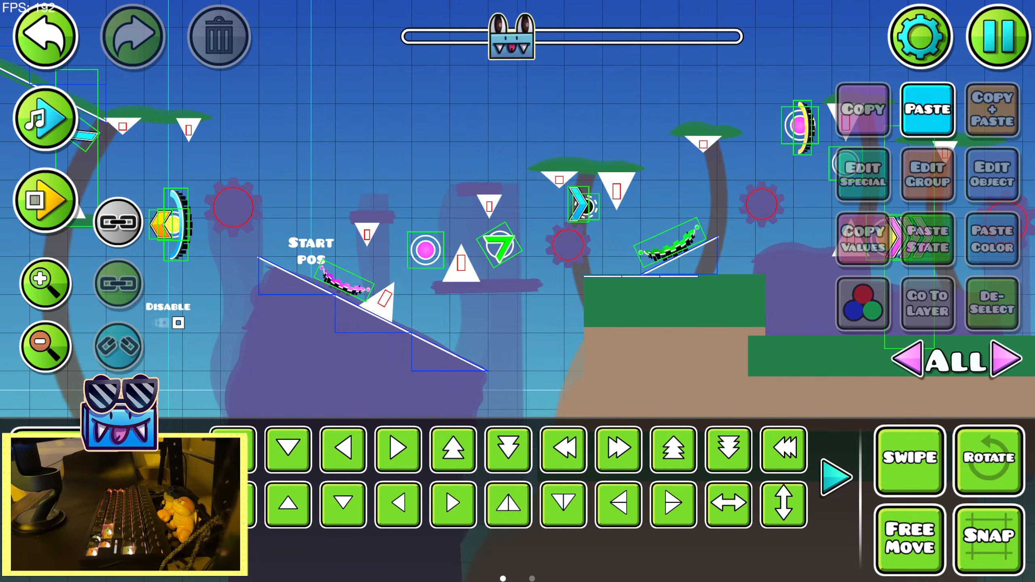
# Playtest the level from the start position through the new slab and column section
pyautogui.press('Escape')
pyautogui.click(518, 218)
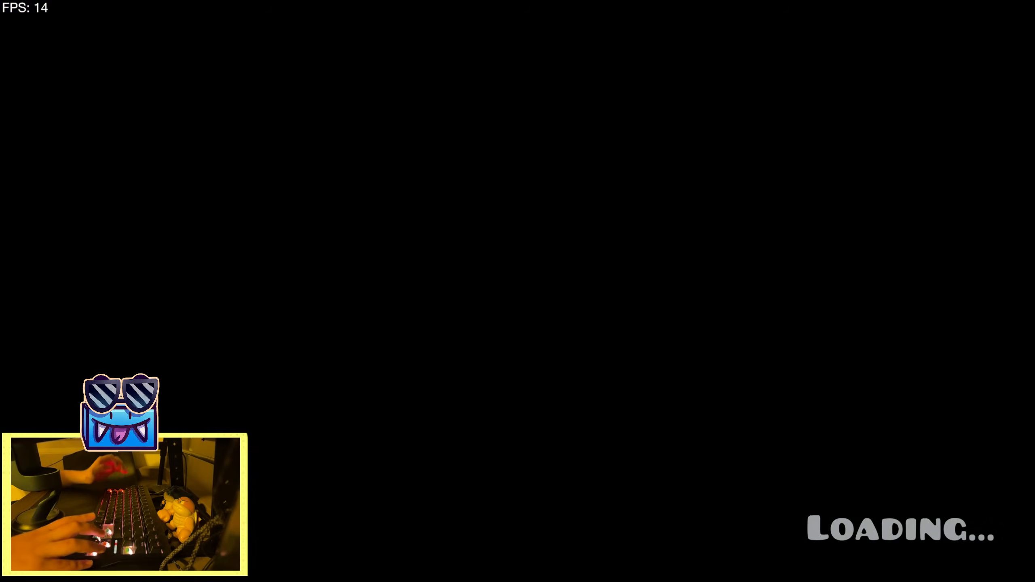
pyautogui.press('Up')
pyautogui.press('Up')
pyautogui.press('Up')
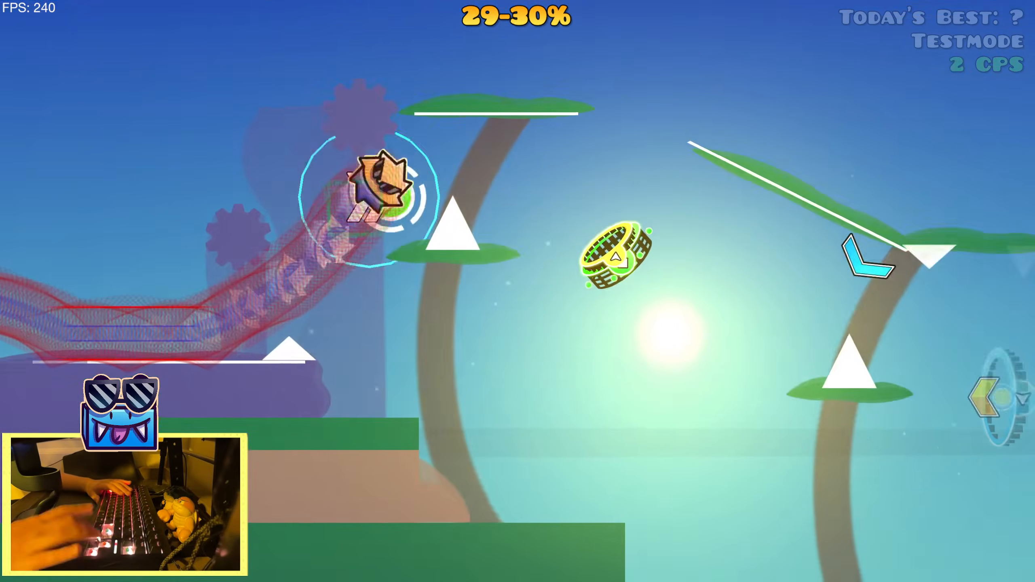
pyautogui.press('Up')
pyautogui.press('Up')
pyautogui.press('Up')
pyautogui.press('Up')
pyautogui.press('Up')
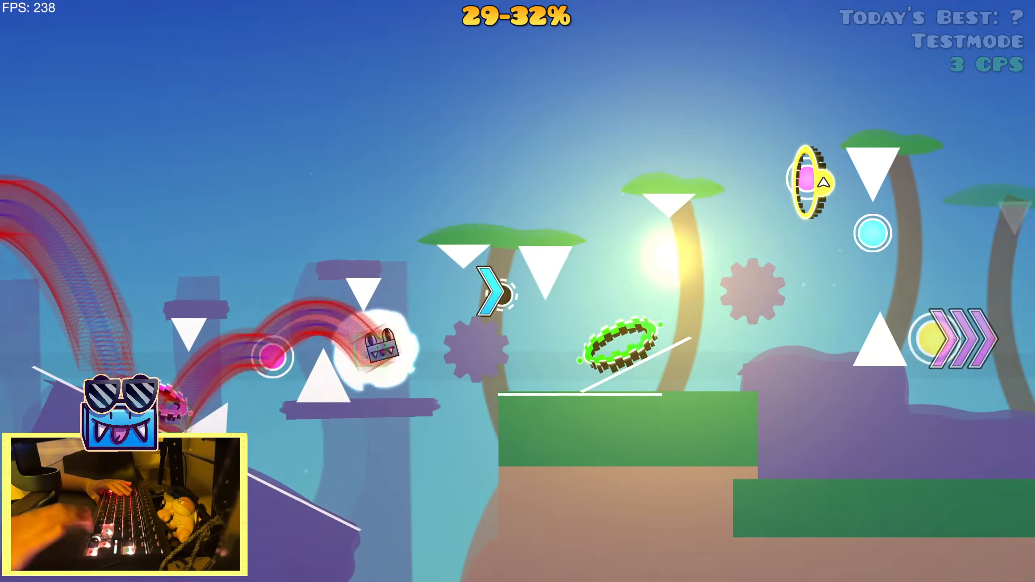
pyautogui.press('Up')
pyautogui.press('Up')
# Pause the playtest, enable Noclip in Mega Hack and restart the level
pyautogui.press('Escape')
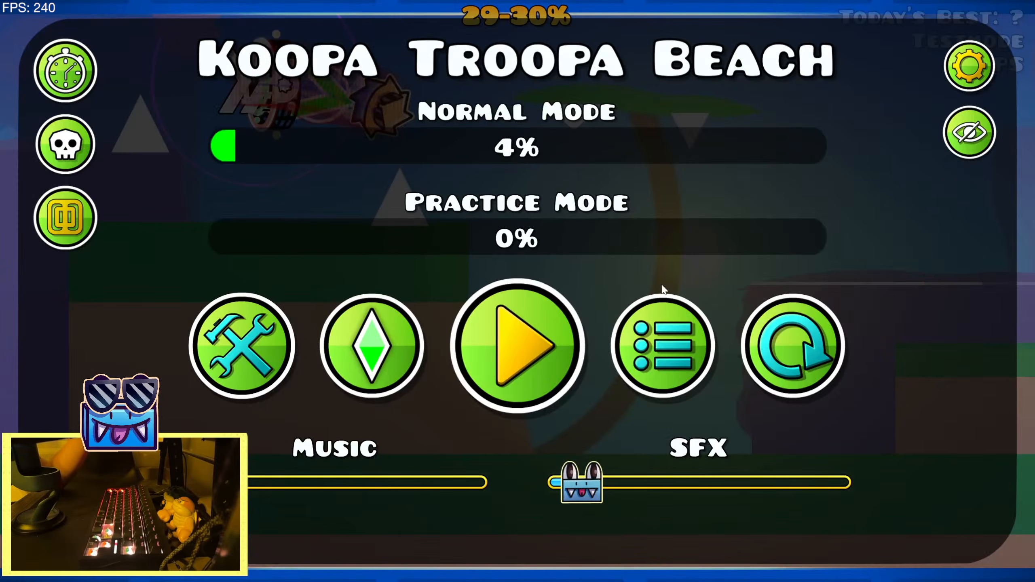
pyautogui.press('Tab')
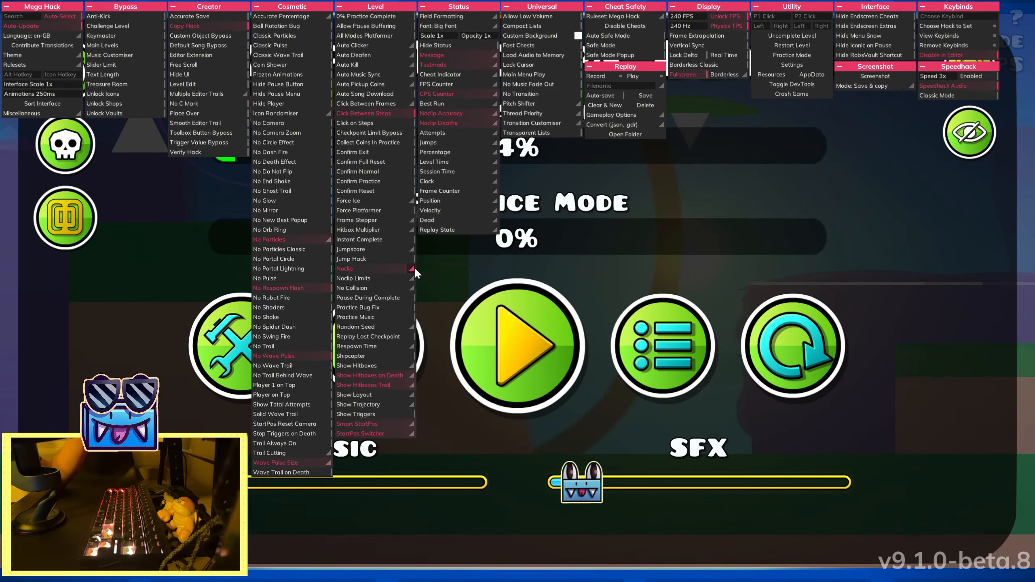
pyautogui.press('Tab')
pyautogui.click(774, 363)
# Playtest the decorated section with Noclip on through to the bare ground, and return to the level editor
pyautogui.press('Up')
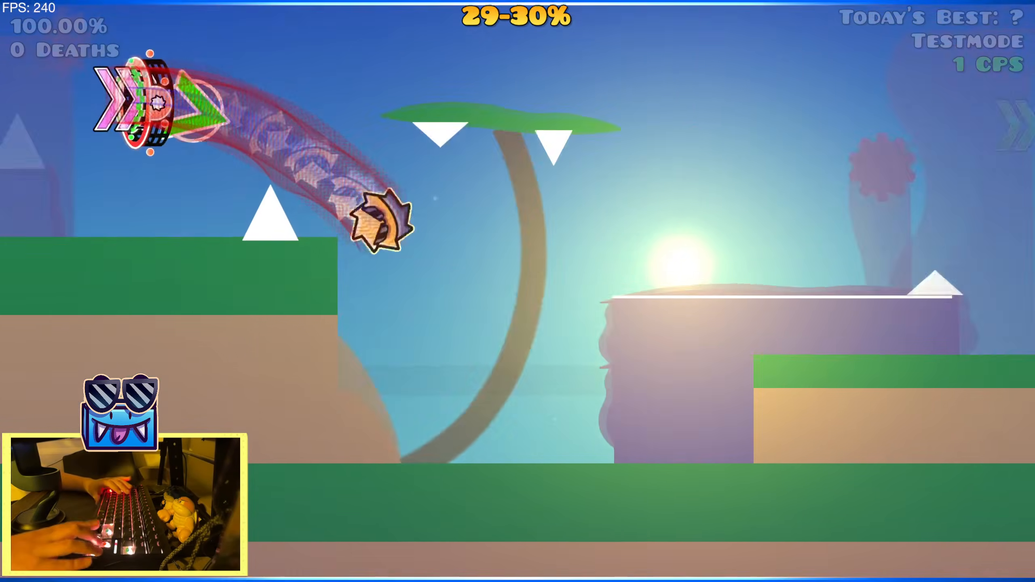
pyautogui.press('Up')
pyautogui.press('Up')
pyautogui.press('Up')
pyautogui.press('Up')
pyautogui.press('Up')
pyautogui.press('Up')
pyautogui.press('Up')
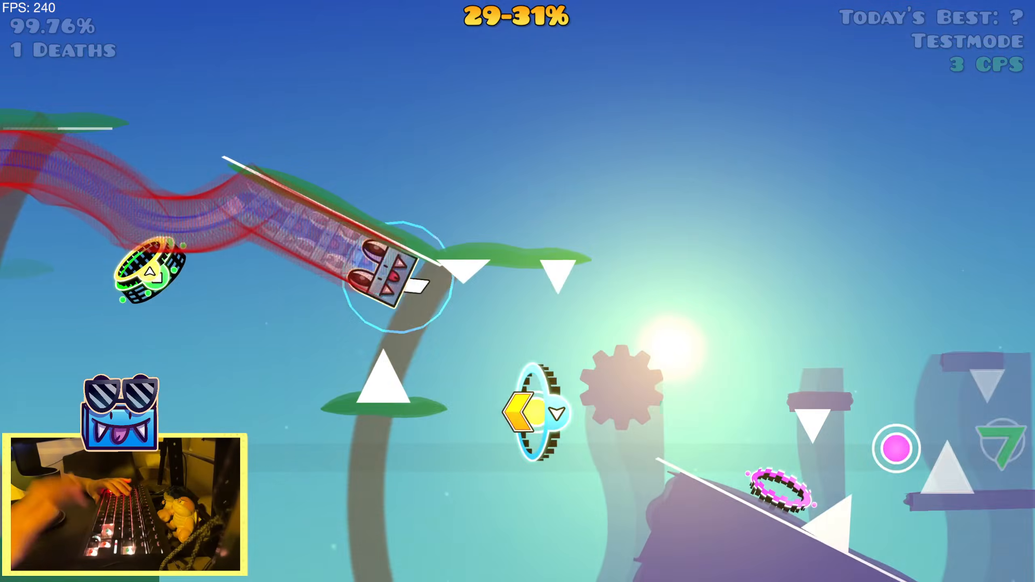
pyautogui.press('Up')
pyautogui.press('Up')
pyautogui.press('Up')
pyautogui.press('Up')
pyautogui.press('Up')
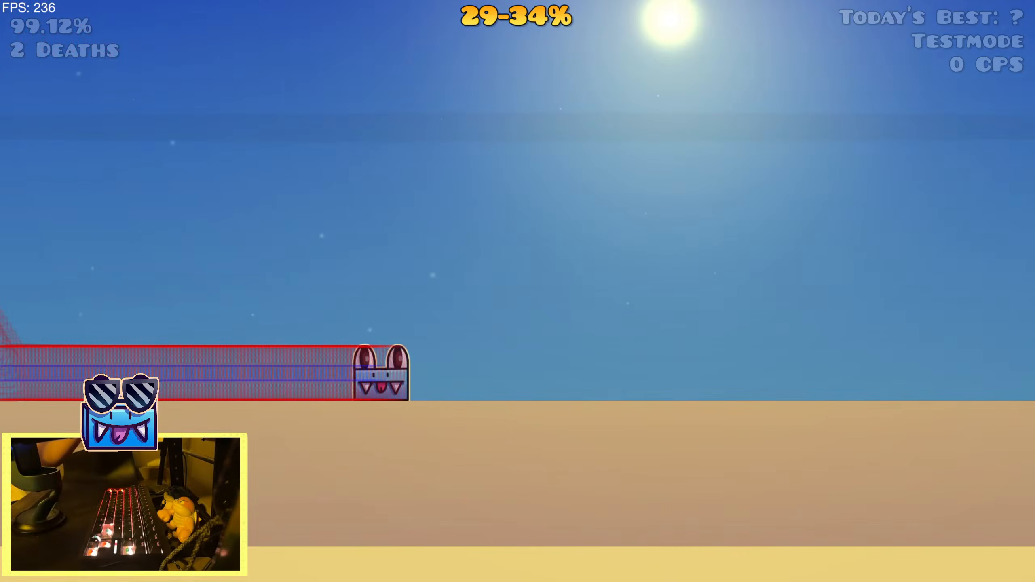
pyautogui.press('Escape')
pyautogui.click(243, 370)
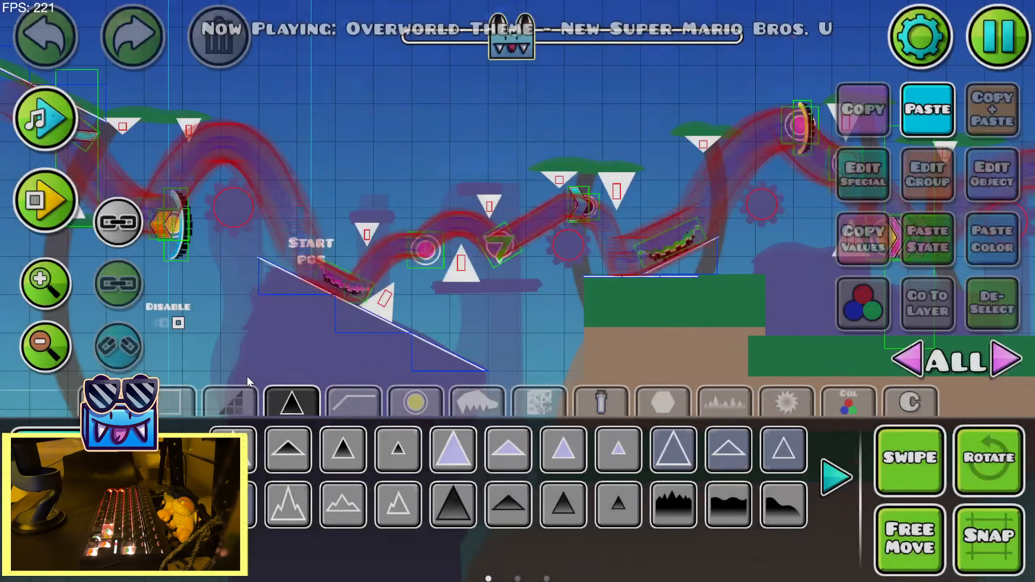
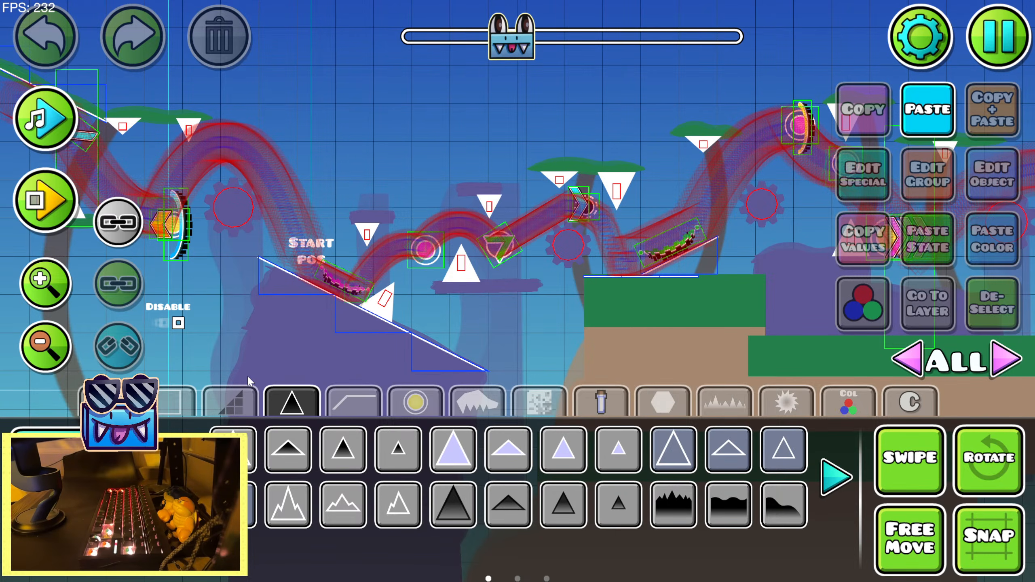
# Go back to the earlier start position at x 15345 and disable it in its object settings
pyautogui.press('2')
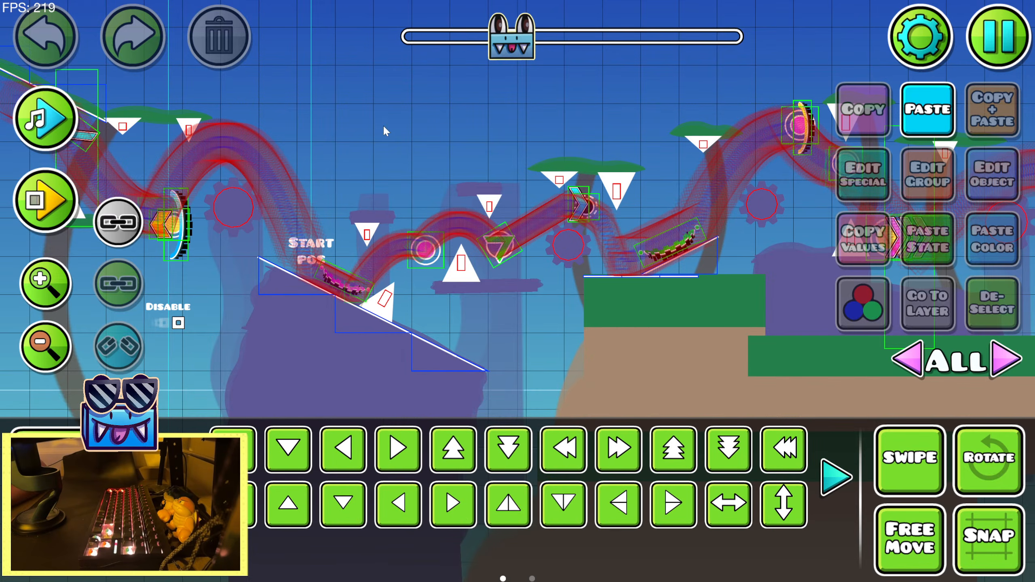
pyautogui.moveTo(385, 129); pyautogui.dragTo(672, 206)
pyautogui.doubleClick(61, 347)
pyautogui.moveTo(313, 164); pyautogui.dragTo(535, 171)
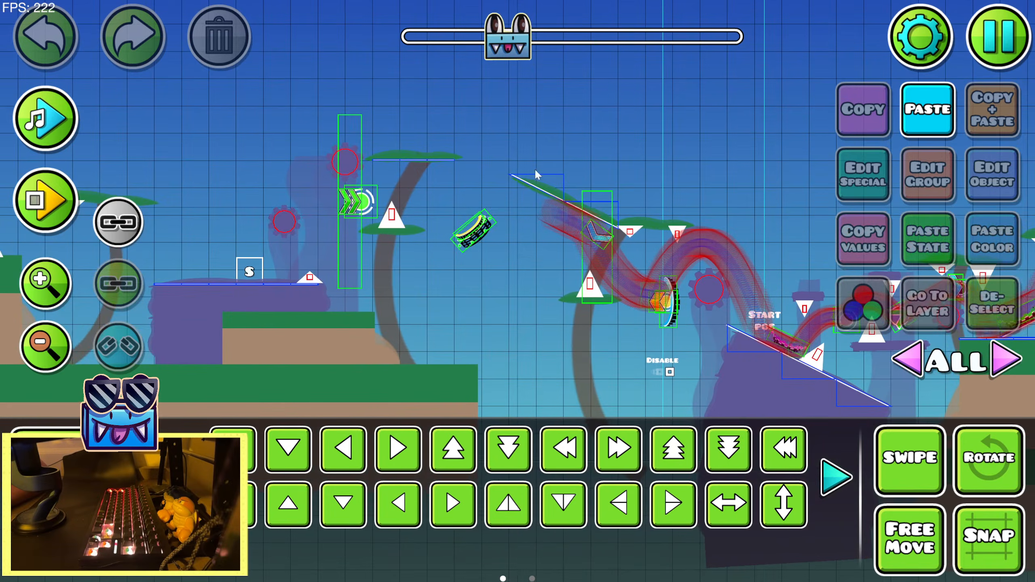
pyautogui.click(64, 198)
pyautogui.click(63, 198)
pyautogui.press('3')
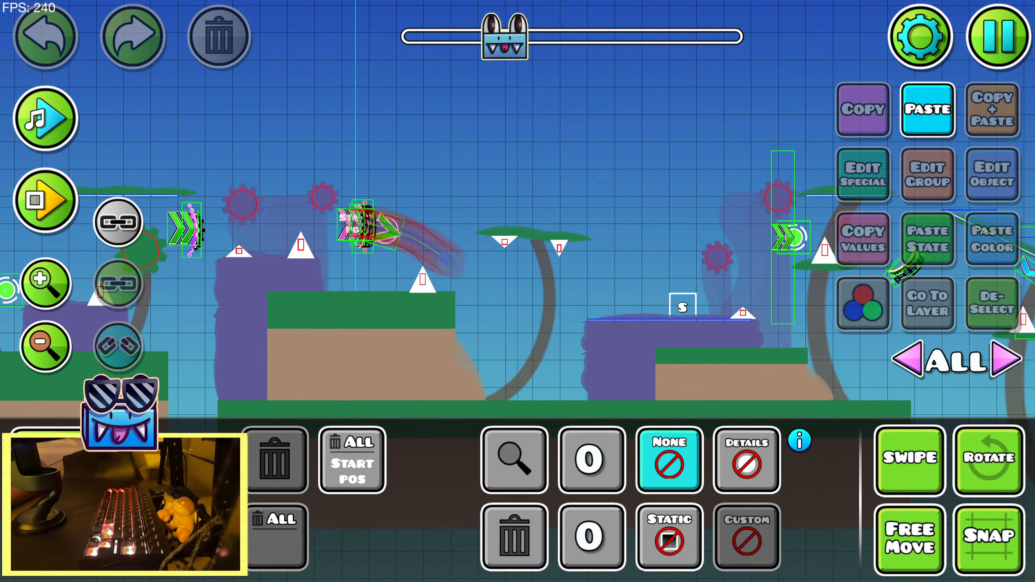
pyautogui.press('2')
pyautogui.click(357, 225)
pyautogui.click(357, 226)
pyautogui.click(356, 225)
pyautogui.click(357, 226)
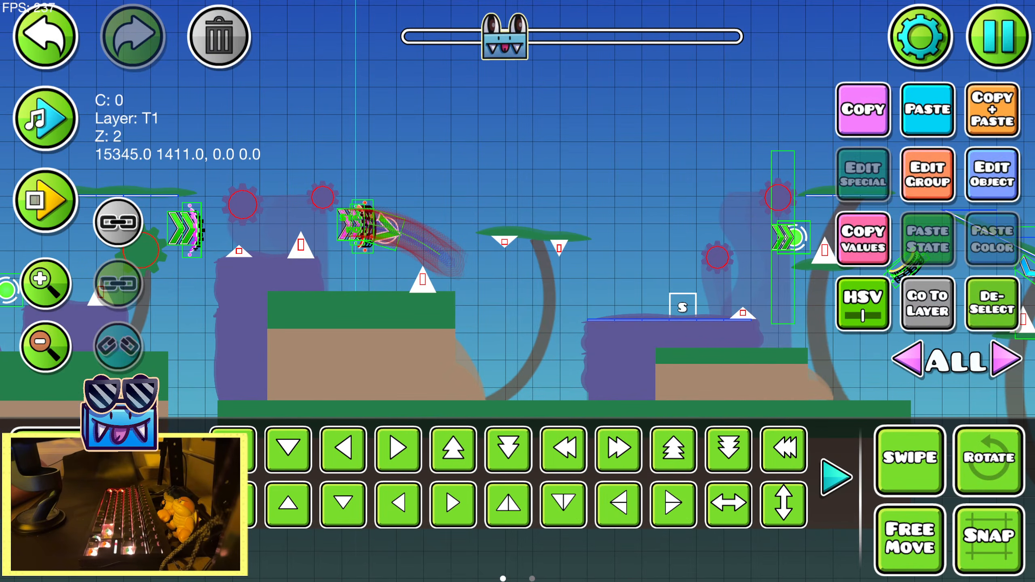
pyautogui.press('3')
pyautogui.click(755, 540)
pyautogui.click(79, 501)
pyautogui.click(1011, 176)
pyautogui.click(545, 536)
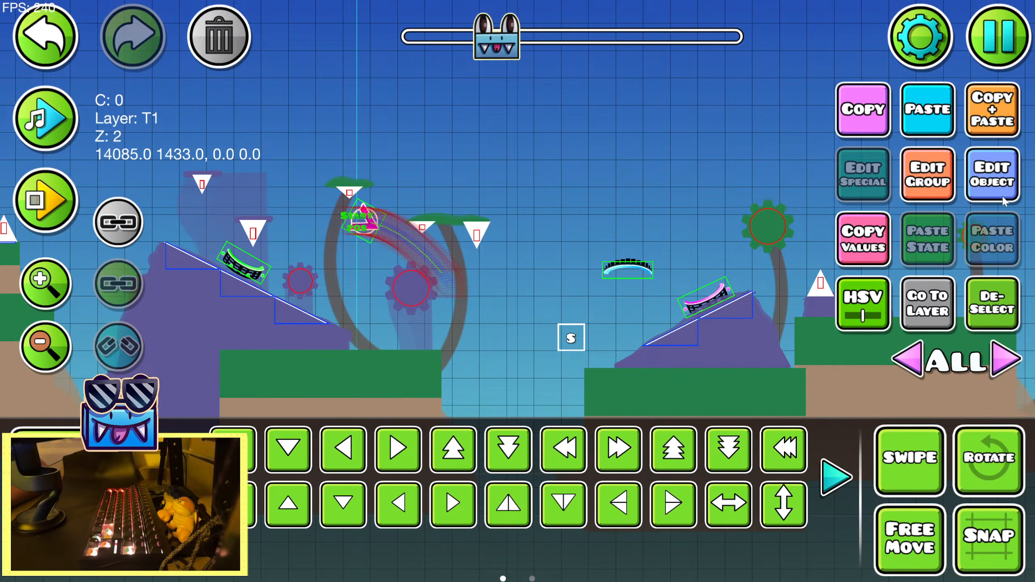
# Disable the start position at x 14085 and the one above the stepped ground block, test-running the level from the editor
pyautogui.click(1003, 199)
pyautogui.click(483, 531)
pyautogui.click(51, 204)
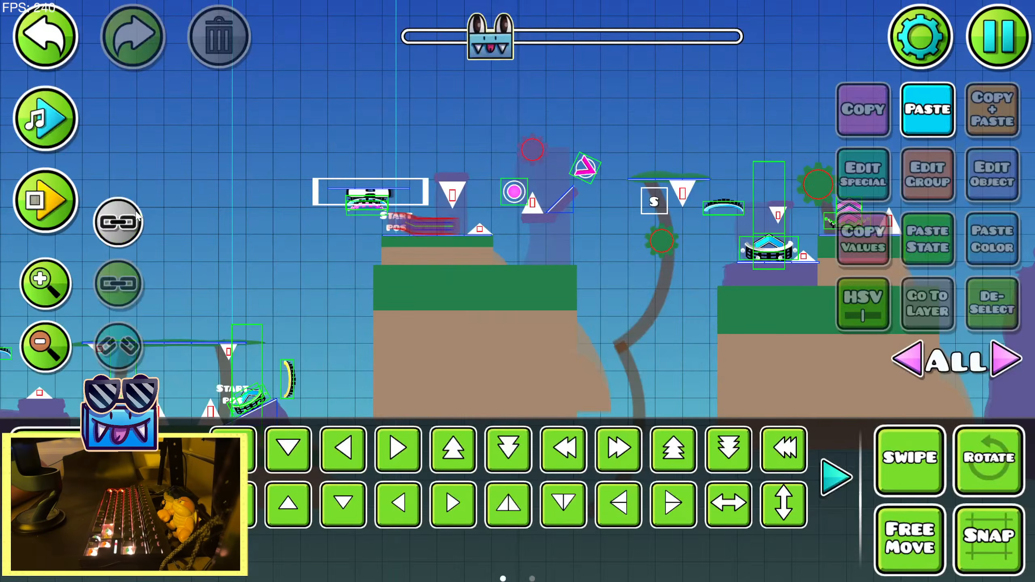
pyautogui.click(392, 221)
pyautogui.click(992, 175)
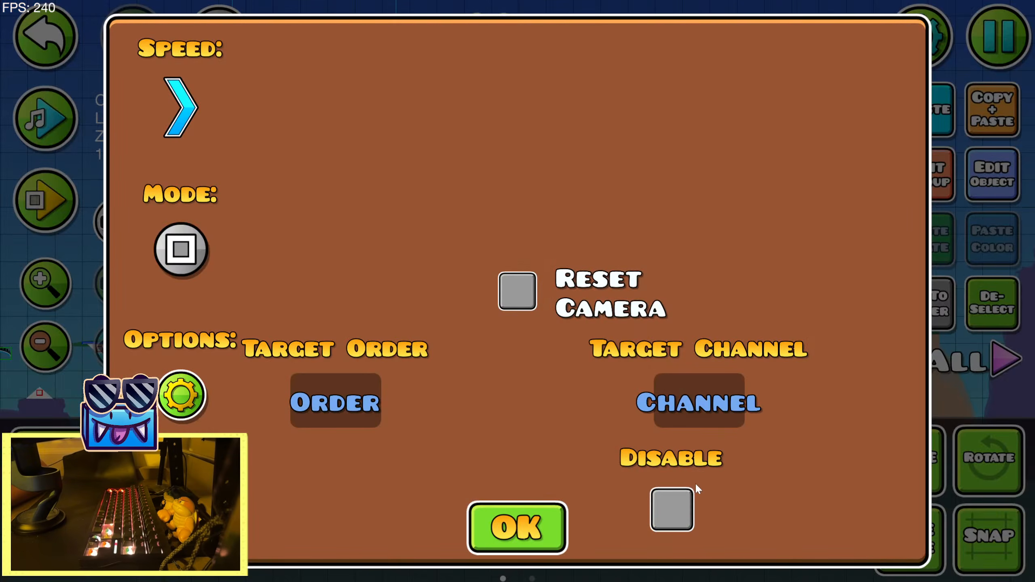
pyautogui.click(495, 530)
pyautogui.click(46, 216)
pyautogui.click(124, 202)
# Disable the start position at x 12975 on the small slope and briefly test-run the level
pyautogui.click(372, 323)
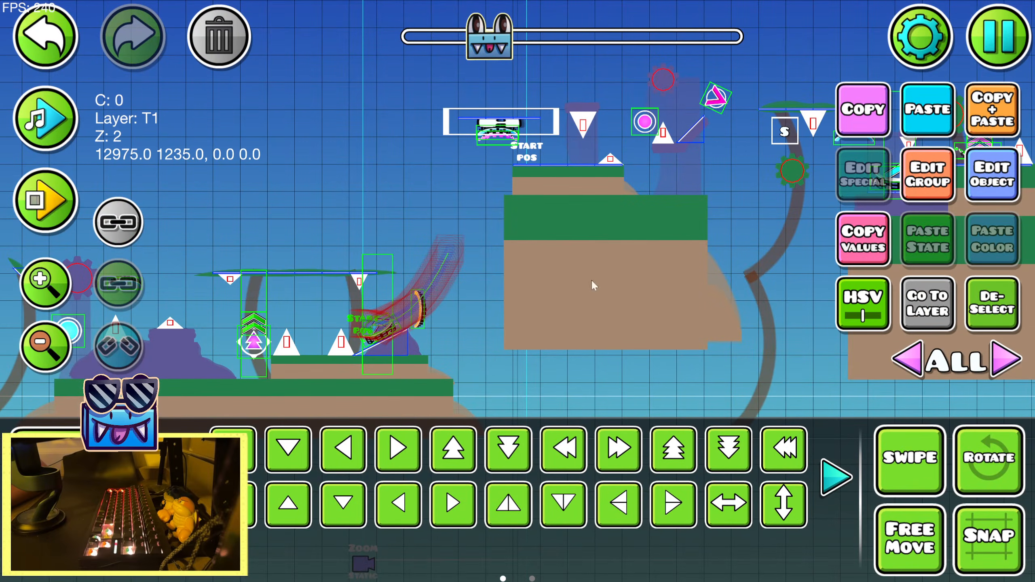
pyautogui.click(1007, 163)
pyautogui.click(671, 520)
pyautogui.click(537, 544)
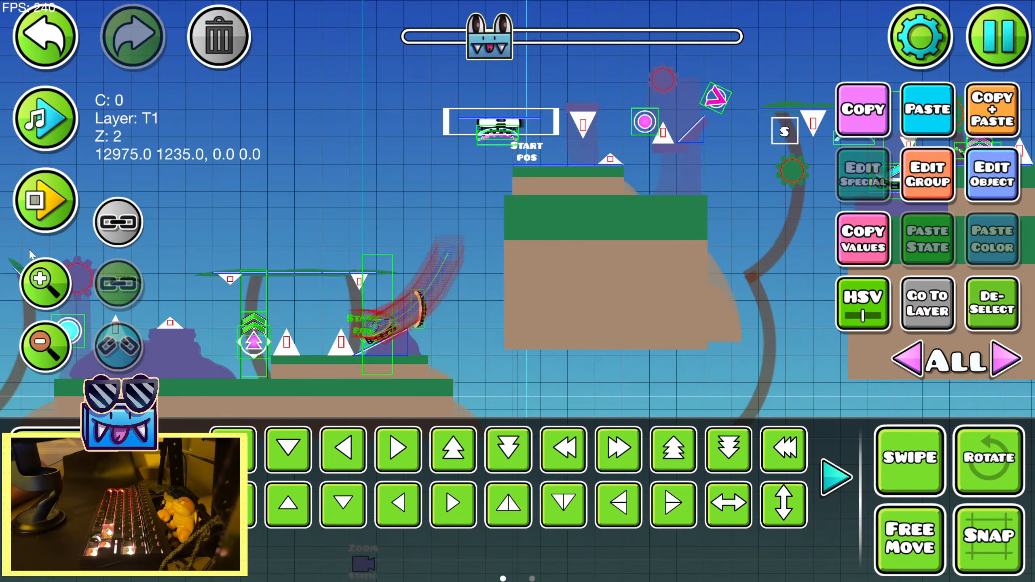
pyautogui.click(46, 202)
pyautogui.click(120, 201)
# Disable the start position at x 4267 and briefly test-run the level from its new starting point
pyautogui.click(379, 244)
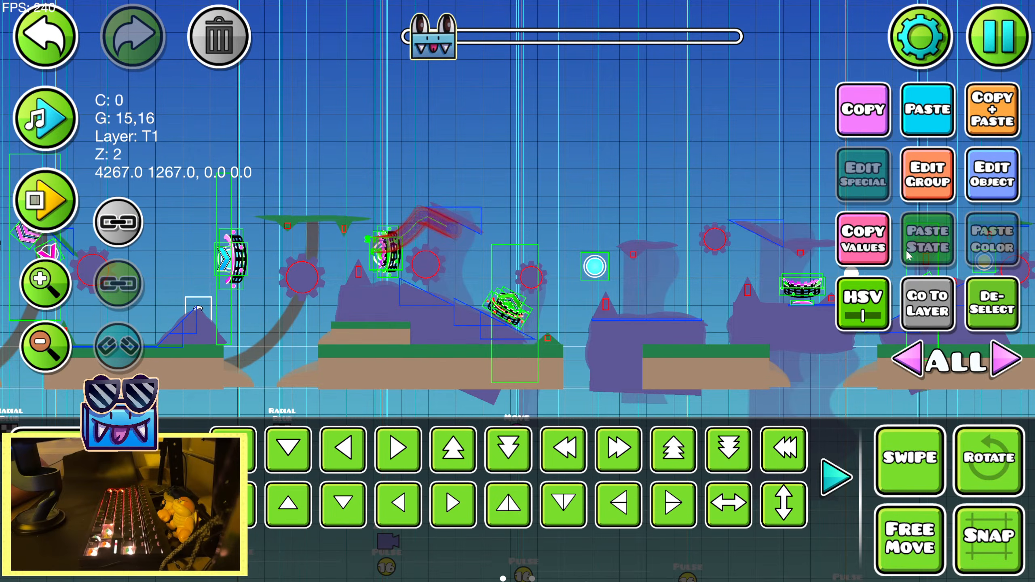
pyautogui.click(1007, 170)
pyautogui.click(517, 528)
pyautogui.click(47, 199)
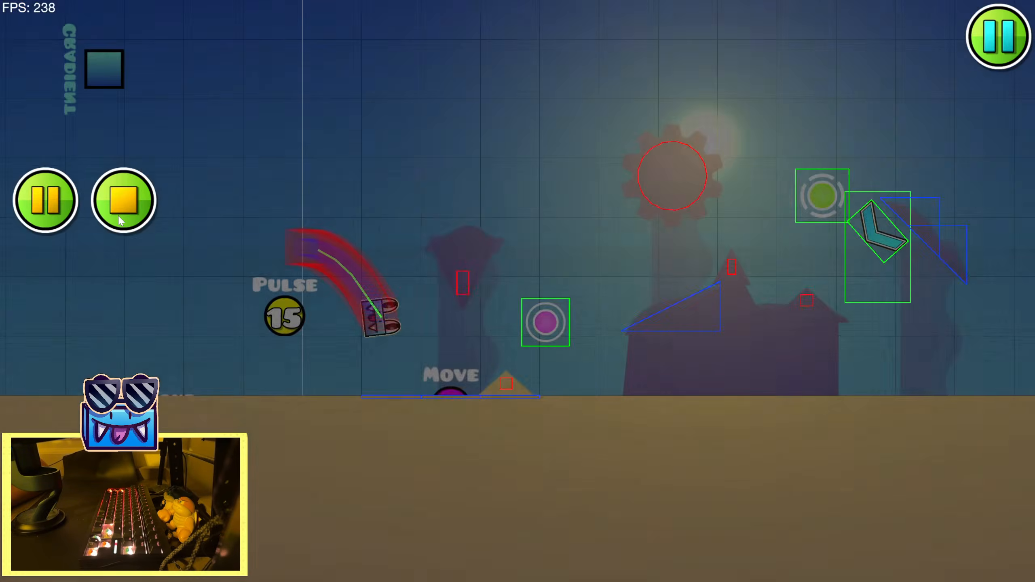
pyautogui.click(122, 200)
# Review the early part of the level with music playback, following the layout to the section around x 5797
pyautogui.moveTo(372, 235); pyautogui.dragTo(133, 231)
pyautogui.click(45, 119)
pyautogui.moveTo(446, 189); pyautogui.dragTo(126, 200)
pyautogui.moveTo(673, 235); pyautogui.dragTo(184, 244)
pyautogui.moveTo(497, 303); pyautogui.dragTo(240, 309)
pyautogui.moveTo(685, 281); pyautogui.dragTo(238, 310)
pyautogui.moveTo(734, 316); pyautogui.dragTo(280, 319)
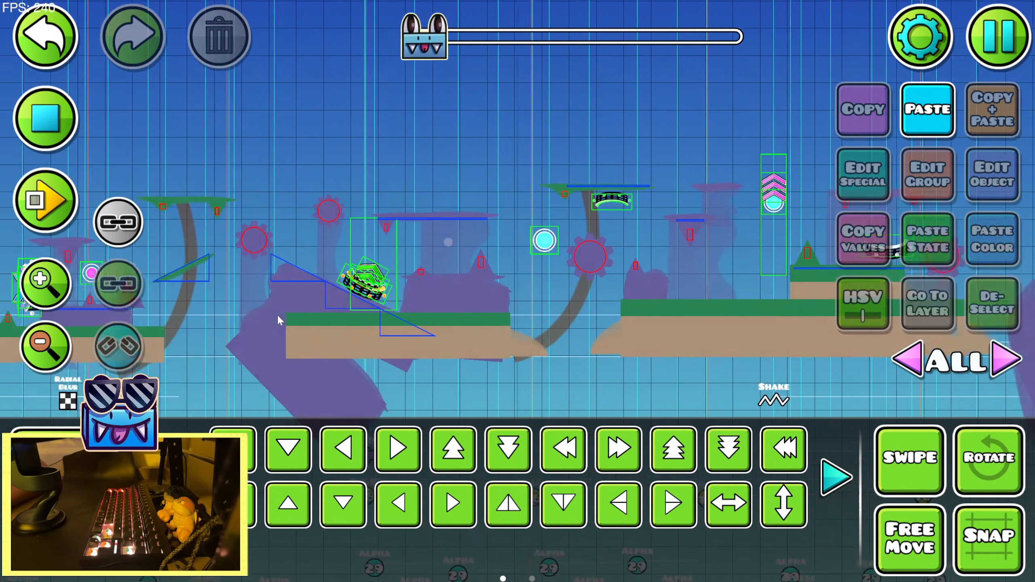
pyautogui.moveTo(643, 280); pyautogui.dragTo(220, 295)
pyautogui.moveTo(685, 273); pyautogui.dragTo(204, 276)
pyautogui.moveTo(808, 226); pyautogui.dragTo(288, 225)
pyautogui.click(49, 122)
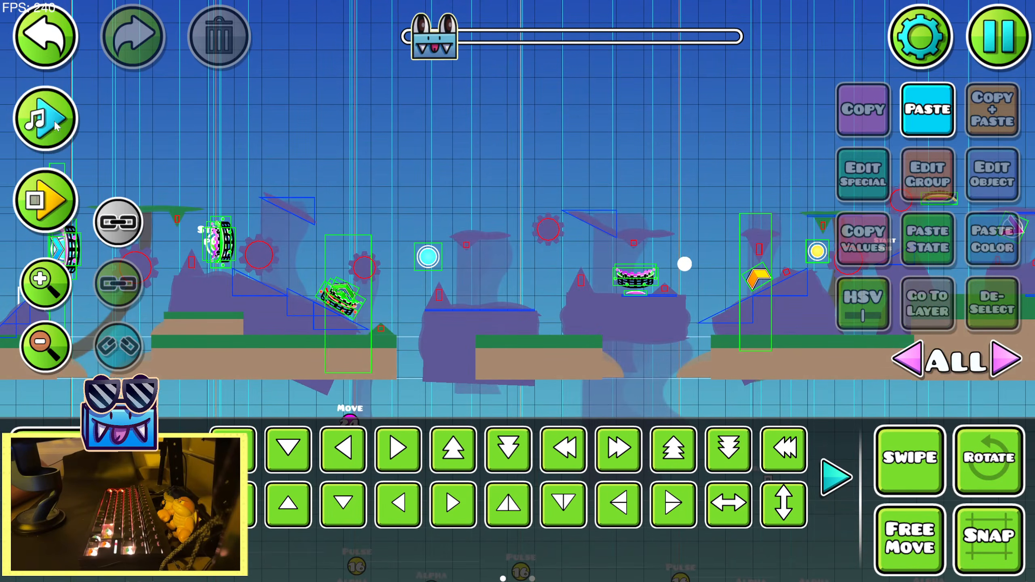
pyautogui.click(49, 121)
pyautogui.moveTo(577, 215); pyautogui.dragTo(39, 213)
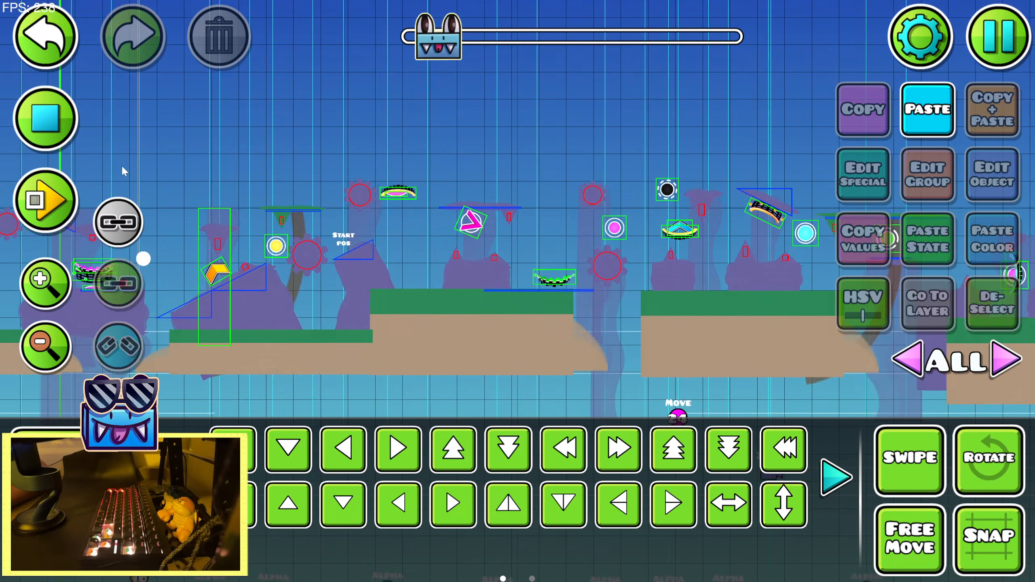
pyautogui.moveTo(700, 219); pyautogui.dragTo(57, 190)
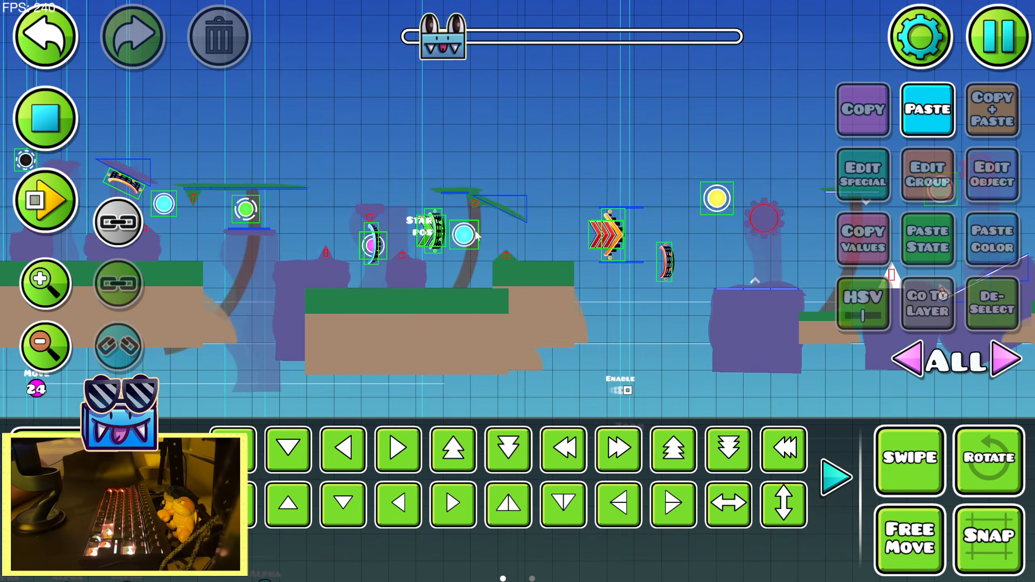
# Re-enable the start position at x 5797 beside the green portal, and save and play the level
pyautogui.click(428, 231)
pyautogui.click(992, 175)
pyautogui.click(518, 528)
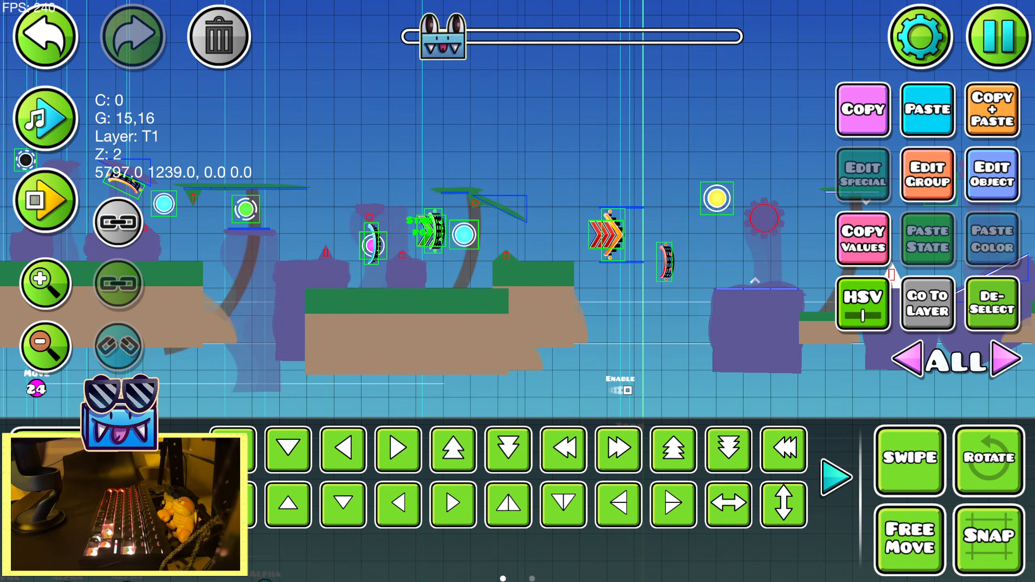
pyautogui.press('Escape')
pyautogui.click(518, 216)
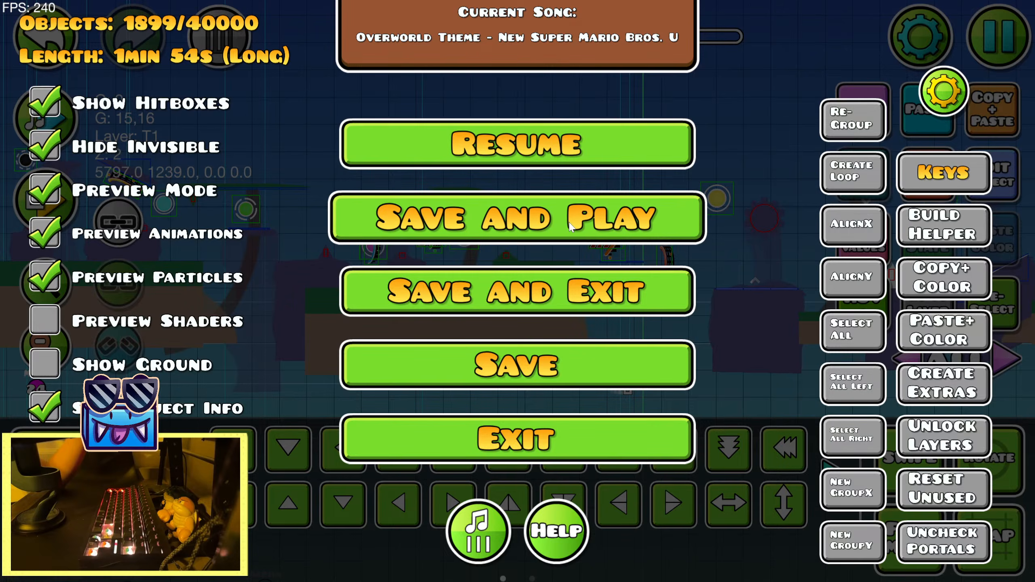
# Pause the playtest, check the Mega Hack options and switch to practice mode
pyautogui.press('Escape')
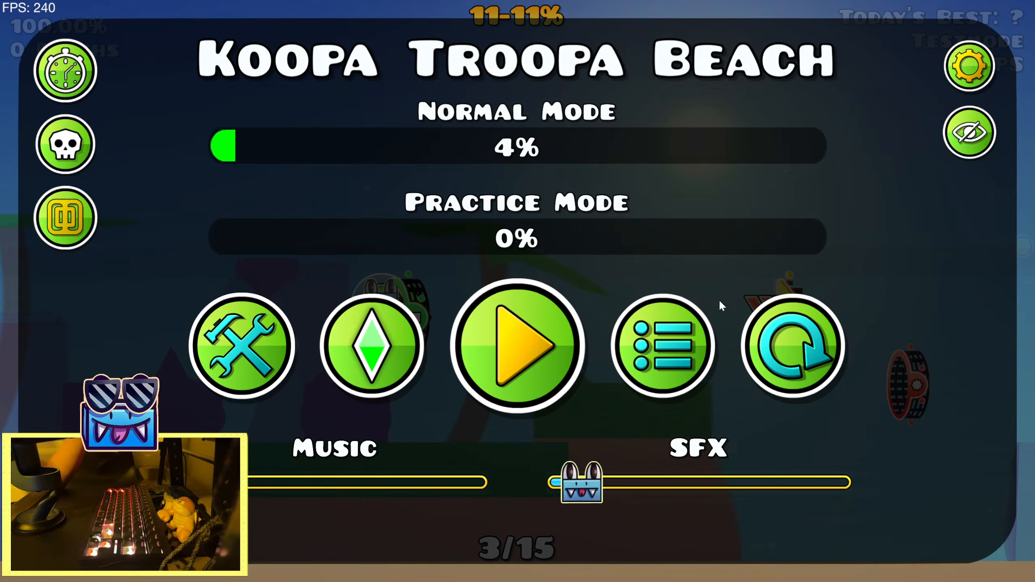
pyautogui.press('Tab')
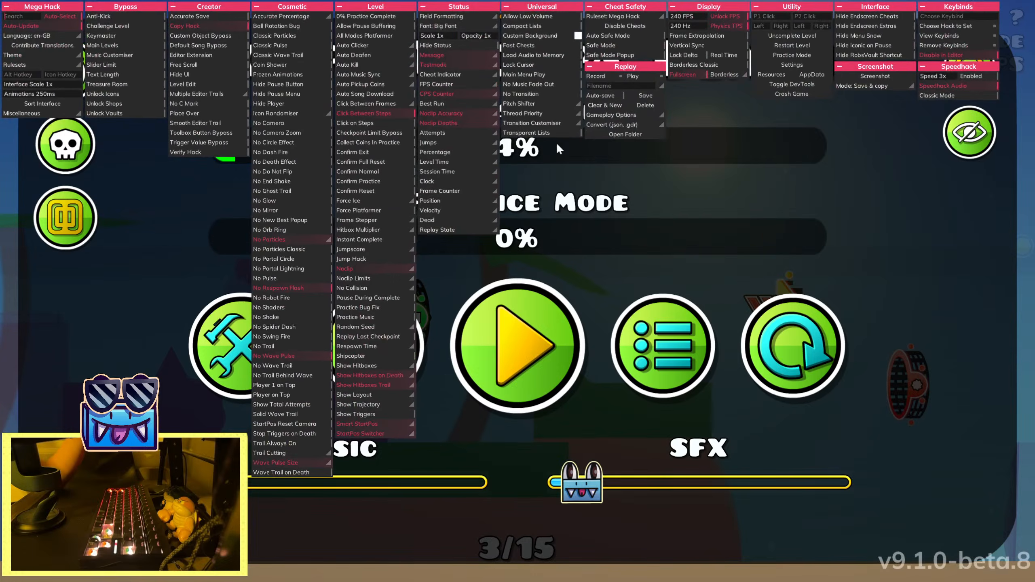
pyautogui.press('Tab')
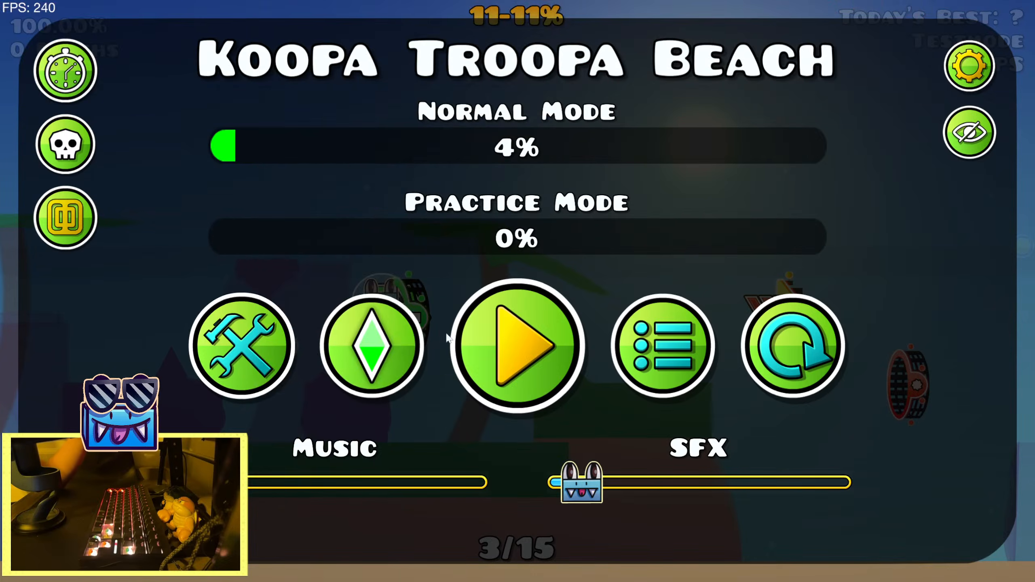
pyautogui.click(377, 346)
# Playtest in practice mode from the 11% start position through the red arrows into the dual section at 13%
pyautogui.press('Up')
pyautogui.press('Up')
pyautogui.press('Up')
pyautogui.press('Up')
pyautogui.press('Up')
pyautogui.press('Up')
pyautogui.press('Up')
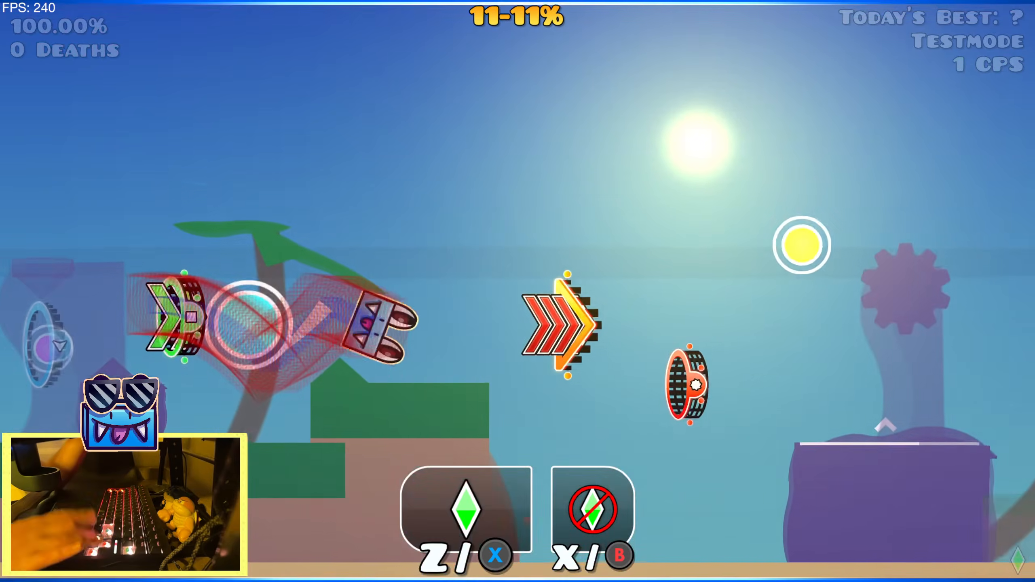
pyautogui.press('Up')
pyautogui.press('Up')
pyautogui.press('Up')
pyautogui.press('Up')
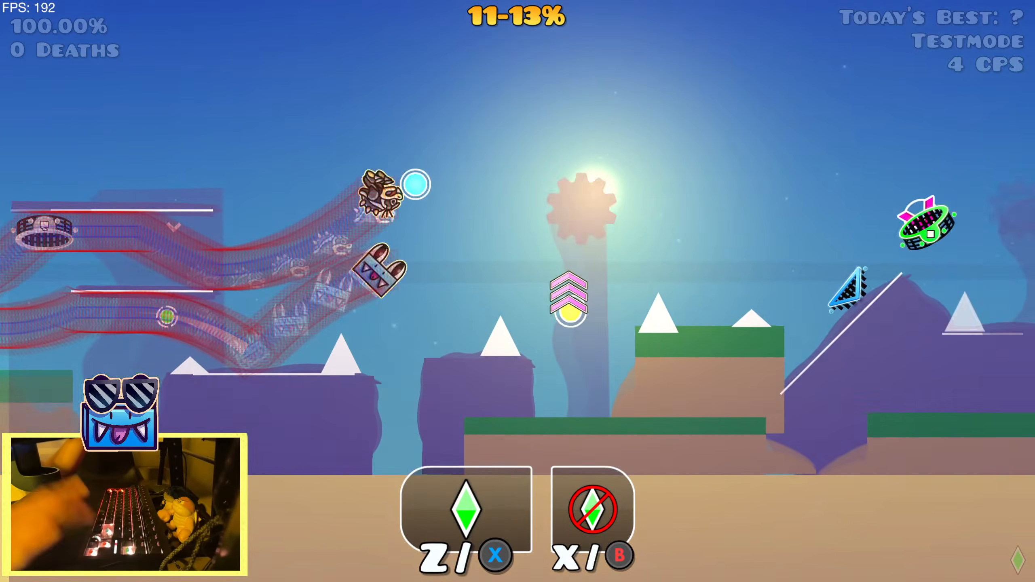
# Replay the dual section from the 13% checkpoint, past the twin slabs and onward over the purple rocks
pyautogui.press('Up')
pyautogui.press('Up')
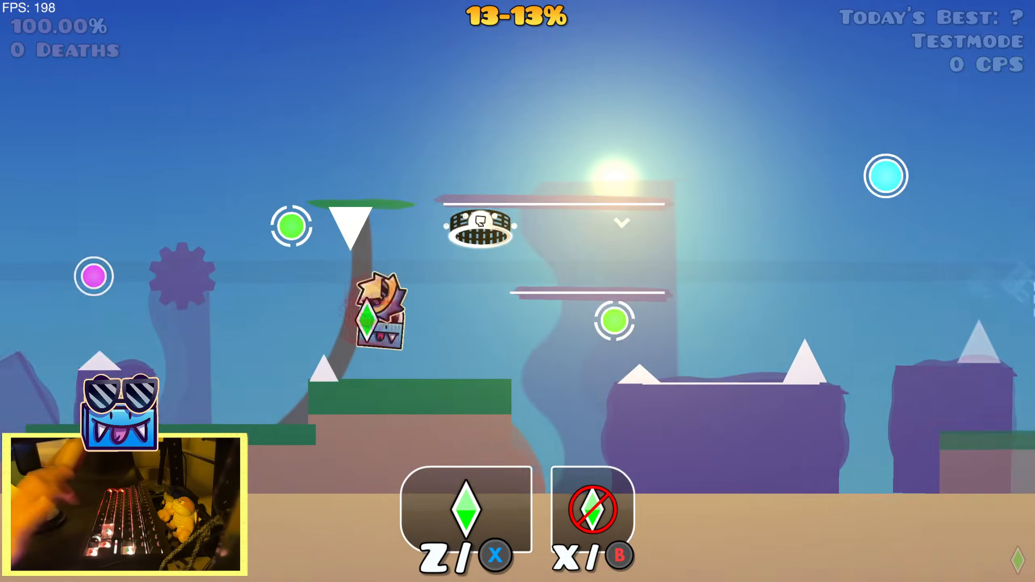
pyautogui.press('Up')
pyautogui.press('Up')
pyautogui.press('Up')
pyautogui.press('Up')
pyautogui.press('Up')
pyautogui.press('Up')
pyautogui.press('Up')
pyautogui.press('Up')
pyautogui.press('Up')
pyautogui.press('Up')
pyautogui.press('Up')
pyautogui.press('Up')
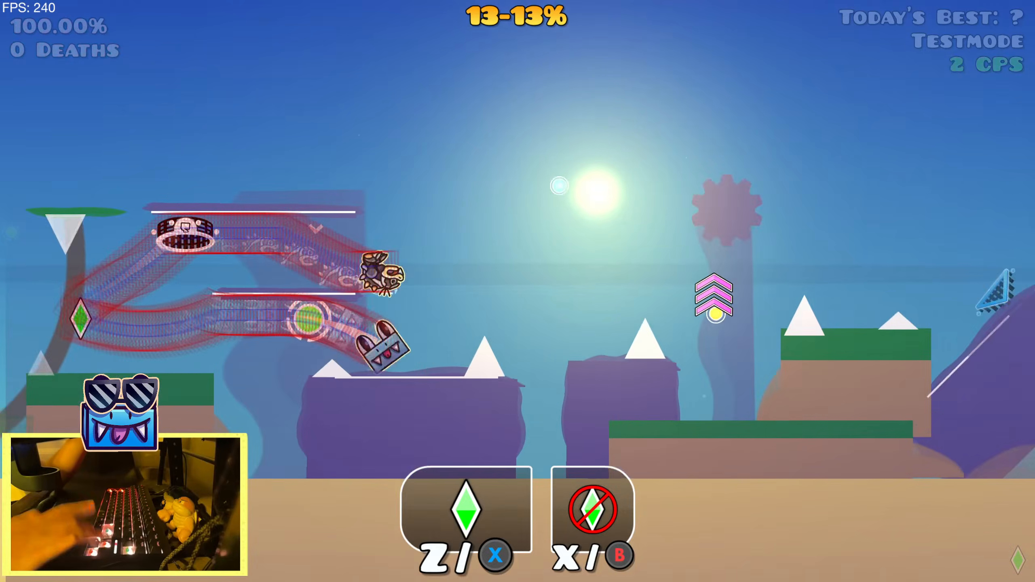
pyautogui.press('Up')
pyautogui.press('Up')
pyautogui.press('Up')
pyautogui.press('Up')
pyautogui.press('Up')
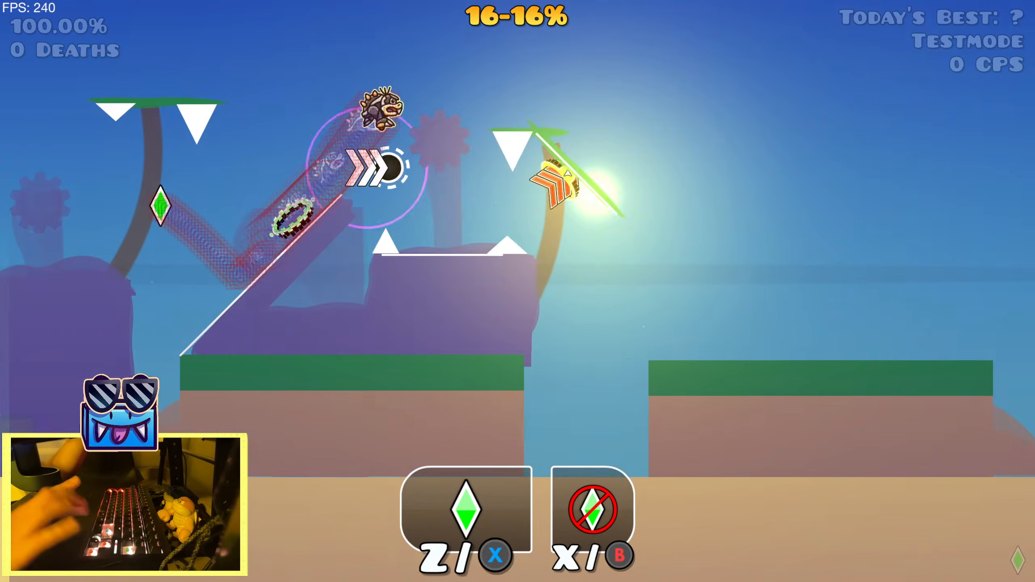
# Practise the steep ramp and arrow portal section from the 16% checkpoints, playing on to the hanging trees at 19%
pyautogui.press('Up')
pyautogui.press('Up')
pyautogui.press('Up')
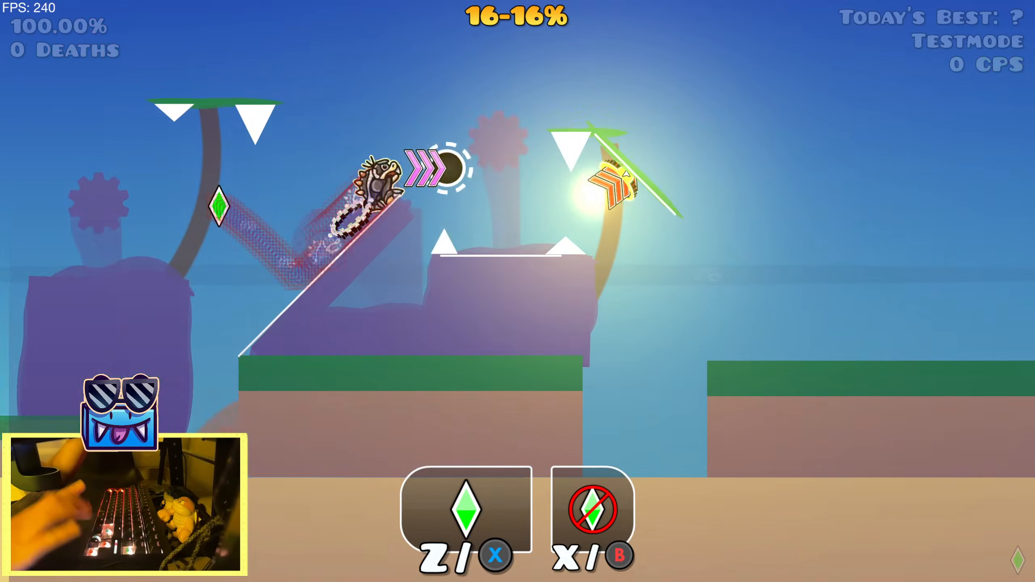
pyautogui.press('Up')
pyautogui.press('Up')
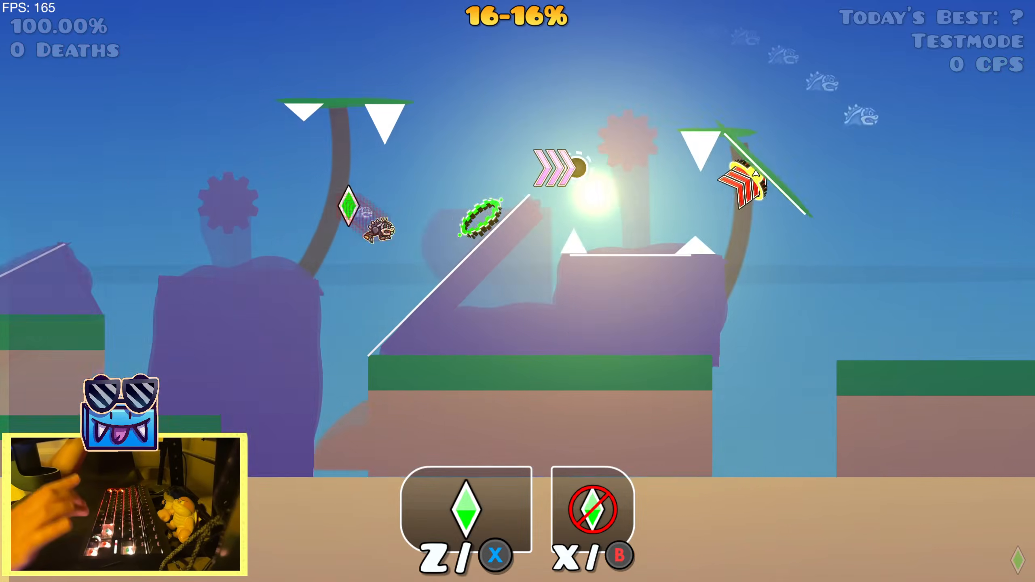
pyautogui.press('Up')
pyautogui.press('Up')
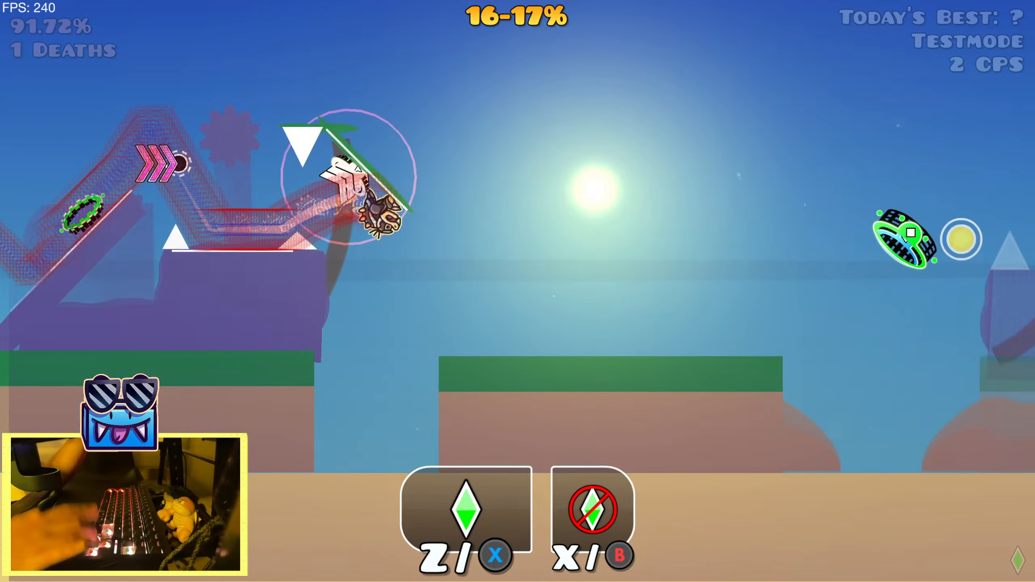
pyautogui.press('space')
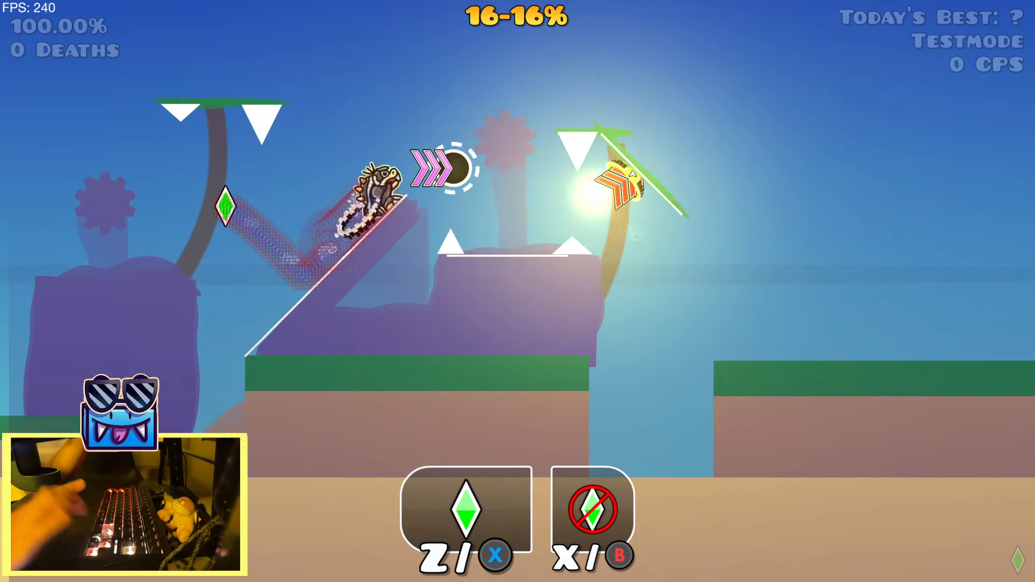
pyautogui.press('space')
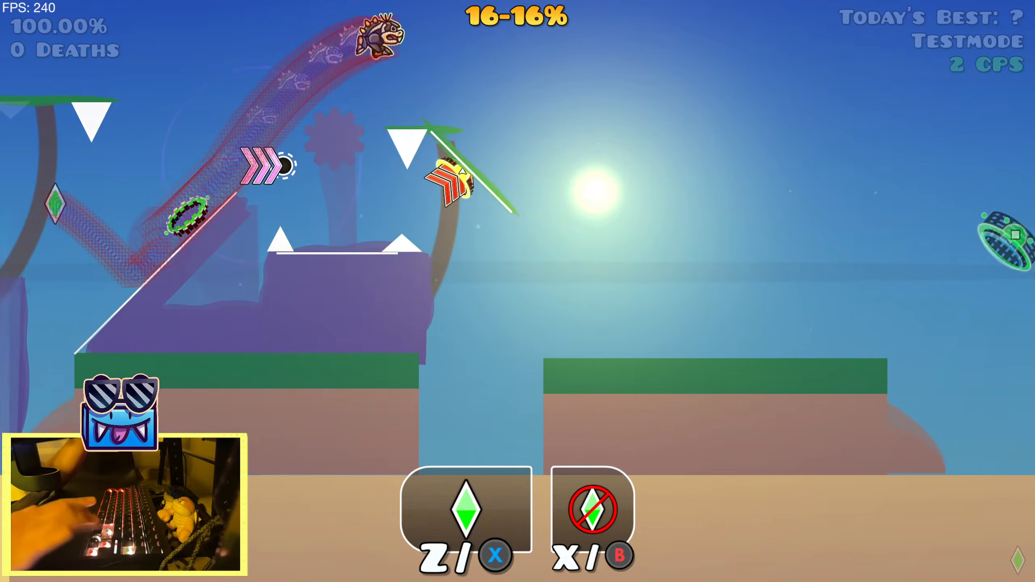
pyautogui.press('space')
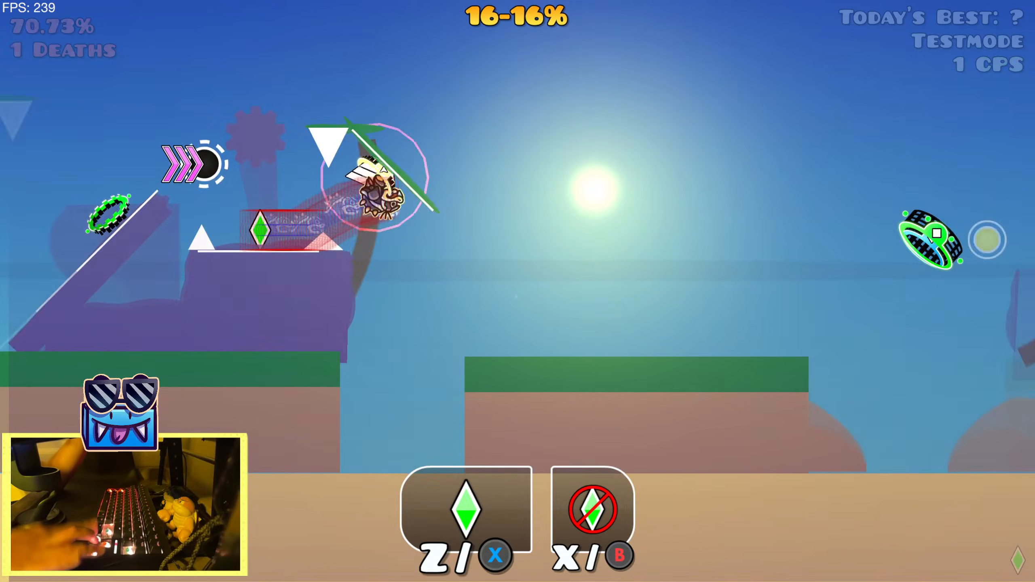
pyautogui.press('space')
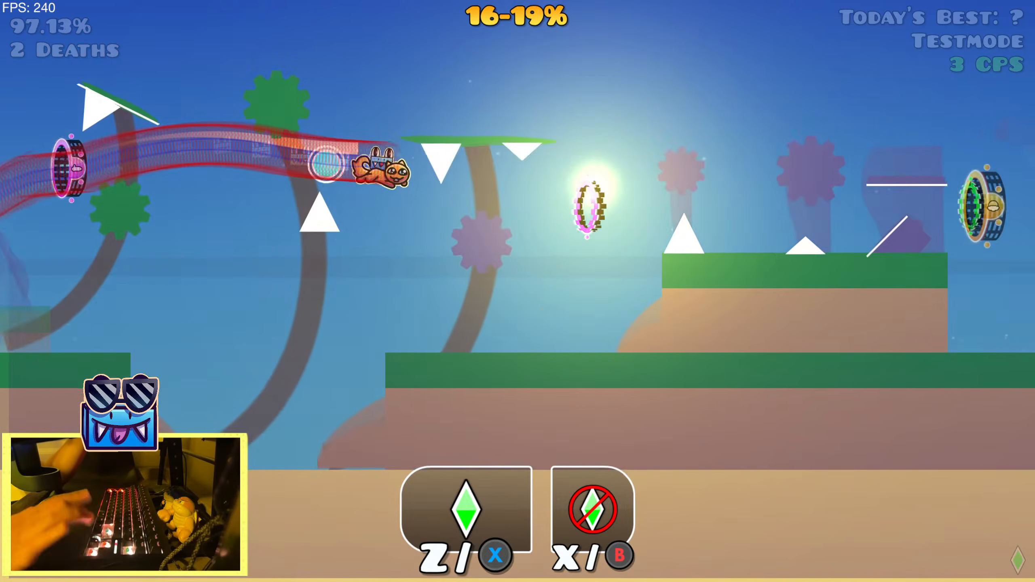
# Practise the slope, pink portal and hanging tree section from the 17% checkpoints, playing on to the arrows at 20%
pyautogui.press('space')
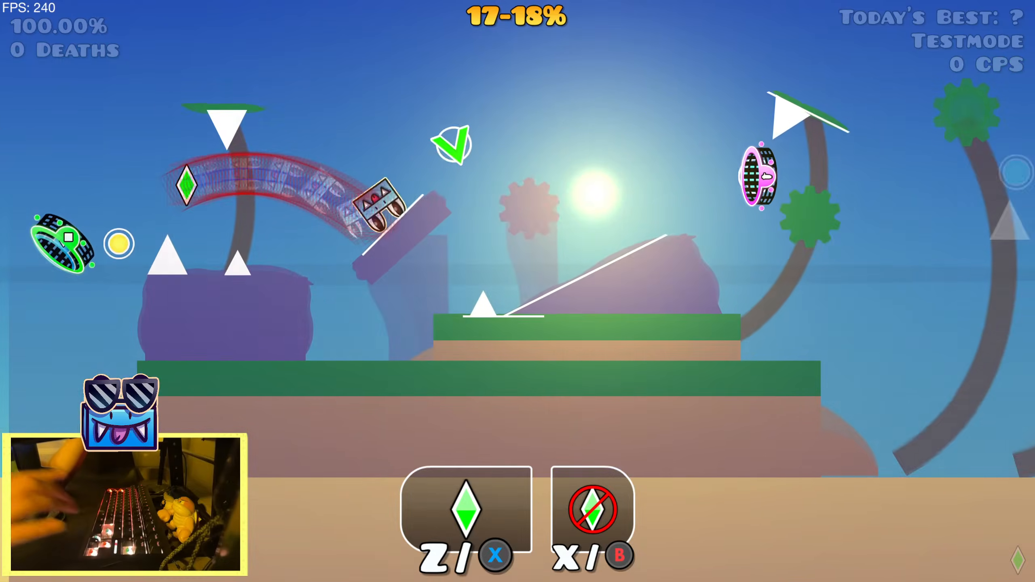
pyautogui.press('space')
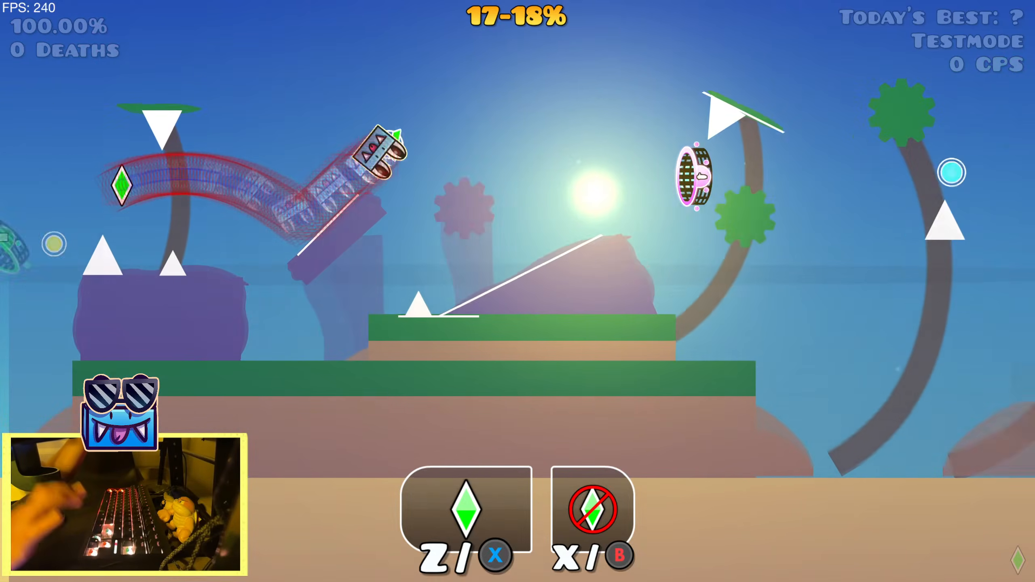
pyautogui.press('space')
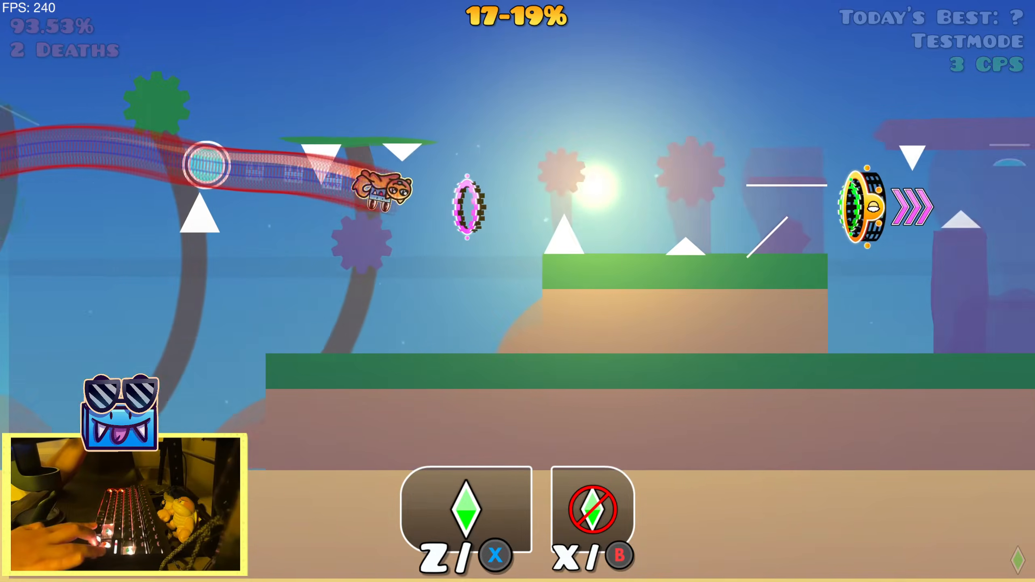
pyautogui.press('space')
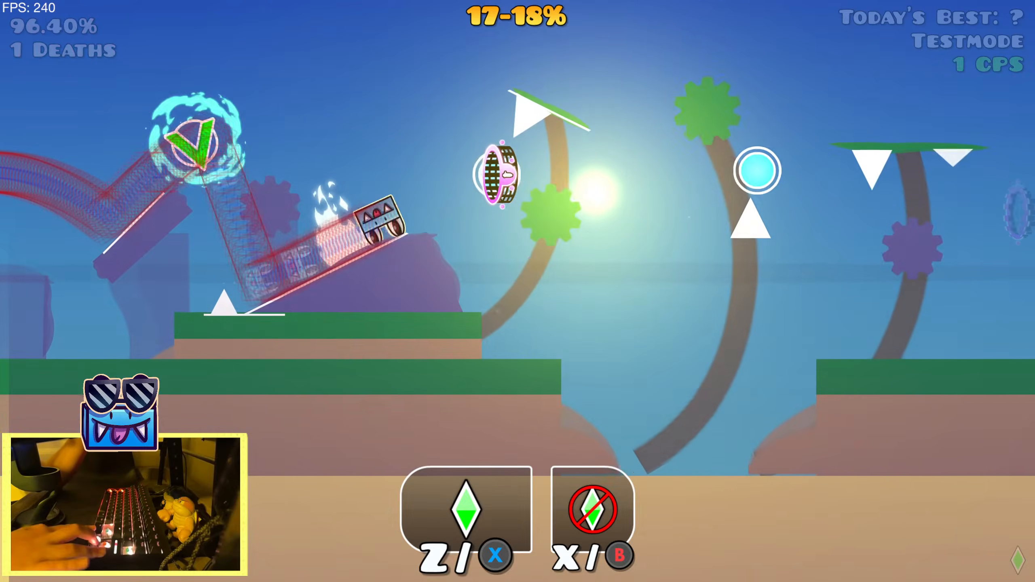
pyautogui.press('space')
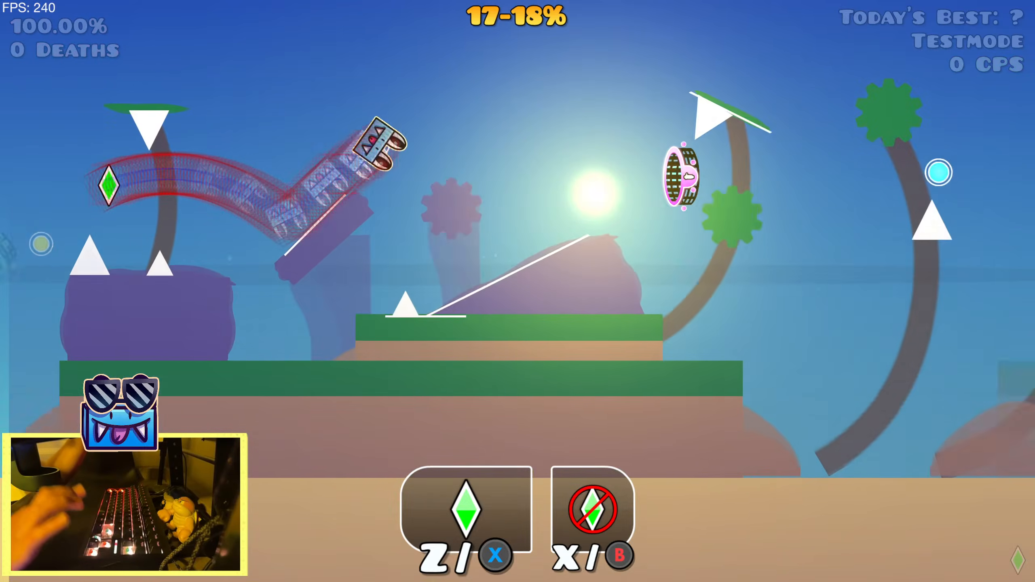
pyautogui.press('space')
pyautogui.press('space')
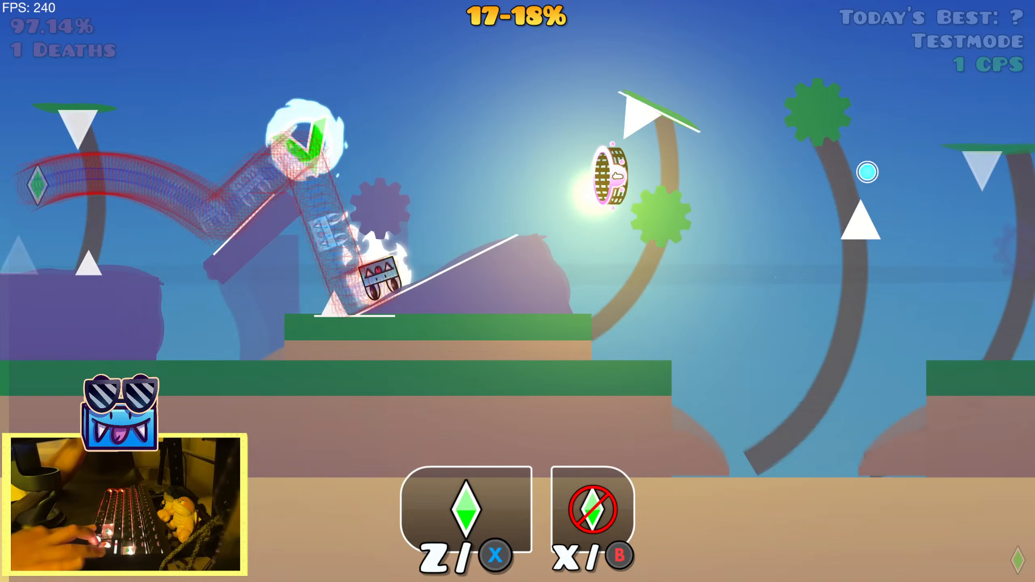
pyautogui.press('space')
pyautogui.press('space')
pyautogui.press('space')
pyautogui.press('space')
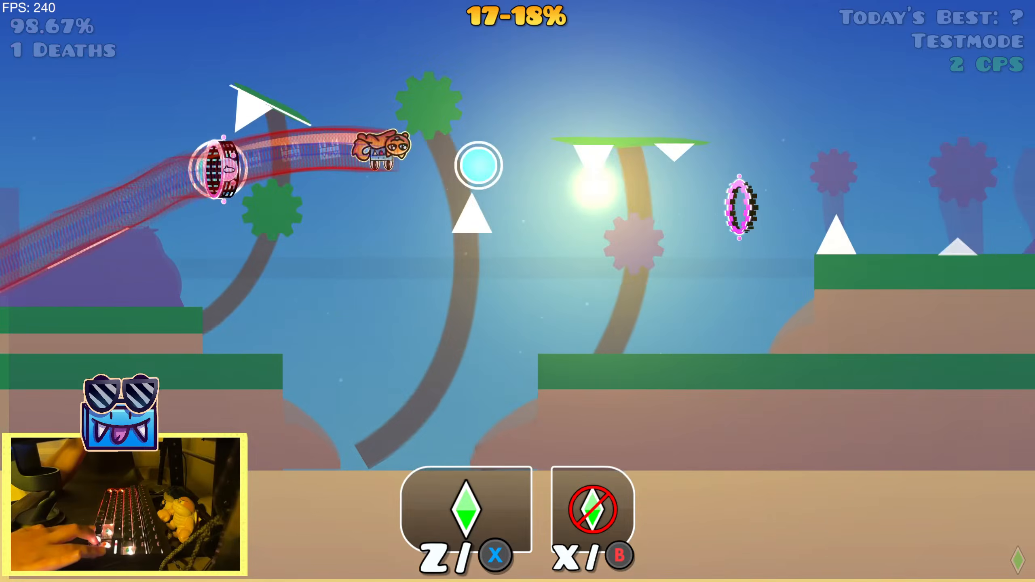
pyautogui.press('Escape')
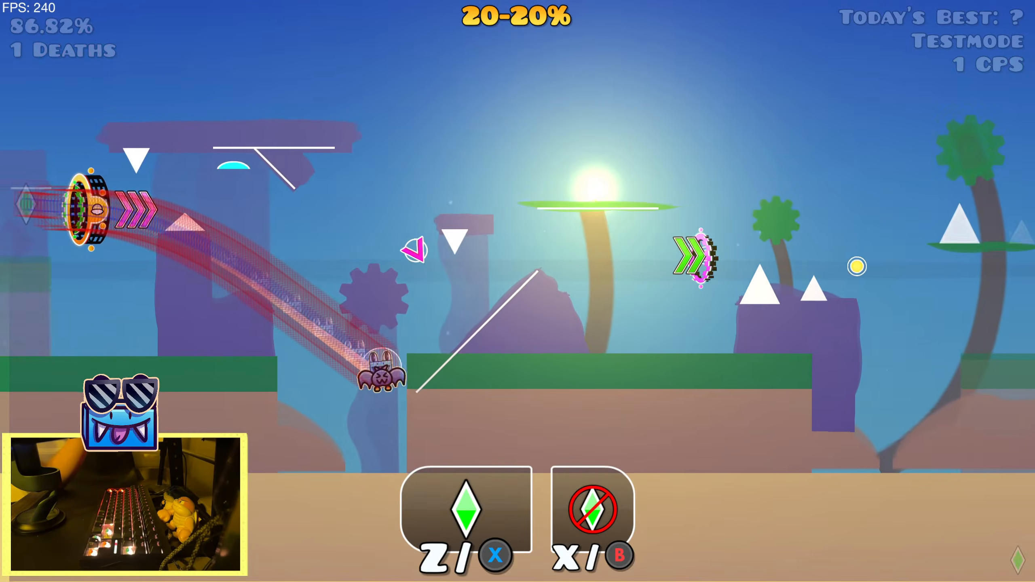
pyautogui.press('space')
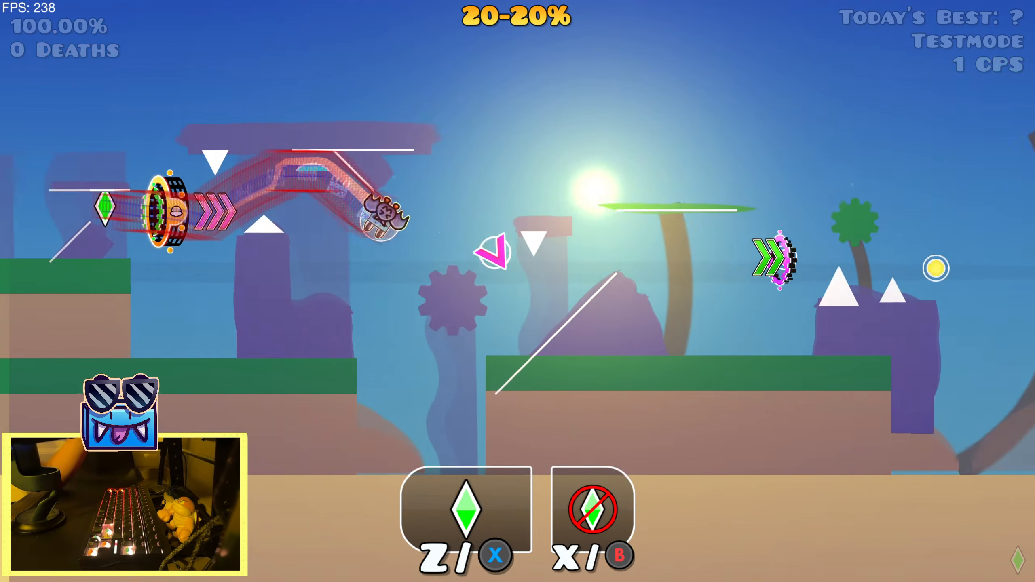
# Pause the practice run, switch the Mega Hack replay from Record to Play and restart from the 11% start position
pyautogui.press('Escape')
pyautogui.press('Tab')
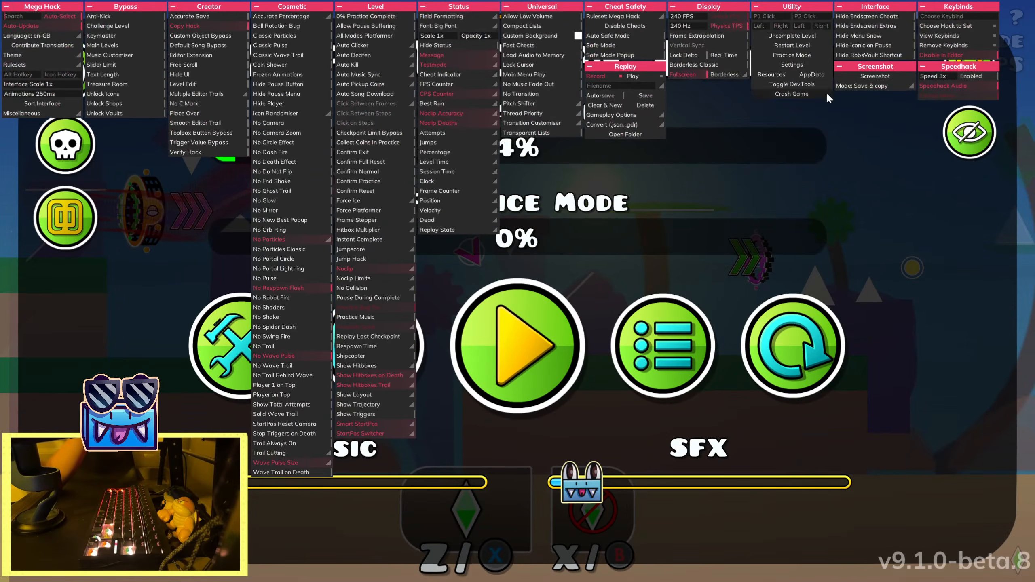
pyautogui.press('Tab')
pyautogui.press('r')
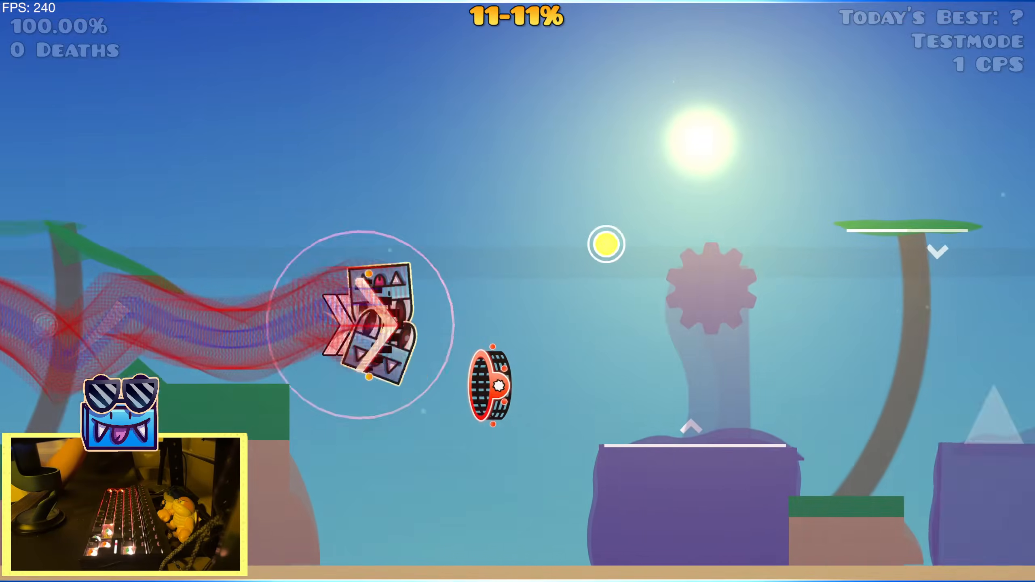
# Pause the playback at 13%, turn off the hitbox trail display in the Mega Hack options and resume
pyautogui.press('Escape')
pyautogui.press('Tab')
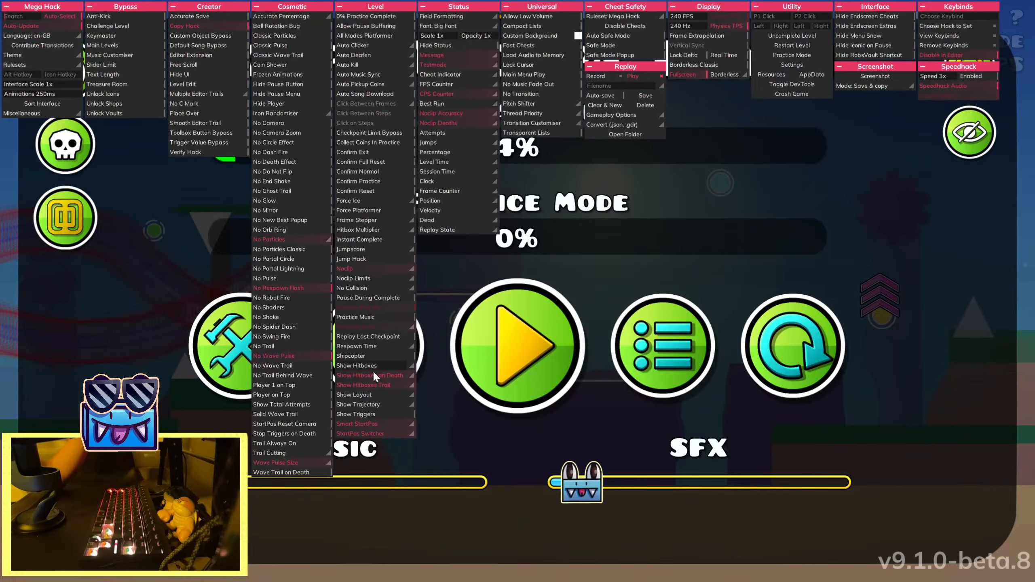
pyautogui.press('Tab')
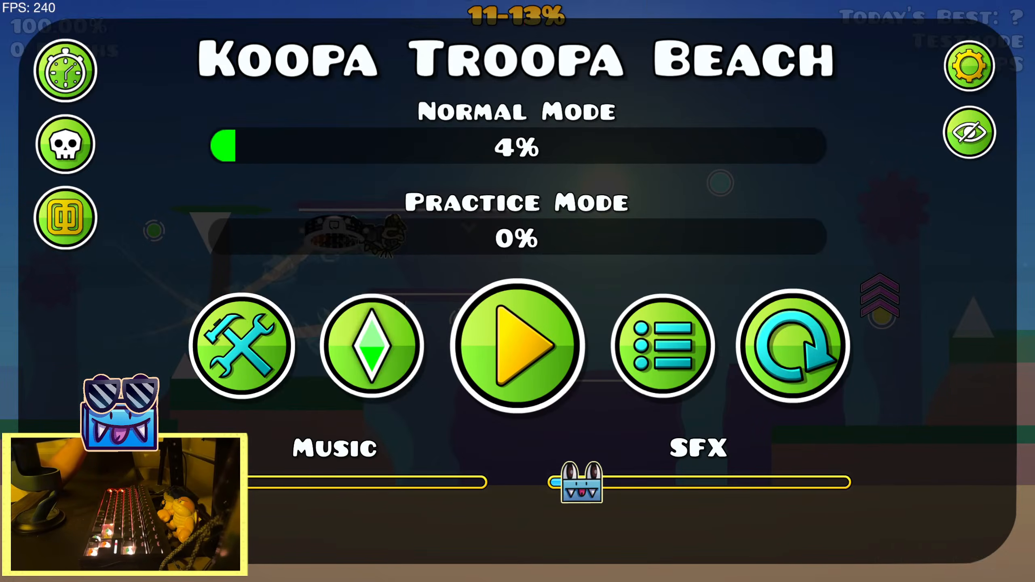
pyautogui.press('r')
pyautogui.press('space')
pyautogui.press('space')
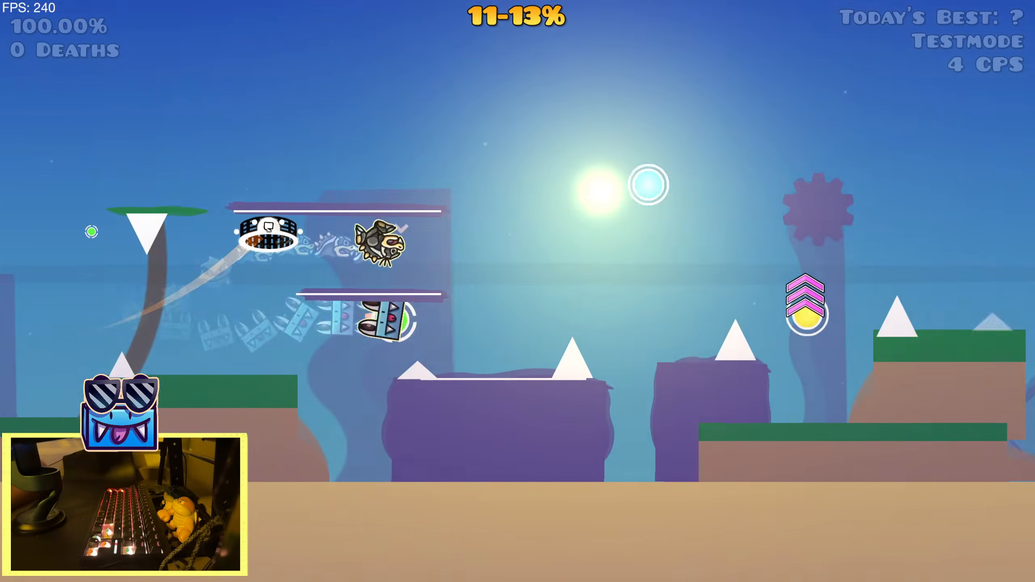
# Watch the recorded run play back from the dual section at 13% up to 20%, and pause it there
pyautogui.press('space')
pyautogui.press('space')
pyautogui.press('space')
pyautogui.press('space')
pyautogui.press('space')
pyautogui.press('space')
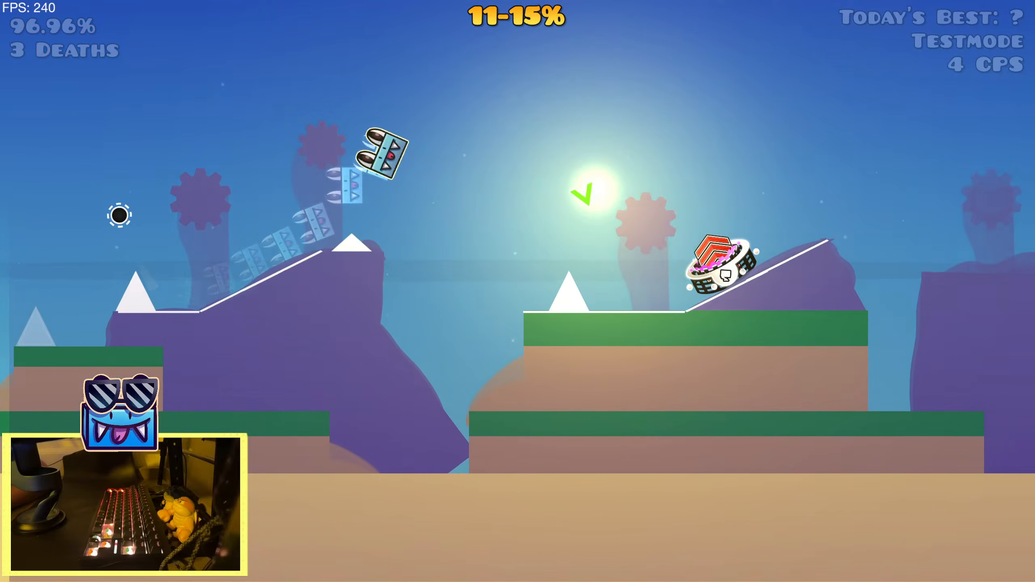
pyautogui.press('space')
pyautogui.press('space')
pyautogui.press('space')
pyautogui.press('space')
pyautogui.press('space')
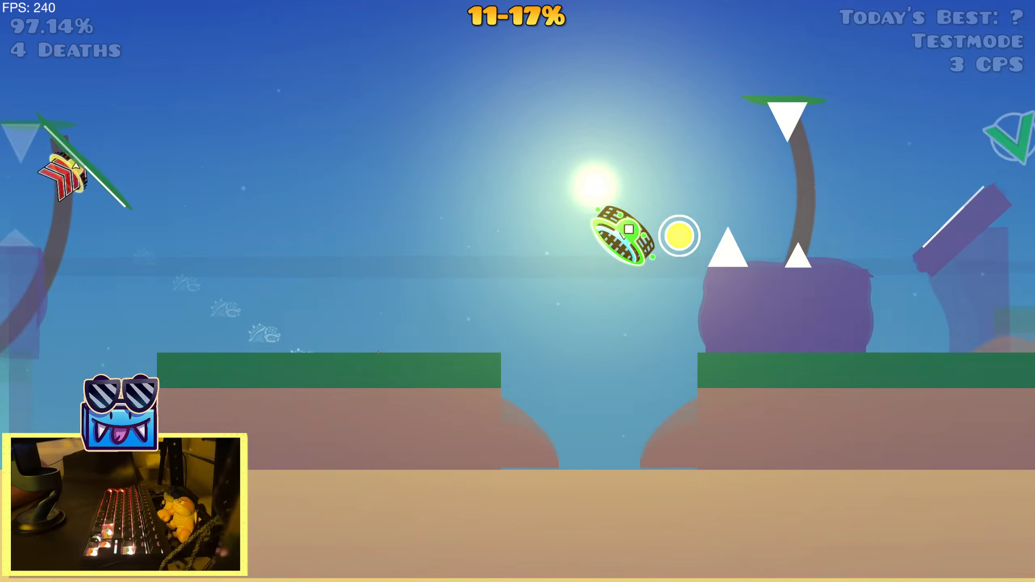
pyautogui.press('space')
pyautogui.press('space')
pyautogui.press('space')
pyautogui.press('space')
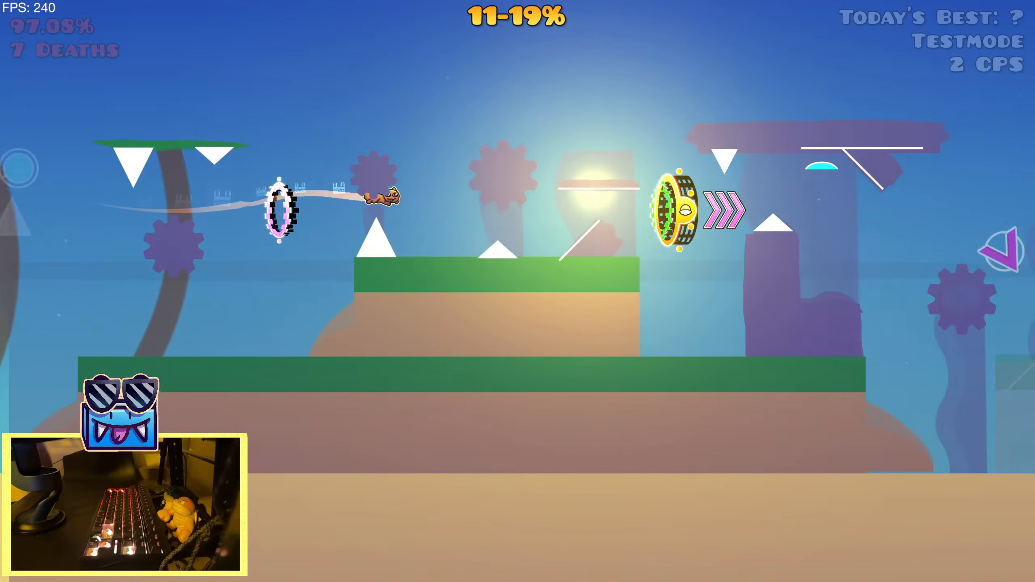
pyautogui.press('space')
pyautogui.press('space')
pyautogui.press('Escape')
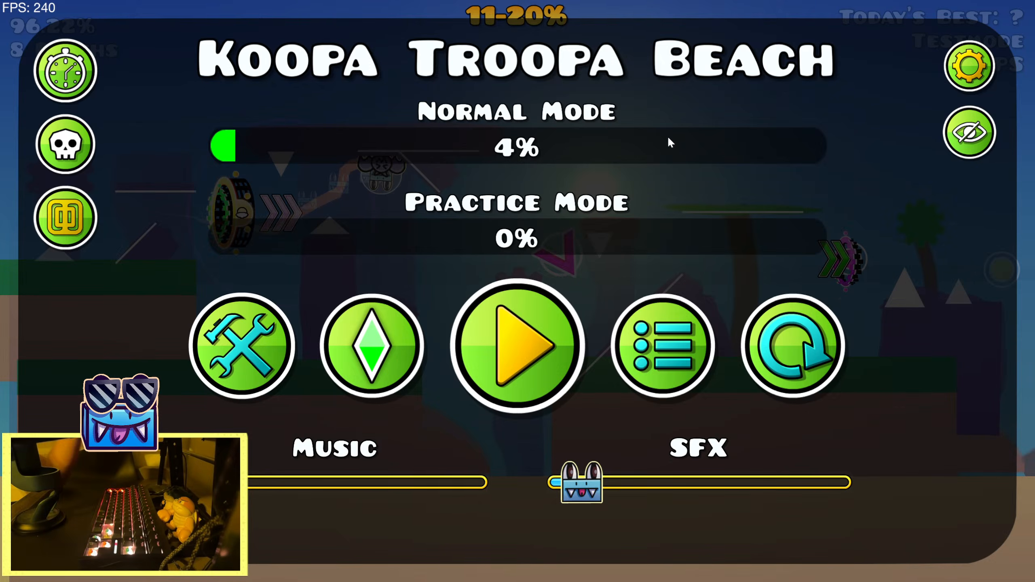
# Return to the level editor, find the rocks after the start position and show only editor layer 0
pyautogui.click(246, 353)
pyautogui.click(86, 501)
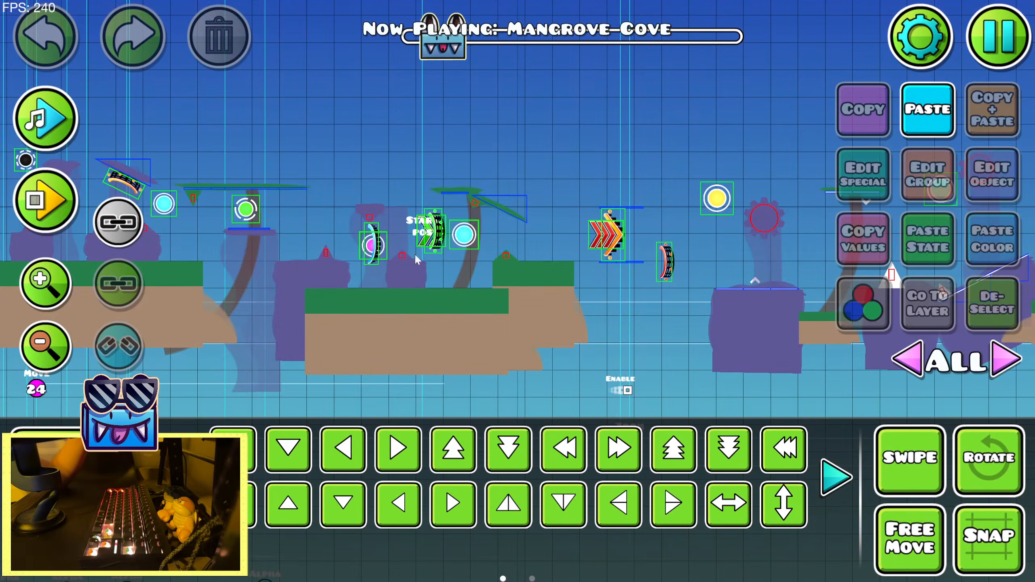
pyautogui.click(46, 201)
pyautogui.click(128, 206)
pyautogui.moveTo(771, 356); pyautogui.dragTo(379, 290)
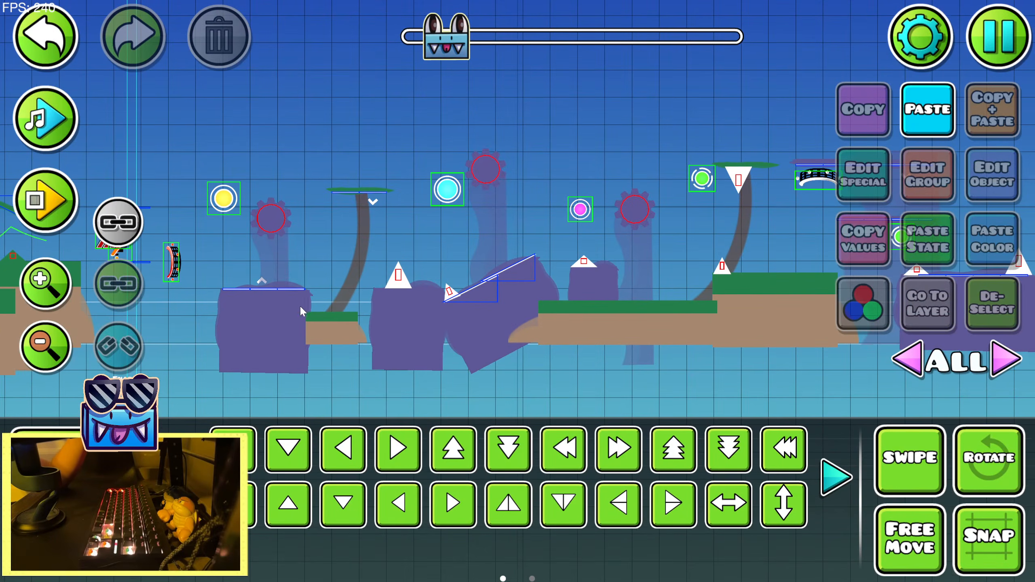
pyautogui.click(1004, 359)
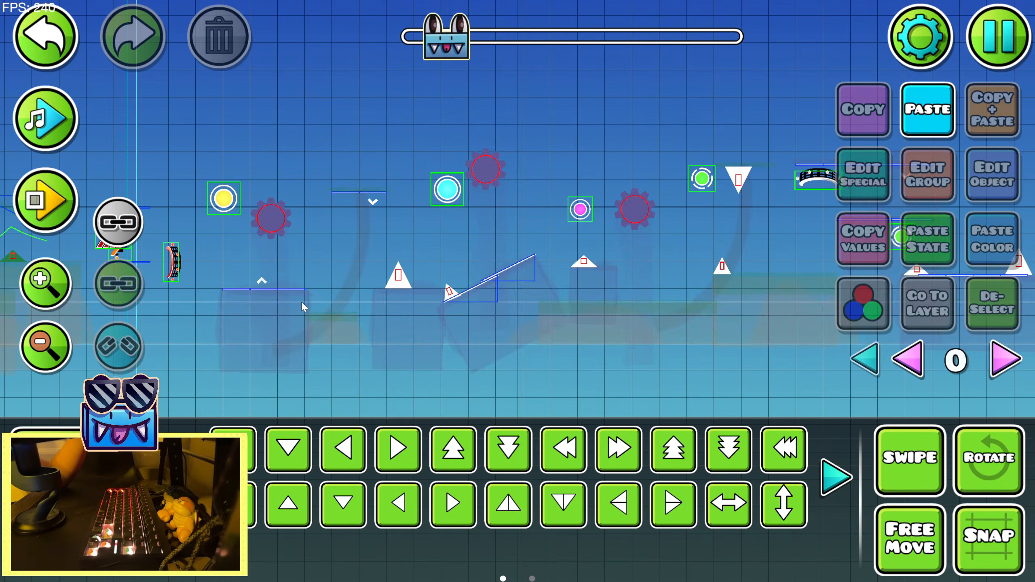
# Select the flat platform line above the first purple rock and set the custom object filter to that type
pyautogui.press('3')
pyautogui.click(649, 459)
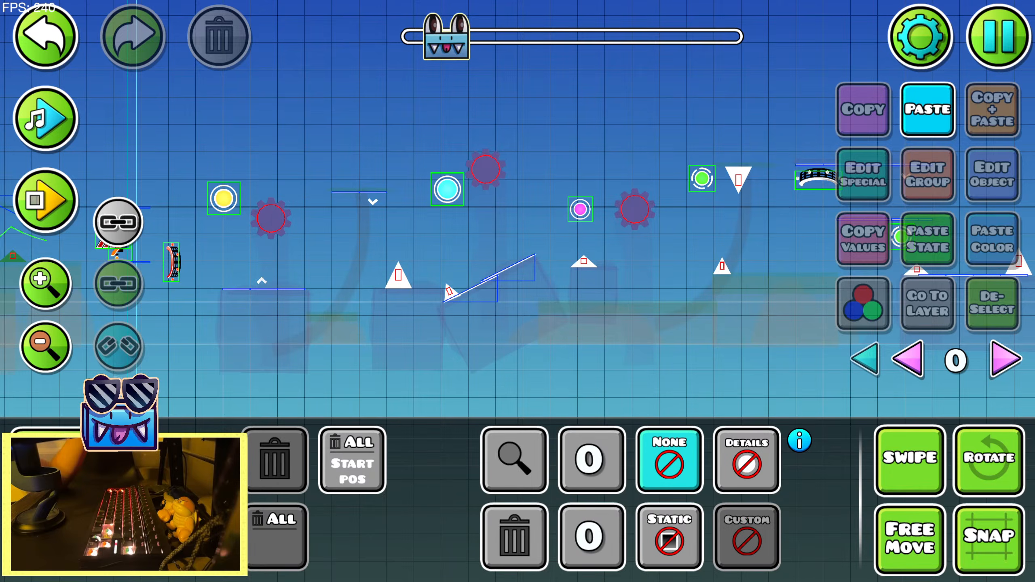
pyautogui.press('2')
pyautogui.click(288, 288)
pyautogui.press('3')
pyautogui.click(754, 555)
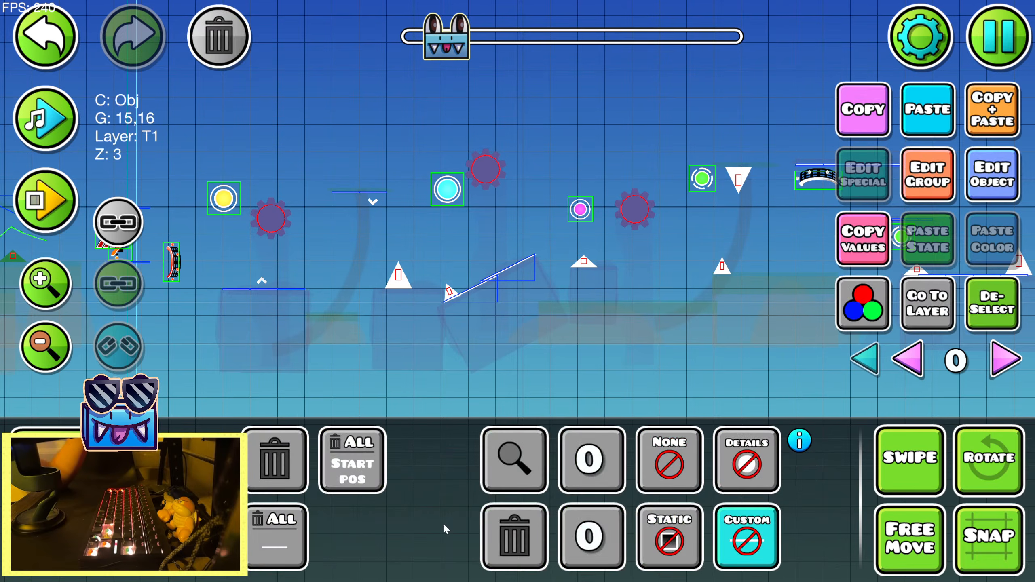
# Box-select the matching flat platform lines section by section through the rest of the level
pyautogui.press('2')
pyautogui.click(60, 368)
pyautogui.click(46, 368)
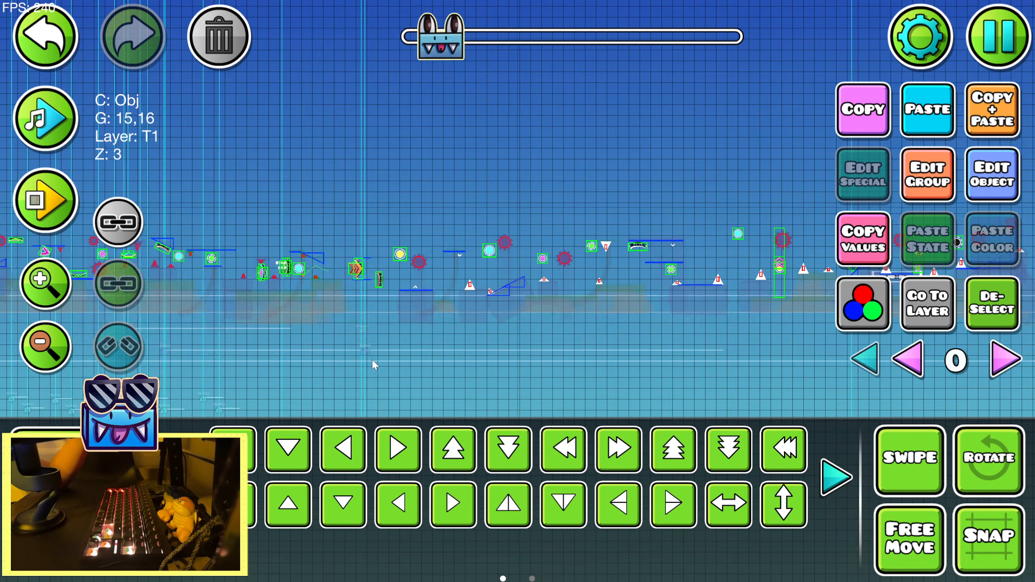
pyautogui.moveTo(373, 361); pyautogui.dragTo(731, 178)
pyautogui.click(64, 350)
pyautogui.moveTo(718, 252); pyautogui.dragTo(296, 281)
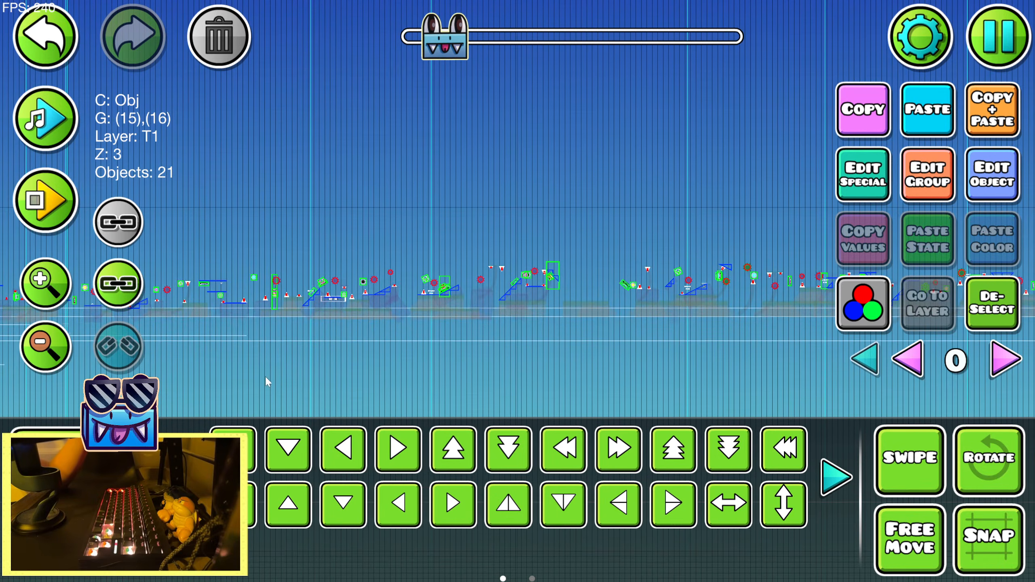
pyautogui.moveTo(313, 370); pyautogui.dragTo(877, 231)
pyautogui.moveTo(585, 376); pyautogui.dragTo(730, 216)
pyautogui.moveTo(681, 282); pyautogui.dragTo(379, 292)
pyautogui.moveTo(377, 330); pyautogui.dragTo(733, 222)
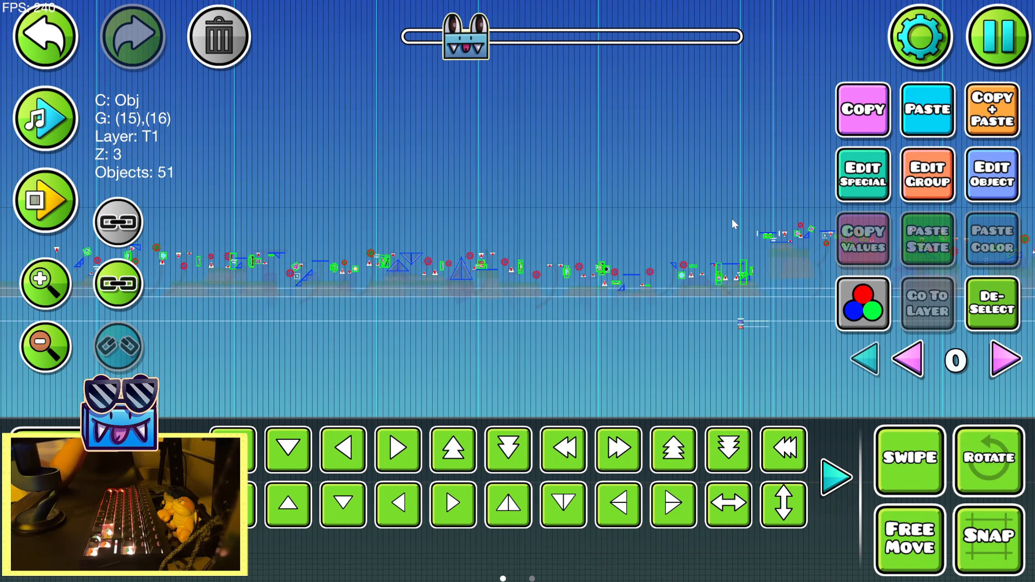
pyautogui.moveTo(700, 296); pyautogui.dragTo(417, 299)
pyautogui.moveTo(362, 355); pyautogui.dragTo(698, 194)
pyautogui.moveTo(689, 232); pyautogui.dragTo(402, 261)
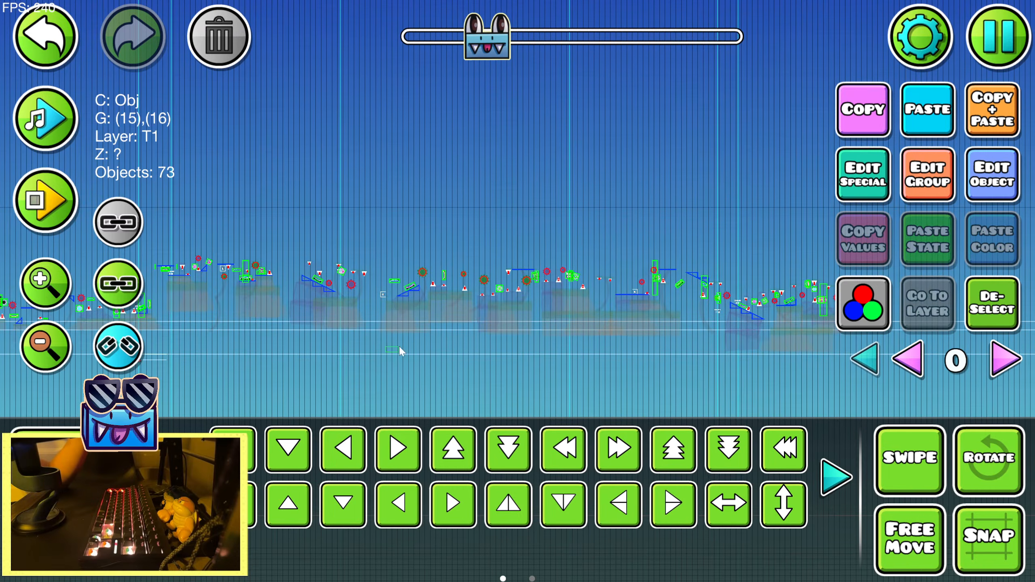
pyautogui.moveTo(401, 350); pyautogui.dragTo(705, 208)
pyautogui.moveTo(664, 277); pyautogui.dragTo(338, 253)
pyautogui.moveTo(369, 330); pyautogui.dragTo(899, 189)
# Change an attribute in the extra group settings of all selected platform lines
pyautogui.click(920, 190)
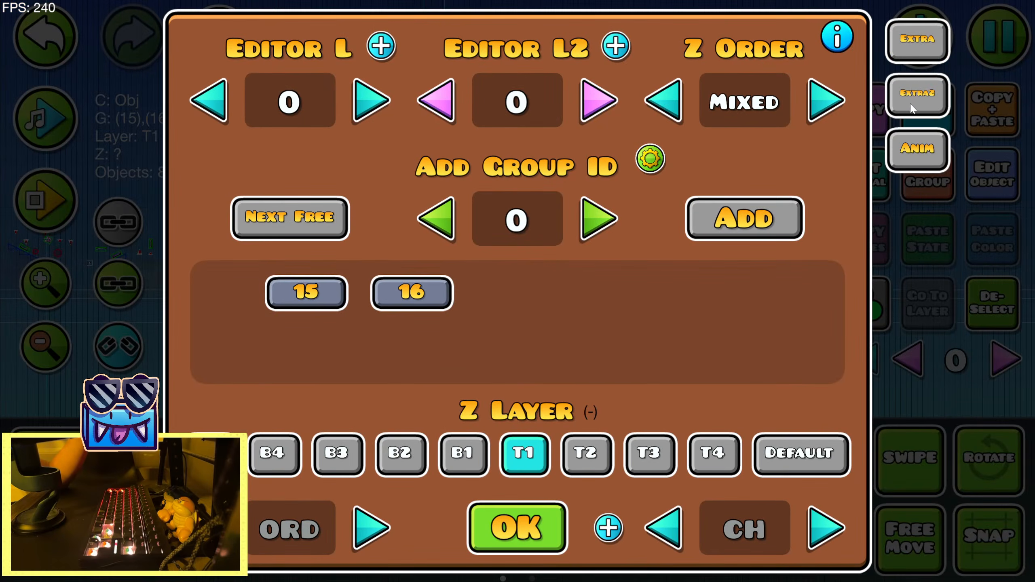
pyautogui.click(917, 41)
pyautogui.click(462, 249)
pyautogui.click(518, 510)
pyautogui.click(518, 510)
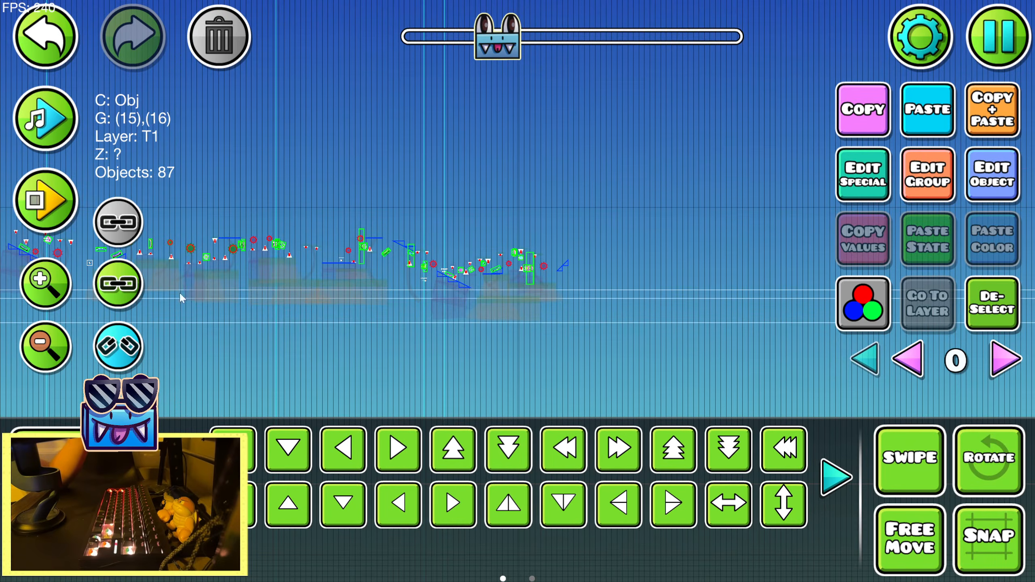
# Select the slope just after the start position and set the custom object filter to that slope type
pyautogui.click(49, 202)
pyautogui.click(118, 200)
pyautogui.click(36, 291)
pyautogui.click(37, 291)
pyautogui.click(39, 295)
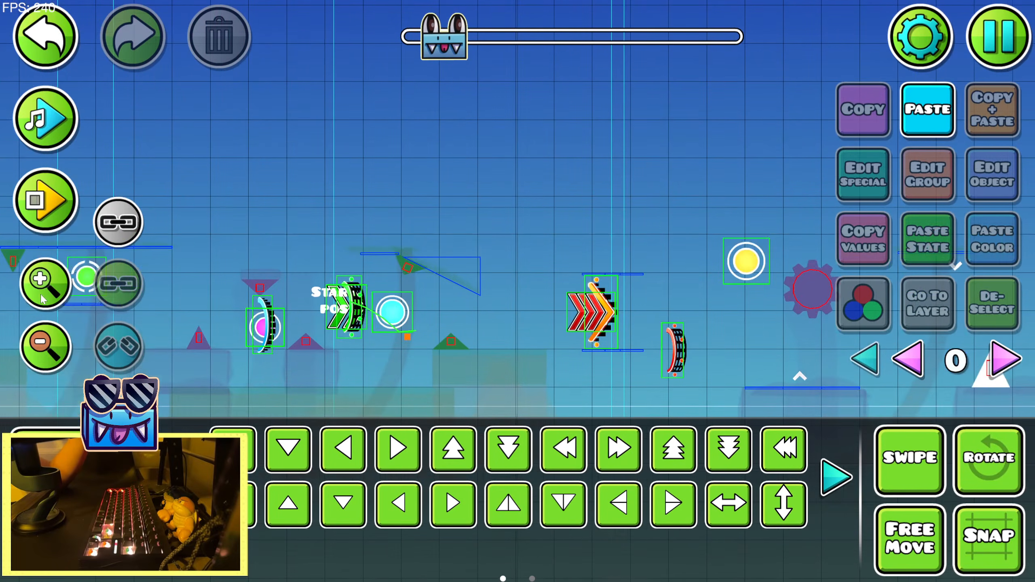
pyautogui.click(76, 551)
pyautogui.click(668, 459)
pyautogui.click(77, 502)
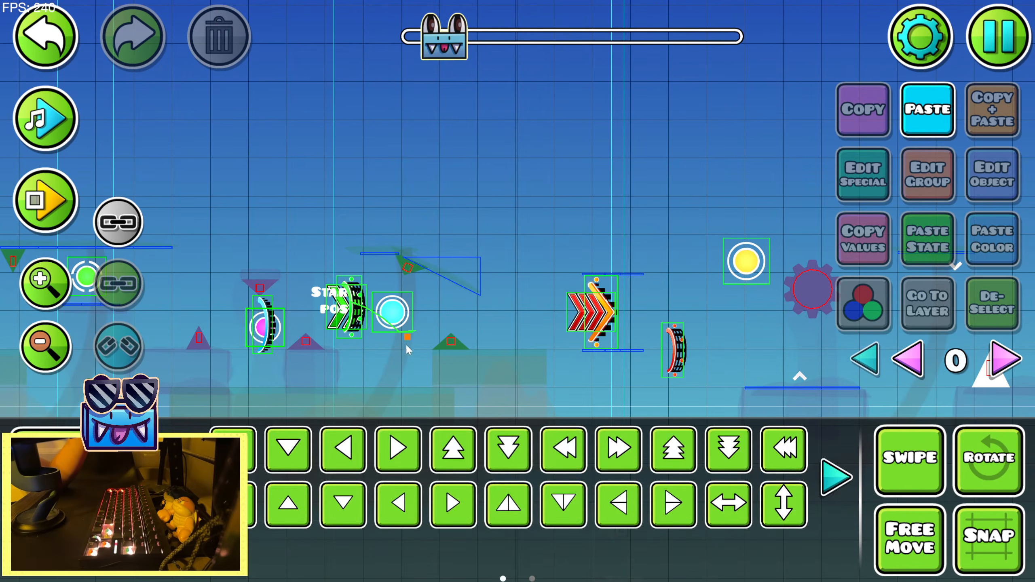
pyautogui.click(468, 278)
pyautogui.click(77, 550)
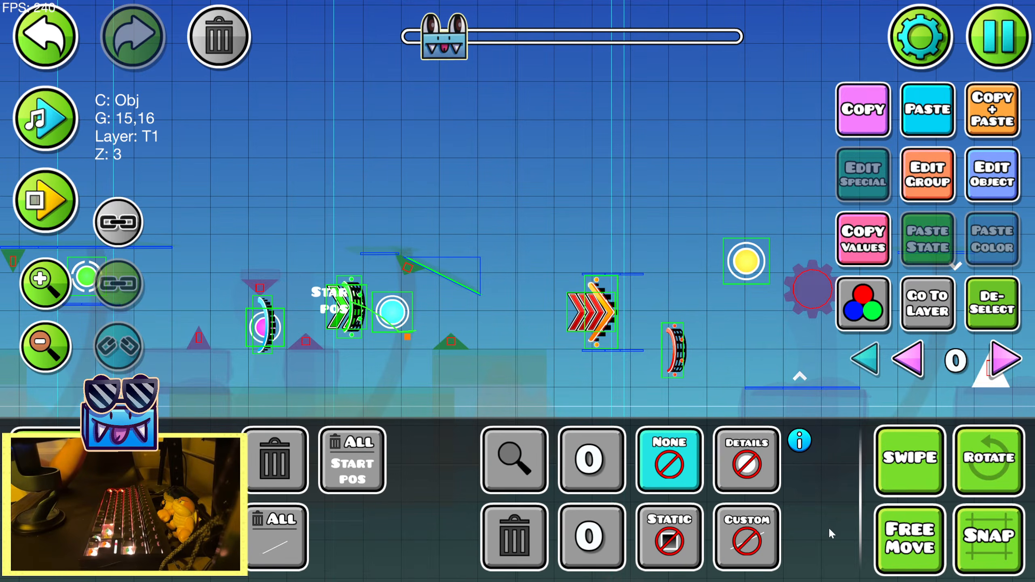
pyautogui.click(755, 546)
pyautogui.click(76, 502)
# Box-select the matching slopes section by section from the start position through the end of the level
pyautogui.scroll(-8, 73, 361)
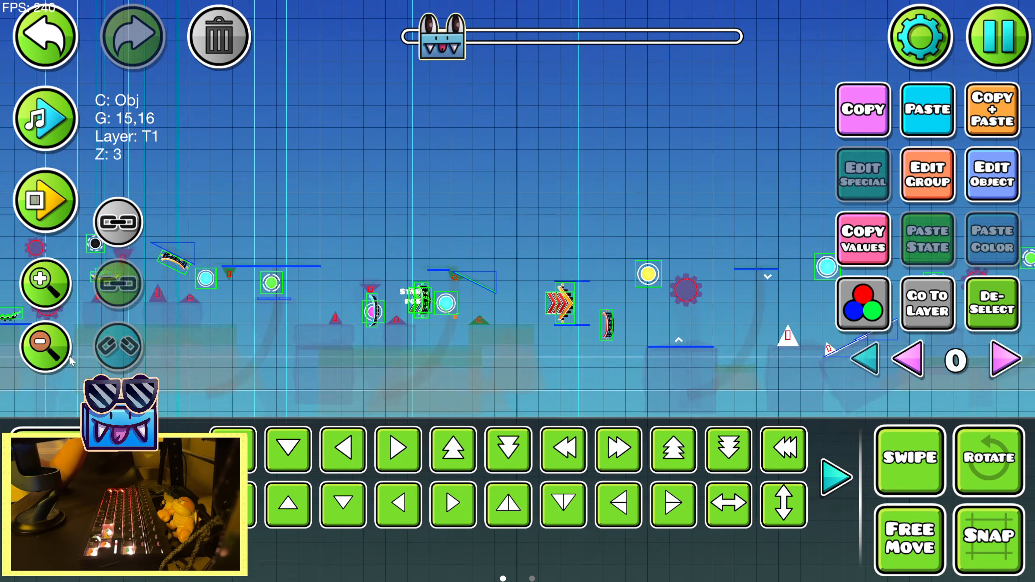
pyautogui.click(995, 309)
pyautogui.moveTo(437, 369); pyautogui.dragTo(968, 216)
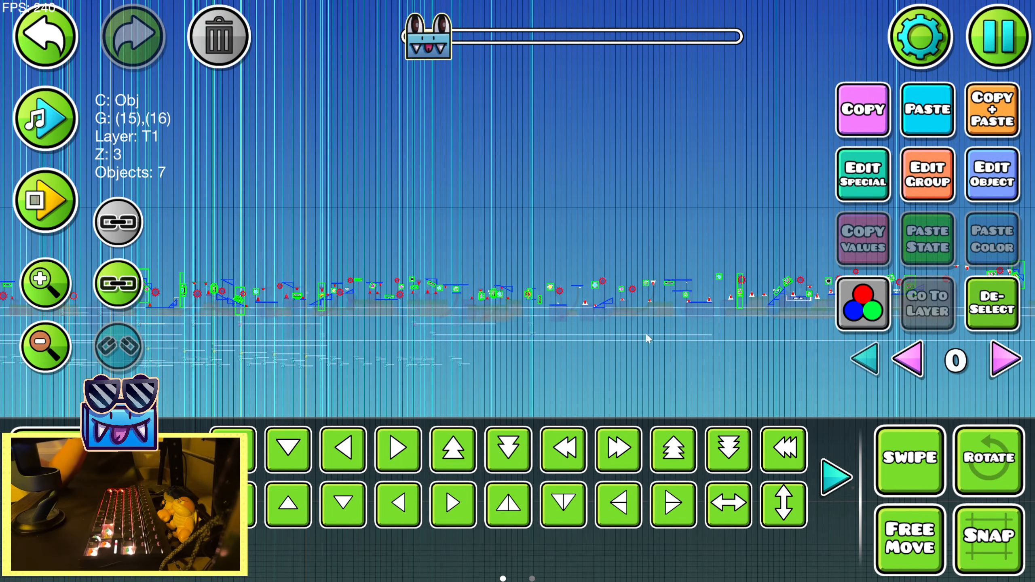
pyautogui.moveTo(647, 336); pyautogui.dragTo(340, 313)
pyautogui.moveTo(584, 294); pyautogui.dragTo(192, 308)
pyautogui.moveTo(515, 328); pyautogui.dragTo(331, 329)
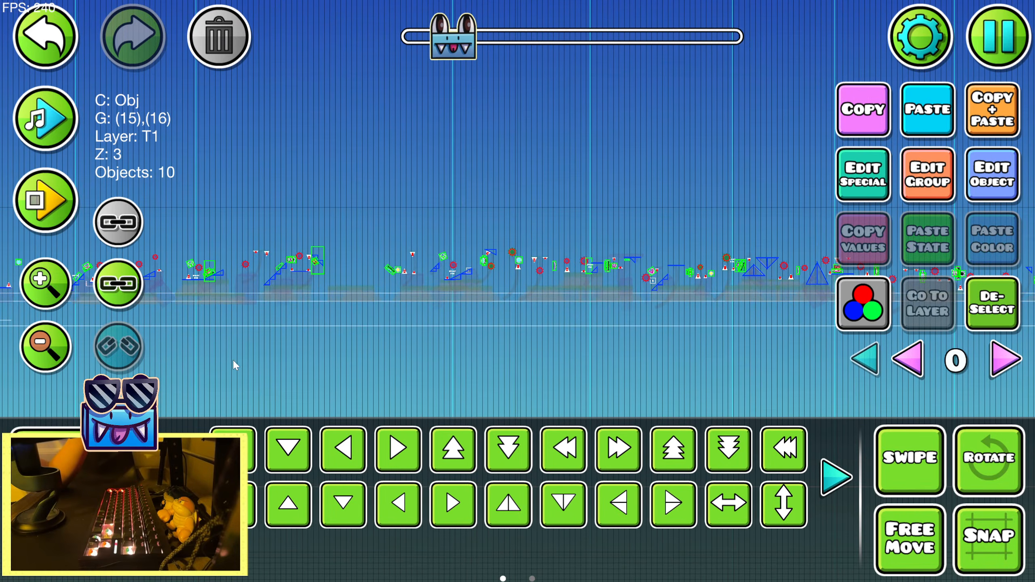
pyautogui.moveTo(231, 360); pyautogui.dragTo(1032, 158)
pyautogui.moveTo(569, 294); pyautogui.dragTo(291, 385)
pyautogui.moveTo(609, 354); pyautogui.dragTo(485, 351)
pyautogui.moveTo(296, 352); pyautogui.dragTo(1029, 125)
pyautogui.moveTo(624, 345); pyautogui.dragTo(197, 380)
pyautogui.moveTo(252, 390); pyautogui.dragTo(979, 191)
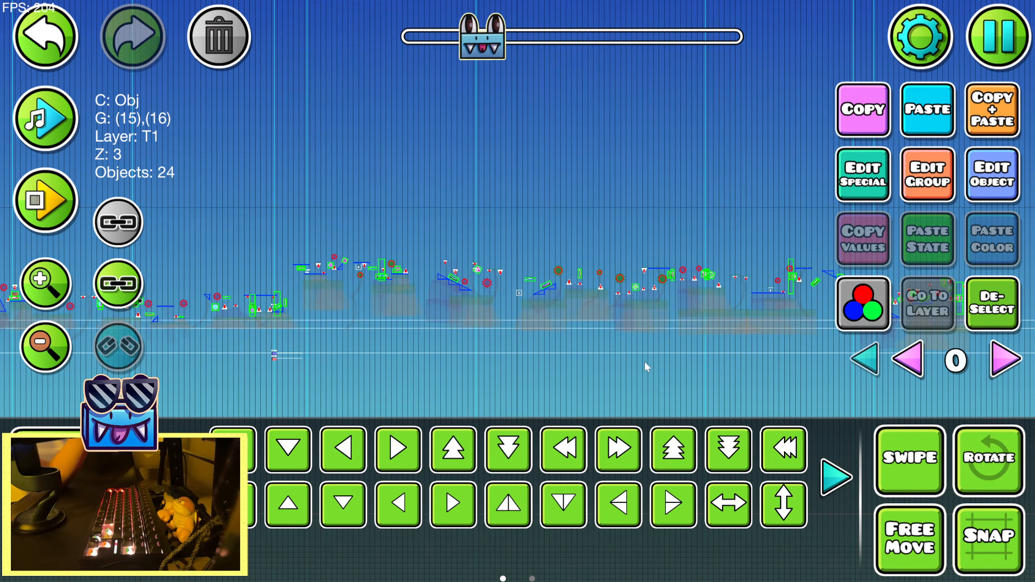
pyautogui.moveTo(684, 368); pyautogui.dragTo(368, 355)
# Enable the Hide option in the extra group settings of all selected slopes
pyautogui.click(928, 191)
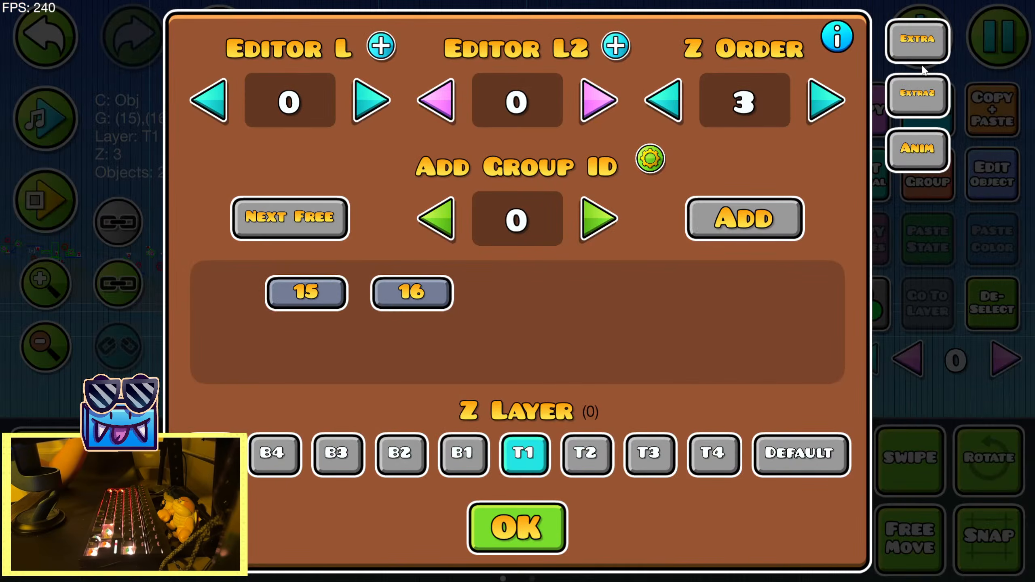
pyautogui.click(921, 53)
pyautogui.click(463, 249)
pyautogui.click(517, 529)
pyautogui.click(517, 529)
# Deselect the slopes and place one diagonal outline line in the empty sky just after the start position
pyautogui.press('3')
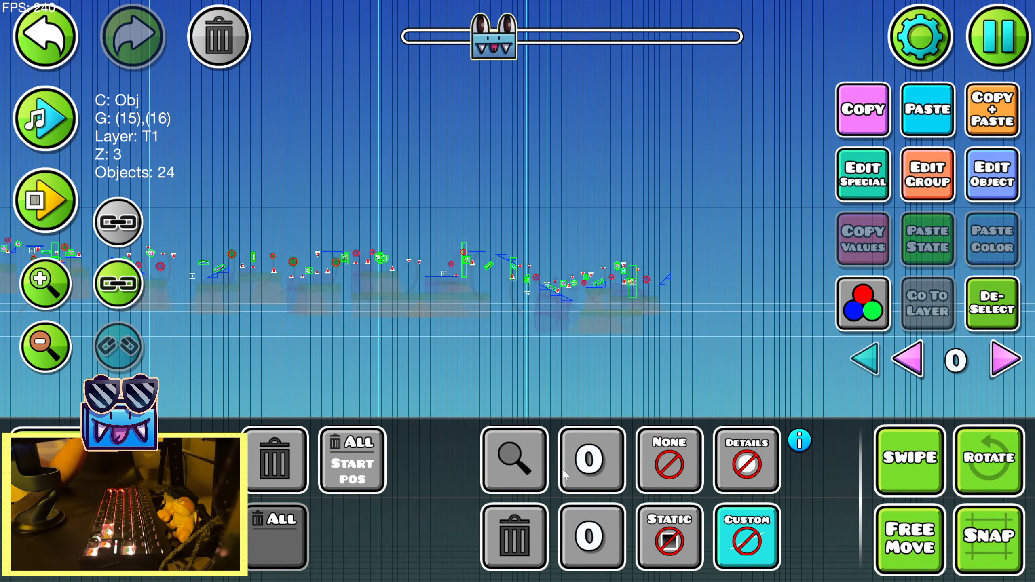
pyautogui.click(65, 499)
pyautogui.click(46, 200)
pyautogui.click(46, 200)
pyautogui.click(51, 299)
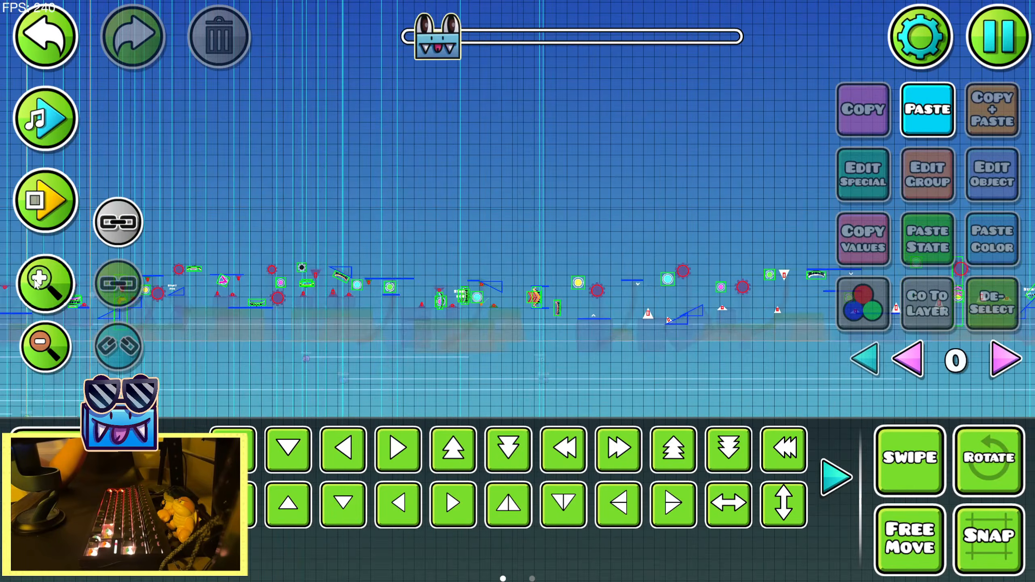
pyautogui.click(52, 299)
pyautogui.click(52, 298)
pyautogui.click(51, 299)
pyautogui.click(51, 299)
pyautogui.click(65, 448)
pyautogui.click(166, 406)
pyautogui.click(505, 449)
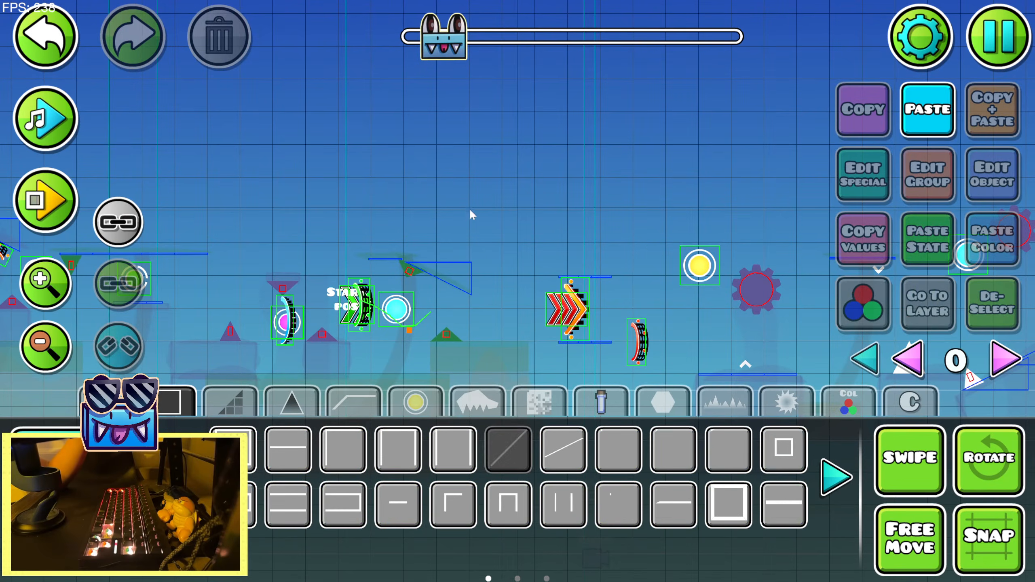
pyautogui.press('3')
pyautogui.press('2')
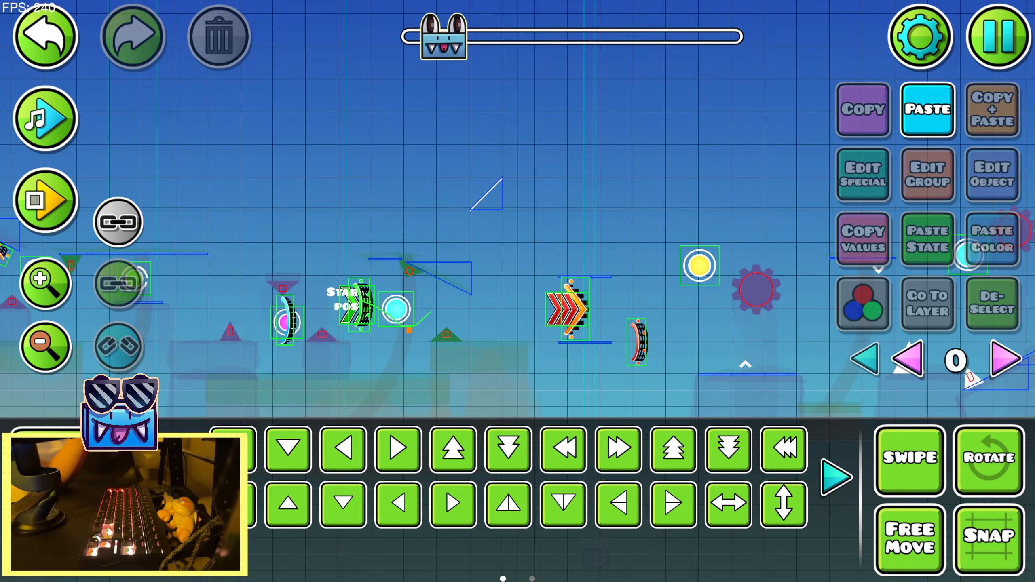
# Select the newly placed diagonal line and set the custom object filter to that line type
pyautogui.press('3')
pyautogui.click(653, 449)
pyautogui.press('2')
pyautogui.click(493, 200)
pyautogui.press('3')
pyautogui.click(744, 525)
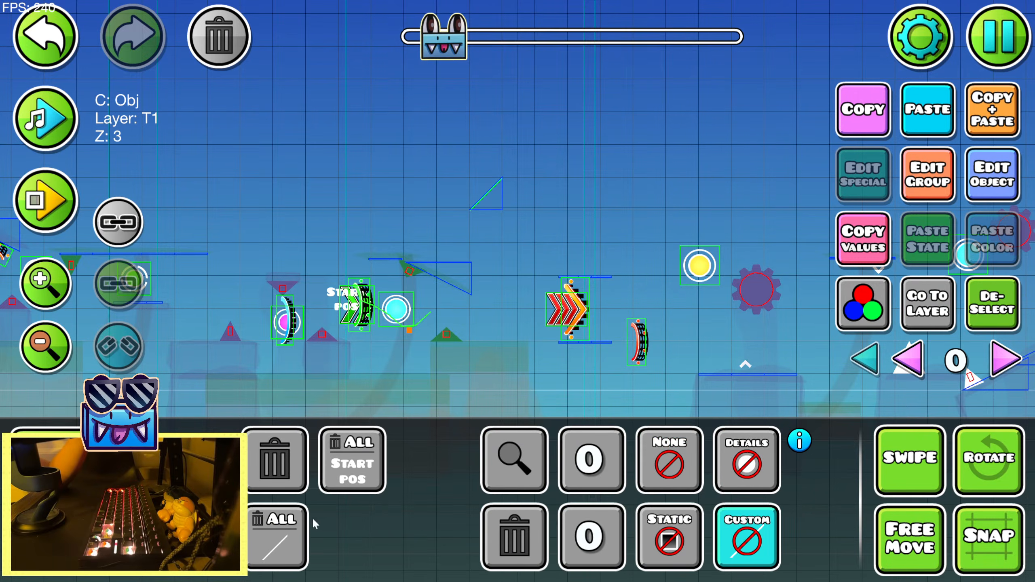
# Delete the sample diagonal line placed in the sky
pyautogui.press('2')
pyautogui.hotkey('ctrl', 'z')
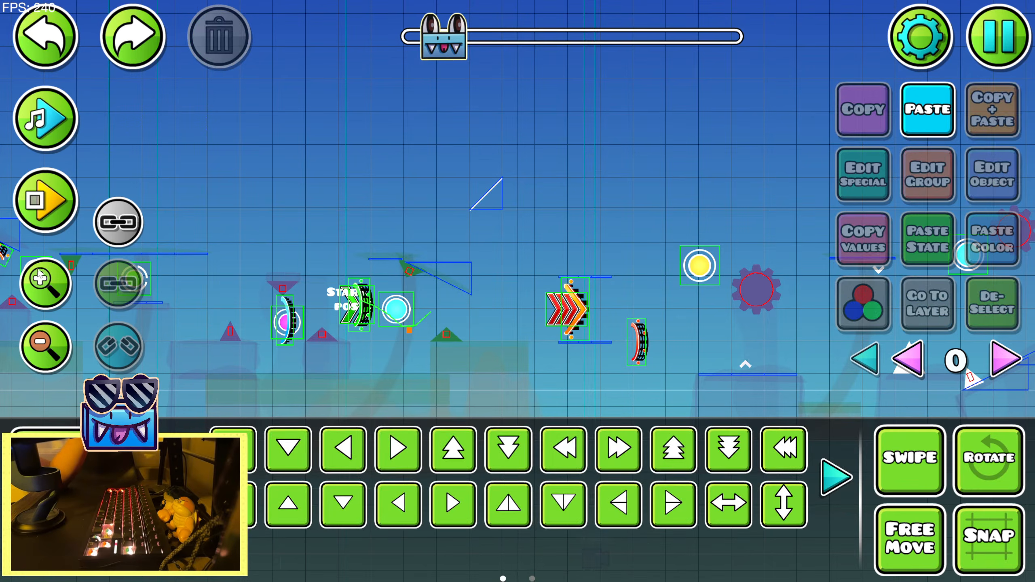
pyautogui.click(487, 194)
pyautogui.press('3')
pyautogui.click(291, 465)
pyautogui.press('2')
# Box-select the matching diagonal lines in the sections following the start position
pyautogui.click(53, 356)
pyautogui.click(54, 356)
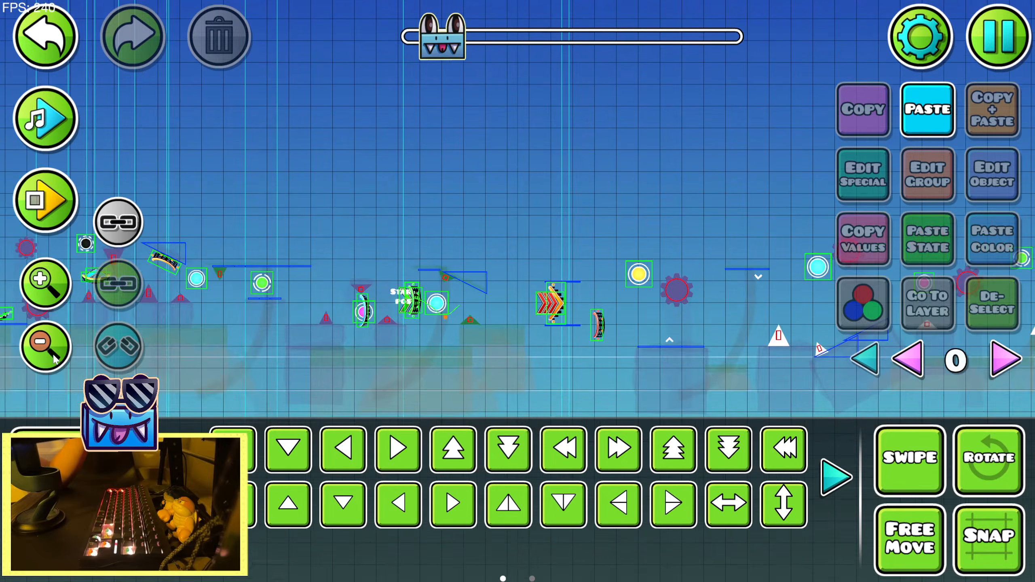
pyautogui.click(53, 356)
pyautogui.click(53, 356)
pyautogui.moveTo(462, 326); pyautogui.dragTo(964, 123)
pyautogui.moveTo(646, 312); pyautogui.dragTo(278, 313)
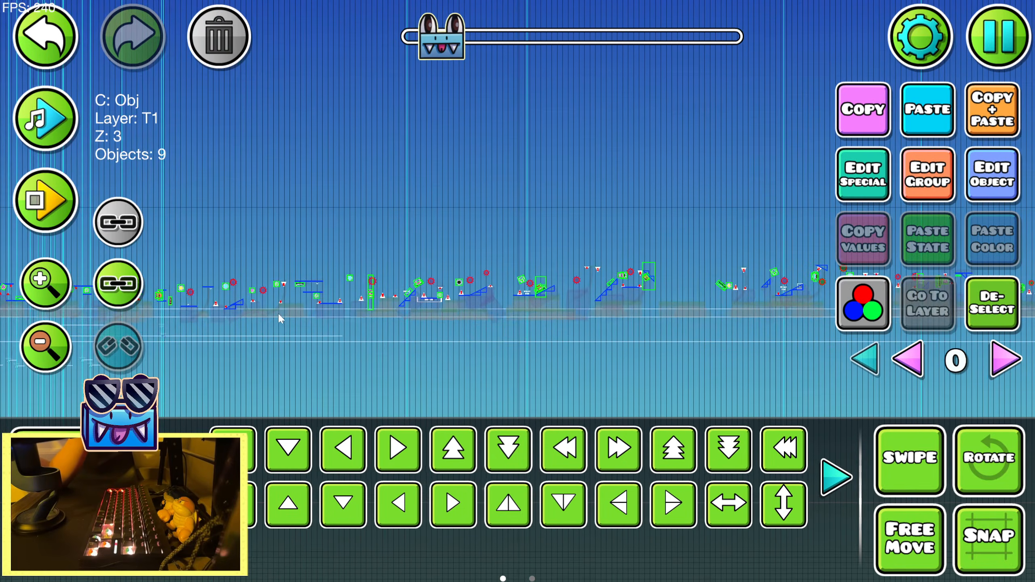
pyautogui.moveTo(350, 314); pyautogui.dragTo(807, 176)
pyautogui.moveTo(214, 373); pyautogui.dragTo(838, 199)
pyautogui.moveTo(714, 350)
pyautogui.mouseDown()
pyautogui.moveTo(377, 362)
pyautogui.moveTo(822, 262)
pyautogui.moveTo(382, 347)
pyautogui.mouseUp()
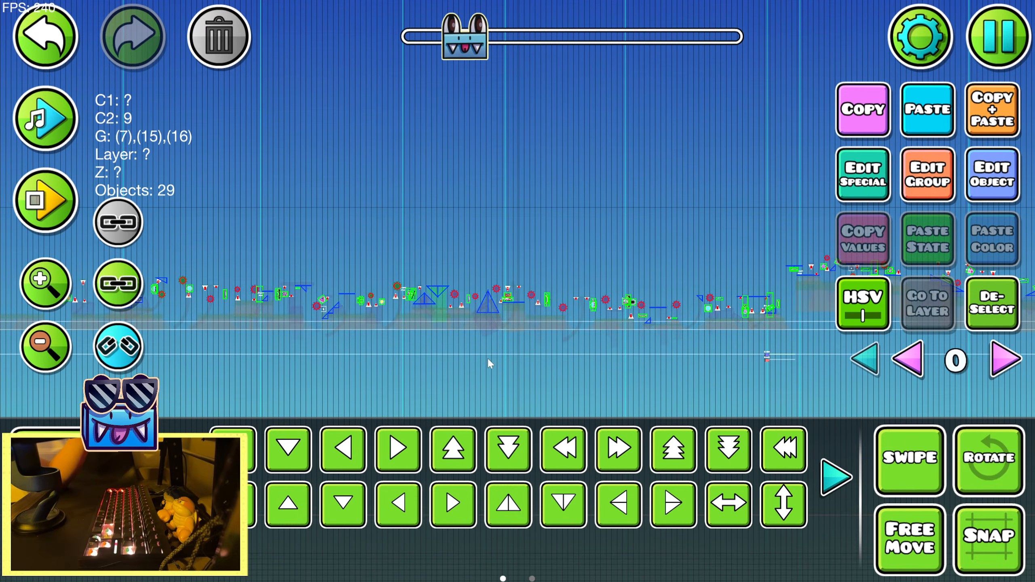
# Undo the last box selection and turn off linked-object selection
pyautogui.click(28, 30)
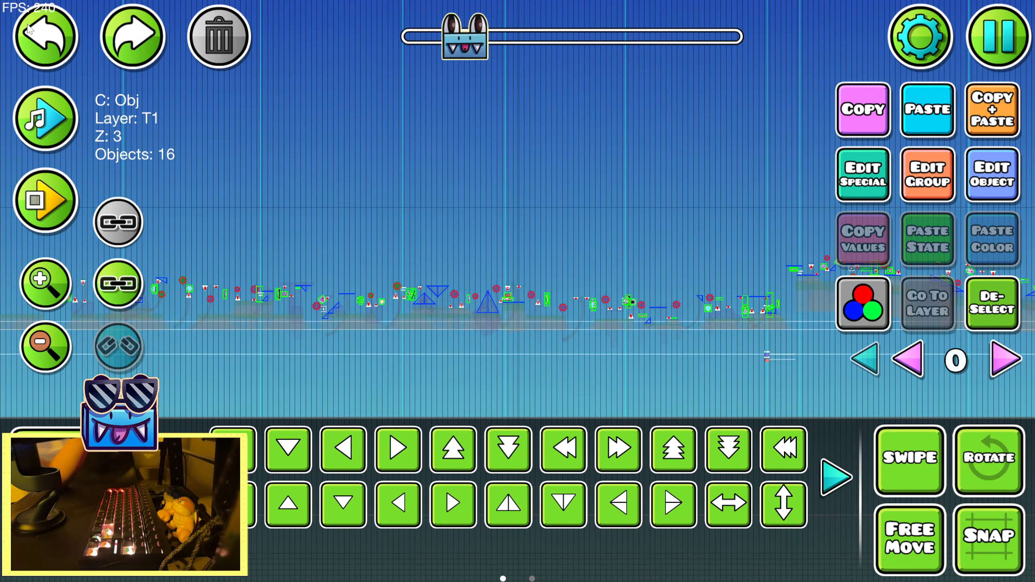
pyautogui.moveTo(346, 355); pyautogui.dragTo(728, 301)
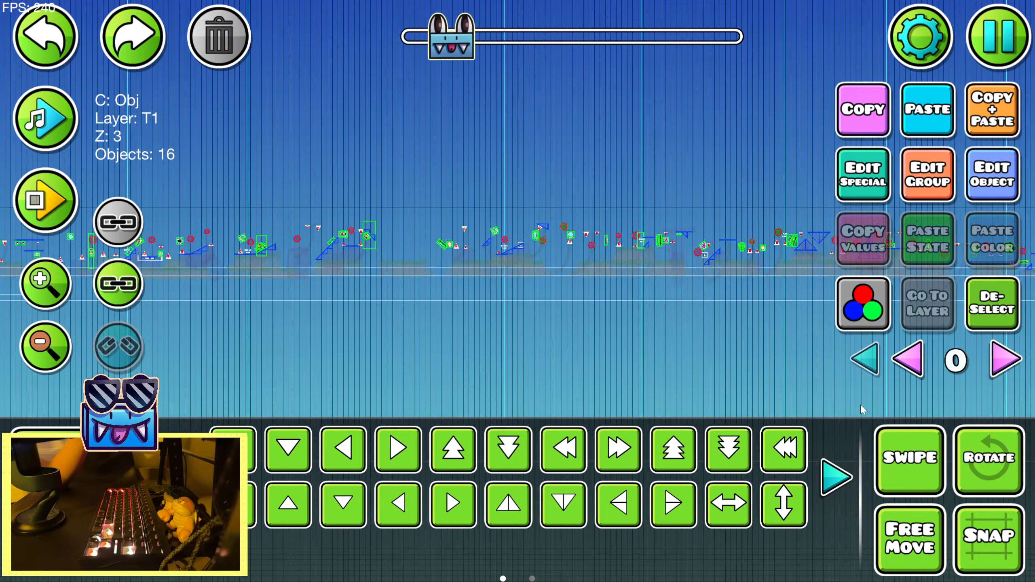
pyautogui.click(114, 214)
# Continue box-selecting the diagonal lines section by section through the end of the level, without linked objects
pyautogui.moveTo(262, 361); pyautogui.dragTo(652, 181)
pyautogui.moveTo(683, 305); pyautogui.dragTo(555, 202)
pyautogui.moveTo(654, 257); pyautogui.dragTo(353, 257)
pyautogui.moveTo(359, 324); pyautogui.dragTo(570, 195)
pyautogui.moveTo(582, 274); pyautogui.dragTo(347, 259)
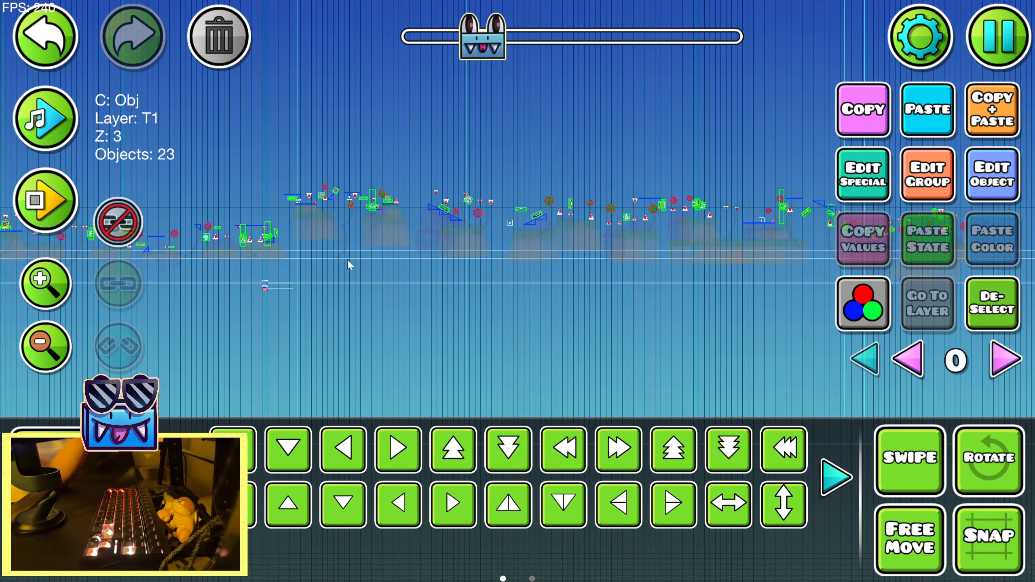
pyautogui.moveTo(353, 336); pyautogui.dragTo(570, 220)
pyautogui.moveTo(697, 251); pyautogui.dragTo(442, 252)
pyautogui.moveTo(351, 324); pyautogui.dragTo(410, 290)
pyautogui.moveTo(487, 307); pyautogui.dragTo(836, 171)
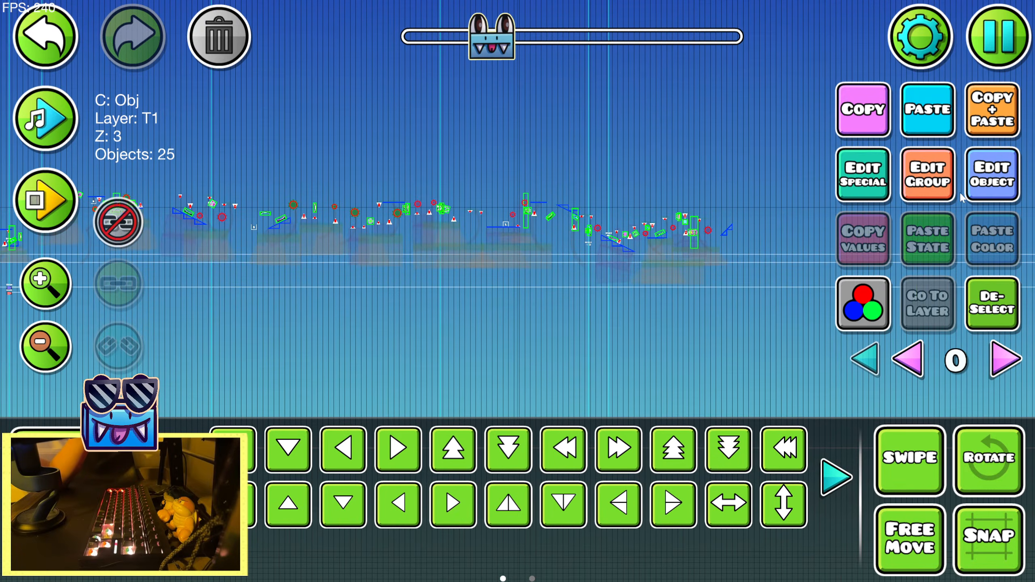
# Enable the Hide option in the extra group settings of all selected diagonal lines
pyautogui.click(992, 175)
pyautogui.click(905, 56)
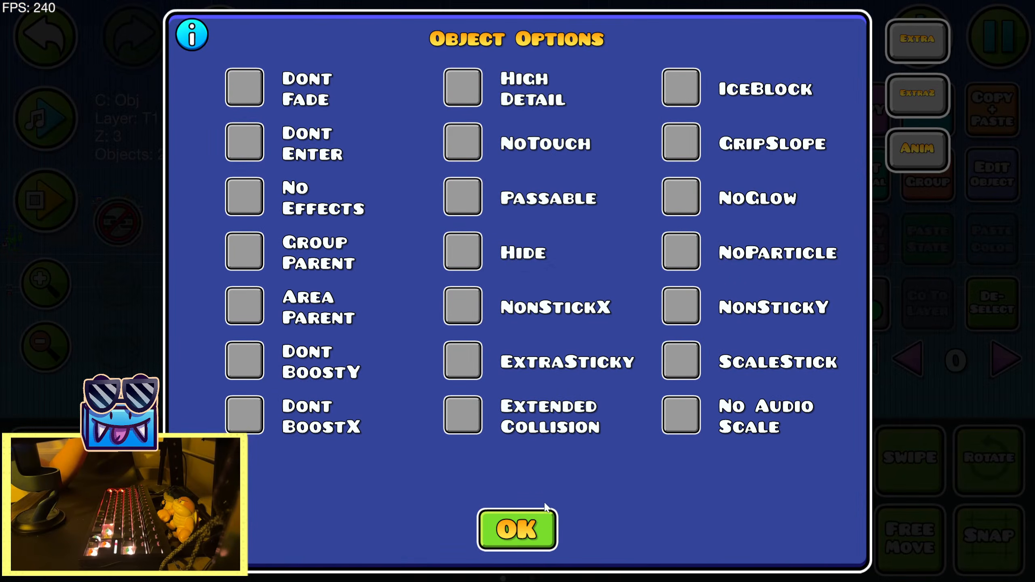
pyautogui.click(473, 253)
pyautogui.click(517, 522)
pyautogui.click(518, 530)
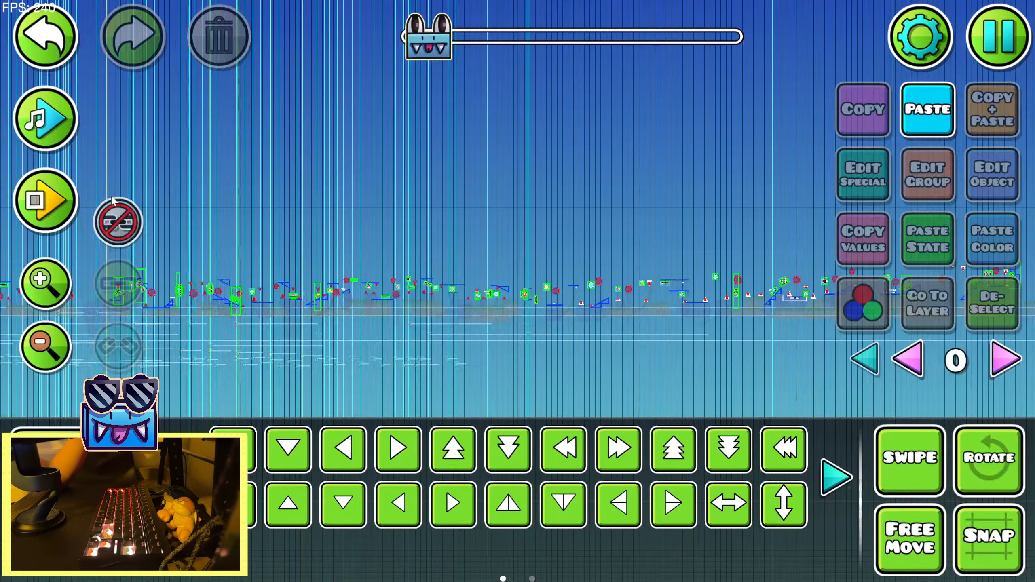
# Turn linked selection back on, show all editor layers and examine the platforms and slopes along the whole level
pyautogui.scroll(5, 801, 371)
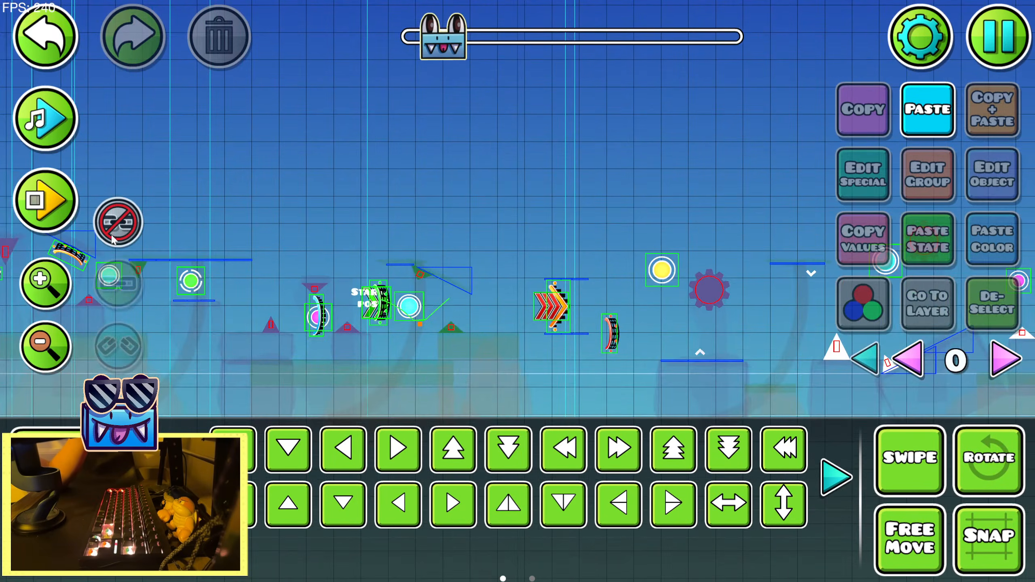
pyautogui.click(851, 361)
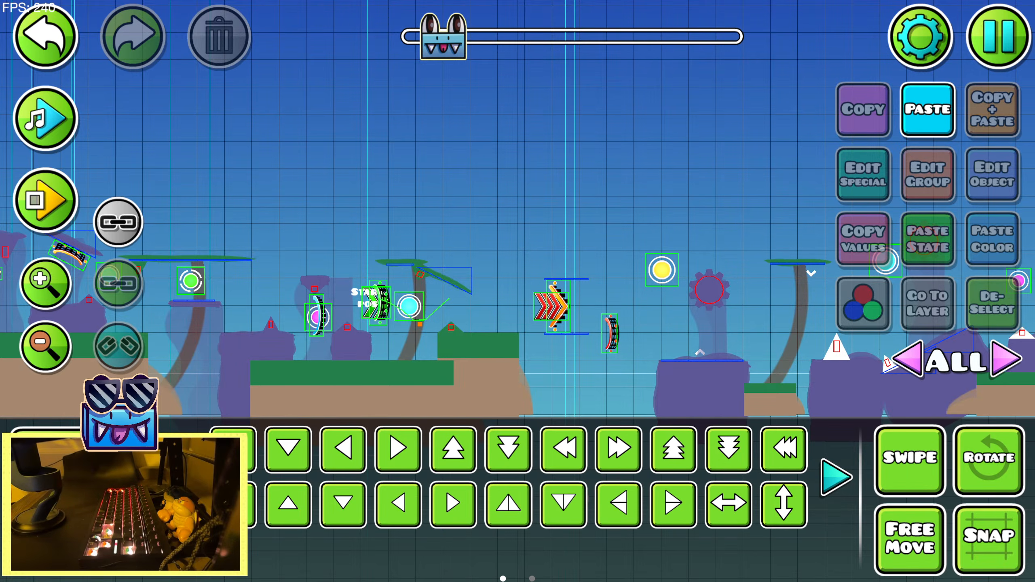
pyautogui.moveTo(755, 255); pyautogui.dragTo(361, 261)
pyautogui.moveTo(667, 329); pyautogui.dragTo(271, 310)
pyautogui.click(47, 45)
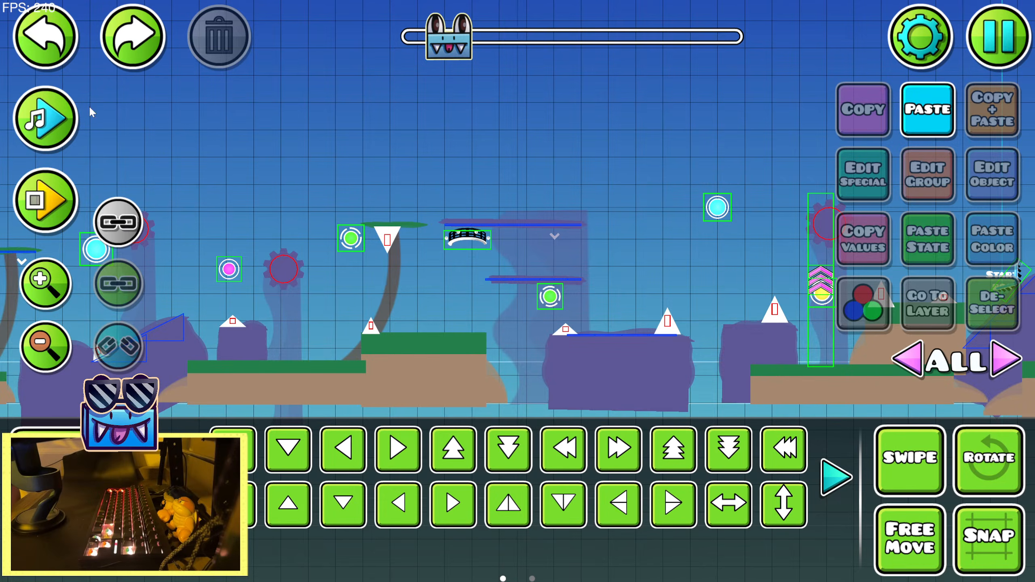
pyautogui.moveTo(252, 163); pyautogui.dragTo(280, 216)
pyautogui.click(47, 353)
pyautogui.click(48, 354)
pyautogui.moveTo(669, 223); pyautogui.dragTo(271, 206)
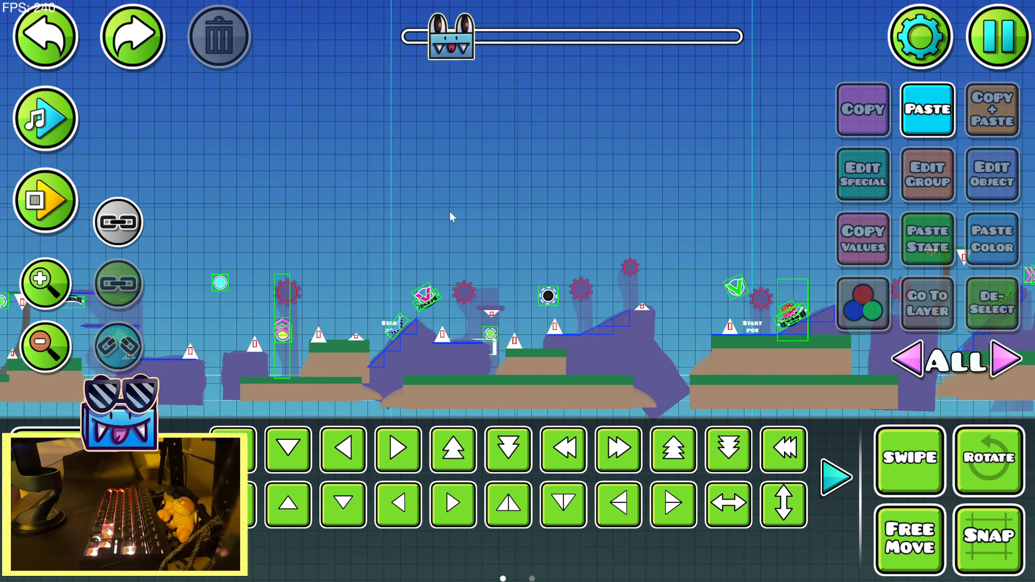
pyautogui.moveTo(660, 192); pyautogui.dragTo(273, 192)
pyautogui.moveTo(693, 190); pyautogui.dragTo(206, 190)
pyautogui.moveTo(644, 200); pyautogui.dragTo(249, 216)
pyautogui.moveTo(673, 218); pyautogui.dragTo(252, 196)
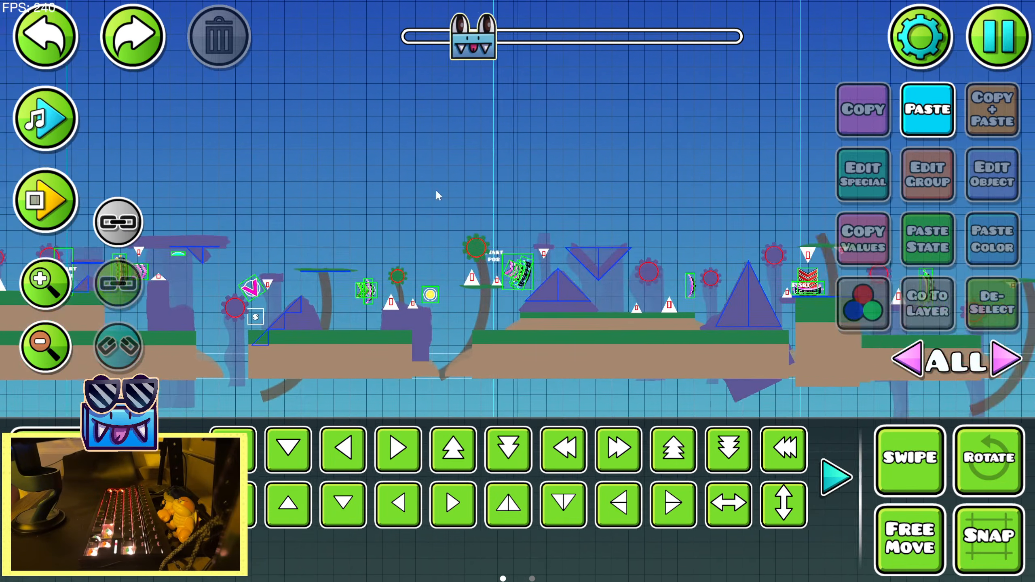
pyautogui.moveTo(601, 199); pyautogui.dragTo(246, 190)
pyautogui.moveTo(642, 245); pyautogui.dragTo(280, 241)
pyautogui.moveTo(661, 195); pyautogui.dragTo(342, 194)
pyautogui.moveTo(676, 102); pyautogui.dragTo(255, 185)
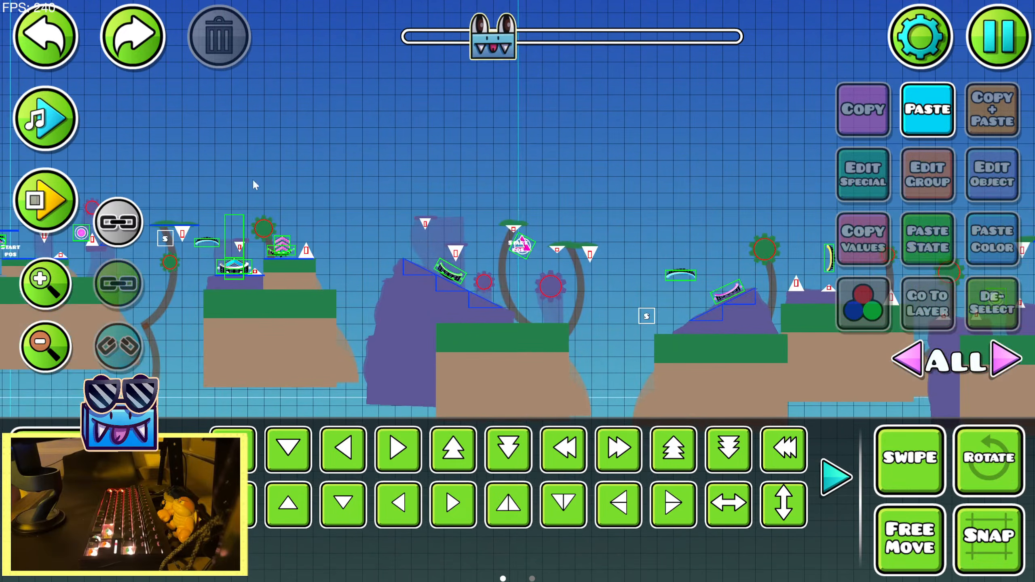
pyautogui.moveTo(644, 194); pyautogui.dragTo(291, 204)
pyautogui.moveTo(587, 204); pyautogui.dragTo(319, 203)
pyautogui.click(42, 216)
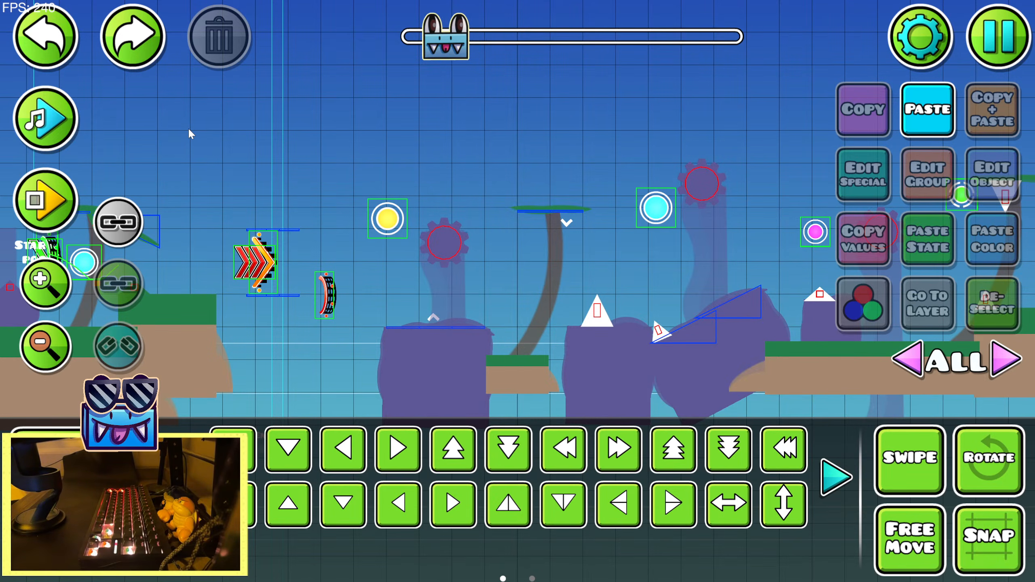
# Reset the object filter to None and restrict the editor to layer 0
pyautogui.moveTo(649, 319); pyautogui.dragTo(466, 249)
pyautogui.click(690, 282)
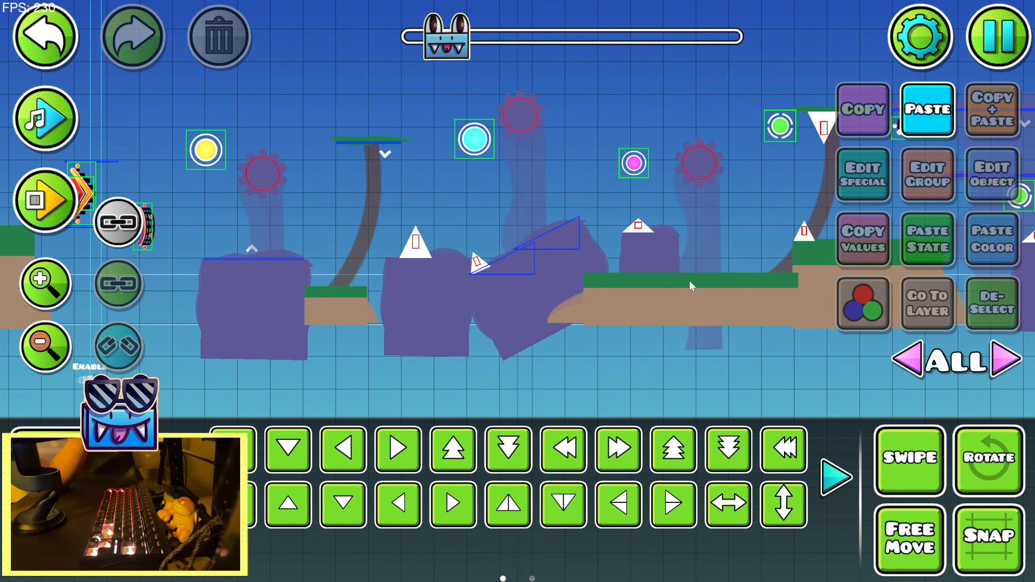
pyautogui.click(45, 37)
pyautogui.press('3')
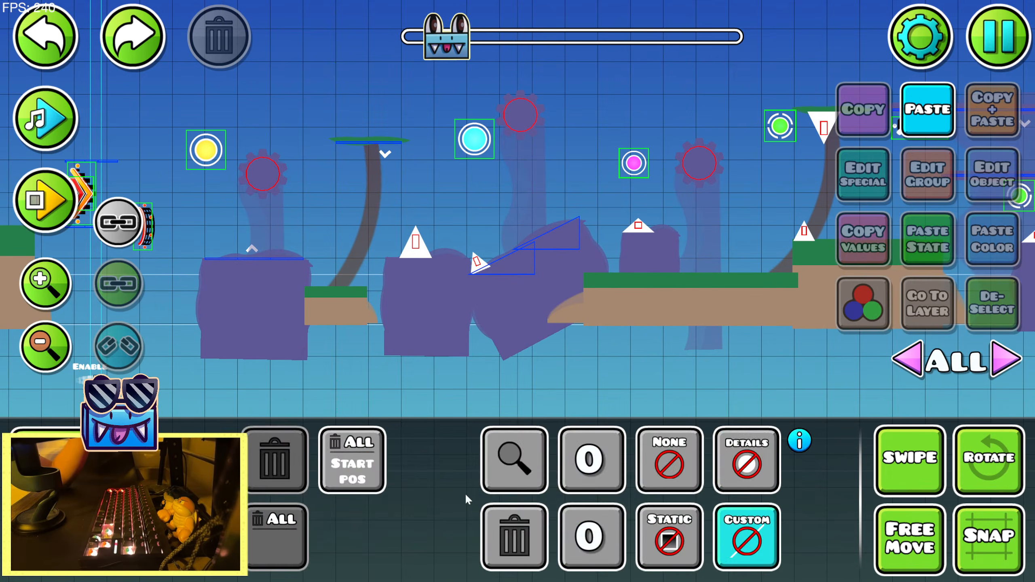
pyautogui.click(649, 465)
pyautogui.press('2')
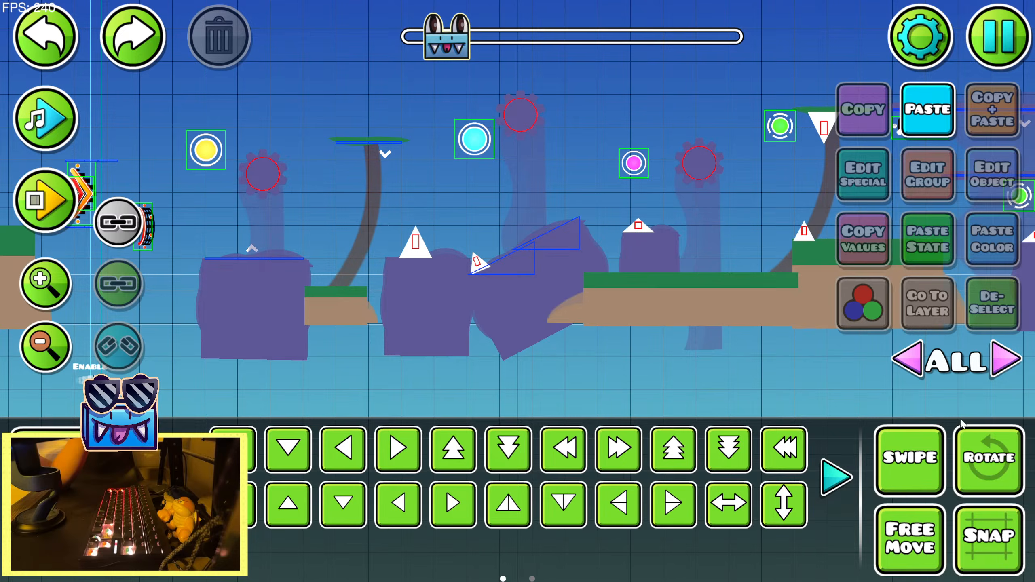
pyautogui.click(1006, 366)
# Select the large spike, the small tilted spike and the flat spike on the first group of purple rocks
pyautogui.click(415, 242)
pyautogui.hotkey('ctrl', 'z')
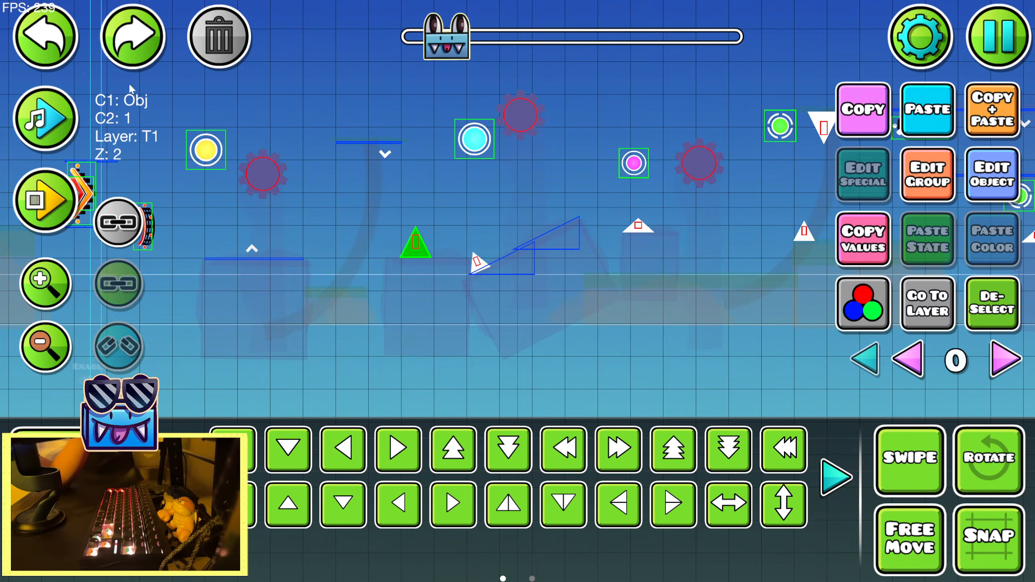
pyautogui.keyDown('shift'); pyautogui.click(483, 266); pyautogui.keyUp('shift')
pyautogui.moveTo(671, 231); pyautogui.dragTo(495, 252)
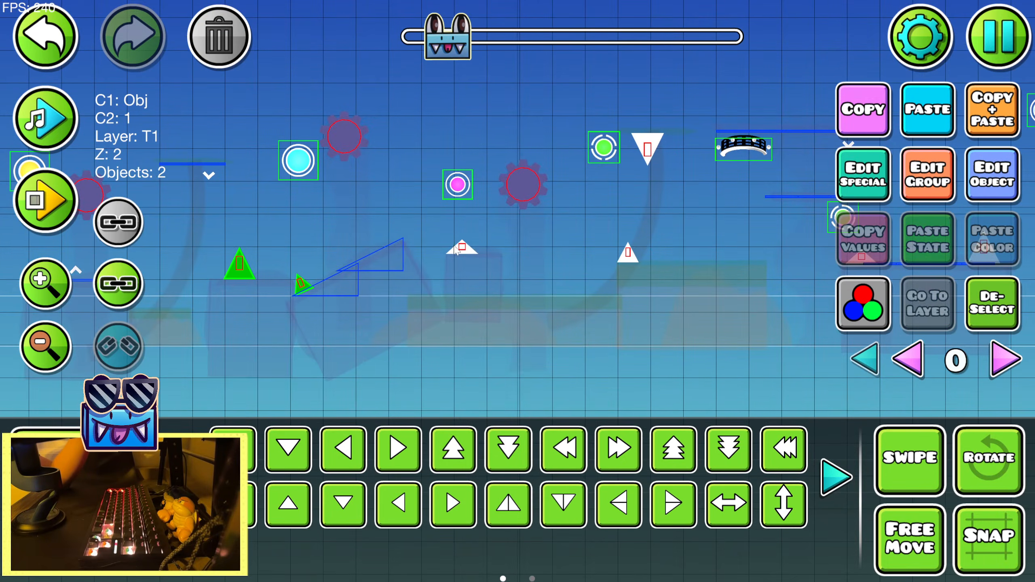
pyautogui.moveTo(655, 200); pyautogui.dragTo(466, 213)
pyautogui.click(871, 354)
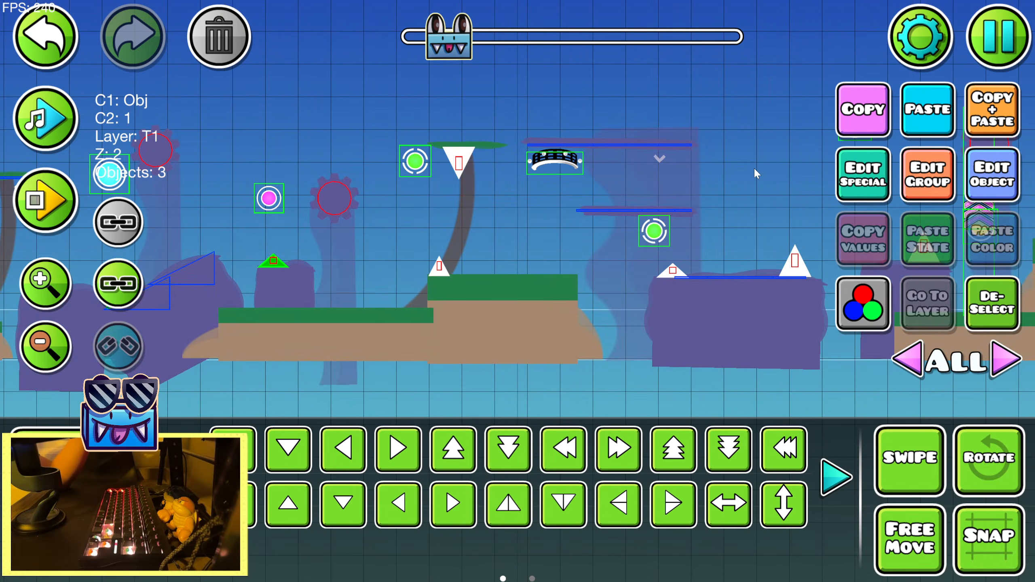
# Add the large and flat spikes on the next wide purple rock and the large spike on the neighbouring rock to the selection
pyautogui.moveTo(754, 172); pyautogui.dragTo(554, 179)
pyautogui.click(1006, 359)
pyautogui.keyDown('shift'); pyautogui.click(594, 270); pyautogui.keyUp('shift')
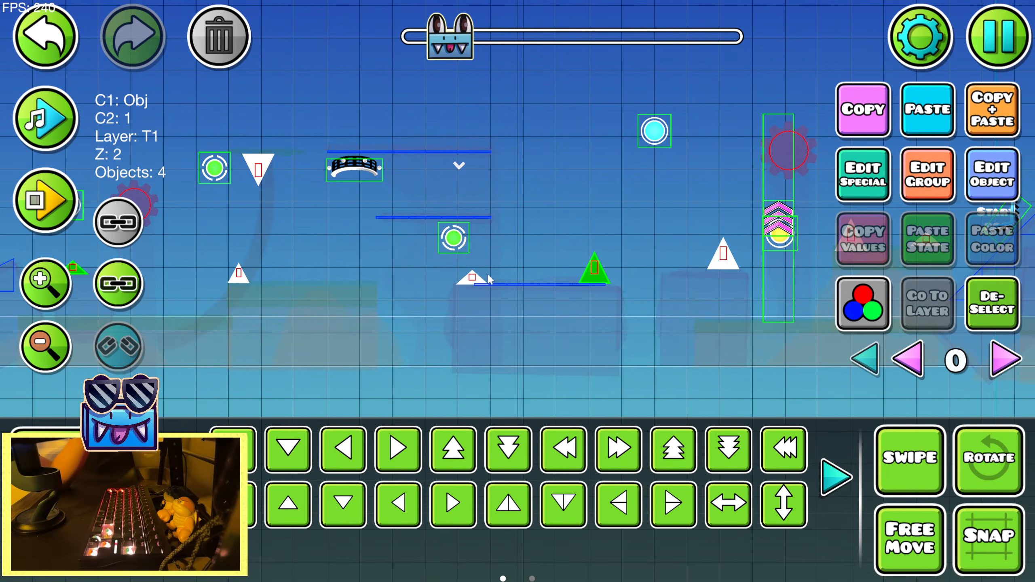
pyautogui.keyDown('shift'); pyautogui.click(723, 265); pyautogui.keyUp('shift')
pyautogui.moveTo(724, 265); pyautogui.dragTo(342, 292)
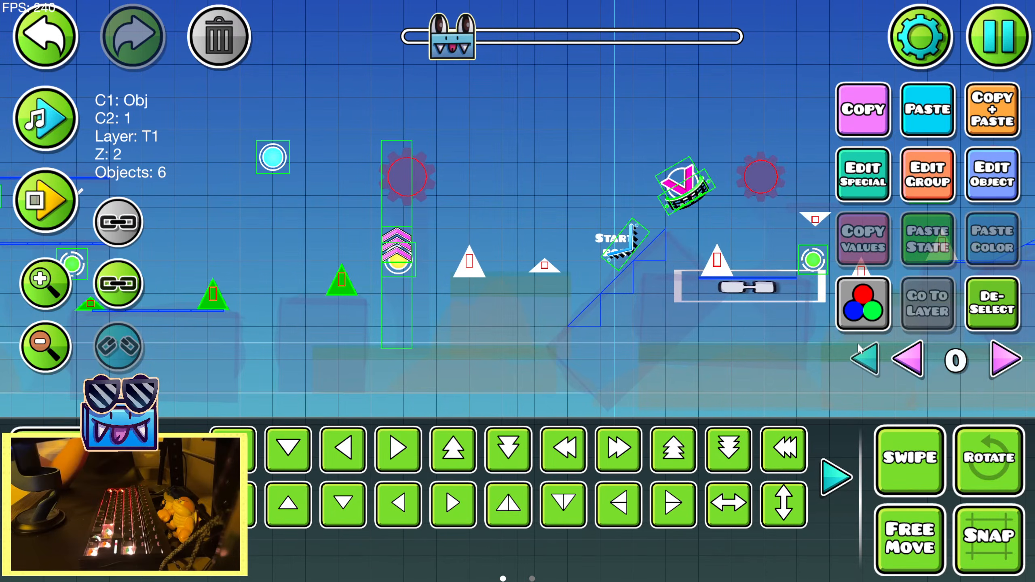
# Add the upright spike on the white-framed purple platform and the flat hanging spike beside it to the selection
pyautogui.moveTo(730, 216); pyautogui.dragTo(473, 231)
pyautogui.keyDown('shift'); pyautogui.click(460, 276); pyautogui.keyUp('shift')
pyautogui.keyDown('shift'); pyautogui.click(558, 234); pyautogui.keyUp('shift')
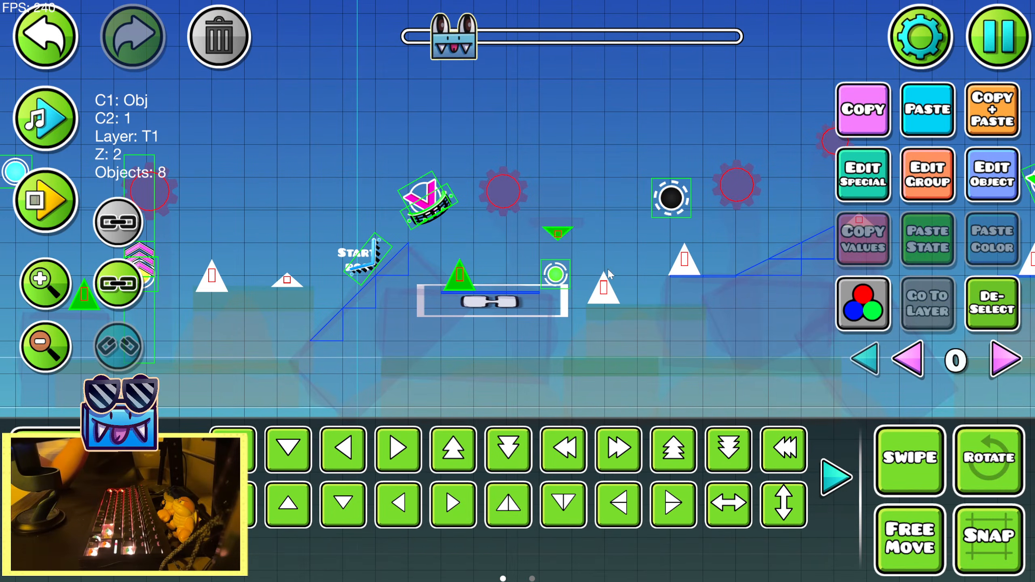
# Turn off linked selection and add the spikes at the foot and peak of the large purple slope
pyautogui.click(109, 224)
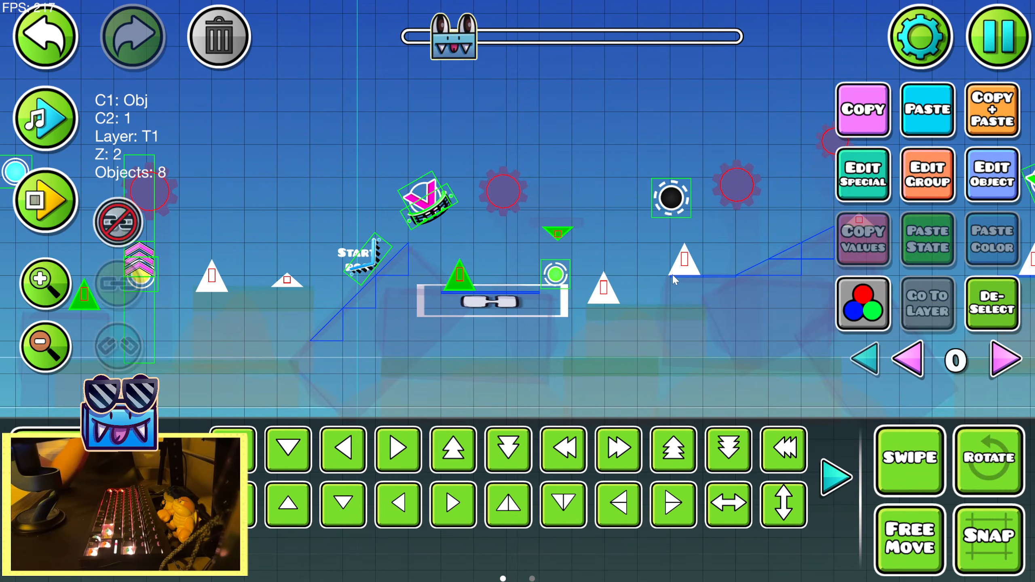
pyautogui.click(38, 45)
pyautogui.click(38, 44)
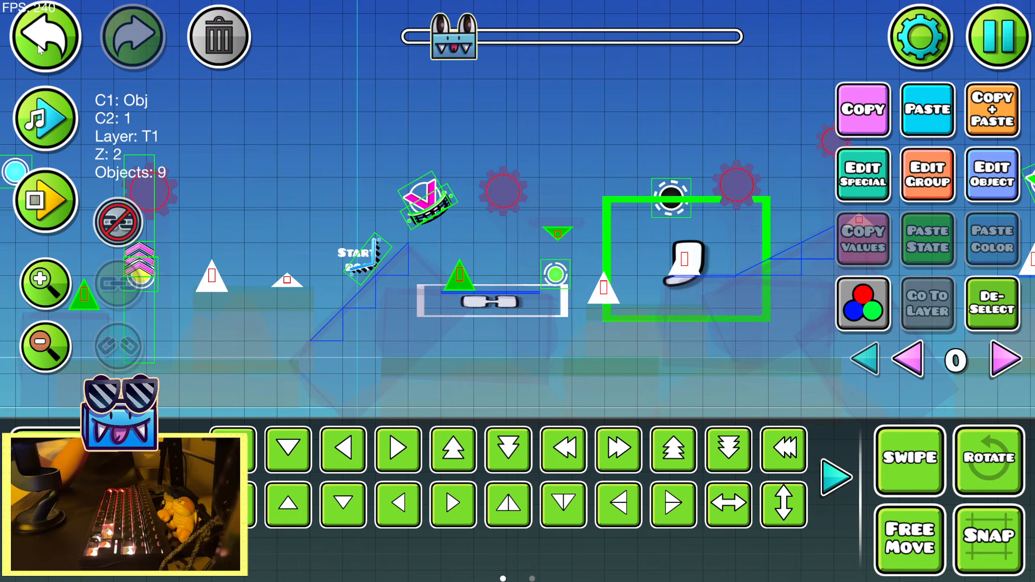
pyautogui.keyDown('shift'); pyautogui.click(684, 268); pyautogui.keyUp('shift')
pyautogui.click(866, 359)
pyautogui.moveTo(696, 241); pyautogui.dragTo(287, 264)
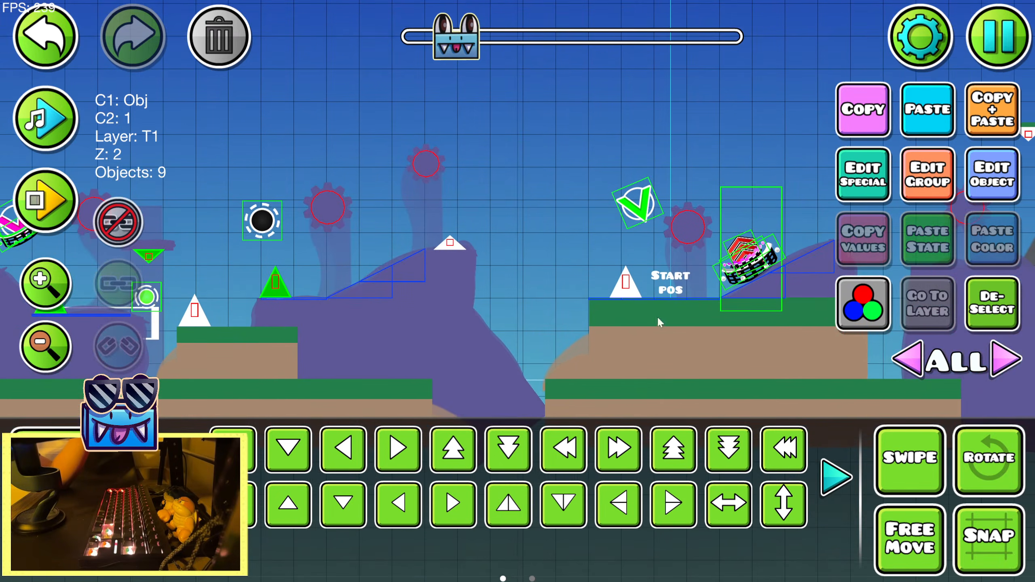
pyautogui.click(1014, 361)
pyautogui.keyDown('shift'); pyautogui.click(449, 243); pyautogui.keyUp('shift')
# Add the small upright spike and the flat spike on the purple platform before the red arrows to the selection
pyautogui.moveTo(684, 151); pyautogui.dragTo(381, 172)
pyautogui.moveTo(574, 199); pyautogui.dragTo(380, 192)
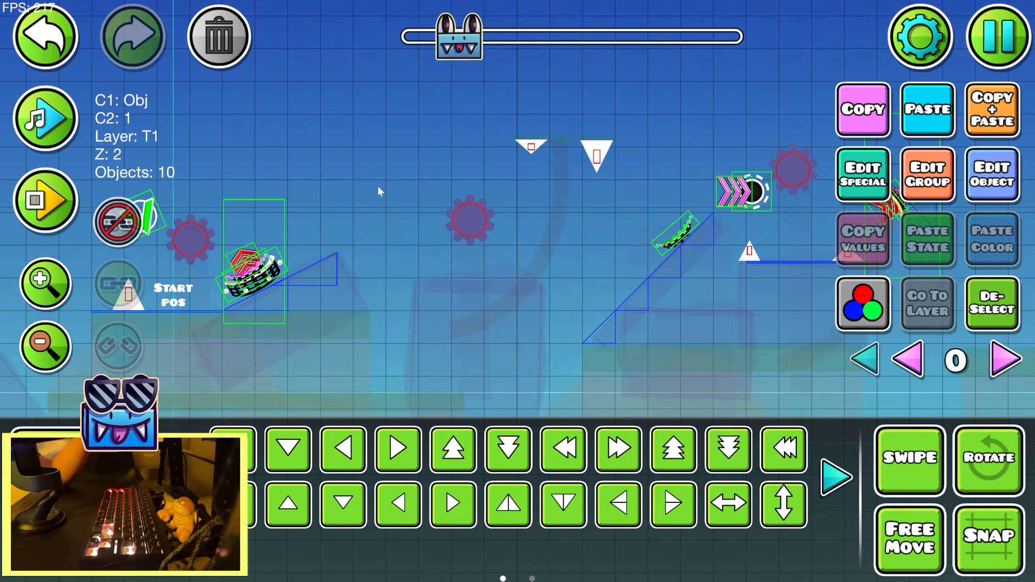
pyautogui.moveTo(730, 120); pyautogui.dragTo(476, 143)
pyautogui.keyDown('shift'); pyautogui.click(497, 274); pyautogui.keyUp('shift')
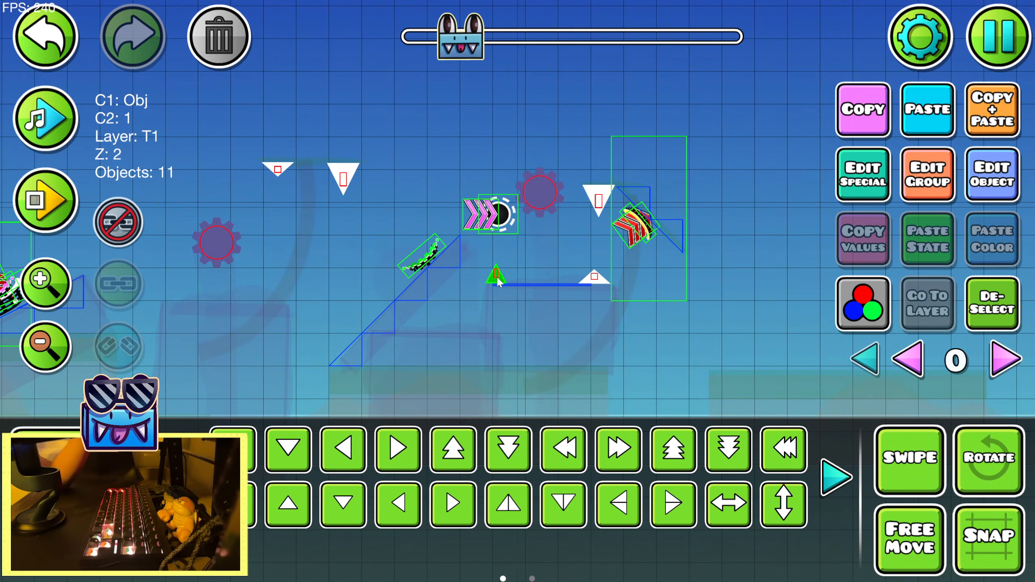
pyautogui.keyDown('shift'); pyautogui.click(594, 277); pyautogui.keyUp('shift')
pyautogui.click(866, 358)
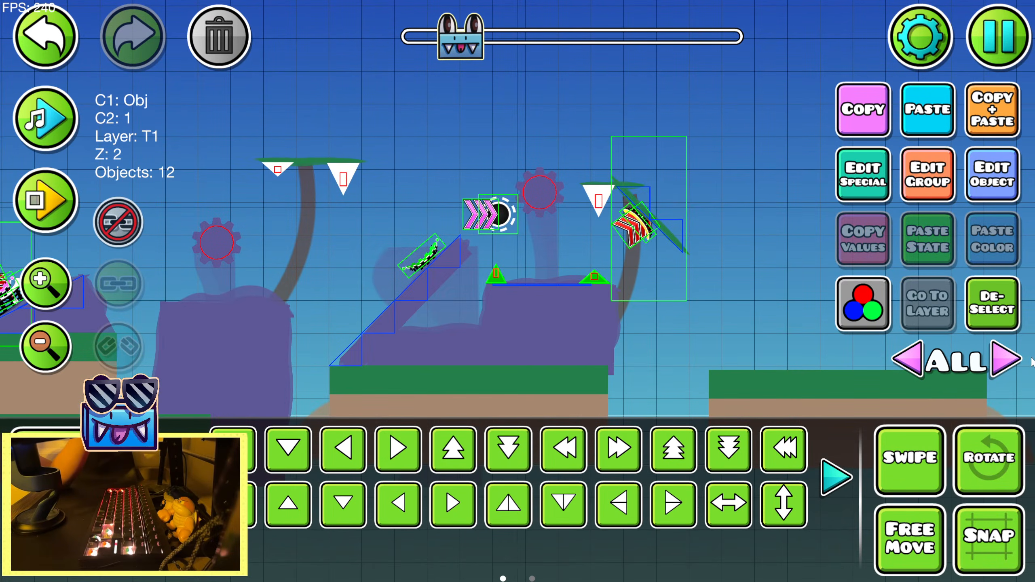
# Add the large and small spikes on the purple rock just past the yellow orb to the selection
pyautogui.click(1013, 361)
pyautogui.moveTo(456, 256); pyautogui.dragTo(366, 240)
pyautogui.moveTo(681, 285); pyautogui.dragTo(324, 273)
pyautogui.moveTo(753, 263); pyautogui.dragTo(267, 255)
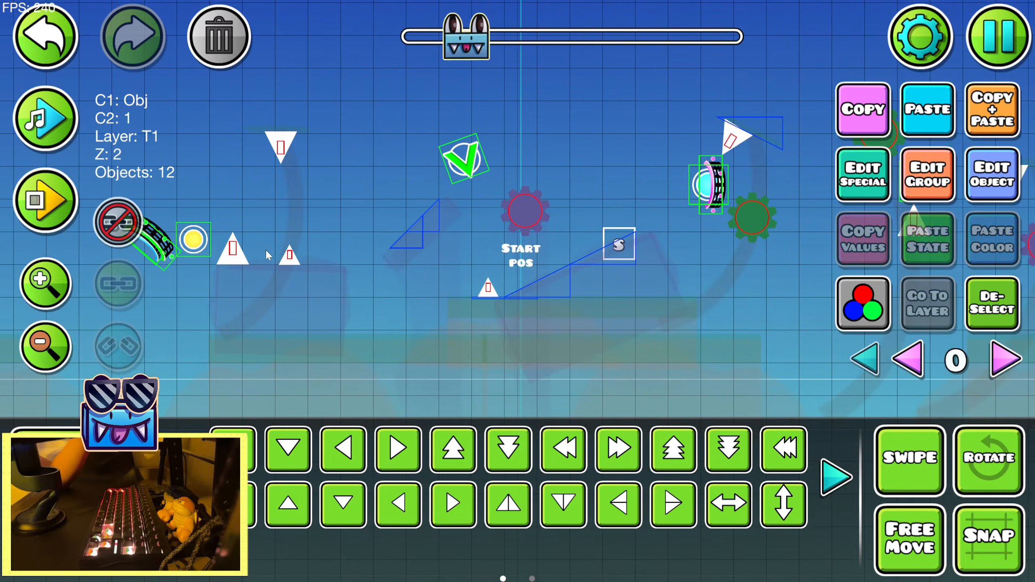
pyautogui.keyDown('shift'); pyautogui.click(234, 254); pyautogui.keyUp('shift')
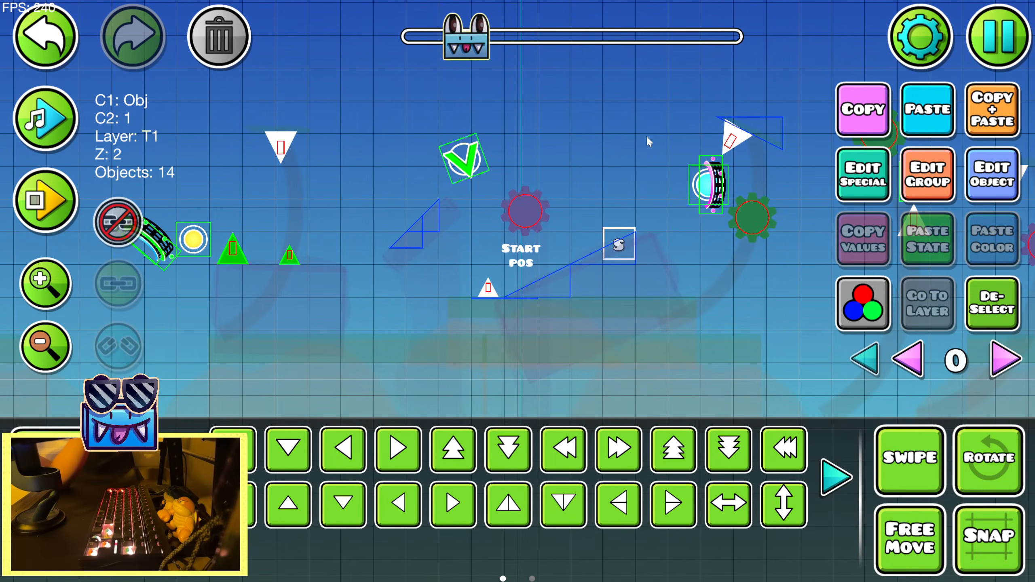
# Add the spike beside the pink check orb and the hanging and flat spikes after the pink arrows to the selection
pyautogui.moveTo(649, 141); pyautogui.dragTo(436, 162)
pyautogui.click(865, 359)
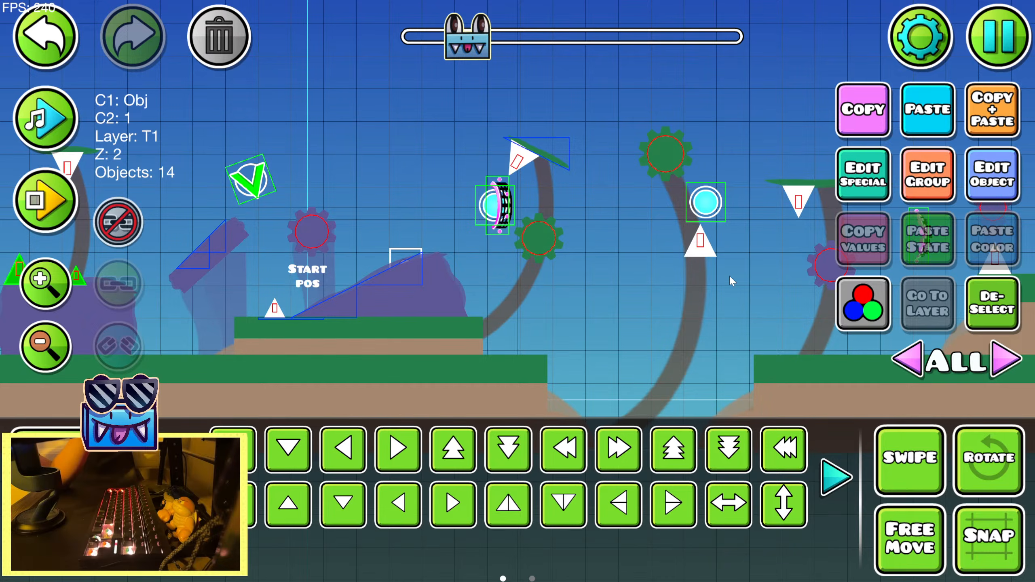
pyautogui.moveTo(730, 275); pyautogui.dragTo(408, 284)
pyautogui.moveTo(719, 180); pyautogui.dragTo(413, 195)
pyautogui.moveTo(673, 181); pyautogui.dragTo(364, 174)
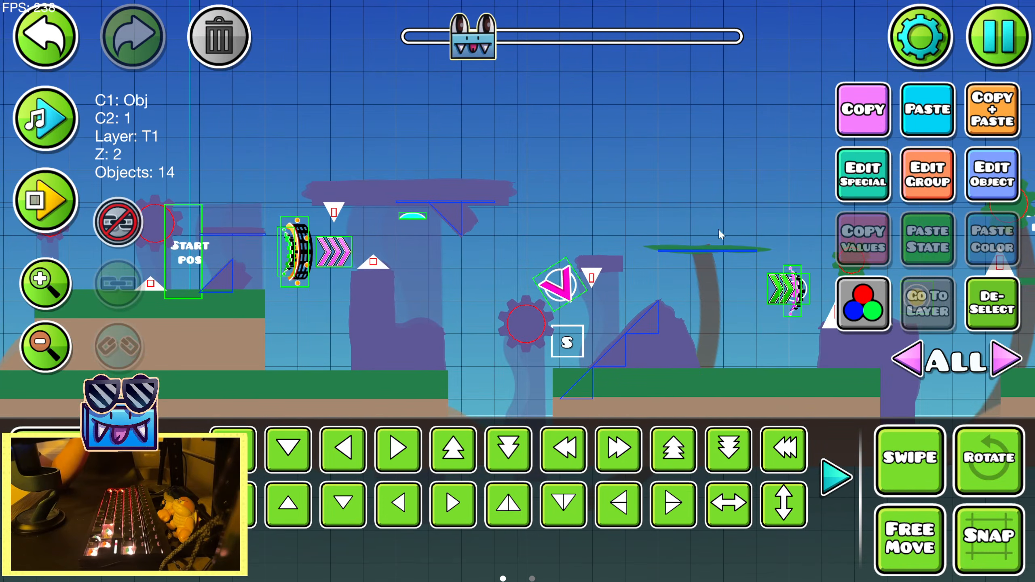
pyautogui.click(992, 367)
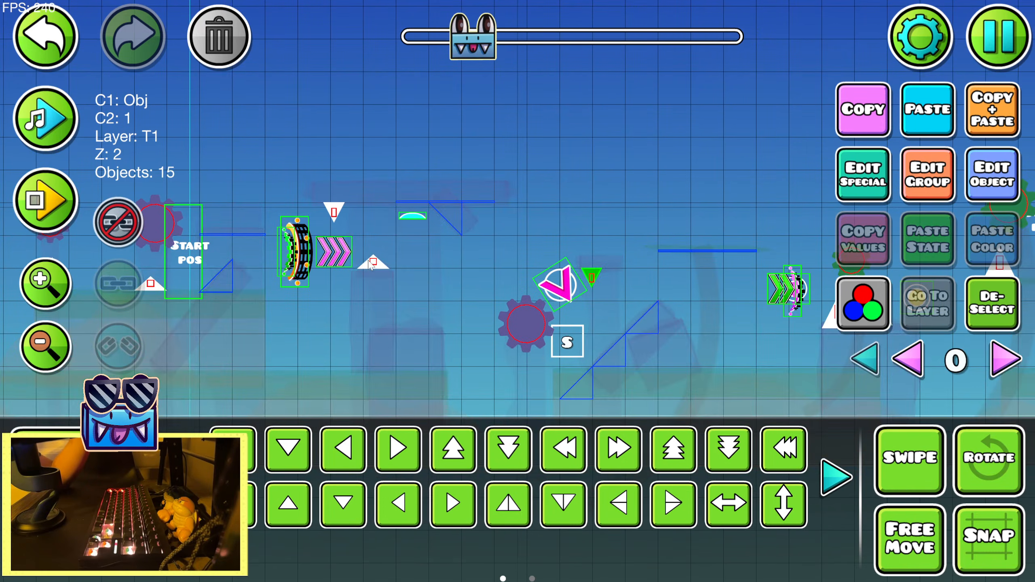
pyautogui.moveTo(281, 175); pyautogui.dragTo(638, 203)
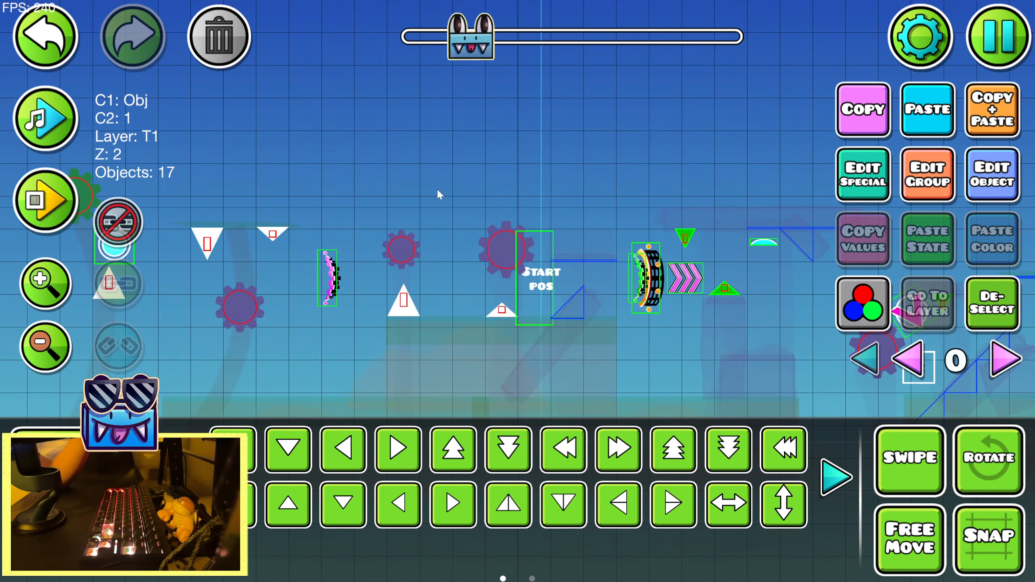
# Add the two upright spikes beside the yellow orb and the hanging spike after the tilted portal to the selection
pyautogui.moveTo(809, 199); pyautogui.dragTo(408, 204)
pyautogui.moveTo(677, 228); pyautogui.dragTo(289, 202)
pyautogui.moveTo(422, 305); pyautogui.dragTo(344, 290)
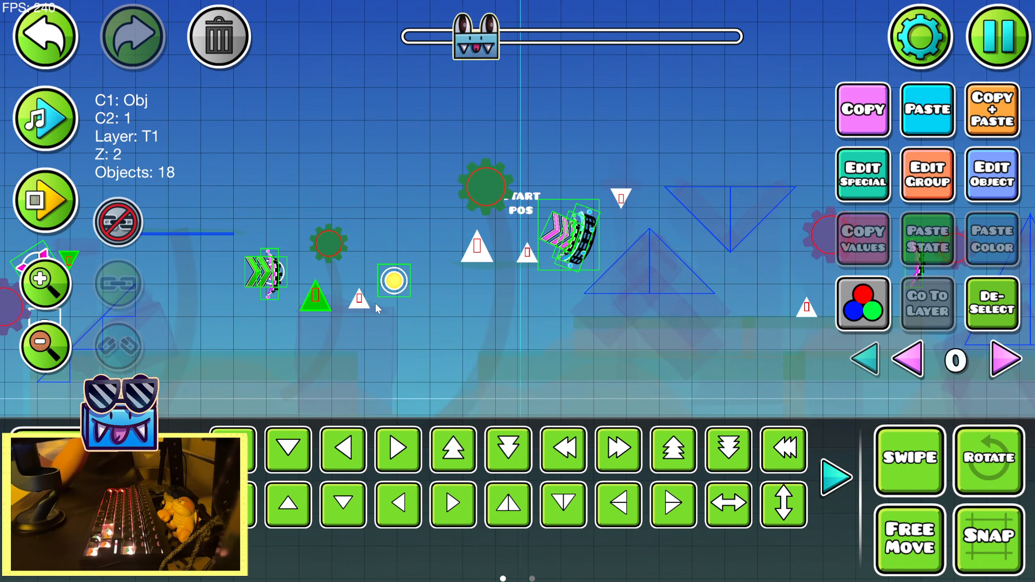
pyautogui.moveTo(664, 155); pyautogui.dragTo(361, 157)
pyautogui.moveTo(609, 167); pyautogui.dragTo(690, 188)
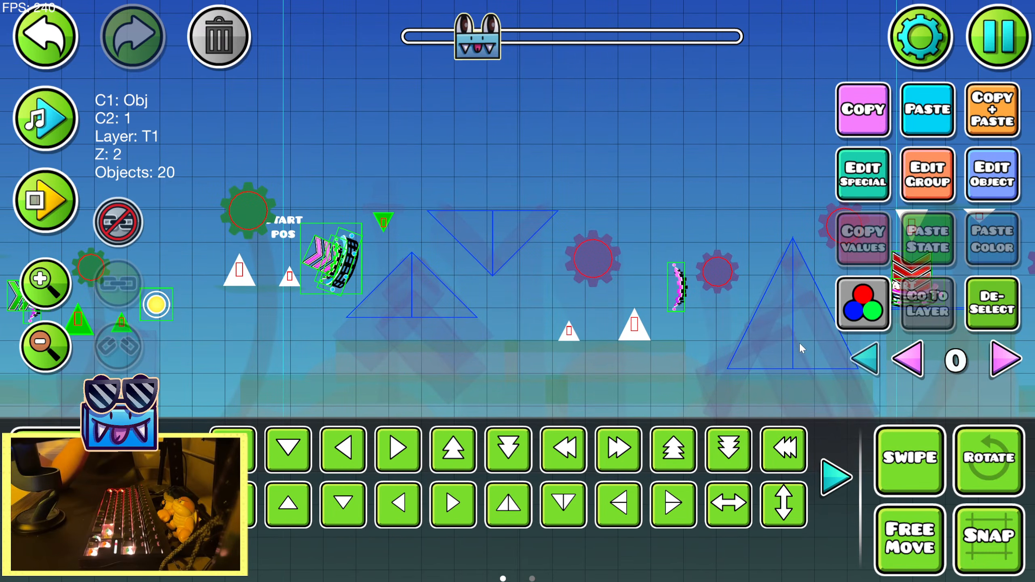
# Add the large spike before the yellow portal and the flat and small spikes on the floating purple platform to the selection
pyautogui.click(864, 361)
pyautogui.click(1012, 364)
pyautogui.moveTo(580, 164); pyautogui.dragTo(377, 189)
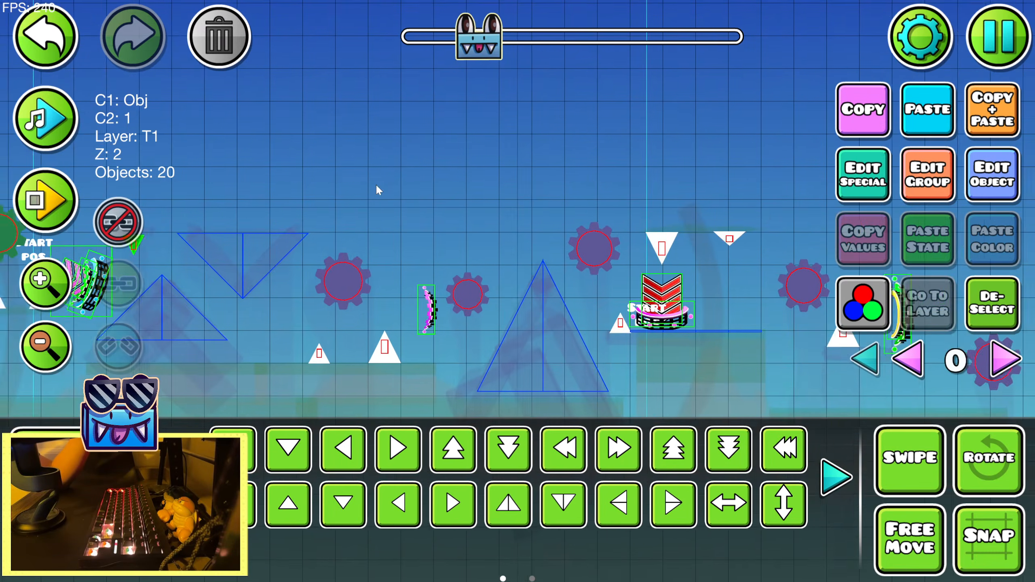
pyautogui.moveTo(736, 265); pyautogui.dragTo(463, 251)
pyautogui.moveTo(641, 184); pyautogui.dragTo(428, 163)
pyautogui.moveTo(670, 244); pyautogui.dragTo(552, 222)
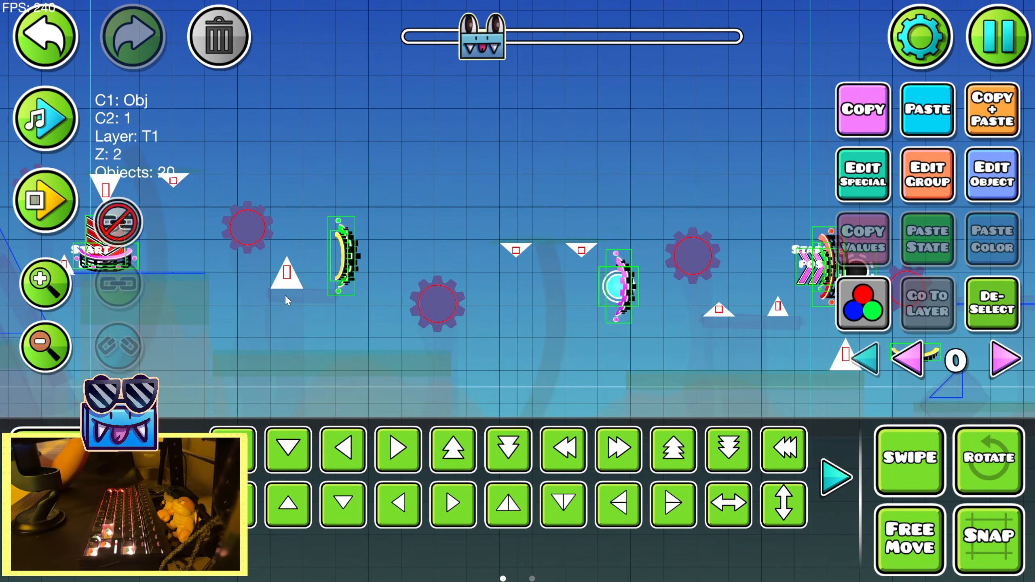
pyautogui.moveTo(674, 217); pyautogui.dragTo(406, 220)
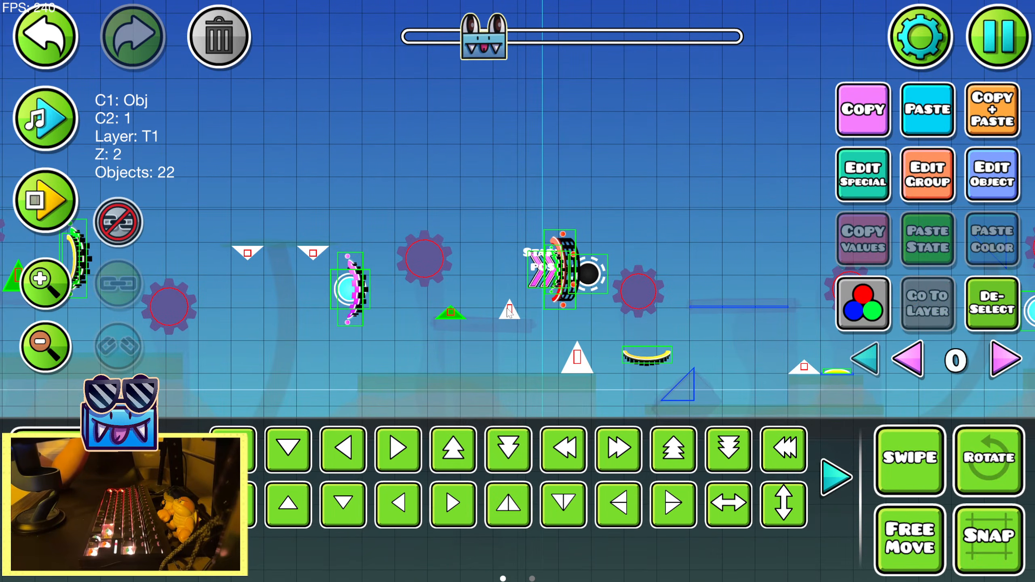
pyautogui.moveTo(638, 224); pyautogui.dragTo(402, 186)
# Add the large and flat spikes on the purple mound after the cyan orb to the selection
pyautogui.moveTo(534, 218); pyautogui.dragTo(346, 201)
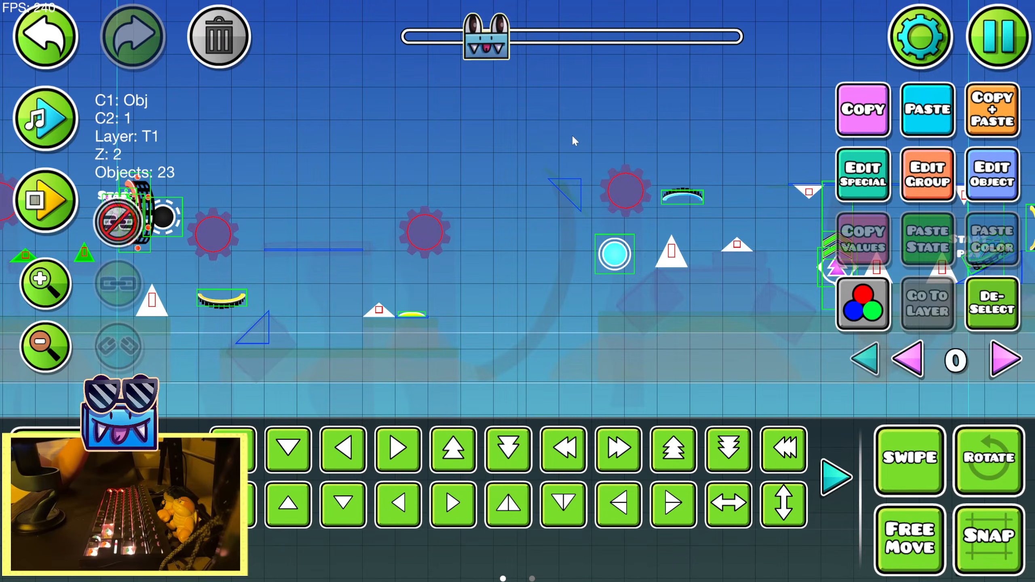
pyautogui.moveTo(723, 212); pyautogui.dragTo(439, 205)
pyautogui.click(857, 356)
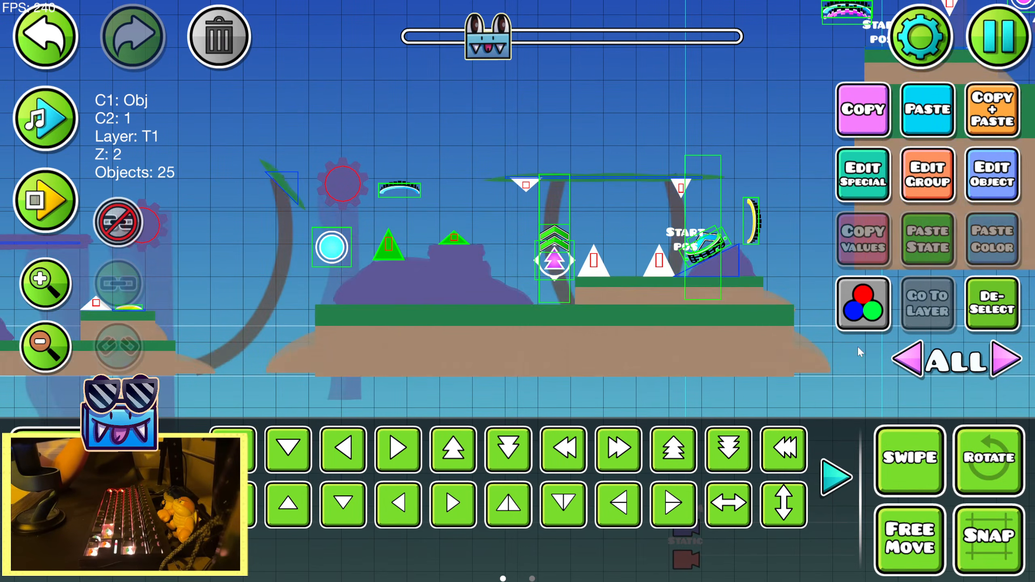
# Add the large hanging spike and the upright spike on the purple blocks around the pink orb to the selection
pyautogui.moveTo(639, 157); pyautogui.dragTo(208, 213)
pyautogui.click(40, 111)
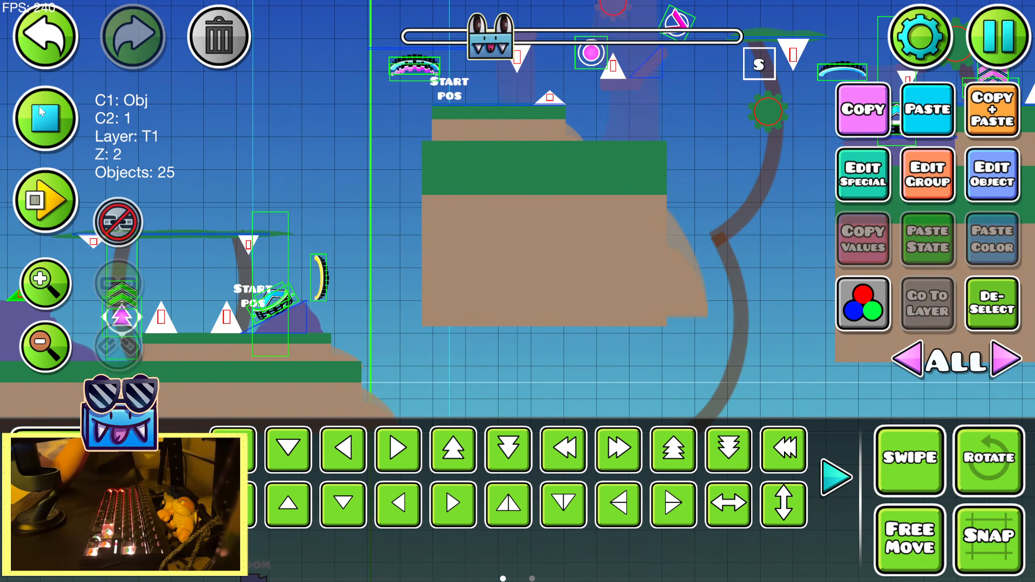
pyautogui.click(40, 111)
pyautogui.moveTo(213, 121); pyautogui.dragTo(527, 172)
pyautogui.click(1009, 366)
pyautogui.moveTo(608, 240); pyautogui.dragTo(698, 223)
pyautogui.moveTo(765, 218); pyautogui.dragTo(411, 230)
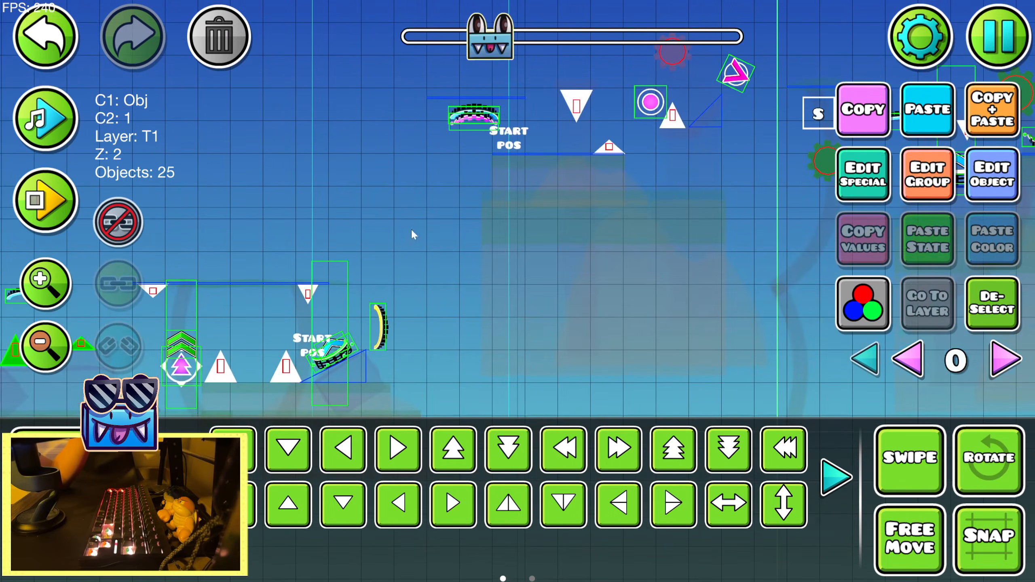
pyautogui.moveTo(625, 190); pyautogui.dragTo(302, 260)
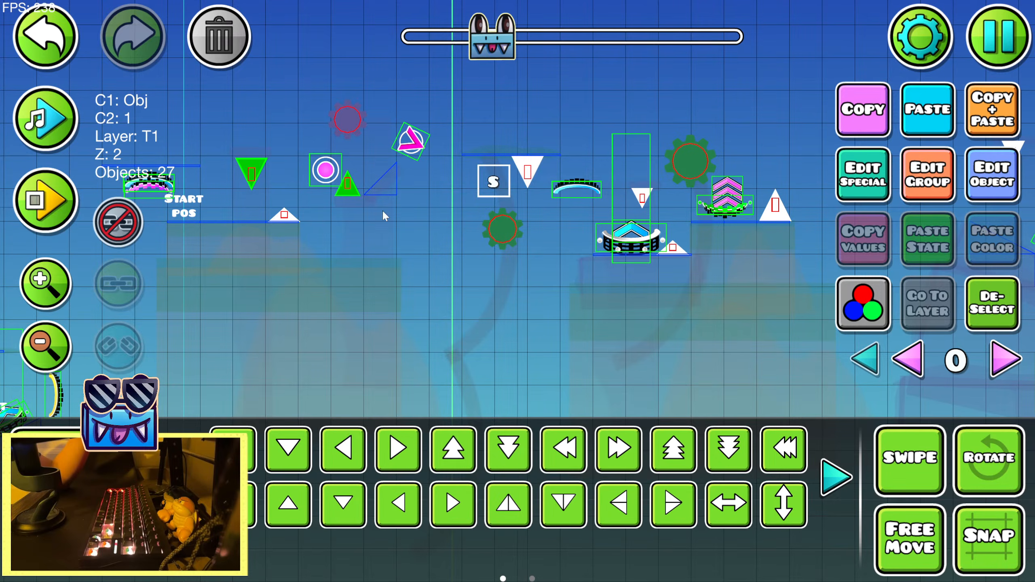
pyautogui.click(864, 358)
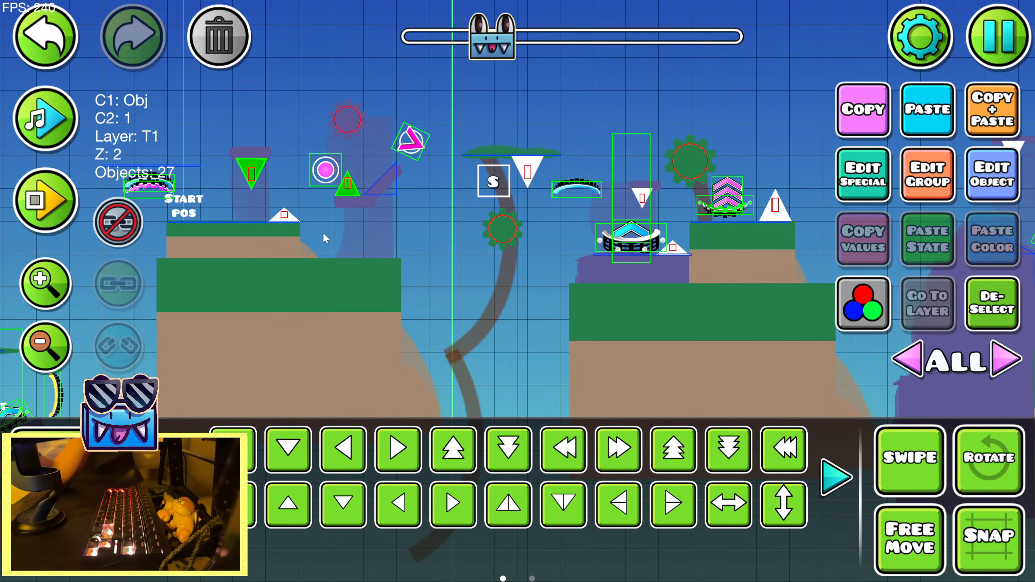
# Add only the small hanging spike and the flat spike at the purple rock with the blue arrow portal to the selection
pyautogui.moveTo(323, 238); pyautogui.dragTo(257, 246)
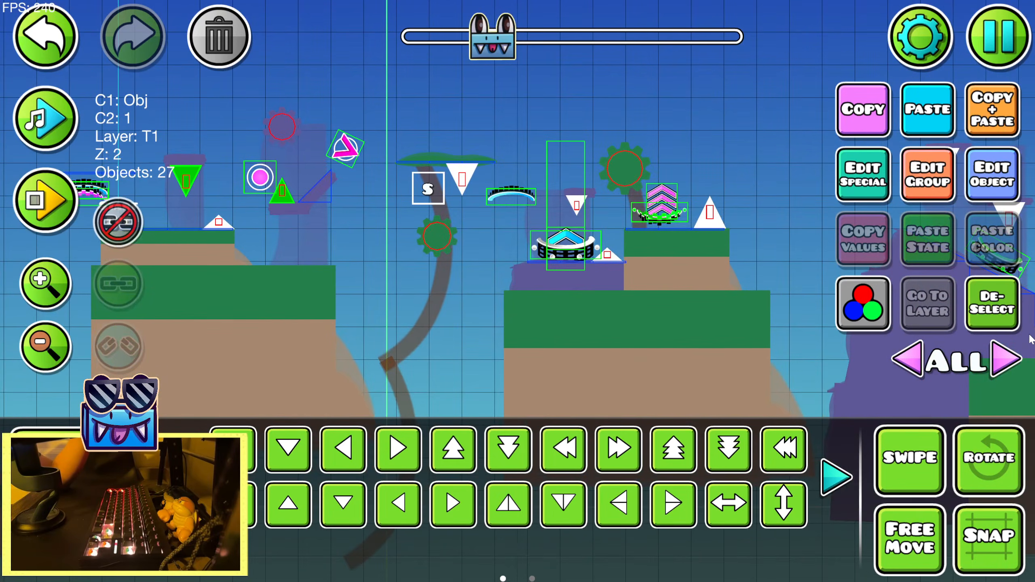
pyautogui.click(1003, 361)
pyautogui.click(579, 207)
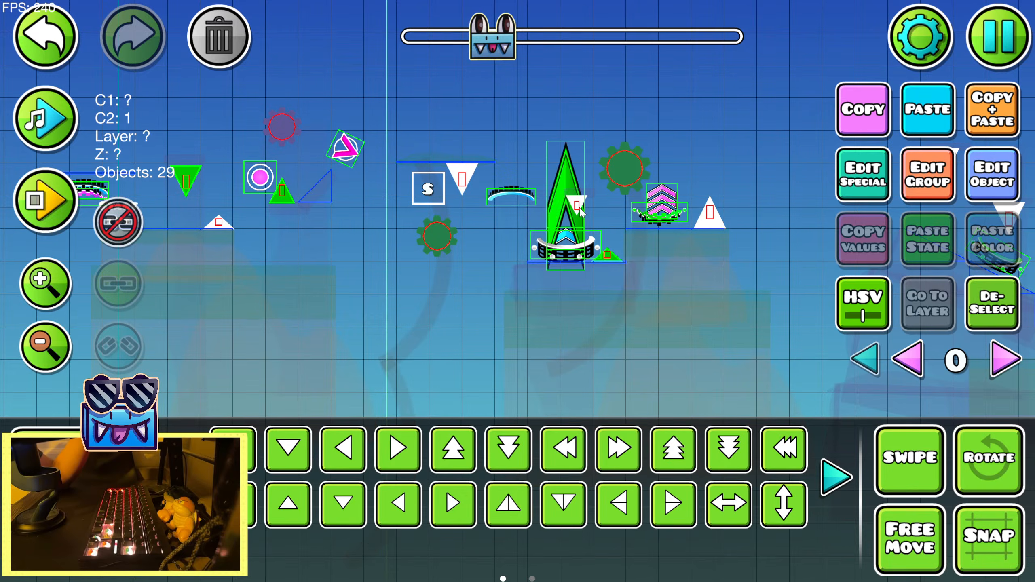
pyautogui.click(45, 37)
pyautogui.click(577, 201)
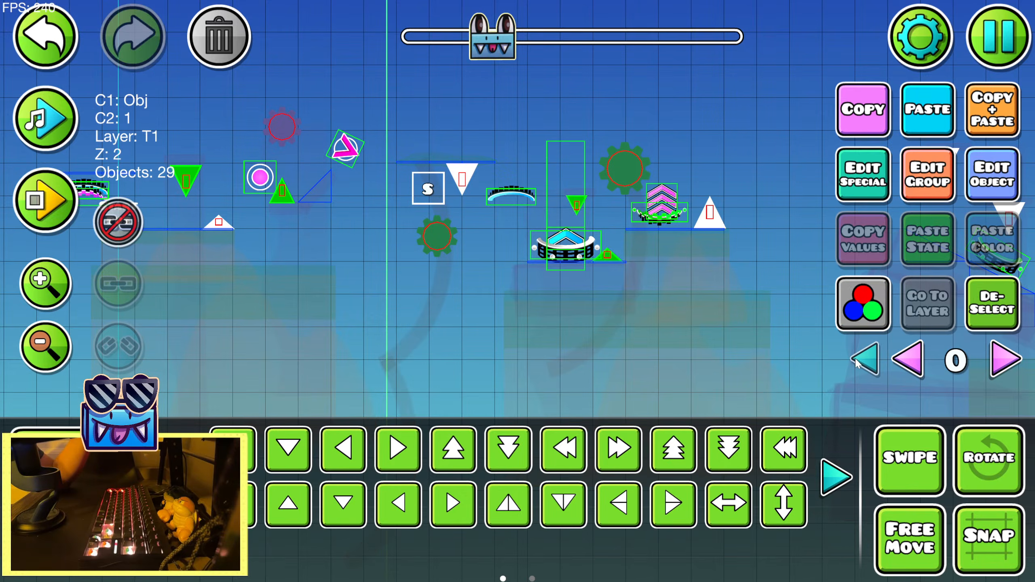
# Add the two hanging spikes above the descending purple slope to the selection
pyautogui.click(856, 358)
pyautogui.moveTo(785, 183); pyautogui.dragTo(450, 194)
pyautogui.click(1006, 359)
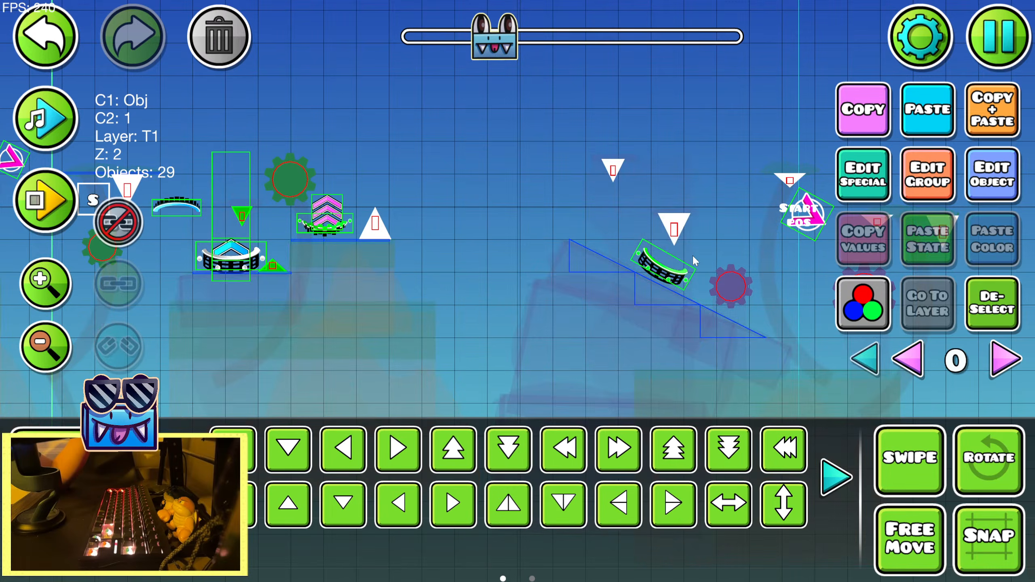
pyautogui.click(865, 359)
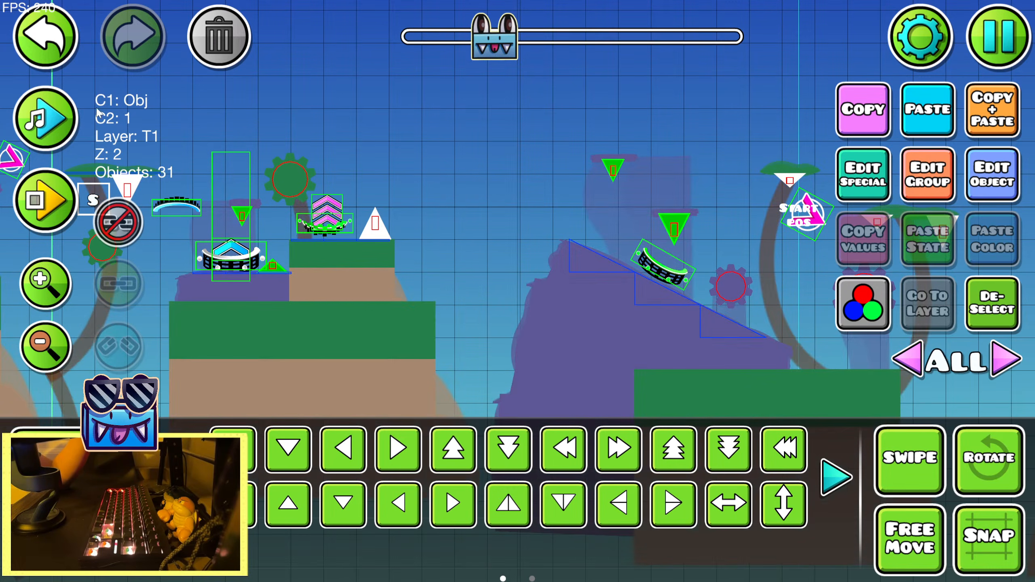
# Add the large and flat spikes on the next purple block and the two small spikes before the green ring to the selection
pyautogui.hotkey('ctrl', 'Return')
pyautogui.moveTo(627, 183); pyautogui.dragTo(269, 161)
pyautogui.click(1007, 359)
pyautogui.hotkey('ctrl', 'Return')
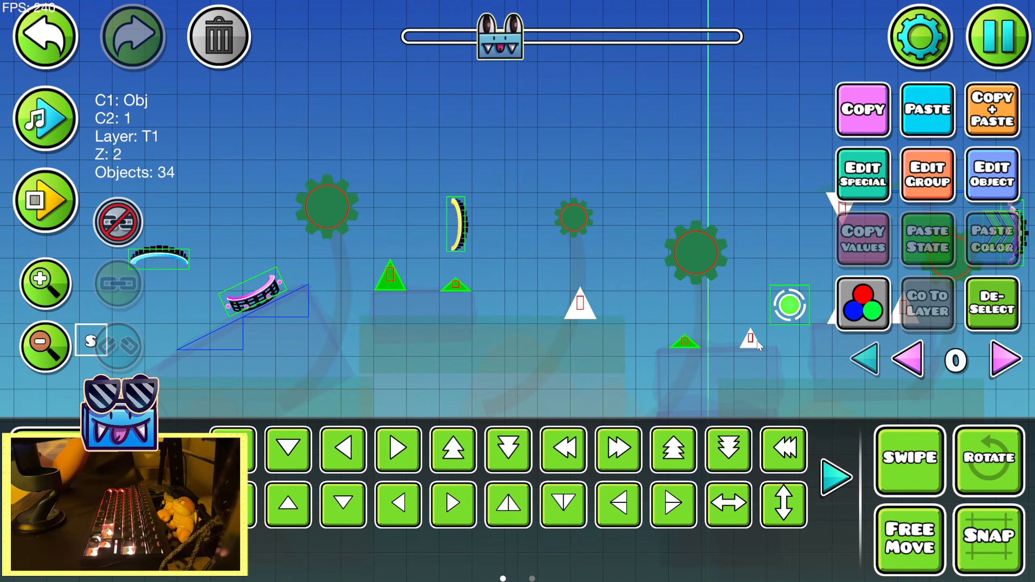
pyautogui.click(874, 364)
pyautogui.hscroll(10, 448, 219)
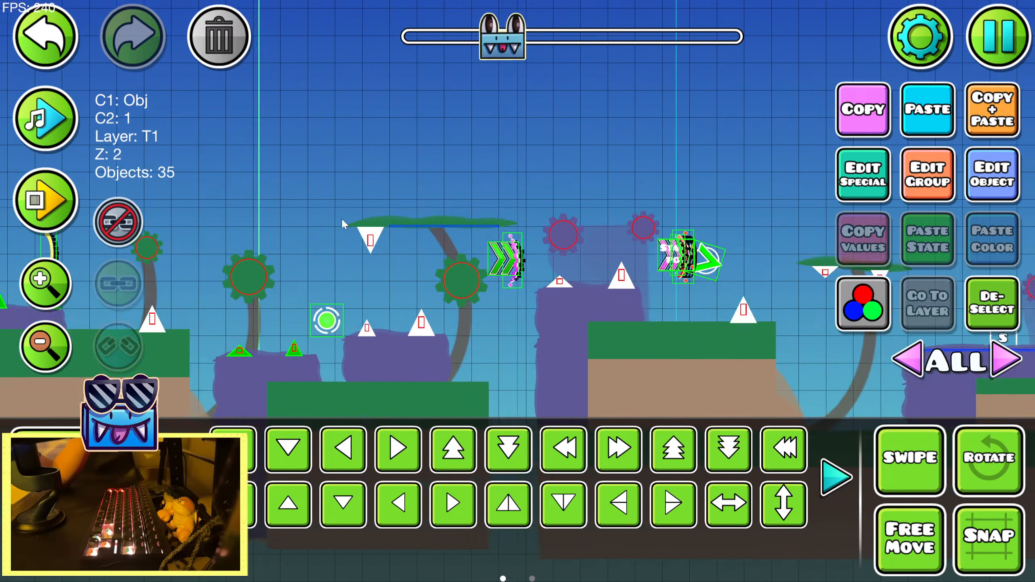
# Set both the base and detail colour of the selected purple-rock spikes to channel 9
pyautogui.moveTo(710, 206); pyautogui.dragTo(986, 218)
pyautogui.moveTo(184, 225); pyautogui.dragTo(995, 215)
pyautogui.click(993, 174)
pyautogui.click(746, 391)
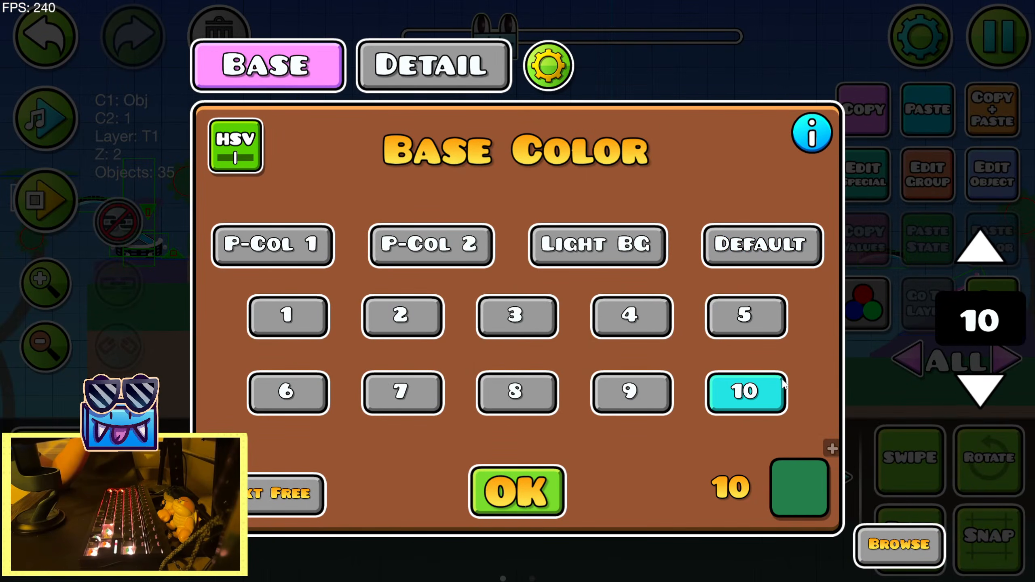
pyautogui.click(630, 392)
pyautogui.click(517, 393)
pyautogui.click(630, 392)
pyautogui.click(432, 65)
pyautogui.click(630, 391)
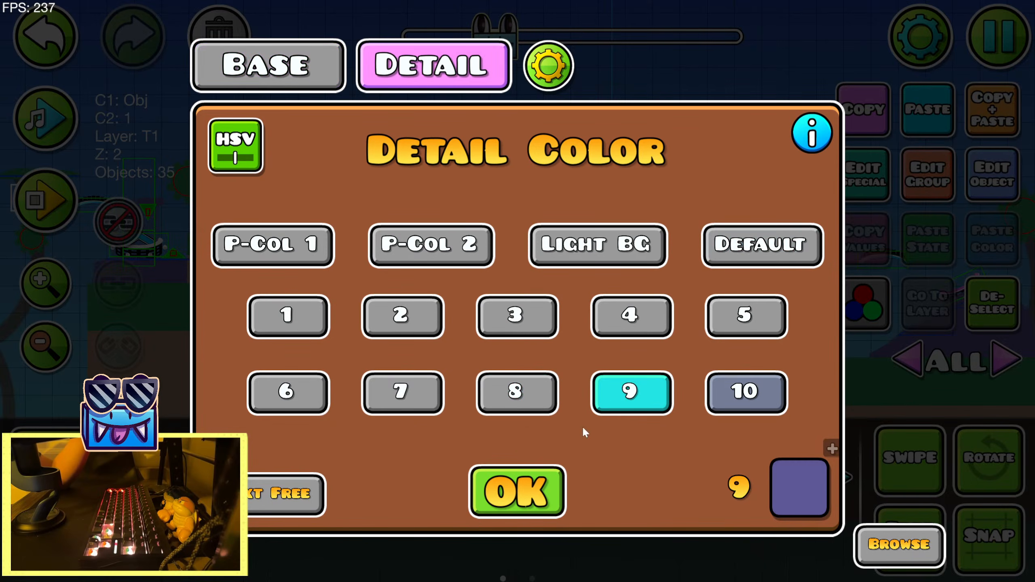
pyautogui.click(517, 491)
# Start a new selection with the hanging spike under the palm leaf after the green ring and the upright spike on the grassy ledge below
pyautogui.click(53, 208)
pyautogui.click(126, 216)
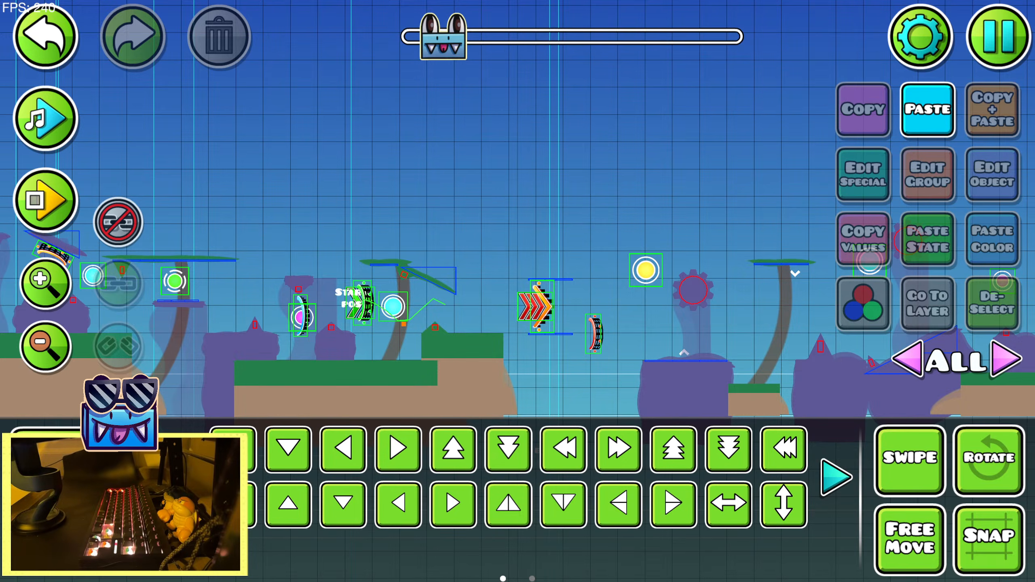
pyautogui.scroll(3, 685, 148)
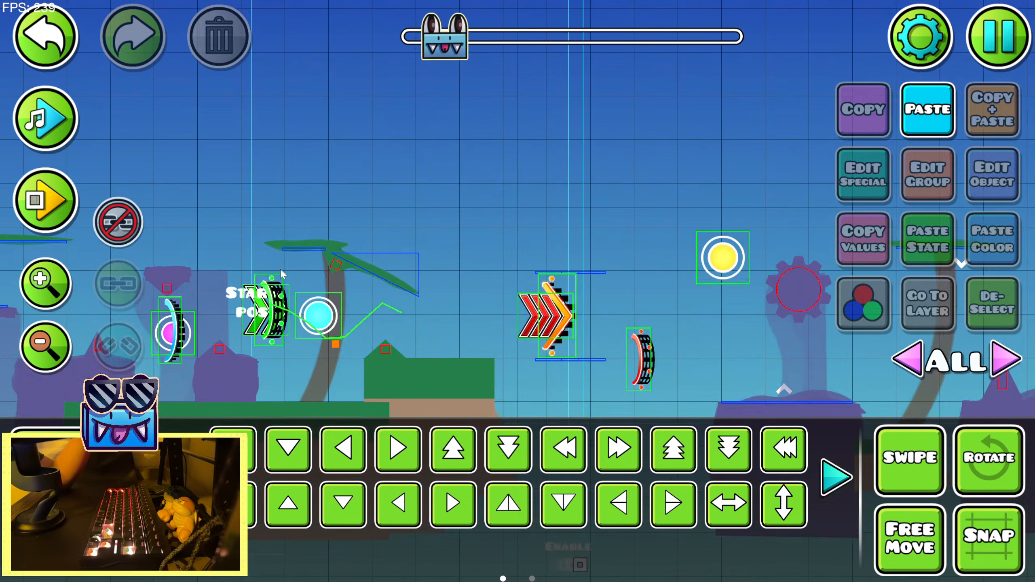
pyautogui.moveTo(754, 220); pyautogui.dragTo(430, 169)
pyautogui.moveTo(611, 214); pyautogui.dragTo(367, 194)
pyautogui.click(61, 55)
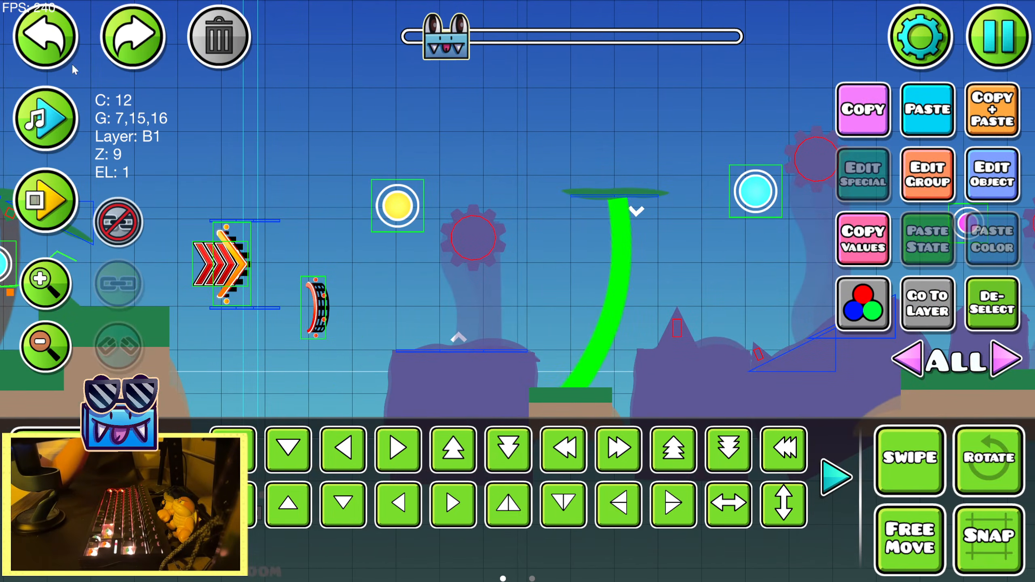
pyautogui.click(1008, 325)
pyautogui.hscroll(10, 620, 144)
pyautogui.click(642, 221)
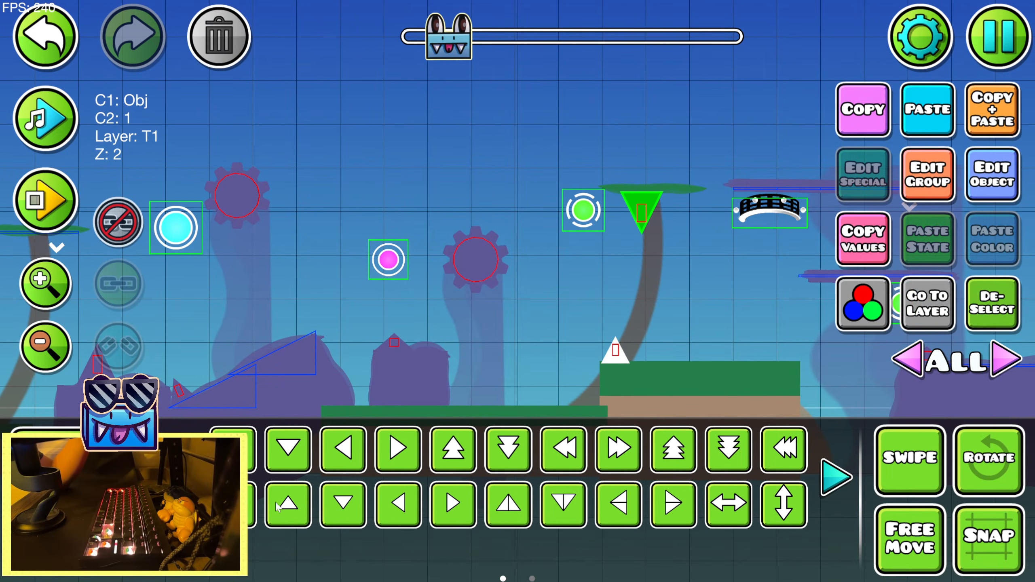
pyautogui.keyDown('shift'); pyautogui.click(617, 353); pyautogui.keyUp('shift')
pyautogui.scroll(-3, 440, 351)
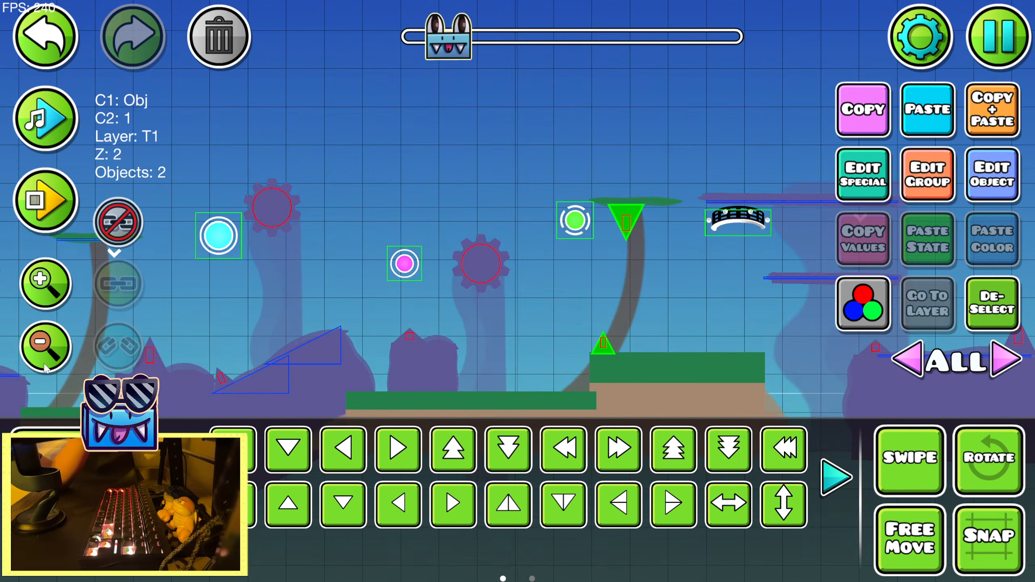
# Add the upright spike beside the start position and both hanging spikes on the palm tree after the red-arrow ramp to the selection
pyautogui.click(17, 117)
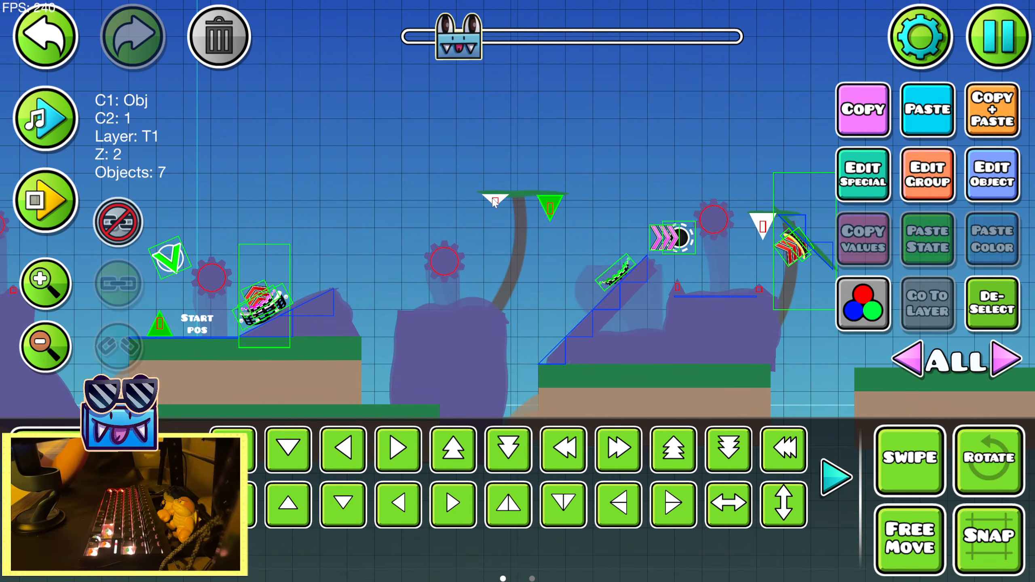
pyautogui.click(495, 202)
pyautogui.click(44, 59)
pyautogui.scroll(3, 329, 237)
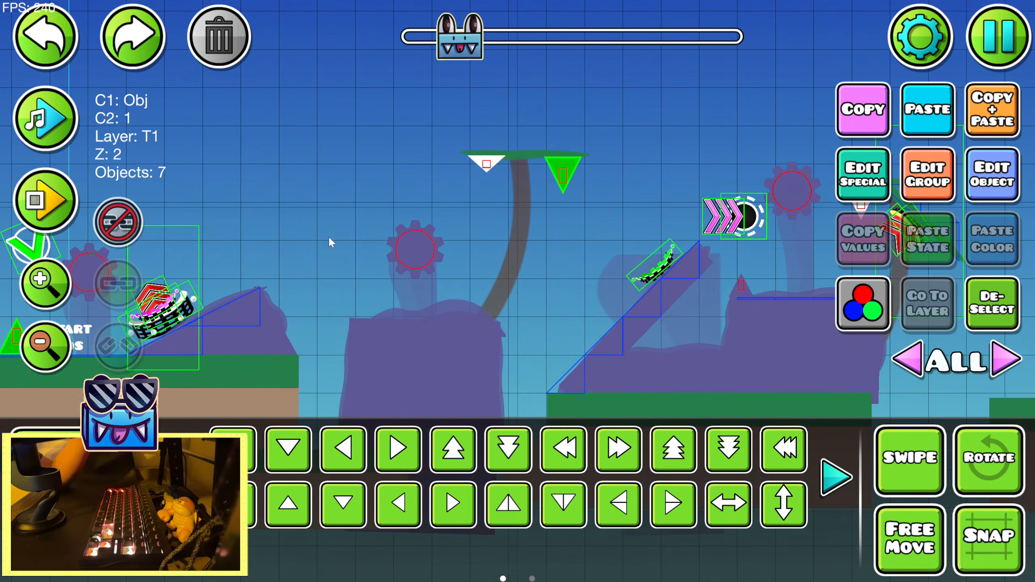
pyautogui.click(485, 170)
pyautogui.moveTo(666, 119); pyautogui.dragTo(232, 134)
# Add only the large hanging spike on the palm tree with the tilted red arrows to the selection, without its trunk
pyautogui.click(424, 217)
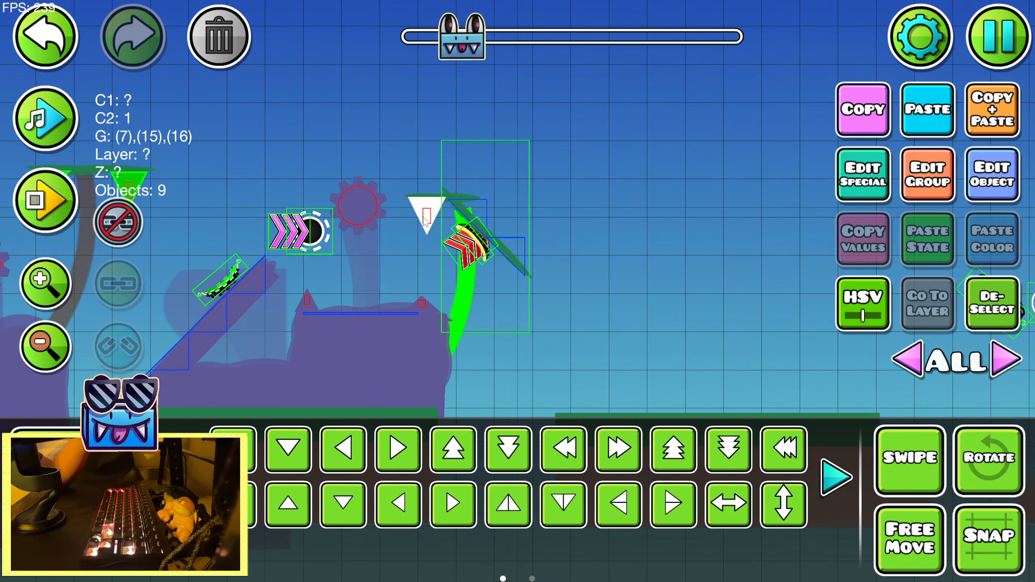
pyautogui.click(31, 62)
pyautogui.click(424, 223)
pyautogui.moveTo(538, 210); pyautogui.dragTo(212, 114)
pyautogui.moveTo(467, 238); pyautogui.dragTo(69, 275)
# Add only the hanging spike on the palm tree above the purple block after the yellow orb, leaving its trunk unselected
pyautogui.click(434, 138)
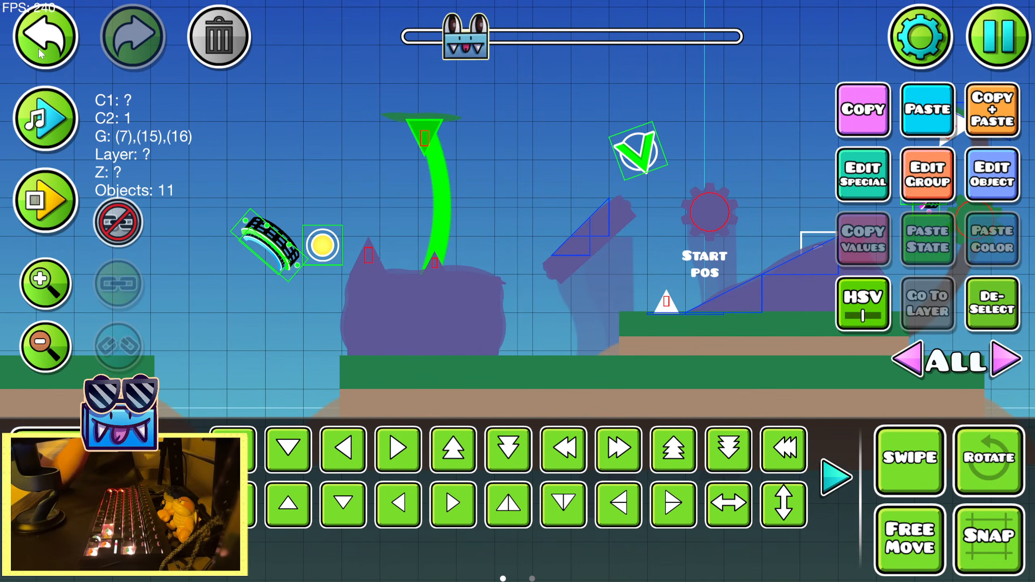
pyautogui.hotkey('ctrl', 'z')
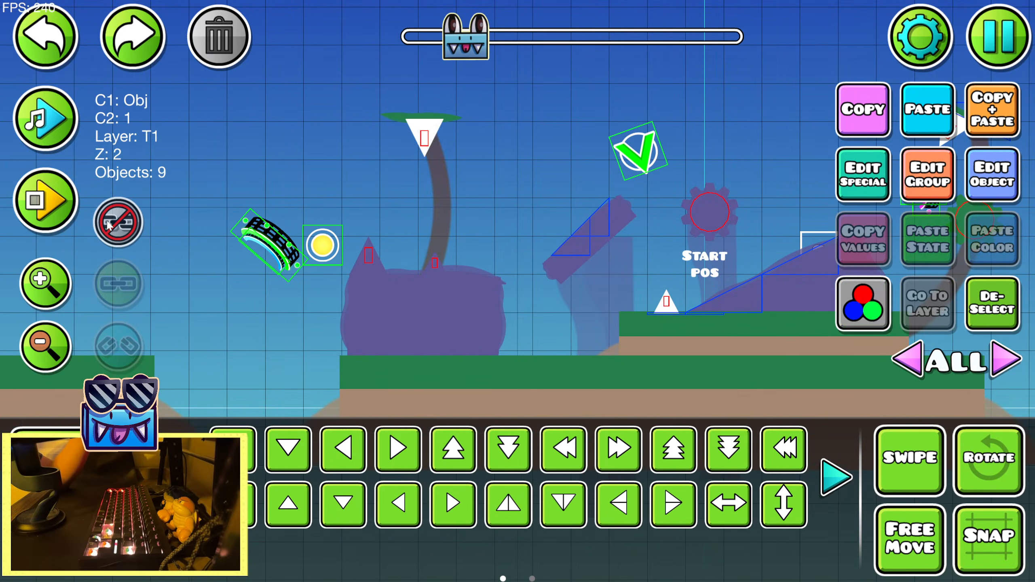
pyautogui.click(426, 147)
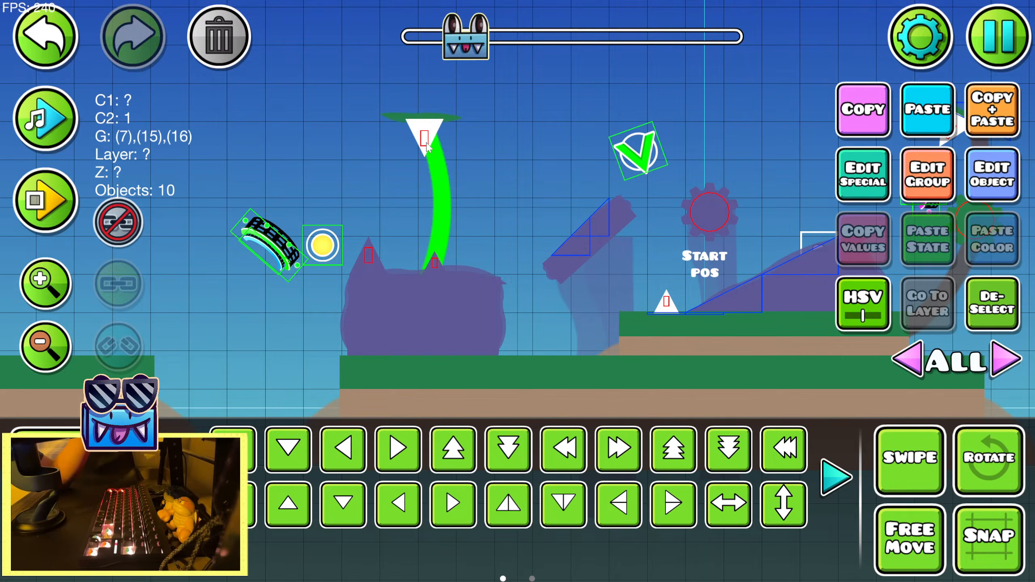
pyautogui.hotkey('ctrl', 'z')
pyautogui.click(422, 138)
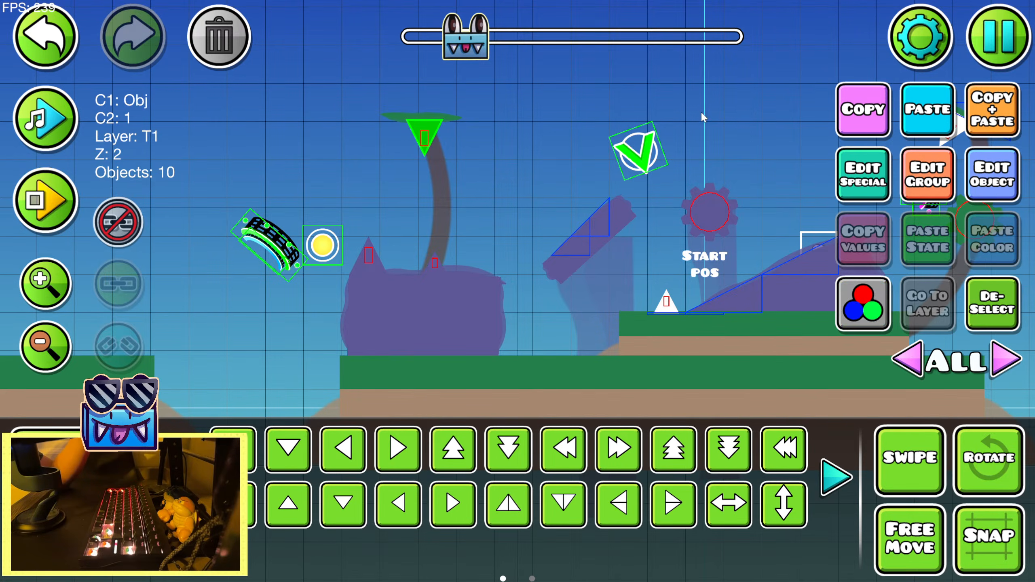
# Add the upright spike on the grass below the start position and the tilted spike under the sloping palm leaf to the selection
pyautogui.moveTo(703, 259); pyautogui.dragTo(374, 295)
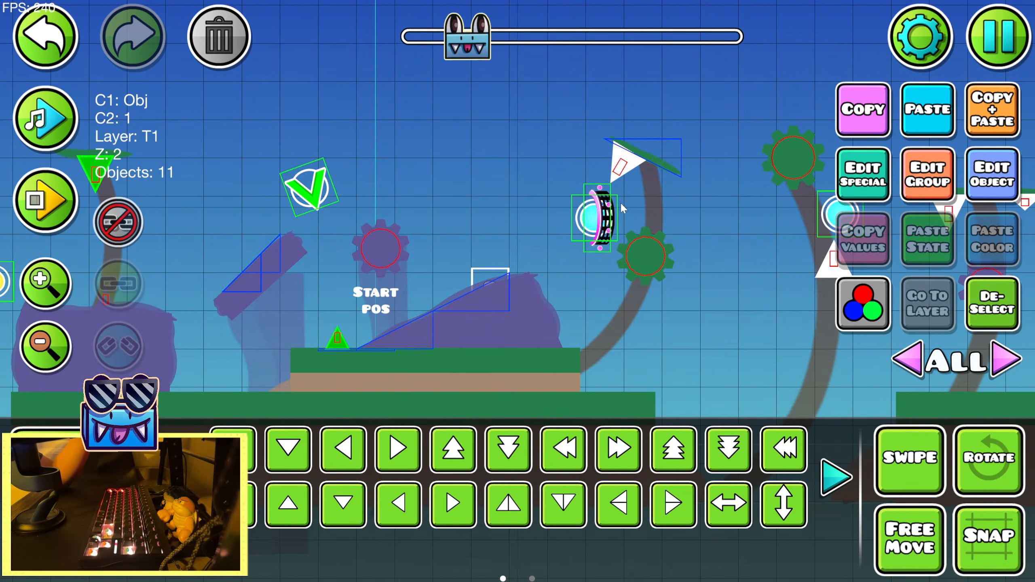
pyautogui.click(613, 176)
pyautogui.hotkey('ctrl', 'z')
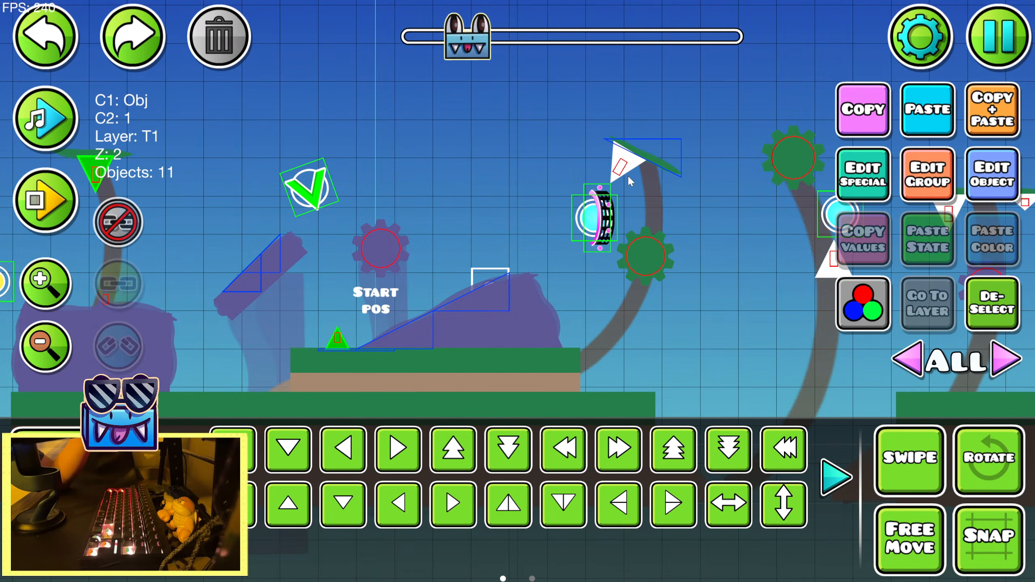
pyautogui.click(651, 140)
pyautogui.click(60, 41)
pyautogui.click(620, 175)
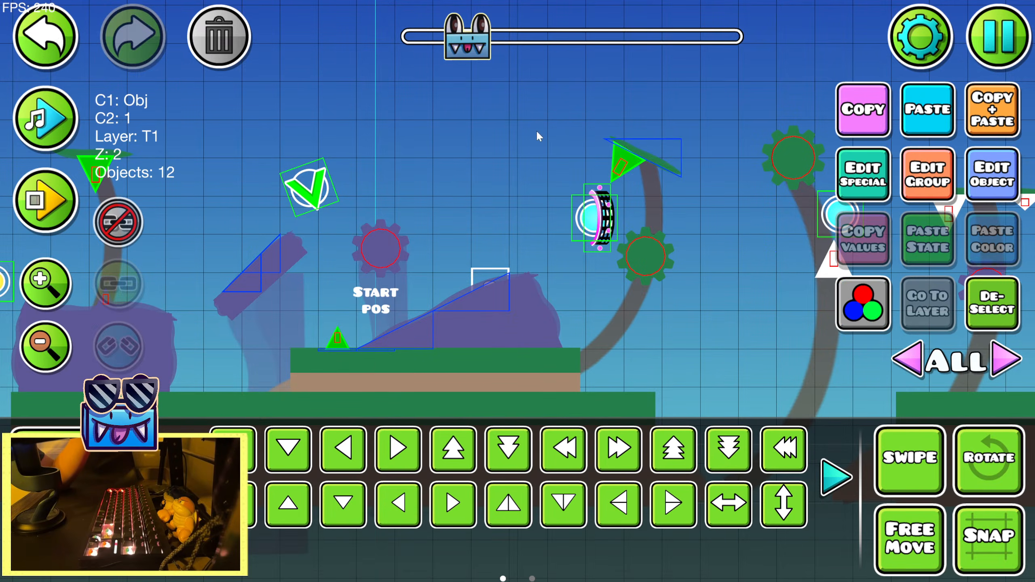
# Add the upright spike below the cyan orb and the large hanging spike on the following palm leaf to the selection
pyautogui.hscroll(10, 536, 191)
pyautogui.hscroll(5, 369, 256)
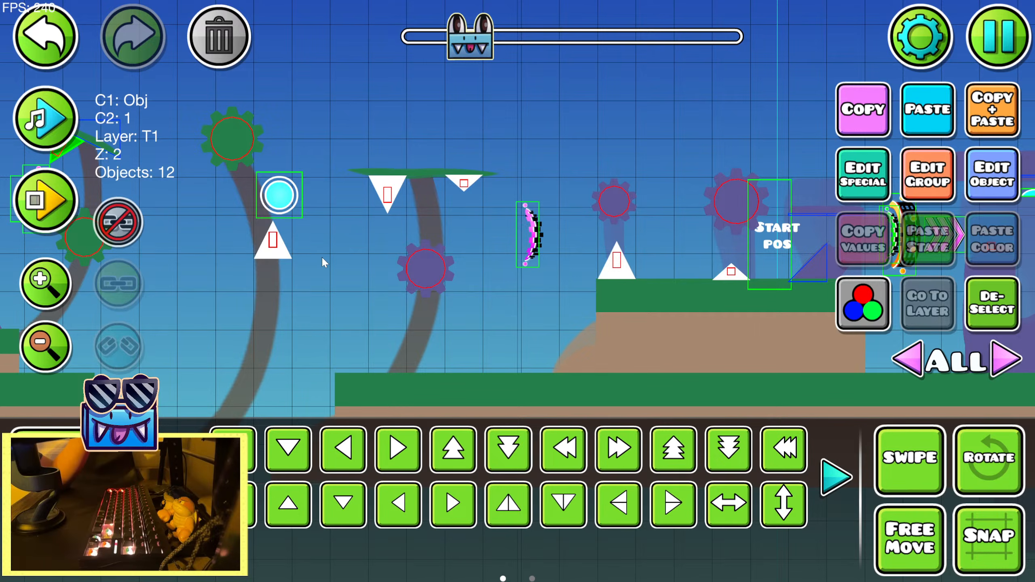
pyautogui.click(276, 245)
pyautogui.click(40, 59)
pyautogui.click(281, 248)
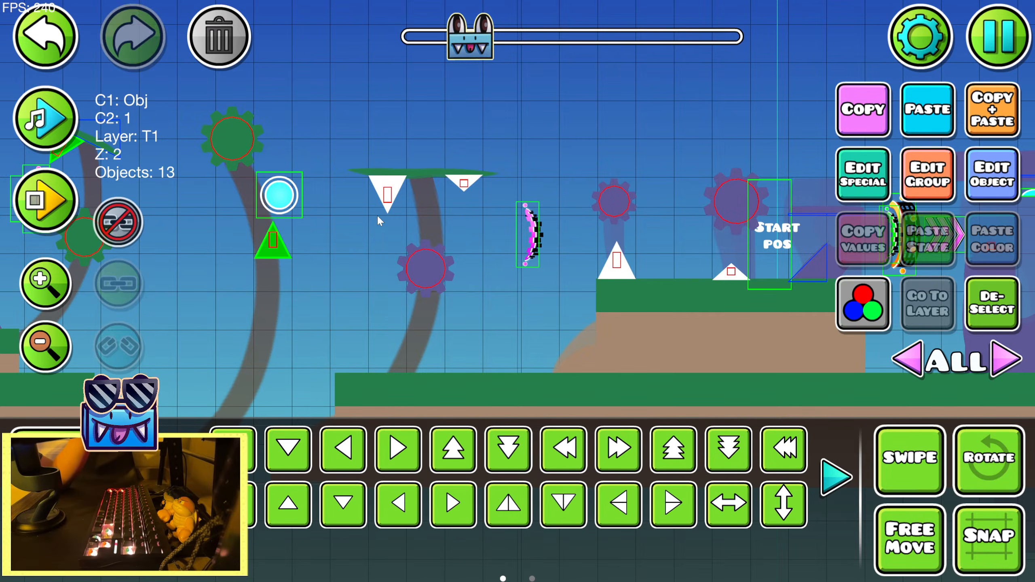
pyautogui.click(393, 193)
pyautogui.click(44, 41)
pyautogui.click(390, 192)
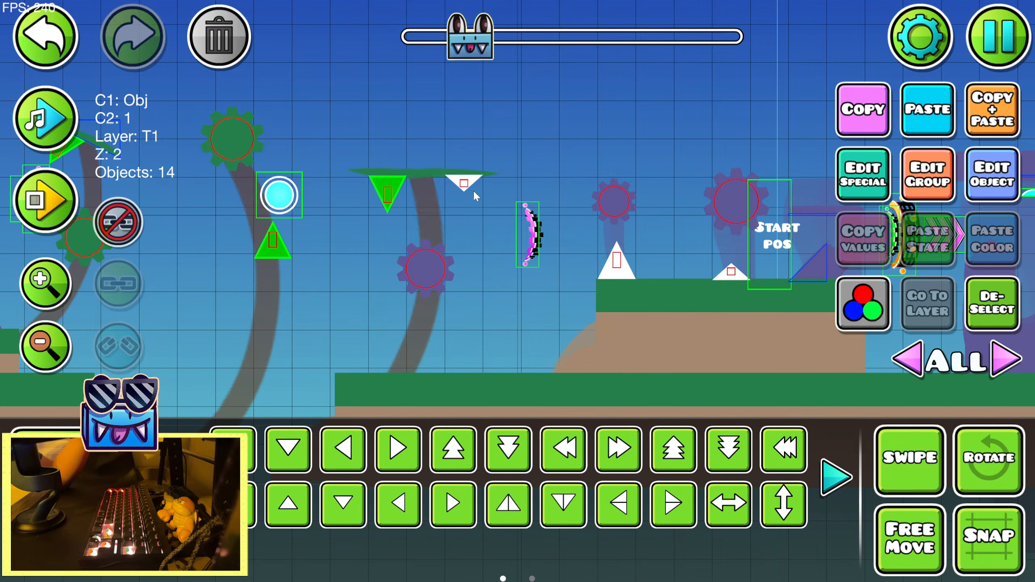
# Add the small hanging spike on the same leaf, both spikes on the next grassy ledge and both on the raised palm leaf to the selection
pyautogui.hscroll(14, 623, 184)
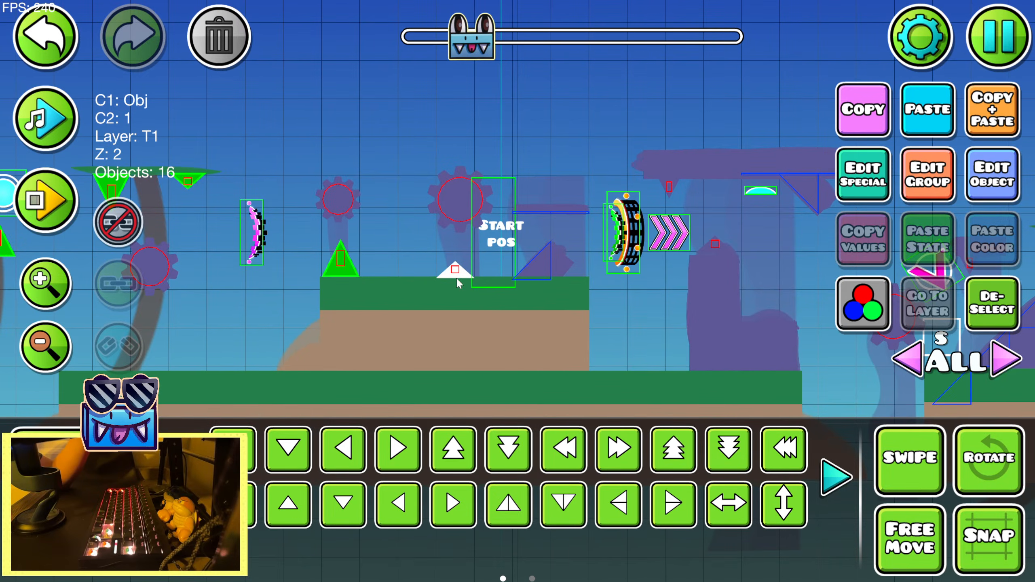
pyautogui.hscroll(20, 542, 232)
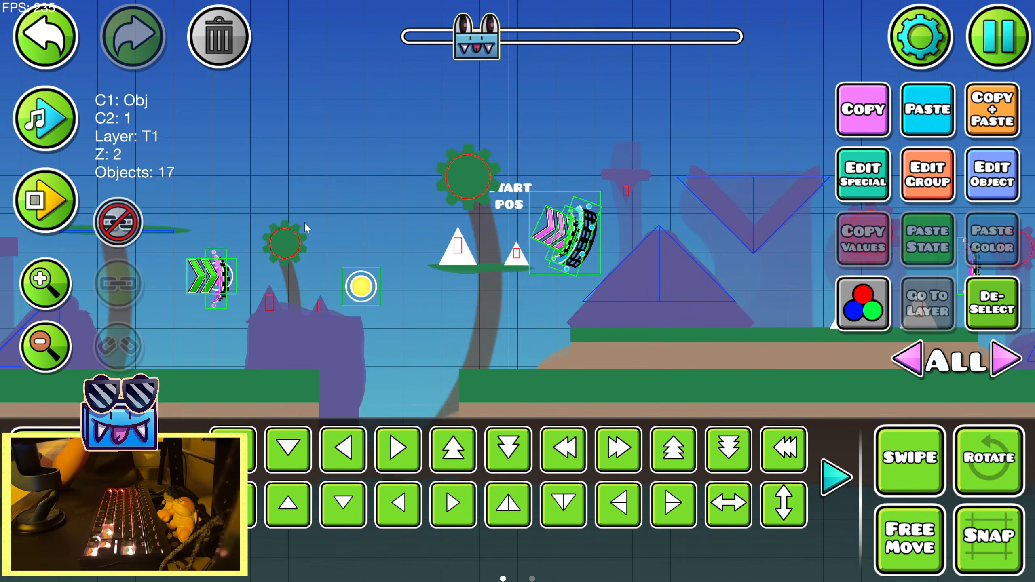
pyautogui.hscroll(20, 455, 112)
pyautogui.scroll(3, 279, 166)
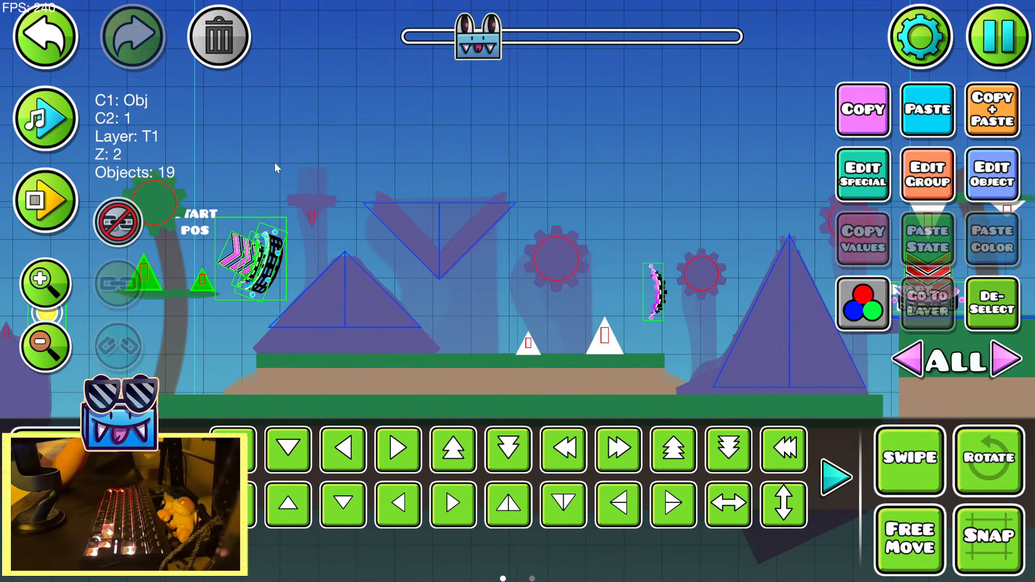
# Add the small and large upright spikes on the grass between the purple pyramids to the selection
pyautogui.scroll(-3, 497, 183)
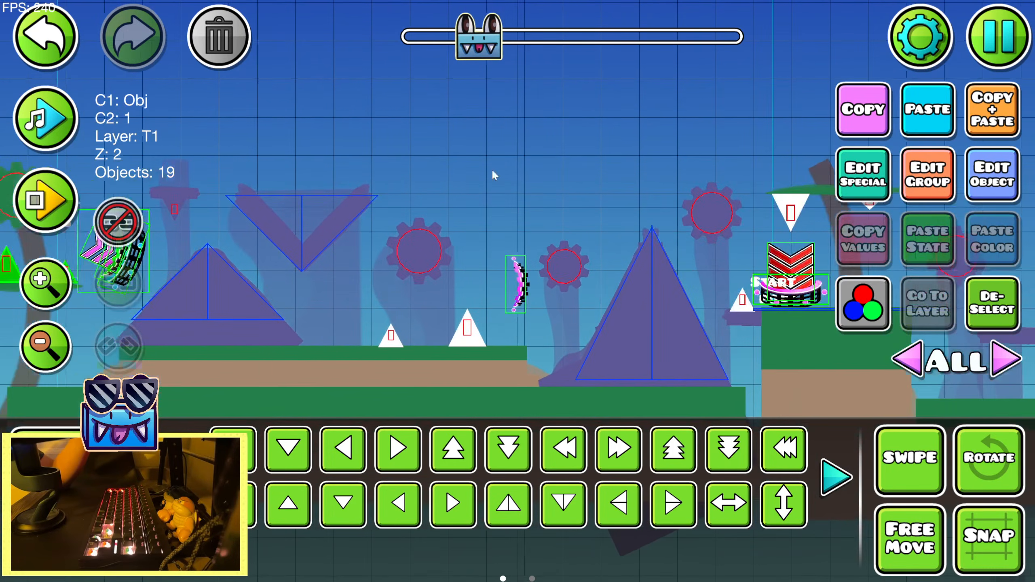
pyautogui.hscroll(-2, 529, 166)
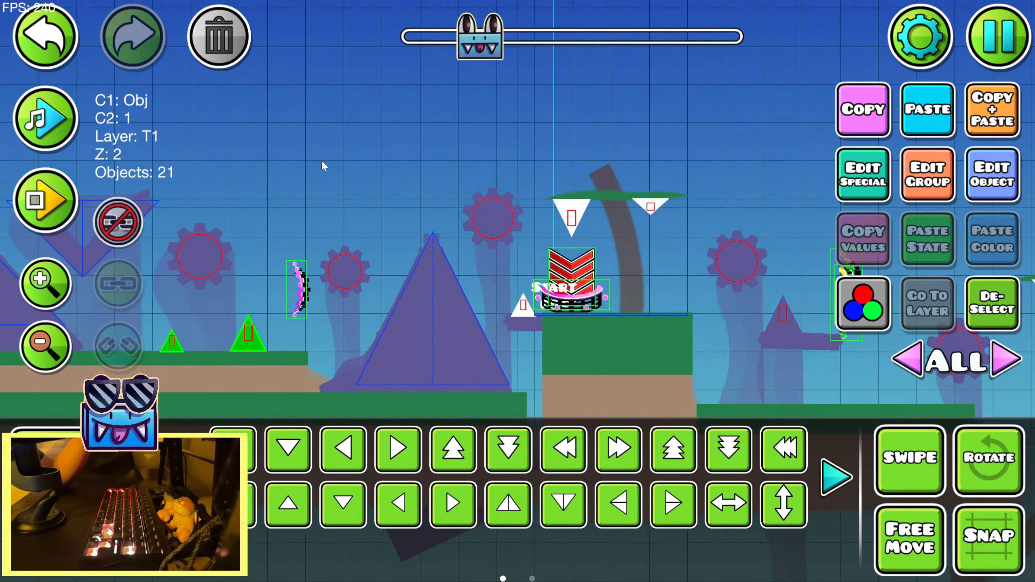
pyautogui.hotkey('ctrl', 'v')
pyautogui.hotkey('ctrl', 'z')
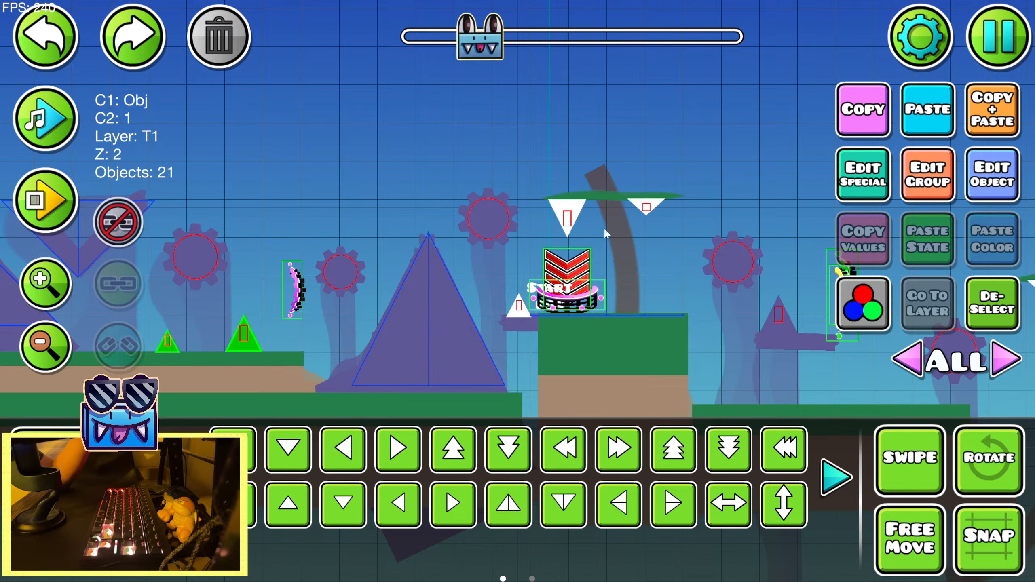
# Add the large and small hanging spikes on the palm leaf above the red arrows to the selection
pyautogui.keyDown('shift'); pyautogui.click(565, 216); pyautogui.keyUp('shift')
pyautogui.keyDown('shift'); pyautogui.click(645, 205); pyautogui.keyUp('shift')
pyautogui.moveTo(673, 181); pyautogui.dragTo(347, 167)
pyautogui.moveTo(571, 191); pyautogui.dragTo(371, 153)
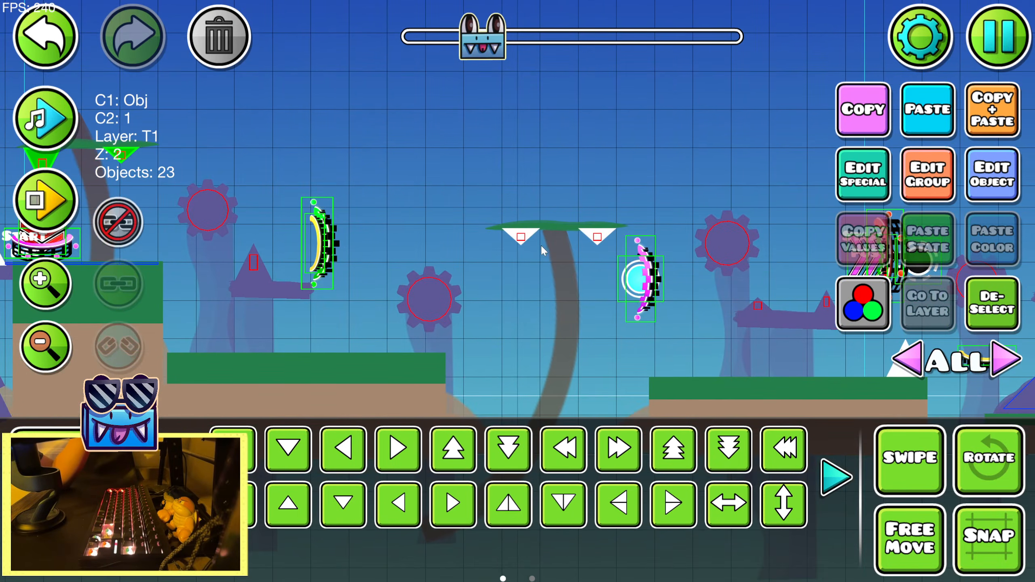
# Add both flat hanging spikes before the cyan orb and the upright spikes on the next two grassy ledges to the selection
pyautogui.keyDown('shift'); pyautogui.click(591, 249); pyautogui.keyUp('shift')
pyautogui.click(68, 59)
pyautogui.keyDown('shift'); pyautogui.click(521, 236); pyautogui.keyUp('shift')
pyautogui.moveTo(467, 182); pyautogui.dragTo(301, 208)
pyautogui.moveTo(615, 209); pyautogui.dragTo(487, 186)
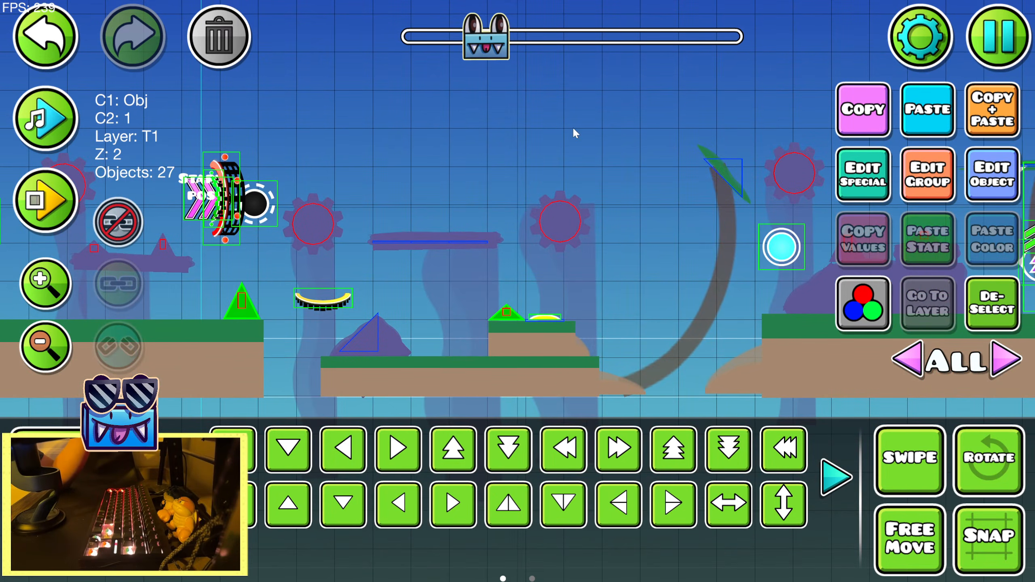
# Add the two upright spikes on the grassy ledge and the two hanging spikes under the long palm leaf above it to the selection
pyautogui.moveTo(572, 130); pyautogui.dragTo(311, 149)
pyautogui.moveTo(582, 156); pyautogui.dragTo(261, 157)
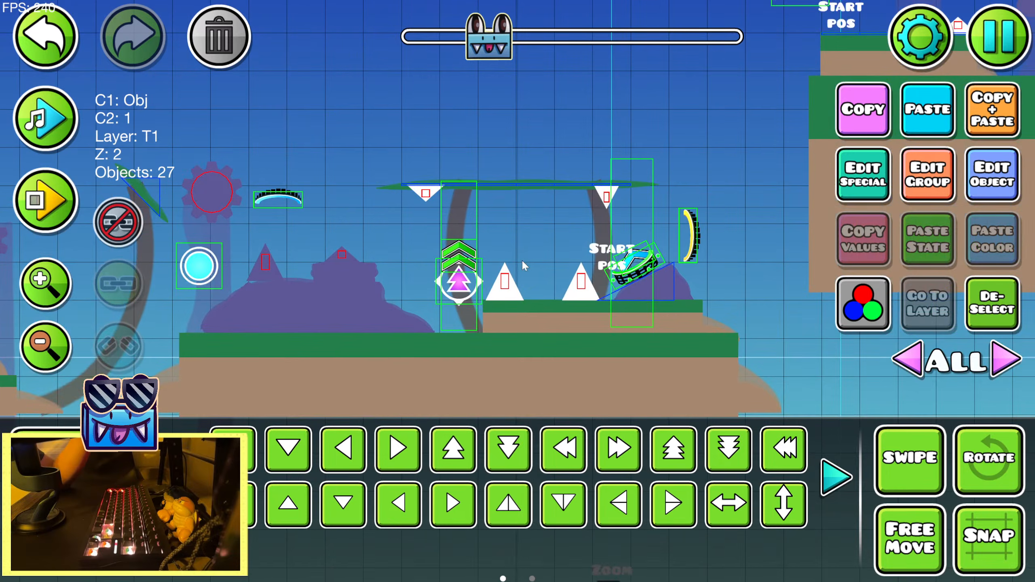
pyautogui.keyDown('shift'); pyautogui.click(581, 283); pyautogui.keyUp('shift')
pyautogui.click(60, 54)
pyautogui.keyDown('shift'); pyautogui.click(572, 294); pyautogui.keyUp('shift')
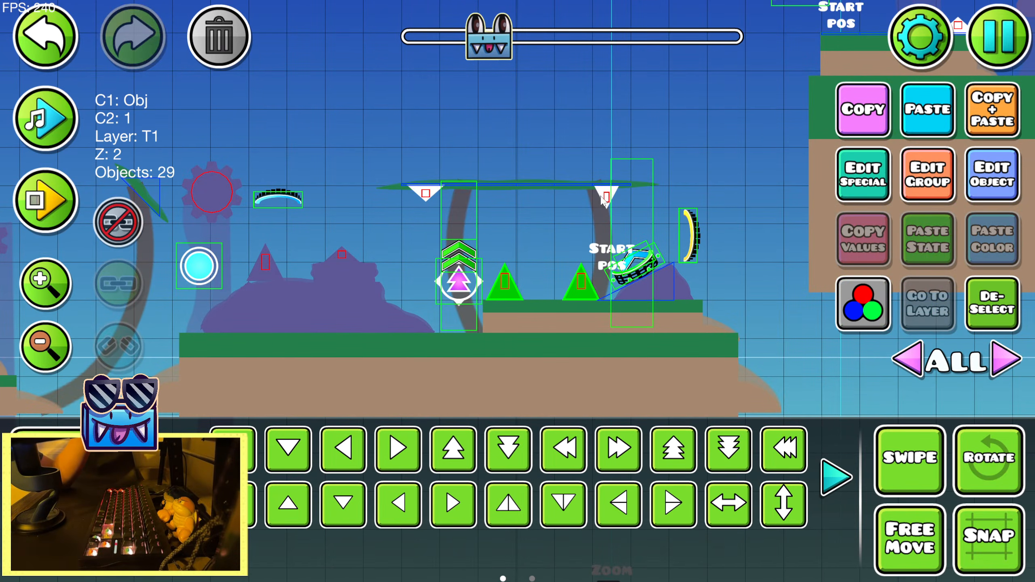
# Set both the base and detail colour of the selected grass and palm-leaf spikes to channel 10
pyautogui.click(968, 192)
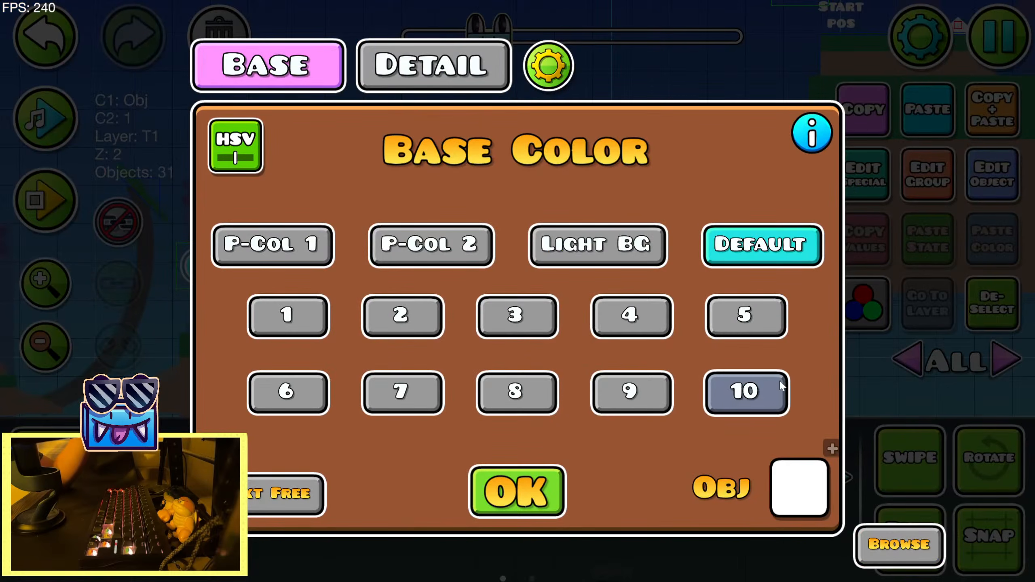
pyautogui.click(746, 391)
pyautogui.click(432, 65)
pyautogui.click(746, 392)
pyautogui.click(513, 505)
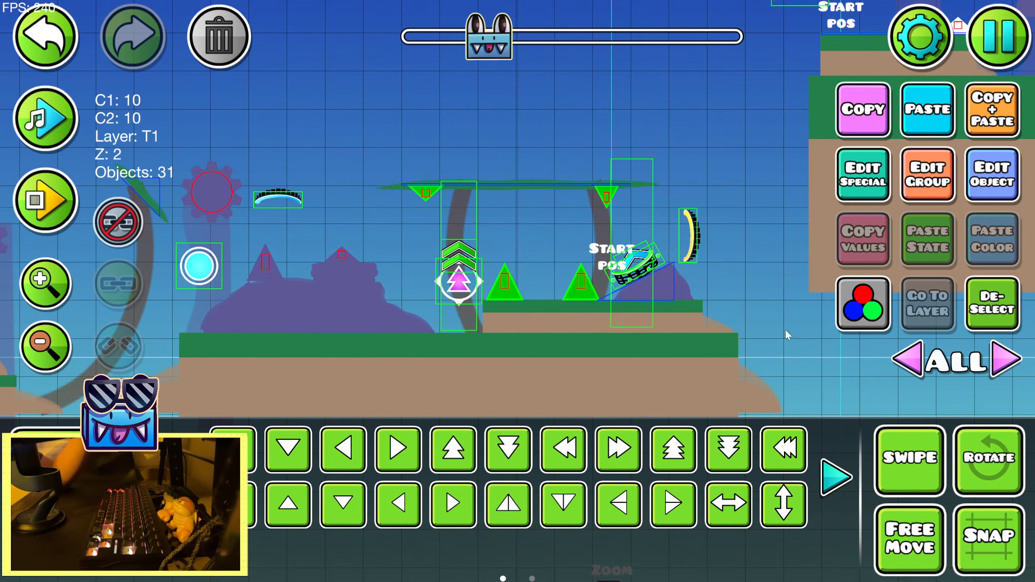
pyautogui.moveTo(785, 328); pyautogui.dragTo(302, 314)
pyautogui.click(56, 133)
pyautogui.click(56, 133)
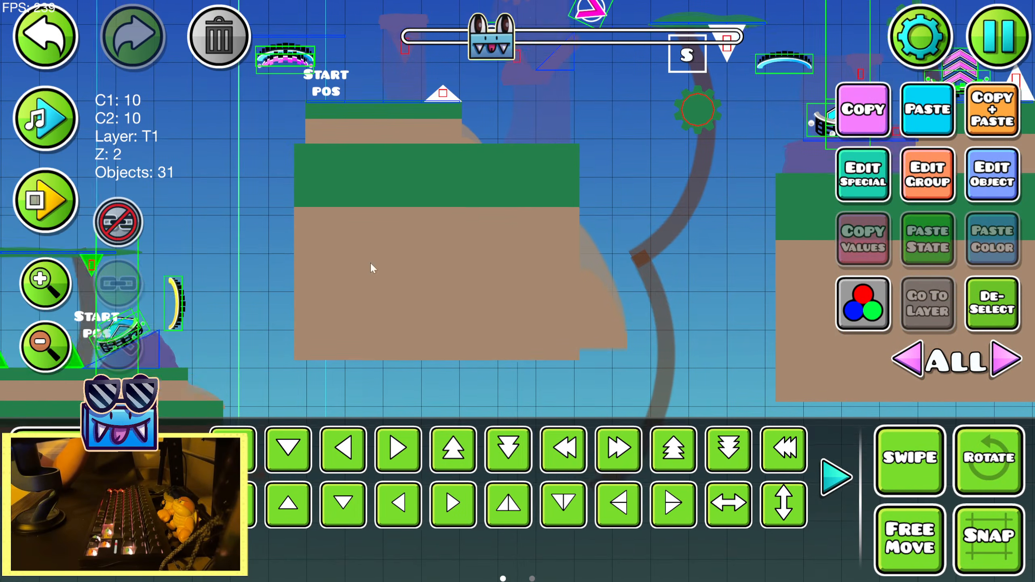
# Deselect the recoloured spikes and look over the greenery and purple-rock sections along the level
pyautogui.click(977, 321)
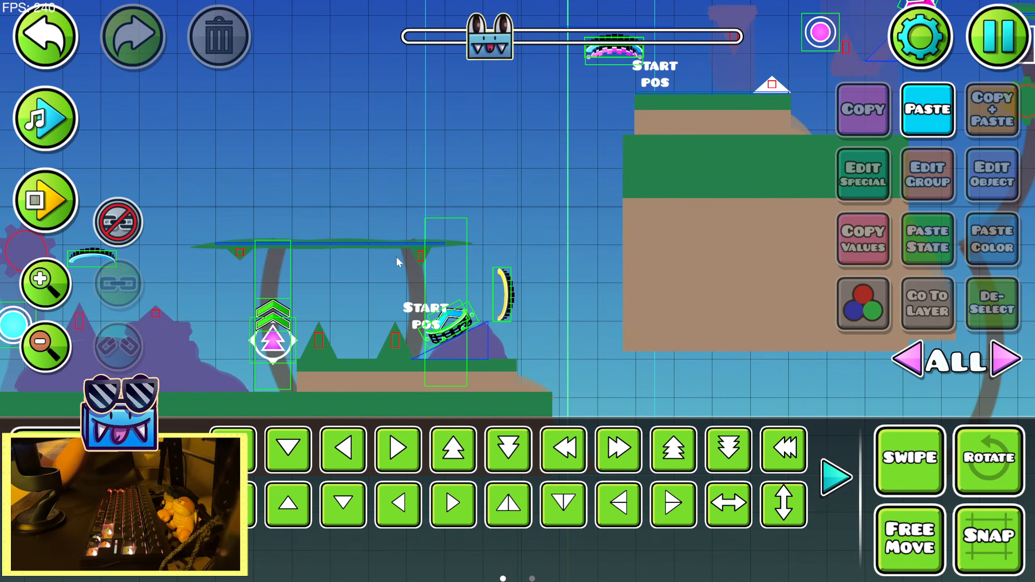
pyautogui.moveTo(397, 260); pyautogui.dragTo(838, 224)
pyautogui.click(44, 205)
pyautogui.click(123, 202)
pyautogui.moveTo(456, 233); pyautogui.dragTo(173, 192)
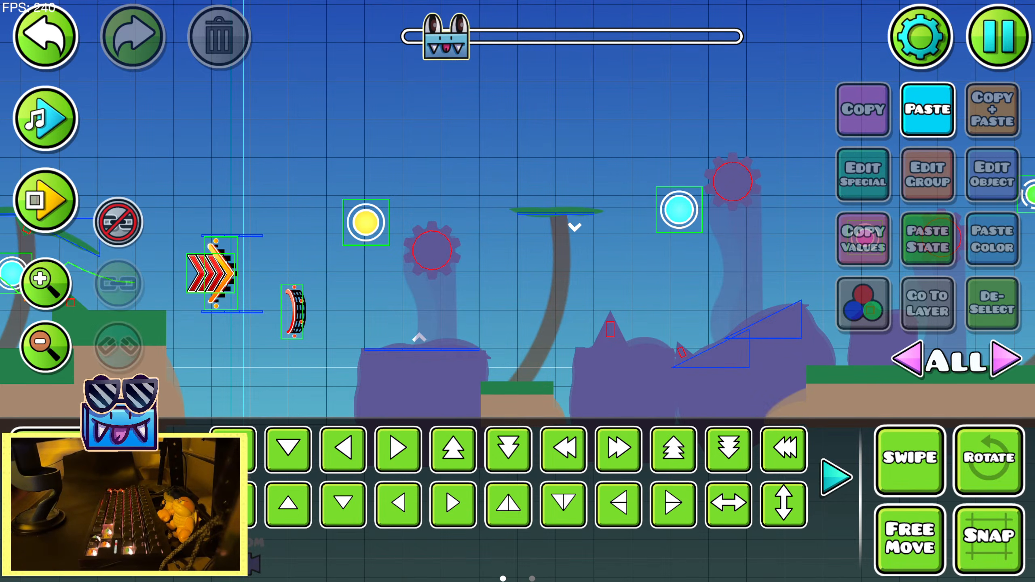
# Playtest the stretch with the recoloured spikes twice, jumping through the orbs, pads and portals toward the yellow orb beyond the gap
pyautogui.press('Return')
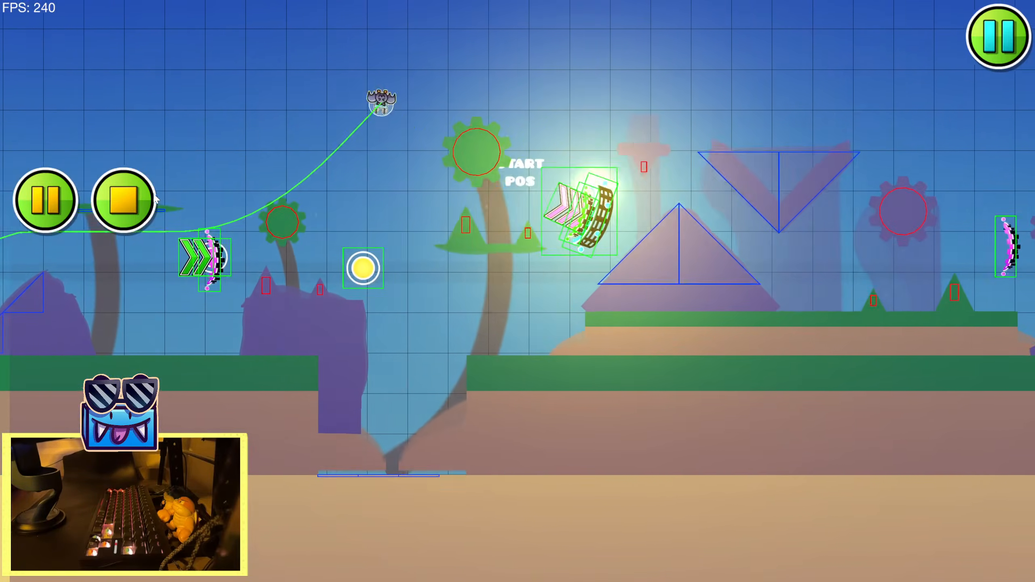
pyautogui.click(147, 197)
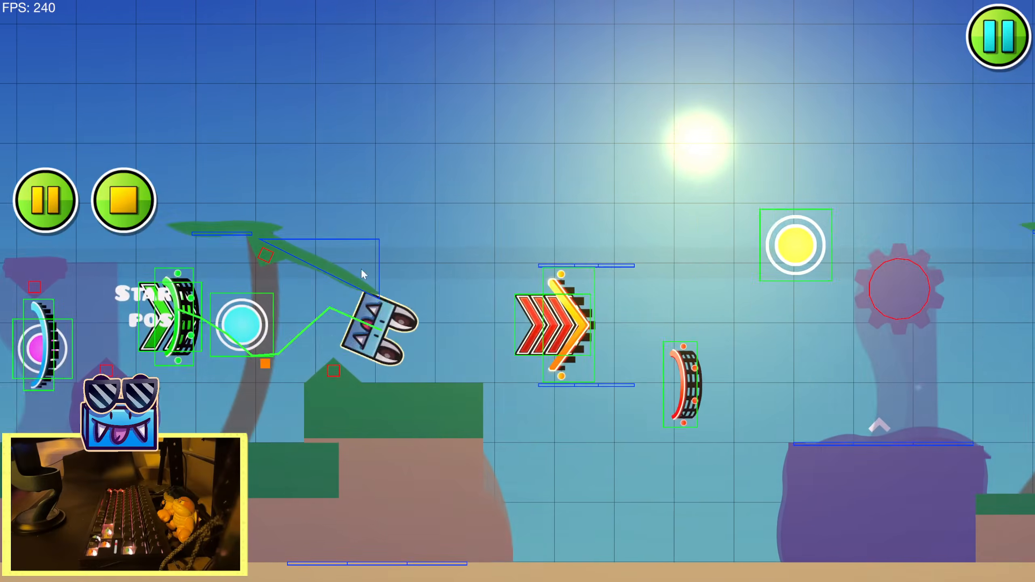
pyautogui.click(434, 265)
pyautogui.click(481, 277)
pyautogui.click(498, 286)
pyautogui.click(525, 299)
pyautogui.click(525, 297)
pyautogui.click(485, 286)
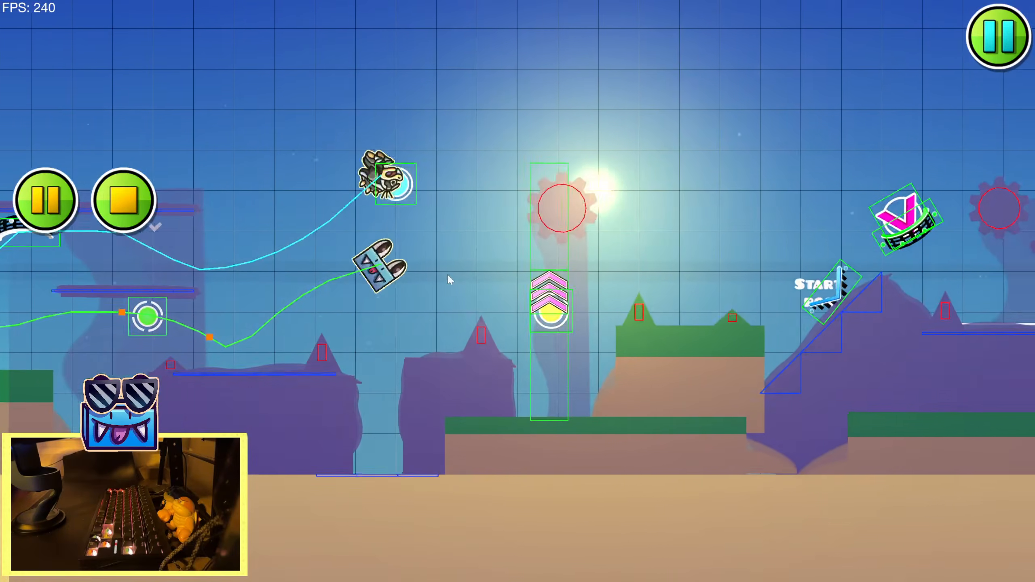
pyautogui.click(453, 280)
pyautogui.click(533, 305)
pyautogui.click(531, 305)
pyautogui.click(548, 298)
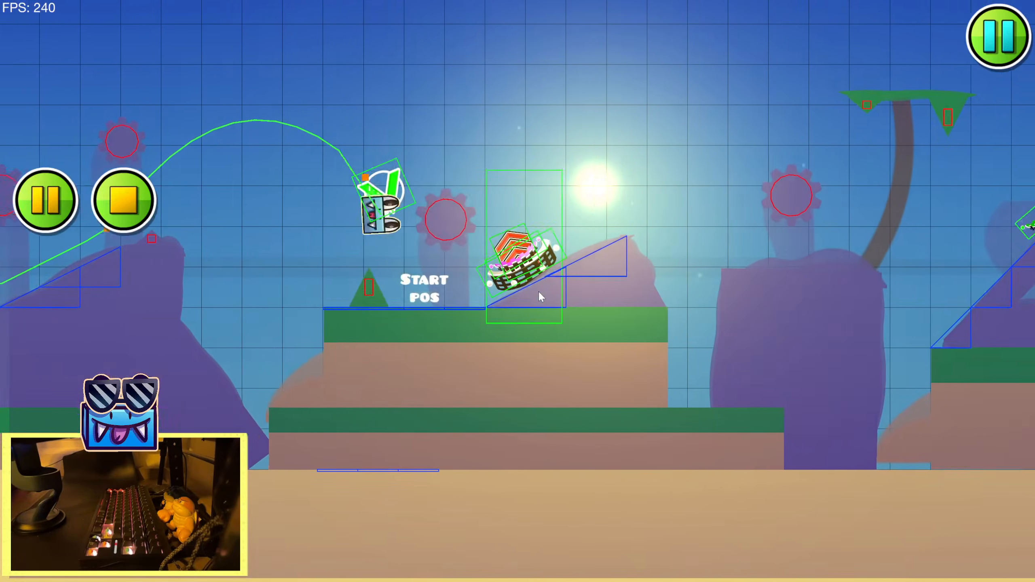
pyautogui.click(538, 290)
pyautogui.click(499, 283)
pyautogui.click(414, 268)
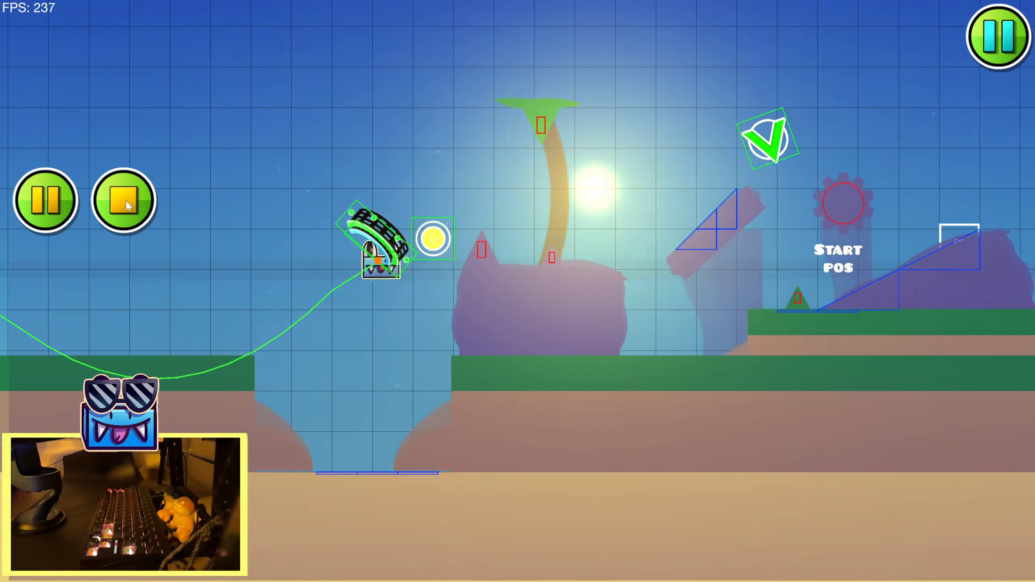
pyautogui.click(124, 200)
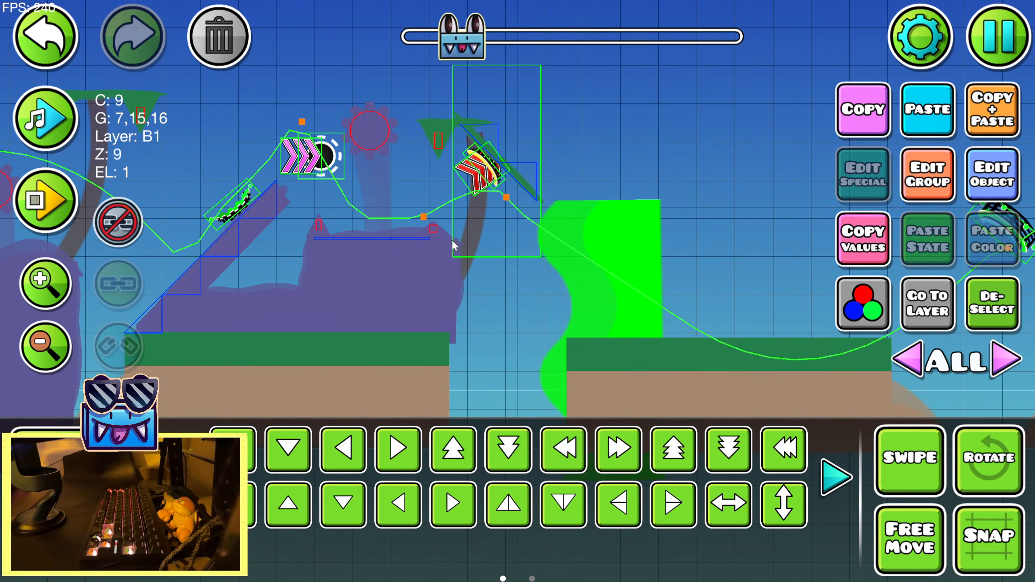
pyautogui.click(45, 200)
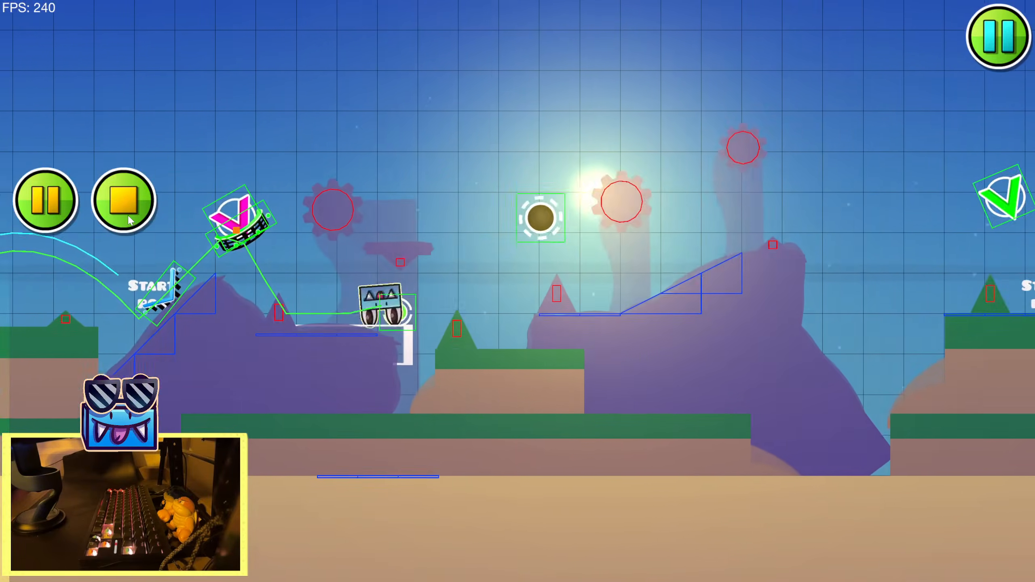
pyautogui.click(130, 220)
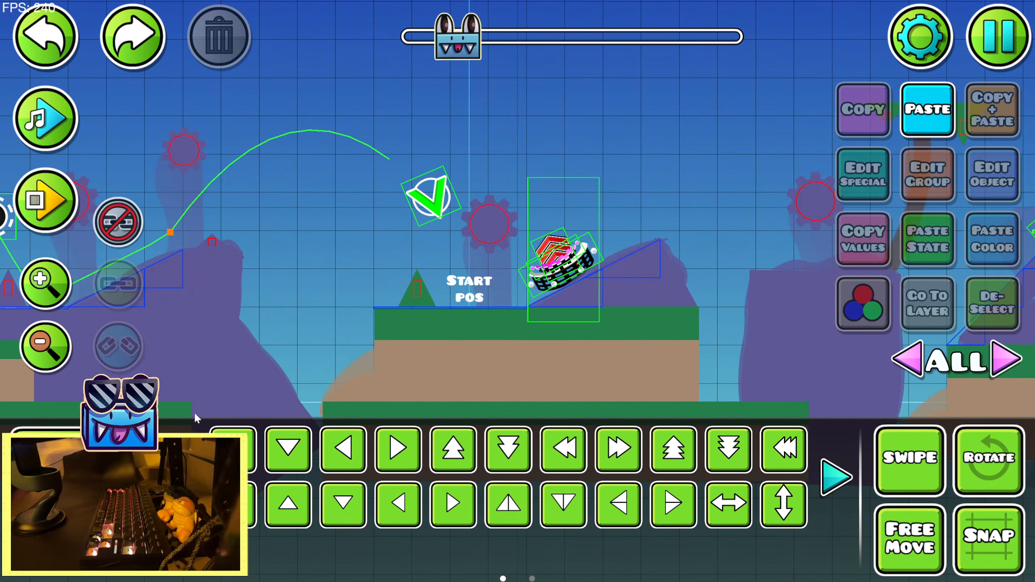
# Place a solid circle shape just above the green spike before the start position
pyautogui.press('1')
pyautogui.click(648, 406)
pyautogui.click(286, 453)
pyautogui.click(393, 250)
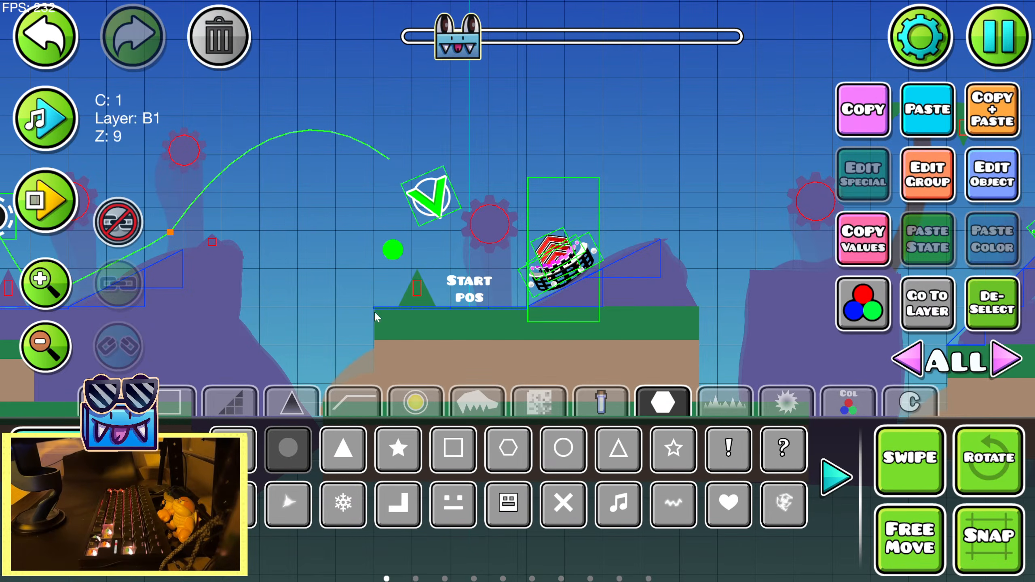
pyautogui.click(82, 501)
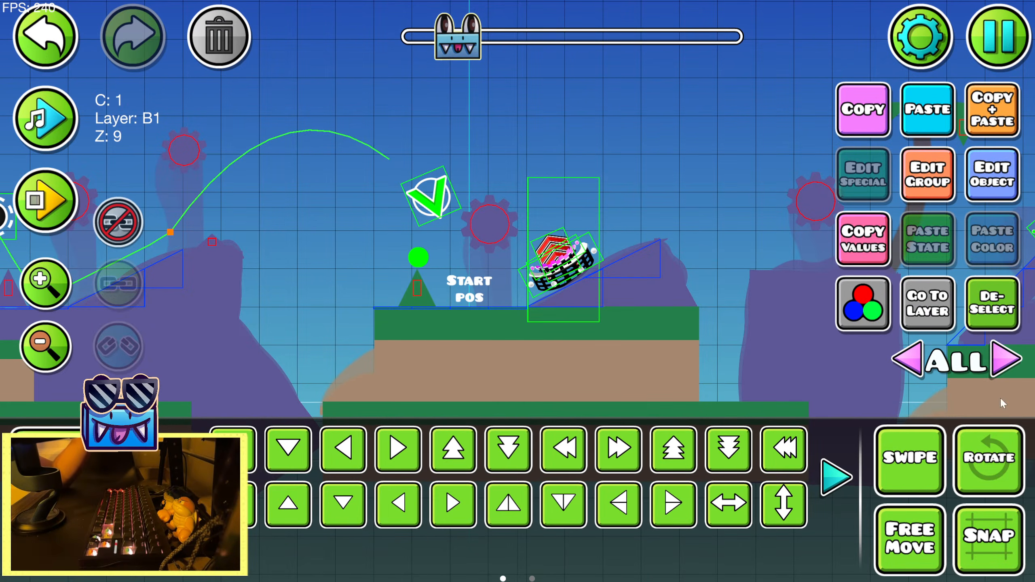
# Assign the circle to editor layer 3
pyautogui.click(1009, 360)
pyautogui.click(1009, 360)
pyautogui.click(1008, 360)
pyautogui.click(1008, 360)
pyautogui.click(914, 180)
pyautogui.click(360, 102)
pyautogui.click(360, 102)
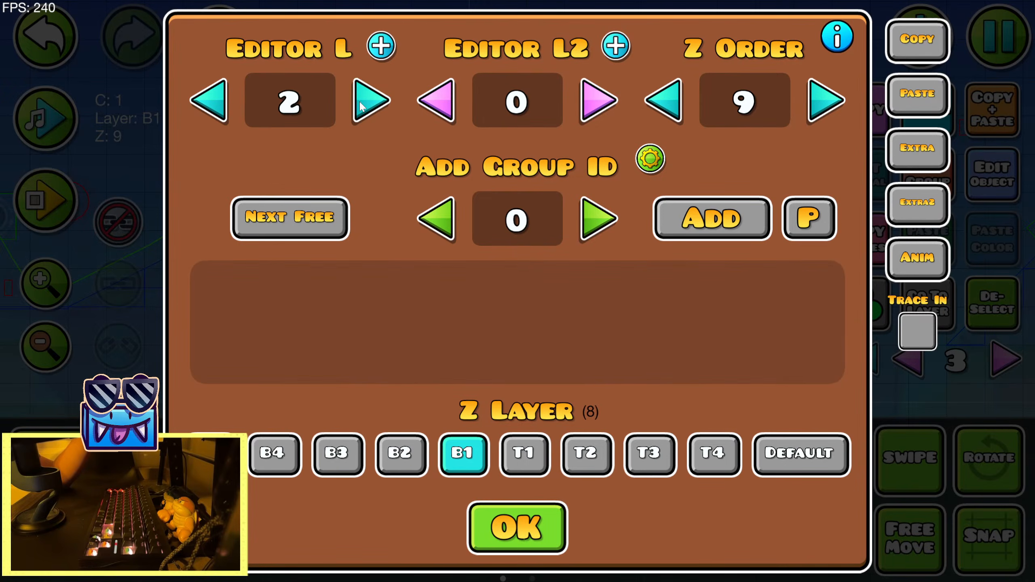
pyautogui.click(360, 102)
pyautogui.click(517, 528)
# Show all layers and, while playing the song, move the circle beside the yellow orb past the gap
pyautogui.click(837, 478)
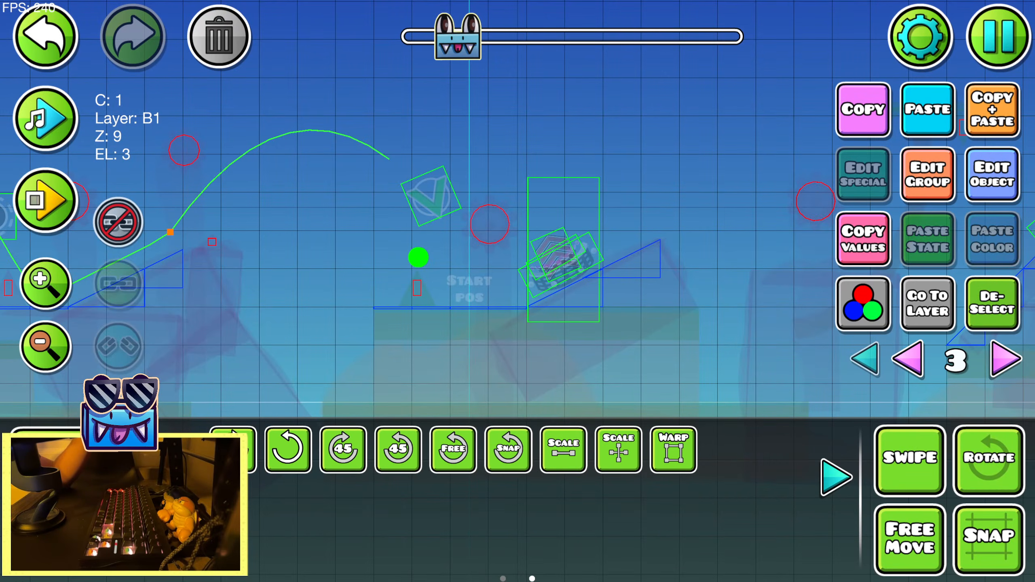
pyautogui.click(858, 361)
pyautogui.click(836, 478)
pyautogui.click(53, 343)
pyautogui.click(53, 344)
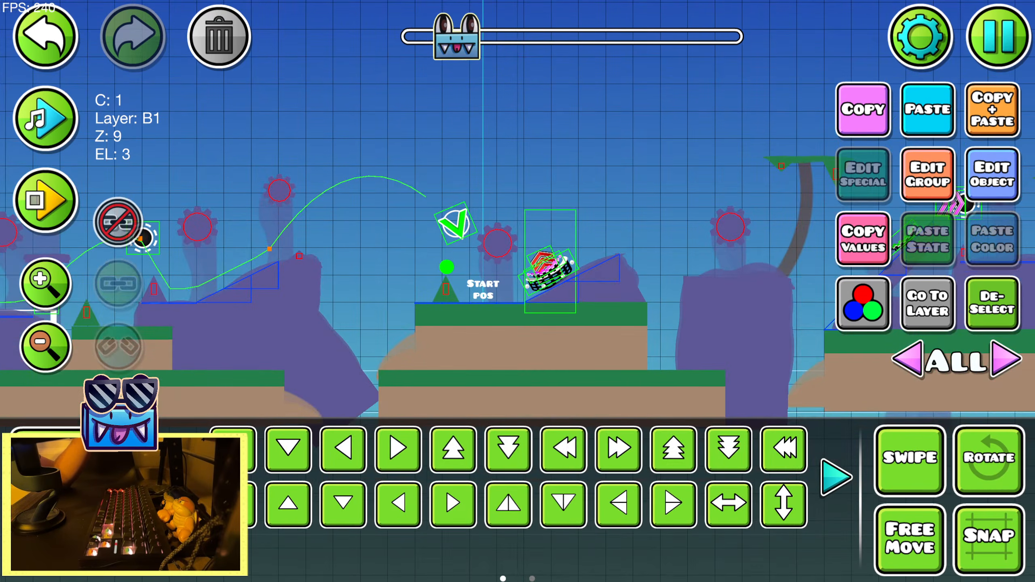
pyautogui.moveTo(648, 233); pyautogui.dragTo(203, 248)
pyautogui.moveTo(534, 220); pyautogui.dragTo(269, 214)
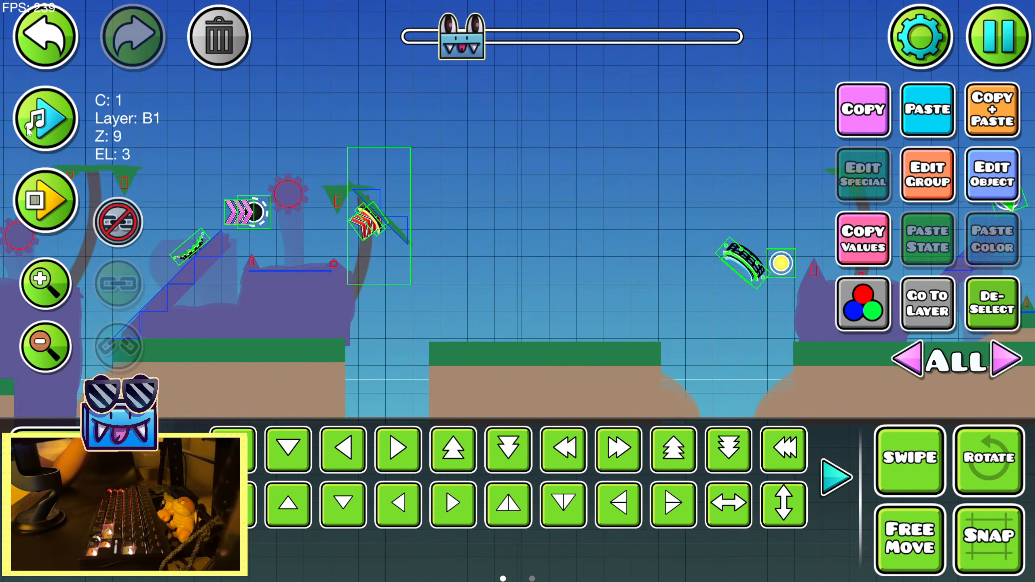
pyautogui.moveTo(575, 234); pyautogui.dragTo(277, 222)
pyautogui.moveTo(626, 135); pyautogui.dragTo(161, 176)
pyautogui.moveTo(398, 174); pyautogui.dragTo(707, 152)
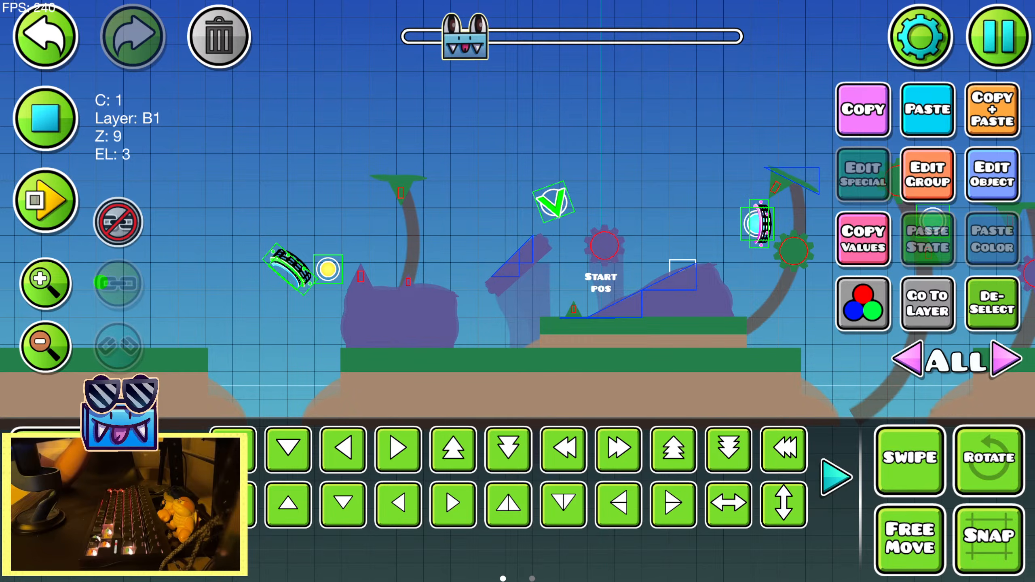
pyautogui.moveTo(312, 303); pyautogui.dragTo(525, 301)
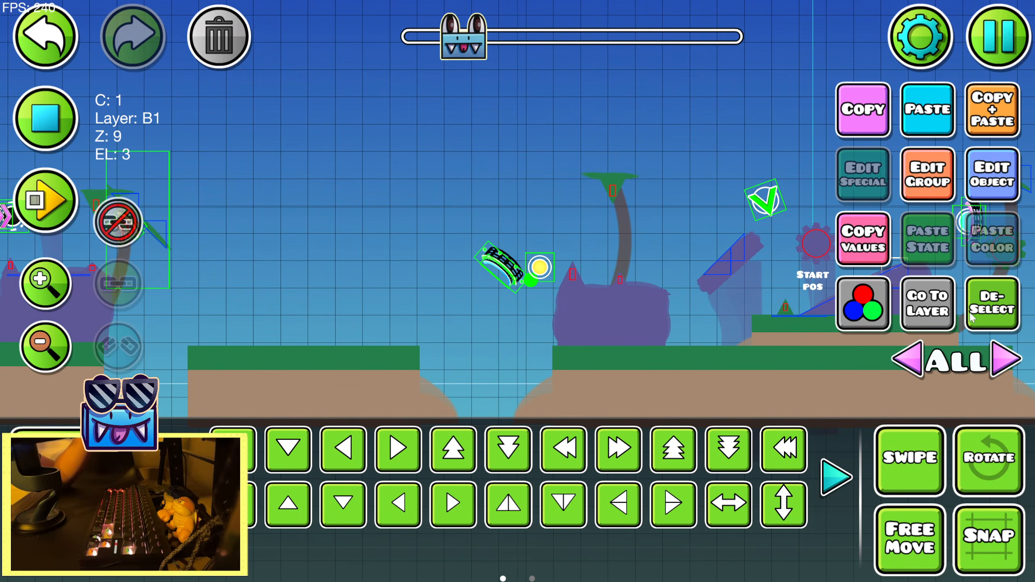
# Switch to editor layer 3 and select the existing group 24 move trigger earlier in the level
pyautogui.click(941, 312)
pyautogui.click(976, 312)
pyautogui.click(54, 334)
pyautogui.click(54, 335)
pyautogui.moveTo(412, 334); pyautogui.dragTo(896, 281)
pyautogui.moveTo(187, 340); pyautogui.dragTo(938, 282)
pyautogui.moveTo(155, 353); pyautogui.dragTo(707, 322)
pyautogui.click(416, 231)
# Play the song up to the gap section and paste a copy of the move trigger below the foot of the diagonal rock slope
pyautogui.click(44, 98)
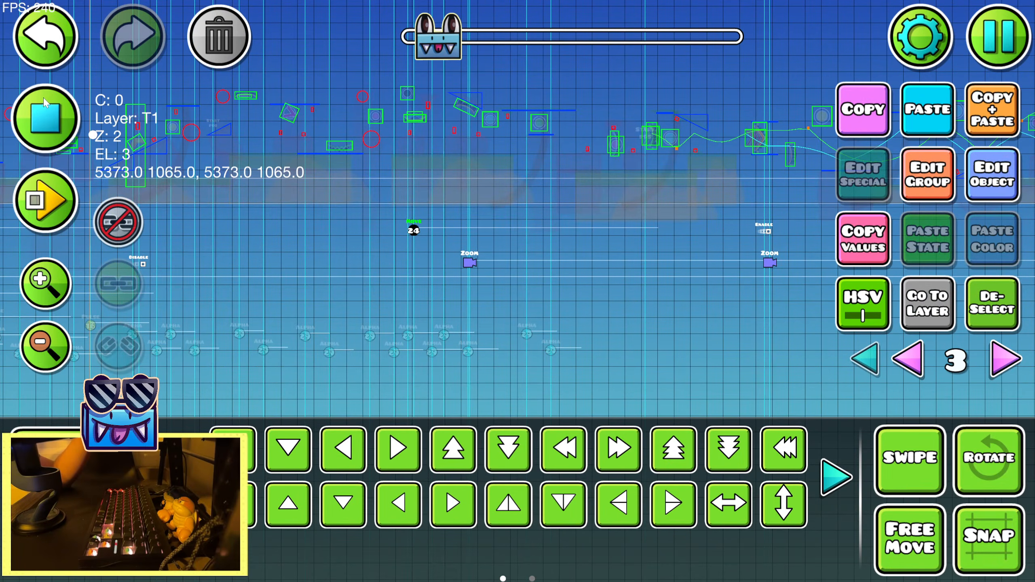
pyautogui.moveTo(284, 222); pyautogui.dragTo(241, 253)
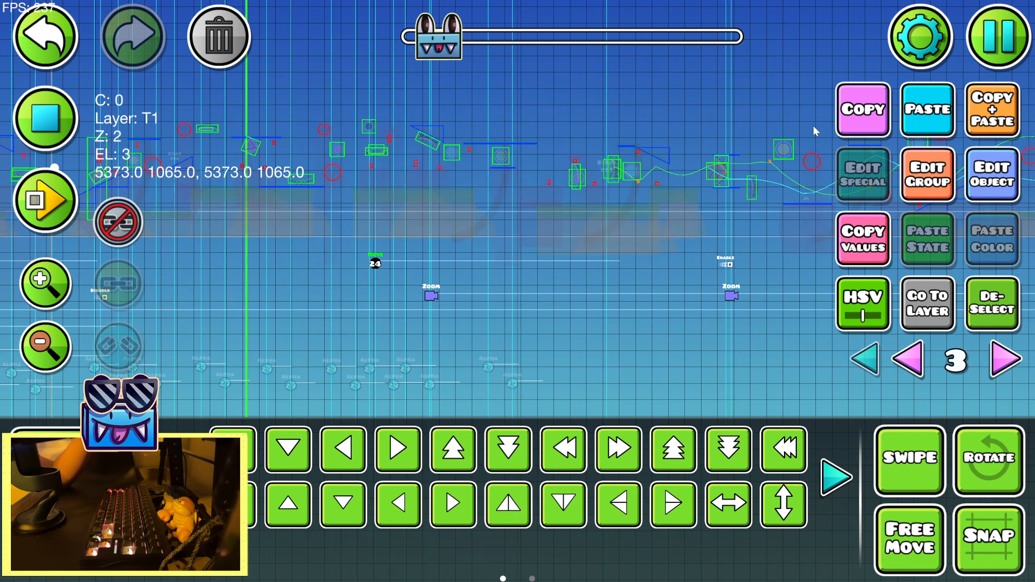
pyautogui.moveTo(605, 279)
pyautogui.mouseDown()
pyautogui.moveTo(683, 276)
pyautogui.moveTo(596, 283)
pyautogui.mouseUp()
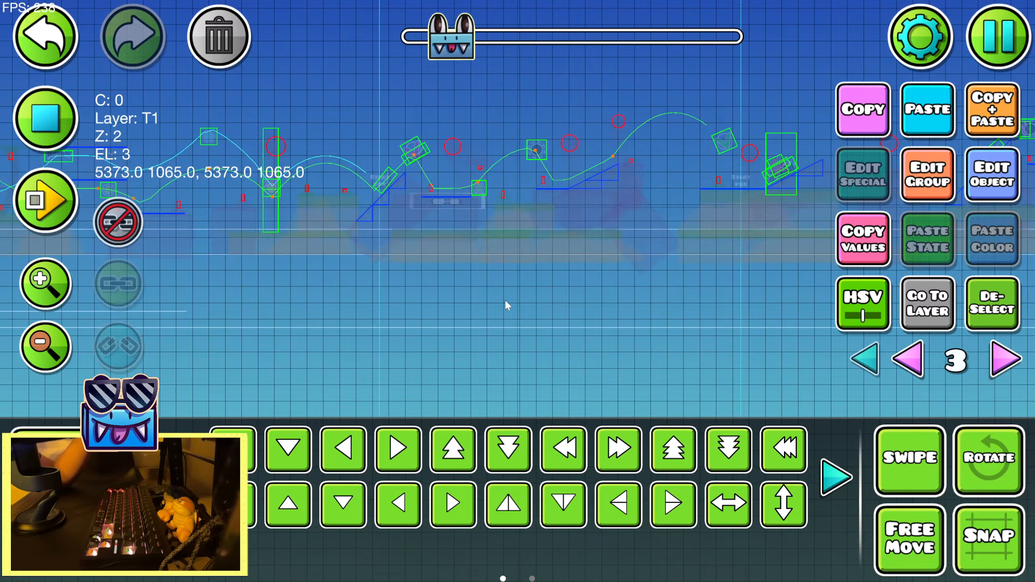
pyautogui.moveTo(164, 196); pyautogui.dragTo(336, 208)
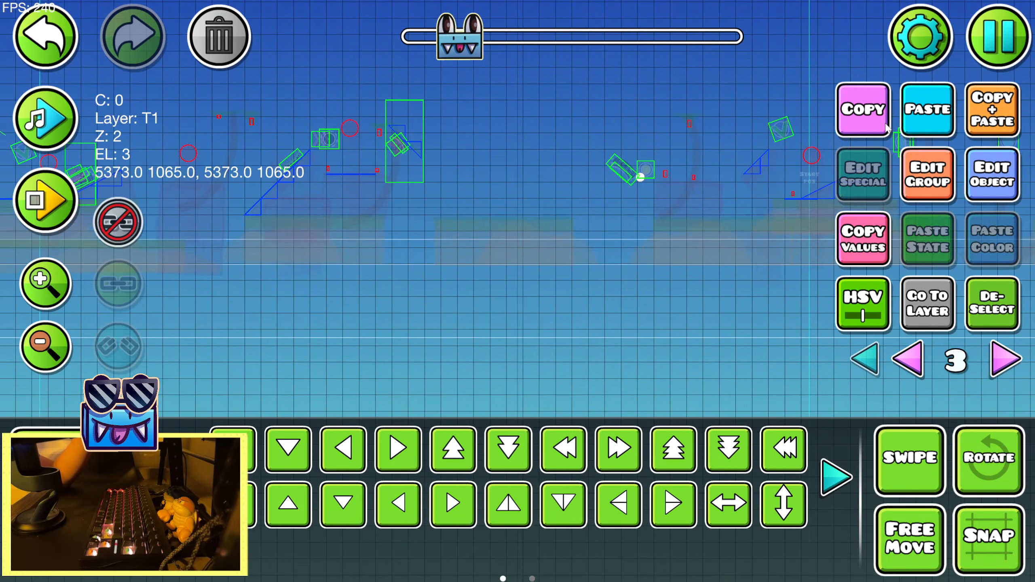
pyautogui.click(918, 116)
pyautogui.press('s')
pyautogui.press('s')
pyautogui.press('s')
pyautogui.press('a')
pyautogui.press('a')
pyautogui.press('a')
pyautogui.press('a')
pyautogui.press('a')
pyautogui.press('a')
pyautogui.press('a')
pyautogui.press('a')
pyautogui.press('a')
pyautogui.press('a')
pyautogui.press('a')
pyautogui.press('a')
pyautogui.press('a')
pyautogui.press('a')
pyautogui.press('a')
pyautogui.press('a')
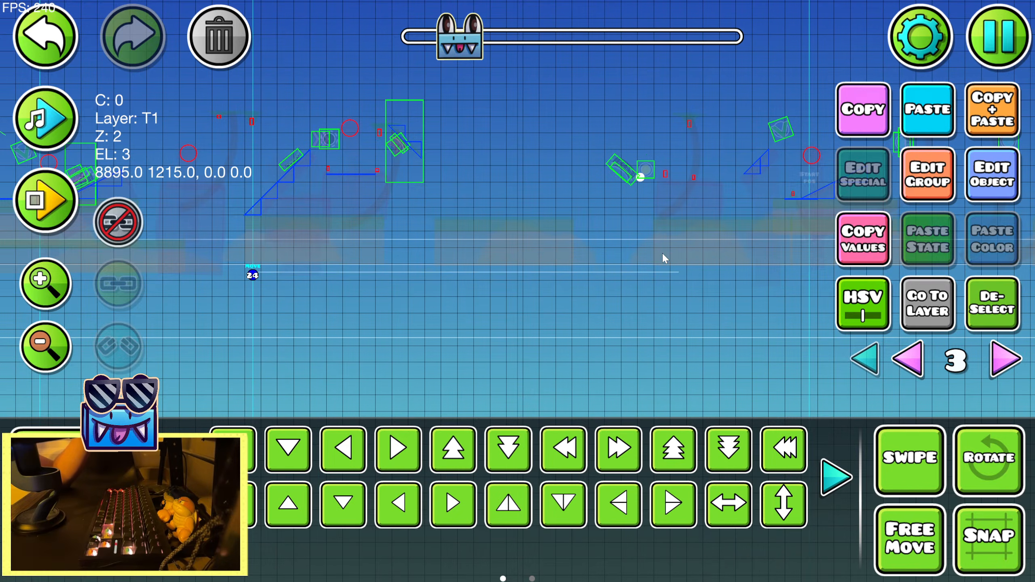
# Select the marker circle, show all layers and raise it above the yellow orb and its green pad
pyautogui.moveTo(637, 216); pyautogui.dragTo(527, 260)
pyautogui.click(530, 220)
pyautogui.click(858, 361)
pyautogui.moveTo(611, 276); pyautogui.dragTo(363, 311)
pyautogui.click(33, 294)
pyautogui.click(33, 294)
pyautogui.moveTo(462, 241); pyautogui.dragTo(720, 261)
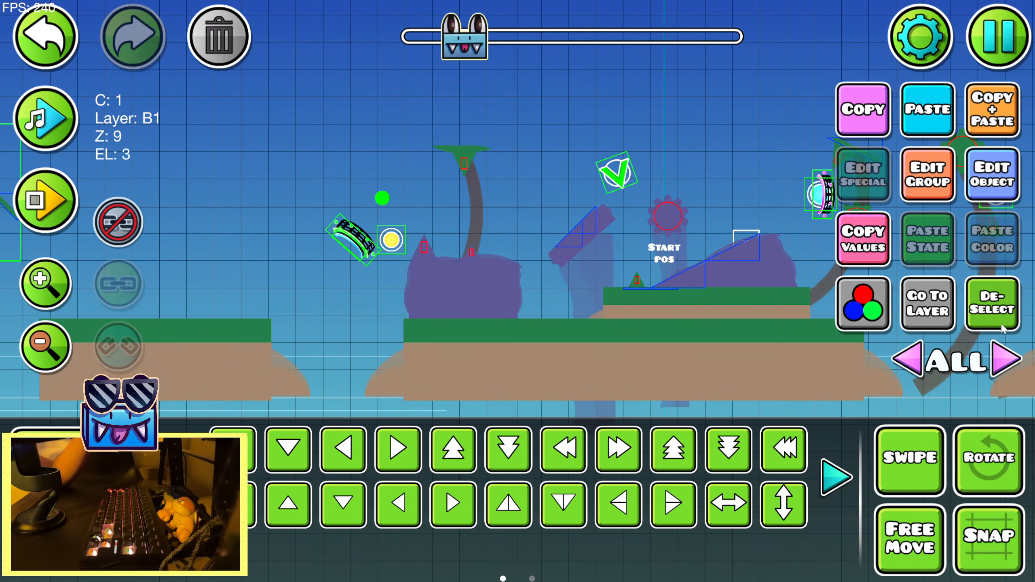
pyautogui.moveTo(839, 214); pyautogui.dragTo(86, 257)
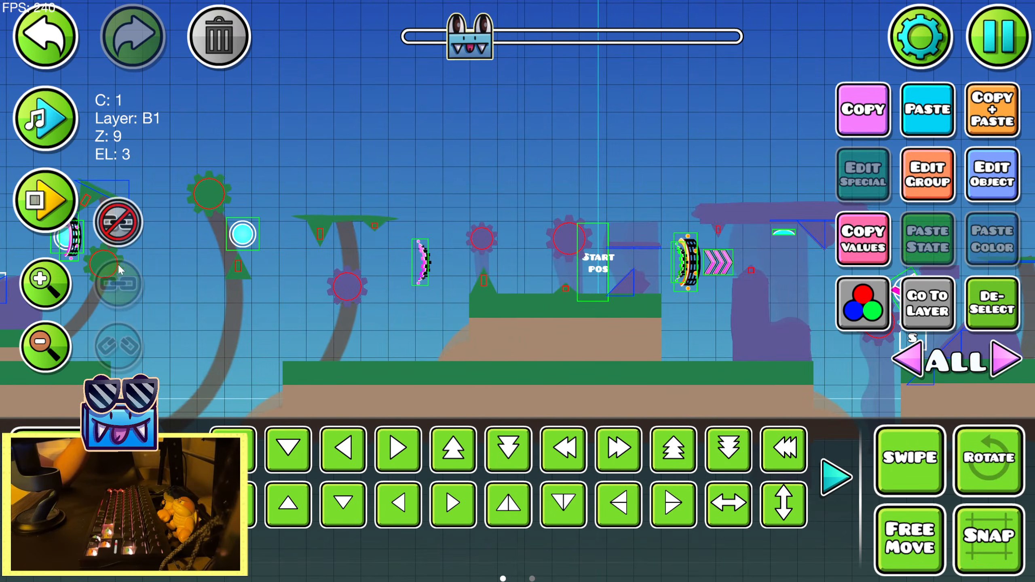
pyautogui.moveTo(226, 158); pyautogui.dragTo(792, 221)
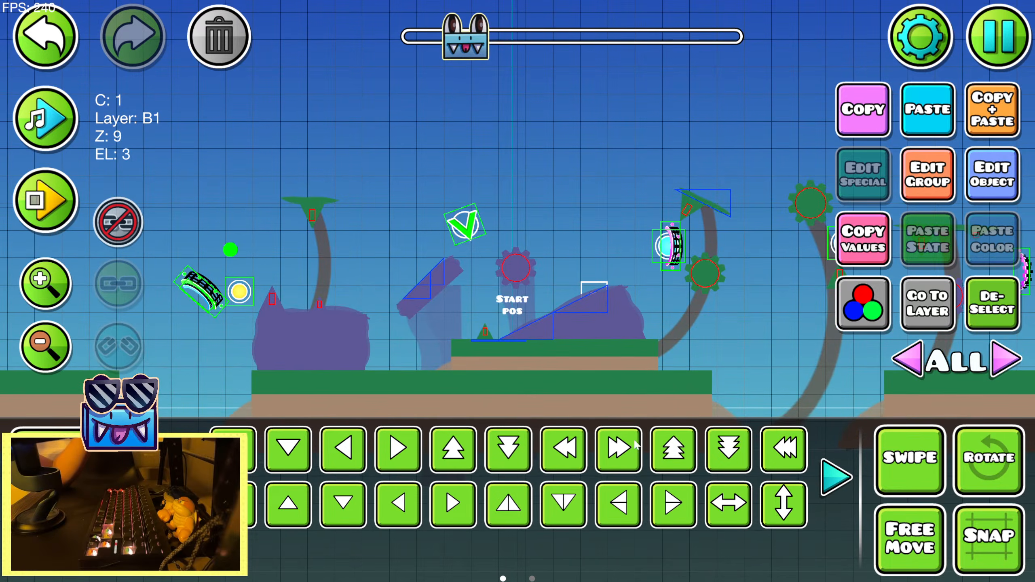
# Return to editor layer 3 and move the copied group 24 move trigger right, below the gap before the yellow orb
pyautogui.click(936, 317)
pyautogui.moveTo(402, 313); pyautogui.dragTo(997, 249)
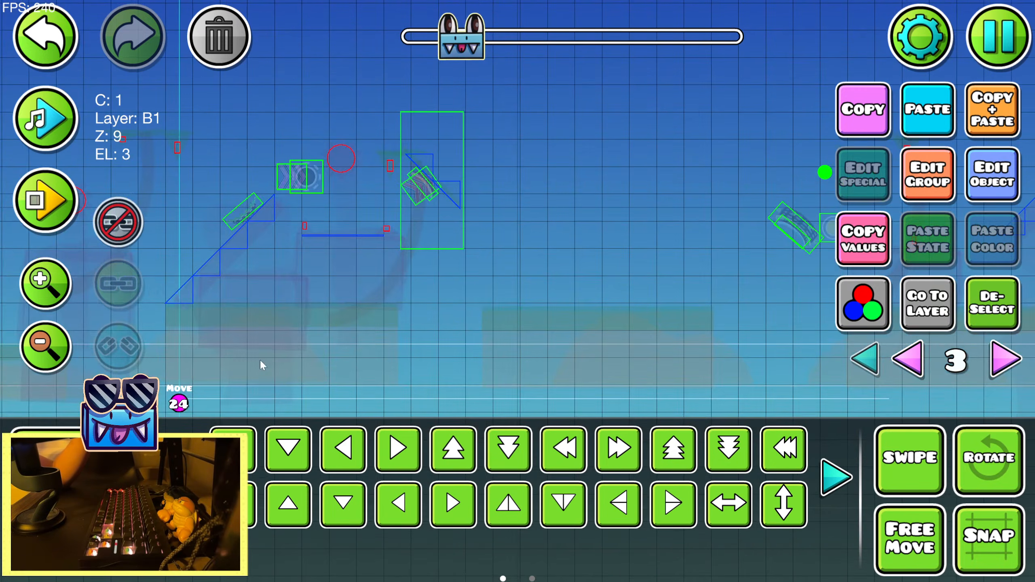
pyautogui.click(178, 400)
pyautogui.moveTo(580, 352); pyautogui.dragTo(357, 294)
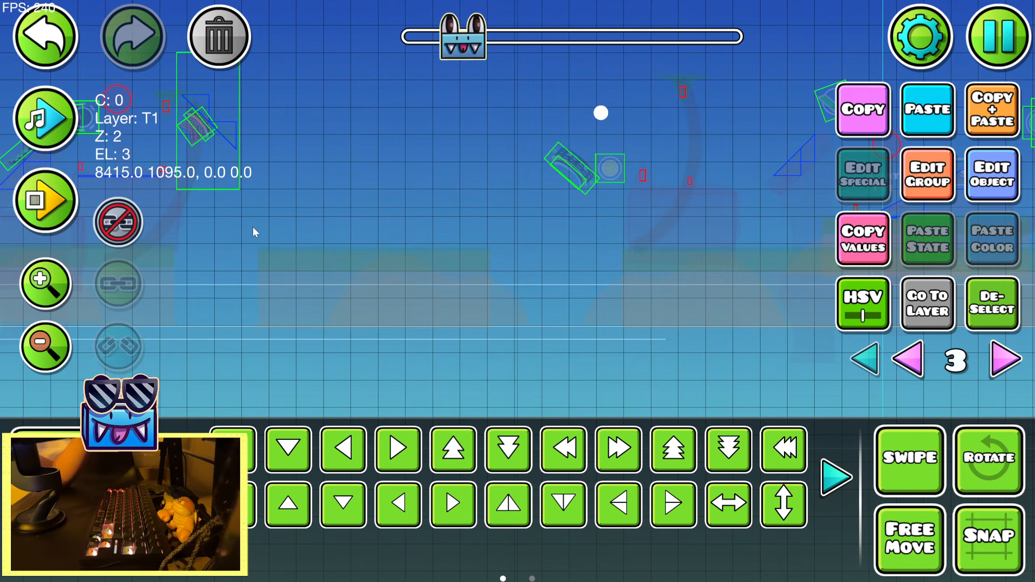
pyautogui.moveTo(253, 228); pyautogui.dragTo(266, 207)
pyautogui.click(47, 120)
pyautogui.click(46, 119)
pyautogui.click(46, 119)
pyautogui.moveTo(367, 184); pyautogui.dragTo(218, 216)
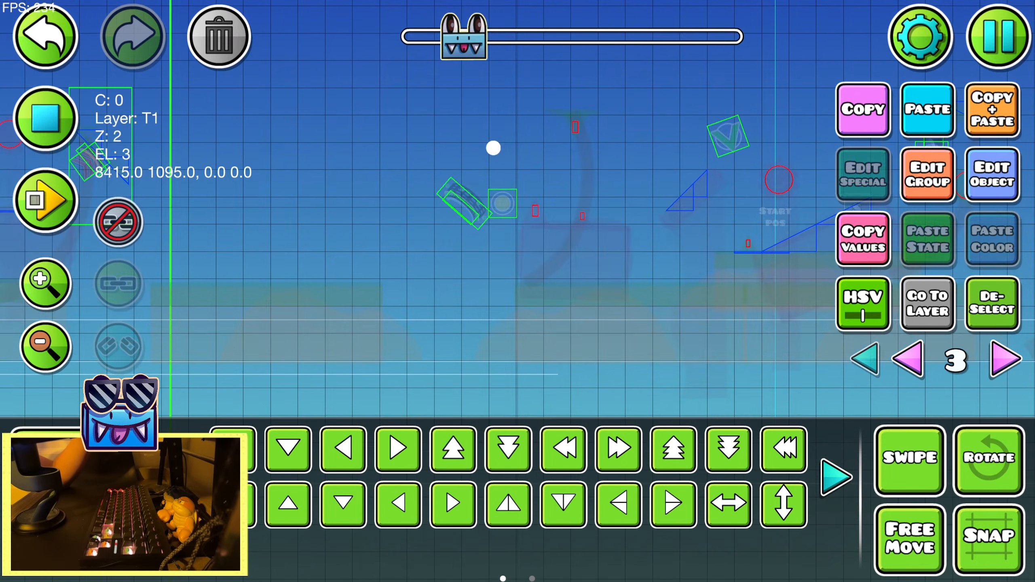
pyautogui.hotkey('shift', 'd')
pyautogui.hotkey('shift', 'd')
pyautogui.hotkey('shift', 'd')
pyautogui.hotkey('shift', 'd')
pyautogui.press('a')
pyautogui.press('a')
pyautogui.press('a')
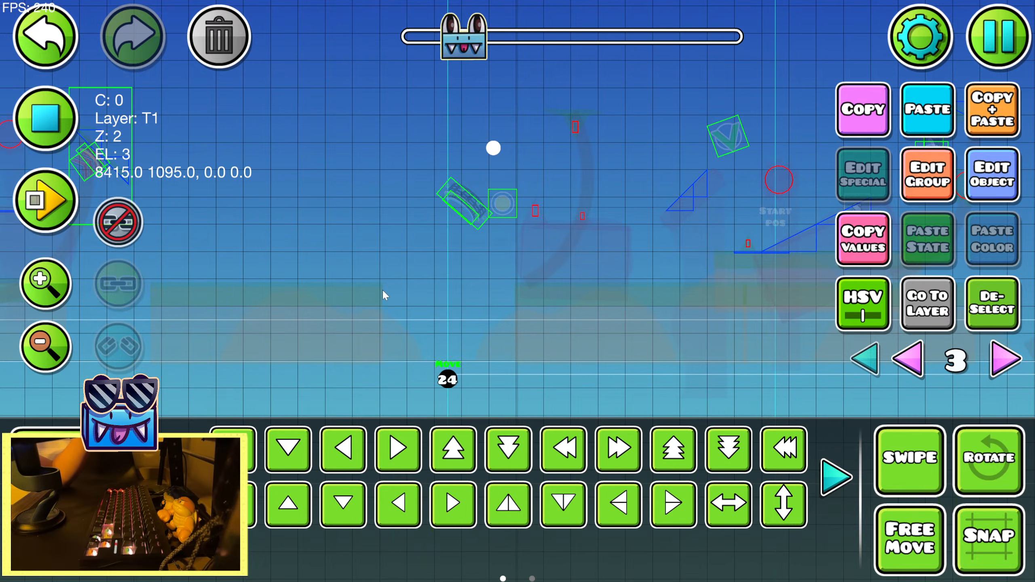
# Play back the song past the move trigger to judge how long its movement should last
pyautogui.moveTo(606, 210); pyautogui.dragTo(283, 192)
pyautogui.click(46, 119)
pyautogui.click(47, 119)
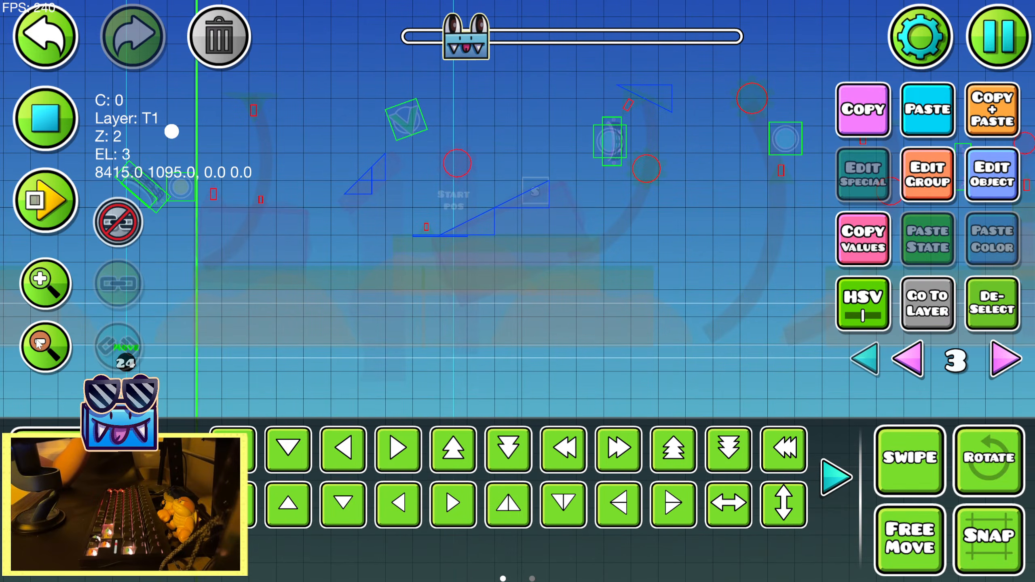
pyautogui.scroll(-1, 309, 277)
pyautogui.moveTo(483, 276); pyautogui.dragTo(221, 276)
pyautogui.click(46, 119)
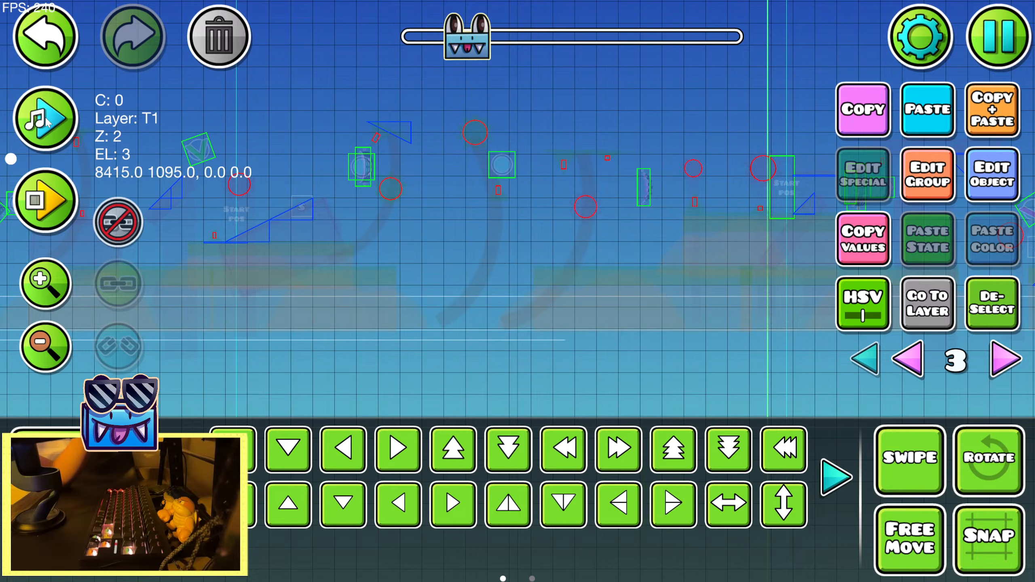
pyautogui.moveTo(710, 250); pyautogui.dragTo(634, 245)
# Set the group 24 move trigger's Move Y to 25 and lengthen its move time
pyautogui.click(991, 182)
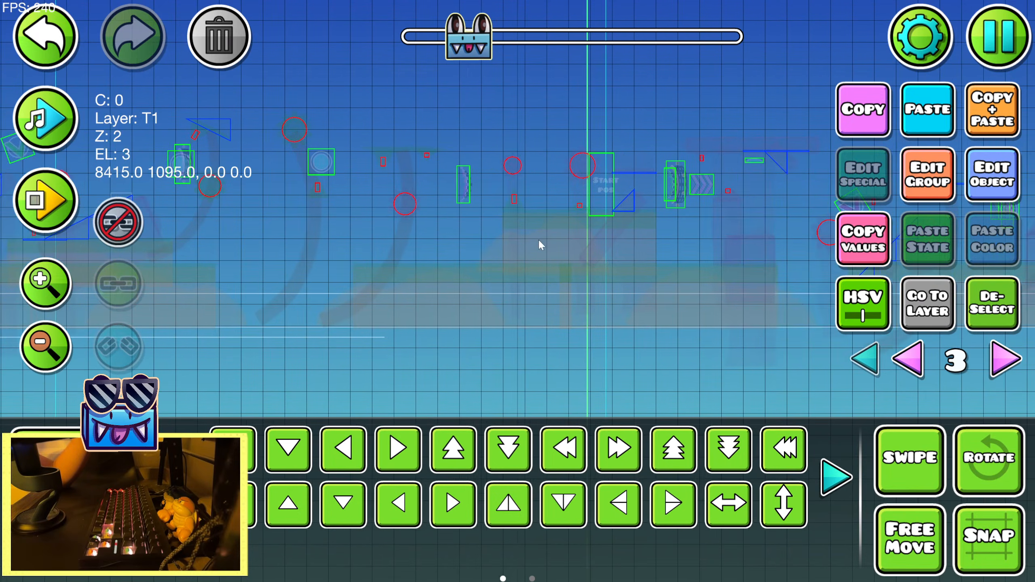
pyautogui.moveTo(253, 403); pyautogui.dragTo(263, 402)
pyautogui.click(682, 116)
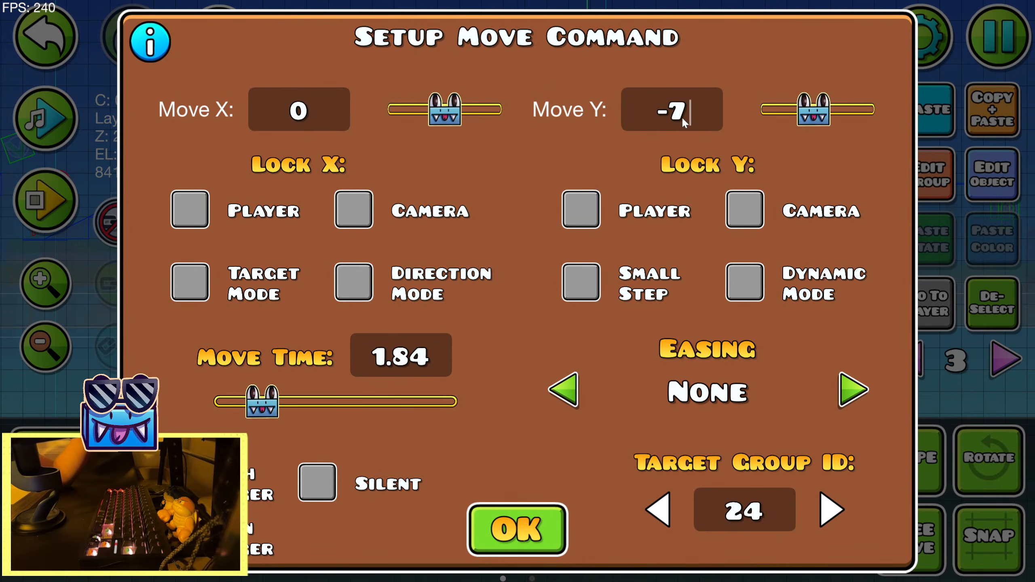
pyautogui.press('BackSpace')
pyautogui.write('25')
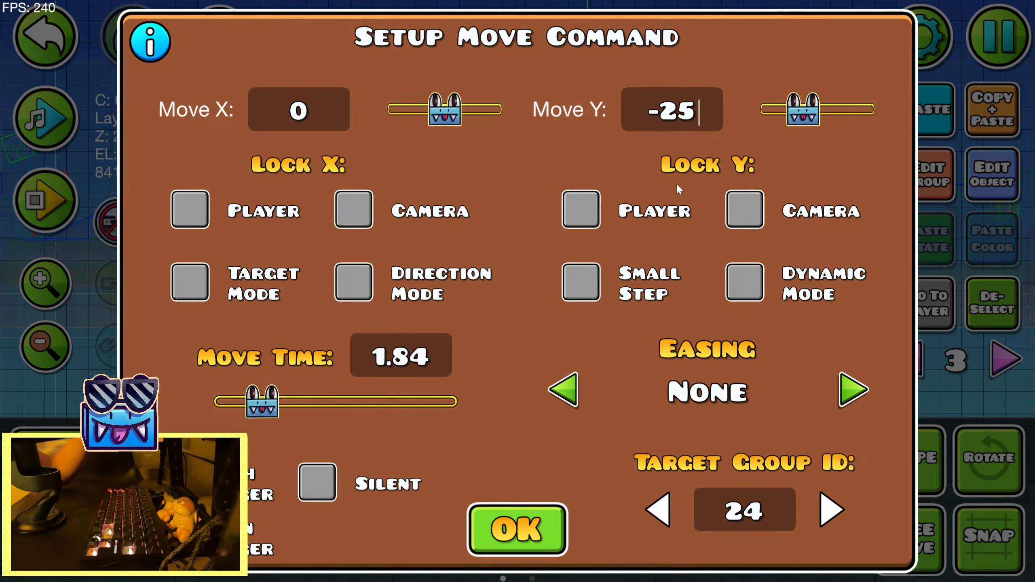
pyautogui.click(663, 124)
pyautogui.press('BackSpace')
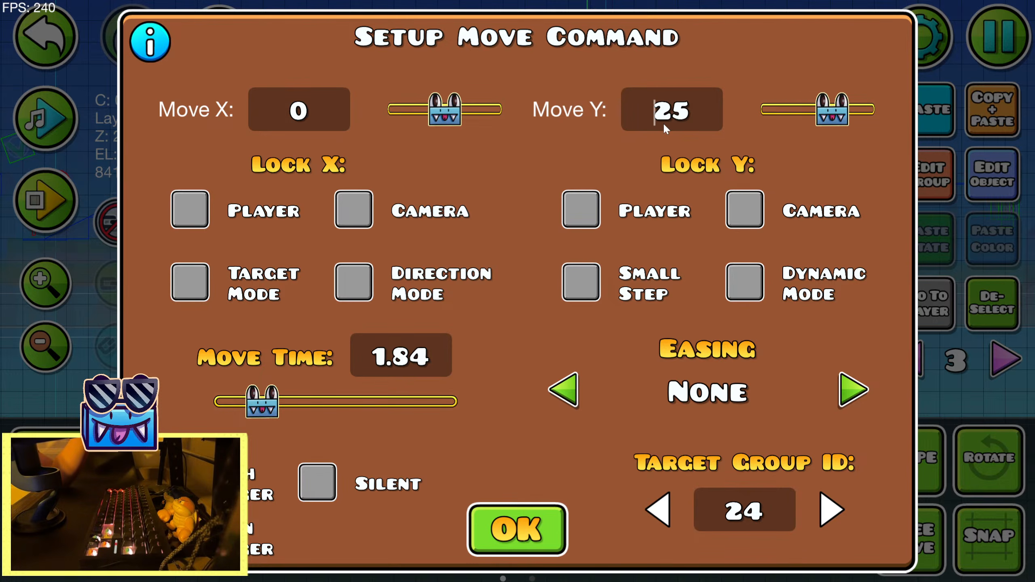
pyautogui.moveTo(286, 397); pyautogui.dragTo(307, 398)
pyautogui.click(526, 533)
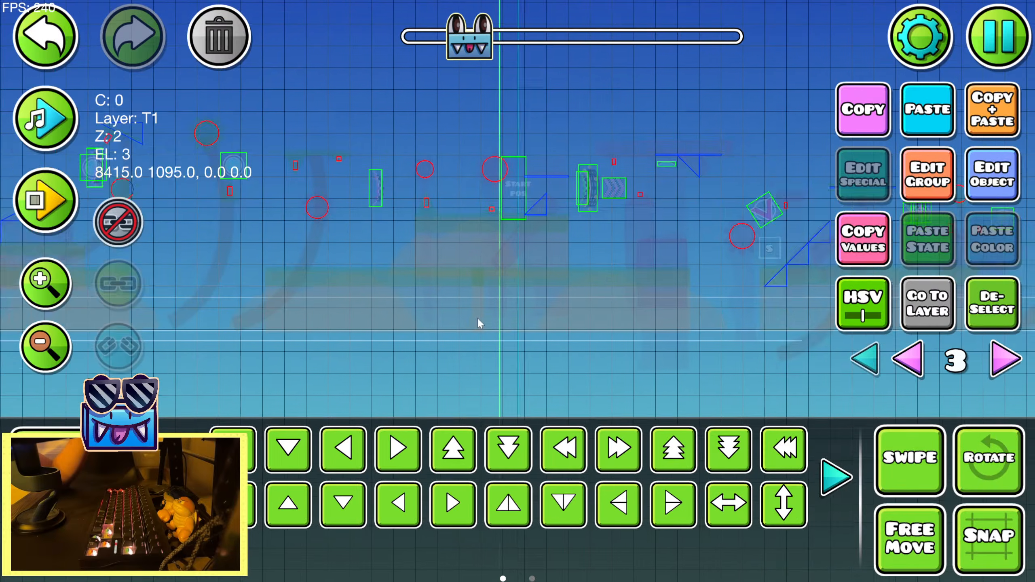
# Play the song past the group 24 move trigger and shorten its move time to 1.72
pyautogui.click(47, 117)
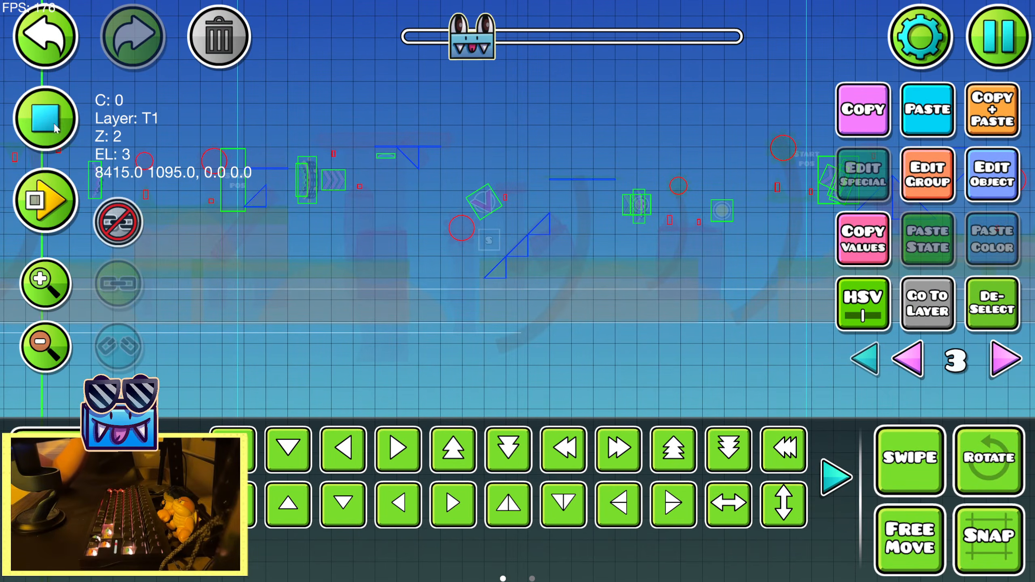
pyautogui.click(992, 175)
pyautogui.moveTo(300, 402); pyautogui.dragTo(290, 402)
pyautogui.click(517, 530)
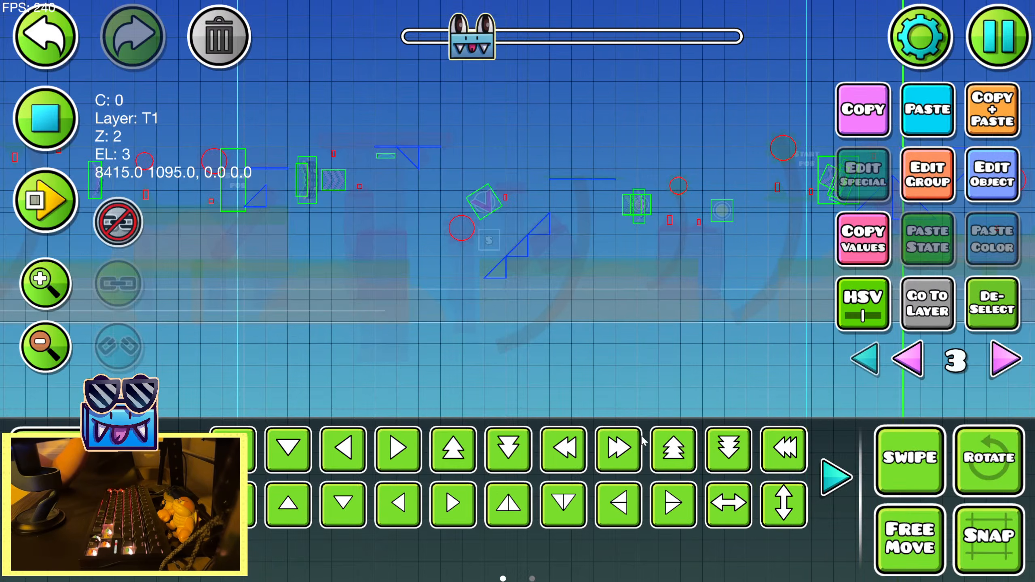
pyautogui.click(993, 176)
pyautogui.moveTo(295, 408); pyautogui.dragTo(263, 406)
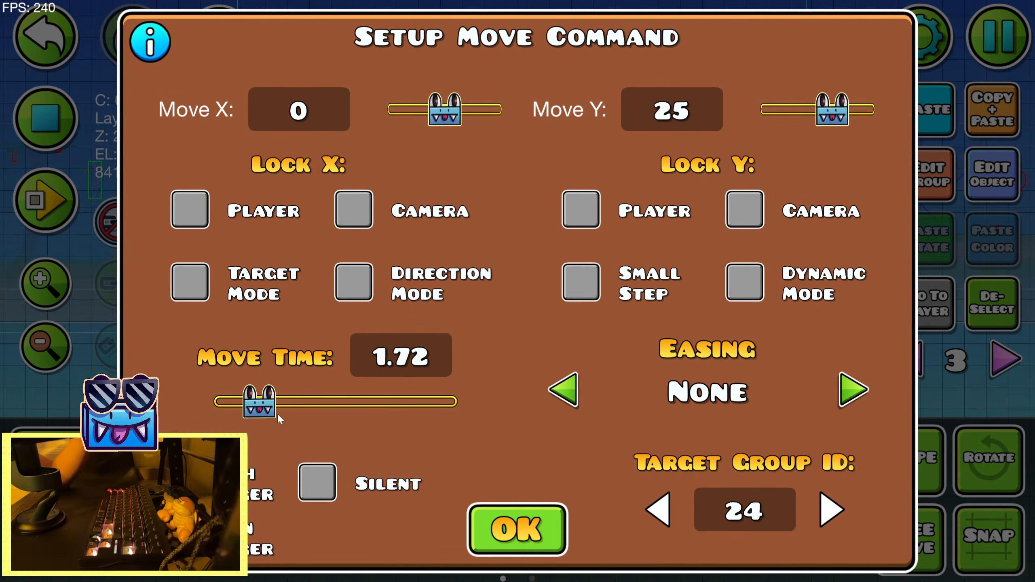
pyautogui.click(511, 527)
# Shift the group 24 move trigger right to x 9075 and set its move time to 2.12
pyautogui.click(952, 184)
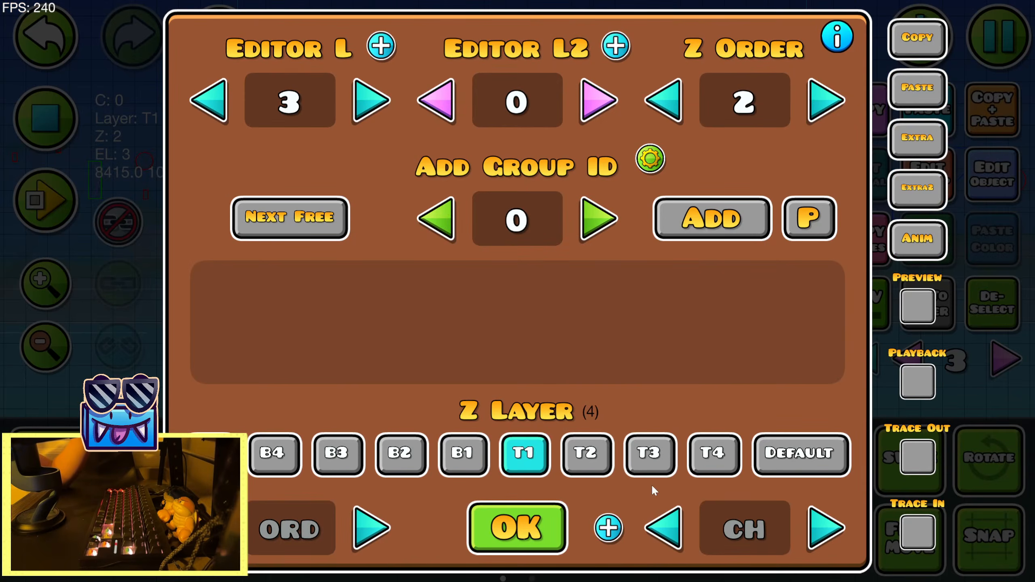
pyautogui.click(519, 526)
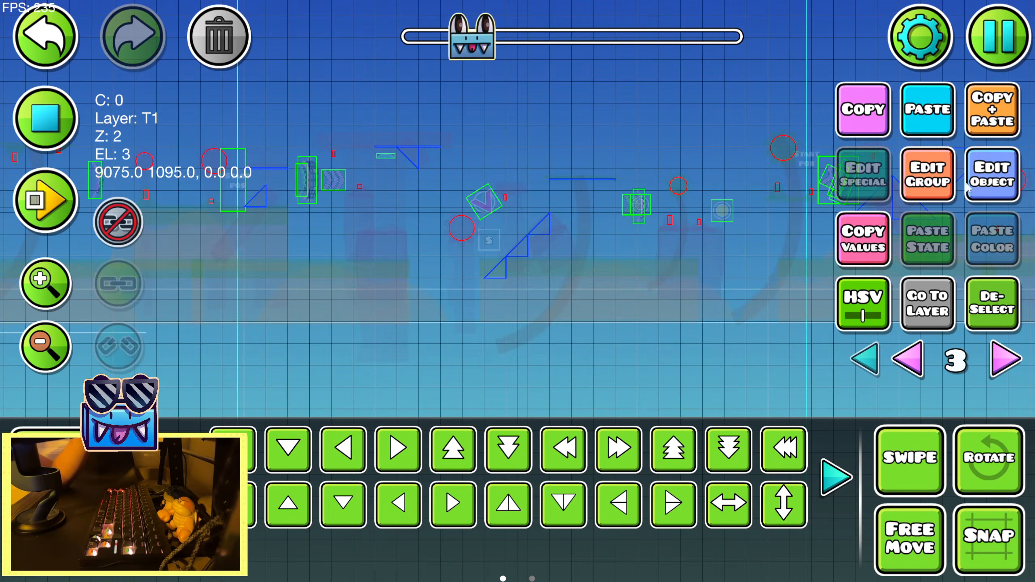
pyautogui.click(991, 171)
pyautogui.moveTo(250, 412); pyautogui.dragTo(259, 410)
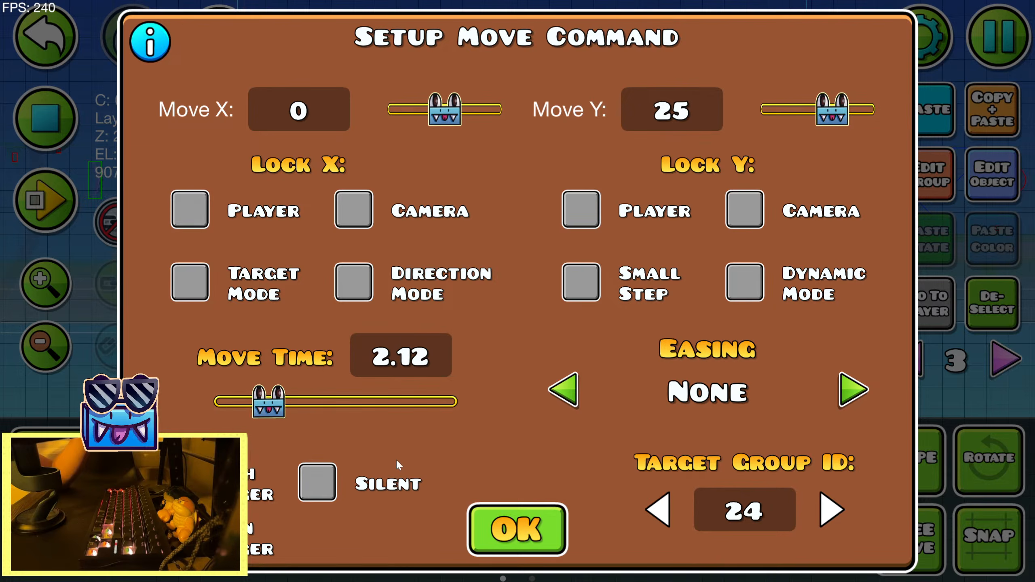
pyautogui.click(509, 525)
pyautogui.click(48, 120)
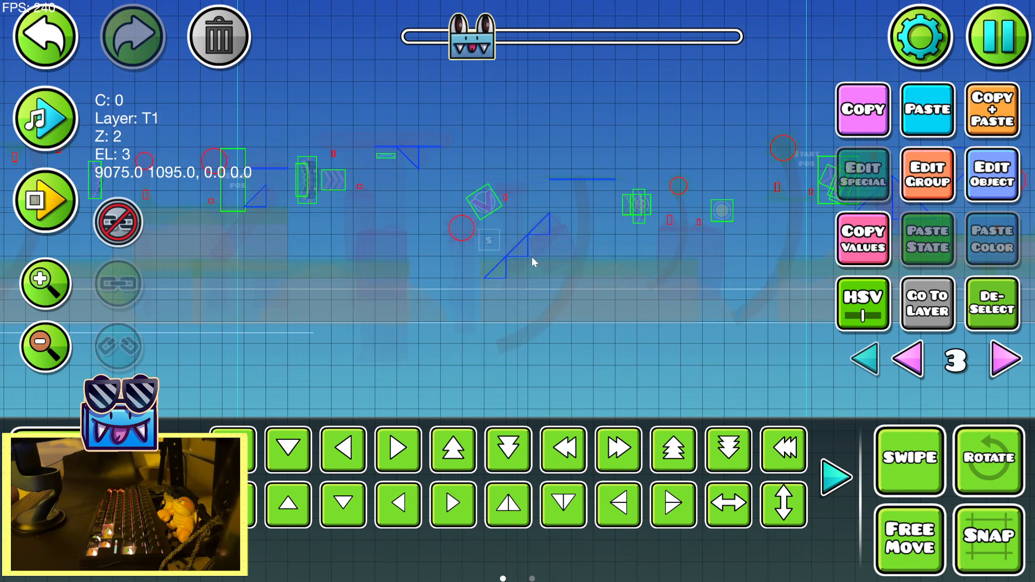
# Deselect the move trigger and playtest the level through the orb and slope section
pyautogui.moveTo(313, 300); pyautogui.dragTo(644, 286)
pyautogui.moveTo(310, 301); pyautogui.dragTo(603, 302)
pyautogui.moveTo(284, 340); pyautogui.dragTo(514, 322)
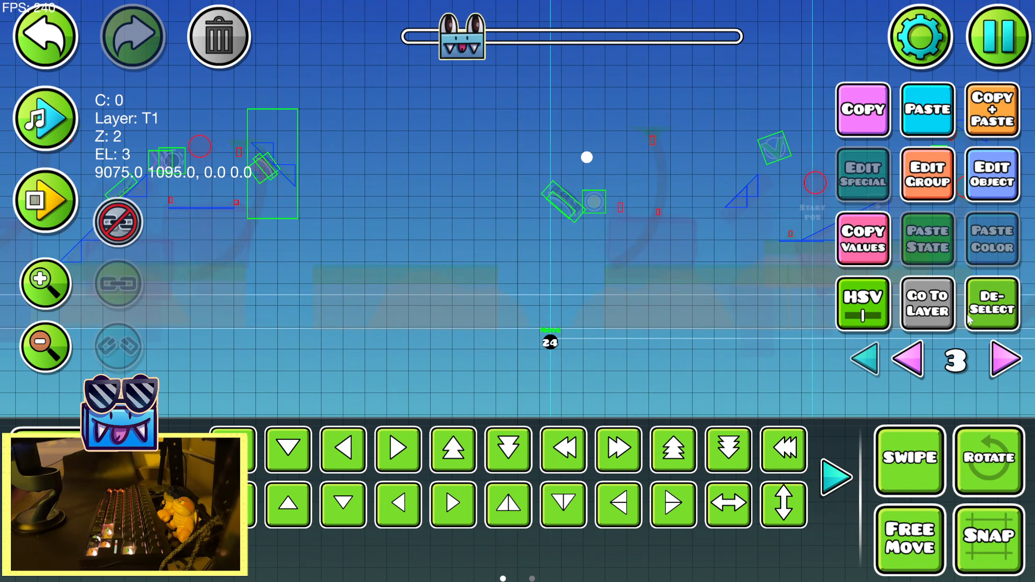
pyautogui.click(978, 313)
pyautogui.click(48, 202)
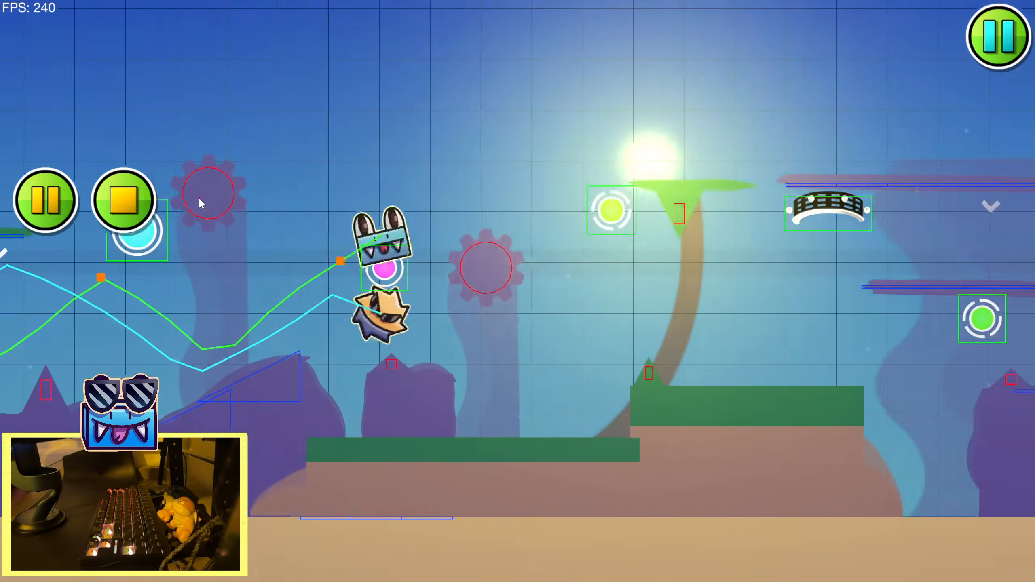
pyautogui.click(338, 226)
pyautogui.click(338, 227)
pyautogui.click(338, 227)
pyautogui.click(336, 220)
pyautogui.click(334, 213)
pyautogui.click(333, 212)
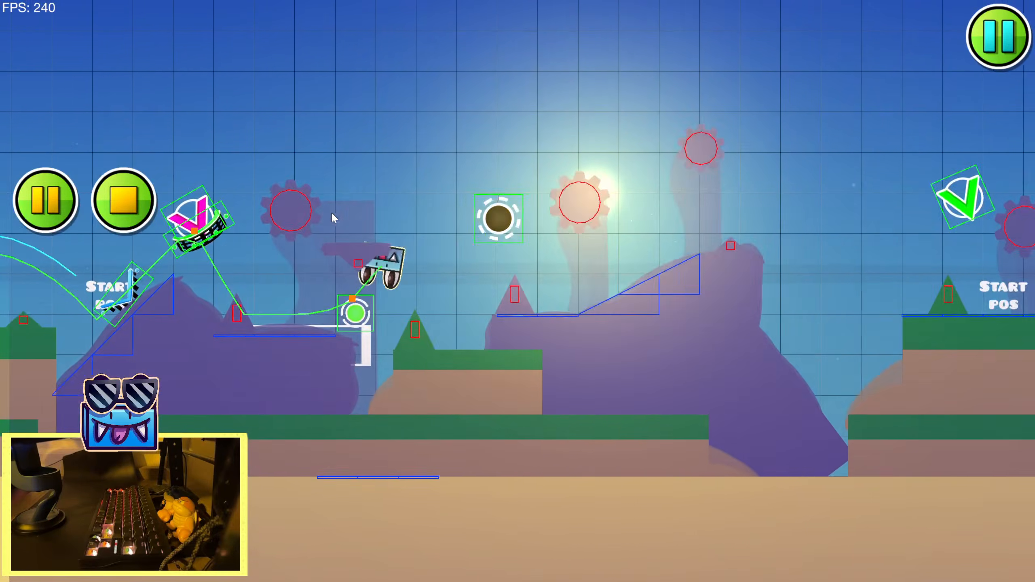
pyautogui.click(301, 207)
pyautogui.click(226, 193)
pyautogui.click(177, 182)
pyautogui.click(141, 192)
# Find the Zoom trigger and place one below the ground, under the pink orb at the top of the rock slope
pyautogui.moveTo(406, 339); pyautogui.dragTo(542, 294)
pyautogui.click(77, 447)
pyautogui.click(46, 124)
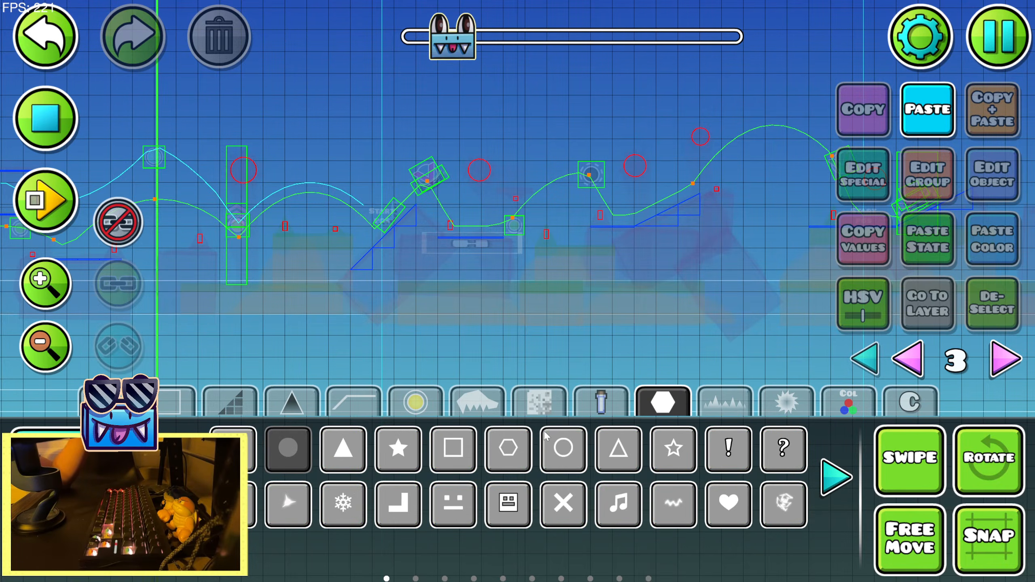
pyautogui.click(848, 403)
pyautogui.click(180, 478)
pyautogui.click(180, 477)
pyautogui.click(180, 477)
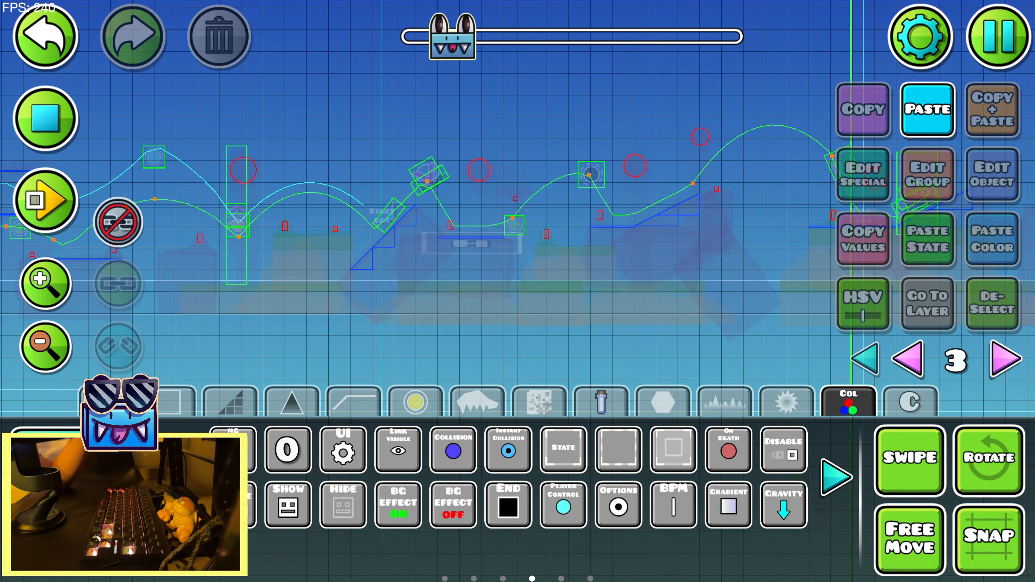
pyautogui.click(180, 477)
pyautogui.click(180, 477)
pyautogui.click(180, 477)
pyautogui.click(180, 477)
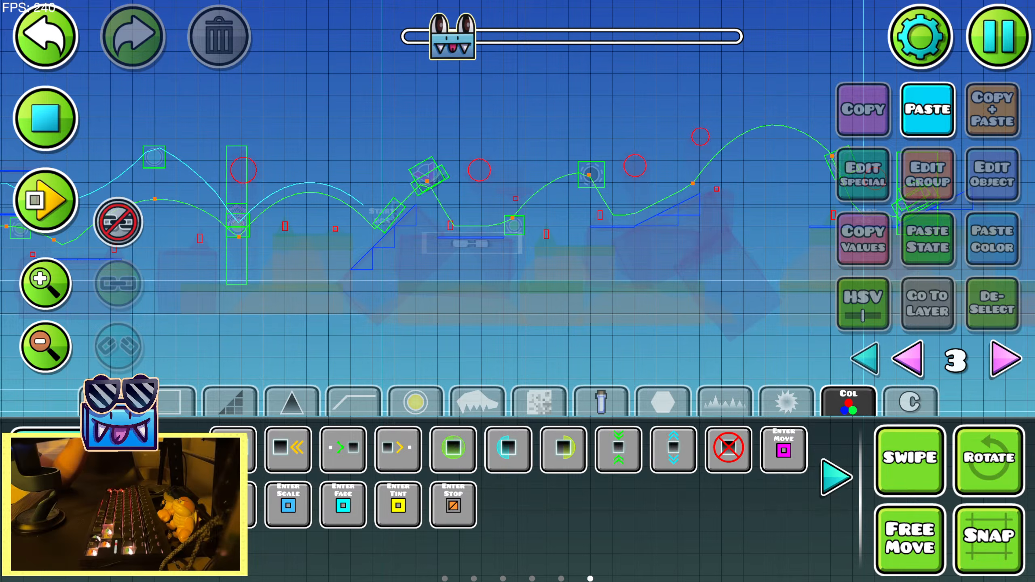
pyautogui.click(831, 488)
pyautogui.click(46, 118)
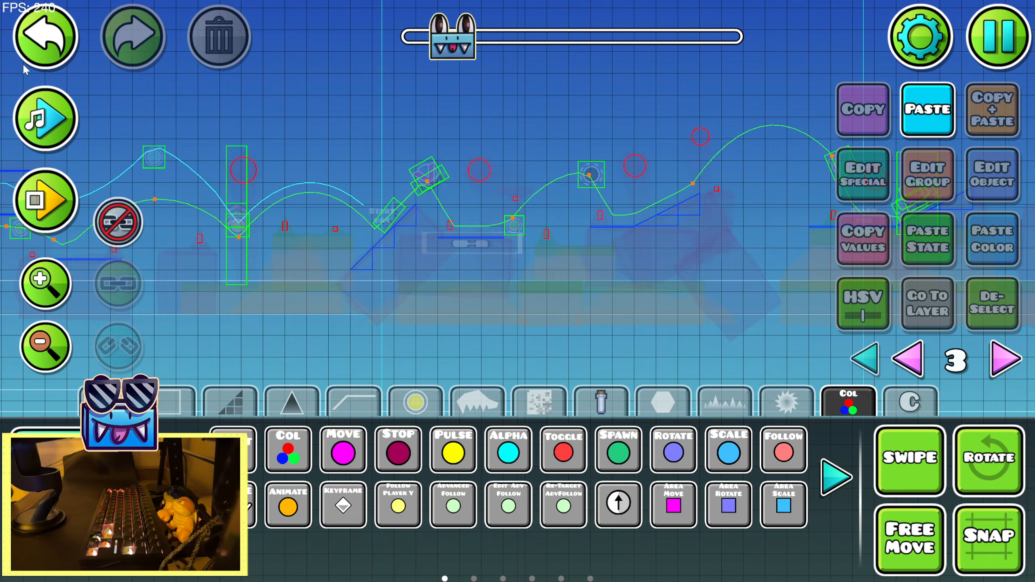
pyautogui.click(180, 478)
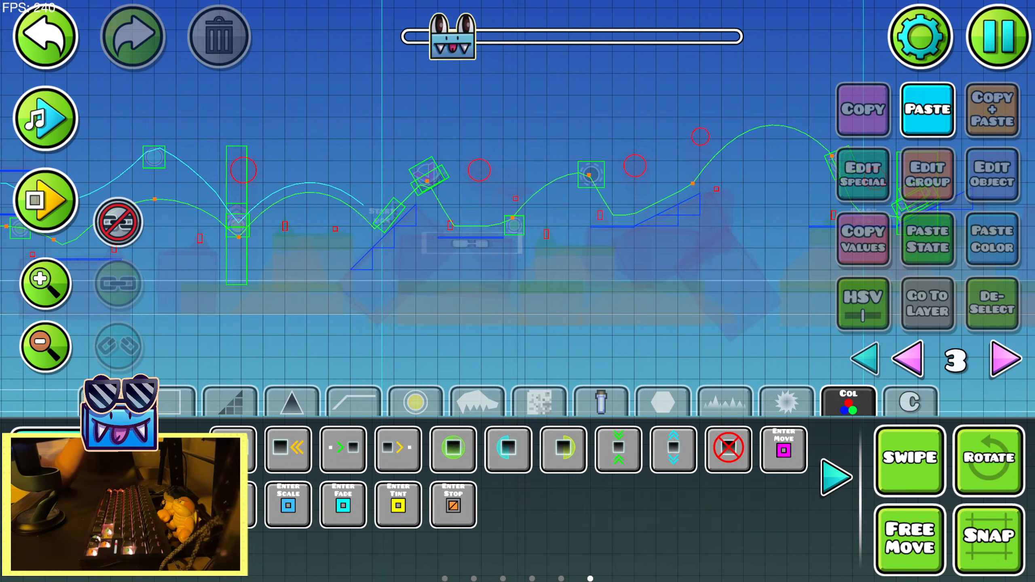
pyautogui.click(843, 485)
pyautogui.click(843, 486)
pyautogui.click(843, 486)
pyautogui.click(845, 483)
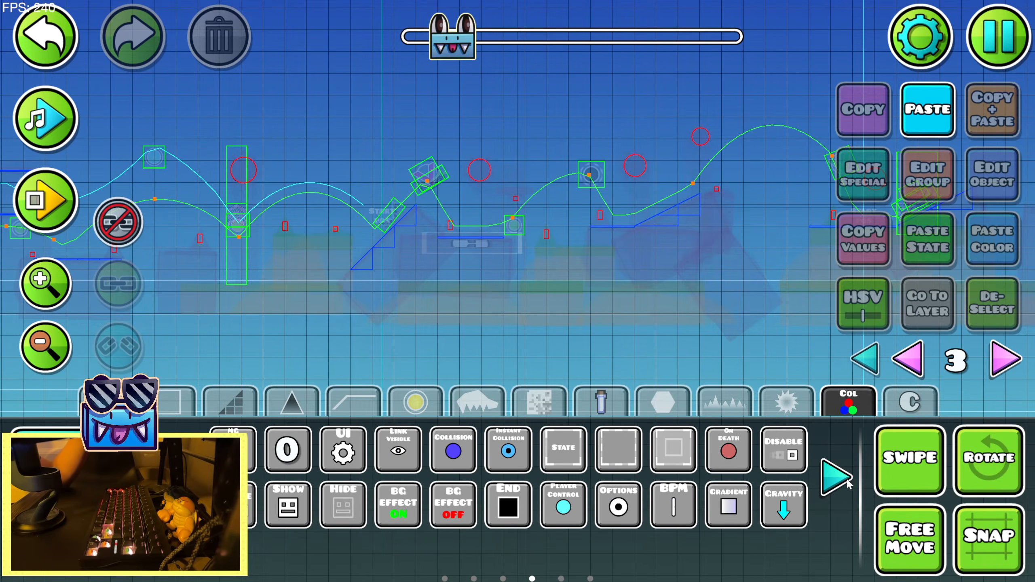
pyautogui.click(180, 478)
pyautogui.click(455, 449)
pyautogui.click(435, 344)
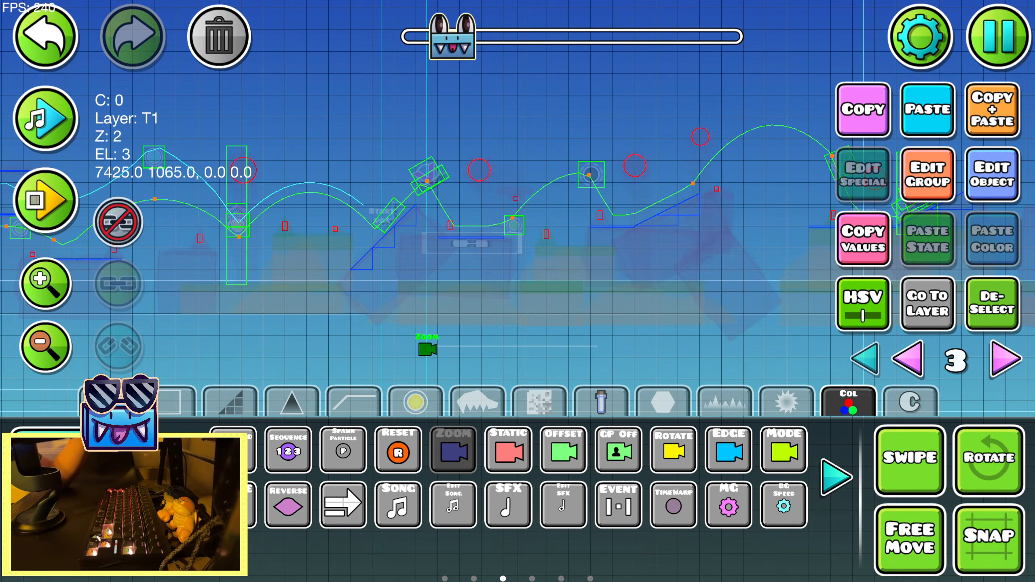
# Time the Zoom trigger against the song, switch its easing to the next option after None and lengthen its time
pyautogui.press('2')
pyautogui.moveTo(447, 338); pyautogui.dragTo(347, 319)
pyautogui.click(55, 126)
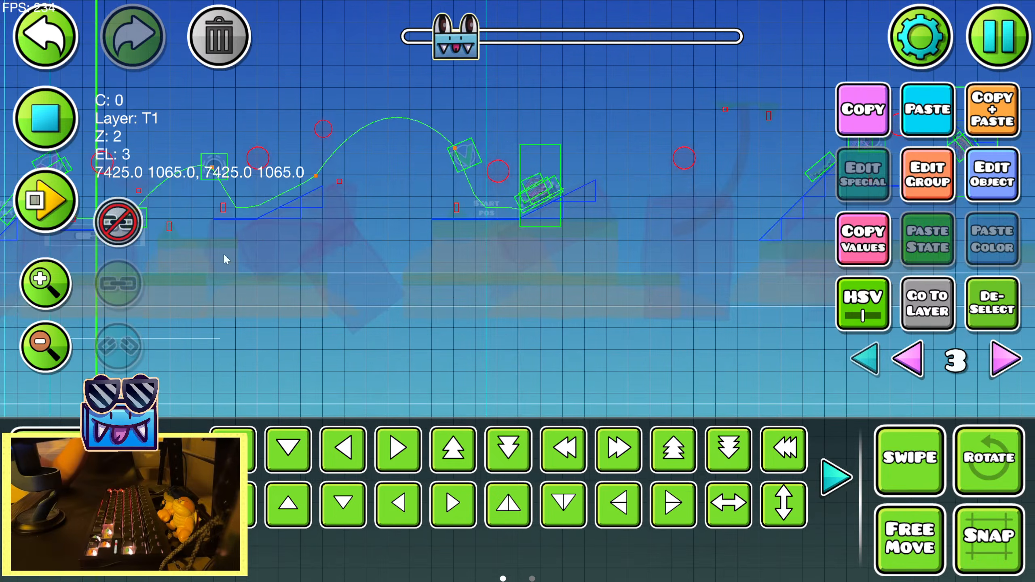
pyautogui.click(46, 119)
pyautogui.click(992, 174)
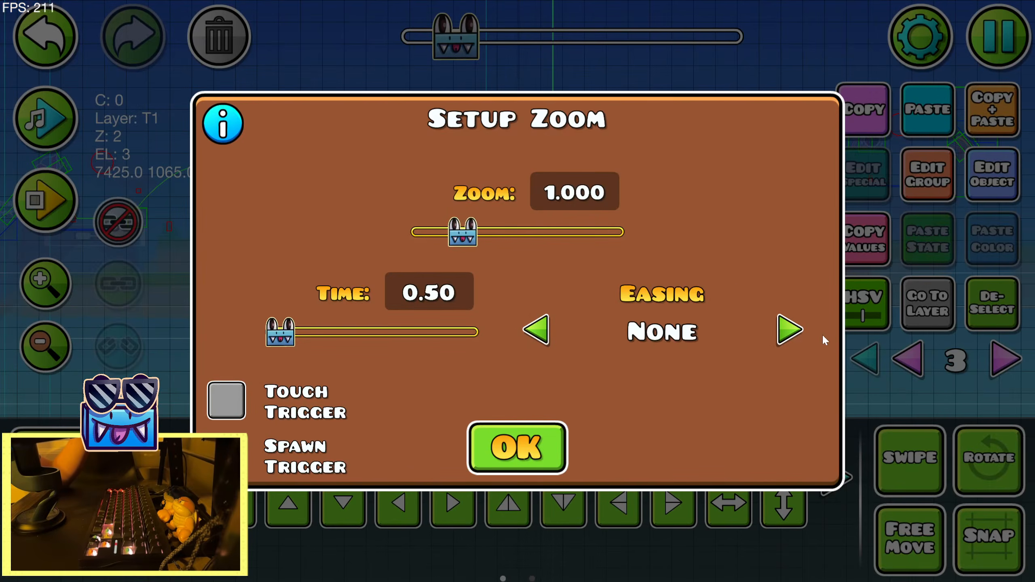
pyautogui.click(791, 331)
pyautogui.moveTo(285, 332)
pyautogui.mouseDown()
pyautogui.moveTo(302, 332)
pyautogui.moveTo(291, 332)
pyautogui.mouseUp()
pyautogui.click(520, 455)
pyautogui.click(981, 183)
pyautogui.click(517, 448)
pyautogui.click(992, 176)
pyautogui.click(497, 456)
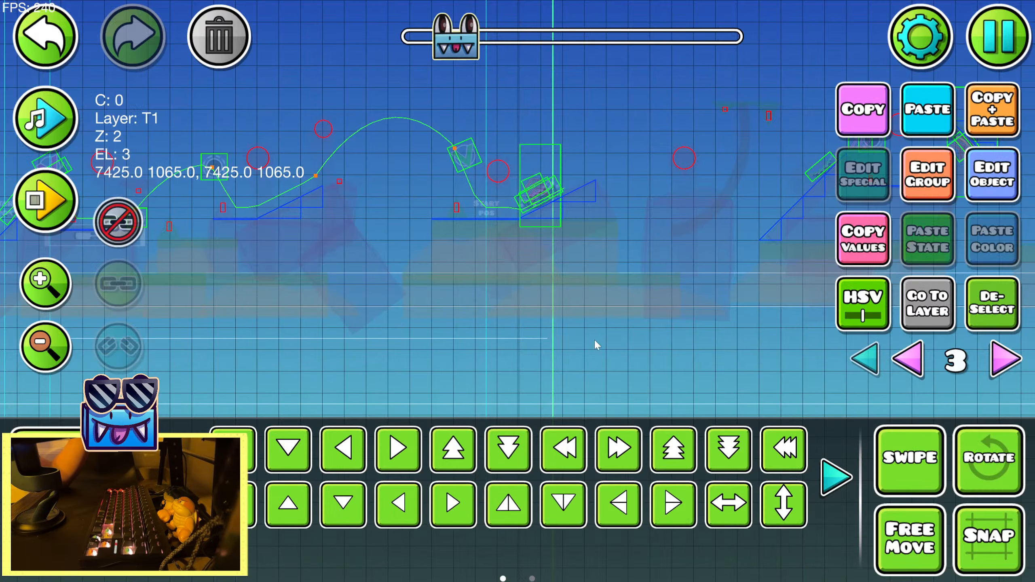
# Play back the song from the Zoom trigger to the group 24 move trigger to judge where the next zoom belongs
pyautogui.moveTo(594, 338); pyautogui.dragTo(500, 330)
pyautogui.click(60, 107)
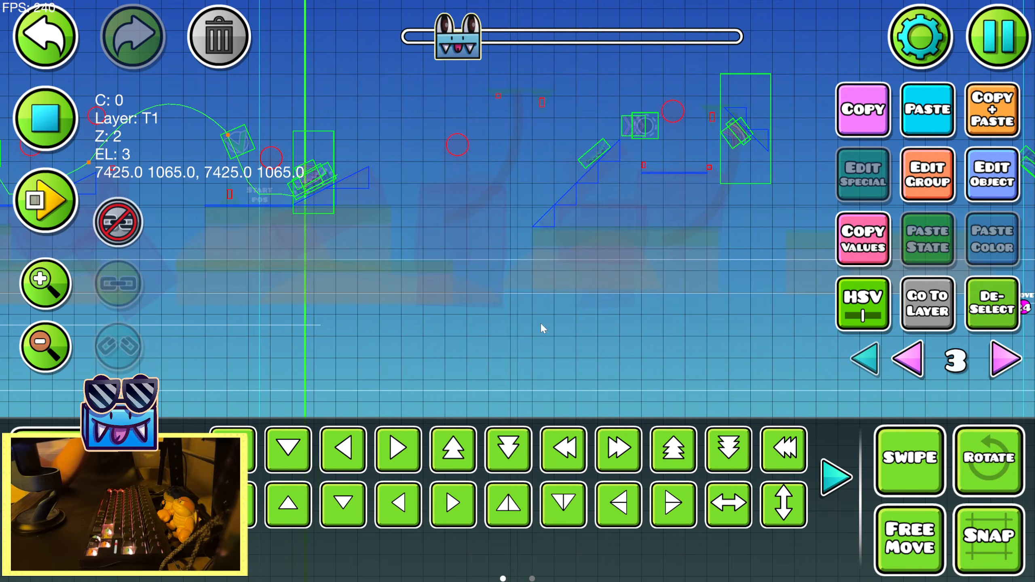
pyautogui.moveTo(551, 302); pyautogui.dragTo(369, 307)
pyautogui.click(43, 116)
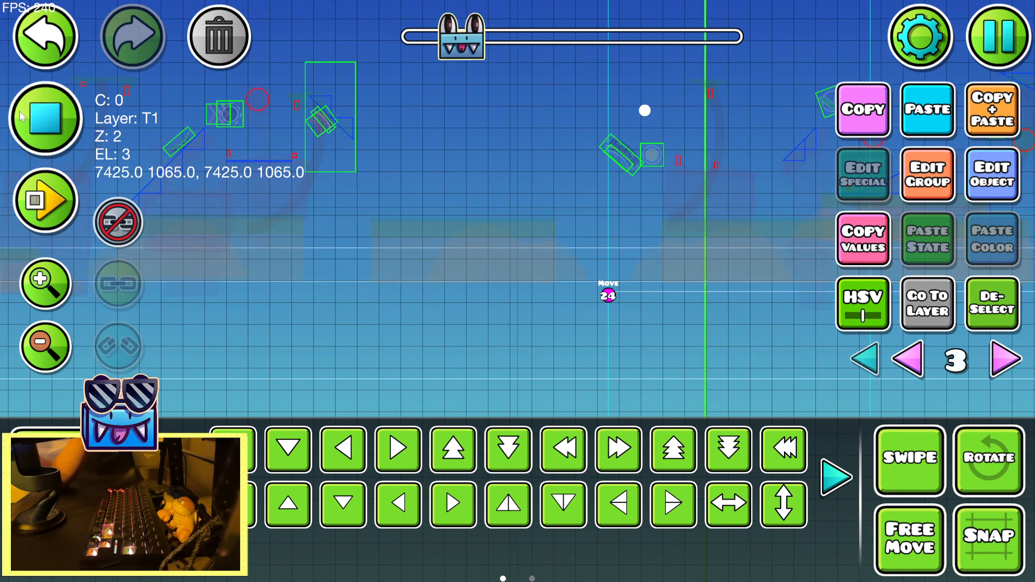
pyautogui.click(43, 116)
pyautogui.click(43, 116)
pyautogui.moveTo(163, 184); pyautogui.dragTo(431, 203)
# Place a second Zoom trigger at x 8085, below the ground under the tall portal on the slope
pyautogui.press('1')
pyautogui.moveTo(241, 360); pyautogui.dragTo(415, 341)
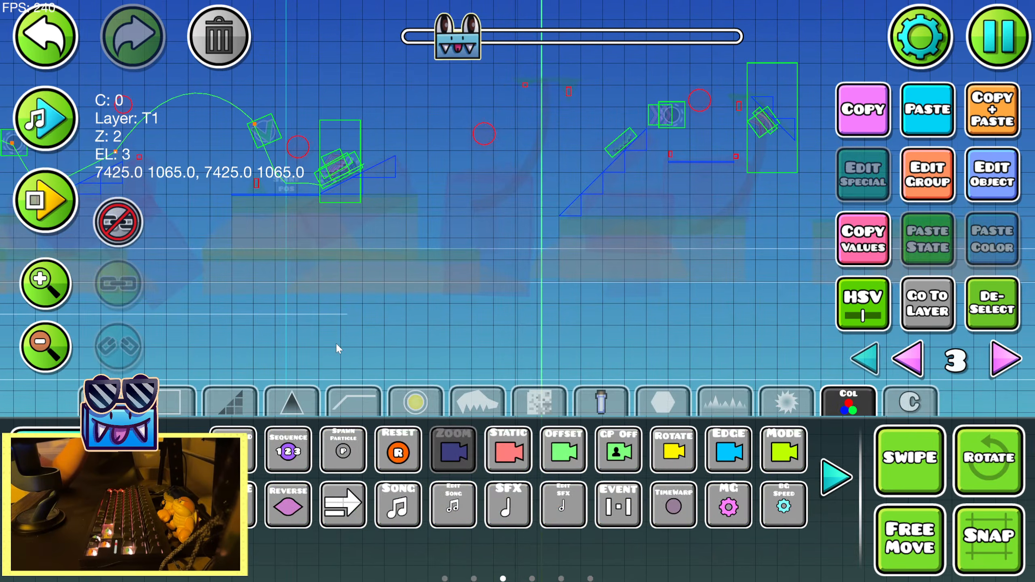
pyautogui.click(335, 345)
pyautogui.press('3')
pyautogui.press('d')
# Time the second Zoom trigger against the song, setting a 1.75 time, Ease In Out easing and a slightly higher zoom
pyautogui.click(31, 116)
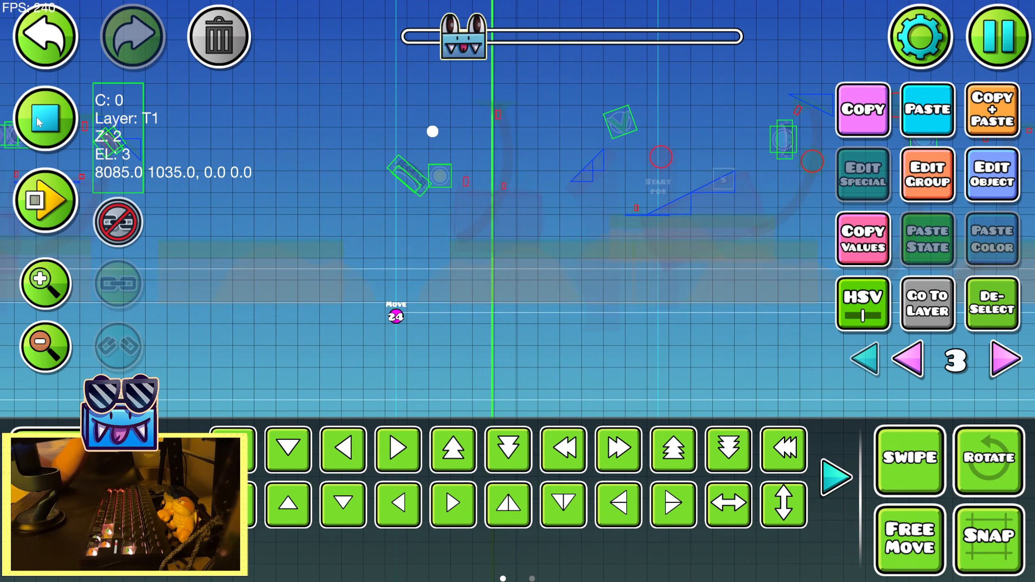
pyautogui.click(36, 118)
pyautogui.click(36, 118)
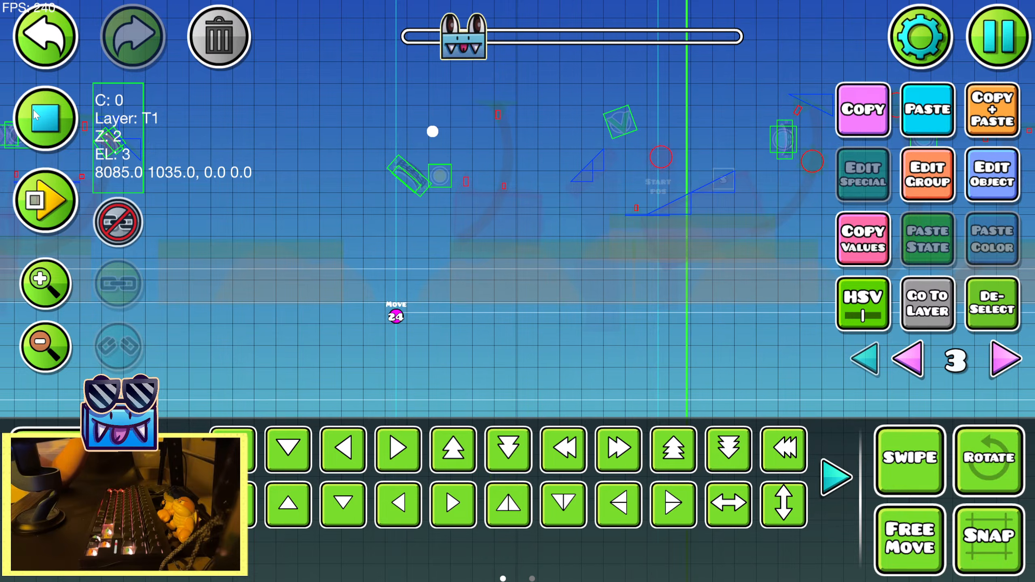
pyautogui.click(36, 115)
pyautogui.click(36, 115)
pyautogui.click(34, 114)
pyautogui.click(978, 200)
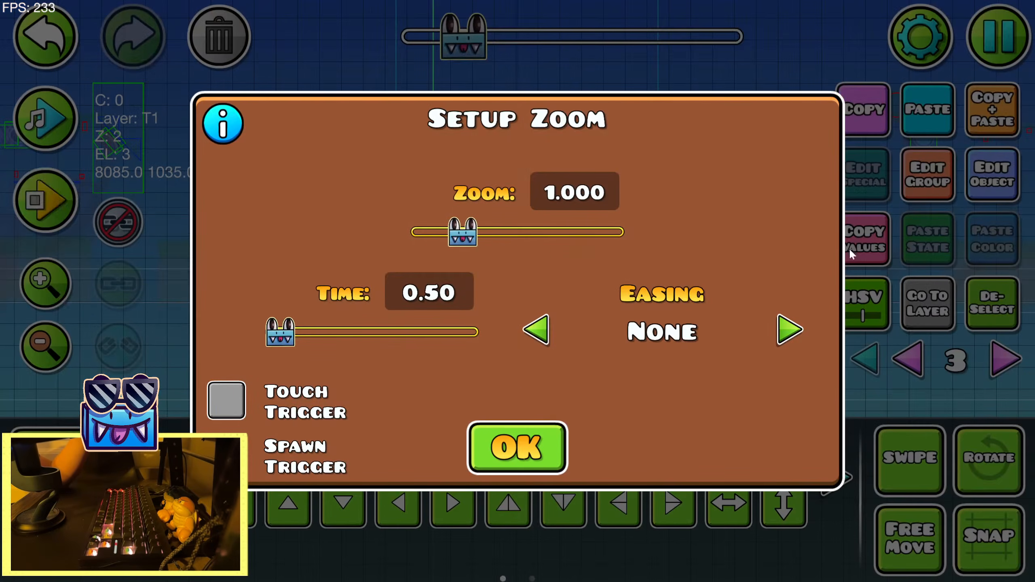
pyautogui.moveTo(290, 338); pyautogui.dragTo(313, 338)
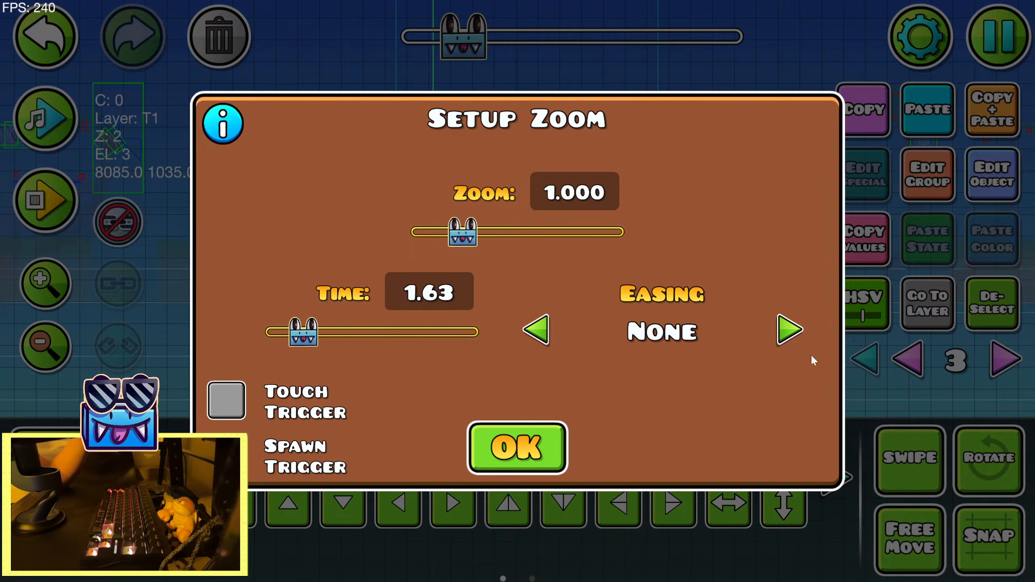
pyautogui.click(790, 331)
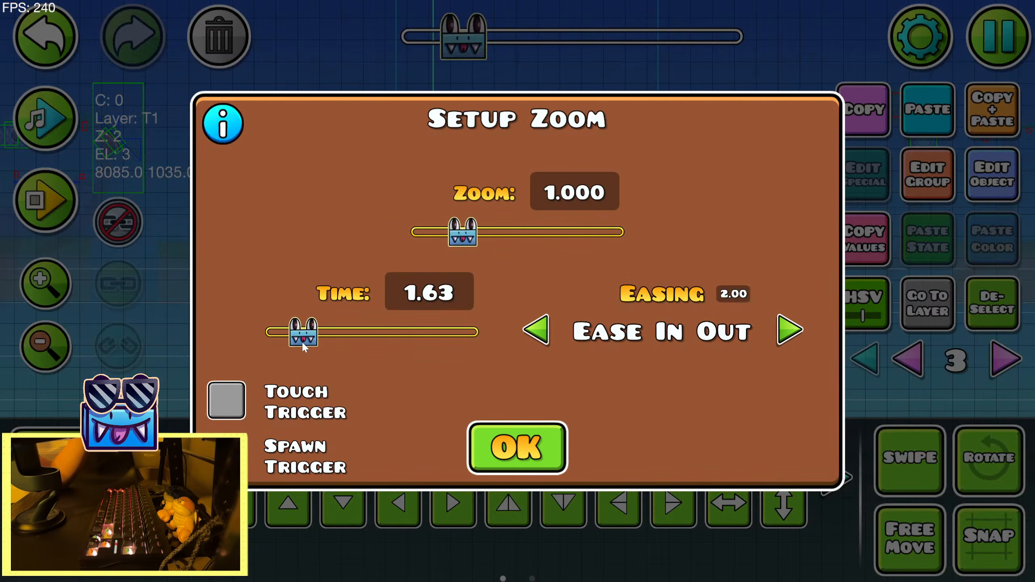
pyautogui.moveTo(303, 346); pyautogui.dragTo(306, 339)
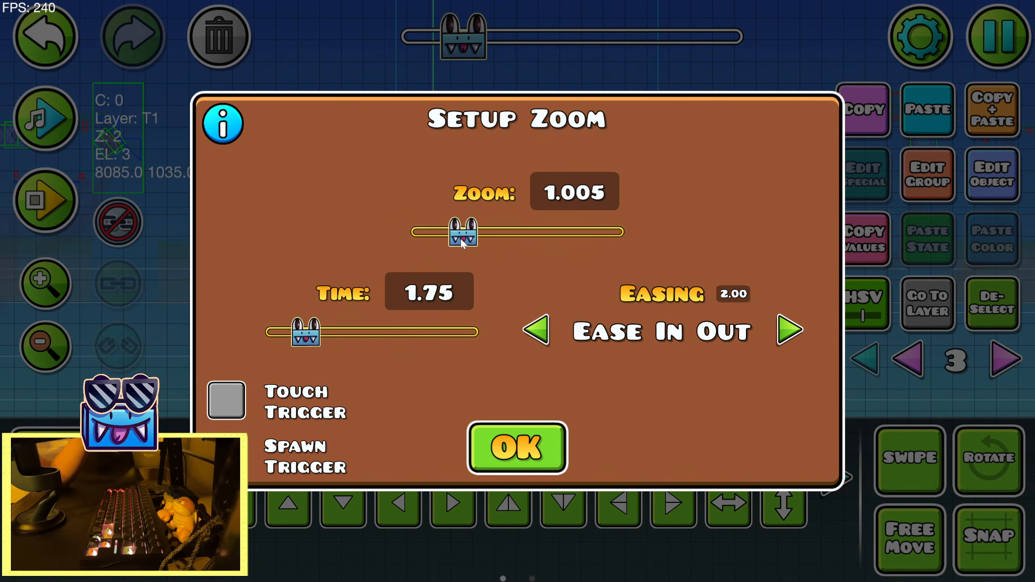
pyautogui.moveTo(461, 237); pyautogui.dragTo(471, 237)
pyautogui.click(518, 469)
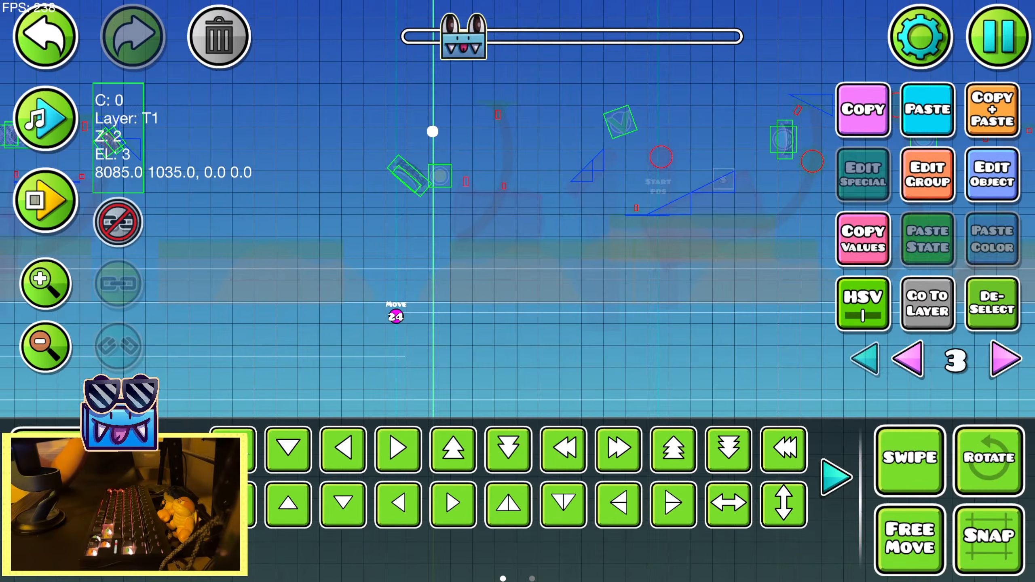
# Place a third Zoom trigger at x 9075, y 1035, just below the group 24 move trigger
pyautogui.press('1')
pyautogui.press('2')
pyautogui.press('d')
pyautogui.press('a')
pyautogui.moveTo(495, 326); pyautogui.dragTo(347, 326)
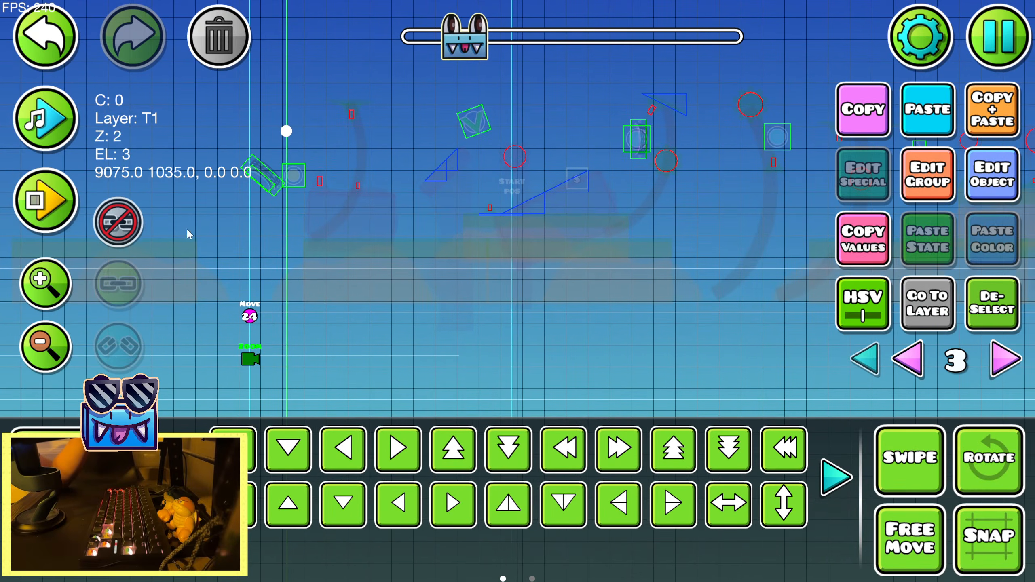
# Play back the song around the third and second Zoom triggers to judge how the zooms fit it
pyautogui.click(55, 132)
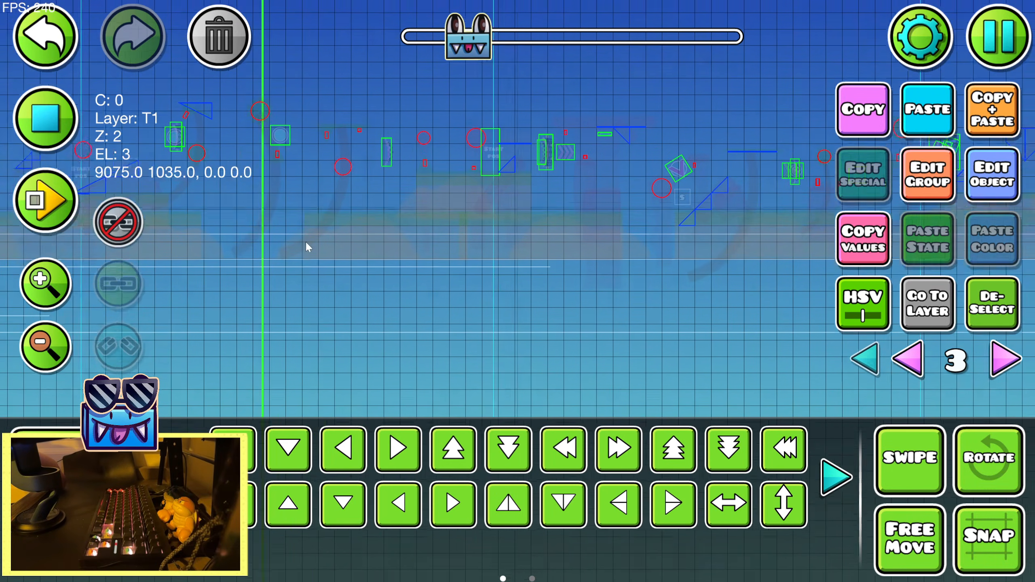
pyautogui.click(45, 122)
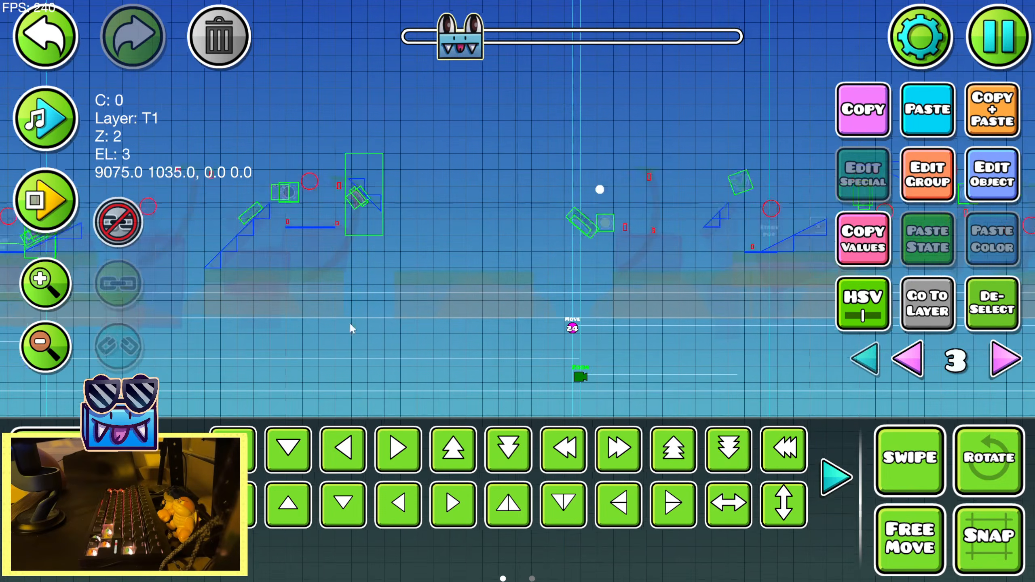
pyautogui.moveTo(330, 316); pyautogui.dragTo(603, 285)
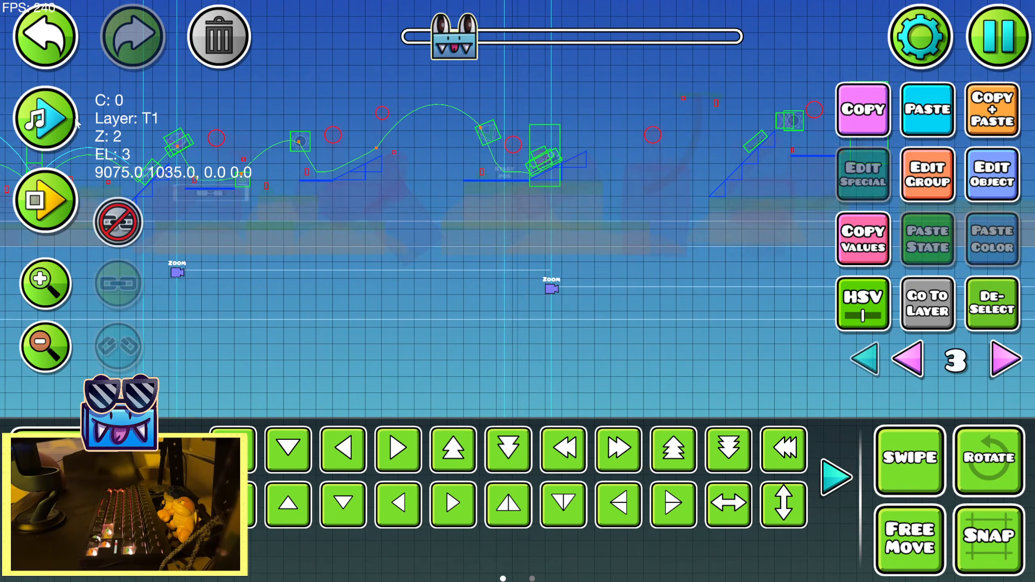
pyautogui.click(45, 119)
pyautogui.moveTo(489, 197); pyautogui.dragTo(513, 213)
pyautogui.click(46, 118)
# Set the second Zoom trigger's zoom to 0.881, keeping its time at 1.75 with Ease In Out easing
pyautogui.click(945, 193)
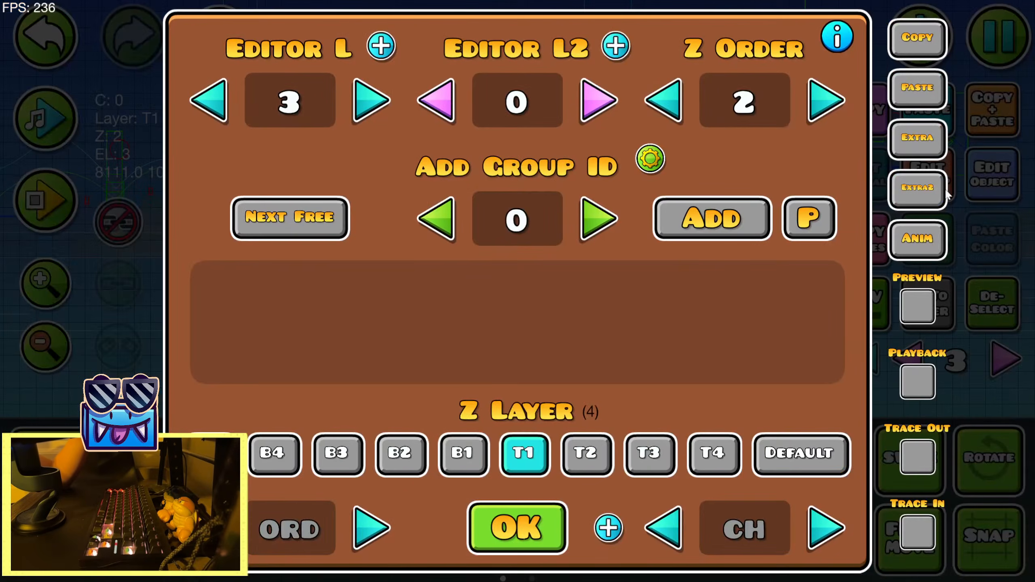
pyautogui.click(531, 510)
pyautogui.click(978, 188)
pyautogui.moveTo(469, 231); pyautogui.dragTo(451, 234)
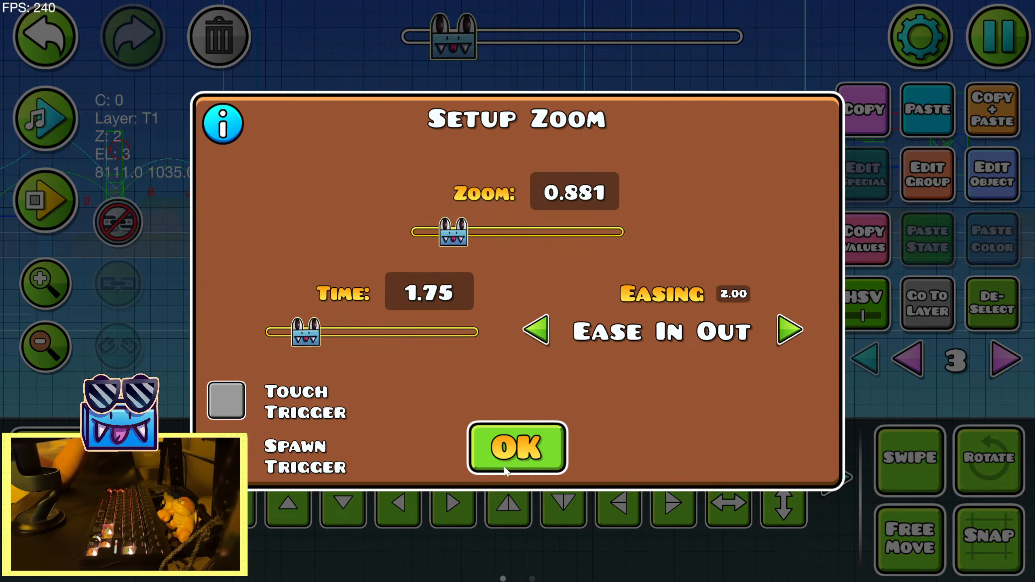
pyautogui.click(507, 472)
# Play back the song past the third Zoom trigger and check its time line against the beat
pyautogui.click(48, 108)
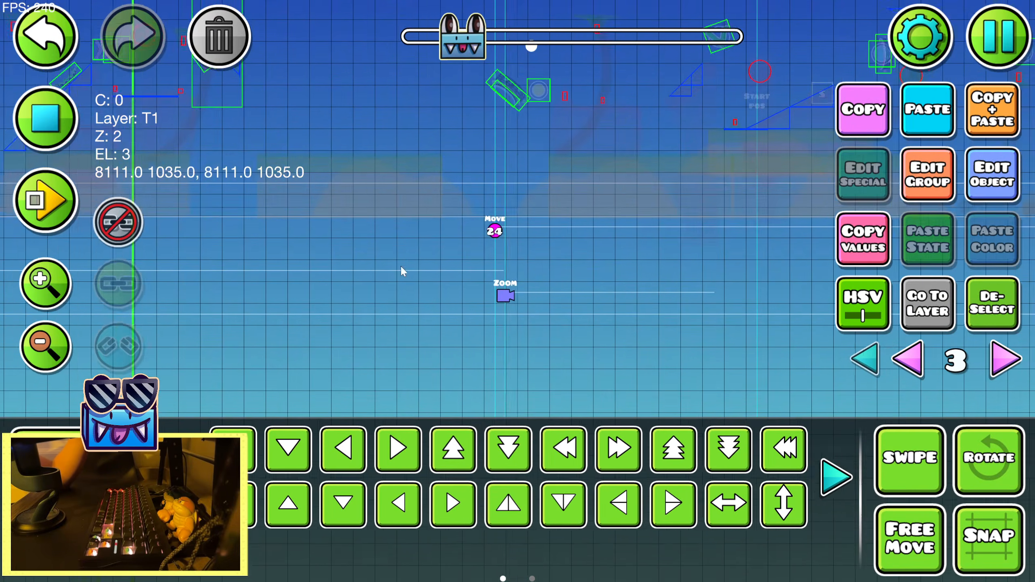
pyautogui.click(61, 128)
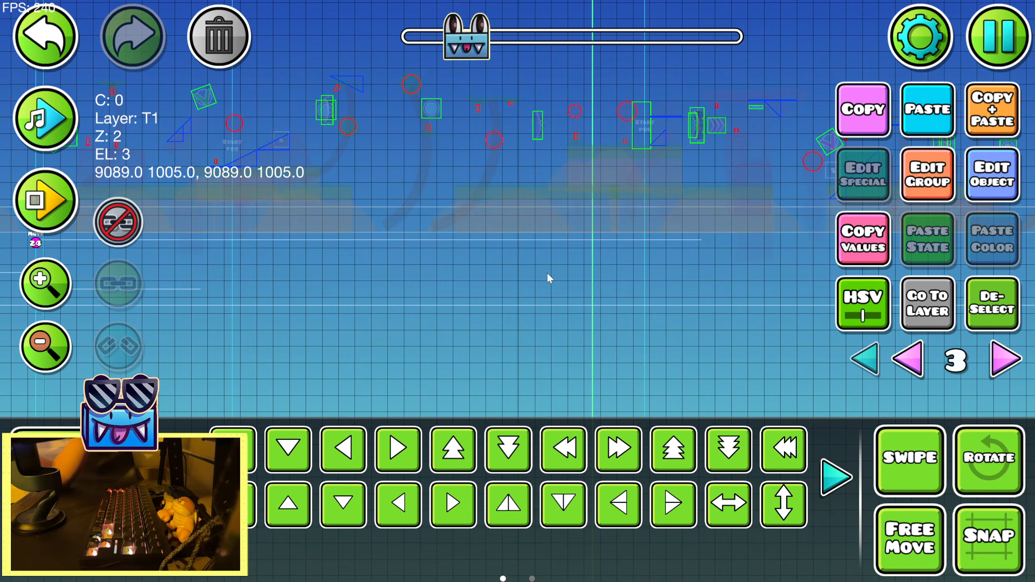
pyautogui.click(66, 130)
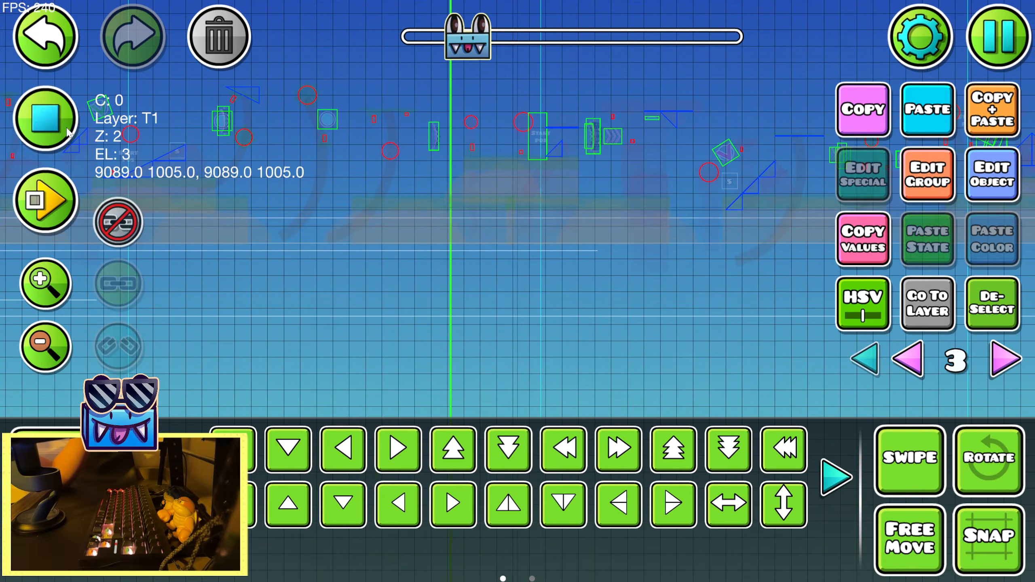
pyautogui.click(68, 129)
pyautogui.click(974, 168)
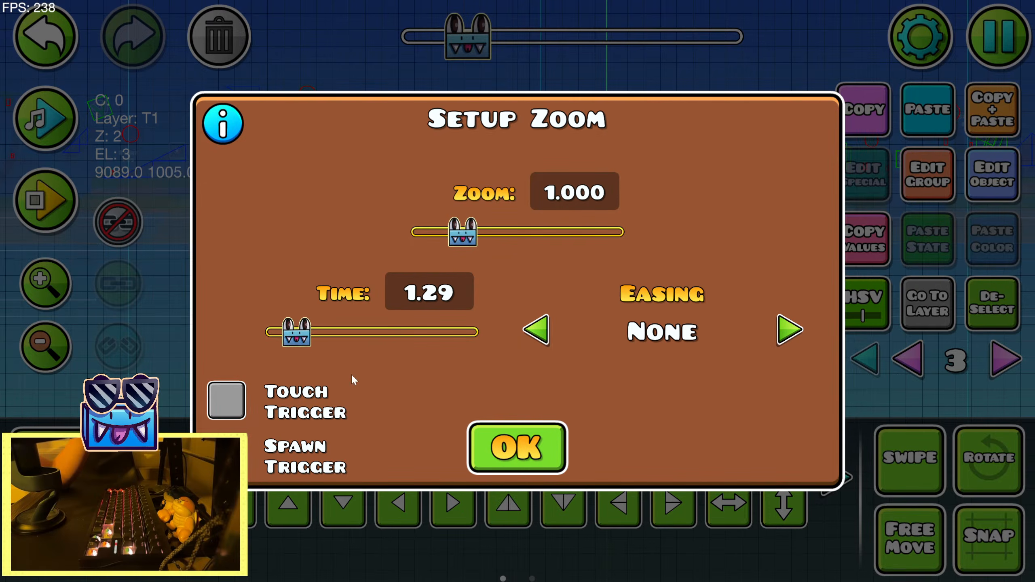
pyautogui.click(503, 445)
pyautogui.moveTo(593, 327); pyautogui.dragTo(454, 322)
pyautogui.moveTo(636, 380); pyautogui.dragTo(458, 335)
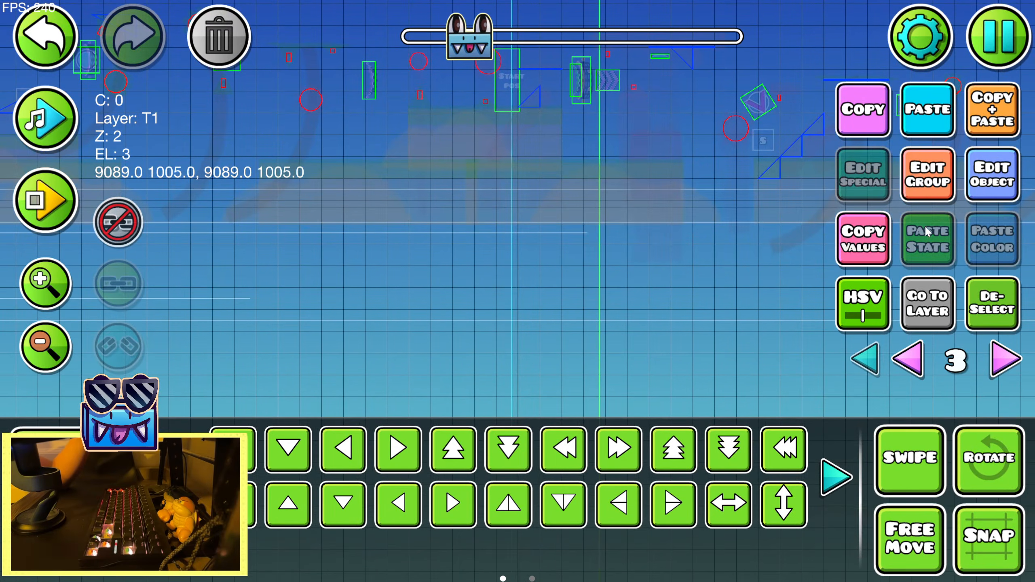
# Lengthen the third Zoom trigger's time to 2.13
pyautogui.click(969, 178)
pyautogui.moveTo(295, 332)
pyautogui.mouseDown()
pyautogui.moveTo(308, 331)
pyautogui.moveTo(301, 344)
pyautogui.mouseUp()
pyautogui.click(514, 445)
pyautogui.click(1000, 190)
pyautogui.click(517, 448)
pyautogui.click(998, 191)
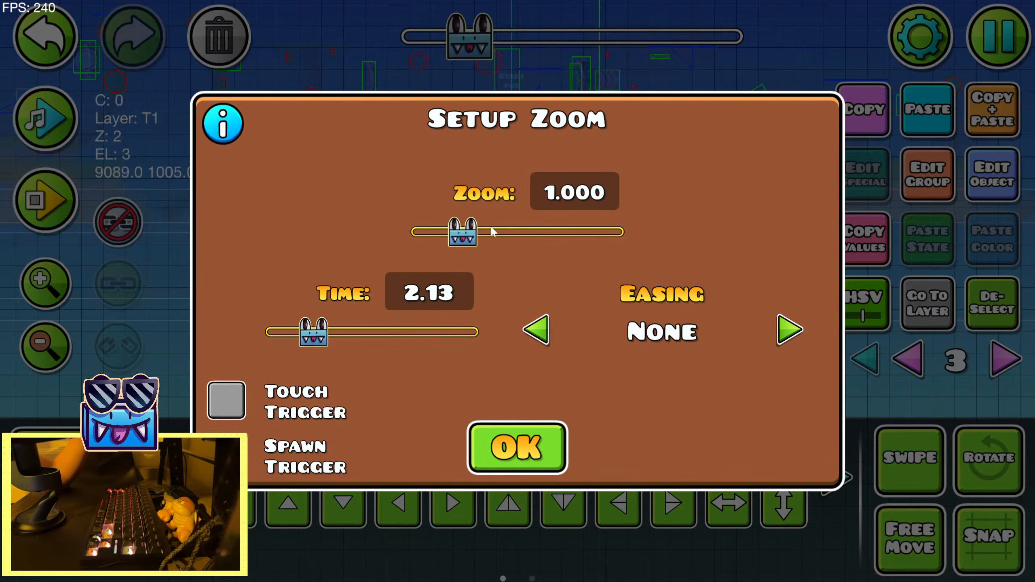
# Set the third Zoom trigger's zoom to 1.191 and deselect the trigger
pyautogui.moveTo(465, 233); pyautogui.dragTo(490, 231)
pyautogui.click(517, 447)
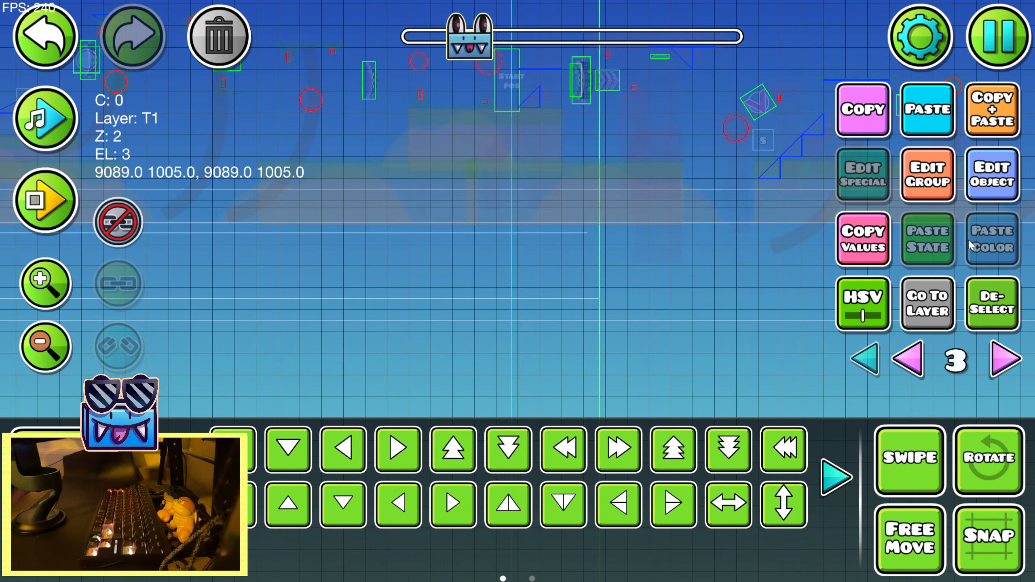
pyautogui.click(990, 195)
pyautogui.moveTo(474, 244); pyautogui.dragTo(478, 244)
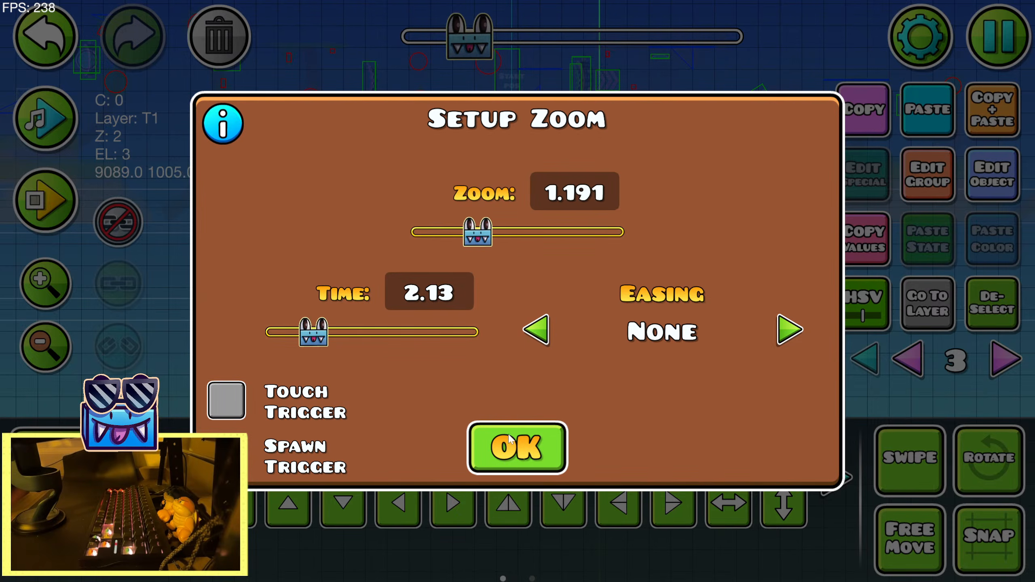
pyautogui.click(520, 451)
pyautogui.click(982, 304)
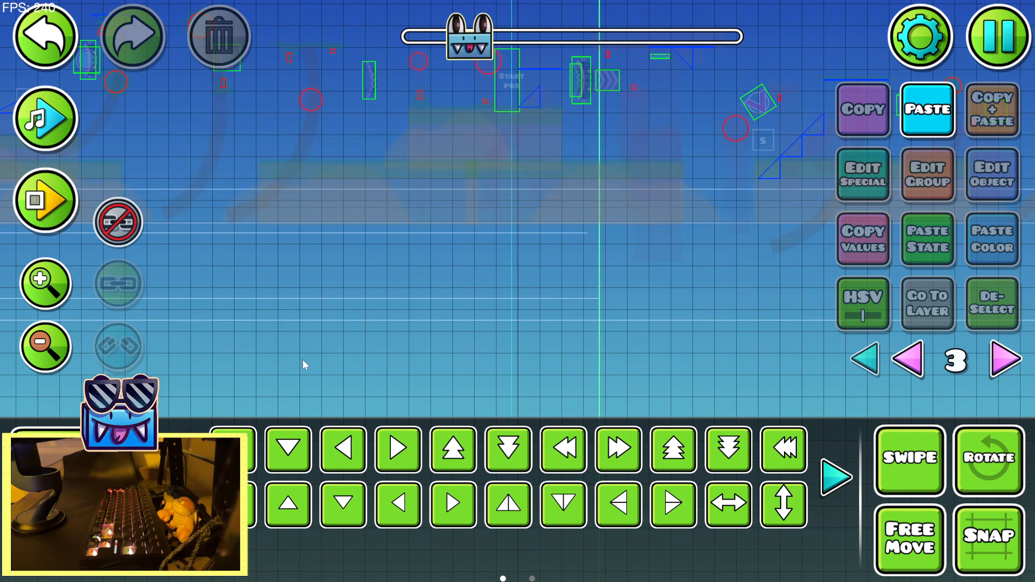
# Play back the song from the first Zoom trigger to the second to find where a camera shake belongs
pyautogui.click(60, 345)
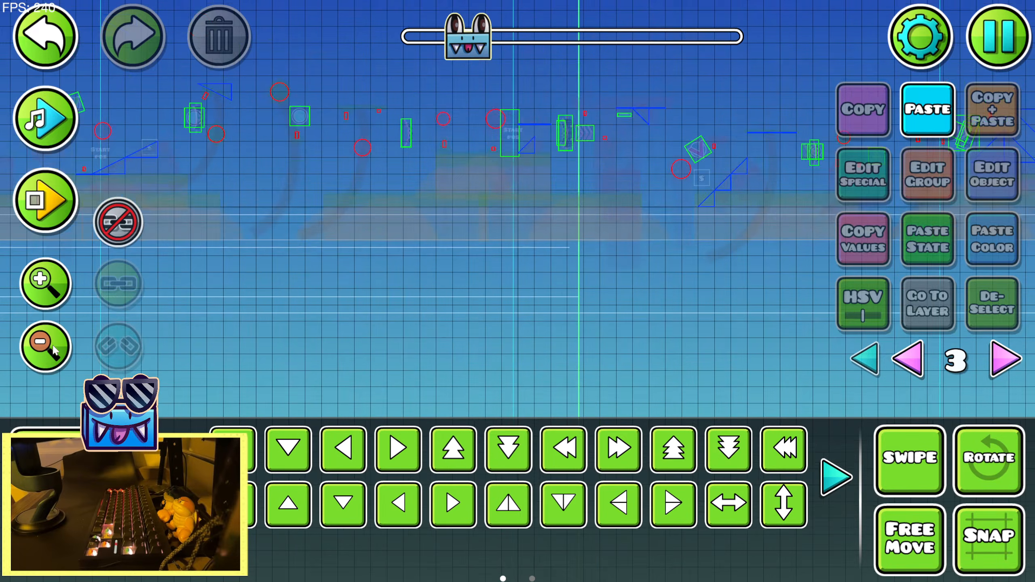
pyautogui.click(59, 345)
pyautogui.moveTo(257, 245); pyautogui.dragTo(503, 259)
pyautogui.click(50, 285)
pyautogui.moveTo(341, 282); pyautogui.dragTo(613, 240)
pyautogui.hotkey('ctrl', 'Return')
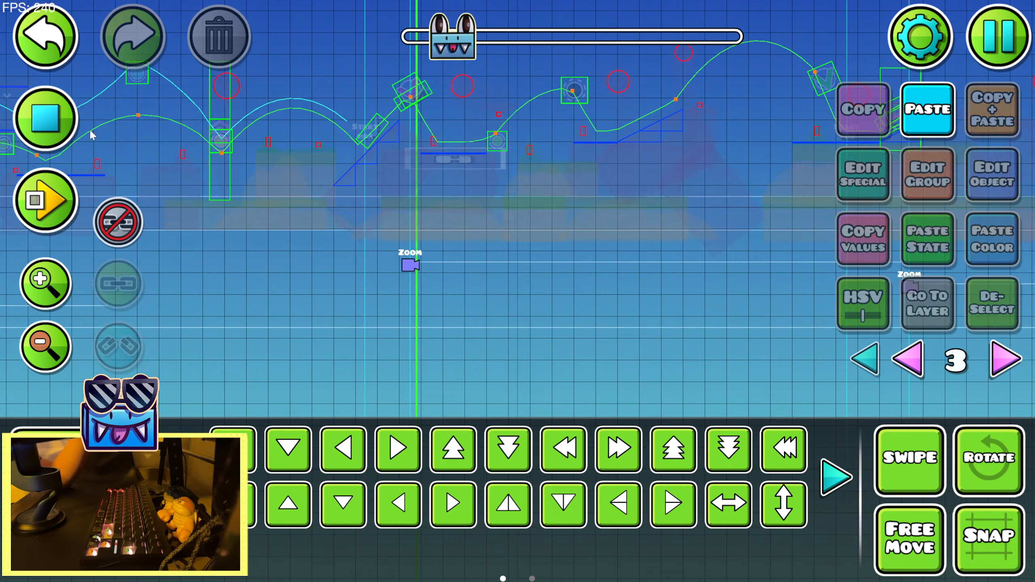
pyautogui.hotkey('ctrl', 'Return')
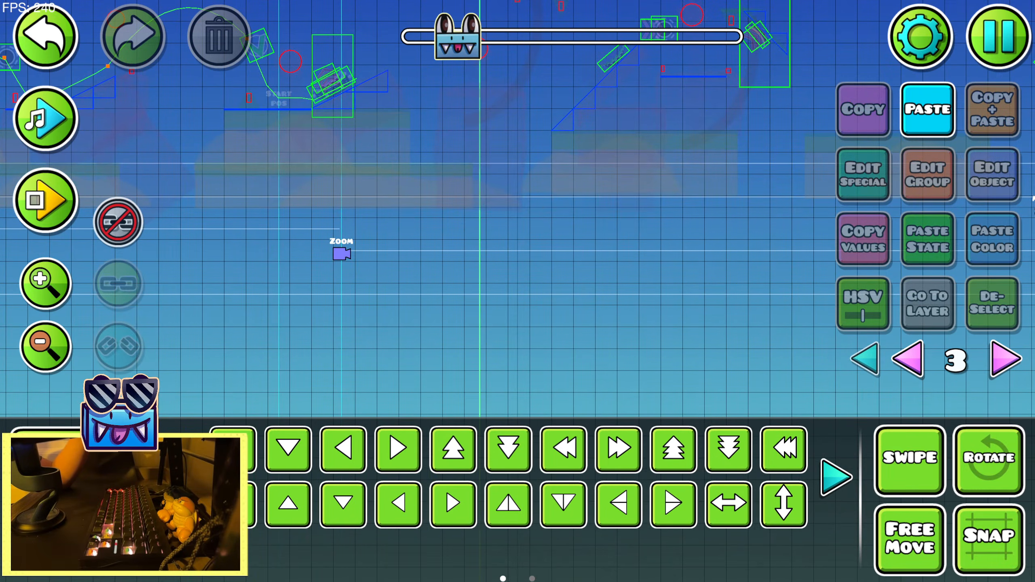
# Place a Shake trigger on the song beat above the second Zoom trigger and shift it to x 8101, y 1095
pyautogui.press('1')
pyautogui.click(842, 478)
pyautogui.click(843, 478)
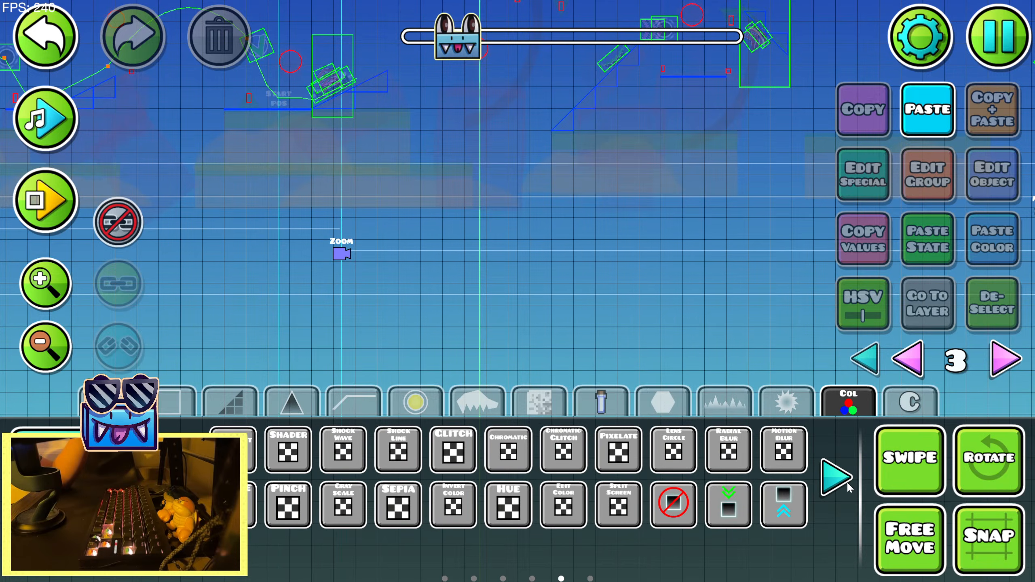
pyautogui.click(182, 478)
pyautogui.click(182, 477)
pyautogui.click(182, 477)
pyautogui.click(182, 478)
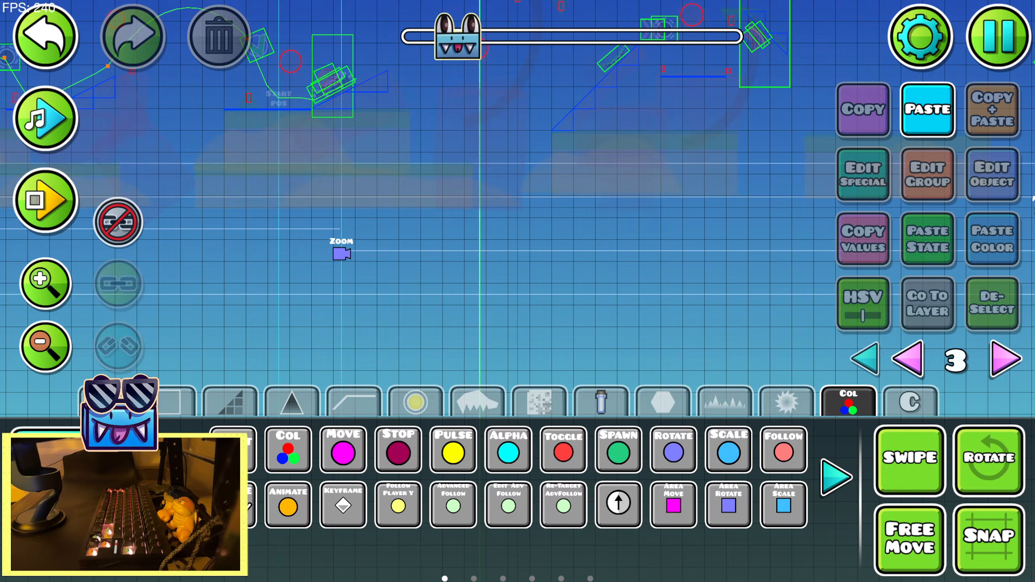
pyautogui.click(46, 117)
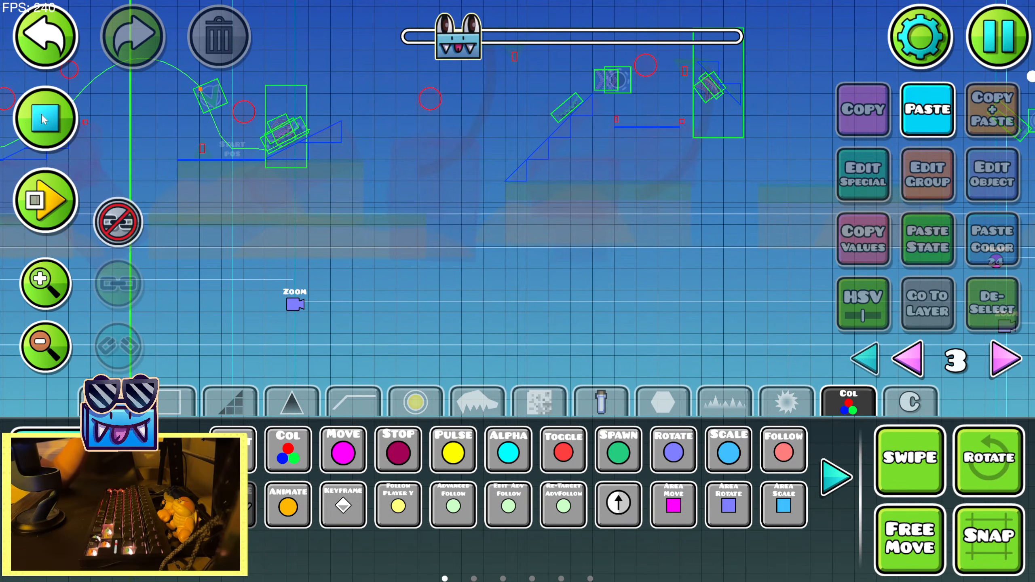
pyautogui.click(48, 115)
pyautogui.click(47, 114)
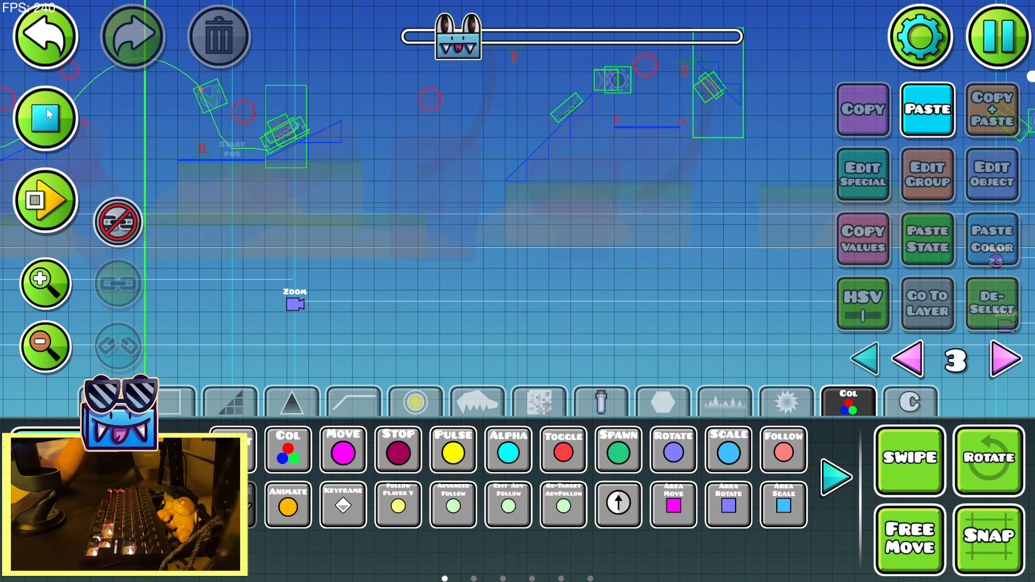
pyautogui.click(47, 114)
pyautogui.click(298, 282)
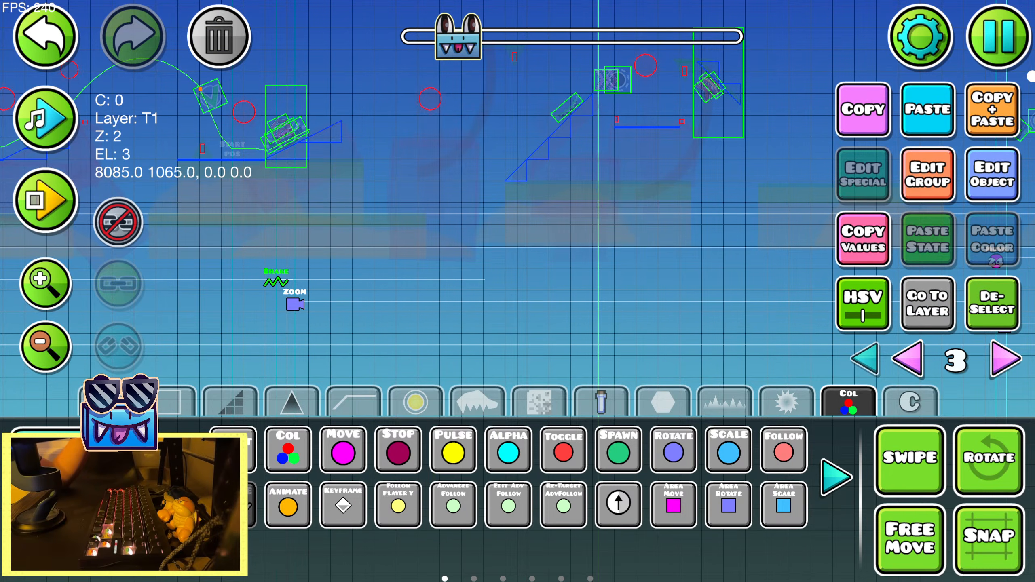
pyautogui.press('2')
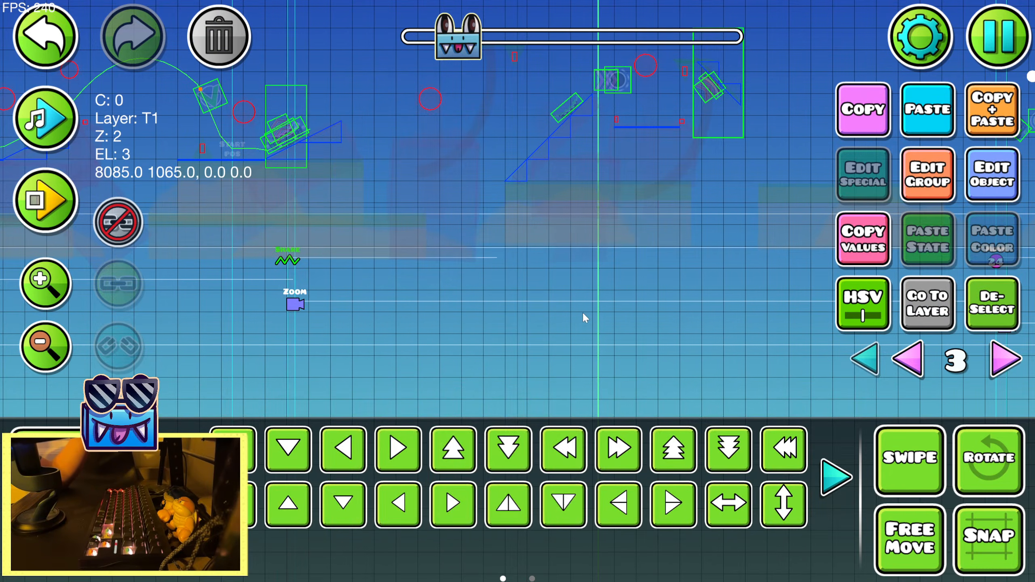
pyautogui.moveTo(582, 313); pyautogui.dragTo(471, 320)
# Set the Shake trigger's duration to 1.24
pyautogui.click(67, 133)
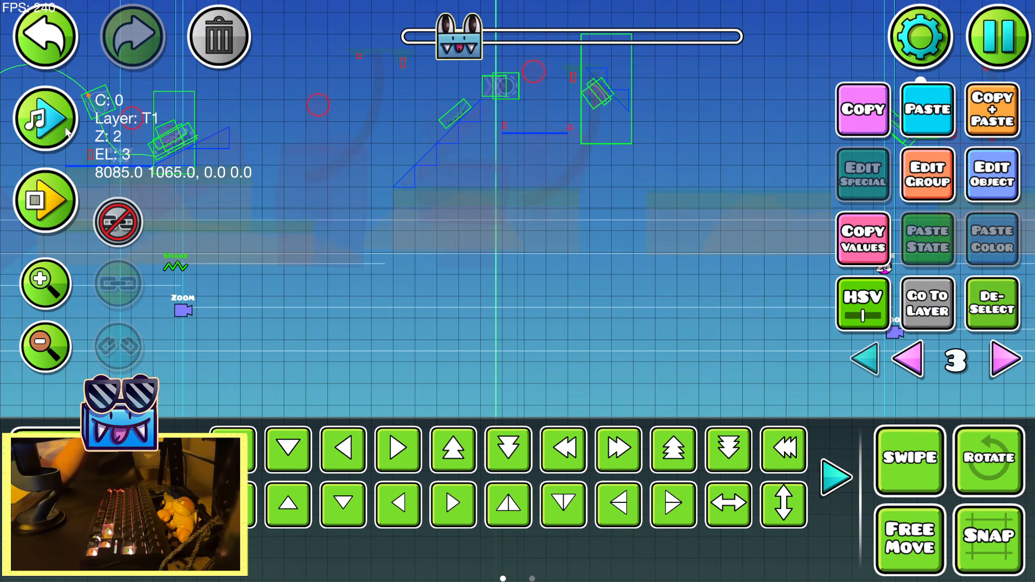
pyautogui.click(953, 182)
pyautogui.click(518, 527)
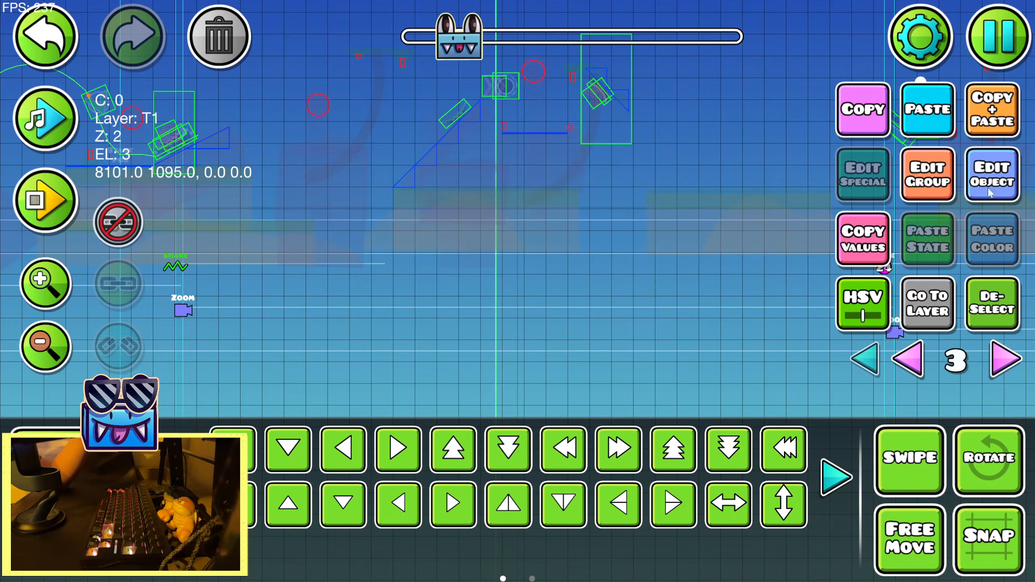
pyautogui.click(992, 175)
pyautogui.moveTo(456, 404); pyautogui.dragTo(549, 404)
pyautogui.click(520, 524)
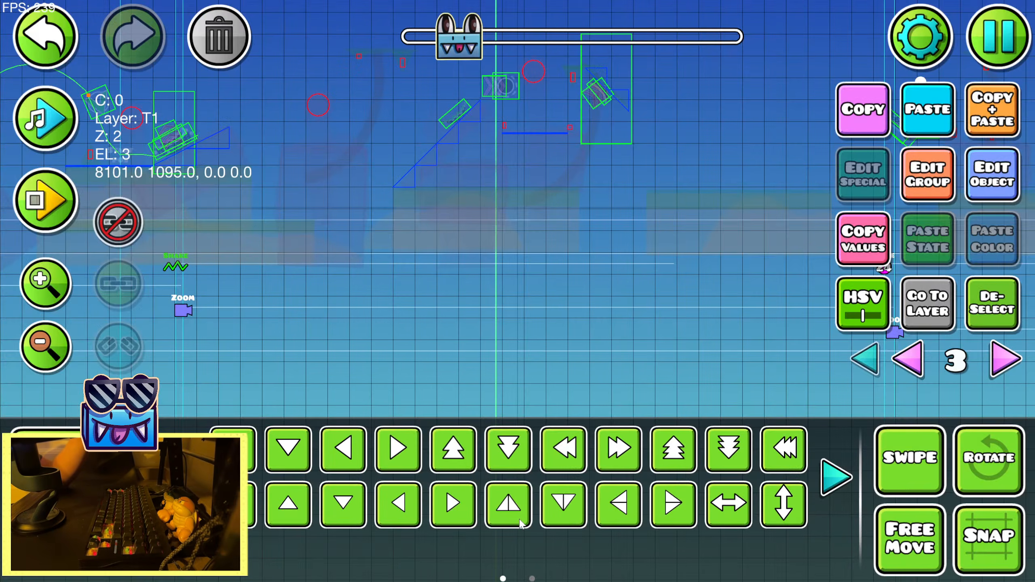
# Shorten the Shake trigger's duration to 0.78 and check its length against the song
pyautogui.click(993, 175)
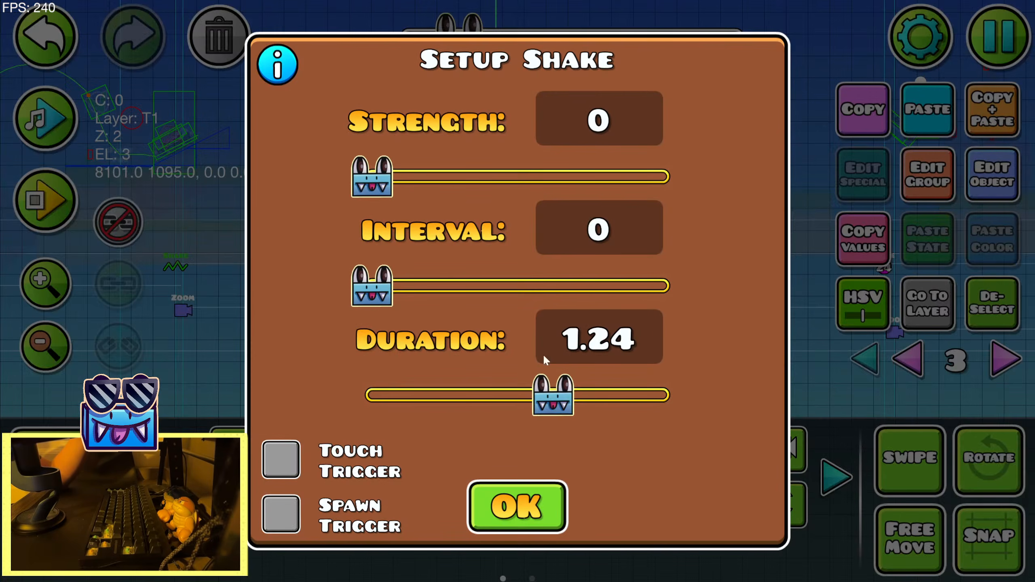
pyautogui.moveTo(554, 396); pyautogui.dragTo(490, 400)
pyautogui.click(520, 504)
pyautogui.click(989, 179)
pyautogui.click(506, 508)
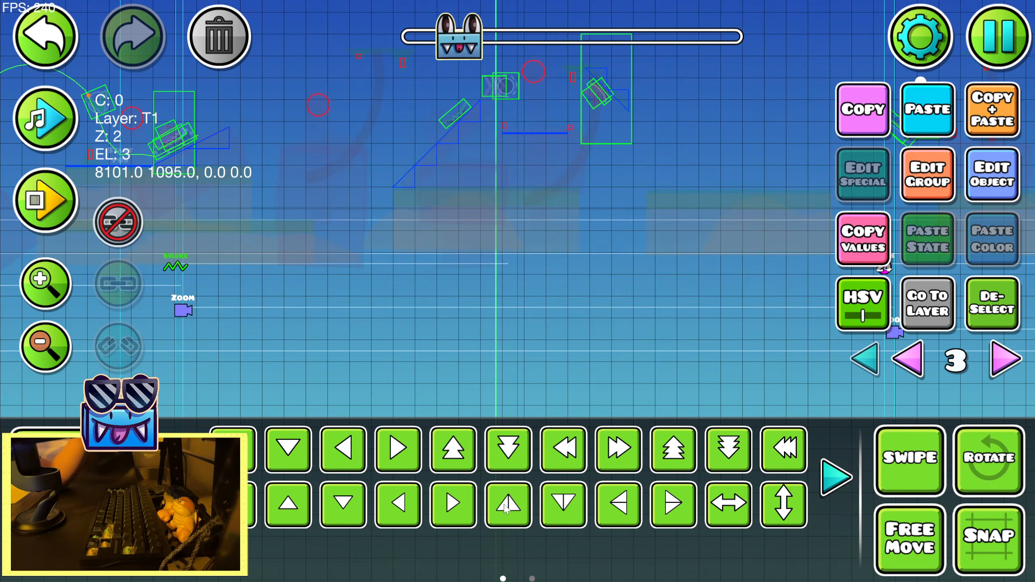
pyautogui.click(994, 176)
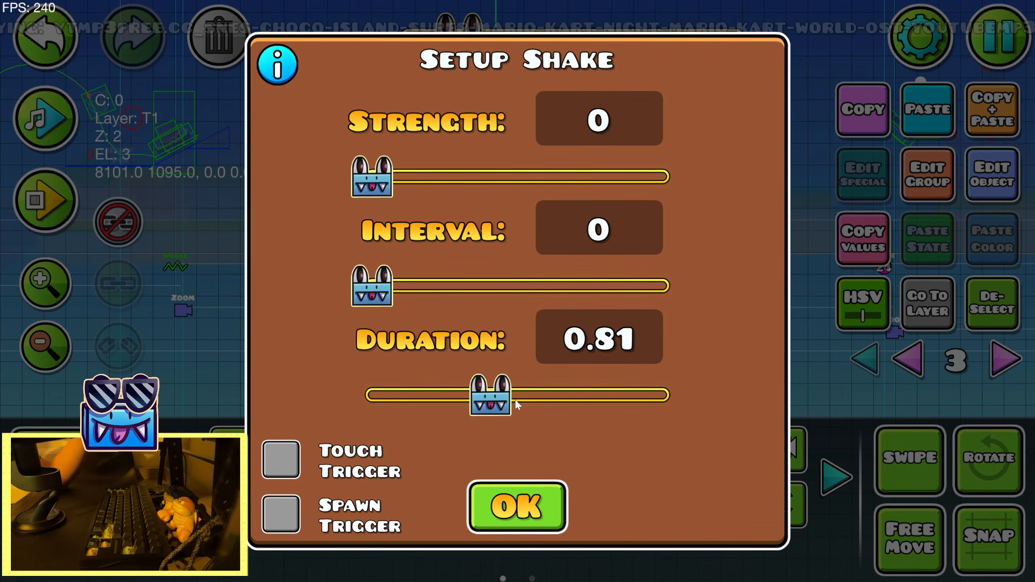
pyautogui.moveTo(509, 401); pyautogui.dragTo(504, 402)
pyautogui.click(537, 494)
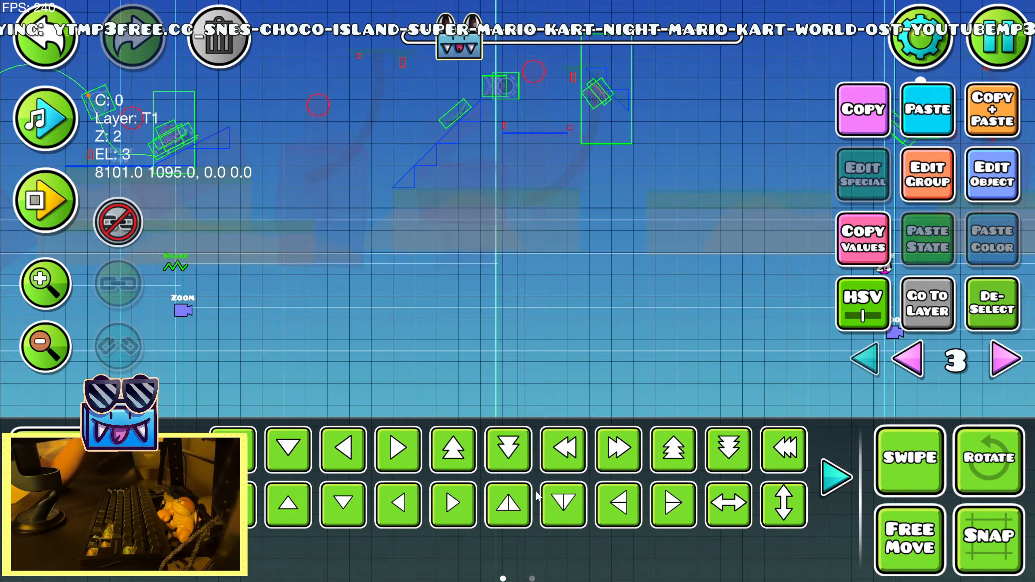
pyautogui.click(43, 115)
# Give the Shake trigger an interval of 0.02 and a strength slightly above 0.83
pyautogui.click(983, 181)
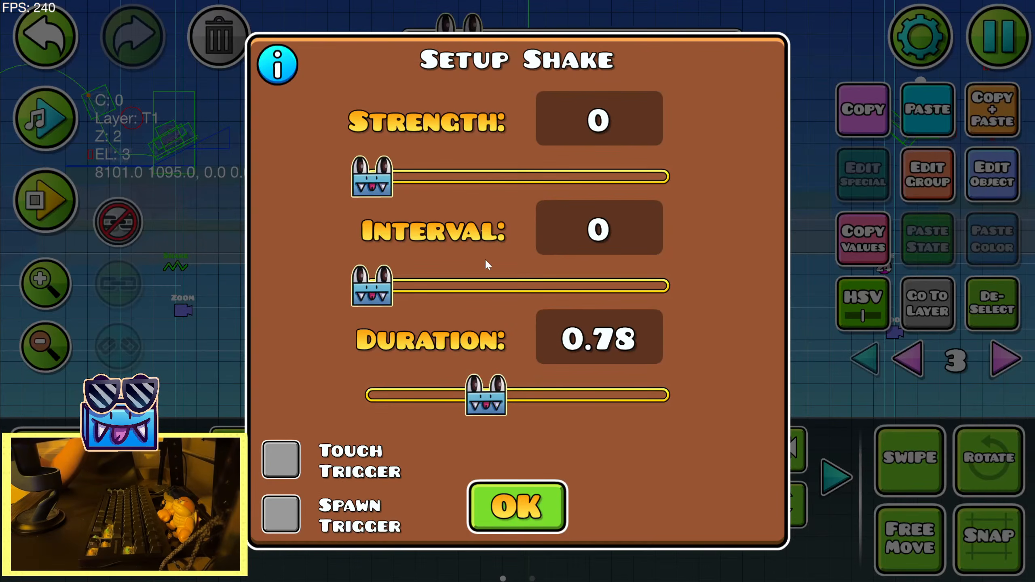
pyautogui.moveTo(381, 178); pyautogui.dragTo(420, 178)
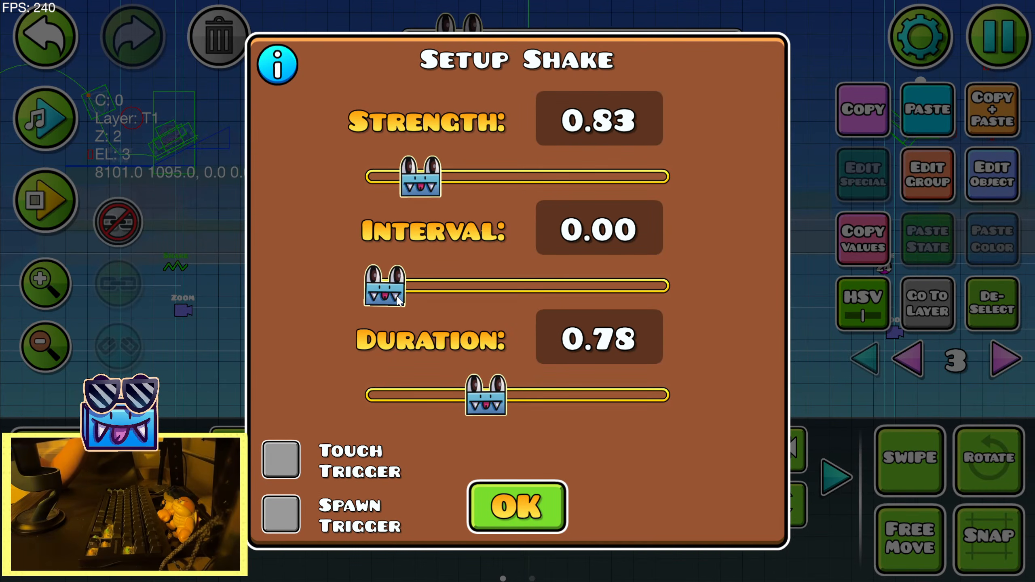
pyautogui.moveTo(398, 301); pyautogui.dragTo(429, 296)
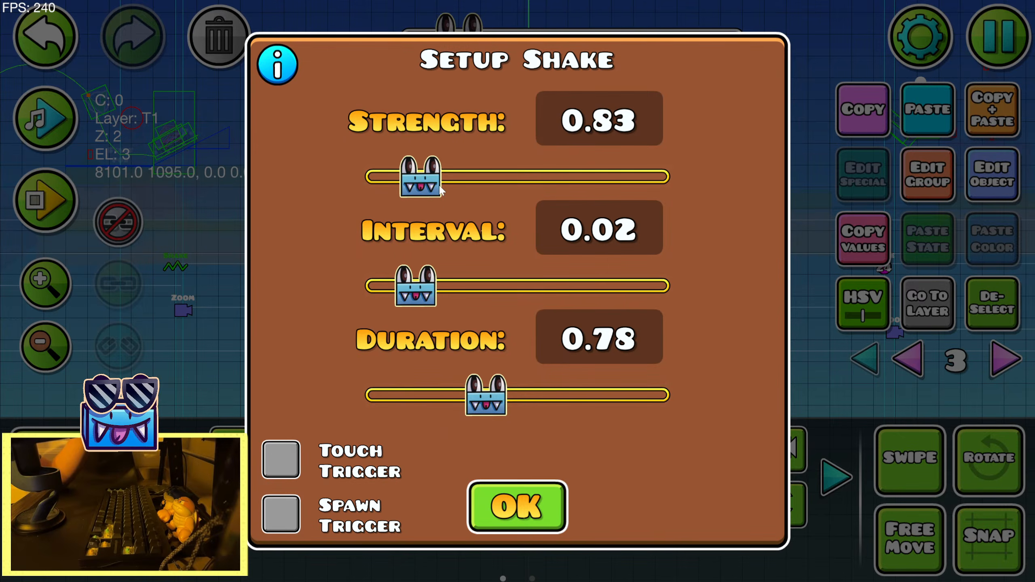
pyautogui.moveTo(420, 177); pyautogui.dragTo(437, 177)
pyautogui.click(499, 488)
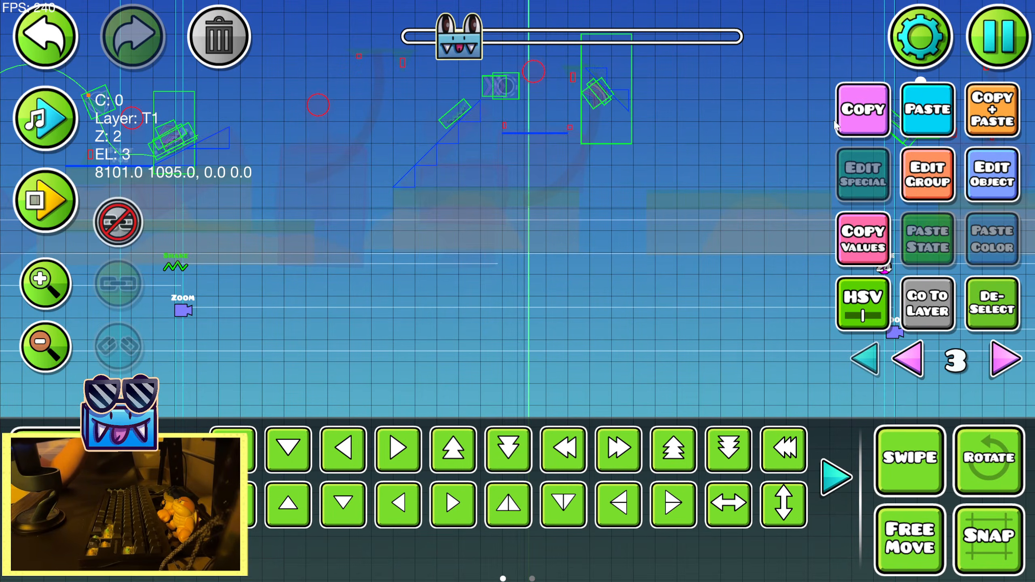
# Paste a copy of the Shake trigger farther along the level and play the song to locate its beat
pyautogui.moveTo(834, 121); pyautogui.dragTo(616, 127)
pyautogui.hotkey('ctrl', 'v')
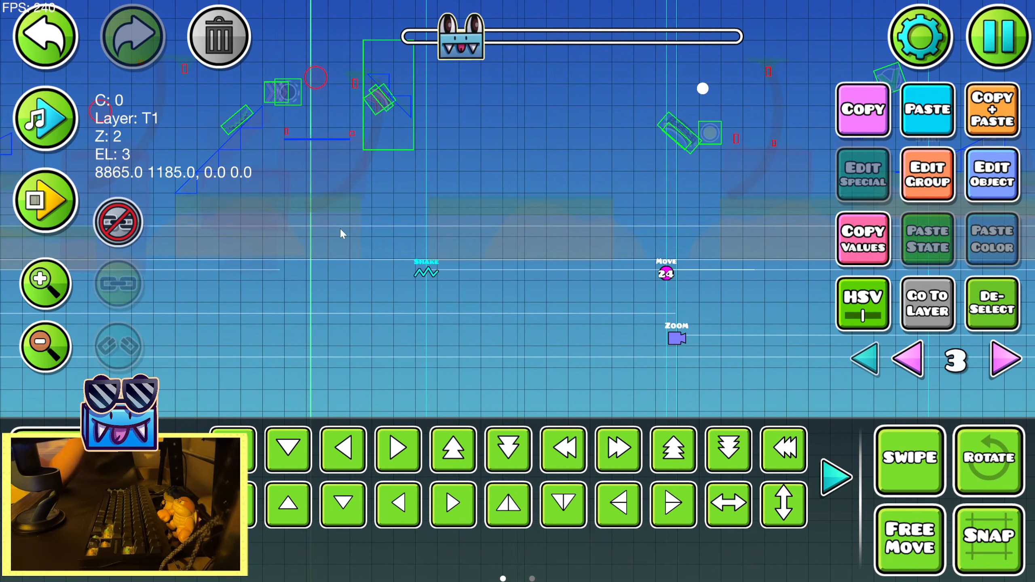
pyautogui.moveTo(558, 116); pyautogui.dragTo(312, 136)
pyautogui.click(44, 119)
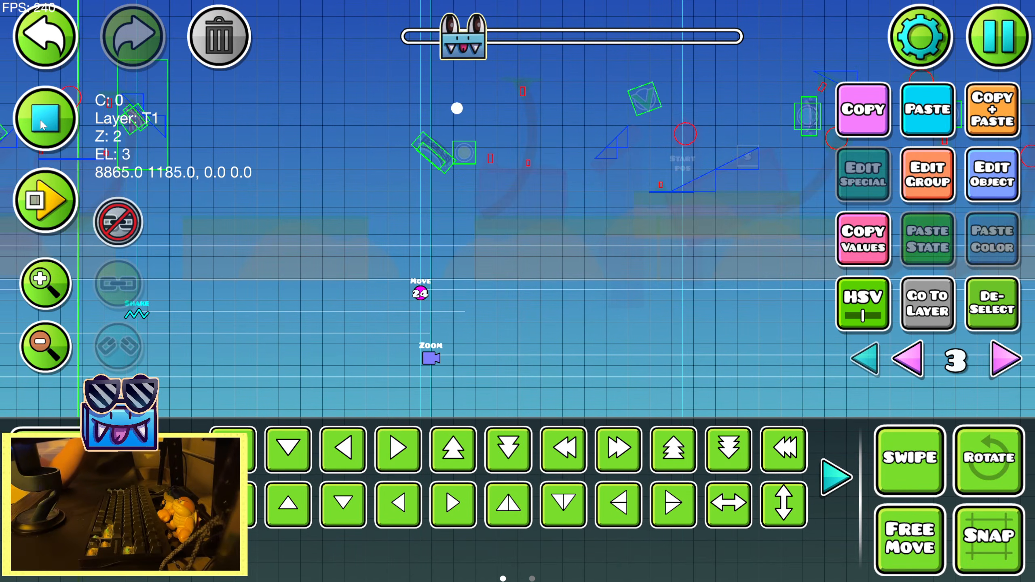
pyautogui.click(40, 118)
pyautogui.click(39, 115)
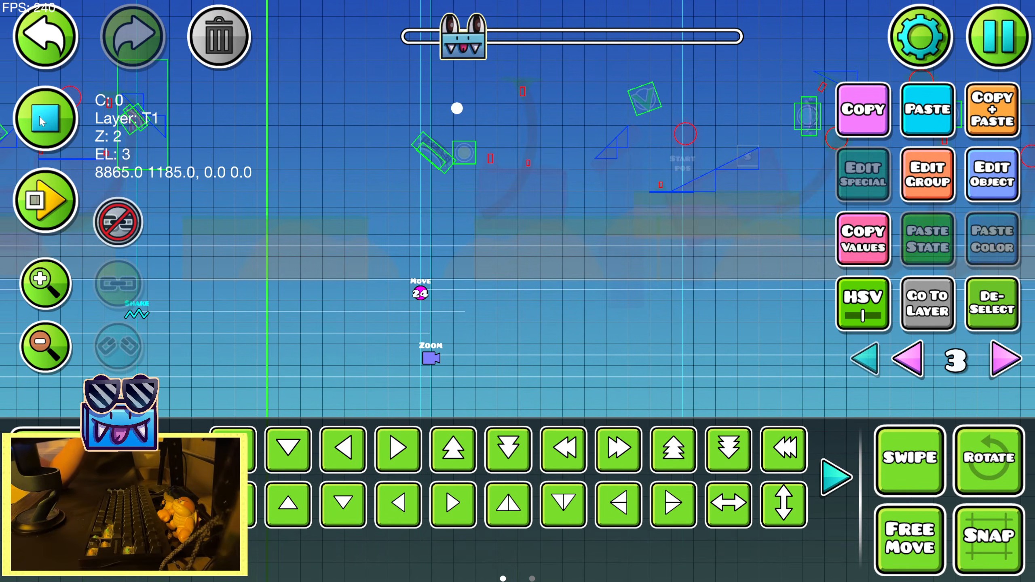
pyautogui.click(54, 101)
# Move the copied Shake trigger along the level to the song beat, nudge it into line and check its timing against the song
pyautogui.tripleClick(236, 504)
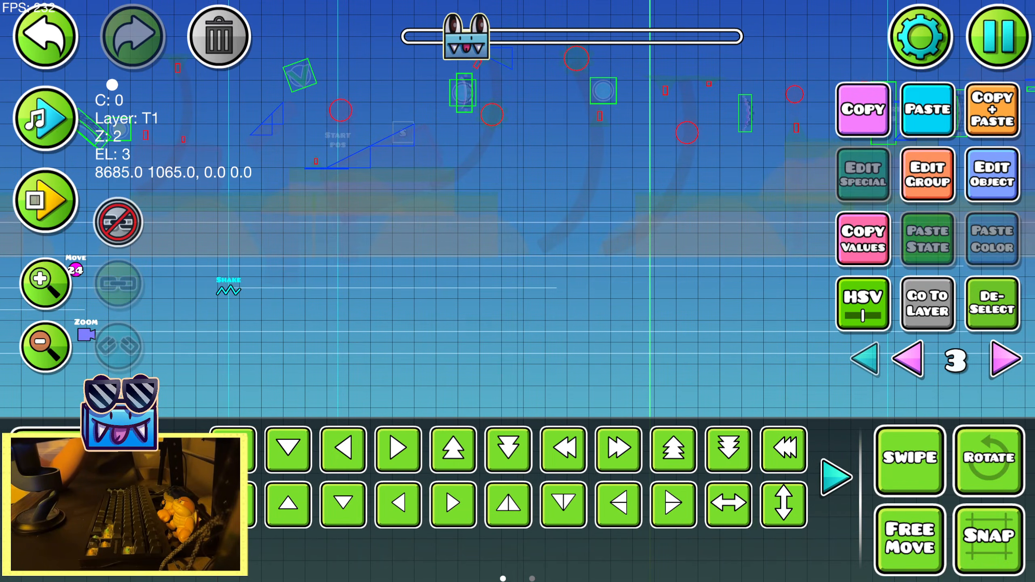
pyautogui.tripleClick(236, 505)
pyautogui.click(236, 505)
pyautogui.moveTo(615, 283); pyautogui.dragTo(331, 315)
pyautogui.press('d')
pyautogui.press('d')
pyautogui.press('d')
pyautogui.press('d')
pyautogui.moveTo(538, 215); pyautogui.dragTo(463, 231)
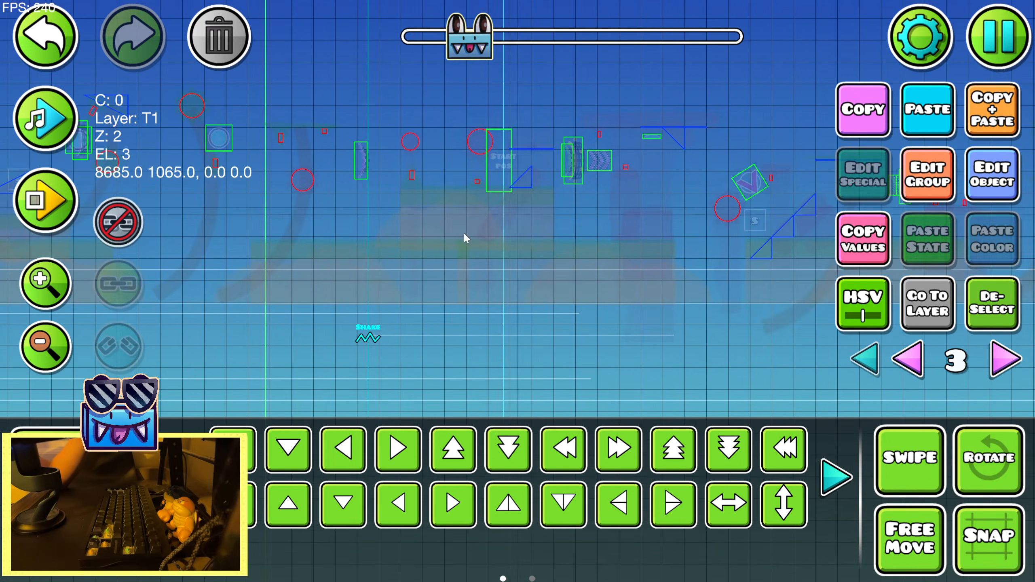
pyautogui.click(45, 118)
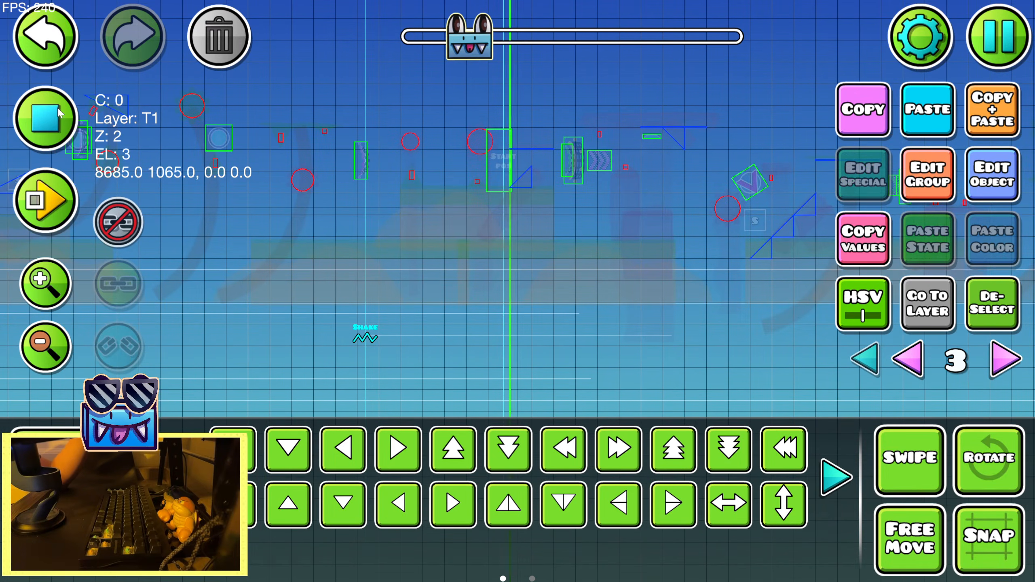
pyautogui.click(45, 118)
# Shorten the copied Shake trigger's duration to less than 0.78 and deselect the trigger
pyautogui.click(980, 167)
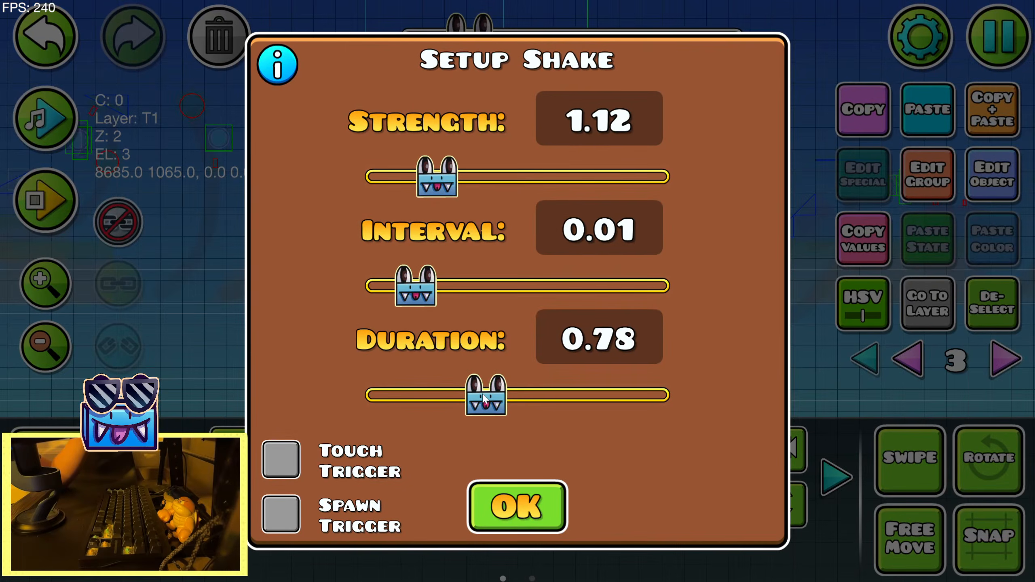
pyautogui.moveTo(482, 393); pyautogui.dragTo(448, 397)
pyautogui.click(518, 504)
pyautogui.click(1009, 189)
pyautogui.click(517, 507)
pyautogui.click(982, 314)
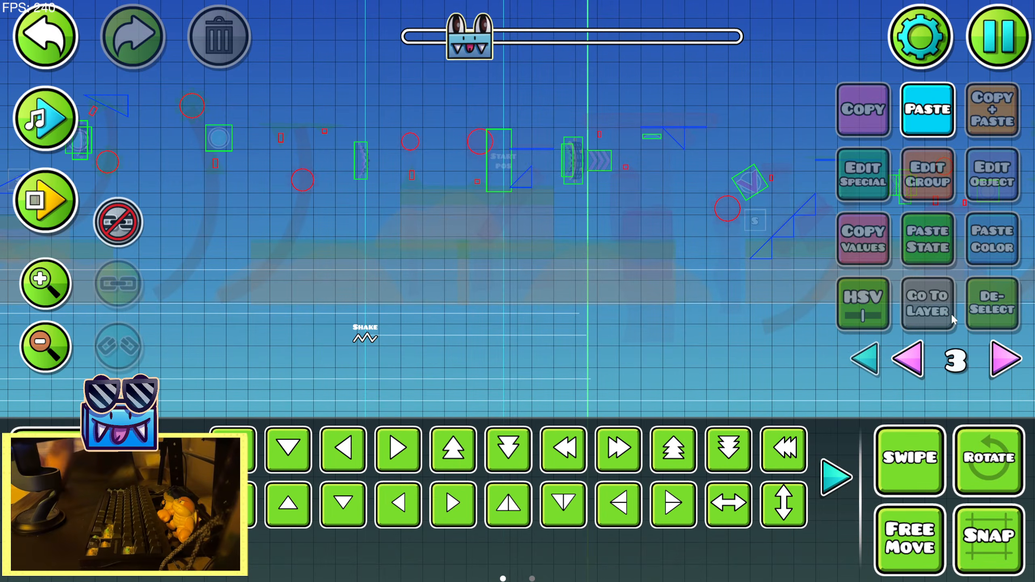
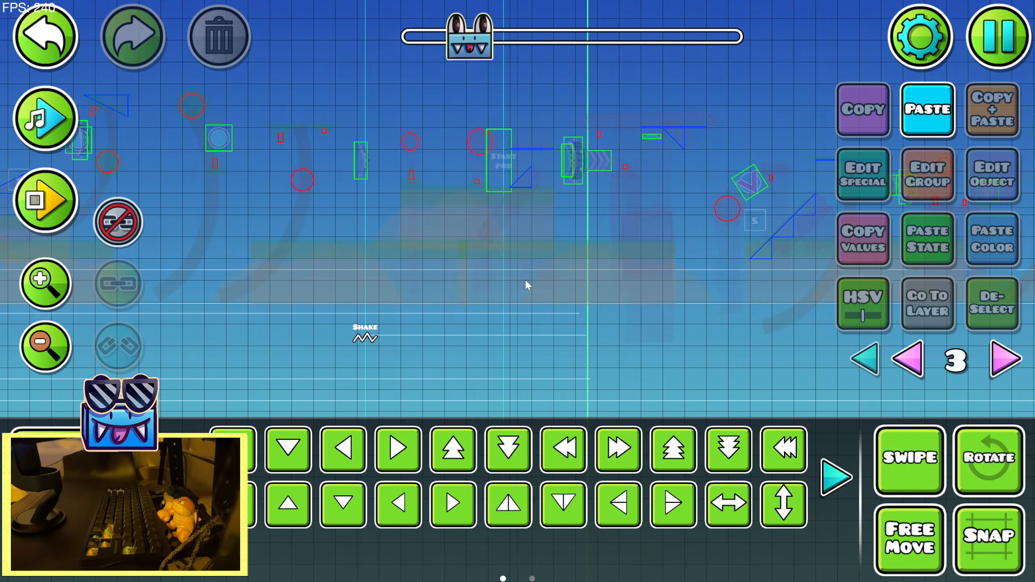
# Save the level and playtest the section that begins at the start position in normal play mode
pyautogui.click(1004, 53)
pyautogui.click(509, 215)
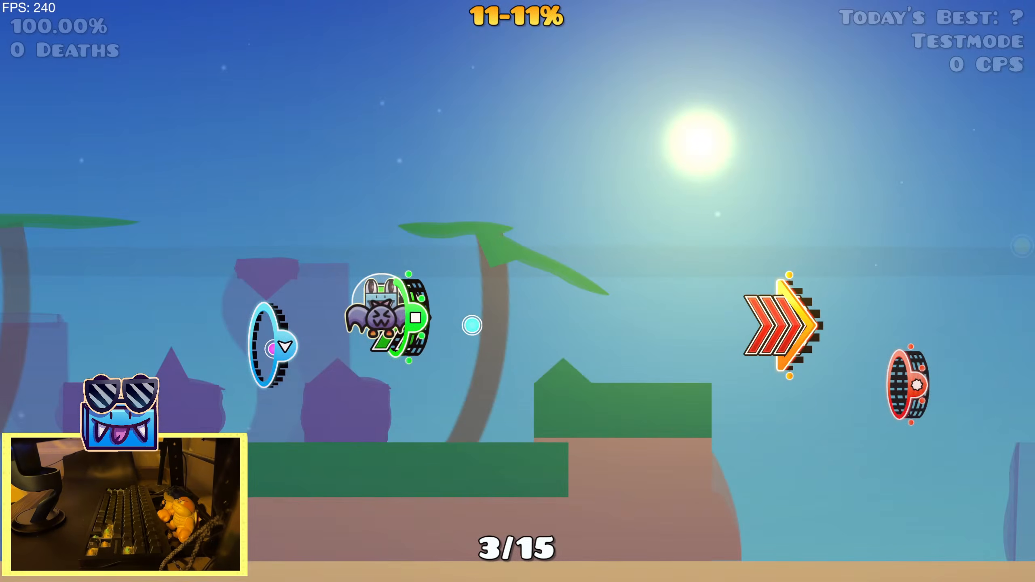
pyautogui.press('space')
pyautogui.press('space')
pyautogui.press('space')
pyautogui.press('space')
pyautogui.press('space')
pyautogui.press('space')
pyautogui.press('space')
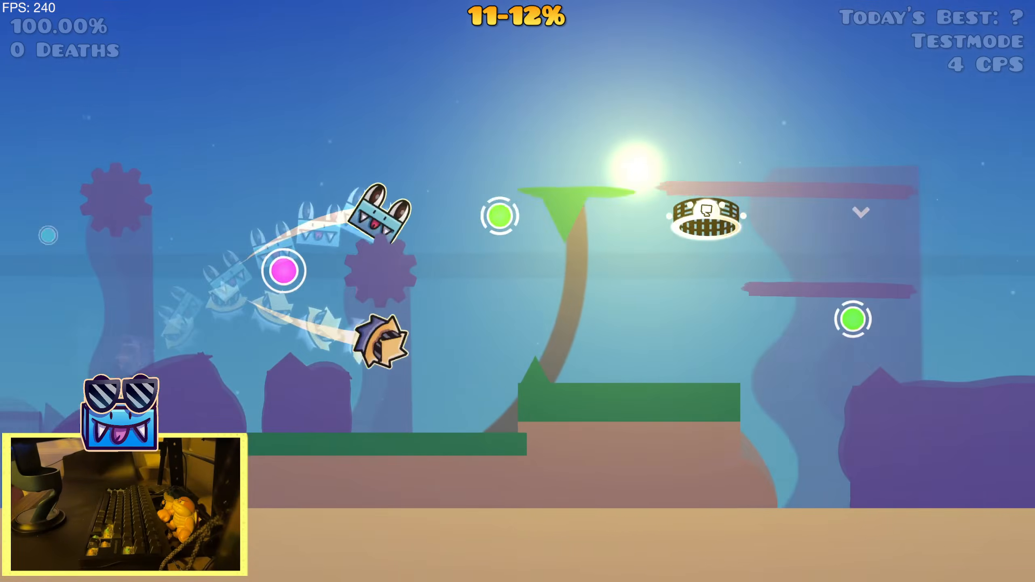
pyautogui.press('space')
pyautogui.press('space')
pyautogui.press('space')
pyautogui.press('space')
pyautogui.press('space')
pyautogui.press('space')
pyautogui.press('space')
pyautogui.press('space')
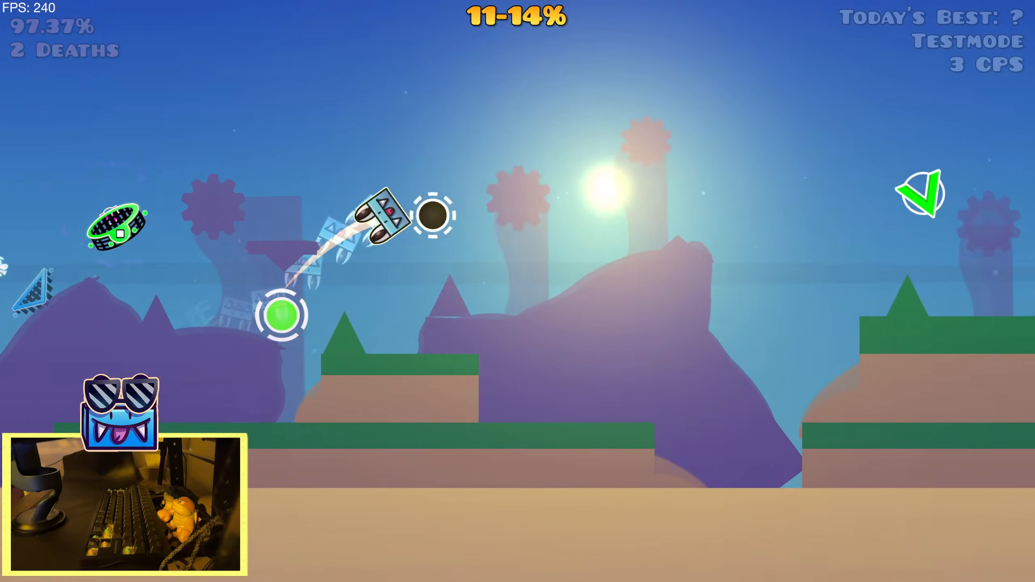
pyautogui.press('space')
pyautogui.press('space')
pyautogui.press('space')
pyautogui.press('space')
pyautogui.press('space')
pyautogui.press('space')
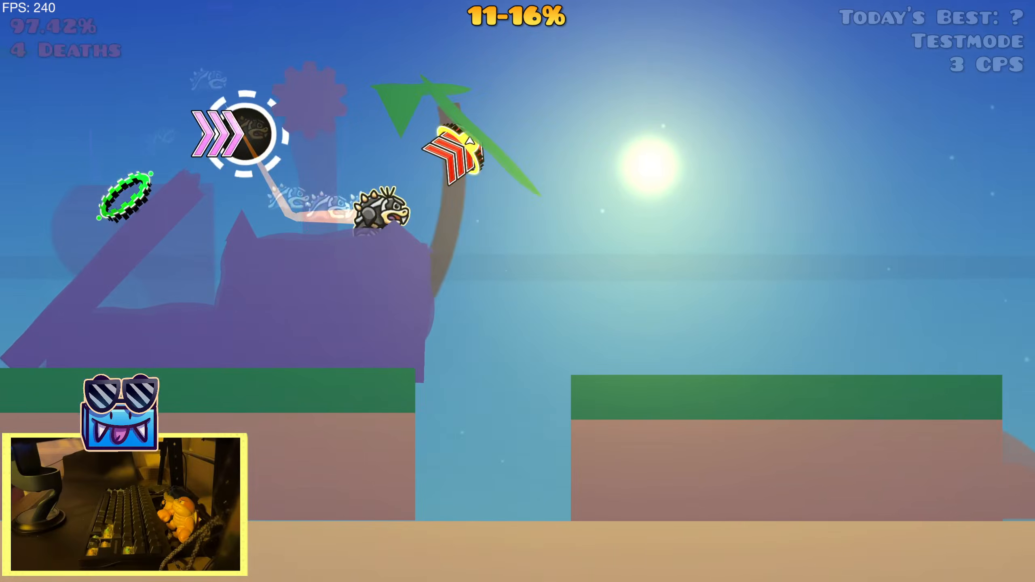
pyautogui.press('space')
pyautogui.press('space')
pyautogui.press('space')
pyautogui.press('space')
pyautogui.press('space')
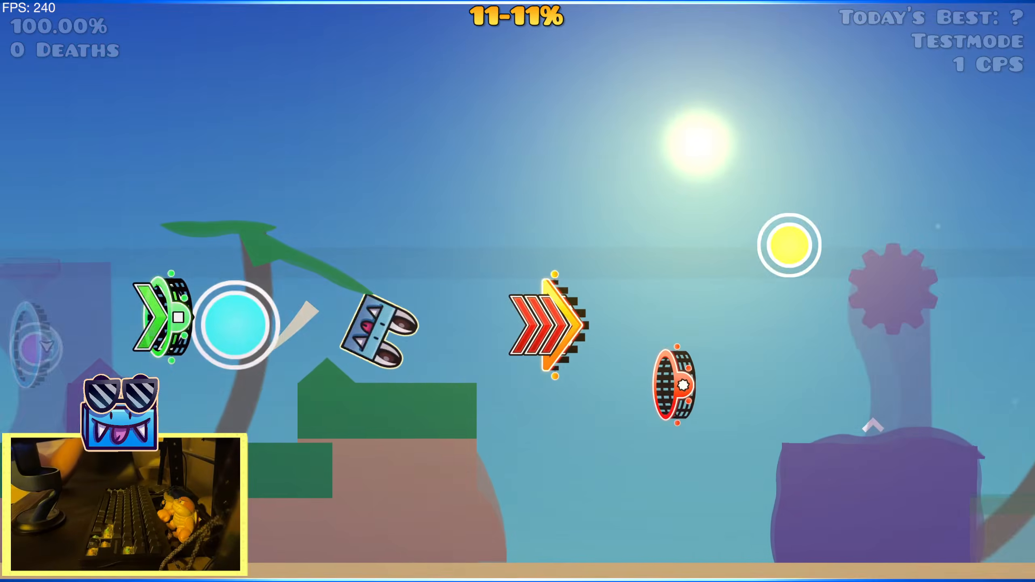
pyautogui.press('space')
pyautogui.press('space')
pyautogui.press('space')
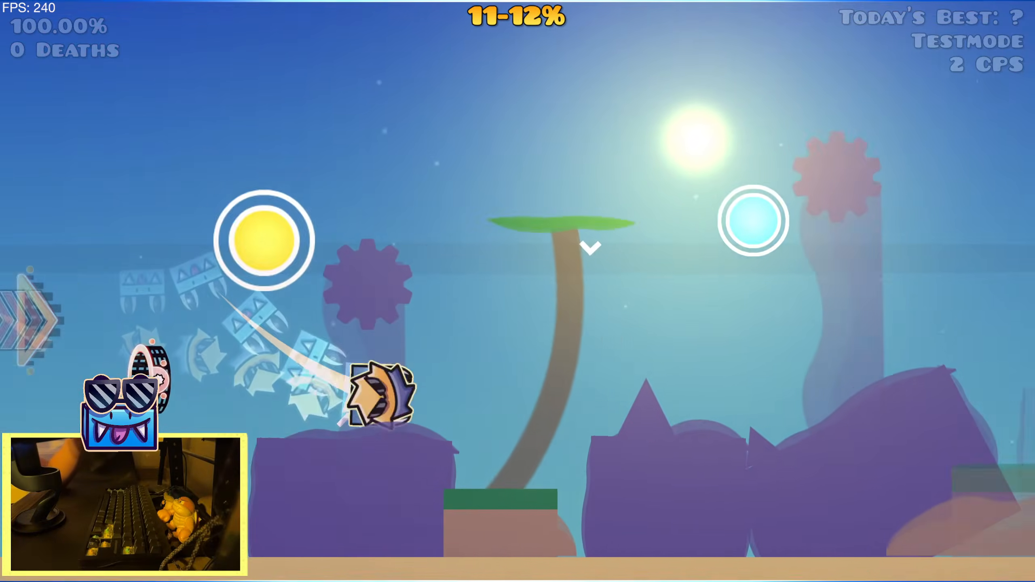
# Replay the section from the start position, watching the camera zoom, shake and movement effects
pyautogui.press('space')
pyautogui.press('space')
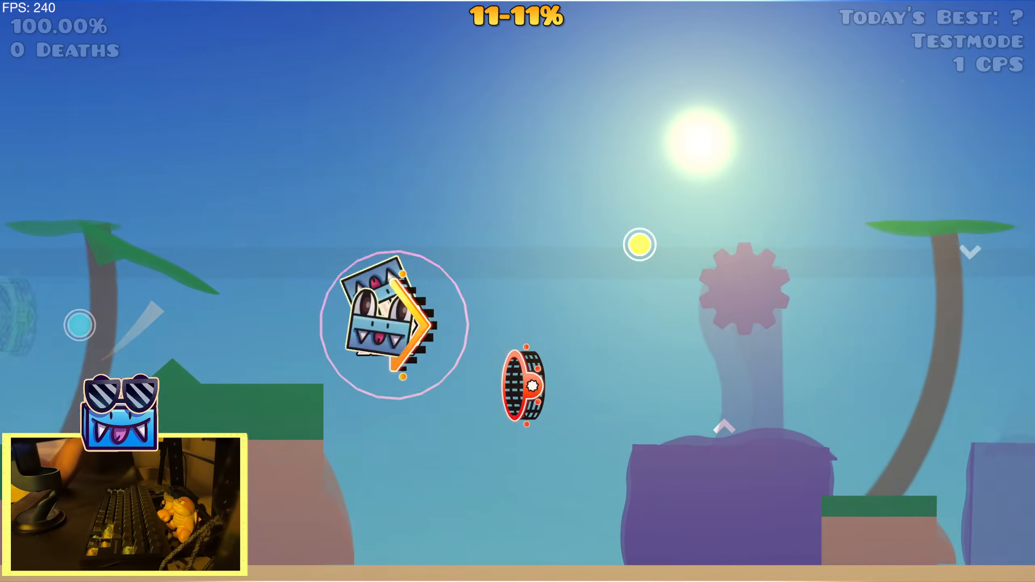
pyautogui.press('space')
pyautogui.press('space')
pyautogui.press('space')
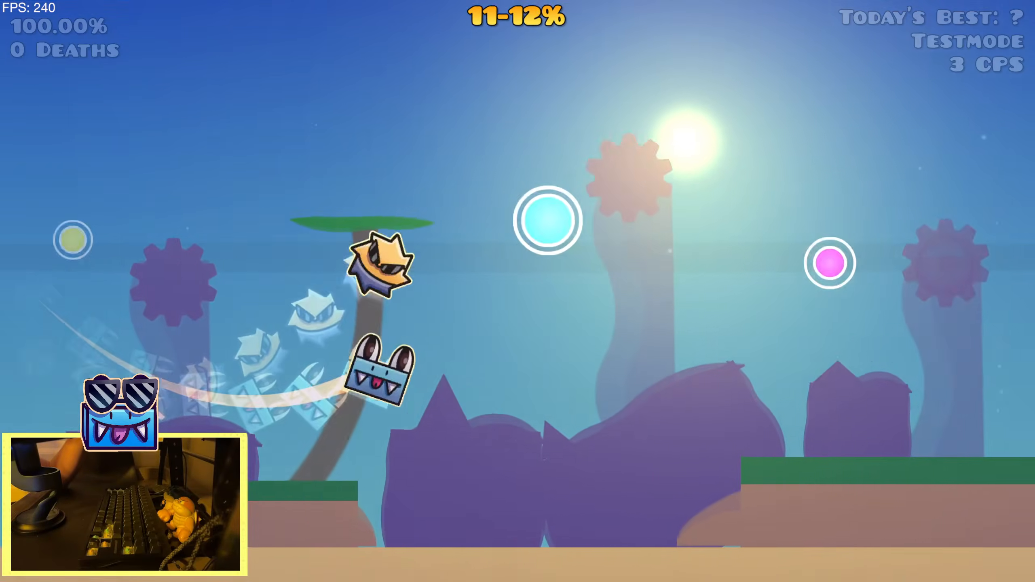
pyautogui.press('space')
pyautogui.press('space')
pyautogui.press('space')
pyautogui.press('space')
pyautogui.press('space')
pyautogui.press('space')
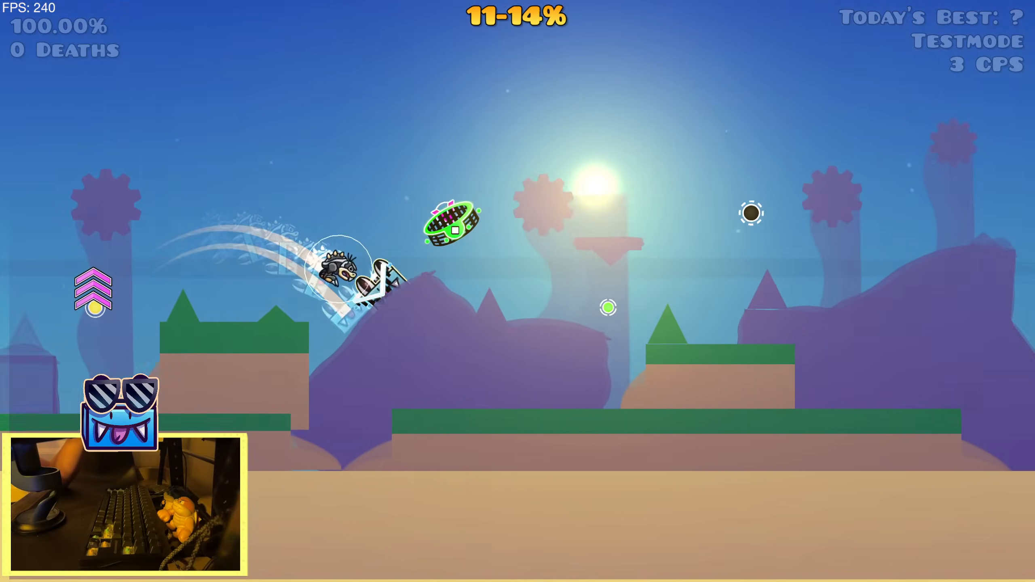
pyautogui.press('space')
pyautogui.press('space')
pyautogui.press('space')
pyautogui.press('space')
pyautogui.press('space')
pyautogui.press('space')
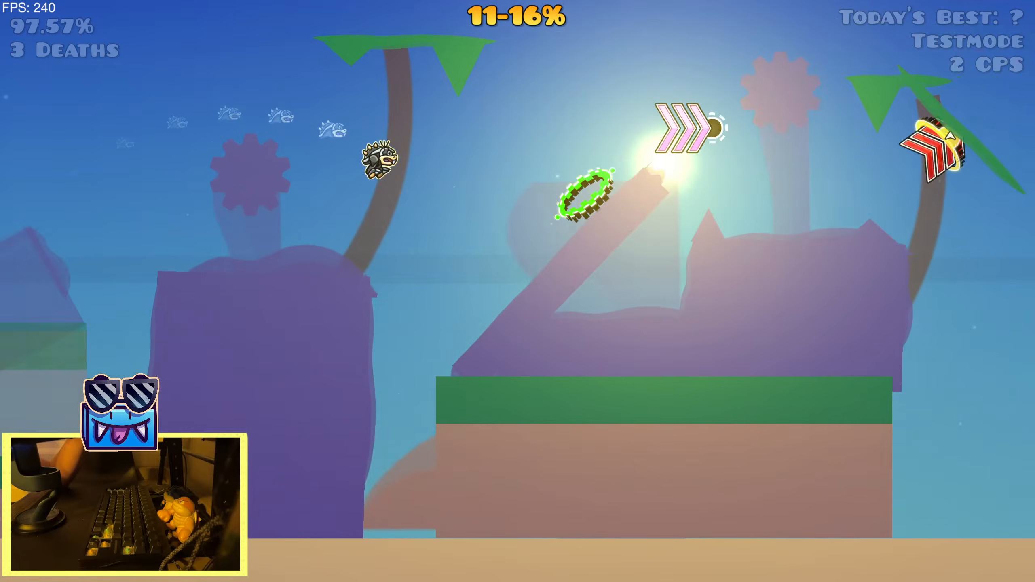
pyautogui.press('space')
pyautogui.press('space')
pyautogui.press('space')
pyautogui.press('space')
pyautogui.press('space')
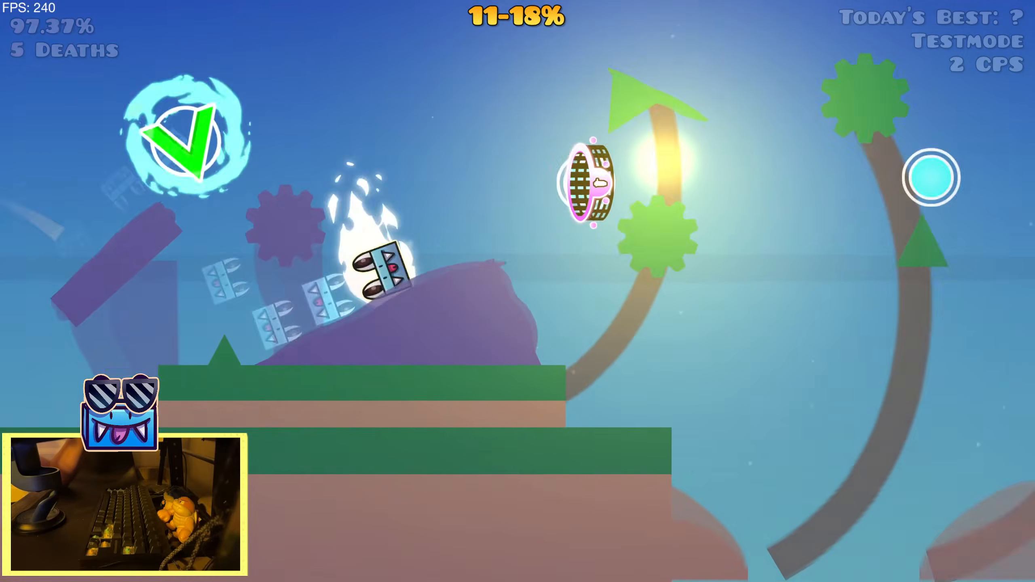
# Restart the playtest for another run through the section, and return to the level editor
pyautogui.press('space')
pyautogui.press('space')
pyautogui.press('space')
pyautogui.press('space')
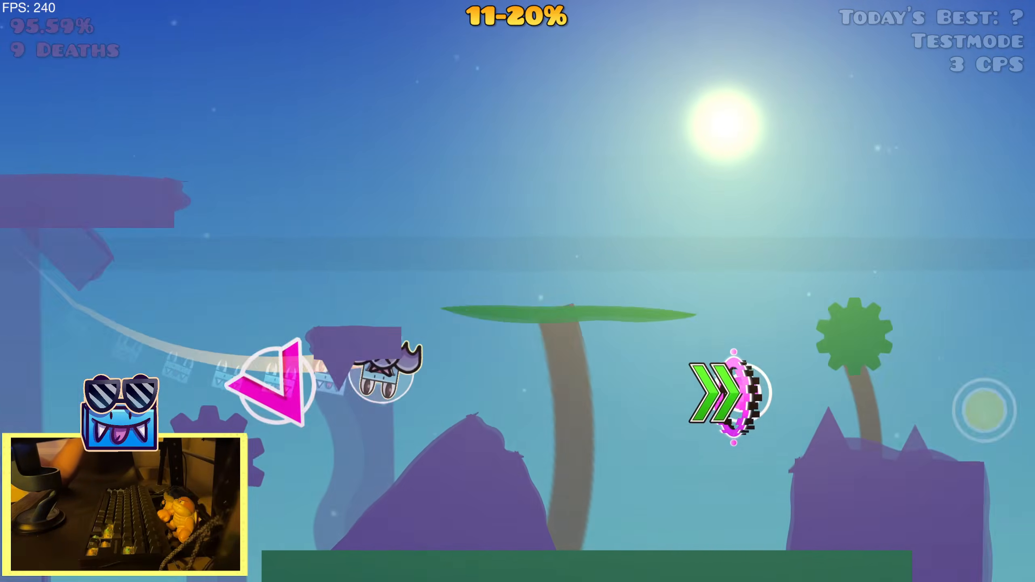
pyautogui.press('r')
pyautogui.press('space')
pyautogui.press('space')
pyautogui.press('space')
pyautogui.press('space')
pyautogui.press('space')
pyautogui.press('space')
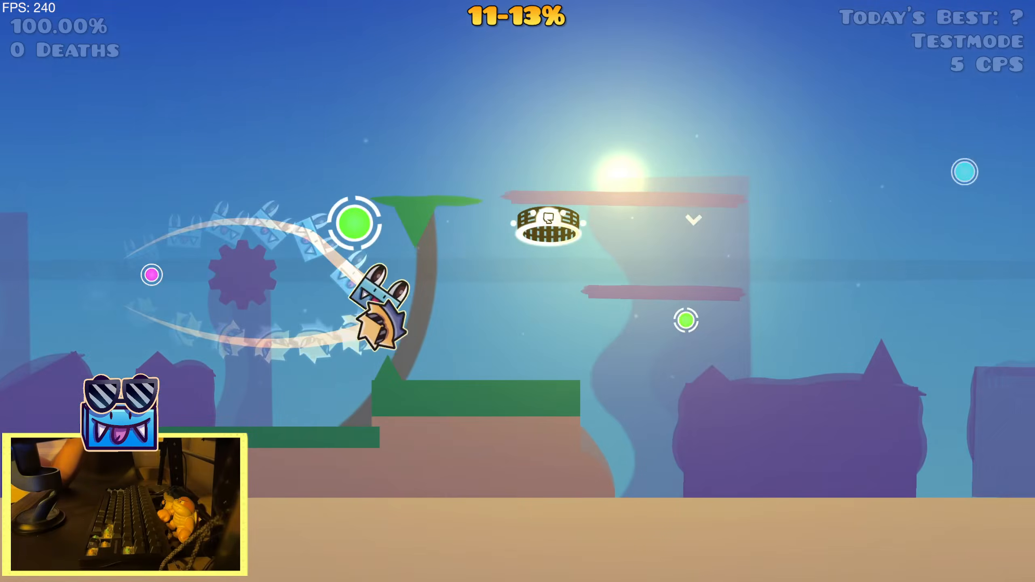
pyautogui.press('space')
pyautogui.press('space')
pyautogui.press('space')
pyautogui.press('space')
pyautogui.press('space')
pyautogui.press('space')
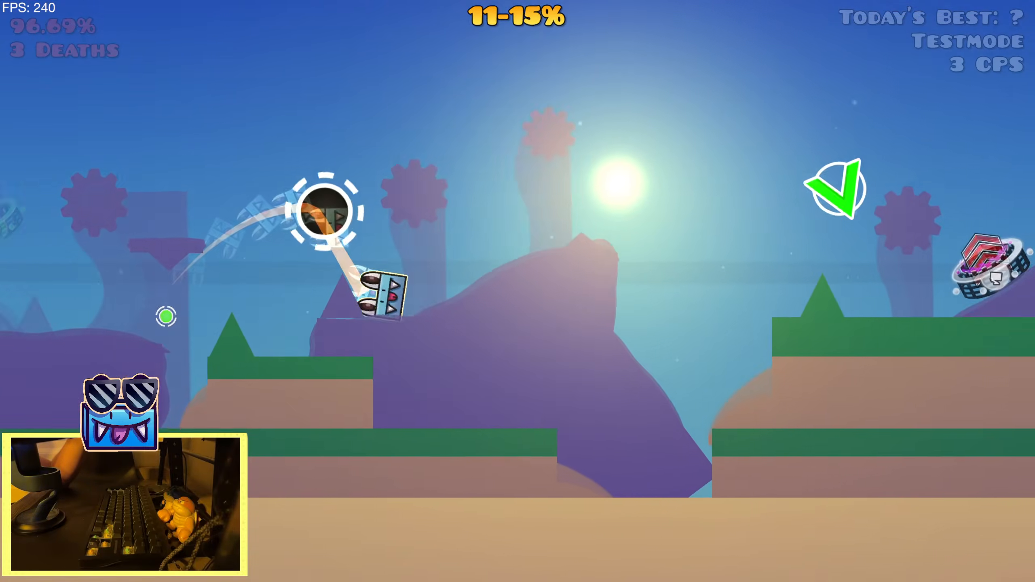
pyautogui.press('space')
pyautogui.press('space')
pyautogui.press('space')
pyautogui.press('space')
pyautogui.press('space')
pyautogui.press('space')
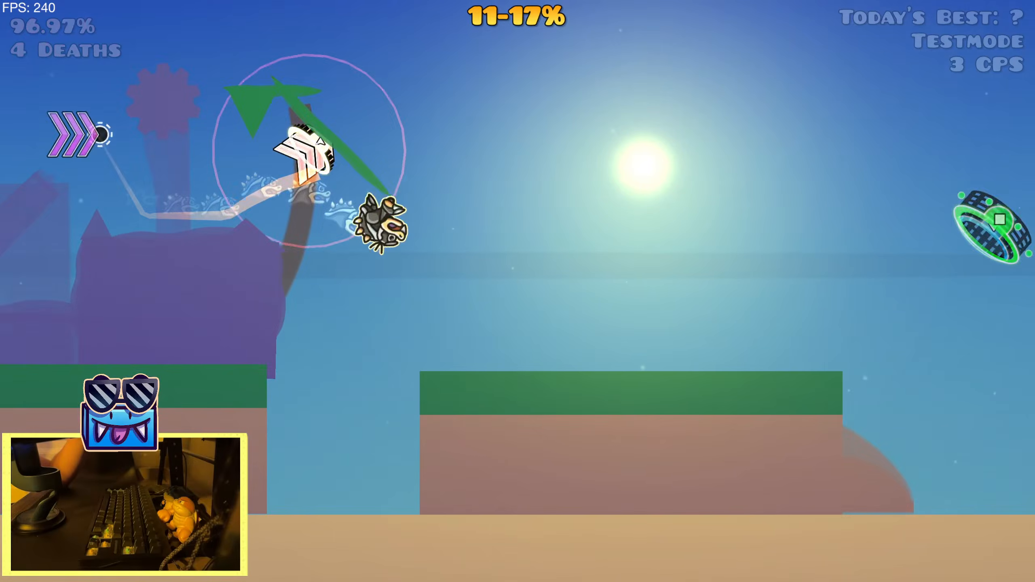
pyautogui.press('space')
pyautogui.press('space')
pyautogui.press('space')
pyautogui.press('space')
pyautogui.press('space')
pyautogui.press('space')
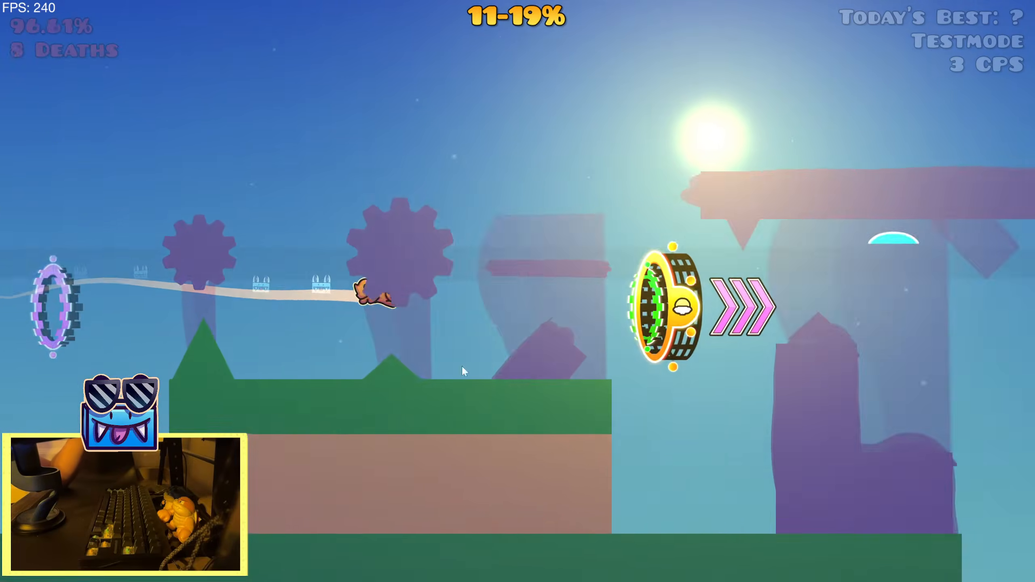
pyautogui.press('Escape')
pyautogui.click(286, 373)
pyautogui.click(49, 502)
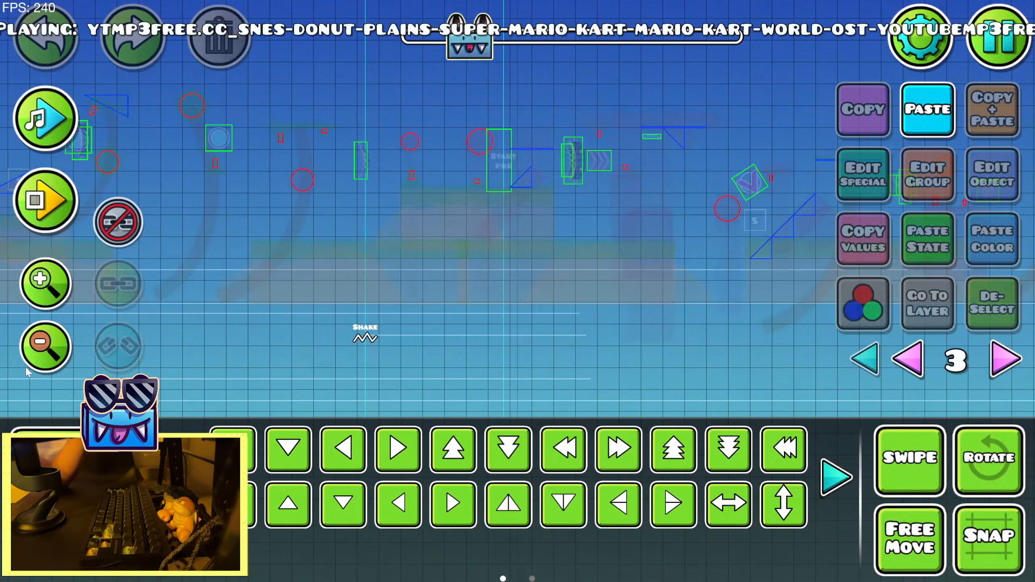
# Select the group 24 Move trigger beside the later Zoom trigger and shift it back to just before the earlier Shake and Zoom triggers
pyautogui.click(38, 357)
pyautogui.moveTo(104, 370); pyautogui.dragTo(534, 314)
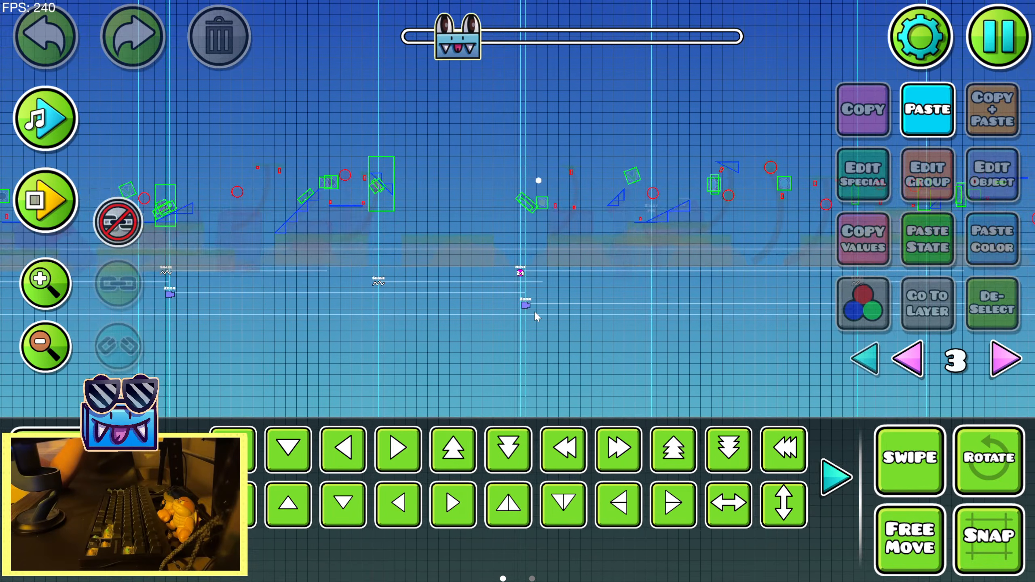
pyautogui.moveTo(534, 279); pyautogui.dragTo(532, 278)
pyautogui.click(45, 131)
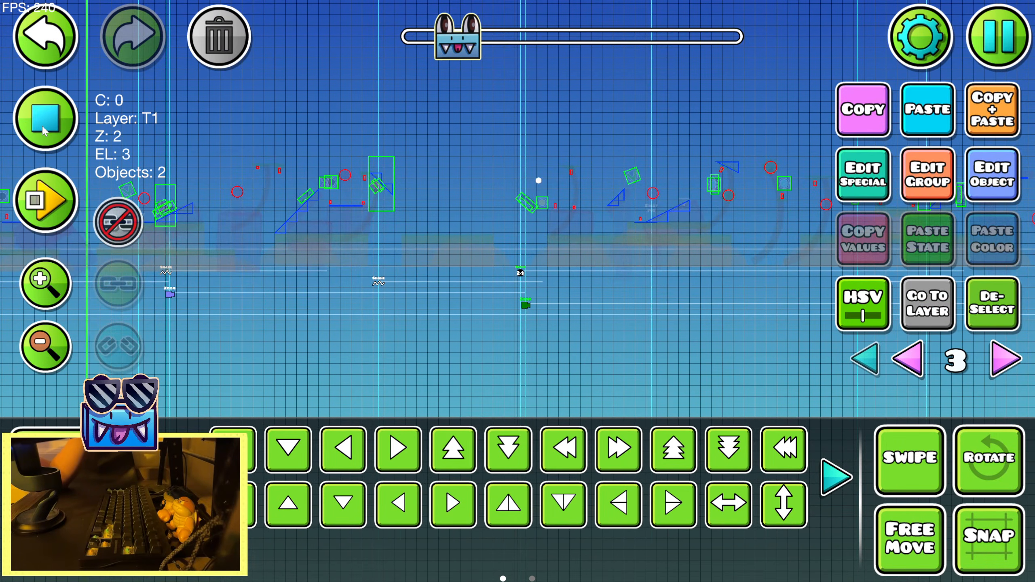
pyautogui.click(44, 127)
pyautogui.click(991, 313)
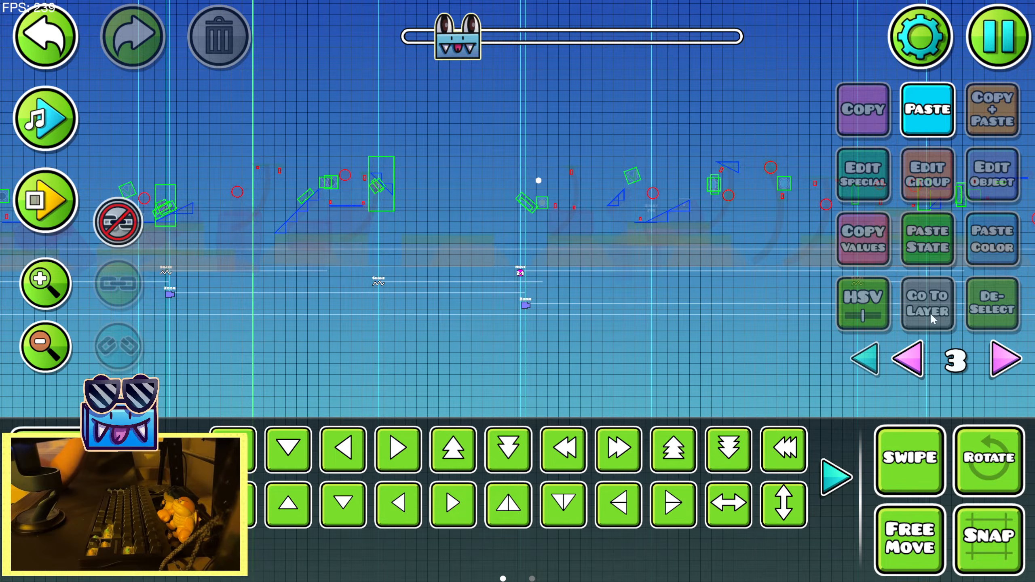
pyautogui.click(520, 273)
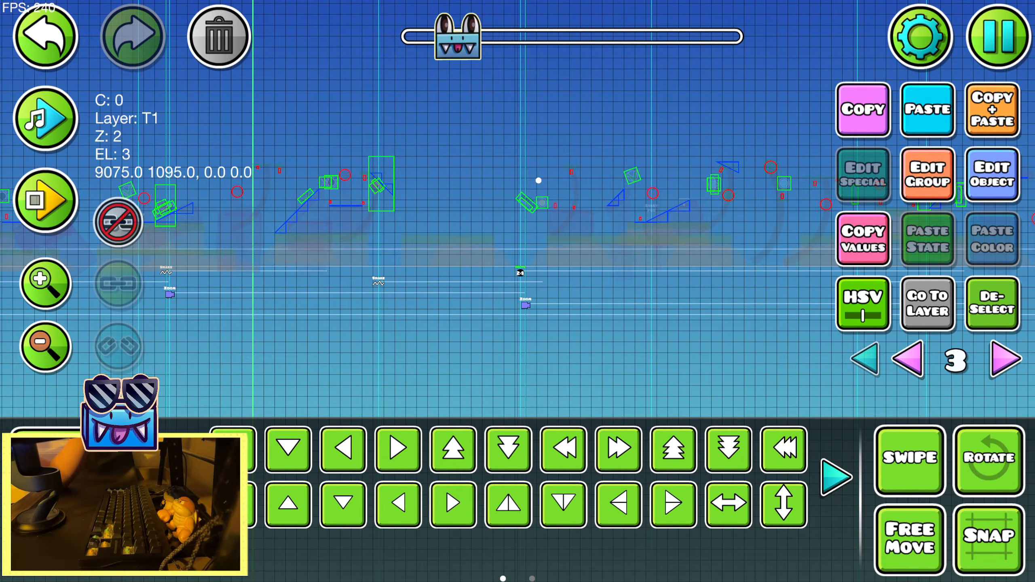
pyautogui.click(792, 458)
pyautogui.click(788, 465)
pyautogui.click(782, 469)
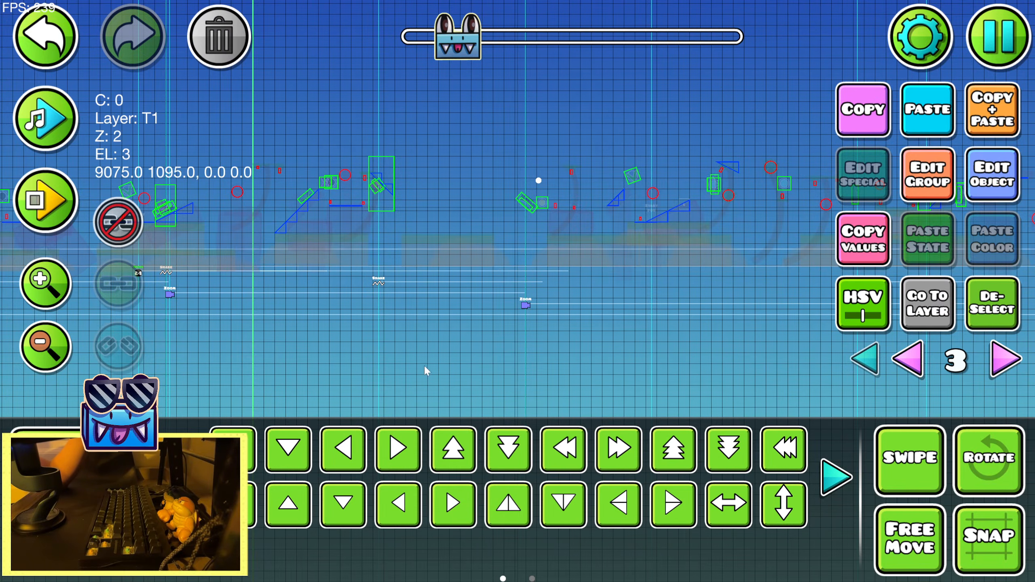
# Nudge the group 24 Move trigger slightly earlier in the level, ahead of the Shake trigger, using song playback as a timing guide
pyautogui.moveTo(241, 325); pyautogui.dragTo(483, 345)
pyautogui.click(42, 282)
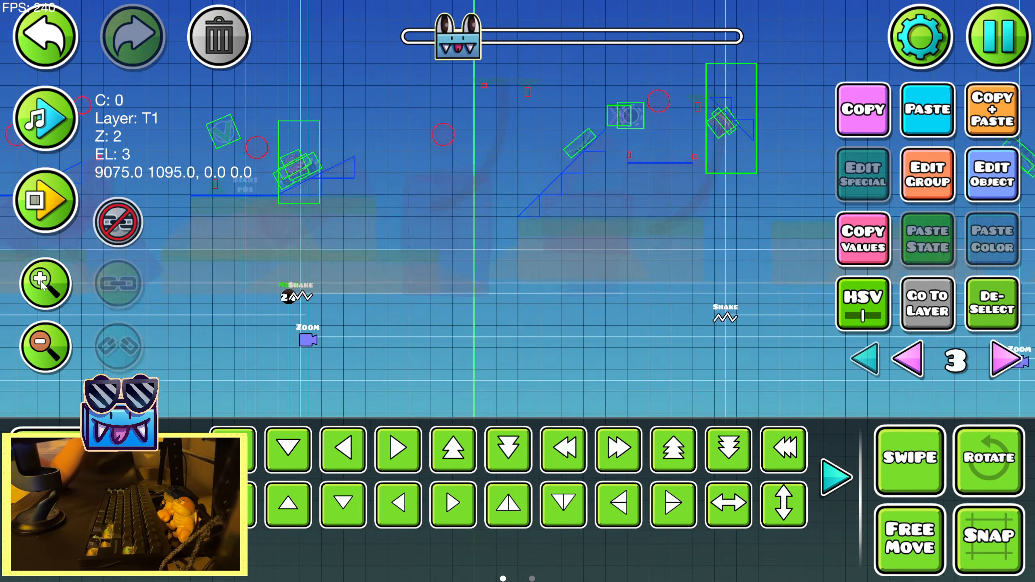
pyautogui.click(39, 115)
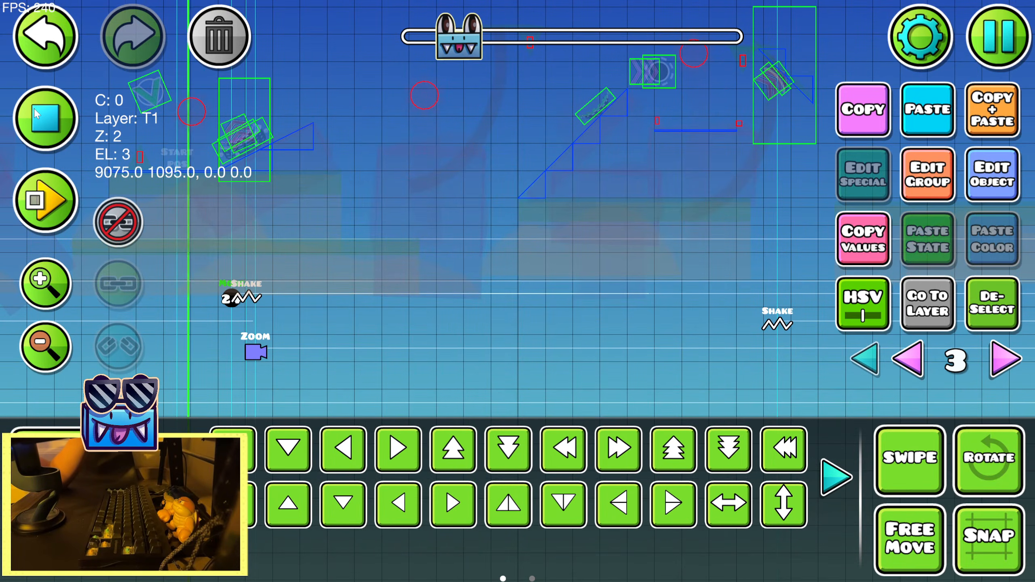
pyautogui.click(33, 115)
pyautogui.click(33, 115)
pyautogui.press('a')
pyautogui.press('a')
# Play back the song over the stretch following the Move trigger to check how its timing lines up
pyautogui.click(35, 116)
pyautogui.moveTo(248, 184); pyautogui.dragTo(575, 262)
pyautogui.click(45, 123)
pyautogui.click(57, 354)
pyautogui.moveTo(457, 277); pyautogui.dragTo(146, 294)
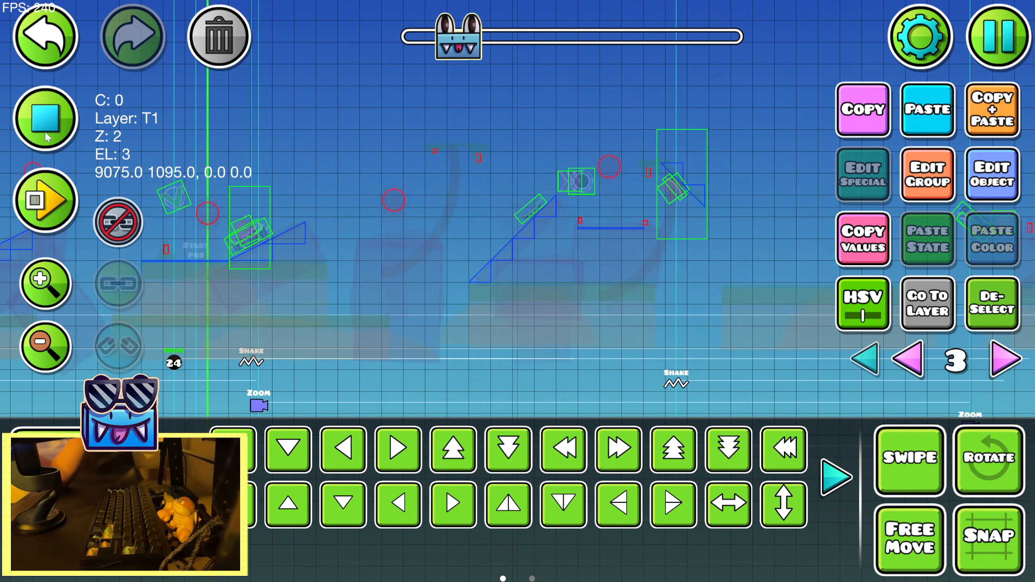
pyautogui.moveTo(459, 207); pyautogui.dragTo(173, 205)
pyautogui.click(41, 117)
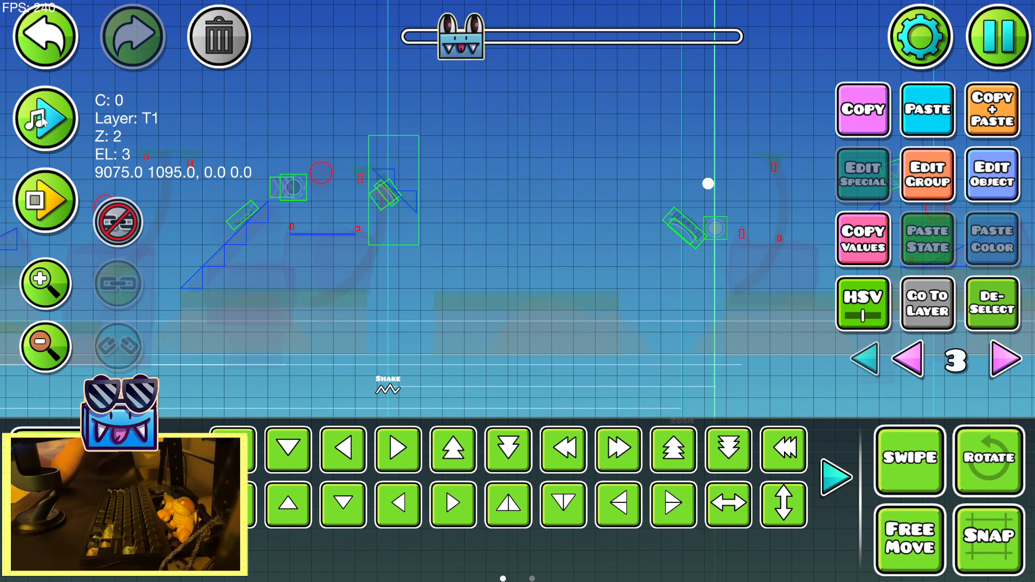
# Review the settings of the group 24 Move trigger, the Zoom trigger near it and the following Zoom trigger
pyautogui.click(989, 178)
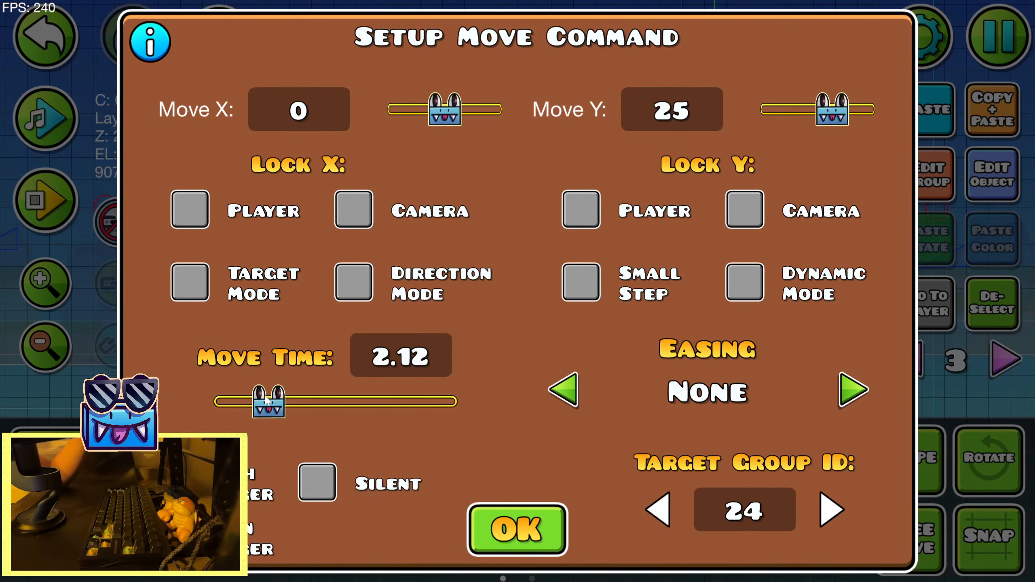
pyautogui.click(504, 512)
pyautogui.moveTo(375, 300); pyautogui.dragTo(669, 248)
pyautogui.moveTo(292, 300); pyautogui.dragTo(486, 300)
pyautogui.moveTo(631, 314); pyautogui.dragTo(466, 313)
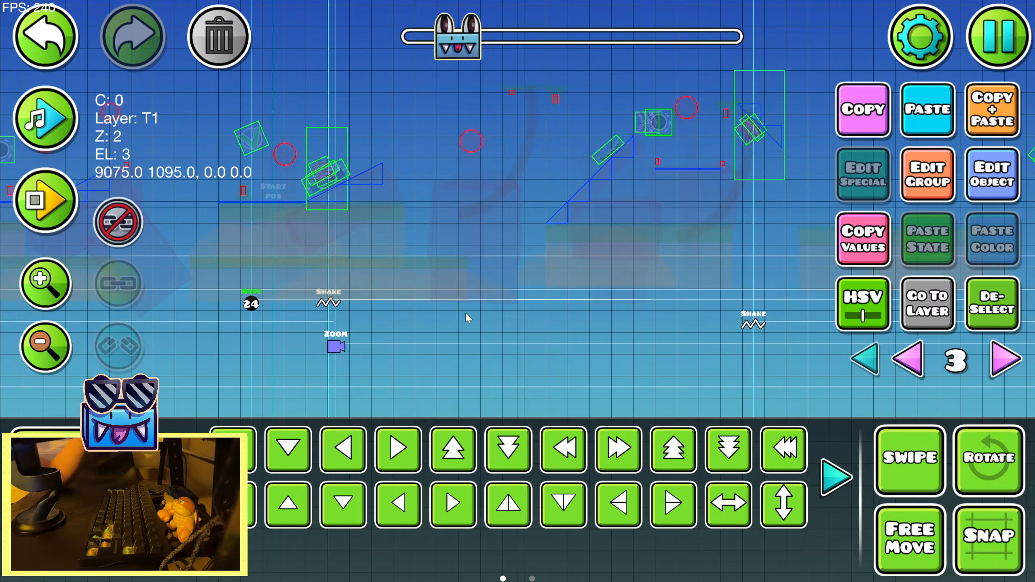
pyautogui.click(1015, 189)
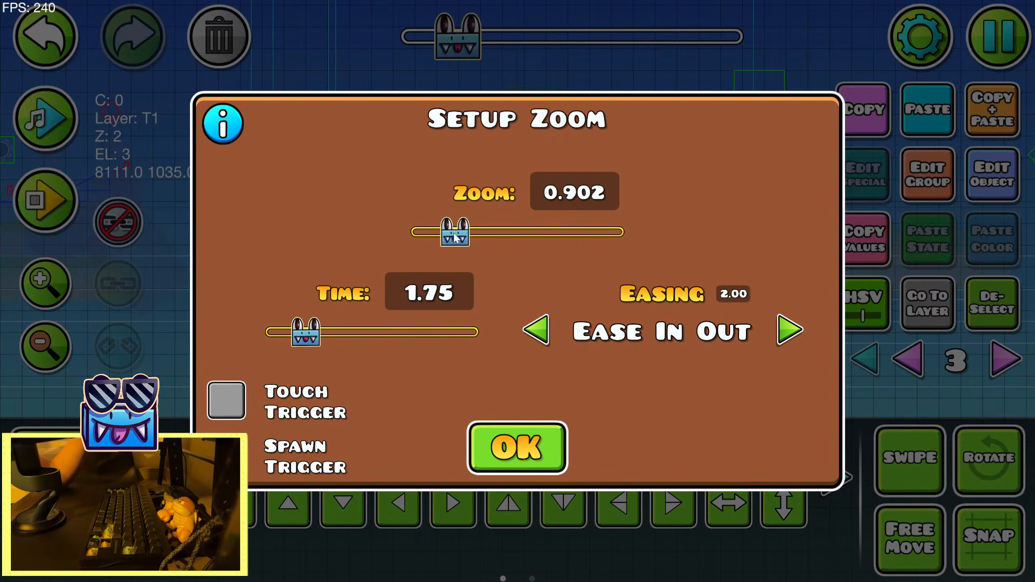
pyautogui.click(508, 466)
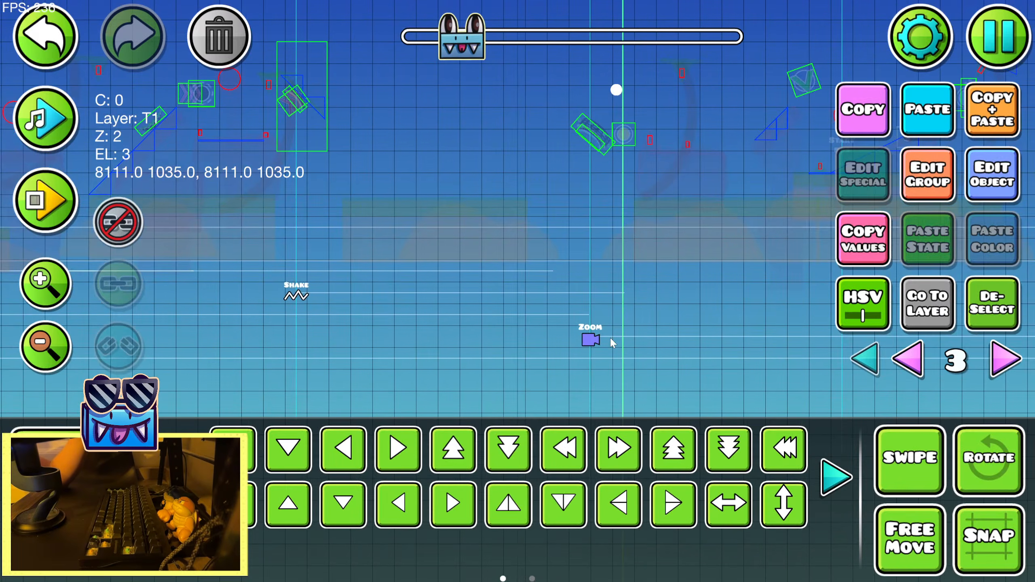
pyautogui.click(993, 180)
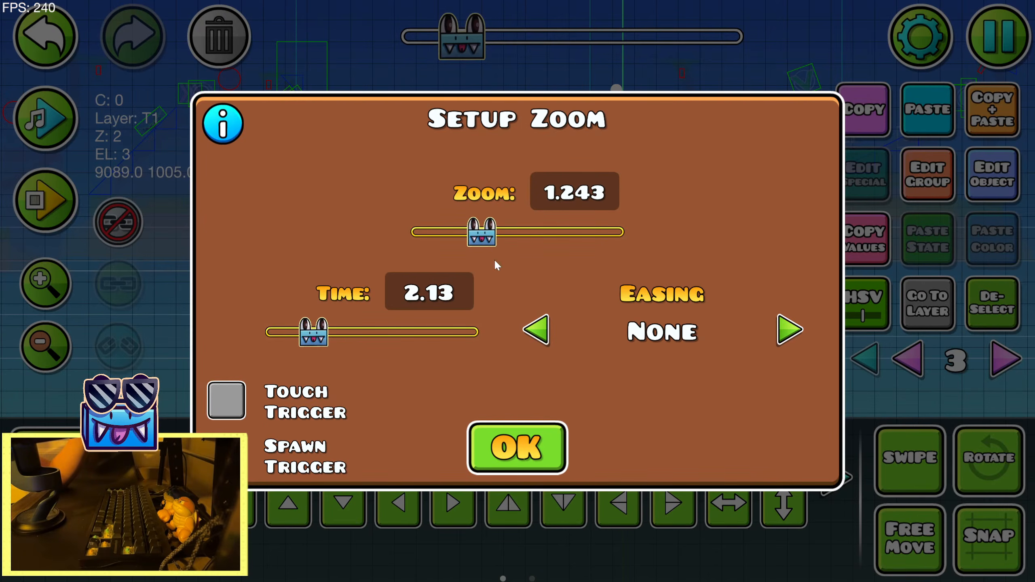
pyautogui.click(516, 448)
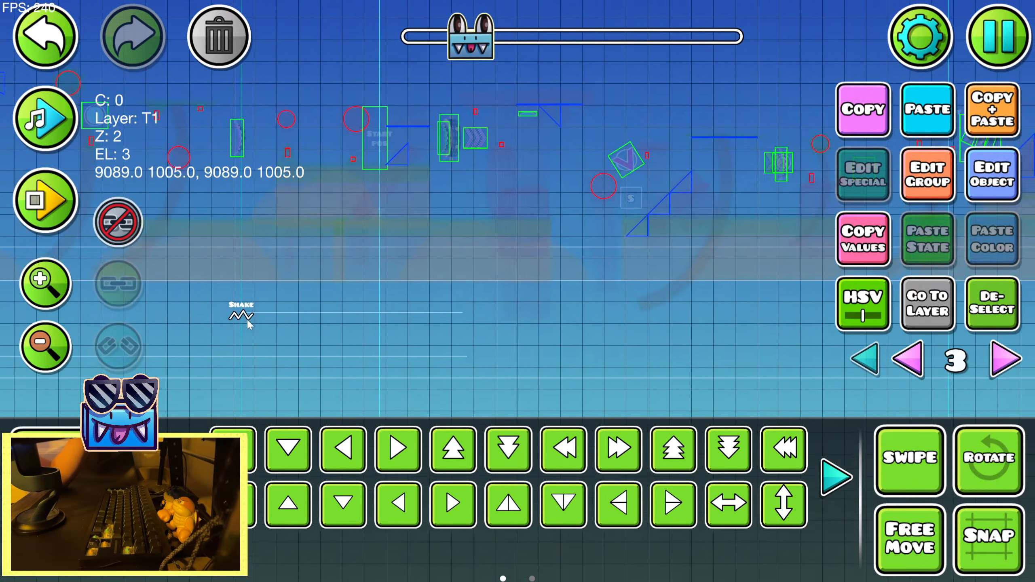
# Check the zoom, time and easing settings of the Zoom trigger located before the group 24 Move trigger
pyautogui.moveTo(250, 325); pyautogui.dragTo(698, 359)
pyautogui.moveTo(347, 367); pyautogui.dragTo(693, 326)
pyautogui.moveTo(387, 345); pyautogui.dragTo(684, 342)
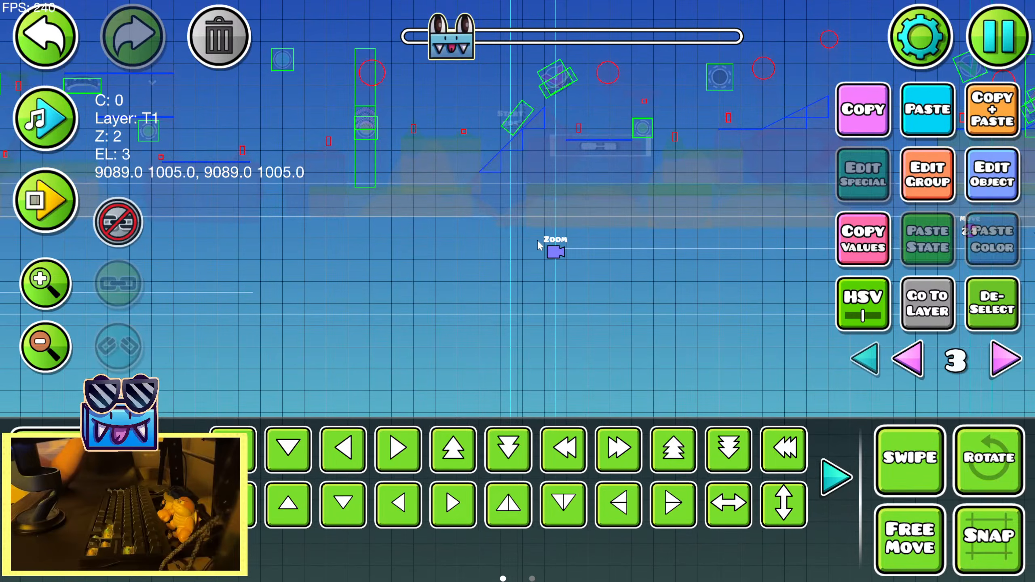
pyautogui.click(969, 187)
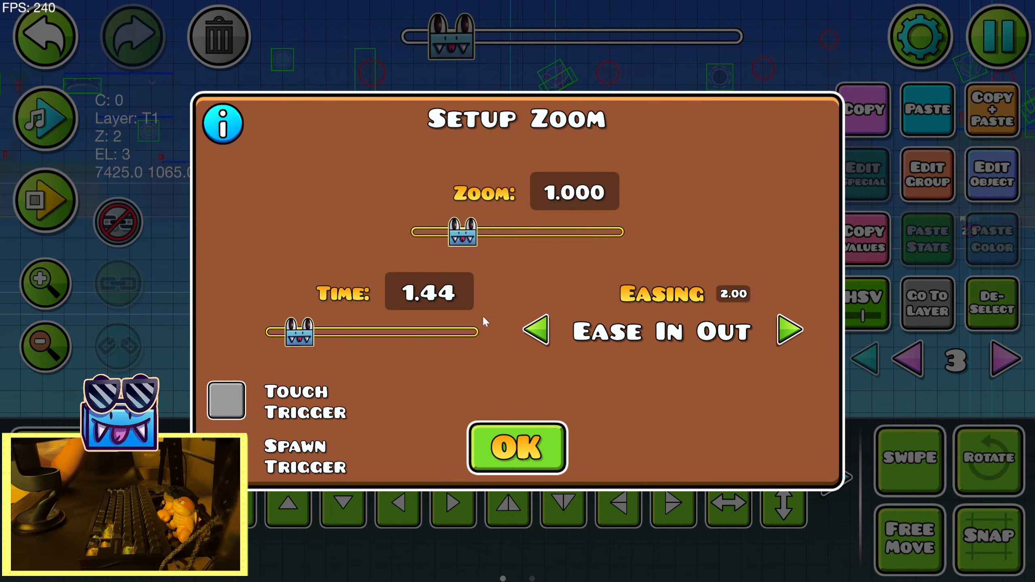
pyautogui.press('Escape')
# Inspect the Zoom trigger below the Enable trigger and start an in-editor playtest of the level
pyautogui.moveTo(379, 366); pyautogui.dragTo(706, 348)
pyautogui.moveTo(291, 349); pyautogui.dragTo(709, 341)
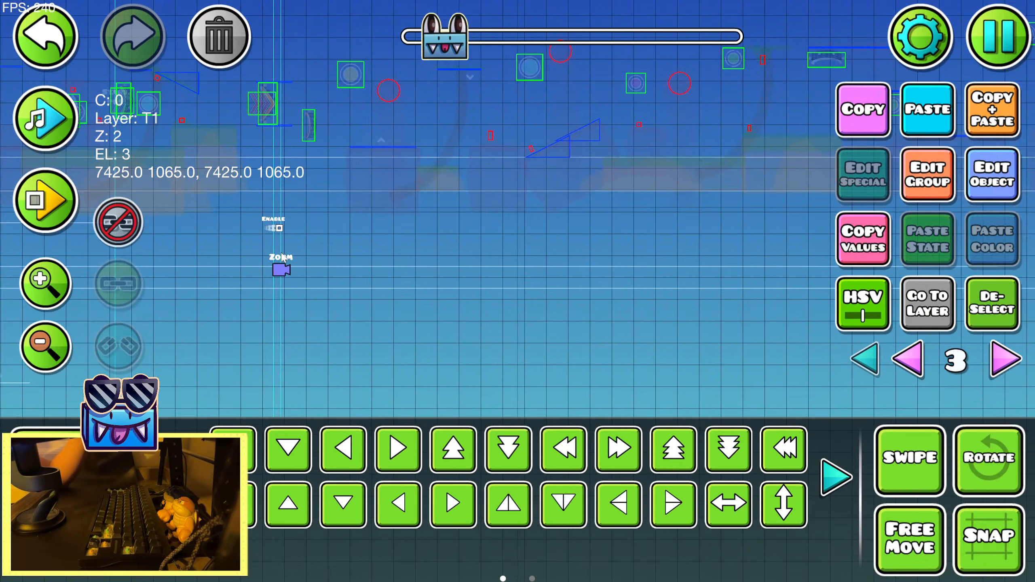
pyautogui.click(935, 186)
pyautogui.press('Escape')
pyautogui.click(47, 204)
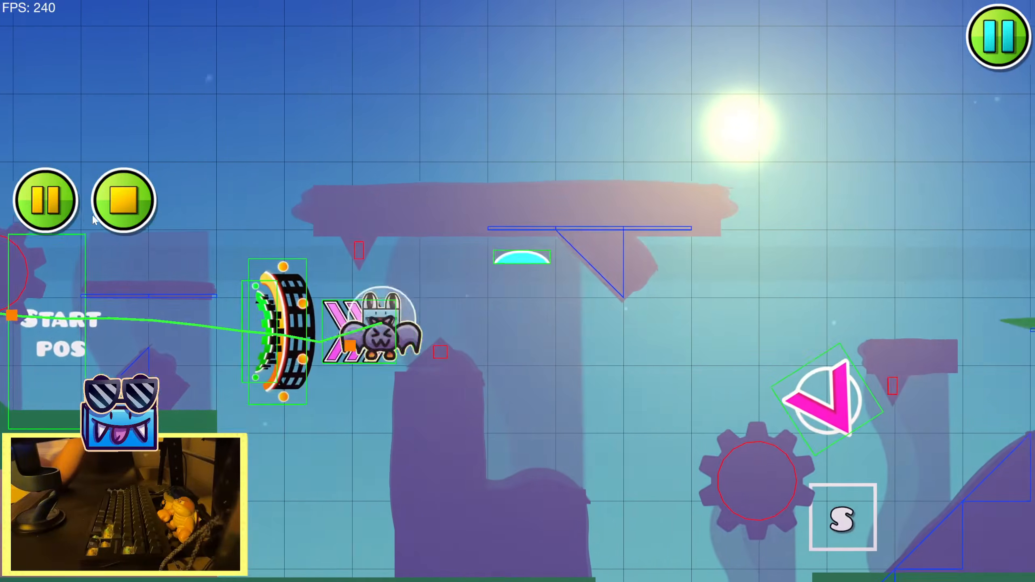
# Stop the playtest and place a new Zoom trigger below the ring portal after the Shake trigger
pyautogui.click(124, 199)
pyautogui.press('1')
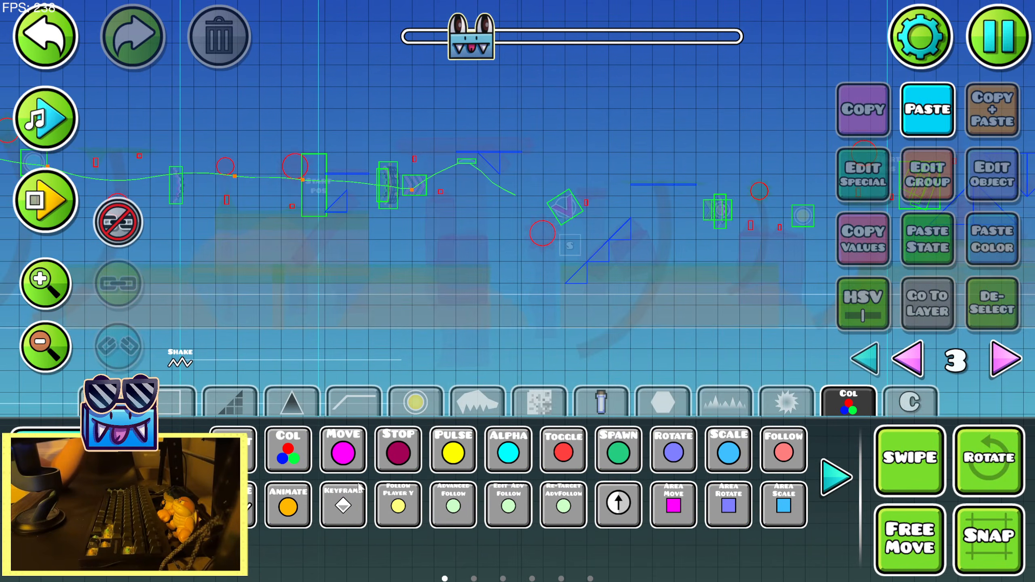
pyautogui.click(180, 477)
pyautogui.click(180, 477)
pyautogui.click(180, 477)
pyautogui.click(180, 478)
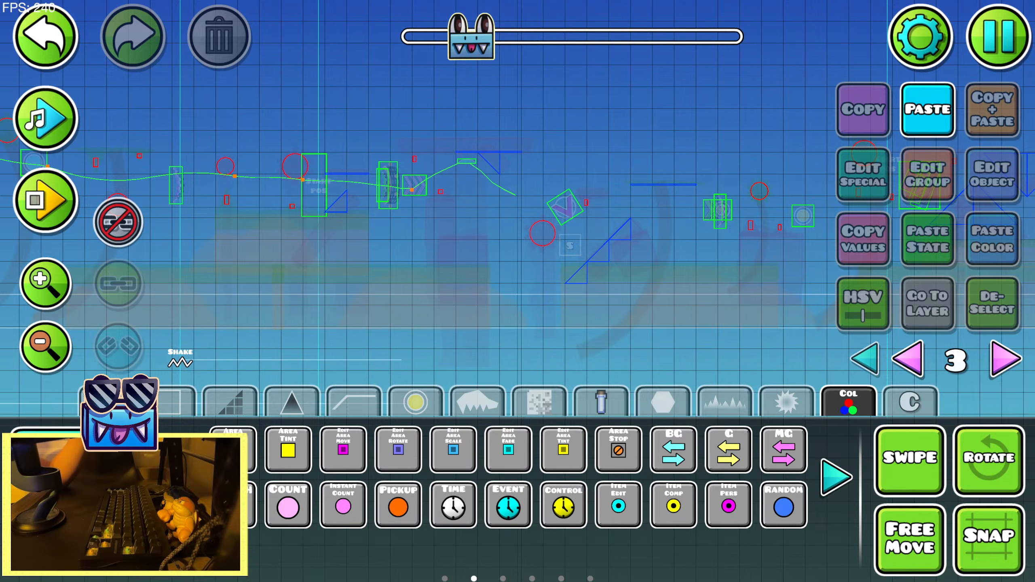
pyautogui.click(828, 485)
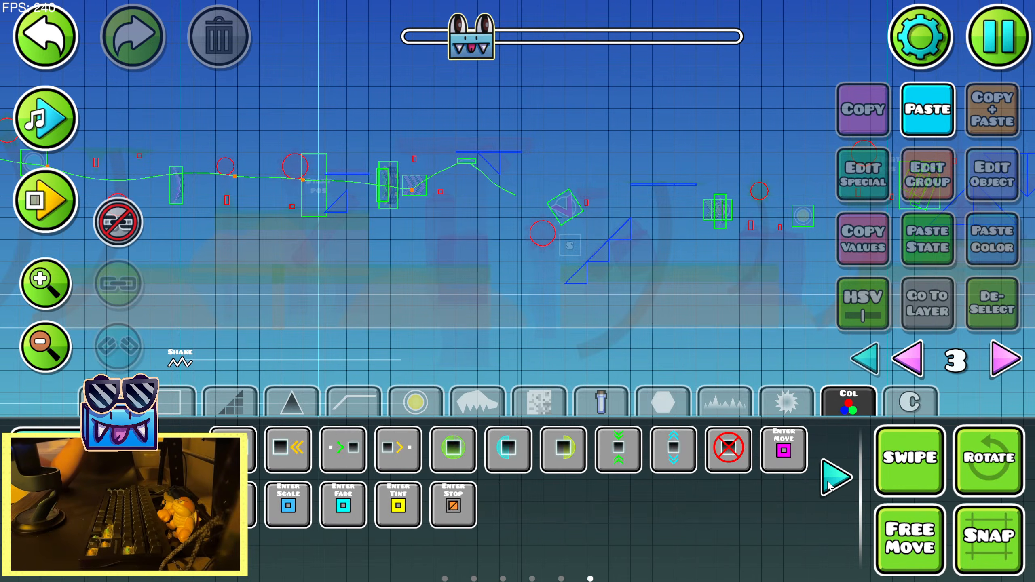
pyautogui.click(828, 486)
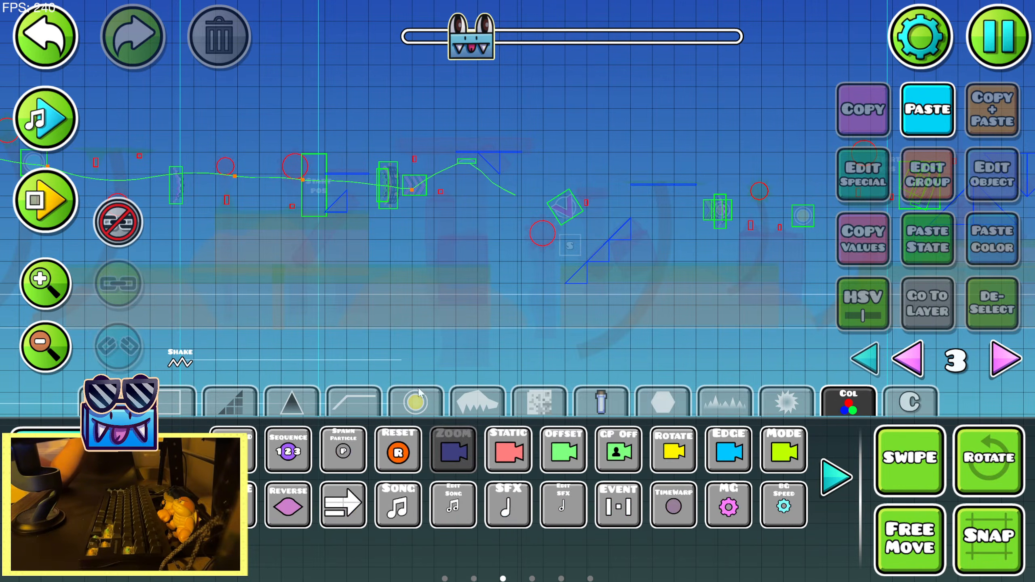
pyautogui.click(380, 362)
pyautogui.press('2')
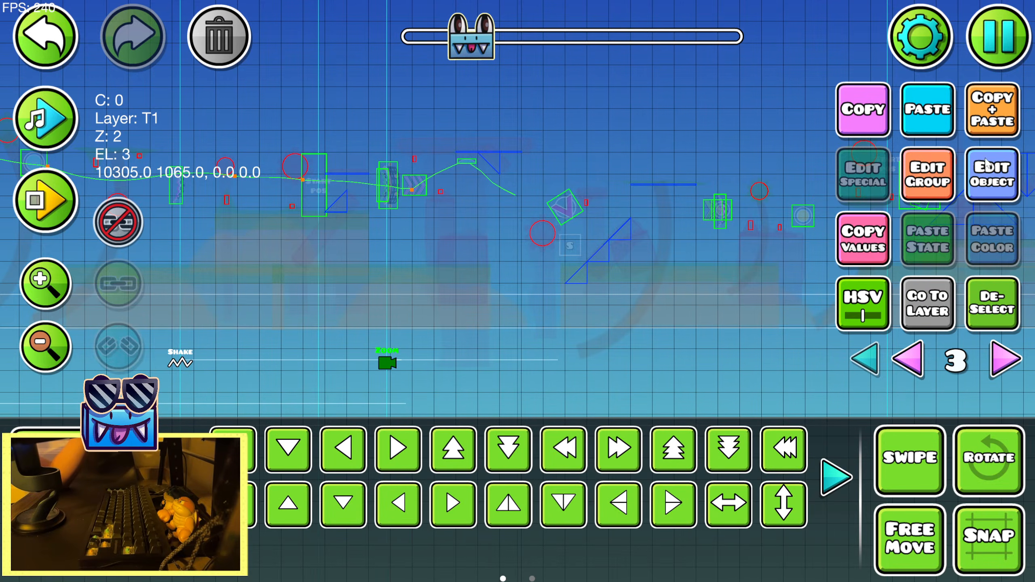
# Play back the song around the new Zoom trigger and check its zoom, time and easing settings
pyautogui.click(26, 118)
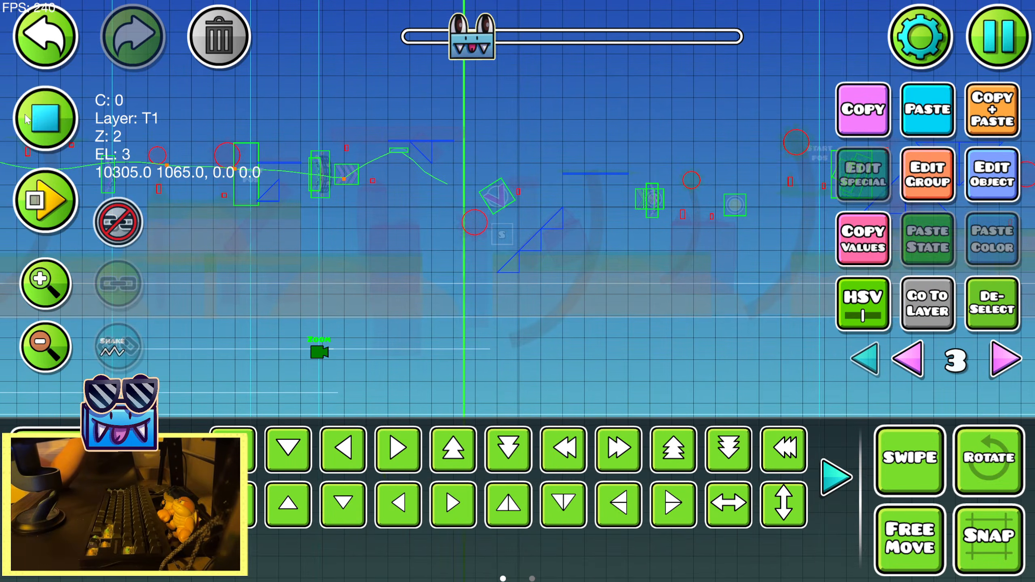
pyautogui.click(26, 118)
pyautogui.click(25, 118)
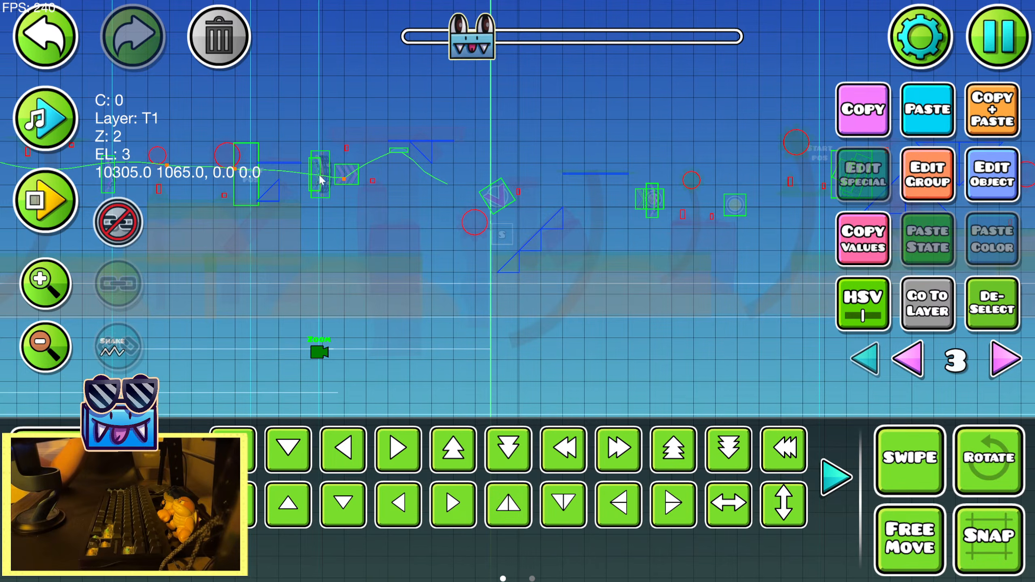
pyautogui.click(968, 190)
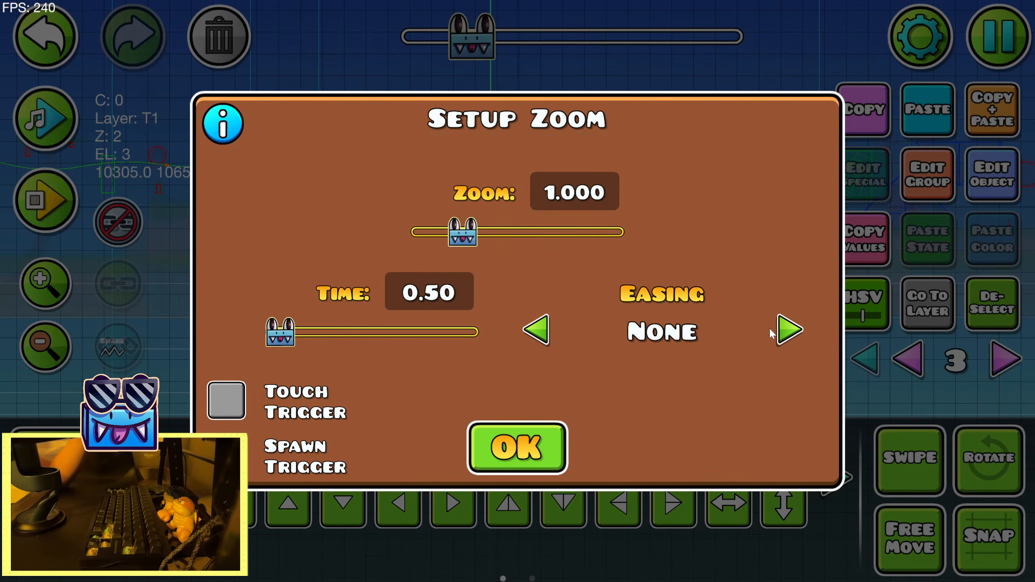
pyautogui.click(516, 448)
# Playtest the level inside the editor, jumping through the orbs, portals and slopes to watch the camera effects
pyautogui.click(48, 208)
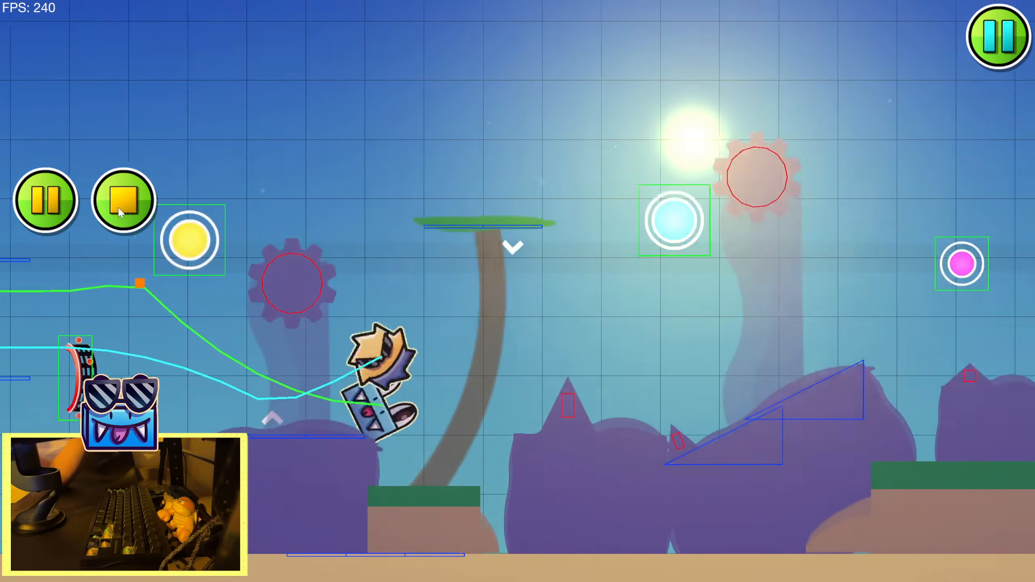
pyautogui.press('space')
pyautogui.press('space')
pyautogui.press('space')
pyautogui.press('space')
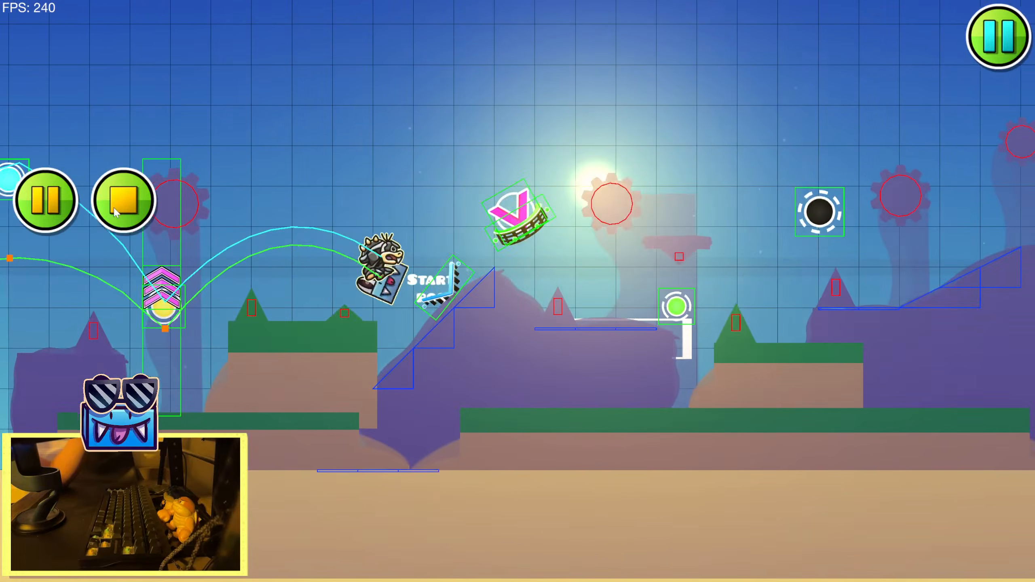
pyautogui.press('space')
pyautogui.press('space')
pyautogui.press('space')
pyautogui.press('space')
pyautogui.press('space')
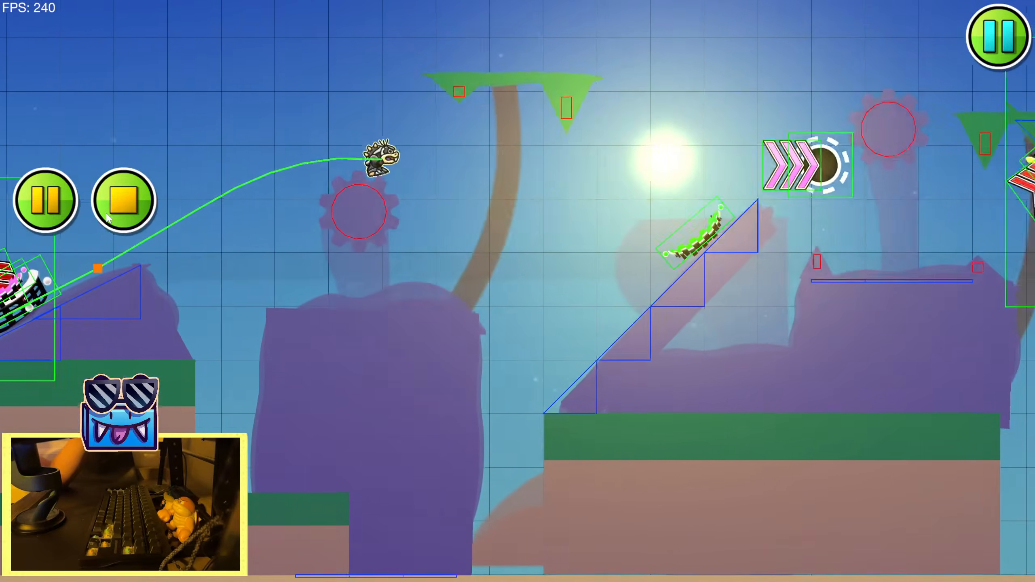
pyautogui.press('space')
pyautogui.press('space')
pyautogui.press('space')
pyautogui.press('space')
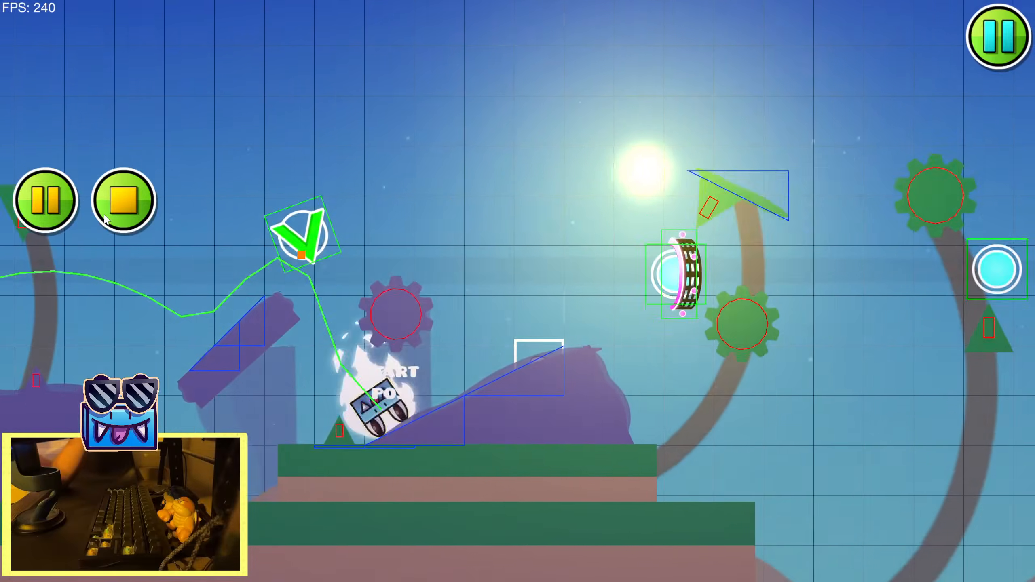
pyautogui.press('space')
pyautogui.press('space')
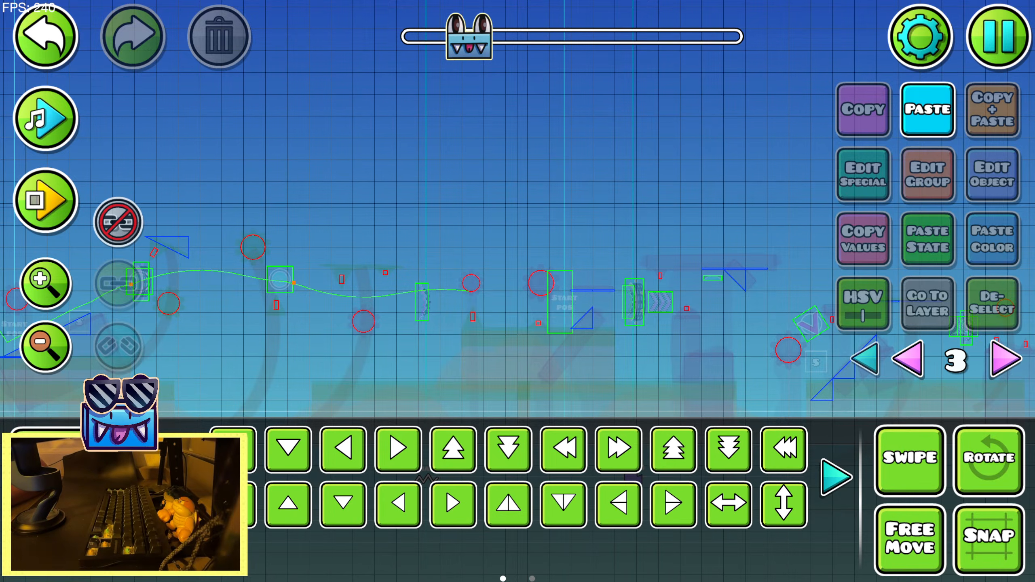
# Play back the song over the stretch around the Shake trigger and the new Zoom trigger to check their timing
pyautogui.moveTo(795, 143); pyautogui.dragTo(474, 125)
pyautogui.click(45, 118)
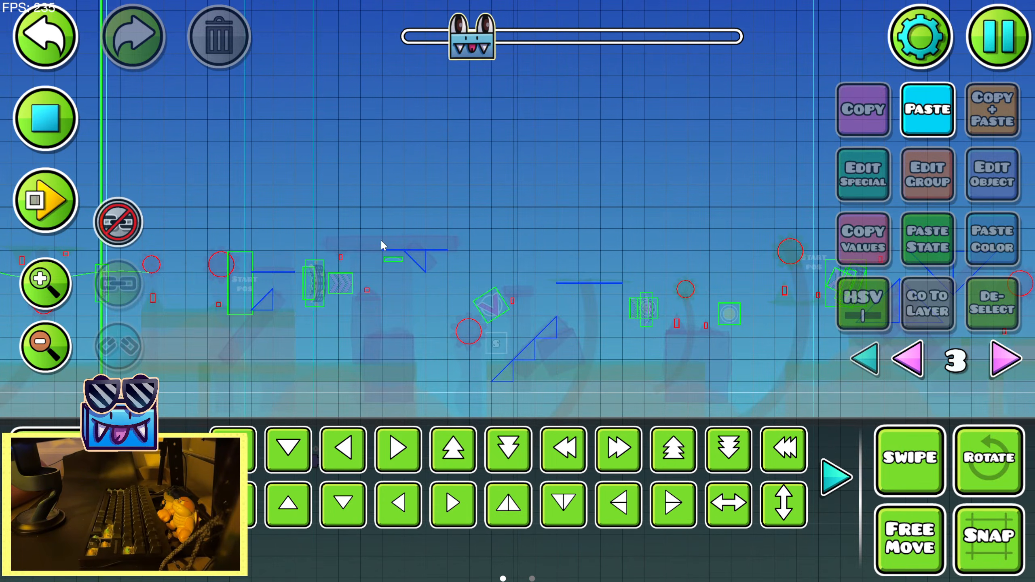
pyautogui.moveTo(380, 239); pyautogui.dragTo(300, 199)
pyautogui.moveTo(528, 273); pyautogui.dragTo(378, 242)
pyautogui.click(45, 118)
pyautogui.click(45, 118)
pyautogui.moveTo(92, 142); pyautogui.dragTo(574, 144)
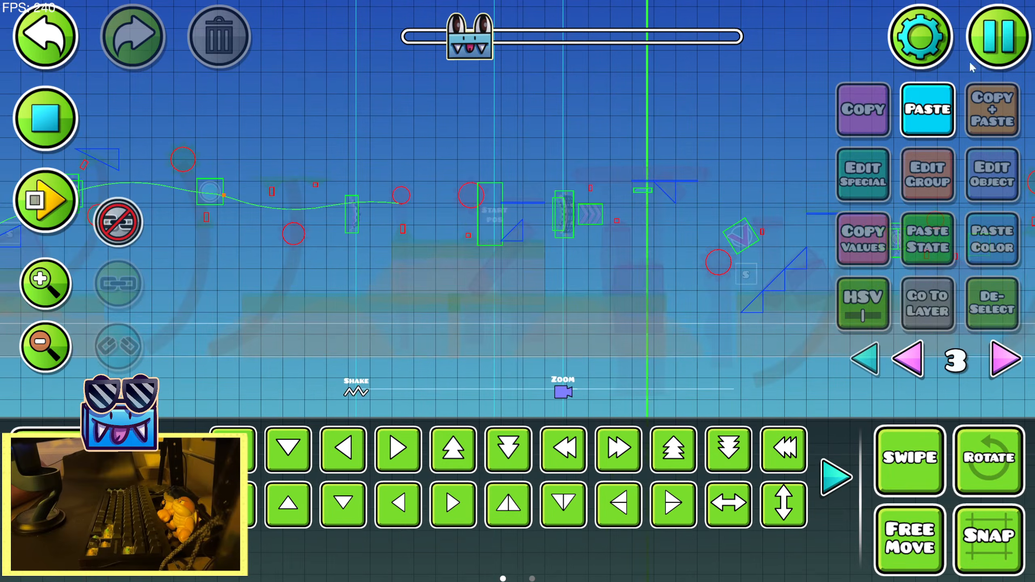
# Play the level in test mode from the 11% start position to judge the camera effects, and return to the editor
pyautogui.press('Escape')
pyautogui.click(554, 211)
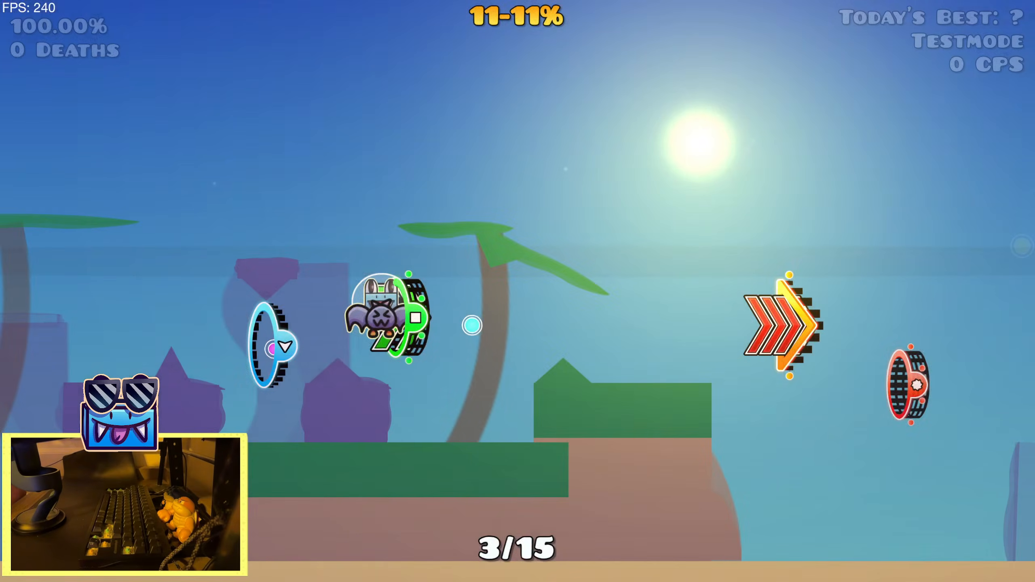
pyautogui.press('space')
pyautogui.press('space')
pyautogui.press('space')
pyautogui.press('space')
pyautogui.press('space')
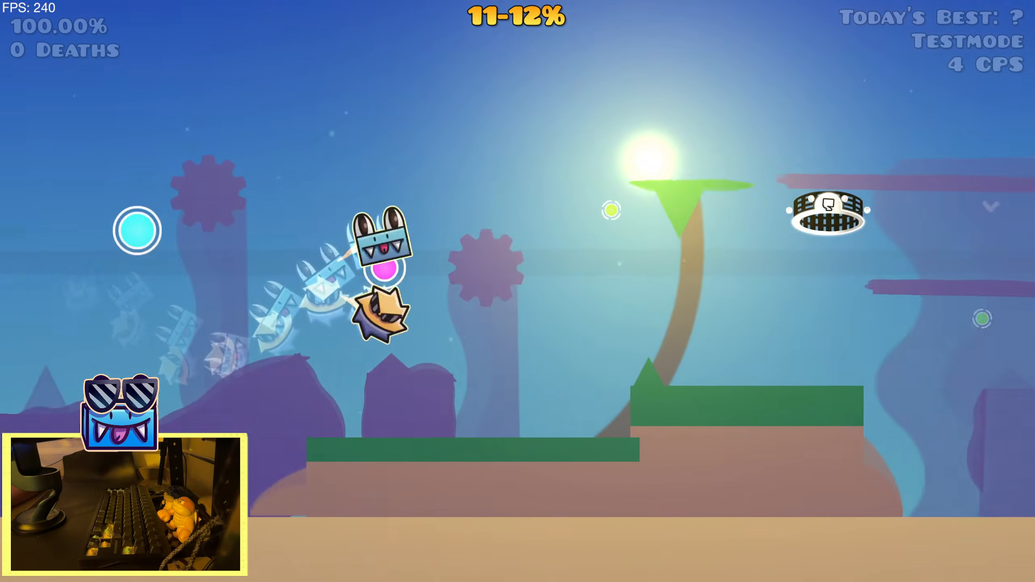
pyautogui.press('space')
pyautogui.press('space')
pyautogui.press('space')
pyautogui.press('space')
pyautogui.press('space')
pyautogui.press('space')
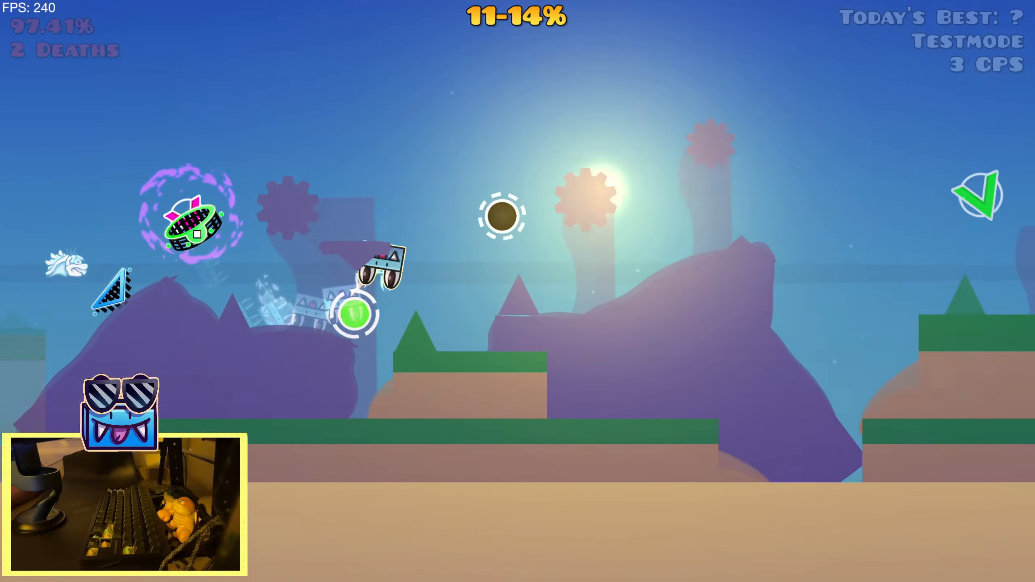
pyautogui.press('space')
pyautogui.press('space')
pyautogui.press('space')
pyautogui.press('space')
pyautogui.press('space')
pyautogui.press('space')
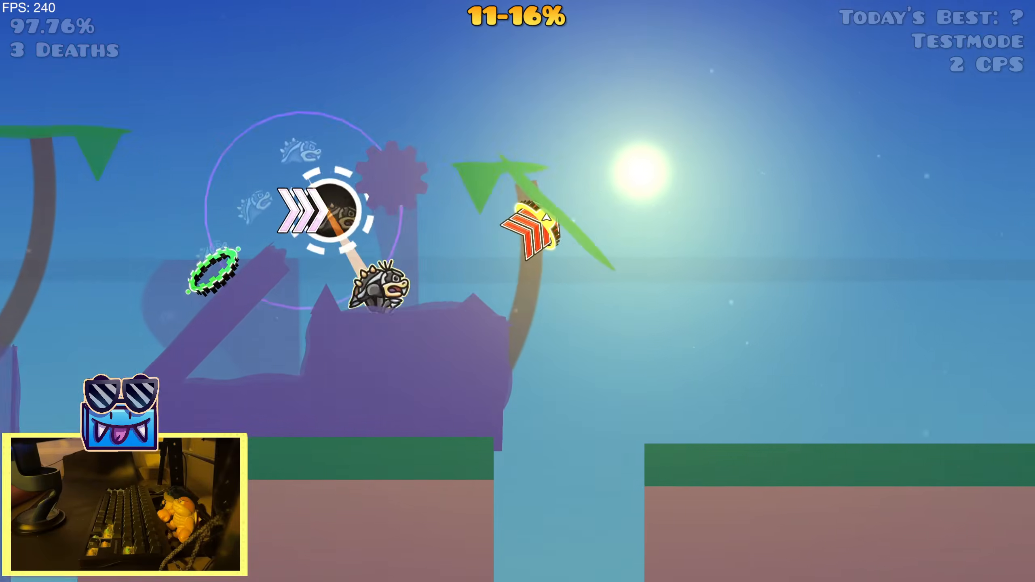
pyautogui.press('space')
pyautogui.press('space')
pyautogui.press('space')
pyautogui.press('space')
pyautogui.press('space')
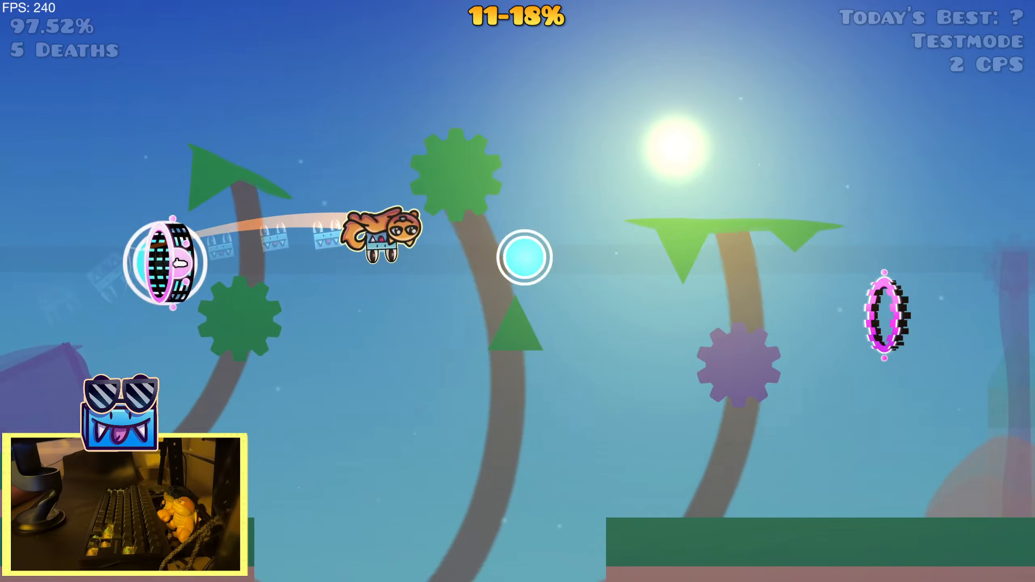
pyautogui.press('space')
pyautogui.press('space')
pyautogui.press('space')
pyautogui.press('space')
pyautogui.press('space')
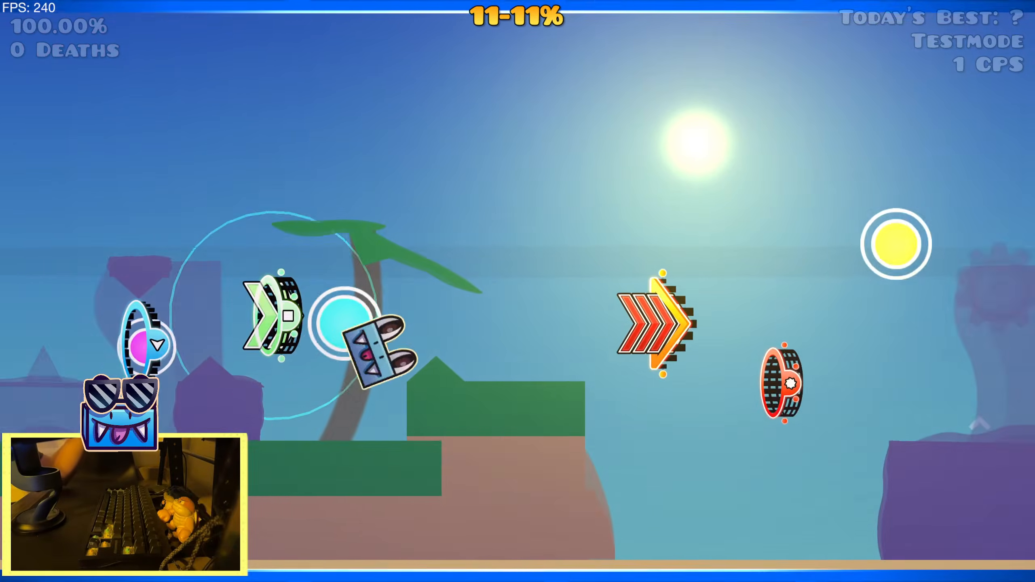
pyautogui.press('space')
pyautogui.press('space')
pyautogui.press('space')
pyautogui.press('space')
pyautogui.press('space')
pyautogui.press('space')
pyautogui.press('space')
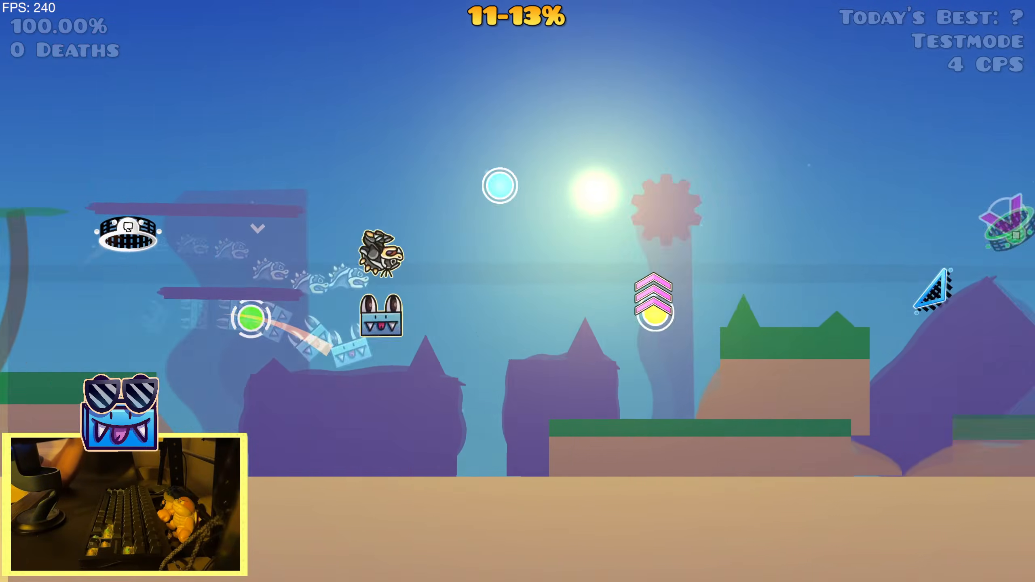
pyautogui.press('space')
pyautogui.press('space')
pyautogui.press('space')
pyautogui.press('space')
pyautogui.press('space')
pyautogui.press('space')
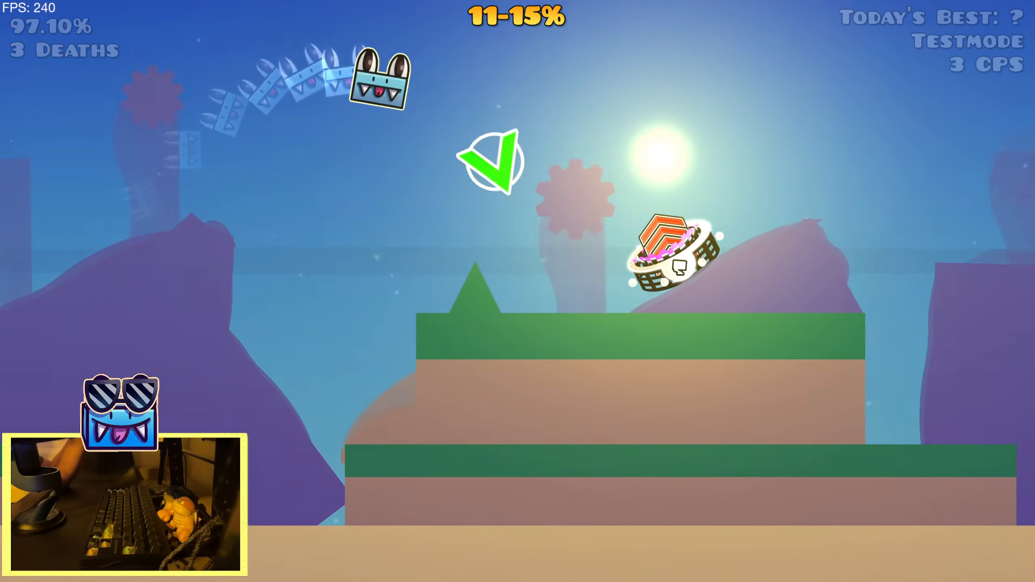
pyautogui.press('space')
pyautogui.press('space')
pyautogui.press('space')
pyautogui.press('space')
pyautogui.press('space')
pyautogui.press('space')
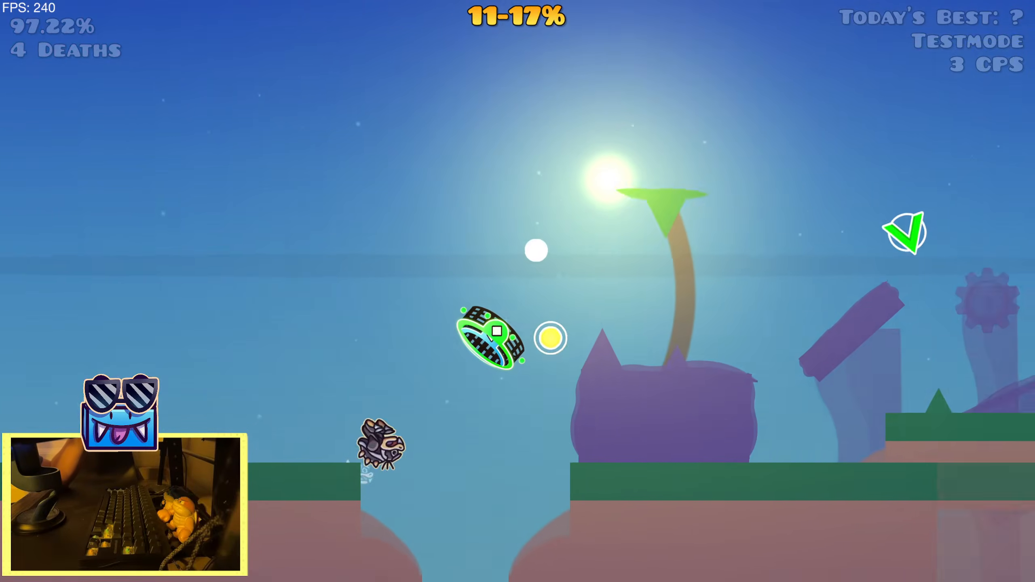
pyautogui.press('Escape')
pyautogui.click(303, 369)
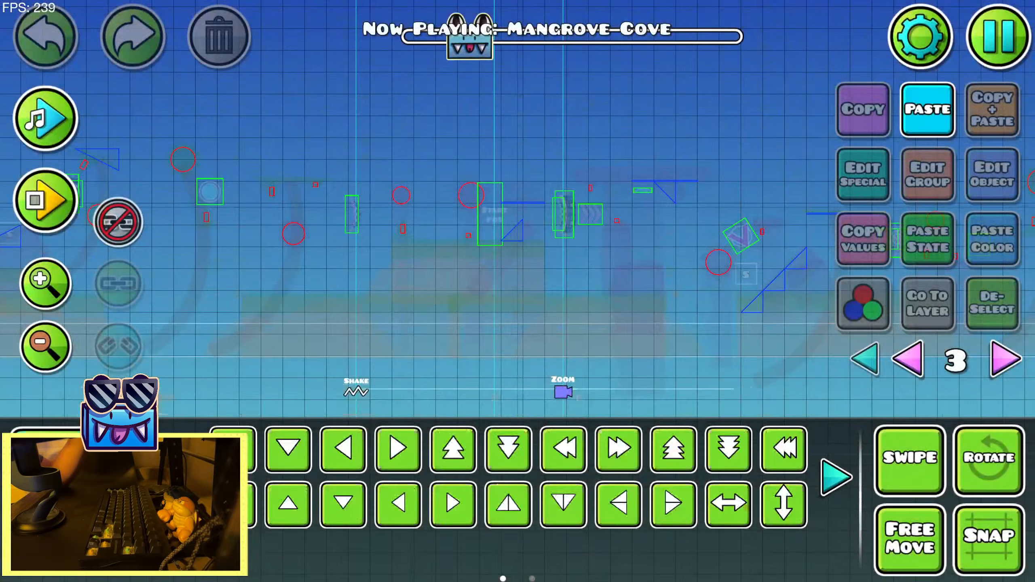
# Delete the Shake trigger located between the Zoom trigger near the group 24 Move trigger and the following Zoom trigger
pyautogui.scroll(-2, 402, 320)
pyautogui.moveTo(285, 317); pyautogui.dragTo(547, 306)
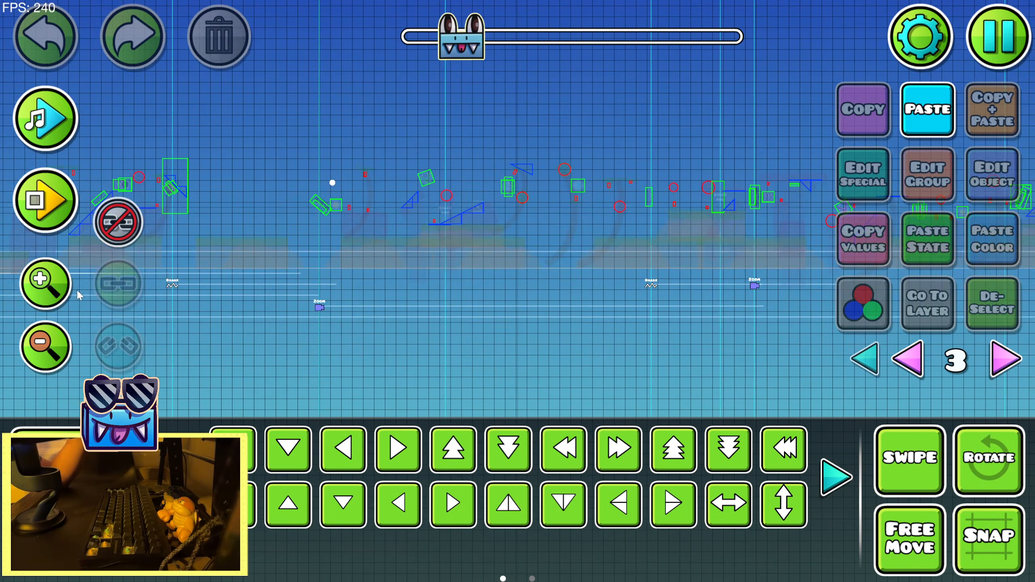
pyautogui.scroll(1, 78, 292)
pyautogui.moveTo(261, 285); pyautogui.dragTo(851, 263)
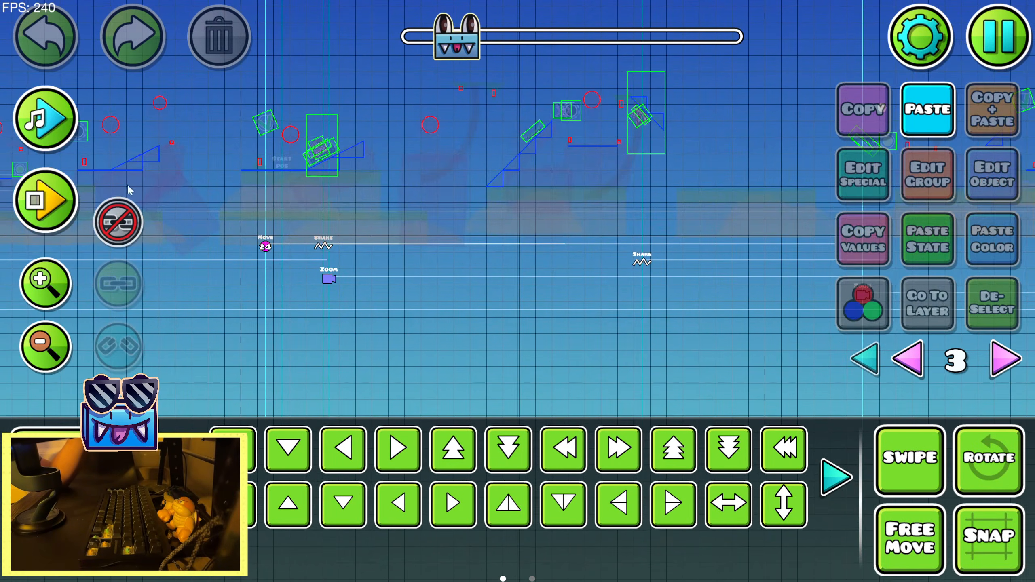
pyautogui.click(638, 263)
pyautogui.moveTo(638, 262); pyautogui.dragTo(453, 266)
pyautogui.click(57, 285)
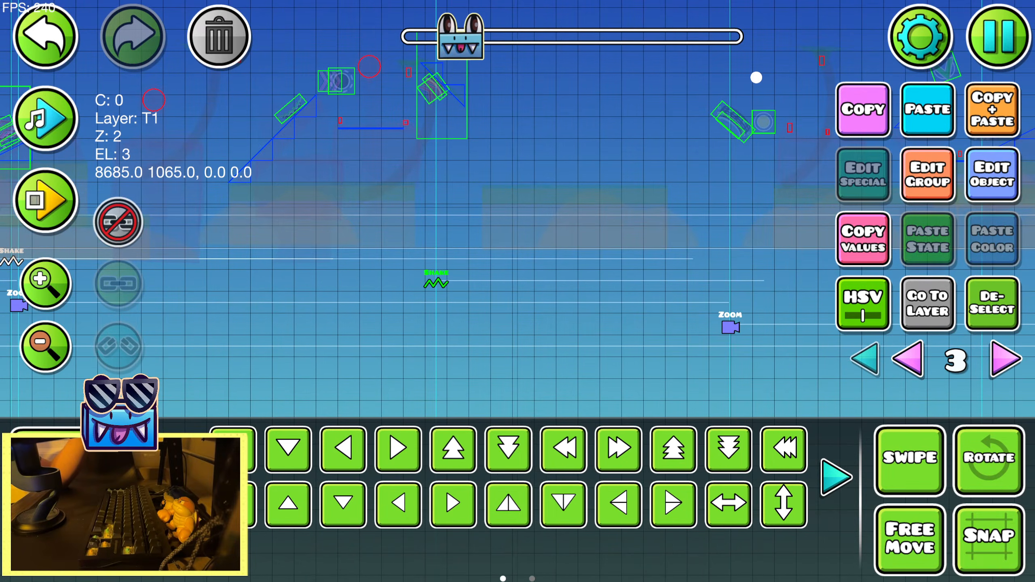
pyautogui.press('3')
pyautogui.press('Delete')
pyautogui.press('2')
# Inspect the settings of the Shake trigger just after the group 24 Move trigger
pyautogui.moveTo(327, 321); pyautogui.dragTo(561, 322)
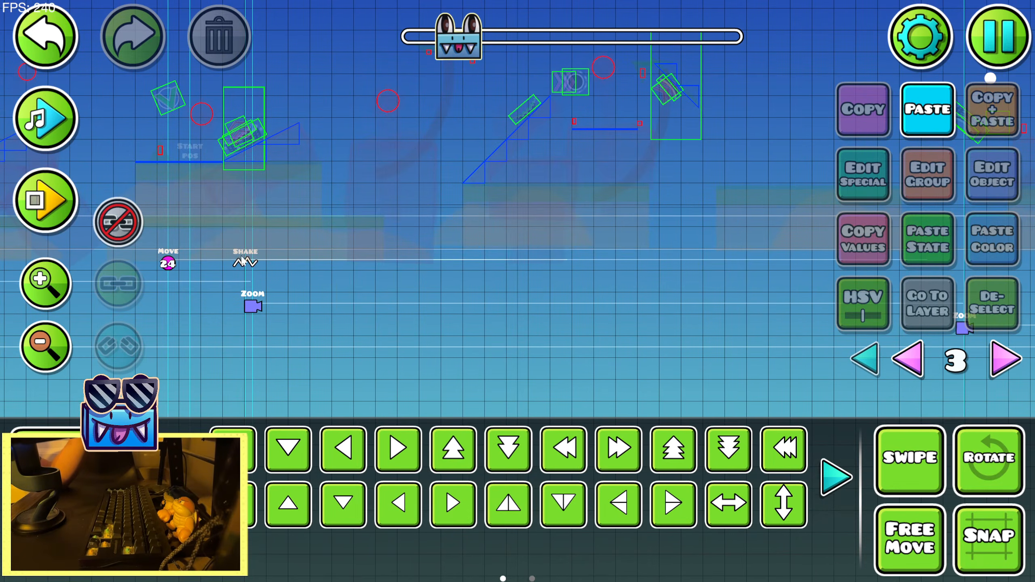
pyautogui.click(241, 257)
pyautogui.click(979, 183)
pyautogui.click(517, 506)
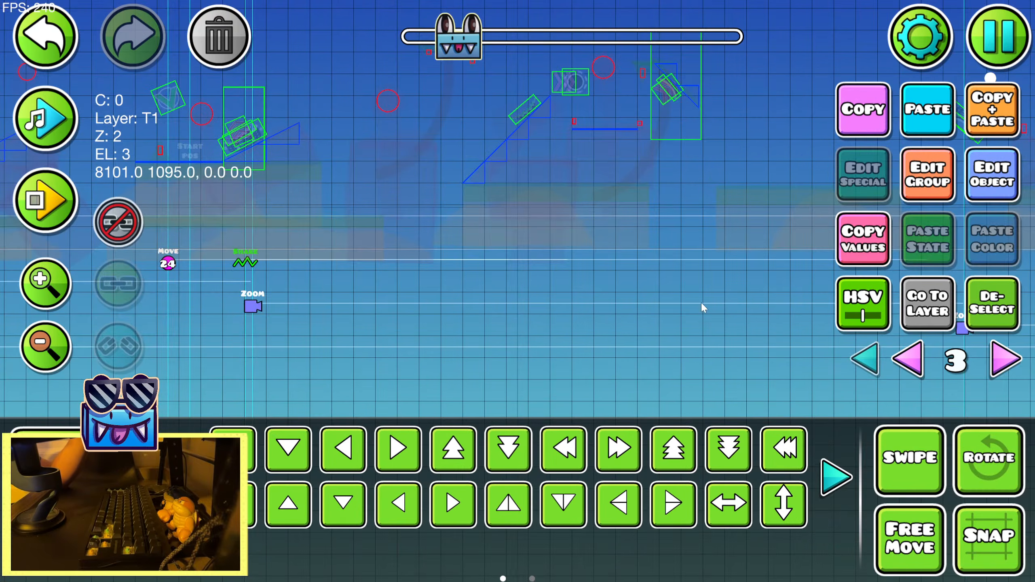
# Play back the song repeatedly over the stretch around the following Zoom trigger to find where the beats fall
pyautogui.scroll(2, 319, 245)
pyautogui.moveTo(432, 269); pyautogui.dragTo(221, 273)
pyautogui.moveTo(308, 260); pyautogui.dragTo(208, 274)
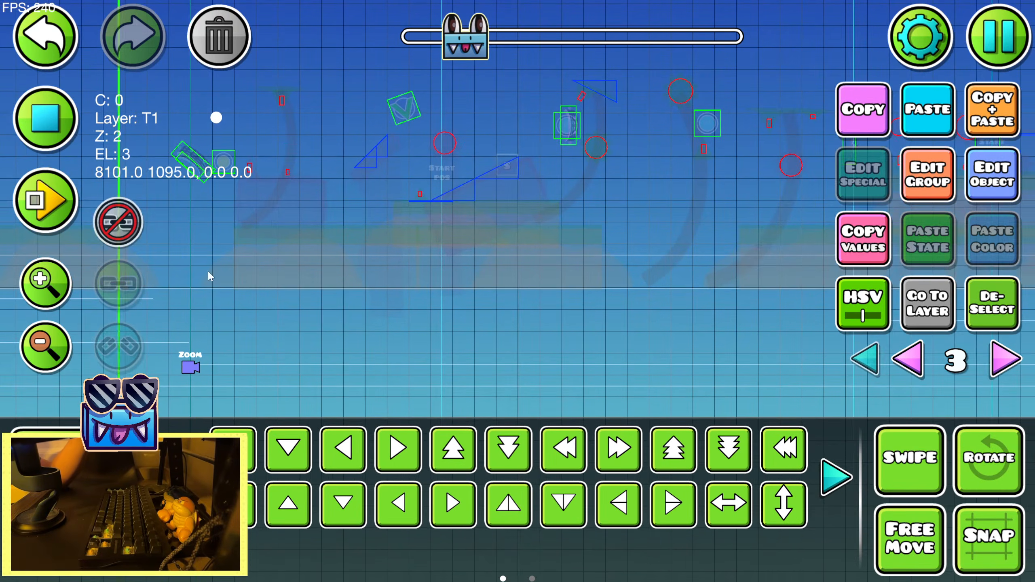
pyautogui.moveTo(231, 175); pyautogui.dragTo(532, 195)
pyautogui.click(15, 119)
pyautogui.moveTo(350, 227); pyautogui.dragTo(485, 214)
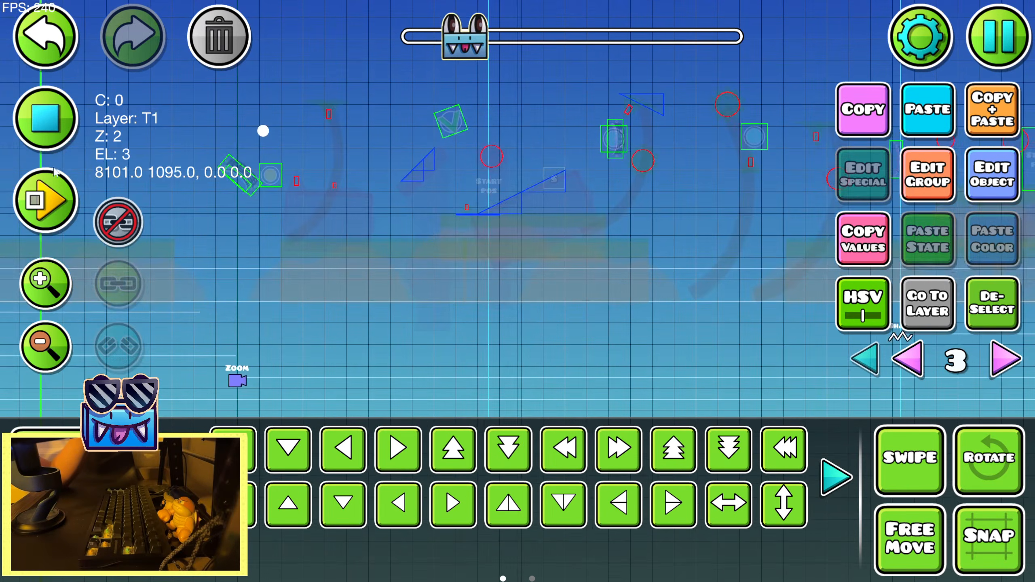
pyautogui.click(42, 105)
pyautogui.click(43, 105)
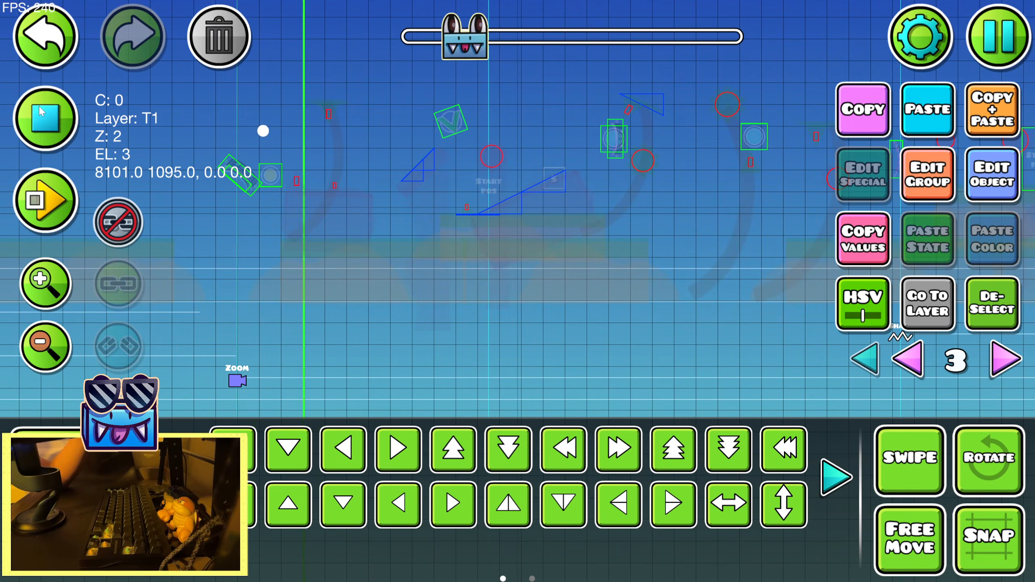
pyautogui.click(37, 107)
pyautogui.click(37, 106)
pyautogui.click(37, 108)
pyautogui.moveTo(210, 161); pyautogui.dragTo(610, 212)
pyautogui.click(19, 134)
pyautogui.moveTo(480, 276); pyautogui.dragTo(668, 286)
pyautogui.click(57, 121)
# Lengthen the duration of the Shake trigger just after the group 24 Move trigger and recheck its settings
pyautogui.click(981, 189)
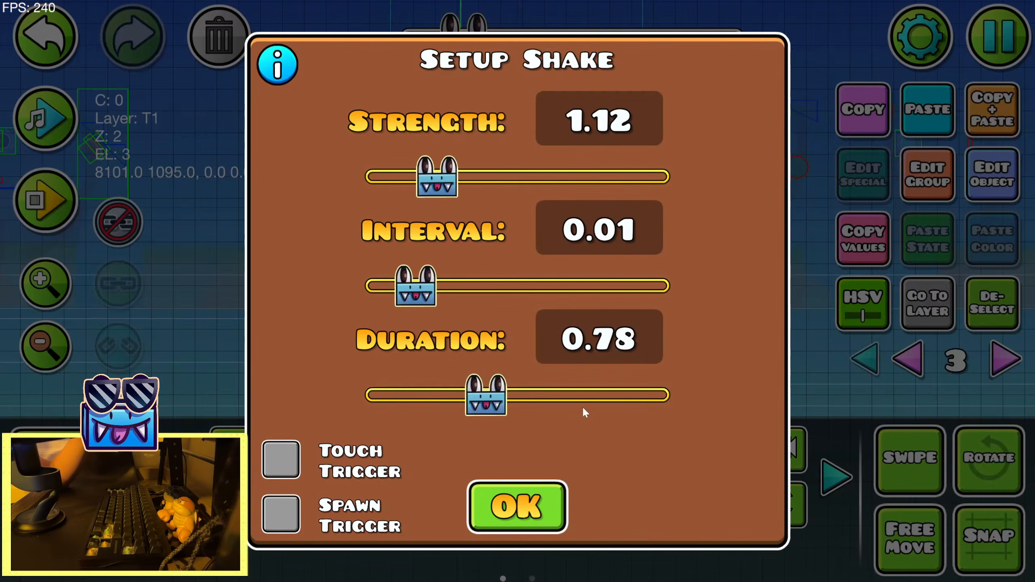
pyautogui.moveTo(486, 395); pyautogui.dragTo(523, 394)
pyautogui.click(531, 493)
pyautogui.click(967, 196)
pyautogui.click(527, 493)
pyautogui.click(970, 195)
pyautogui.click(528, 494)
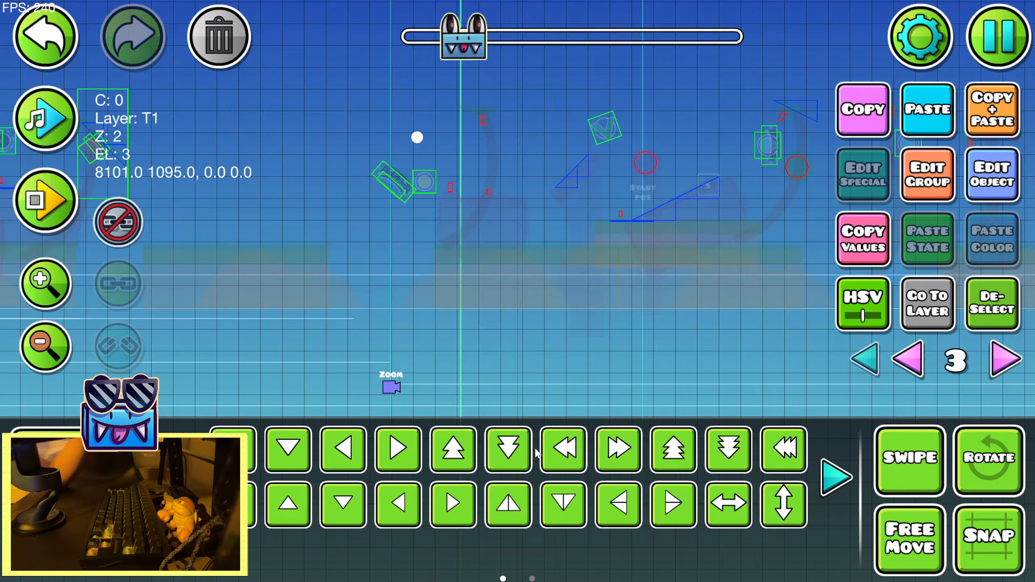
# Set the duration of the Shake trigger just after the group 24 Move trigger to 1.14
pyautogui.click(940, 197)
pyautogui.click(528, 541)
pyautogui.click(994, 184)
pyautogui.moveTo(522, 408); pyautogui.dragTo(544, 408)
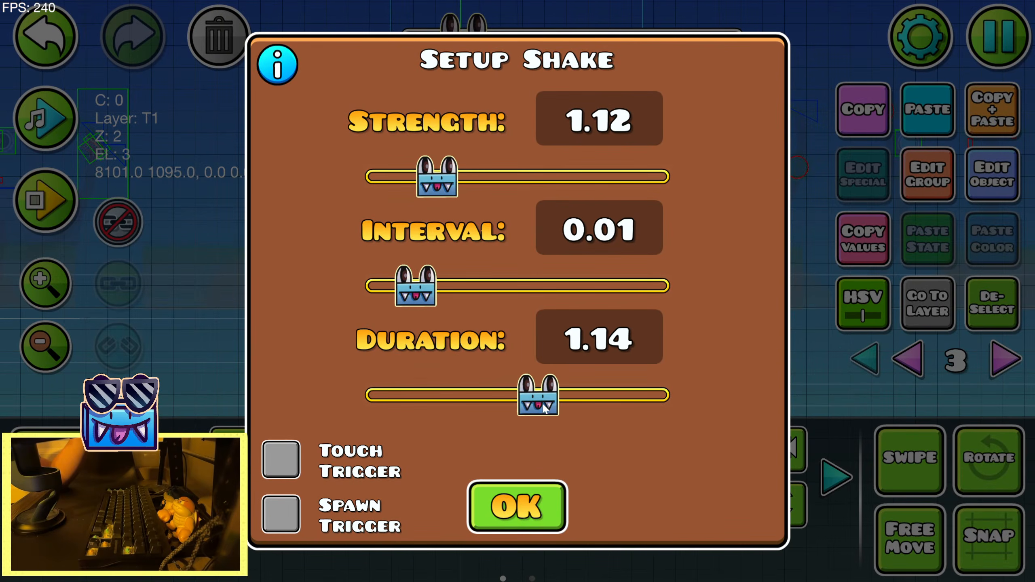
pyautogui.click(510, 501)
# Lengthen that Shake trigger's duration further and compare its span with the position of the following Zoom trigger
pyautogui.click(1018, 180)
pyautogui.moveTo(538, 393); pyautogui.dragTo(605, 393)
pyautogui.click(520, 503)
pyautogui.moveTo(260, 363); pyautogui.dragTo(942, 299)
pyautogui.moveTo(553, 344); pyautogui.dragTo(324, 331)
pyautogui.moveTo(589, 324); pyautogui.dragTo(453, 334)
pyautogui.moveTo(172, 353); pyautogui.dragTo(612, 325)
pyautogui.moveTo(289, 339); pyautogui.dragTo(184, 337)
pyautogui.moveTo(653, 317); pyautogui.dragTo(180, 330)
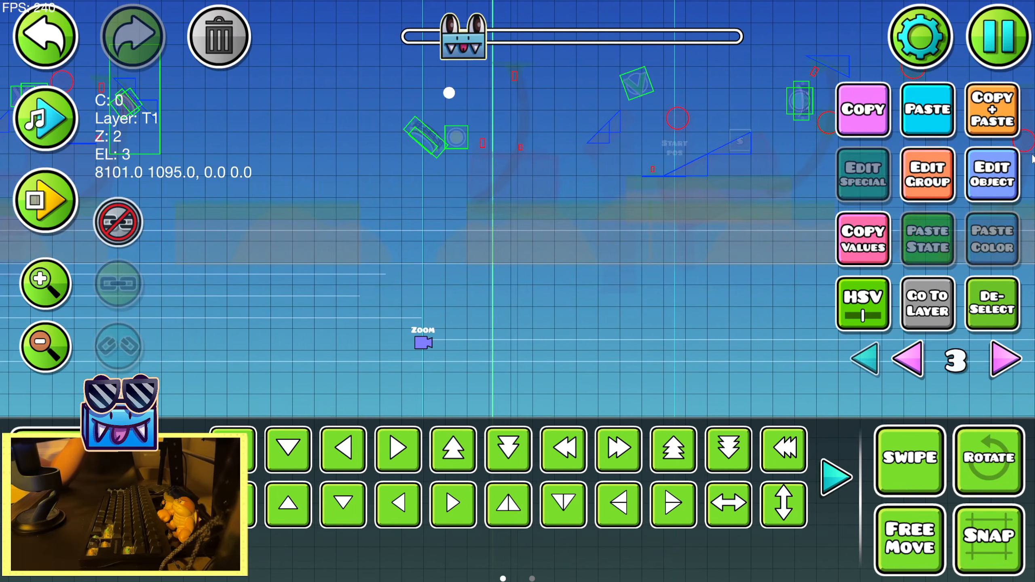
# Set the duration of the Shake trigger just after the group 24 Move trigger to 1.91
pyautogui.click(993, 174)
pyautogui.moveTo(608, 395); pyautogui.dragTo(651, 407)
pyautogui.click(516, 505)
pyautogui.click(992, 175)
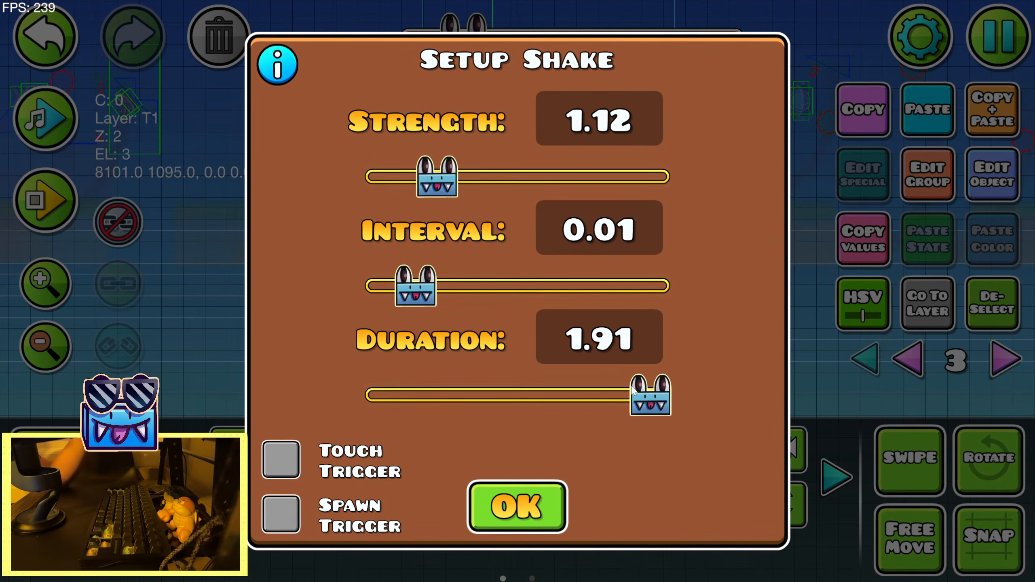
pyautogui.click(517, 507)
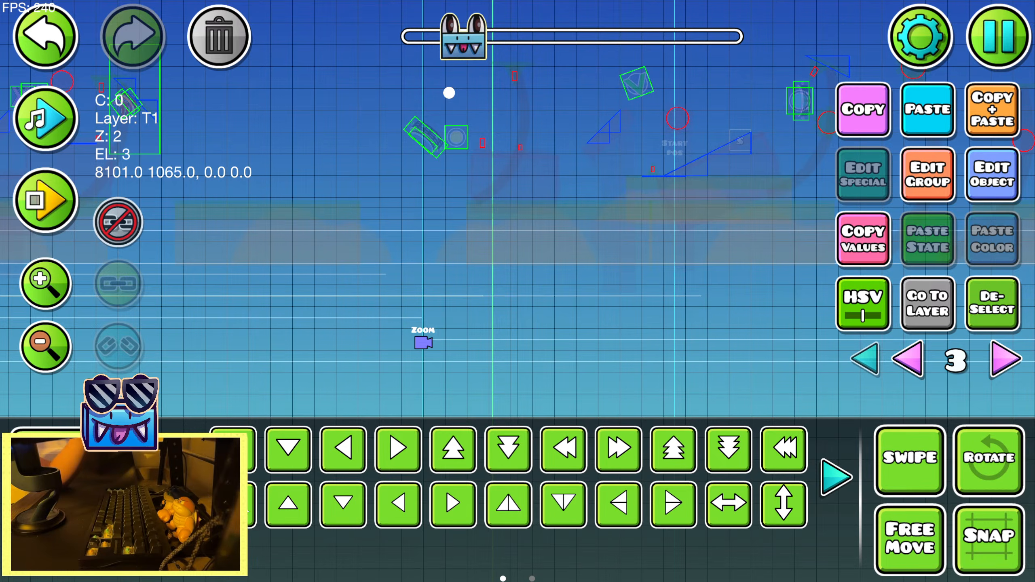
# Duplicate the Shake trigger and place the copy just after the following Zoom trigger
pyautogui.press('d')
pyautogui.press('d')
pyautogui.press('d')
pyautogui.press('d')
pyautogui.press('d')
pyautogui.press('d')
pyautogui.press('d')
pyautogui.press('d')
pyautogui.press('d')
pyautogui.press('d')
pyautogui.moveTo(600, 322); pyautogui.dragTo(470, 326)
pyautogui.press('s')
pyautogui.press('s')
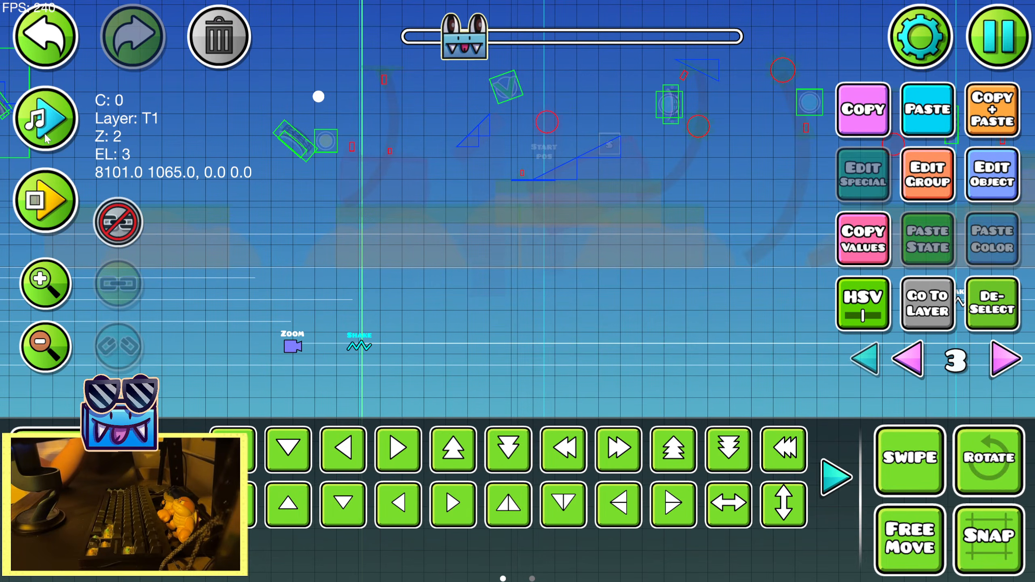
# Play the song from the copied Shake trigger, shorten its duration and reduce its strength to 0.48
pyautogui.click(46, 138)
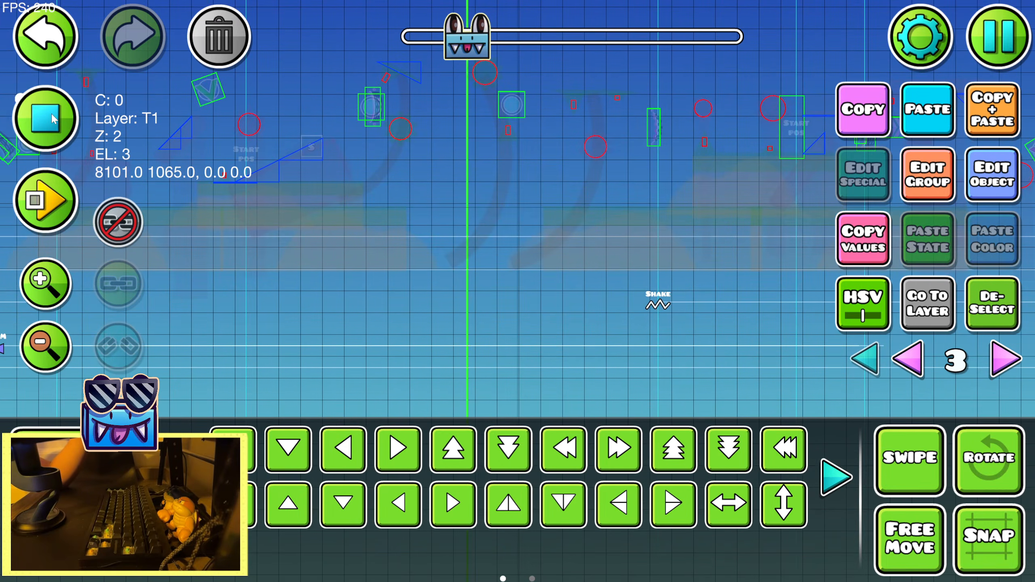
pyautogui.click(46, 118)
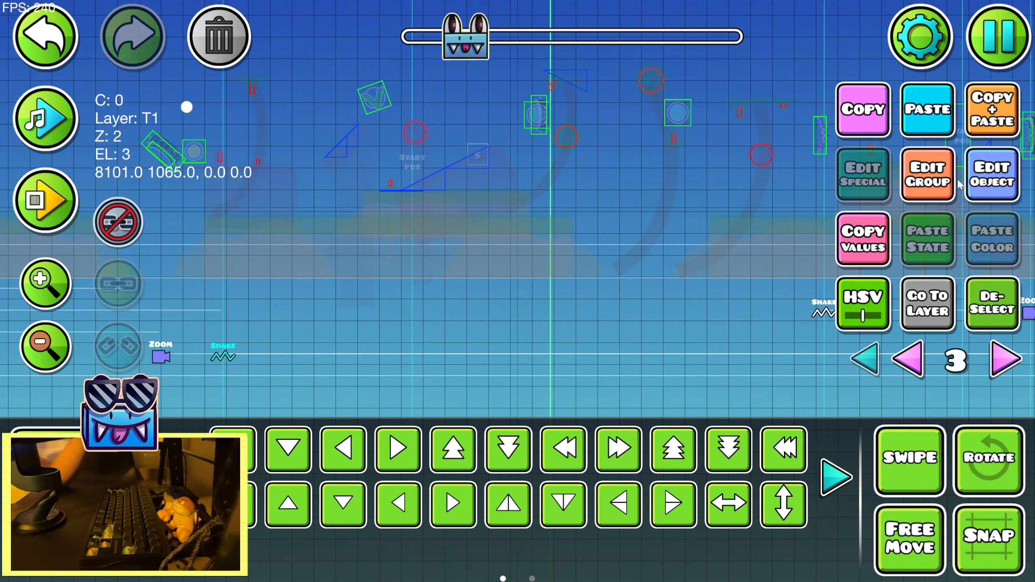
pyautogui.click(988, 180)
pyautogui.moveTo(655, 397); pyautogui.dragTo(514, 395)
pyautogui.click(518, 505)
pyautogui.click(998, 184)
pyautogui.moveTo(435, 178); pyautogui.dragTo(392, 180)
pyautogui.click(525, 507)
pyautogui.moveTo(606, 341); pyautogui.dragTo(459, 327)
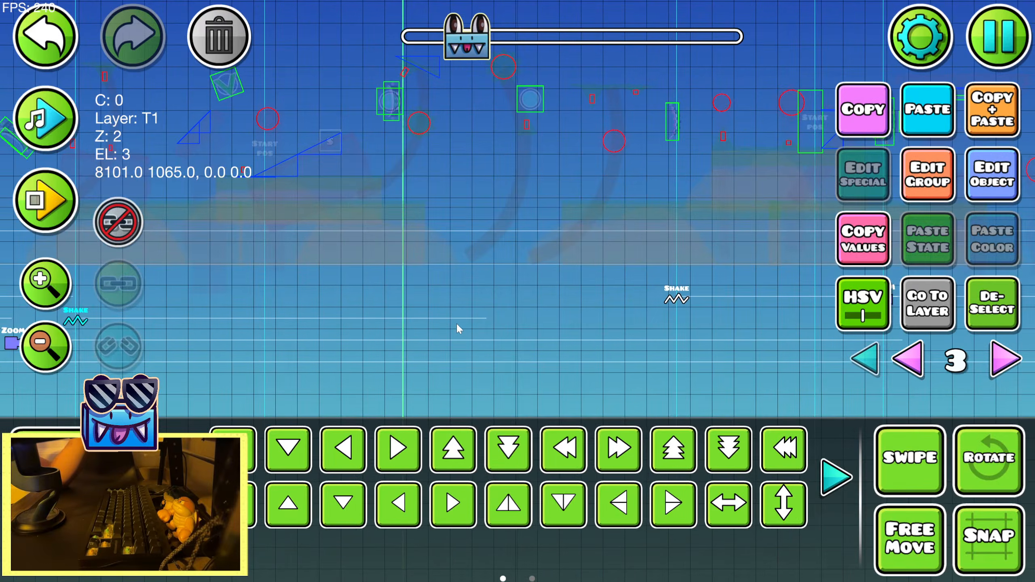
# Lengthen the copied Shake trigger's duration and compare its span with the next Shake trigger
pyautogui.click(992, 180)
pyautogui.moveTo(515, 395); pyautogui.dragTo(611, 403)
pyautogui.click(502, 482)
pyautogui.click(991, 180)
pyautogui.click(518, 504)
pyautogui.moveTo(622, 323); pyautogui.dragTo(467, 310)
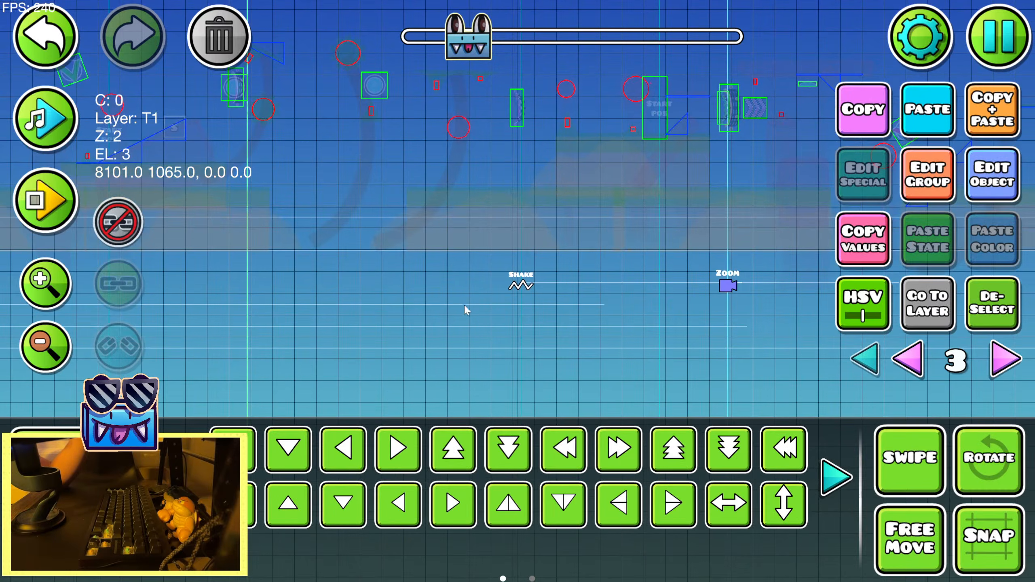
# Set the copied Shake trigger's duration to 1.31 and recheck its settings
pyautogui.click(986, 196)
pyautogui.moveTo(608, 397); pyautogui.dragTo(562, 395)
pyautogui.click(518, 500)
pyautogui.click(988, 196)
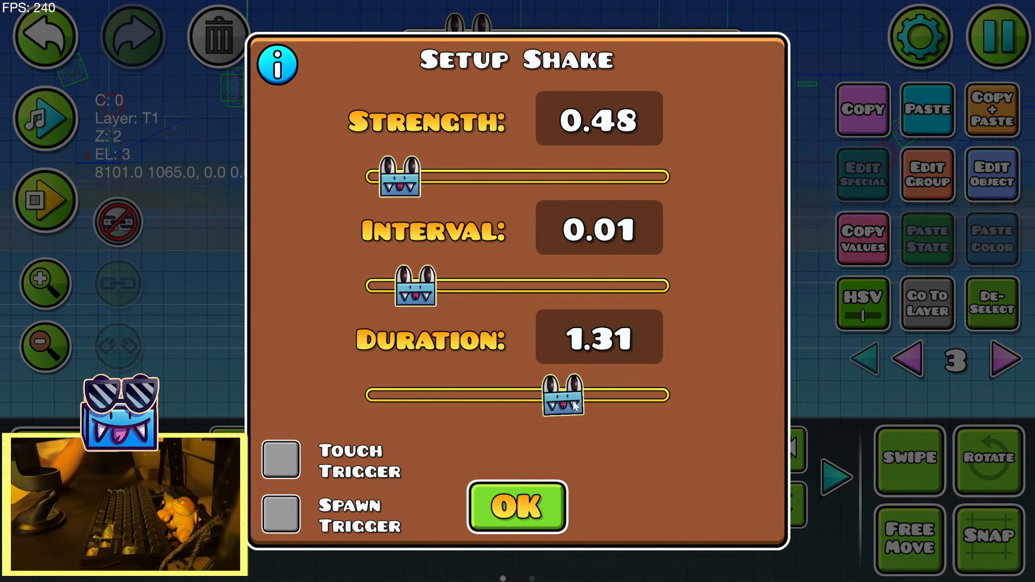
pyautogui.click(515, 503)
# Play the song over the stretch around the next Shake trigger and set the copied Shake trigger's duration to 1.43
pyautogui.moveTo(342, 155); pyautogui.dragTo(99, 167)
pyautogui.click(51, 125)
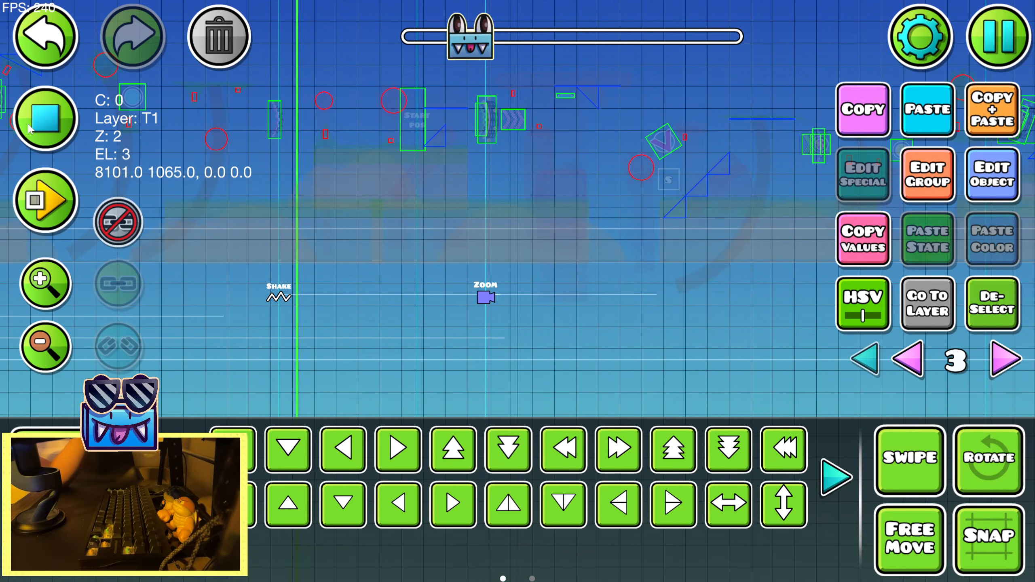
pyautogui.click(50, 124)
pyautogui.click(985, 195)
pyautogui.moveTo(573, 408); pyautogui.dragTo(590, 405)
pyautogui.click(522, 494)
pyautogui.click(987, 196)
pyautogui.click(538, 507)
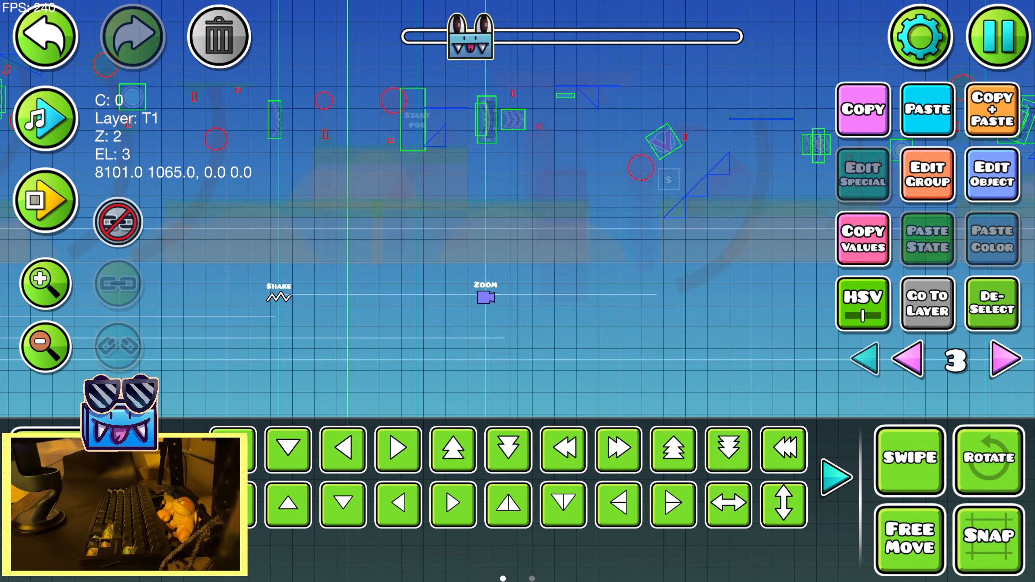
# Check the song chosen in the level settings and the details of the song currently playing
pyautogui.click(908, 49)
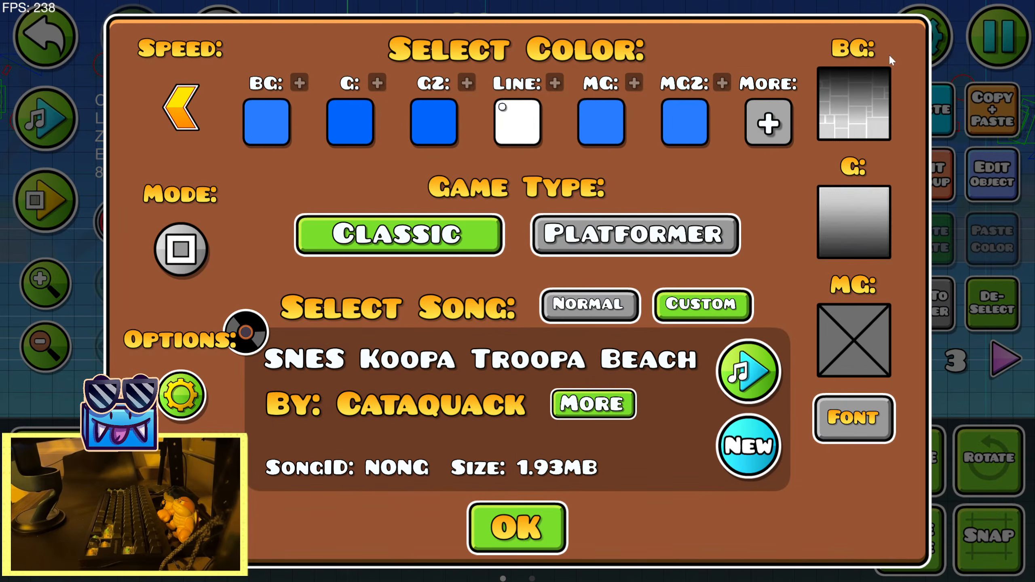
pyautogui.click(560, 529)
pyautogui.click(998, 36)
pyautogui.click(478, 531)
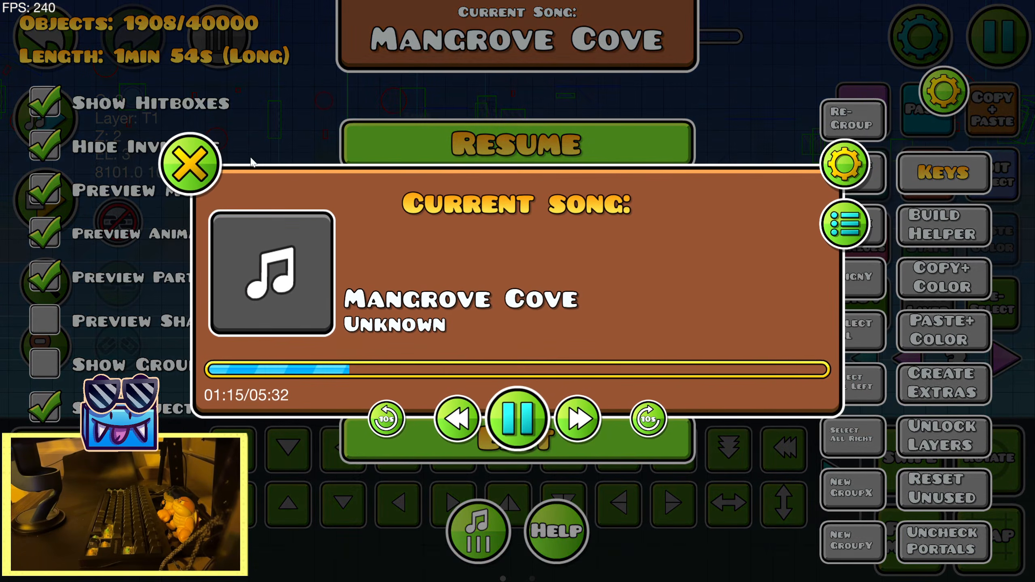
pyautogui.click(176, 160)
# Save the level, playtest the section from the 11% start position to review the camera effects, and return to the editor
pyautogui.click(527, 229)
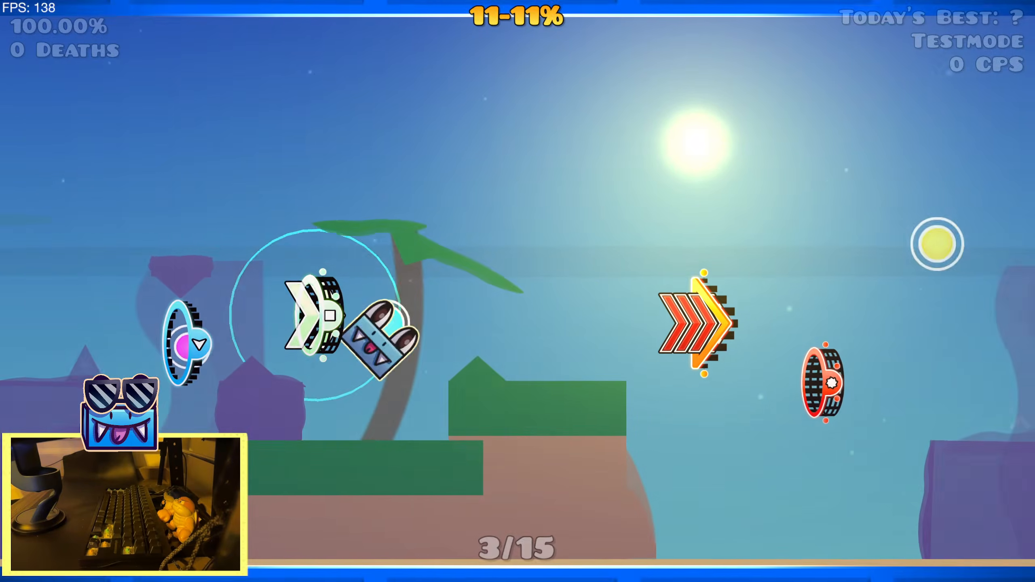
pyautogui.click(531, 209)
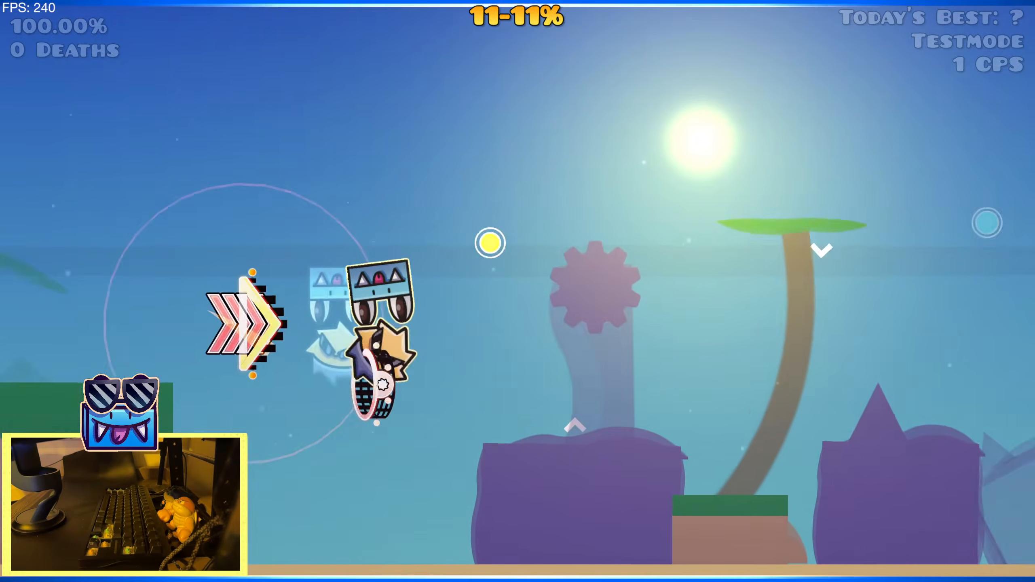
pyautogui.press('space')
pyautogui.press('space')
pyautogui.press('space')
pyautogui.press('space')
pyautogui.press('space')
pyautogui.press('space')
pyautogui.press('space')
pyautogui.press('space')
pyautogui.press('space')
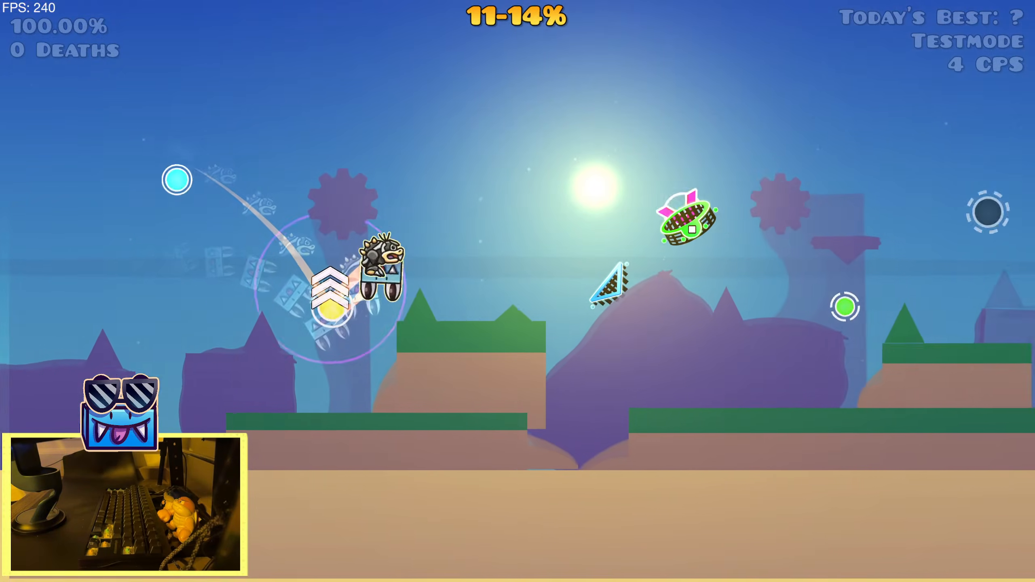
pyautogui.press('space')
pyautogui.press('space')
pyautogui.press('space')
pyautogui.press('space')
pyautogui.press('space')
pyautogui.press('space')
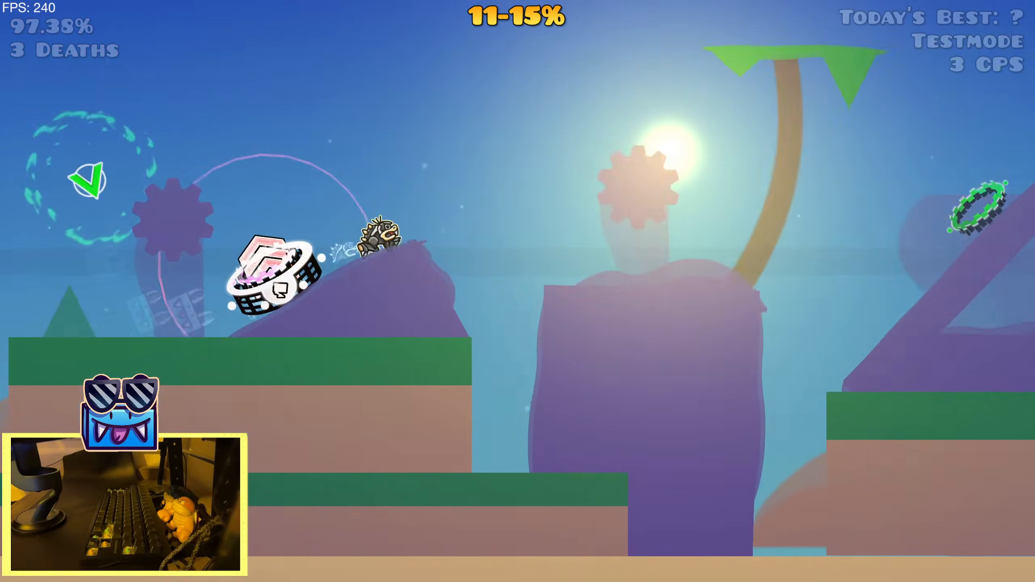
pyautogui.press('space')
pyautogui.press('space')
pyautogui.press('space')
pyautogui.press('space')
pyautogui.press('space')
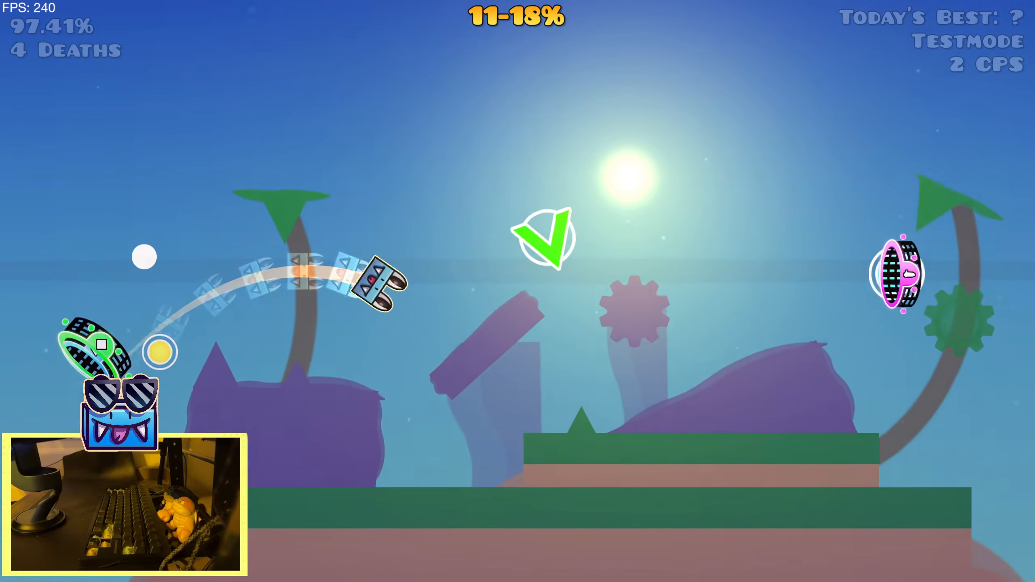
pyautogui.press('space')
pyautogui.press('space')
pyautogui.press('space')
pyautogui.press('space')
pyautogui.press('space')
pyautogui.press('space')
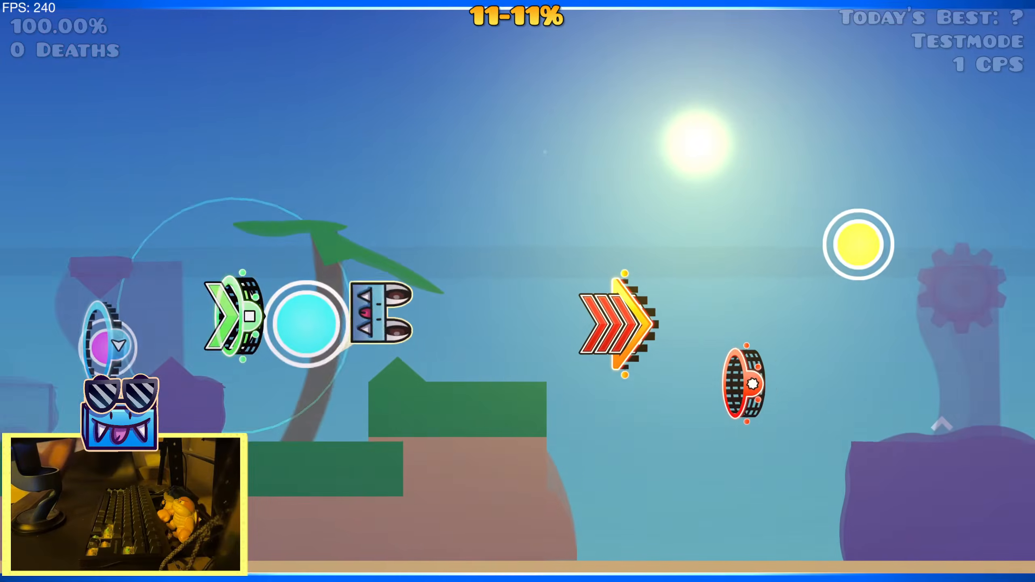
pyautogui.press('space')
pyautogui.press('space')
pyautogui.press('space')
pyautogui.press('space')
pyautogui.press('space')
pyautogui.press('space')
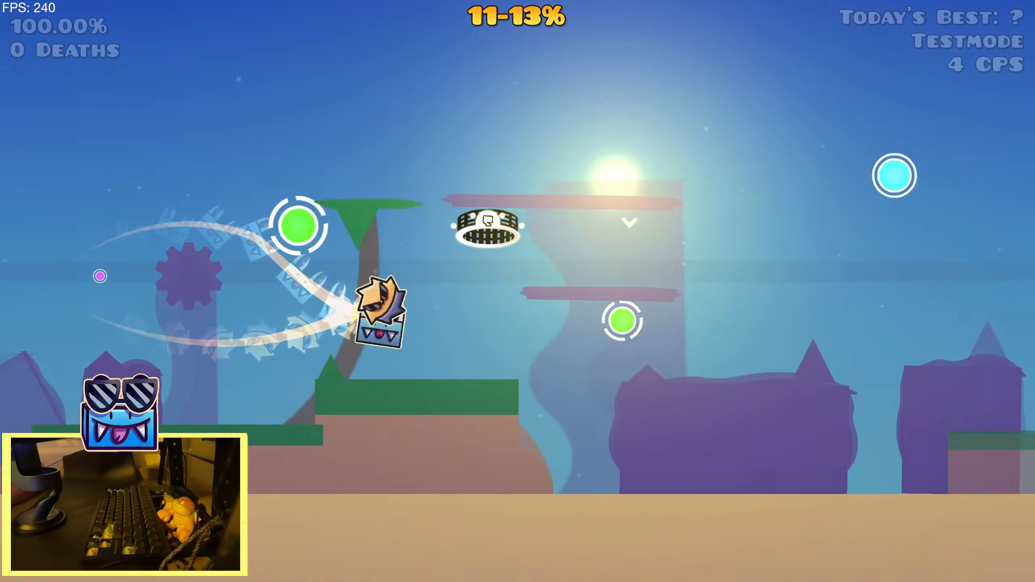
pyautogui.press('space')
pyautogui.press('space')
pyautogui.press('space')
pyautogui.press('space')
pyautogui.press('space')
pyautogui.press('space')
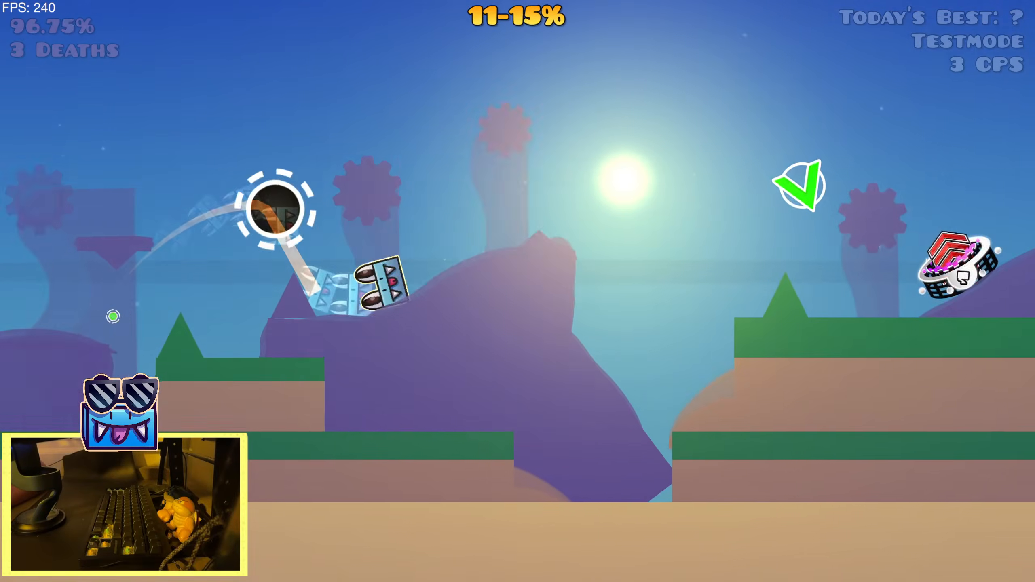
pyautogui.press('space')
pyautogui.press('space')
pyautogui.press('space')
pyautogui.press('space')
pyautogui.press('space')
pyautogui.press('space')
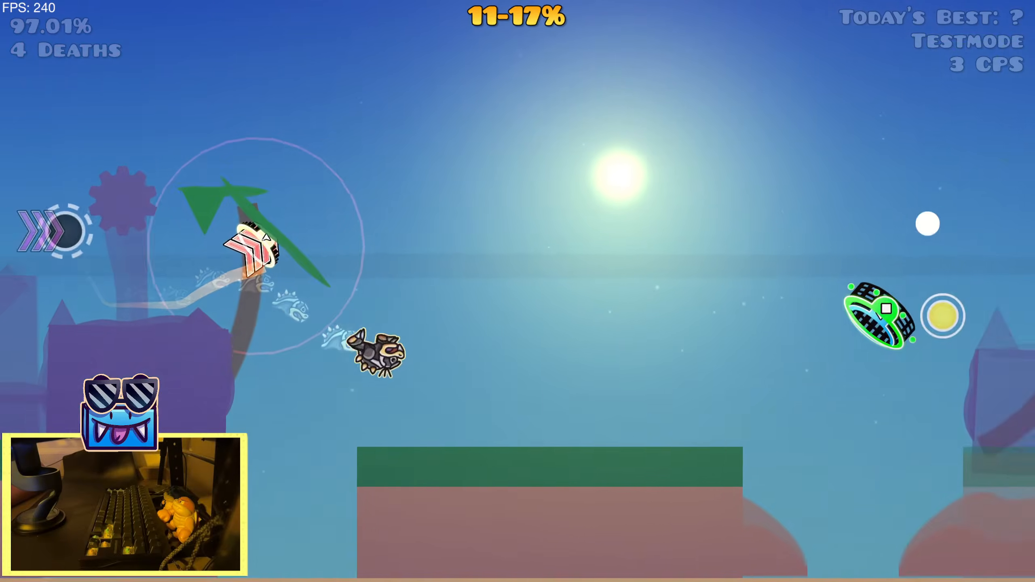
pyautogui.press('space')
pyautogui.press('space')
pyautogui.press('space')
pyautogui.press('space')
pyautogui.press('space')
pyautogui.press('space')
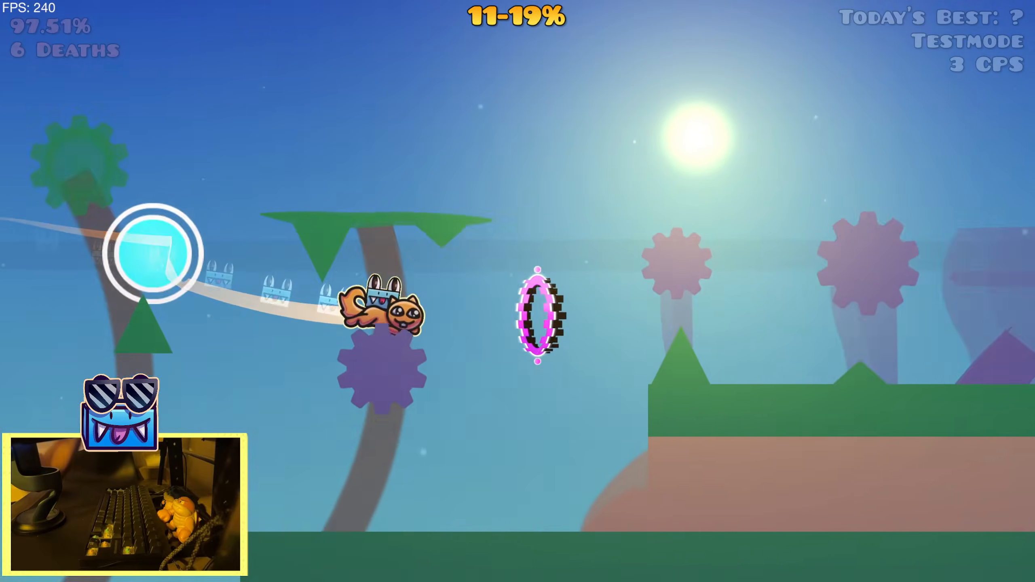
pyautogui.press('Escape')
pyautogui.click(242, 346)
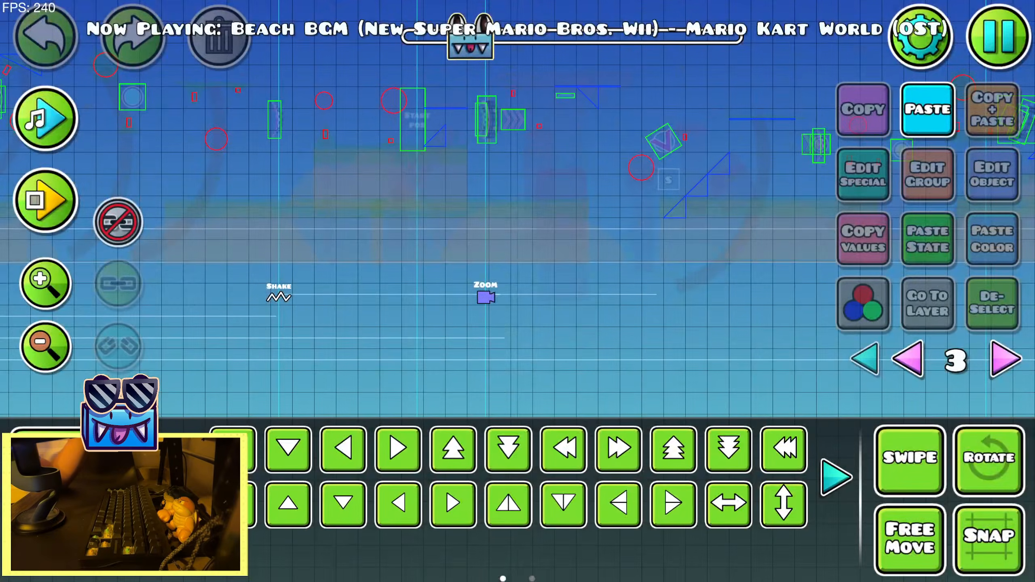
# Inspect the strength, interval and duration of the Shake trigger located before the next Zoom trigger
pyautogui.click(289, 297)
pyautogui.moveTo(284, 328); pyautogui.dragTo(603, 321)
pyautogui.click(1002, 184)
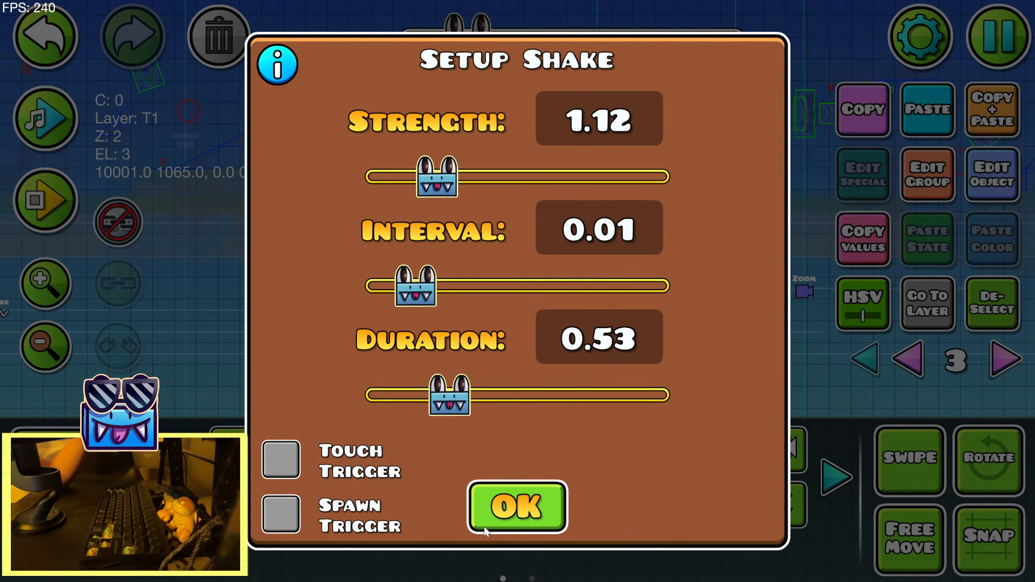
pyautogui.click(485, 527)
# Increase the strength of the copied Shake trigger beside the preceding Zoom trigger and recheck its settings
pyautogui.moveTo(386, 351); pyautogui.dragTo(545, 342)
pyautogui.moveTo(238, 317); pyautogui.dragTo(379, 309)
pyautogui.click(992, 176)
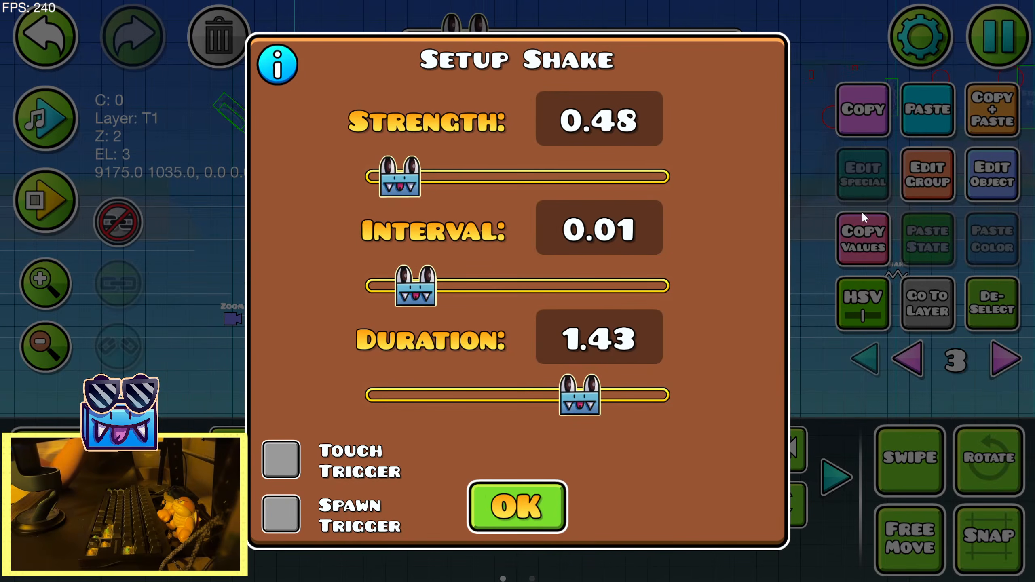
pyautogui.moveTo(424, 175)
pyautogui.mouseDown()
pyautogui.moveTo(445, 172)
pyautogui.moveTo(427, 202)
pyautogui.moveTo(431, 184)
pyautogui.mouseUp()
pyautogui.click(506, 500)
pyautogui.click(993, 192)
pyautogui.click(508, 503)
# Move the group 24 Move trigger left so it sits directly above the preceding Zoom trigger
pyautogui.click(61, 353)
pyautogui.moveTo(365, 339); pyautogui.dragTo(856, 339)
pyautogui.click(995, 305)
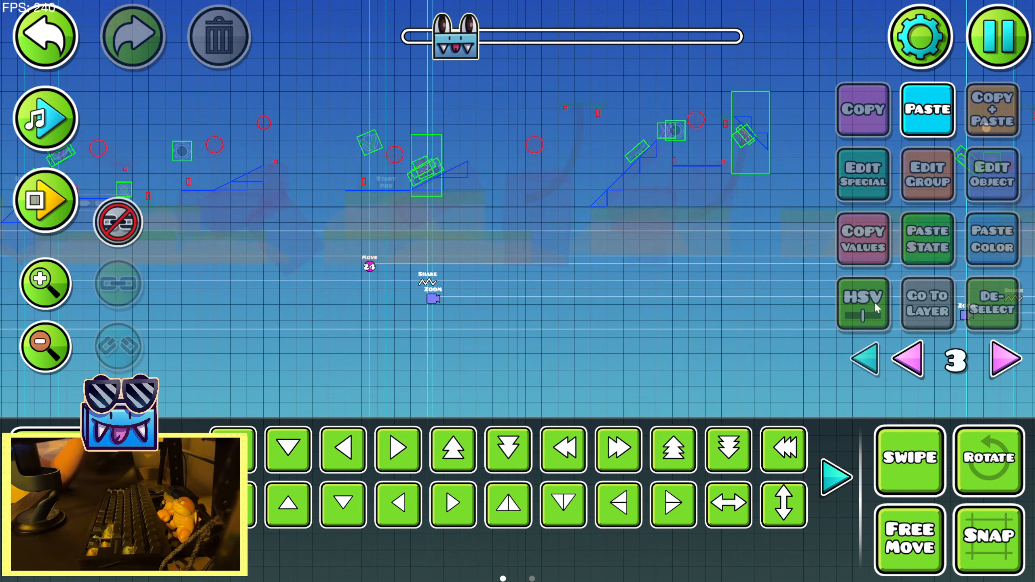
pyautogui.click(372, 270)
pyautogui.moveTo(343, 283); pyautogui.dragTo(662, 284)
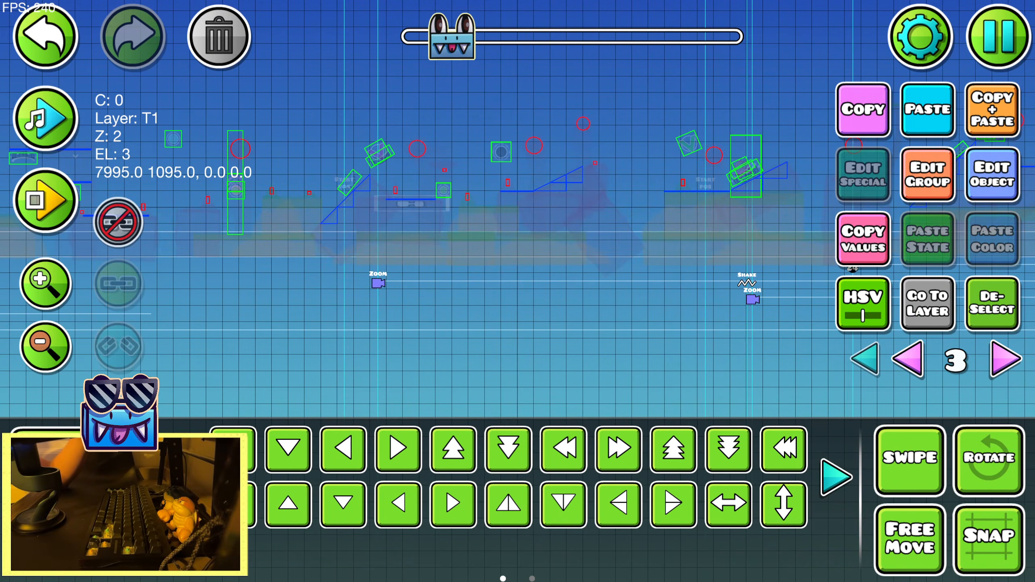
pyautogui.click(784, 450)
pyautogui.click(787, 452)
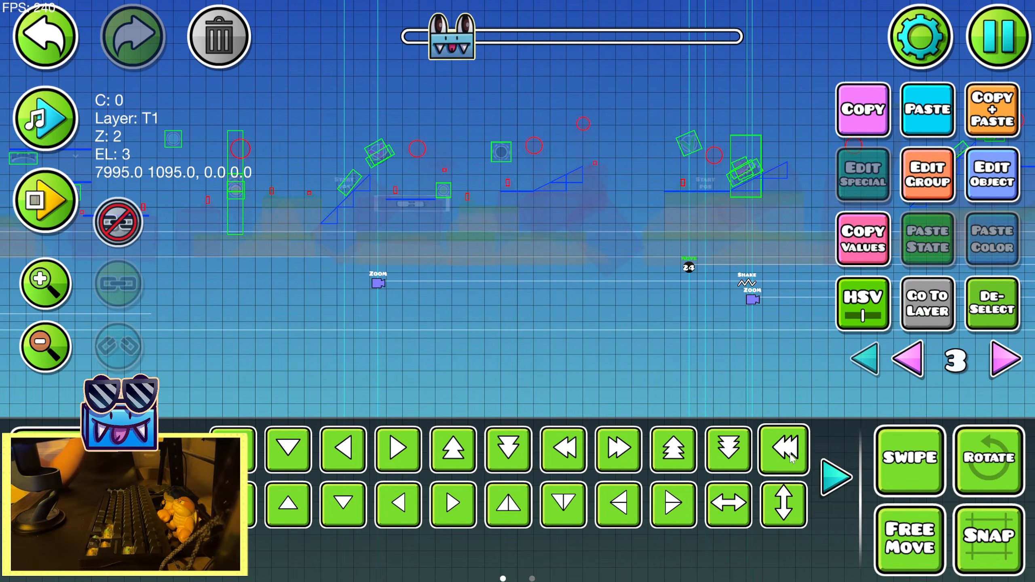
pyautogui.hotkey('shift', 'd')
pyautogui.moveTo(676, 238); pyautogui.dragTo(514, 249)
pyautogui.press('w')
pyautogui.press('s')
# Set the group 24 Move trigger's move time to 1.46
pyautogui.click(1006, 194)
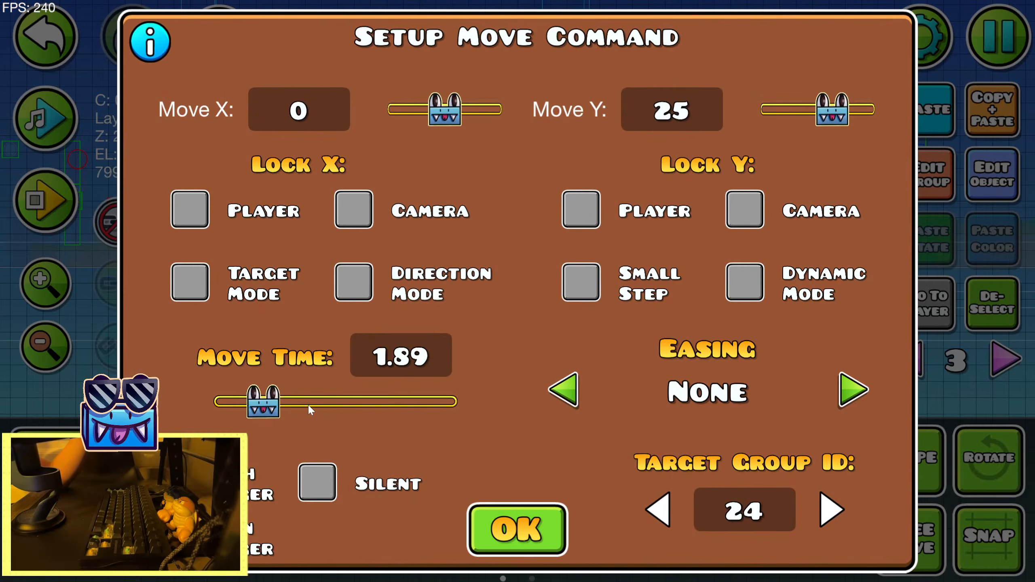
pyautogui.click(540, 509)
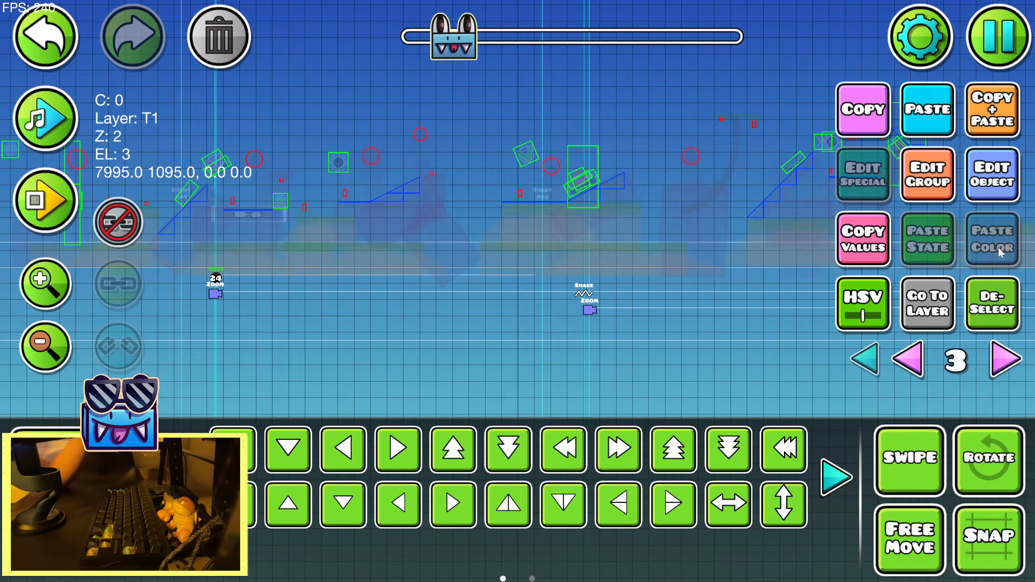
pyautogui.click(993, 175)
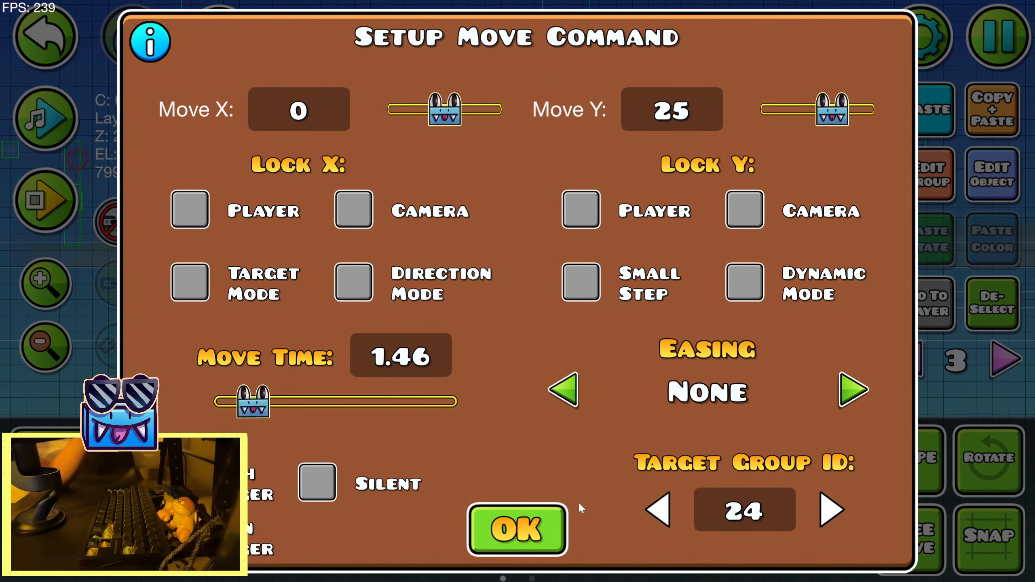
pyautogui.click(545, 514)
# Close the Move trigger's settings, then save and playtest the level from the 11% start position through about 20%
pyautogui.press('Escape')
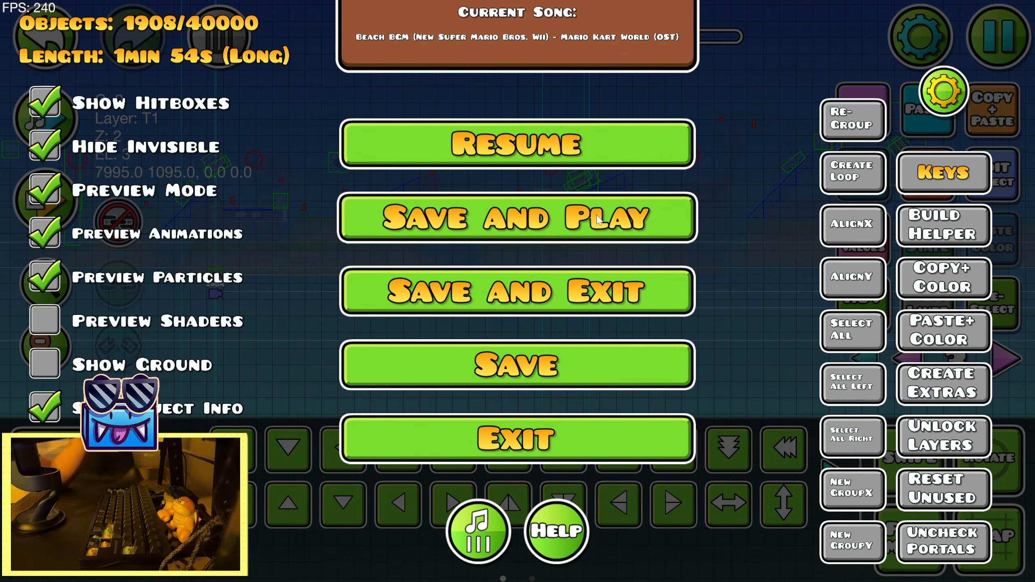
pyautogui.click(605, 223)
pyautogui.press('space')
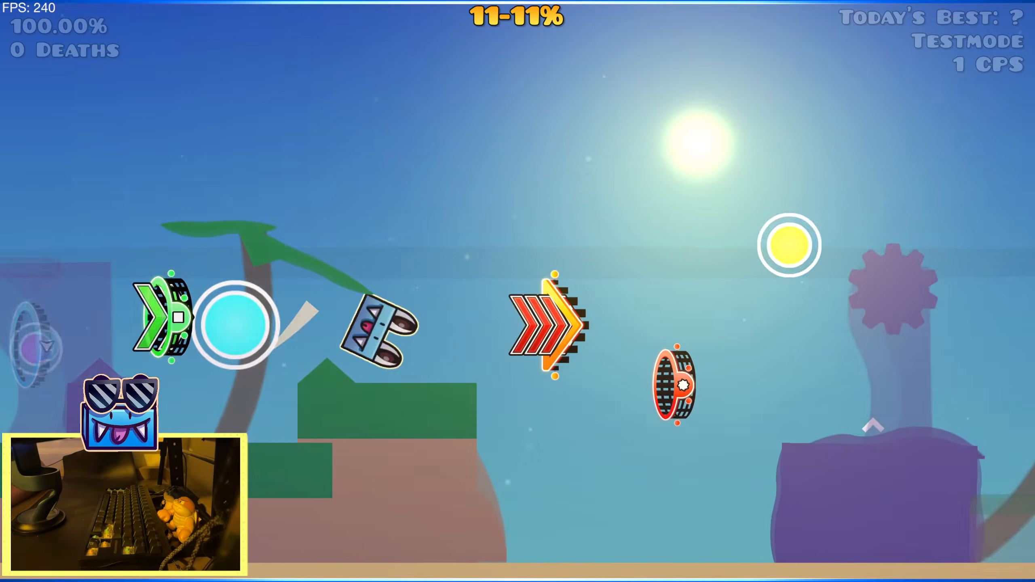
pyautogui.press('space')
pyautogui.press('space')
pyautogui.press('space')
pyautogui.press('space')
pyautogui.press('space')
pyautogui.press('space')
pyautogui.press('space')
pyautogui.press('space')
pyautogui.press('space')
pyautogui.press('space')
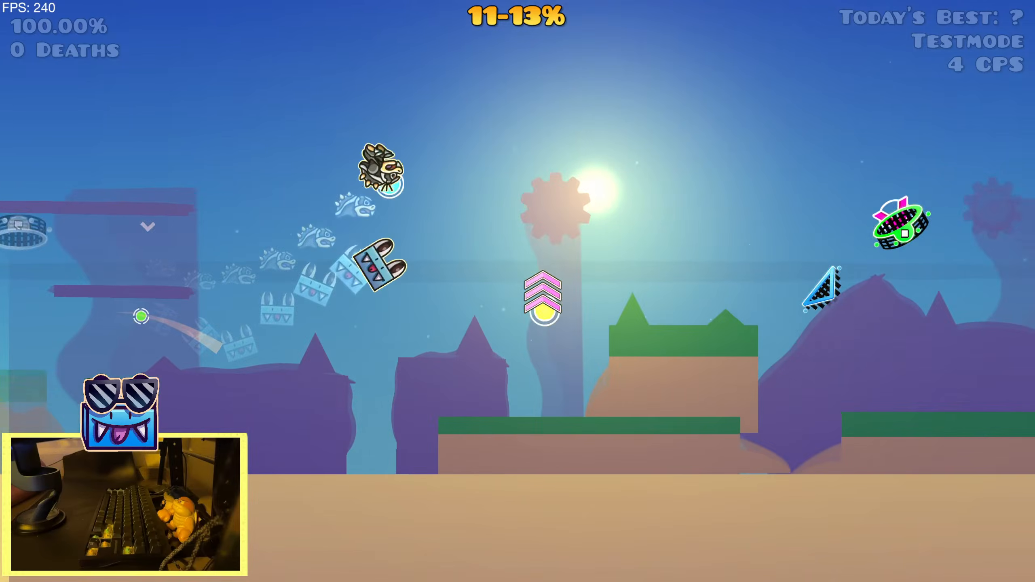
pyautogui.press('space')
pyautogui.press('space')
pyautogui.press('space')
pyautogui.press('space')
pyautogui.press('space')
pyautogui.press('space')
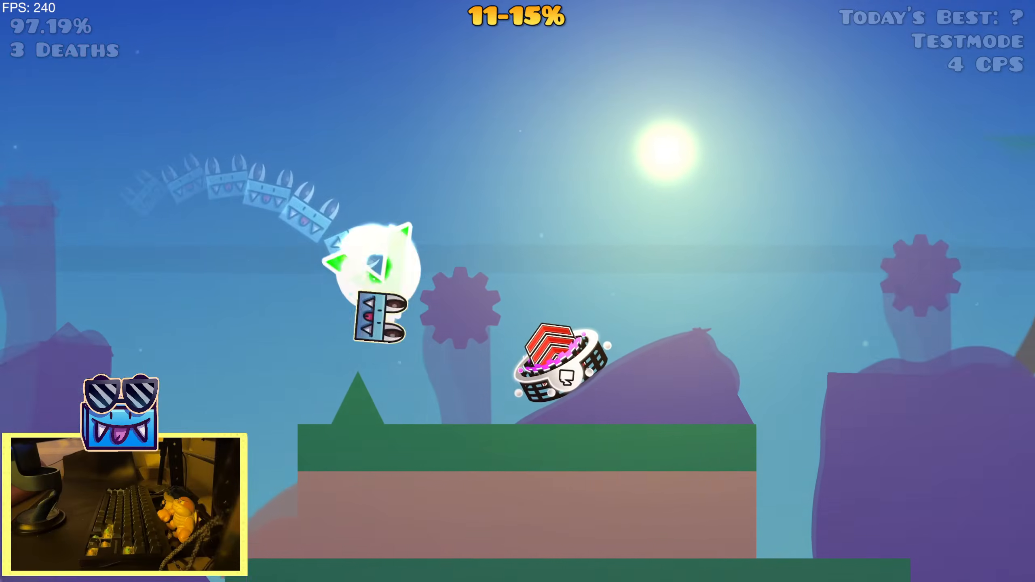
pyautogui.press('space')
pyautogui.press('space')
pyautogui.press('space')
pyautogui.press('space')
pyautogui.press('space')
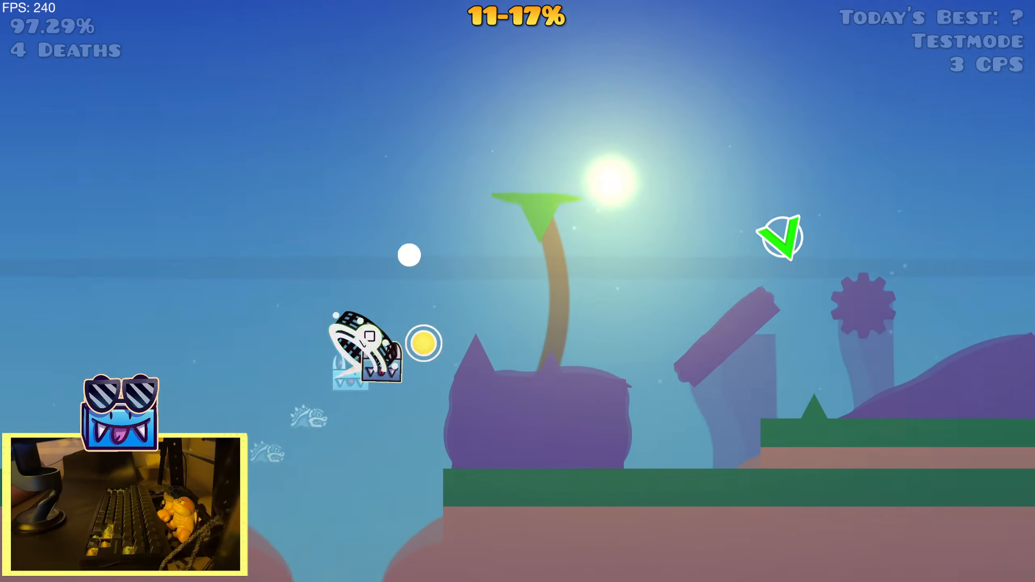
pyautogui.press('space')
pyautogui.press('space')
pyautogui.press('space')
pyautogui.press('space')
pyautogui.press('space')
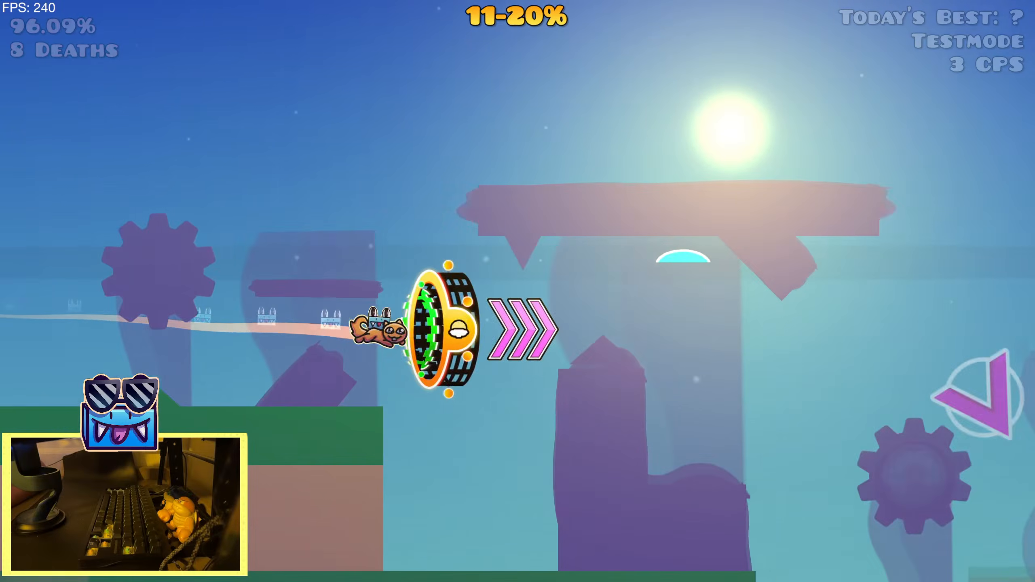
# Replay the section from the 11% start position to check the camera movement through about 20%
pyautogui.press('space')
pyautogui.press('space')
pyautogui.press('space')
pyautogui.press('space')
pyautogui.press('space')
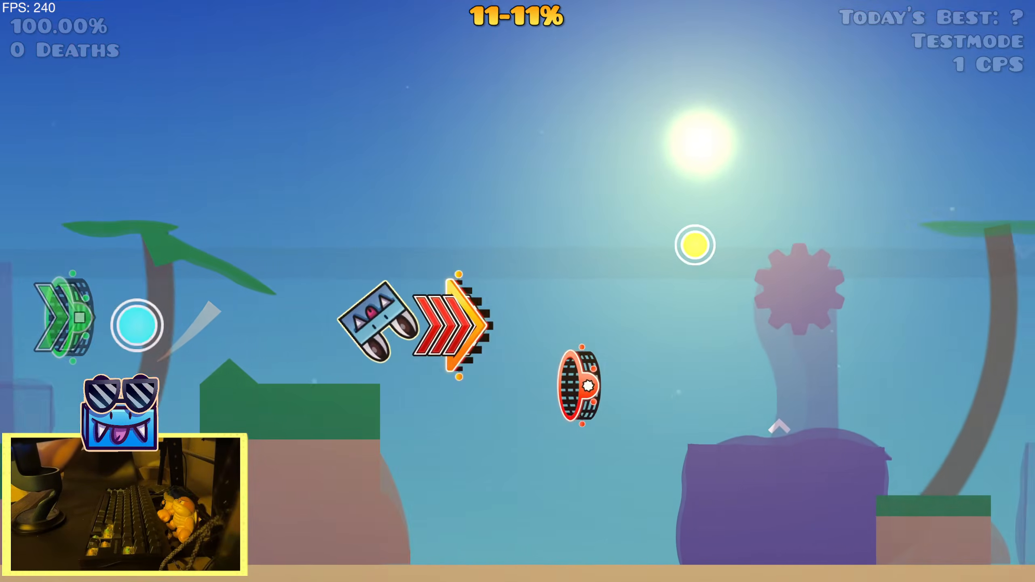
pyautogui.press('space')
pyautogui.press('space')
pyautogui.press('space')
pyautogui.press('space')
pyautogui.press('space')
pyautogui.press('space')
pyautogui.press('space')
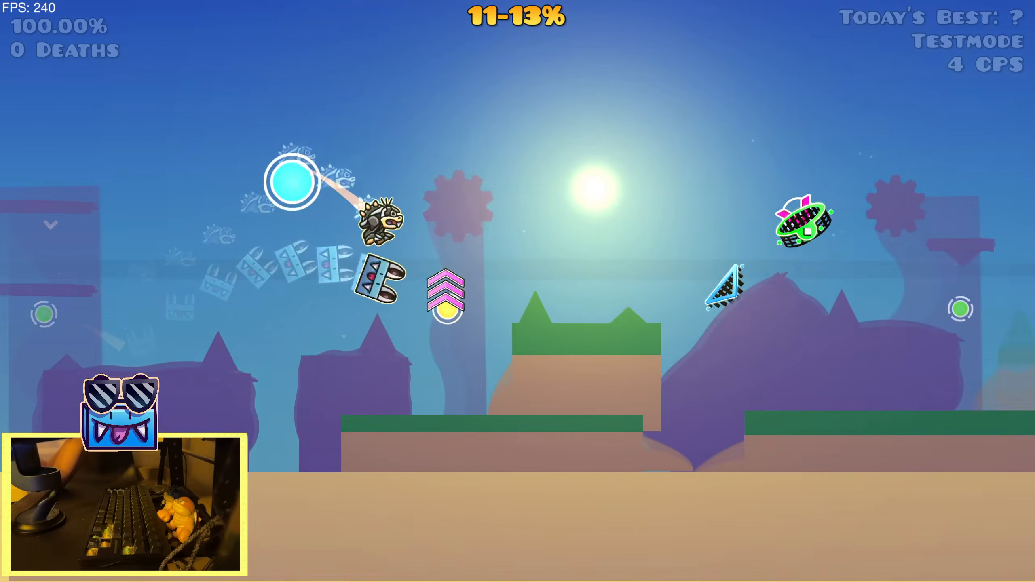
pyautogui.press('space')
pyautogui.press('space')
pyautogui.press('space')
pyautogui.press('space')
pyautogui.press('space')
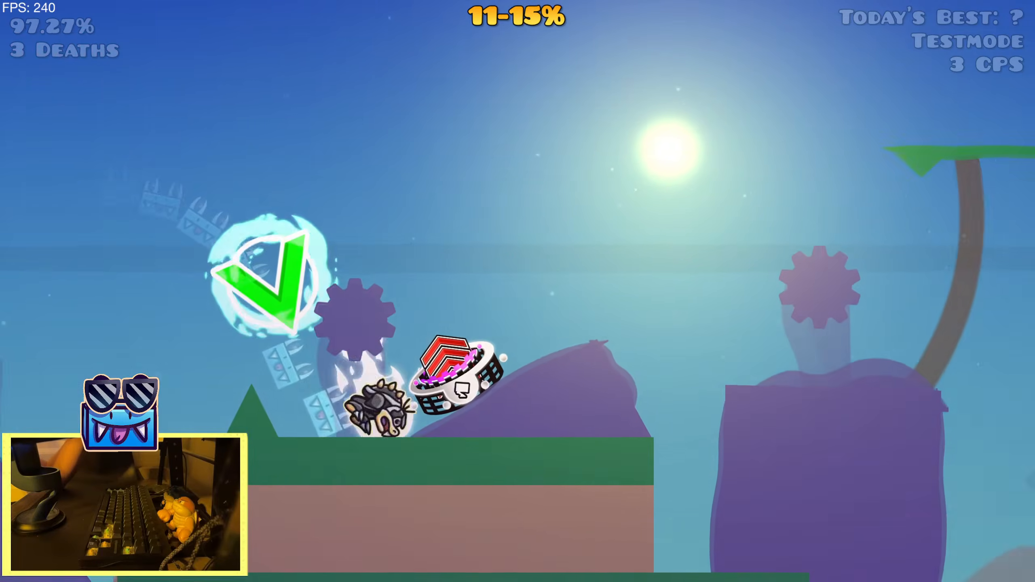
pyautogui.press('space')
pyautogui.press('space')
pyautogui.press('space')
pyautogui.press('space')
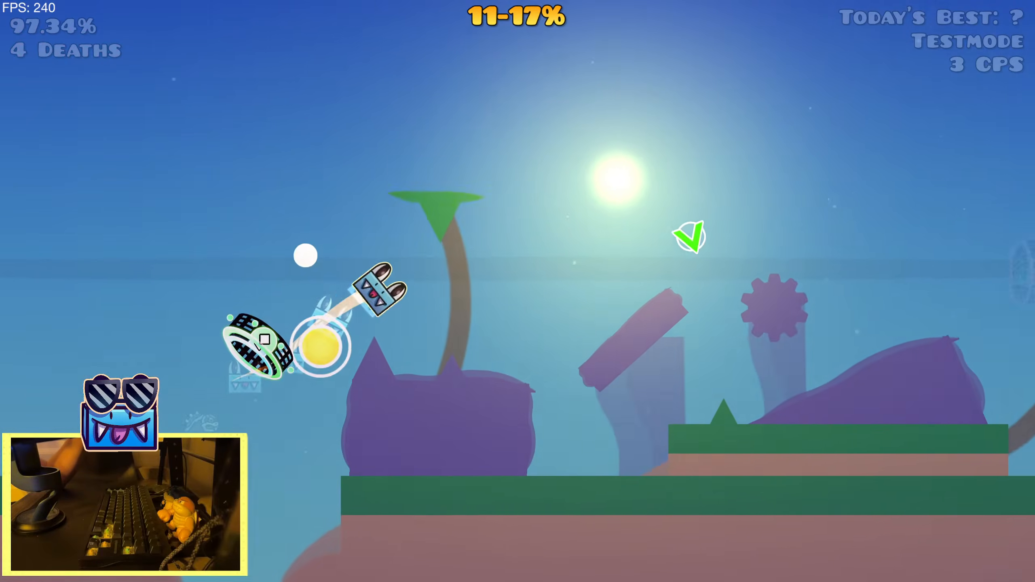
# Restart the playtest from the 11% start position, play through about 18%, and return to the editor
pyautogui.press('space')
pyautogui.press('space')
pyautogui.press('space')
pyautogui.press('space')
pyautogui.press('space')
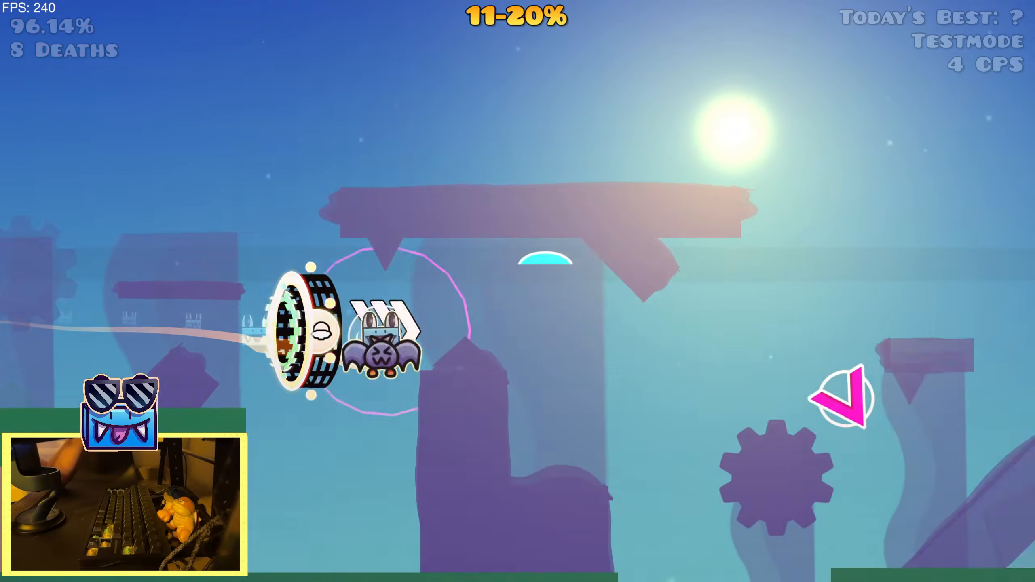
pyautogui.press('r')
pyautogui.press('space')
pyautogui.press('space')
pyautogui.press('space')
pyautogui.press('space')
pyautogui.press('space')
pyautogui.press('space')
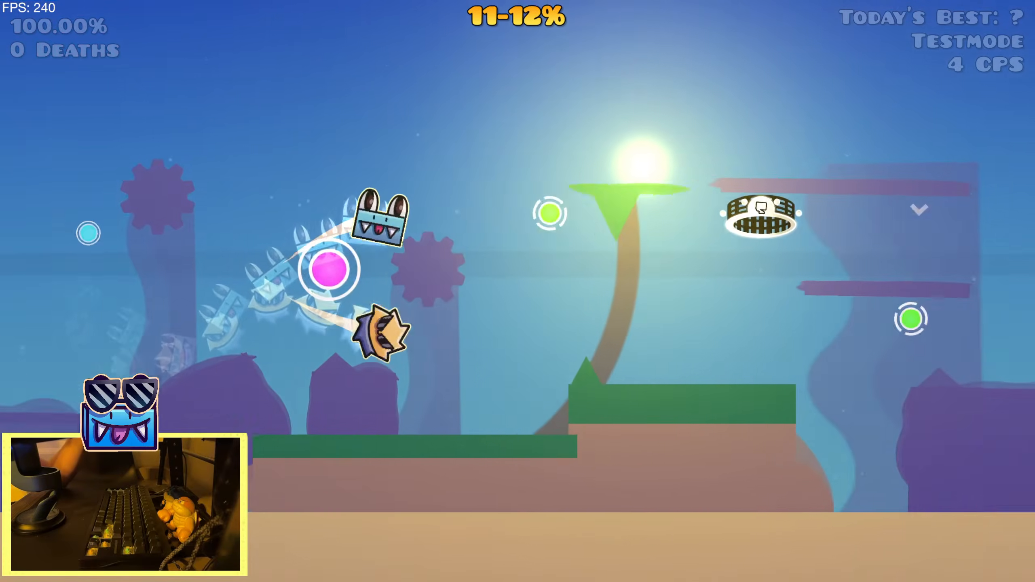
pyautogui.press('space')
pyautogui.press('space')
pyautogui.press('space')
pyautogui.press('space')
pyautogui.press('space')
pyautogui.press('space')
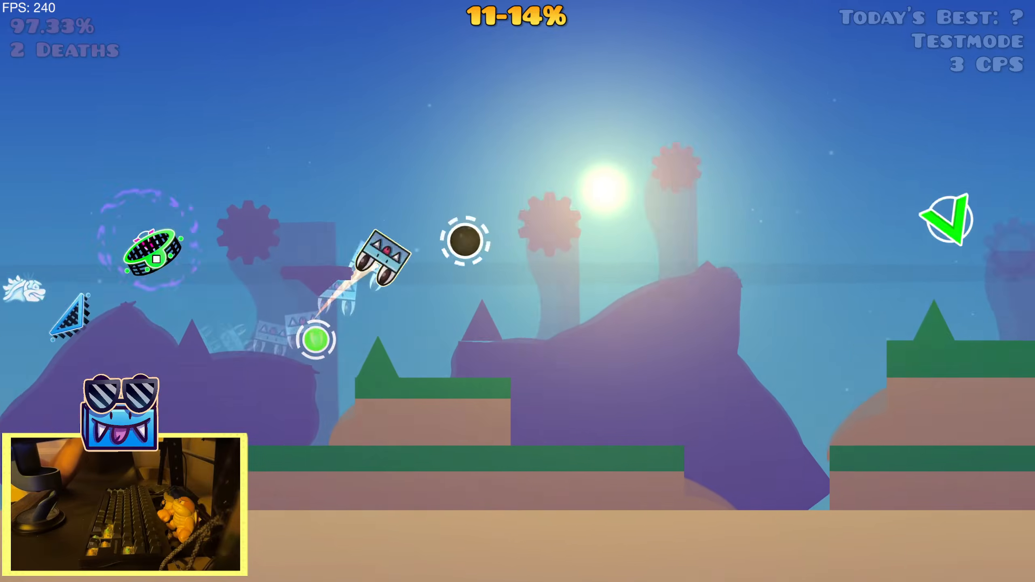
pyautogui.press('space')
pyautogui.press('space')
pyautogui.press('space')
pyautogui.press('space')
pyautogui.press('space')
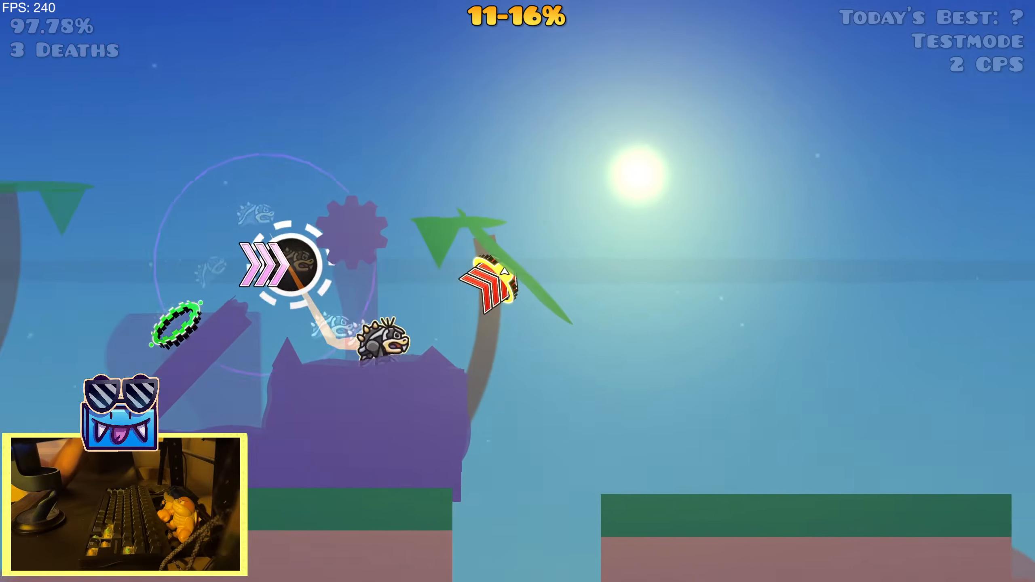
pyautogui.press('Escape')
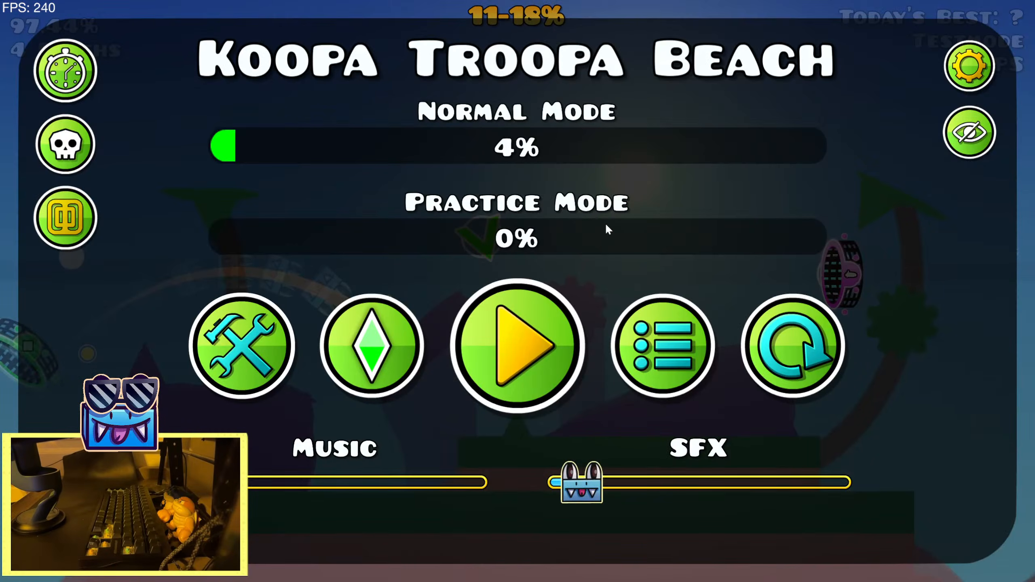
pyautogui.click(261, 365)
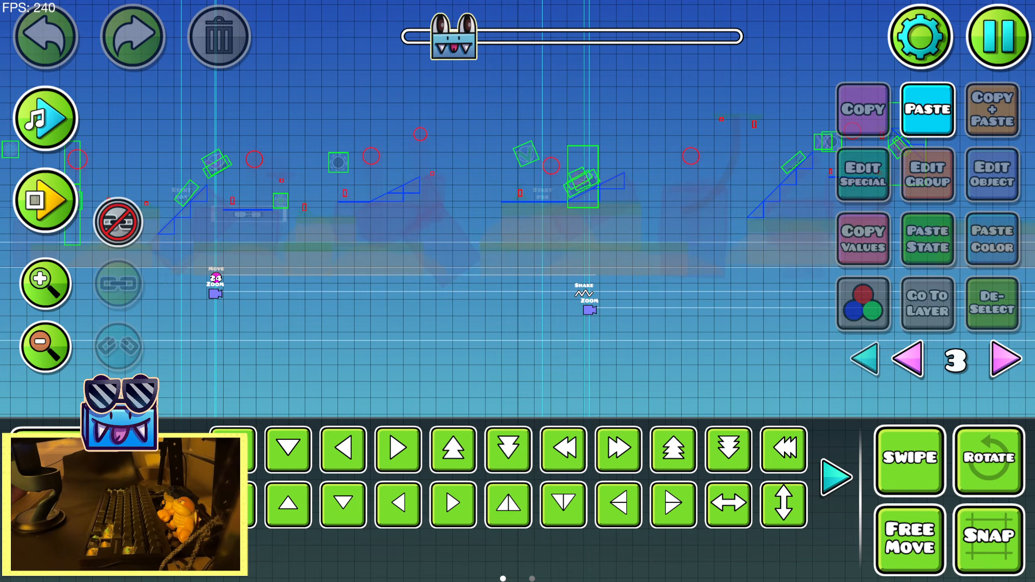
# Preview the song in the editor across the section leading up to and past the group 24 Move trigger
pyautogui.moveTo(118, 258); pyautogui.dragTo(338, 274)
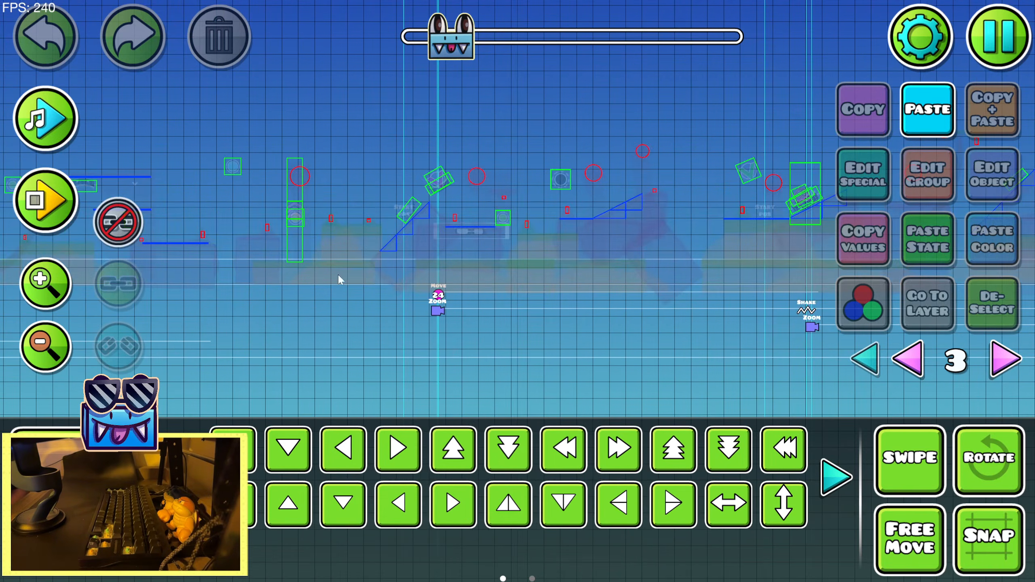
pyautogui.press('Return')
pyautogui.press('Return')
pyautogui.moveTo(598, 300); pyautogui.dragTo(397, 284)
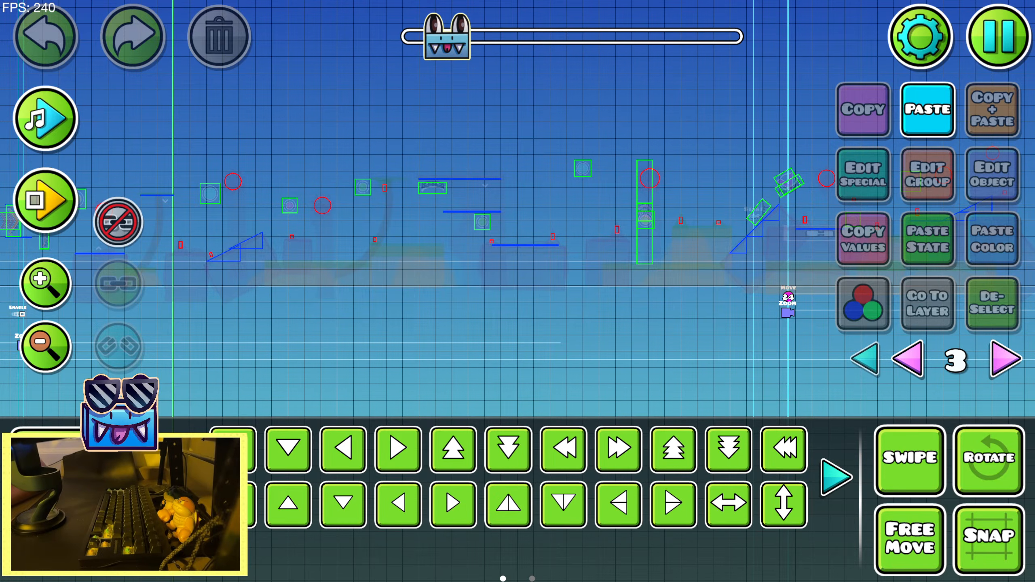
pyautogui.click(38, 292)
pyautogui.click(46, 118)
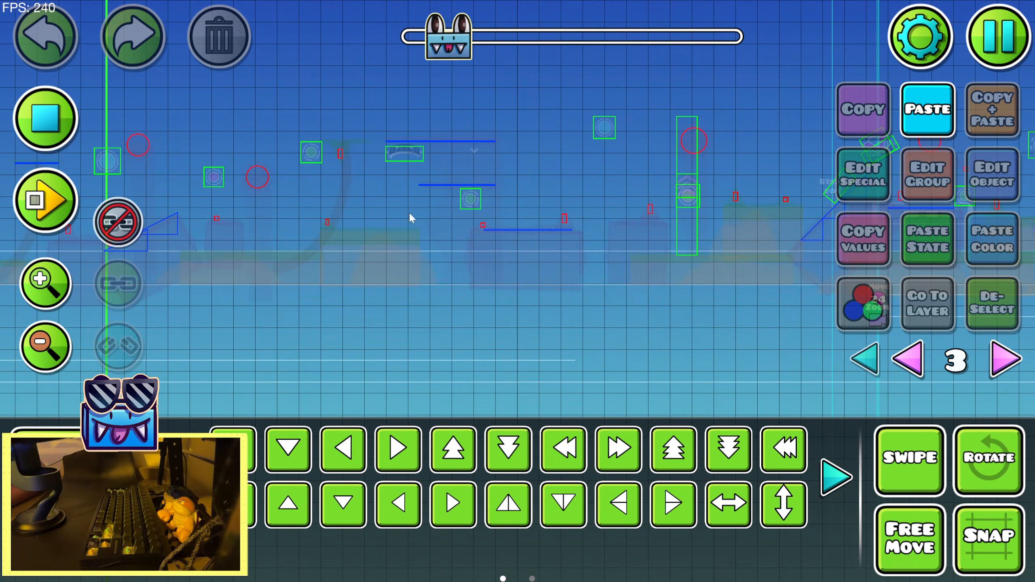
pyautogui.moveTo(566, 325); pyautogui.dragTo(382, 311)
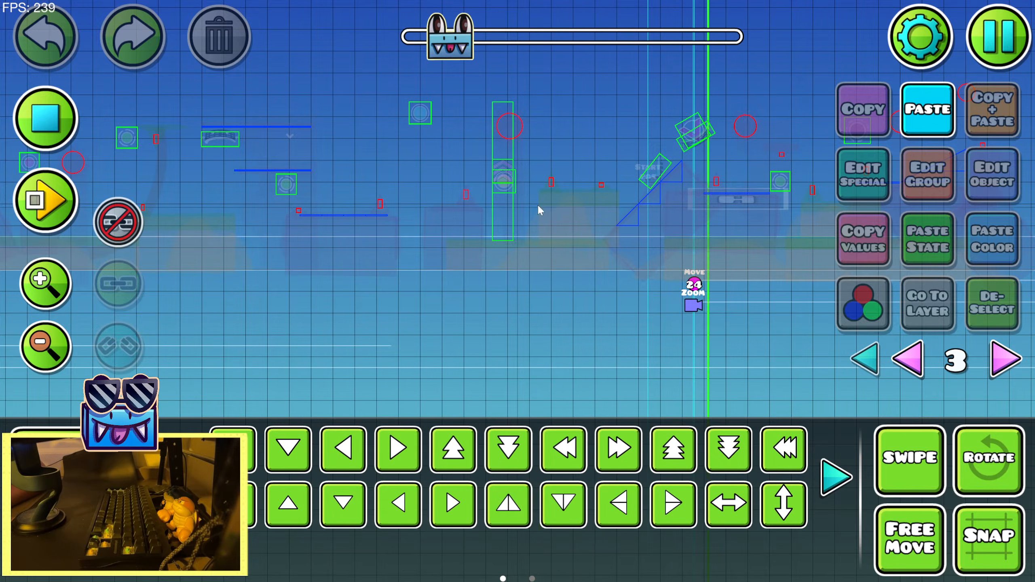
pyautogui.moveTo(634, 220); pyautogui.dragTo(226, 244)
pyautogui.click(46, 119)
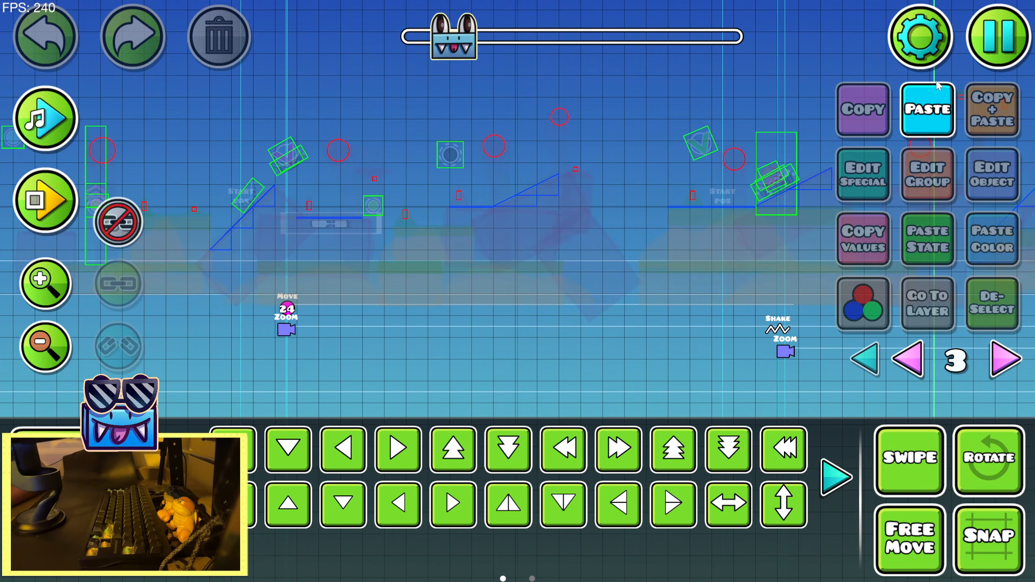
# Save the level, play from the 11% start position through about 20% once more, and return to the editor
pyautogui.click(999, 19)
pyautogui.click(586, 221)
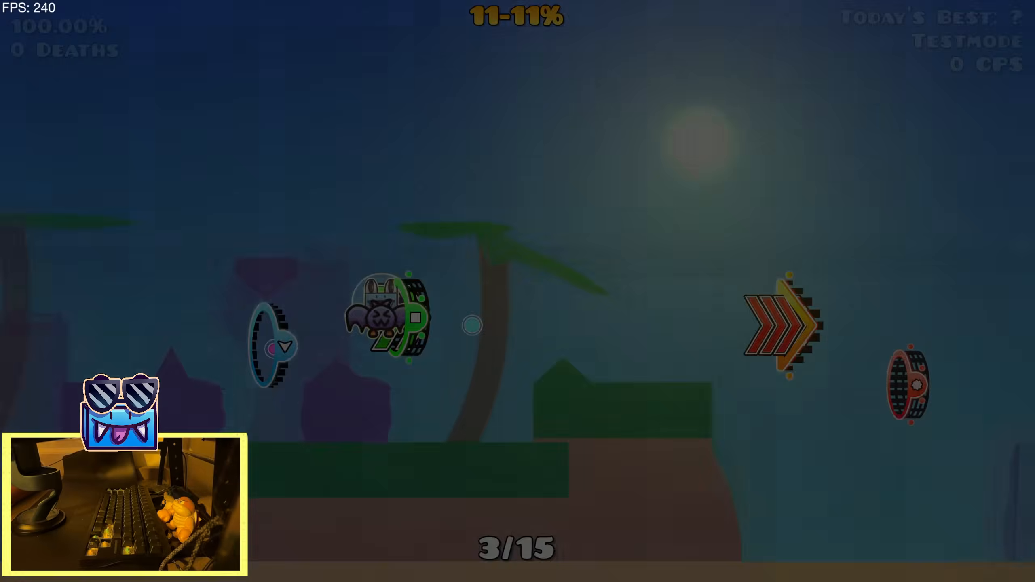
pyautogui.press('space')
pyautogui.press('space')
pyautogui.press('space')
pyautogui.press('space')
pyautogui.press('space')
pyautogui.press('space')
pyautogui.press('space')
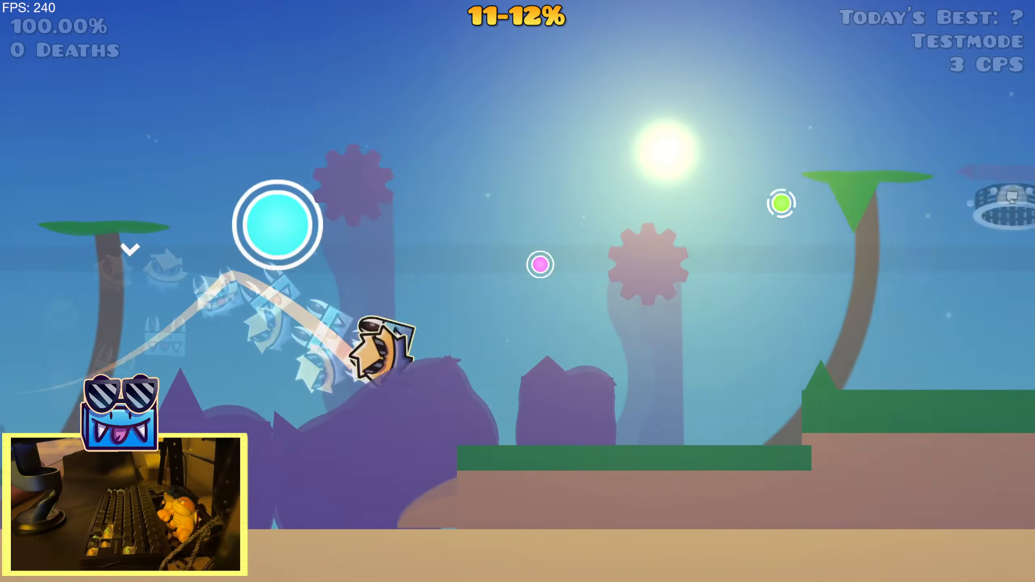
pyautogui.press('space')
pyautogui.press('space')
pyautogui.press('space')
pyautogui.press('space')
pyautogui.press('space')
pyautogui.press('space')
pyautogui.press('space')
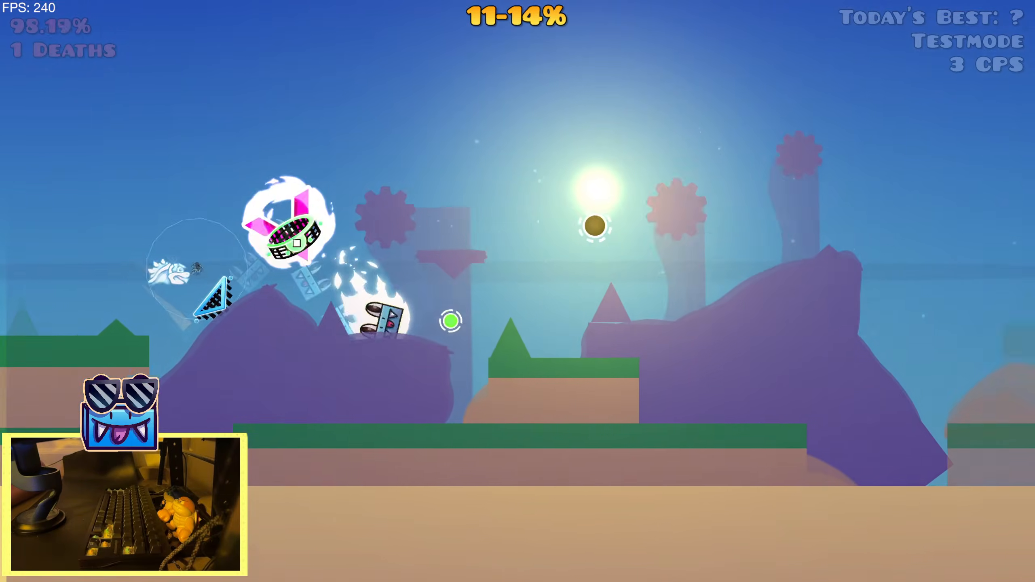
pyautogui.press('space')
pyautogui.press('space')
pyautogui.press('space')
pyautogui.press('space')
pyautogui.press('space')
pyautogui.press('space')
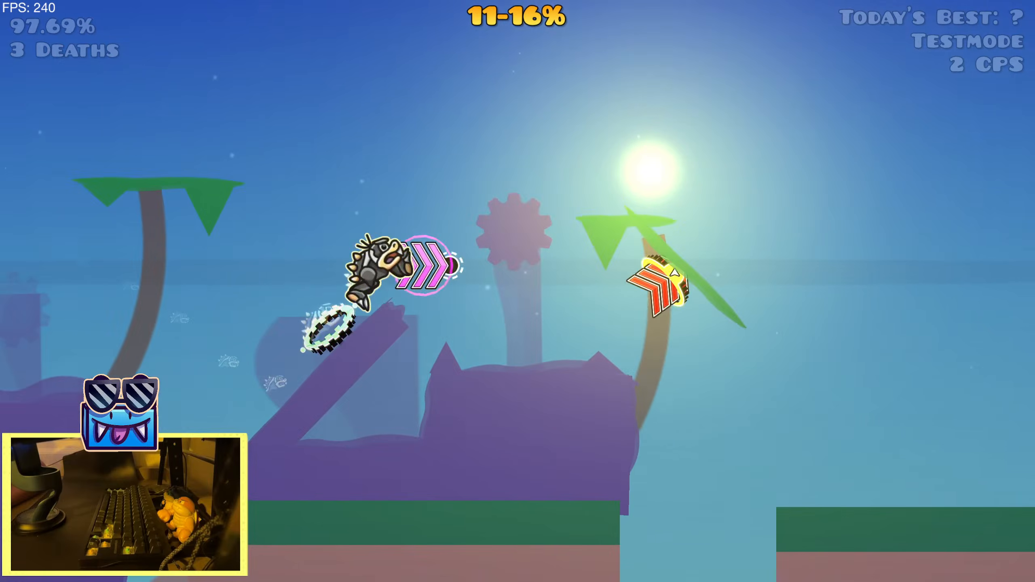
pyautogui.press('space')
pyautogui.press('space')
pyautogui.press('space')
pyautogui.press('space')
pyautogui.press('space')
pyautogui.press('space')
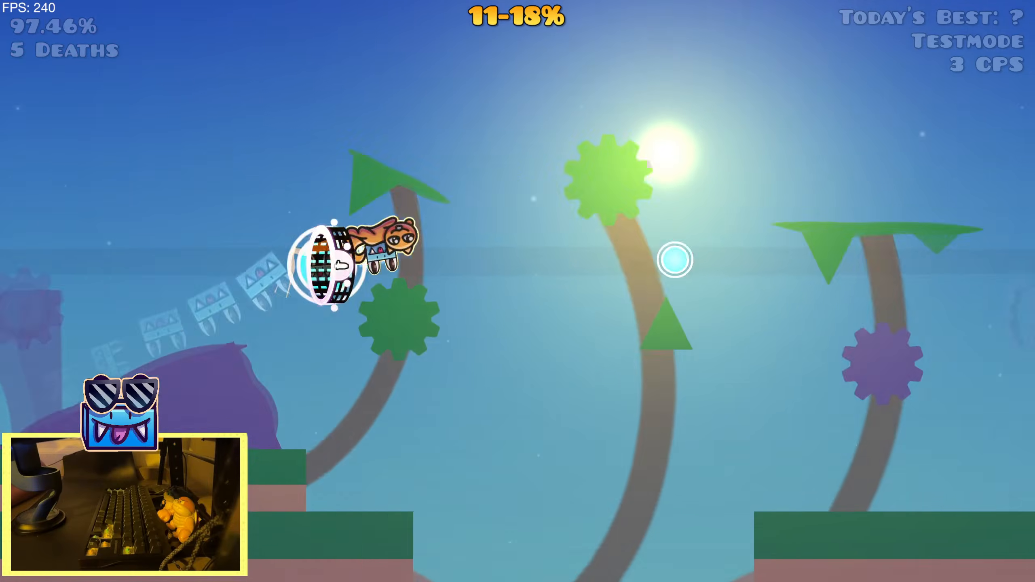
pyautogui.press('Escape')
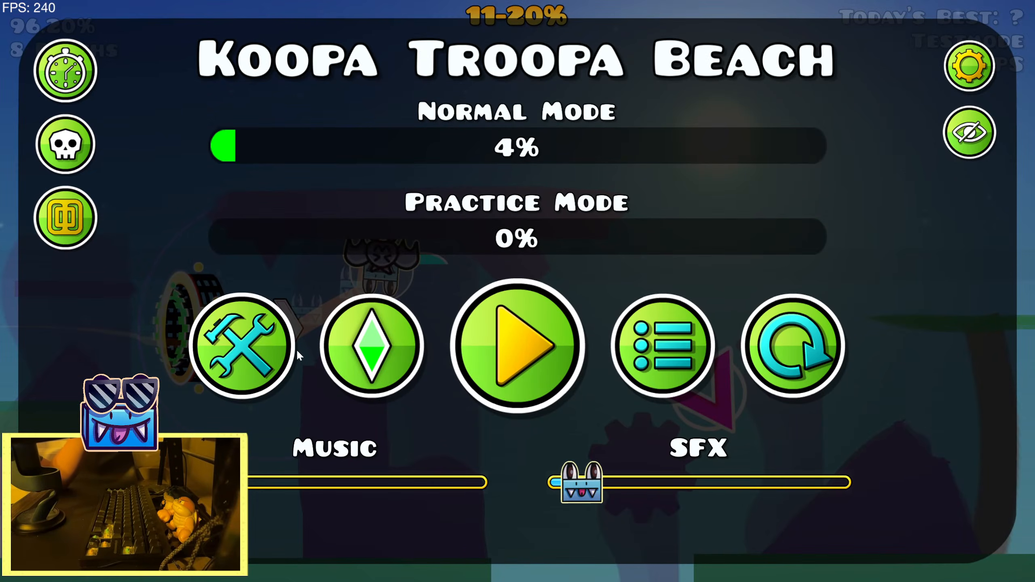
pyautogui.click(265, 356)
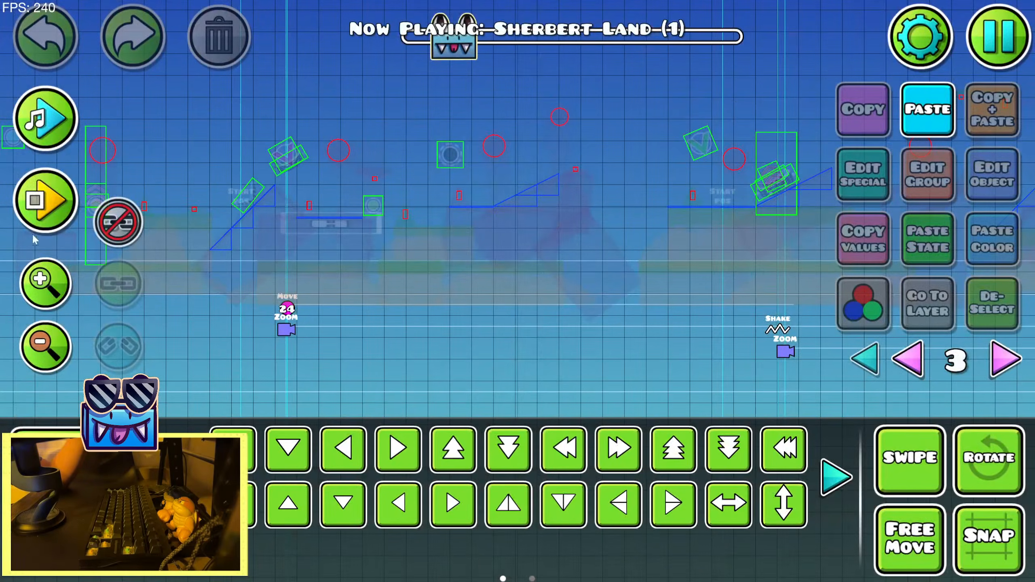
# Playtest the section inside the editor past the Shake and Zoom triggers to trace the player's path, then stop the playtest
pyautogui.click(47, 197)
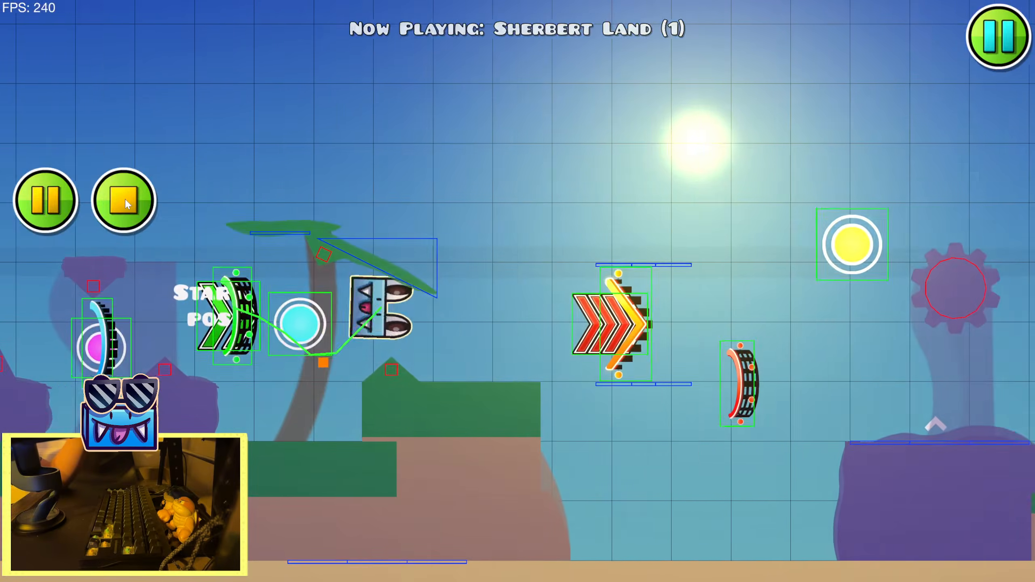
pyautogui.click(124, 199)
pyautogui.press('Return')
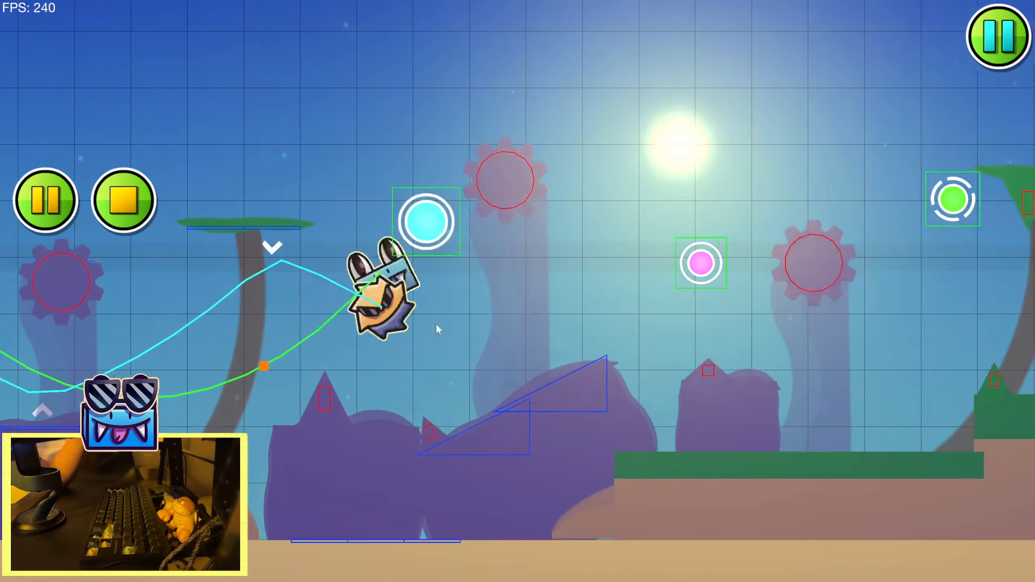
pyautogui.click(432, 310)
pyautogui.click(427, 296)
pyautogui.click(423, 282)
pyautogui.click(426, 277)
pyautogui.click(432, 274)
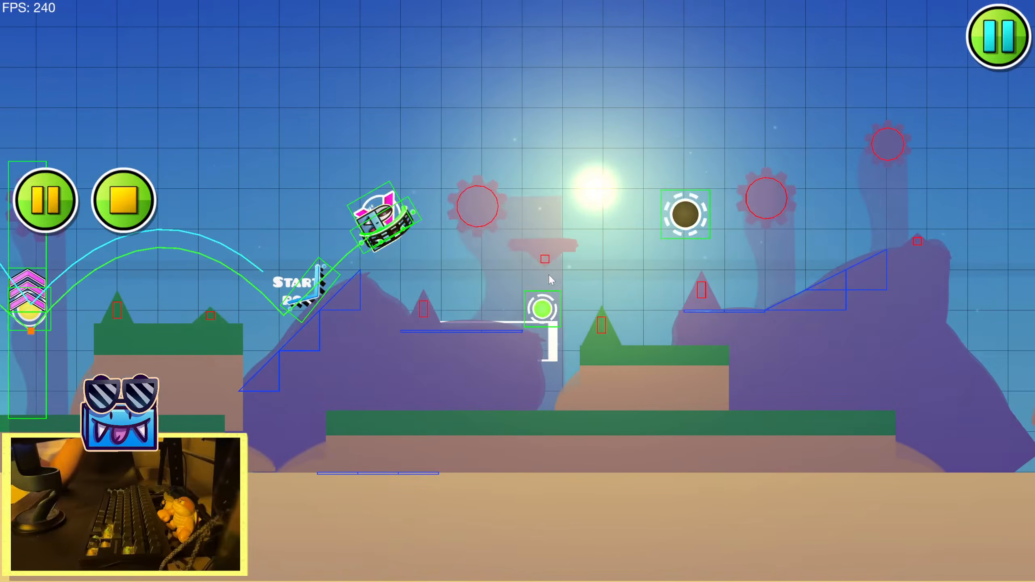
pyautogui.click(542, 278)
pyautogui.click(533, 277)
pyautogui.click(525, 277)
pyautogui.click(480, 278)
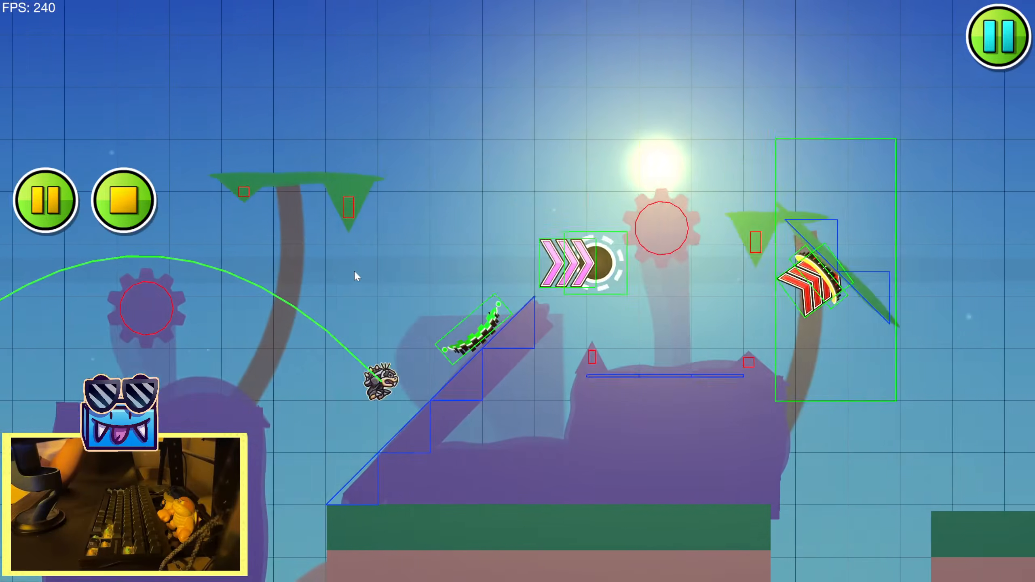
pyautogui.click(351, 270)
pyautogui.click(346, 268)
pyautogui.click(341, 268)
pyautogui.click(318, 262)
pyautogui.click(126, 202)
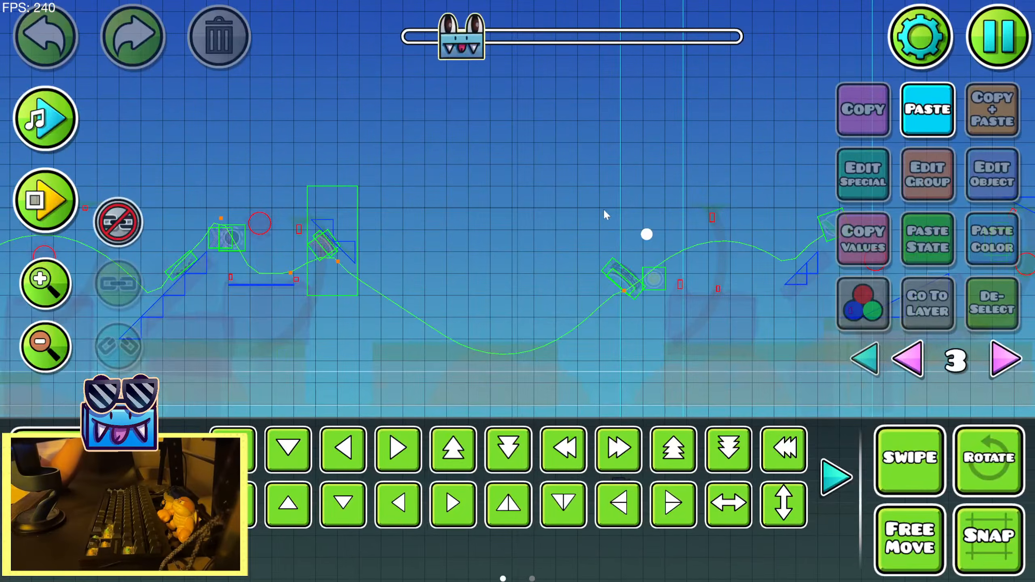
# Place a Radial Blur shader trigger above the Shake and Zoom trigger pair just after the start position
pyautogui.moveTo(161, 333); pyautogui.dragTo(478, 293)
pyautogui.moveTo(219, 387); pyautogui.dragTo(392, 373)
pyautogui.press('1')
pyautogui.moveTo(470, 344); pyautogui.dragTo(435, 285)
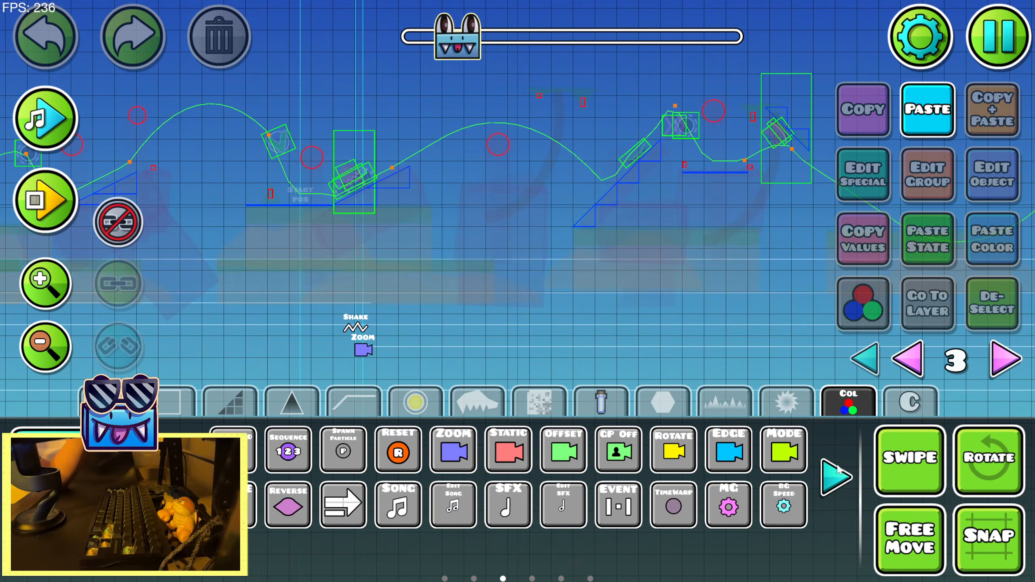
pyautogui.click(837, 470)
pyautogui.click(833, 479)
pyautogui.click(828, 492)
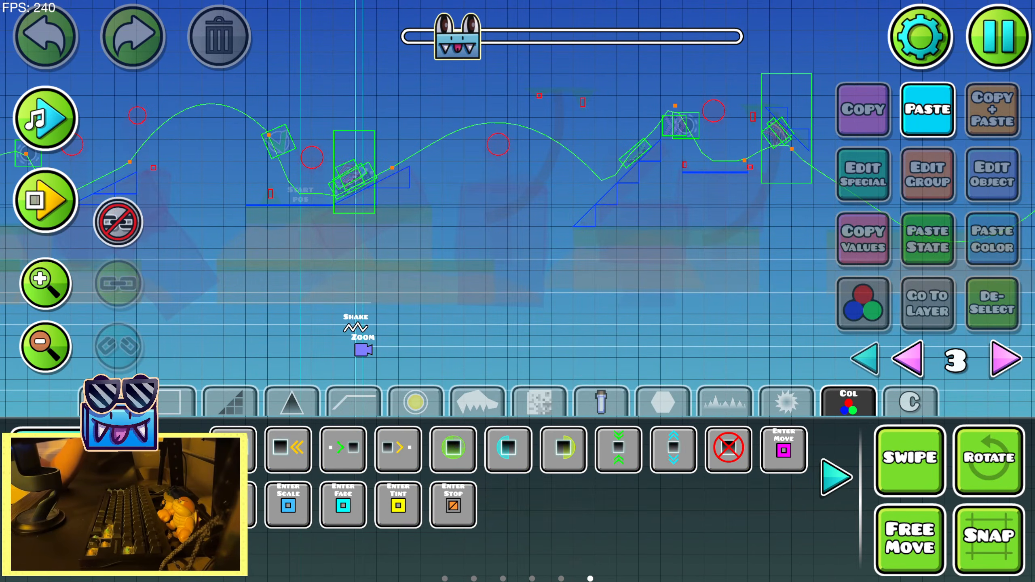
pyautogui.click(182, 478)
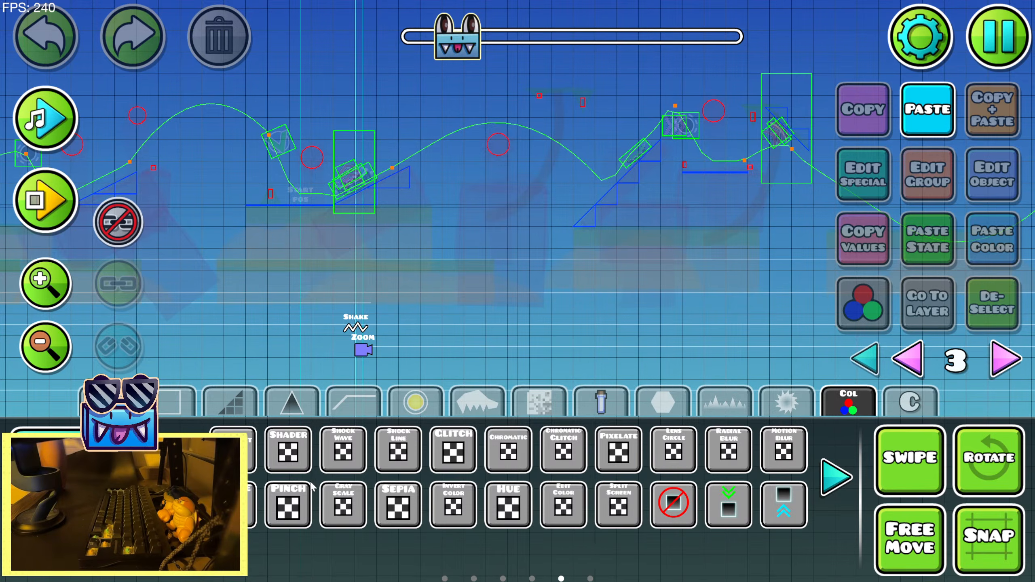
pyautogui.click(344, 285)
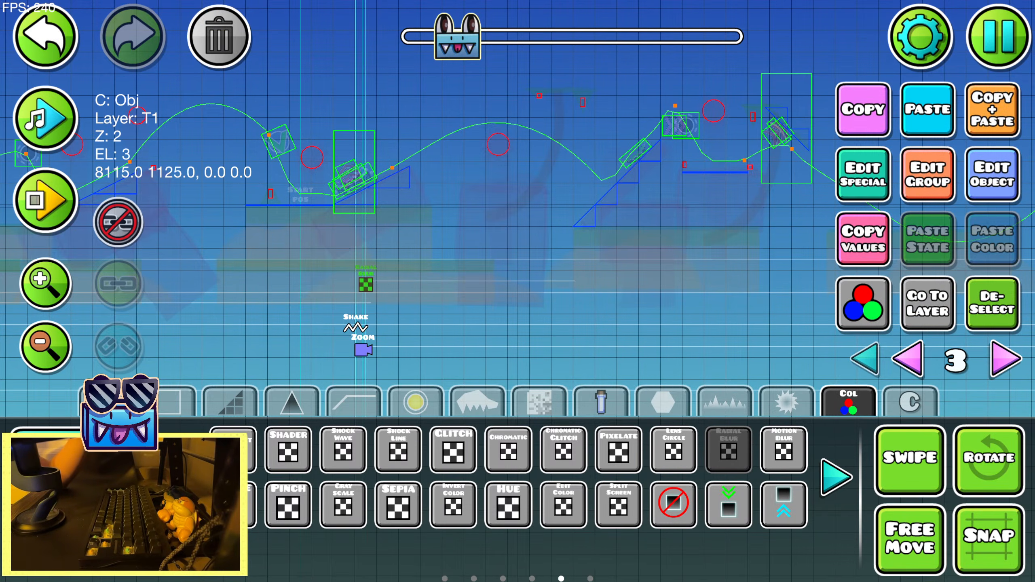
# Nudge the Radial Blur trigger slightly left to line up with the Zoom trigger, and preview the song over the following section
pyautogui.press('2')
pyautogui.hotkey('shift', 'a')
pyautogui.hotkey('shift', 'a')
pyautogui.hotkey('shift', 'a')
pyautogui.click(51, 126)
pyautogui.moveTo(321, 161); pyautogui.dragTo(80, 190)
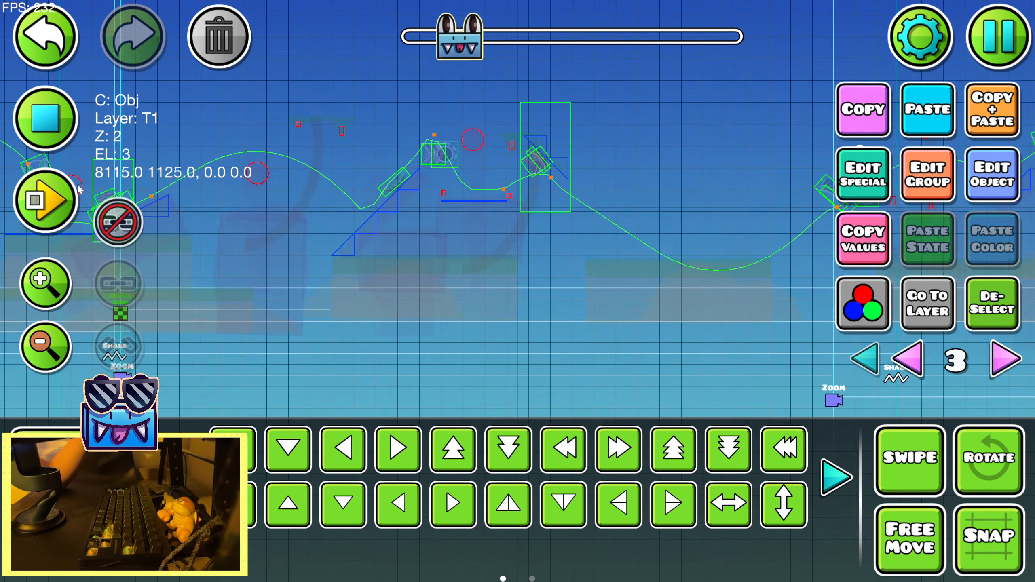
pyautogui.click(43, 126)
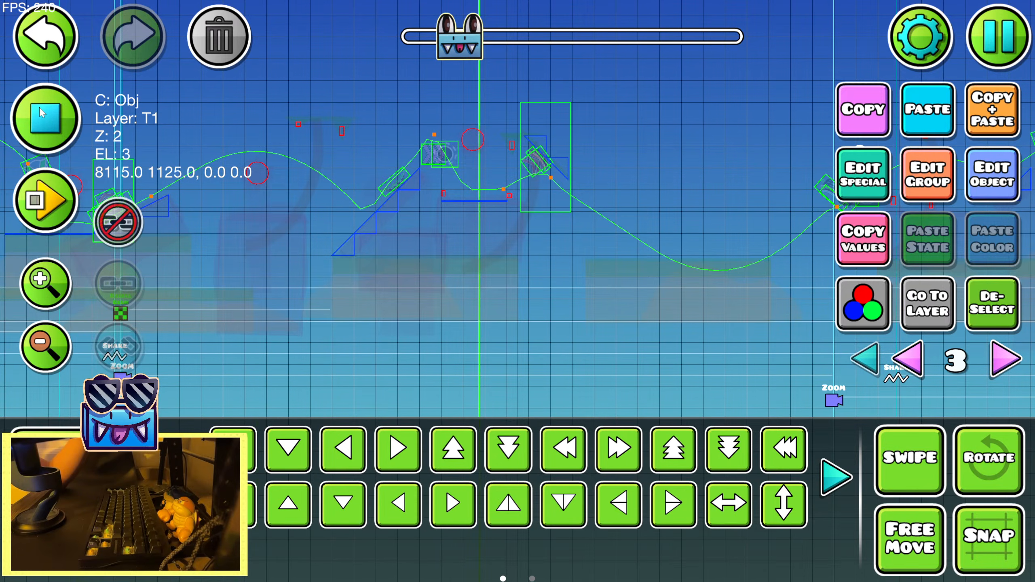
# Set the Radial Blur to size 0.63, intensity 0.55 and fade time 0.98 with Ease In Out easing
pyautogui.click(997, 189)
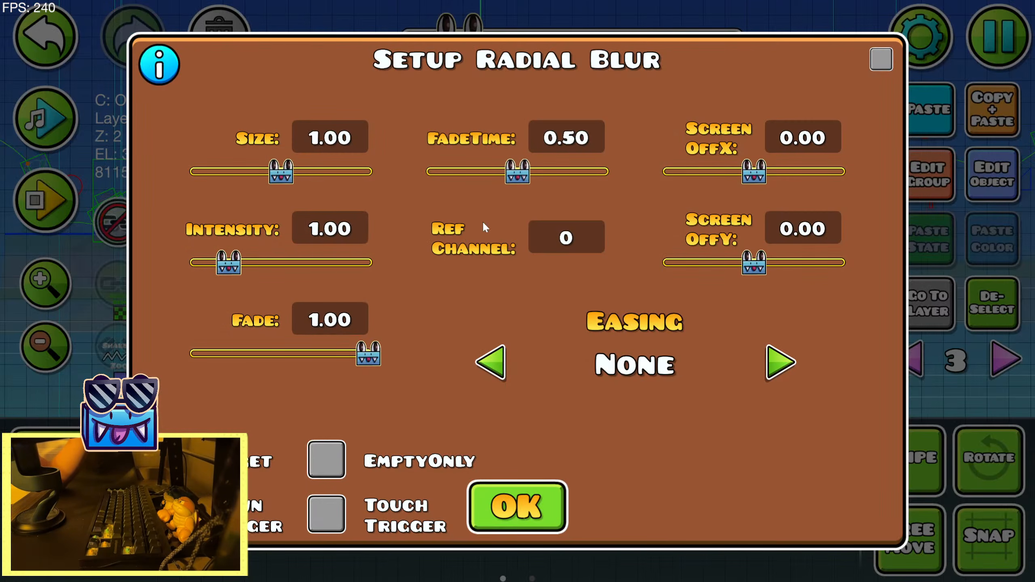
pyautogui.moveTo(518, 171); pyautogui.dragTo(601, 171)
pyautogui.moveTo(281, 172); pyautogui.dragTo(249, 171)
pyautogui.moveTo(228, 262); pyautogui.dragTo(212, 262)
pyautogui.click(775, 361)
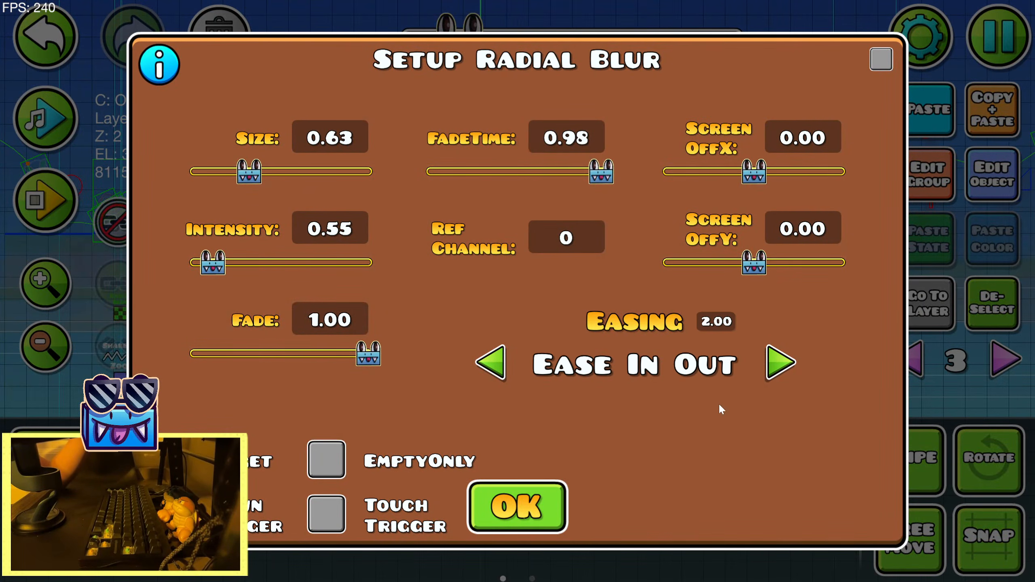
pyautogui.click(506, 505)
# Preview the song, duplicate the Radial Blur trigger, and move the copy right to between the next Zoom and Shake triggers
pyautogui.click(35, 142)
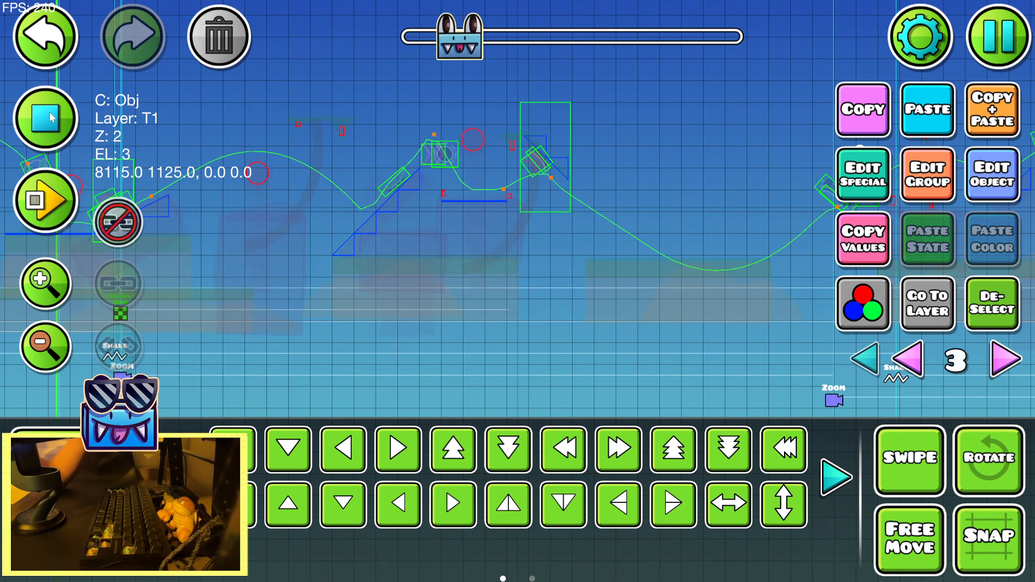
pyautogui.click(59, 134)
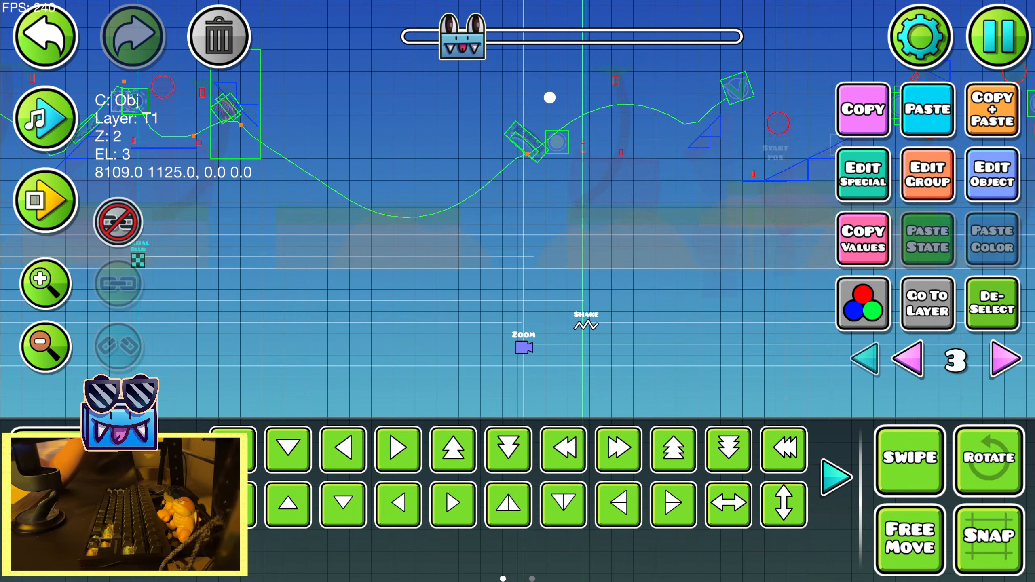
pyautogui.click(234, 505)
pyautogui.click(233, 505)
pyautogui.click(233, 505)
pyautogui.click(233, 505)
pyautogui.moveTo(461, 320); pyautogui.dragTo(327, 321)
# Set the copied Radial Blur's size and intensity to 0.00, keep its fade at 1.00, and shorten its fade time
pyautogui.click(1005, 169)
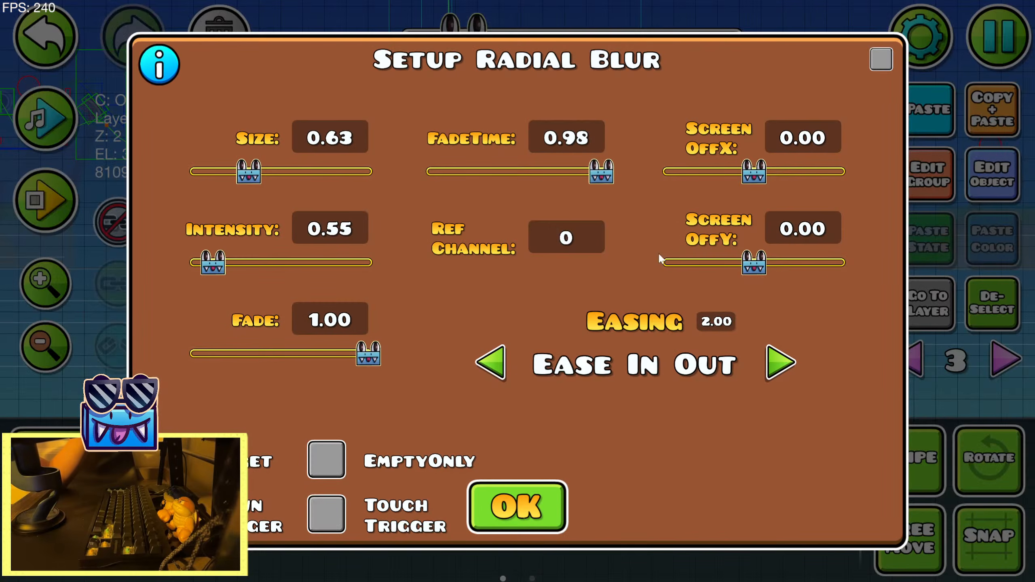
pyautogui.moveTo(335, 358); pyautogui.dragTo(270, 354)
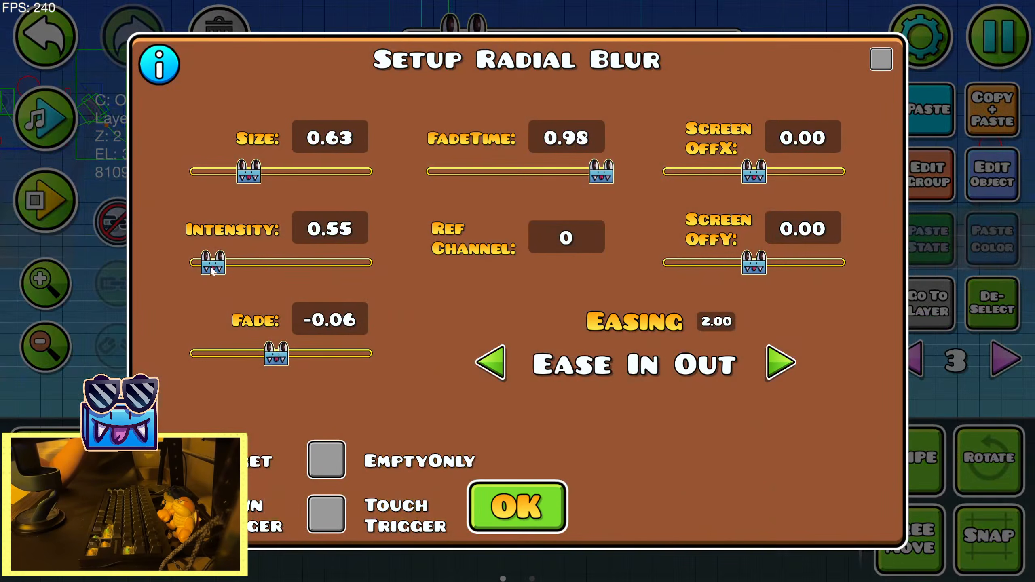
pyautogui.moveTo(213, 264); pyautogui.dragTo(194, 264)
pyautogui.moveTo(249, 172); pyautogui.dragTo(194, 172)
pyautogui.moveTo(268, 359); pyautogui.dragTo(433, 352)
pyautogui.moveTo(598, 180); pyautogui.dragTo(488, 183)
pyautogui.click(538, 486)
# Preview the song repeatedly across the section following the second Radial Blur trigger
pyautogui.moveTo(384, 156); pyautogui.dragTo(117, 158)
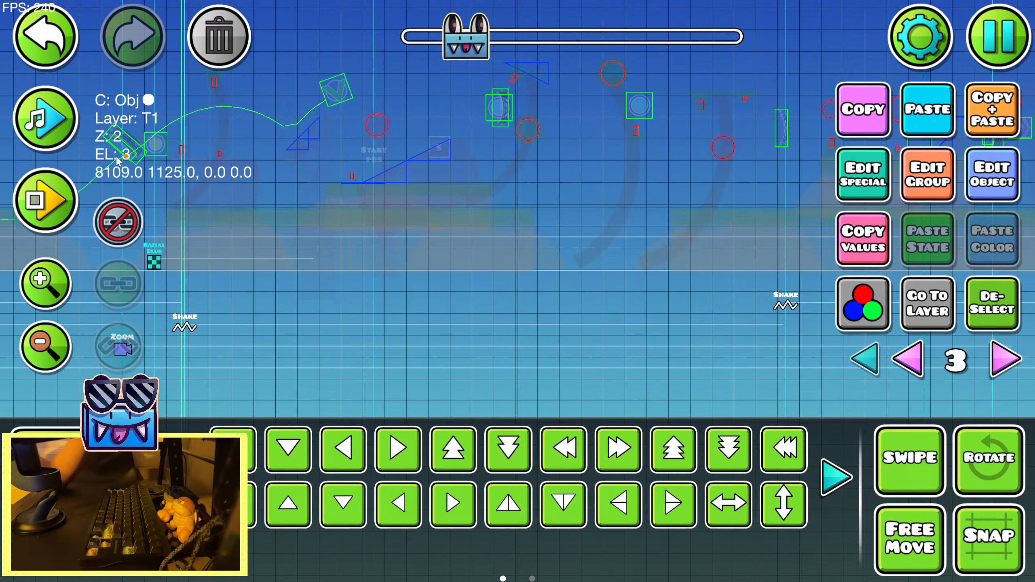
pyautogui.click(67, 128)
pyautogui.click(66, 127)
pyautogui.click(67, 128)
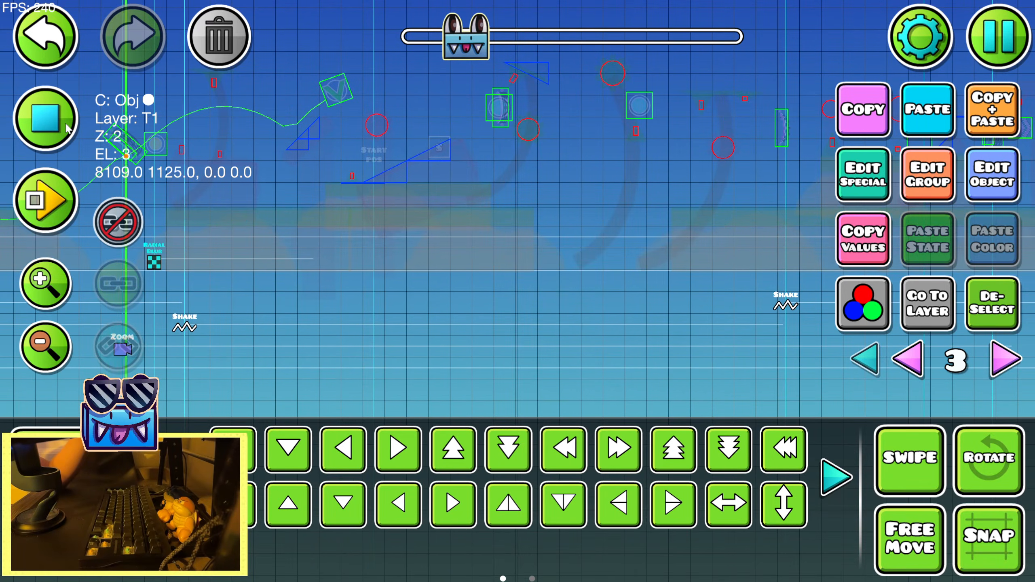
pyautogui.click(66, 127)
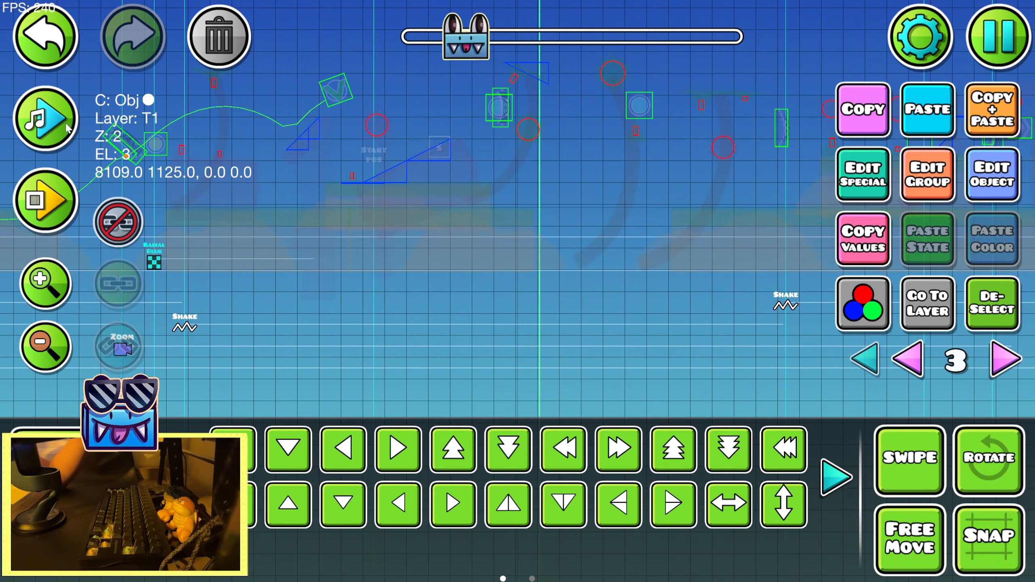
# Lengthen the second Radial Blur trigger's fade time to 0.92
pyautogui.click(1018, 189)
pyautogui.moveTo(499, 178); pyautogui.dragTo(578, 202)
pyautogui.click(541, 497)
pyautogui.click(1014, 173)
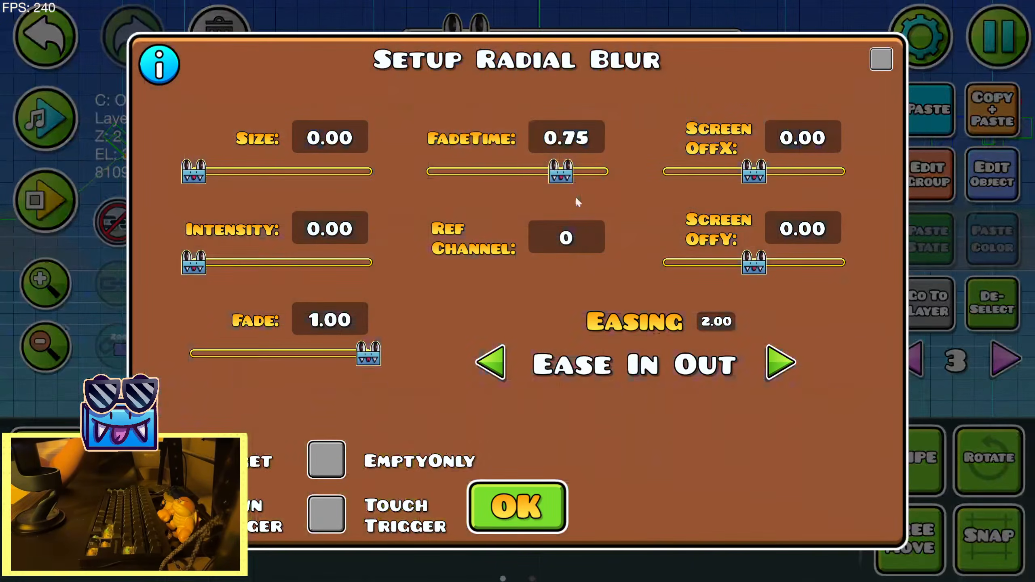
pyautogui.moveTo(562, 157); pyautogui.dragTo(593, 158)
pyautogui.click(522, 505)
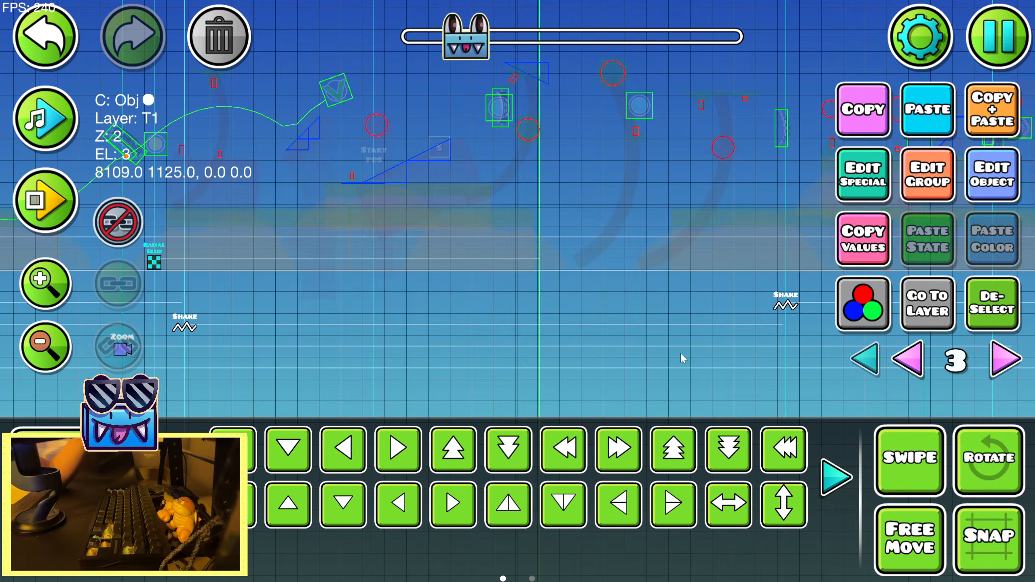
# Duplicate the zeroed Radial Blur trigger, place the copy ahead of the next Shake trigger, and start a song preview there
pyautogui.moveTo(605, 265); pyautogui.dragTo(301, 282)
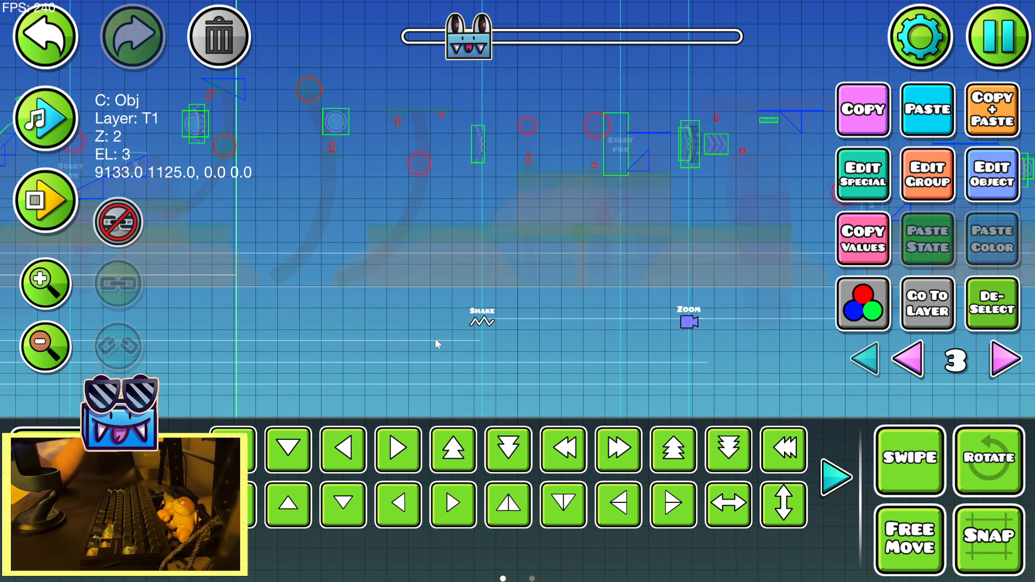
pyautogui.moveTo(437, 344); pyautogui.dragTo(749, 313)
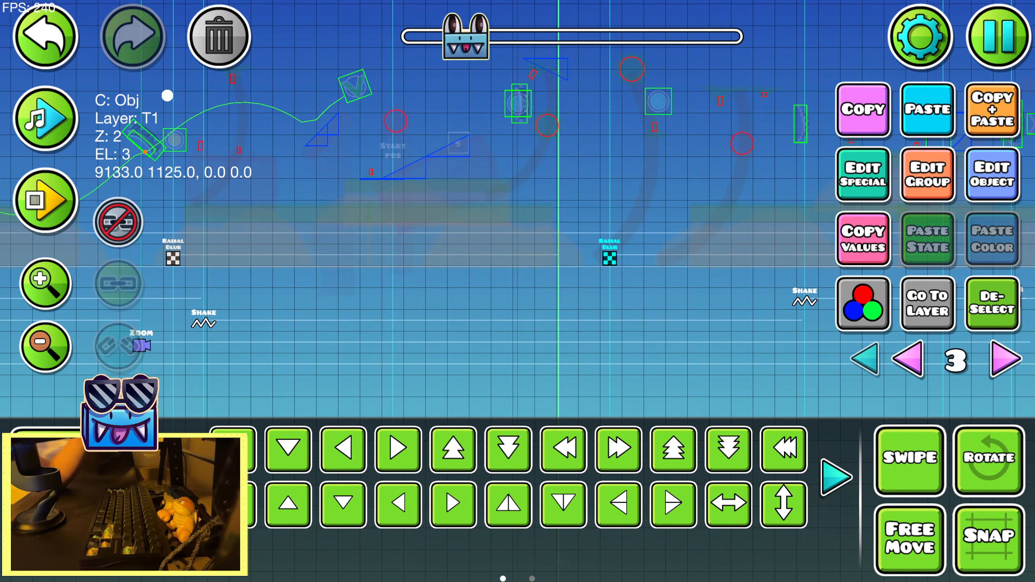
pyautogui.moveTo(445, 272); pyautogui.dragTo(197, 281)
pyautogui.click(61, 142)
pyautogui.moveTo(524, 264); pyautogui.dragTo(395, 289)
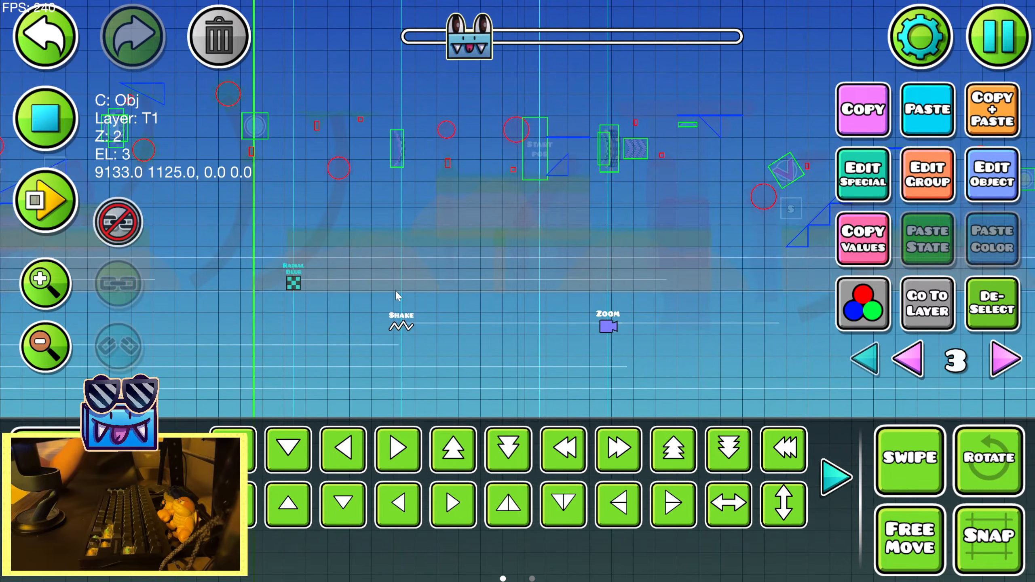
# Shift the third Radial Blur trigger left in small moves to match the music, replaying the song preview between moves
pyautogui.click(40, 126)
pyautogui.click(40, 126)
pyautogui.press('a')
pyautogui.press('a')
pyautogui.press('a')
pyautogui.press('a')
pyautogui.press('a')
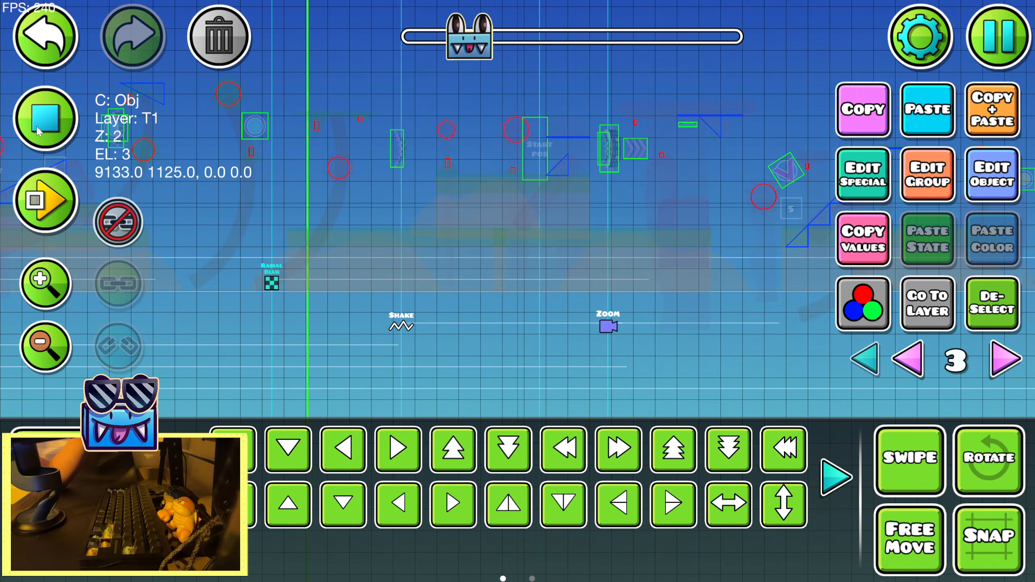
pyautogui.click(37, 129)
pyautogui.click(36, 129)
pyautogui.click(37, 129)
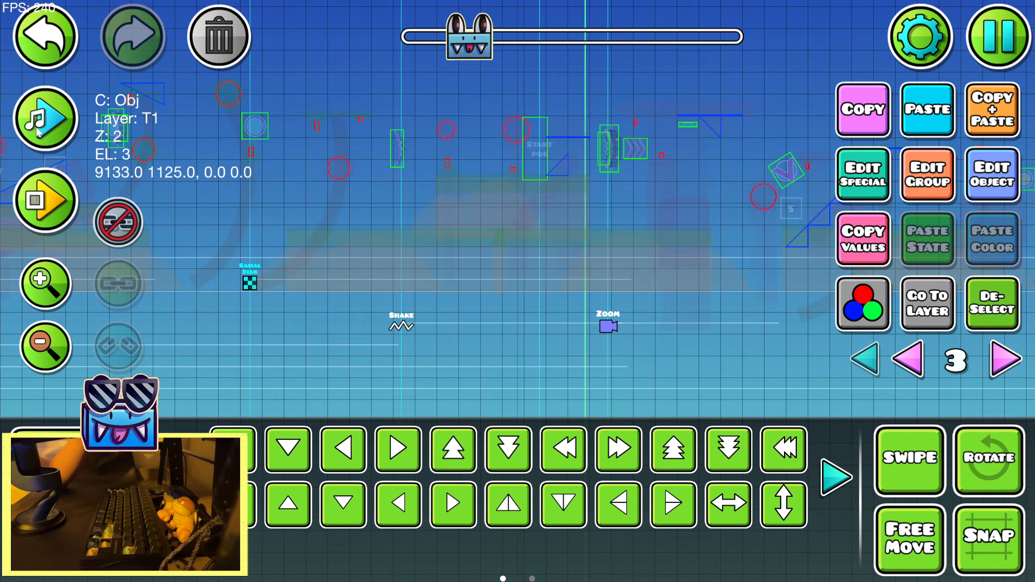
pyautogui.click(37, 129)
pyautogui.press('a')
pyautogui.press('a')
pyautogui.press('a')
pyautogui.press('a')
pyautogui.press('a')
pyautogui.press('a')
pyautogui.click(37, 129)
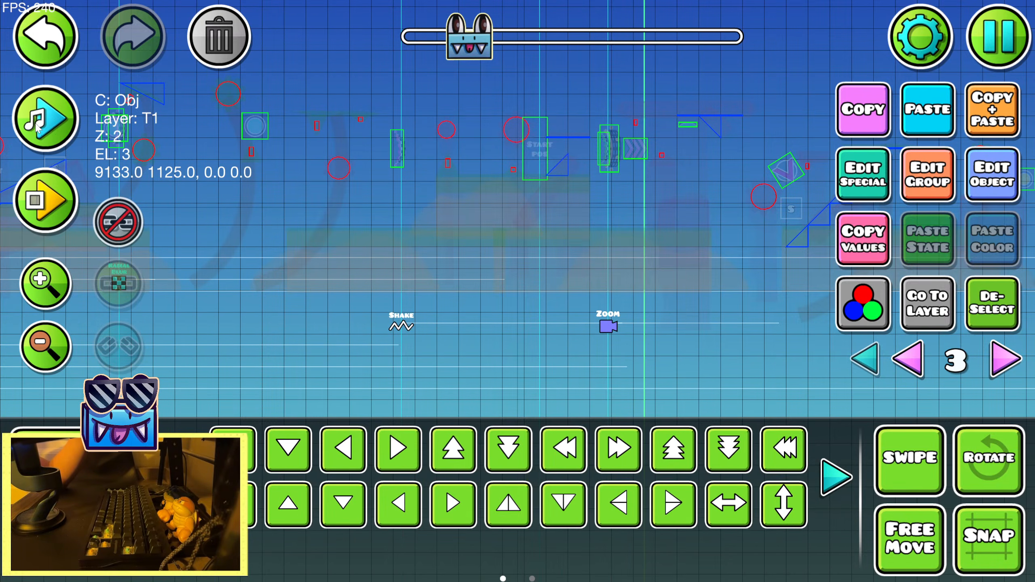
pyautogui.click(37, 129)
pyautogui.click(37, 128)
# Set the third Radial Blur to size 0.51, intensity 0.65 and fade time 0.76
pyautogui.click(985, 182)
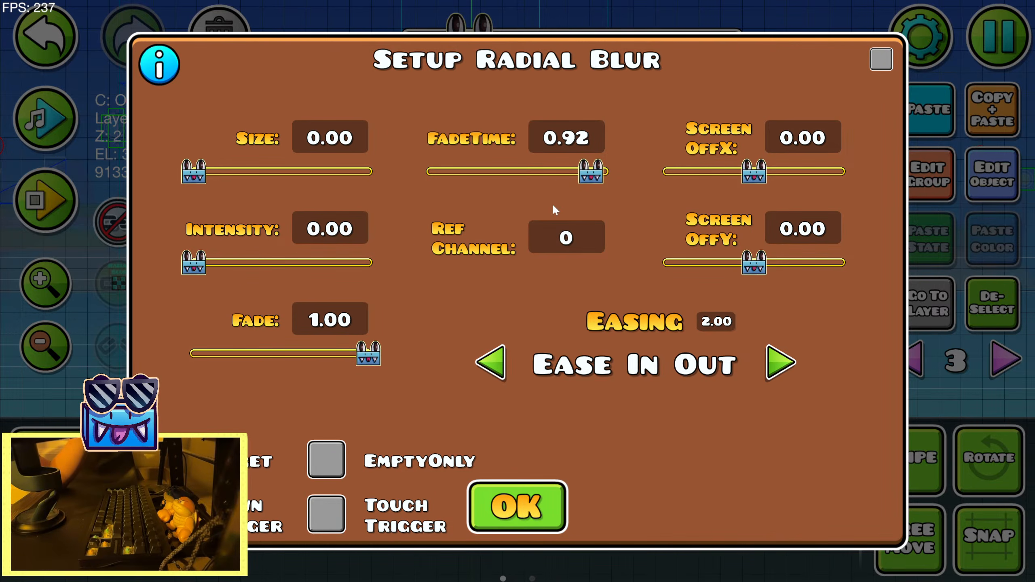
pyautogui.moveTo(591, 171); pyautogui.dragTo(562, 171)
pyautogui.moveTo(194, 172); pyautogui.dragTo(260, 172)
pyautogui.moveTo(192, 263); pyautogui.dragTo(239, 264)
pyautogui.moveTo(259, 171); pyautogui.dragTo(235, 172)
pyautogui.click(517, 508)
# Duplicate the third Radial Blur trigger and move the copy right to above the next Zoom trigger
pyautogui.click(997, 110)
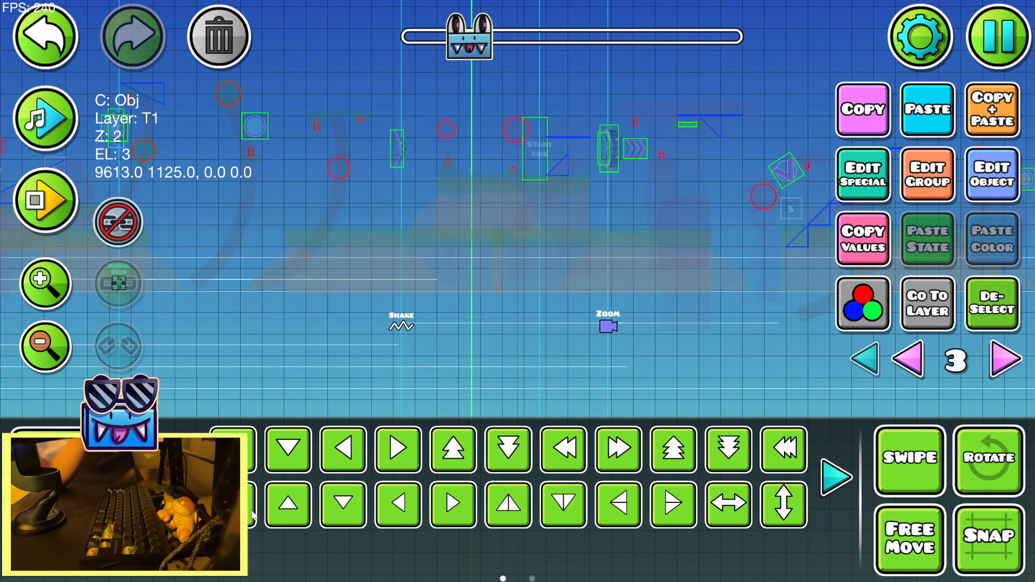
pyautogui.click(251, 510)
pyautogui.click(251, 510)
pyautogui.click(251, 511)
pyautogui.click(251, 510)
pyautogui.moveTo(576, 287); pyautogui.dragTo(277, 305)
# Nudge the fourth Radial Blur trigger slightly right and preview the song repeatedly to check its timing
pyautogui.press('d')
pyautogui.press('d')
pyautogui.click(56, 131)
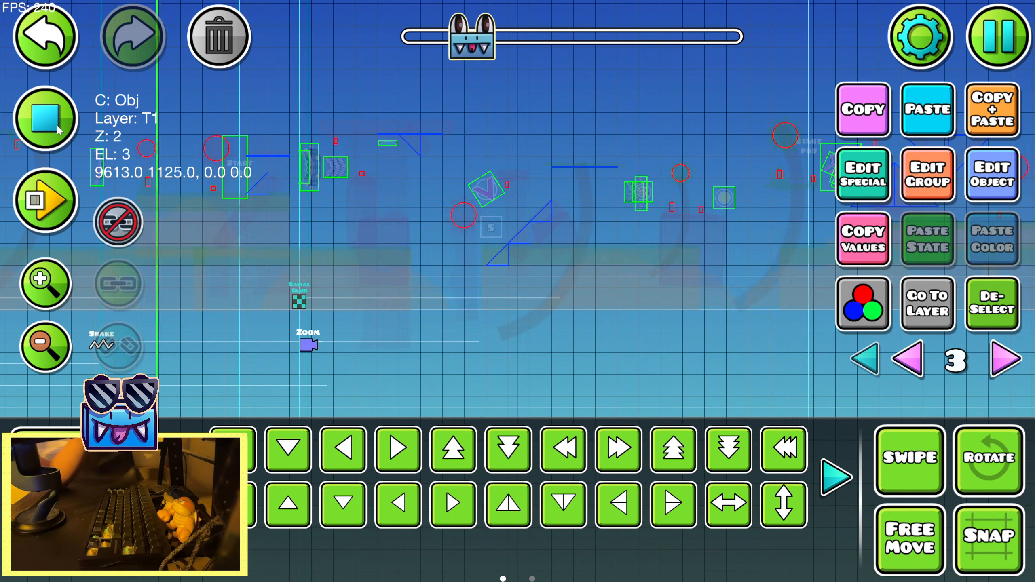
pyautogui.click(57, 130)
pyautogui.click(57, 129)
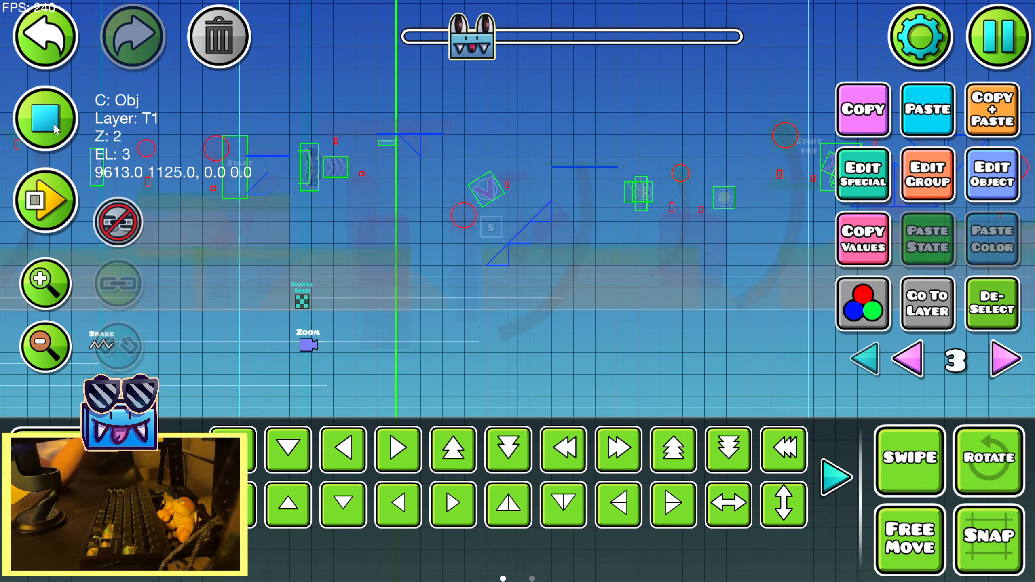
pyautogui.click(53, 124)
pyautogui.click(53, 124)
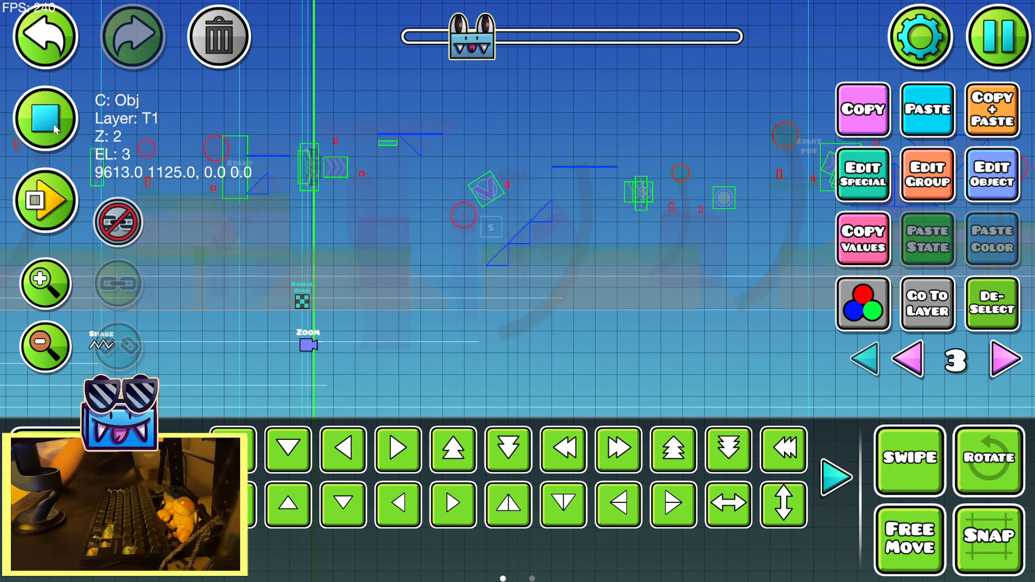
pyautogui.click(53, 124)
# Set the fourth Radial Blur's size and intensity to 0.00 and reduce its fade time to slightly below 0.57
pyautogui.click(986, 184)
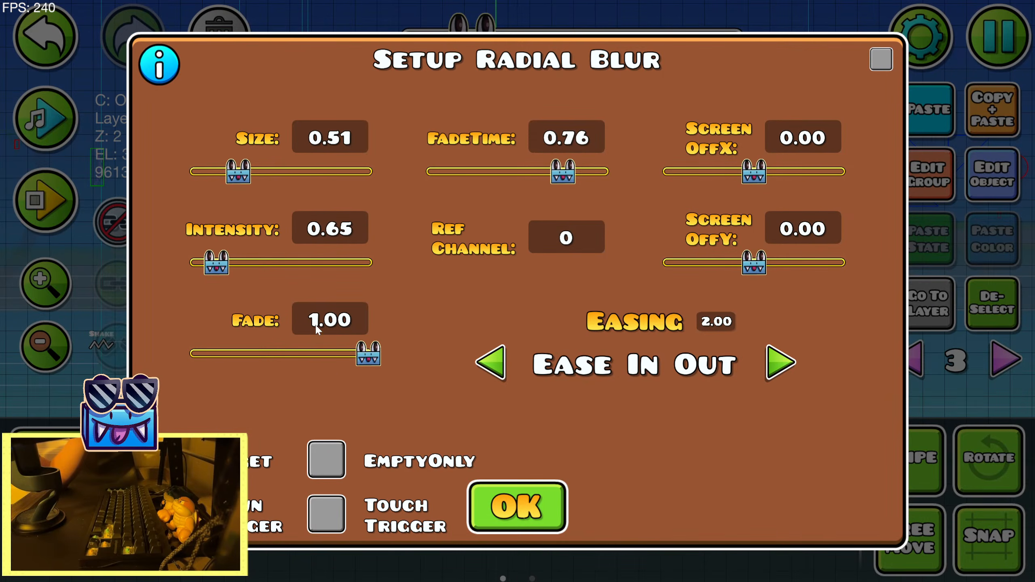
pyautogui.moveTo(563, 171); pyautogui.dragTo(530, 171)
pyautogui.moveTo(238, 171); pyautogui.dragTo(193, 172)
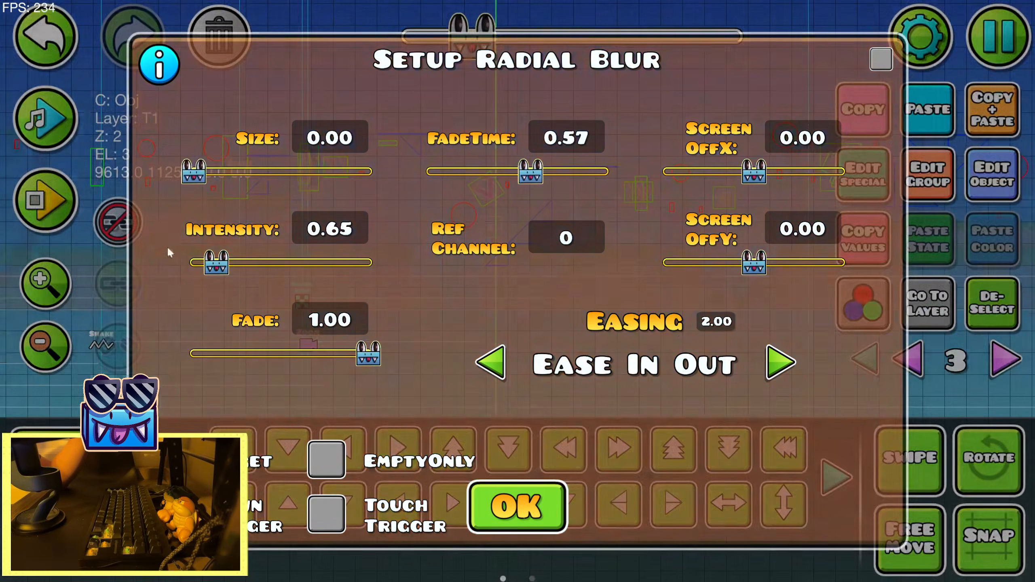
pyautogui.moveTo(216, 262); pyautogui.dragTo(158, 361)
pyautogui.click(504, 502)
pyautogui.click(975, 175)
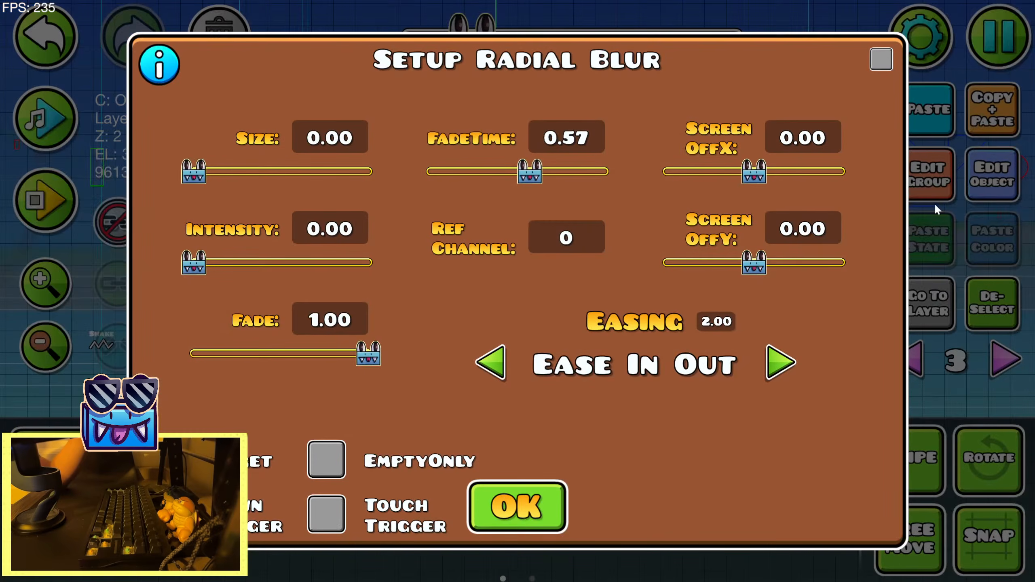
pyautogui.moveTo(530, 197); pyautogui.dragTo(522, 196)
pyautogui.click(504, 506)
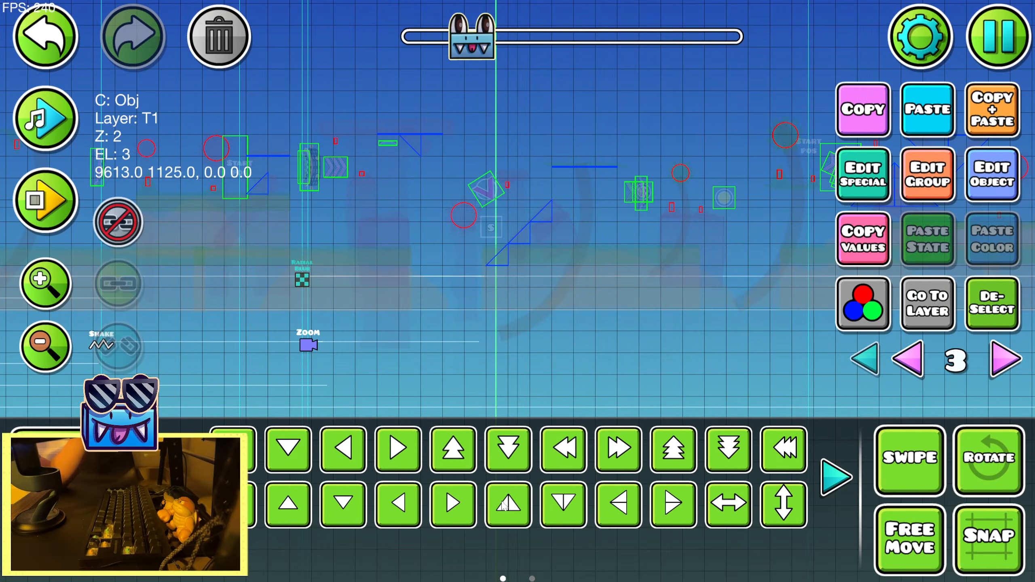
# Deselect the trigger, then save the level and playtest it from the 11% start position
pyautogui.click(959, 313)
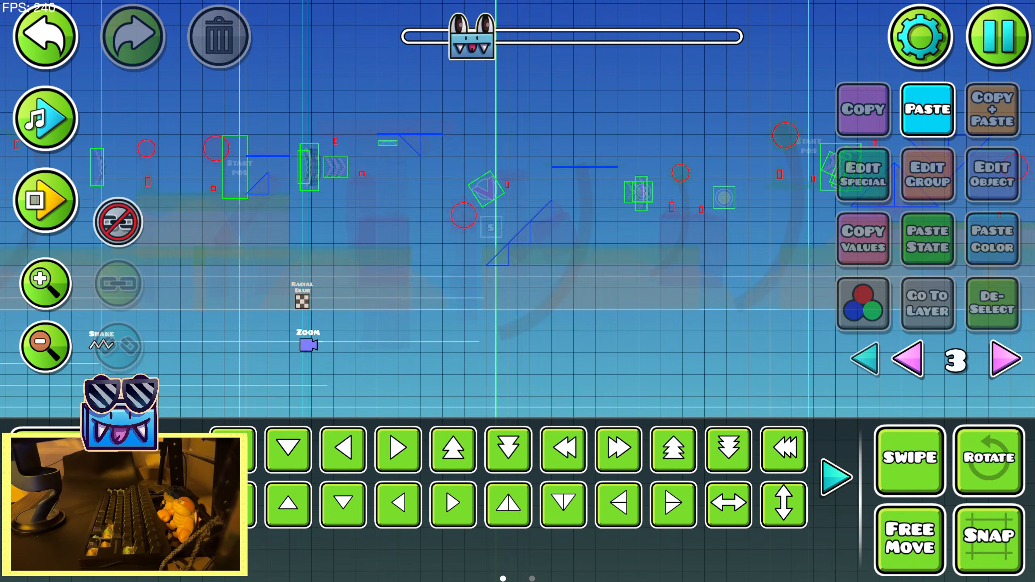
pyautogui.click(1002, 49)
pyautogui.click(628, 215)
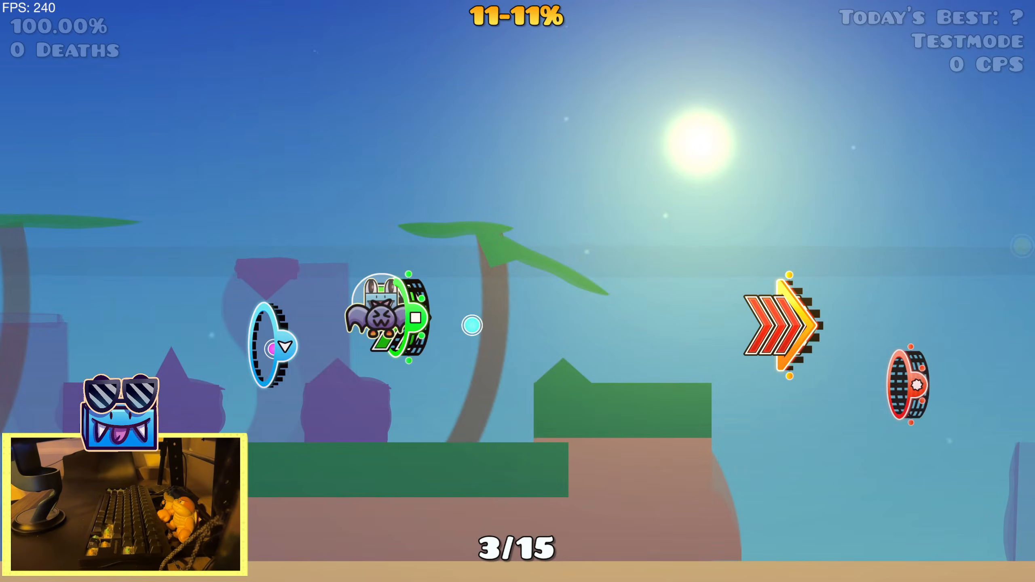
pyautogui.click(626, 214)
pyautogui.click(626, 214)
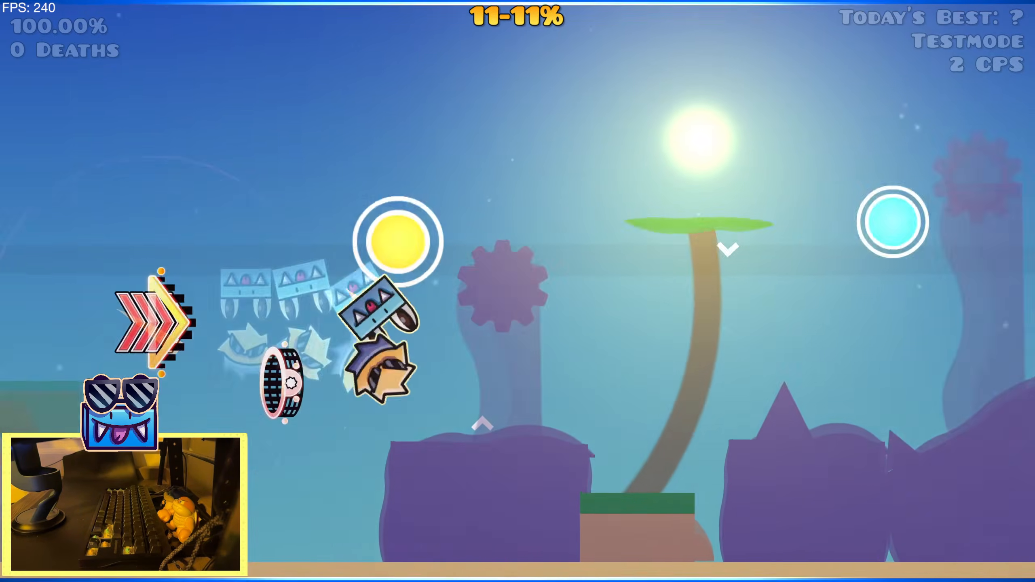
# Play through the section from the 11% start position to about 20% to check the Radial Blur timing
pyautogui.click(626, 214)
pyautogui.click(626, 215)
pyautogui.click(627, 215)
pyautogui.click(627, 215)
pyautogui.click(626, 214)
pyautogui.click(627, 214)
pyautogui.click(626, 214)
pyautogui.click(626, 214)
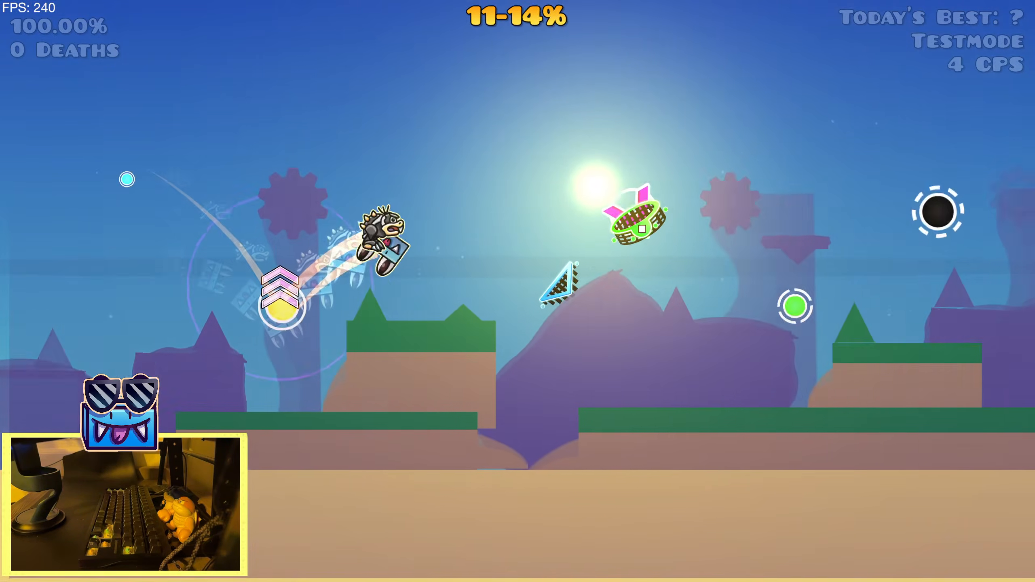
pyautogui.click(627, 215)
pyautogui.click(626, 215)
pyautogui.click(626, 215)
pyautogui.click(627, 214)
pyautogui.click(627, 214)
pyautogui.click(627, 214)
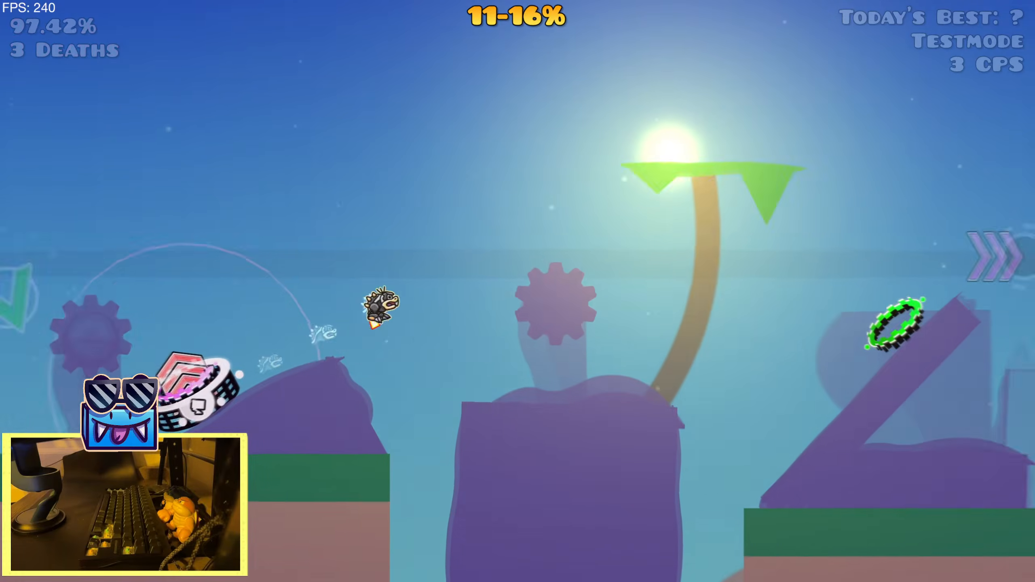
pyautogui.click(626, 214)
pyautogui.click(627, 215)
pyautogui.click(626, 215)
pyautogui.click(627, 214)
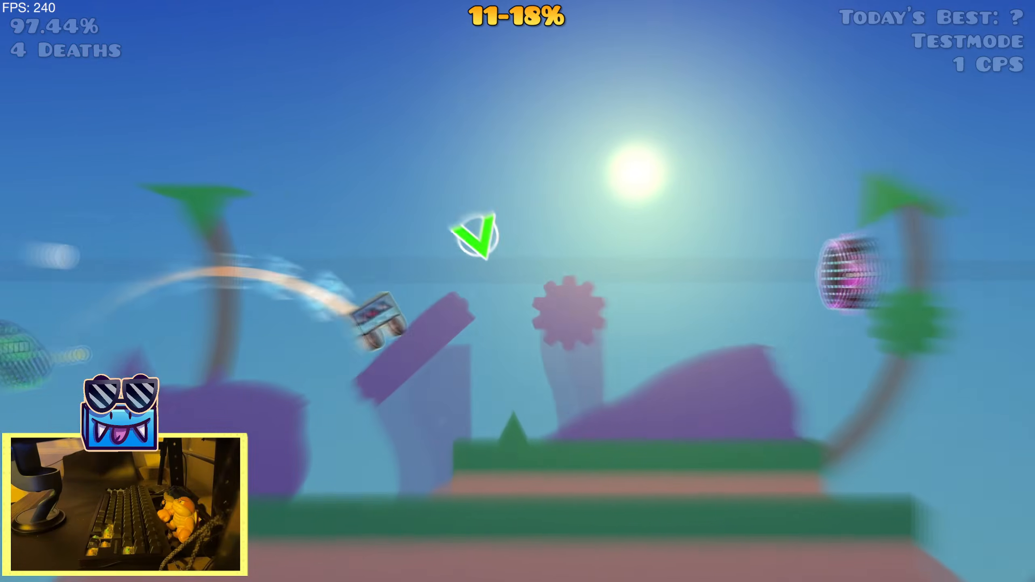
pyautogui.click(626, 215)
pyautogui.click(626, 214)
pyautogui.click(626, 215)
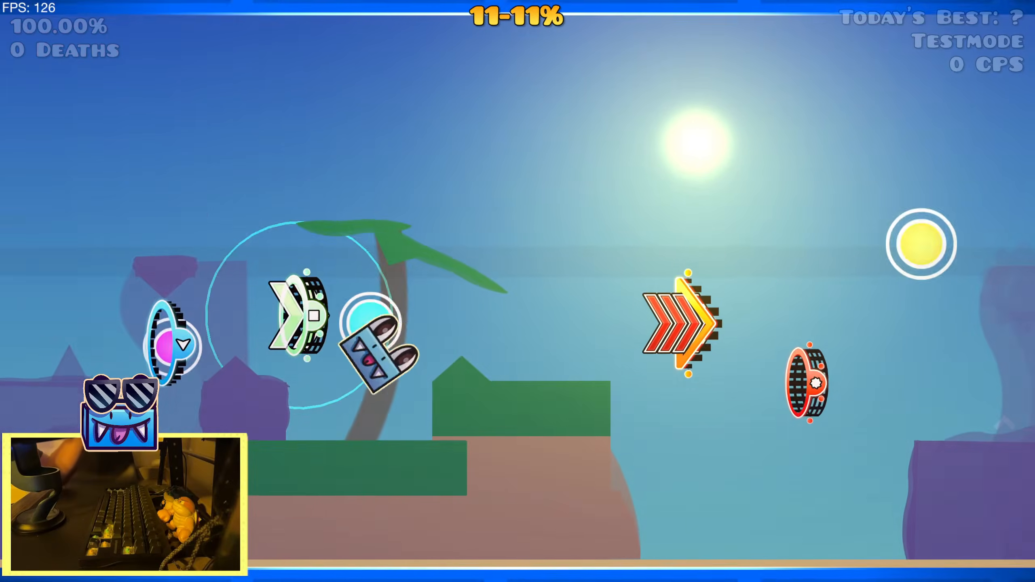
# Replay the section from 11% to about 19% to recheck the blur effects, and pause the level
pyautogui.press('space')
pyautogui.press('space')
pyautogui.press('space')
pyautogui.press('space')
pyautogui.press('space')
pyautogui.press('space')
pyautogui.press('space')
pyautogui.press('space')
pyautogui.press('space')
pyautogui.press('space')
pyautogui.press('space')
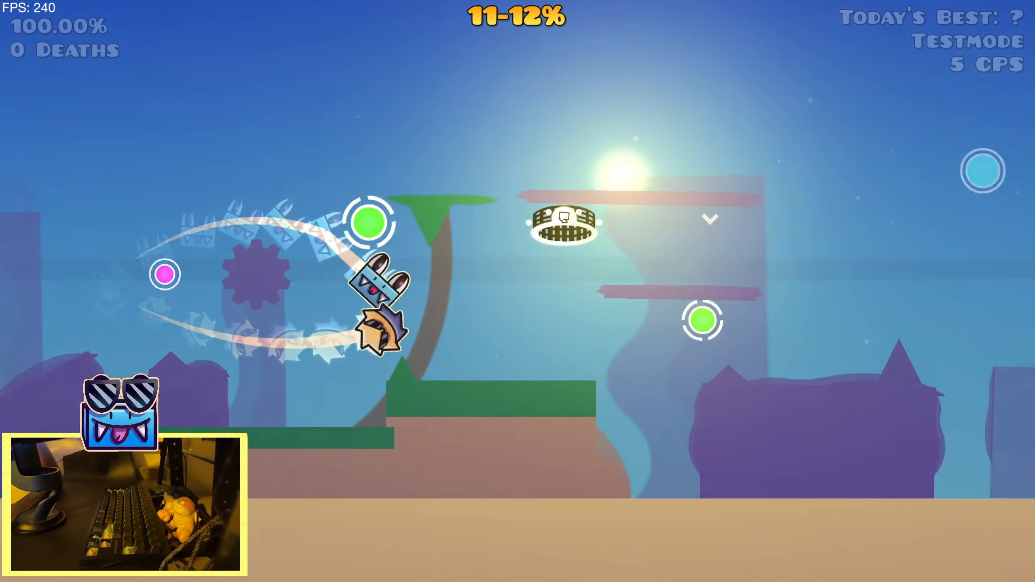
pyautogui.press('space')
pyautogui.press('space')
pyautogui.press('space')
pyautogui.press('space')
pyautogui.press('space')
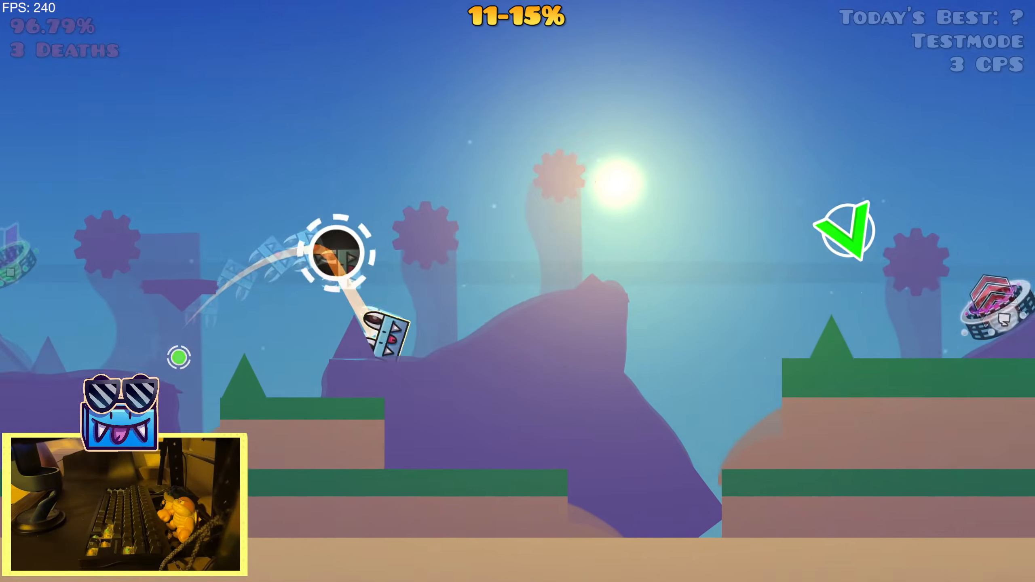
pyautogui.press('space')
pyautogui.press('space')
pyautogui.press('space')
pyautogui.press('space')
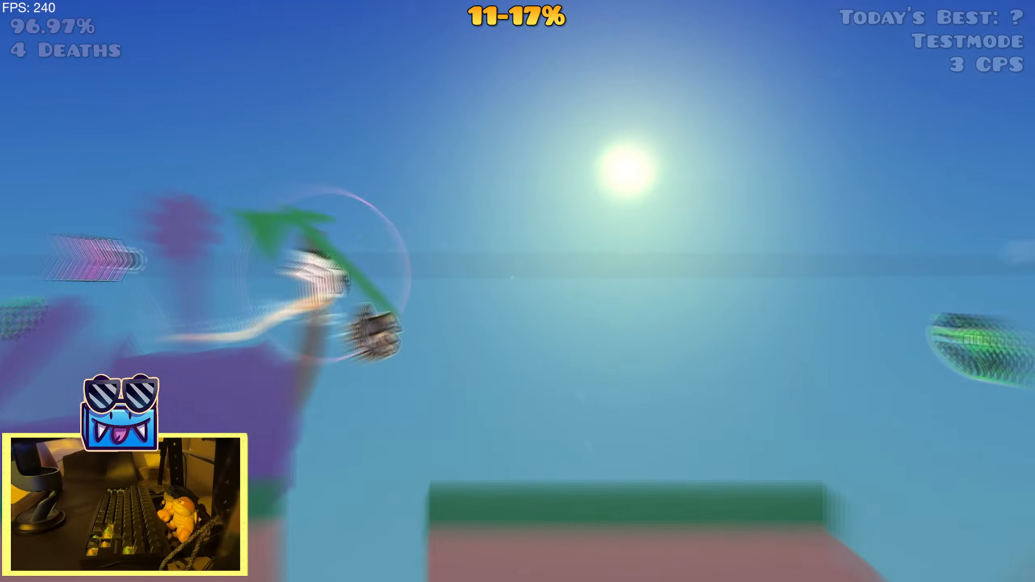
pyautogui.press('Escape')
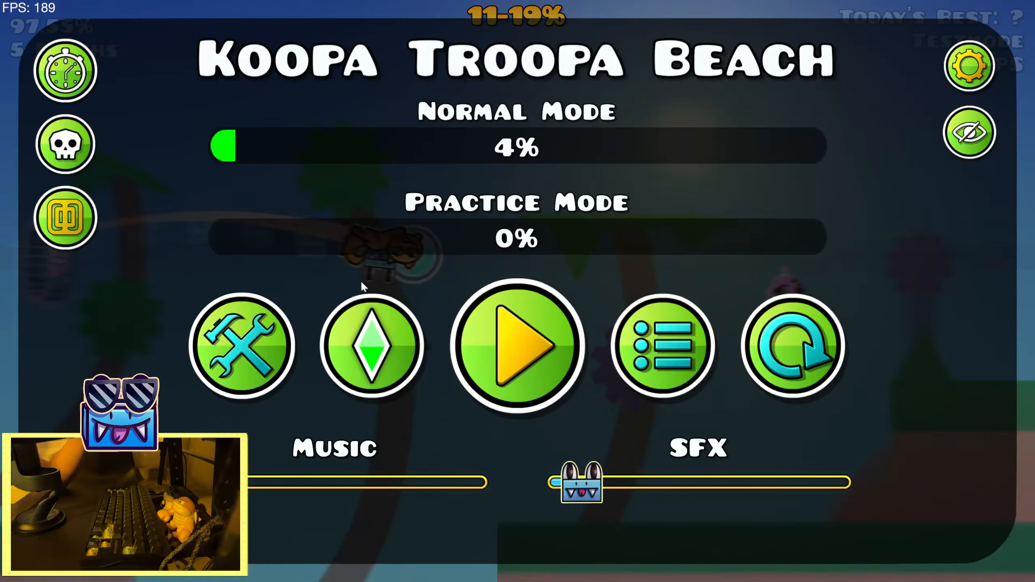
# Return to the editor and move the Radial Blur trigger near the Shake trigger left, well ahead of the neighbouring Zoom trigger
pyautogui.click(271, 359)
pyautogui.click(42, 358)
pyautogui.click(42, 359)
pyautogui.click(42, 359)
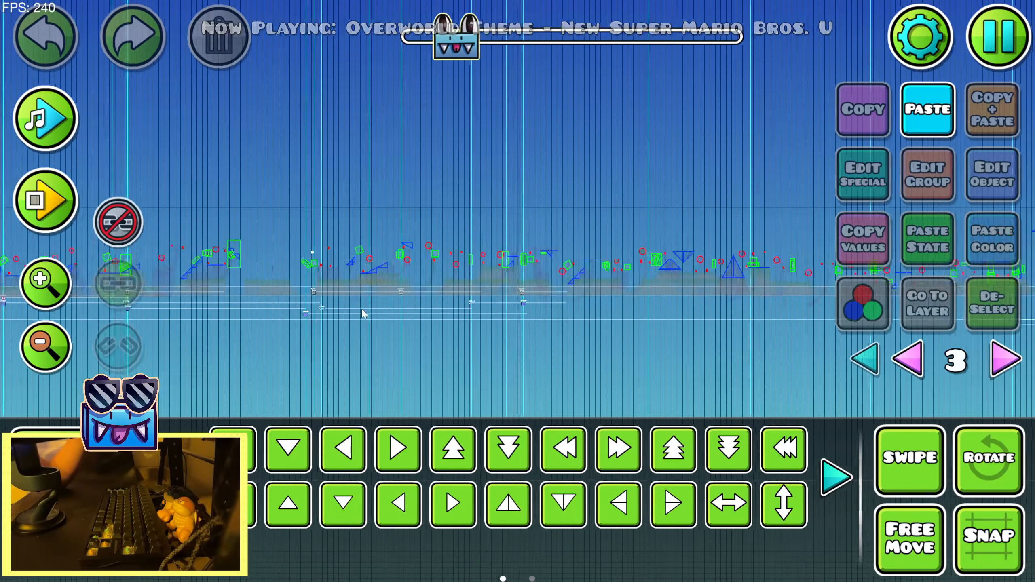
pyautogui.moveTo(362, 313); pyautogui.dragTo(505, 303)
pyautogui.click(46, 286)
pyautogui.click(45, 285)
pyautogui.moveTo(383, 274); pyautogui.dragTo(479, 270)
pyautogui.moveTo(335, 262); pyautogui.dragTo(572, 252)
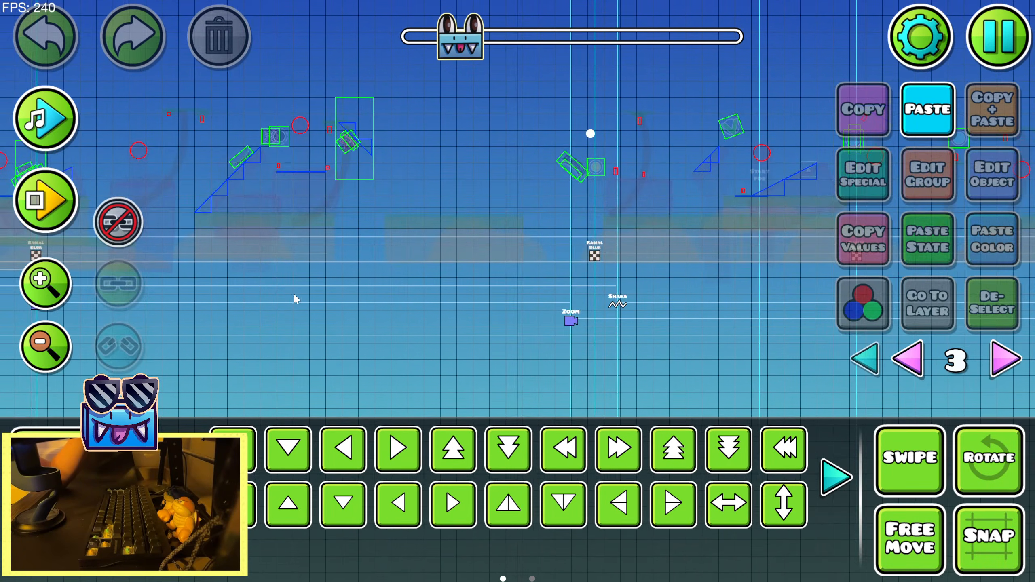
pyautogui.moveTo(287, 292); pyautogui.dragTo(524, 287)
pyautogui.moveTo(494, 245); pyautogui.dragTo(288, 261)
pyautogui.click(622, 270)
pyautogui.press('a')
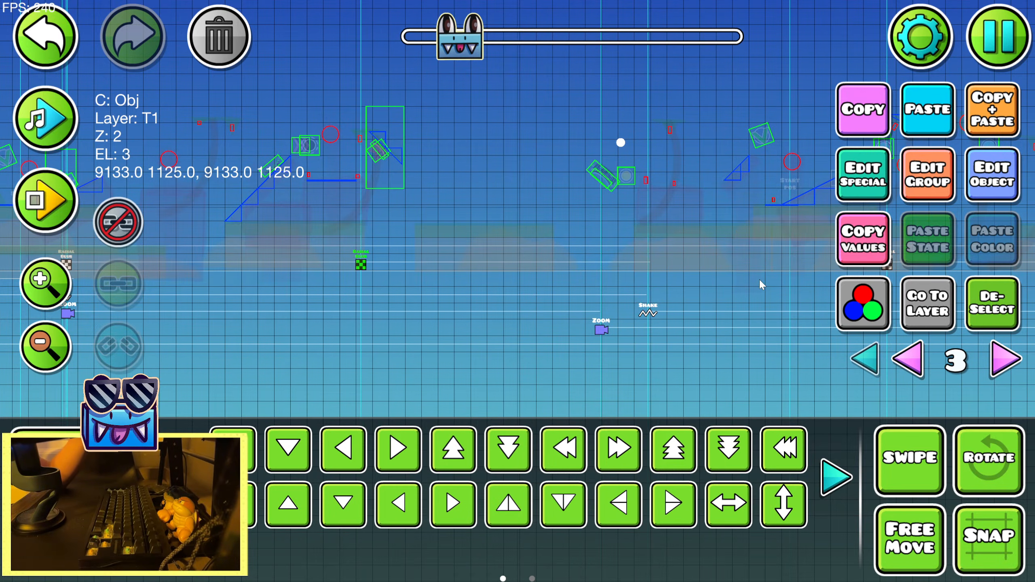
# Slightly shorten the selected Radial Blur trigger's fade time
pyautogui.click(1012, 186)
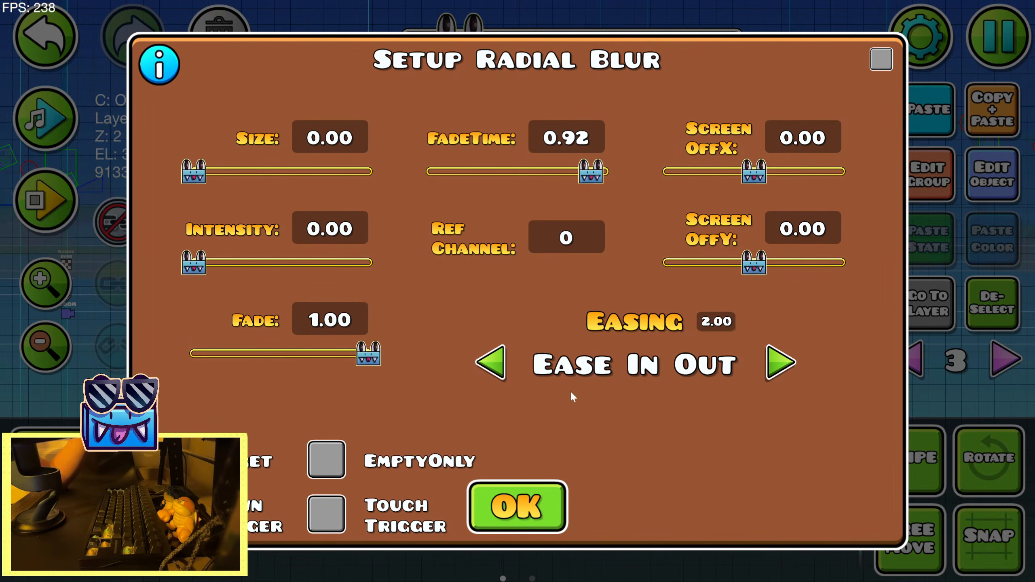
pyautogui.moveTo(584, 178); pyautogui.dragTo(568, 178)
pyautogui.click(517, 505)
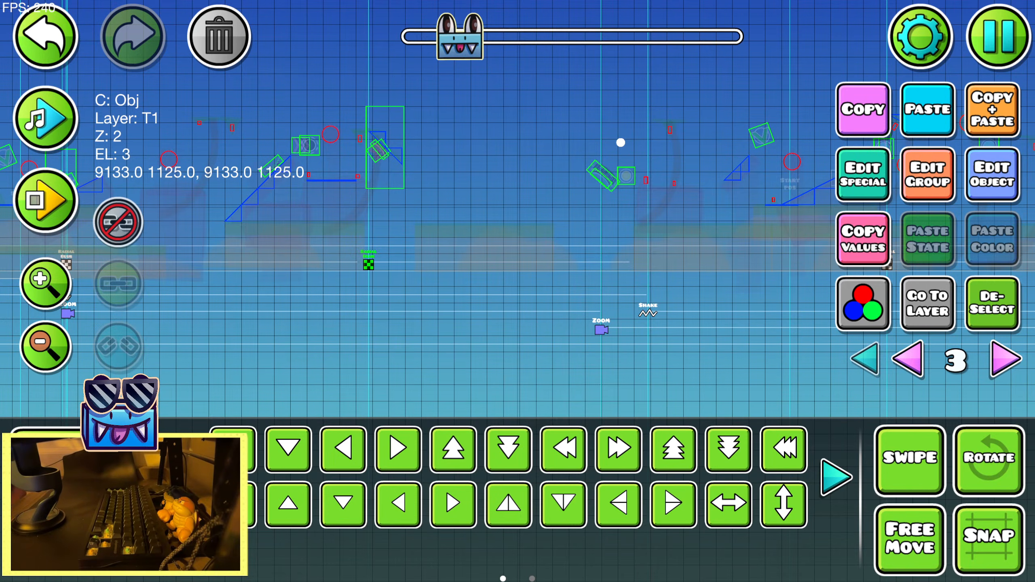
# Save the level and playtest the adjusted Radial Blur from the 11% start position past 18%
pyautogui.click(1010, 61)
pyautogui.click(682, 212)
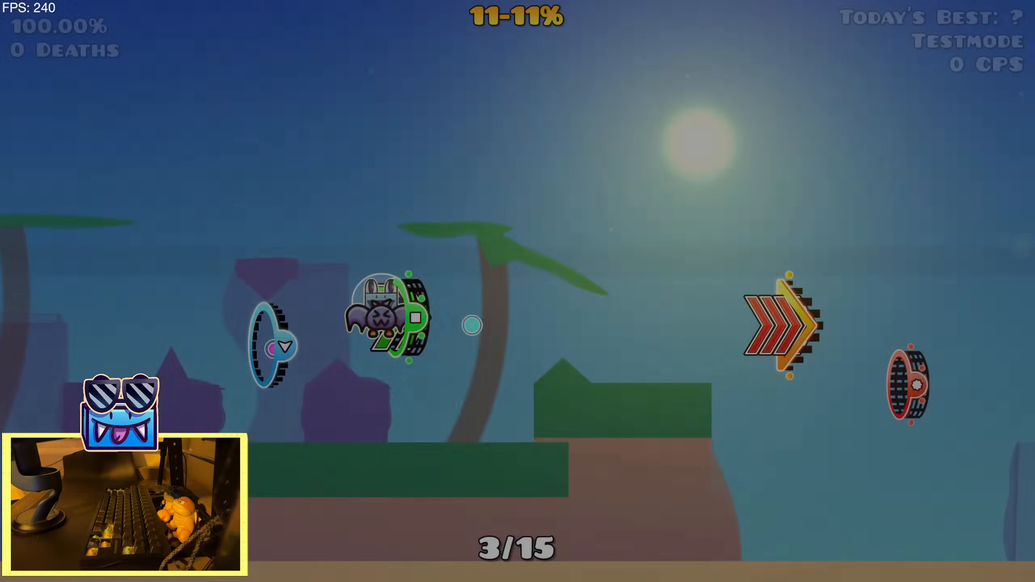
pyautogui.press('space')
pyautogui.press('space')
pyautogui.press('space')
pyautogui.press('space')
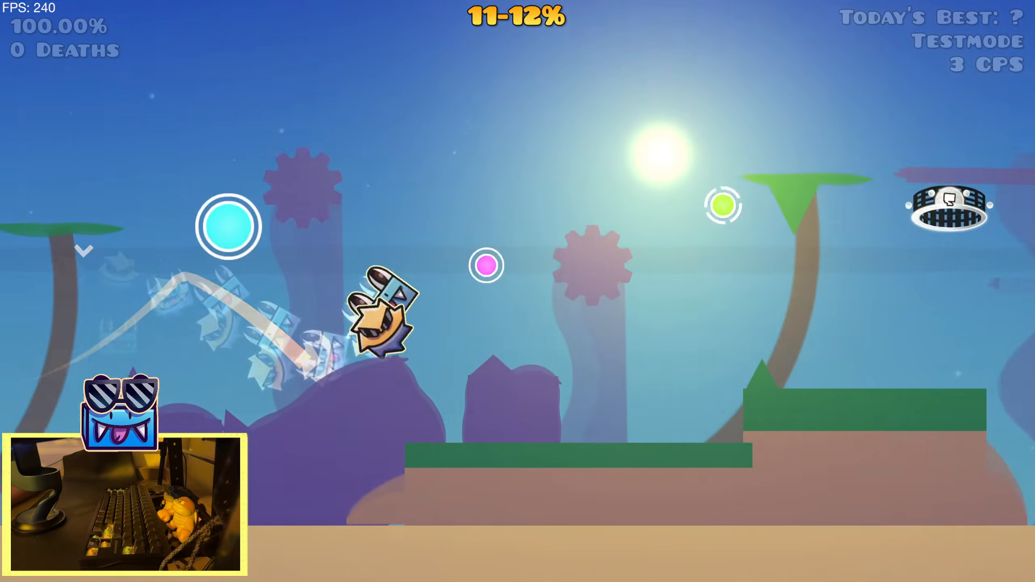
pyautogui.press('space')
pyautogui.press('space')
pyautogui.press('space')
pyautogui.press('space')
pyautogui.press('space')
pyautogui.press('space')
pyautogui.press('space')
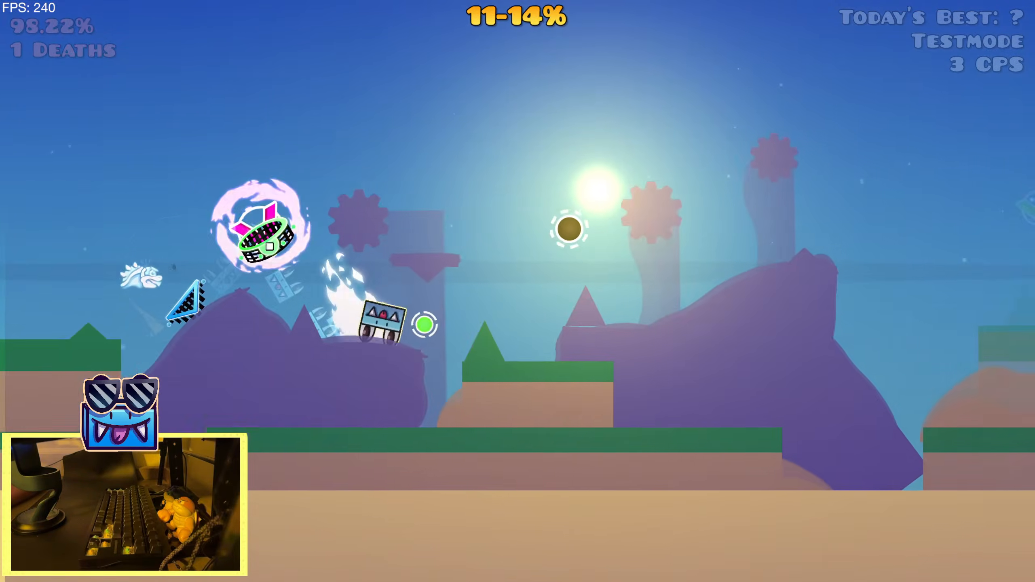
pyautogui.press('space')
pyautogui.press('space')
pyautogui.press('space')
pyautogui.press('space')
pyautogui.press('space')
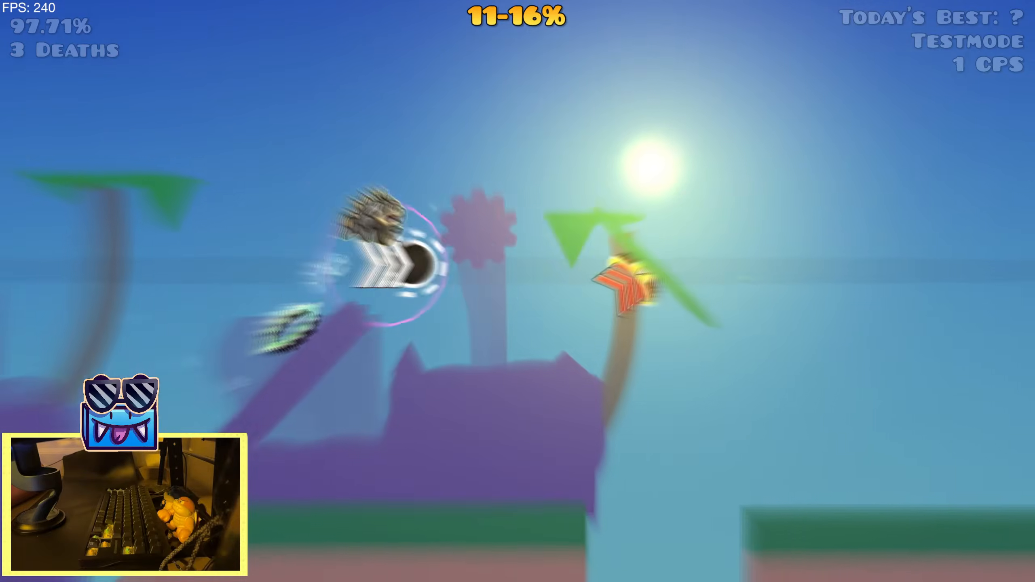
pyautogui.press('space')
pyautogui.press('space')
pyautogui.press('space')
pyautogui.press('space')
pyautogui.press('space')
pyautogui.press('space')
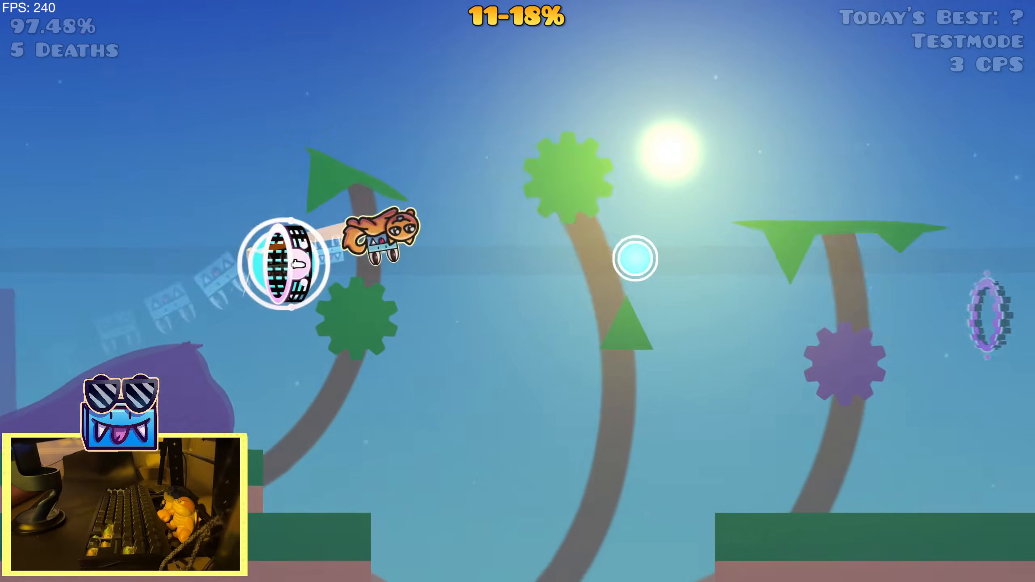
pyautogui.press('space')
pyautogui.press('space')
# Play the section again from 11% past 19% to confirm the blur timing, and pause the level
pyautogui.press('space')
pyautogui.press('space')
pyautogui.press('space')
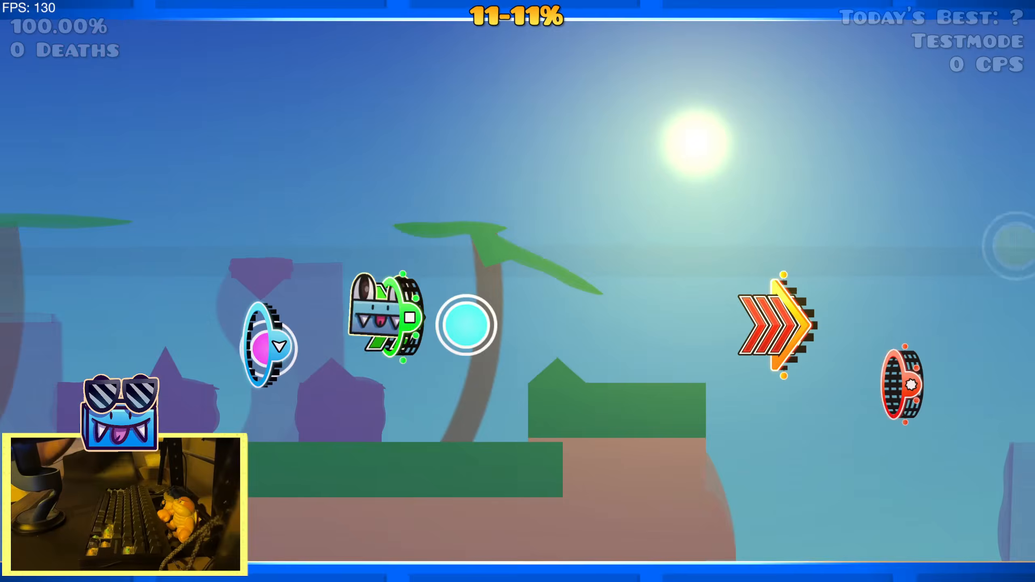
pyautogui.press('space')
pyautogui.press('space')
pyautogui.press('space')
pyautogui.press('space')
pyautogui.press('space')
pyautogui.press('space')
pyautogui.press('space')
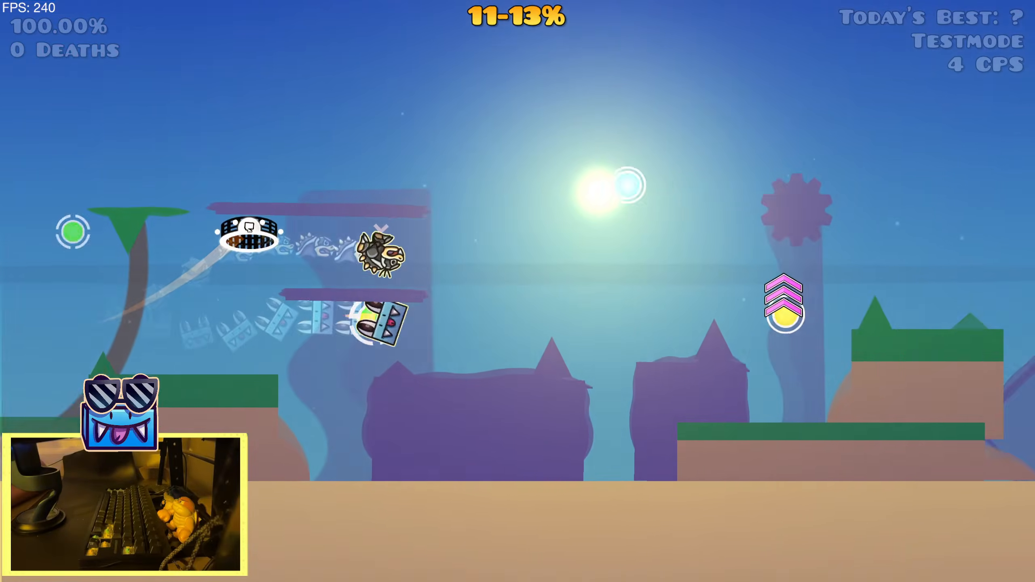
pyautogui.press('space')
pyautogui.press('space')
pyautogui.press('space')
pyautogui.press('space')
pyautogui.press('space')
pyautogui.press('space')
pyautogui.press('space')
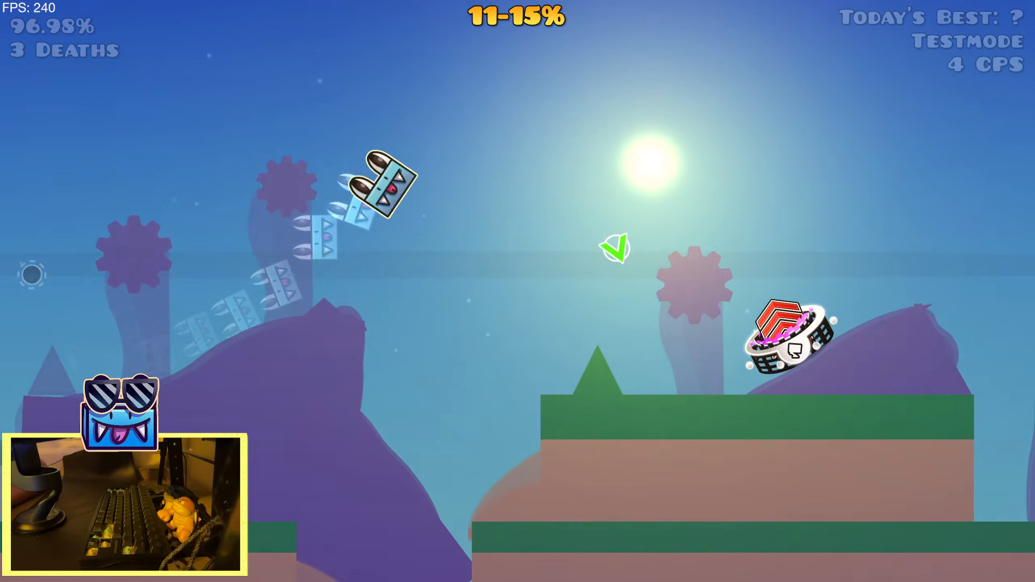
pyautogui.press('space')
pyautogui.press('space')
pyautogui.press('space')
pyautogui.press('space')
pyautogui.press('space')
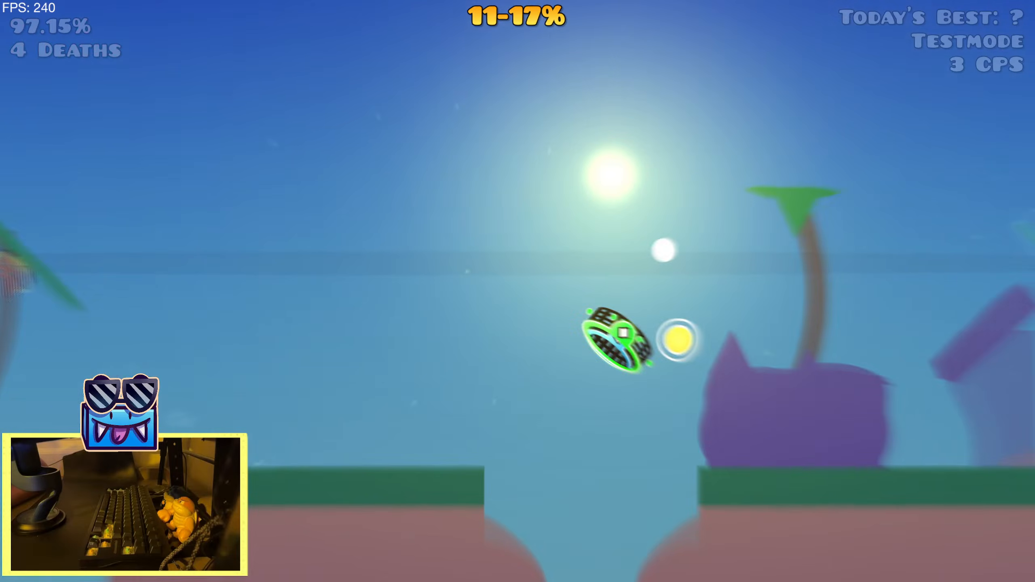
pyautogui.press('space')
pyautogui.press('space')
pyautogui.press('space')
pyautogui.press('space')
pyautogui.press('space')
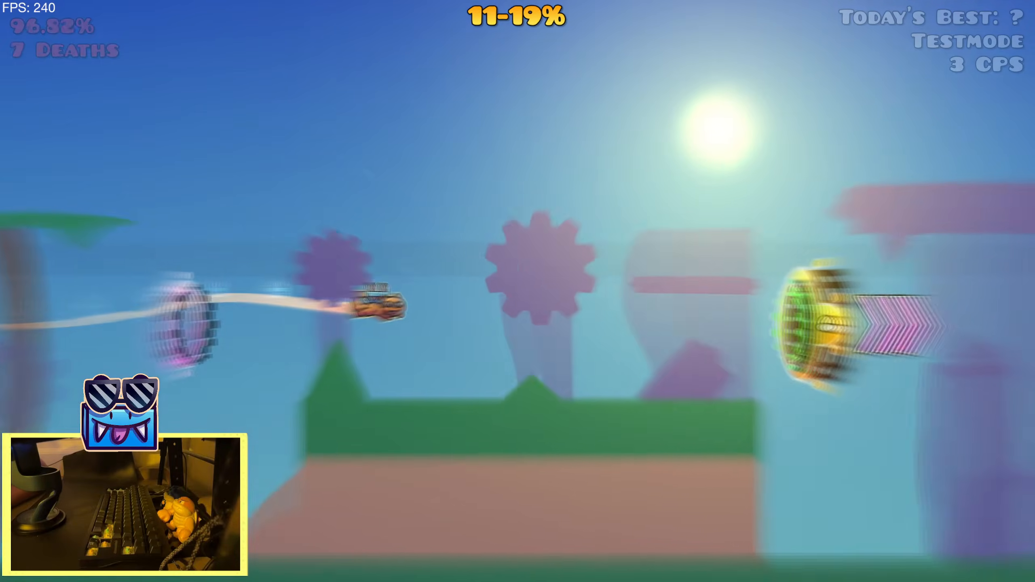
pyautogui.press('space')
pyautogui.press('space')
pyautogui.press('space')
pyautogui.press('Escape')
# Return to the editor, show all editor layers, and save and play the level
pyautogui.click(244, 347)
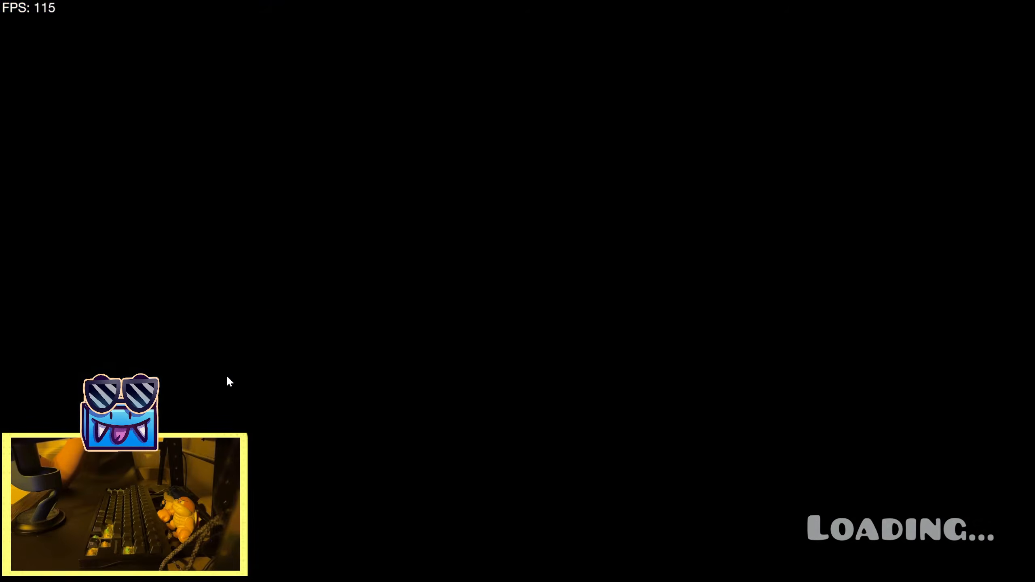
pyautogui.click(55, 354)
pyautogui.moveTo(754, 204); pyautogui.dragTo(245, 252)
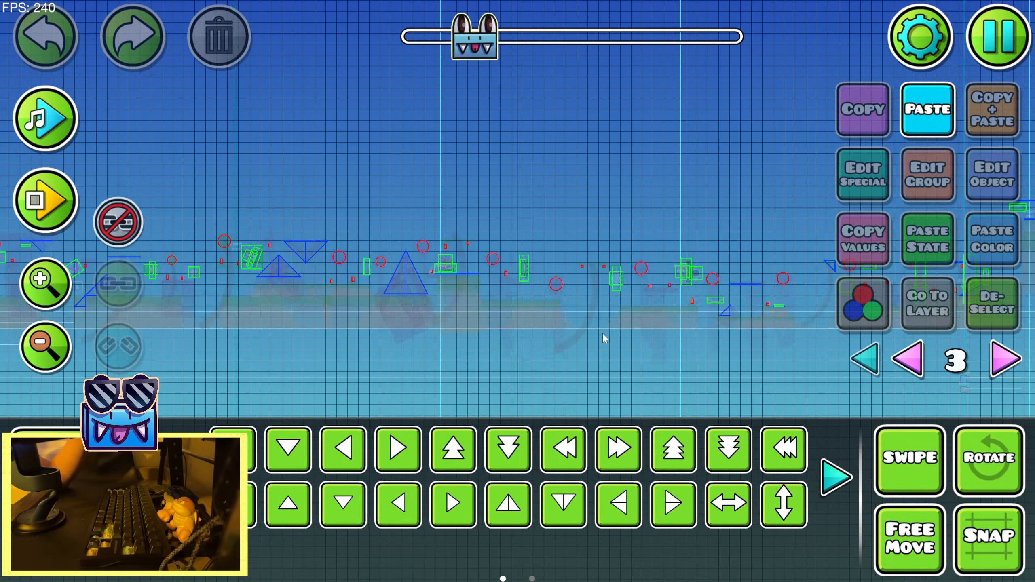
pyautogui.click(868, 365)
pyautogui.click(985, 57)
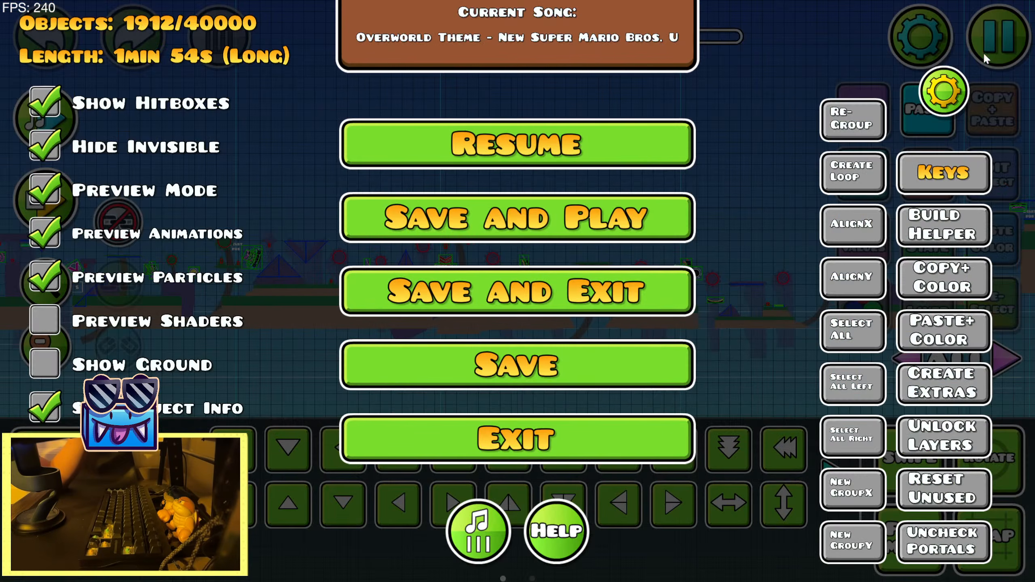
pyautogui.click(626, 221)
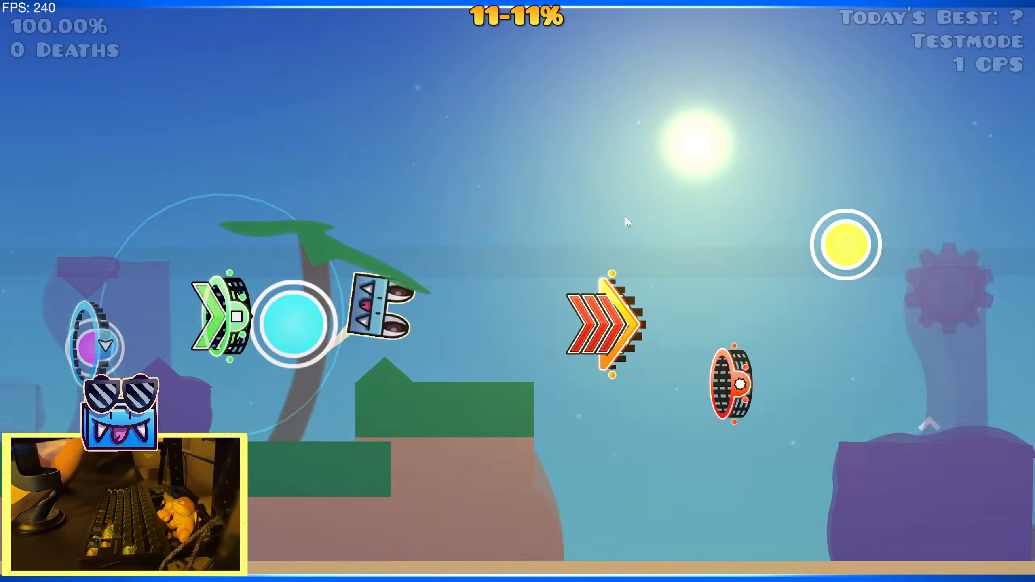
# Save the current replay in Mega Hack under the name "KTB 11%"
pyautogui.press('Escape')
pyautogui.press('Tab')
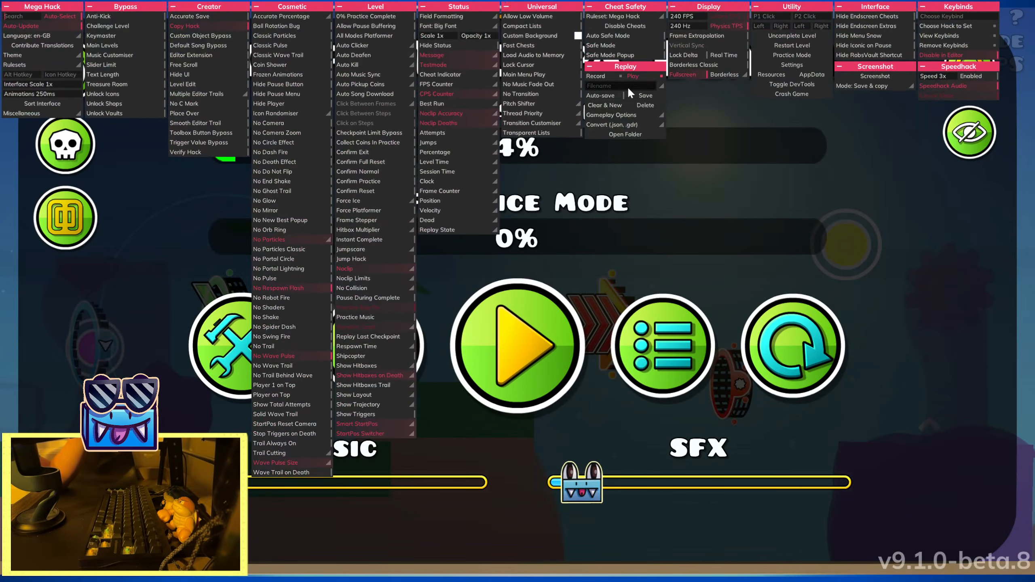
pyautogui.click(628, 89)
pyautogui.write('KTB ')
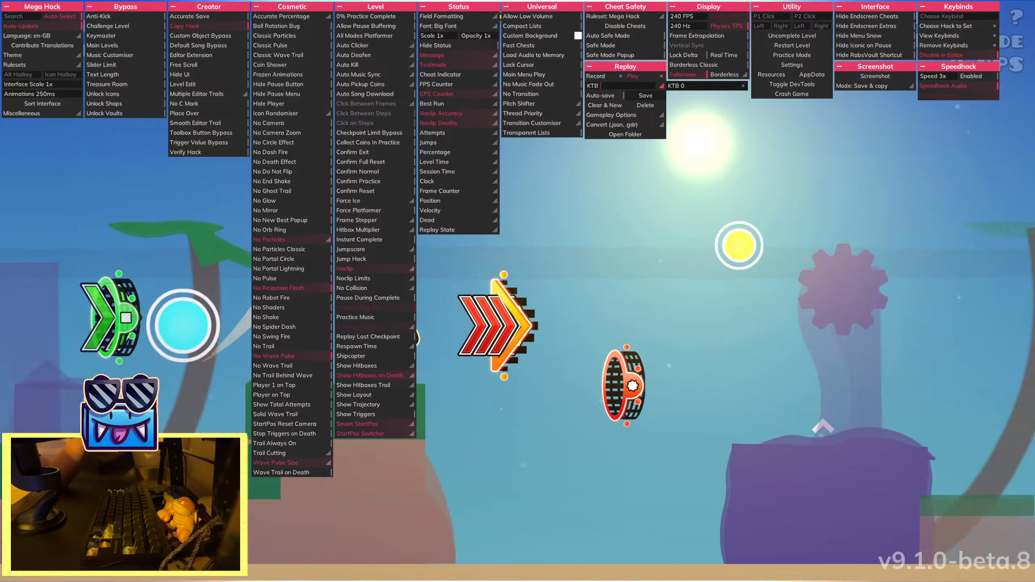
pyautogui.write('11')
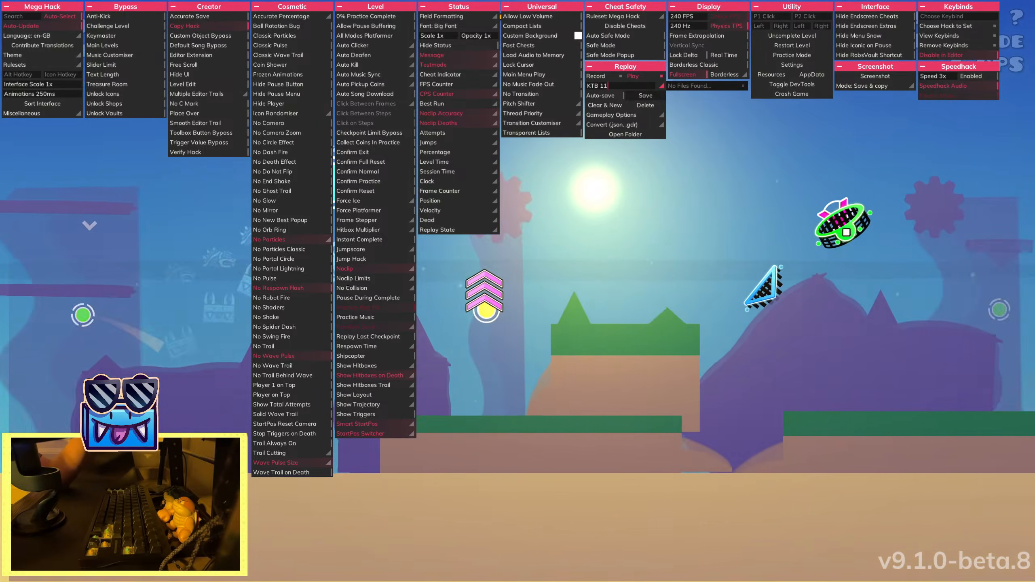
pyautogui.write('%')
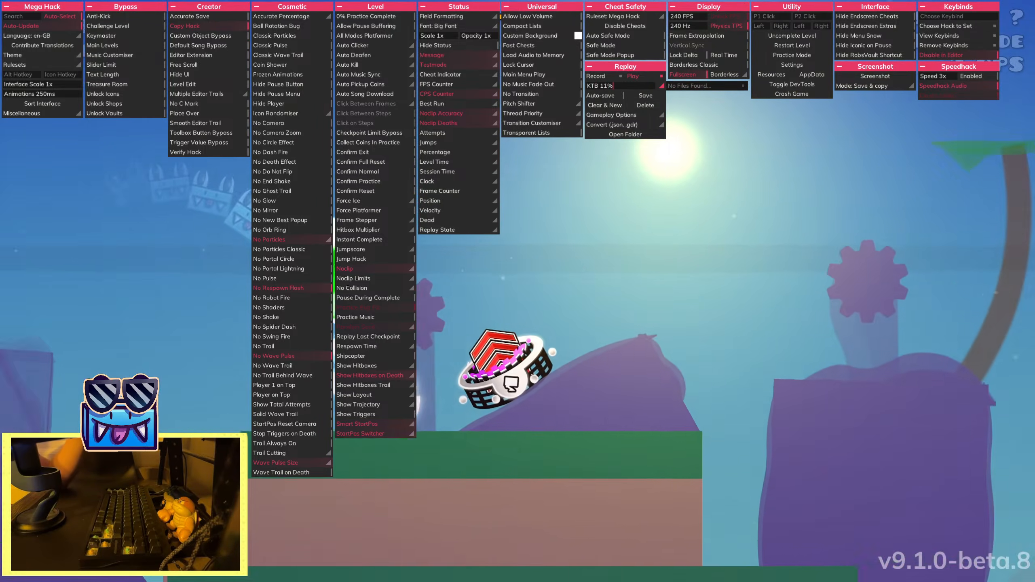
pyautogui.click(646, 95)
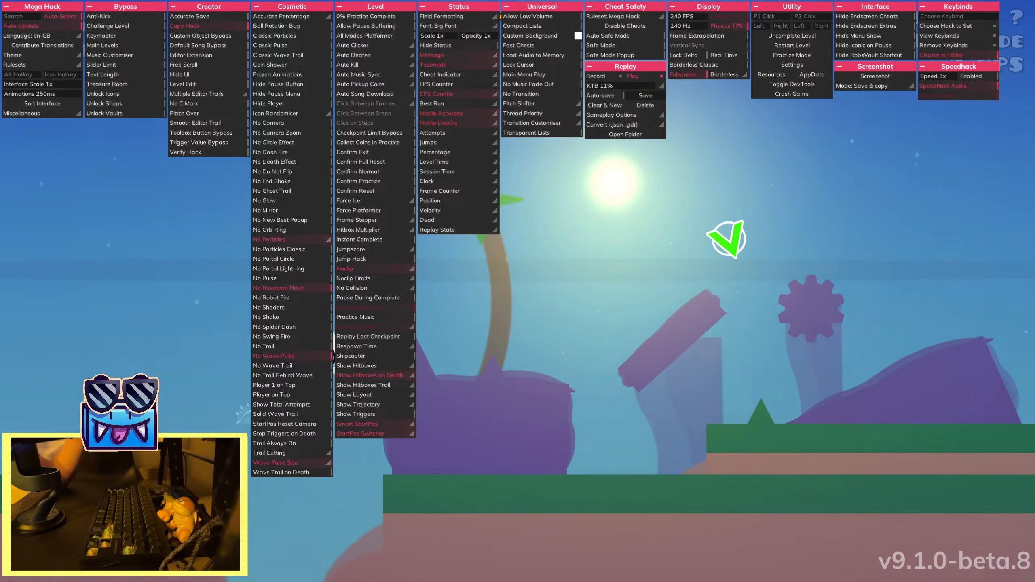
# Pause the level, clear the replay file name in Mega Hack and switch the replay mode to Record
pyautogui.press('Escape')
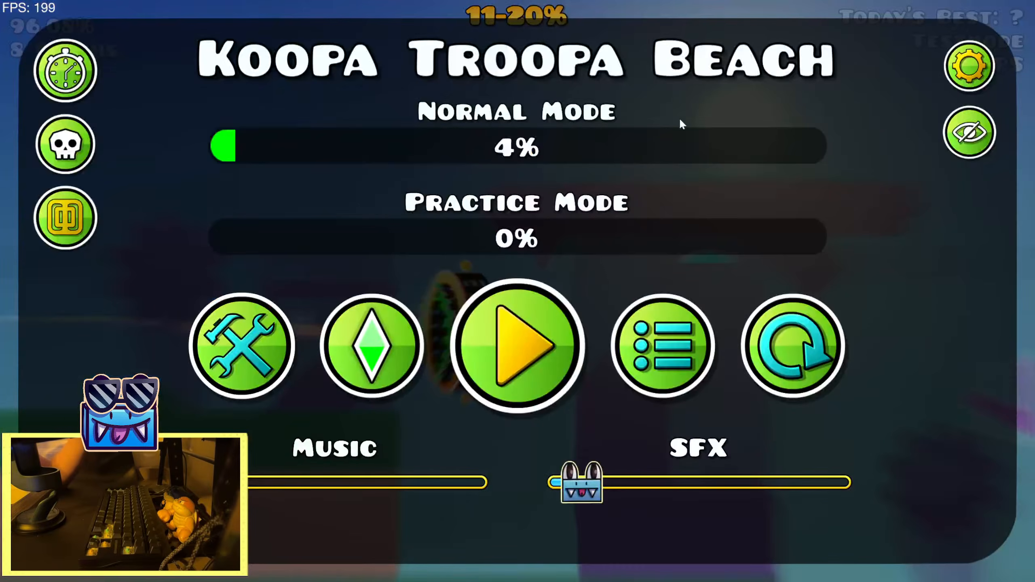
pyautogui.press('Tab')
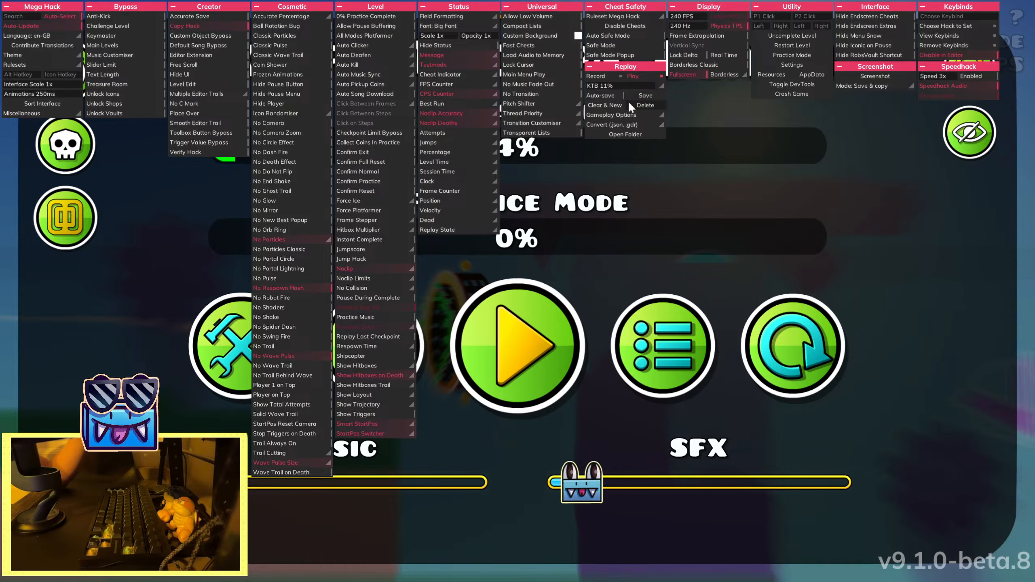
pyautogui.click(662, 86)
pyautogui.click(662, 82)
pyautogui.click(618, 86)
pyautogui.press('BackSpace')
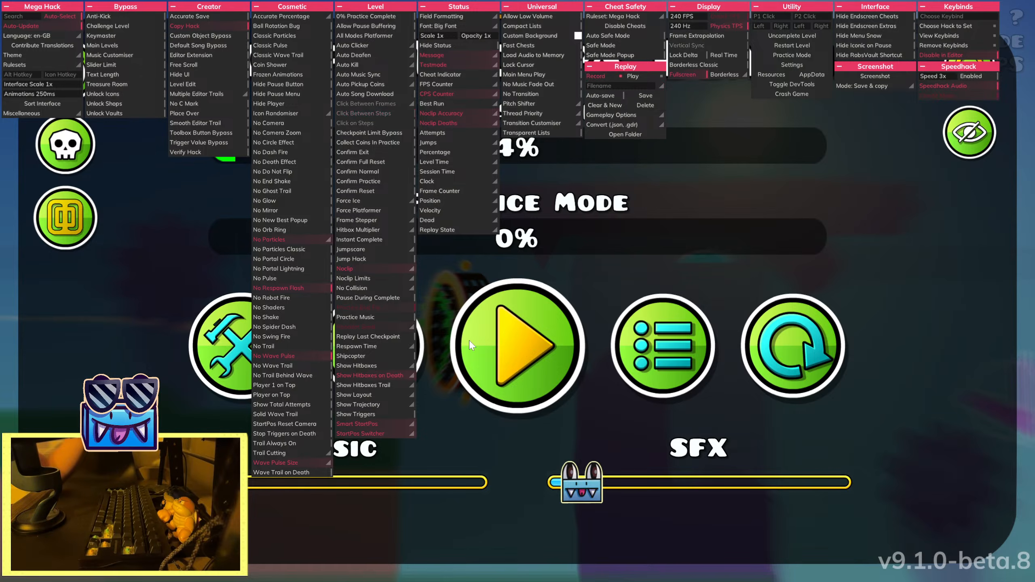
# Resume the level, advance the start position to 19% and restart the attempt from there
pyautogui.press('Tab')
pyautogui.click(513, 358)
pyautogui.press('e')
pyautogui.press('e')
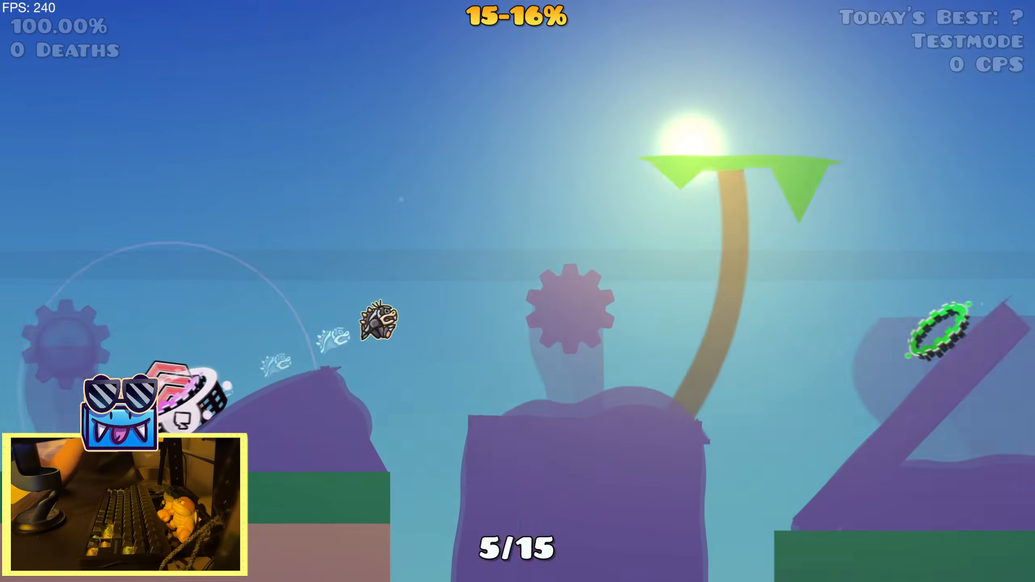
pyautogui.press('e')
pyautogui.press('e')
pyautogui.press('r')
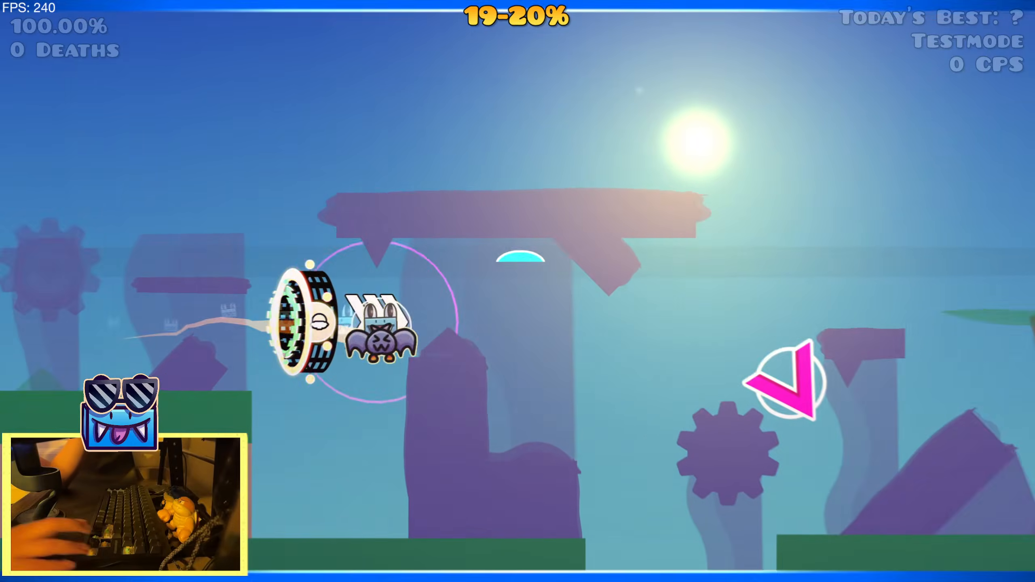
pyautogui.press('Up')
# Pause the level, check the Mega Hack replay settings and switch to practice mode
pyautogui.press('Escape')
pyautogui.press('Tab')
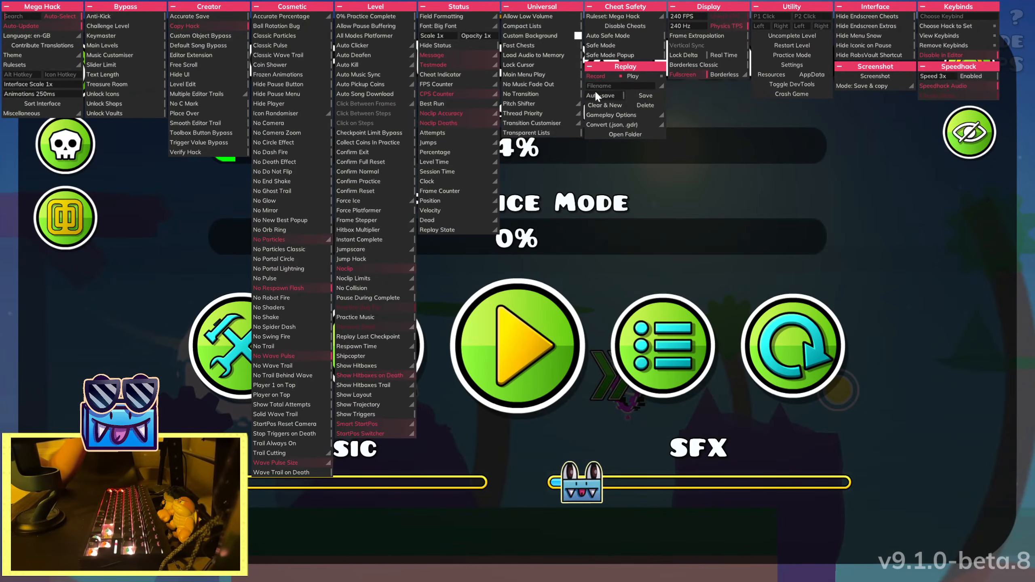
pyautogui.press('Tab')
pyautogui.click(372, 346)
# Record practice-mode gameplay from 19% and place a checkpoint at 21%
pyautogui.press('Up')
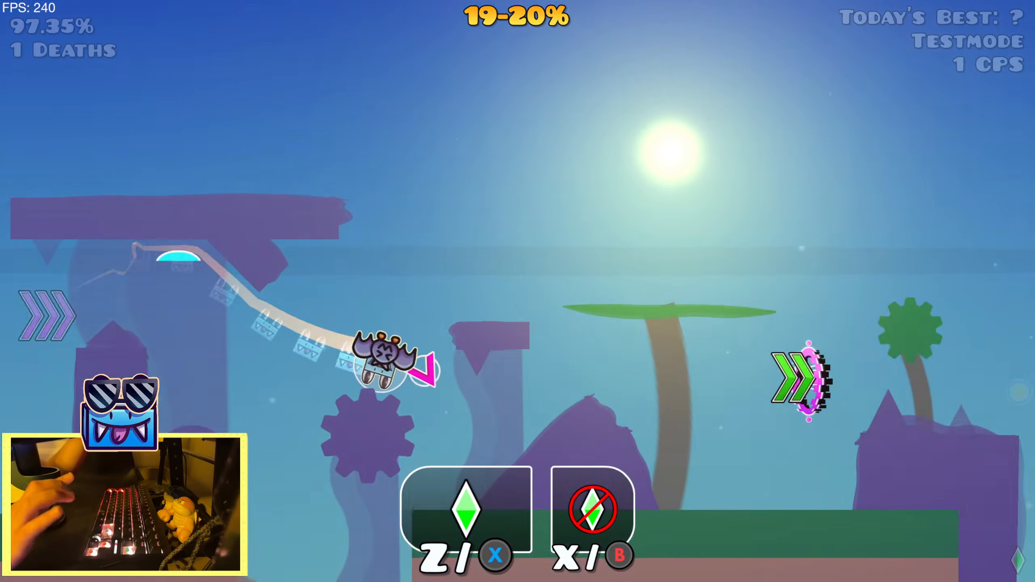
pyautogui.press('Up')
pyautogui.press('Up')
pyautogui.press('Up')
pyautogui.press('z')
# Retry from the 21% checkpoint and continue recording the practice run through 24%
pyautogui.press('Up')
pyautogui.press('r')
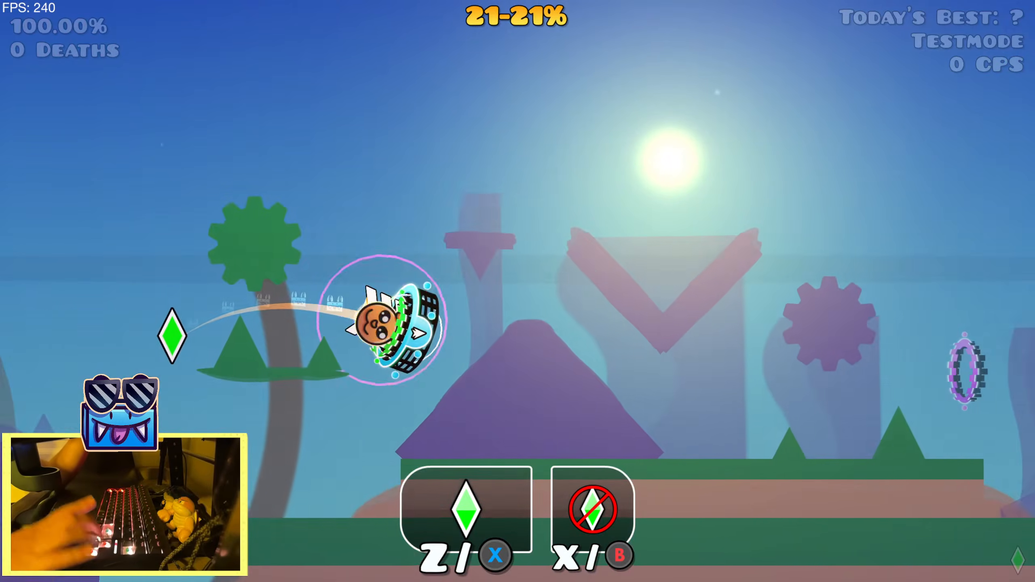
pyautogui.press('r')
pyautogui.press('Up')
pyautogui.press('Up')
pyautogui.press('Up')
pyautogui.press('r')
pyautogui.press('Up')
pyautogui.press('r')
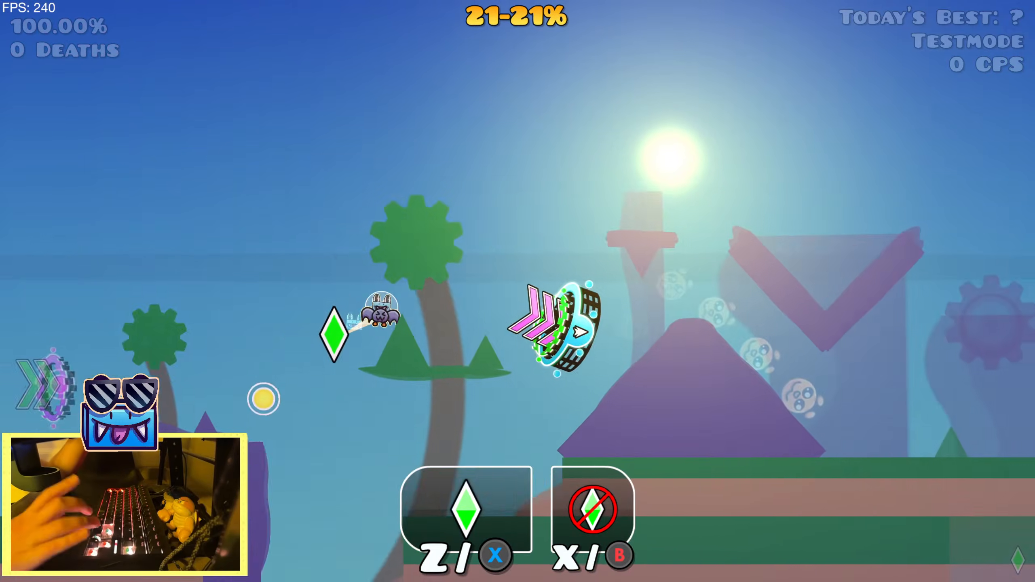
pyautogui.press('Up')
pyautogui.press('Up')
pyautogui.press('Up')
pyautogui.press('Up')
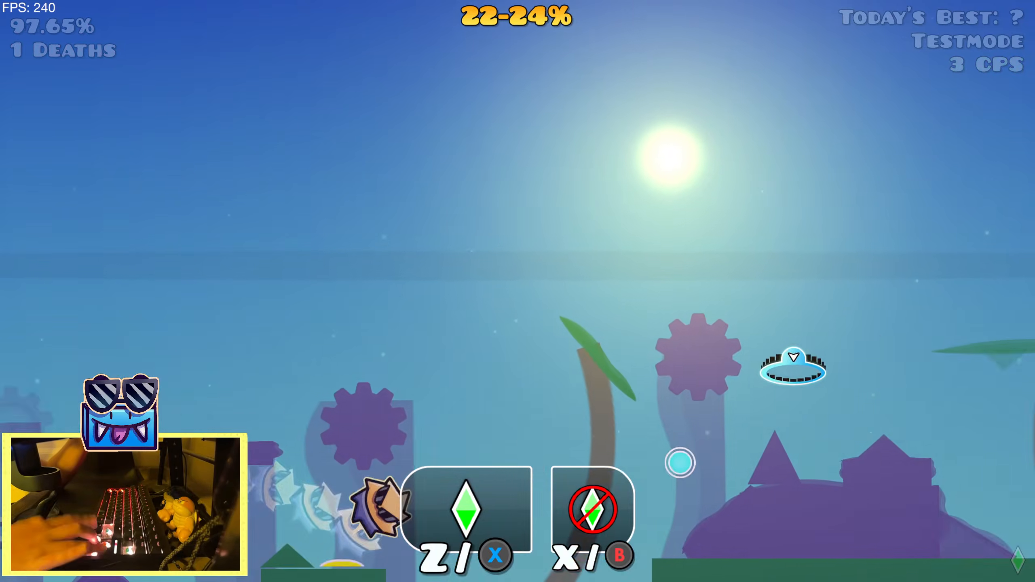
# Pause the run, set the Mega Hack replay mode to Play, leave practice mode and restart the level
pyautogui.press('Escape')
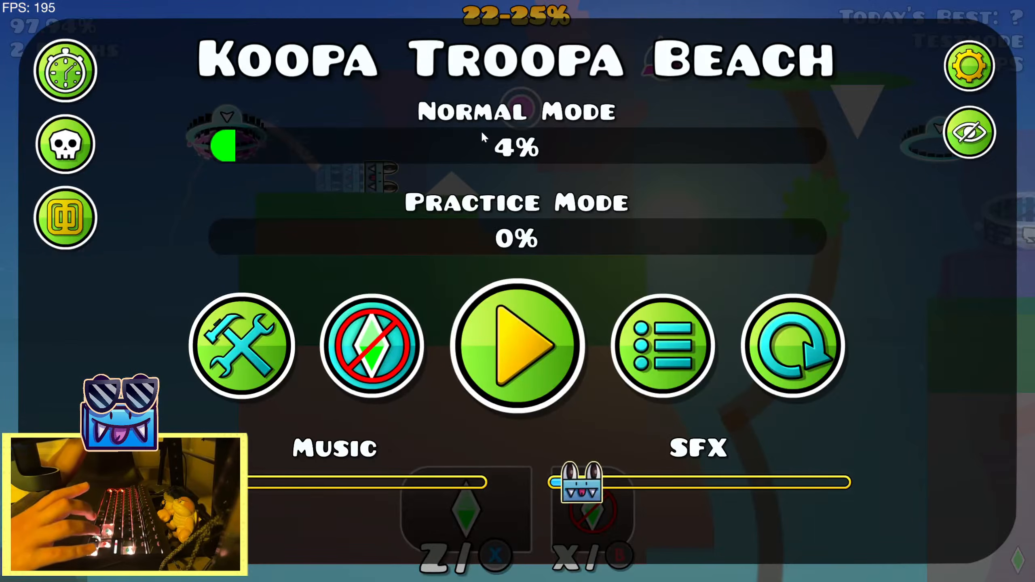
pyautogui.press('Tab')
pyautogui.click(639, 77)
pyautogui.press('Tab')
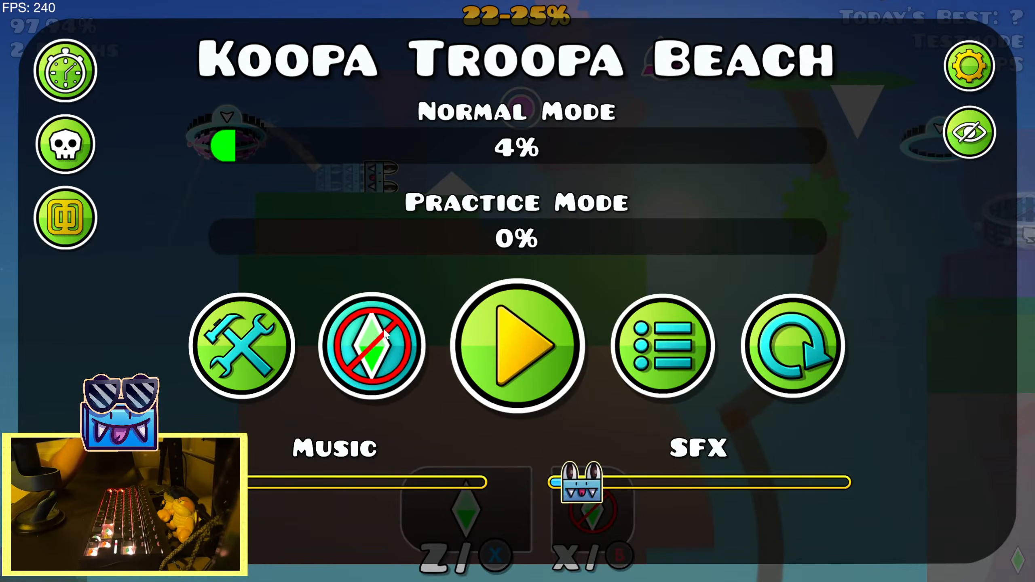
pyautogui.click(792, 346)
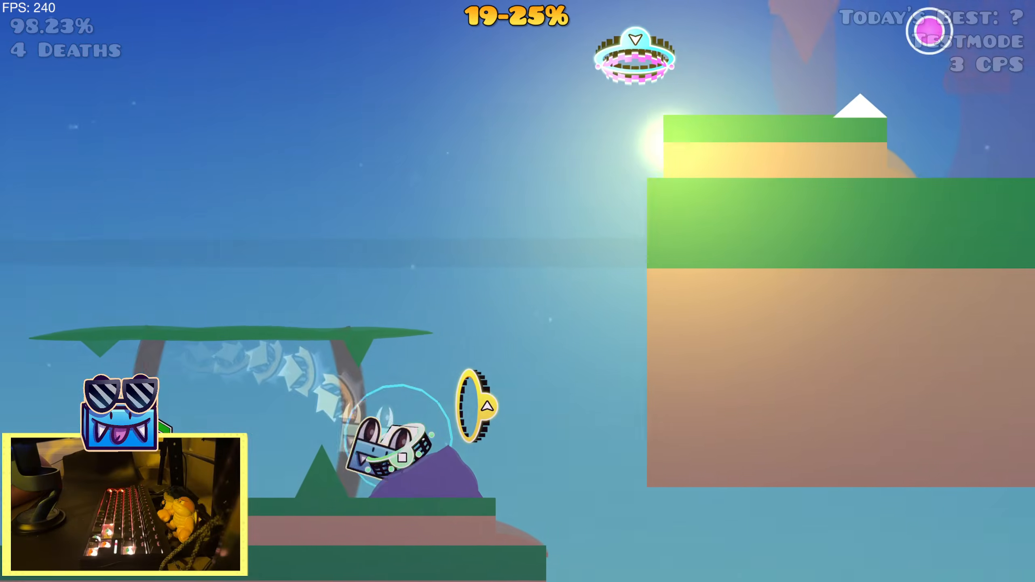
# Run the section from 19% to 25% repeatedly in replay Play mode to examine its gameplay and sync
pyautogui.press('Escape')
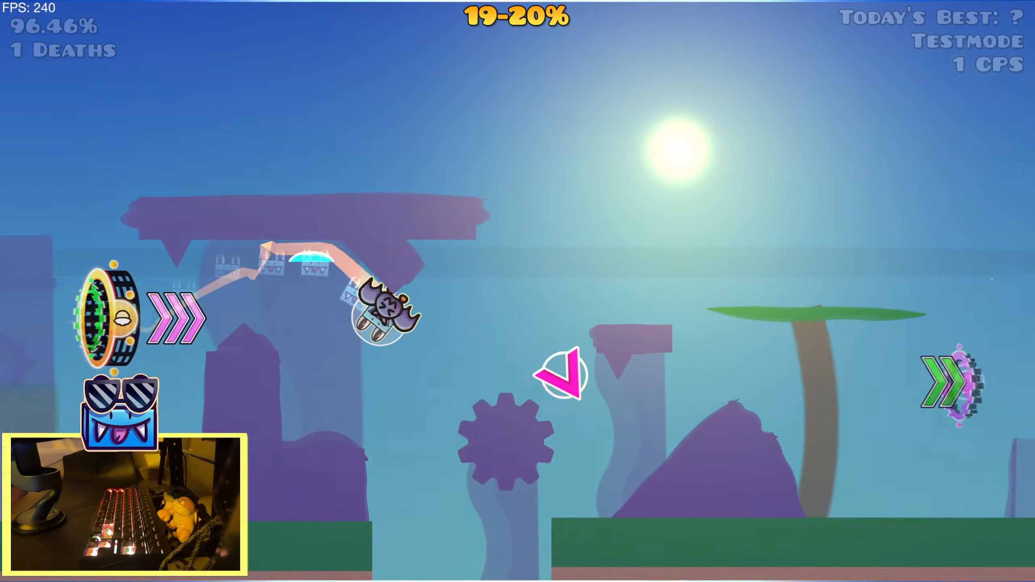
pyautogui.press('space')
pyautogui.press('space')
pyautogui.press('space')
pyautogui.press('space')
pyautogui.press('space')
pyautogui.press('space')
pyautogui.press('space')
pyautogui.press('space')
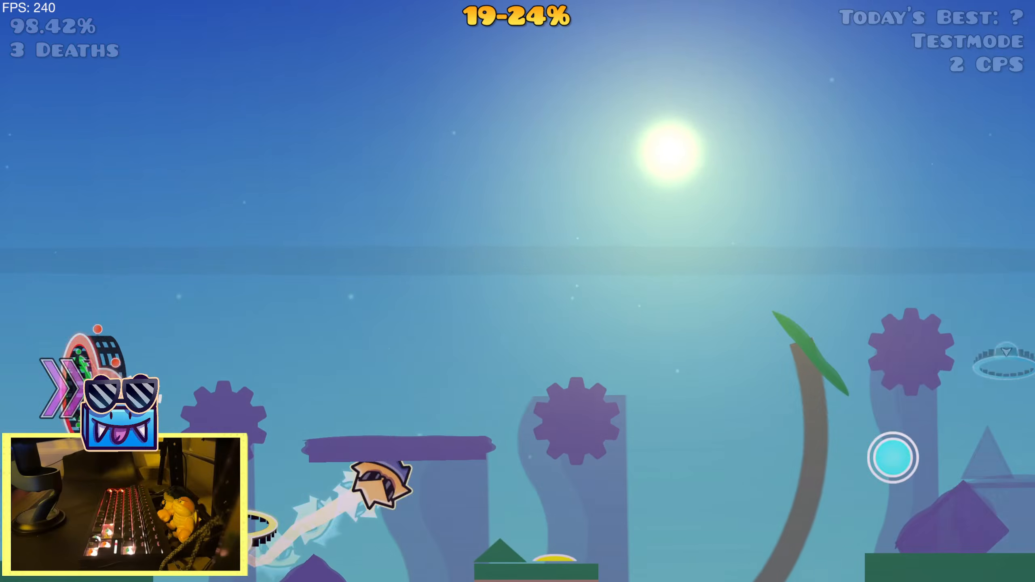
pyautogui.press('space')
pyautogui.press('space')
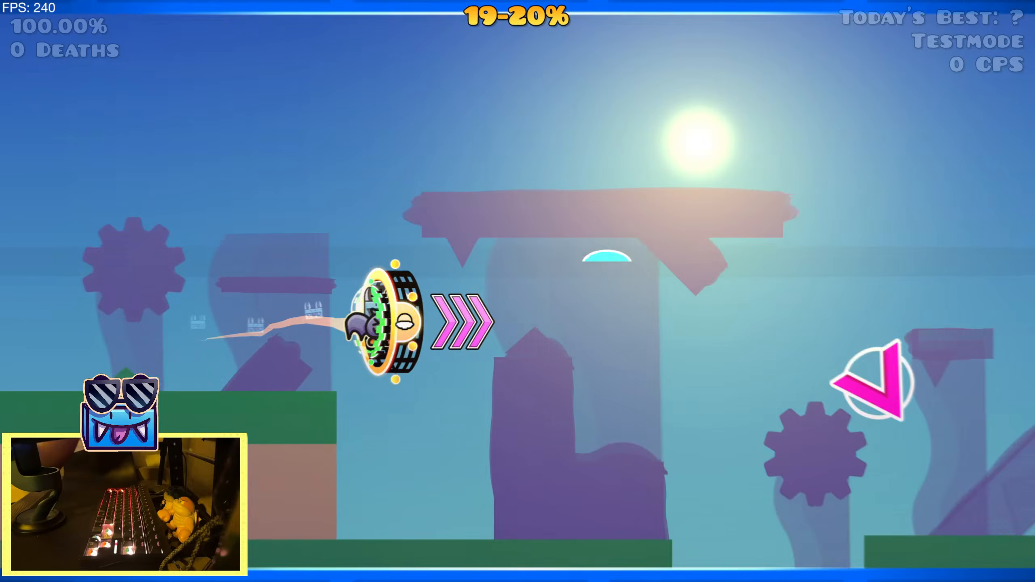
pyautogui.press('space')
pyautogui.press('space')
pyautogui.press('space')
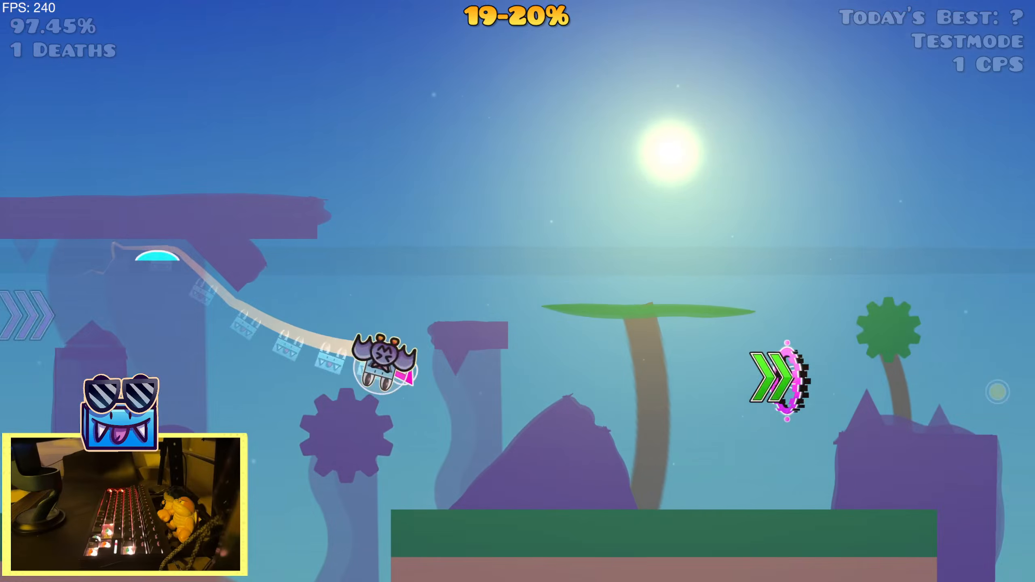
pyautogui.press('space')
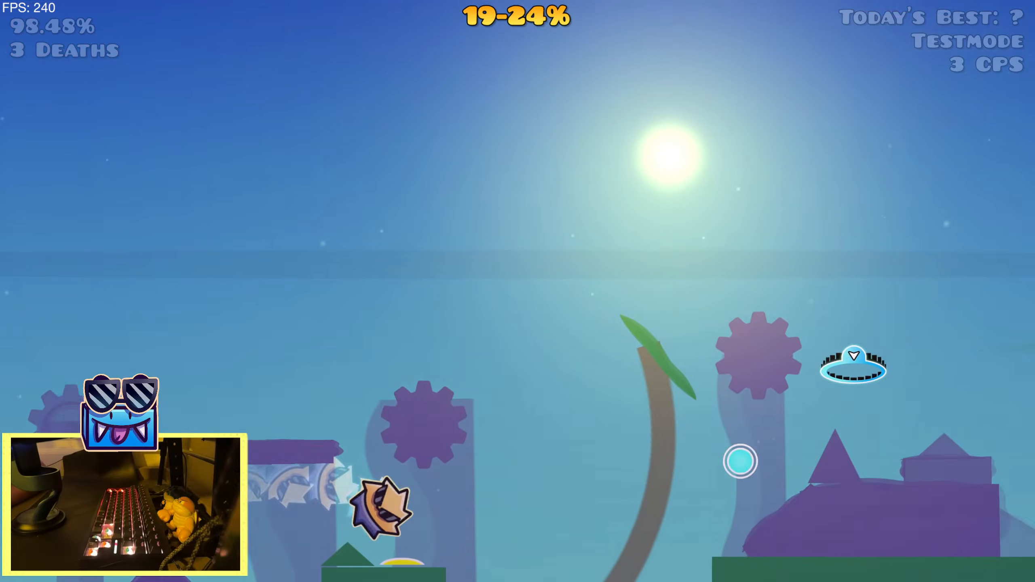
pyautogui.press('space')
pyautogui.press('space')
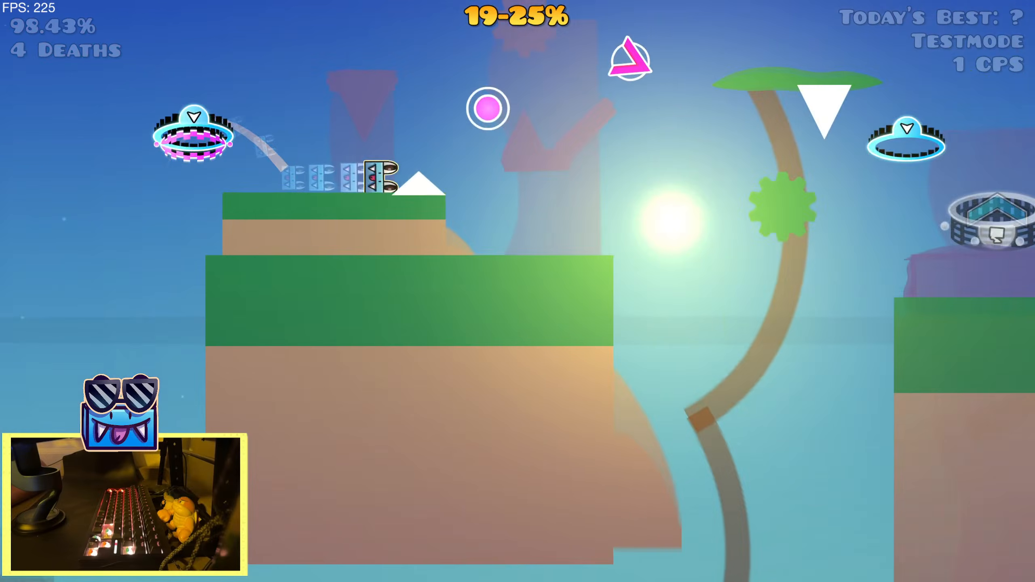
pyautogui.press('space')
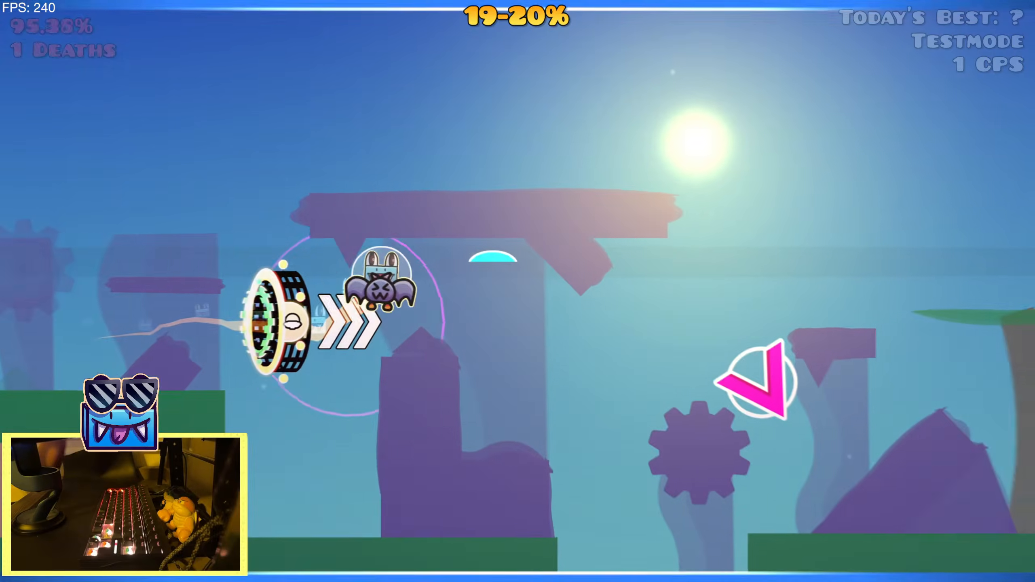
pyautogui.press('space')
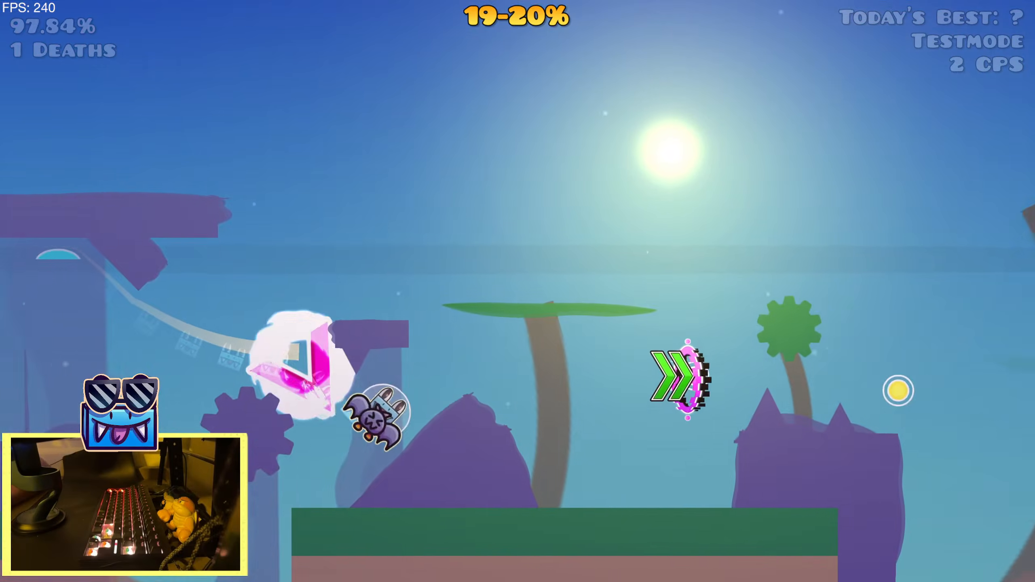
pyautogui.press('space')
pyautogui.press('space')
pyautogui.press('space')
pyautogui.press('space')
pyautogui.press('space')
pyautogui.press('space')
pyautogui.press('space')
pyautogui.press('space')
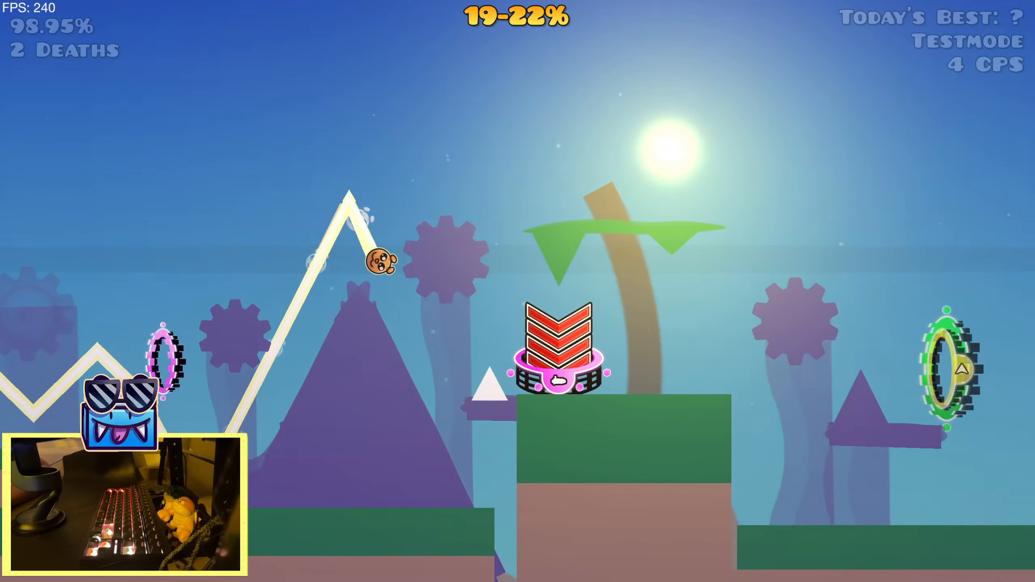
pyautogui.press('space')
pyautogui.press('space')
pyautogui.press('space')
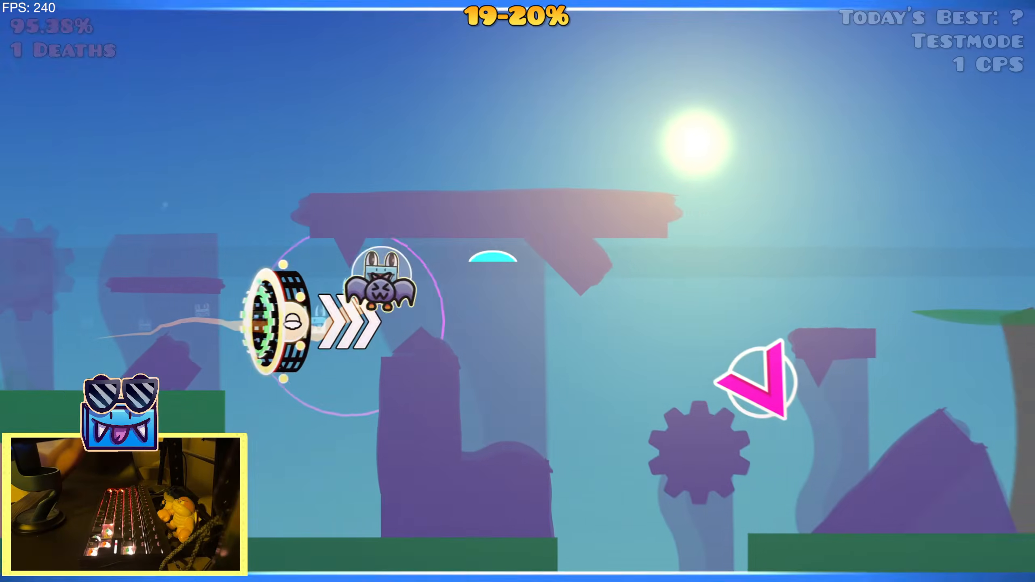
pyautogui.press('space')
pyautogui.press('space')
pyautogui.press('space')
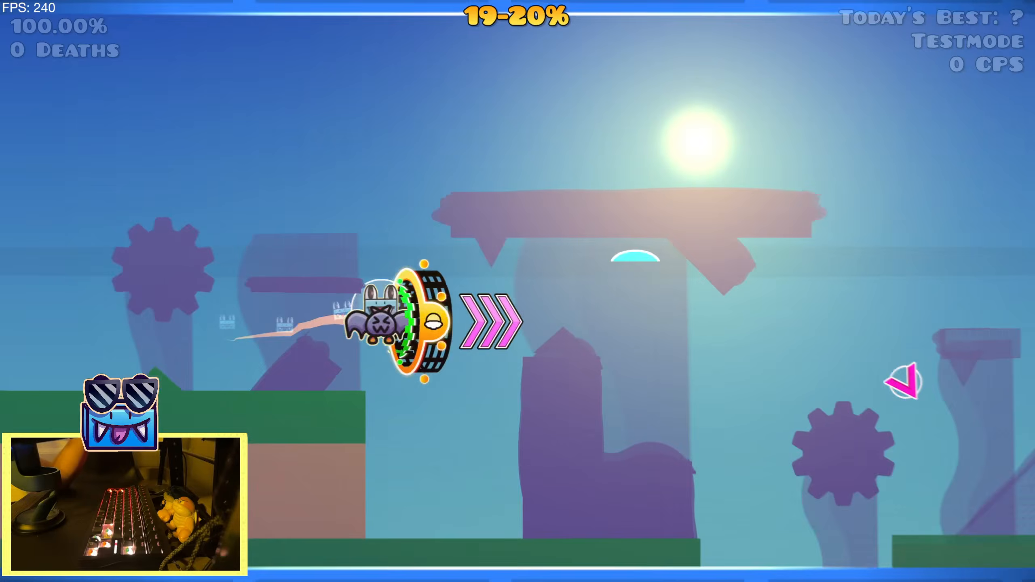
pyautogui.press('space')
pyautogui.press('space')
pyautogui.press('space')
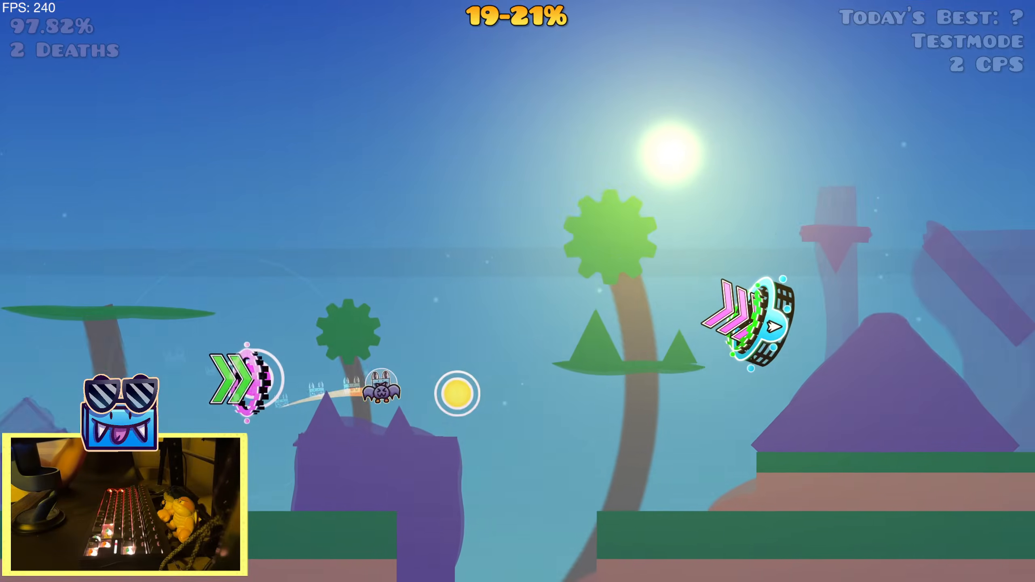
pyautogui.press('space')
pyautogui.press('space')
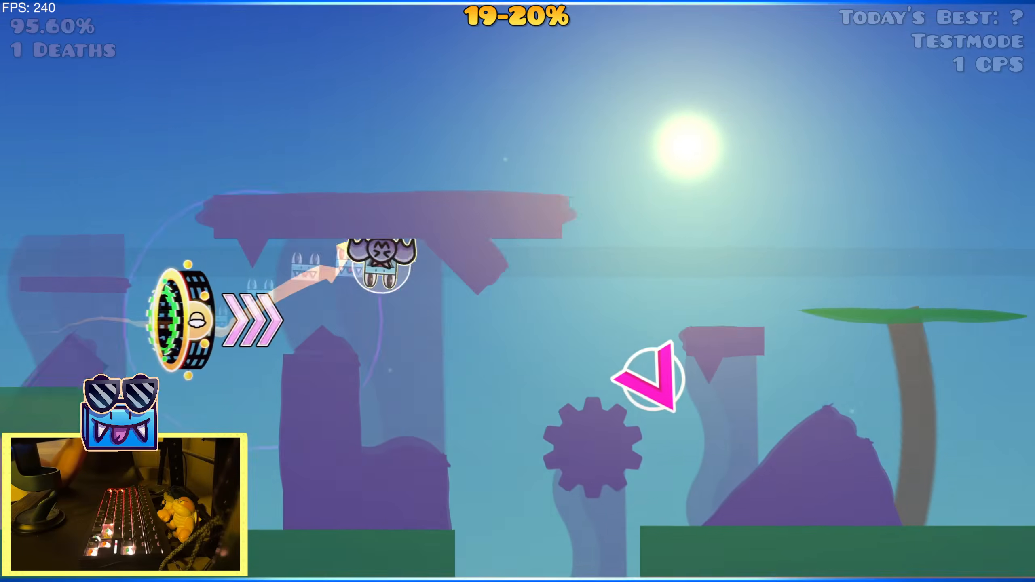
pyautogui.press('space')
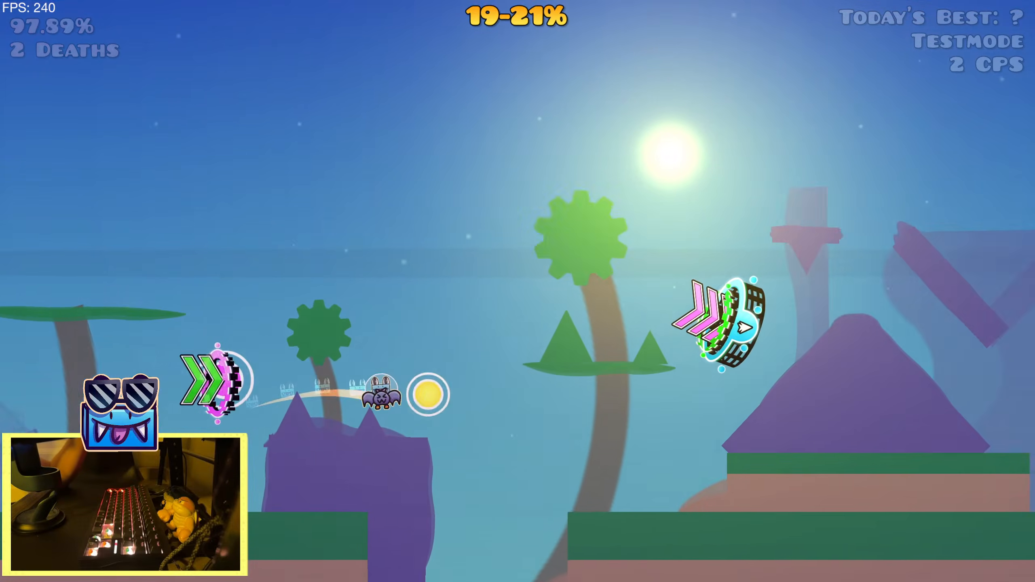
# Return to the editor and preview the song over the upcoming sections to examine where the Alpha and Pulse triggers line up
pyautogui.press('Escape')
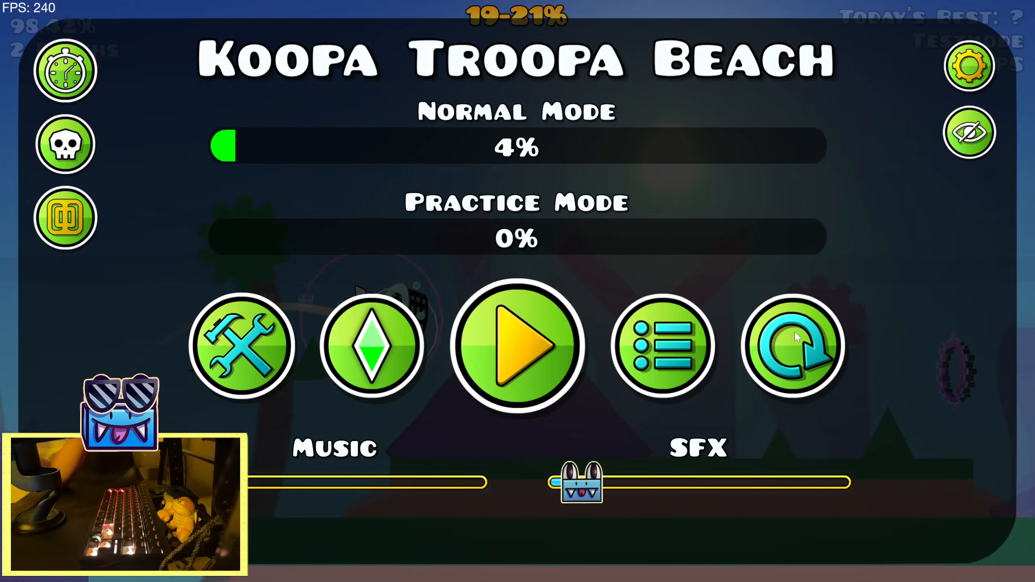
pyautogui.click(277, 381)
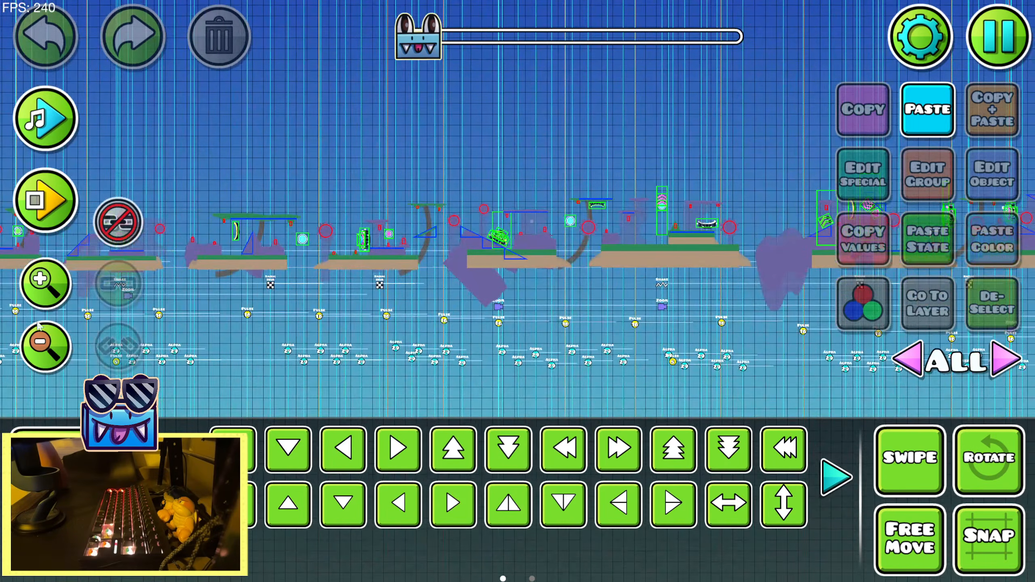
pyautogui.click(40, 334)
pyautogui.moveTo(253, 306); pyautogui.dragTo(759, 288)
pyautogui.click(29, 283)
pyautogui.click(29, 282)
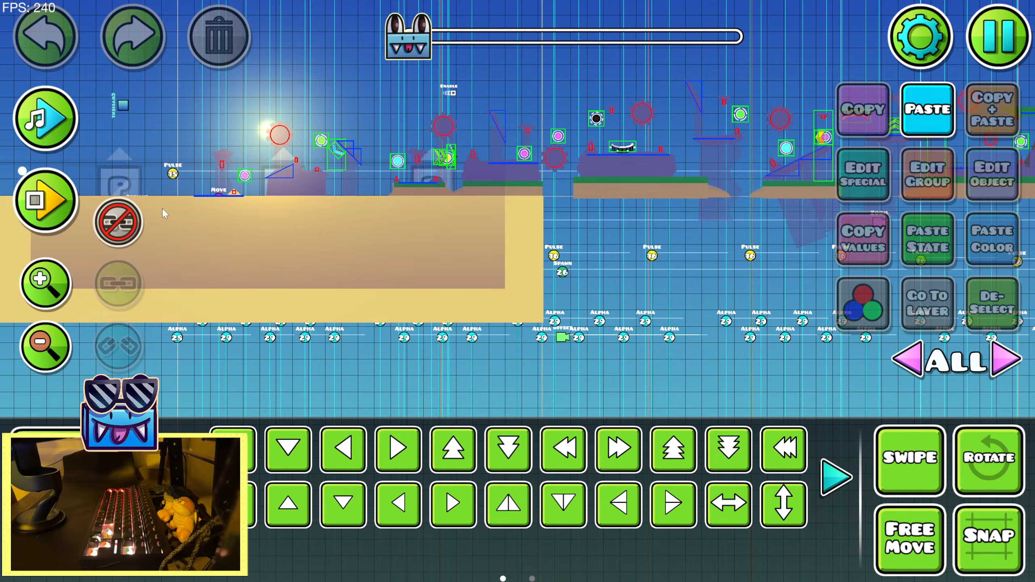
pyautogui.moveTo(551, 159); pyautogui.dragTo(358, 288)
pyautogui.click(45, 361)
pyautogui.click(45, 118)
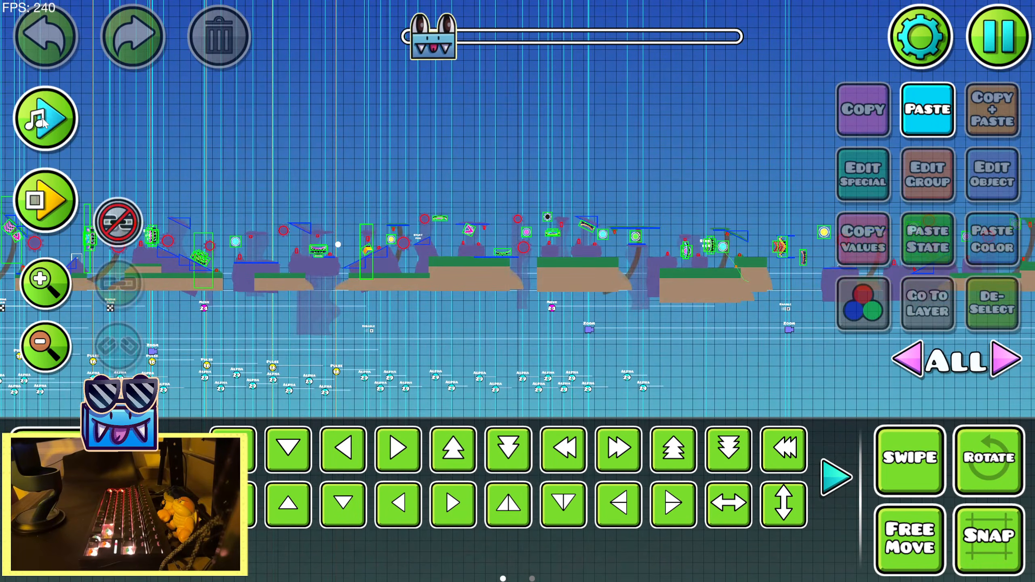
pyautogui.click(44, 122)
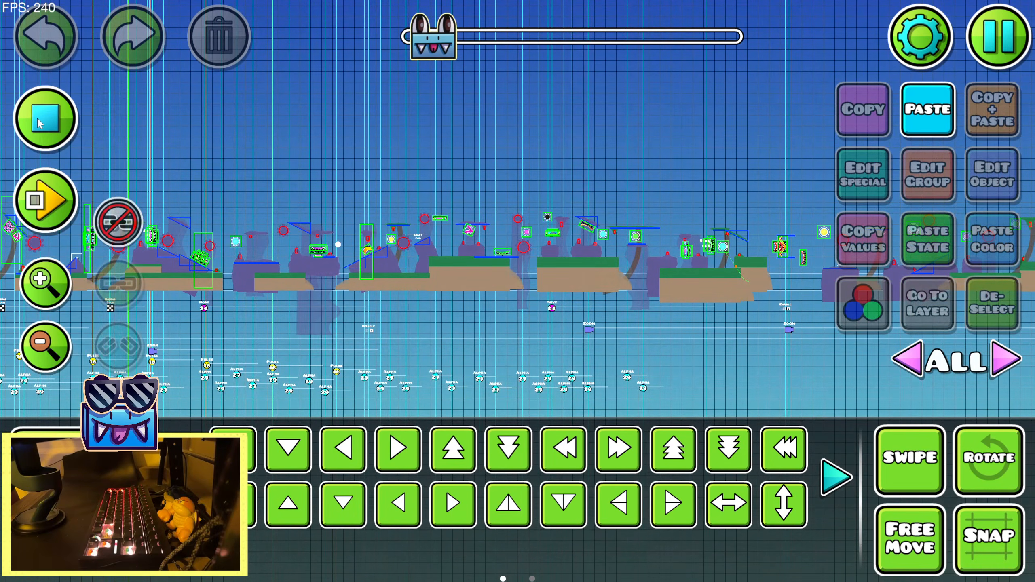
pyautogui.moveTo(523, 286); pyautogui.dragTo(360, 265)
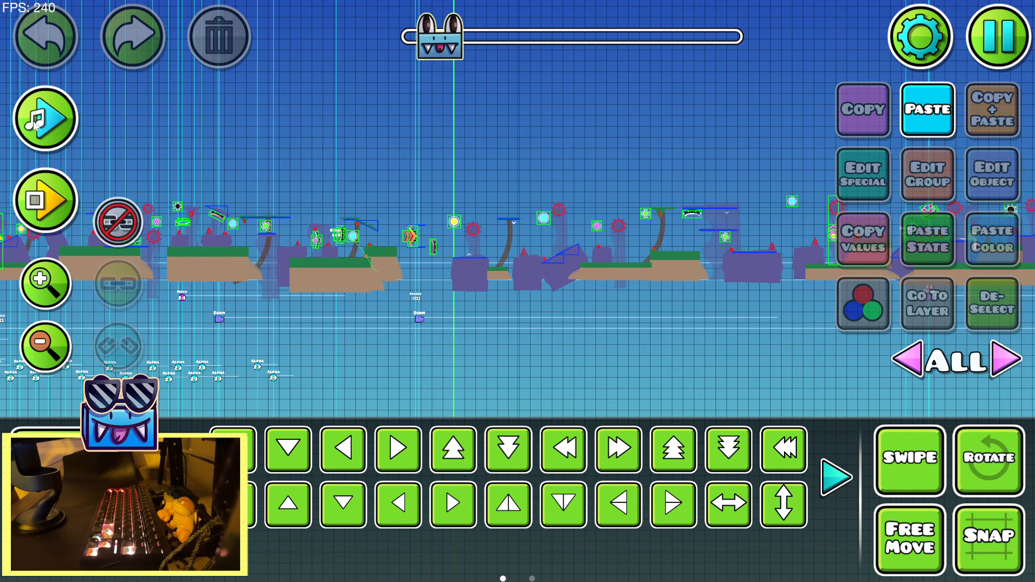
pyautogui.click(39, 282)
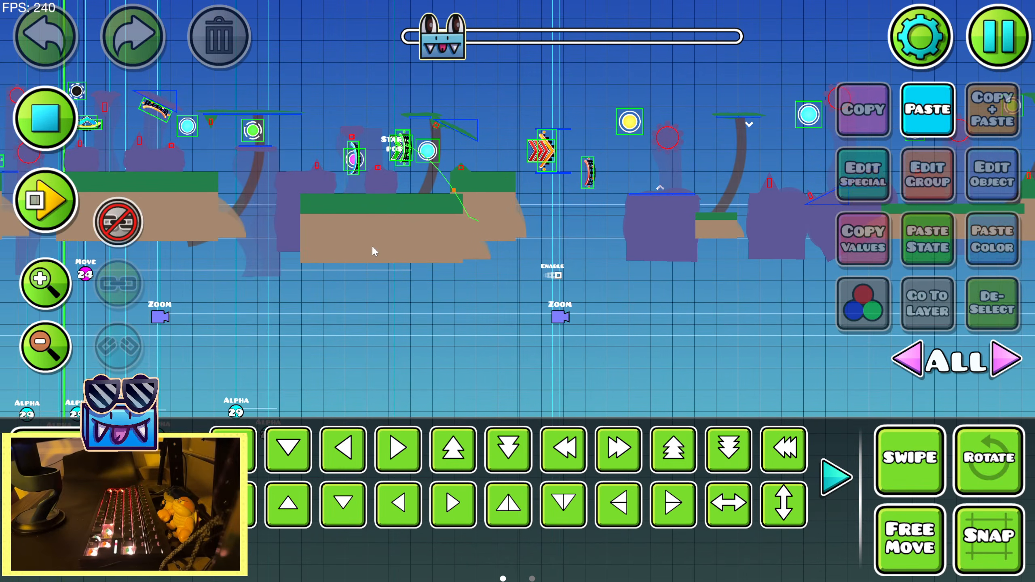
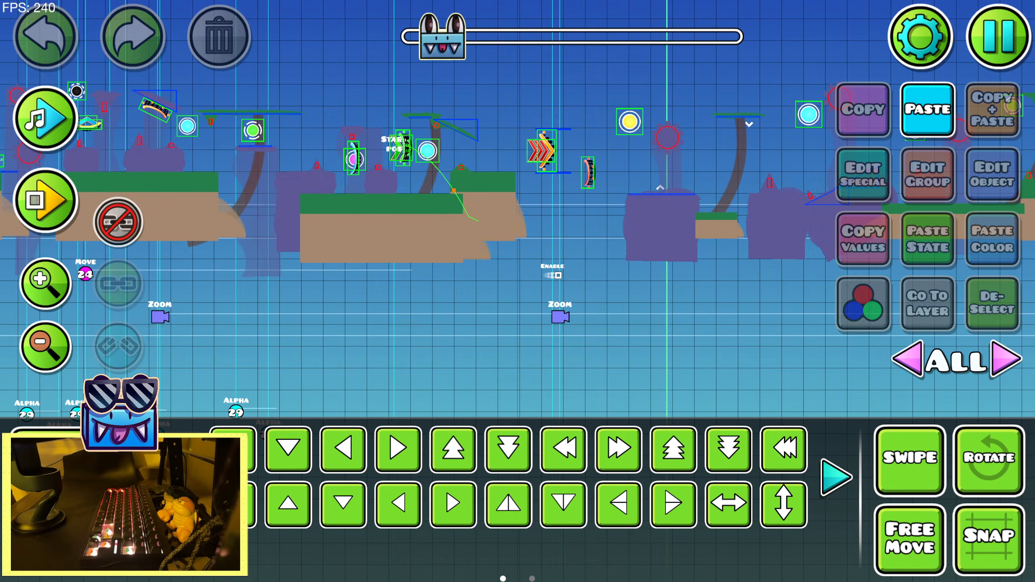
# Playtest briefly from the current start position to examine the gameplay path through this section
pyautogui.click(16, 214)
pyautogui.click(127, 210)
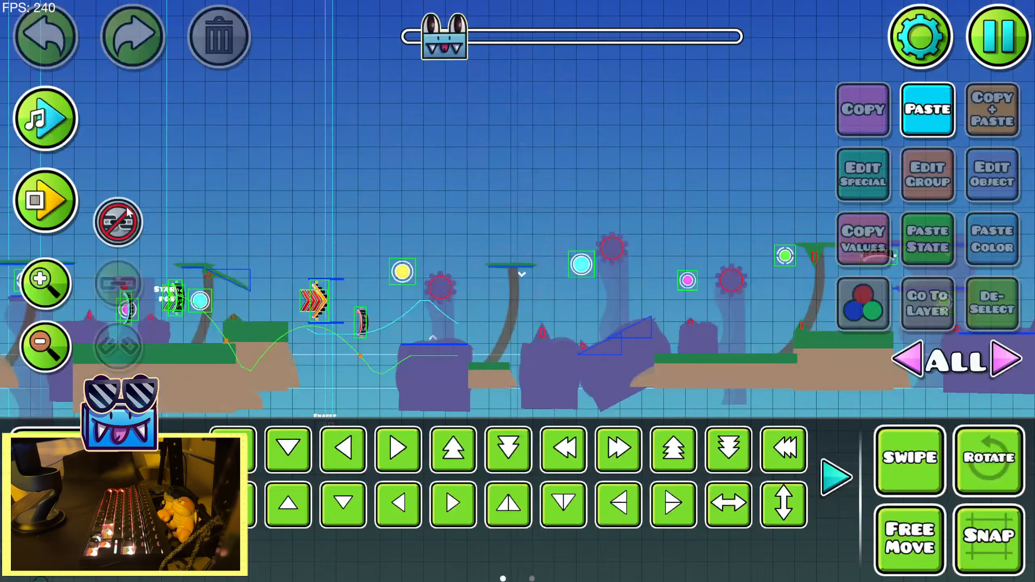
pyautogui.click(168, 302)
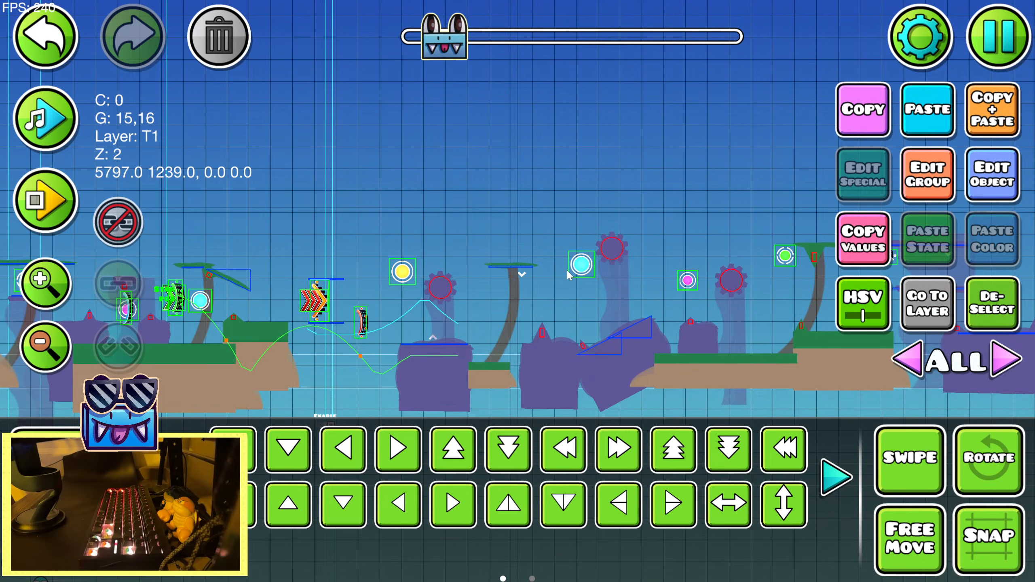
pyautogui.click(61, 200)
pyautogui.click(122, 200)
pyautogui.moveTo(576, 285); pyautogui.dragTo(471, 256)
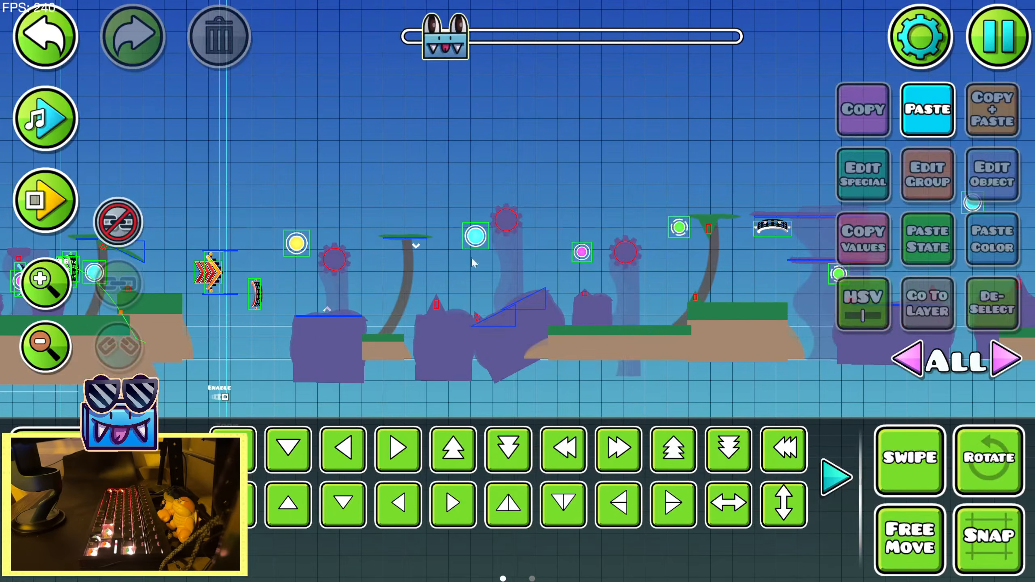
# Look through the upcoming sections of the level to find the next start position to work from
pyautogui.hotkey('ctrl', 'v')
pyautogui.click(40, 31)
pyautogui.moveTo(514, 137); pyautogui.dragTo(196, 135)
pyautogui.moveTo(516, 130); pyautogui.dragTo(143, 134)
pyautogui.moveTo(646, 152); pyautogui.dragTo(138, 158)
pyautogui.moveTo(637, 175); pyautogui.dragTo(360, 183)
pyautogui.moveTo(627, 146); pyautogui.dragTo(310, 155)
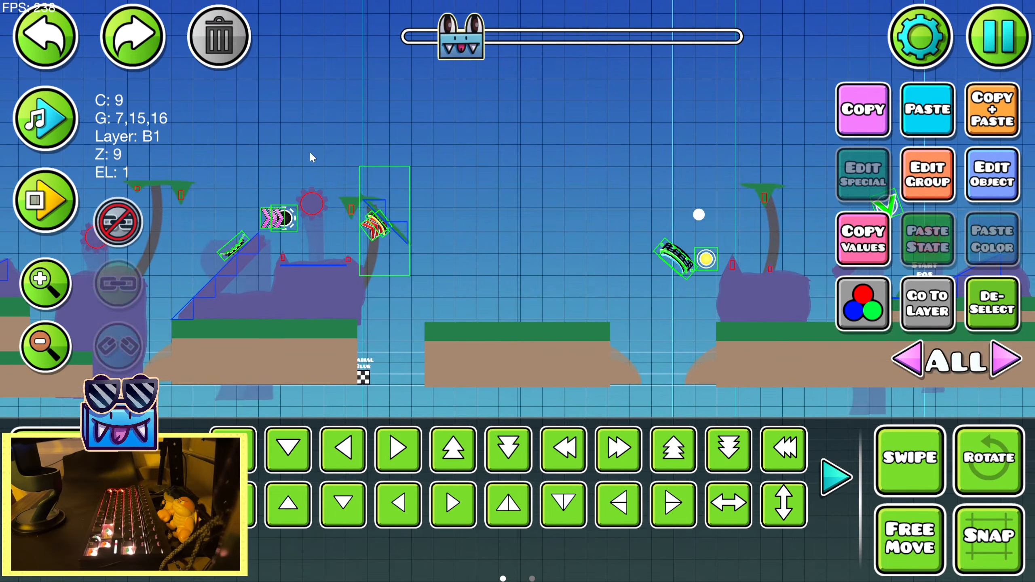
pyautogui.moveTo(636, 182); pyautogui.dragTo(267, 199)
pyautogui.moveTo(150, 185); pyautogui.dragTo(900, 186)
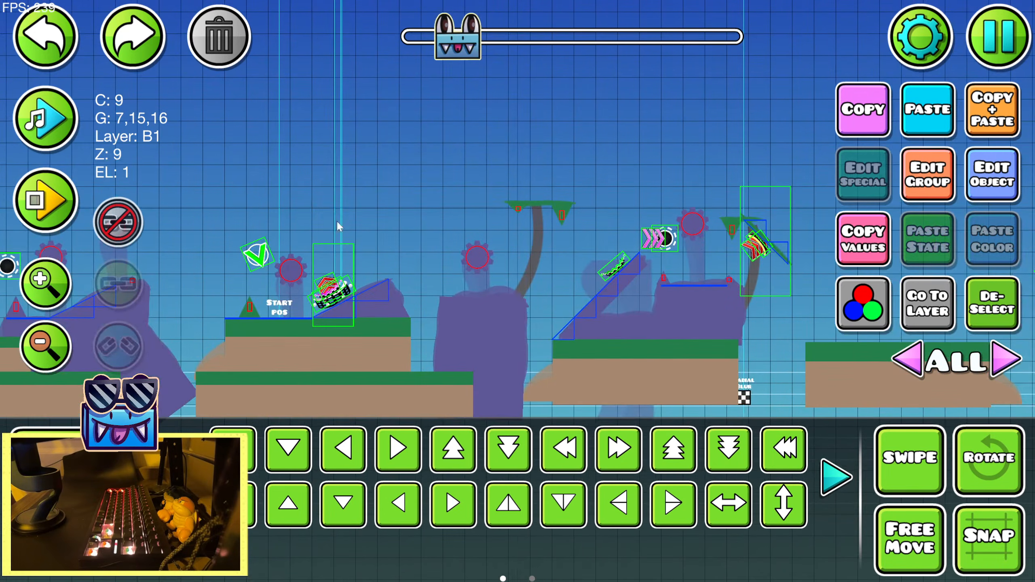
pyautogui.moveTo(397, 196); pyautogui.dragTo(177, 224)
pyautogui.moveTo(520, 184); pyautogui.dragTo(175, 190)
pyautogui.moveTo(583, 196); pyautogui.dragTo(248, 208)
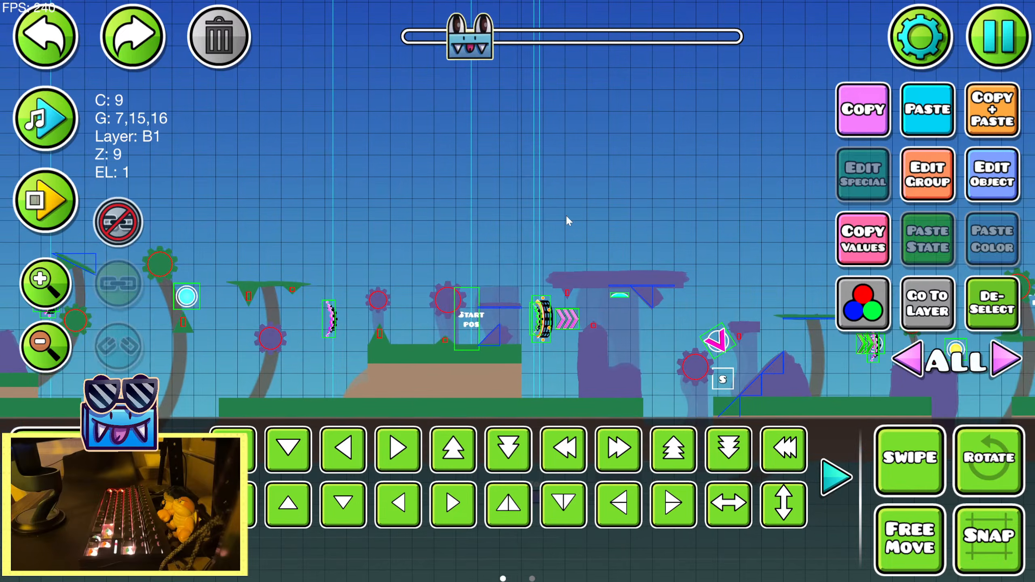
pyautogui.moveTo(566, 217); pyautogui.dragTo(251, 198)
pyautogui.moveTo(570, 216); pyautogui.dragTo(257, 199)
pyautogui.moveTo(564, 207); pyautogui.dragTo(256, 202)
pyautogui.moveTo(598, 210); pyautogui.dragTo(363, 206)
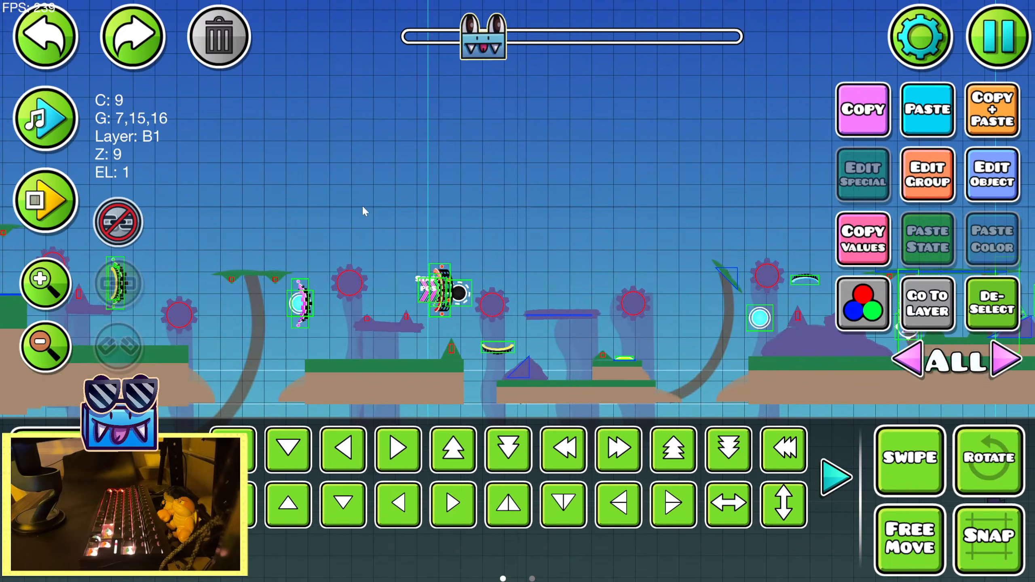
pyautogui.moveTo(559, 238); pyautogui.dragTo(261, 225)
pyautogui.moveTo(583, 208); pyautogui.dragTo(275, 204)
pyautogui.moveTo(433, 160); pyautogui.dragTo(681, 215)
pyautogui.moveTo(355, 175); pyautogui.dragTo(580, 172)
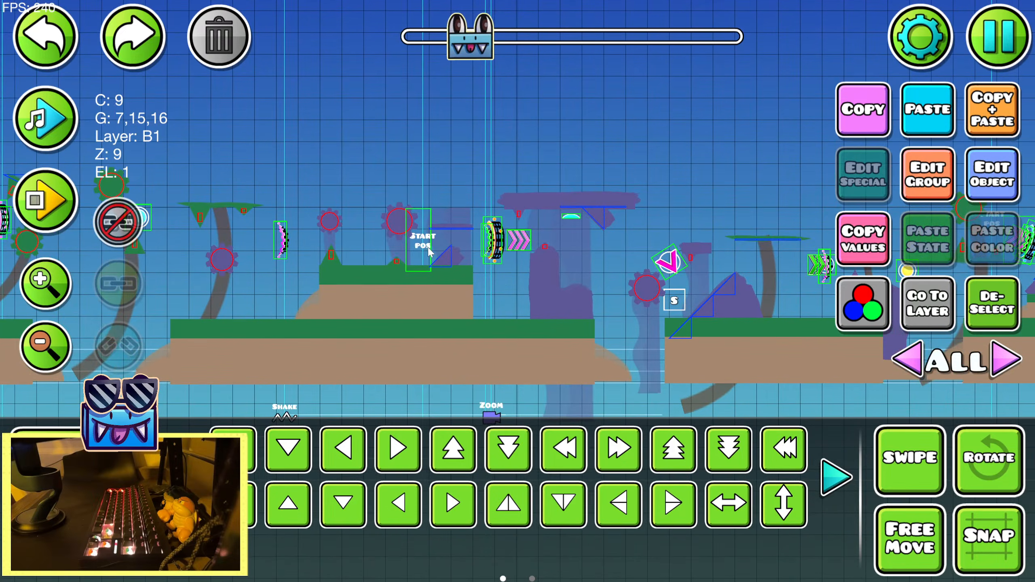
# Enable the start position at X 10191, on the raised ground just before the pink arrows and purple rock ceiling
pyautogui.click(421, 242)
pyautogui.click(943, 192)
pyautogui.click(518, 530)
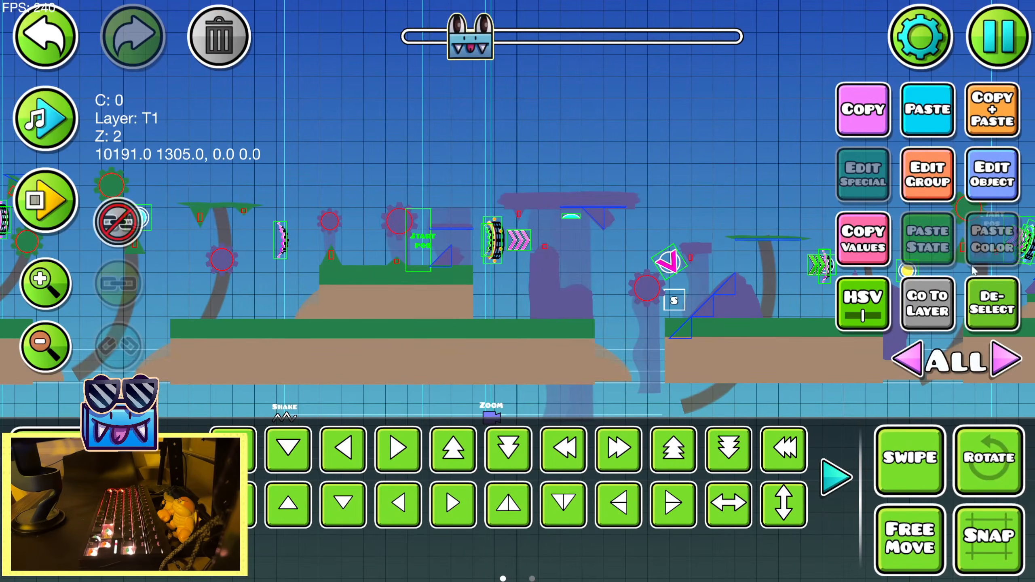
pyautogui.click(863, 174)
pyautogui.click(518, 530)
# Playtest repeatedly from the newly enabled start position to examine the gameplay through the pink arrow orb section
pyautogui.click(44, 200)
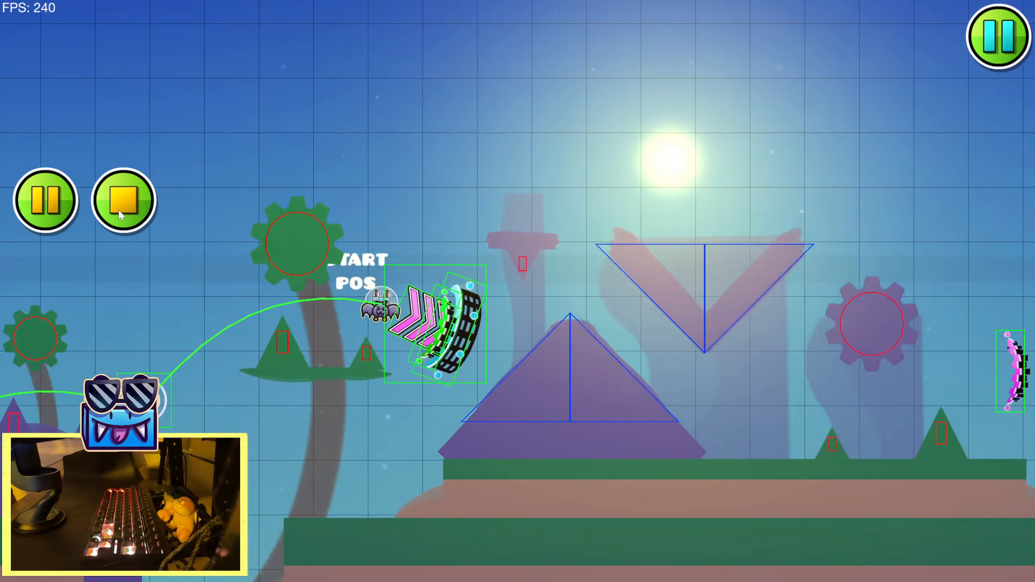
pyautogui.click(118, 215)
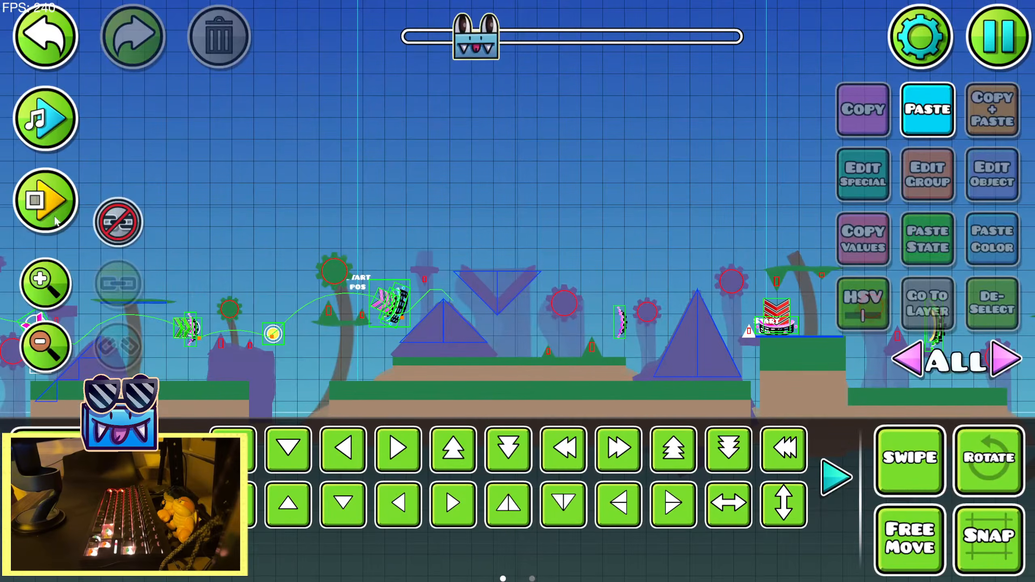
pyautogui.click(49, 182)
pyautogui.click(115, 218)
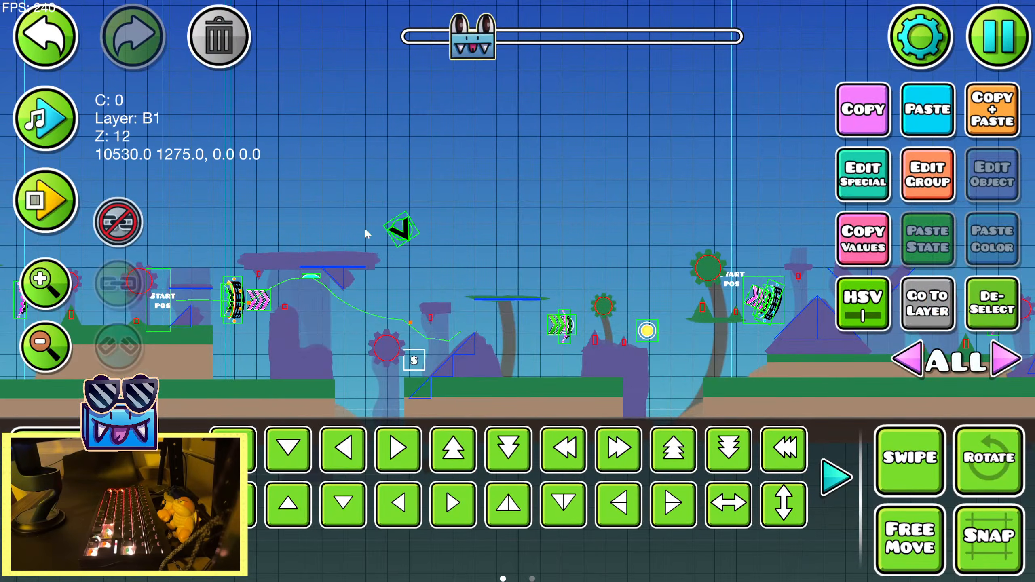
pyautogui.click(46, 346)
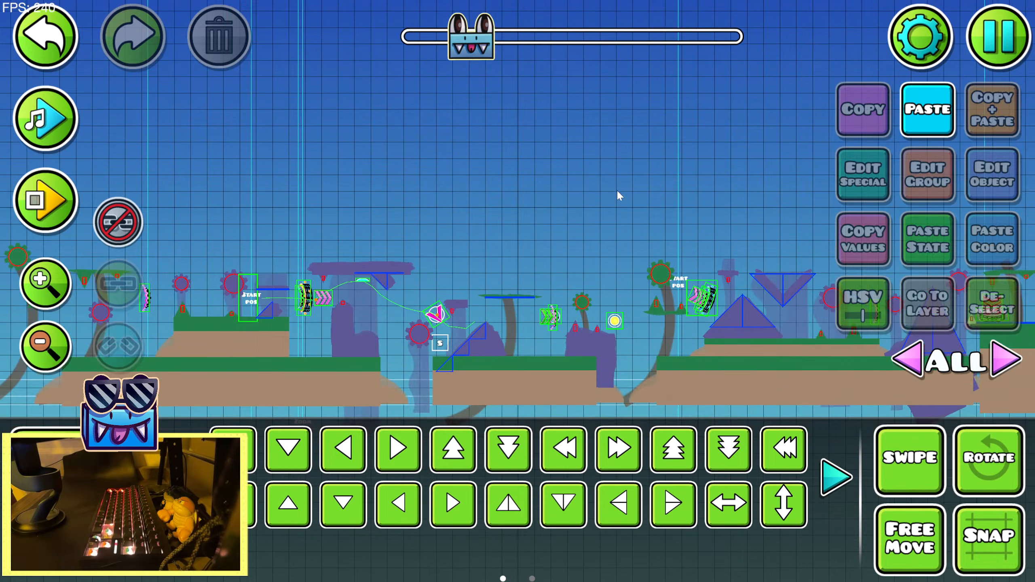
pyautogui.moveTo(618, 194); pyautogui.dragTo(584, 45)
pyautogui.click(45, 200)
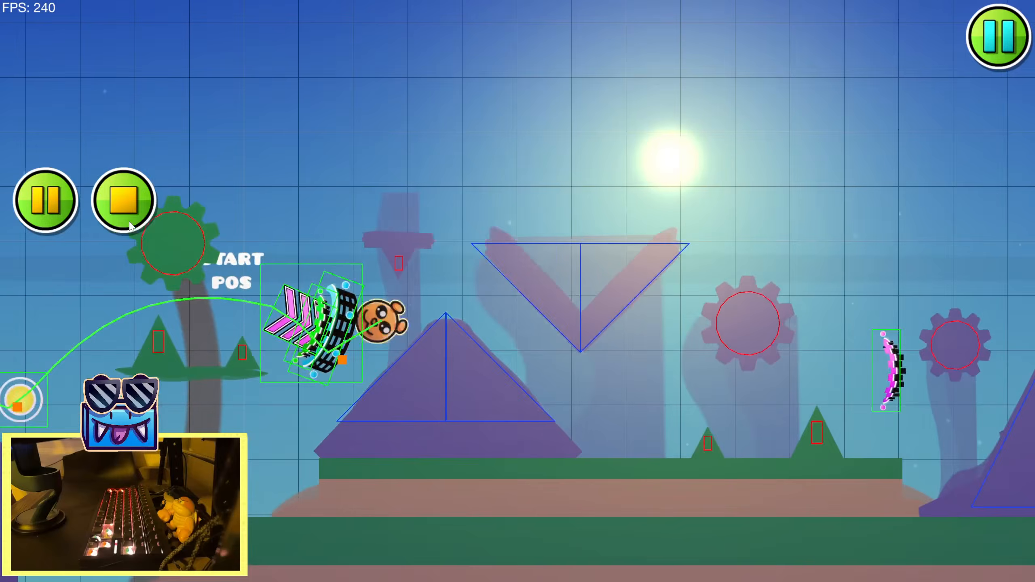
pyautogui.click(142, 205)
pyautogui.click(67, 206)
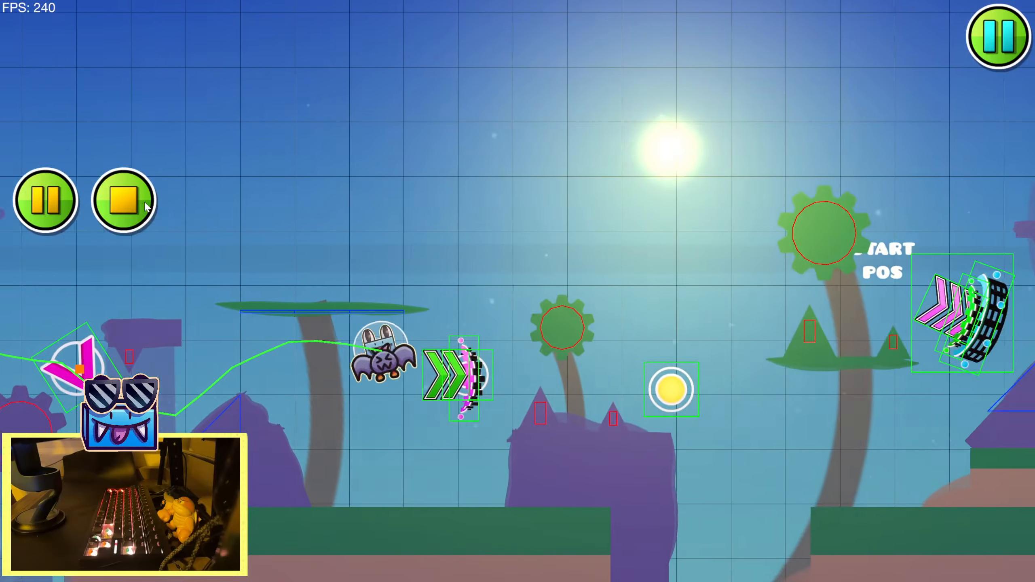
pyautogui.click(146, 206)
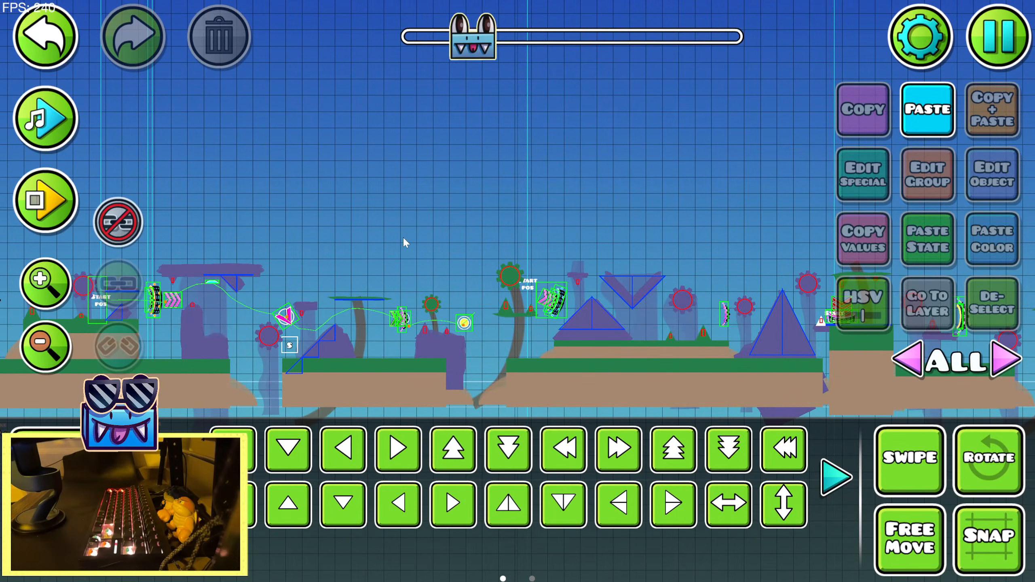
# Select the Zoom trigger below the first portal after the start position and isolate its editor layer 3
pyautogui.click(46, 303)
pyautogui.moveTo(231, 288); pyautogui.dragTo(416, 83)
pyautogui.click(505, 191)
pyautogui.click(29, 48)
pyautogui.moveTo(112, 397); pyautogui.dragTo(227, 351)
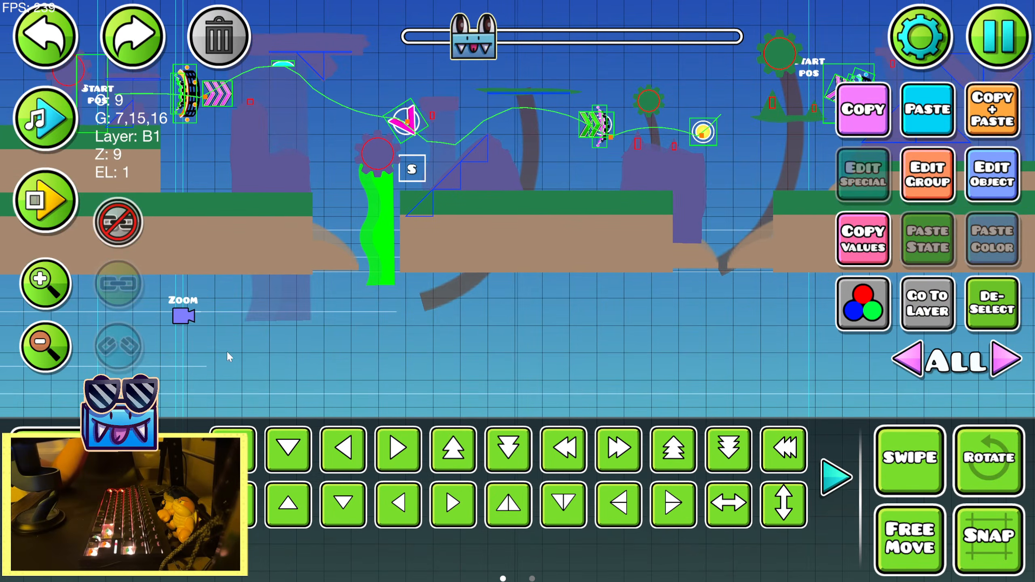
pyautogui.click(185, 313)
pyautogui.click(874, 312)
pyautogui.click(138, 199)
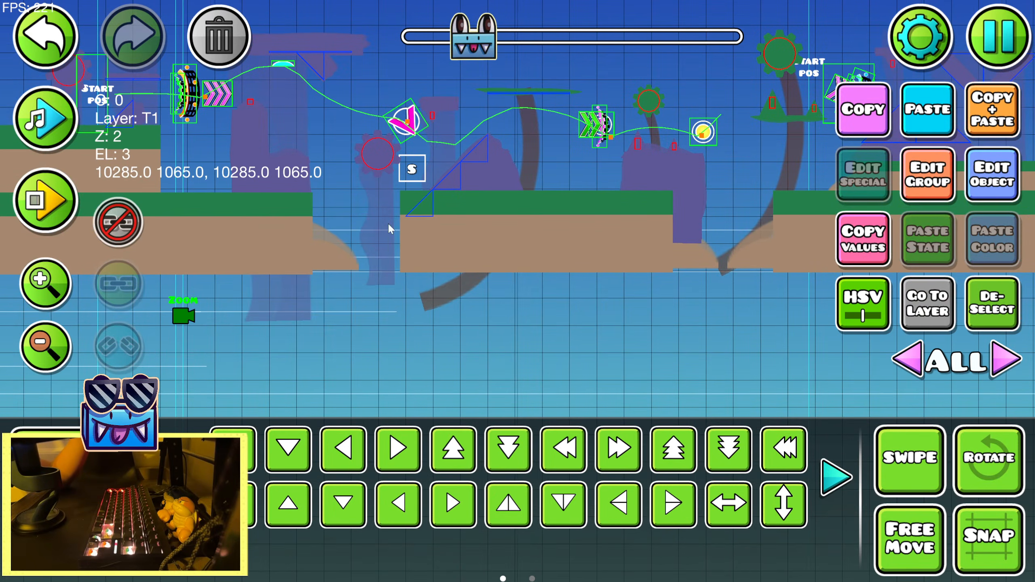
pyautogui.click(990, 116)
pyautogui.click(930, 302)
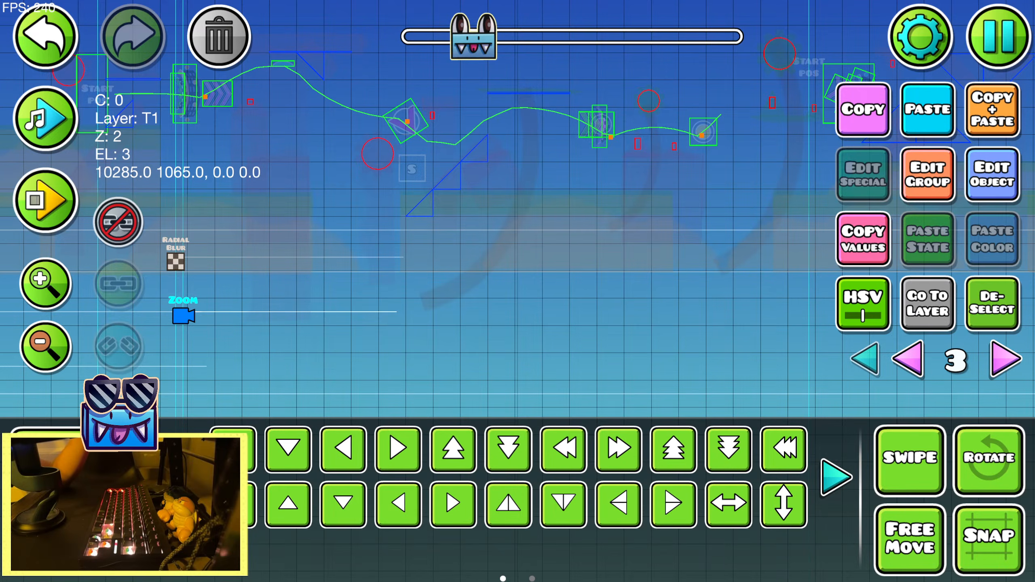
# Duplicate the Zoom trigger to X 10735 below the green arrow portal and check its timing against the song
pyautogui.click(233, 505)
pyautogui.click(234, 504)
pyautogui.click(234, 504)
pyautogui.moveTo(548, 297); pyautogui.dragTo(327, 313)
pyautogui.hotkey('shift', 'd')
pyautogui.hotkey('shift', 'd')
pyautogui.hotkey('shift', 'd')
pyautogui.hotkey('shift', 'd')
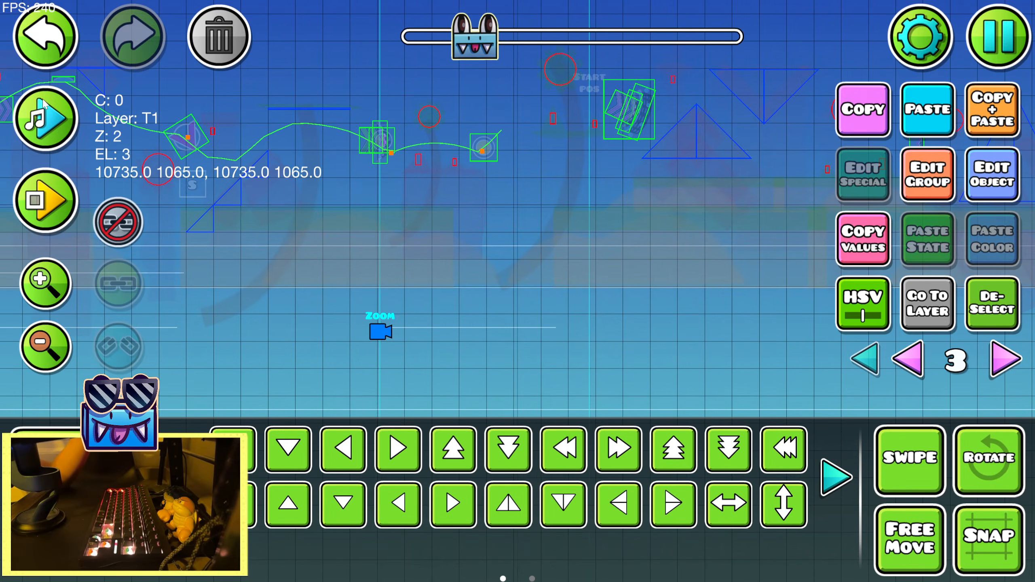
pyautogui.click(45, 107)
pyautogui.click(45, 107)
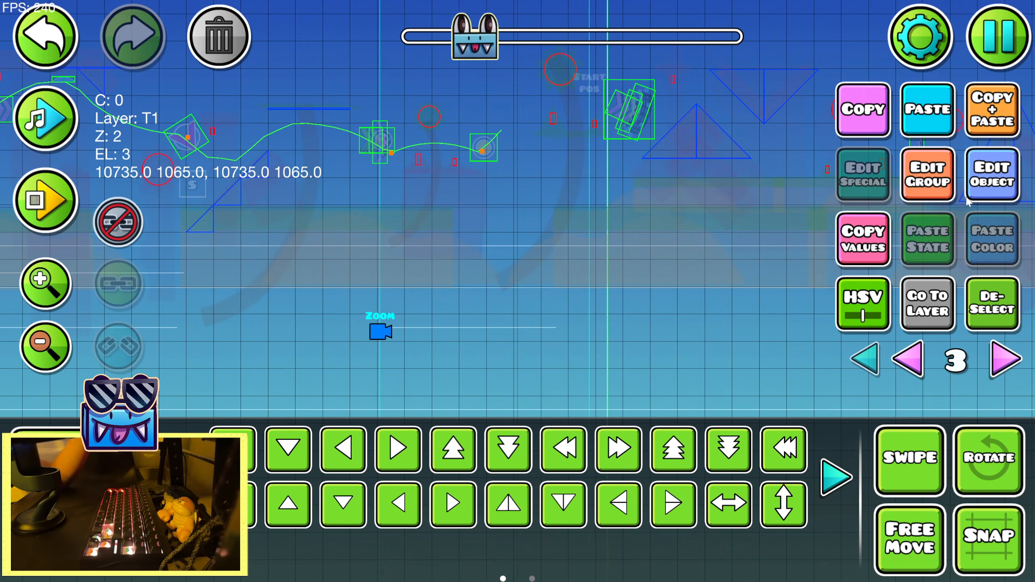
# Set the copied Zoom trigger's zoom to 0.835 and shift the trigger to X 10743
pyautogui.click(1003, 163)
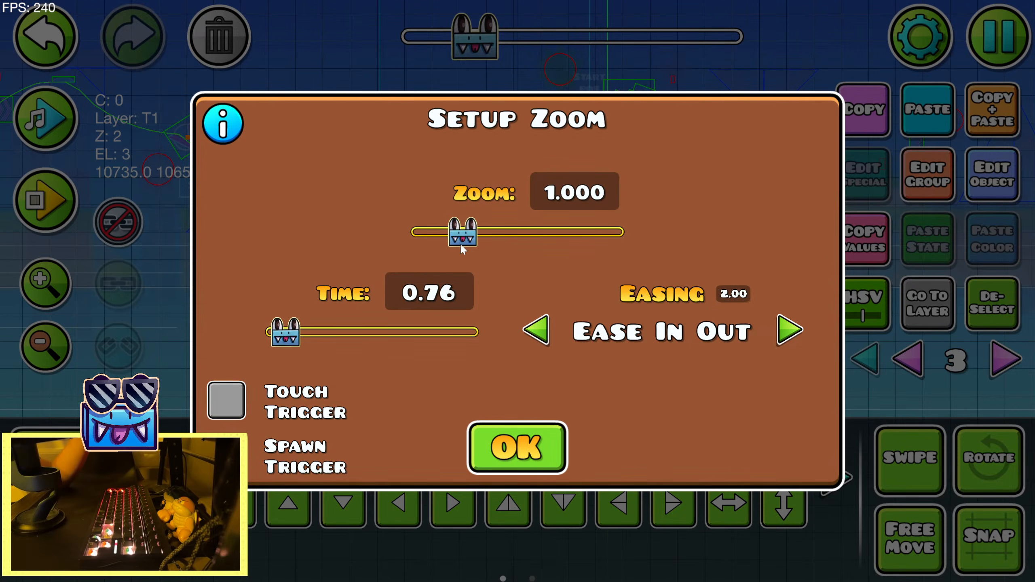
pyautogui.moveTo(462, 247); pyautogui.dragTo(448, 242)
pyautogui.click(517, 448)
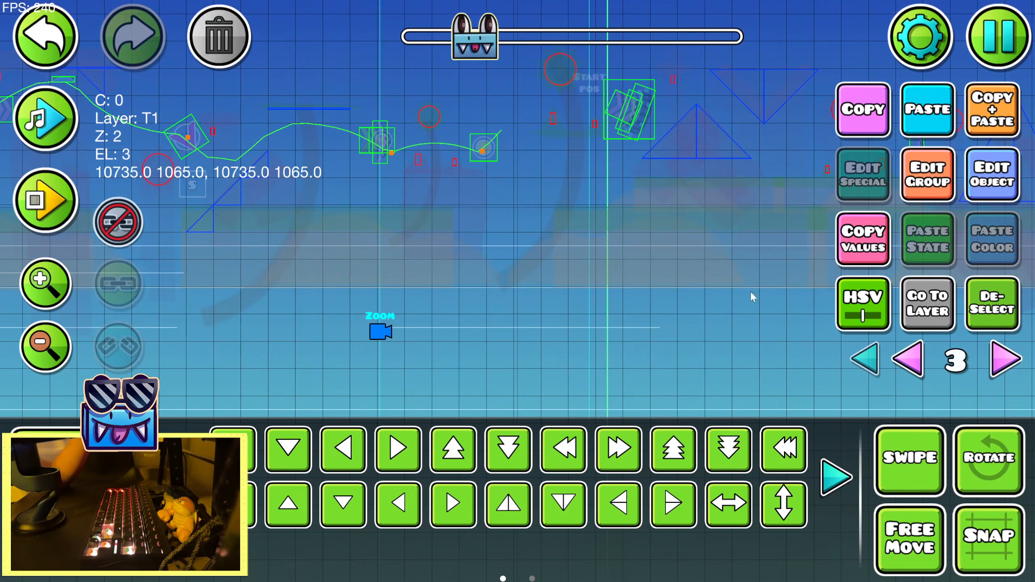
pyautogui.click(946, 196)
pyautogui.click(524, 517)
# Shorten the copied Zoom trigger's time to 0.64
pyautogui.click(977, 188)
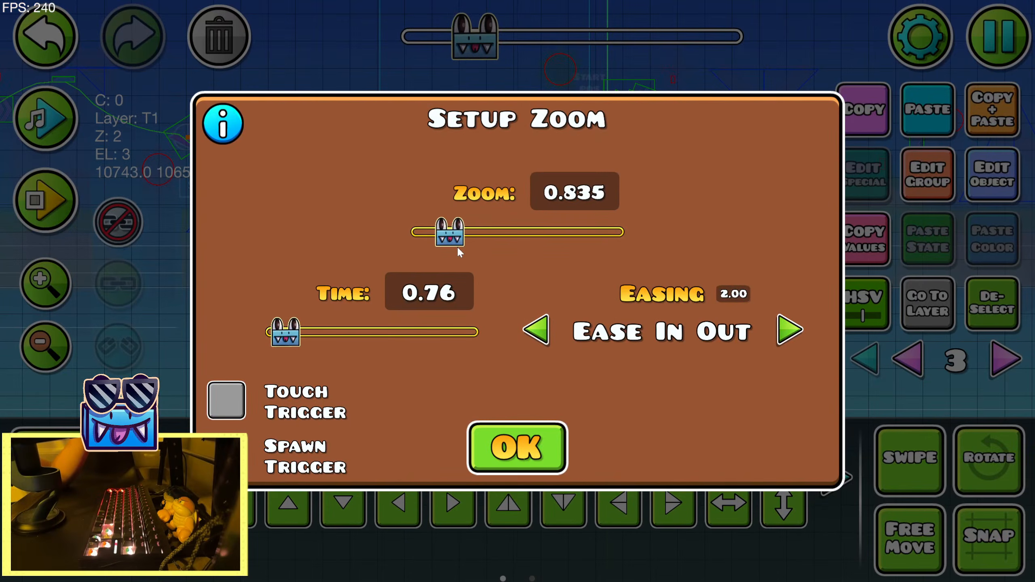
pyautogui.moveTo(275, 337); pyautogui.dragTo(269, 338)
pyautogui.click(517, 449)
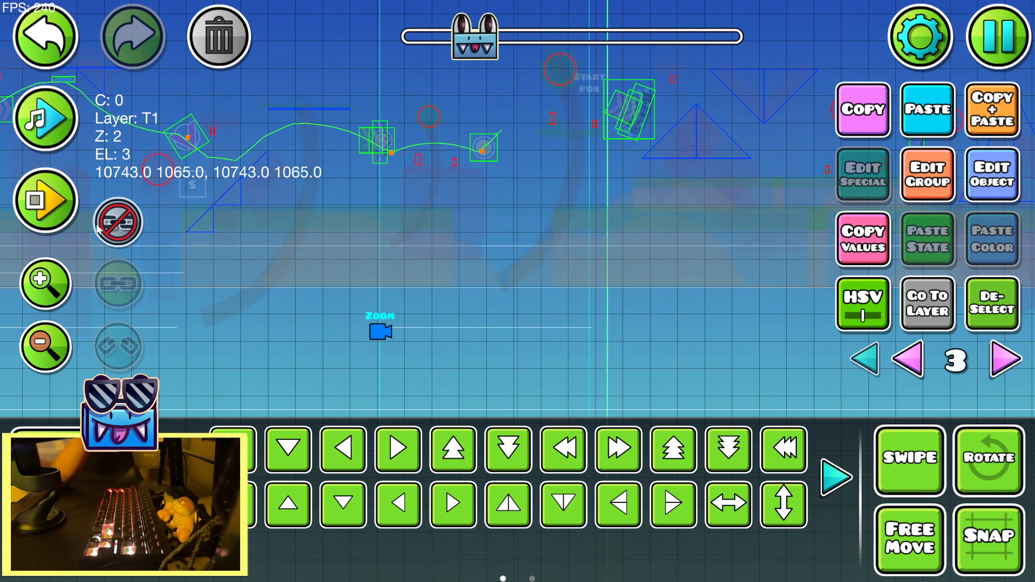
# Playtest the section twice to examine how the copied zoom effect plays with the song
pyautogui.click(70, 216)
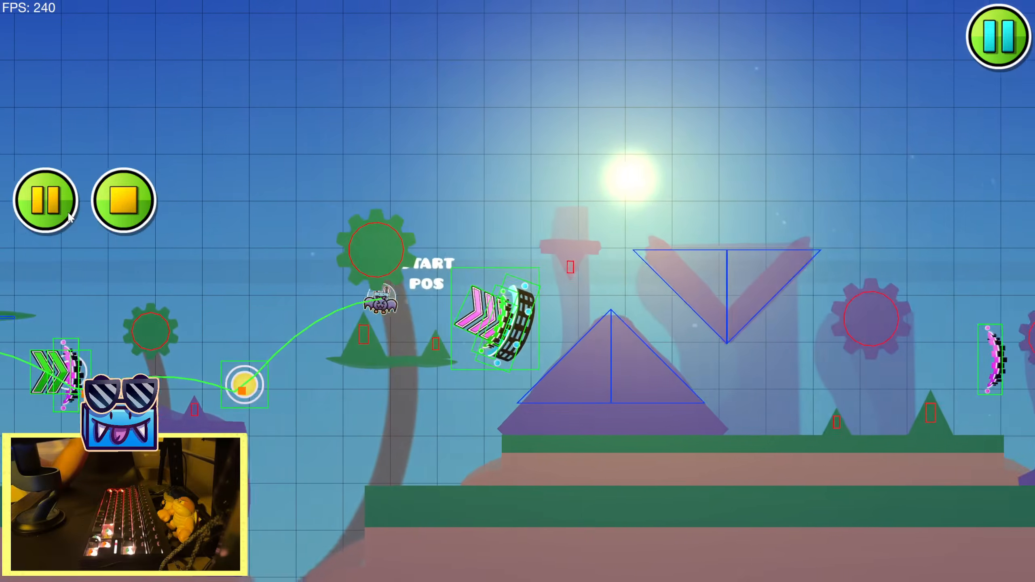
pyautogui.click(49, 202)
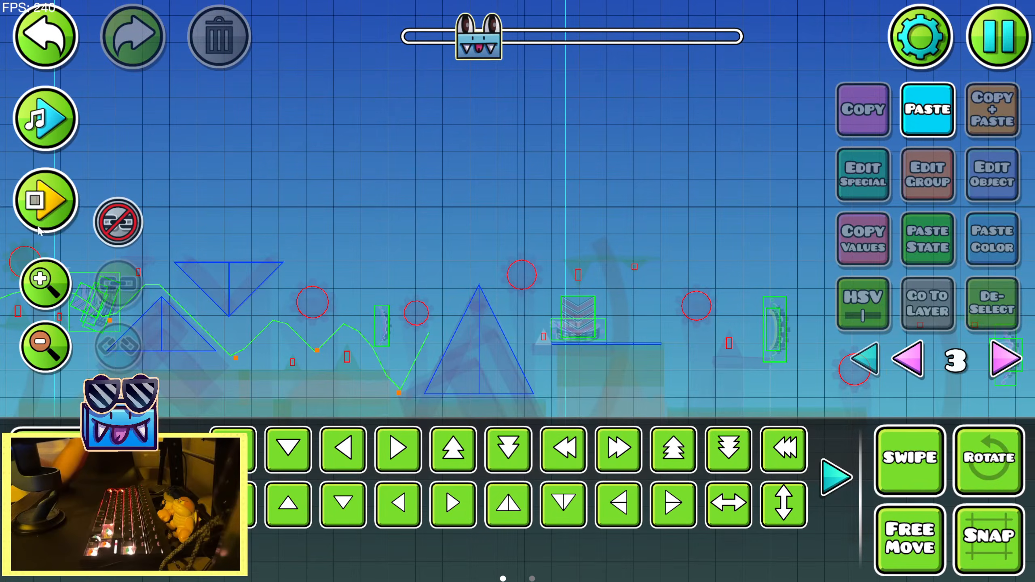
pyautogui.click(41, 227)
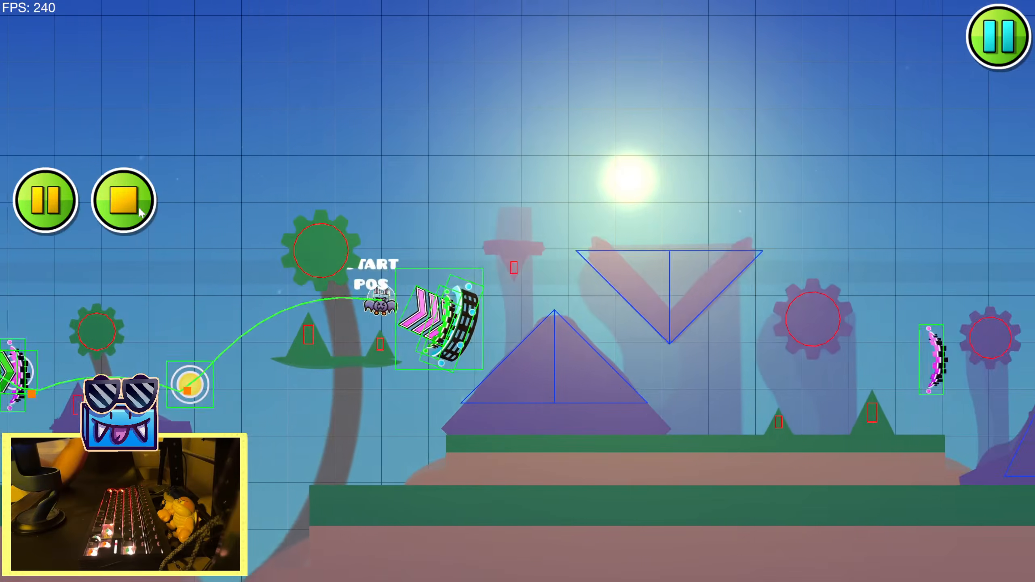
pyautogui.click(139, 212)
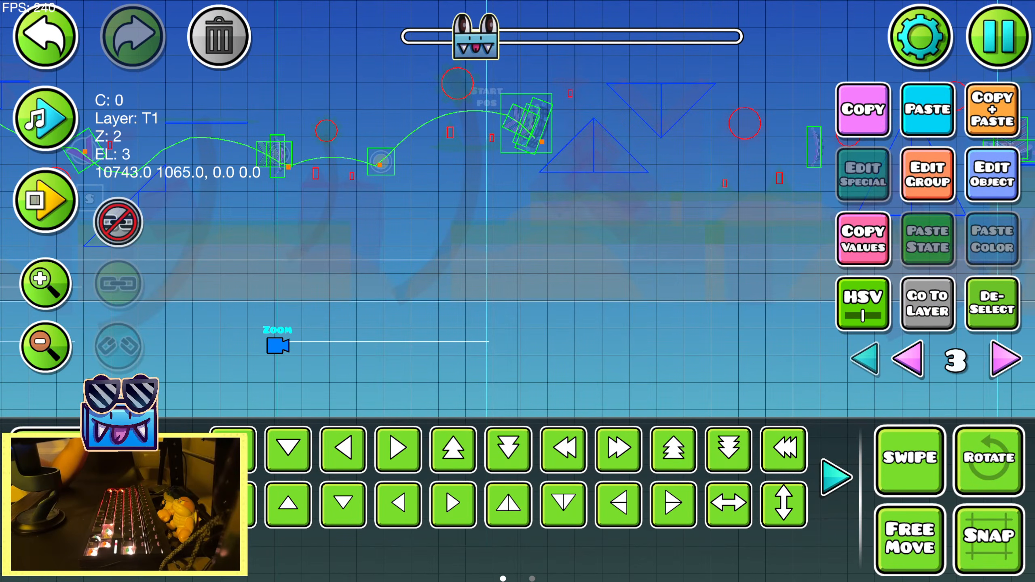
# Duplicate the 0.835 Zoom trigger and place the copy below the next portal with the pink arrows
pyautogui.hotkey('ctrl', 'd')
pyautogui.press('d')
pyautogui.press('d')
pyautogui.press('d')
pyautogui.press('d')
pyautogui.press('d')
pyautogui.moveTo(650, 324); pyautogui.dragTo(549, 316)
pyautogui.press('d')
pyautogui.press('d')
pyautogui.press('d')
pyautogui.press('d')
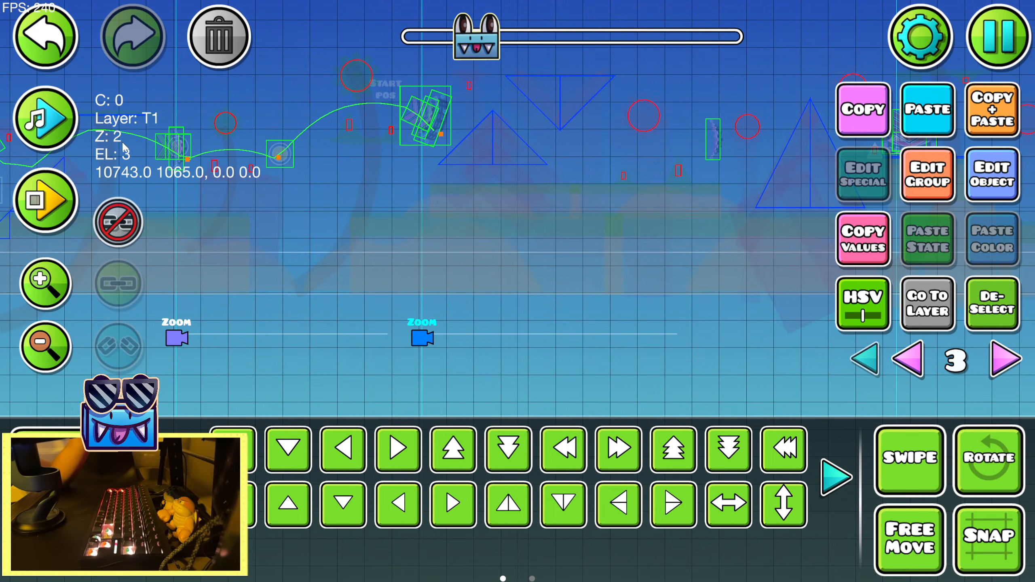
# Preview the song past the newest Zoom trigger and set that trigger's zoom to 0.995
pyautogui.click(34, 112)
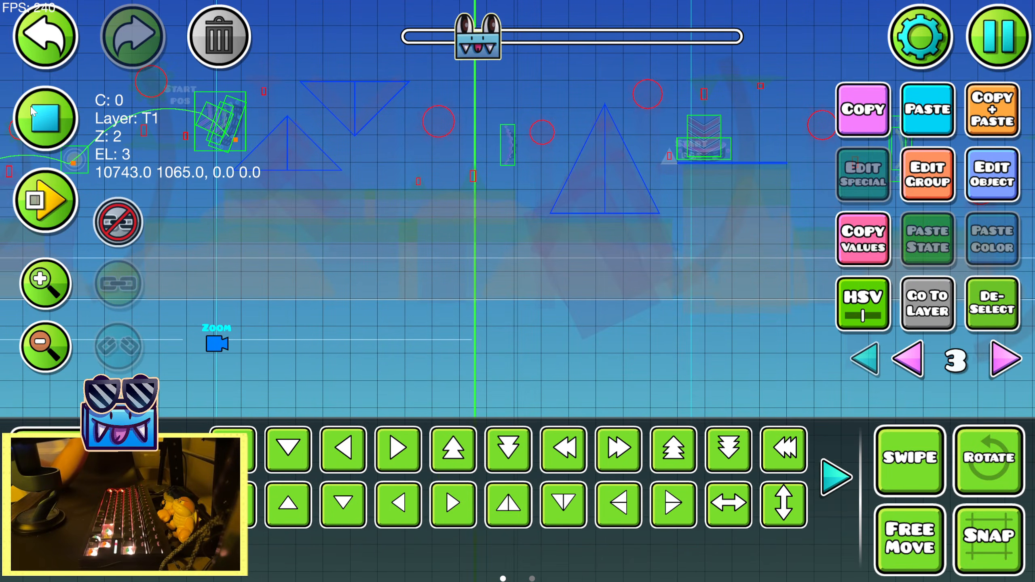
pyautogui.click(33, 113)
pyautogui.click(31, 111)
pyautogui.click(29, 110)
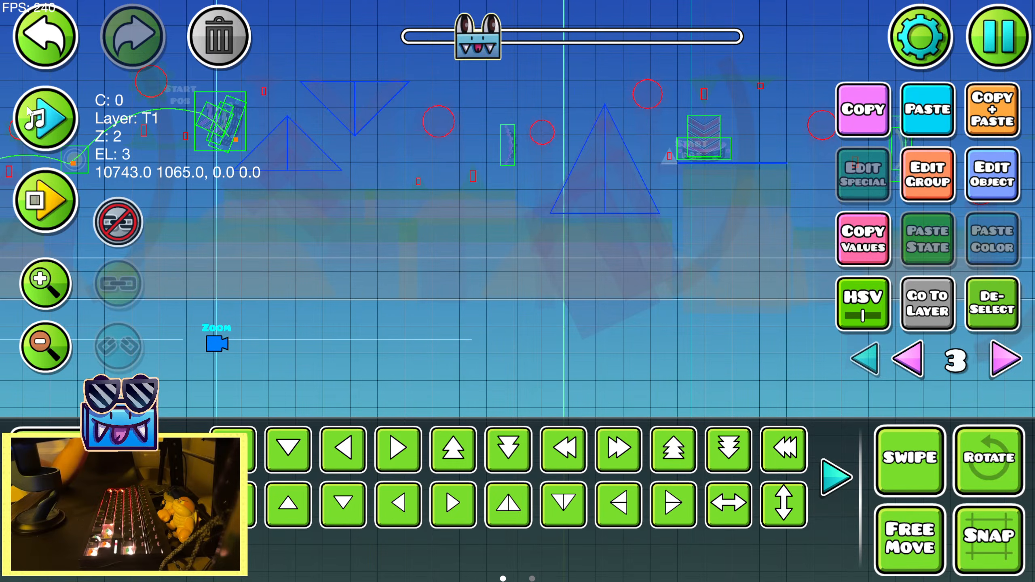
pyautogui.click(967, 177)
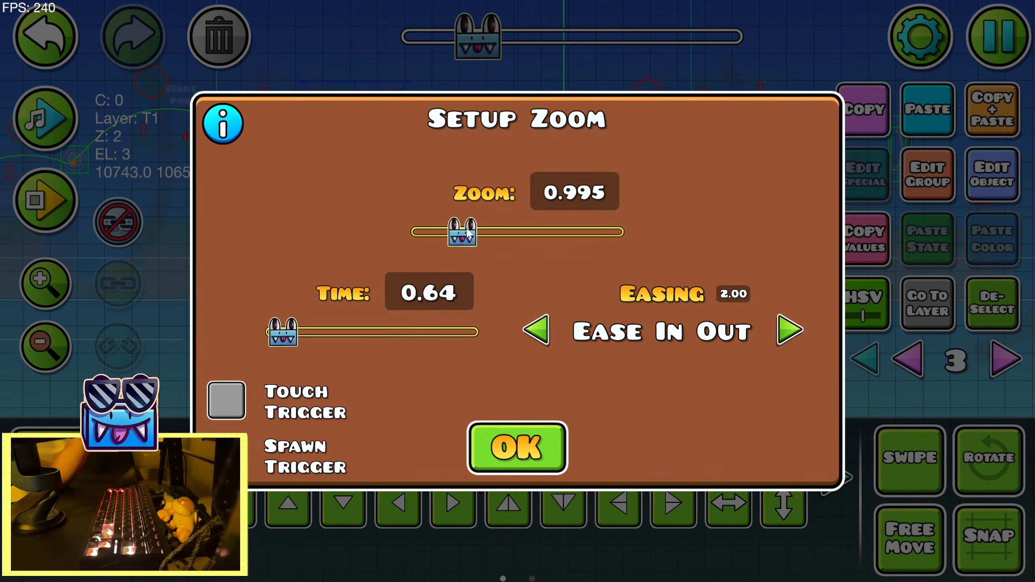
pyautogui.click(516, 448)
# Preview the song over the section following the newest Zoom trigger to examine where the next beats fall
pyautogui.click(55, 122)
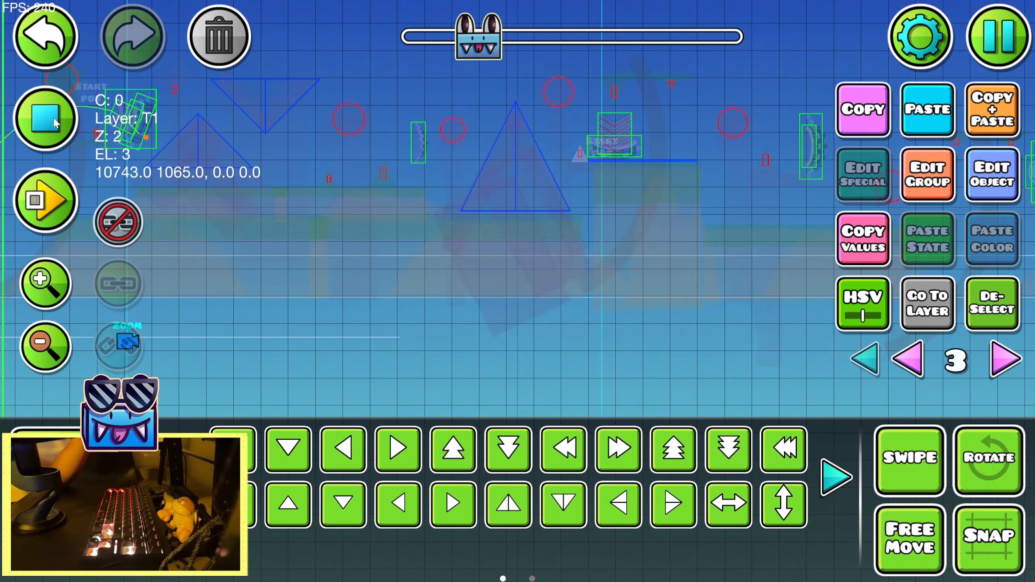
pyautogui.moveTo(413, 177); pyautogui.dragTo(183, 213)
pyautogui.click(51, 123)
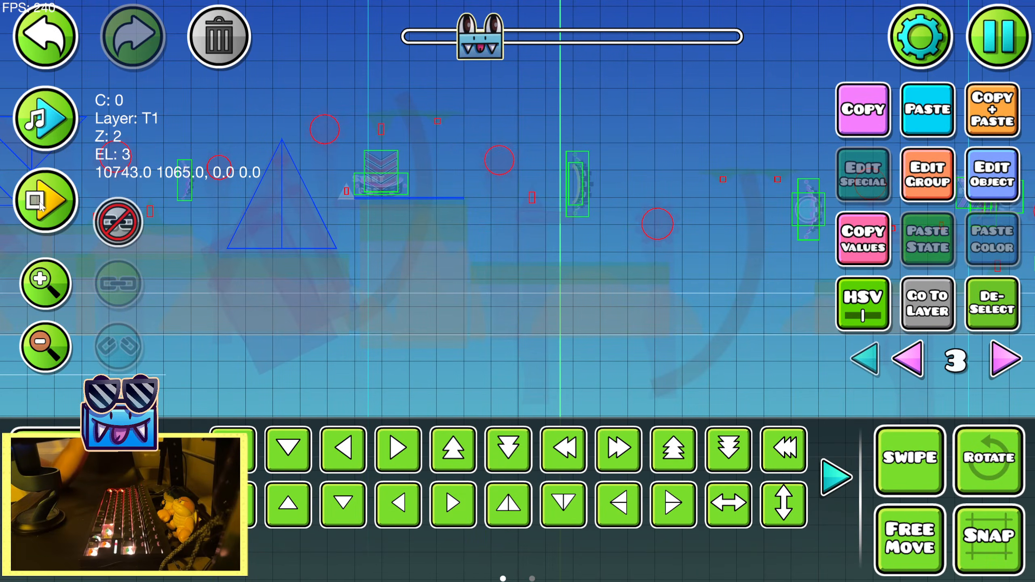
# Playtest the section three times to examine how the zoom effects play with the song up to the platforms beyond the pyramid
pyautogui.click(50, 198)
pyautogui.click(175, 231)
pyautogui.click(174, 233)
pyautogui.click(172, 232)
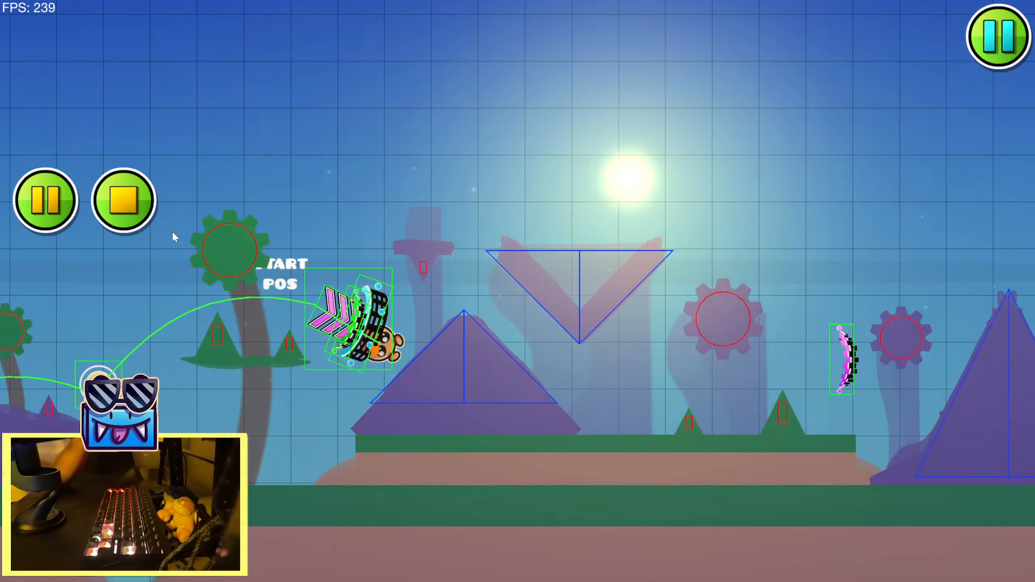
pyautogui.click(172, 233)
pyautogui.click(172, 232)
pyautogui.click(172, 232)
pyautogui.click(171, 232)
pyautogui.click(170, 232)
pyautogui.click(169, 231)
pyautogui.click(169, 231)
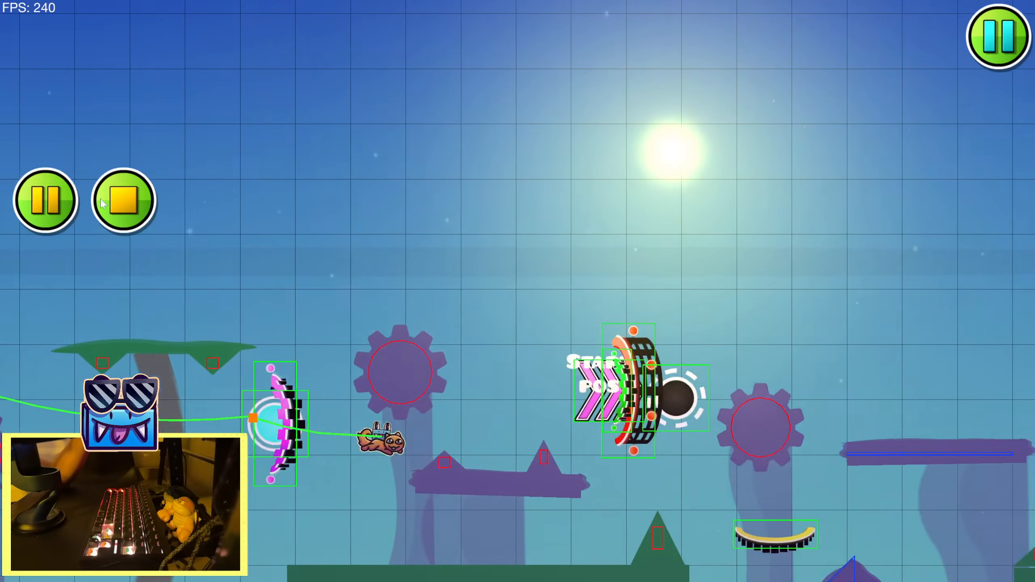
pyautogui.click(126, 206)
pyautogui.click(49, 208)
pyautogui.click(409, 294)
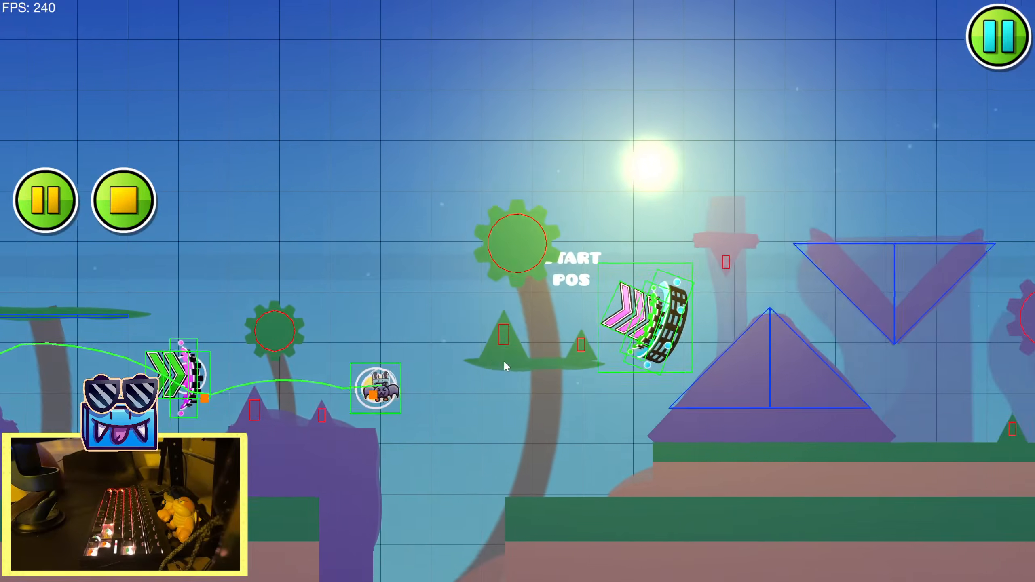
pyautogui.click(503, 360)
pyautogui.click(490, 334)
pyautogui.click(484, 324)
pyautogui.click(476, 314)
pyautogui.click(474, 309)
pyautogui.click(473, 309)
pyautogui.click(471, 309)
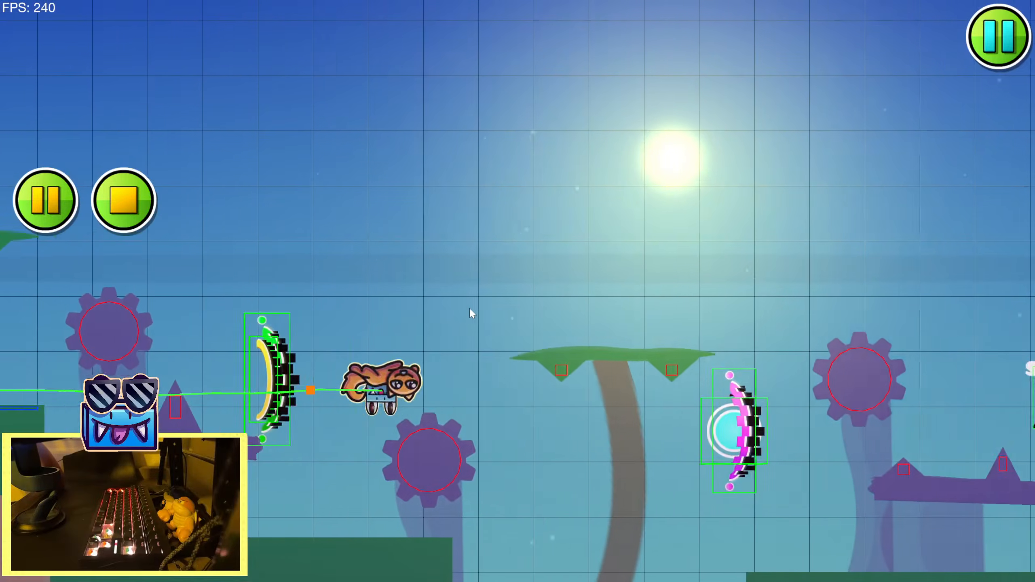
pyautogui.click(470, 309)
pyautogui.click(469, 308)
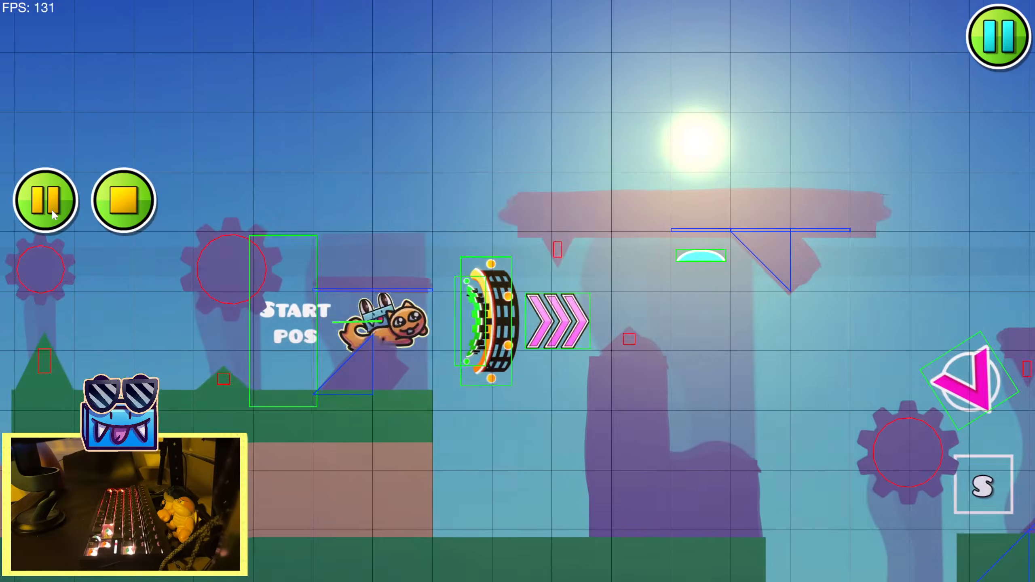
pyautogui.click(389, 262)
pyautogui.click(389, 262)
pyautogui.click(386, 262)
pyautogui.click(379, 262)
pyautogui.click(377, 261)
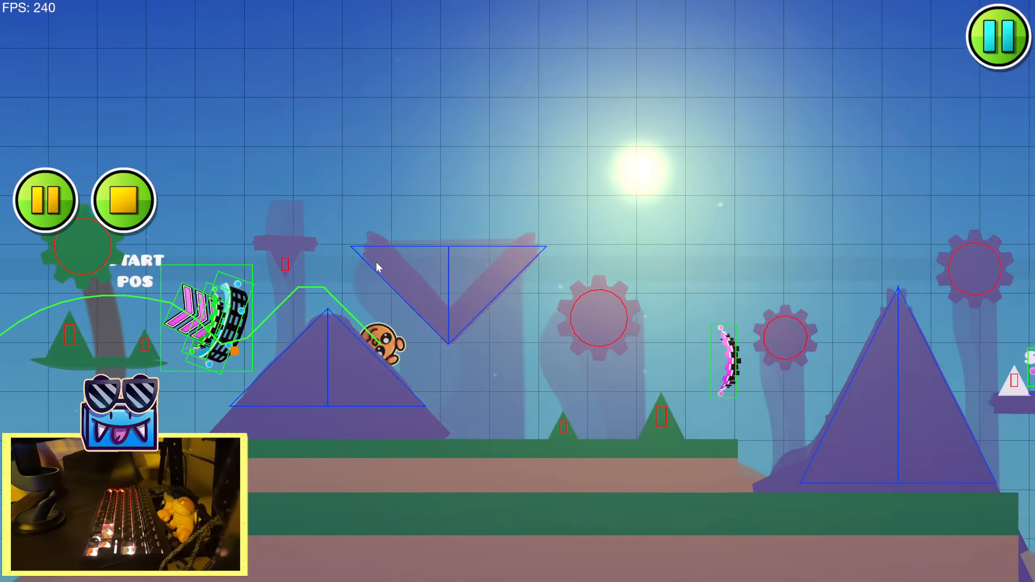
pyautogui.click(374, 261)
pyautogui.click(369, 261)
pyautogui.click(364, 262)
pyautogui.click(303, 260)
pyautogui.click(203, 244)
pyautogui.click(154, 218)
pyautogui.click(124, 200)
# Copy the earlier Move trigger for group 24 above its Zoom trigger and paste it near the newest Zoom trigger
pyautogui.moveTo(177, 401); pyautogui.dragTo(487, 247)
pyautogui.click(47, 450)
pyautogui.click(46, 347)
pyautogui.click(46, 347)
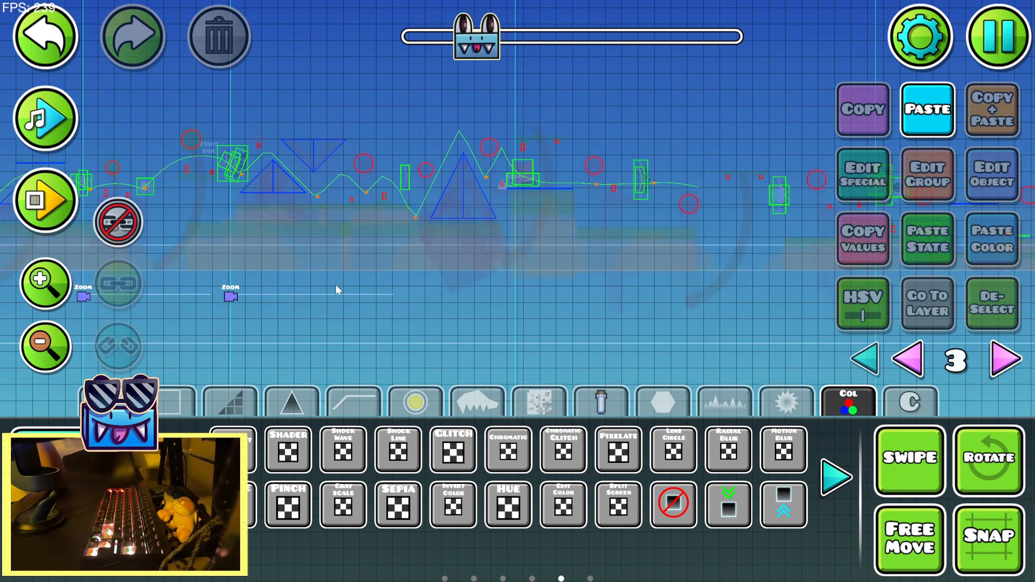
pyautogui.moveTo(335, 283); pyautogui.dragTo(410, 280)
pyautogui.click(81, 501)
pyautogui.moveTo(77, 373); pyautogui.dragTo(522, 352)
pyautogui.moveTo(306, 320); pyautogui.dragTo(604, 313)
pyautogui.moveTo(183, 322); pyautogui.dragTo(795, 324)
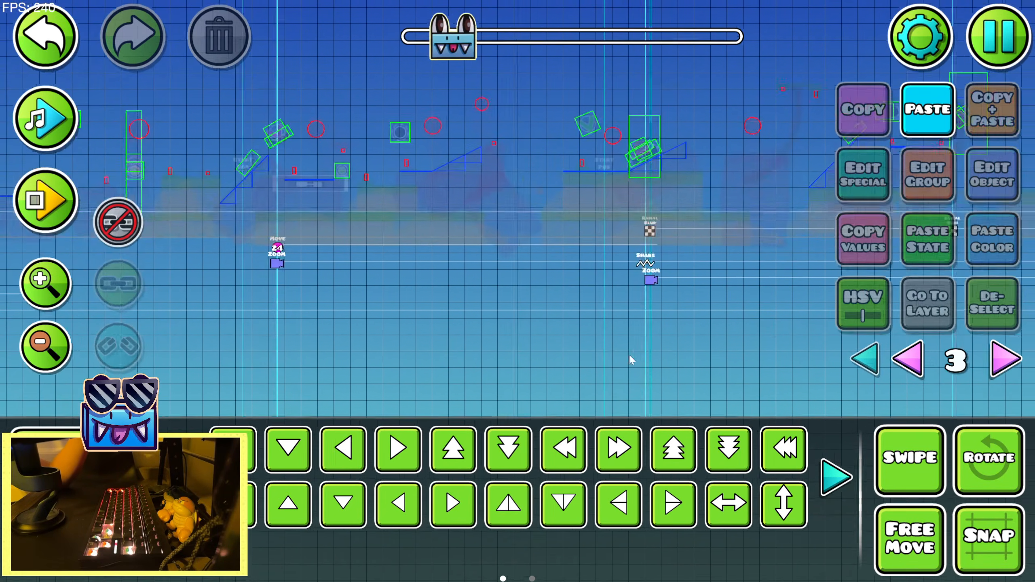
pyautogui.moveTo(234, 287); pyautogui.dragTo(598, 284)
pyautogui.click(645, 248)
pyautogui.moveTo(689, 274); pyautogui.dragTo(147, 281)
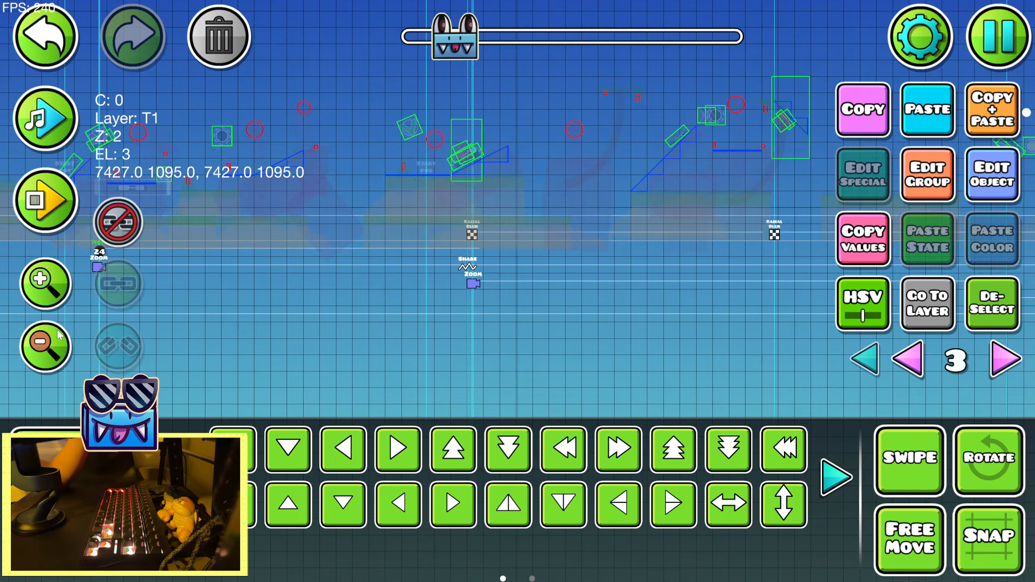
pyautogui.moveTo(774, 314); pyautogui.dragTo(251, 347)
pyautogui.moveTo(733, 285); pyautogui.dragTo(135, 313)
pyautogui.moveTo(741, 307); pyautogui.dragTo(147, 309)
pyautogui.click(46, 284)
pyautogui.moveTo(612, 286); pyautogui.dragTo(128, 233)
pyautogui.click(45, 118)
pyautogui.moveTo(349, 257); pyautogui.dragTo(652, 277)
pyautogui.moveTo(212, 247); pyautogui.dragTo(355, 247)
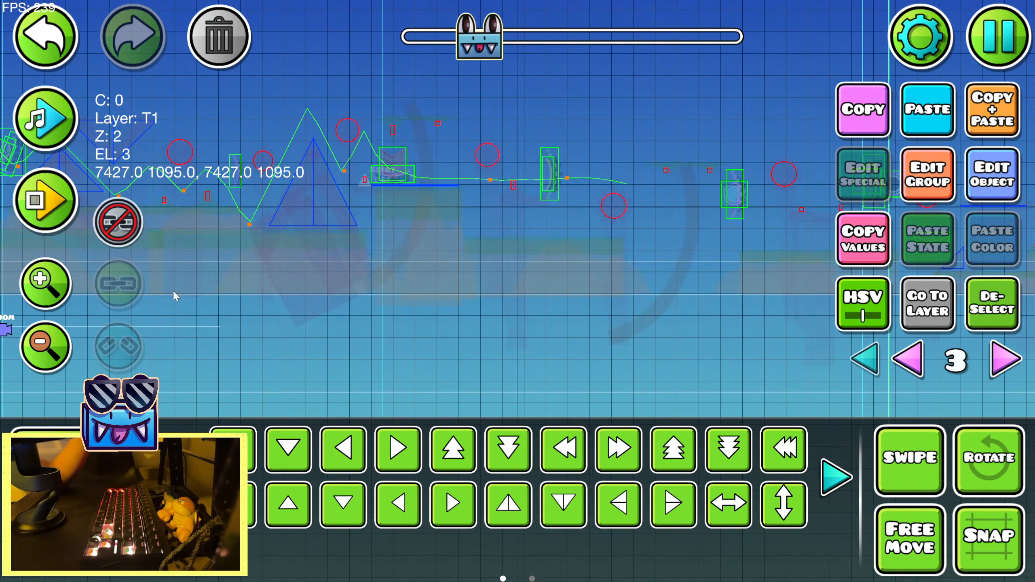
pyautogui.moveTo(173, 292); pyautogui.dragTo(531, 278)
pyautogui.click(934, 125)
# Place the copied Move trigger in the Zoom triggers' row, below the pink portal just before the tall pyramid
pyautogui.moveTo(648, 320); pyautogui.dragTo(503, 354)
pyautogui.press('s')
pyautogui.press('s')
pyautogui.press('d')
pyautogui.press('d')
pyautogui.press('d')
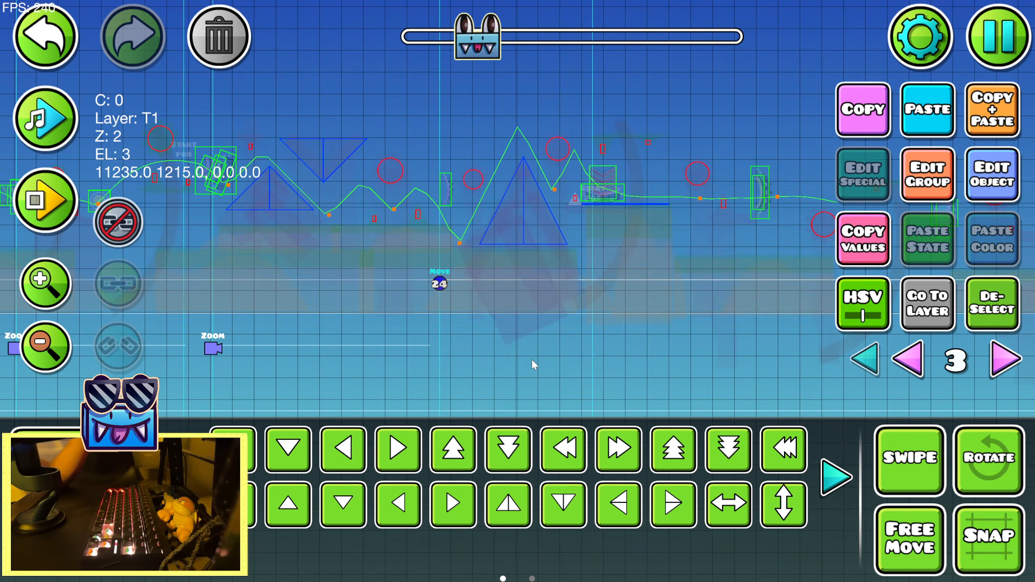
pyautogui.press('s')
pyautogui.press('d')
pyautogui.hotkey('shift', 'a')
pyautogui.hotkey('shift', 'a')
pyautogui.hotkey('shift', 'a')
pyautogui.press('a')
pyautogui.press('s')
pyautogui.press('s')
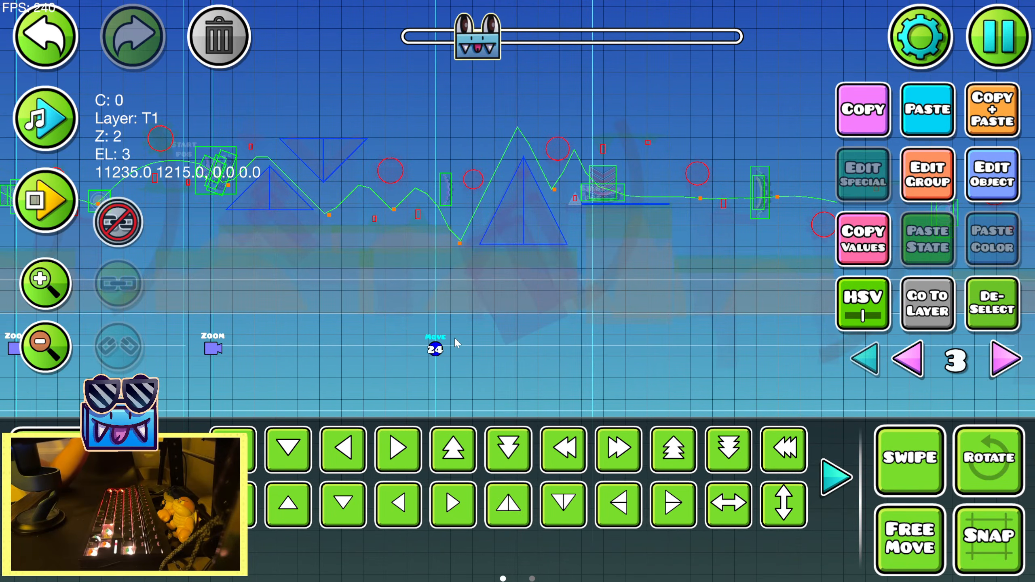
# Playtest the section twice to examine the copied move effect
pyautogui.click(46, 200)
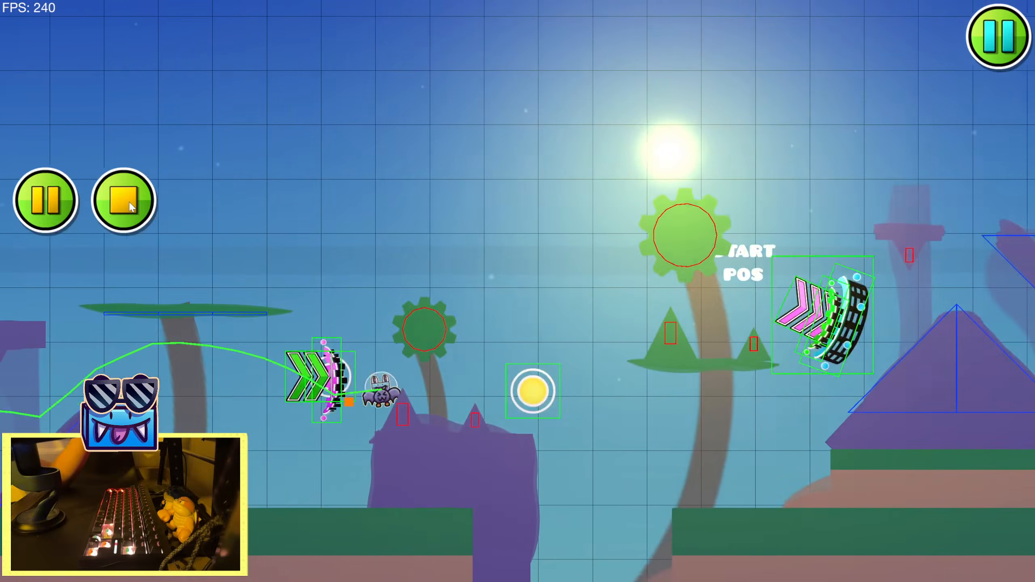
pyautogui.click(130, 202)
pyautogui.click(45, 200)
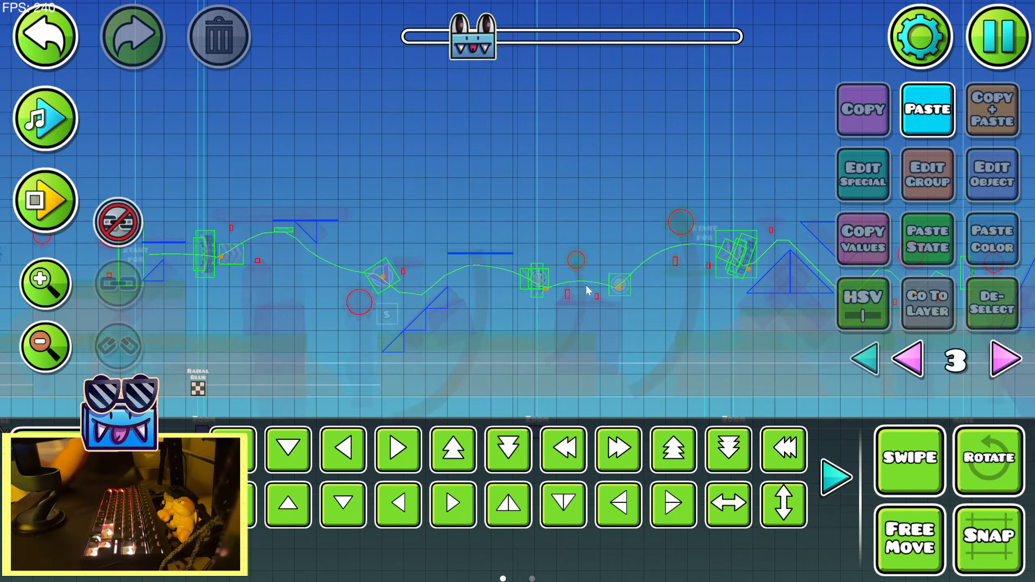
# Preview the song past the copied Move trigger to examine how long its movement should last
pyautogui.moveTo(671, 255); pyautogui.dragTo(415, 245)
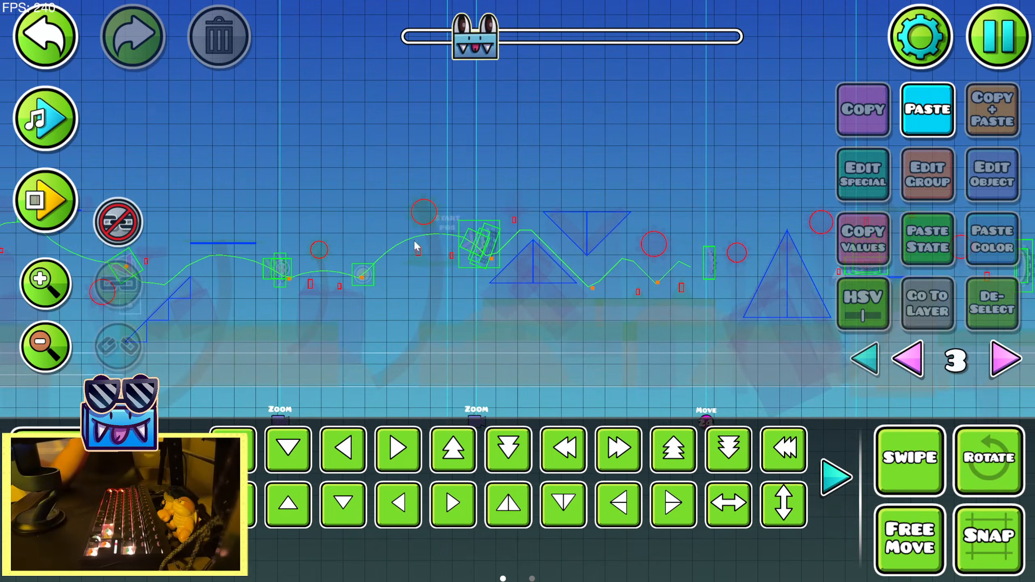
pyautogui.moveTo(624, 254); pyautogui.dragTo(385, 238)
pyautogui.moveTo(510, 261); pyautogui.dragTo(367, 261)
pyautogui.moveTo(636, 276); pyautogui.dragTo(753, 264)
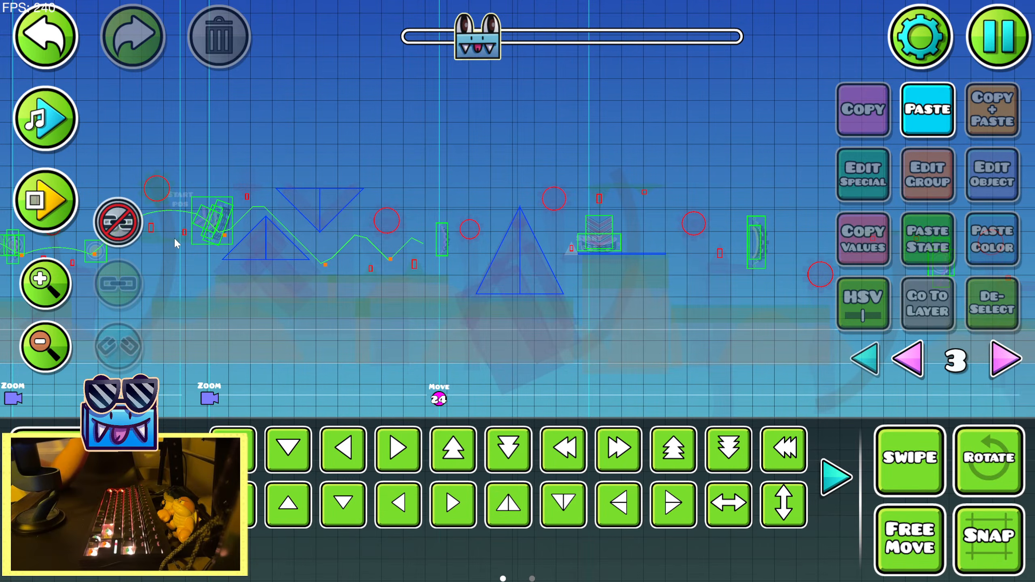
pyautogui.moveTo(597, 244); pyautogui.dragTo(690, 226)
pyautogui.moveTo(390, 263); pyautogui.dragTo(587, 234)
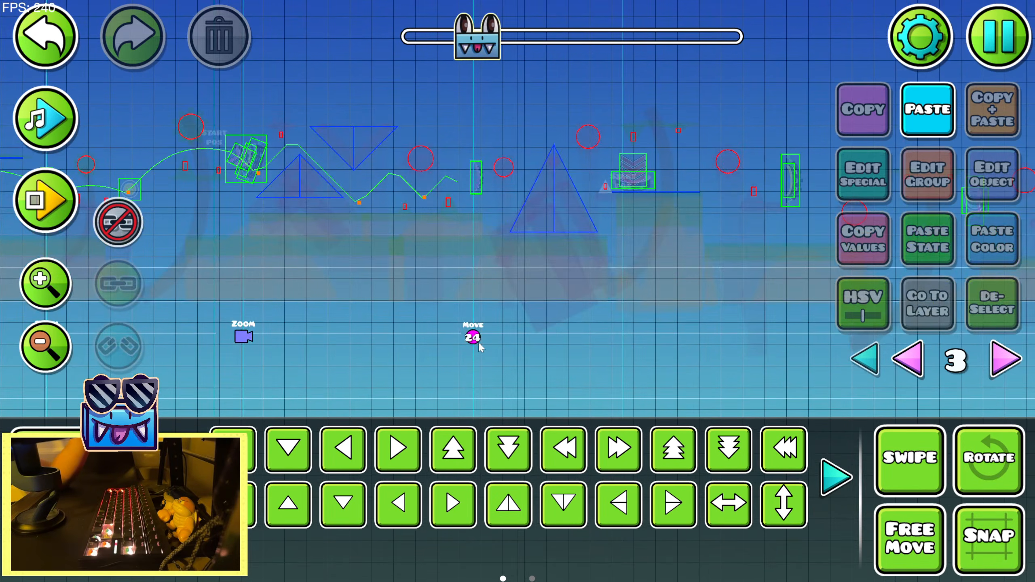
pyautogui.click(478, 341)
pyautogui.moveTo(533, 304); pyautogui.dragTo(294, 287)
pyautogui.click(56, 125)
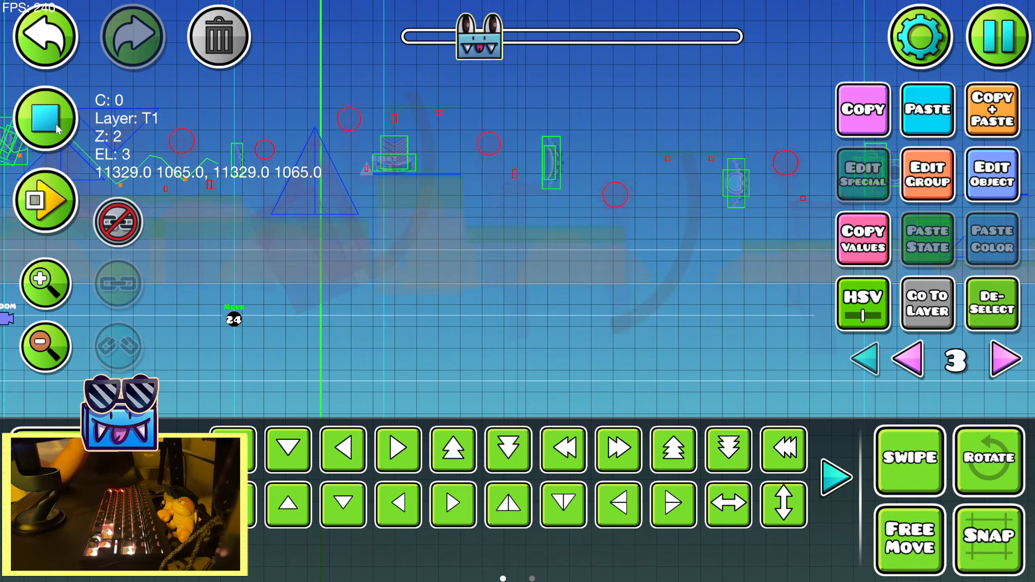
pyautogui.moveTo(416, 190); pyautogui.dragTo(186, 163)
pyautogui.click(49, 123)
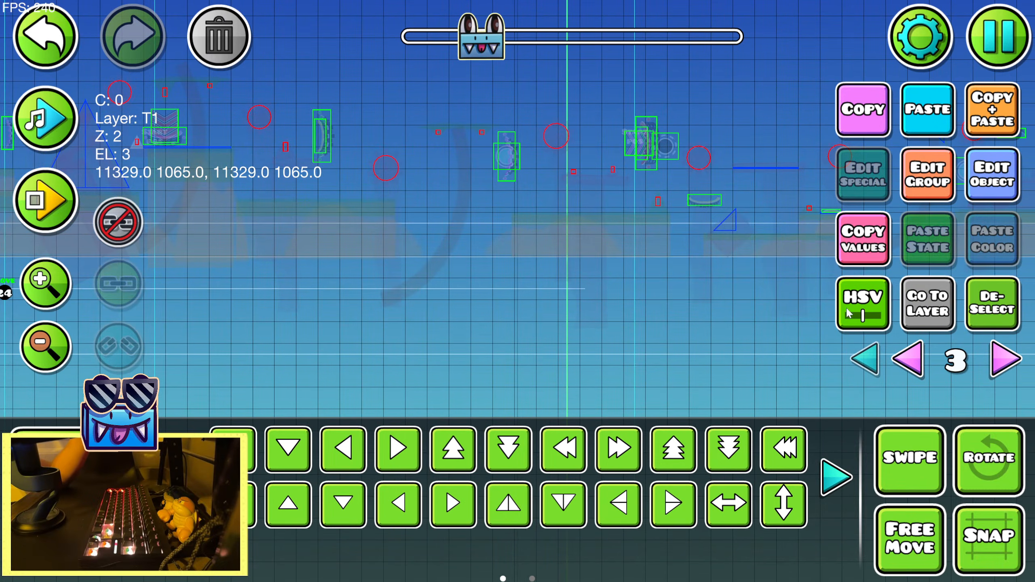
# Set the copied Move trigger's Move Y to -30 and its move time to 1.22
pyautogui.click(982, 184)
pyautogui.press('BackSpace')
pyautogui.press('BackSpace')
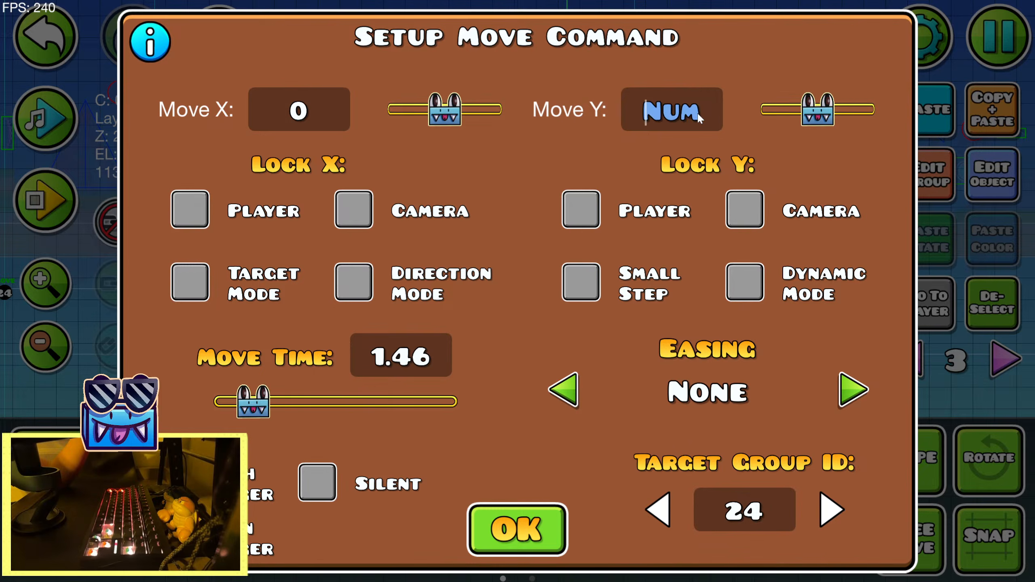
pyautogui.write('-30')
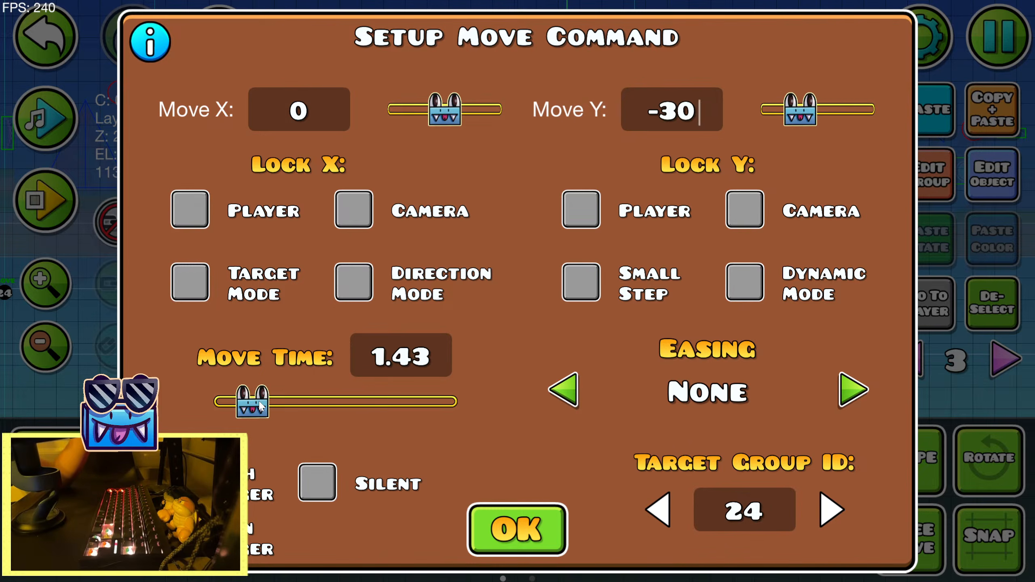
pyautogui.moveTo(259, 405); pyautogui.dragTo(250, 404)
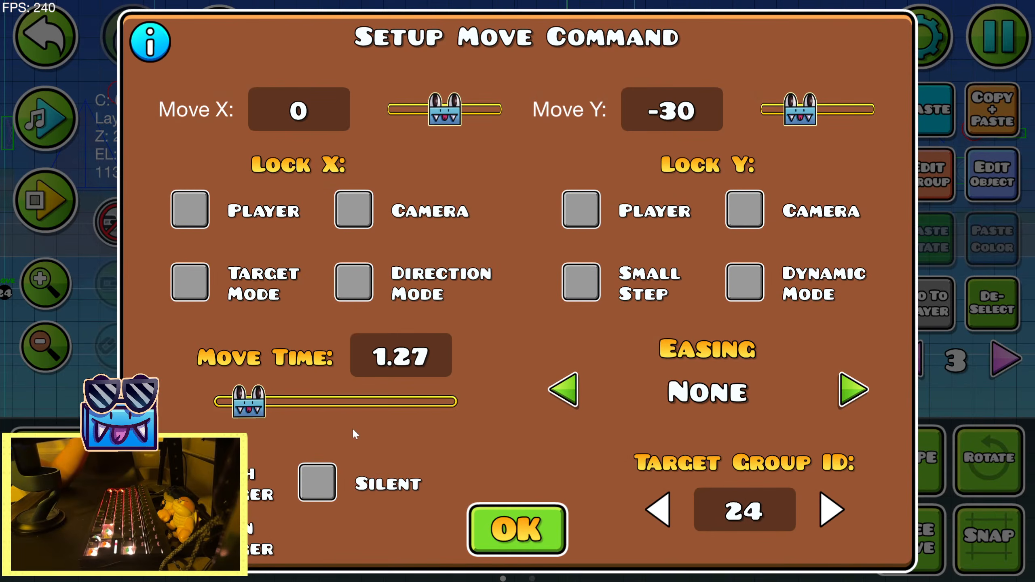
pyautogui.click(497, 528)
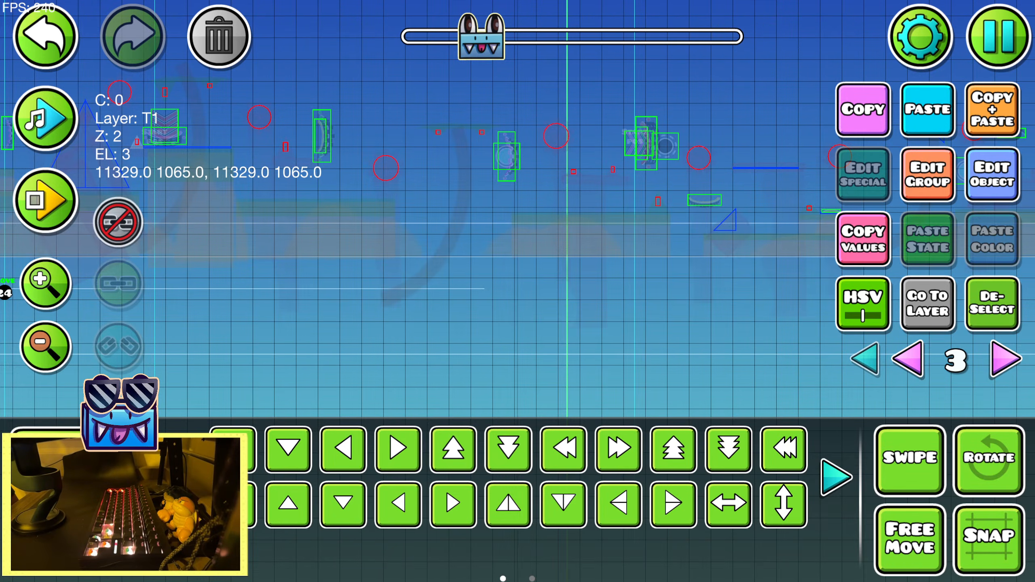
# Playtest the section twice to examine how the downward move effect plays with the song
pyautogui.click(45, 200)
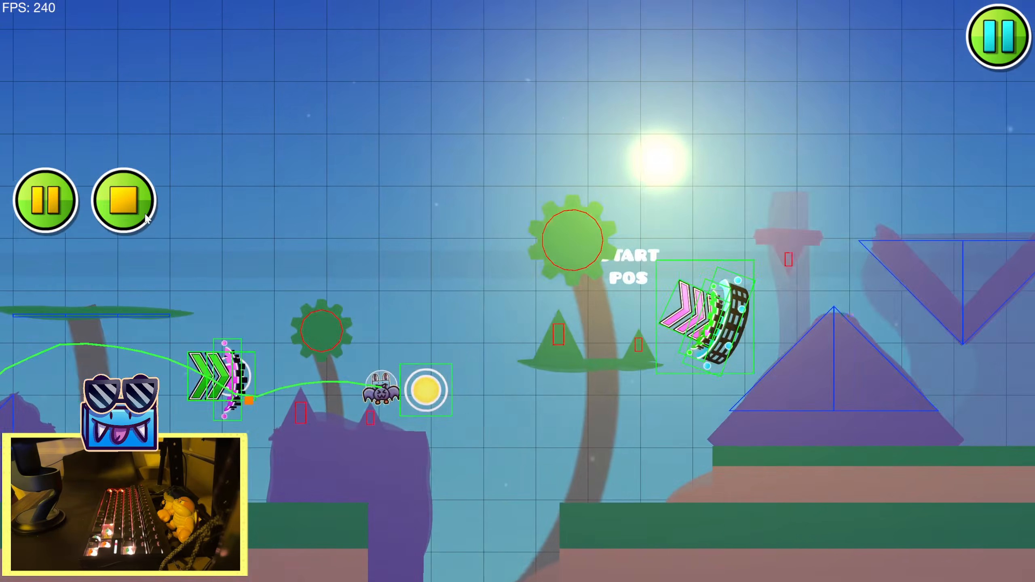
pyautogui.click(146, 216)
pyautogui.click(302, 240)
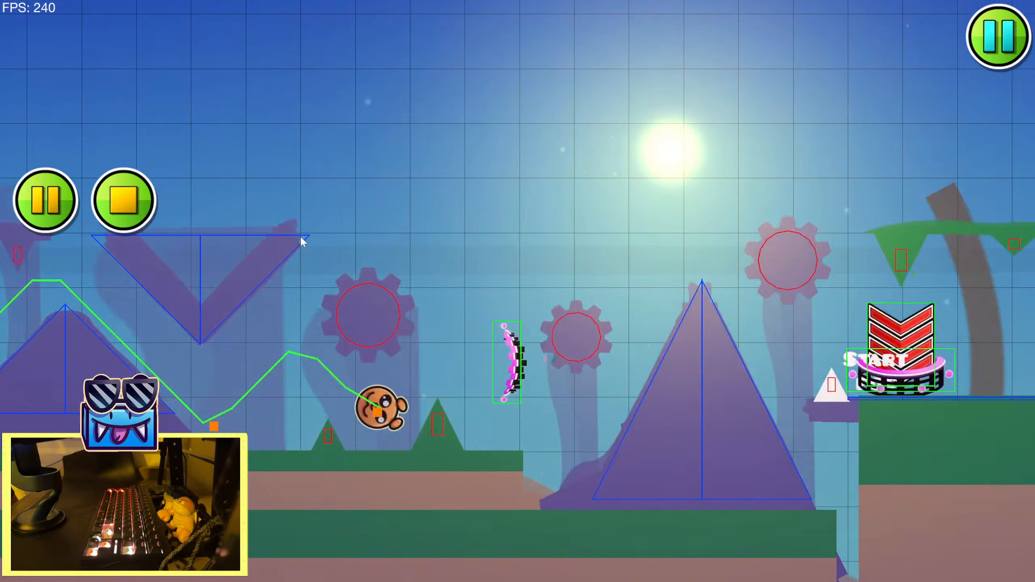
pyautogui.click(303, 237)
pyautogui.click(303, 233)
pyautogui.click(310, 246)
pyautogui.click(220, 265)
pyautogui.click(176, 260)
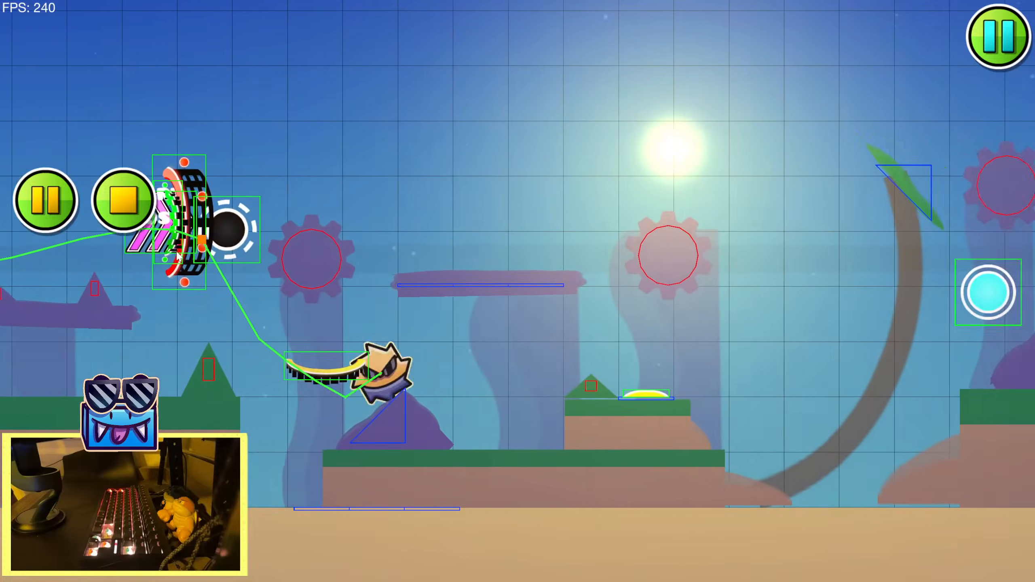
pyautogui.click(151, 240)
pyautogui.click(107, 199)
pyautogui.click(107, 200)
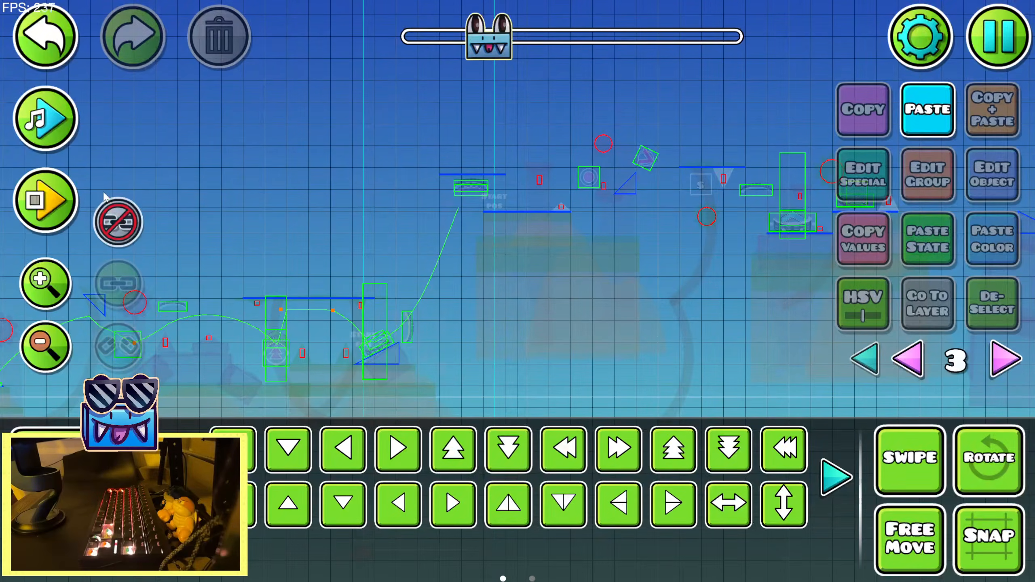
pyautogui.click(55, 204)
pyautogui.press('space')
pyautogui.press('space')
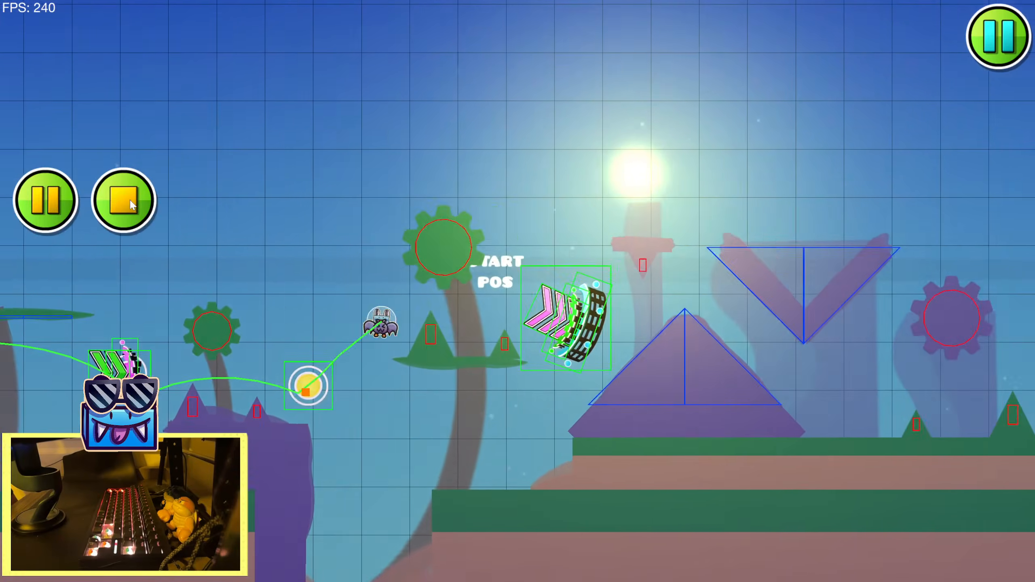
pyautogui.press('space')
pyautogui.press('space')
pyautogui.press('space')
pyautogui.press('space')
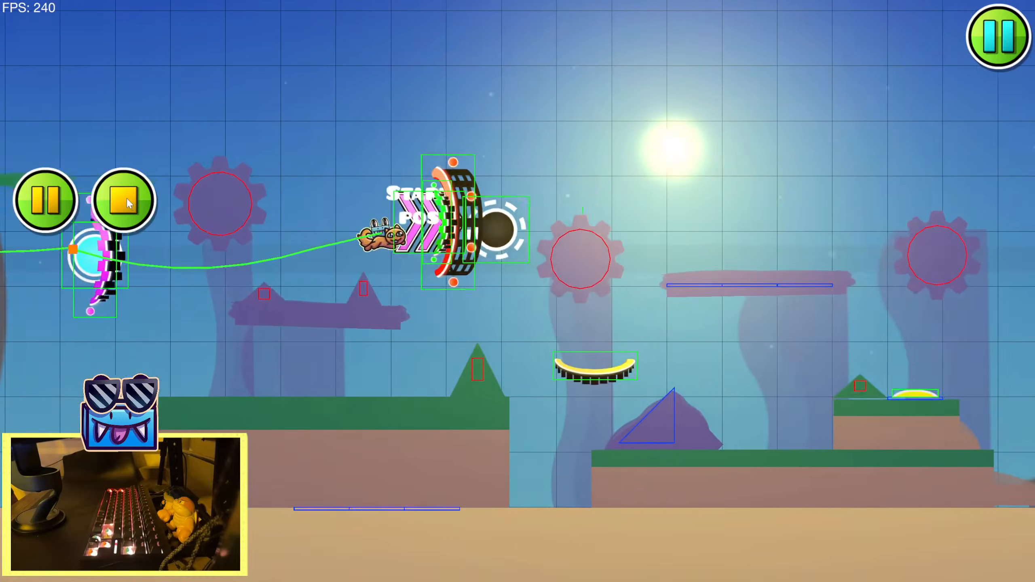
pyautogui.click(127, 198)
# Set the Move Y of the group 24 Move trigger before the tall pyramid to -20
pyautogui.moveTo(389, 359); pyautogui.dragTo(713, 226)
pyautogui.moveTo(407, 310); pyautogui.dragTo(686, 277)
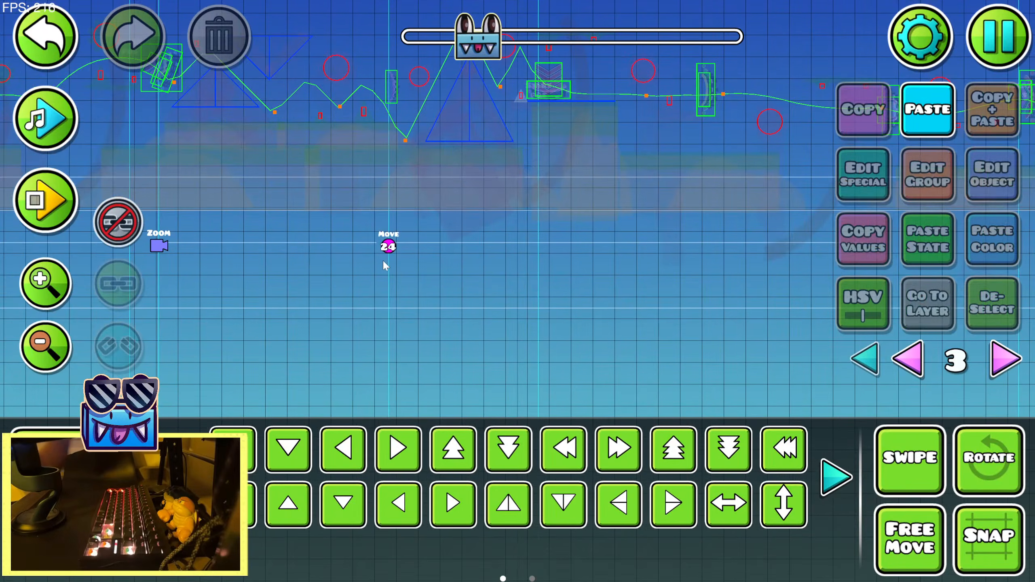
pyautogui.click(389, 242)
pyautogui.click(986, 176)
pyautogui.click(707, 129)
pyautogui.press('BackSpace')
pyautogui.press('BackSpace')
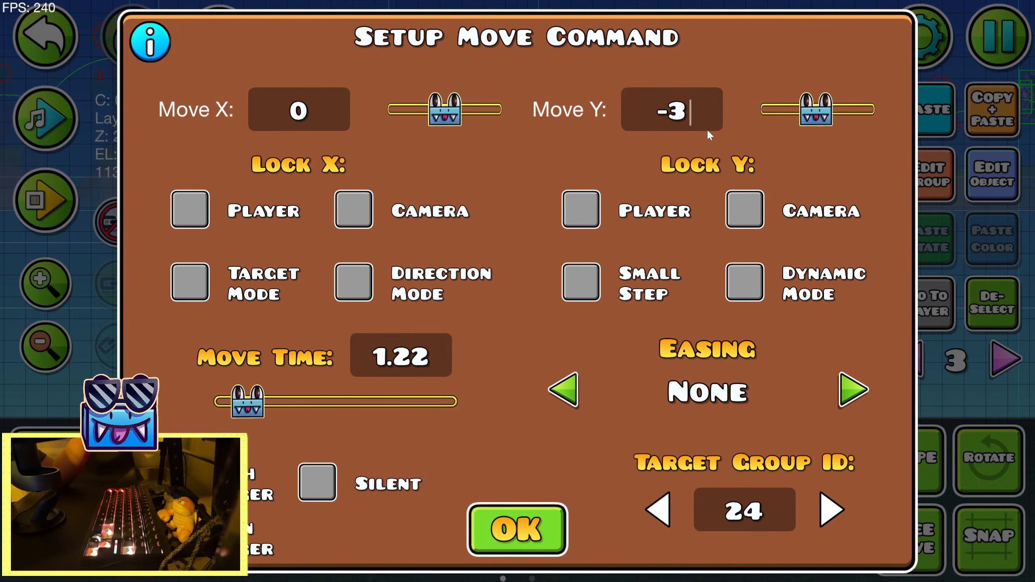
pyautogui.write('20')
pyautogui.click(517, 530)
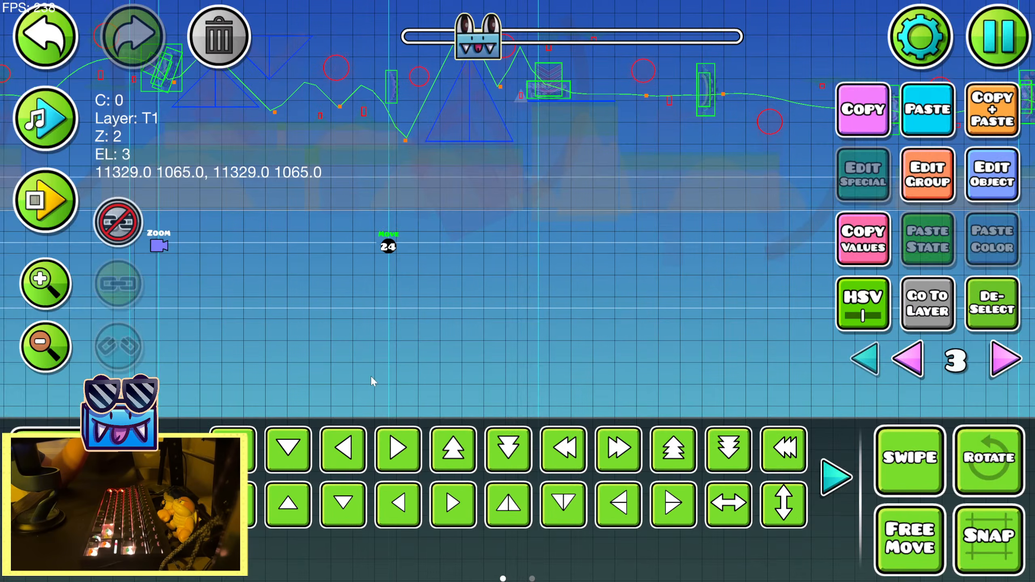
# Shift the group 24 Move trigger back along its row to just after the newest Zoom trigger
pyautogui.press('a')
pyautogui.moveTo(290, 320); pyautogui.dragTo(416, 321)
pyautogui.press('a')
pyautogui.press('a')
pyautogui.press('a')
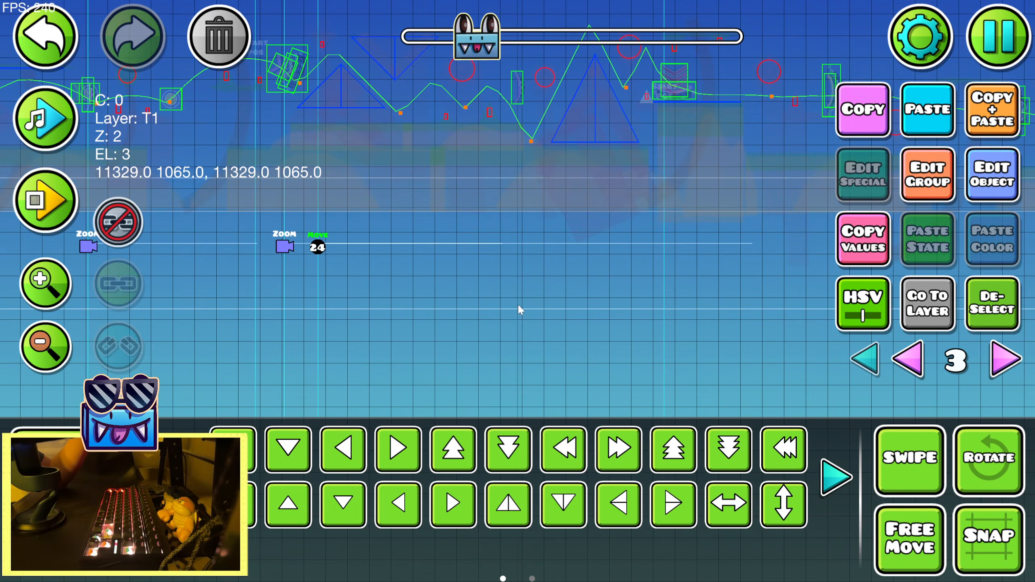
# Lengthen the shifted Move trigger's move time so its movement extends past the platform with the start position
pyautogui.moveTo(609, 279); pyautogui.dragTo(377, 286)
pyautogui.moveTo(591, 311); pyautogui.dragTo(648, 326)
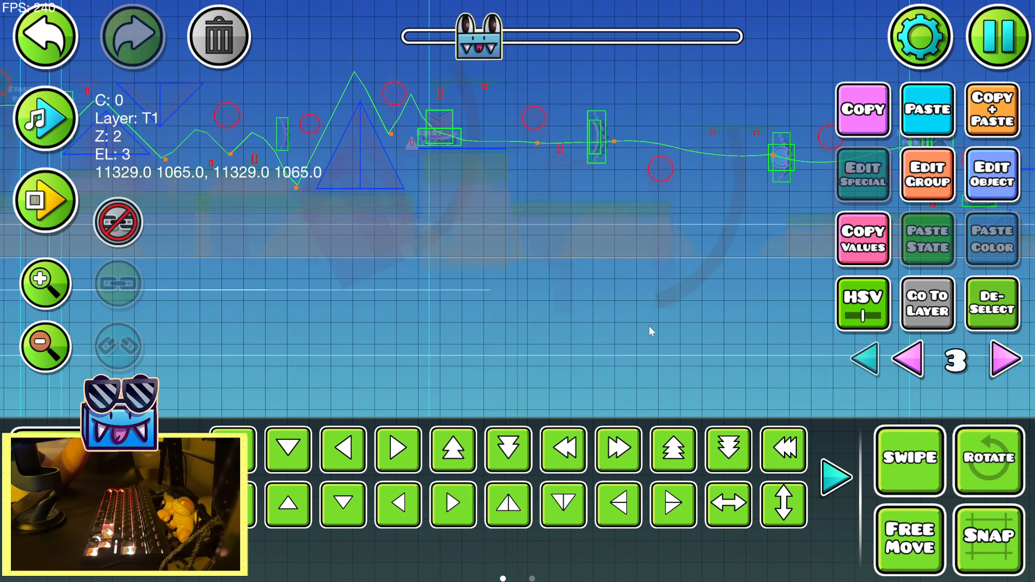
pyautogui.click(1019, 183)
pyautogui.click(520, 508)
pyautogui.click(517, 528)
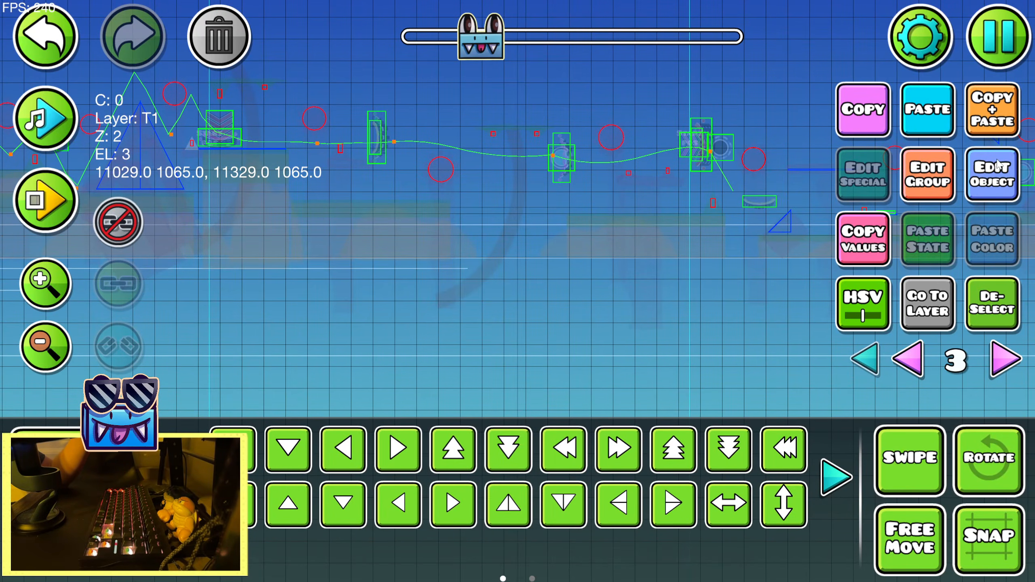
# Set the group 24 Move trigger's move time to 1.91
pyautogui.click(998, 165)
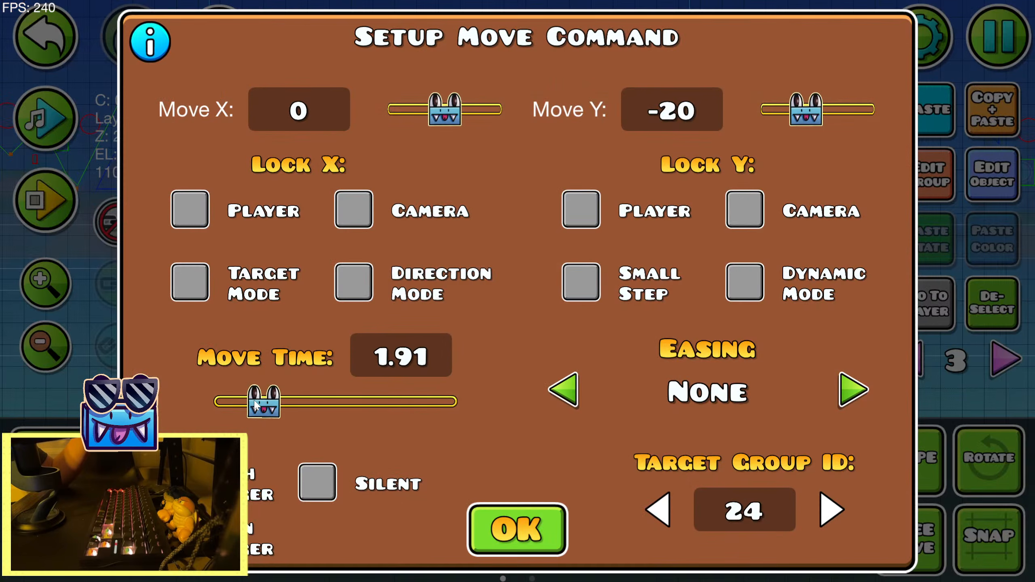
pyautogui.click(518, 529)
# Playtest the section twice to examine how the lengthened group 24 movement fits the song
pyautogui.click(59, 224)
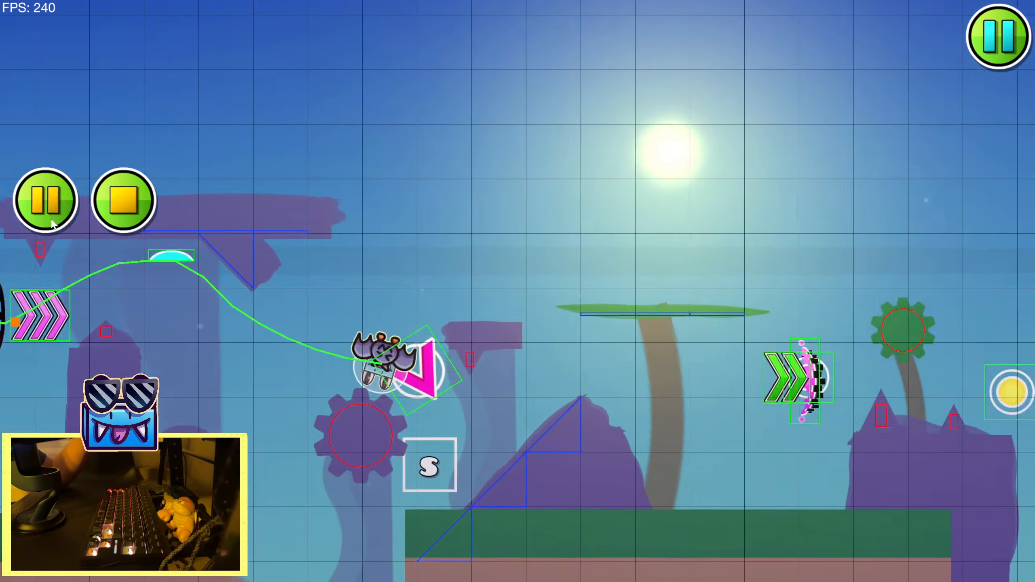
pyautogui.press('space')
pyautogui.press('space')
pyautogui.press('space')
pyautogui.press('space')
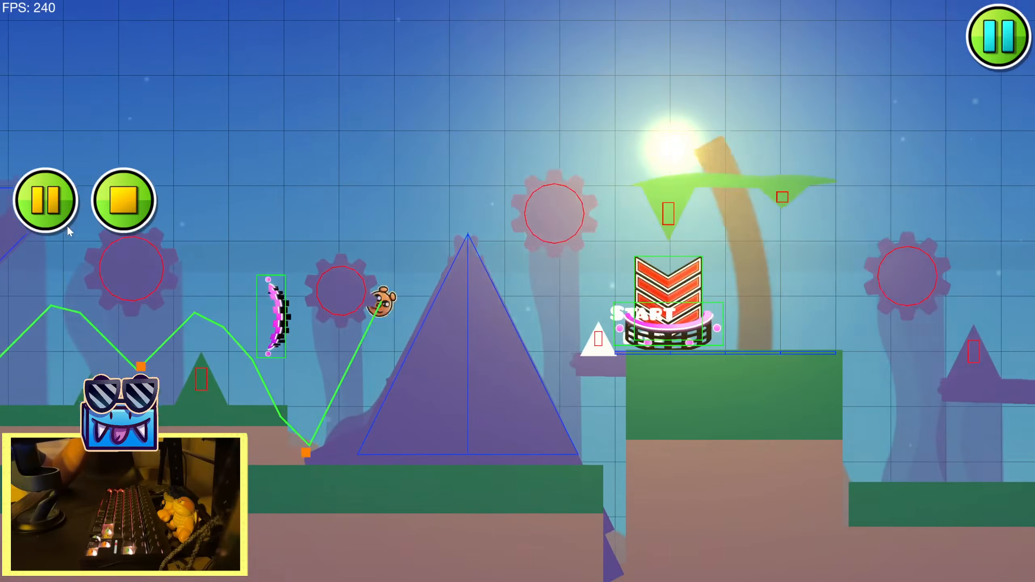
pyautogui.press('space')
pyautogui.press('space')
pyautogui.press('space')
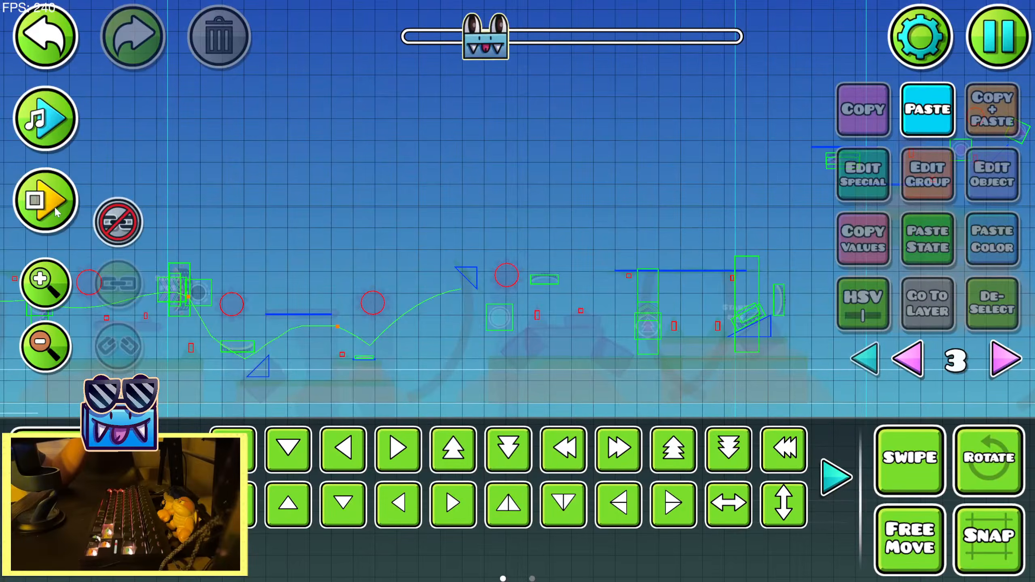
pyautogui.click(54, 206)
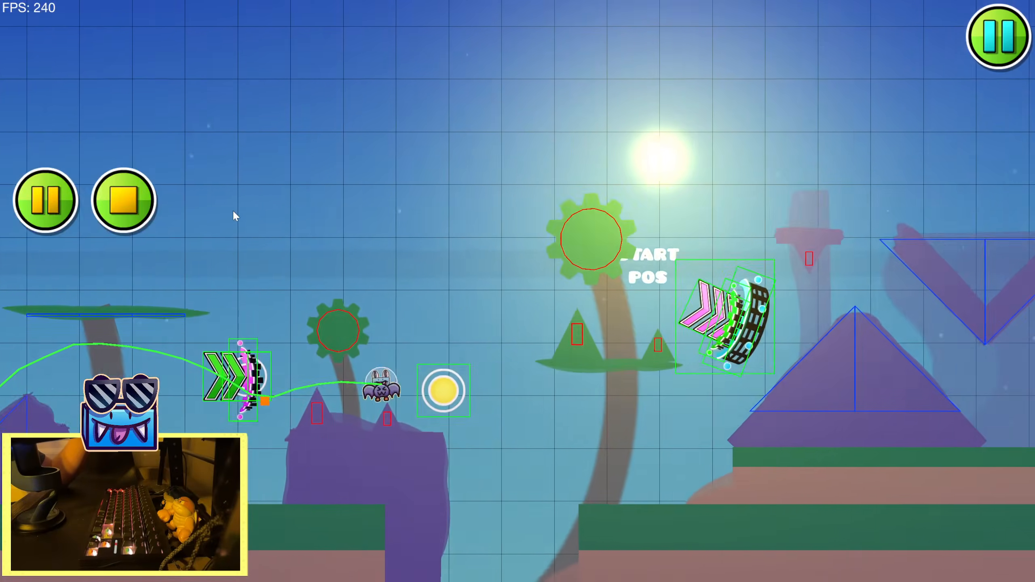
pyautogui.press('space')
pyautogui.press('space')
pyautogui.press('space')
pyautogui.press('space')
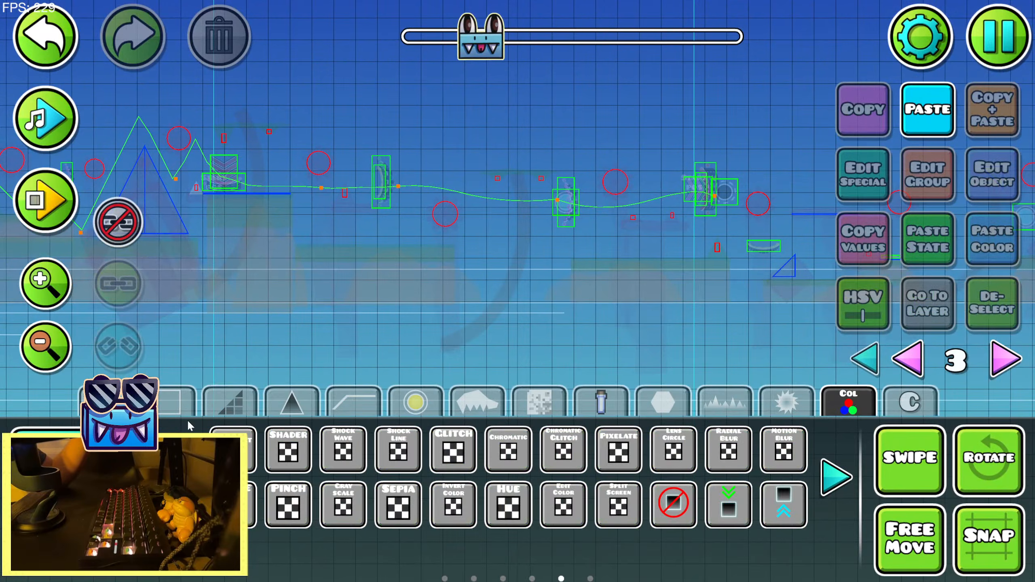
# Place a Zoom trigger below the start-position platform after the tall pyramid and nudge it in line with the portal there
pyautogui.click(832, 483)
pyautogui.click(833, 485)
pyautogui.click(842, 480)
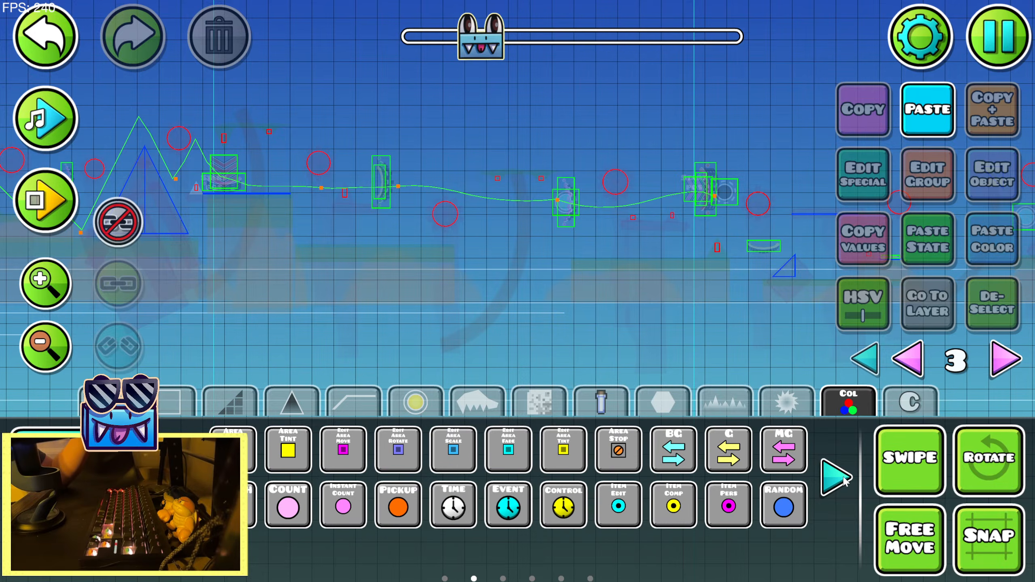
pyautogui.click(842, 480)
pyautogui.click(841, 479)
pyautogui.click(181, 477)
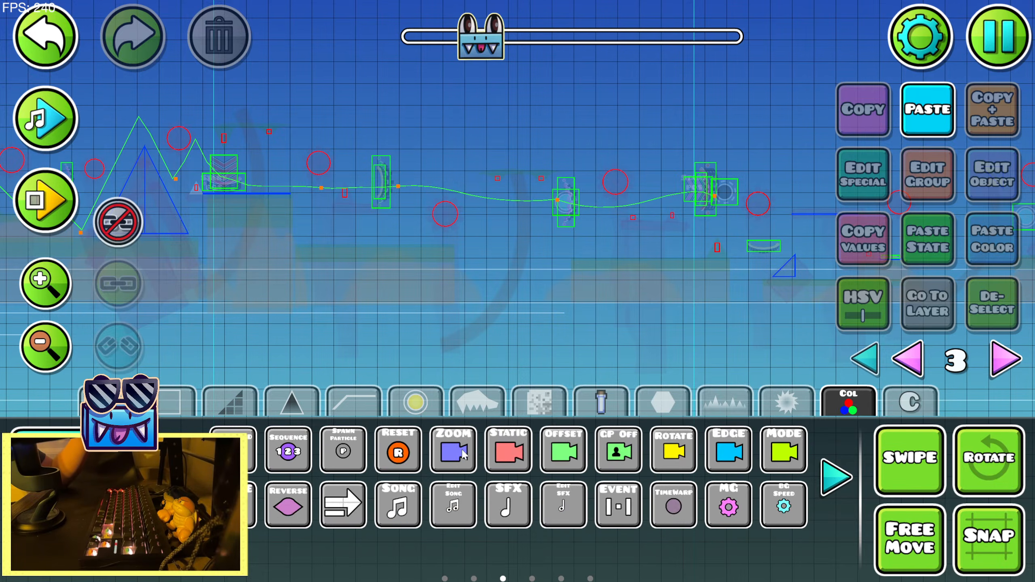
pyautogui.click(184, 321)
pyautogui.hotkey('shift', 'd')
pyautogui.hotkey('shift', 'd')
pyautogui.click(118, 500)
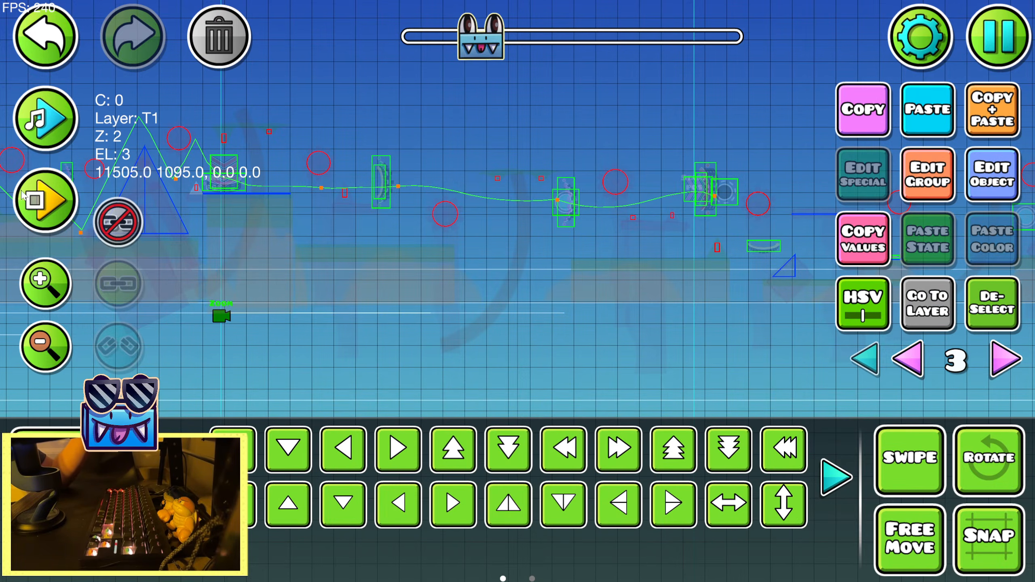
# Preview the song for timing and give the new Zoom trigger a zoom of 1.155, a time of 1.13 and Ease In Out easing
pyautogui.click(43, 118)
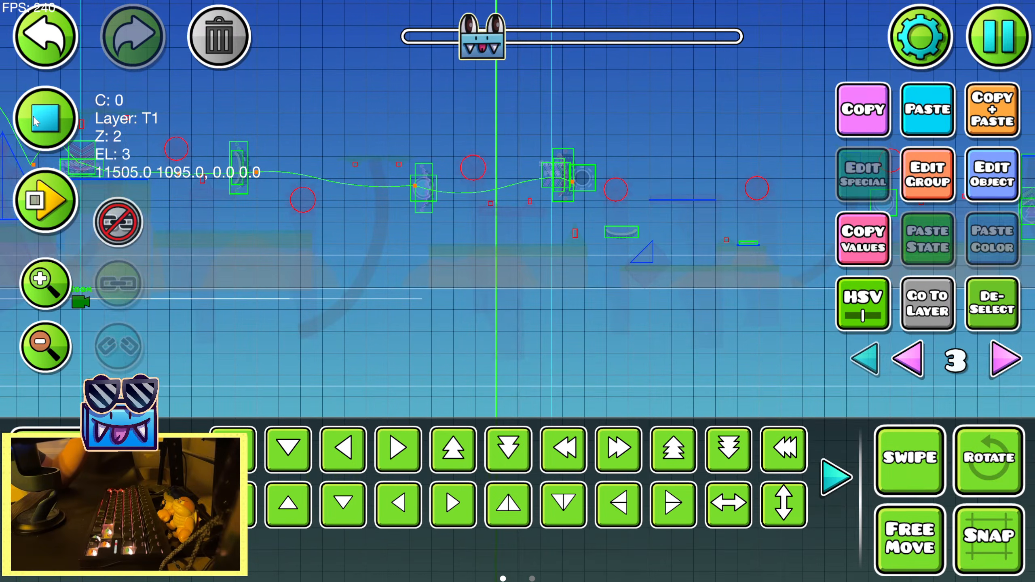
pyautogui.click(36, 121)
pyautogui.click(993, 174)
pyautogui.click(791, 332)
pyautogui.moveTo(288, 331); pyautogui.dragTo(302, 331)
pyautogui.moveTo(475, 238); pyautogui.dragTo(480, 238)
pyautogui.click(517, 447)
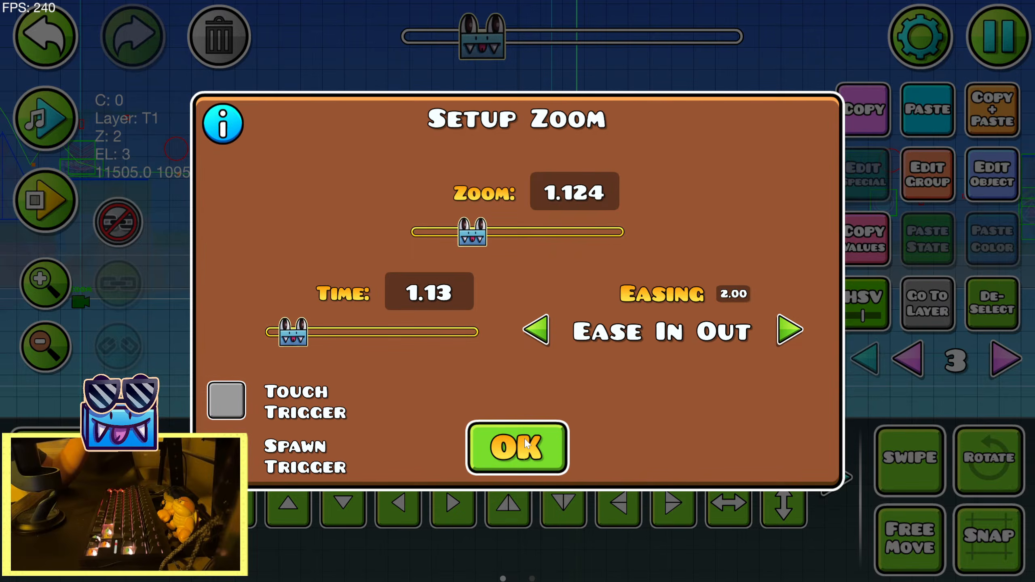
pyautogui.moveTo(688, 347); pyautogui.dragTo(620, 339)
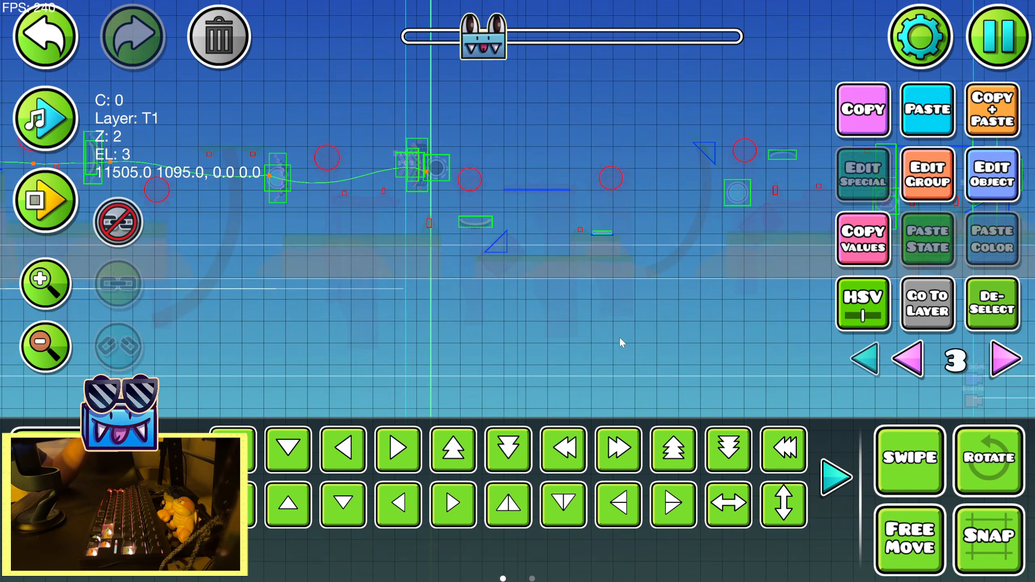
pyautogui.click(974, 191)
pyautogui.moveTo(478, 233); pyautogui.dragTo(481, 231)
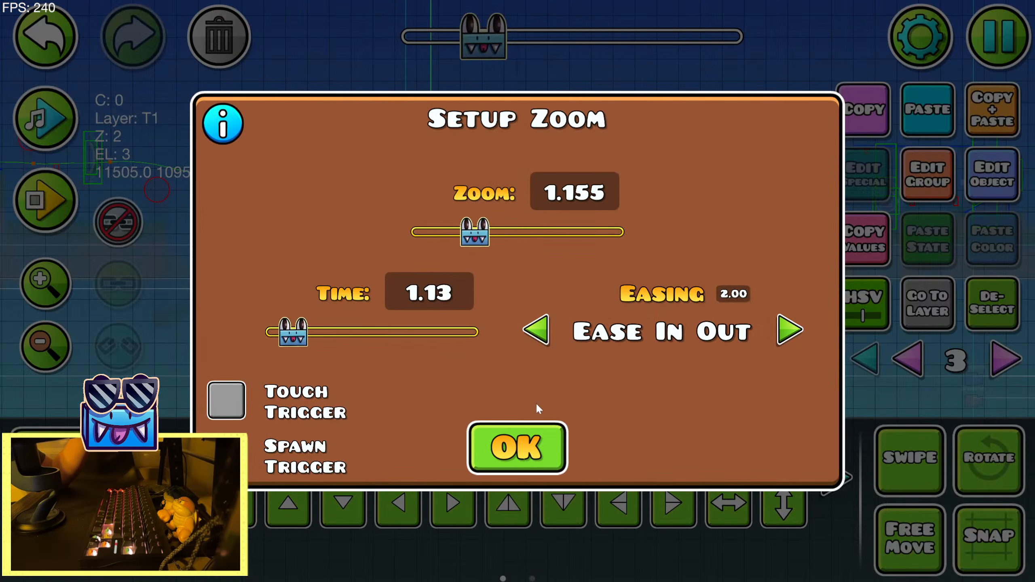
pyautogui.click(530, 443)
# Preview the song further and place another Zoom trigger below the next start-position portal group, before the black orb
pyautogui.click(35, 116)
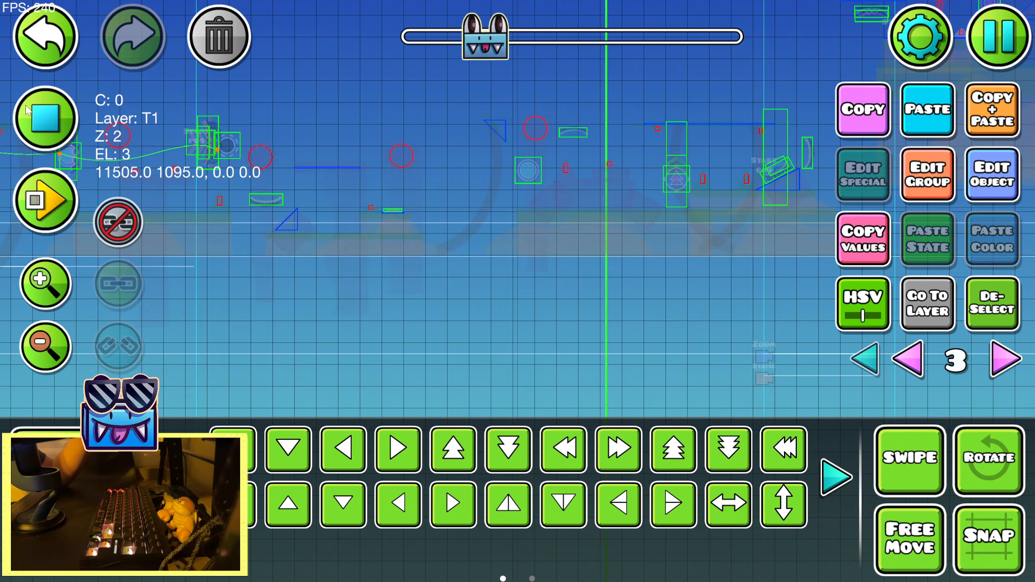
pyautogui.click(27, 110)
pyautogui.press('1')
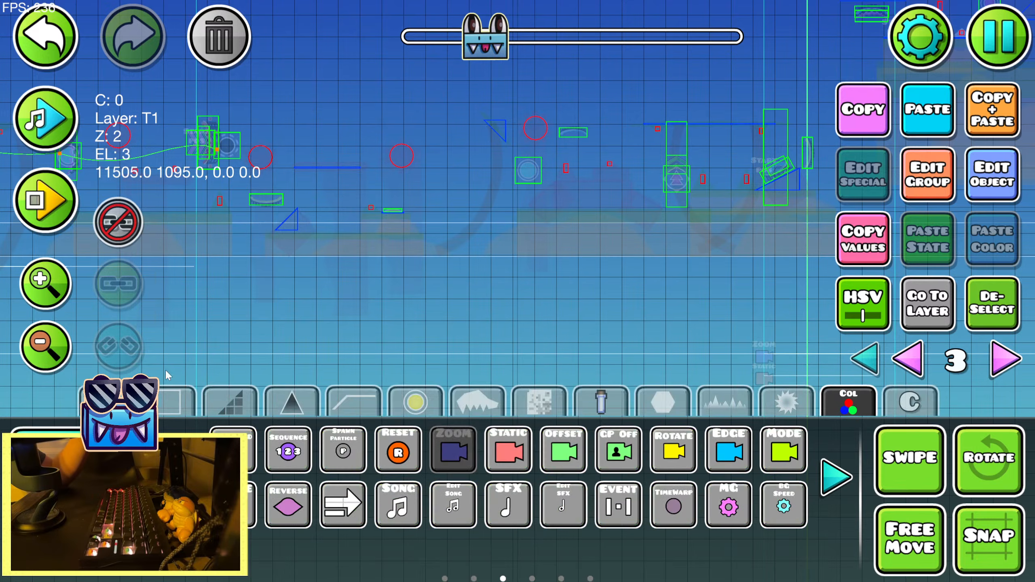
pyautogui.press('2')
pyautogui.press('d')
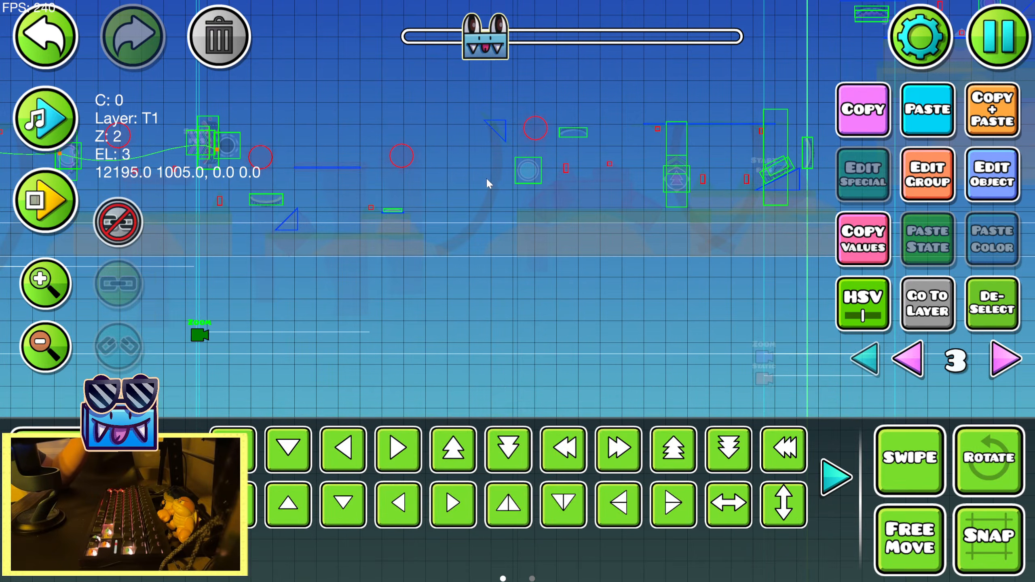
# Replay the song preview several times to examine the timing of the stretch after the second Zoom trigger
pyautogui.moveTo(567, 269); pyautogui.dragTo(281, 245)
pyautogui.click(45, 116)
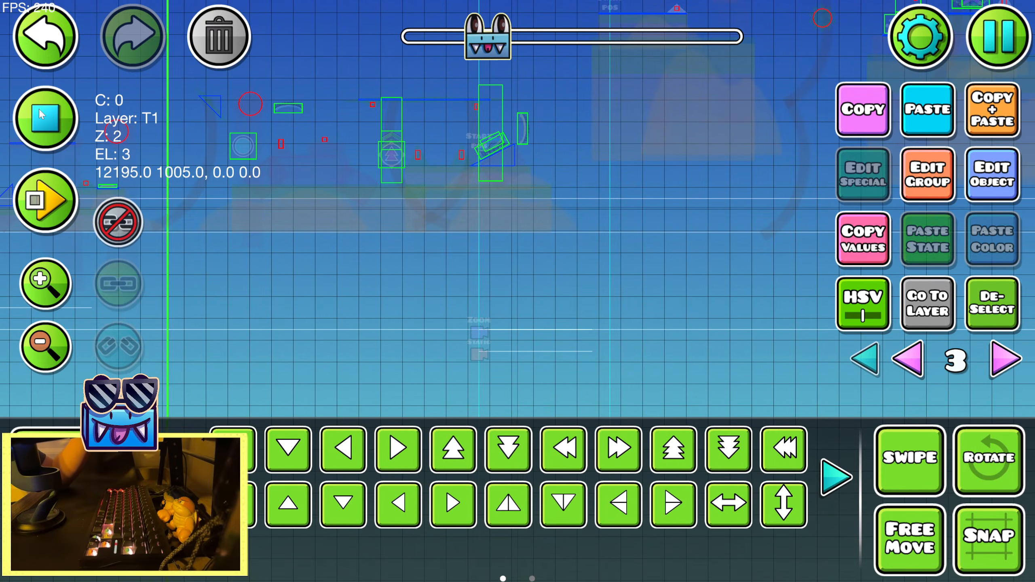
pyautogui.click(45, 115)
pyautogui.click(45, 116)
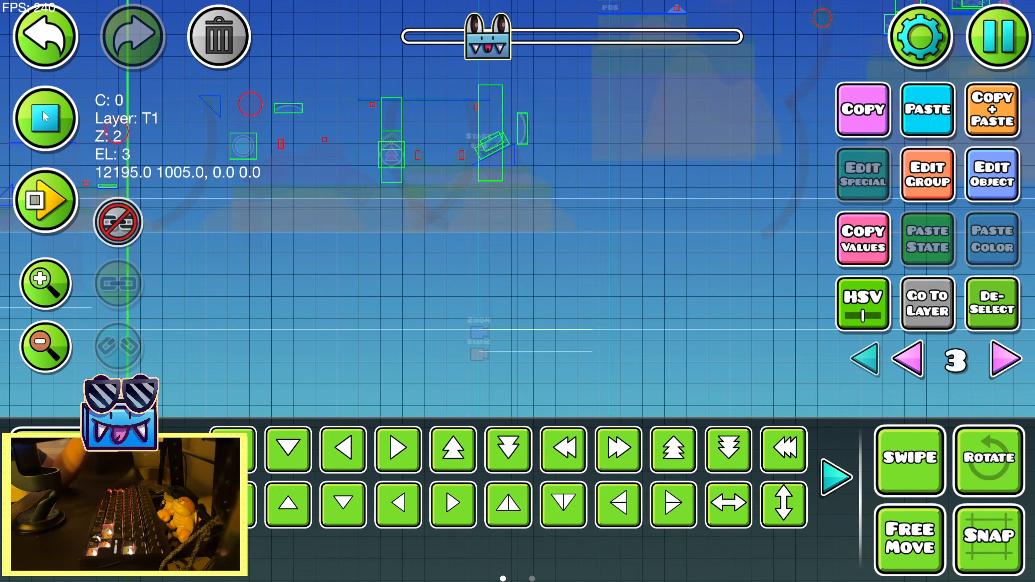
pyautogui.click(44, 117)
pyautogui.click(45, 116)
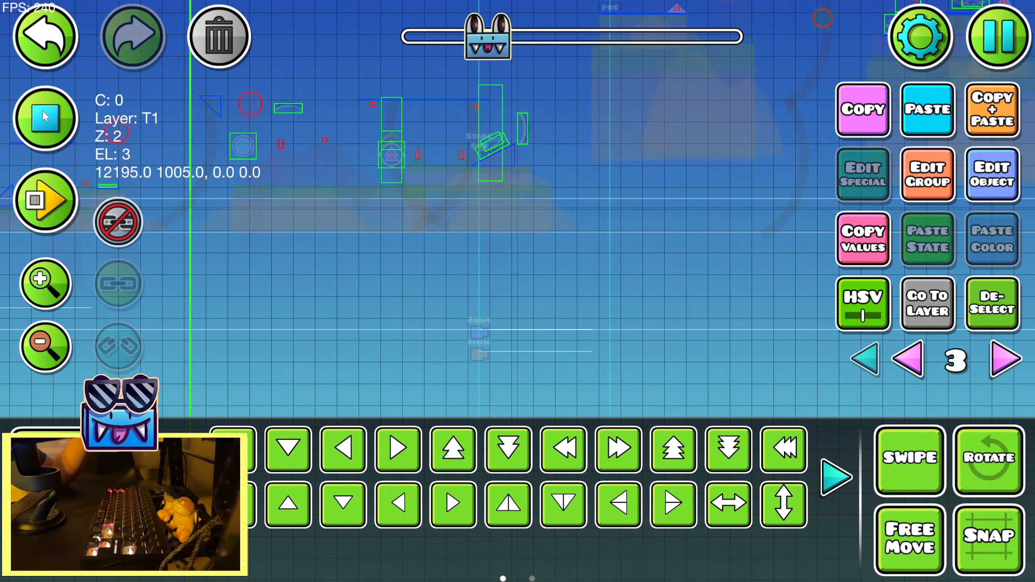
pyautogui.click(45, 116)
# Give the second Zoom trigger a zoom of 0.933, a time of 1.39 and Ease In Out easing
pyautogui.click(993, 179)
pyautogui.click(789, 331)
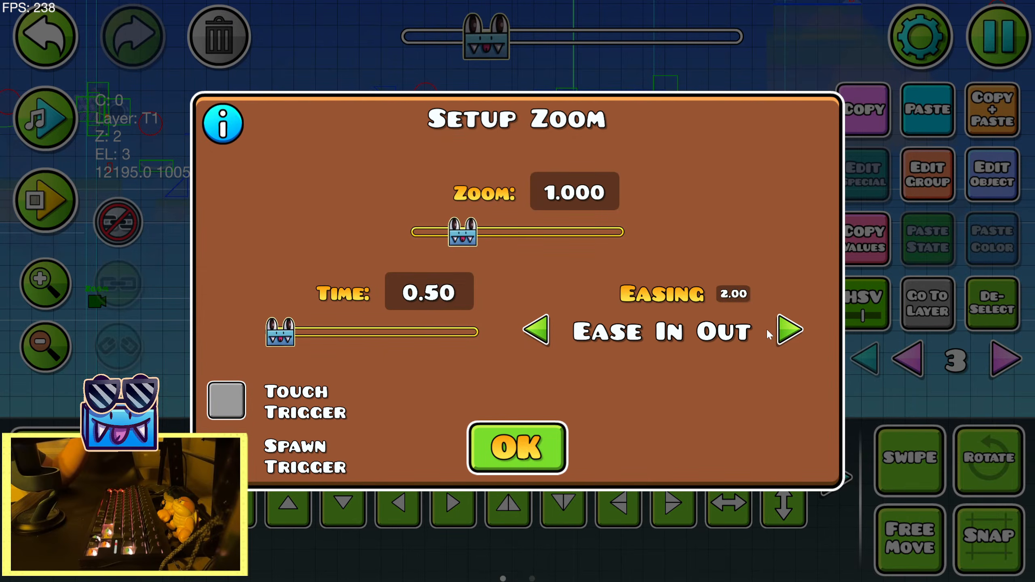
pyautogui.moveTo(471, 241); pyautogui.dragTo(464, 238)
pyautogui.moveTo(280, 332); pyautogui.dragTo(295, 331)
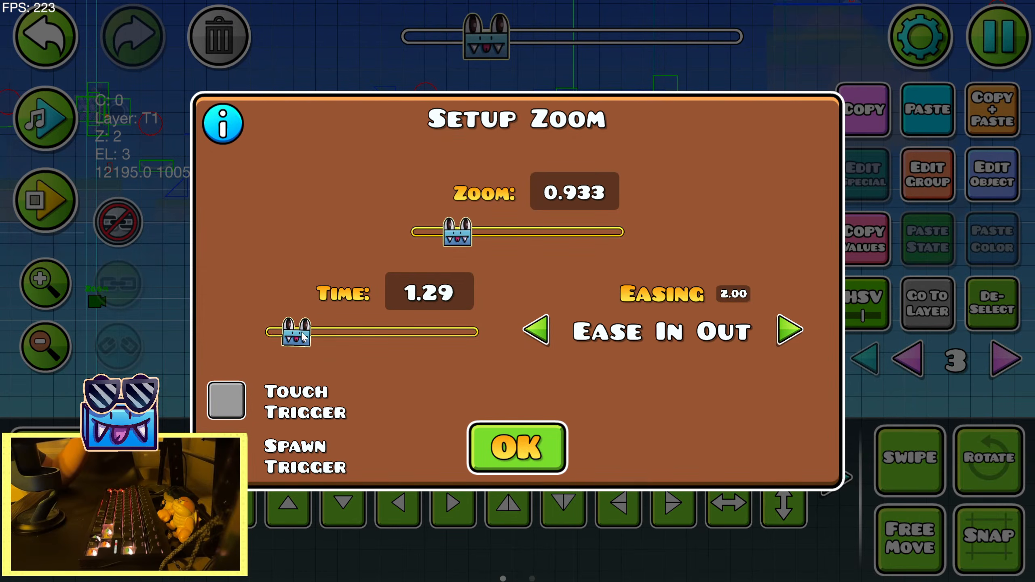
pyautogui.click(517, 447)
pyautogui.click(975, 161)
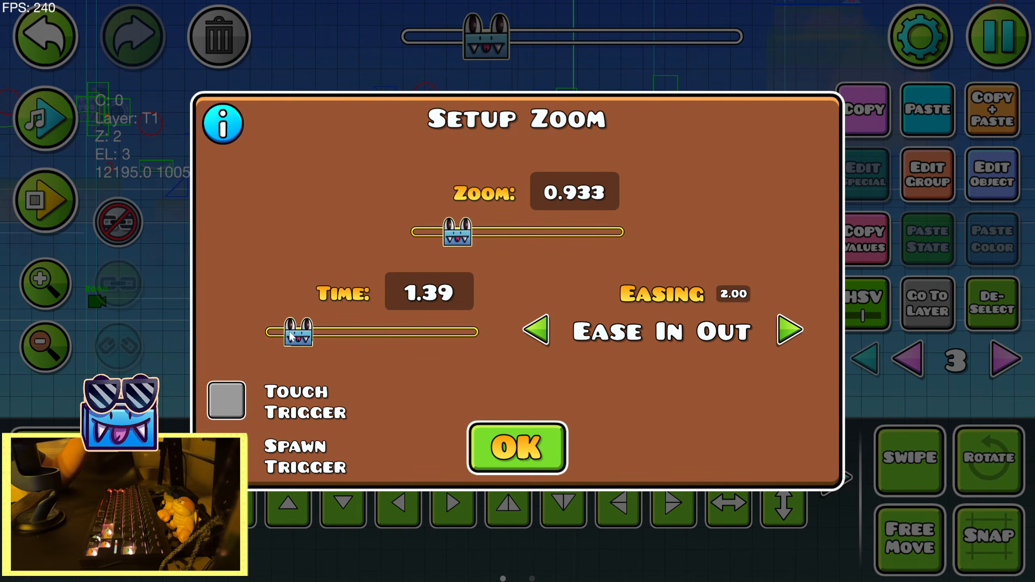
pyautogui.click(521, 433)
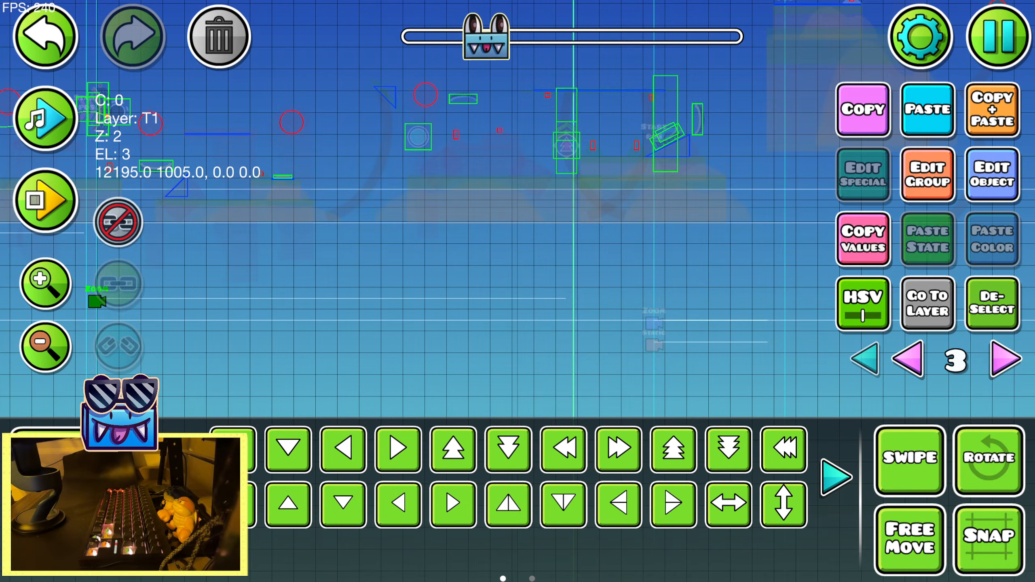
# Playtest the section twice to examine how the two new camera zooms play with the song
pyautogui.press('Return')
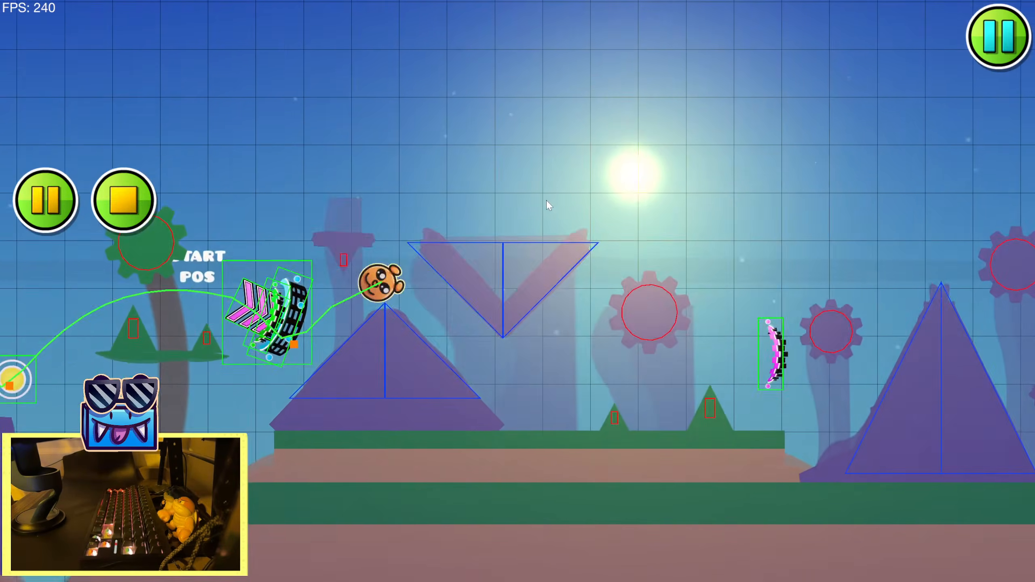
pyautogui.click(535, 207)
pyautogui.click(519, 205)
pyautogui.click(512, 204)
pyautogui.click(512, 203)
pyautogui.click(511, 203)
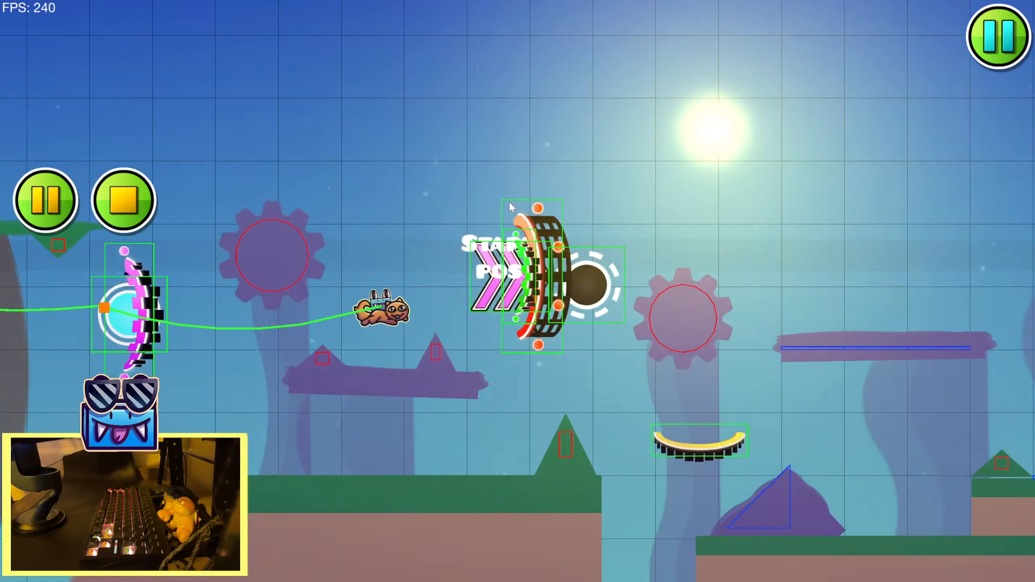
pyautogui.click(508, 202)
pyautogui.click(508, 201)
pyautogui.click(506, 202)
pyautogui.click(495, 202)
pyautogui.click(485, 202)
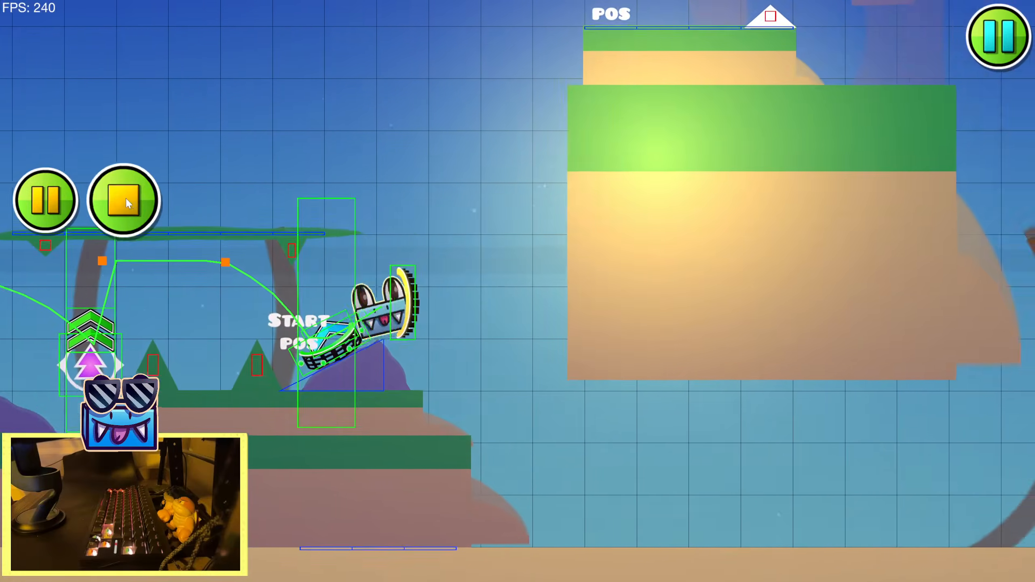
pyautogui.click(127, 199)
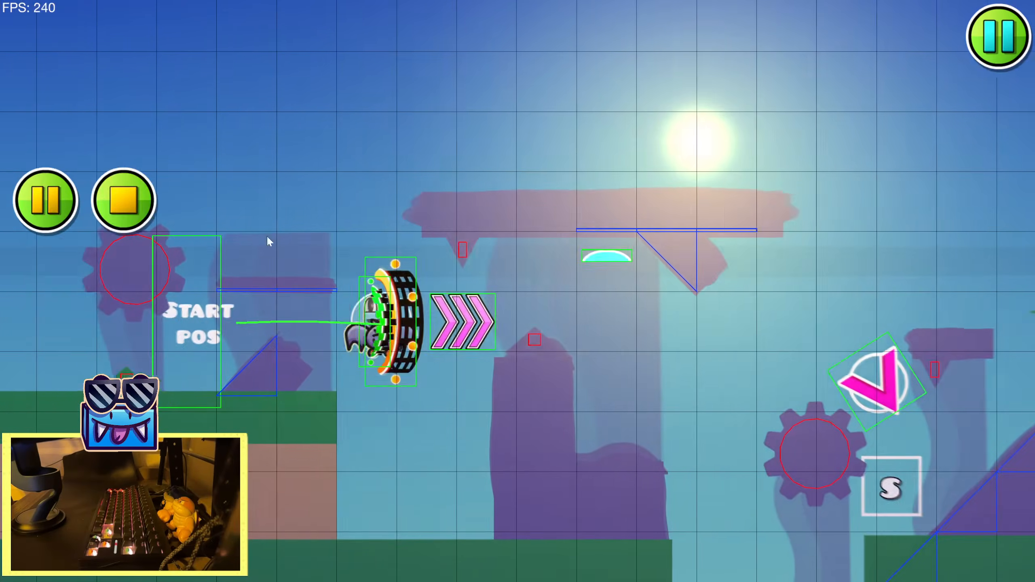
pyautogui.click(394, 225)
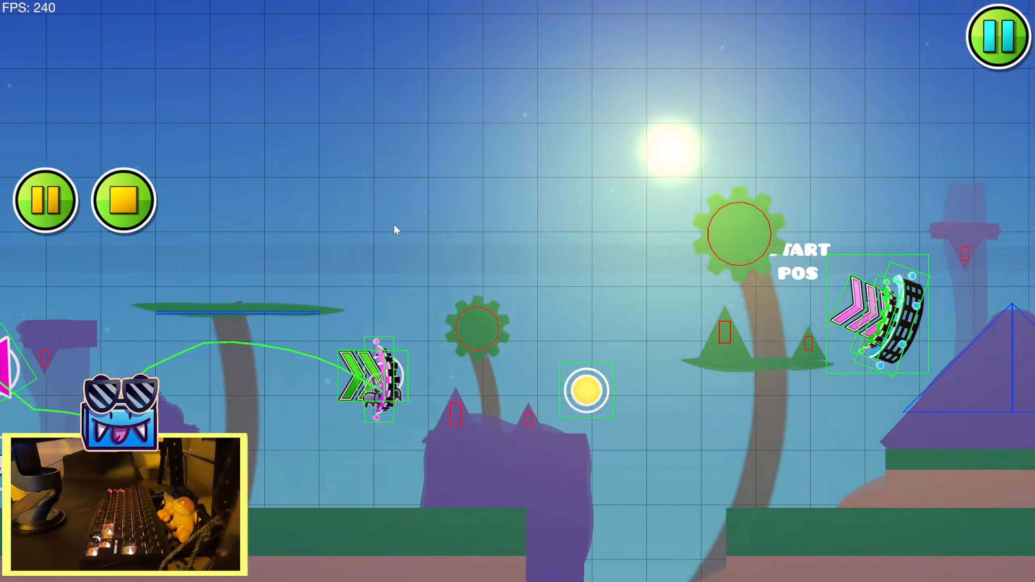
pyautogui.click(394, 225)
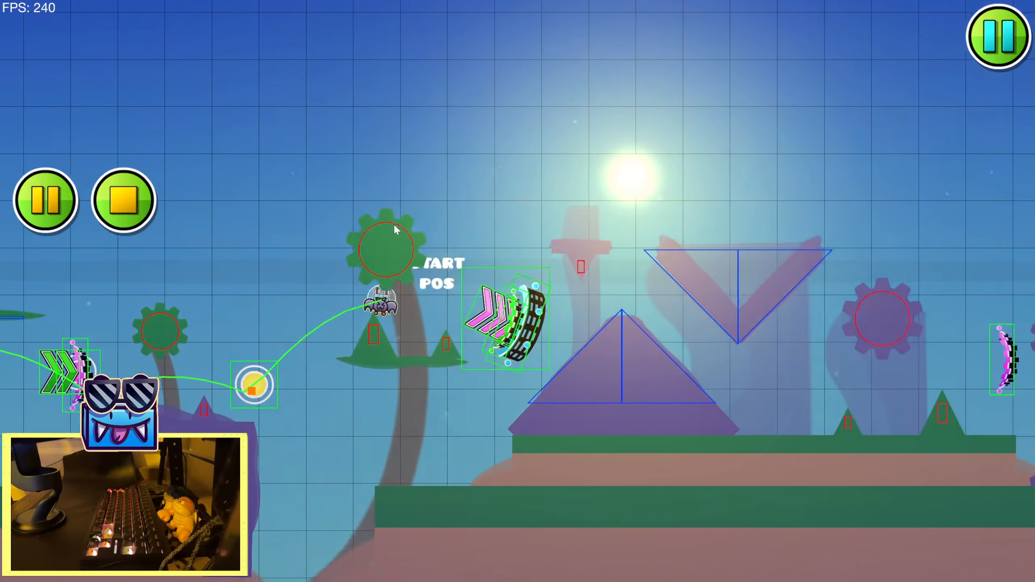
pyautogui.click(394, 225)
pyautogui.click(394, 225)
pyautogui.click(394, 225)
pyautogui.click(394, 226)
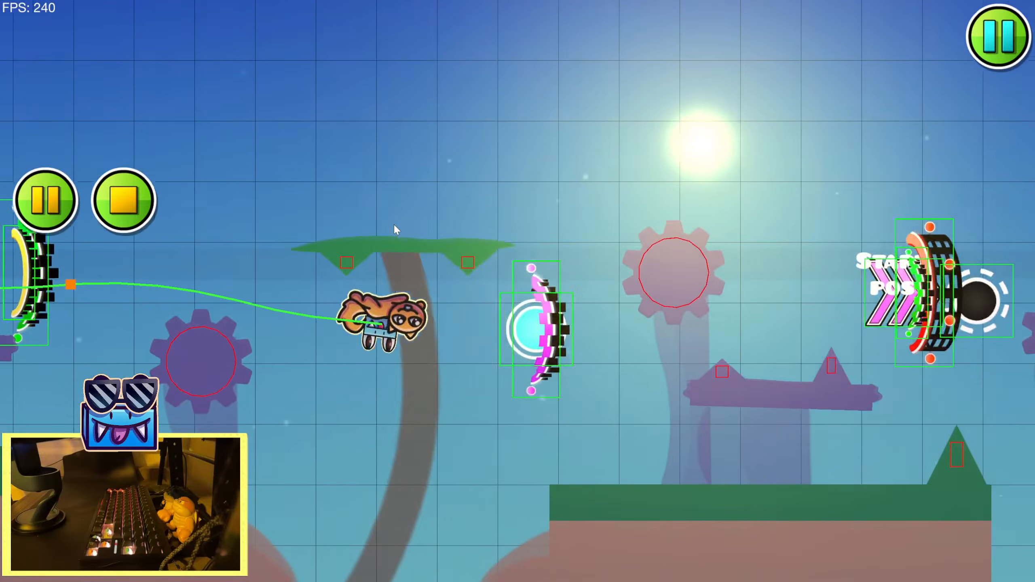
pyautogui.click(394, 225)
pyautogui.click(394, 225)
pyautogui.click(394, 225)
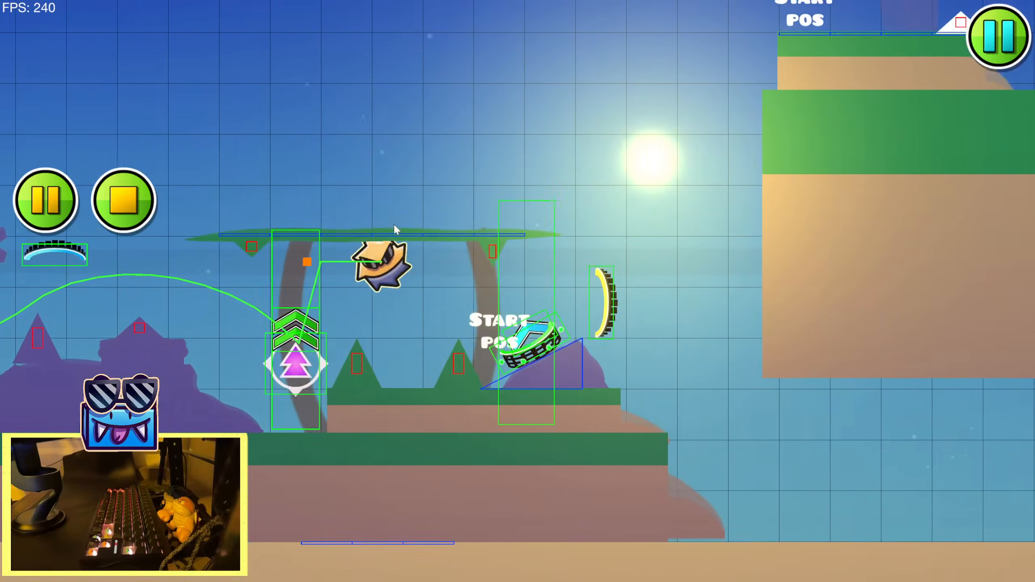
pyautogui.click(394, 225)
pyautogui.click(126, 204)
# Set the zoom of the Zoom trigger below the portal group before the black orb to 0.892
pyautogui.moveTo(200, 230); pyautogui.dragTo(378, 87)
pyautogui.moveTo(157, 297); pyautogui.dragTo(521, 236)
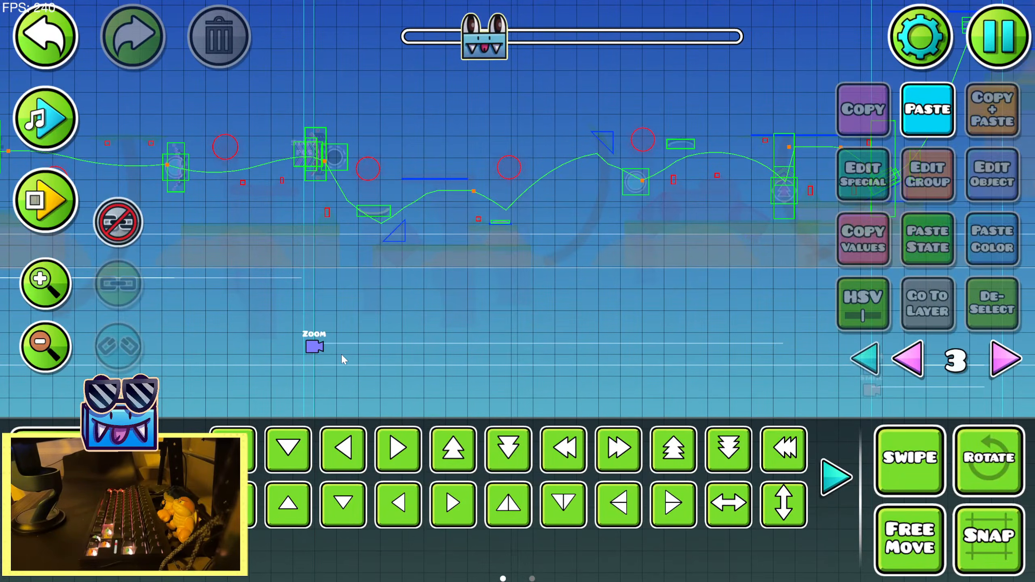
pyautogui.click(315, 347)
pyautogui.click(984, 178)
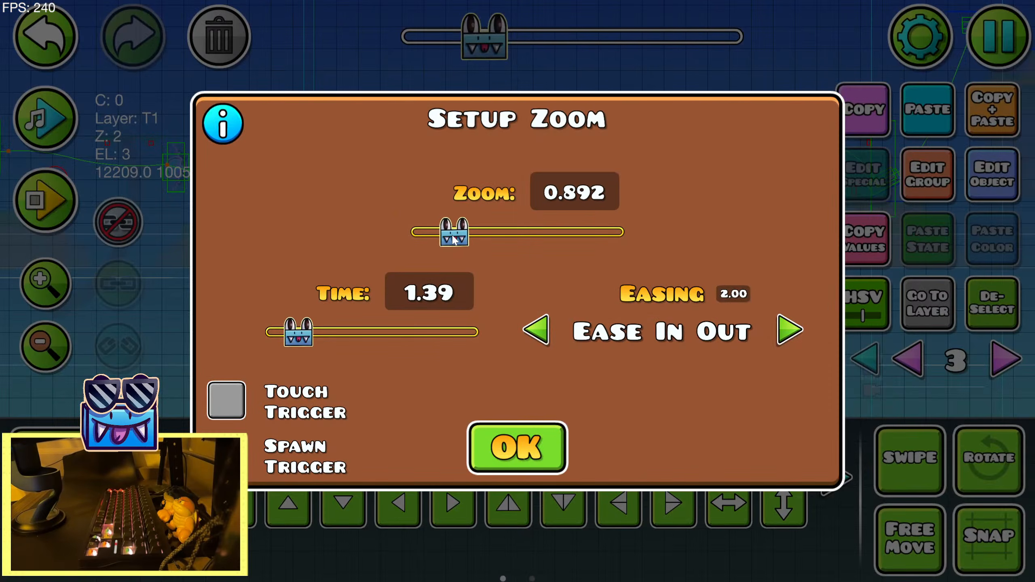
pyautogui.click(516, 448)
pyautogui.click(674, 209)
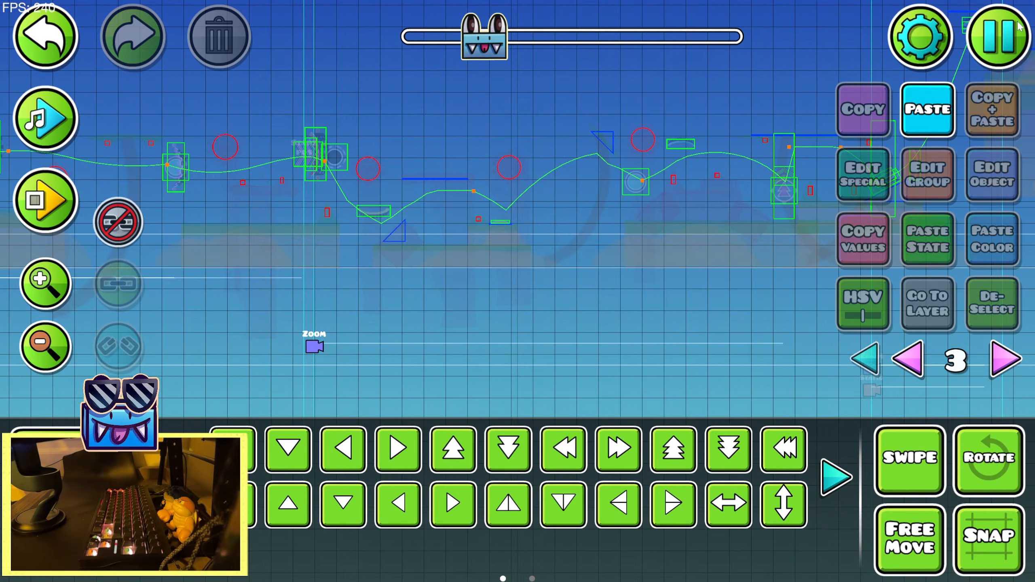
# Save the level and start playing it from the start position
pyautogui.press('Escape')
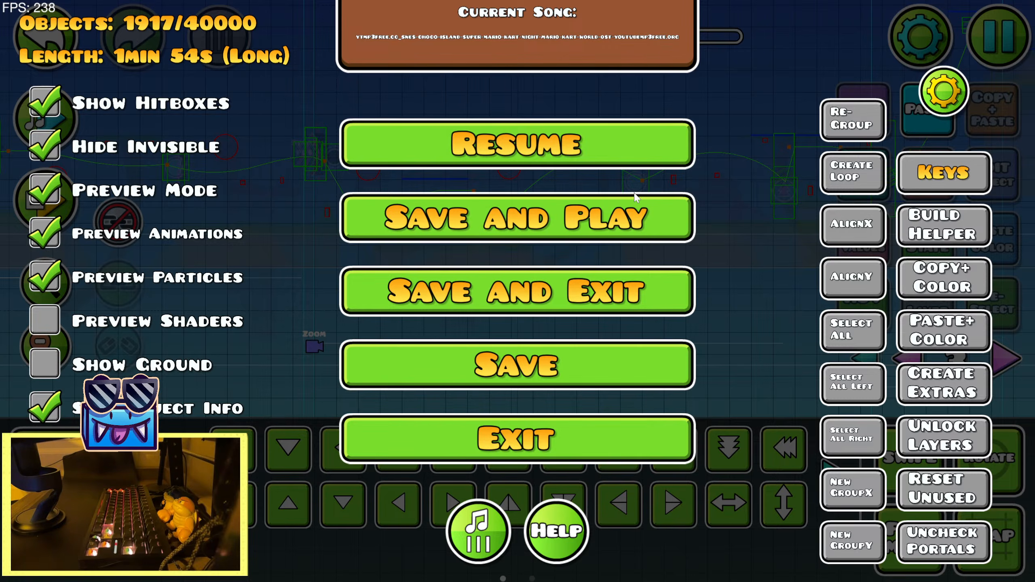
pyautogui.click(536, 206)
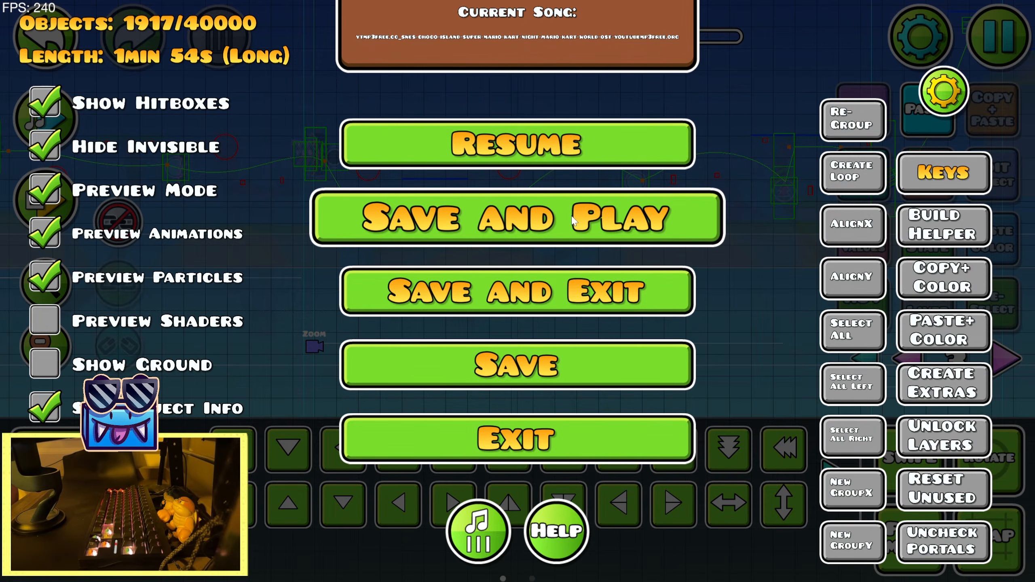
pyautogui.press('space')
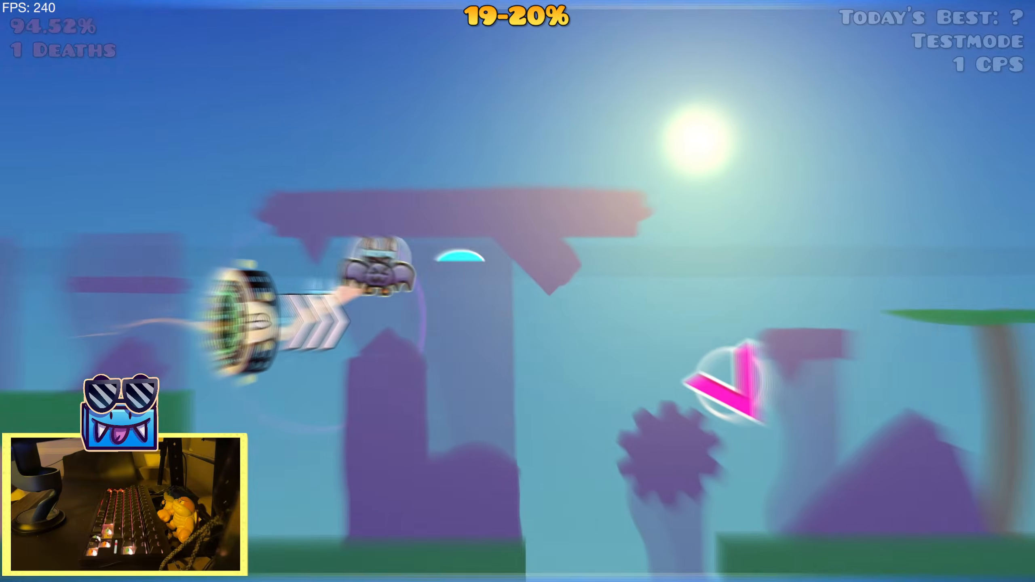
# Play through the zoomed section from the start position to examine the camera zooms, and return to the editor
pyautogui.press('space')
pyautogui.press('space')
pyautogui.press('space')
pyautogui.press('space')
pyautogui.press('space')
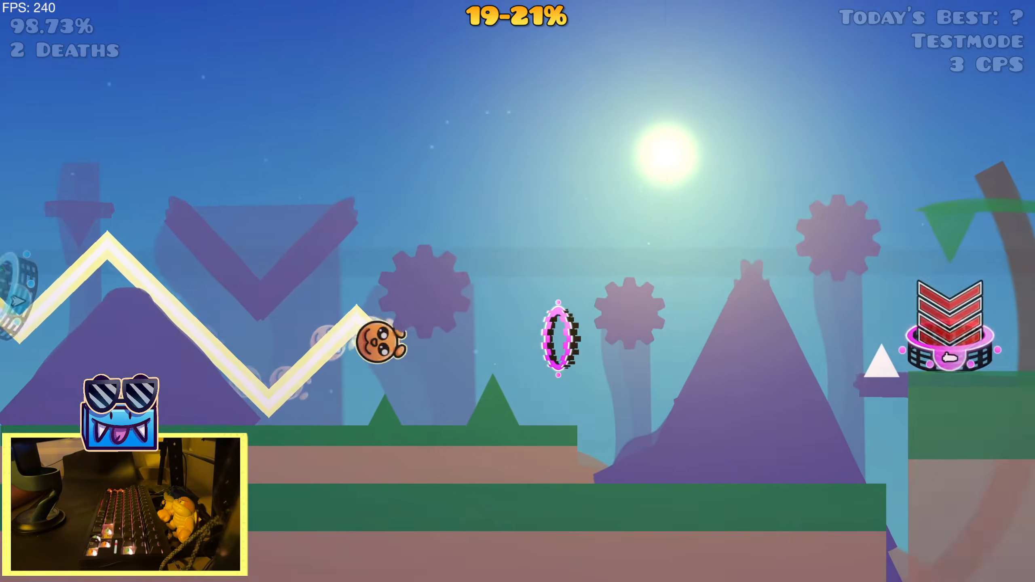
pyautogui.press('space')
pyautogui.press('space')
pyautogui.press('space')
pyautogui.press('space')
pyautogui.press('space')
pyautogui.press('space')
pyautogui.press('space')
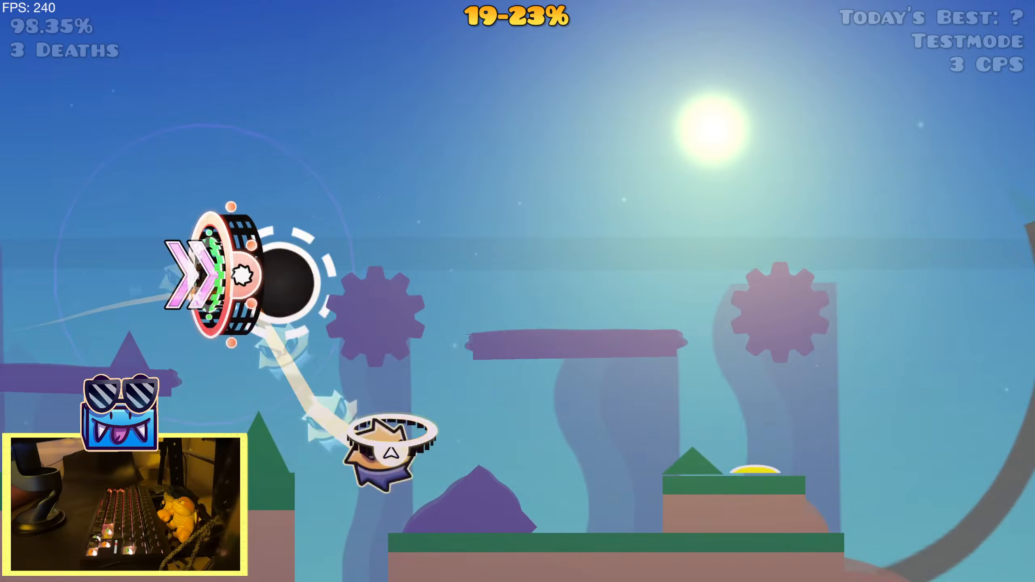
pyautogui.press('space')
pyautogui.press('space')
pyautogui.press('space')
pyautogui.press('space')
pyautogui.press('space')
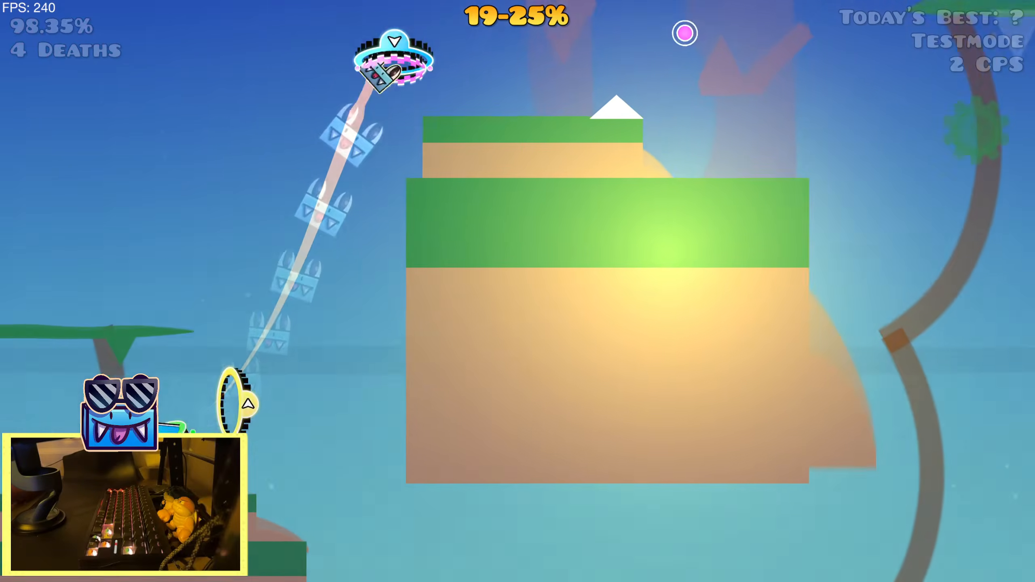
pyautogui.press('Escape')
pyautogui.click(239, 359)
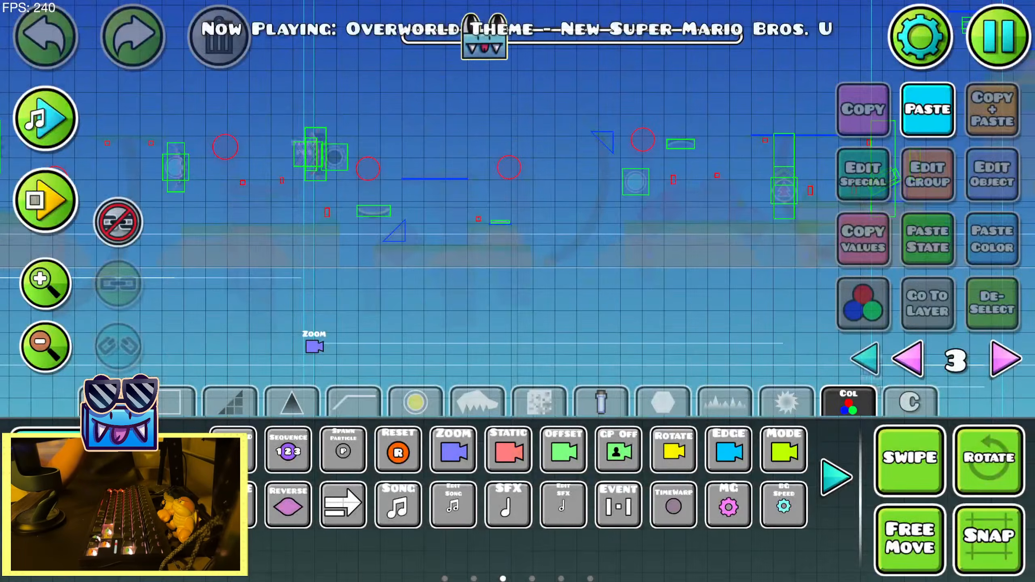
# Show all editor layers at the level's start, select the large green overlay object and check its assigned group IDs
pyautogui.click(77, 500)
pyautogui.click(57, 370)
pyautogui.click(57, 369)
pyautogui.click(57, 370)
pyautogui.moveTo(476, 47); pyautogui.dragTo(409, 48)
pyautogui.click(865, 359)
pyautogui.moveTo(408, 264); pyautogui.dragTo(555, 241)
pyautogui.click(576, 207)
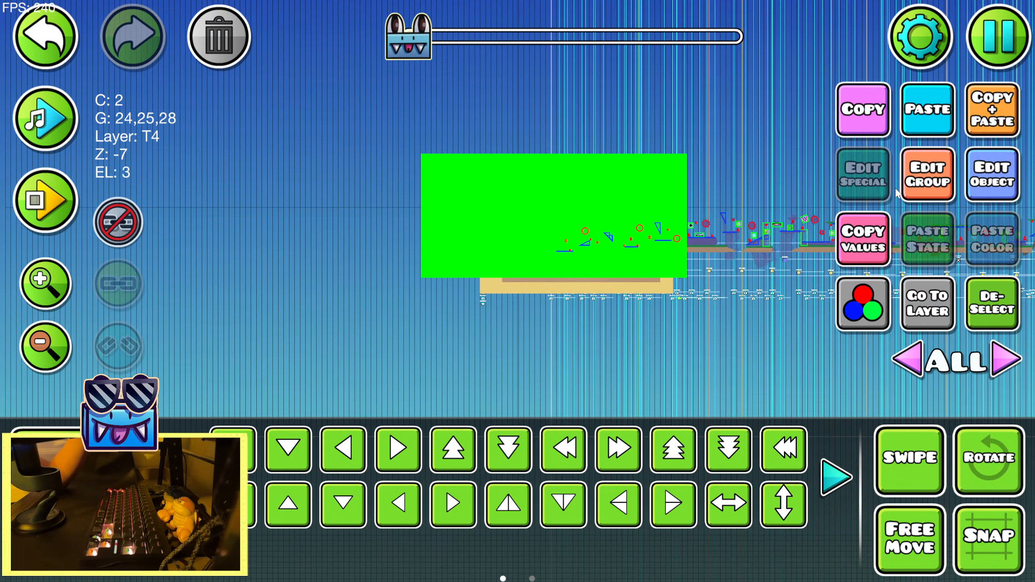
pyautogui.click(917, 180)
pyautogui.click(522, 538)
# Switch to the overlay object's editor layer, examine the Alpha triggers there and deselect the object
pyautogui.click(56, 276)
pyautogui.moveTo(603, 273); pyautogui.dragTo(359, 271)
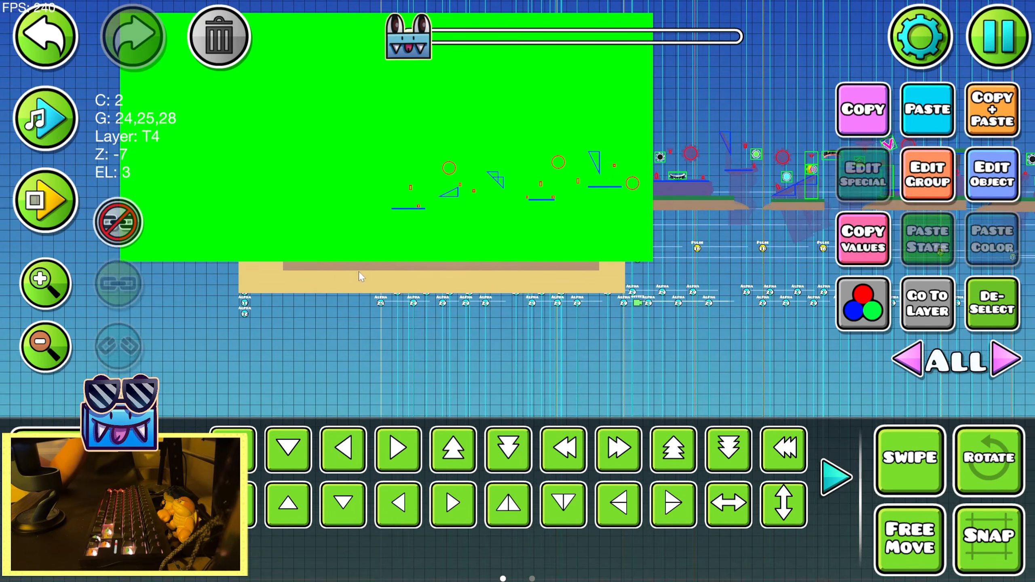
pyautogui.click(51, 286)
pyautogui.click(913, 310)
pyautogui.moveTo(497, 312); pyautogui.dragTo(566, 317)
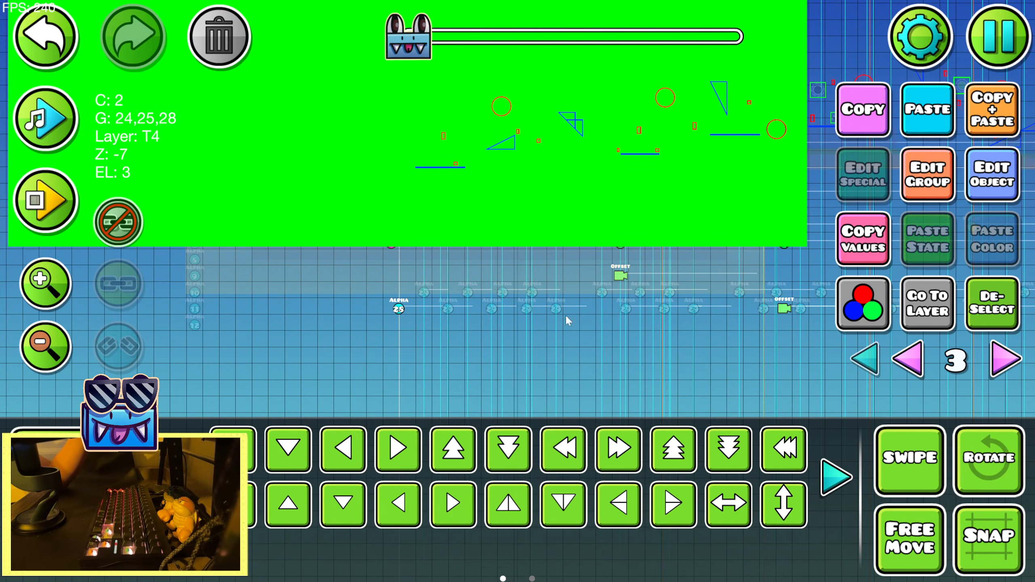
pyautogui.click(990, 303)
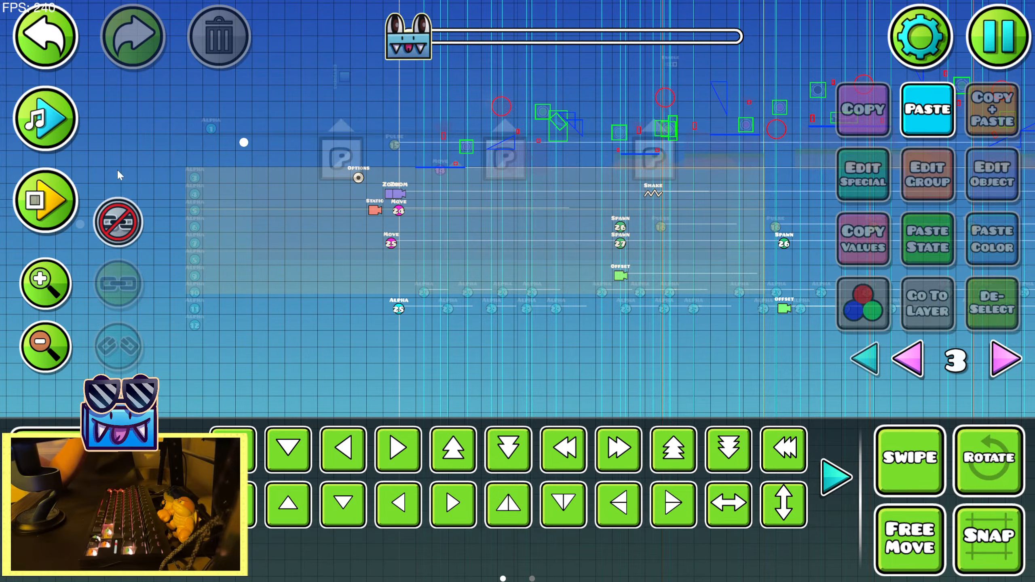
# Return to the zoomed section with a short playtest, preview the song there and choose the Alpha trigger for placement
pyautogui.click(43, 214)
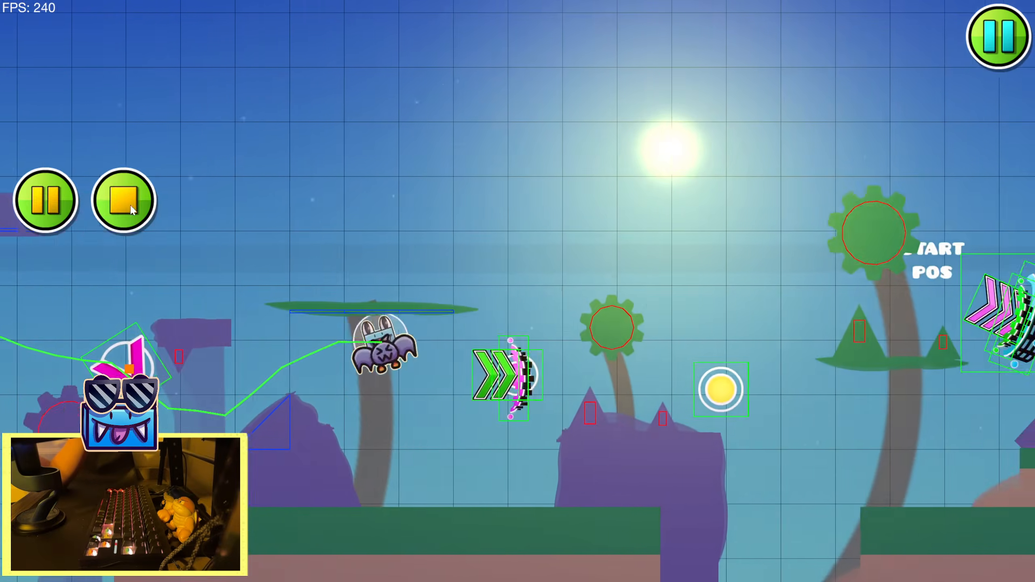
pyautogui.click(123, 204)
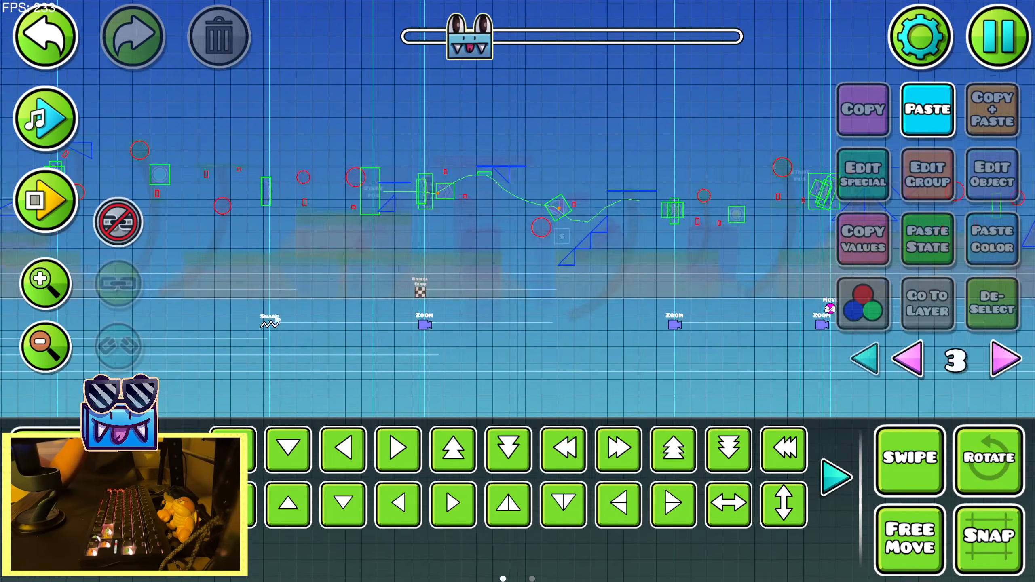
pyautogui.moveTo(277, 319); pyautogui.dragTo(222, 342)
pyautogui.click(78, 449)
pyautogui.click(51, 122)
pyautogui.click(832, 478)
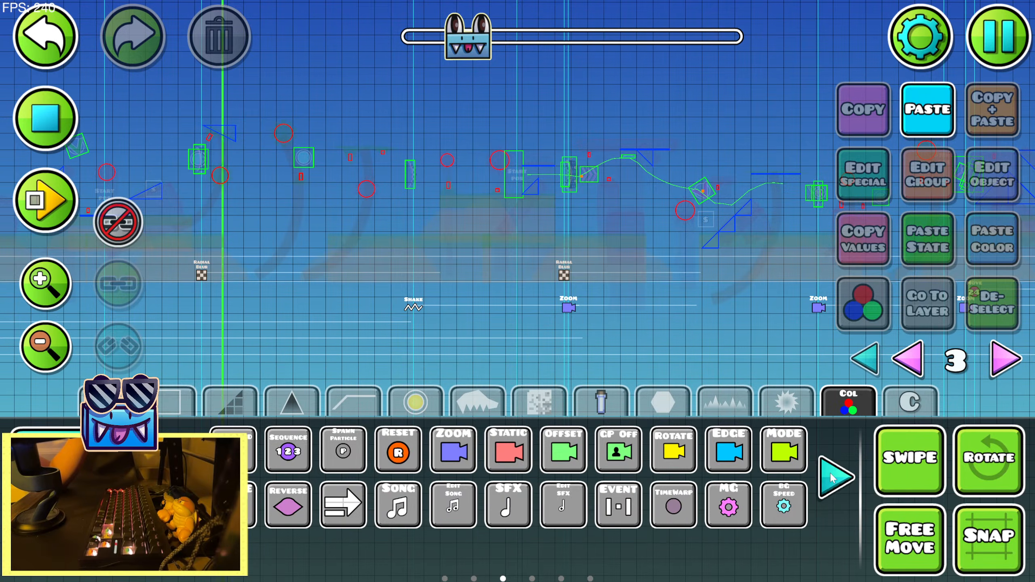
pyautogui.click(833, 478)
pyautogui.click(833, 478)
pyautogui.click(832, 478)
pyautogui.click(509, 451)
# Preview the song repeatedly after the Zoom trigger below the black orb to find the timing for the fade
pyautogui.moveTo(589, 339); pyautogui.dragTo(212, 327)
pyautogui.moveTo(689, 310); pyautogui.dragTo(135, 302)
pyautogui.moveTo(699, 284); pyautogui.dragTo(135, 293)
pyautogui.moveTo(526, 302); pyautogui.dragTo(106, 274)
pyautogui.click(47, 122)
pyautogui.click(47, 123)
pyautogui.moveTo(285, 188); pyautogui.dragTo(430, 185)
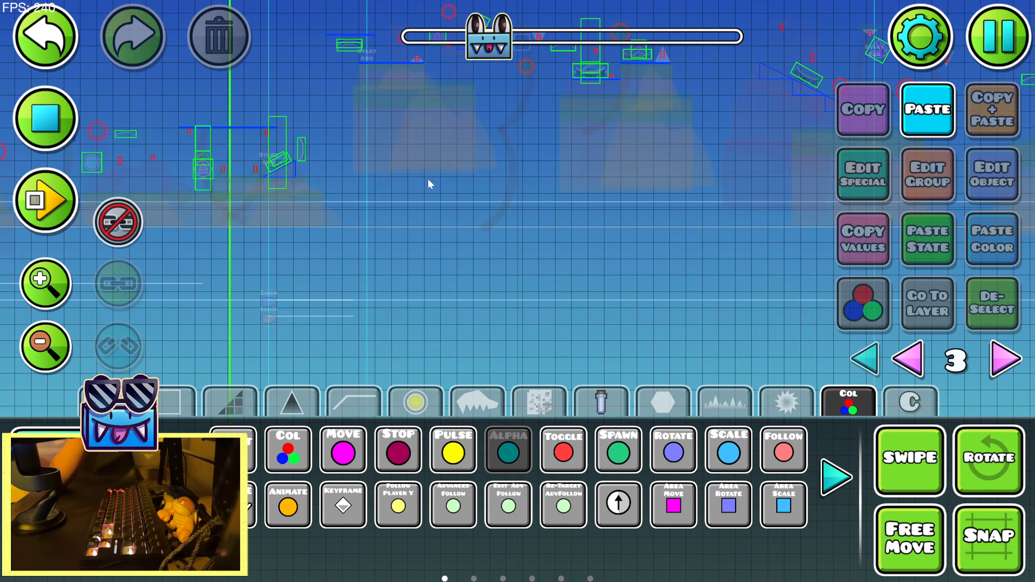
pyautogui.click(47, 123)
pyautogui.click(47, 122)
pyautogui.moveTo(135, 173); pyautogui.dragTo(255, 179)
pyautogui.click(47, 122)
pyautogui.moveTo(298, 222); pyautogui.dragTo(420, 233)
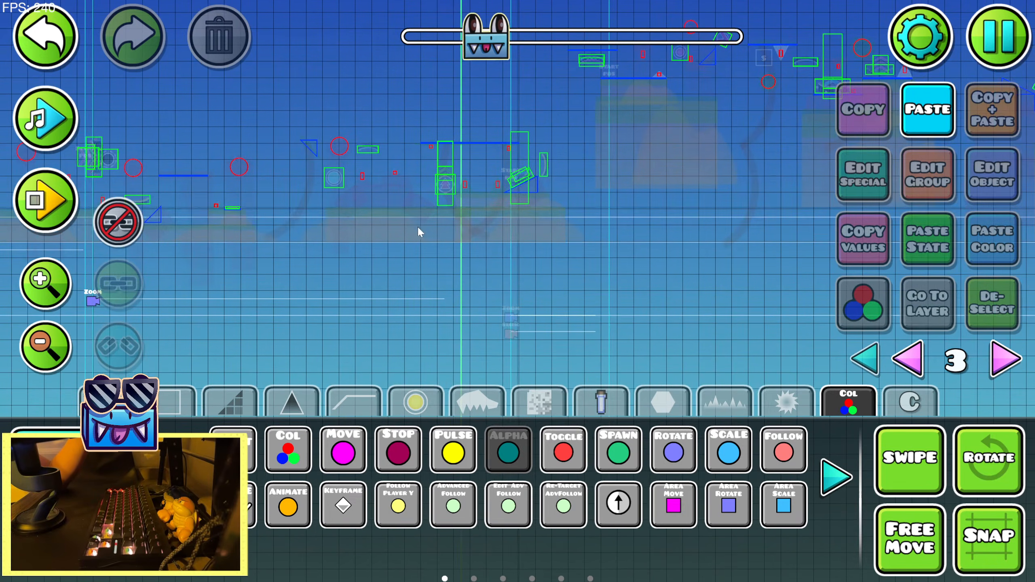
pyautogui.click(55, 124)
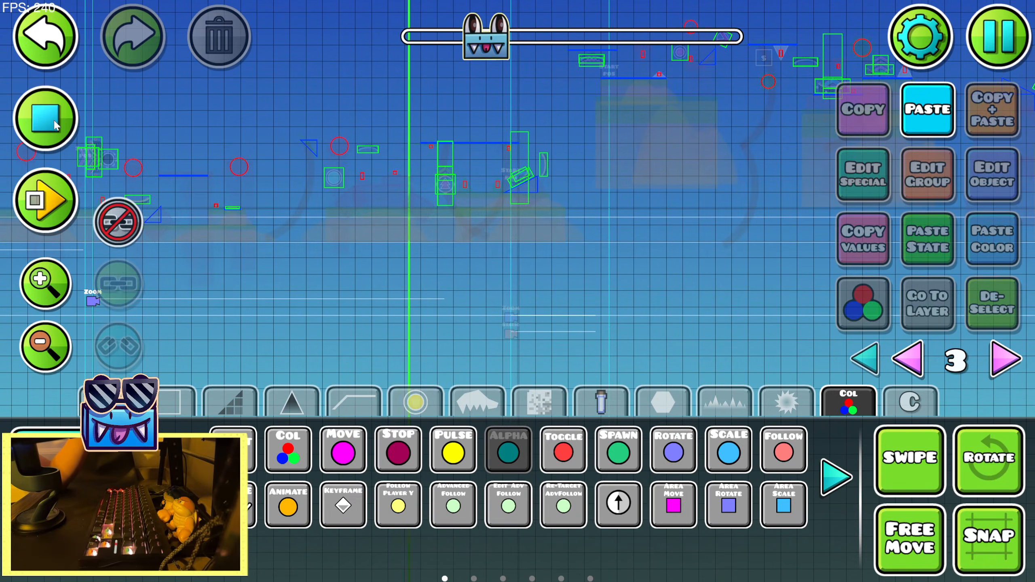
pyautogui.click(47, 123)
pyautogui.click(47, 122)
pyautogui.click(47, 122)
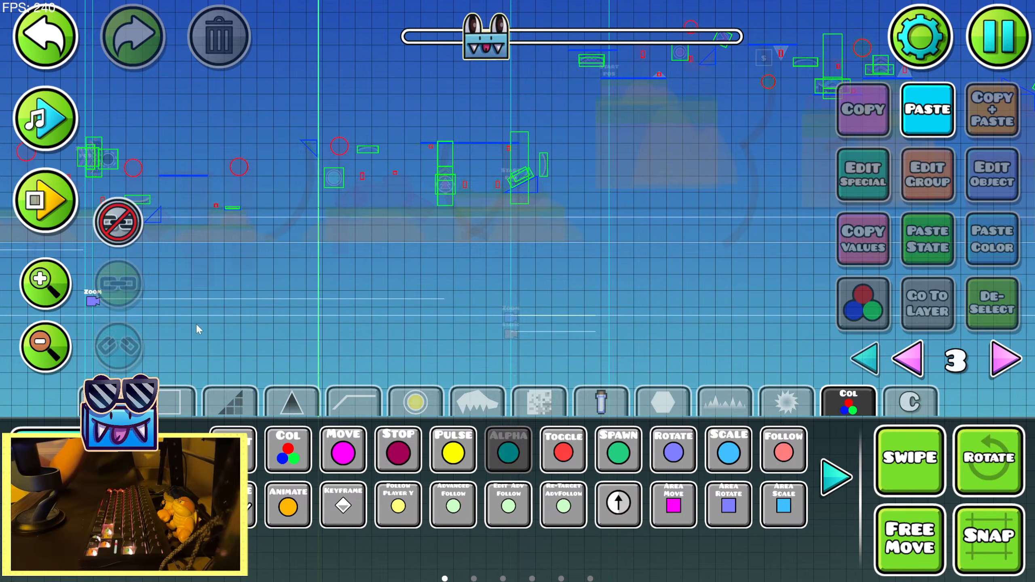
# Place an Alpha trigger after the Zoom trigger and shift it right to sit below the blue orb
pyautogui.click(184, 303)
pyautogui.press('2')
pyautogui.moveTo(454, 290); pyautogui.dragTo(491, 286)
pyautogui.press('d')
pyautogui.press('d')
pyautogui.press('d')
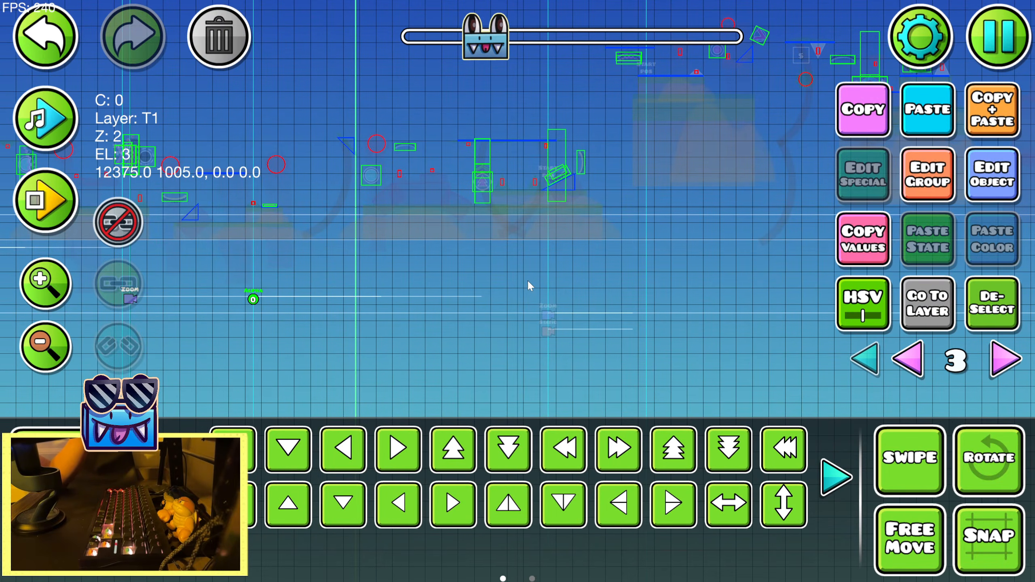
pyautogui.moveTo(322, 294); pyautogui.dragTo(434, 294)
pyautogui.press('a')
pyautogui.press('a')
pyautogui.press('d')
pyautogui.press('d')
pyautogui.press('d')
pyautogui.press('d')
pyautogui.press('d')
pyautogui.press('d')
pyautogui.press('d')
pyautogui.press('d')
pyautogui.press('d')
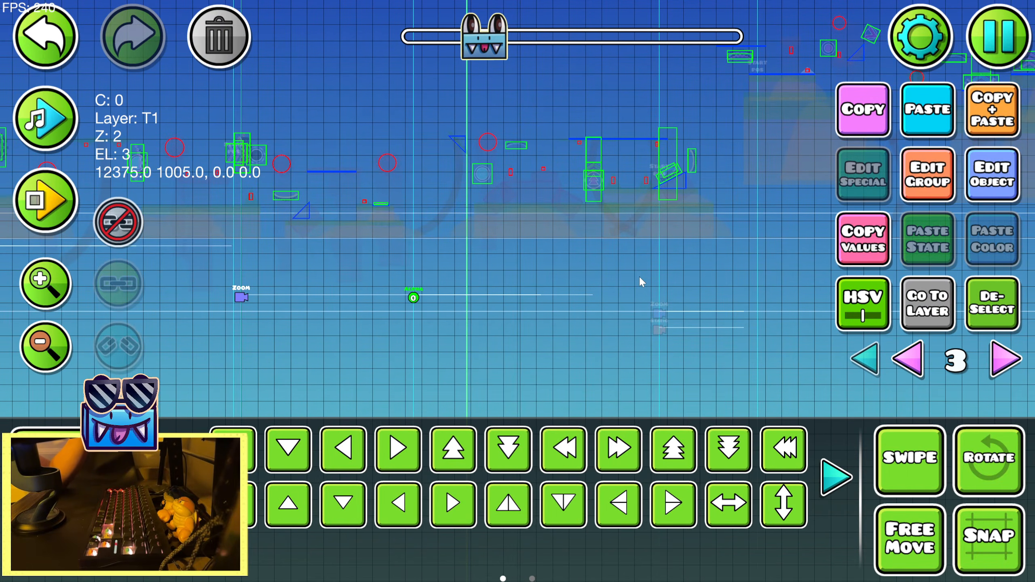
pyautogui.press('a')
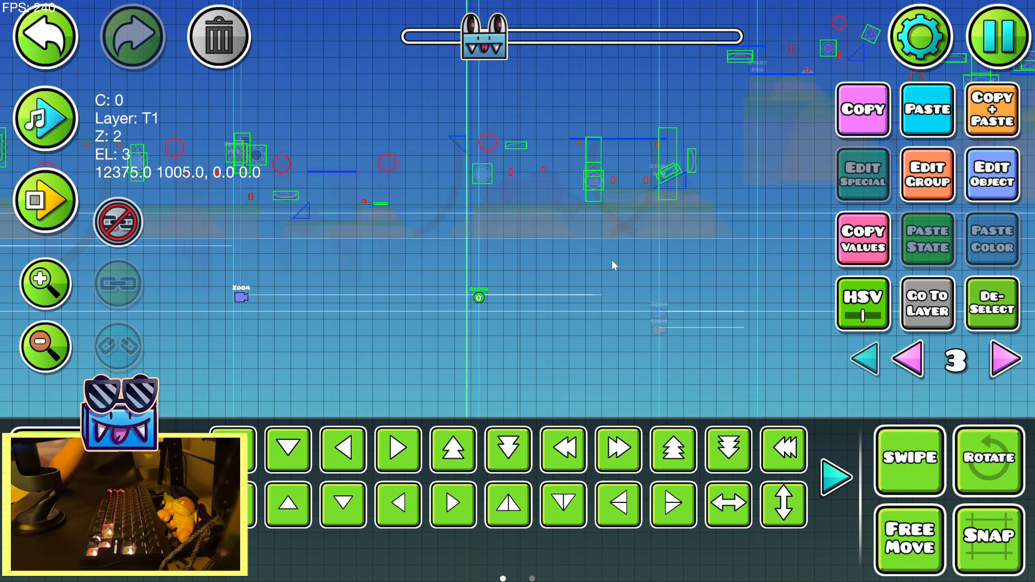
pyautogui.press('w')
pyautogui.moveTo(608, 259); pyautogui.dragTo(472, 280)
# Set the new Alpha trigger's target group ID to 28 and preview the song from there
pyautogui.click(992, 176)
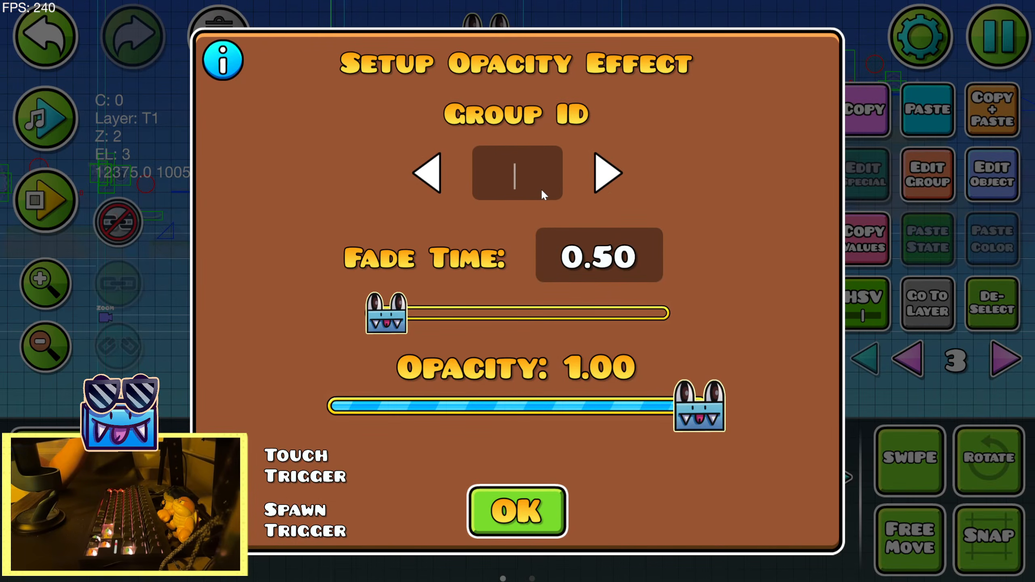
pyautogui.write('29')
pyautogui.press('BackSpace')
pyautogui.write('8')
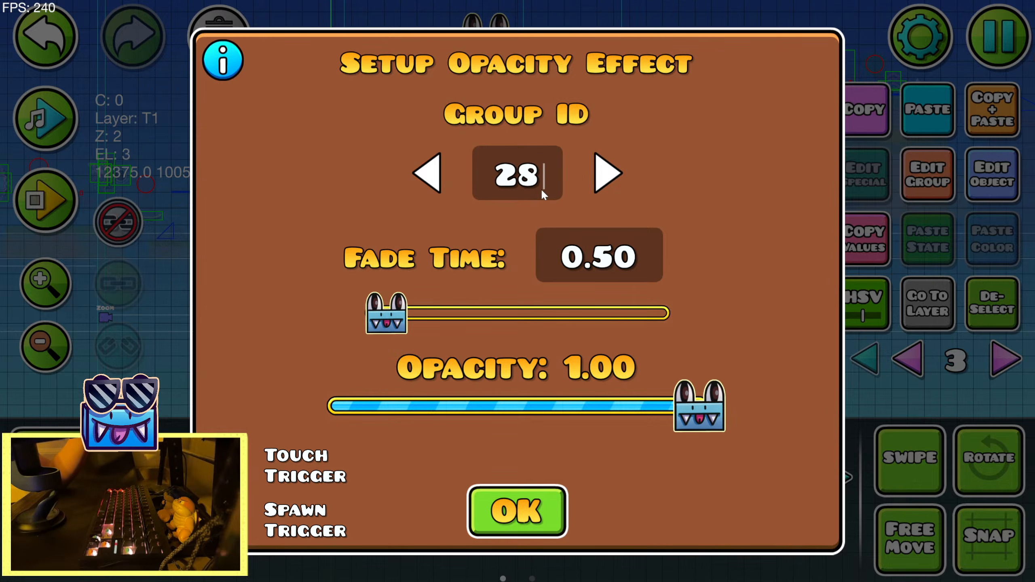
pyautogui.click(499, 515)
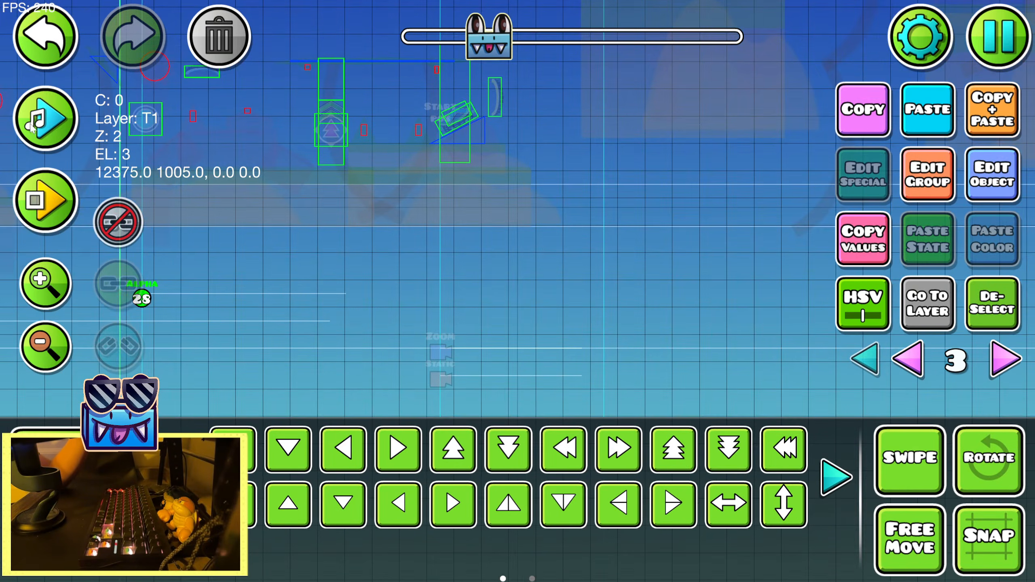
pyautogui.click(31, 128)
pyautogui.click(55, 123)
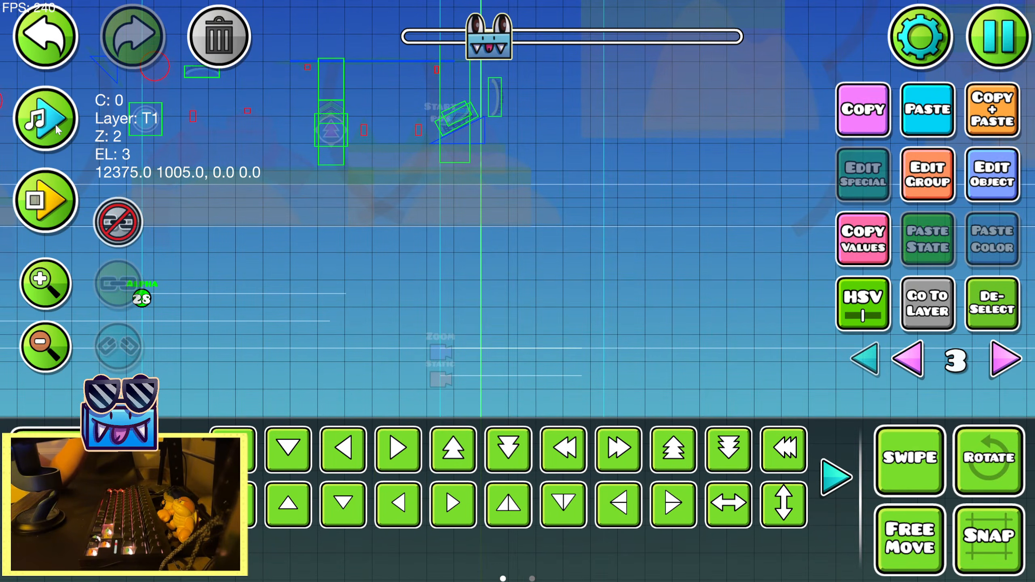
# Set the fade time of the group 28 Alpha trigger to 0.99
pyautogui.click(1005, 170)
pyautogui.moveTo(387, 313)
pyautogui.mouseDown()
pyautogui.moveTo(410, 313)
pyautogui.moveTo(398, 312)
pyautogui.mouseUp()
pyautogui.click(517, 512)
pyautogui.click(976, 199)
pyautogui.click(515, 509)
# Nudge the group 28 Alpha trigger slightly earlier and set its fade time to 0.88
pyautogui.press('a')
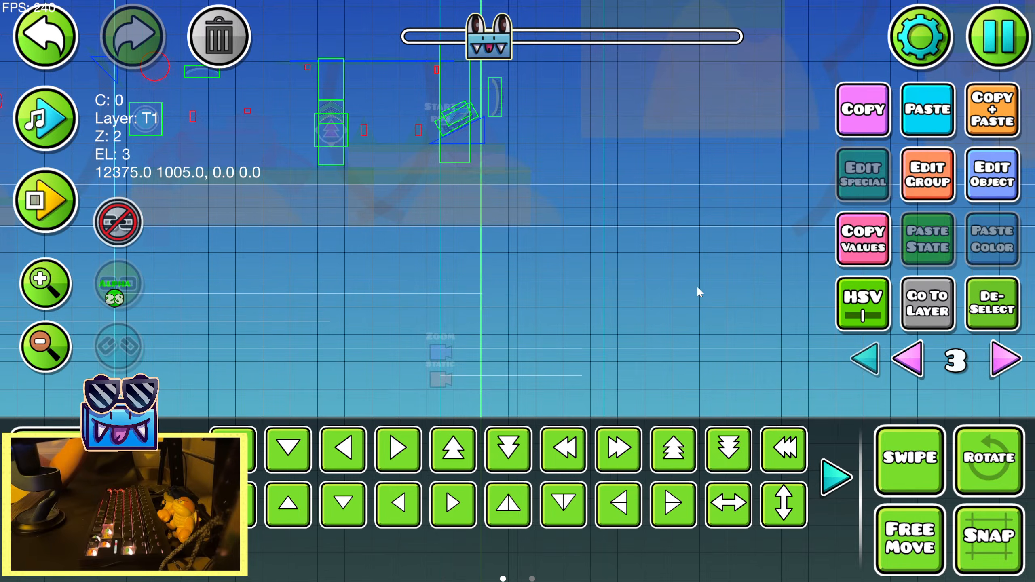
pyautogui.moveTo(687, 209); pyautogui.dragTo(538, 257)
pyautogui.click(991, 175)
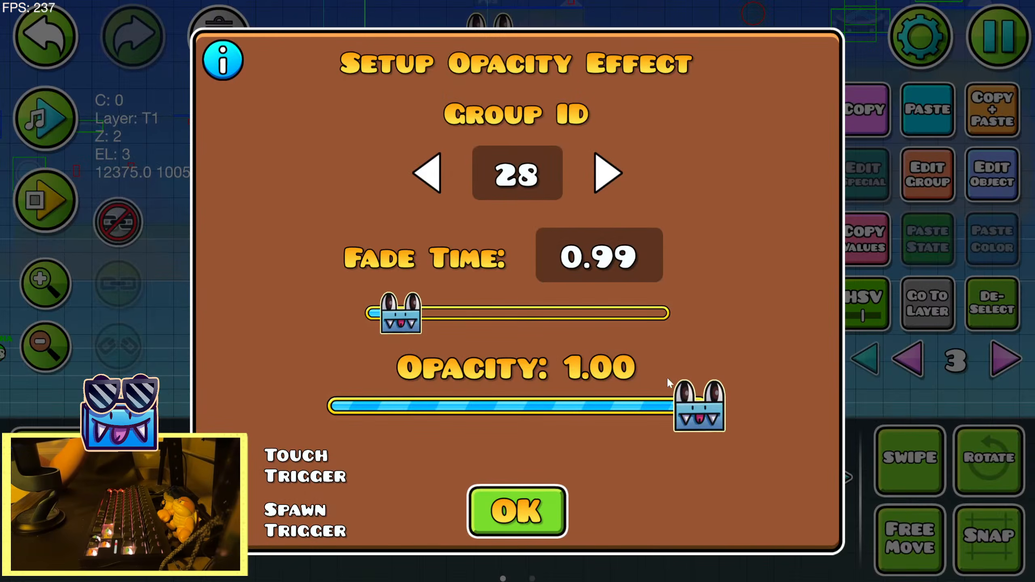
pyautogui.click(542, 503)
pyautogui.click(991, 175)
pyautogui.moveTo(398, 312); pyautogui.dragTo(394, 311)
pyautogui.click(517, 508)
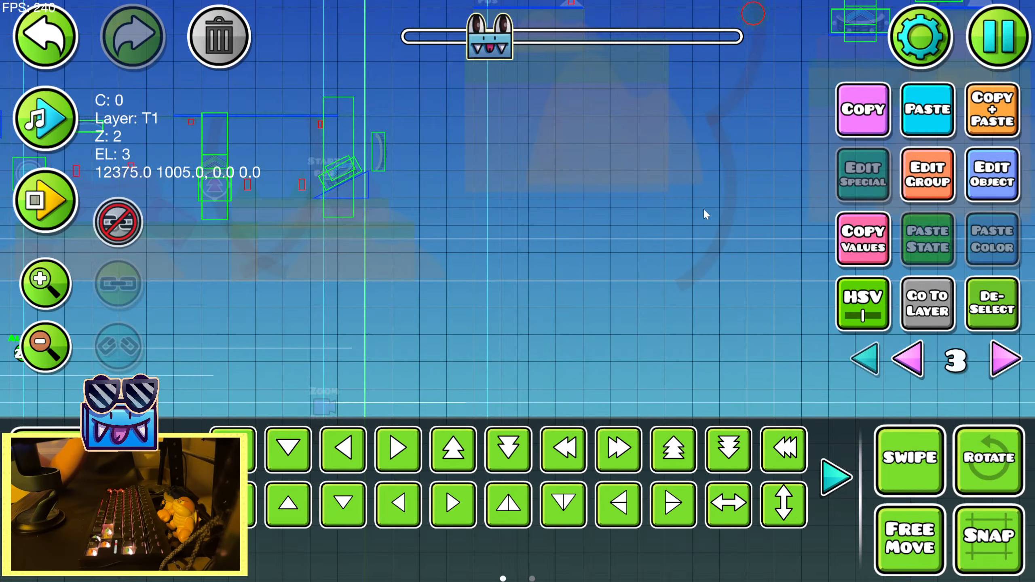
# Duplicate the group 28 Alpha trigger and position the copy below the portal at the top of the following jump
pyautogui.click(253, 522)
pyautogui.click(254, 521)
pyautogui.click(254, 522)
pyautogui.press('a')
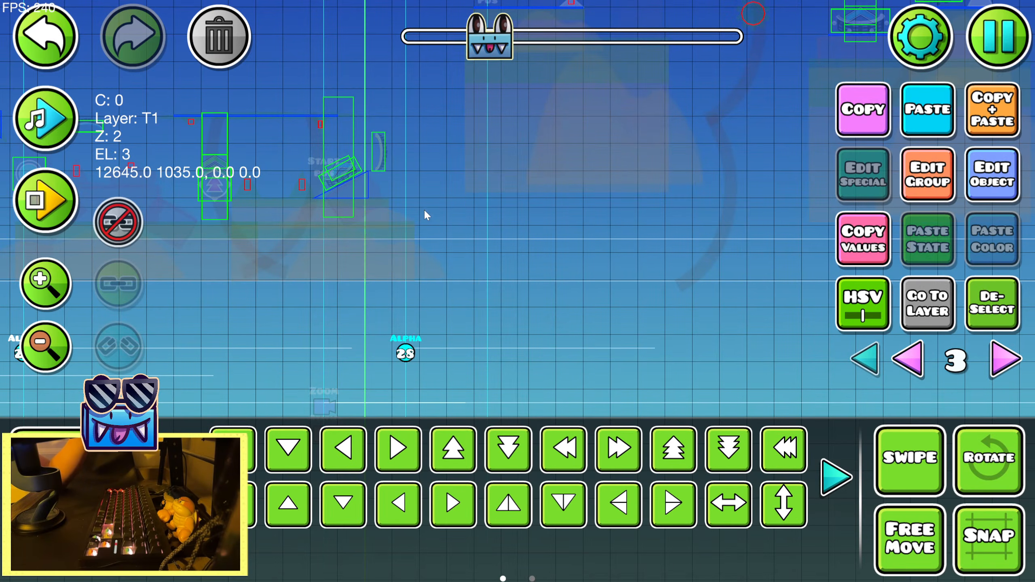
pyautogui.press('a')
pyautogui.moveTo(420, 187); pyautogui.dragTo(324, 294)
pyautogui.press('d')
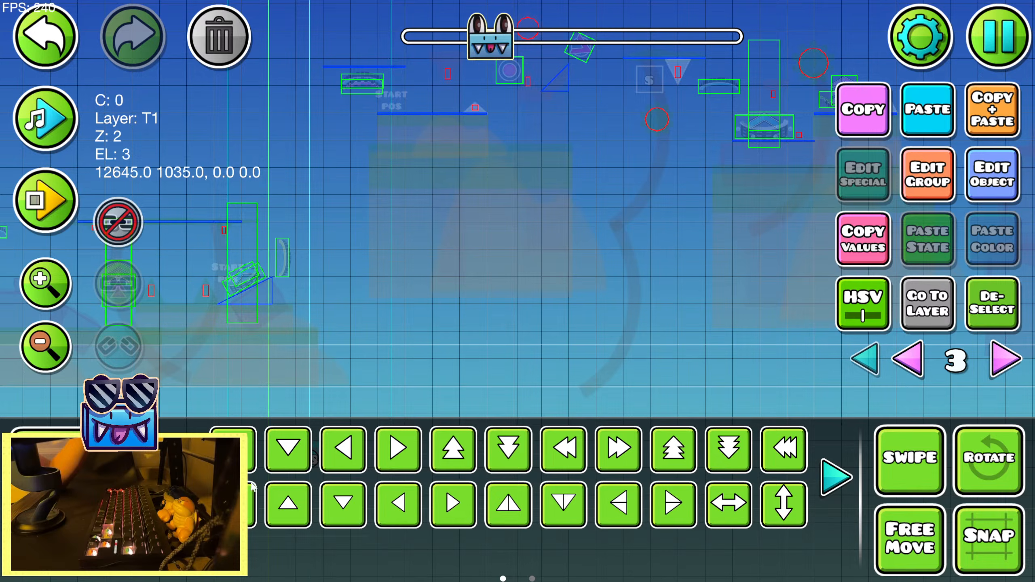
pyautogui.click(45, 117)
pyautogui.click(45, 118)
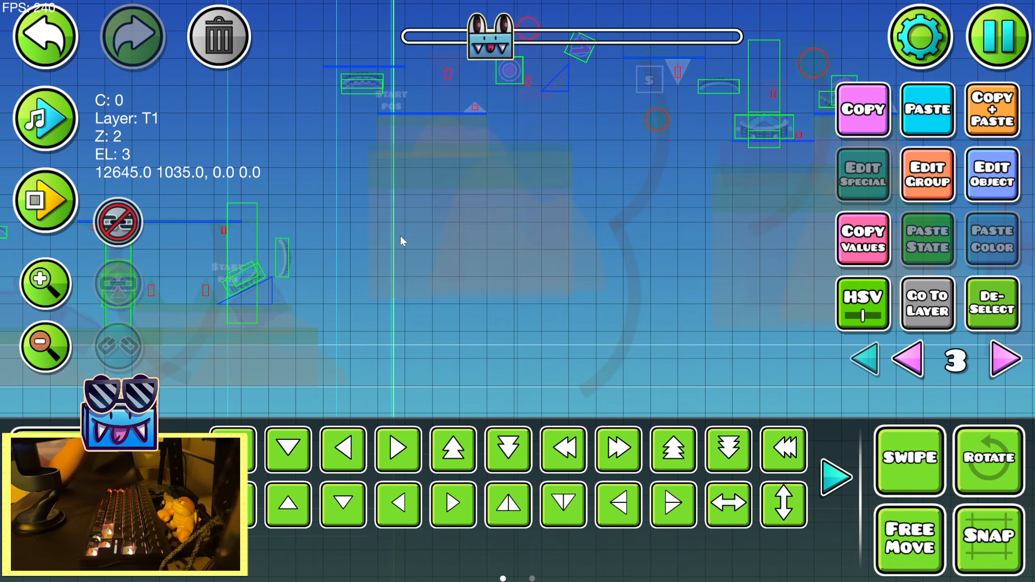
pyautogui.press('d')
pyautogui.hotkey('shift', 'a')
pyautogui.hotkey('shift', 'a')
pyautogui.moveTo(643, 294); pyautogui.dragTo(606, 277)
# Lower the second Alpha trigger's opacity to the minimum and deselect it
pyautogui.click(992, 174)
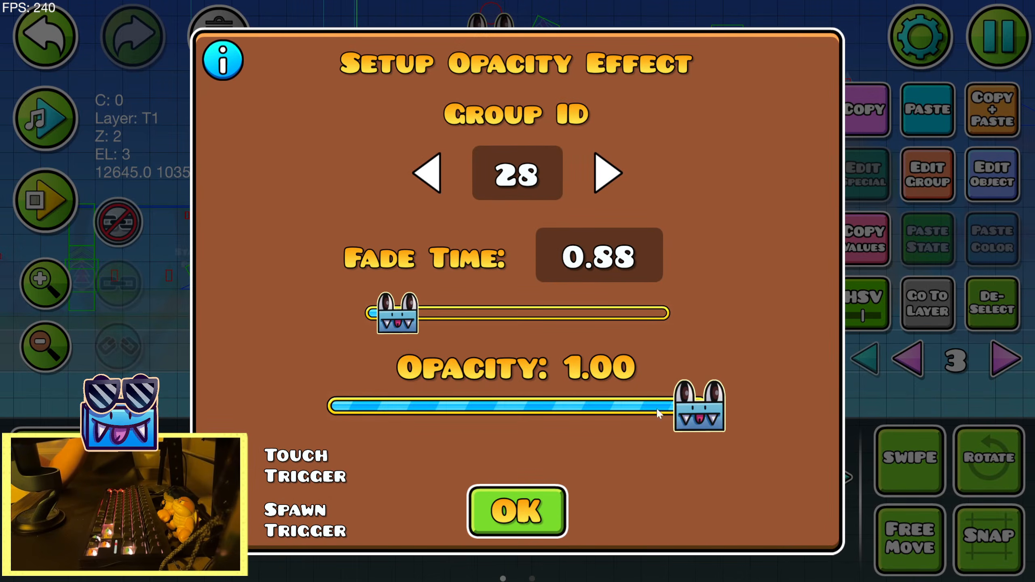
pyautogui.moveTo(693, 413); pyautogui.dragTo(322, 414)
pyautogui.press('Escape')
pyautogui.click(55, 360)
pyautogui.click(54, 360)
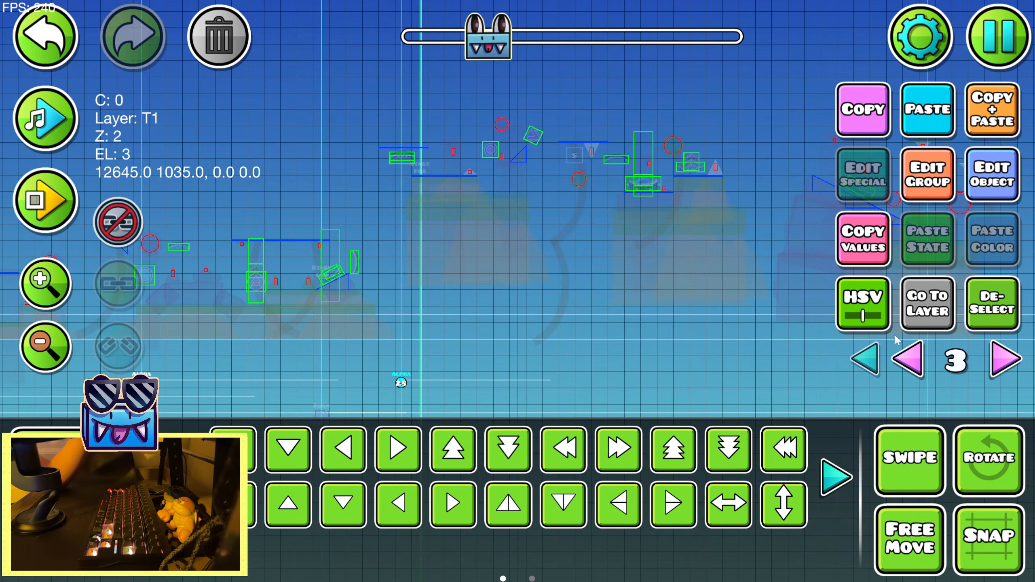
pyautogui.click(974, 320)
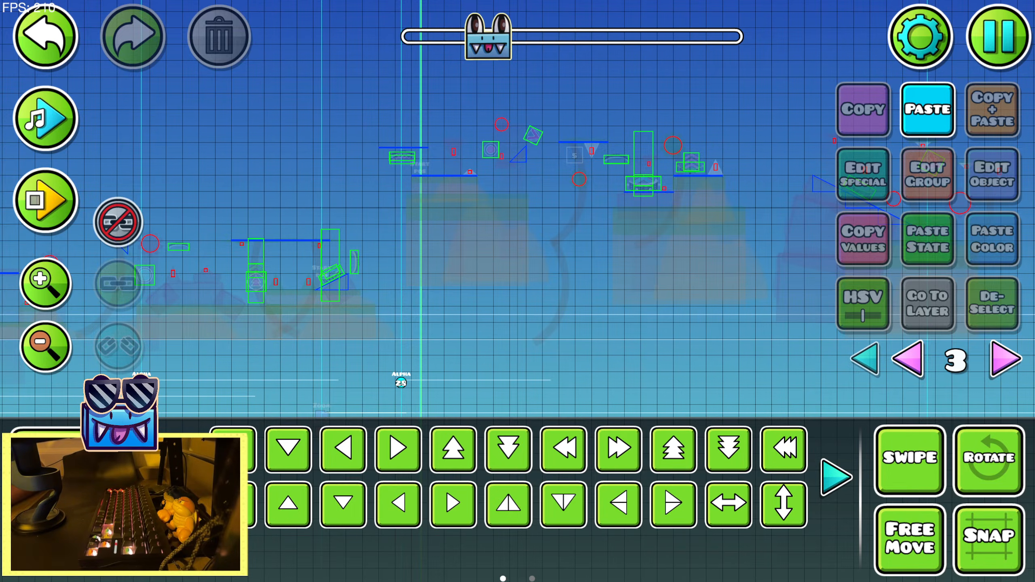
# Playtest the section in the editor through both Alpha triggers to examine the group 28 fade, and stop
pyautogui.click(45, 199)
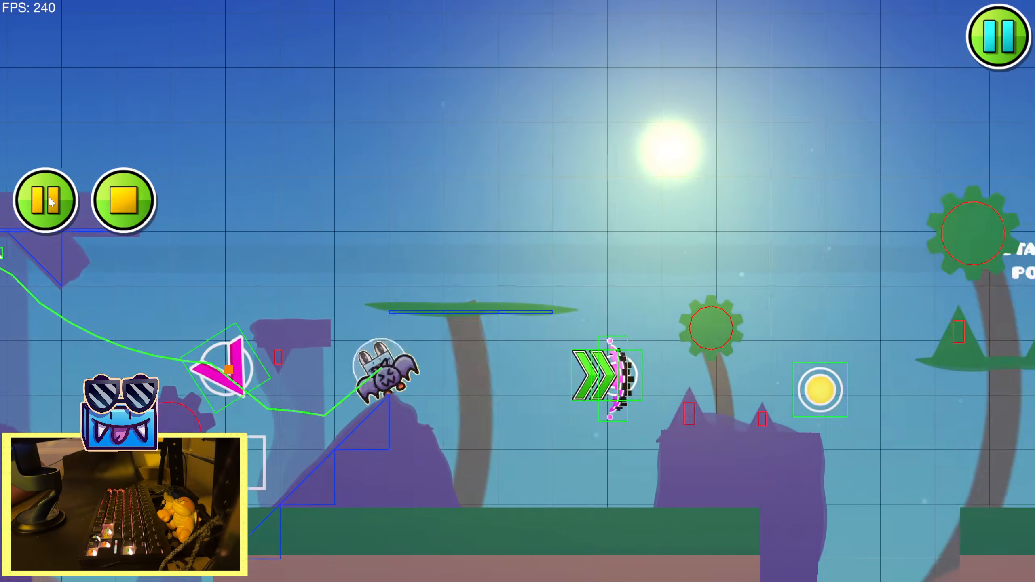
pyautogui.press('space')
pyautogui.press('space')
pyautogui.press('space')
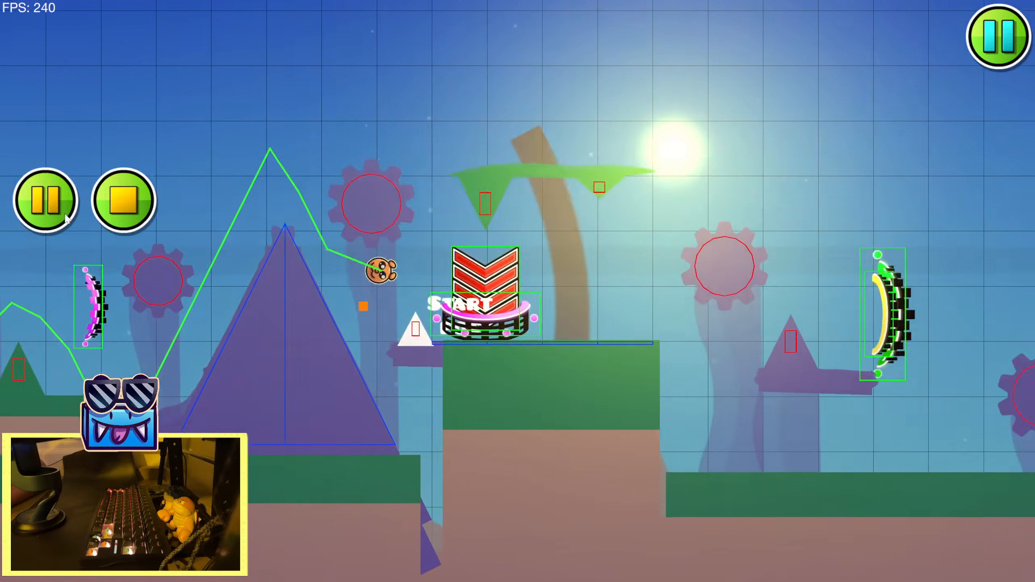
pyautogui.press('space')
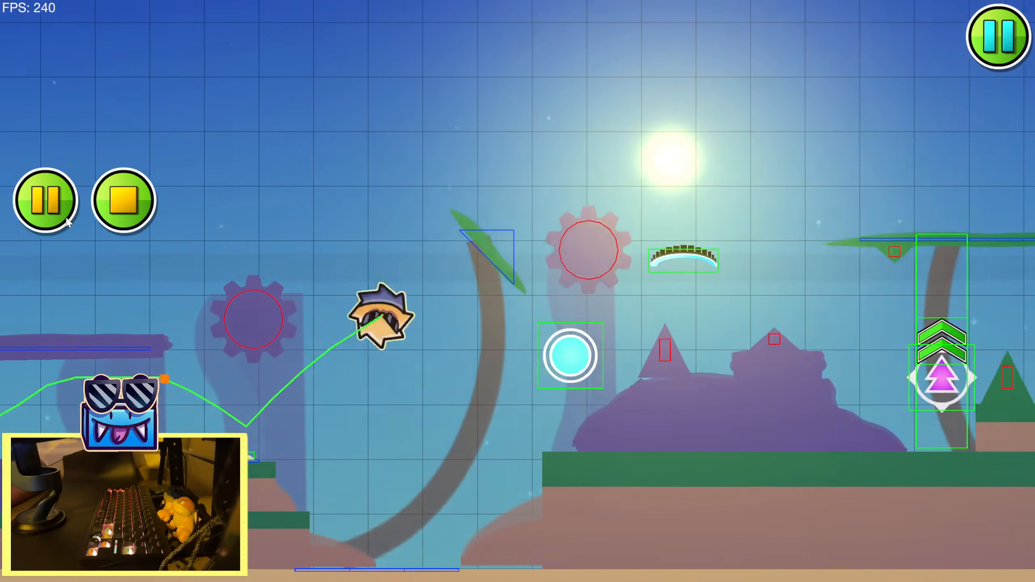
pyautogui.press('space')
pyautogui.press('space')
pyautogui.press('space')
pyautogui.click(137, 195)
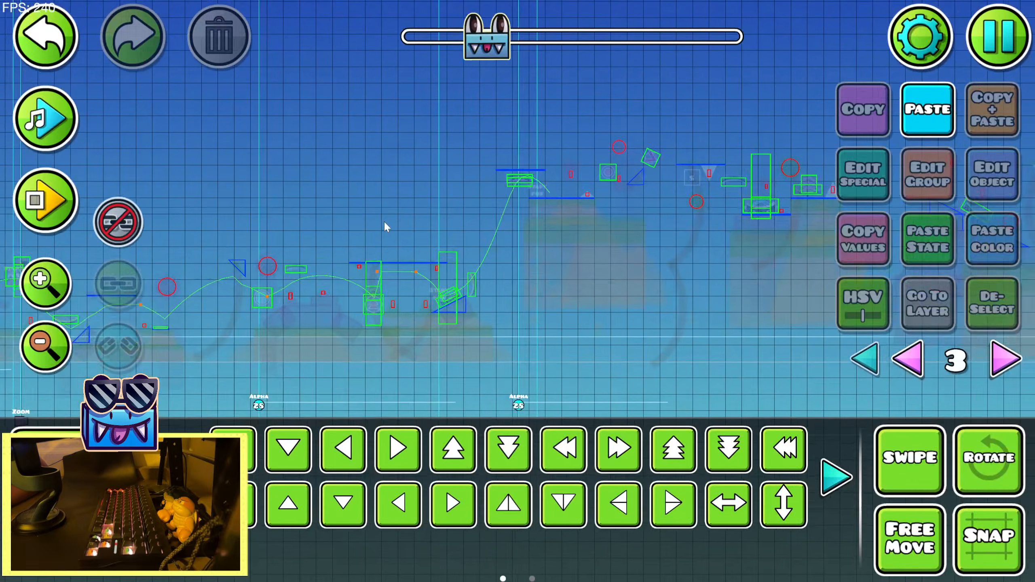
# Select the first group 28 Alpha trigger and shift it right, closer to the second one
pyautogui.moveTo(383, 221); pyautogui.dragTo(405, 202)
pyautogui.click(277, 388)
pyautogui.moveTo(525, 314); pyautogui.dragTo(480, 300)
pyautogui.press('d')
pyautogui.press('d')
pyautogui.press('d')
pyautogui.press('d')
pyautogui.press('d')
pyautogui.press('d')
pyautogui.press('d')
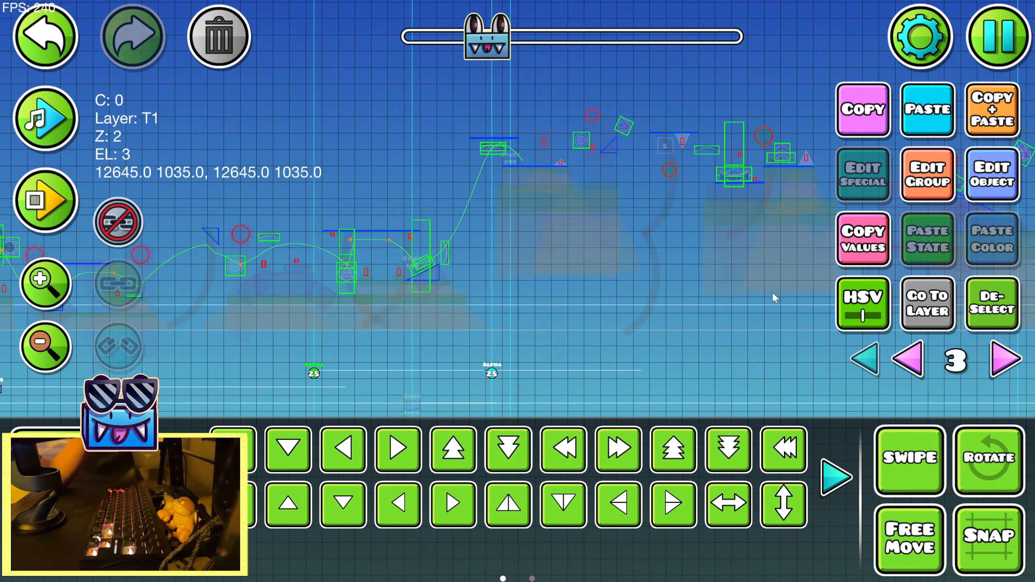
# Set the fade time of the first group 28 Alpha trigger to 0.38, keeping its opacity at 1.00
pyautogui.click(995, 186)
pyautogui.moveTo(424, 330); pyautogui.dragTo(397, 329)
pyautogui.click(547, 503)
pyautogui.click(999, 184)
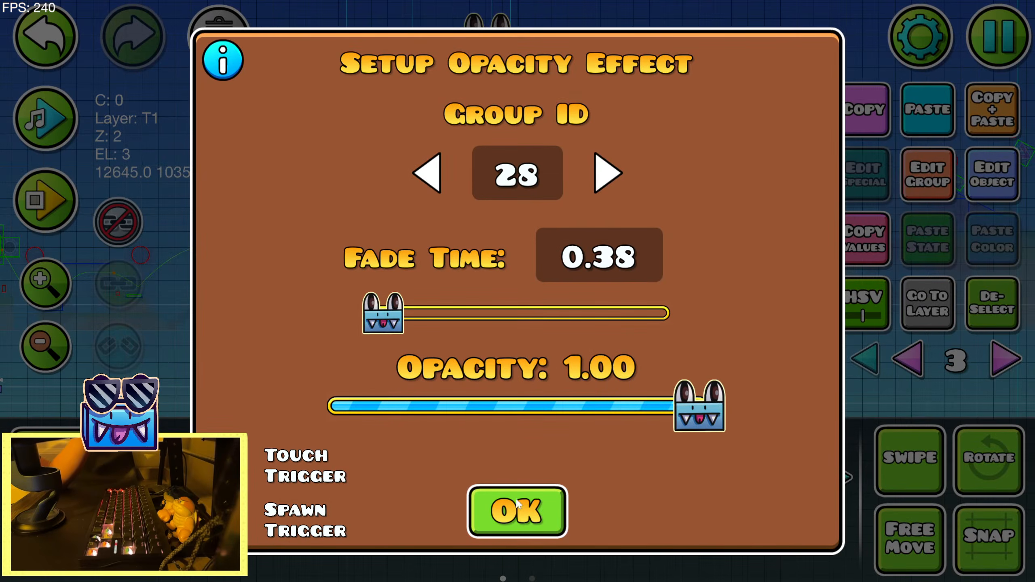
pyautogui.click(519, 505)
# Shift the second group 28 Alpha trigger slightly right and set its fade time to 0.45
pyautogui.moveTo(353, 166); pyautogui.dragTo(145, 173)
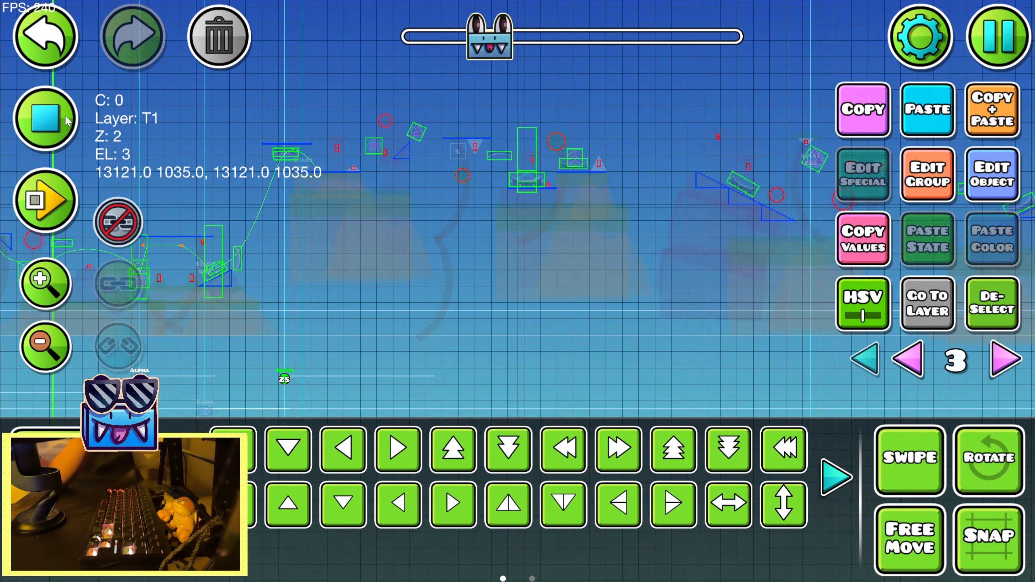
pyautogui.click(983, 184)
pyautogui.click(517, 507)
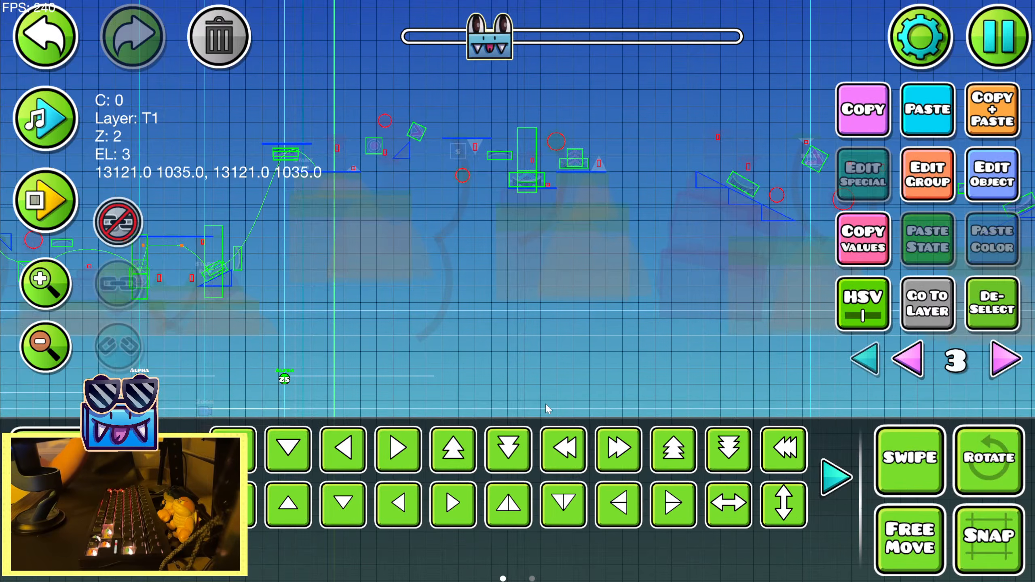
pyautogui.click(976, 182)
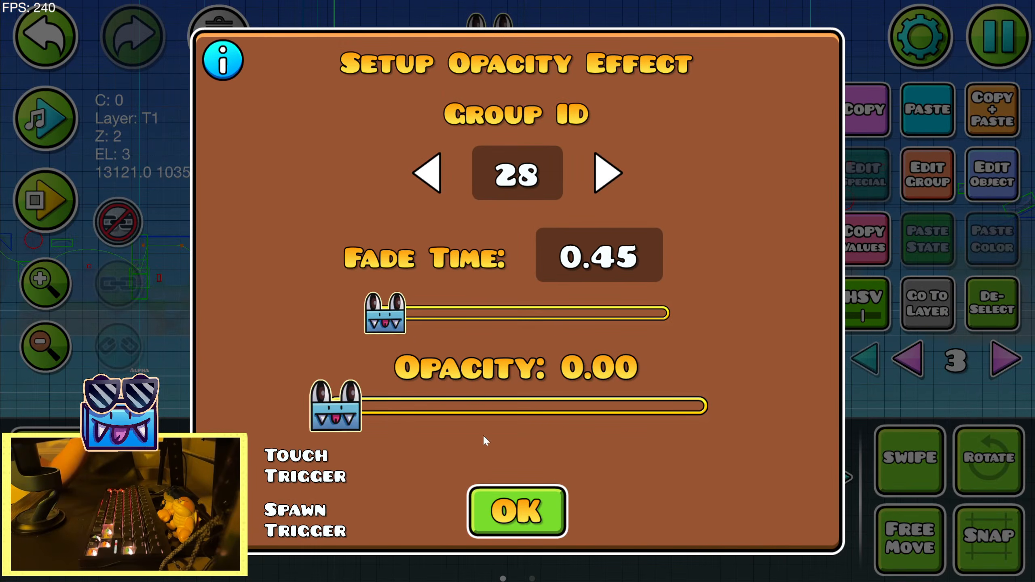
pyautogui.click(517, 511)
# Playtest the upper platform section in the editor, stop, and shorten the second Alpha trigger's fade time to 0.35
pyautogui.click(64, 223)
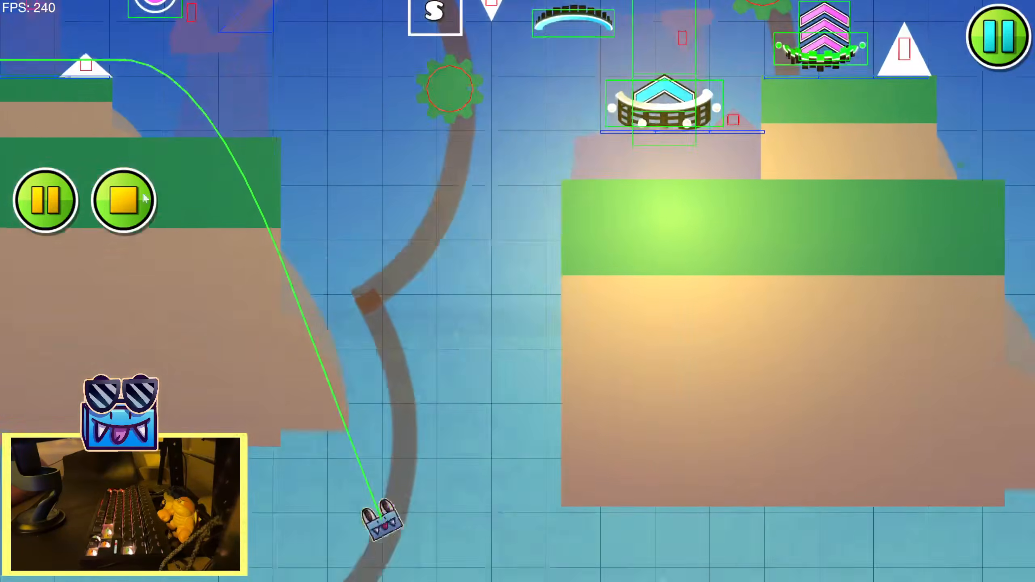
pyautogui.click(150, 204)
pyautogui.click(492, 301)
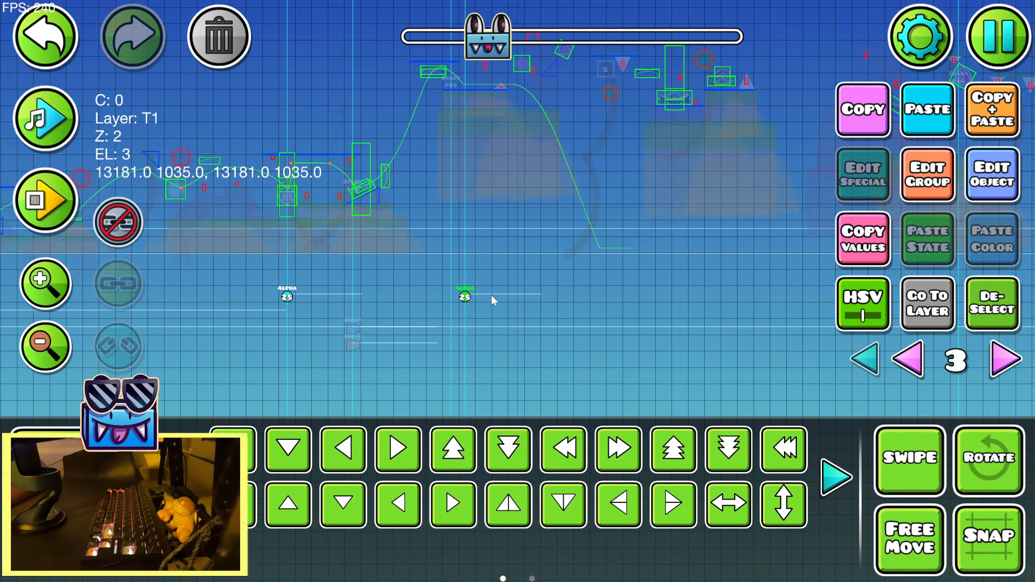
pyautogui.click(986, 186)
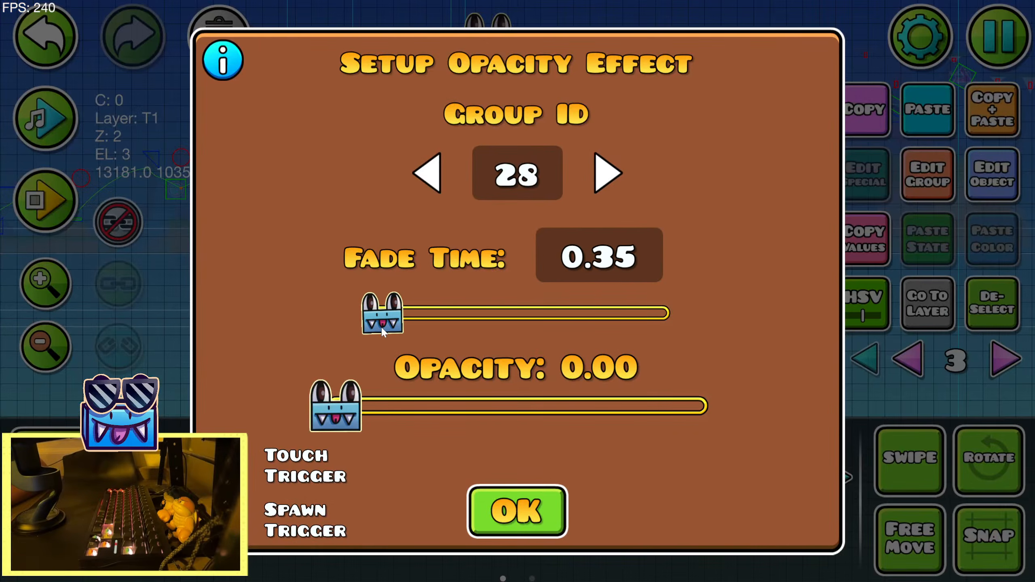
pyautogui.click(522, 496)
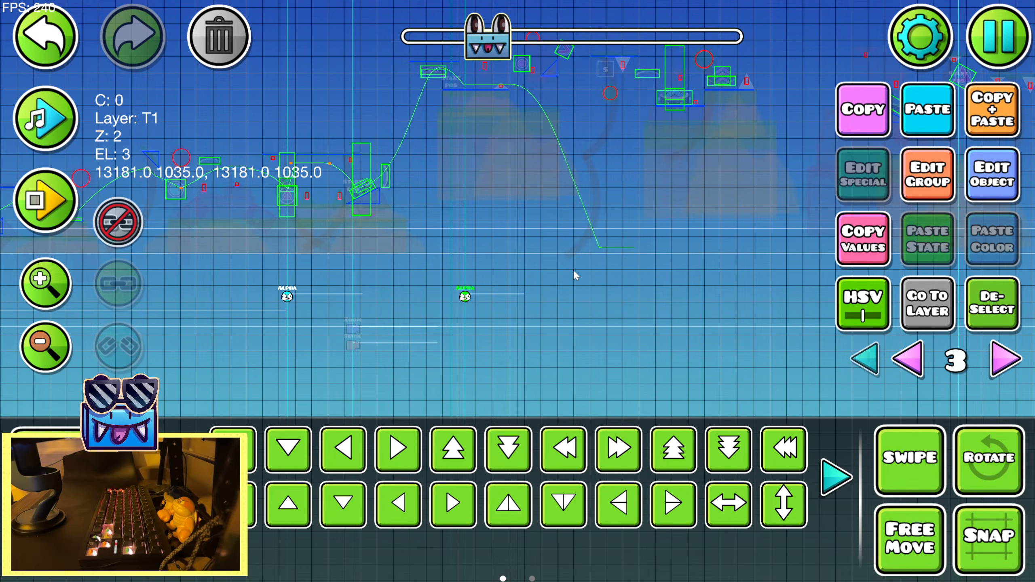
# Save and play the level through the portal sections around the group 28 fade, and return to the editor
pyautogui.click(999, 37)
pyautogui.click(518, 217)
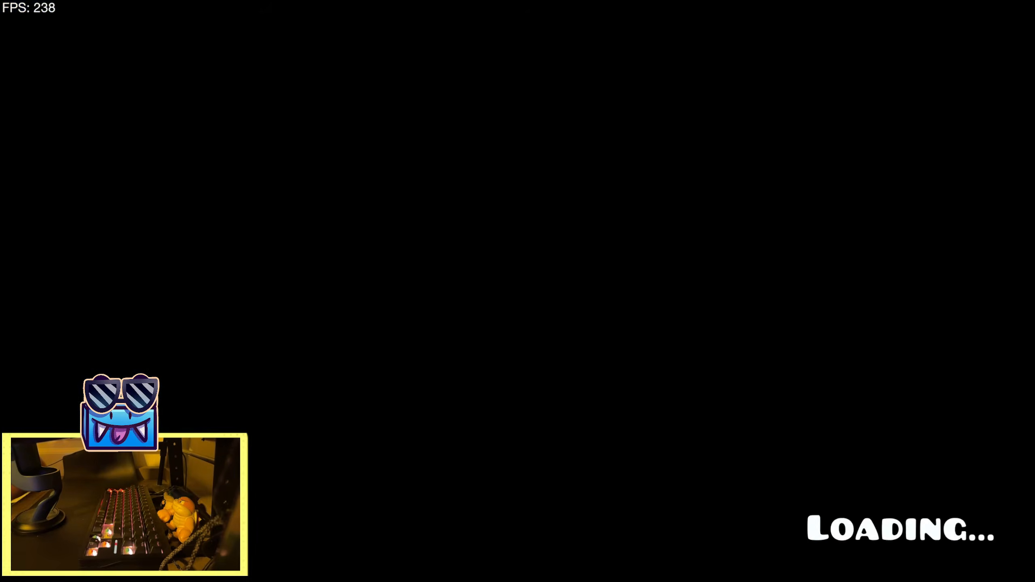
pyautogui.press('space')
pyautogui.press('space')
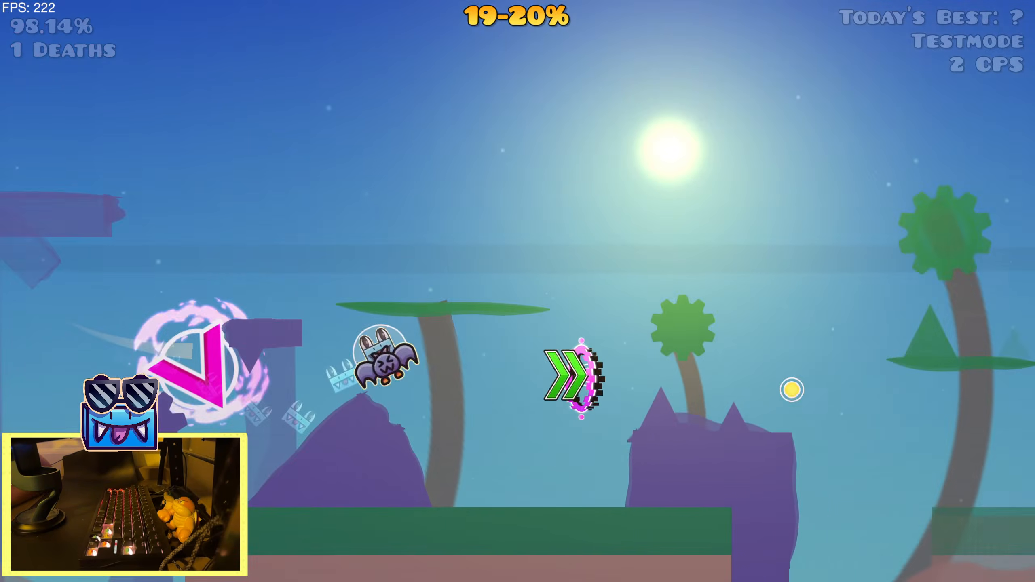
pyautogui.press('space')
pyautogui.press('space')
pyautogui.press('space')
pyautogui.press('space')
pyautogui.press('space')
pyautogui.press('space')
pyautogui.press('space')
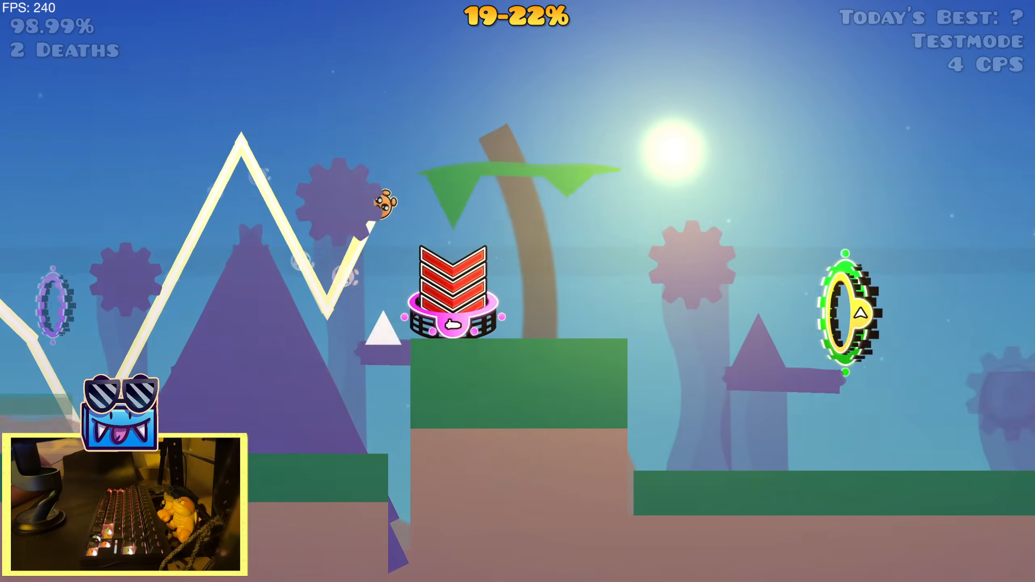
pyautogui.press('space')
pyautogui.press('space')
pyautogui.press('space')
pyautogui.press('space')
pyautogui.press('space')
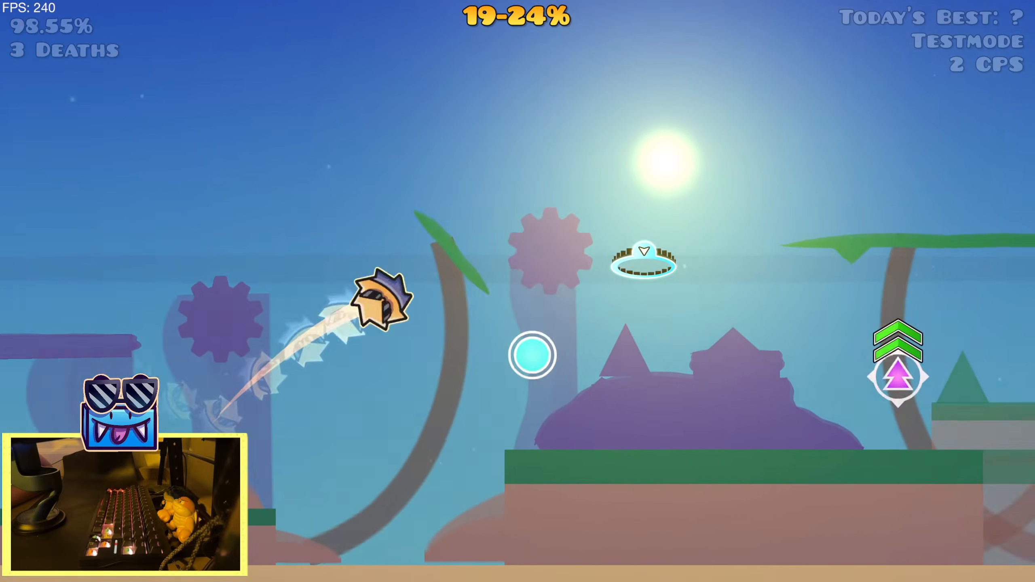
pyautogui.press('space')
pyautogui.press('space')
pyautogui.press('space')
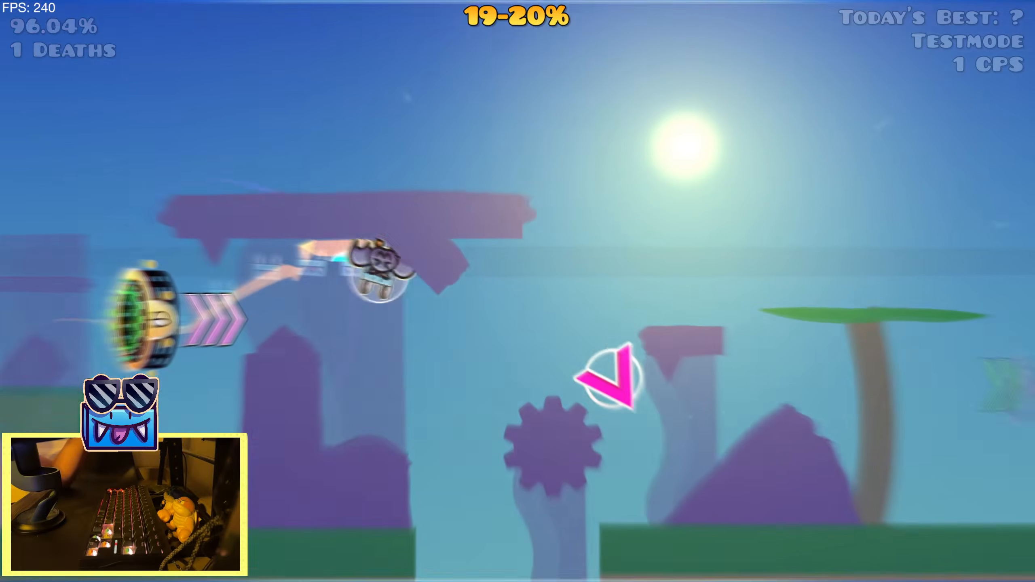
pyautogui.press('space')
pyautogui.press('space')
pyautogui.press('space')
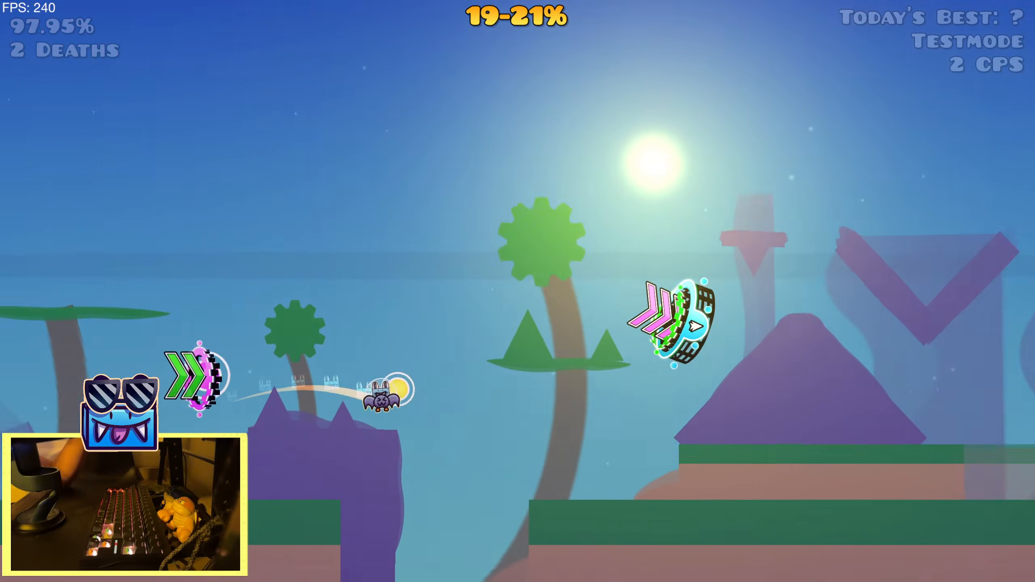
pyautogui.press('space')
pyautogui.press('space')
pyautogui.press('space')
pyautogui.press('space')
pyautogui.press('space')
pyautogui.press('space')
pyautogui.press('space')
pyautogui.press('space')
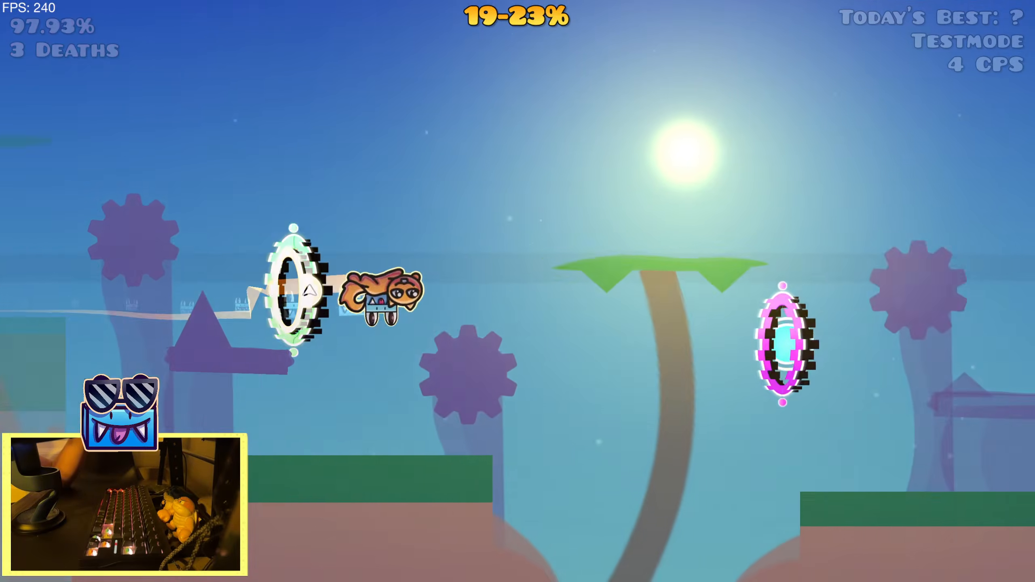
pyautogui.press('space')
pyautogui.press('space')
pyautogui.press('space')
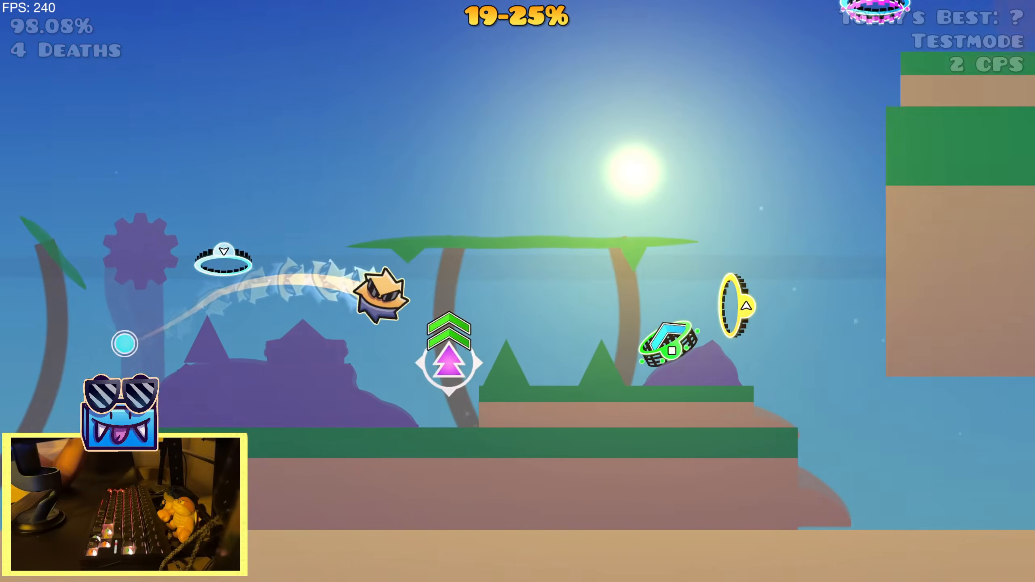
pyautogui.press('Escape')
pyautogui.click(272, 367)
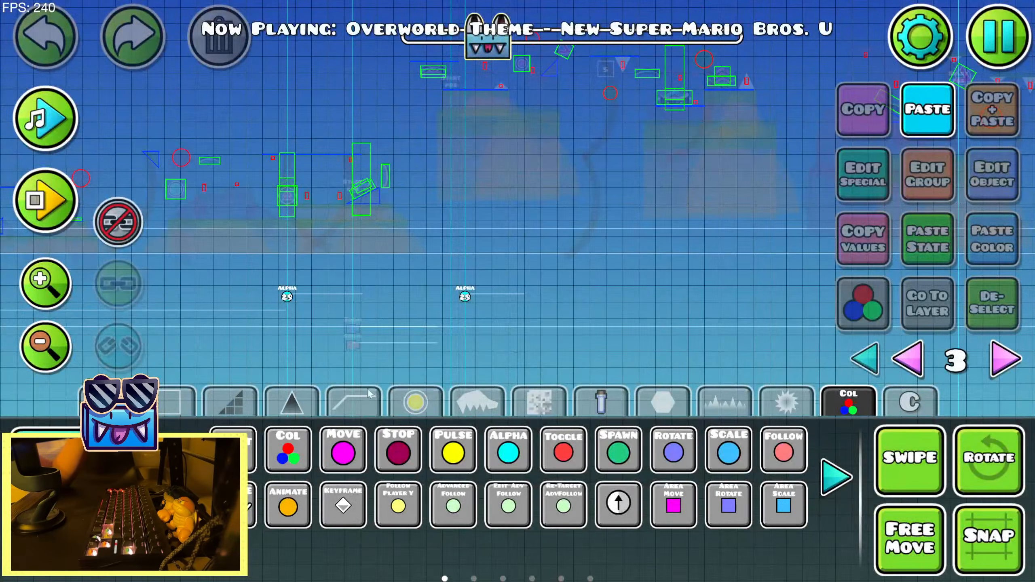
# Place a Lens Circle shader trigger to the right of the Zoom trigger that precedes the two group 28 Alpha triggers
pyautogui.click(848, 487)
pyautogui.click(849, 488)
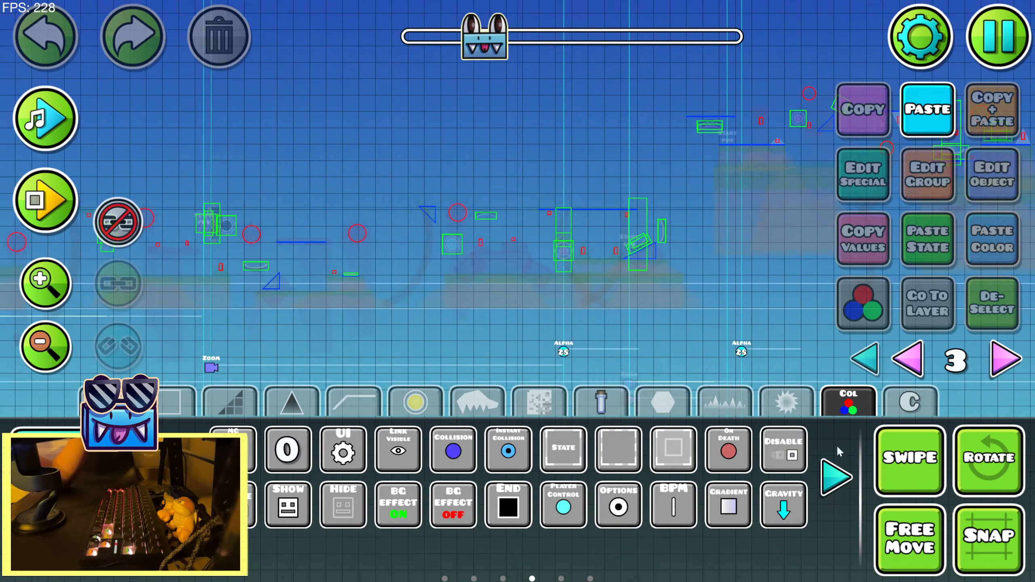
pyautogui.click(847, 488)
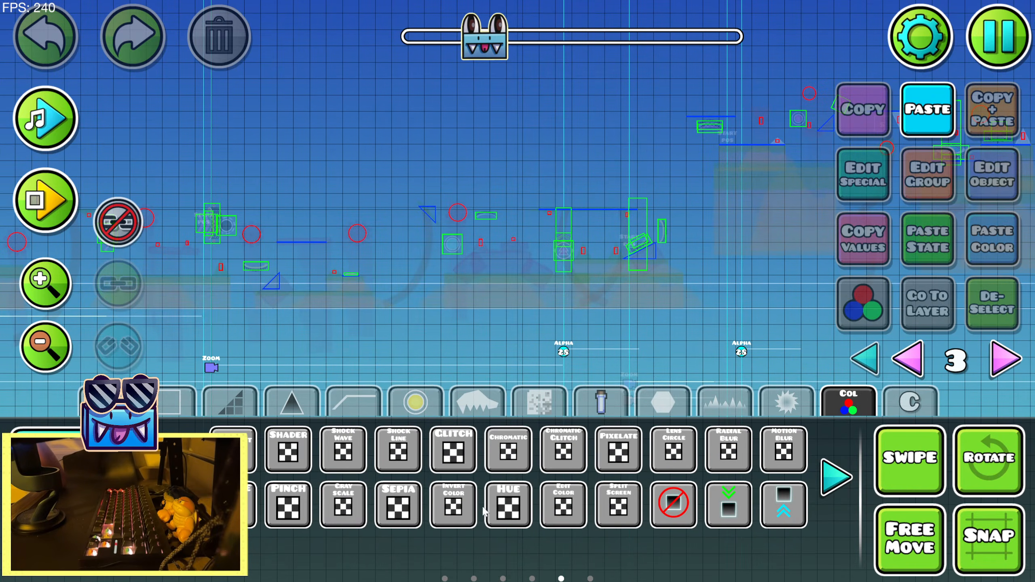
pyautogui.click(336, 308)
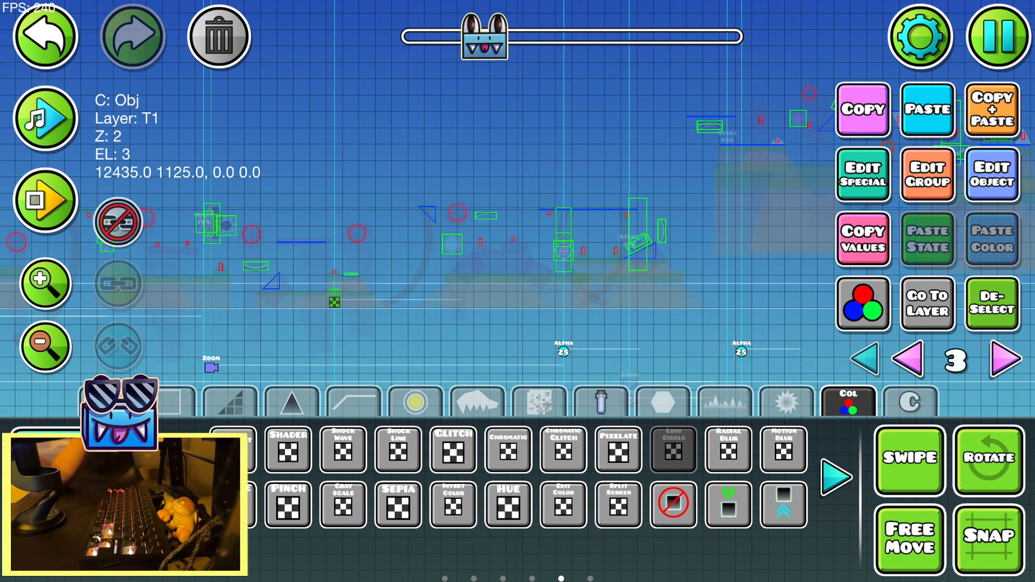
# Shift the Lens Circle trigger left to just past the nearby Zoom trigger, previewing the song to match the beat
pyautogui.press('2')
pyautogui.click(39, 129)
pyautogui.click(40, 127)
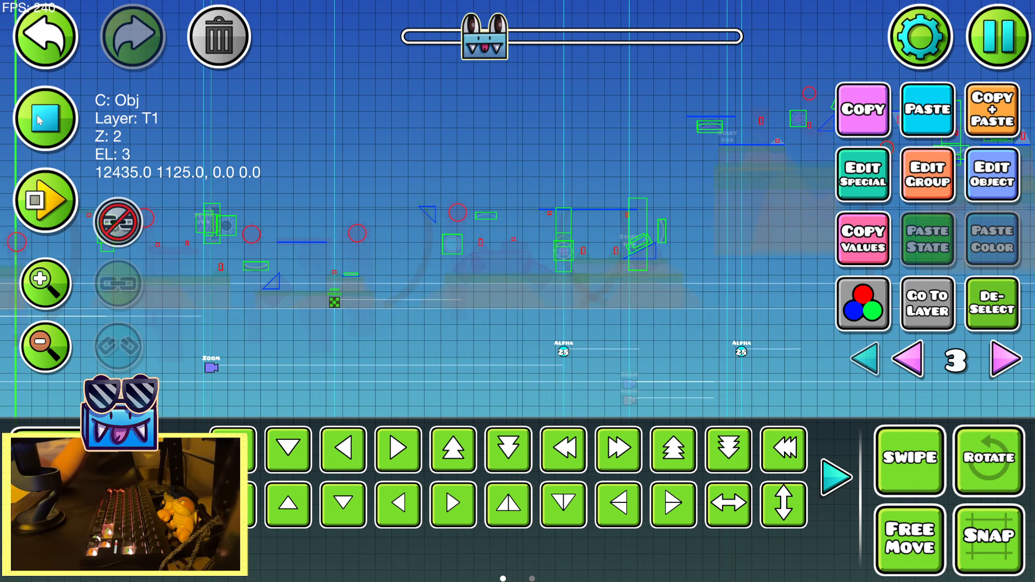
pyautogui.press('a')
pyautogui.click(39, 116)
pyautogui.press('a')
pyautogui.press('a')
pyautogui.click(39, 109)
pyautogui.click(61, 127)
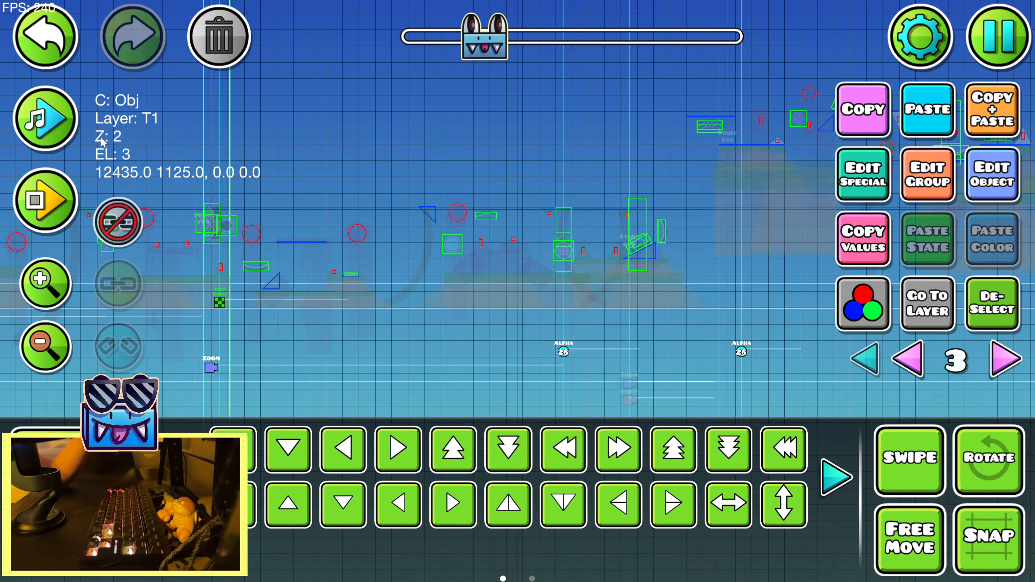
pyautogui.click(49, 120)
pyautogui.moveTo(522, 237); pyautogui.dragTo(620, 227)
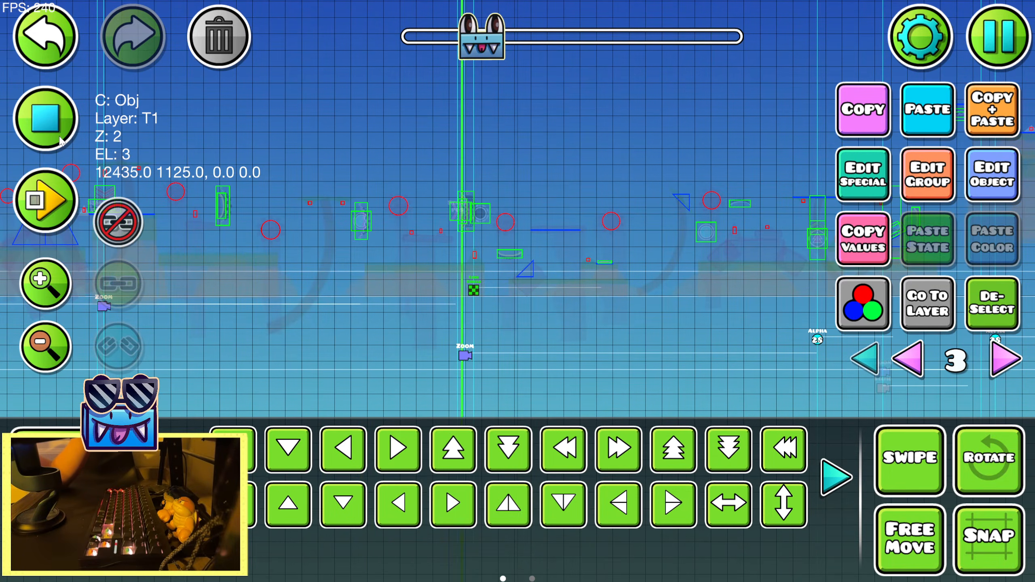
pyautogui.click(54, 127)
pyautogui.click(55, 127)
pyautogui.moveTo(400, 197); pyautogui.dragTo(182, 198)
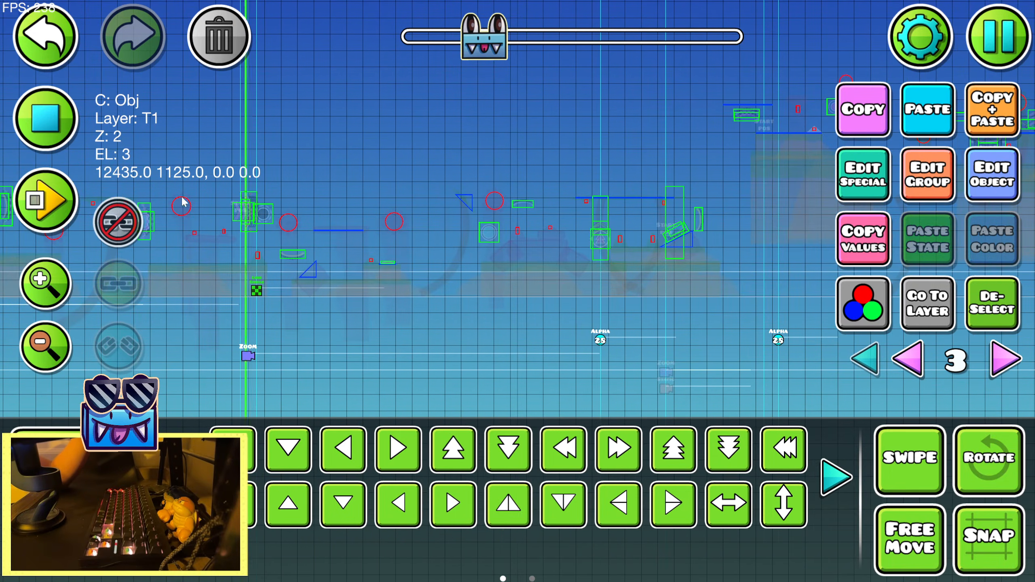
# Preview the song near the group 28 Alpha triggers and set the Lens Circle trigger's fade time to 1.00
pyautogui.moveTo(565, 256); pyautogui.dragTo(373, 193)
pyautogui.click(46, 284)
pyautogui.click(49, 122)
pyautogui.click(967, 178)
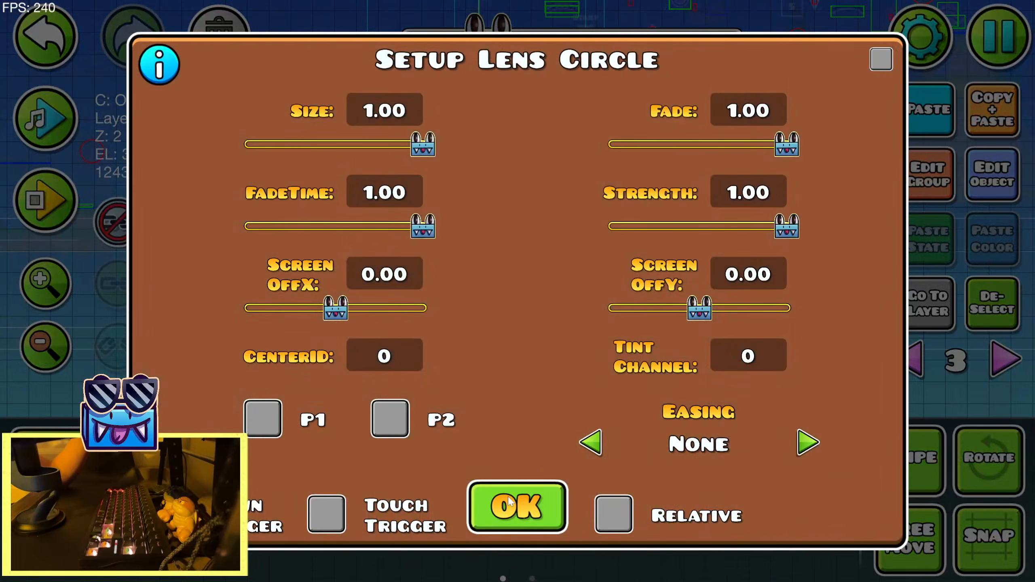
pyautogui.press('Escape')
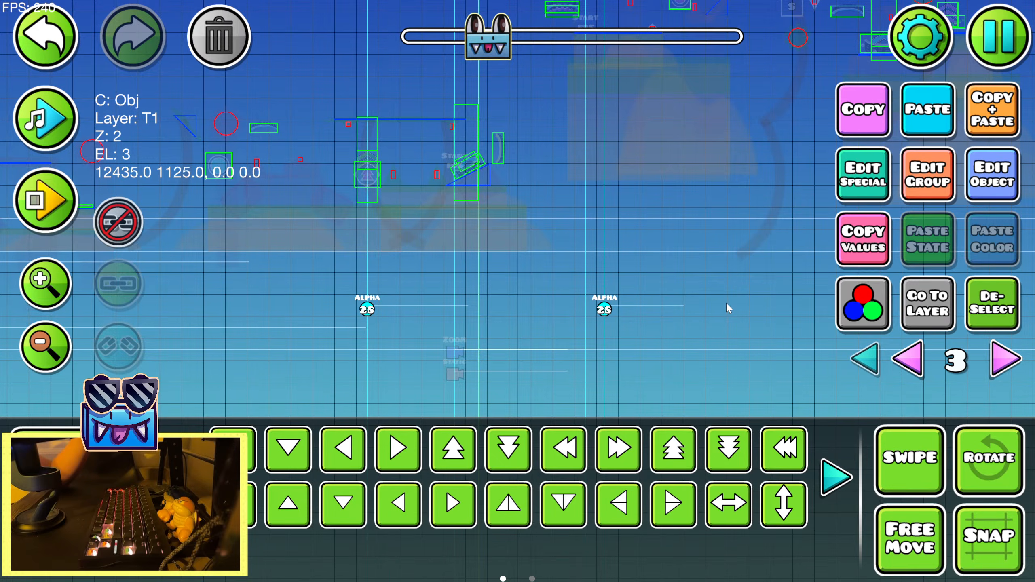
# Lengthen the Lens Circle trigger's fade time to 1.30
pyautogui.click(991, 194)
pyautogui.press('BackSpace')
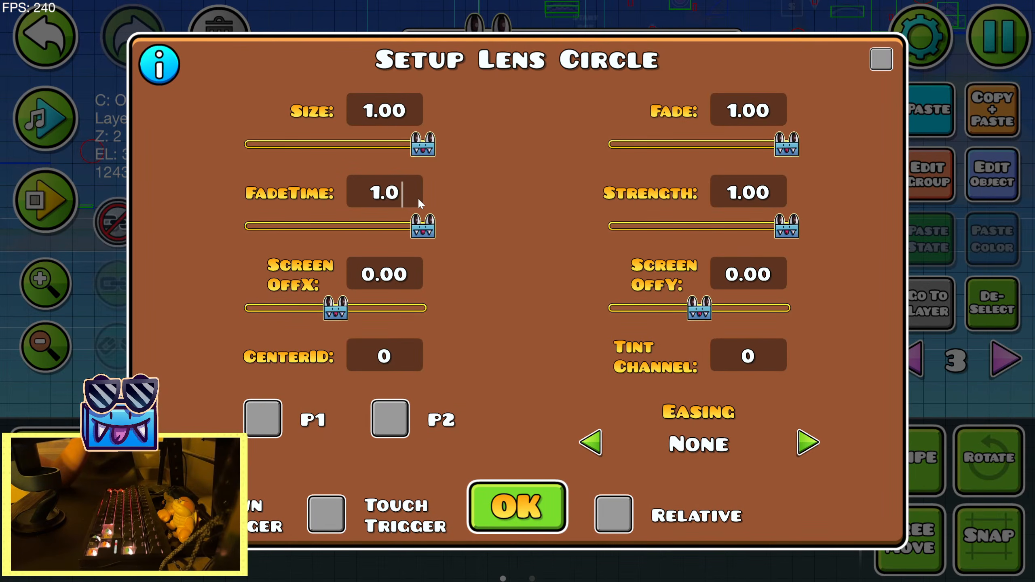
pyautogui.press('BackSpace')
pyautogui.write('30')
pyautogui.click(501, 506)
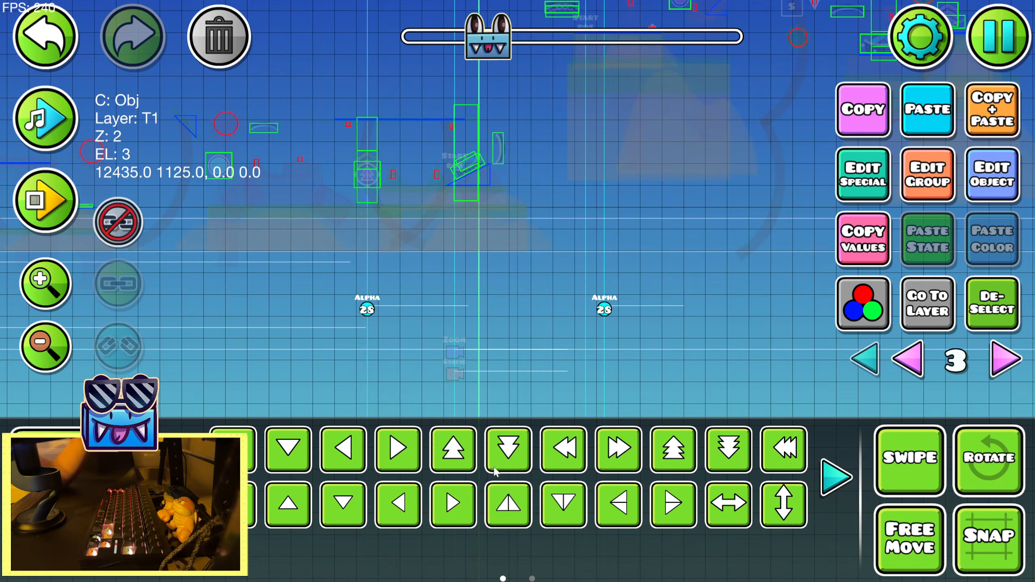
# Set the Lens Circle trigger's fade time to 1.60 and its tint channel to 2
pyautogui.click(972, 182)
pyautogui.press('BackSpace')
pyautogui.press('BackSpace')
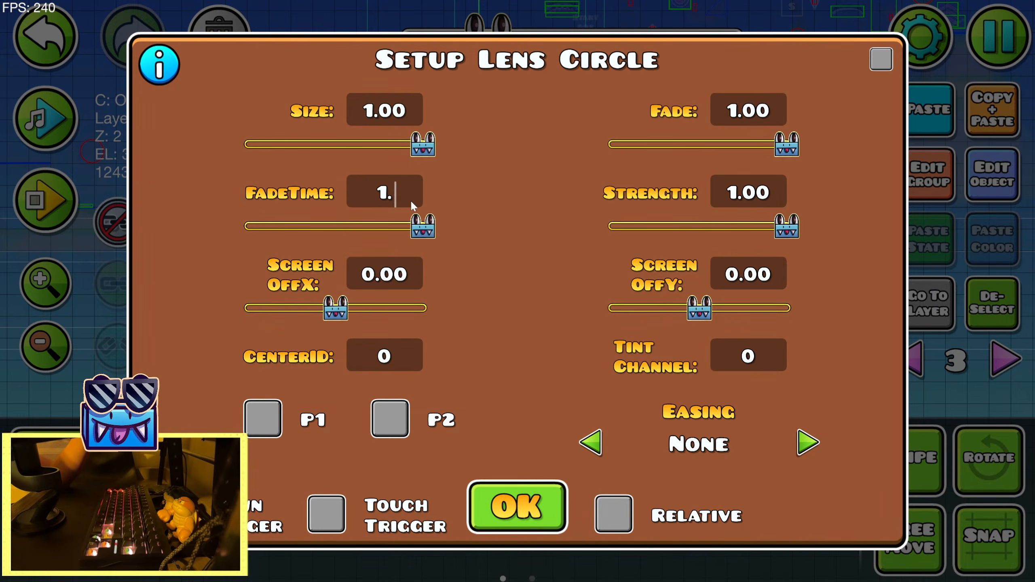
pyautogui.write('60')
pyautogui.click(517, 507)
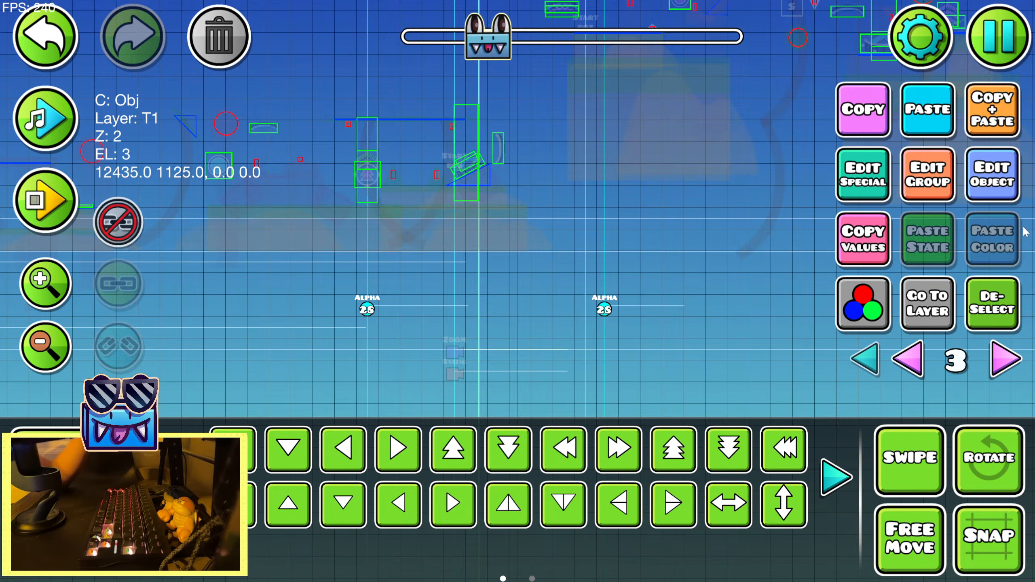
pyautogui.click(1015, 201)
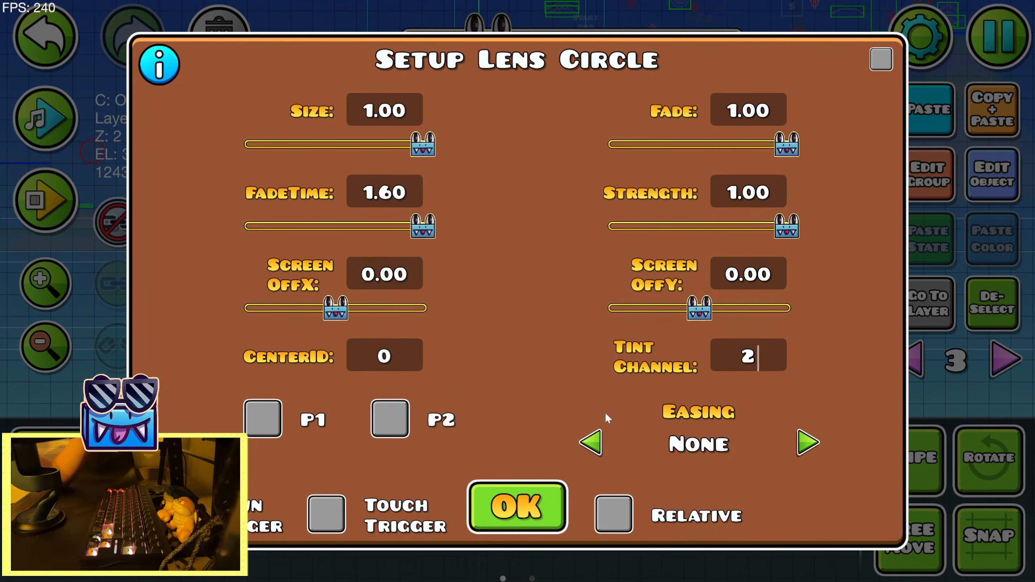
pyautogui.click(517, 507)
# Playtest the section with the Lens Circle trigger in the editor, stop, and look over the earlier Zoom and shader triggers
pyautogui.click(55, 202)
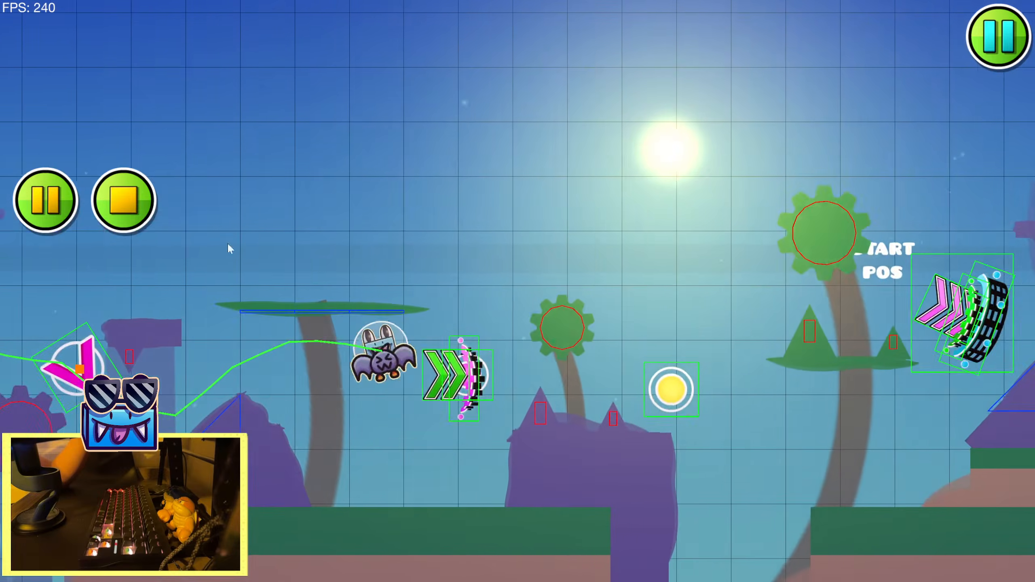
pyautogui.click(227, 244)
pyautogui.moveTo(469, 415); pyautogui.dragTo(250, 266)
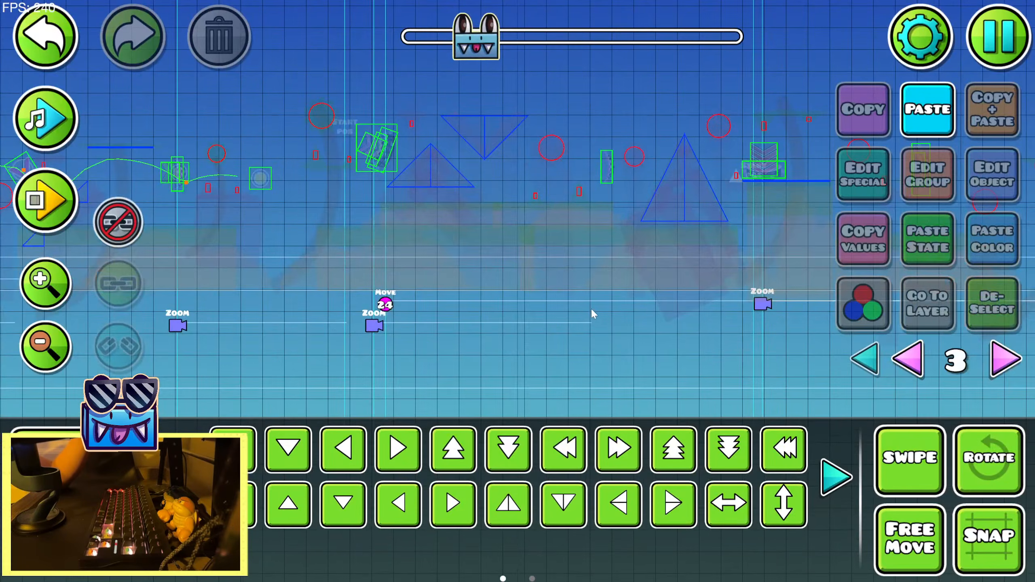
pyautogui.moveTo(764, 312); pyautogui.dragTo(743, 276)
pyautogui.moveTo(353, 305); pyautogui.dragTo(815, 283)
# Turn on Preview Shaders for the editor and start the song preview over the earlier Zoom and shader triggers
pyautogui.click(994, 45)
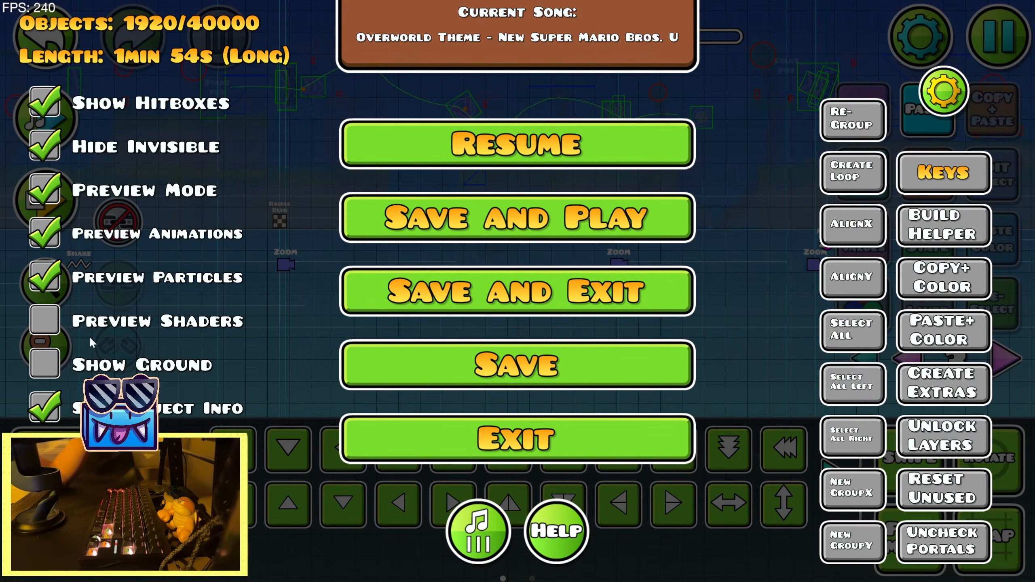
pyautogui.click(538, 150)
pyautogui.click(45, 119)
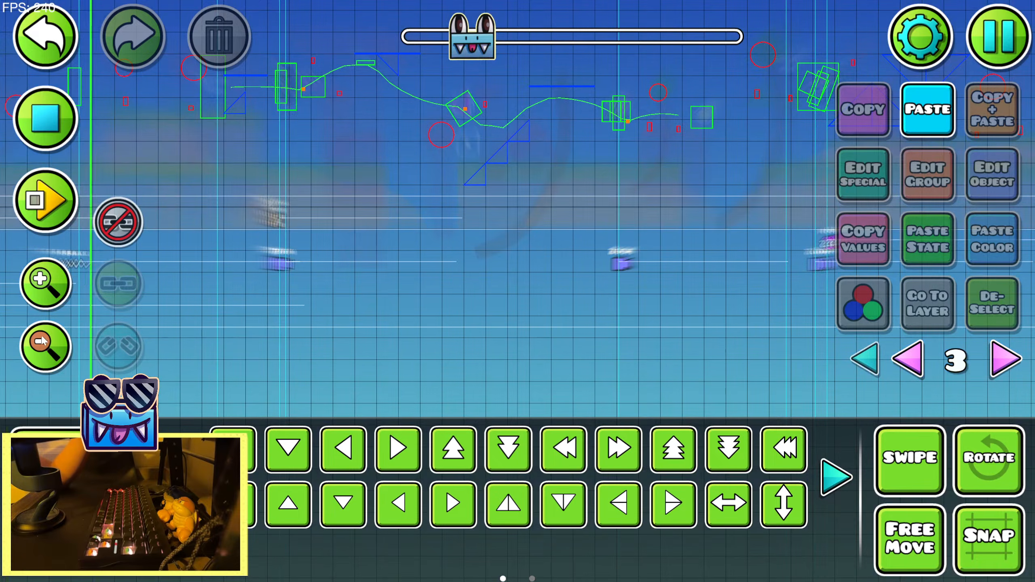
# Replay the song preview past the Zoom and Lens Circle triggers, show all editor layers, and stop the preview
pyautogui.click(49, 288)
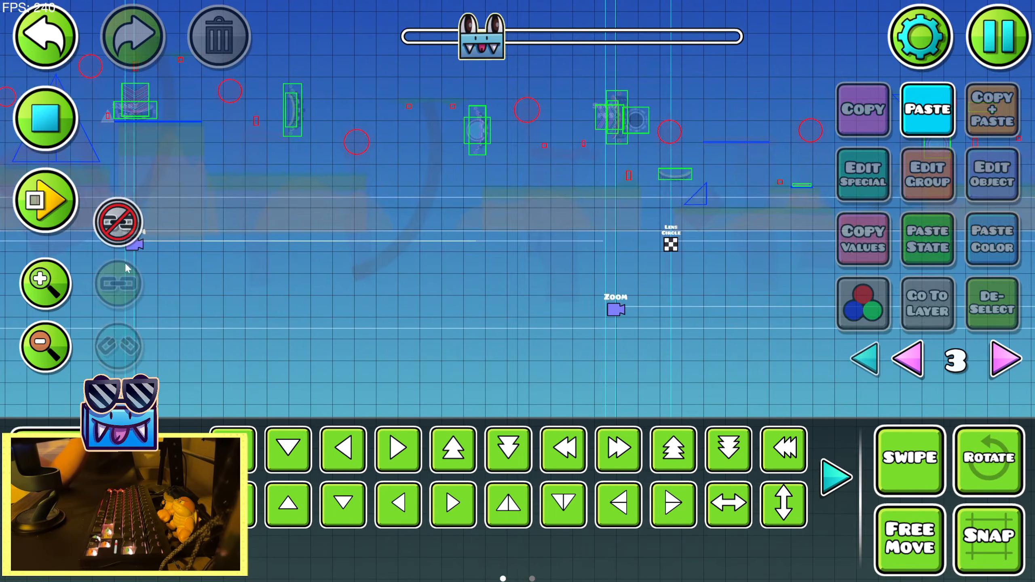
pyautogui.click(52, 128)
pyautogui.click(45, 118)
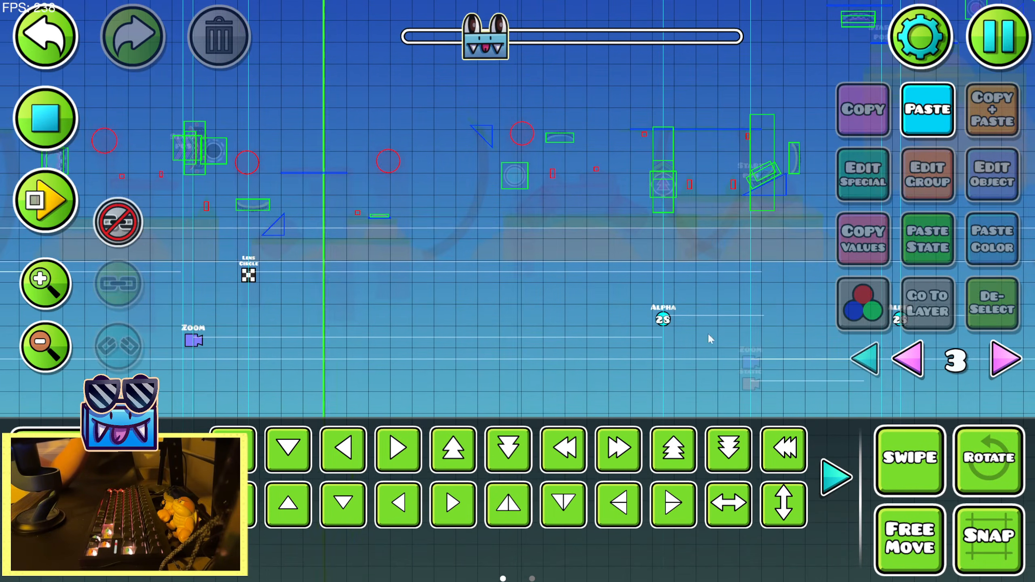
pyautogui.click(863, 358)
pyautogui.moveTo(606, 326); pyautogui.dragTo(546, 326)
pyautogui.click(46, 118)
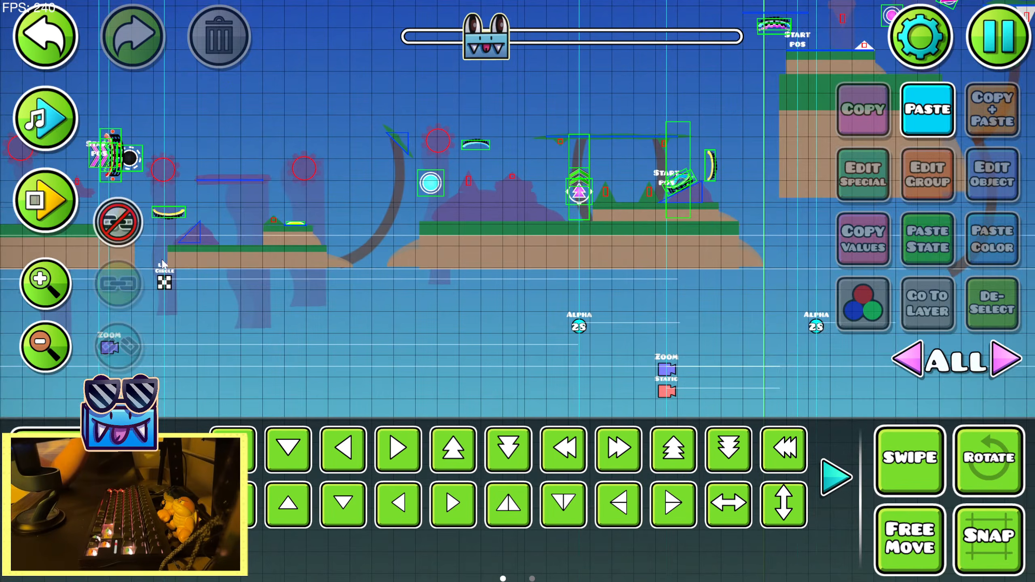
# Set the Lens Circle trigger's fade time to 1.75 and its size to 0.25
pyautogui.click(167, 283)
pyautogui.click(168, 284)
pyautogui.moveTo(659, 292); pyautogui.dragTo(760, 283)
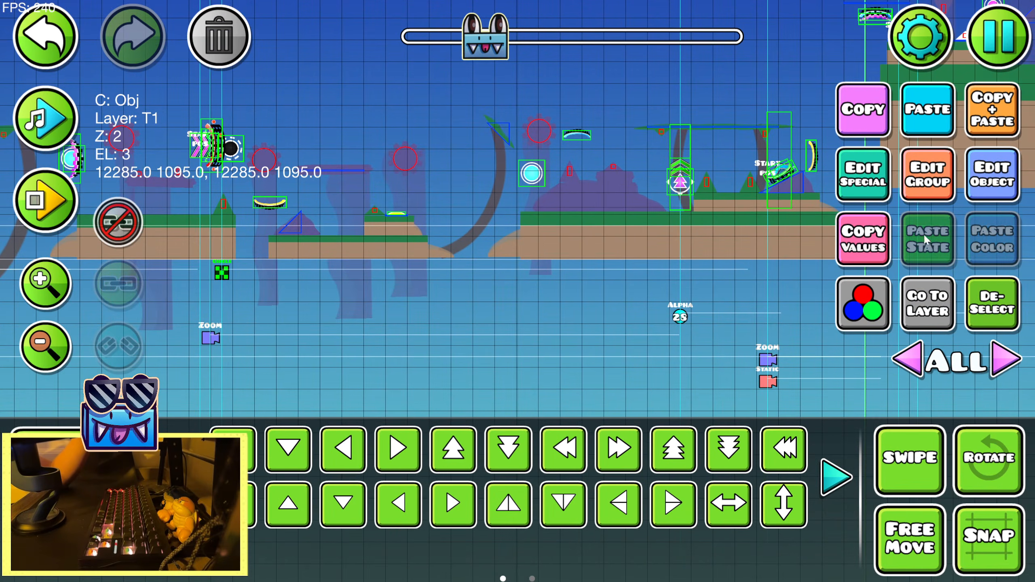
pyautogui.click(984, 185)
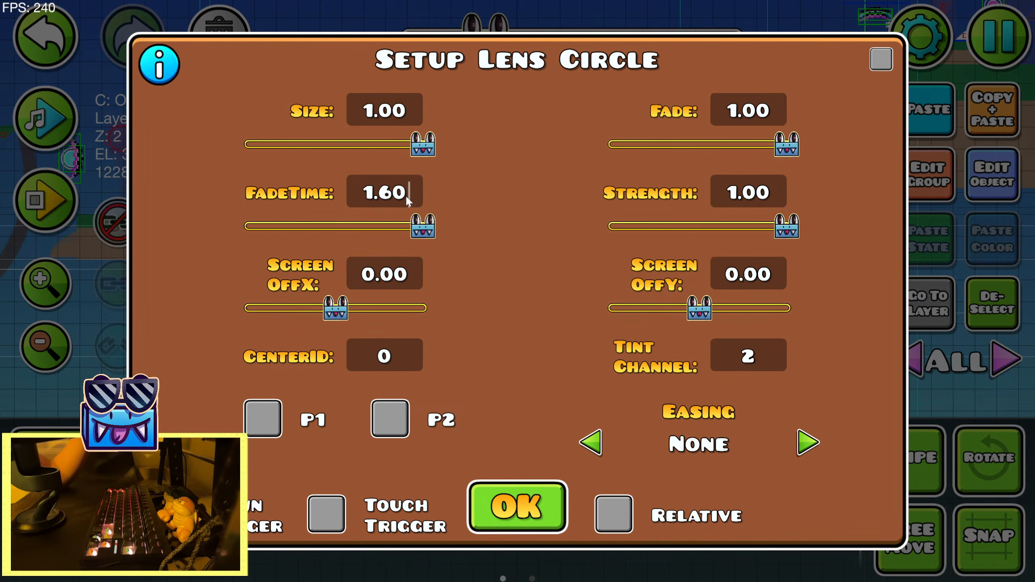
pyautogui.press('BackSpace')
pyautogui.press('BackSpace')
pyautogui.write('75')
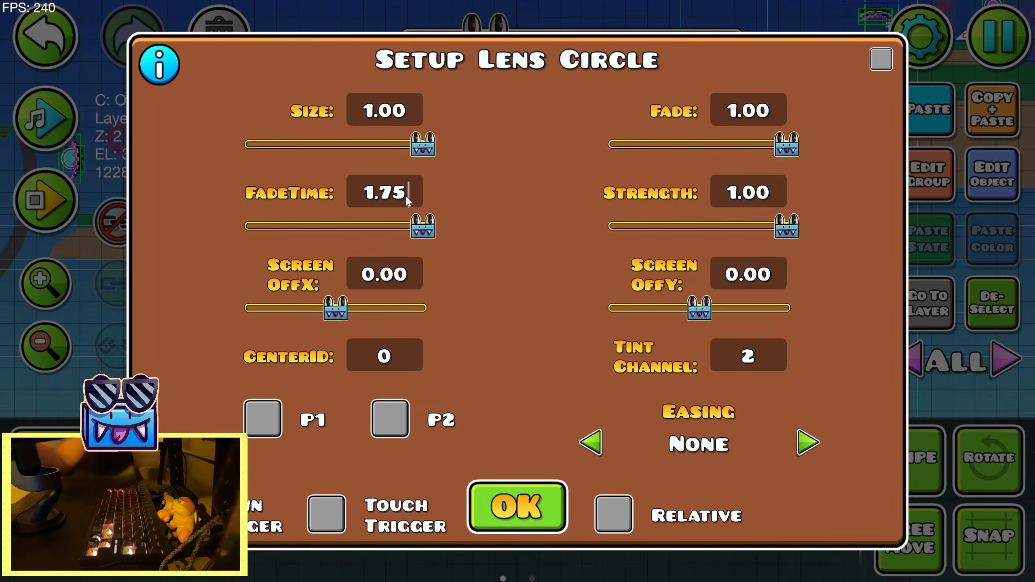
pyautogui.moveTo(422, 144); pyautogui.dragTo(293, 151)
pyautogui.click(506, 510)
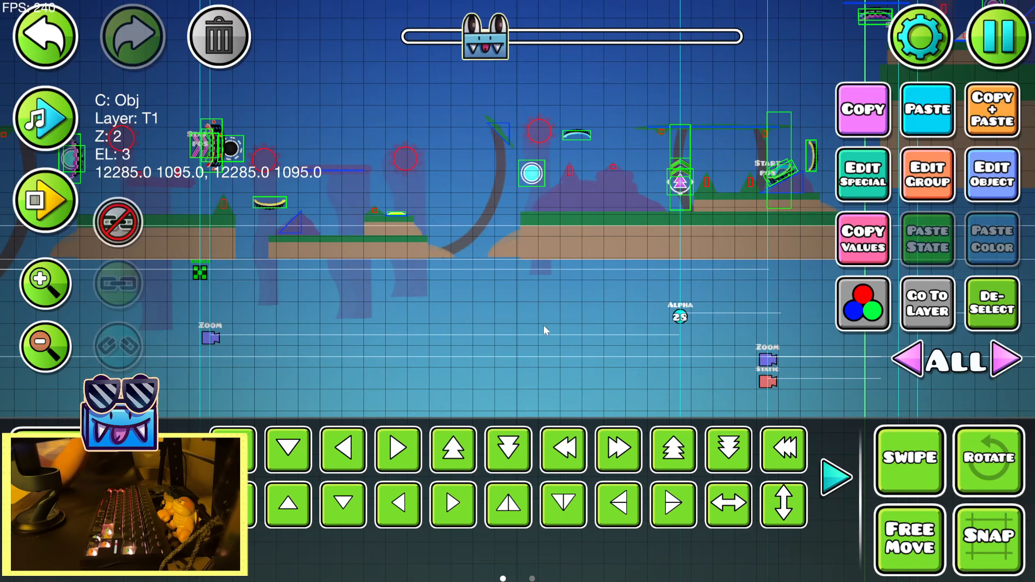
# Preview the Lens Circle effect with the song and set the trigger's size to 0.57
pyautogui.click(18, 115)
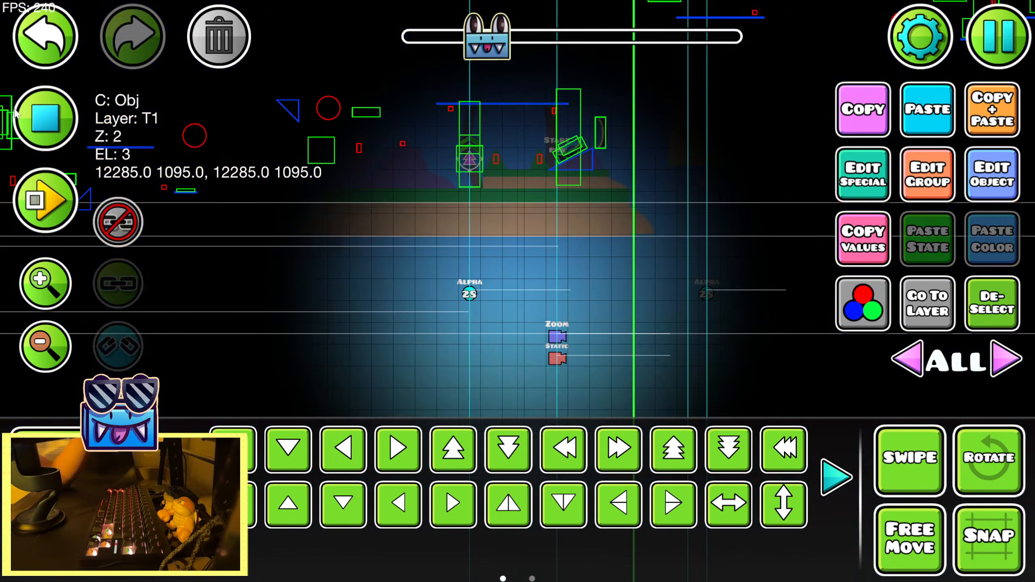
pyautogui.click(17, 115)
pyautogui.click(986, 178)
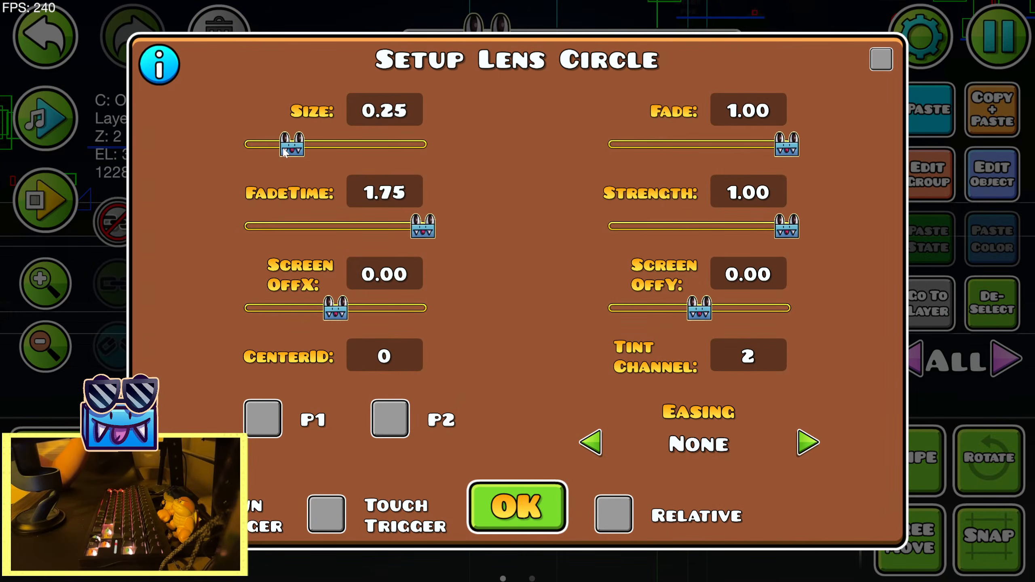
pyautogui.moveTo(295, 145); pyautogui.dragTo(354, 143)
pyautogui.click(517, 507)
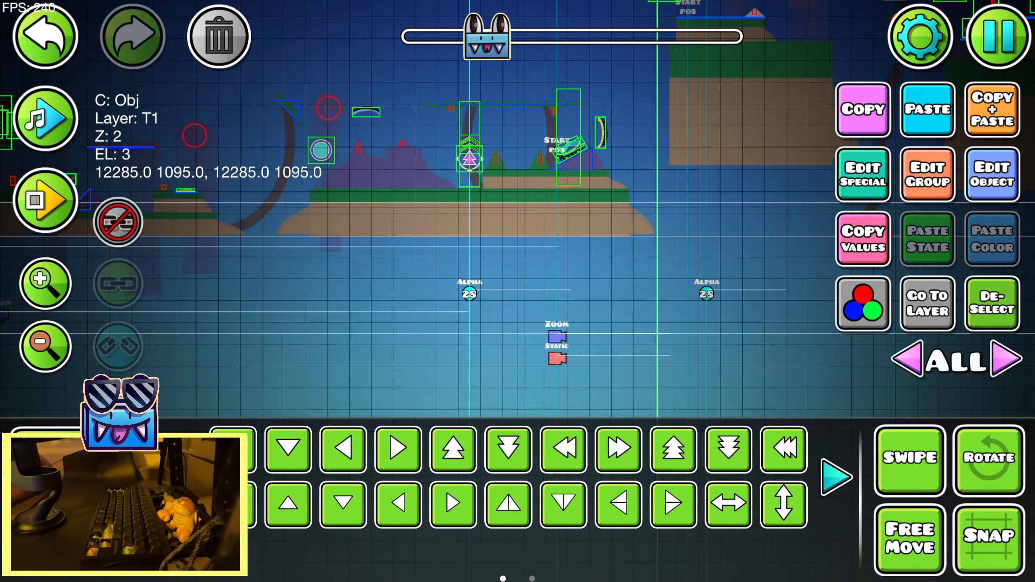
# Move the Lens Circle trigger three grid squares earlier, to X 12195, and look over its settings
pyautogui.press('a')
pyautogui.press('a')
pyautogui.press('a')
pyautogui.moveTo(448, 252); pyautogui.dragTo(453, 276)
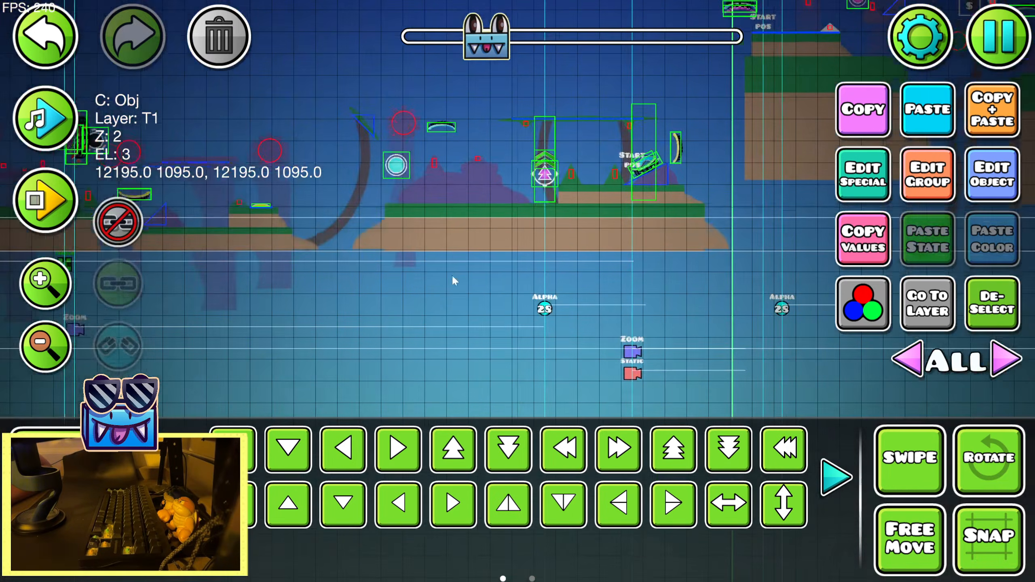
pyautogui.click(975, 184)
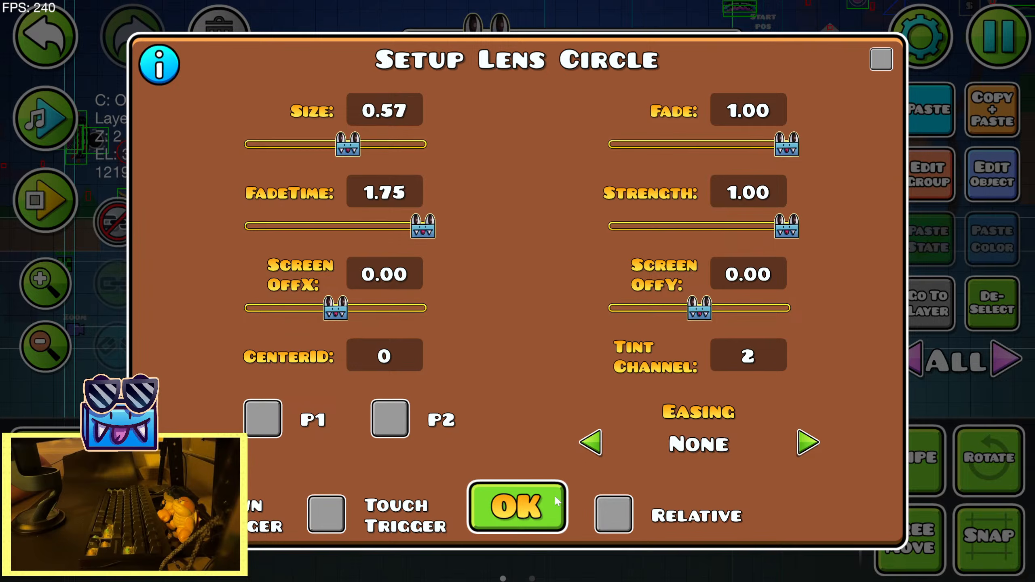
pyautogui.click(529, 508)
# Launch the level in test mode, play through the section with the Lens Circle effect, and pause
pyautogui.click(999, 37)
pyautogui.click(517, 217)
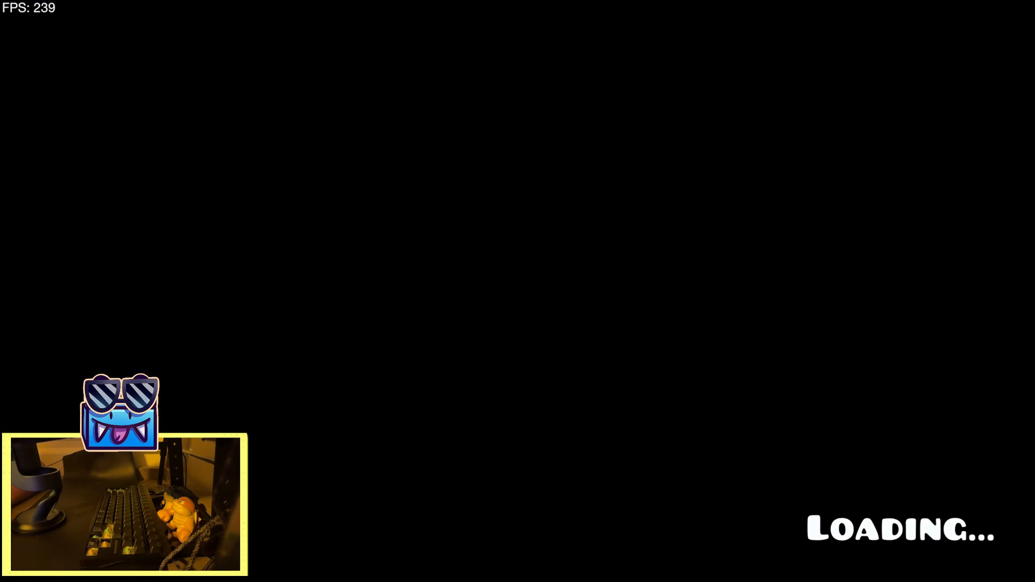
pyautogui.press('space')
pyautogui.press('space')
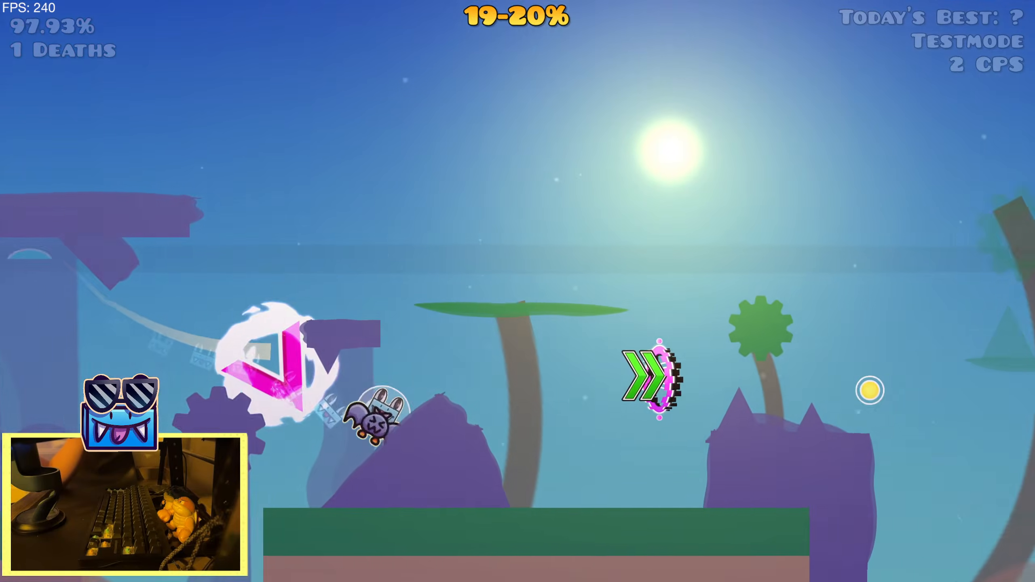
pyautogui.press('space')
pyautogui.press('space')
pyautogui.press('space')
pyautogui.press('space')
pyautogui.press('space')
pyautogui.press('space')
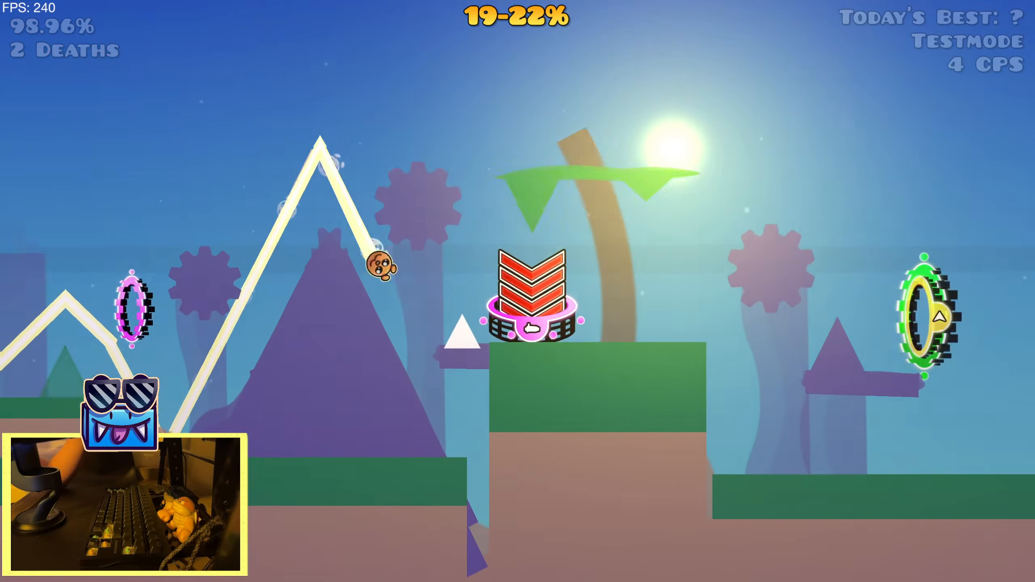
pyautogui.press('space')
pyautogui.press('space')
pyautogui.press('space')
pyautogui.press('space')
pyautogui.press('space')
pyautogui.press('space')
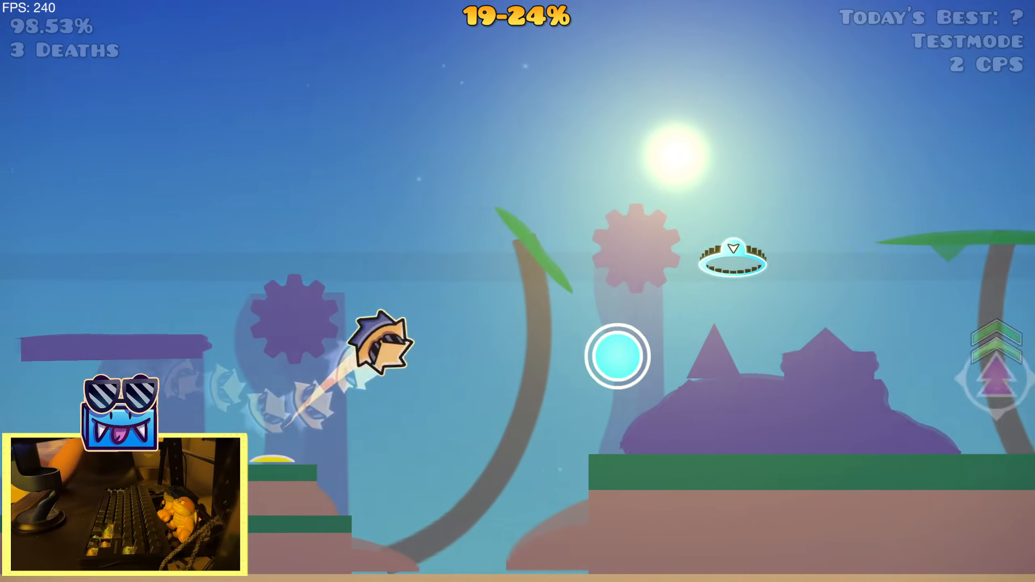
pyautogui.press('space')
pyautogui.press('space')
pyautogui.press('Escape')
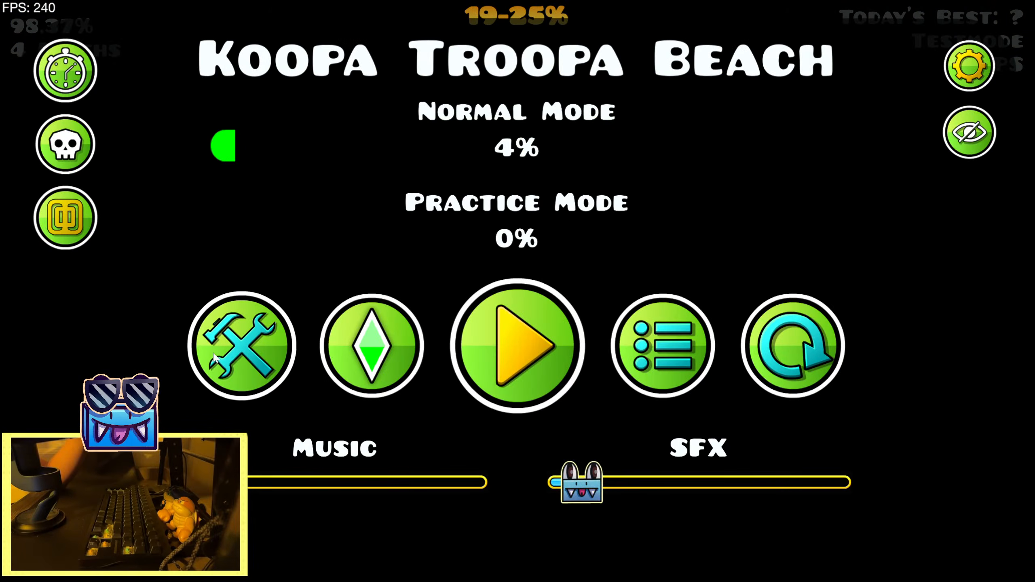
# Return to the editor and move the Lens Circle trigger much earlier, just below the Zoom trigger under the red-arrow portal
pyautogui.click(216, 359)
pyautogui.click(74, 497)
pyautogui.click(48, 354)
pyautogui.click(47, 354)
pyautogui.moveTo(299, 314); pyautogui.dragTo(469, 245)
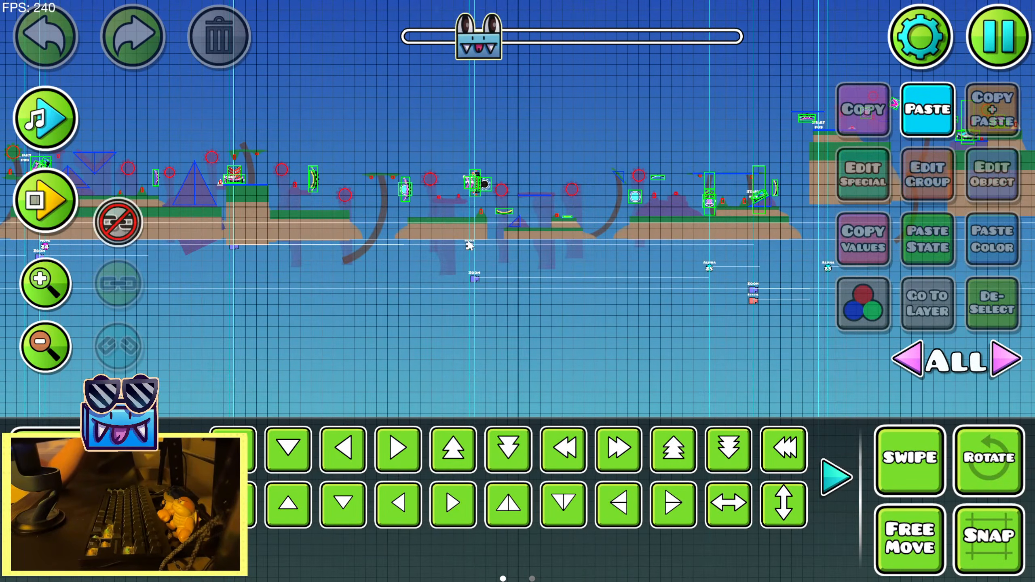
pyautogui.click(470, 246)
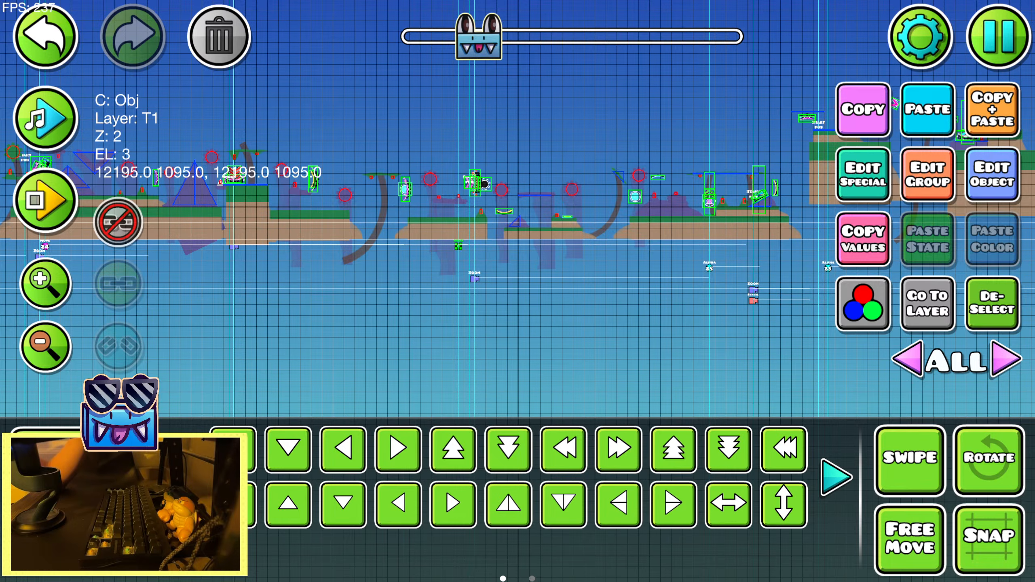
pyautogui.click(772, 464)
pyautogui.press('a')
pyautogui.press('a')
pyautogui.press('a')
pyautogui.press('a')
pyautogui.press('a')
pyautogui.press('a')
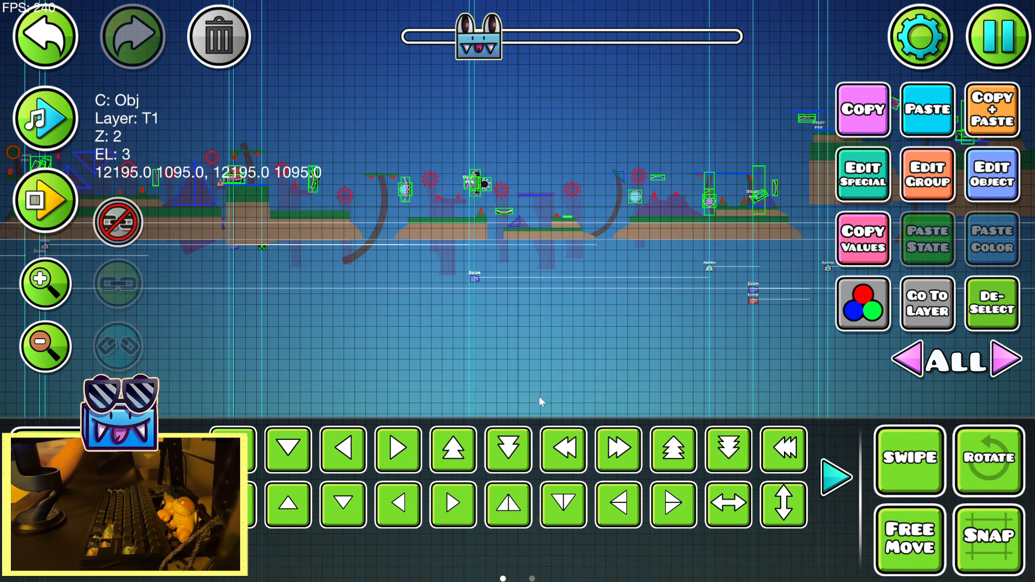
pyautogui.press('s')
pyautogui.click(39, 297)
pyautogui.moveTo(592, 311); pyautogui.dragTo(266, 340)
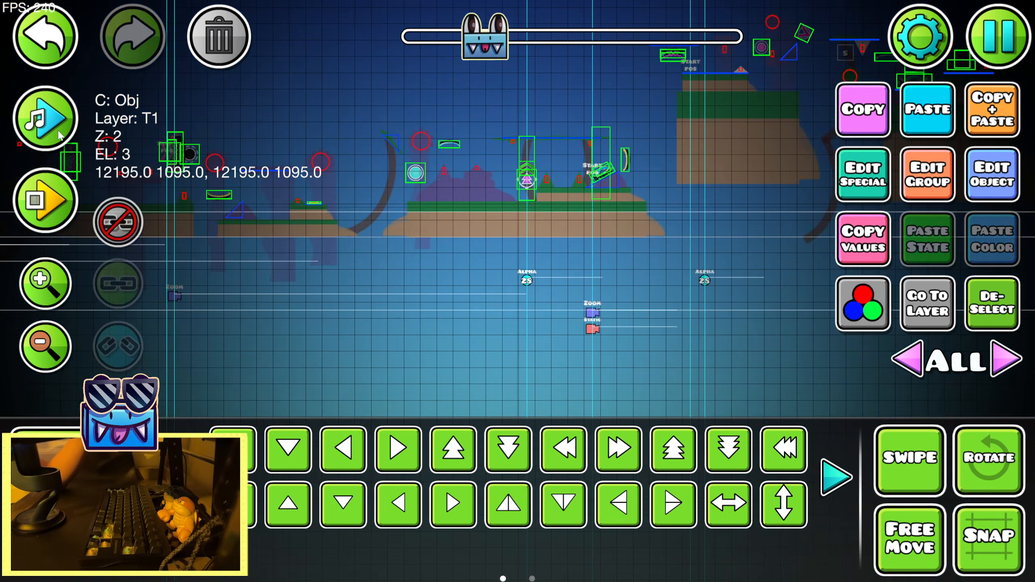
# Preview the song over the moved Lens Circle trigger and set its fade time to 2.30
pyautogui.click(37, 129)
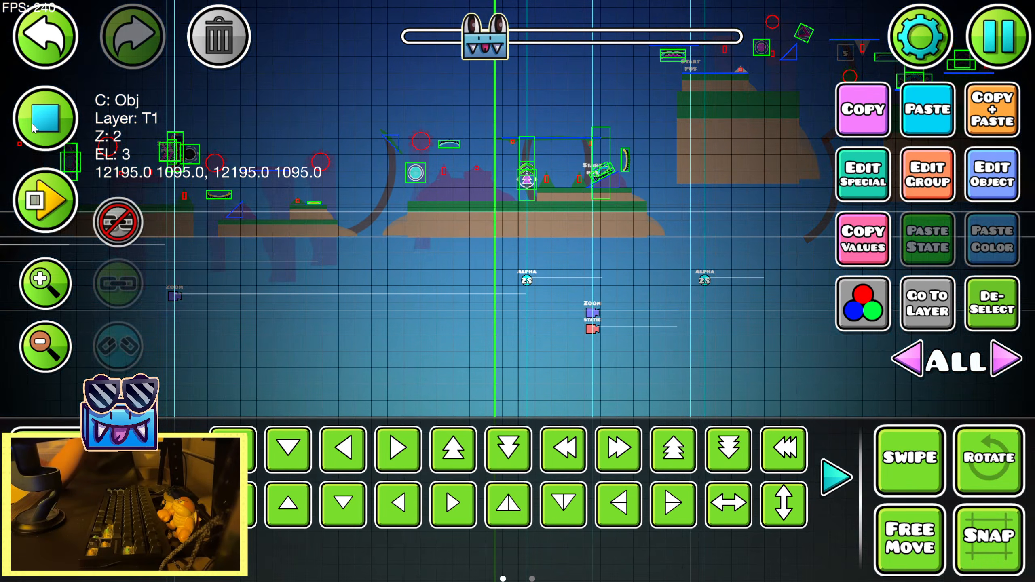
pyautogui.click(32, 125)
pyautogui.click(967, 185)
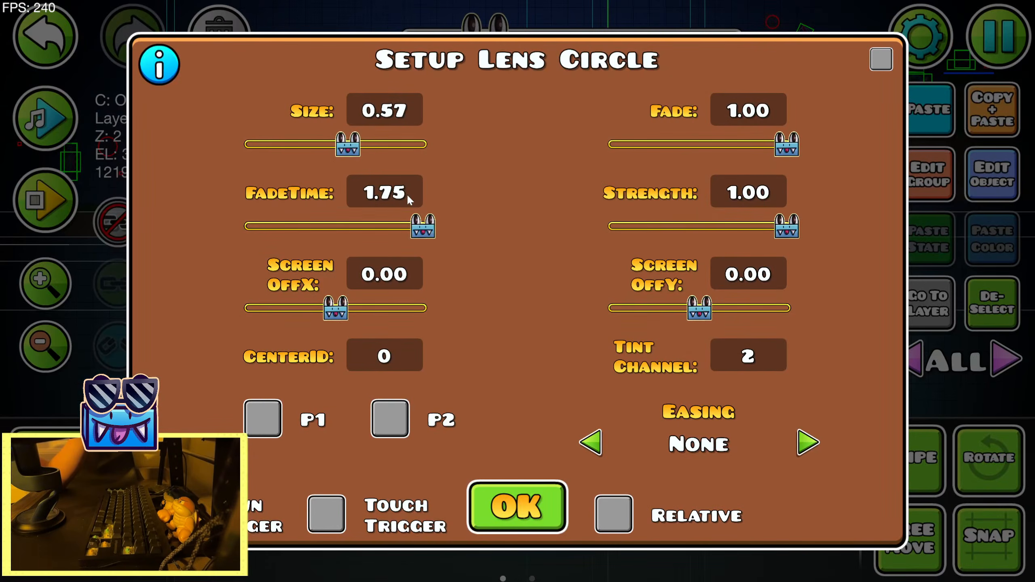
pyautogui.press('BackSpace')
pyautogui.press('BackSpace')
pyautogui.press('BackSpace')
pyautogui.write('2')
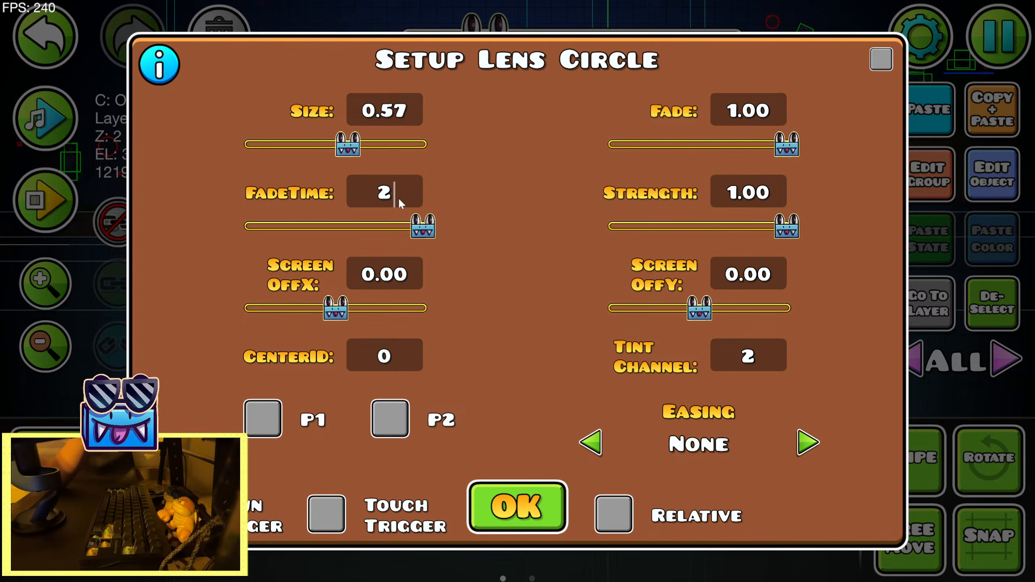
pyautogui.write('.30')
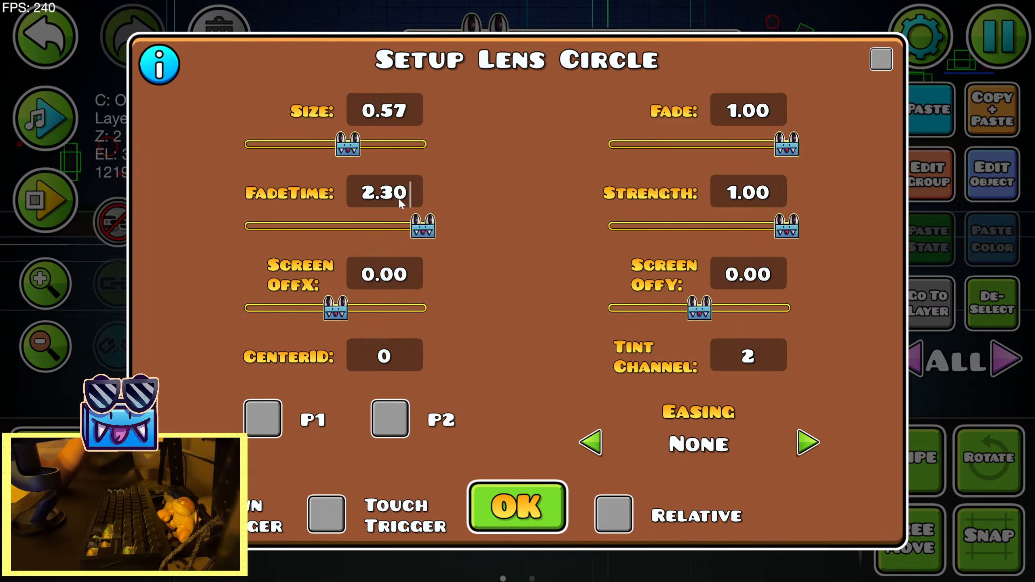
pyautogui.click(501, 506)
# Set the Lens Circle trigger's fade time to 2.80 and preview the fade with the song
pyautogui.click(999, 199)
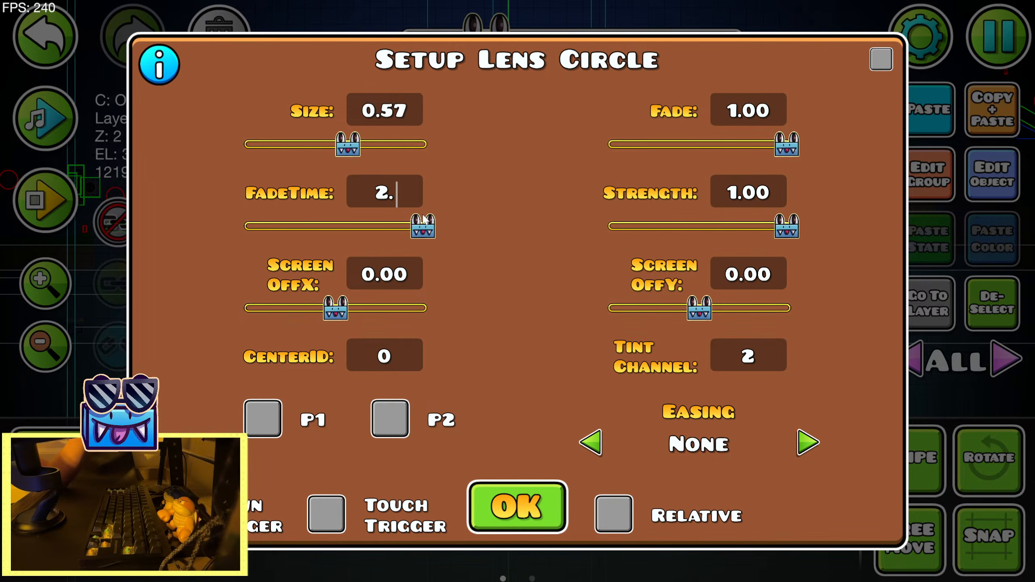
pyautogui.click(526, 497)
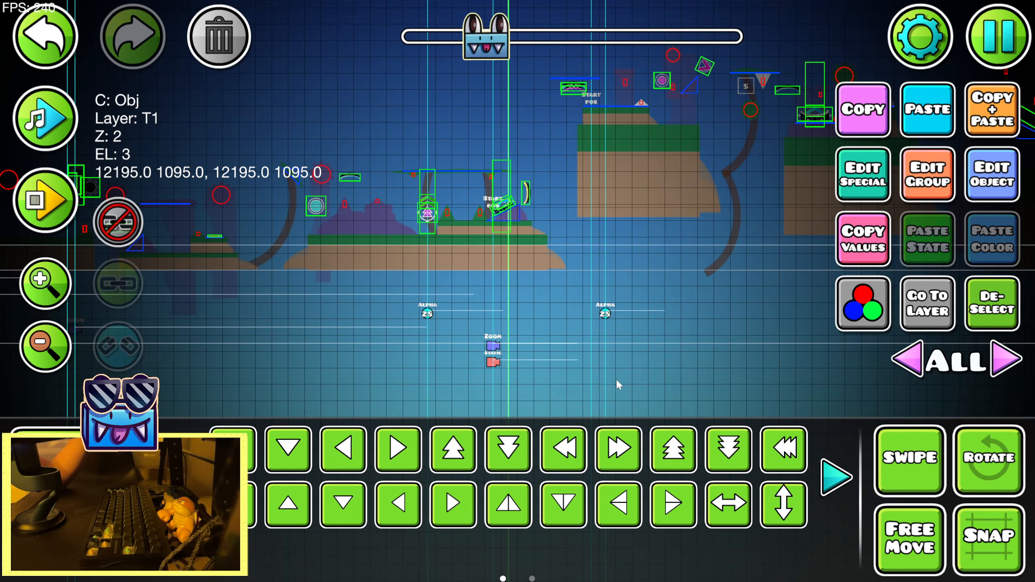
pyautogui.click(51, 128)
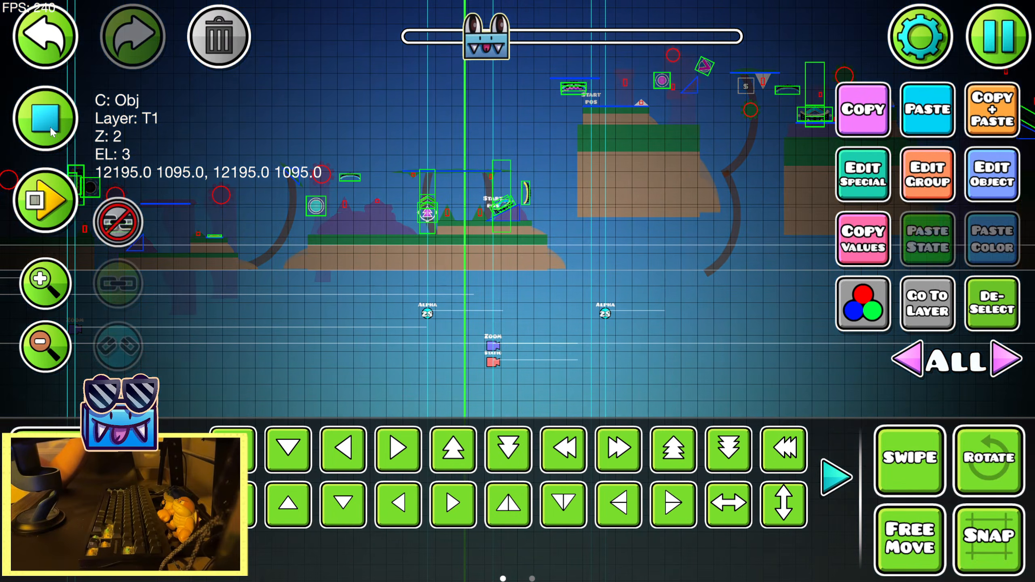
pyautogui.click(50, 126)
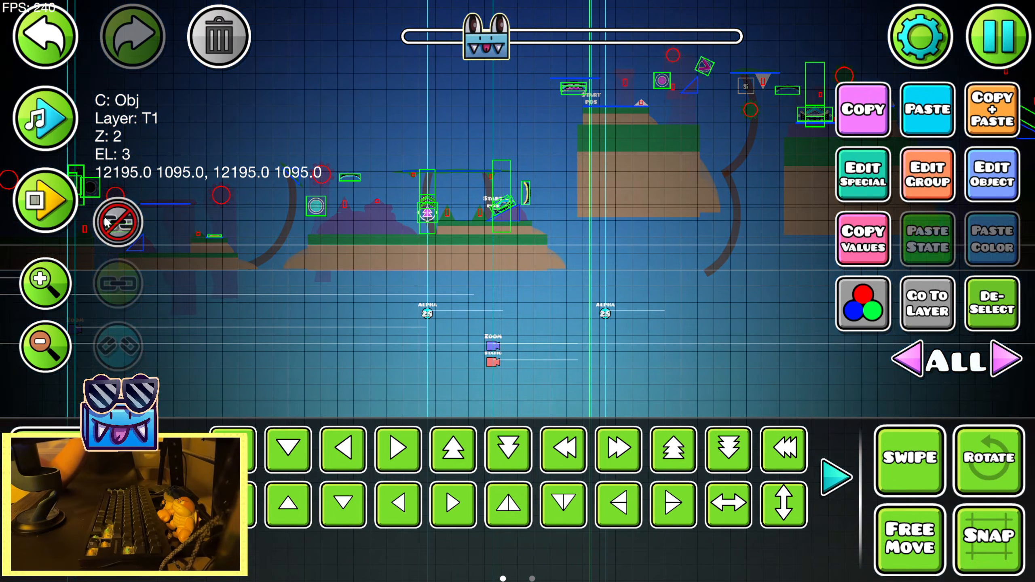
# Playtest the section in the editor to check the Lens Circle fade during play
pyautogui.click(37, 214)
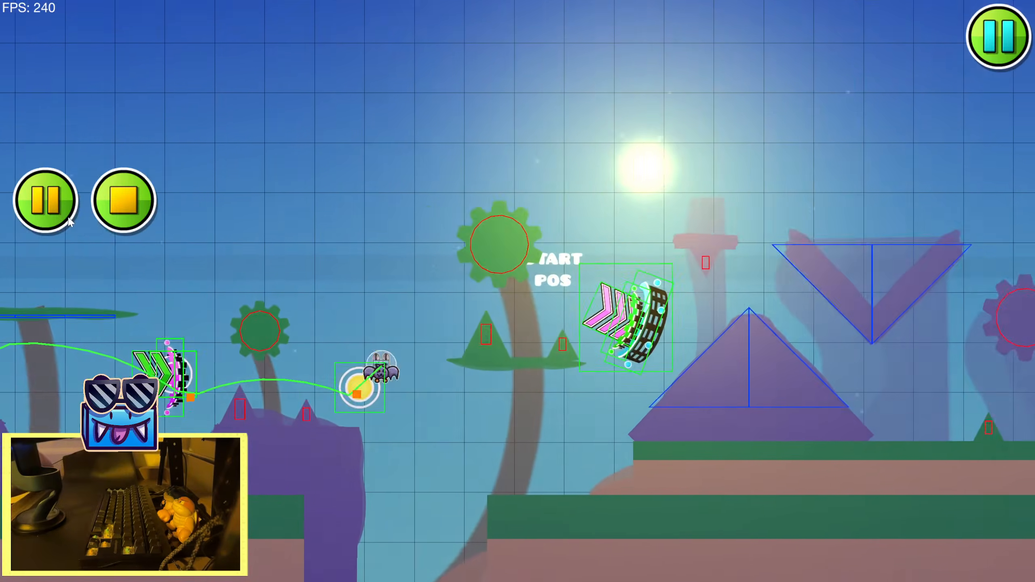
pyautogui.press('space')
pyautogui.press('space')
pyautogui.press('space')
pyautogui.press('space')
pyautogui.press('space')
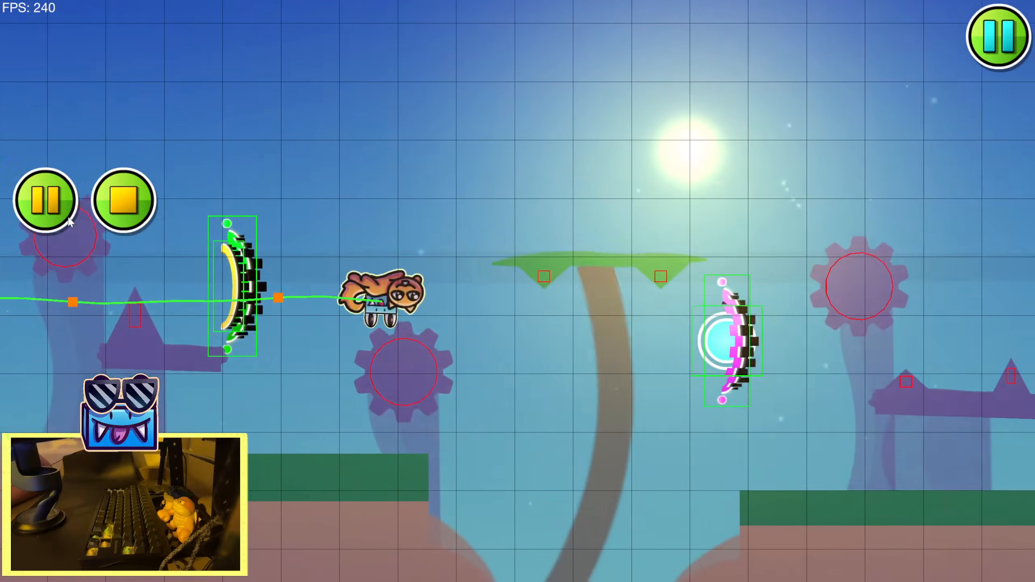
pyautogui.press('space')
pyautogui.press('space')
pyautogui.press('space')
pyautogui.press('space')
pyautogui.press('space')
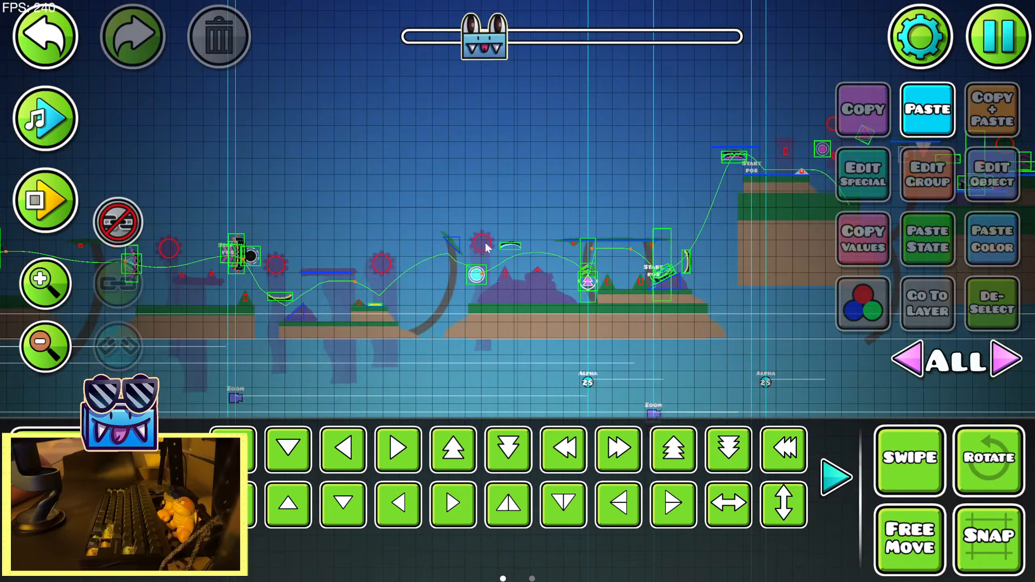
# Set the Lens Circle trigger's size to 0.35 and its fade to 2.00
pyautogui.moveTo(142, 372); pyautogui.dragTo(542, 309)
pyautogui.moveTo(252, 315); pyautogui.dragTo(507, 312)
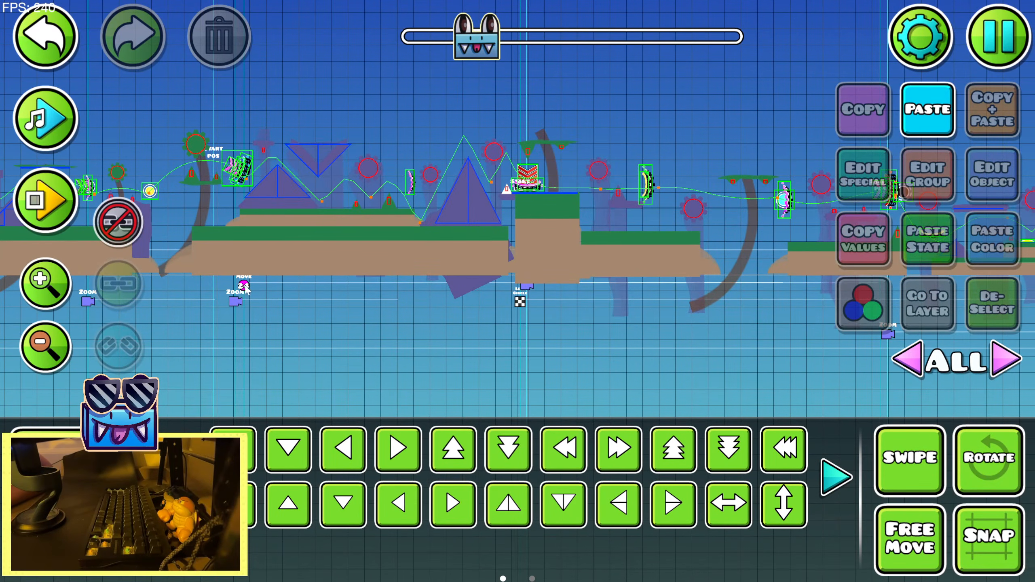
pyautogui.click(521, 301)
pyautogui.click(863, 175)
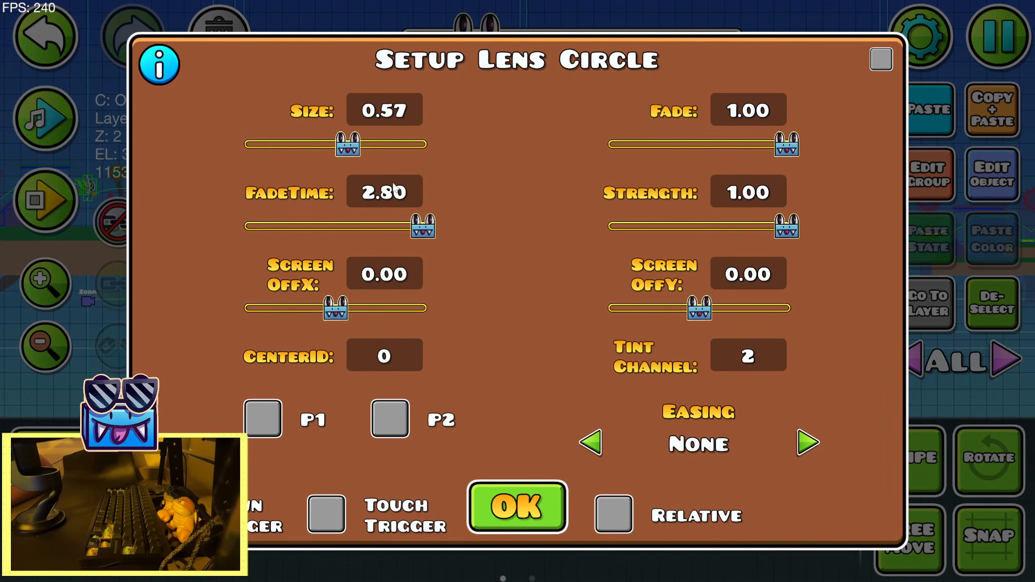
pyautogui.moveTo(346, 145); pyautogui.dragTo(317, 151)
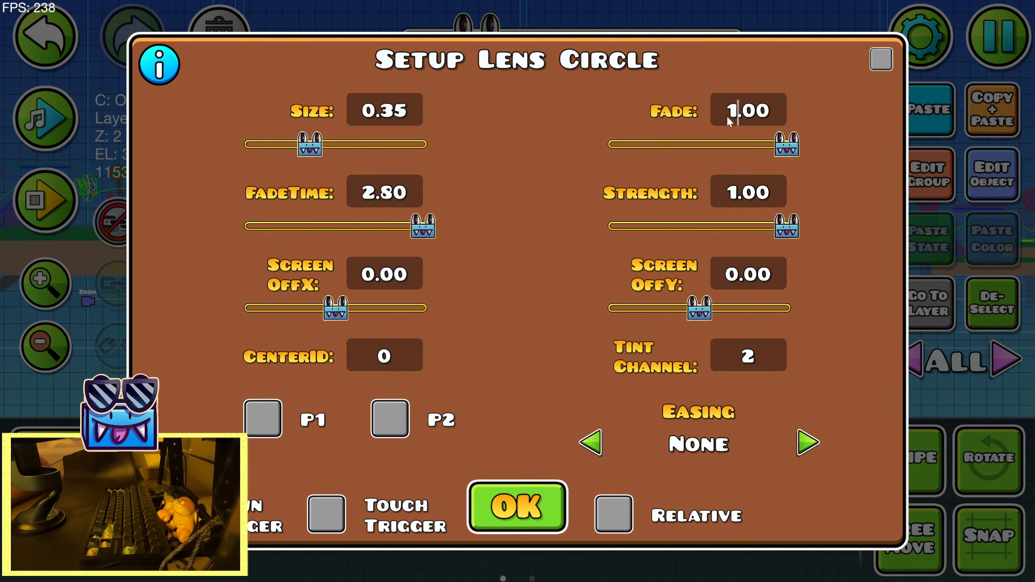
pyautogui.press('BackSpace')
pyautogui.write('2')
pyautogui.click(518, 507)
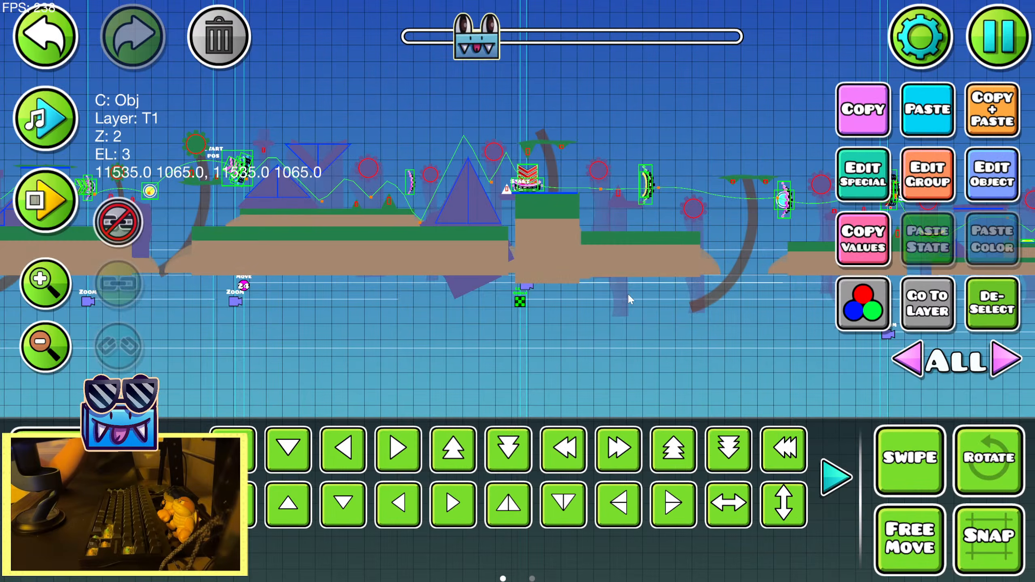
# Preview the song over the adjusted Lens Circle effect, recheck the trigger's settings and deselect it
pyautogui.moveTo(726, 286); pyautogui.dragTo(149, 295)
pyautogui.click(46, 118)
pyautogui.click(863, 176)
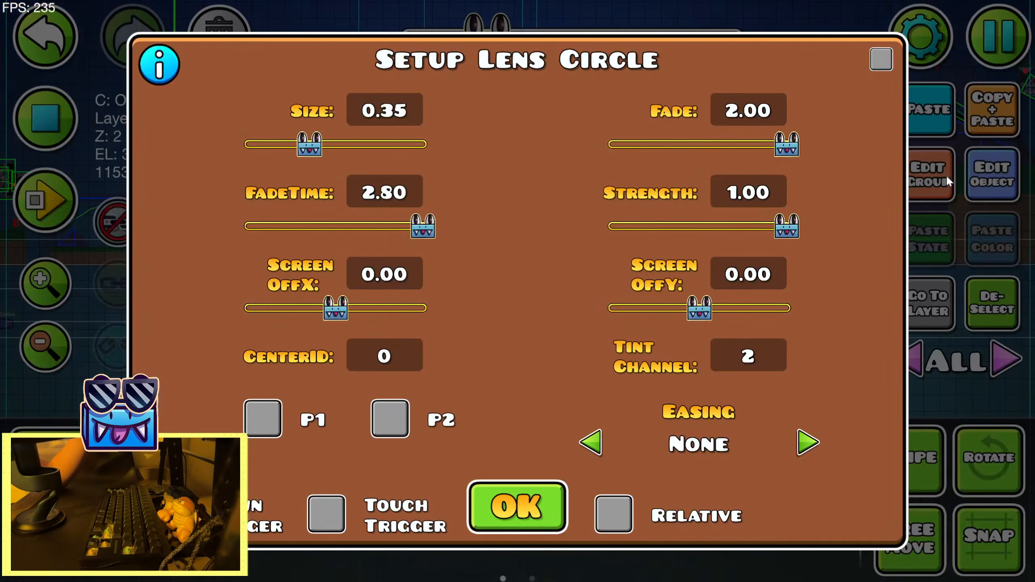
pyautogui.click(518, 506)
pyautogui.click(77, 152)
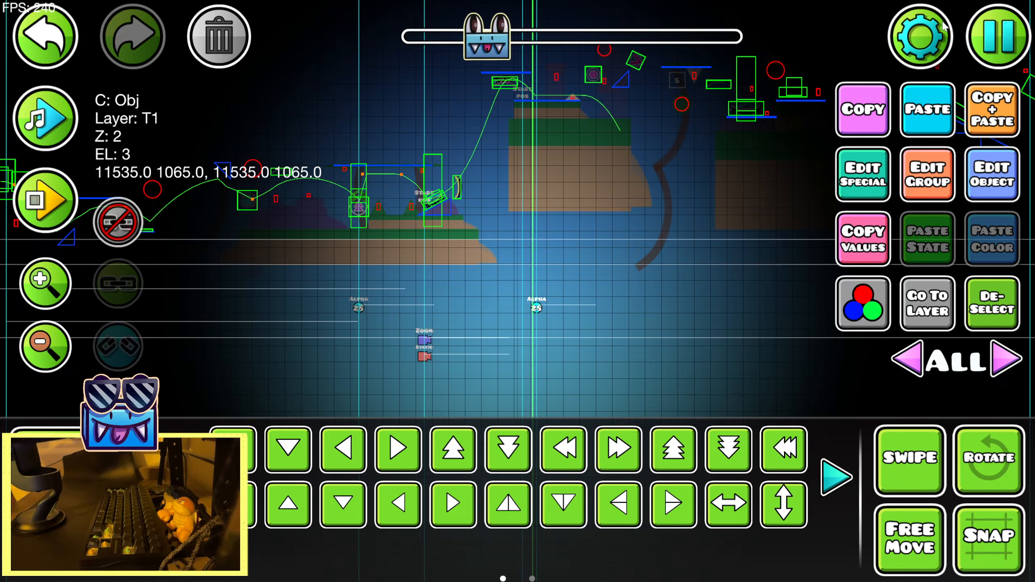
pyautogui.click(995, 307)
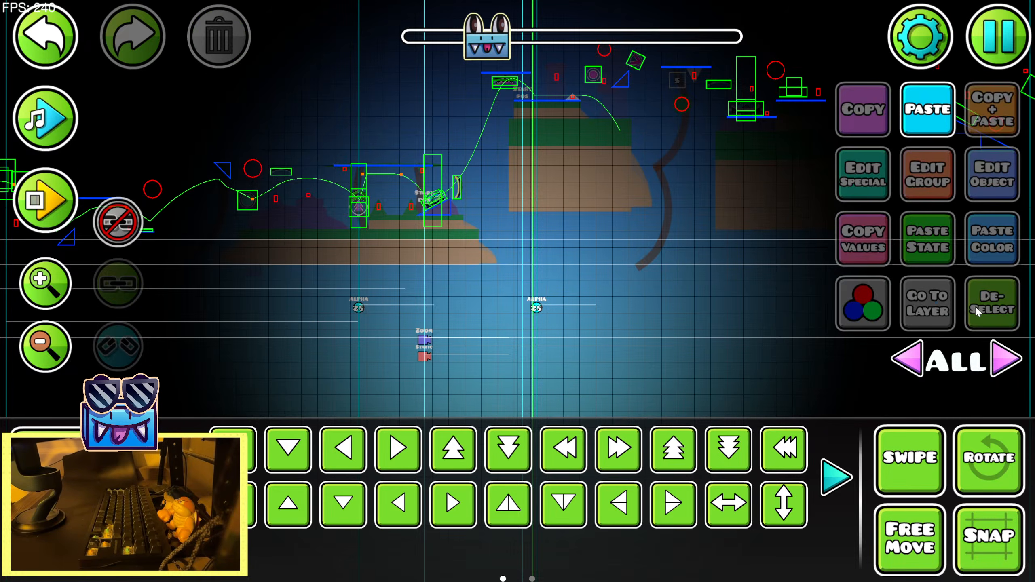
pyautogui.moveTo(665, 302); pyautogui.dragTo(904, 300)
pyautogui.moveTo(563, 303); pyautogui.dragTo(399, 334)
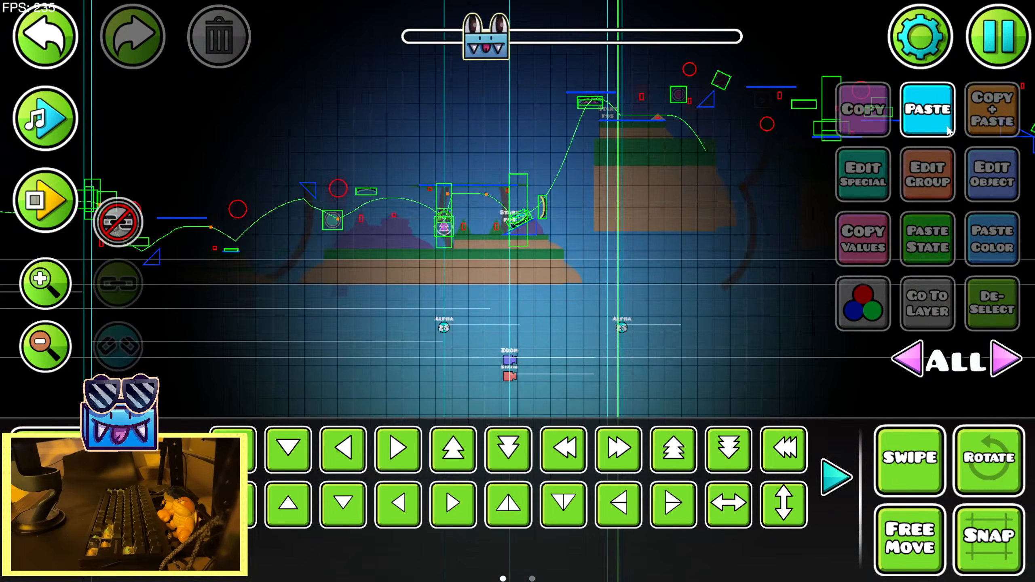
# Save and play the level from the start position to check the softer Lens Circle darkening
pyautogui.press('Escape')
pyautogui.click(644, 195)
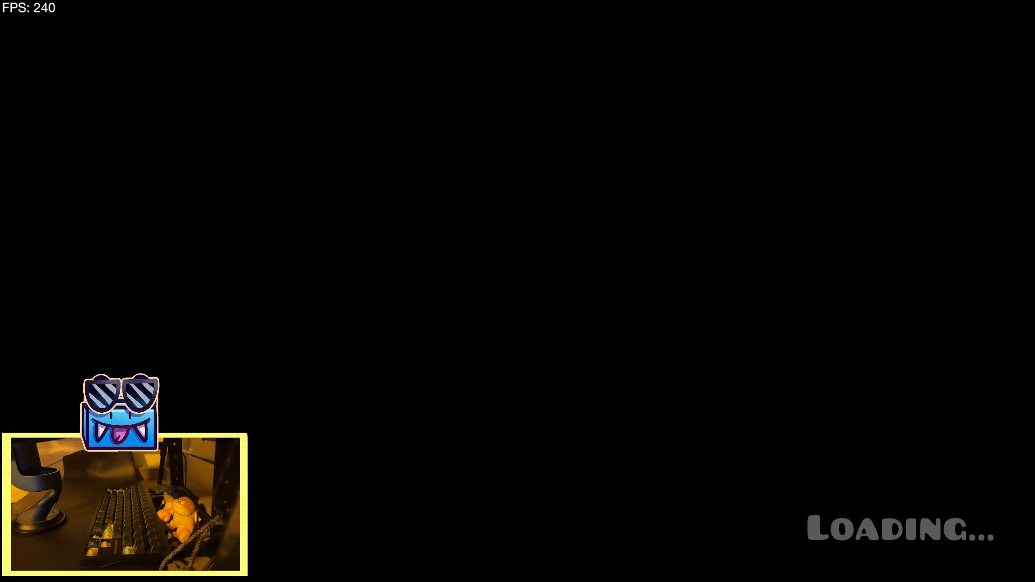
pyautogui.press('space')
pyautogui.press('space')
pyautogui.press('space')
pyautogui.press('space')
pyautogui.press('space')
pyautogui.press('space')
pyautogui.press('space')
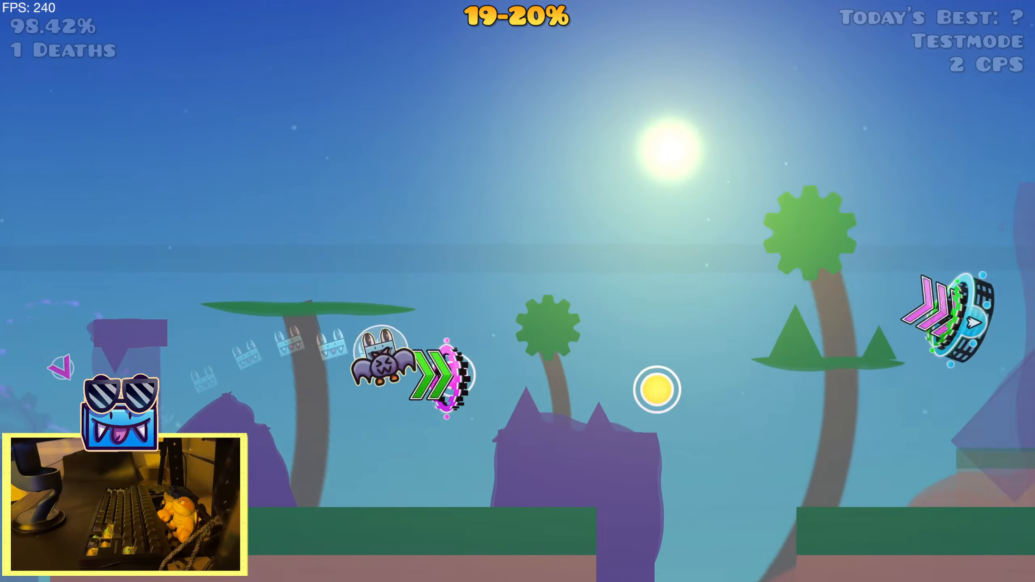
pyautogui.press('space')
pyautogui.press('space')
pyautogui.press('space')
pyautogui.press('space')
pyautogui.press('space')
pyautogui.press('space')
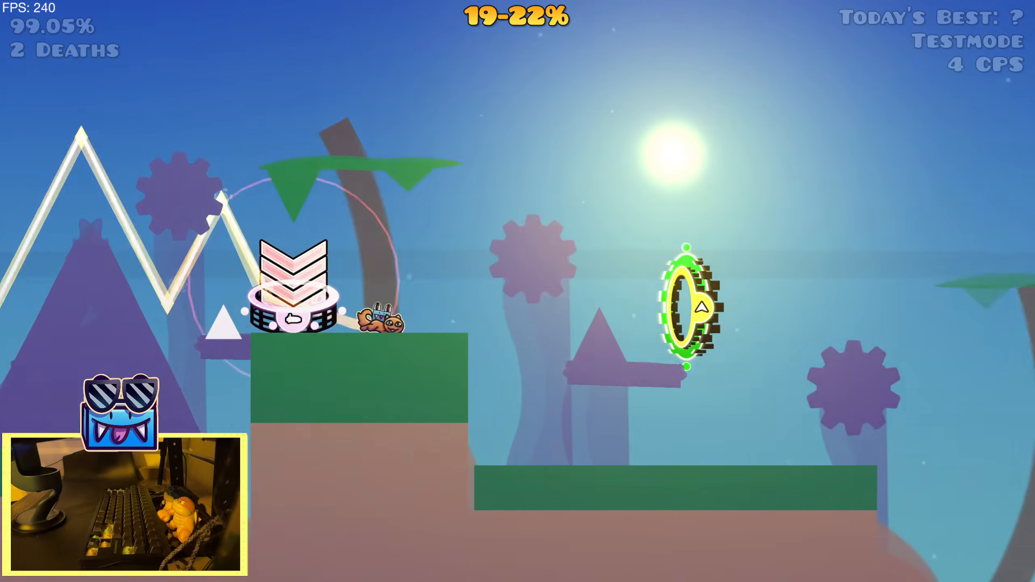
pyautogui.press('space')
pyautogui.press('space')
pyautogui.press('space')
pyautogui.press('space')
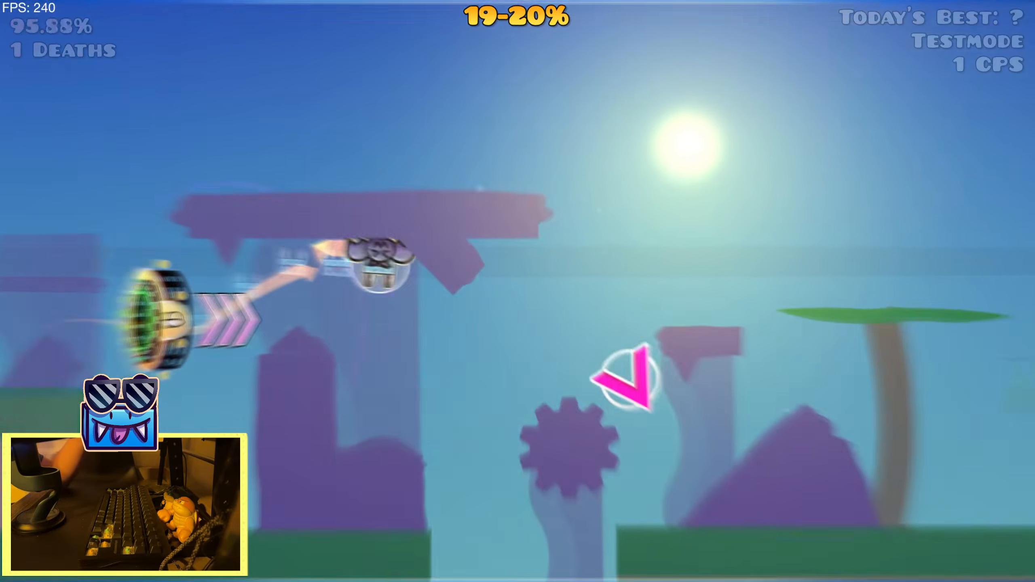
# Replay the section from the start position through the darkened area, and return to the editor
pyautogui.press('space')
pyautogui.press('space')
pyautogui.press('space')
pyautogui.press('space')
pyautogui.press('space')
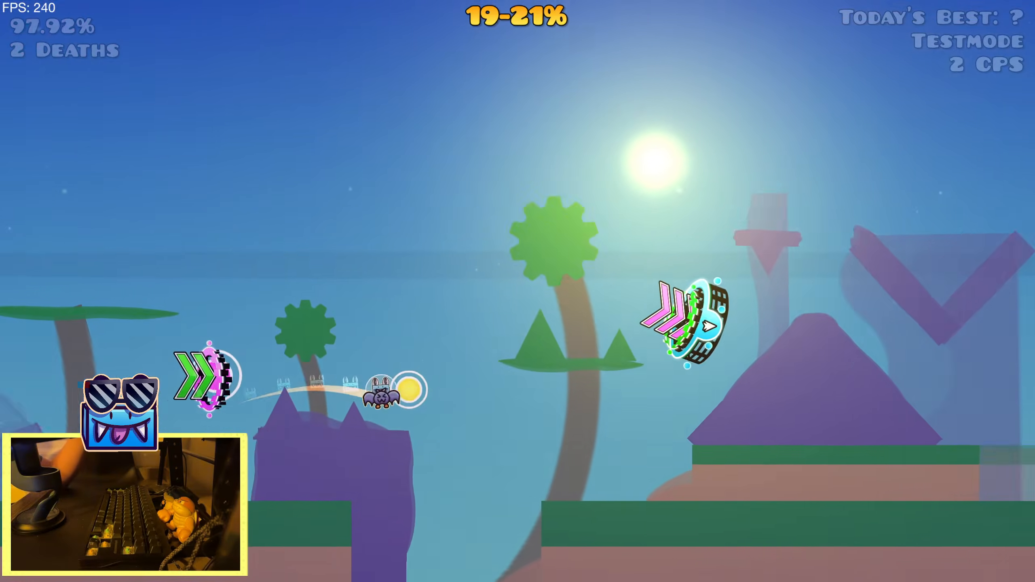
pyautogui.press('space')
pyautogui.press('space')
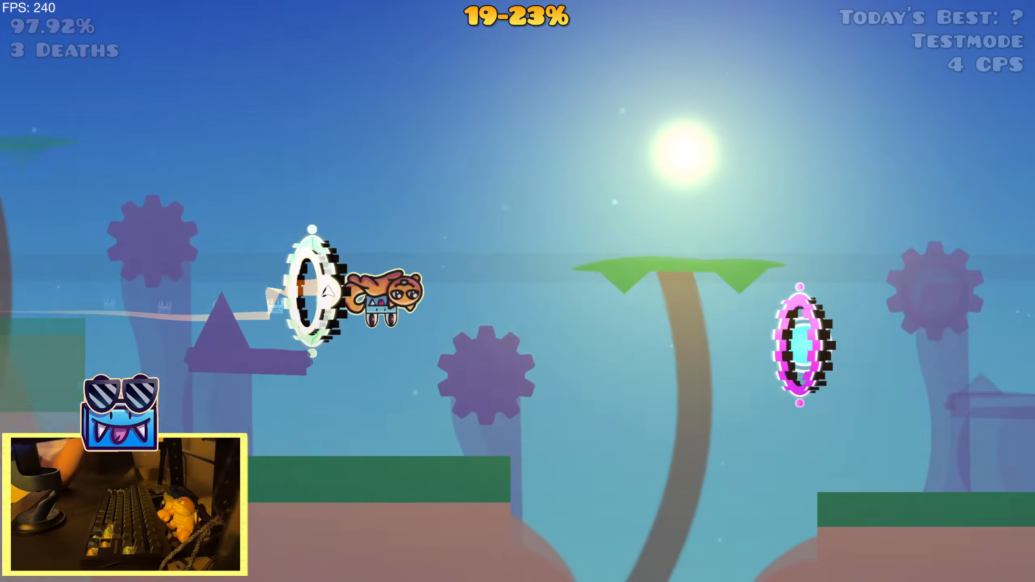
pyautogui.press('space')
pyautogui.press('space')
pyautogui.press('space')
pyautogui.press('space')
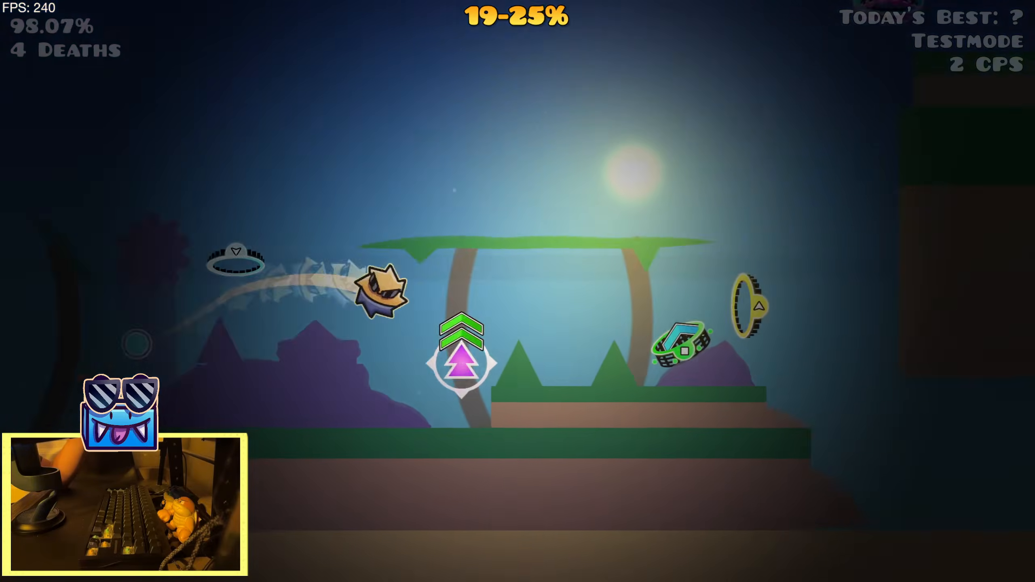
pyautogui.press('space')
pyautogui.press('space')
pyautogui.press('Escape')
pyautogui.click(258, 372)
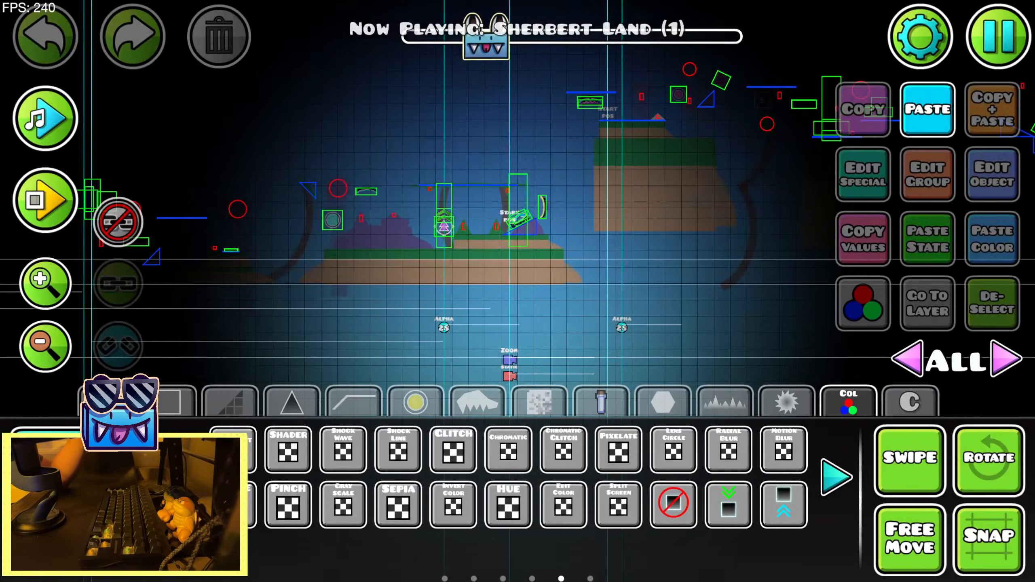
# Use the song preview to find the timing and place a second Lens Circle trigger between the two Alpha triggers
pyautogui.moveTo(710, 327); pyautogui.dragTo(697, 295)
pyautogui.click(47, 286)
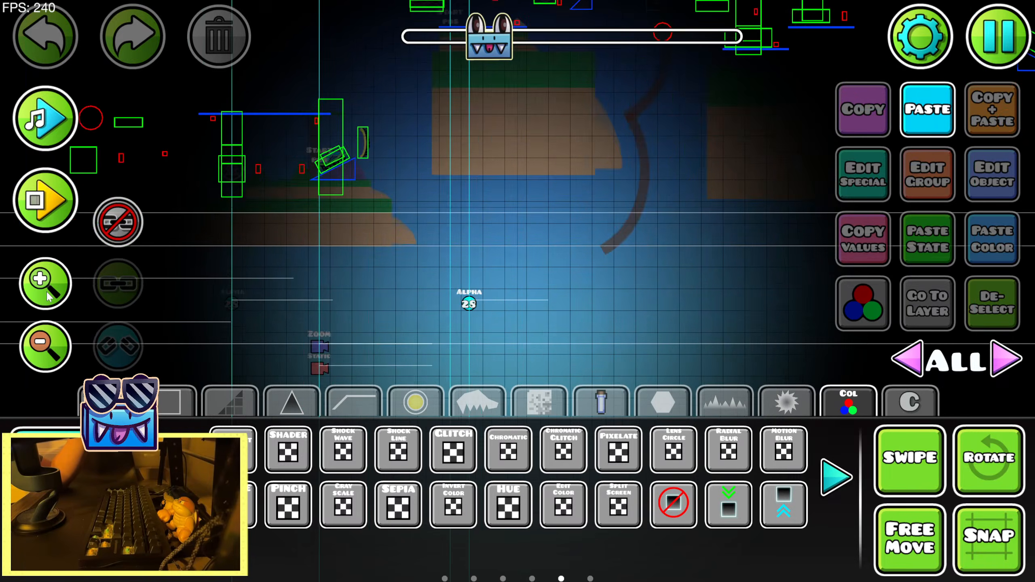
pyautogui.click(47, 285)
pyautogui.click(48, 140)
pyautogui.click(64, 137)
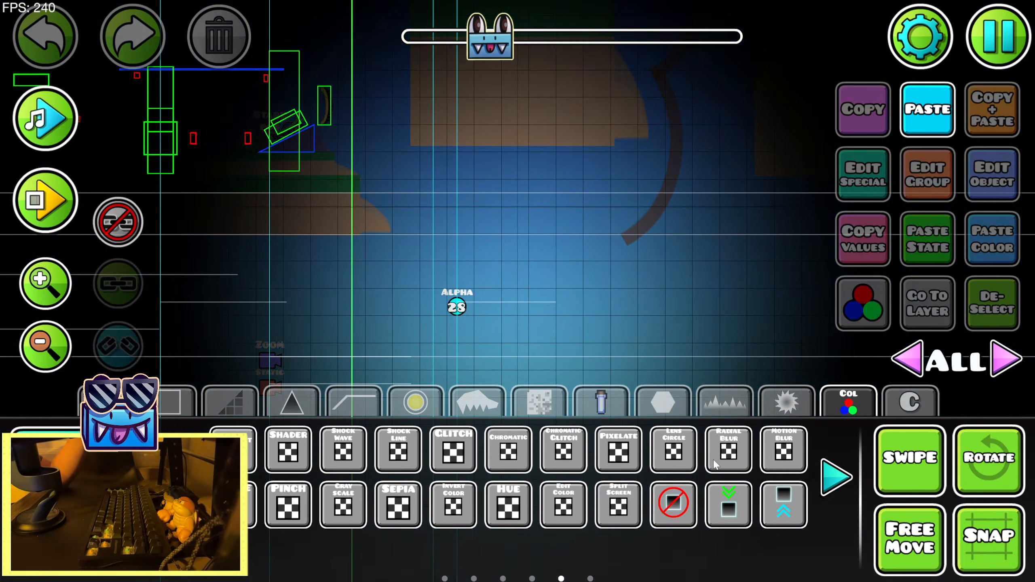
pyautogui.click(410, 268)
pyautogui.press('a')
pyautogui.press('a')
pyautogui.press('s')
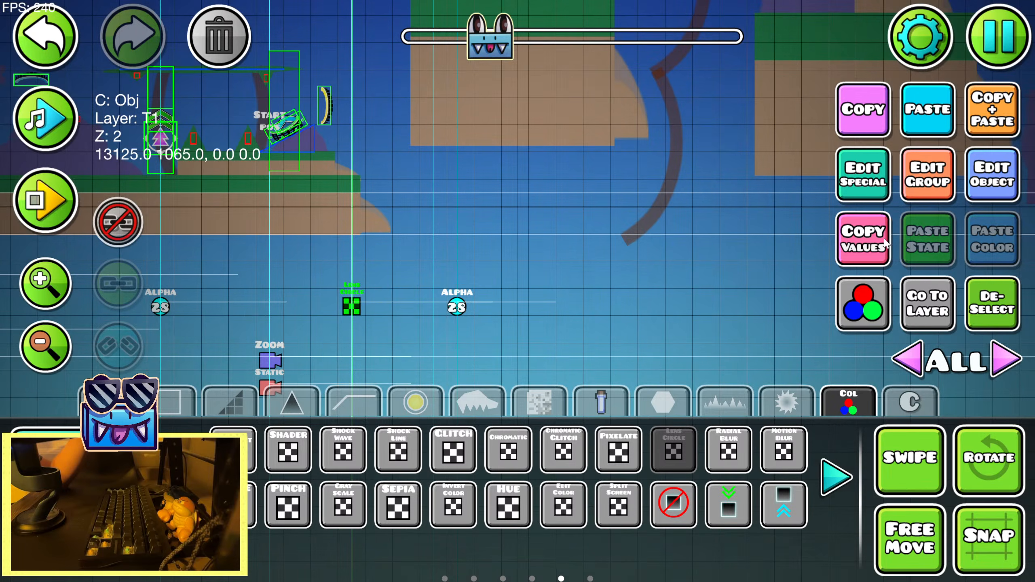
# Set the second Lens Circle trigger's size and strength to 0.00
pyautogui.click(972, 185)
pyautogui.moveTo(351, 220); pyautogui.dragTo(121, 223)
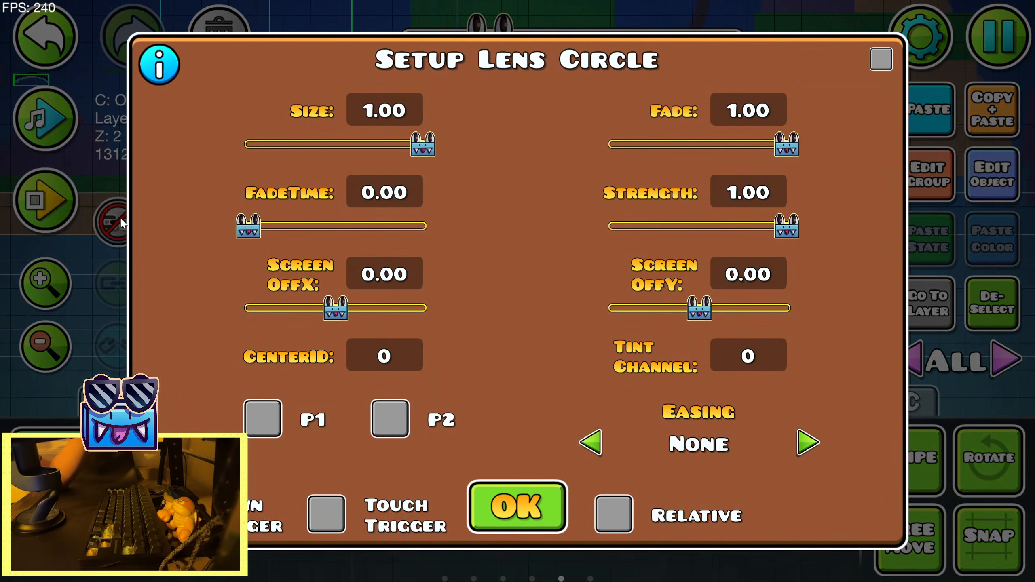
pyautogui.moveTo(409, 139); pyautogui.dragTo(237, 143)
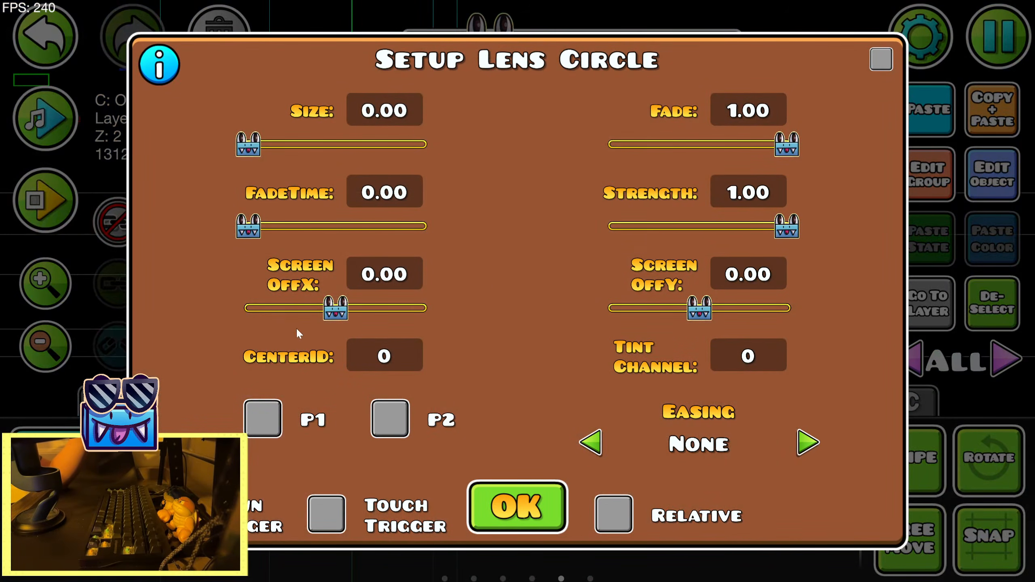
pyautogui.moveTo(785, 228); pyautogui.dragTo(551, 245)
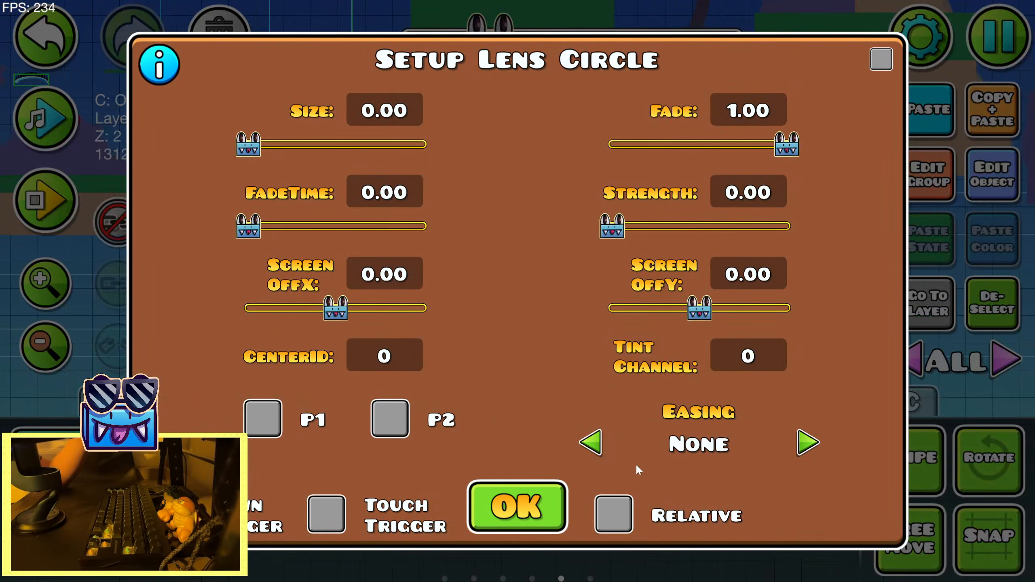
pyautogui.click(518, 525)
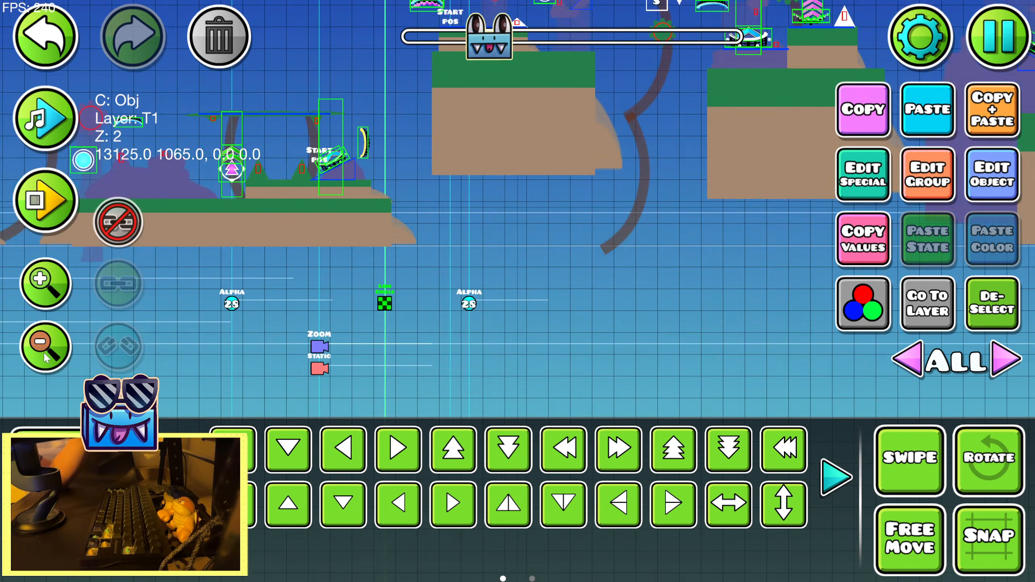
# Go back to the first Lens Circle trigger and preview the song over the following section
pyautogui.scroll(-5, 210, 322)
pyautogui.click(53, 283)
pyautogui.click(53, 282)
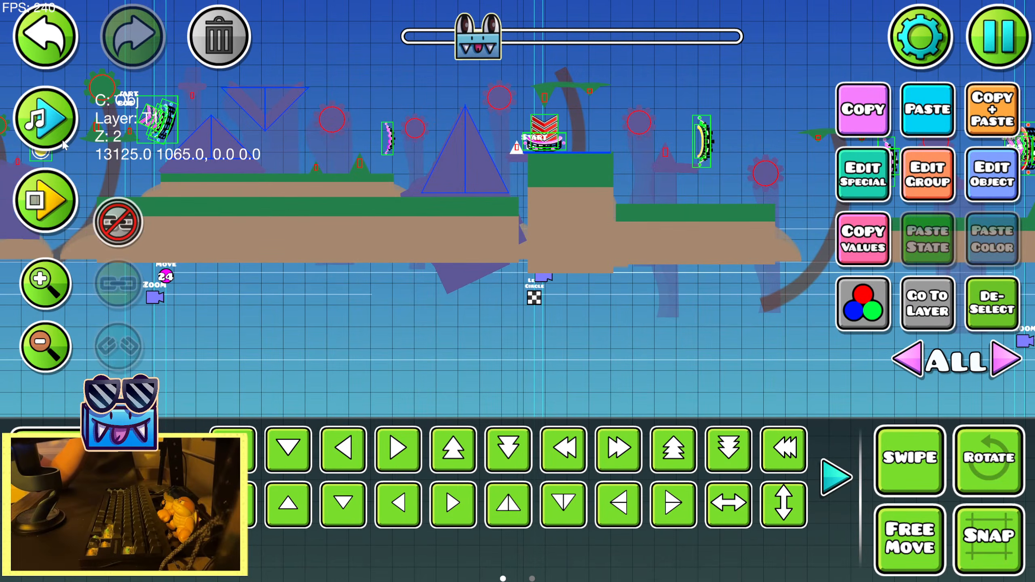
pyautogui.click(59, 133)
pyautogui.moveTo(627, 345); pyautogui.dragTo(429, 340)
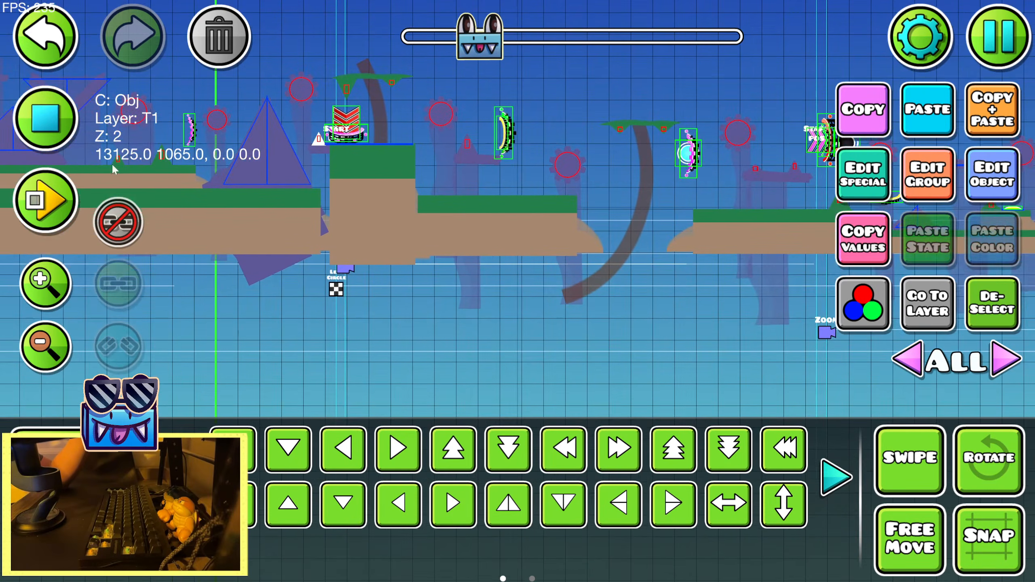
pyautogui.click(51, 129)
# Switch to editor layer 0 and place a Radial Blur trigger just below the first Lens Circle trigger
pyautogui.press('1')
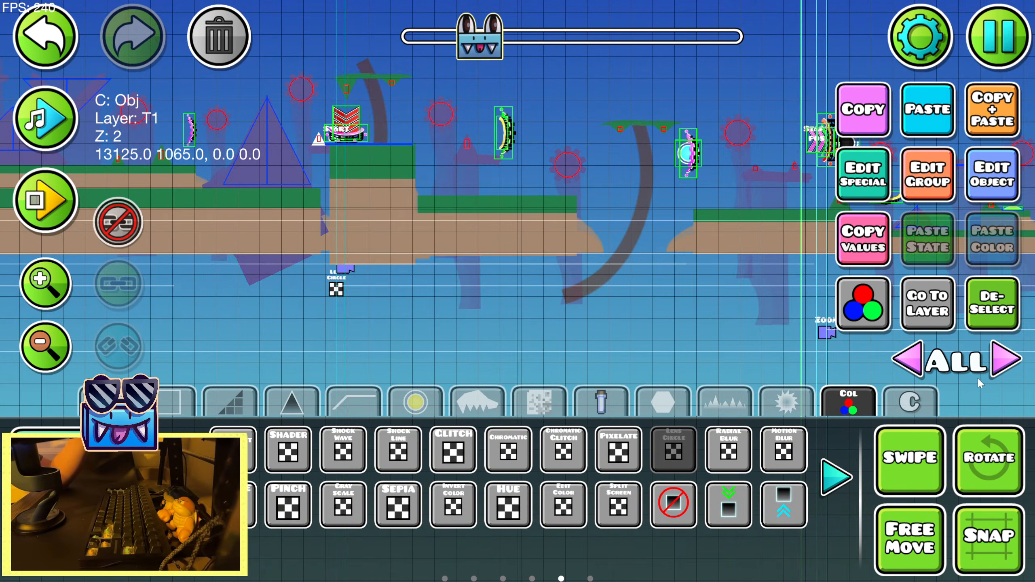
pyautogui.click(990, 374)
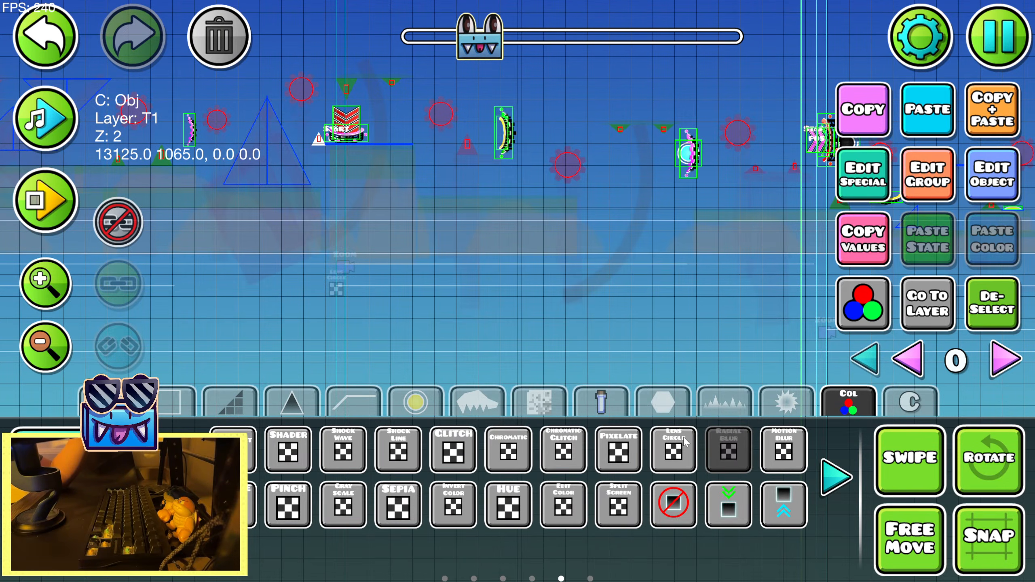
pyautogui.click(336, 373)
pyautogui.press('2')
pyautogui.press('w')
pyautogui.press('w')
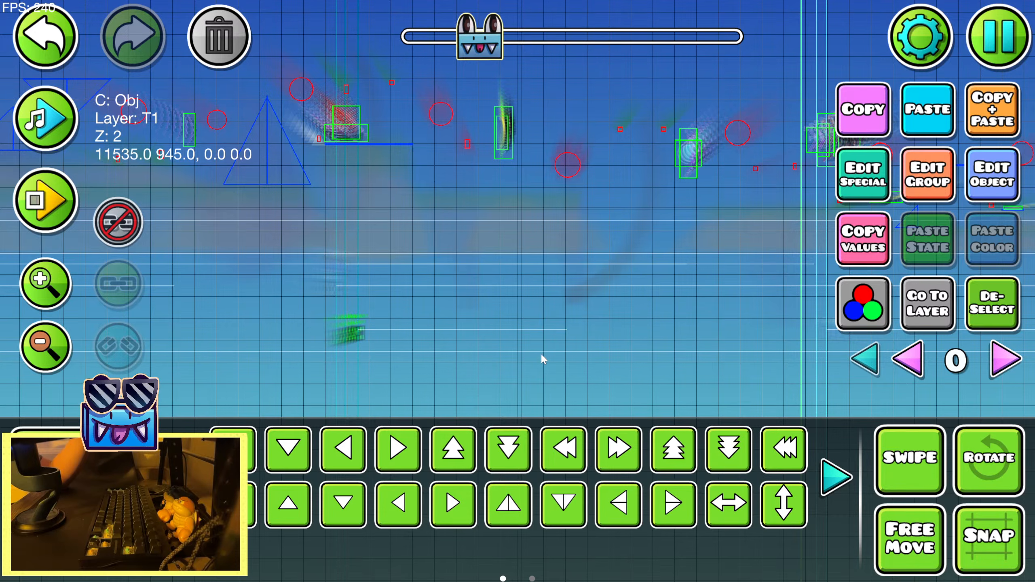
# Preview the song from the new Radial Blur trigger to check the default blur
pyautogui.moveTo(542, 358); pyautogui.dragTo(380, 379)
pyautogui.click(37, 130)
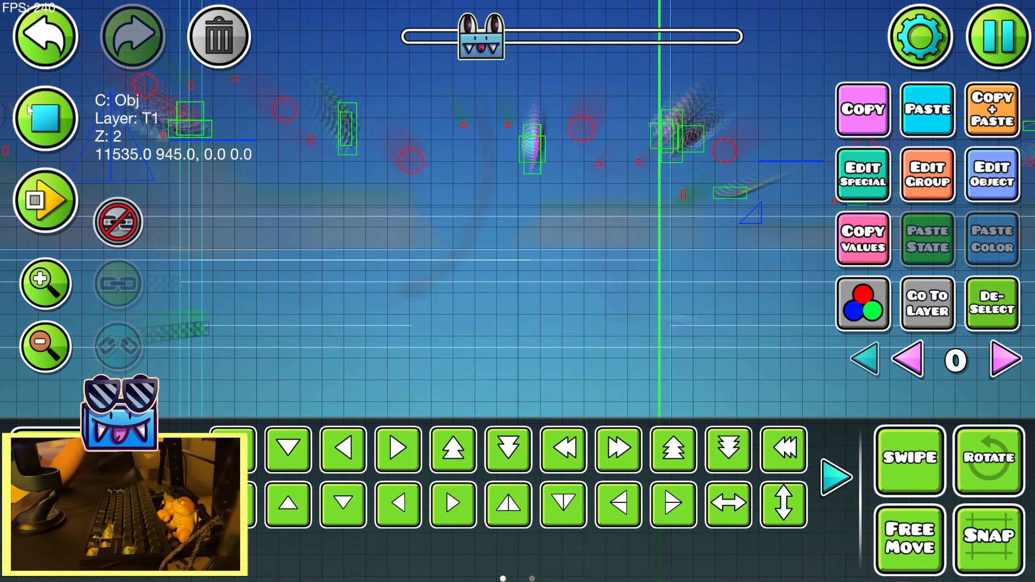
pyautogui.click(28, 106)
# Set the Radial Blur trigger to fade time 1.00, Ease In Out easing, size 0.62 and intensity 0.16
pyautogui.click(1003, 174)
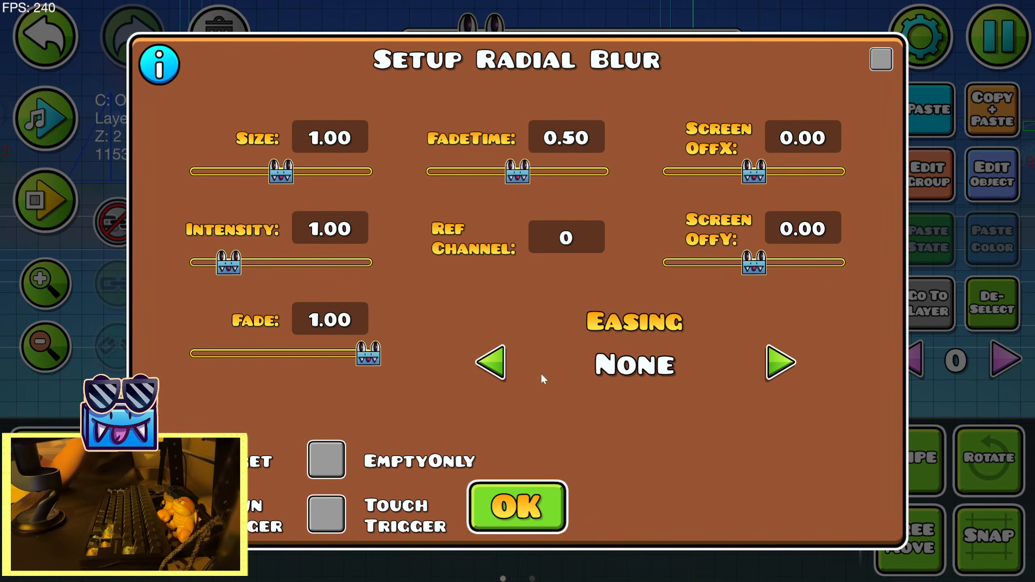
pyautogui.moveTo(529, 175); pyautogui.dragTo(608, 174)
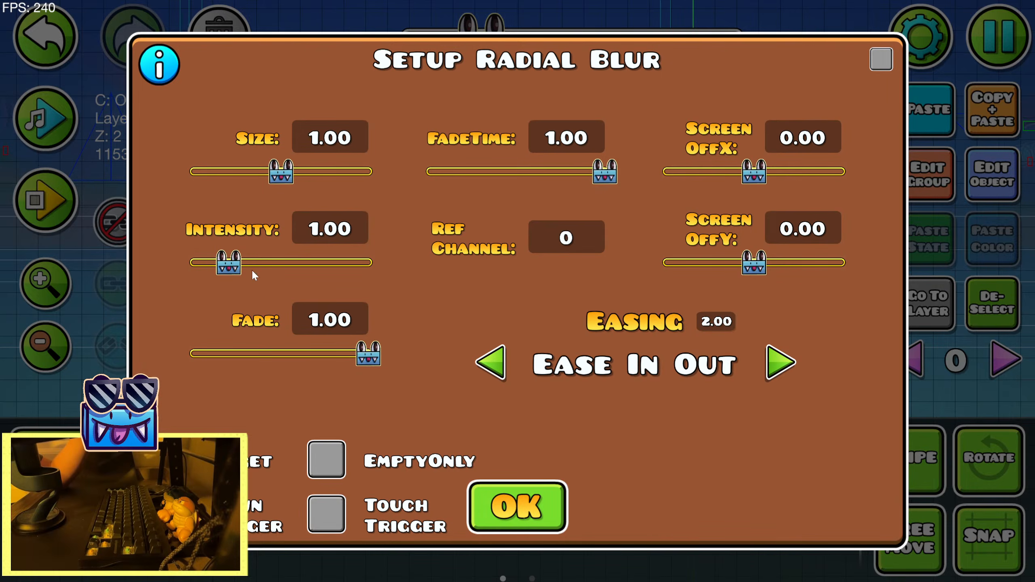
pyautogui.moveTo(272, 180); pyautogui.dragTo(244, 180)
pyautogui.moveTo(228, 263); pyautogui.dragTo(200, 263)
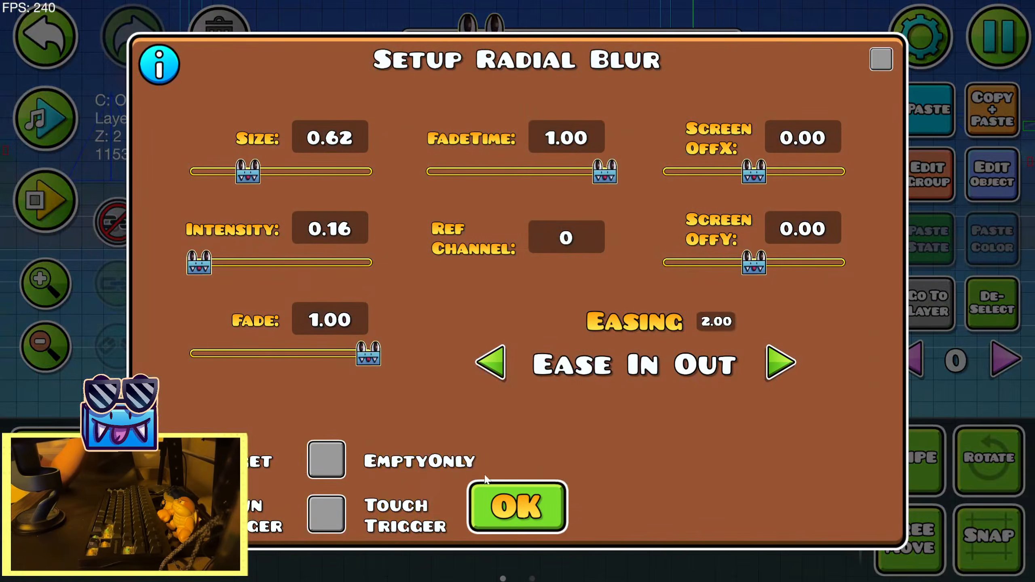
pyautogui.click(517, 506)
# Preview the song with the blur, and set the second Radial Blur trigger to size 0.00 and intensity 0.00
pyautogui.click(59, 130)
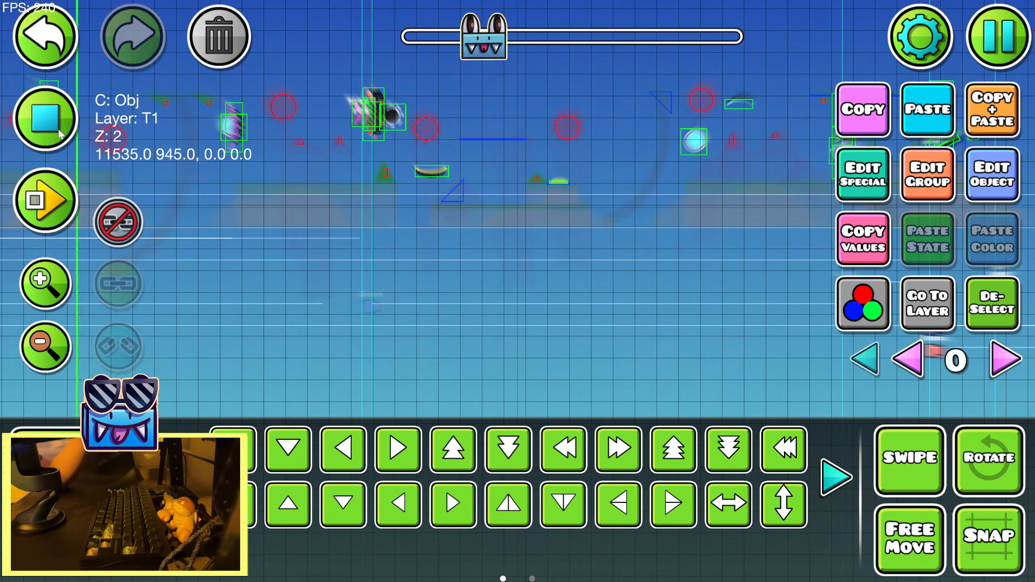
pyautogui.click(59, 131)
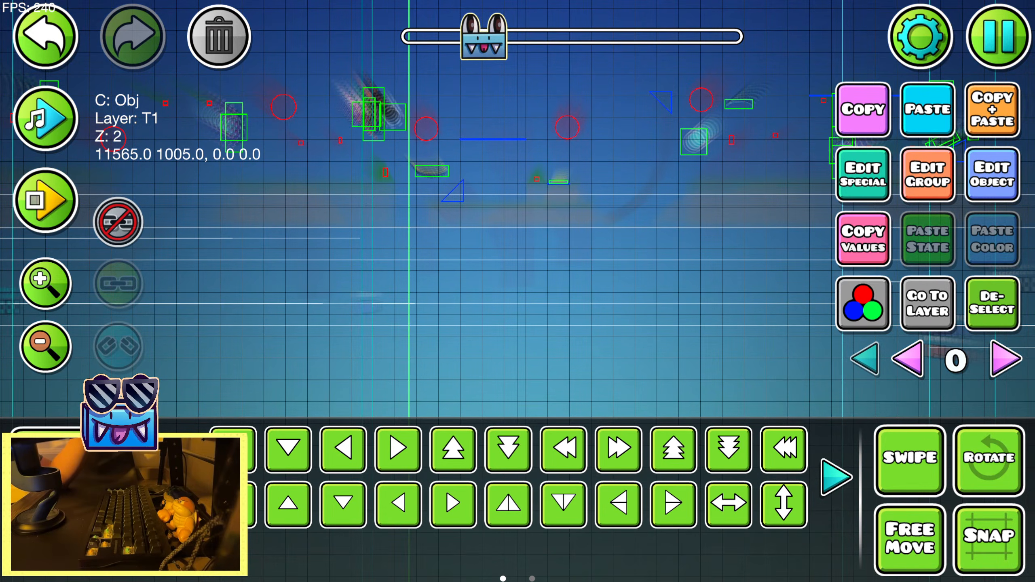
pyautogui.click(979, 188)
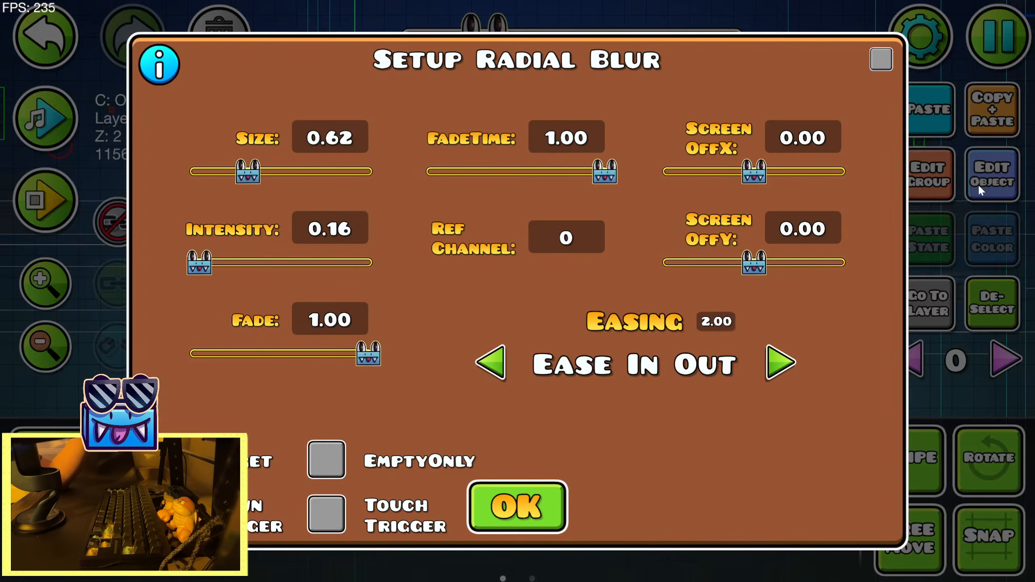
pyautogui.moveTo(249, 174); pyautogui.dragTo(192, 171)
pyautogui.moveTo(200, 263); pyautogui.dragTo(192, 262)
pyautogui.click(485, 499)
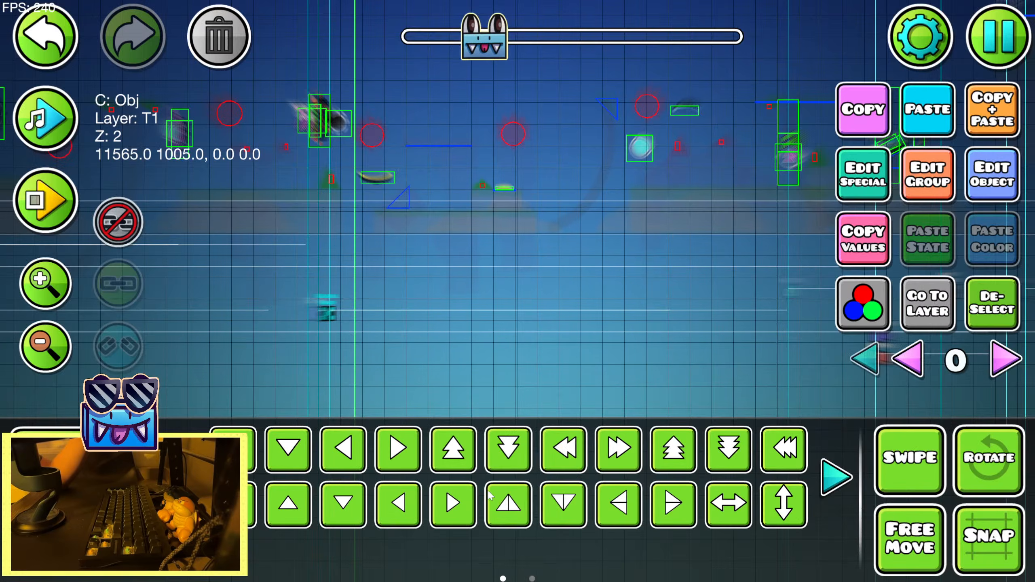
# Shorten the second Radial Blur trigger's fade time, previewing the song between adjustments
pyautogui.click(44, 144)
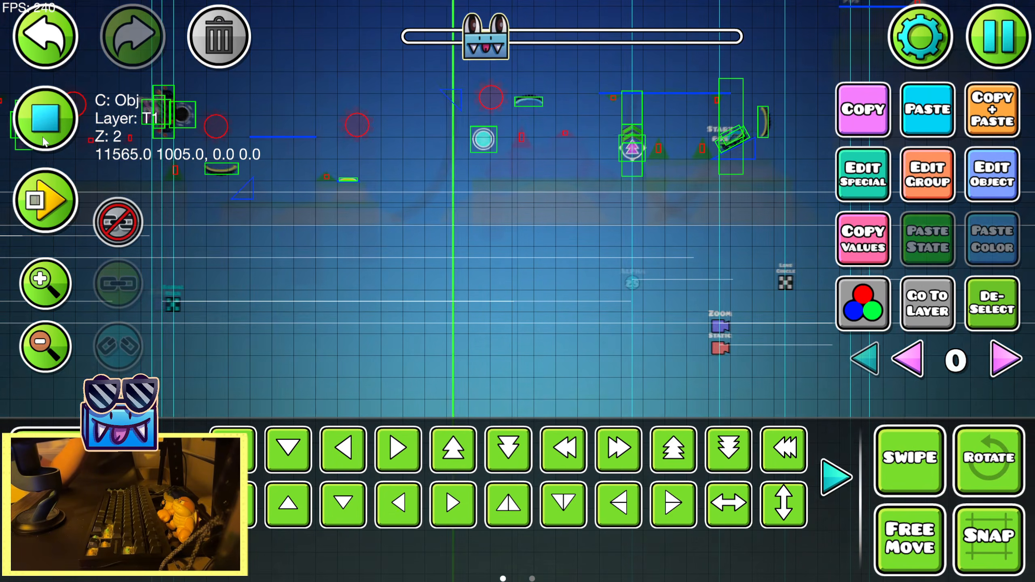
pyautogui.click(44, 143)
pyautogui.click(980, 180)
pyautogui.moveTo(609, 171); pyautogui.dragTo(506, 172)
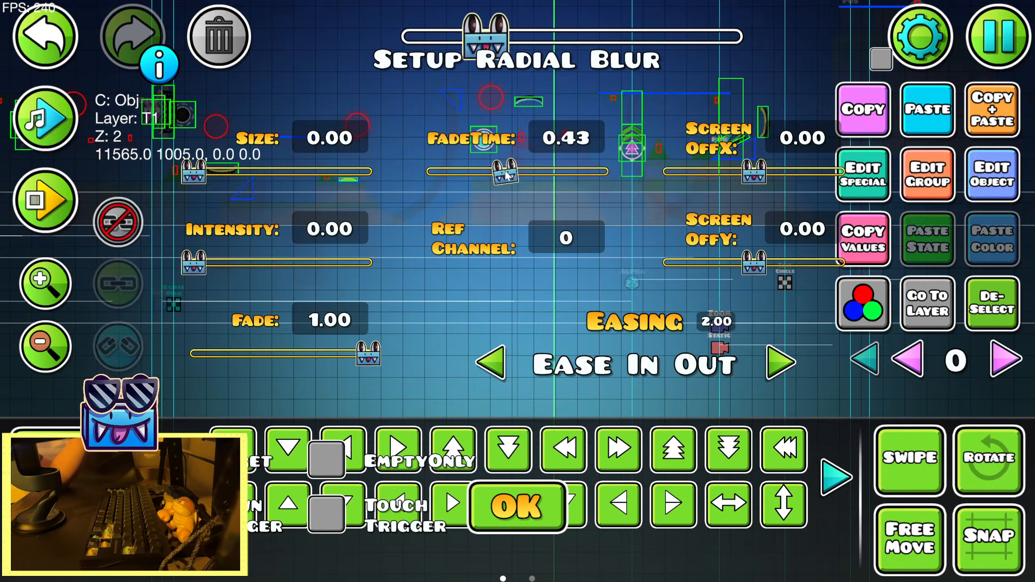
pyautogui.click(517, 507)
pyautogui.click(52, 130)
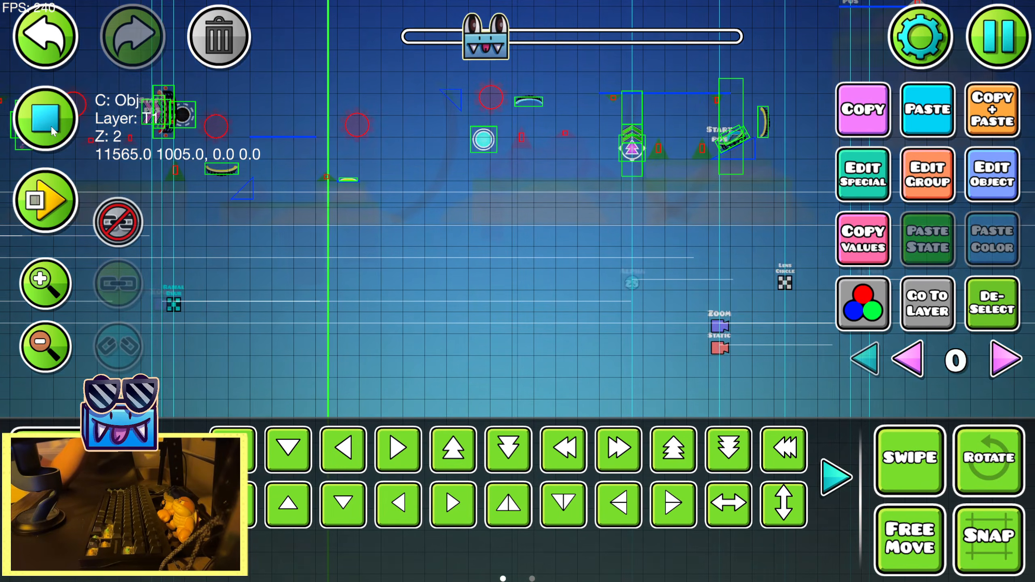
pyautogui.click(53, 132)
pyautogui.click(863, 191)
pyautogui.moveTo(503, 172); pyautogui.dragTo(523, 172)
pyautogui.click(517, 506)
# Go back to the first Radial Blur trigger and try a smaller size with a slight intensity adjustment
pyautogui.moveTo(331, 329); pyautogui.dragTo(712, 320)
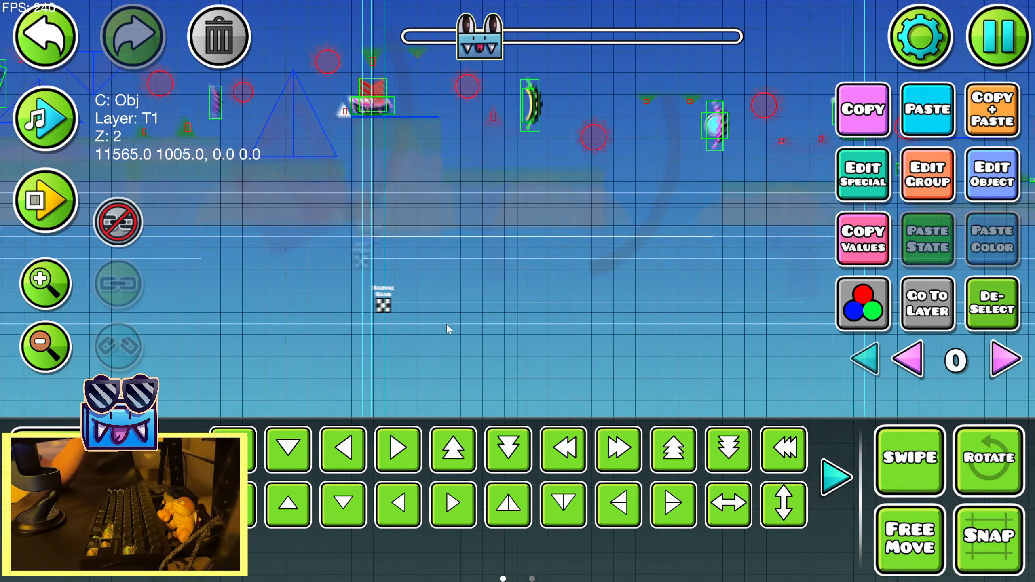
pyautogui.click(970, 196)
pyautogui.moveTo(263, 177); pyautogui.dragTo(231, 177)
pyautogui.moveTo(202, 267); pyautogui.dragTo(205, 268)
pyautogui.click(499, 490)
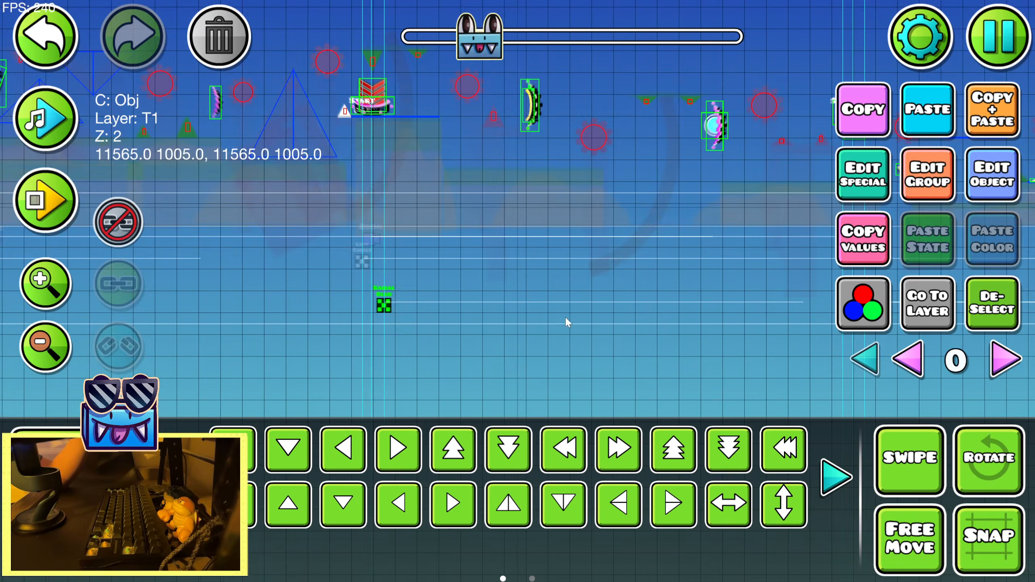
# Show all editor layers and try lowering the first Radial Blur trigger's size to the minimum
pyautogui.moveTo(570, 323); pyautogui.dragTo(387, 333)
pyautogui.click(871, 359)
pyautogui.click(975, 187)
pyautogui.moveTo(216, 172); pyautogui.dragTo(190, 171)
pyautogui.click(512, 515)
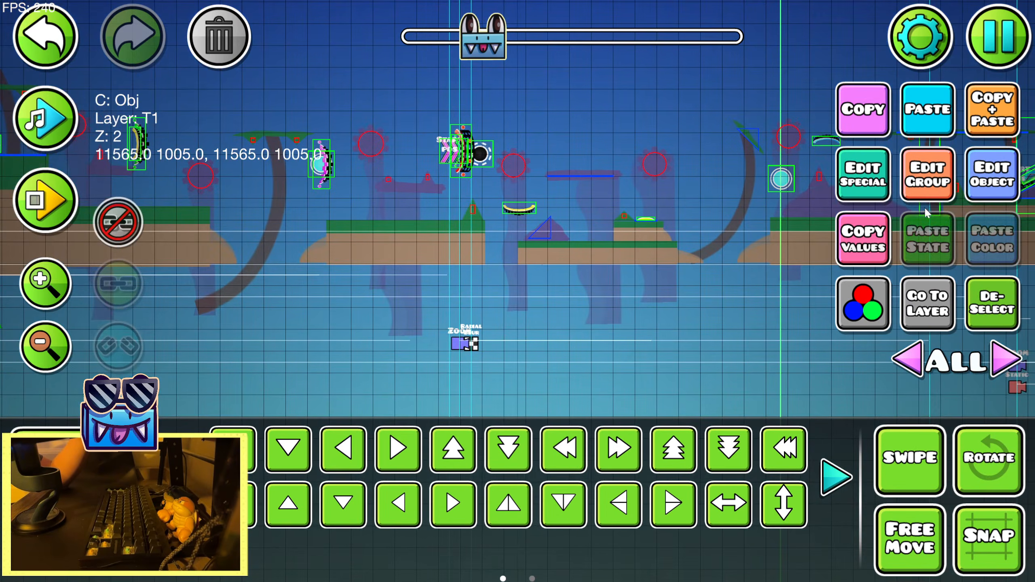
# Set the first Radial Blur trigger's intensity to 5.00 and its size to 0.25
pyautogui.click(979, 183)
pyautogui.moveTo(201, 264); pyautogui.dragTo(522, 326)
pyautogui.click(512, 504)
pyautogui.moveTo(450, 337); pyautogui.dragTo(680, 369)
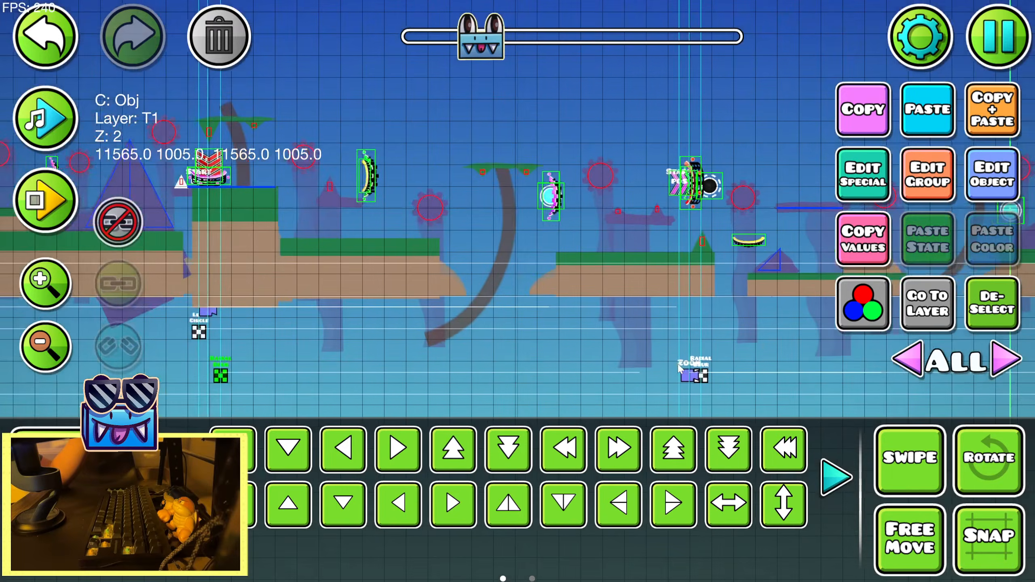
pyautogui.click(44, 283)
pyautogui.click(952, 197)
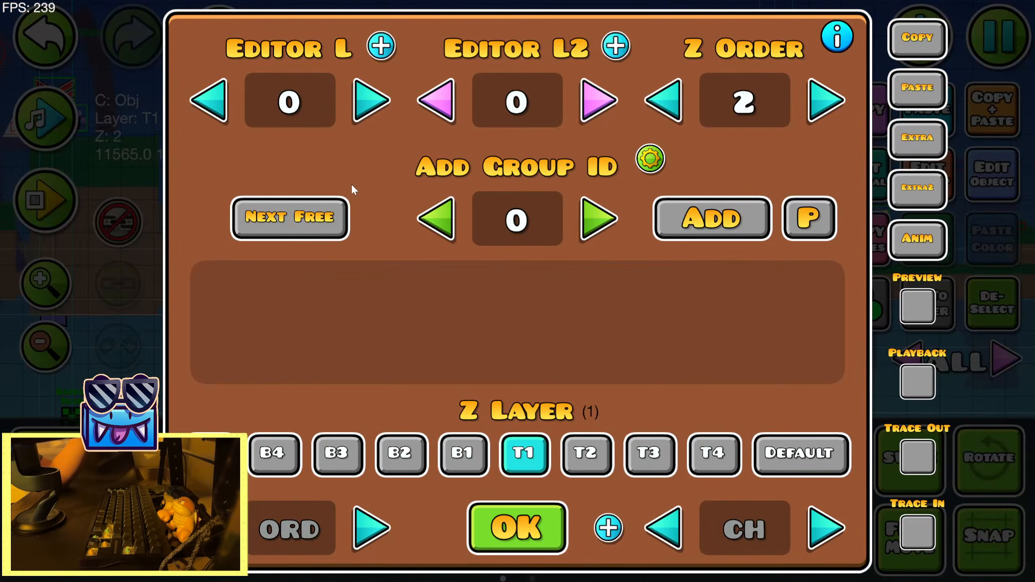
pyautogui.press('Escape')
pyautogui.click(976, 196)
pyautogui.moveTo(184, 173); pyautogui.dragTo(215, 173)
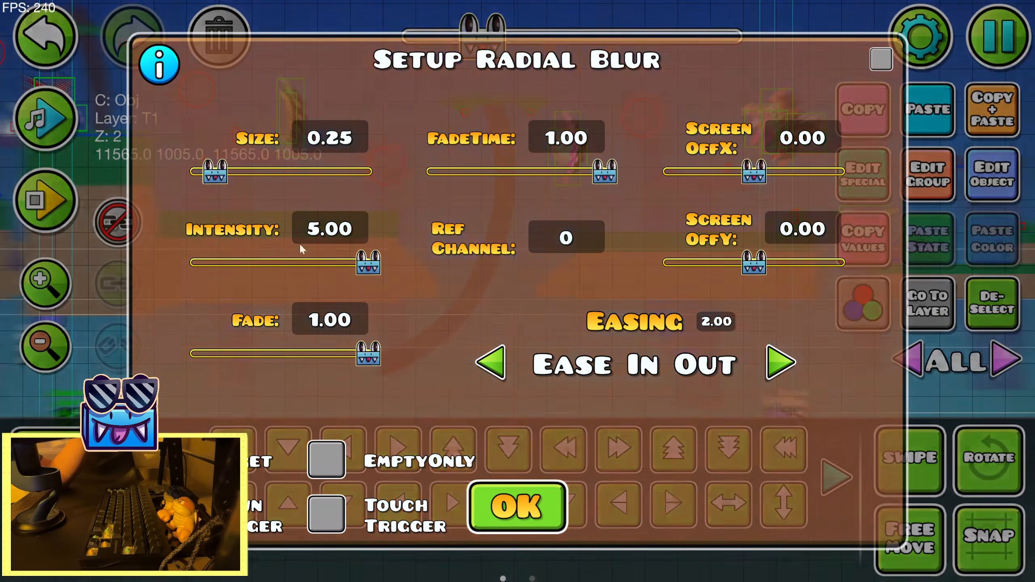
pyautogui.click(515, 503)
# Return to editor layer 0 with nothing selected and playtest the section with the adjusted Radial Blur
pyautogui.moveTo(514, 284); pyautogui.dragTo(364, 289)
pyautogui.click(950, 301)
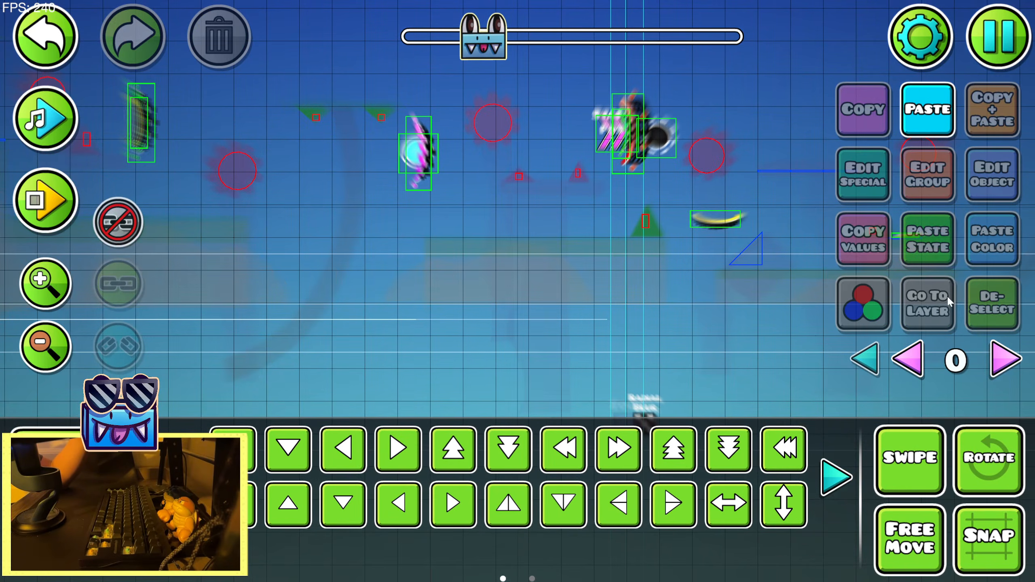
pyautogui.click(40, 197)
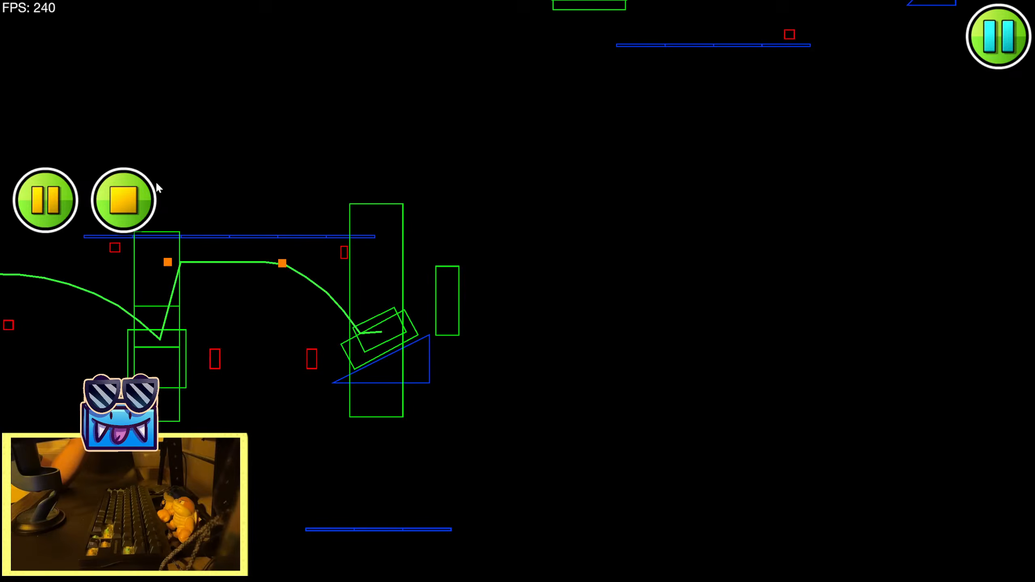
pyautogui.click(143, 193)
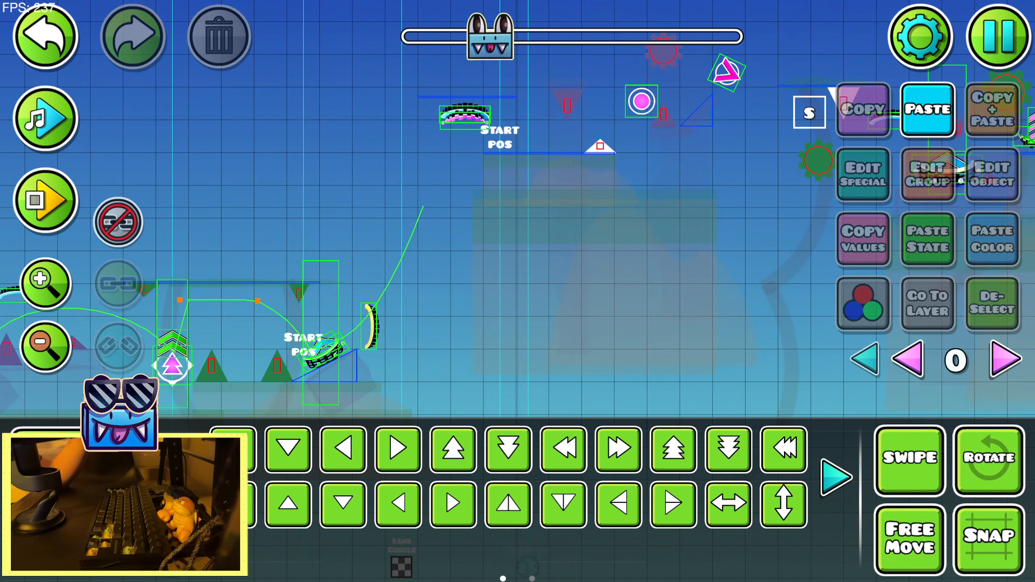
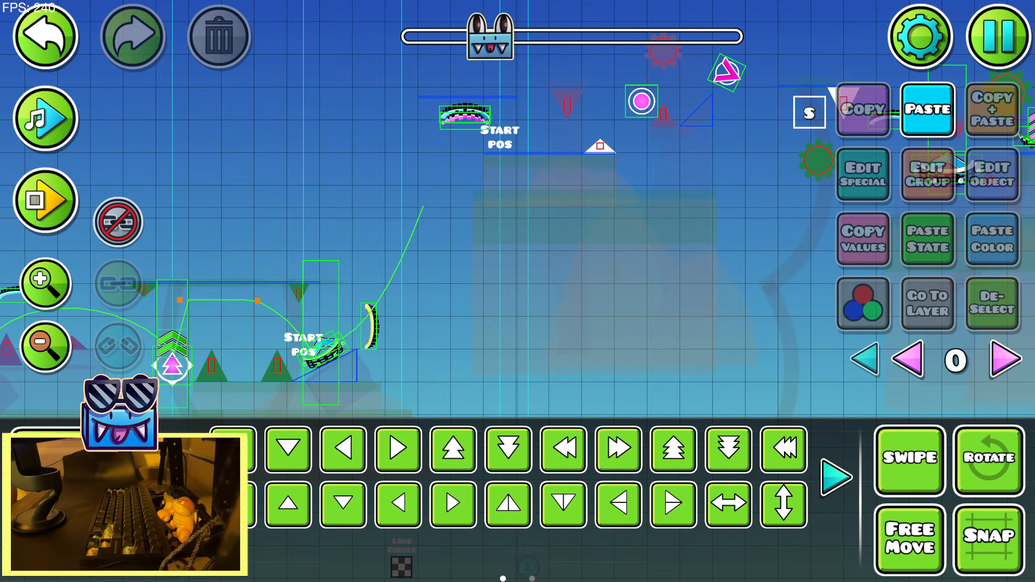
# Save the level, playtest from the 19% start position through the dark Lens Circle section, and return to the editor
pyautogui.click(999, 37)
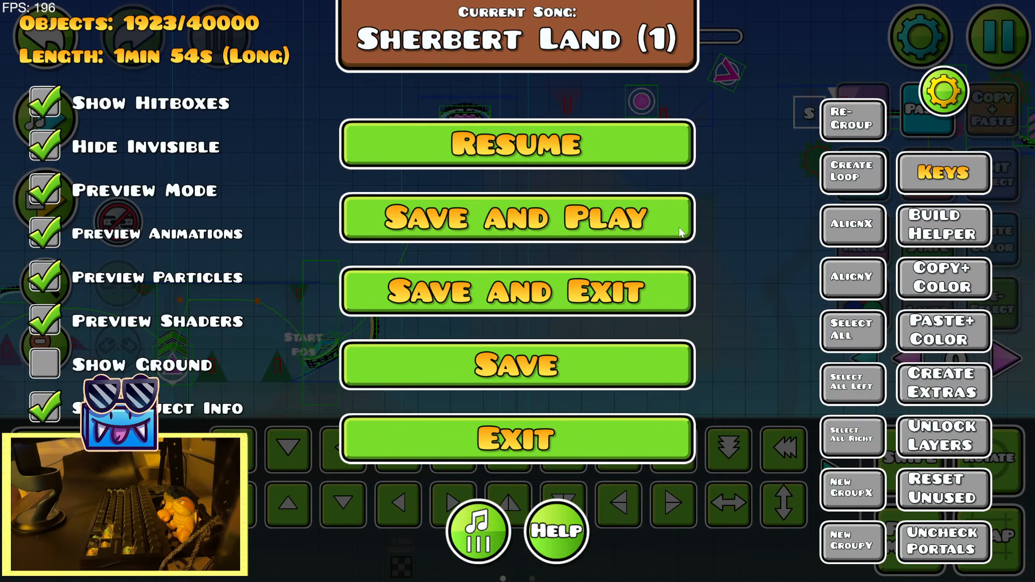
pyautogui.click(622, 200)
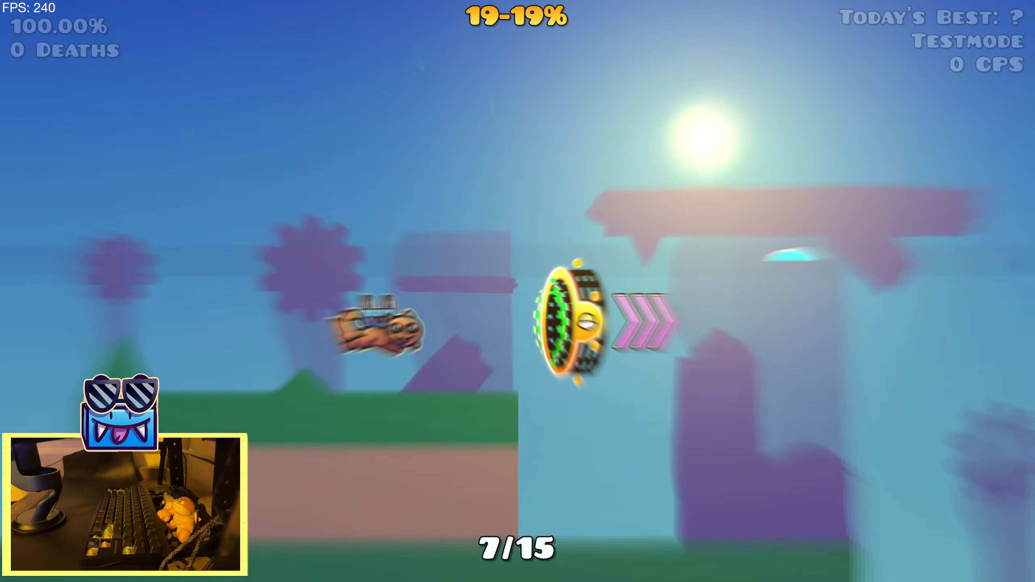
pyautogui.press('space')
pyautogui.press('space')
pyautogui.press('space')
pyautogui.press('space')
pyautogui.press('space')
pyautogui.press('space')
pyautogui.press('space')
pyautogui.press('space')
pyautogui.press('space')
pyautogui.press('space')
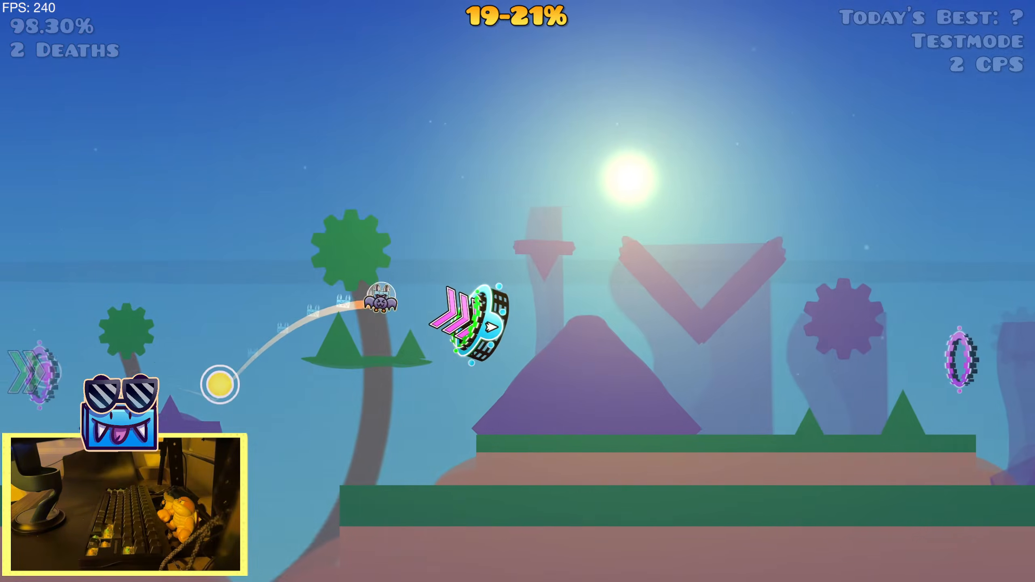
pyautogui.press('space')
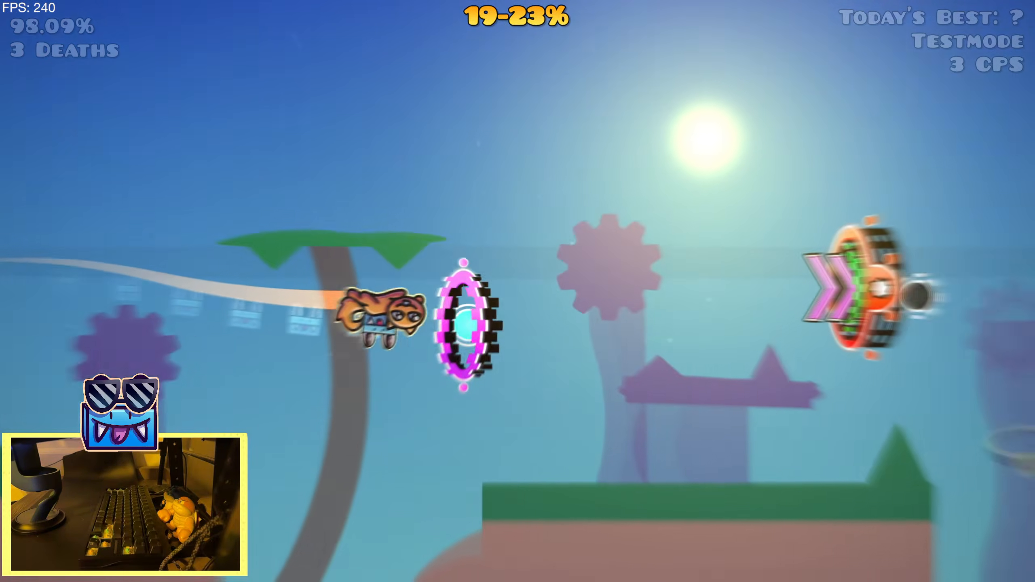
pyautogui.press('space')
pyautogui.press('space')
pyautogui.press('space')
pyautogui.press('space')
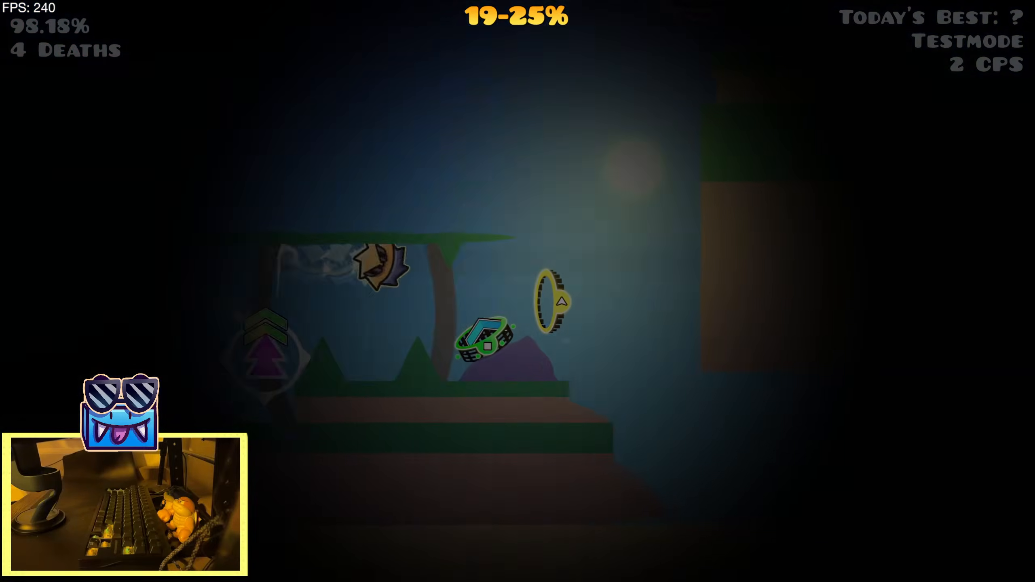
pyautogui.press('space')
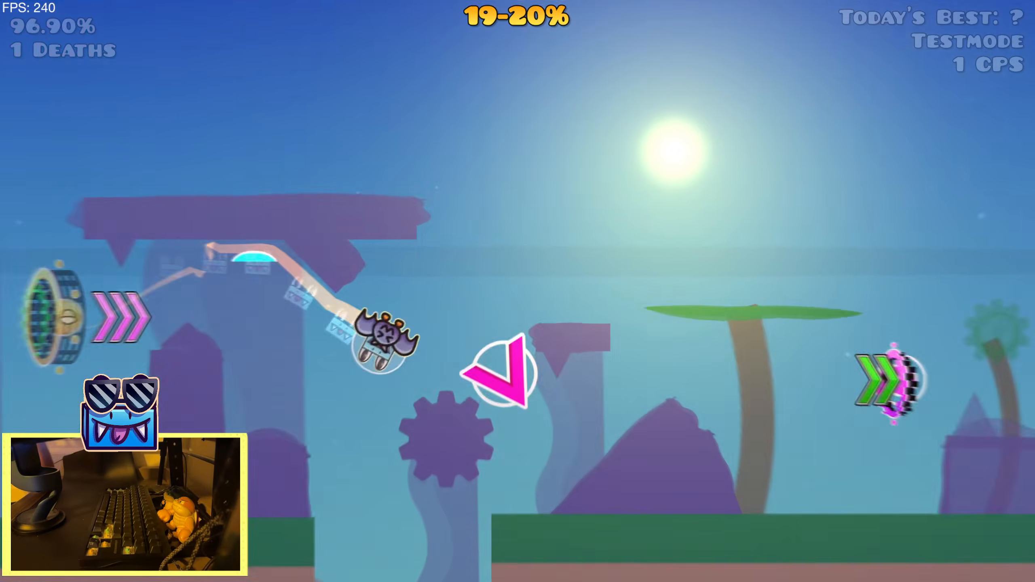
pyautogui.press('space')
pyautogui.press('space')
pyautogui.press('space')
pyautogui.press('space')
pyautogui.press('space')
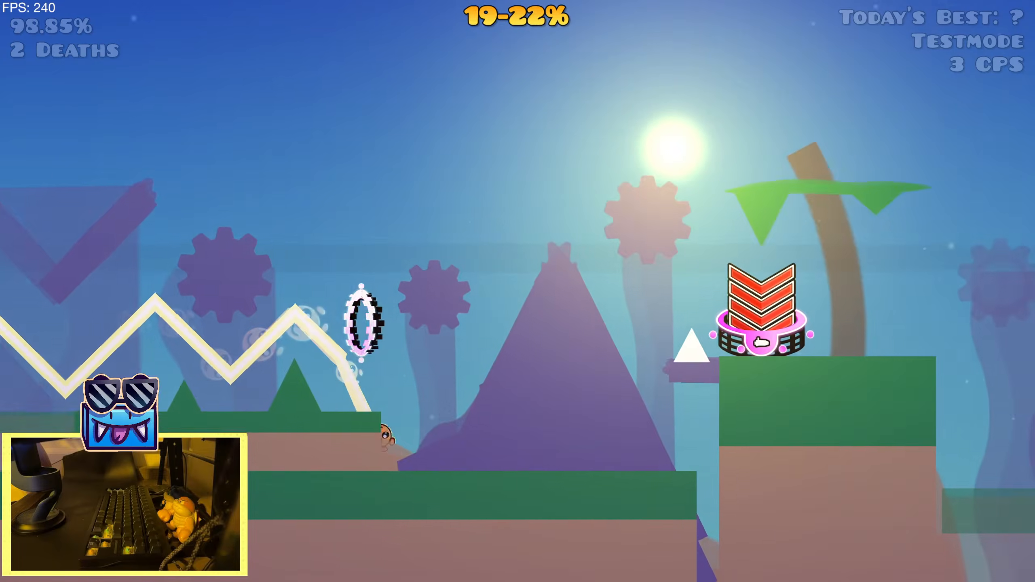
pyautogui.press('space')
pyautogui.press('space')
pyautogui.press('space')
pyautogui.press('space')
pyautogui.press('space')
pyautogui.press('space')
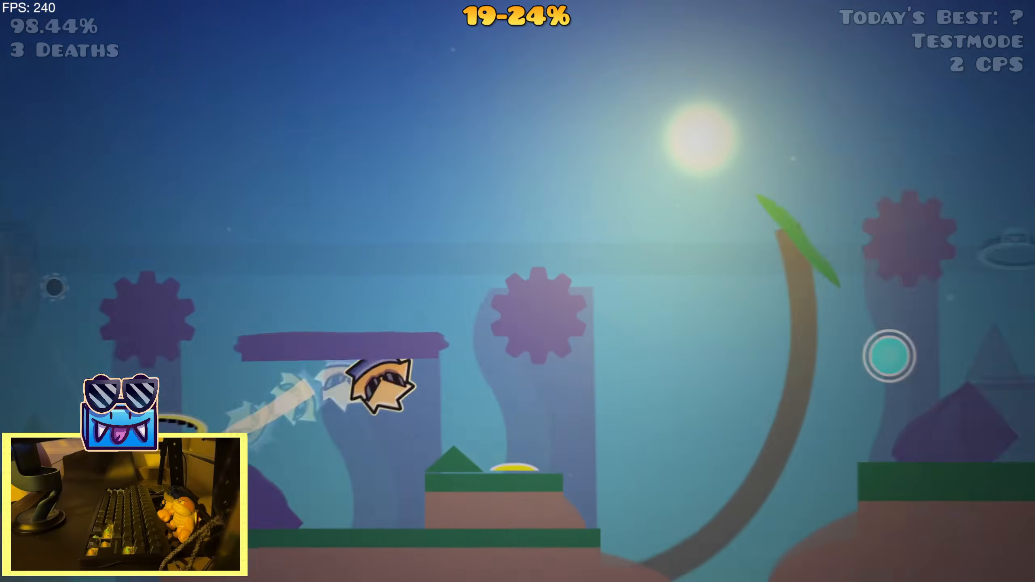
pyautogui.press('space')
pyautogui.press('space')
pyautogui.press('space')
pyautogui.press('space')
pyautogui.press('Escape')
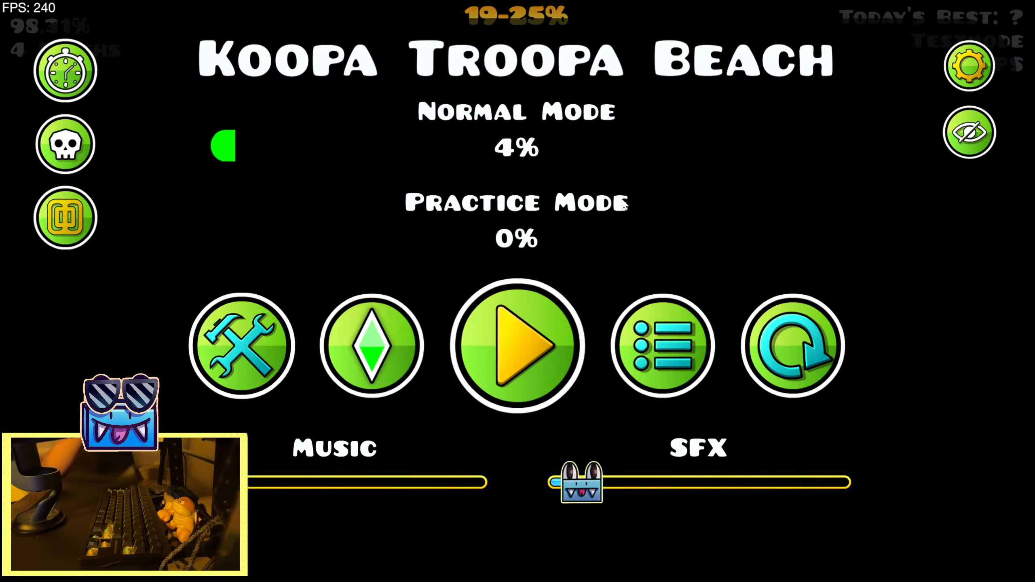
pyautogui.click(242, 345)
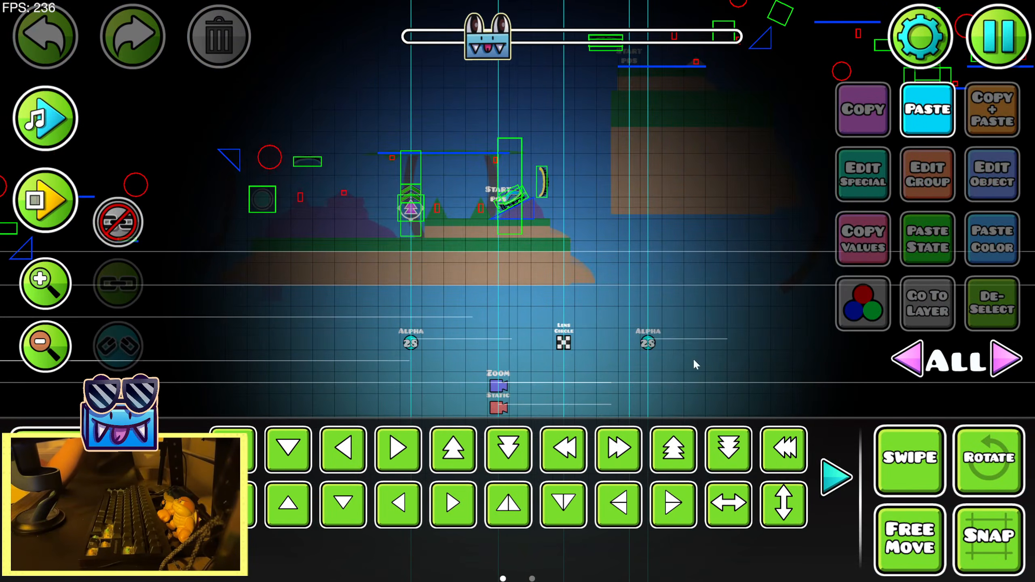
# Shift the Alpha trigger before the Lens Circle trigger earlier to X 12855 and check its opacity settings
pyautogui.click(411, 343)
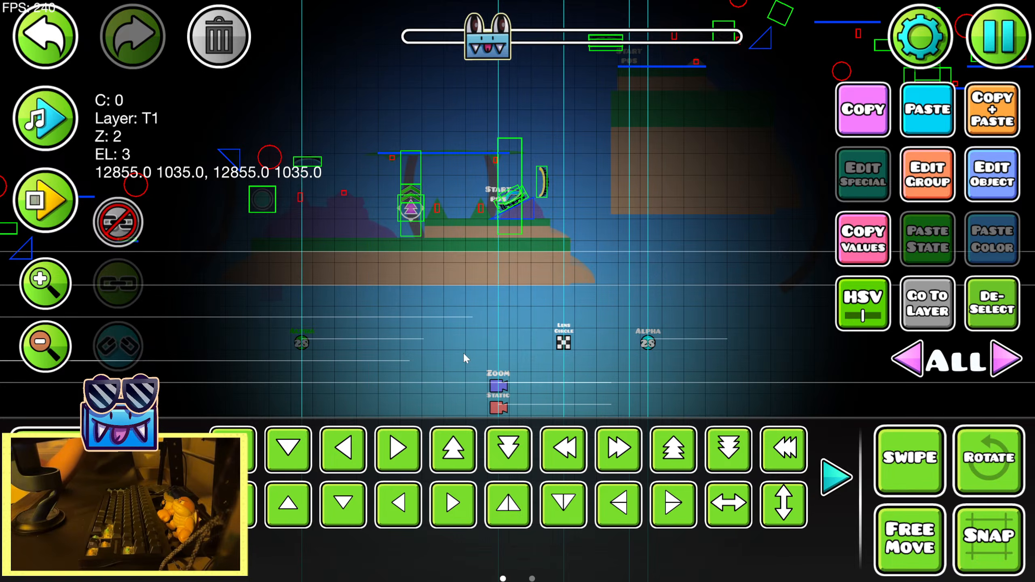
pyautogui.moveTo(546, 341); pyautogui.dragTo(466, 333)
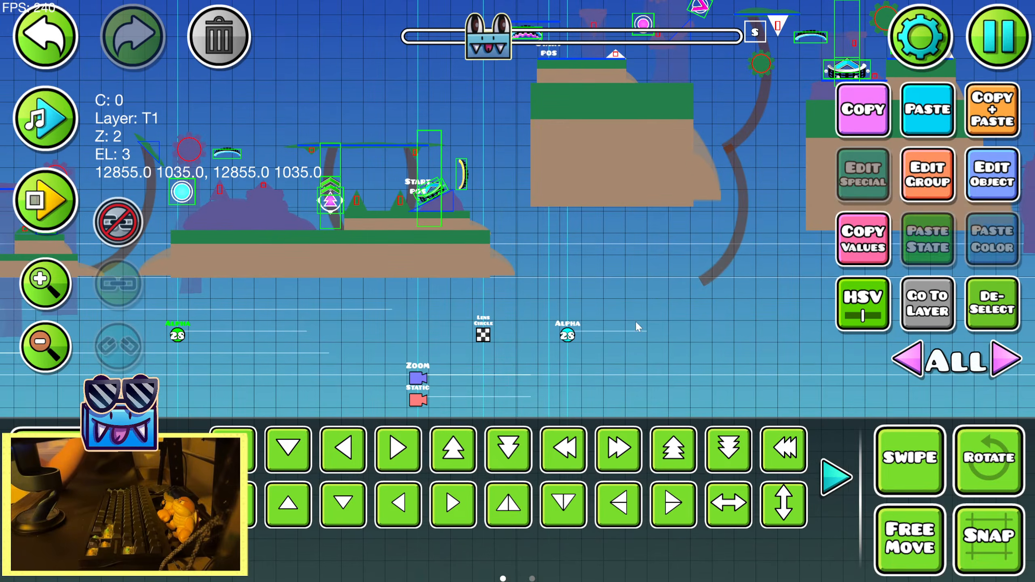
pyautogui.click(985, 192)
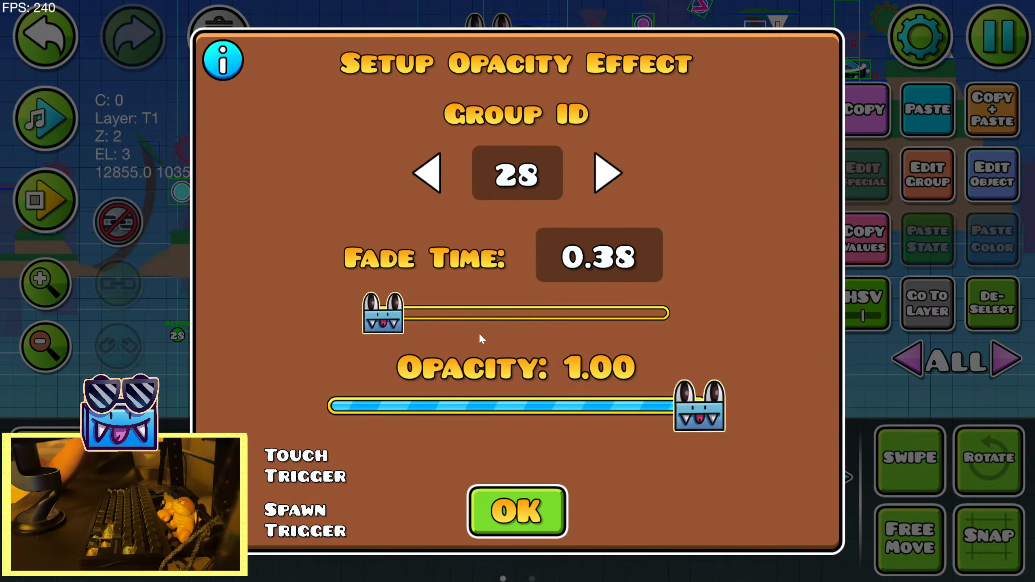
pyautogui.click(550, 490)
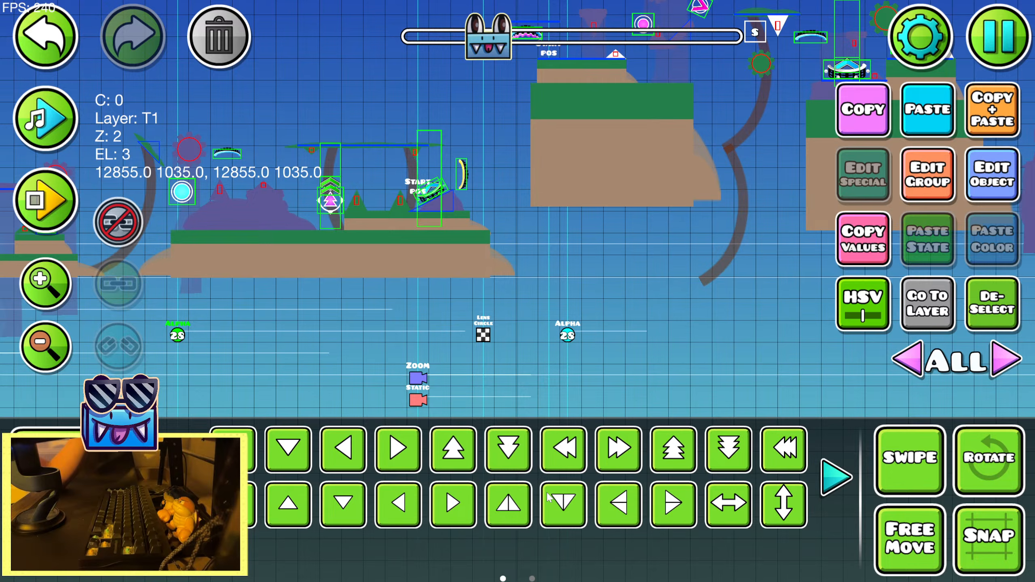
pyautogui.click(973, 183)
pyautogui.click(514, 508)
pyautogui.click(53, 119)
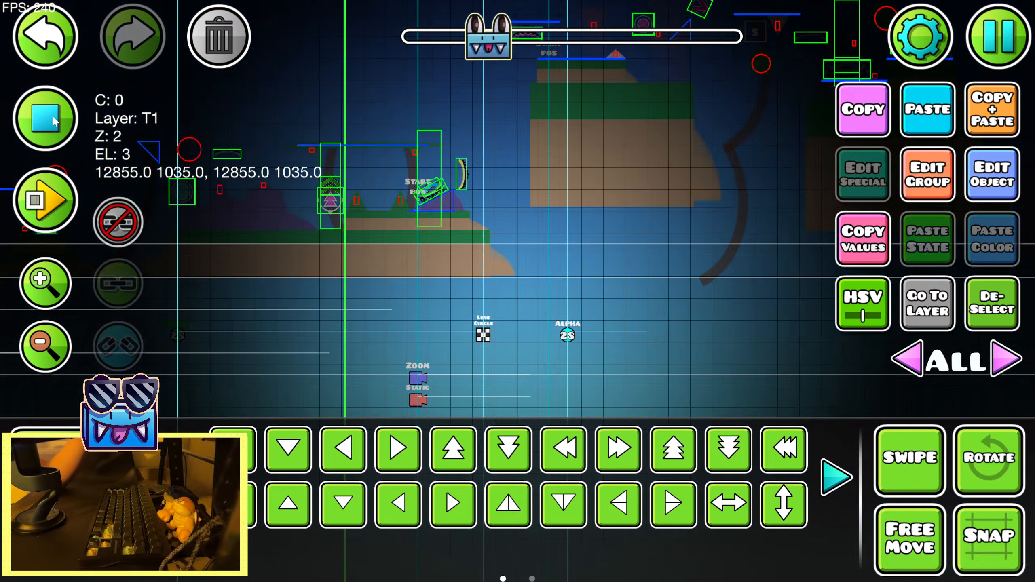
pyautogui.click(53, 118)
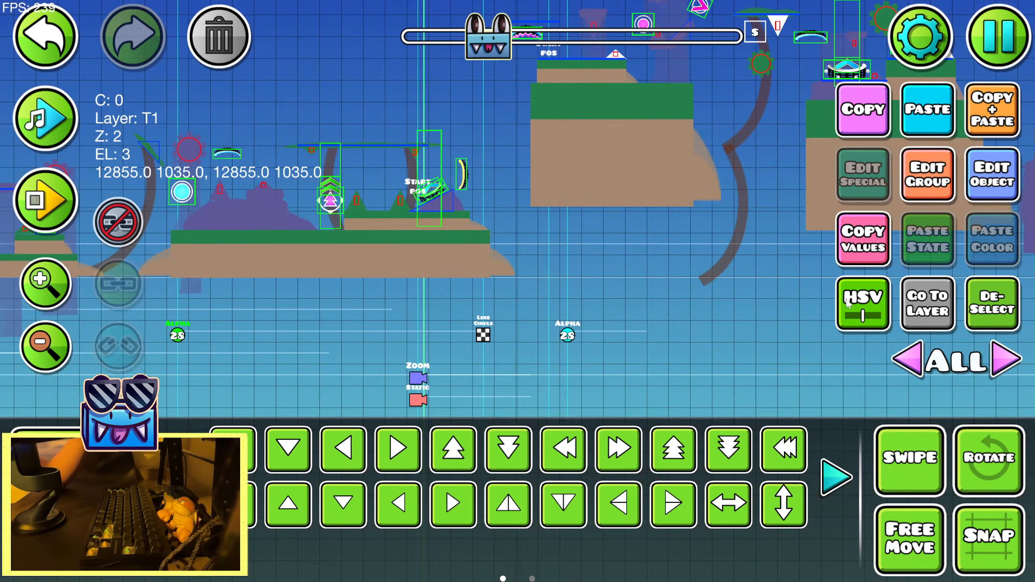
pyautogui.click(990, 168)
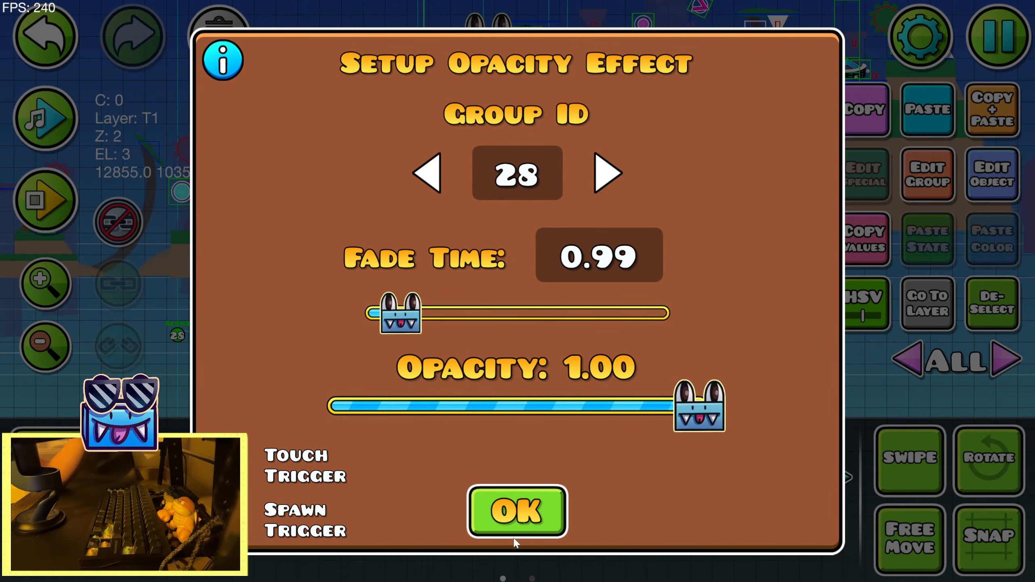
pyautogui.click(542, 515)
# Save and playtest the section with the earlier first Alpha trigger, and return to the editor
pyautogui.press('Escape')
pyautogui.click(524, 217)
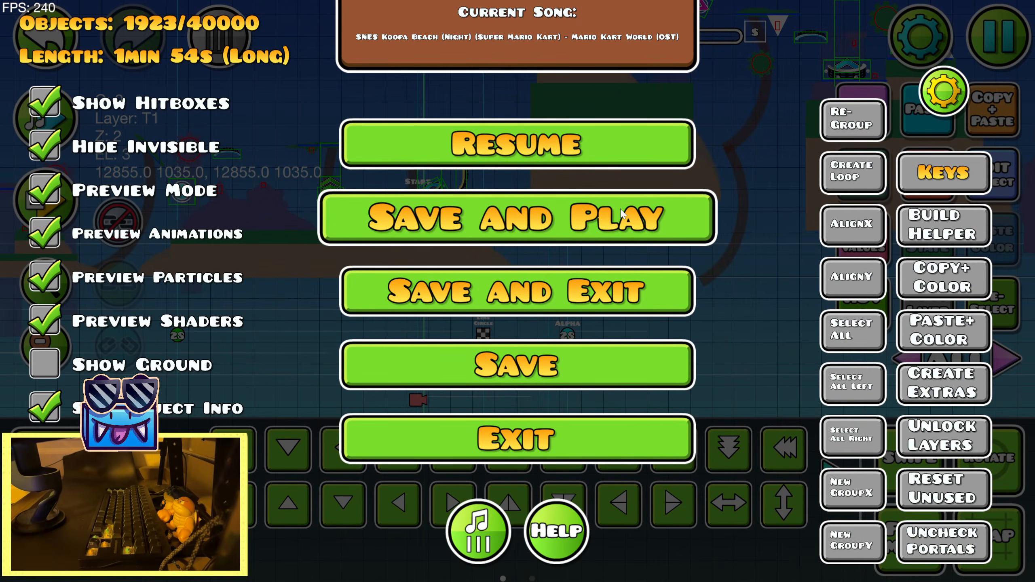
pyautogui.press('space')
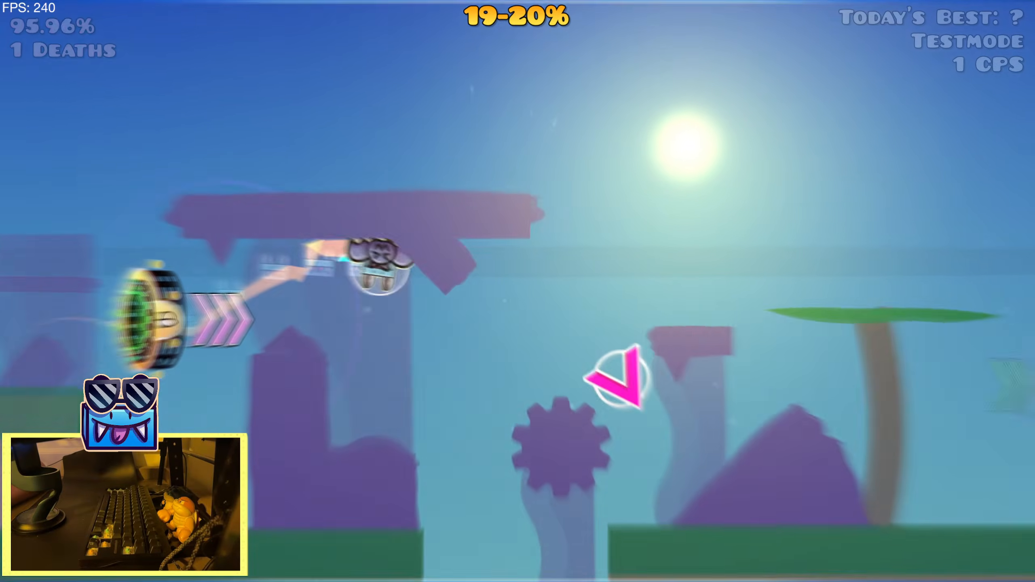
pyautogui.press('space')
pyautogui.press('space')
pyautogui.press('space')
pyautogui.press('space')
pyautogui.press('space')
pyautogui.press('space')
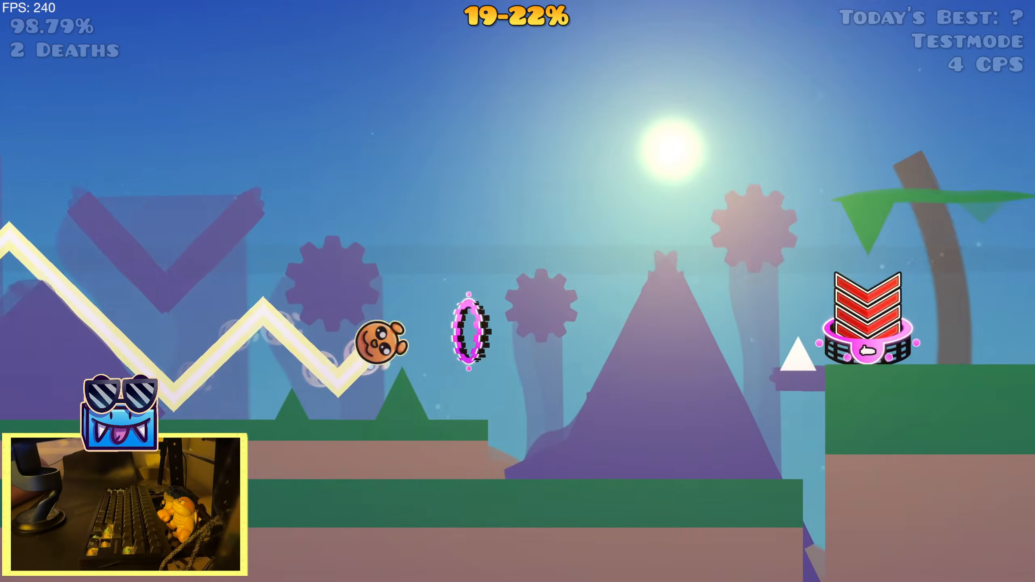
pyautogui.press('space')
pyautogui.press('space')
pyautogui.press('space')
pyautogui.press('space')
pyautogui.press('space')
pyautogui.press('space')
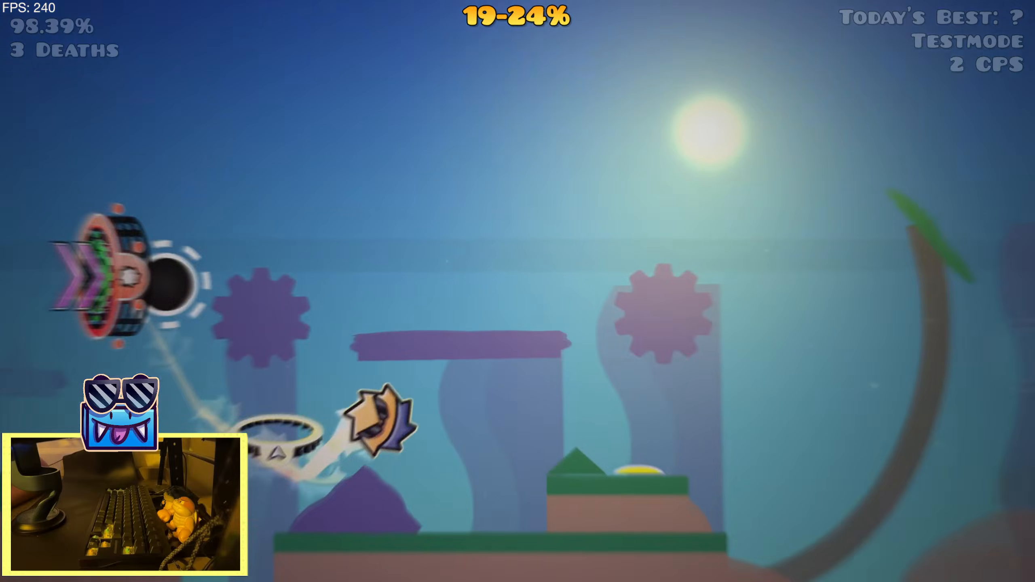
pyautogui.press('space')
pyautogui.press('space')
pyautogui.press('space')
pyautogui.press('space')
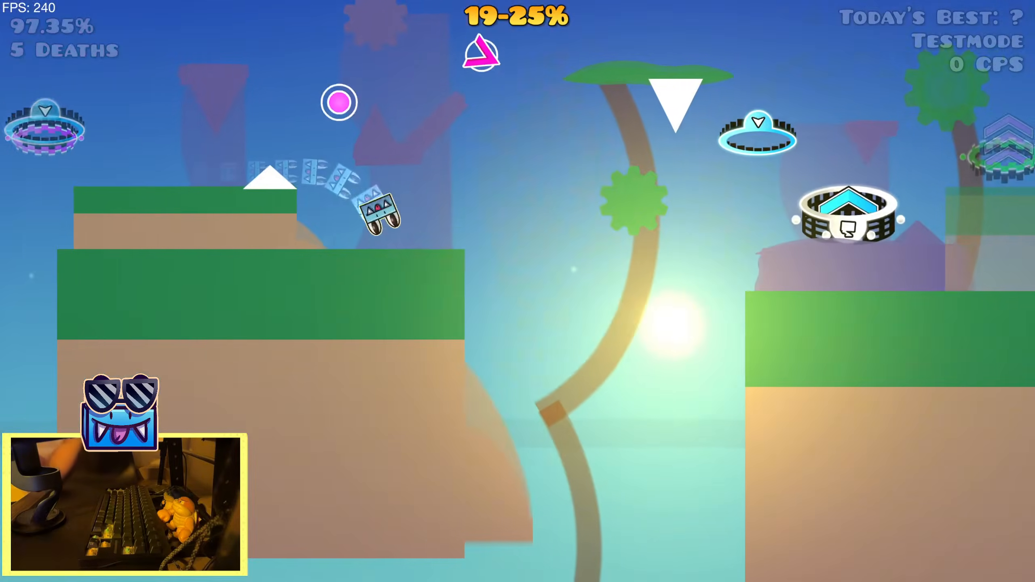
pyautogui.press('Escape')
pyautogui.click(253, 352)
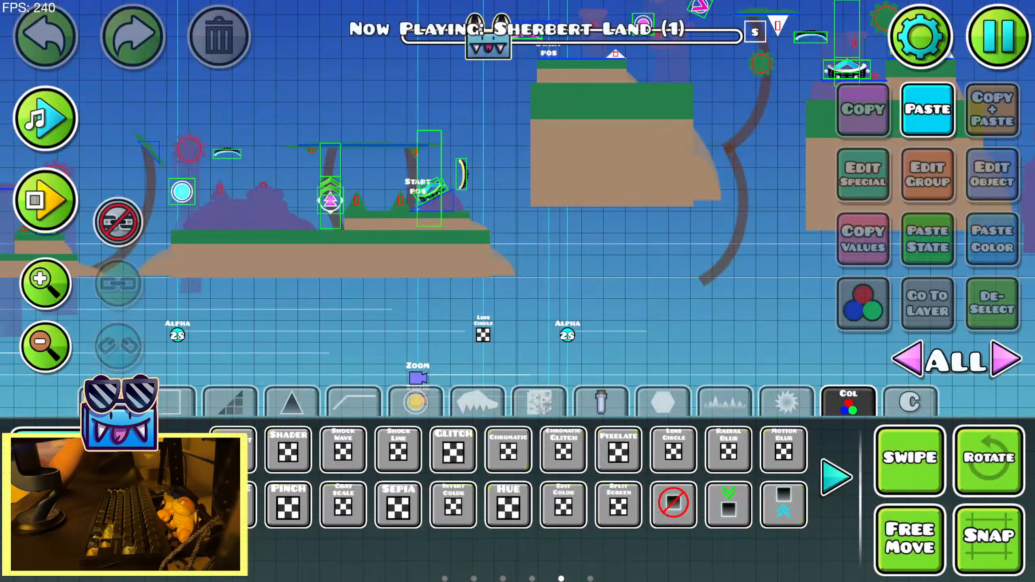
# Shift the Alpha trigger after the Lens Circle trigger earlier to X 13181 and check its opacity settings
pyautogui.press('2')
pyautogui.click(565, 344)
pyautogui.press('a')
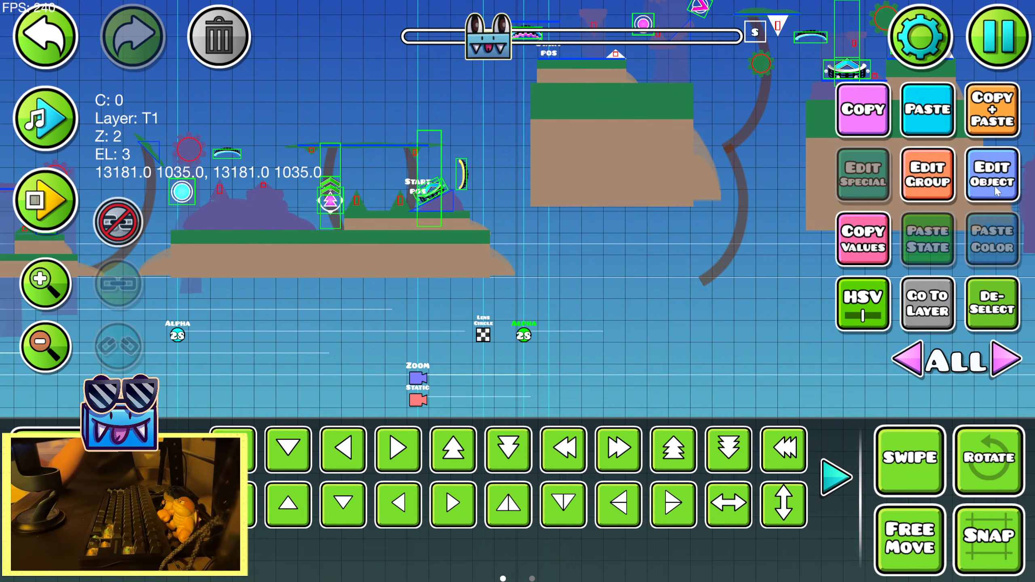
pyautogui.click(995, 191)
pyautogui.click(514, 490)
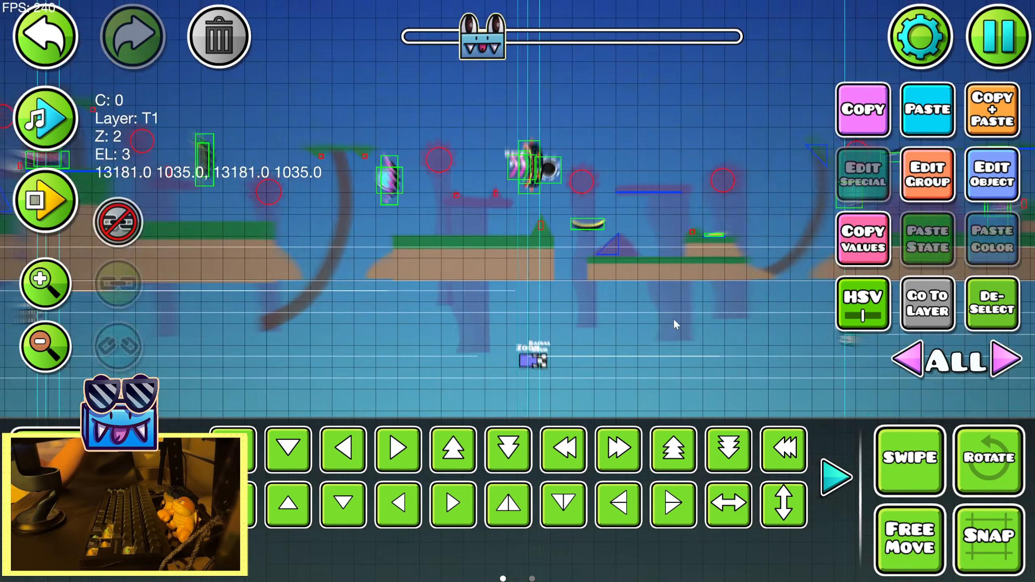
# Go back to the 19% start position object and inspect its settings without changing them
pyautogui.moveTo(342, 312); pyautogui.dragTo(712, 333)
pyautogui.moveTo(347, 340); pyautogui.dragTo(695, 326)
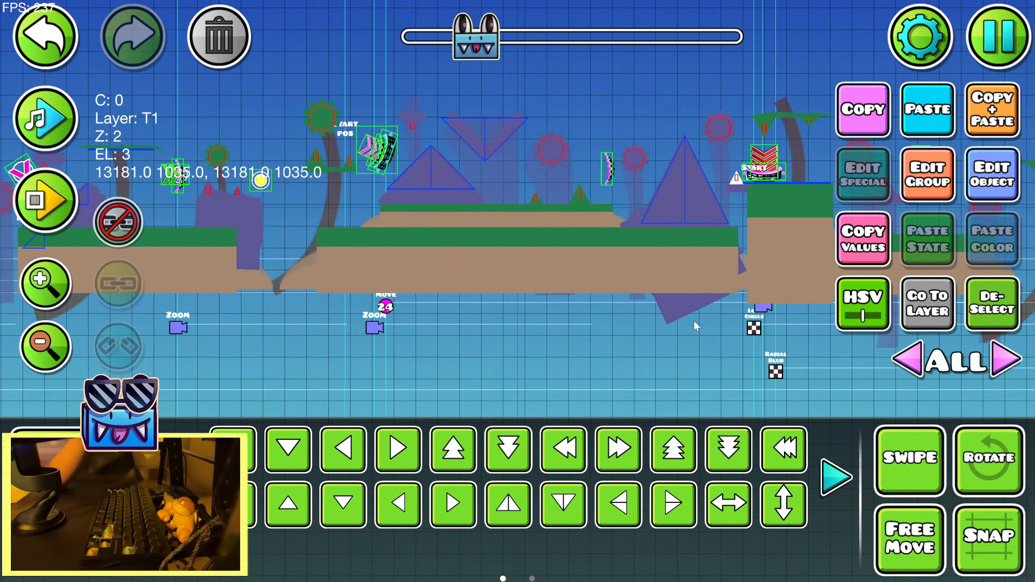
pyautogui.moveTo(183, 355); pyautogui.dragTo(612, 339)
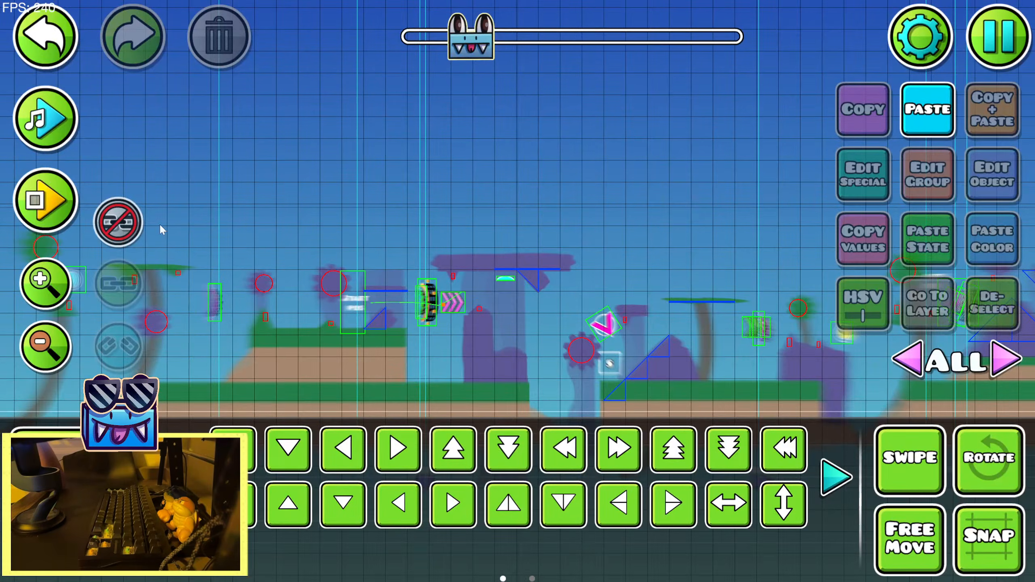
pyautogui.click(360, 306)
pyautogui.click(991, 188)
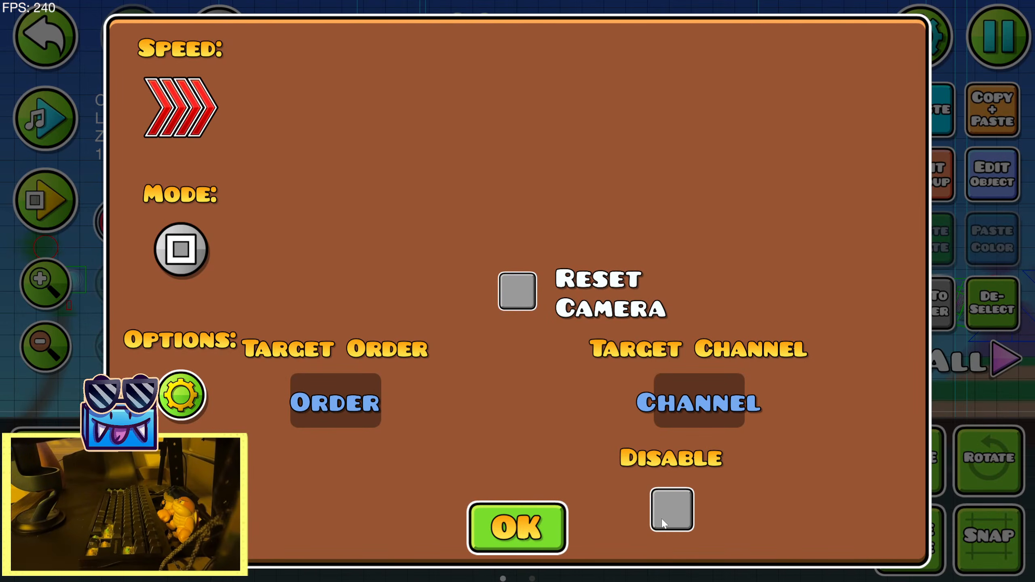
pyautogui.click(530, 528)
# Save the level and start another playtest from the 19% start position
pyautogui.press('Tab')
pyautogui.press('Tab')
pyautogui.press('Escape')
pyautogui.click(567, 220)
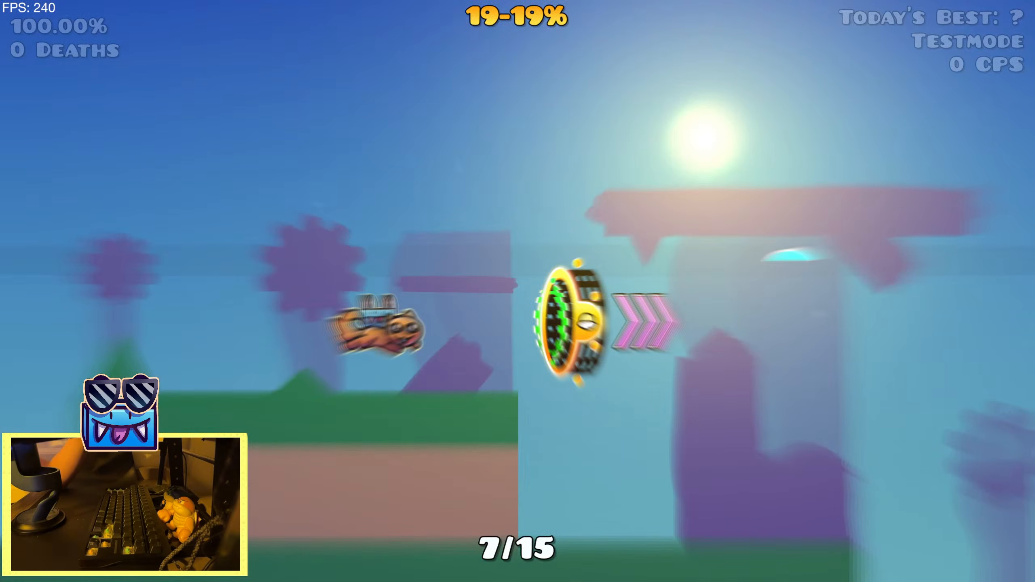
# Pause the playtest, enter KTB 19% as the replay file name in the mod menu, and close the menu
pyautogui.press('Escape')
pyautogui.press('Tab')
pyautogui.press('Tab')
pyautogui.press('Tab')
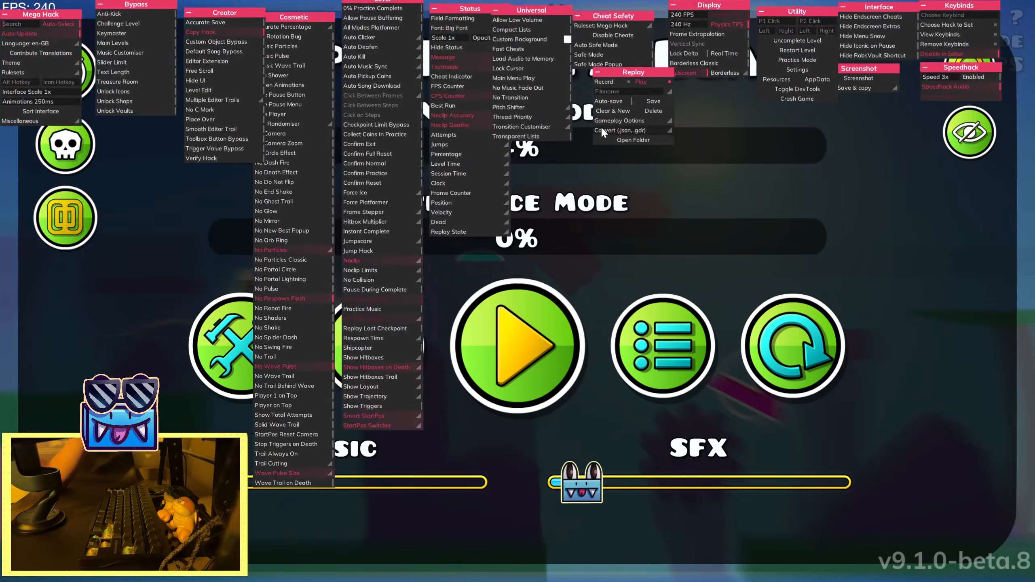
pyautogui.click(632, 86)
pyautogui.write('KTB 19%')
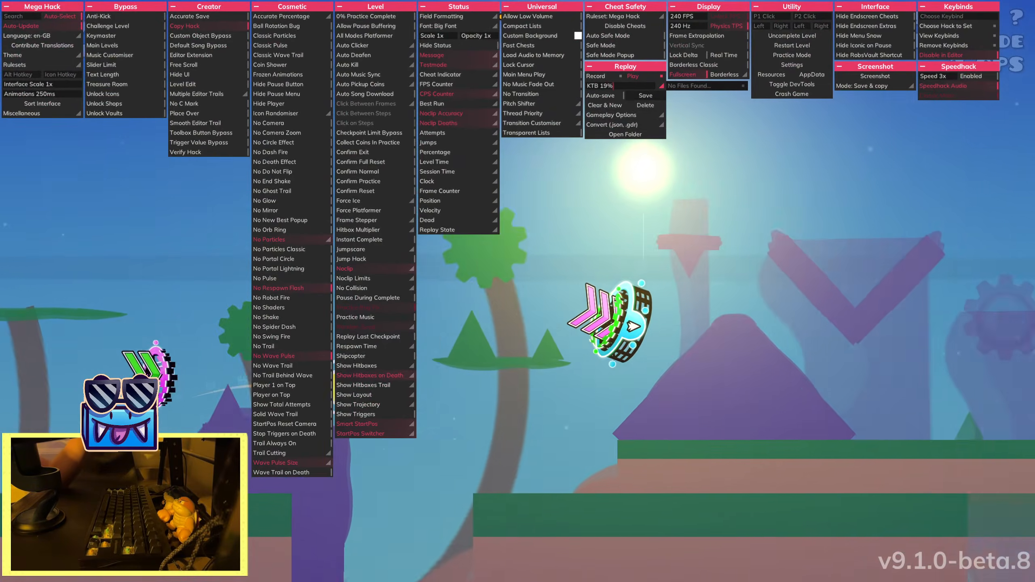
pyautogui.press('Tab')
# Pause again, delete the saved KTB 11% replay macro, and switch the replay tool to recording
pyautogui.press('Escape')
pyautogui.press('Tab')
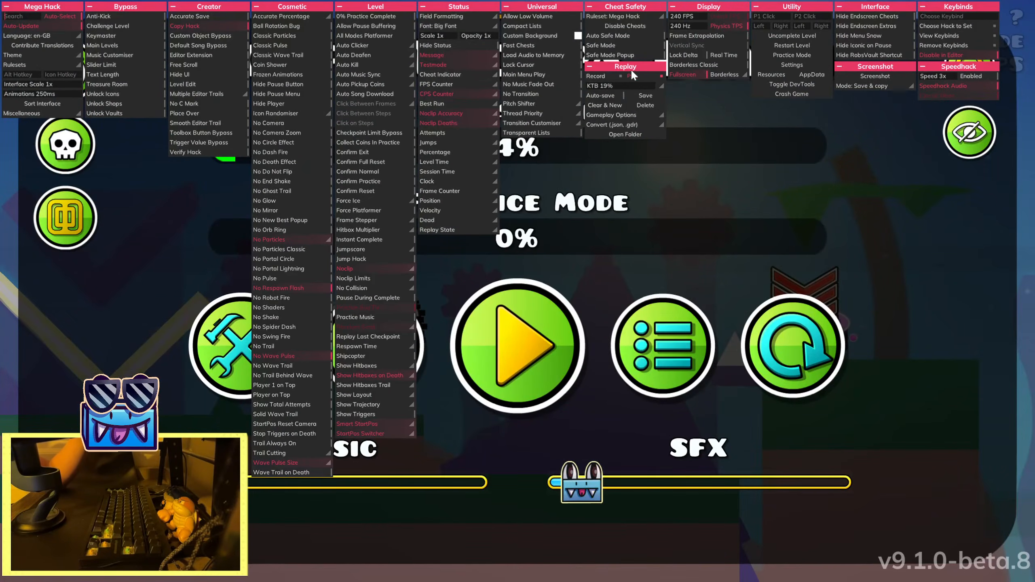
pyautogui.click(660, 85)
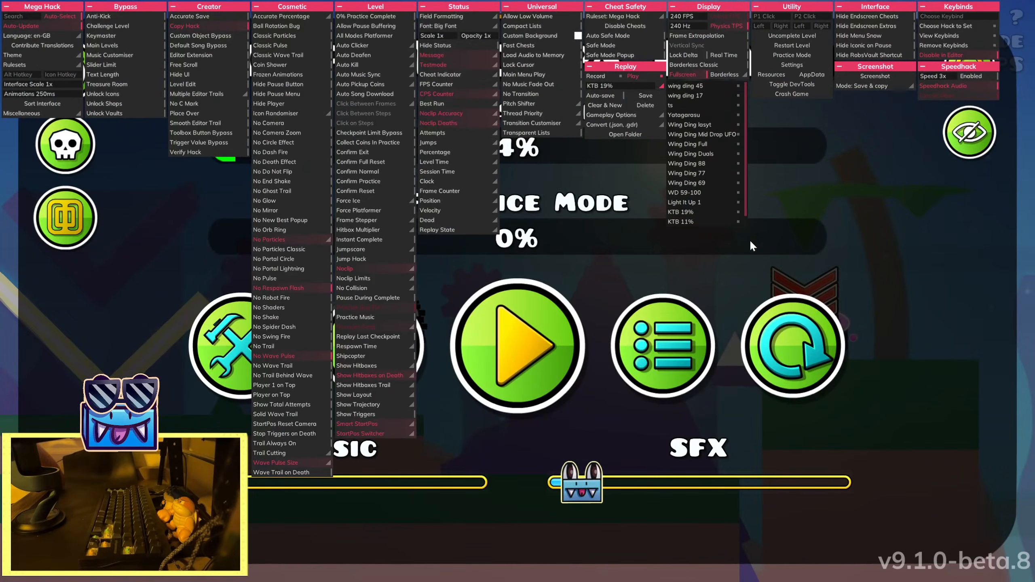
pyautogui.click(737, 223)
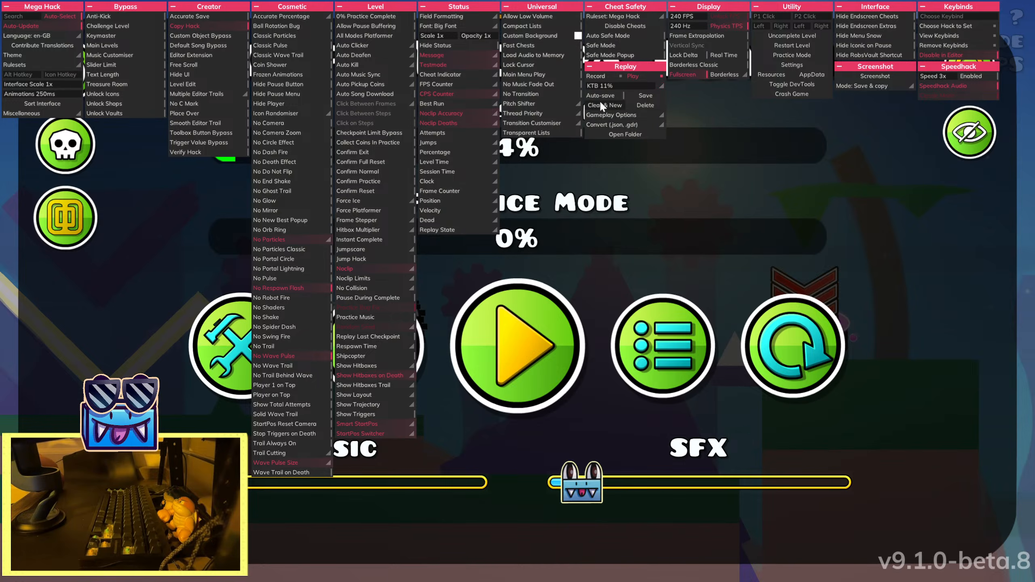
pyautogui.click(646, 106)
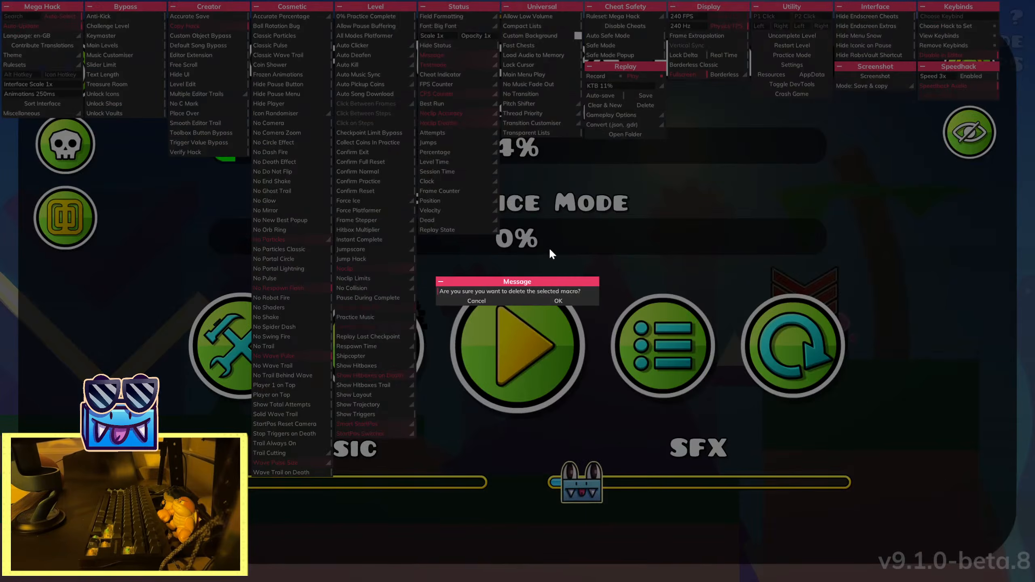
pyautogui.click(555, 303)
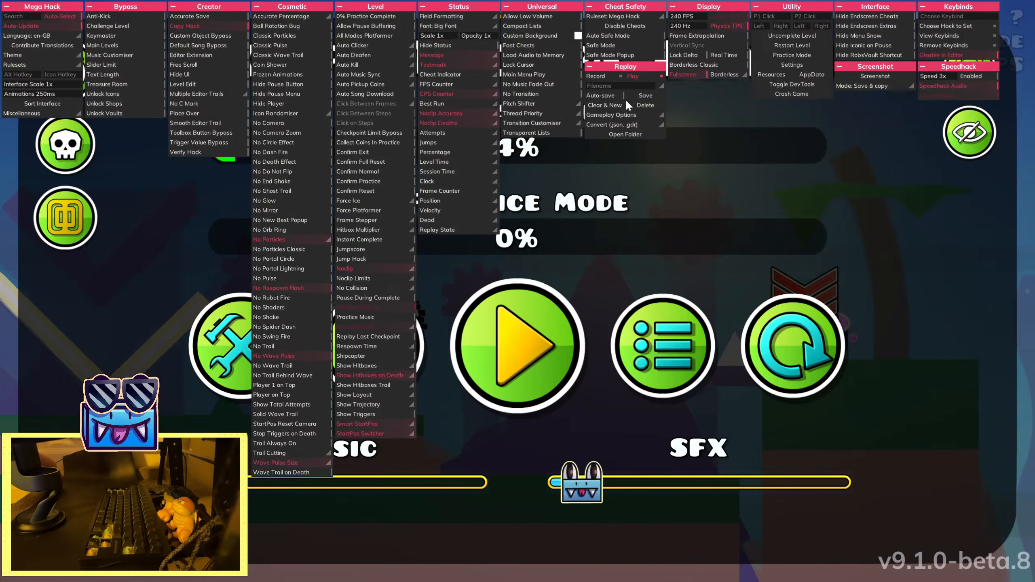
pyautogui.click(595, 76)
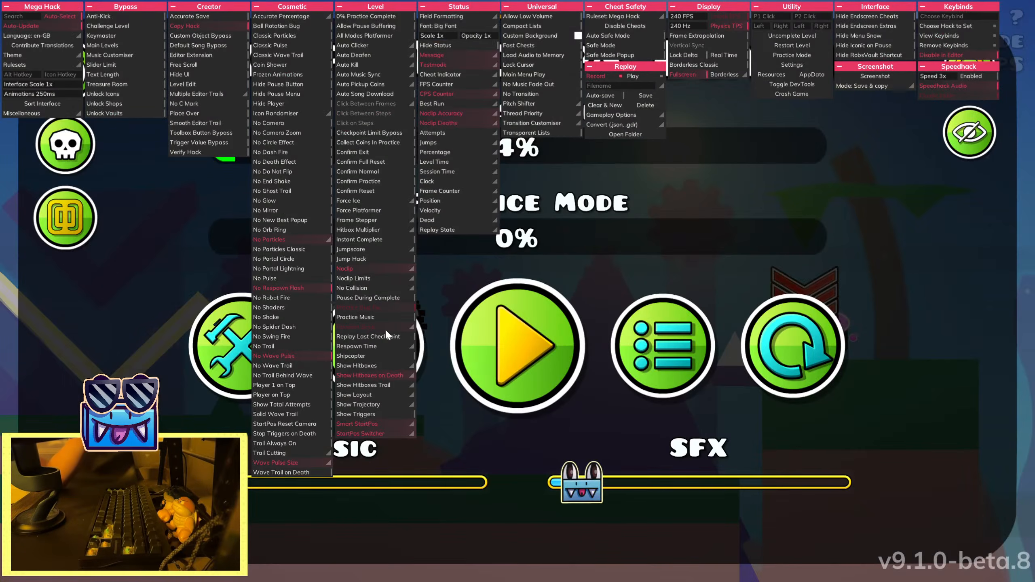
# Turn on practice mode and switch the playtest back to the 11% start position
pyautogui.press('Tab')
pyautogui.click(392, 341)
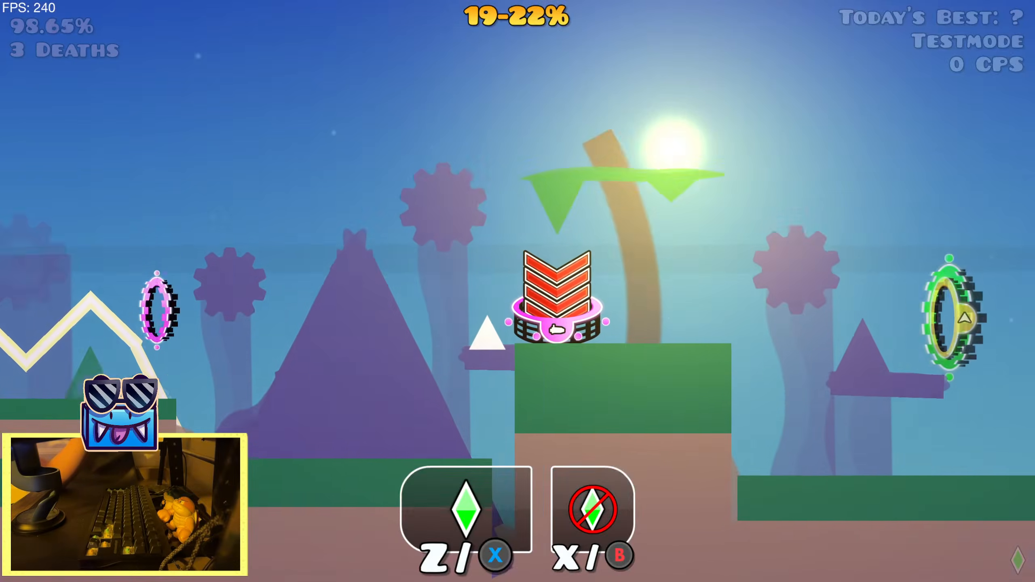
pyautogui.press('Left')
pyautogui.press('Left')
pyautogui.press('Left')
pyautogui.press('Left')
pyautogui.press('Left')
pyautogui.press('Left')
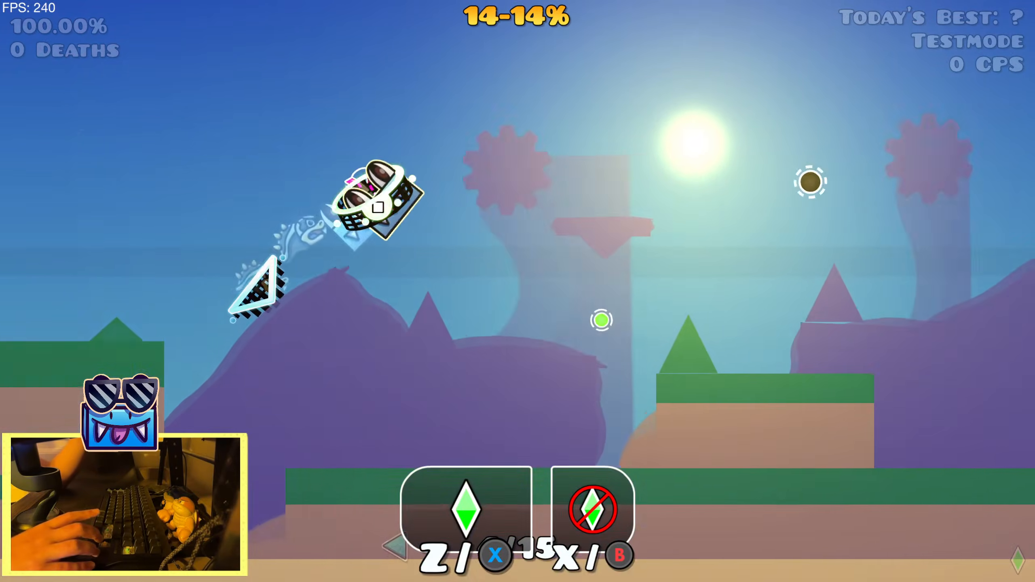
pyautogui.press('Right')
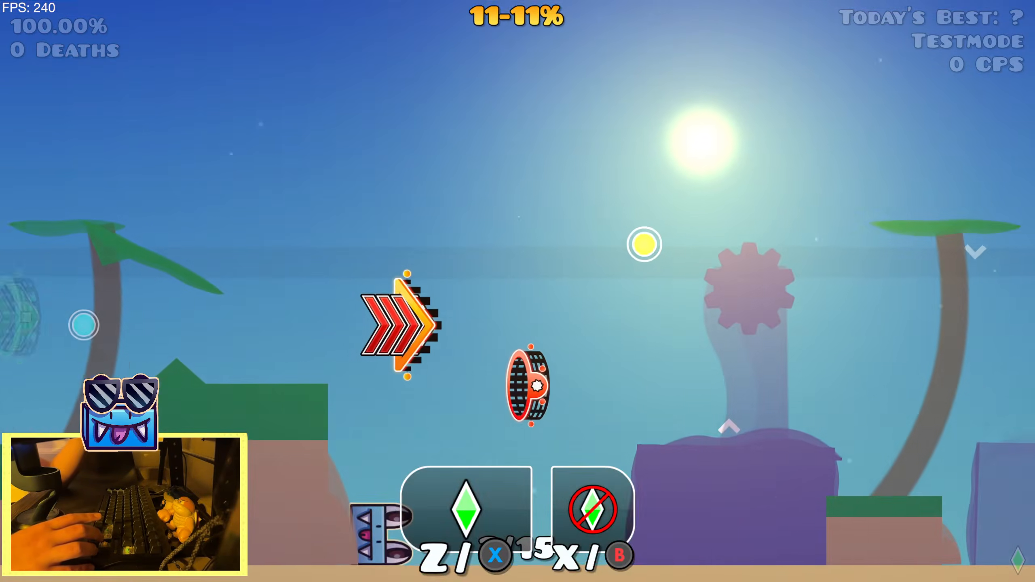
# Return to the editor and set the 19% start position object to Disable
pyautogui.press('Escape')
pyautogui.click(209, 375)
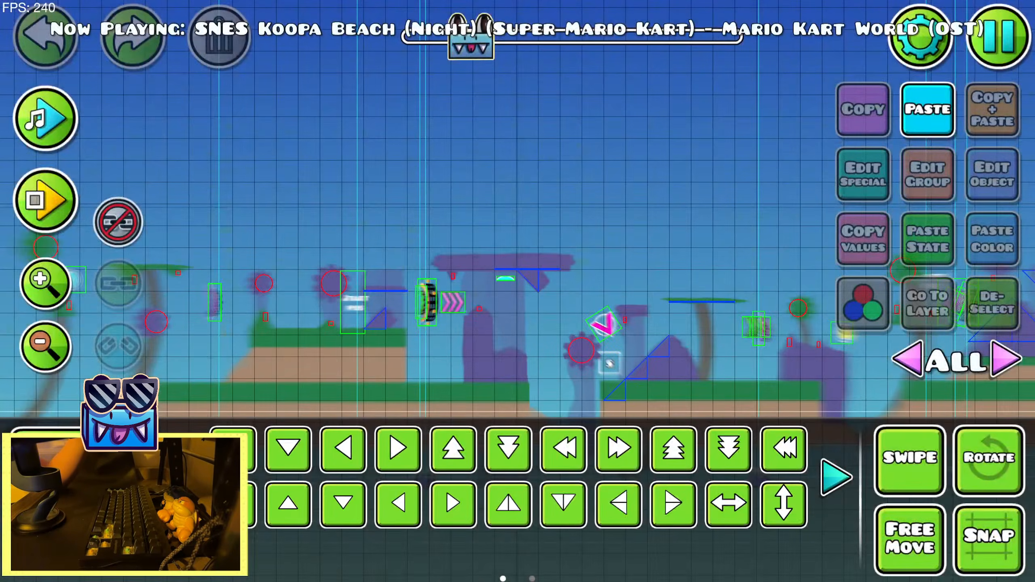
pyautogui.click(37, 203)
pyautogui.click(123, 202)
pyautogui.click(408, 311)
pyautogui.click(989, 183)
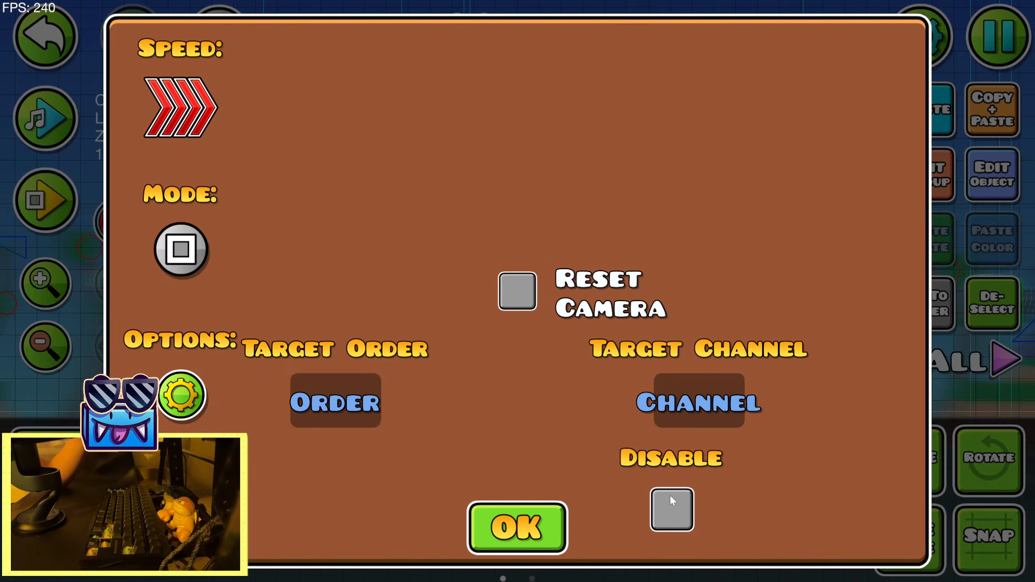
pyautogui.click(672, 504)
pyautogui.click(516, 529)
# Go to the 11% start position in the editor, then save the level and start a playtest
pyautogui.click(61, 209)
pyautogui.click(123, 206)
pyautogui.press('Escape')
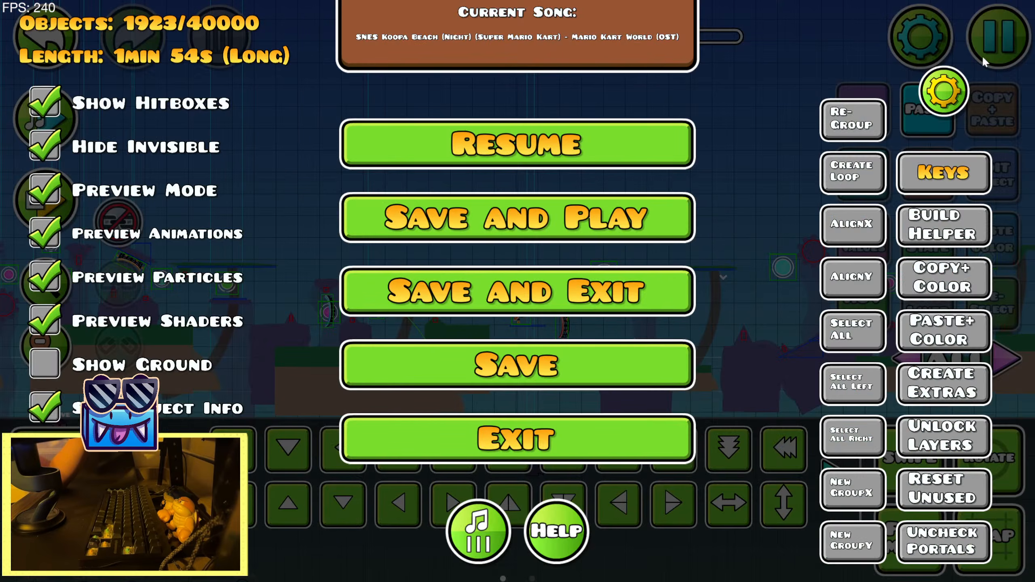
pyautogui.click(595, 198)
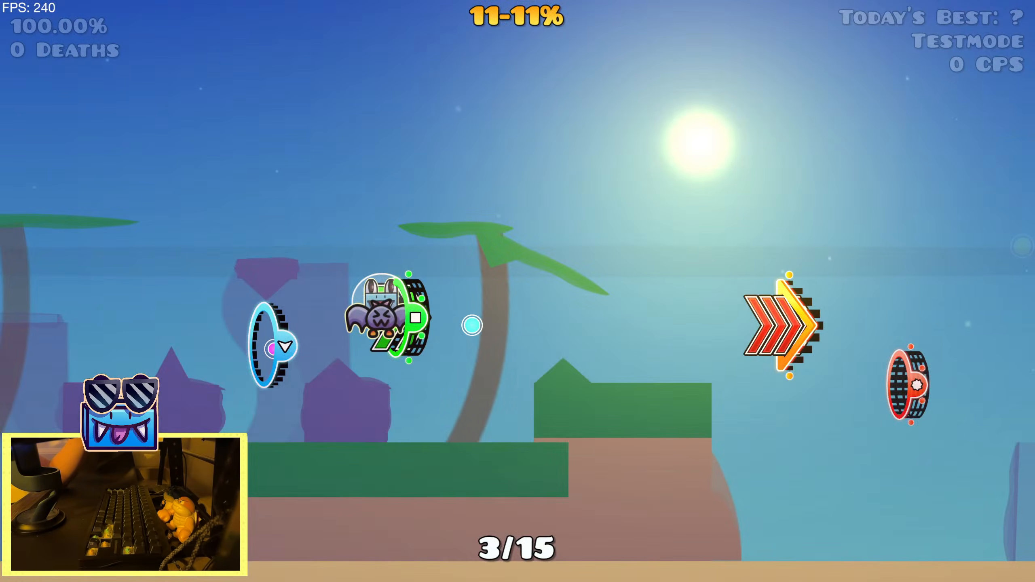
# Play through the section from the 11% start position in practice mode to record its inputs for the replay macro
pyautogui.press('space')
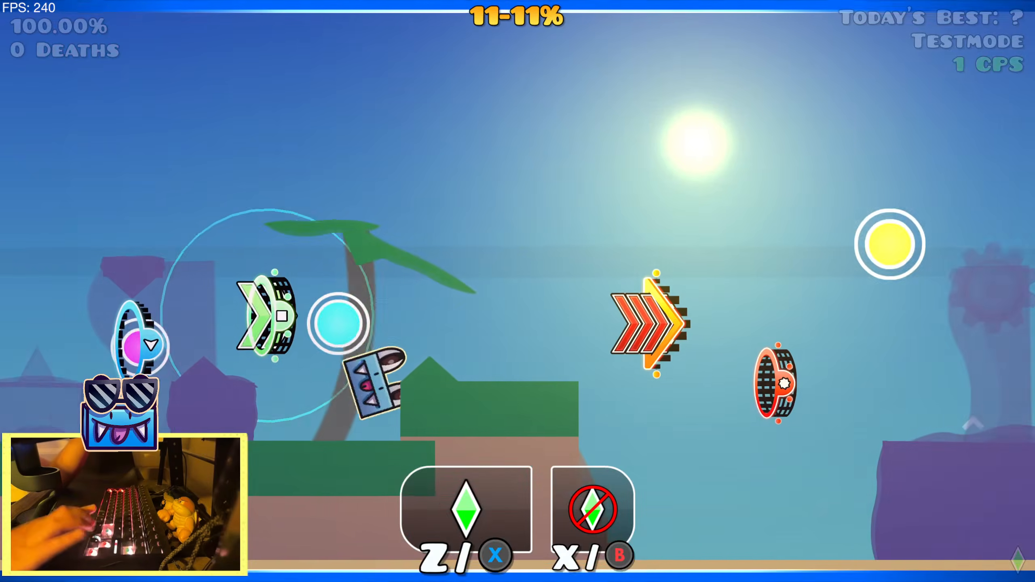
pyautogui.press('space')
pyautogui.press('space')
pyautogui.press('space')
pyautogui.press('space')
pyautogui.press('space')
pyautogui.press('space')
pyautogui.press('space')
pyautogui.press('space')
pyautogui.press('space')
pyautogui.press('space')
pyautogui.press('space')
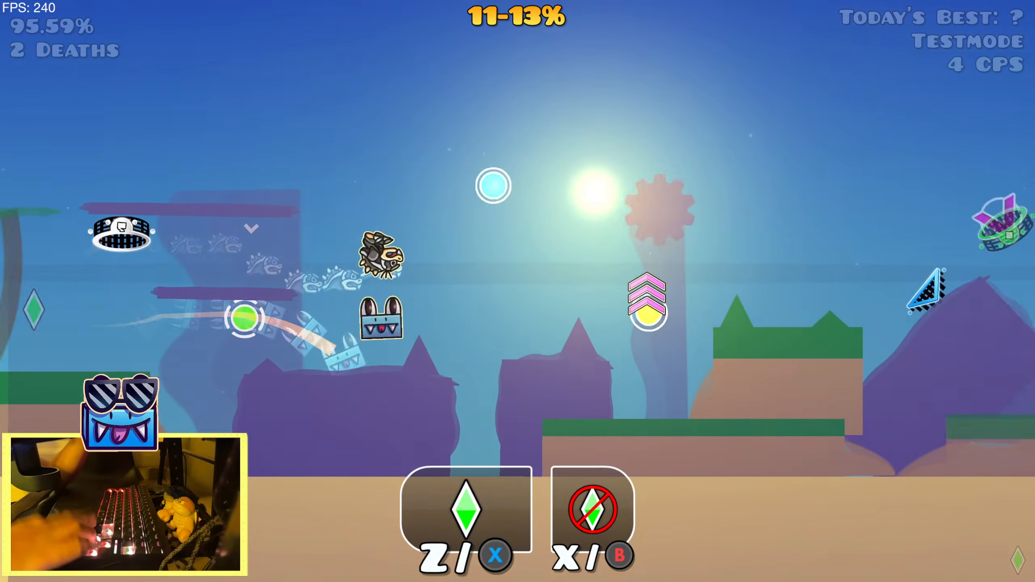
pyautogui.press('space')
pyautogui.press('space')
pyautogui.press('space')
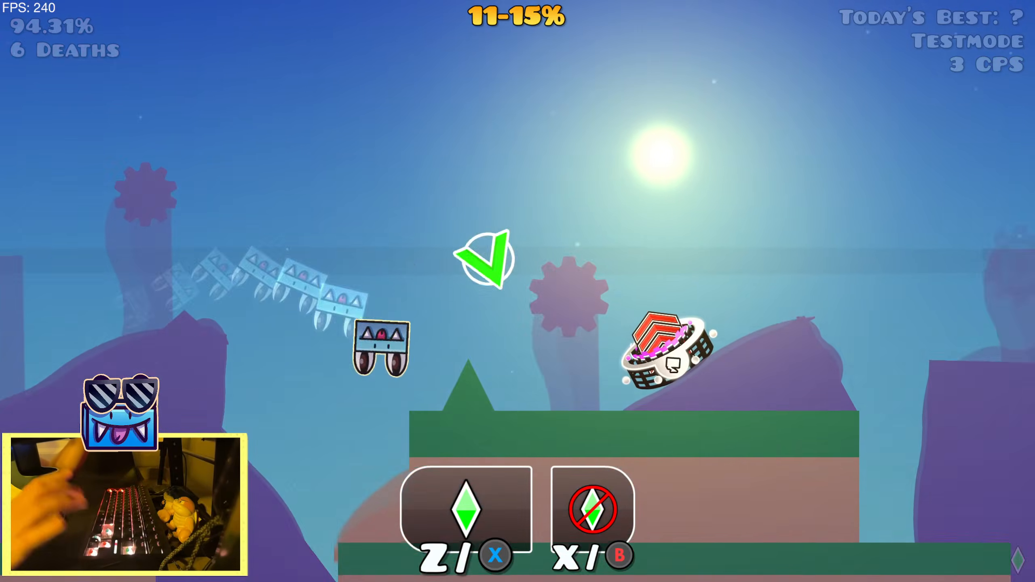
pyautogui.press('r')
pyautogui.press('r')
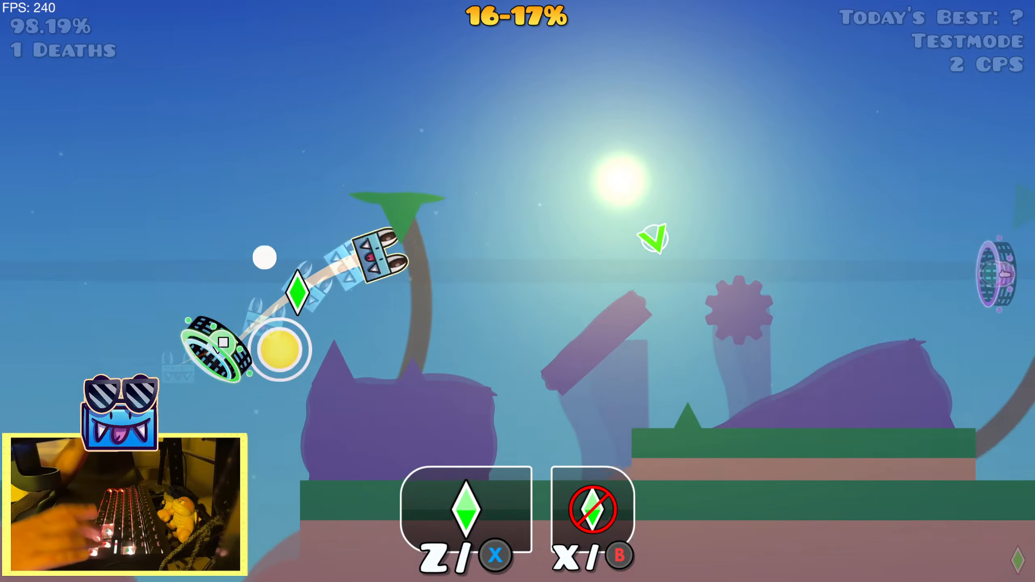
# Pause the run, switch the replay tool from recording to playback, and leave practice mode
pyautogui.press('Escape')
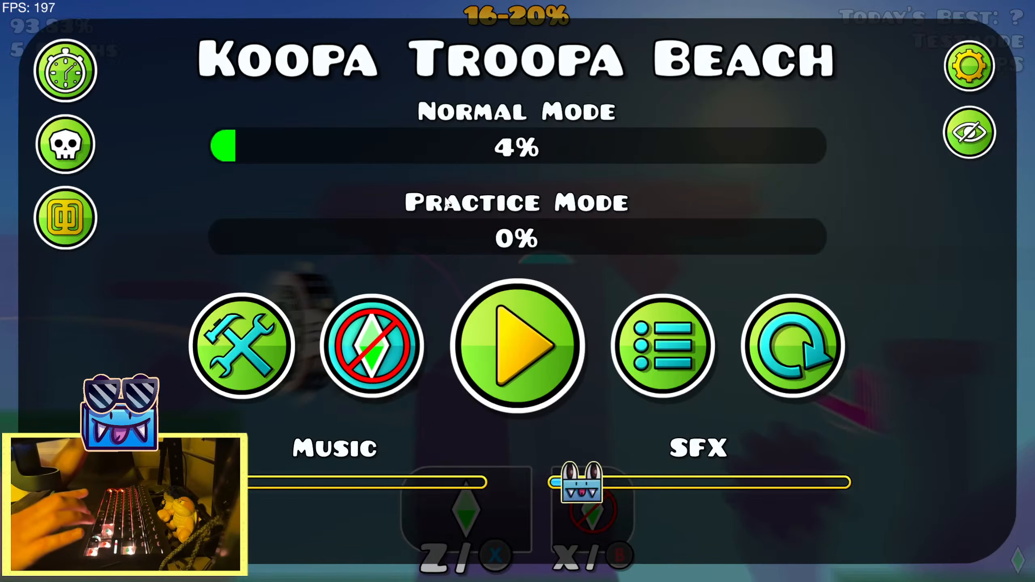
pyautogui.press('Tab')
pyautogui.click(635, 75)
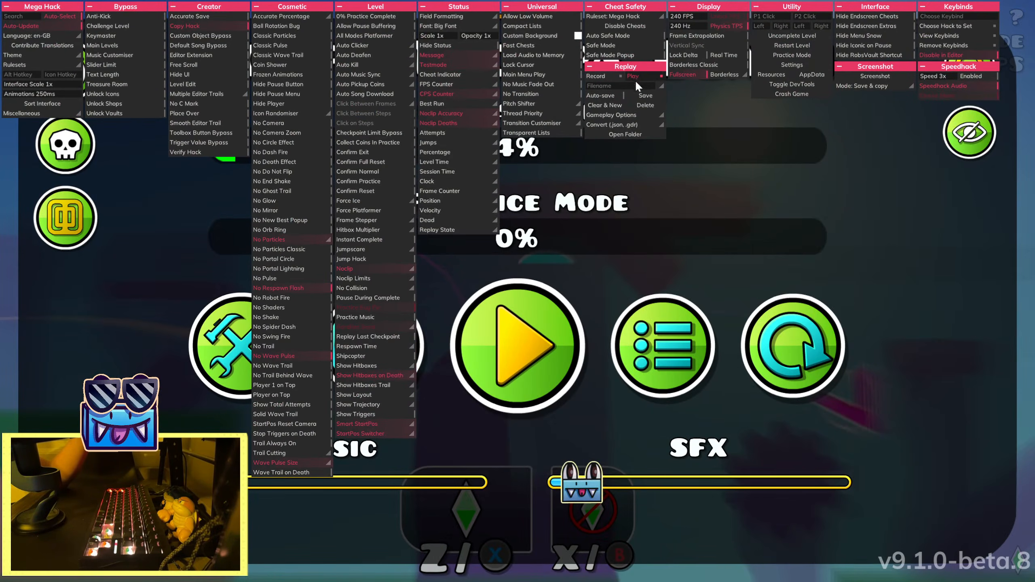
pyautogui.press('Tab')
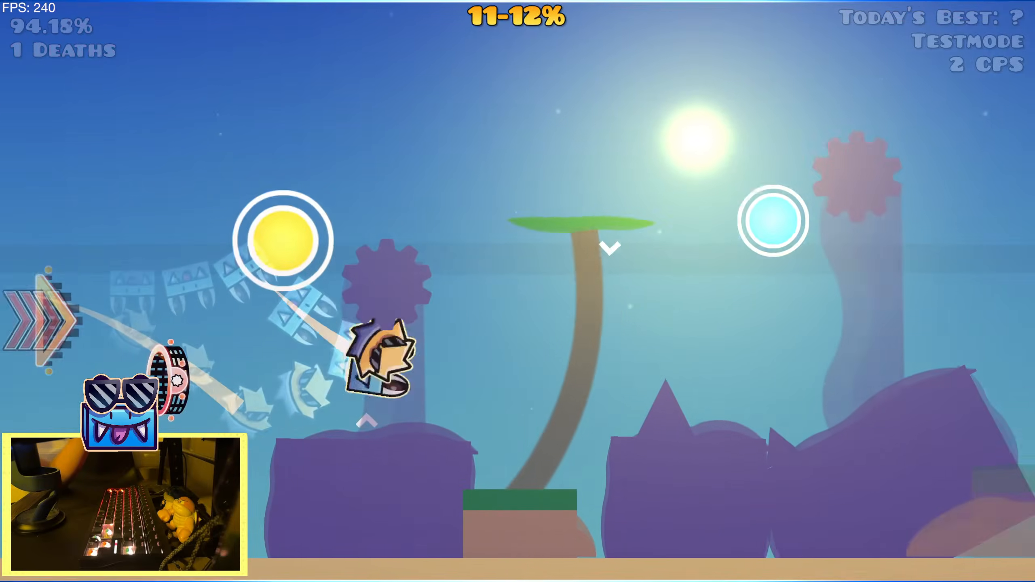
# Play back the recorded macro from the 11% start position to check the section, and pause the run
pyautogui.press('space')
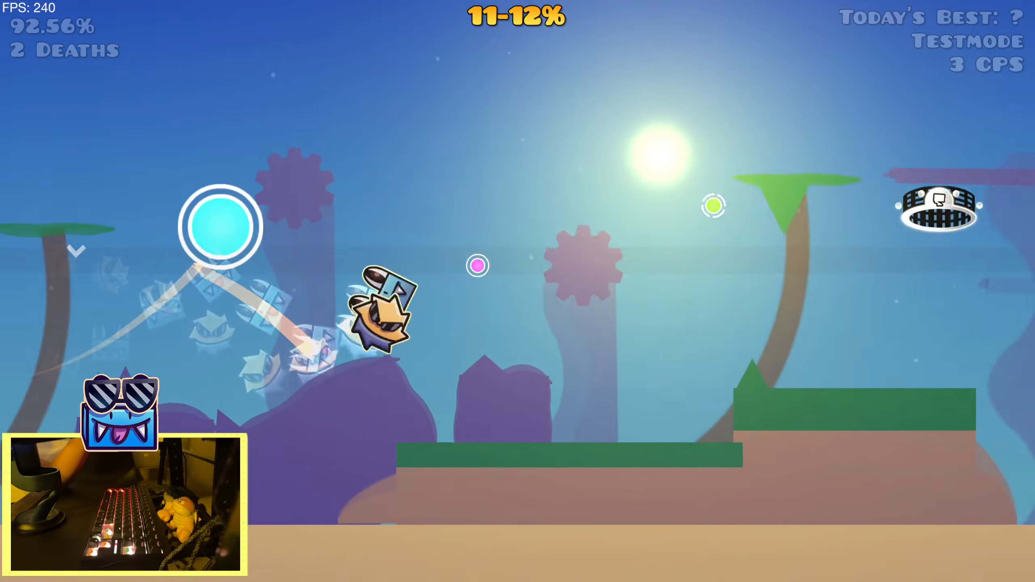
pyautogui.press('space')
pyautogui.press('space')
pyautogui.press('space')
pyautogui.press('space')
pyautogui.press('space')
pyautogui.press('space')
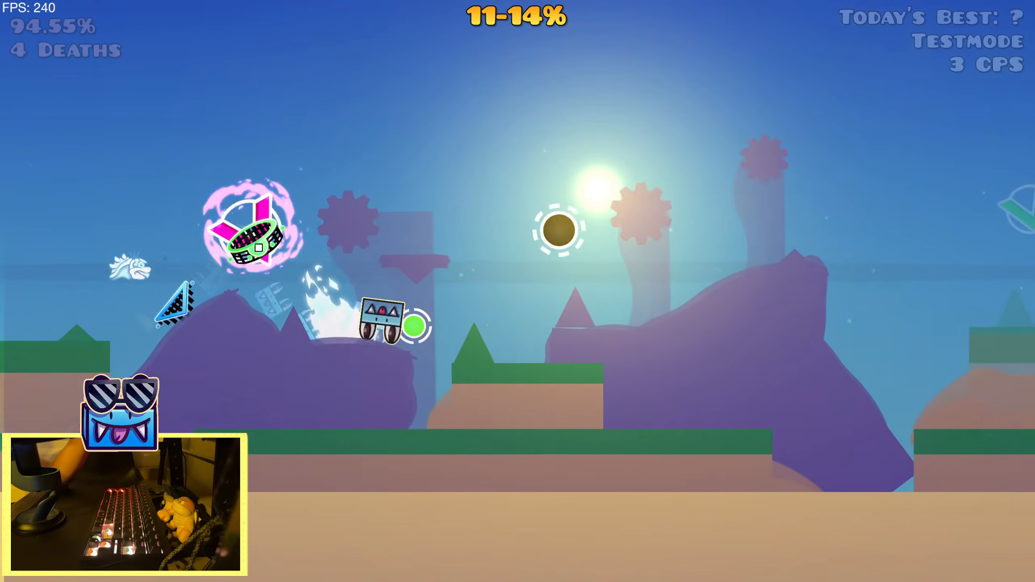
pyautogui.press('space')
pyautogui.press('space')
pyautogui.press('space')
pyautogui.press('space')
pyautogui.press('space')
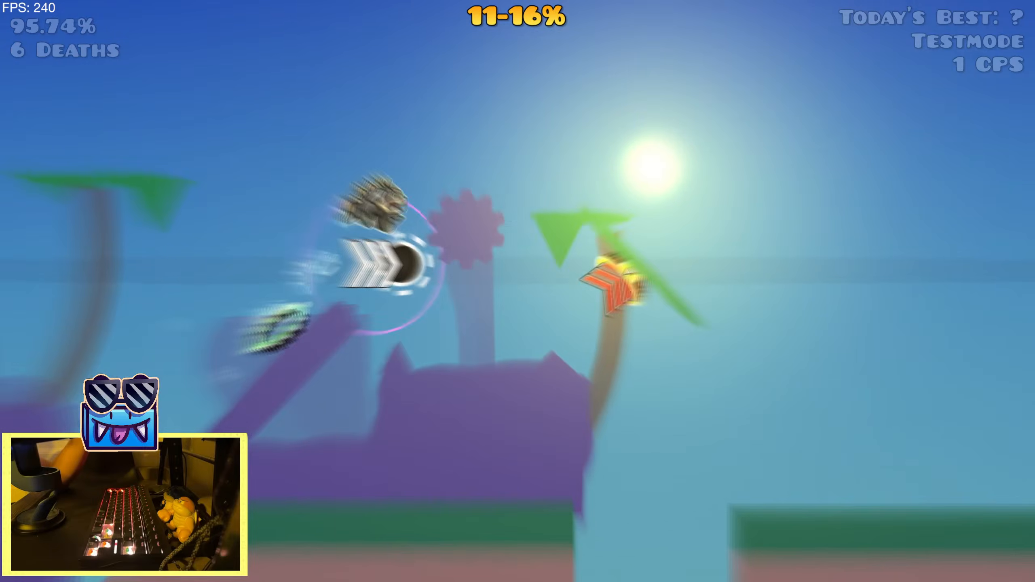
pyautogui.press('space')
pyautogui.press('space')
pyautogui.press('space')
pyautogui.press('space')
pyautogui.press('space')
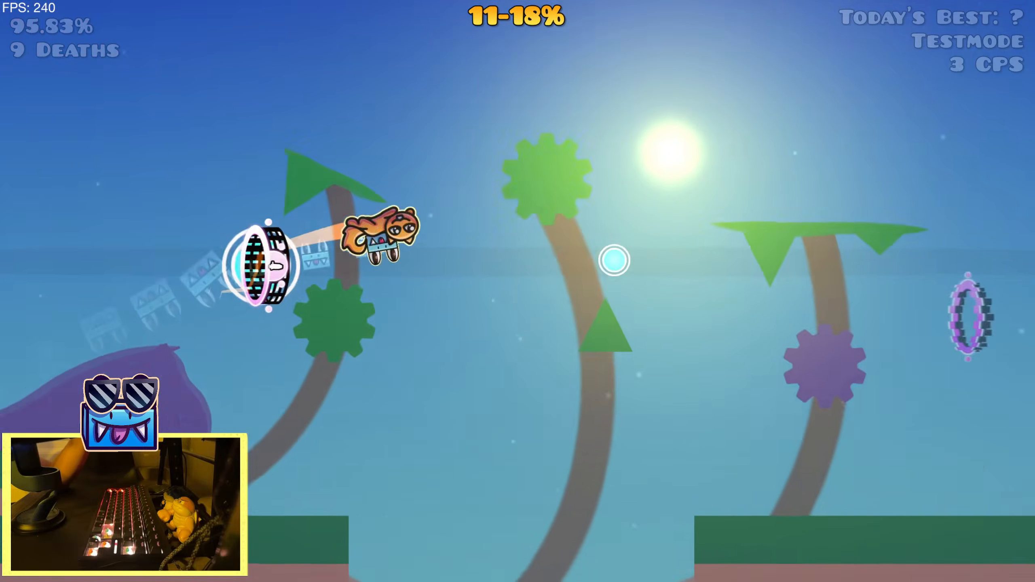
pyautogui.press('Escape')
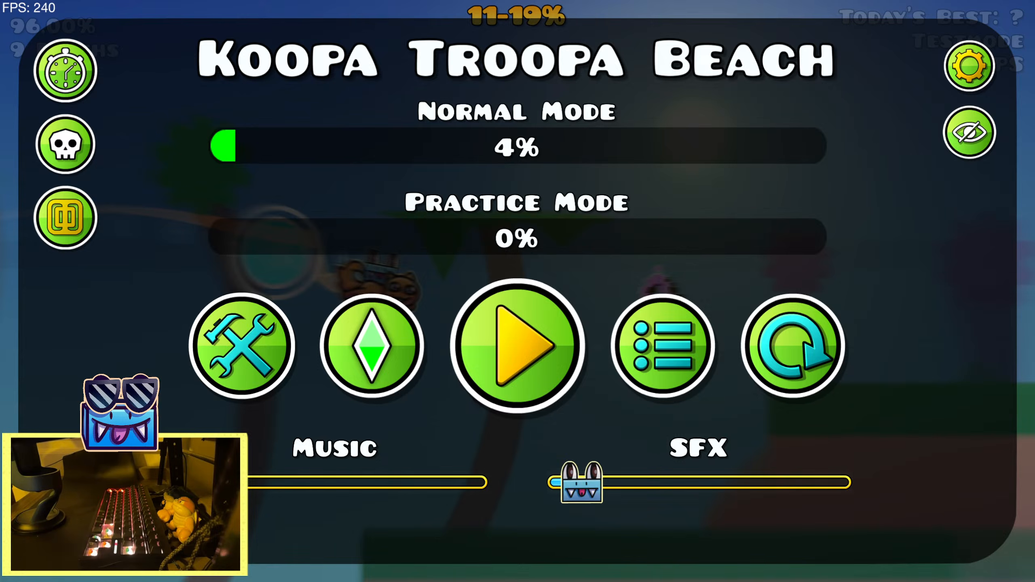
# Restart the level and watch repeated macro playbacks from 11%, checking effects against the song, before pausing
pyautogui.click(842, 354)
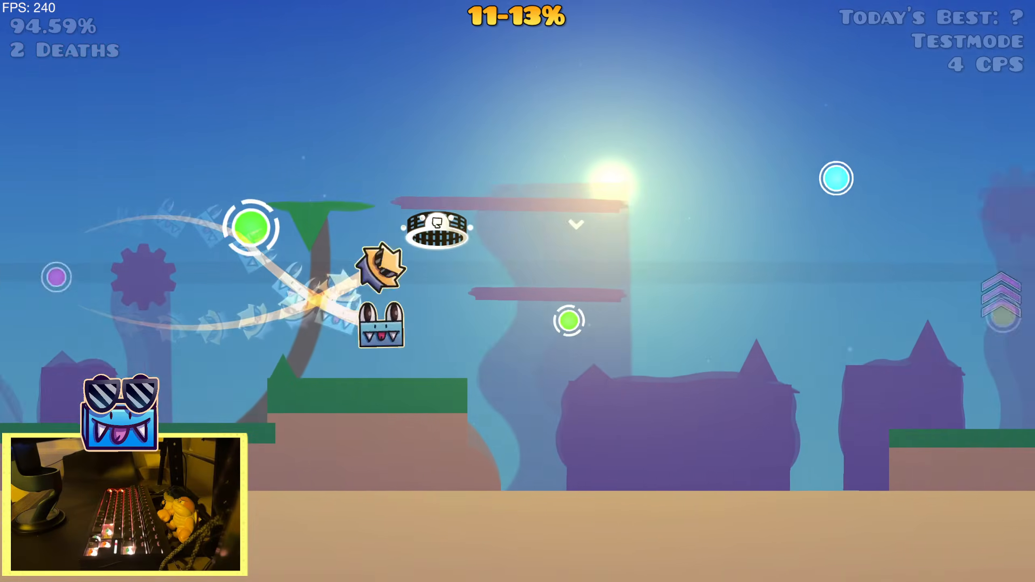
pyautogui.press('space')
pyautogui.press('space')
pyautogui.press('space')
pyautogui.press('space')
pyautogui.press('space')
pyautogui.press('space')
pyautogui.press('space')
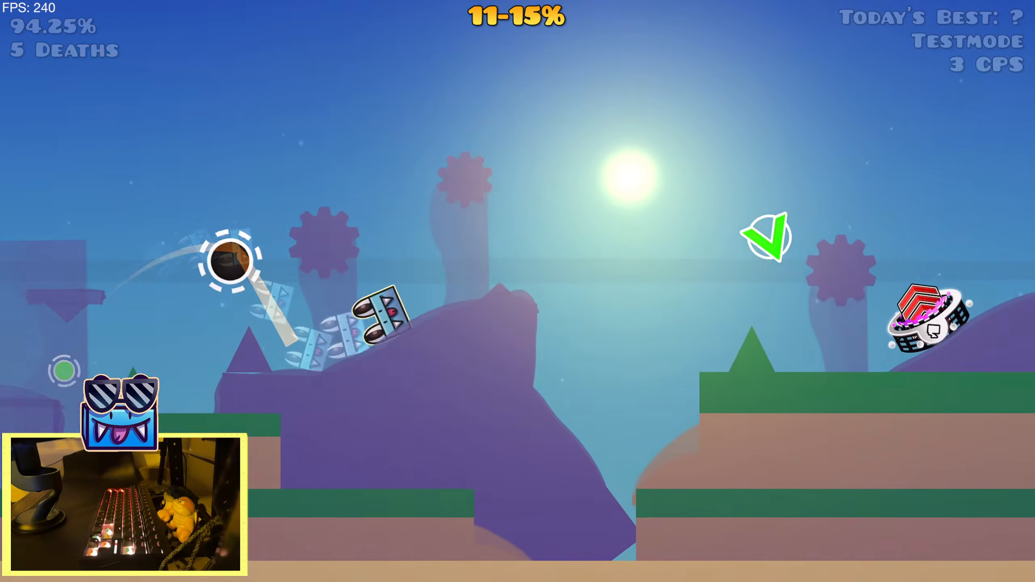
pyautogui.press('space')
pyautogui.press('space')
pyautogui.press('space')
pyautogui.press('space')
pyautogui.press('space')
pyautogui.press('space')
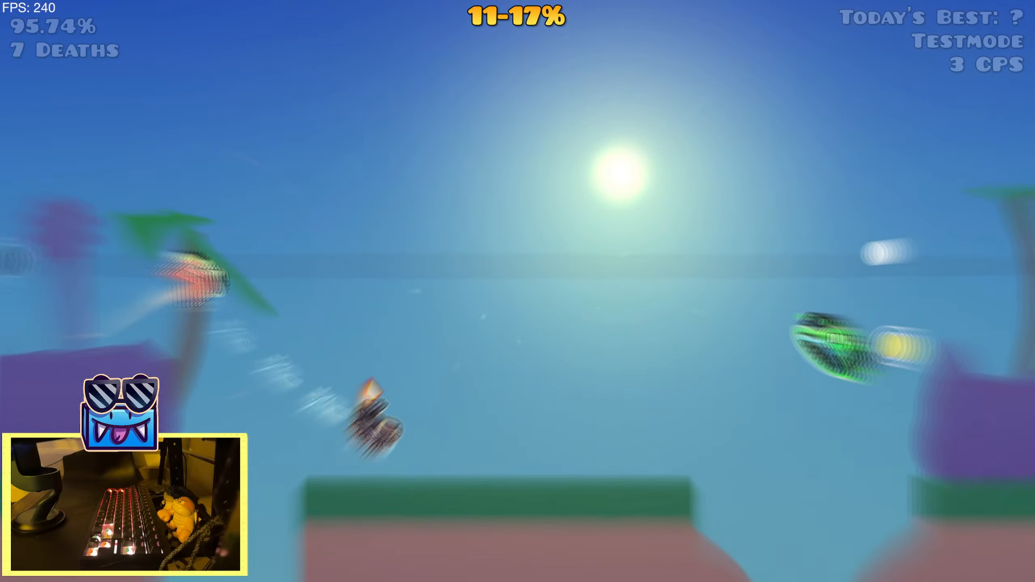
pyautogui.press('space')
pyautogui.press('space')
pyautogui.press('space')
pyautogui.press('space')
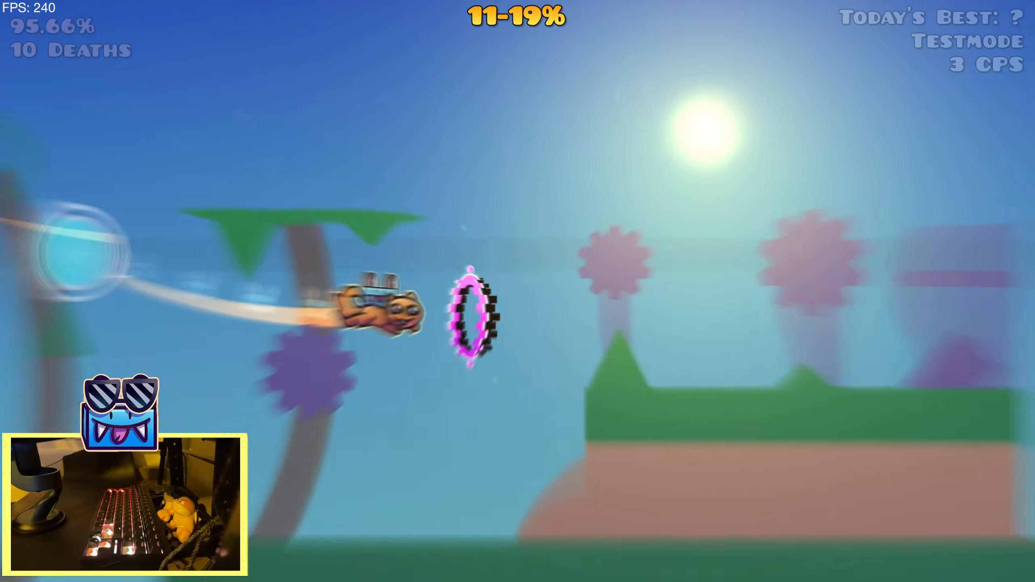
pyautogui.press('space')
pyautogui.press('space')
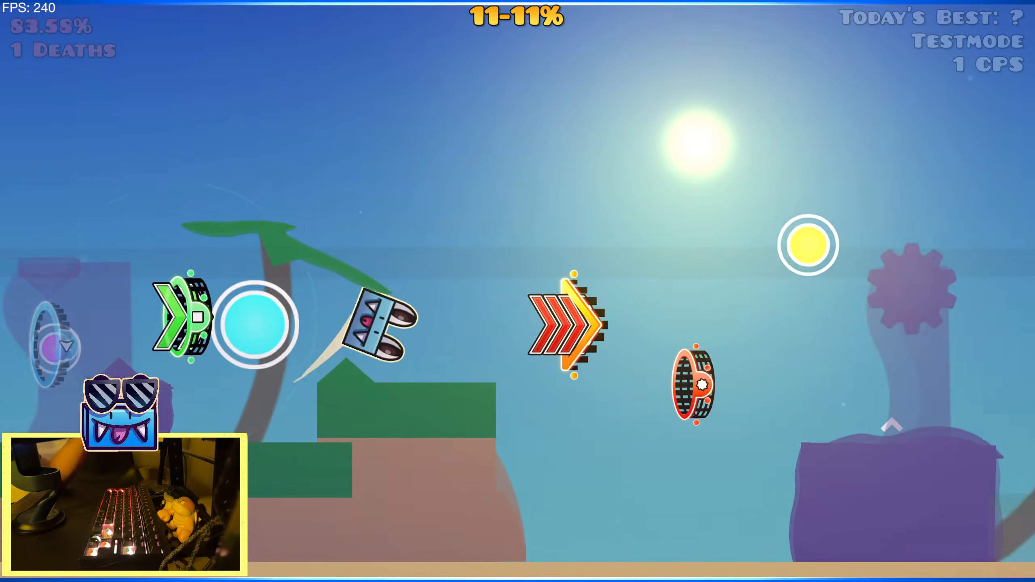
pyautogui.press('space')
pyautogui.press('space')
pyautogui.press('space')
pyautogui.press('space')
pyautogui.press('space')
pyautogui.press('space')
pyautogui.press('space')
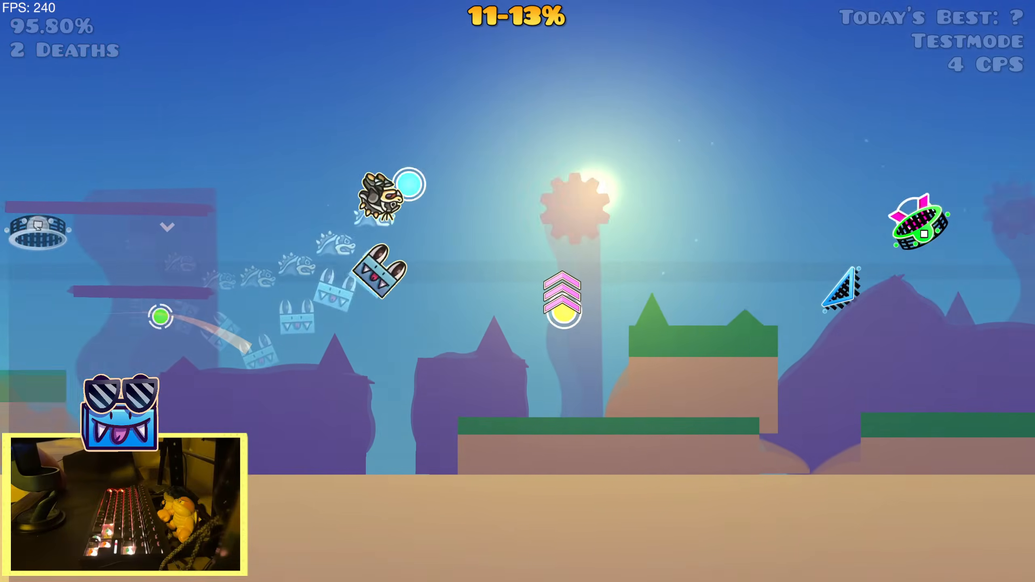
pyautogui.press('space')
pyautogui.press('space')
pyautogui.press('space')
pyautogui.press('space')
pyautogui.press('space')
pyautogui.press('space')
pyautogui.press('space')
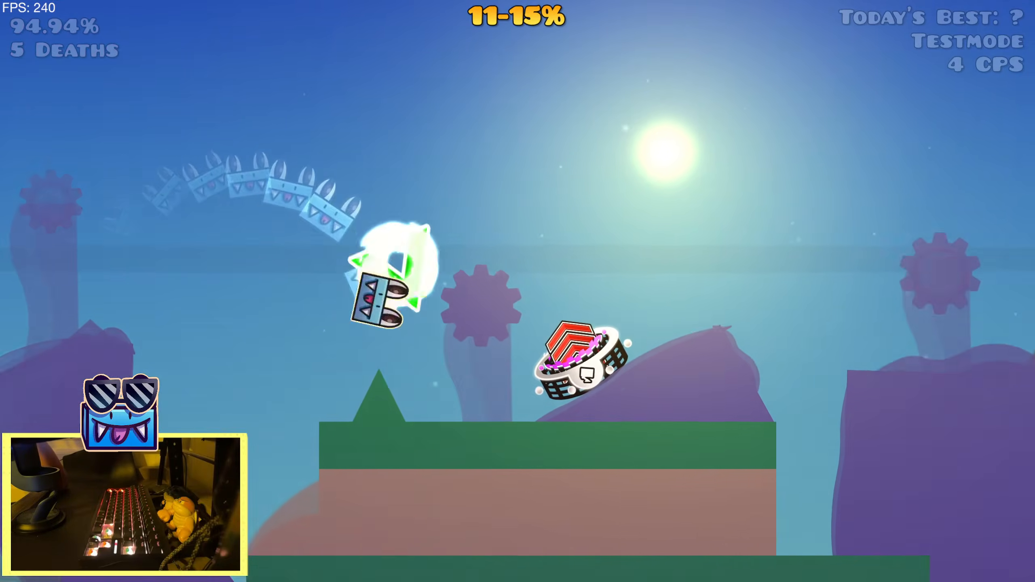
pyautogui.press('space')
pyautogui.press('space')
pyautogui.press('space')
pyautogui.press('space')
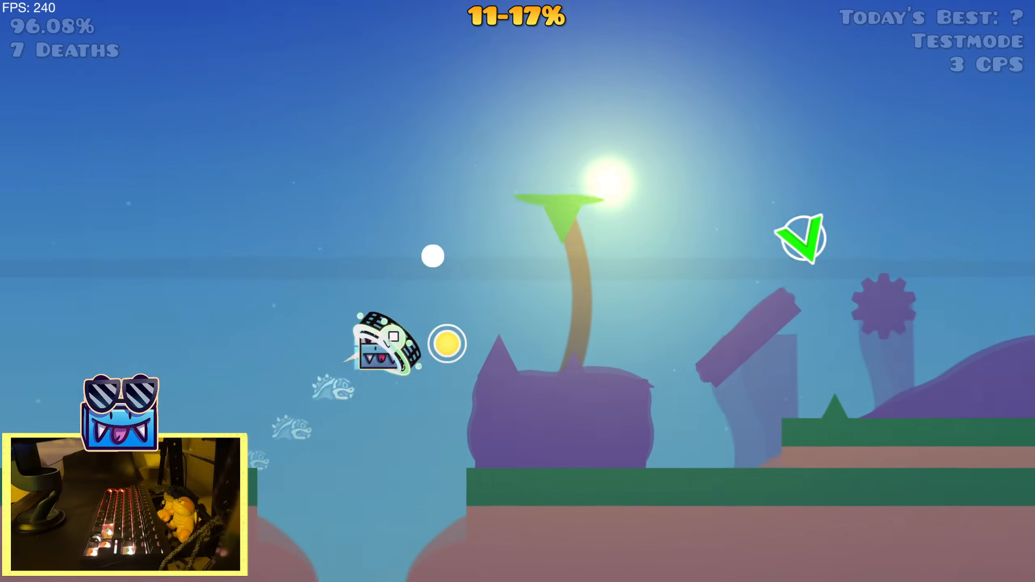
pyautogui.press('space')
pyautogui.press('space')
pyautogui.press('space')
pyautogui.press('space')
pyautogui.press('space')
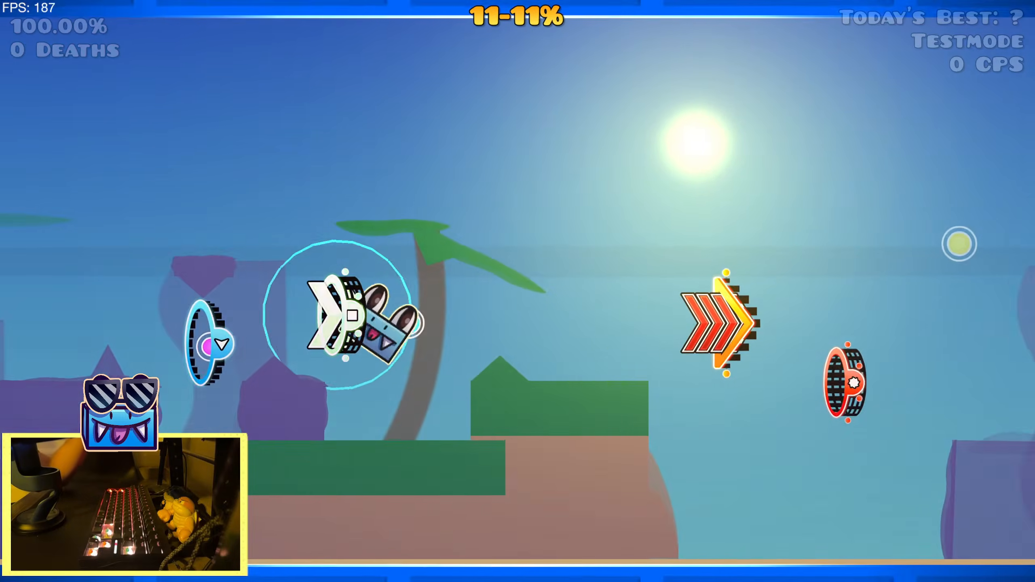
pyautogui.press('space')
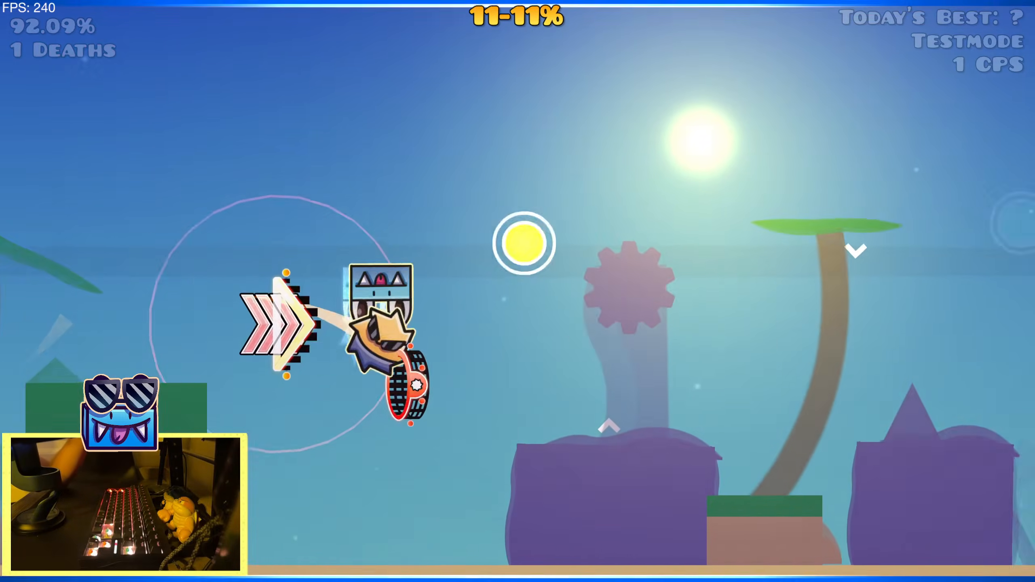
pyautogui.press('space')
pyautogui.press('space')
pyautogui.press('space')
pyautogui.press('space')
pyautogui.press('space')
pyautogui.press('space')
pyautogui.press('Escape')
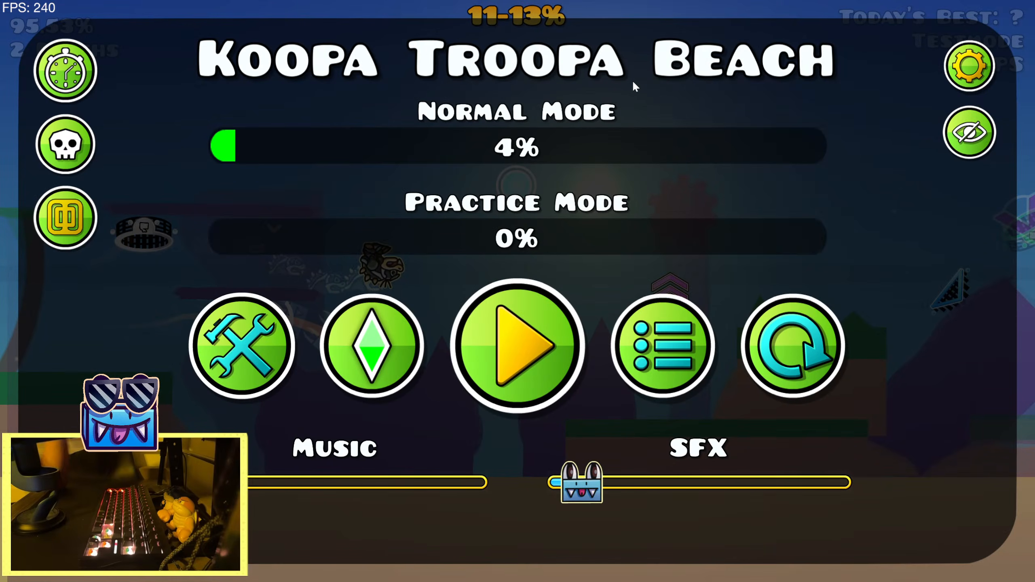
# Return to the editor and go to the sun decoration at the start of the level
pyautogui.click(223, 340)
pyautogui.press('2')
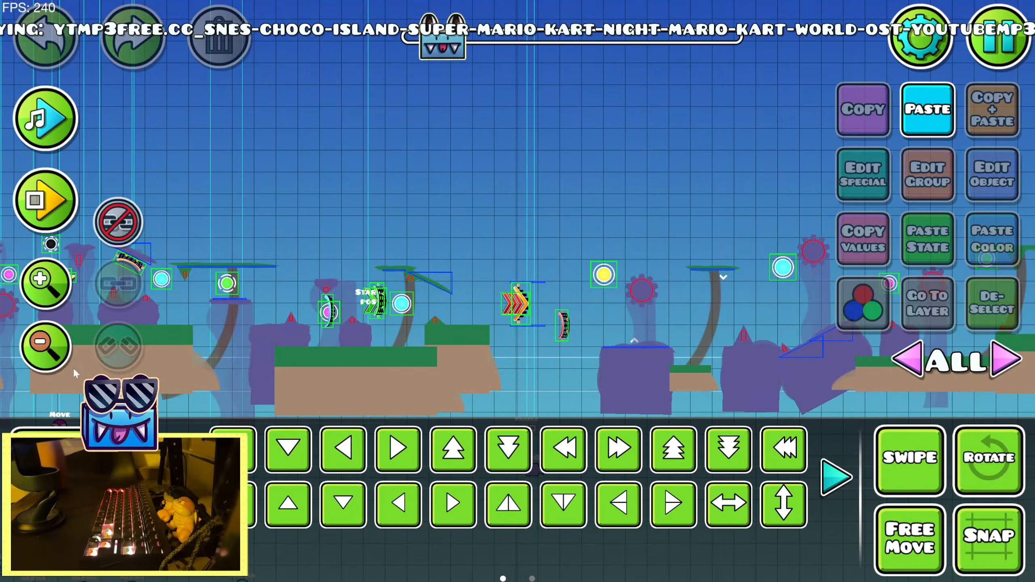
pyautogui.click(63, 349)
pyautogui.moveTo(322, 293); pyautogui.dragTo(795, 195)
pyautogui.moveTo(346, 299); pyautogui.dragTo(884, 297)
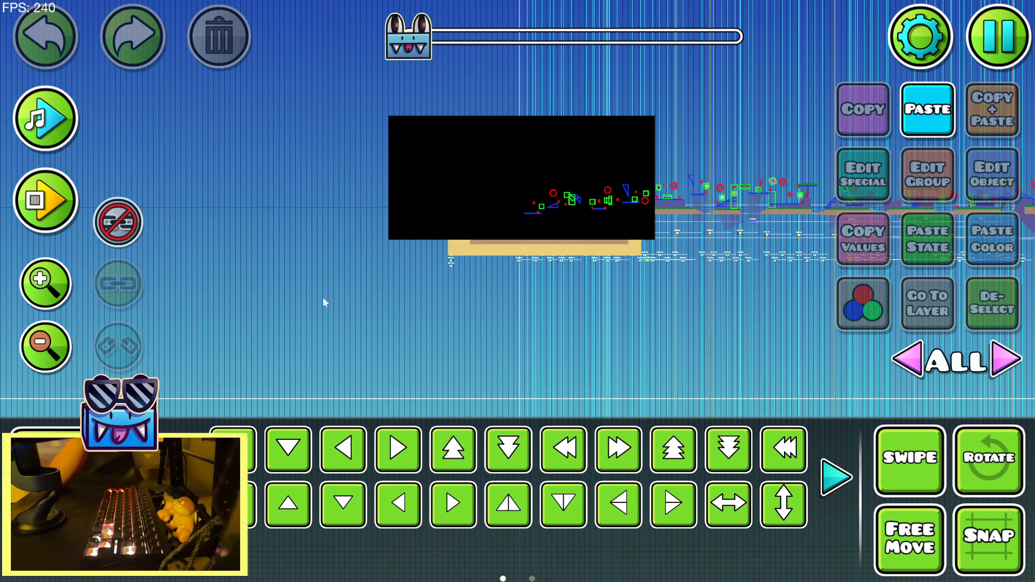
pyautogui.click(50, 281)
pyautogui.moveTo(621, 190); pyautogui.dragTo(372, 317)
pyautogui.click(65, 284)
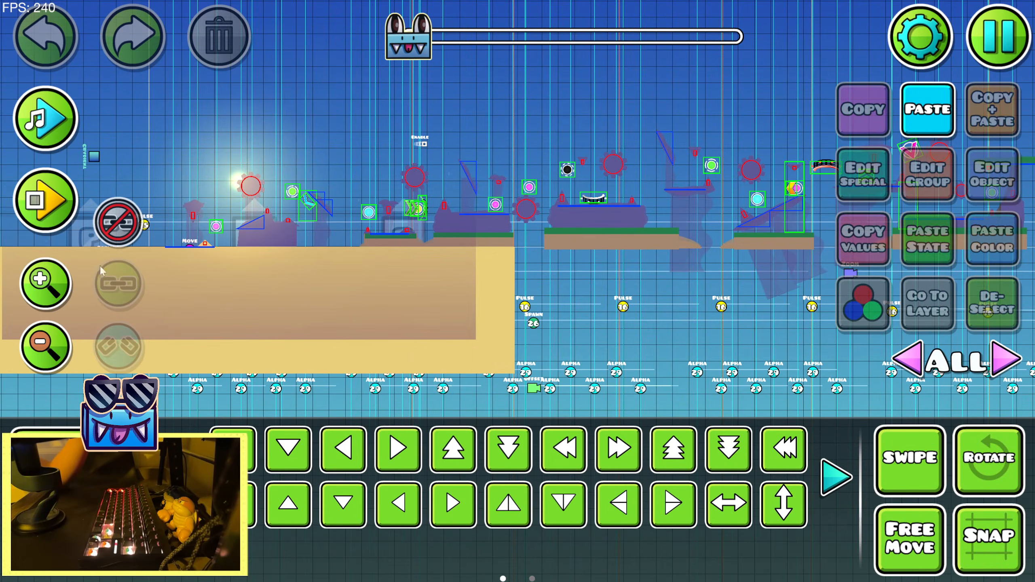
pyautogui.moveTo(273, 148); pyautogui.dragTo(337, 166)
# Isolate the sun's editor layer 4 and select the sun's glow object
pyautogui.click(598, 239)
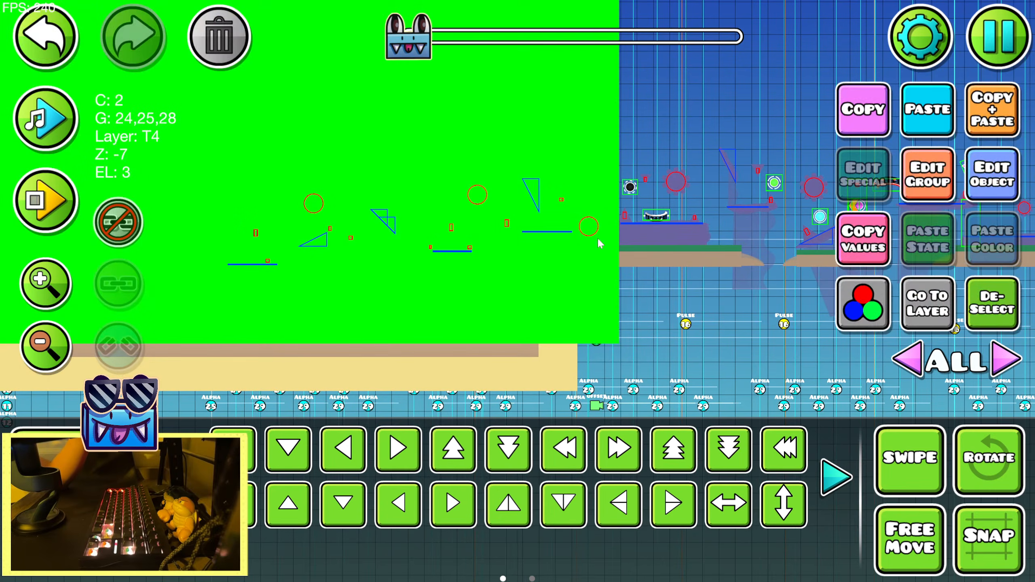
pyautogui.click(276, 158)
pyautogui.click(928, 304)
pyautogui.click(992, 304)
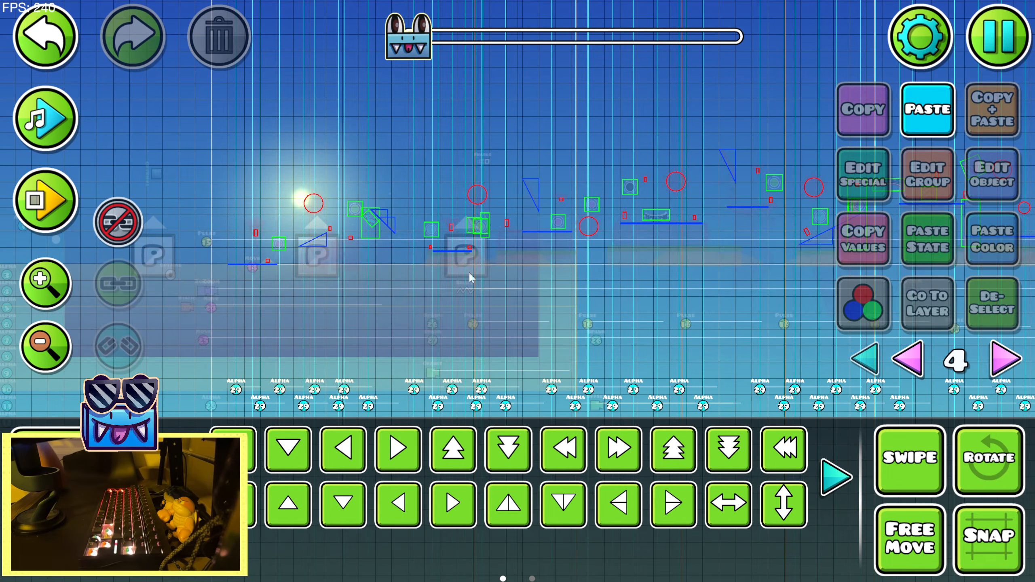
pyautogui.moveTo(472, 269); pyautogui.dragTo(560, 208)
pyautogui.click(377, 155)
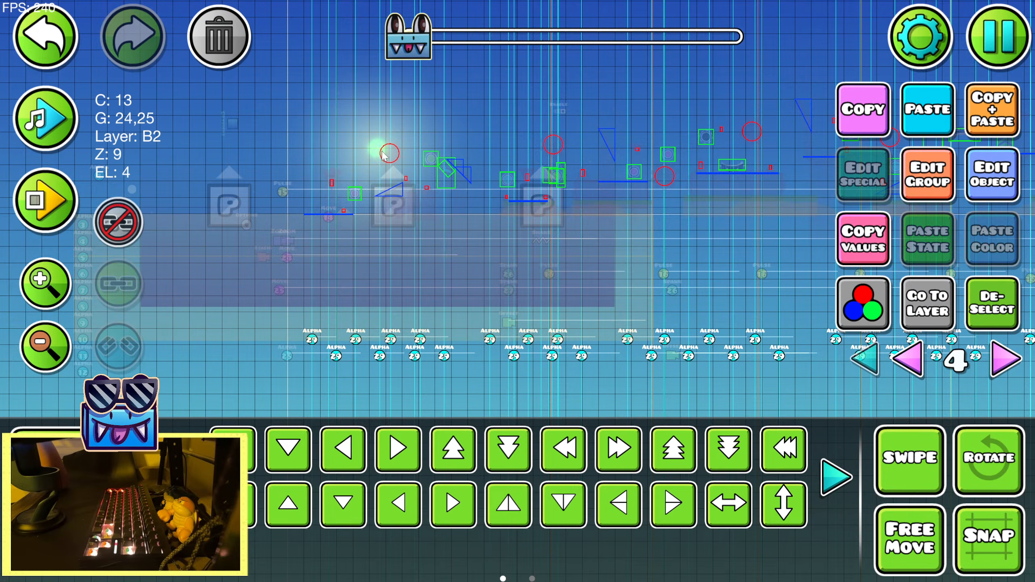
# Select all of the sun decoration's objects together and add them to the next free group, 31
pyautogui.moveTo(369, 233); pyautogui.dragTo(397, 288)
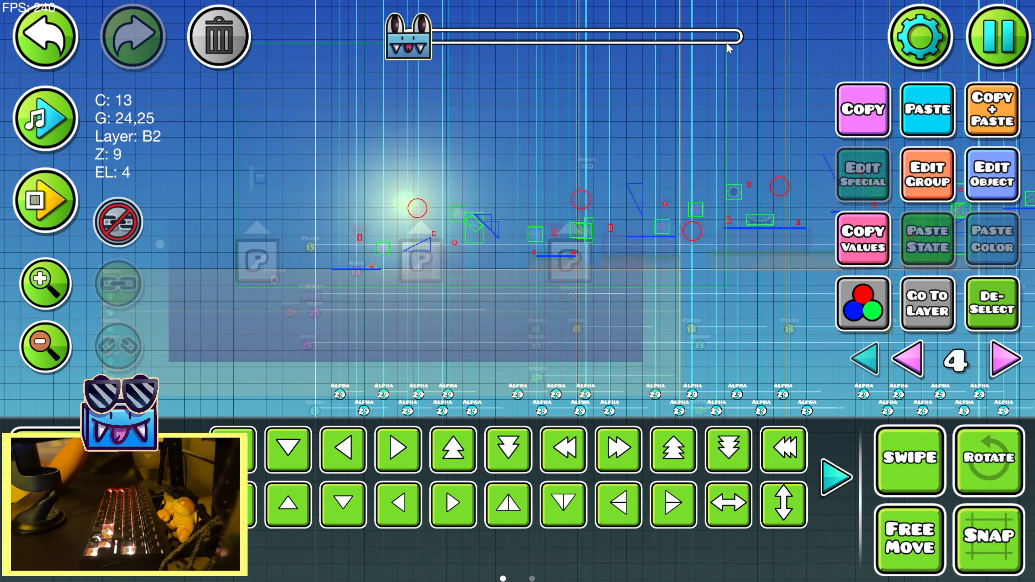
pyautogui.moveTo(727, 43); pyautogui.dragTo(724, 61)
pyautogui.click(1016, 310)
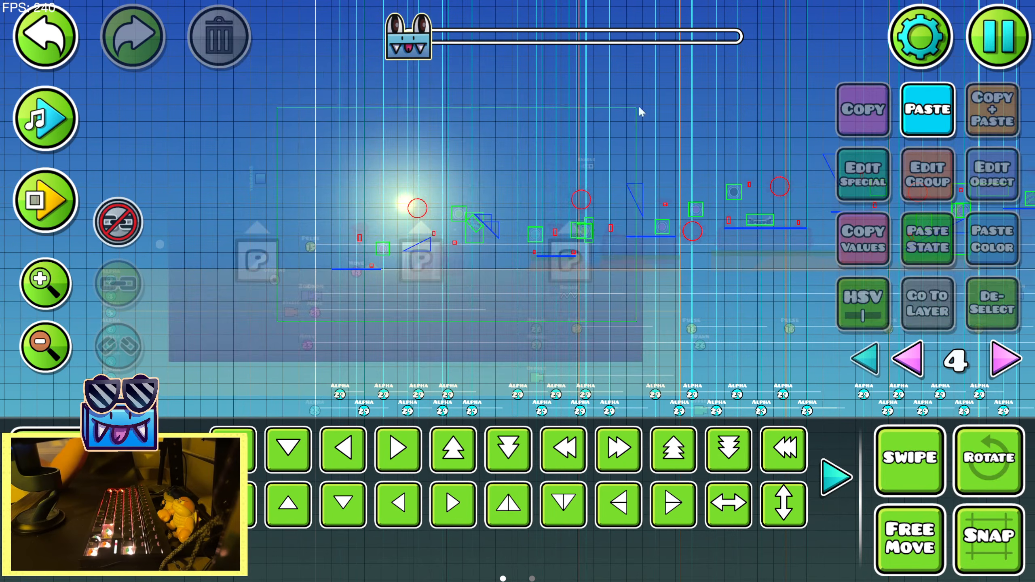
pyautogui.moveTo(640, 112); pyautogui.dragTo(638, 111)
pyautogui.click(917, 186)
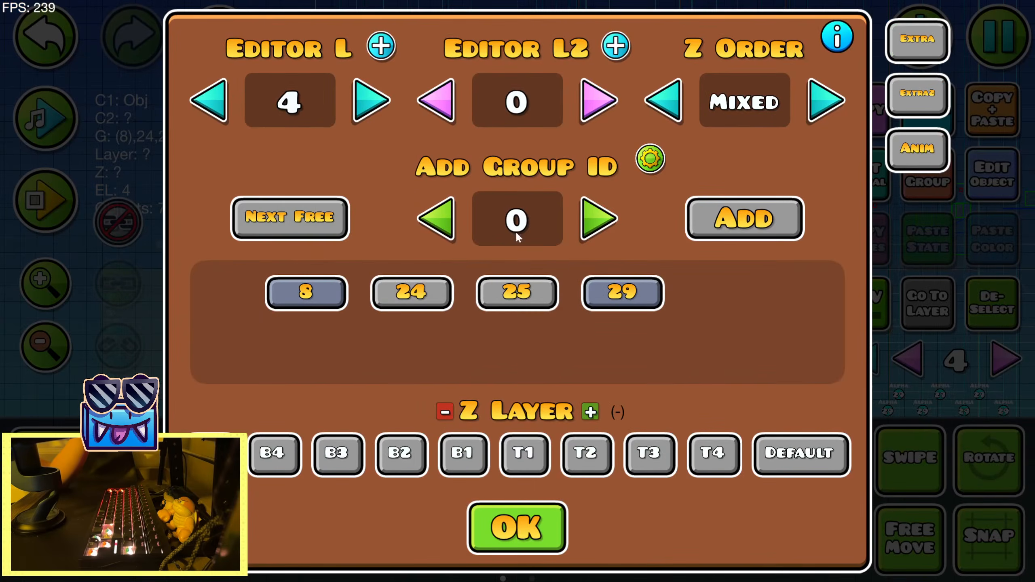
pyautogui.click(509, 523)
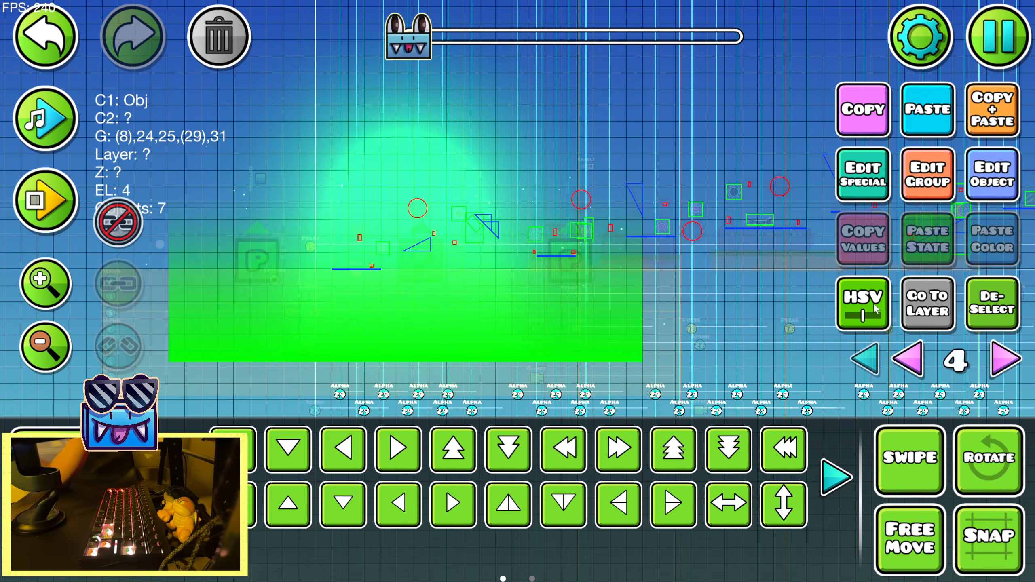
# Switch to building and choose the Move trigger for placement
pyautogui.click(991, 322)
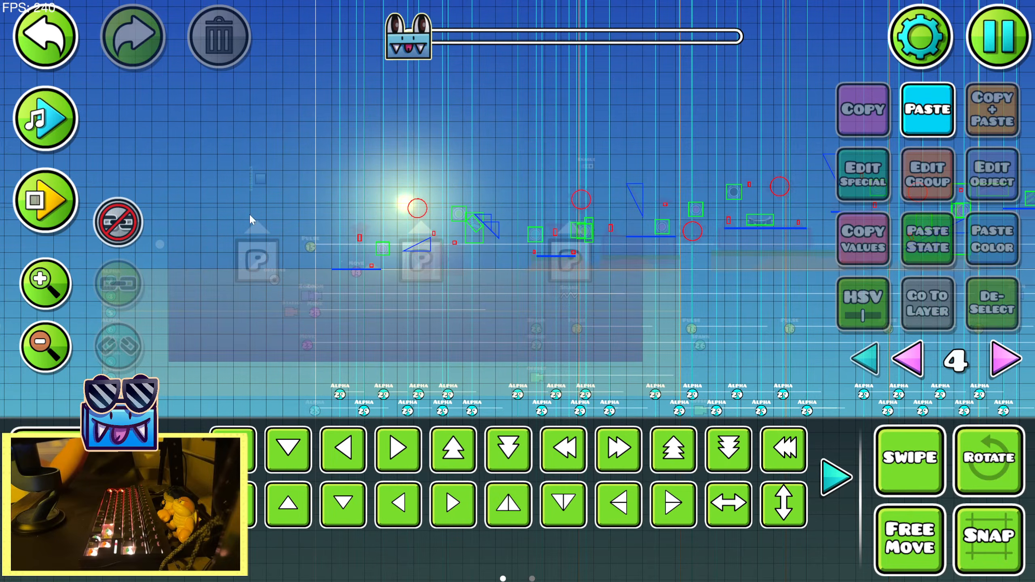
pyautogui.click(40, 49)
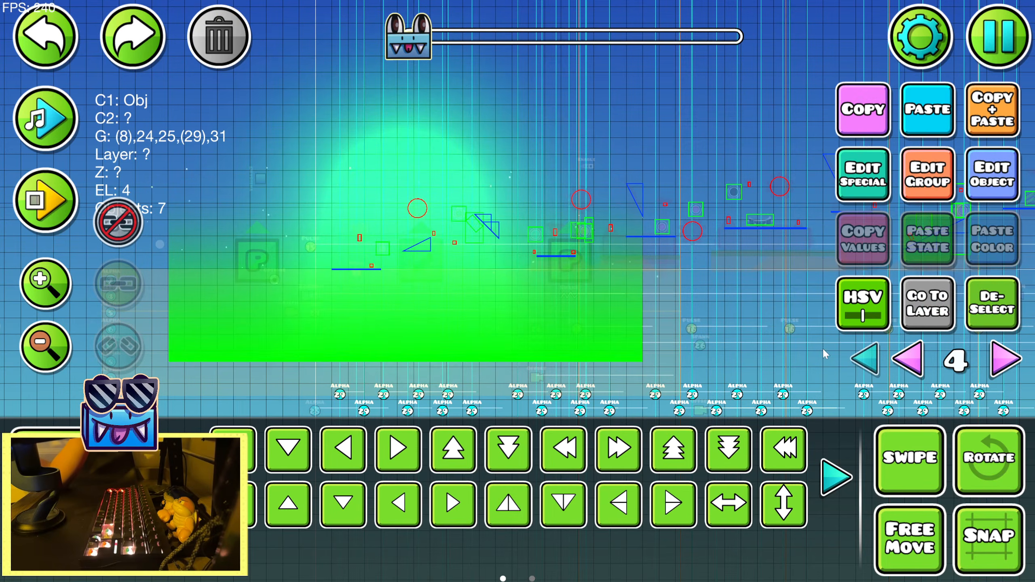
pyautogui.click(40, 292)
pyautogui.moveTo(272, 343); pyautogui.dragTo(447, 268)
pyautogui.moveTo(386, 226); pyautogui.dragTo(344, 251)
pyautogui.press('1')
pyautogui.moveTo(475, 291); pyautogui.dragTo(449, 200)
pyautogui.click(836, 480)
pyautogui.click(834, 480)
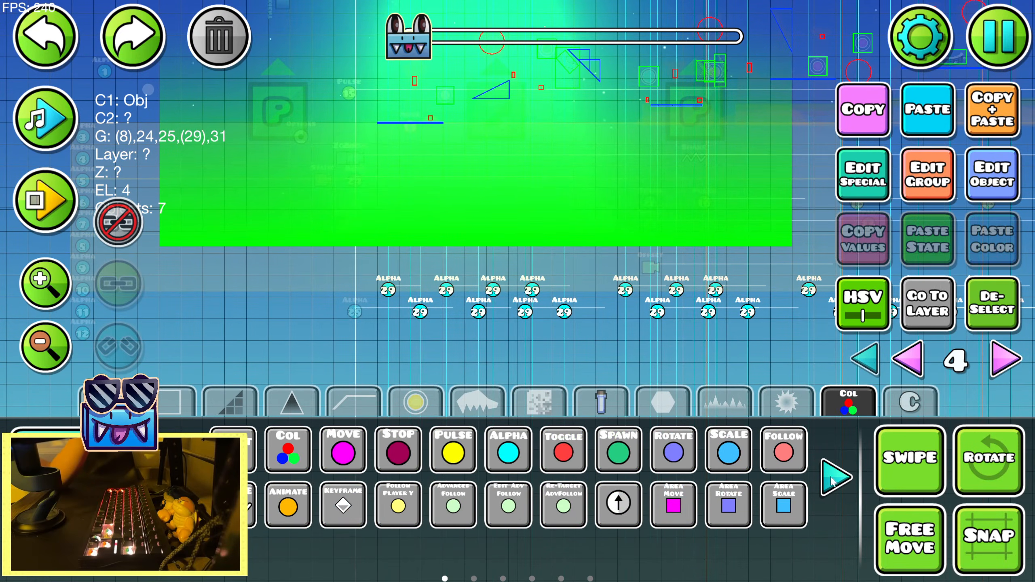
pyautogui.click(353, 457)
pyautogui.moveTo(508, 300); pyautogui.dragTo(257, 286)
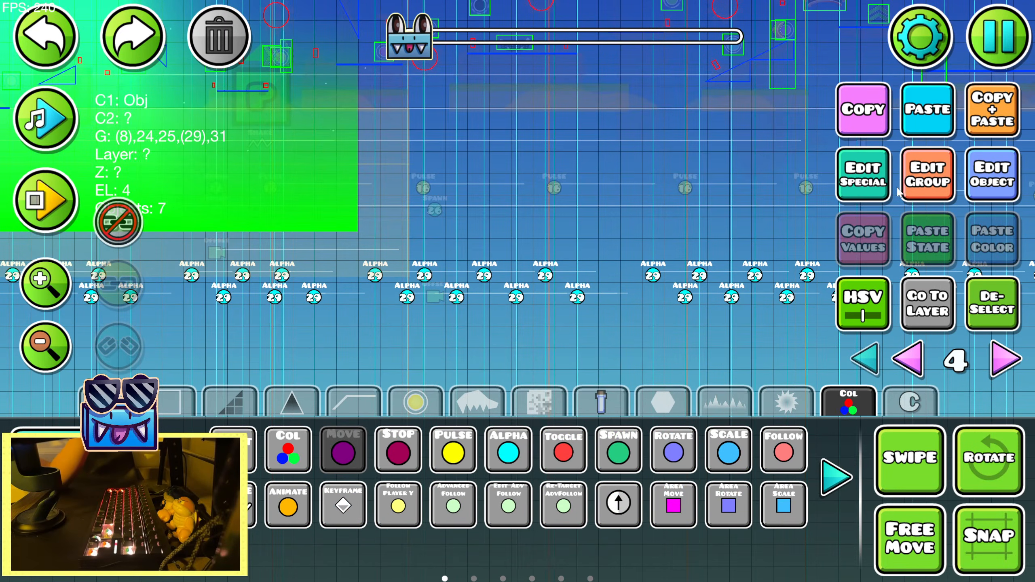
# Run a brief playtest to locate the start position, and place a Move trigger below the level there
pyautogui.click(26, 209)
pyautogui.click(123, 201)
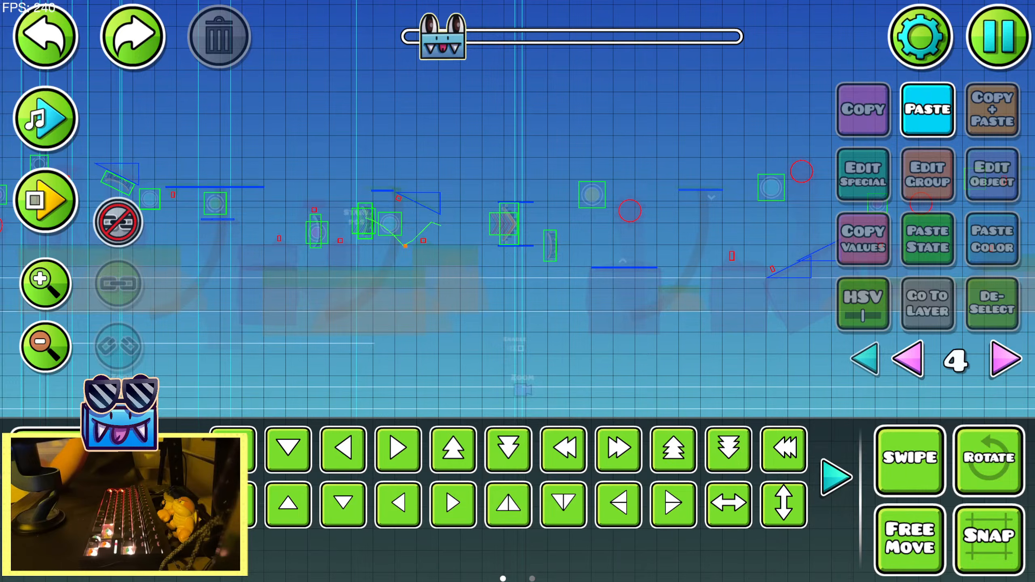
pyautogui.press('1')
pyautogui.moveTo(460, 311); pyautogui.dragTo(373, 286)
pyautogui.click(320, 364)
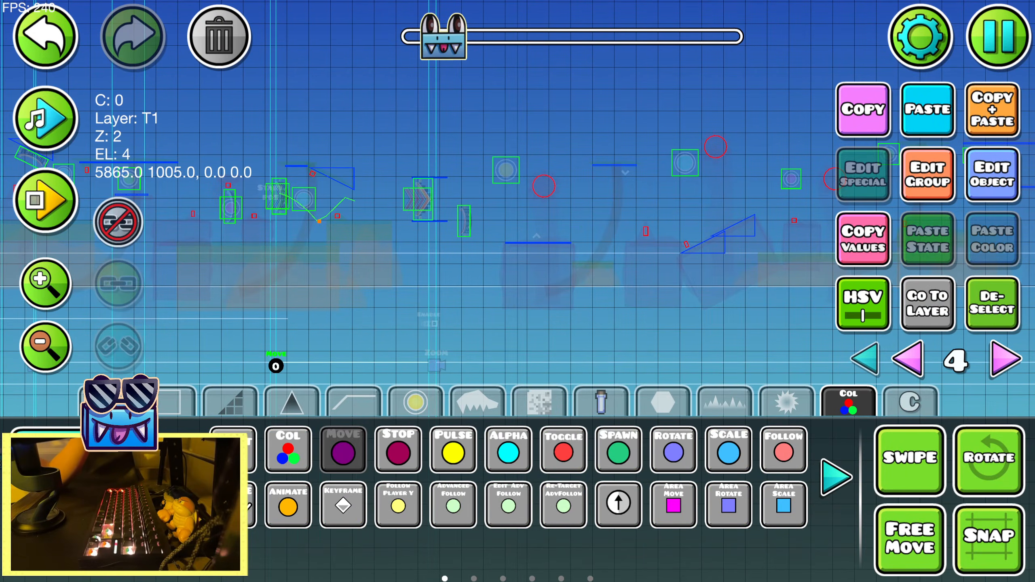
# Set the Move trigger to target group 31 with Move Y -100 and a move time of 0
pyautogui.press('2')
pyautogui.click(993, 175)
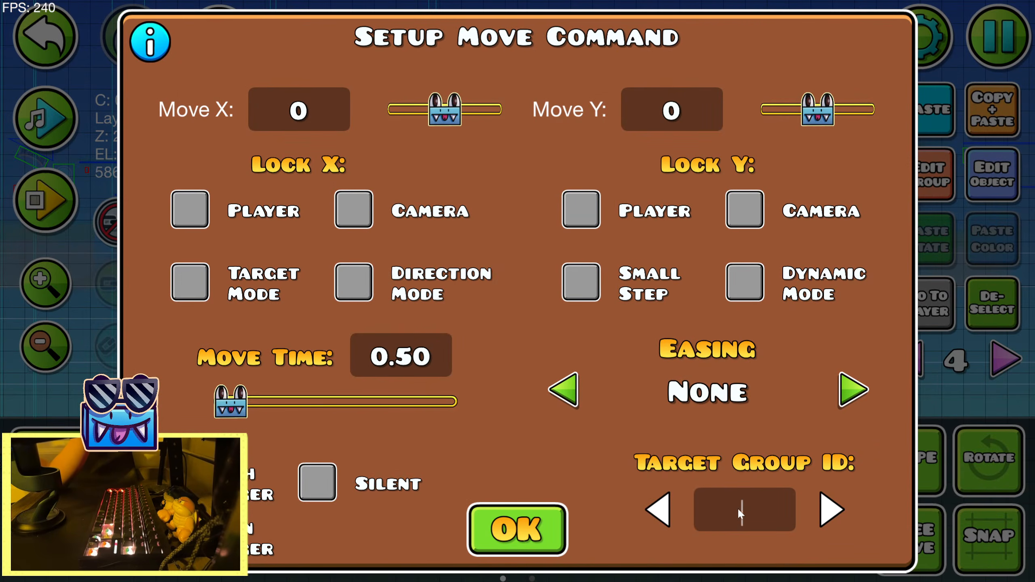
pyautogui.write('31')
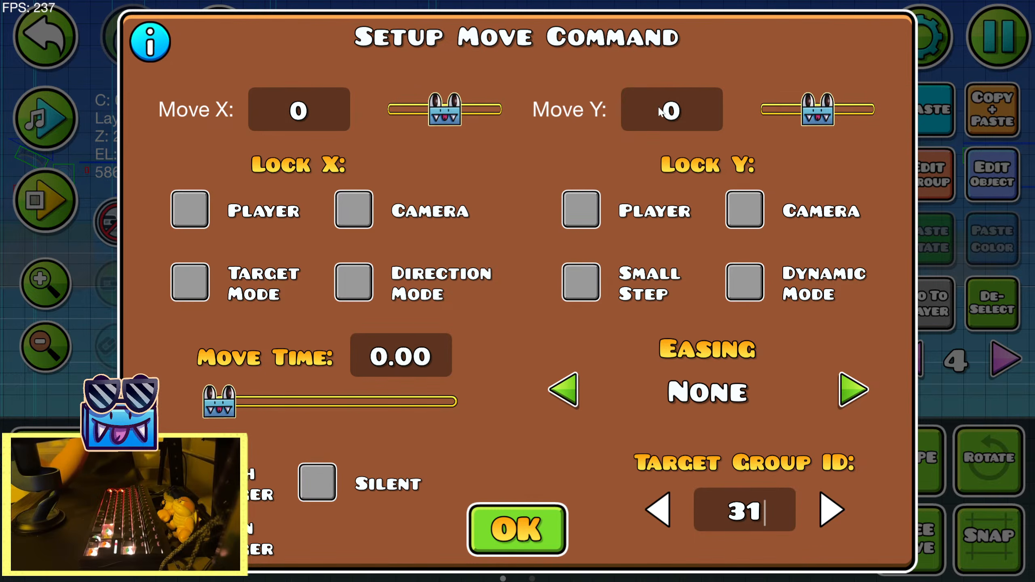
pyautogui.write('-100')
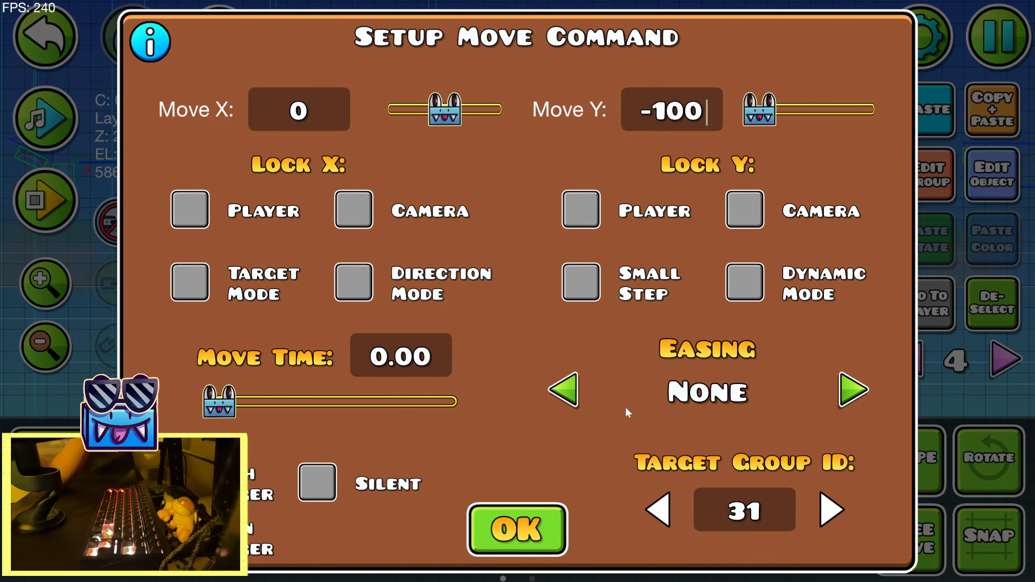
pyautogui.click(534, 529)
# Playtest the section twice to check where the Move trigger puts the sun
pyautogui.click(36, 219)
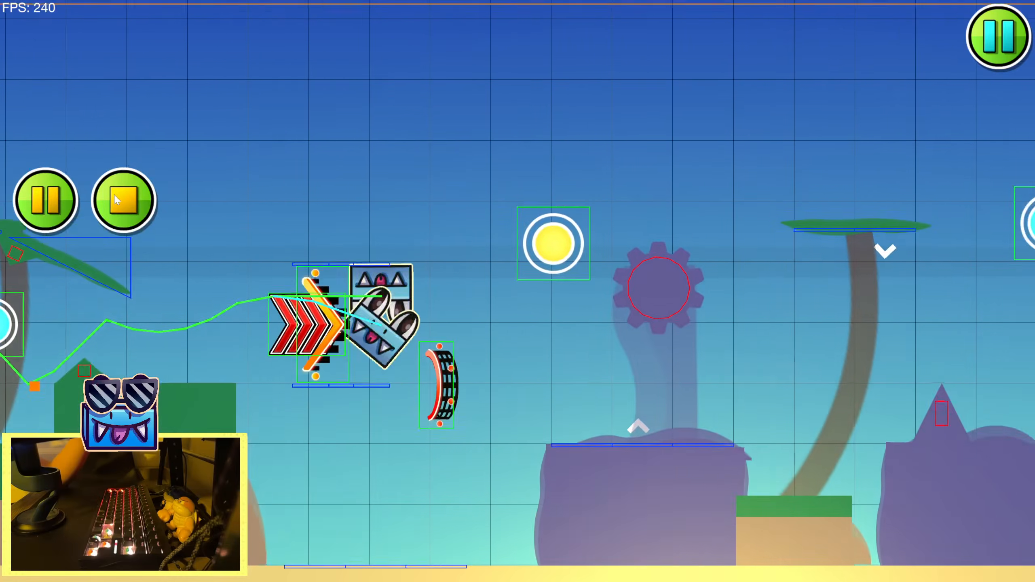
pyautogui.click(115, 195)
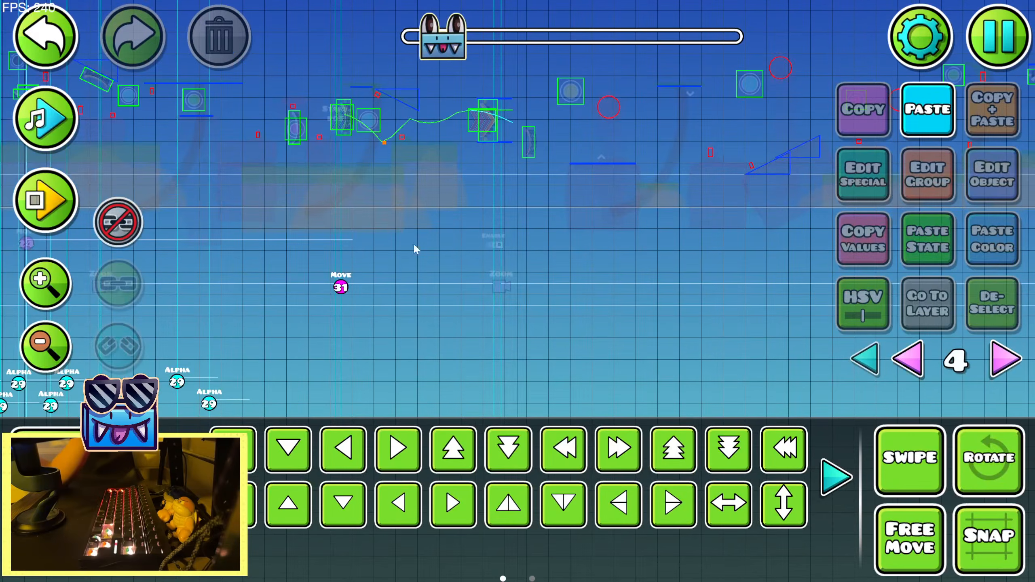
pyautogui.click(45, 204)
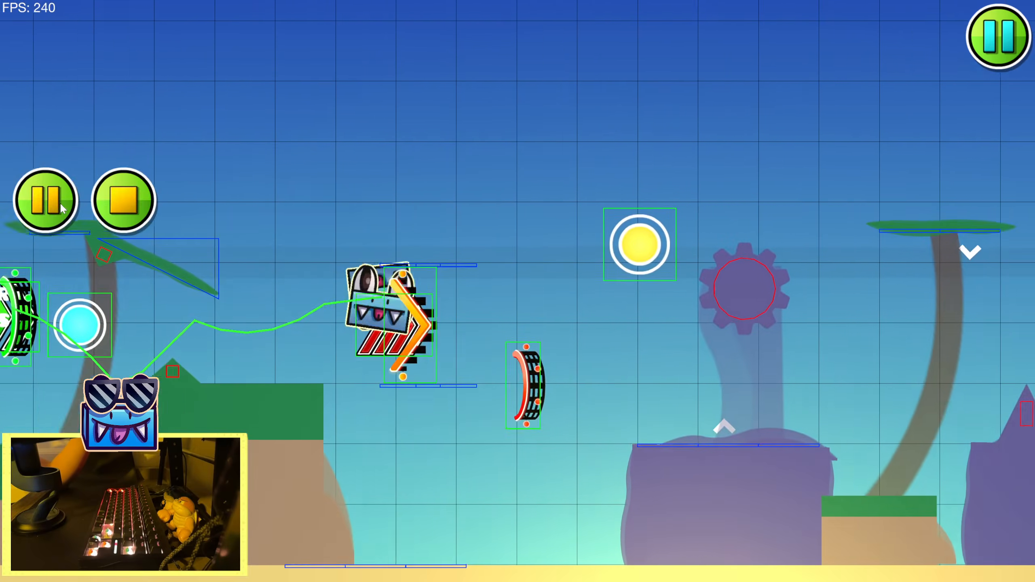
pyautogui.click(120, 198)
# Return to the sun decoration at the level's start, duplicate its objects and move the copy up above the original
pyautogui.click(46, 347)
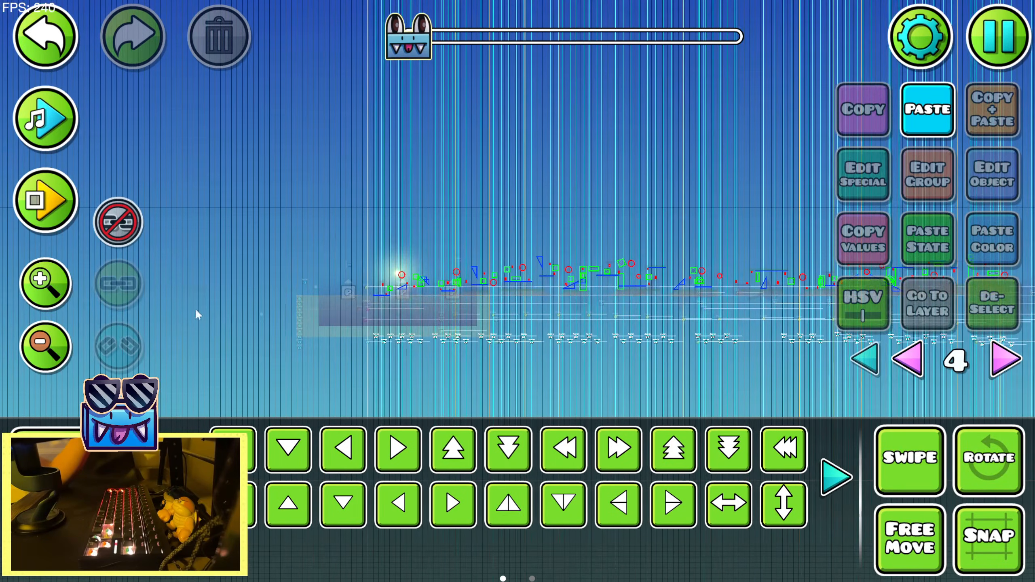
pyautogui.click(58, 289)
pyautogui.click(57, 289)
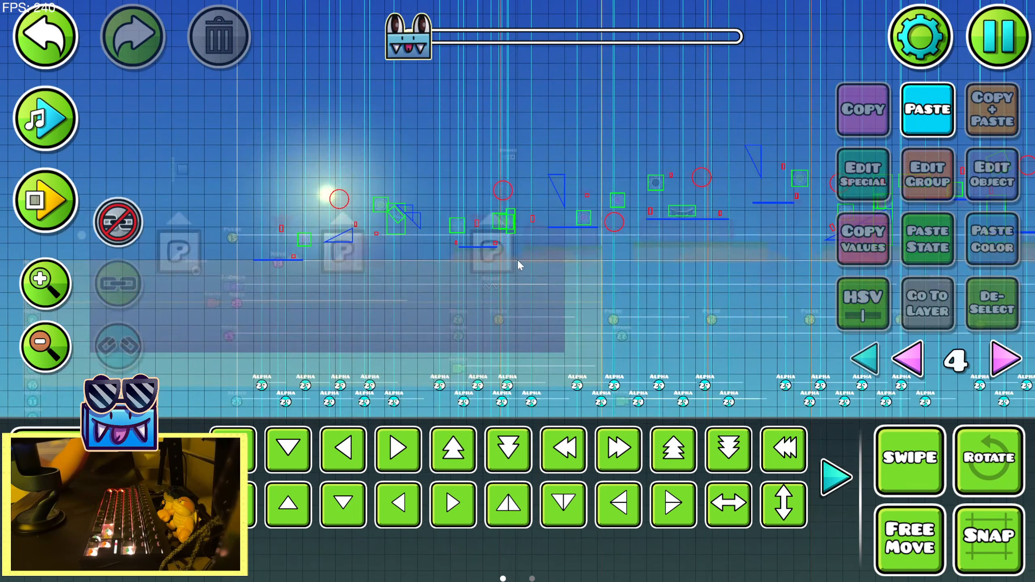
pyautogui.moveTo(685, 338); pyautogui.dragTo(163, 278)
pyautogui.moveTo(693, 350); pyautogui.dragTo(862, 314)
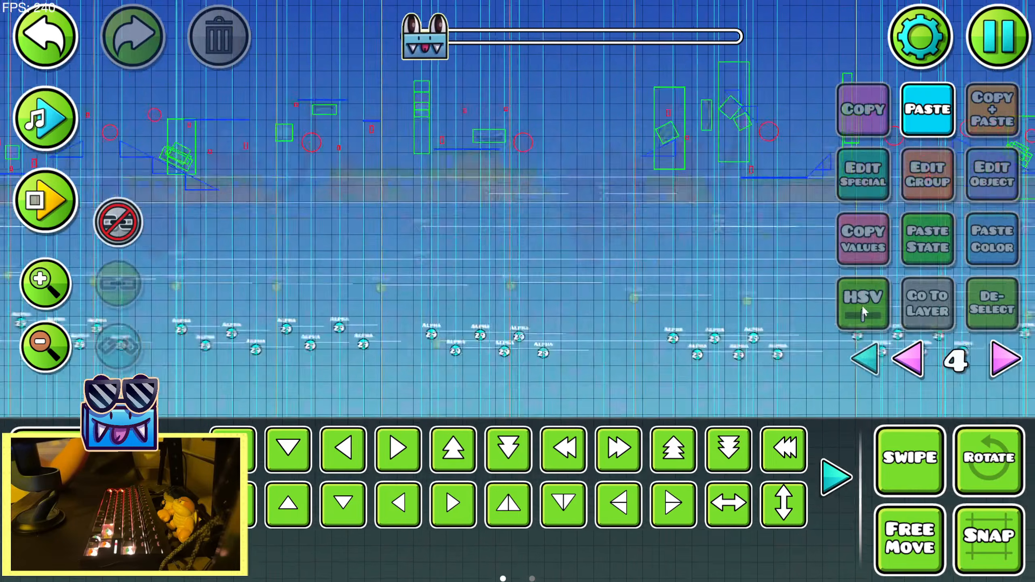
pyautogui.moveTo(204, 334); pyautogui.dragTo(713, 330)
pyautogui.moveTo(171, 294); pyautogui.dragTo(635, 352)
pyautogui.moveTo(141, 312); pyautogui.dragTo(426, 347)
pyautogui.moveTo(346, 244); pyautogui.dragTo(464, 159)
pyautogui.click(447, 236)
pyautogui.click(989, 309)
pyautogui.moveTo(338, 301); pyautogui.dragTo(553, 155)
pyautogui.moveTo(432, 189); pyautogui.dragTo(518, 347)
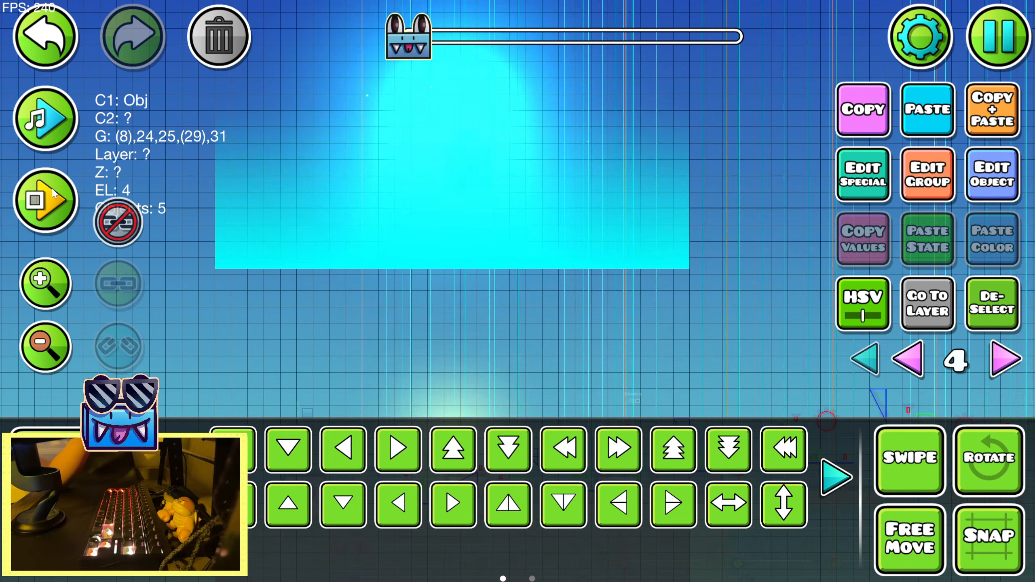
# Playtest the section before and after raising the duplicated sun higher to check its position
pyautogui.click(55, 195)
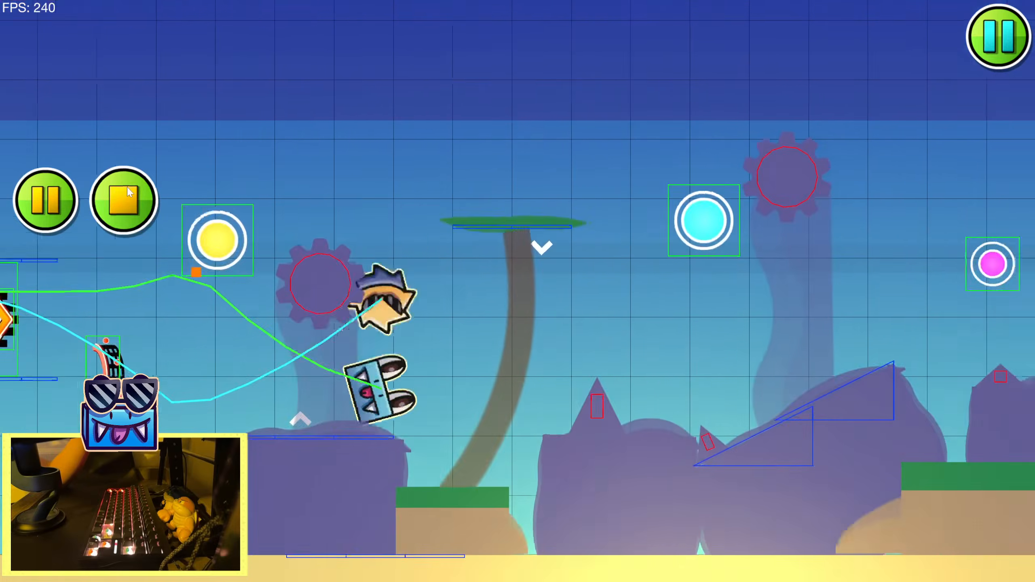
pyautogui.click(115, 193)
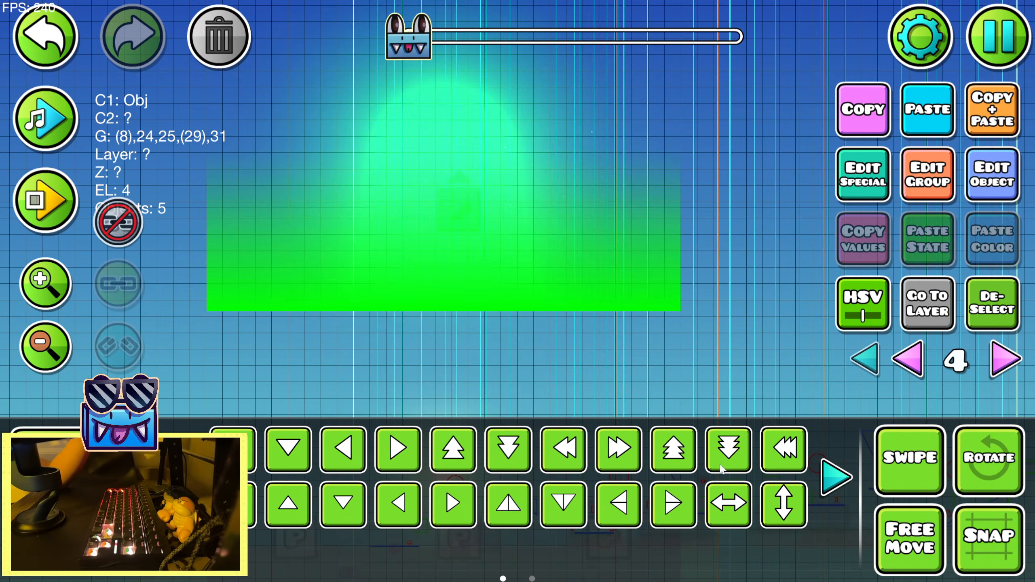
pyautogui.click(45, 200)
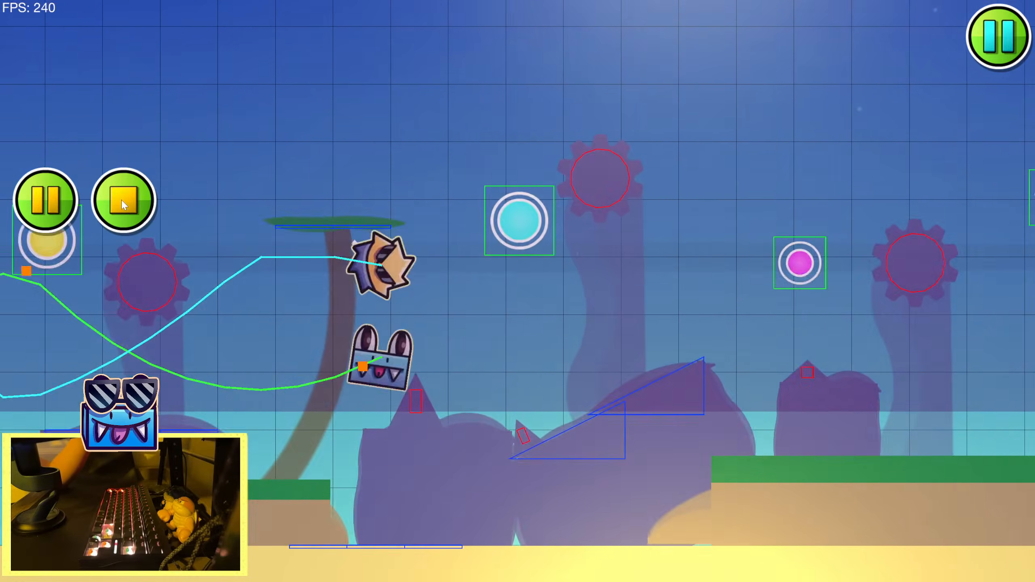
pyautogui.click(121, 200)
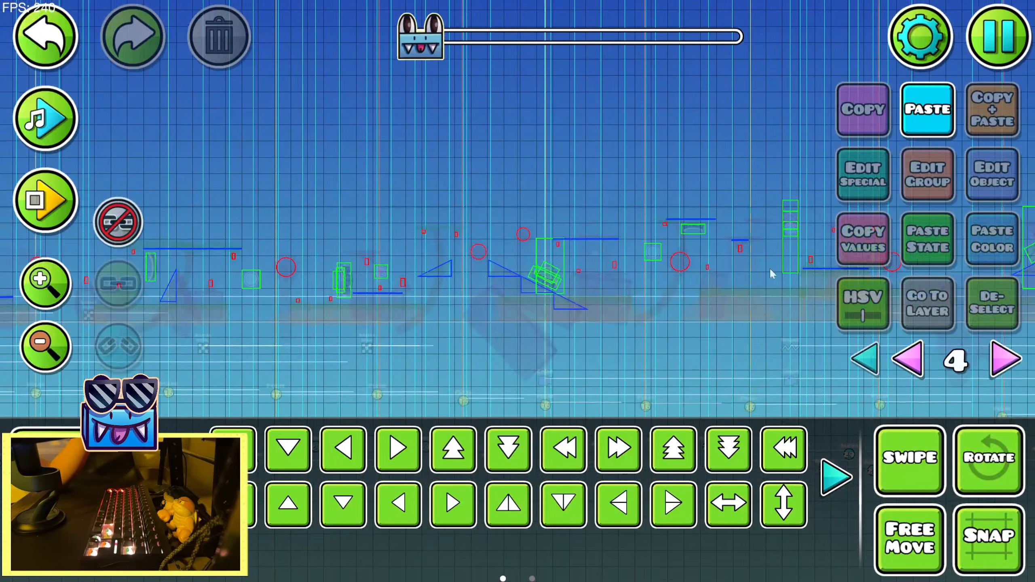
# Return to the duplicated sun, raise it by another large step and deselect it
pyautogui.moveTo(770, 273); pyautogui.dragTo(885, 287)
pyautogui.moveTo(339, 237); pyautogui.dragTo(573, 289)
pyautogui.moveTo(382, 236); pyautogui.dragTo(352, 303)
pyautogui.moveTo(409, 257); pyautogui.dragTo(446, 210)
pyautogui.scroll(3, 478, 208)
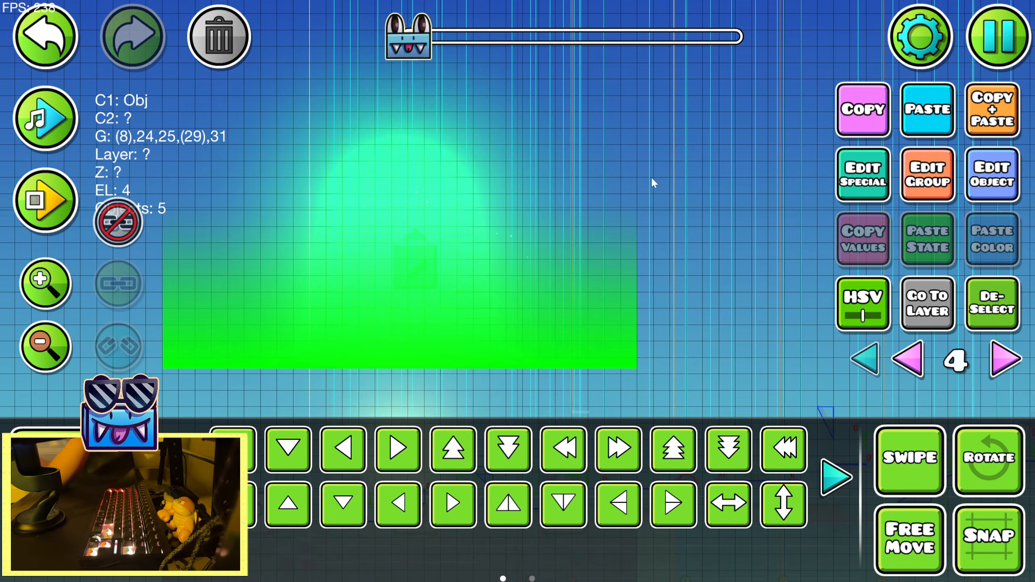
pyautogui.click(673, 461)
pyautogui.click(988, 321)
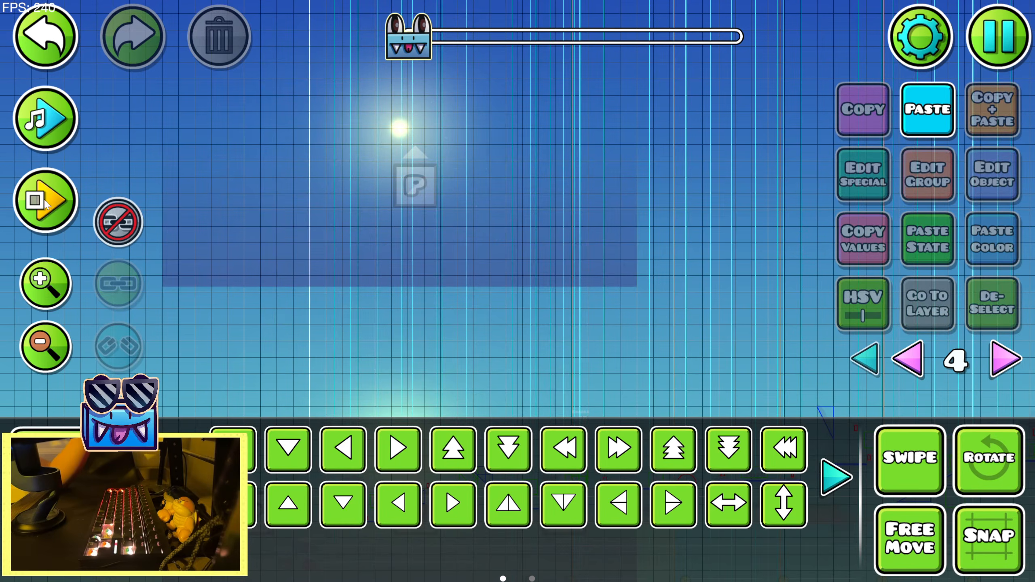
# Playtest the raised sun briefly, and set the group 31 Move trigger's Move Y to -200
pyautogui.click(46, 202)
pyautogui.click(123, 201)
pyautogui.moveTo(392, 293); pyautogui.dragTo(426, 168)
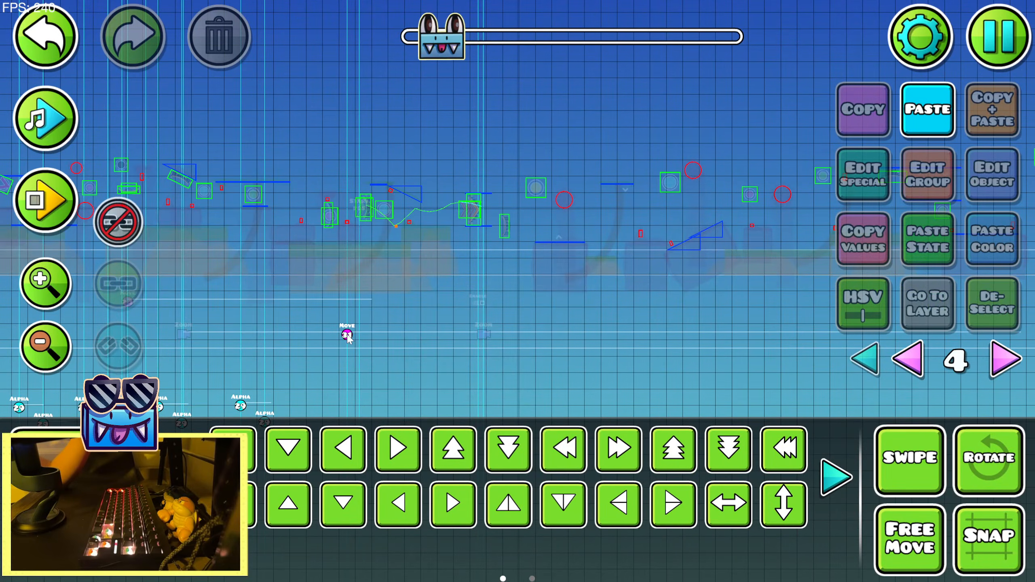
pyautogui.click(975, 194)
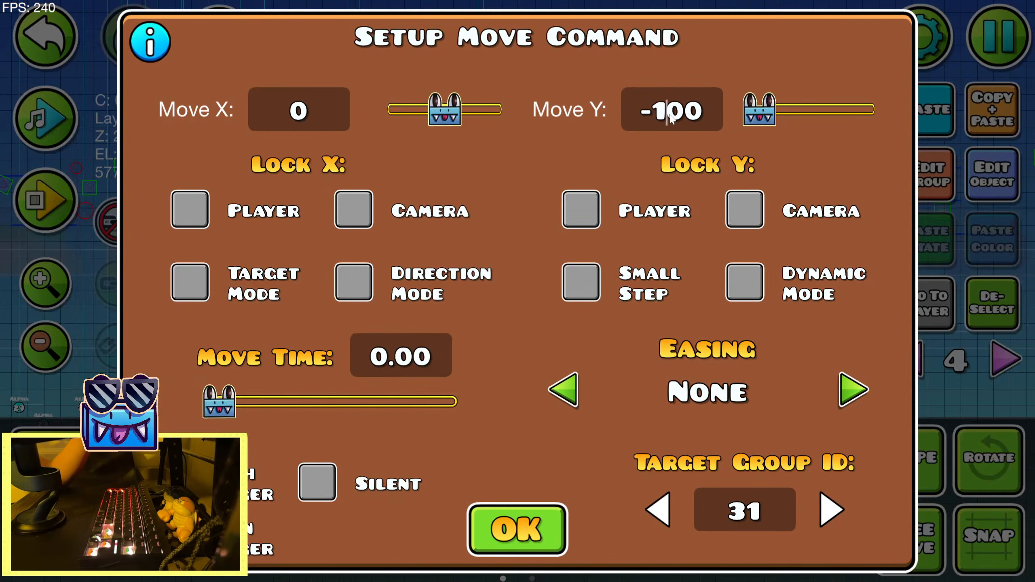
pyautogui.click(473, 536)
# Playtest repeatedly from the start position to check the sun's placement during the section
pyautogui.click(46, 202)
pyautogui.click(114, 200)
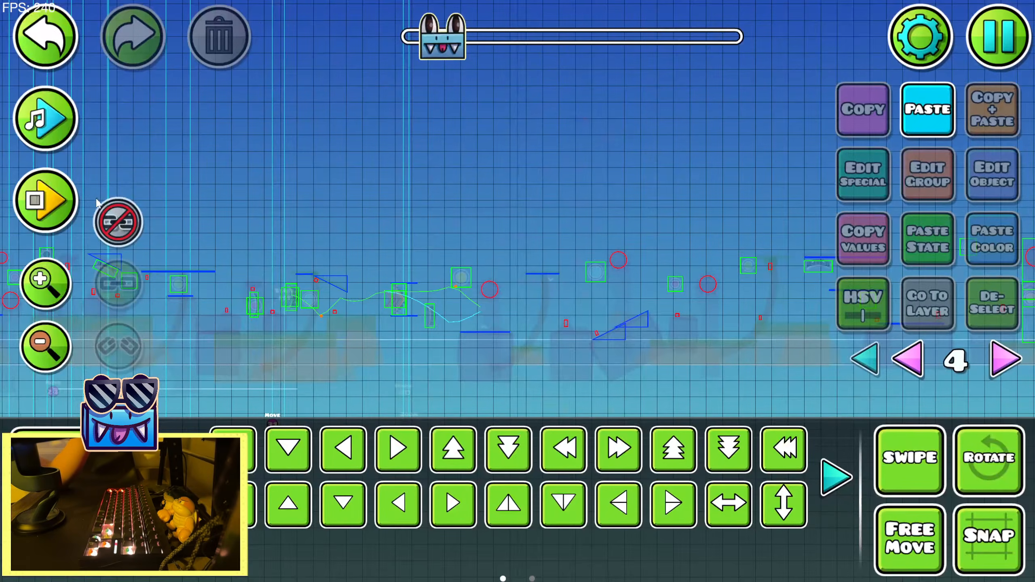
pyautogui.click(46, 203)
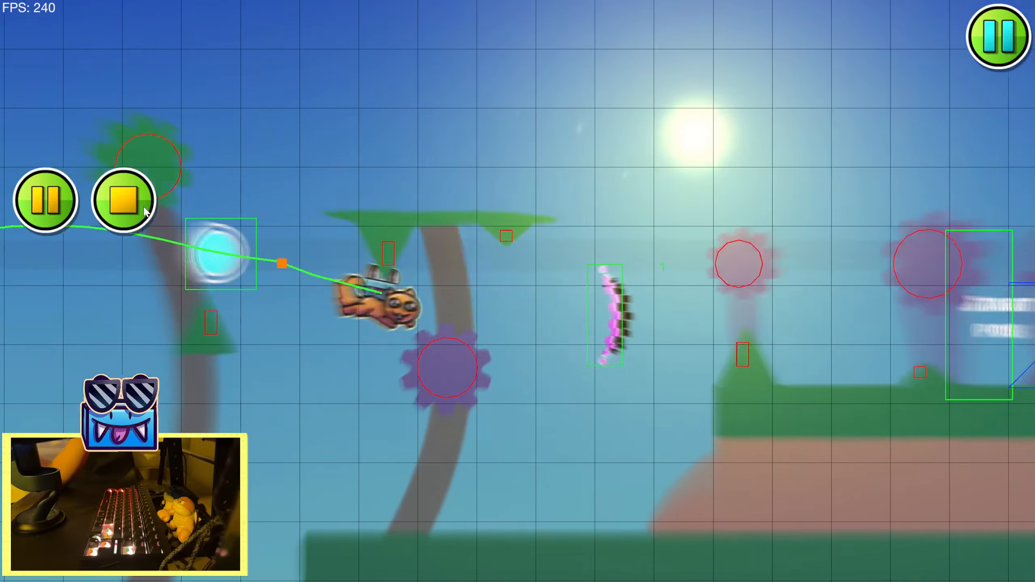
pyautogui.click(145, 212)
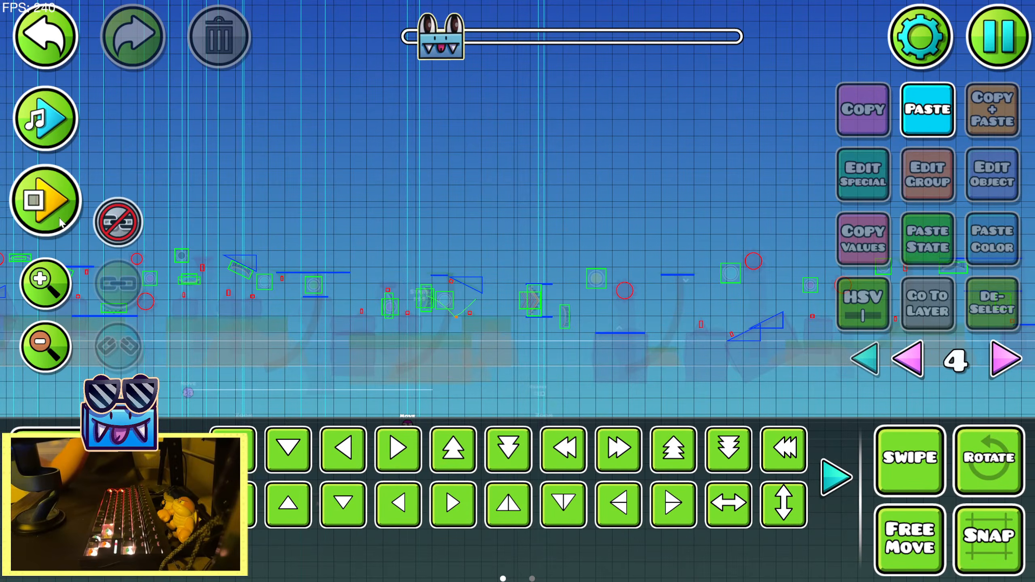
pyautogui.click(60, 222)
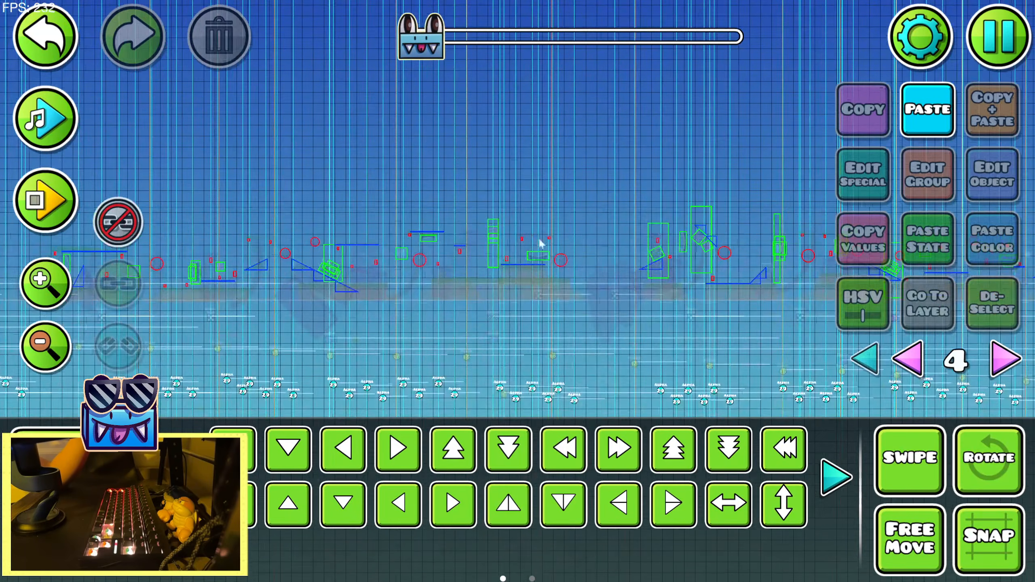
# Compare the original and duplicated suns at the level's start, and playtest the section once more
pyautogui.moveTo(540, 244); pyautogui.dragTo(795, 260)
pyautogui.moveTo(369, 271); pyautogui.dragTo(677, 300)
pyautogui.moveTo(467, 259); pyautogui.dragTo(446, 302)
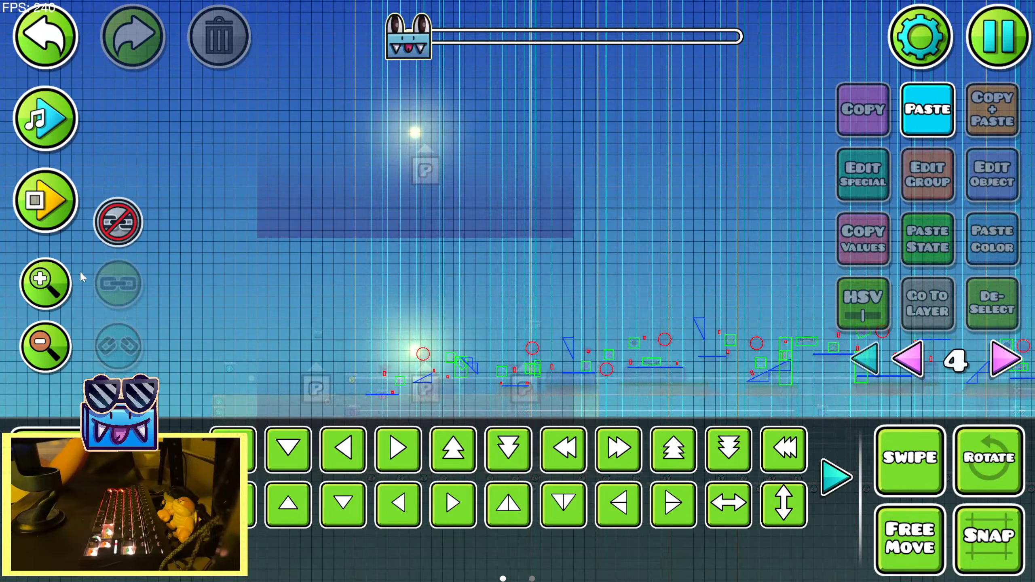
pyautogui.click(43, 295)
pyautogui.moveTo(679, 402); pyautogui.dragTo(202, 240)
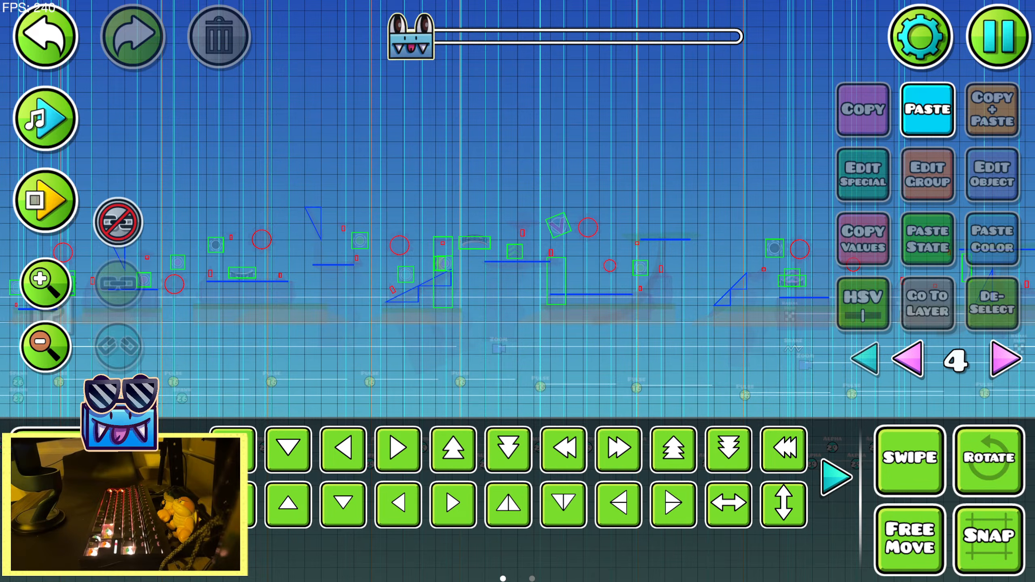
pyautogui.click(45, 201)
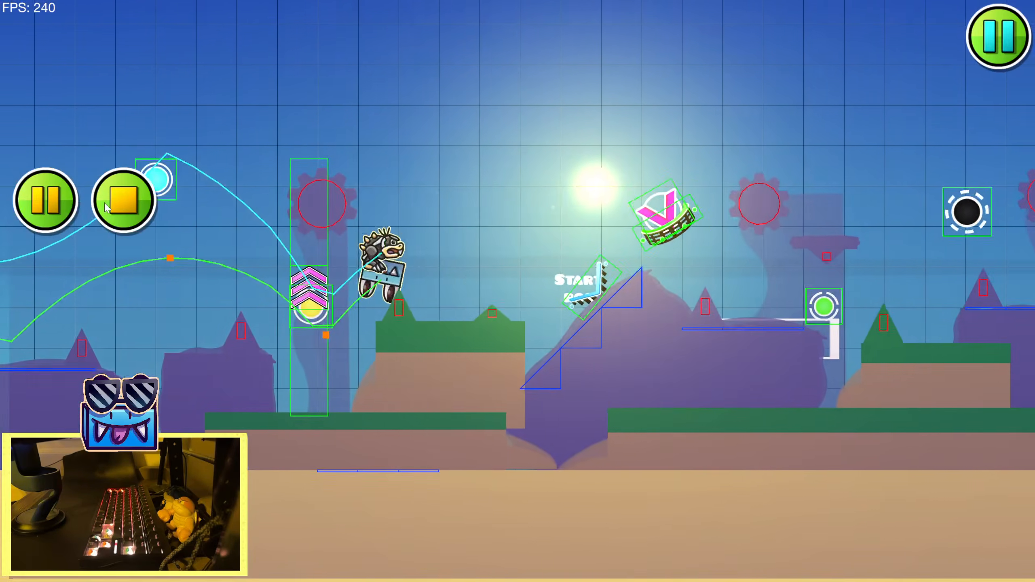
# Stop the playtest and select the sun's glow objects at the level's start, limiting the selection with a Custom object filter
pyautogui.click(106, 207)
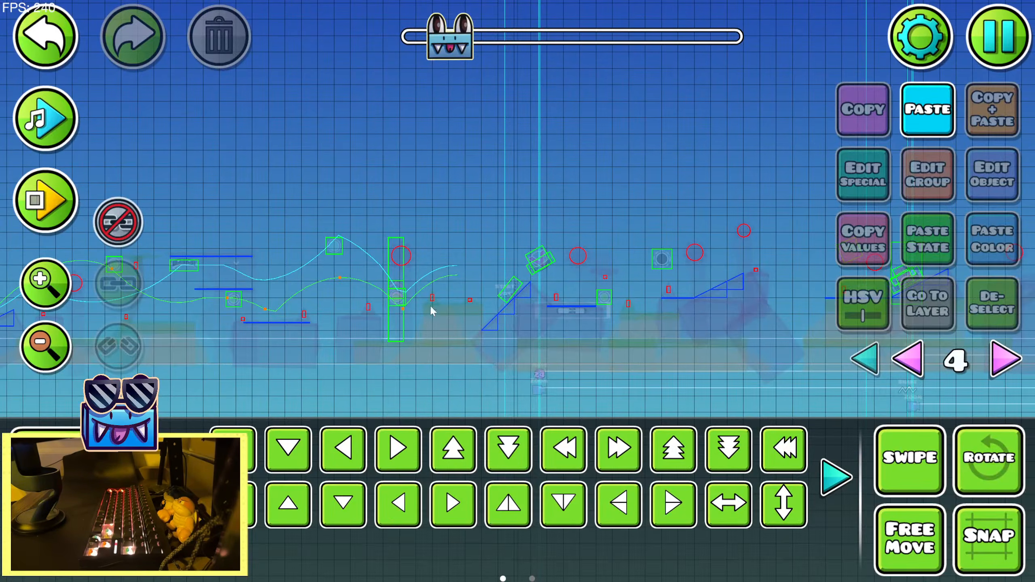
pyautogui.moveTo(253, 270); pyautogui.dragTo(571, 284)
pyautogui.moveTo(285, 277); pyautogui.dragTo(632, 302)
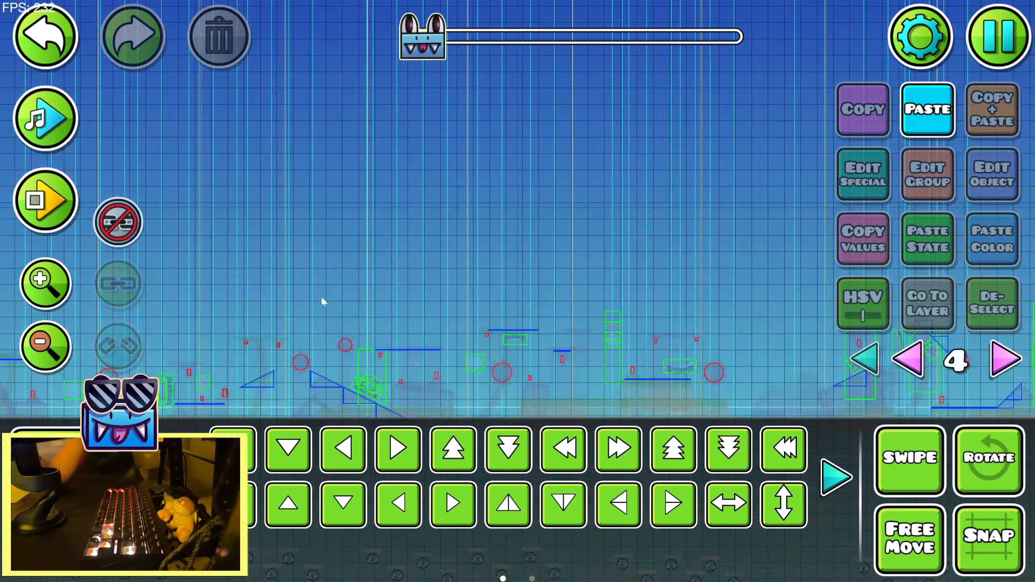
pyautogui.moveTo(286, 253); pyautogui.dragTo(710, 273)
pyautogui.moveTo(261, 355); pyautogui.dragTo(726, 307)
pyautogui.moveTo(381, 89); pyautogui.dragTo(421, 183)
pyautogui.click(421, 179)
pyautogui.moveTo(424, 133); pyautogui.dragTo(440, 256)
pyautogui.moveTo(735, 169); pyautogui.dragTo(776, 285)
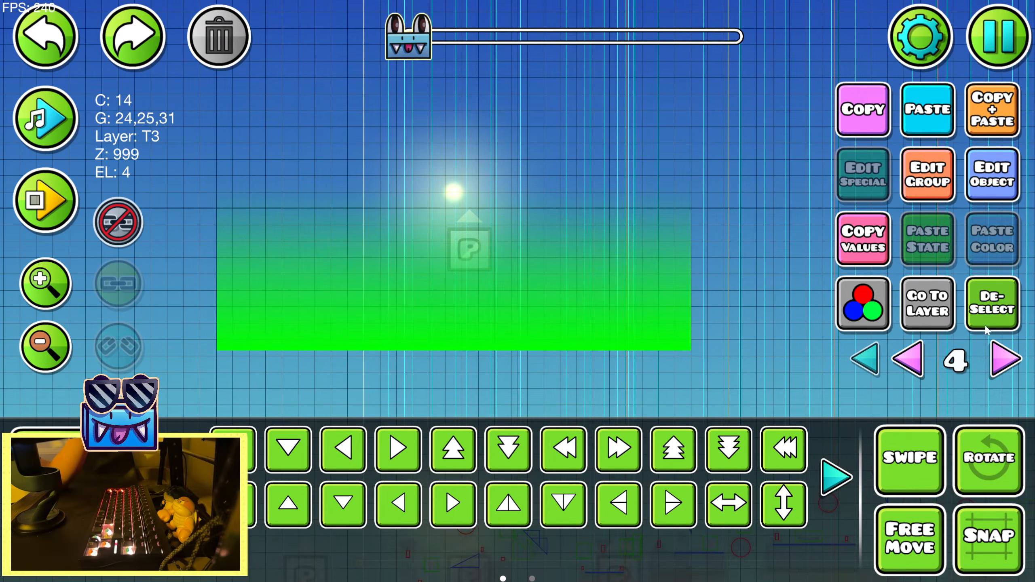
pyautogui.click(987, 318)
pyautogui.click(459, 197)
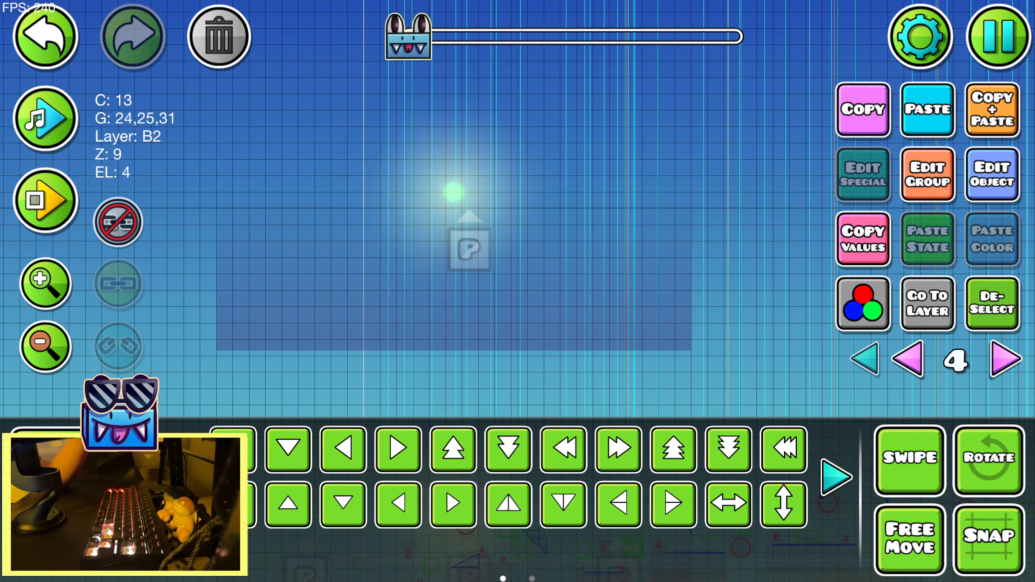
pyautogui.press('3')
pyautogui.click(760, 543)
pyautogui.press('2')
pyautogui.moveTo(389, 234); pyautogui.dragTo(687, 115)
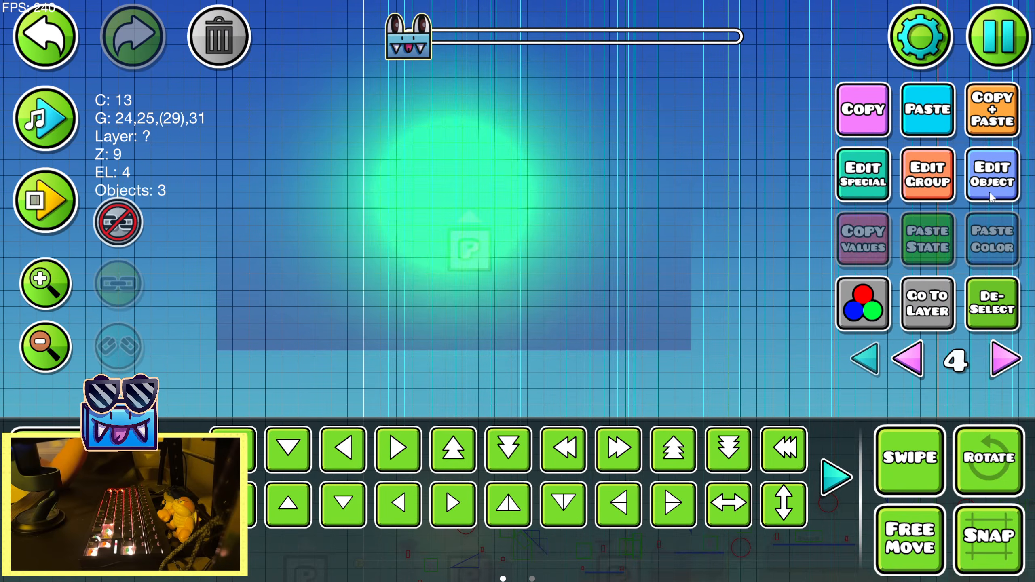
# Assign the sun's objects the next free color channel 15, set it to orange FF8500, and deselect them
pyautogui.click(990, 196)
pyautogui.click(298, 510)
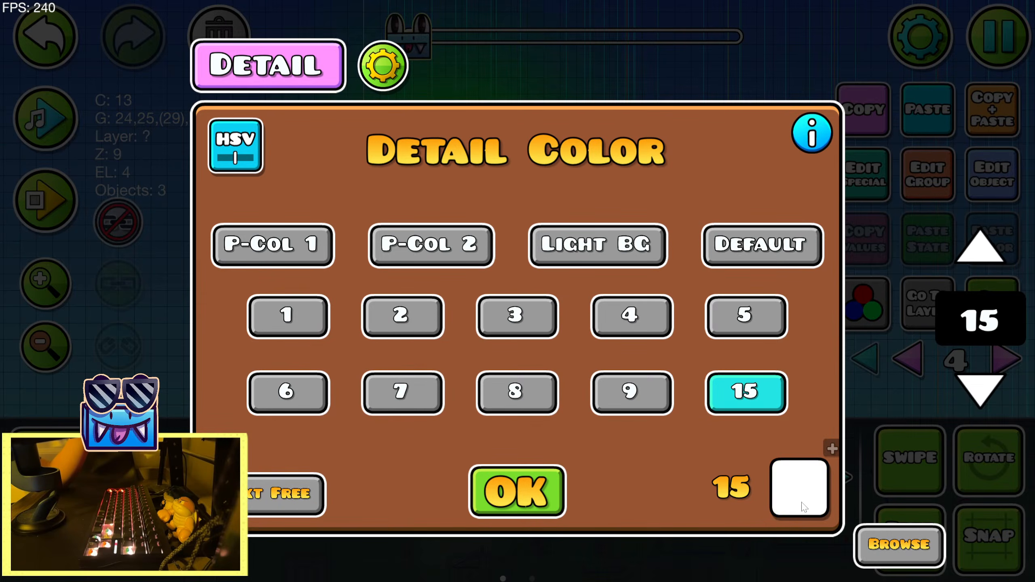
pyautogui.click(803, 505)
pyautogui.moveTo(391, 279); pyautogui.dragTo(422, 321)
pyautogui.click(456, 172)
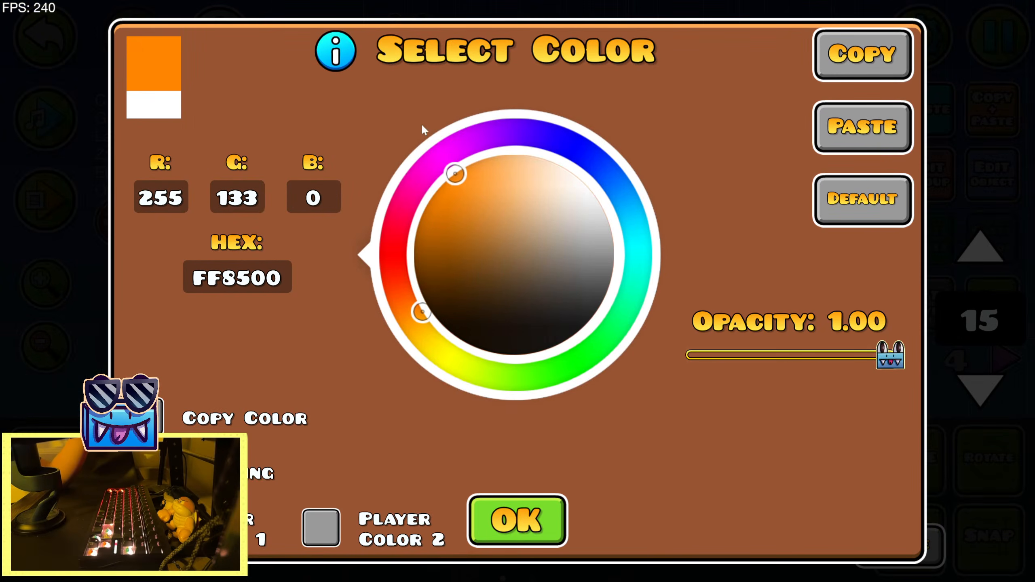
pyautogui.click(516, 520)
pyautogui.click(1016, 312)
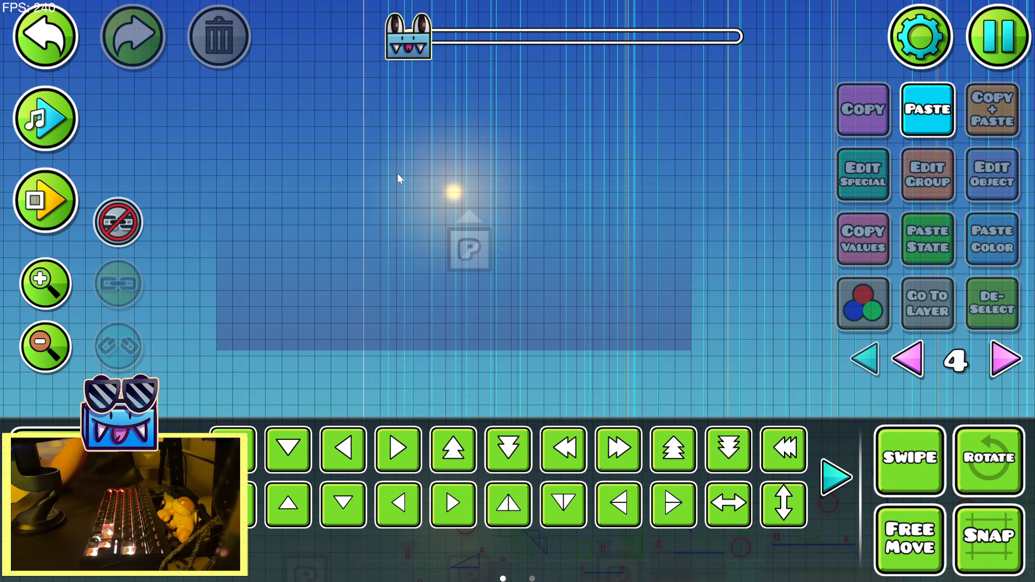
# Reset the object filter to None and return to editing mode
pyautogui.moveTo(734, 361); pyautogui.dragTo(416, 352)
pyautogui.click(67, 550)
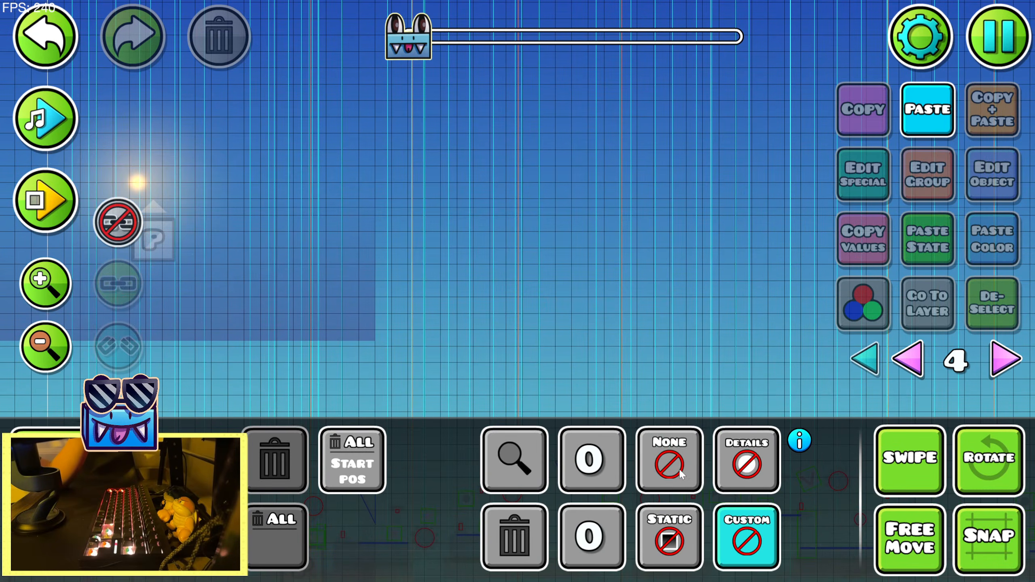
pyautogui.click(676, 467)
pyautogui.click(67, 499)
# Play back the song in the editor up to the section with the group 31 Move trigger
pyautogui.moveTo(210, 341)
pyautogui.mouseDown()
pyautogui.moveTo(587, 328)
pyautogui.moveTo(358, 268)
pyautogui.moveTo(60, 143)
pyautogui.mouseUp()
pyautogui.click(59, 141)
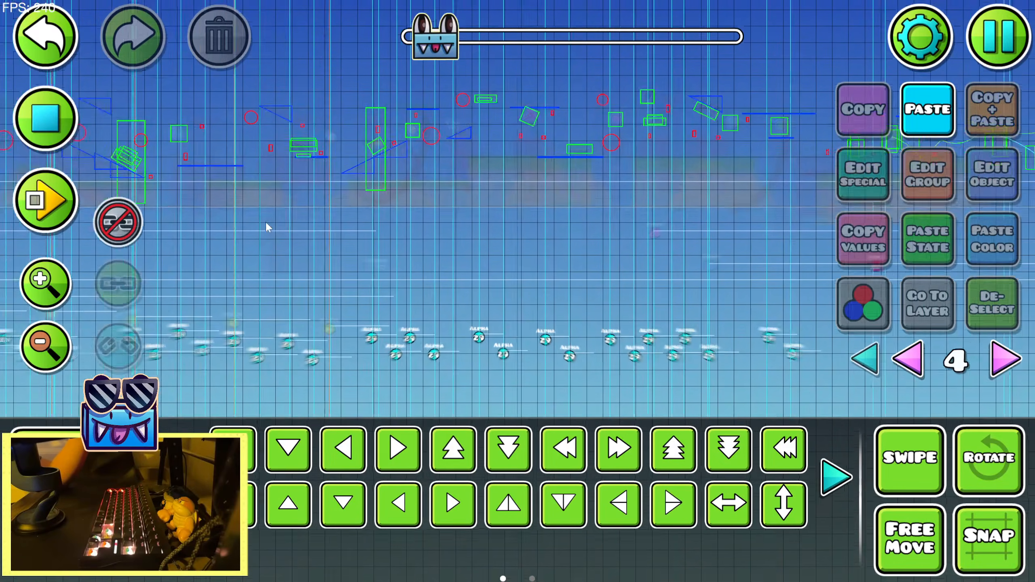
pyautogui.click(68, 448)
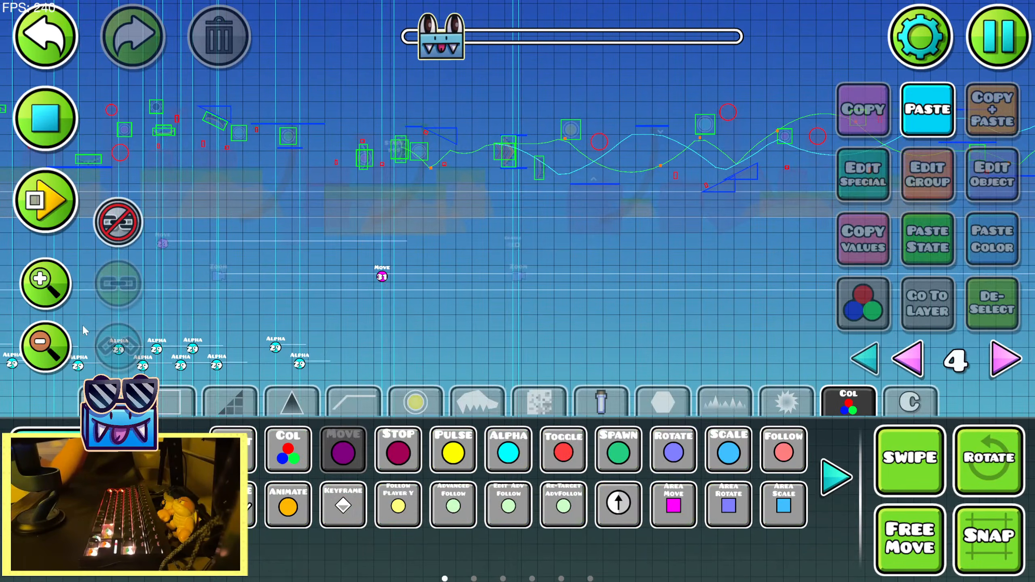
pyautogui.click(68, 291)
pyautogui.click(34, 117)
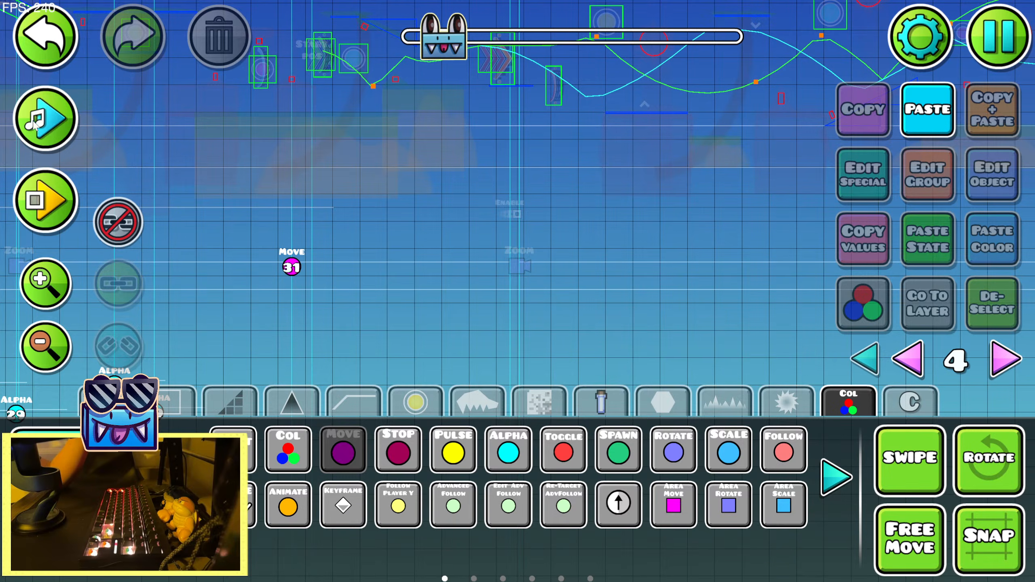
# Place a Gradient trigger below the group 31 Move trigger and nudge it left into line with it
pyautogui.click(181, 477)
pyautogui.click(181, 477)
pyautogui.click(182, 477)
pyautogui.click(182, 478)
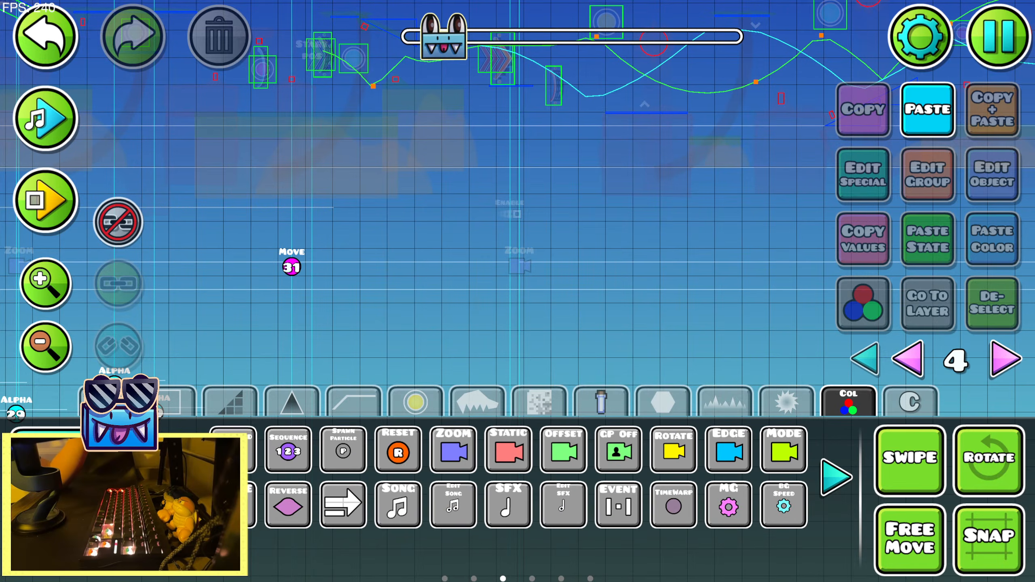
pyautogui.click(182, 478)
pyautogui.click(182, 477)
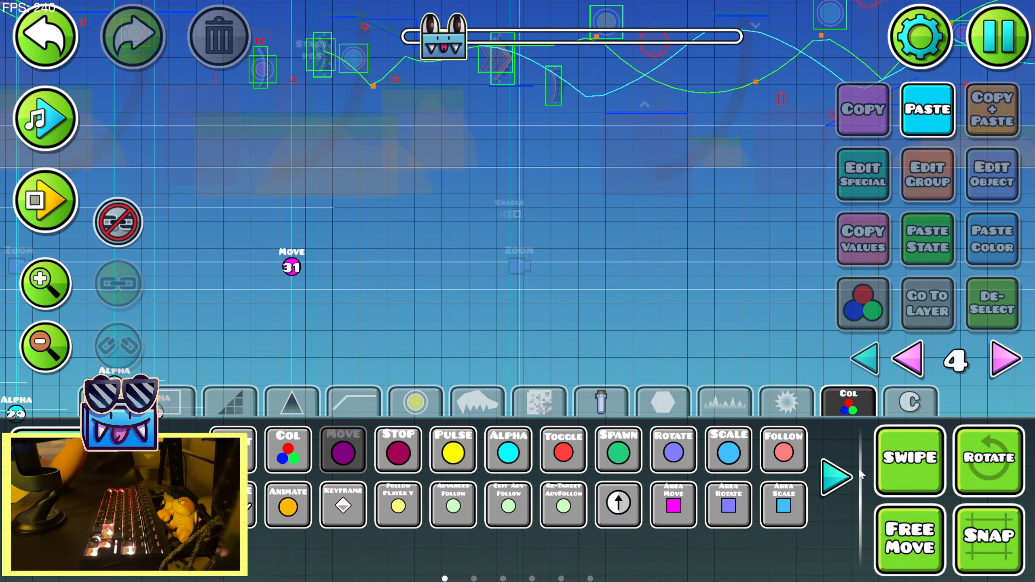
pyautogui.click(840, 476)
pyautogui.click(840, 477)
pyautogui.click(840, 477)
pyautogui.click(839, 477)
pyautogui.click(839, 477)
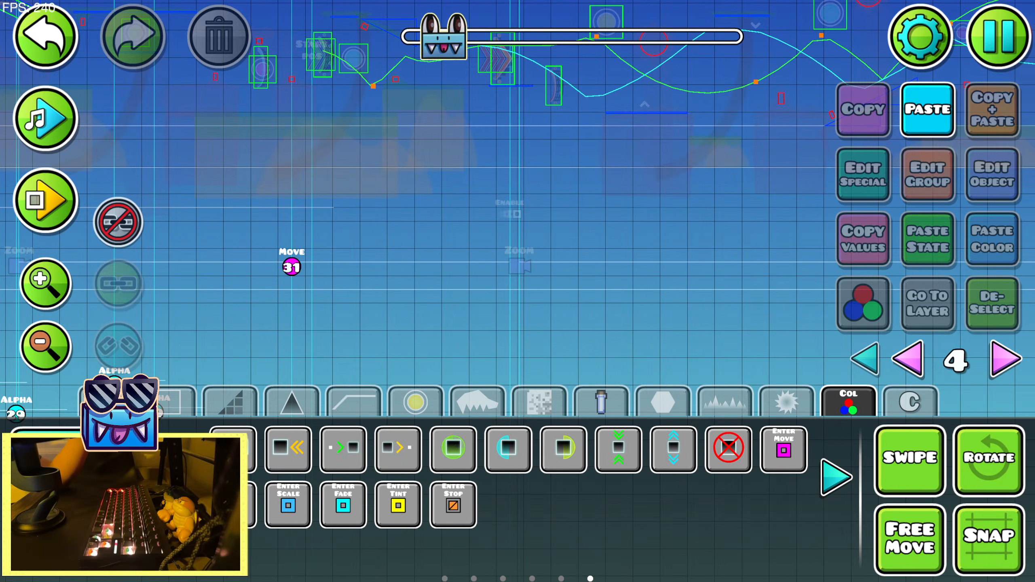
pyautogui.click(182, 477)
pyautogui.click(182, 477)
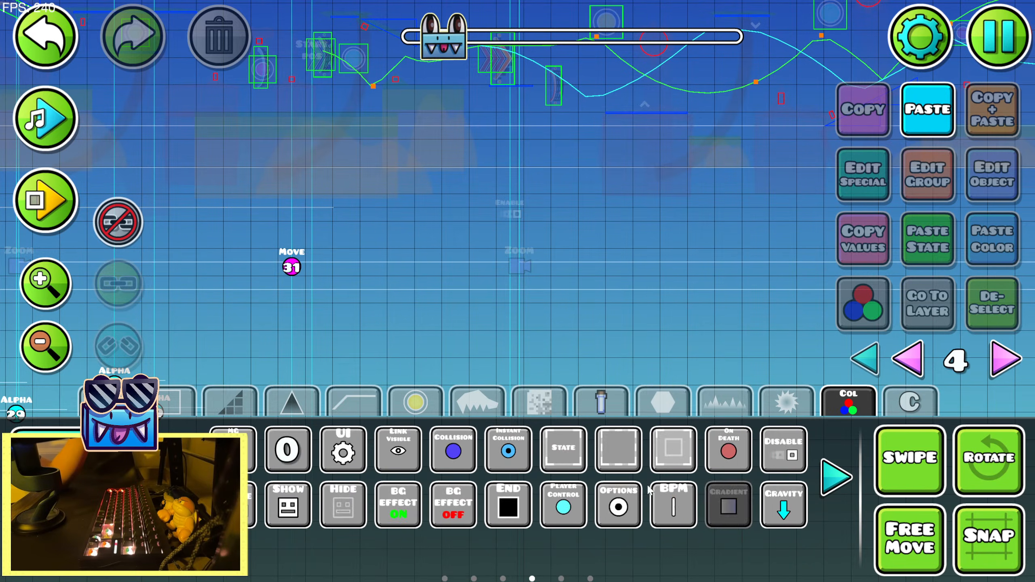
pyautogui.click(324, 372)
pyautogui.click(90, 499)
pyautogui.press('a')
# Assign the Gradient trigger's base color to the next free channel 16 and set it to orange, about FF9D0D
pyautogui.click(981, 191)
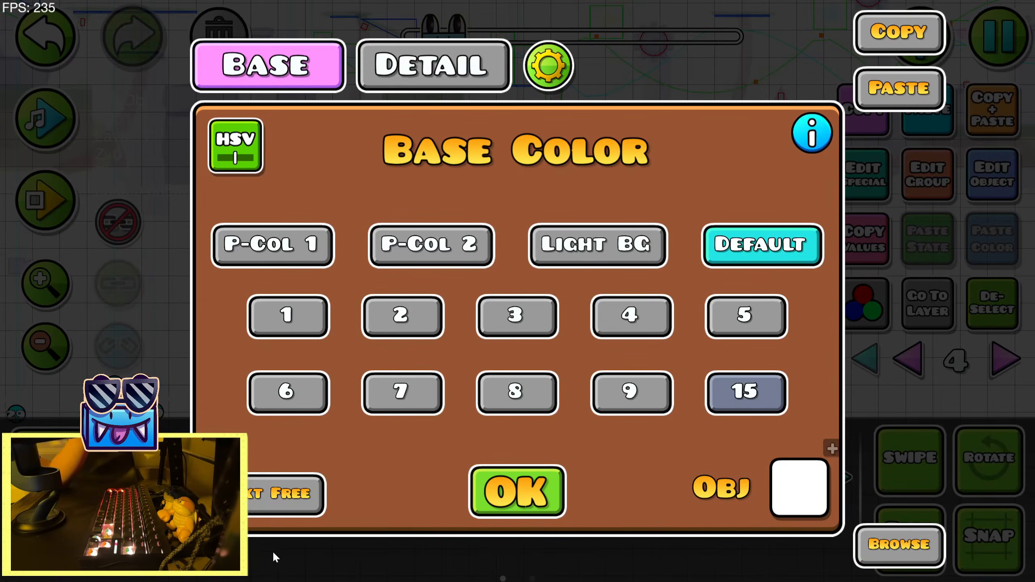
pyautogui.click(290, 498)
pyautogui.click(802, 489)
pyautogui.moveTo(394, 259); pyautogui.dragTo(405, 334)
pyautogui.moveTo(444, 196); pyautogui.dragTo(481, 158)
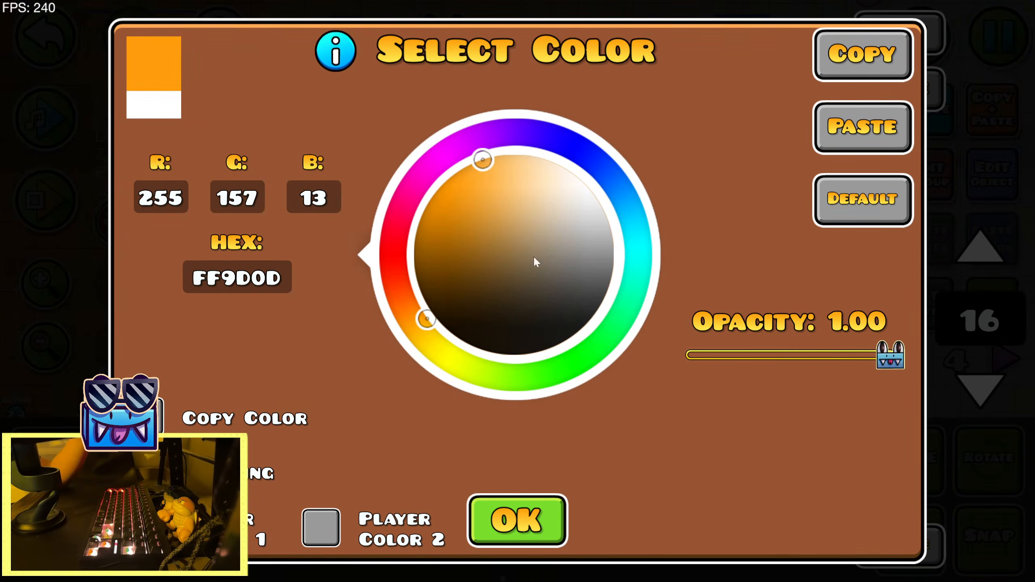
pyautogui.click(517, 520)
# Assign the Gradient trigger's detail color to the next free channel 17 and set it to purple 8800FF
pyautogui.click(432, 65)
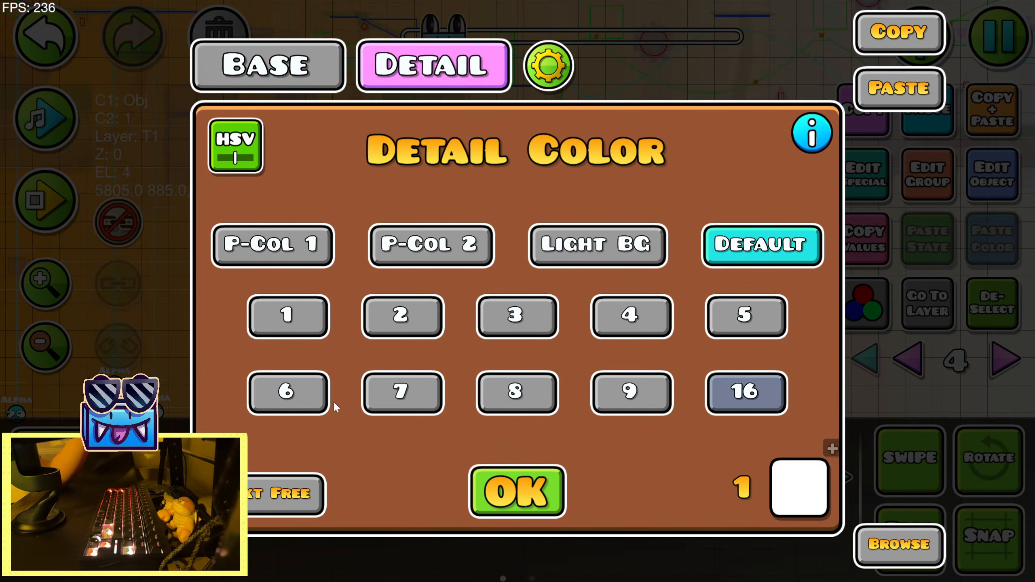
pyautogui.click(290, 493)
pyautogui.click(799, 489)
pyautogui.moveTo(402, 253); pyautogui.dragTo(512, 144)
pyautogui.moveTo(578, 190); pyautogui.dragTo(469, 172)
pyautogui.click(506, 513)
pyautogui.click(507, 515)
# Rotate the Gradient trigger so the background runs vertically from orange in the sky down to purple near the ground
pyautogui.press('q')
pyautogui.press('q')
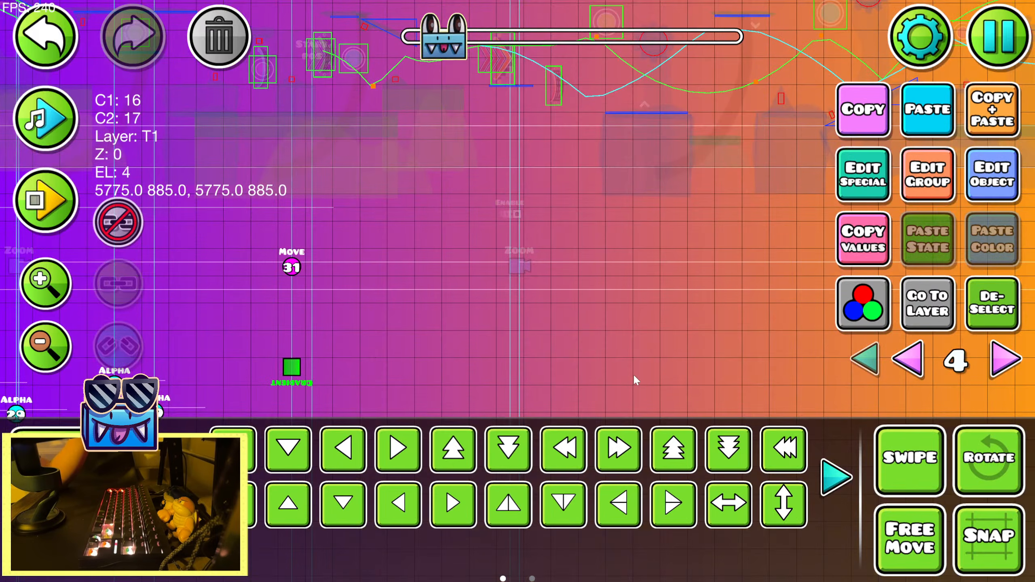
pyautogui.press('q')
pyautogui.press('e')
pyautogui.moveTo(532, 307); pyautogui.dragTo(424, 310)
pyautogui.press('q')
pyautogui.moveTo(514, 331); pyautogui.dragTo(604, 343)
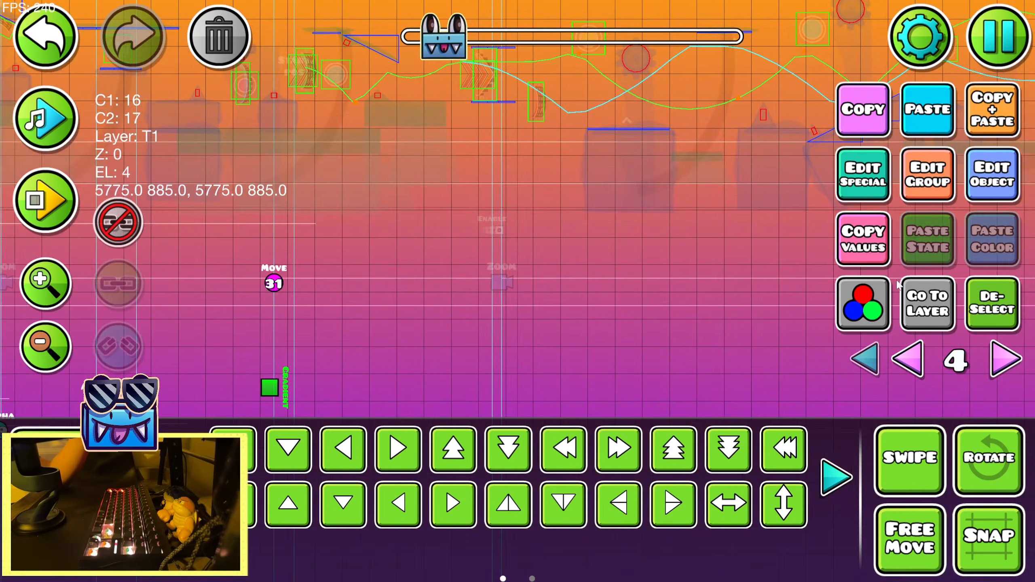
# Soften the gradient's orange base color on channel 16 and set its detail color on channel 17 to purple 8630F5
pyautogui.click(977, 192)
pyautogui.click(805, 481)
pyautogui.moveTo(483, 192); pyautogui.dragTo(495, 191)
pyautogui.click(517, 521)
pyautogui.click(433, 65)
pyautogui.click(798, 487)
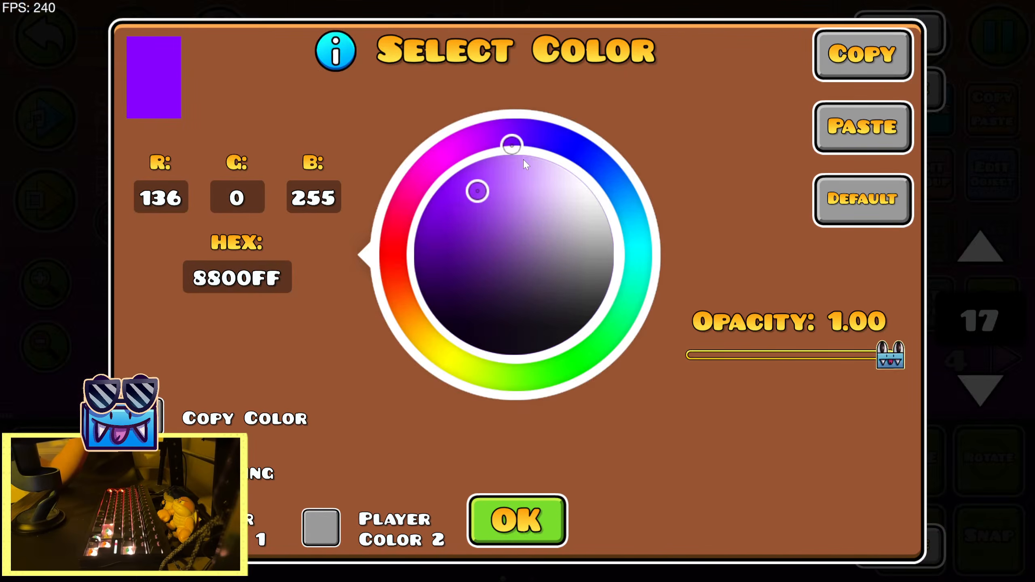
pyautogui.moveTo(511, 144); pyautogui.dragTo(522, 141)
pyautogui.moveTo(476, 190)
pyautogui.mouseDown()
pyautogui.moveTo(510, 199)
pyautogui.moveTo(494, 194)
pyautogui.mouseUp()
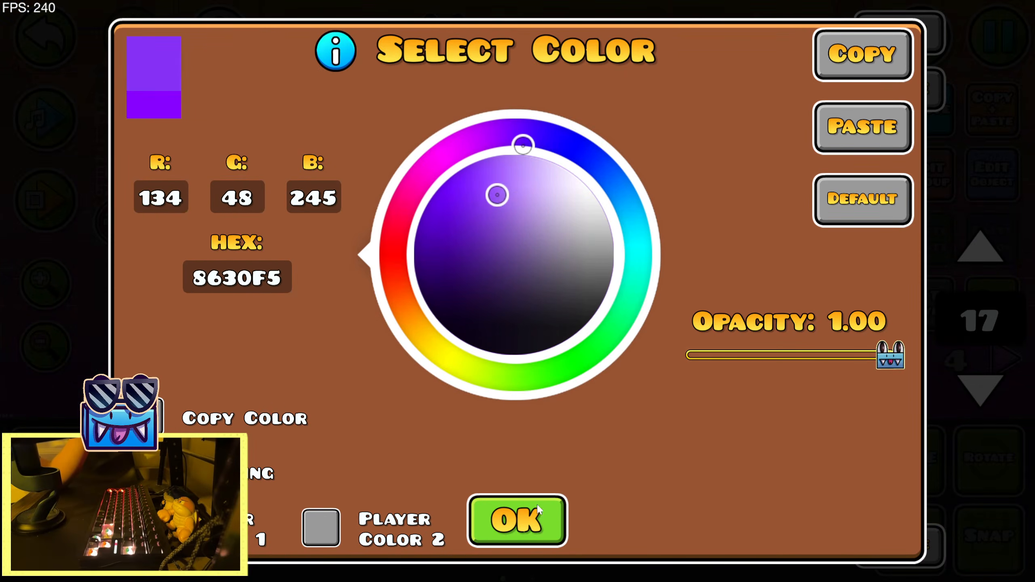
pyautogui.click(517, 520)
pyautogui.click(518, 490)
# Playtest the section to check the orange-to-purple gradient behind the sun
pyautogui.click(45, 200)
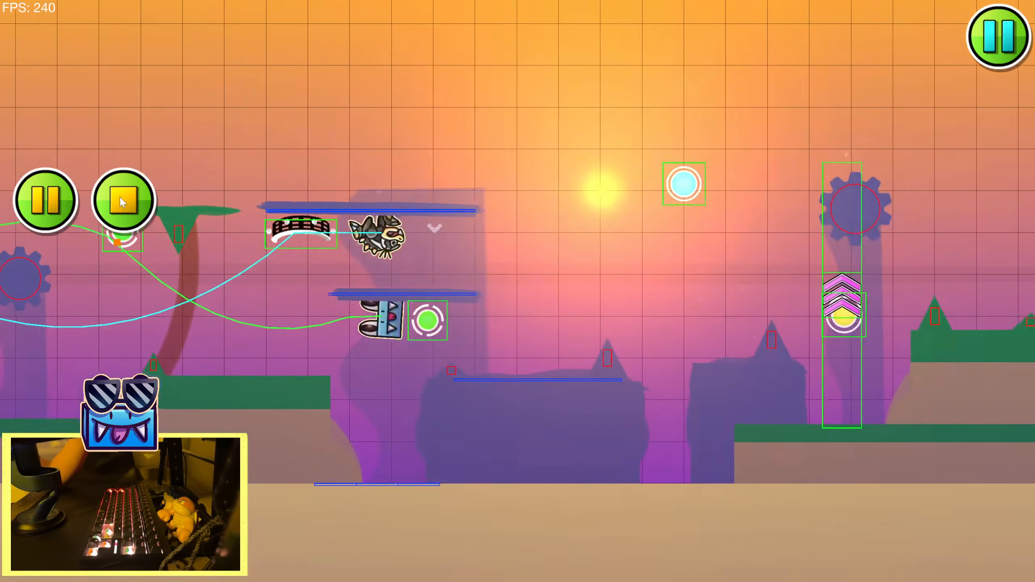
pyautogui.click(121, 198)
pyautogui.moveTo(241, 404); pyautogui.dragTo(435, 202)
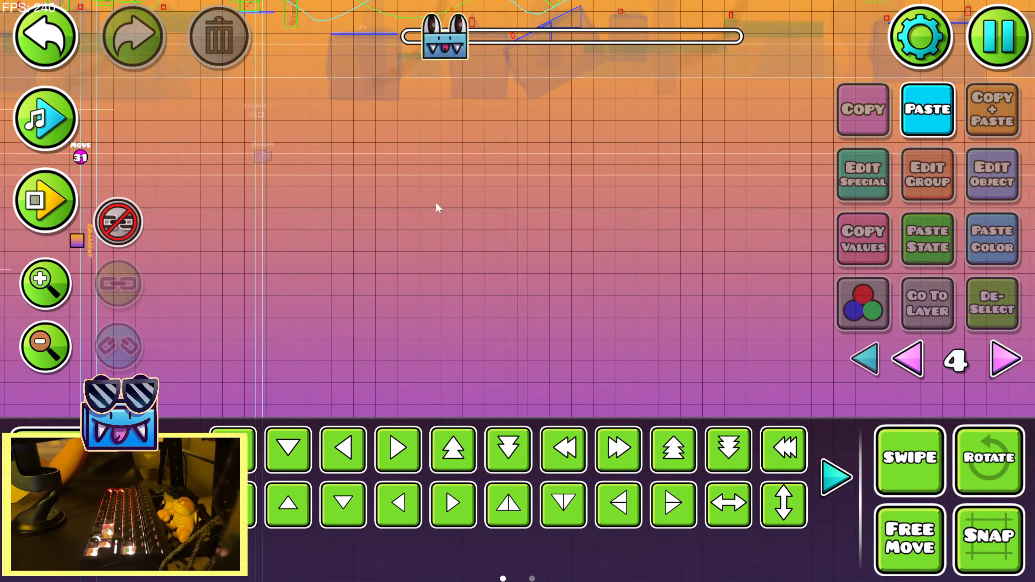
# Recolor the Gradient trigger's base channel 16 to pale cyan and its detail channel 17 to a yellowish orange
pyautogui.moveTo(146, 243); pyautogui.dragTo(375, 283)
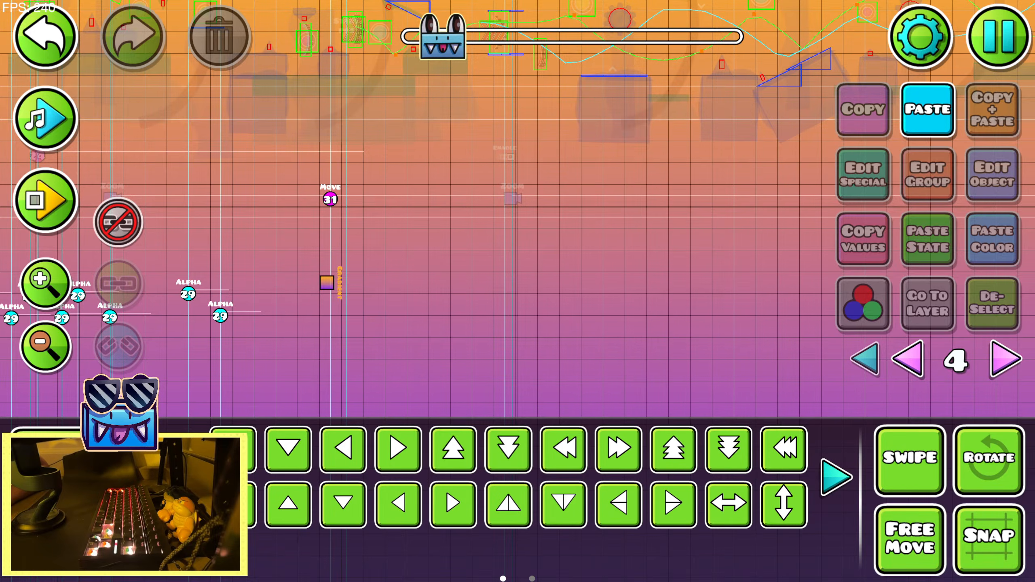
pyautogui.click(328, 284)
pyautogui.click(1001, 185)
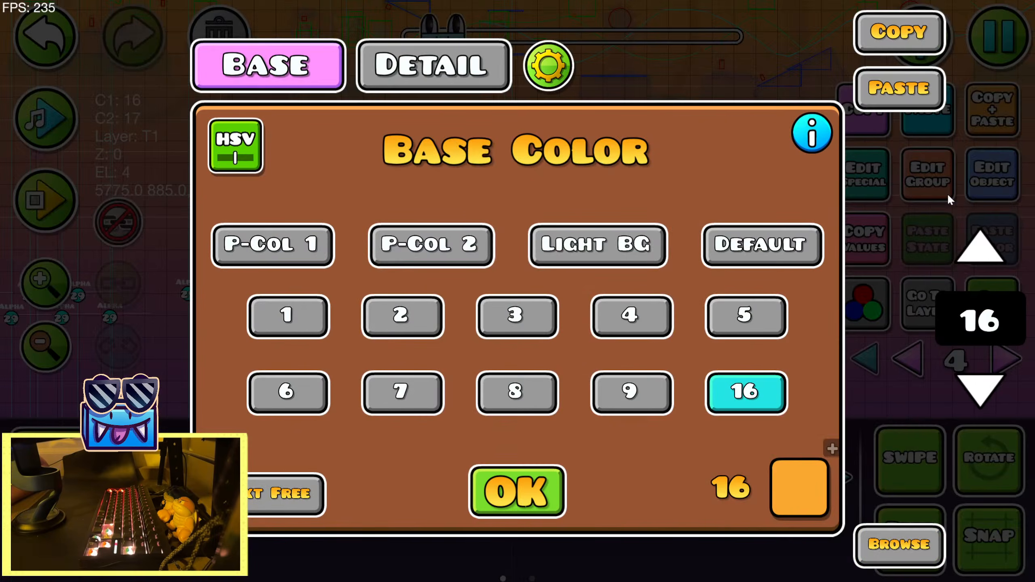
pyautogui.click(802, 482)
pyautogui.moveTo(394, 290); pyautogui.dragTo(694, 234)
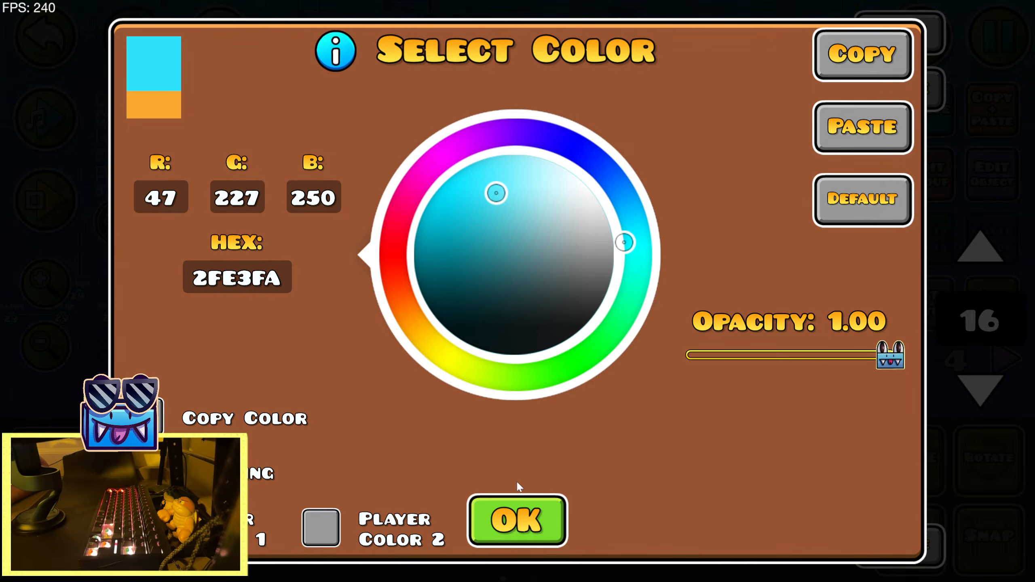
pyautogui.moveTo(509, 204); pyautogui.dragTo(531, 200)
pyautogui.click(535, 521)
pyautogui.click(435, 65)
pyautogui.click(802, 482)
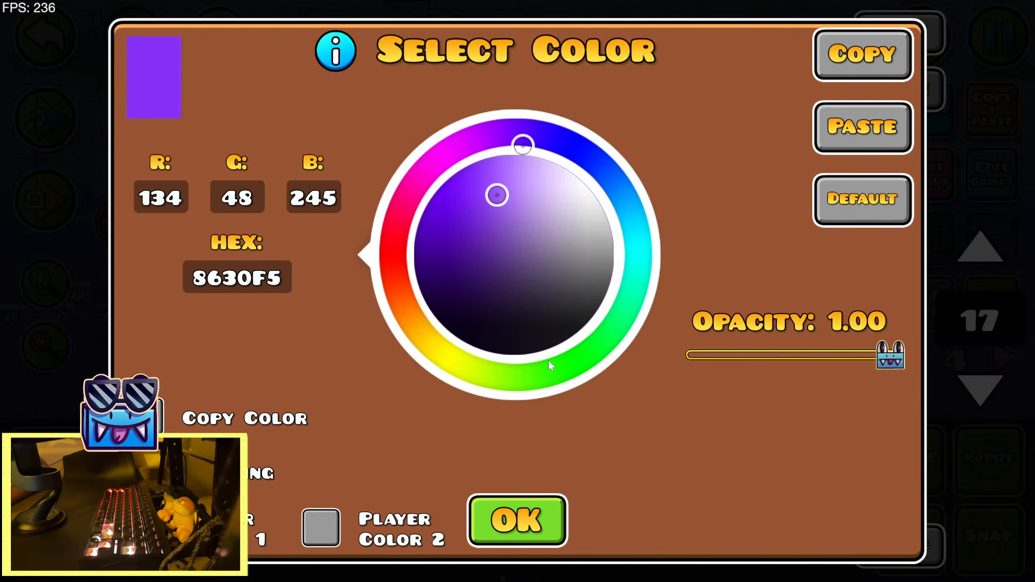
pyautogui.moveTo(523, 137); pyautogui.dragTo(419, 329)
pyautogui.click(533, 531)
pyautogui.click(533, 528)
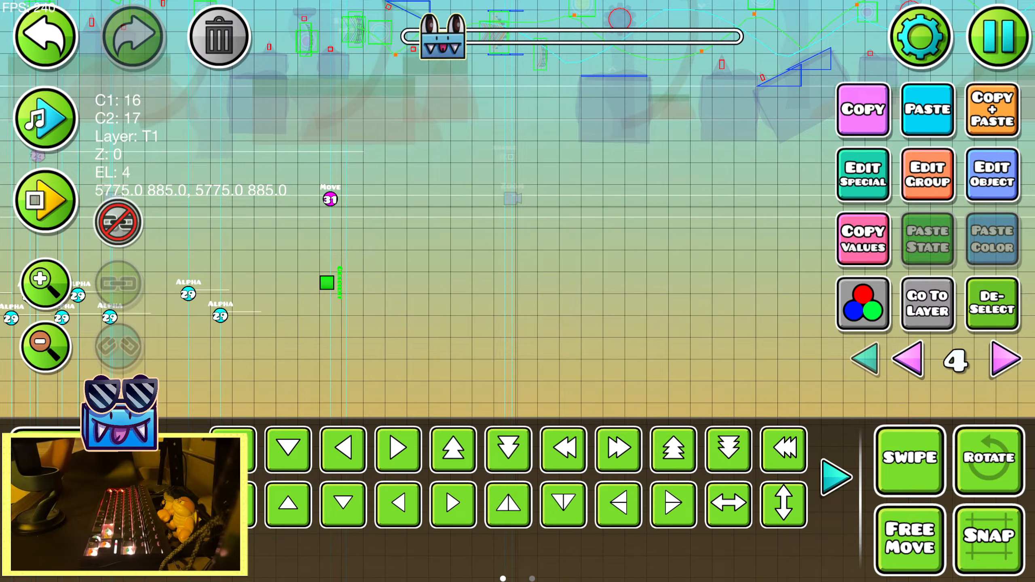
# Shift the Gradient trigger's detail color on channel 17 to a deeper, more saturated orange
pyautogui.click(985, 193)
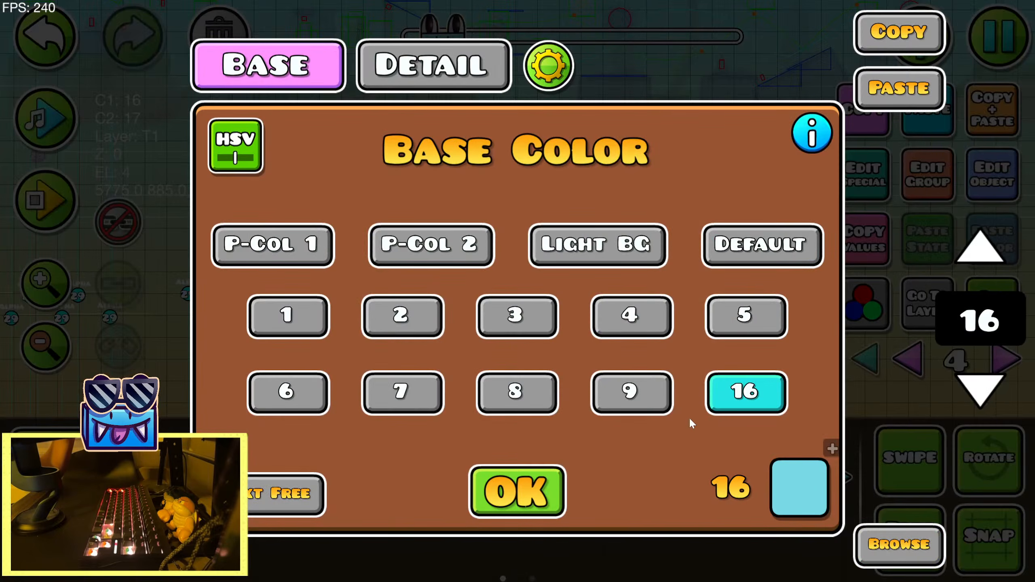
pyautogui.click(446, 78)
pyautogui.click(799, 487)
pyautogui.moveTo(434, 289); pyautogui.dragTo(429, 279)
pyautogui.moveTo(500, 191); pyautogui.dragTo(482, 195)
pyautogui.click(512, 506)
pyautogui.click(516, 501)
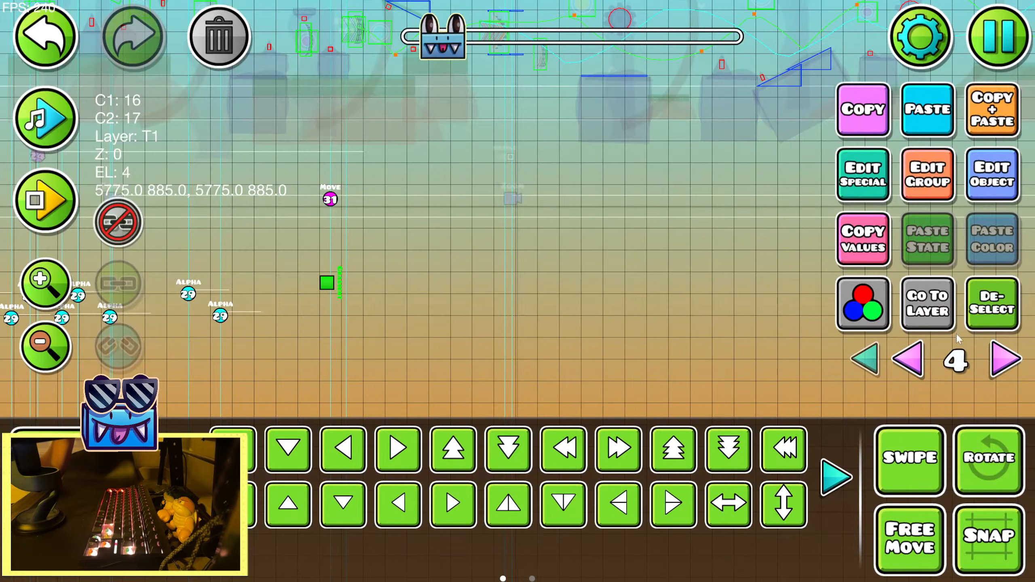
# Deselect the Gradient trigger and playtest the section to check the cyan-to-orange sky
pyautogui.click(980, 314)
pyautogui.click(45, 199)
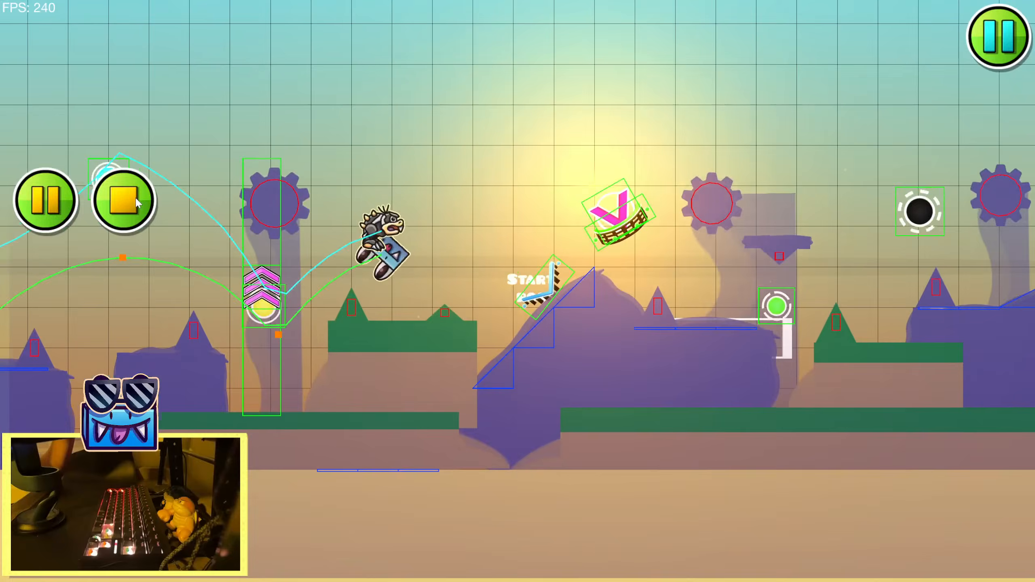
pyautogui.click(136, 200)
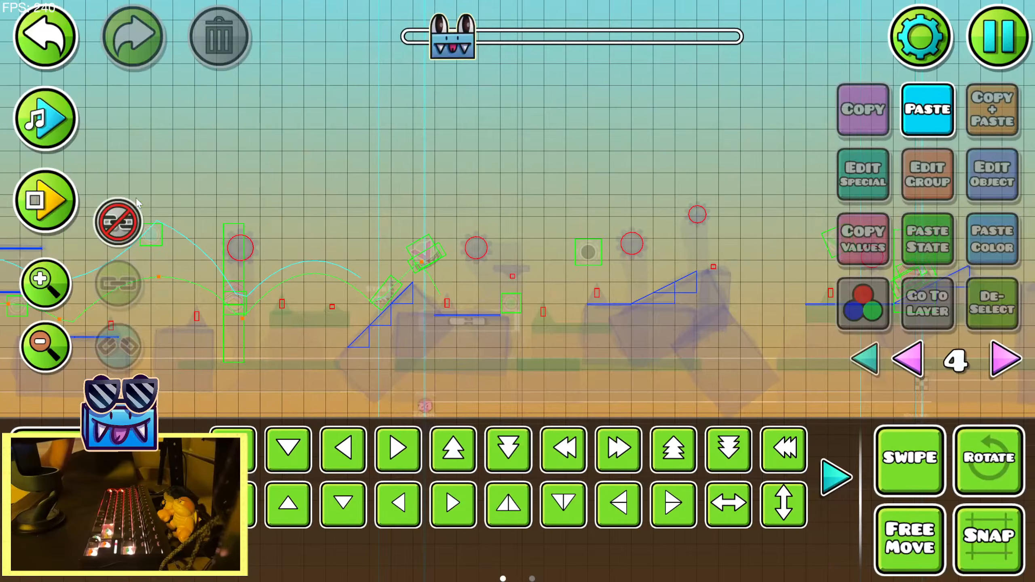
pyautogui.moveTo(180, 386); pyautogui.dragTo(553, 313)
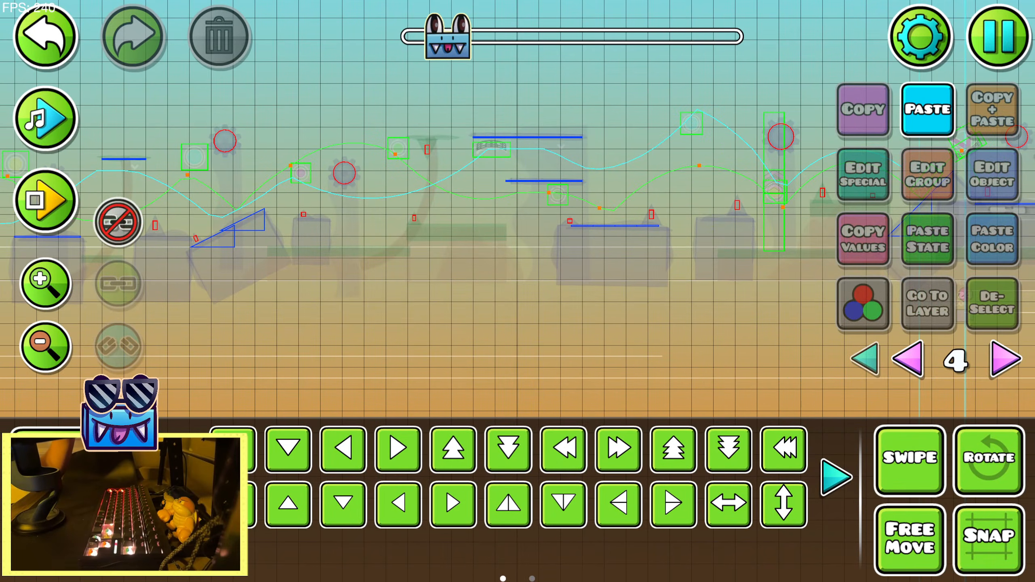
pyautogui.press('Escape')
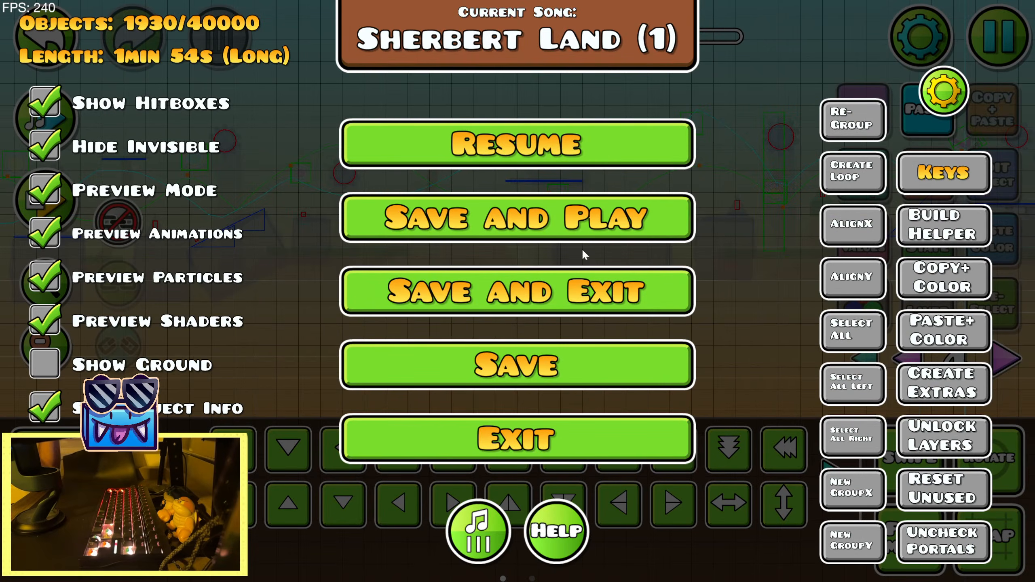
pyautogui.press('Escape')
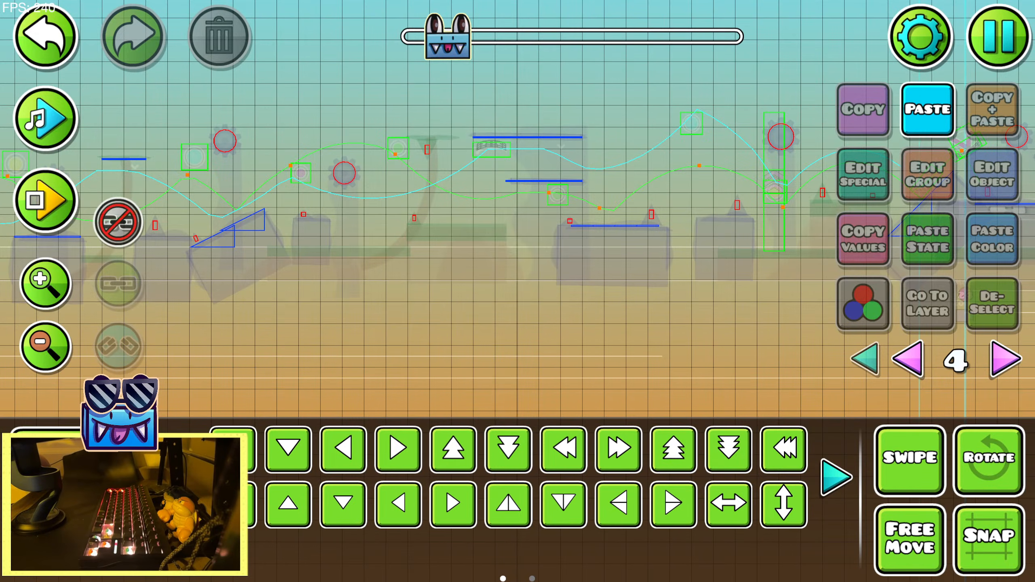
# Recolor the Gradient trigger's base channel 16 to a soft pinkish magenta and deselect the trigger
pyautogui.moveTo(420, 234); pyautogui.dragTo(731, 218)
pyautogui.moveTo(424, 291); pyautogui.dragTo(698, 253)
pyautogui.moveTo(469, 293); pyautogui.dragTo(525, 196)
pyautogui.moveTo(450, 213); pyautogui.dragTo(355, 271)
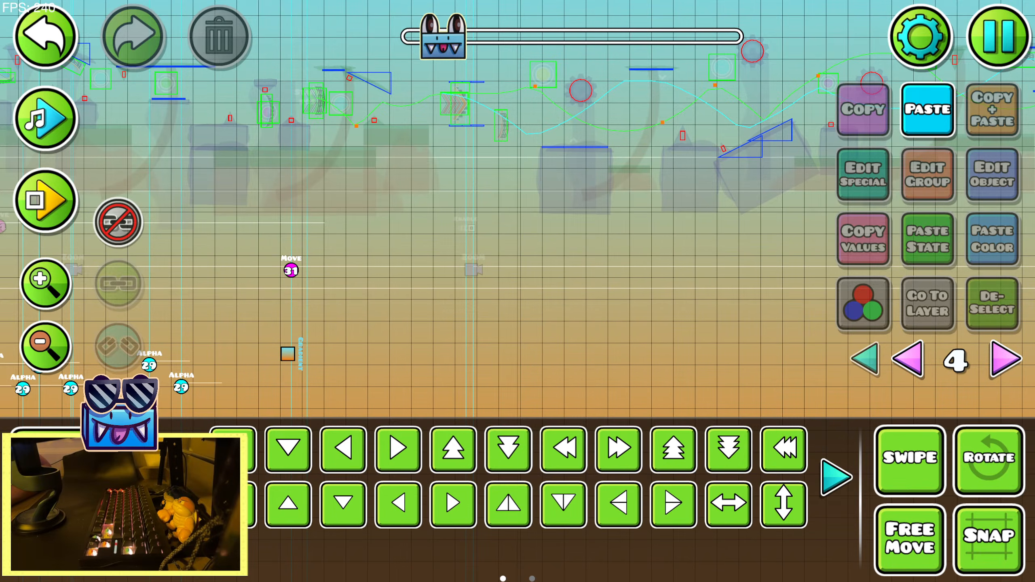
pyautogui.click(295, 358)
pyautogui.click(993, 174)
pyautogui.click(800, 485)
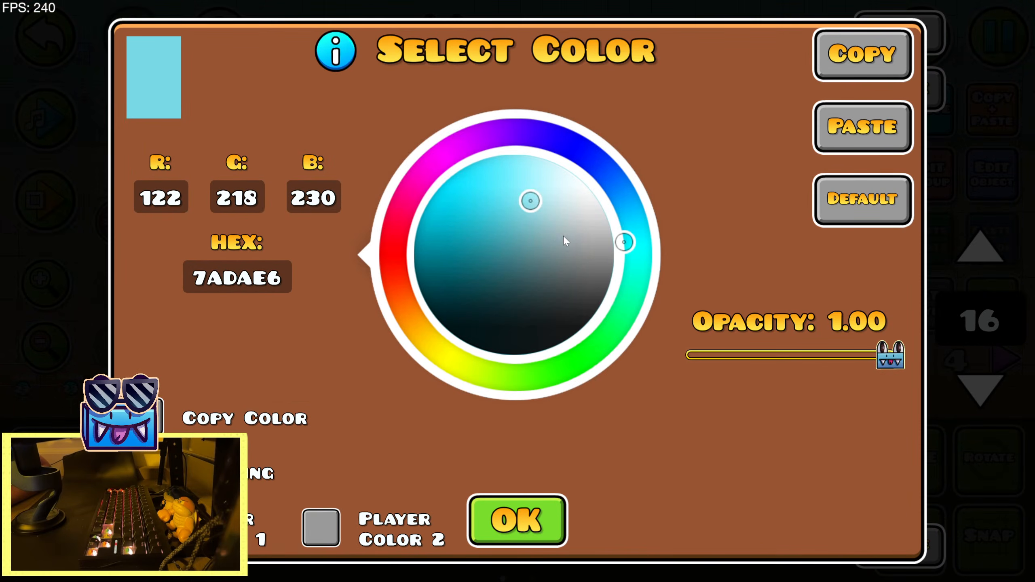
pyautogui.moveTo(481, 133); pyautogui.dragTo(466, 120)
pyautogui.doubleClick(531, 519)
pyautogui.click(980, 325)
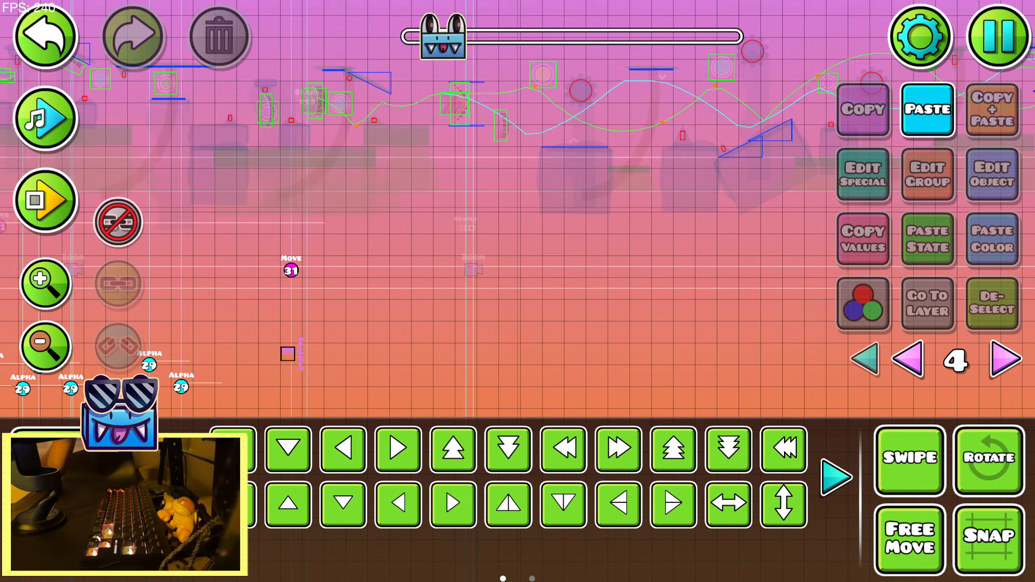
# Recolor the Gradient trigger's base channel 16 to a deep purple, 7319C8
pyautogui.click(288, 354)
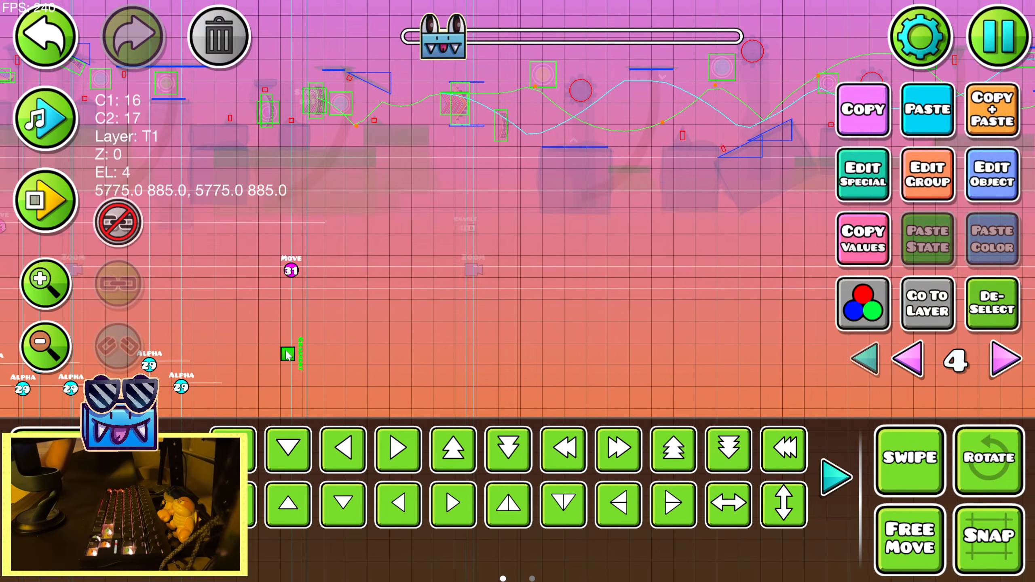
pyautogui.click(990, 164)
pyautogui.moveTo(476, 148); pyautogui.dragTo(513, 145)
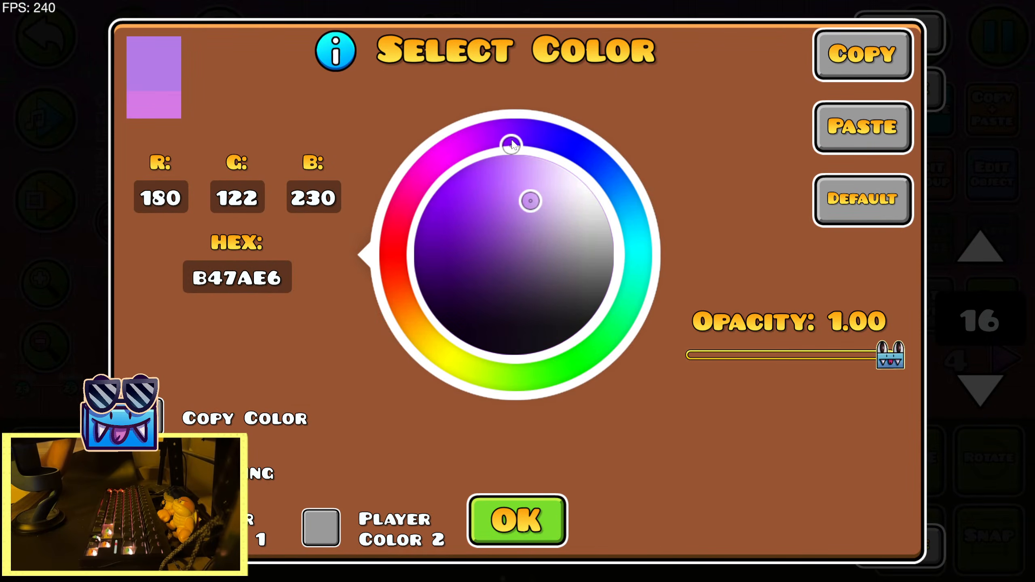
pyautogui.moveTo(528, 209)
pyautogui.mouseDown()
pyautogui.moveTo(491, 215)
pyautogui.moveTo(518, 200)
pyautogui.mouseUp()
pyautogui.click(532, 510)
pyautogui.click(435, 67)
pyautogui.click(799, 489)
pyautogui.click(561, 498)
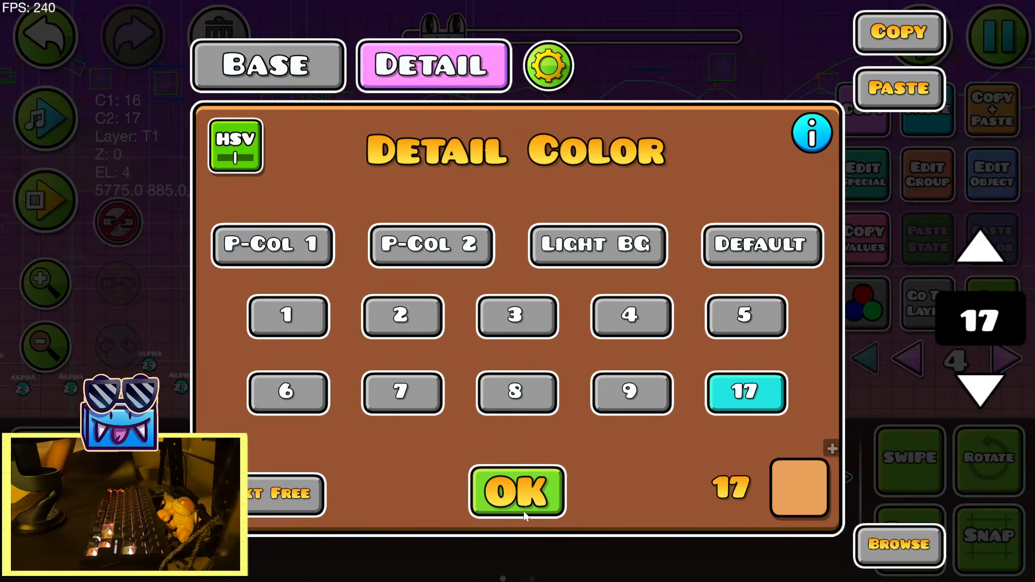
pyautogui.click(518, 491)
# Deselect the Gradient trigger and playtest the section to check the purple sky behind the sun
pyautogui.click(991, 305)
pyautogui.click(45, 200)
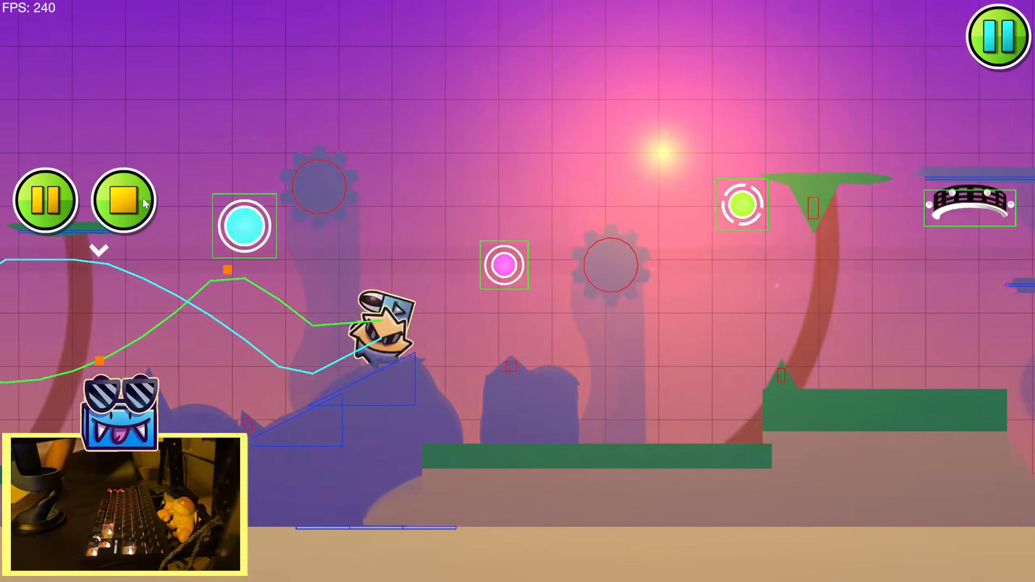
pyautogui.click(143, 202)
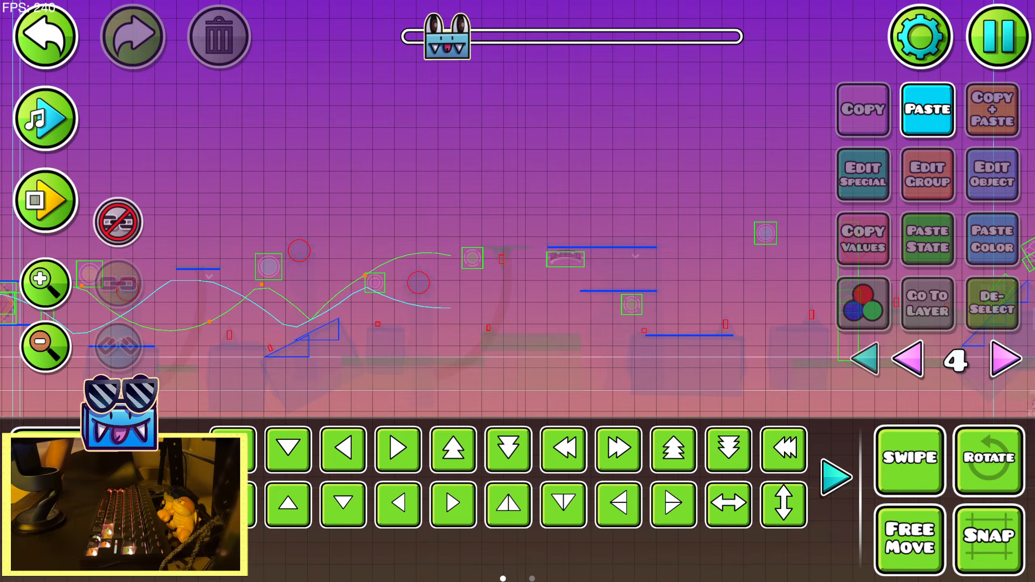
# Set the Gradient trigger's detail channel 17 to vivid orange FF7C00, and undo the accidental change to a background block
pyautogui.moveTo(287, 322); pyautogui.dragTo(533, 293)
pyautogui.click(370, 344)
pyautogui.click(865, 359)
pyautogui.moveTo(799, 221); pyautogui.dragTo(649, 310)
pyautogui.click(999, 199)
pyautogui.click(438, 65)
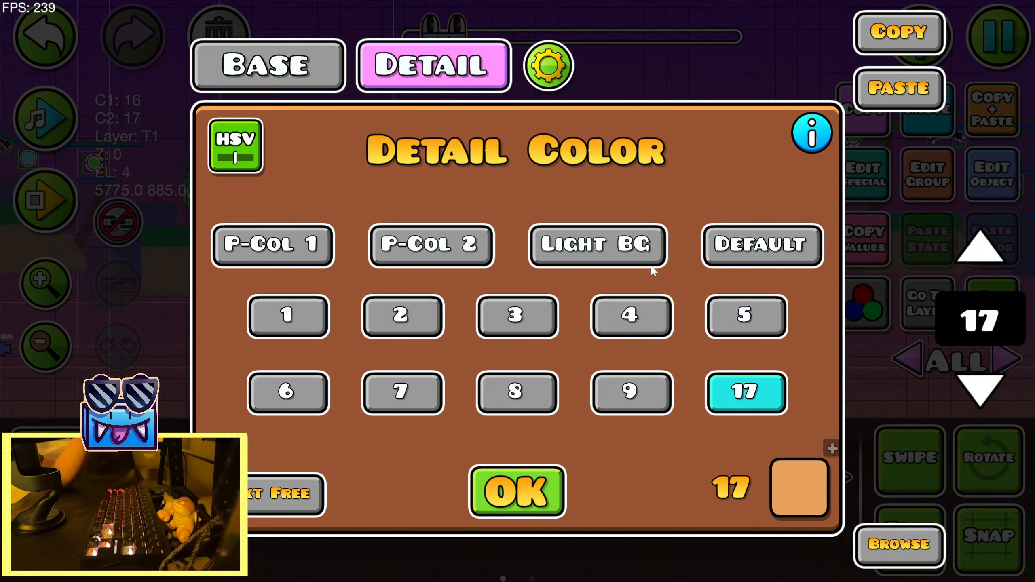
pyautogui.click(799, 486)
pyautogui.moveTo(517, 190); pyautogui.dragTo(462, 178)
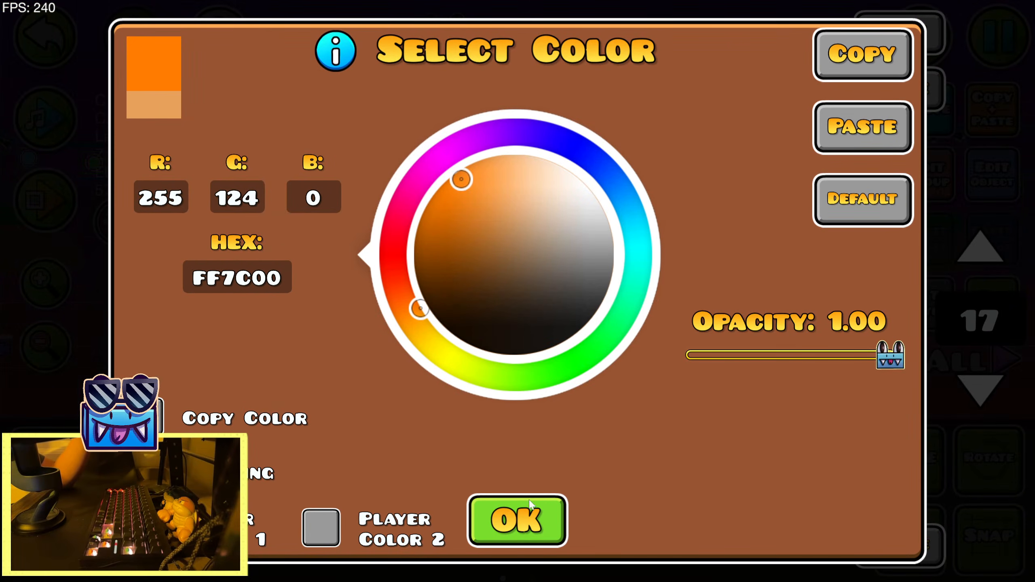
pyautogui.click(527, 500)
pyautogui.click(526, 496)
pyautogui.click(965, 342)
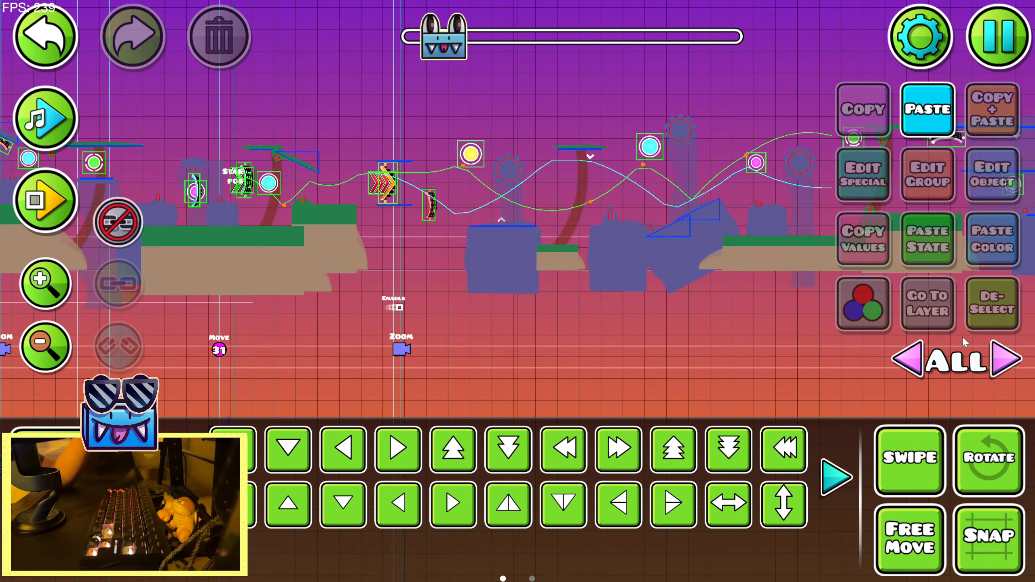
pyautogui.click(43, 27)
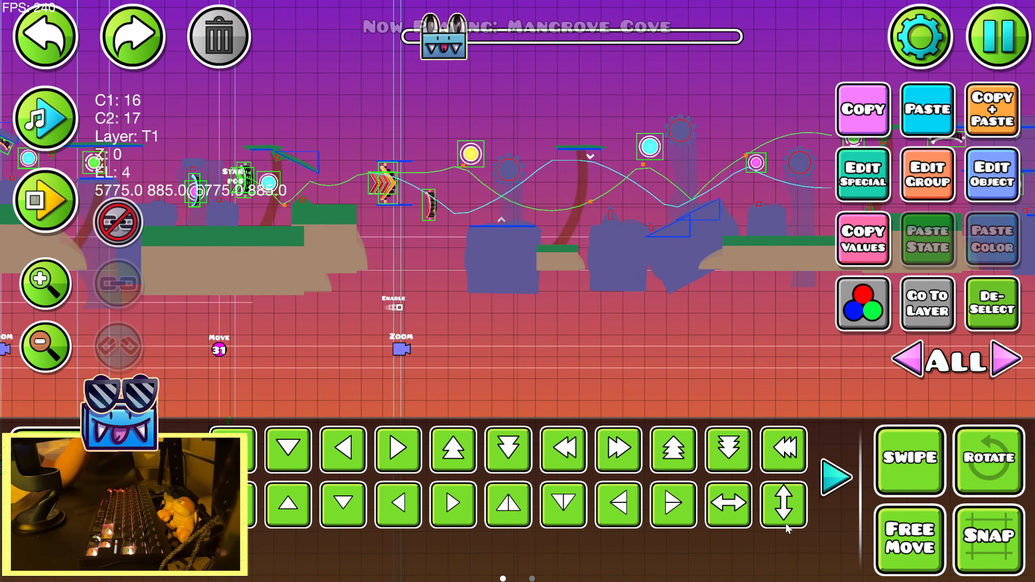
# Try flipping and rotating the Gradient trigger to reorient the sky colors, and deselect it
pyautogui.moveTo(370, 274); pyautogui.dragTo(523, 231)
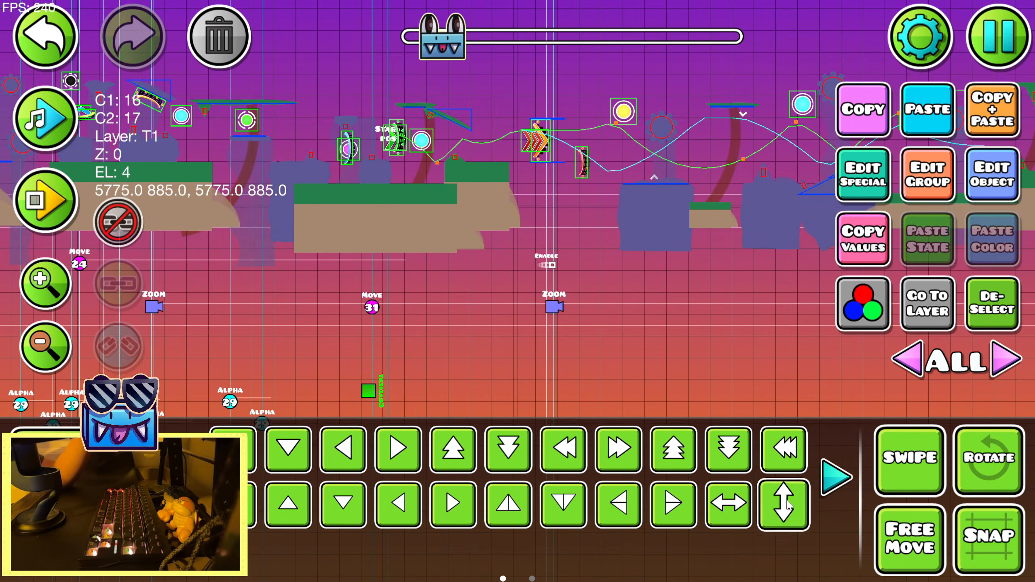
pyautogui.click(741, 505)
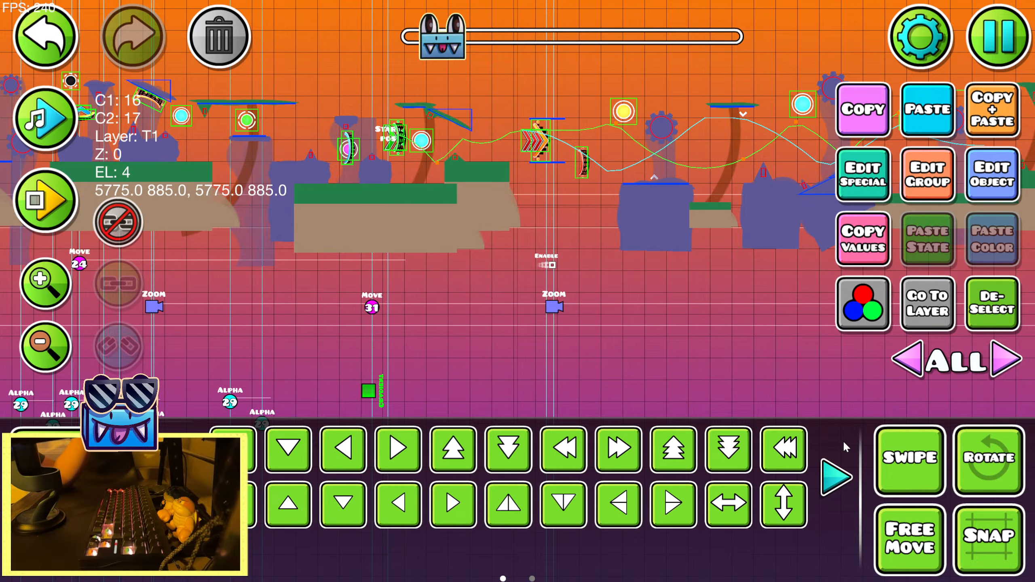
pyautogui.click(748, 506)
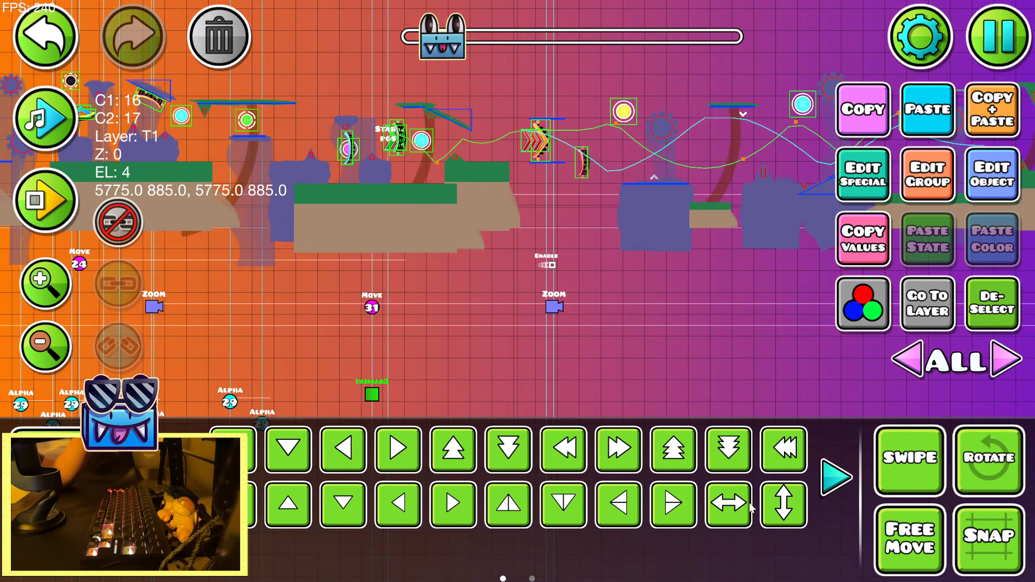
pyautogui.click(970, 320)
pyautogui.moveTo(491, 216); pyautogui.dragTo(522, 308)
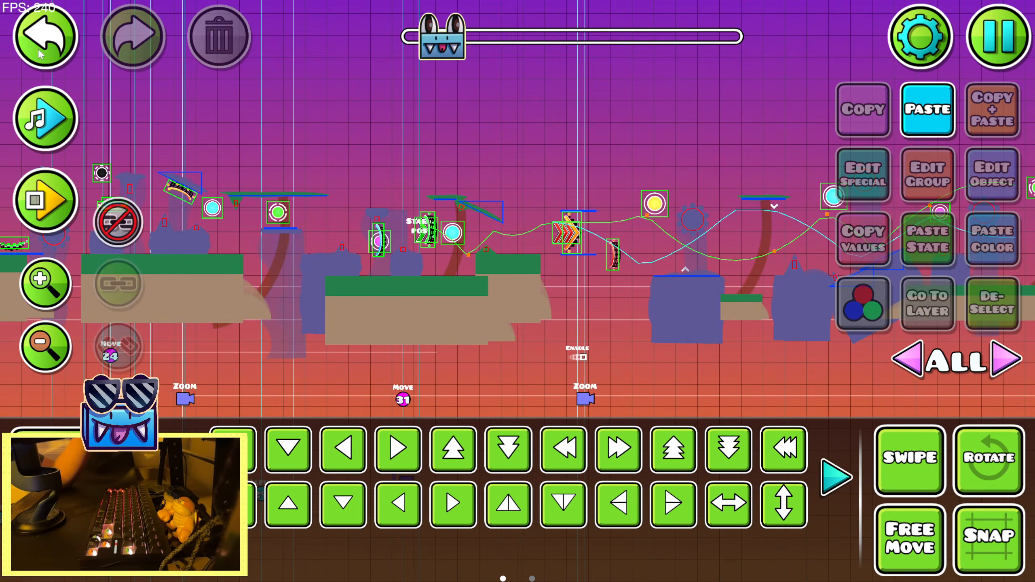
# Reselect the Gradient trigger and shift its base channel 16 to a deep blue-violet
pyautogui.hotkey('ctrl', 'z')
pyautogui.click(987, 193)
pyautogui.click(481, 76)
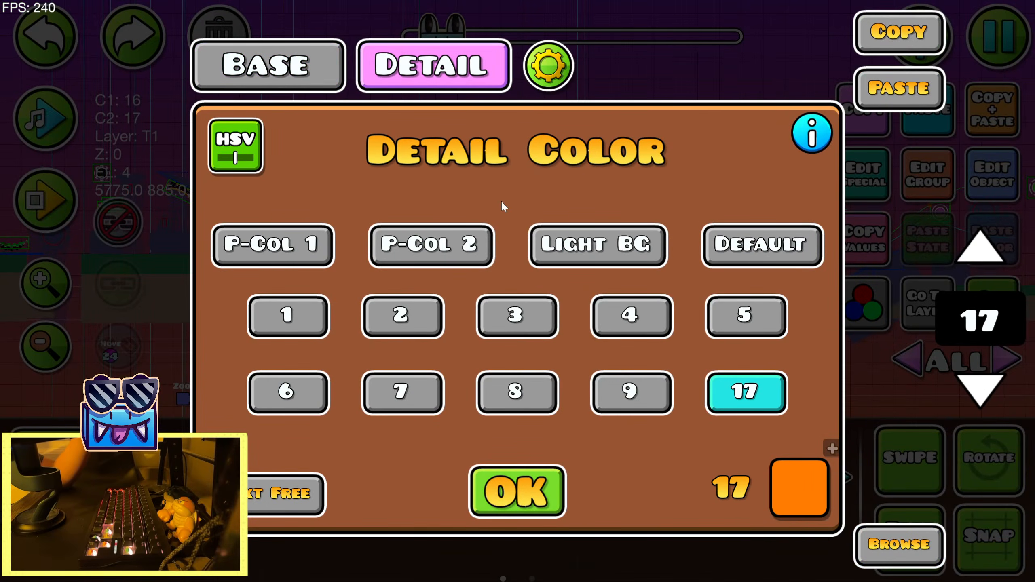
pyautogui.click(269, 65)
pyautogui.click(799, 488)
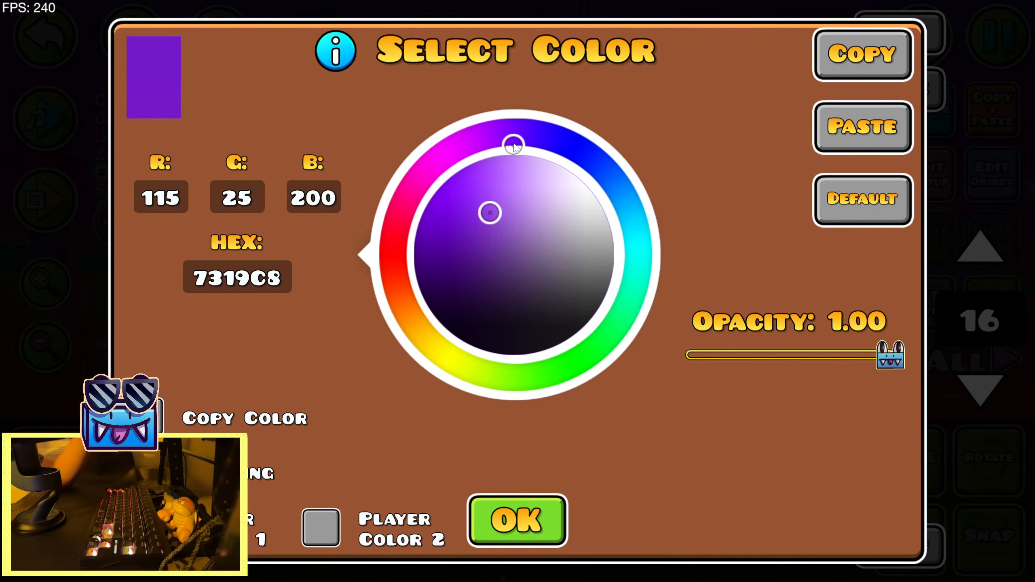
pyautogui.moveTo(537, 155); pyautogui.dragTo(549, 157)
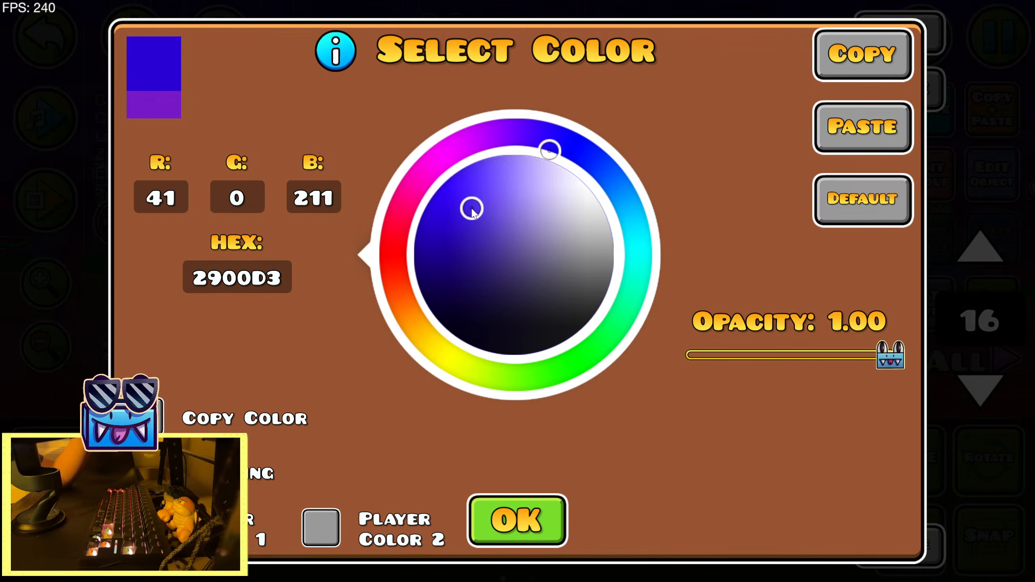
pyautogui.click(548, 507)
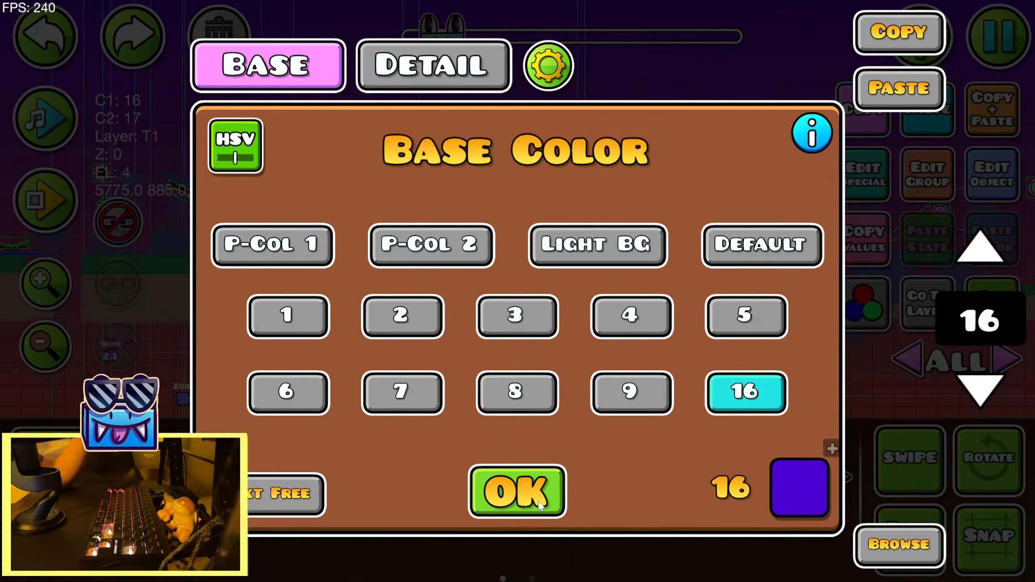
pyautogui.click(540, 499)
# Deselect the Gradient trigger and playtest the section repeatedly to check the blue-violet-to-orange sky
pyautogui.click(996, 314)
pyautogui.click(44, 200)
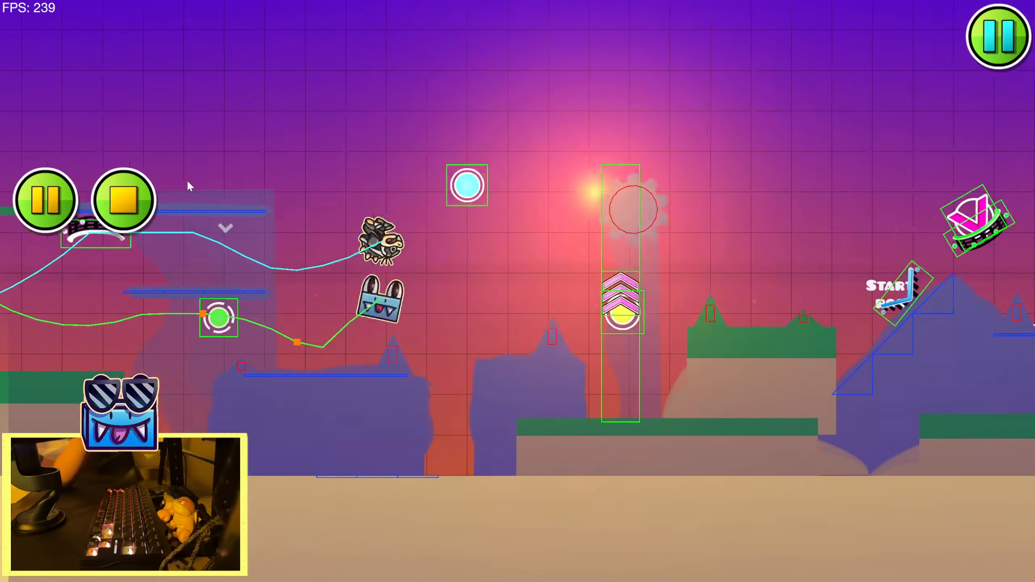
pyautogui.click(133, 197)
pyautogui.click(34, 215)
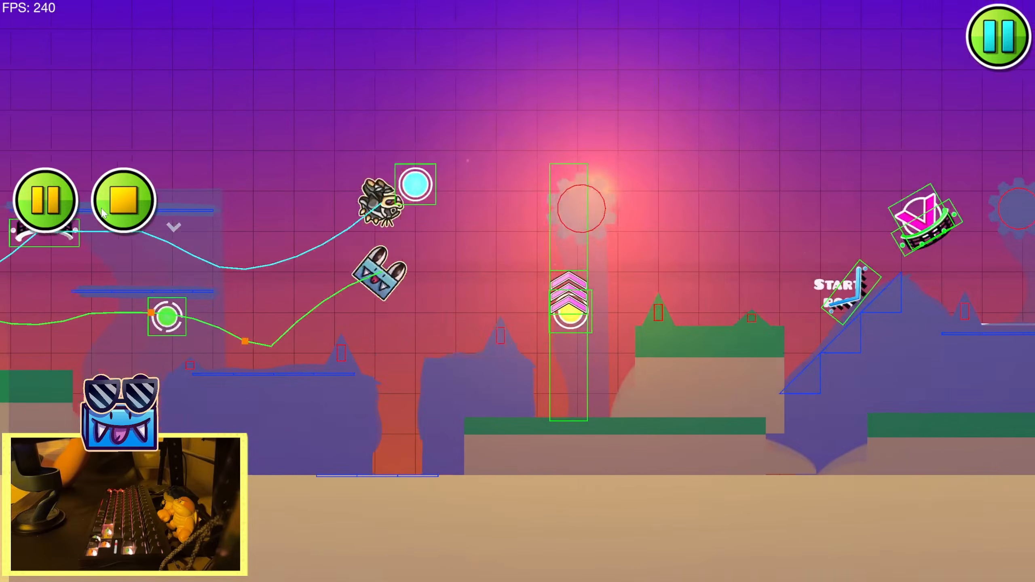
pyautogui.click(102, 211)
pyautogui.click(80, 209)
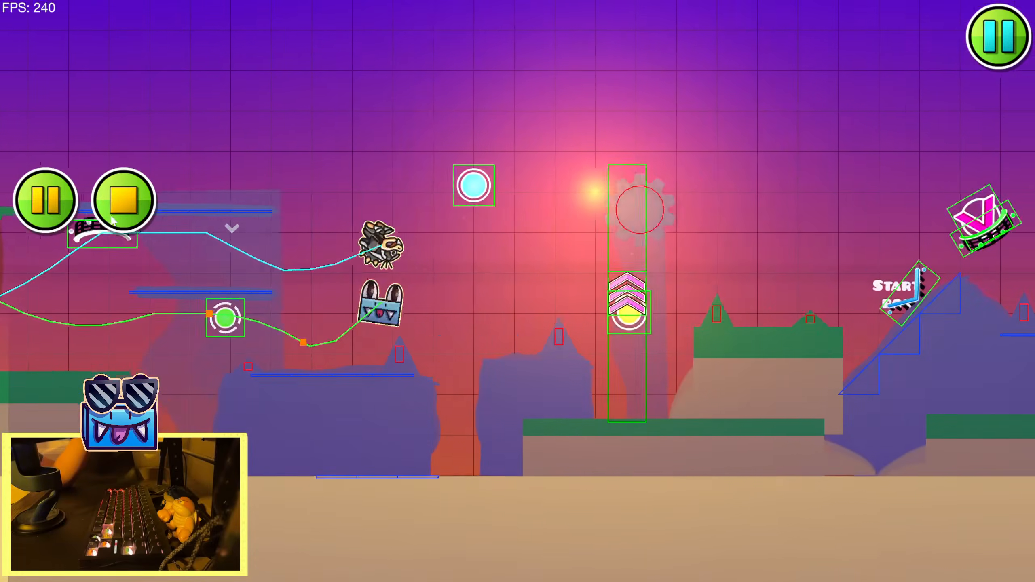
# Select the sun's glow in the sky at an earlier part of the level
pyautogui.scroll(-15, 508, 215)
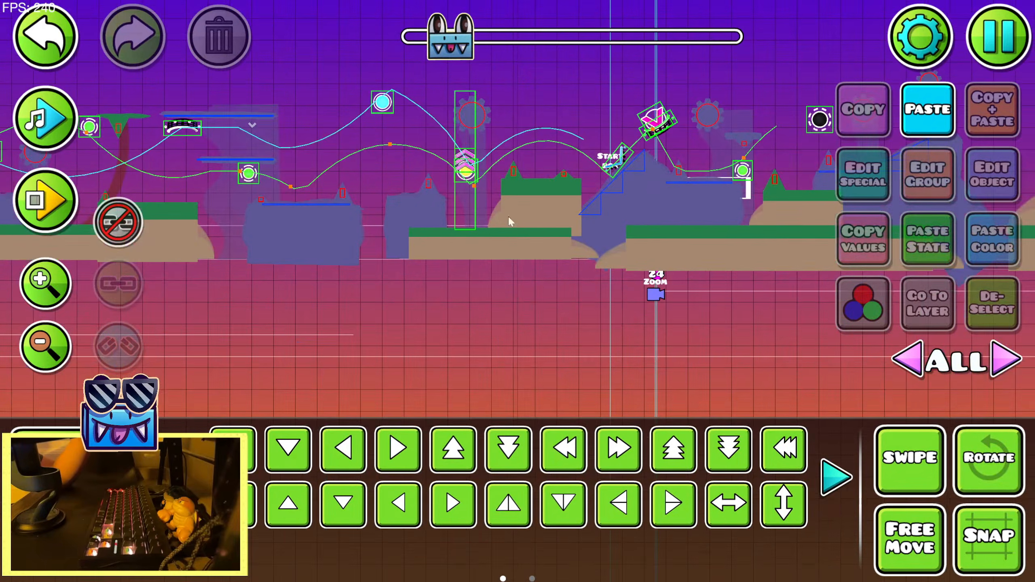
pyautogui.moveTo(504, 251); pyautogui.dragTo(476, 327)
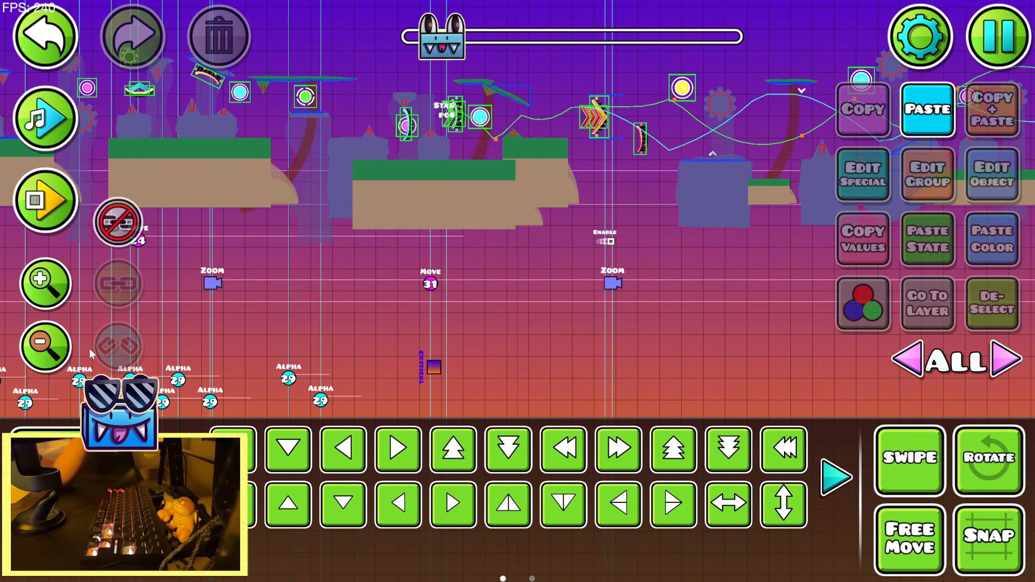
pyautogui.click(60, 346)
pyautogui.moveTo(212, 229); pyautogui.dragTo(589, 329)
pyautogui.moveTo(286, 225); pyautogui.dragTo(640, 311)
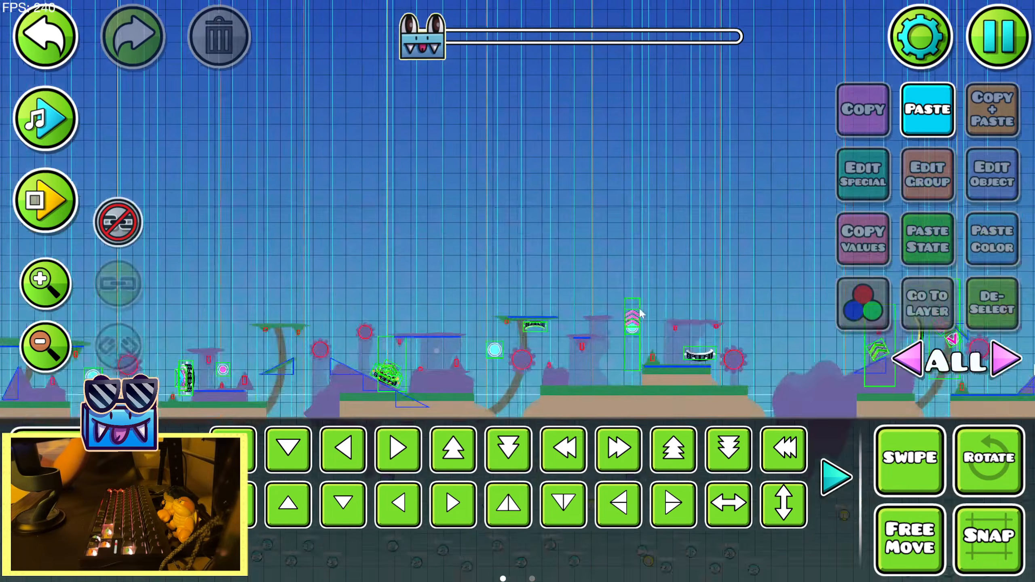
pyautogui.moveTo(379, 192); pyautogui.dragTo(717, 283)
pyautogui.scroll(5, 717, 287)
pyautogui.click(475, 208)
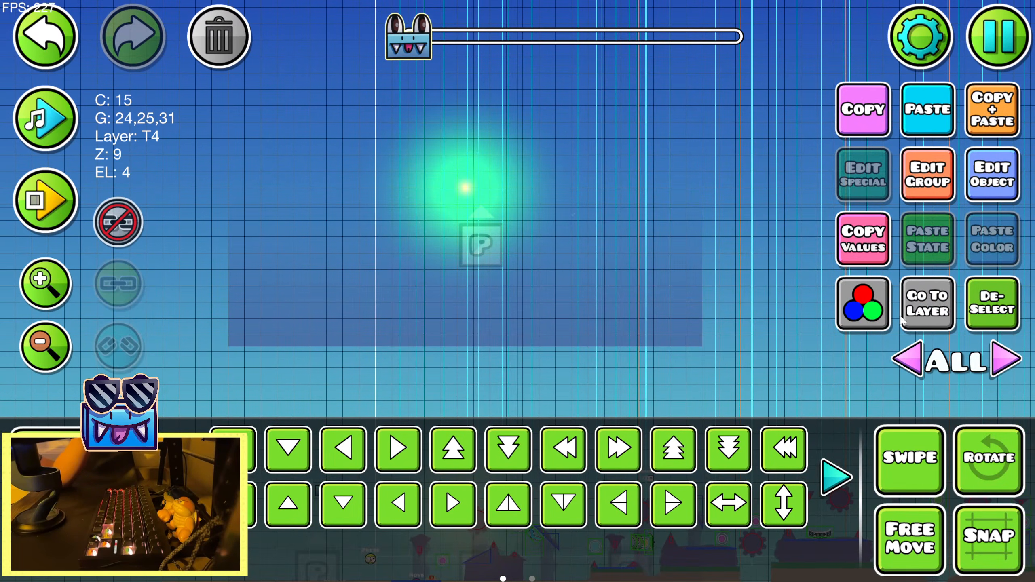
pyautogui.click(462, 210)
# Select the sun's three objects using the Custom filter, turn object linking on, move them slightly lower, and show all editor layers
pyautogui.click(87, 551)
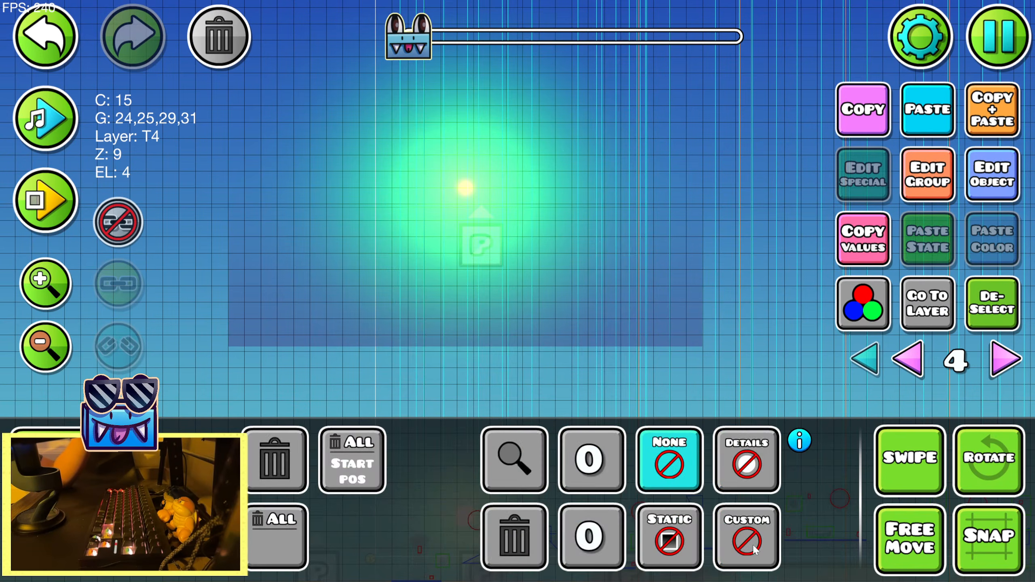
pyautogui.click(750, 539)
pyautogui.click(87, 501)
pyautogui.moveTo(379, 260); pyautogui.dragTo(535, 146)
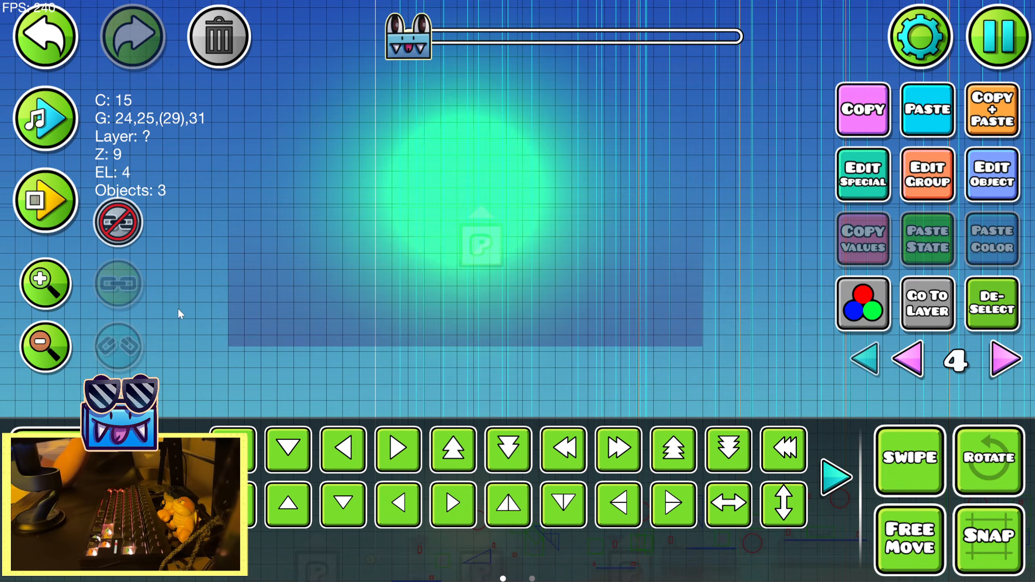
pyautogui.click(130, 223)
pyautogui.click(864, 359)
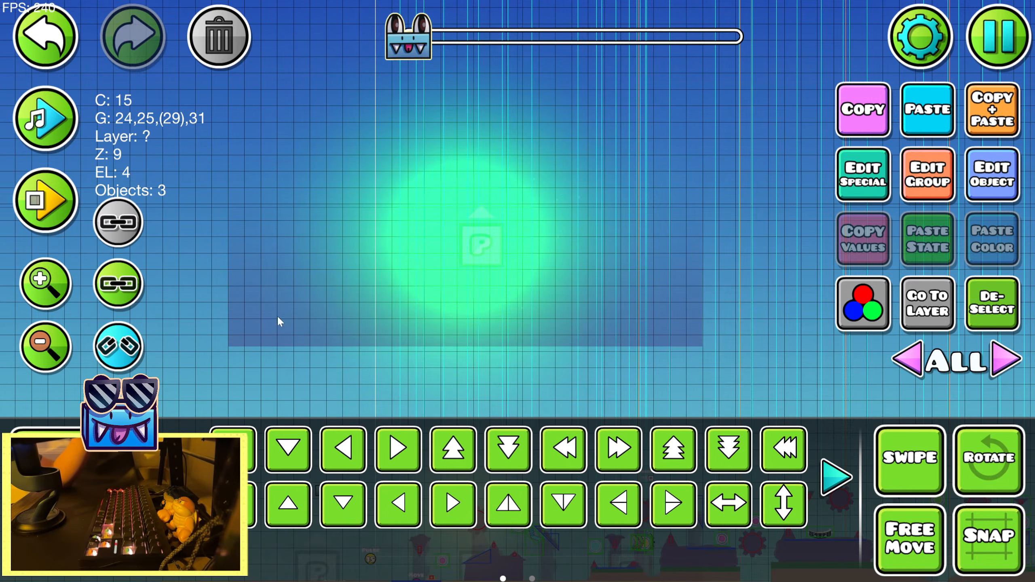
# Playtest the section to check the lowered sun, and open the editor's deletion tools
pyautogui.click(52, 212)
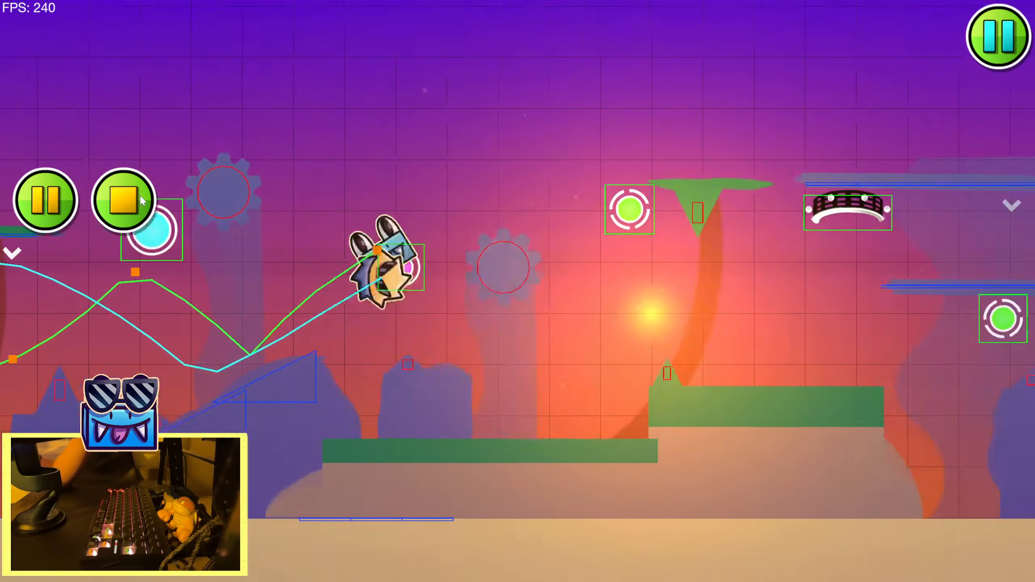
pyautogui.click(146, 200)
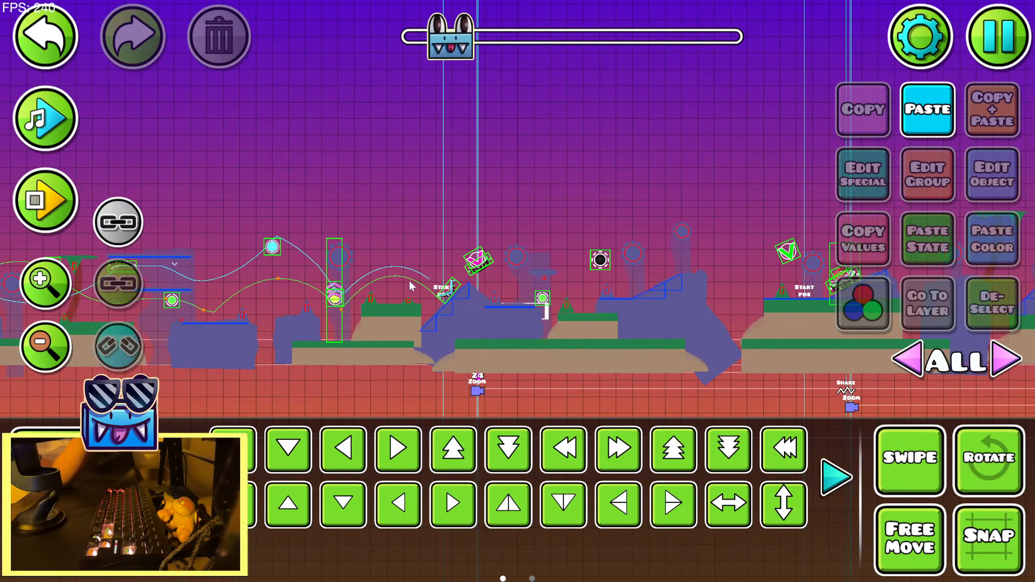
pyautogui.press('3')
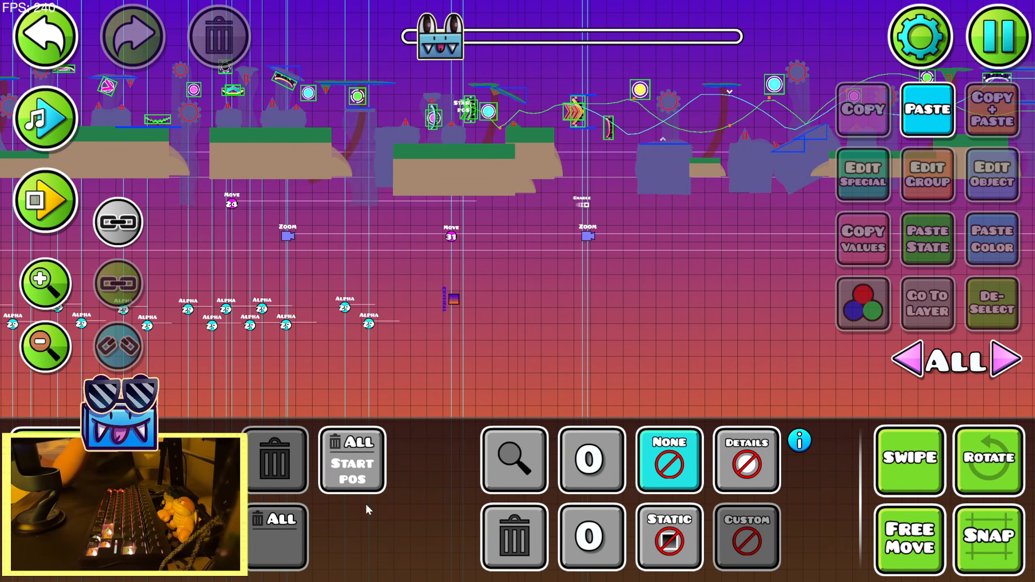
# Check the group IDs assigned to the terrain block beneath the gameplay near the sunset's start
pyautogui.press('2')
pyautogui.click(517, 164)
pyautogui.click(924, 176)
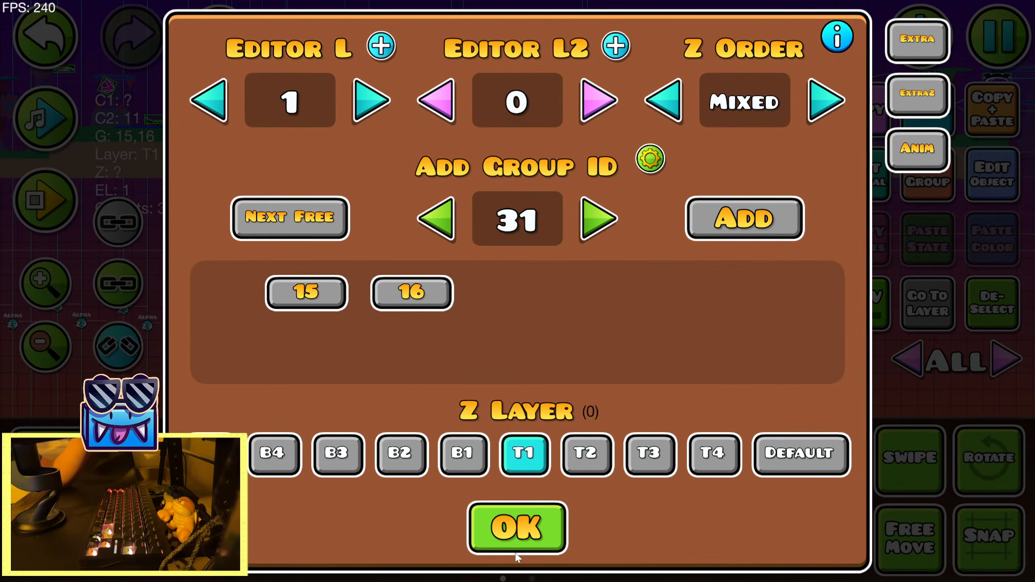
pyautogui.click(516, 553)
# Isolate the Gradient trigger's editor layer and place a Pulse trigger directly above it, beneath the Move trigger
pyautogui.click(45, 281)
pyautogui.click(456, 305)
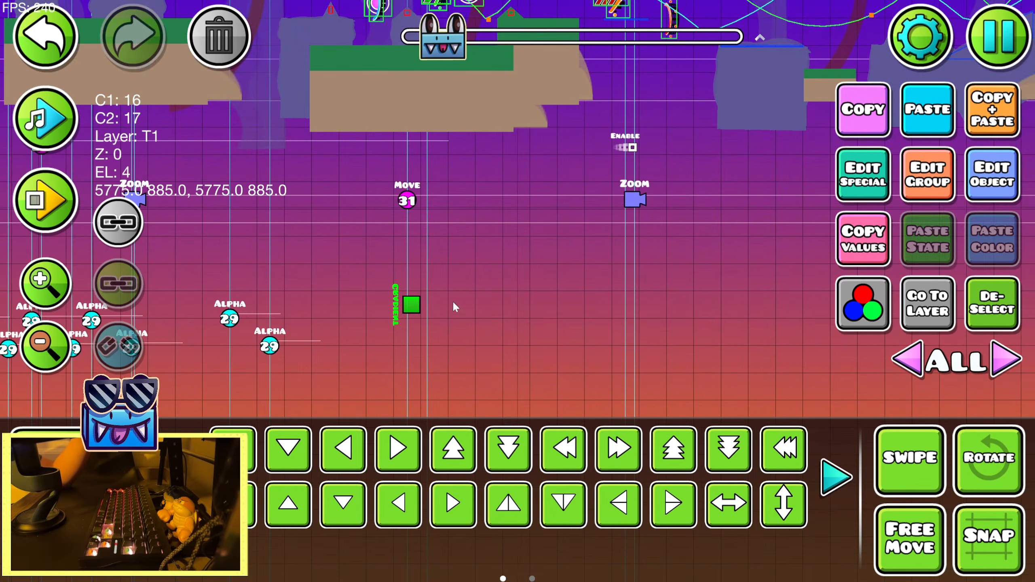
pyautogui.click(944, 314)
pyautogui.click(460, 397)
pyautogui.press('1')
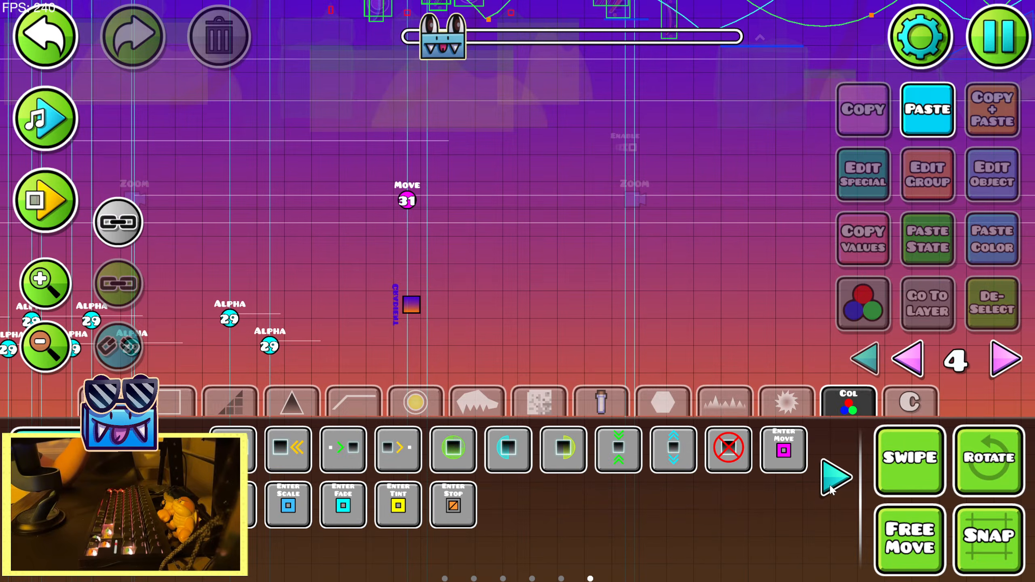
pyautogui.click(404, 374)
pyautogui.press('2')
pyautogui.press('w')
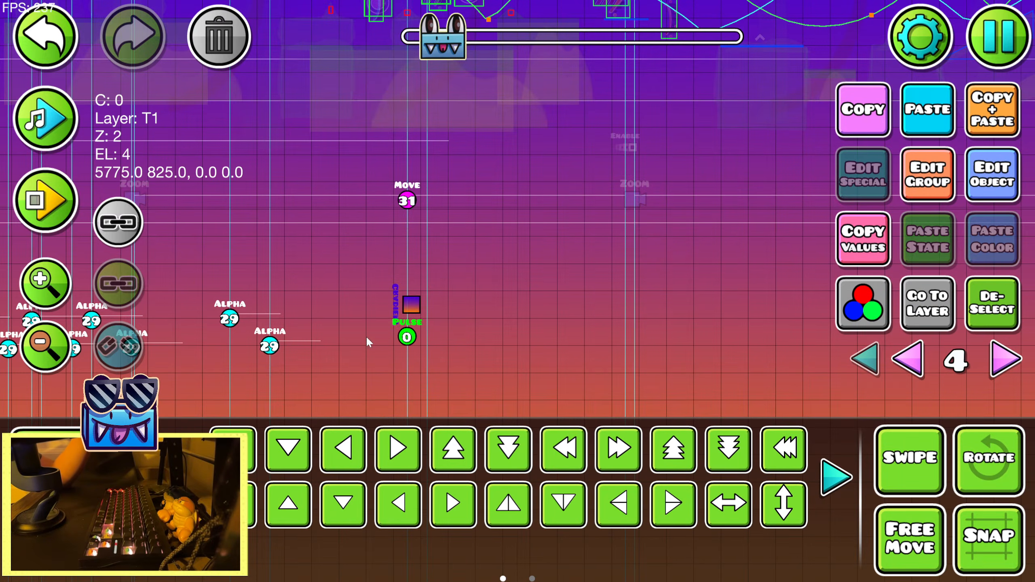
# Set the Pulse trigger to target group 15 with hold 100 and HSV mode, shifting hue -16, saturation +0.08 and brightness -0.12
pyautogui.click(999, 190)
pyautogui.click(841, 409)
pyautogui.click(784, 517)
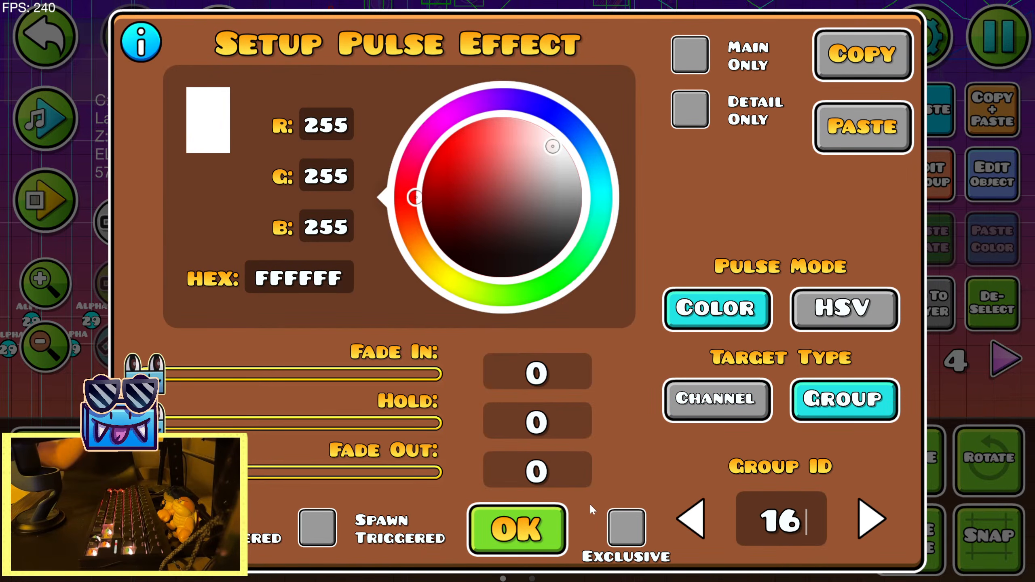
pyautogui.write('16')
pyautogui.press('BackSpace')
pyautogui.write('5')
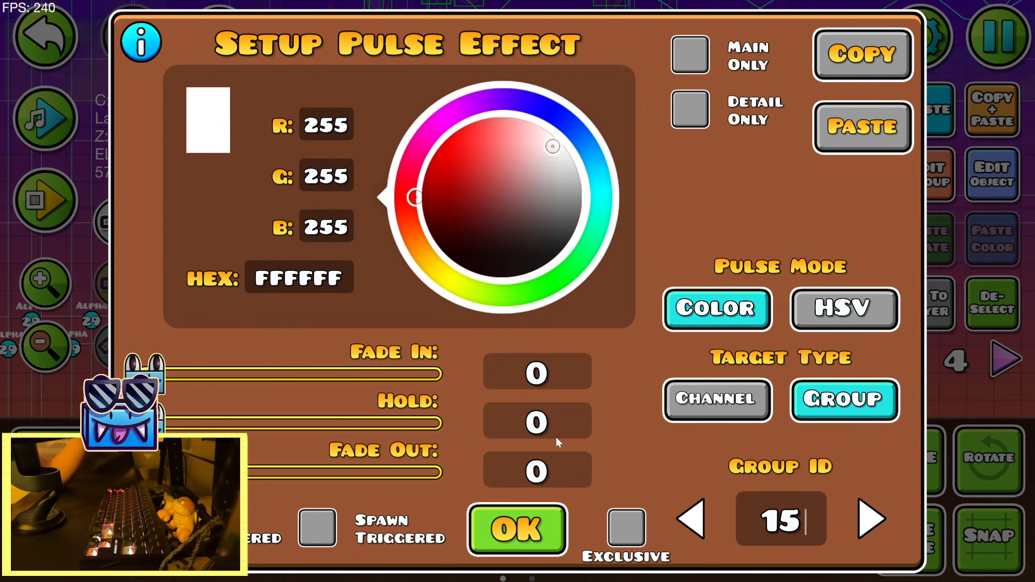
pyautogui.write('100')
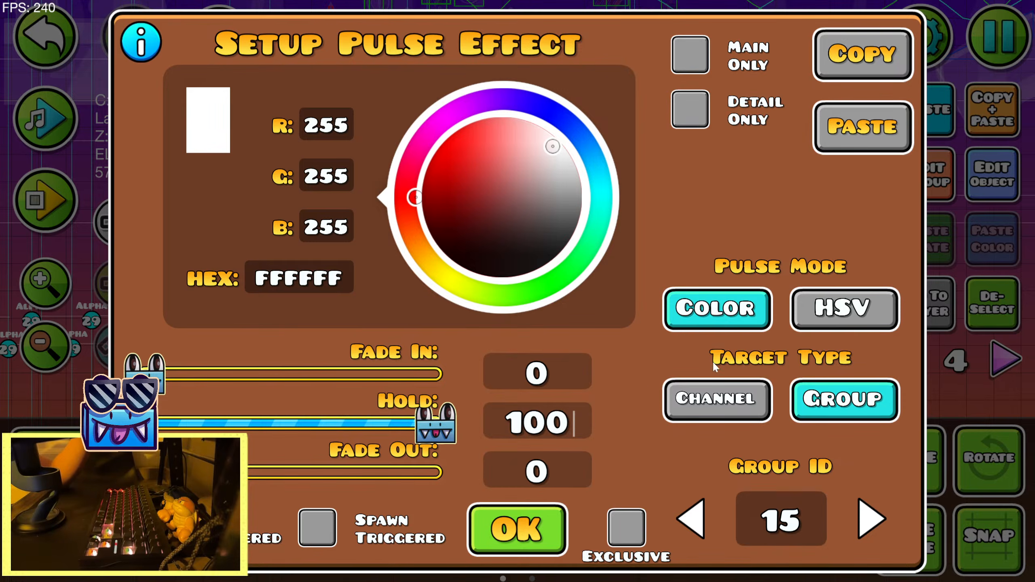
pyautogui.click(845, 308)
pyautogui.moveTo(389, 305); pyautogui.dragTo(370, 302)
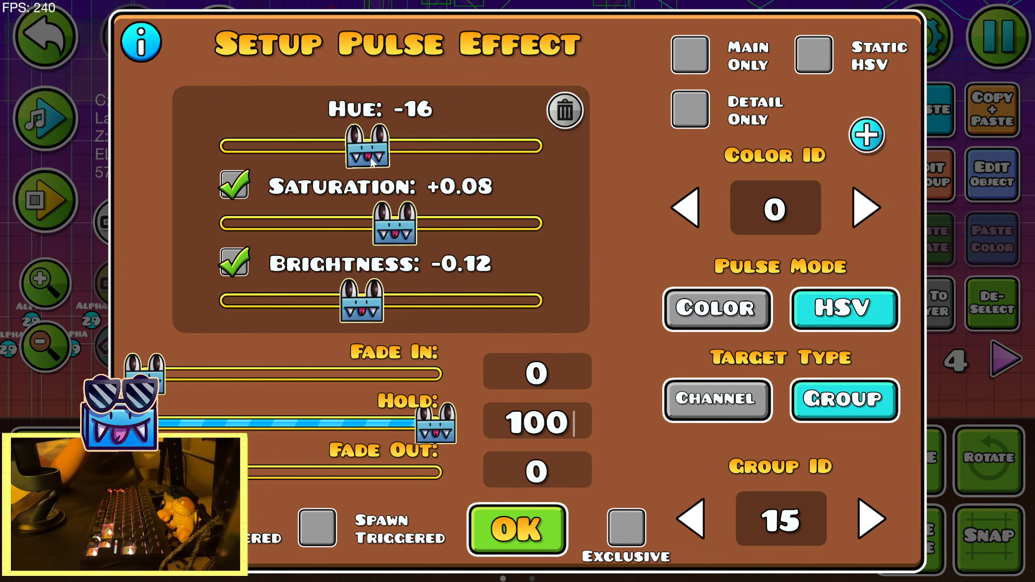
pyautogui.click(486, 527)
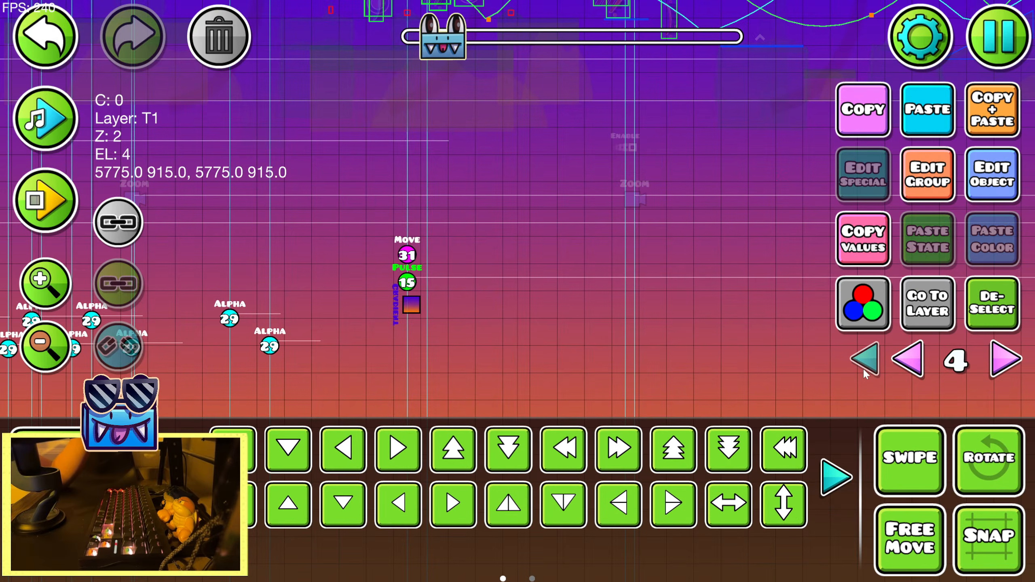
# Show all editor layers and preview the sunset section with music to check the terrain's color shift
pyautogui.click(864, 368)
pyautogui.moveTo(742, 318); pyautogui.dragTo(420, 393)
pyautogui.moveTo(545, 265); pyautogui.dragTo(468, 370)
pyautogui.moveTo(396, 327); pyautogui.dragTo(677, 334)
pyautogui.click(35, 124)
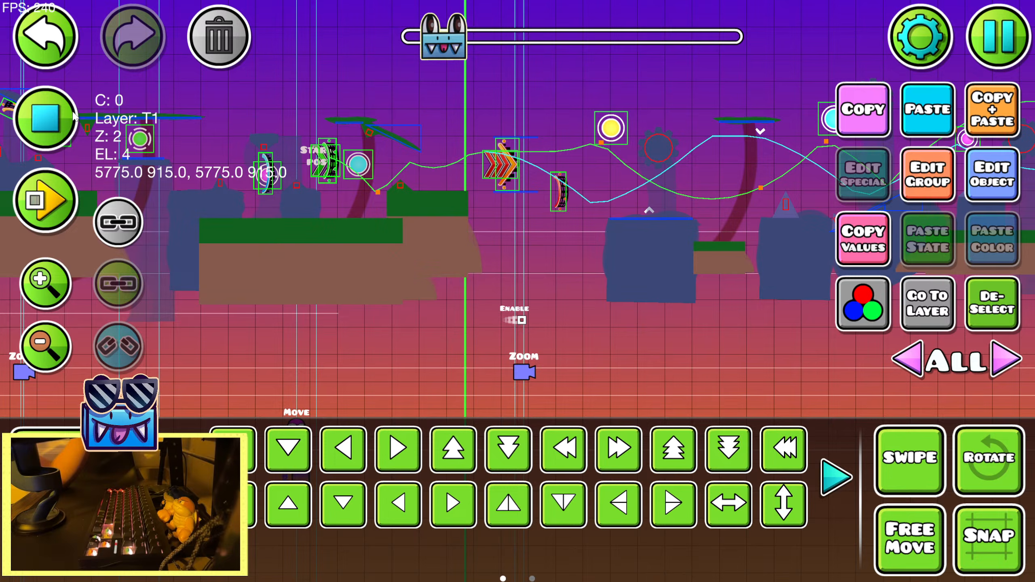
pyautogui.moveTo(250, 282); pyautogui.dragTo(262, 326)
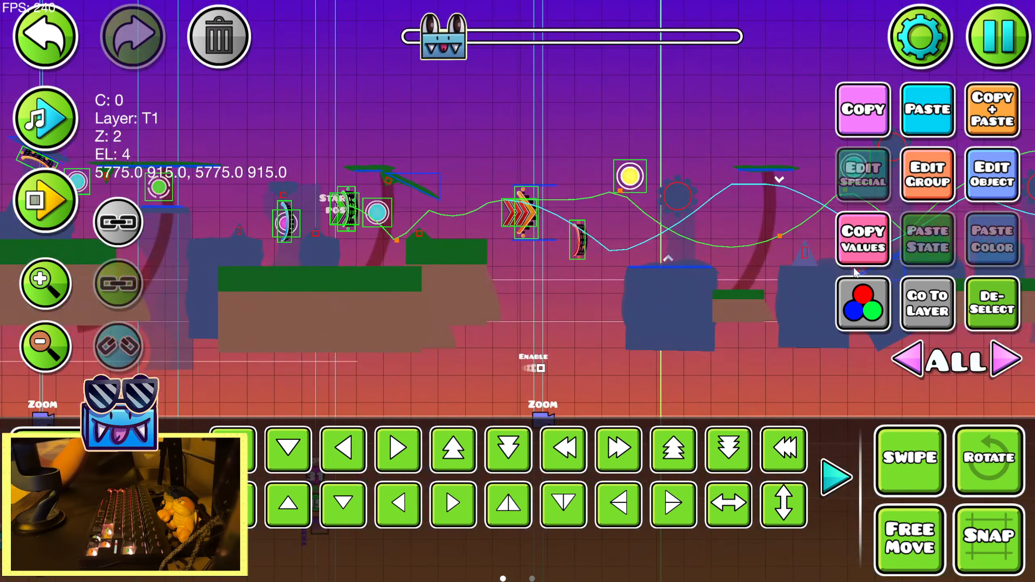
# Set the Pulse trigger's saturation shift to +0.12 and brightness shift to -0.18, and deselect it
pyautogui.click(991, 191)
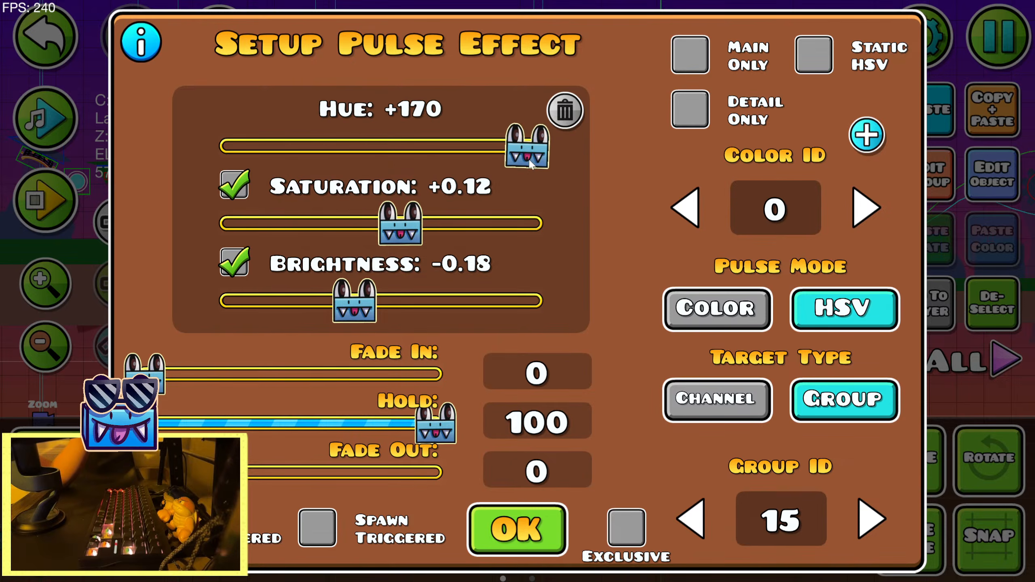
pyautogui.click(483, 540)
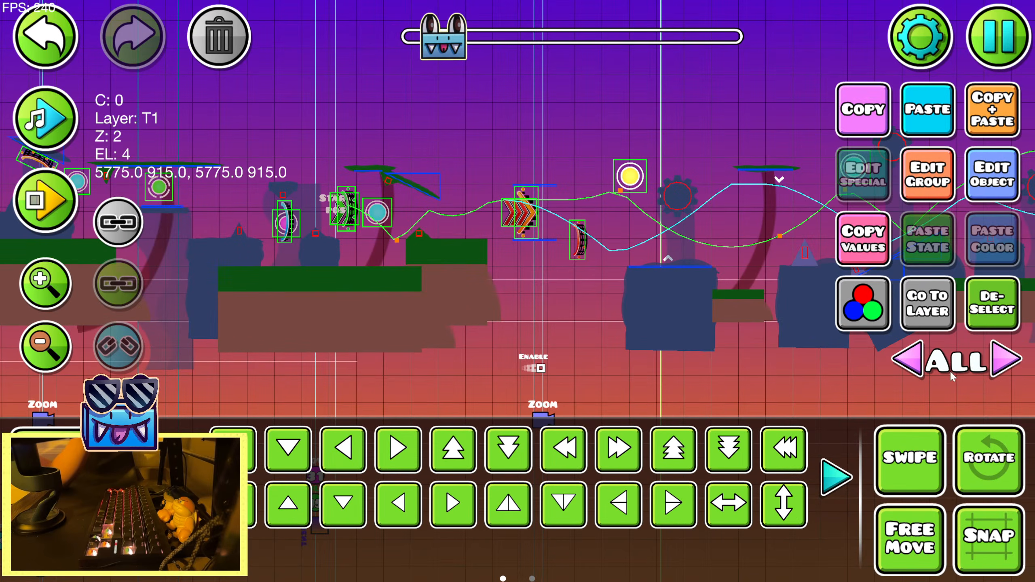
pyautogui.click(990, 322)
# Playtest the sunset section to check the darker terrain colors against the new sky
pyautogui.click(45, 200)
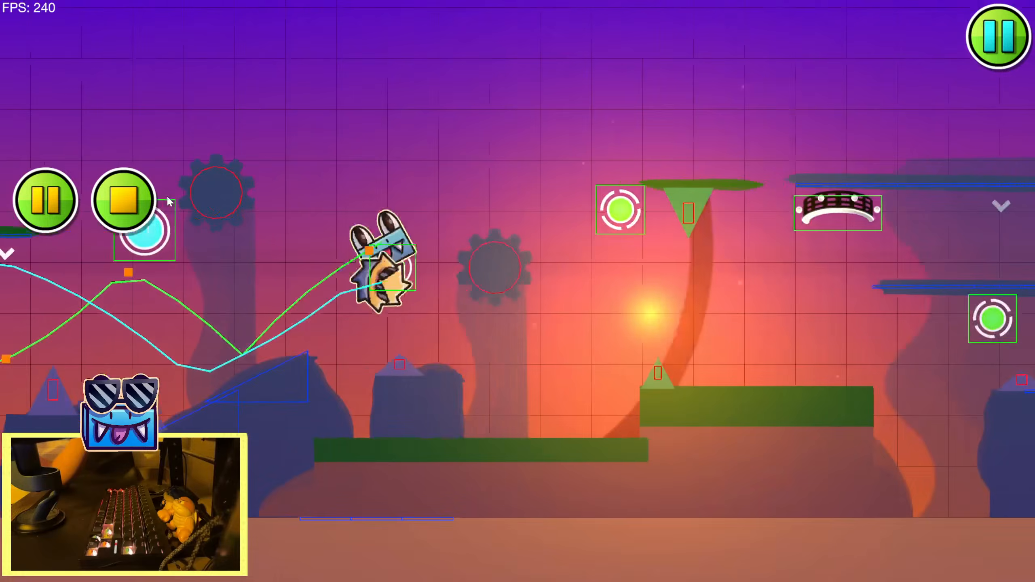
pyautogui.click(175, 196)
pyautogui.click(181, 197)
pyautogui.click(180, 198)
pyautogui.click(174, 197)
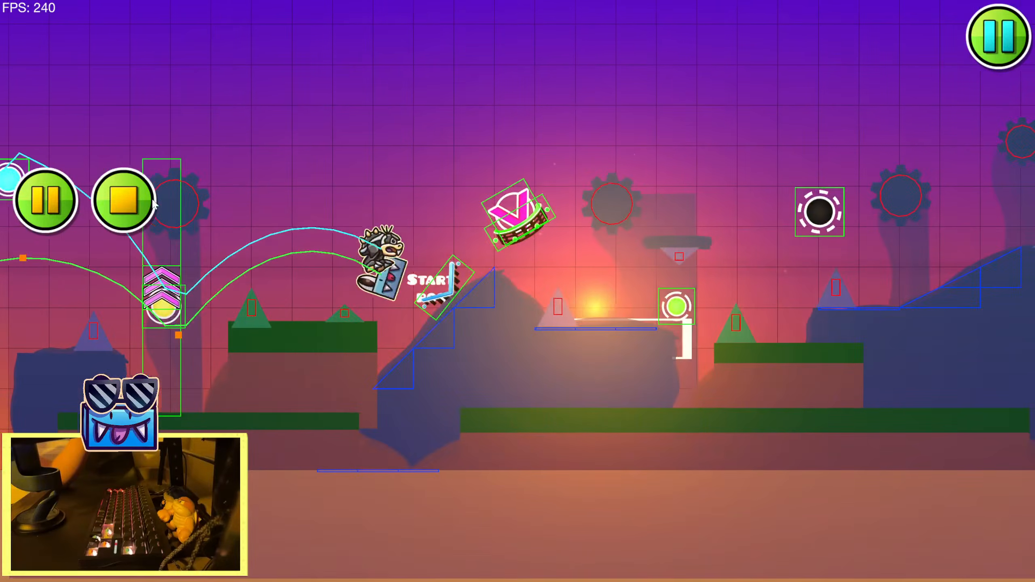
pyautogui.click(161, 199)
pyautogui.click(152, 199)
pyautogui.click(123, 199)
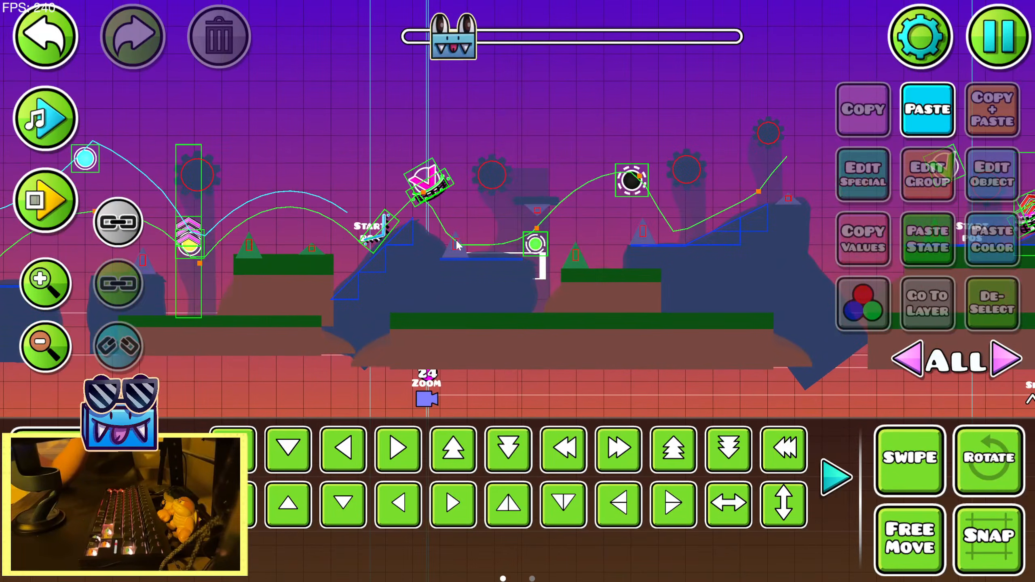
# Isolate the layer of the spike above the dark ledge, check the spike's group IDs, and show all layers
pyautogui.click(930, 314)
pyautogui.click(916, 193)
pyautogui.click(525, 526)
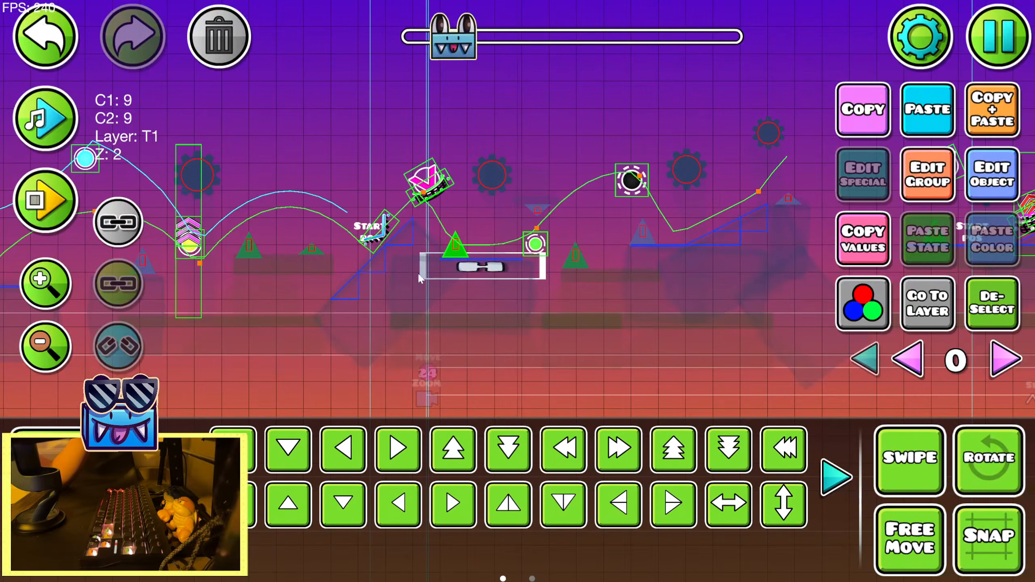
pyautogui.click(925, 195)
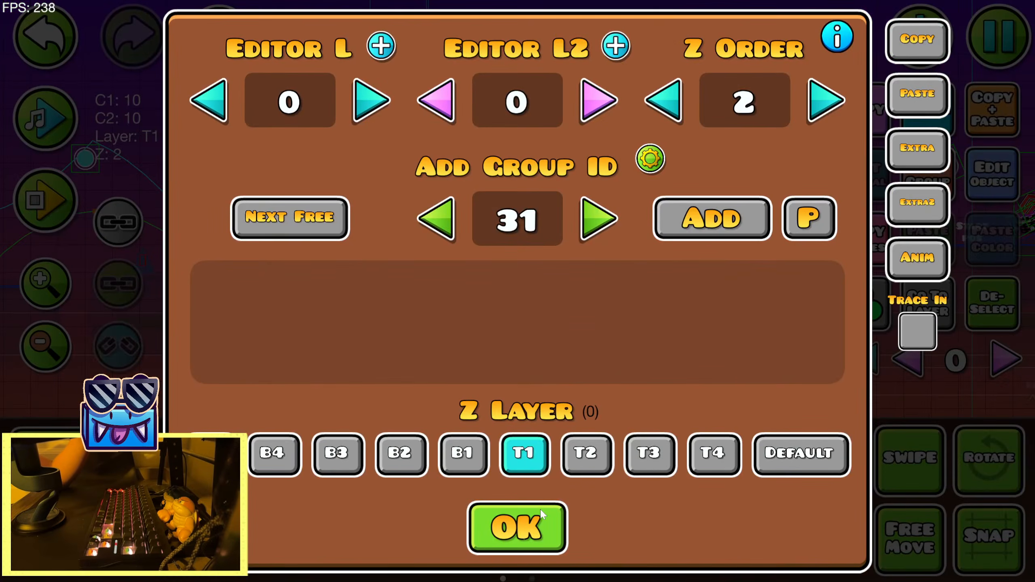
pyautogui.click(518, 527)
pyautogui.click(903, 358)
# Select the dark terrain block earlier in the sunset section and check its group IDs
pyautogui.moveTo(196, 340); pyautogui.dragTo(775, 363)
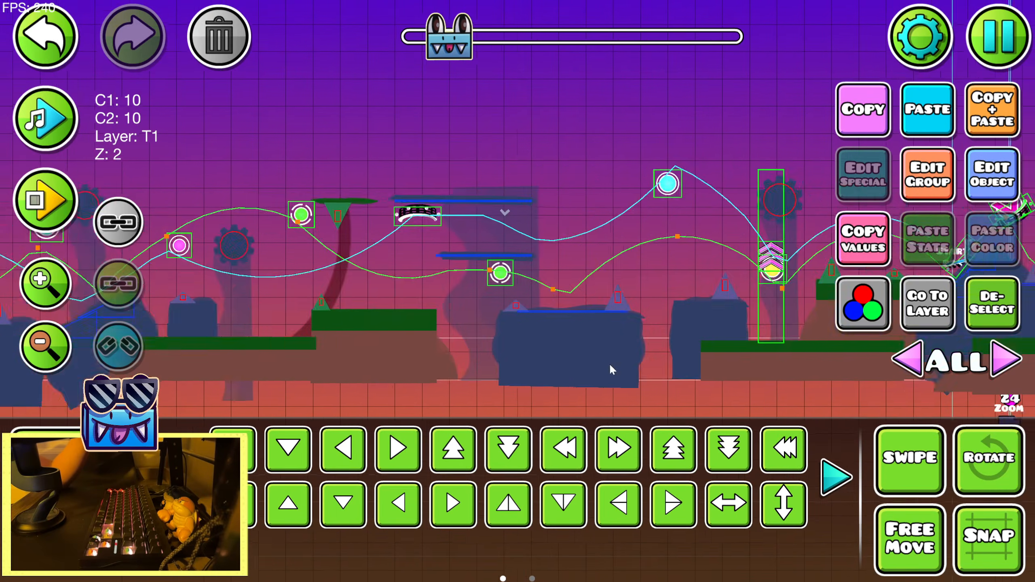
pyautogui.moveTo(286, 367); pyautogui.dragTo(725, 323)
pyautogui.moveTo(323, 326); pyautogui.dragTo(466, 321)
pyautogui.click(467, 321)
pyautogui.click(426, 335)
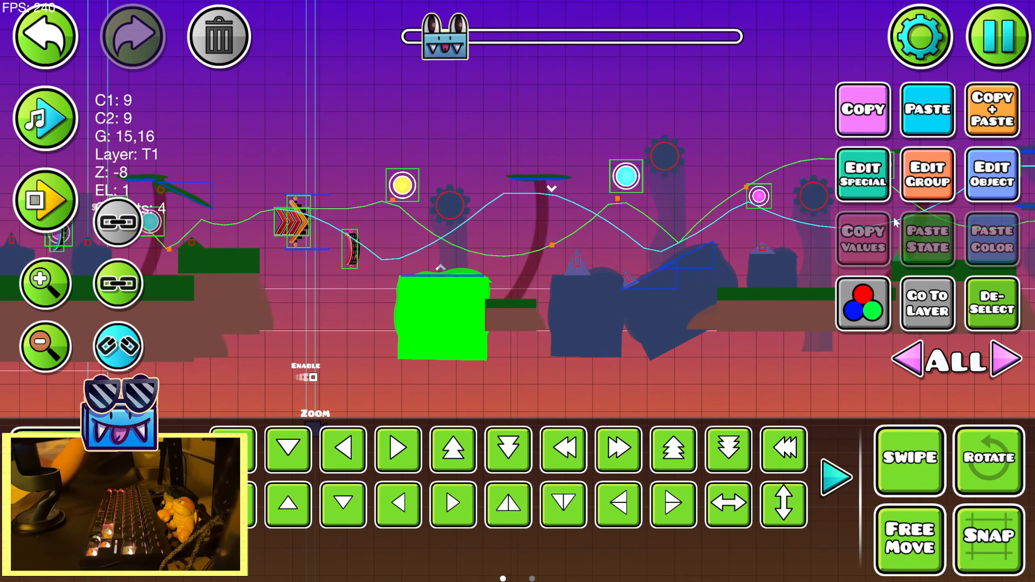
pyautogui.click(927, 175)
pyautogui.click(518, 527)
# Select all objects on editor layer 0 from the sunset's start to the end of the level
pyautogui.click(954, 361)
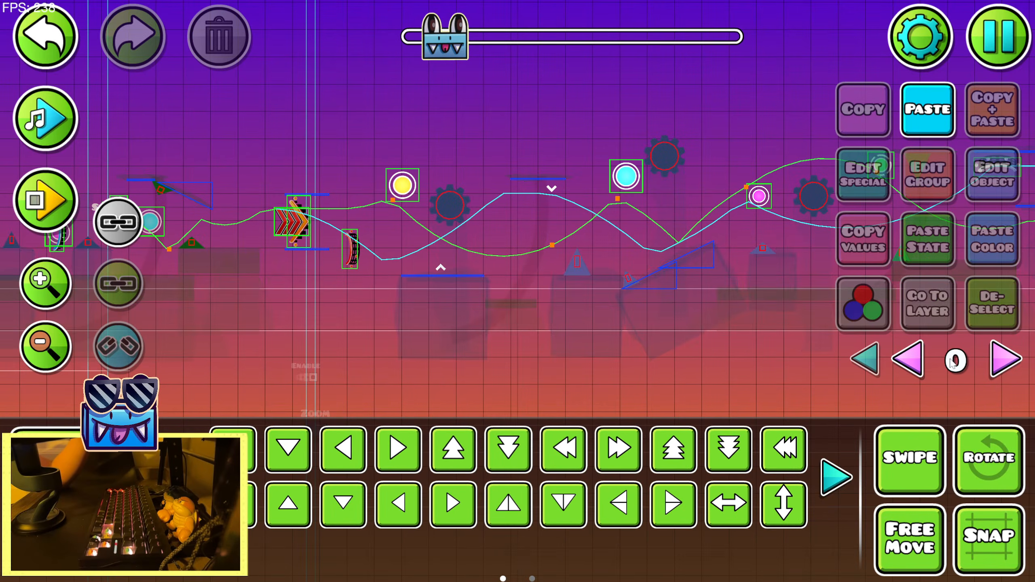
pyautogui.click(41, 359)
pyautogui.click(40, 359)
pyautogui.click(40, 359)
pyautogui.click(40, 359)
pyautogui.moveTo(414, 337); pyautogui.dragTo(728, 197)
pyautogui.moveTo(646, 333); pyautogui.dragTo(383, 325)
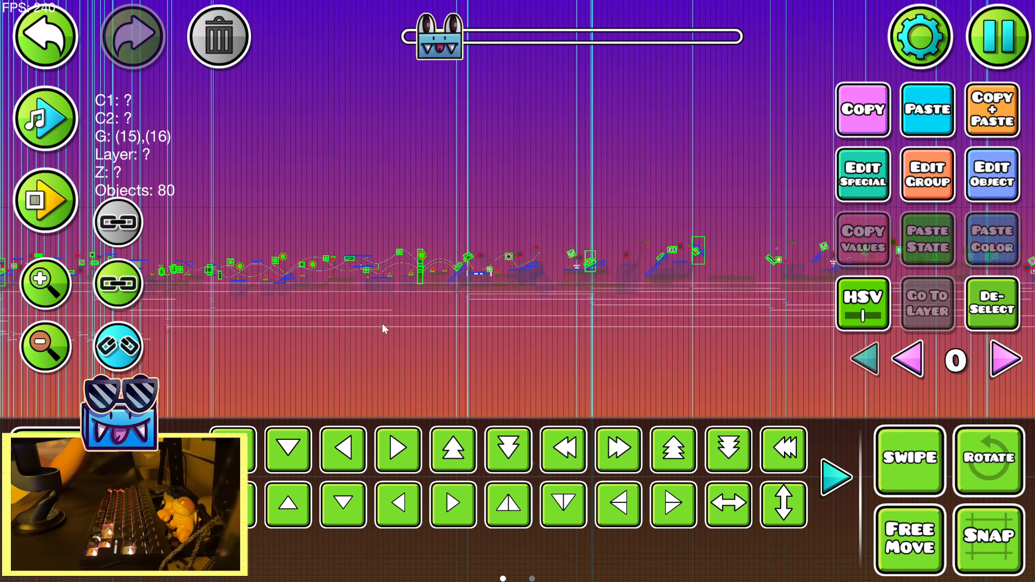
pyautogui.moveTo(599, 354); pyautogui.dragTo(295, 352)
pyautogui.moveTo(291, 354); pyautogui.dragTo(615, 202)
pyautogui.moveTo(592, 354); pyautogui.dragTo(322, 353)
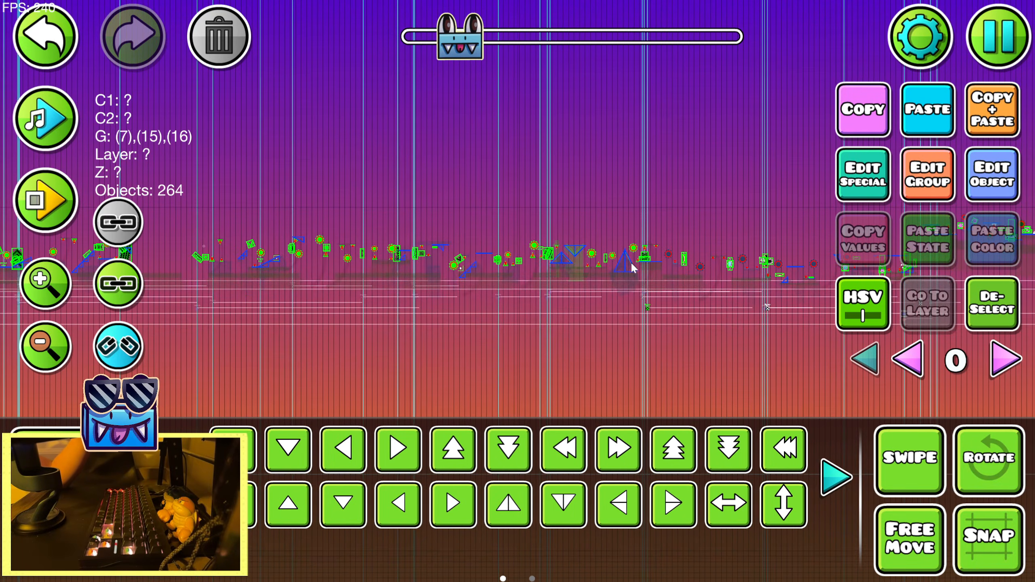
pyautogui.moveTo(543, 345); pyautogui.dragTo(297, 334)
pyautogui.moveTo(546, 354); pyautogui.dragTo(282, 374)
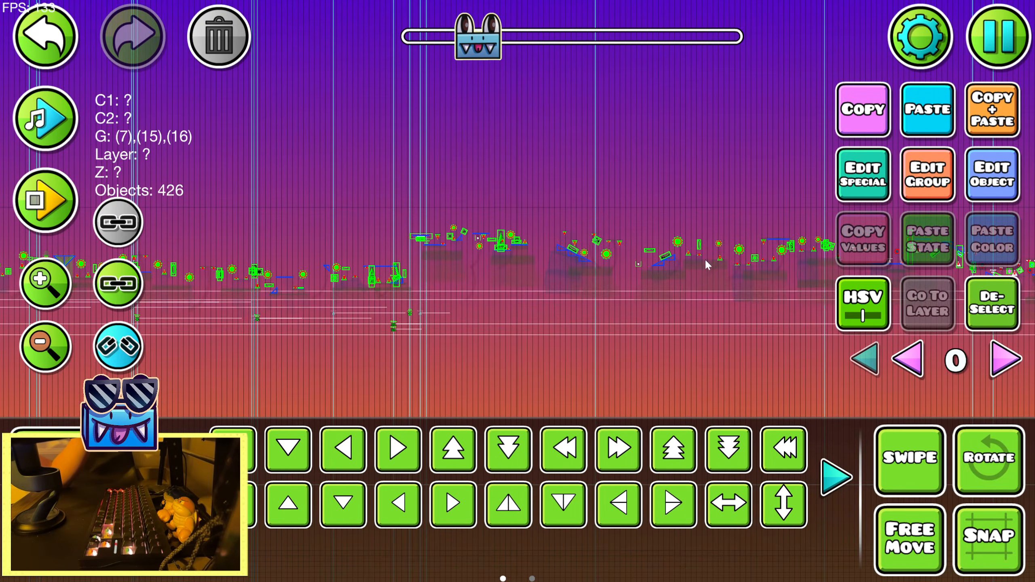
pyautogui.moveTo(742, 341); pyautogui.dragTo(475, 341)
pyautogui.moveTo(655, 334); pyautogui.dragTo(275, 308)
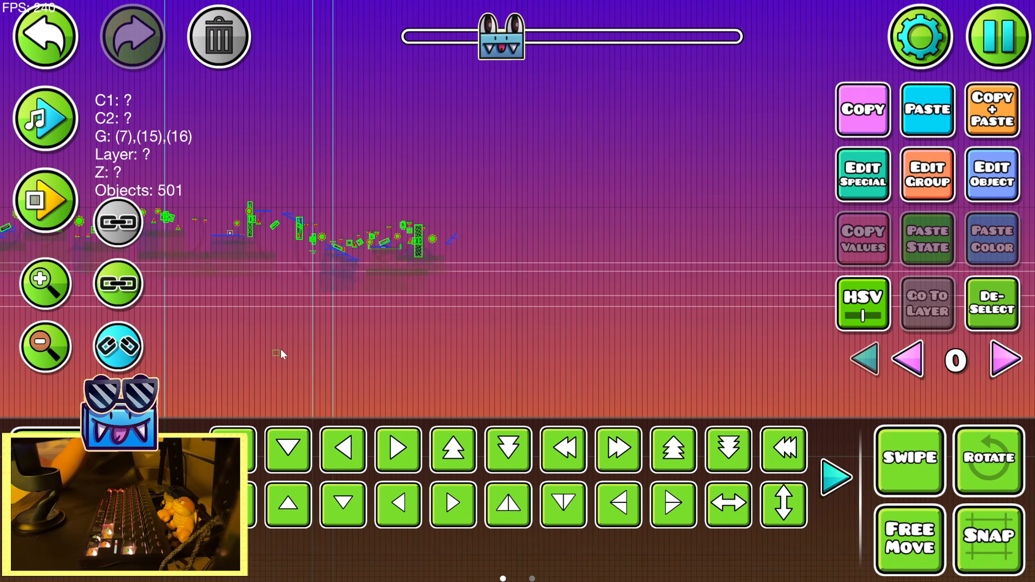
# Add group ID 15 to all the selected layer 0 objects
pyautogui.click(929, 175)
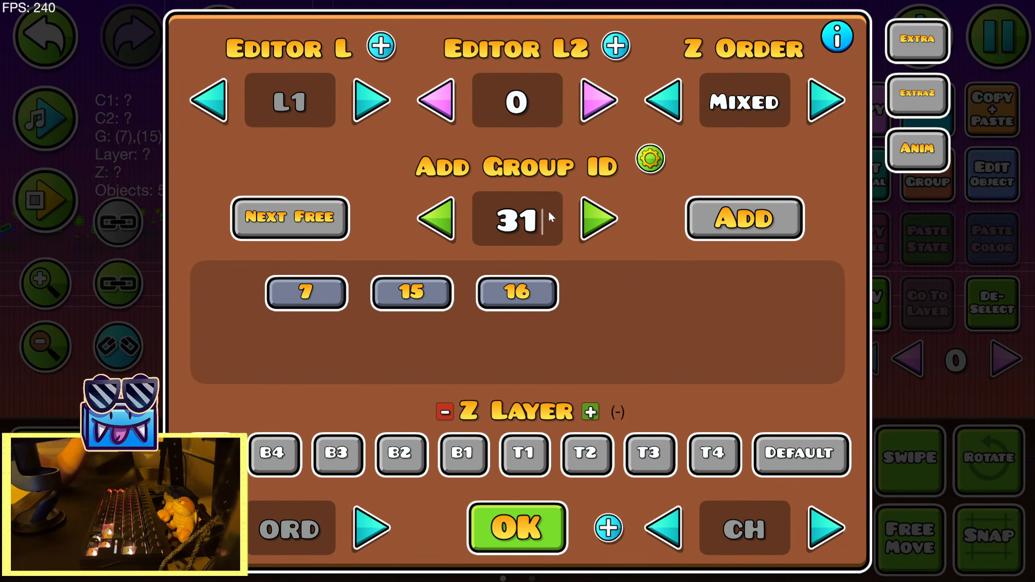
pyautogui.press('BackSpace')
pyautogui.press('BackSpace')
pyautogui.write('15')
pyautogui.click(709, 214)
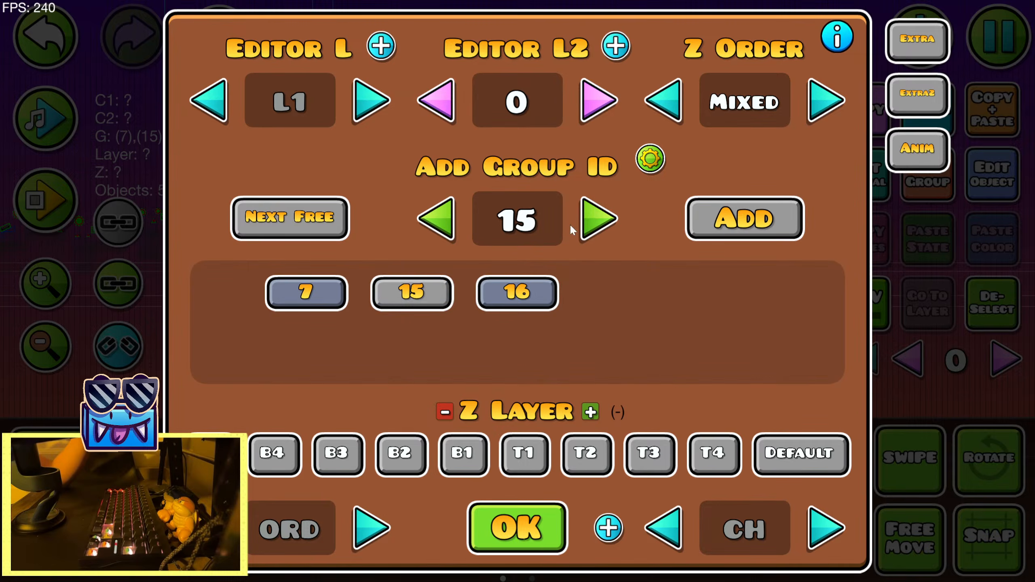
pyautogui.click(515, 543)
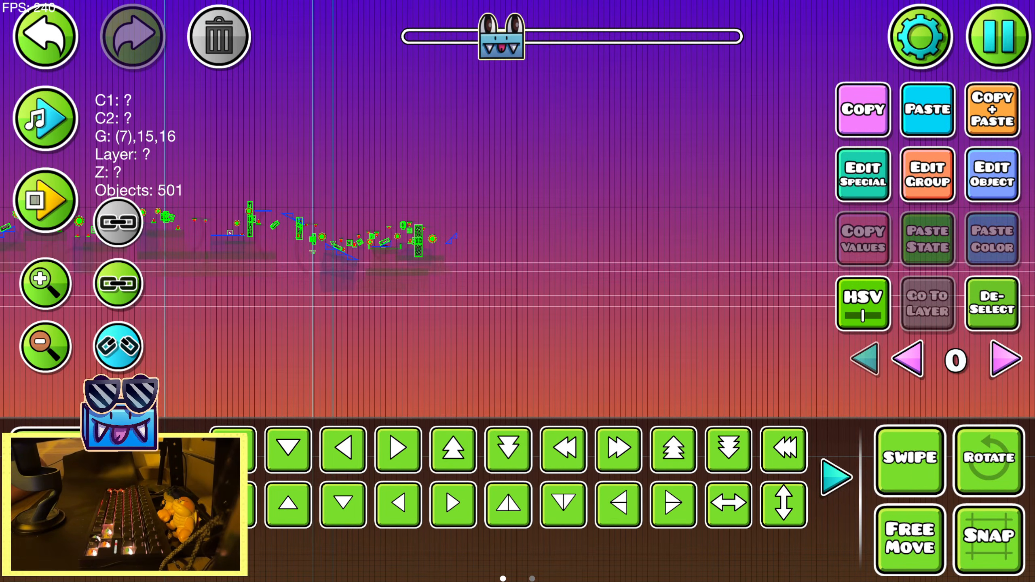
# Deselect the objects and playtest the section in the editor to check the spikes' new coloring
pyautogui.click(1014, 315)
pyautogui.click(44, 200)
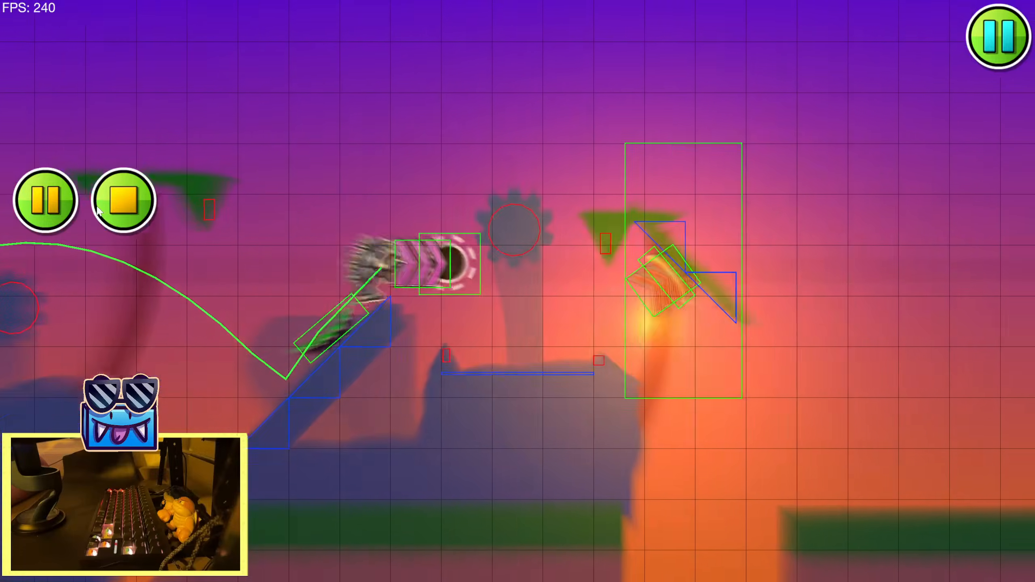
pyautogui.click(122, 206)
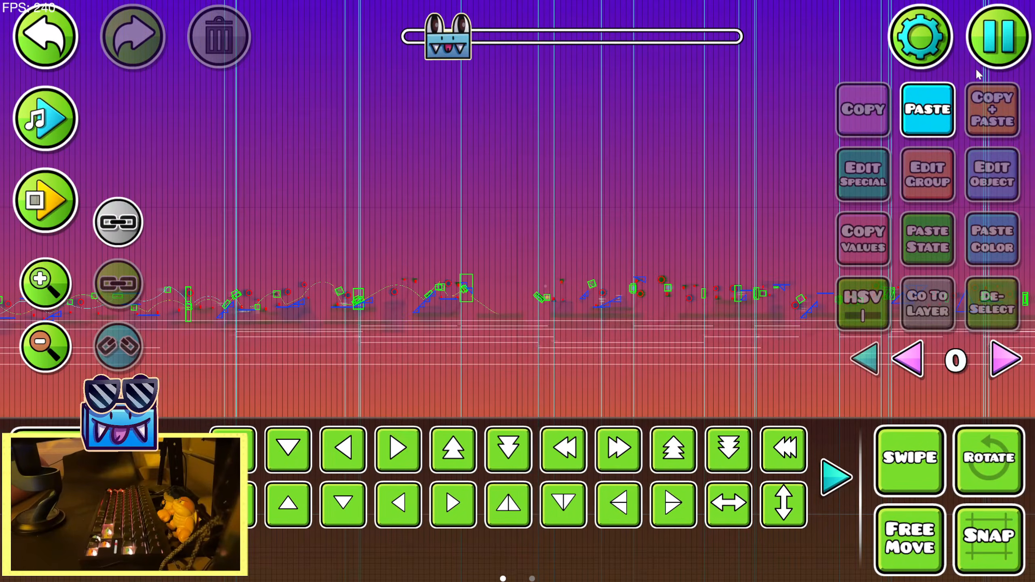
# Save and play the level from the sunset's start position to review the terrain and spike coloring against the sky
pyautogui.click(997, 55)
pyautogui.click(610, 226)
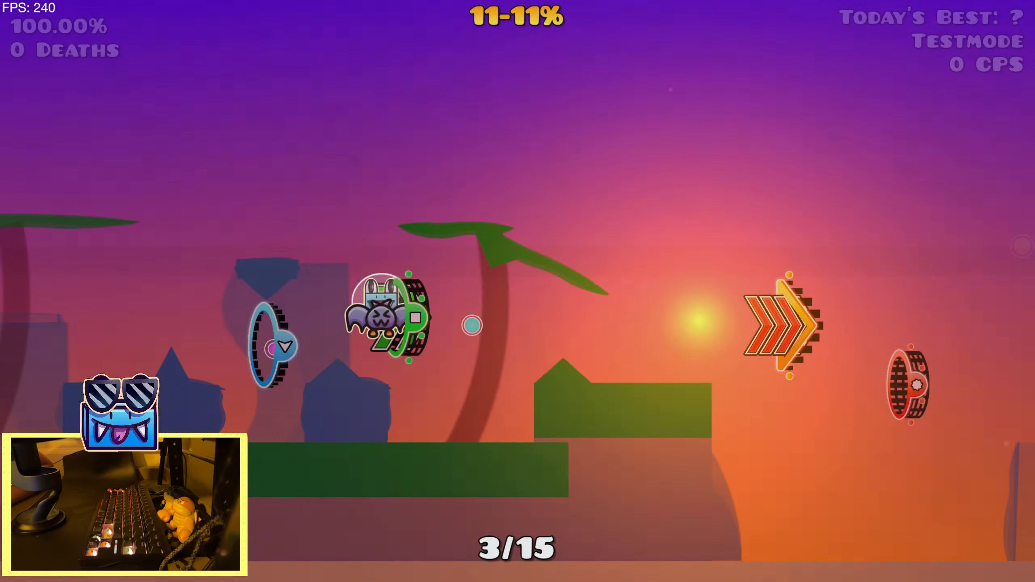
pyautogui.click(610, 225)
pyautogui.press('space')
pyautogui.press('space')
pyautogui.press('space')
pyautogui.press('space')
pyautogui.press('space')
pyautogui.press('space')
pyautogui.press('space')
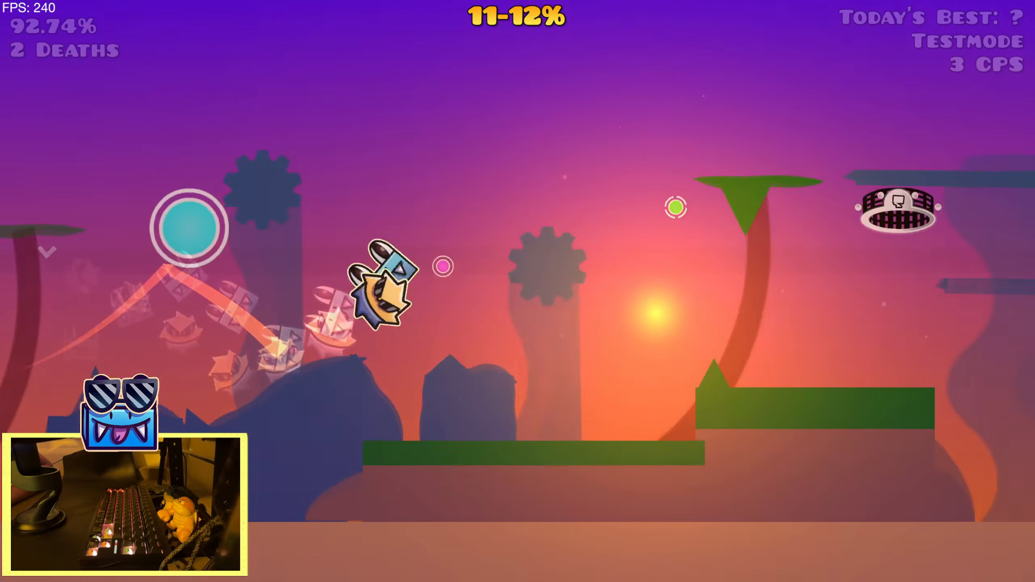
pyautogui.press('space')
pyautogui.press('space')
pyautogui.press('space')
pyautogui.press('space')
pyautogui.press('space')
pyautogui.press('space')
pyautogui.press('space')
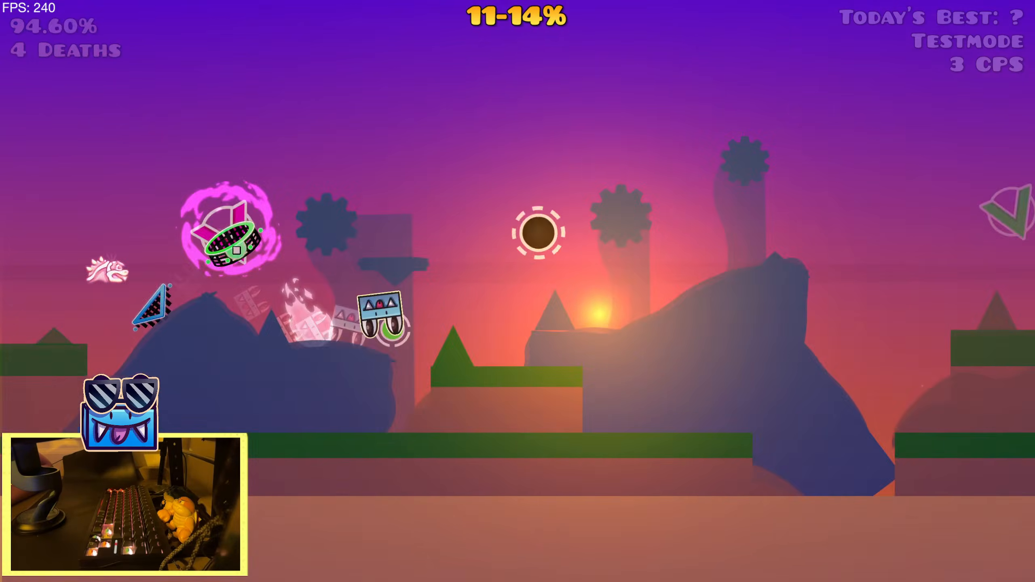
pyautogui.press('space')
pyautogui.press('space')
pyautogui.press('space')
pyautogui.press('space')
pyautogui.press('space')
pyautogui.press('space')
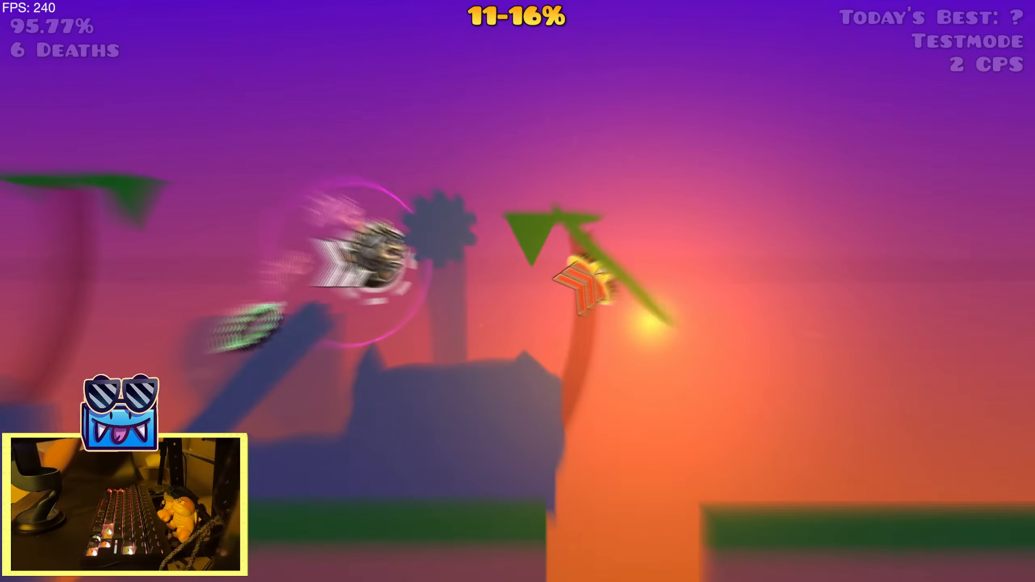
pyautogui.press('space')
pyautogui.press('space')
pyautogui.press('space')
pyautogui.press('space')
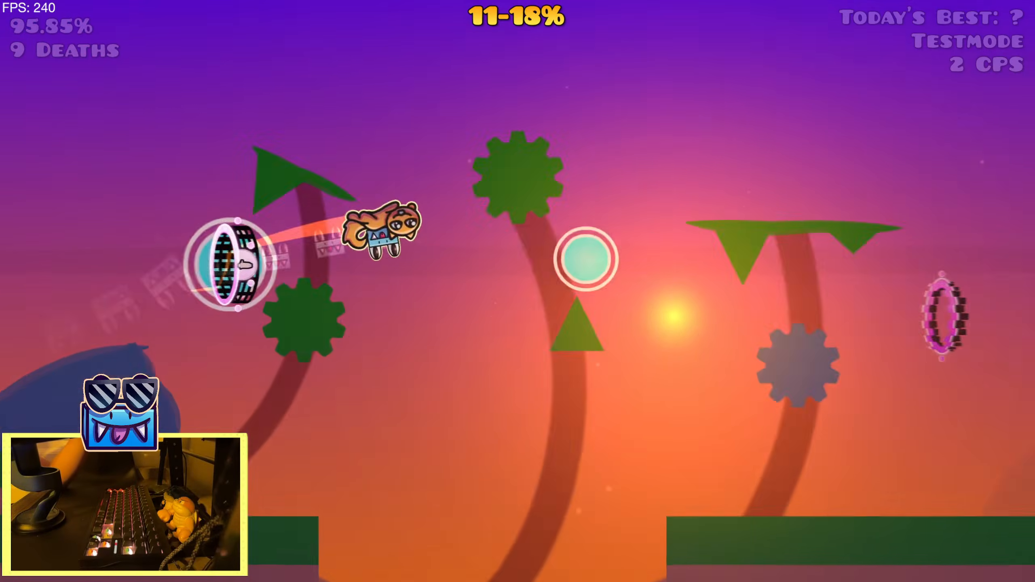
# Restart the sunset run for a second check of the colors, and return to the level editor
pyautogui.press('r')
pyautogui.press('space')
pyautogui.press('space')
pyautogui.press('space')
pyautogui.press('space')
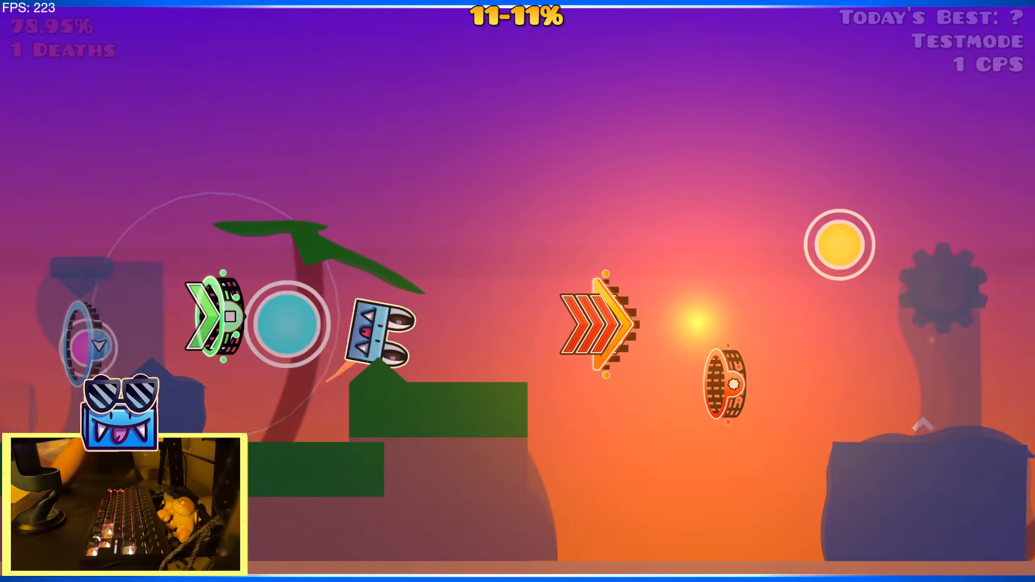
pyautogui.press('space')
pyautogui.press('space')
pyautogui.press('space')
pyautogui.press('space')
pyautogui.press('space')
pyautogui.press('space')
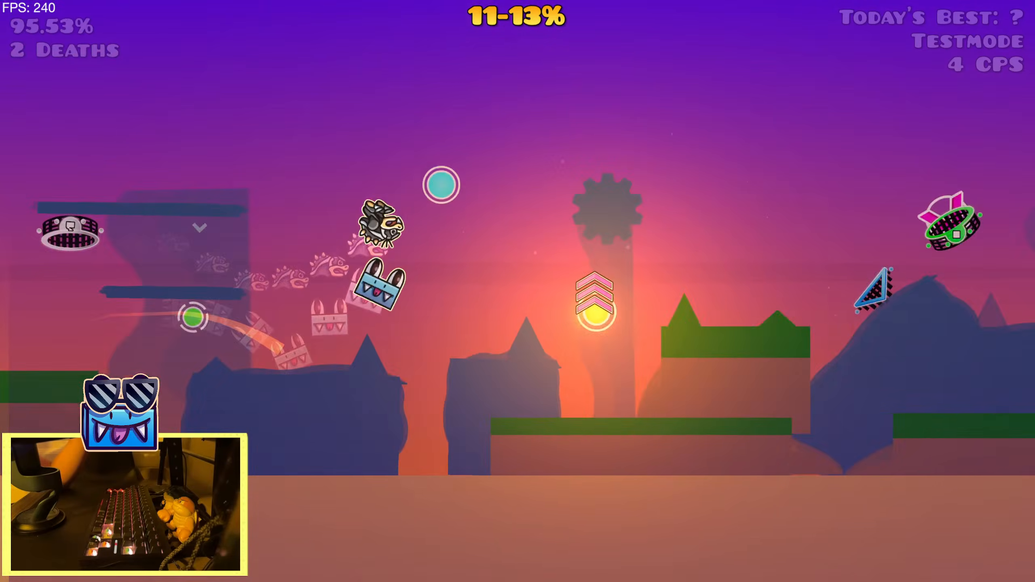
pyautogui.press('space')
pyautogui.press('space')
pyautogui.press('space')
pyautogui.press('space')
pyautogui.press('space')
pyautogui.press('space')
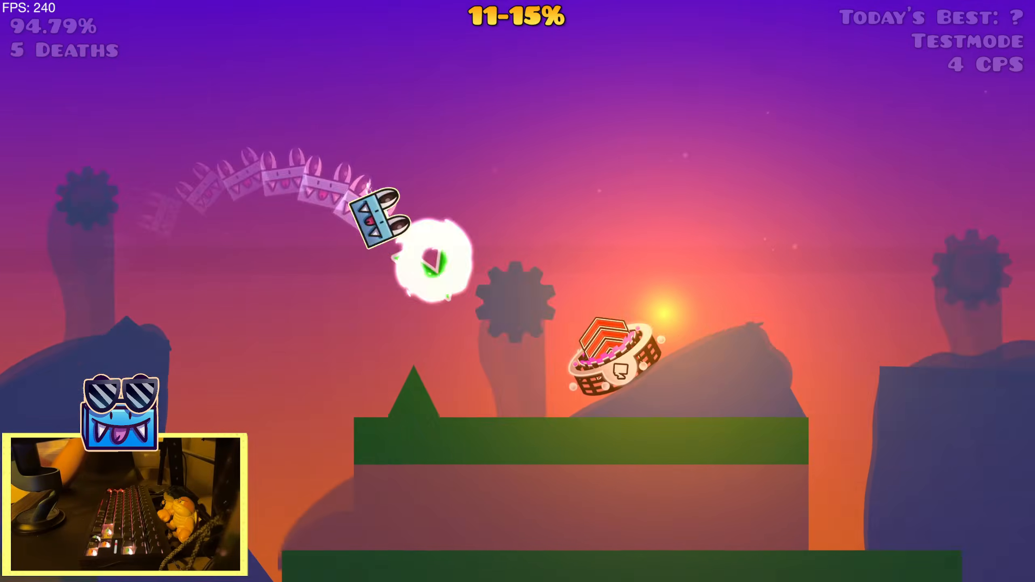
pyautogui.press('space')
pyautogui.press('space')
pyautogui.press('space')
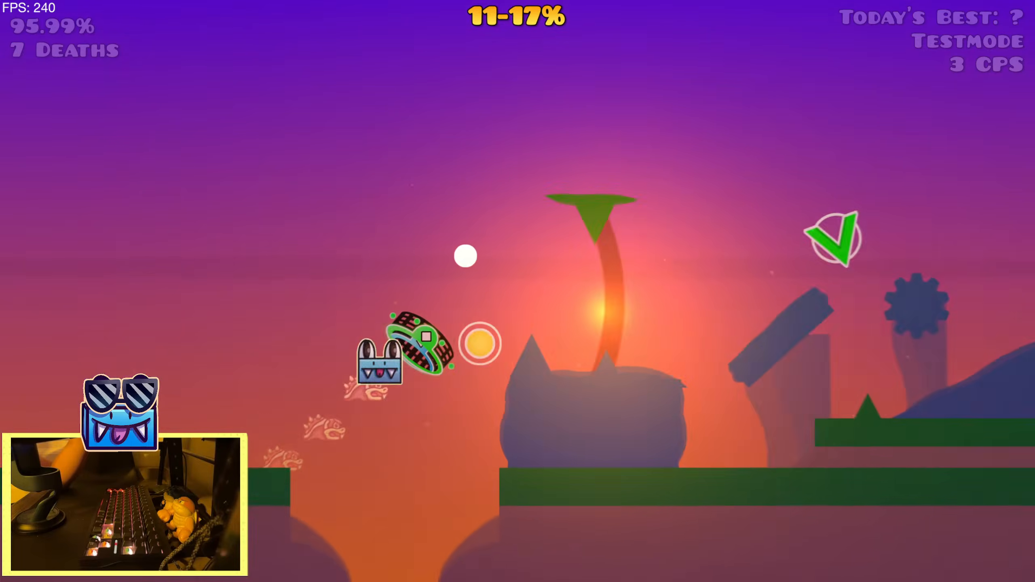
pyautogui.press('r')
pyautogui.press('space')
pyautogui.press('Escape')
pyautogui.click(256, 384)
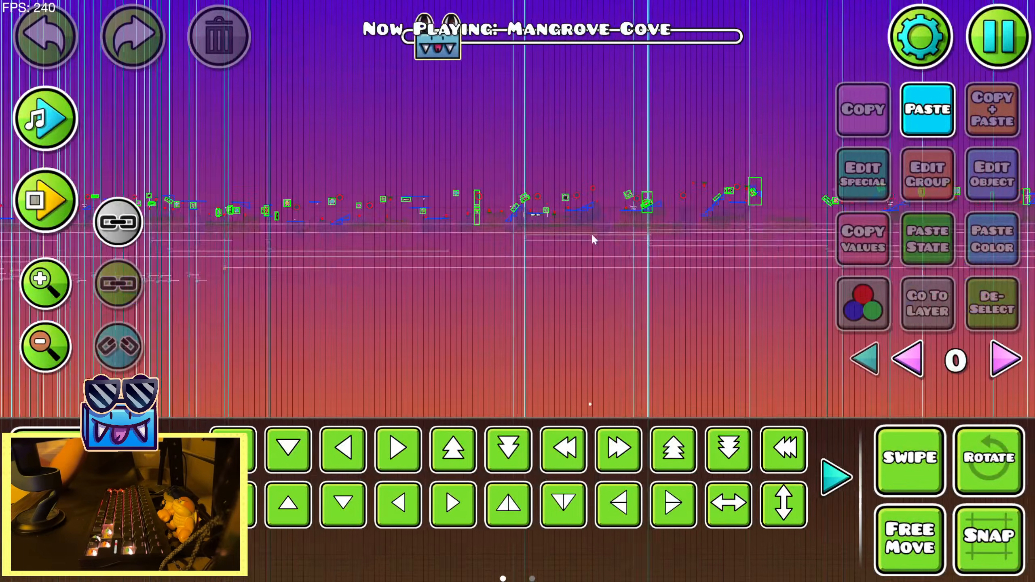
# Run a short editor playtest from the sunset's start position and stop it
pyautogui.moveTo(592, 235); pyautogui.dragTo(970, 263)
pyautogui.click(45, 200)
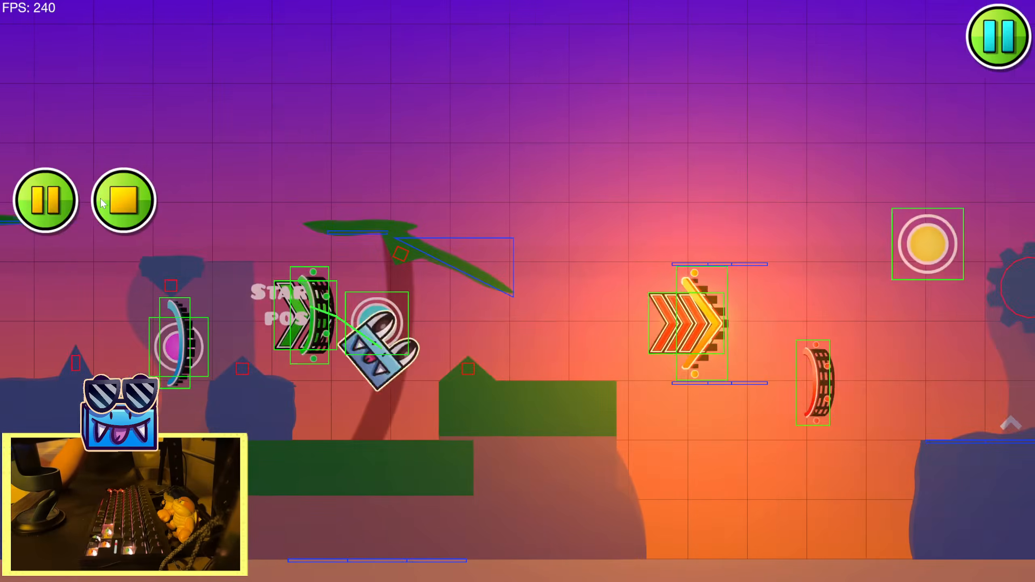
pyautogui.click(116, 201)
# Show all editor layers and check the settings of the gradient trigger below the pulse trigger for group 15
pyautogui.click(45, 284)
pyautogui.click(46, 283)
pyautogui.click(46, 283)
pyautogui.moveTo(513, 324); pyautogui.dragTo(454, 207)
pyautogui.moveTo(657, 378); pyautogui.dragTo(595, 275)
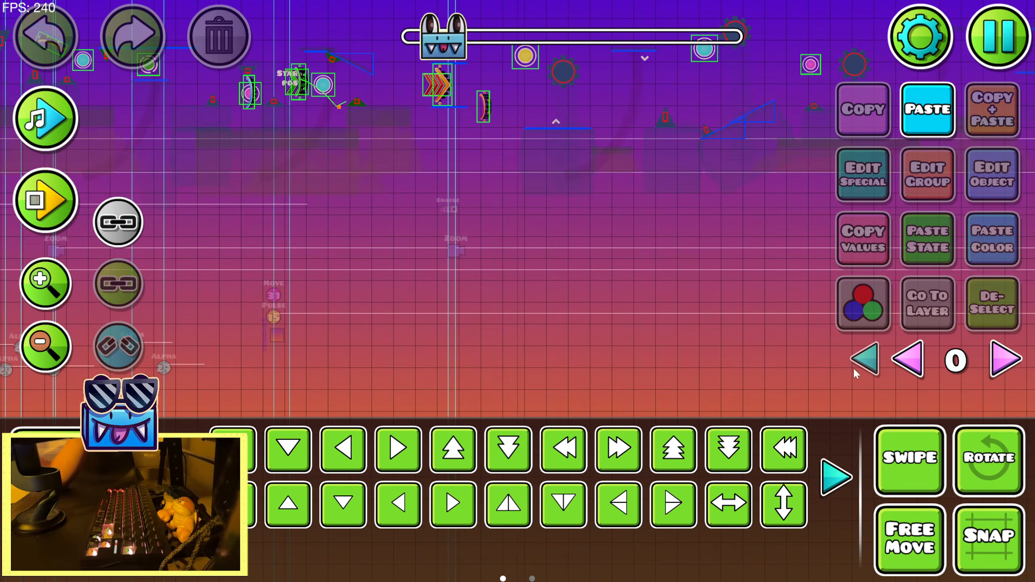
pyautogui.click(865, 359)
pyautogui.click(281, 335)
pyautogui.moveTo(318, 278); pyautogui.dragTo(574, 286)
pyautogui.click(51, 287)
pyautogui.click(981, 180)
pyautogui.click(552, 486)
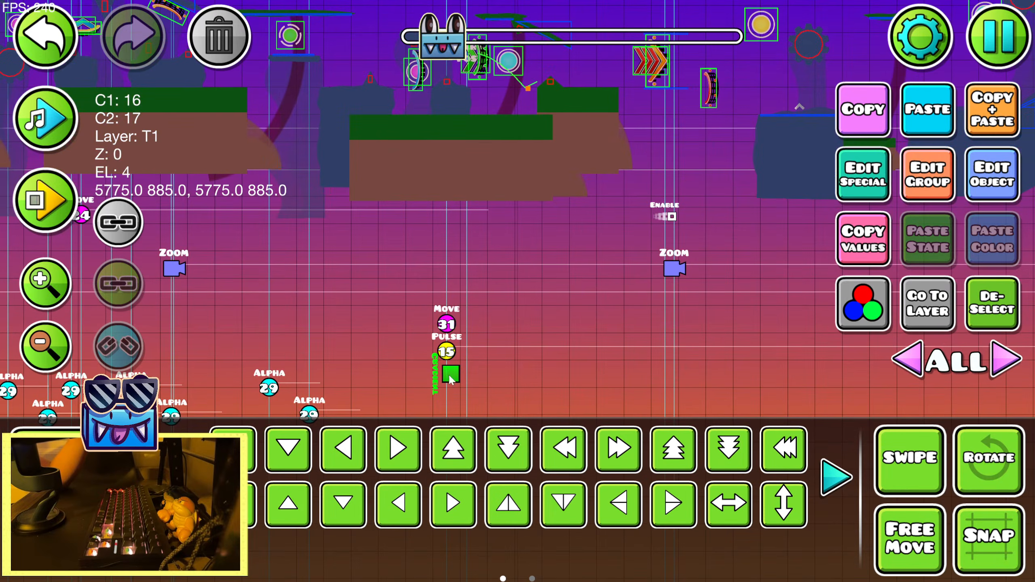
# Try different hue values, including -154, on the pulse trigger targeting group 15 and preview the terrain colors with the music
pyautogui.click(450, 352)
pyautogui.click(995, 183)
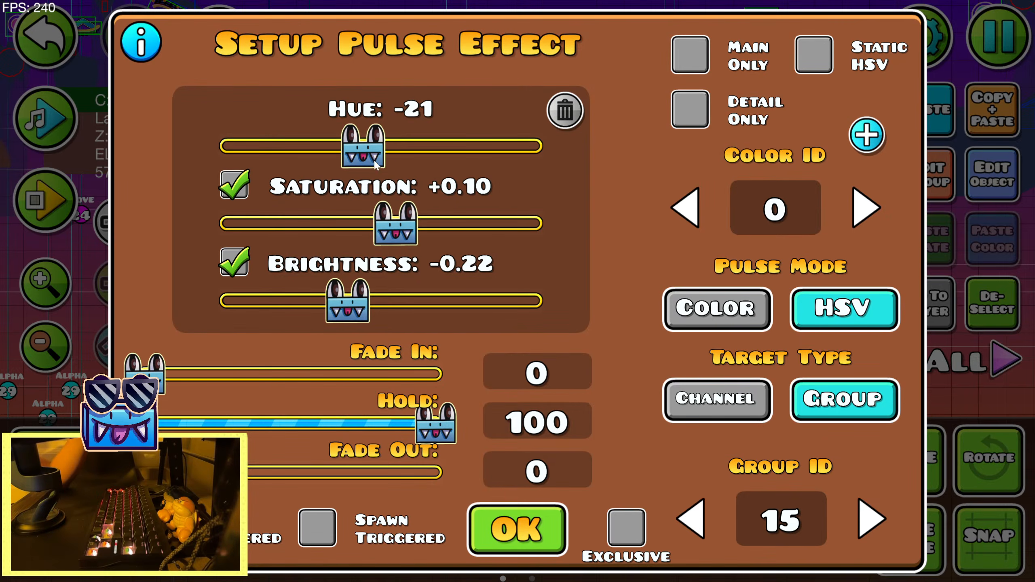
pyautogui.moveTo(330, 161); pyautogui.dragTo(256, 180)
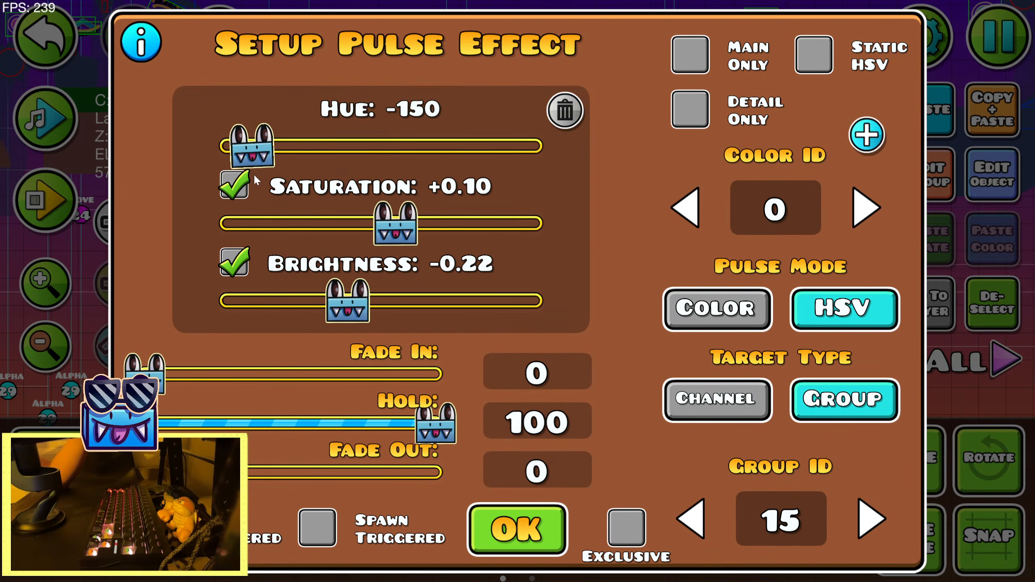
pyautogui.click(480, 533)
pyautogui.moveTo(418, 278); pyautogui.dragTo(529, 368)
pyautogui.moveTo(758, 256); pyautogui.dragTo(459, 292)
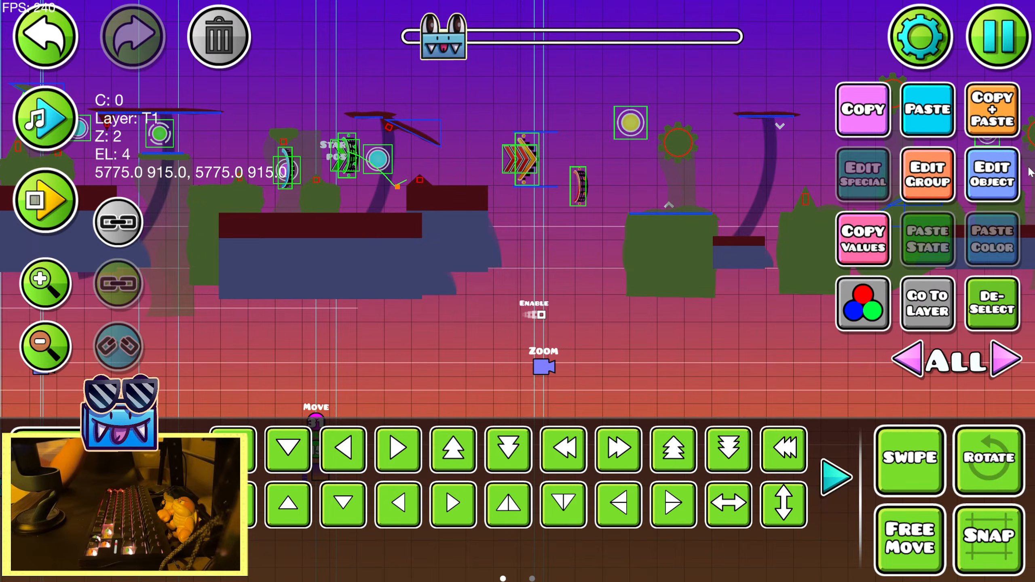
pyautogui.click(1018, 175)
pyautogui.click(533, 518)
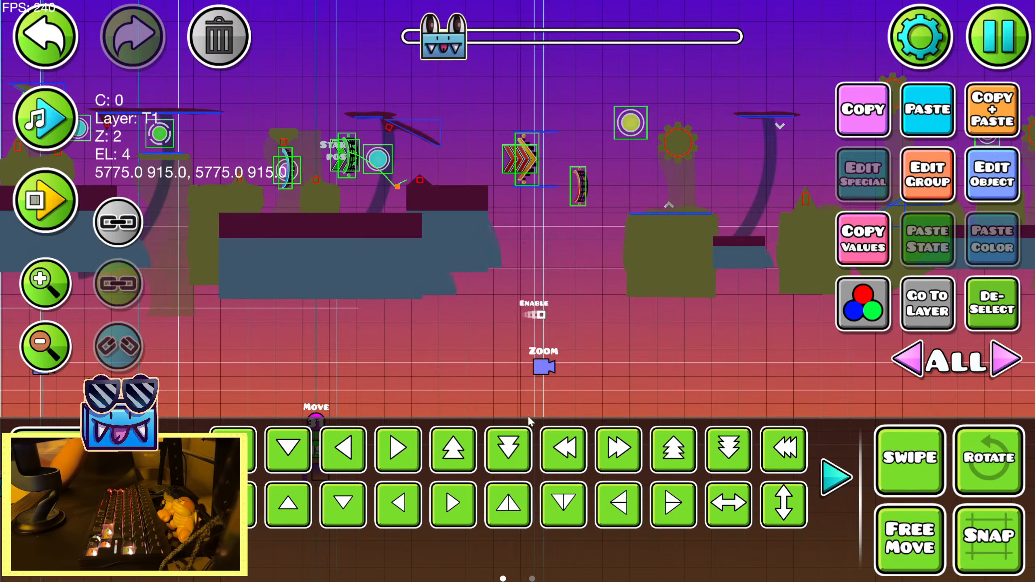
pyautogui.moveTo(278, 208); pyautogui.dragTo(117, 223)
pyautogui.click(40, 125)
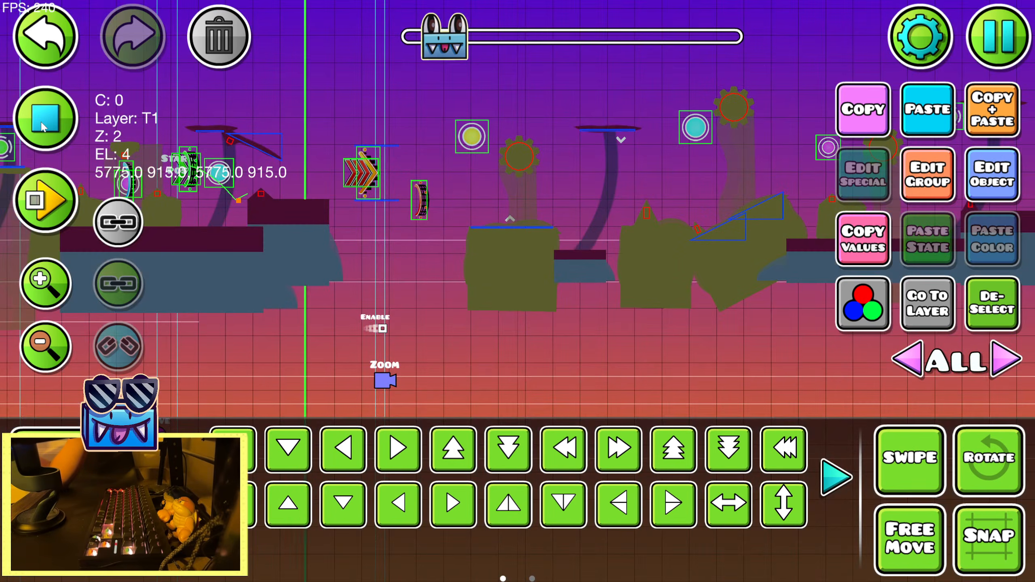
# Set the hue of the pulse trigger targeting group 15 to 0
pyautogui.click(992, 175)
pyautogui.moveTo(537, 165); pyautogui.dragTo(440, 164)
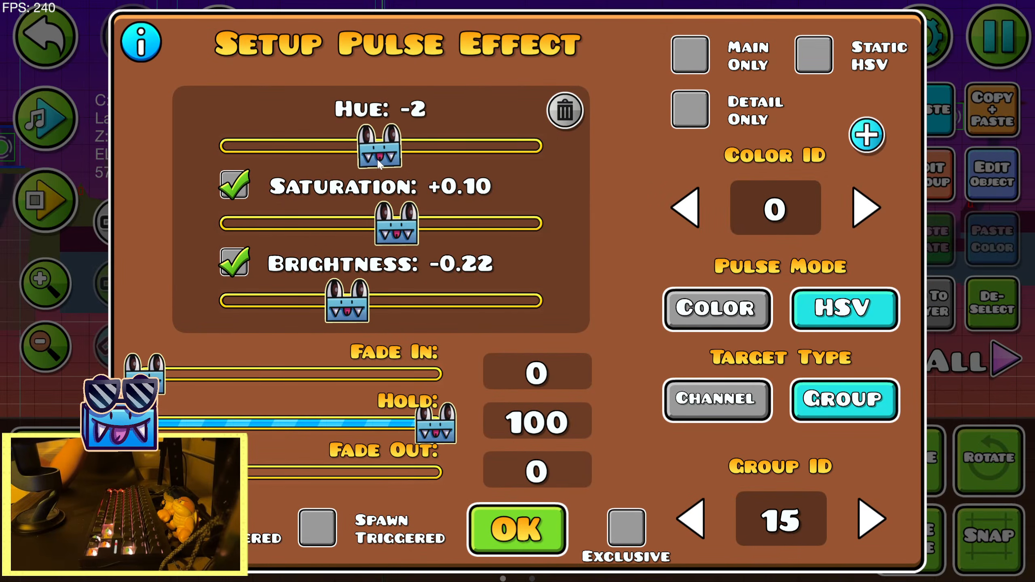
pyautogui.click(506, 527)
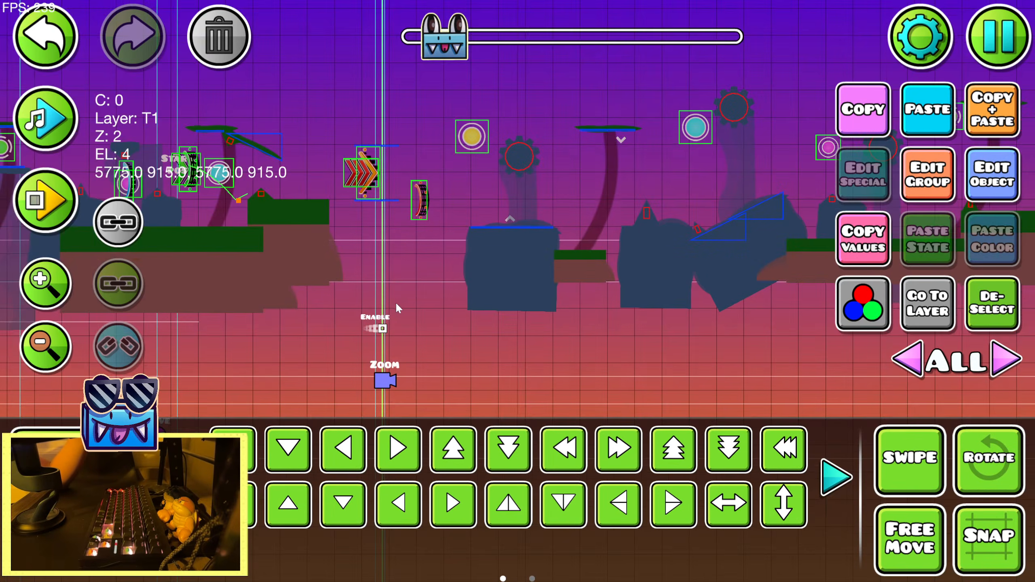
pyautogui.click(992, 175)
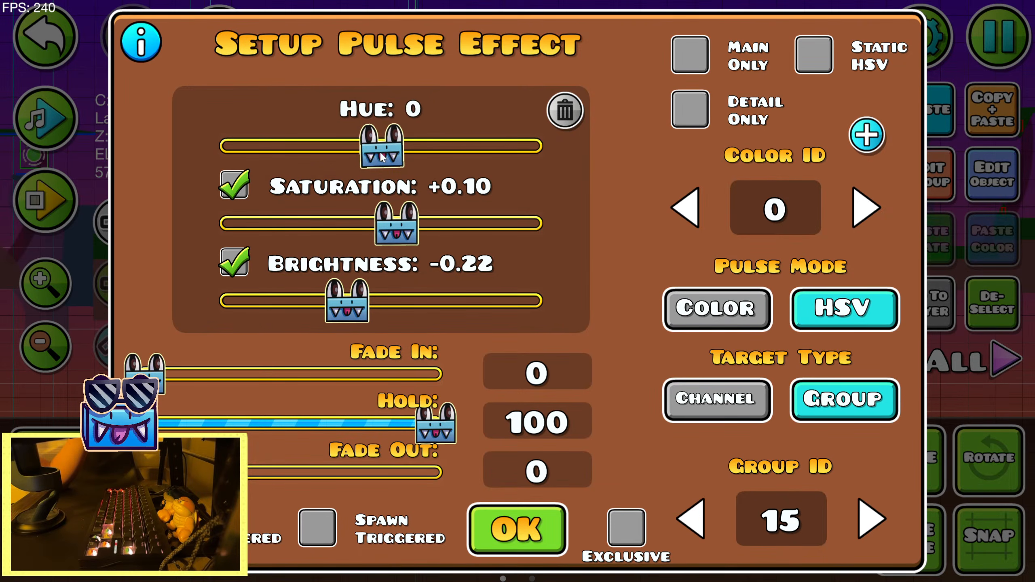
pyautogui.click(515, 528)
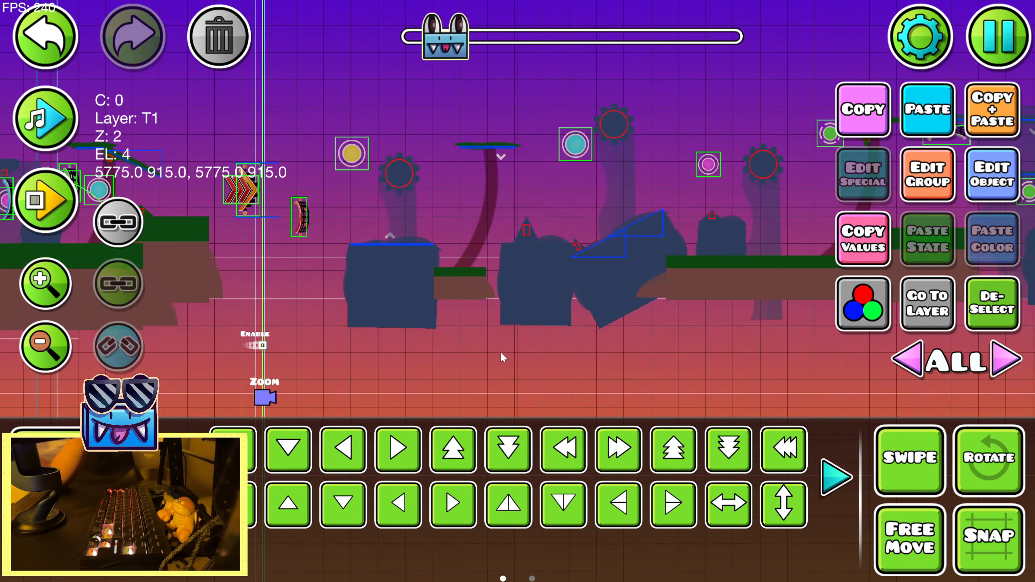
# Playtest the whole sunset section in the editor to judge the terrain colors with the adjusted pulse hue
pyautogui.click(44, 200)
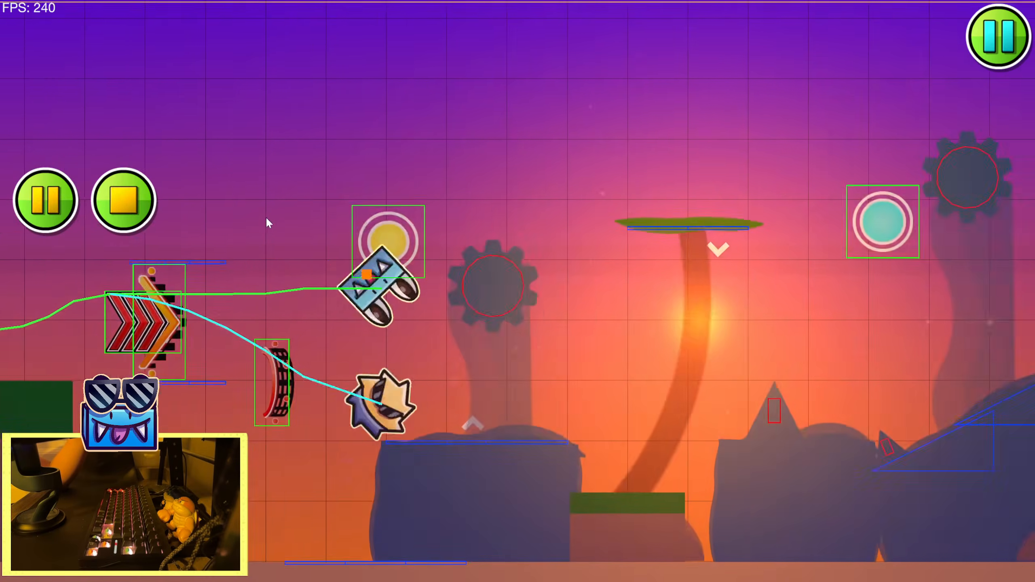
pyautogui.click(254, 220)
pyautogui.click(248, 219)
pyautogui.click(244, 219)
pyautogui.click(243, 219)
pyautogui.click(242, 219)
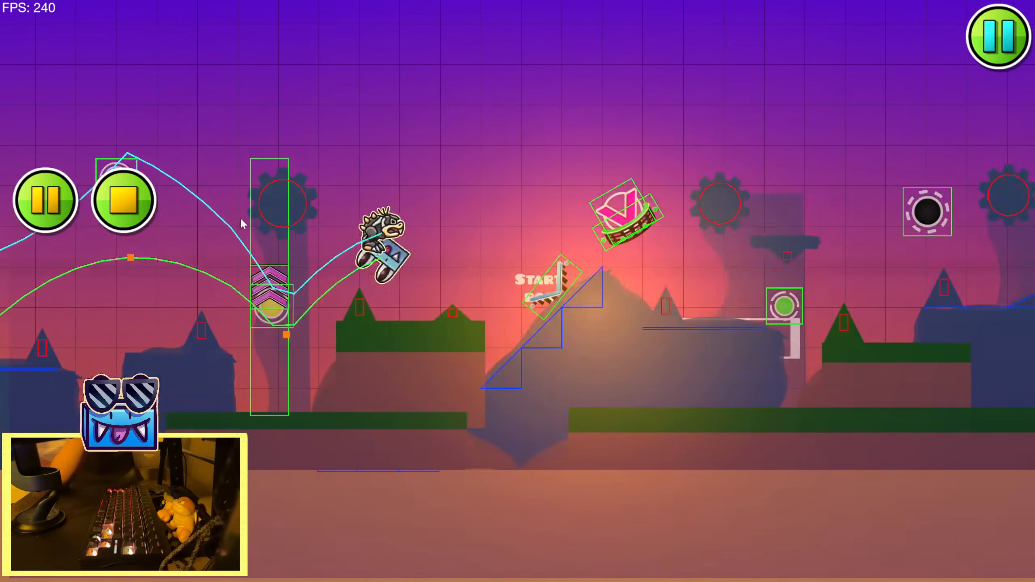
pyautogui.click(239, 219)
pyautogui.click(237, 220)
pyautogui.click(235, 221)
pyautogui.click(234, 221)
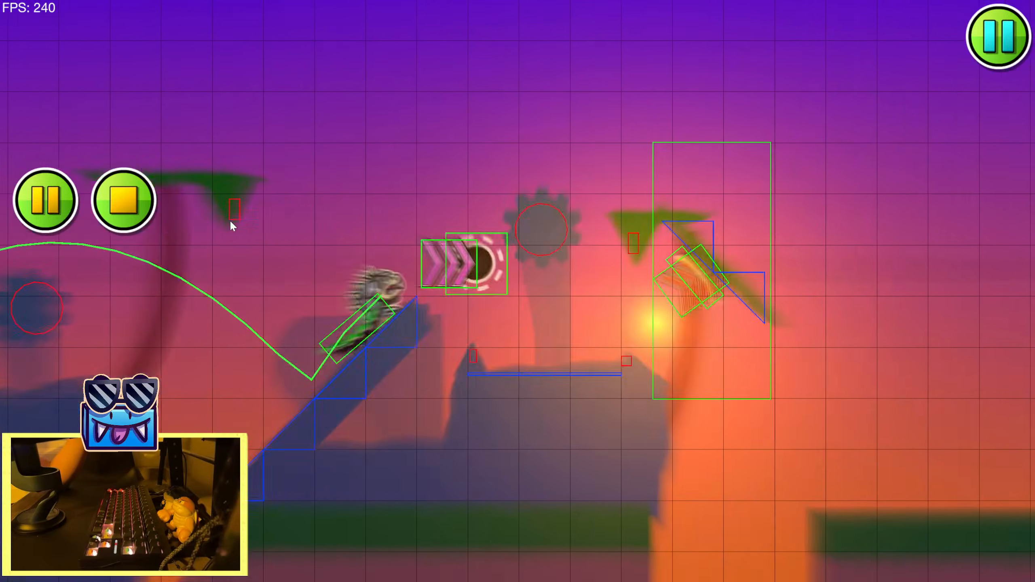
pyautogui.click(231, 222)
pyautogui.click(230, 221)
pyautogui.click(230, 222)
pyautogui.click(227, 221)
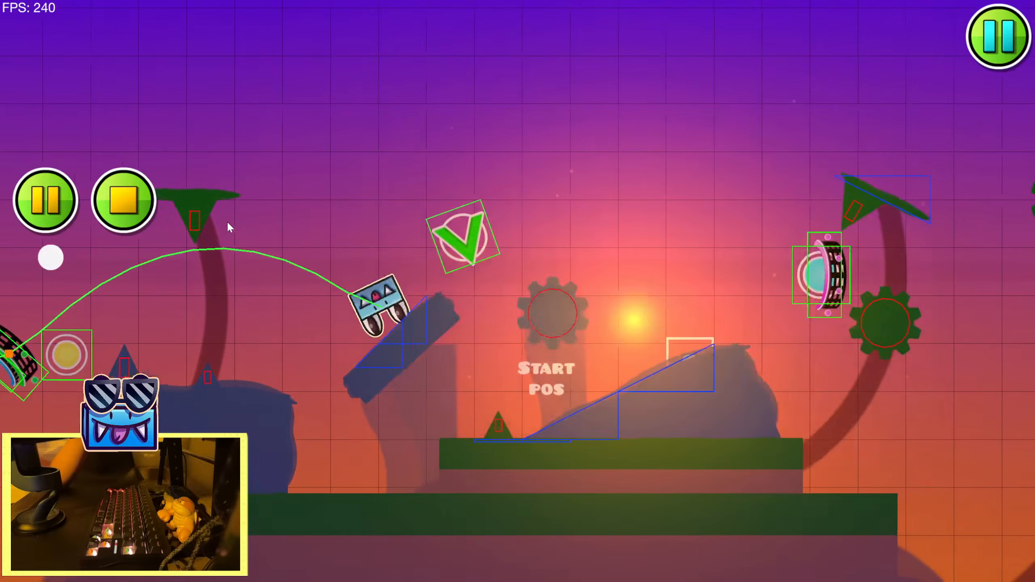
pyautogui.click(226, 223)
pyautogui.click(226, 223)
pyautogui.click(225, 222)
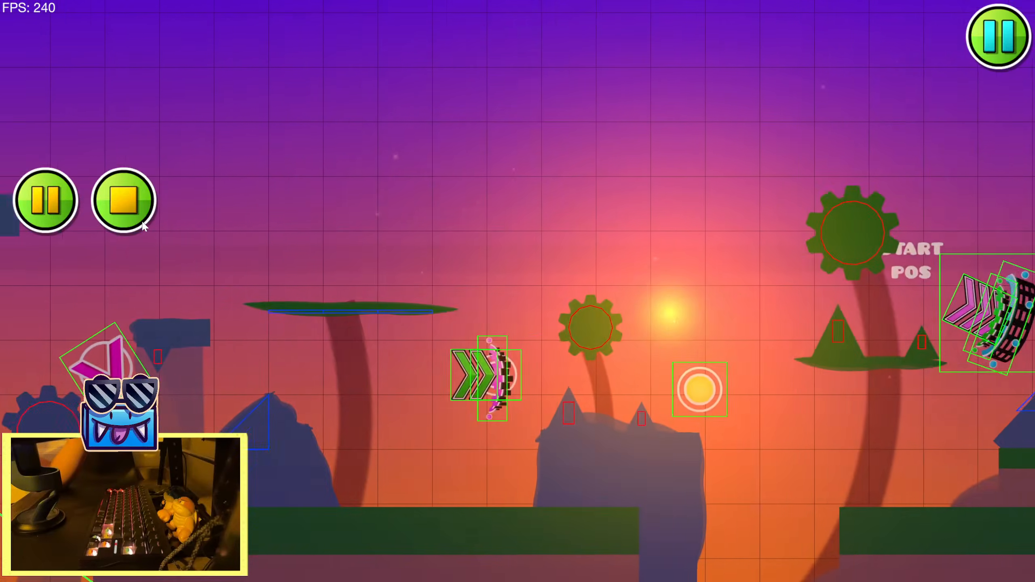
pyautogui.click(135, 217)
# Replay only the opening of the sunset section in the editor and stop the run
pyautogui.click(59, 202)
pyautogui.press('space')
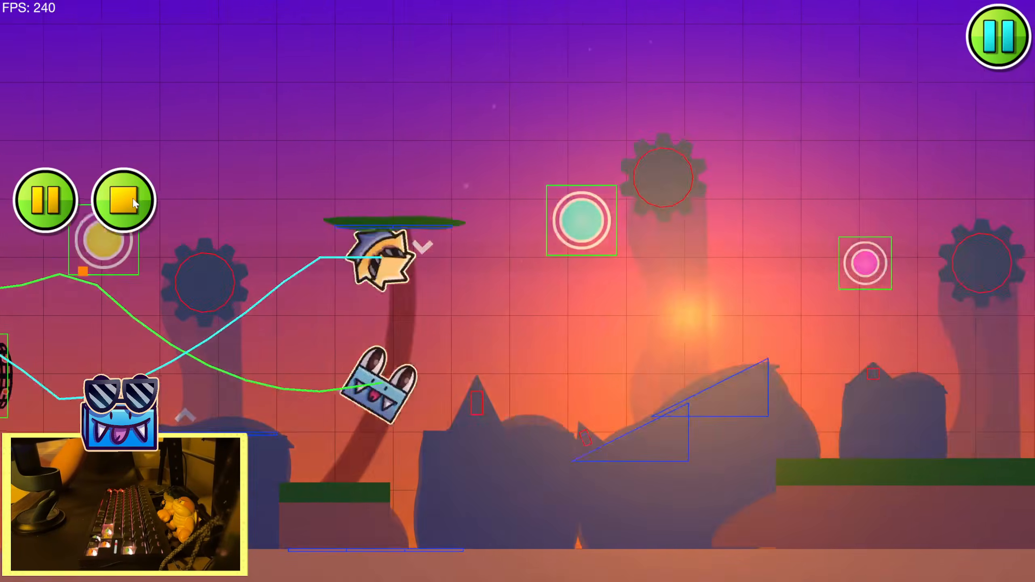
pyautogui.press('space')
pyautogui.press('space')
pyautogui.click(137, 203)
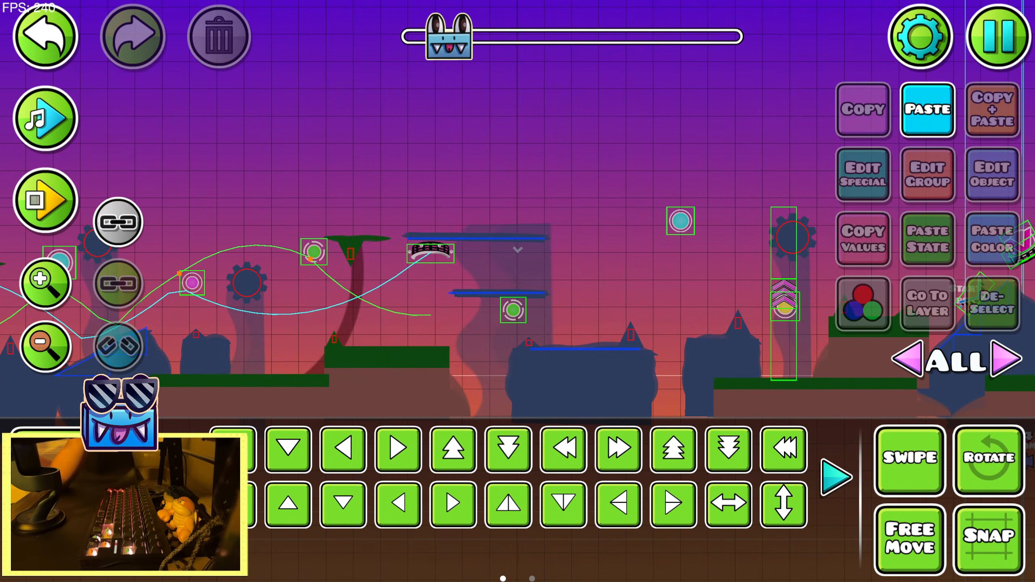
# Playtest the sunset again in the editor, from the start position through to the stretch after the first slopes
pyautogui.click(59, 345)
pyautogui.click(59, 345)
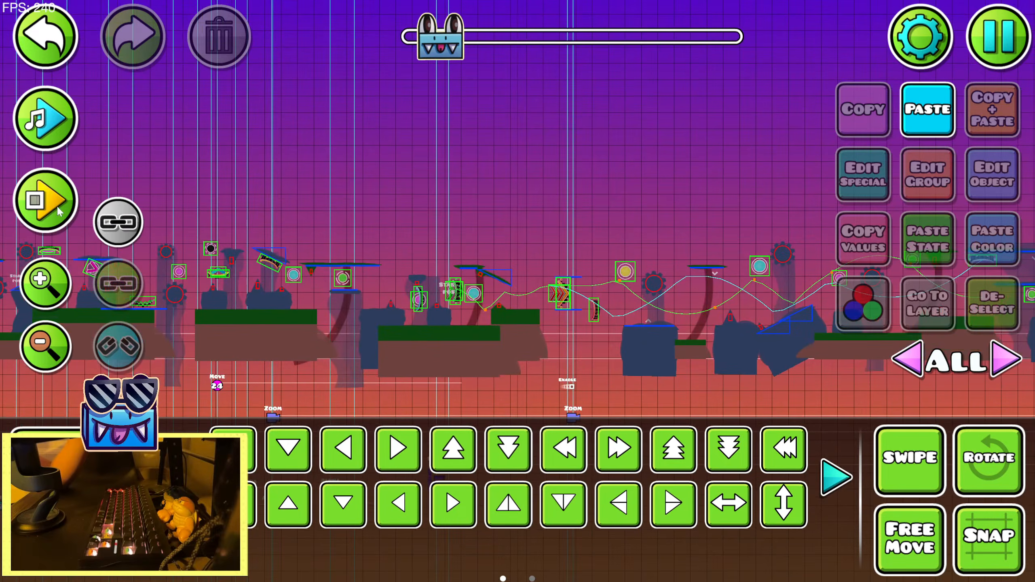
pyautogui.click(73, 201)
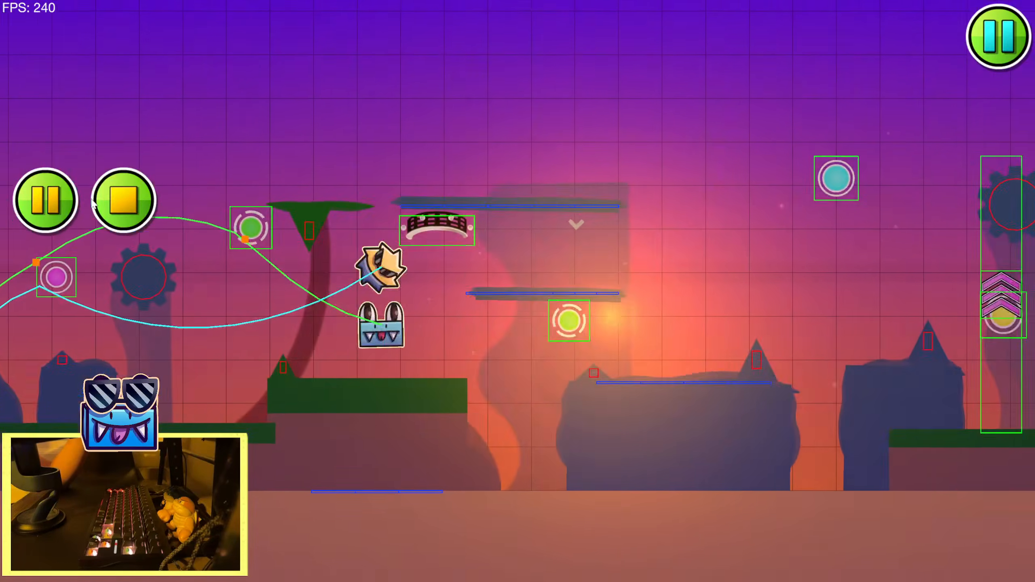
pyautogui.press('space')
pyautogui.press('space')
pyautogui.press('space')
pyautogui.press('space')
pyautogui.press('space')
pyautogui.press('space')
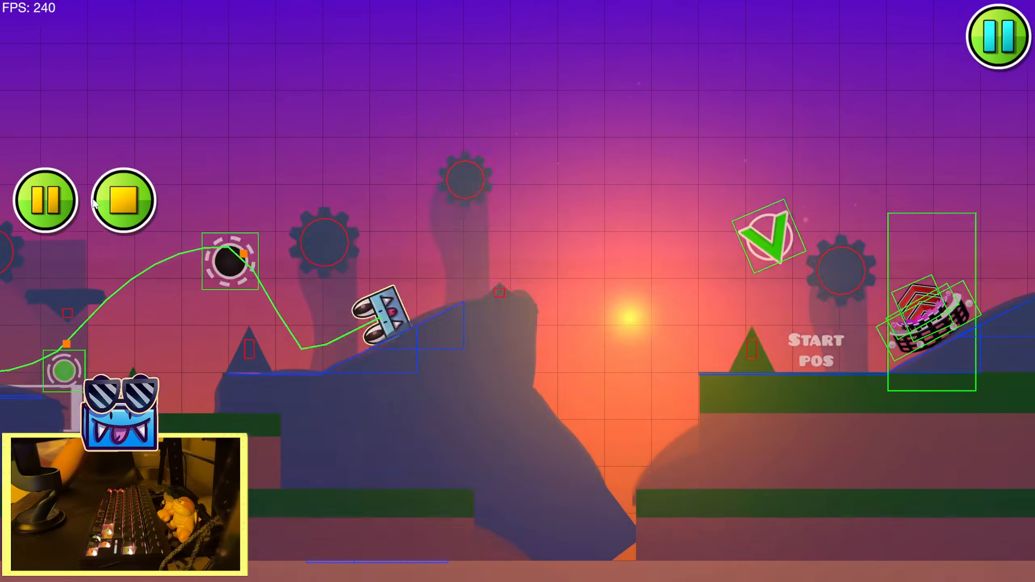
pyautogui.press('space')
pyautogui.press('space')
pyautogui.press('space')
pyautogui.press('space')
pyautogui.press('space')
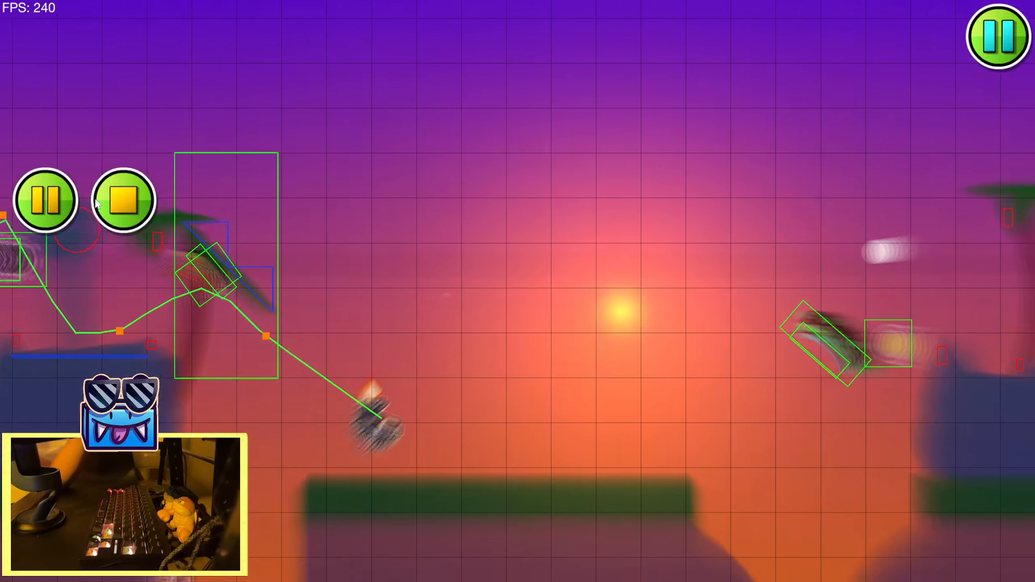
pyautogui.click(127, 206)
# Select the sun's three color-15 glow objects and check their Detail HSV settings
pyautogui.scroll(-5, 293, 269)
pyautogui.moveTo(294, 269); pyautogui.dragTo(726, 269)
pyautogui.click(452, 197)
pyautogui.click(407, 204)
pyautogui.click(46, 284)
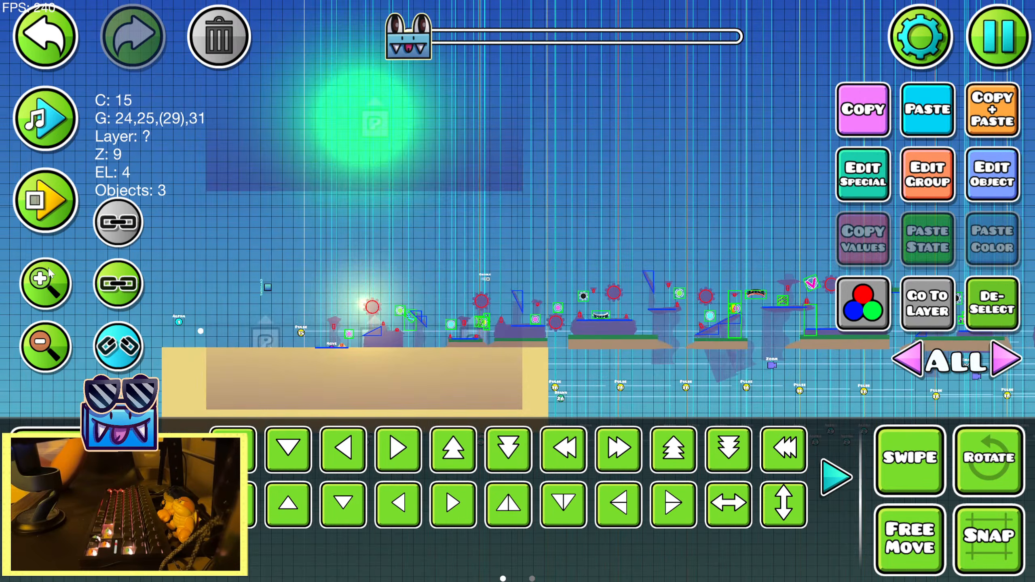
pyautogui.click(46, 284)
pyautogui.click(993, 175)
pyautogui.click(262, 168)
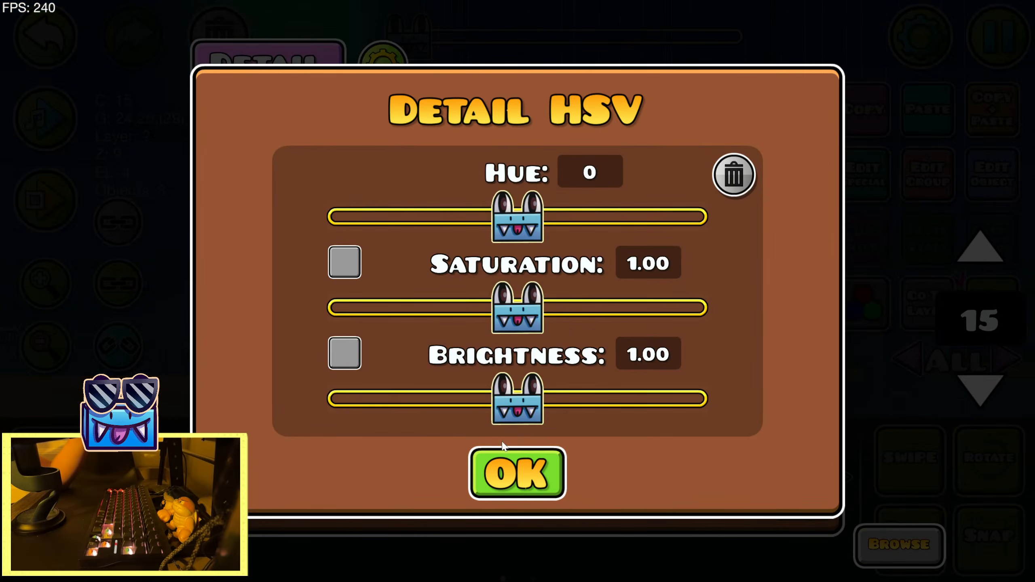
pyautogui.click(500, 474)
pyautogui.click(517, 491)
# Undo the last change and unlink the sun's glow objects on editor layer 4
pyautogui.click(49, 37)
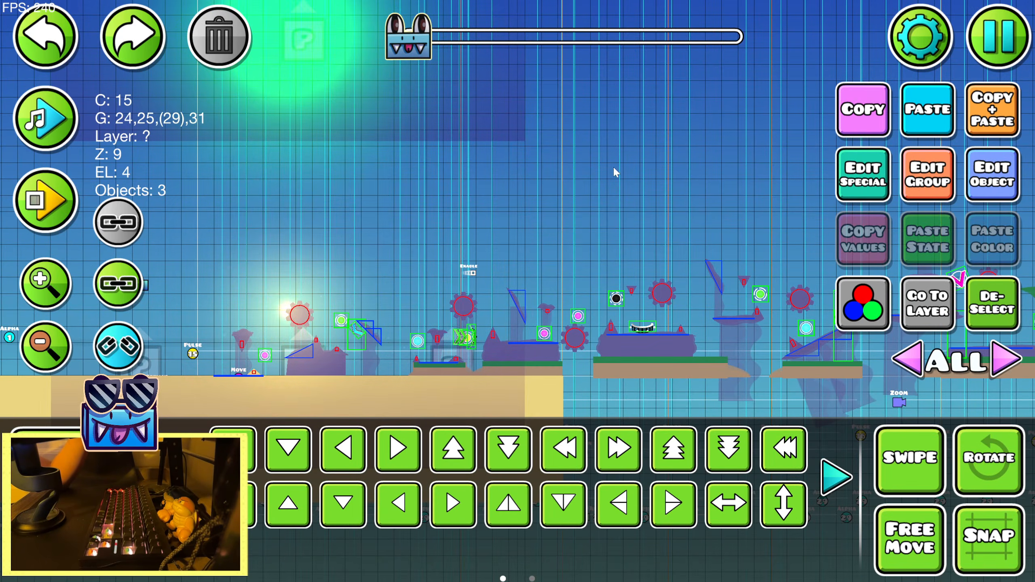
pyautogui.moveTo(614, 169); pyautogui.dragTo(693, 358)
pyautogui.click(45, 283)
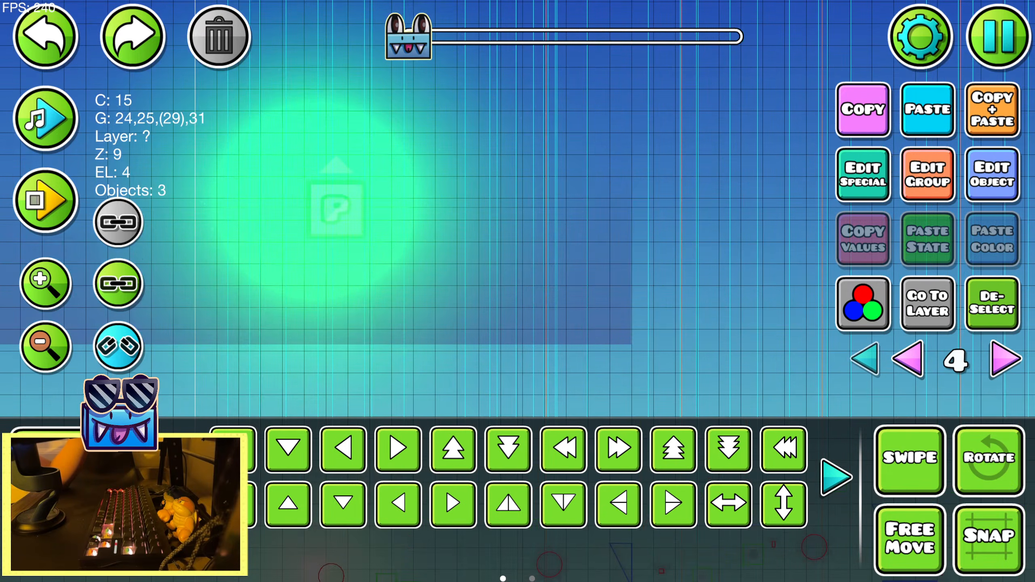
pyautogui.click(73, 553)
pyautogui.click(73, 503)
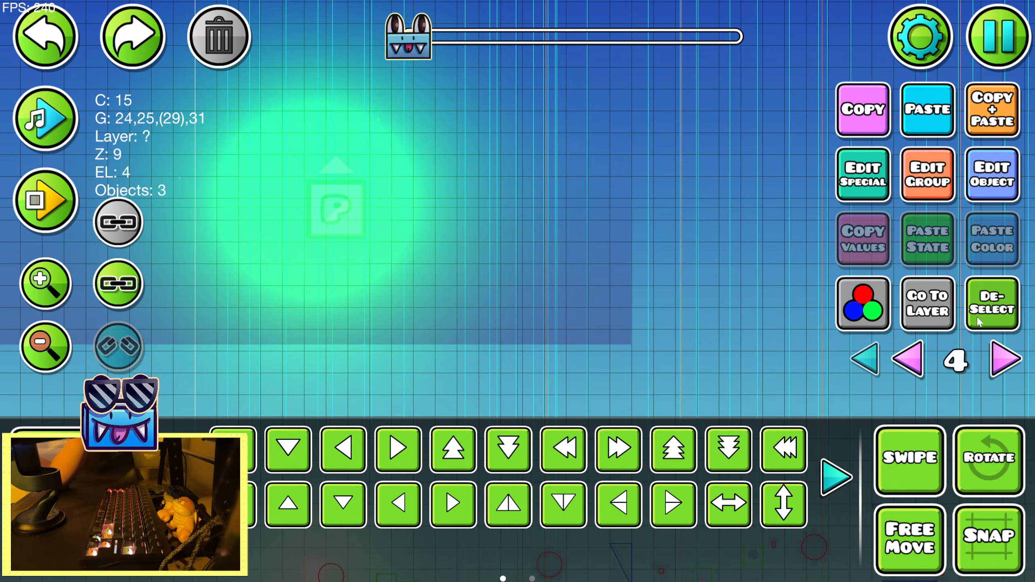
# Select the sun's particle object on editor layer 4 and check its colors, groups and the delete filter options
pyautogui.click(324, 234)
pyautogui.click(335, 236)
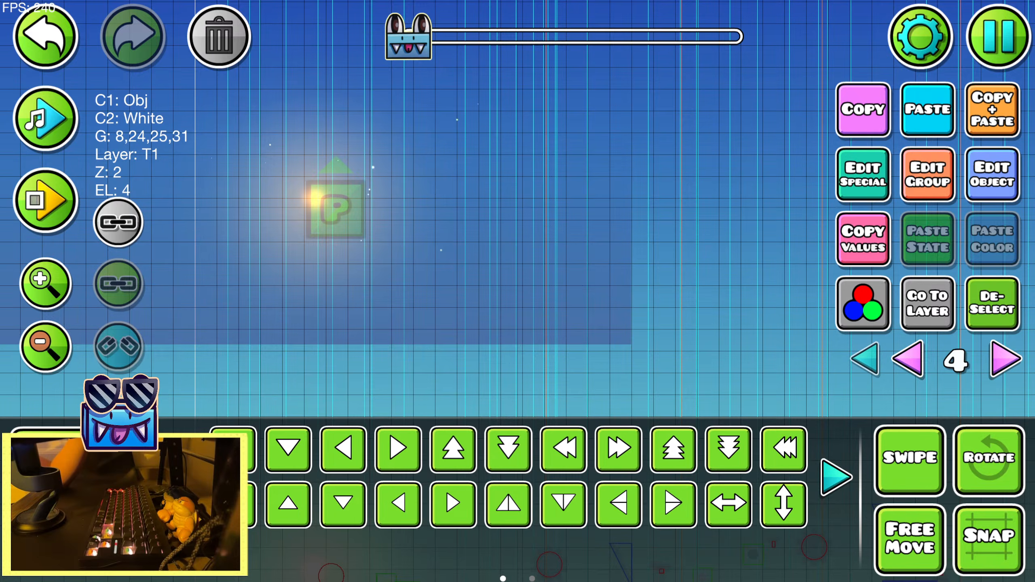
pyautogui.press('3')
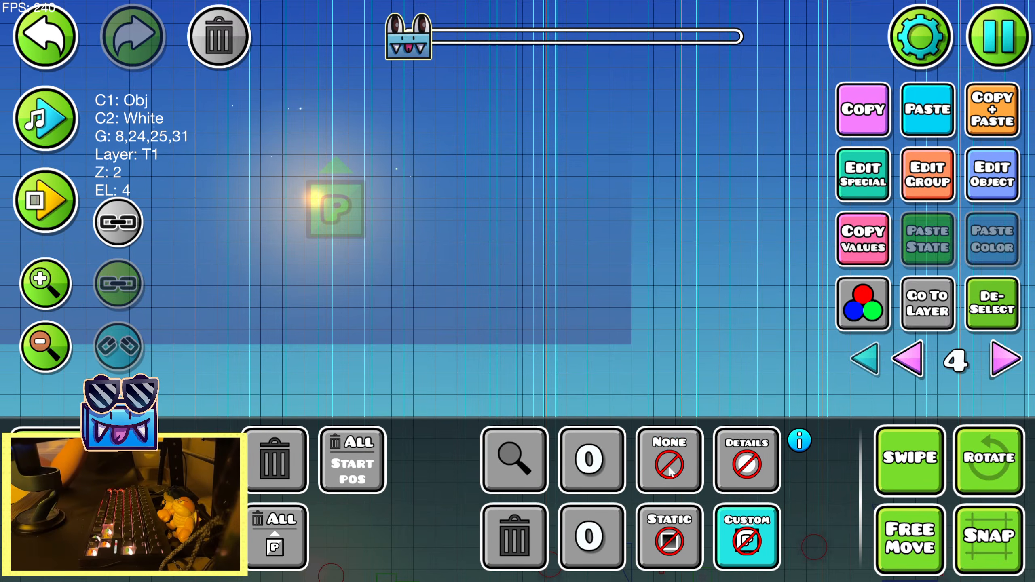
pyautogui.press('2')
pyautogui.moveTo(315, 181); pyautogui.dragTo(485, 197)
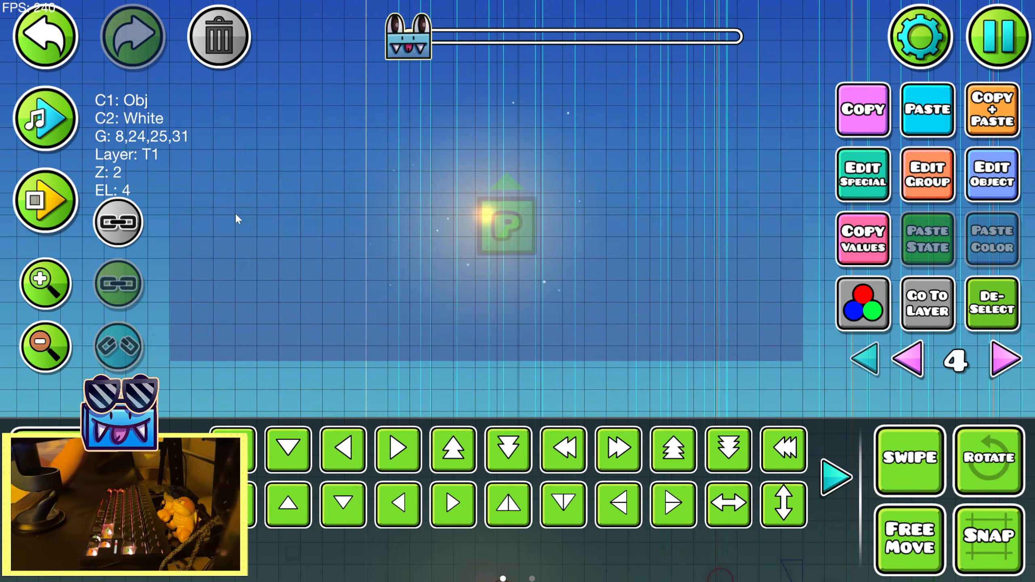
# Playtest the opening of the sunset section in the editor to judge the sun, and stop the run
pyautogui.click(63, 199)
pyautogui.click(154, 198)
pyautogui.click(153, 199)
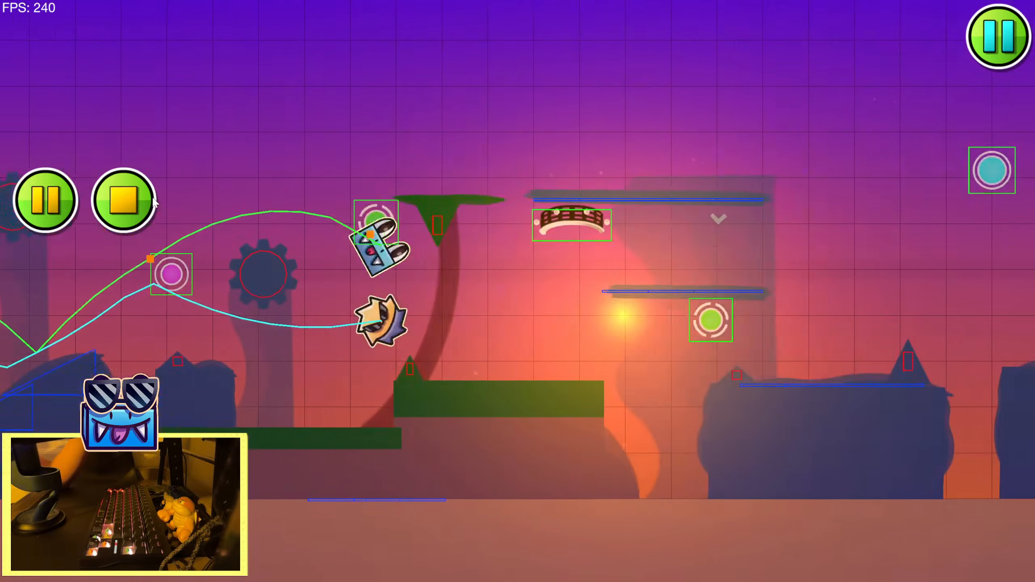
pyautogui.click(153, 198)
pyautogui.click(154, 198)
pyautogui.click(153, 198)
pyautogui.click(153, 198)
pyautogui.click(148, 197)
pyautogui.click(149, 201)
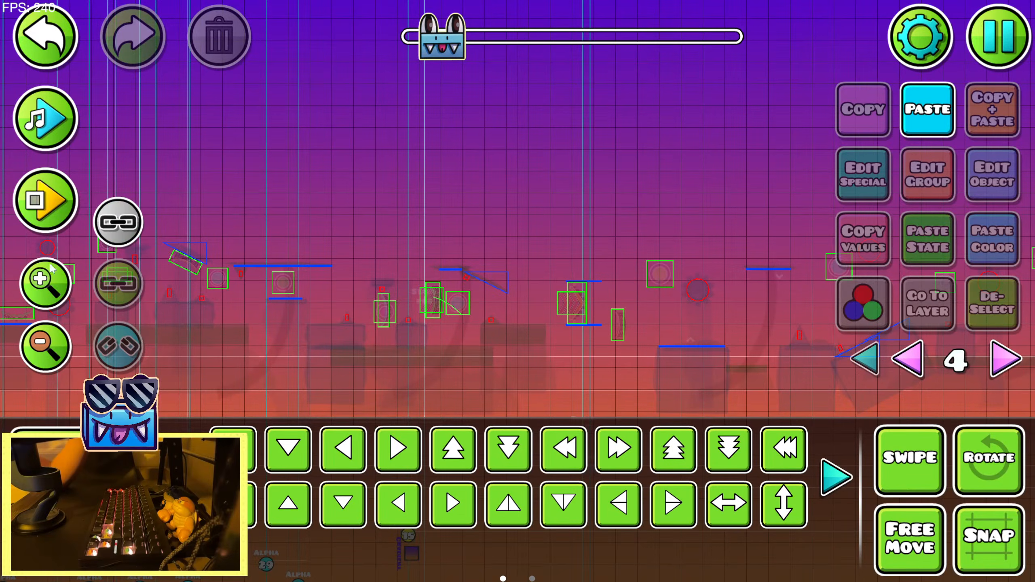
# Look along the sunset section from its start to the later obstacles and start the song playback in the editor
pyautogui.moveTo(163, 151); pyautogui.dragTo(446, 125)
pyautogui.moveTo(424, 46); pyautogui.dragTo(314, 91)
pyautogui.moveTo(94, 202); pyautogui.dragTo(370, 248)
pyautogui.moveTo(335, 301); pyautogui.dragTo(252, 275)
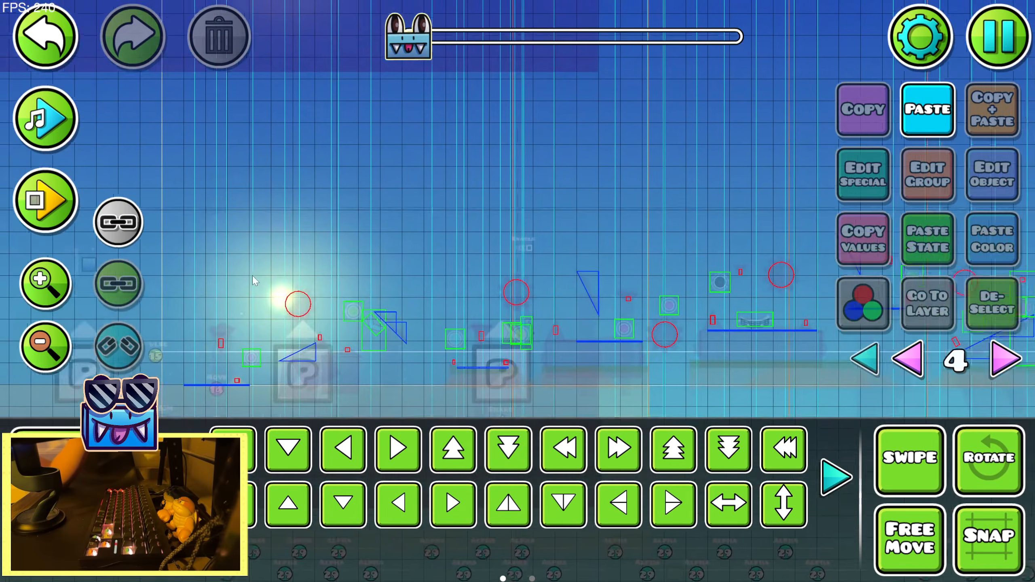
pyautogui.moveTo(440, 282); pyautogui.dragTo(81, 330)
pyautogui.click(46, 346)
pyautogui.click(45, 346)
pyautogui.click(45, 346)
pyautogui.moveTo(775, 285); pyautogui.dragTo(17, 157)
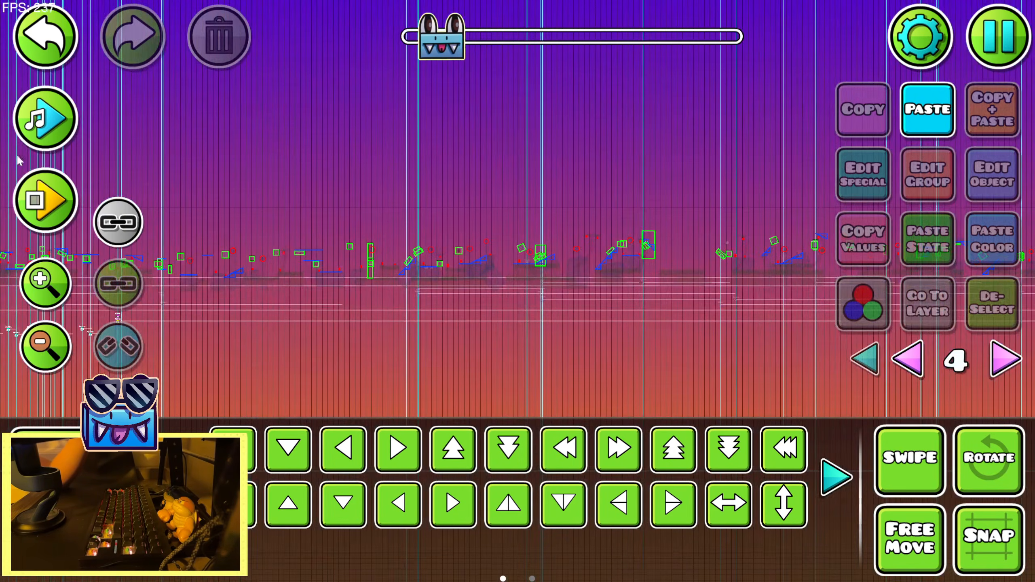
pyautogui.click(41, 122)
# Return to the sun at the start of the section and select its particle object
pyautogui.moveTo(383, 165); pyautogui.dragTo(766, 244)
pyautogui.moveTo(261, 265); pyautogui.dragTo(836, 312)
pyautogui.click(32, 281)
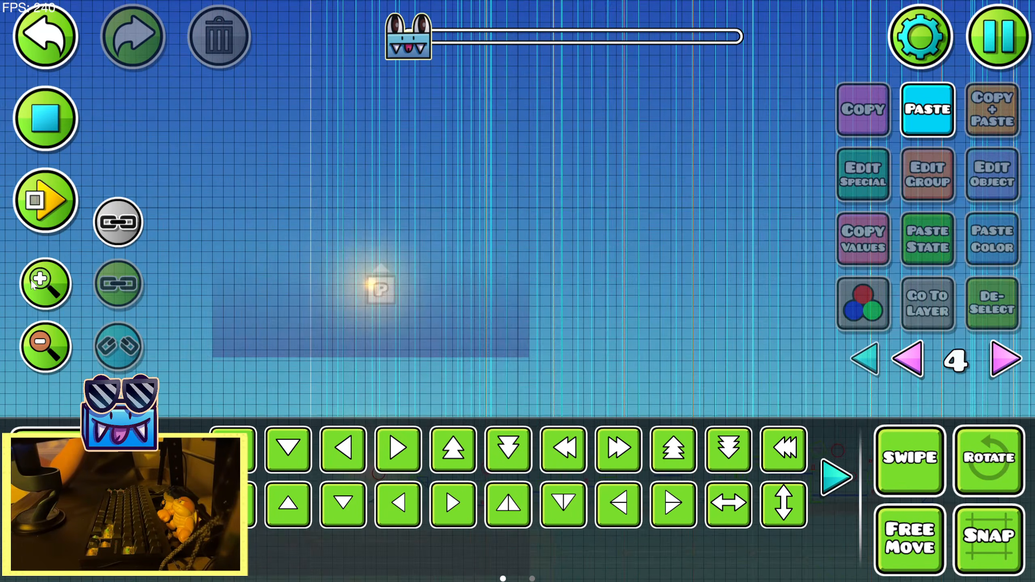
pyautogui.click(31, 281)
pyautogui.click(32, 280)
pyautogui.click(31, 281)
pyautogui.click(32, 280)
pyautogui.moveTo(292, 231); pyautogui.dragTo(641, 245)
pyautogui.click(438, 281)
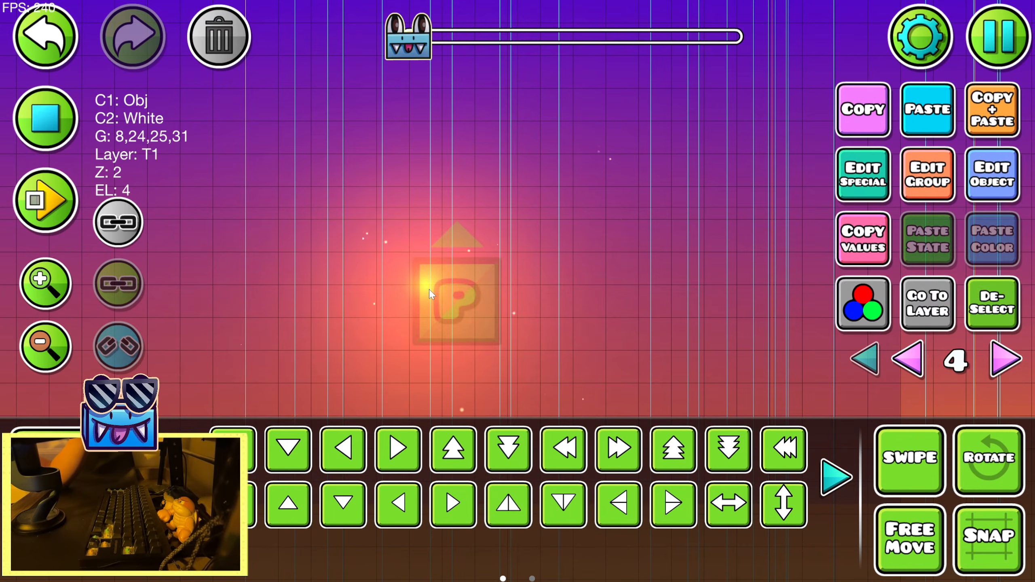
# Select the glow object behind the sun's particle object and check its color channel, groups and layer
pyautogui.click(90, 548)
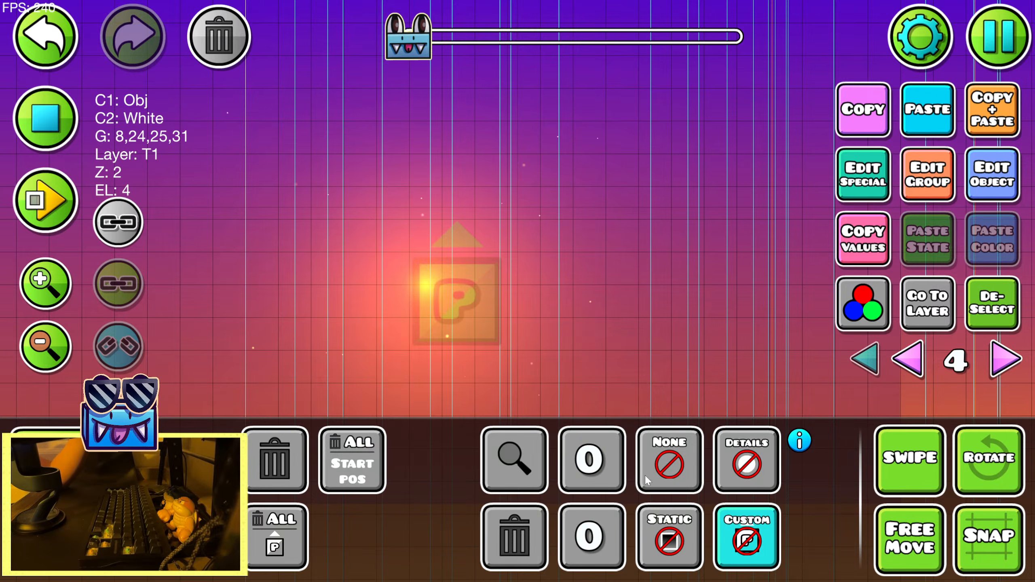
pyautogui.click(90, 501)
pyautogui.click(442, 287)
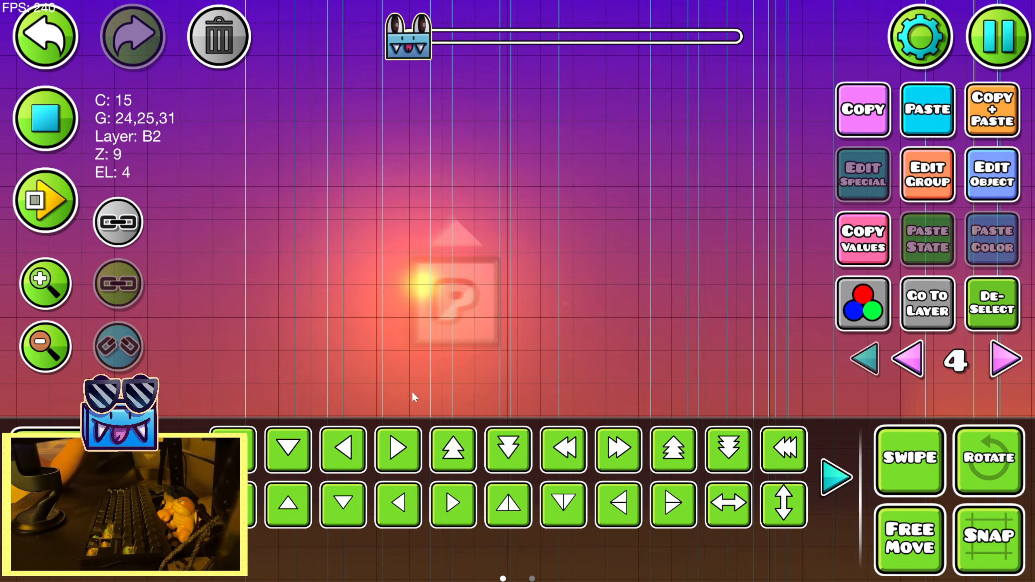
pyautogui.press('3')
pyautogui.press('2')
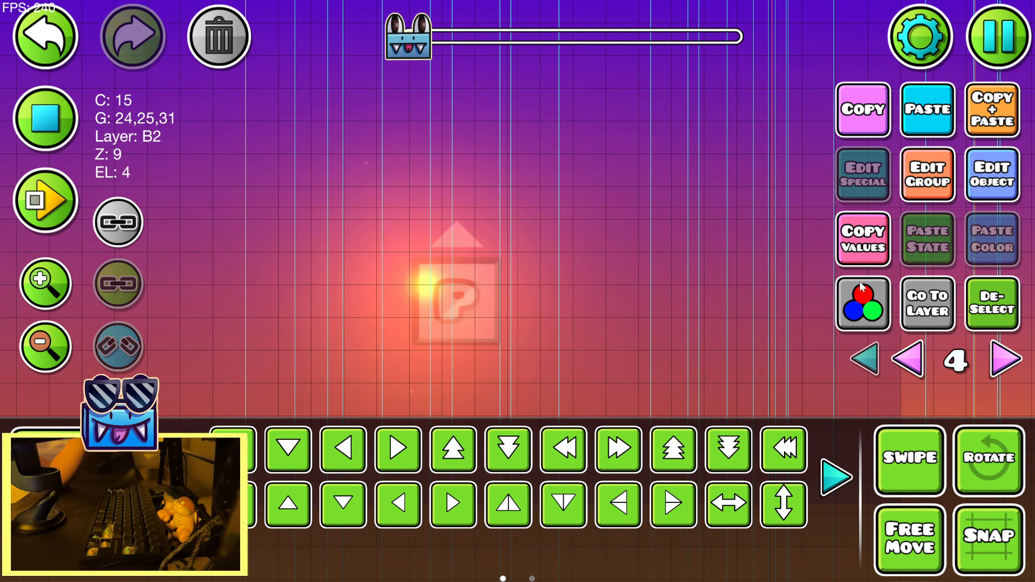
# Deselect the sun's glow object and playtest the sunset section once more
pyautogui.click(984, 310)
pyautogui.moveTo(691, 282); pyautogui.dragTo(572, 249)
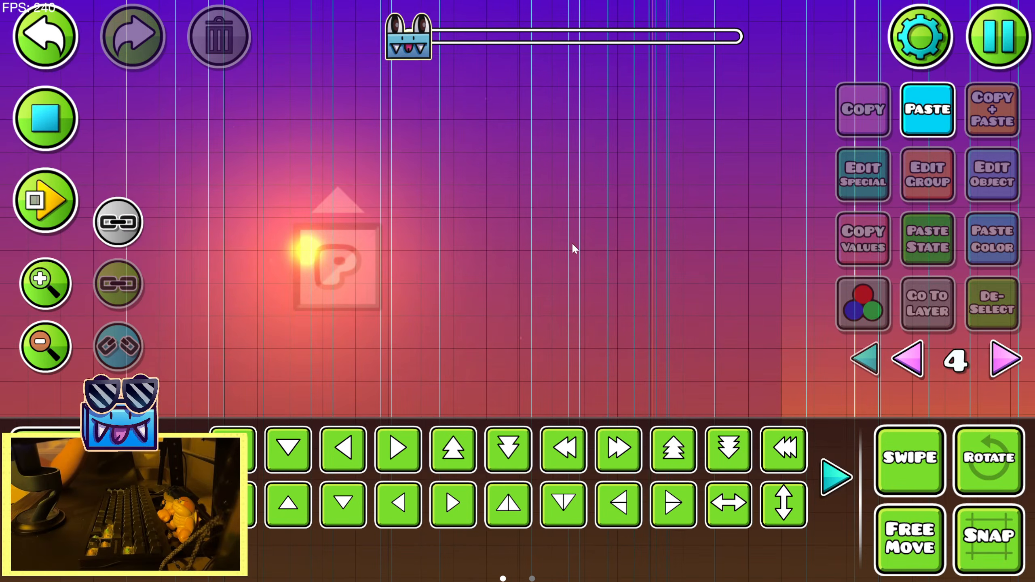
pyautogui.click(51, 199)
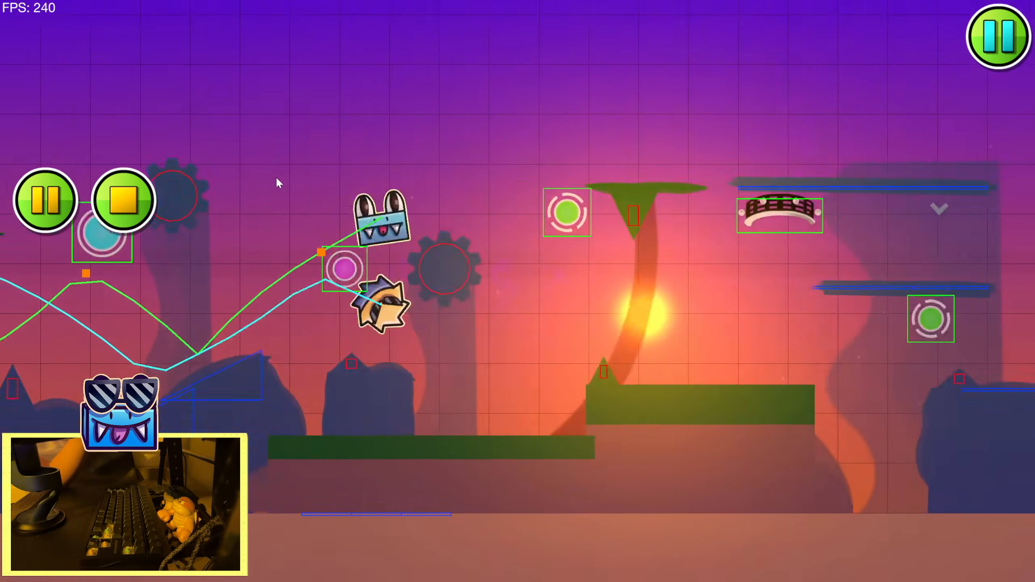
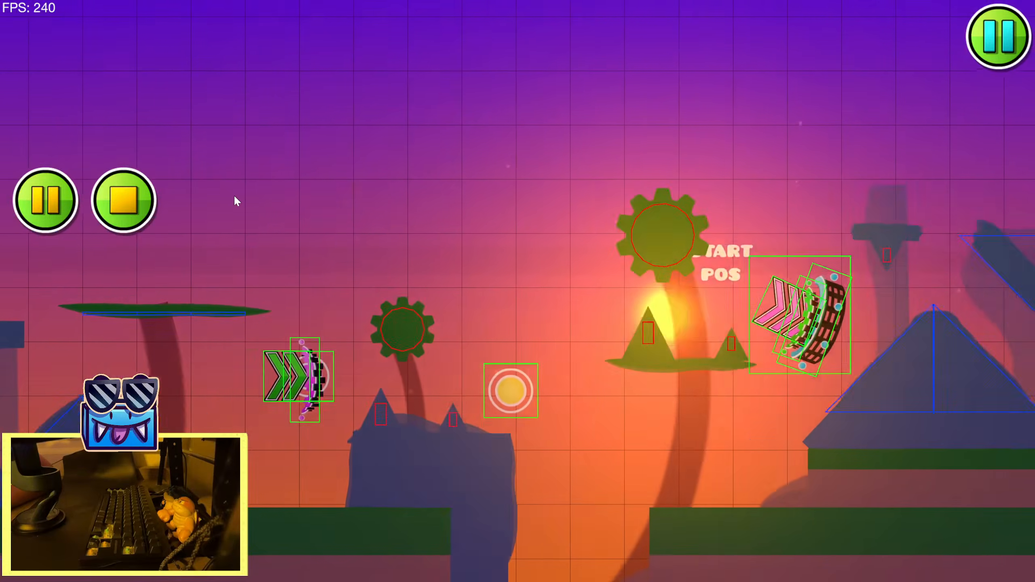
# Playtest the sunset section again and stop at the later slopes
pyautogui.click(104, 202)
pyautogui.click(69, 201)
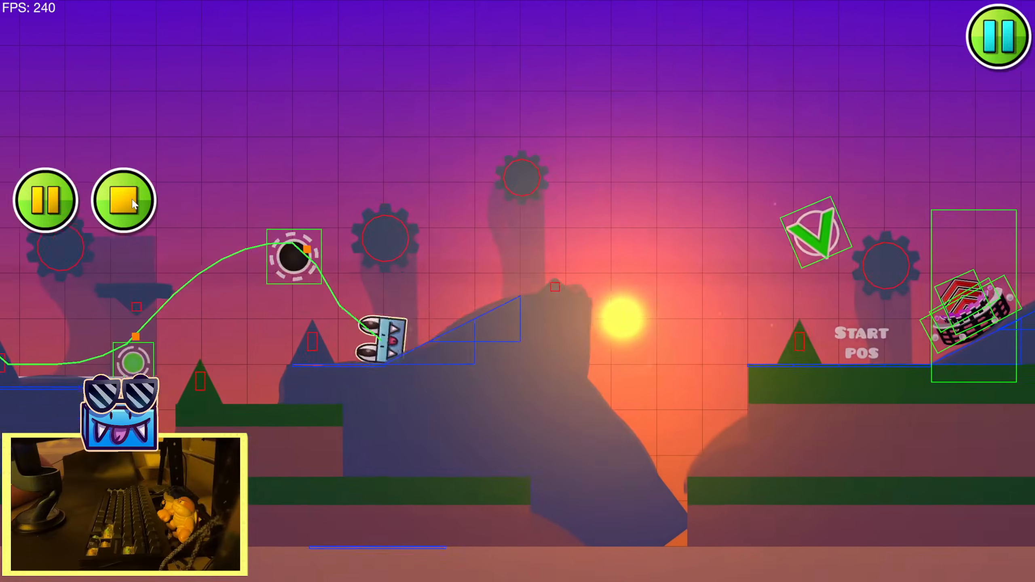
pyautogui.click(134, 203)
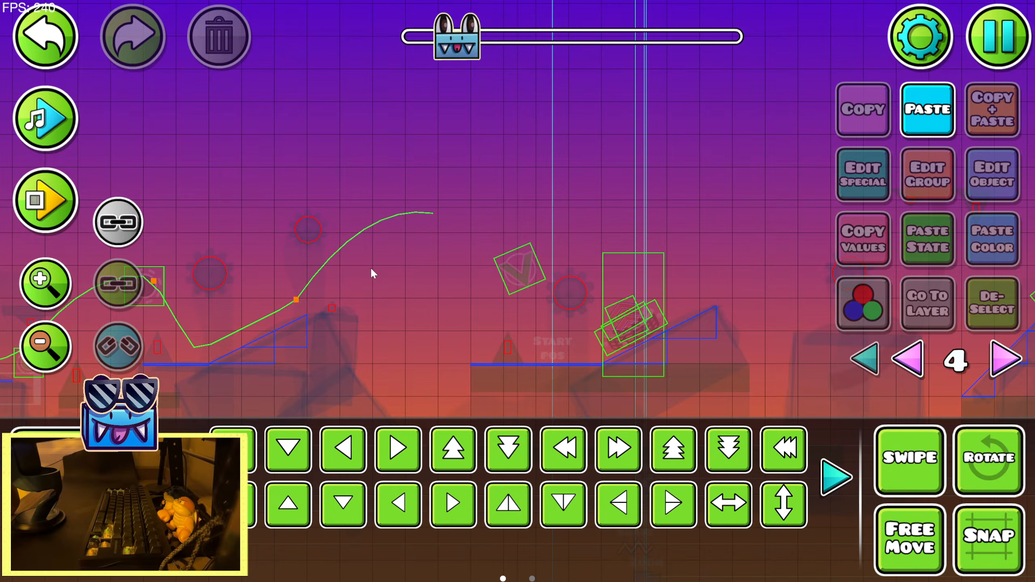
pyautogui.click(34, 199)
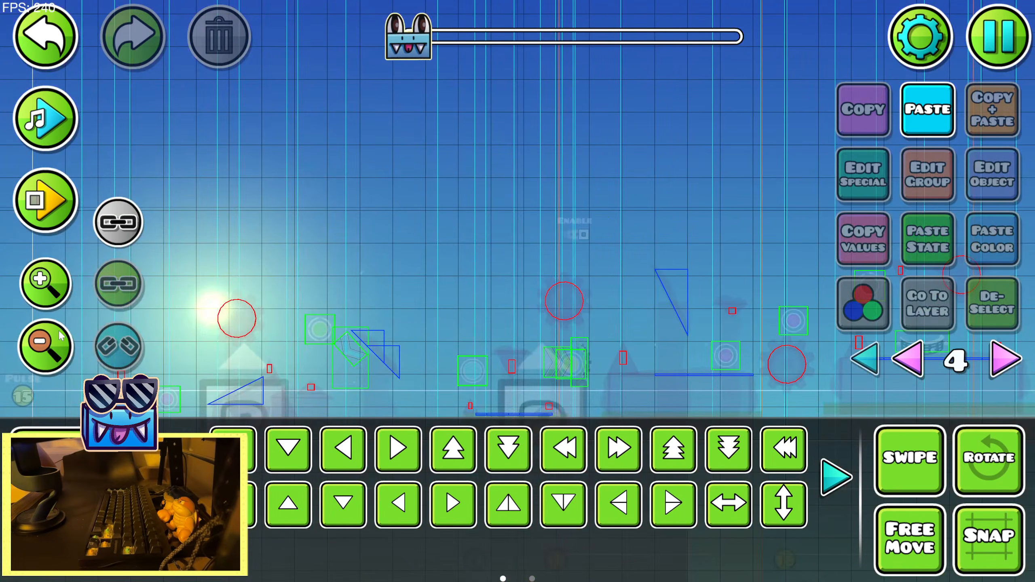
# Select the lower gradient beneath the sun and assign its detail color to the next free channel, 18
pyautogui.click(60, 335)
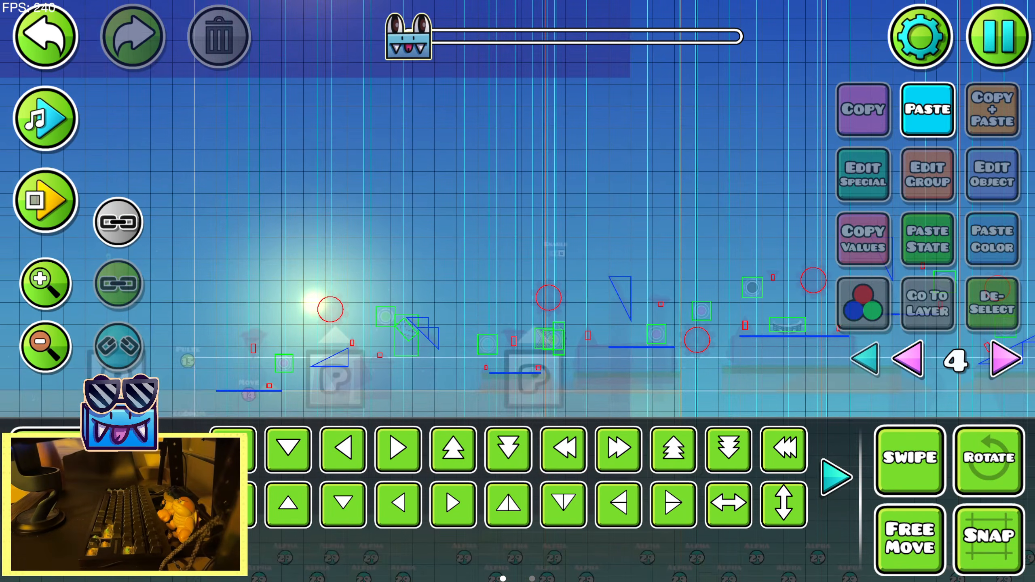
pyautogui.press('3')
pyautogui.press('2')
pyautogui.click(418, 162)
pyautogui.click(418, 161)
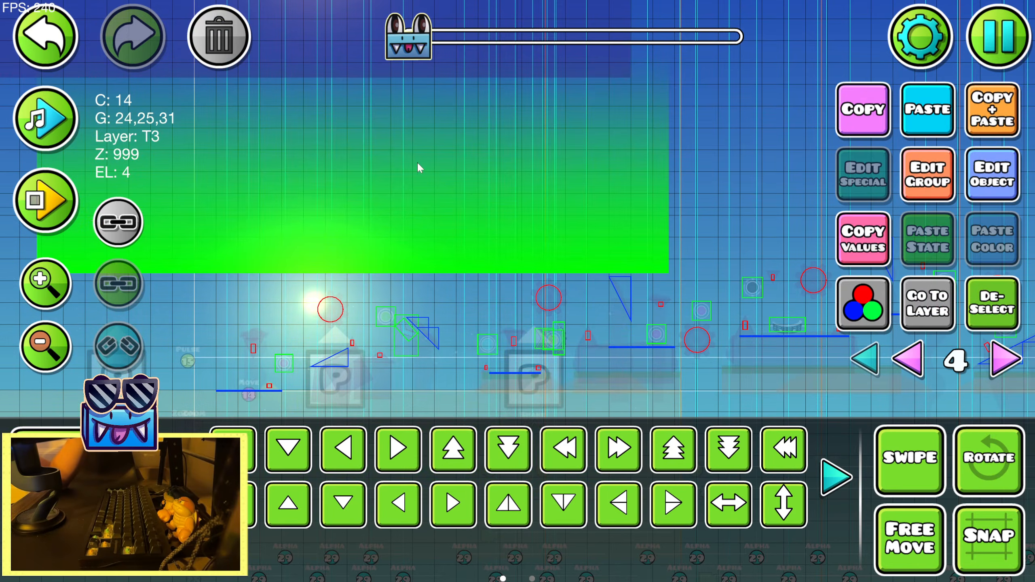
pyautogui.click(53, 43)
pyautogui.moveTo(452, 274); pyautogui.dragTo(581, 155)
pyautogui.click(972, 173)
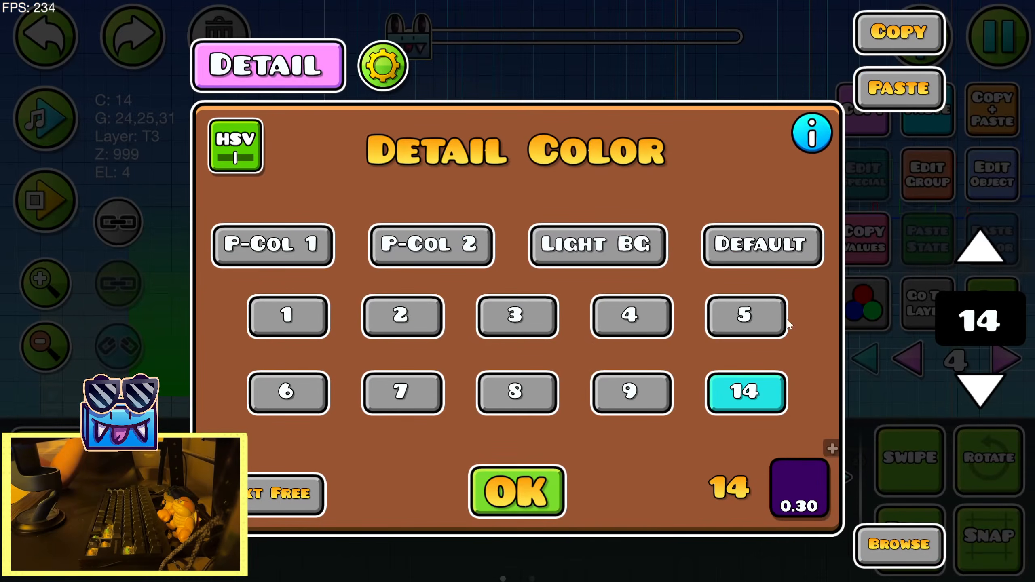
pyautogui.click(284, 507)
# Shift the hue of color channel 18 from purple to a bluer violet
pyautogui.click(789, 482)
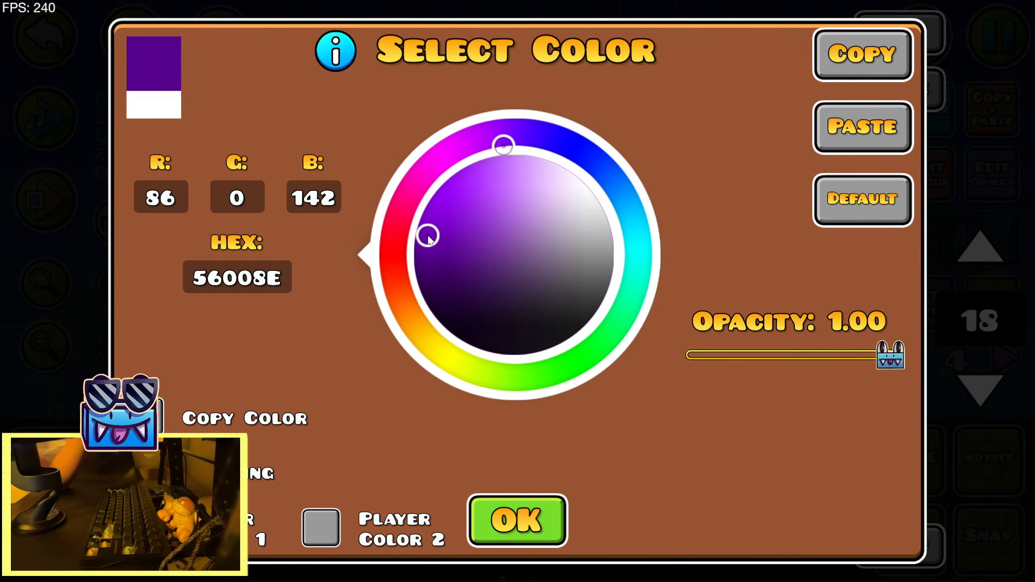
pyautogui.moveTo(504, 146); pyautogui.dragTo(543, 147)
pyautogui.click(517, 520)
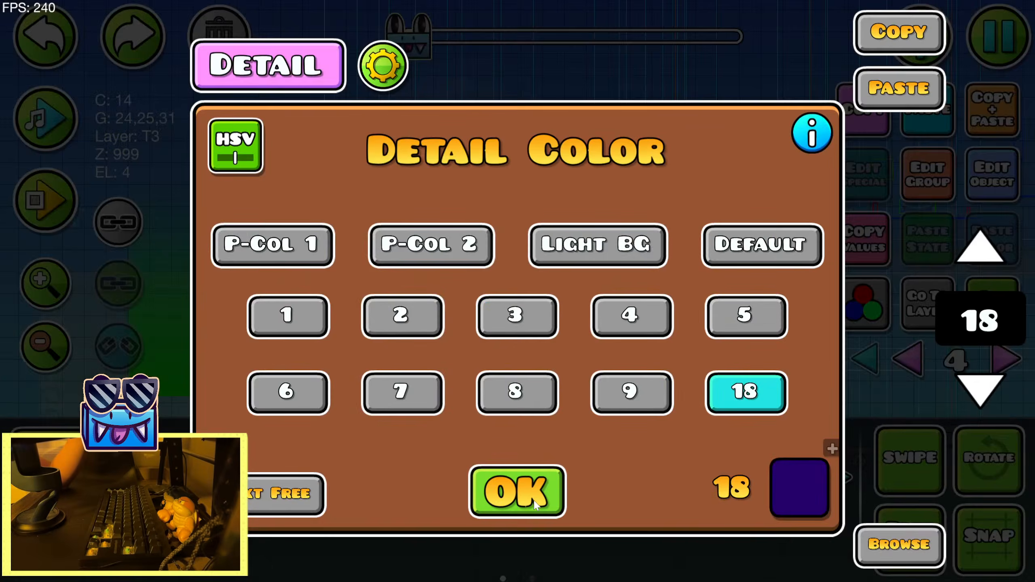
pyautogui.click(517, 490)
# Select the three particle objects along the lower gradient and set their particle color to orange
pyautogui.click(470, 268)
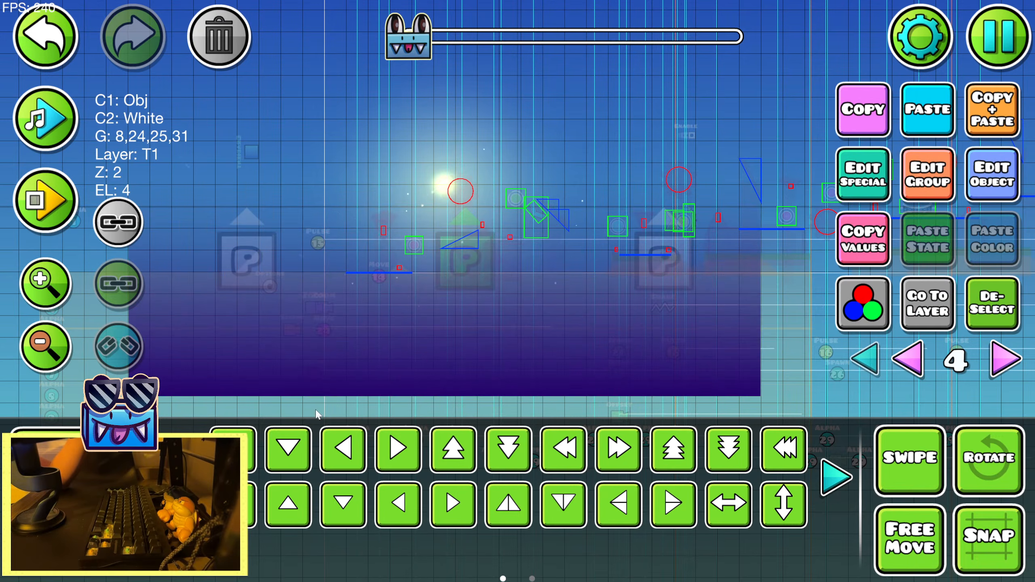
pyautogui.press('3')
pyautogui.press('2')
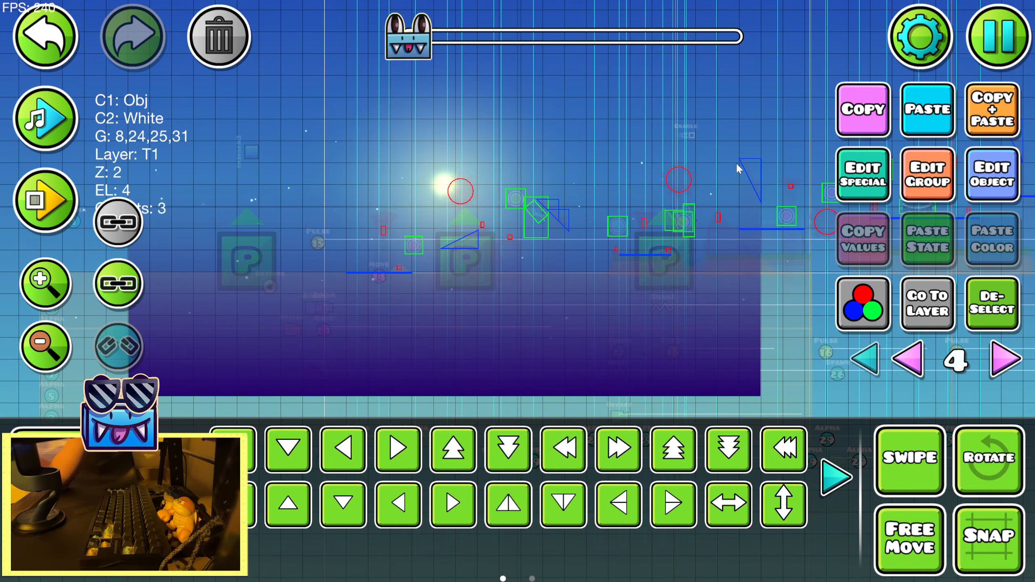
pyautogui.click(861, 170)
pyautogui.click(153, 67)
pyautogui.moveTo(451, 341); pyautogui.dragTo(403, 301)
pyautogui.click(517, 520)
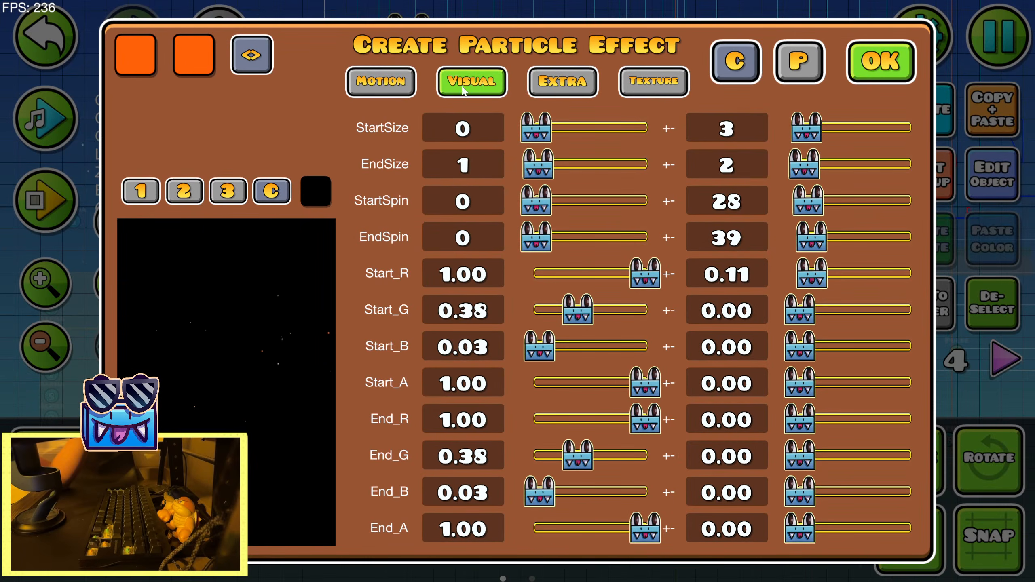
pyautogui.click(880, 62)
pyautogui.click(972, 311)
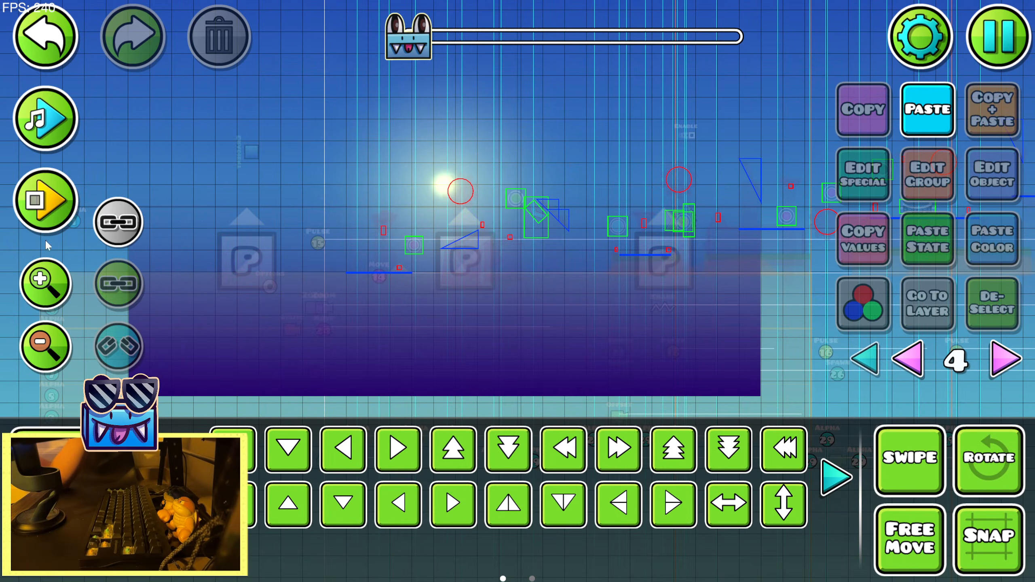
# Playtest the sunset section to check the lower gradient and the particles, then stop the run
pyautogui.click(46, 202)
pyautogui.click(116, 196)
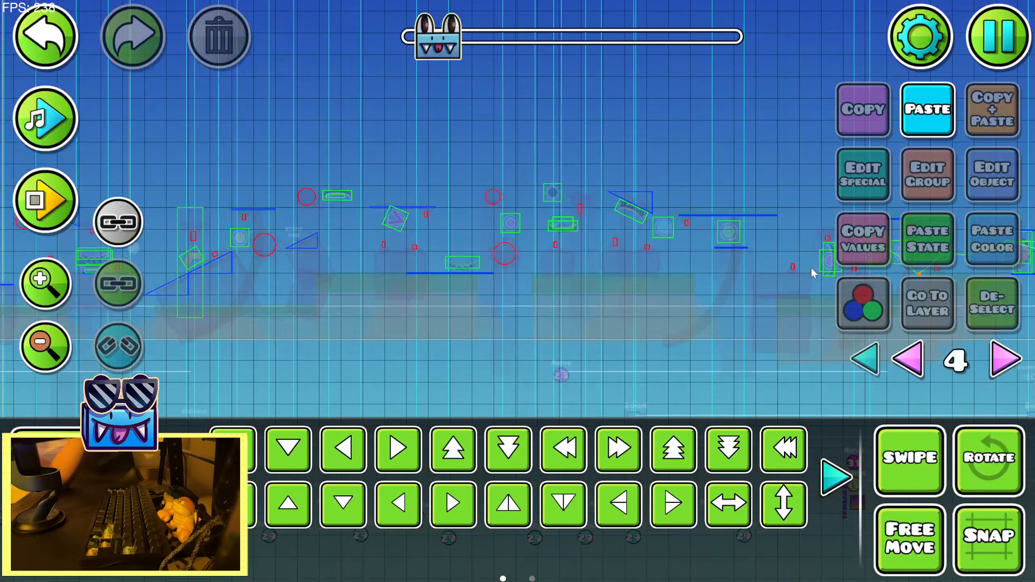
pyautogui.click(73, 209)
pyautogui.click(45, 202)
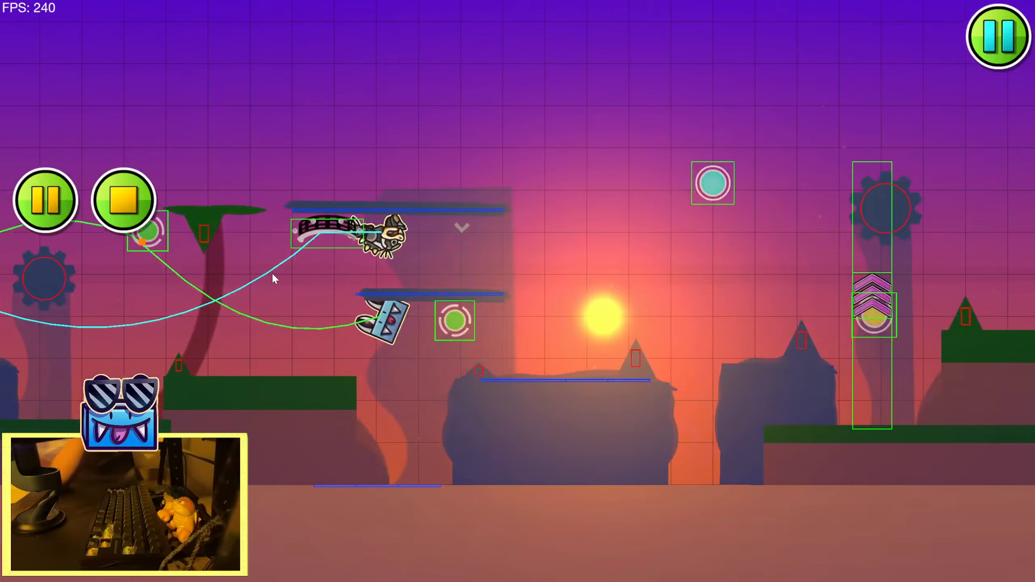
pyautogui.click(272, 275)
pyautogui.click(272, 274)
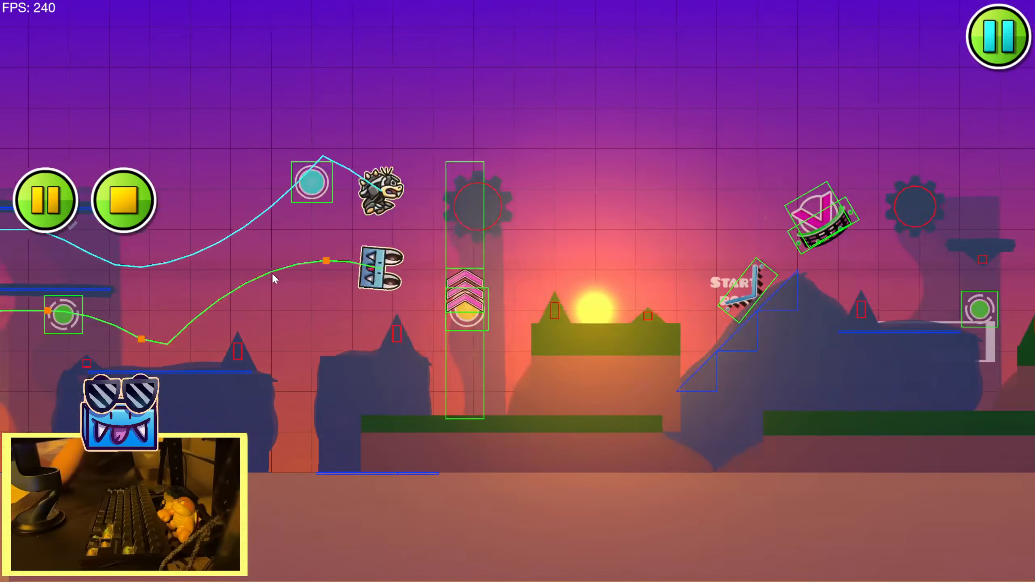
pyautogui.click(273, 277)
pyautogui.click(273, 280)
pyautogui.click(269, 277)
pyautogui.click(216, 249)
pyautogui.click(123, 200)
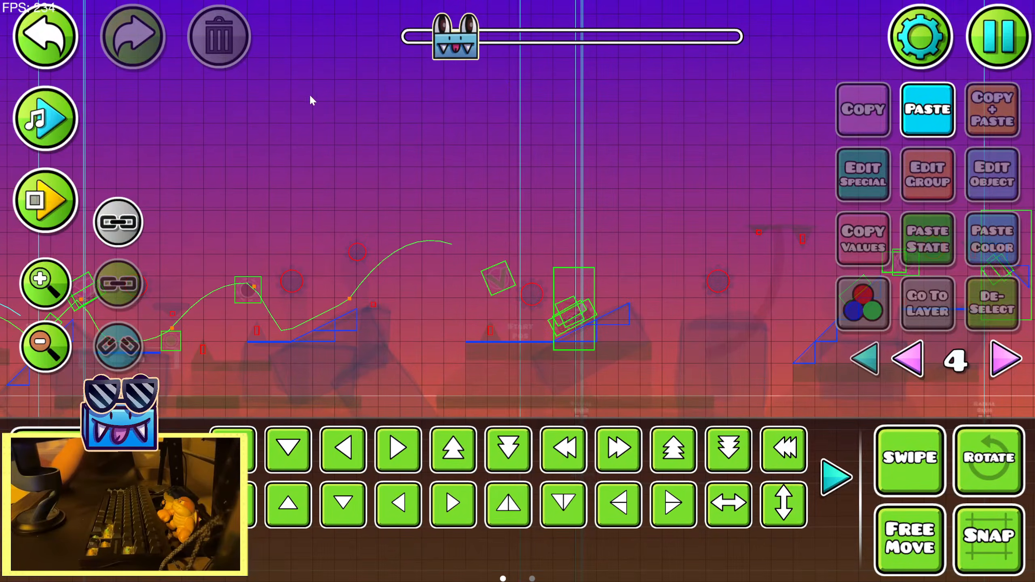
# Return to the sun at the start of the section and select the upper gradient on color channel 14
pyautogui.moveTo(455, 37); pyautogui.dragTo(408, 39)
pyautogui.moveTo(322, 53); pyautogui.dragTo(440, 258)
pyautogui.click(458, 252)
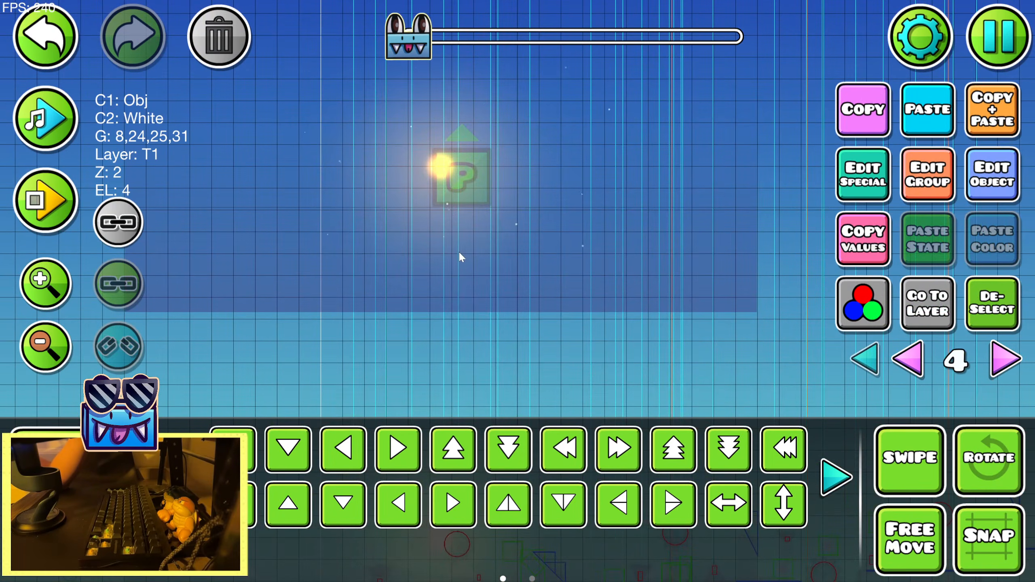
pyautogui.press('3')
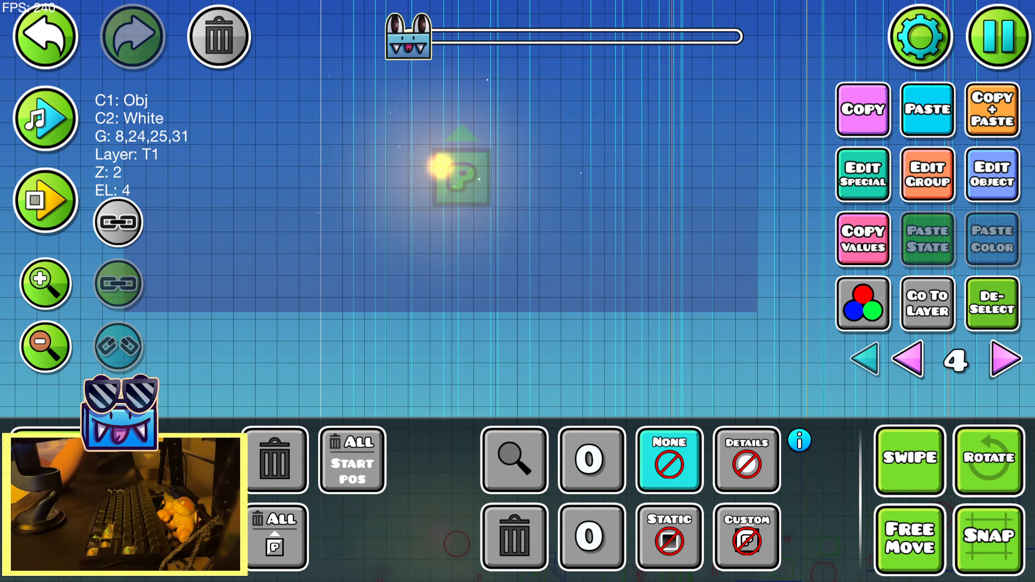
pyautogui.press('2')
pyautogui.moveTo(345, 156); pyautogui.dragTo(369, 260)
pyautogui.click(363, 245)
pyautogui.click(344, 198)
pyautogui.click(282, 249)
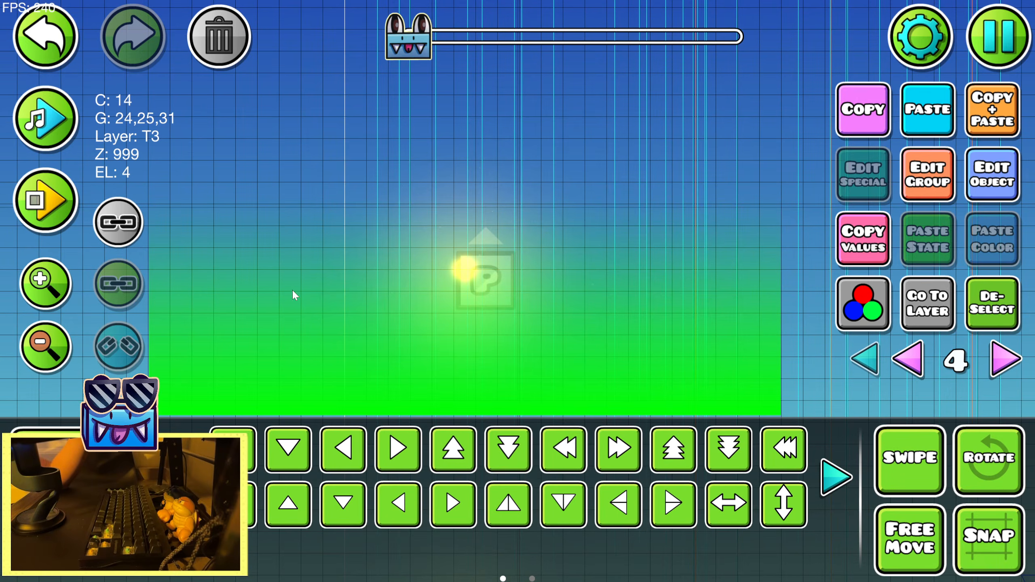
# Check the color settings of channel 14 on the selected upper gradient
pyautogui.moveTo(293, 295); pyautogui.dragTo(279, 234)
pyautogui.press('3')
pyautogui.press('2')
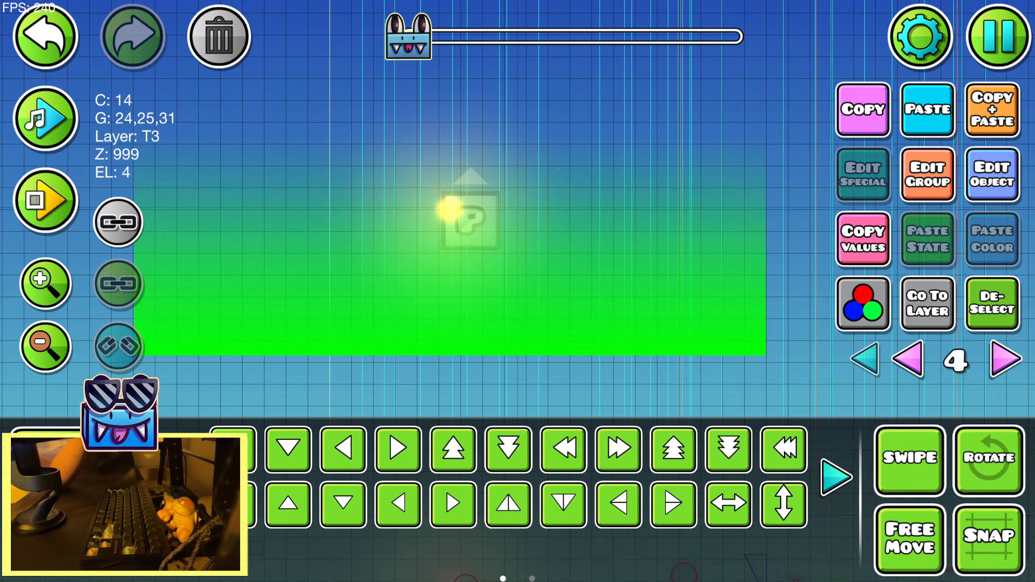
pyautogui.click(1006, 197)
pyautogui.click(797, 487)
pyautogui.click(538, 506)
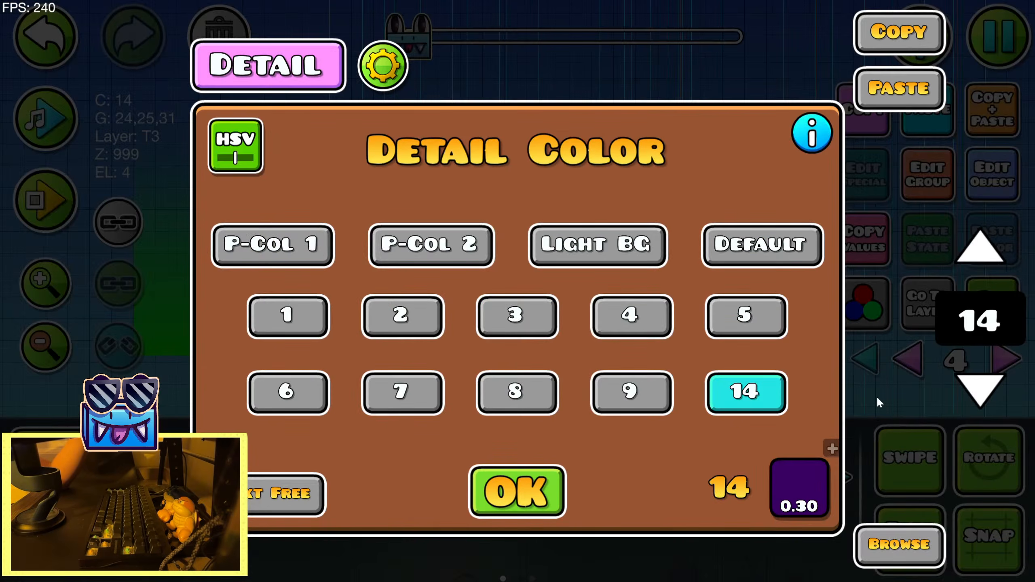
pyautogui.click(528, 489)
# Lower the opacity of color channel 14 through the upper gradient's detail color
pyautogui.scroll(-5, 439, 219)
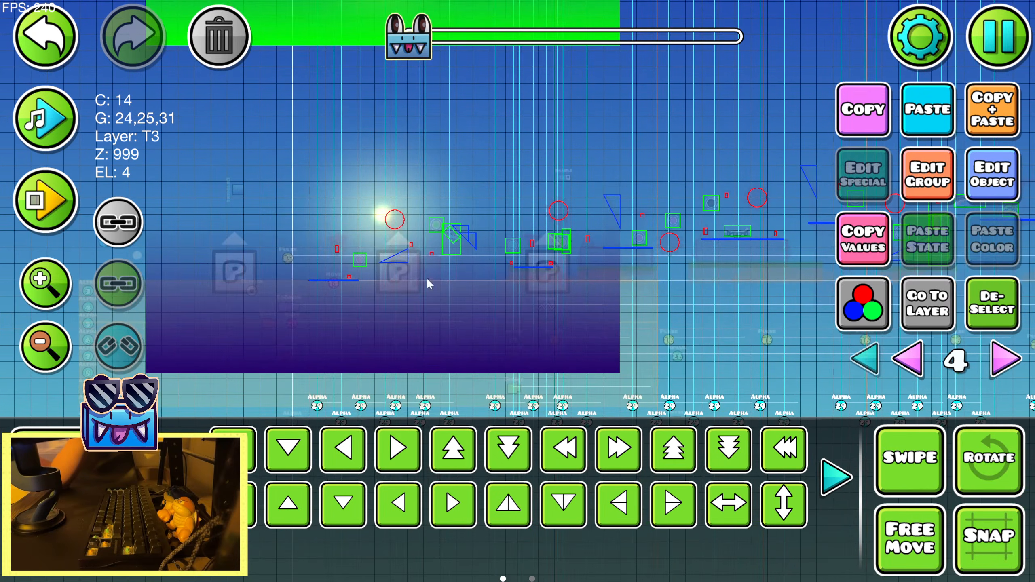
pyautogui.click(992, 175)
pyautogui.click(797, 486)
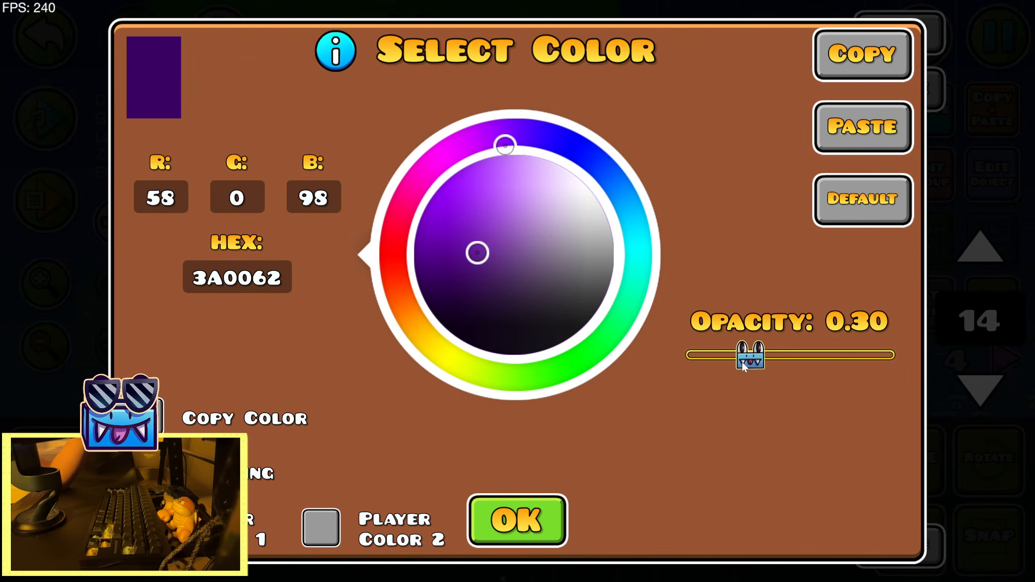
pyautogui.moveTo(742, 361); pyautogui.dragTo(723, 361)
pyautogui.click(514, 512)
pyautogui.click(527, 489)
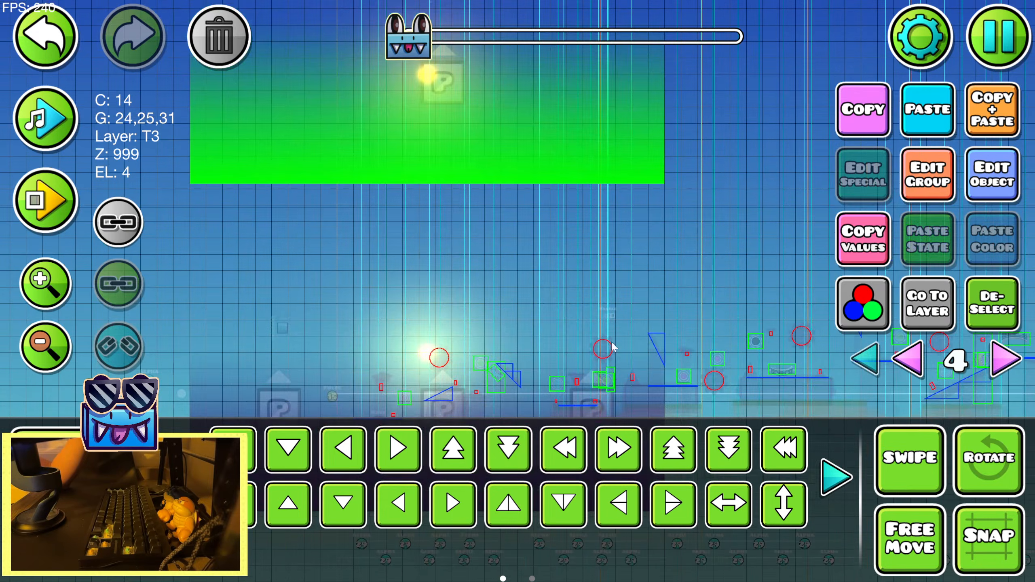
# Assign the upper gradient to color channel 19 and set that channel's color to dark violet 350070
pyautogui.click(957, 178)
pyautogui.click(816, 486)
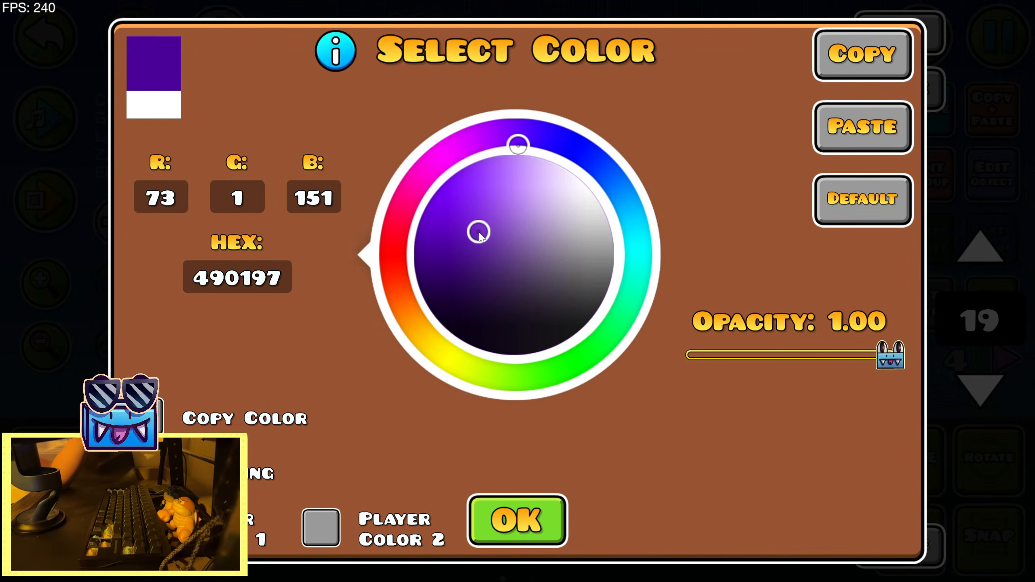
pyautogui.click(520, 523)
pyautogui.click(528, 489)
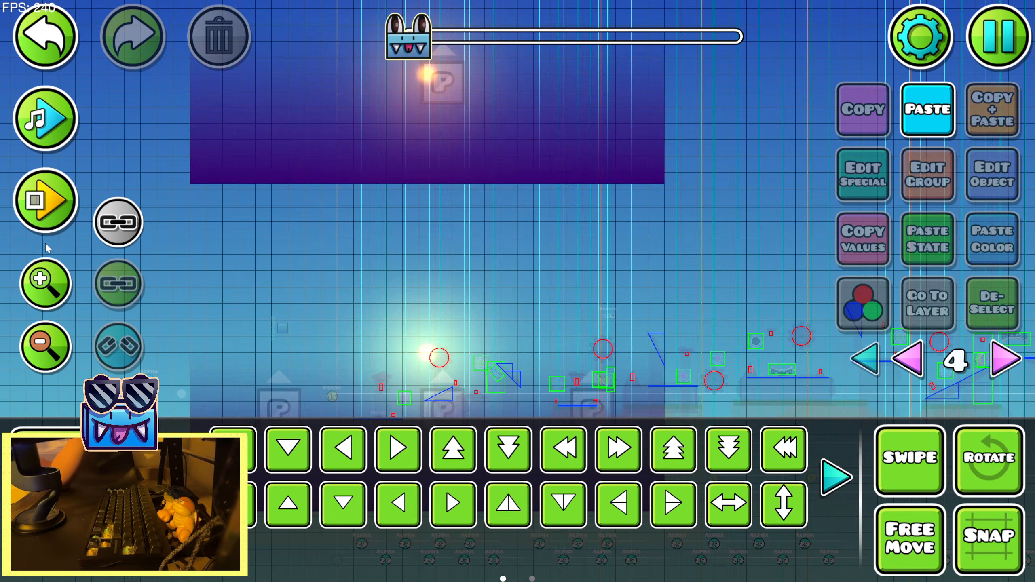
# Playtest the sunset section to check the upper gradient on its separate color channel
pyautogui.click(46, 200)
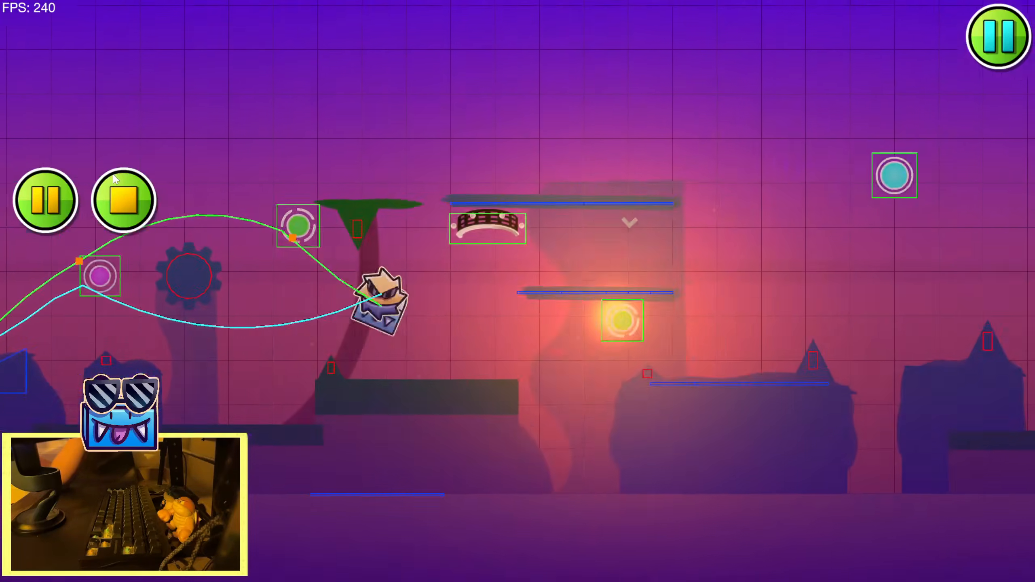
pyautogui.click(109, 204)
pyautogui.click(31, 184)
# Select the upper and lower gradients at the section start and widen both on each side with Warp
pyautogui.moveTo(184, 224); pyautogui.dragTo(530, 229)
pyautogui.click(57, 351)
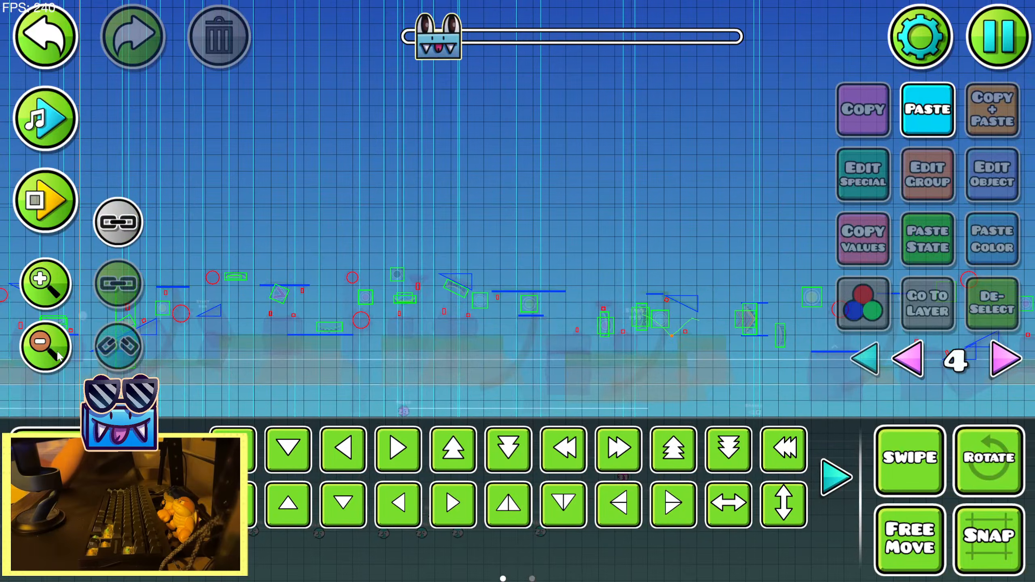
pyautogui.click(57, 351)
pyautogui.moveTo(285, 252); pyautogui.dragTo(626, 238)
pyautogui.moveTo(244, 282); pyautogui.dragTo(638, 266)
pyautogui.click(424, 256)
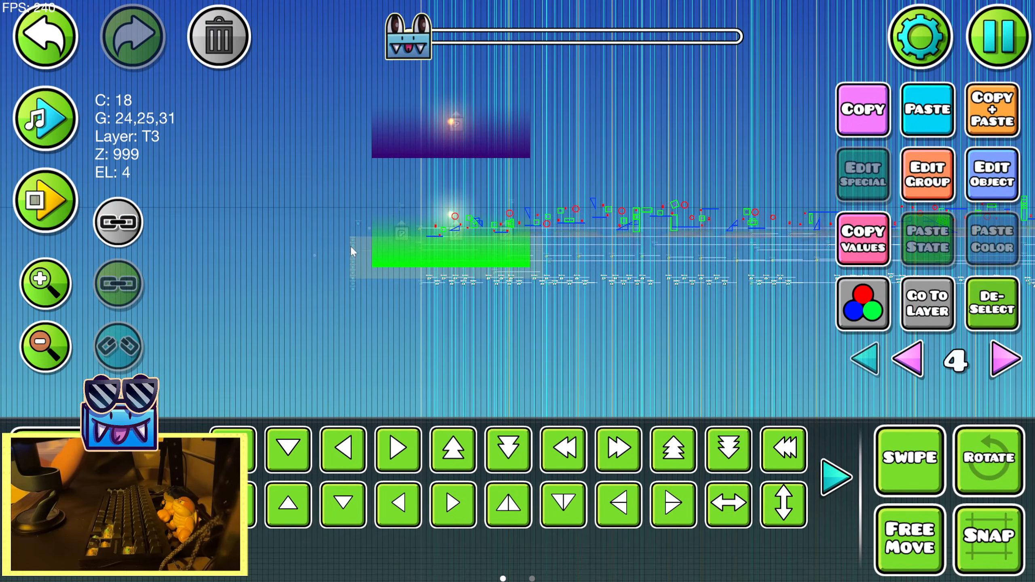
pyautogui.keyDown('shift'); pyautogui.click(431, 148); pyautogui.keyUp('shift')
pyautogui.click(182, 478)
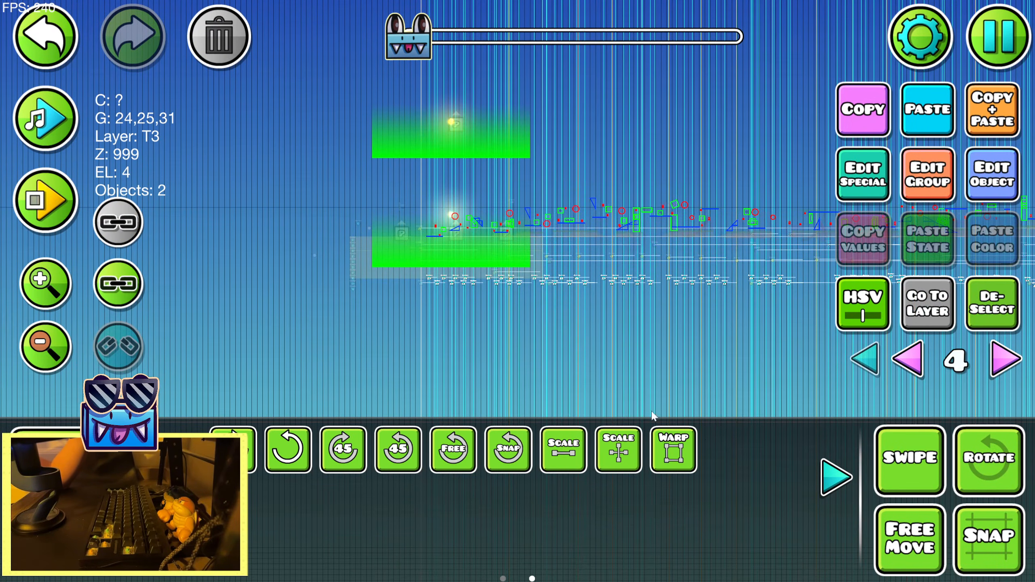
pyautogui.click(680, 461)
pyautogui.scroll(3, 546, 136)
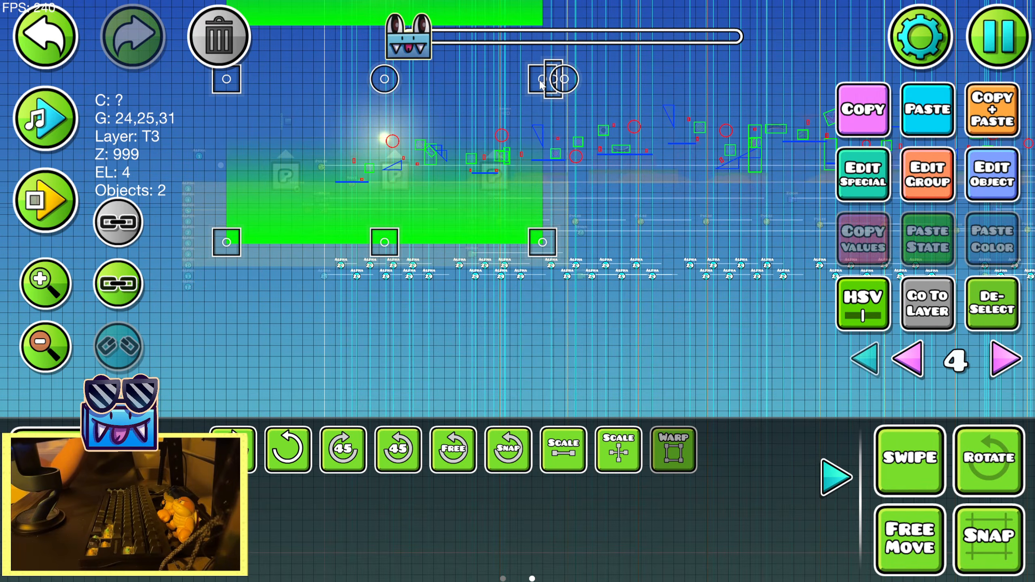
pyautogui.moveTo(540, 81); pyautogui.dragTo(595, 82)
pyautogui.click(1010, 301)
pyautogui.click(834, 476)
# Set the opacity of color channel 19 on the upper gradient to 0.35
pyautogui.moveTo(680, 184); pyautogui.dragTo(726, 422)
pyautogui.click(397, 214)
pyautogui.click(992, 175)
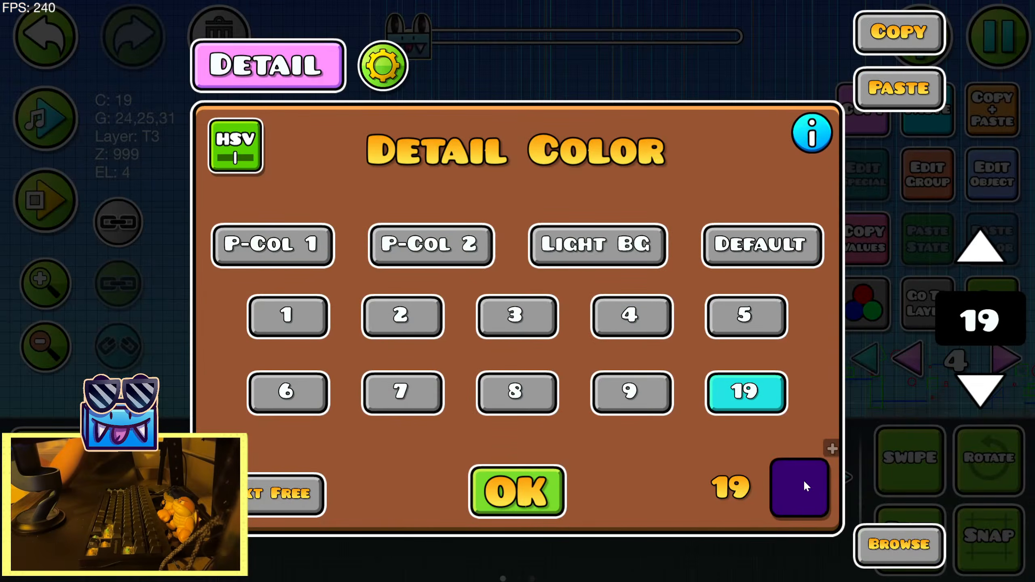
pyautogui.click(802, 484)
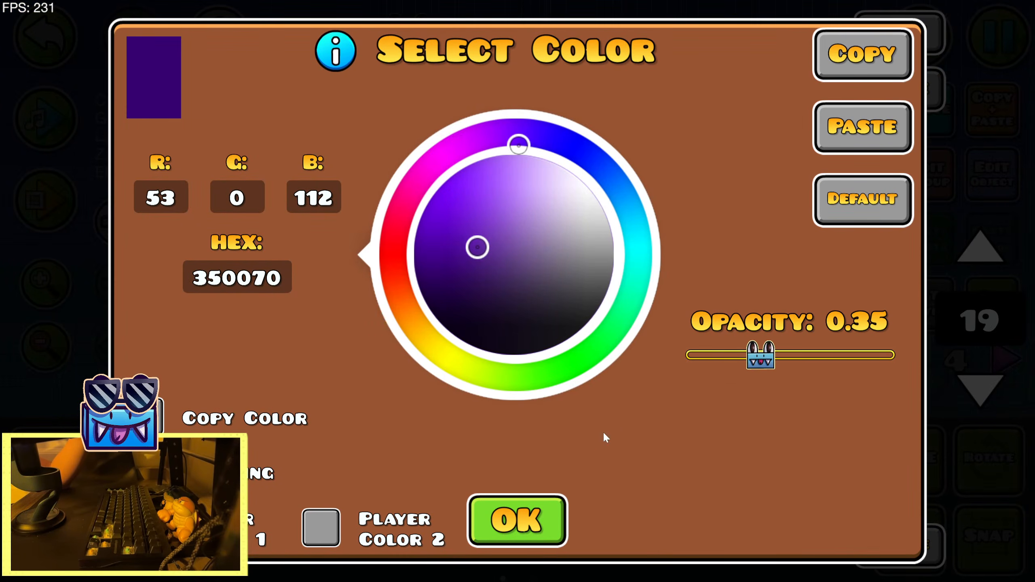
pyautogui.click(498, 526)
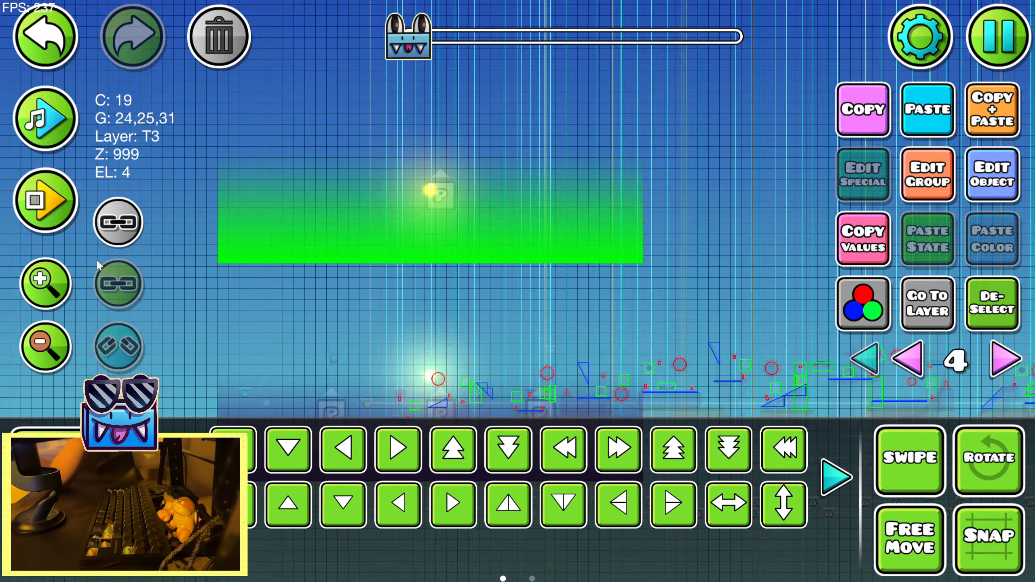
# Playtest the sunset section in the editor to check the faded upper gradient behind the sun
pyautogui.click(45, 200)
pyautogui.click(474, 206)
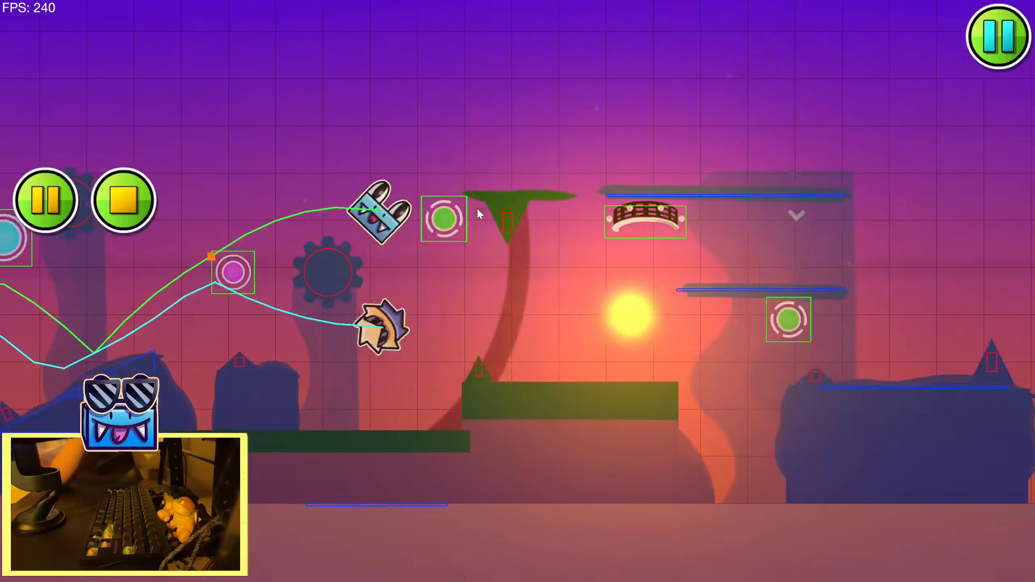
pyautogui.click(466, 206)
pyautogui.click(465, 205)
pyautogui.click(451, 203)
pyautogui.click(434, 203)
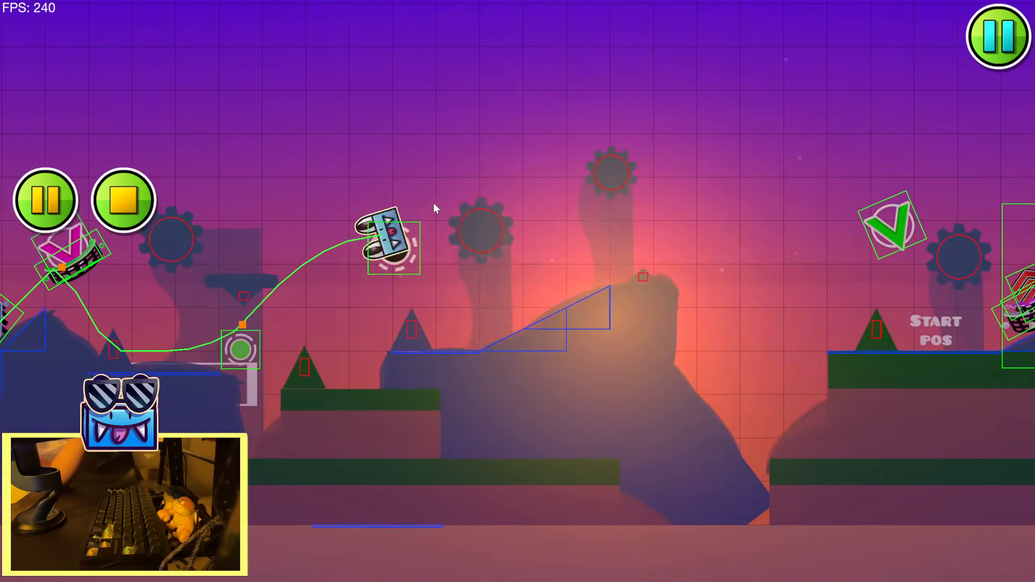
pyautogui.click(434, 202)
pyautogui.click(318, 229)
pyautogui.click(245, 228)
pyautogui.click(196, 219)
pyautogui.click(197, 218)
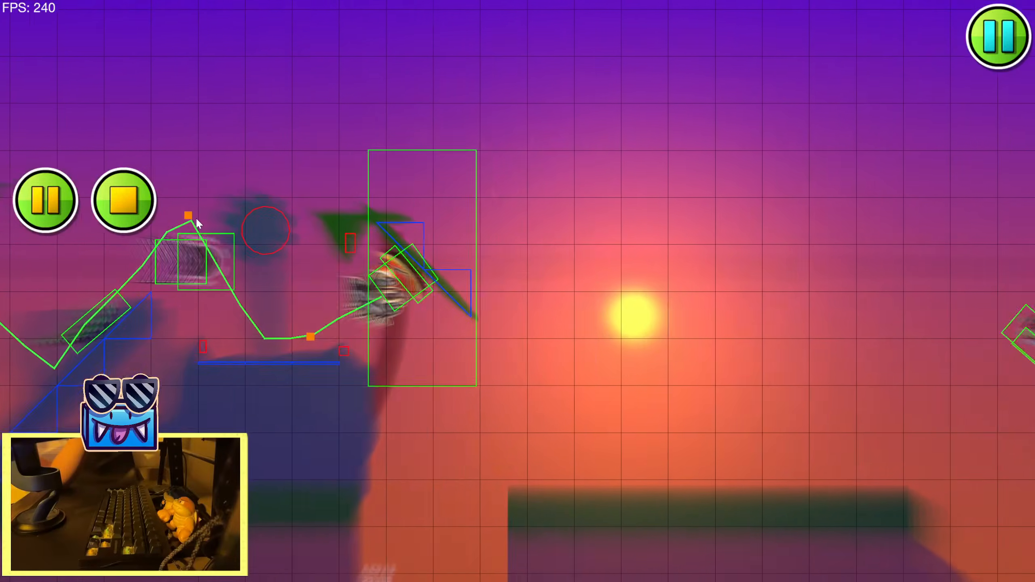
pyautogui.click(198, 218)
pyautogui.click(198, 217)
pyautogui.click(124, 201)
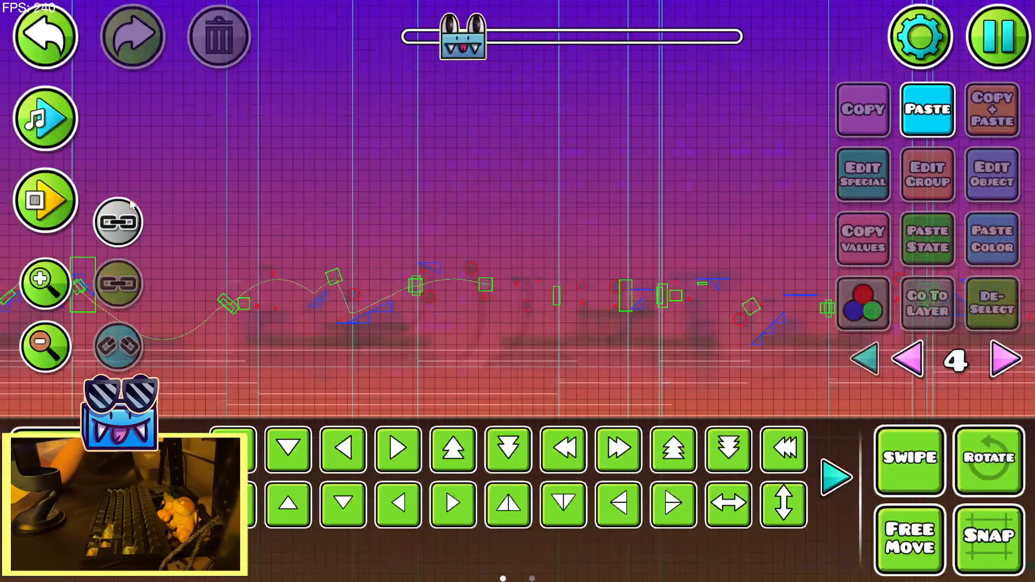
# Select the upper sun's large glow at the section start and check its group and layer settings
pyautogui.scroll(-5, 367, 266)
pyautogui.press('3')
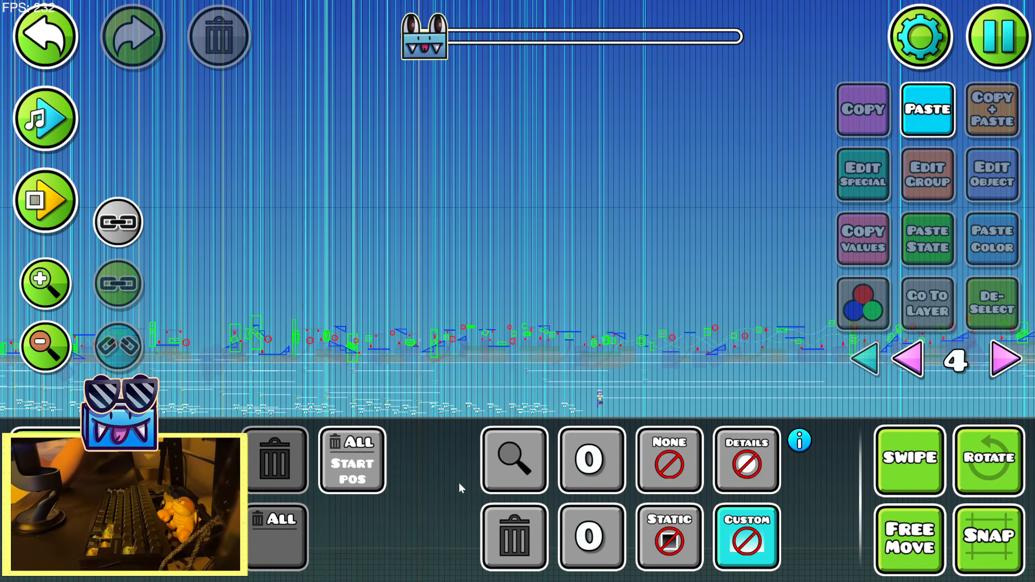
pyautogui.press('2')
pyautogui.scroll(6, 352, 204)
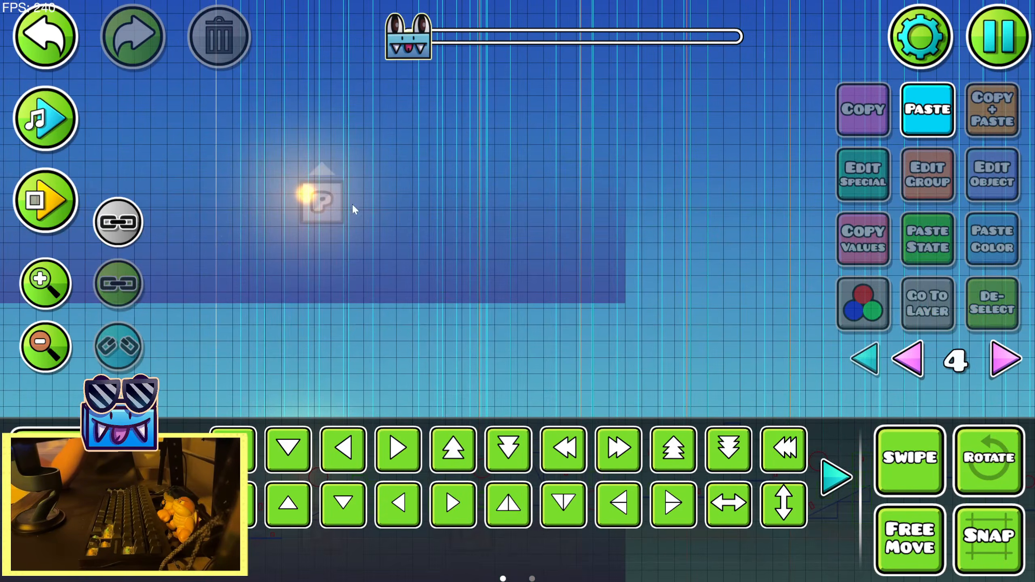
pyautogui.click(338, 186)
pyautogui.click(338, 186)
pyautogui.moveTo(365, 171); pyautogui.dragTo(513, 193)
pyautogui.press('d')
pyautogui.press('a')
pyautogui.click(927, 174)
pyautogui.click(518, 524)
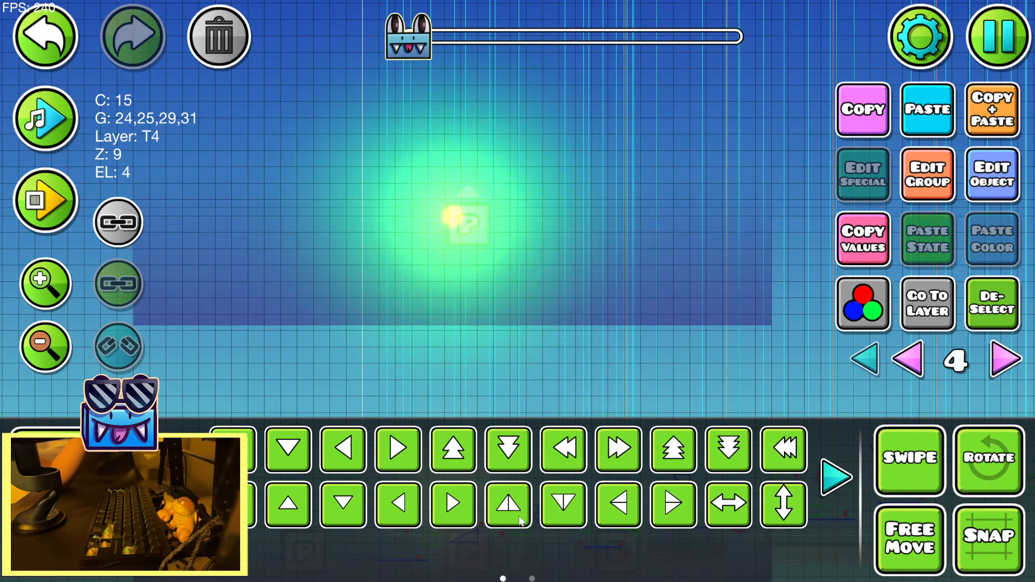
# Compare the layers of the upper gradient and the sun's smaller glow, and check the glow's group settings
pyautogui.click(995, 297)
pyautogui.click(489, 218)
pyautogui.click(488, 219)
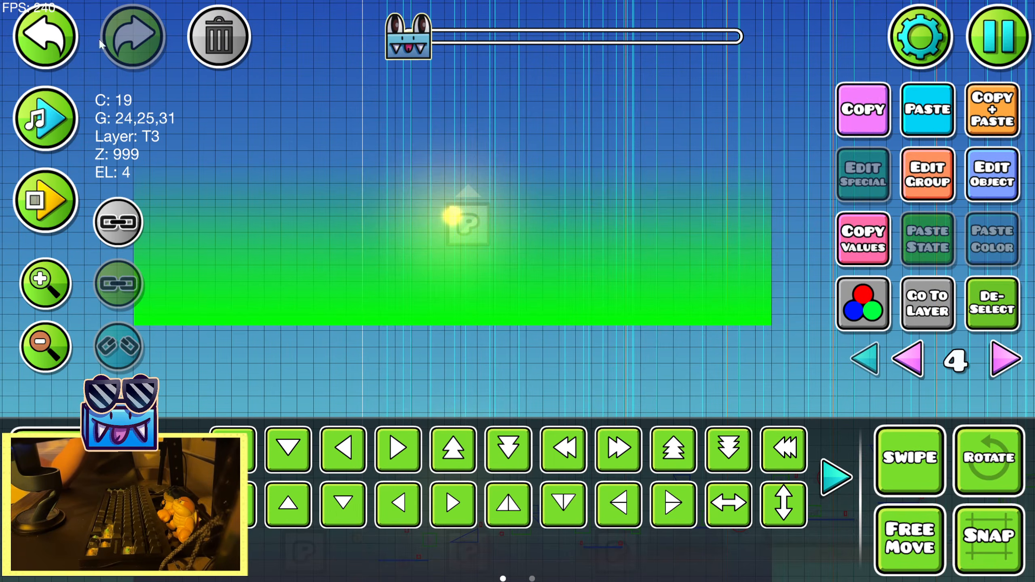
pyautogui.click(57, 37)
pyautogui.click(928, 174)
pyautogui.click(508, 529)
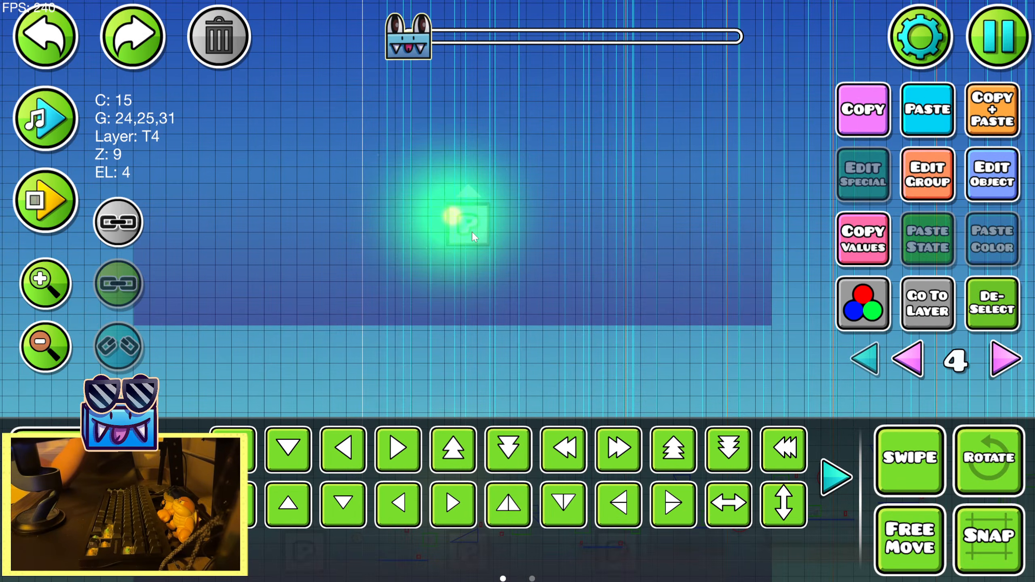
pyautogui.click(462, 226)
pyautogui.press('w')
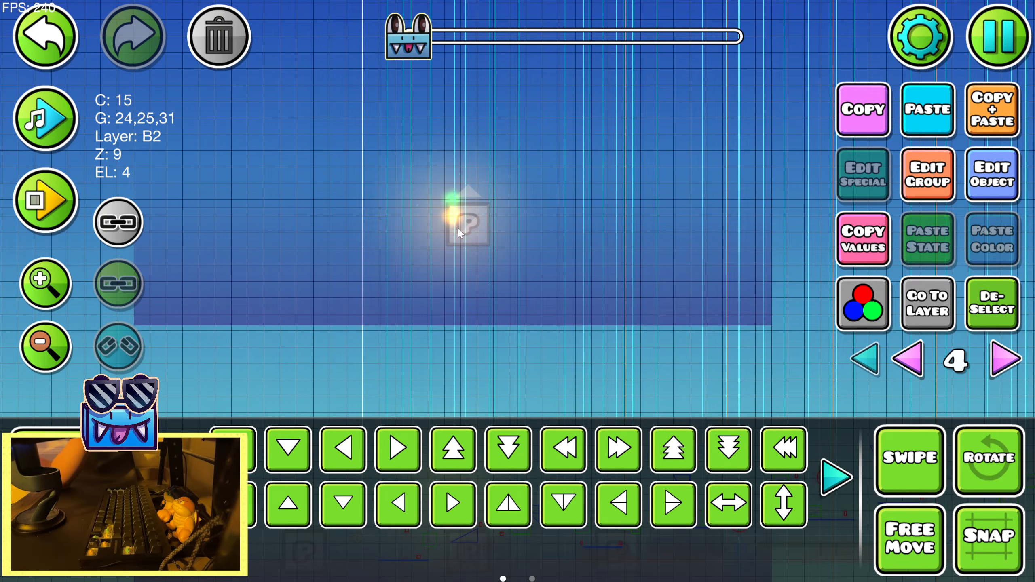
pyautogui.press('s')
# Check the layer of the upper sun's large glow and playtest the sunset section in the editor
pyautogui.click(1010, 312)
pyautogui.click(493, 232)
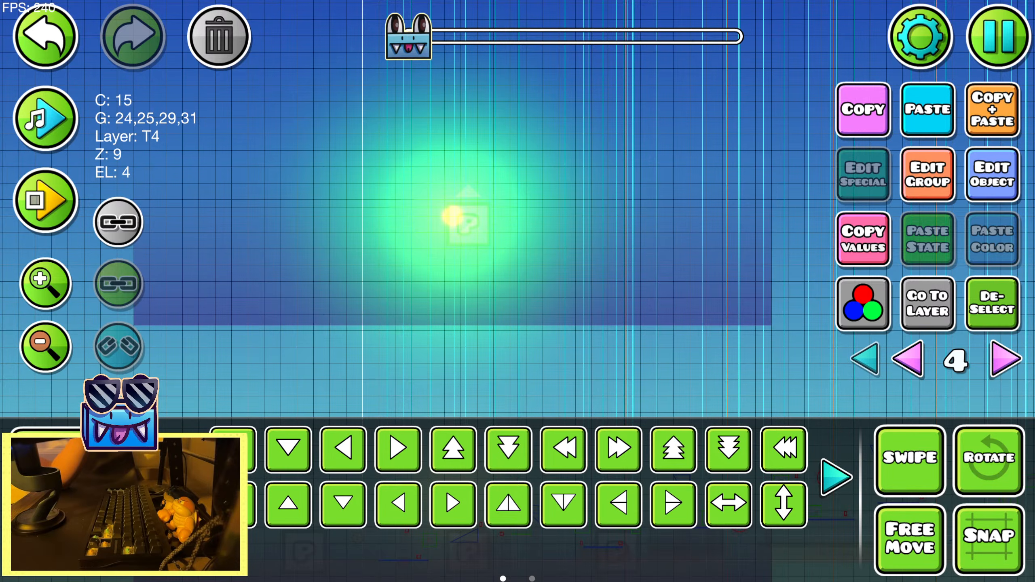
pyautogui.click(988, 320)
pyautogui.click(45, 200)
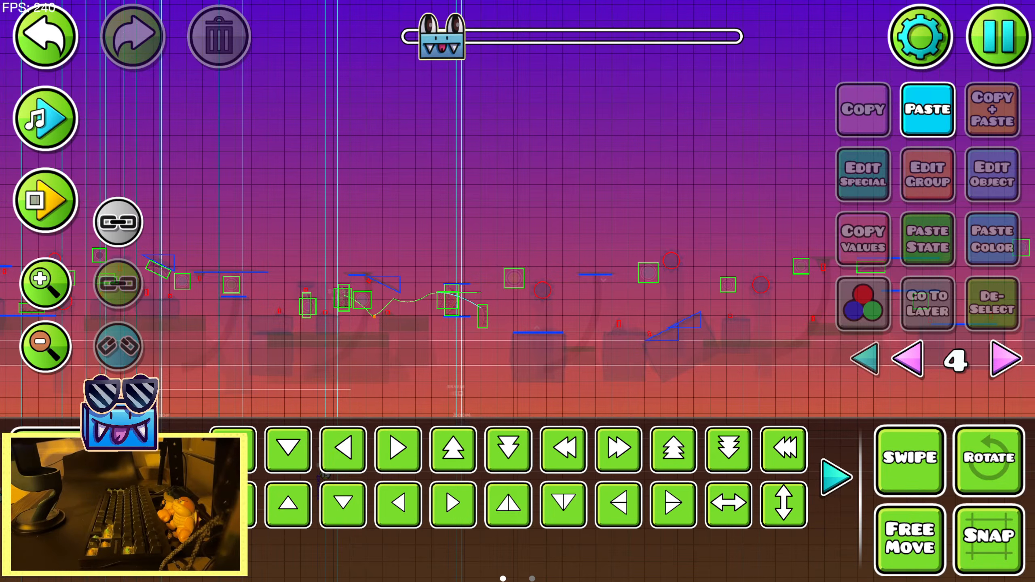
# Save the level, play through the sunset section several times in test mode, and return to the editor
pyautogui.press('Escape')
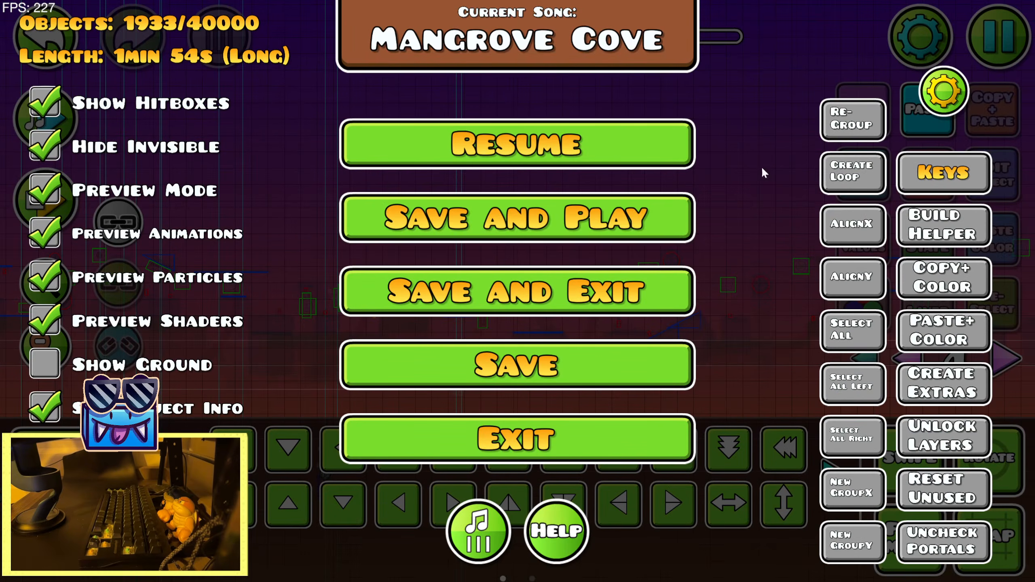
pyautogui.click(629, 207)
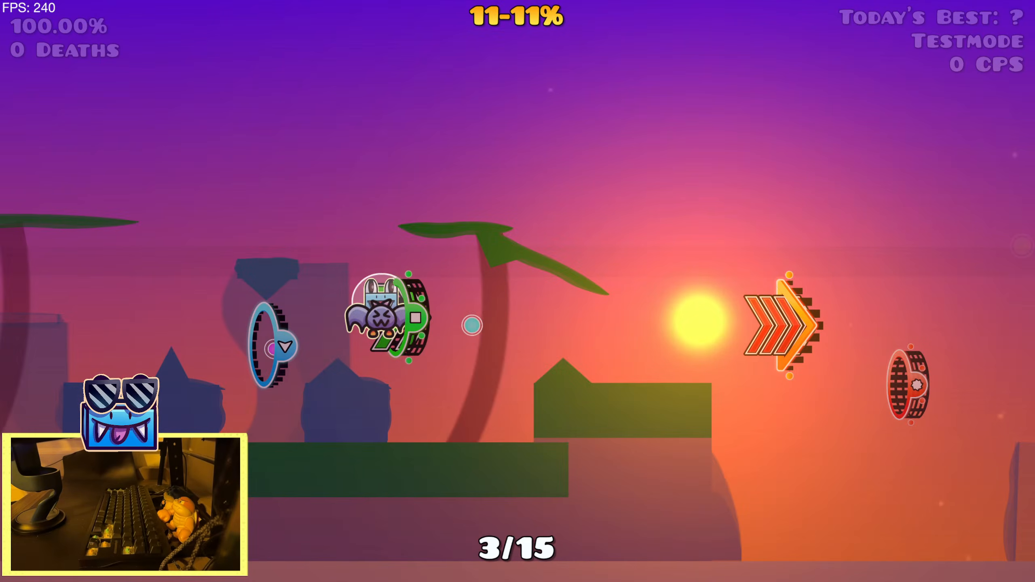
pyautogui.press('space')
pyautogui.press('space')
pyautogui.press('space')
pyautogui.press('space')
pyautogui.press('space')
pyautogui.press('space')
pyautogui.press('space')
pyautogui.press('space')
pyautogui.press('space')
pyautogui.press('space')
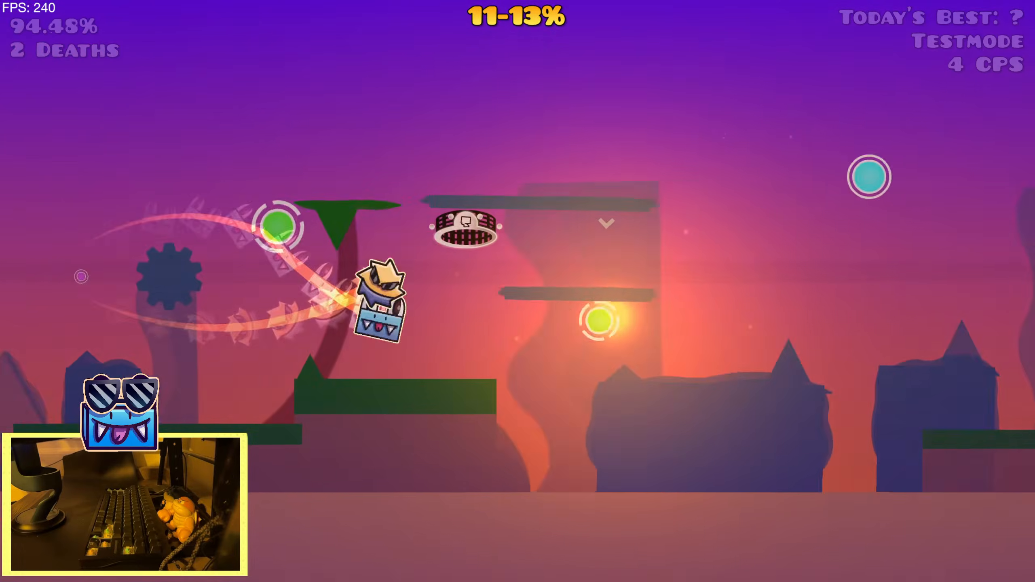
pyautogui.press('space')
pyautogui.press('space')
pyautogui.press('space')
pyautogui.press('space')
pyautogui.press('space')
pyautogui.press('space')
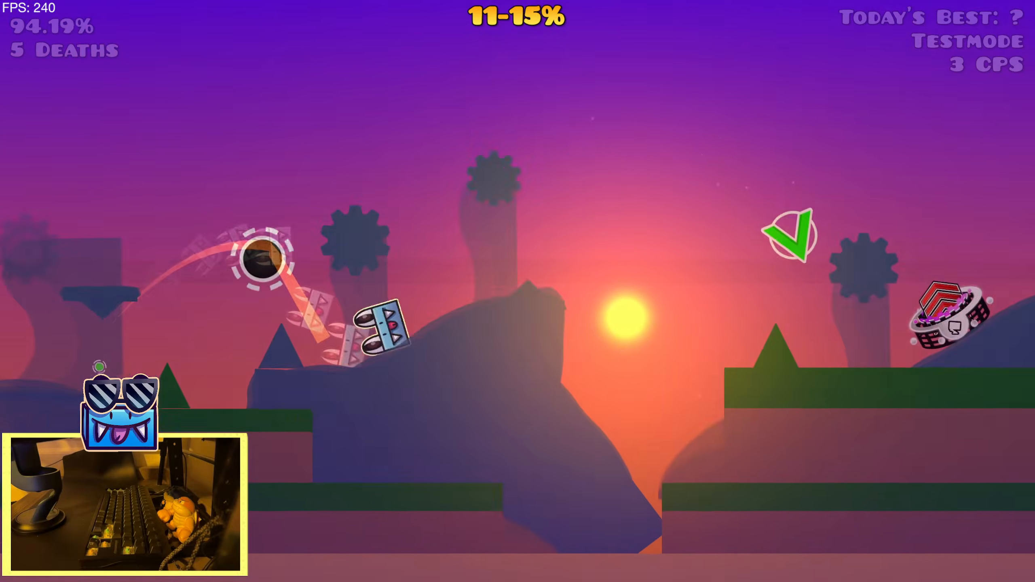
pyautogui.press('space')
pyautogui.press('space')
pyautogui.press('space')
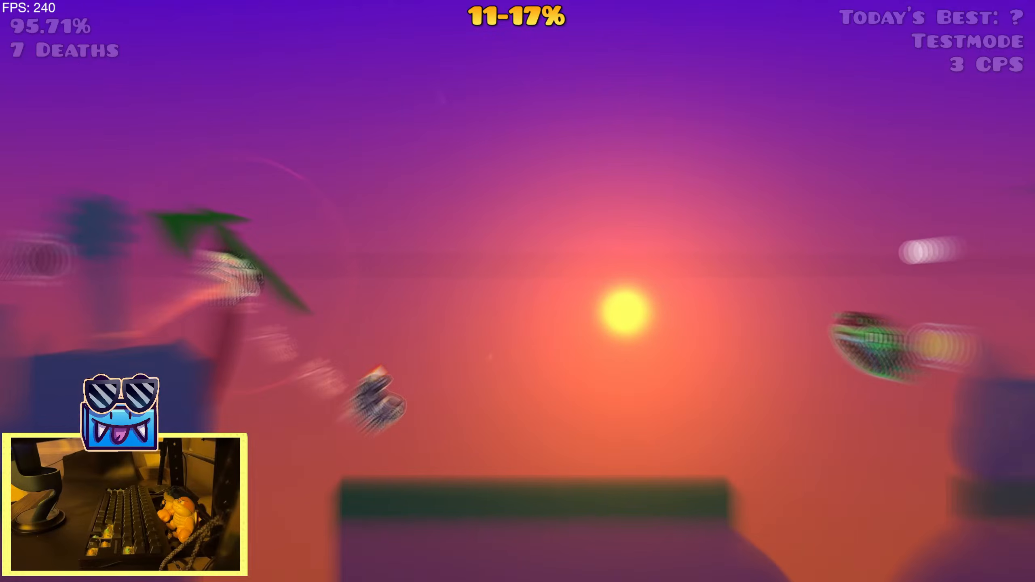
pyautogui.press('space')
pyautogui.press('space')
pyautogui.press('space')
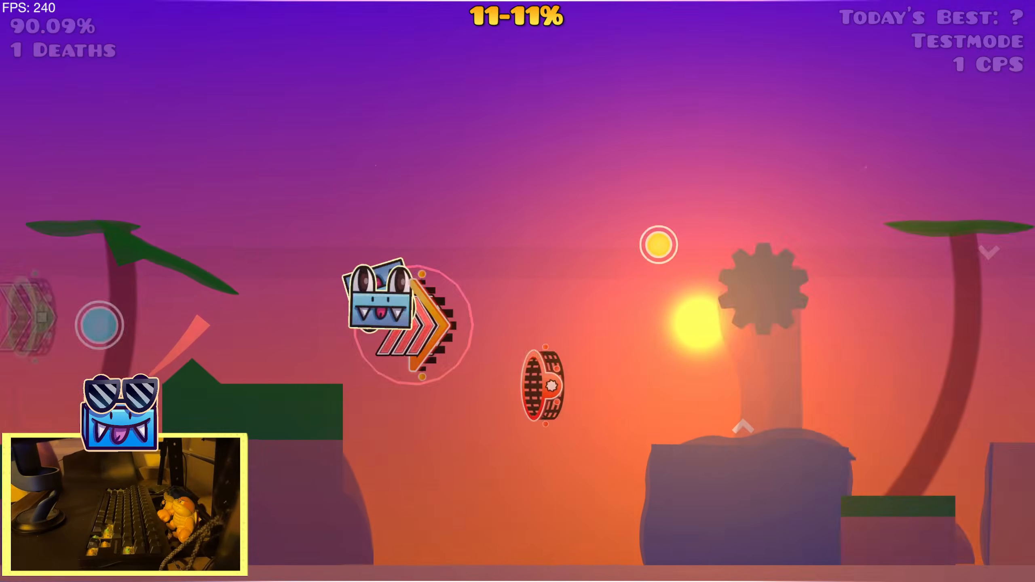
pyautogui.press('space')
pyautogui.press('space')
pyautogui.press('space')
pyautogui.press('space')
pyautogui.press('space')
pyautogui.press('space')
pyautogui.press('space')
pyautogui.press('space')
pyautogui.press('space')
pyautogui.press('space')
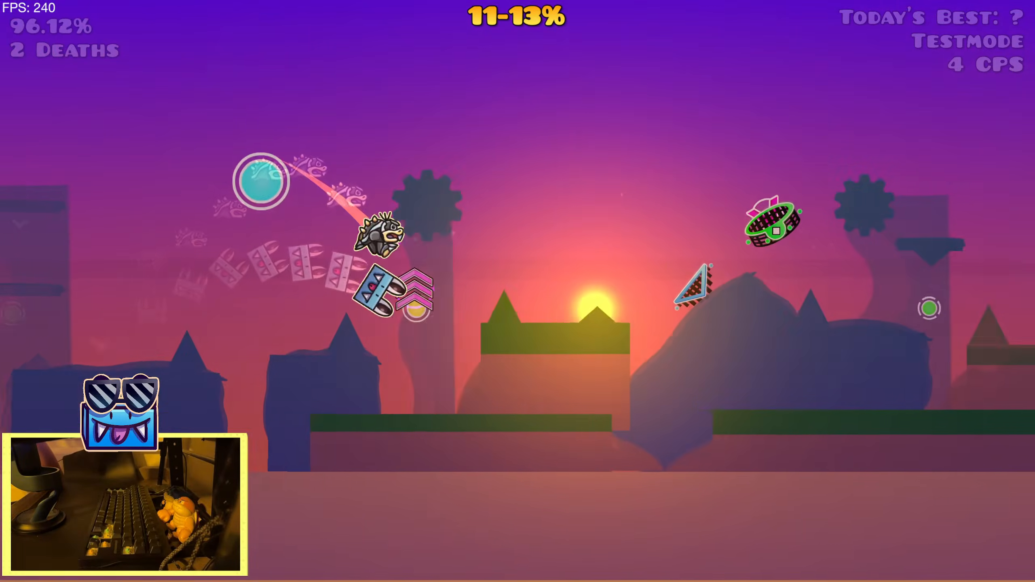
pyautogui.press('space')
pyautogui.press('space')
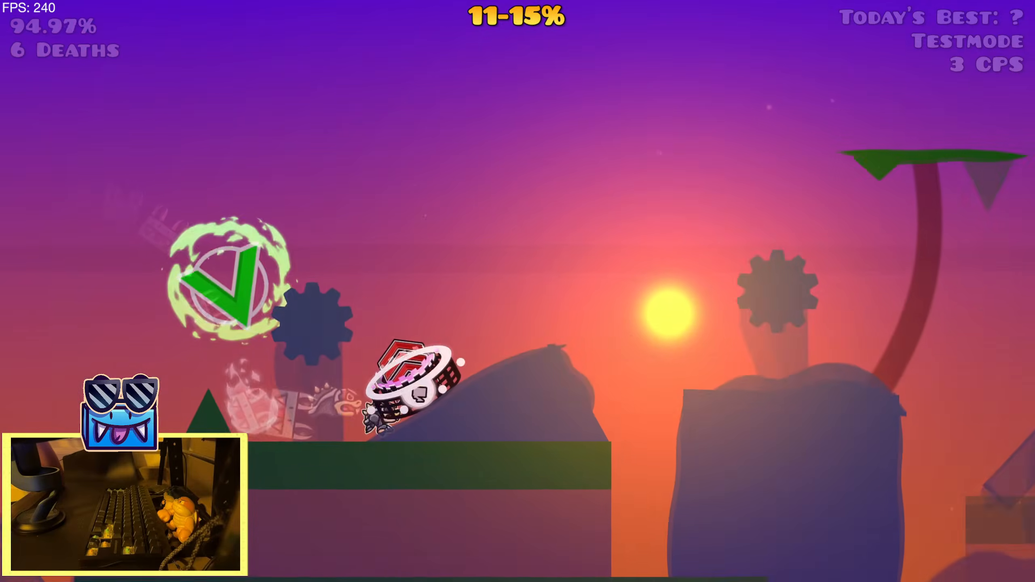
pyautogui.press('space')
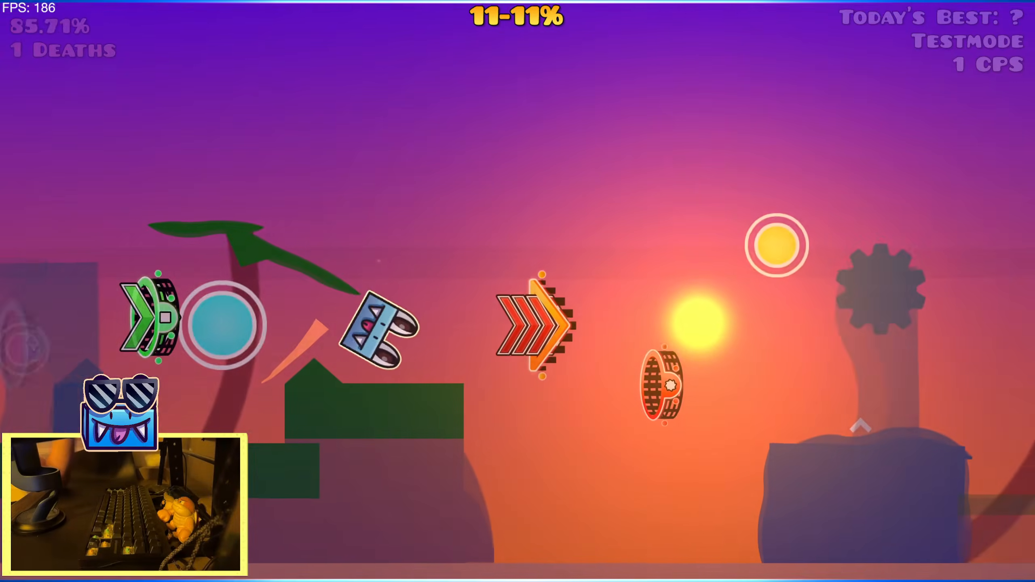
pyautogui.press('space')
pyautogui.press('space')
pyautogui.press('space')
pyautogui.press('space')
pyautogui.press('space')
pyautogui.press('space')
pyautogui.press('space')
pyautogui.press('space')
pyautogui.press('space')
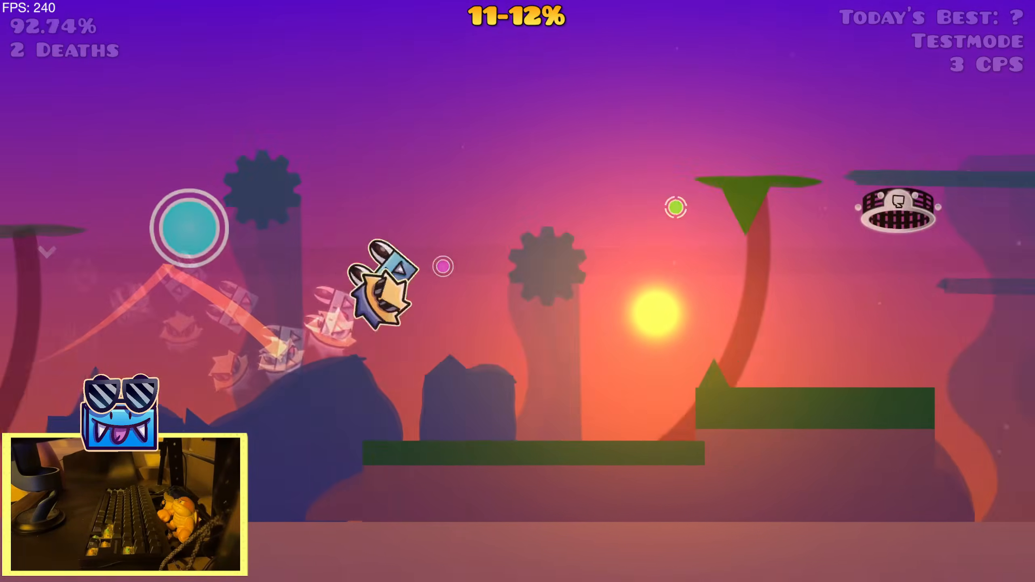
pyautogui.press('space')
pyautogui.press('space')
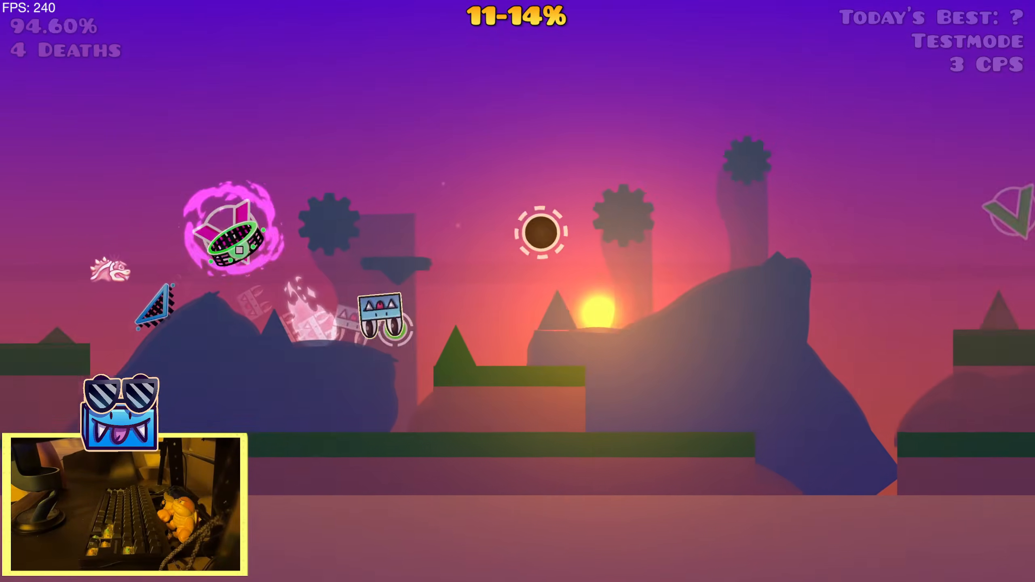
pyautogui.press('space')
pyautogui.press('space')
pyautogui.press('space')
pyautogui.press('space')
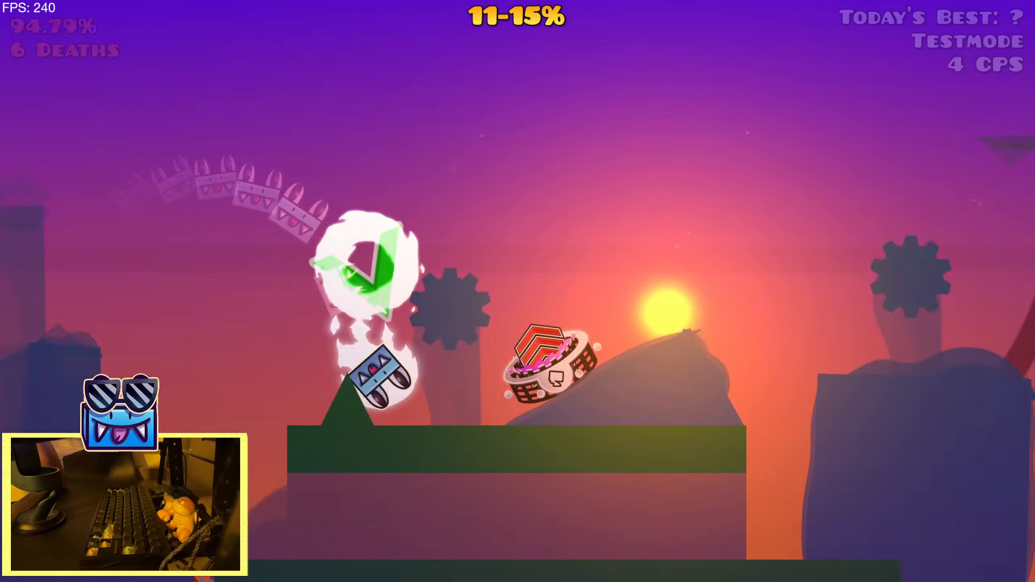
pyautogui.press('space')
pyautogui.press('space')
pyautogui.press('space')
pyautogui.press('space')
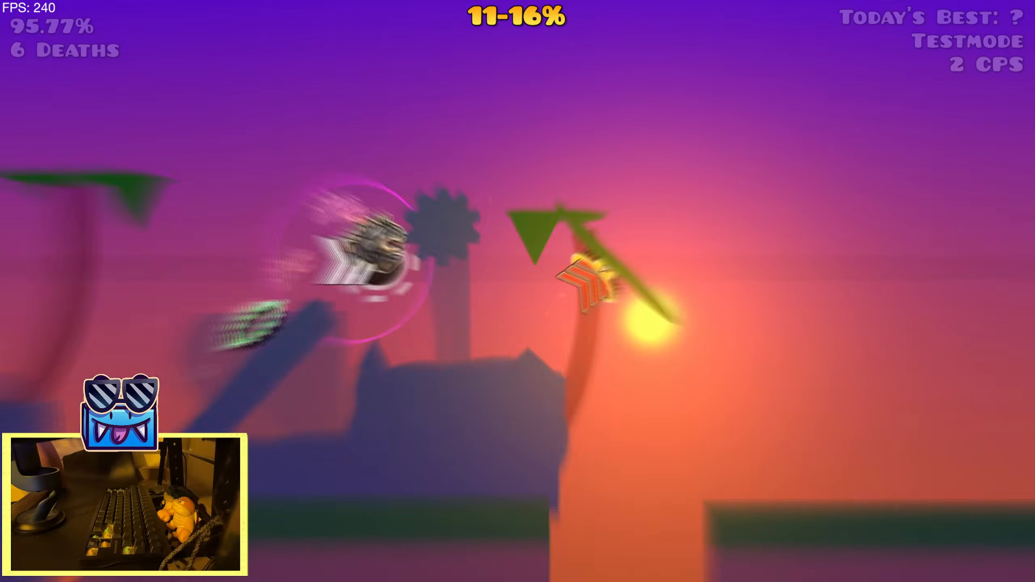
pyautogui.press('space')
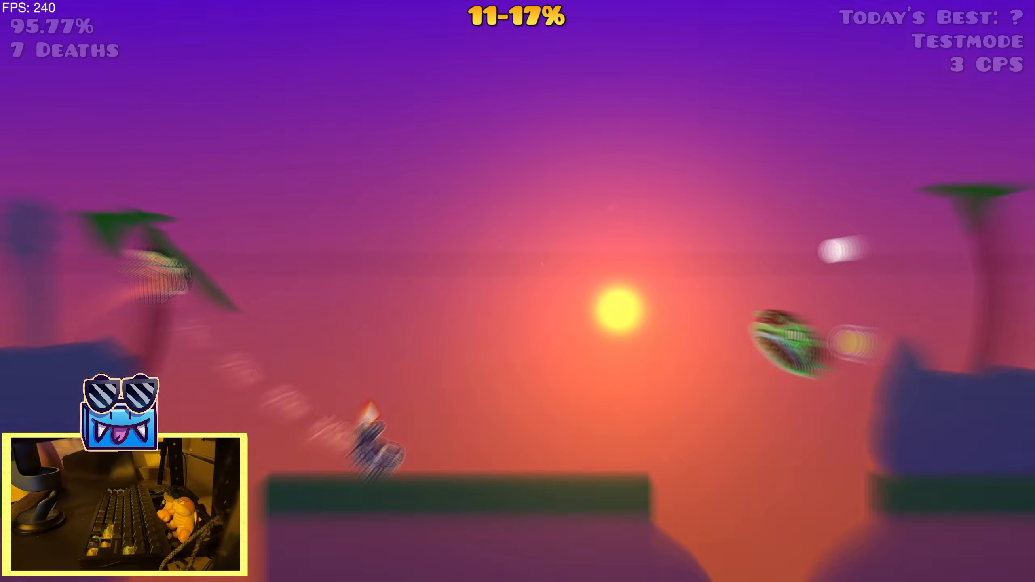
pyautogui.press('space')
pyautogui.press('space')
pyautogui.press('space')
pyautogui.press('space')
pyautogui.press('space')
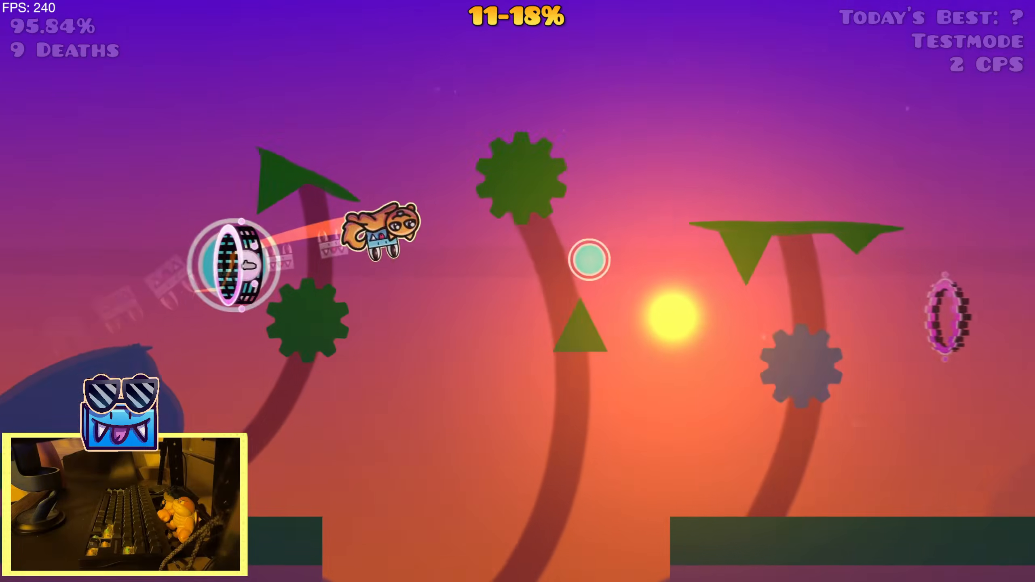
pyautogui.press('space')
pyautogui.press('space')
pyautogui.press('space')
pyautogui.press('space')
pyautogui.press('space')
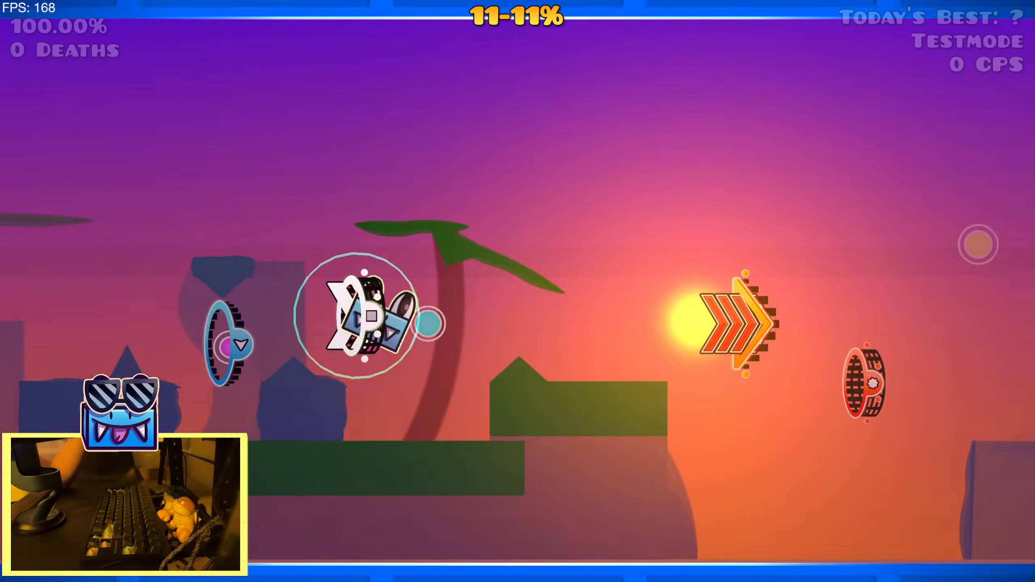
pyautogui.press('space')
pyautogui.press('space')
pyautogui.press('space')
pyautogui.press('space')
pyautogui.press('space')
pyautogui.press('space')
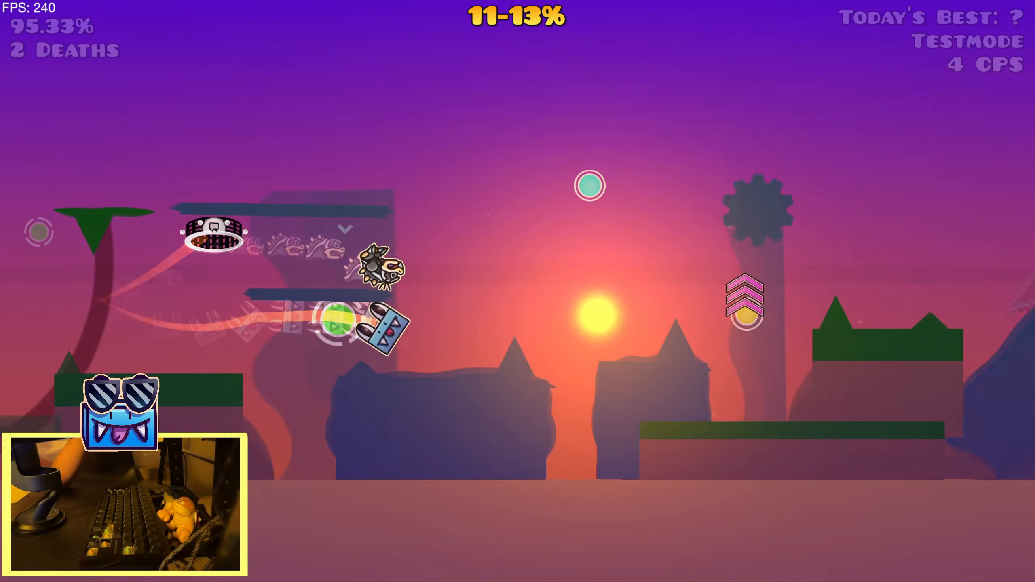
pyautogui.press('space')
pyautogui.press('space')
pyautogui.press('space')
pyautogui.press('space')
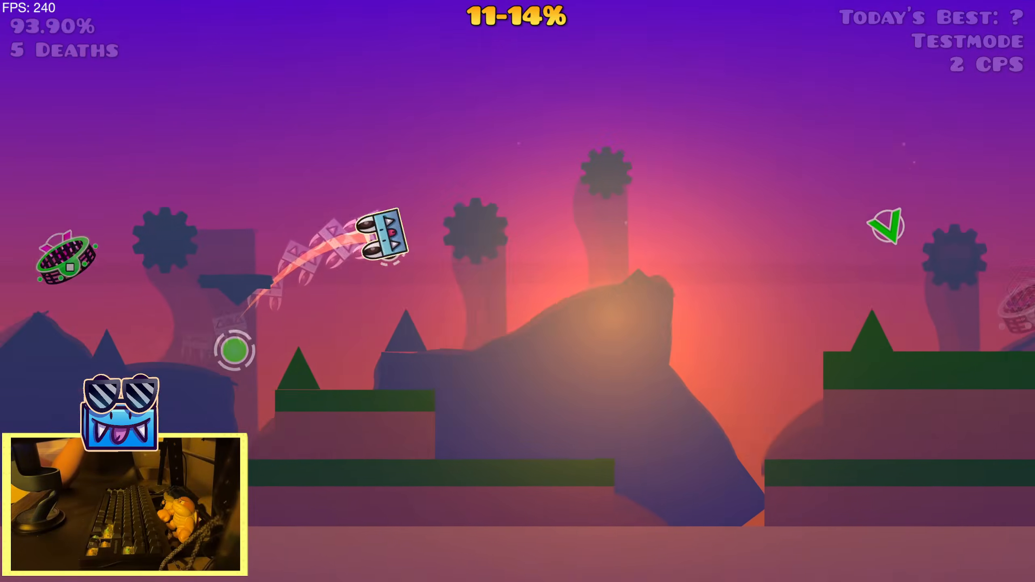
pyautogui.press('space')
pyautogui.press('space')
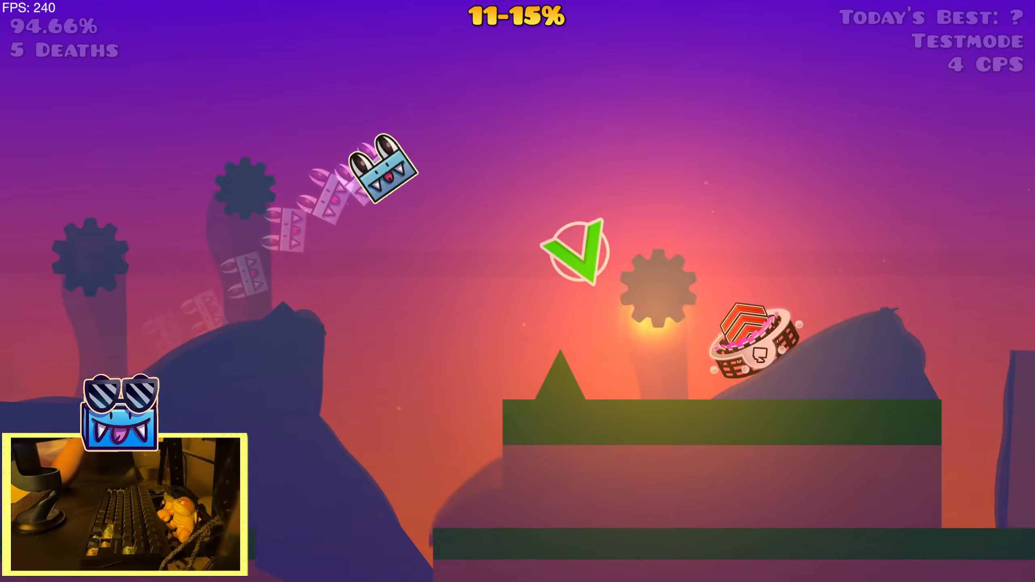
pyautogui.press('space')
pyautogui.press('space')
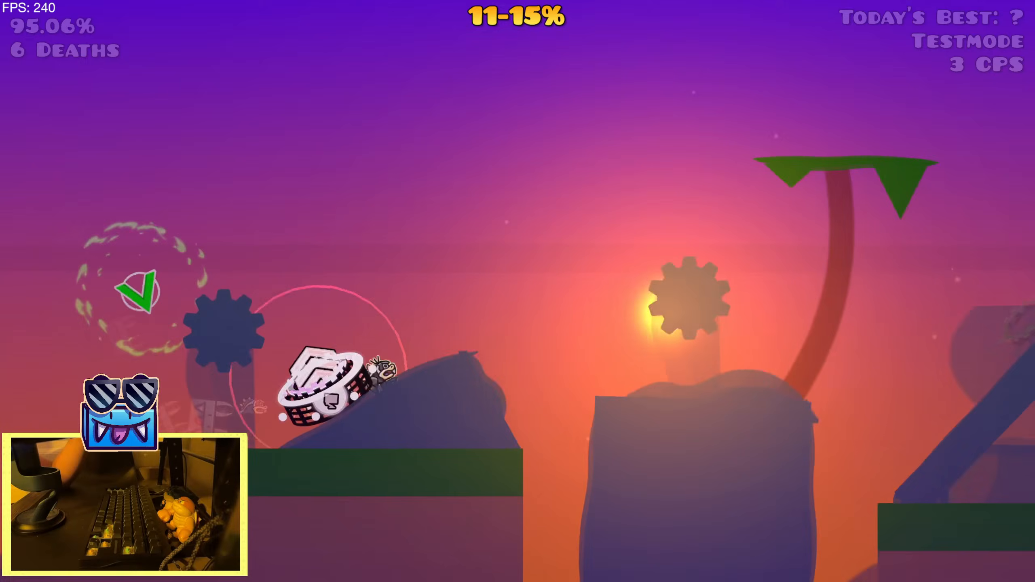
pyautogui.press('space')
pyautogui.press('space')
pyautogui.press('space')
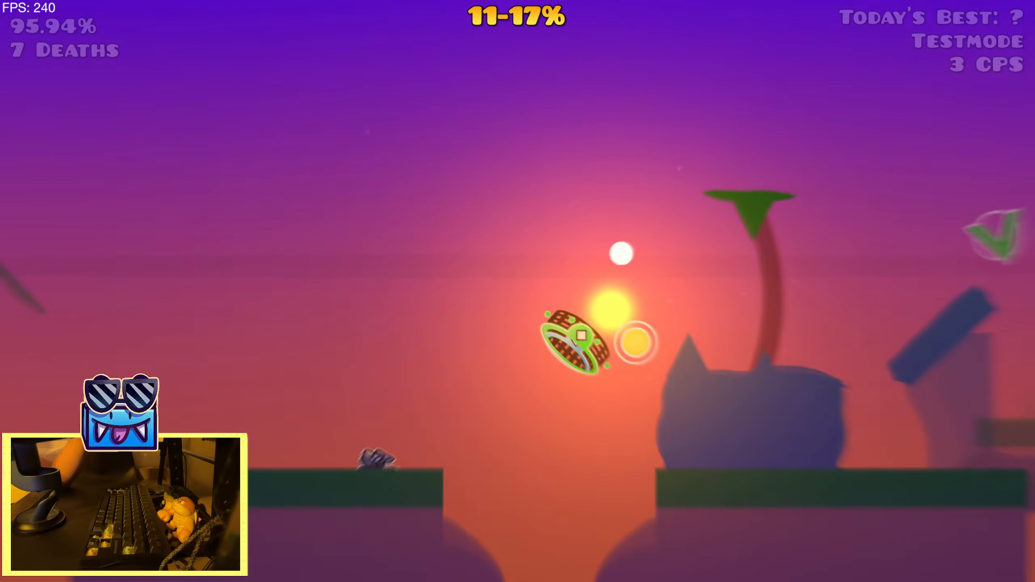
pyautogui.press('space')
pyautogui.press('Escape')
pyautogui.click(233, 379)
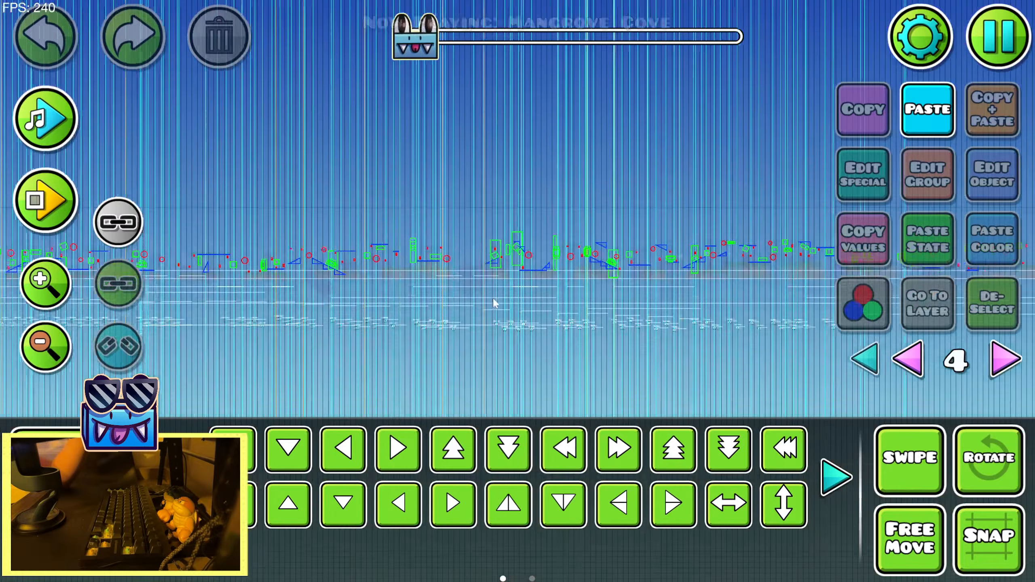
# Adjust the HSV offset of the detail color on the upper sun's large glow at the section start
pyautogui.moveTo(163, 277); pyautogui.dragTo(794, 304)
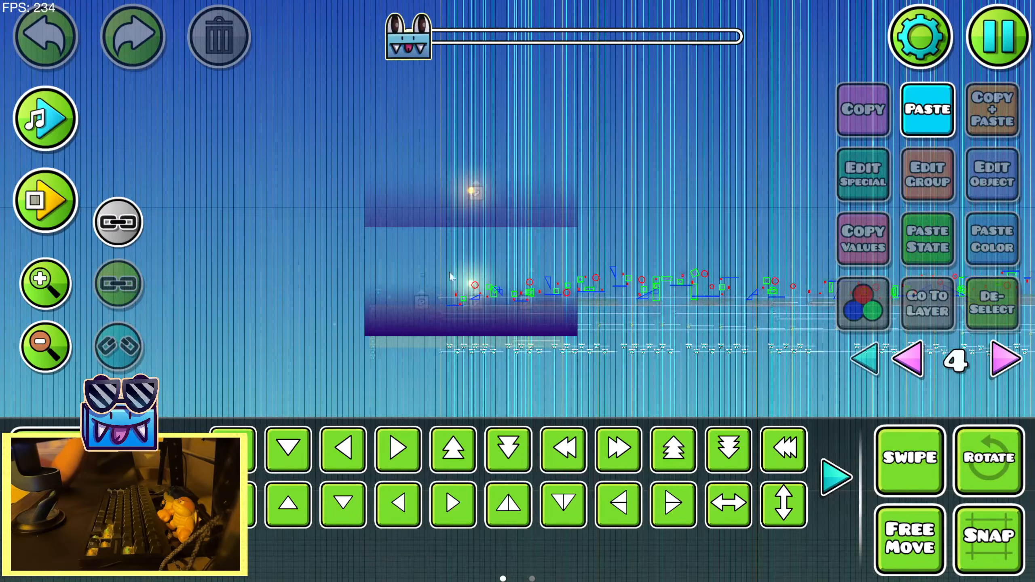
pyautogui.click(67, 294)
pyautogui.click(439, 182)
pyautogui.click(438, 182)
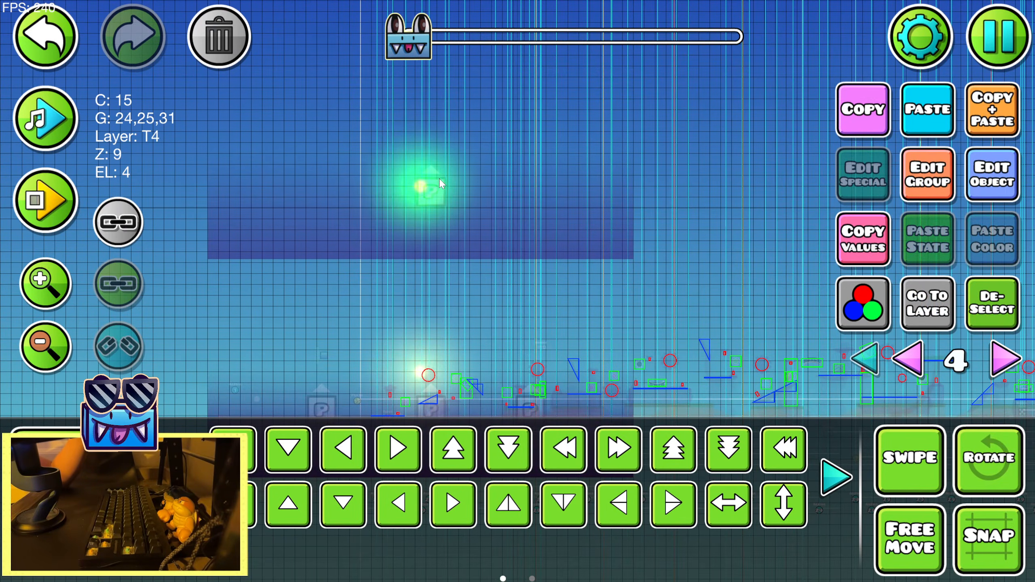
pyautogui.click(876, 320)
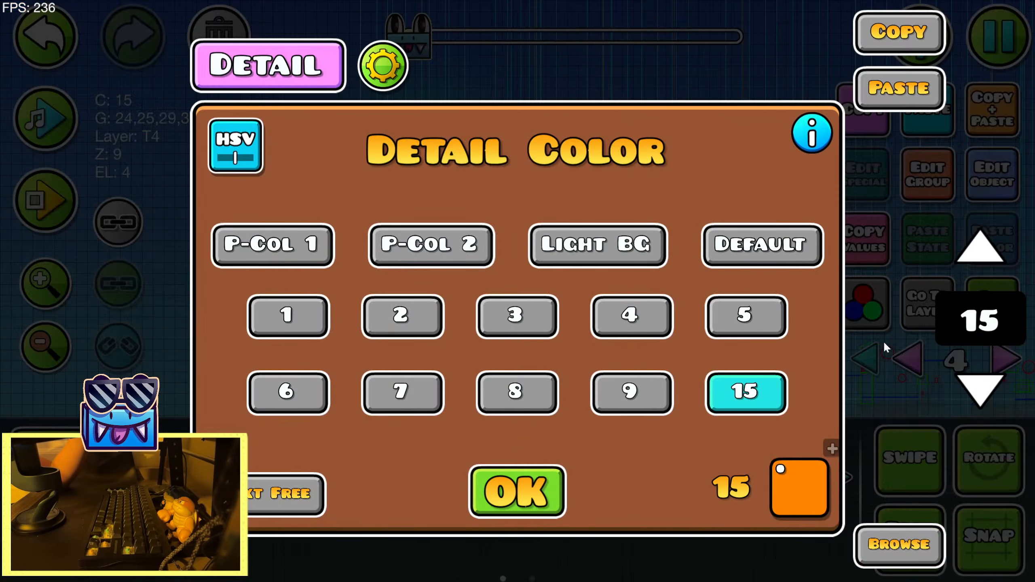
pyautogui.click(249, 154)
pyautogui.moveTo(393, 401); pyautogui.dragTo(413, 403)
pyautogui.click(538, 473)
pyautogui.click(540, 474)
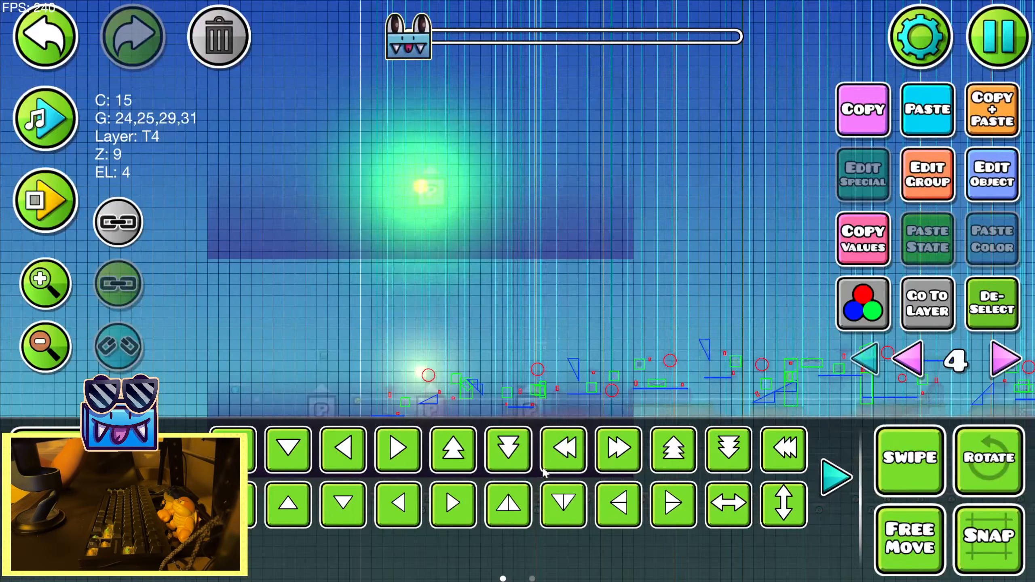
pyautogui.click(986, 304)
# Playtest the sunset section in the editor, pausing midway to inspect the sun and its glow, and end the playtest
pyautogui.click(51, 213)
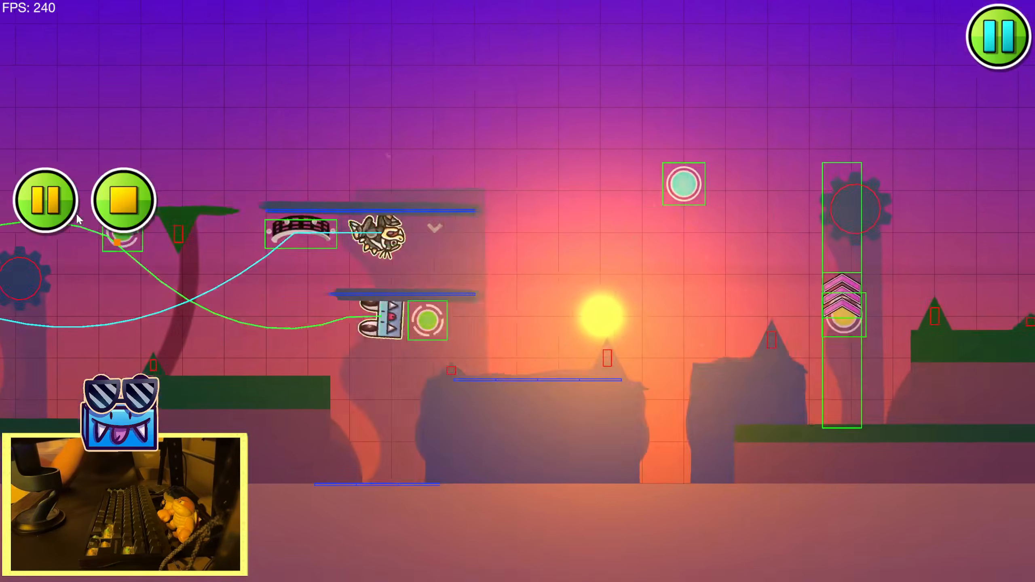
pyautogui.click(76, 214)
pyautogui.click(76, 213)
pyautogui.click(70, 216)
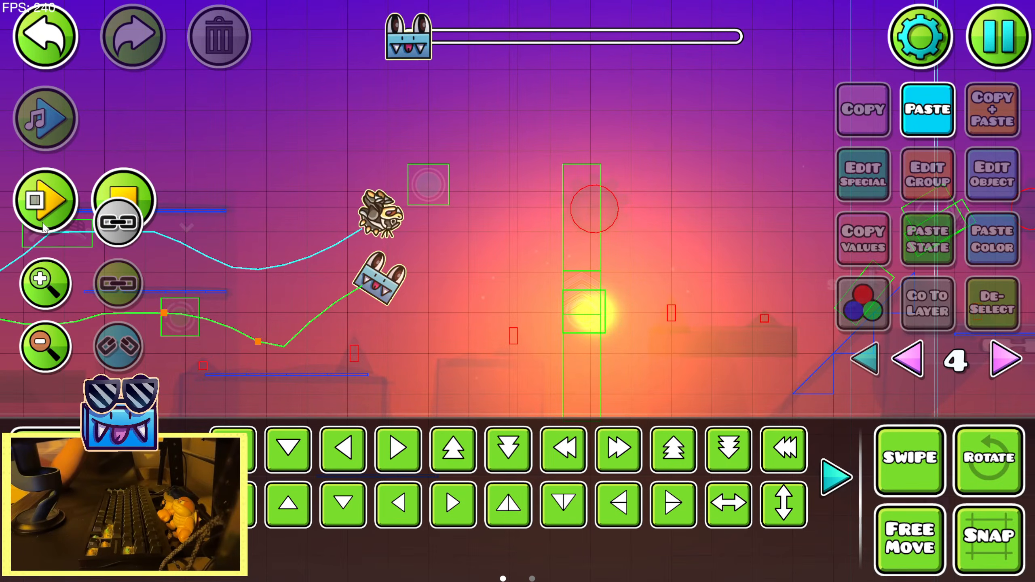
pyautogui.moveTo(440, 264); pyautogui.dragTo(458, 200)
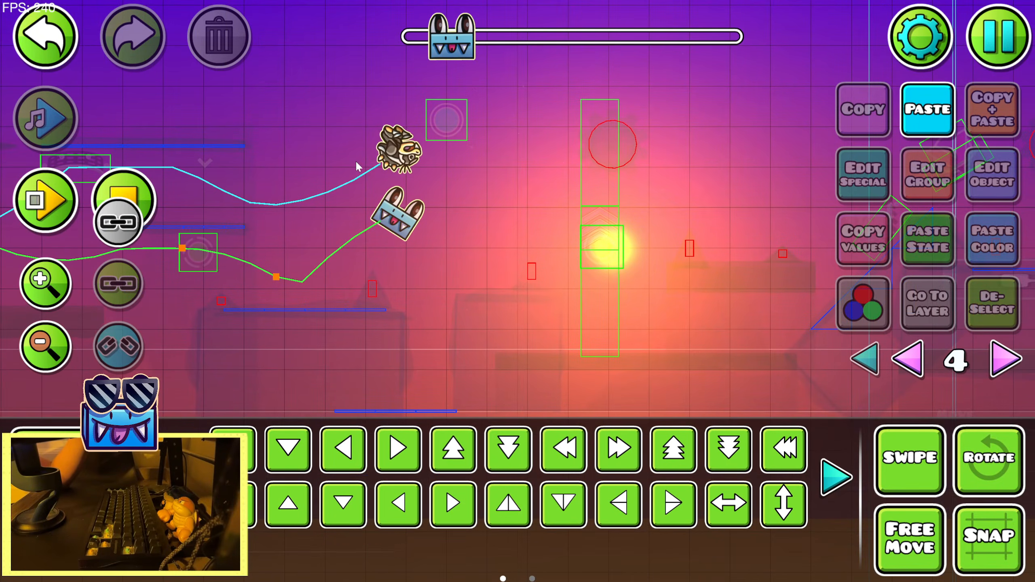
pyautogui.click(46, 282)
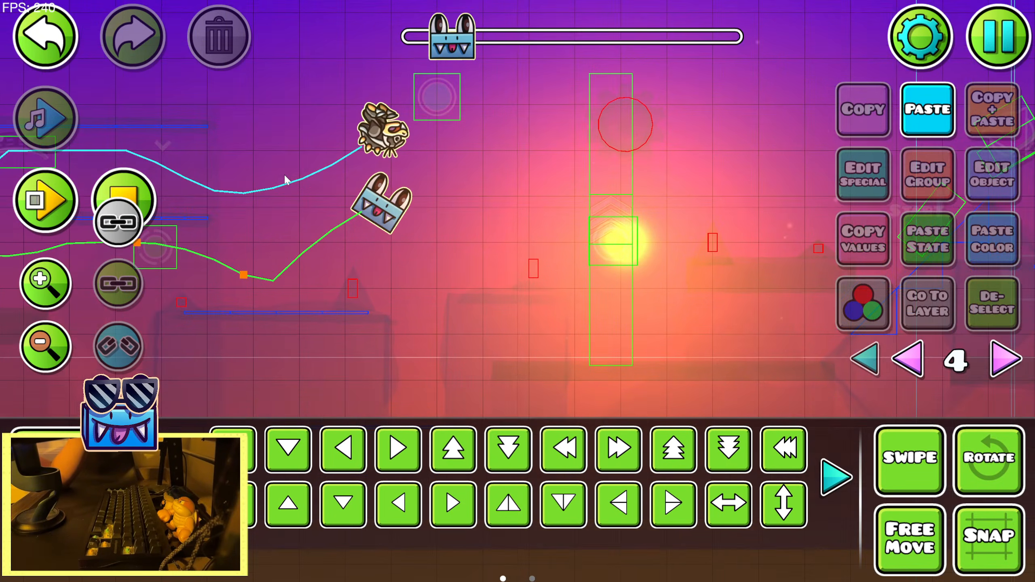
pyautogui.click(133, 196)
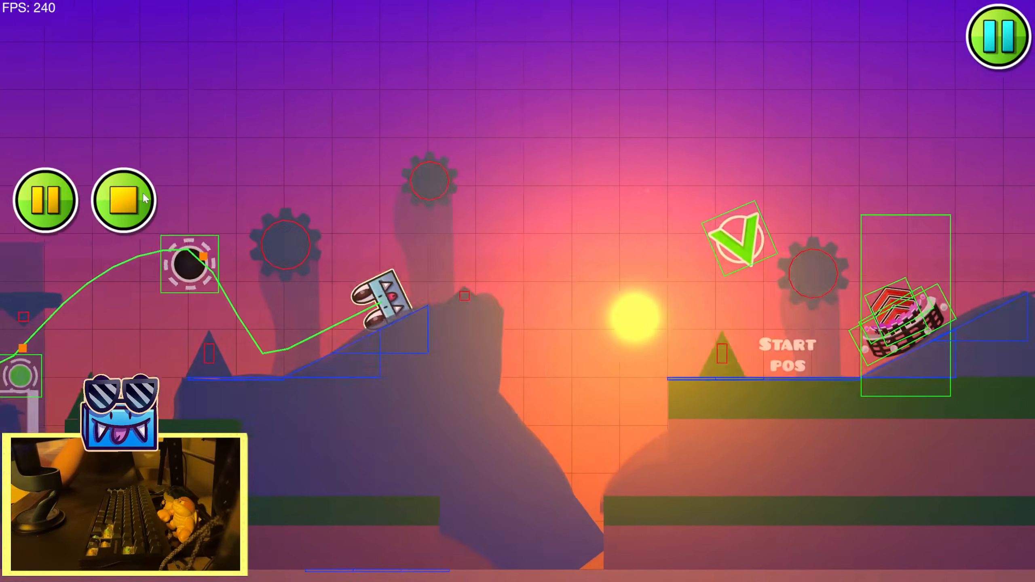
pyautogui.click(145, 198)
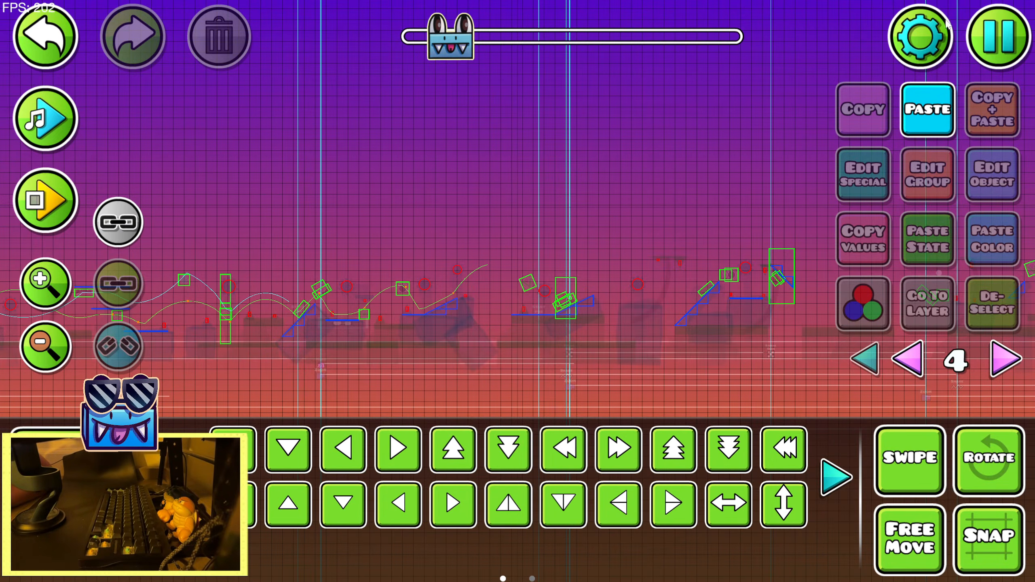
# Show the objects of all editor layers and go to the alpha triggers below the start of the sunset section
pyautogui.click(860, 367)
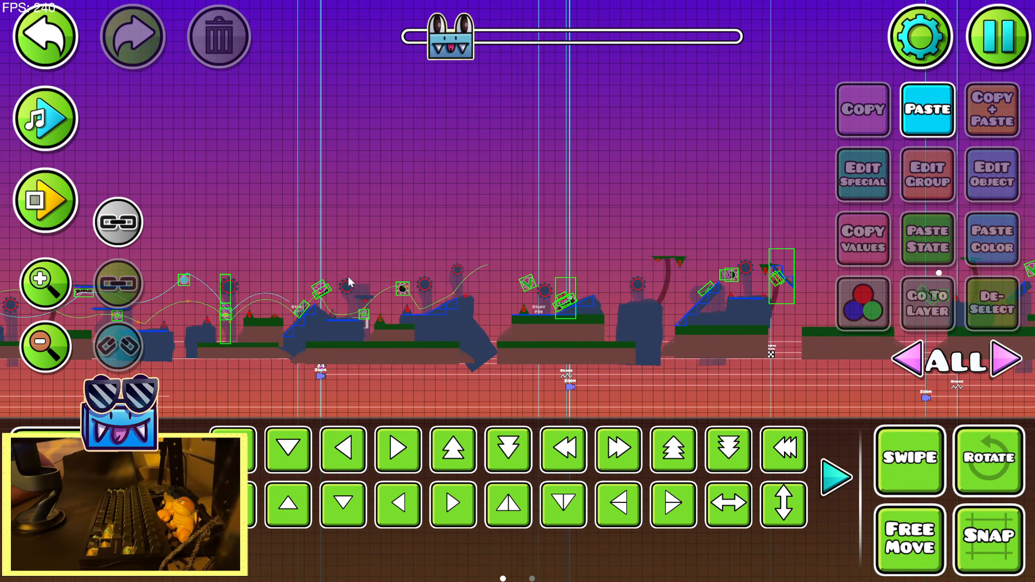
pyautogui.moveTo(271, 384); pyautogui.dragTo(597, 262)
pyautogui.moveTo(348, 320); pyautogui.dragTo(758, 270)
pyautogui.moveTo(306, 351)
pyautogui.mouseDown()
pyautogui.moveTo(577, 345)
pyautogui.moveTo(791, 322)
pyautogui.mouseUp()
pyautogui.scroll(-2, 546, 301)
pyautogui.moveTo(547, 301); pyautogui.dragTo(230, 326)
pyautogui.scroll(5, 473, 305)
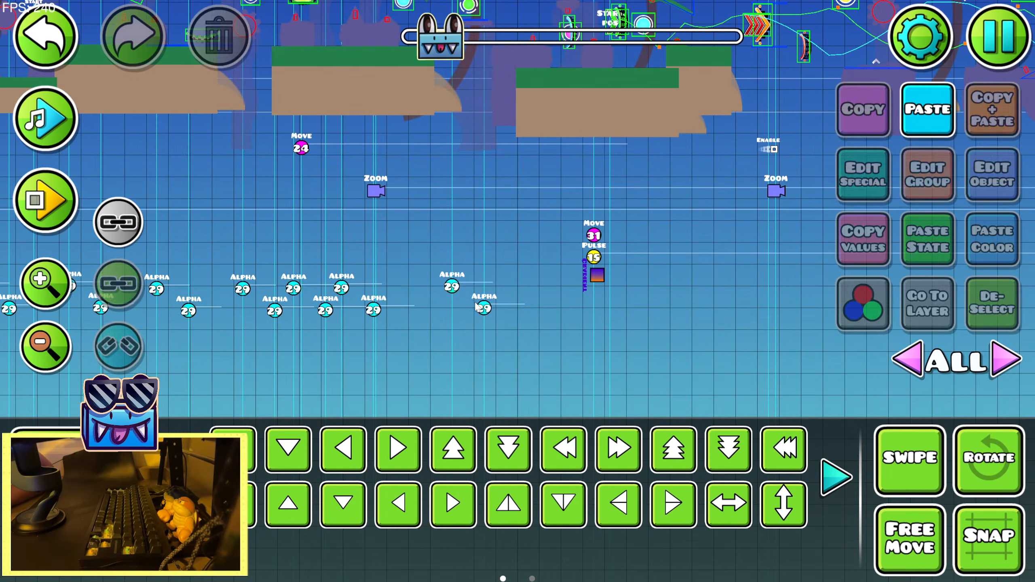
# Select the last pair of group 29 alpha triggers and play the song through the stretch that follows them
pyautogui.click(484, 306)
pyautogui.click(45, 119)
pyautogui.moveTo(483, 226); pyautogui.dragTo(362, 210)
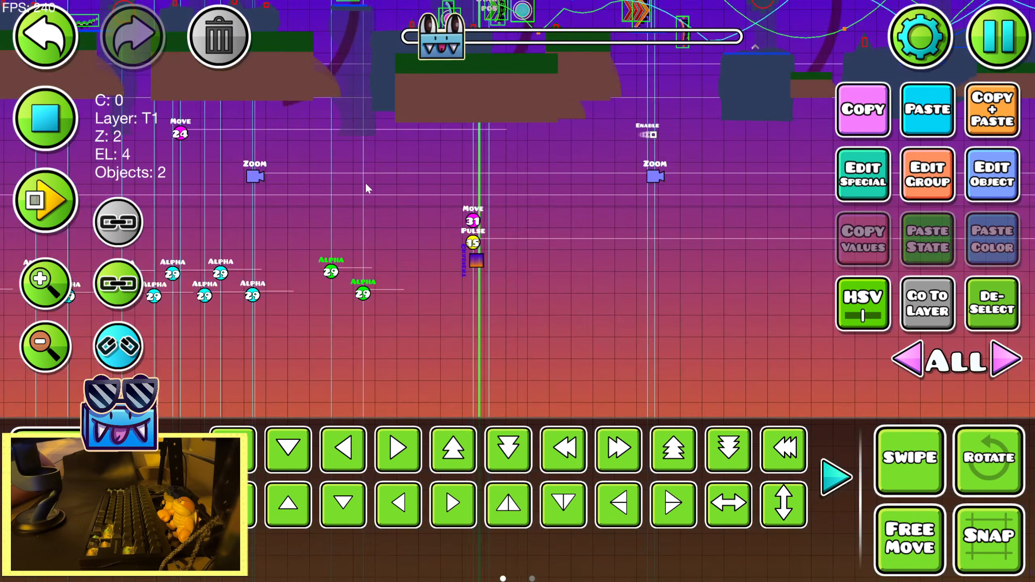
pyautogui.moveTo(640, 216); pyautogui.dragTo(402, 231)
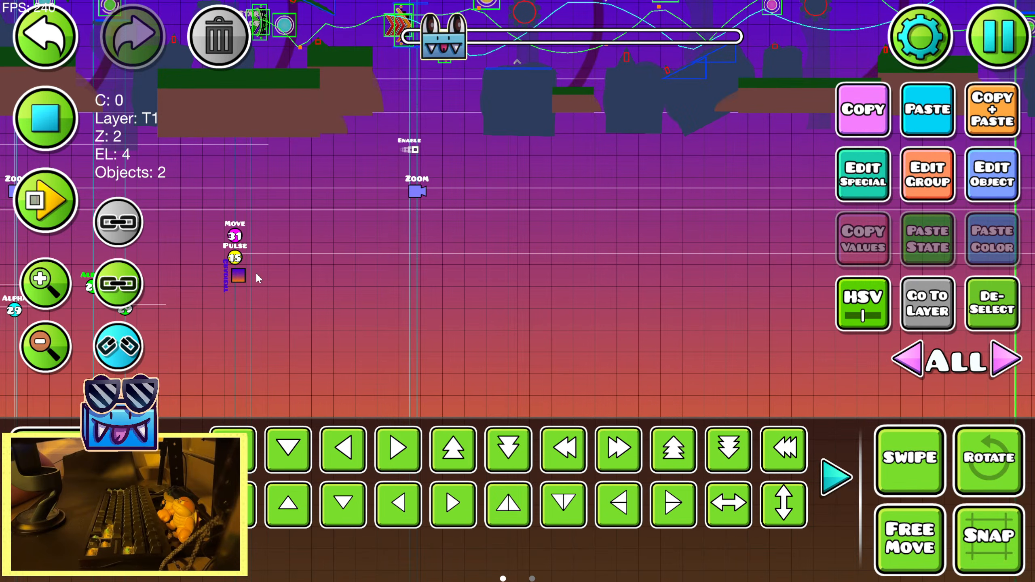
pyautogui.moveTo(257, 274); pyautogui.dragTo(466, 250)
pyautogui.moveTo(506, 181); pyautogui.dragTo(221, 206)
pyautogui.hotkey('ctrl', 'Return')
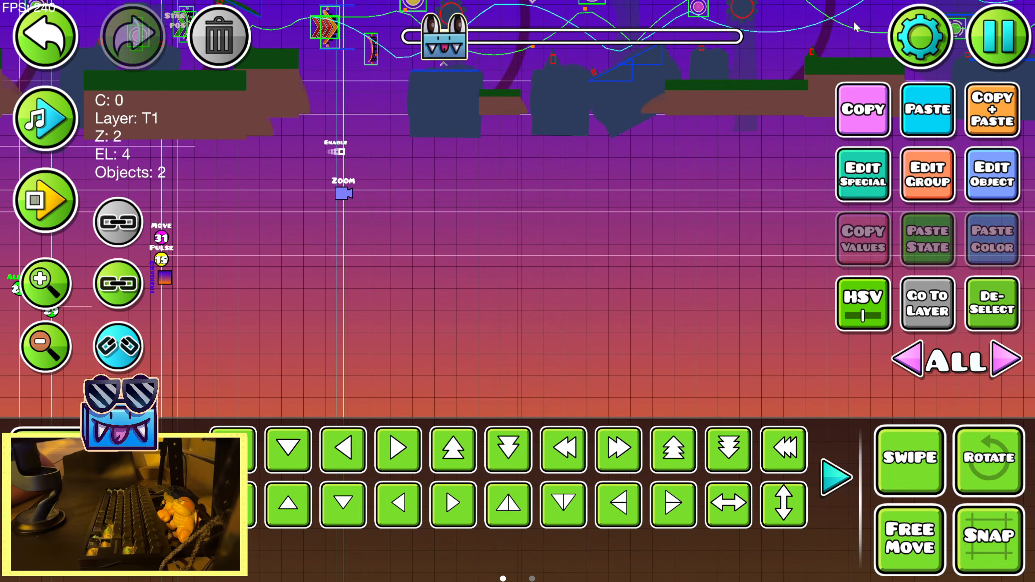
# Open the guideline creator for the level's custom song, leaving the song's own offset and fade settings as they are
pyautogui.click(921, 36)
pyautogui.click(748, 447)
pyautogui.click(869, 77)
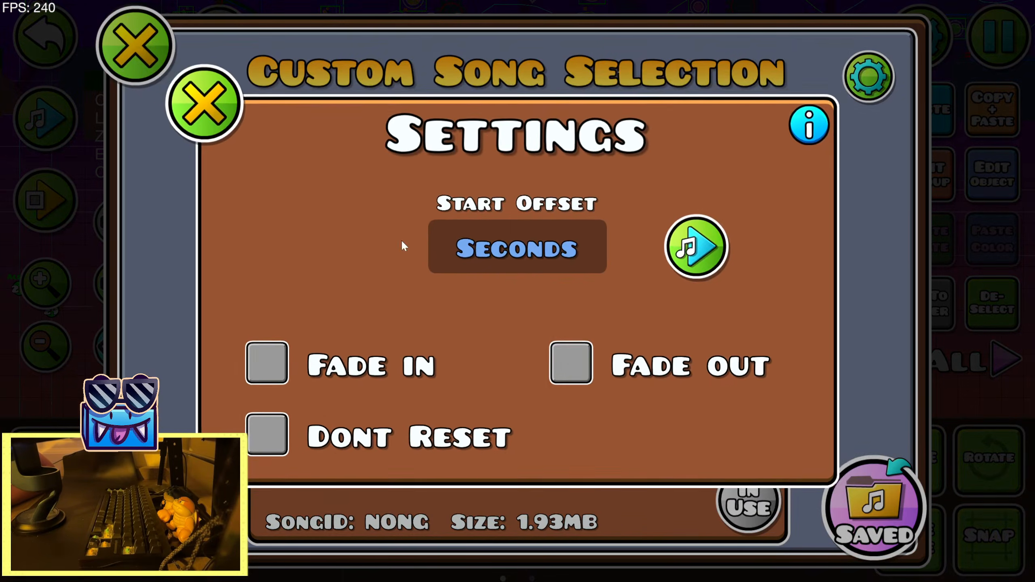
pyautogui.click(203, 101)
pyautogui.click(162, 508)
pyautogui.click(651, 299)
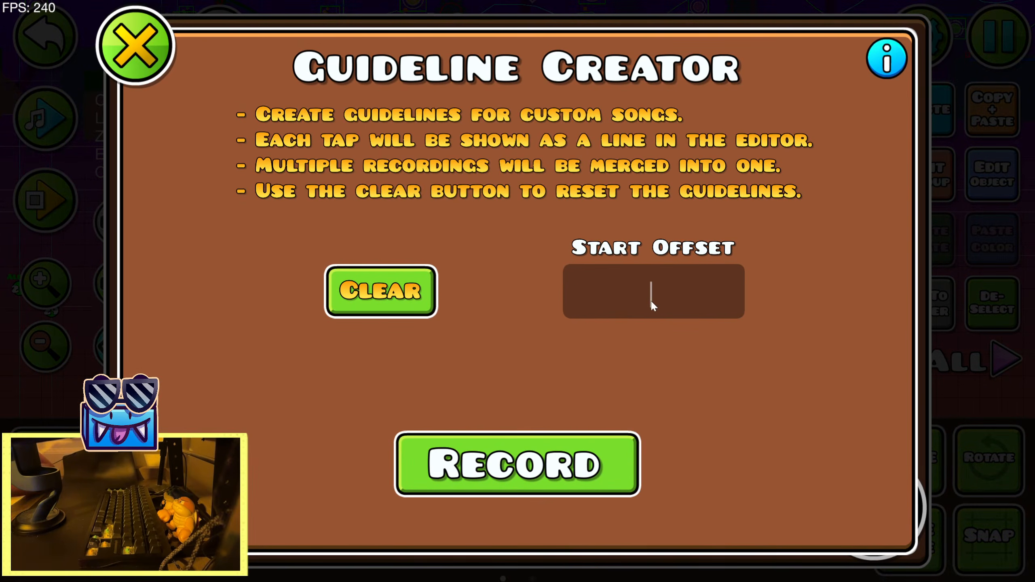
pyautogui.write('30')
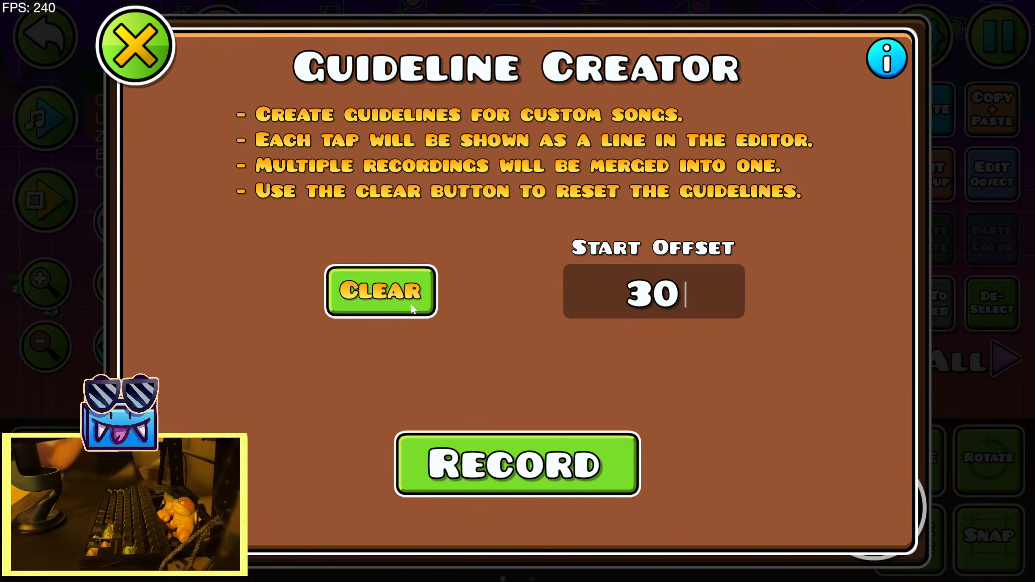
pyautogui.click(555, 470)
pyautogui.click(829, 97)
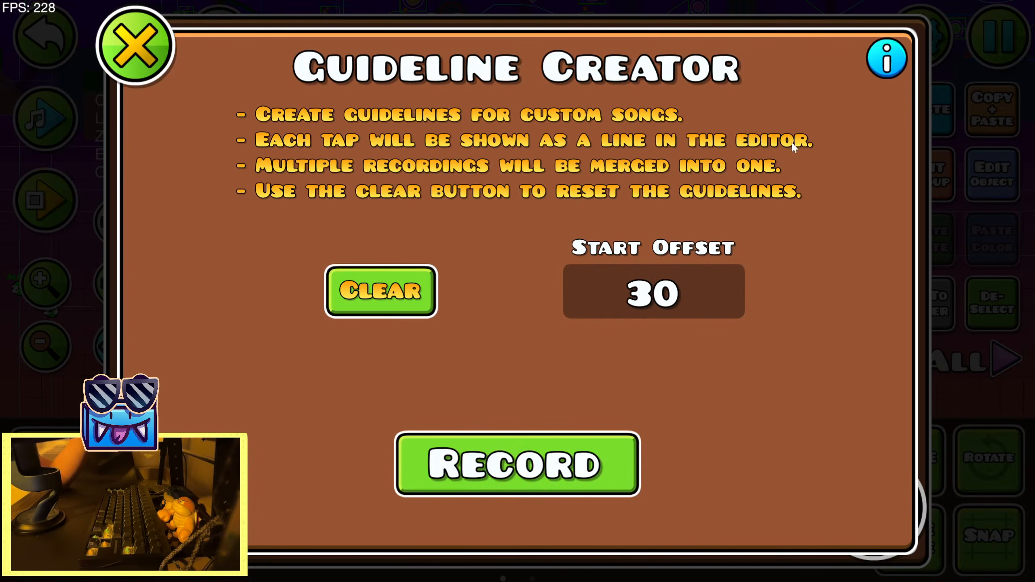
# Record guideline markers in time with the song from a start offset of 15 and return to the editor
pyautogui.press('BackSpace')
pyautogui.press('BackSpace')
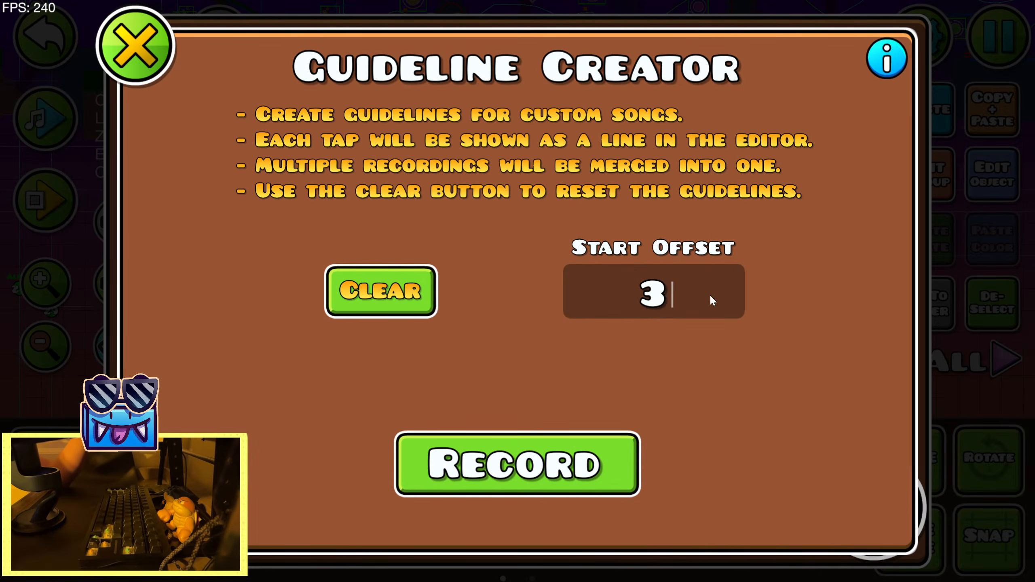
pyautogui.write('15')
pyautogui.click(573, 444)
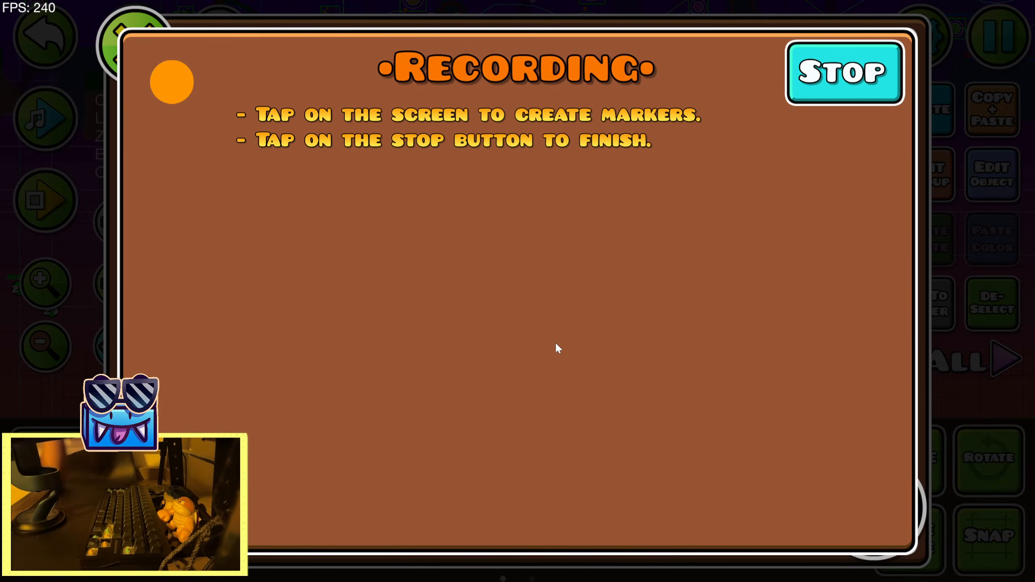
pyautogui.click(553, 319)
pyautogui.click(546, 316)
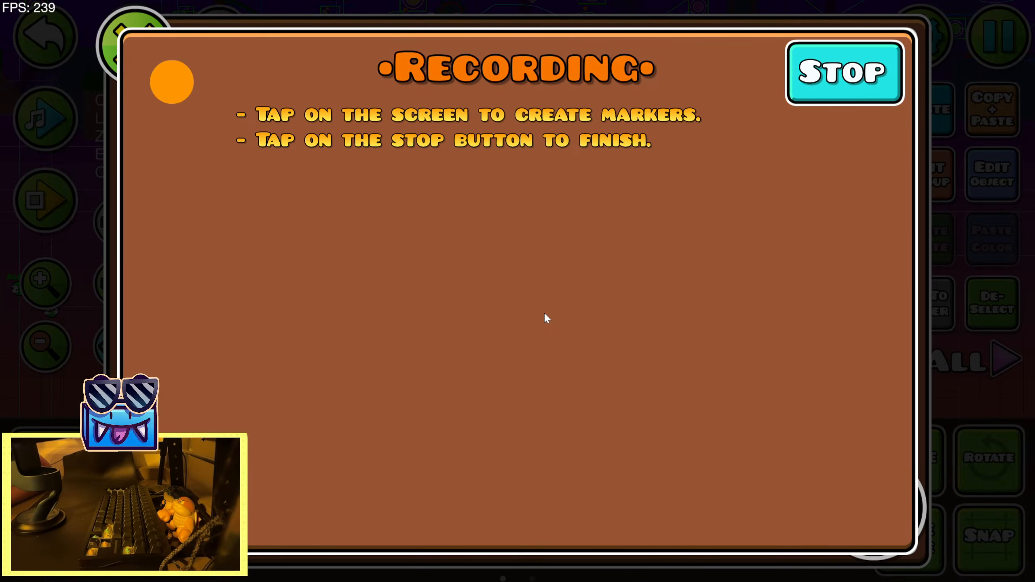
pyautogui.click(545, 314)
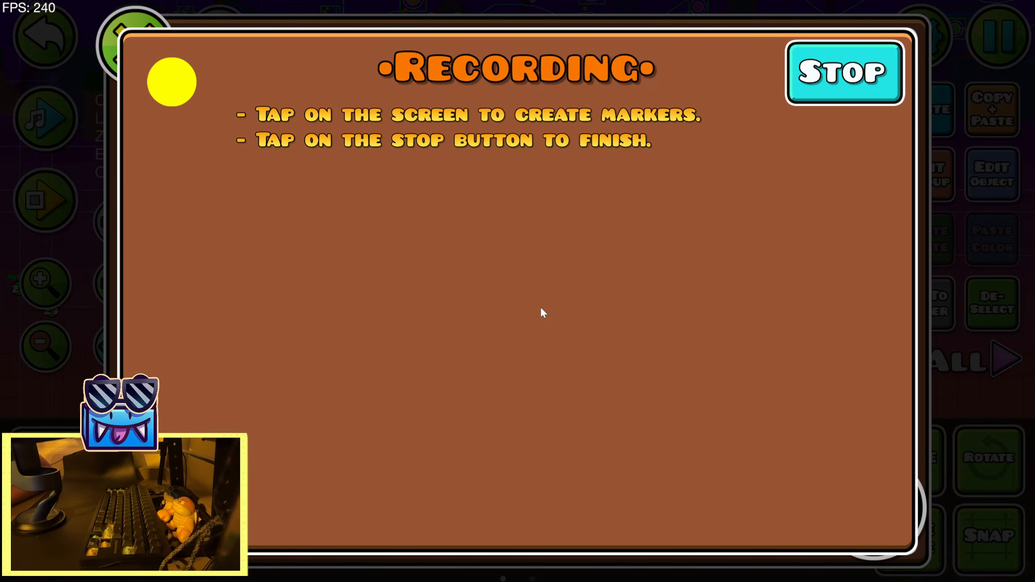
pyautogui.click(543, 307)
pyautogui.click(544, 306)
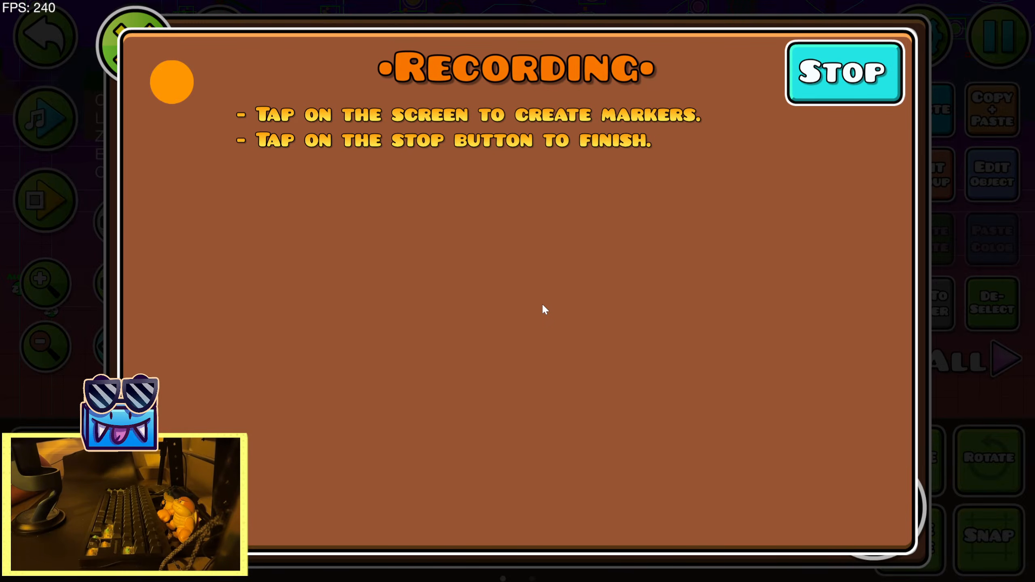
pyautogui.click(543, 305)
pyautogui.click(543, 304)
pyautogui.click(546, 303)
pyautogui.click(548, 301)
pyautogui.click(549, 301)
pyautogui.click(551, 300)
pyautogui.click(554, 300)
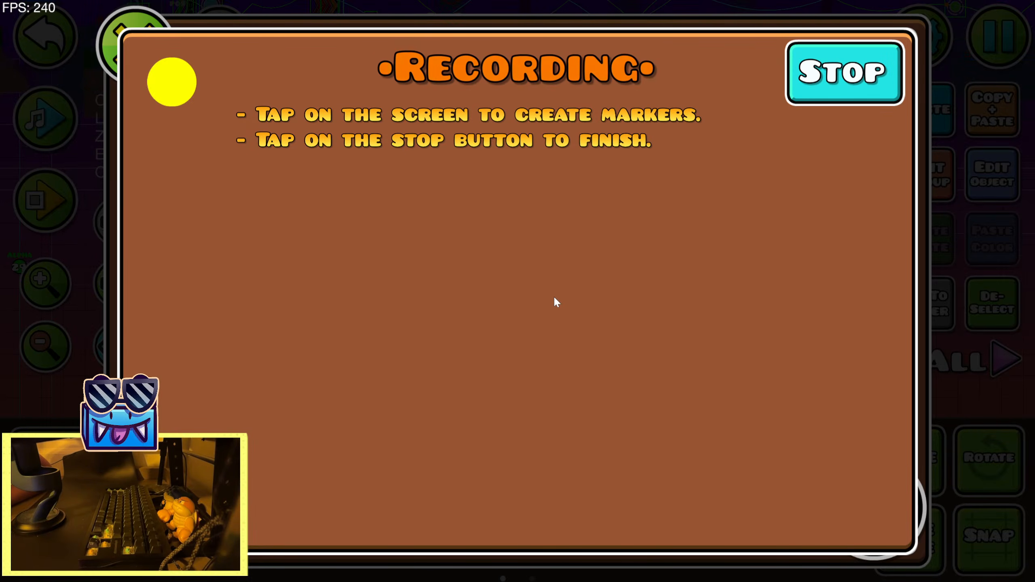
pyautogui.click(555, 299)
pyautogui.click(557, 298)
pyautogui.click(559, 297)
pyautogui.click(559, 298)
pyautogui.click(560, 298)
pyautogui.click(566, 290)
pyautogui.click(844, 74)
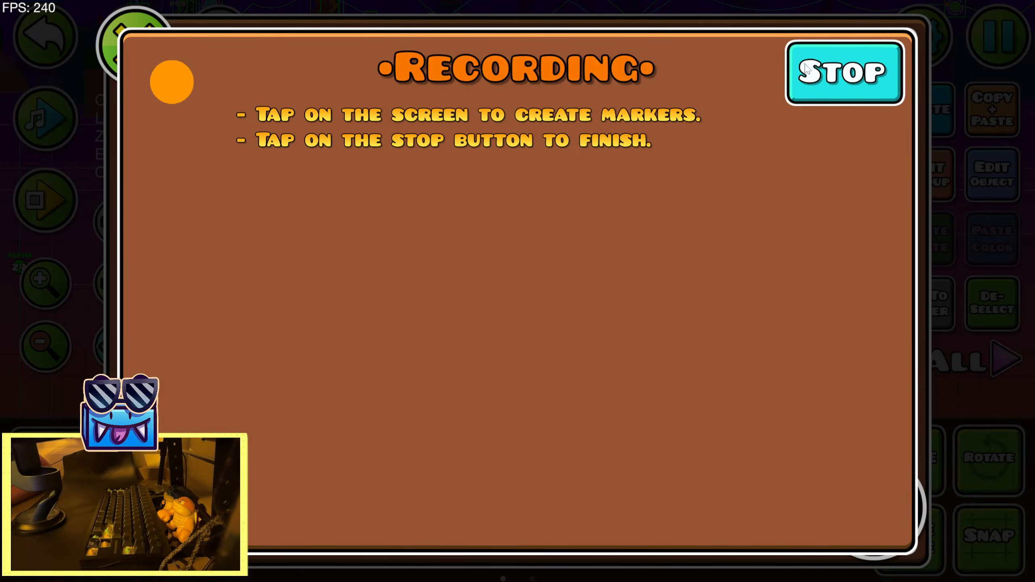
pyautogui.click(150, 55)
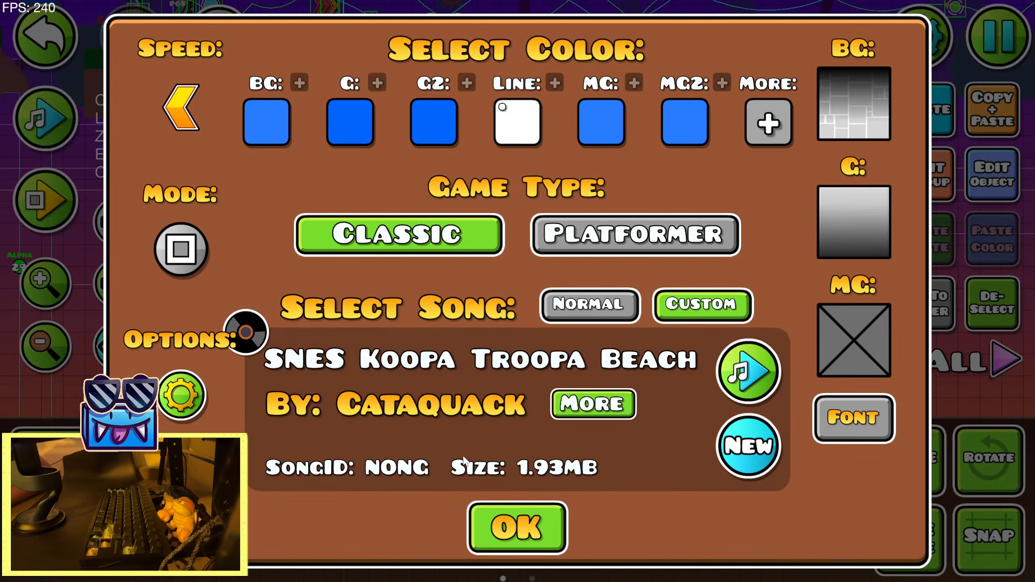
pyautogui.click(508, 526)
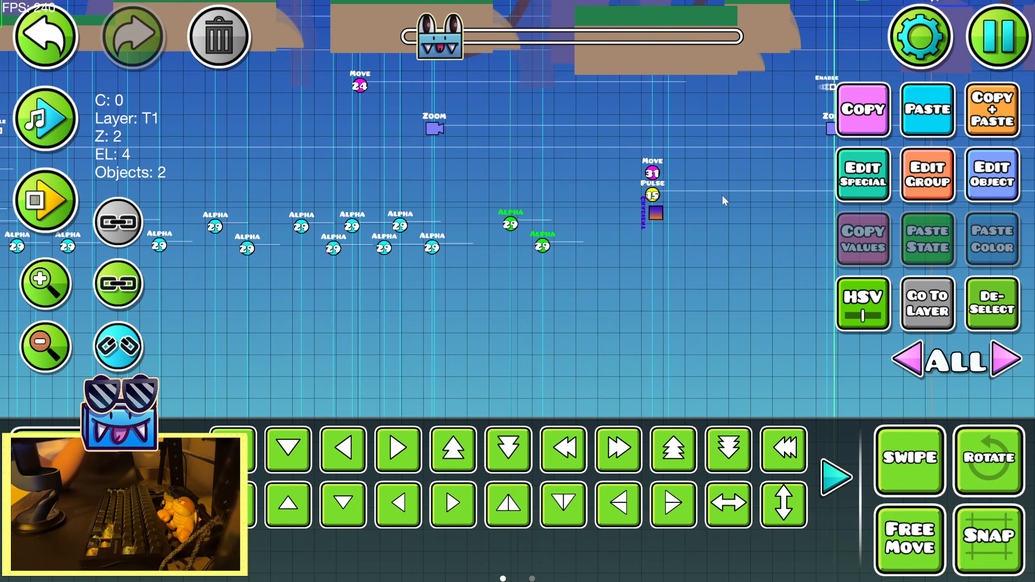
# Duplicate the selected pair of group 29 alpha triggers and place three copies on the new guidelines past the enable and zoom triggers
pyautogui.moveTo(826, 116); pyautogui.dragTo(302, 173)
pyautogui.click(50, 290)
pyautogui.click(918, 129)
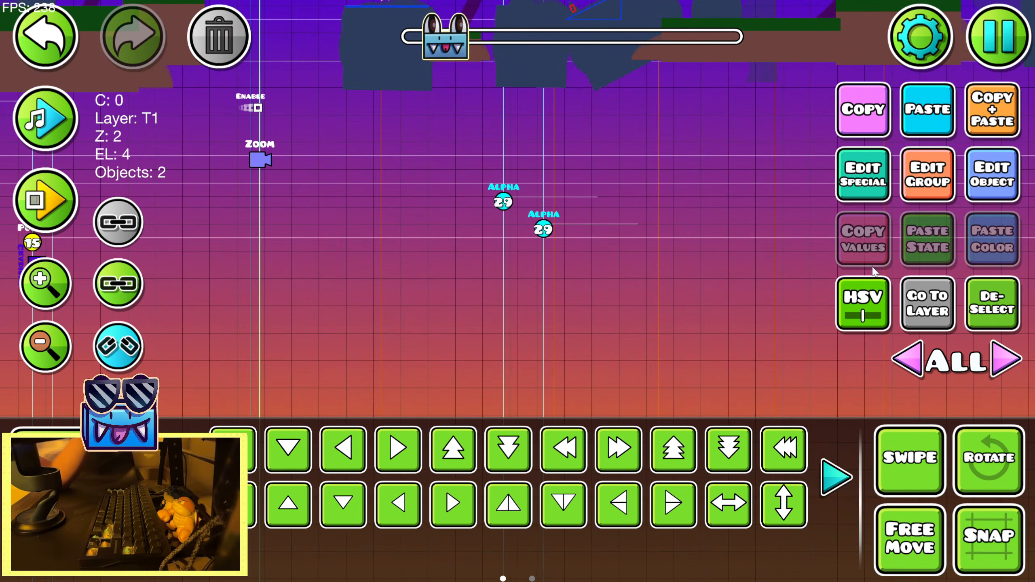
pyautogui.press('s')
pyautogui.press('s')
pyautogui.click(918, 552)
pyautogui.moveTo(548, 288); pyautogui.dragTo(704, 301)
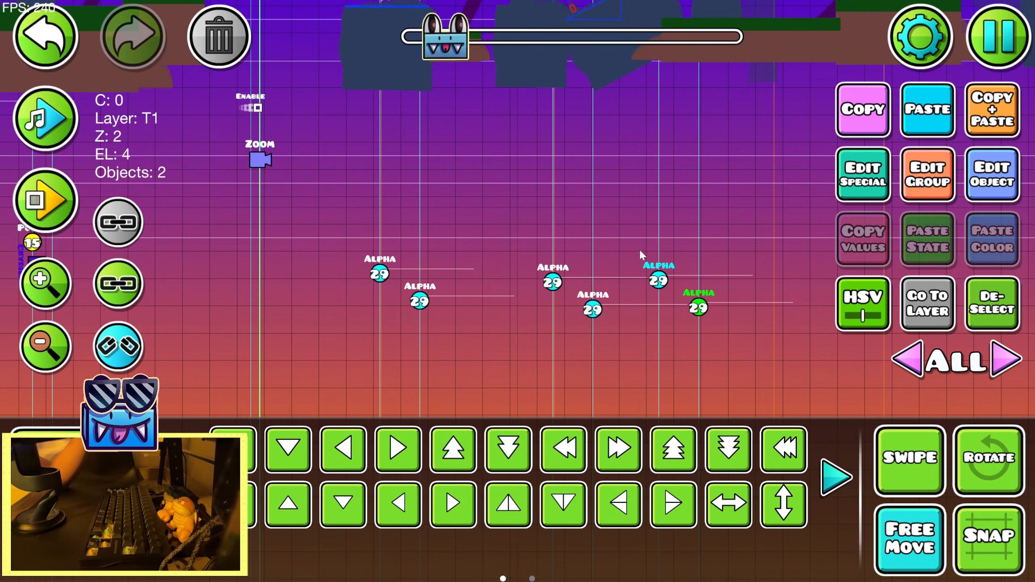
# Duplicate the alpha trigger pair further along the section and align five more copies with the recorded guidelines
pyautogui.click(45, 347)
pyautogui.click(46, 347)
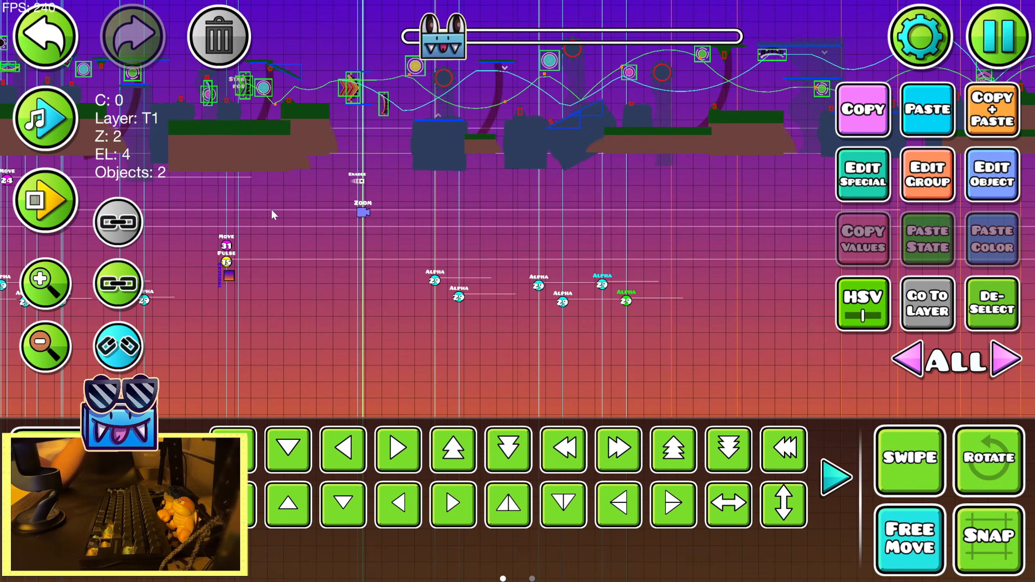
pyautogui.moveTo(444, 54); pyautogui.dragTo(451, 34)
pyautogui.click(51, 283)
pyautogui.click(387, 348)
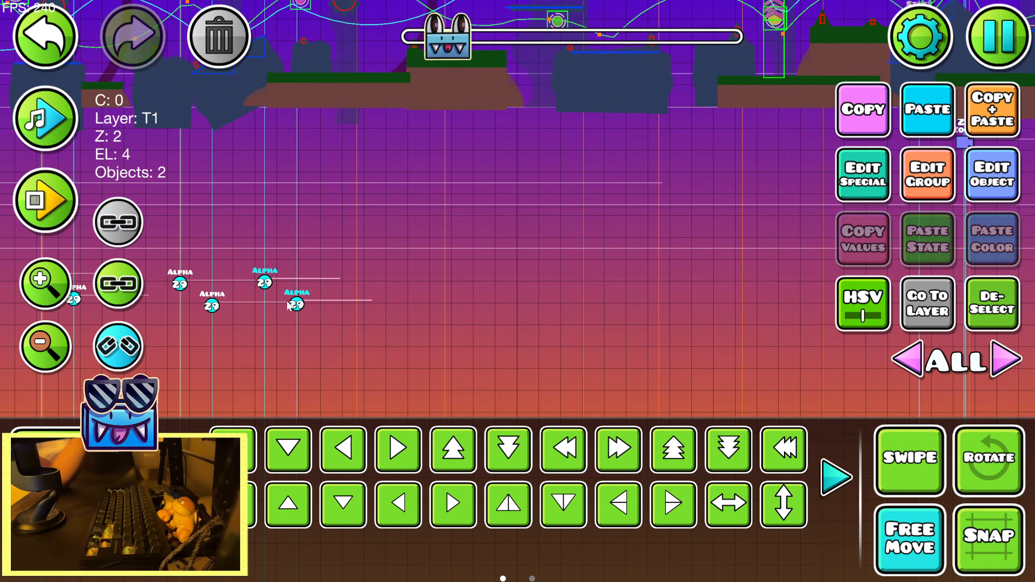
pyautogui.click(358, 290)
pyautogui.click(392, 310)
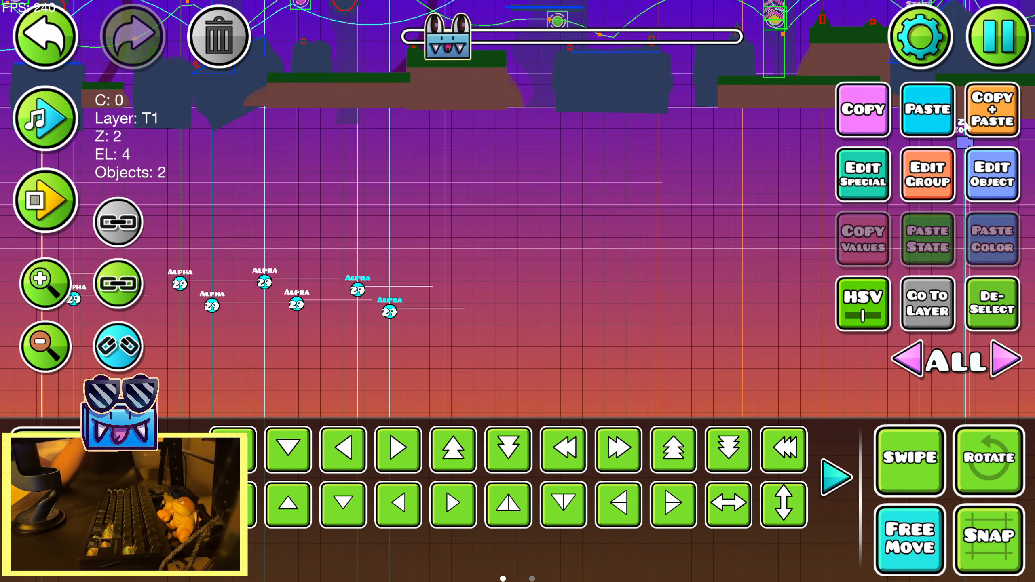
pyautogui.click(454, 285)
pyautogui.click(485, 306)
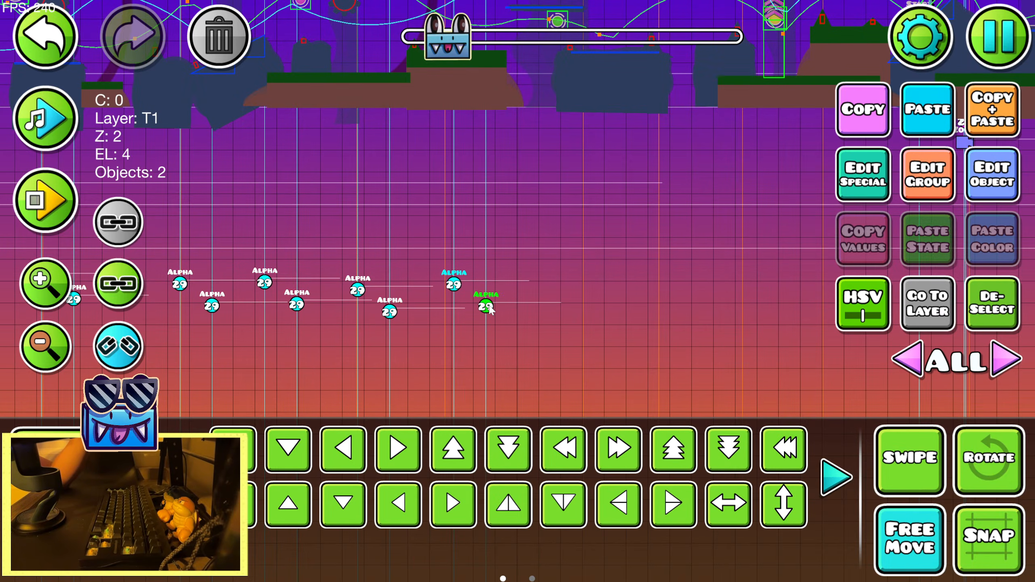
pyautogui.moveTo(480, 304); pyautogui.dragTo(694, 307)
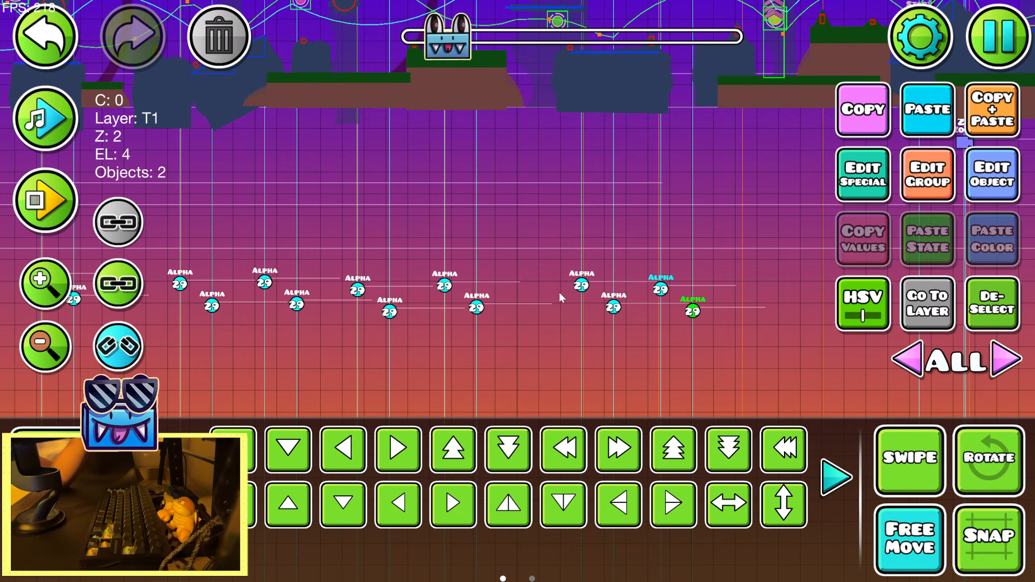
# Place seven more copies of the alpha trigger pair on the following guidelines, up to just before the shake trigger
pyautogui.moveTo(447, 45); pyautogui.dragTo(449, 43)
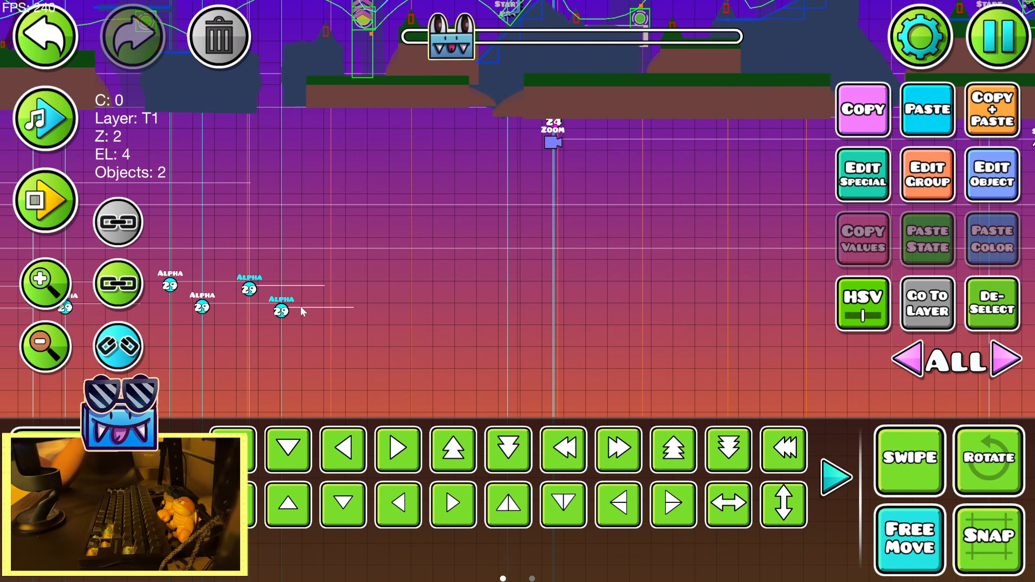
pyautogui.moveTo(302, 311); pyautogui.dragTo(602, 318)
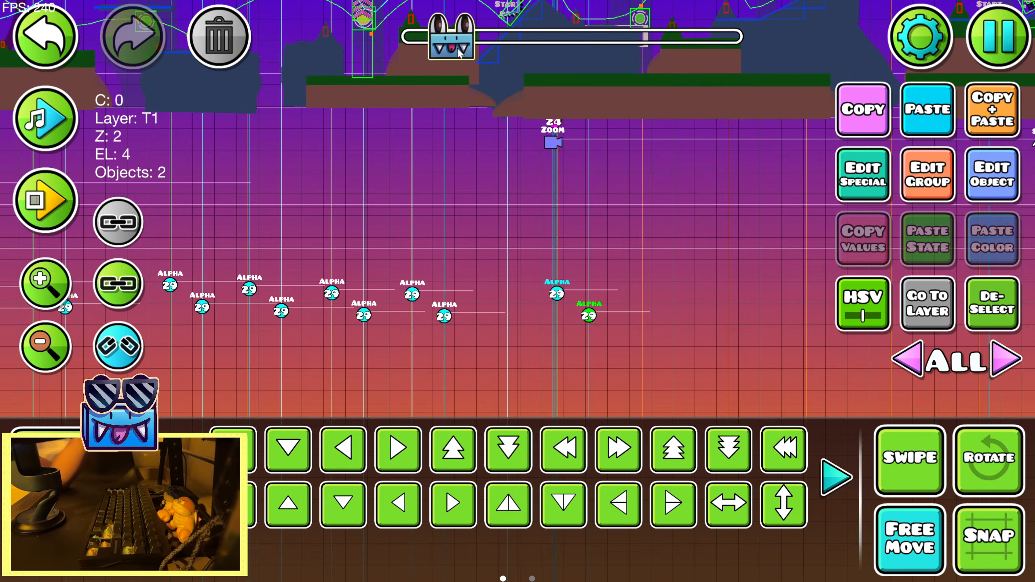
pyautogui.moveTo(458, 48); pyautogui.dragTo(462, 50)
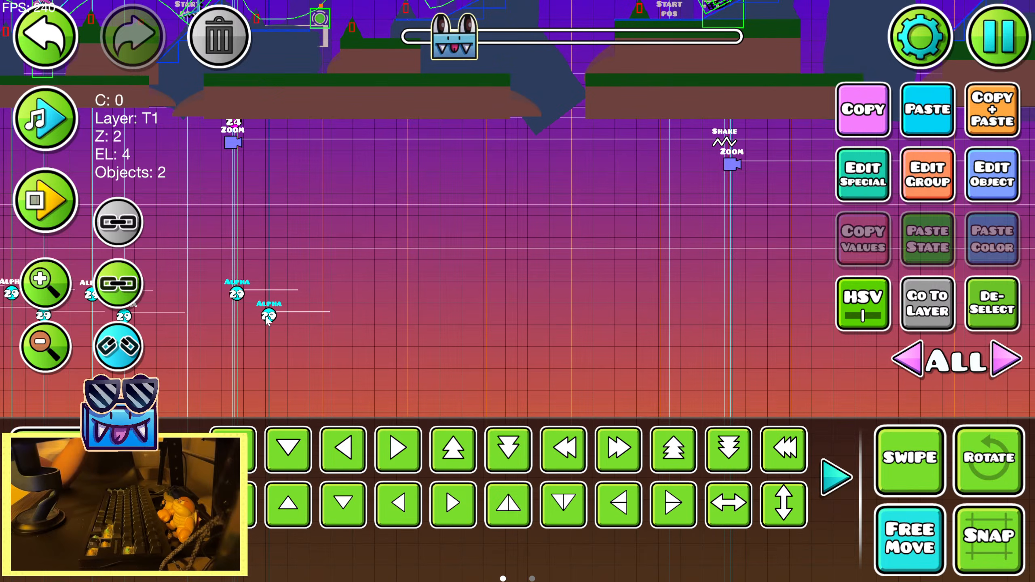
pyautogui.moveTo(267, 321); pyautogui.dragTo(603, 317)
pyautogui.hotkey('ctrl', 'd')
pyautogui.hotkey('ctrl', 'd')
pyautogui.click(978, 126)
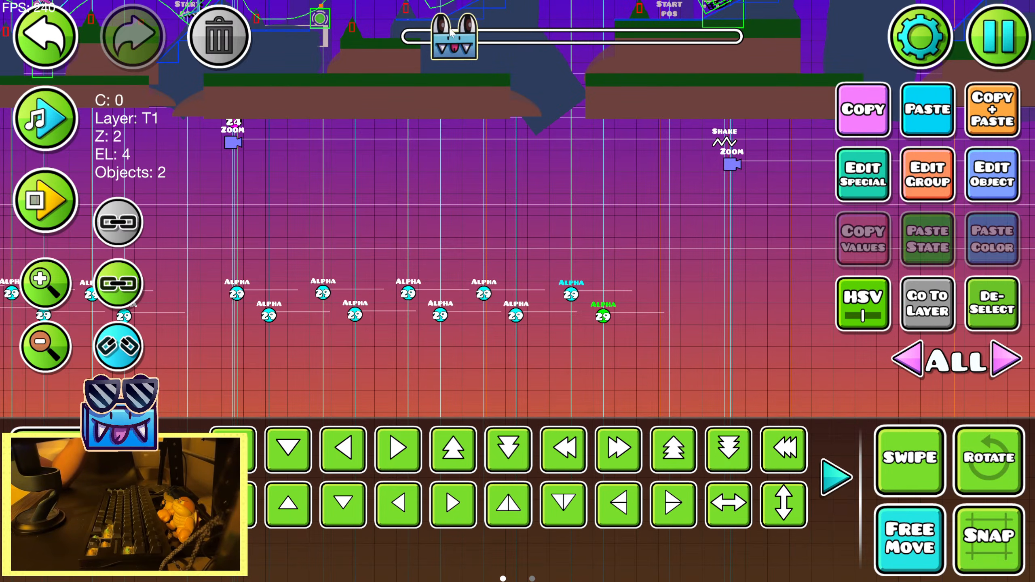
# Duplicate the group 29 alpha trigger pair and place three copies on the guidelines from just before to just past the shake and zoom triggers
pyautogui.moveTo(447, 38); pyautogui.dragTo(450, 37)
pyautogui.hotkey('ctrl', 'd')
pyautogui.moveTo(330, 320); pyautogui.dragTo(645, 305)
pyautogui.hotkey('ctrl', 'd')
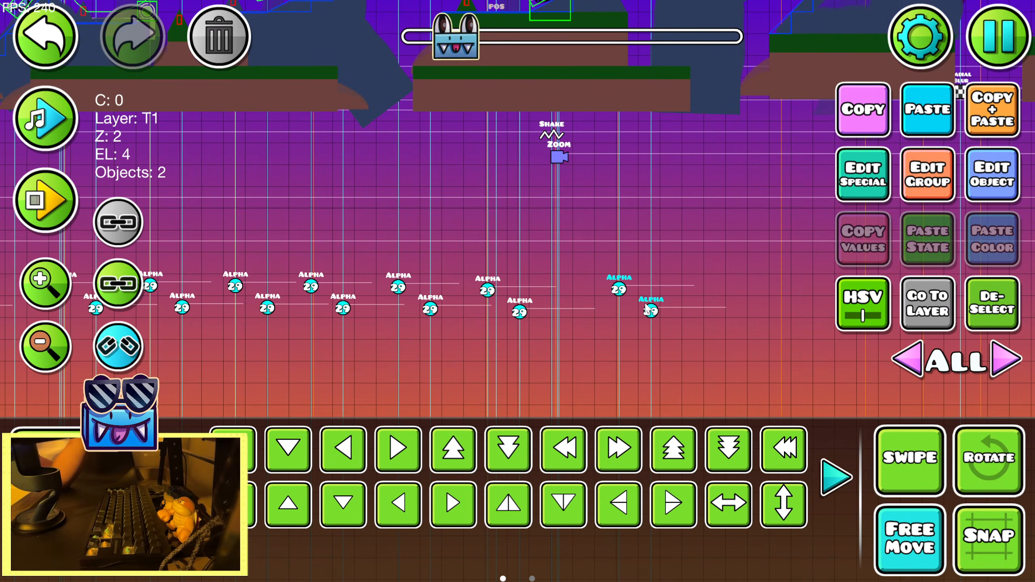
pyautogui.moveTo(456, 41); pyautogui.dragTo(460, 39)
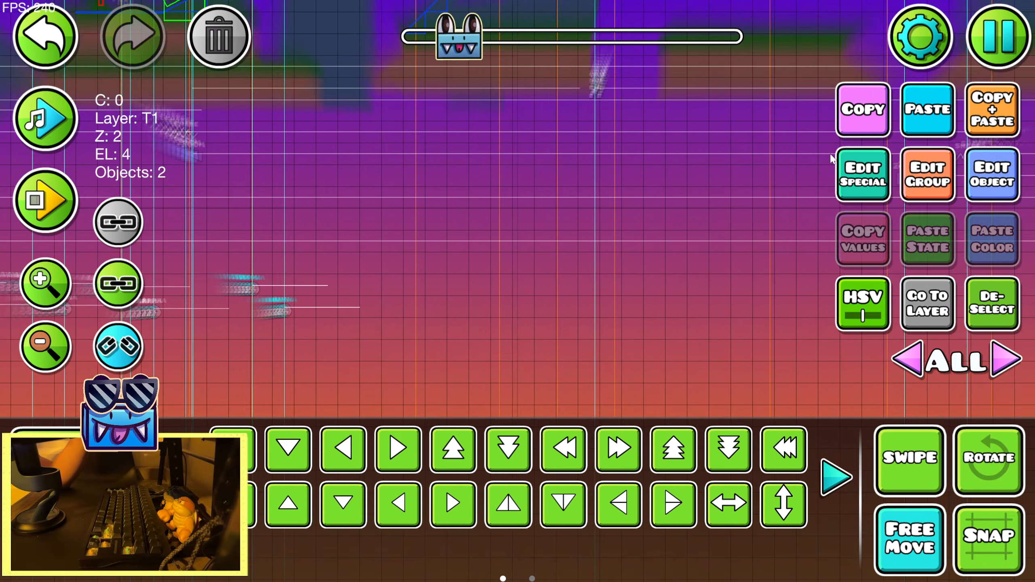
pyautogui.hotkey('ctrl', 'd')
pyautogui.moveTo(278, 313); pyautogui.dragTo(446, 311)
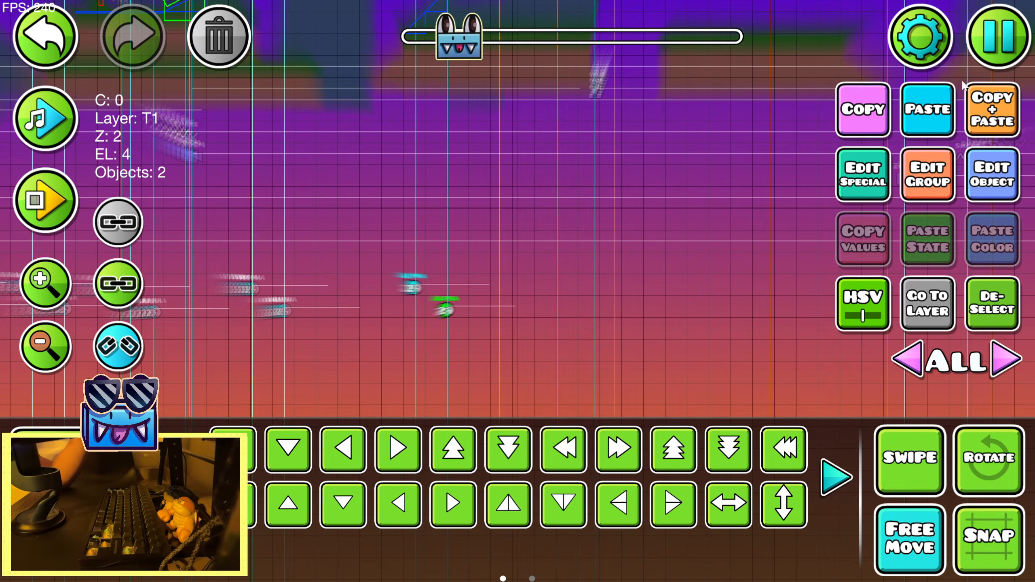
pyautogui.click(994, 41)
pyautogui.click(554, 157)
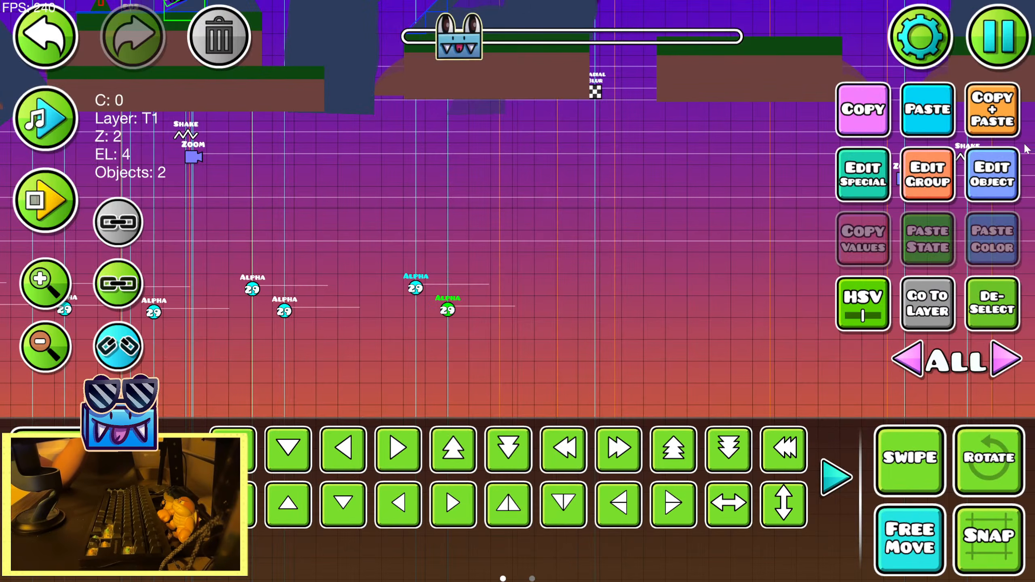
# Place three more copies of the alpha trigger pair on the closely spaced guidelines around the radial blur trigger
pyautogui.hotkey('ctrl', 'd')
pyautogui.moveTo(444, 313); pyautogui.dragTo(653, 307)
pyautogui.hotkey('ctrl', 'd')
pyautogui.hotkey('ctrl', 'd')
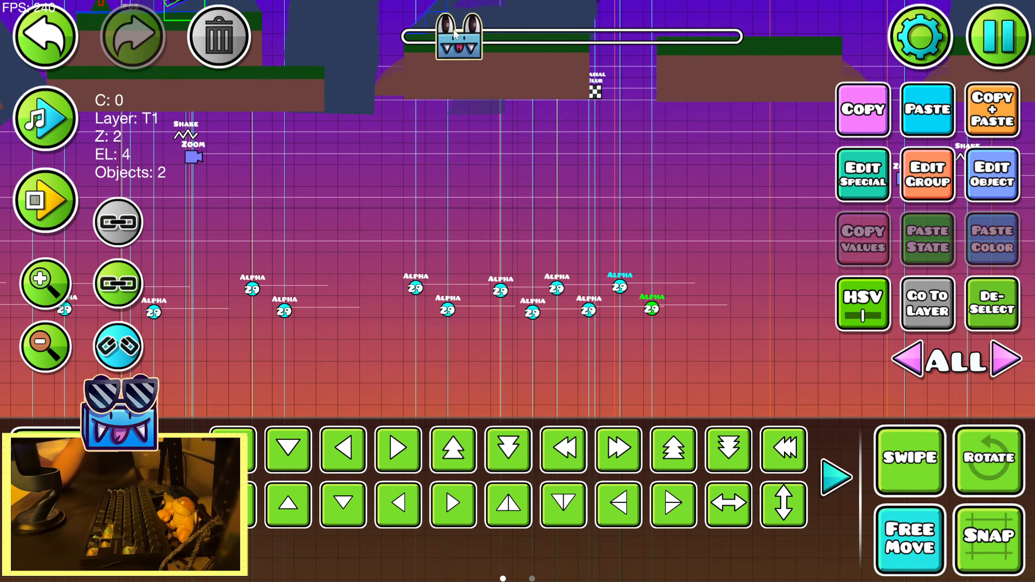
# Add two alpha trigger pairs between the radial blur and the next zoom and shake triggers, checking their timing against the song
pyautogui.moveTo(455, 35); pyautogui.dragTo(458, 35)
pyautogui.hotkey('ctrl', 'd')
pyautogui.moveTo(383, 314); pyautogui.dragTo(517, 312)
pyautogui.click(70, 130)
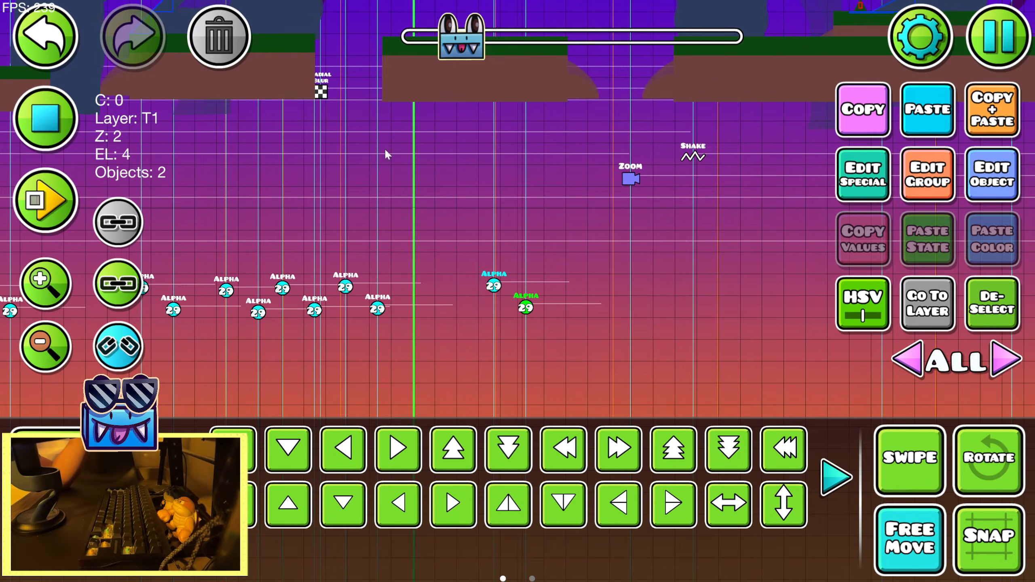
pyautogui.click(67, 127)
pyautogui.moveTo(517, 310); pyautogui.dragTo(645, 313)
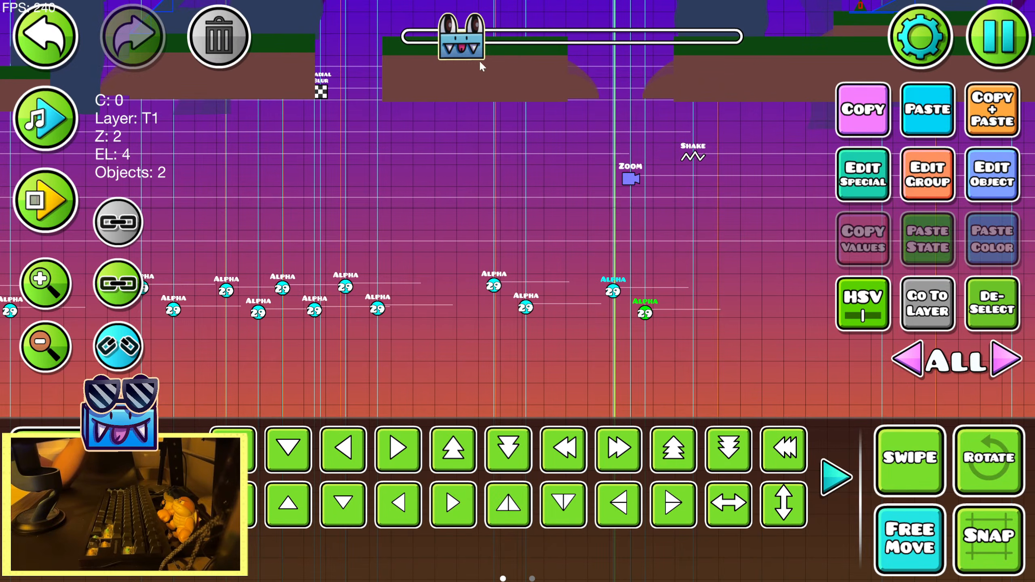
# Continue copying the alpha trigger pair onto the guidelines past the shake trigger, up to the group 24 move trigger
pyautogui.moveTo(470, 47); pyautogui.dragTo(472, 45)
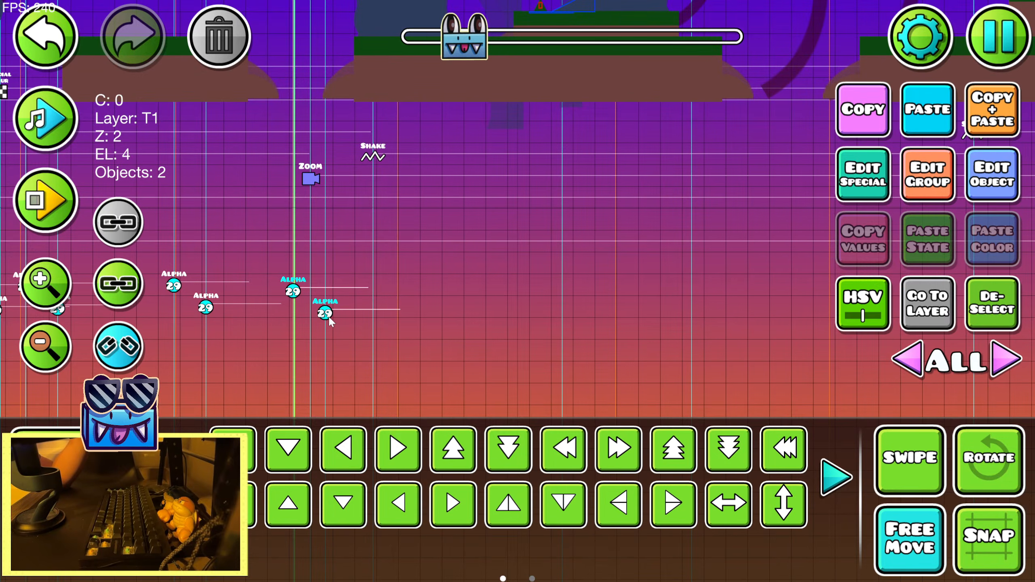
pyautogui.moveTo(330, 322); pyautogui.dragTo(650, 322)
pyautogui.moveTo(466, 42); pyautogui.dragTo(470, 42)
pyautogui.moveTo(194, 318); pyautogui.dragTo(794, 325)
pyautogui.moveTo(483, 41); pyautogui.dragTo(490, 41)
pyautogui.moveTo(218, 319); pyautogui.dragTo(713, 326)
pyautogui.hotkey('ctrl', 'd')
pyautogui.hotkey('ctrl', 'd')
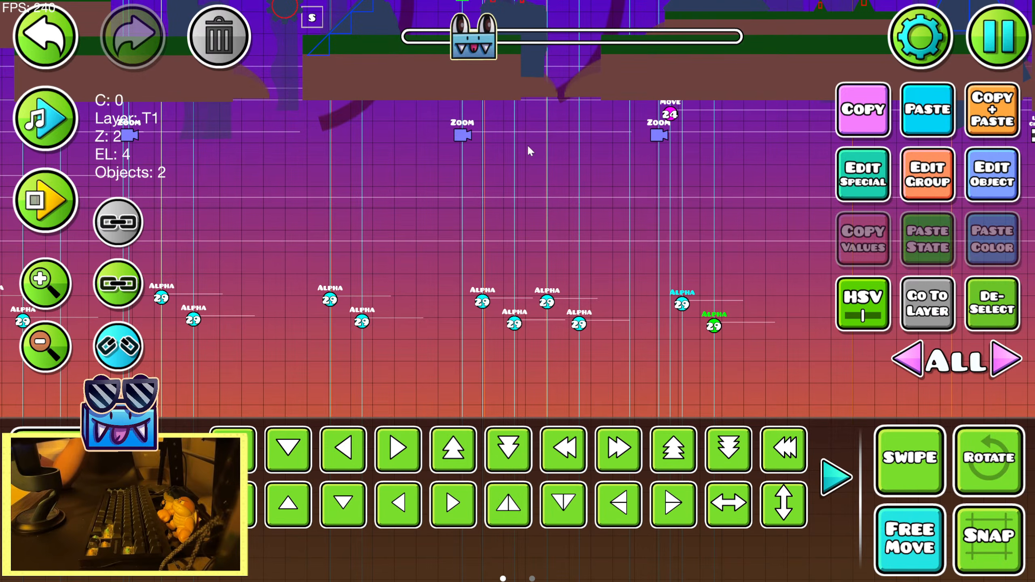
# Preview the song past the group 24 move trigger and place two alpha trigger pairs on the guidelines before the line circle effect
pyautogui.moveTo(480, 37); pyautogui.dragTo(484, 40)
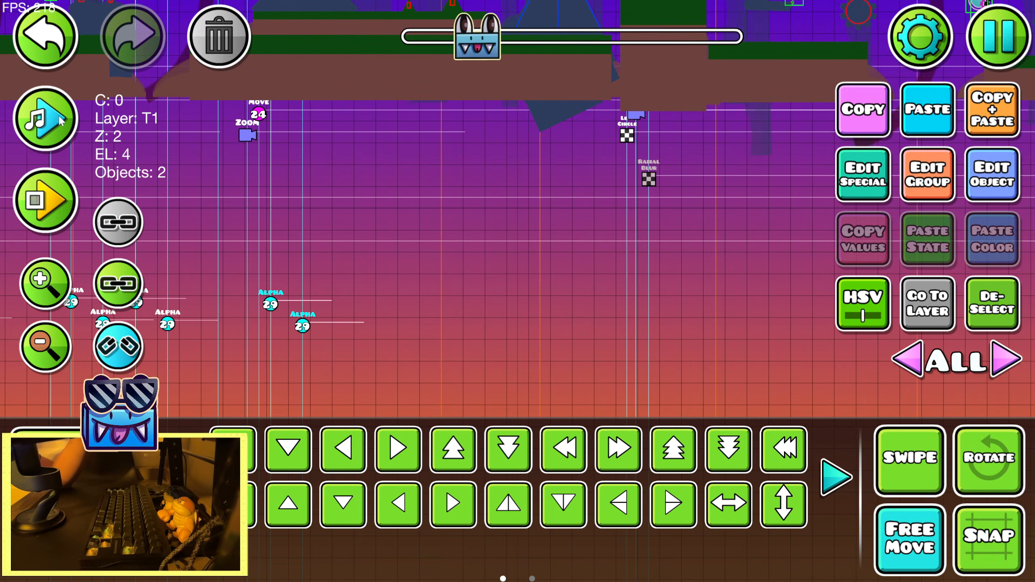
pyautogui.click(73, 118)
pyautogui.click(72, 119)
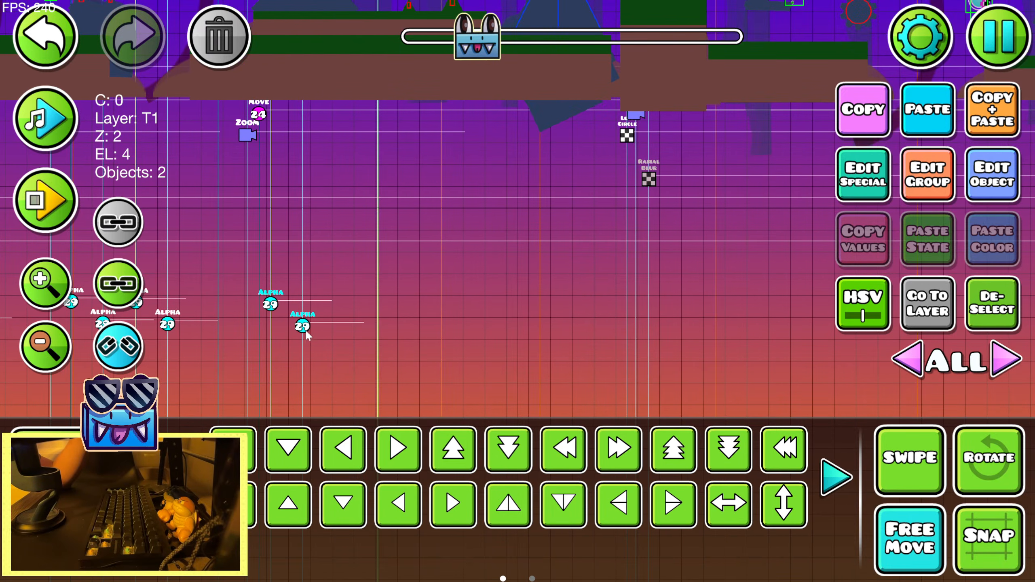
pyautogui.hotkey('ctrl', 'd')
pyautogui.moveTo(306, 335); pyautogui.dragTo(595, 285)
pyautogui.hotkey('ctrl', 'd')
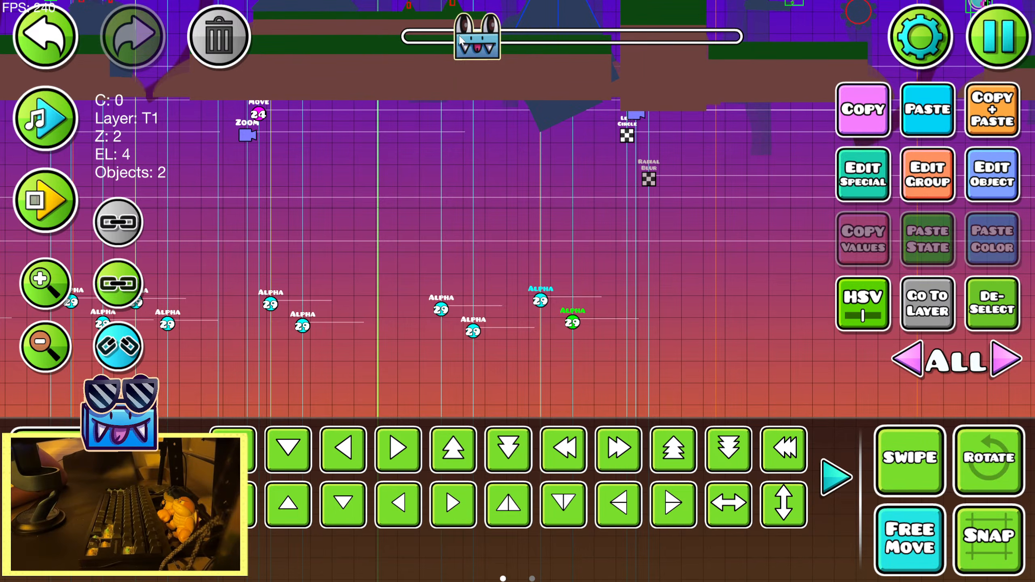
# Place three more alpha trigger pairs on the guidelines from the line circle effect to the following zoom and radial blur triggers
pyautogui.moveTo(459, 36); pyautogui.dragTo(460, 36)
pyautogui.click(1003, 94)
pyautogui.moveTo(435, 322); pyautogui.dragTo(617, 322)
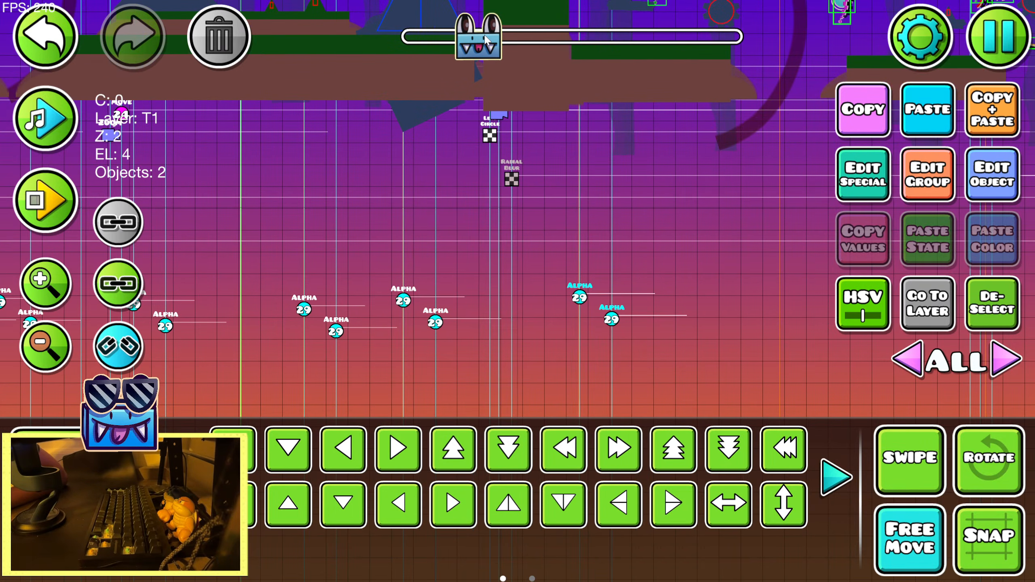
pyautogui.moveTo(485, 39); pyautogui.dragTo(488, 41)
pyautogui.hotkey('ctrl', 'd')
pyautogui.moveTo(291, 320); pyautogui.dragTo(705, 320)
pyautogui.hotkey('ctrl', 'd')
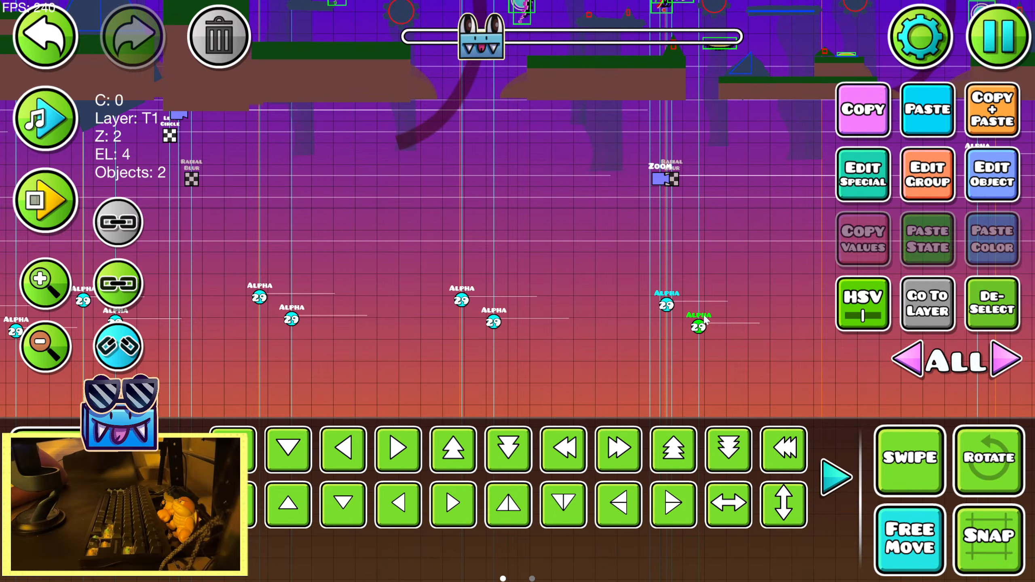
# Place three final alpha trigger pairs on the remaining guidelines before the zoom and static camera triggers
pyautogui.moveTo(486, 29); pyautogui.dragTo(491, 33)
pyautogui.moveTo(244, 330); pyautogui.dragTo(565, 318)
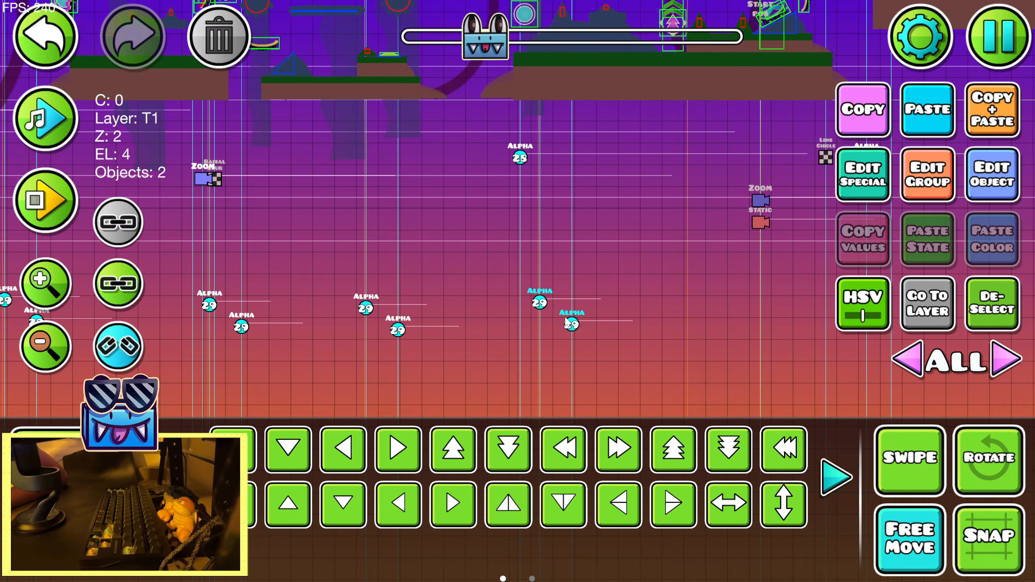
pyautogui.moveTo(484, 34); pyautogui.dragTo(489, 34)
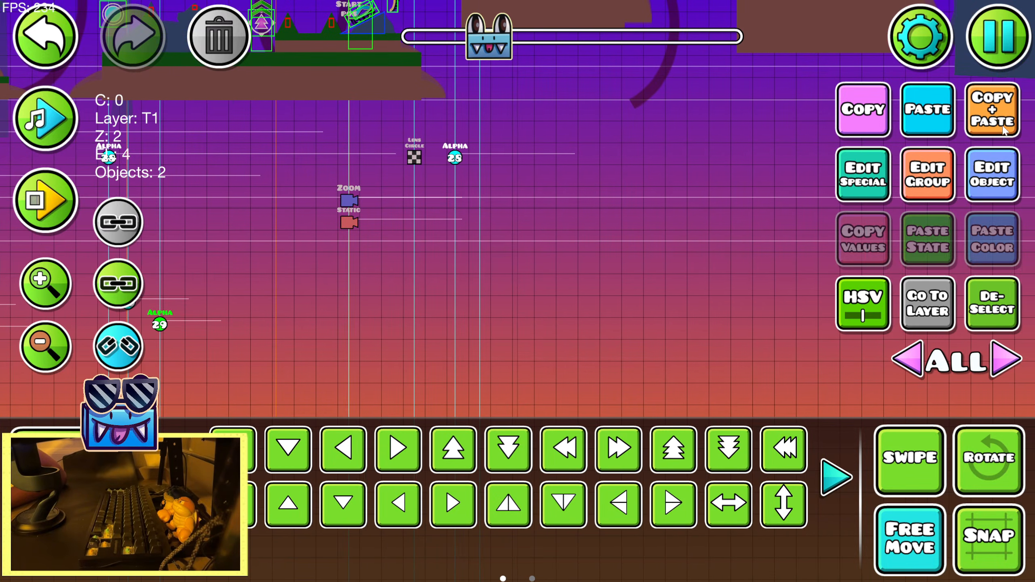
pyautogui.moveTo(244, 319); pyautogui.dragTo(331, 318)
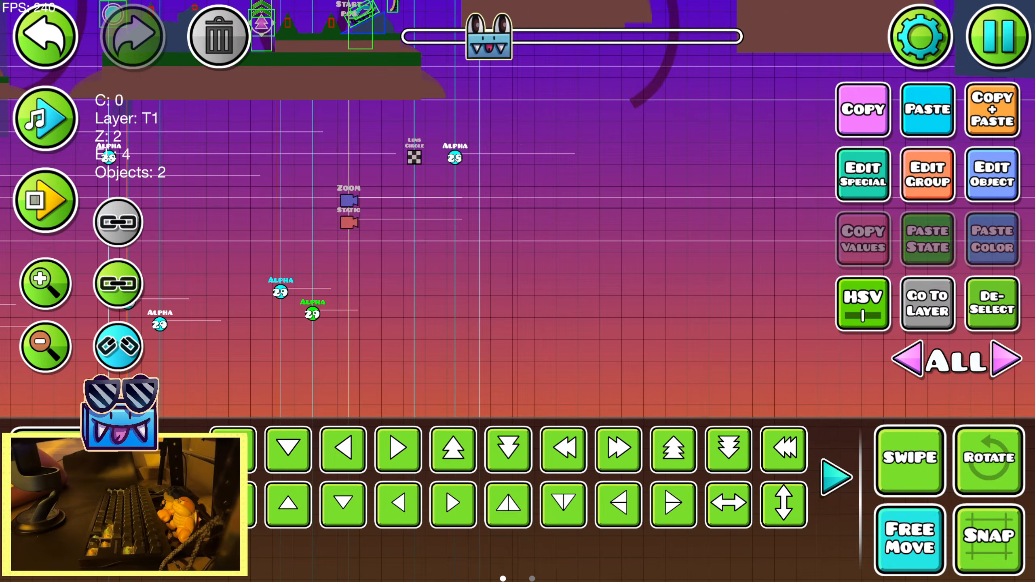
# Playtest the sunset section to check the sun's glow pulses against the song and return to the editor
pyautogui.press('Escape')
pyautogui.click(596, 197)
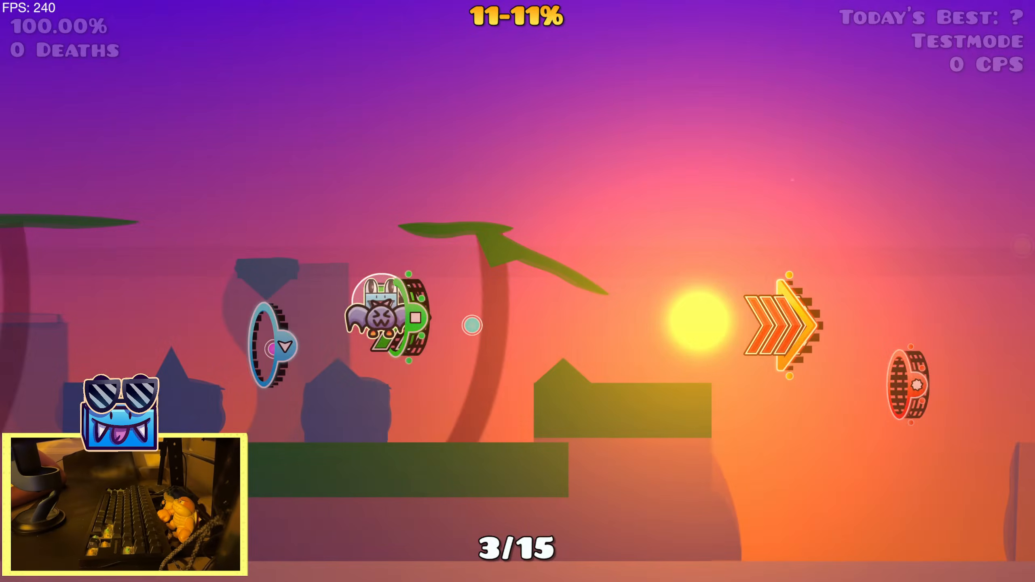
pyautogui.press('space')
pyautogui.press('space')
pyautogui.press('space')
pyautogui.press('space')
pyautogui.press('space')
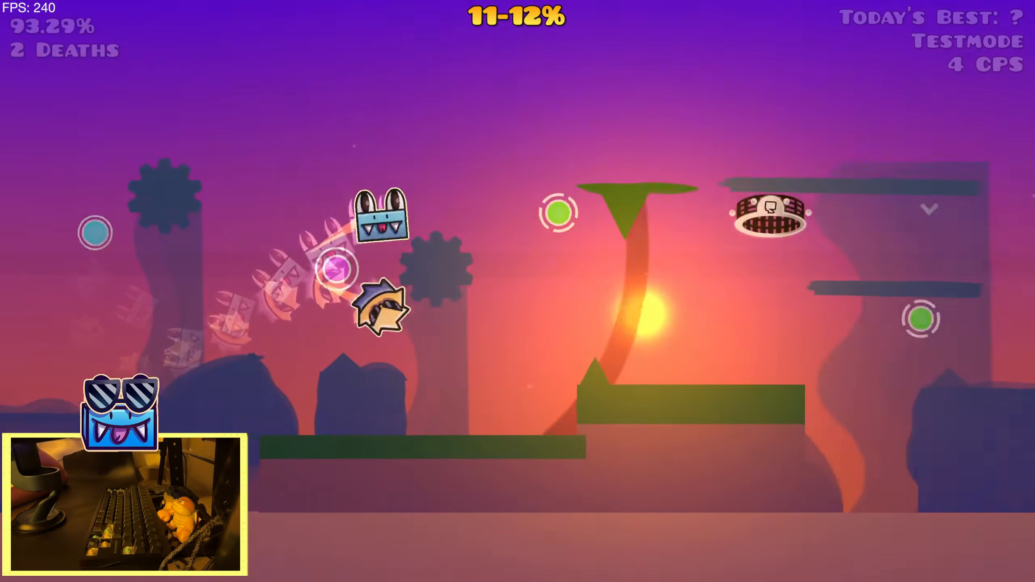
pyautogui.press('space')
pyautogui.press('space')
pyautogui.press('space')
pyautogui.press('space')
pyautogui.press('space')
pyautogui.press('space')
pyautogui.press('space')
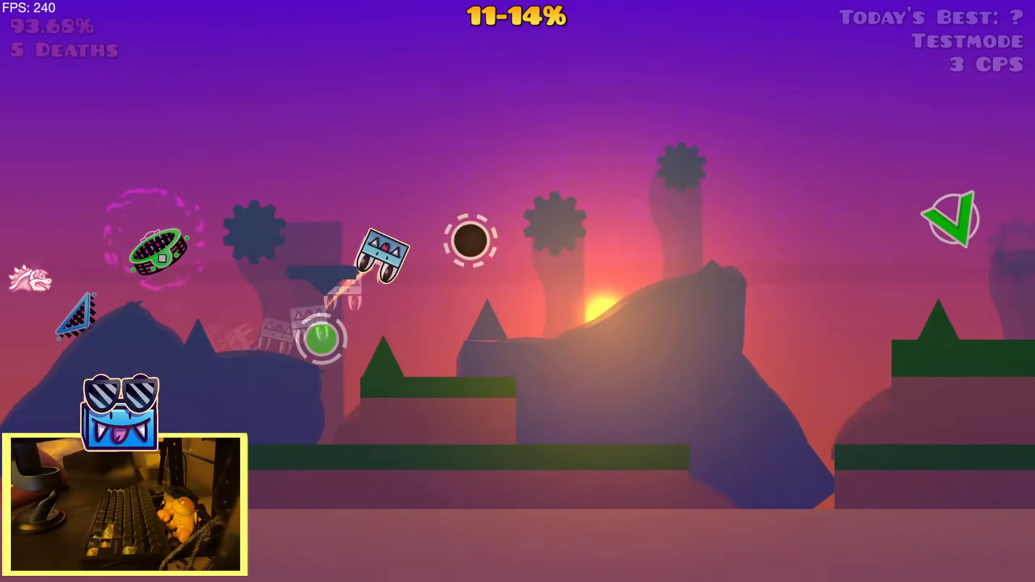
pyautogui.press('space')
pyautogui.press('space')
pyautogui.press('space')
pyautogui.press('space')
pyautogui.press('space')
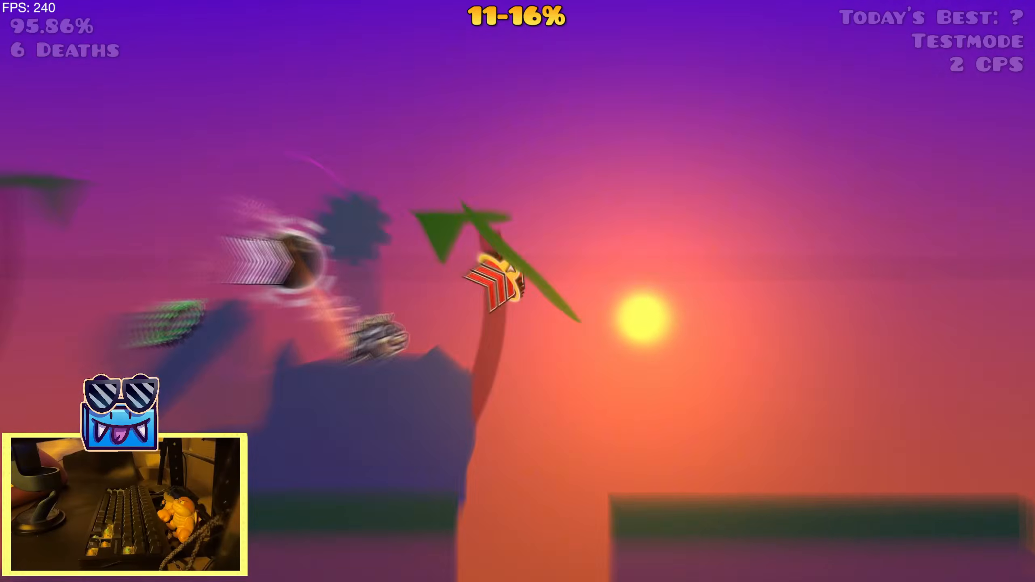
pyautogui.press('space')
pyautogui.press('space')
pyautogui.press('space')
pyautogui.press('space')
pyautogui.press('space')
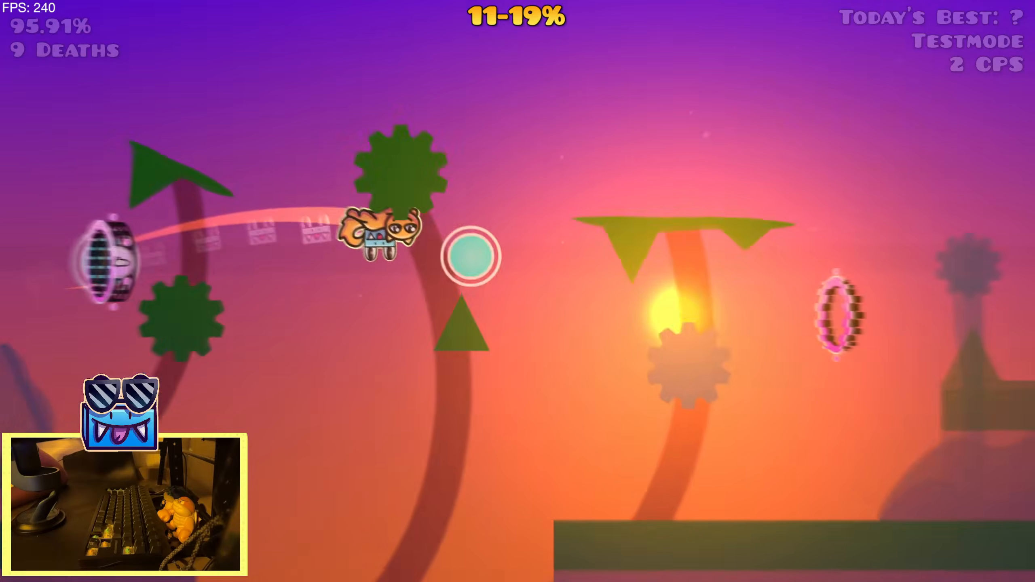
pyautogui.press('space')
pyautogui.press('space')
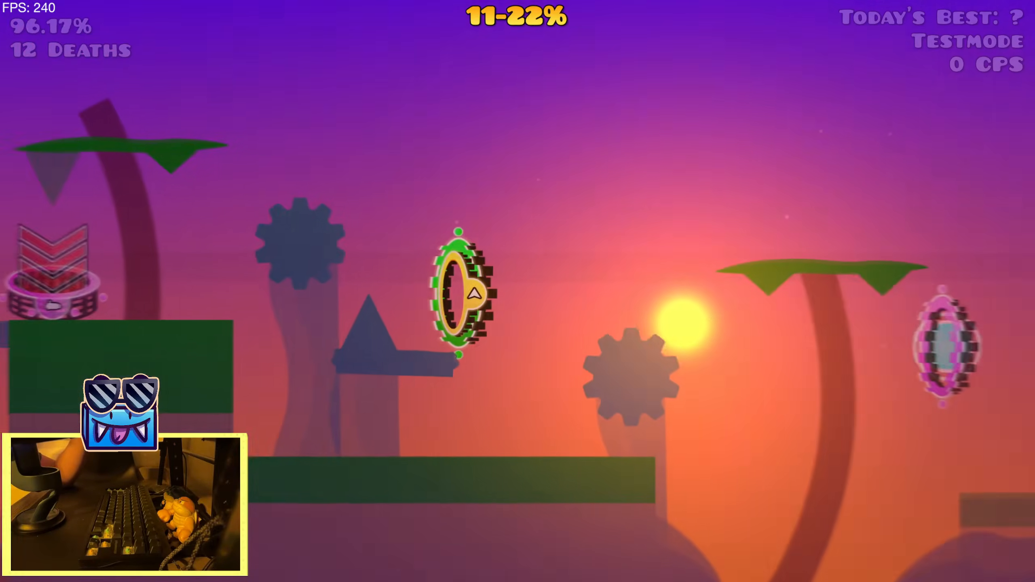
pyautogui.press('Escape')
pyautogui.click(247, 351)
pyautogui.press('2')
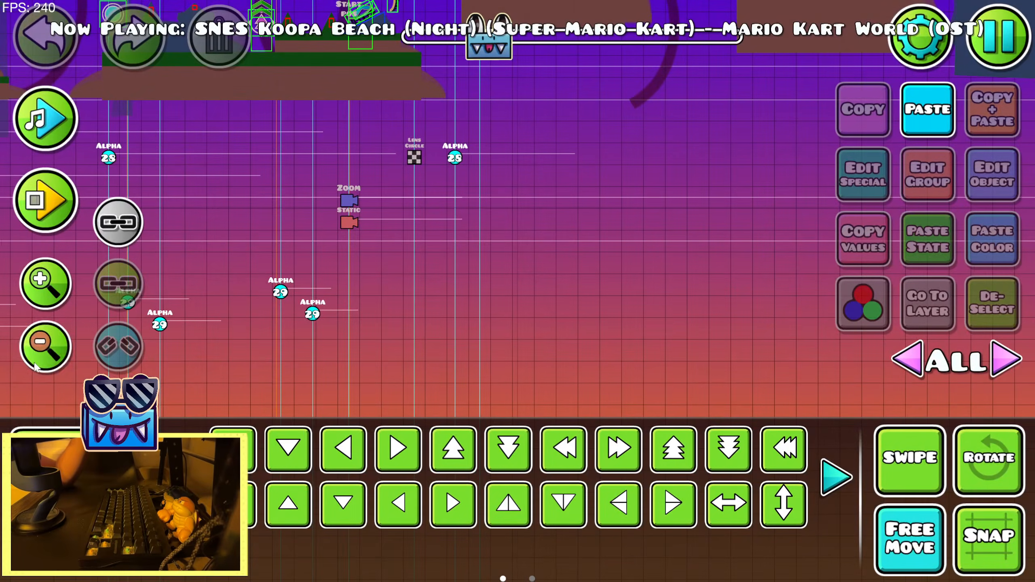
# Run the in-editor playtest through the sunset section to recheck the glow pulses, and stop it
pyautogui.click(45, 200)
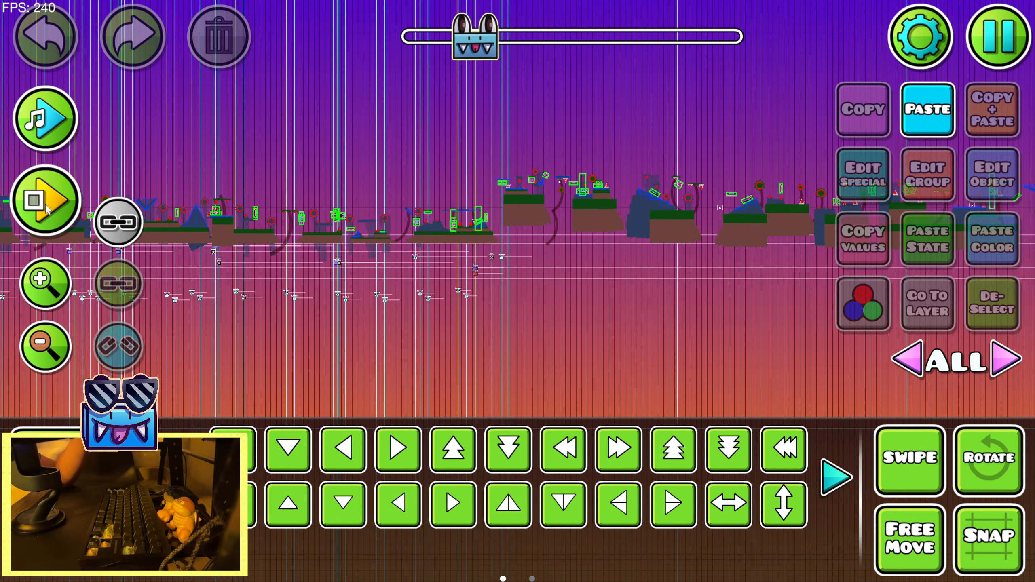
pyautogui.press('space')
pyautogui.press('space')
pyautogui.press('space')
pyautogui.press('space')
pyautogui.press('space')
pyautogui.press('space')
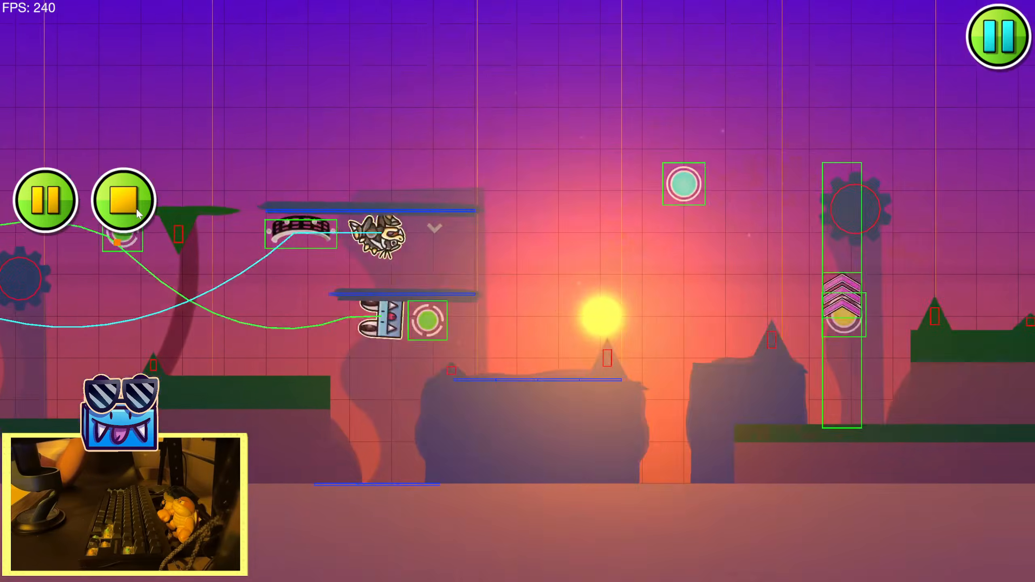
pyautogui.press('space')
pyautogui.press('space')
pyautogui.press('space')
pyautogui.press('space')
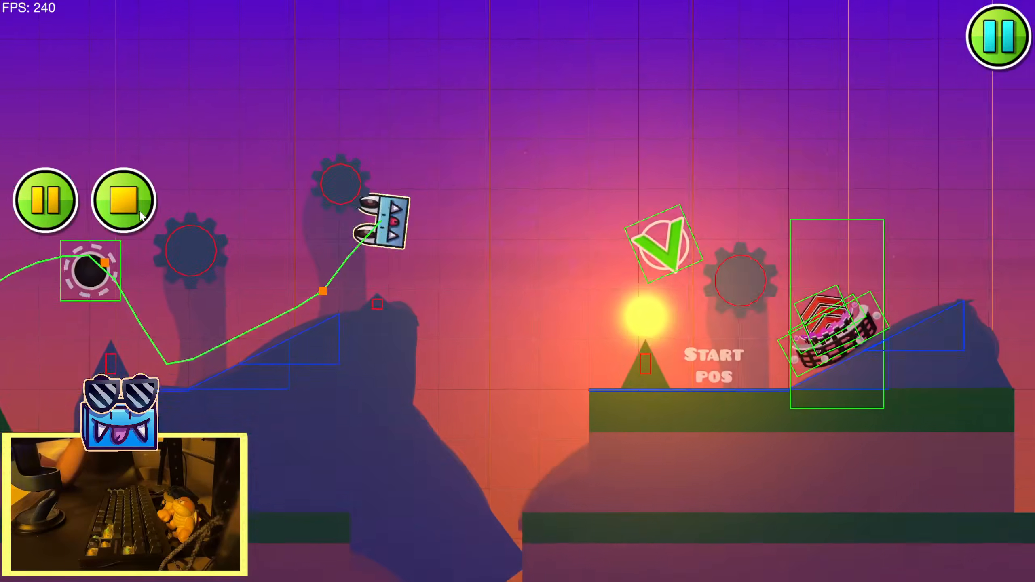
pyautogui.press('space')
pyautogui.press('space')
pyautogui.press('space')
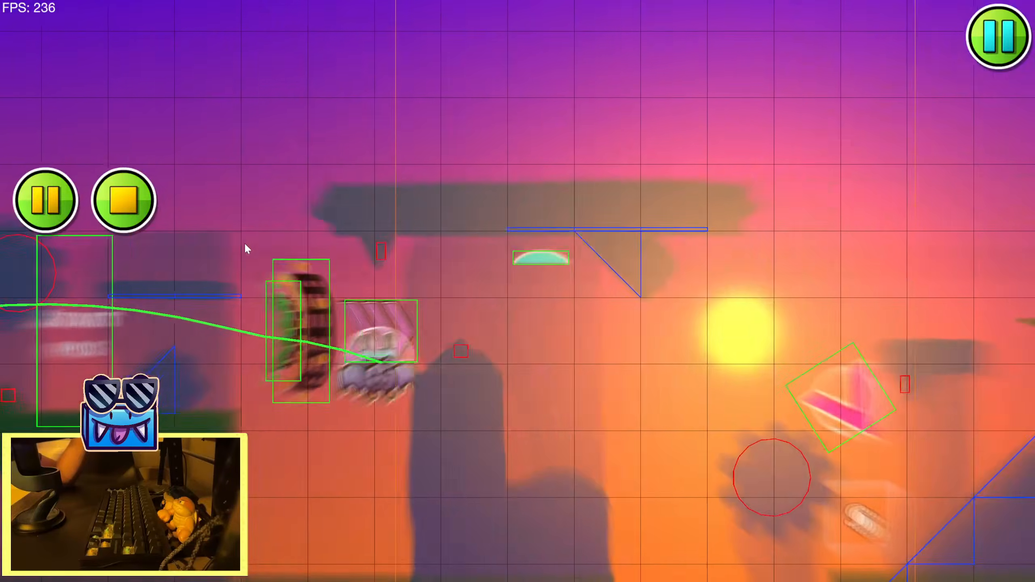
pyautogui.click(123, 200)
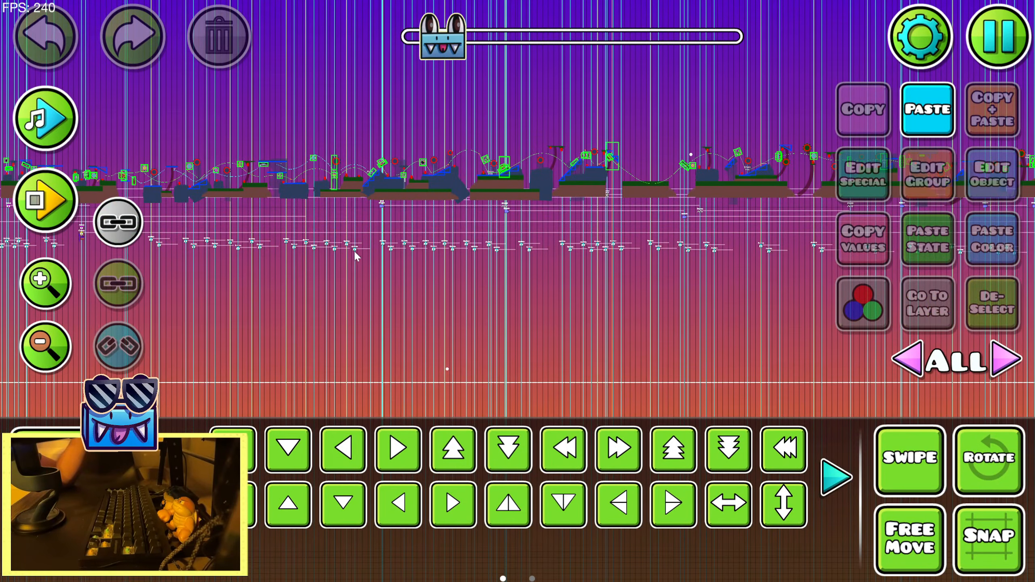
# Go back to the alpha triggers near the start of the section, turn off linked-object selection and clear the selection
pyautogui.doubleClick(46, 285)
pyautogui.moveTo(82, 162); pyautogui.dragTo(426, 244)
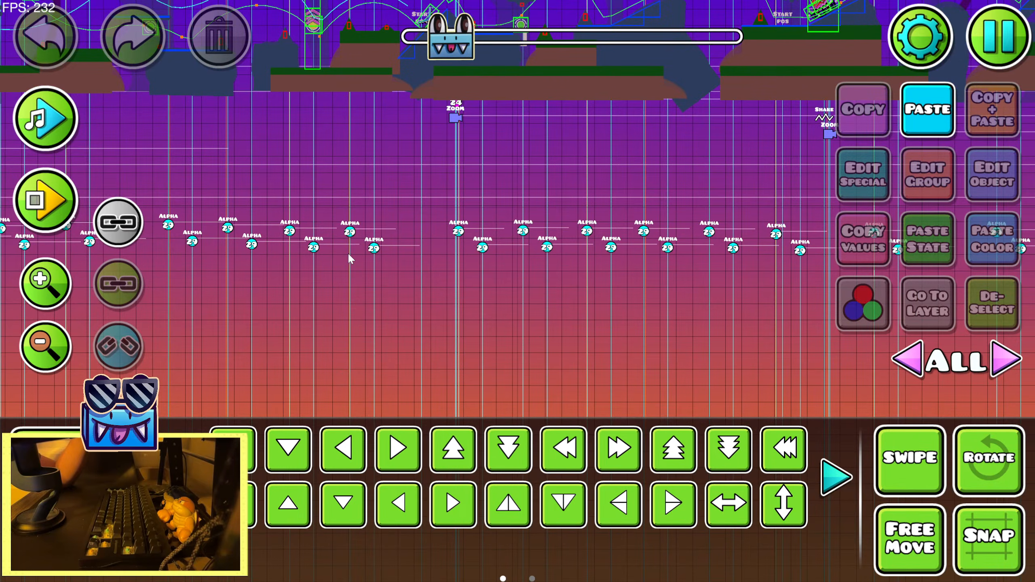
pyautogui.click(315, 247)
pyautogui.moveTo(316, 249); pyautogui.dragTo(664, 270)
pyautogui.moveTo(437, 305); pyautogui.dragTo(718, 300)
pyautogui.moveTo(425, 281); pyautogui.dragTo(370, 278)
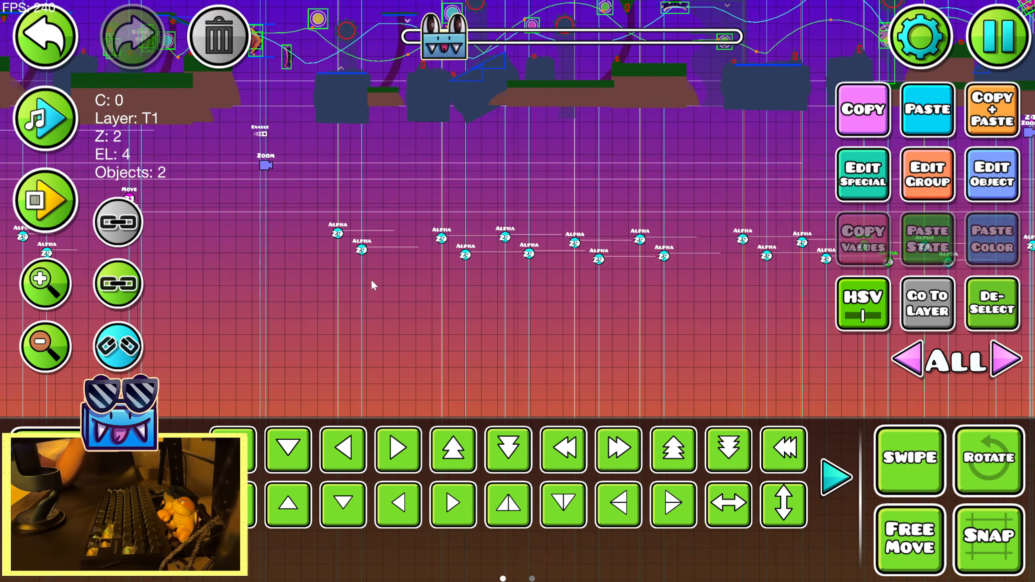
pyautogui.click(110, 230)
pyautogui.click(990, 308)
# Preview the song over the alpha triggers following the enable and zoom triggers, clearing any accidental selection
pyautogui.click(47, 116)
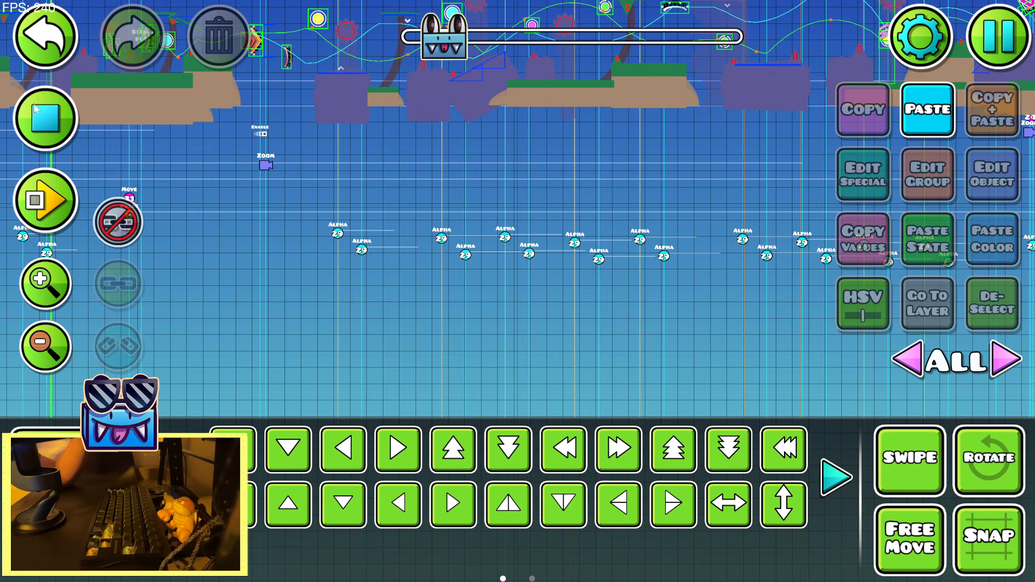
pyautogui.click(336, 215)
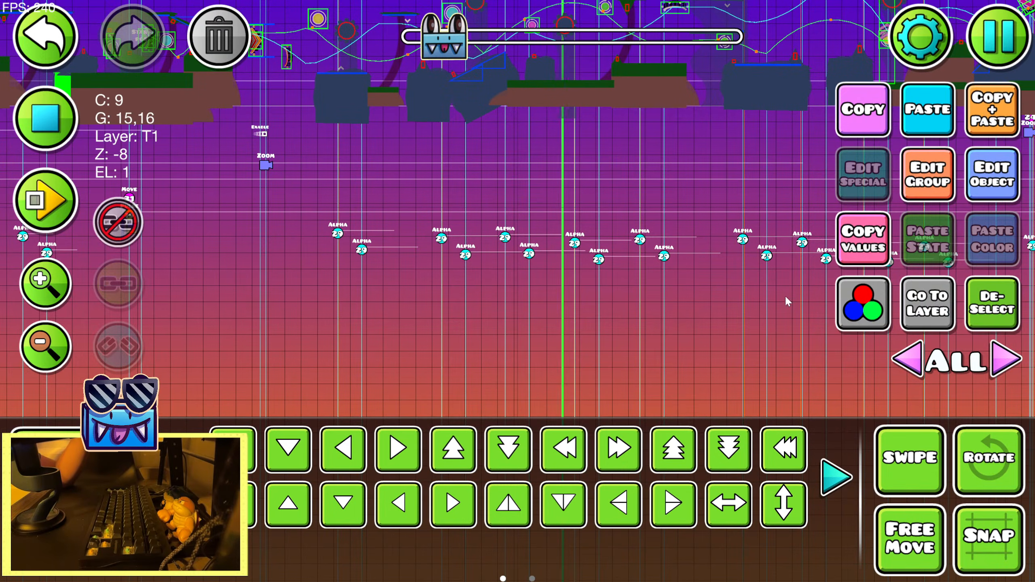
pyautogui.click(991, 305)
pyautogui.click(61, 123)
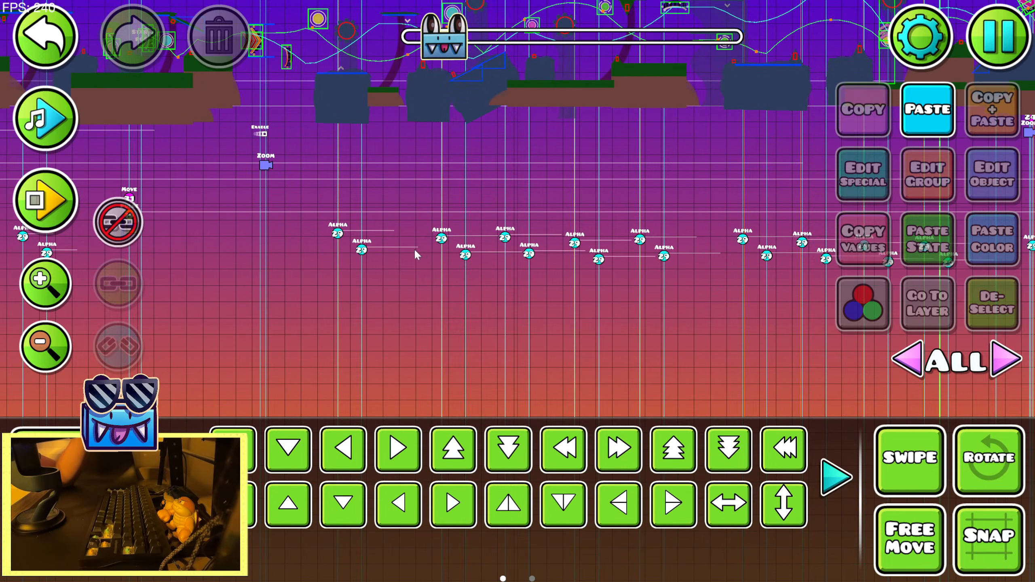
# Select every group 29 alpha trigger across the sunset section, unlink the pairs with linked-object selection back on, and clear the selection
pyautogui.click(30, 357)
pyautogui.click(525, 267)
pyautogui.moveTo(537, 282); pyautogui.dragTo(368, 282)
pyautogui.moveTo(673, 254); pyautogui.dragTo(398, 257)
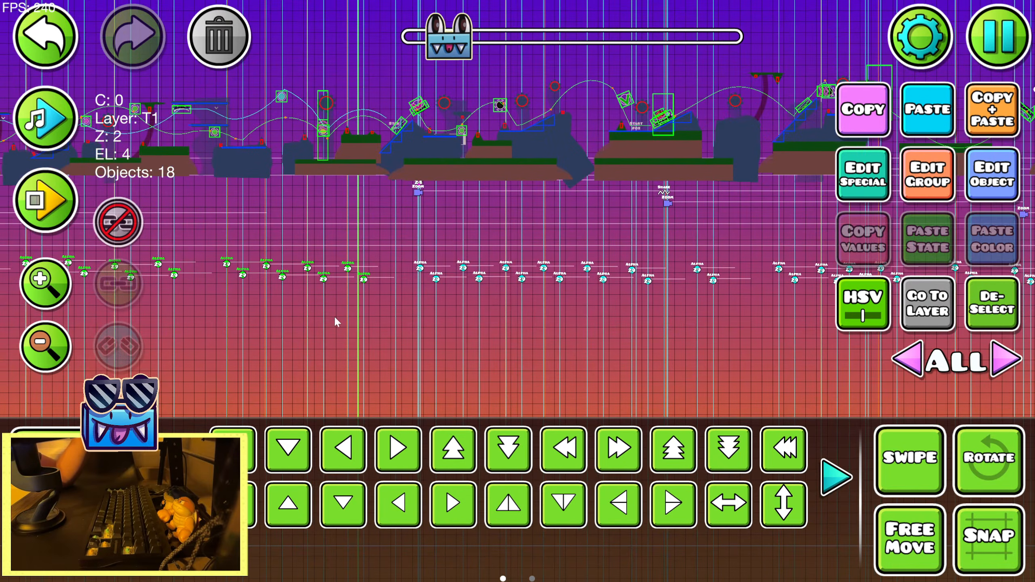
pyautogui.moveTo(335, 319); pyautogui.dragTo(350, 279)
pyautogui.moveTo(276, 327); pyautogui.dragTo(848, 257)
pyautogui.moveTo(645, 316); pyautogui.dragTo(220, 332)
pyautogui.moveTo(448, 314); pyautogui.dragTo(303, 311)
pyautogui.moveTo(267, 339); pyautogui.dragTo(619, 279)
pyautogui.moveTo(618, 302); pyautogui.dragTo(307, 298)
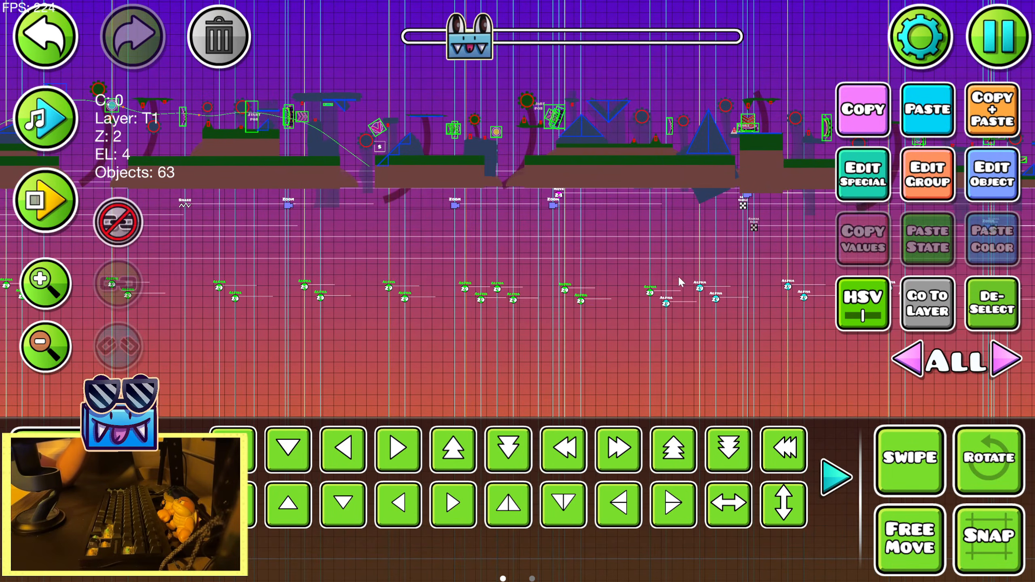
pyautogui.moveTo(675, 281); pyautogui.dragTo(367, 275)
pyautogui.moveTo(343, 316); pyautogui.dragTo(711, 261)
pyautogui.moveTo(591, 278); pyautogui.dragTo(320, 270)
pyautogui.moveTo(361, 310); pyautogui.dragTo(716, 259)
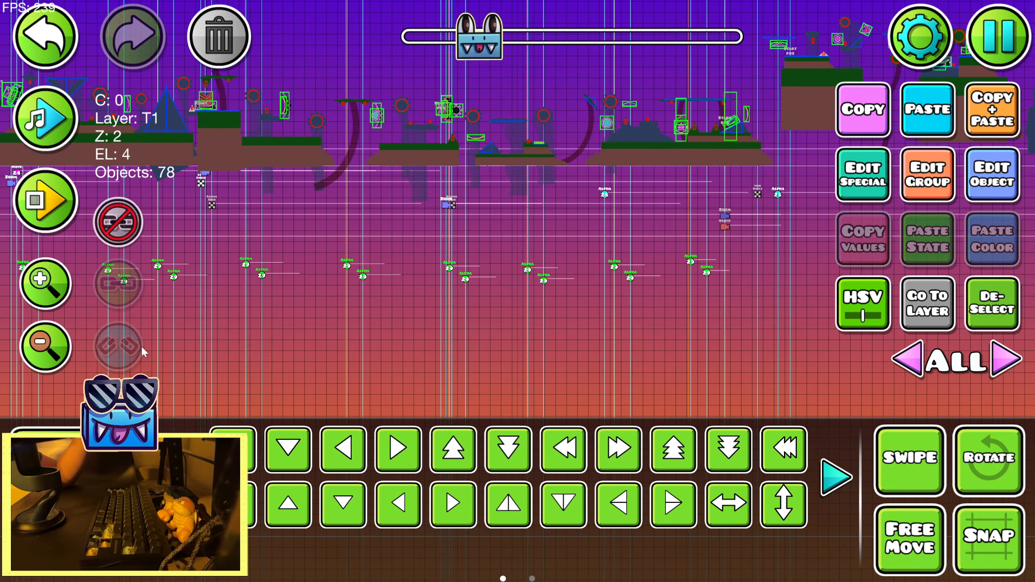
pyautogui.click(119, 240)
pyautogui.click(118, 346)
pyautogui.scroll(1, 266, 307)
pyautogui.click(992, 304)
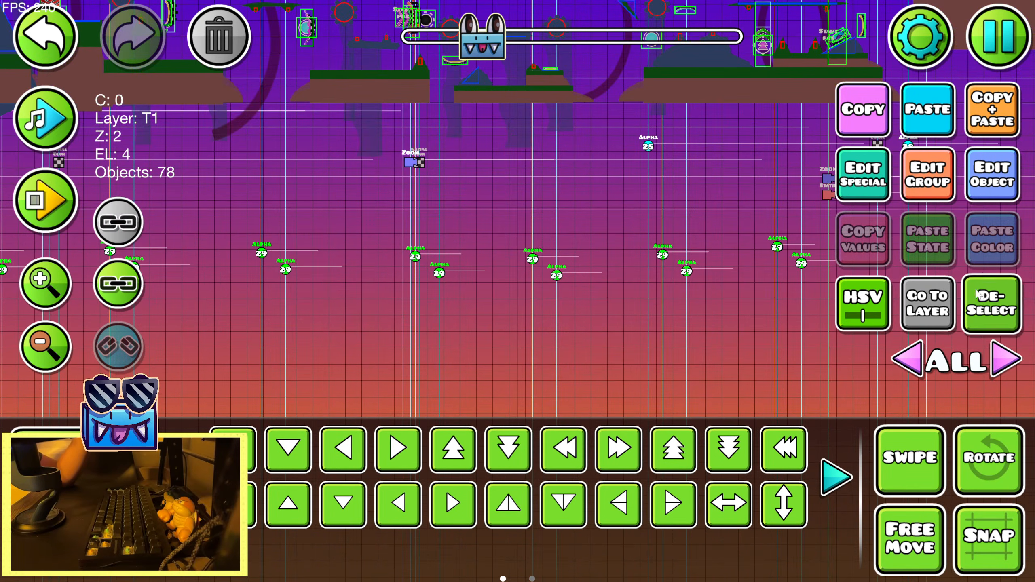
# Check the opacity settings of the lower and upper alpha triggers in one pair to tell their roles apart
pyautogui.moveTo(874, 261); pyautogui.dragTo(712, 266)
pyautogui.click(638, 267)
pyautogui.click(991, 188)
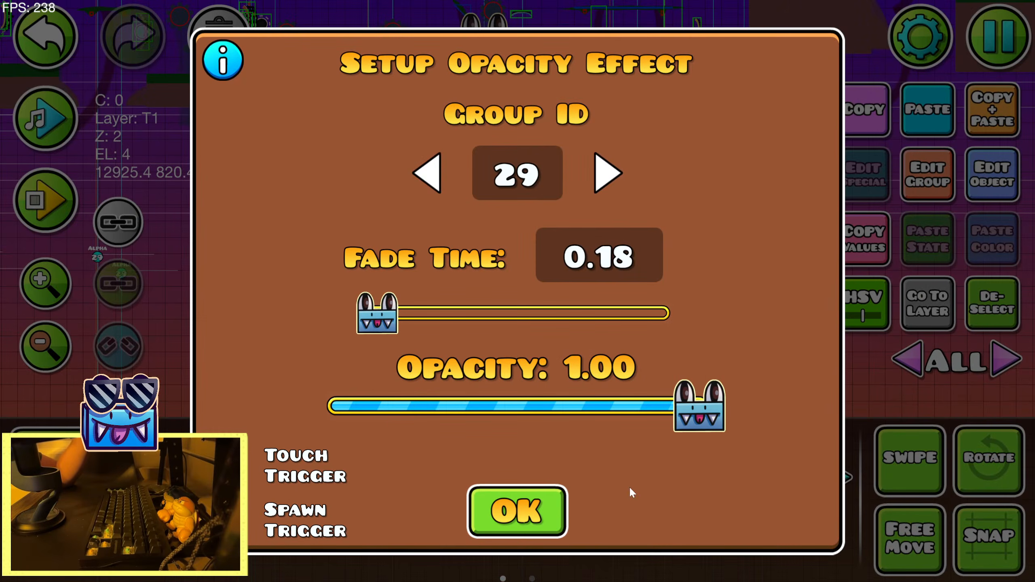
pyautogui.click(518, 510)
pyautogui.click(982, 195)
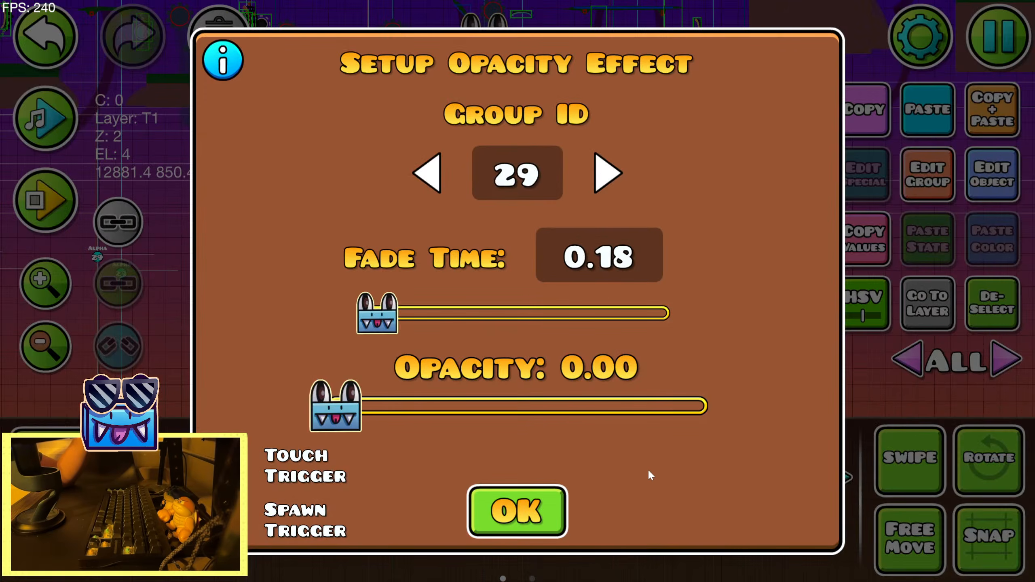
pyautogui.click(542, 495)
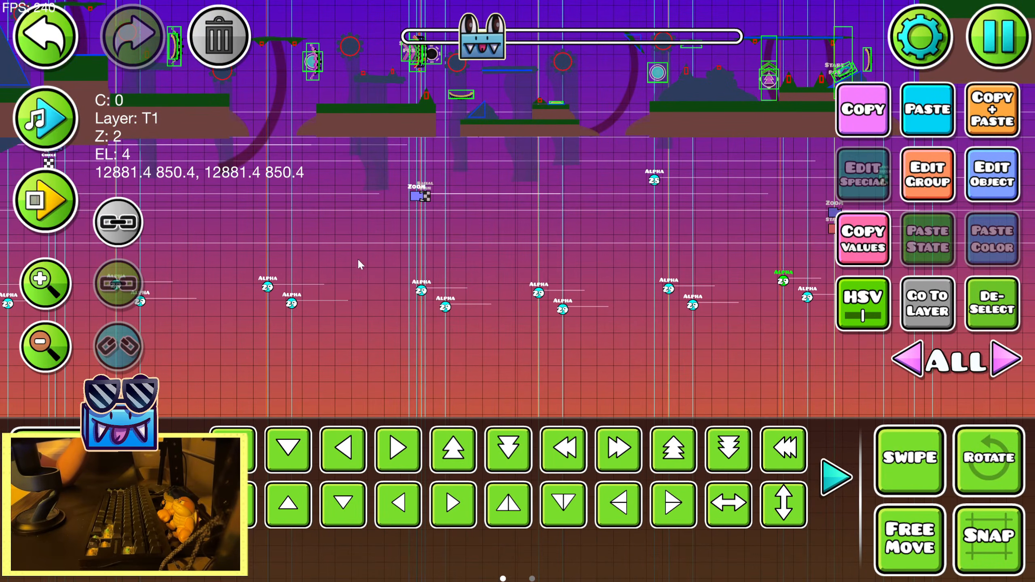
# Select only the upper alpha trigger of each group 29 pair back to the section's start and link them together
pyautogui.moveTo(786, 288); pyautogui.dragTo(785, 285)
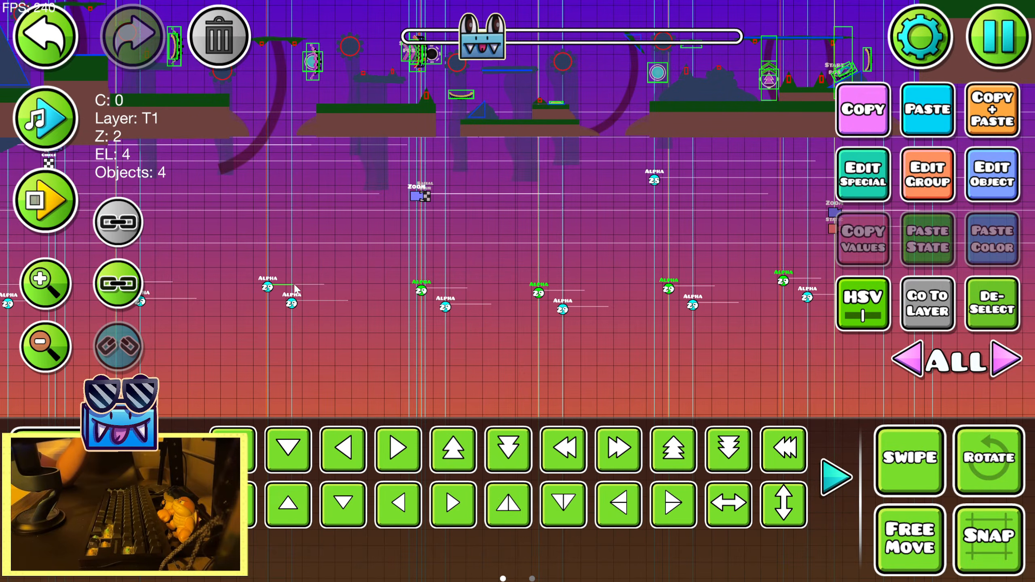
pyautogui.moveTo(295, 285); pyautogui.dragTo(293, 285)
pyautogui.moveTo(291, 284); pyautogui.dragTo(620, 301)
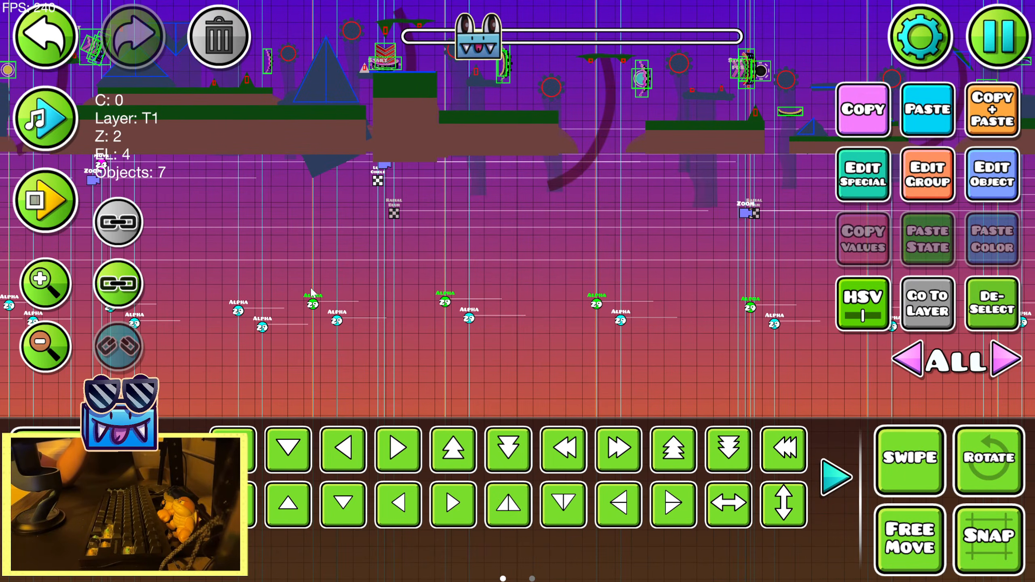
pyautogui.moveTo(311, 291); pyautogui.dragTo(430, 308)
pyautogui.moveTo(351, 293); pyautogui.dragTo(695, 284)
pyautogui.moveTo(413, 273); pyautogui.dragTo(529, 270)
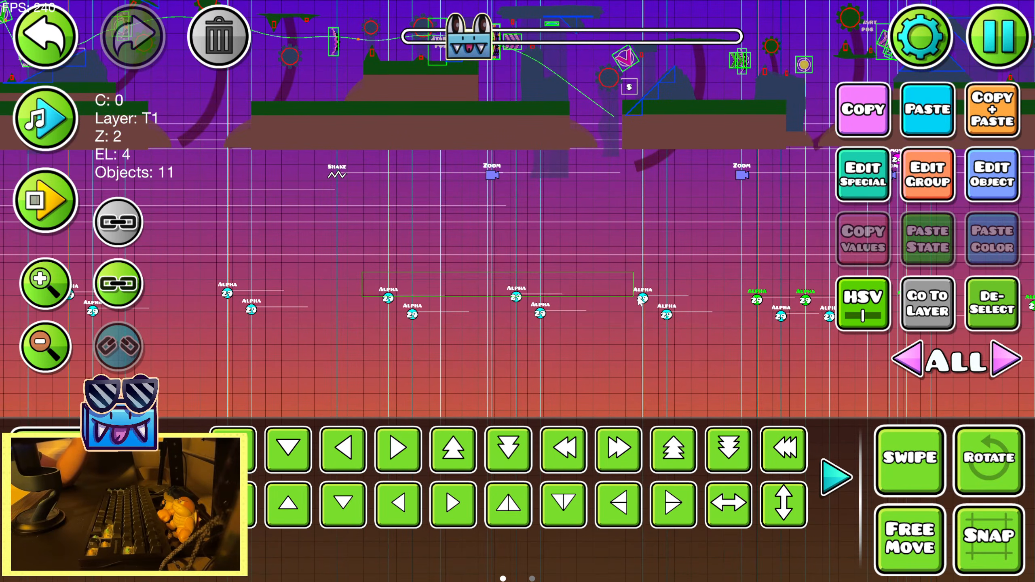
pyautogui.moveTo(638, 299); pyautogui.dragTo(689, 297)
pyautogui.moveTo(417, 283); pyautogui.dragTo(724, 298)
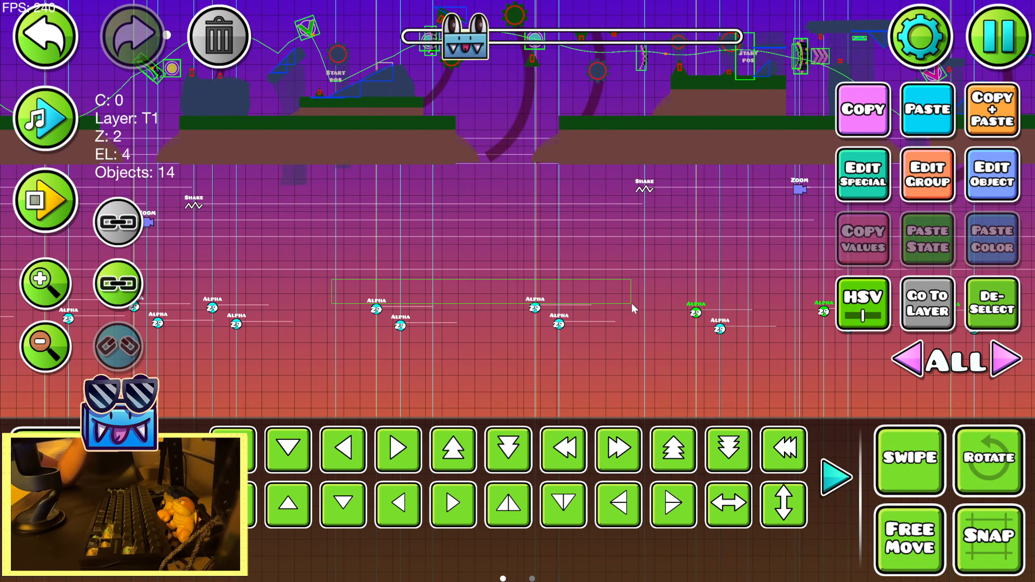
pyautogui.moveTo(631, 302); pyautogui.dragTo(631, 303)
pyautogui.moveTo(184, 288); pyautogui.dragTo(699, 301)
pyautogui.moveTo(101, 278); pyautogui.dragTo(664, 285)
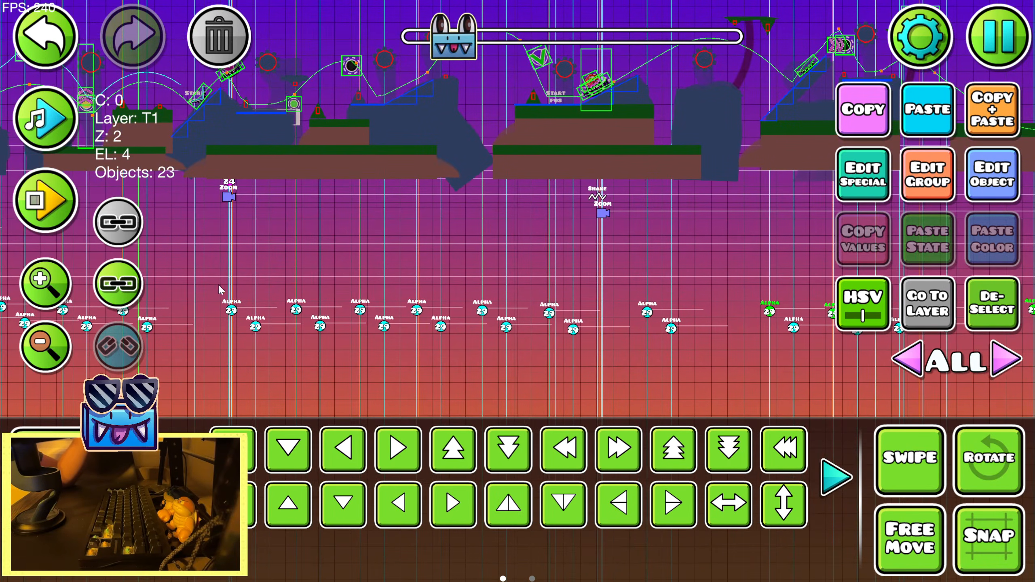
pyautogui.moveTo(738, 307); pyautogui.dragTo(737, 307)
pyautogui.moveTo(125, 285); pyautogui.dragTo(693, 296)
pyautogui.moveTo(16, 281); pyautogui.dragTo(519, 275)
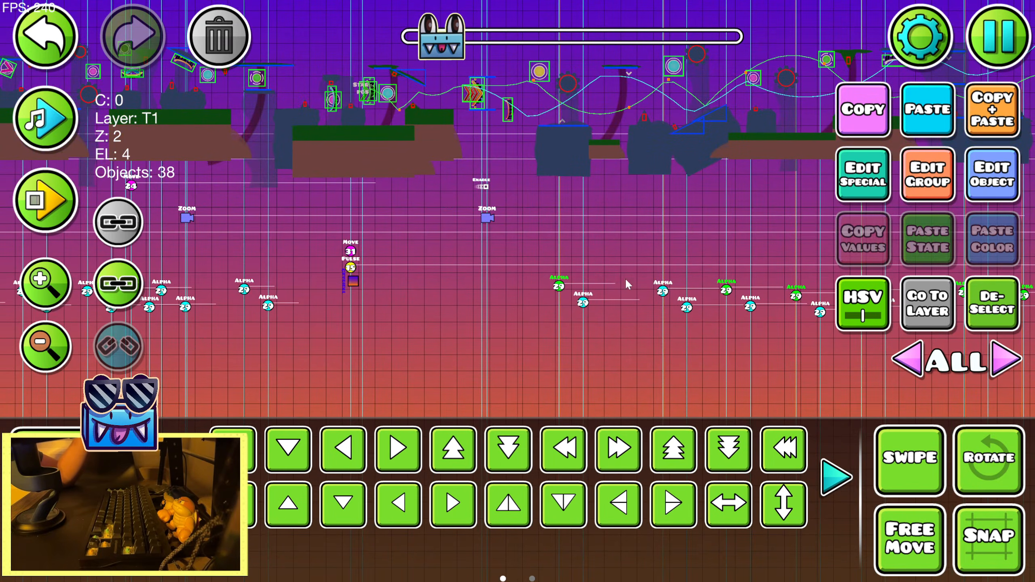
pyautogui.moveTo(590, 240); pyautogui.dragTo(417, 230)
pyautogui.click(48, 140)
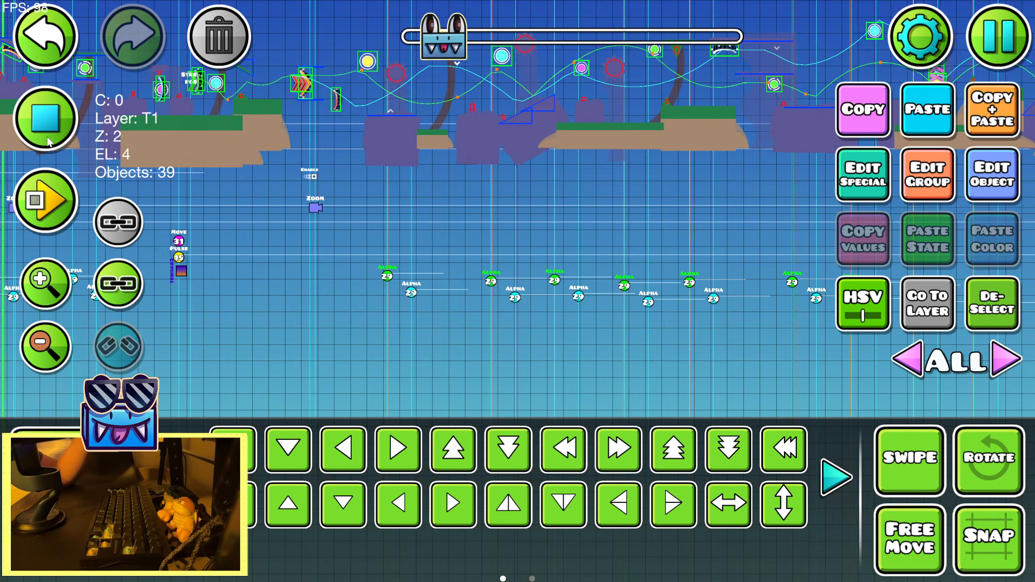
pyautogui.click(119, 283)
pyautogui.click(47, 122)
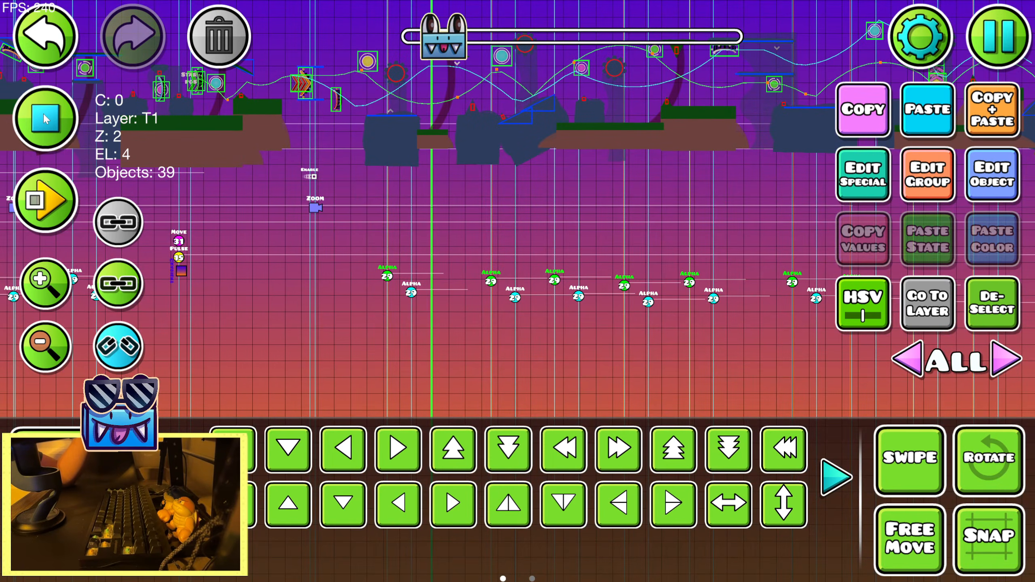
# Set the opacity of the linked upper alpha triggers to 0.50
pyautogui.click(993, 202)
pyautogui.moveTo(335, 409); pyautogui.dragTo(514, 409)
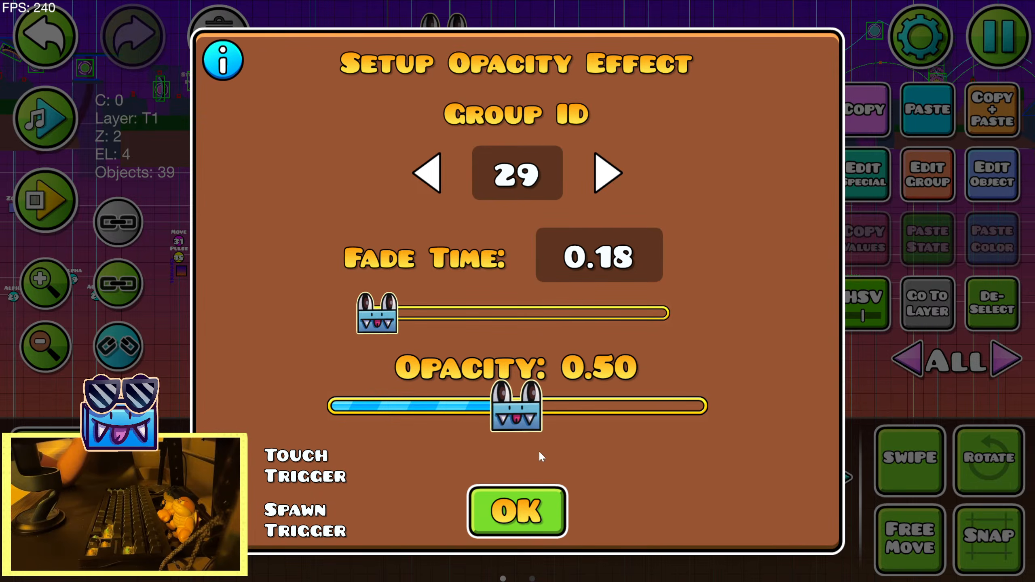
pyautogui.click(515, 509)
# Run the in-editor playtest through the sunset section to check the softer glow pulses, and stop it
pyautogui.click(75, 203)
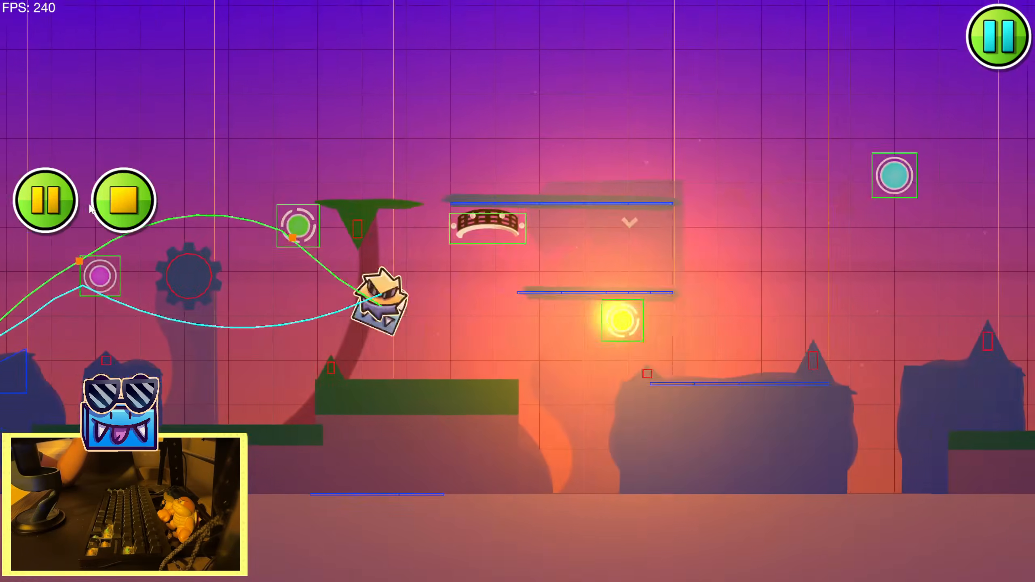
pyautogui.click(90, 205)
pyautogui.click(90, 204)
pyautogui.click(91, 205)
pyautogui.click(91, 204)
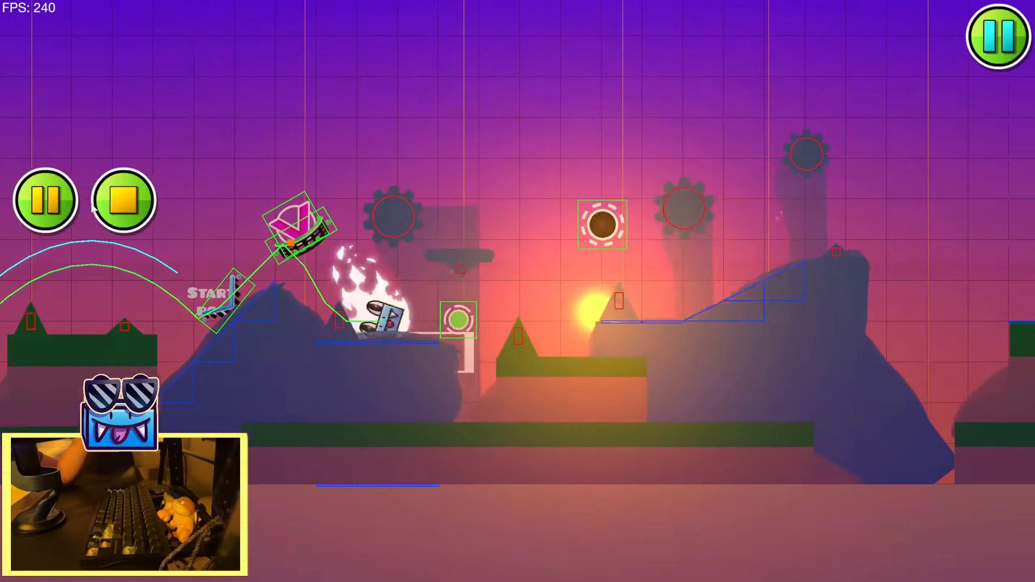
pyautogui.click(93, 205)
pyautogui.click(92, 204)
pyautogui.click(92, 204)
pyautogui.click(93, 204)
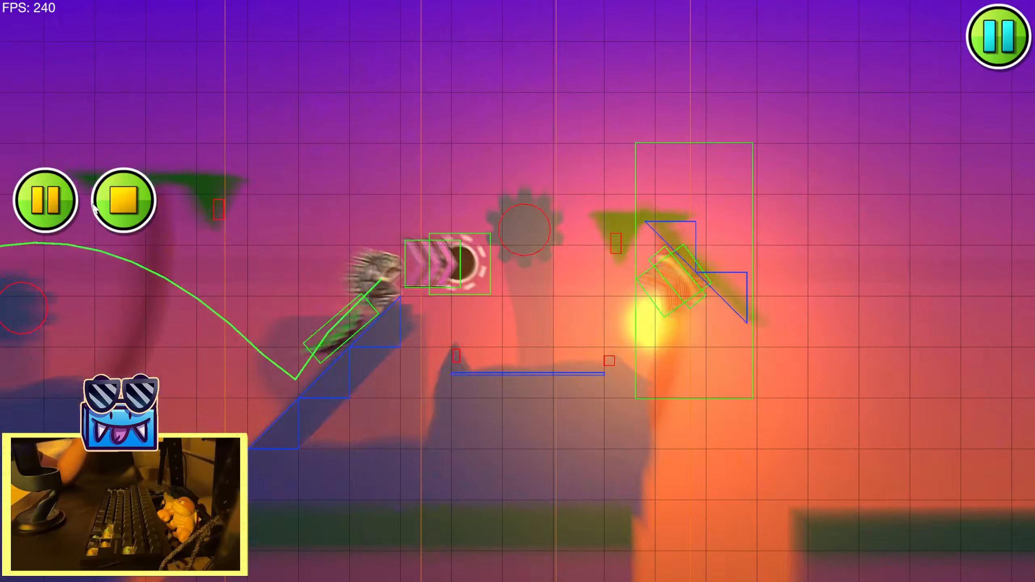
pyautogui.click(93, 205)
pyautogui.click(93, 204)
pyautogui.click(93, 204)
pyautogui.click(94, 204)
pyautogui.click(93, 205)
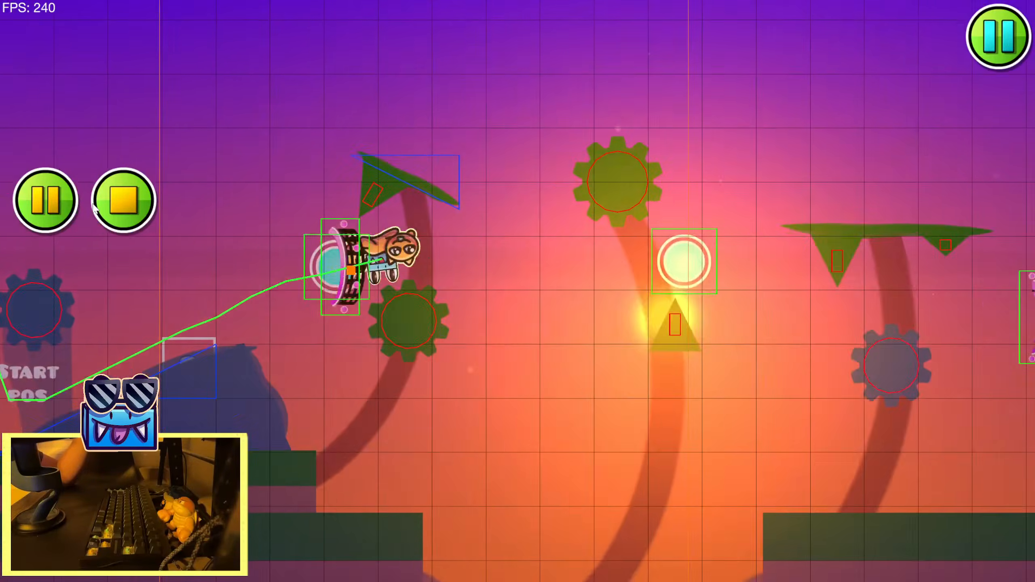
pyautogui.click(93, 204)
pyautogui.click(94, 205)
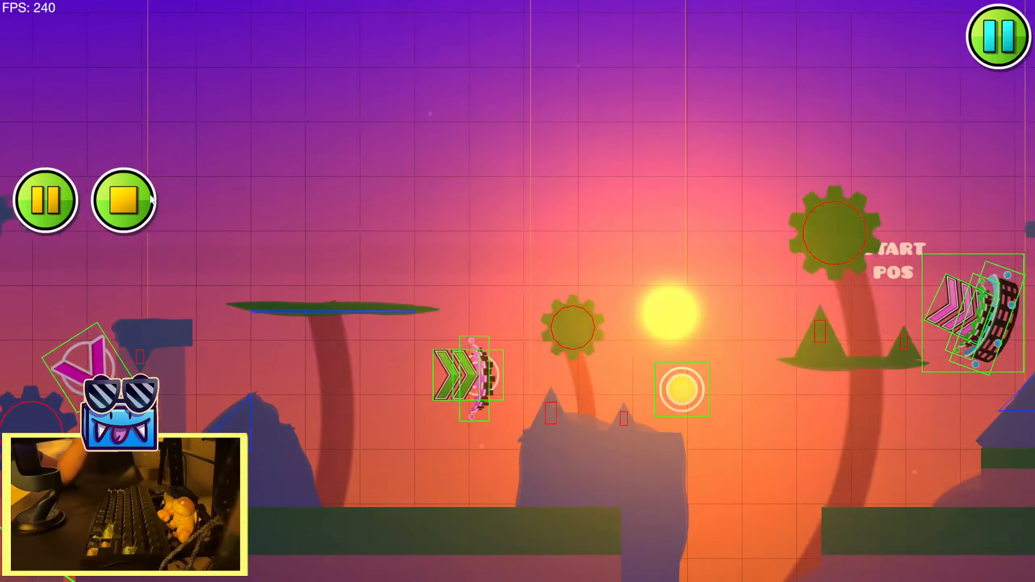
pyautogui.click(152, 196)
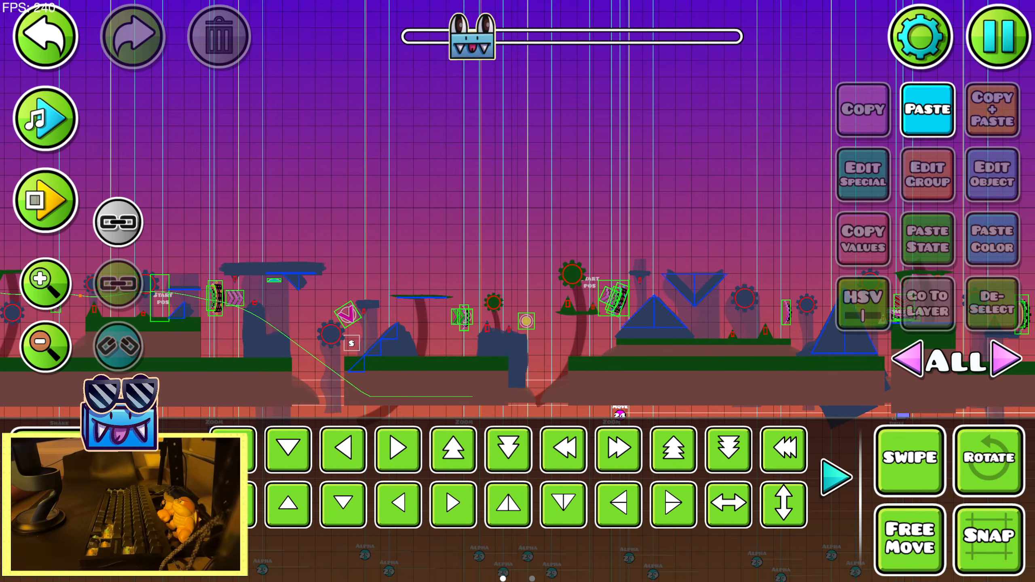
# Save and play the level from the sunset section's start position to view the glow pulses in real gameplay
pyautogui.click(998, 56)
pyautogui.click(515, 218)
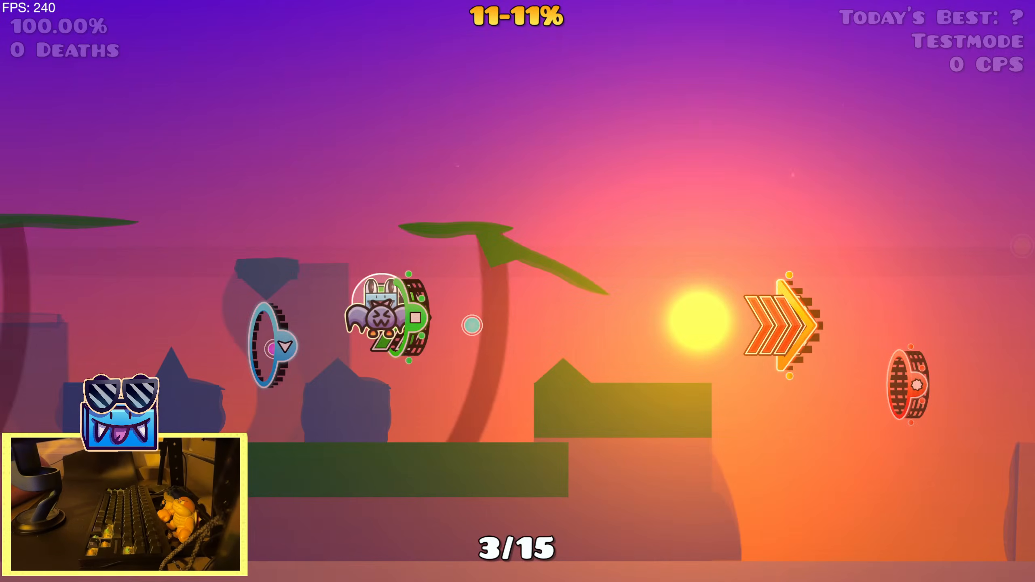
pyautogui.press('space')
pyautogui.press('space')
pyautogui.press('space')
pyautogui.press('space')
pyautogui.press('space')
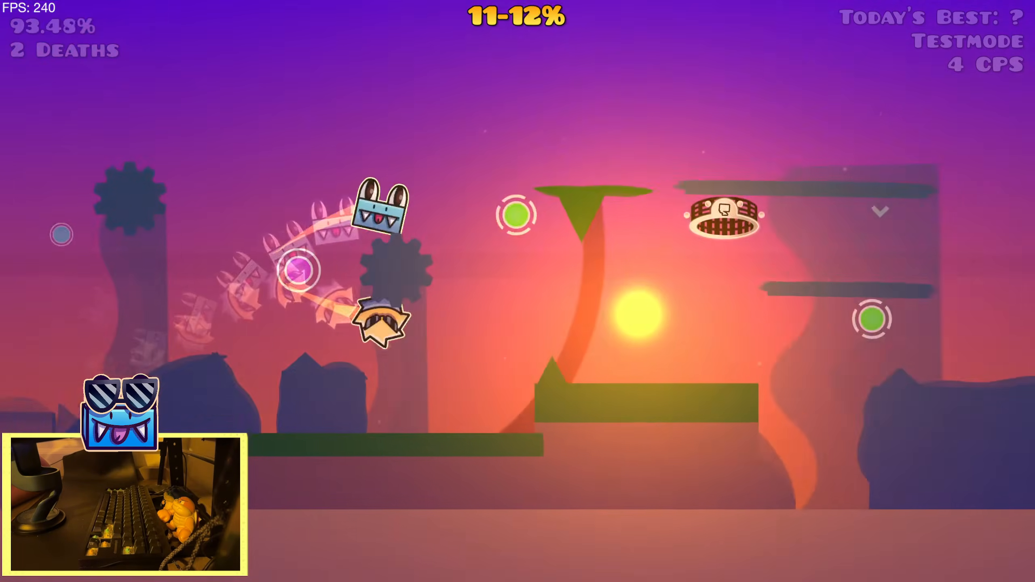
pyautogui.press('space')
pyautogui.press('space')
pyautogui.press('space')
pyautogui.press('space')
pyautogui.press('space')
pyautogui.press('space')
pyautogui.press('space')
pyautogui.press('space')
pyautogui.press('space')
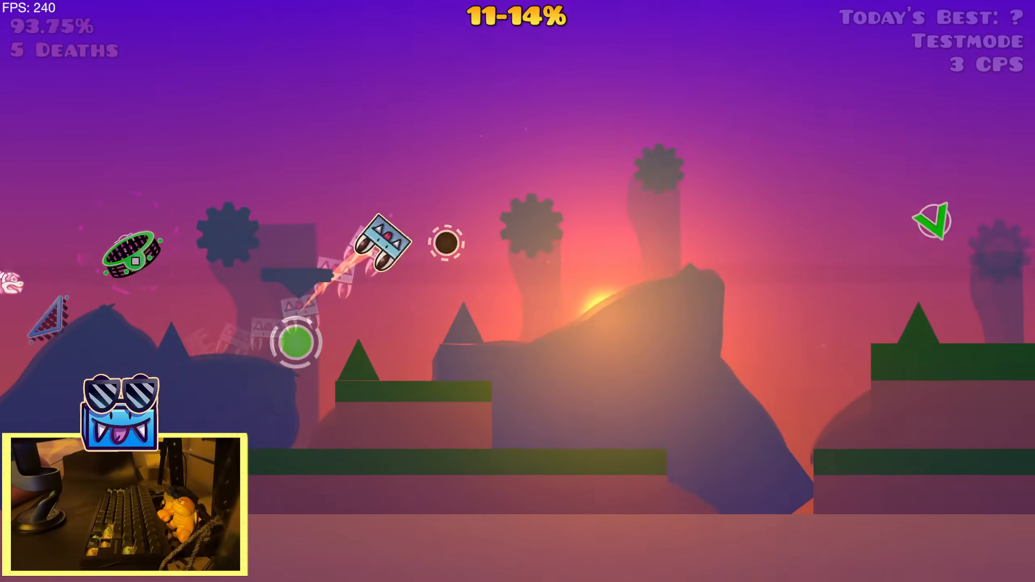
pyautogui.press('space')
pyautogui.press('space')
pyautogui.press('space')
pyautogui.press('space')
pyautogui.press('space')
pyautogui.press('space')
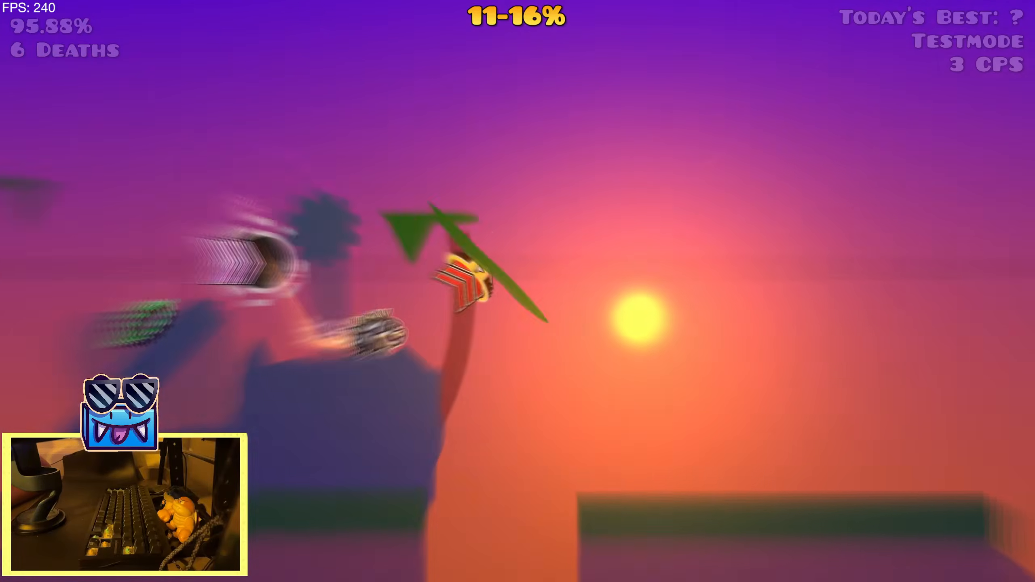
pyautogui.press('space')
pyautogui.press('space')
pyautogui.press('space')
pyautogui.press('space')
pyautogui.press('space')
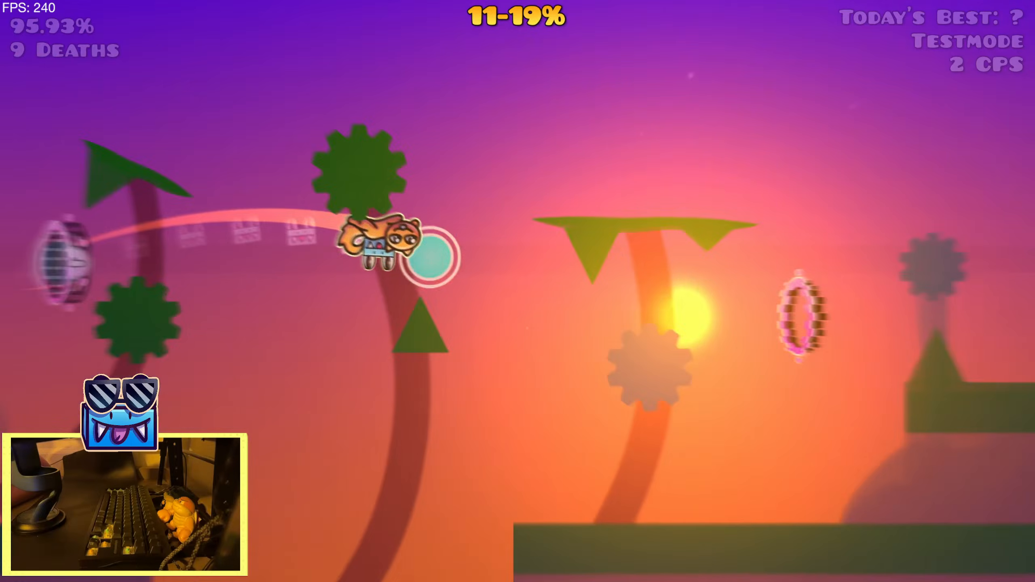
# Replay the sunset section several times from its start position to judge the sun's glow pulses against the song
pyautogui.press('space')
pyautogui.press('space')
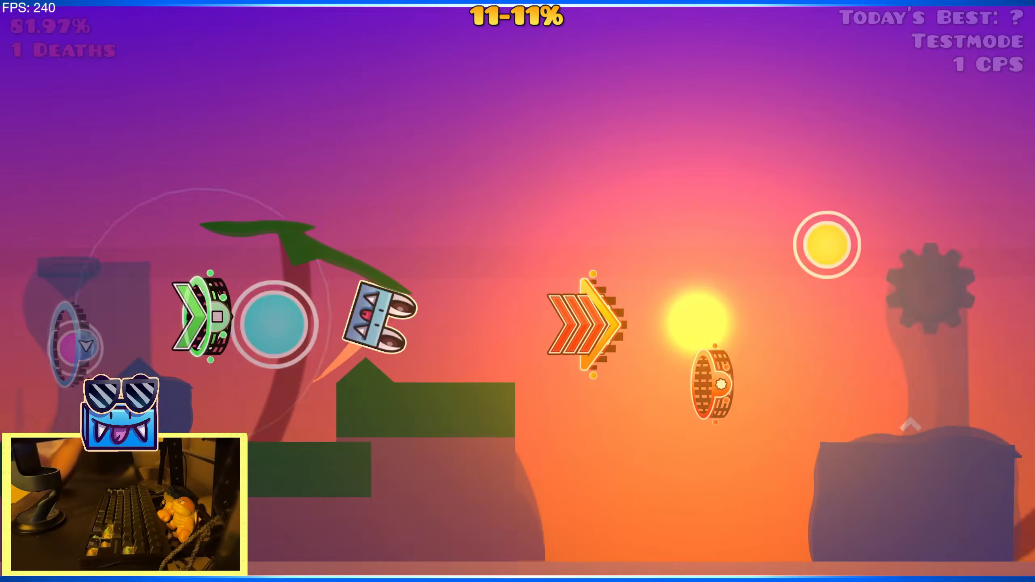
pyautogui.press('space')
pyautogui.press('space')
pyautogui.press('space')
pyautogui.press('space')
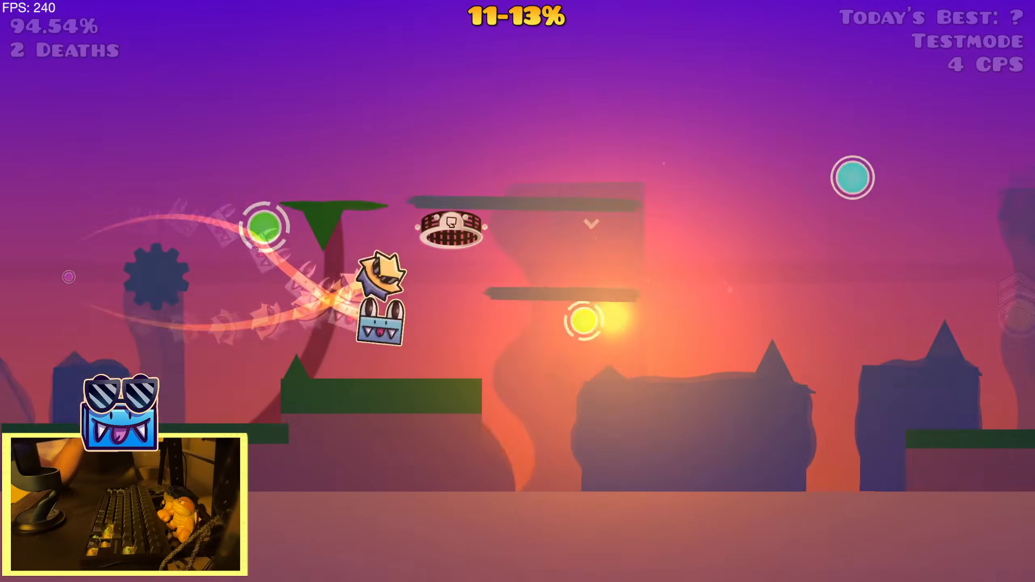
pyautogui.press('space')
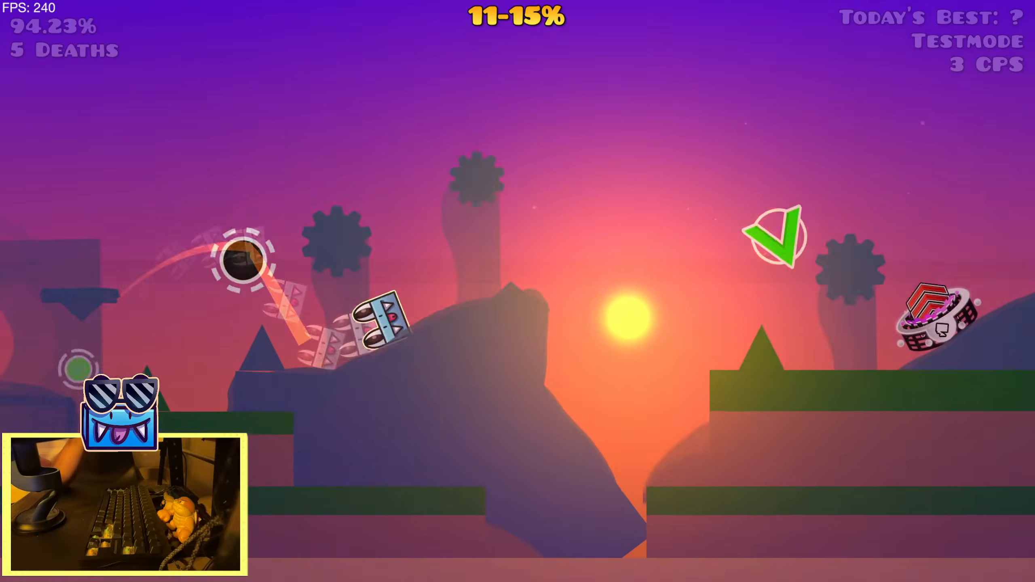
pyautogui.press('space')
pyautogui.press('space')
pyautogui.press('space')
pyautogui.press('space')
pyautogui.press('space')
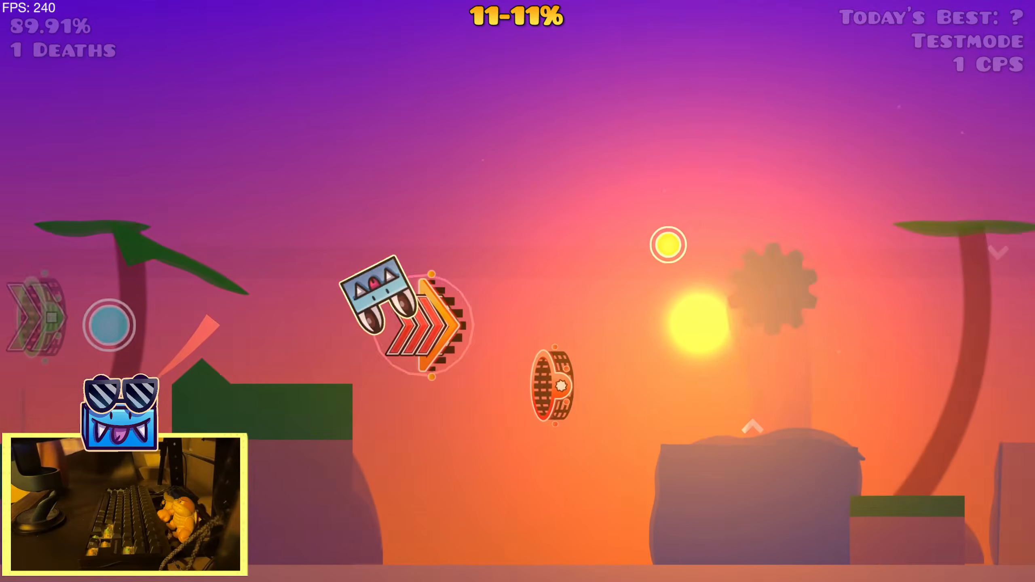
pyautogui.press('space')
pyautogui.press('space')
pyautogui.press('space')
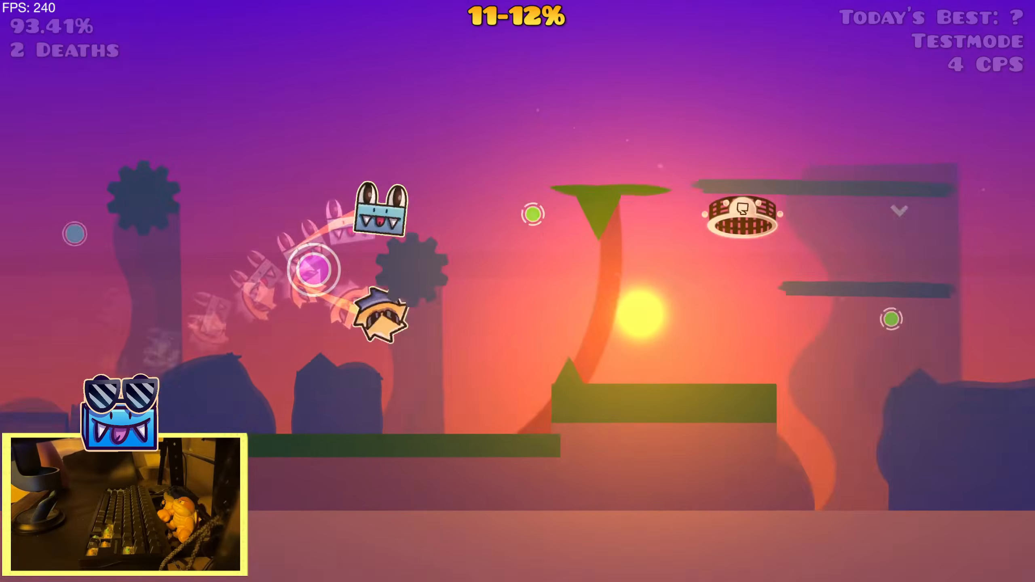
pyautogui.press('space')
pyautogui.press('space')
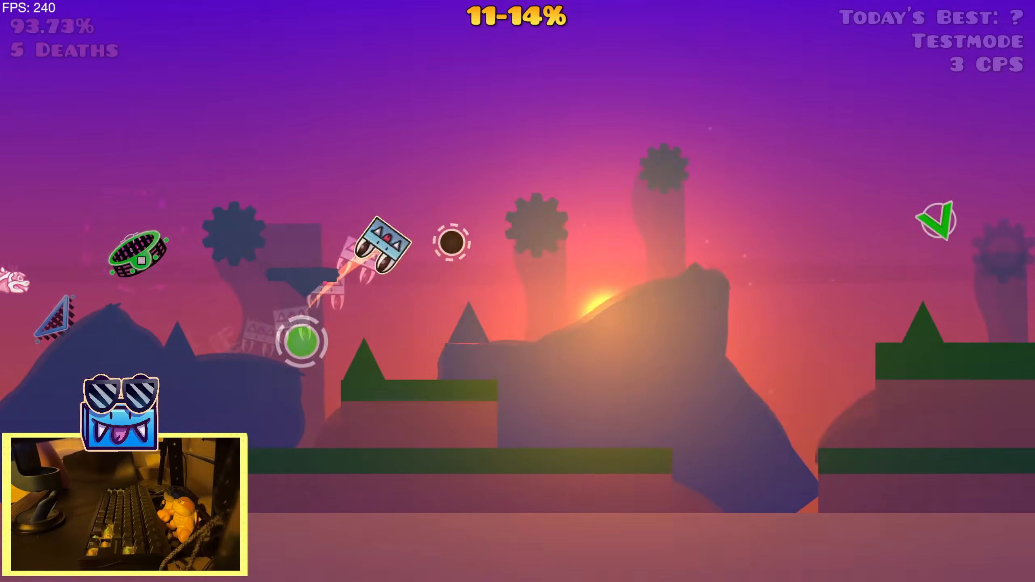
pyautogui.press('space')
pyautogui.press('space')
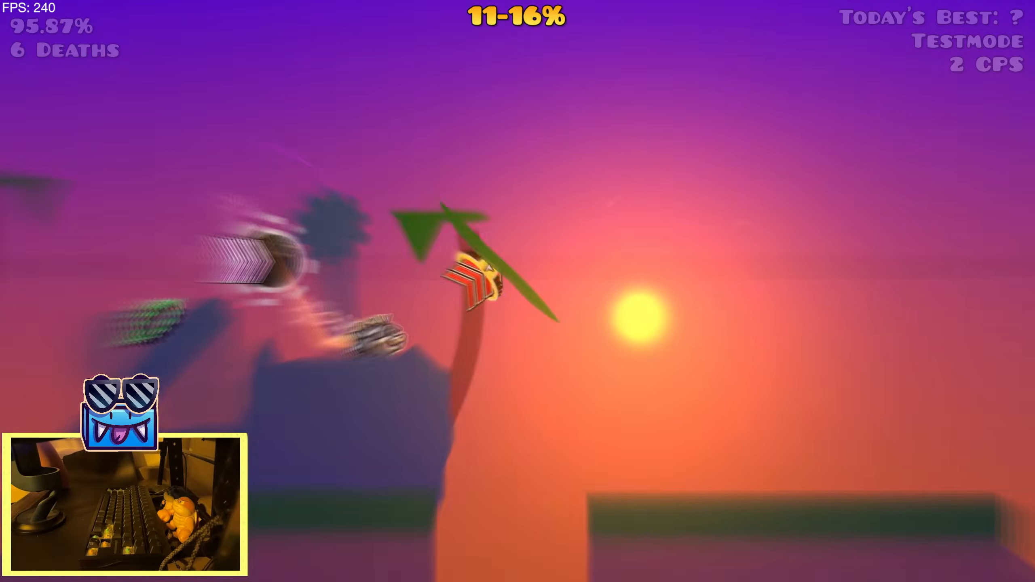
pyautogui.press('space')
pyautogui.press('space')
pyautogui.press('space')
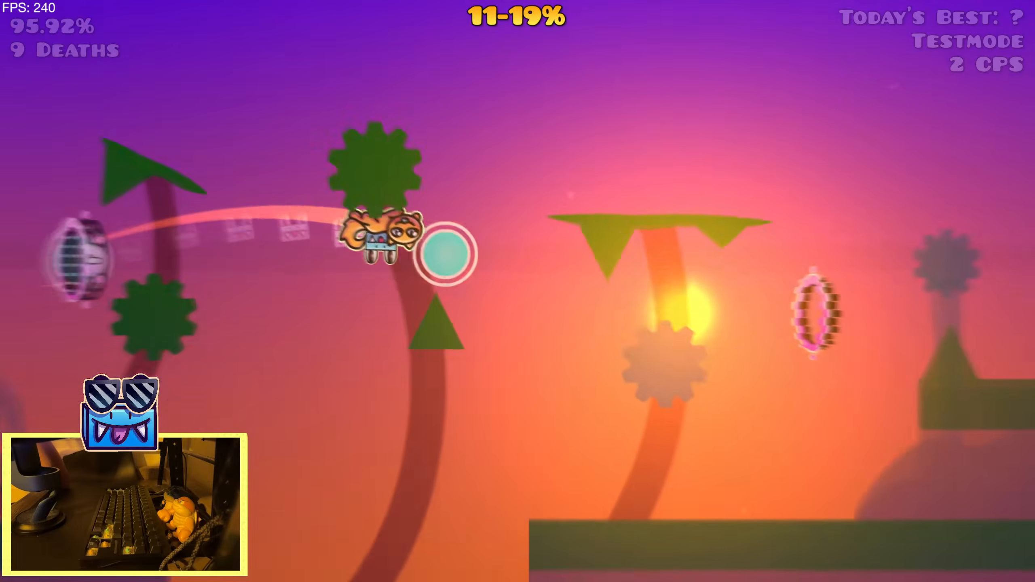
pyautogui.press('space')
pyautogui.press('space')
pyautogui.press('space')
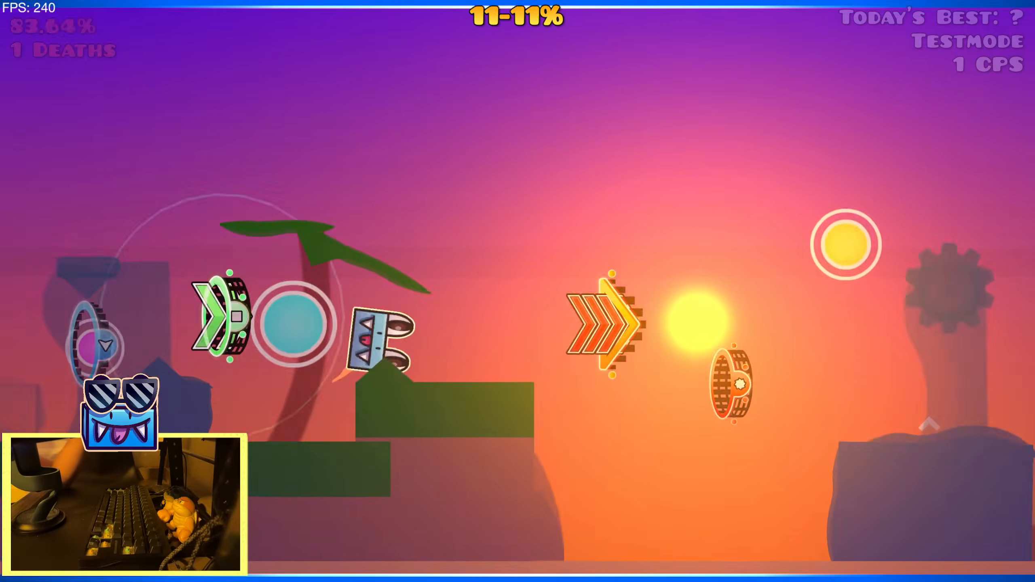
pyautogui.press('space')
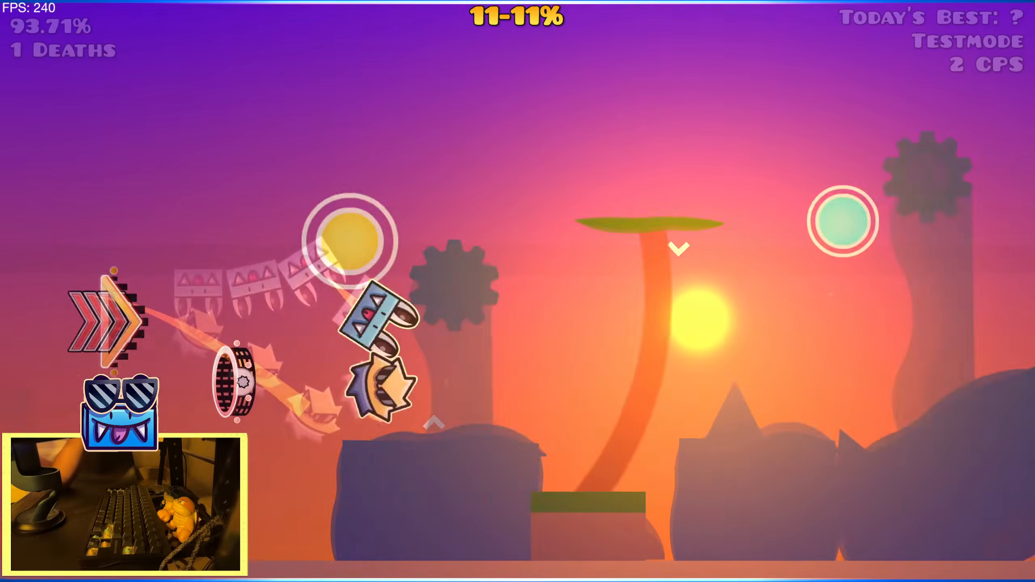
pyautogui.press('space')
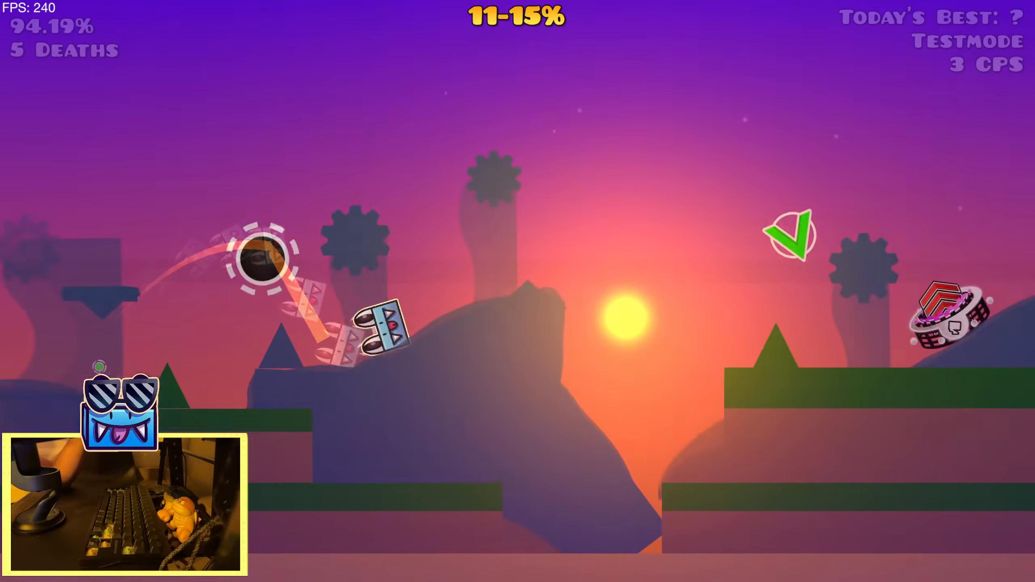
pyautogui.press('space')
pyautogui.press('space')
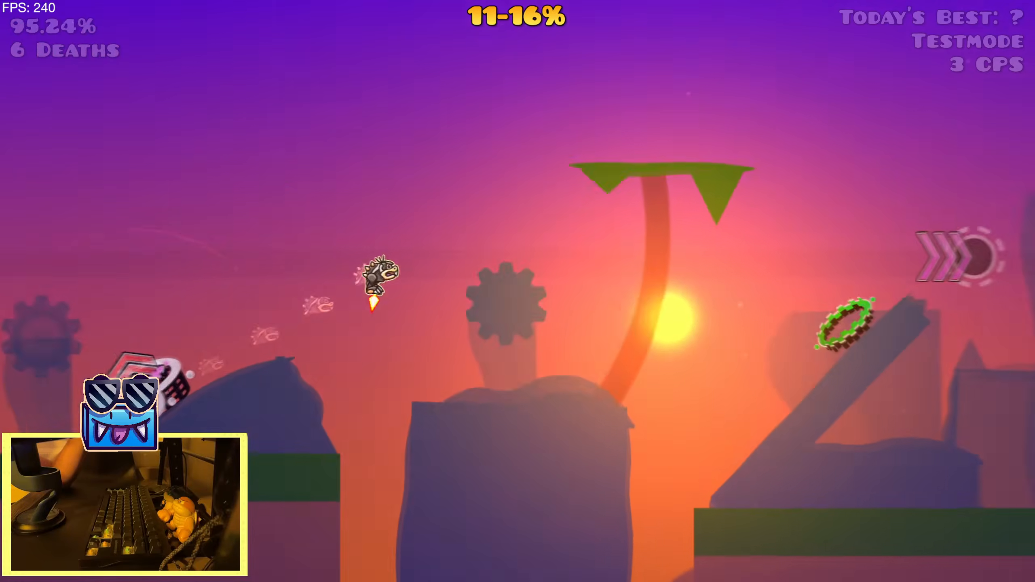
pyautogui.press('space')
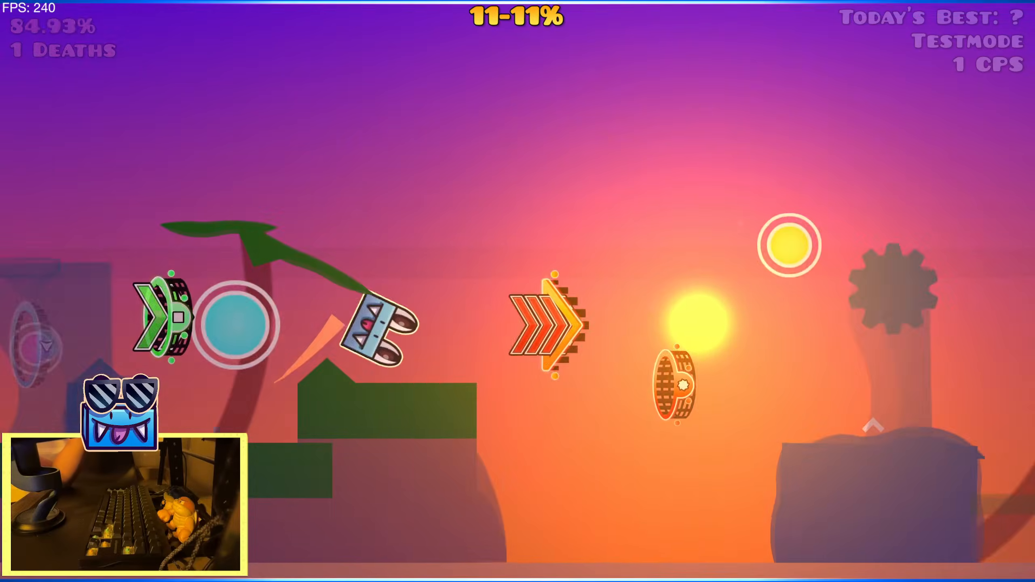
pyautogui.press('space')
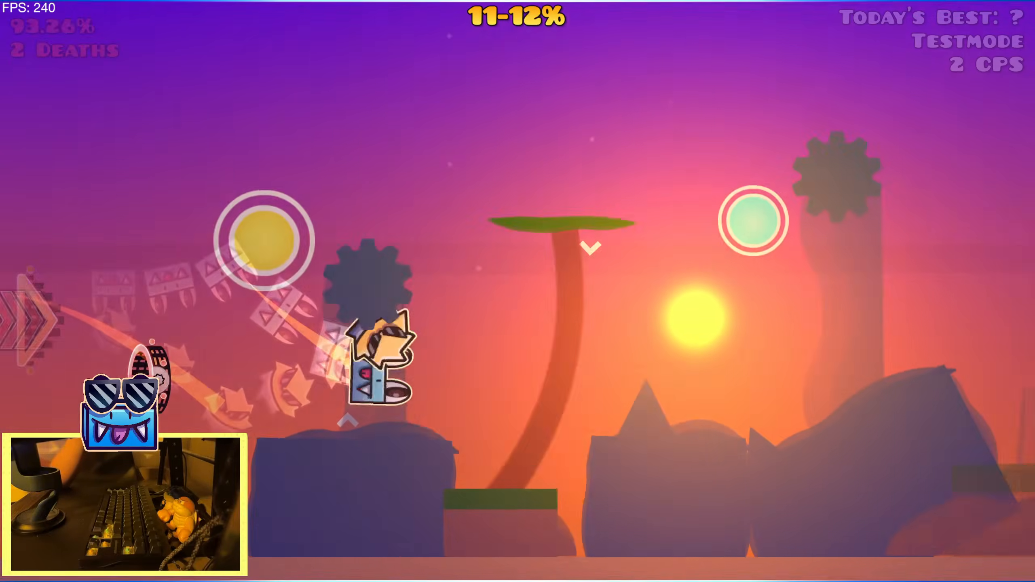
pyautogui.press('space')
pyautogui.press('space')
pyautogui.press('space')
pyautogui.press('space')
pyautogui.press('space')
pyautogui.press('space')
pyautogui.press('space')
pyautogui.press('space')
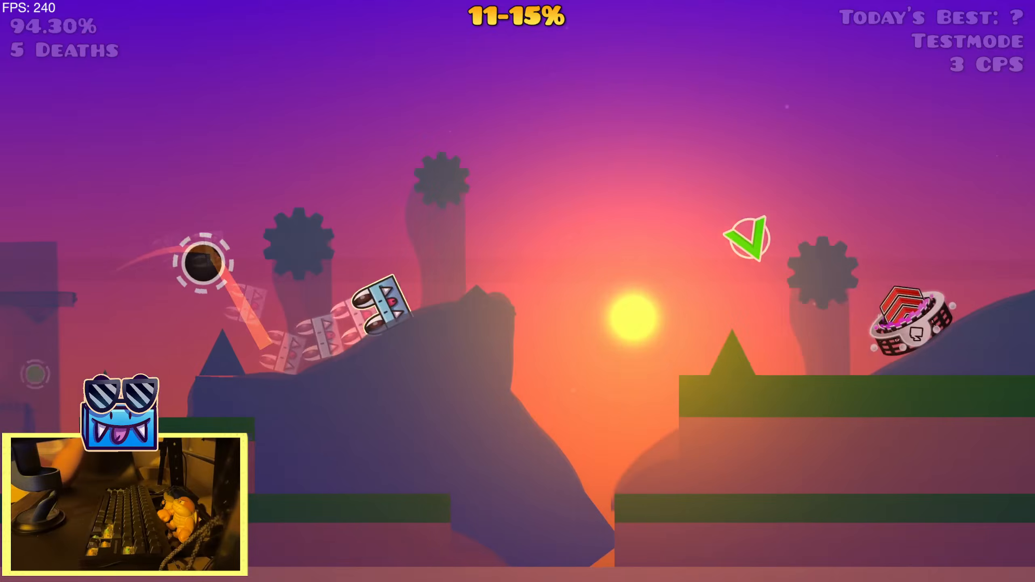
pyautogui.press('space')
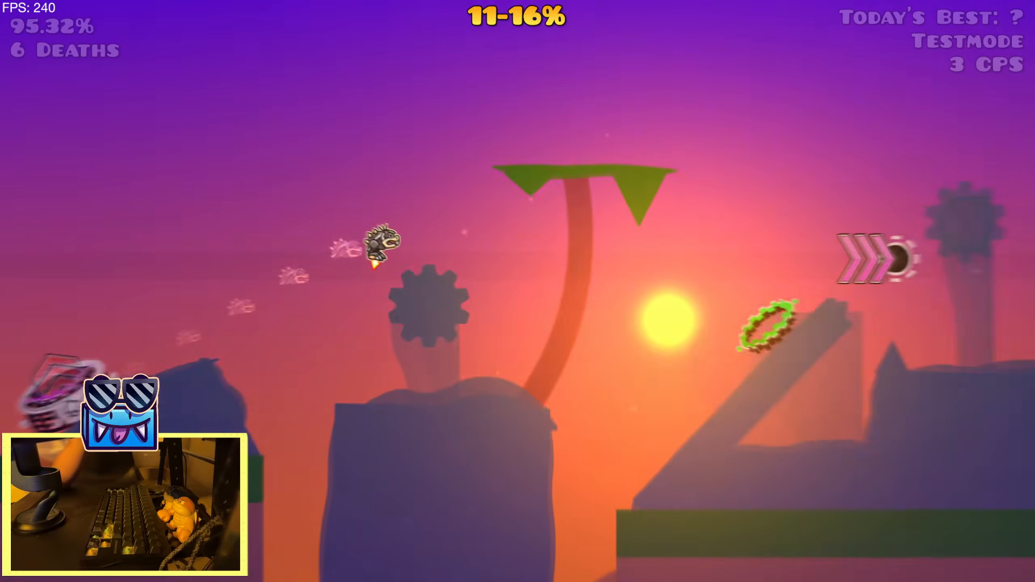
pyautogui.press('space')
pyautogui.press('space')
pyautogui.press('space')
pyautogui.press('space')
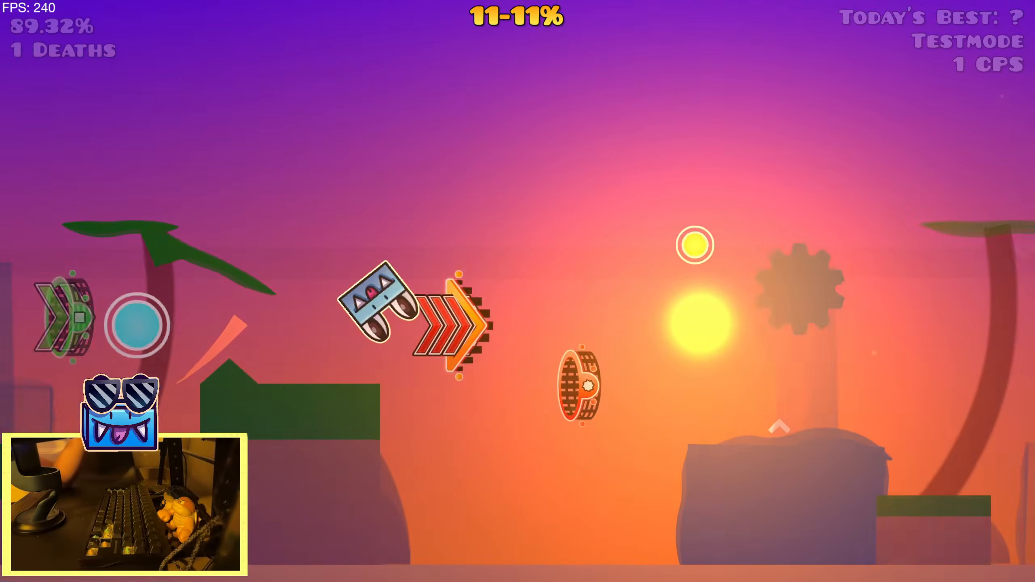
# Restart the playtest, play the sunset section again to review the glow timing, and return to the level editor
pyautogui.press('space')
pyautogui.press('space')
pyautogui.press('space')
pyautogui.press('space')
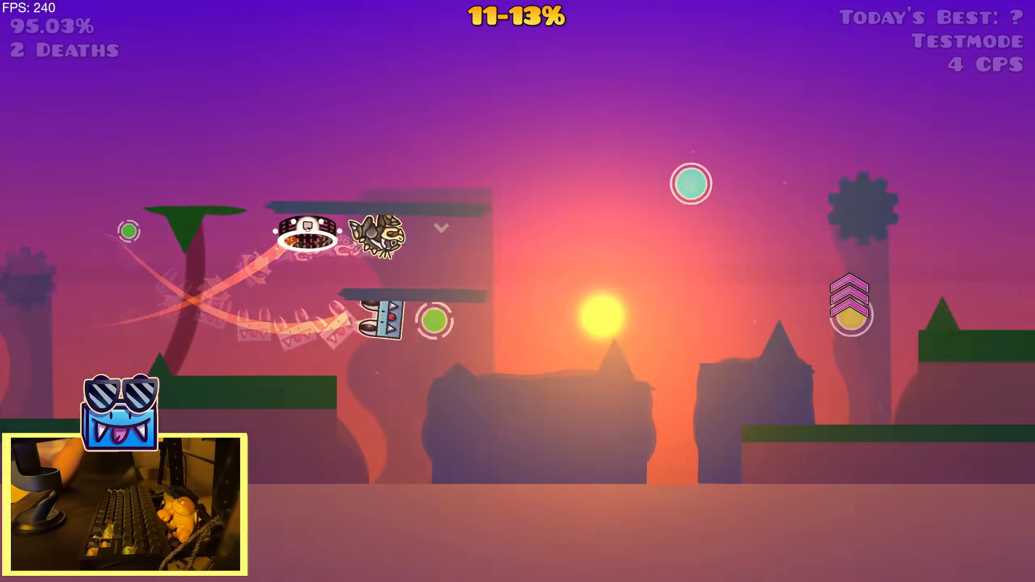
pyautogui.press('Escape')
pyautogui.click(756, 354)
pyautogui.press('space')
pyautogui.press('space')
pyautogui.press('space')
pyautogui.press('space')
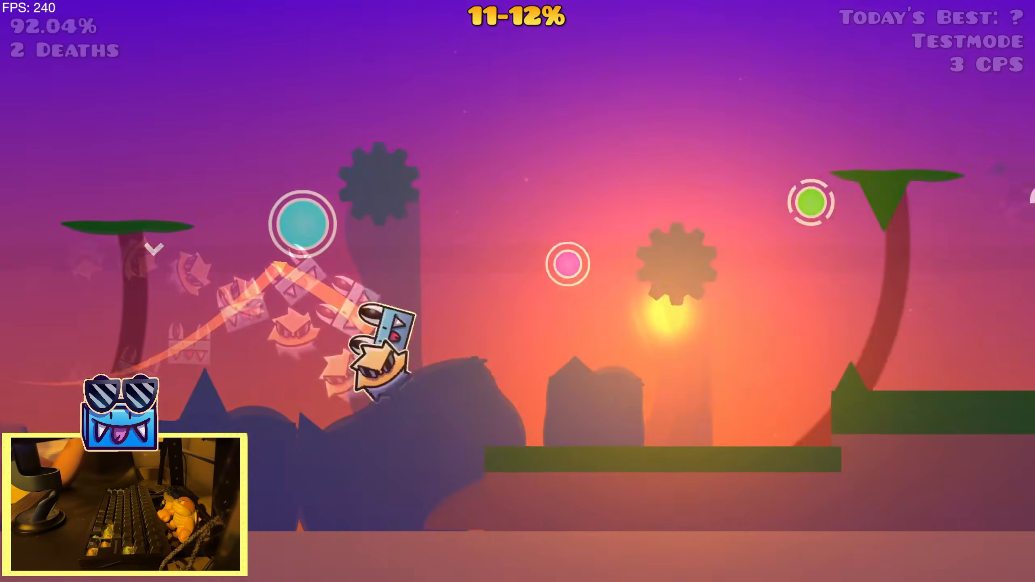
pyautogui.press('space')
pyautogui.press('space')
pyautogui.press('space')
pyautogui.press('space')
pyautogui.press('space')
pyautogui.press('space')
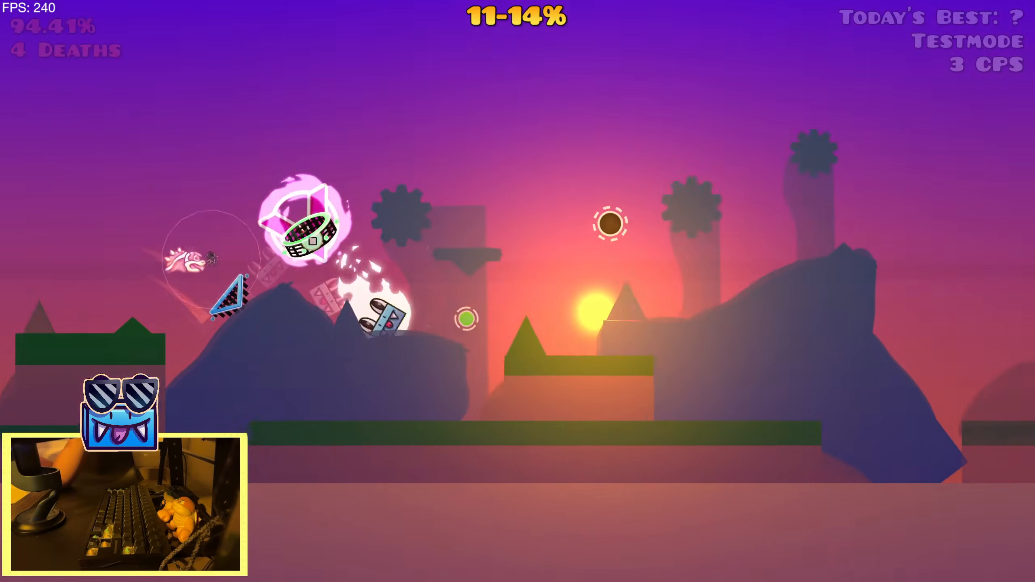
pyautogui.press('space')
pyautogui.press('space')
pyautogui.press('space')
pyautogui.press('space')
pyautogui.press('space')
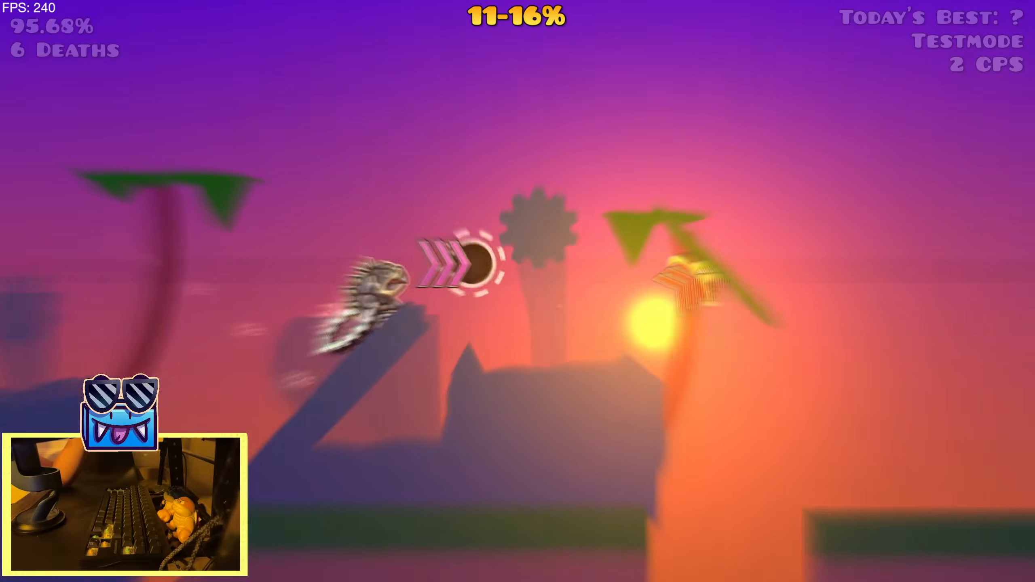
pyautogui.press('space')
pyautogui.press('space')
pyautogui.press('space')
pyautogui.press('space')
pyautogui.press('space')
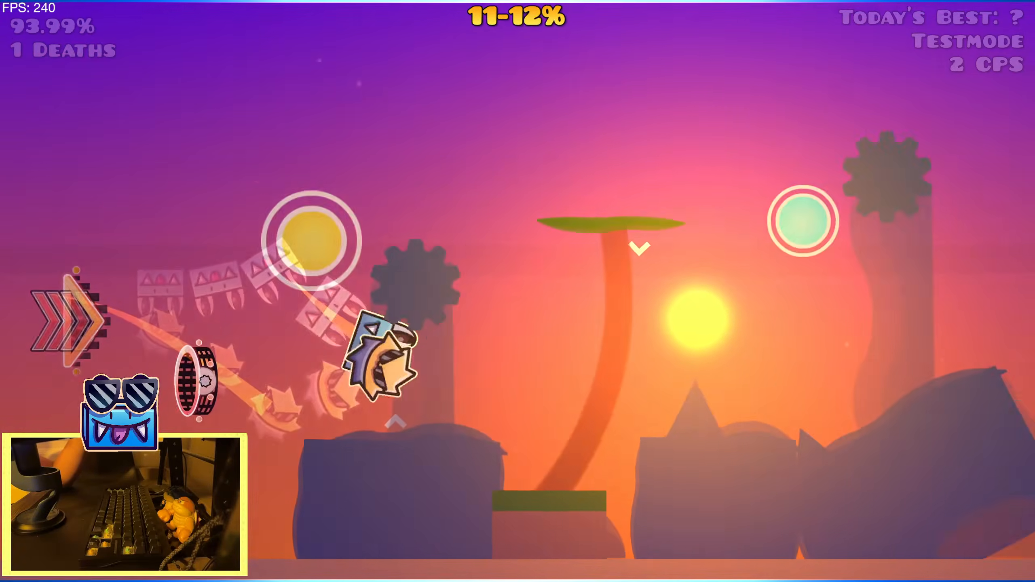
pyautogui.press('space')
pyautogui.press('space')
pyautogui.press('space')
pyautogui.press('space')
pyautogui.press('space')
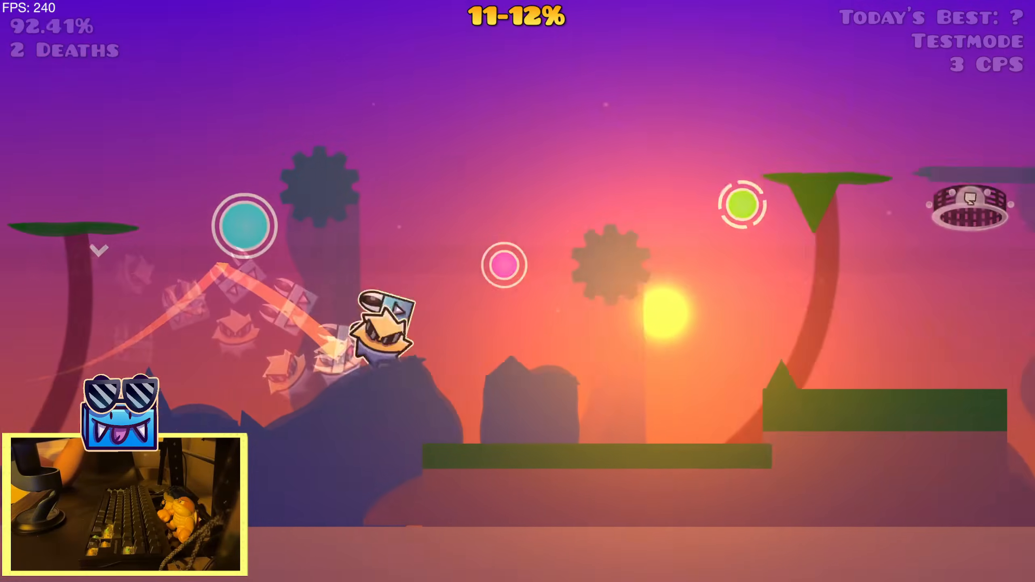
pyautogui.press('space')
pyautogui.press('space')
pyautogui.press('space')
pyautogui.press('space')
pyautogui.press('space')
pyautogui.press('space')
pyautogui.press('space')
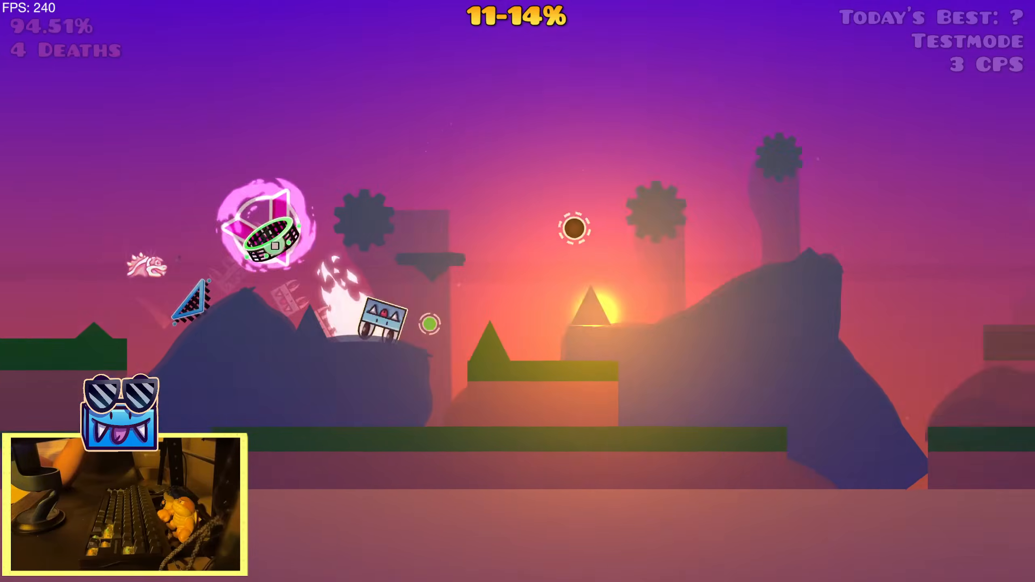
pyautogui.press('space')
pyautogui.press('space')
pyautogui.press('space')
pyautogui.press('space')
pyautogui.press('space')
pyautogui.press('space')
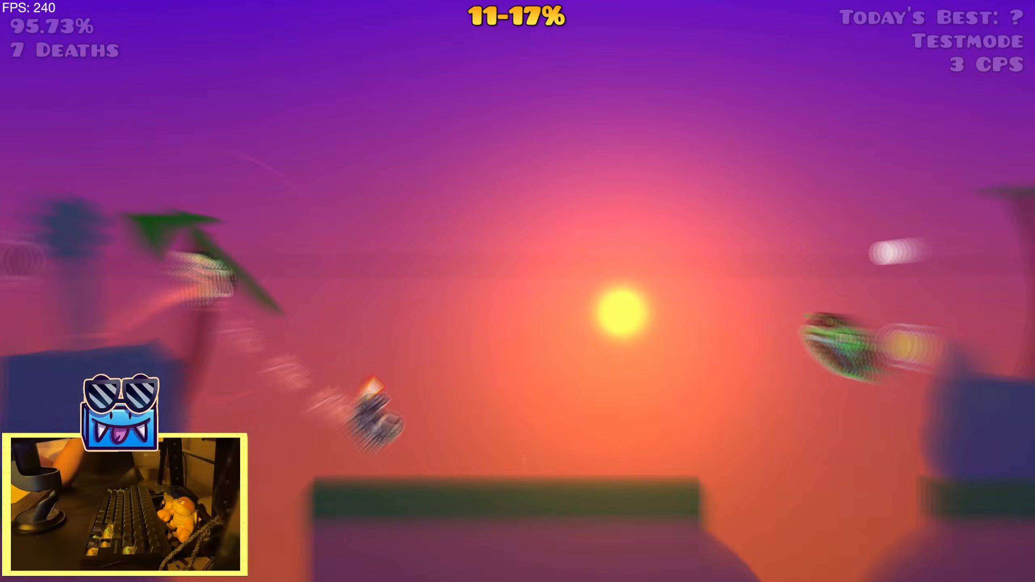
pyautogui.press('Escape')
pyautogui.click(243, 345)
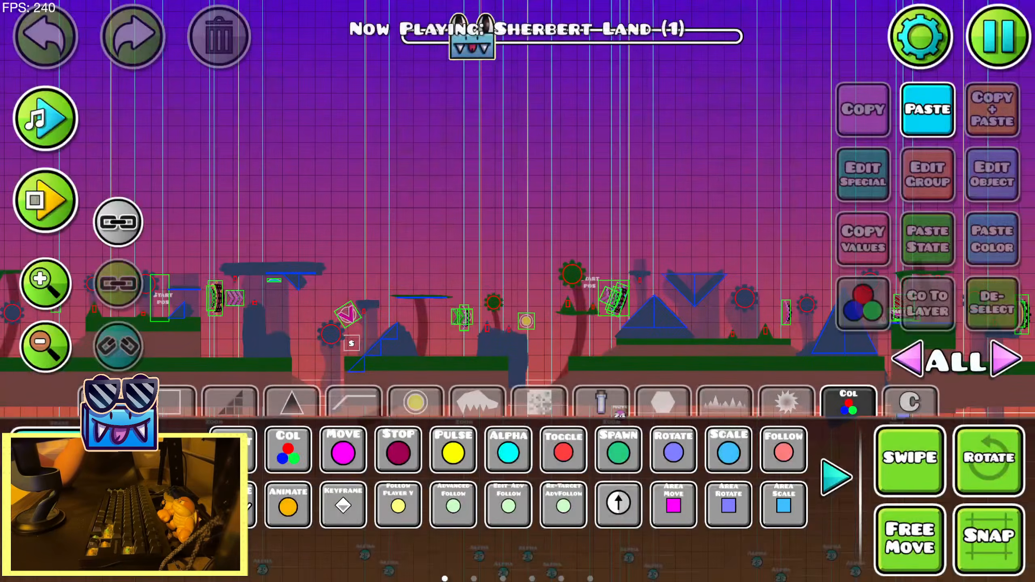
pyautogui.press('2')
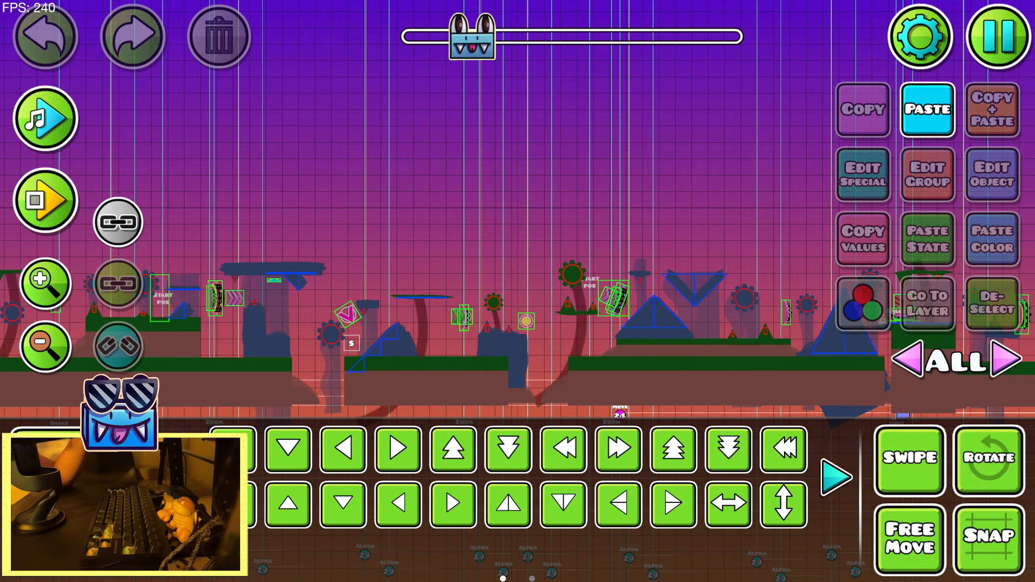
pyautogui.moveTo(381, 252); pyautogui.dragTo(668, 245)
pyautogui.hotkey('ctrl', 'v')
pyautogui.click(43, 57)
# Edit the group 15 pulse trigger near the sunset section's start and set its saturation to +0.08
pyautogui.moveTo(340, 201); pyautogui.dragTo(752, 142)
pyautogui.moveTo(288, 395)
pyautogui.mouseDown()
pyautogui.moveTo(362, 283)
pyautogui.moveTo(400, 275)
pyautogui.mouseUp()
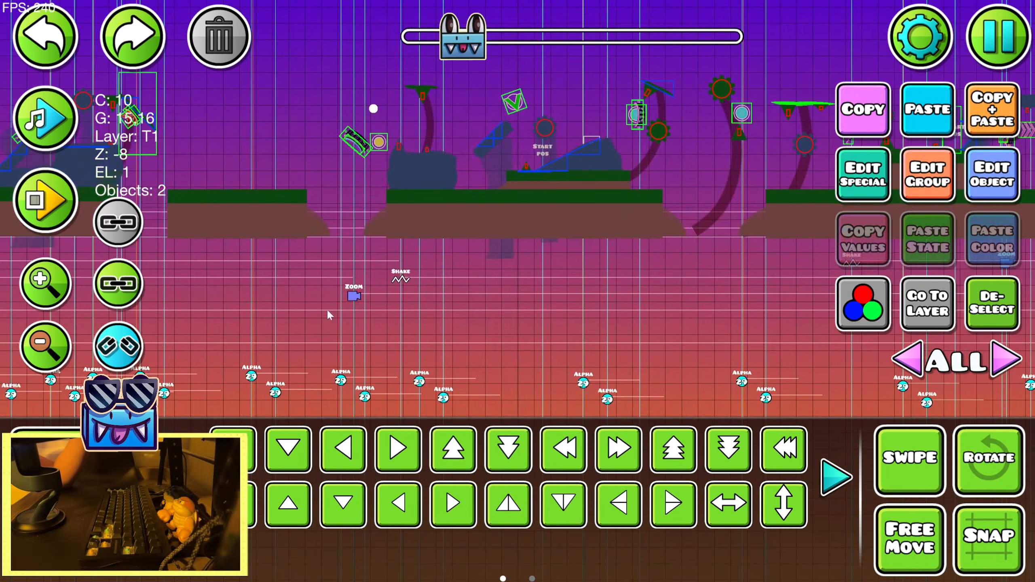
pyautogui.moveTo(244, 351); pyautogui.dragTo(677, 279)
pyautogui.moveTo(204, 330); pyautogui.dragTo(673, 313)
pyautogui.moveTo(228, 298); pyautogui.dragTo(693, 300)
pyautogui.moveTo(244, 279); pyautogui.dragTo(659, 304)
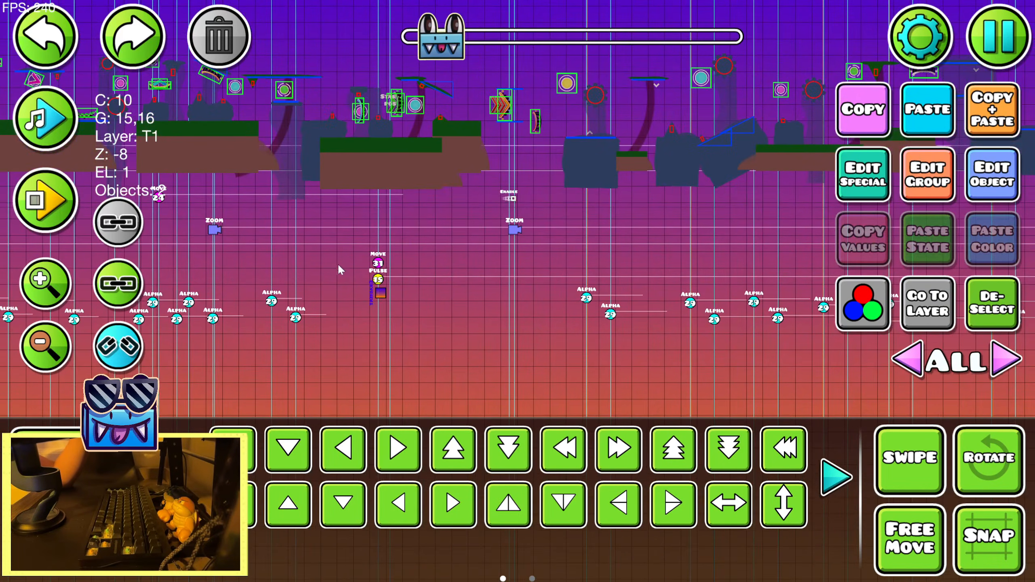
pyautogui.click(382, 278)
pyautogui.click(923, 199)
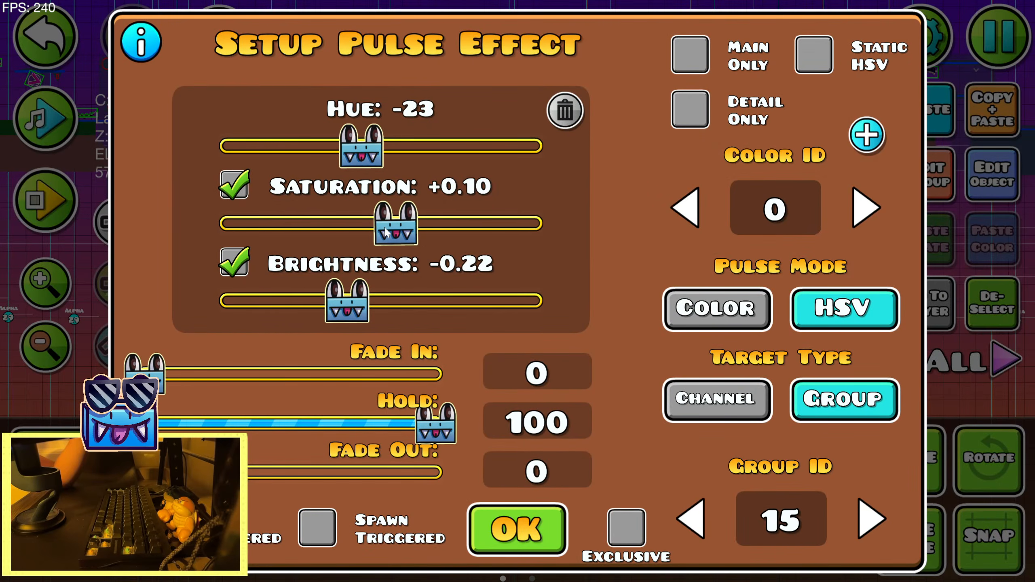
pyautogui.moveTo(390, 231); pyautogui.dragTo(372, 231)
pyautogui.click(475, 524)
pyautogui.moveTo(449, 305); pyautogui.dragTo(203, 351)
pyautogui.click(53, 288)
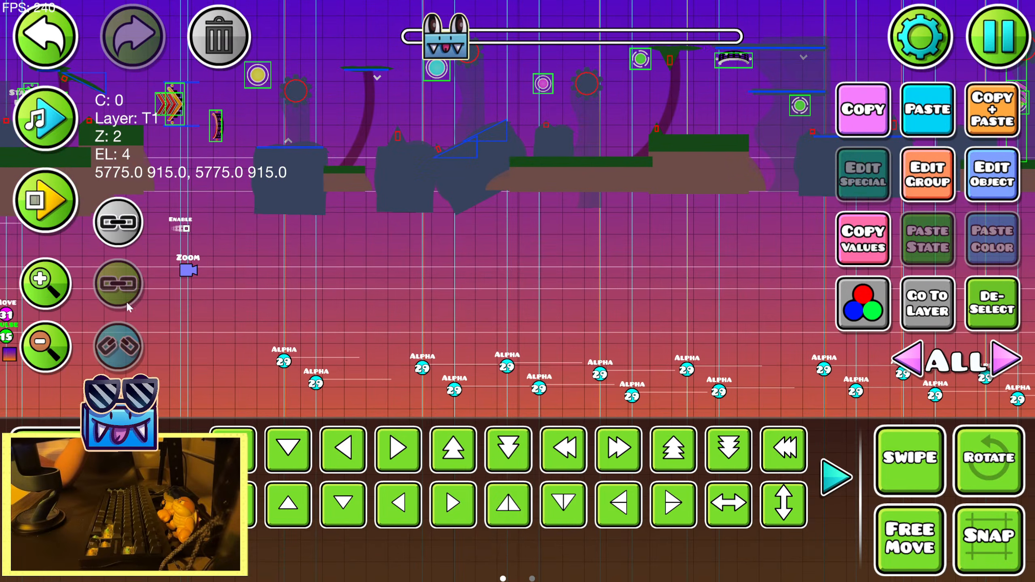
pyautogui.moveTo(710, 304); pyautogui.dragTo(600, 364)
pyautogui.click(989, 194)
pyautogui.moveTo(392, 220); pyautogui.dragTo(406, 222)
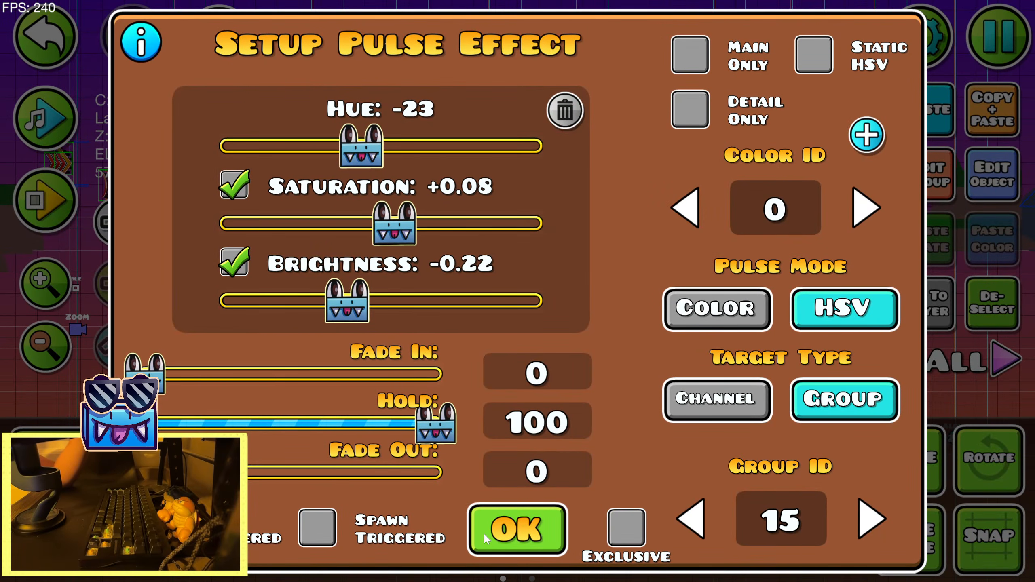
# Read the pulse effect help on HSV mode and exclusive pulses, accept the trigger's settings and deselect it
pyautogui.click(154, 59)
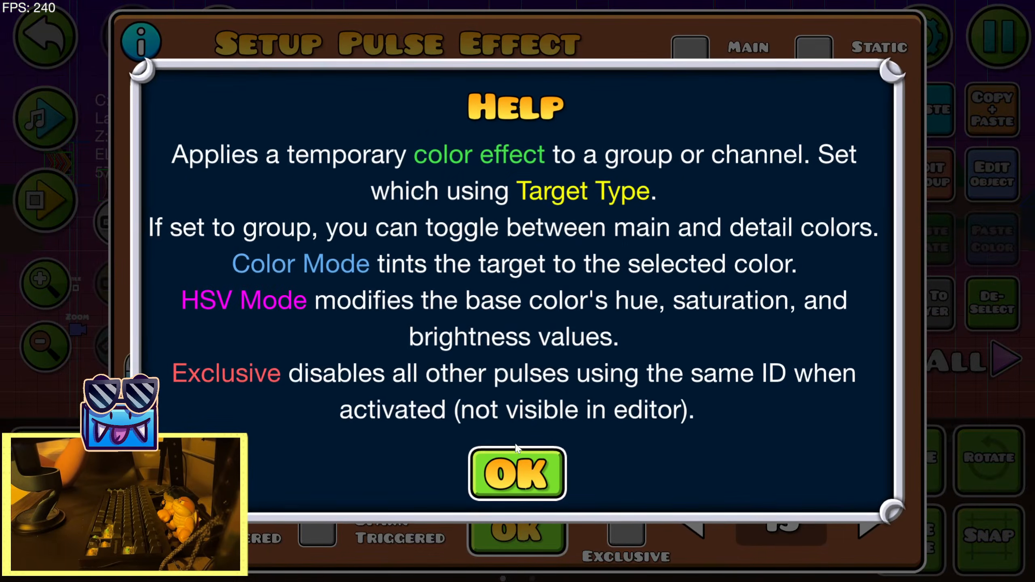
pyautogui.click(510, 465)
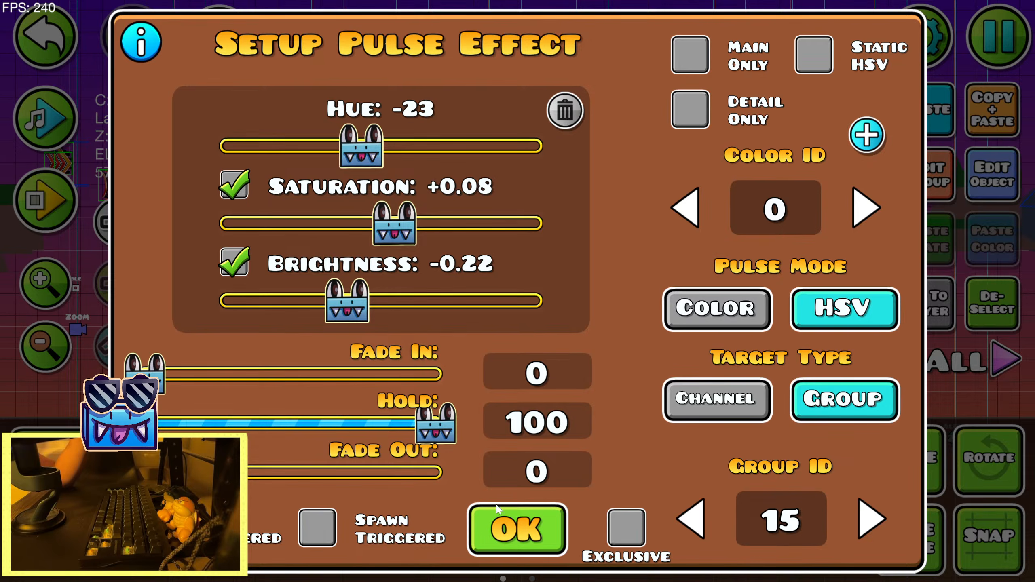
pyautogui.click(144, 57)
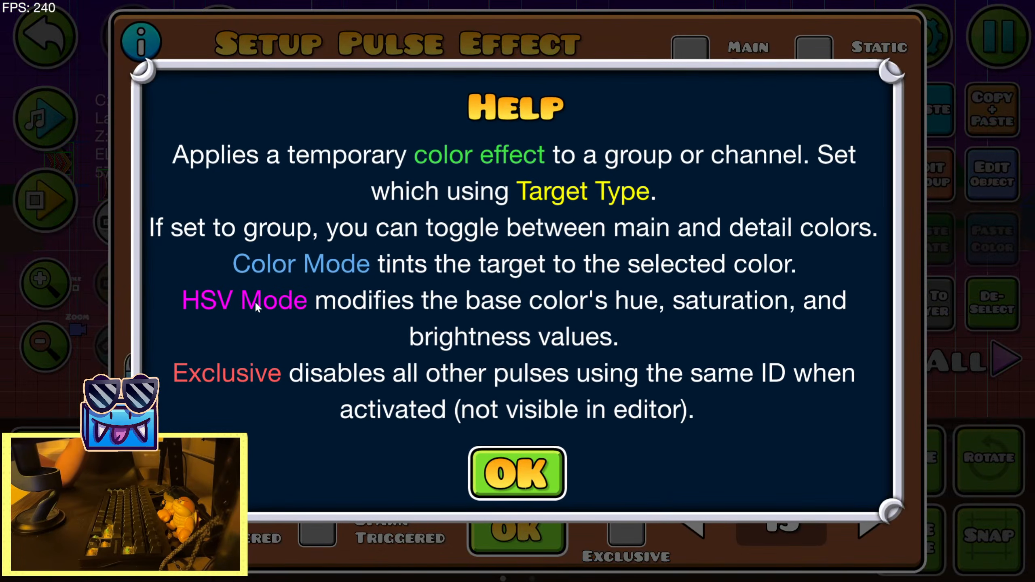
pyautogui.click(494, 465)
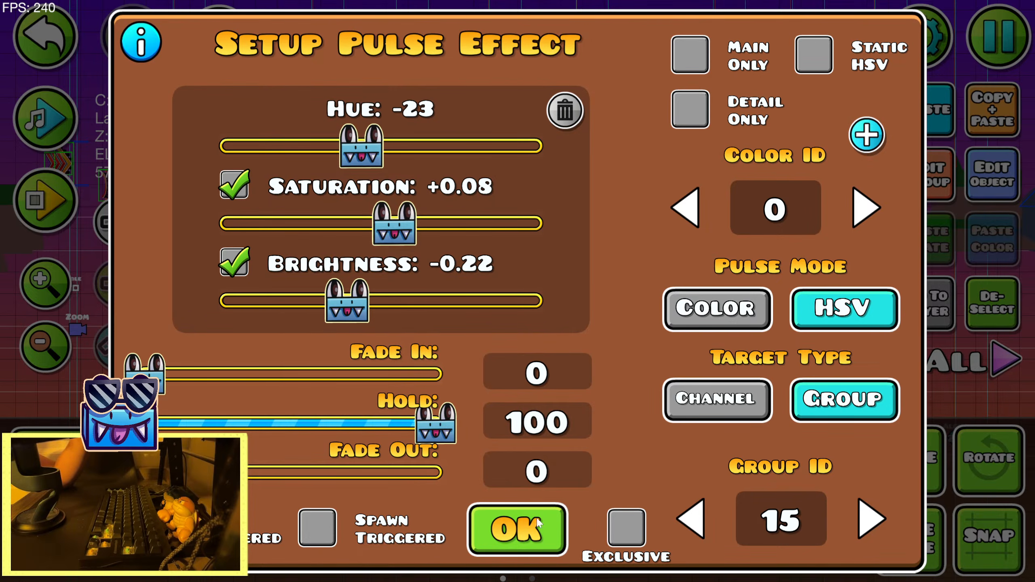
pyautogui.click(527, 534)
pyautogui.click(983, 316)
pyautogui.moveTo(432, 306); pyautogui.dragTo(673, 328)
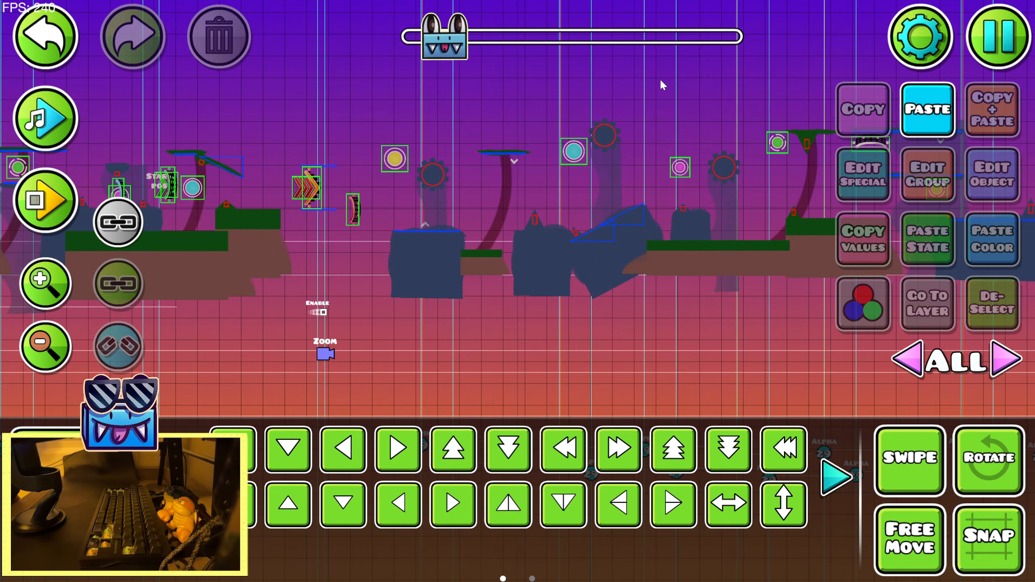
pyautogui.moveTo(155, 289); pyautogui.dragTo(546, 224)
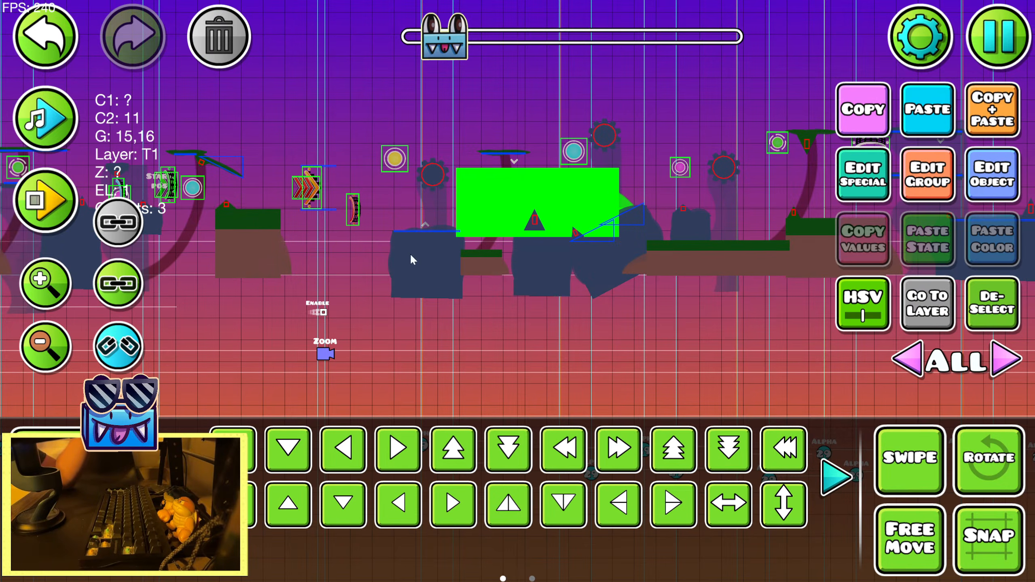
pyautogui.click(26, 48)
pyautogui.click(978, 311)
# Preview the song over the blue-sky section to check the timing of its group 16 pulse triggers
pyautogui.moveTo(299, 325); pyautogui.dragTo(669, 274)
pyautogui.moveTo(318, 325); pyautogui.dragTo(754, 283)
pyautogui.moveTo(261, 301); pyautogui.dragTo(739, 273)
pyautogui.click(49, 131)
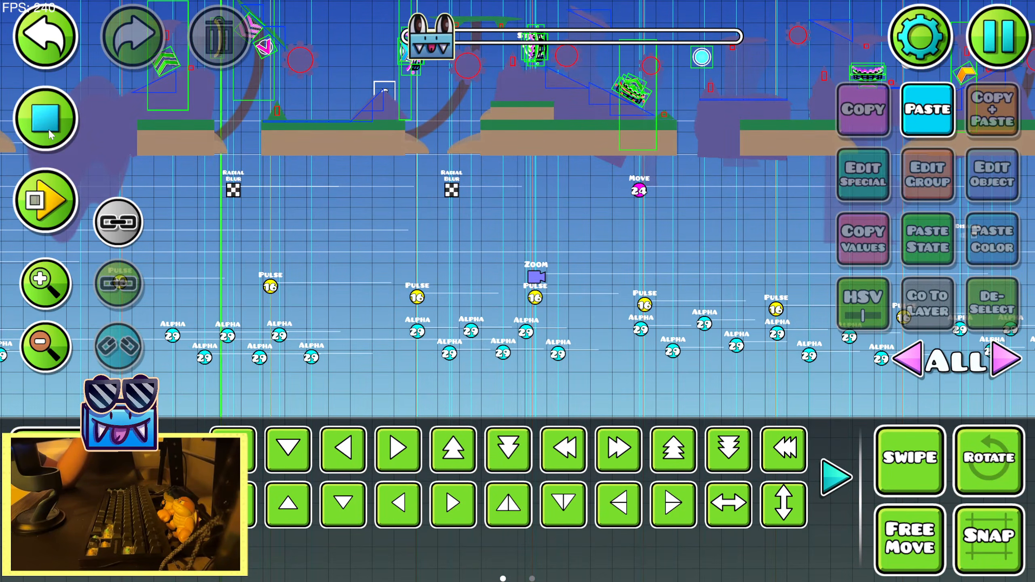
pyautogui.click(49, 134)
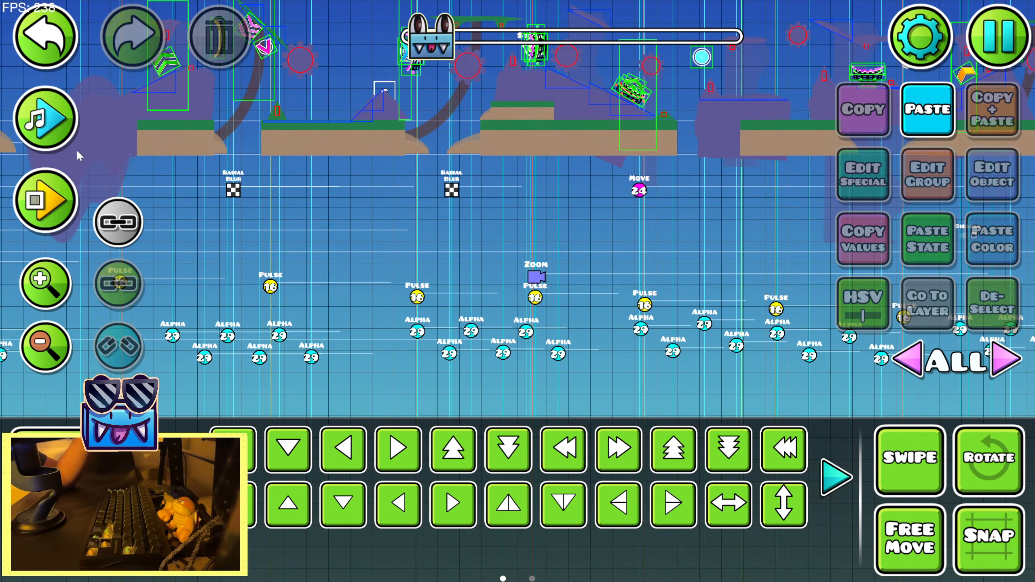
# Try to duplicate a group 16 pulse trigger from the blue-sky section and shift the copy further along the level
pyautogui.click(649, 303)
pyautogui.click(780, 304)
pyautogui.moveTo(781, 306); pyautogui.dragTo(437, 284)
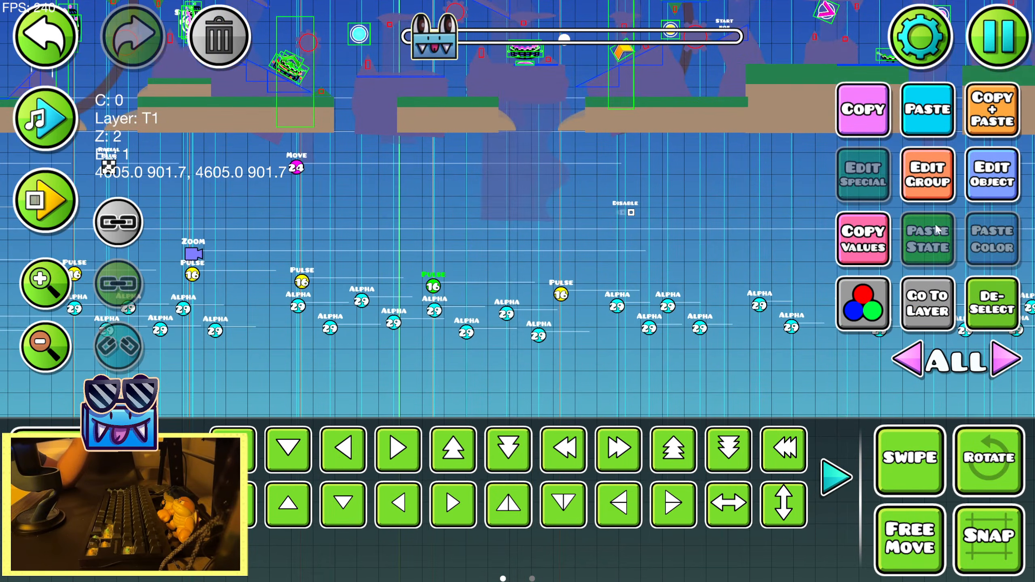
pyautogui.click(990, 109)
pyautogui.hotkey('alt', 'd')
pyautogui.hotkey('alt', 'd')
pyautogui.hotkey('alt', 'd')
pyautogui.hotkey('alt', 'd')
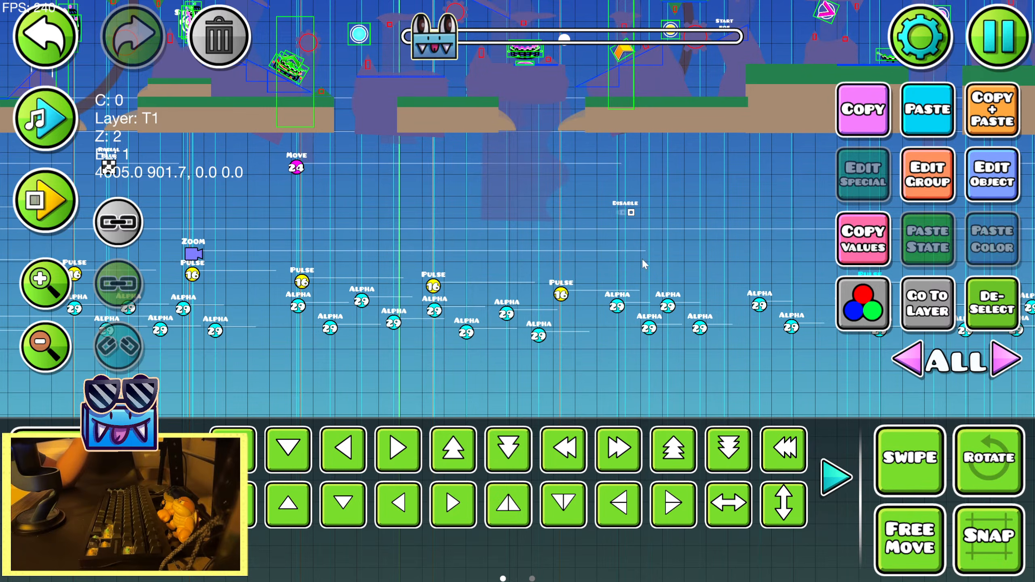
pyautogui.moveTo(630, 212); pyautogui.dragTo(155, 259)
# Undo the duplicate's placement and copy the group 16 pulse trigger without leaving the extra trigger in the blue-sky section
pyautogui.click(39, 45)
pyautogui.moveTo(575, 234); pyautogui.dragTo(171, 244)
pyautogui.click(32, 45)
pyautogui.click(31, 45)
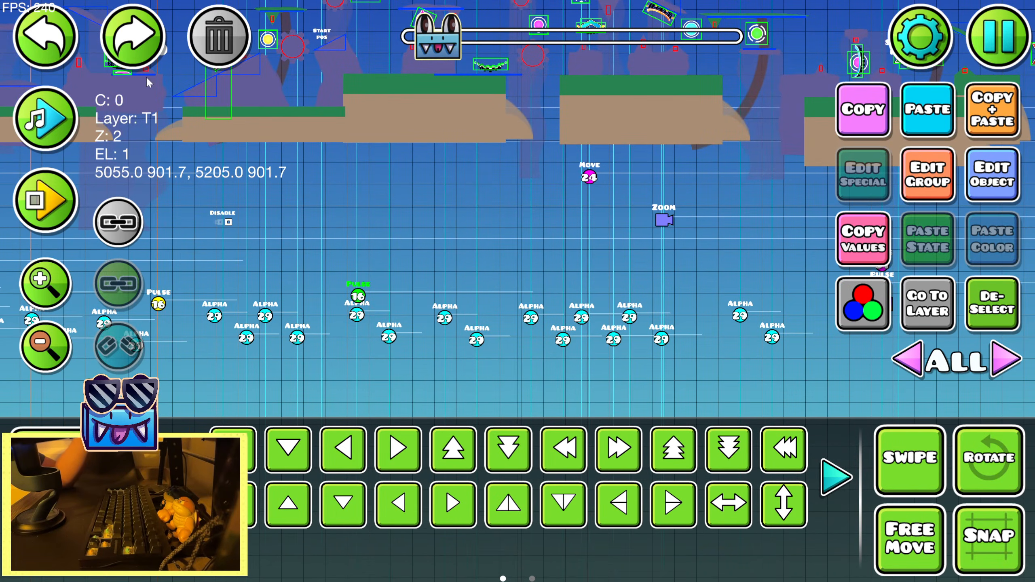
pyautogui.click(157, 67)
pyautogui.click(857, 108)
pyautogui.press('3')
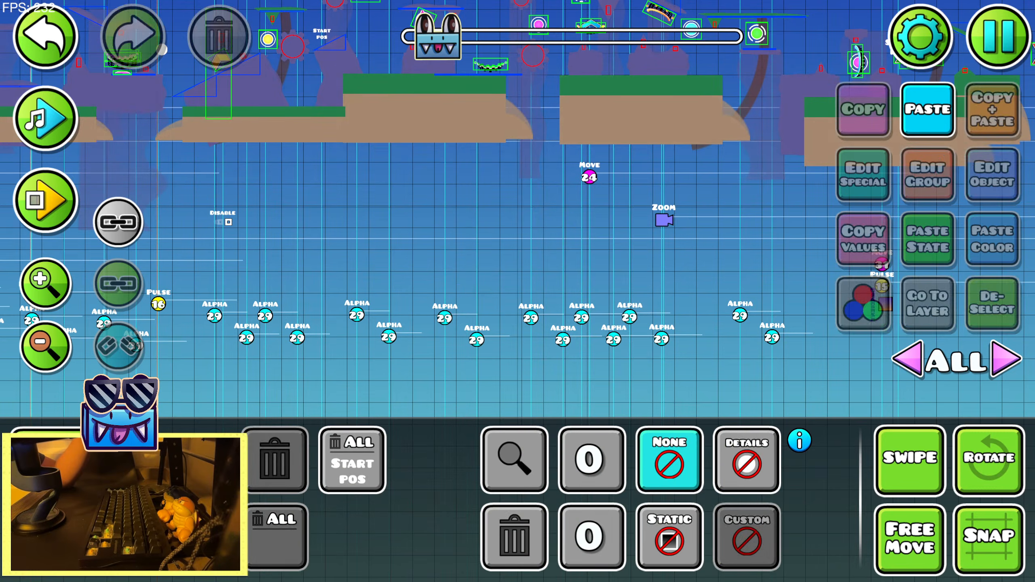
pyautogui.press('2')
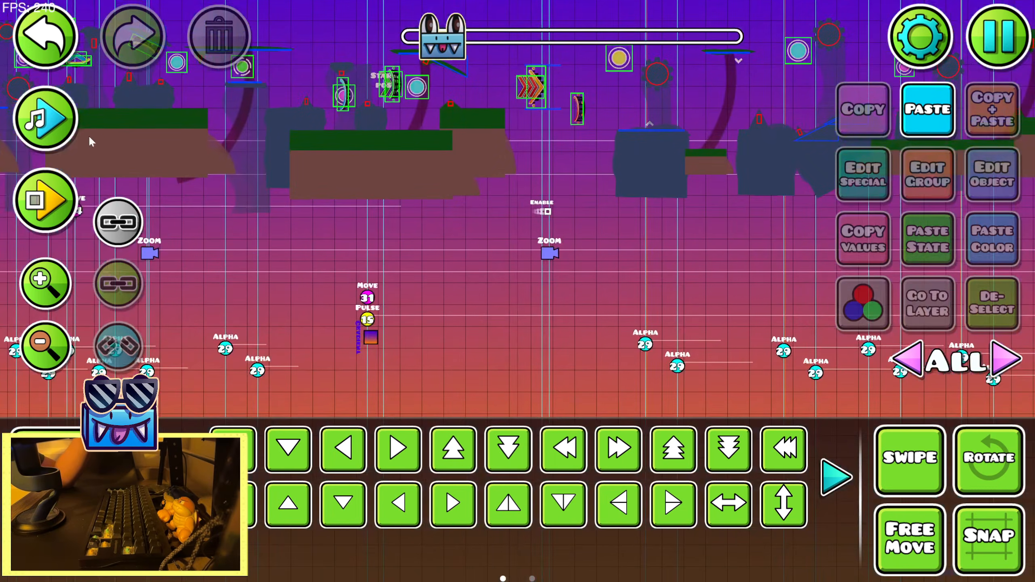
# Preview the song into the sunset section and paste the copied group 16 pulse trigger just past the section's zoom trigger
pyautogui.click(45, 118)
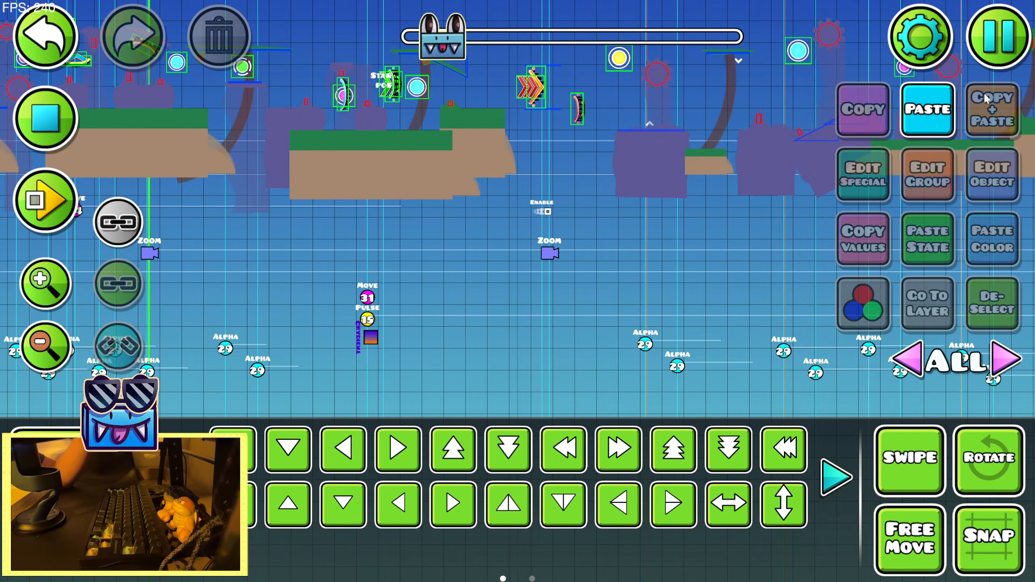
pyautogui.hotkey('ctrl', 'v')
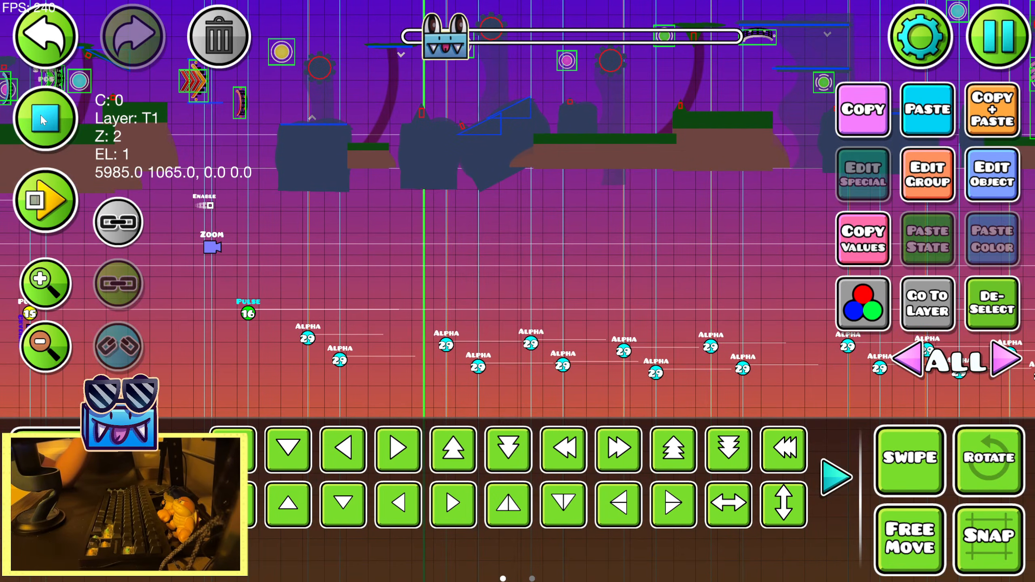
pyautogui.click(45, 119)
# Set the pasted pulse trigger's saturation to -0.06 and brightness to +0.02, fine-tune its hue and accept the settings
pyautogui.click(973, 185)
pyautogui.moveTo(398, 308); pyautogui.dragTo(395, 308)
pyautogui.moveTo(398, 239); pyautogui.dragTo(380, 229)
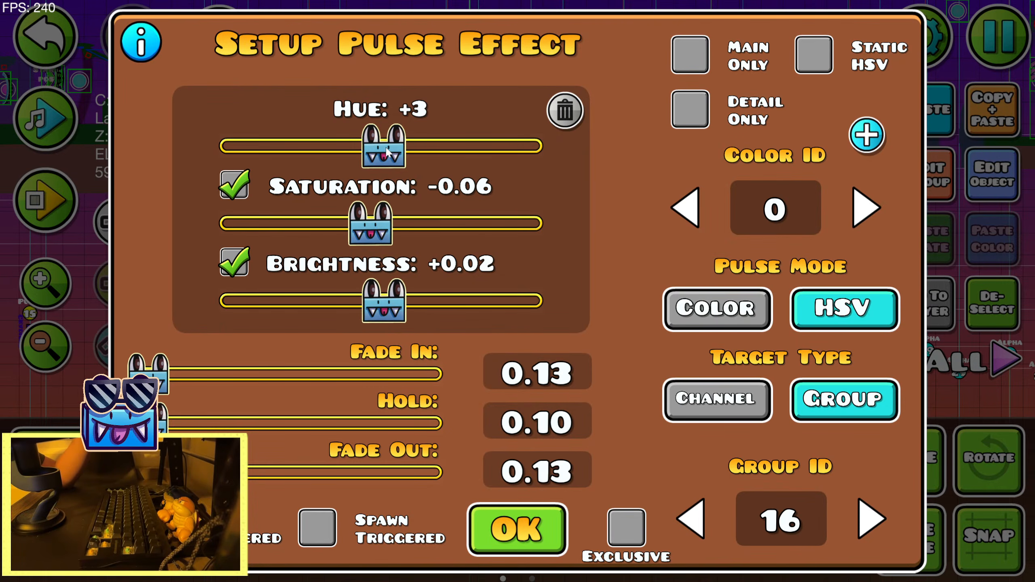
pyautogui.moveTo(386, 153); pyautogui.dragTo(384, 152)
pyautogui.click(517, 529)
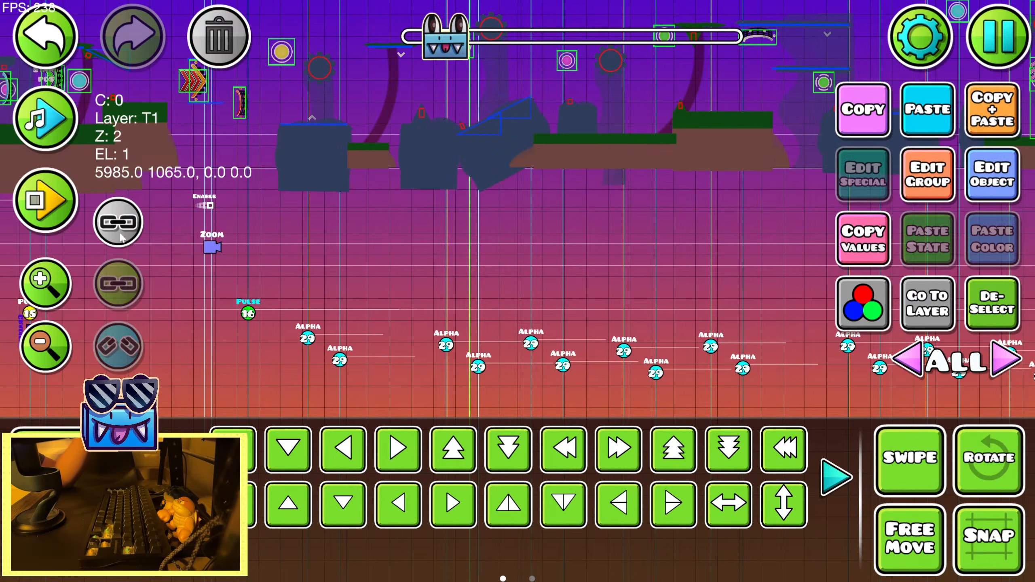
# Preview the song in short bursts through the sunset section to hear where its beats fall
pyautogui.click(53, 118)
pyautogui.click(56, 116)
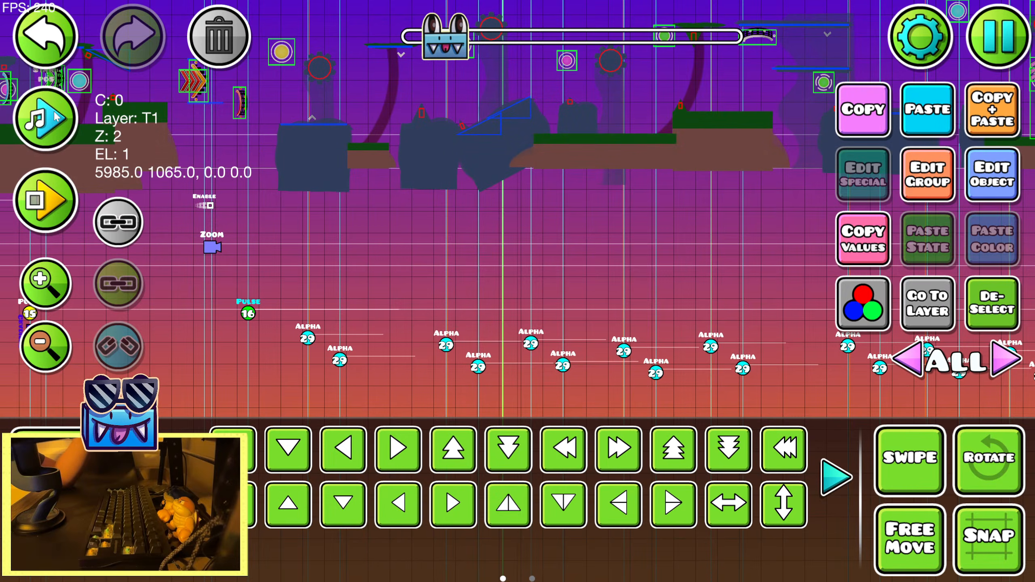
pyautogui.click(56, 117)
pyautogui.press('3')
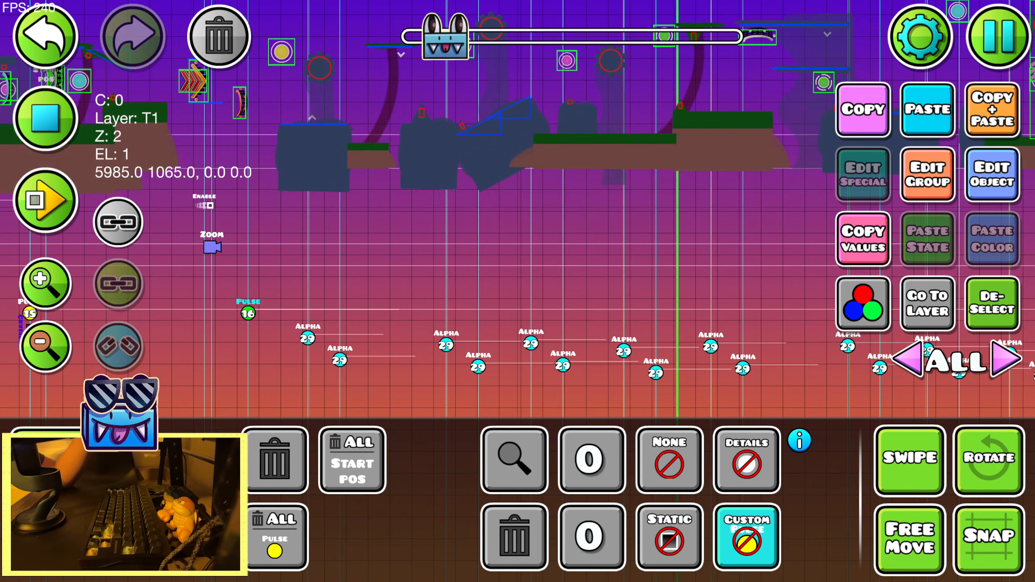
pyautogui.press('2')
pyautogui.click(53, 117)
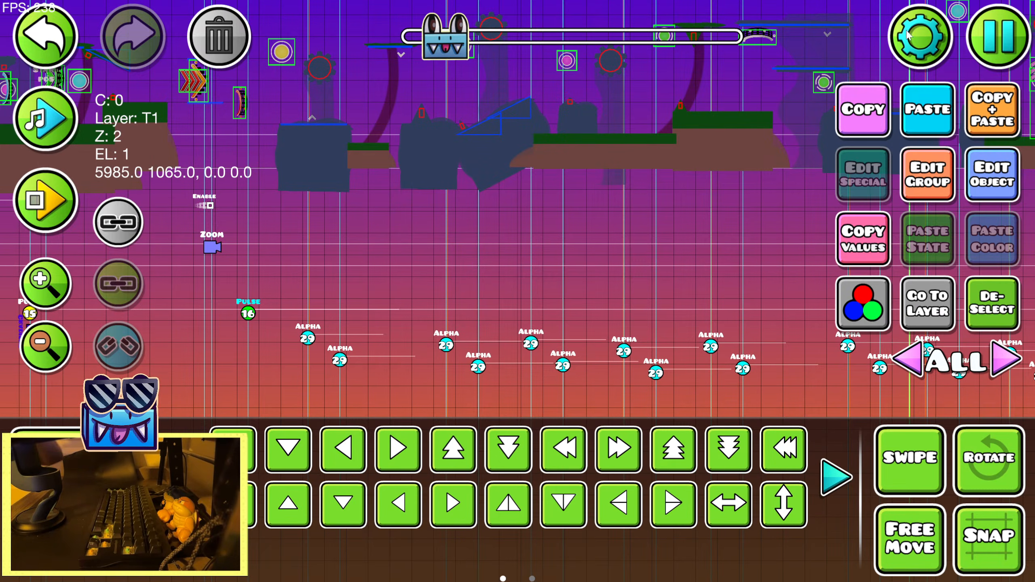
# Look through the level's gameplay options and return to the main level settings
pyautogui.click(908, 36)
pyautogui.click(187, 390)
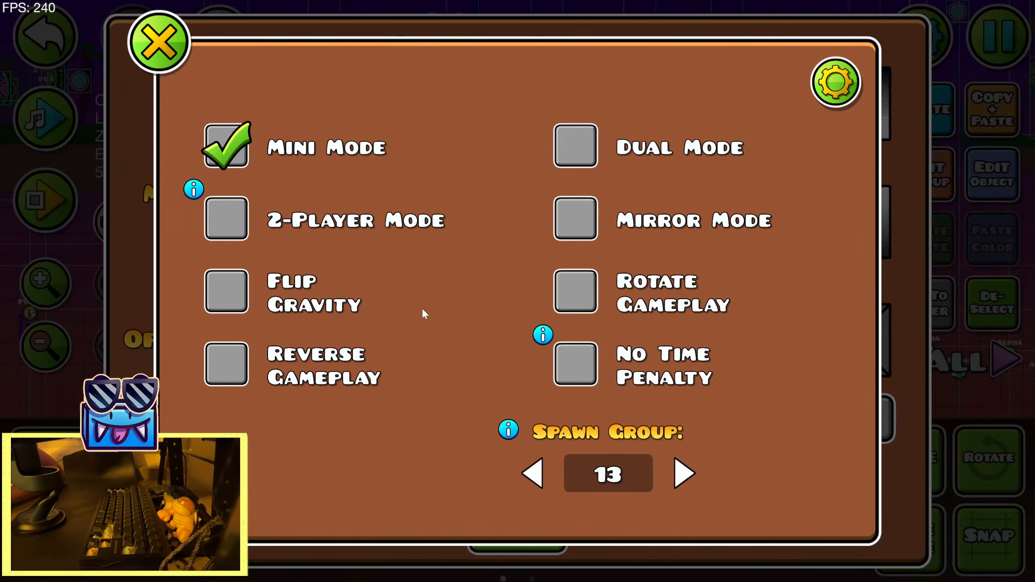
pyautogui.click(847, 95)
pyautogui.press('Escape')
pyautogui.press('Escape')
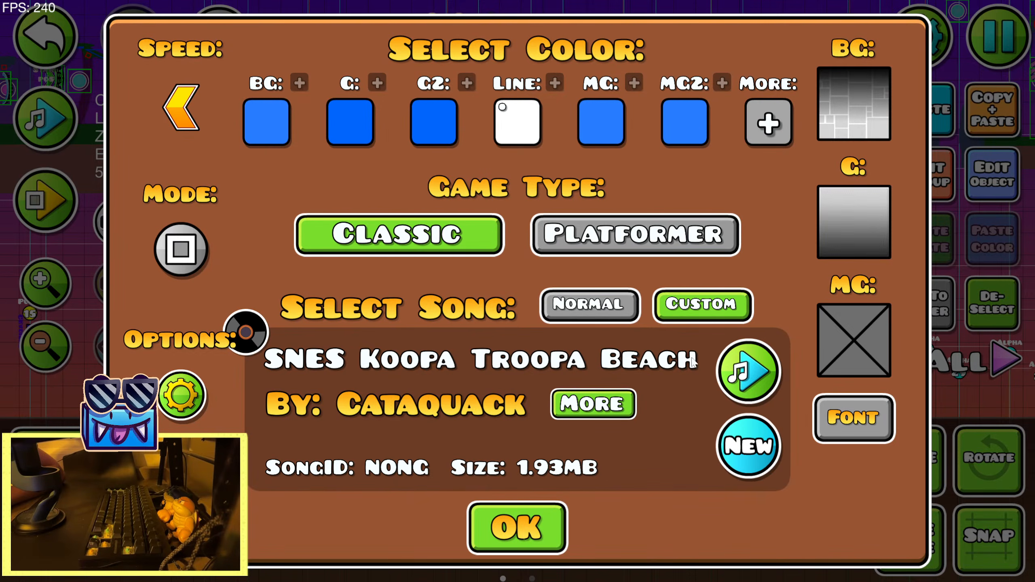
# Set the custom song's start offset to 15 seconds
pyautogui.click(770, 371)
pyautogui.click(868, 75)
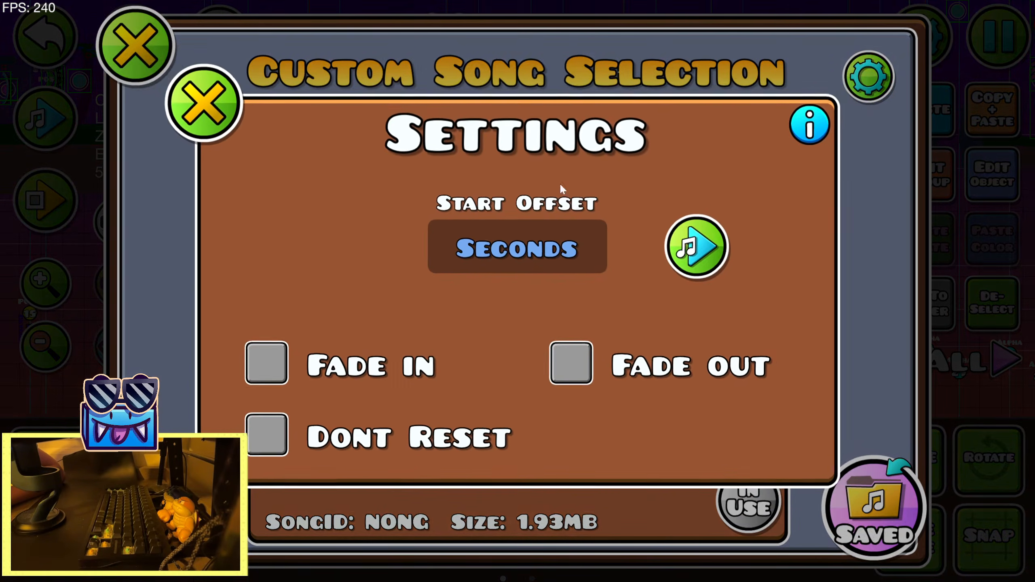
pyautogui.click(538, 250)
pyautogui.write('15')
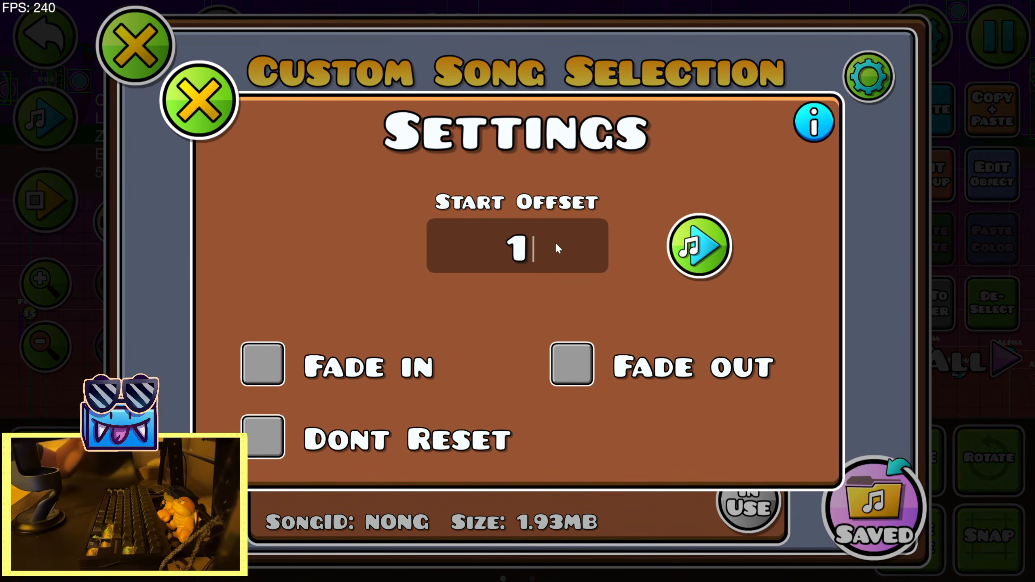
pyautogui.click(203, 125)
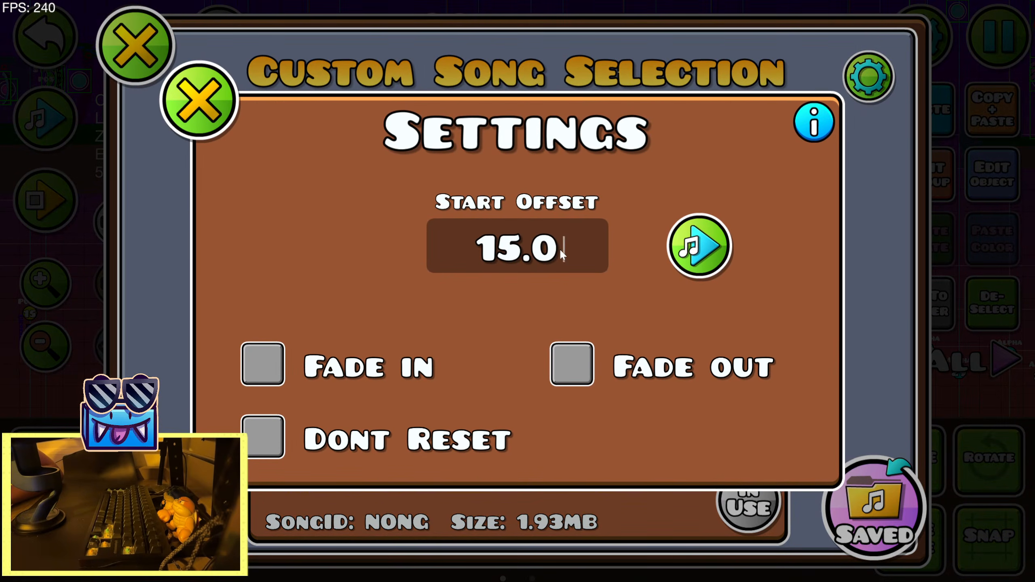
# Reset the custom song's start offset to 0, close the level settings and briefly playtest the sunset section
pyautogui.press('BackSpace')
pyautogui.press('BackSpace')
pyautogui.press('BackSpace')
pyautogui.press('BackSpace')
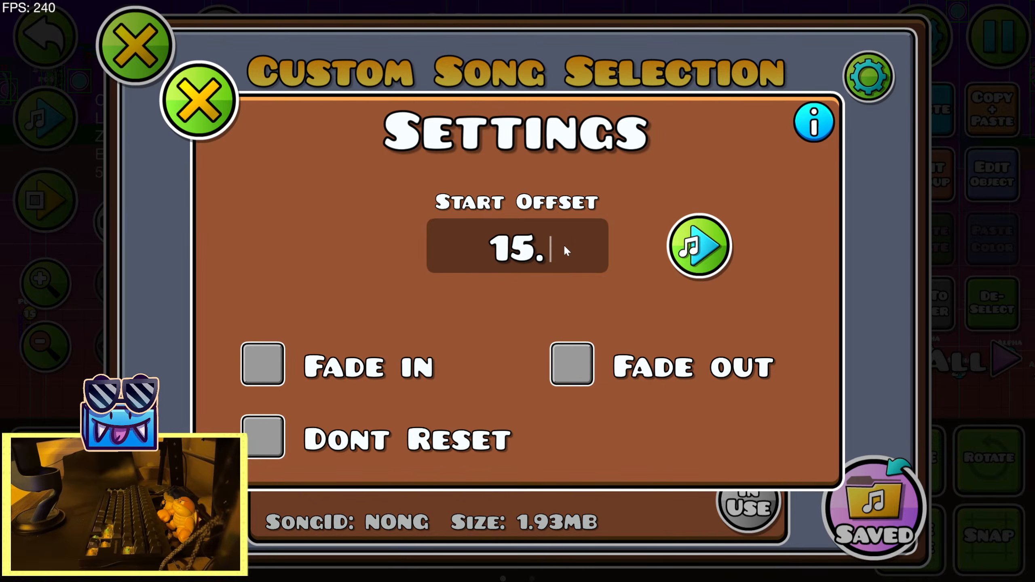
pyautogui.write('0')
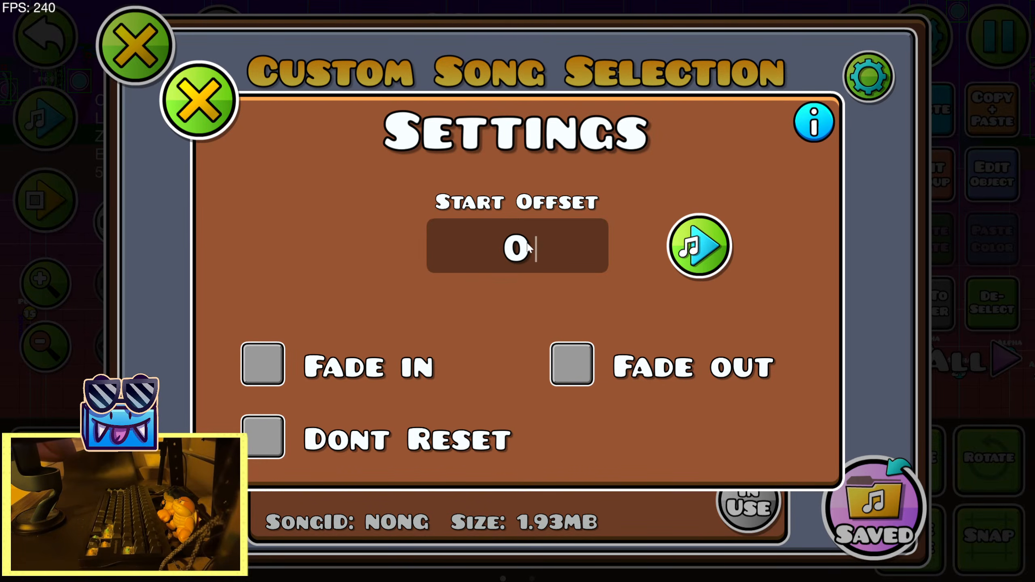
pyautogui.click(186, 100)
pyautogui.click(132, 56)
pyautogui.press('Escape')
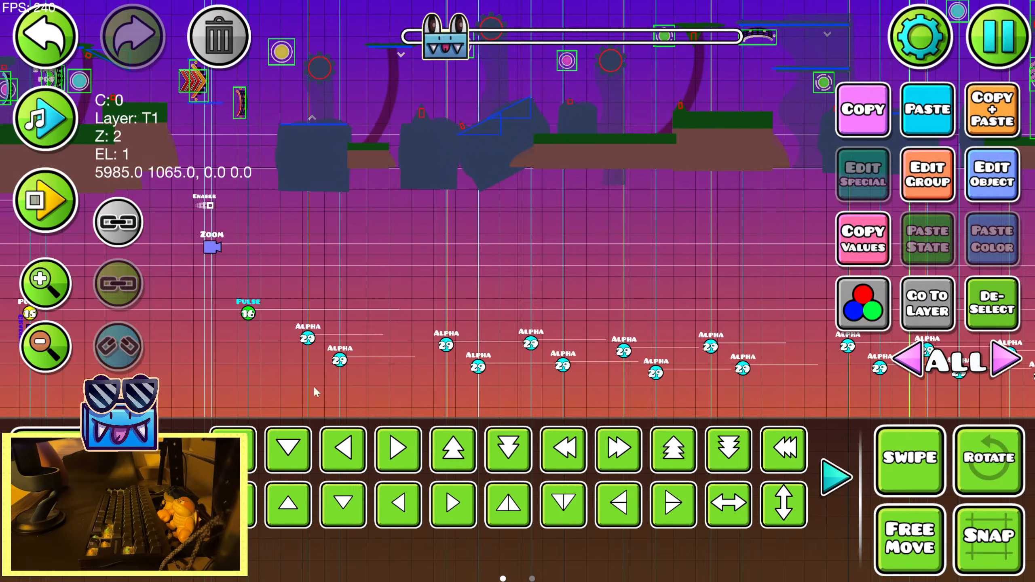
pyautogui.click(57, 206)
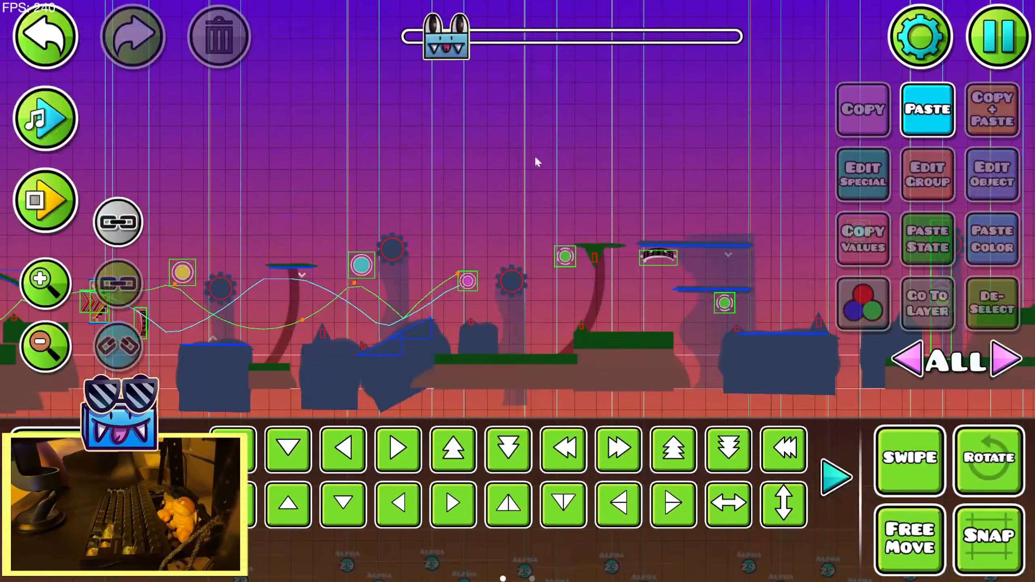
# Open the song's guideline creator, set its start offset to 15 and start recording guidelines
pyautogui.click(899, 52)
pyautogui.click(385, 329)
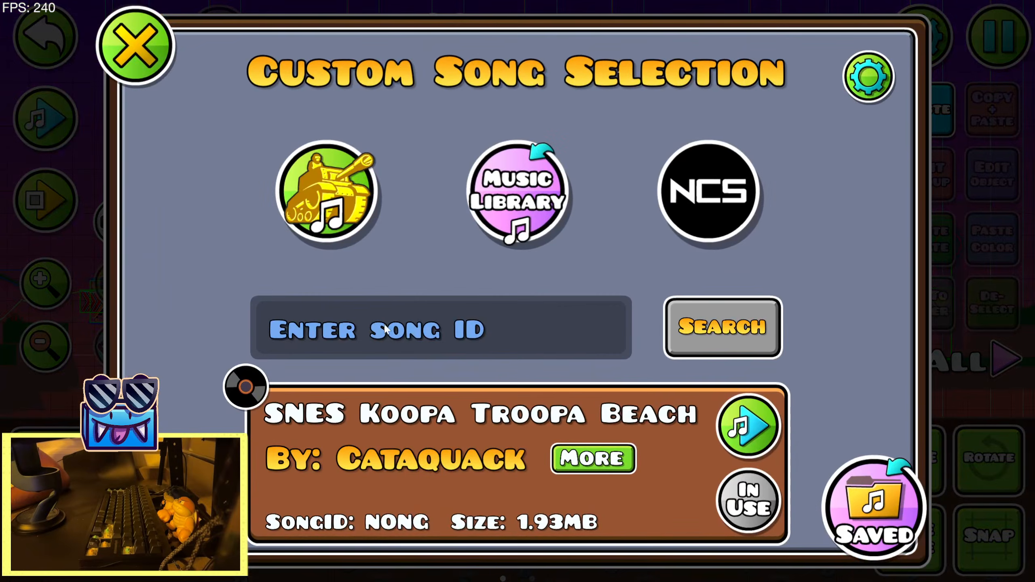
pyautogui.click(167, 510)
pyautogui.click(612, 294)
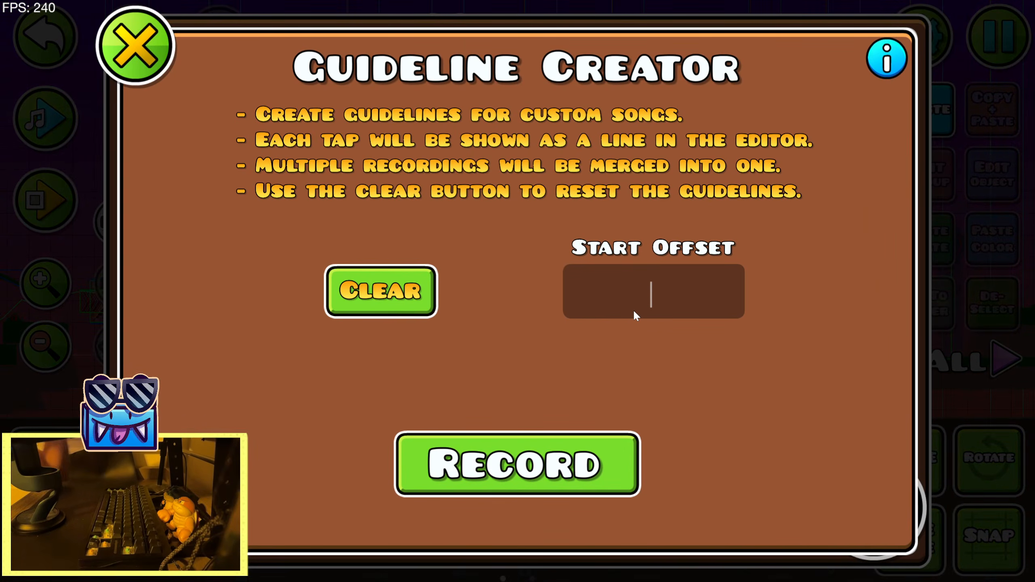
pyautogui.write('15')
pyautogui.click(533, 457)
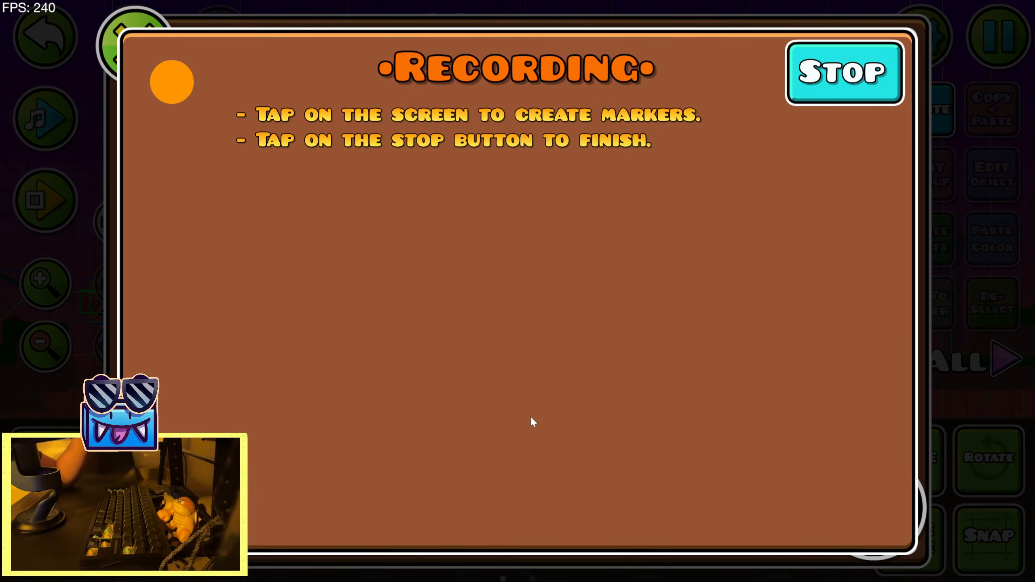
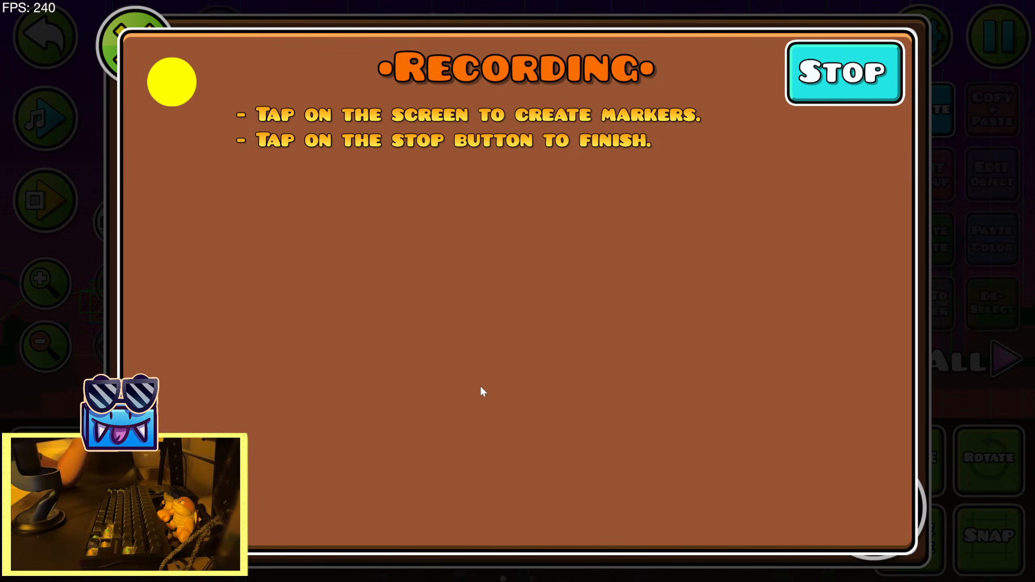
# Stop the guideline recording and return to the level editor
pyautogui.click(789, 93)
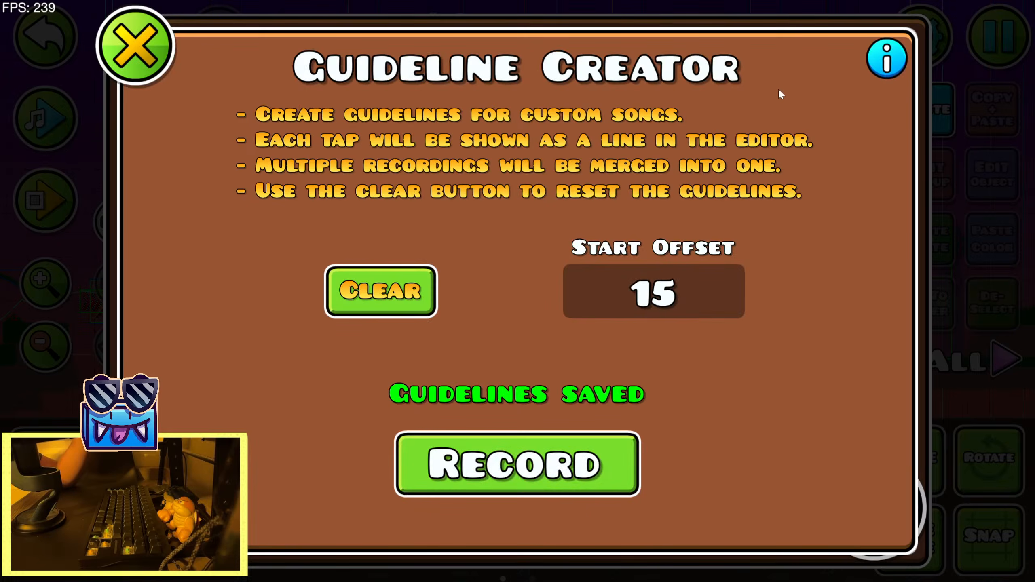
pyautogui.click(134, 57)
pyautogui.click(517, 553)
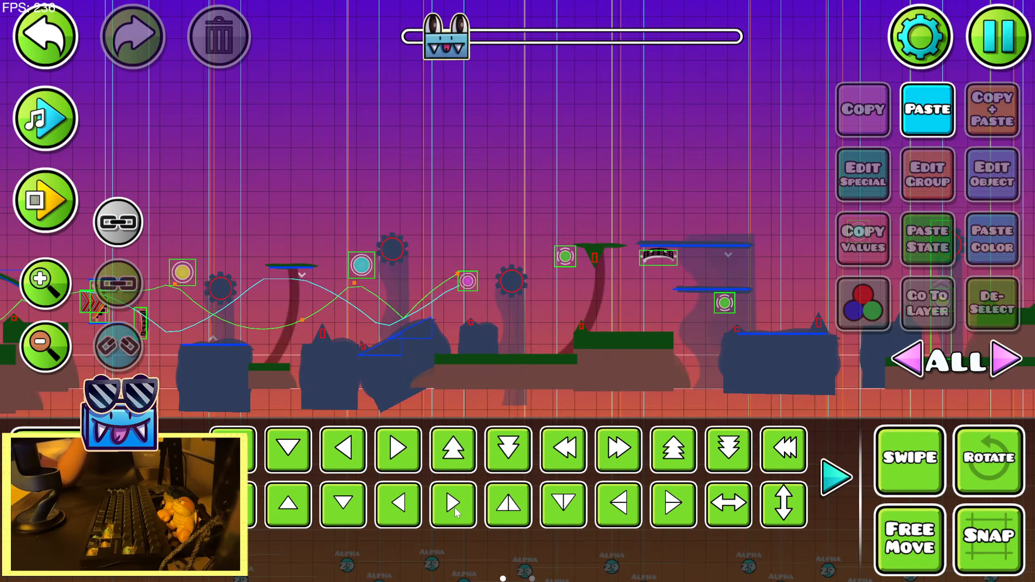
# Move the Pulse trigger near the first Alpha trigger three grid squares forward and one square up
pyautogui.moveTo(136, 488); pyautogui.dragTo(326, 323)
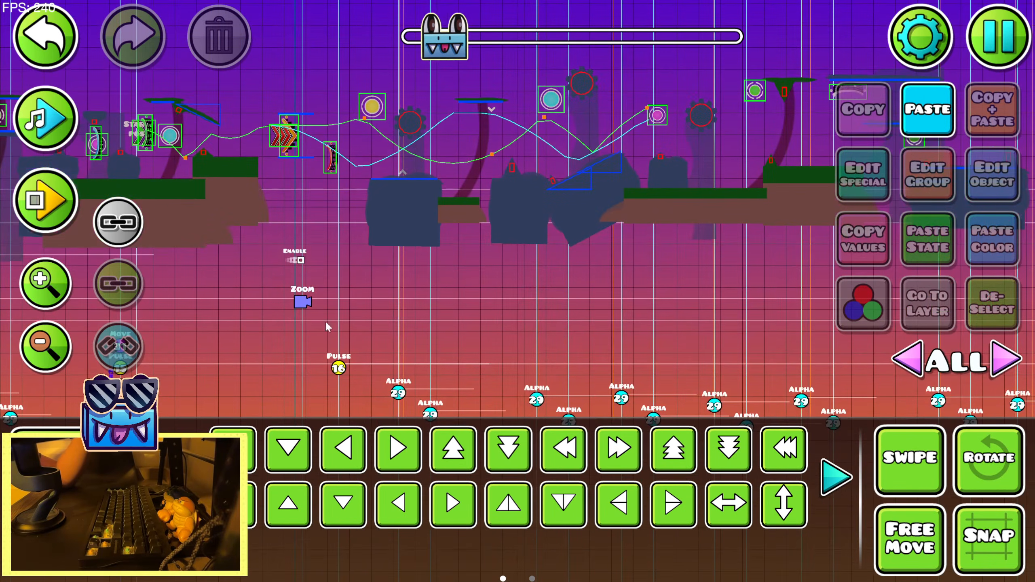
pyautogui.click(341, 368)
pyautogui.press('d')
pyautogui.press('d')
pyautogui.press('d')
pyautogui.press('d')
pyautogui.press('w')
pyautogui.press('a')
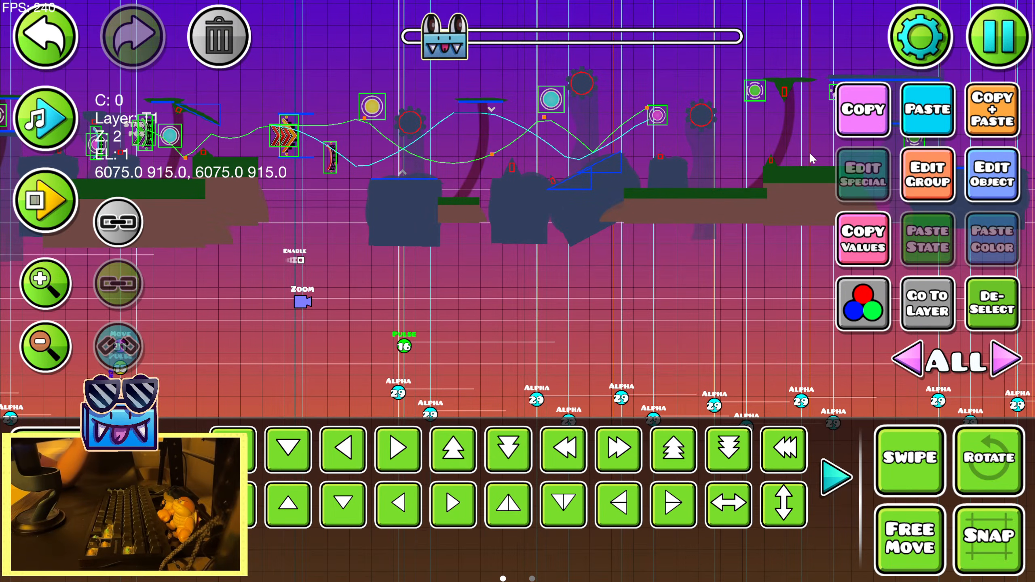
# Paste a copy of the Pulse trigger further along and nudge it onto the guideline, level with the original
pyautogui.click(46, 284)
pyautogui.click(46, 284)
pyautogui.moveTo(507, 314); pyautogui.dragTo(236, 211)
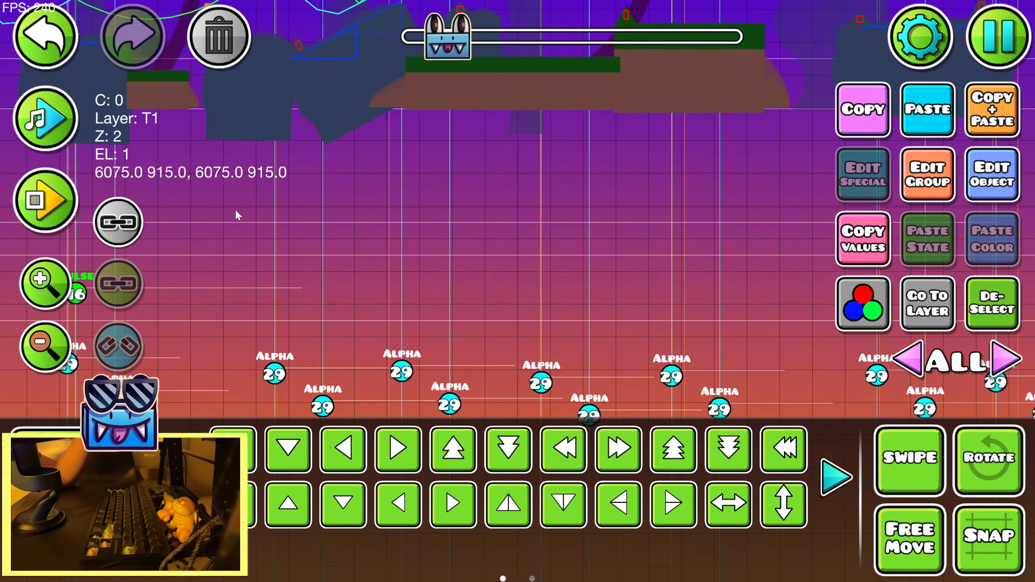
pyautogui.click(929, 128)
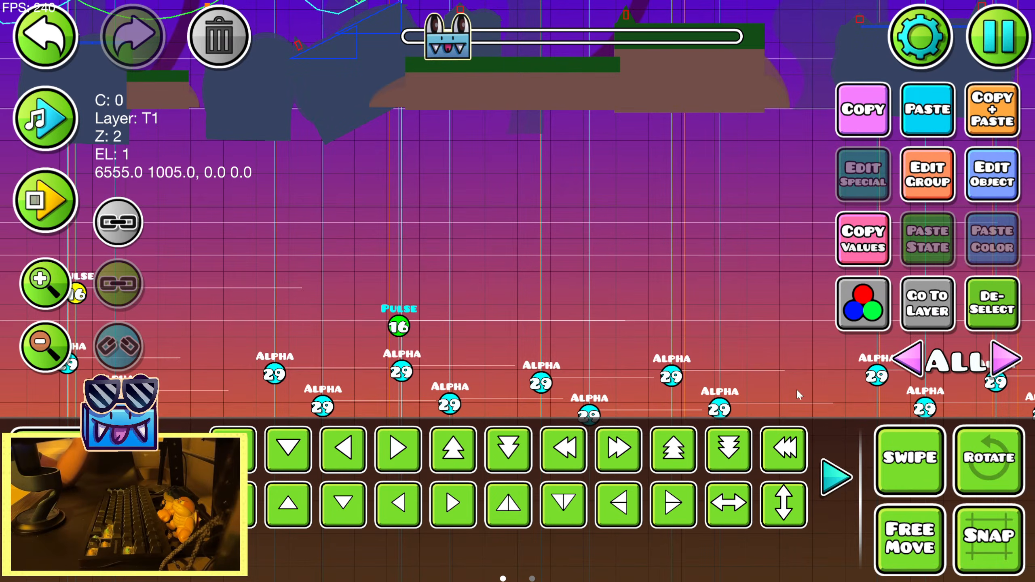
pyautogui.hotkey('shift', 'a')
pyautogui.hotkey('shift', 'a')
pyautogui.hotkey('shift', 'a')
pyautogui.hotkey('shift', 'a')
pyautogui.hotkey('shift', 'a')
pyautogui.press('w')
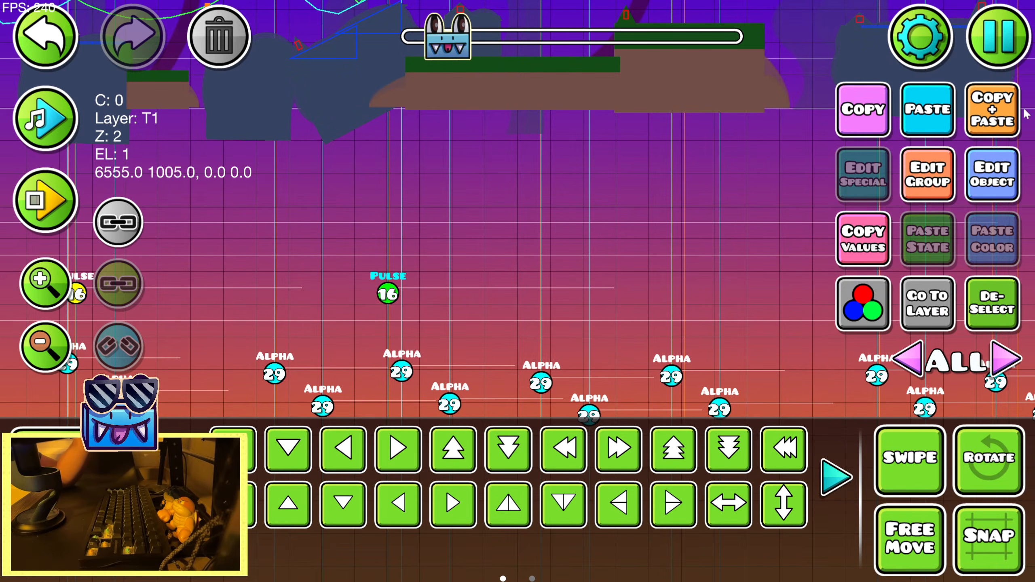
# Duplicate the Pulse trigger and move the new copy forward towards the following guideline in the same row
pyautogui.click(975, 118)
pyautogui.hotkey('alt', 'd')
pyautogui.moveTo(617, 372); pyautogui.dragTo(379, 378)
pyautogui.press('d')
pyautogui.press('d')
pyautogui.press('d')
pyautogui.press('d')
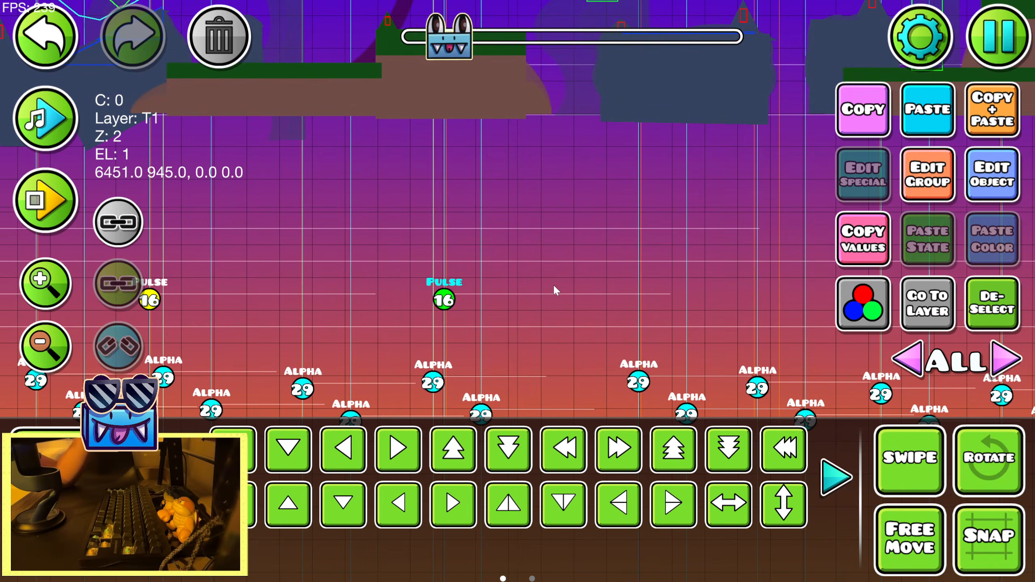
# Make another Pulse trigger copy further along the row and align it with its guideline
pyautogui.hotkey('alt', 'd')
pyautogui.moveTo(661, 302); pyautogui.dragTo(460, 315)
pyautogui.press('d')
pyautogui.press('d')
pyautogui.press('d')
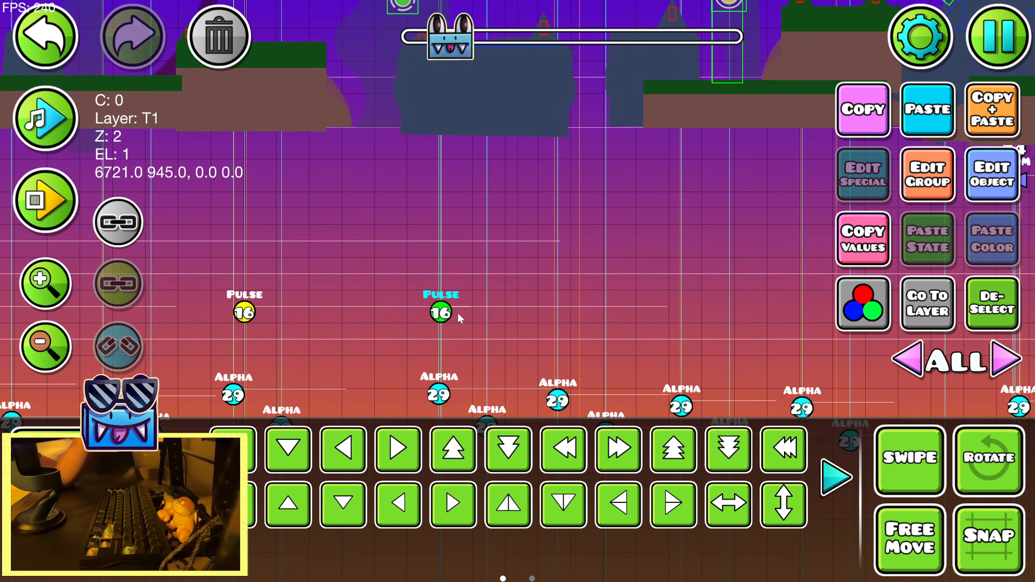
pyautogui.press('a')
pyautogui.press('a')
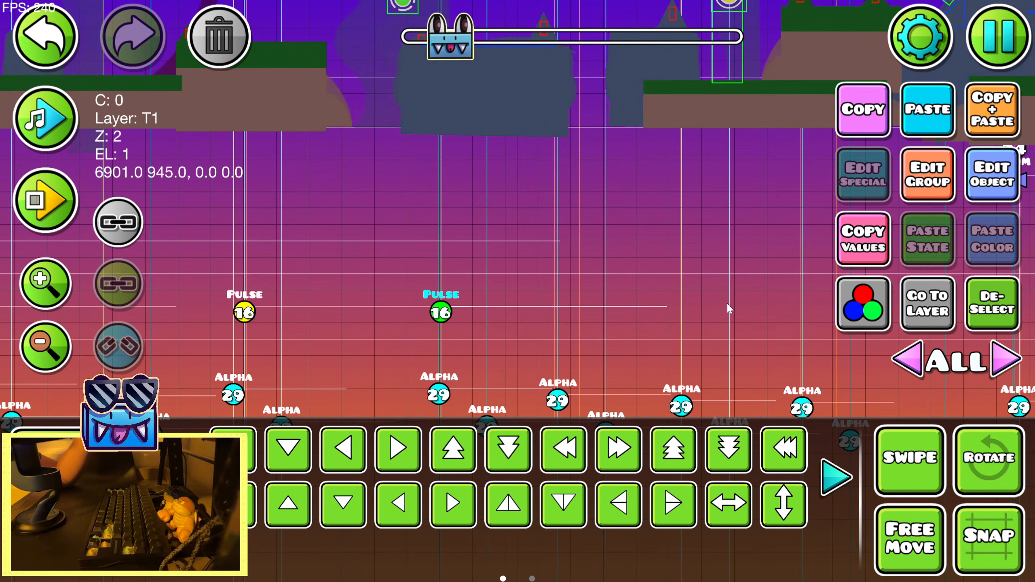
# Add one more Pulse trigger copy slightly ahead of the last one in the row
pyautogui.moveTo(556, 314); pyautogui.dragTo(422, 307)
pyautogui.press('d')
pyautogui.moveTo(652, 309); pyautogui.dragTo(770, 305)
pyautogui.moveTo(303, 307); pyautogui.dragTo(712, 304)
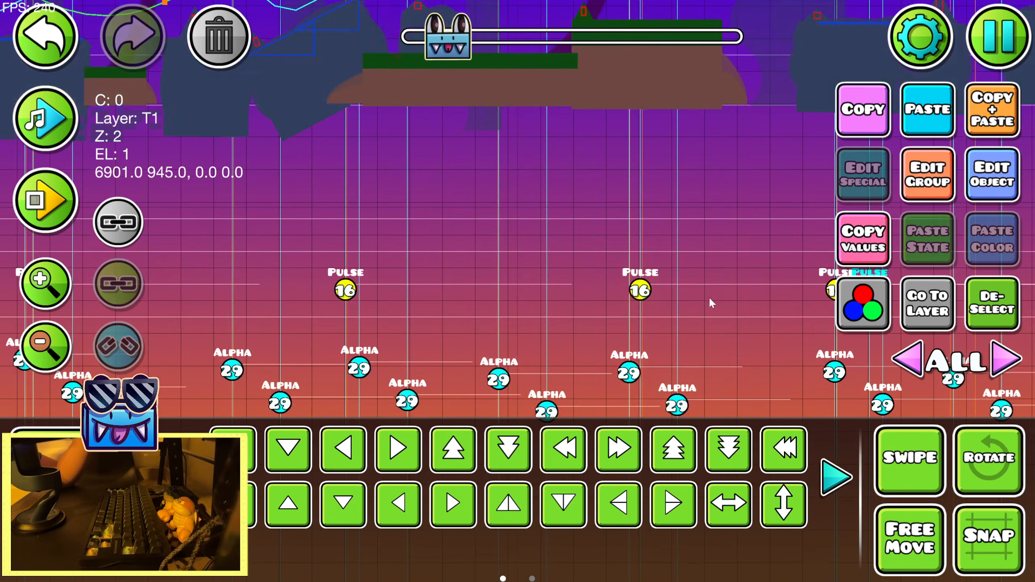
# Select the four copied Pulse triggers and delete them, keeping the original
pyautogui.moveTo(313, 348); pyautogui.dragTo(129, 381)
pyautogui.scroll(-2, 302, 327)
pyautogui.moveTo(269, 285); pyautogui.dragTo(688, 311)
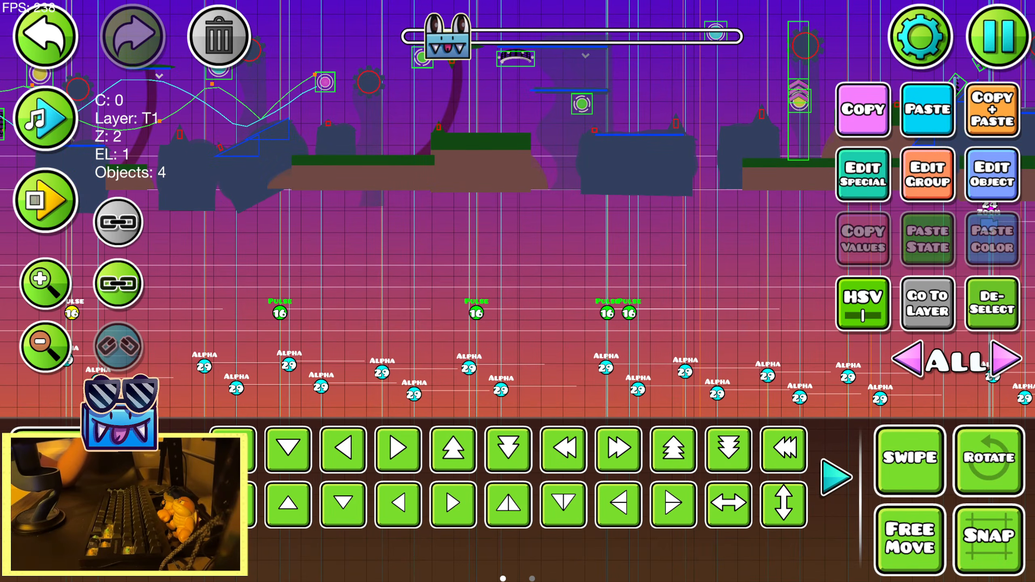
pyautogui.press('3')
pyautogui.press('Delete')
pyautogui.press('2')
# Clear the existing guidelines of the level's custom song in the Guideline Creator
pyautogui.moveTo(558, 177); pyautogui.dragTo(866, 130)
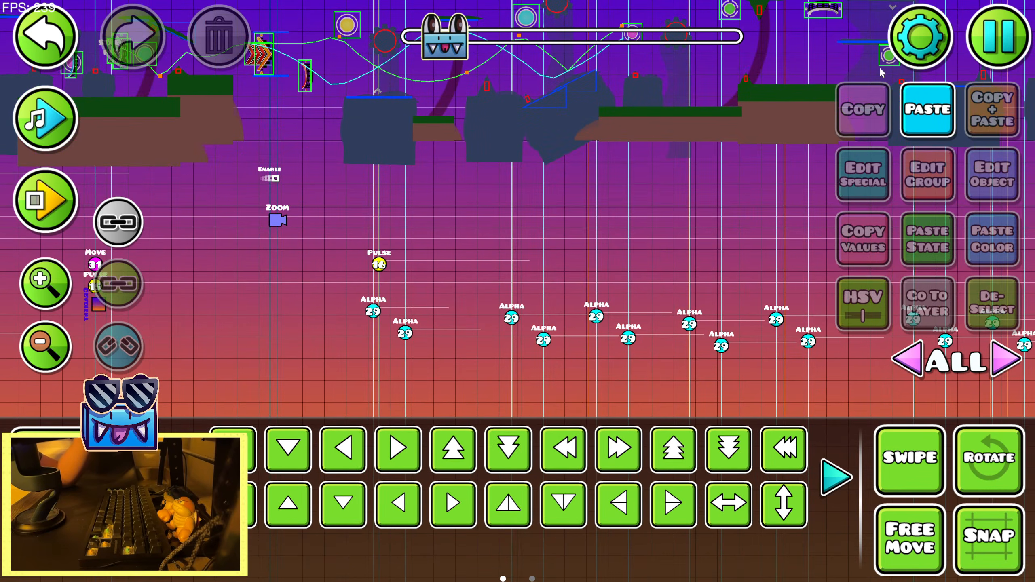
pyautogui.click(901, 53)
pyautogui.click(183, 395)
pyautogui.press('Escape')
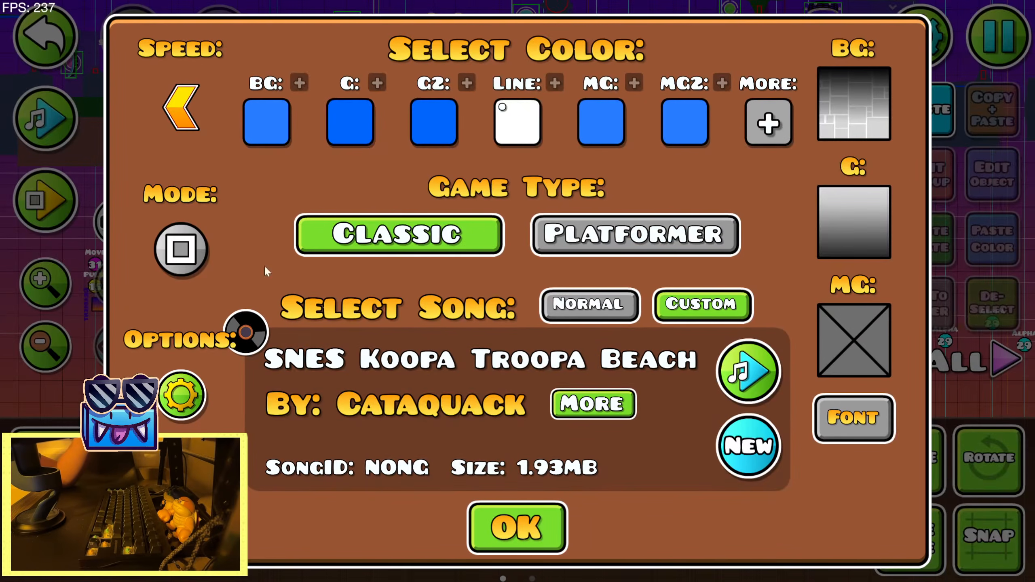
pyautogui.click(182, 395)
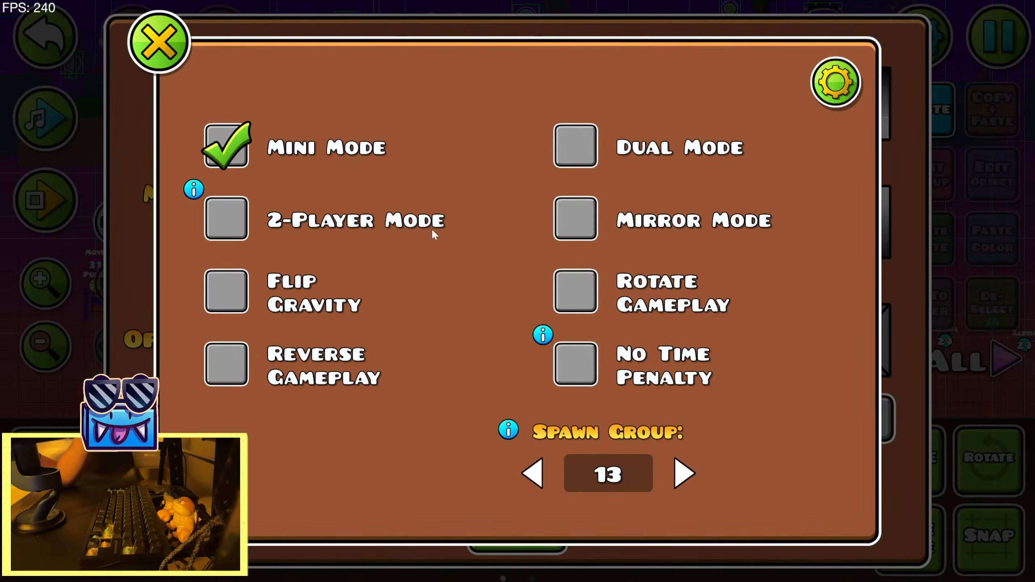
pyautogui.click(158, 58)
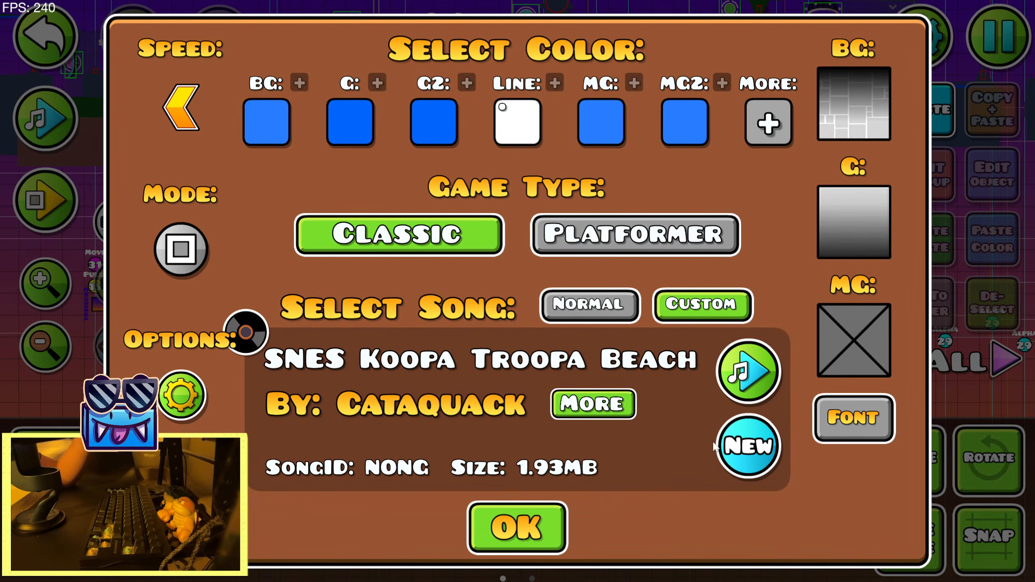
pyautogui.click(754, 453)
pyautogui.click(869, 77)
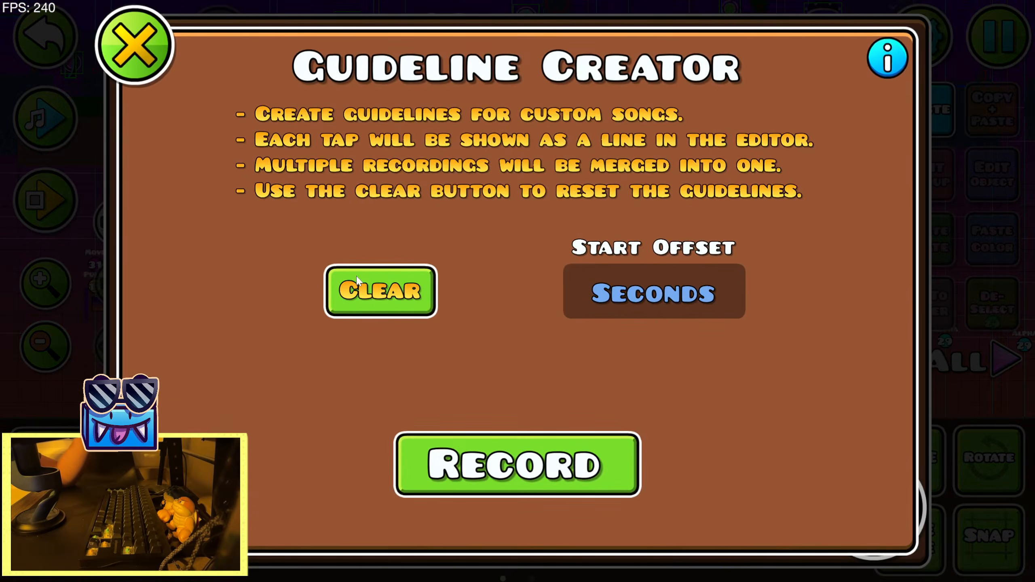
pyautogui.click(380, 291)
pyautogui.click(583, 385)
# Set the guideline start offset to 15 seconds and start a new recording
pyautogui.click(660, 306)
pyautogui.write('1')
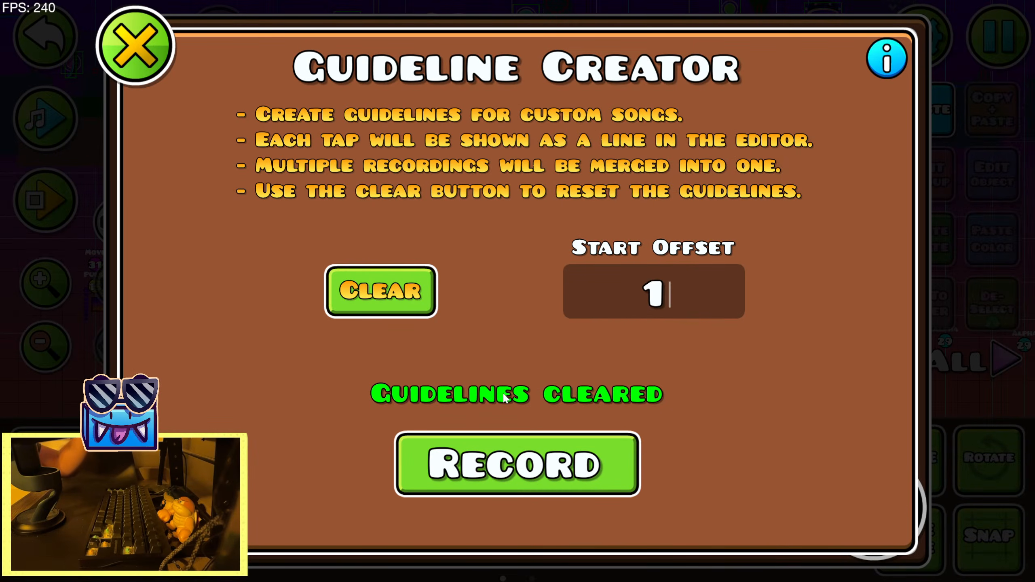
pyautogui.write('5')
pyautogui.click(525, 452)
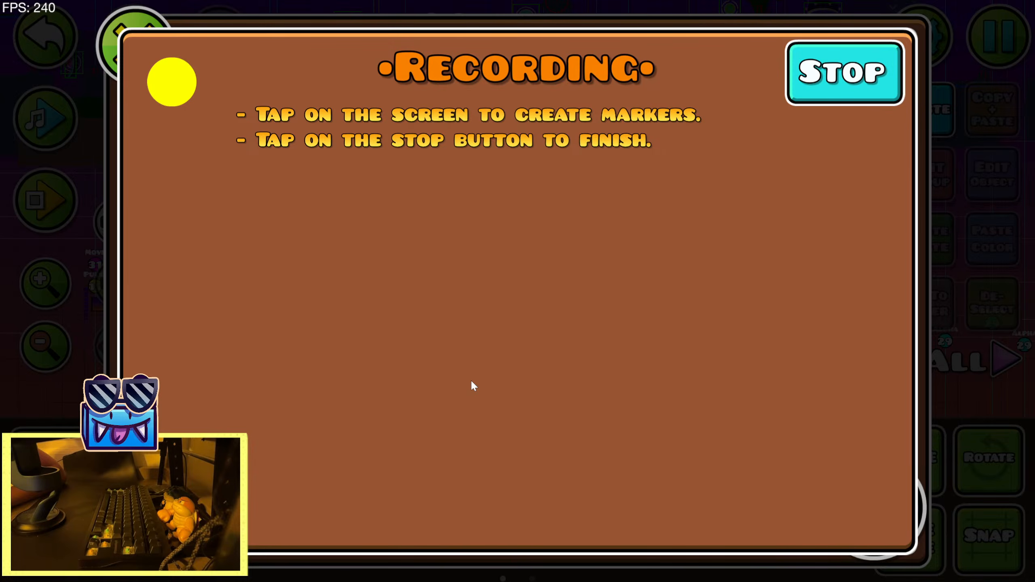
# Stop the new guideline recording and close the song and level settings
pyautogui.click(810, 99)
pyautogui.click(134, 41)
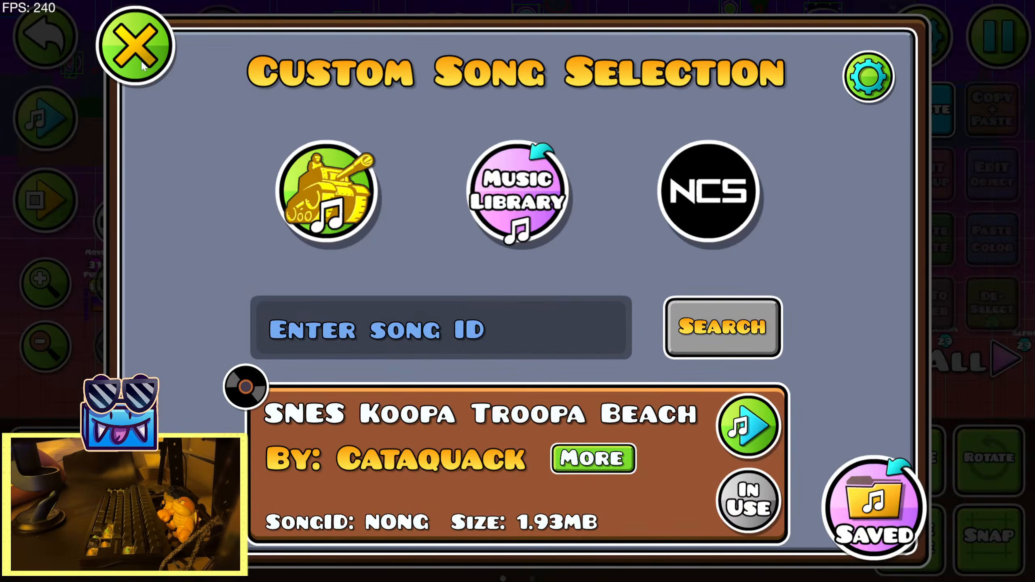
pyautogui.click(130, 42)
pyautogui.click(518, 526)
# Paste a copy of the remaining Pulse trigger and free-move it onto the next recorded guideline
pyautogui.click(379, 264)
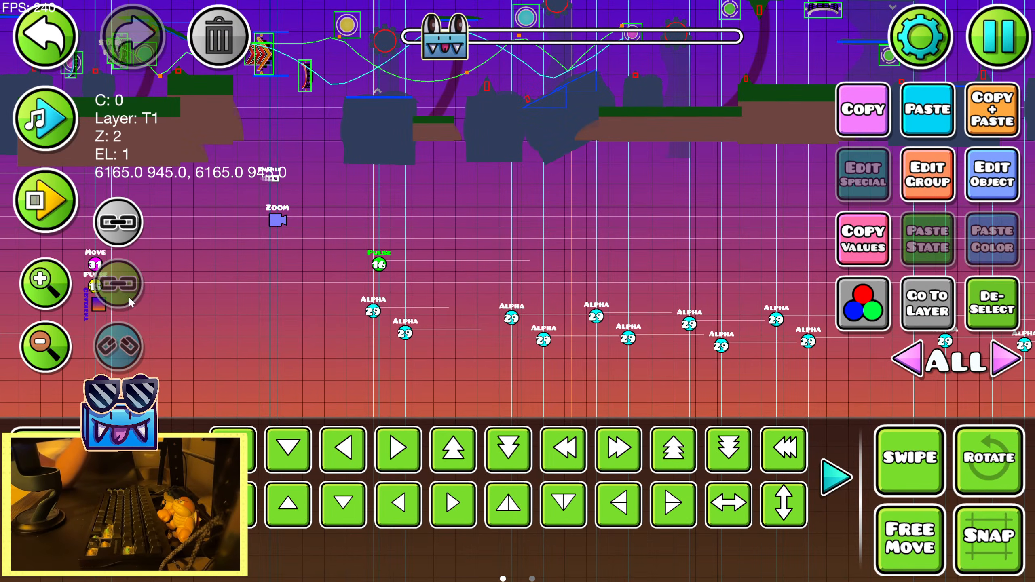
pyautogui.click(45, 281)
pyautogui.click(917, 116)
pyautogui.moveTo(717, 281); pyautogui.dragTo(581, 284)
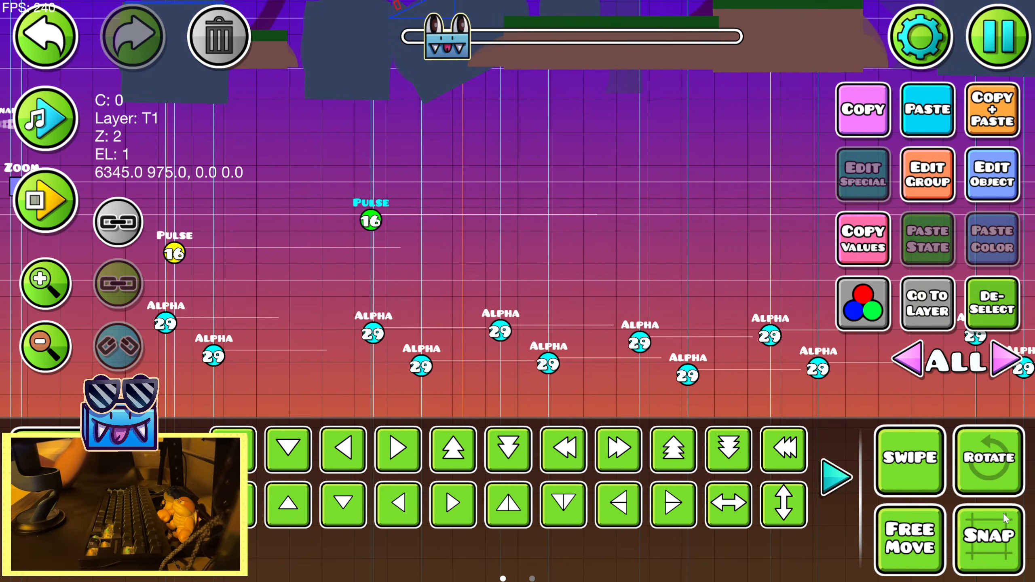
pyautogui.moveTo(371, 221); pyautogui.dragTo(460, 247)
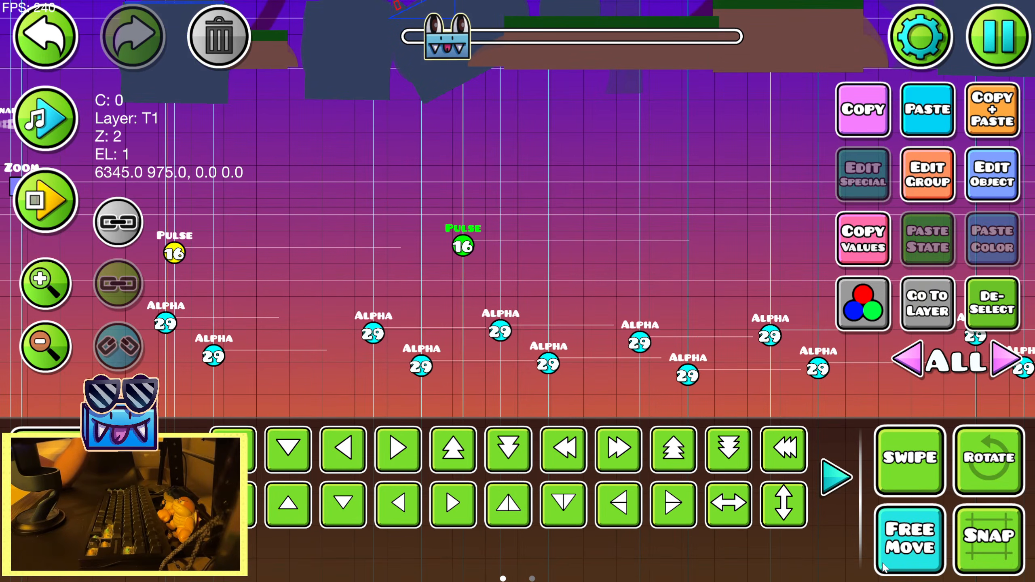
# Paste another Pulse trigger copy further along the level and place it on the following guideline
pyautogui.click(50, 357)
pyautogui.click(51, 357)
pyautogui.moveTo(585, 259); pyautogui.dragTo(281, 253)
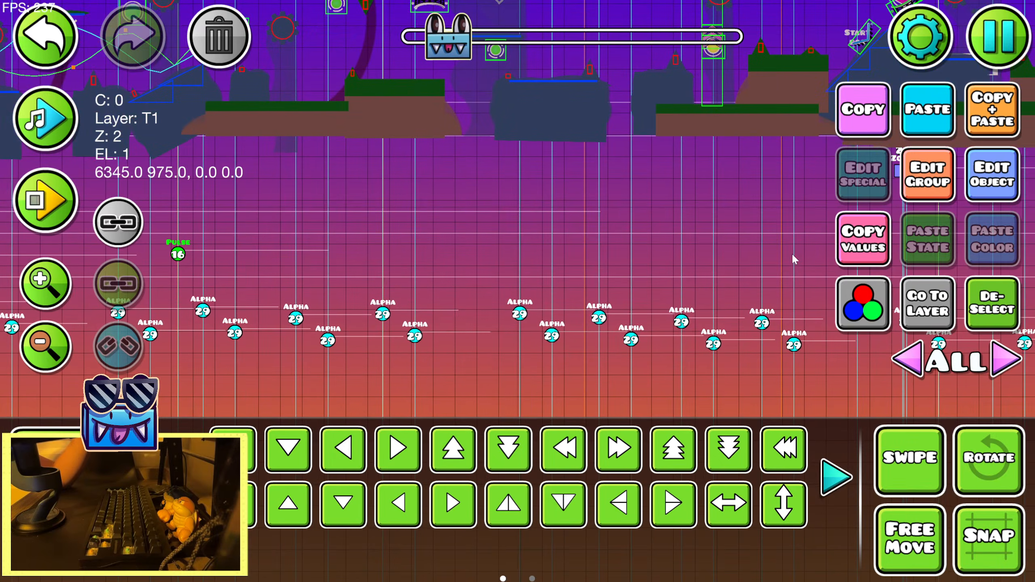
pyautogui.click(925, 117)
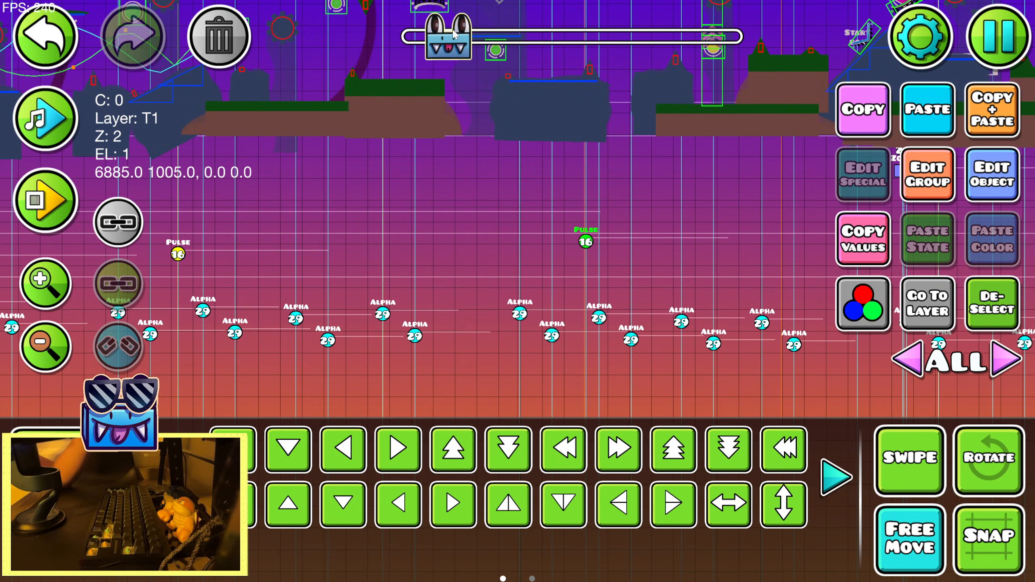
pyautogui.moveTo(456, 34); pyautogui.dragTo(456, 40)
pyautogui.click(936, 532)
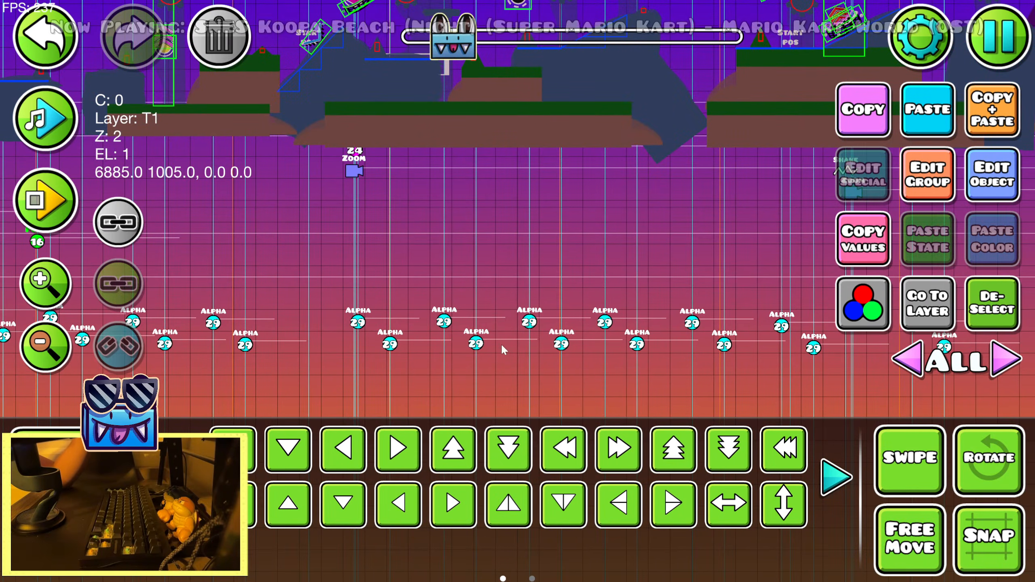
# Paste a Pulse trigger copy and free-move it onto the guideline shortly before the first Zoom trigger ahead
pyautogui.moveTo(504, 350); pyautogui.dragTo(718, 366)
pyautogui.moveTo(775, 244); pyautogui.dragTo(743, 243)
pyautogui.click(925, 117)
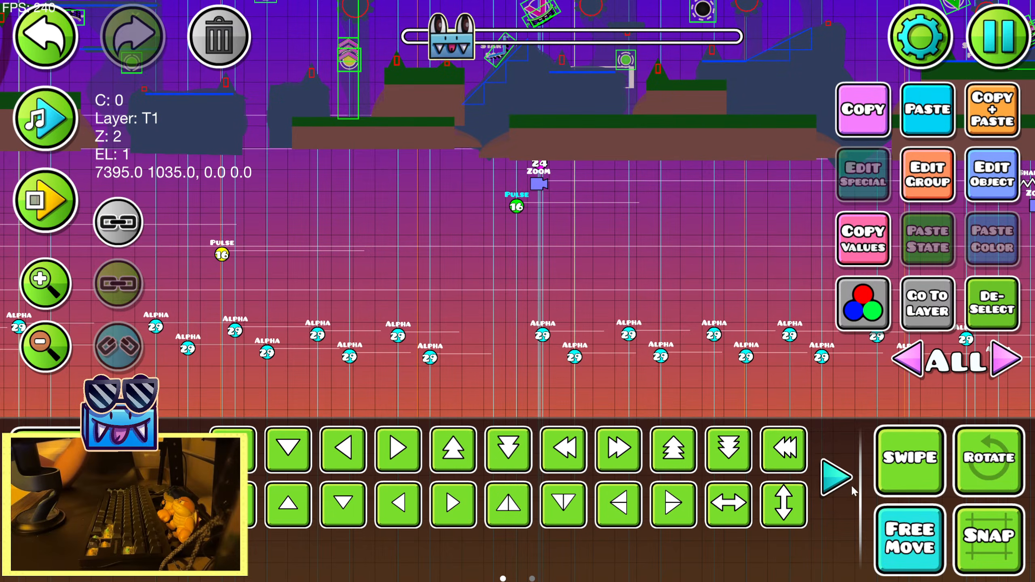
pyautogui.moveTo(518, 207); pyautogui.dragTo(421, 242)
pyautogui.click(889, 539)
# Place two more Pulse trigger copies on guidelines between that Zoom trigger and the next Shake trigger
pyautogui.moveTo(615, 297); pyautogui.dragTo(310, 306)
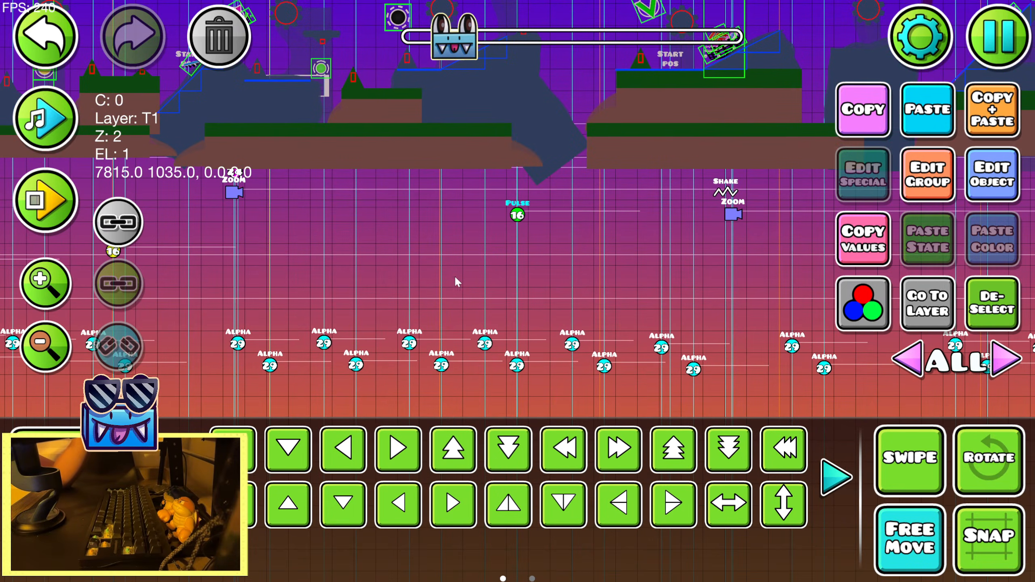
pyautogui.moveTo(514, 216); pyautogui.dragTo(435, 262)
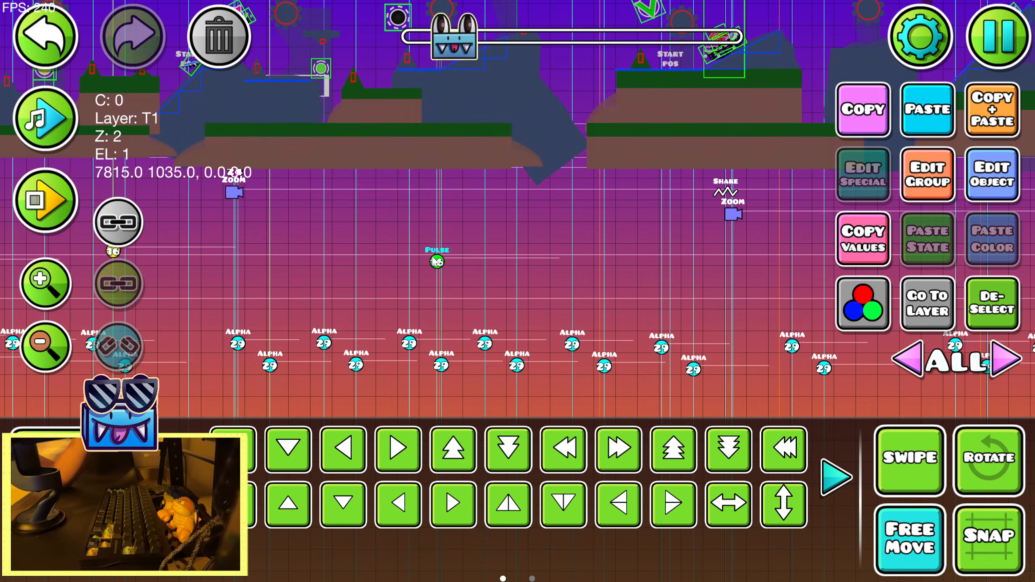
pyautogui.click(69, 286)
pyautogui.click(991, 121)
pyautogui.moveTo(434, 250); pyautogui.dragTo(625, 259)
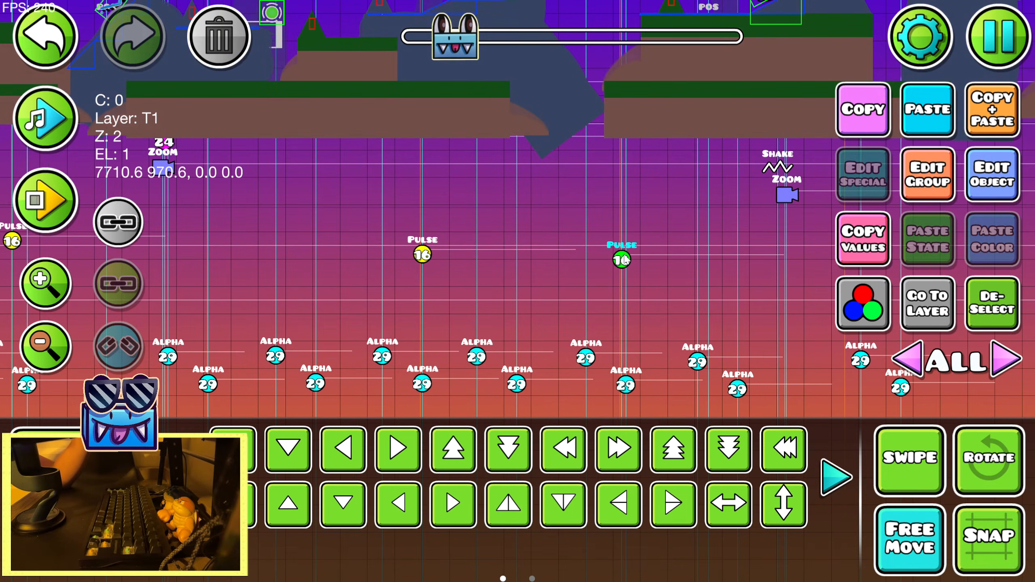
# Duplicate the Pulse trigger twice and place the copies on the two guidelines after the Shake and Zoom triggers
pyautogui.moveTo(465, 45); pyautogui.dragTo(468, 45)
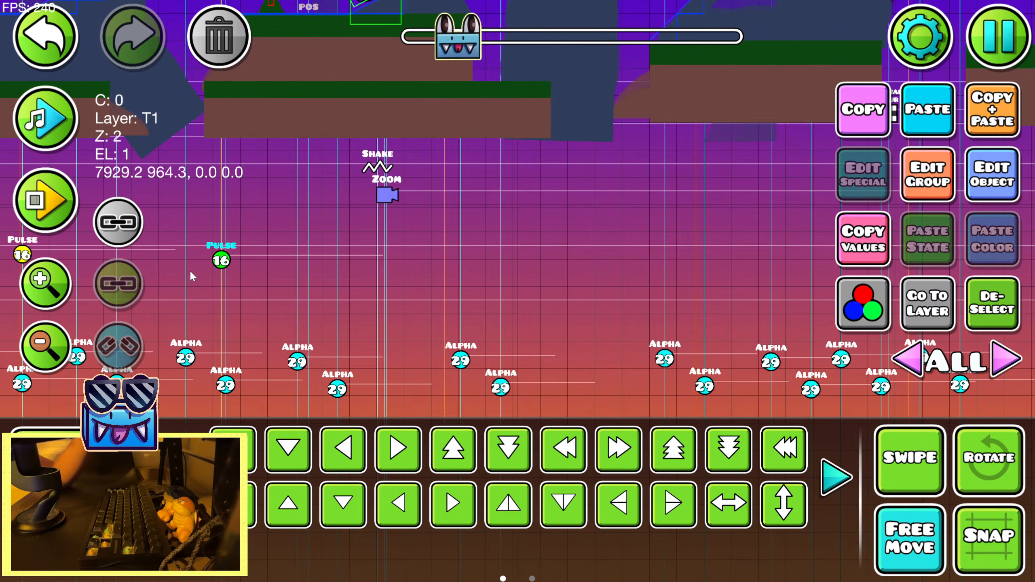
pyautogui.moveTo(276, 262); pyautogui.dragTo(696, 279)
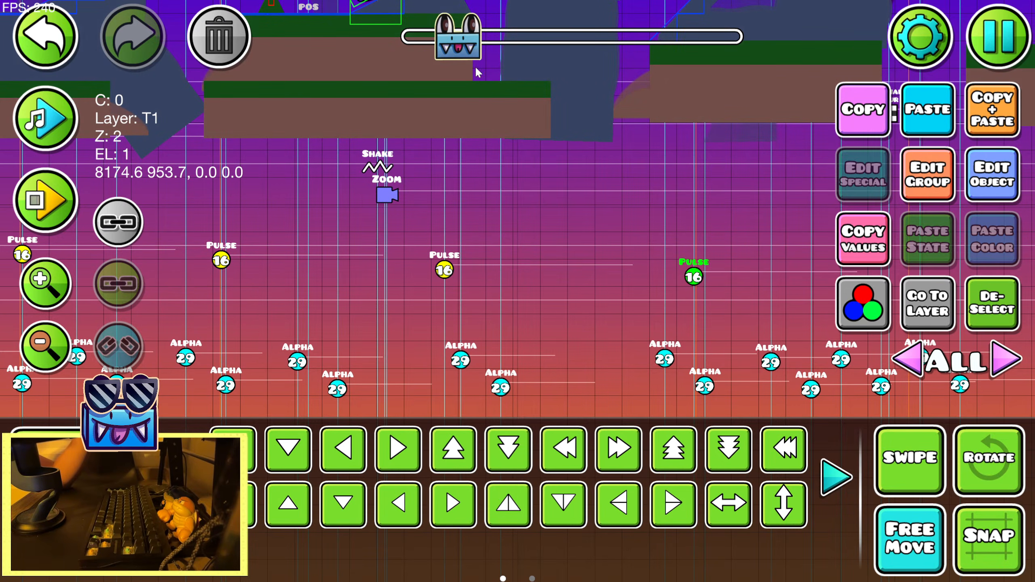
# Place four more Pulse trigger copies on guidelines, two before the next Zoom trigger and two after the Shake trigger beyond it
pyautogui.hscroll(10, 547, 102)
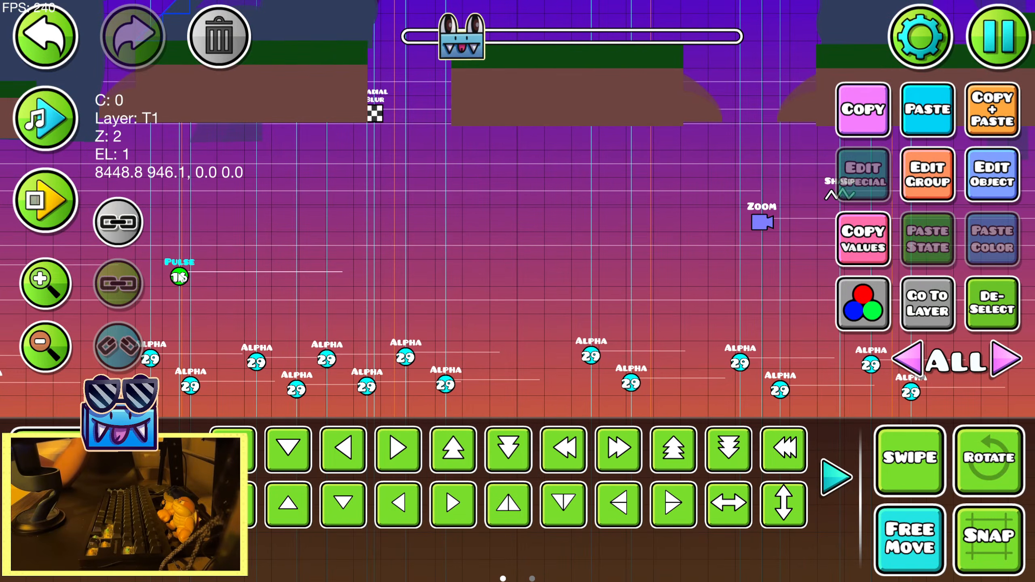
pyautogui.moveTo(179, 277); pyautogui.dragTo(657, 273)
pyautogui.click(999, 123)
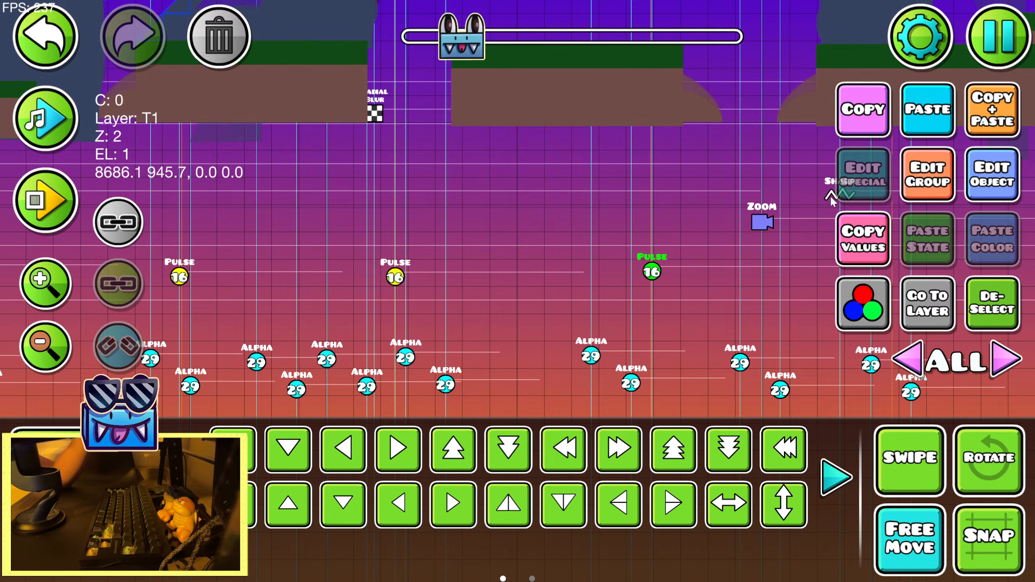
pyautogui.moveTo(472, 45); pyautogui.dragTo(474, 48)
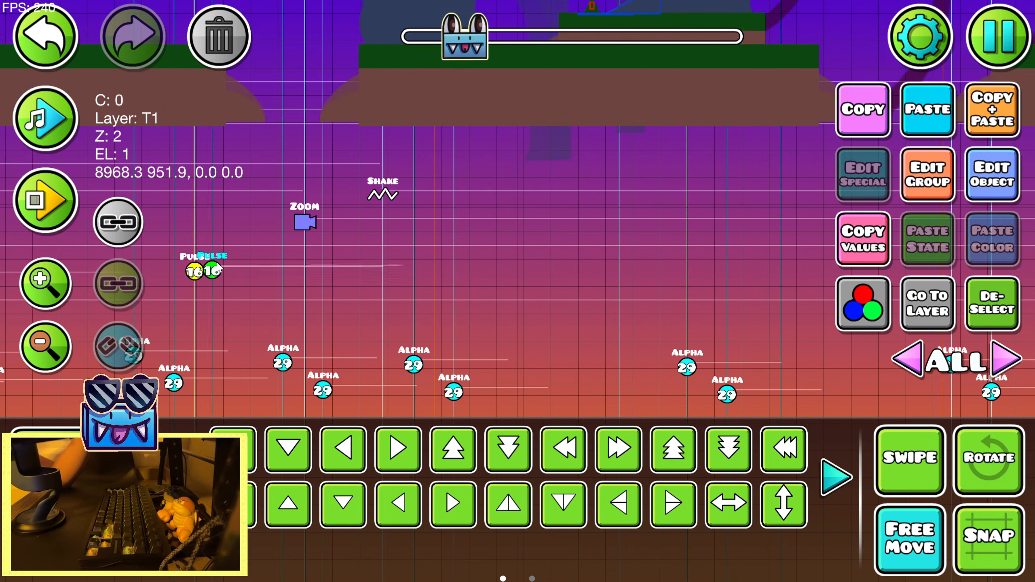
pyautogui.moveTo(218, 269); pyautogui.dragTo(681, 282)
pyautogui.hotkey('ctrl', 'd')
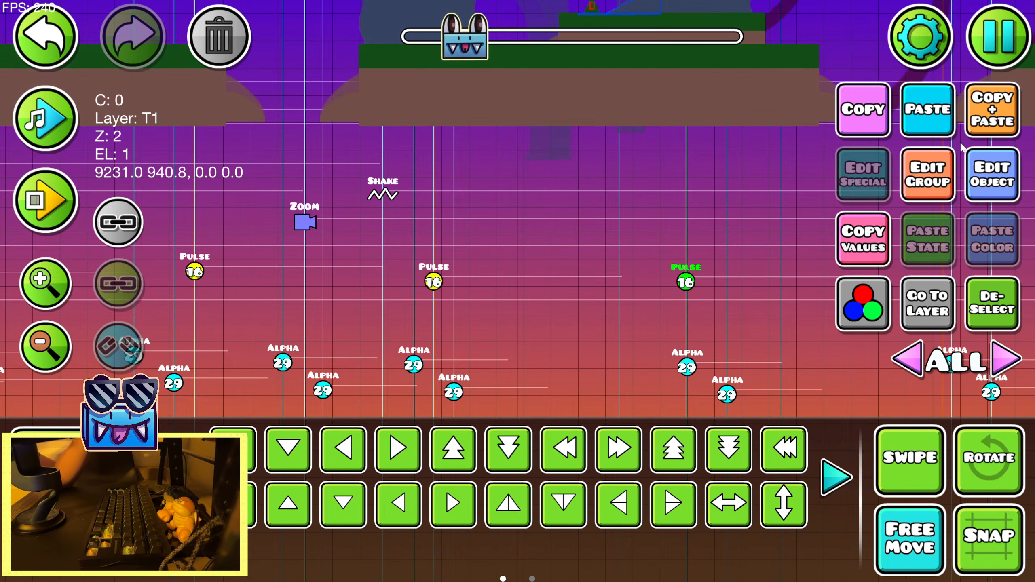
# Duplicate the Pulse trigger twice and place the copies on the guidelines just before and just after the following Shake trigger
pyautogui.click(984, 110)
pyautogui.moveTo(471, 48); pyautogui.dragTo(474, 44)
pyautogui.hotkey('ctrl', 'd')
pyautogui.moveTo(286, 282); pyautogui.dragTo(542, 288)
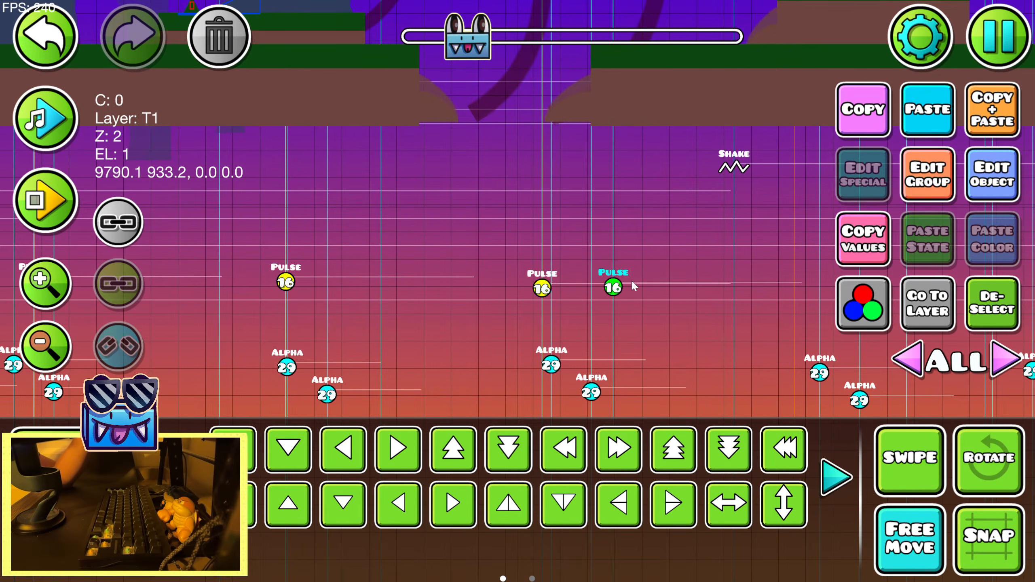
pyautogui.moveTo(634, 286); pyautogui.dragTo(800, 295)
# Place four Pulse trigger copies on guidelines along the stretch spanned by the next three Zoom triggers, ending before the Move trigger
pyautogui.moveTo(480, 40); pyautogui.dragTo(484, 39)
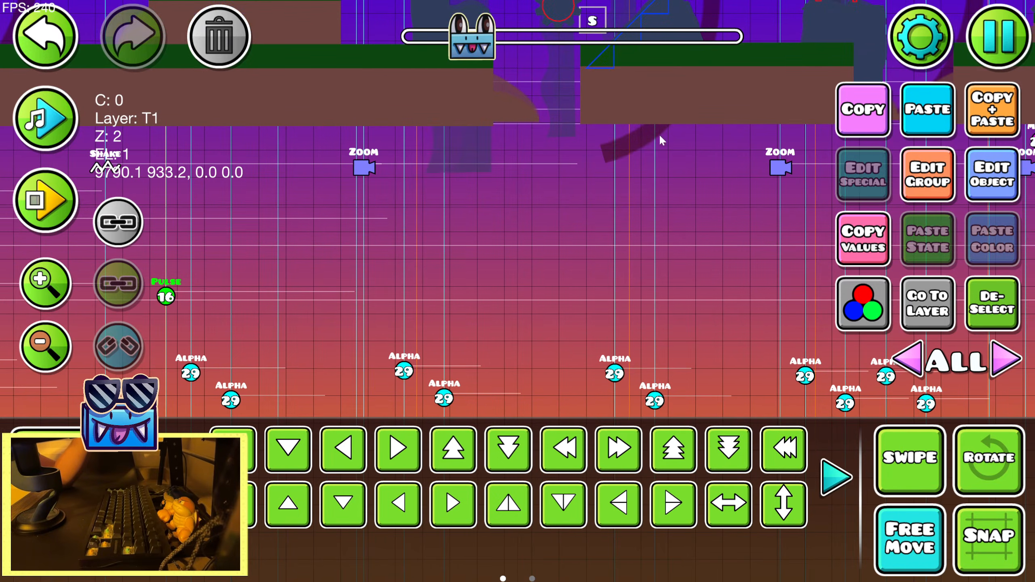
pyautogui.hotkey('ctrl', 'd')
pyautogui.moveTo(173, 299); pyautogui.dragTo(636, 309)
pyautogui.moveTo(473, 40); pyautogui.dragTo(476, 40)
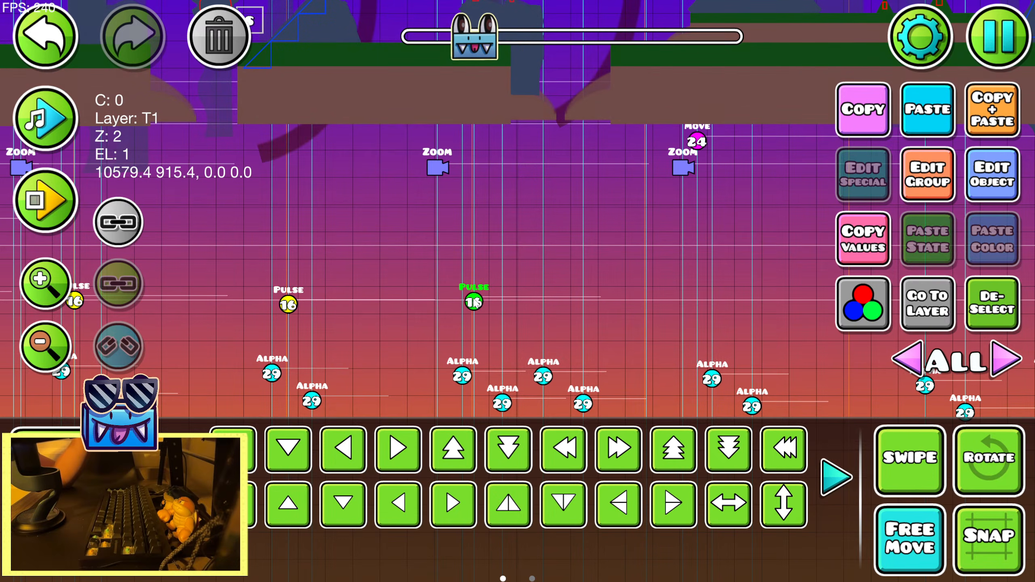
pyautogui.click(976, 119)
pyautogui.moveTo(474, 302); pyautogui.dragTo(642, 301)
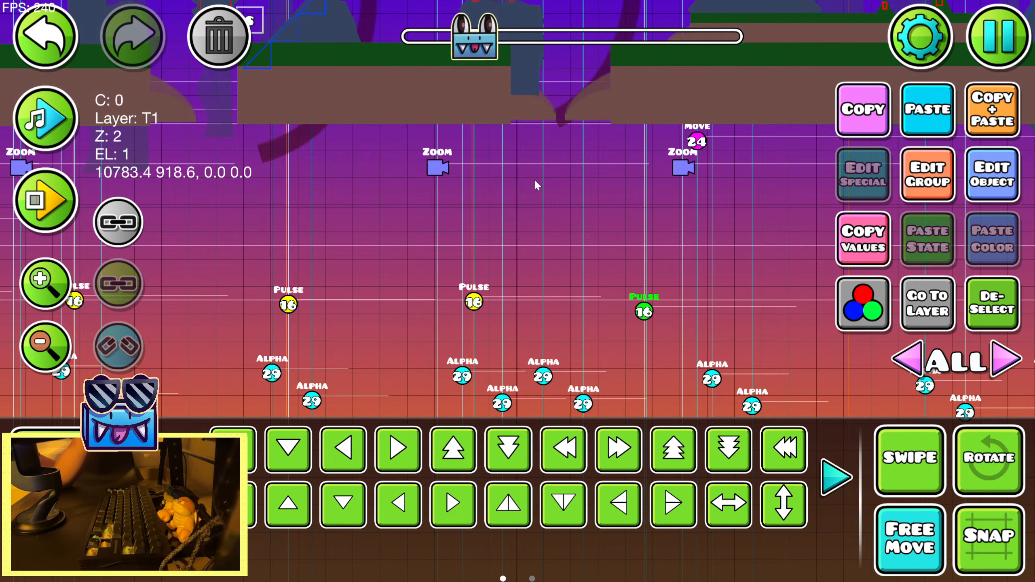
# Place three Pulse trigger copies on guidelines after the Move trigger, the last one just past the Lens Circle and Radial Blur triggers
pyautogui.moveTo(474, 51); pyautogui.dragTo(475, 52)
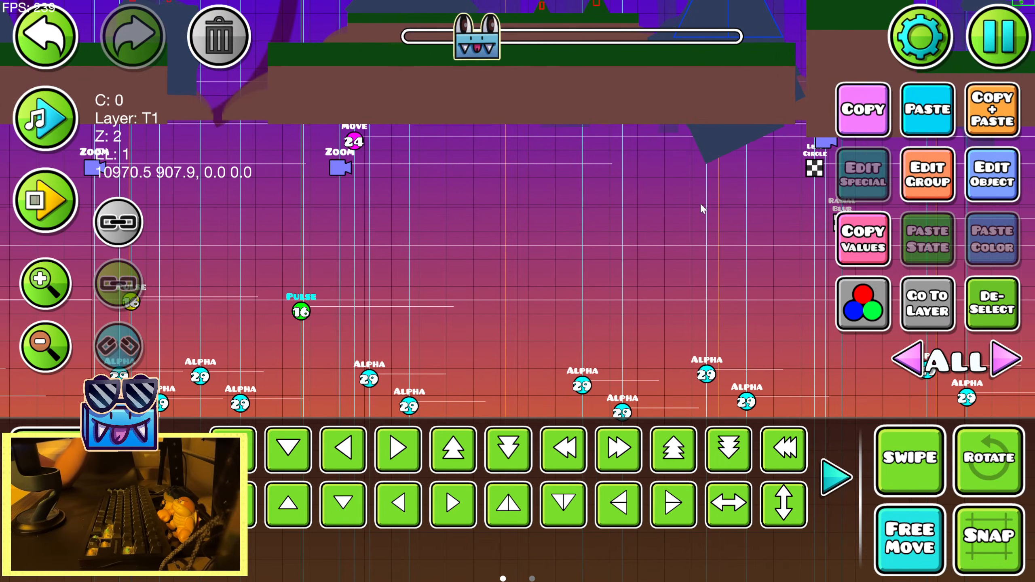
pyautogui.moveTo(304, 312); pyautogui.dragTo(723, 320)
pyautogui.hotkey('ctrl', 'd')
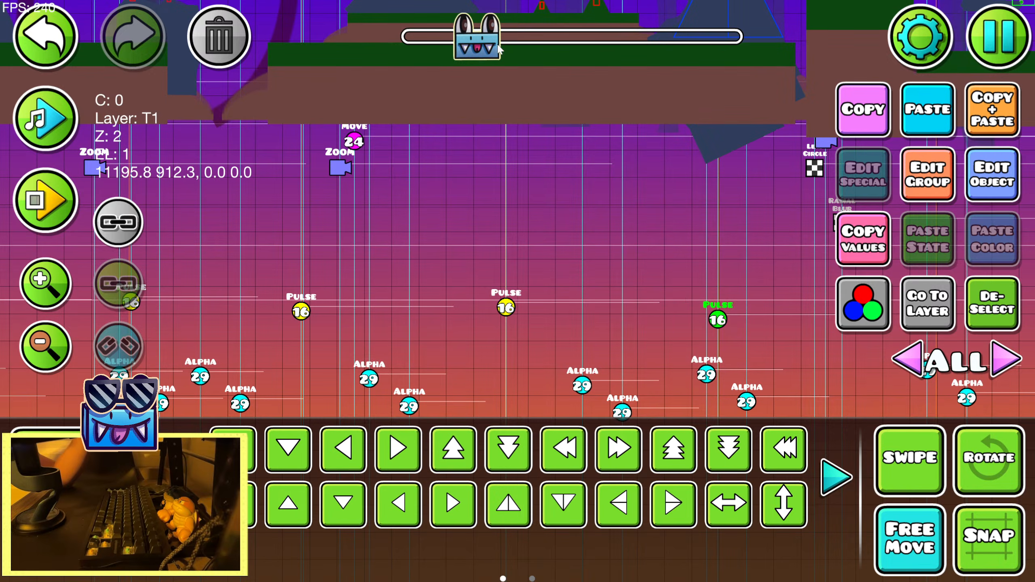
pyautogui.moveTo(498, 48); pyautogui.dragTo(501, 49)
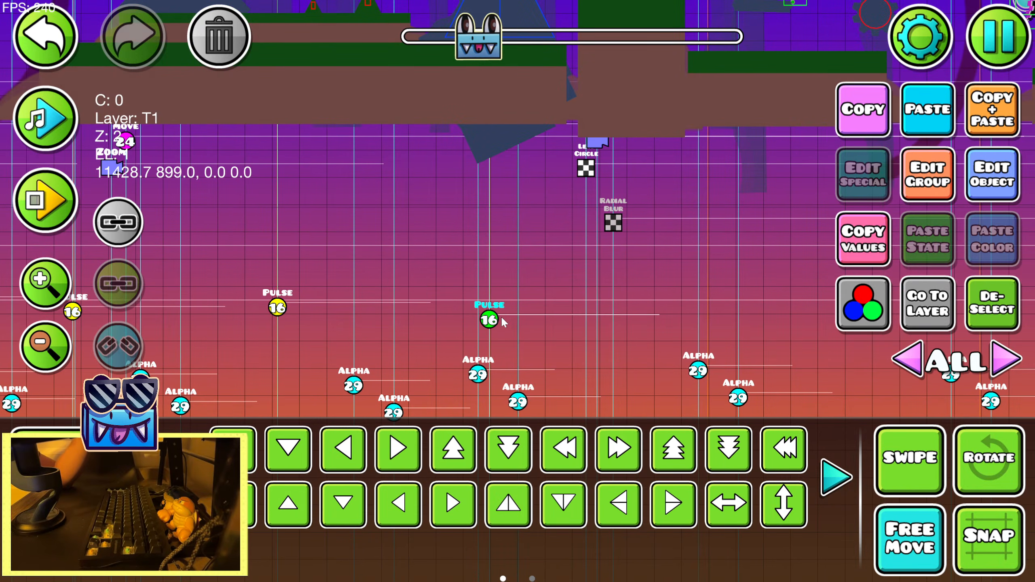
pyautogui.hotkey('ctrl', 'd')
pyautogui.moveTo(502, 322); pyautogui.dragTo(698, 311)
# Add two Pulse trigger copies on the following guidelines, ending at the next paired Zoom and Radial Blur triggers
pyautogui.moveTo(497, 43); pyautogui.dragTo(505, 45)
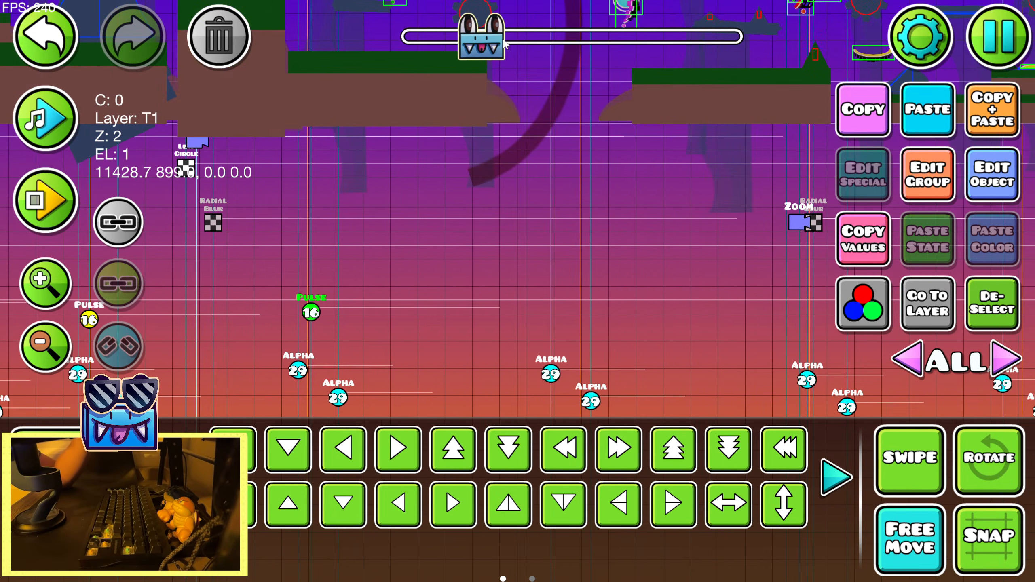
pyautogui.hotkey('ctrl', 'd')
pyautogui.moveTo(411, 326); pyautogui.dragTo(824, 303)
pyautogui.click(995, 101)
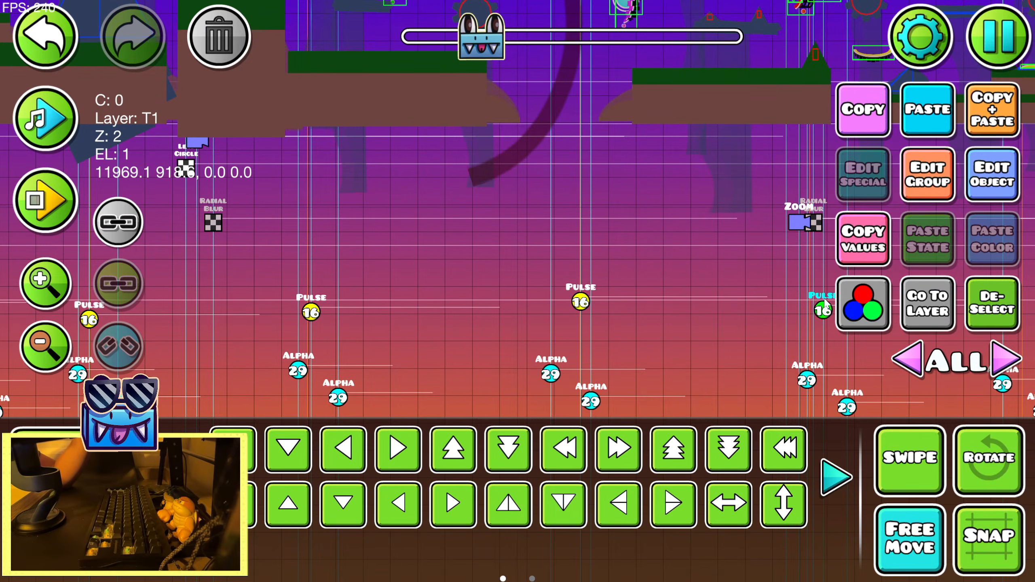
# Place two more Pulse trigger copies on guidelines beyond that pair, one on each side of the raised Alpha trigger
pyautogui.hscroll(10, 564, 123)
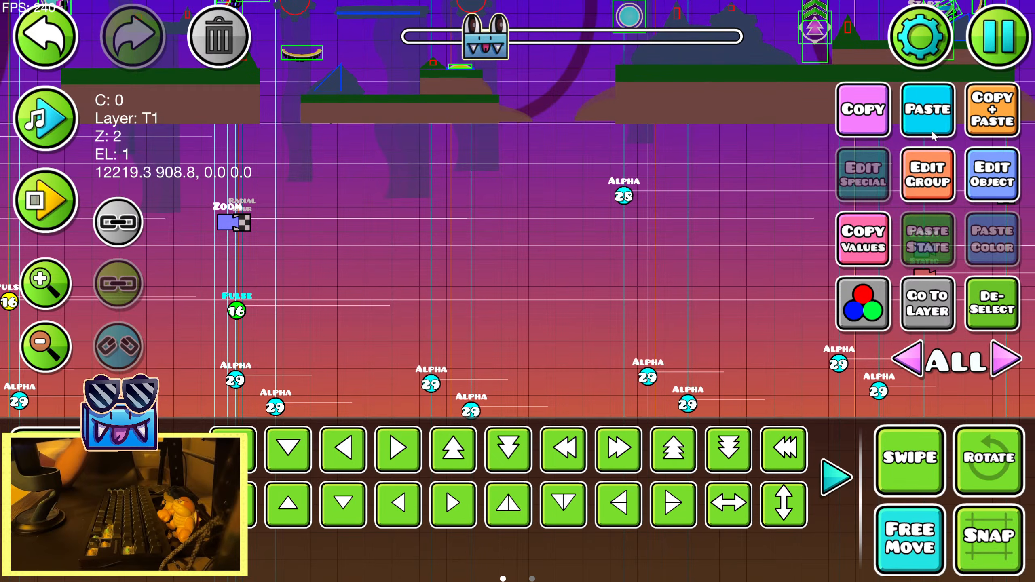
pyautogui.hotkey('ctrl', 'd')
pyautogui.moveTo(231, 309); pyautogui.dragTo(657, 309)
pyautogui.click(977, 130)
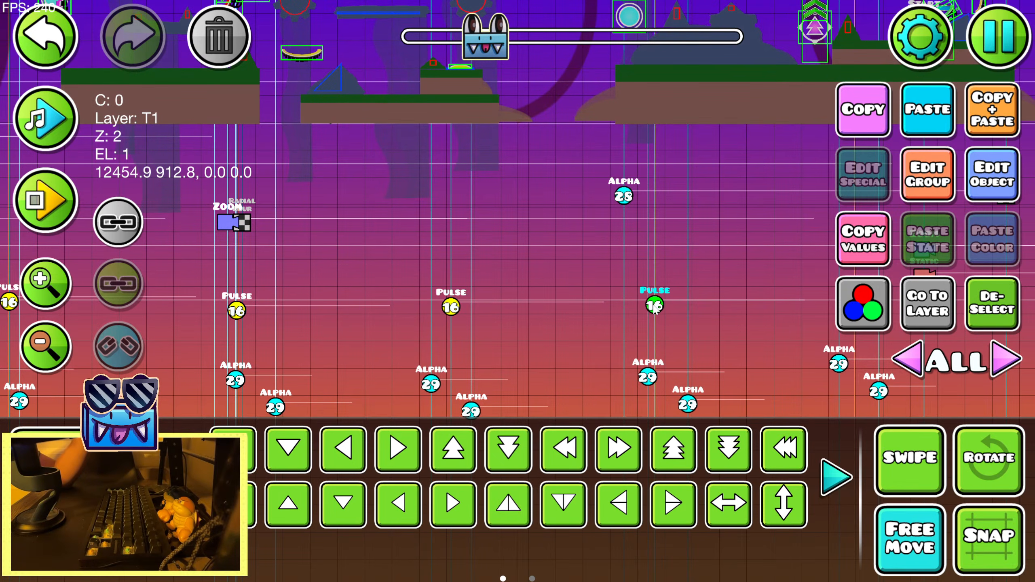
# Try a further Pulse trigger copy on the guideline shortly before the Zoom and Static triggers, checking it against the song
pyautogui.moveTo(482, 56); pyautogui.dragTo(485, 56)
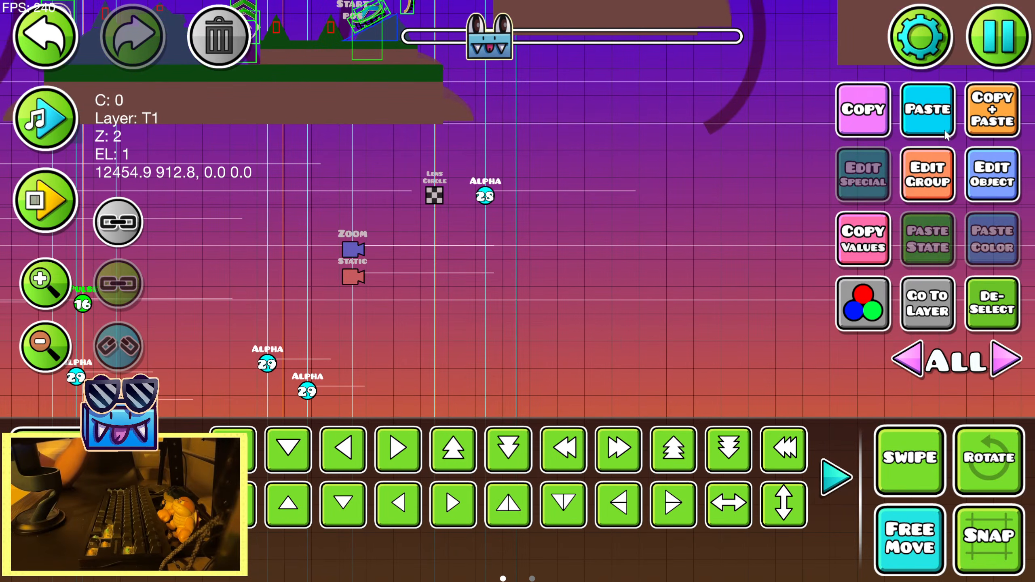
pyautogui.moveTo(83, 312); pyautogui.dragTo(284, 310)
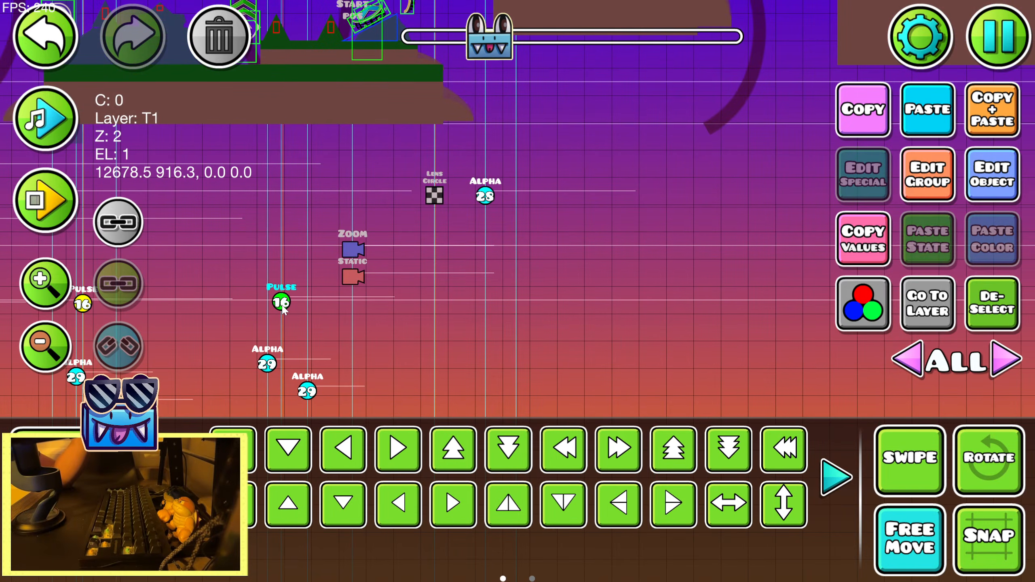
pyautogui.click(68, 130)
pyautogui.click(67, 129)
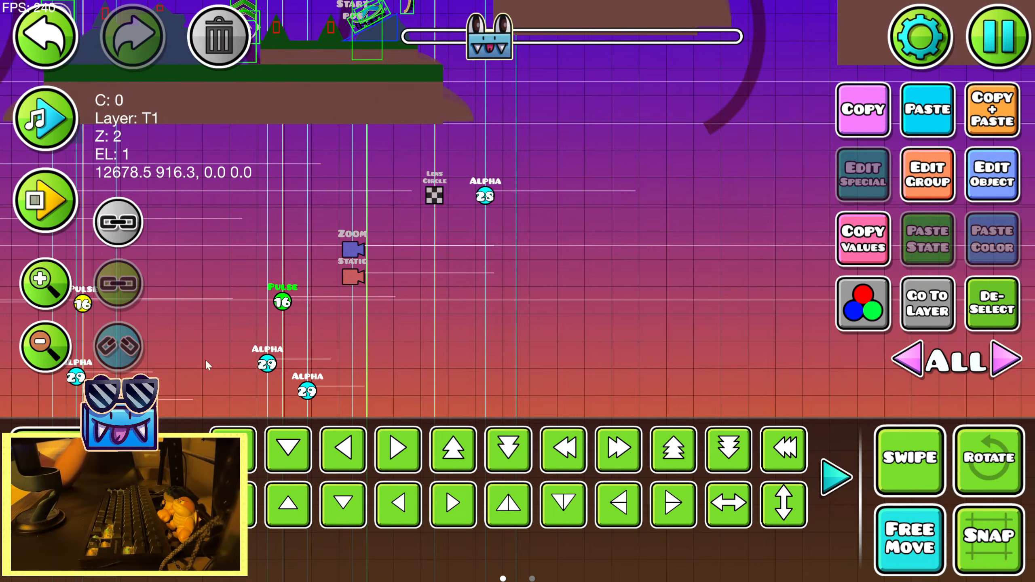
pyautogui.click(110, 546)
pyautogui.click(257, 477)
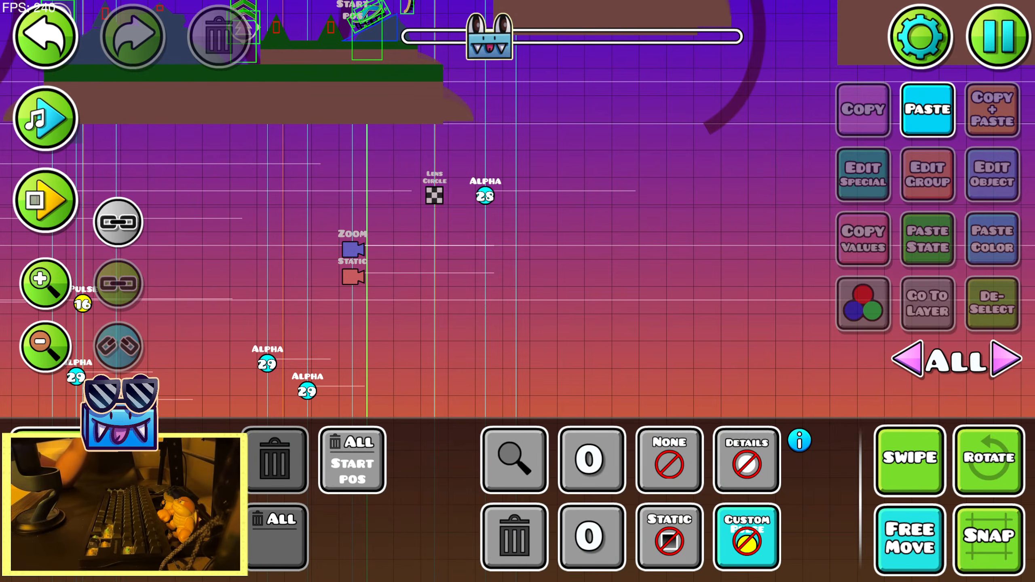
# Playtest the level from the start position at 11% to check the pulses against the music, and return to the editor
pyautogui.press('Escape')
pyautogui.click(518, 215)
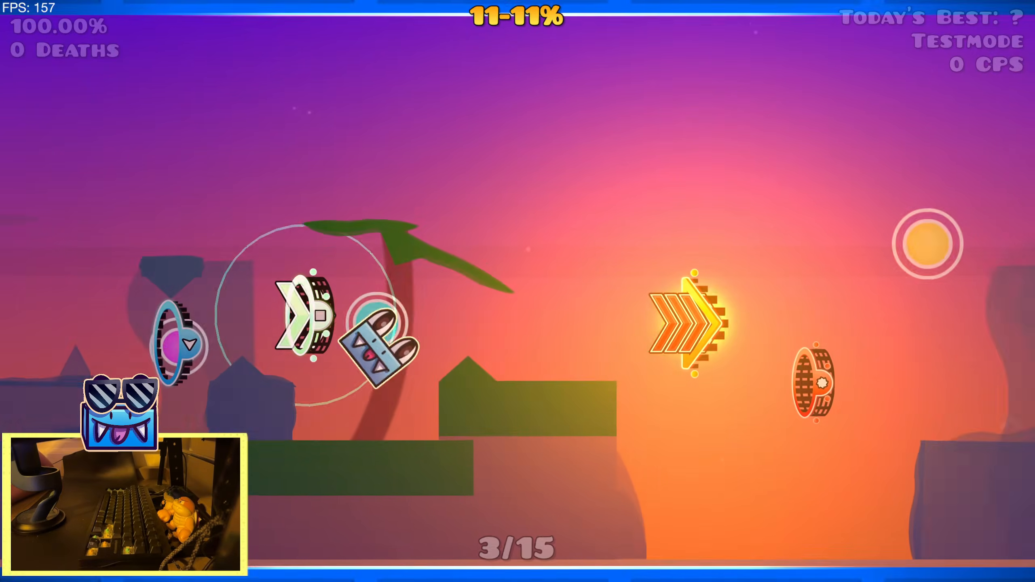
pyautogui.press('space')
pyautogui.press('space')
pyautogui.press('space')
pyautogui.press('space')
pyautogui.press('space')
pyautogui.press('space')
pyautogui.press('space')
pyautogui.press('space')
pyautogui.press('space')
pyautogui.press('space')
pyautogui.press('space')
pyautogui.press('space')
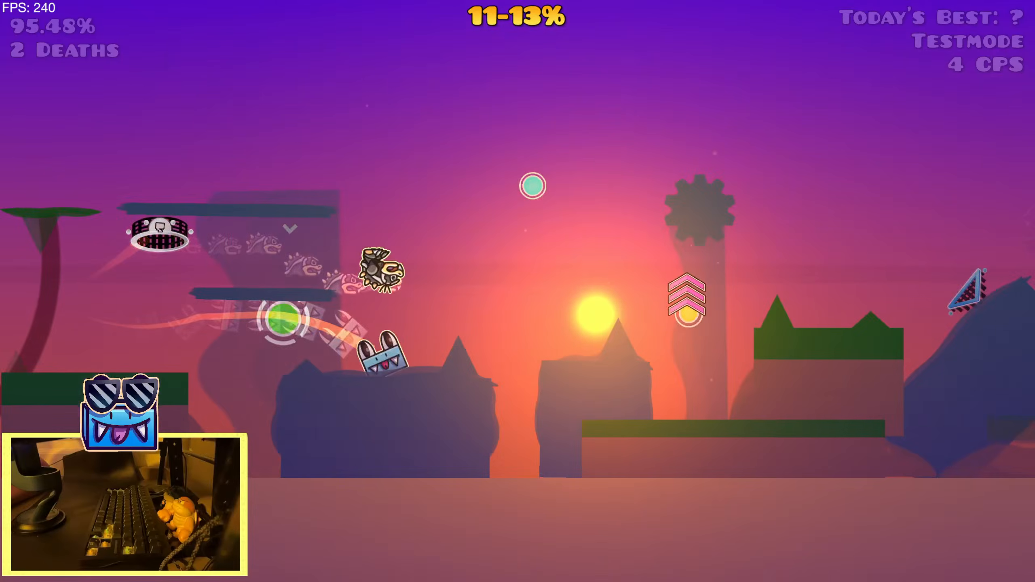
pyautogui.press('space')
pyautogui.press('space')
pyautogui.press('space')
pyautogui.press('space')
pyautogui.press('space')
pyautogui.press('space')
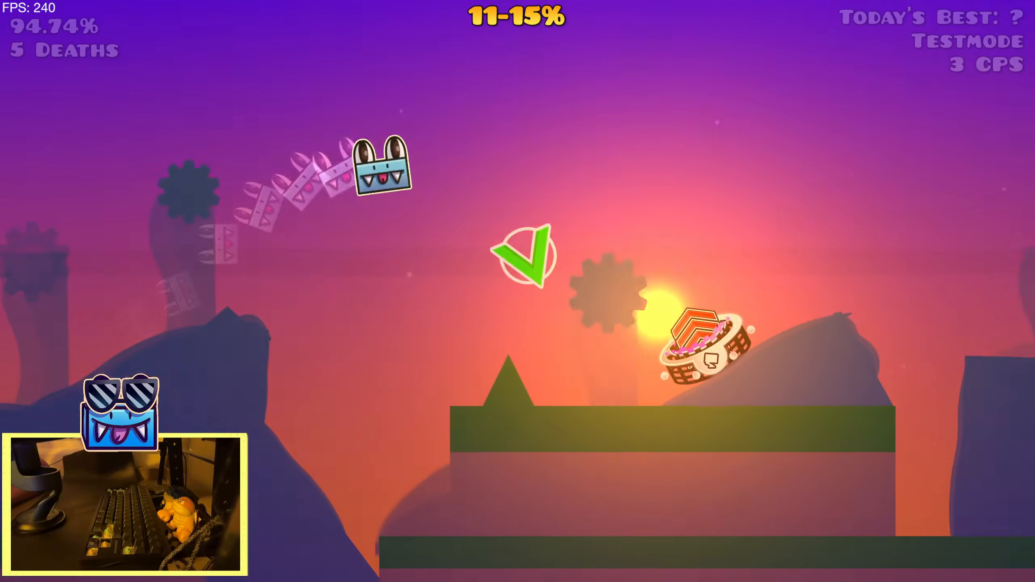
pyautogui.press('space')
pyautogui.press('space')
pyautogui.press('space')
pyautogui.press('space')
pyautogui.press('space')
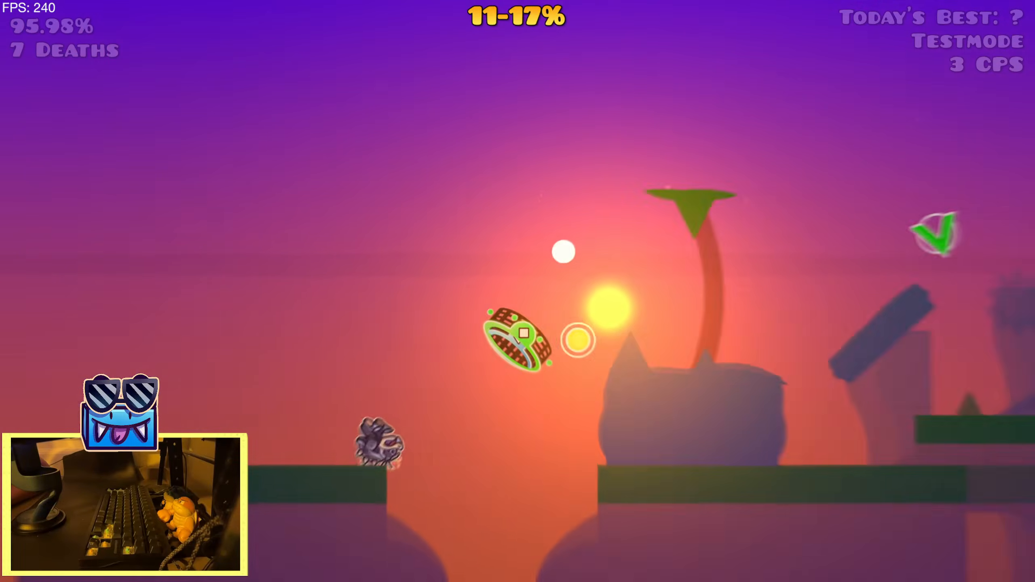
pyautogui.press('space')
pyautogui.press('space')
pyautogui.press('space')
pyautogui.press('space')
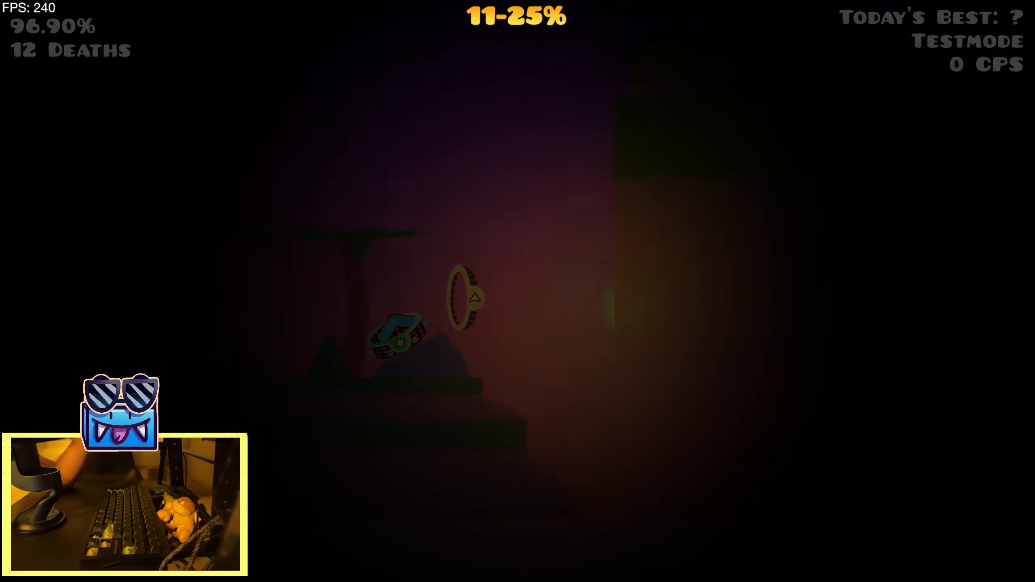
pyautogui.press('space')
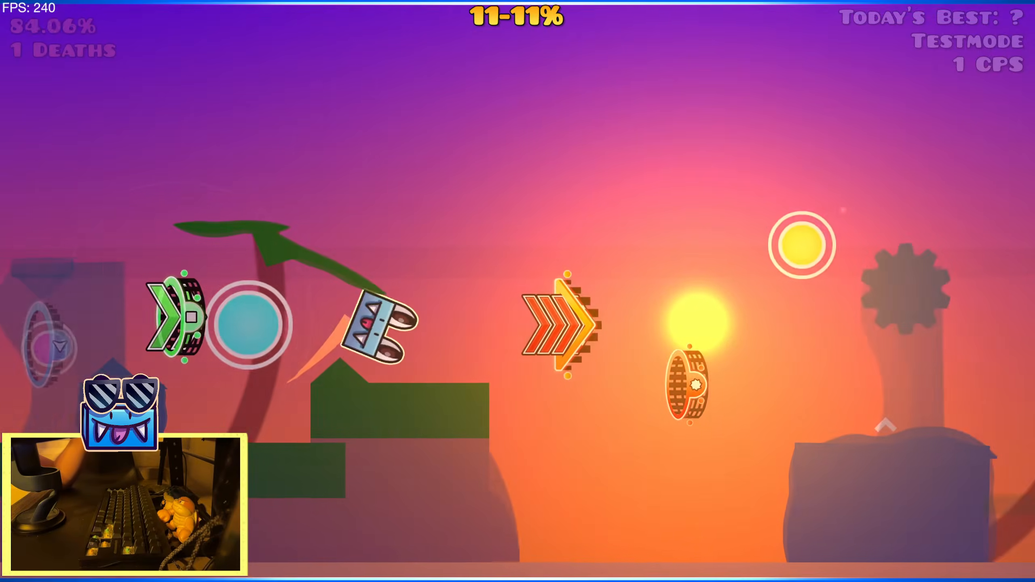
pyautogui.press('space')
pyautogui.press('Escape')
pyautogui.click(258, 346)
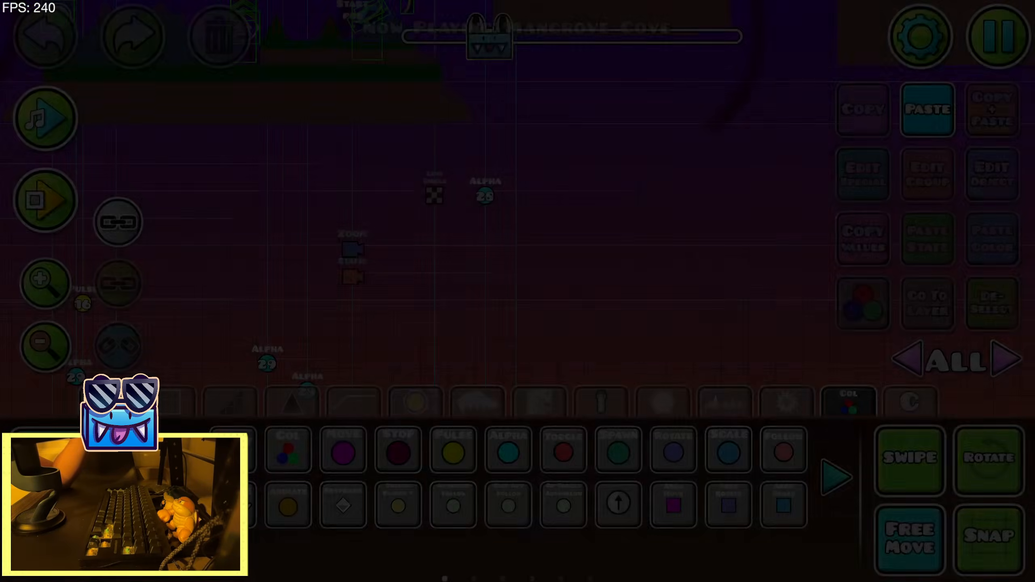
# Turn off Free Move and select the last Pulse trigger placed in the row
pyautogui.press('2')
pyautogui.click(933, 564)
pyautogui.moveTo(481, 332); pyautogui.dragTo(864, 345)
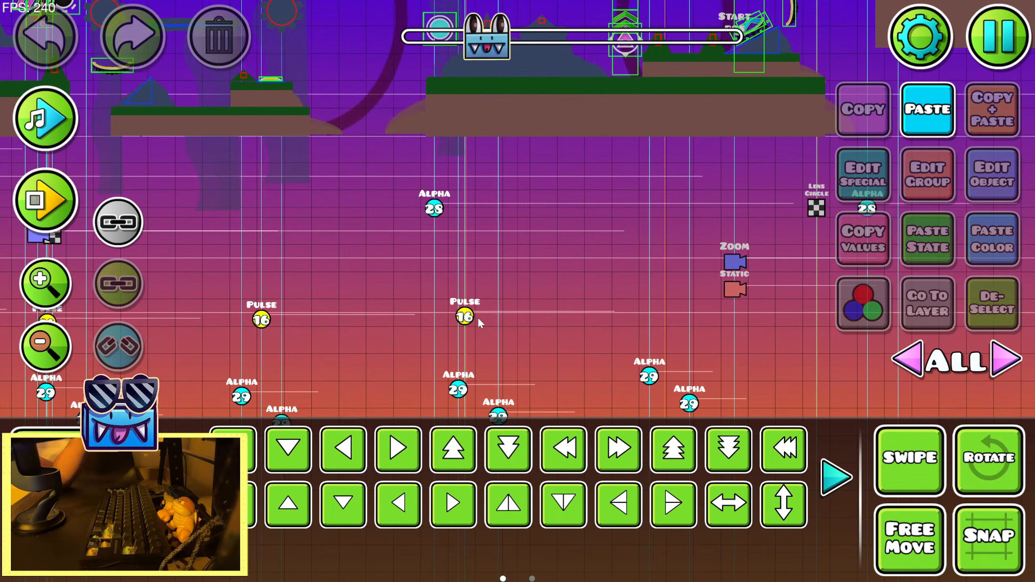
pyautogui.click(472, 318)
pyautogui.click(85, 550)
pyautogui.click(86, 500)
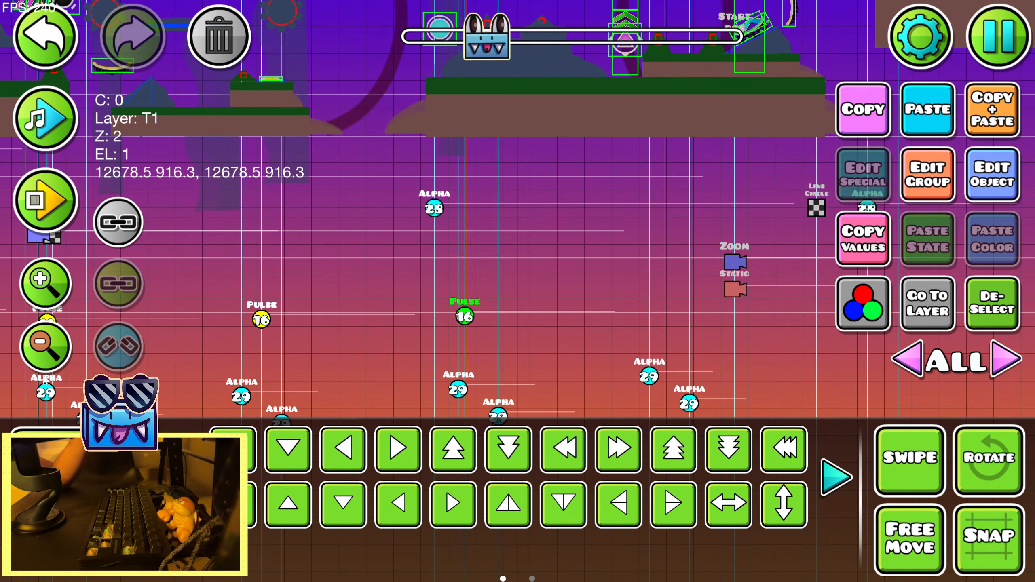
pyautogui.click(45, 347)
pyautogui.click(45, 346)
pyautogui.moveTo(469, 397); pyautogui.dragTo(780, 389)
pyautogui.click(66, 353)
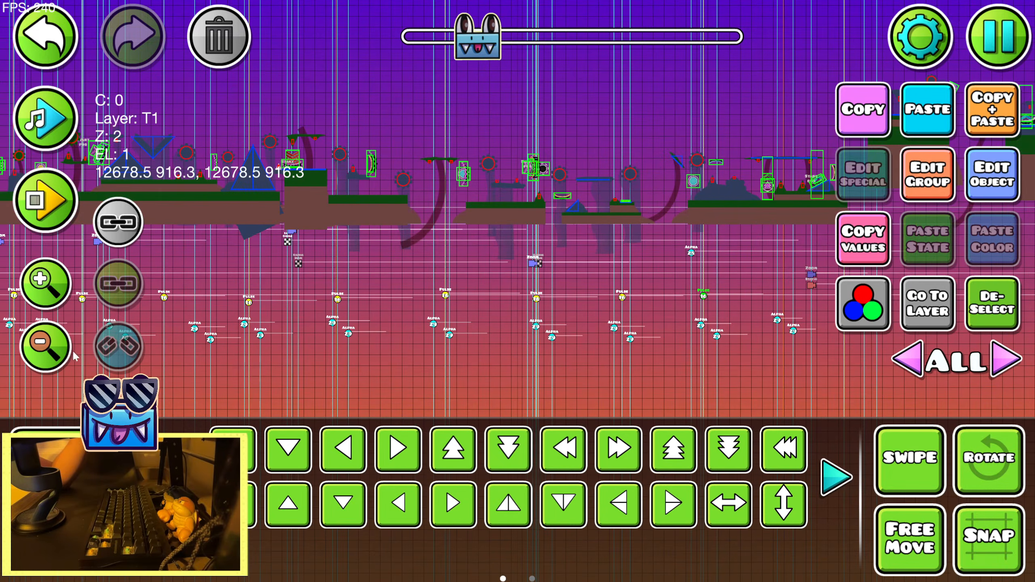
# Extend the selection to the Pulse triggers in the later part of the row and briefly preview the song
pyautogui.moveTo(360, 301); pyautogui.dragTo(725, 290)
pyautogui.moveTo(151, 323); pyautogui.dragTo(383, 301)
pyautogui.moveTo(407, 339); pyautogui.dragTo(734, 340)
pyautogui.moveTo(367, 354); pyautogui.dragTo(700, 344)
pyautogui.click(41, 120)
pyautogui.moveTo(334, 293); pyautogui.dragTo(693, 291)
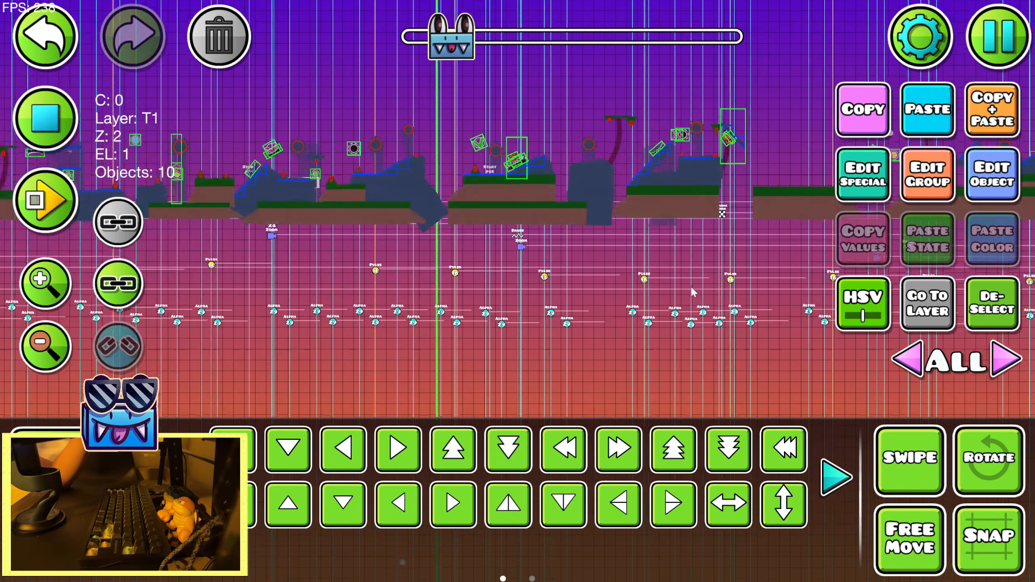
pyautogui.click(24, 124)
# Add the remaining Pulse triggers from the earlier part of the row to the selection
pyautogui.moveTo(378, 232); pyautogui.dragTo(743, 233)
pyautogui.moveTo(141, 307); pyautogui.dragTo(386, 309)
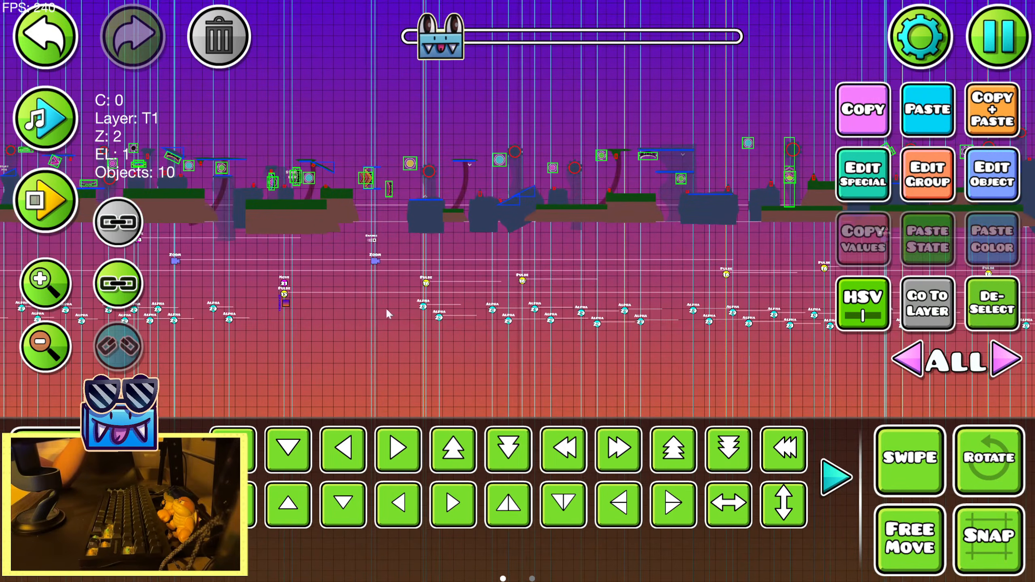
pyautogui.moveTo(650, 253); pyautogui.dragTo(509, 255)
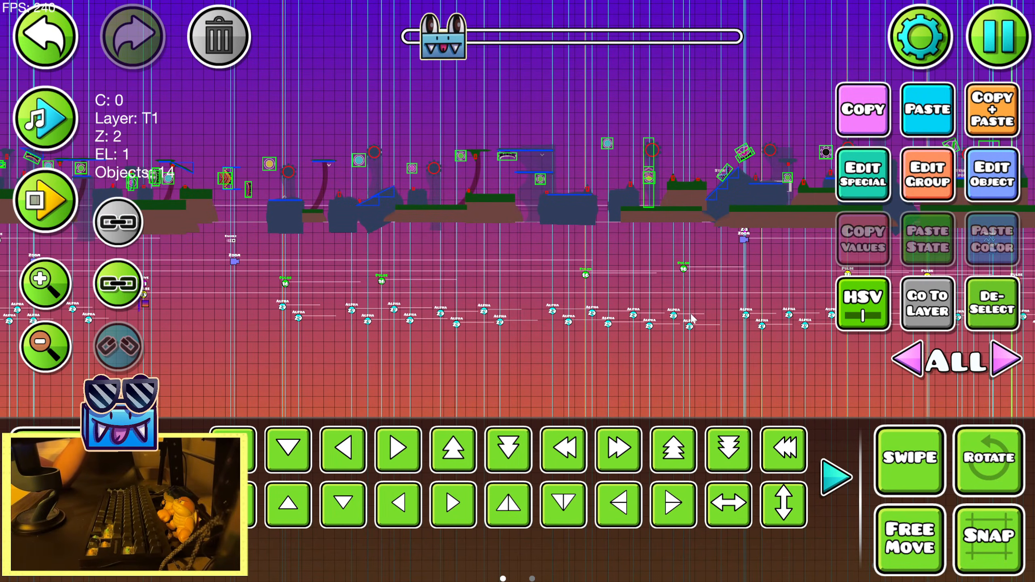
pyautogui.moveTo(691, 319); pyautogui.dragTo(425, 342)
pyautogui.moveTo(604, 335); pyautogui.dragTo(275, 317)
pyautogui.moveTo(604, 312); pyautogui.dragTo(298, 342)
pyautogui.moveTo(296, 343); pyautogui.dragTo(639, 217)
pyautogui.moveTo(623, 312)
pyautogui.mouseDown()
pyautogui.moveTo(281, 320)
pyautogui.moveTo(636, 254)
pyautogui.mouseUp()
pyautogui.moveTo(710, 309); pyautogui.dragTo(379, 354)
pyautogui.moveTo(656, 316)
pyautogui.mouseDown()
pyautogui.moveTo(447, 320)
pyautogui.moveTo(661, 302)
pyautogui.mouseUp()
pyautogui.moveTo(196, 347); pyautogui.dragTo(669, 319)
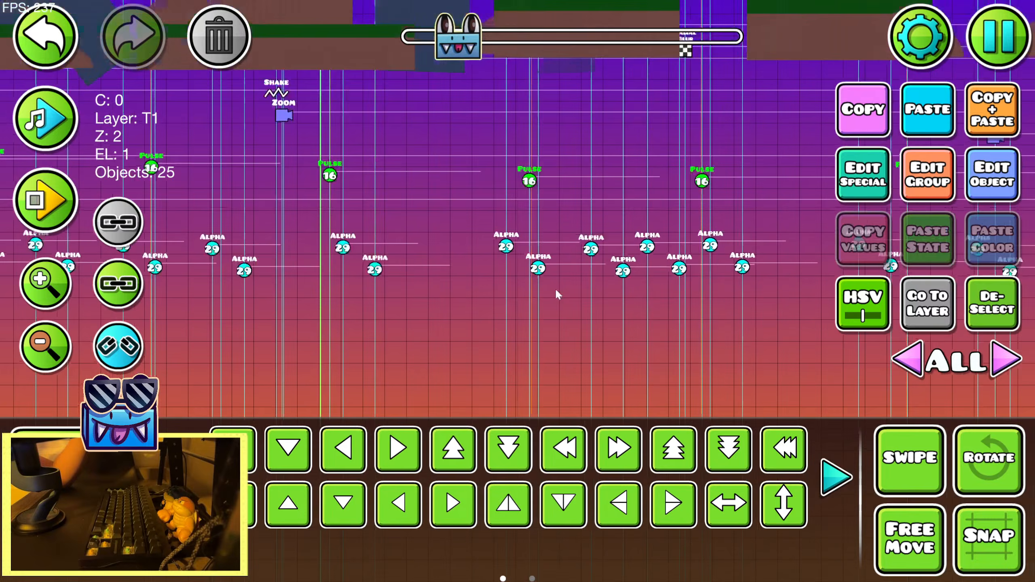
# Set the selected Pulse triggers' HSV hue to +2 and brightness to +0.04
pyautogui.click(967, 188)
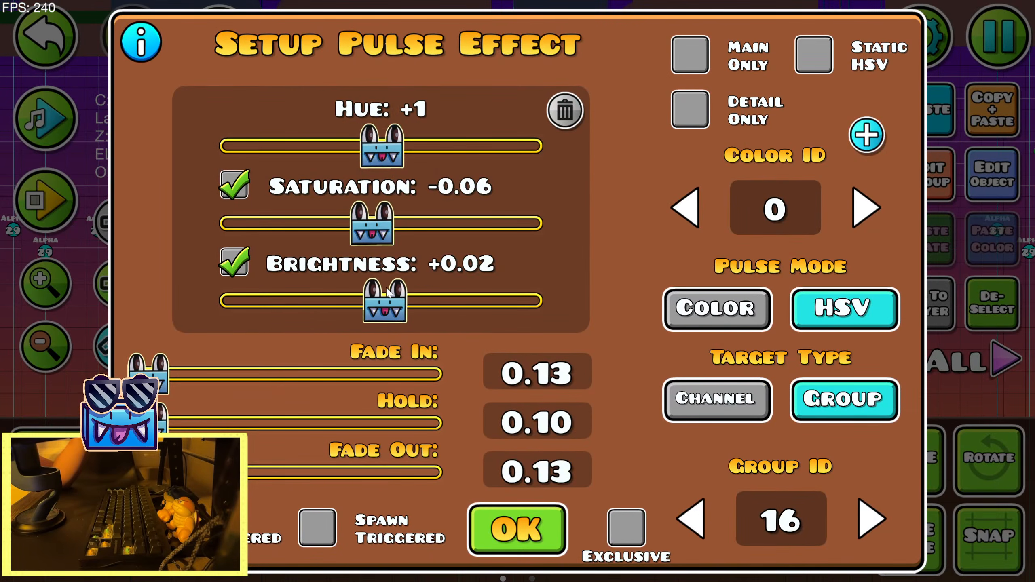
pyautogui.moveTo(387, 292); pyautogui.dragTo(389, 293)
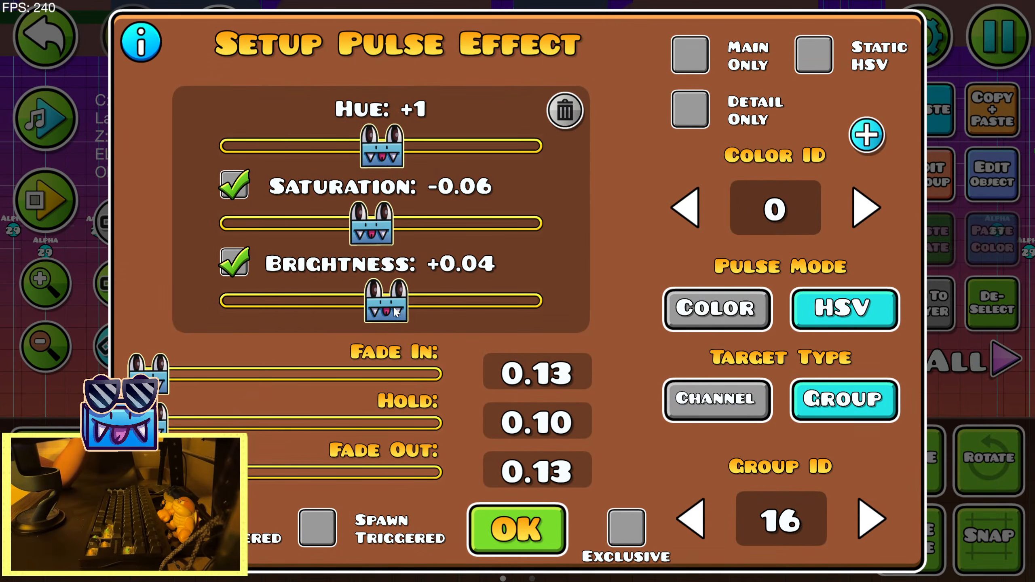
pyautogui.click(517, 530)
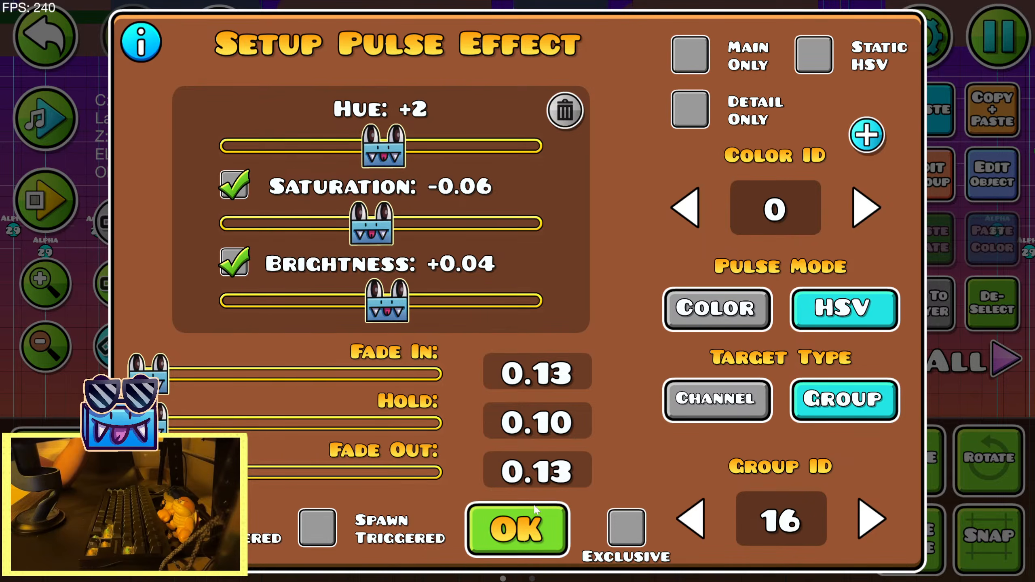
# Playtest the current section briefly in the editor, and save and play the level
pyautogui.click(45, 199)
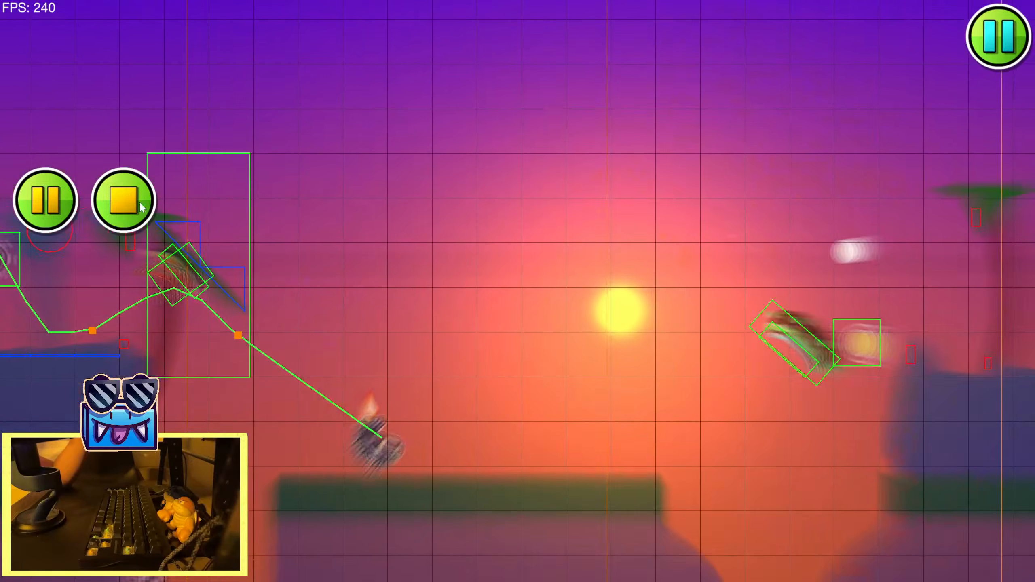
pyautogui.click(136, 207)
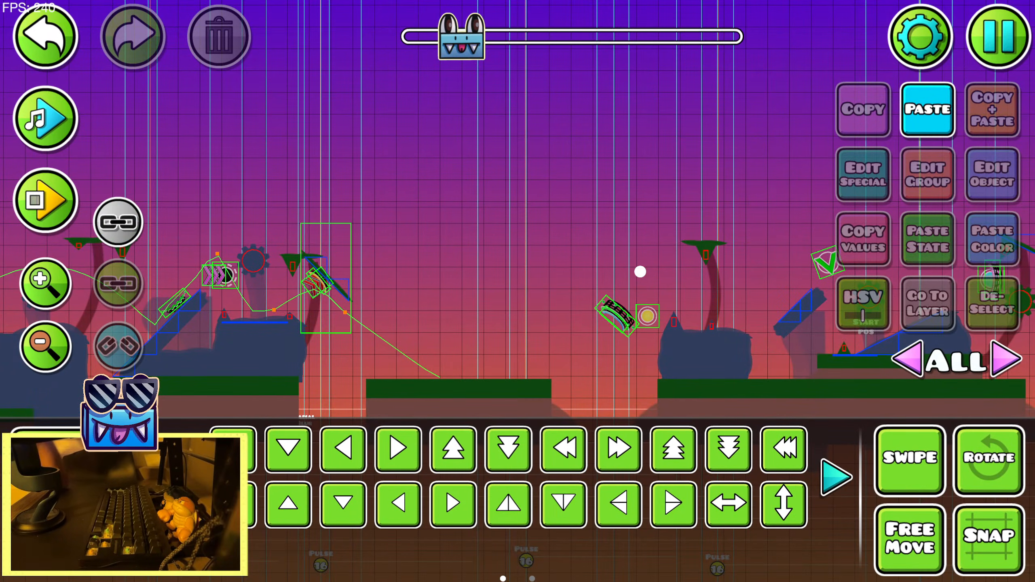
pyautogui.click(1015, 57)
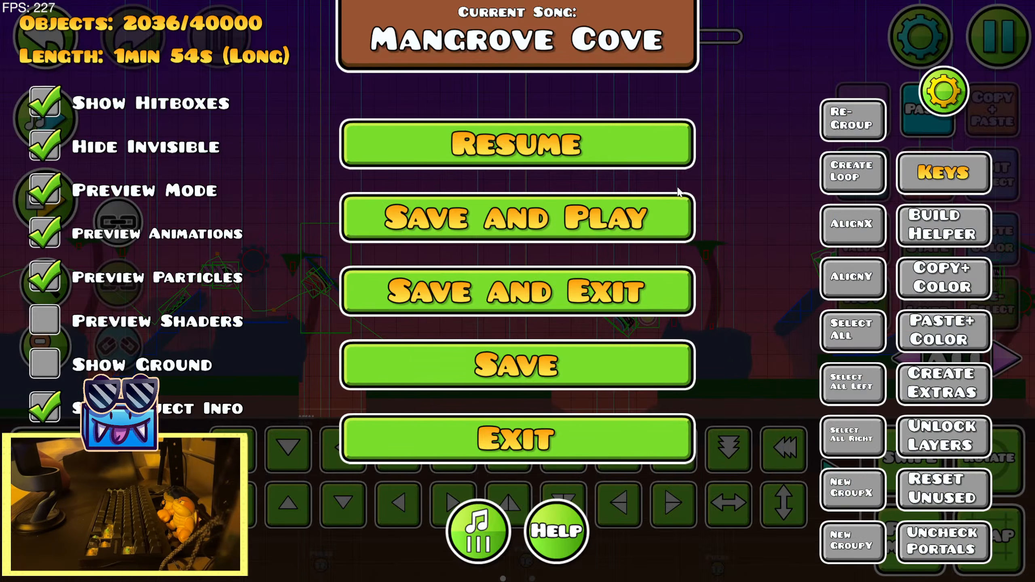
pyautogui.click(670, 207)
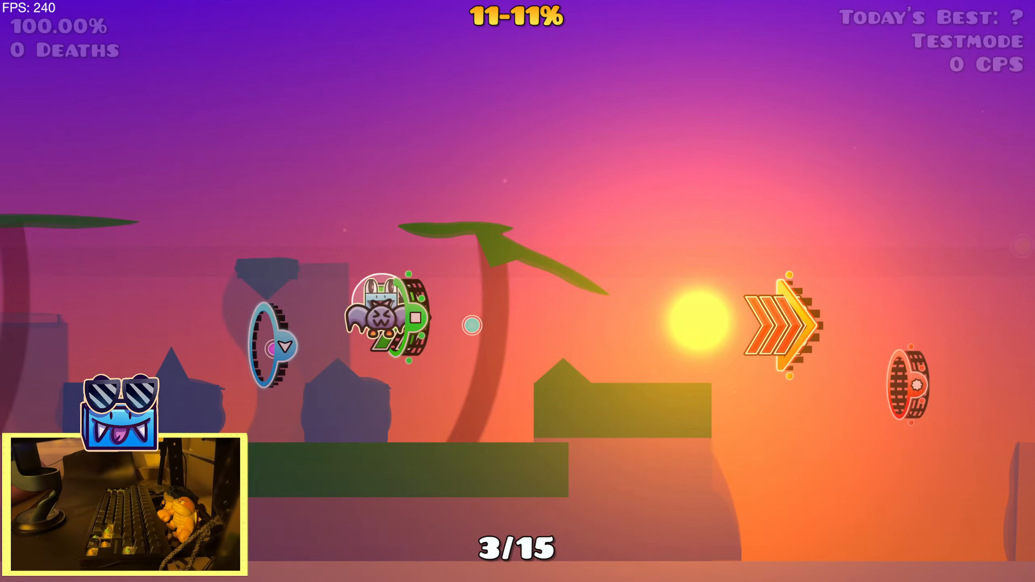
# Play through the level from the 11% start position to check the pulses against the music
pyautogui.click(670, 206)
pyautogui.click(670, 205)
pyautogui.click(670, 205)
pyautogui.click(670, 205)
pyautogui.click(670, 205)
pyautogui.click(670, 205)
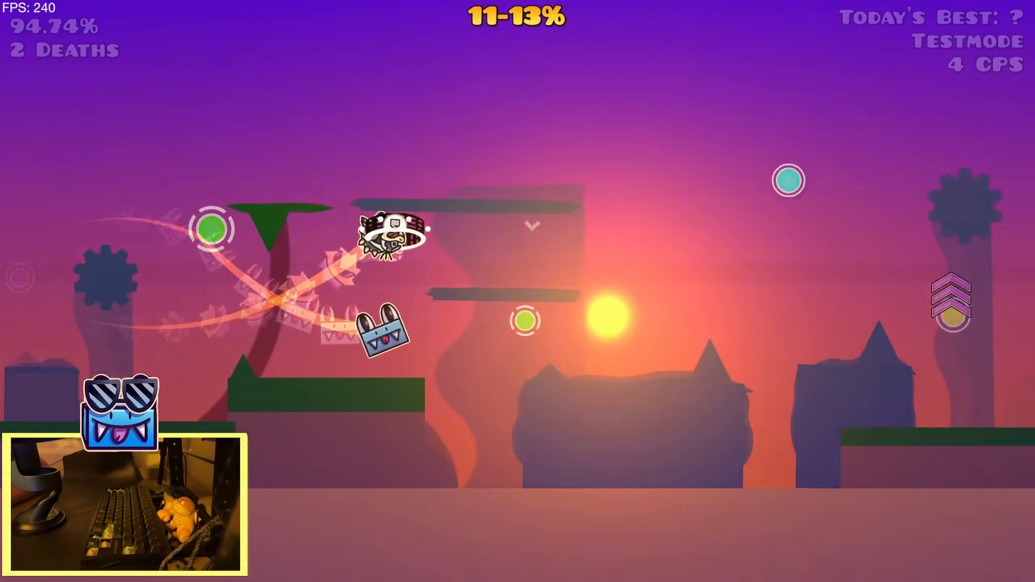
pyautogui.click(670, 205)
pyautogui.click(670, 206)
pyautogui.click(670, 206)
pyautogui.click(670, 206)
pyautogui.click(670, 206)
pyautogui.click(670, 206)
pyautogui.click(670, 205)
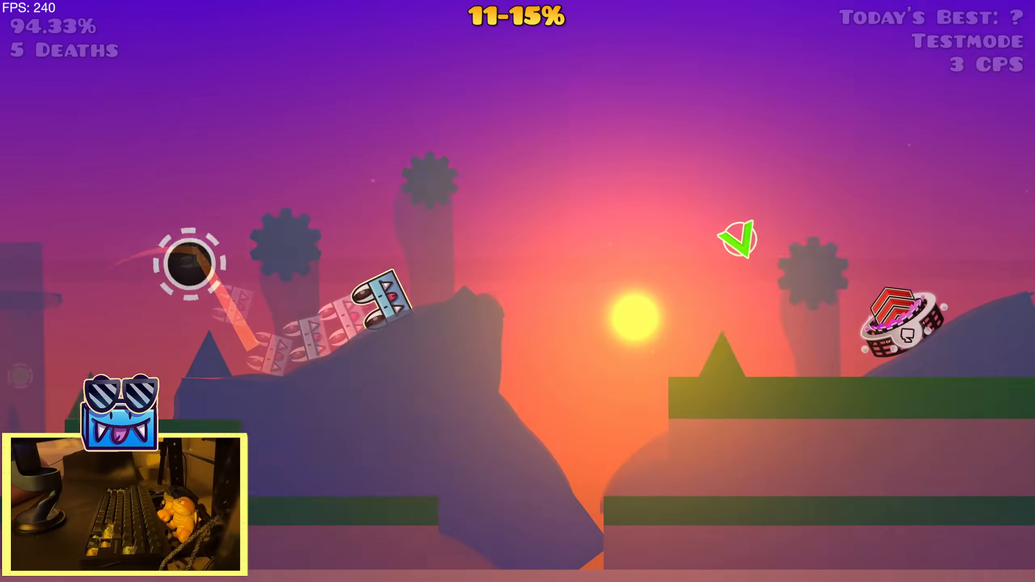
pyautogui.click(670, 205)
pyautogui.click(670, 205)
pyautogui.click(670, 206)
pyautogui.click(670, 206)
pyautogui.click(670, 205)
pyautogui.click(670, 205)
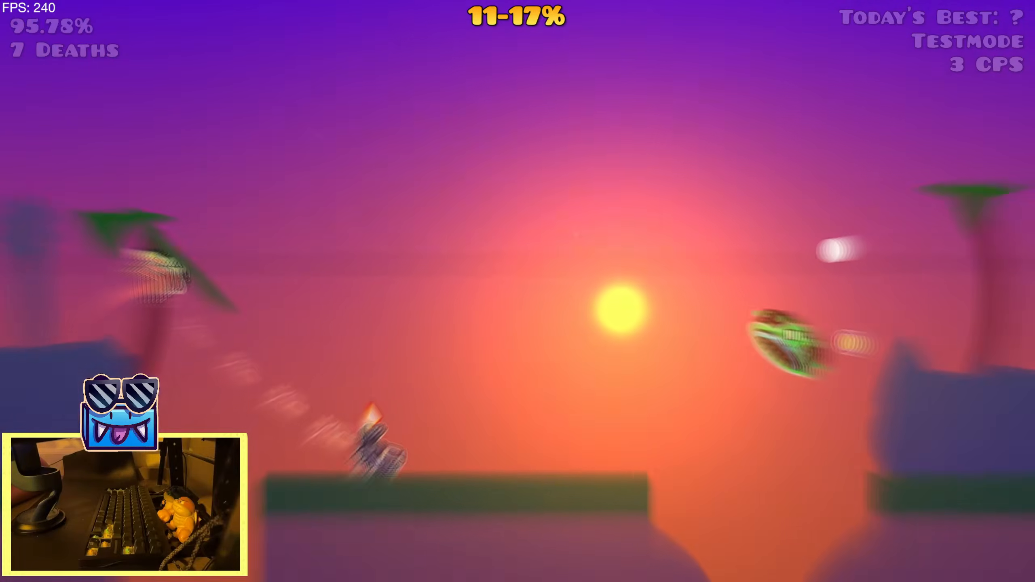
pyautogui.click(670, 206)
pyautogui.click(670, 206)
pyautogui.click(670, 206)
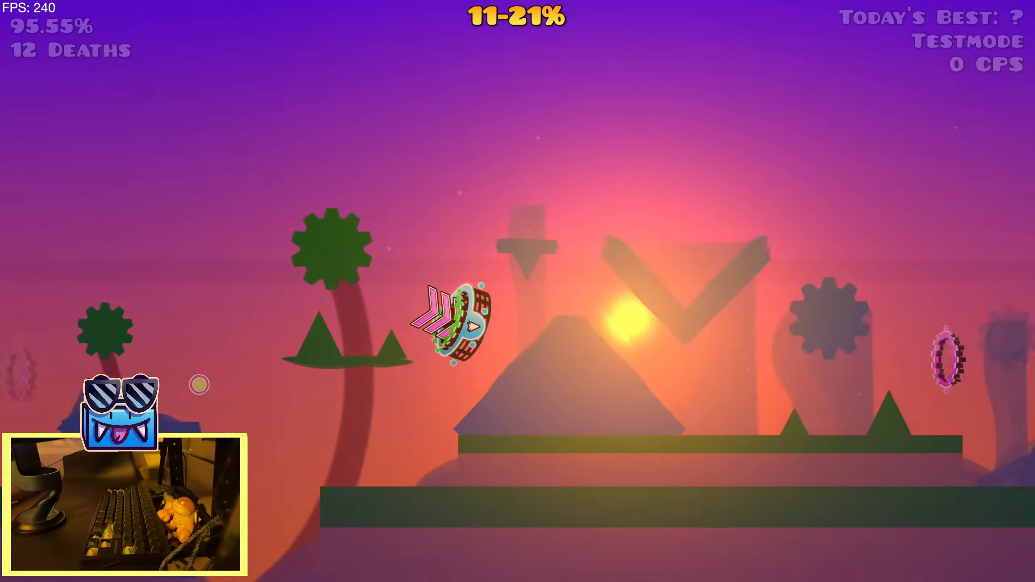
# Pause the level, load the "KTB 19%" replay in the mod menu and return to the level editor
pyautogui.press('Escape')
pyautogui.press('Tab')
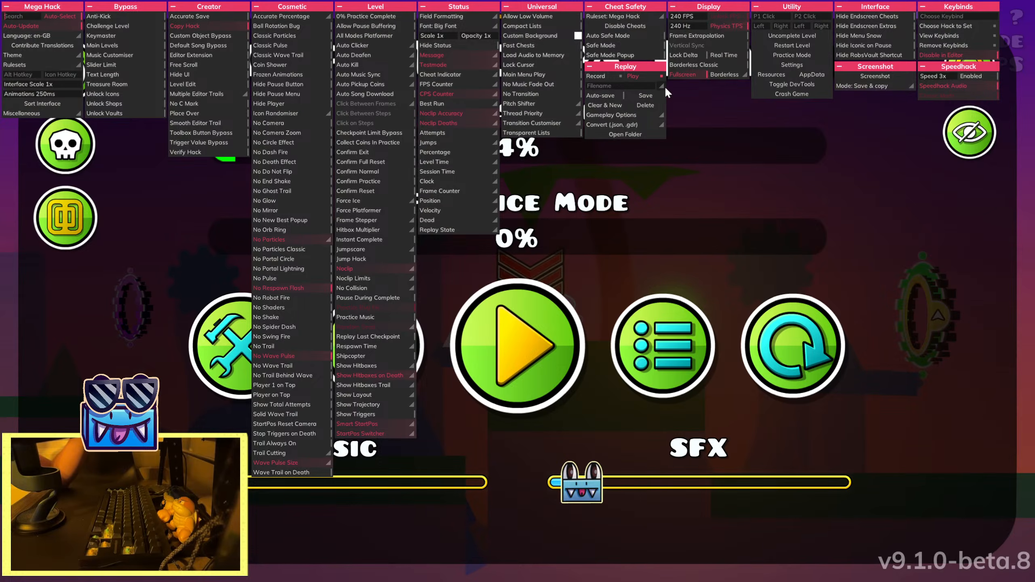
pyautogui.click(663, 86)
pyautogui.click(685, 208)
pyautogui.press('Tab')
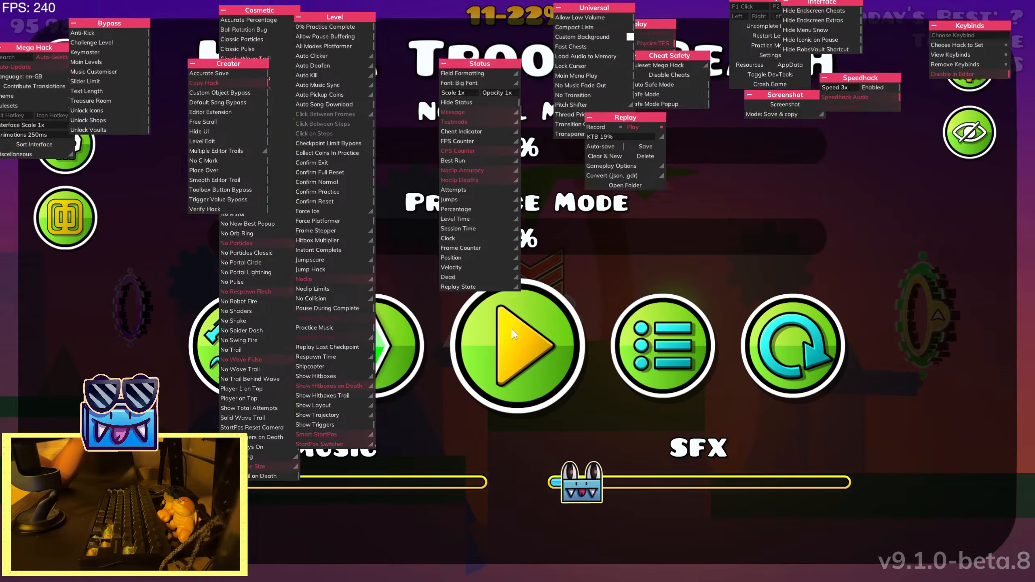
pyautogui.click(225, 371)
# Follow the level past the Pulse triggers and preview the song over the following section
pyautogui.press('2')
pyautogui.moveTo(530, 326); pyautogui.dragTo(199, 323)
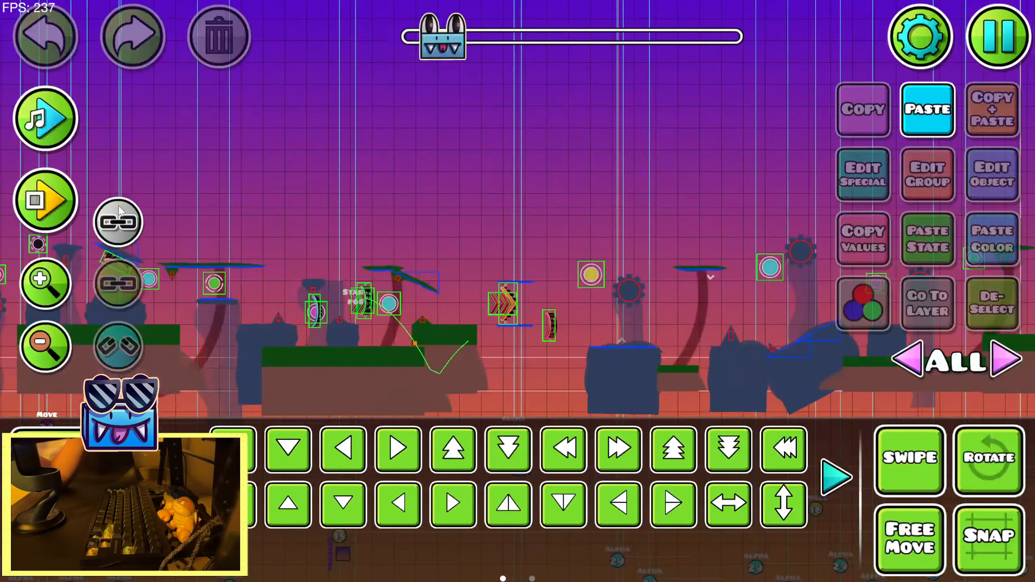
pyautogui.moveTo(571, 318); pyautogui.dragTo(318, 317)
pyautogui.scroll(-1, 536, 322)
pyautogui.moveTo(795, 313); pyautogui.dragTo(212, 276)
pyautogui.moveTo(265, 161); pyautogui.dragTo(43, 152)
pyautogui.click(44, 132)
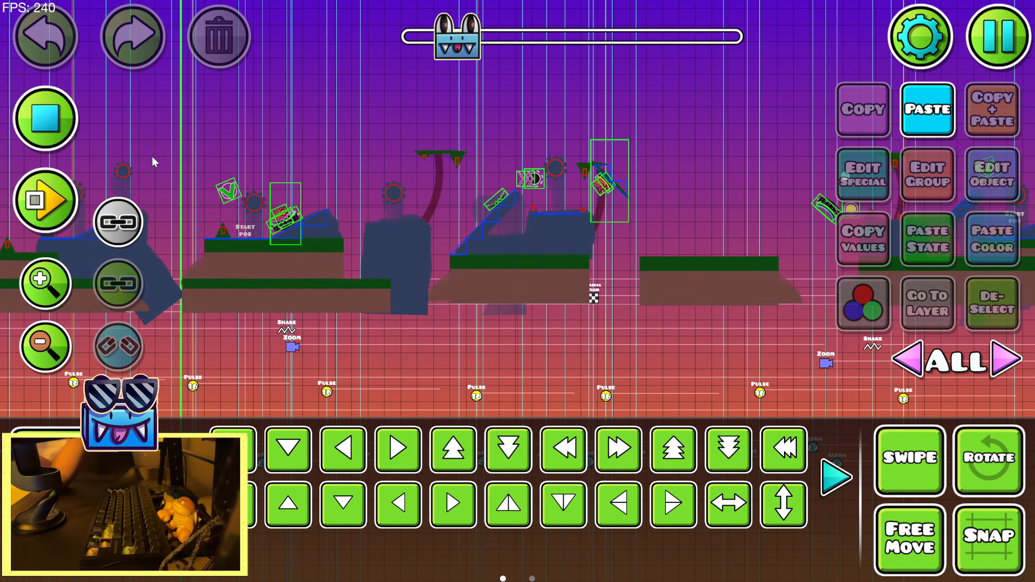
pyautogui.moveTo(462, 202); pyautogui.dragTo(66, 262)
pyautogui.moveTo(388, 244); pyautogui.dragTo(105, 241)
pyautogui.moveTo(336, 189); pyautogui.dragTo(179, 184)
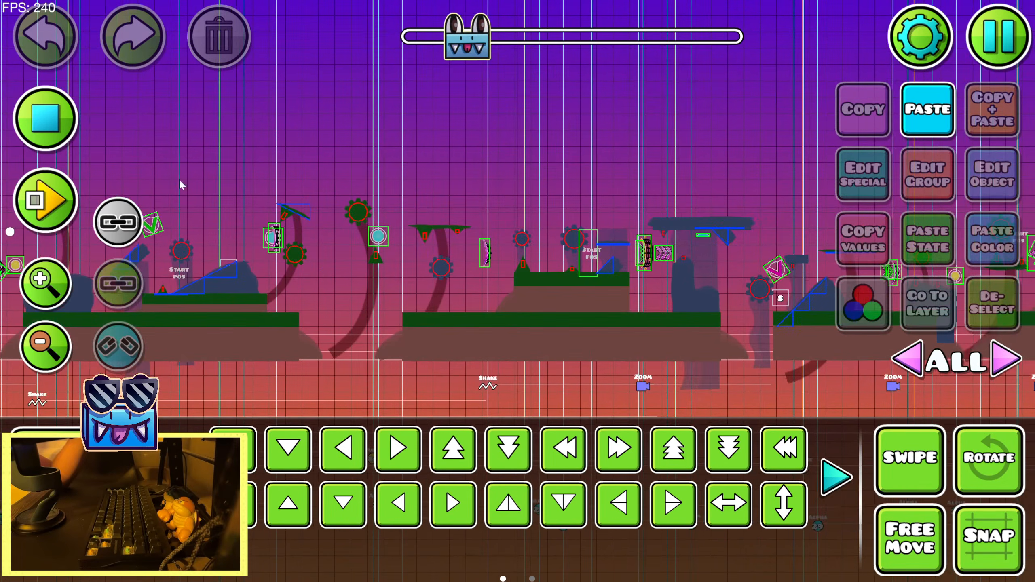
pyautogui.moveTo(521, 226); pyautogui.dragTo(235, 224)
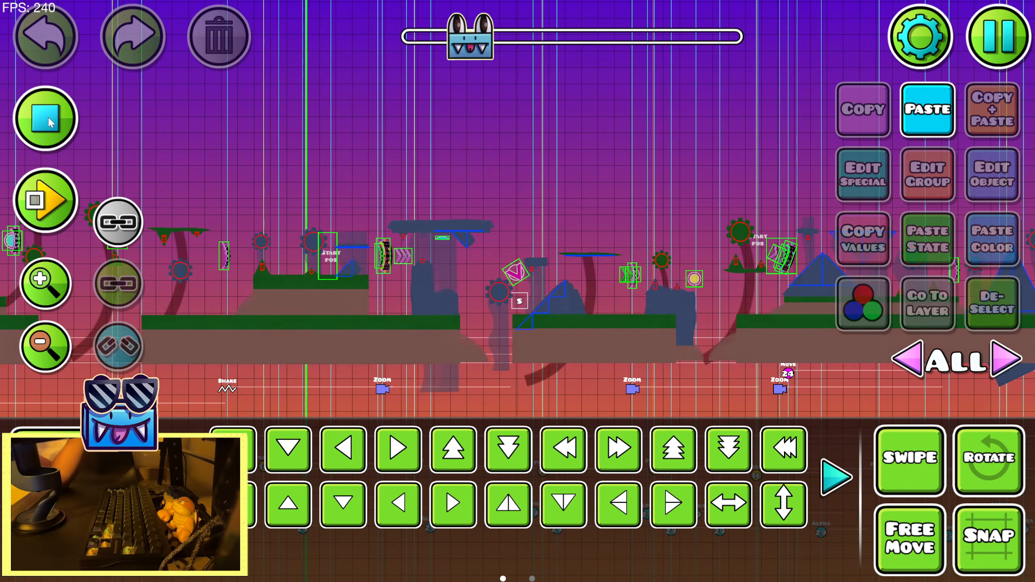
pyautogui.click(49, 121)
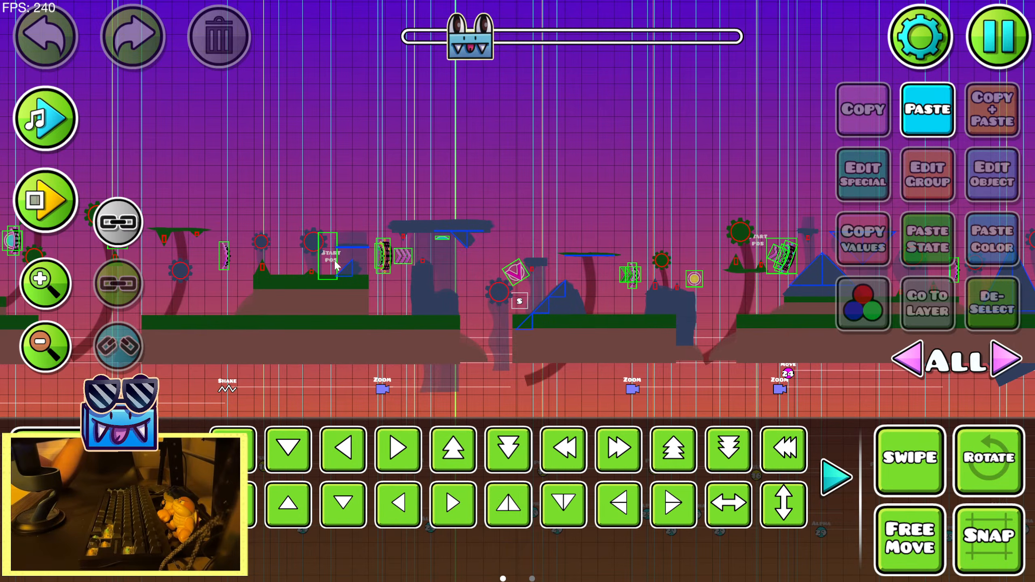
# Enable the Start Pos above the green platform, just before the long overhanging ceiling block
pyautogui.click(79, 563)
pyautogui.press('2')
pyautogui.click(333, 260)
pyautogui.click(992, 175)
pyautogui.click(532, 526)
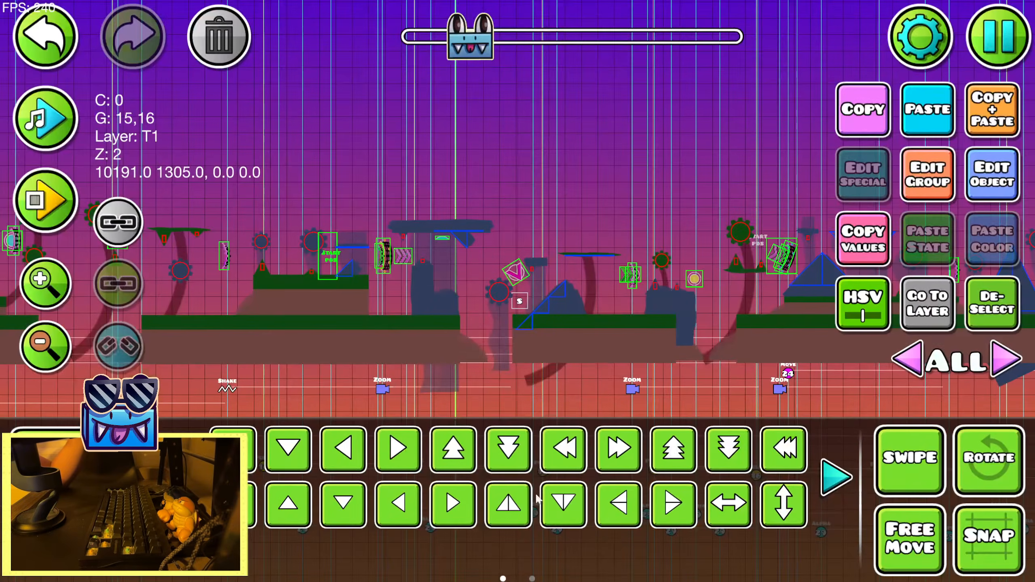
# Save and play the level from the newly enabled start position to check the pulses against the music
pyautogui.click(1020, 35)
pyautogui.click(620, 216)
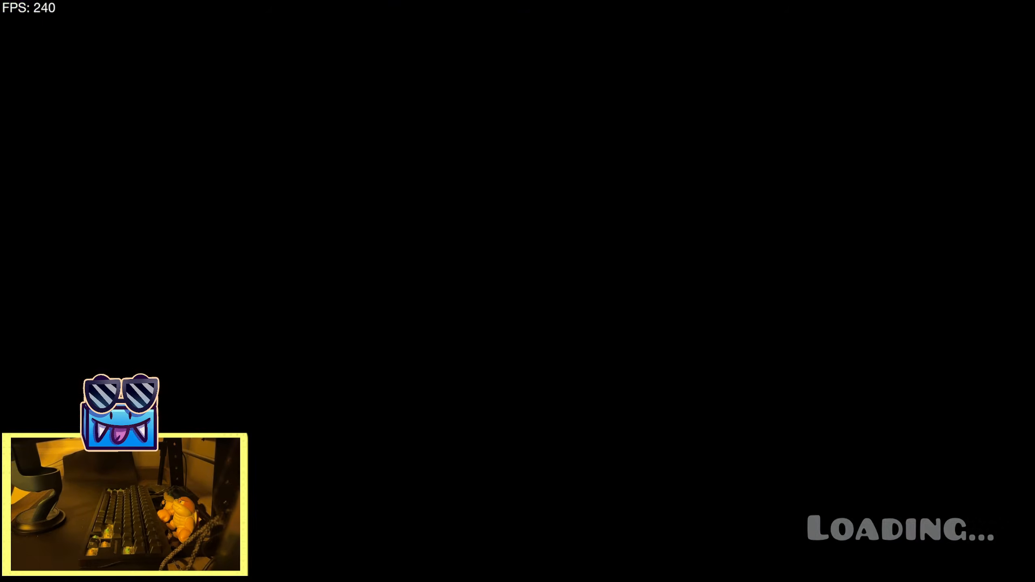
pyautogui.press('space')
pyautogui.press('space')
pyautogui.press('space')
pyautogui.press('space')
pyautogui.press('space')
pyautogui.press('space')
pyautogui.press('space')
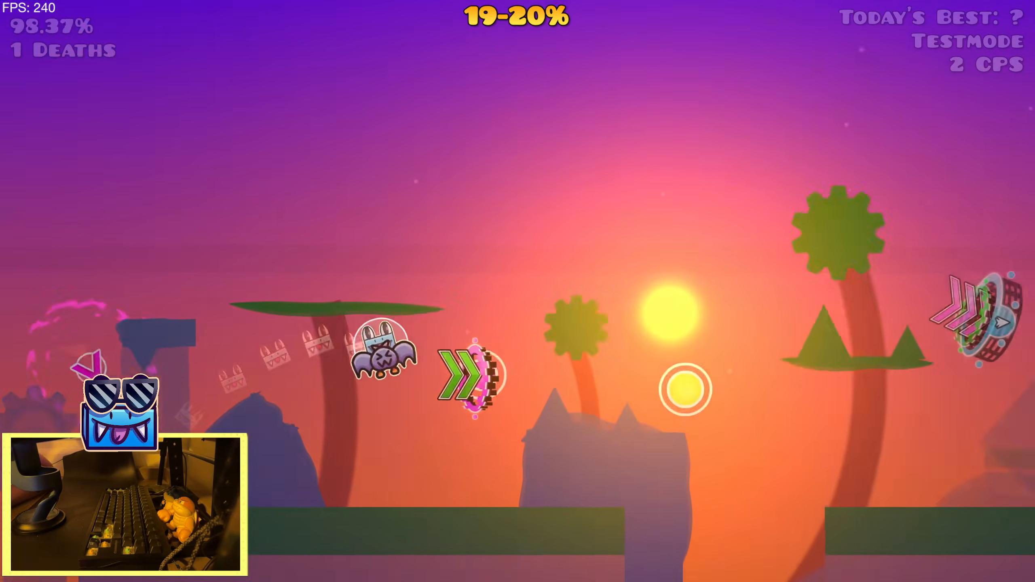
pyautogui.press('space')
pyautogui.press('space')
pyautogui.press('space')
pyautogui.press('space')
pyautogui.press('space')
pyautogui.press('space')
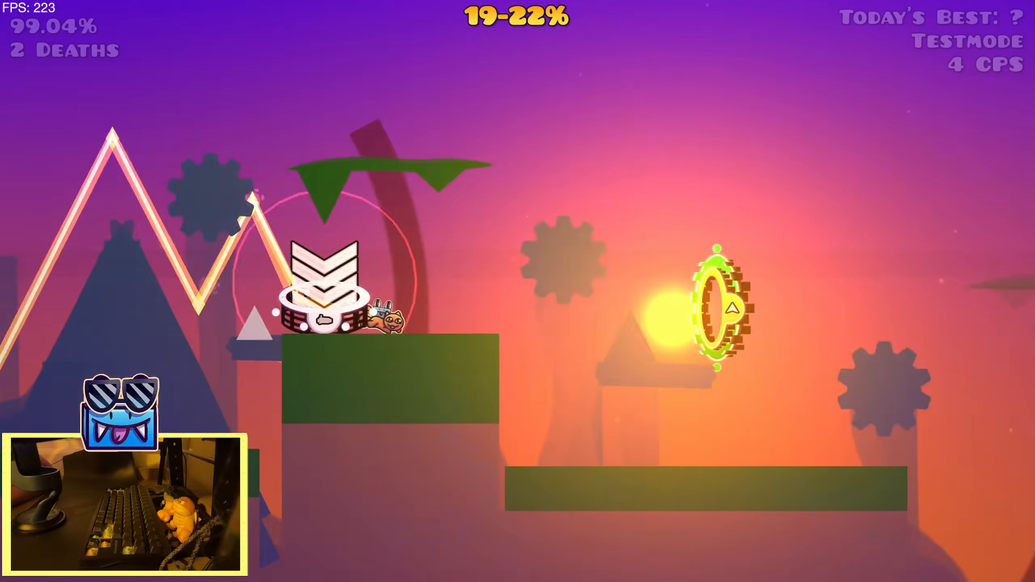
pyautogui.press('space')
pyautogui.press('space')
pyautogui.press('space')
pyautogui.press('space')
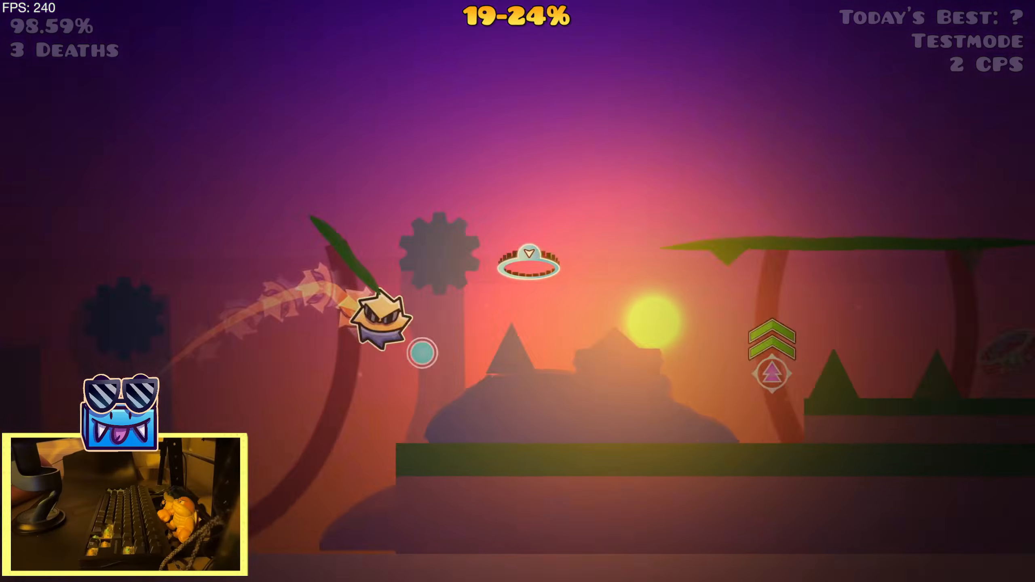
pyautogui.press('space')
pyautogui.press('space')
pyautogui.press('space')
pyautogui.press('space')
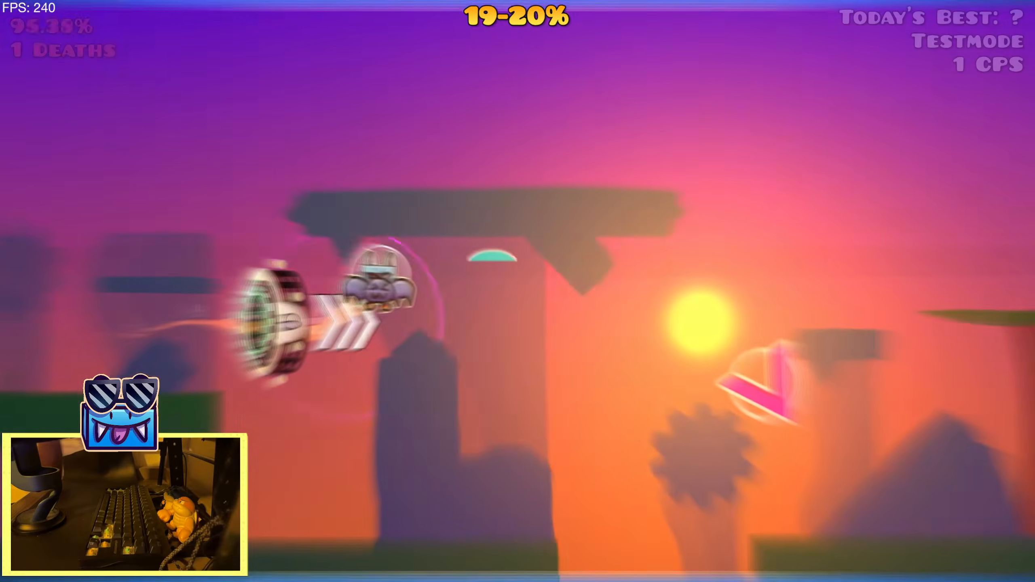
pyautogui.press('space')
pyautogui.press('space')
pyautogui.press('space')
pyautogui.press('space')
pyautogui.press('space')
pyautogui.press('space')
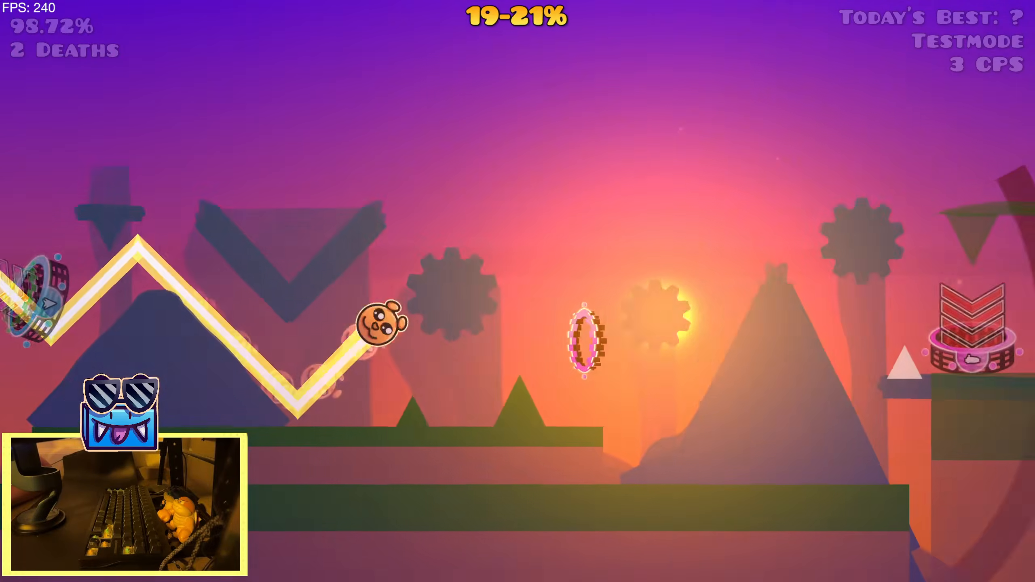
pyautogui.press('space')
pyautogui.press('space')
pyautogui.press('space')
pyautogui.press('space')
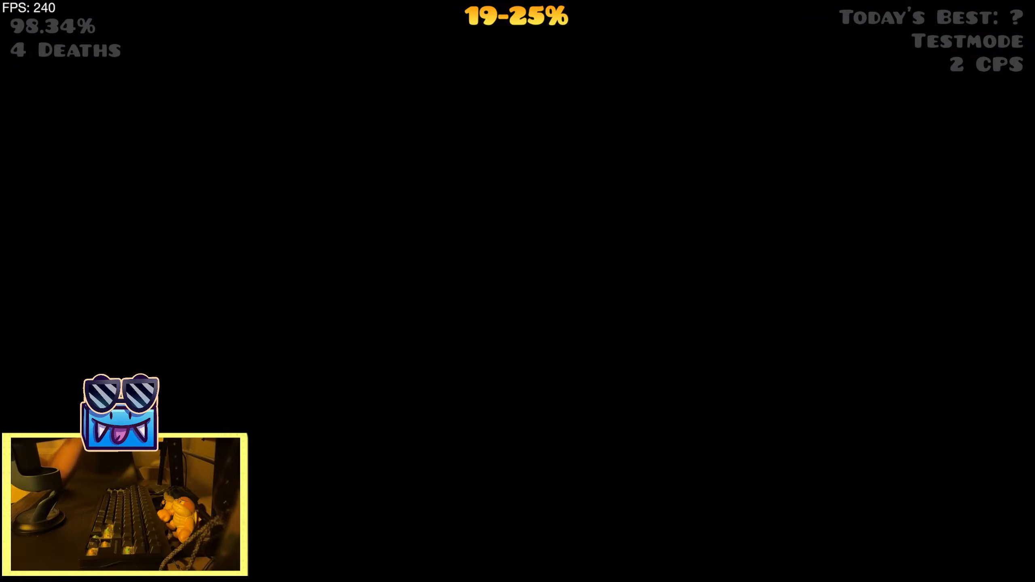
# Pause the playthrough and return to the level editor
pyautogui.press('Escape')
pyautogui.press('Tab')
pyautogui.press('Tab')
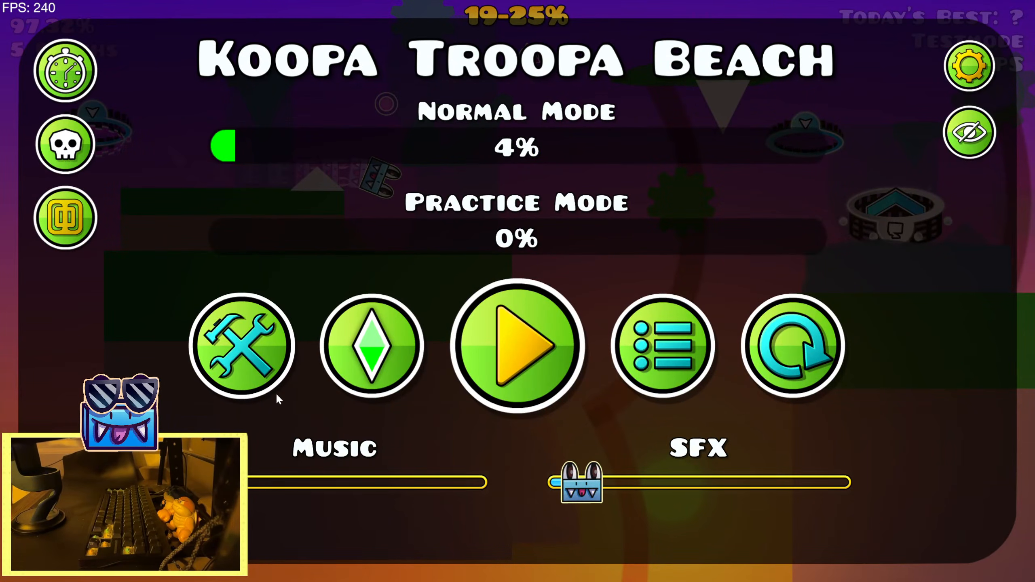
pyautogui.press('Tab')
pyautogui.press('Tab')
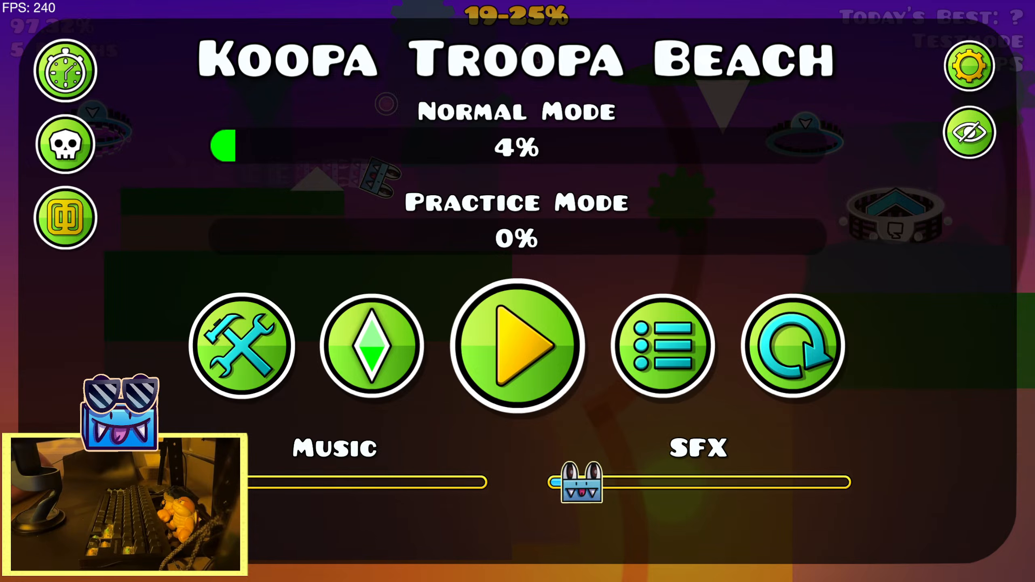
pyautogui.click(245, 387)
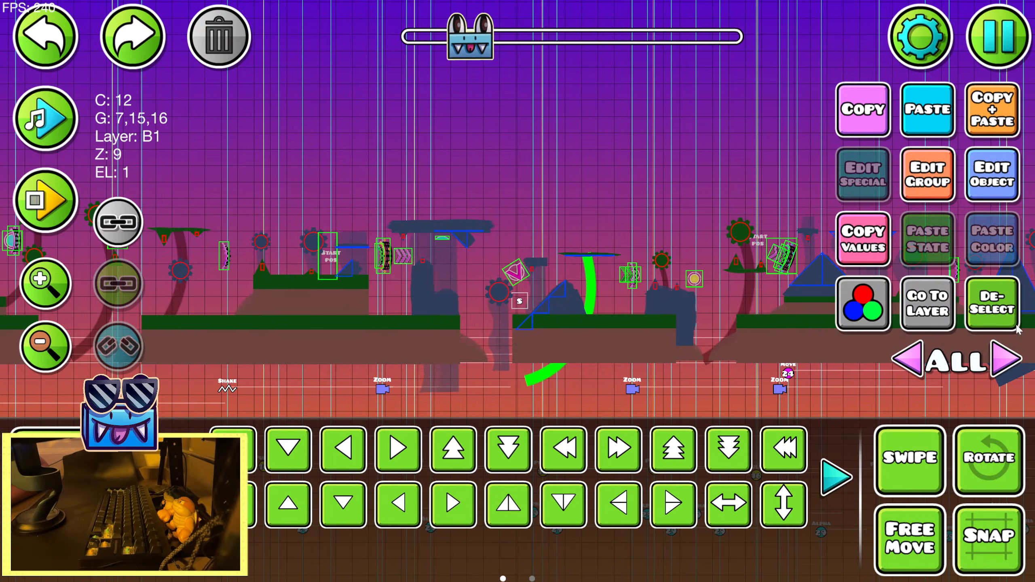
# Clear the selection and enable the Start Pos at the end of the low spiked platform
pyautogui.click(1012, 321)
pyautogui.moveTo(612, 166); pyautogui.dragTo(386, 199)
pyautogui.moveTo(713, 191); pyautogui.dragTo(442, 199)
pyautogui.moveTo(774, 194); pyautogui.dragTo(471, 196)
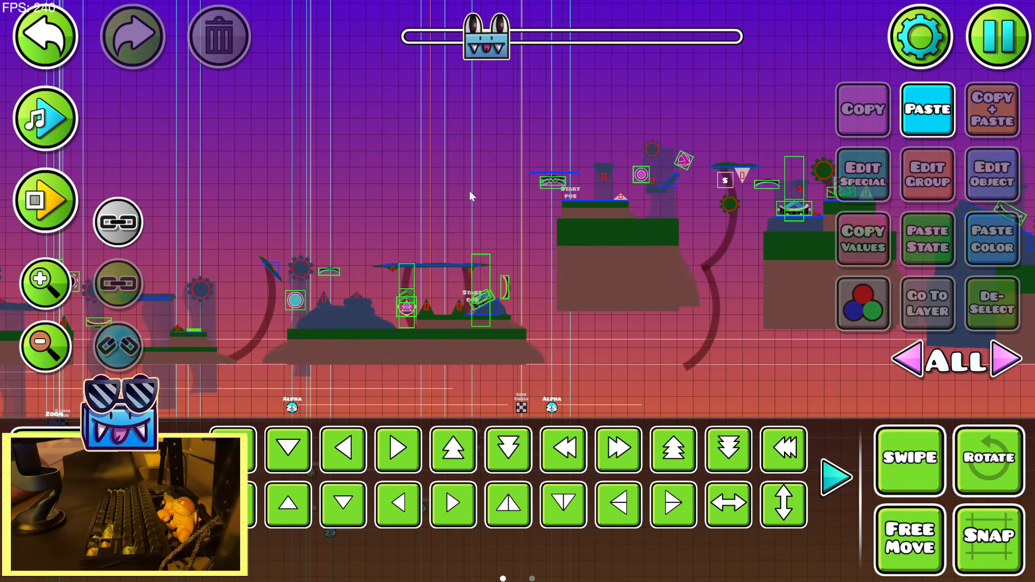
pyautogui.click(55, 282)
pyautogui.click(435, 303)
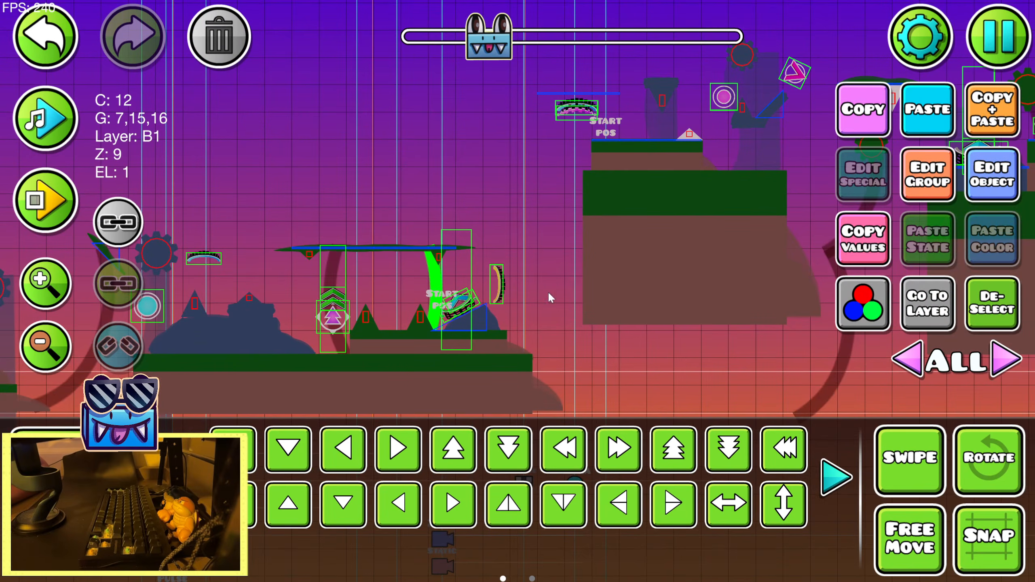
pyautogui.click(981, 196)
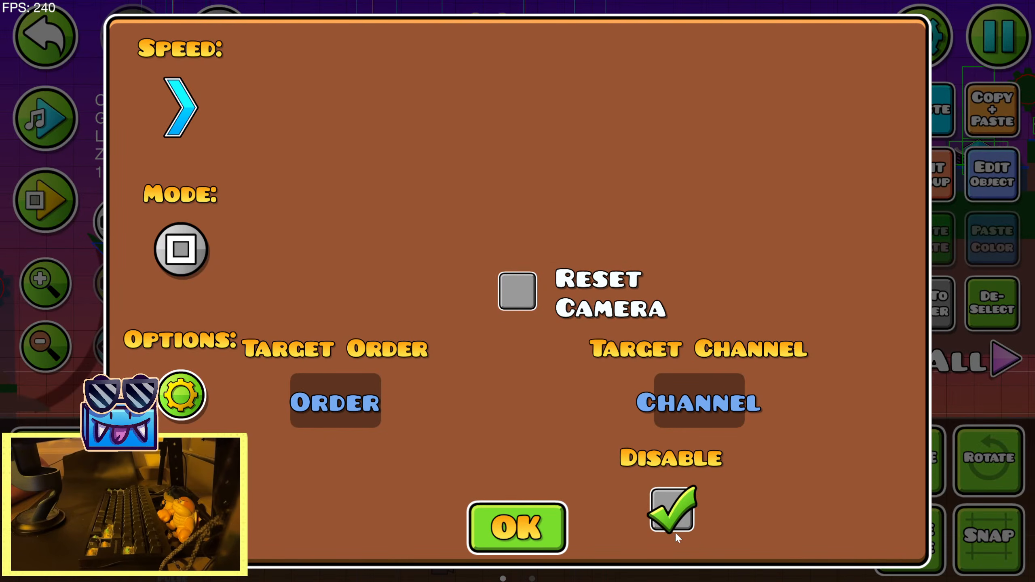
pyautogui.click(540, 512)
# Playtest the level in the editor from the newly enabled start position and stop the playtest
pyautogui.click(55, 216)
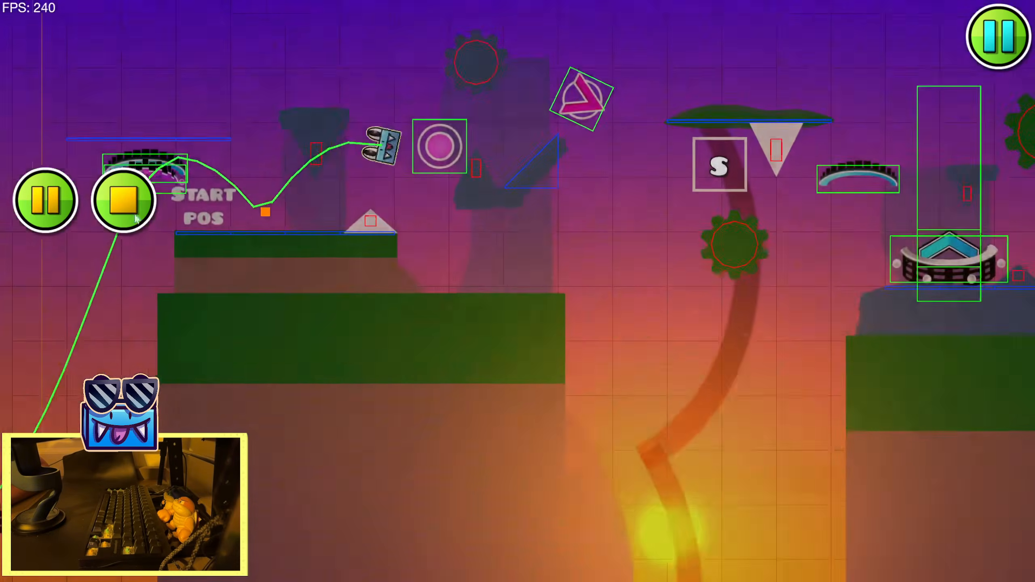
pyautogui.click(113, 220)
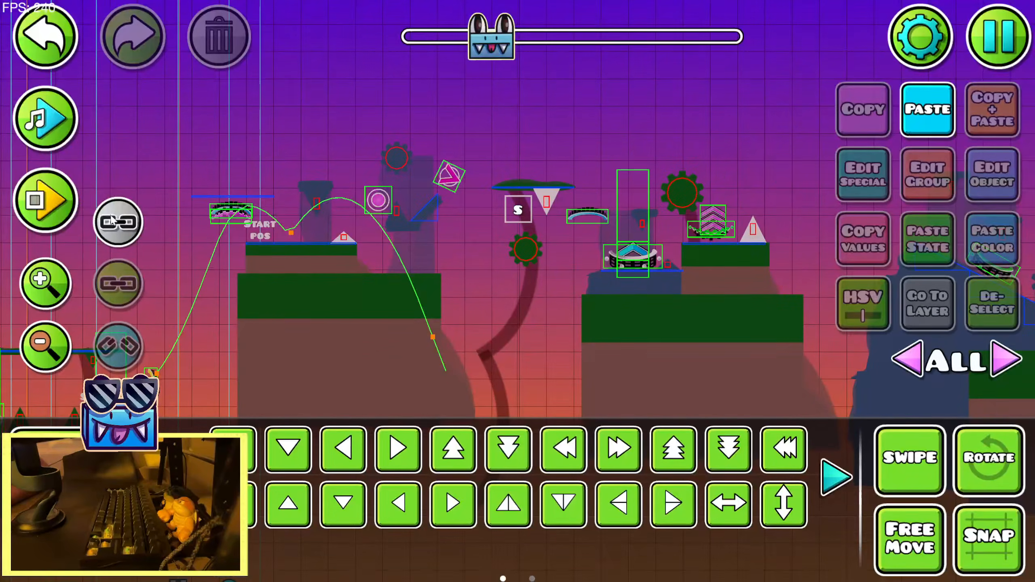
pyautogui.click(980, 34)
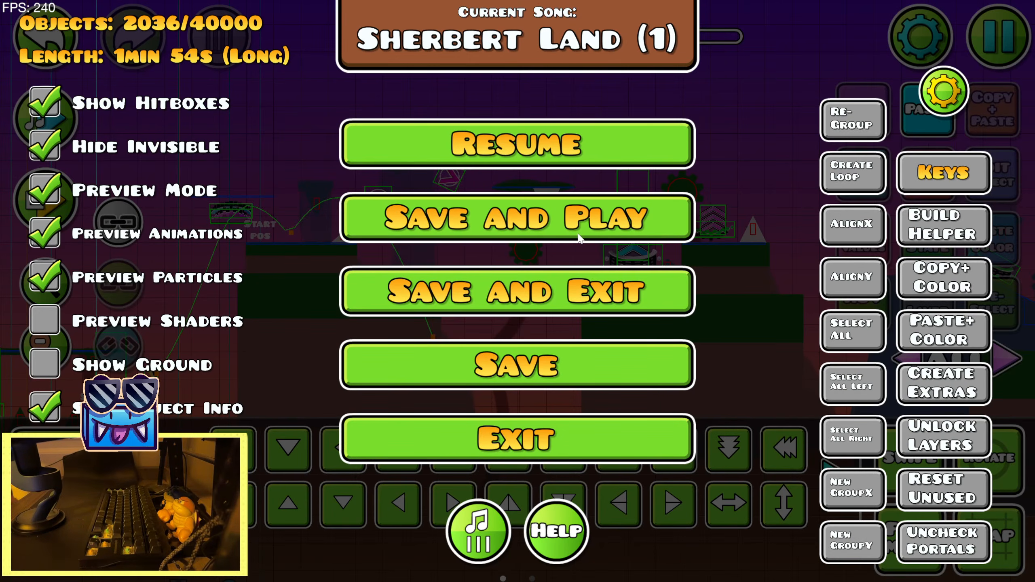
pyautogui.press('Escape')
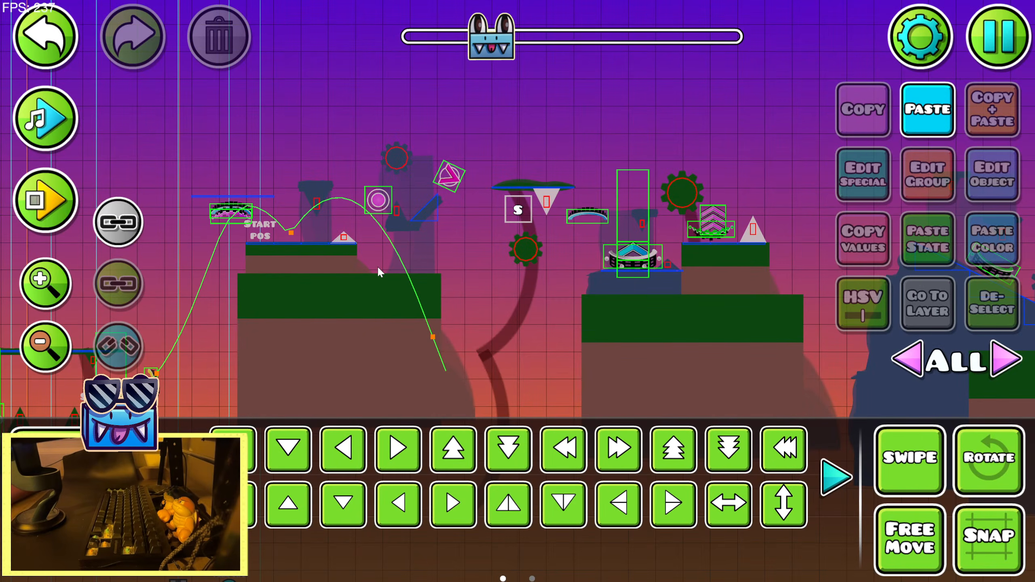
# Look over the level's layout and triggers from the middle sections through to the last built platforms
pyautogui.click(60, 354)
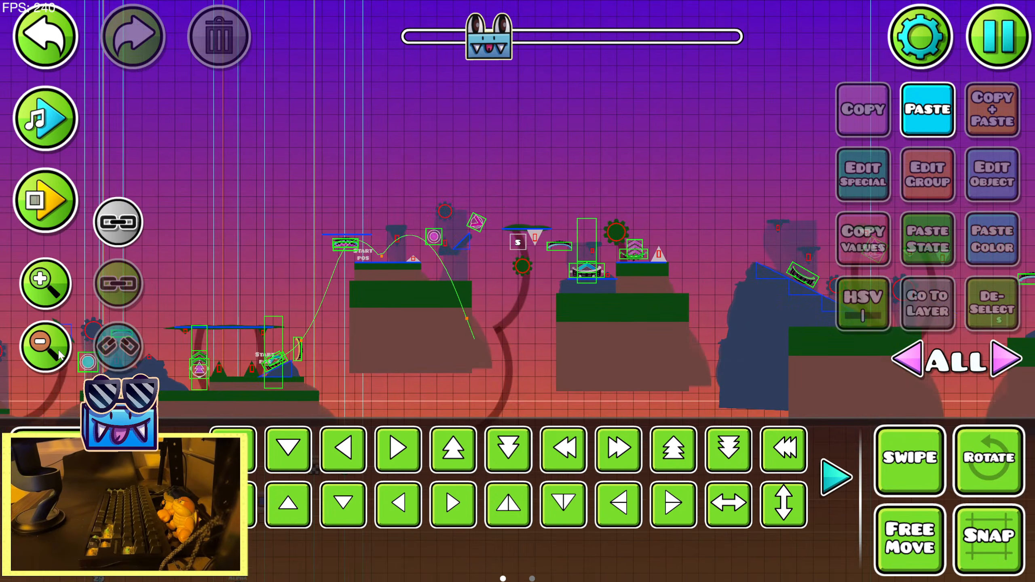
pyautogui.click(60, 354)
pyautogui.moveTo(636, 179); pyautogui.dragTo(843, 201)
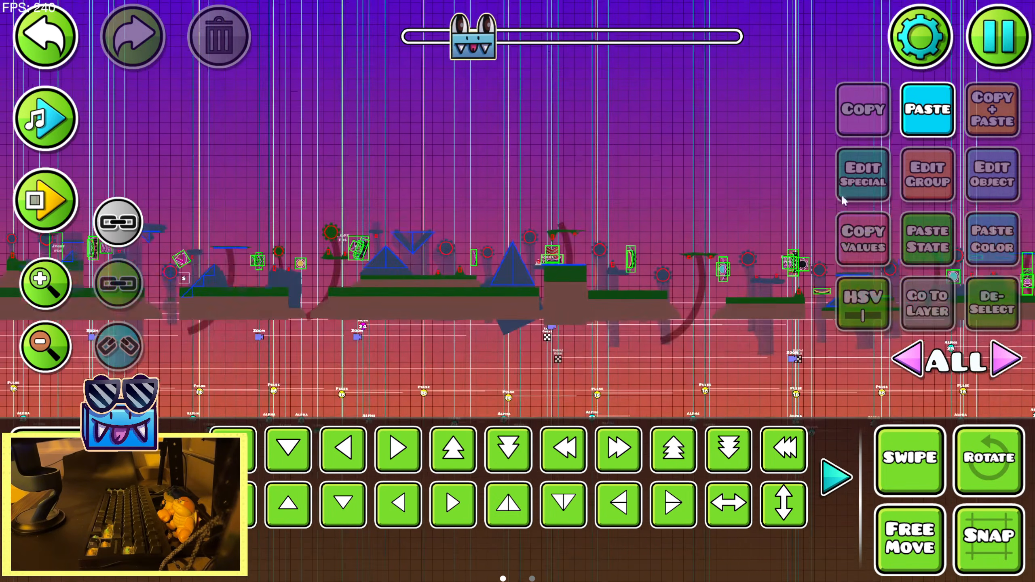
pyautogui.click(777, 244)
pyautogui.click(996, 312)
pyautogui.moveTo(458, 191); pyautogui.dragTo(774, 200)
pyautogui.moveTo(449, 198); pyautogui.dragTo(489, 220)
pyautogui.moveTo(668, 177); pyautogui.dragTo(285, 220)
pyautogui.moveTo(786, 208); pyautogui.dragTo(562, 212)
pyautogui.moveTo(685, 248); pyautogui.dragTo(199, 220)
pyautogui.moveTo(598, 187); pyautogui.dragTo(278, 198)
pyautogui.moveTo(669, 210); pyautogui.dragTo(406, 196)
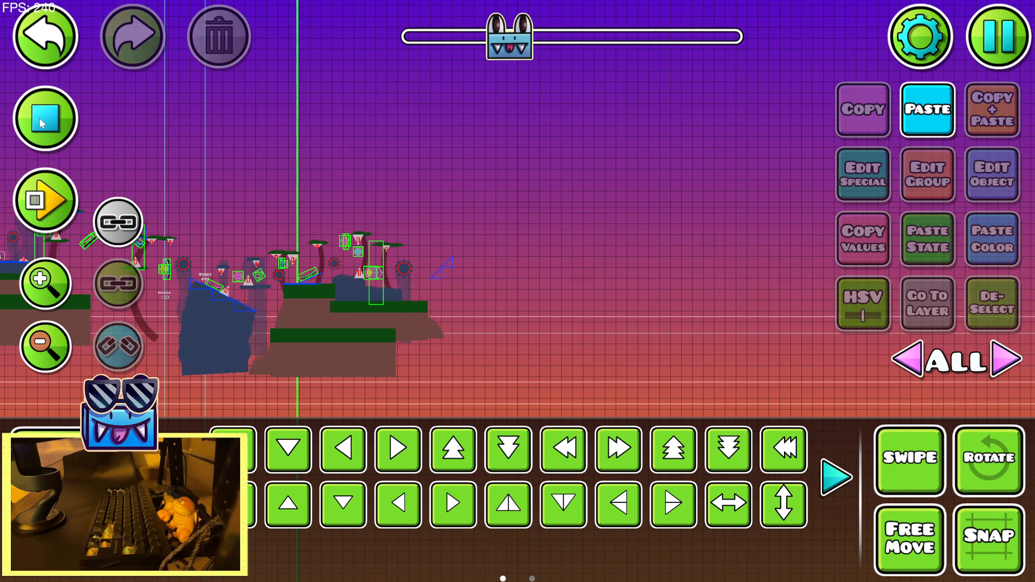
# Examine the empty stretch beyond the last built platforms and return to the end of the built section
pyautogui.moveTo(651, 192); pyautogui.dragTo(212, 190)
pyautogui.moveTo(647, 290); pyautogui.dragTo(246, 295)
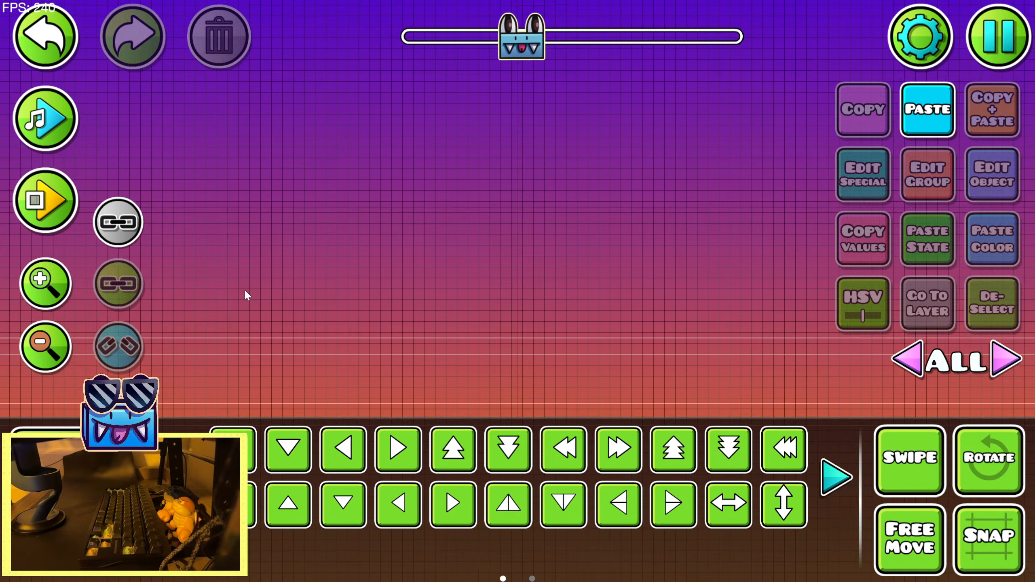
pyautogui.moveTo(648, 281); pyautogui.dragTo(405, 263)
pyautogui.moveTo(351, 323); pyautogui.dragTo(717, 335)
pyautogui.moveTo(196, 319); pyautogui.dragTo(662, 294)
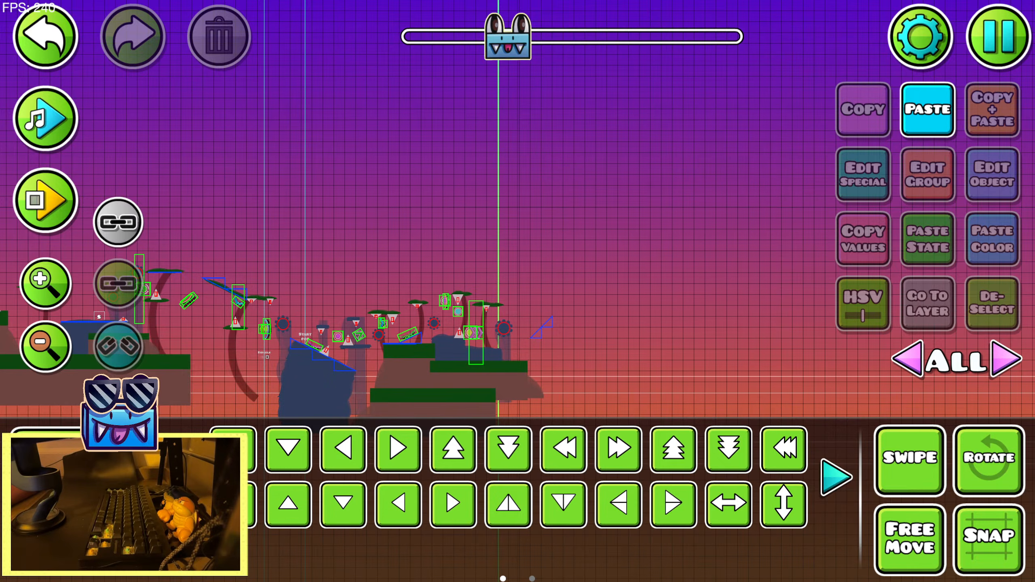
# Save the level, exit the editor and go back to the game's main menu
pyautogui.click(998, 62)
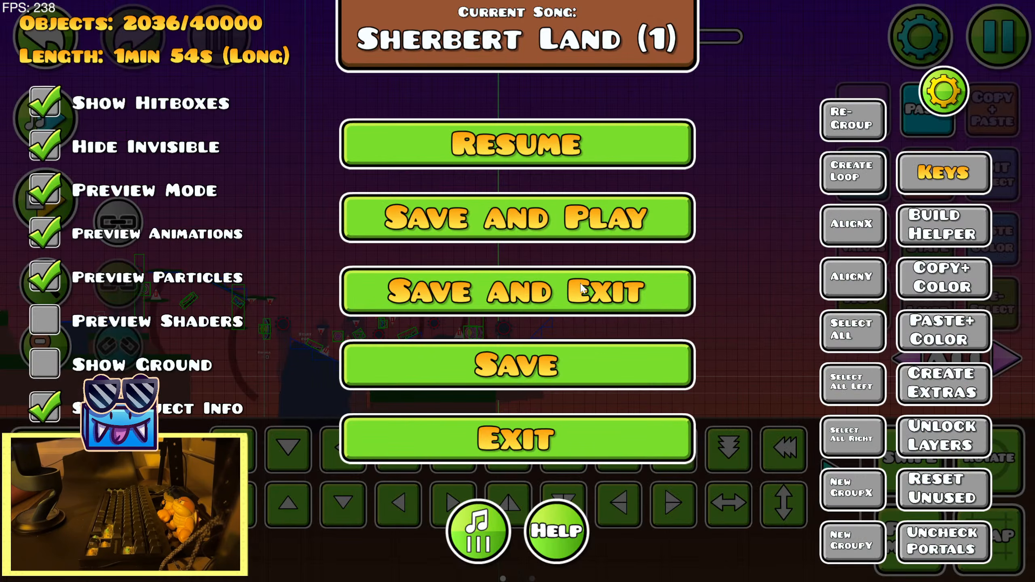
pyautogui.click(548, 312)
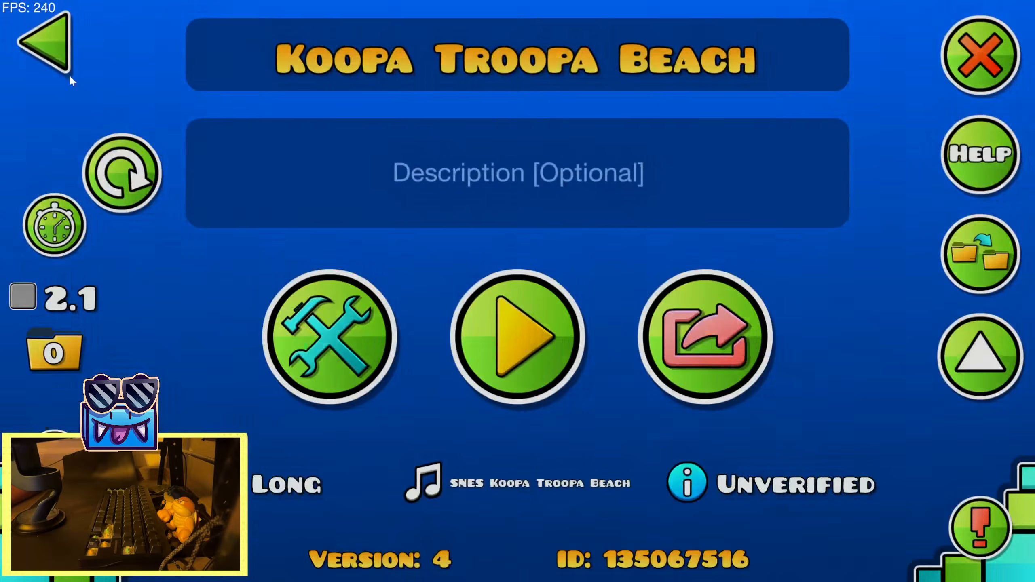
pyautogui.click(28, 26)
pyautogui.click(35, 14)
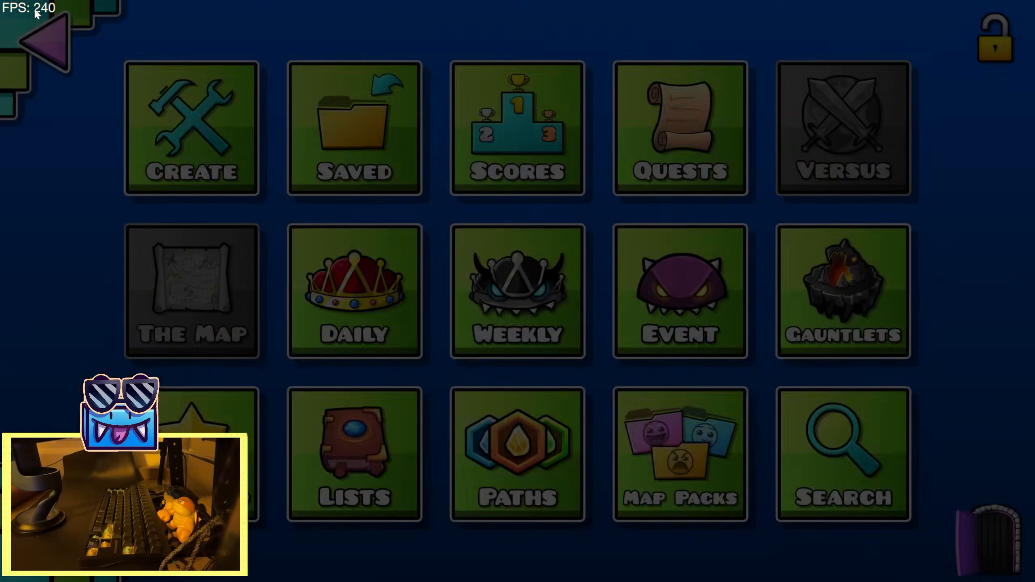
pyautogui.click(36, 15)
pyautogui.click(952, 253)
pyautogui.click(226, 108)
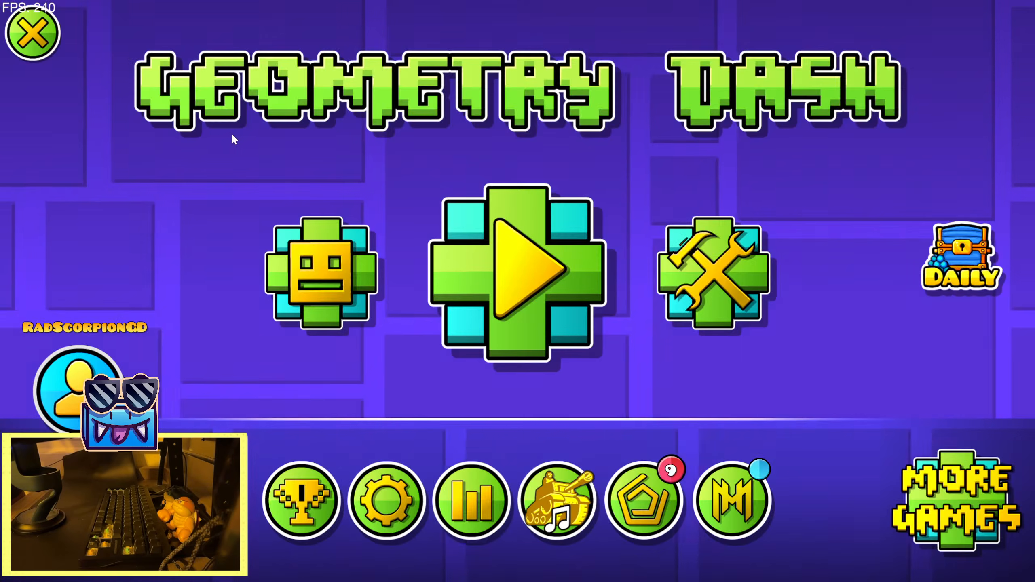
pyautogui.click(675, 387)
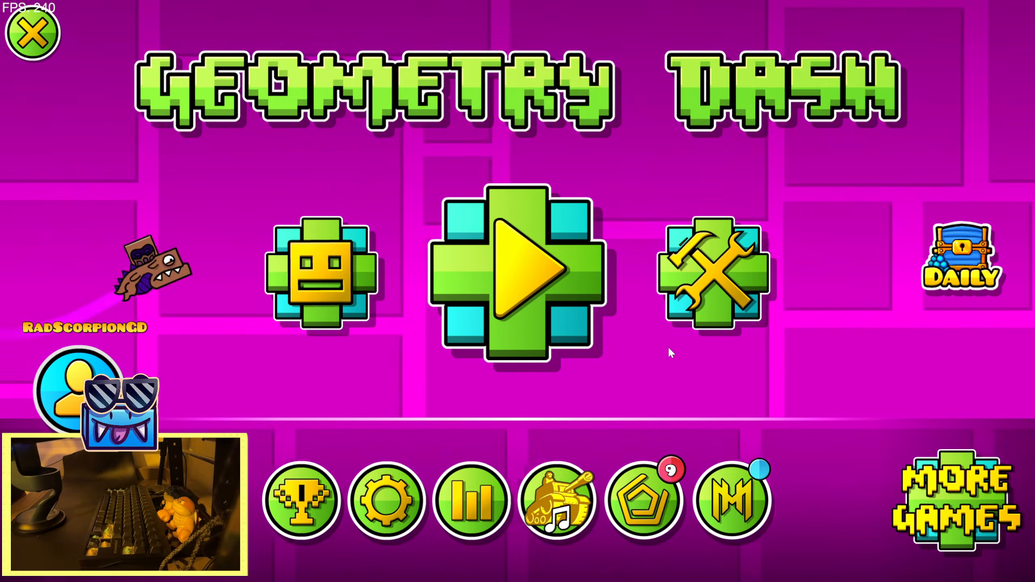
pyautogui.click(649, 365)
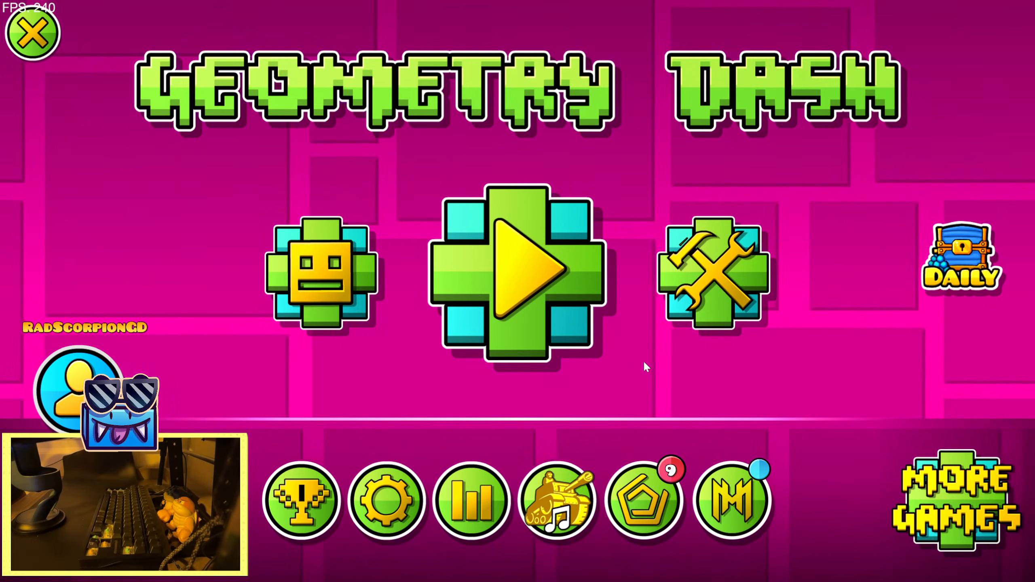